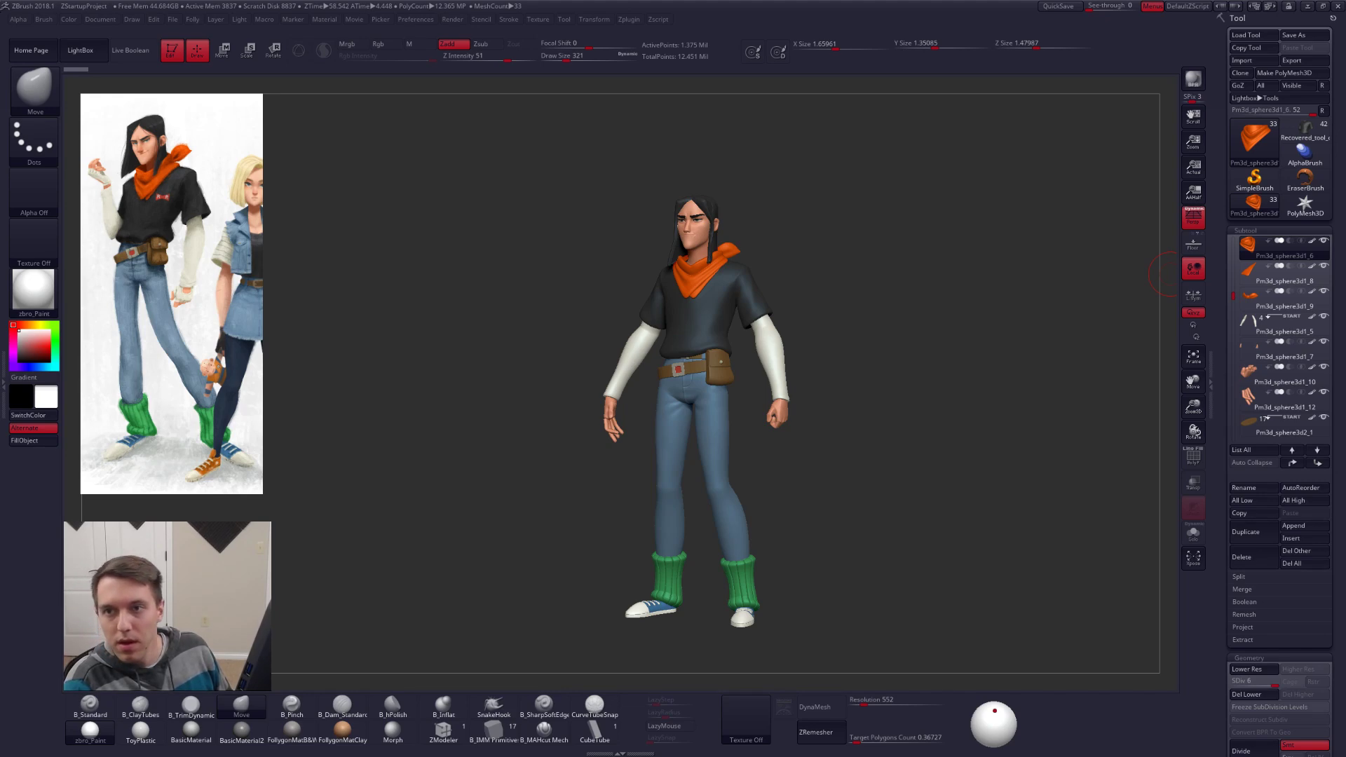
Step: Compare the unposed character with the posed Recovered_tool_copy1 version from front, side and three-quarter views
key(space)
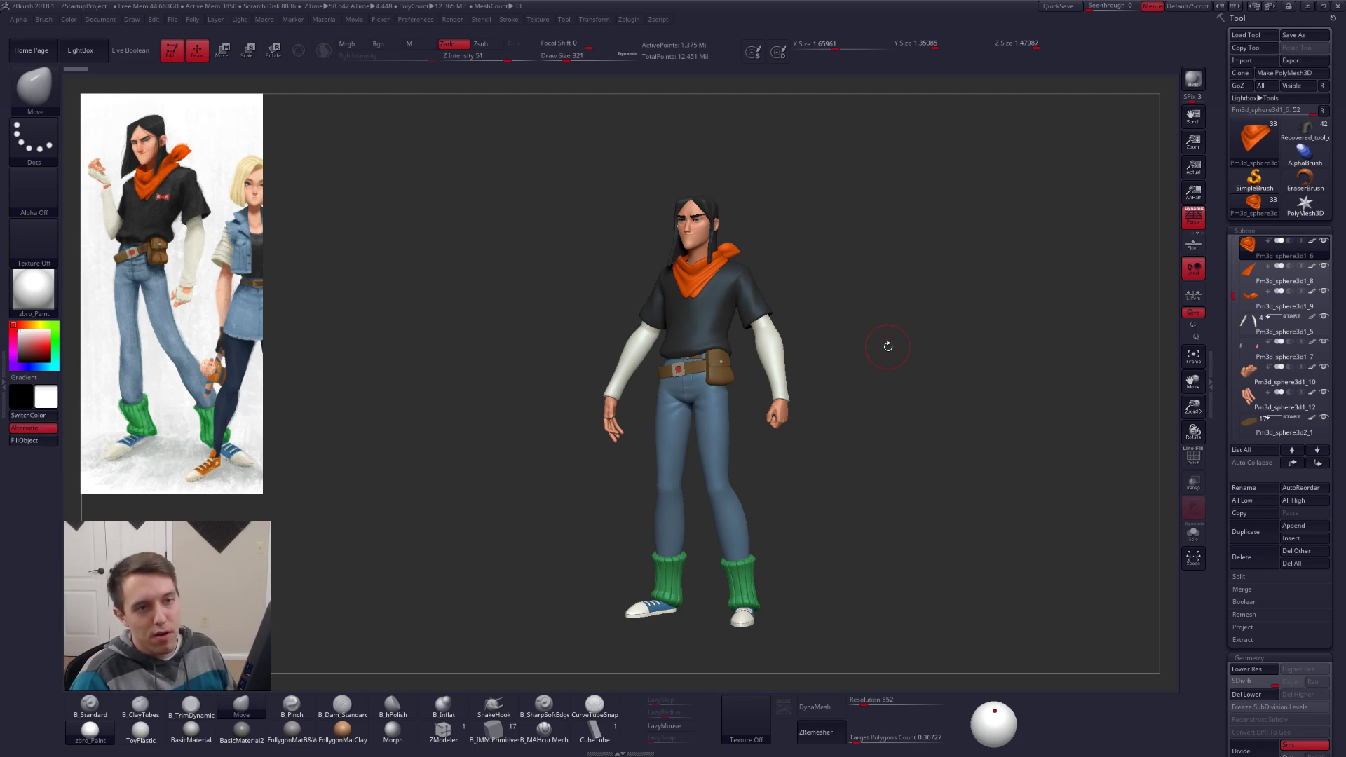
drag(844, 360, 856, 408)
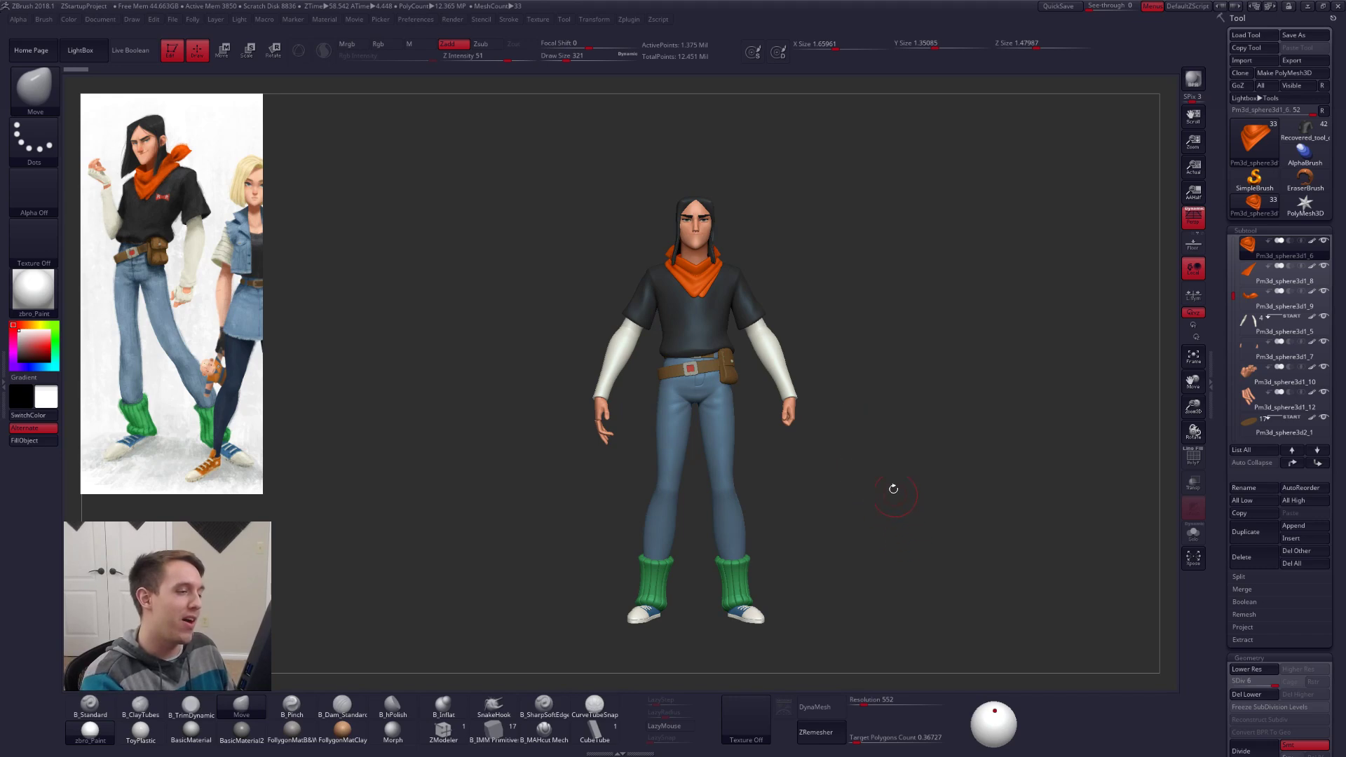
drag(893, 489, 929, 482)
drag(1012, 598, 733, 623)
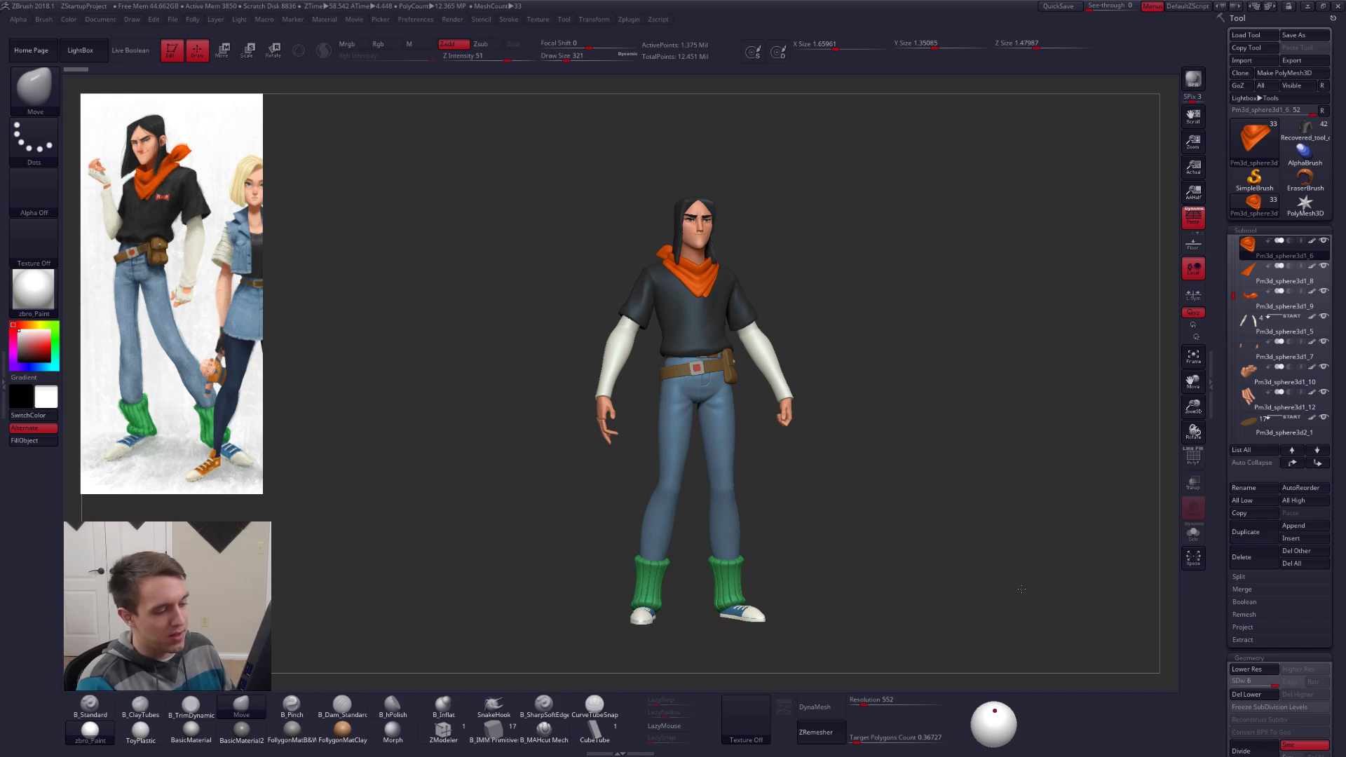
drag(1039, 572, 986, 588)
key(space)
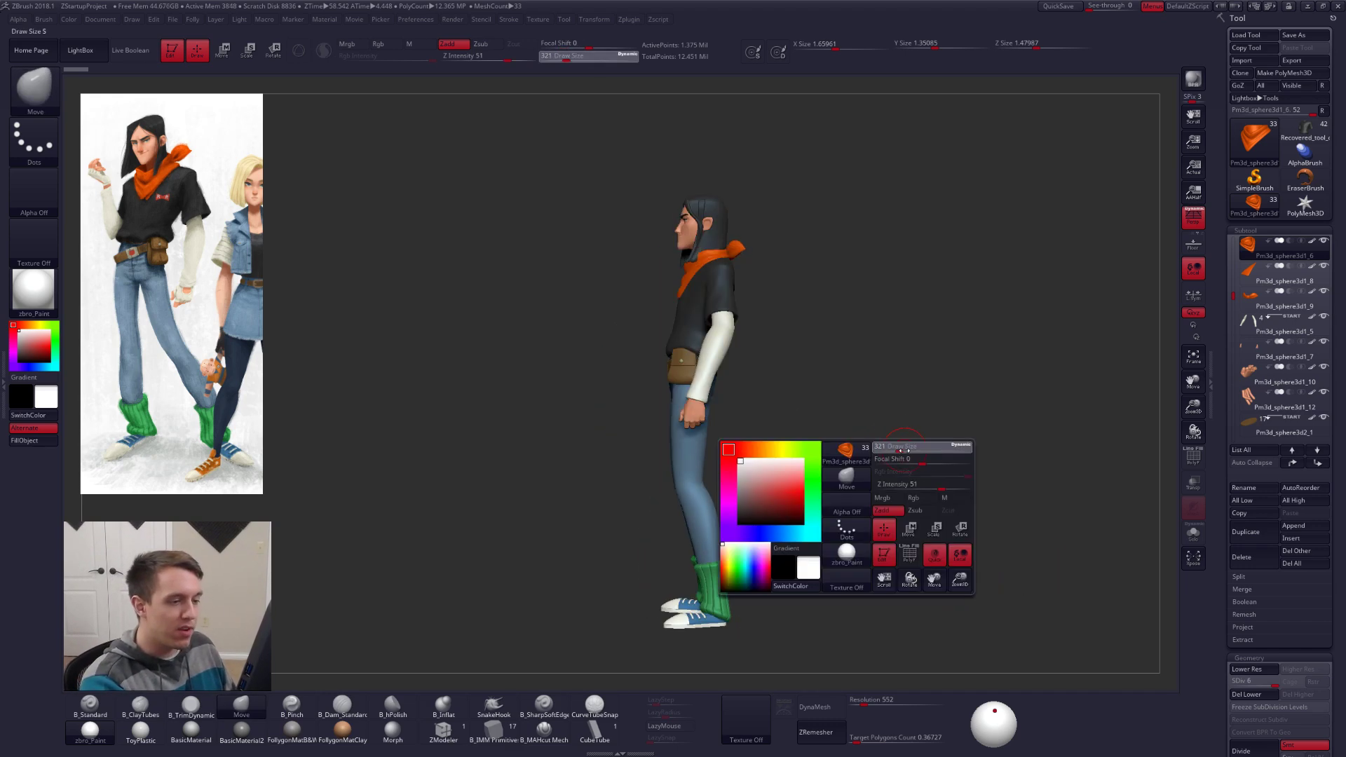
mouse_move(892, 447)
mouse_down()
mouse_move(936, 435)
mouse_move(858, 446)
mouse_up()
click(1305, 130)
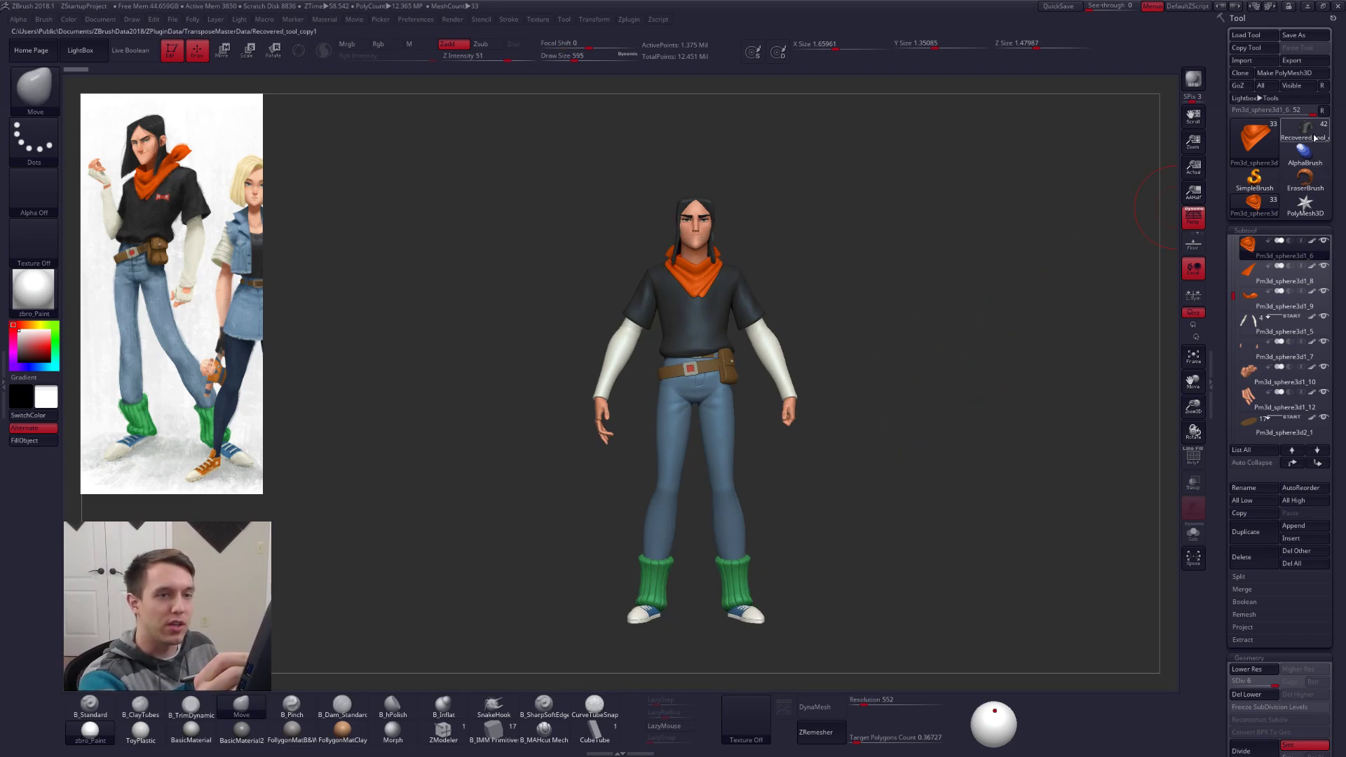
drag(1048, 465, 982, 532)
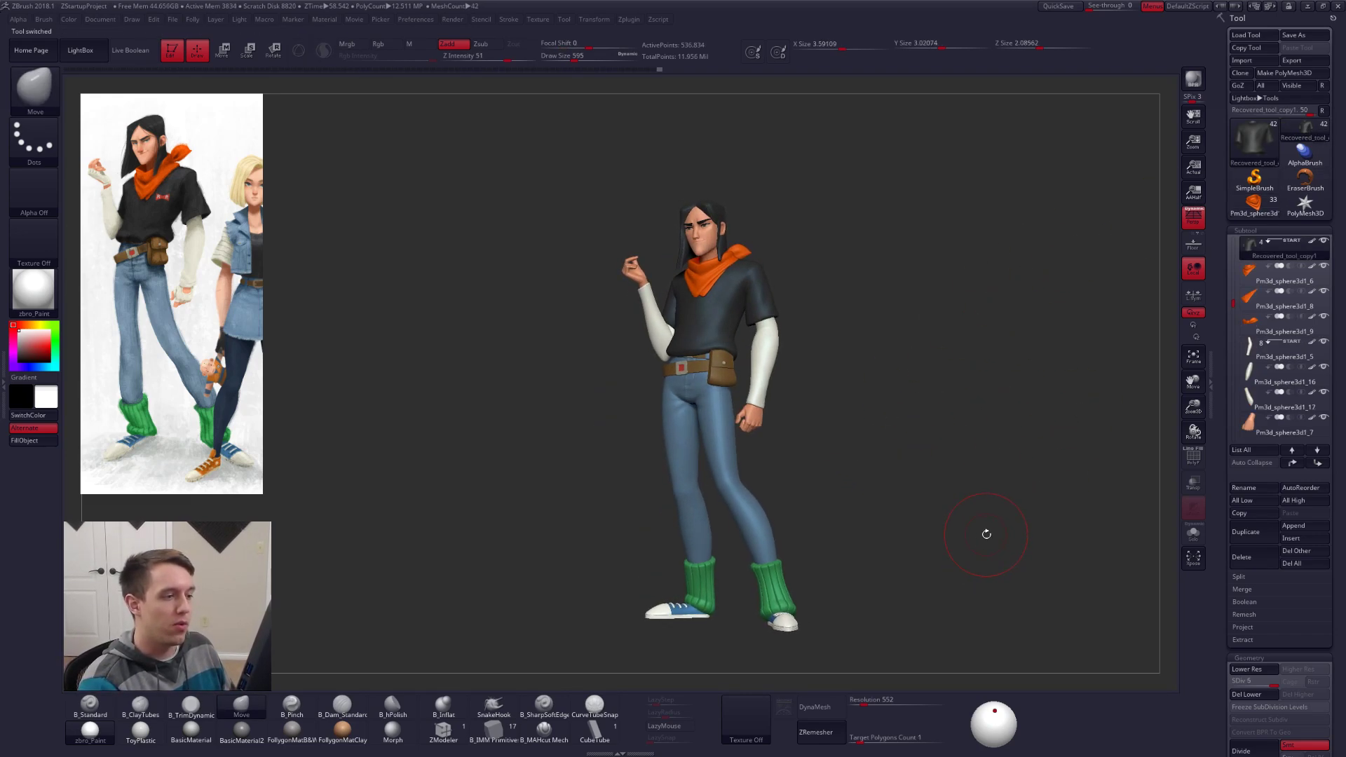
drag(949, 577, 976, 604)
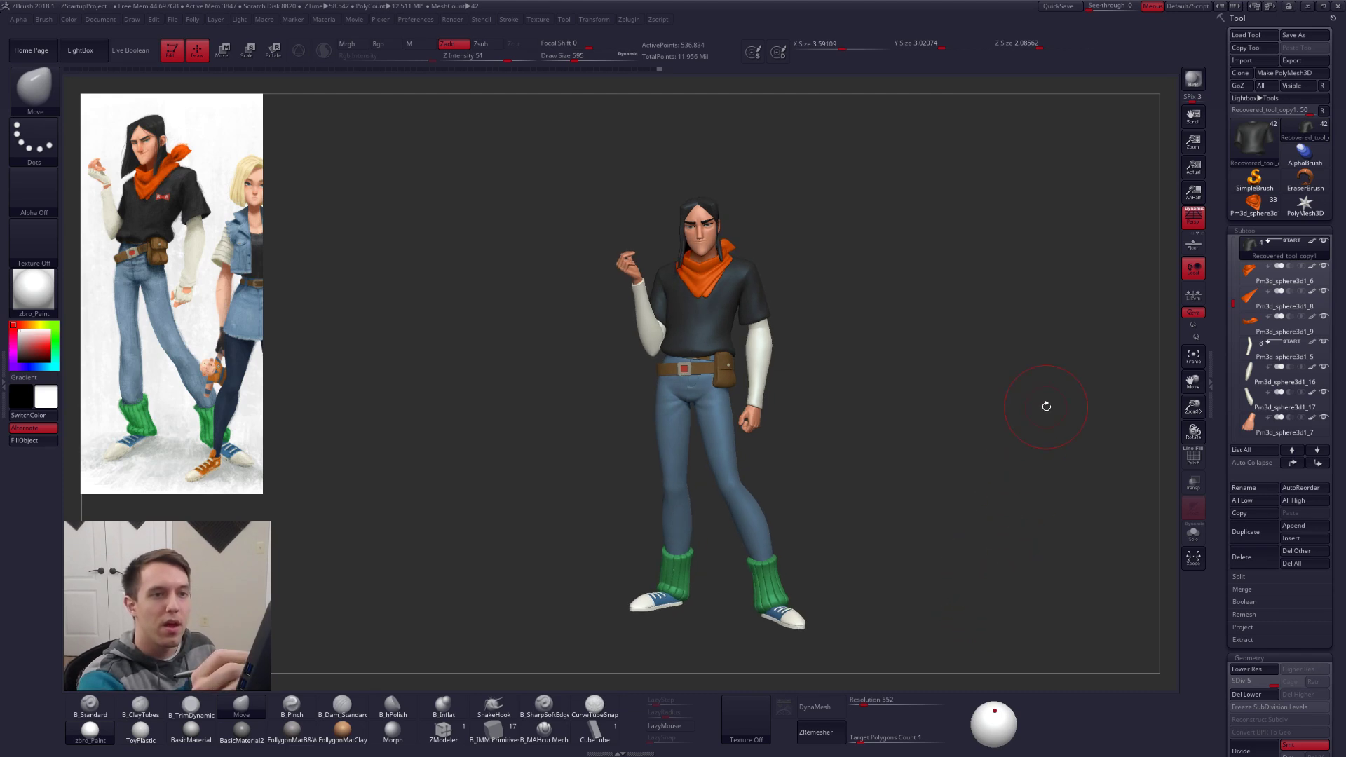
click(1253, 204)
shift+drag(835, 340, 833, 386)
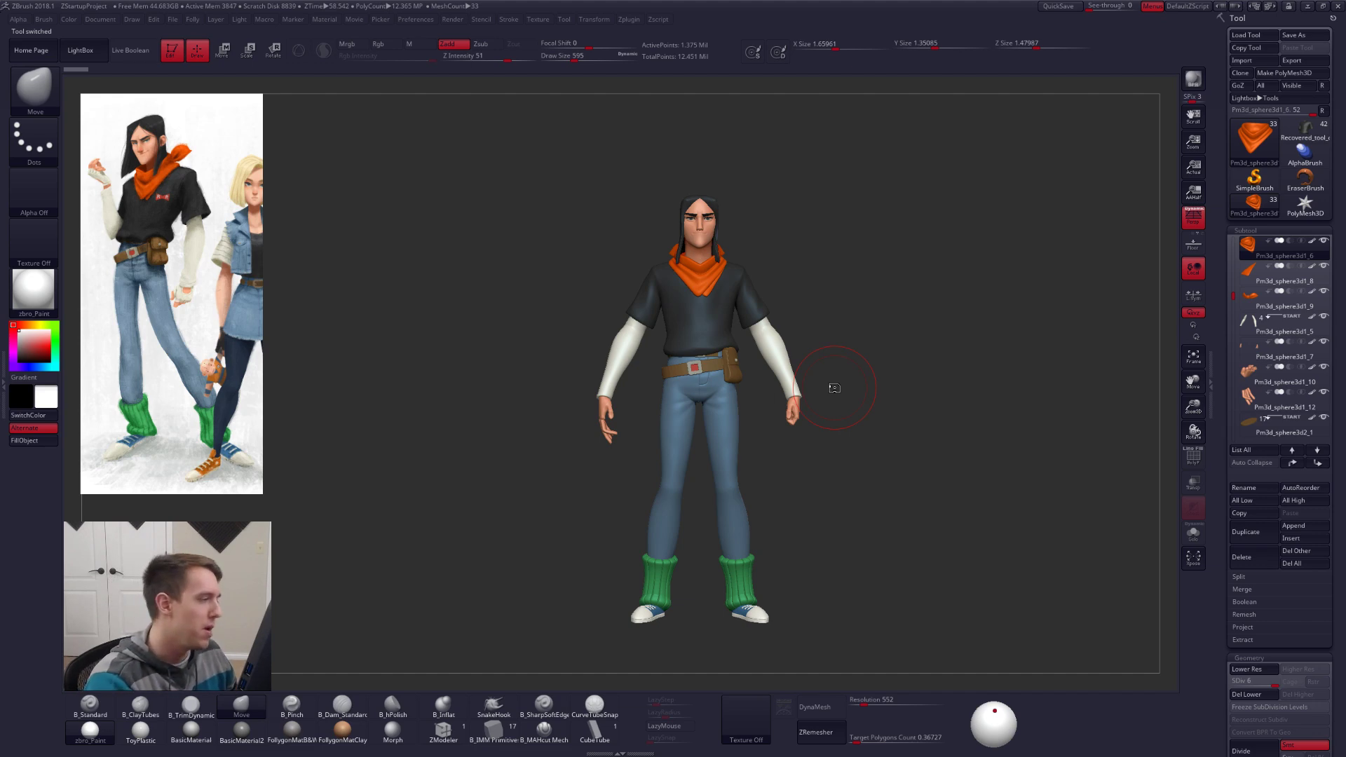
drag(869, 452, 892, 472)
key(space)
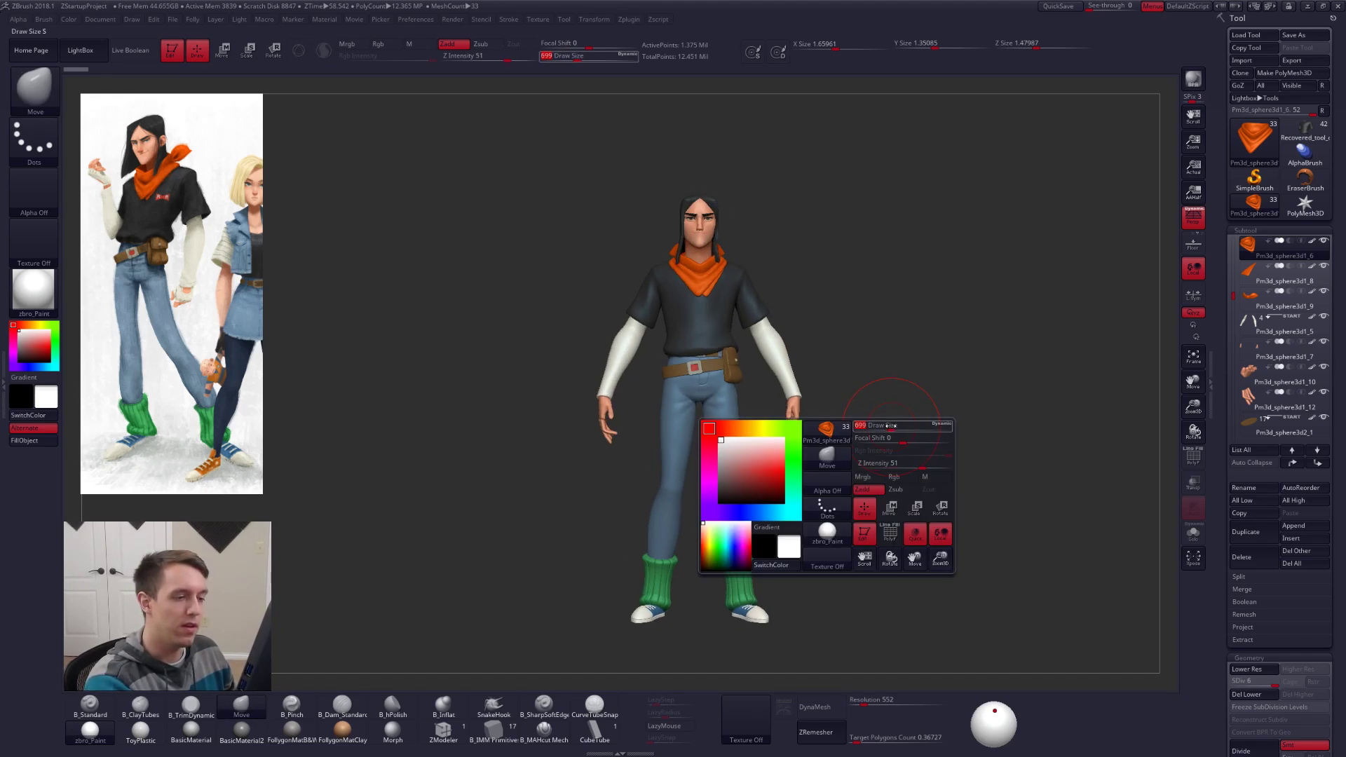
drag(892, 345, 914, 394)
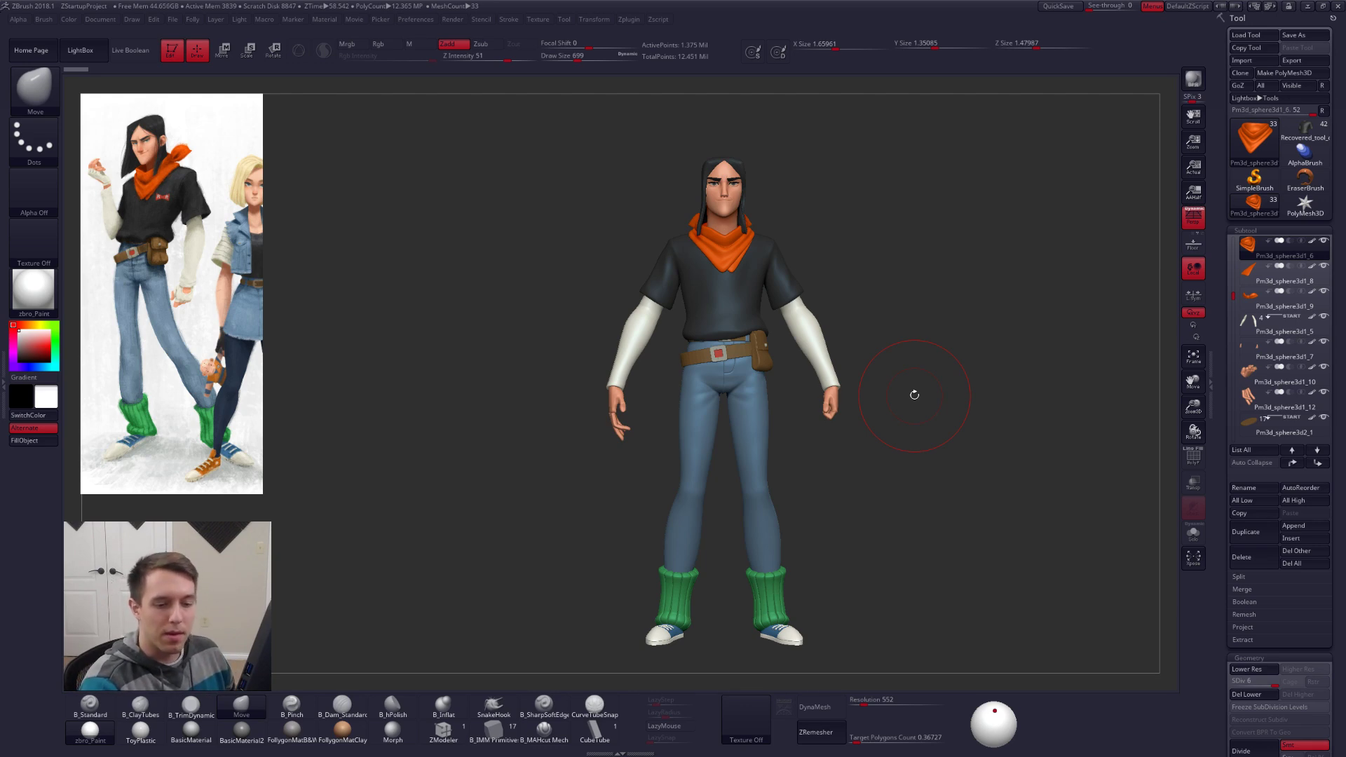
Step: Delete all subtools of the unposed character and switch to the posed Recovered_tool_copy1 character
click(1291, 564)
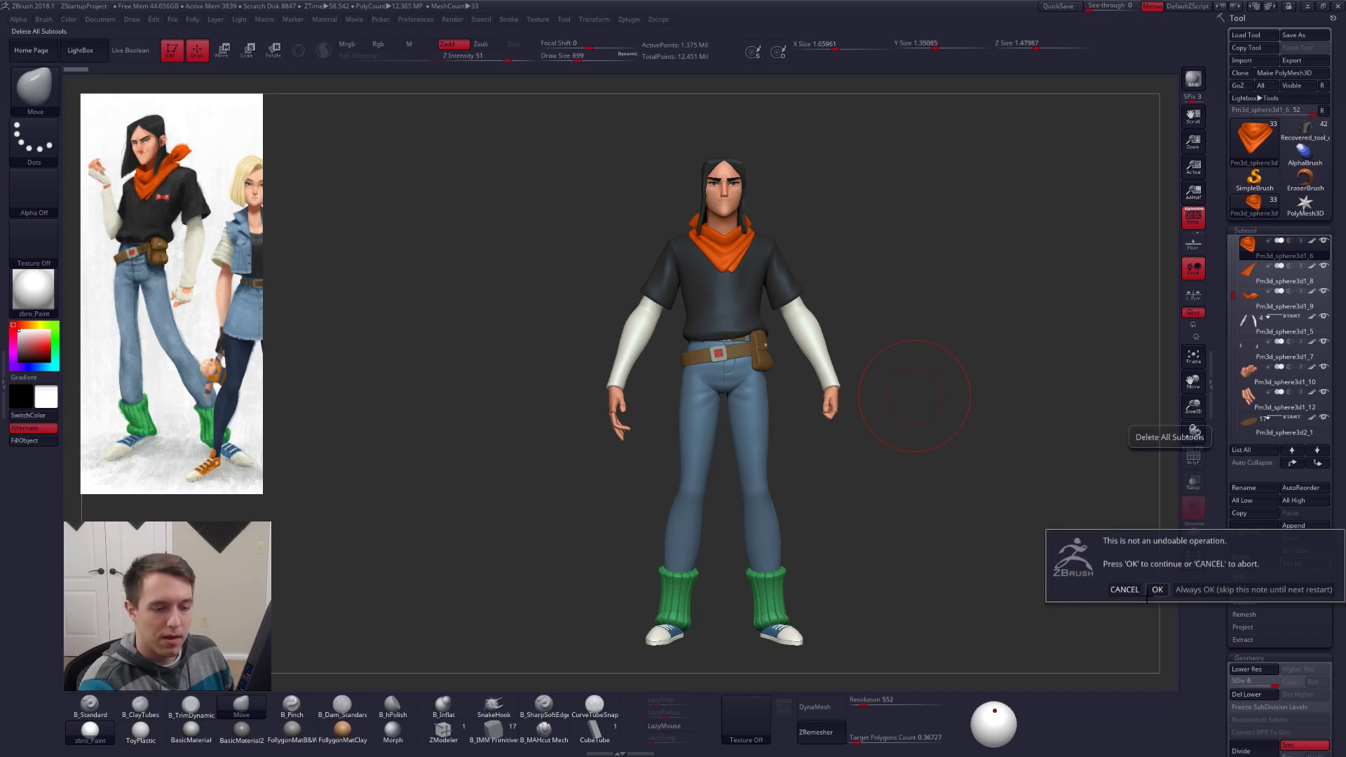
click(1156, 589)
click(1295, 140)
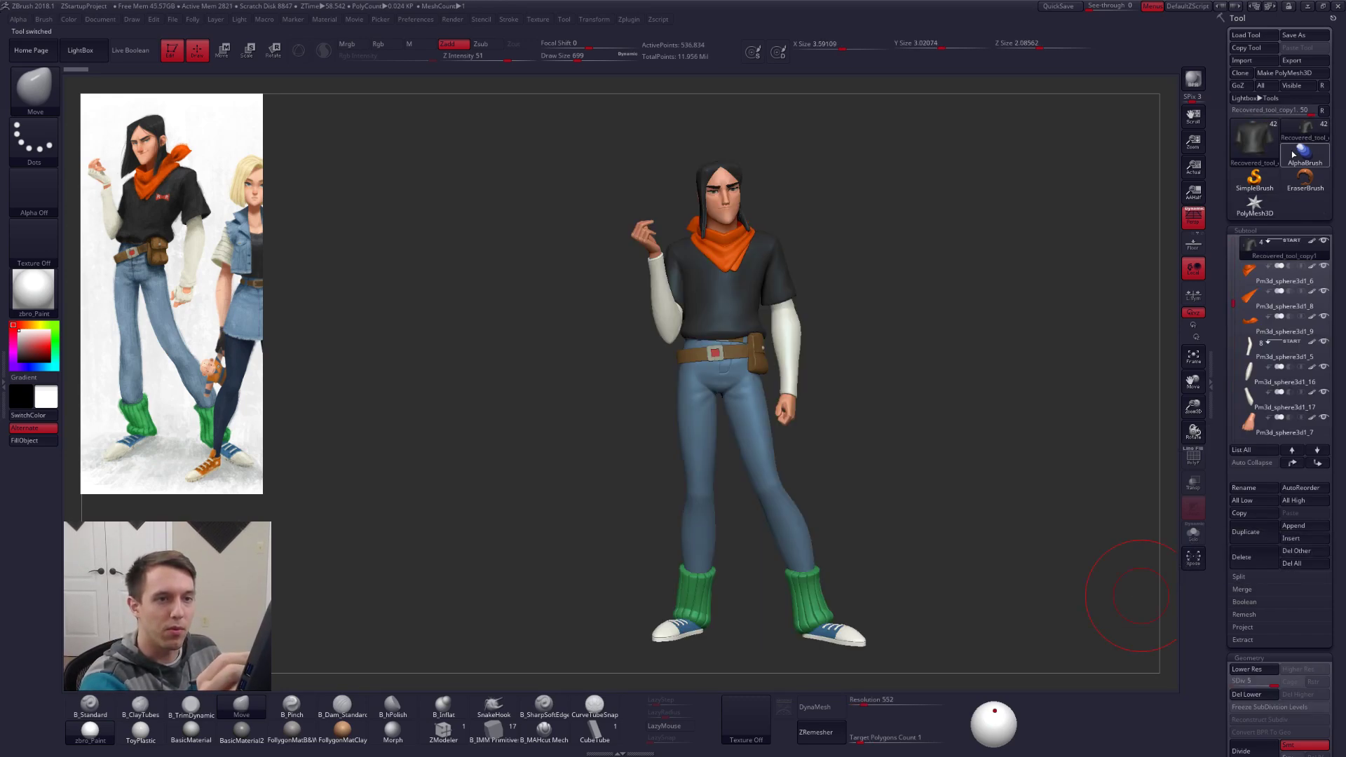
Step: Examine the posed character's stance and silhouette from three-quarter and front views
mouse_move(976, 394)
mouse_down()
mouse_move(877, 414)
mouse_move(873, 440)
mouse_move(881, 407)
mouse_up()
key(space)
key(ctrl+shift)
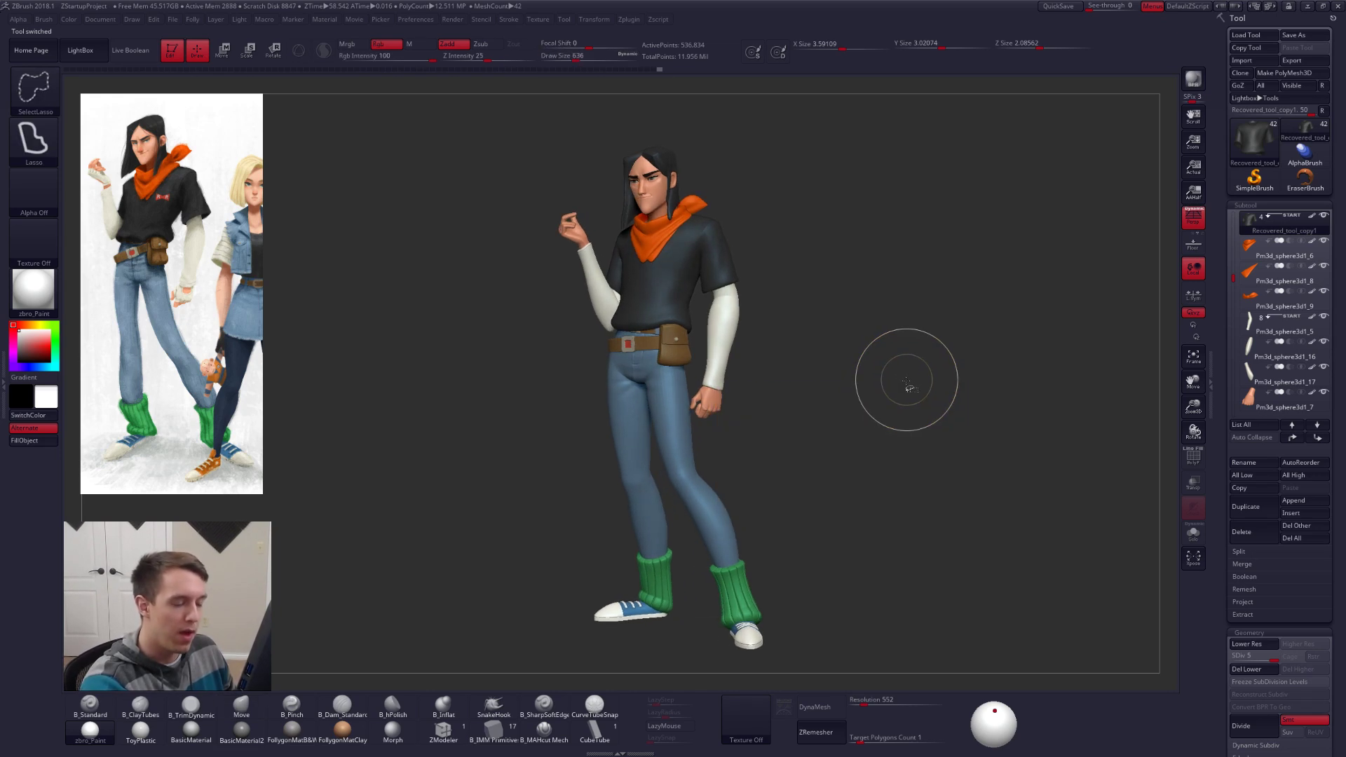
key(space)
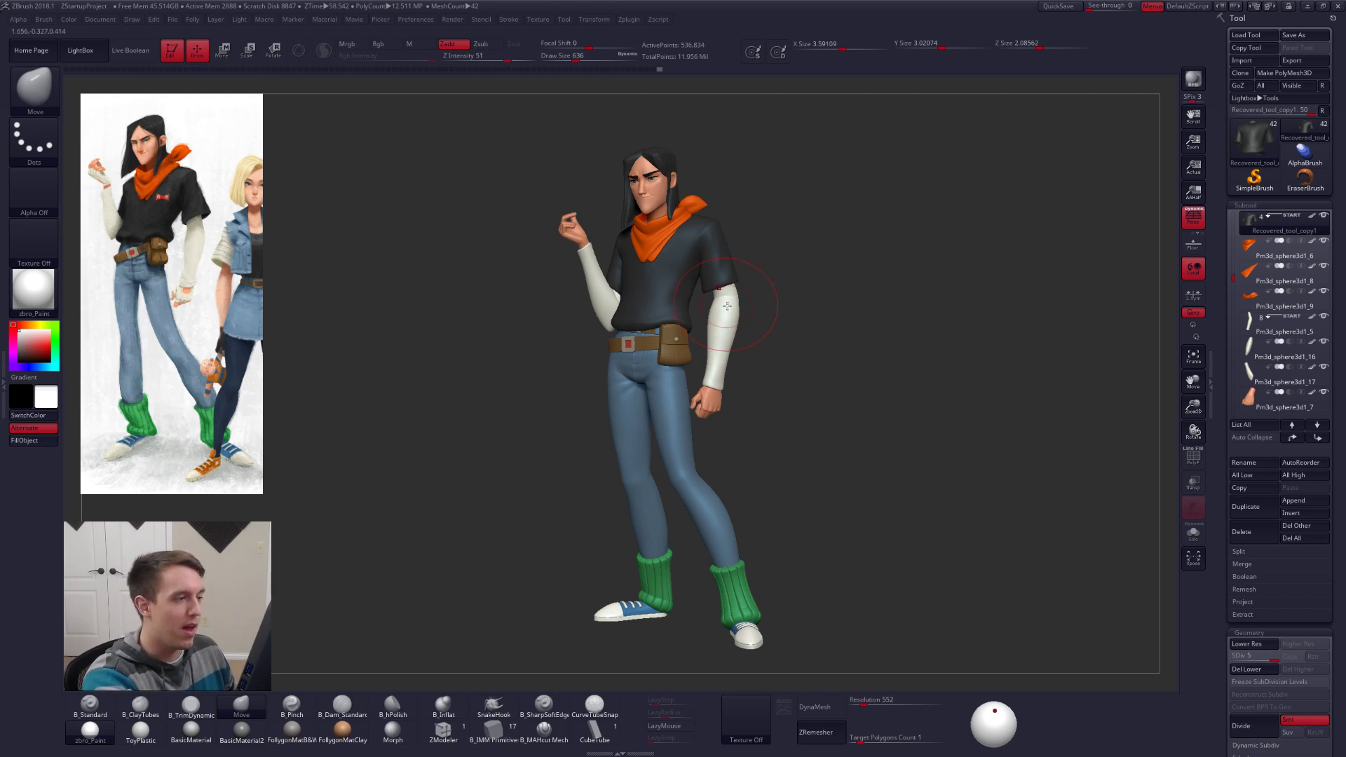
drag(762, 358, 781, 343)
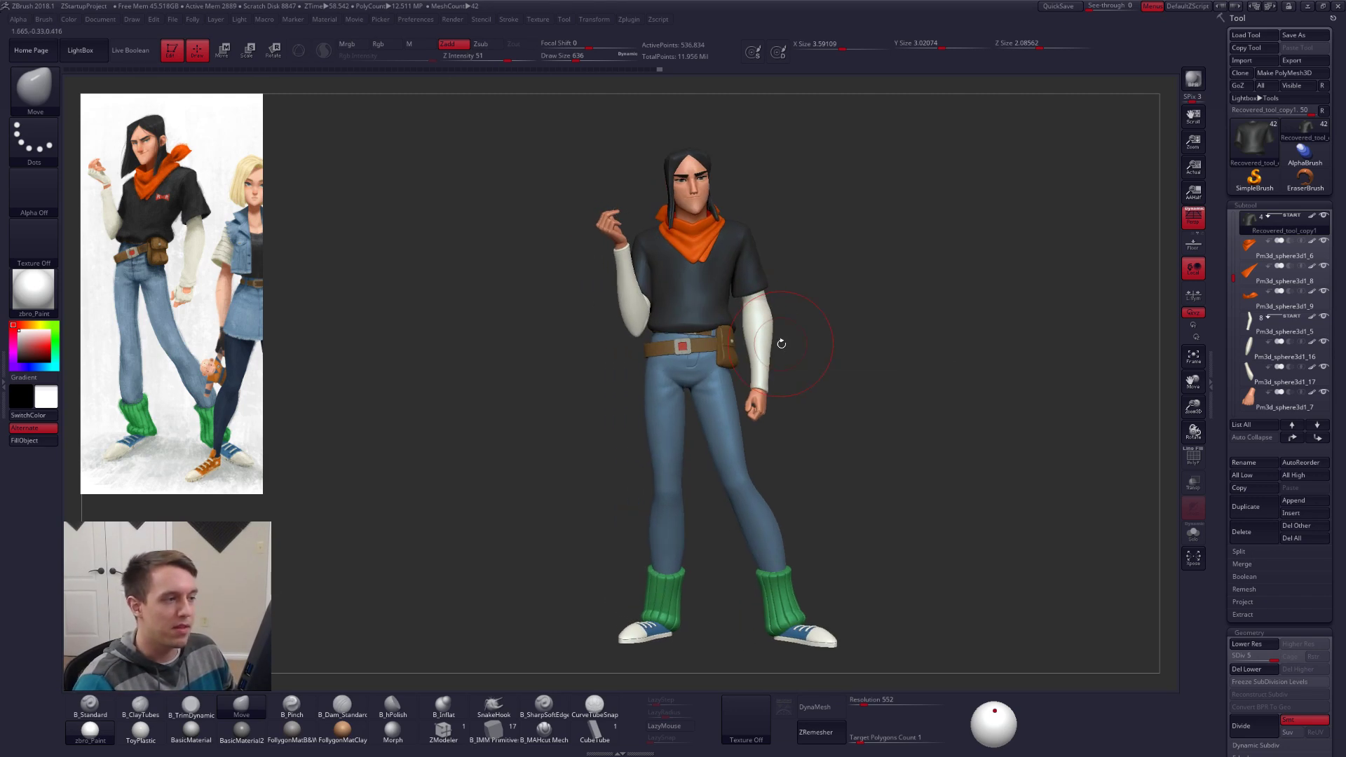
key(space)
click(841, 314)
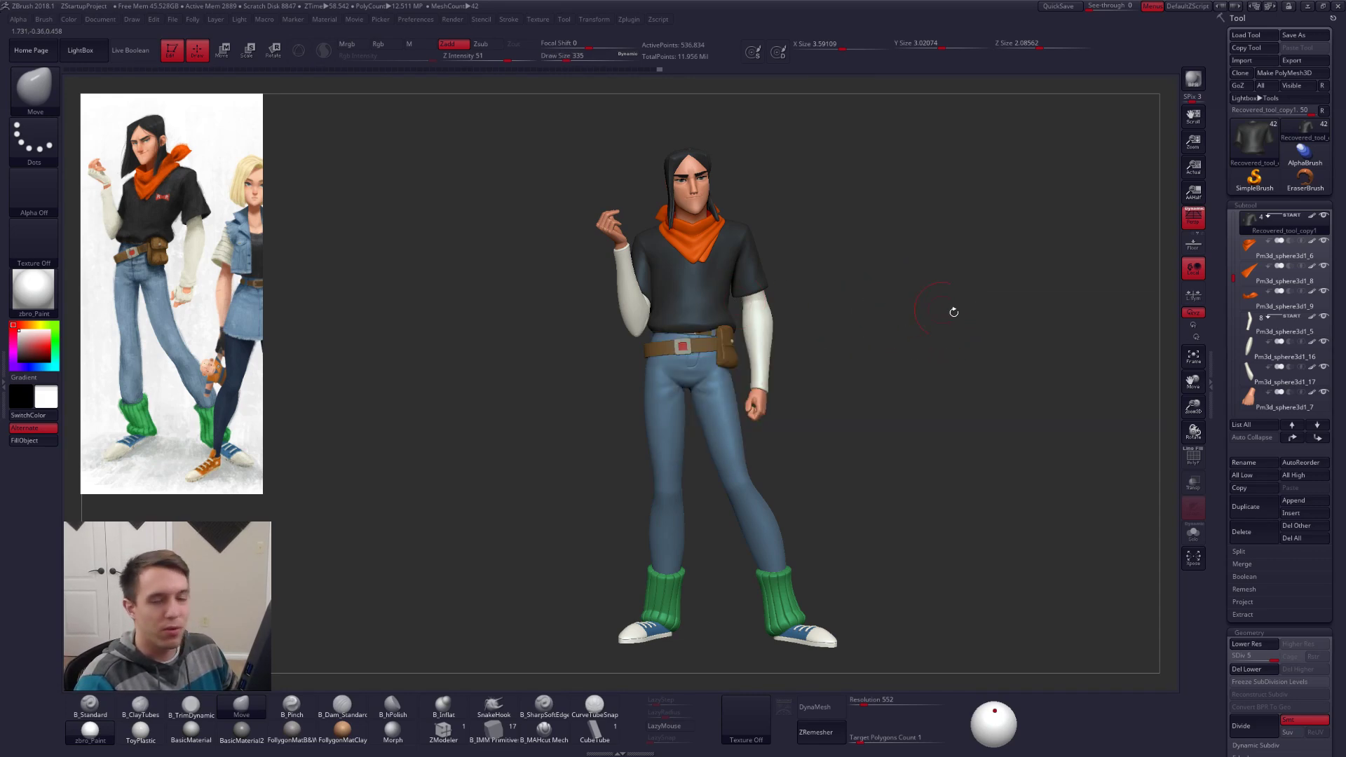
mouse_move(1262, 324)
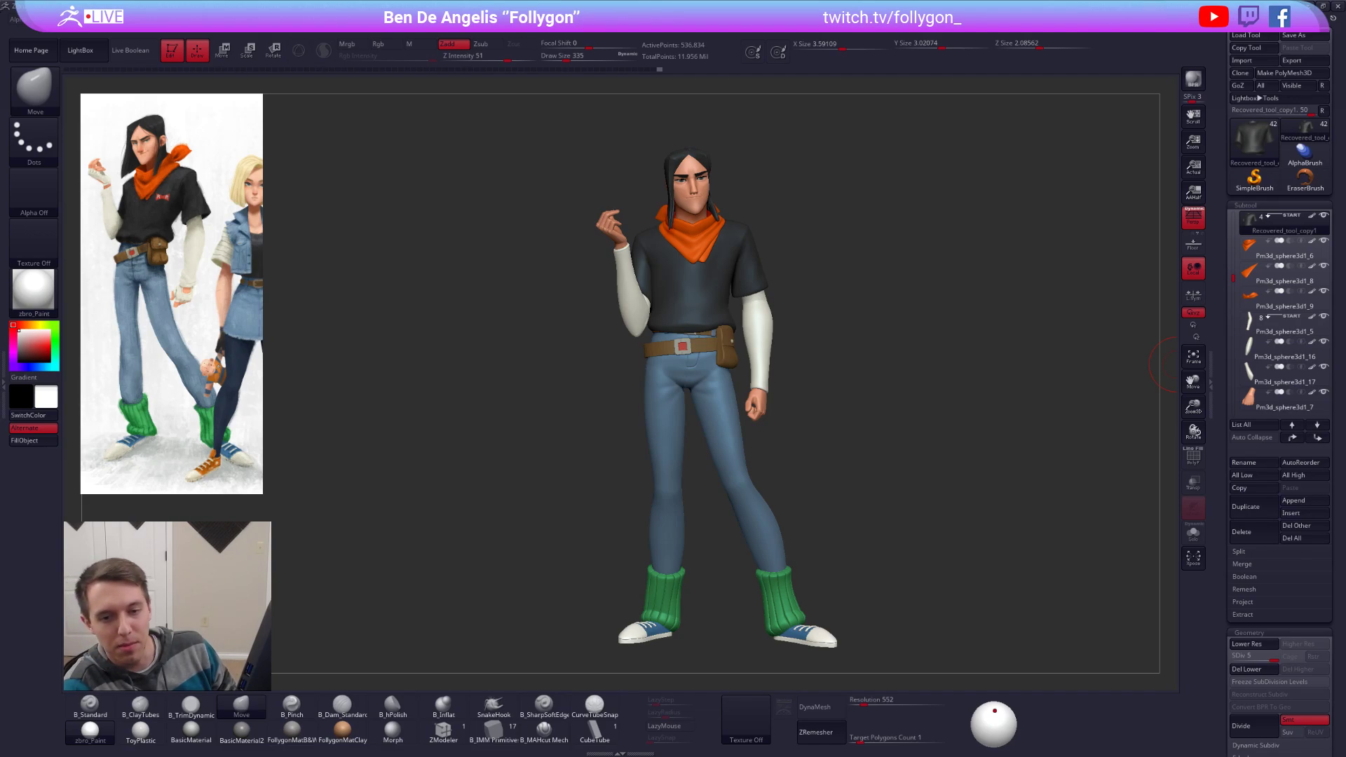
Step: Switch to the browser, look through the online store's product page, and return to ZBrush
key(alt+Tab)
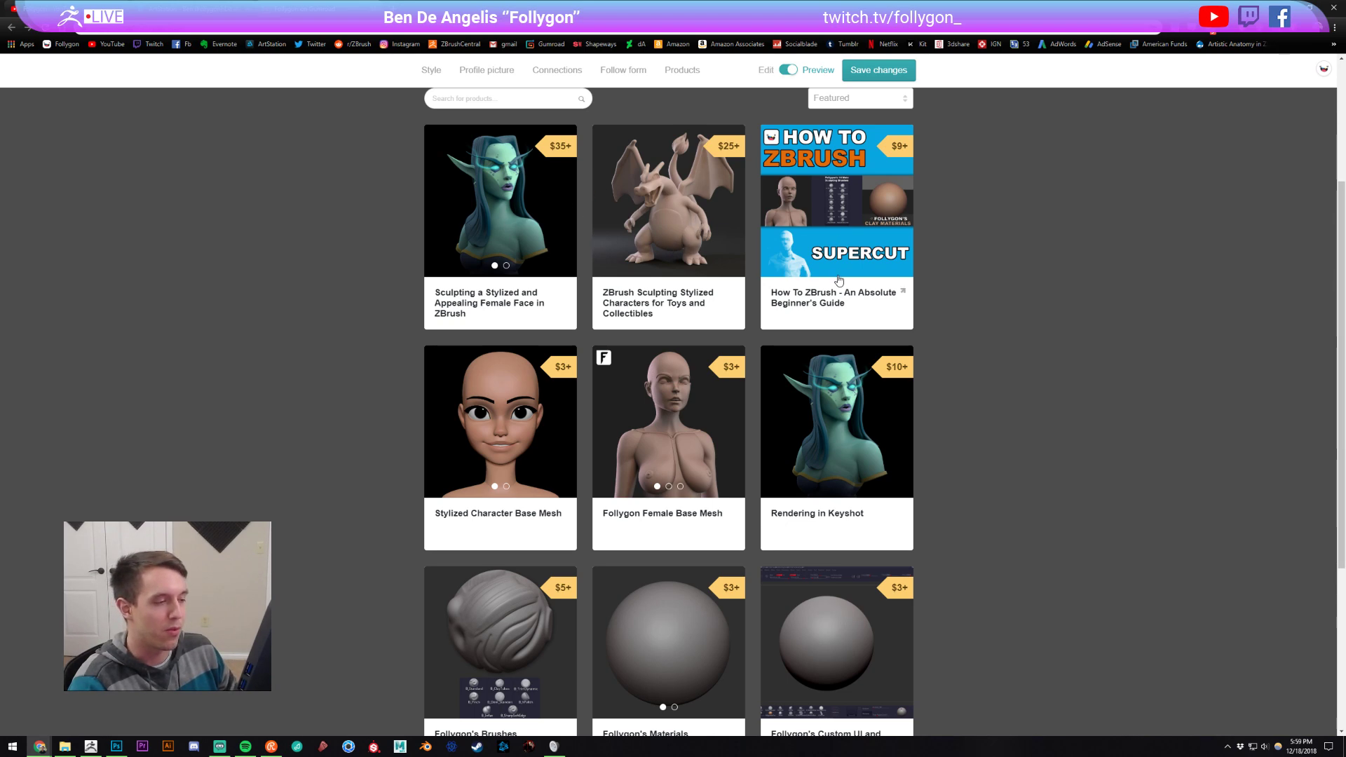
scroll(728, 338, down, 4)
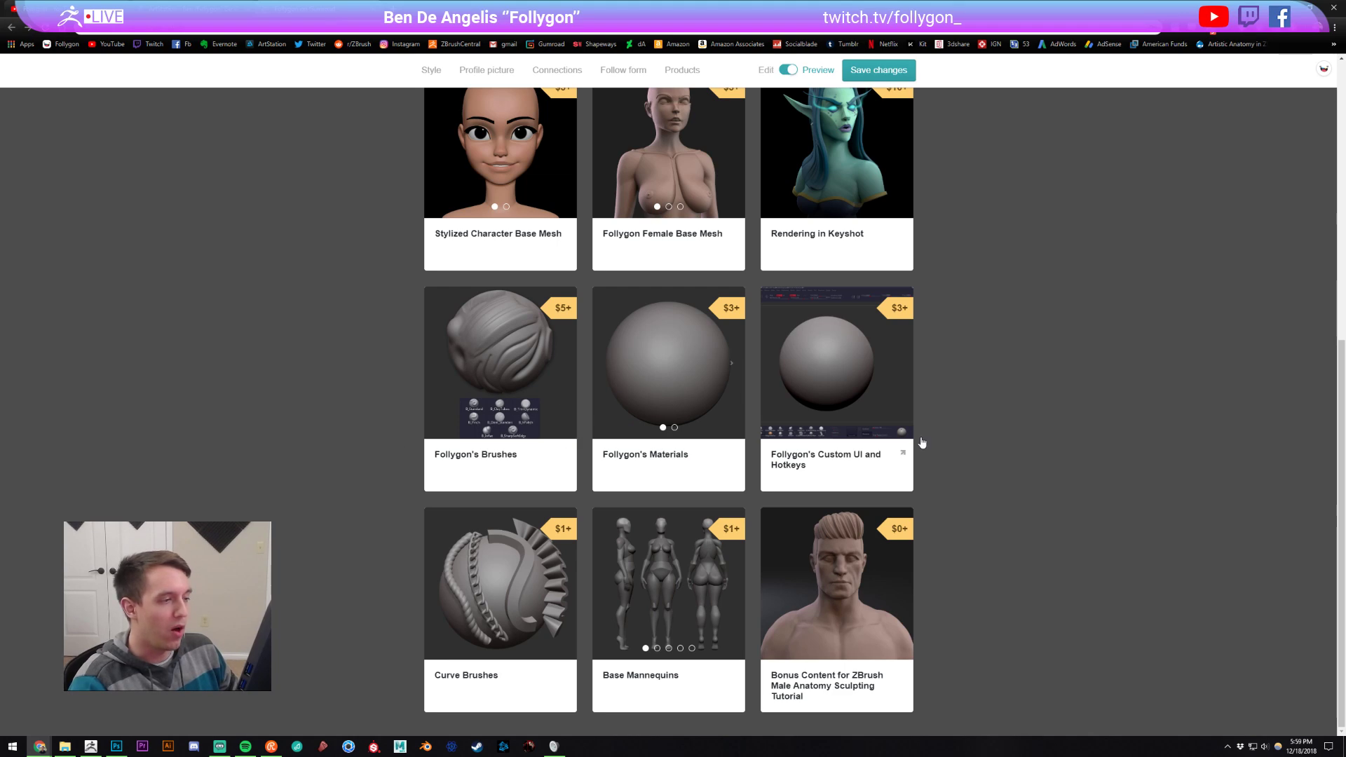
scroll(922, 442, up, 4)
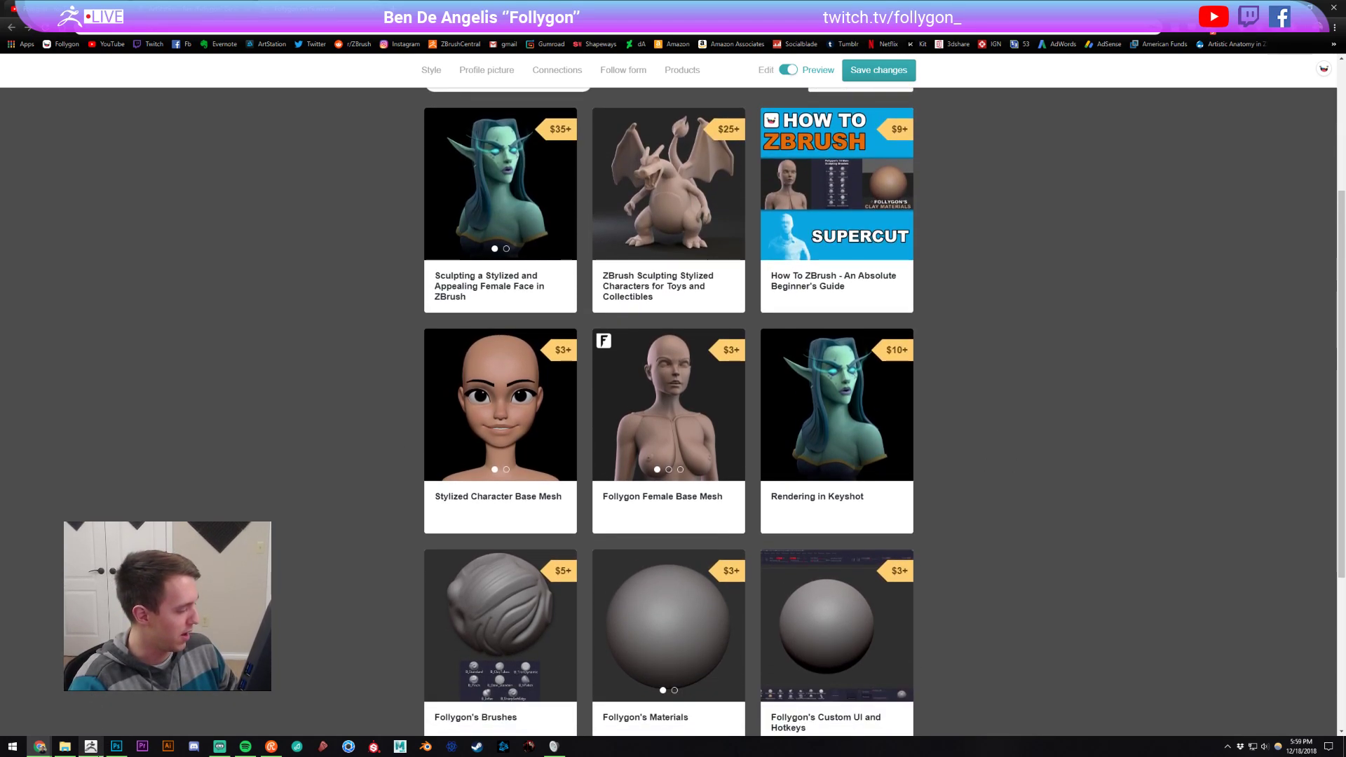
click(94, 747)
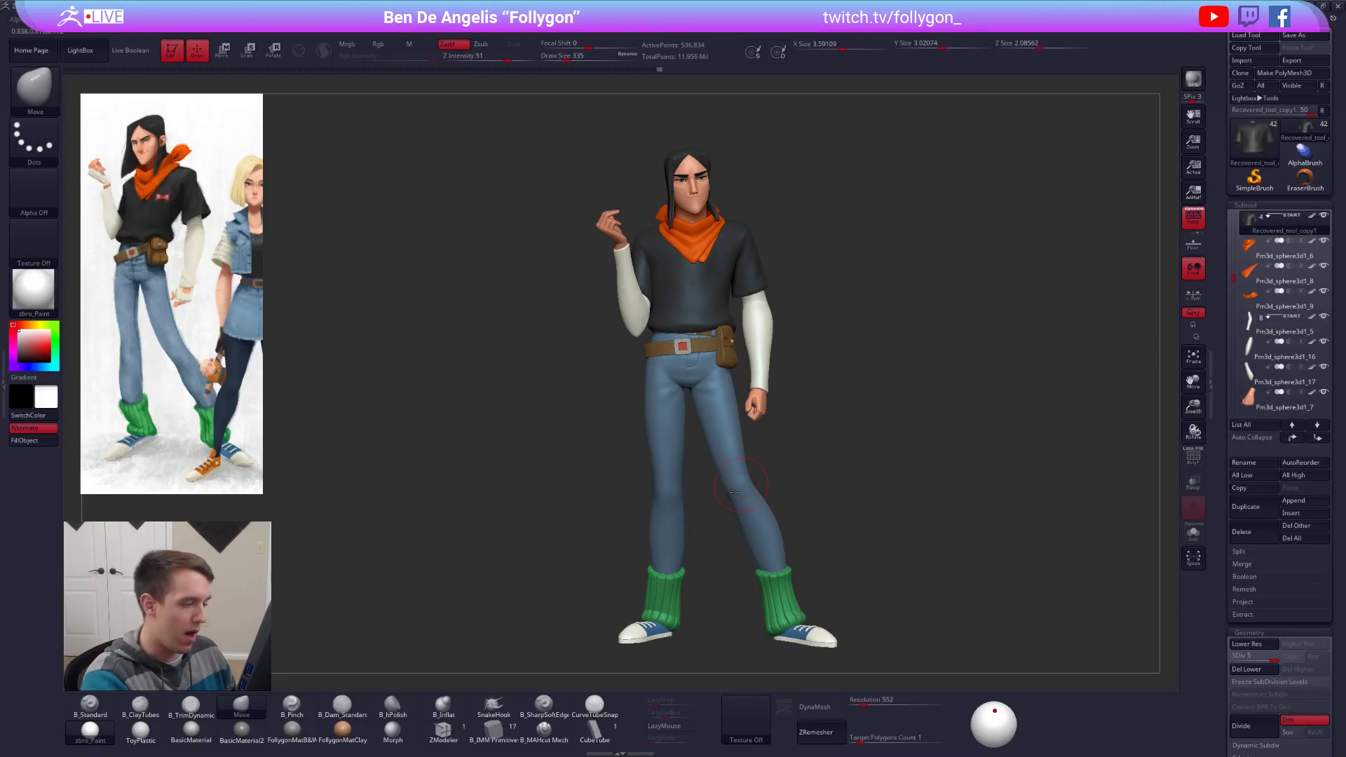
Step: Set the draw size to 595 and leave a snapshot of the full posed character beside the working area
alt+drag(711, 538, 866, 529)
drag(866, 530, 844, 523)
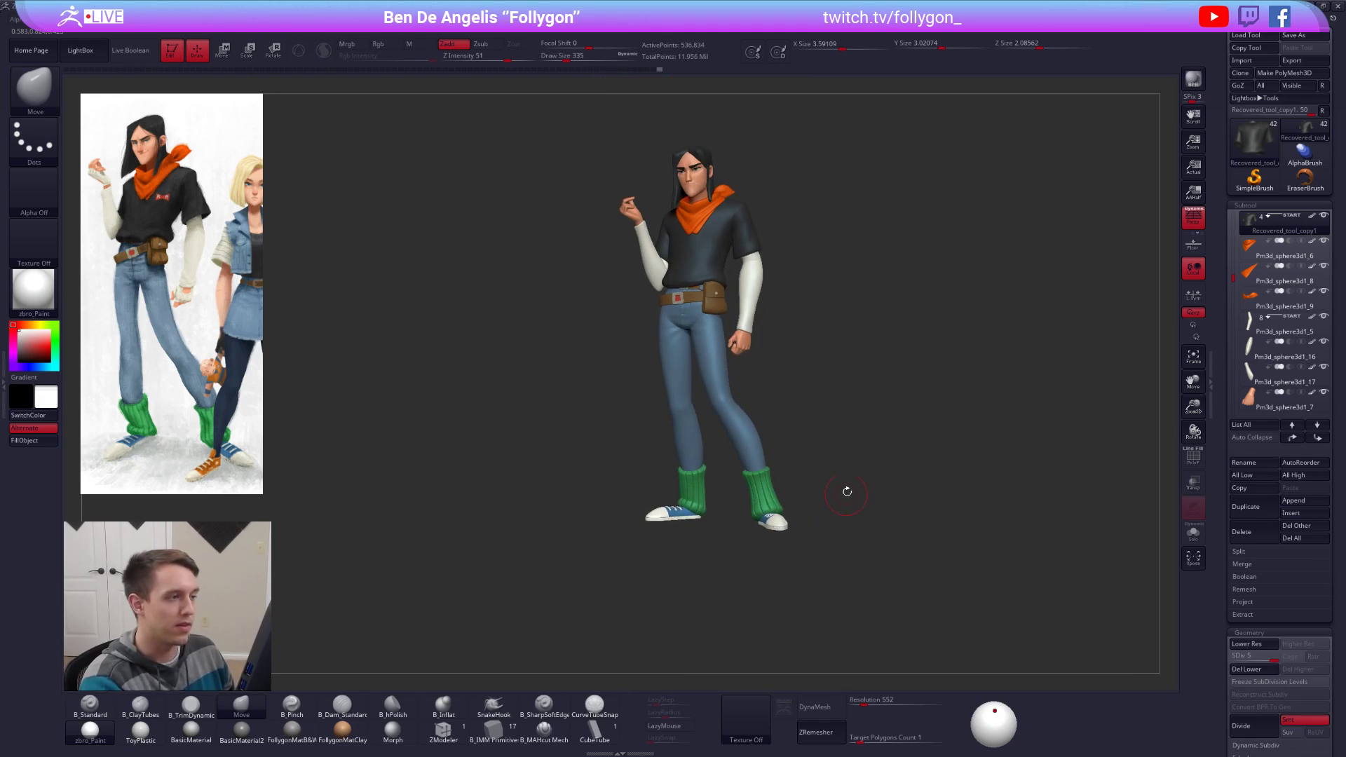
key(space)
drag(876, 425, 892, 426)
key(ctrl+space)
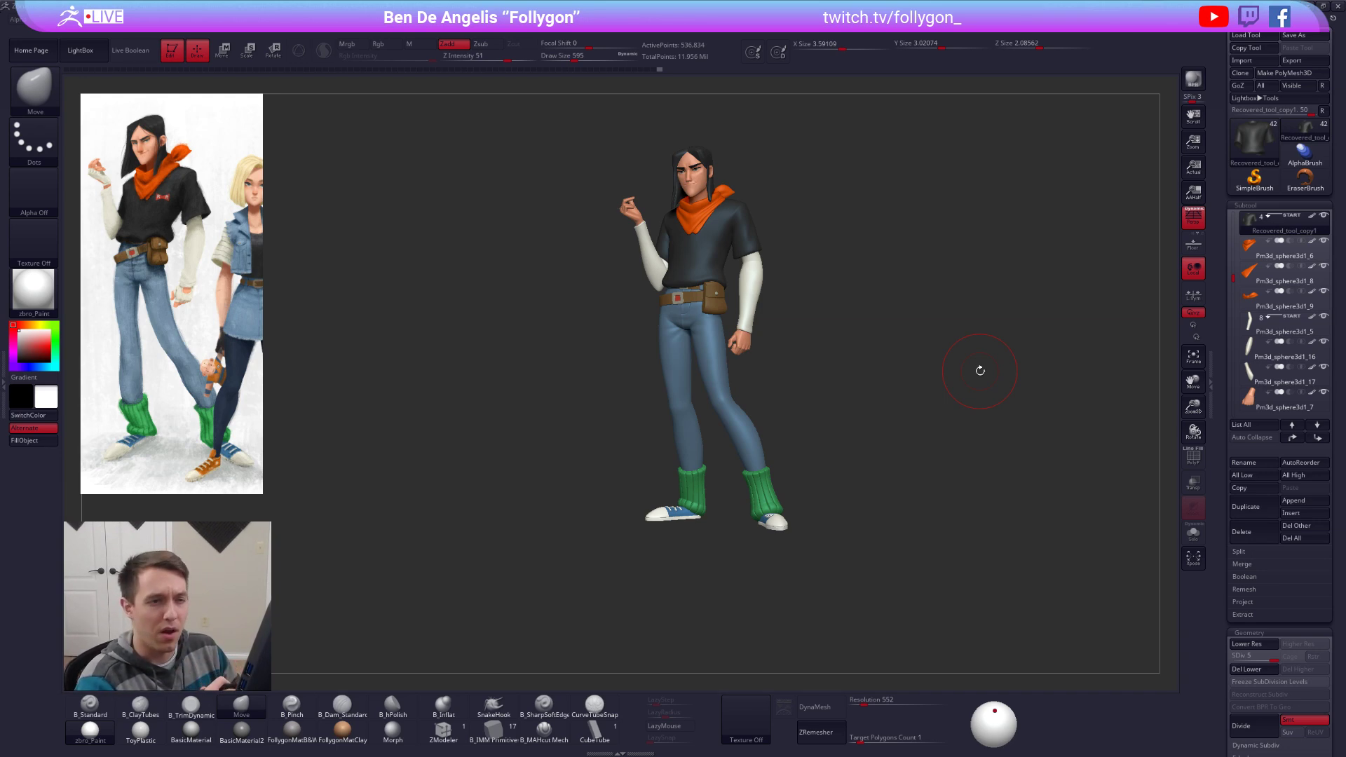
drag(814, 463, 988, 460)
mouse_move(989, 459)
mouse_down()
mouse_move(974, 460)
mouse_move(998, 460)
mouse_up()
alt+drag(999, 460, 644, 545)
key(shift+s)
Step: Select the green leg warmers, set the draw size to 279, and mask the one on the character's left leg
ctrl+right_drag(722, 490, 727, 581)
mouse_move(727, 580)
alt+right_down()
mouse_move(722, 489)
mouse_move(717, 575)
alt+right_up()
alt+click(715, 490)
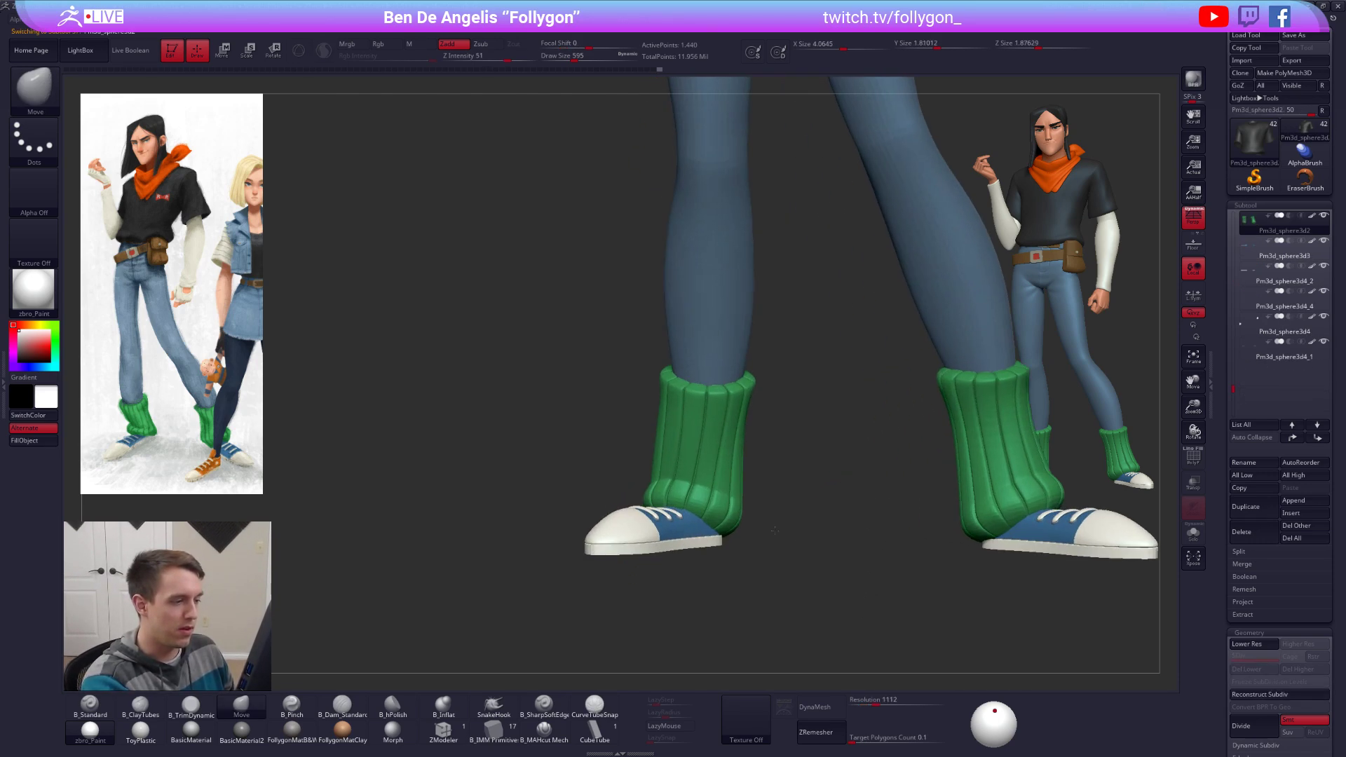
key(alt+s)
right_drag(715, 494, 683, 446)
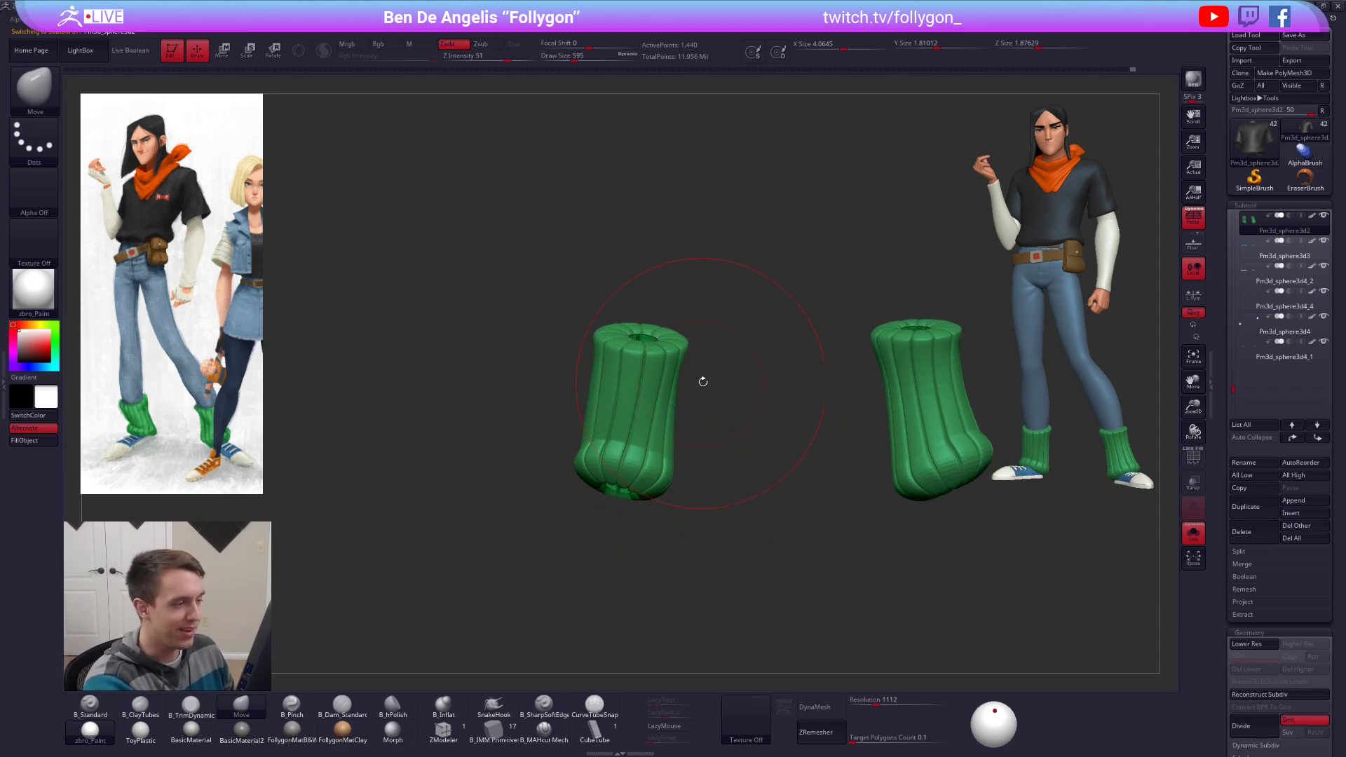
key(s)
drag(702, 382, 679, 382)
mouse_move(696, 449)
right_down()
mouse_move(682, 456)
mouse_move(695, 456)
mouse_move(690, 410)
mouse_move(698, 457)
mouse_move(664, 344)
right_up()
key(alt+s)
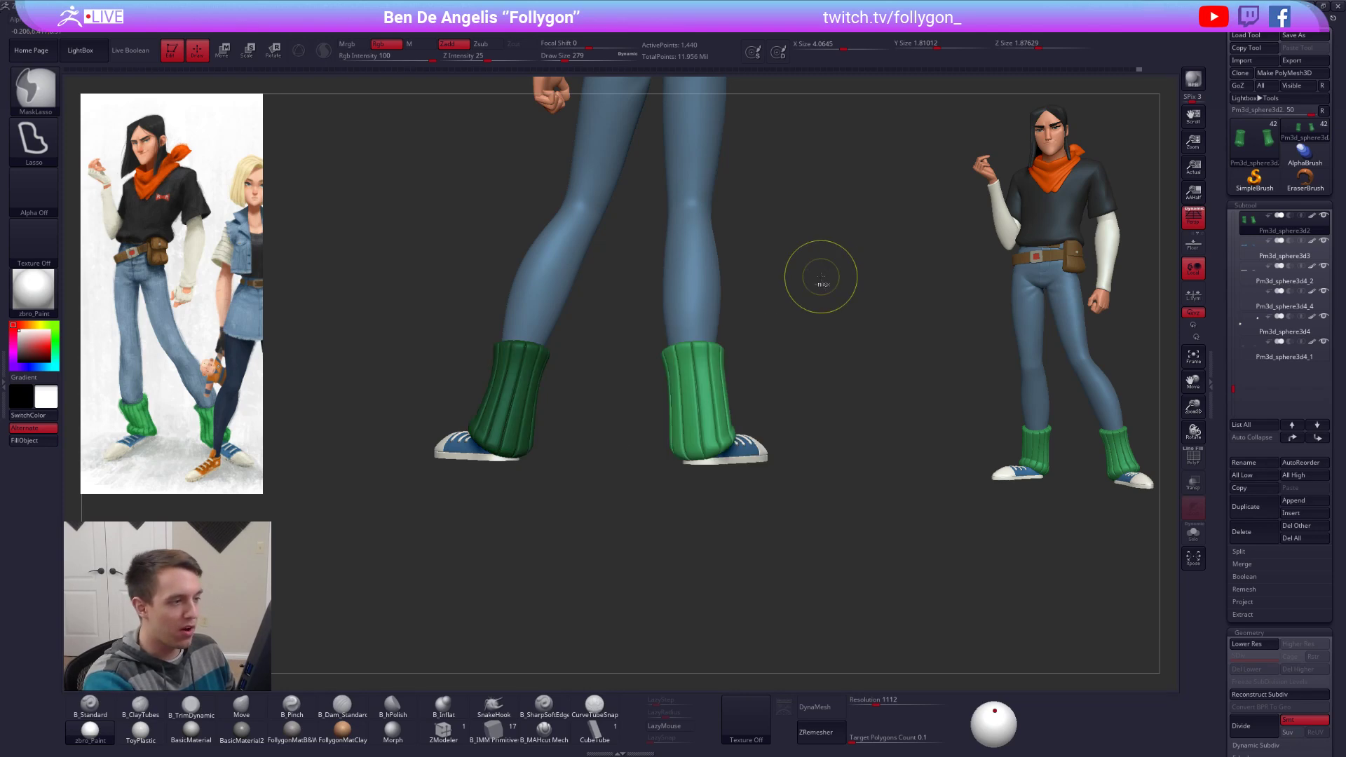
Step: Rotate the unmasked leg warmer on the character's right leg with a lengthwise transpose line and clear the mask
key(alt+s)
key(r)
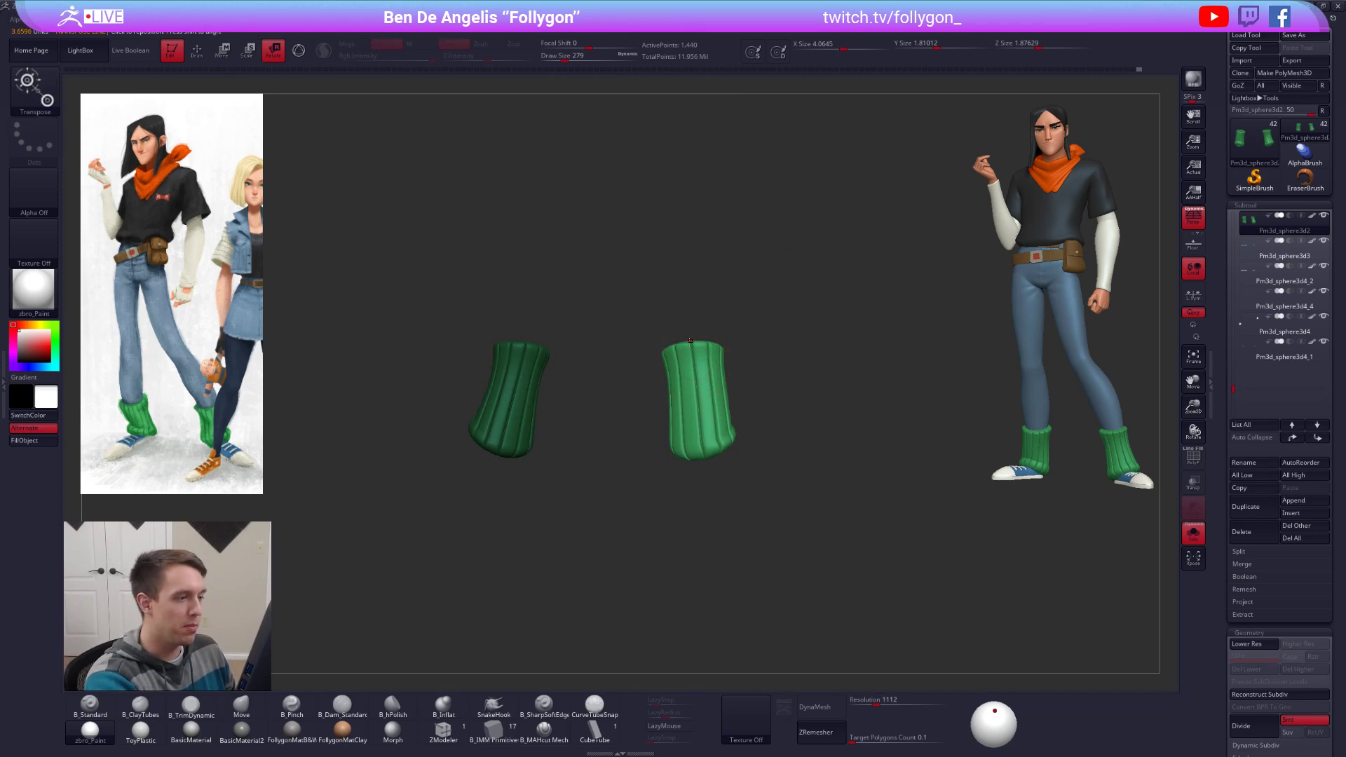
mouse_move(690, 341)
mouse_down()
mouse_move(706, 534)
mouse_move(694, 534)
mouse_up()
key(alt+s)
shift+right_drag(715, 522, 656, 517)
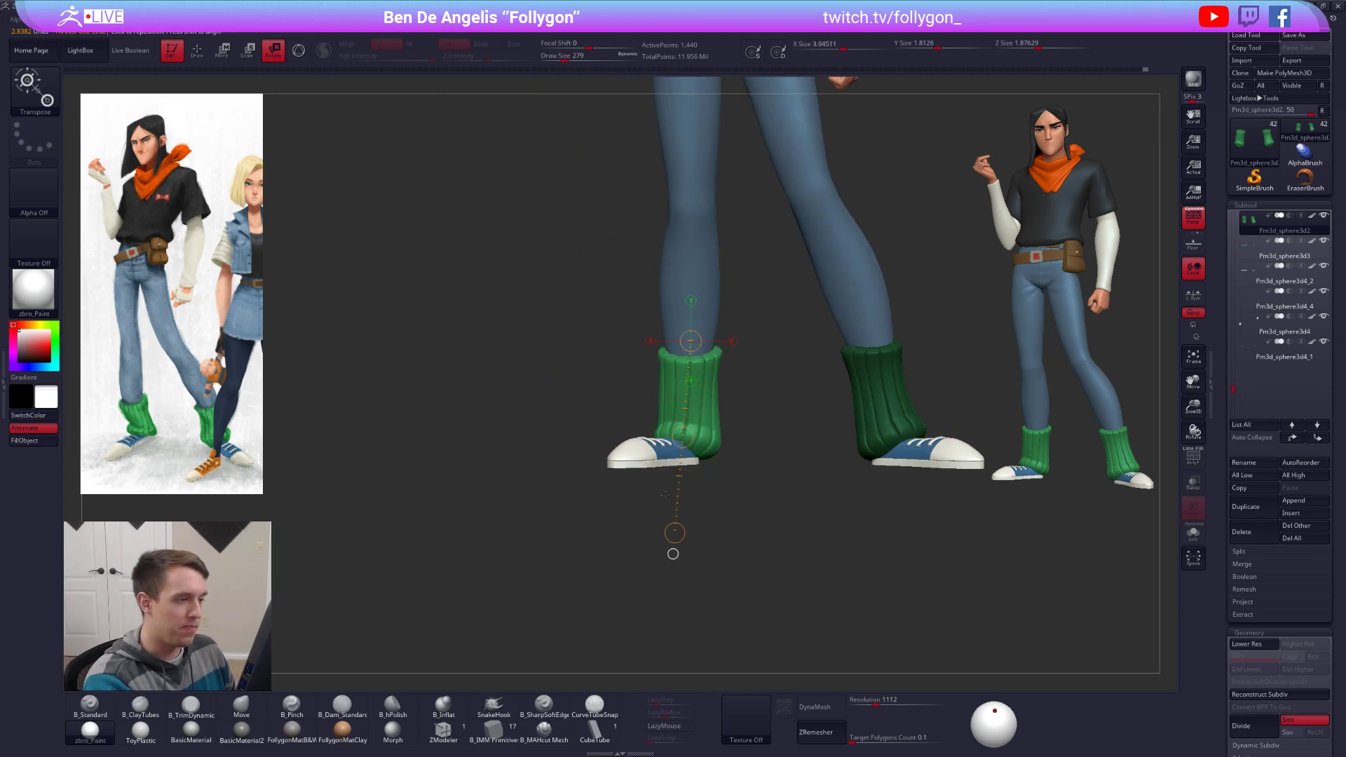
alt+right_drag(718, 479, 733, 463)
key(q)
ctrl+drag(743, 448, 760, 433)
mouse_move(760, 432)
alt+right_down()
mouse_move(704, 517)
mouse_move(712, 605)
alt+right_up()
alt+right_drag(782, 447, 797, 450)
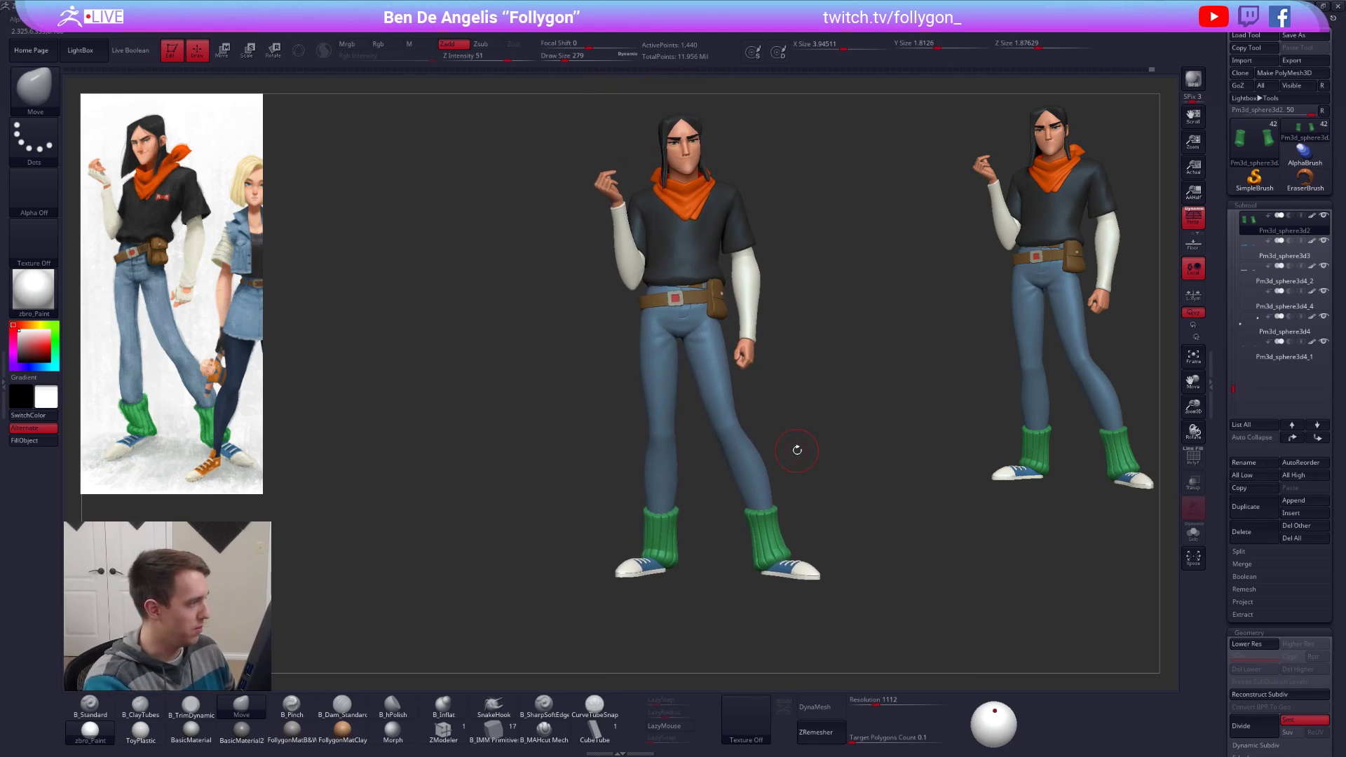
Step: Create a TPoseMesh from the whole character and apply the grey Follygon material to it
key(space)
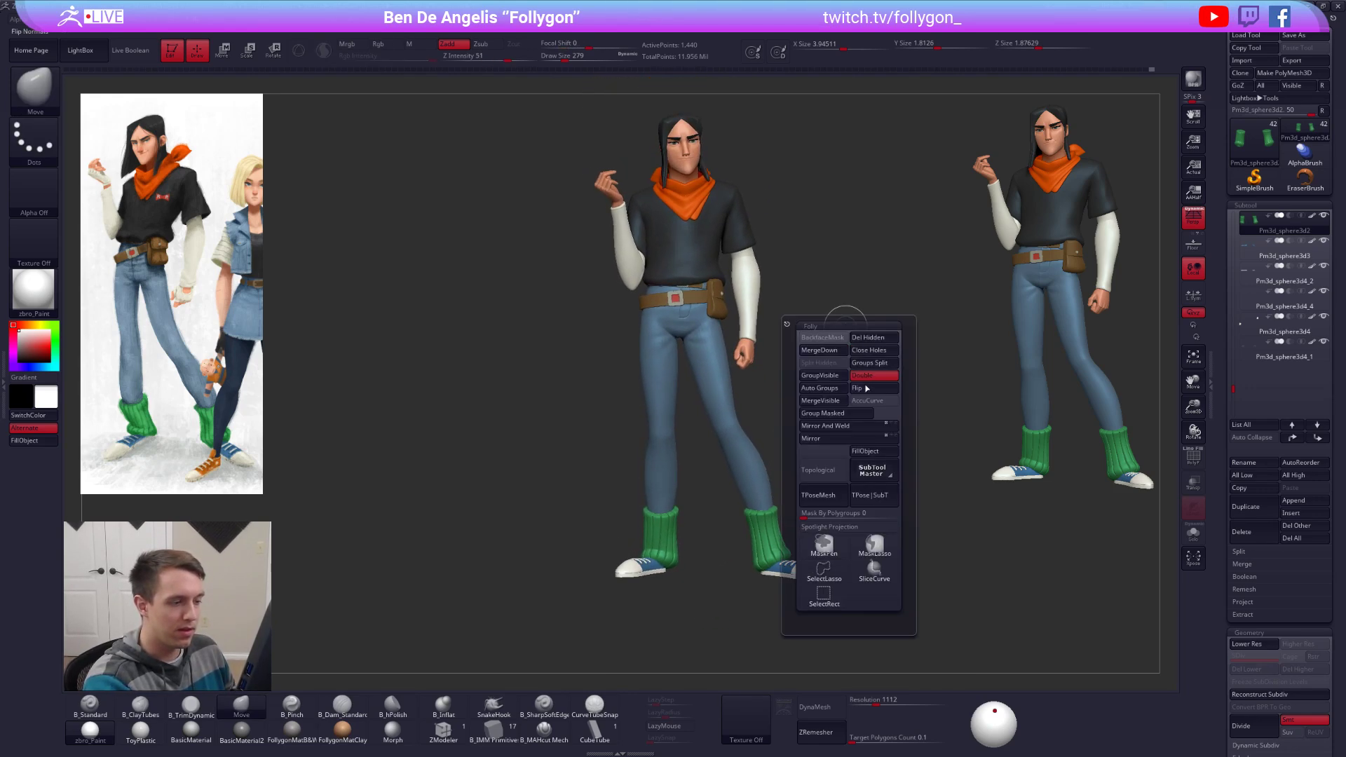
click(818, 494)
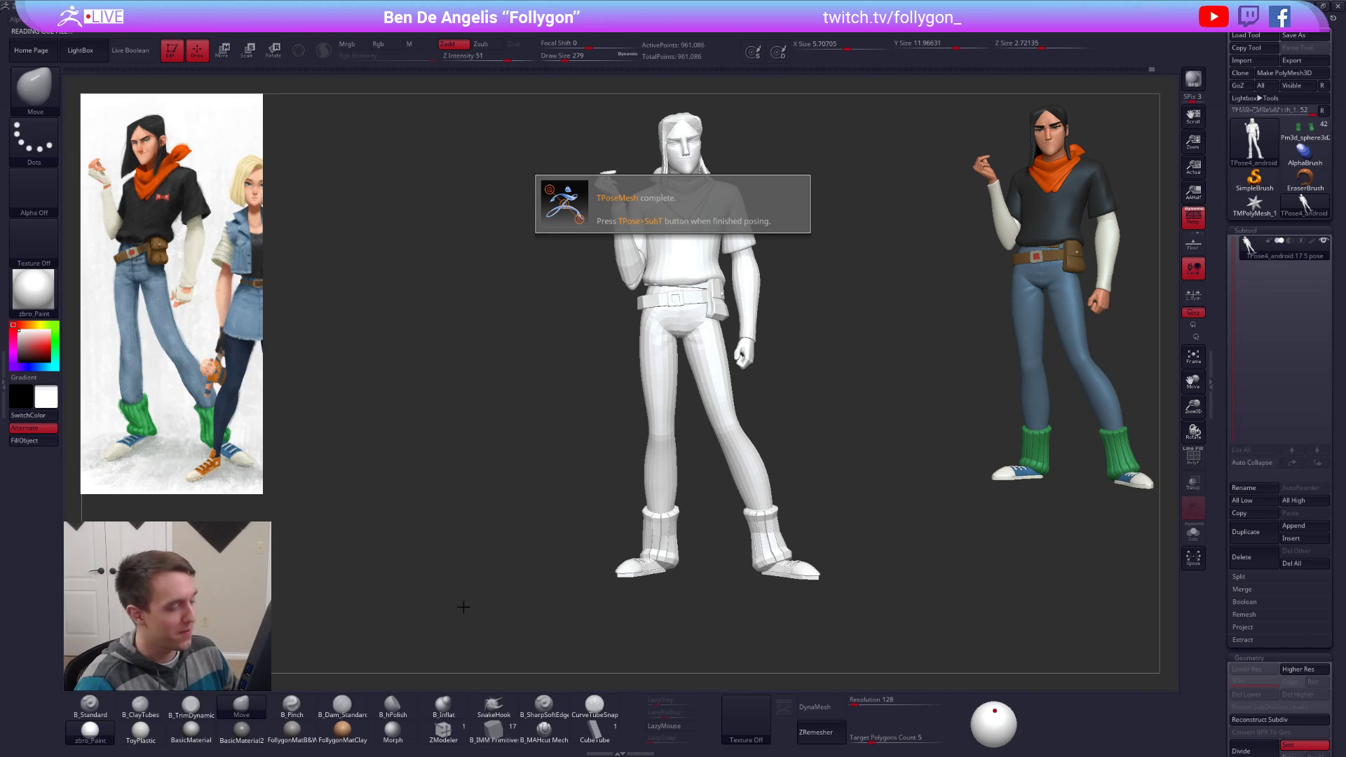
click(299, 735)
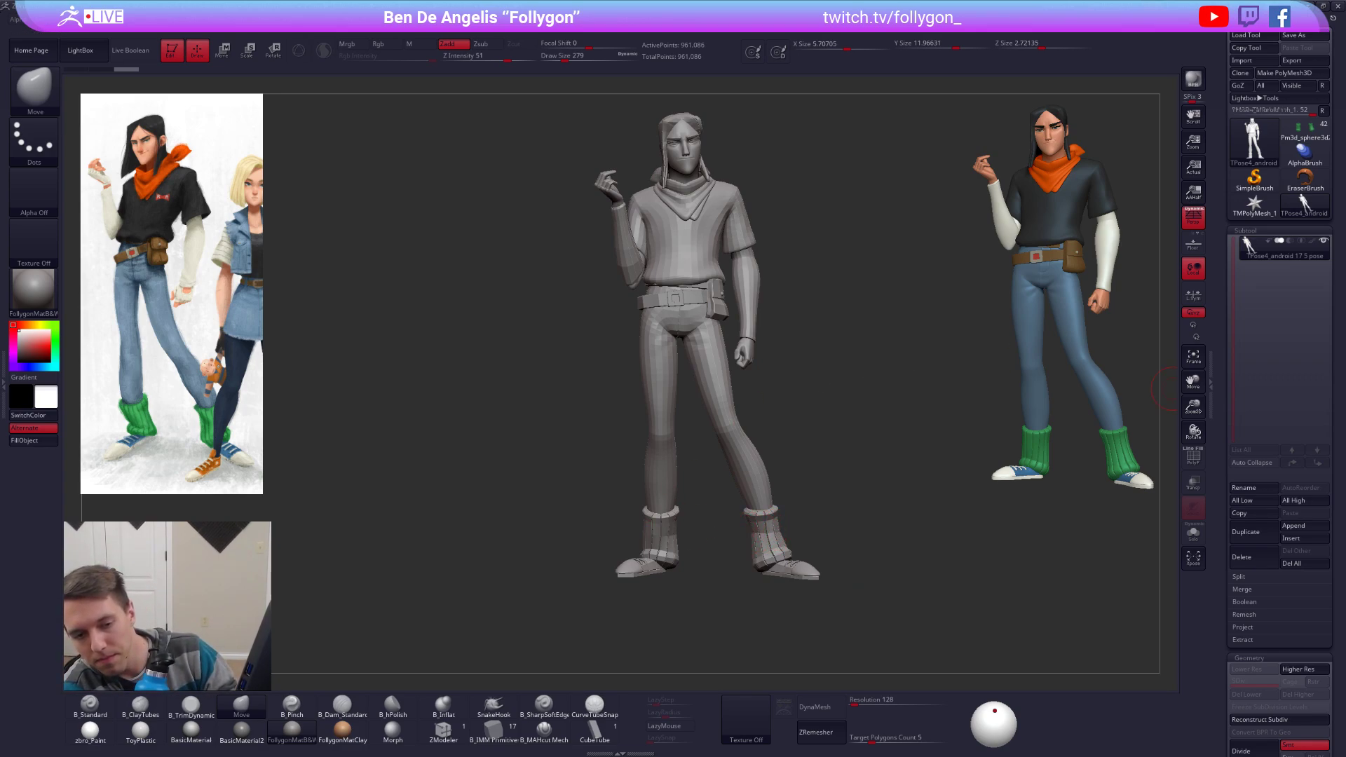
key(alt+Tab)
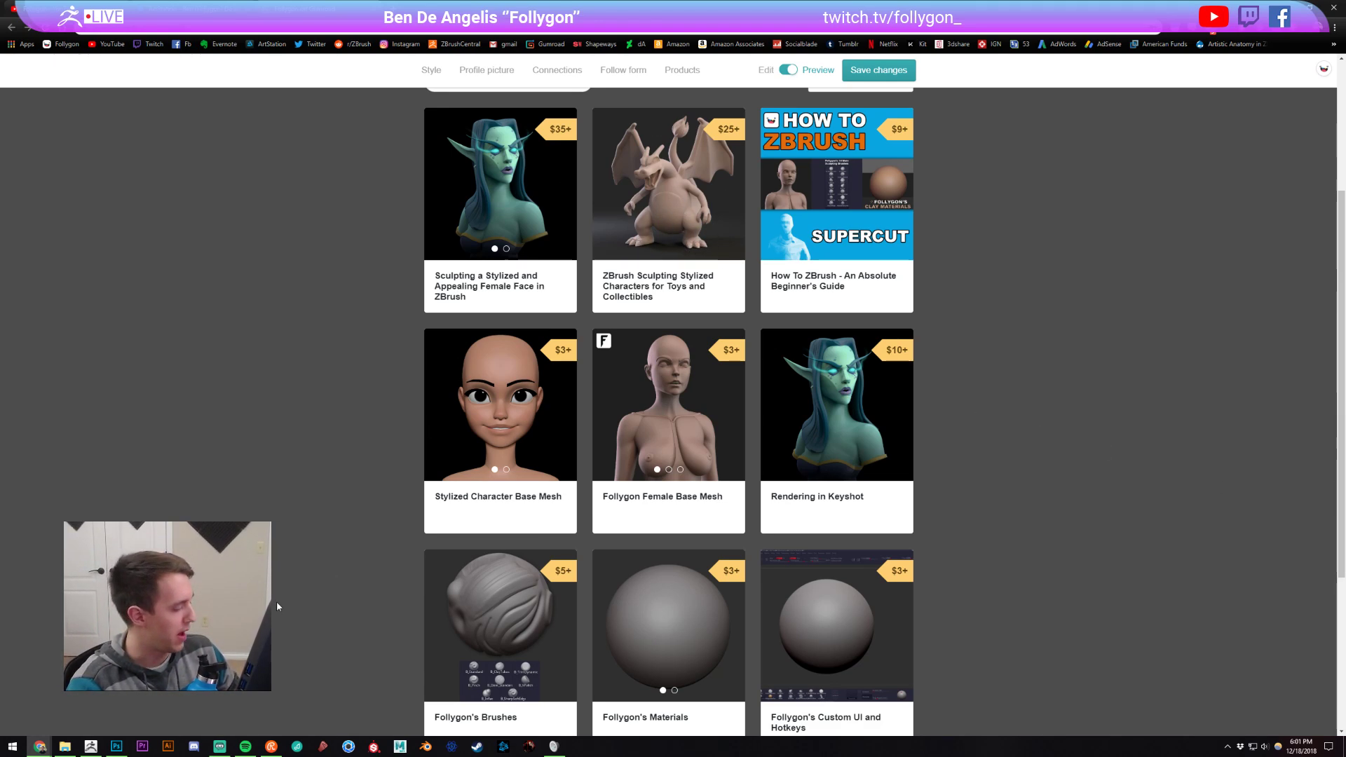
key(alt+Tab)
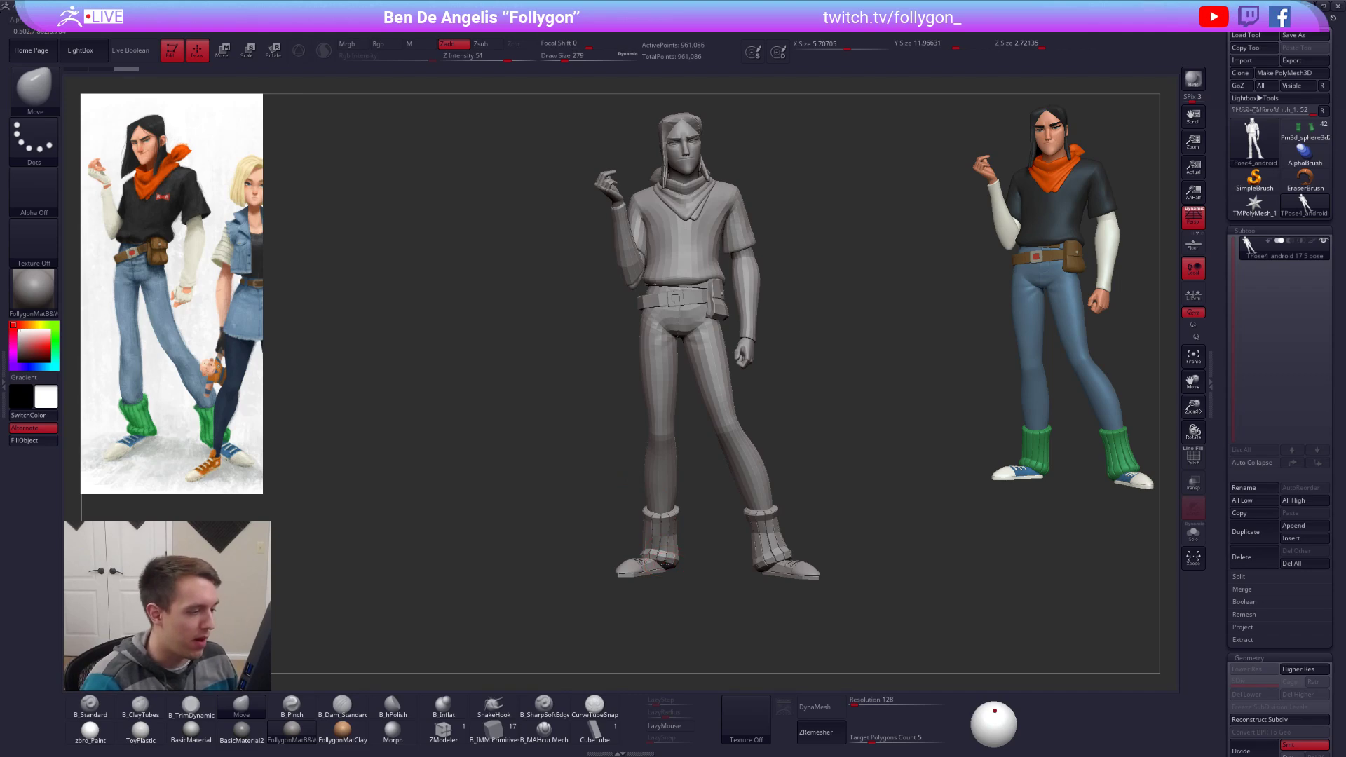
Step: Display the polygroup colours and use the SelectRect brush to hide the purple polygroup of both shoes
mouse_move(664, 564)
alt+right_down()
mouse_move(669, 452)
mouse_move(676, 533)
alt+right_up()
key(ctrl+shift+f)
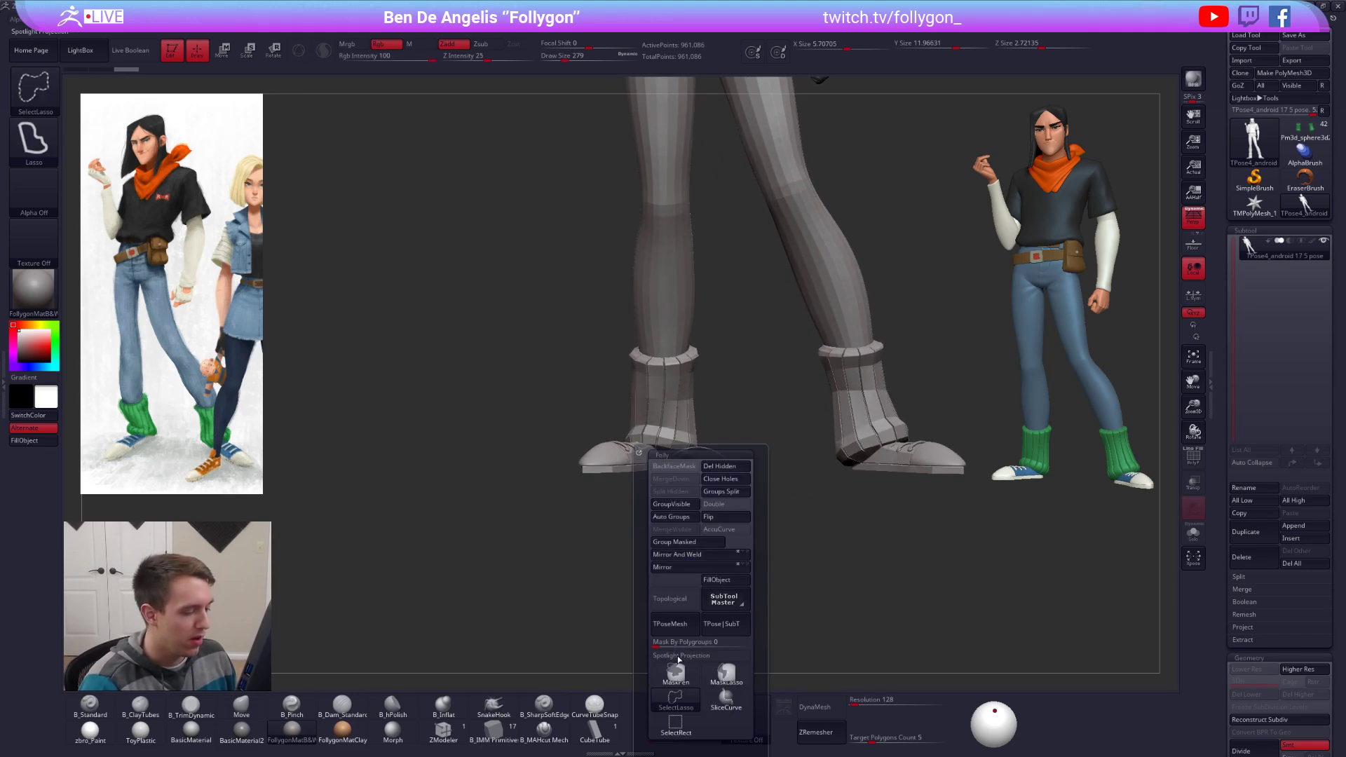
ctrl+shift+click(676, 723)
right_drag(627, 392, 647, 502)
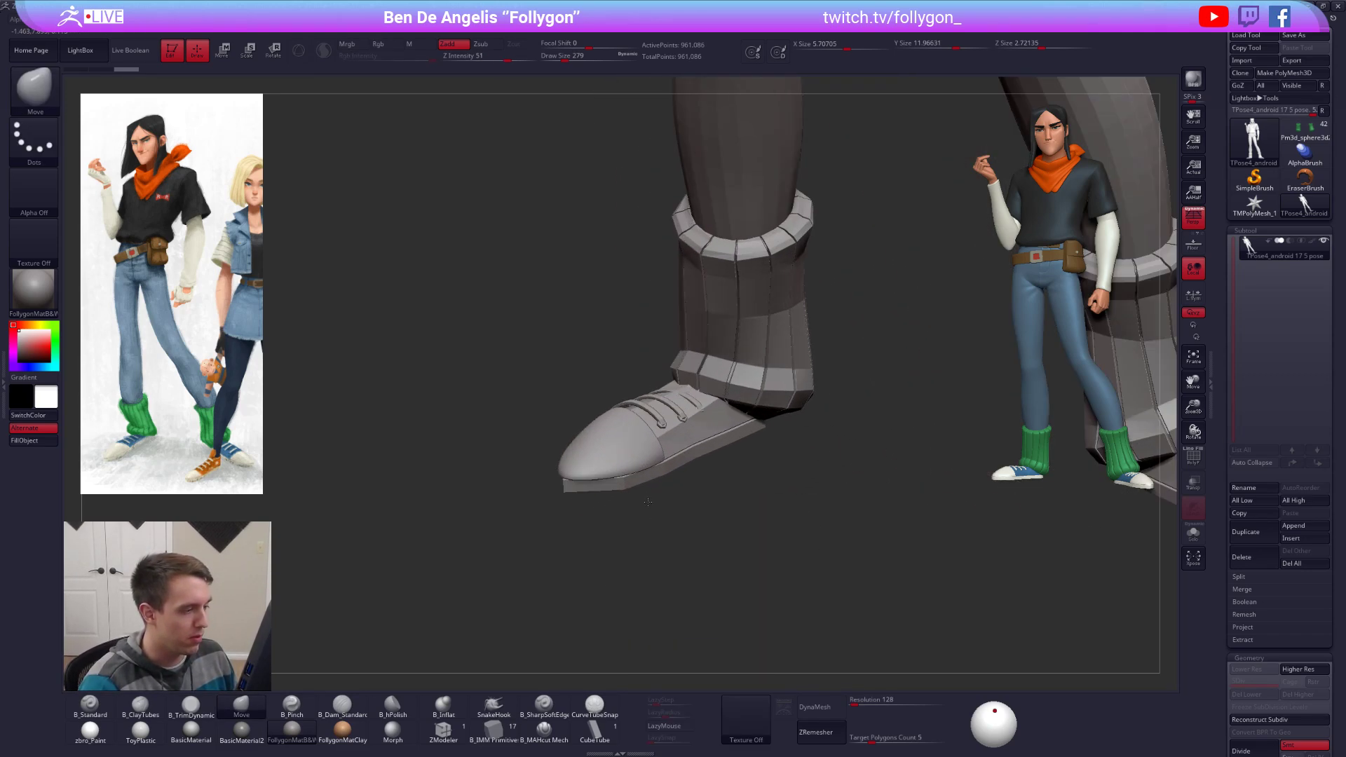
key(shift+f)
ctrl+shift+click(697, 432)
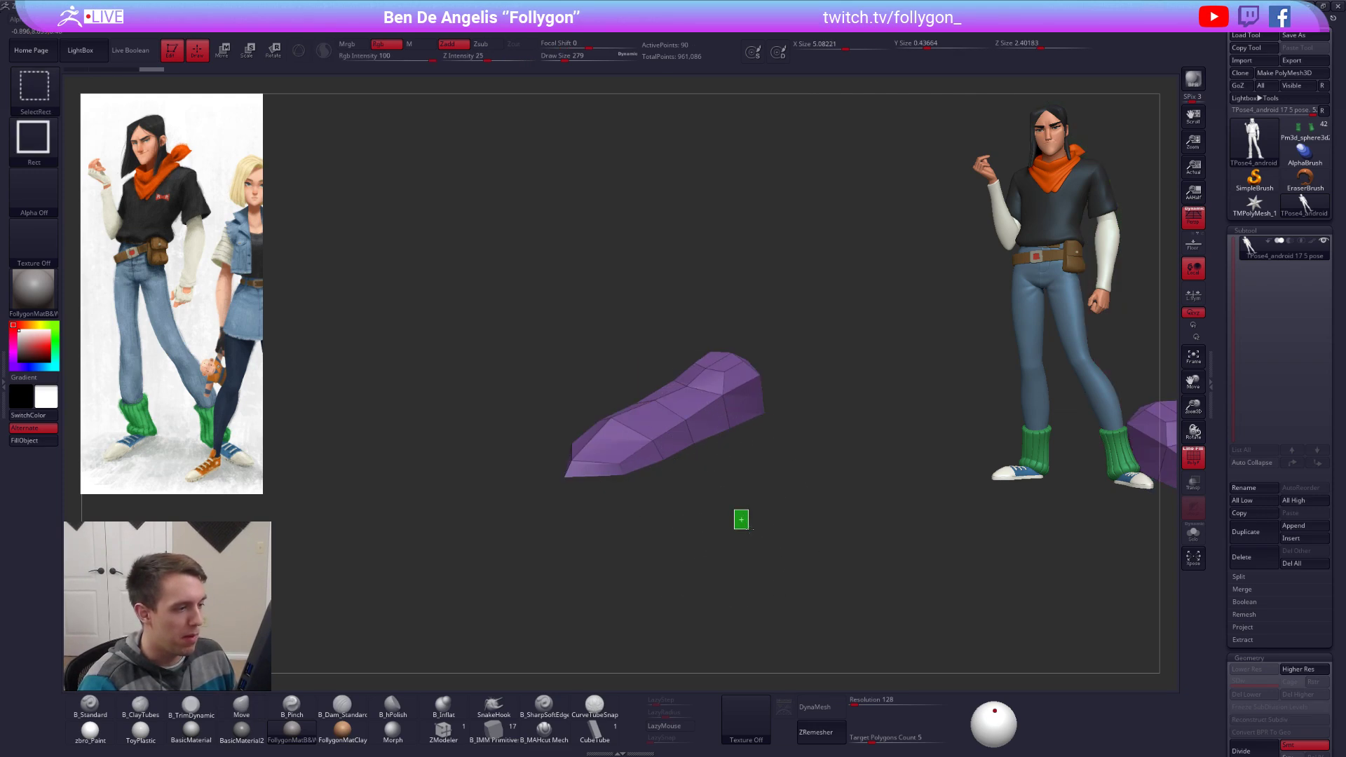
ctrl+shift+click(741, 519)
key(ctrl+shift+f)
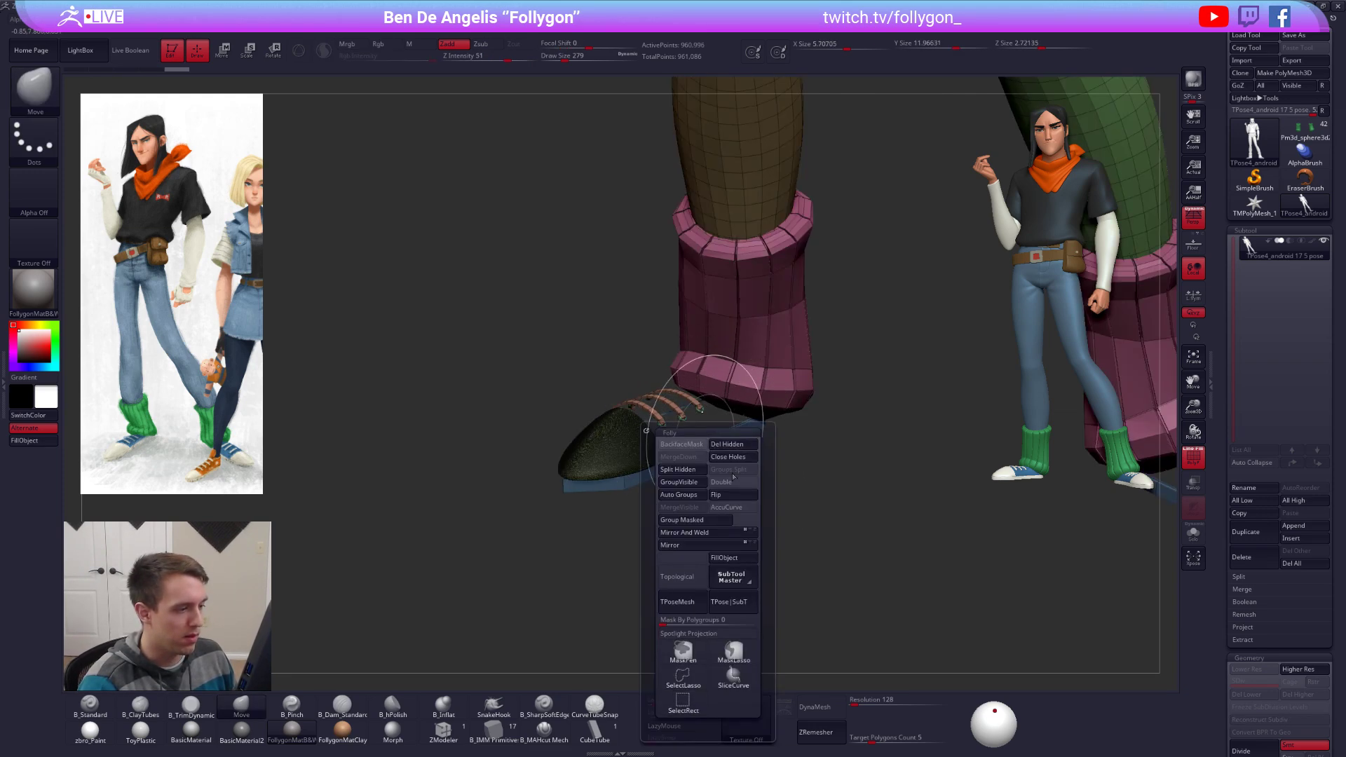
key(space)
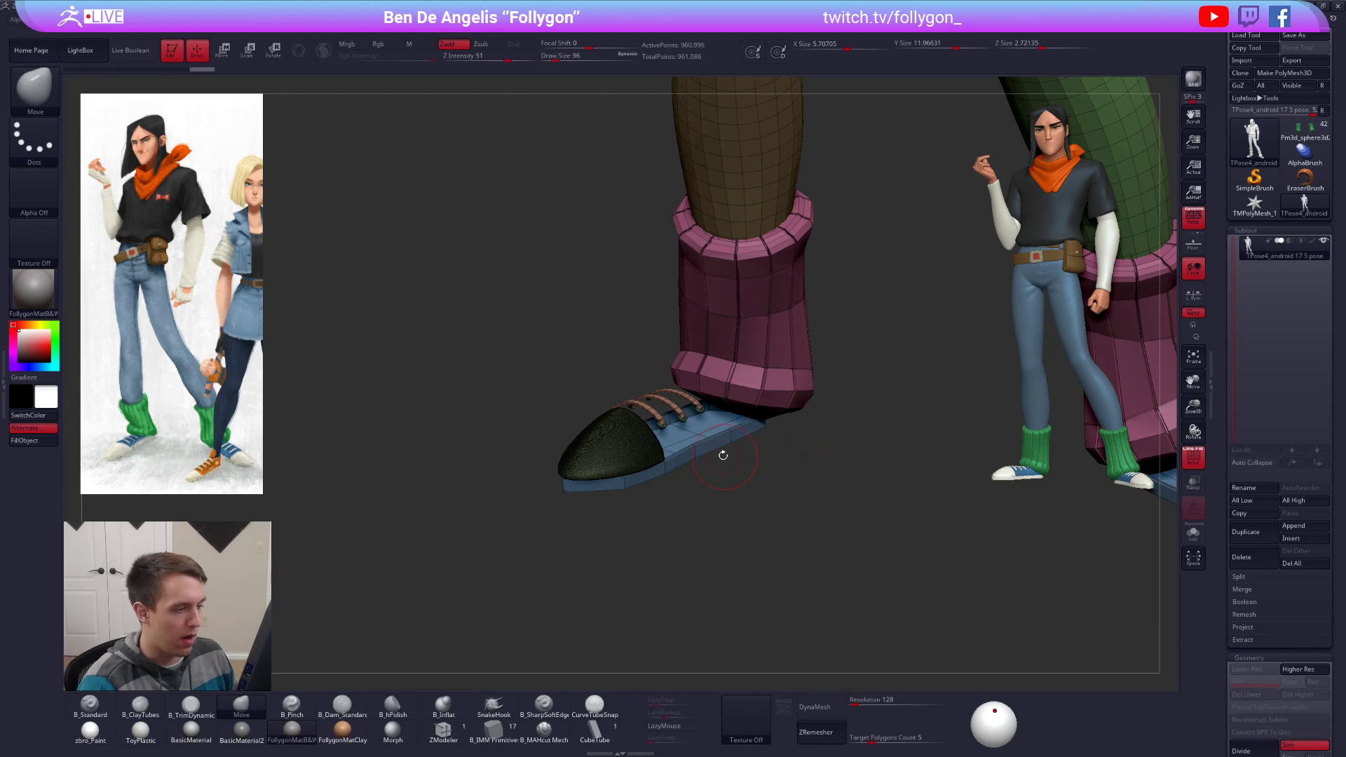
Step: Hide the remaining shoe polygroups, mask all geometry still visible, and restore the full mesh without polyframe so only the shoes stay unmasked
ctrl+shift+click(710, 443)
ctrl+shift+click(656, 435)
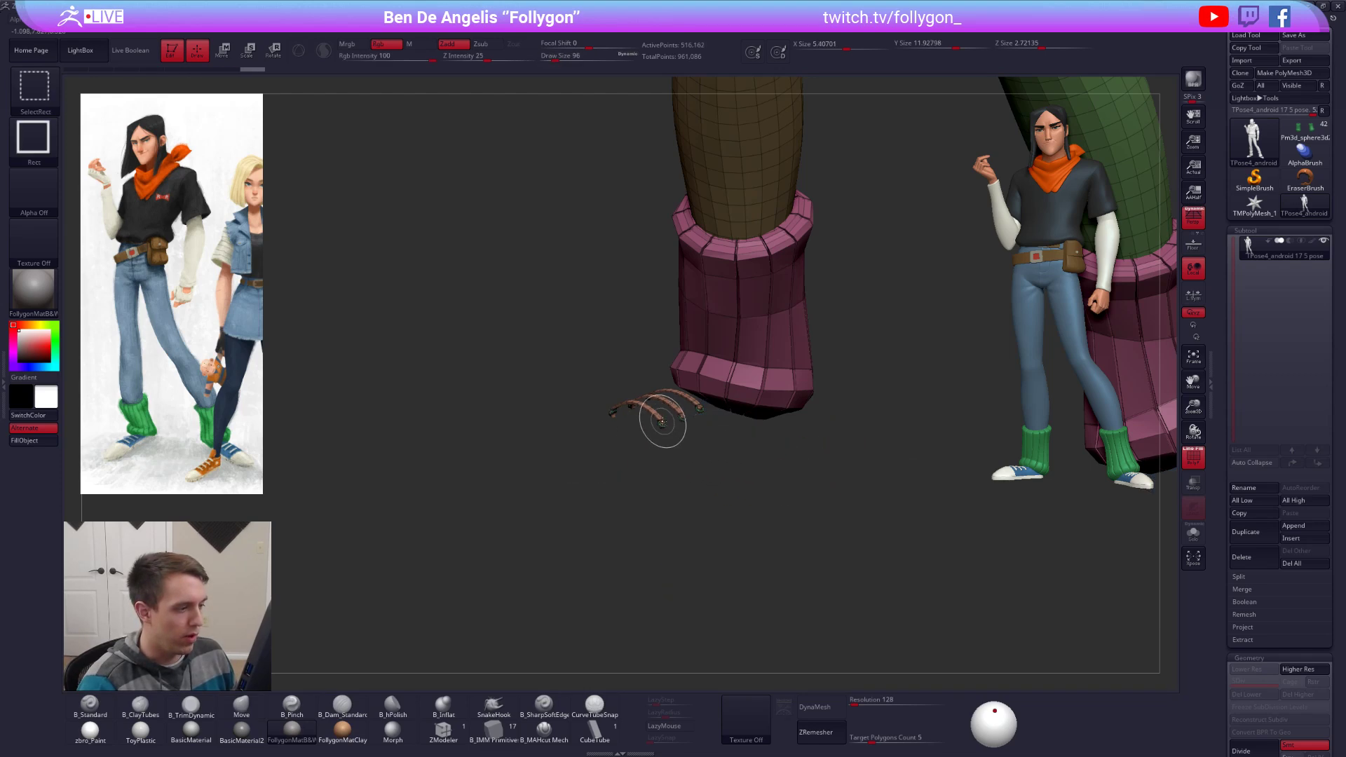
ctrl+shift+click(662, 415)
ctrl+click(686, 472)
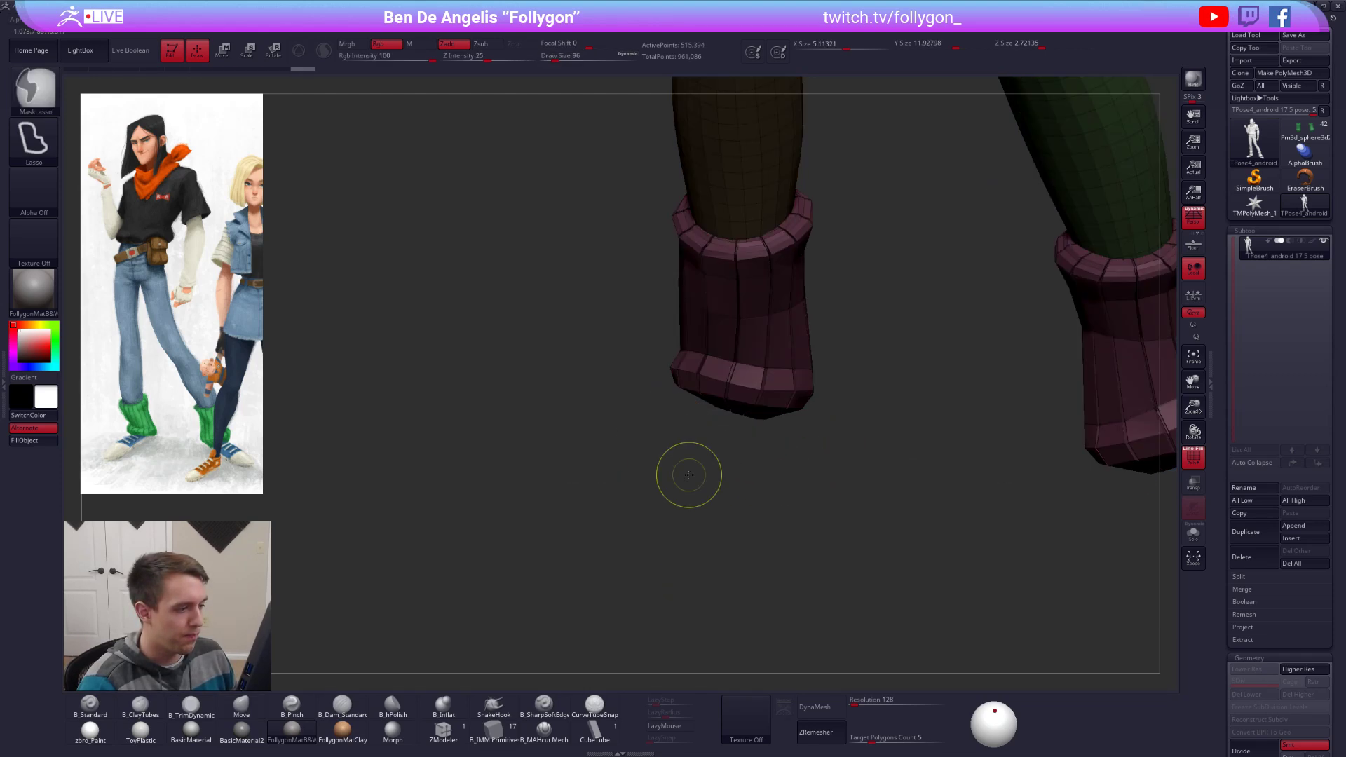
ctrl+shift+click(716, 503)
mouse_move(744, 527)
mouse_down()
mouse_move(755, 460)
mouse_move(703, 486)
mouse_up()
key(shift+f)
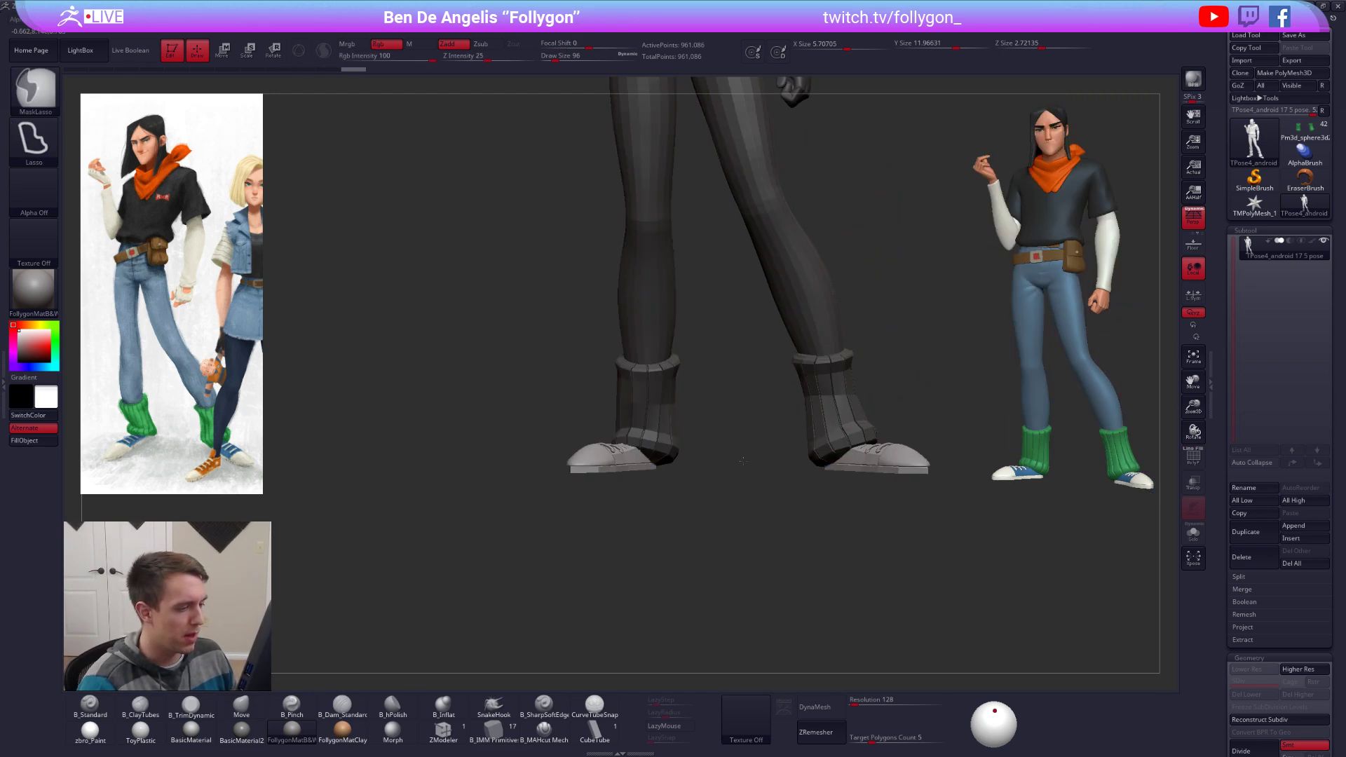
Step: Regroup the shoes into their own polygroups and mask everything except the shoe on the character's right foot
ctrl+click(735, 468)
key(ctrl+w)
ctrl+shift+click(616, 463)
mouse_move(724, 496)
ctrl+mouse_down()
mouse_move(541, 386)
mouse_move(578, 550)
ctrl+mouse_up()
key(ctrl+w)
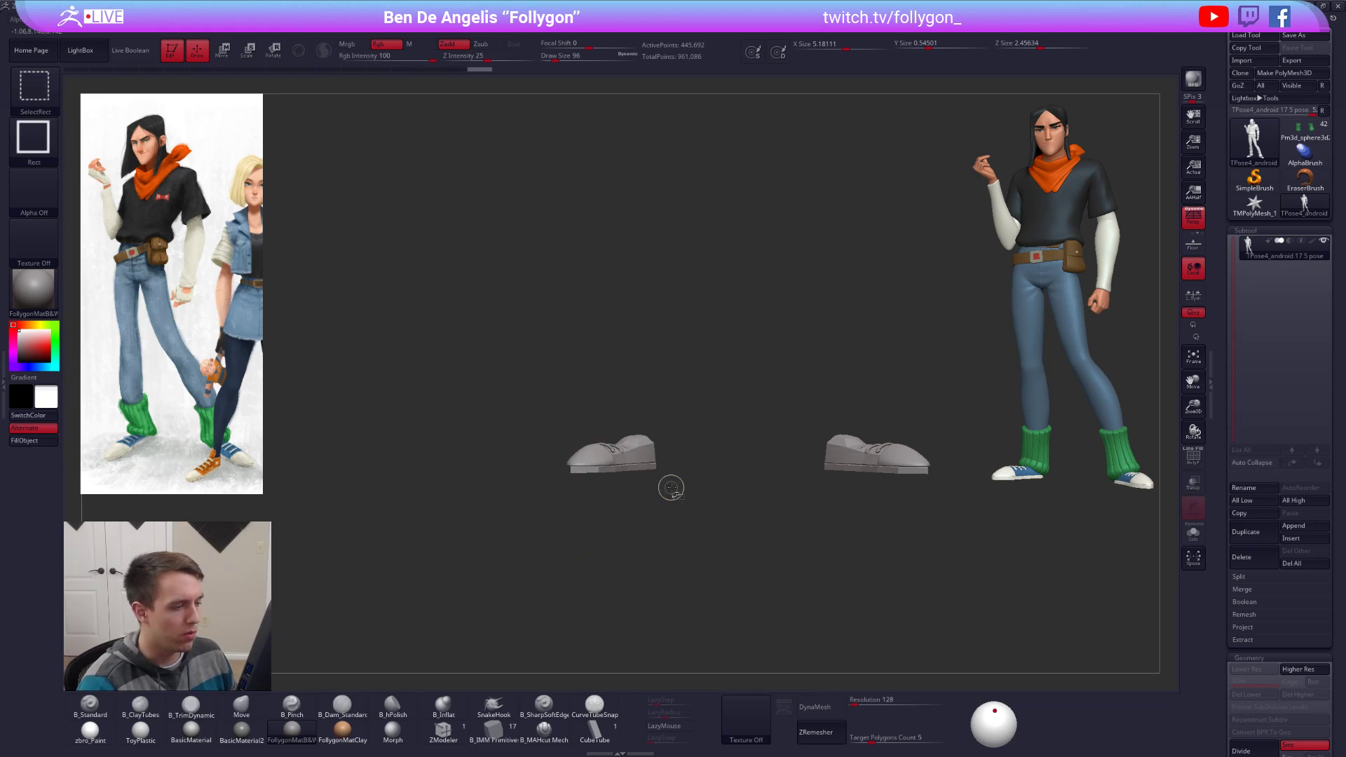
ctrl+shift+click(688, 498)
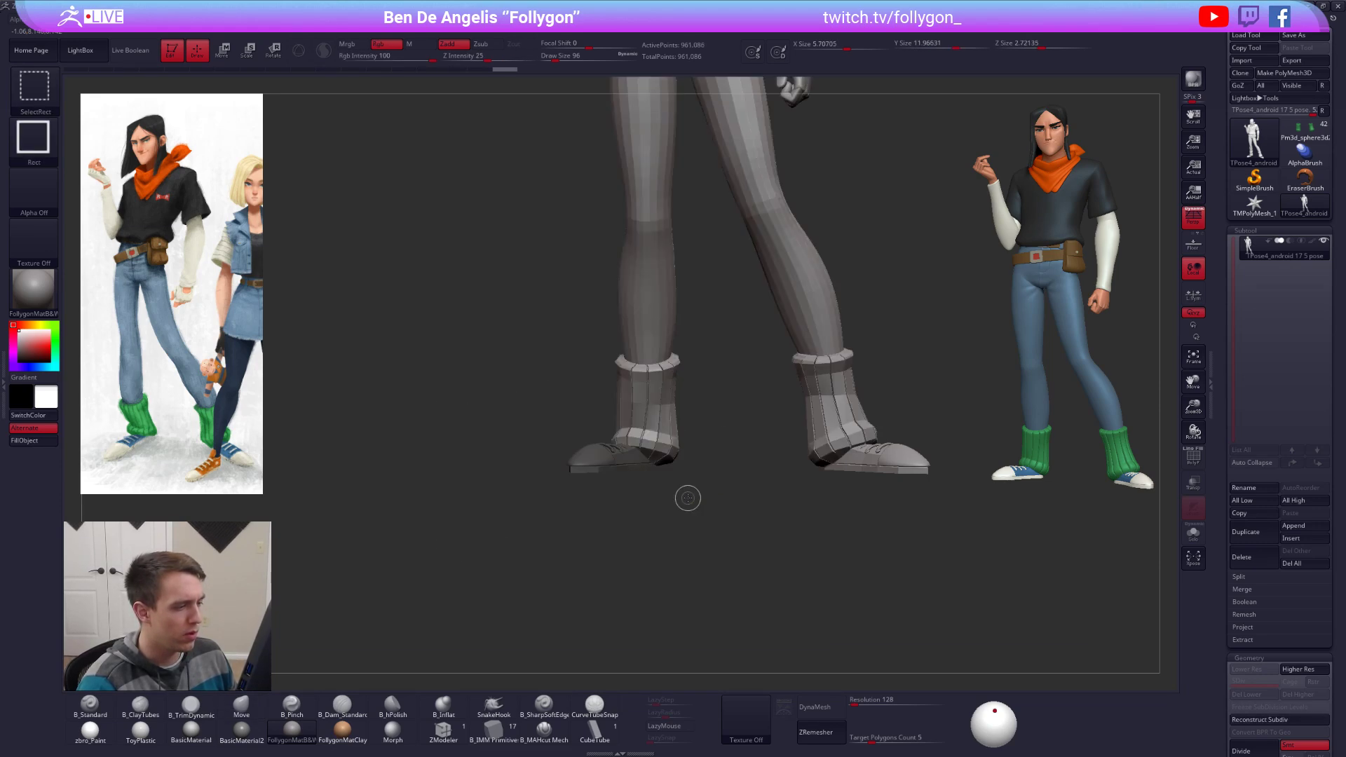
ctrl+click(755, 493)
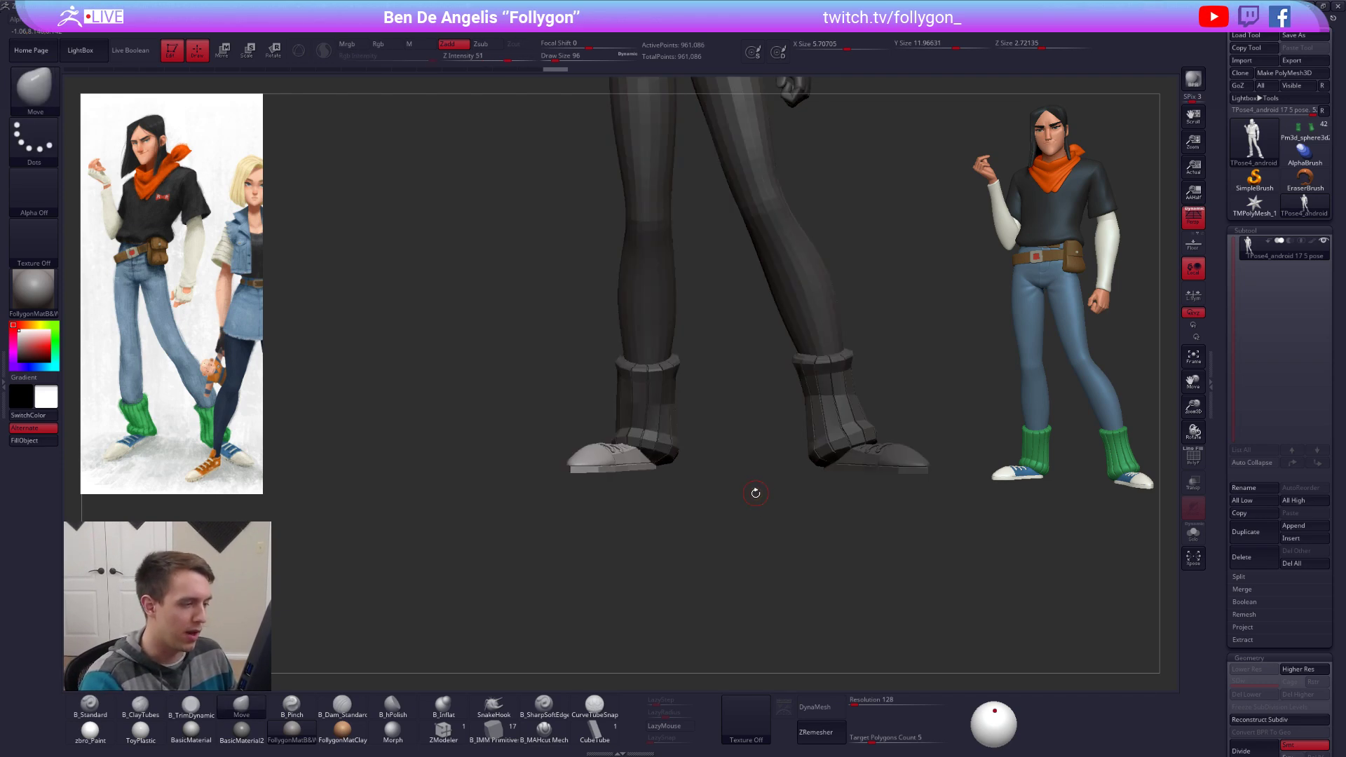
Step: Draw a horizontal transpose line from the unmasked shoe and turn off perspective for checking the stance
mouse_move(682, 439)
alt+mouse_down()
mouse_move(739, 445)
mouse_move(700, 544)
alt+mouse_up()
key(w)
shift+drag(666, 489, 803, 493)
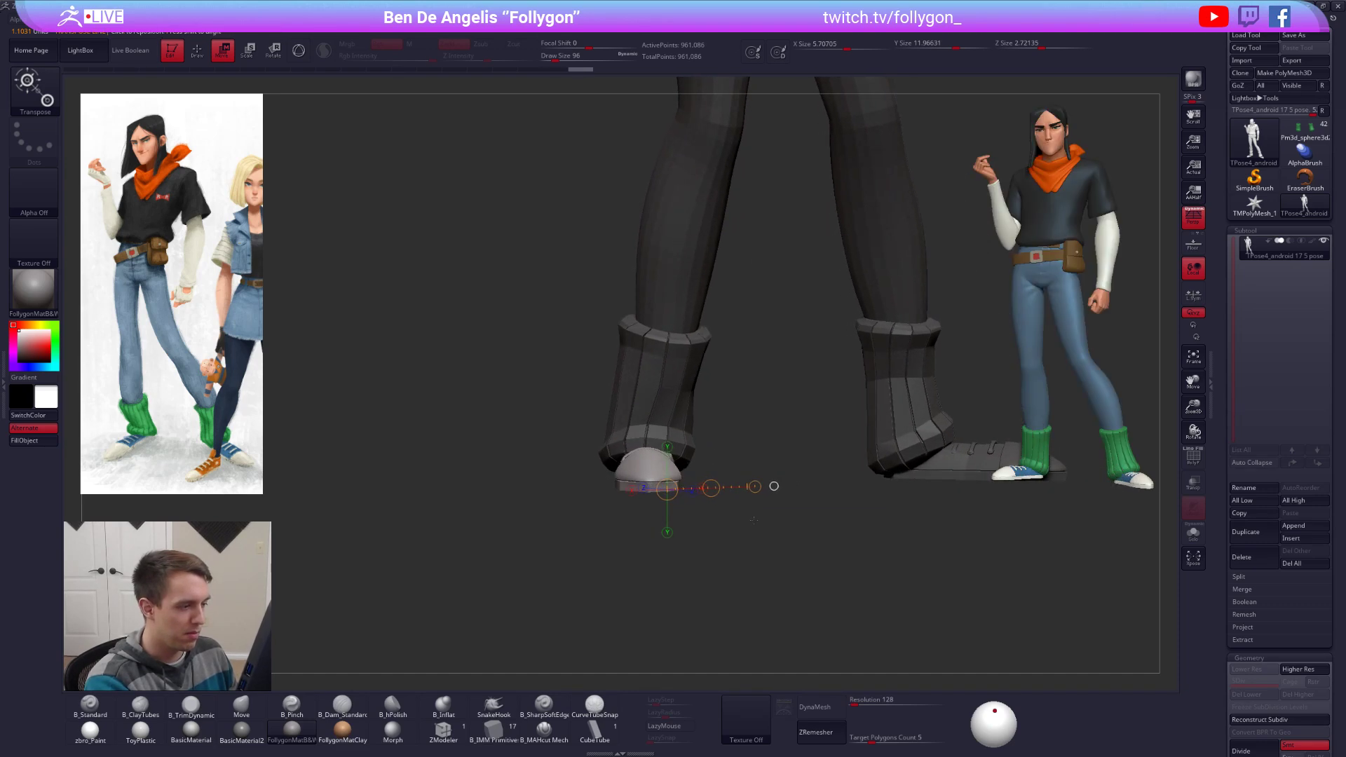
key(q)
mouse_move(713, 480)
alt+mouse_down()
mouse_move(694, 493)
mouse_move(790, 511)
alt+mouse_up()
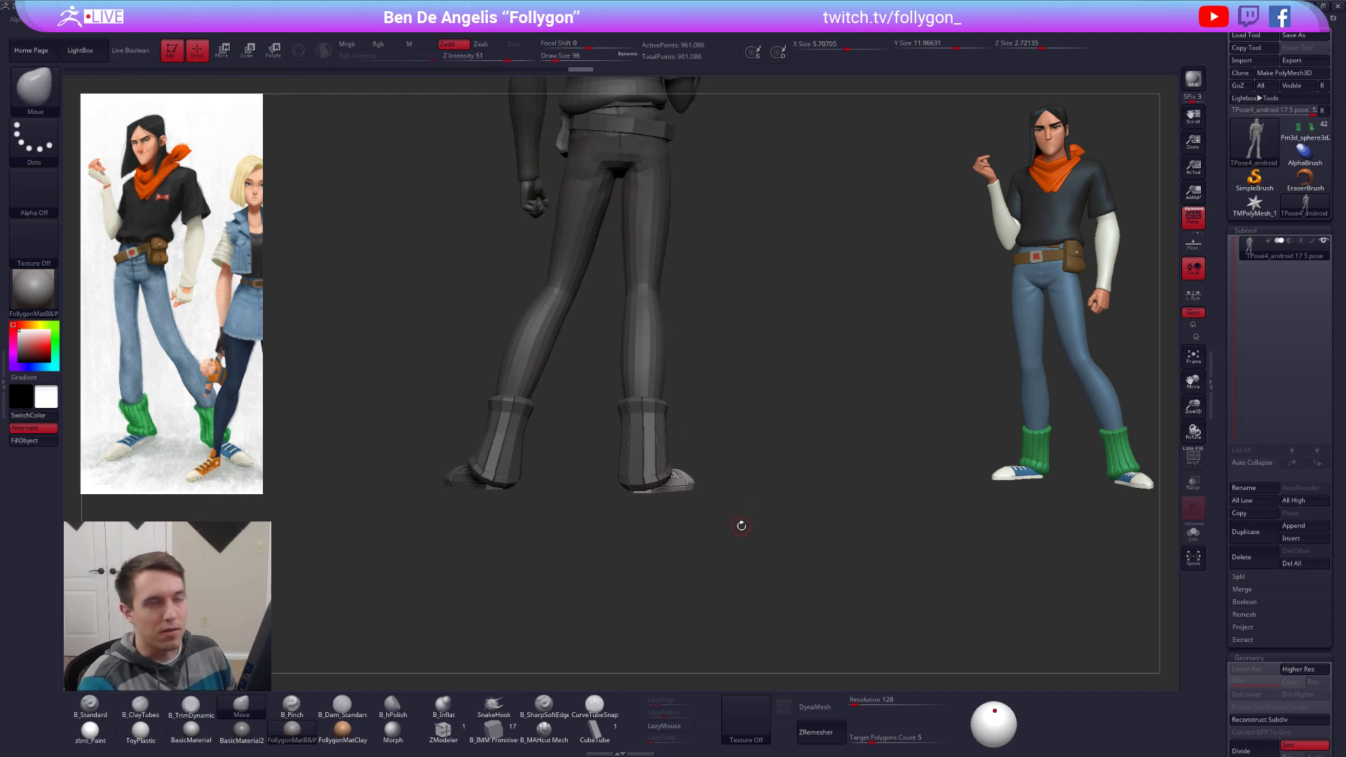
alt+drag(726, 533, 765, 499)
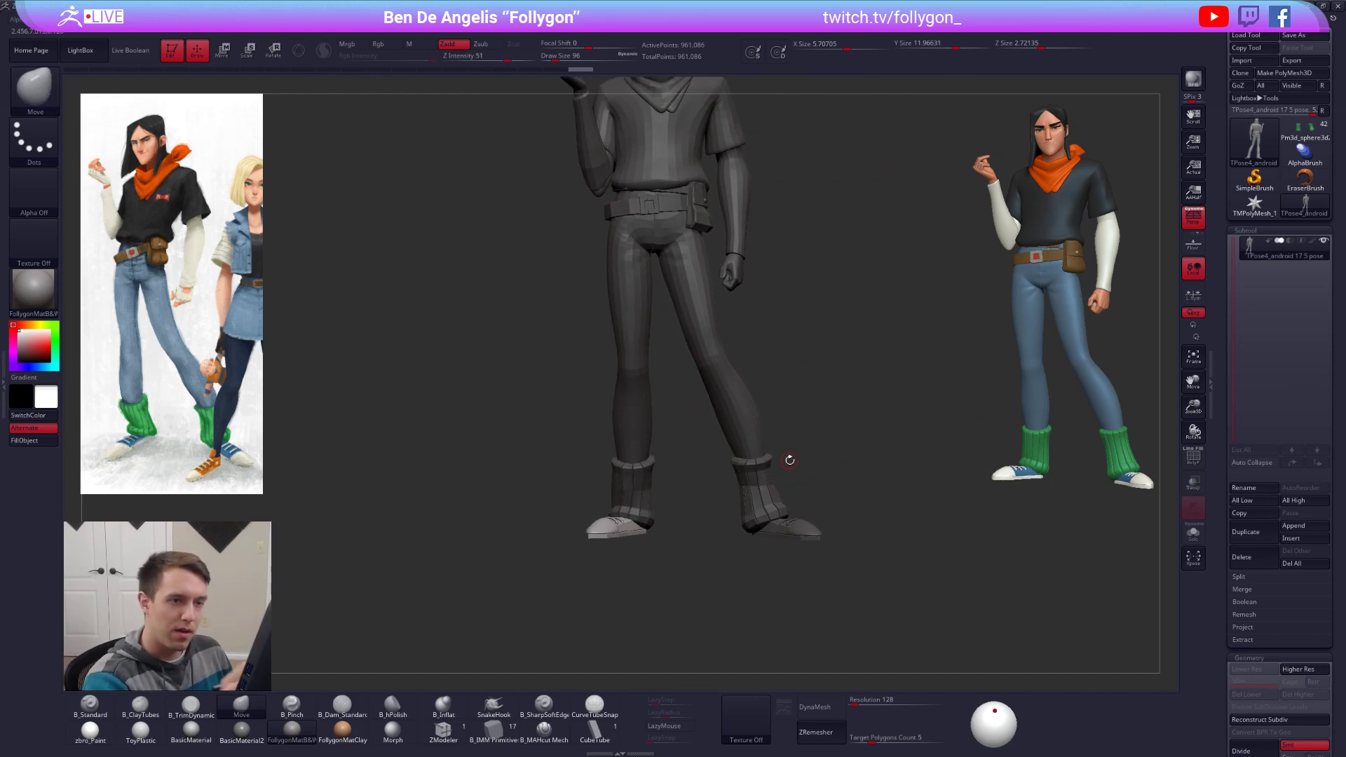
click(1191, 221)
mouse_move(683, 501)
alt+mouse_down()
mouse_move(643, 540)
mouse_move(669, 537)
mouse_move(626, 543)
mouse_move(694, 524)
alt+mouse_up()
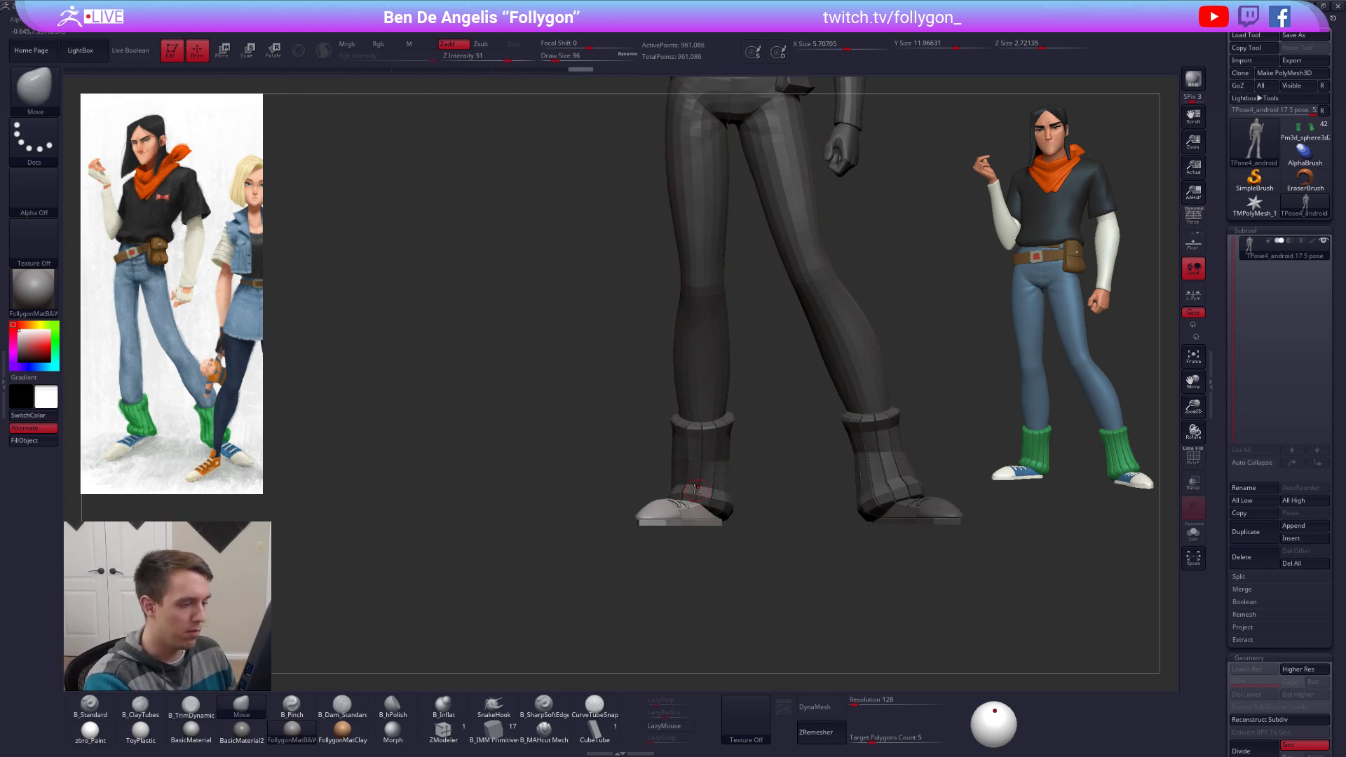
Step: Mask everything except the leg warmers and adjust the one on the character's right leg with the Move brush at draw size 414
key(w)
ctrl+click(699, 483)
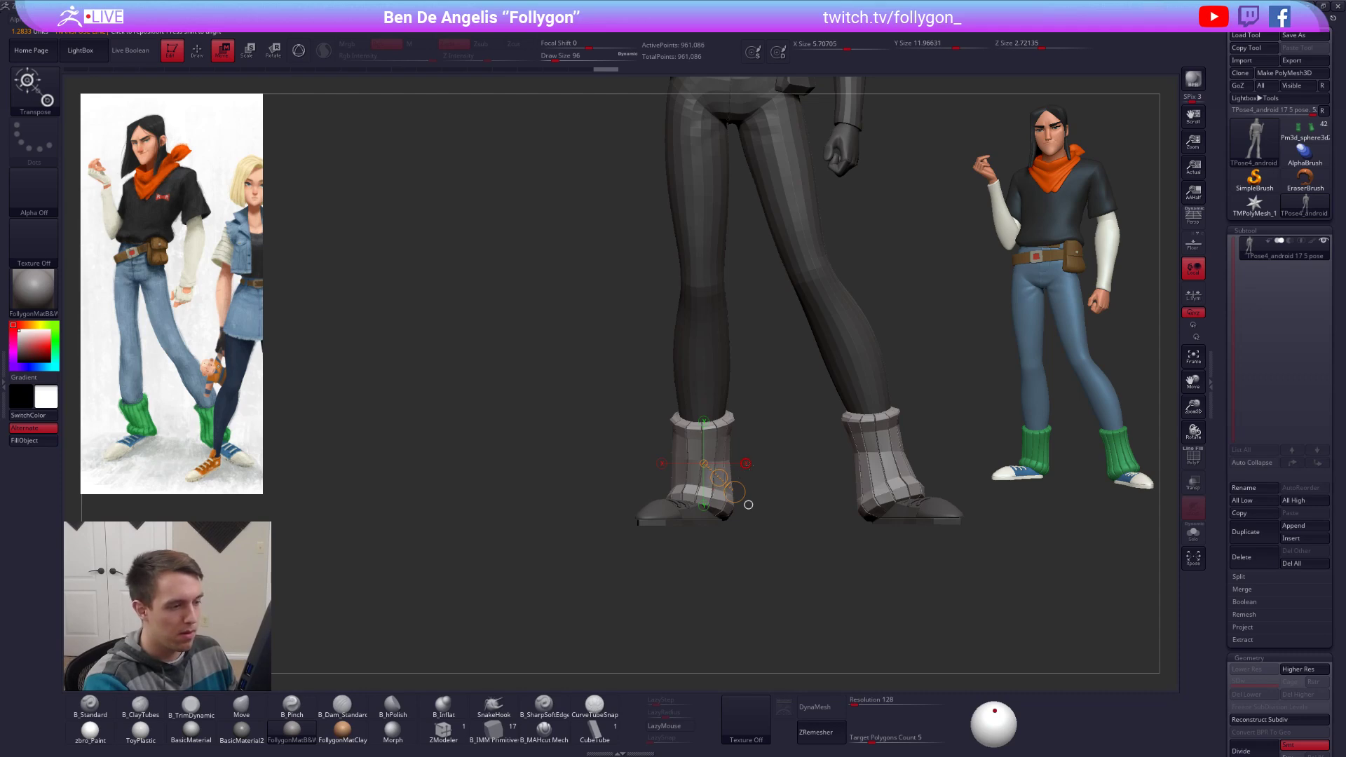
key(q)
key(space)
drag(721, 476, 761, 553)
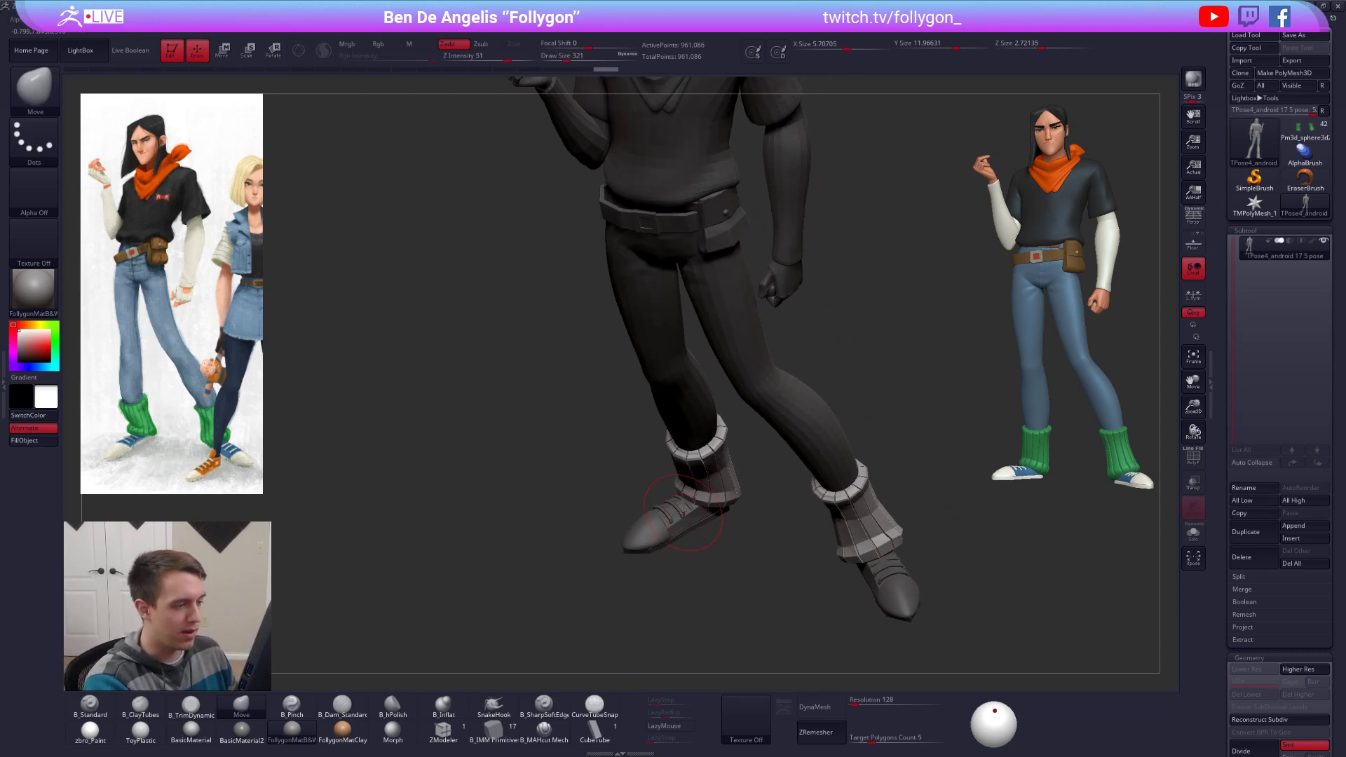
key(space)
drag(682, 508, 683, 499)
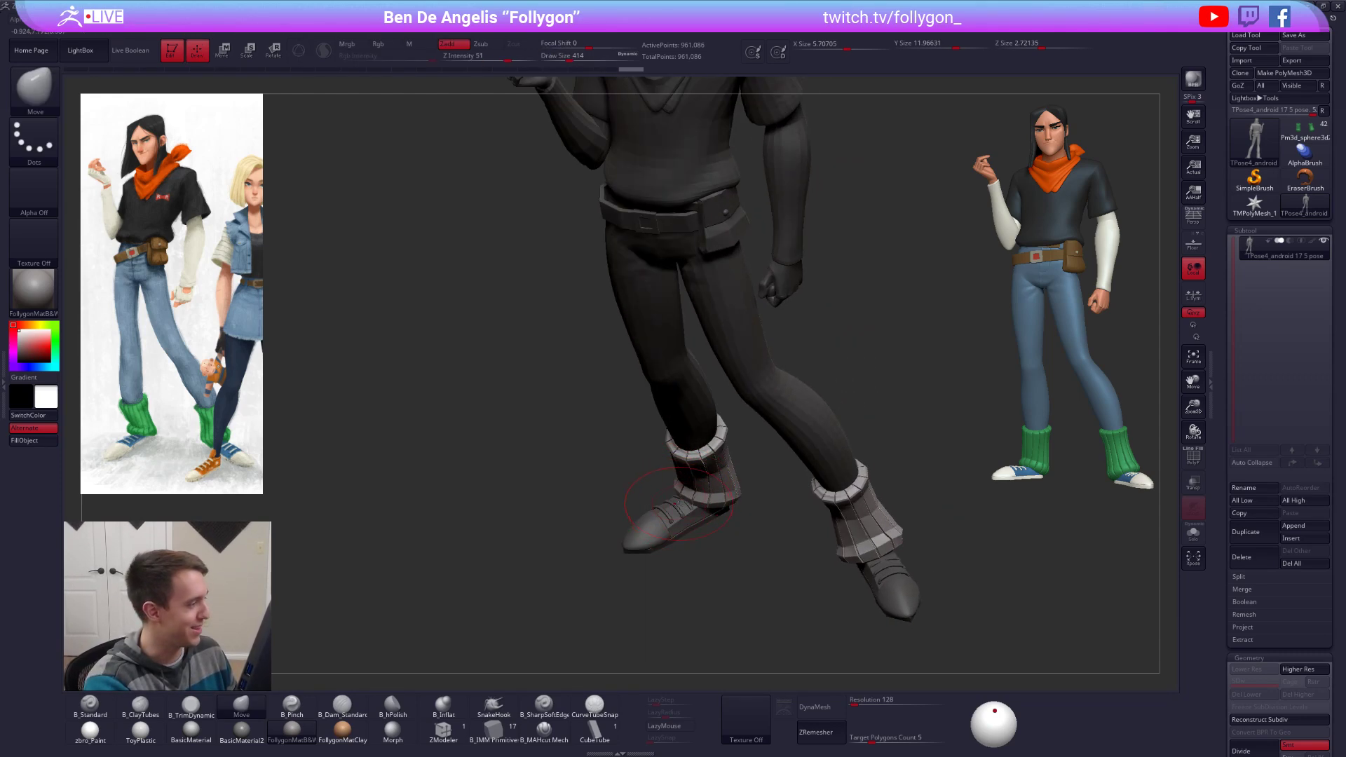
drag(760, 543, 785, 476)
drag(691, 507, 692, 496)
mouse_move(749, 499)
mouse_down()
mouse_move(704, 490)
mouse_move(817, 424)
mouse_move(715, 505)
mouse_up()
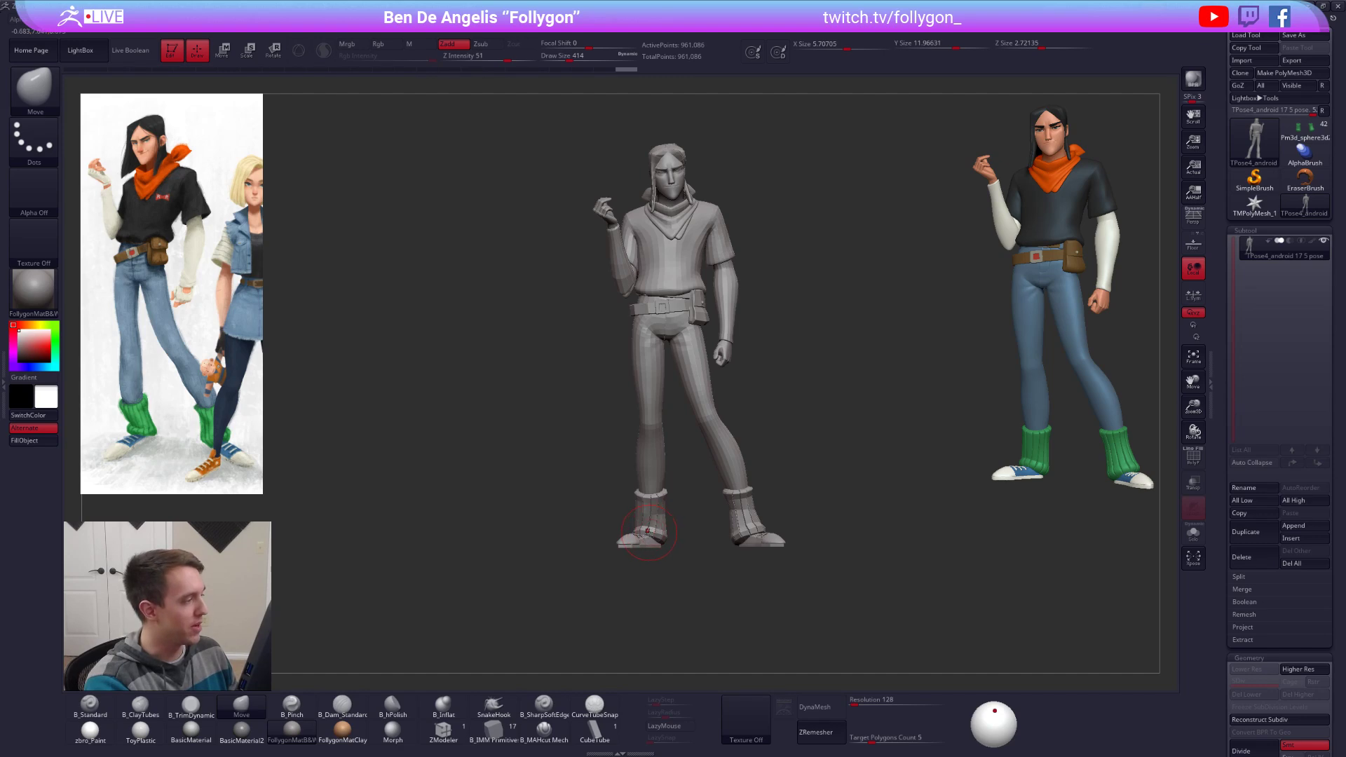
Step: Mask everything except the right leg of the jeans and reshape its calf from the side with the Move brush, ending at draw size 720
mouse_move(646, 540)
right_down()
mouse_move(688, 544)
mouse_move(654, 525)
mouse_move(646, 435)
right_up()
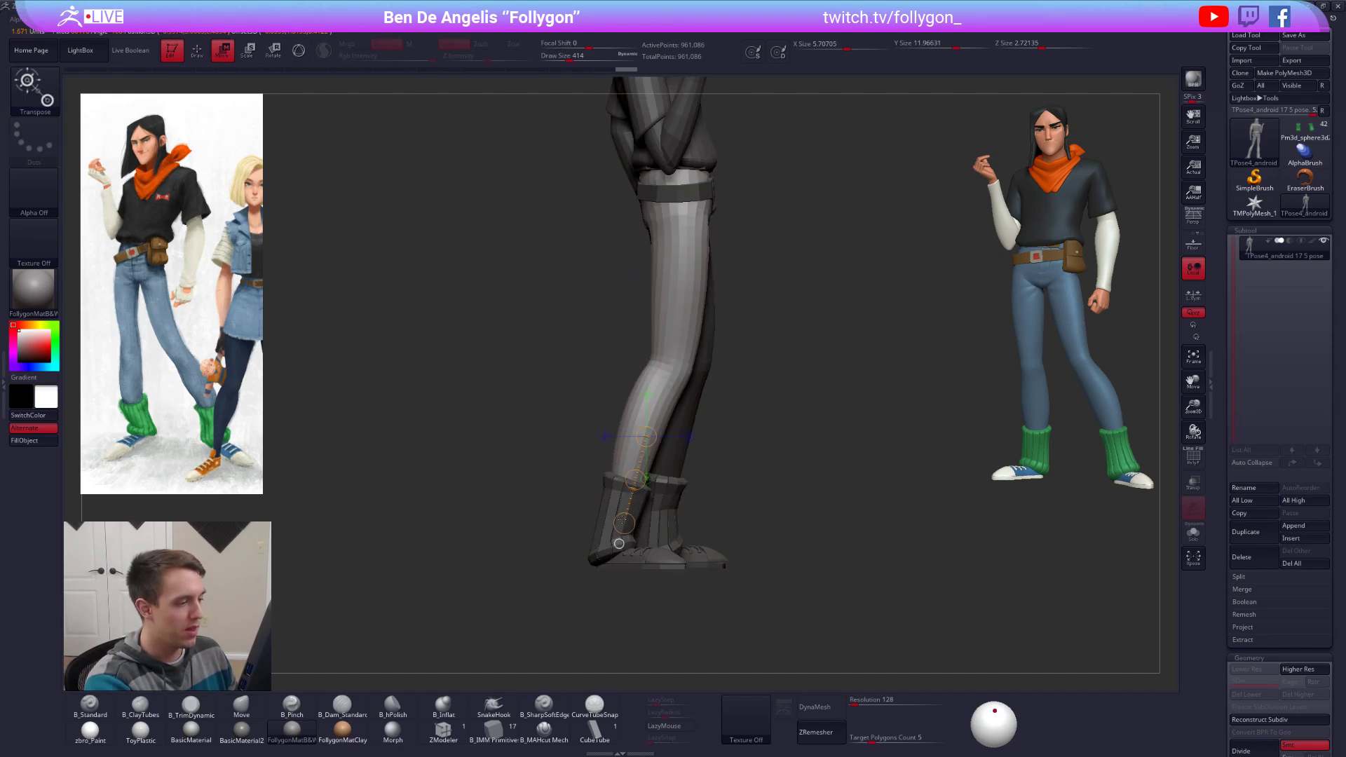
right_click(629, 503)
mouse_move(630, 502)
mouse_down()
mouse_move(662, 503)
mouse_move(634, 507)
mouse_up()
right_click(623, 507)
right_drag(641, 466, 590, 469)
right_click(636, 472)
drag(636, 472, 625, 472)
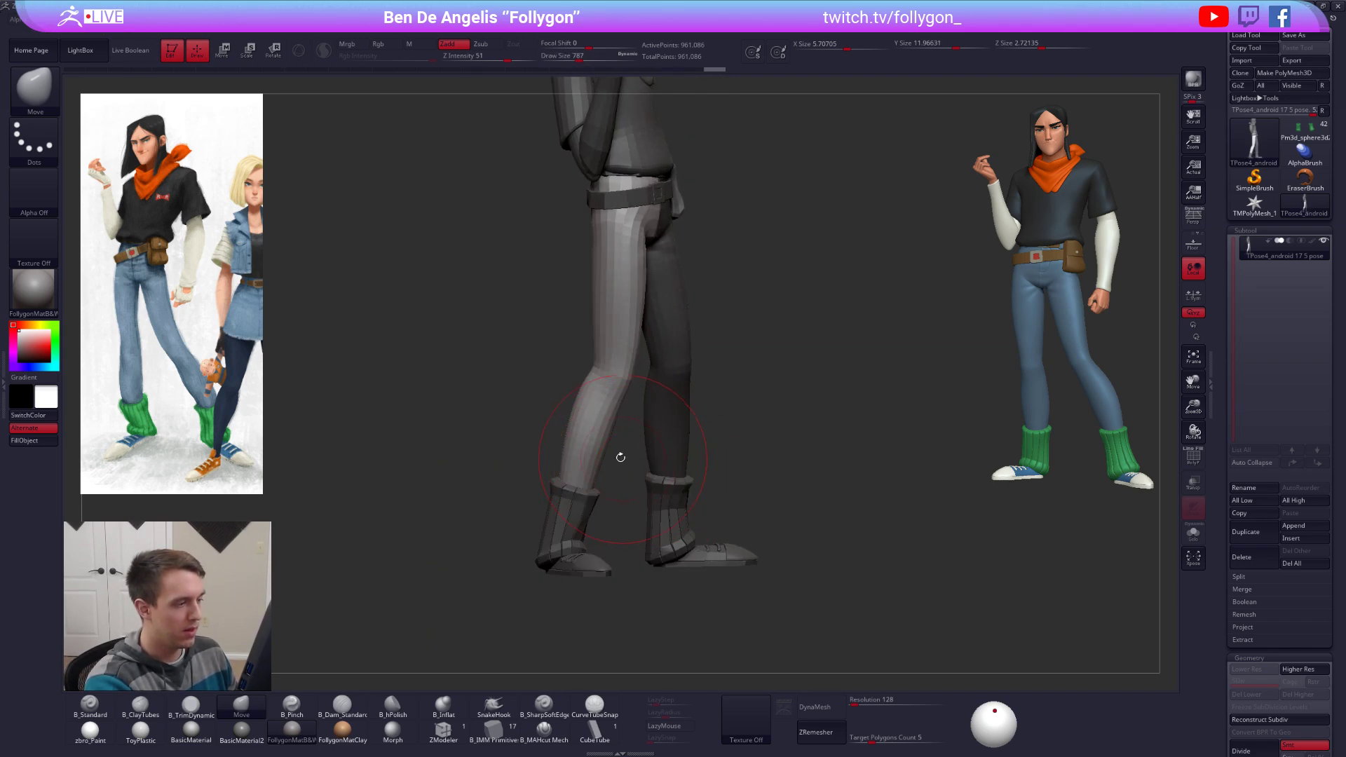
mouse_move(620, 457)
alt+right_down()
mouse_move(705, 447)
mouse_move(703, 431)
alt+right_up()
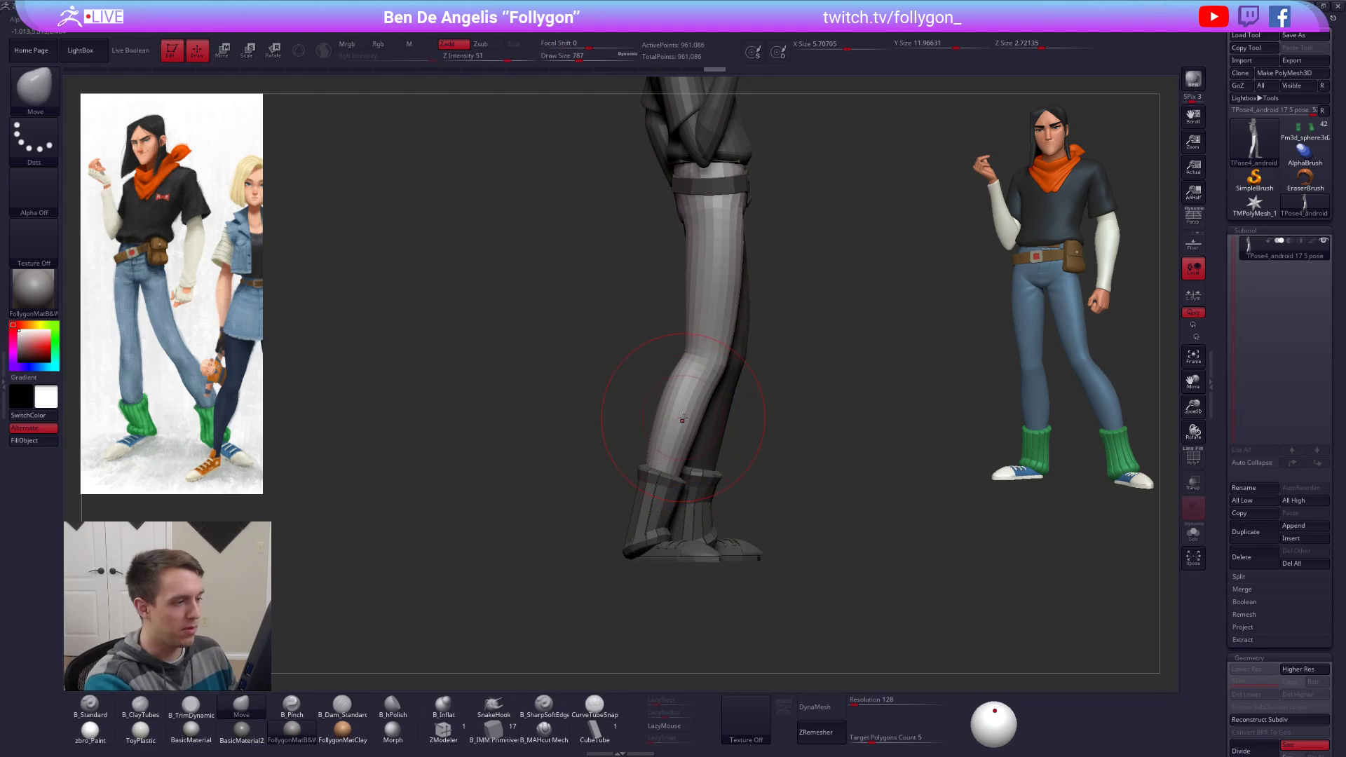
right_click(695, 423)
drag(695, 424, 688, 424)
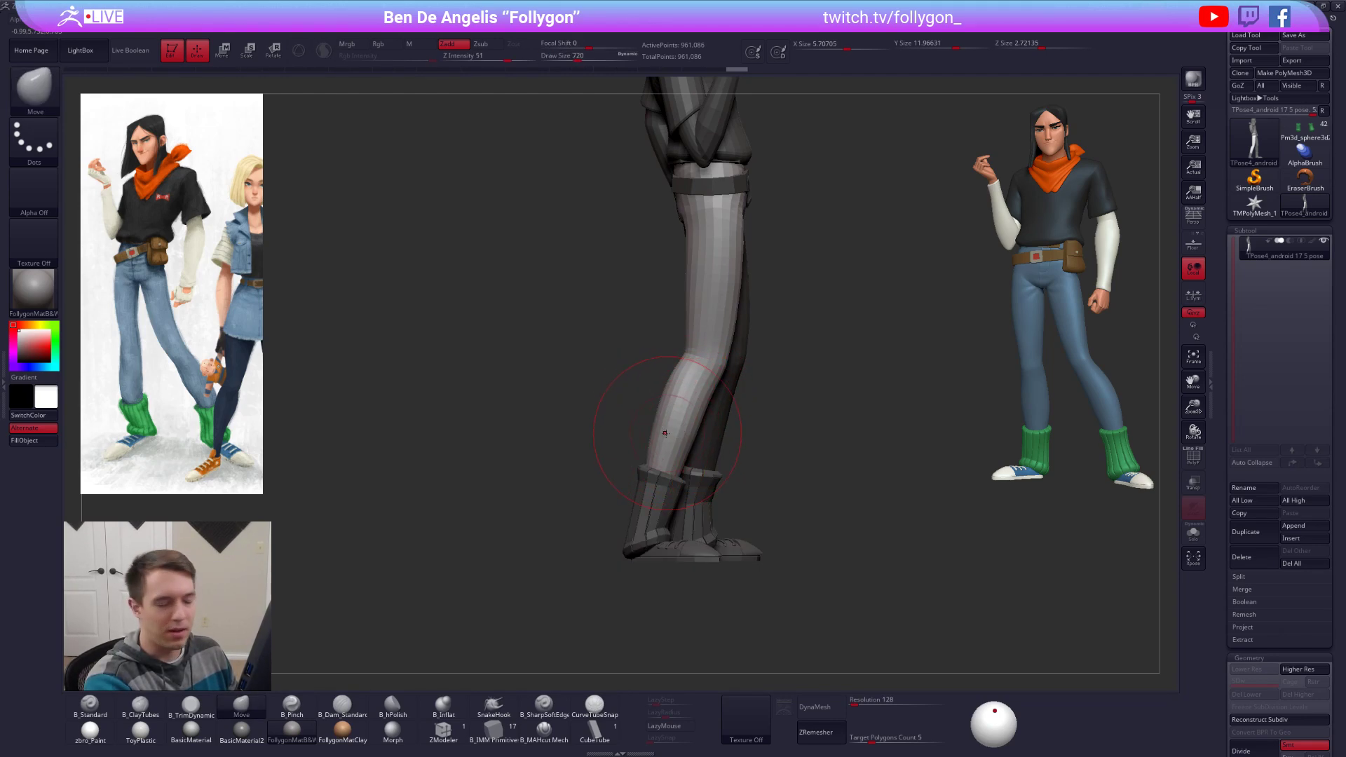
Step: Refine the right calf of the jeans from behind with the Move brush at draw sizes 677 and 857
right_drag(668, 447, 733, 434)
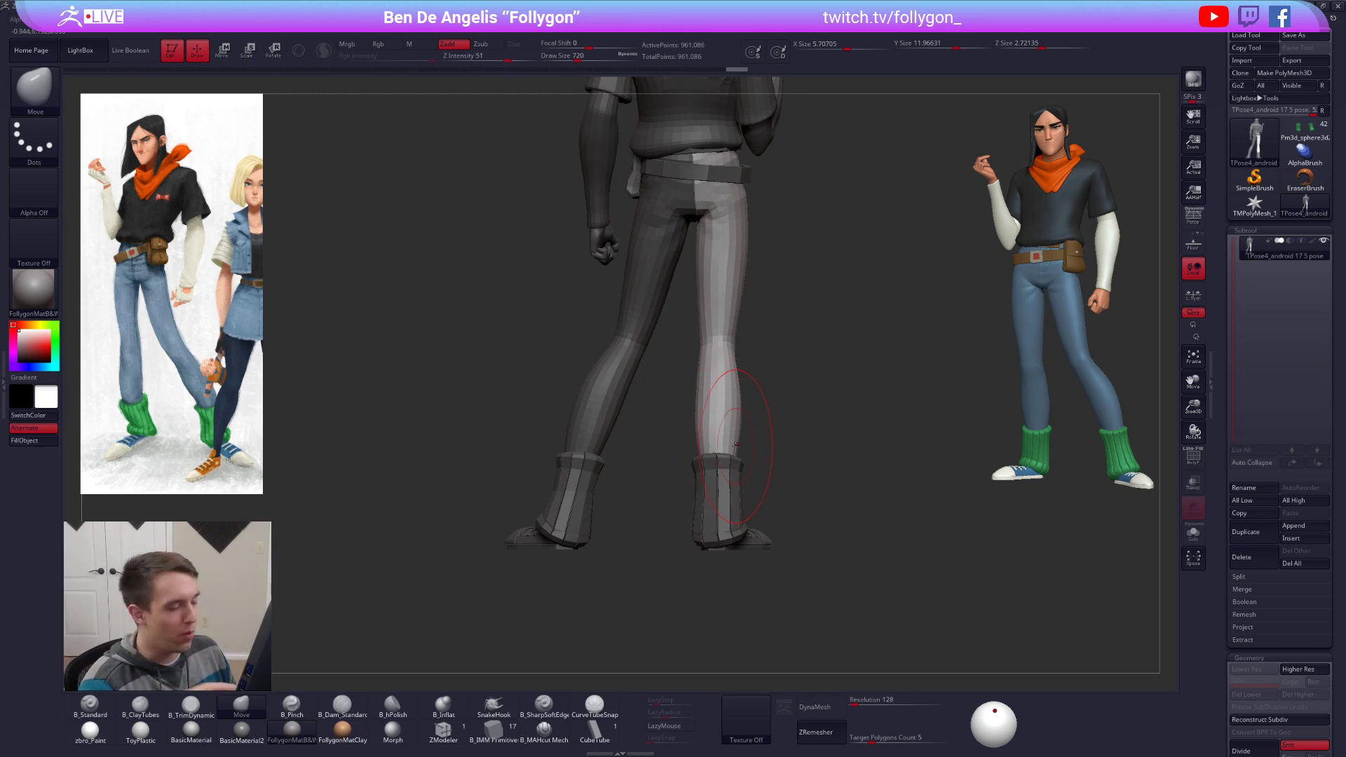
alt+right_drag(772, 490, 809, 462)
key(space)
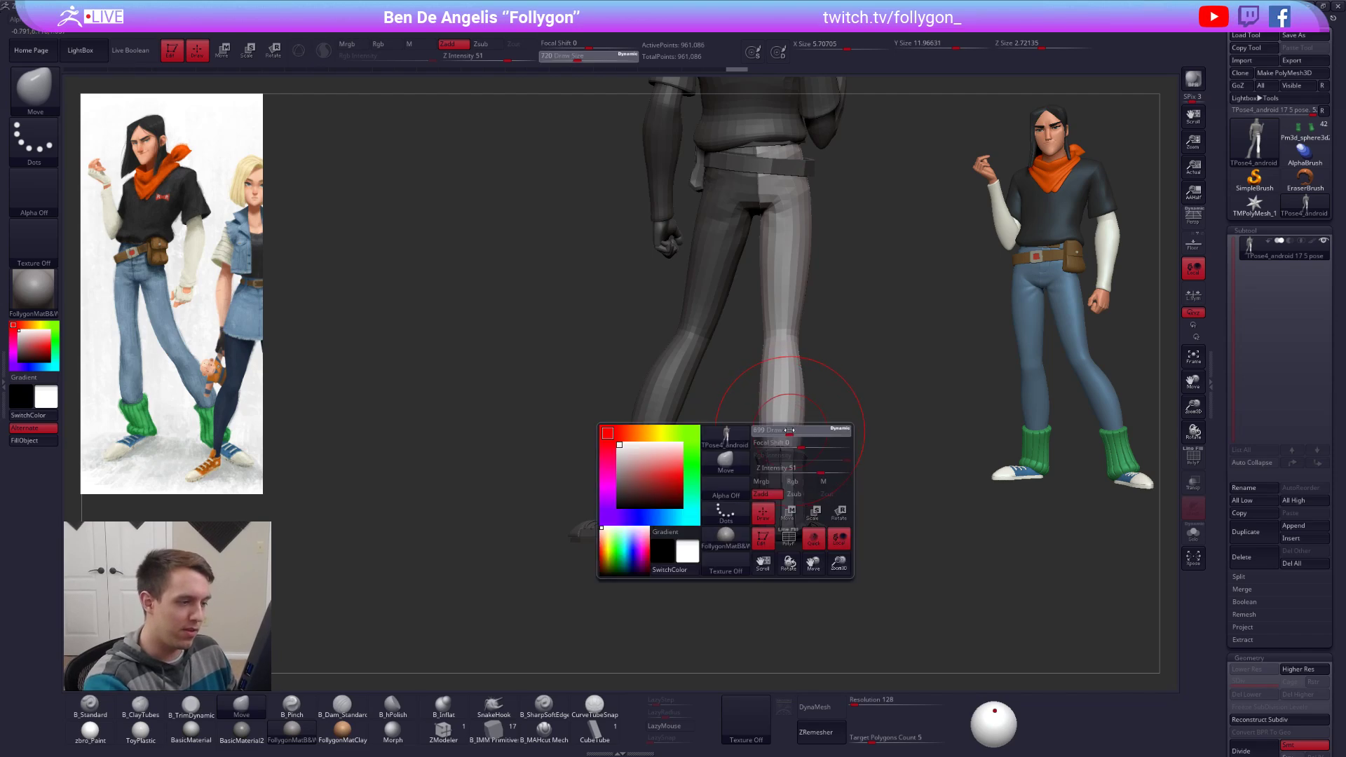
drag(785, 438, 782, 438)
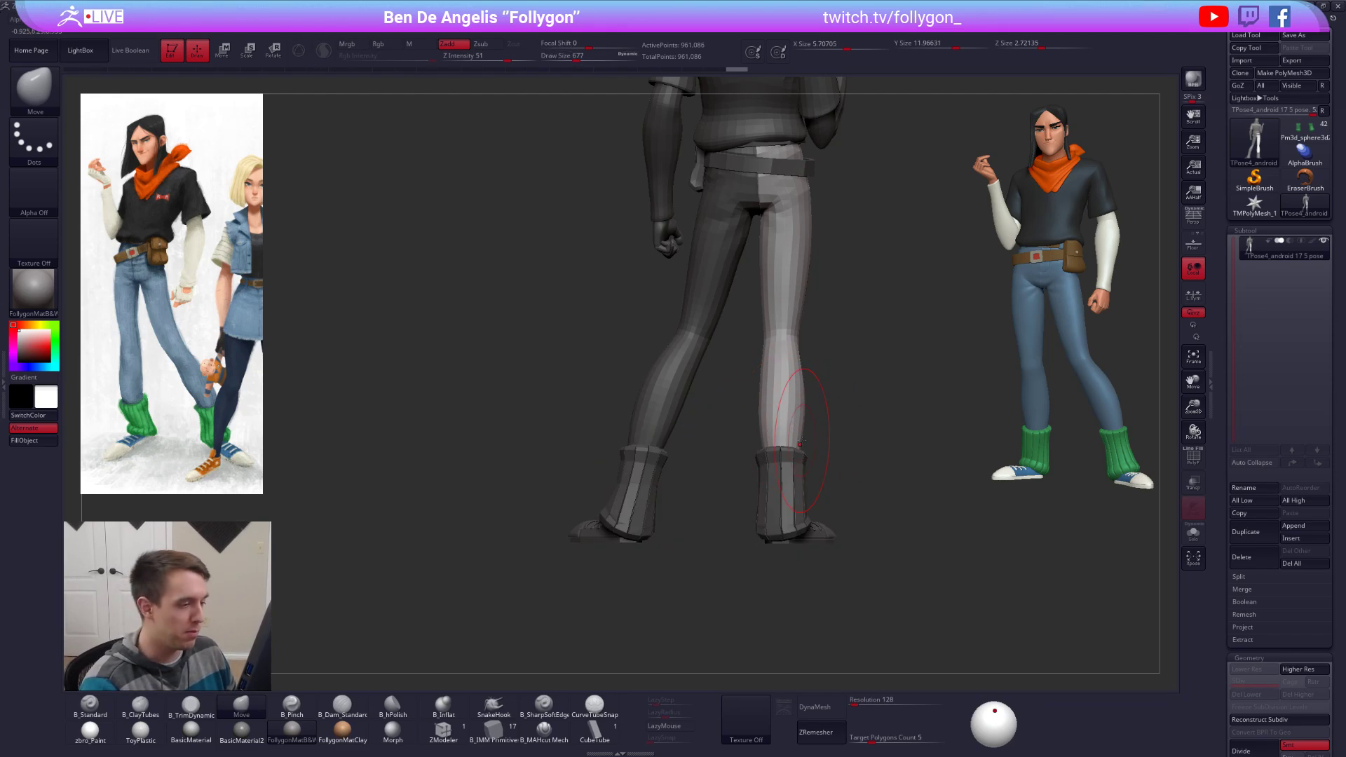
key(space)
drag(781, 426, 792, 425)
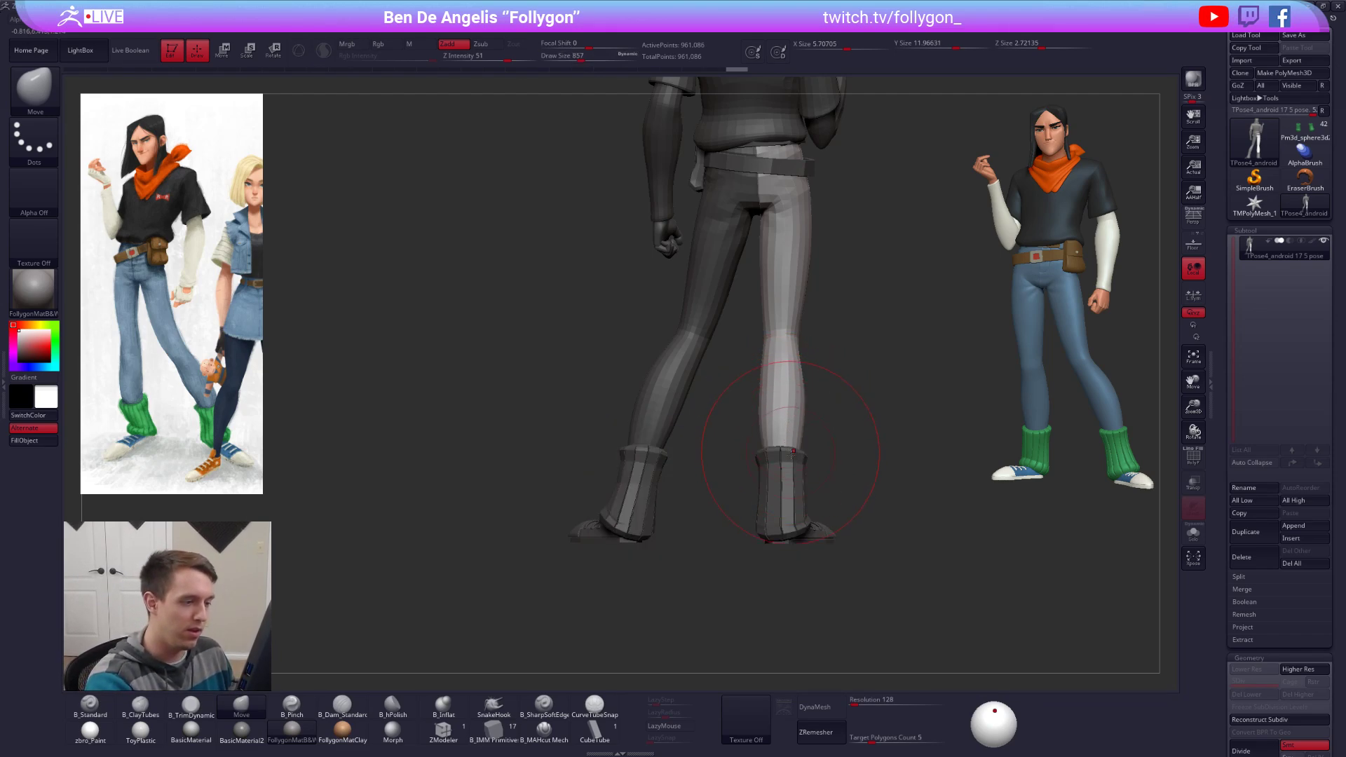
right_drag(785, 428, 793, 482)
key(space)
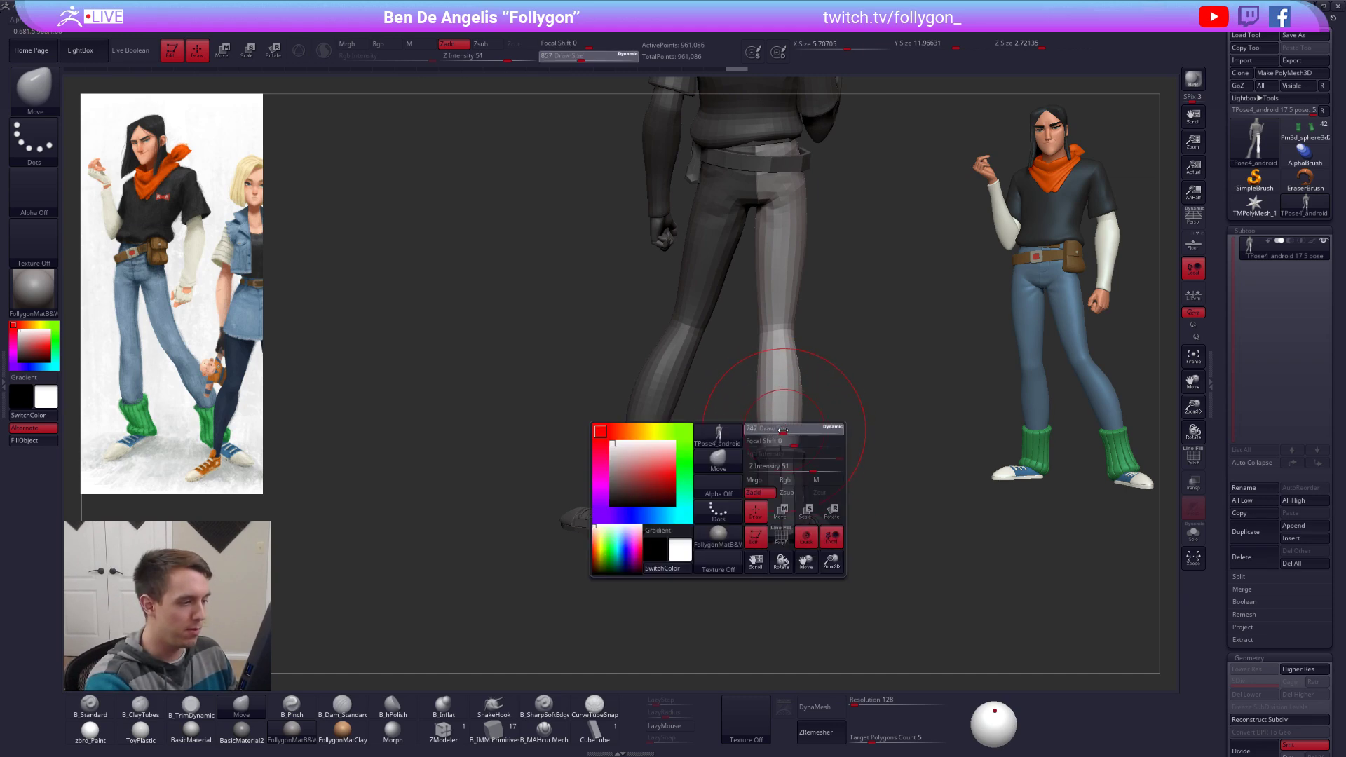
drag(781, 436, 773, 435)
Step: Isolate the leg warmer on the character's left leg with a mask and refine its shape at draw sizes 556 and 381
right_drag(616, 480, 717, 473)
alt+right_drag(716, 474, 784, 471)
key(w)
mouse_move(810, 480)
ctrl+mouse_down()
mouse_move(805, 419)
mouse_move(809, 438)
ctrl+mouse_up()
key(q)
key(space)
scroll(782, 458, up, 3)
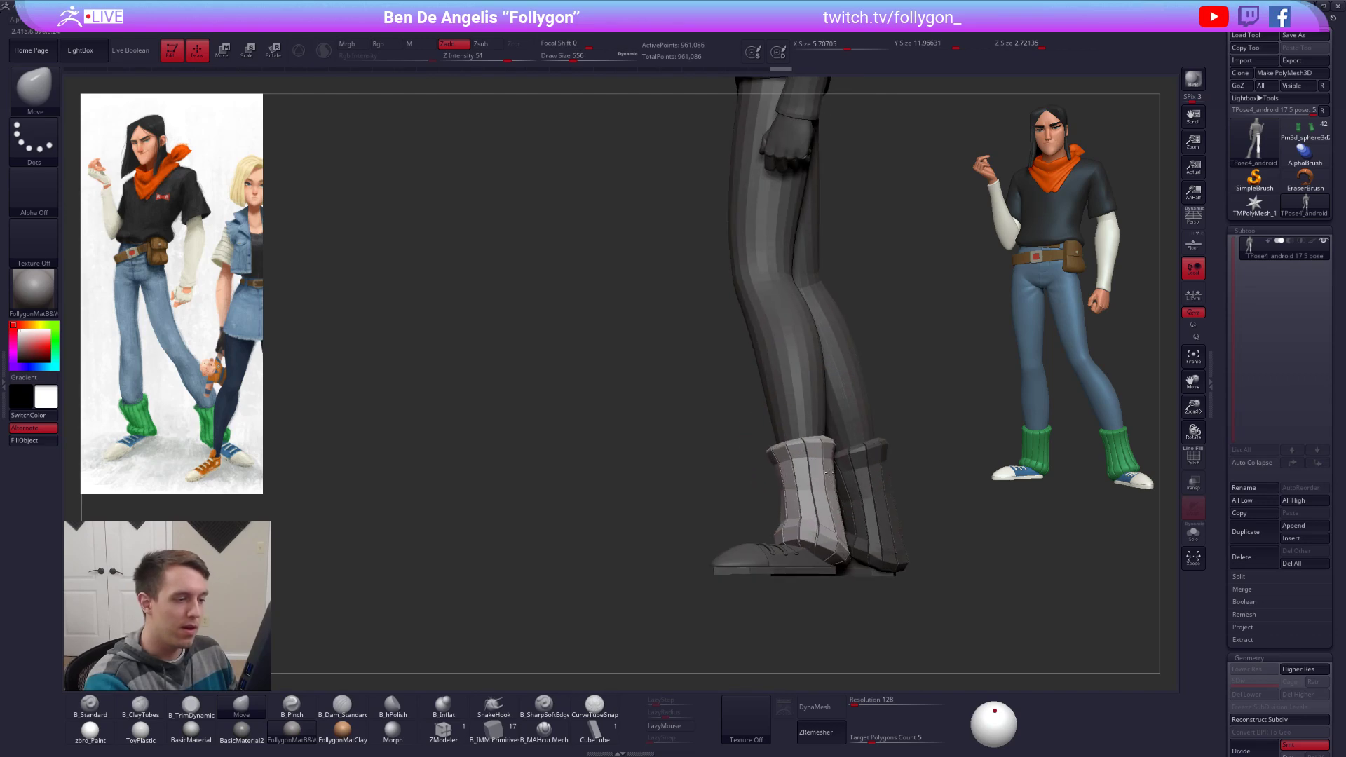
key(space)
scroll(804, 462, down, 5)
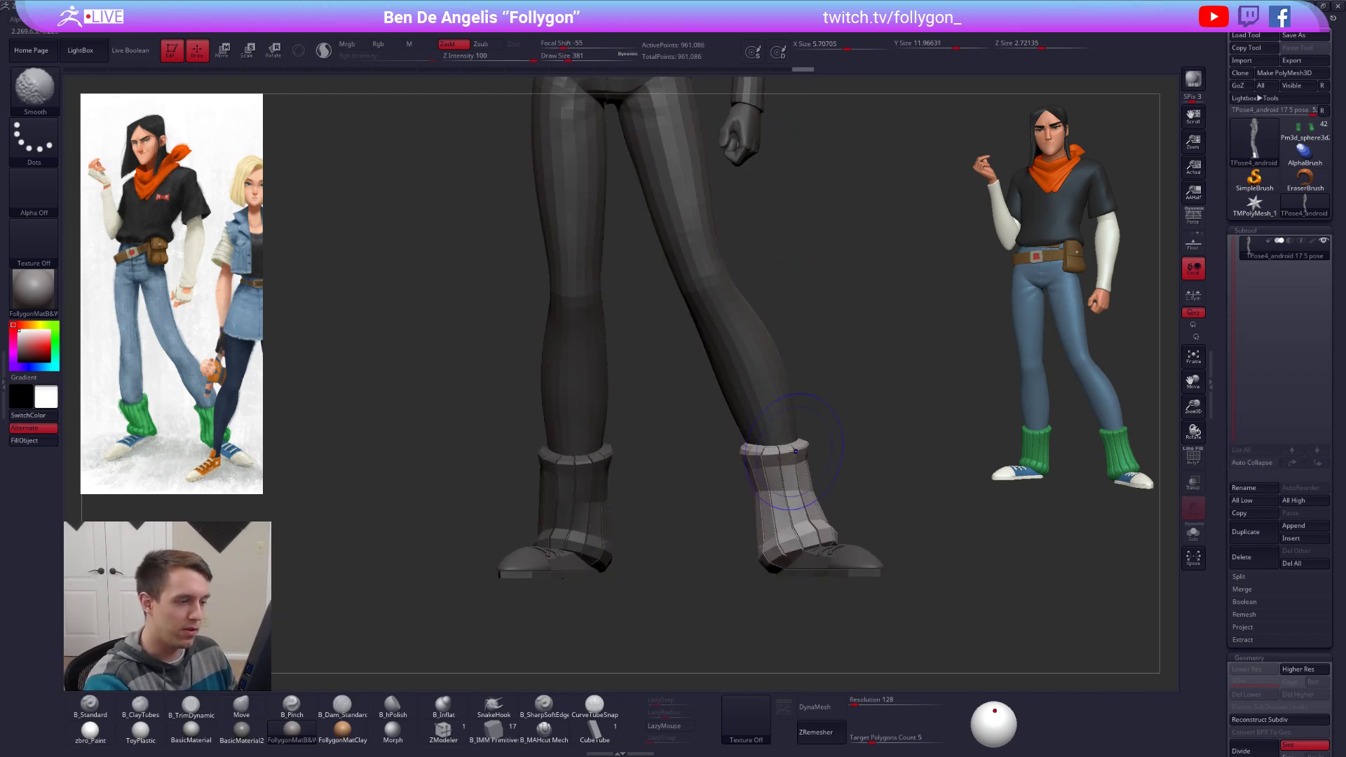
drag(805, 407, 810, 454)
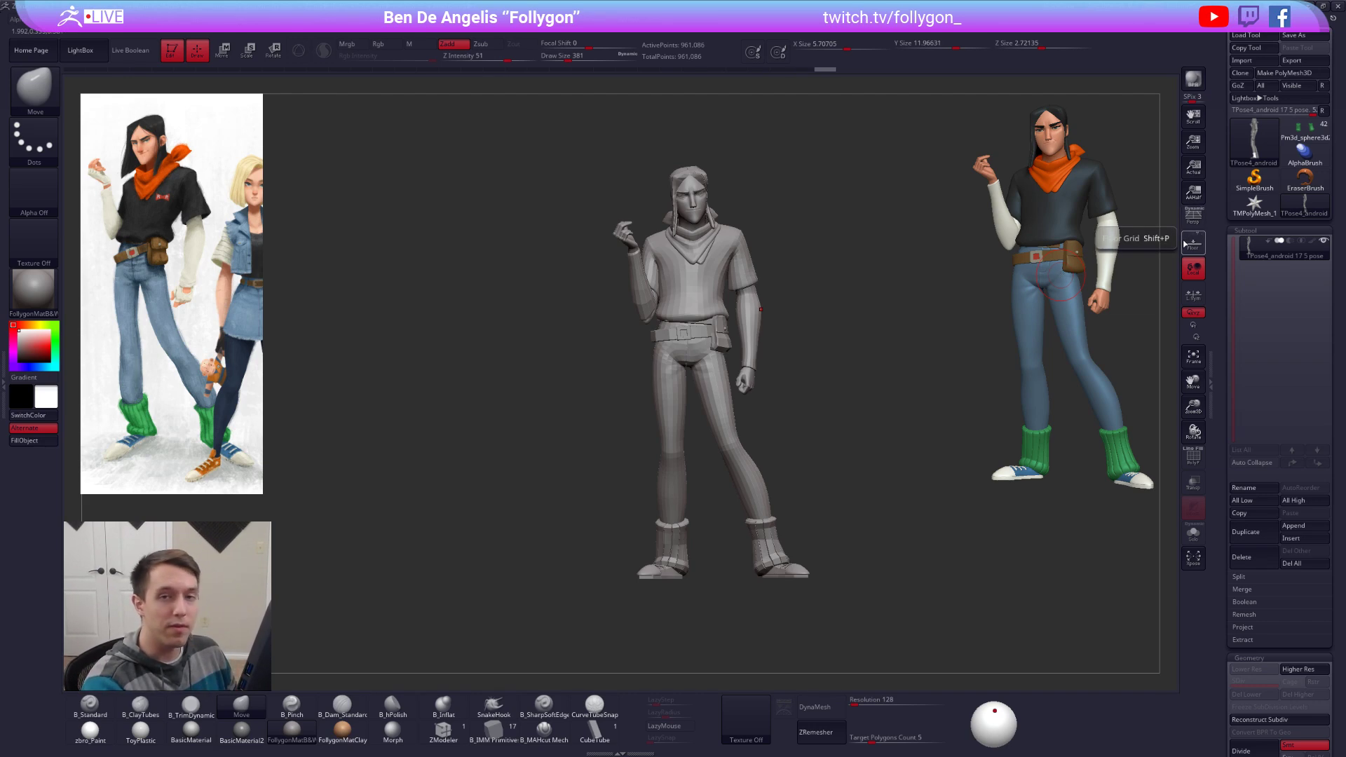
Step: Bring the full figure into view and turn perspective back on
mouse_move(693, 515)
alt+mouse_down()
mouse_move(771, 462)
mouse_move(834, 454)
mouse_move(929, 599)
alt+mouse_up()
key(w)
key(q)
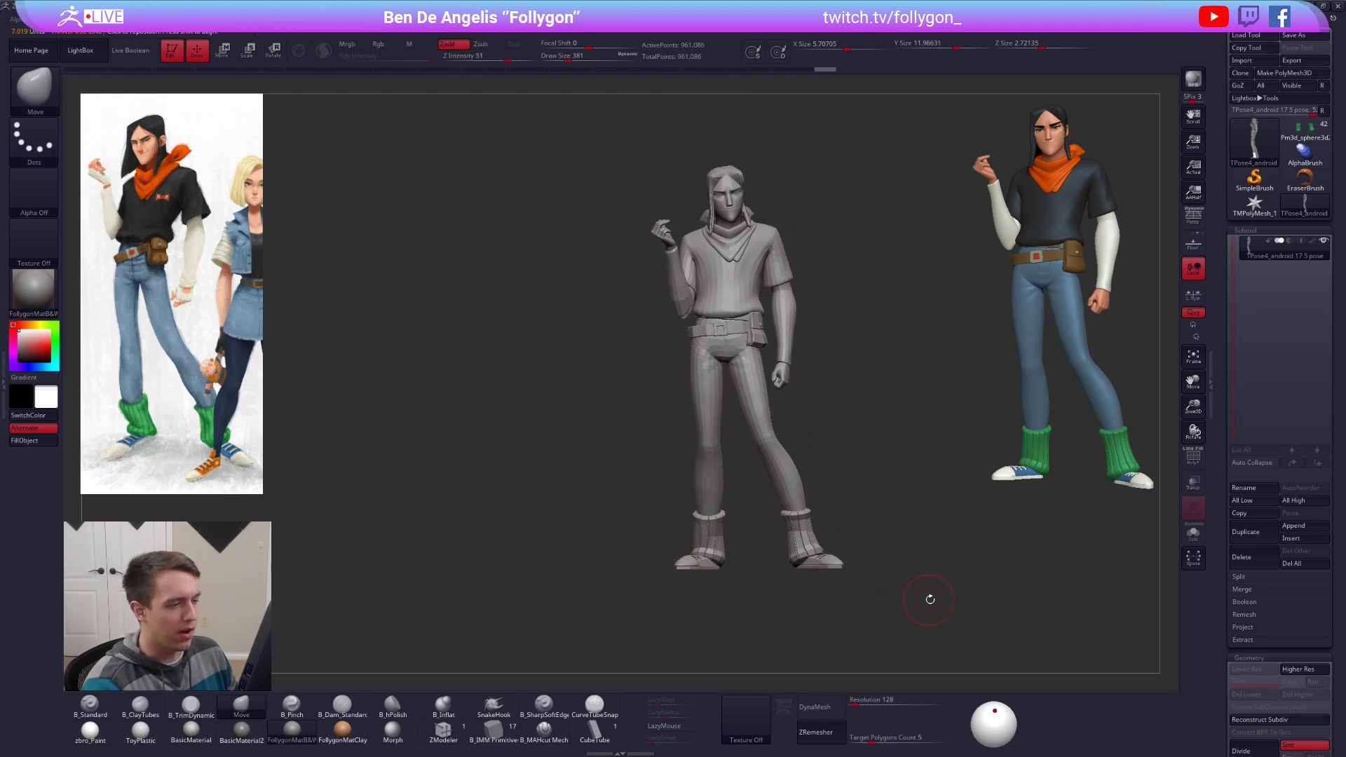
click(1193, 215)
Step: Mask everything except the jeans leg on the character's left side and reshape it from the front with a larger Move brush
mouse_move(827, 448)
mouse_down()
mouse_move(802, 504)
mouse_move(775, 468)
mouse_up()
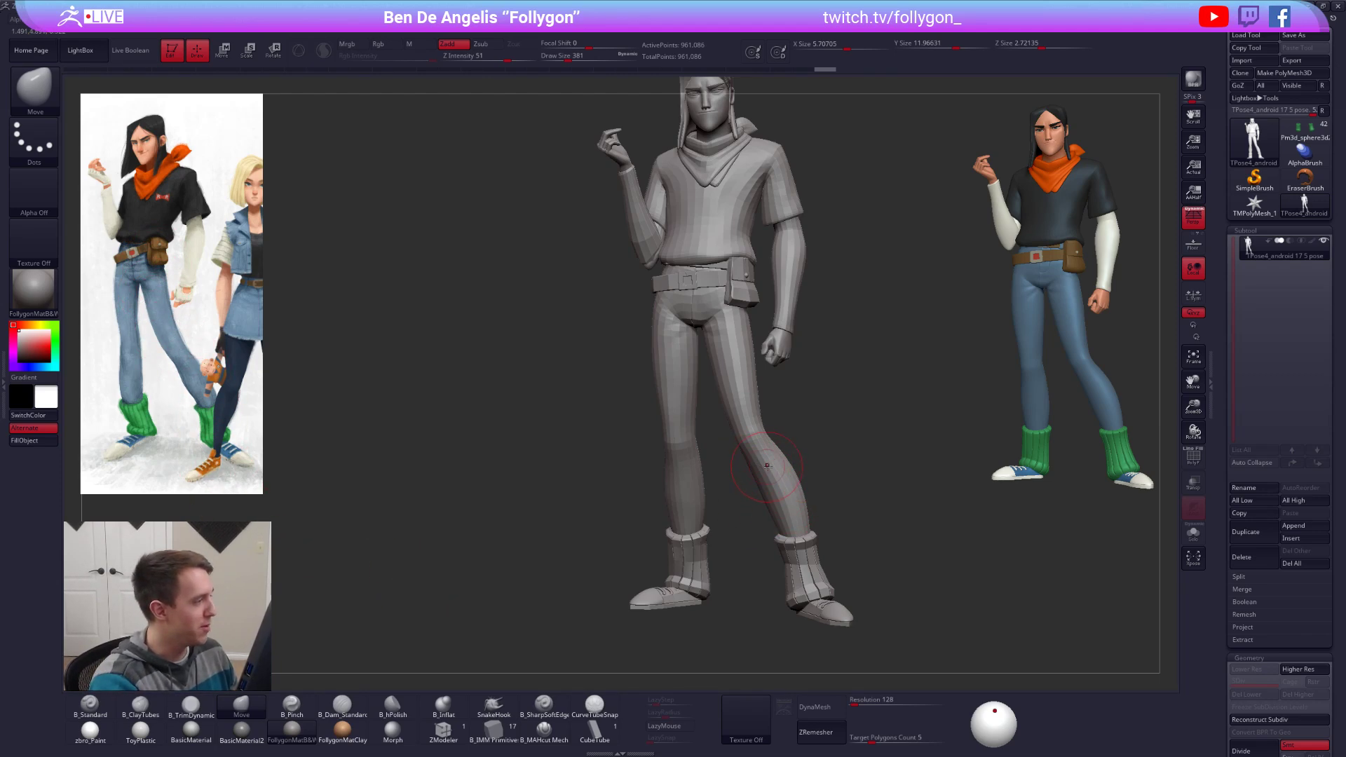
key(w)
ctrl+drag(785, 500, 799, 462)
key(q)
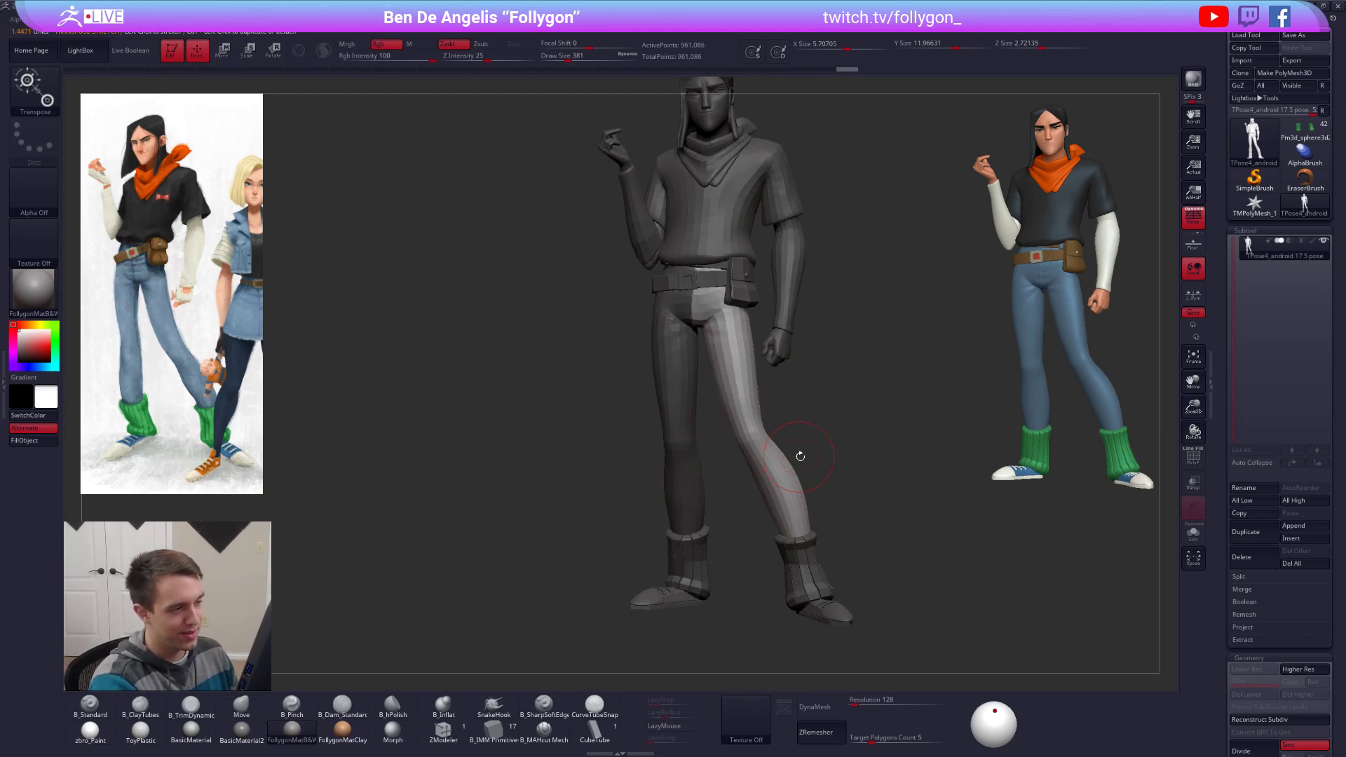
key(space)
key(space)
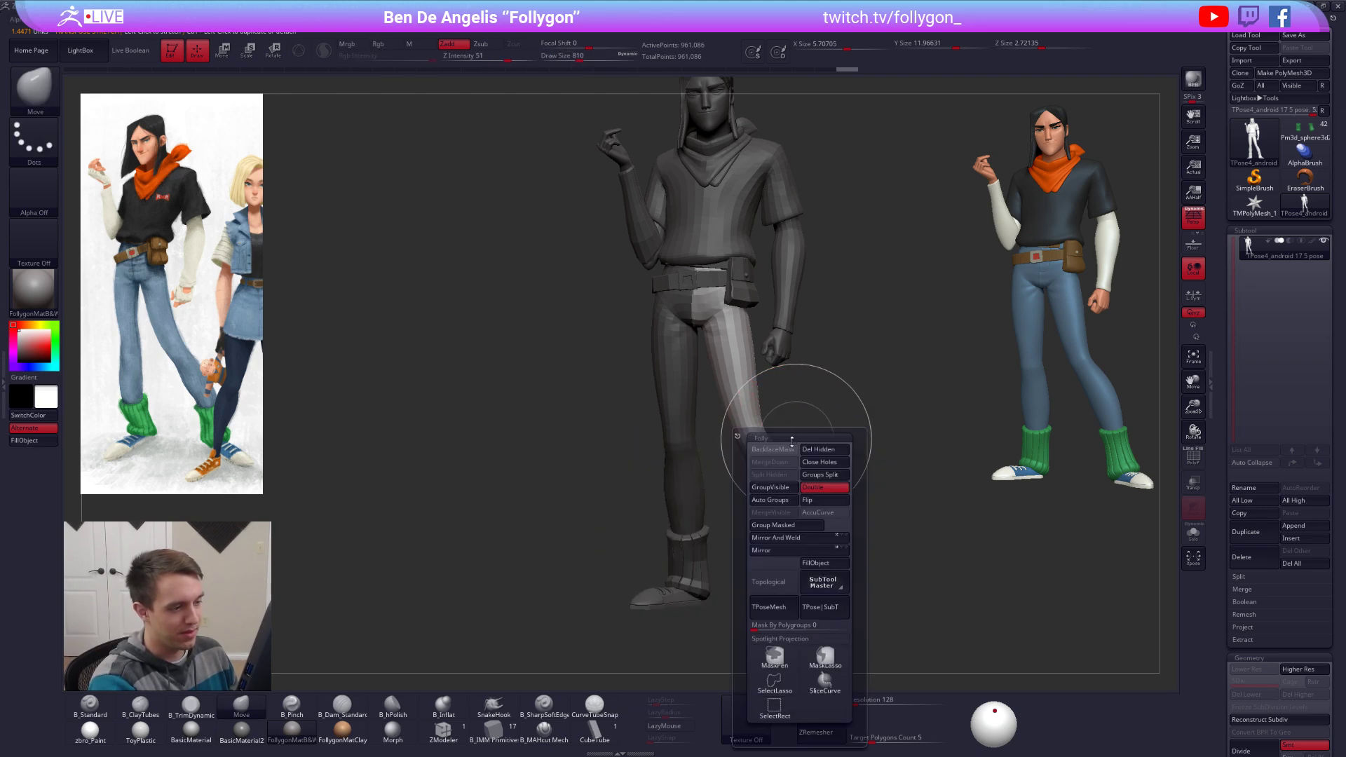
drag(806, 382, 760, 428)
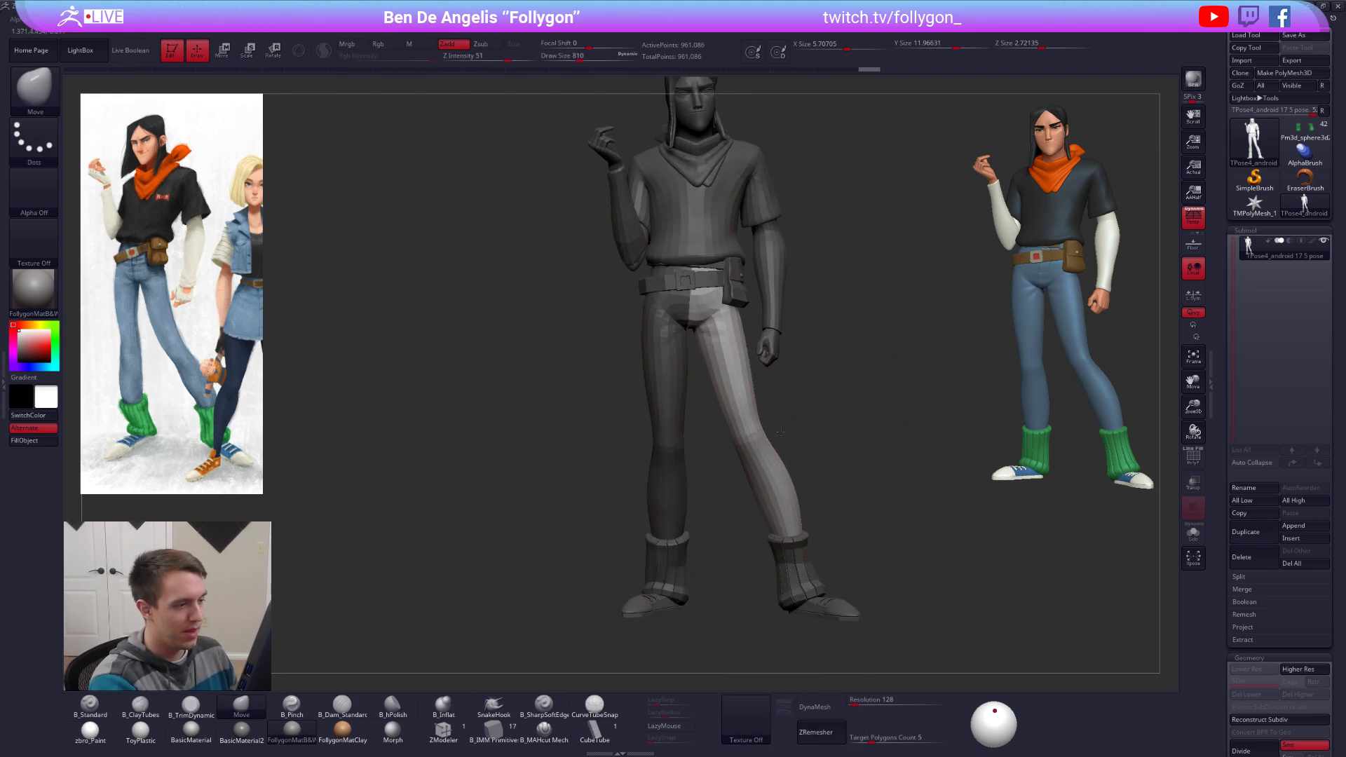
Step: Refine the unmasked left leg of the jeans from behind with the Move brush at draw size 677
mouse_move(757, 426)
right_down()
mouse_move(775, 441)
mouse_move(770, 477)
mouse_move(763, 463)
right_up()
key(space)
drag(831, 441, 825, 439)
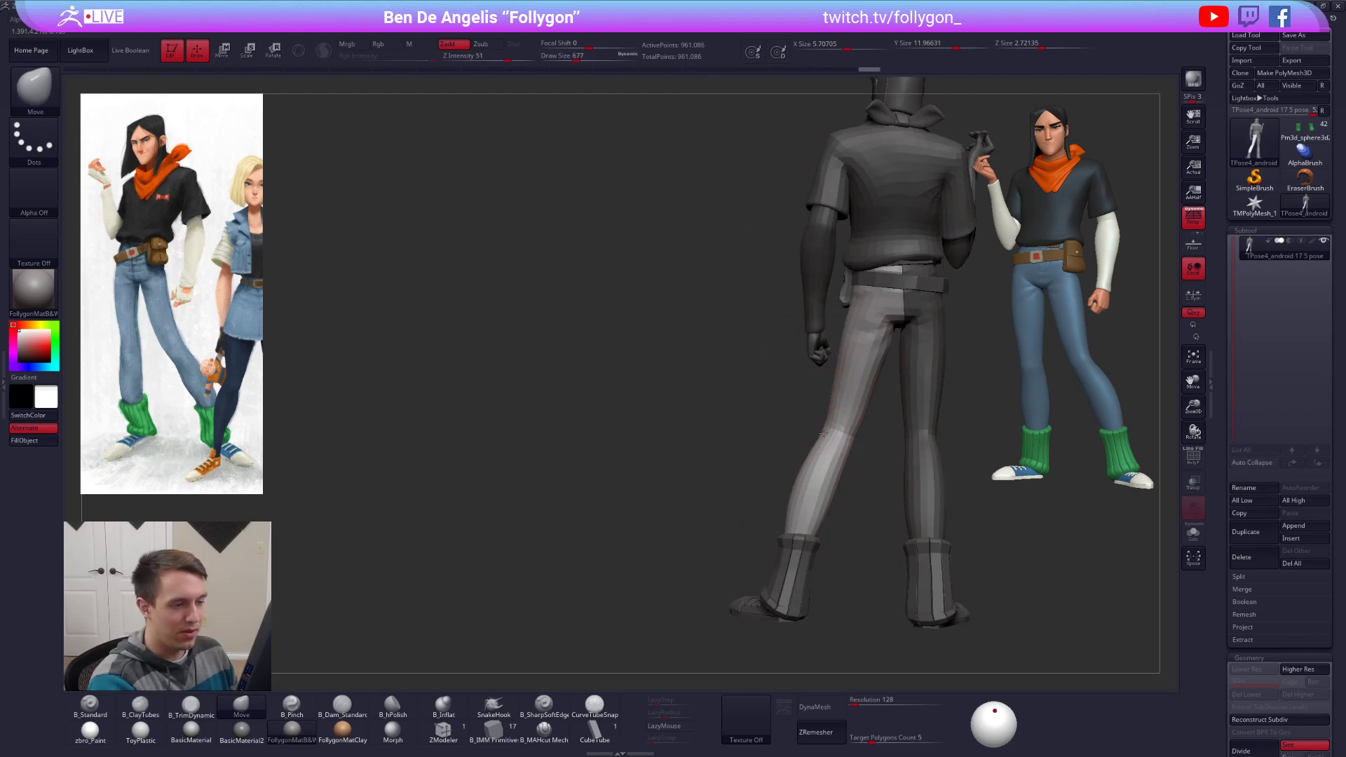
mouse_move(826, 426)
right_down()
mouse_move(714, 518)
mouse_move(821, 522)
mouse_move(866, 497)
mouse_move(833, 517)
right_up()
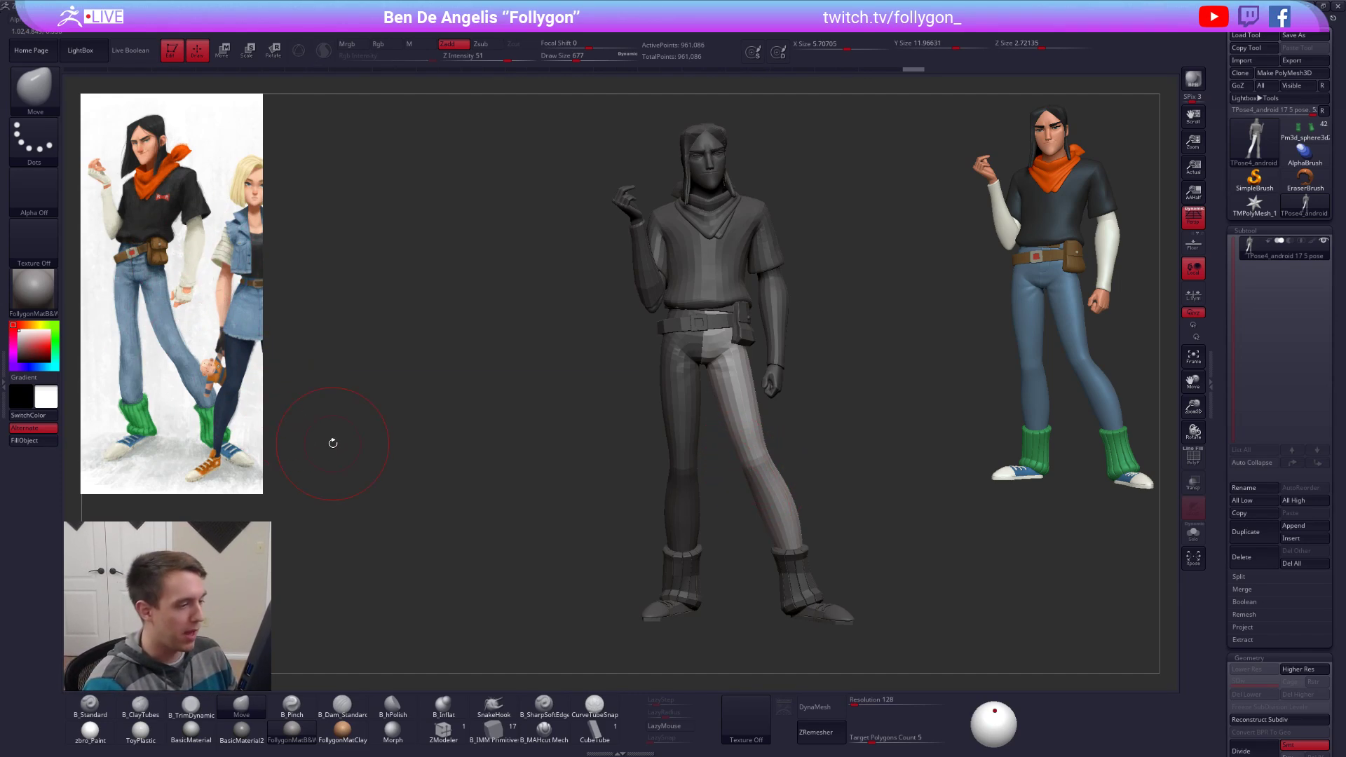
right_drag(749, 426, 741, 435)
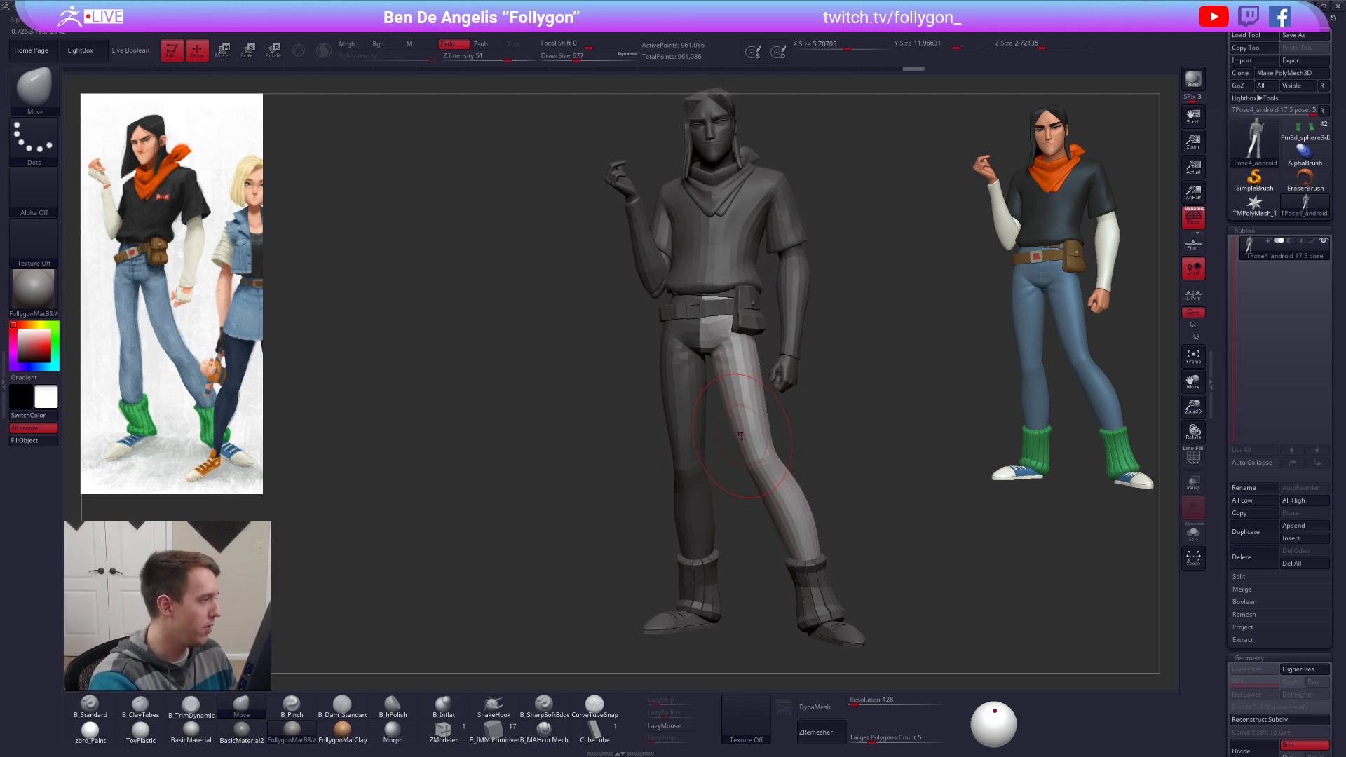
Step: Adjust the inner thigh of the left jeans leg from the front with the Move brush at draw size 699
key(space)
drag(734, 416, 730, 410)
key(1)
key(space)
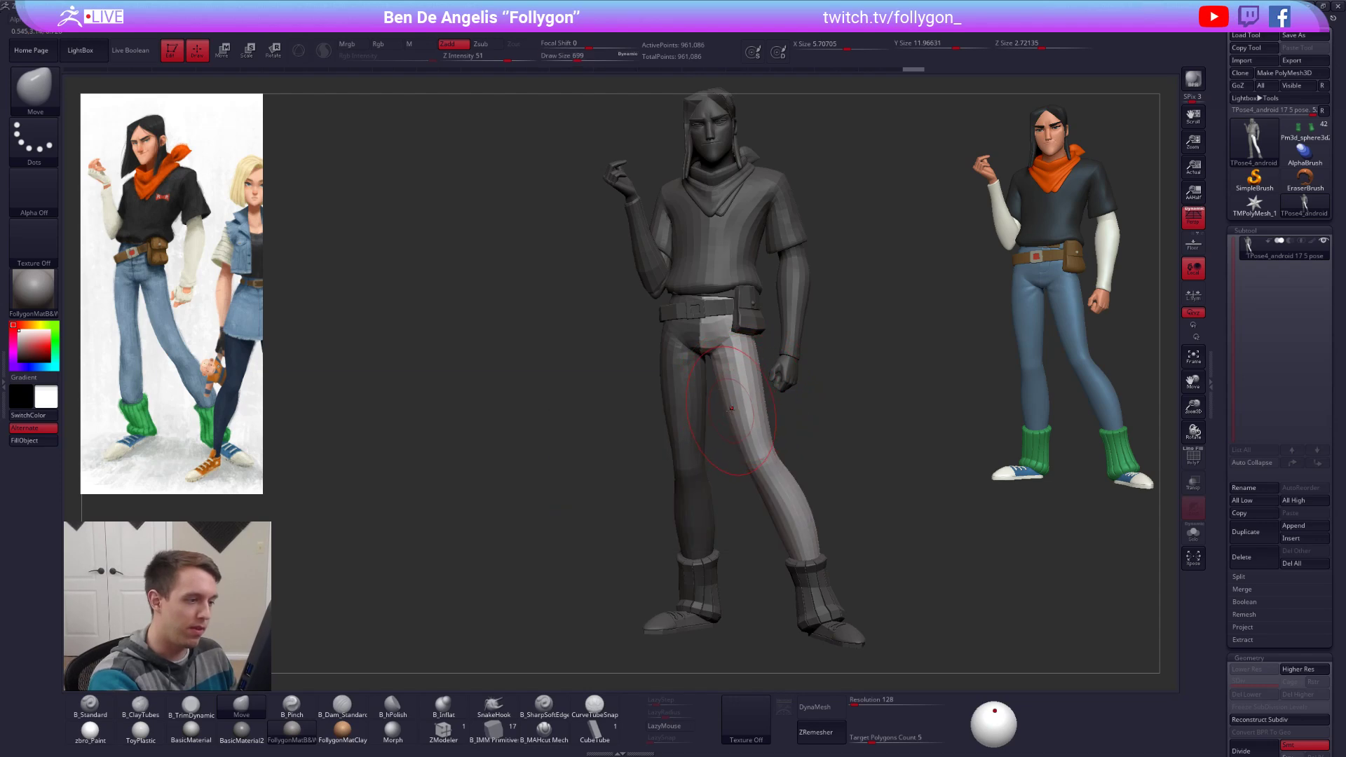
Step: Reshape the calf and the back of the thigh on the left jeans leg from the side at draw sizes 764 and 595
right_drag(776, 419, 763, 457)
key(space)
drag(772, 518, 775, 517)
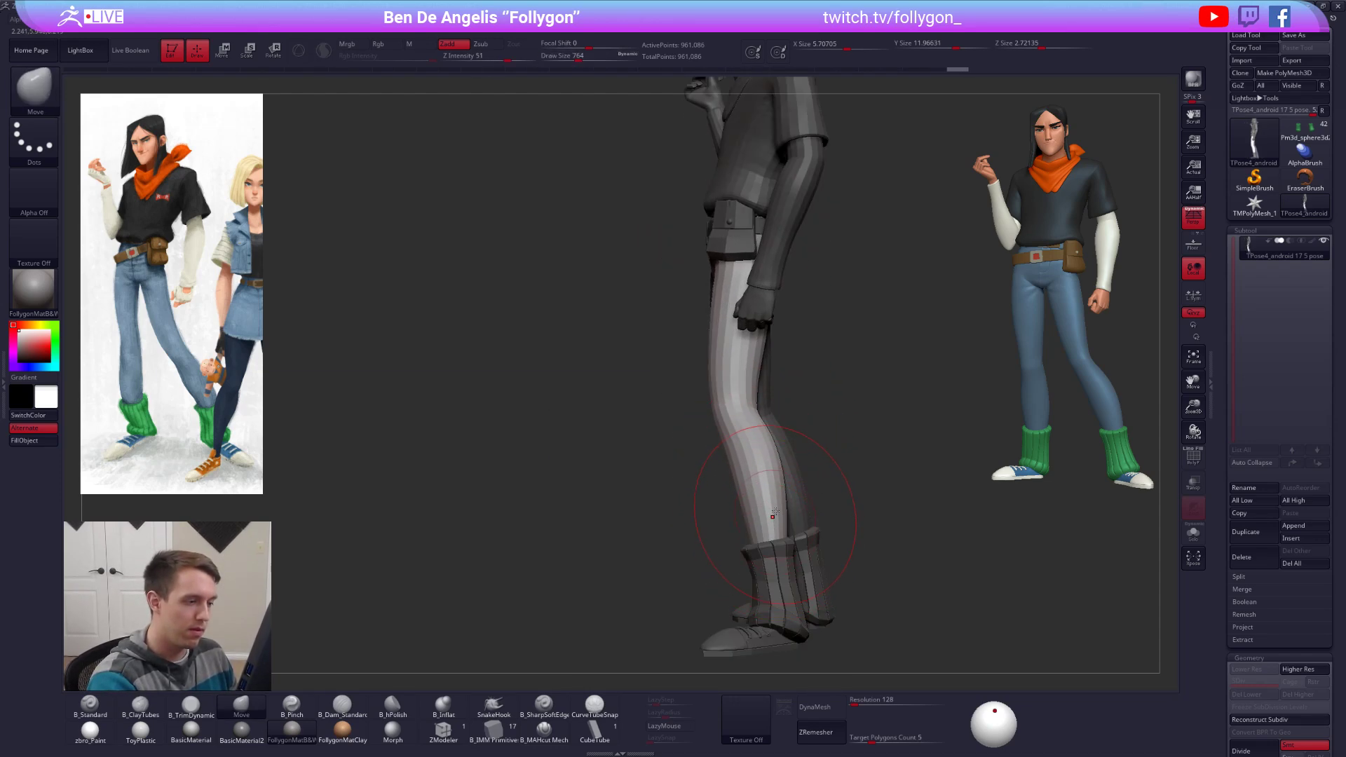
right_drag(775, 499, 740, 430)
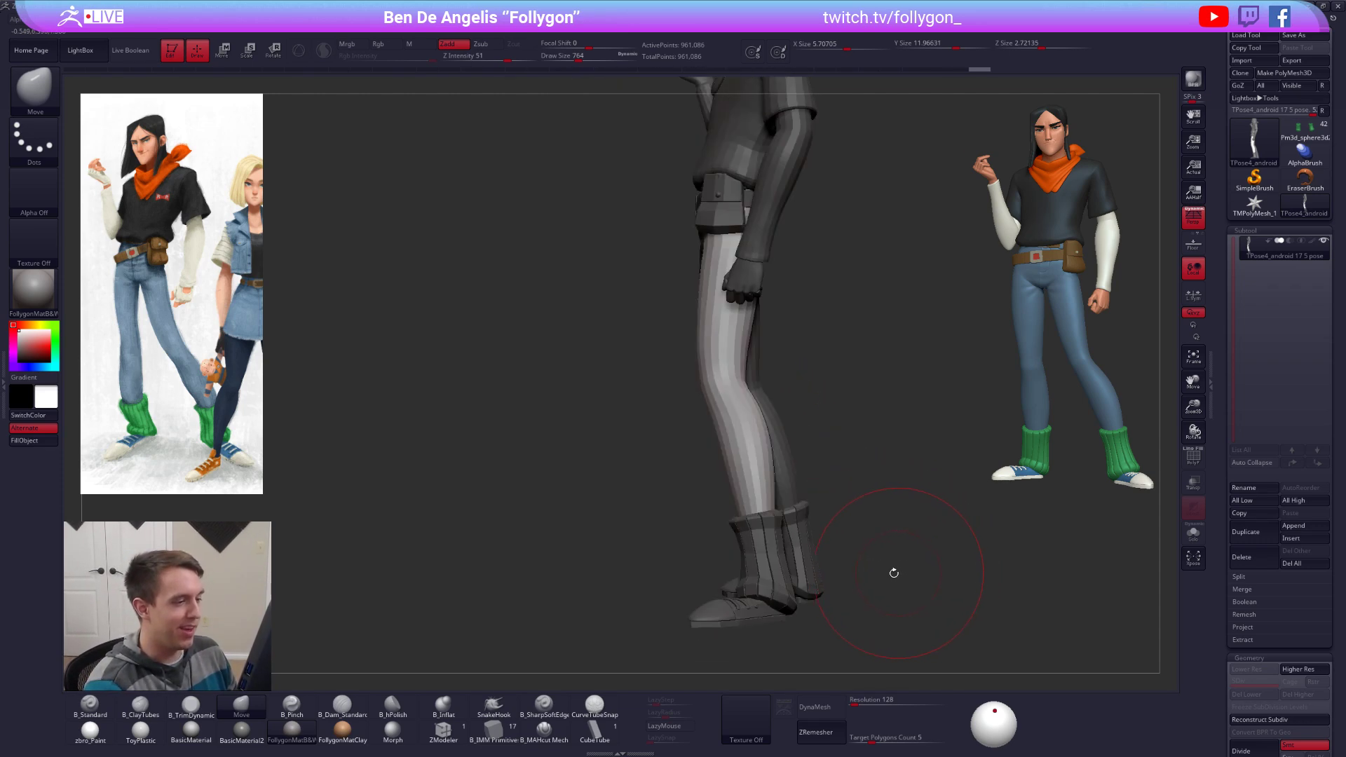
alt+right_drag(789, 457, 815, 516)
key(space)
drag(782, 408, 773, 402)
key(space)
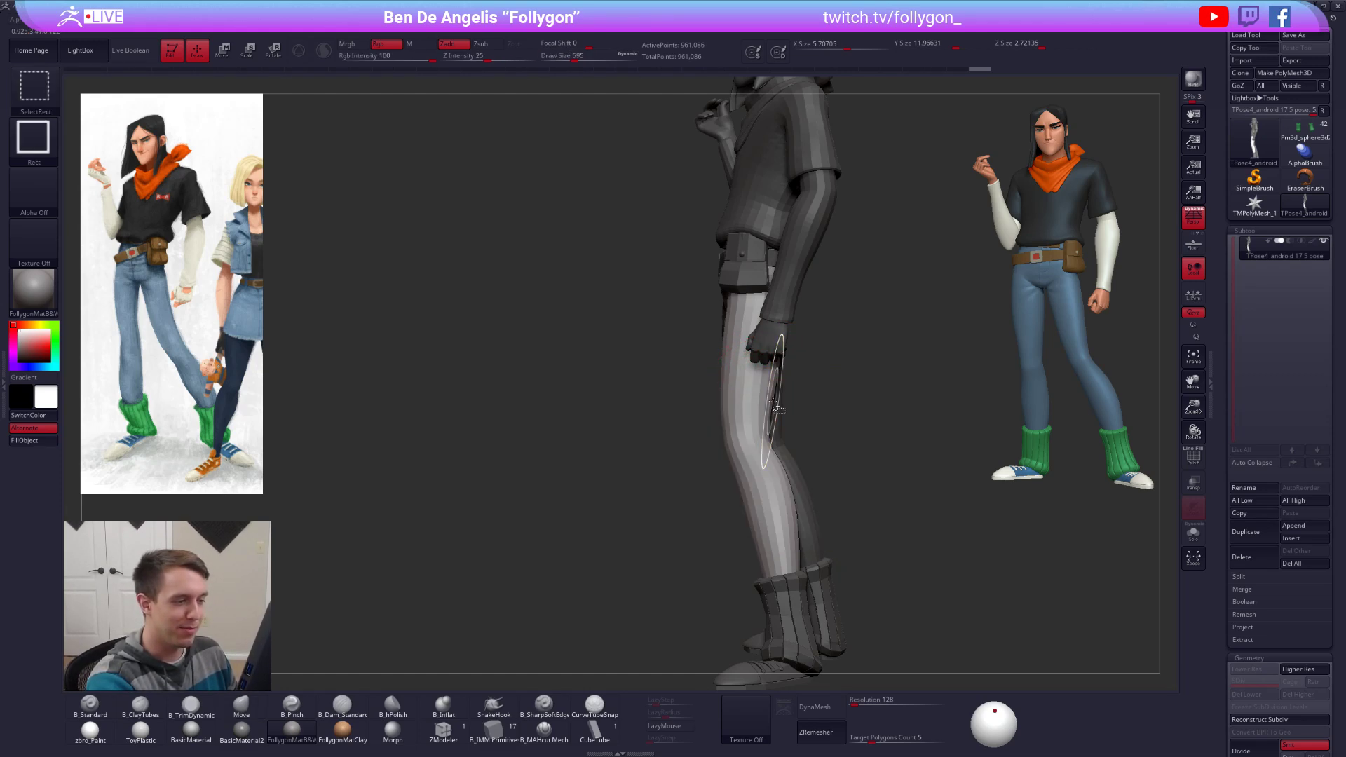
key(ctrl+space)
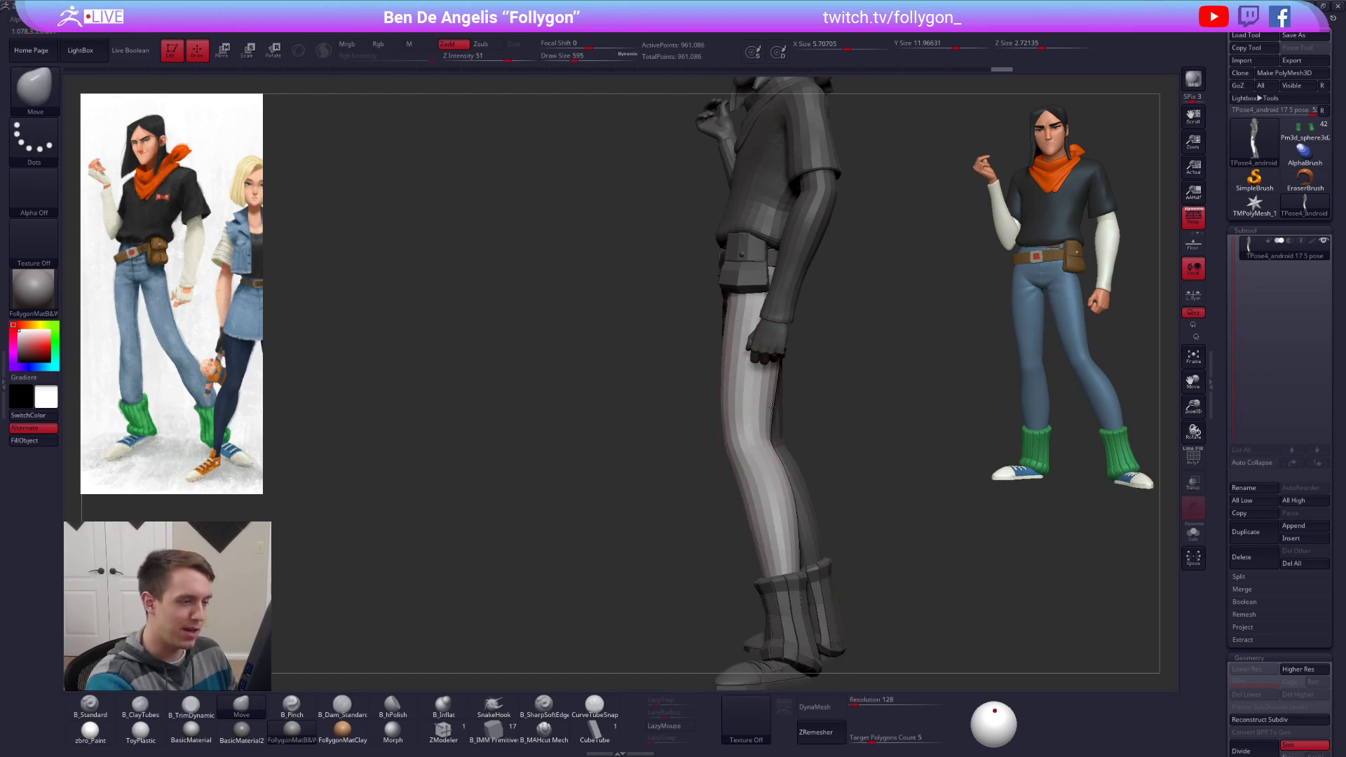
Step: Refine the thigh contour of the left jeans leg from the front with the Move brush at draw sizes 742 and 699
mouse_move(772, 405)
right_down()
mouse_move(825, 394)
mouse_move(770, 412)
right_up()
key(space)
drag(771, 412, 778, 412)
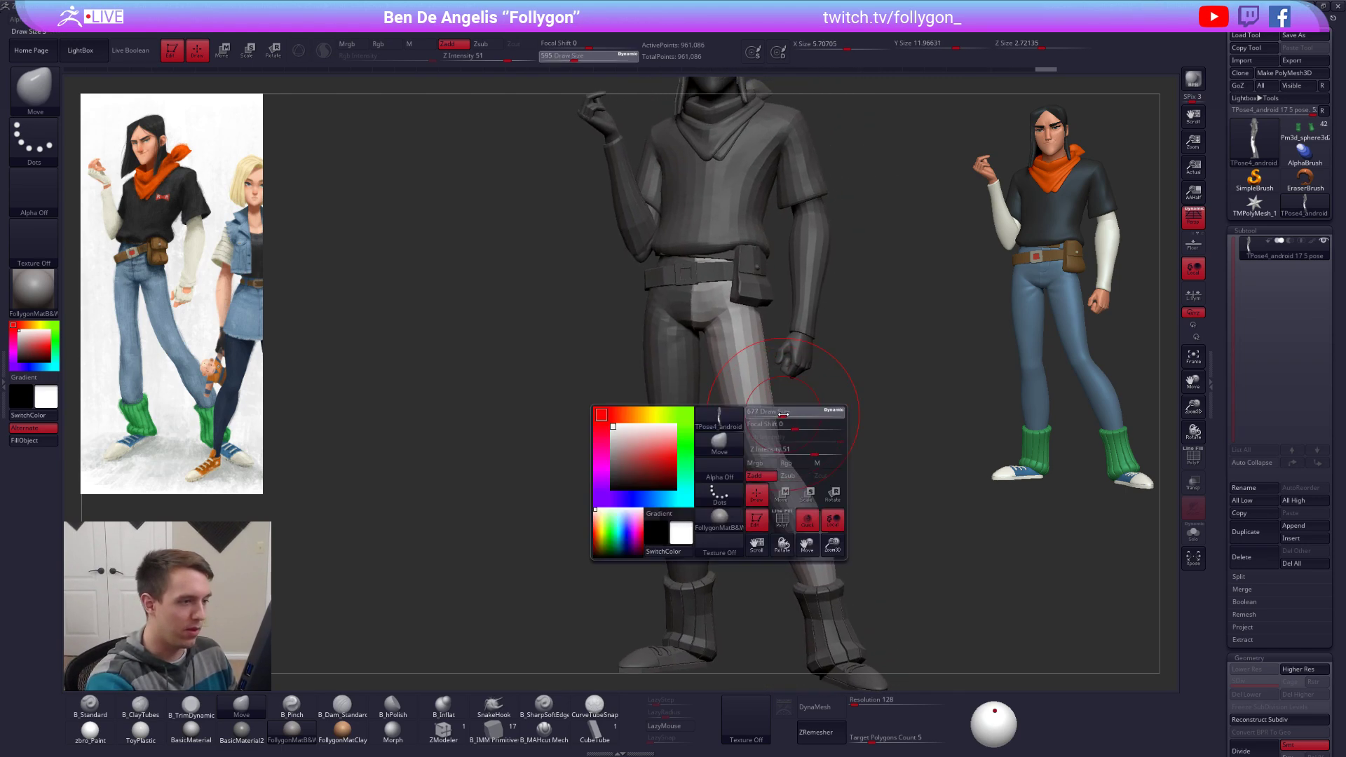
key(ctrl+space)
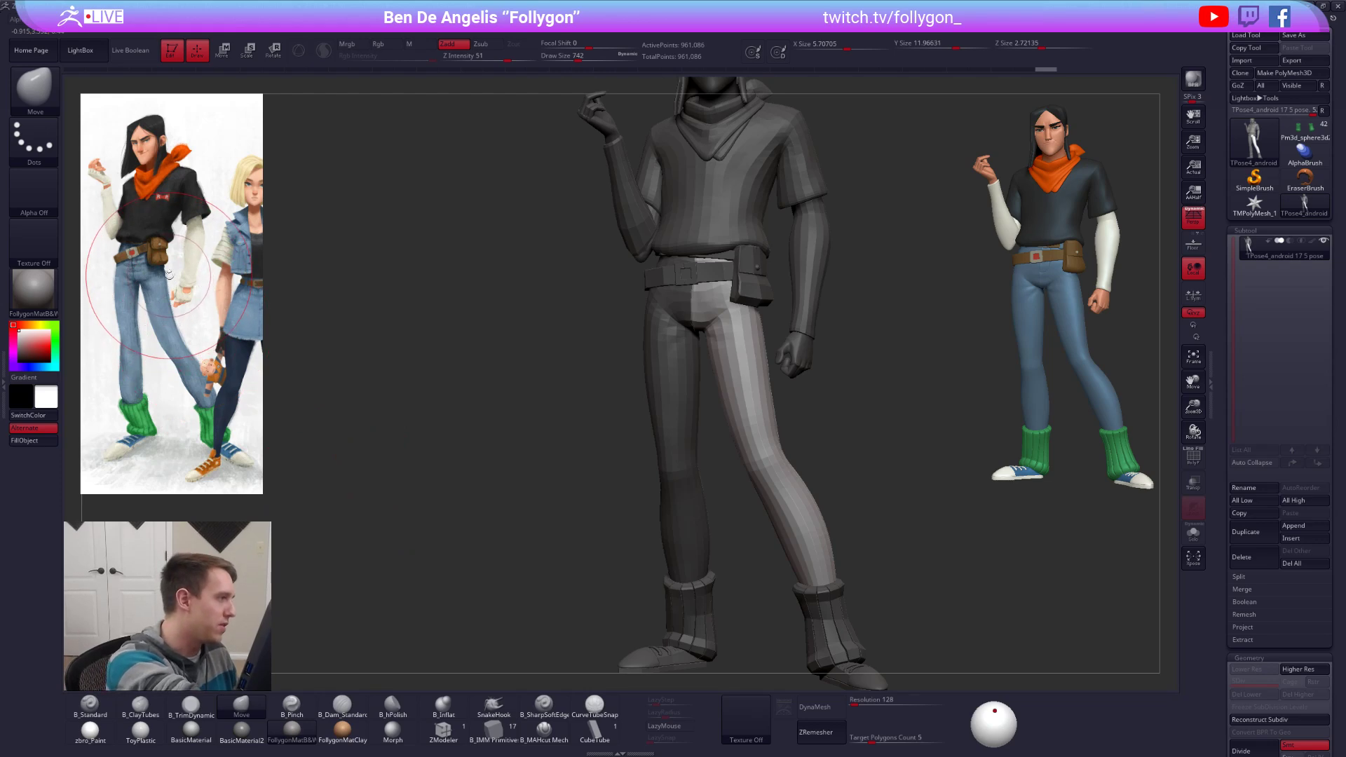
key(space)
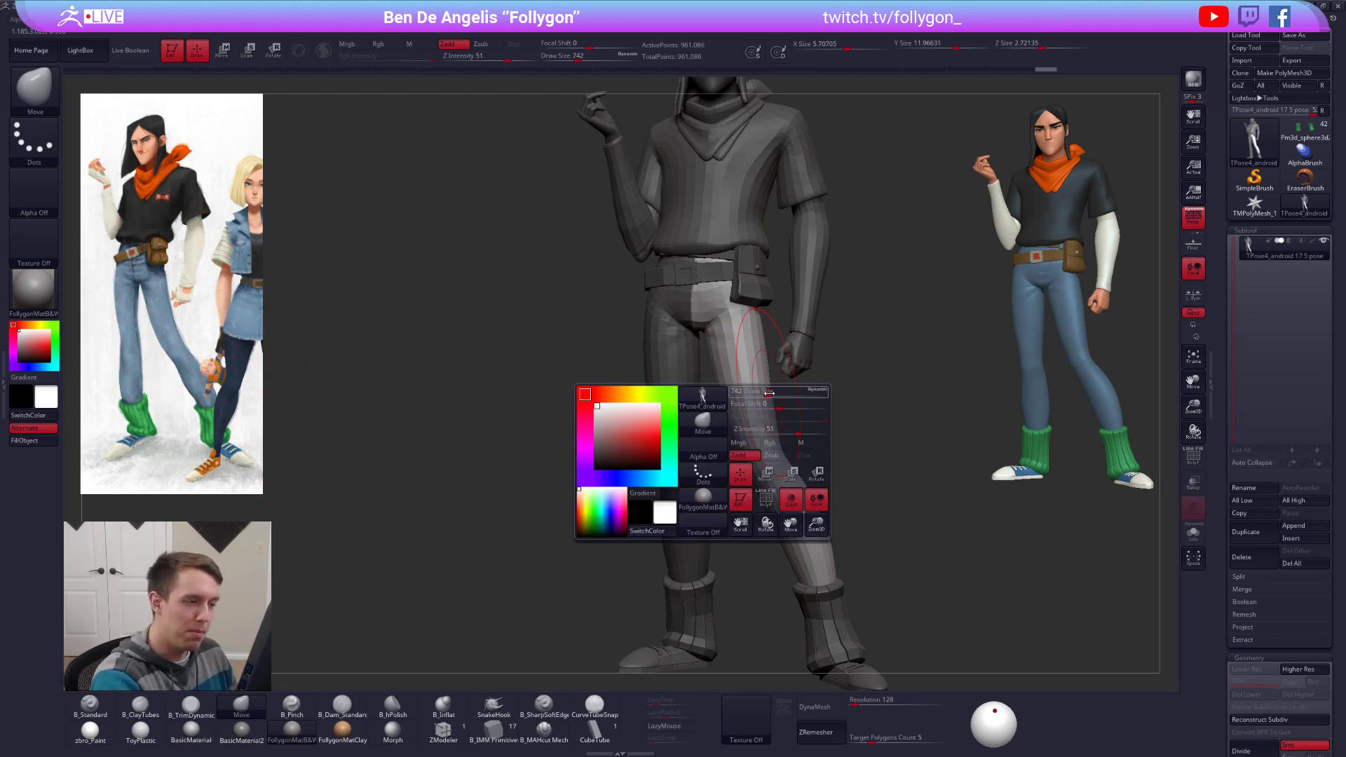
drag(757, 396, 770, 396)
right_drag(770, 394, 796, 390)
drag(776, 387, 771, 386)
right_drag(775, 386, 780, 381)
drag(775, 378, 771, 378)
right_drag(772, 378, 764, 374)
key(space)
Step: Hide the forearm and hand on the character's left side with SelectLasso and clear the mask
key(f)
right_drag(806, 464, 756, 404)
key(ctrl+shift)
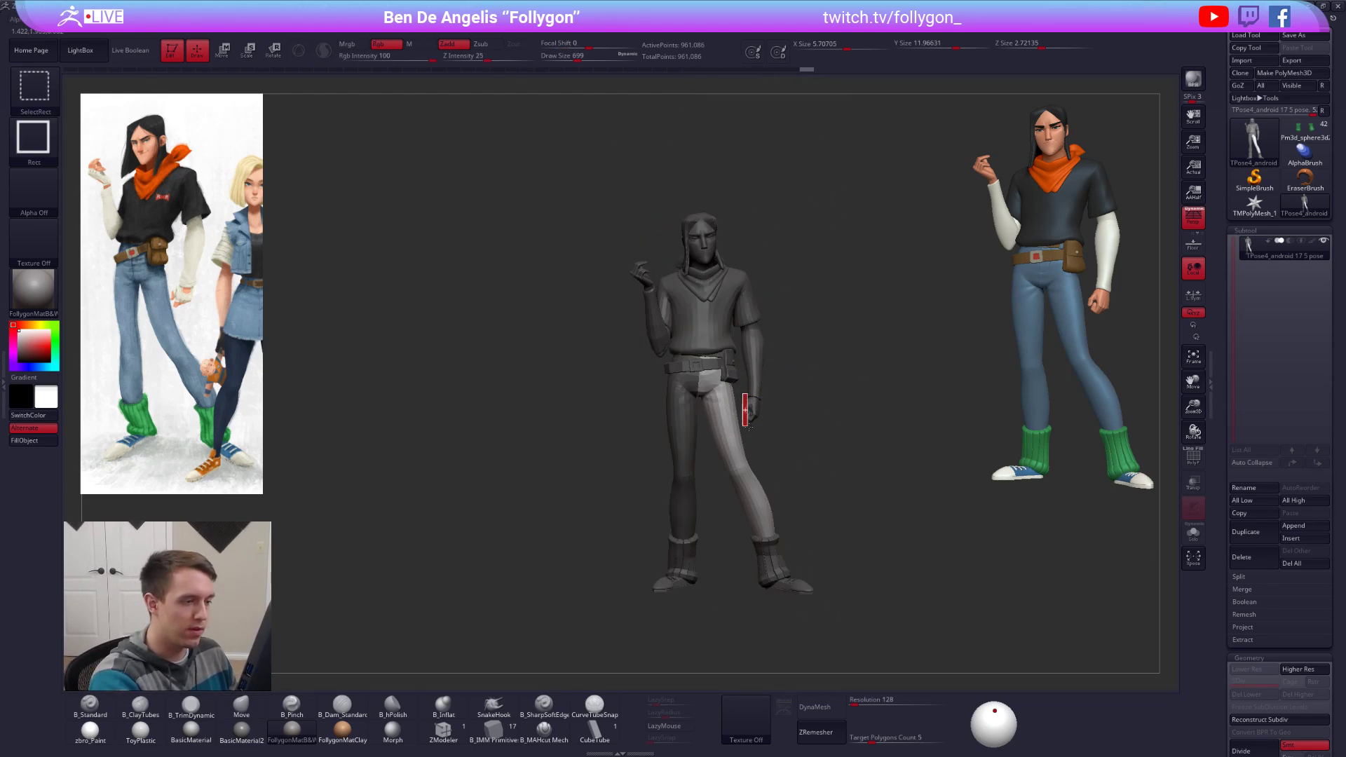
key(space)
click(769, 669)
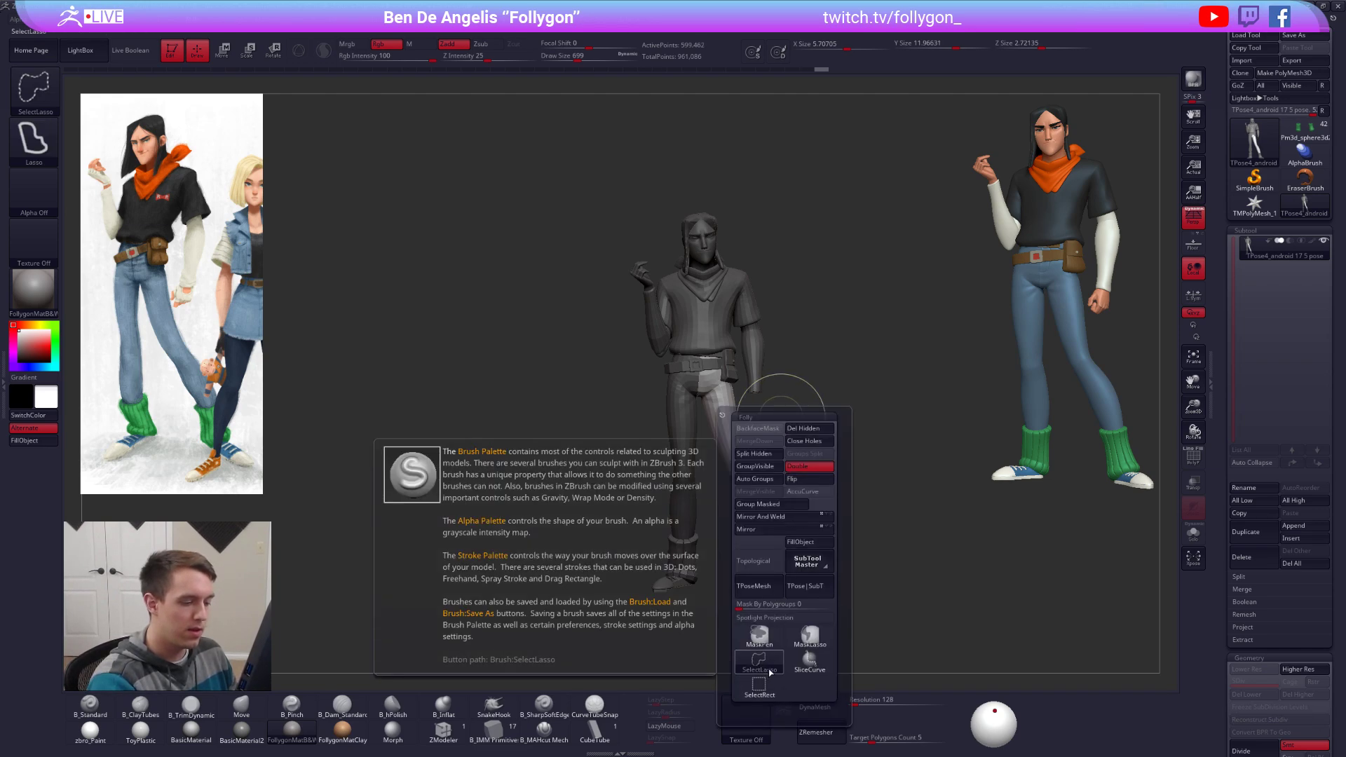
mouse_move(742, 335)
ctrl+alt+shift+mouse_down()
mouse_move(754, 396)
mouse_move(823, 341)
ctrl+alt+shift+mouse_up()
drag(827, 351, 782, 503)
ctrl+click(897, 567)
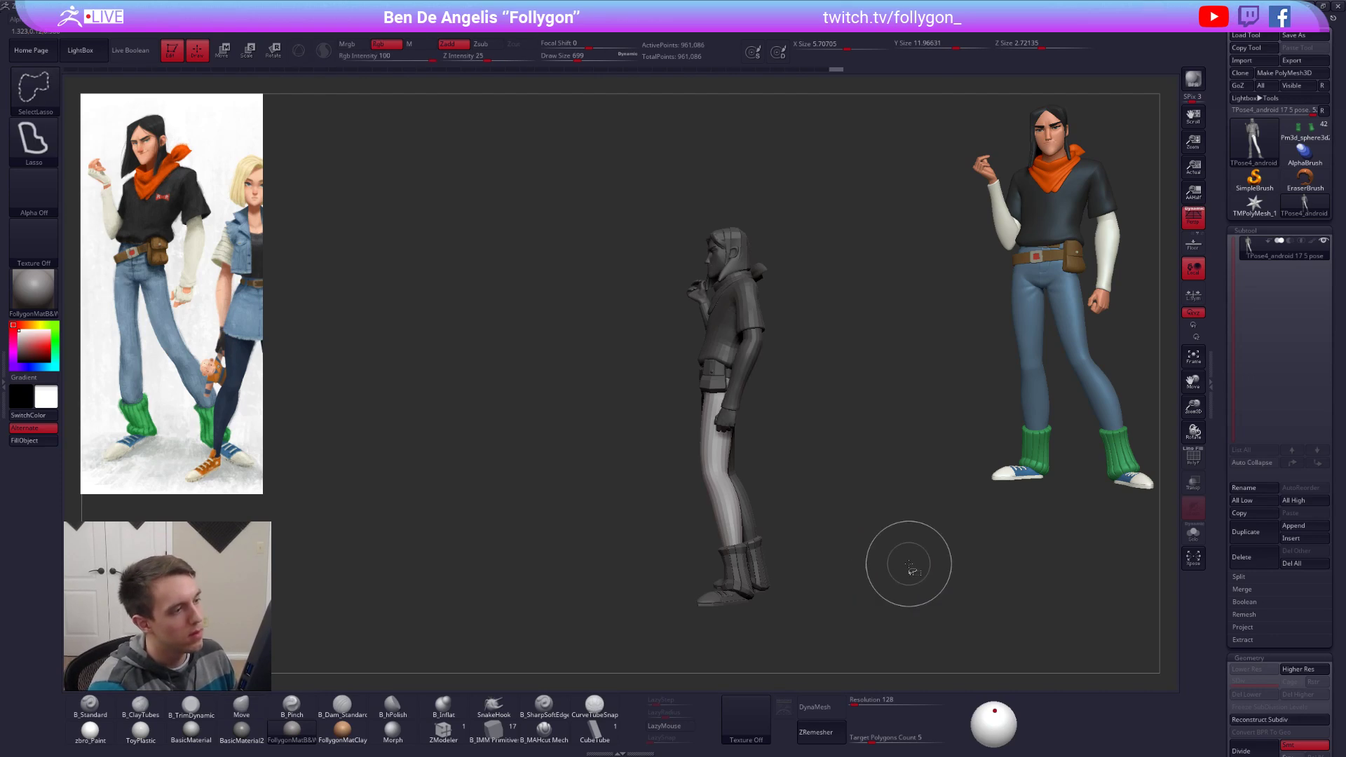
ctrl+click(910, 589)
mouse_move(910, 587)
ctrl+mouse_down()
mouse_move(927, 562)
mouse_move(931, 587)
mouse_move(905, 585)
mouse_move(944, 610)
ctrl+mouse_up()
Step: Turn perspective off and check the figure's balance from both side views against a vertical Transpose line
click(1193, 220)
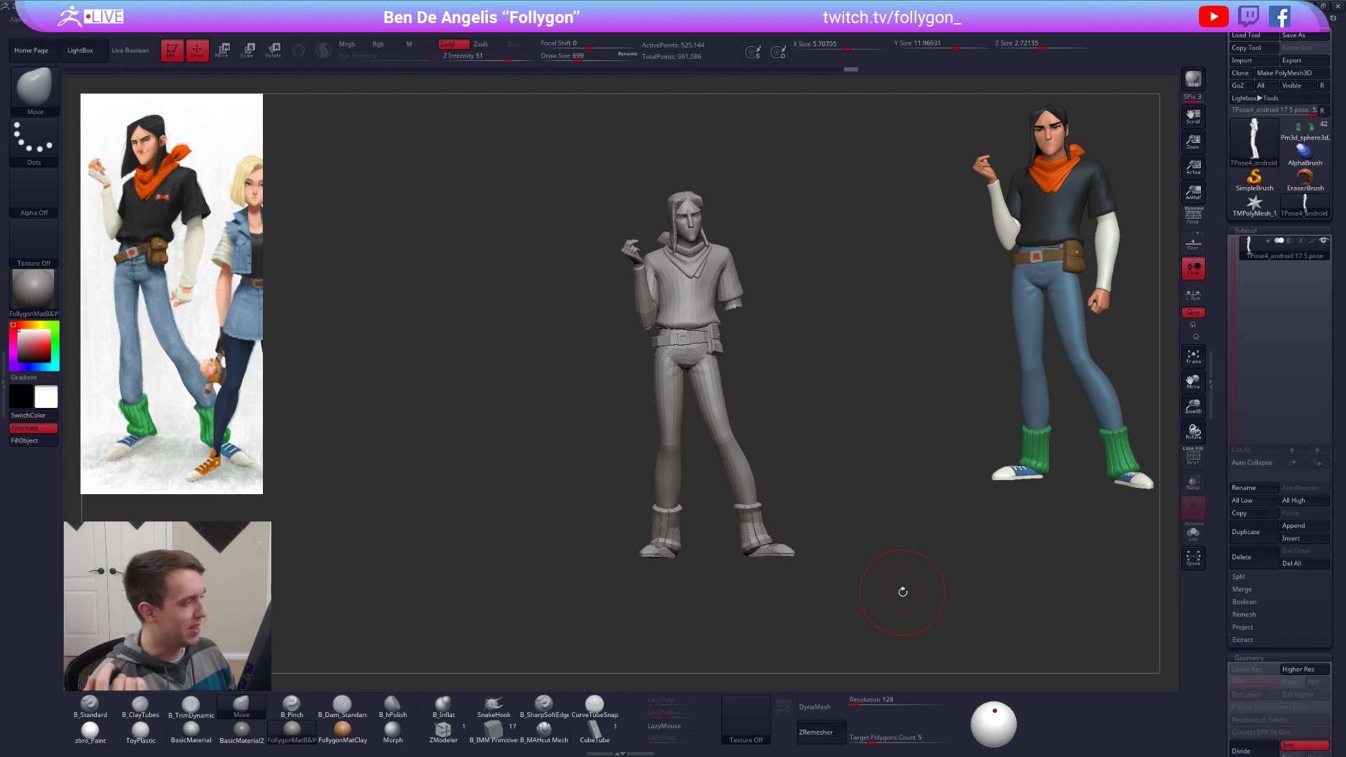
drag(903, 592, 1001, 569)
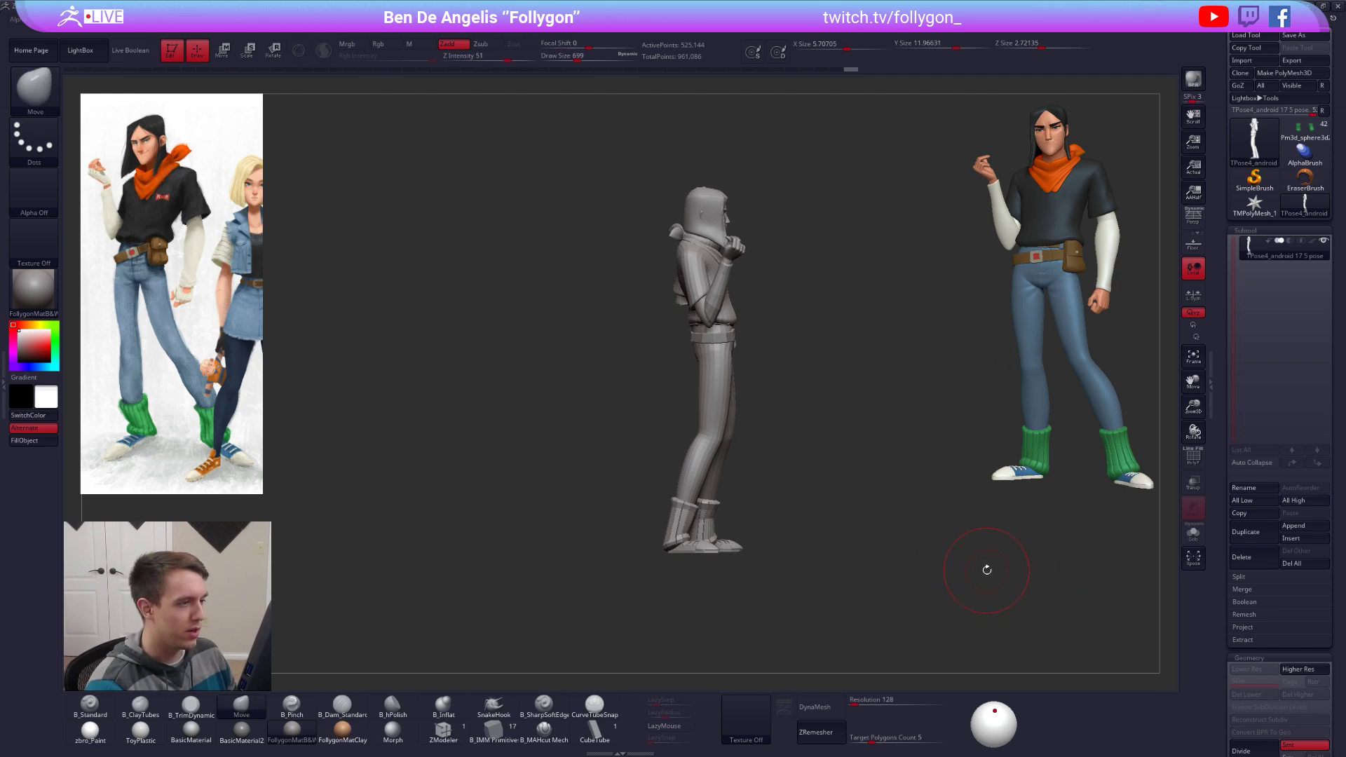
key(w)
drag(698, 244, 698, 616)
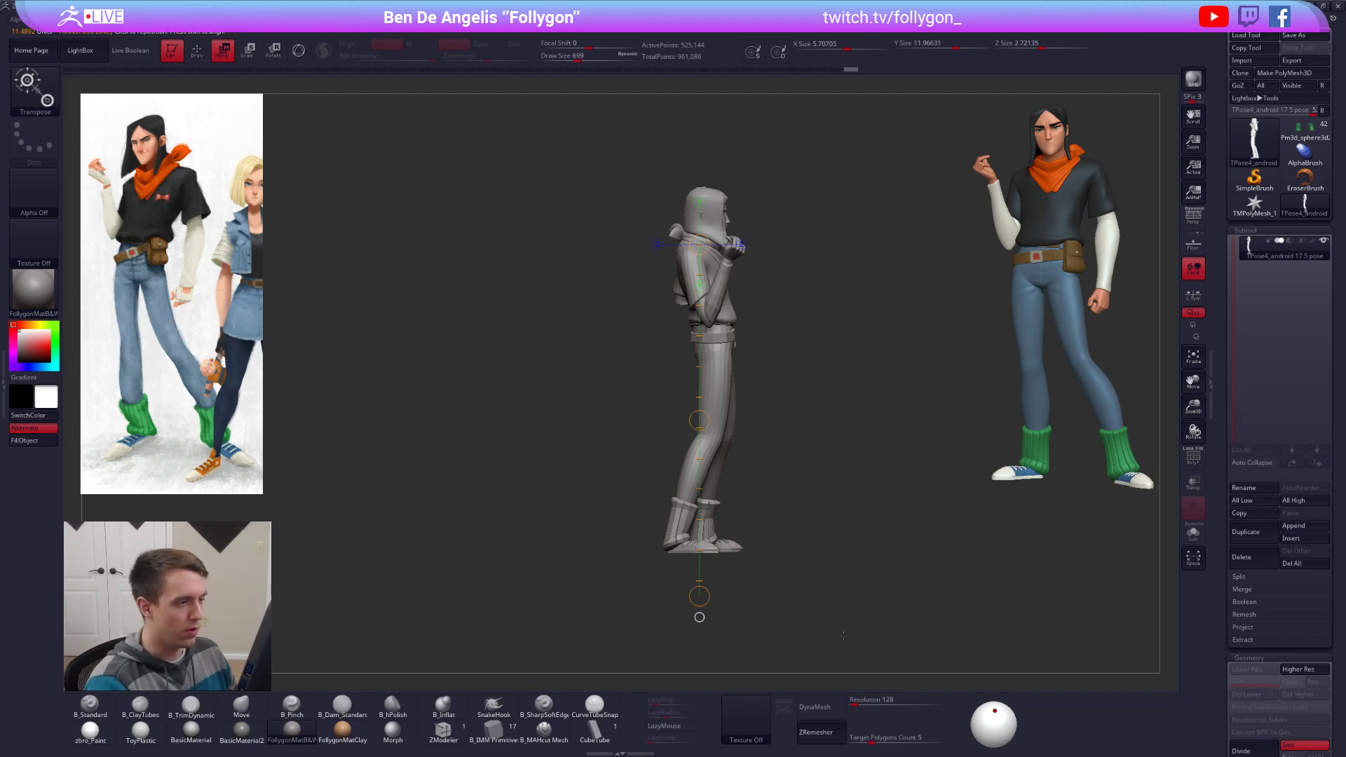
mouse_move(817, 647)
mouse_down()
mouse_move(918, 634)
mouse_move(881, 621)
mouse_up()
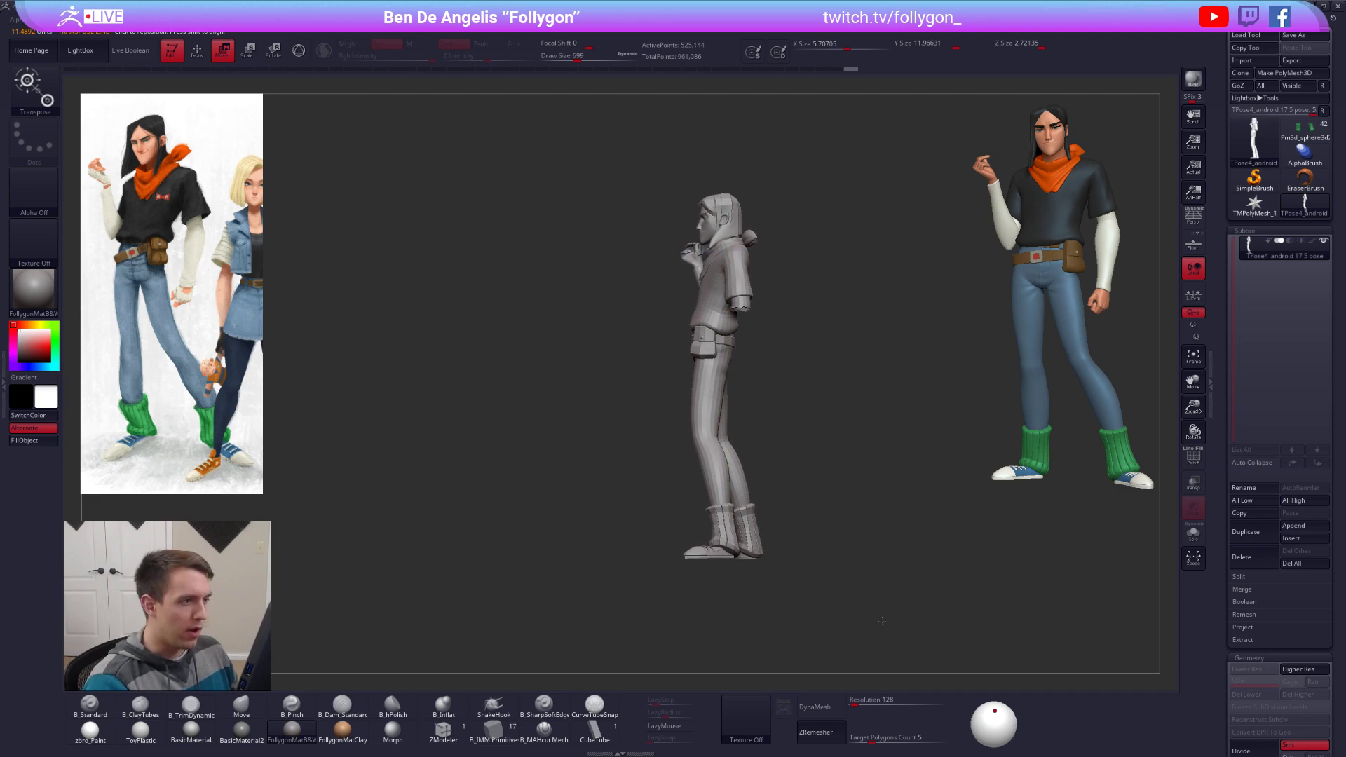
drag(727, 623, 723, 442)
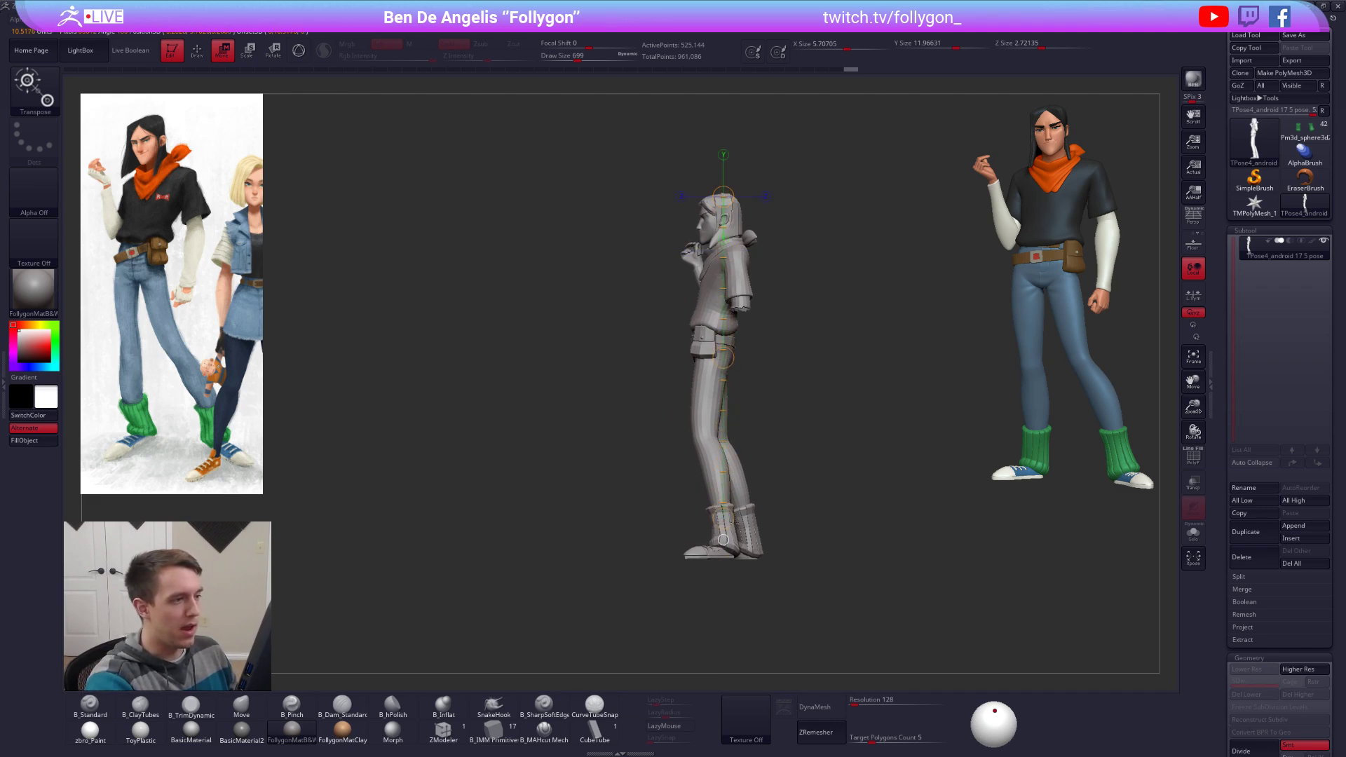
drag(740, 598, 738, 624)
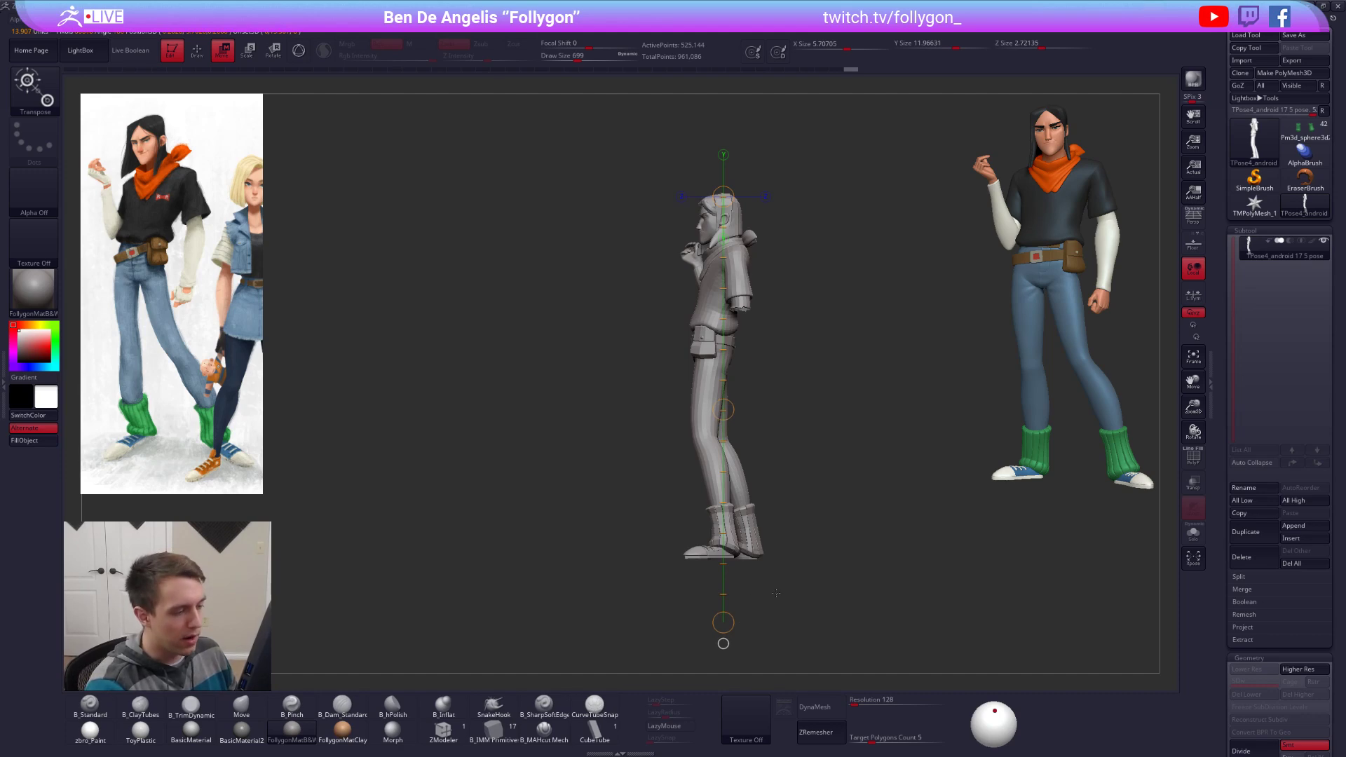
key(q)
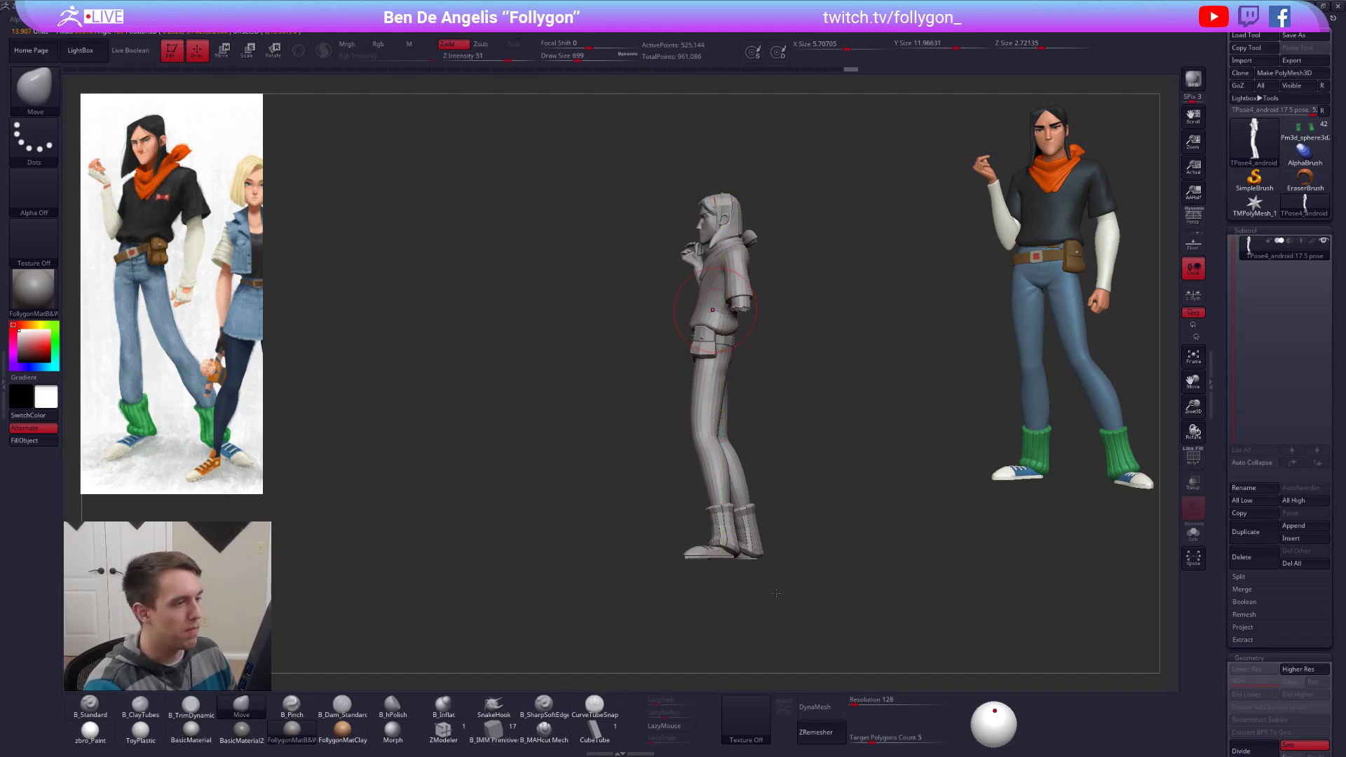
Step: Turn perspective on, mask everything except the left jeans leg again and reshape it from the side at draw size 656
mouse_move(766, 359)
mouse_down()
mouse_move(805, 372)
mouse_move(883, 366)
mouse_move(811, 402)
mouse_move(833, 415)
mouse_move(775, 475)
mouse_move(781, 448)
mouse_move(723, 446)
mouse_move(741, 402)
mouse_up()
click(1191, 226)
key(space)
drag(740, 403, 732, 403)
alt+right_drag(725, 483, 763, 405)
key(space)
drag(764, 447, 769, 446)
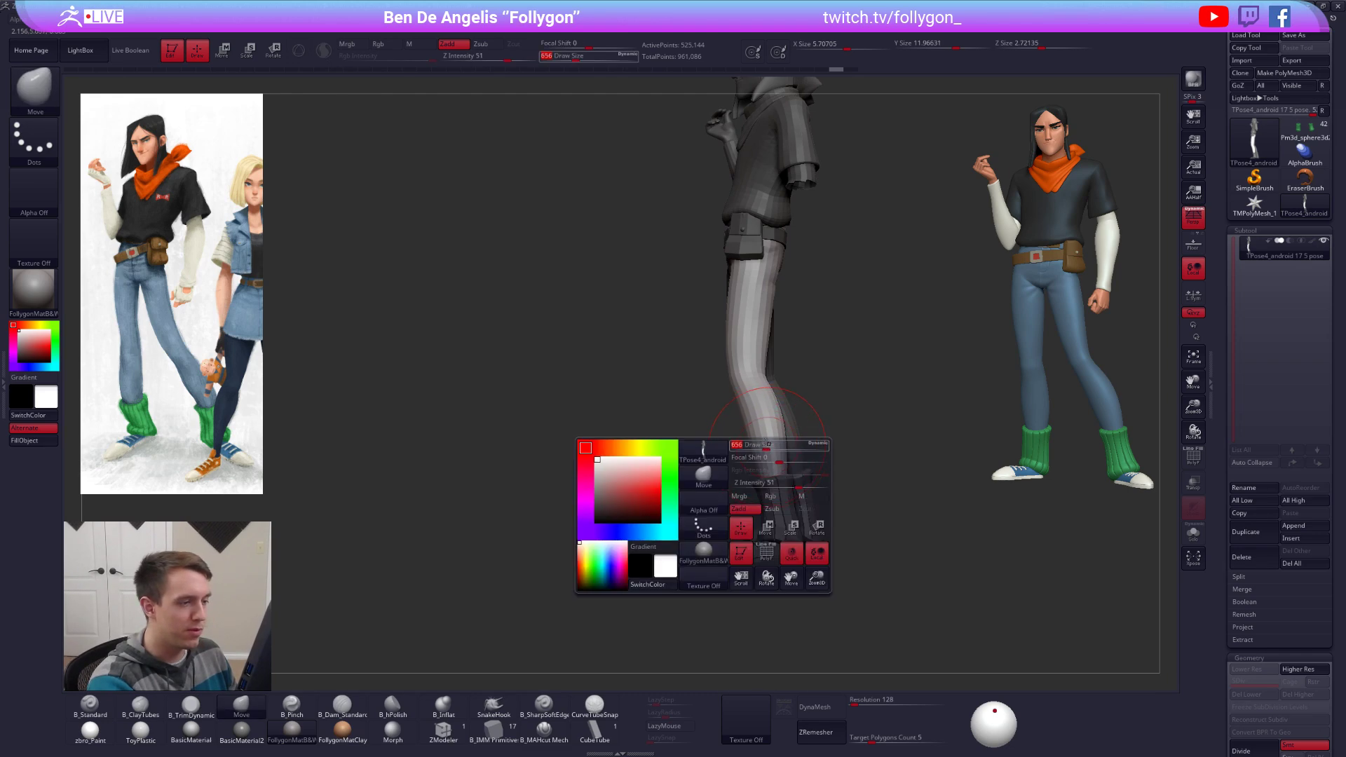
Step: Enable AccuCurve for the Move brush and refine the left jeans leg at draw size 519
key(ctrl+space)
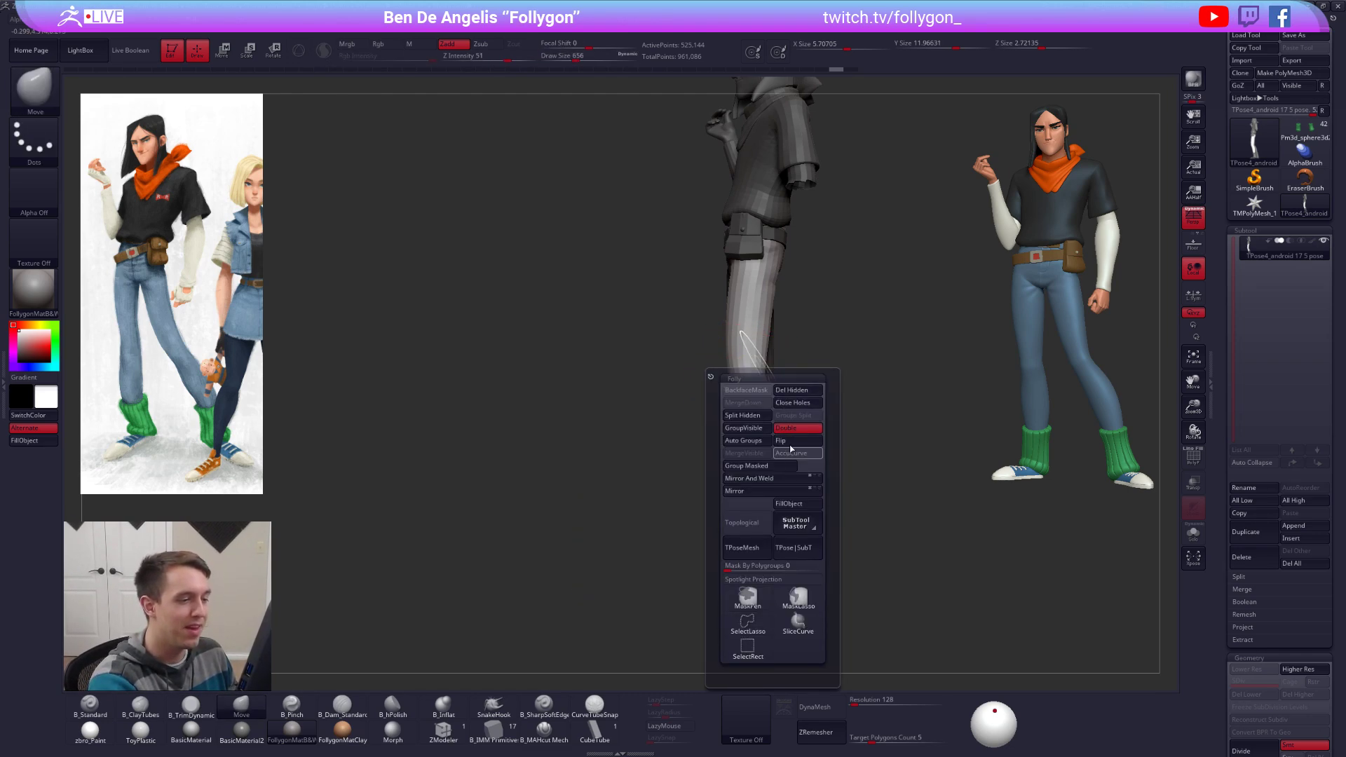
click(793, 450)
mouse_move(712, 396)
right_down()
mouse_move(729, 378)
mouse_move(741, 400)
mouse_move(723, 361)
mouse_move(719, 385)
right_up()
key(space)
drag(718, 399, 708, 399)
mouse_move(709, 420)
right_down()
mouse_move(714, 392)
mouse_move(798, 434)
right_up()
key(f)
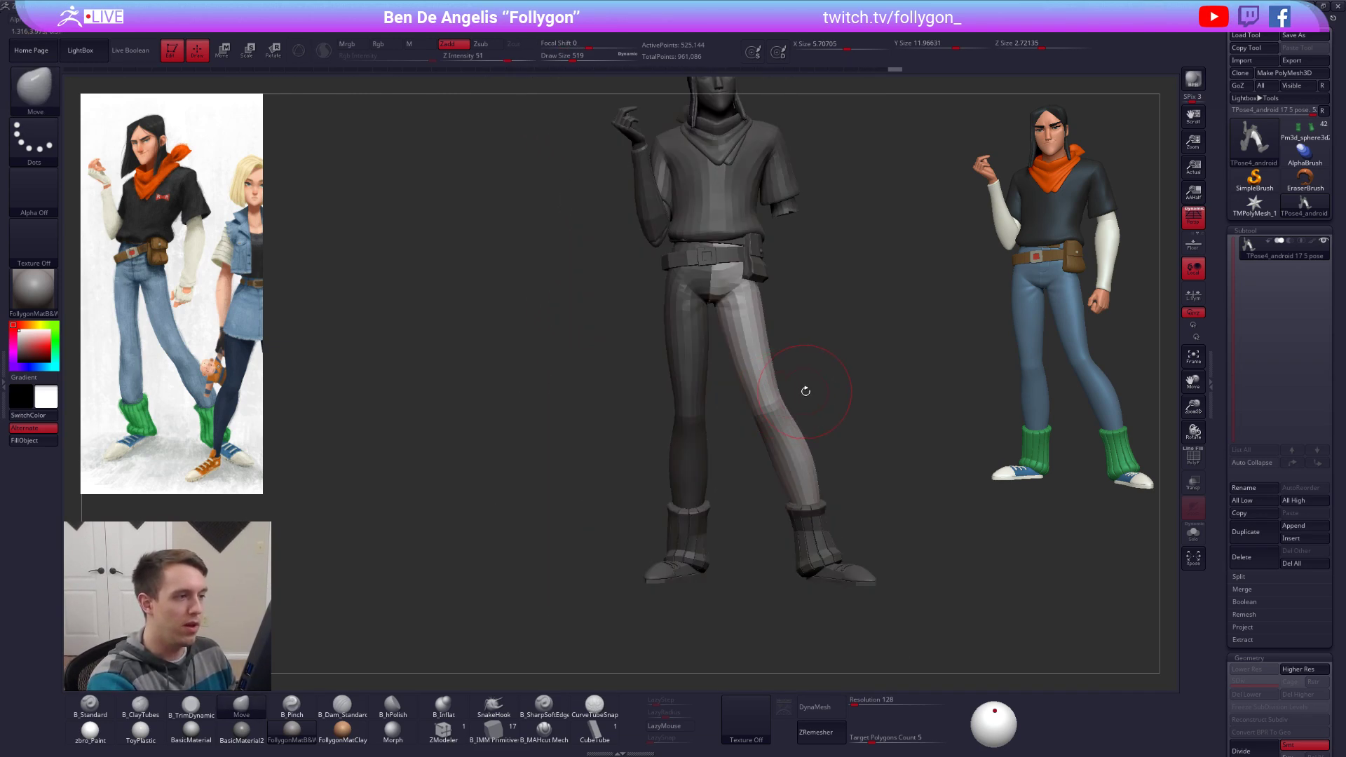
Step: Unhide the left forearm and mask everything except the right leg of the jeans
key(w)
shift+right_drag(721, 399, 724, 472)
ctrl+click(685, 453)
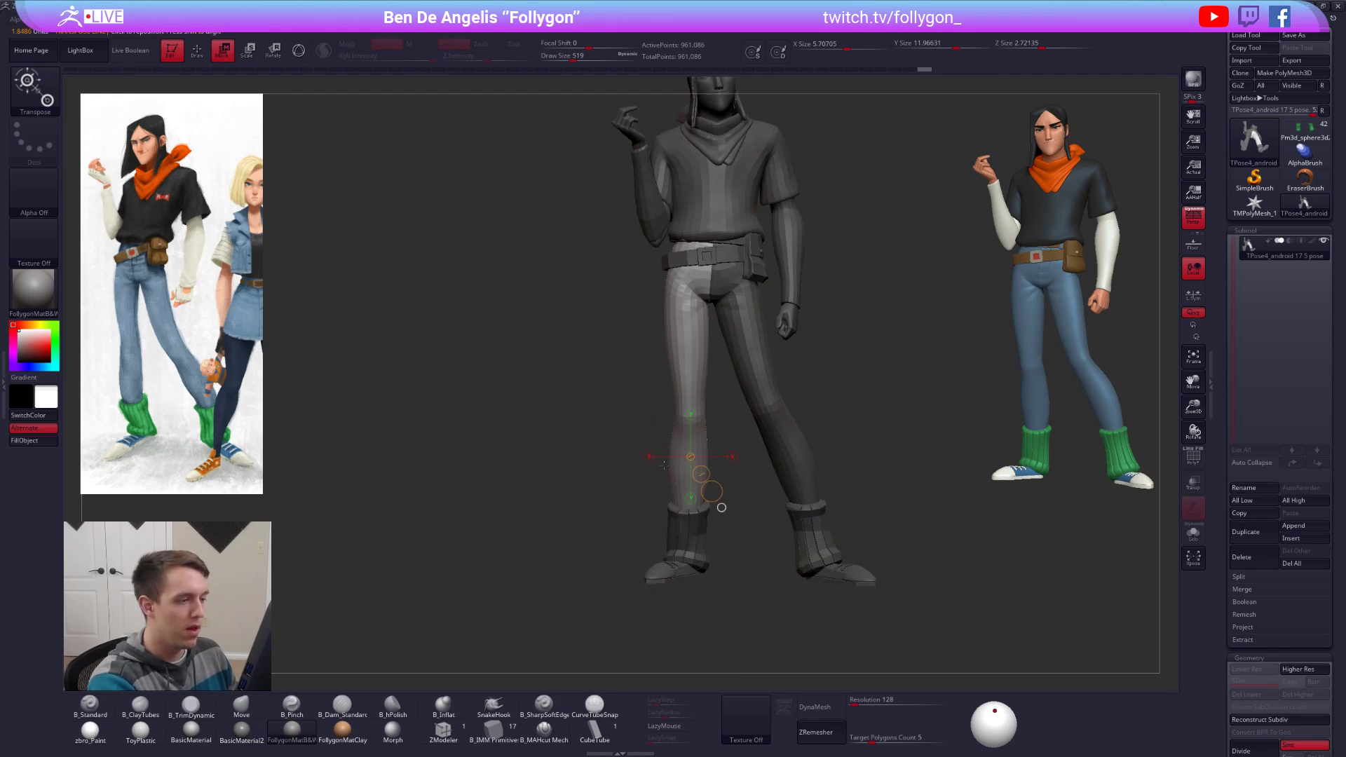
Step: Reshape the right leg of the jeans from the side with the Move brush, reducing the draw size from 764 to 465
key(q)
key(space)
key(ctrl+space)
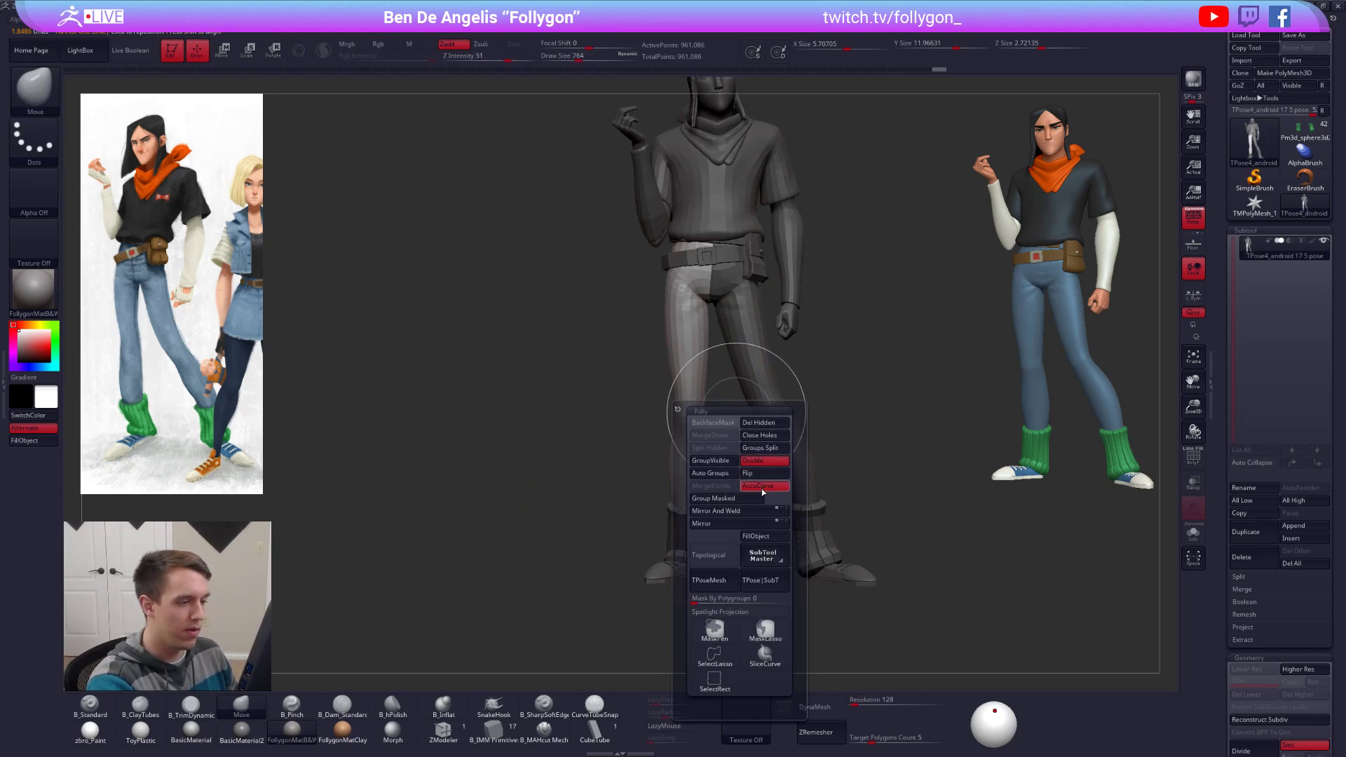
right_drag(648, 379, 708, 368)
ctrl+right_drag(708, 369, 705, 421)
key(space)
drag(706, 421, 698, 416)
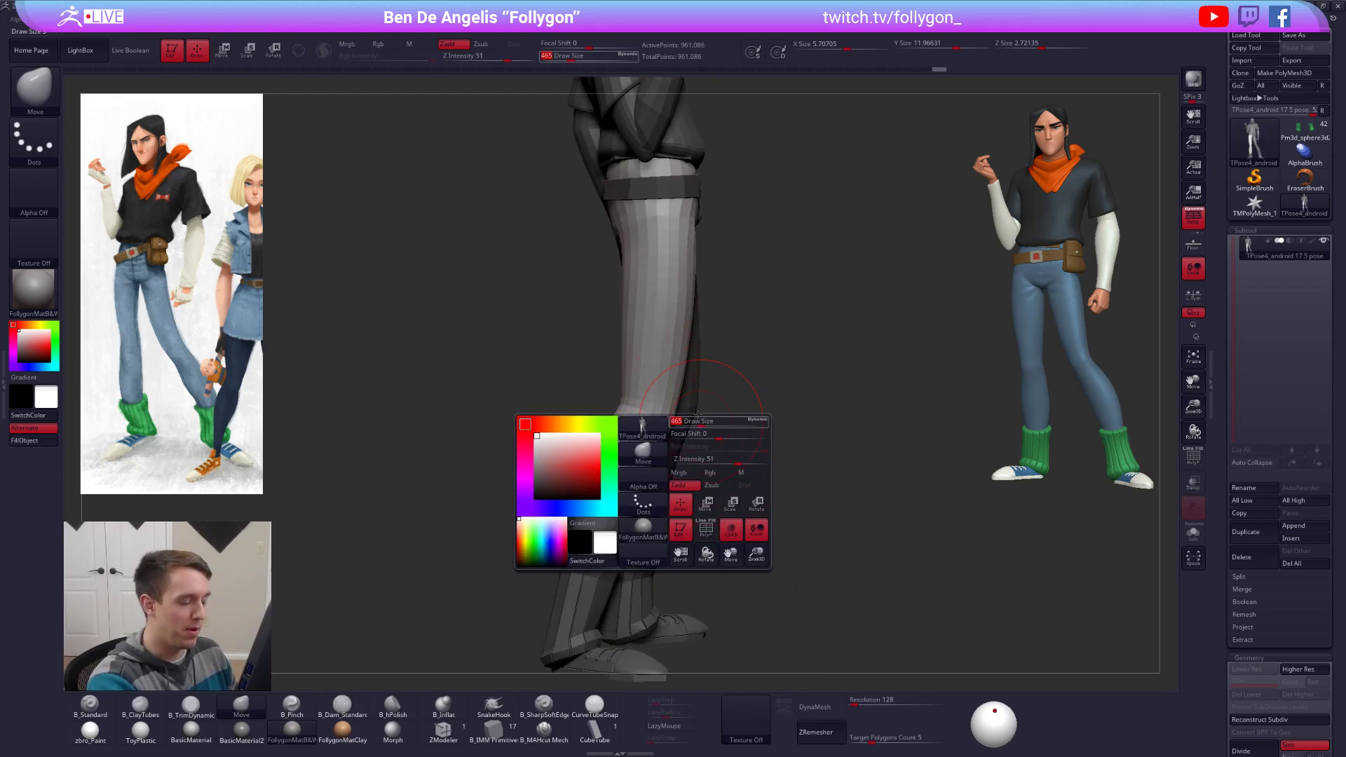
Step: Adjust the thigh of the right jeans leg from below with the Move brush
mouse_move(673, 426)
right_down()
mouse_move(714, 380)
mouse_move(712, 423)
right_up()
key(space)
drag(711, 422, 704, 420)
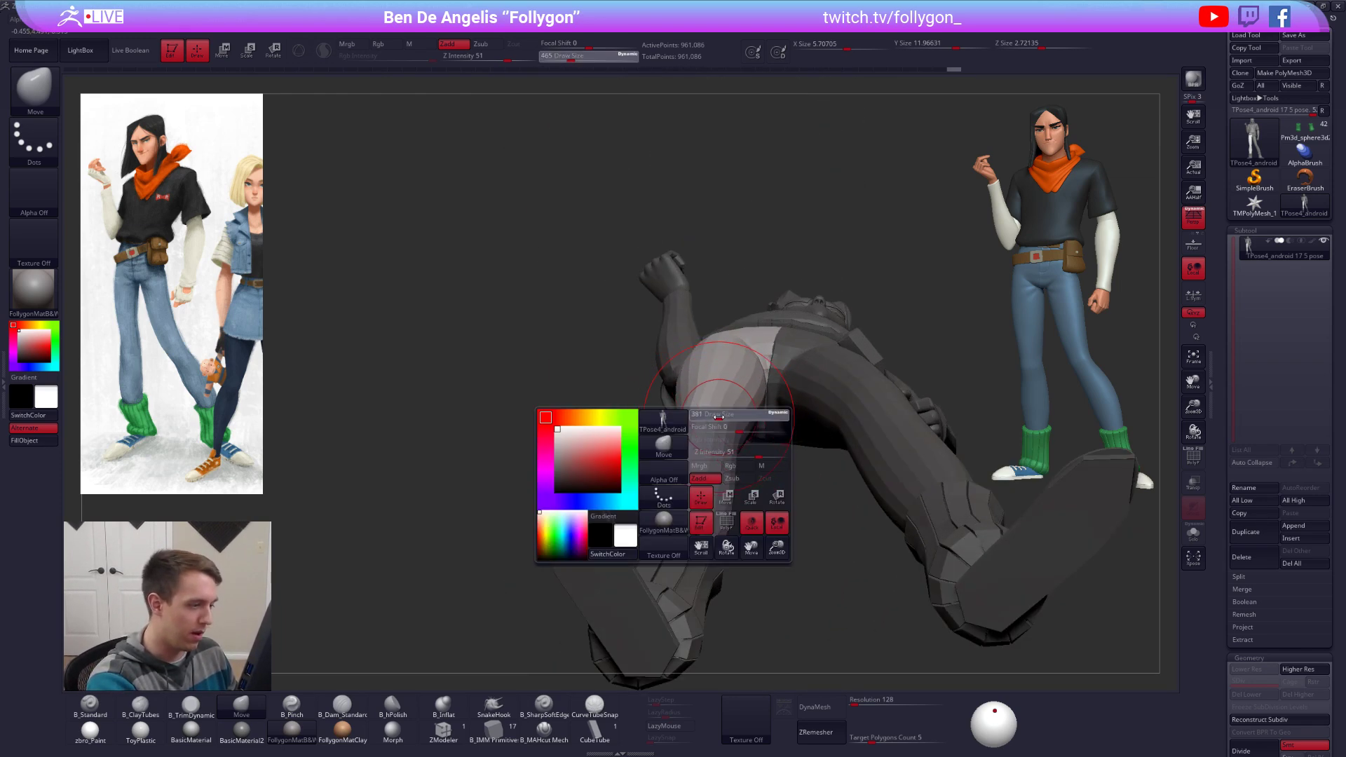
Step: Refine the outline of the right jeans leg from the front at draw sizes 519 and 465
mouse_move(693, 443)
right_down()
mouse_move(715, 415)
mouse_move(750, 499)
mouse_move(758, 444)
right_up()
key(space)
drag(776, 435, 784, 436)
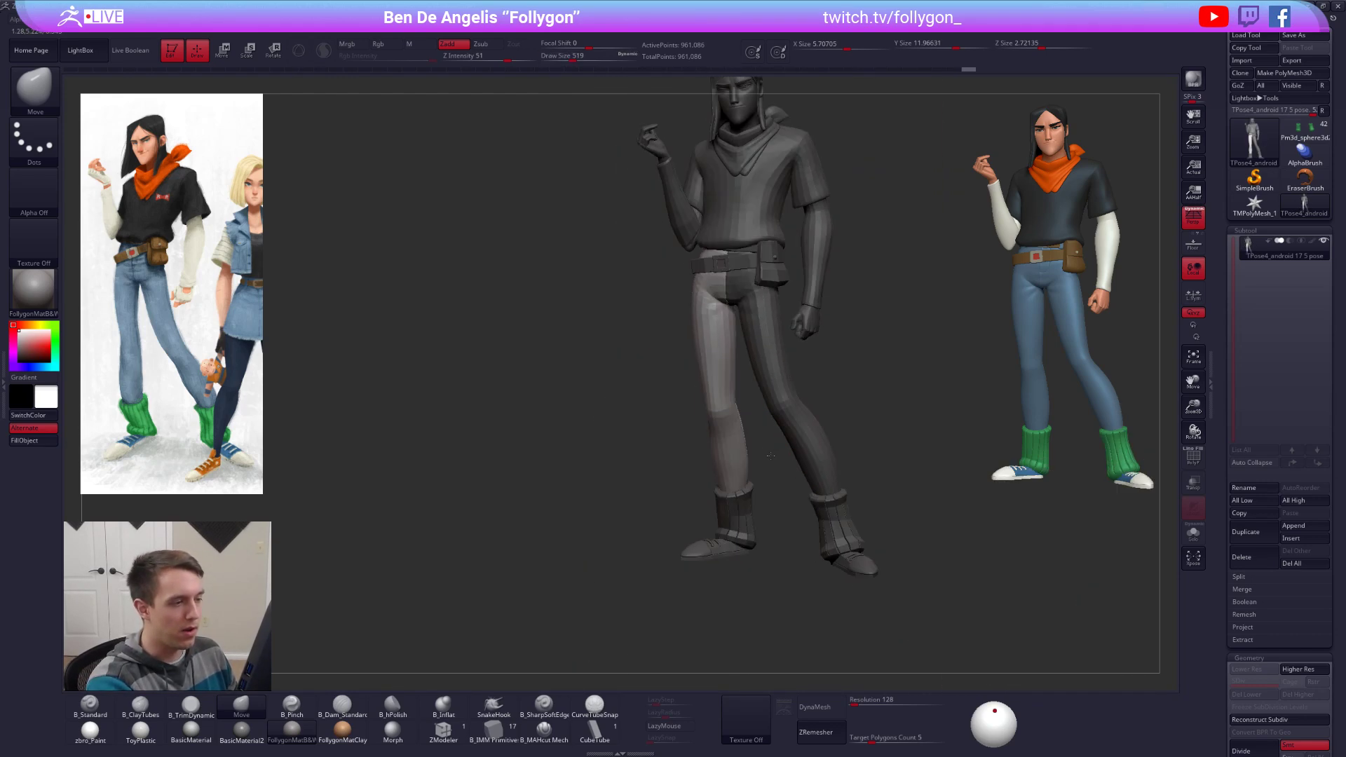
mouse_move(743, 455)
right_down()
mouse_move(716, 482)
mouse_move(741, 457)
mouse_move(753, 472)
right_up()
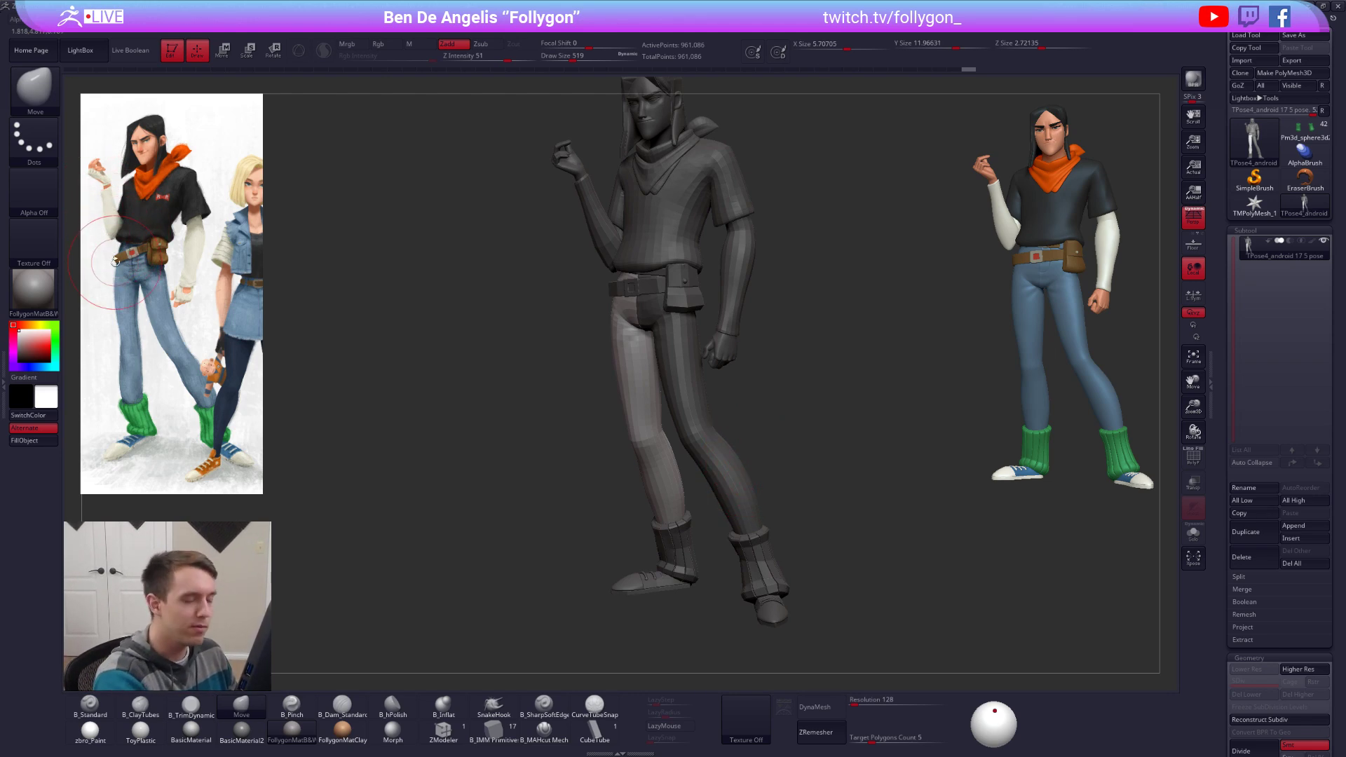
drag(729, 412, 724, 412)
mouse_move(724, 421)
right_down()
mouse_move(694, 356)
mouse_move(768, 442)
mouse_move(756, 442)
mouse_move(802, 324)
right_up()
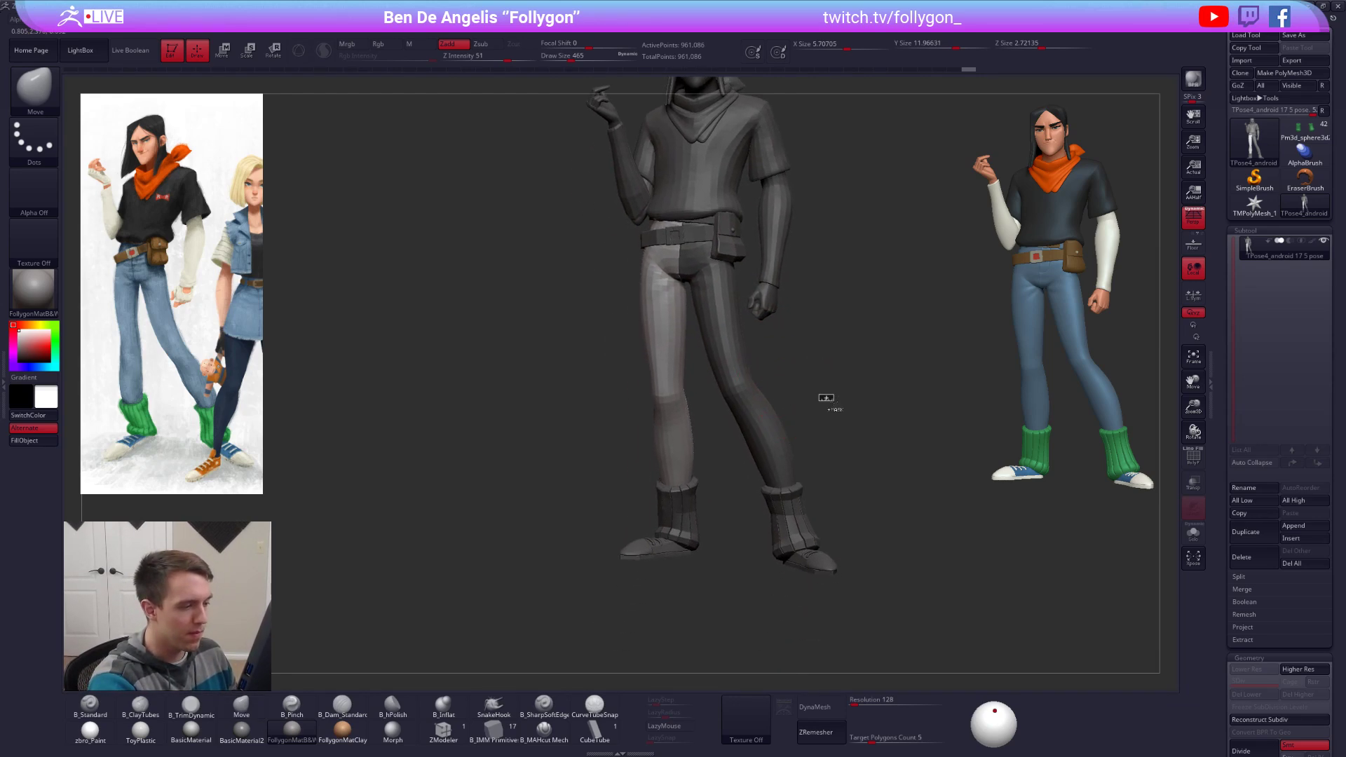
Step: Turn off perspective and replace the current mask with one covering everything except the right leg of the jeans
ctrl+drag(826, 400, 833, 459)
right_drag(884, 481, 869, 507)
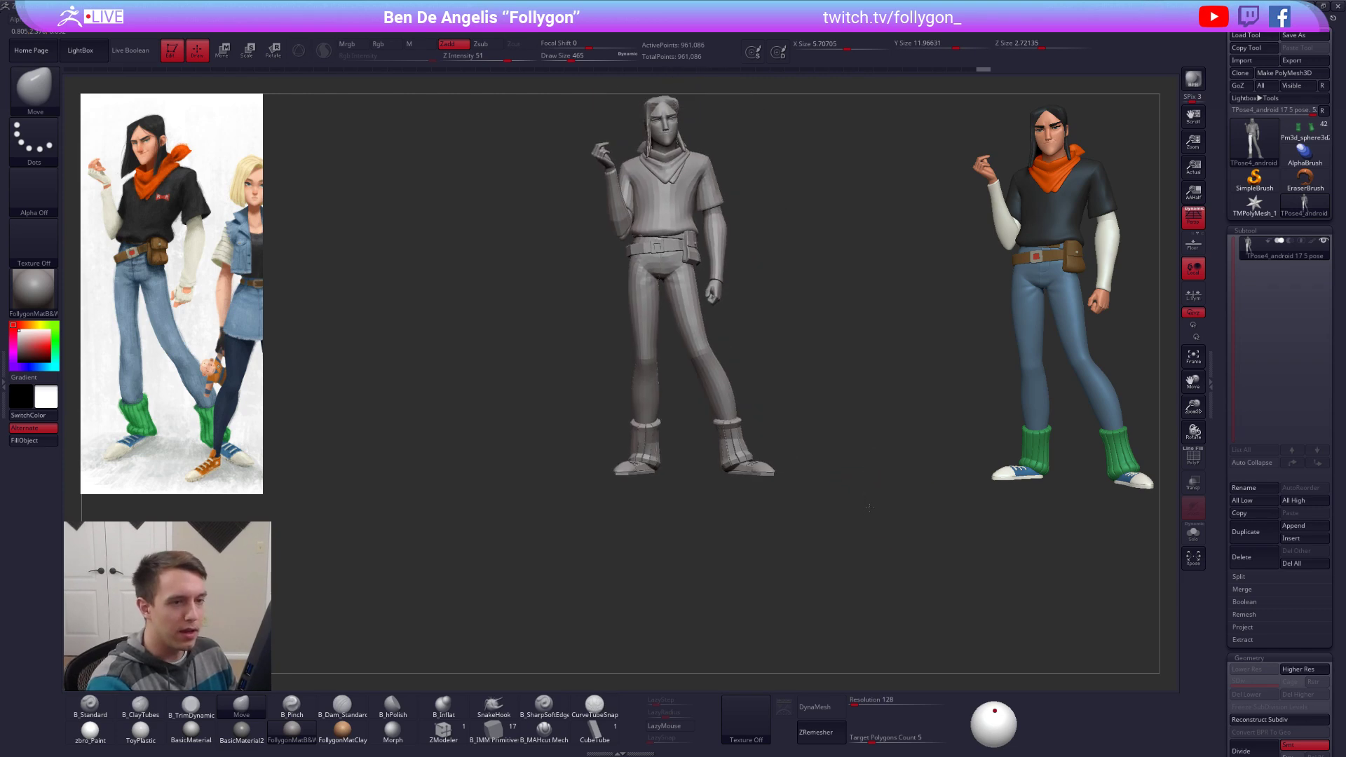
click(1191, 220)
alt+right_drag(776, 366, 824, 506)
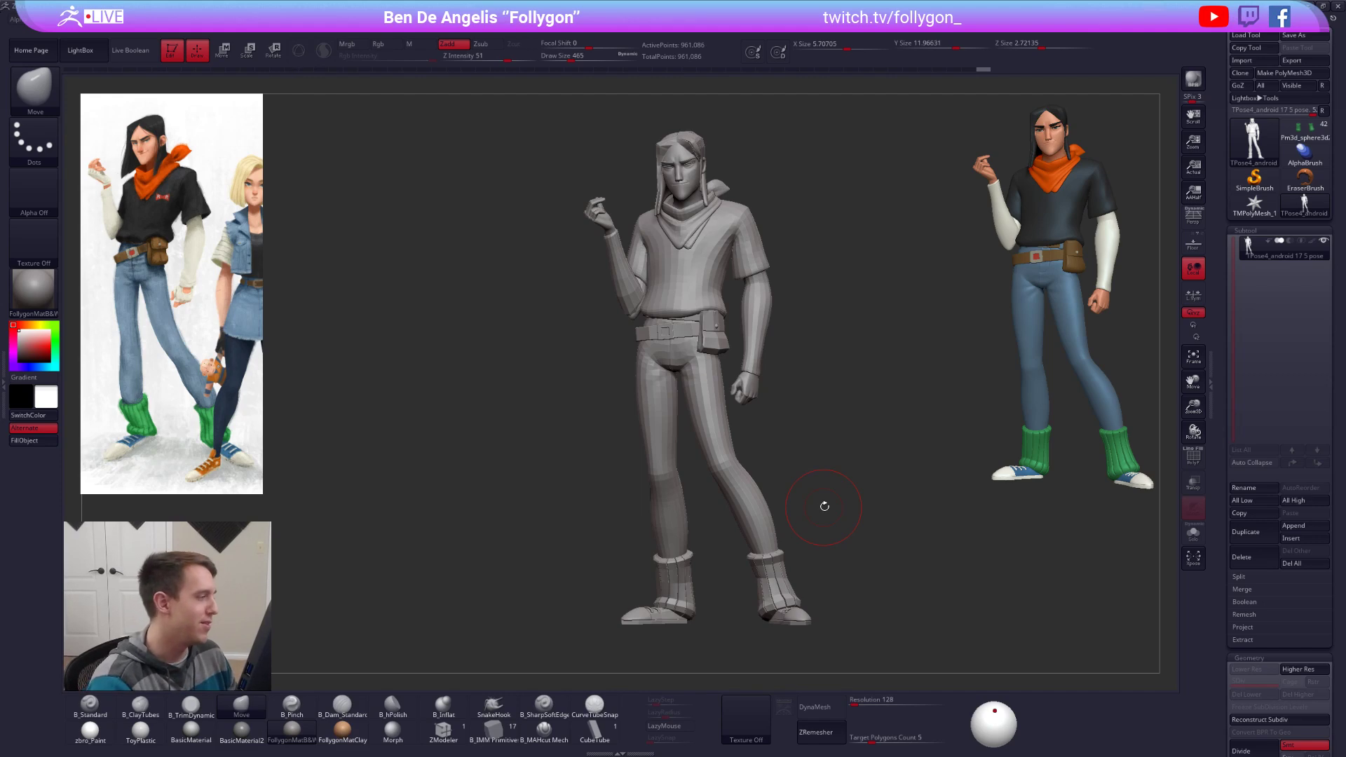
alt+right_drag(726, 490, 740, 458)
key(w)
ctrl+click(662, 388)
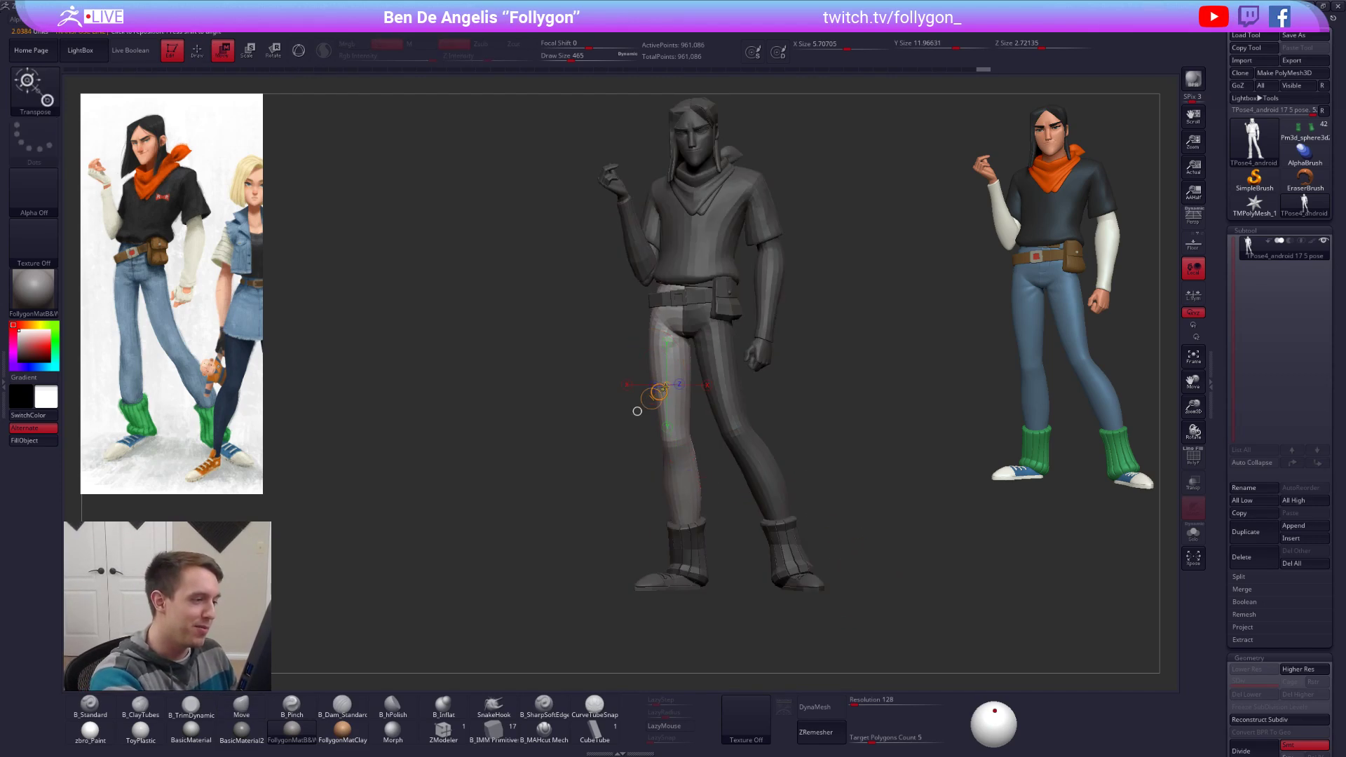
Step: Refine the right jeans leg from the front with the Move brush, starting at draw size 500
key(q)
right_click(659, 364)
mouse_move(618, 332)
right_down()
mouse_move(632, 328)
mouse_move(639, 348)
right_up()
key(bracketleft)
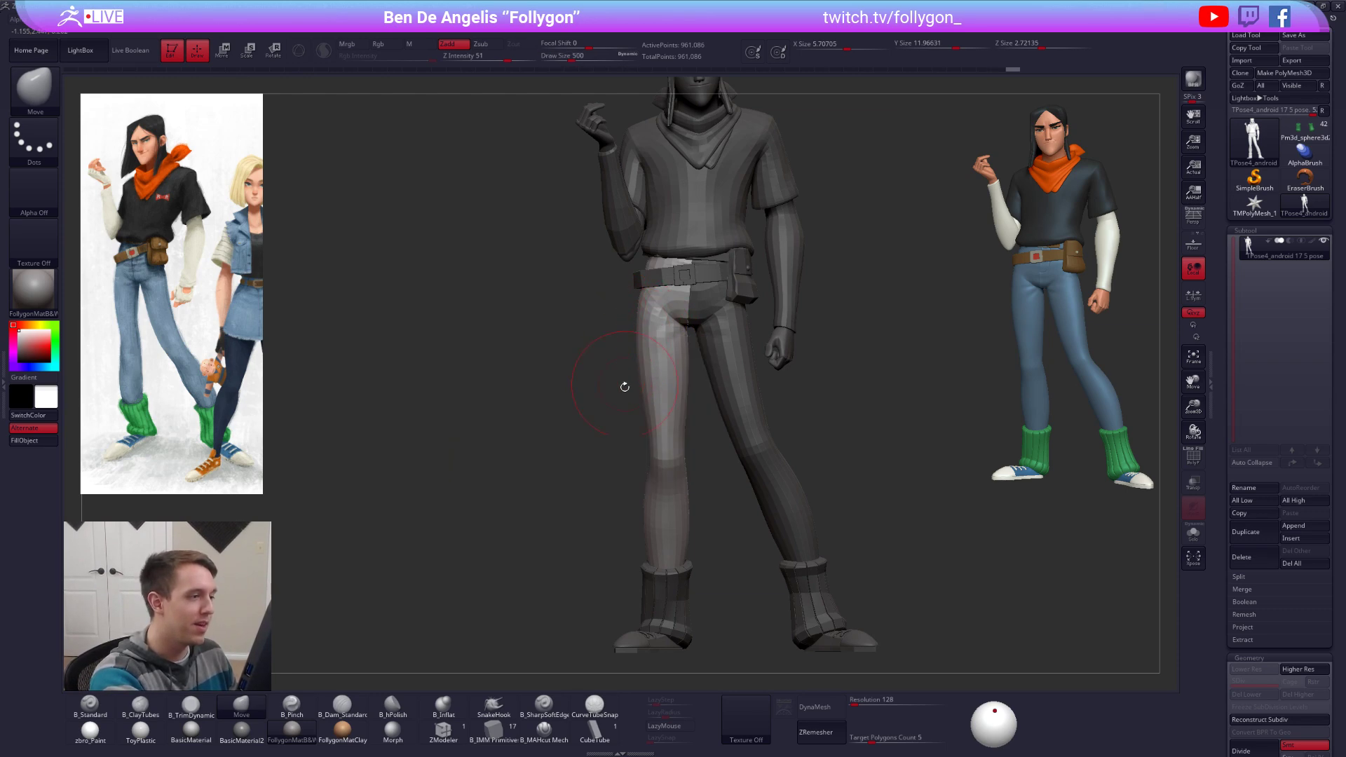
alt+right_drag(662, 487, 677, 433)
key(space)
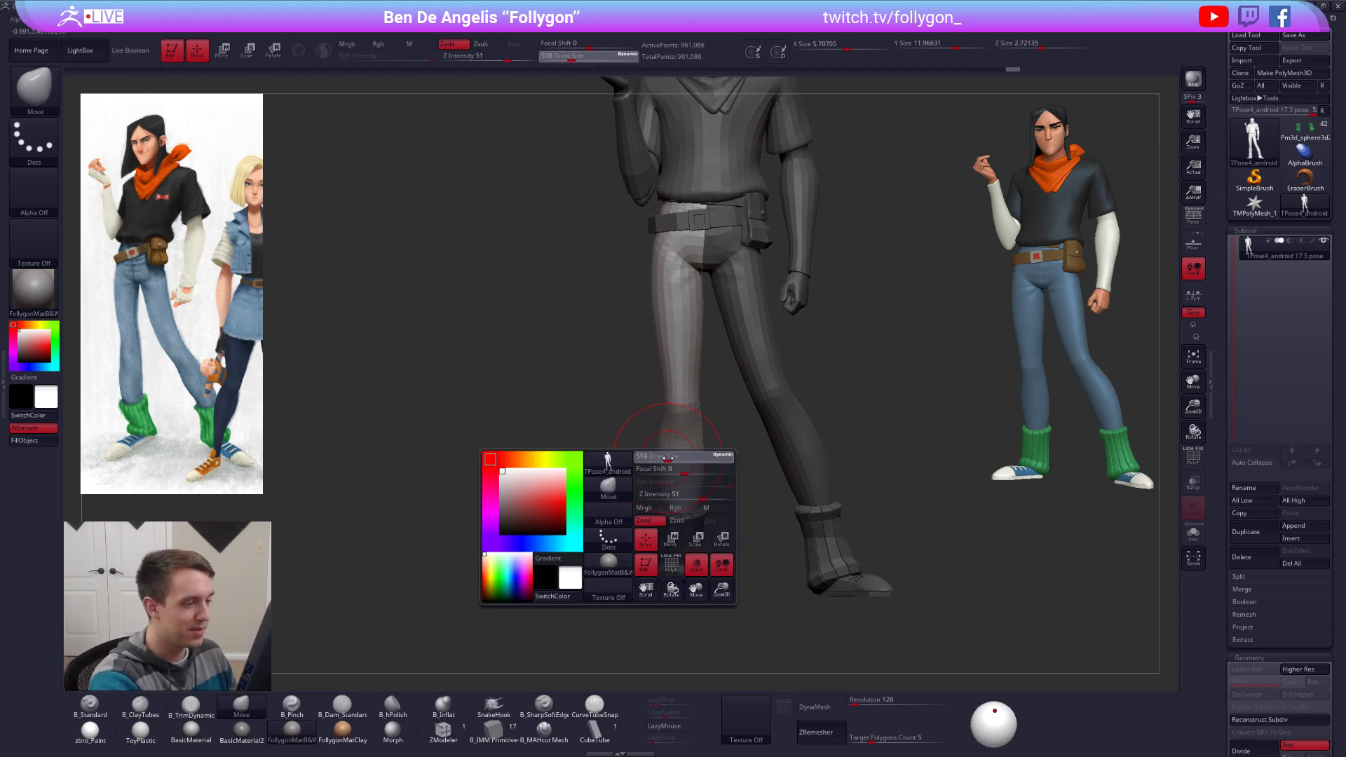
drag(683, 457, 689, 457)
Step: Adjust the lower part of the right jeans leg from the side with the Move brush at draw size 537
right_drag(683, 449, 778, 452)
key(space)
drag(695, 443, 681, 453)
key(space)
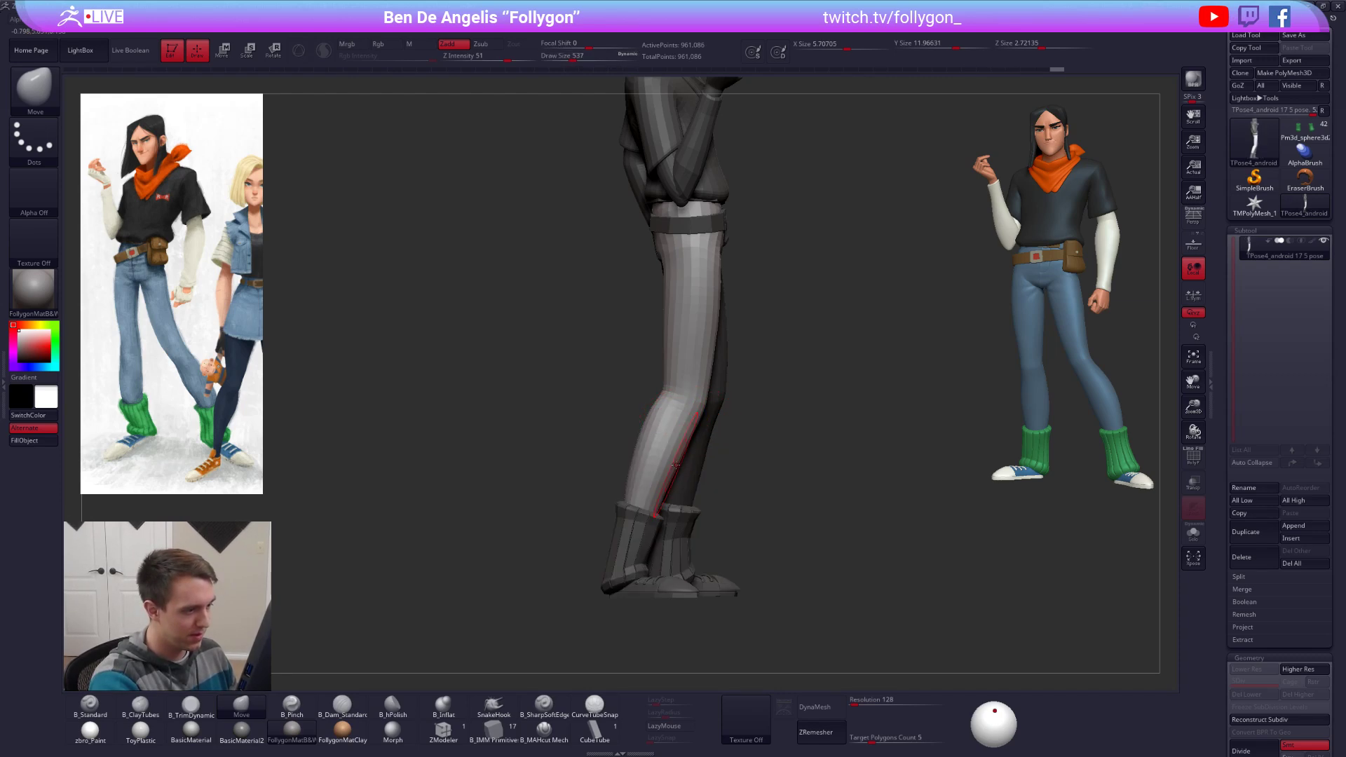
Step: Mask everything except the left jeans leg and adjust its knee from the side with the Move brush at draw size 500
mouse_move(675, 464)
right_down()
mouse_move(701, 462)
mouse_move(655, 461)
mouse_move(643, 421)
mouse_move(644, 455)
mouse_move(607, 457)
mouse_move(748, 478)
right_up()
key(w)
ctrl+click(704, 407)
key(q)
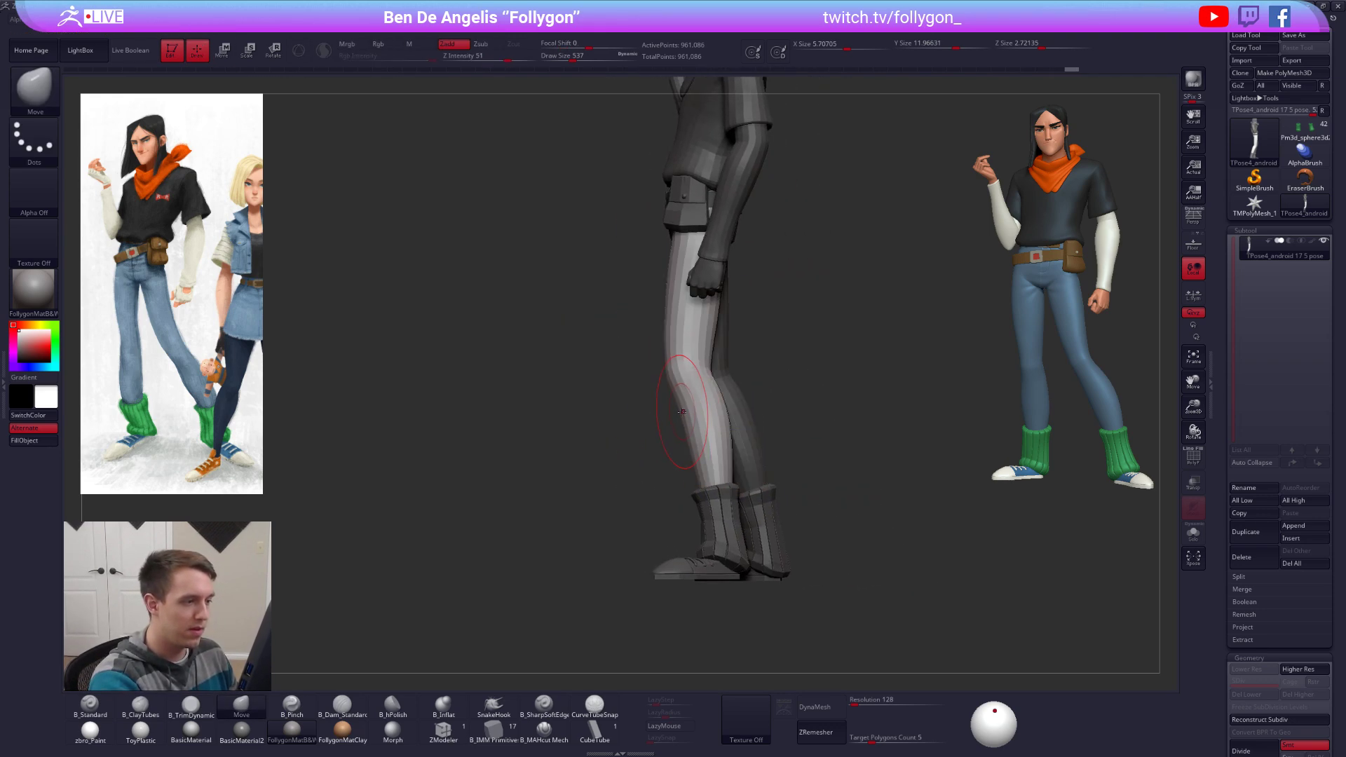
key(space)
drag(682, 412, 681, 412)
drag(693, 418, 681, 415)
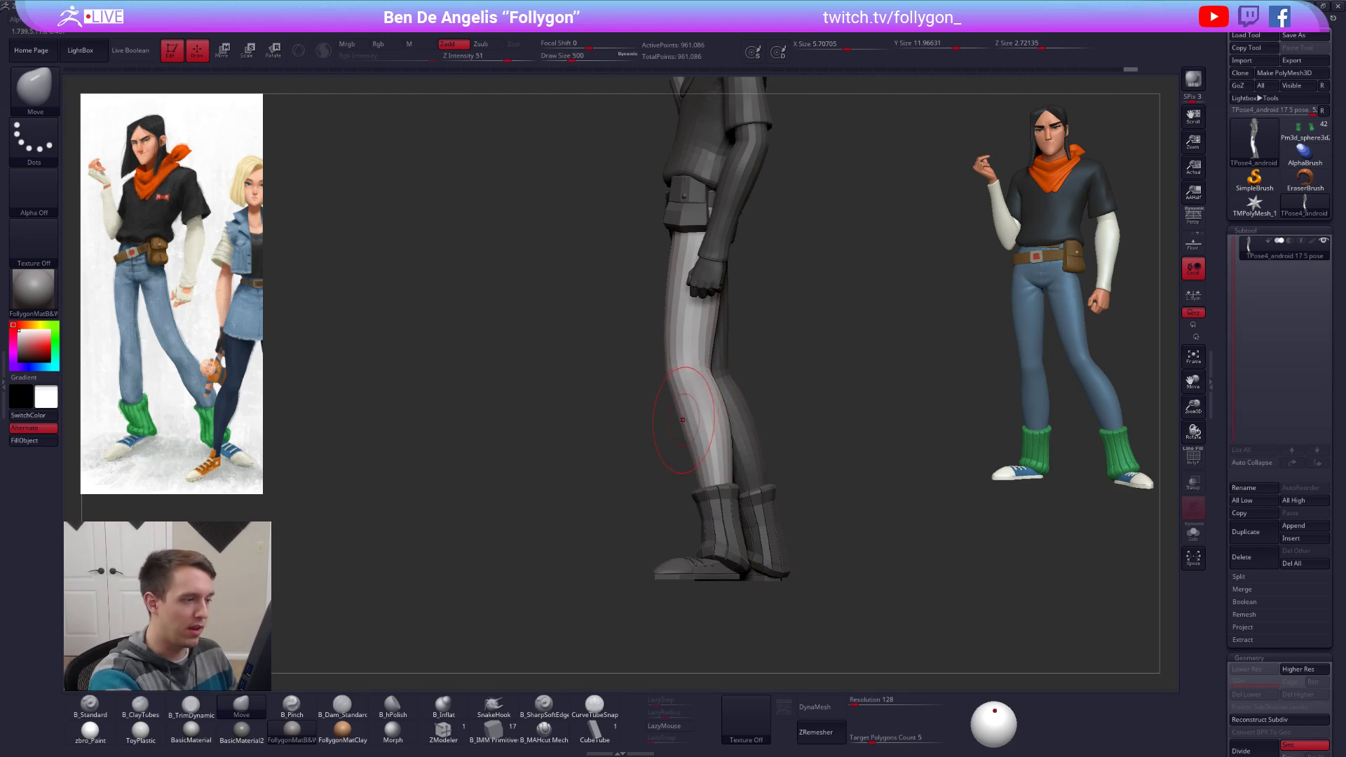
Step: Turn perspective back on and isolate the T-shirt with no mask on the model
mouse_move(700, 436)
right_down()
mouse_move(770, 421)
mouse_move(775, 451)
mouse_move(743, 492)
right_up()
click(1192, 217)
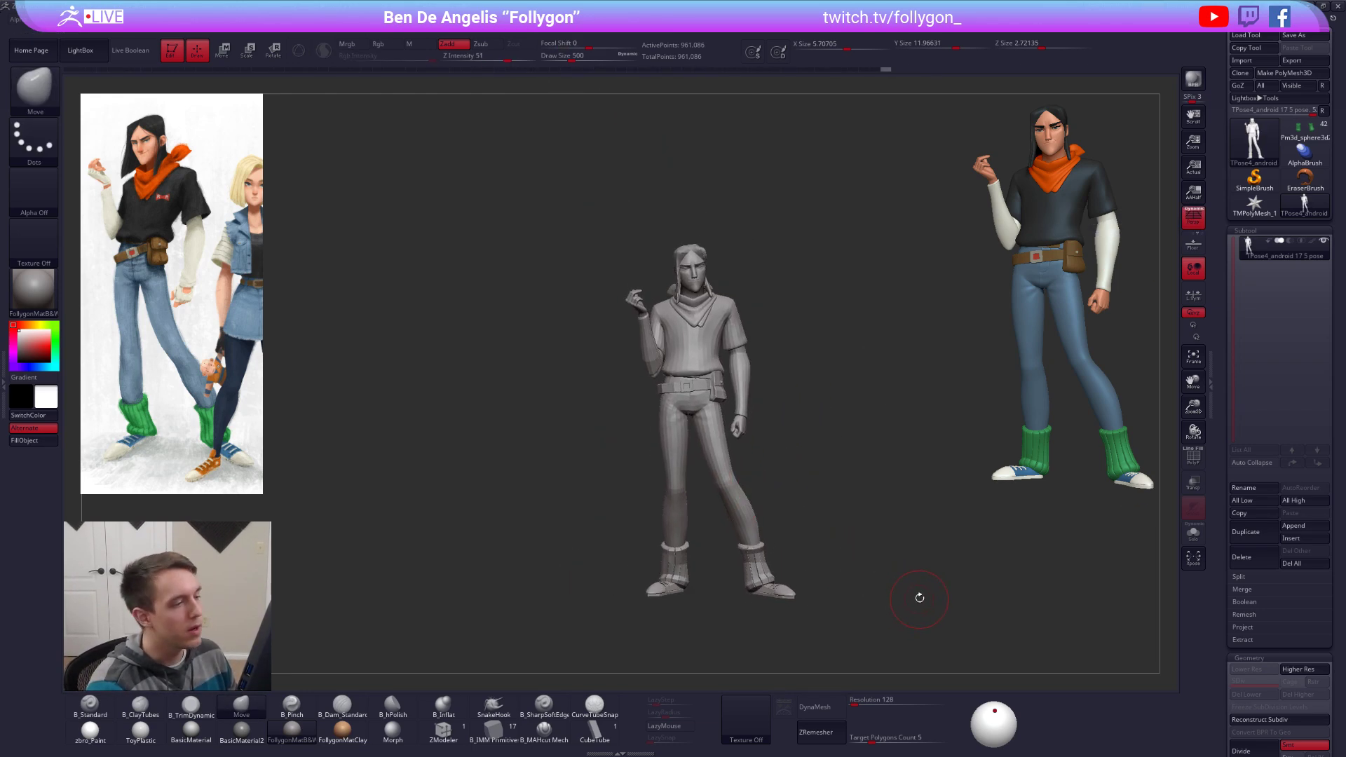
mouse_move(918, 594)
right_down()
mouse_move(908, 600)
mouse_move(884, 543)
right_up()
mouse_move(711, 283)
right_down()
mouse_move(741, 368)
mouse_move(704, 357)
right_up()
key(shift+f)
key(shift+f)
key(ctrl+shift)
ctrl+shift+click(704, 358)
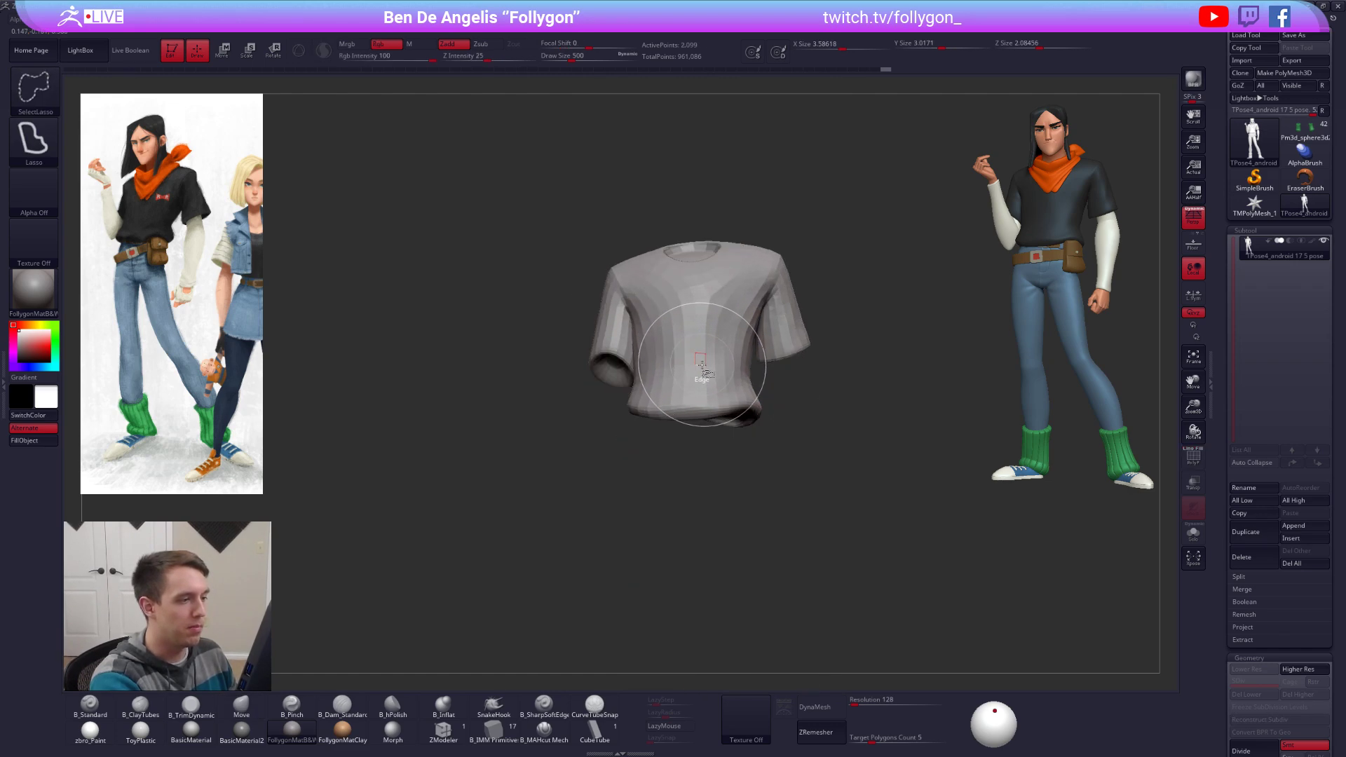
Step: Mask the T-shirt with a topological gradient, invert it to cover the upper part, and unhide the rest of the figure
key(w)
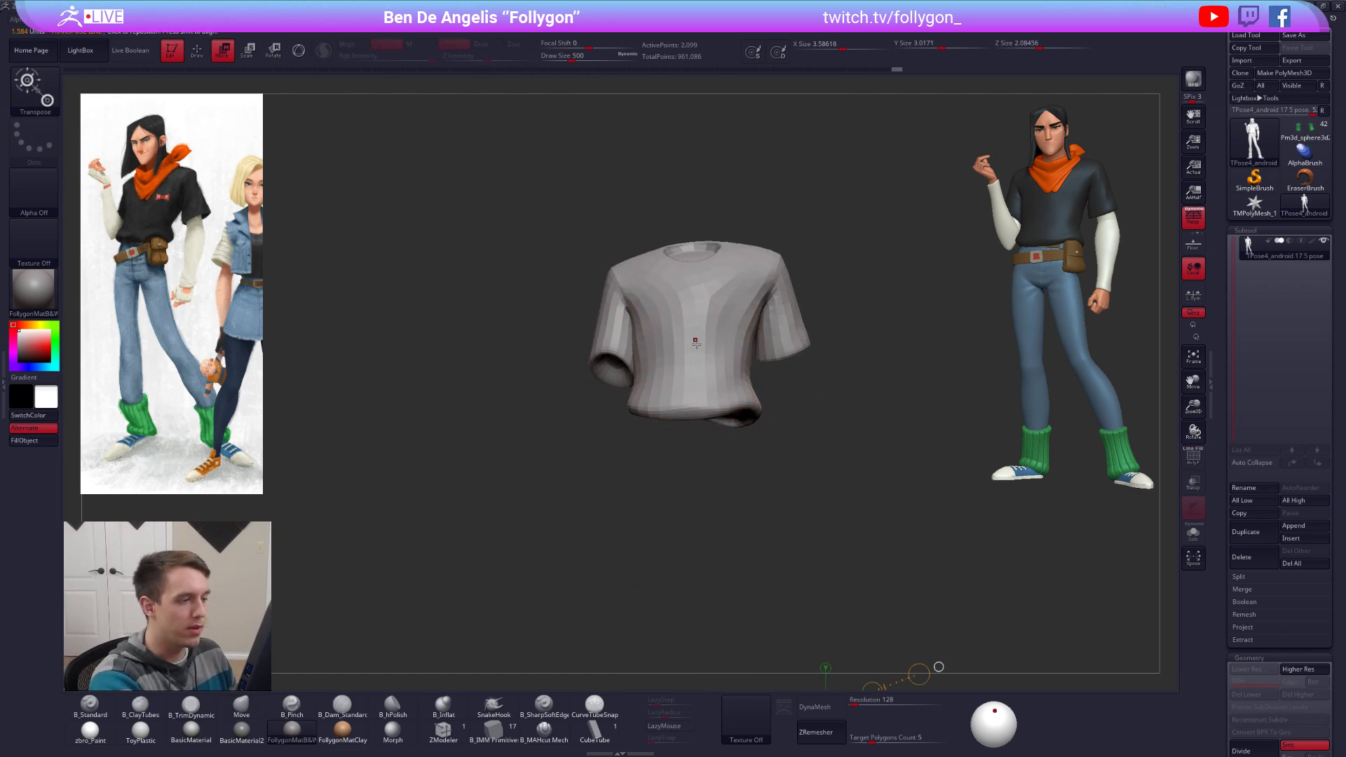
ctrl+drag(694, 337, 696, 398)
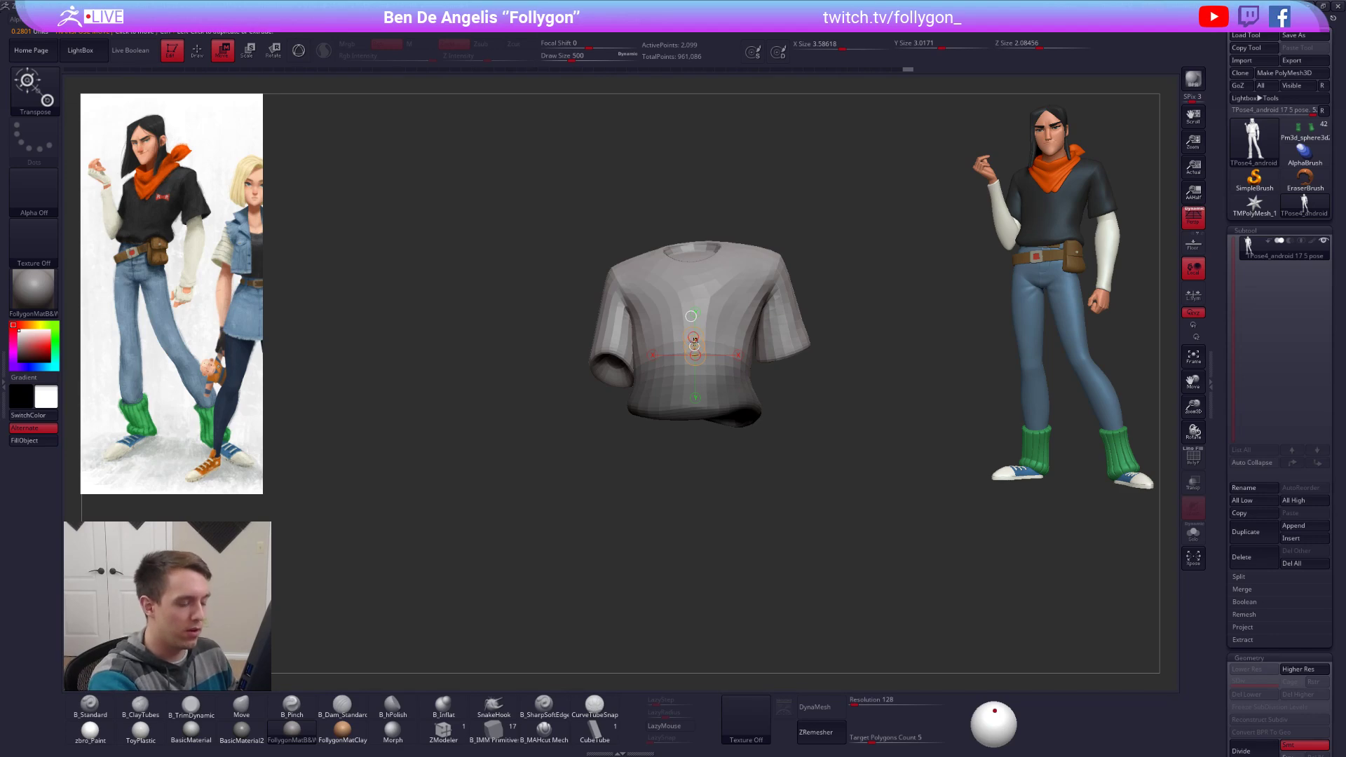
key(q)
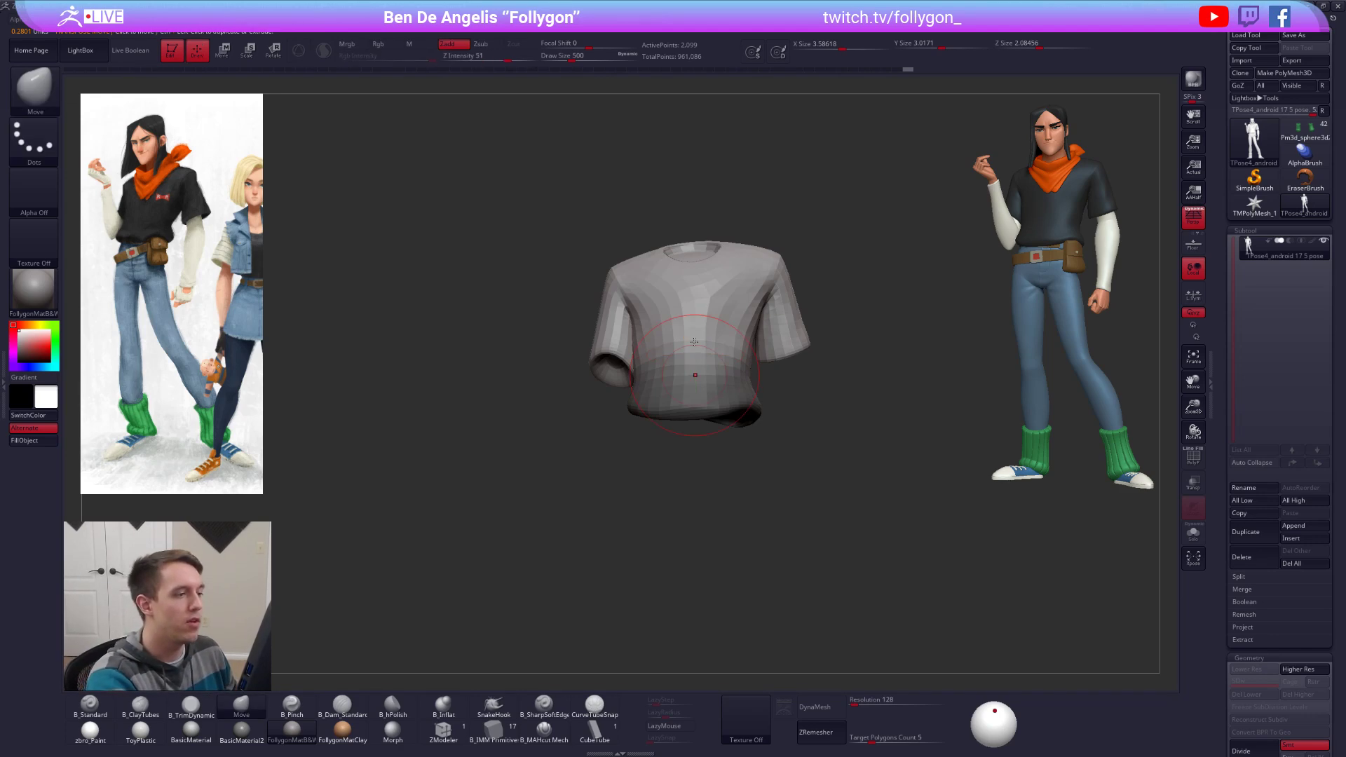
ctrl+click(802, 389)
ctrl+shift+click(853, 392)
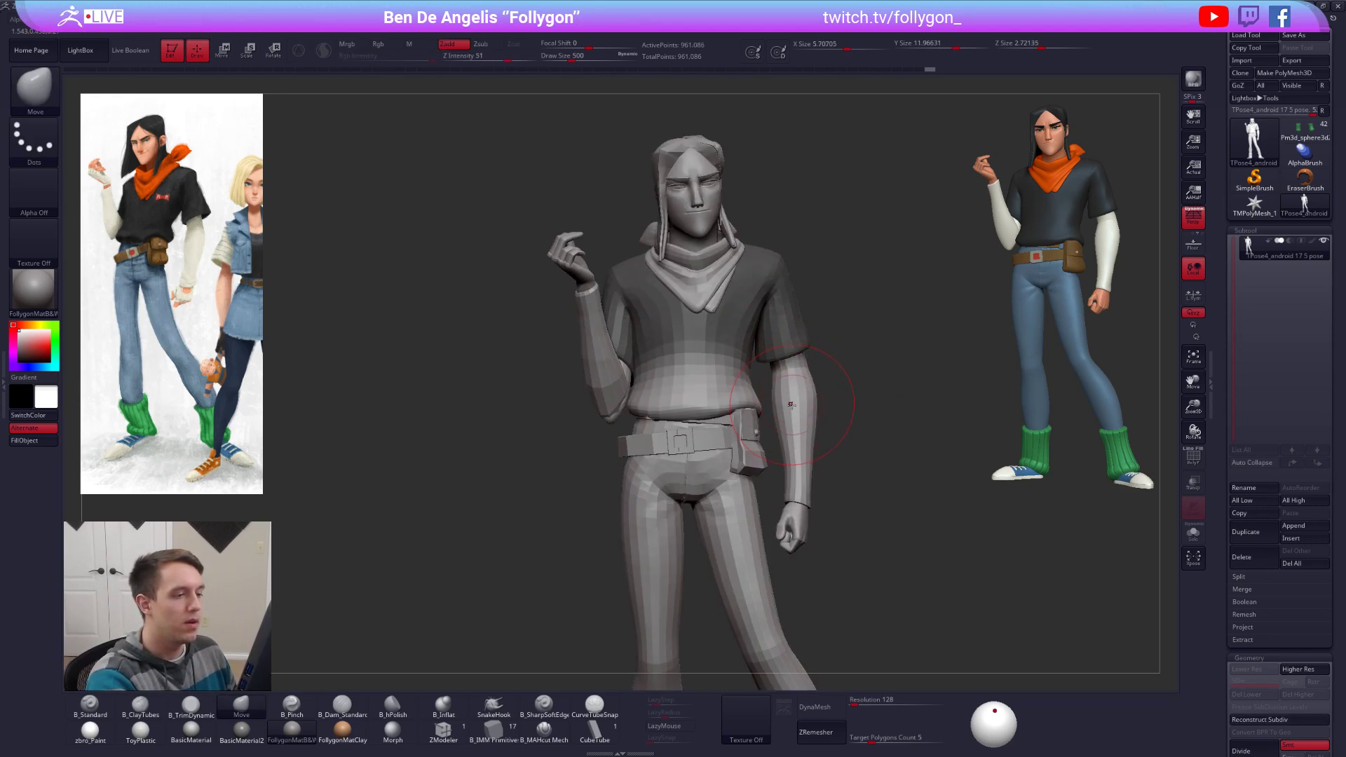
Step: Switch the selection brush to SelectRect and hide both forearms and hands
key(ctrl+shift+space)
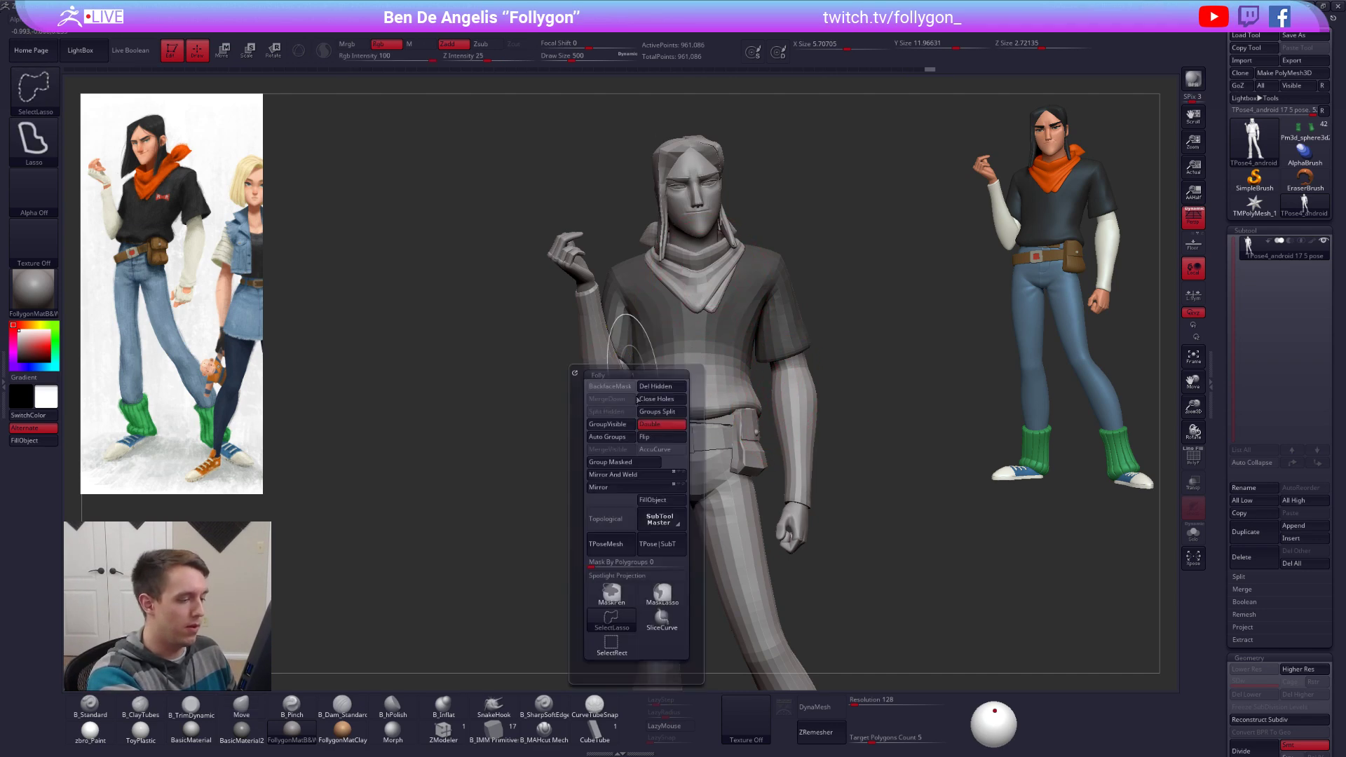
ctrl+shift+click(612, 638)
ctrl+shift+click(805, 403)
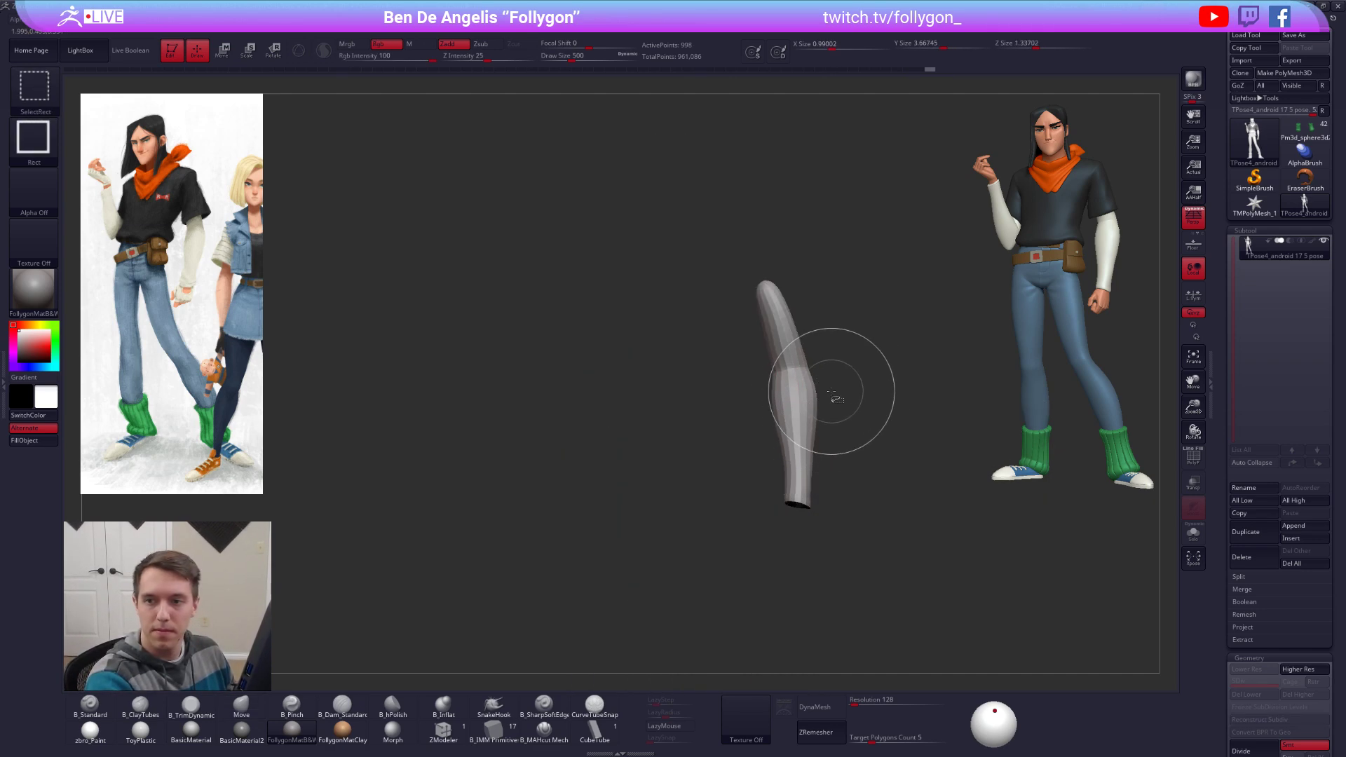
ctrl+shift+click(841, 384)
ctrl+shift+click(794, 544)
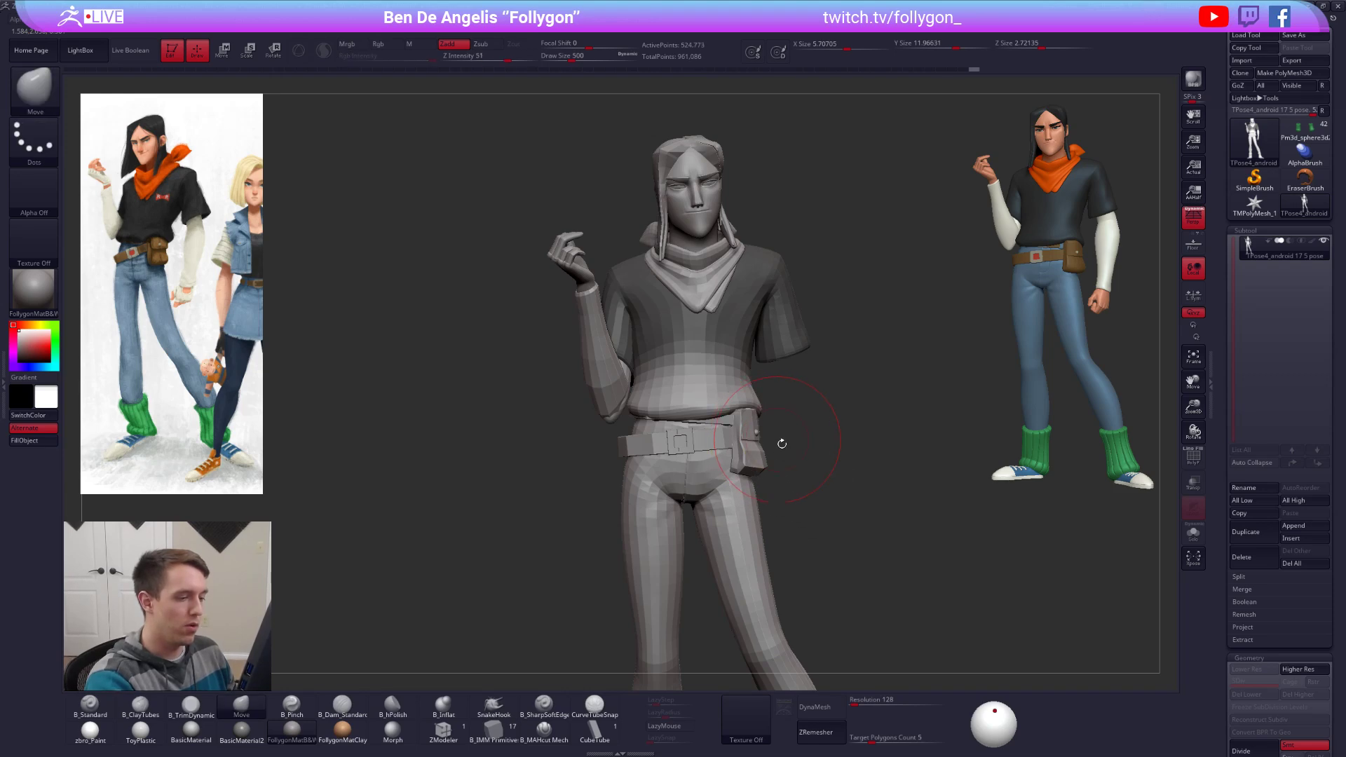
alt+drag(781, 443, 823, 491)
ctrl+shift+click(650, 438)
ctrl+shift+click(652, 439)
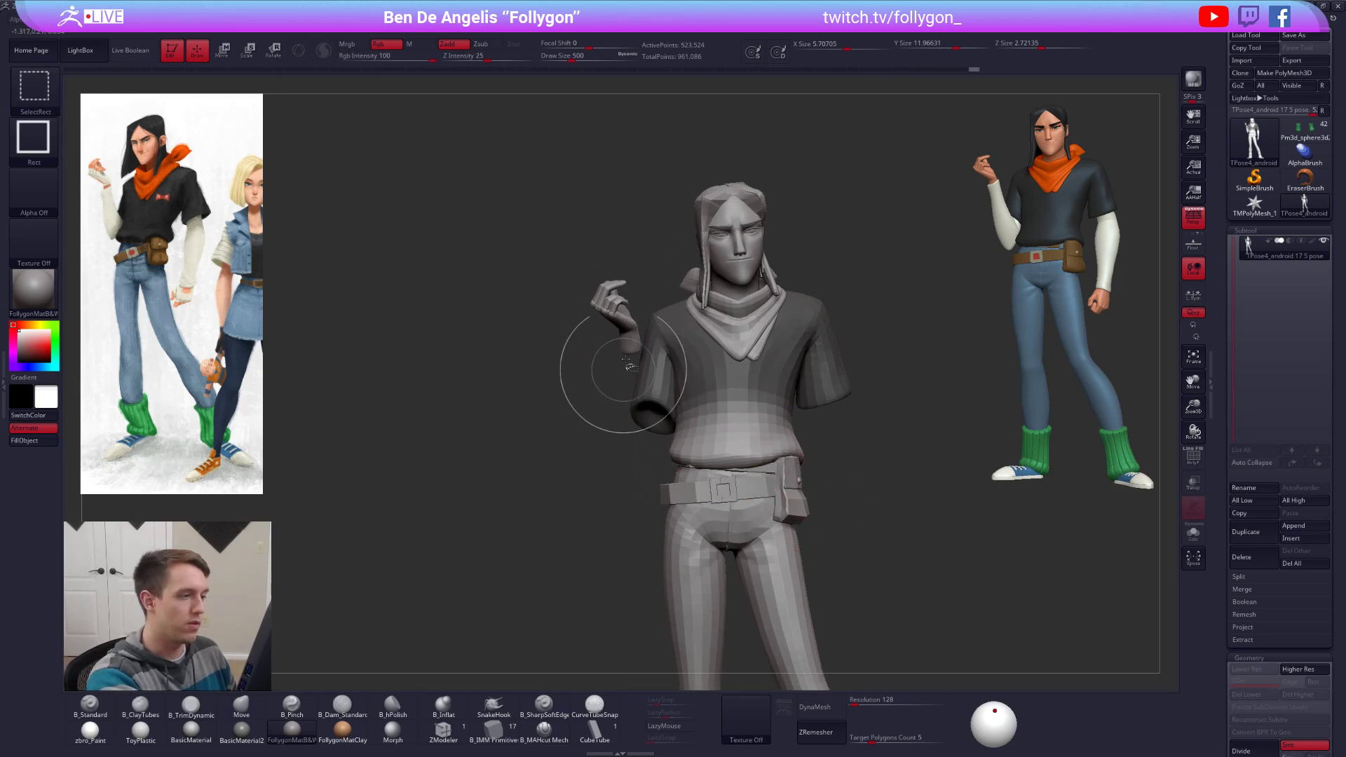
ctrl+shift+click(608, 287)
ctrl+shift+click(609, 287)
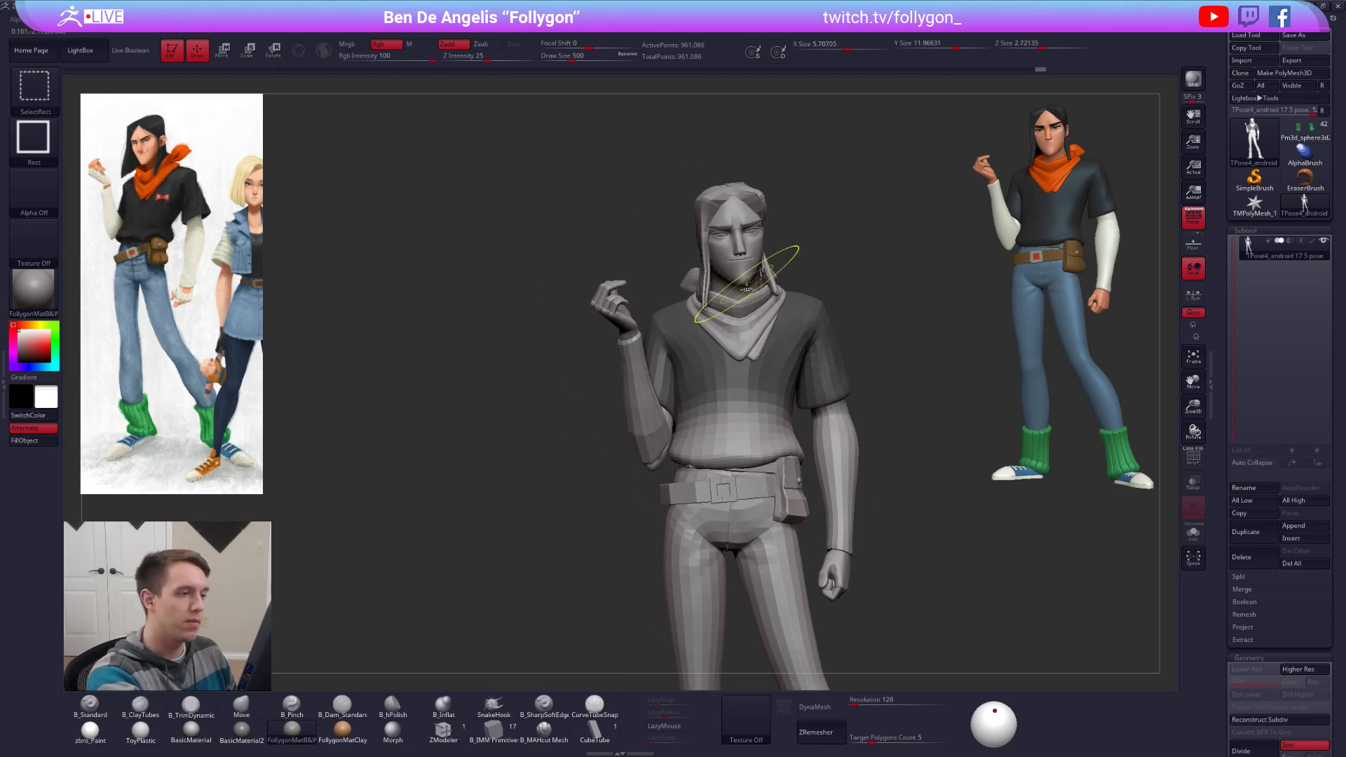
key(ctrl+z)
Step: Hide the neck scarf and the parts of the face, head and neck
ctrl+shift+click(740, 304)
ctrl+shift+click(739, 302)
ctrl+shift+click(752, 343)
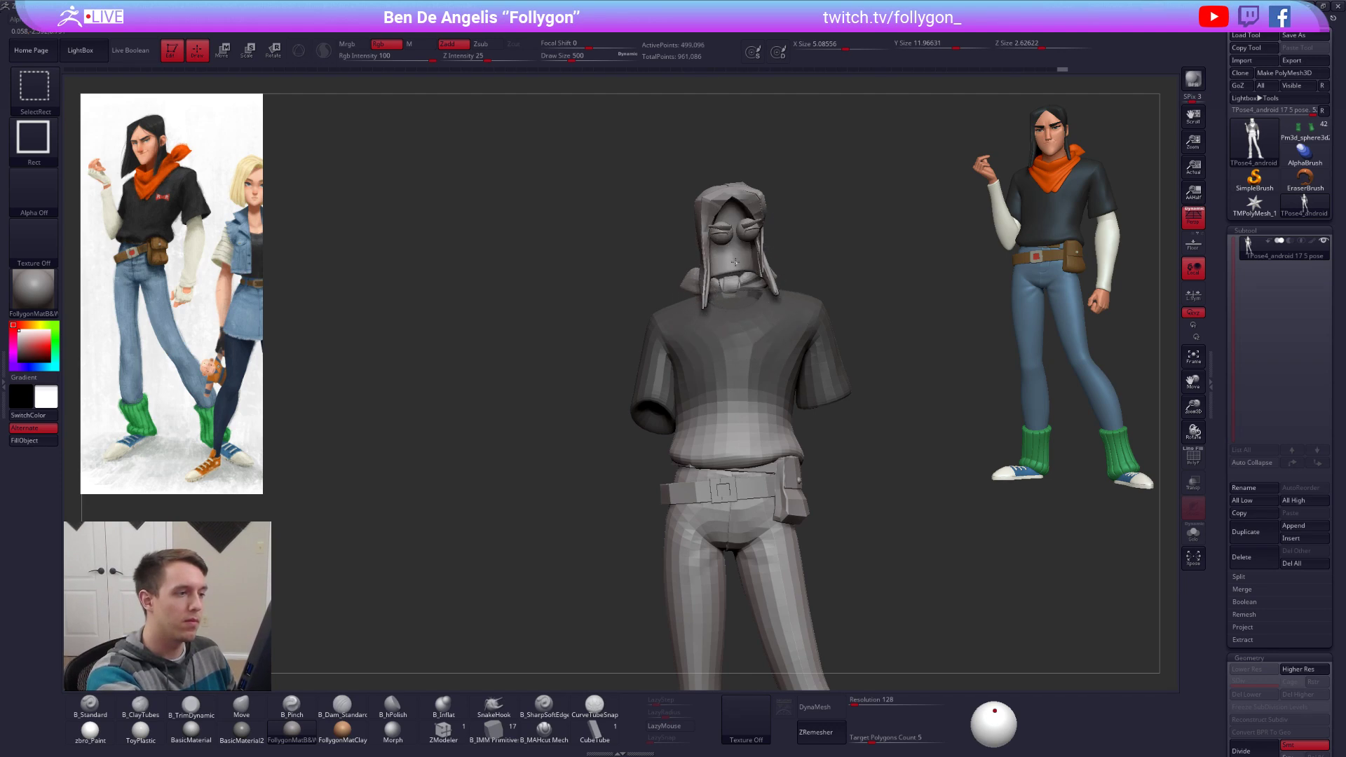
ctrl+shift+click(745, 280)
ctrl+shift+click(738, 271)
ctrl+shift+click(741, 248)
ctrl+shift+click(751, 230)
ctrl+shift+click(754, 249)
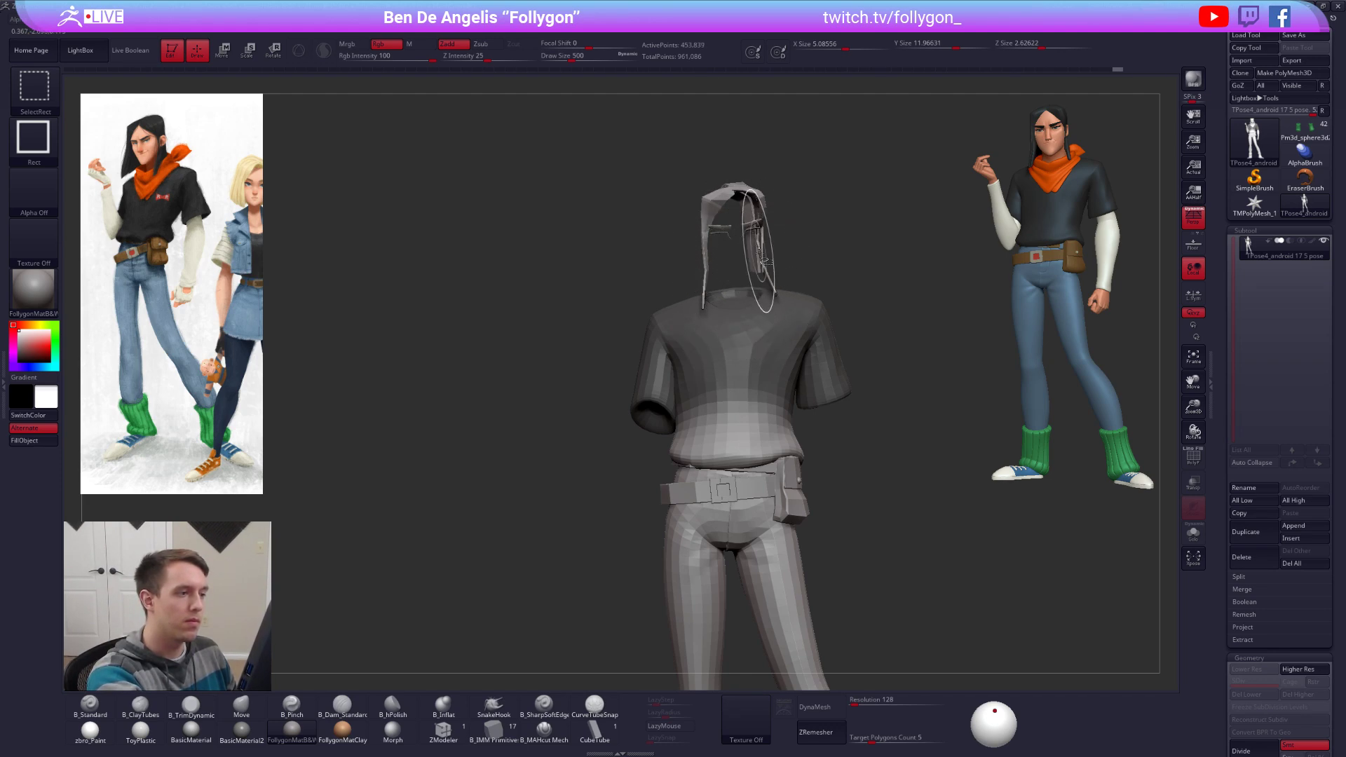
Step: Hide the remaining hair and eyebrow pieces above the T-shirt
ctrl+shift+click(760, 263)
ctrl+shift+click(758, 259)
ctrl+shift+click(754, 218)
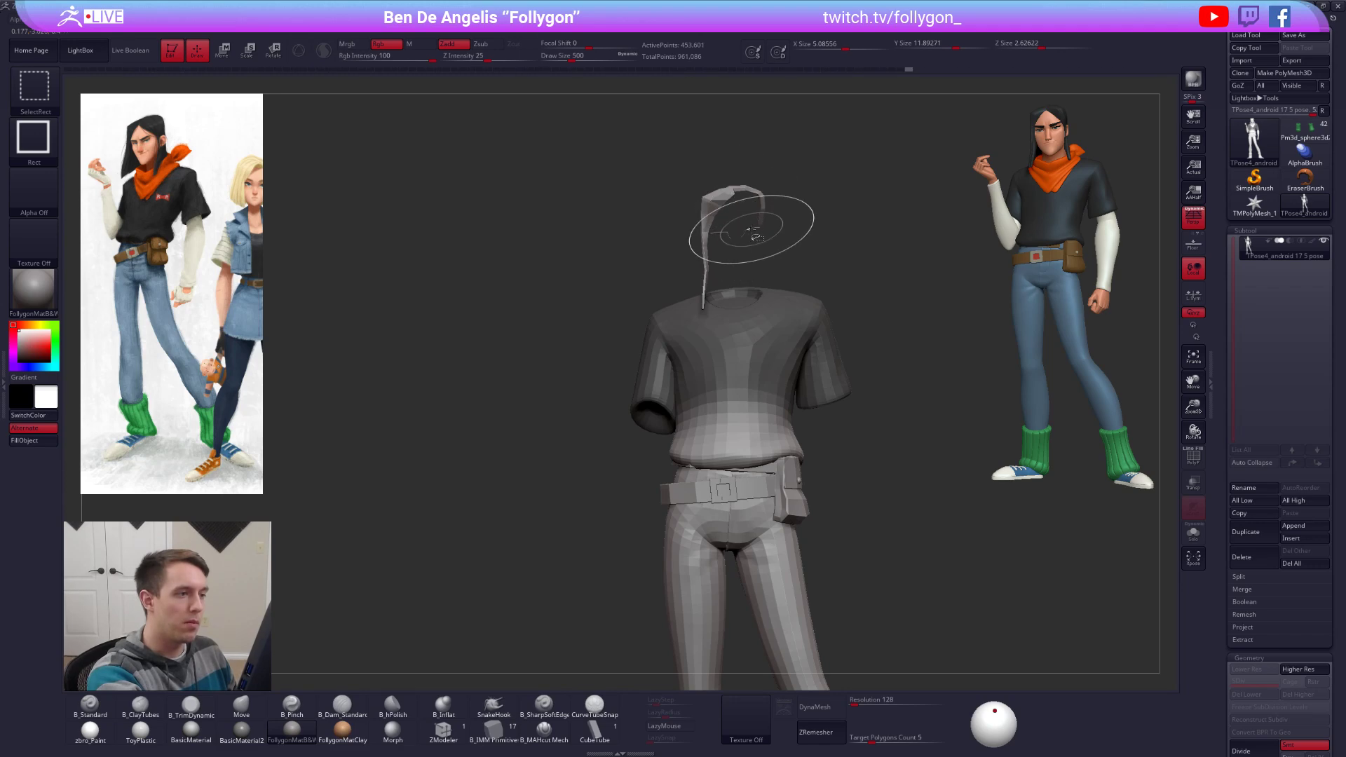
ctrl+shift+click(744, 211)
ctrl+shift+click(711, 238)
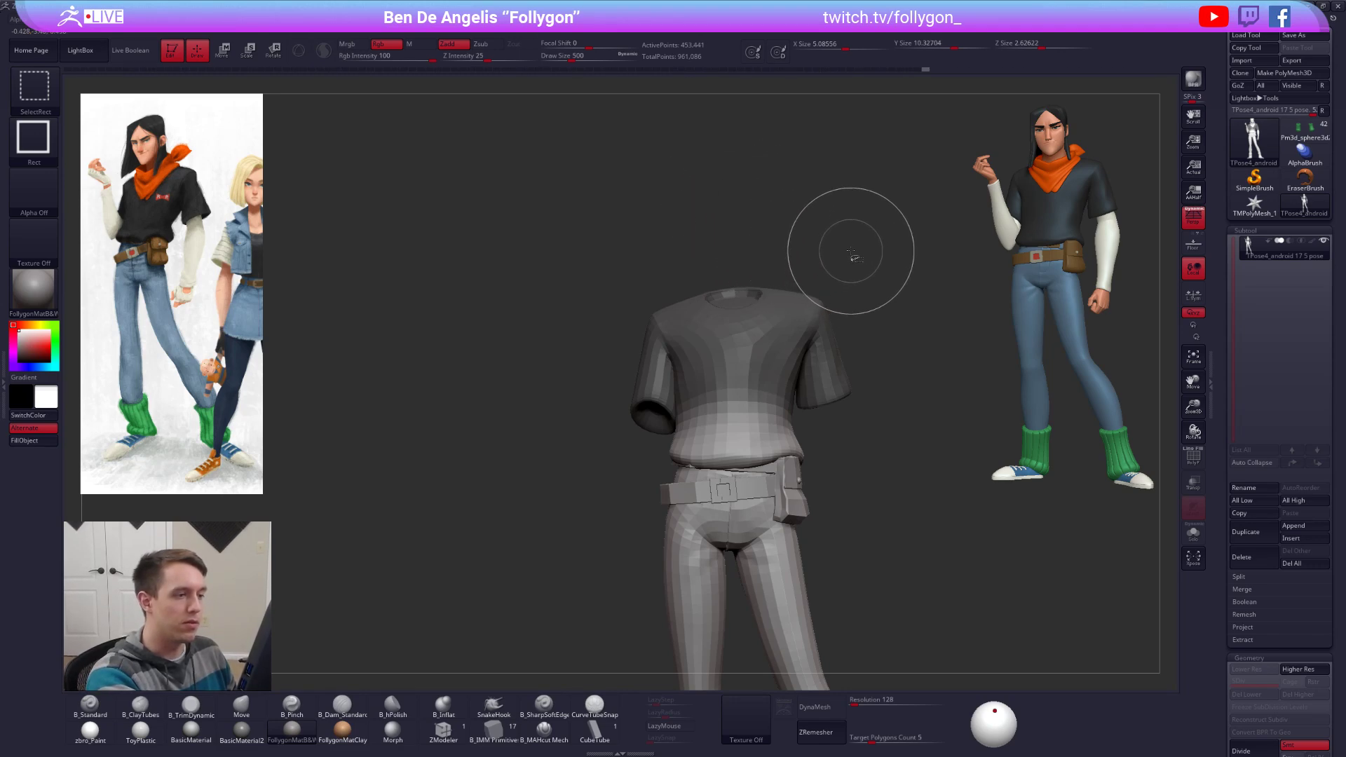
Step: Mask the head, scarf, arms and hands, and unhide the whole figure
ctrl+shift+click(943, 532)
ctrl+click(891, 560)
ctrl+shift+click(839, 538)
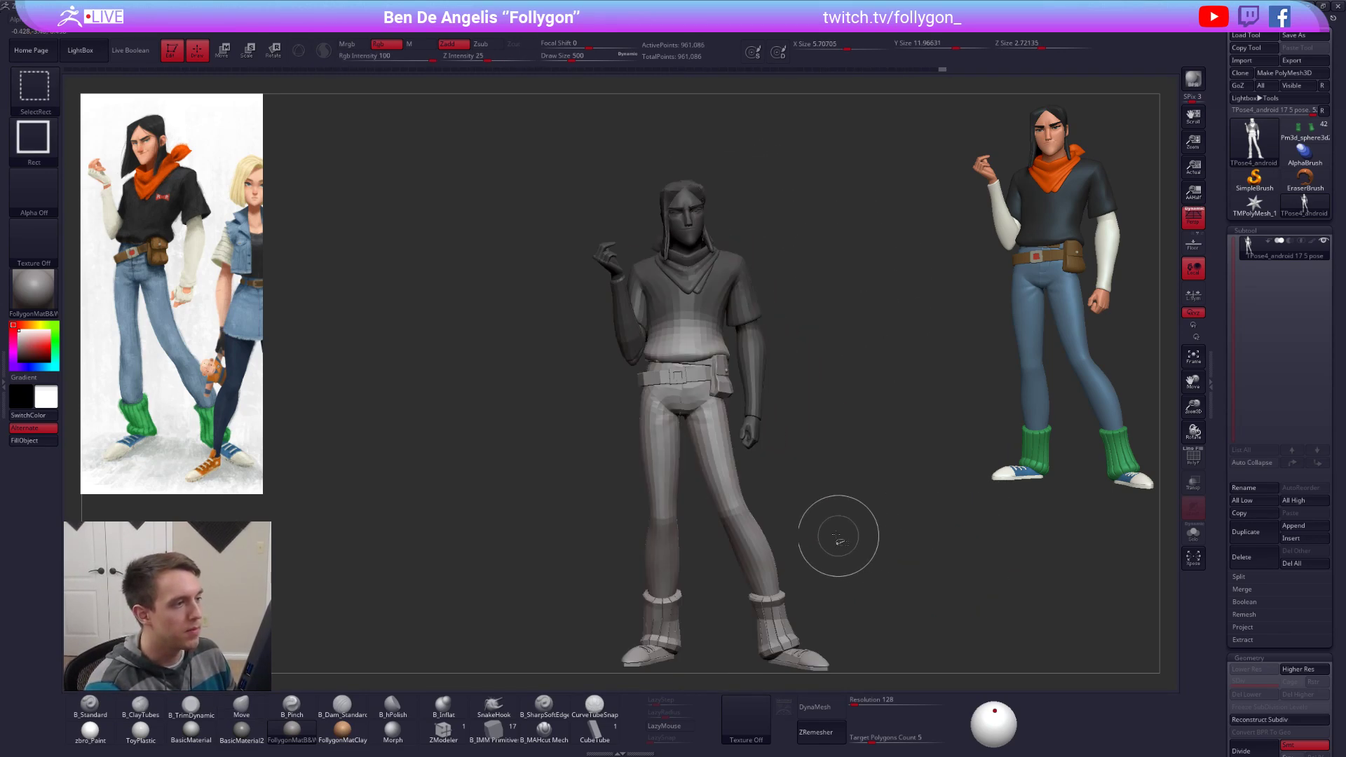
Step: Blur the mask transition on the T-shirt and invert the mask to cover the belt and legs
drag(834, 536, 932, 520)
alt+drag(750, 449, 773, 508)
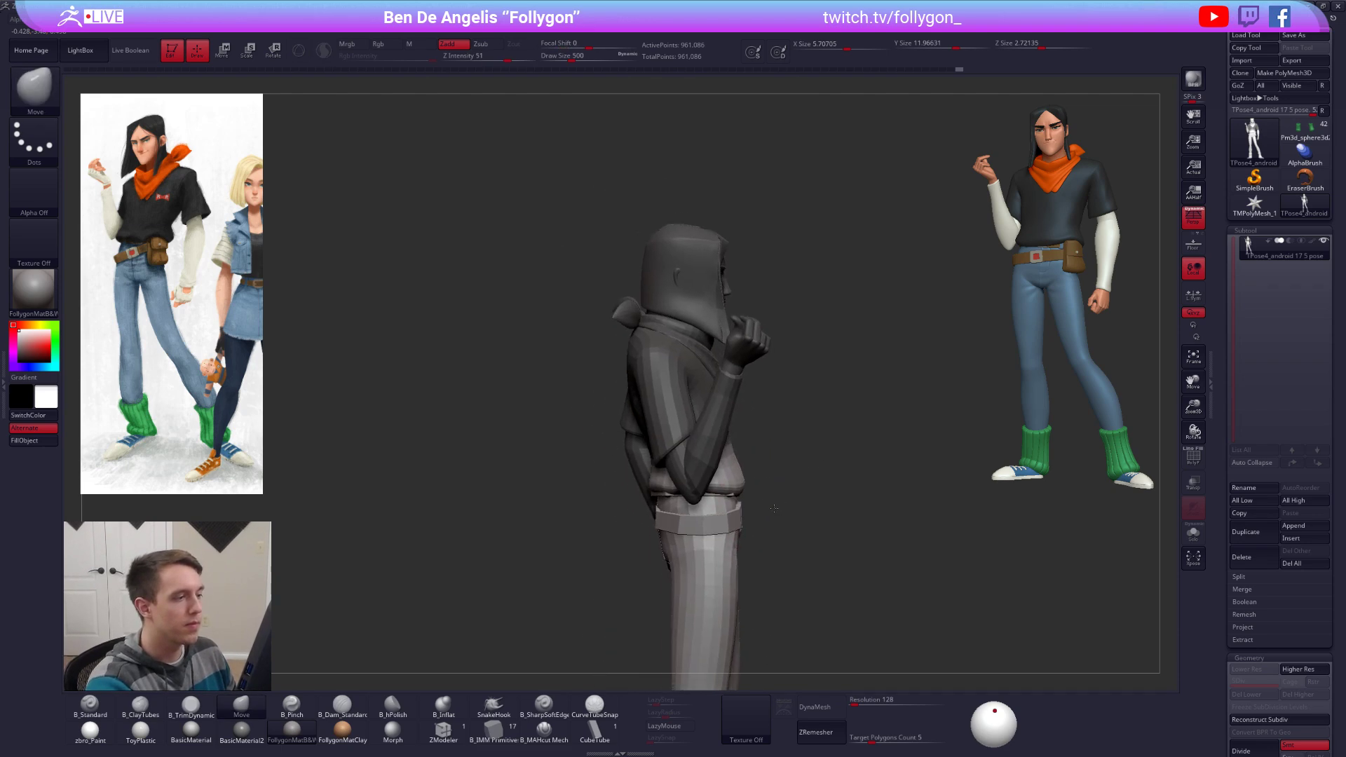
ctrl+click(733, 485)
ctrl+click(732, 485)
ctrl+click(732, 485)
drag(816, 422, 735, 438)
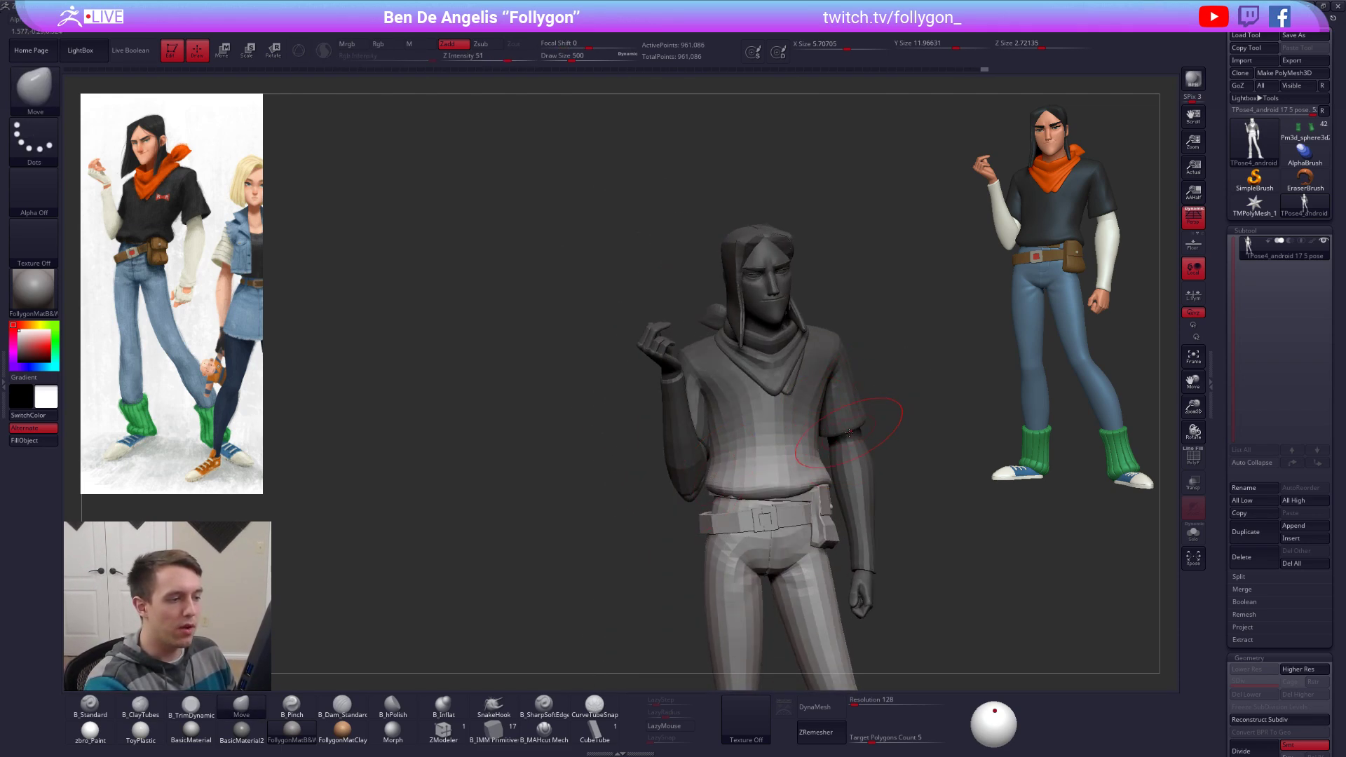
alt+drag(836, 437, 805, 350)
ctrl+click(892, 385)
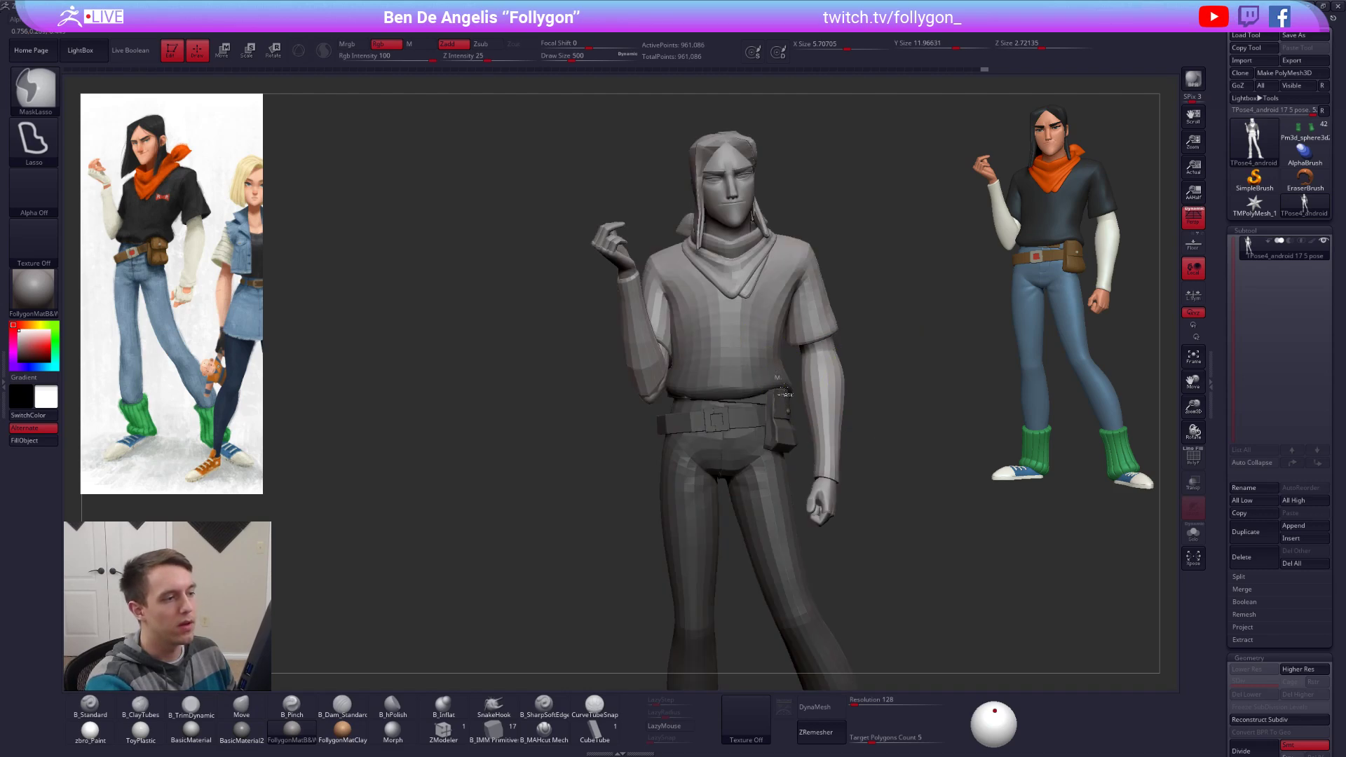
Step: Rotate the unmasked upper body about the waist from the side view with the Transpose line
shift+drag(892, 384, 693, 422)
key(r)
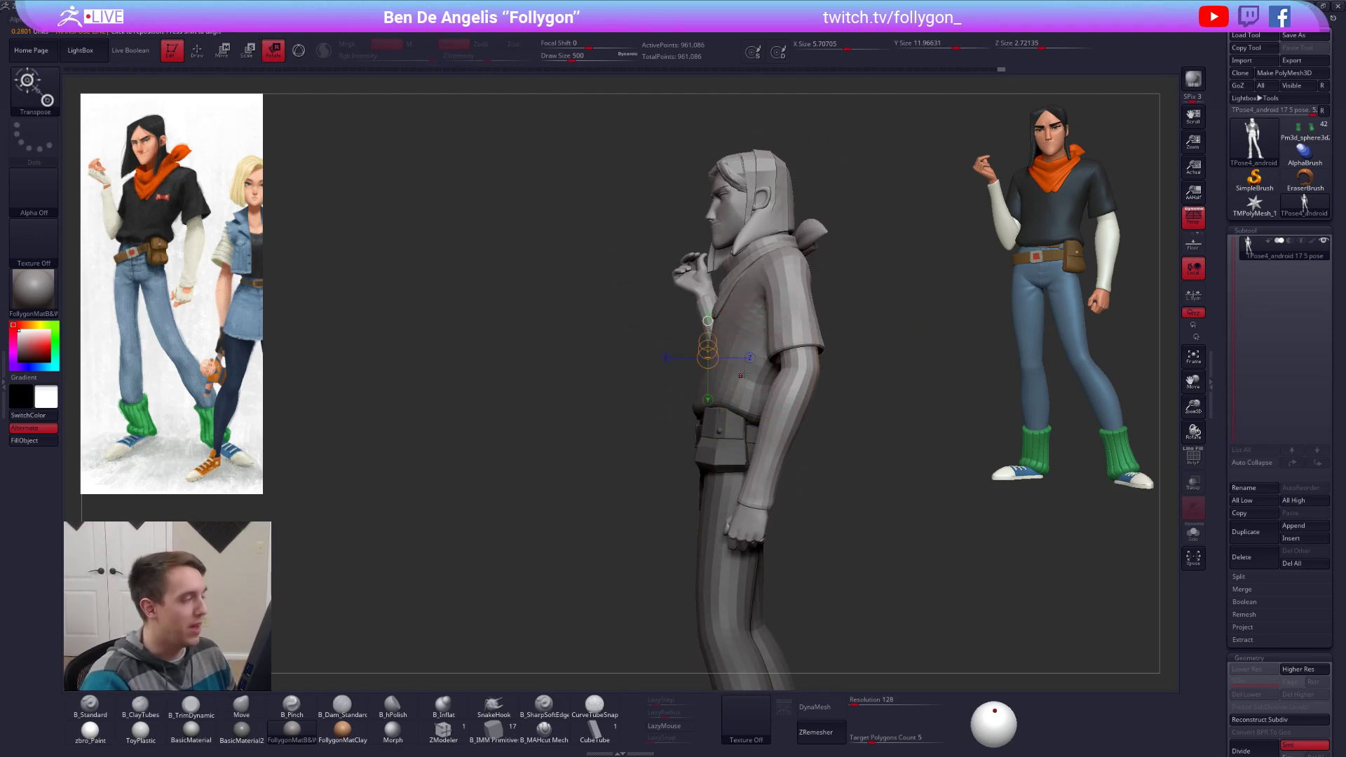
mouse_move(749, 358)
mouse_down()
mouse_move(916, 320)
mouse_move(843, 337)
mouse_up()
key(q)
mouse_move(906, 604)
alt+mouse_down()
mouse_move(879, 595)
mouse_move(880, 571)
alt+mouse_up()
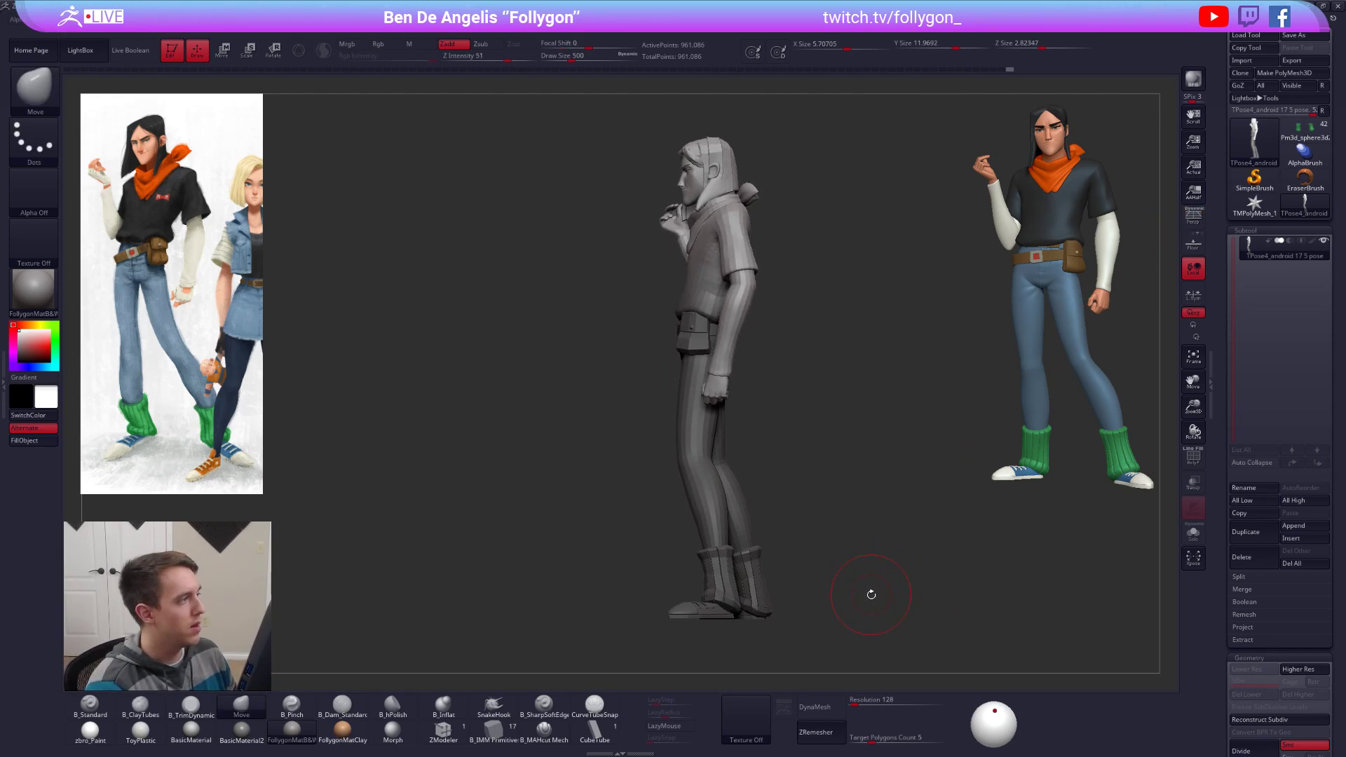
Step: Rotate the upper body again about mid-torso without perspective, and return to the Move brush with perspective on
key(r)
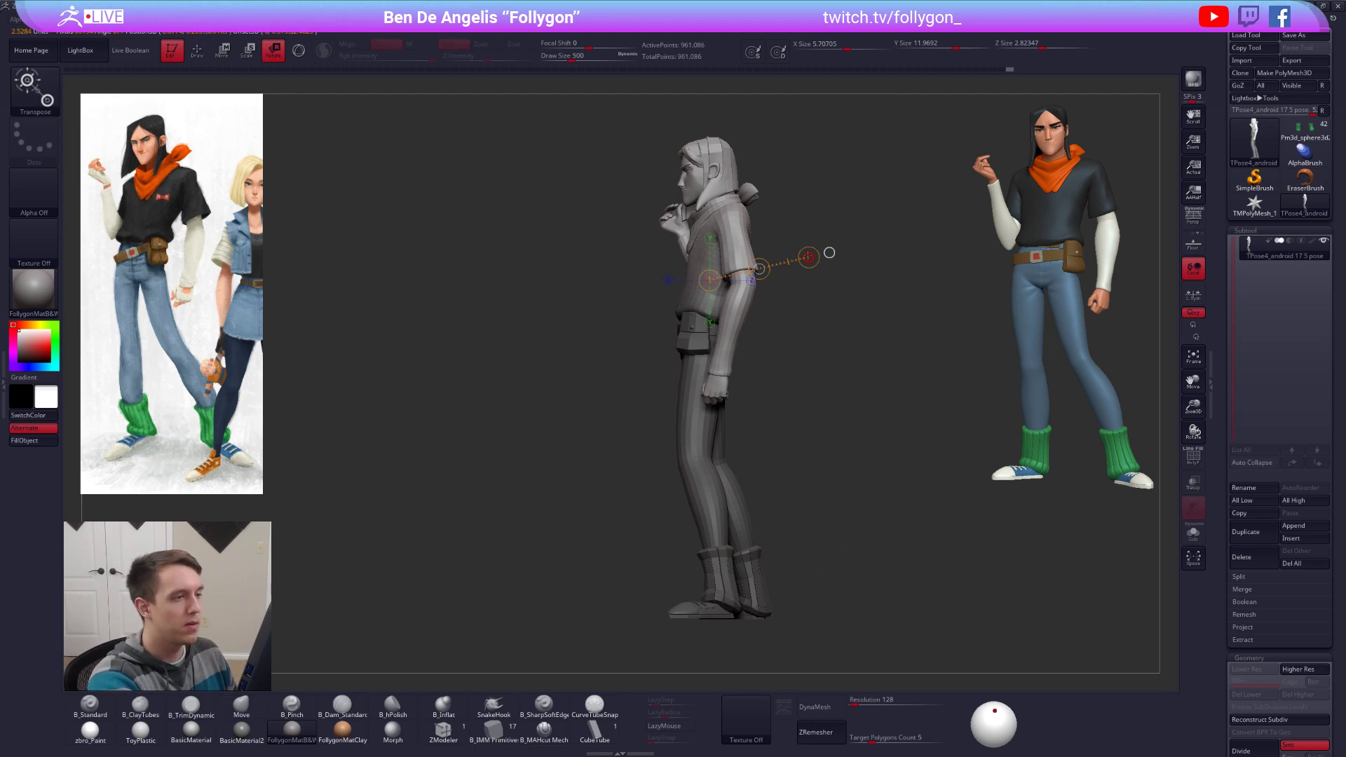
drag(829, 252, 733, 241)
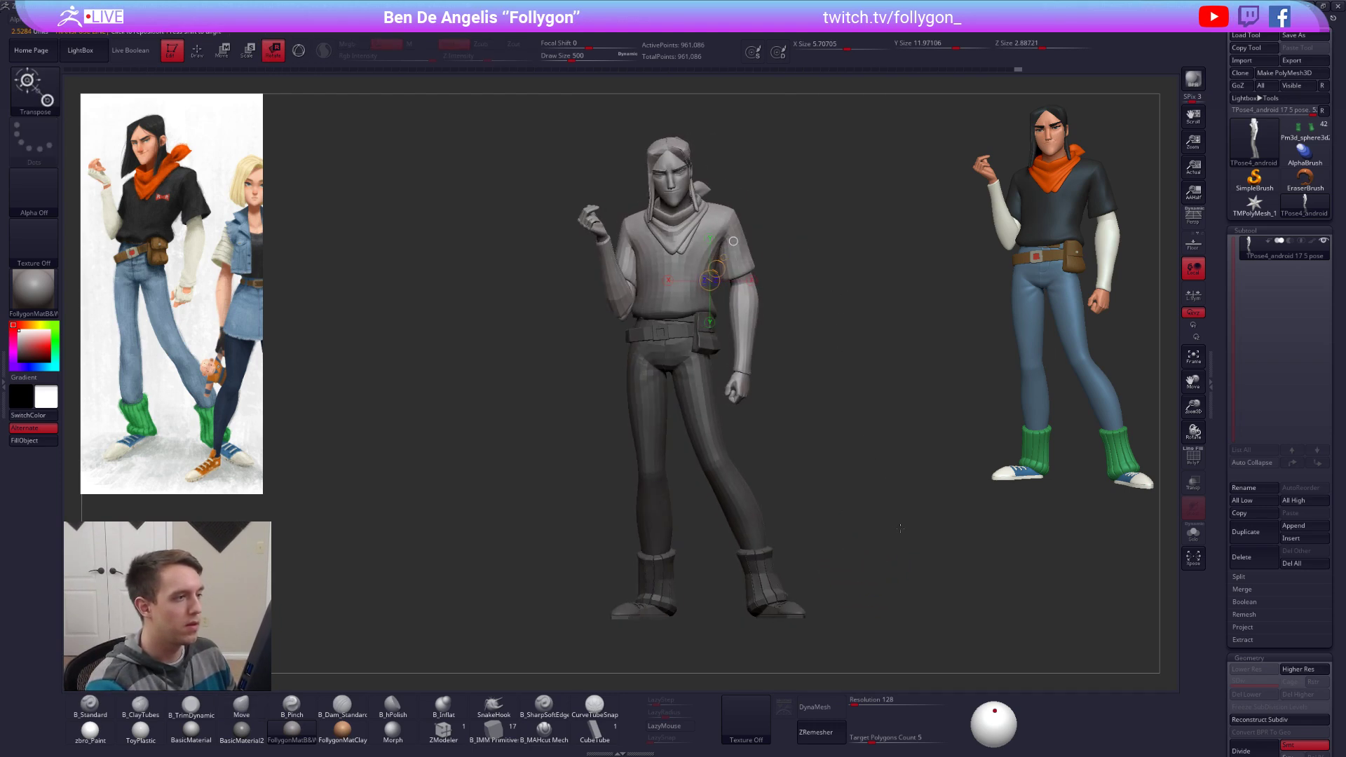
key(q)
key(p)
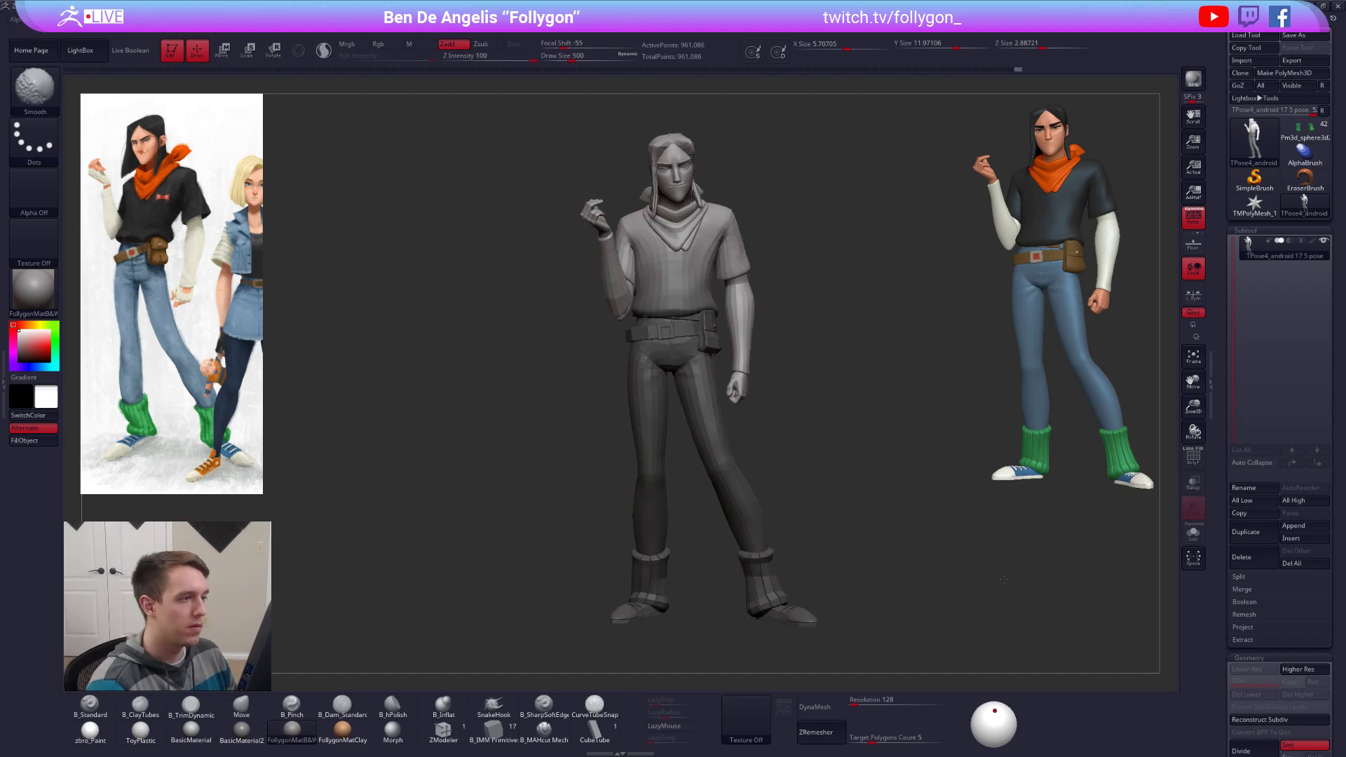
key(b)
key(m)
key(v)
mouse_move(1003, 579)
mouse_down()
mouse_move(990, 602)
mouse_move(973, 592)
mouse_move(909, 606)
mouse_move(975, 620)
mouse_move(949, 594)
mouse_move(903, 612)
mouse_up()
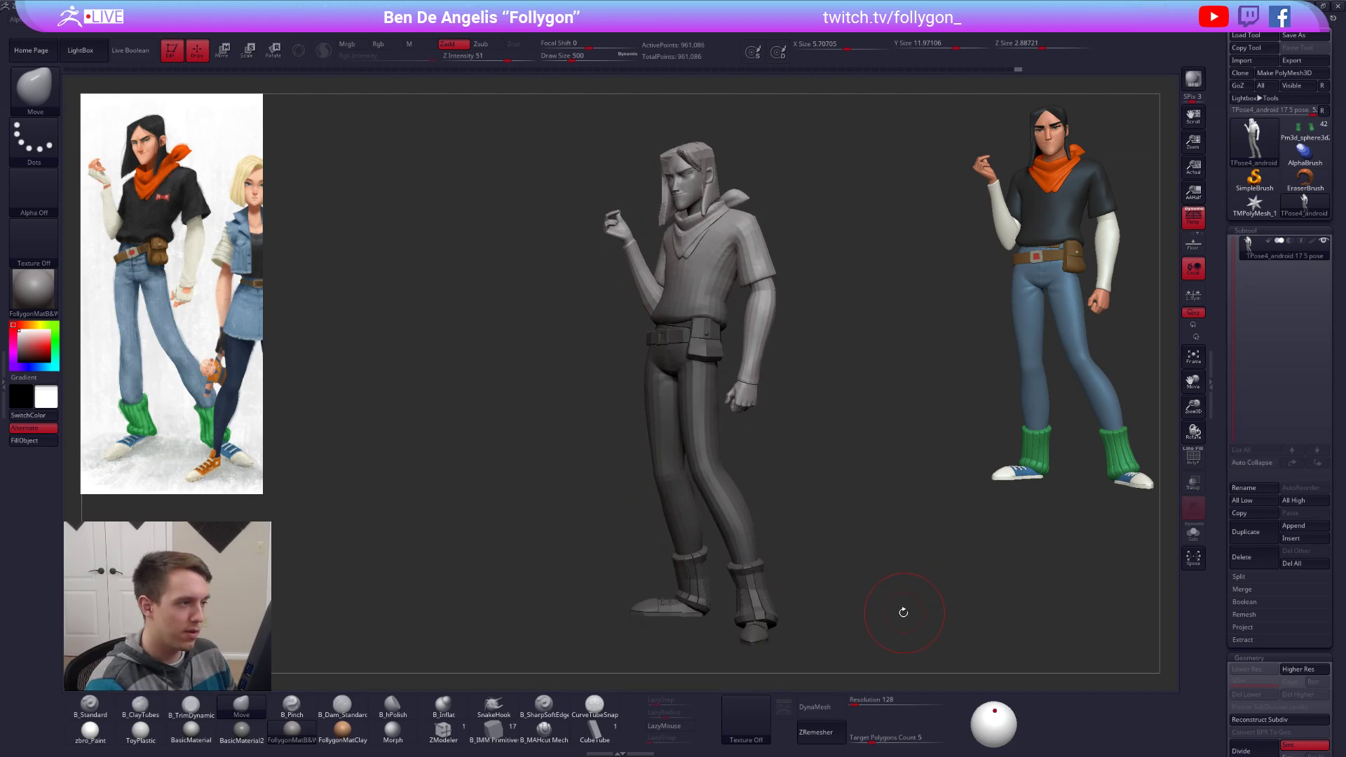
Step: Clear the mask from the figure and set the Move brush draw size to 368
ctrl+drag(822, 356, 837, 379)
alt+drag(838, 399, 870, 413)
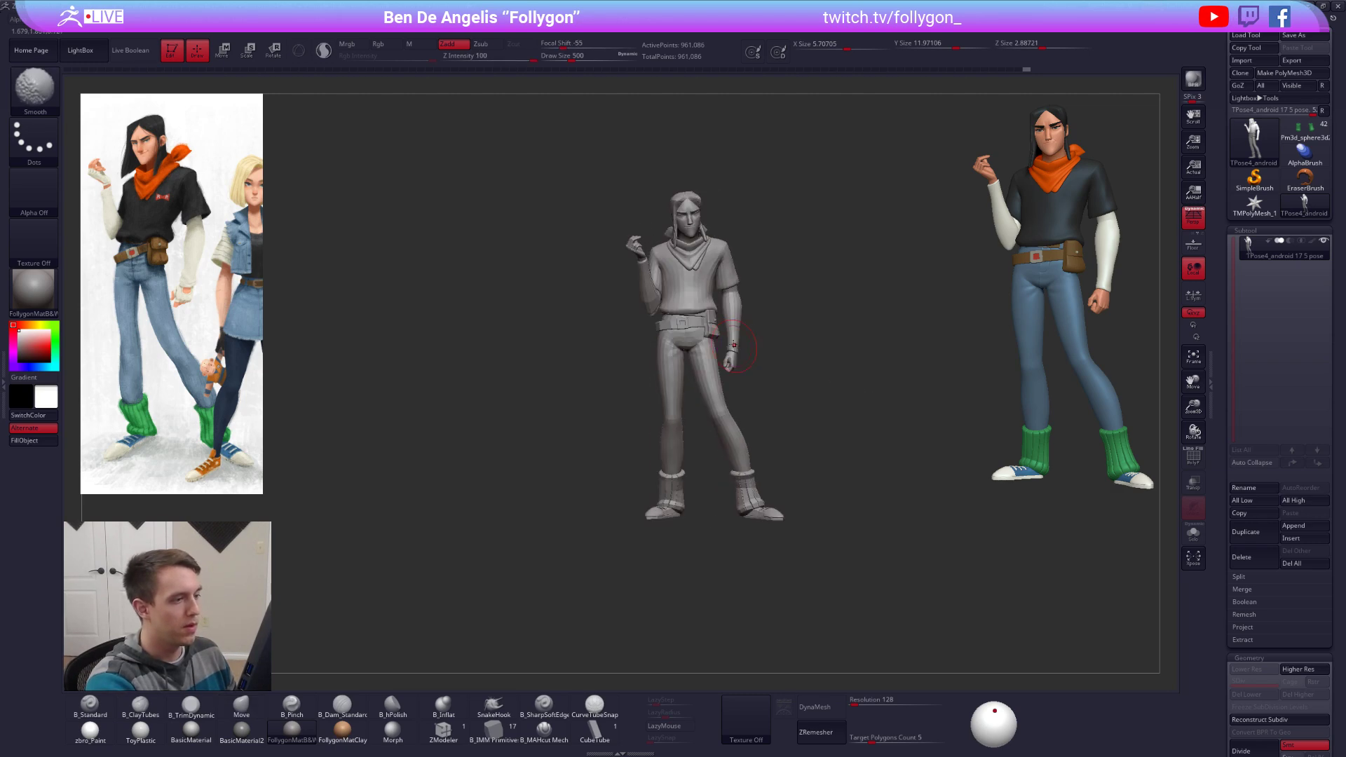
mouse_move(775, 365)
alt+mouse_down()
mouse_move(758, 409)
mouse_move(823, 437)
alt+mouse_up()
alt+drag(823, 384, 808, 474)
key(space)
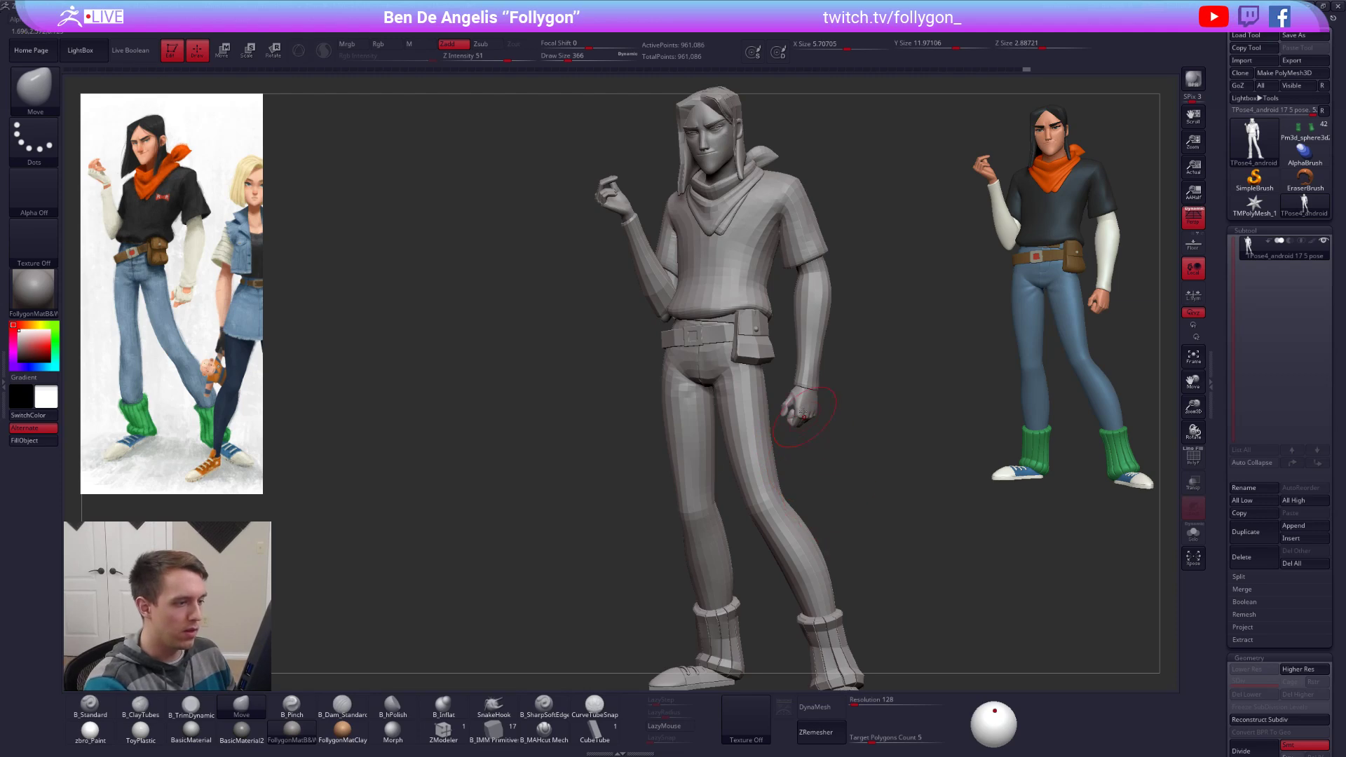
Step: Isolate the lowered arm's sleeve piece and hand, mask everything else on the figure, and show the whole model again
drag(894, 594, 928, 587)
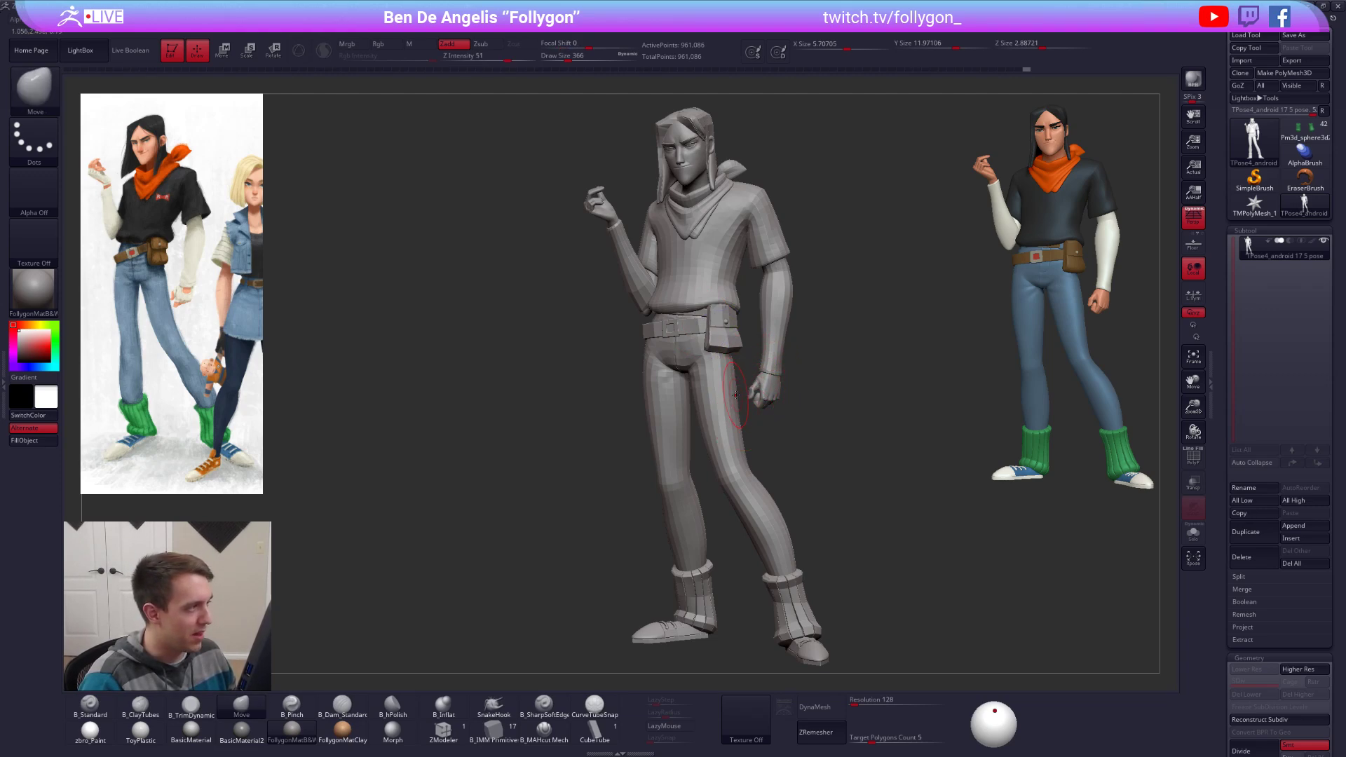
scroll(755, 392, up, 5)
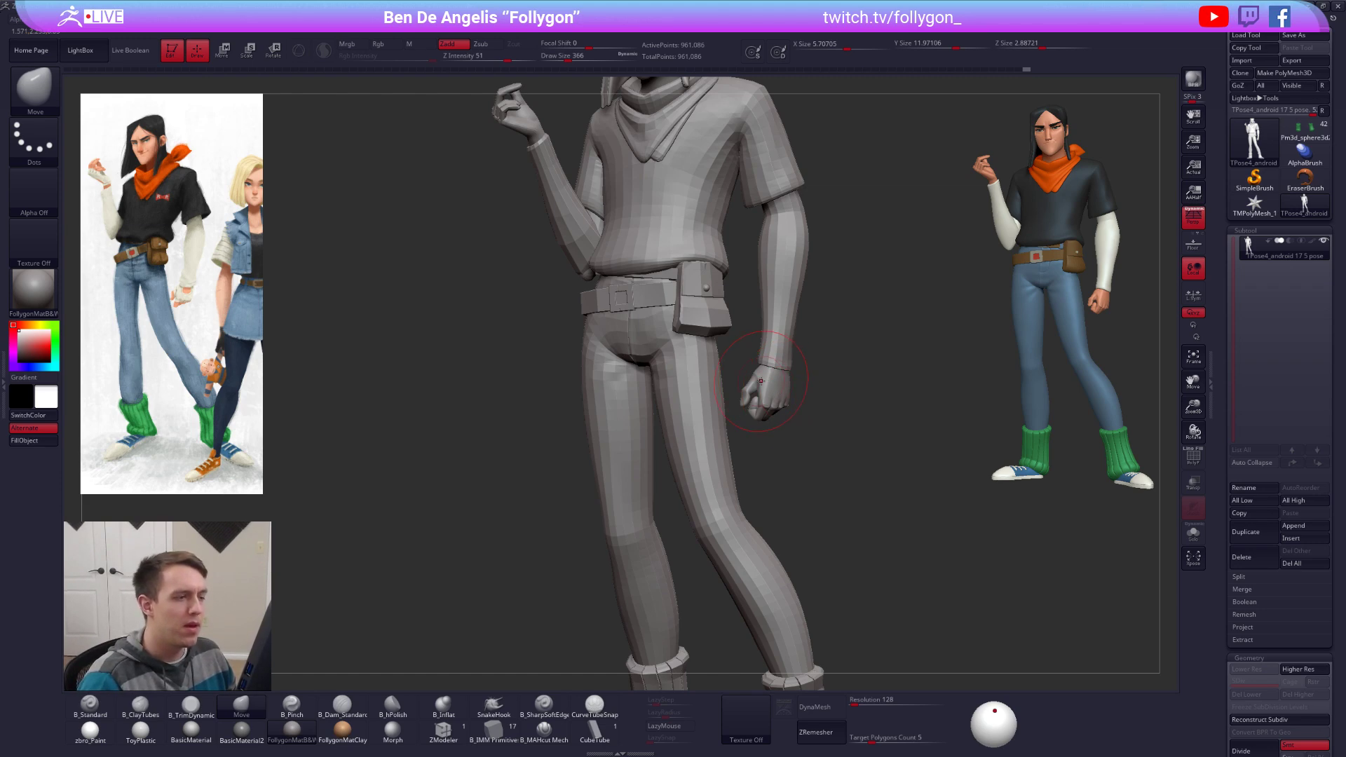
right_drag(782, 295, 812, 288)
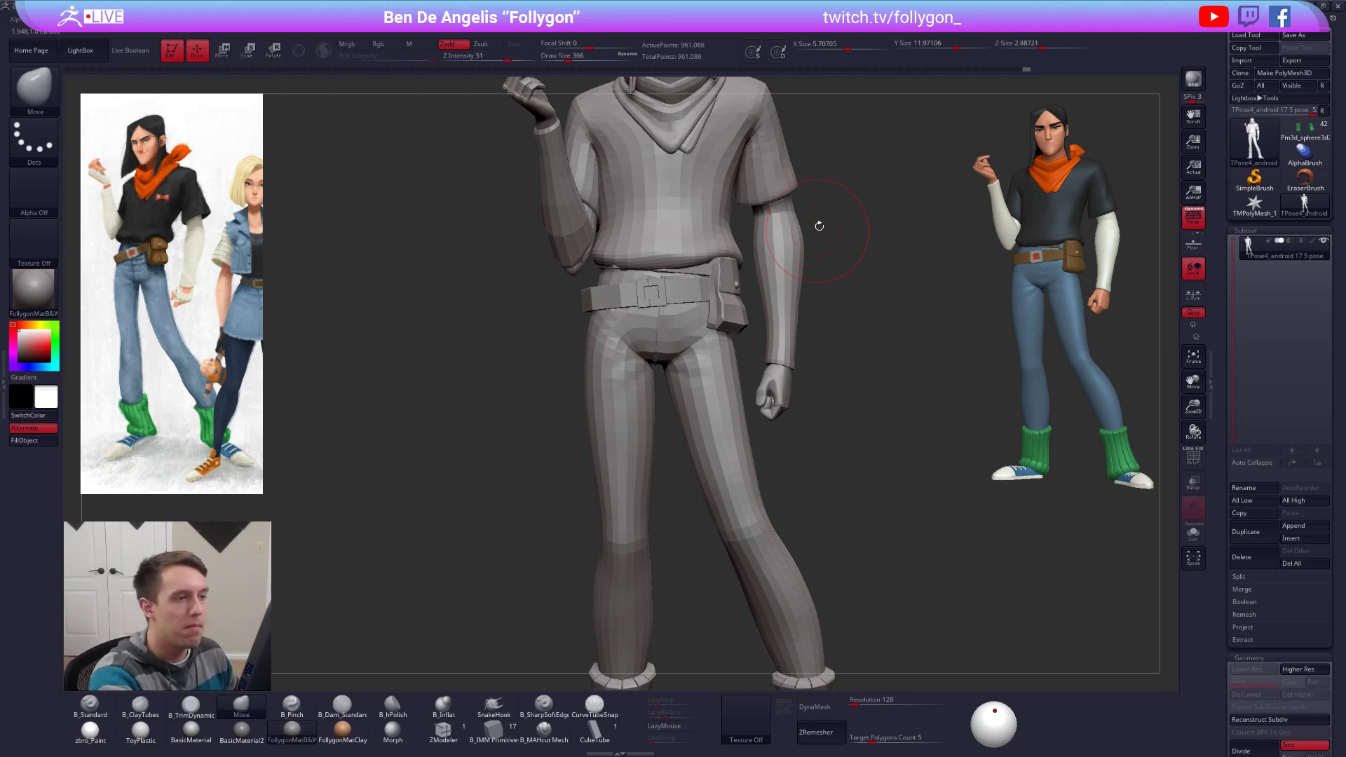
mouse_move(848, 209)
mouse_down()
mouse_move(814, 234)
mouse_move(940, 189)
mouse_up()
key(w)
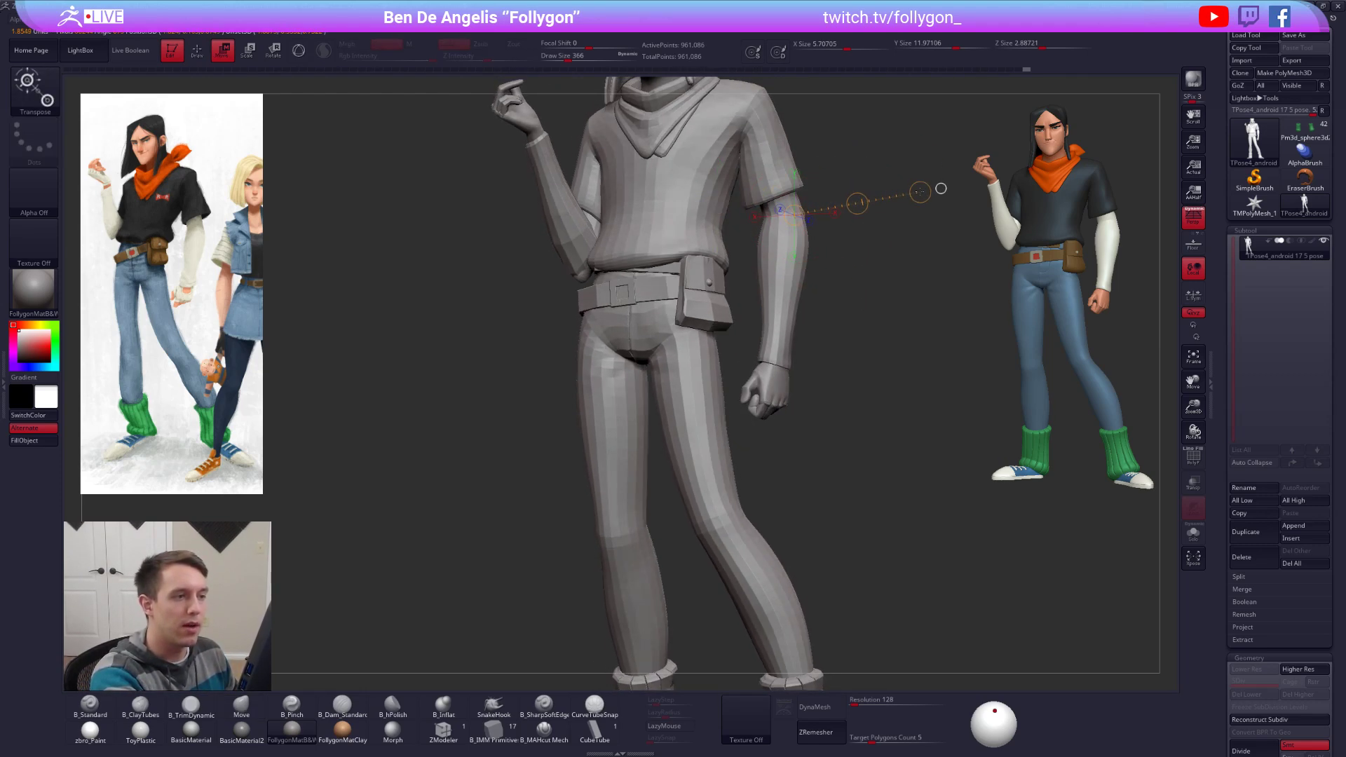
key(q)
ctrl+shift+click(769, 301)
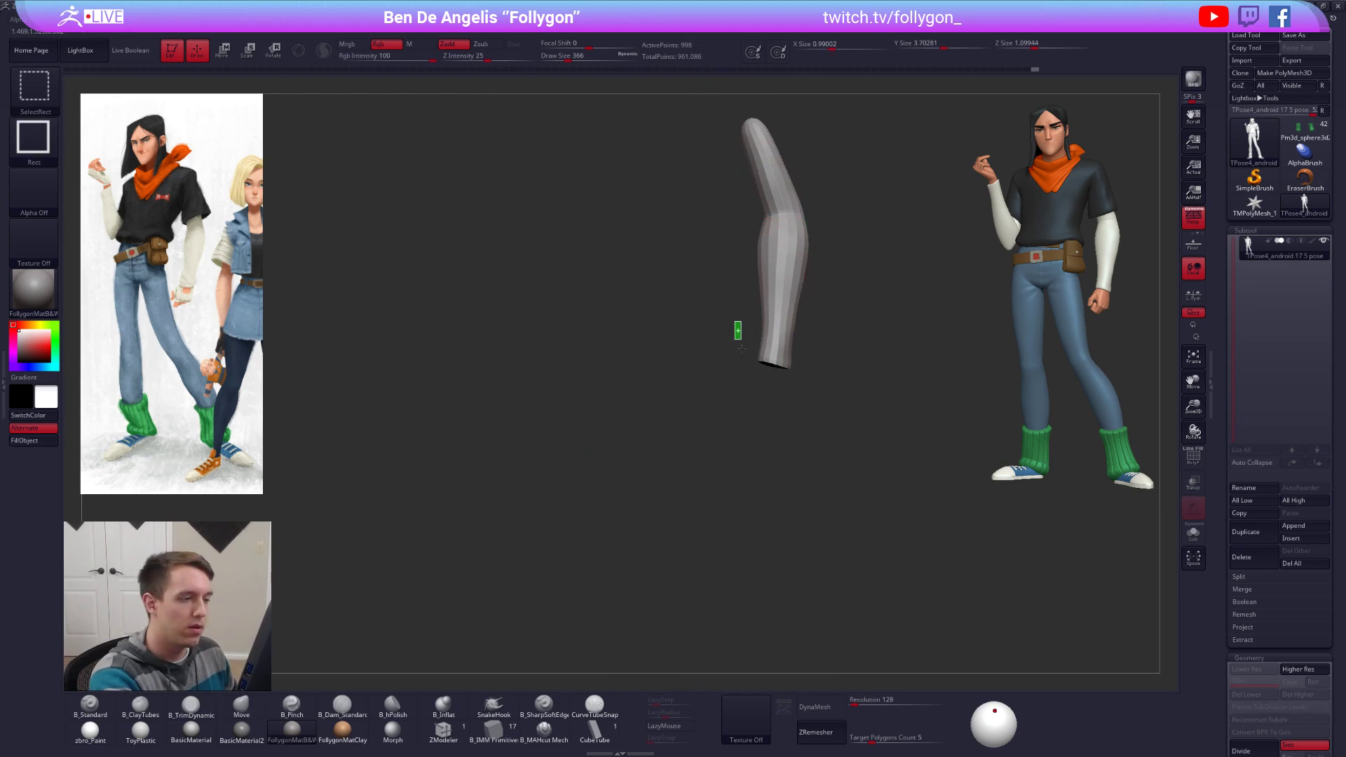
ctrl+shift+click(741, 348)
ctrl+right_drag(765, 390, 752, 455)
ctrl+click(809, 380)
ctrl+shift+click(813, 381)
mouse_move(815, 381)
right_down()
mouse_move(771, 372)
mouse_move(775, 392)
right_up()
Step: Rotate the unmasked lowered arm about the shoulder from the side view with the Transpose line
key(r)
drag(778, 202, 866, 497)
mouse_move(867, 403)
right_down()
mouse_move(816, 358)
mouse_move(766, 379)
mouse_move(821, 382)
mouse_move(784, 385)
right_up()
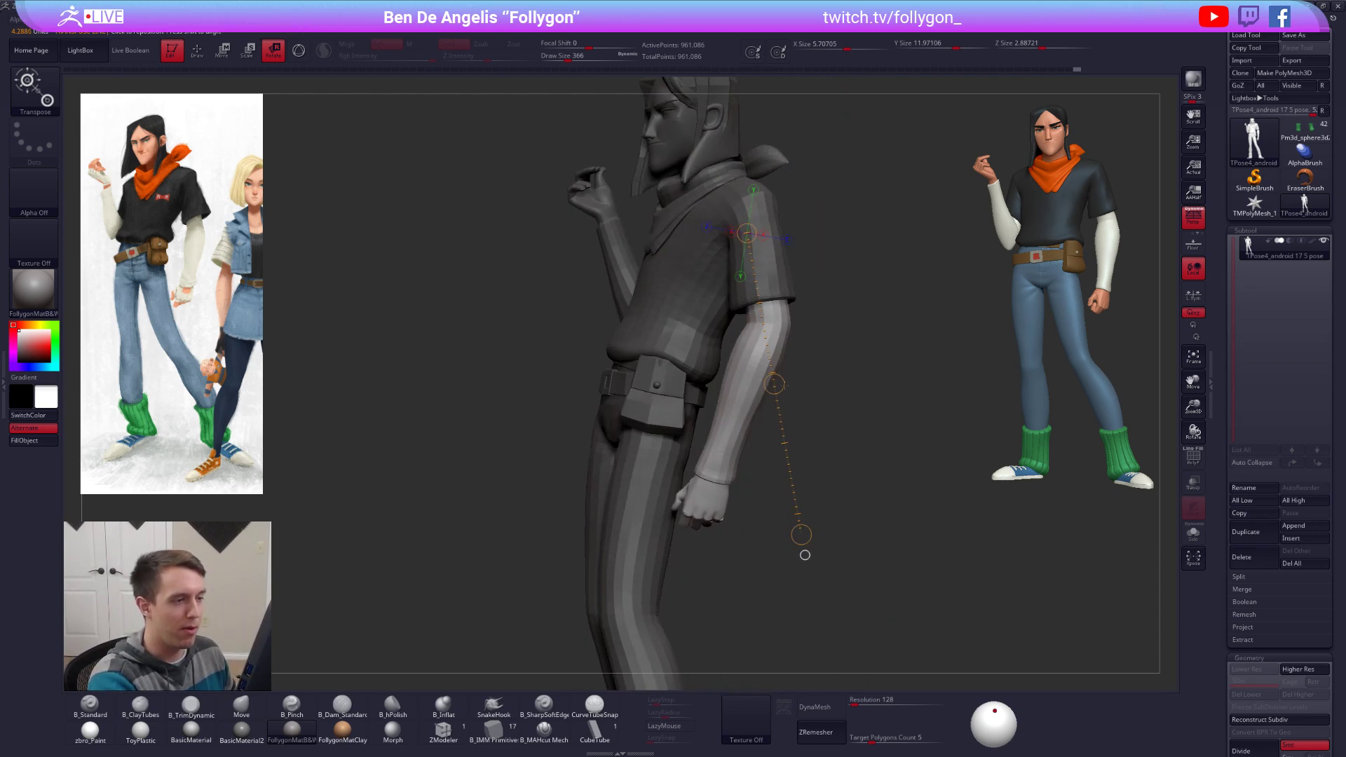
drag(805, 555, 806, 561)
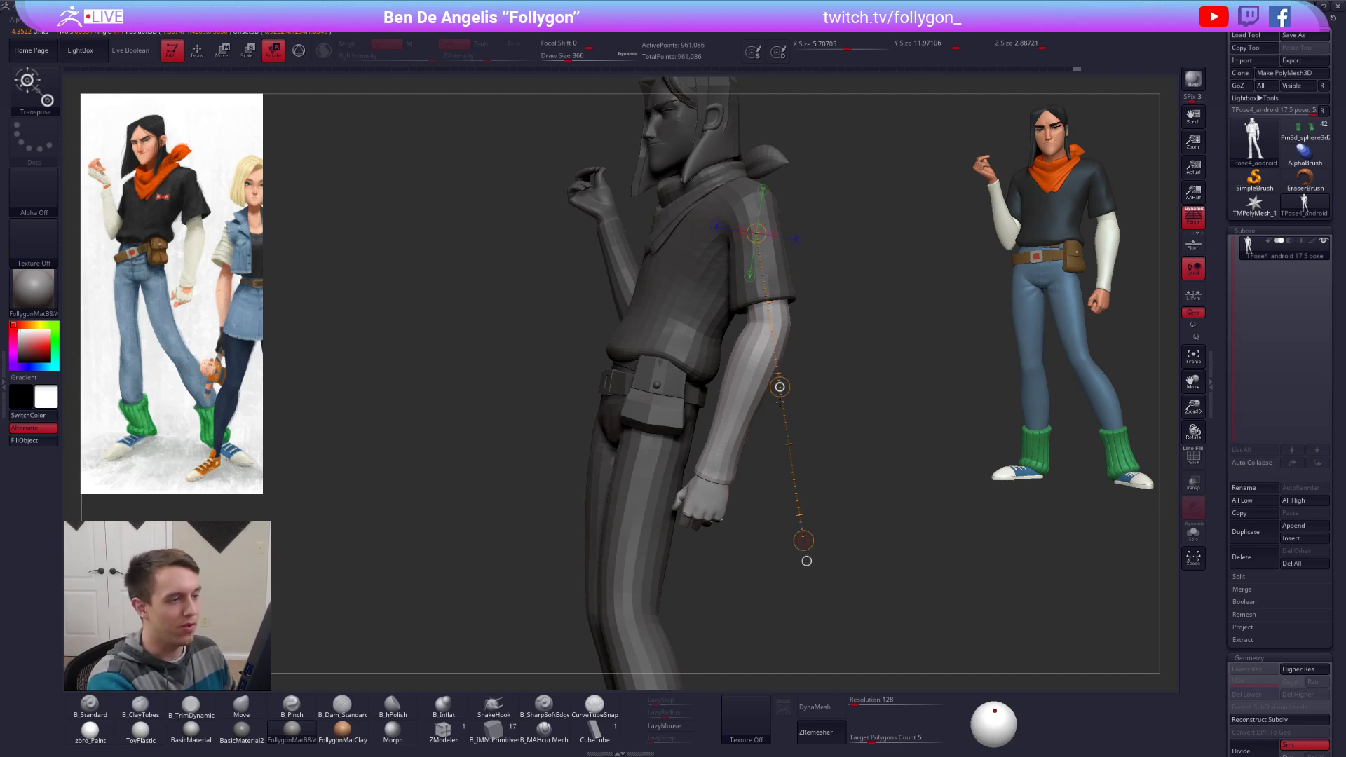
drag(779, 447, 780, 460)
mouse_move(784, 463)
right_down()
mouse_move(865, 480)
mouse_move(805, 441)
mouse_move(829, 442)
mouse_move(772, 504)
mouse_move(854, 593)
mouse_move(785, 491)
right_up()
key(q)
Step: Rotate the lowered arm again with a longer Transpose line from the shoulder past the hand, and return to the Move brush
ctrl+right_drag(773, 361, 783, 323)
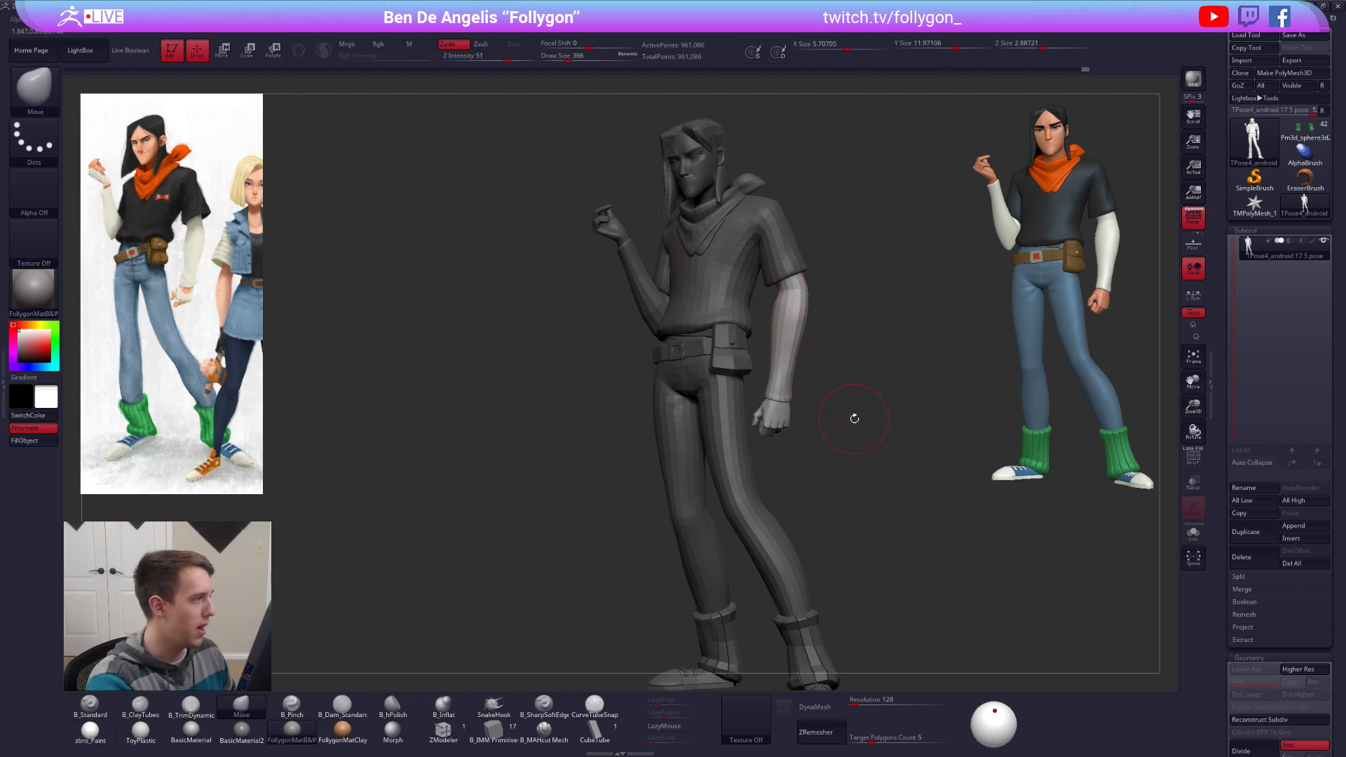
mouse_move(854, 418)
right_down()
mouse_move(834, 452)
mouse_move(813, 402)
right_up()
key(r)
drag(782, 249, 858, 447)
right_drag(900, 413, 837, 403)
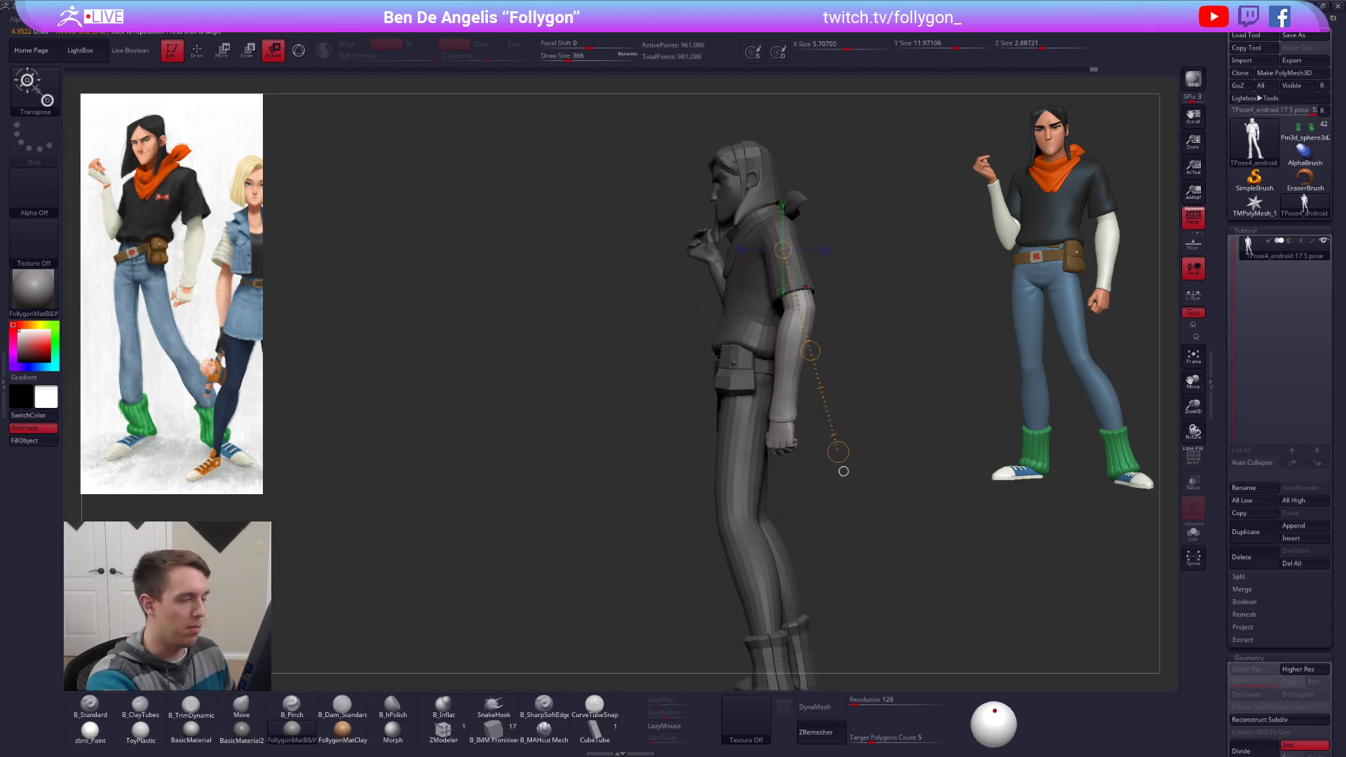
mouse_move(776, 229)
mouse_down()
mouse_move(831, 493)
mouse_move(815, 501)
mouse_up()
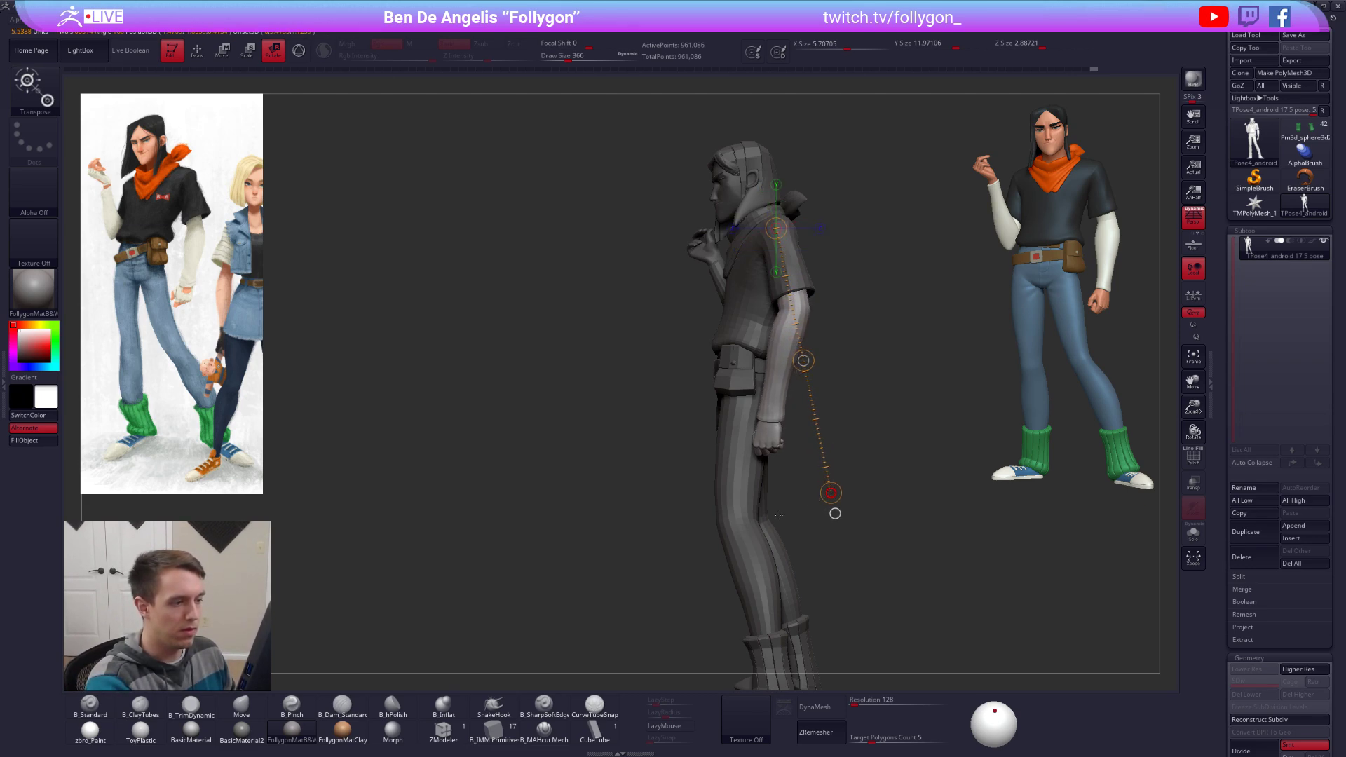
mouse_move(815, 501)
right_down()
mouse_move(804, 532)
mouse_move(798, 512)
right_up()
drag(824, 493, 829, 492)
mouse_move(794, 527)
right_down()
mouse_move(816, 534)
mouse_move(776, 519)
mouse_move(776, 535)
right_up()
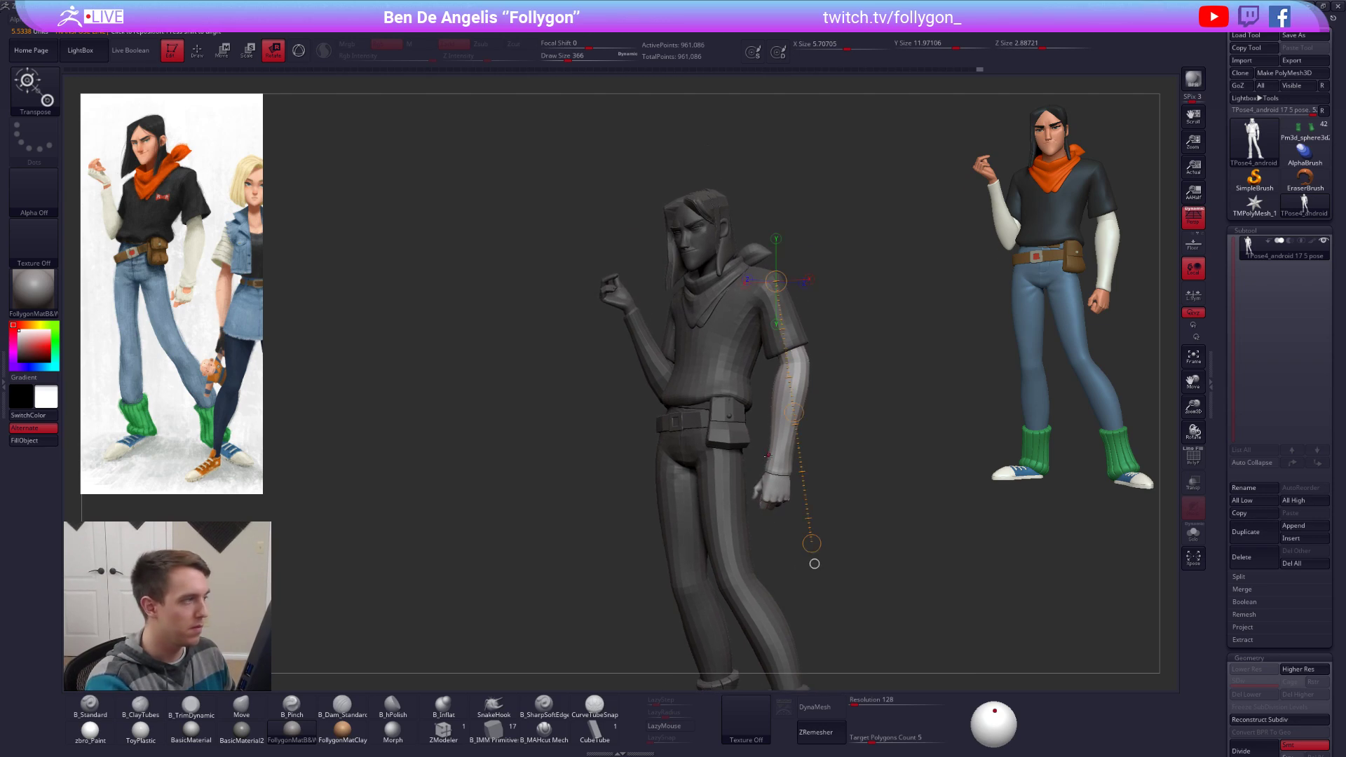
key(q)
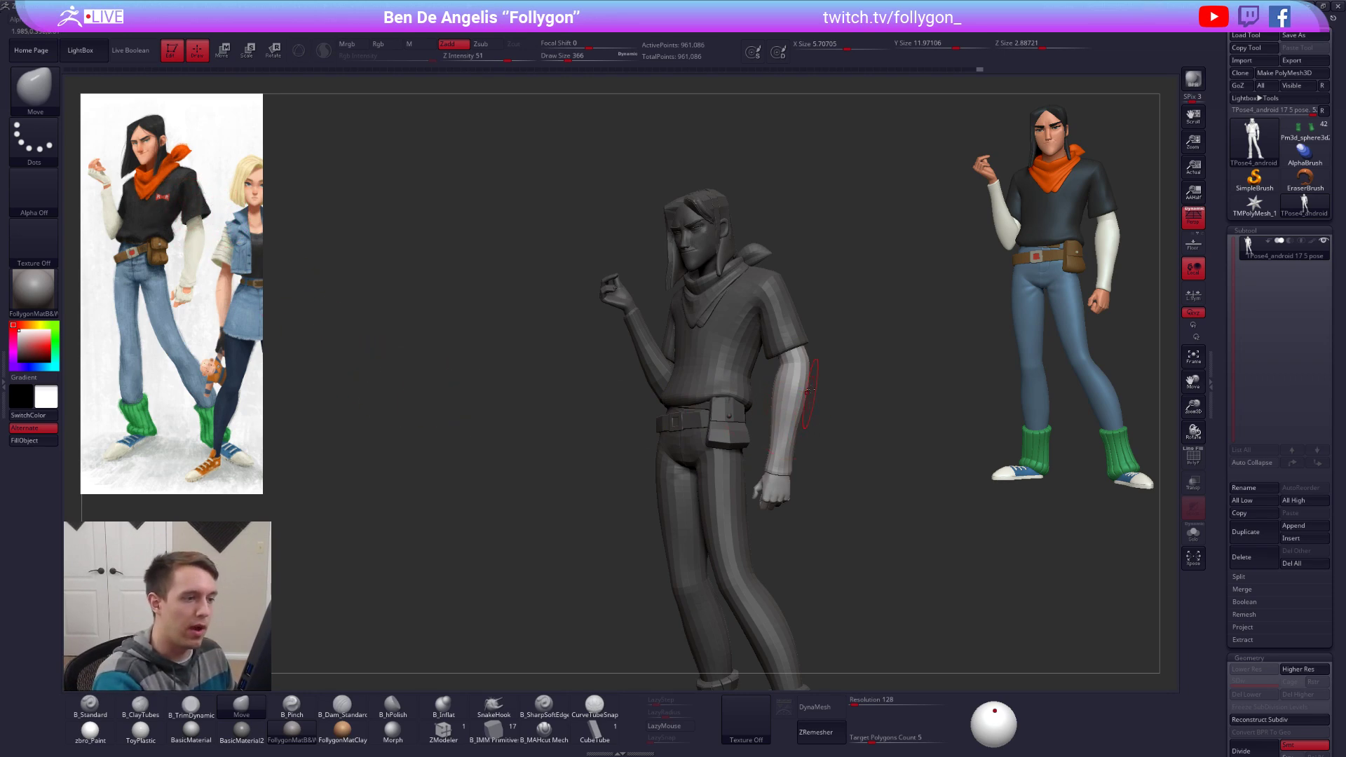
Step: Mask the figure except the T-shirt sleeve over the lowered arm, with the polygroup wireframe shown
ctrl+right_drag(790, 391, 806, 411)
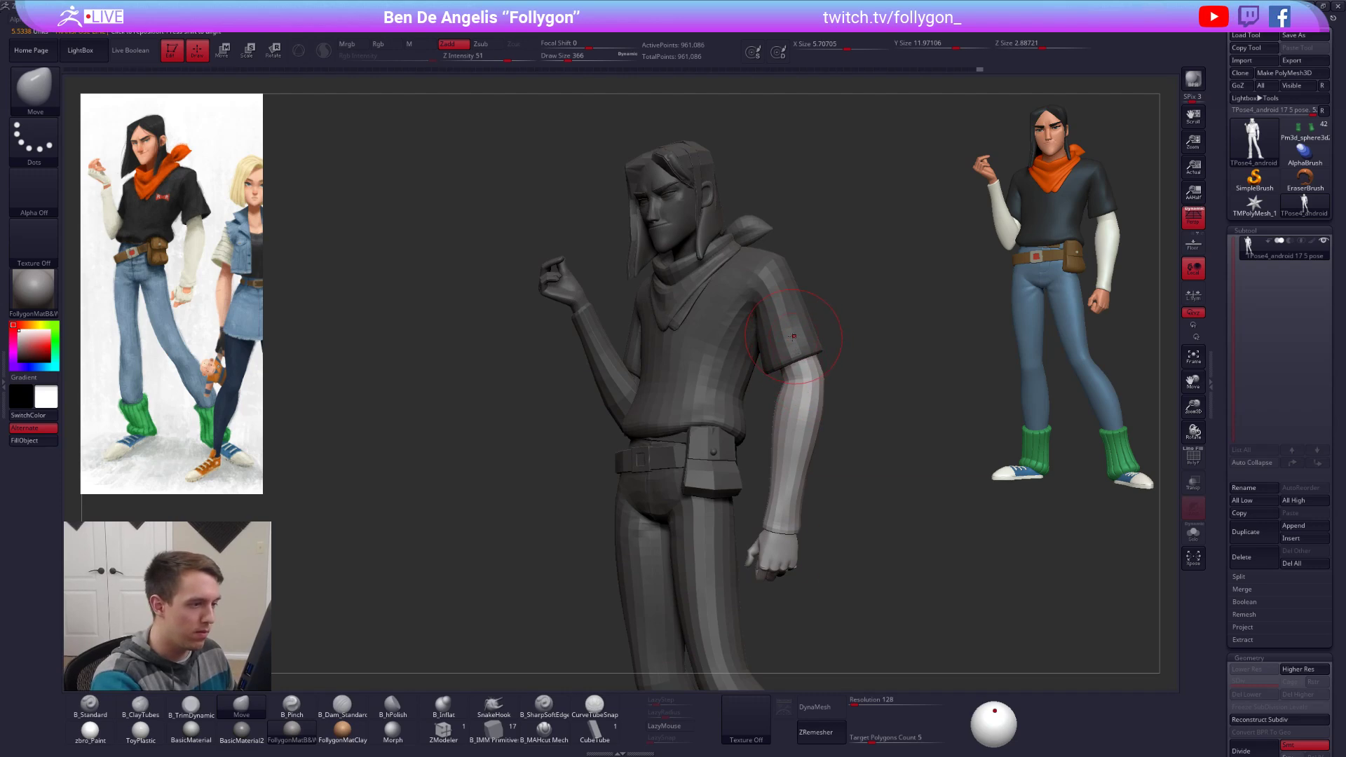
key(w)
key(ctrl+i)
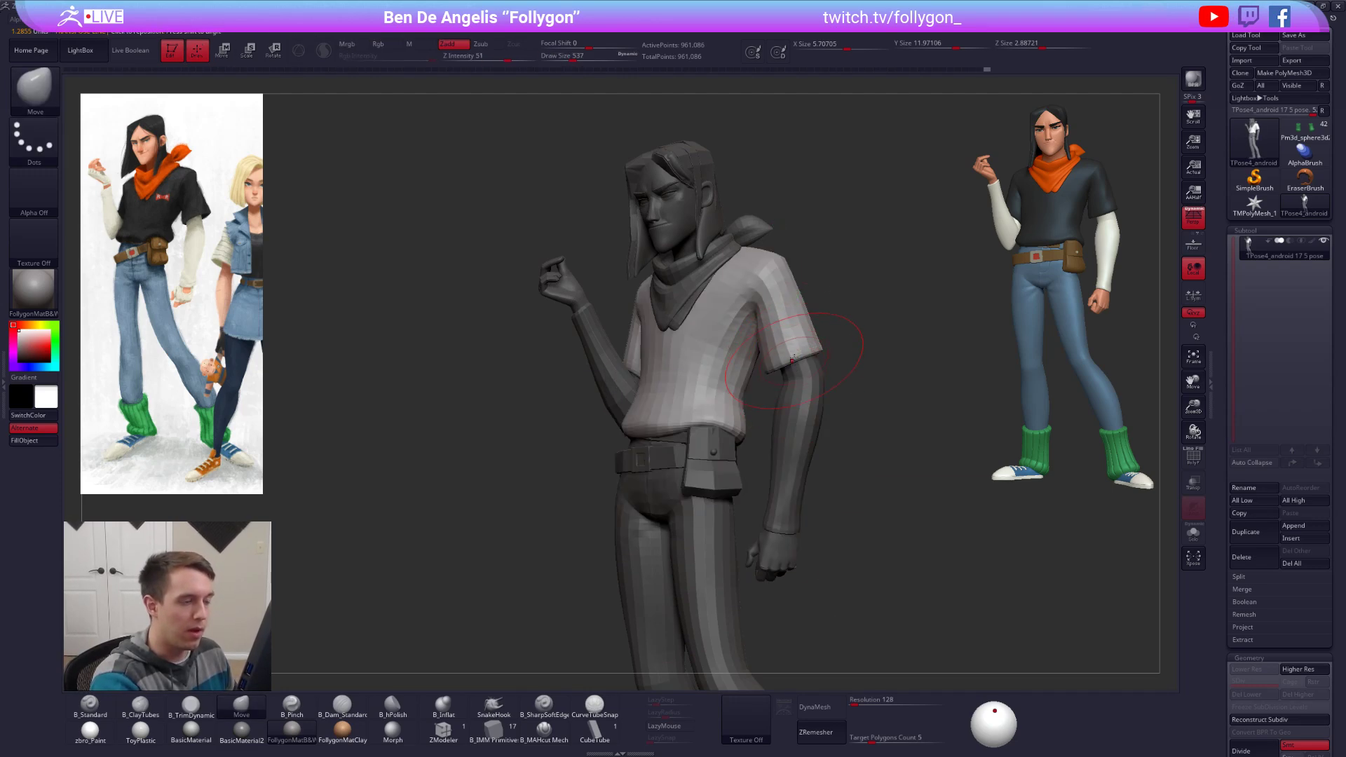
key(shift+f)
alt+click(774, 267)
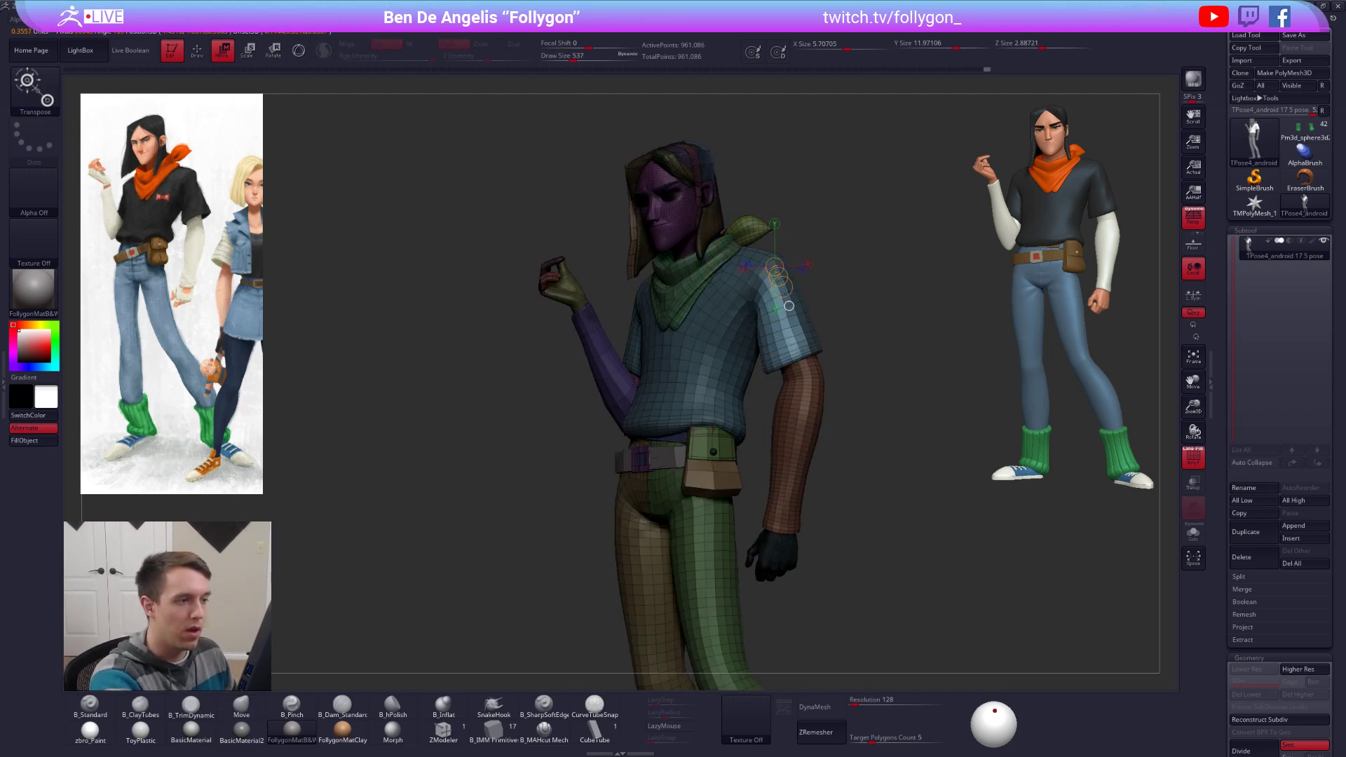
key(q)
Step: Hide the polygroup wireframe, set the Move brush draw size to 857, and adjust the mask around the unmasked sleeve
key(space)
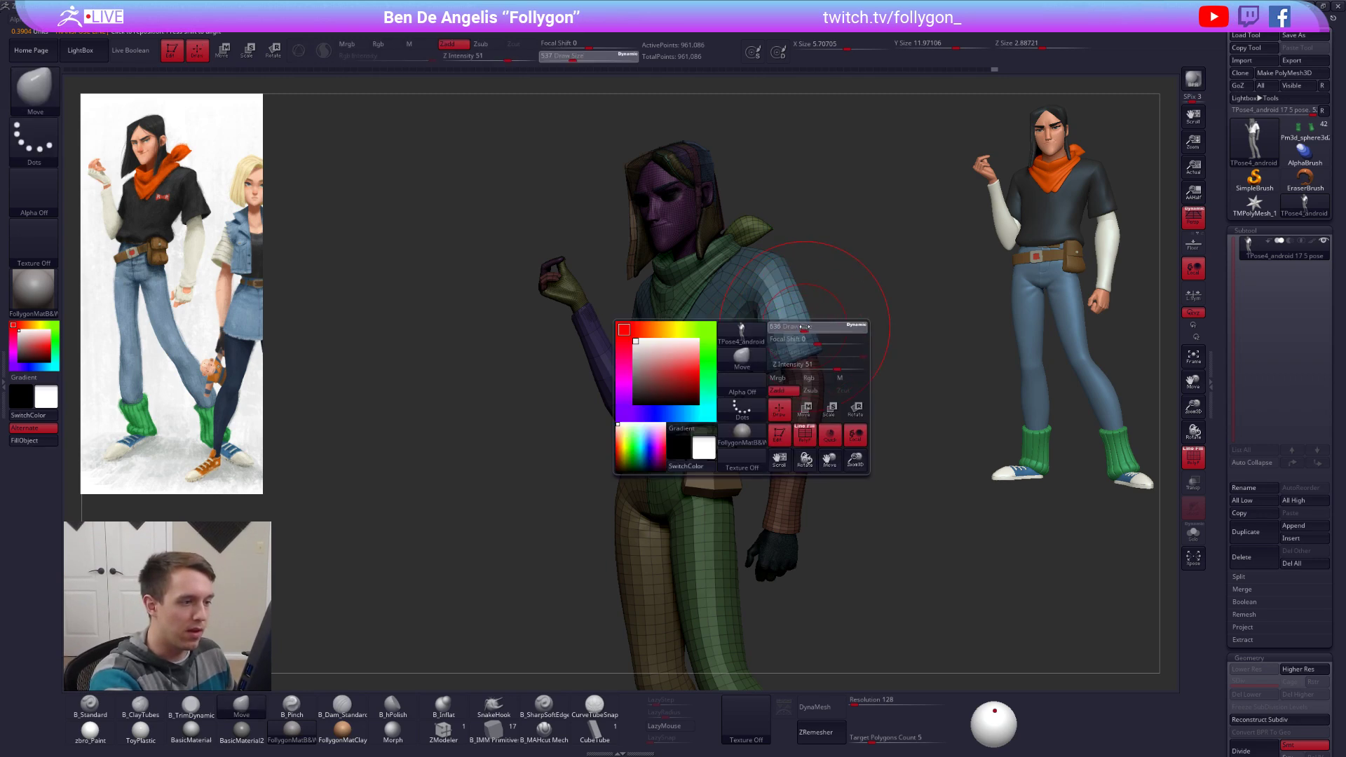
key(shift+f)
key(space)
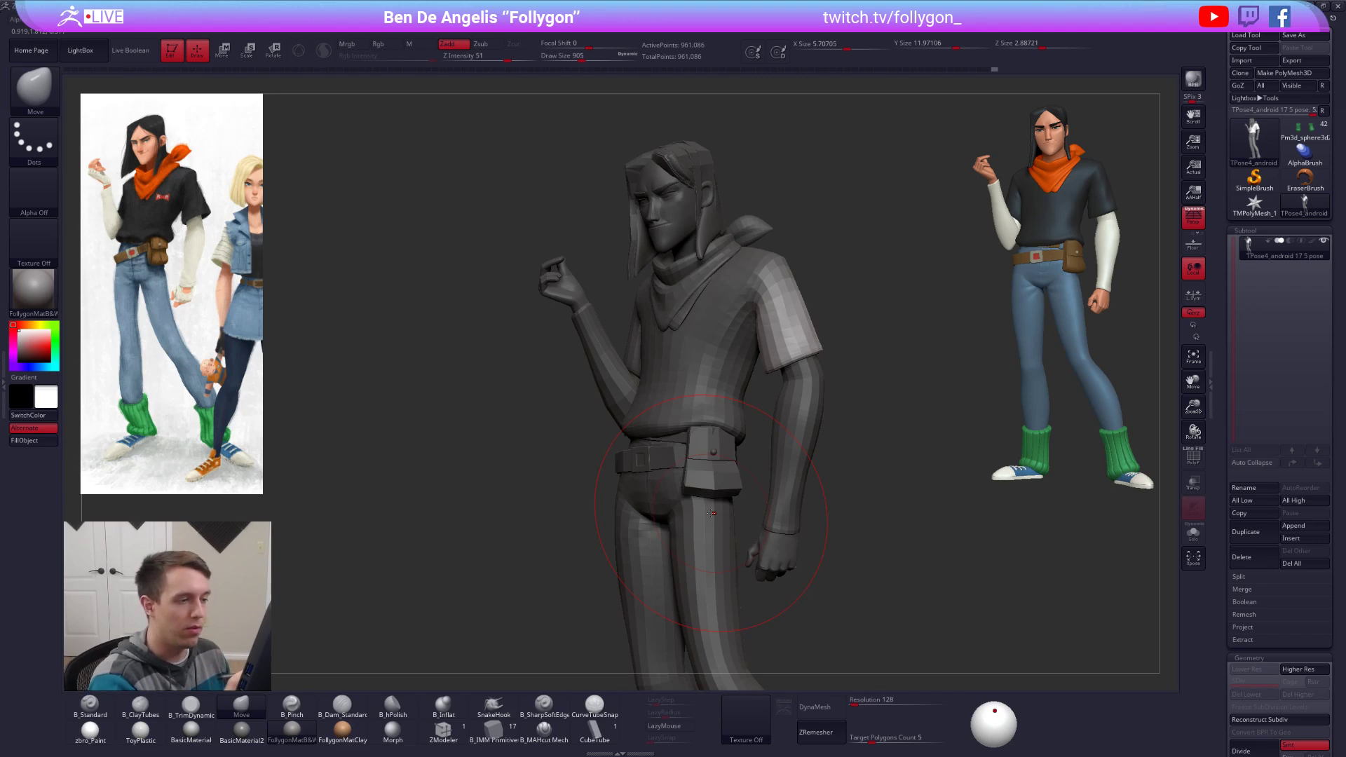
key(space)
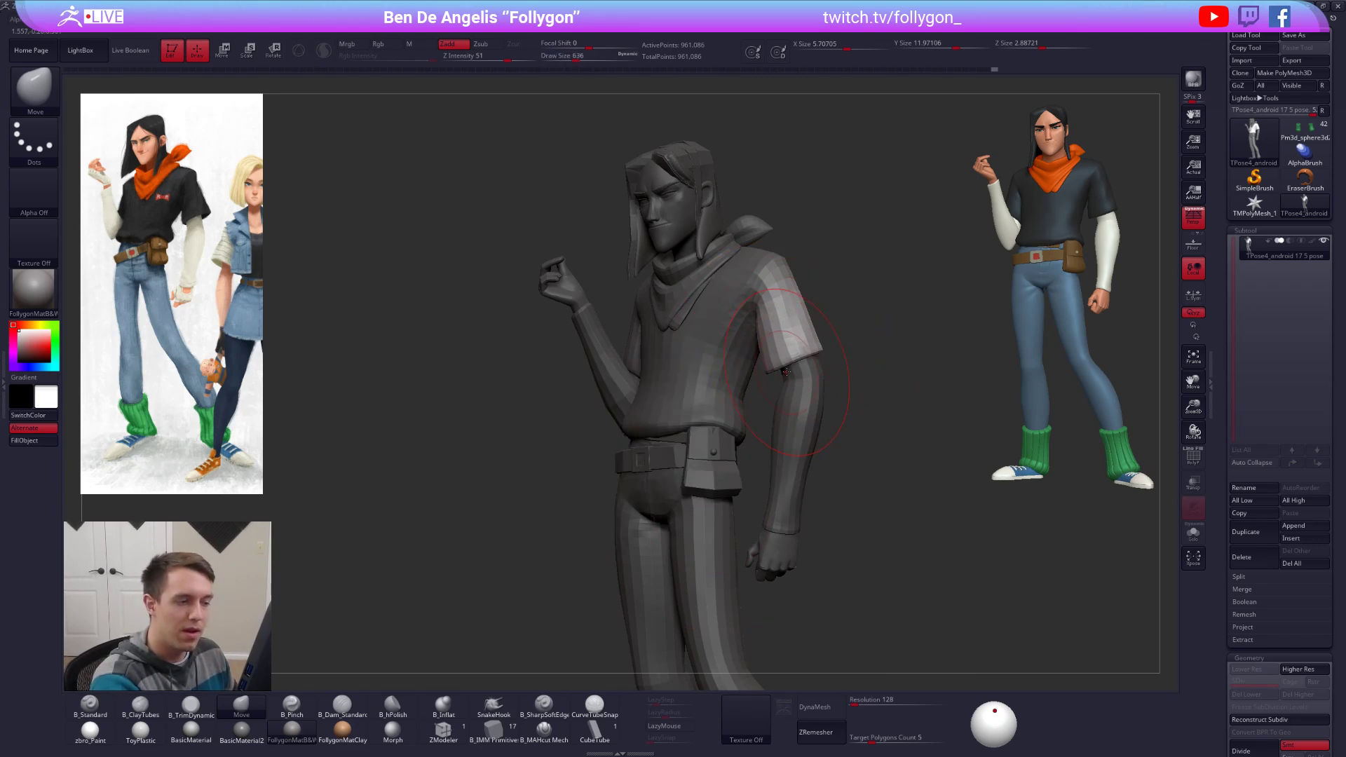
key(ctrl)
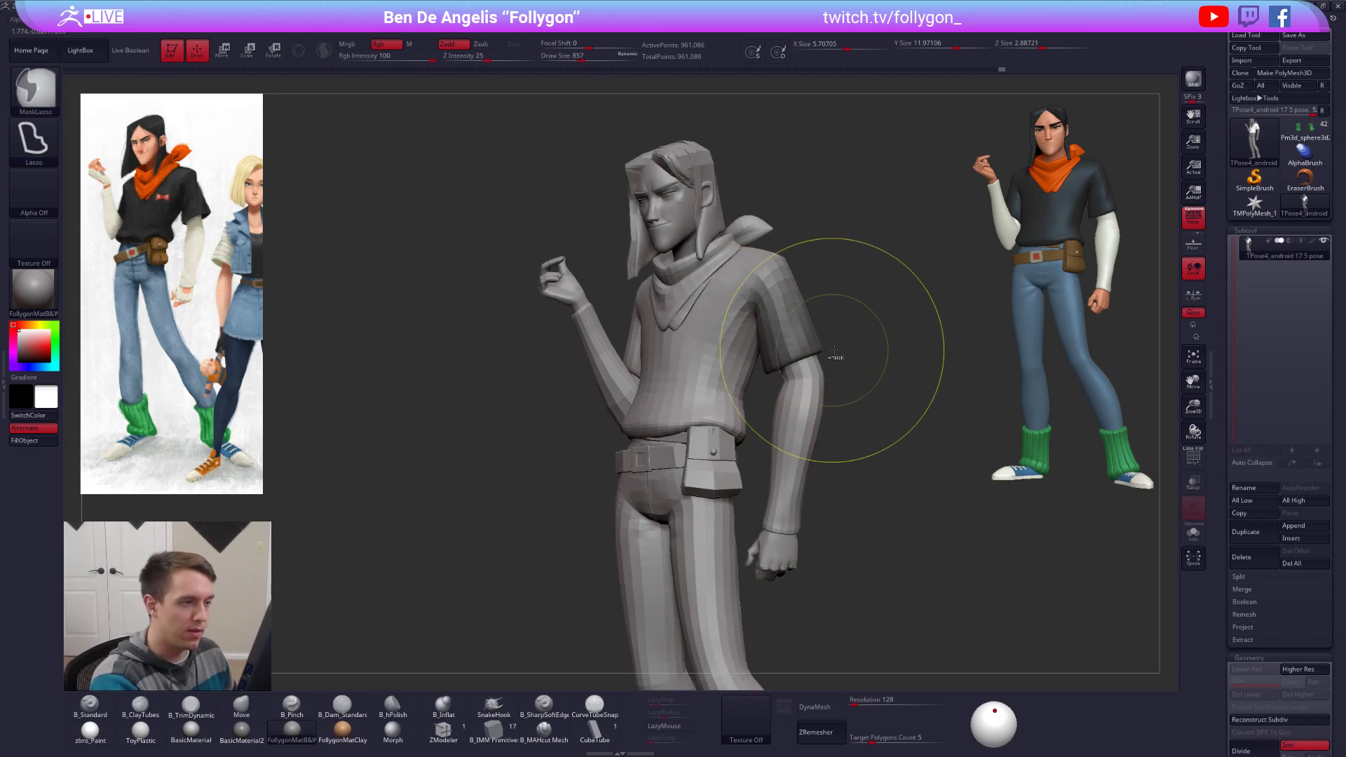
ctrl+click(834, 350)
mouse_move(822, 365)
right_down()
mouse_move(901, 368)
mouse_move(807, 366)
right_up()
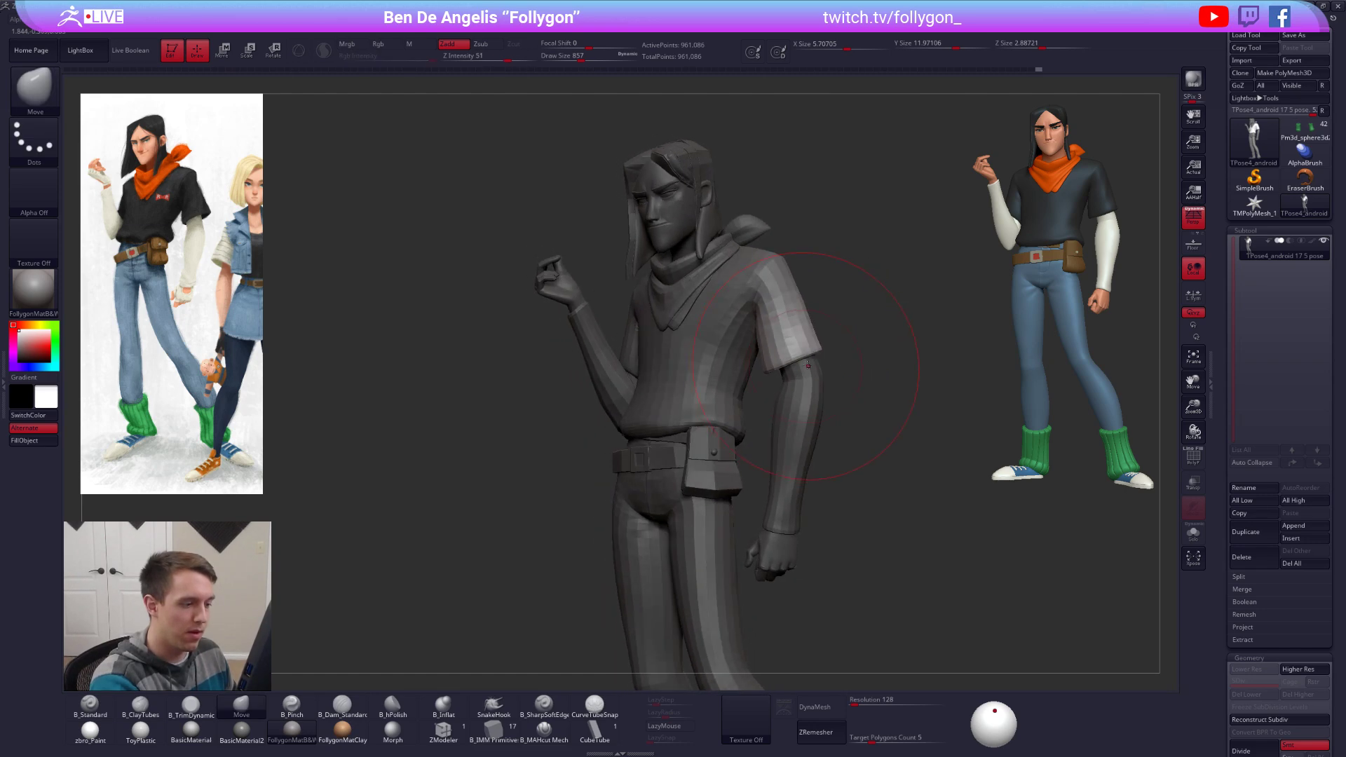
Step: Set the Move brush draw size to 556 and soften the mask transition from the T-shirt body to the sleeve
key(space)
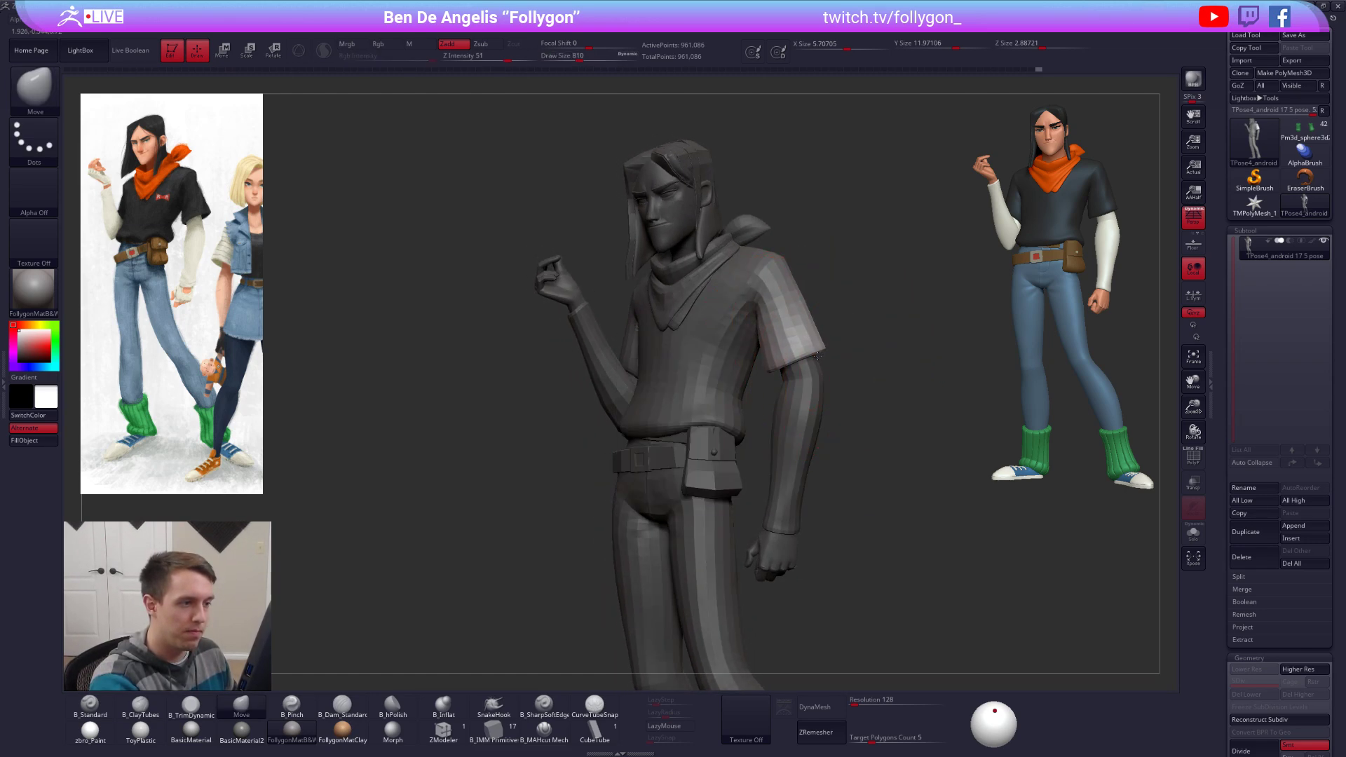
key(space)
click(816, 354)
key(space)
click(810, 300)
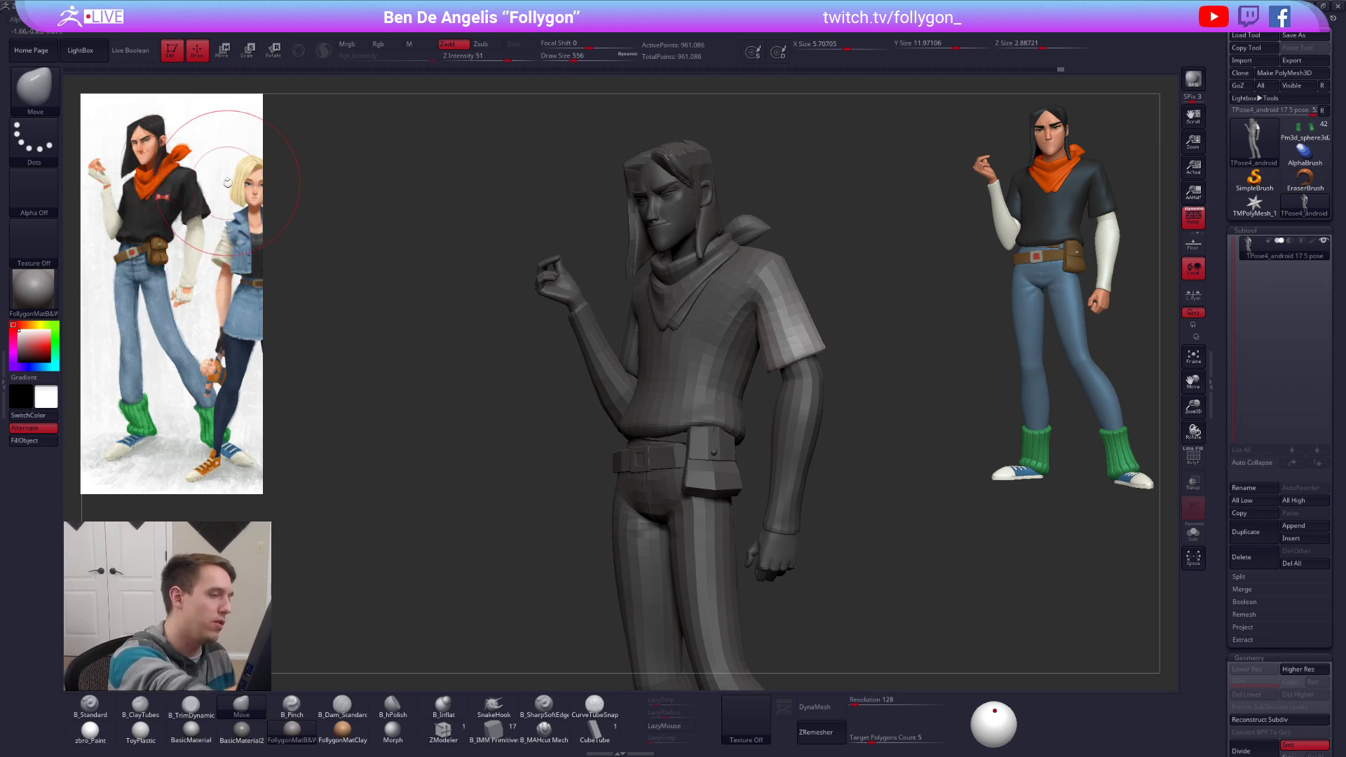
key(w)
mouse_move(622, 330)
mouse_down()
mouse_move(801, 299)
mouse_move(280, 166)
mouse_move(324, 154)
mouse_up()
key(q)
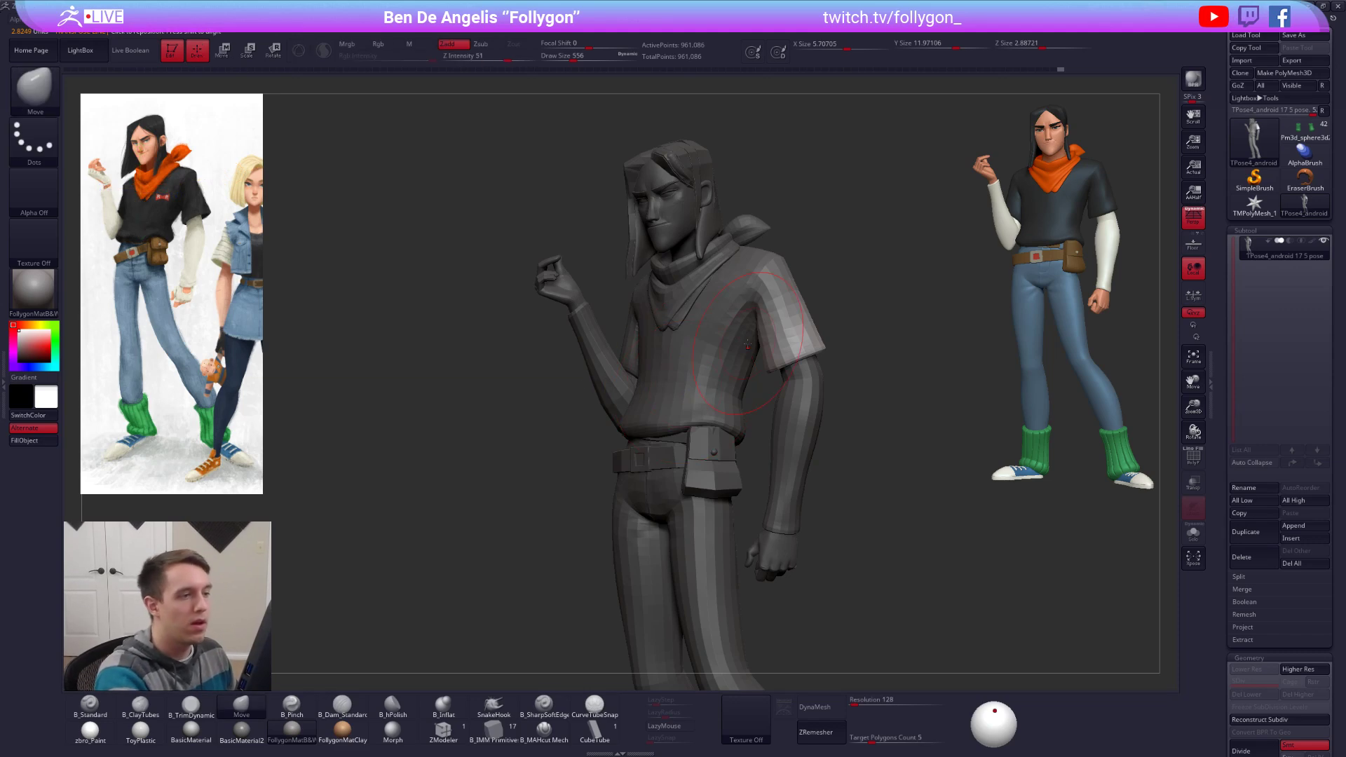
Step: Reshape the unmasked T-shirt sleeve around the lowered arm with the Move brush
key(space)
key(space)
mouse_move(786, 370)
mouse_down()
mouse_move(915, 382)
mouse_move(791, 365)
mouse_move(857, 361)
mouse_move(773, 370)
mouse_move(782, 356)
mouse_up()
key(space)
mouse_move(862, 399)
mouse_down()
mouse_move(848, 336)
mouse_move(862, 364)
mouse_move(776, 401)
mouse_up()
right_drag(773, 413, 690, 364)
Step: Adjust the sleeve from behind with the Move brush at draw size 595
key(space)
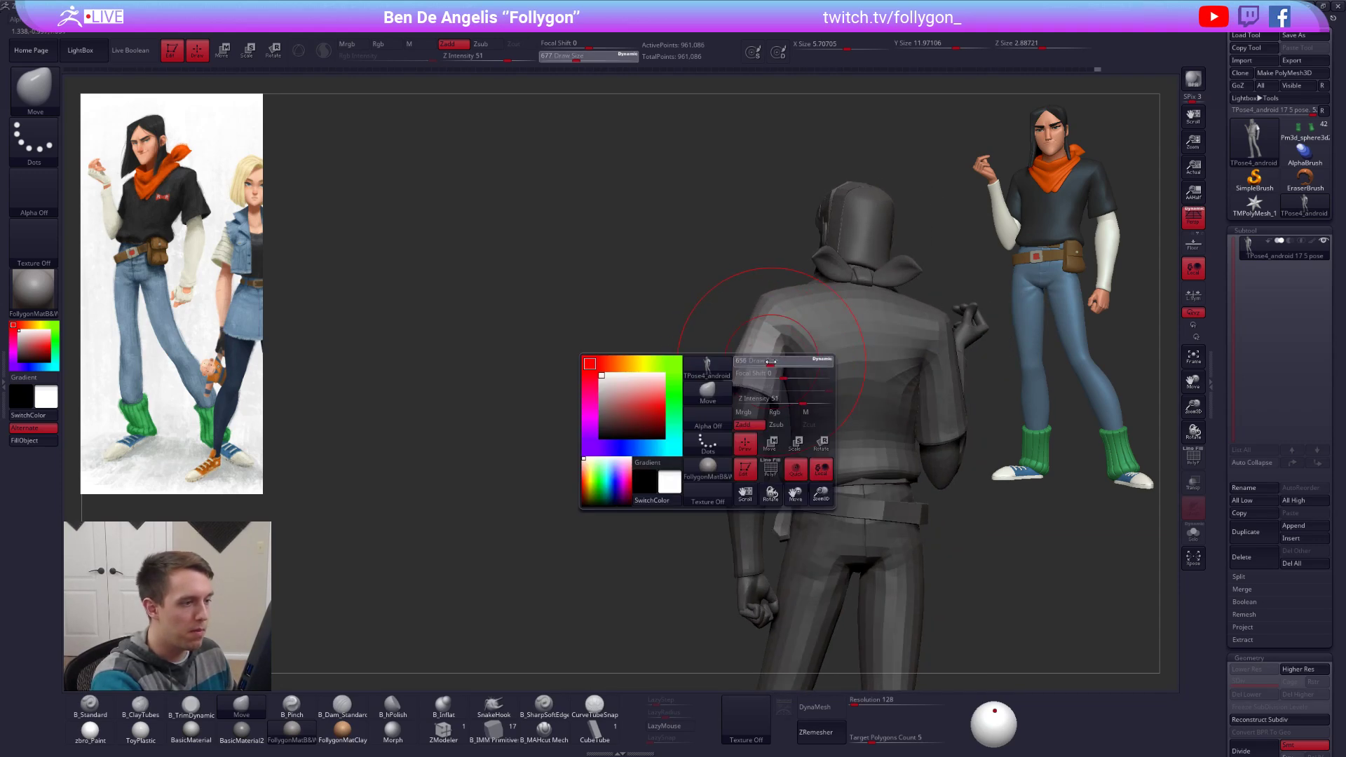
drag(774, 363, 763, 363)
alt+right_drag(768, 382, 751, 421)
key(space)
drag(750, 422, 757, 426)
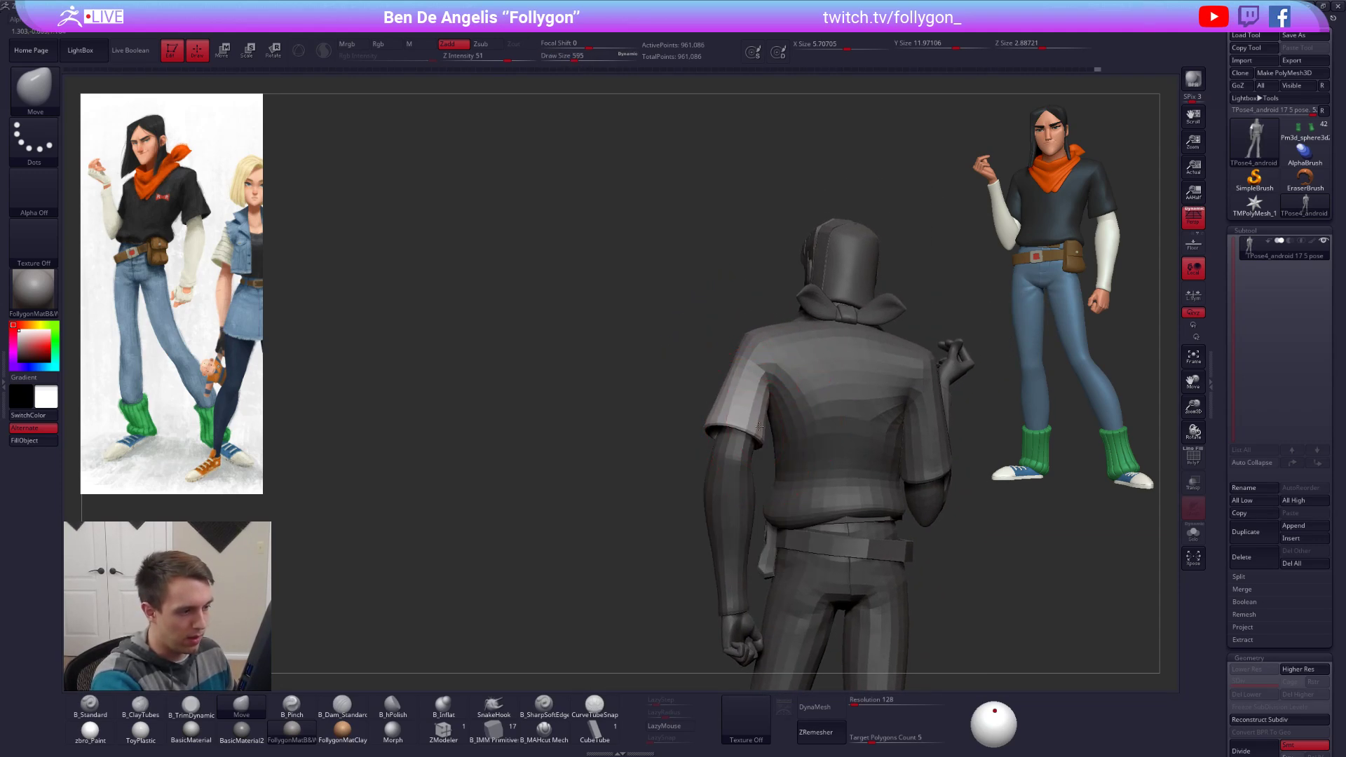
mouse_move(760, 425)
right_down()
mouse_move(730, 410)
mouse_move(760, 442)
right_up()
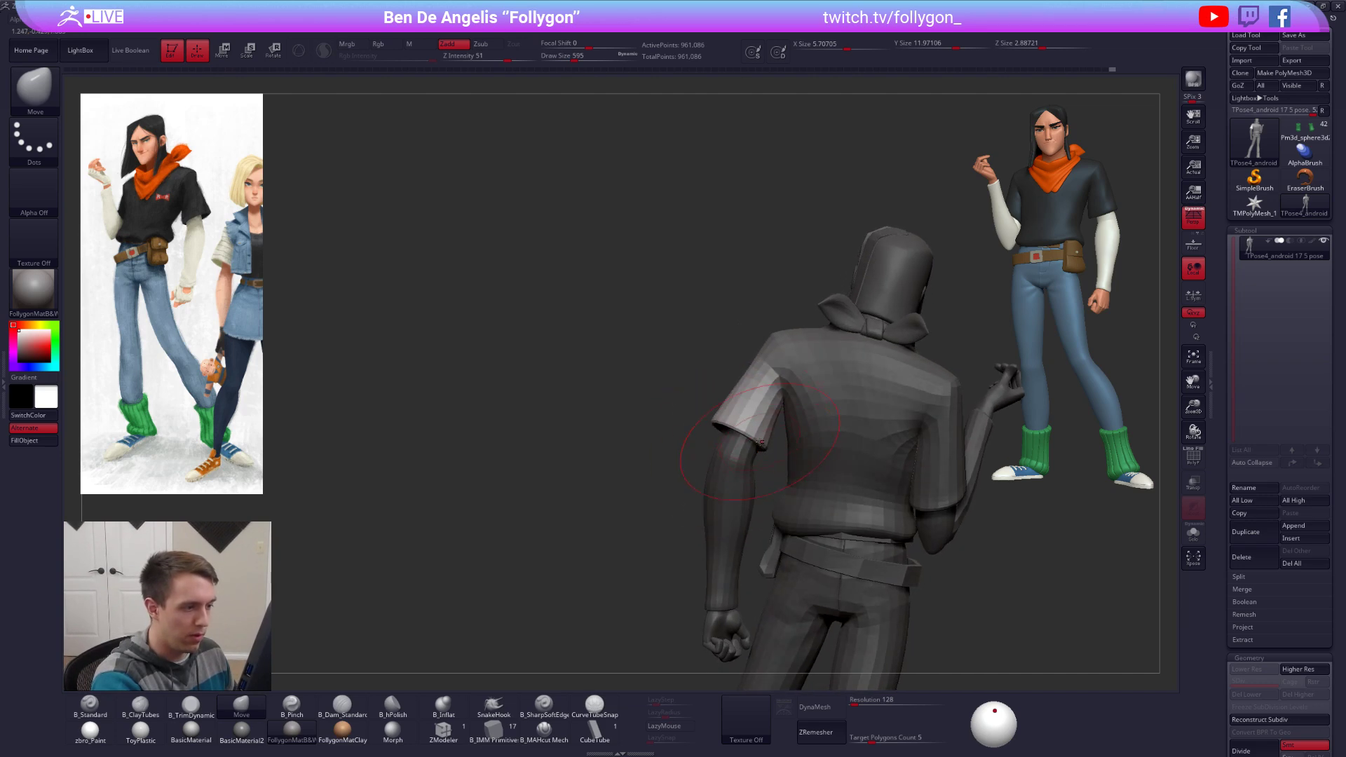
mouse_move(730, 395)
right_down()
mouse_move(753, 434)
mouse_move(718, 439)
right_up()
key(space)
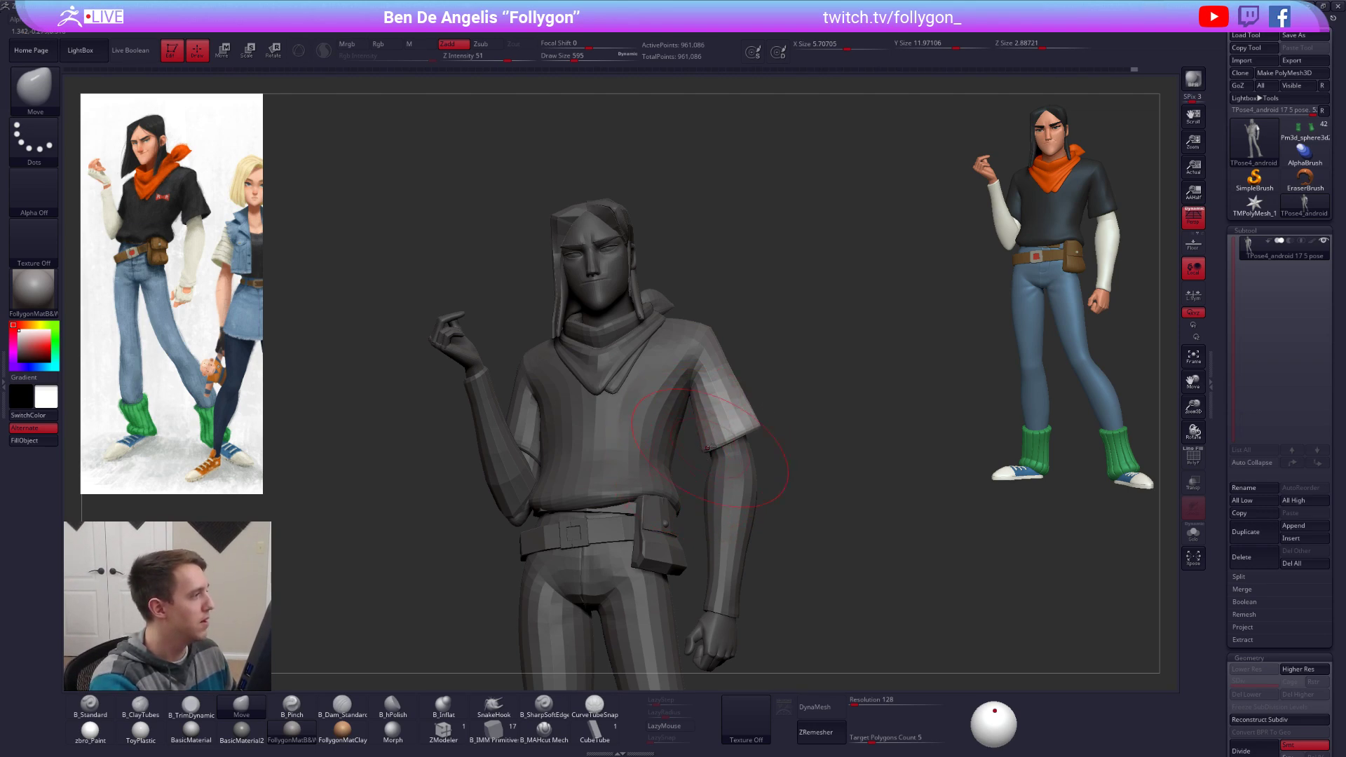
Step: Rotate the sleeve's hem from the side view with a horizontal Transpose line, with the polygroup wireframe shown
mouse_move(728, 438)
right_down()
mouse_move(751, 421)
mouse_move(704, 439)
mouse_move(766, 437)
mouse_move(750, 427)
mouse_move(744, 472)
mouse_move(744, 421)
right_up()
key(shift+f)
key(w)
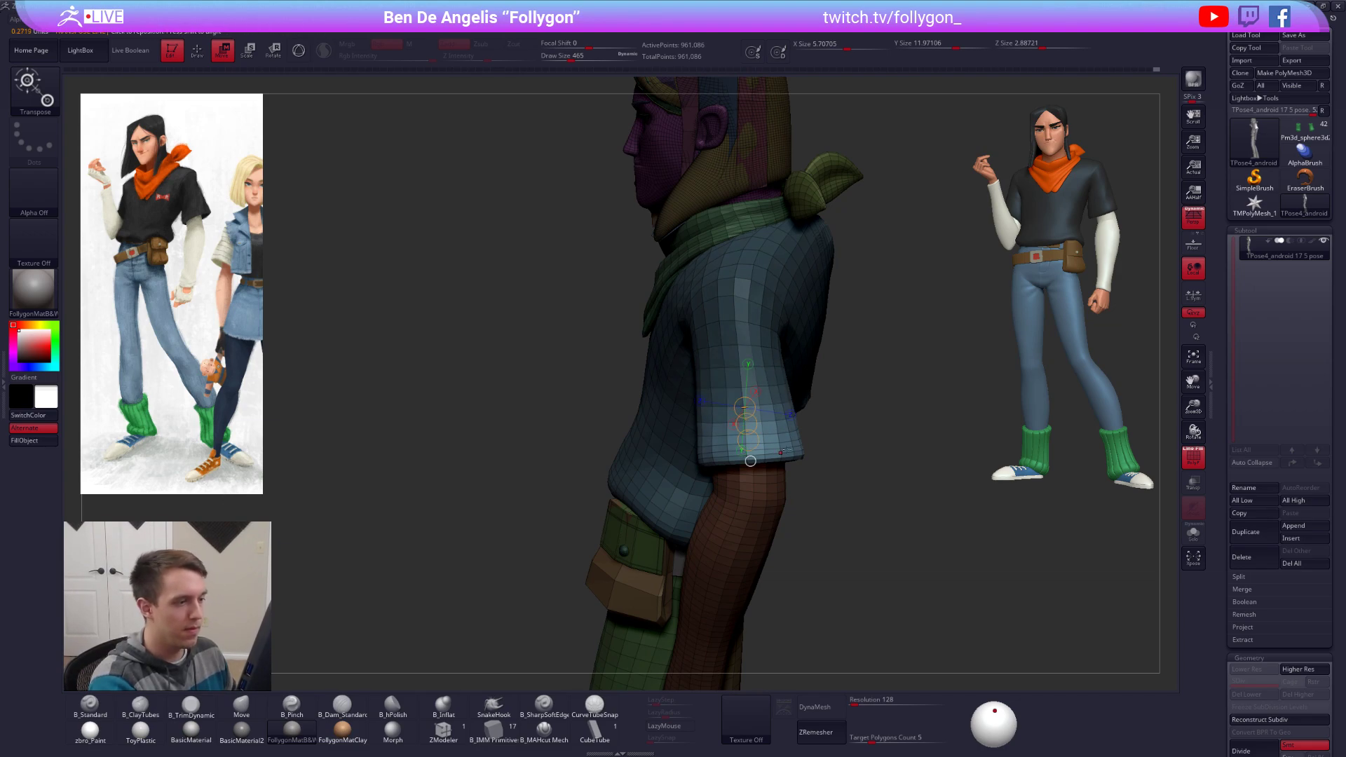
key(q)
key(ctrl)
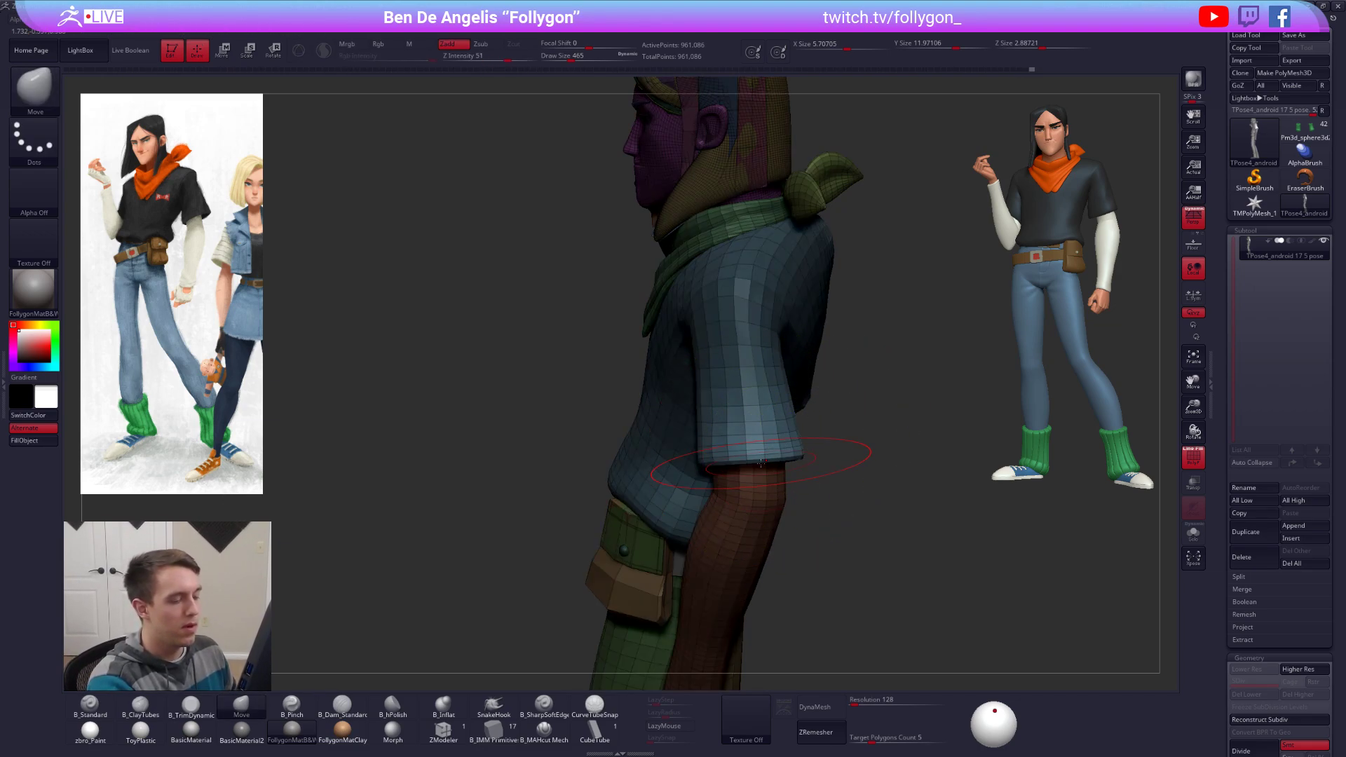
mouse_move(771, 465)
right_down()
mouse_move(794, 457)
mouse_move(767, 489)
mouse_move(754, 468)
right_up()
key(r)
drag(751, 466, 887, 468)
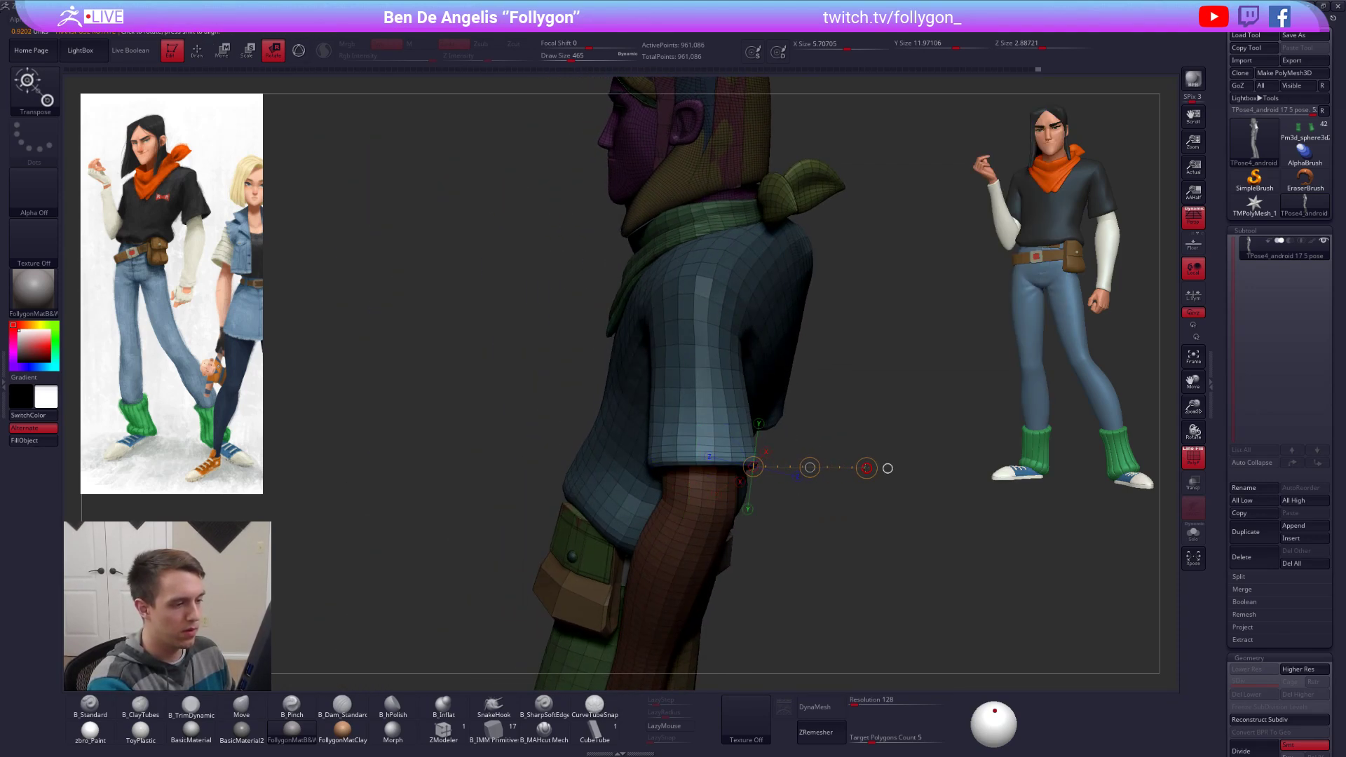
key(q)
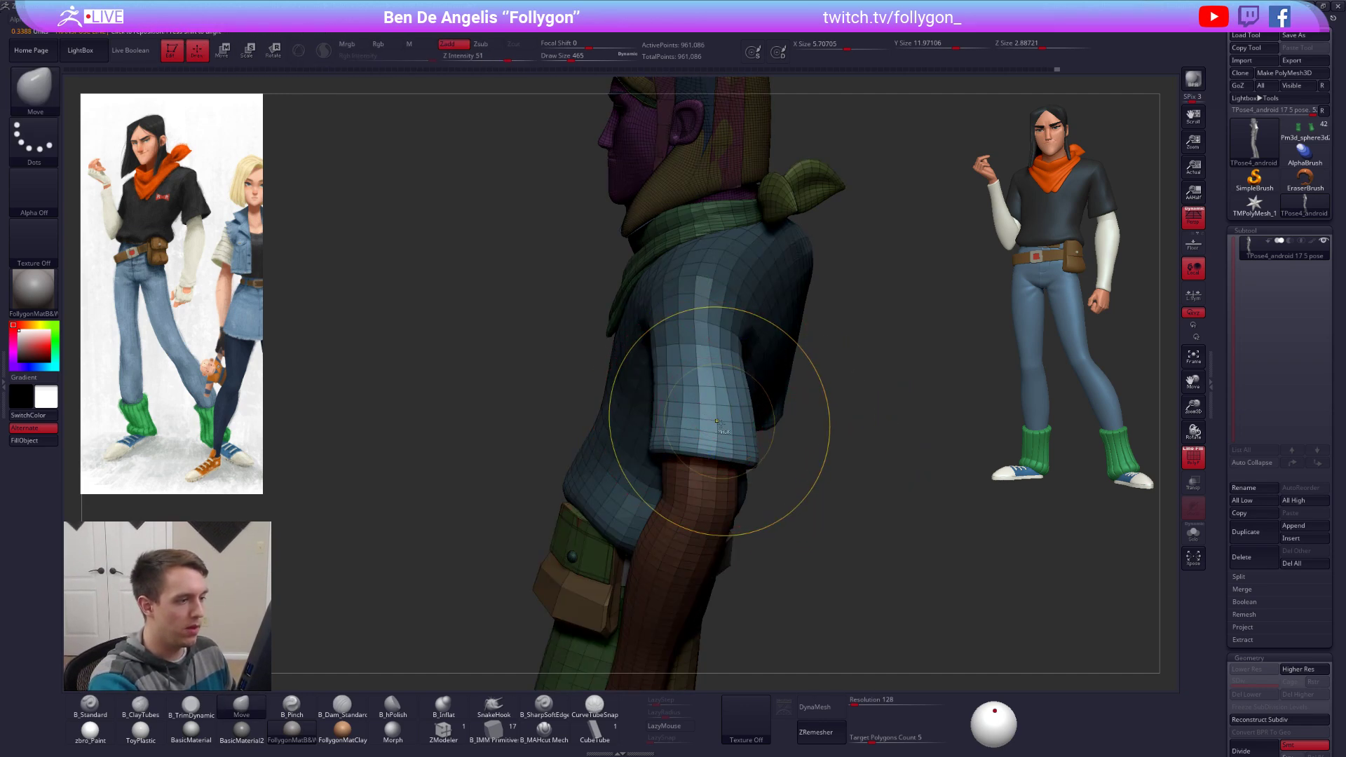
Step: Hide the wireframe and refine the sleeve's back edge with the Move brush at draw sizes 368 and 227
key(shift+f)
key(space)
drag(652, 441, 639, 441)
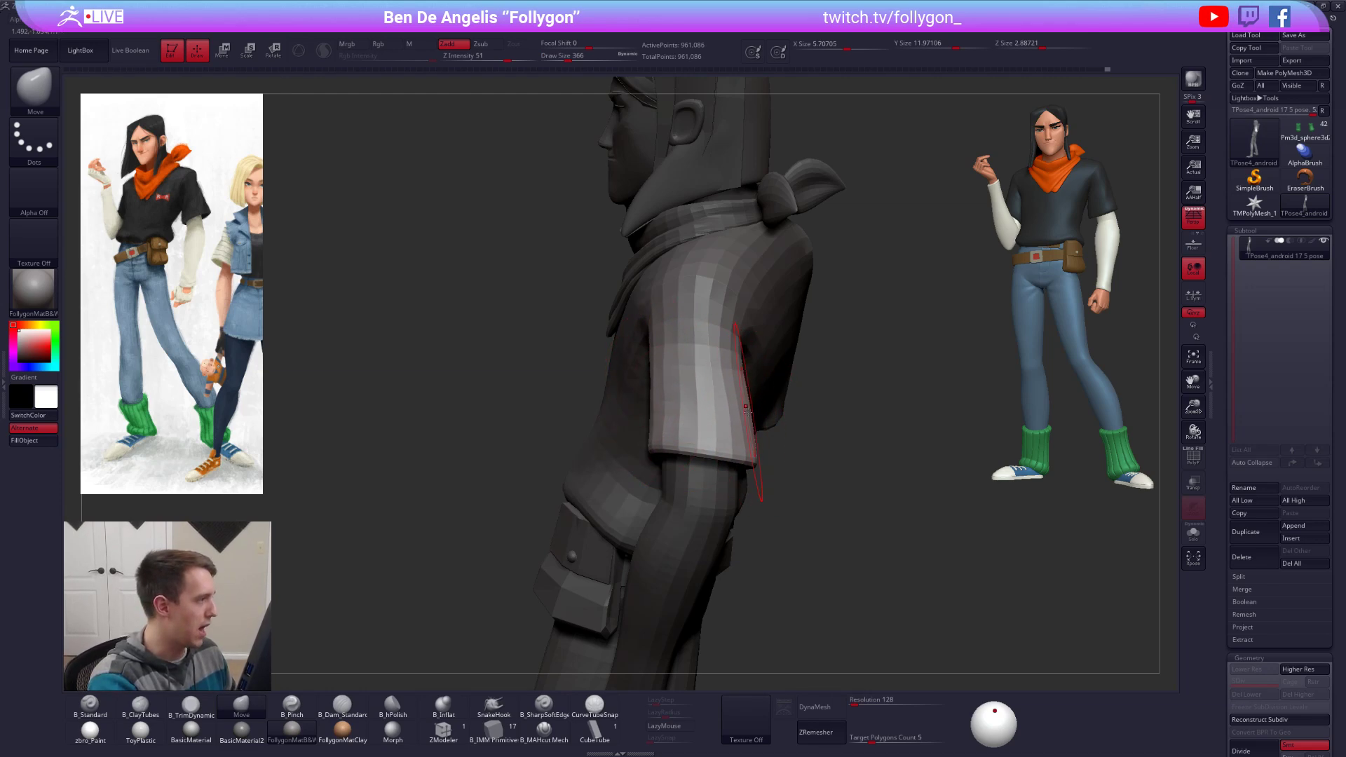
drag(747, 412, 753, 413)
drag(855, 421, 655, 420)
key(space)
drag(752, 386, 739, 382)
mouse_move(620, 393)
mouse_down()
mouse_move(751, 378)
mouse_move(747, 389)
mouse_move(766, 365)
mouse_up()
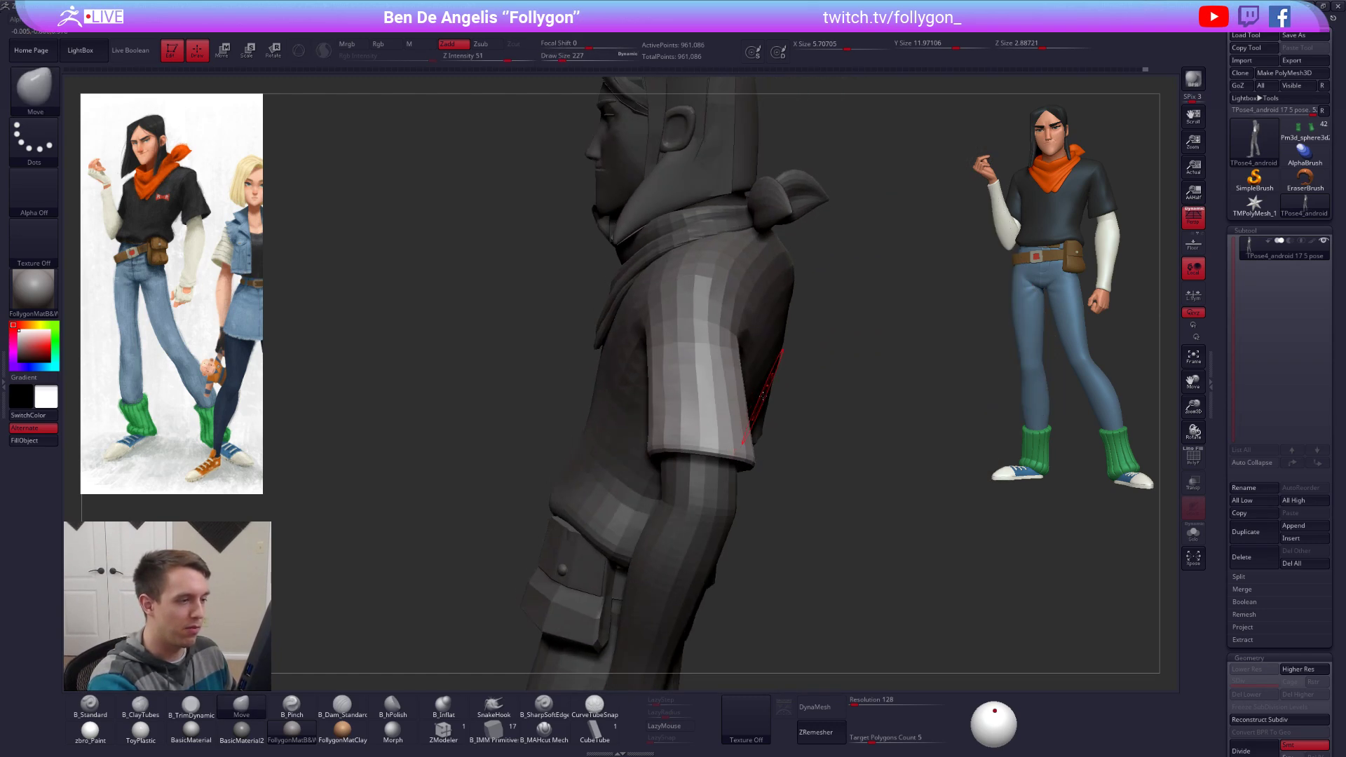
Step: Clear the mask from the figure and set the Move brush draw size to 292 for the sleeve
mouse_move(805, 428)
ctrl+mouse_down()
mouse_move(854, 550)
mouse_move(929, 563)
mouse_move(900, 600)
ctrl+mouse_up()
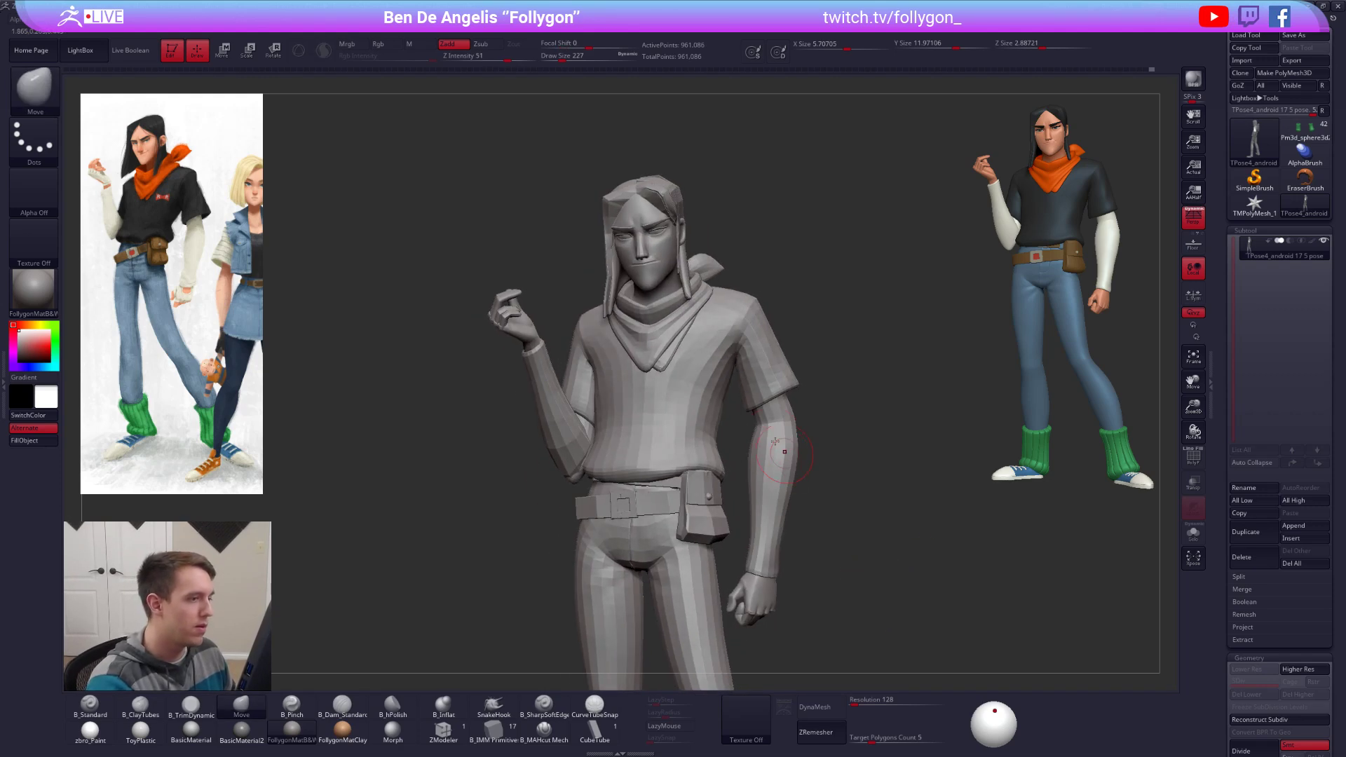
ctrl+right_drag(775, 442, 760, 379)
key(space)
drag(765, 363, 771, 362)
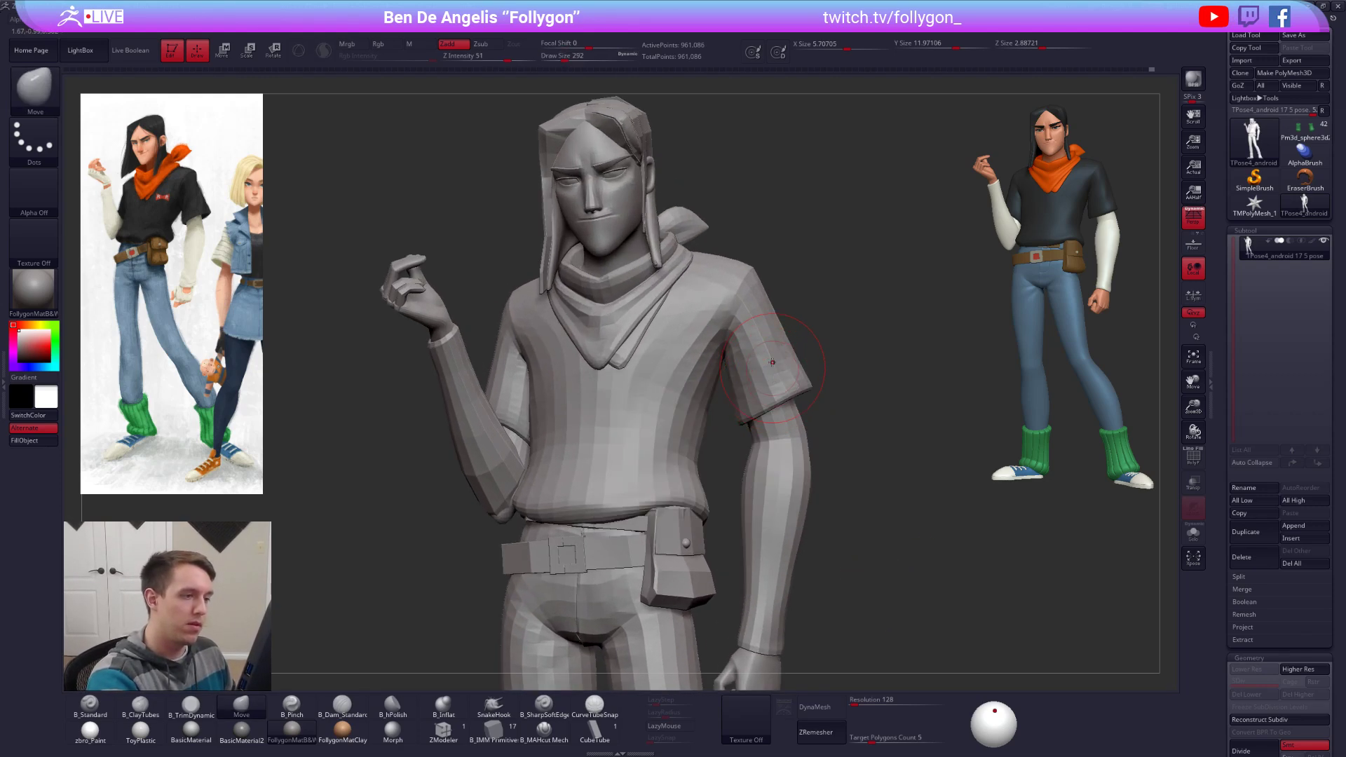
Step: Set the Move brush draw size to 227 and touch up the T-shirt sleeve over the lowered arm
right_drag(775, 362, 733, 371)
key(space)
mouse_move(768, 354)
shift+mouse_down()
mouse_move(762, 342)
mouse_move(775, 369)
shift+mouse_up()
mouse_move(776, 368)
right_down()
mouse_move(815, 379)
mouse_move(852, 556)
right_up()
Step: Check the figure's balance against the reference artwork using vertical Transpose lines through the hip, lowered arm and legs
mouse_move(930, 629)
alt+right_down()
mouse_move(920, 593)
mouse_move(898, 588)
mouse_move(902, 603)
mouse_move(891, 579)
alt+right_up()
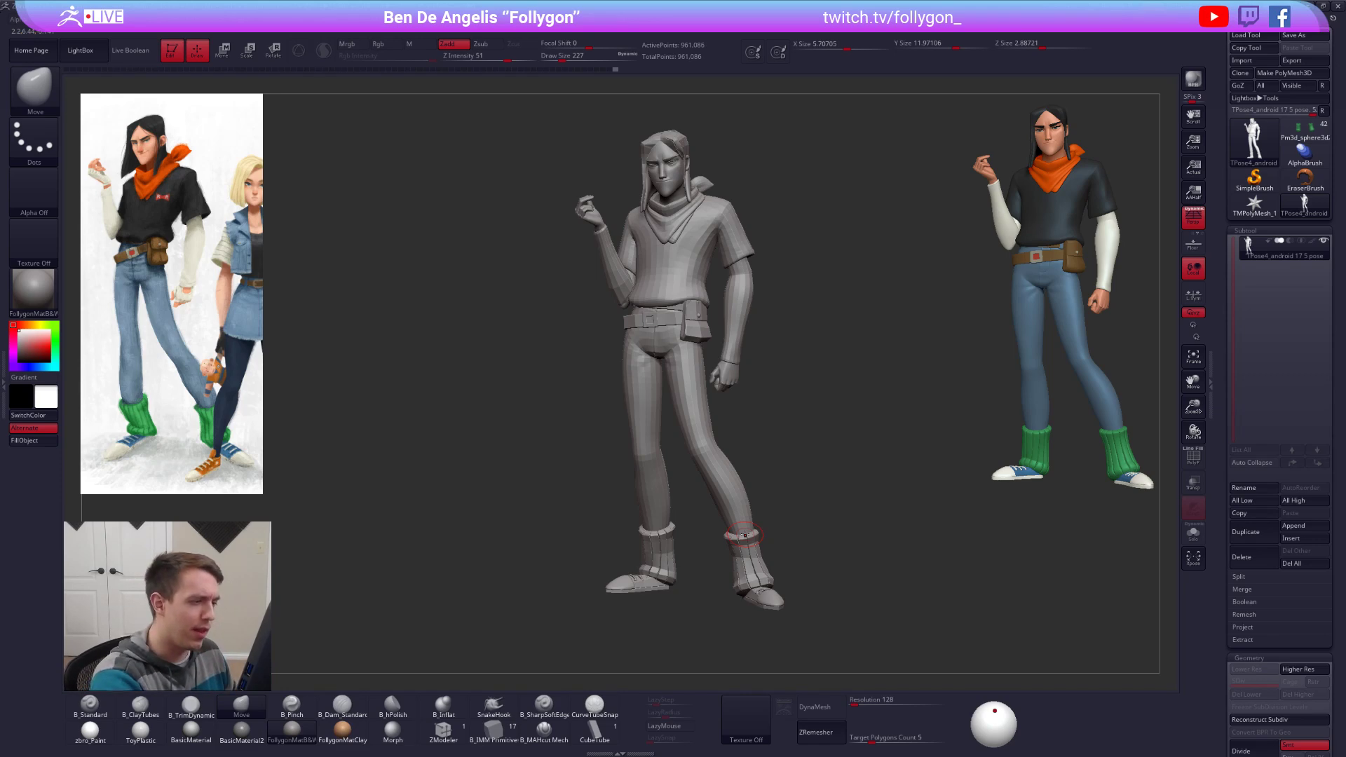
shift+drag(678, 455, 659, 419)
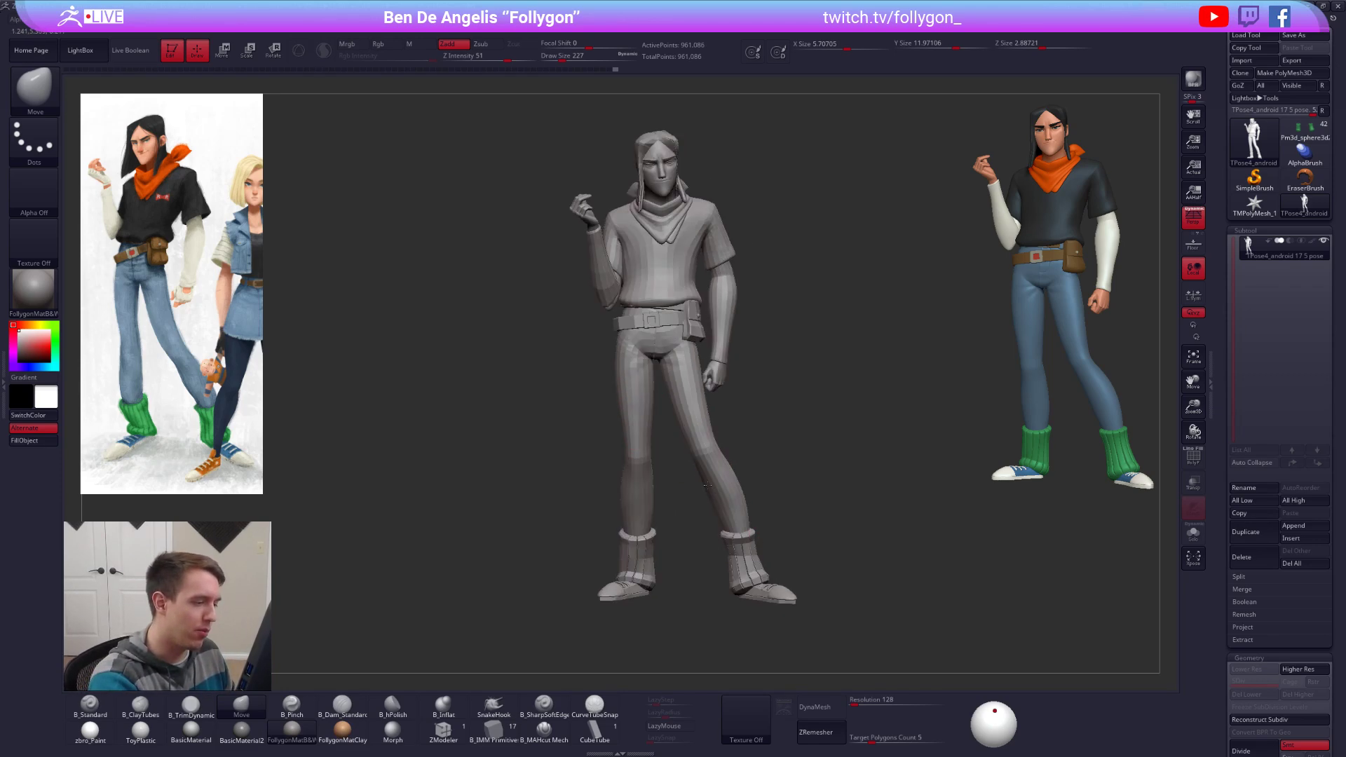
key(w)
mouse_move(632, 348)
shift+mouse_down()
mouse_move(643, 593)
mouse_move(632, 623)
shift+mouse_up()
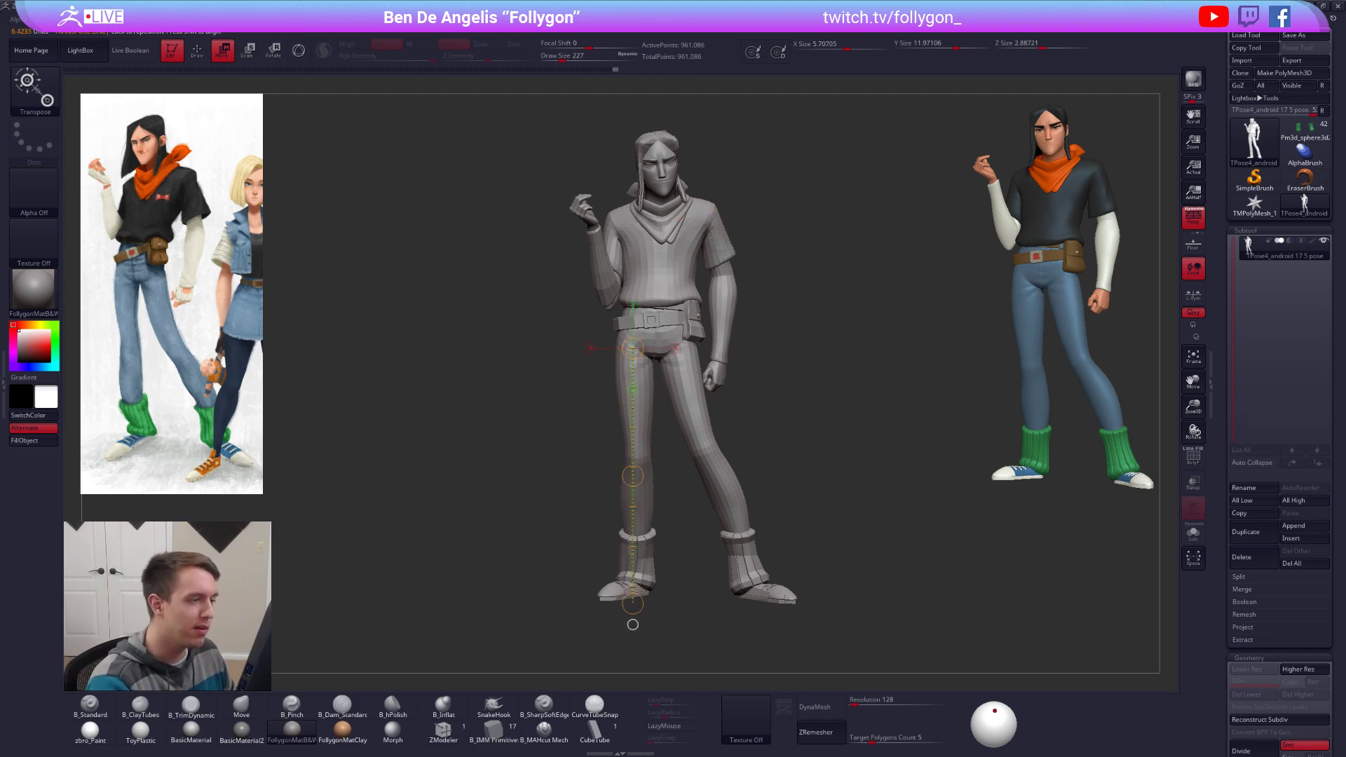
key(q)
mouse_move(859, 637)
mouse_down()
mouse_move(837, 652)
mouse_move(829, 625)
mouse_up()
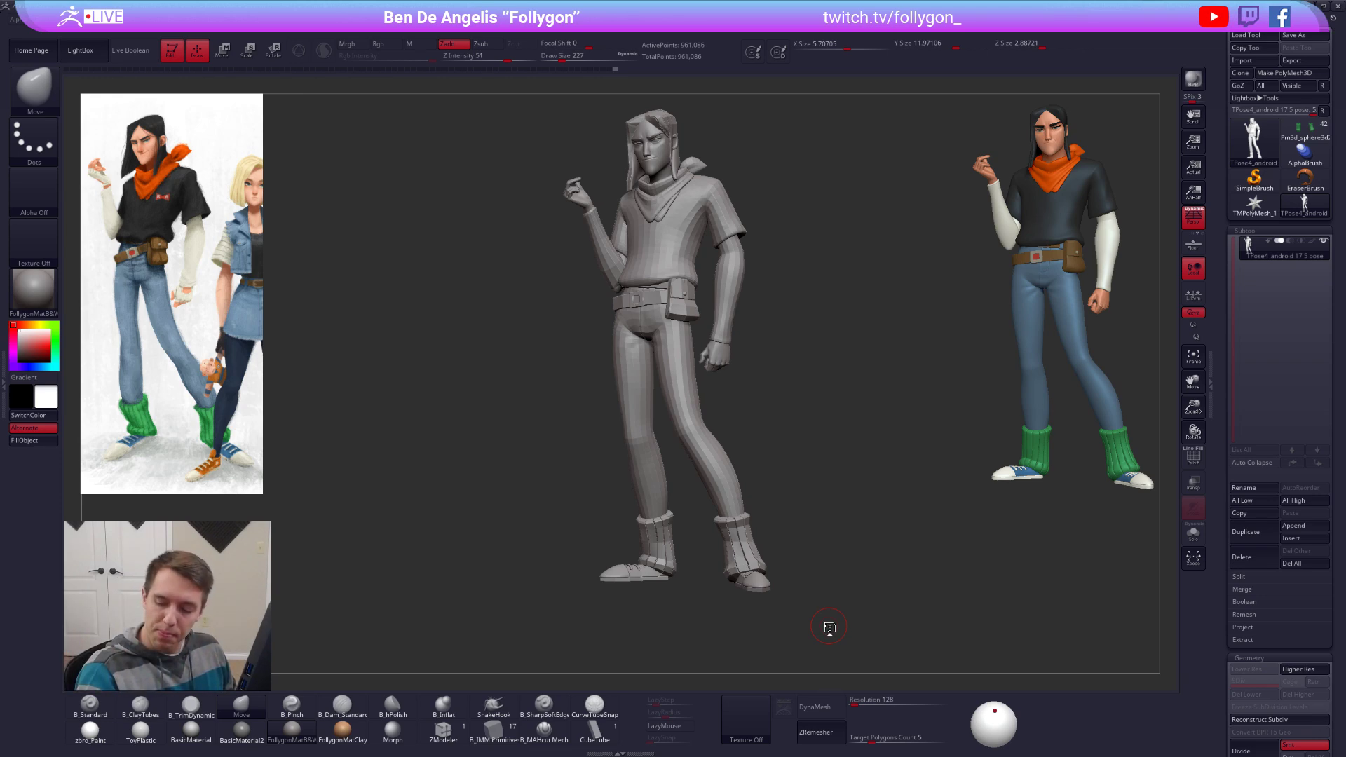
key(w)
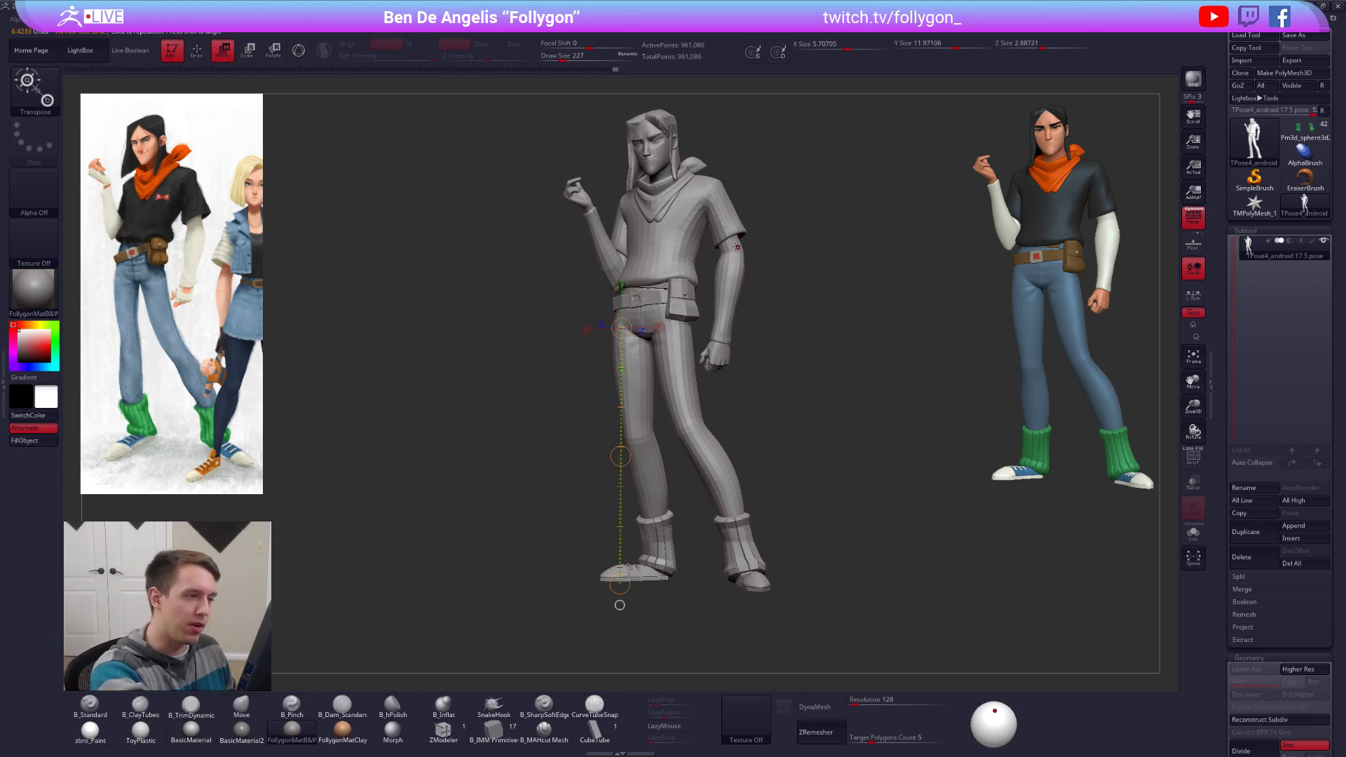
mouse_move(741, 250)
shift+mouse_down()
mouse_move(742, 654)
mouse_move(643, 611)
mouse_move(185, 567)
shift+mouse_up()
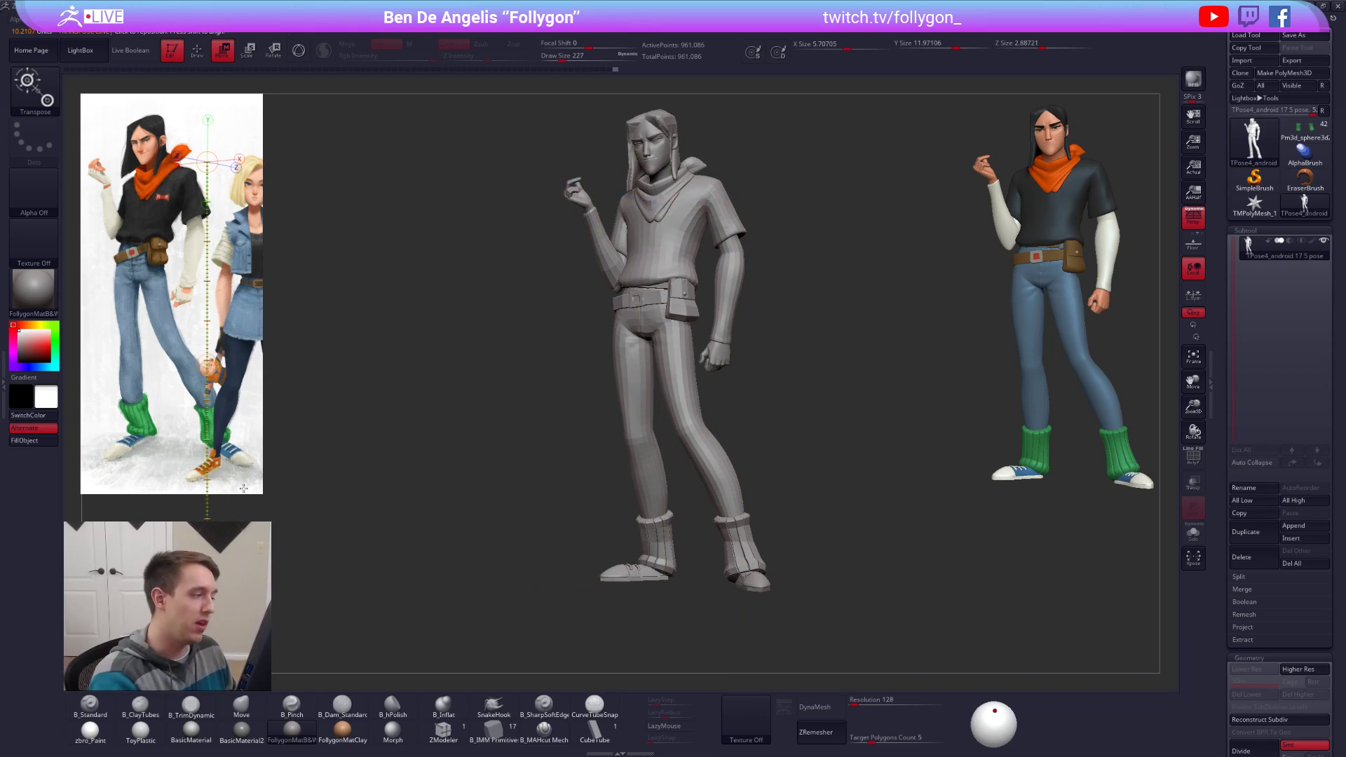
drag(243, 489, 938, 617)
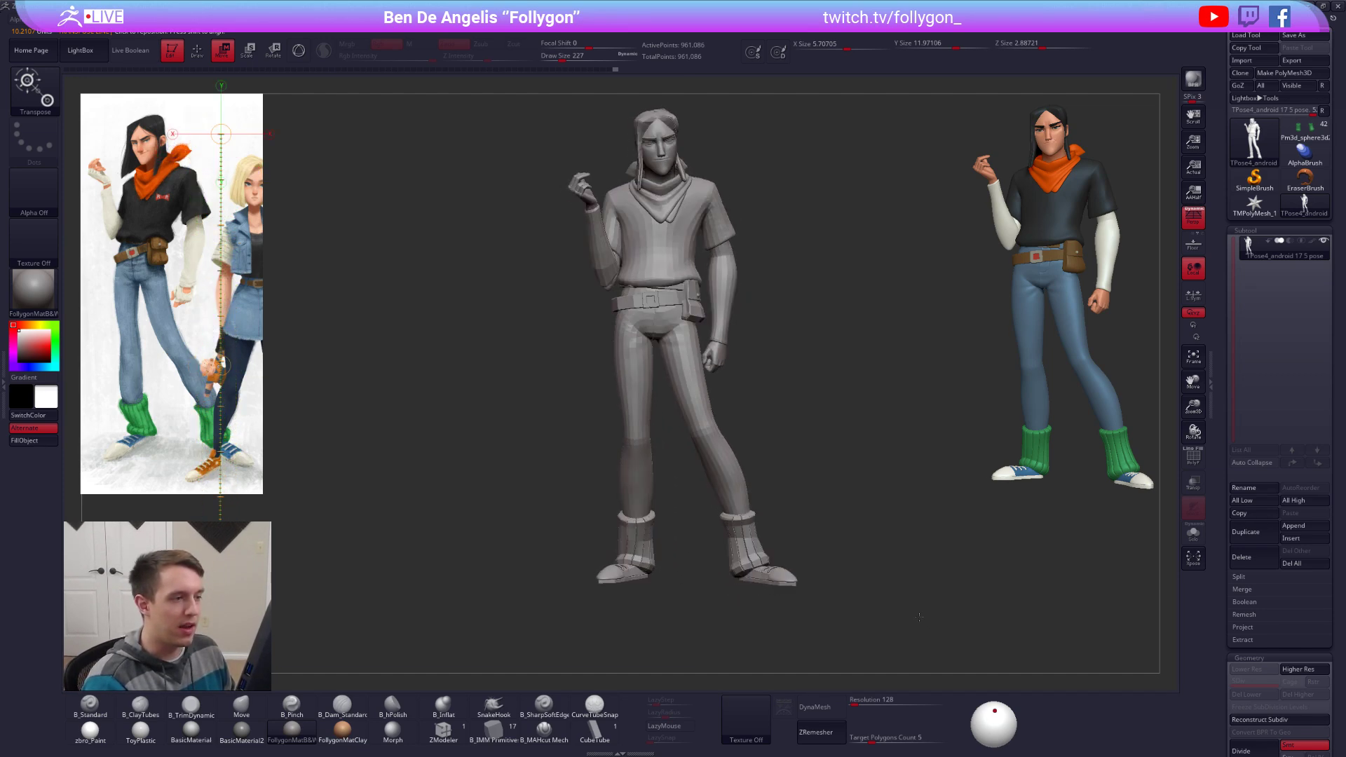
shift+drag(740, 273, 942, 583)
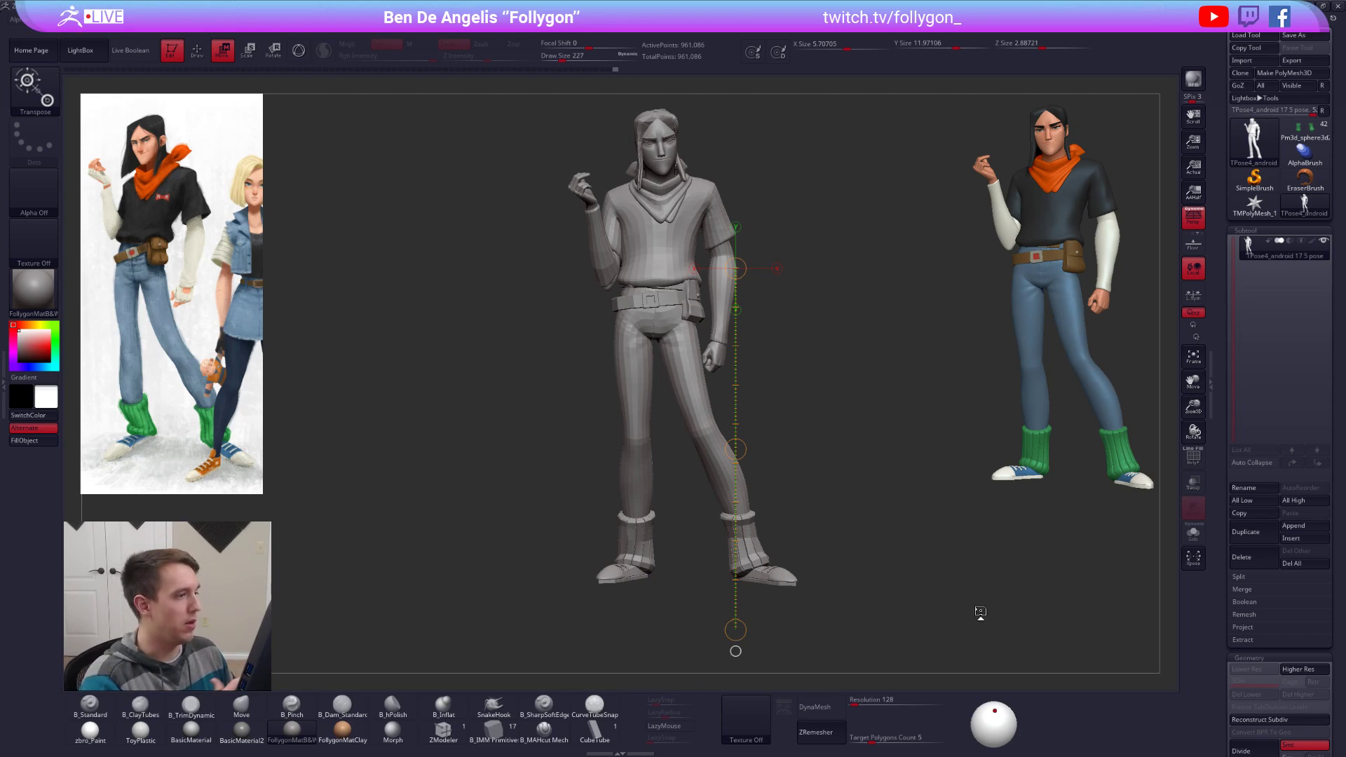
Step: Return to the Move brush and isolate the T-shirt polygroup from the rest of the figure
key(q)
mouse_move(666, 249)
right_down()
mouse_move(690, 259)
mouse_move(715, 333)
right_up()
key(shift+f)
key(shift+f)
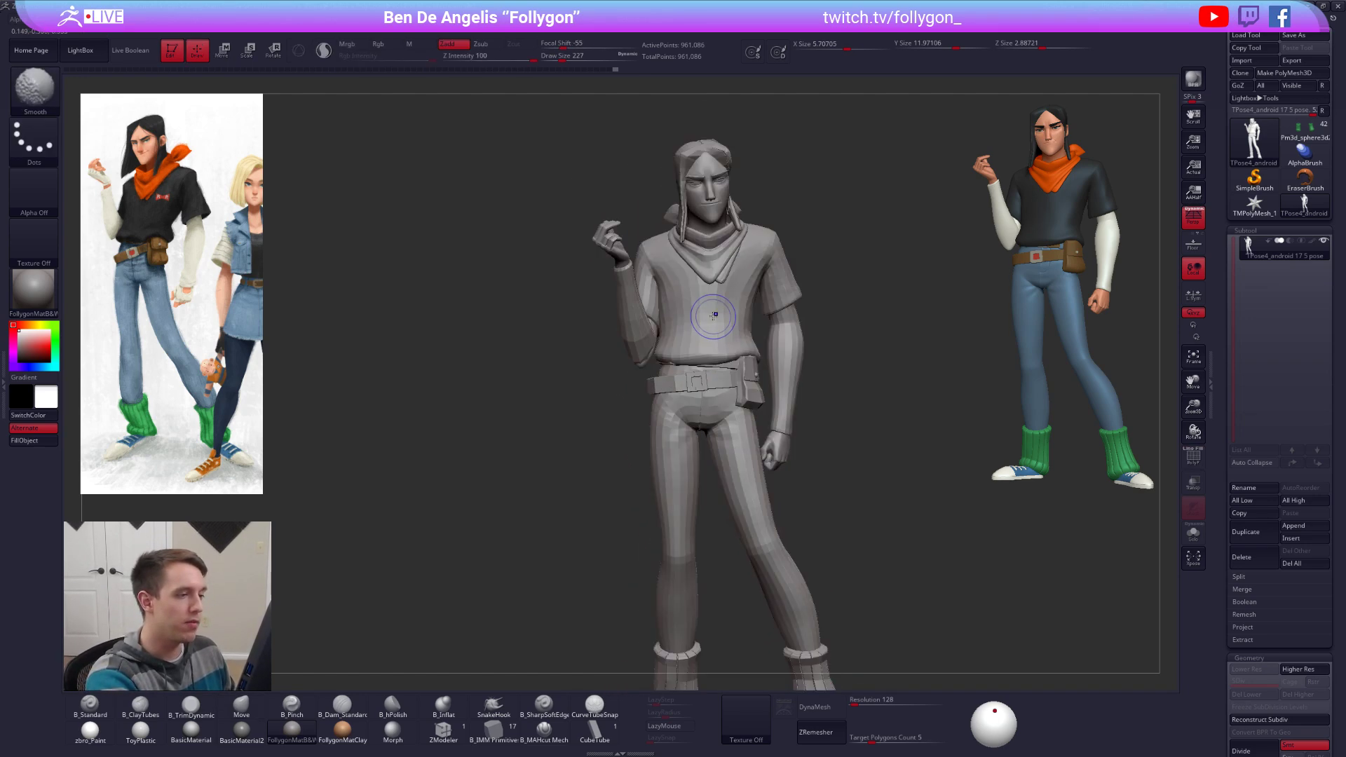
ctrl+shift+click(712, 314)
drag(700, 392, 692, 438)
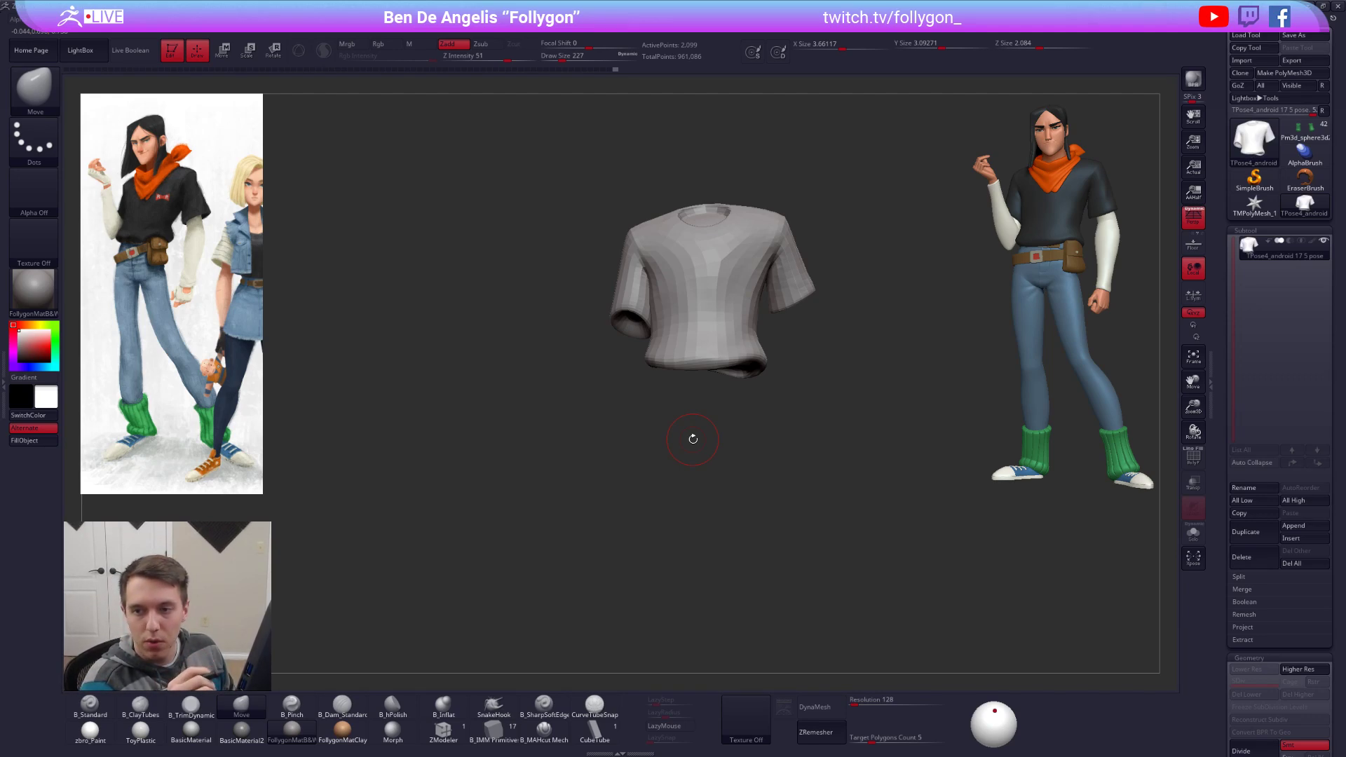
Step: Mask the T-shirt's upper part with a soft gradient fading toward the hem and unhide the whole figure
alt+right_drag(702, 303, 731, 380)
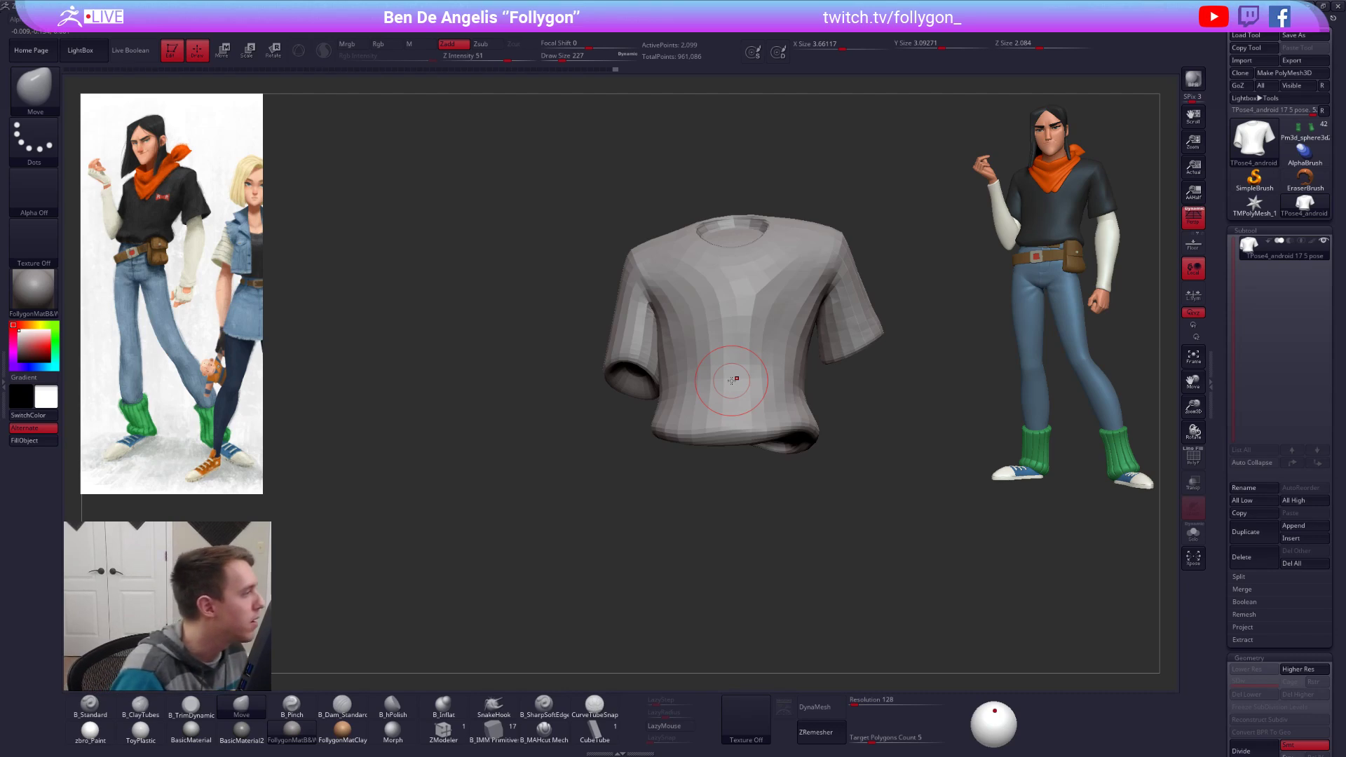
key(w)
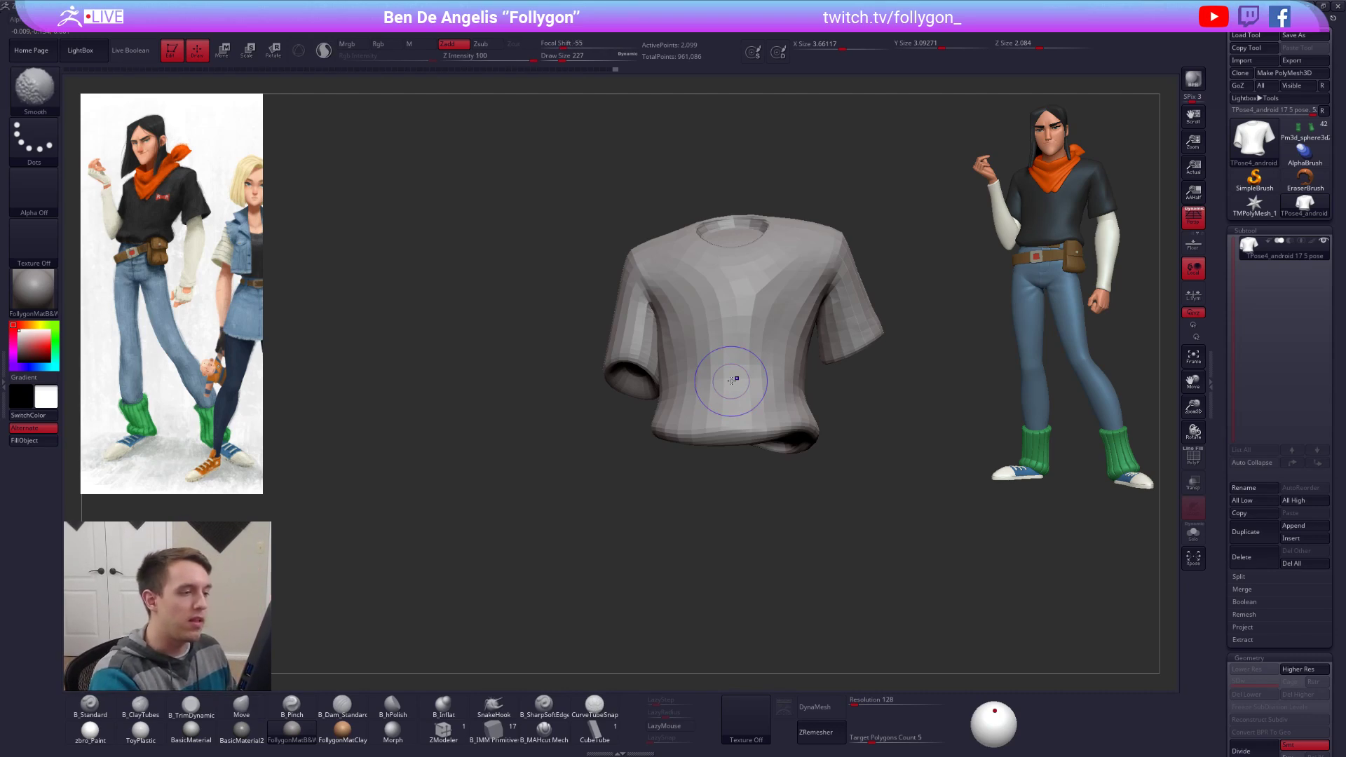
ctrl+drag(735, 363, 729, 405)
key(q)
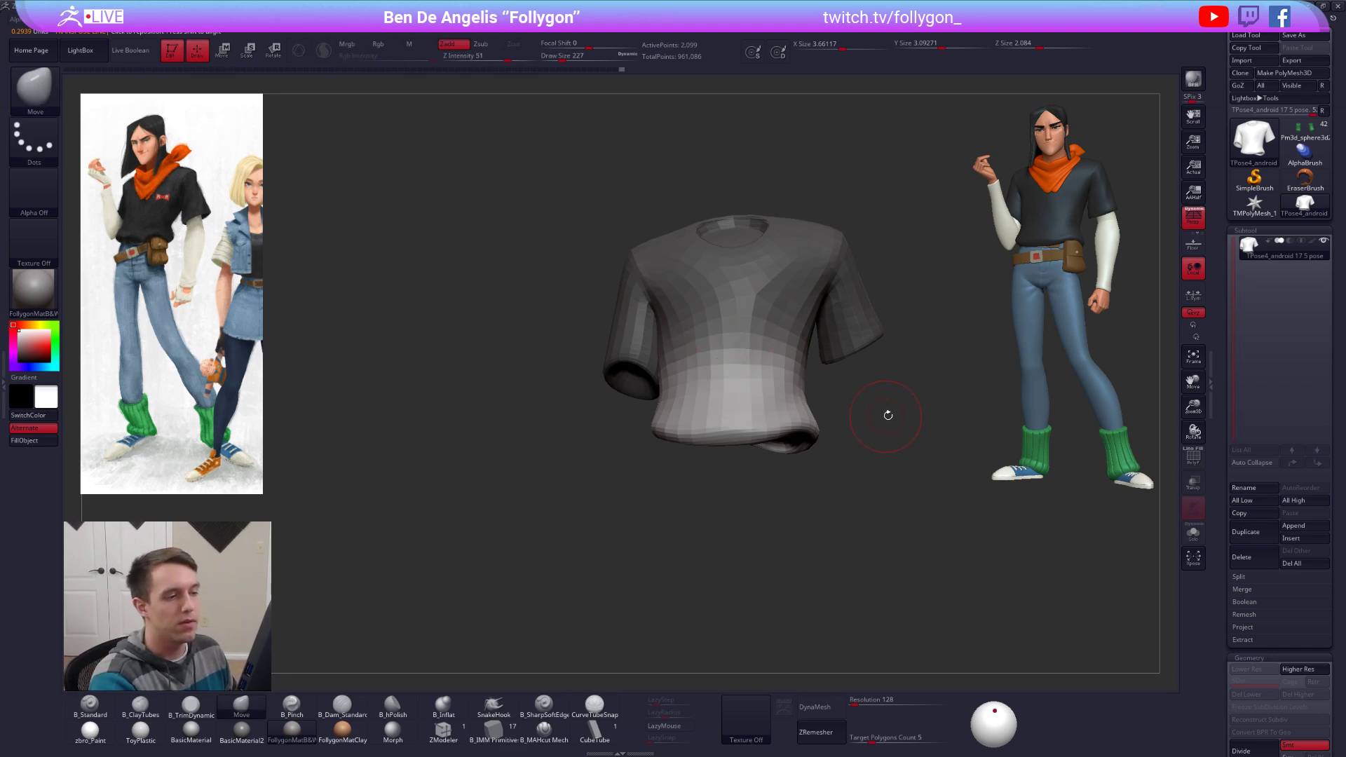
ctrl+shift+click(876, 417)
key(space)
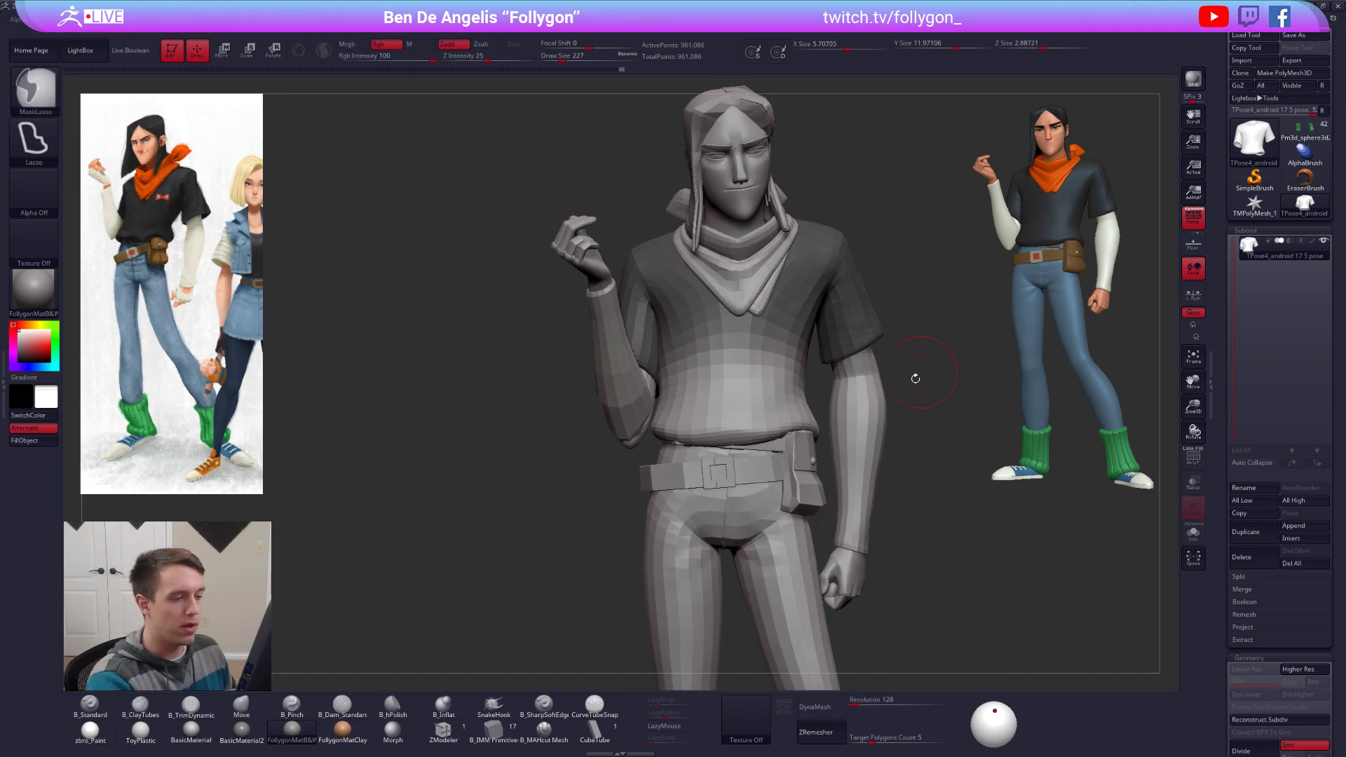
Step: Hide the polygroups of both arms and hands, keeping the T-shirt visible
ctrl+right_drag(916, 375, 913, 343)
ctrl+shift+click(837, 421)
ctrl+shift+drag(862, 435, 869, 442)
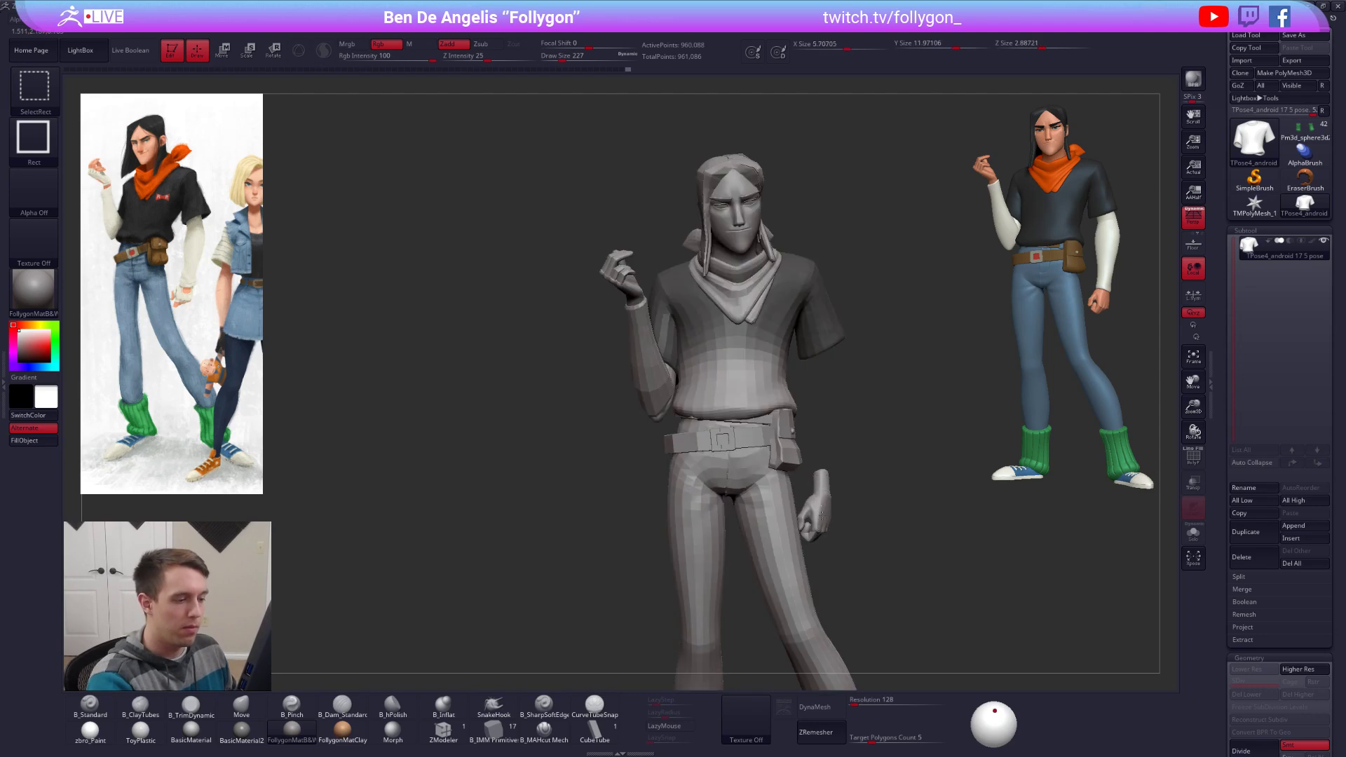
ctrl+shift+click(638, 303)
ctrl+shift+click(652, 385)
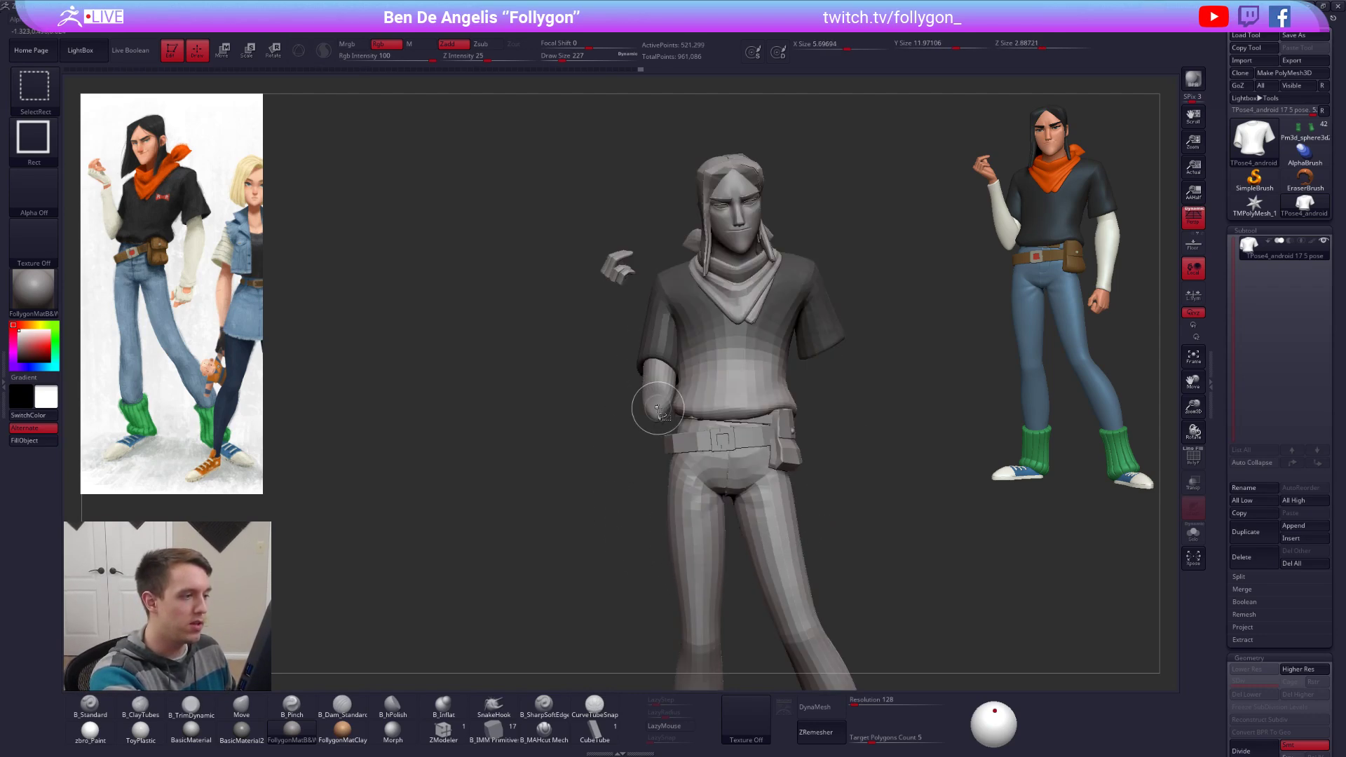
ctrl+shift+click(655, 408)
ctrl+shift+click(619, 274)
ctrl+shift+click(617, 269)
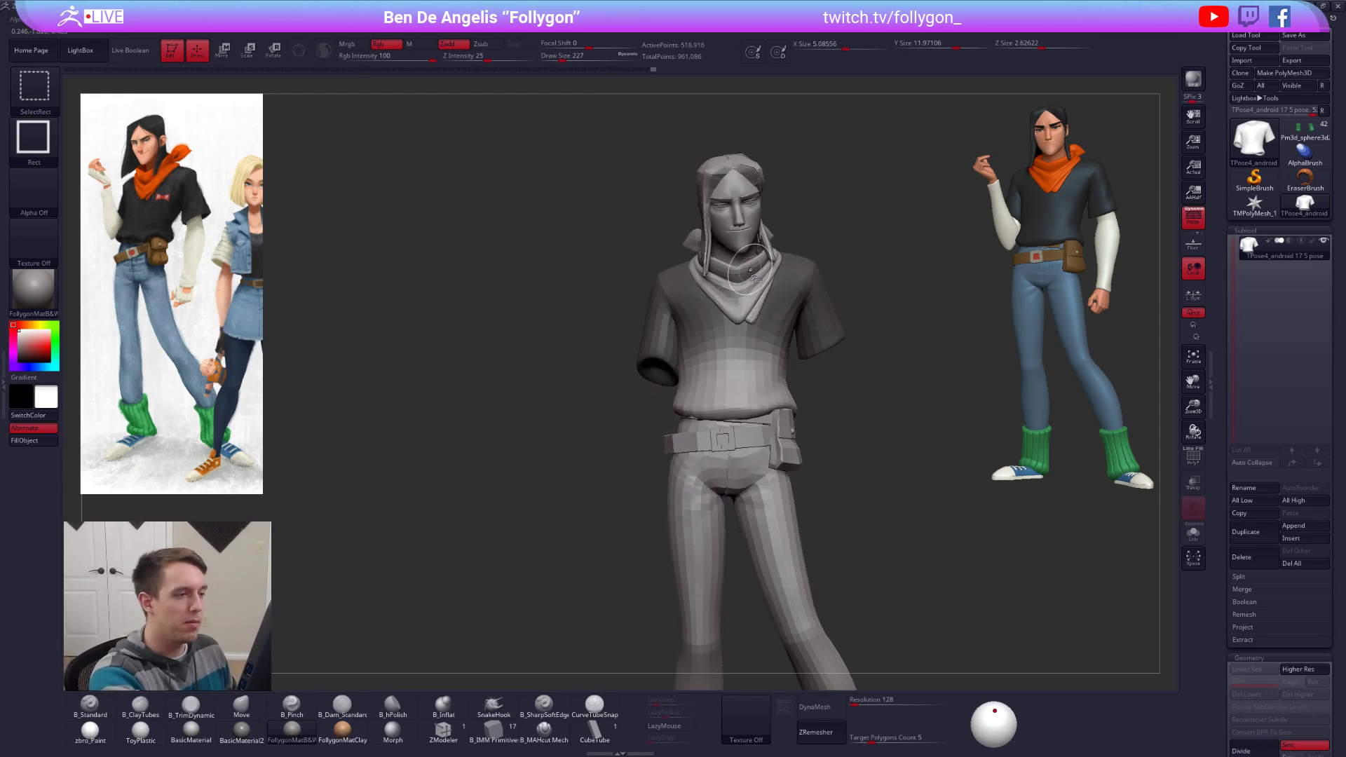
Step: Hide the scarf, neck, face, eyes and hair polygroups above the T-shirt
ctrl+shift+click(754, 270)
ctrl+shift+click(760, 298)
ctrl+shift+click(735, 304)
alt+right_drag(741, 294, 744, 357)
ctrl+shift+click(705, 336)
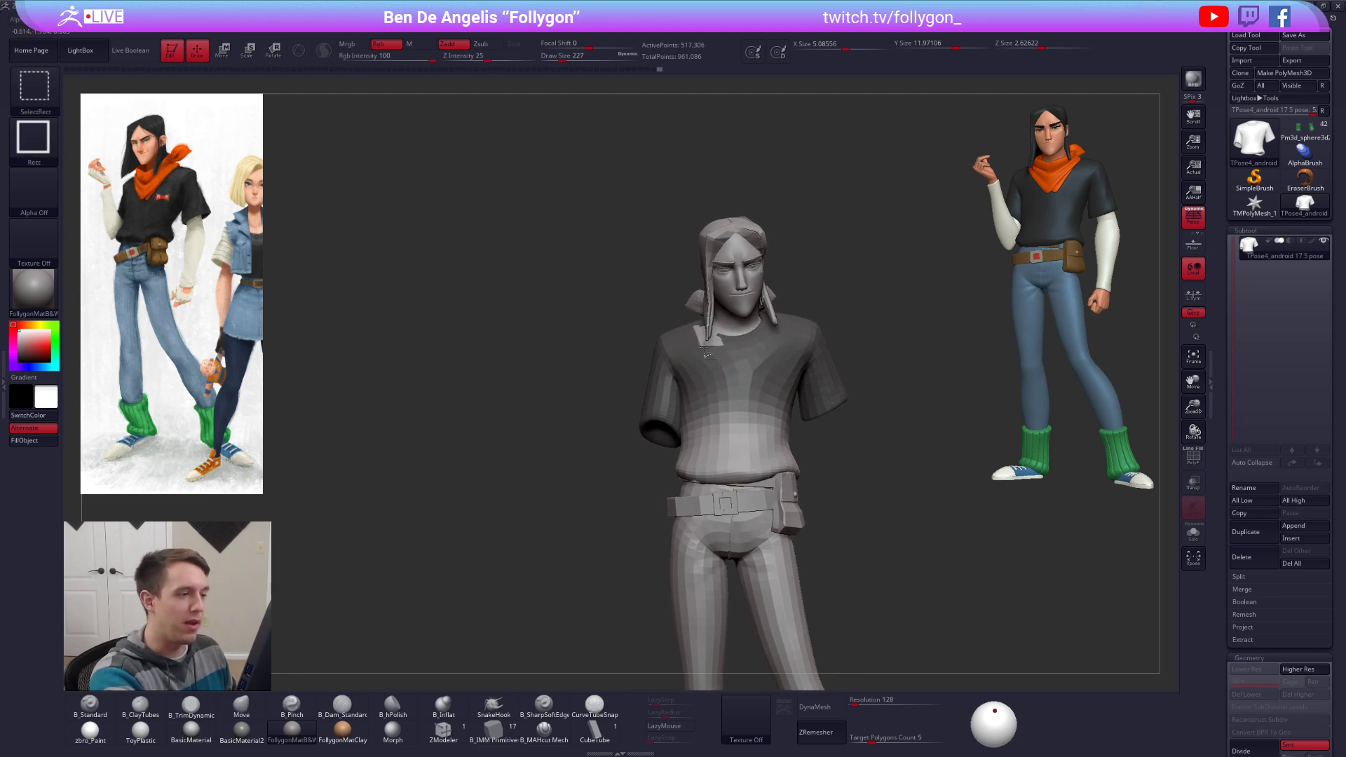
ctrl+shift+click(731, 315)
ctrl+shift+click(736, 298)
ctrl+shift+click(737, 306)
ctrl+shift+click(737, 300)
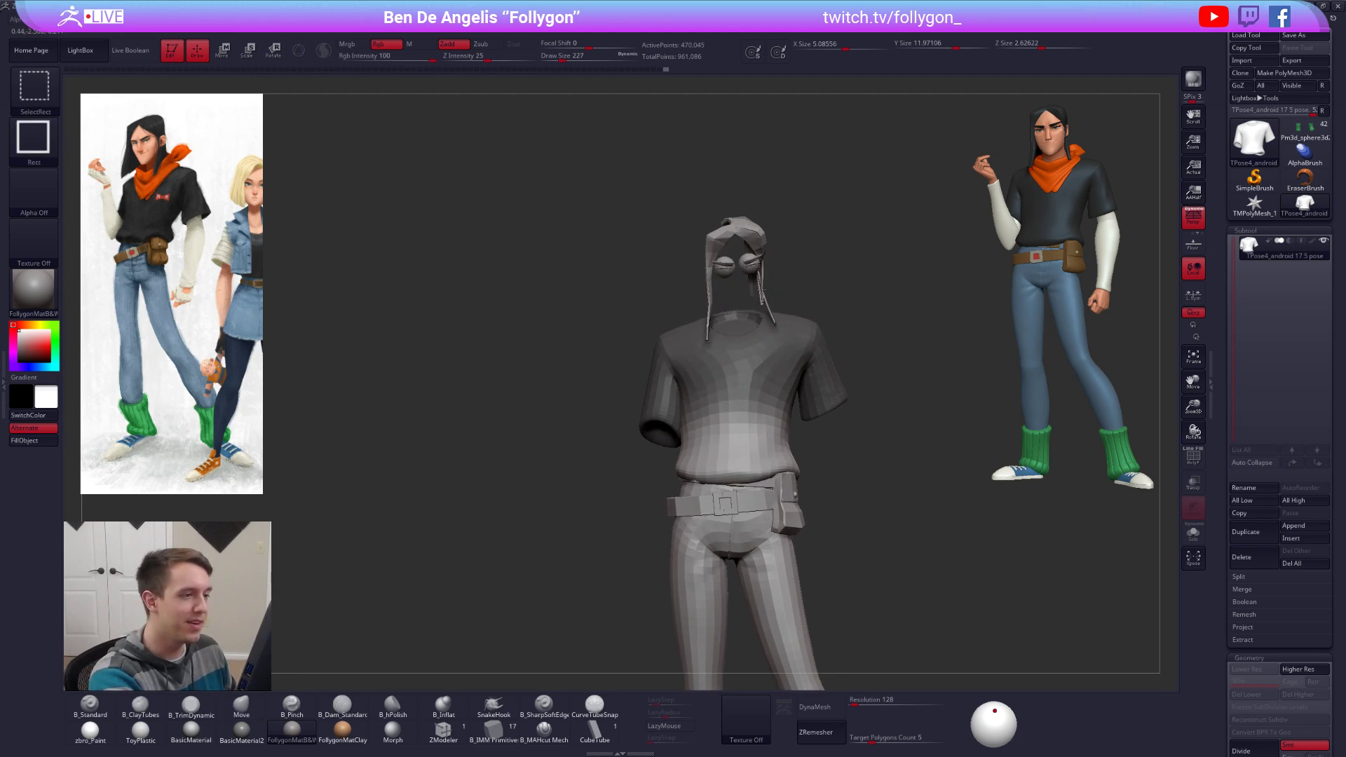
ctrl+shift+click(766, 289)
ctrl+shift+click(747, 263)
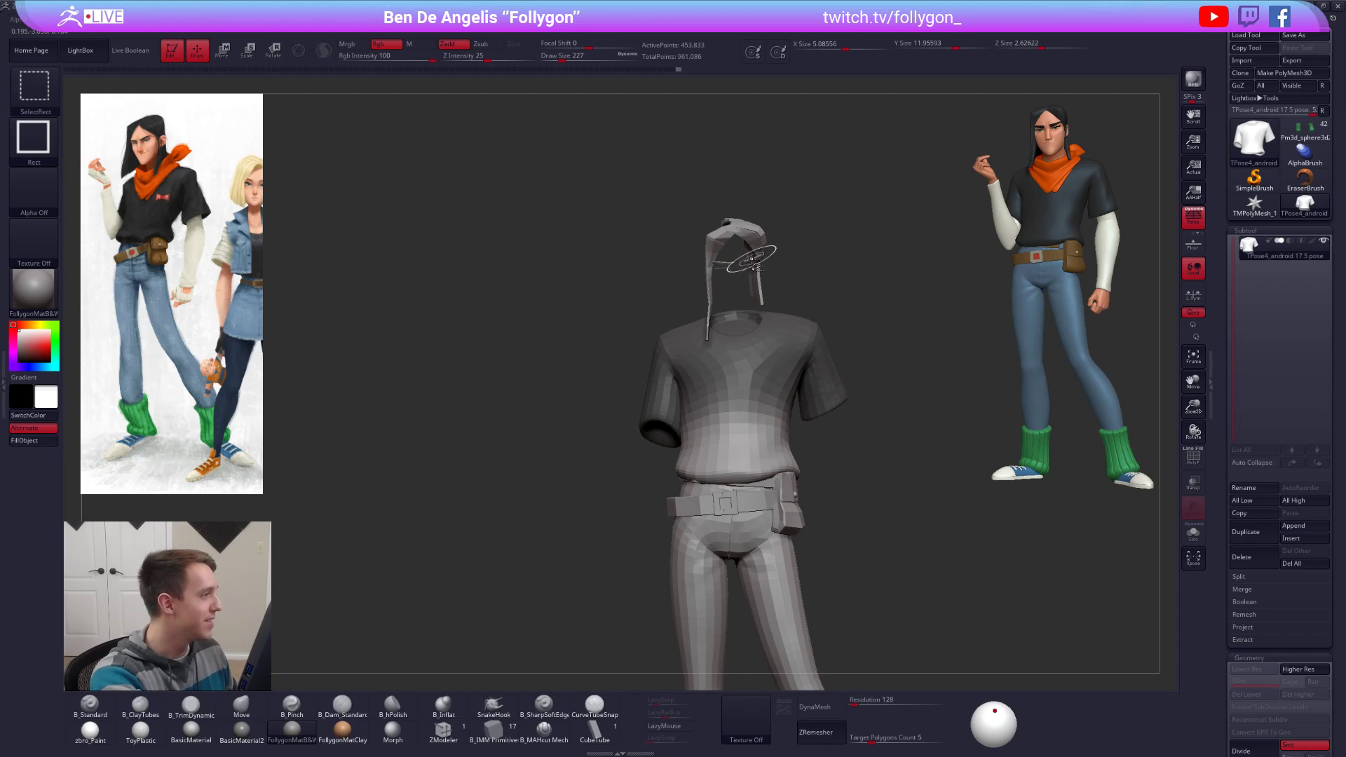
ctrl+shift+click(771, 275)
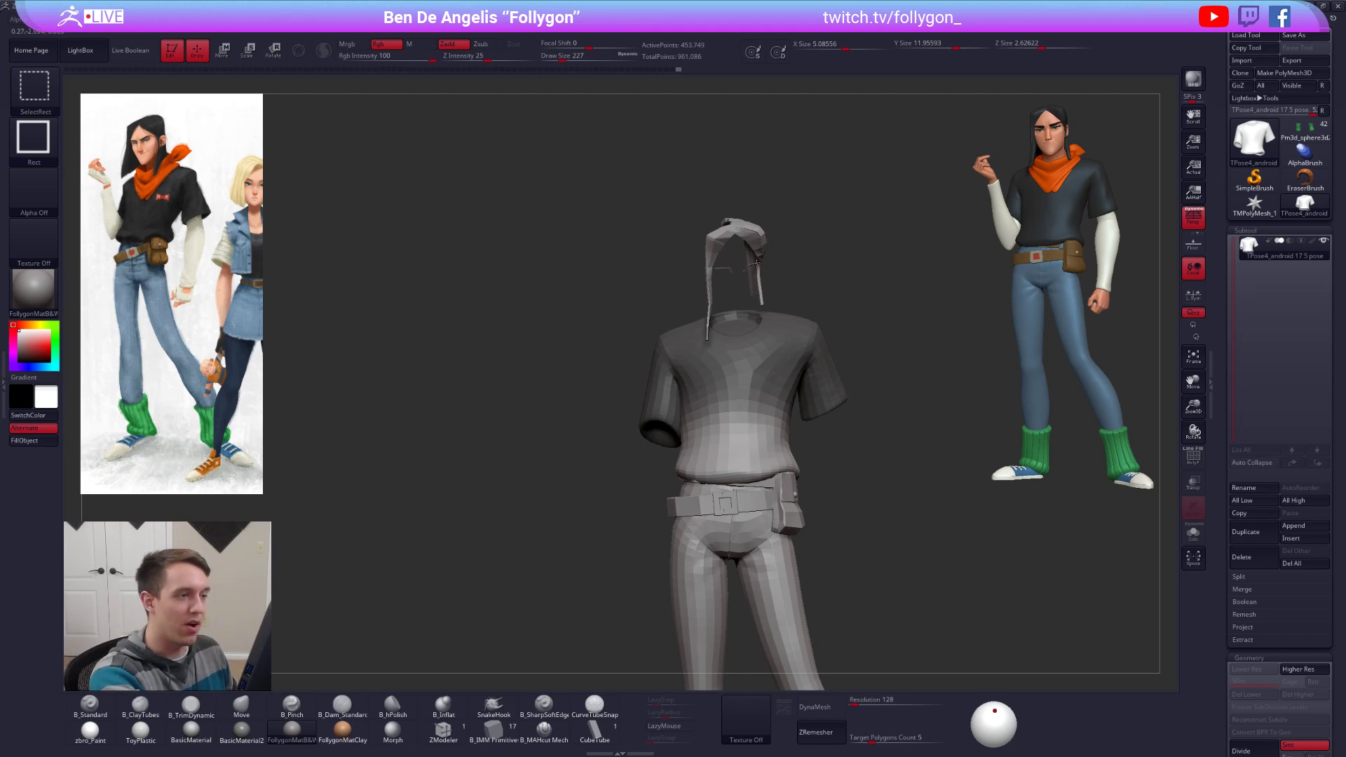
ctrl+shift+click(755, 247)
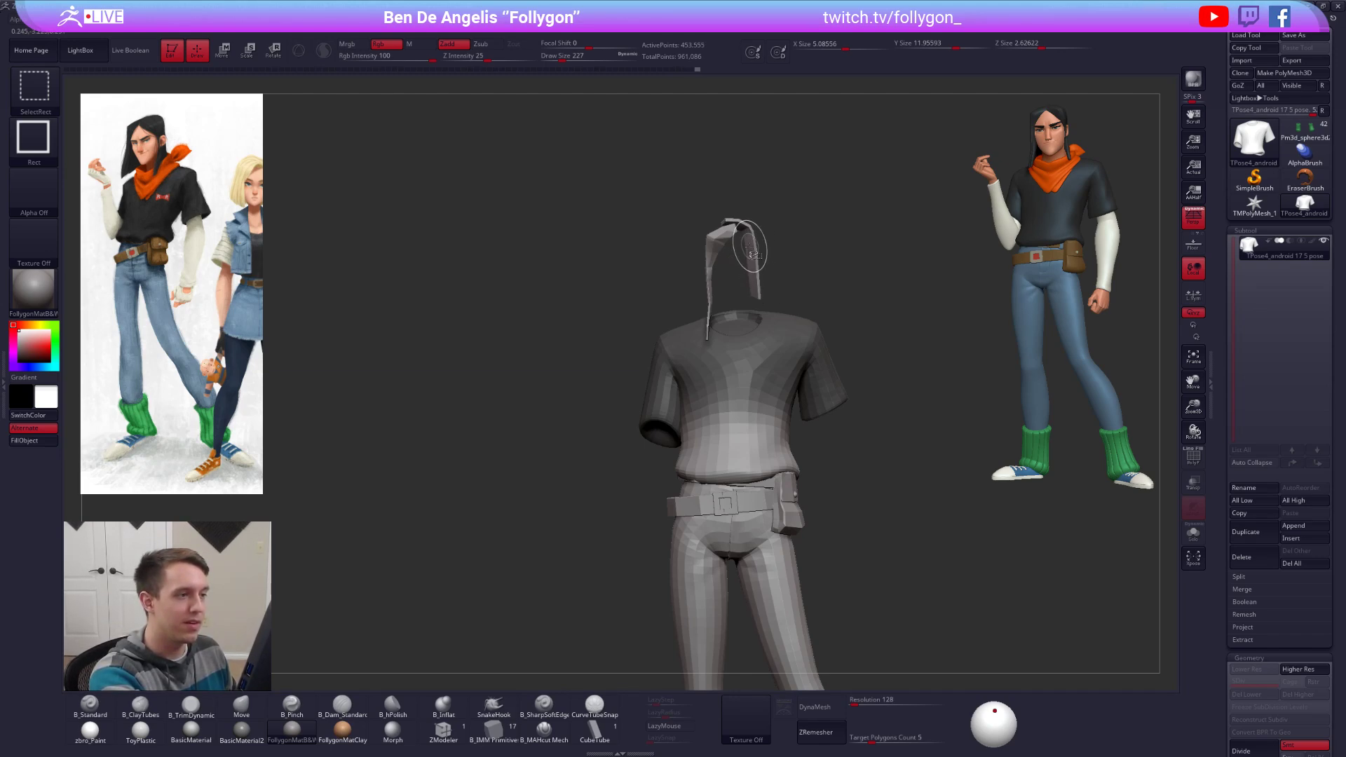
ctrl+shift+click(717, 246)
Step: Swap visibility to mask the head, scarf and arms, unhide everything and invert the mask onto the lower body
ctrl+shift+drag(830, 233, 853, 276)
ctrl+click(876, 313)
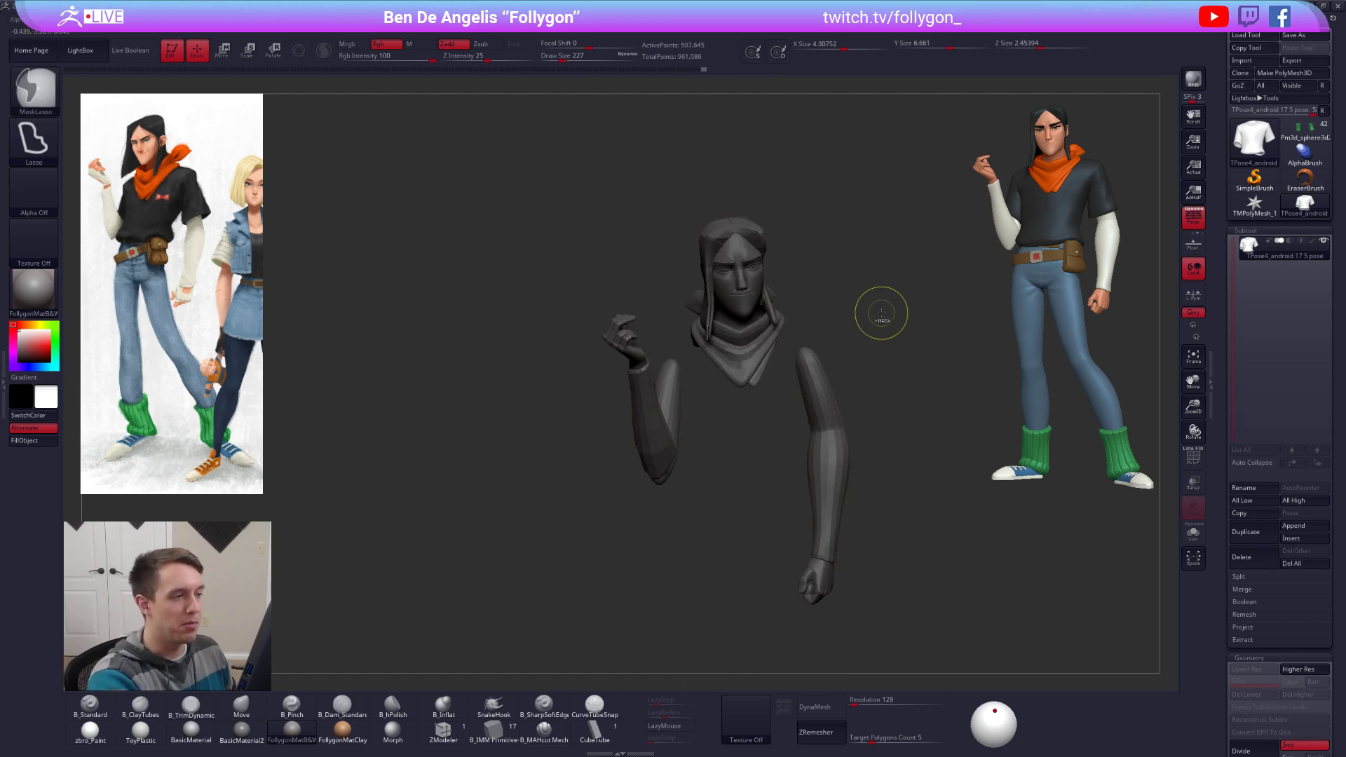
ctrl+shift+click(856, 335)
alt+right_drag(781, 440, 776, 360)
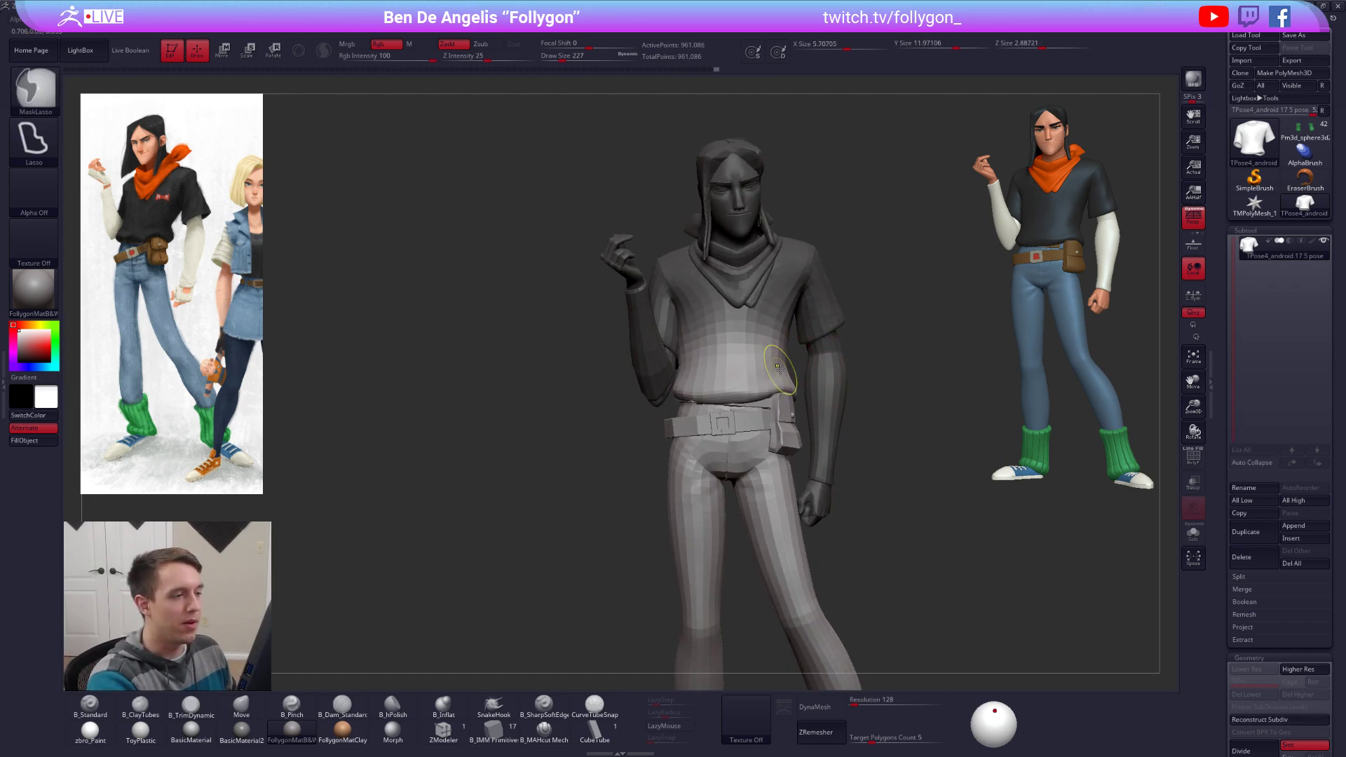
ctrl+click(852, 333)
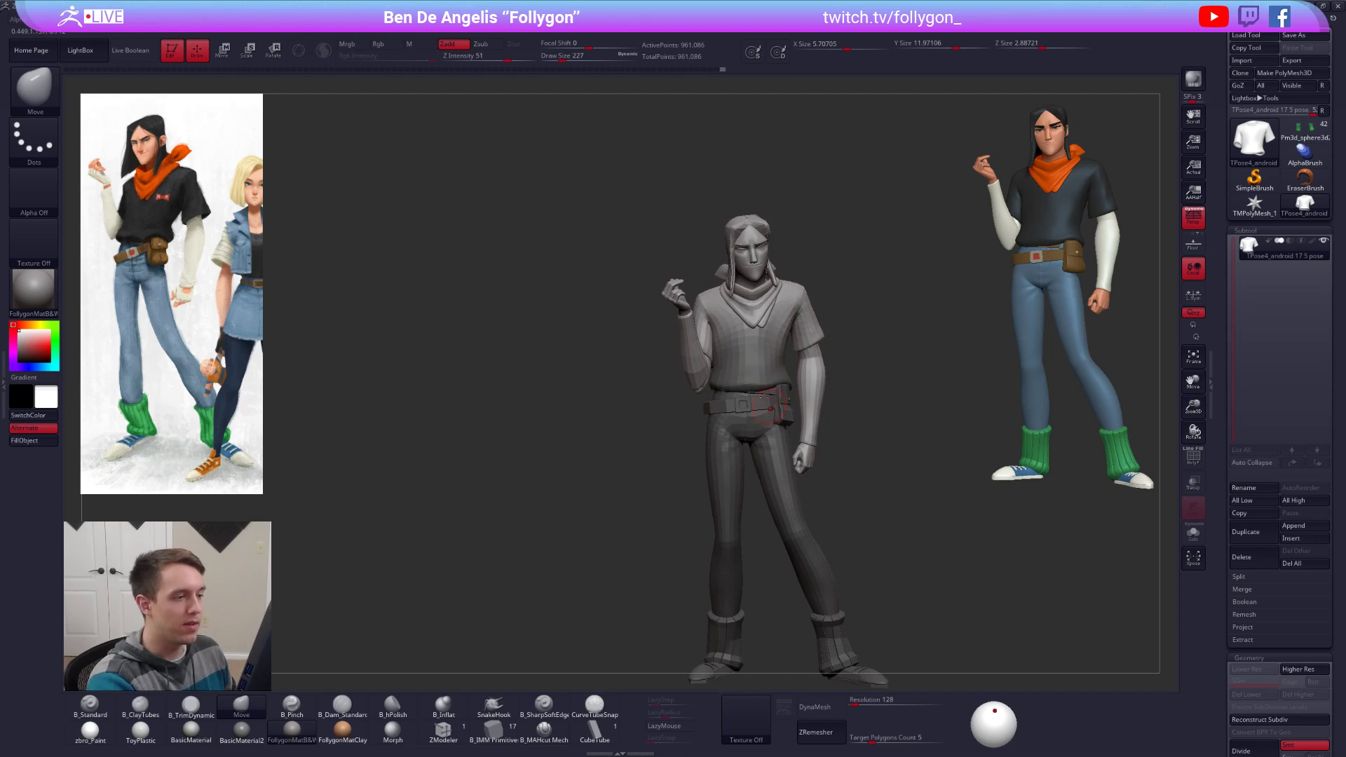
Step: Rotate the unmasked upper body at the waist with a vertical Transpose line running from the neck down between the legs
key(ctrl)
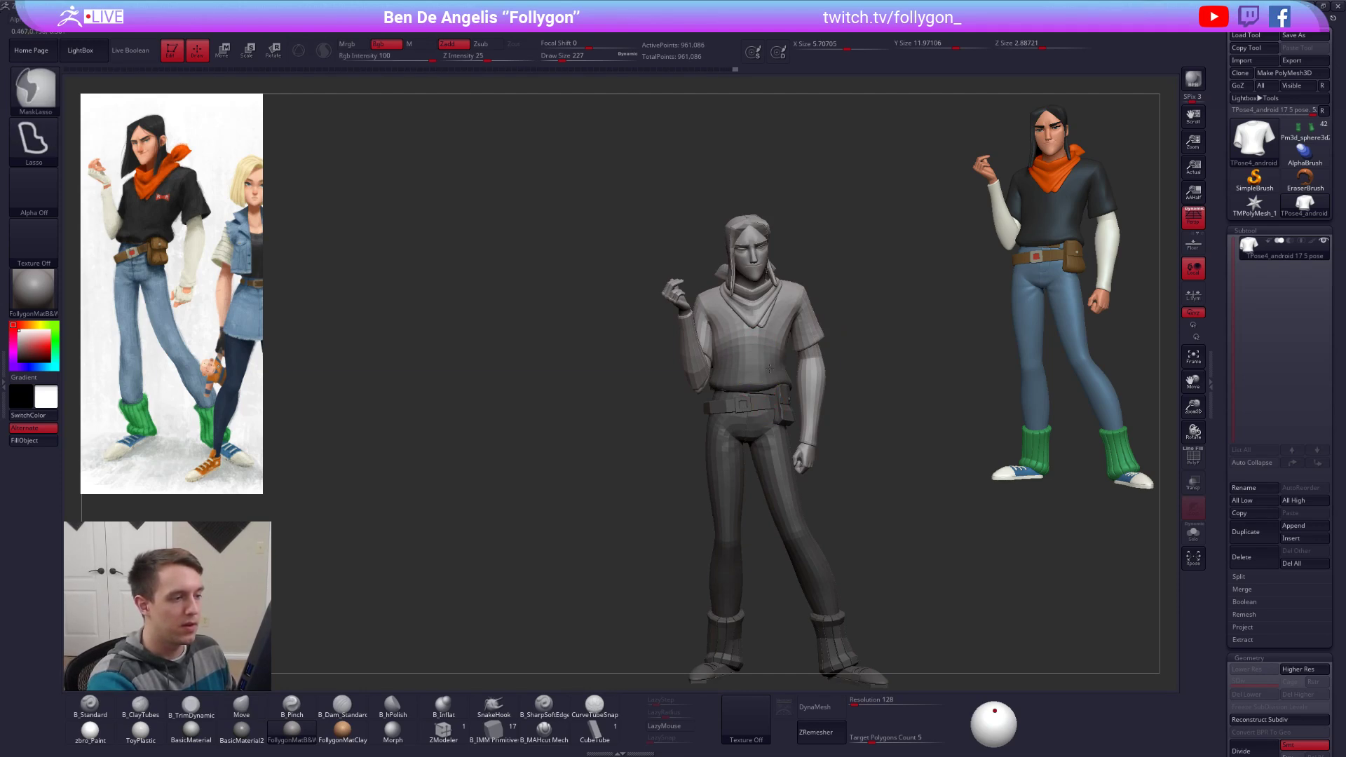
key(r)
drag(747, 279, 747, 596)
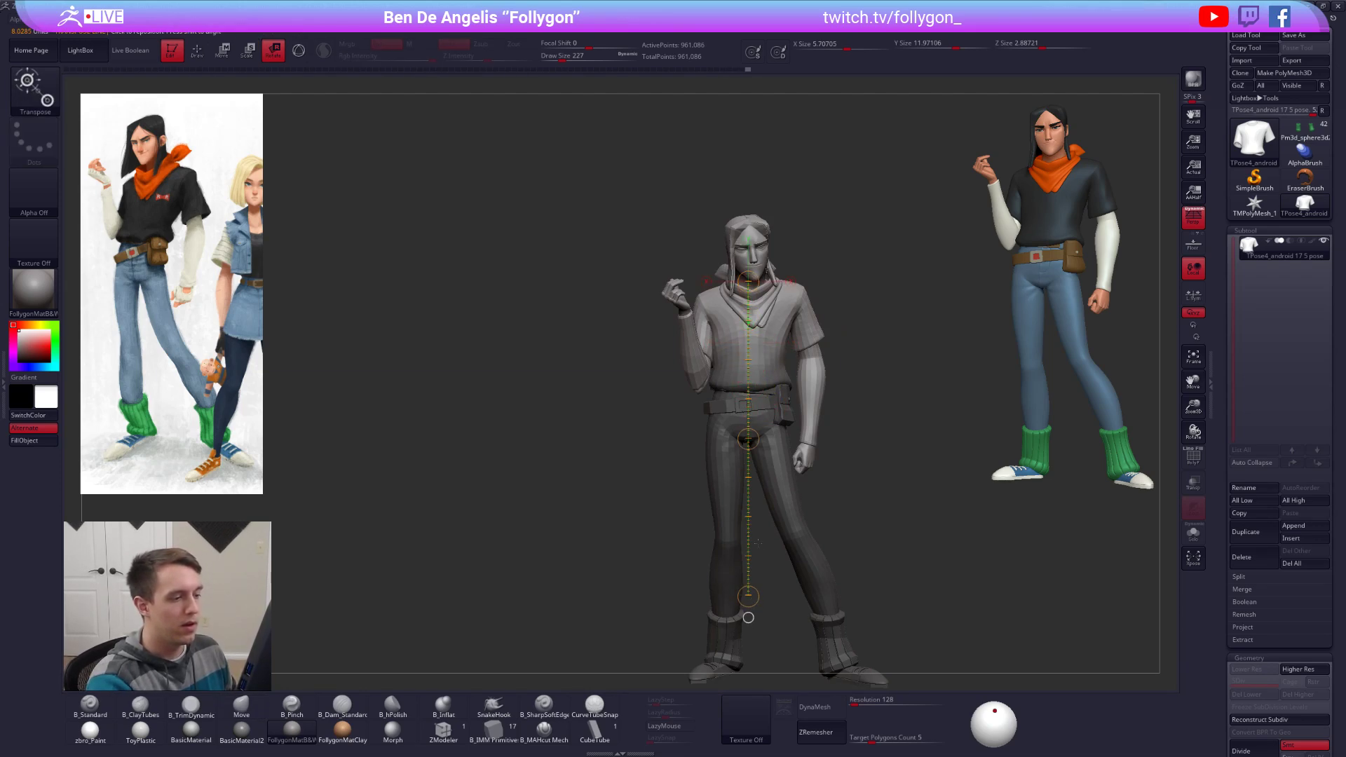
drag(757, 541, 823, 496)
mouse_move(771, 434)
mouse_down()
mouse_move(789, 448)
mouse_move(747, 471)
mouse_up()
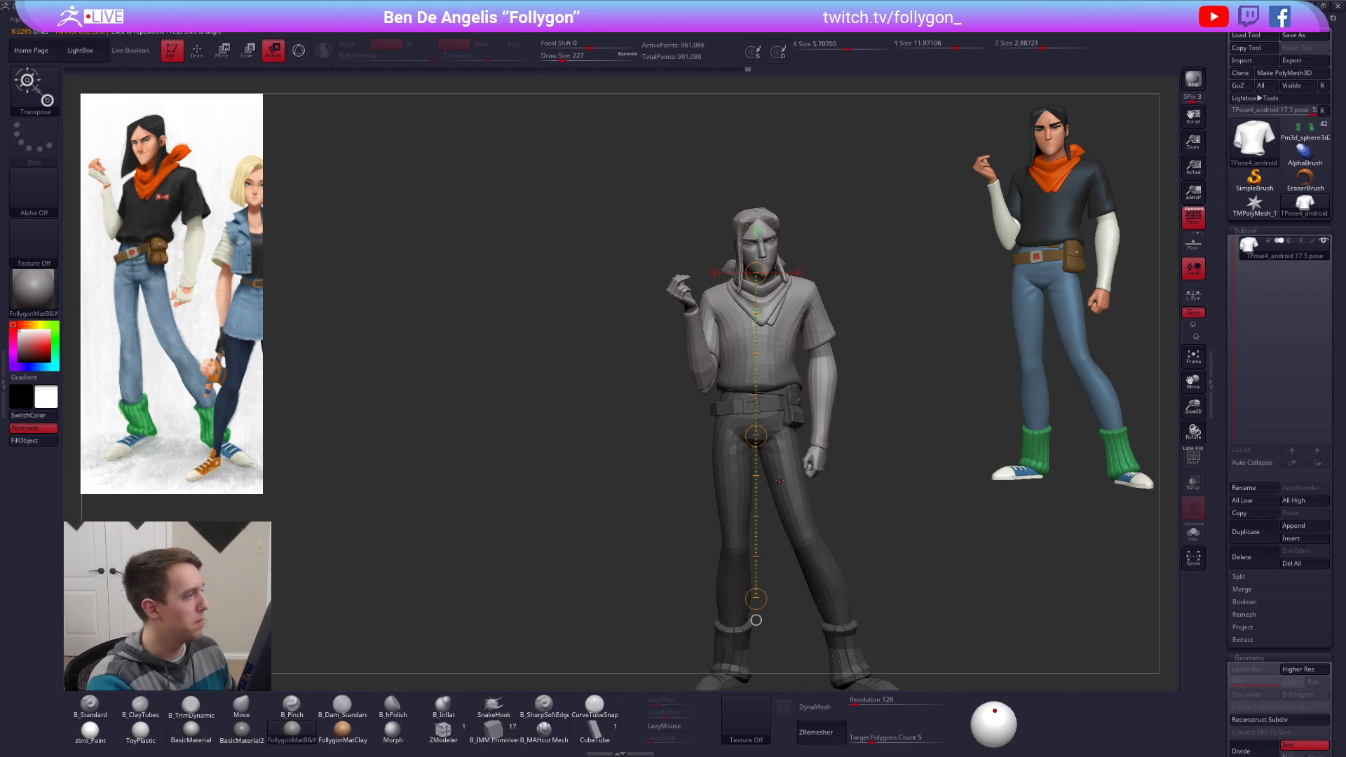
drag(756, 437, 838, 574)
click(758, 435)
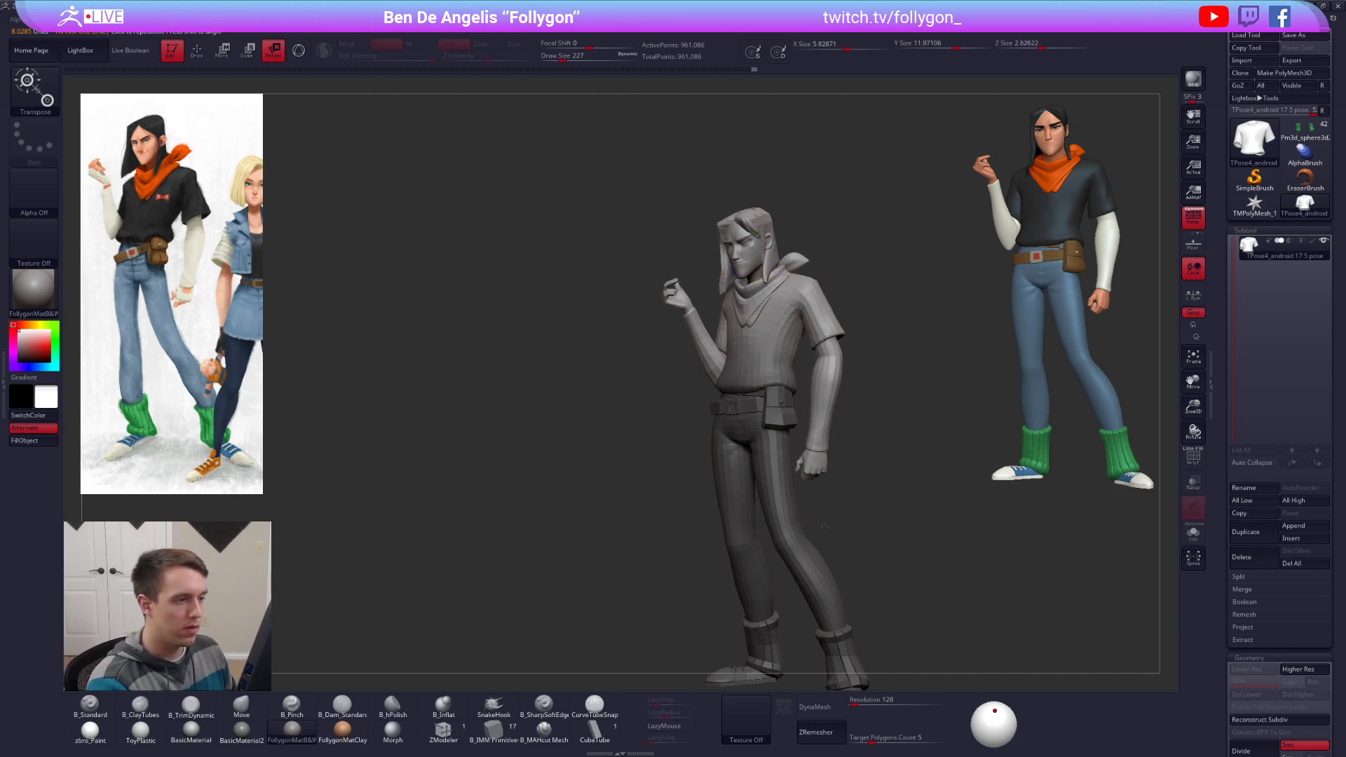
mouse_move(748, 454)
mouse_down()
mouse_move(959, 591)
mouse_move(954, 604)
mouse_up()
key(ctrl)
ctrl+click(864, 539)
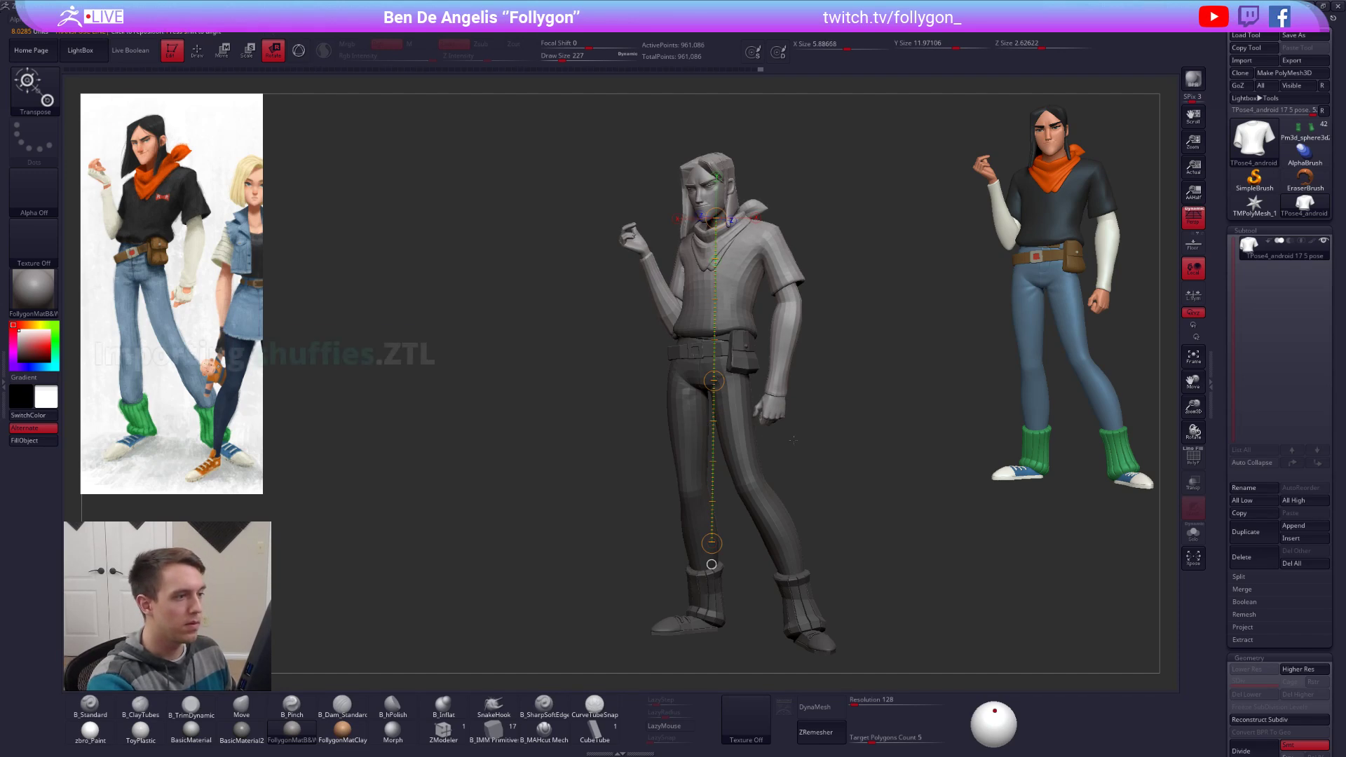
Step: Set the Move brush draw size to 447 and use Transpose to mask everything except the T-shirt
key(q)
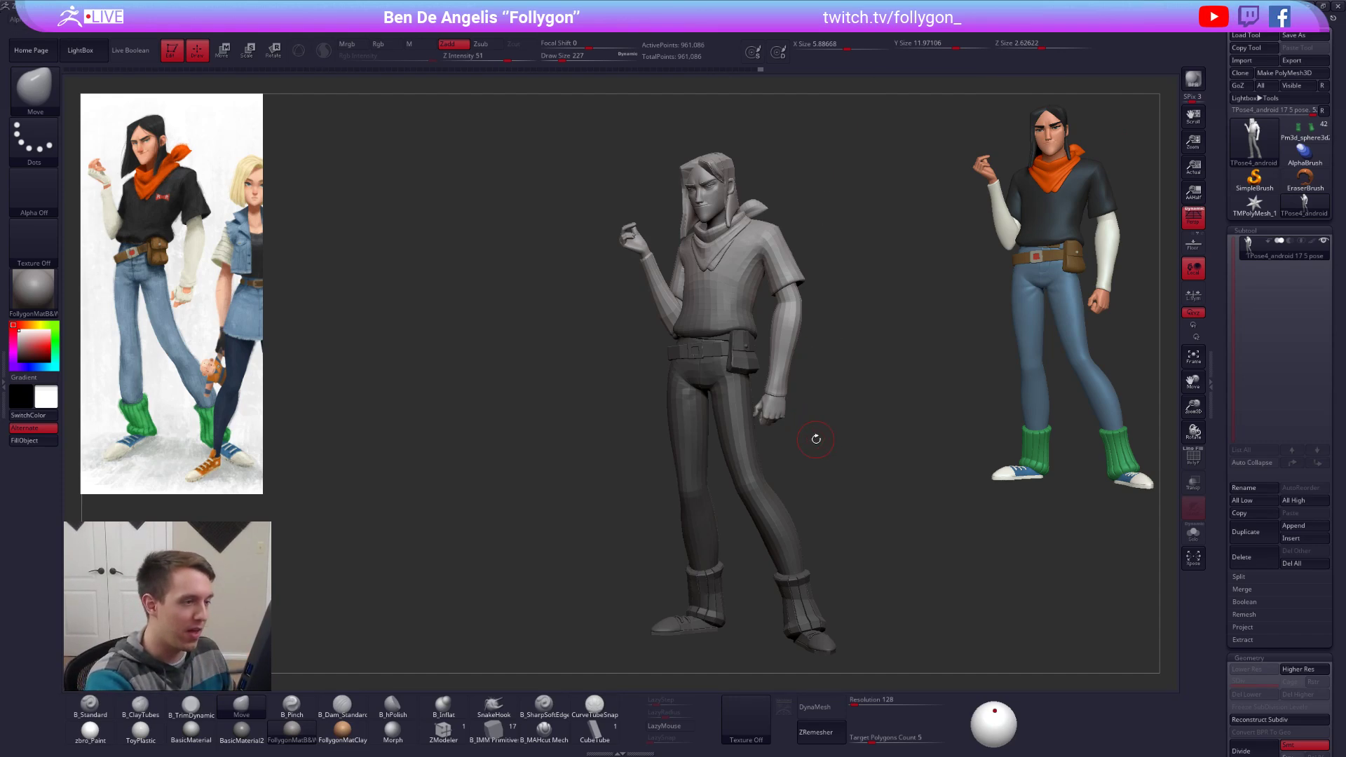
alt+right_drag(755, 312, 789, 376)
ctrl+right_drag(789, 376, 804, 343)
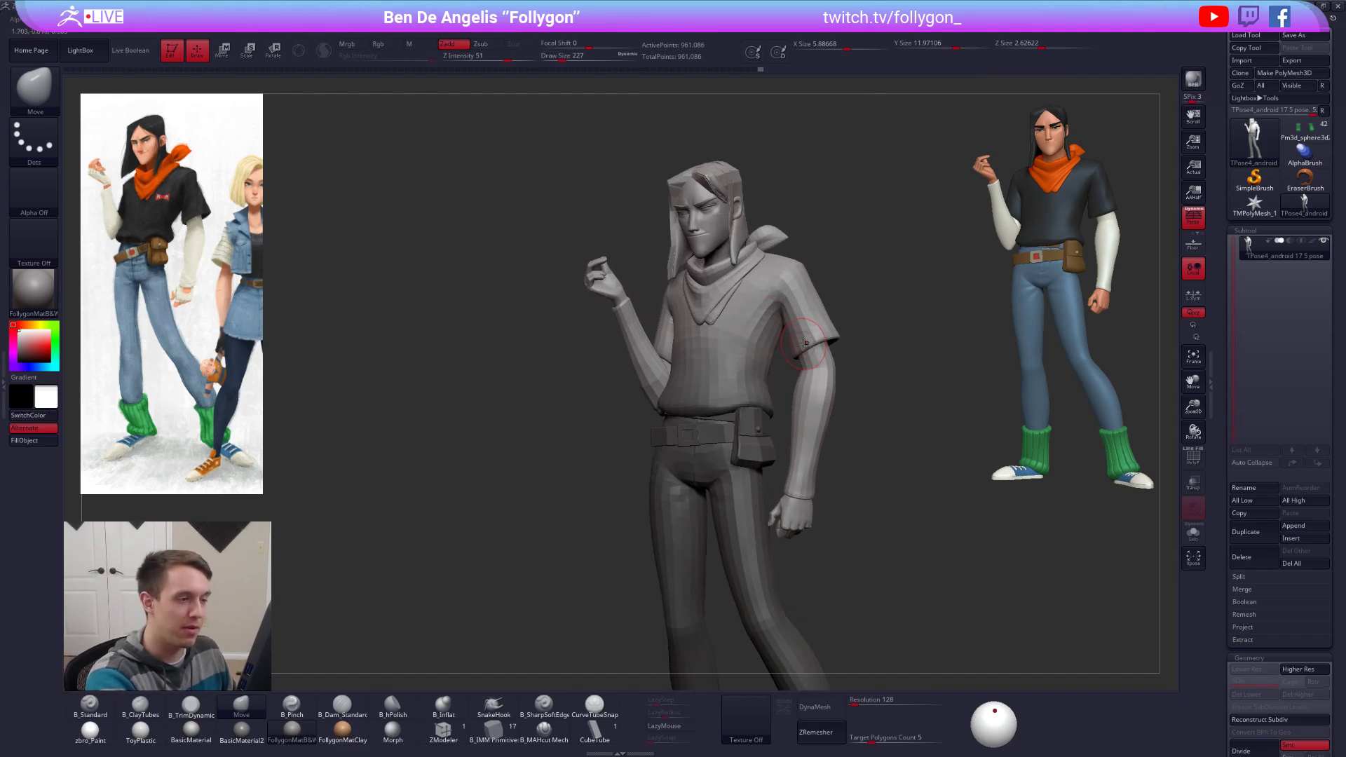
key(space)
drag(807, 376, 815, 376)
ctrl+right_drag(814, 382, 813, 355)
key(w)
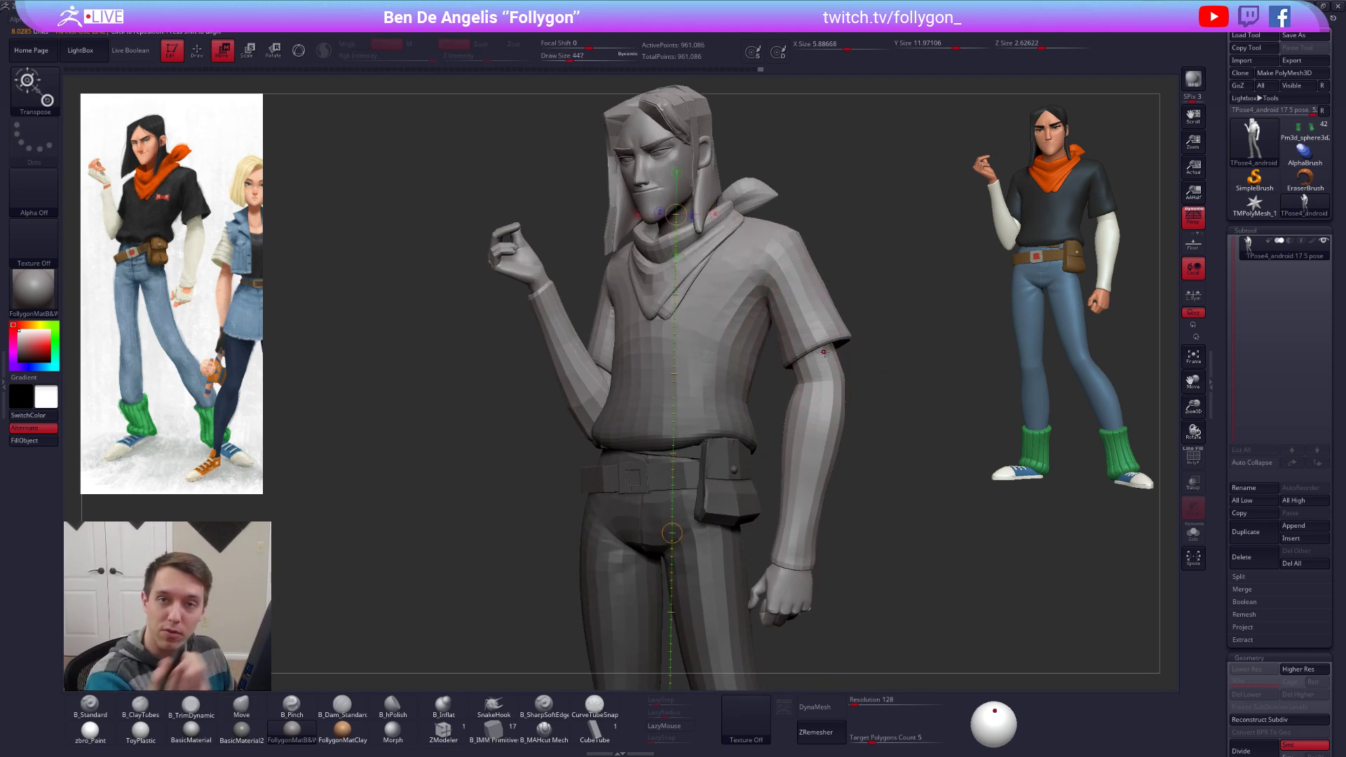
ctrl+click(803, 321)
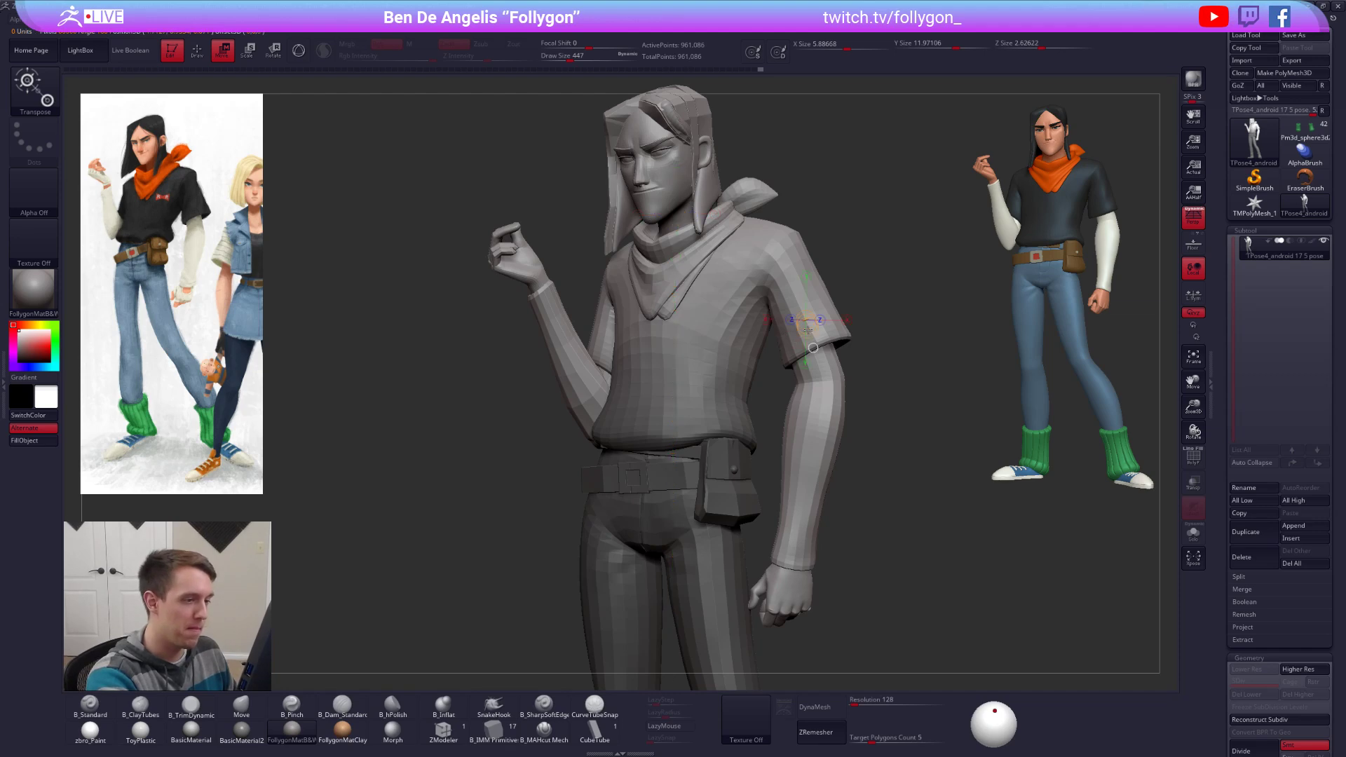
Step: Reshape the lowered arm's T-shirt sleeve with the Move brush, using draw sizes 350 and 430
key(q)
key(space)
drag(804, 379, 816, 354)
key(space)
key(space)
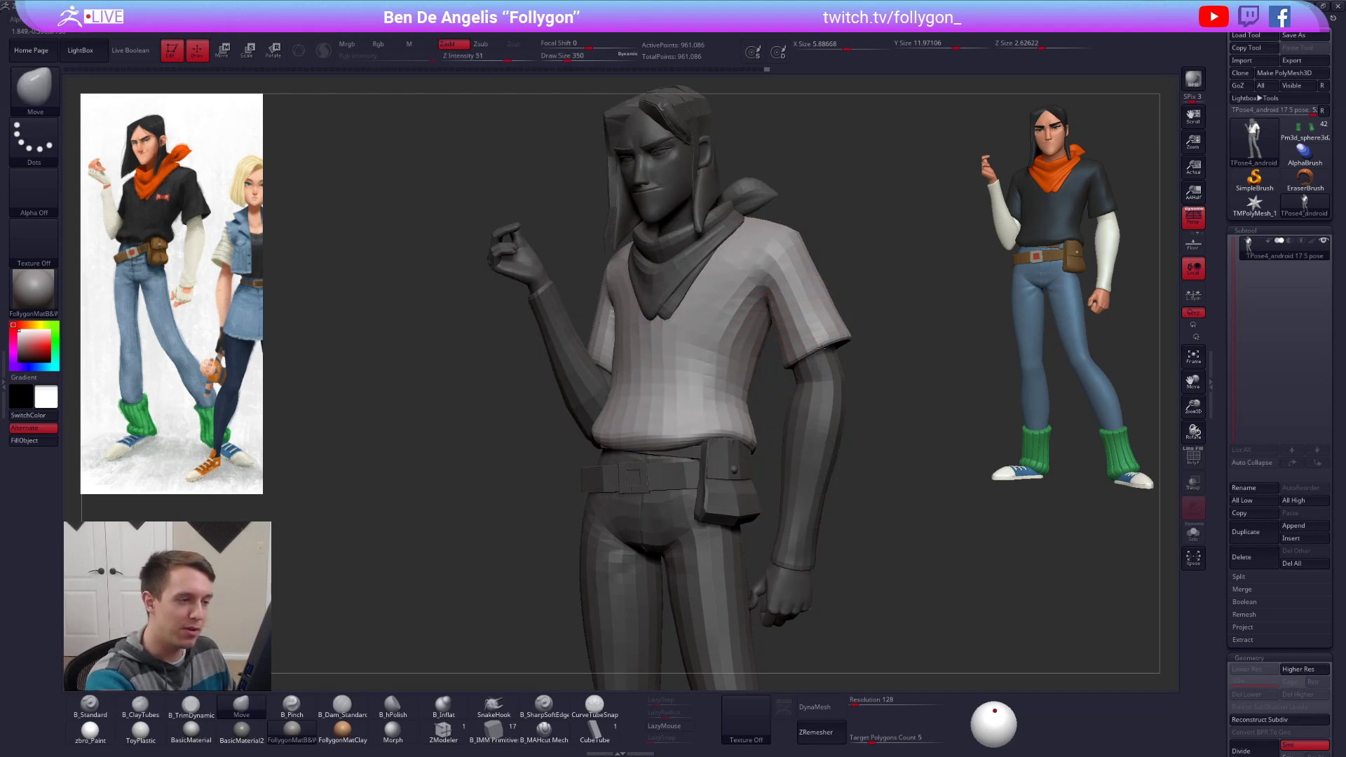
mouse_move(925, 343)
mouse_down()
mouse_move(827, 344)
mouse_move(841, 346)
mouse_up()
key(space)
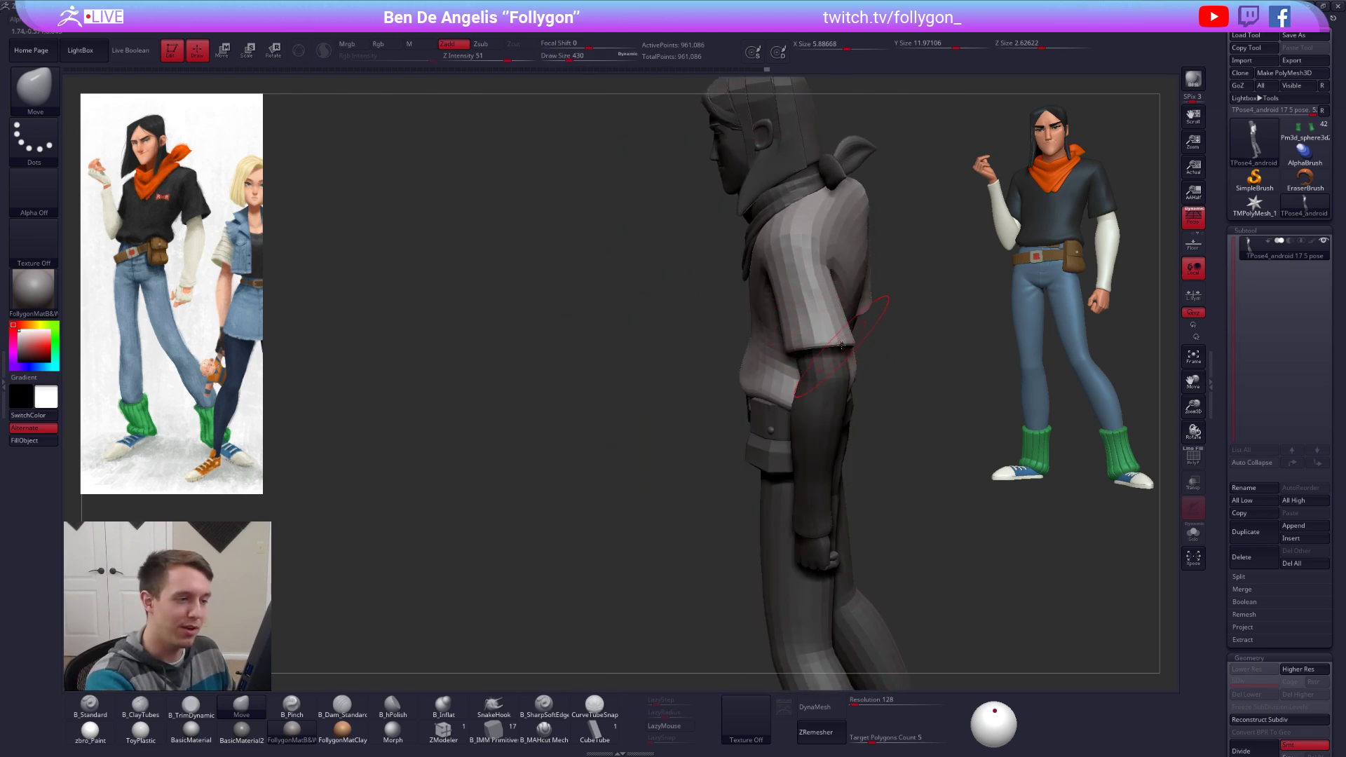
Step: Reduce the Move brush size, adjust the back of the T-shirt from the side, and clear the mask
mouse_move(942, 345)
mouse_down()
mouse_move(831, 346)
mouse_move(832, 375)
mouse_move(956, 387)
mouse_up()
key(space)
key(space)
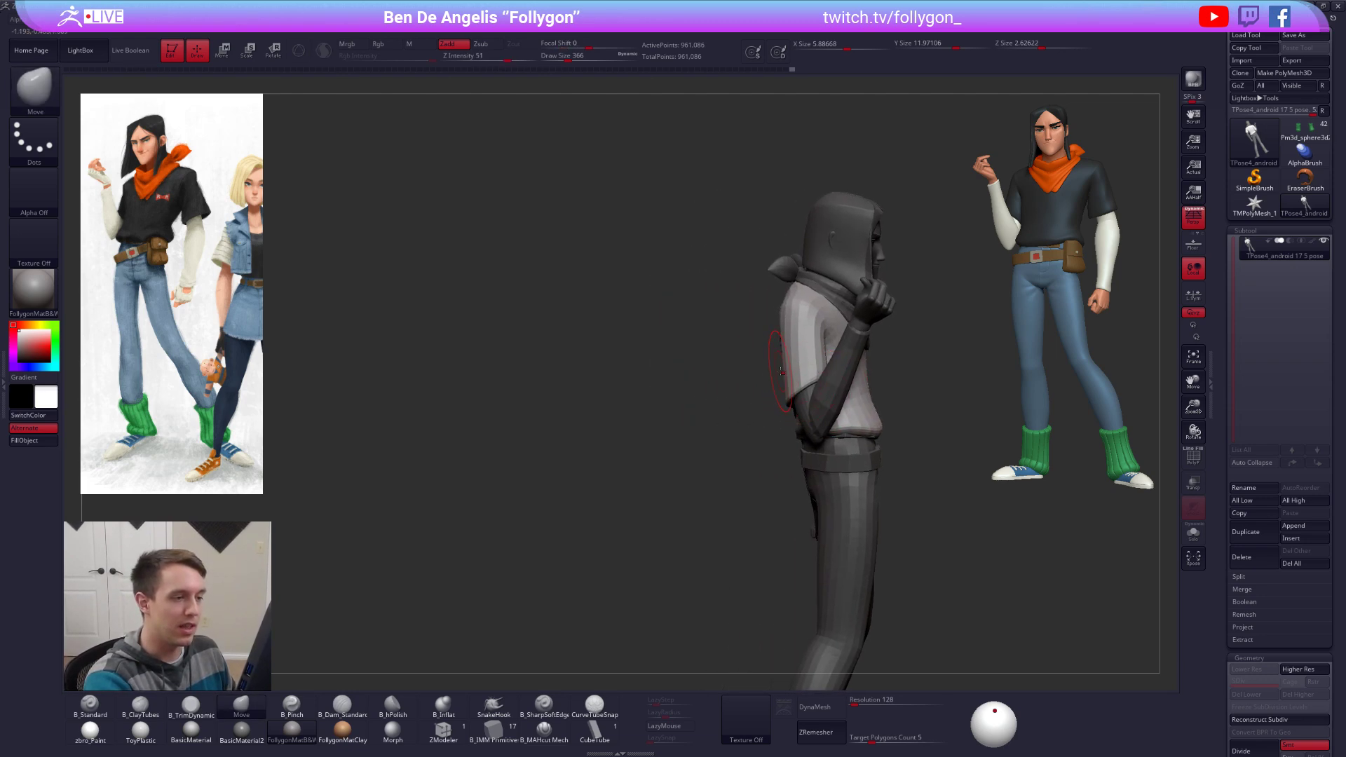
mouse_move(757, 350)
alt+mouse_down()
mouse_move(757, 364)
mouse_move(777, 330)
alt+mouse_up()
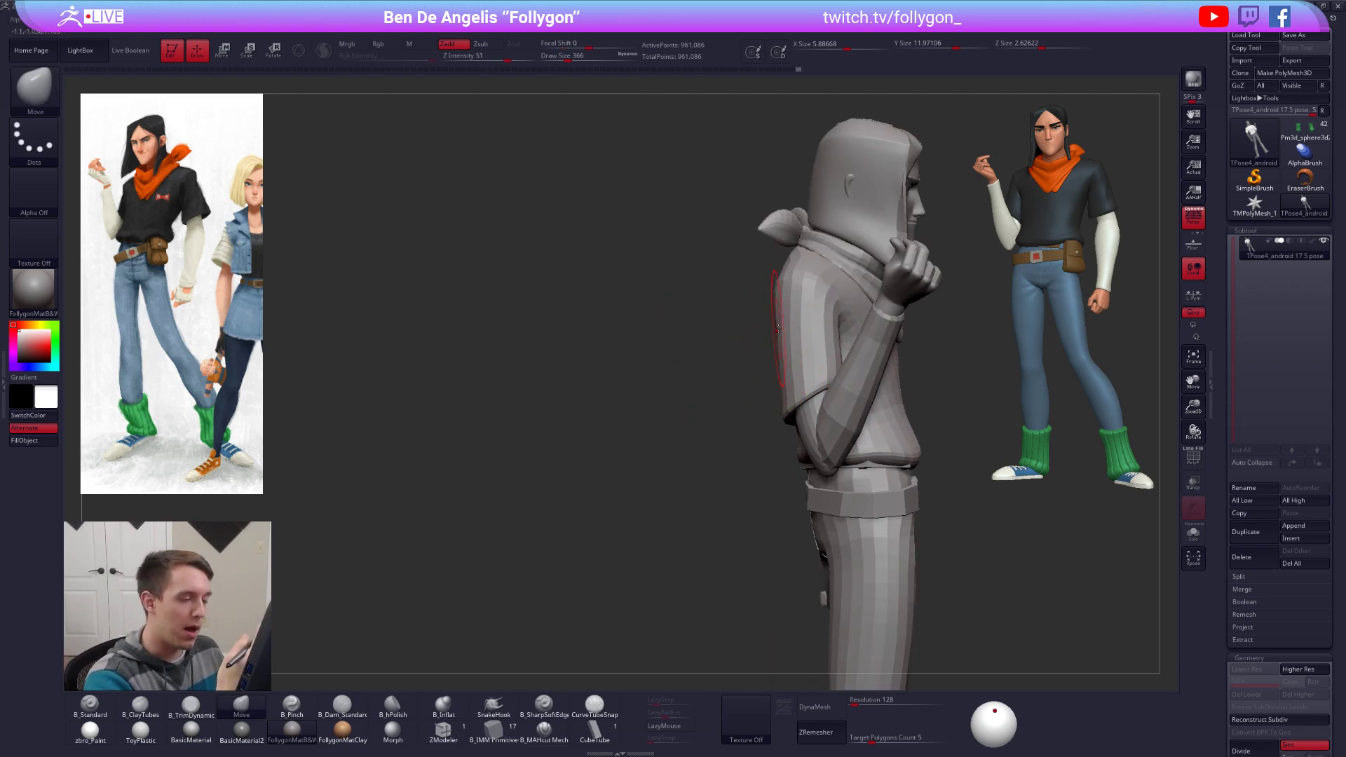
Step: Mask the whole figure except the T-shirt sleeve of the raised arm
key(w)
mouse_move(800, 247)
ctrl+mouse_down()
mouse_move(799, 332)
mouse_move(781, 341)
ctrl+mouse_up()
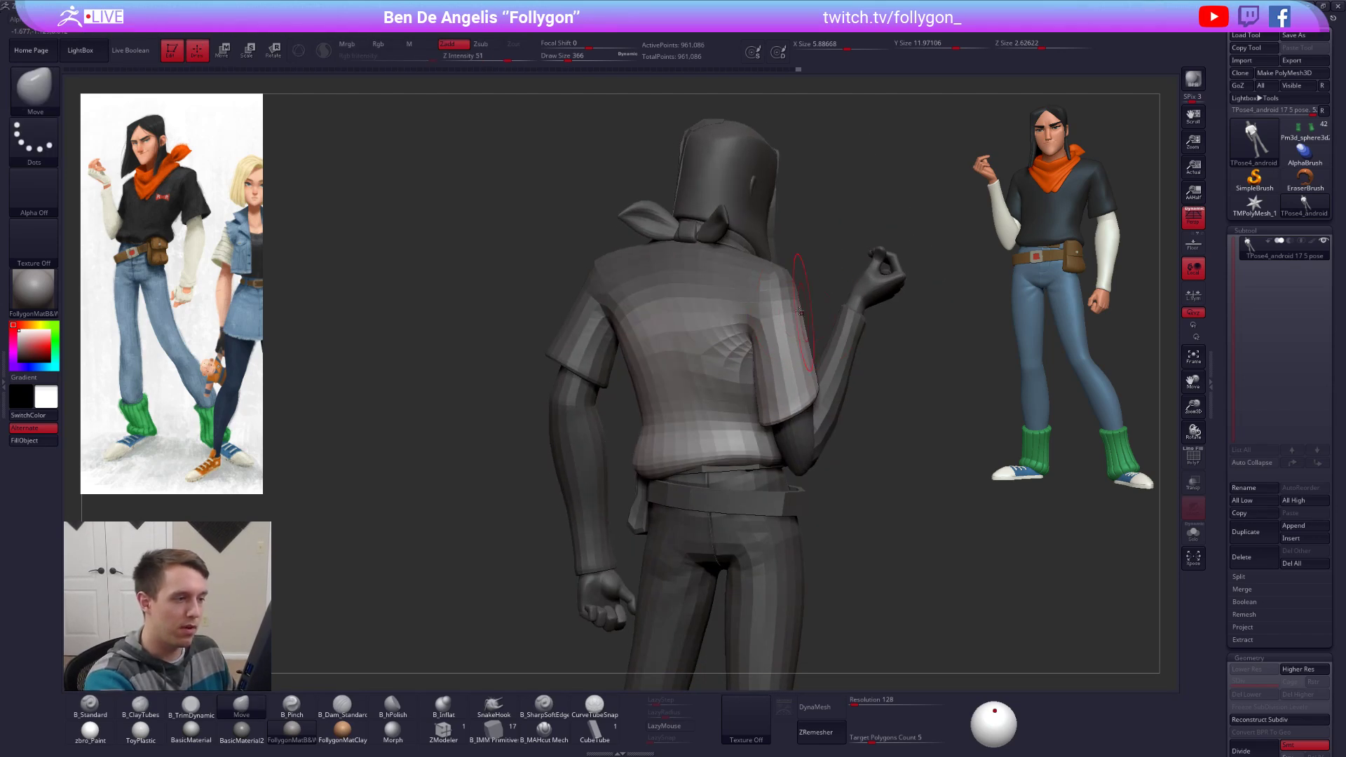
key(q)
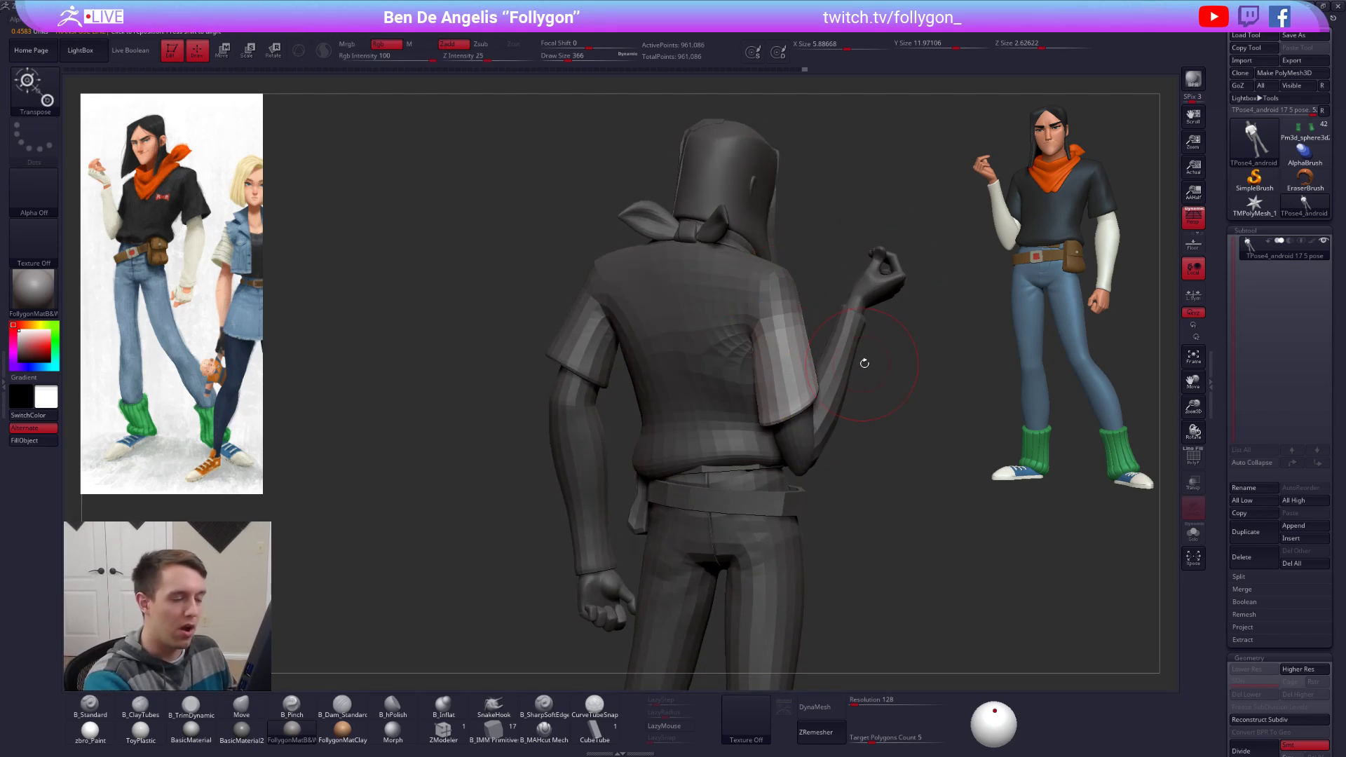
Step: Invert the mask, isolate and mask the raised forearm and hand, unhide everything, and invert again to free the sleeve and arm
ctrl+click(886, 360)
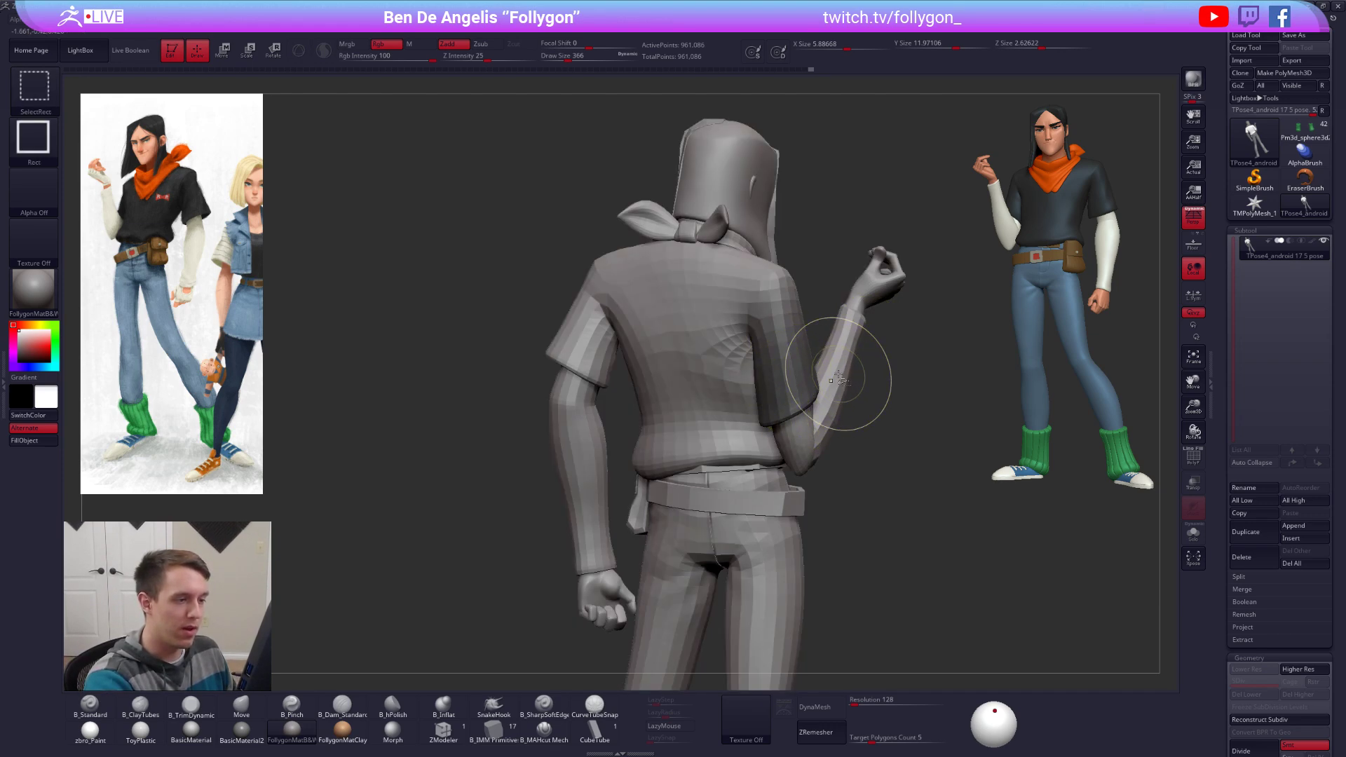
mouse_move(806, 311)
ctrl+shift+mouse_down()
mouse_move(866, 385)
mouse_move(933, 232)
ctrl+shift+mouse_up()
ctrl+shift+click(890, 329)
mouse_move(897, 188)
ctrl+mouse_down()
mouse_move(788, 561)
mouse_move(942, 280)
ctrl+mouse_up()
alt+drag(926, 302, 840, 306)
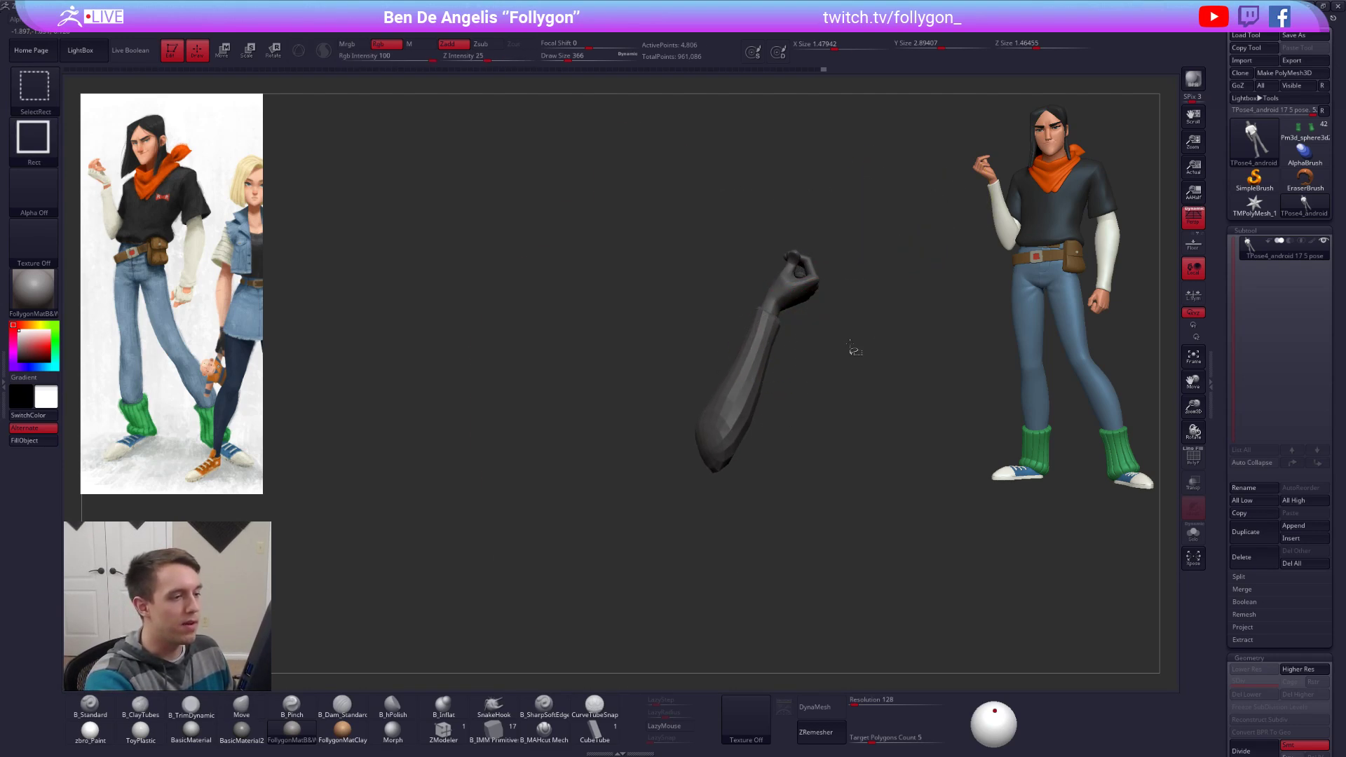
ctrl+shift+click(853, 351)
drag(873, 351, 816, 365)
ctrl+click(829, 370)
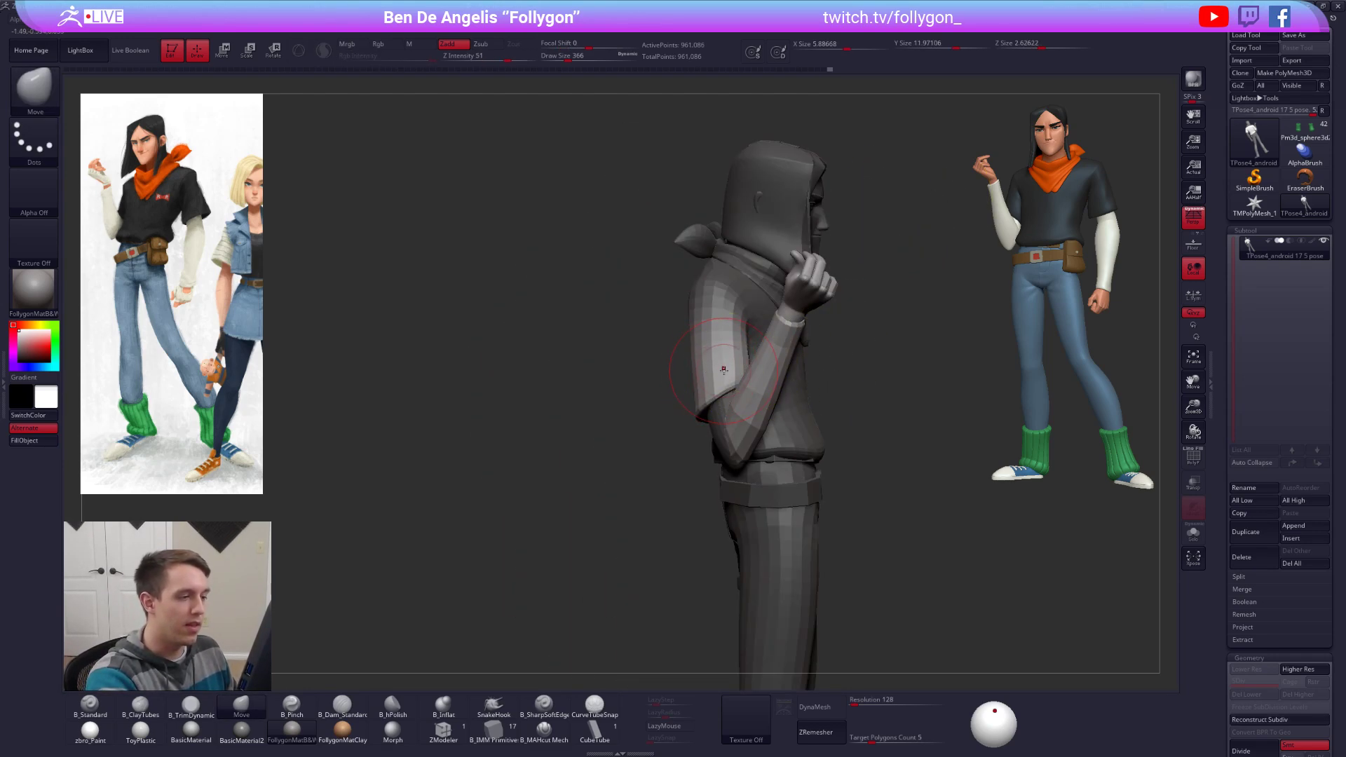
Step: Refine the mask around the raised arm's shoulder and soften its edge
right_drag(722, 368, 781, 392)
ctrl+shift+click(718, 426)
mouse_move(768, 292)
ctrl+alt+mouse_down()
mouse_move(697, 517)
mouse_move(782, 494)
mouse_move(783, 449)
ctrl+alt+mouse_up()
ctrl+shift+click(816, 483)
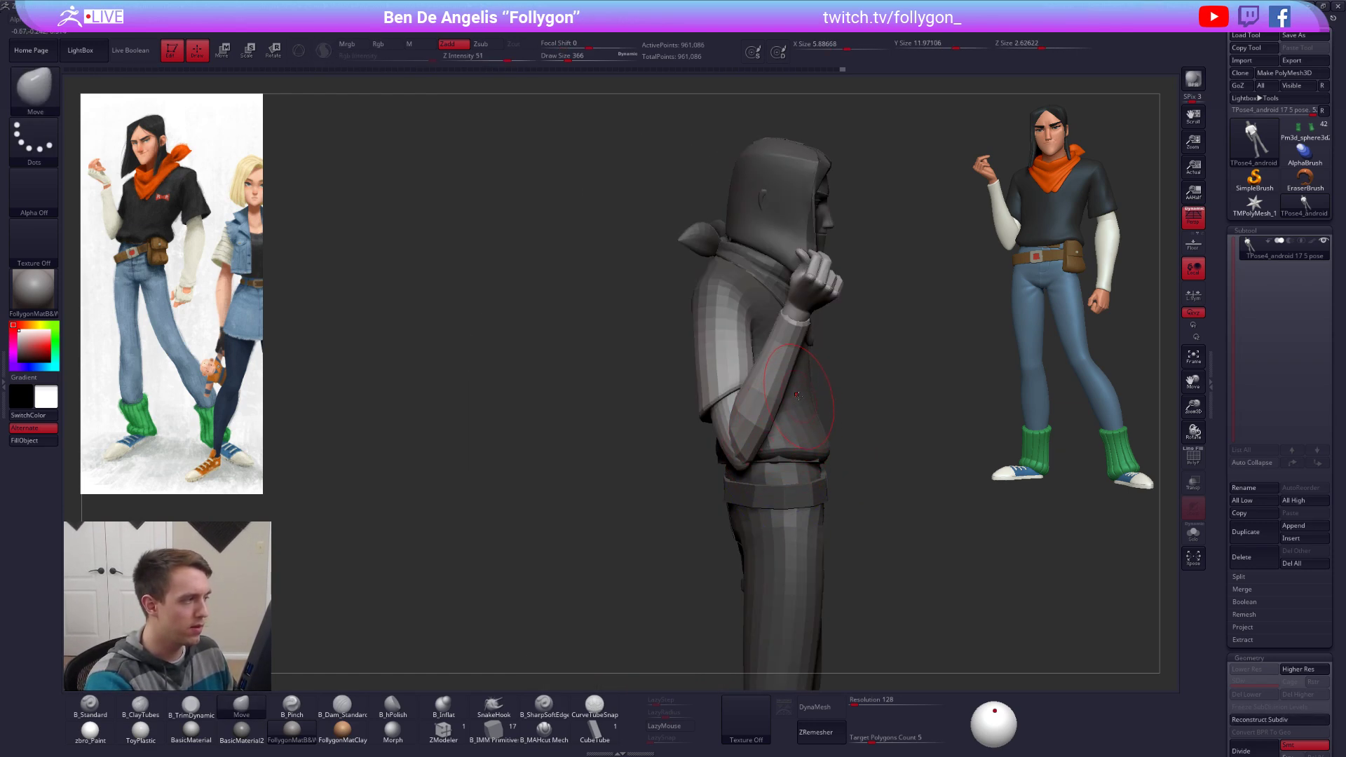
key(ctrl+space)
ctrl+click(833, 574)
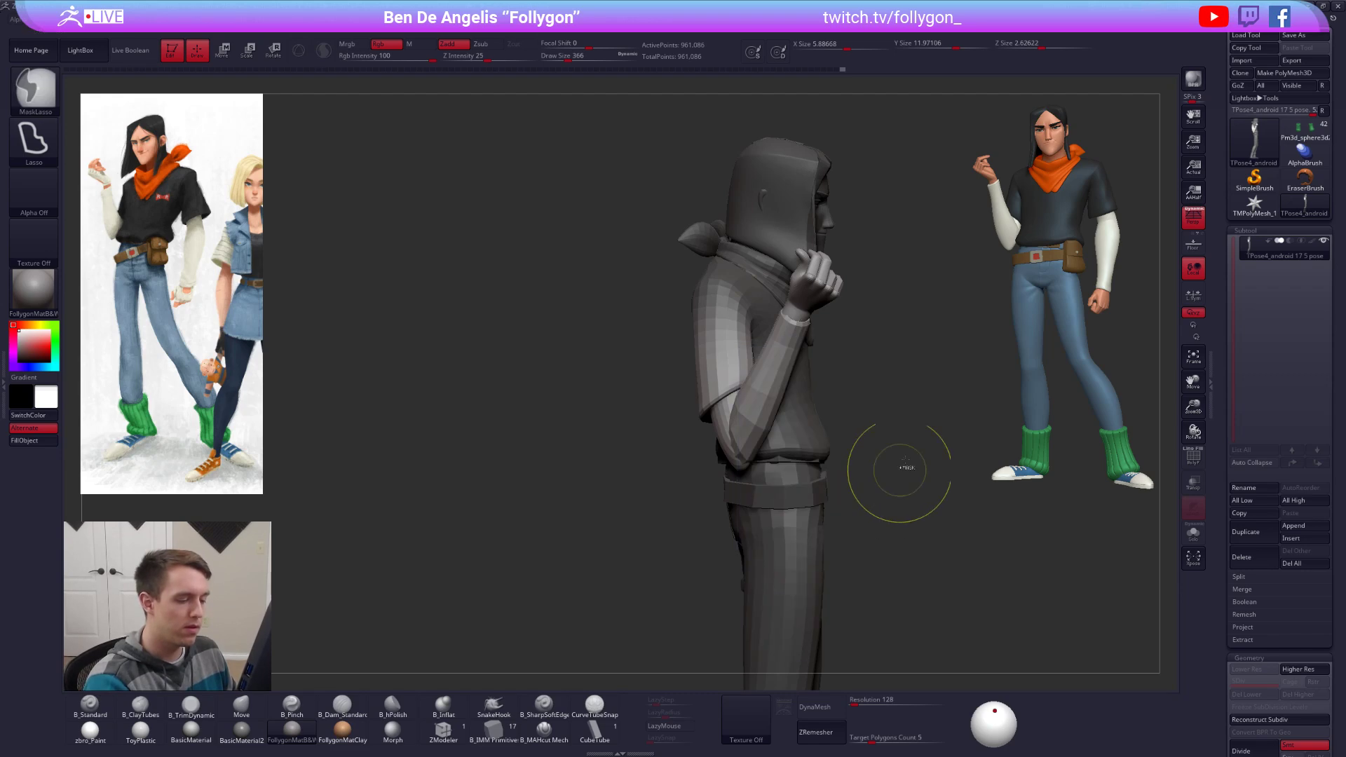
Step: Set the draw size to 500 and rotate the unmasked raised arm at the shoulder with Transpose
key(space)
drag(715, 358, 722, 358)
mouse_move(629, 374)
mouse_down()
mouse_move(693, 377)
mouse_move(732, 357)
mouse_move(583, 355)
mouse_move(649, 354)
mouse_up()
key(space)
key(r)
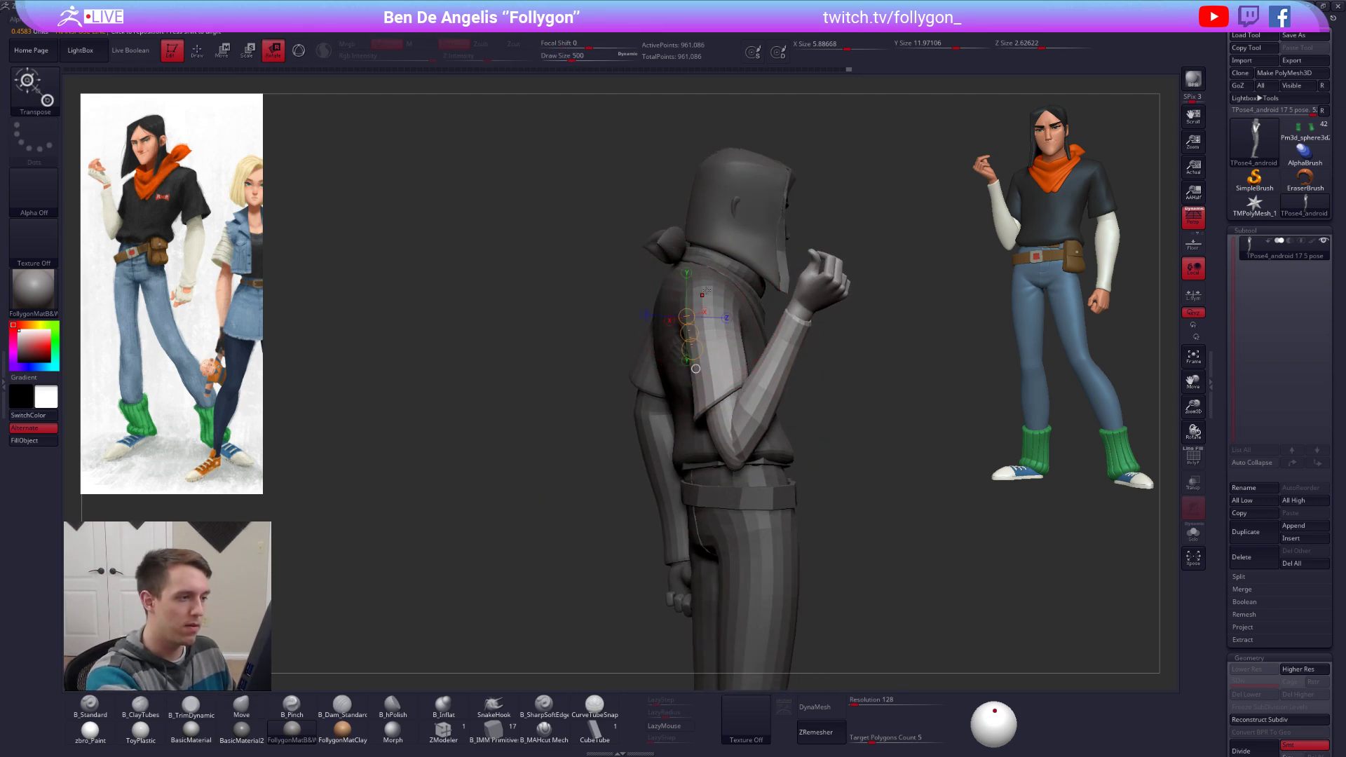
mouse_move(713, 285)
mouse_down()
mouse_move(713, 508)
mouse_move(820, 475)
mouse_move(595, 490)
mouse_up()
alt+drag(816, 484, 803, 530)
key(q)
mouse_move(803, 529)
alt+right_down()
mouse_move(815, 529)
mouse_move(762, 470)
alt+right_up()
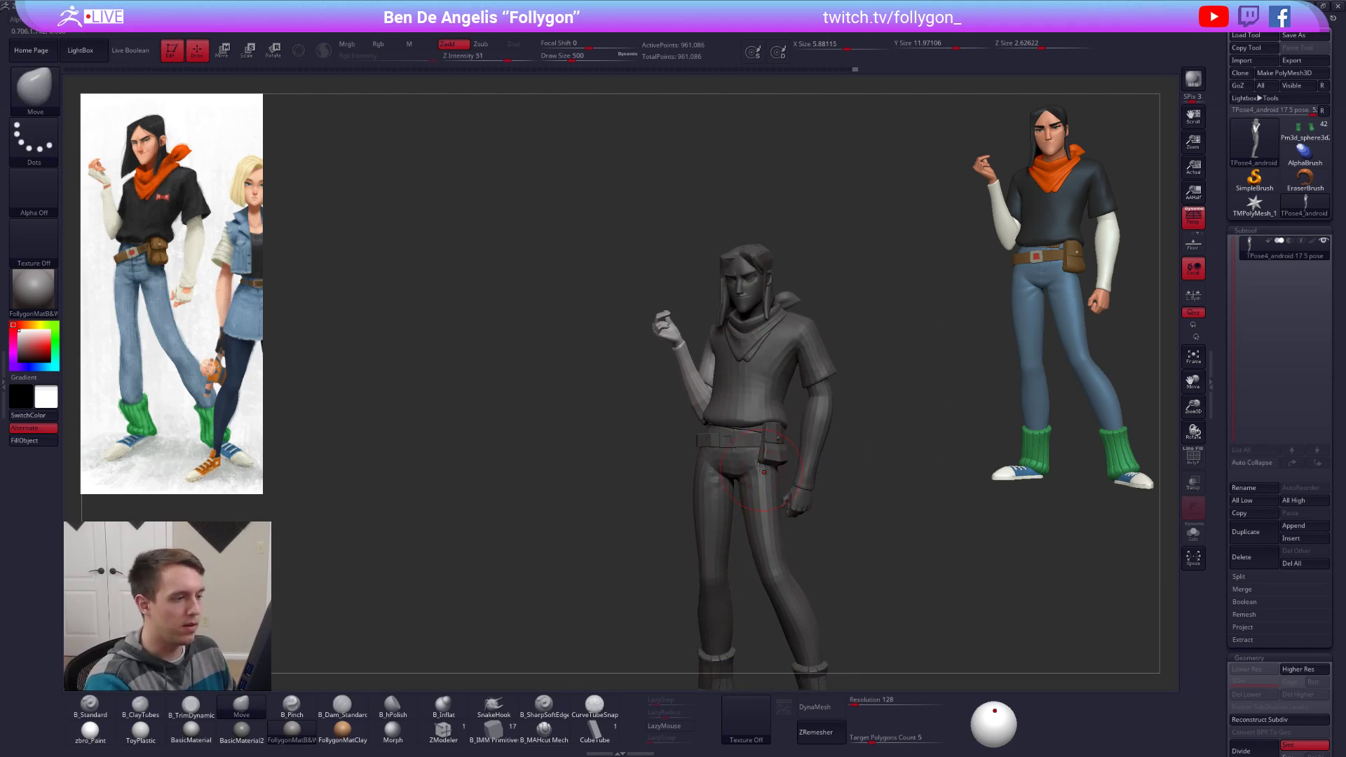
Step: Compare the full figure with the reference artwork, save the project, and clear the mask
alt+drag(853, 553, 830, 516)
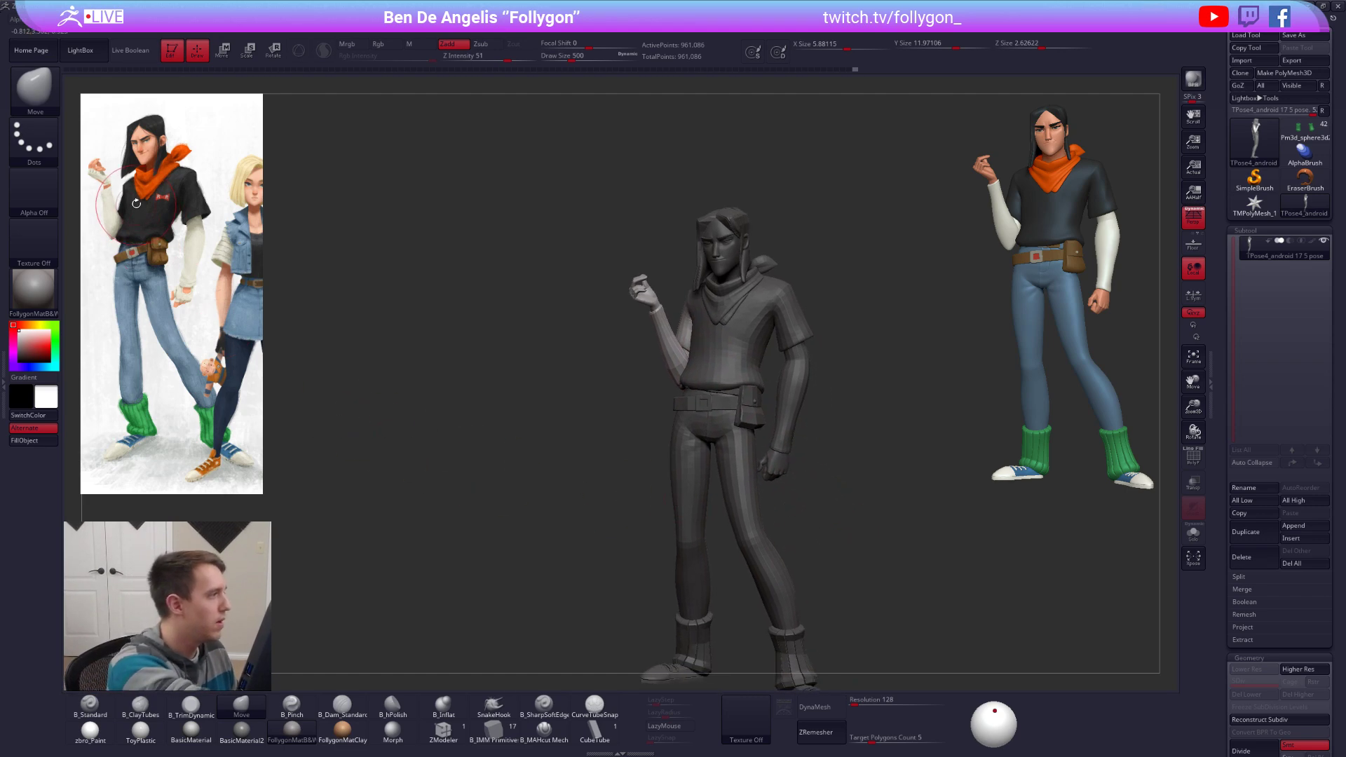
mouse_move(916, 559)
alt+mouse_down()
mouse_move(917, 578)
mouse_move(906, 559)
alt+mouse_up()
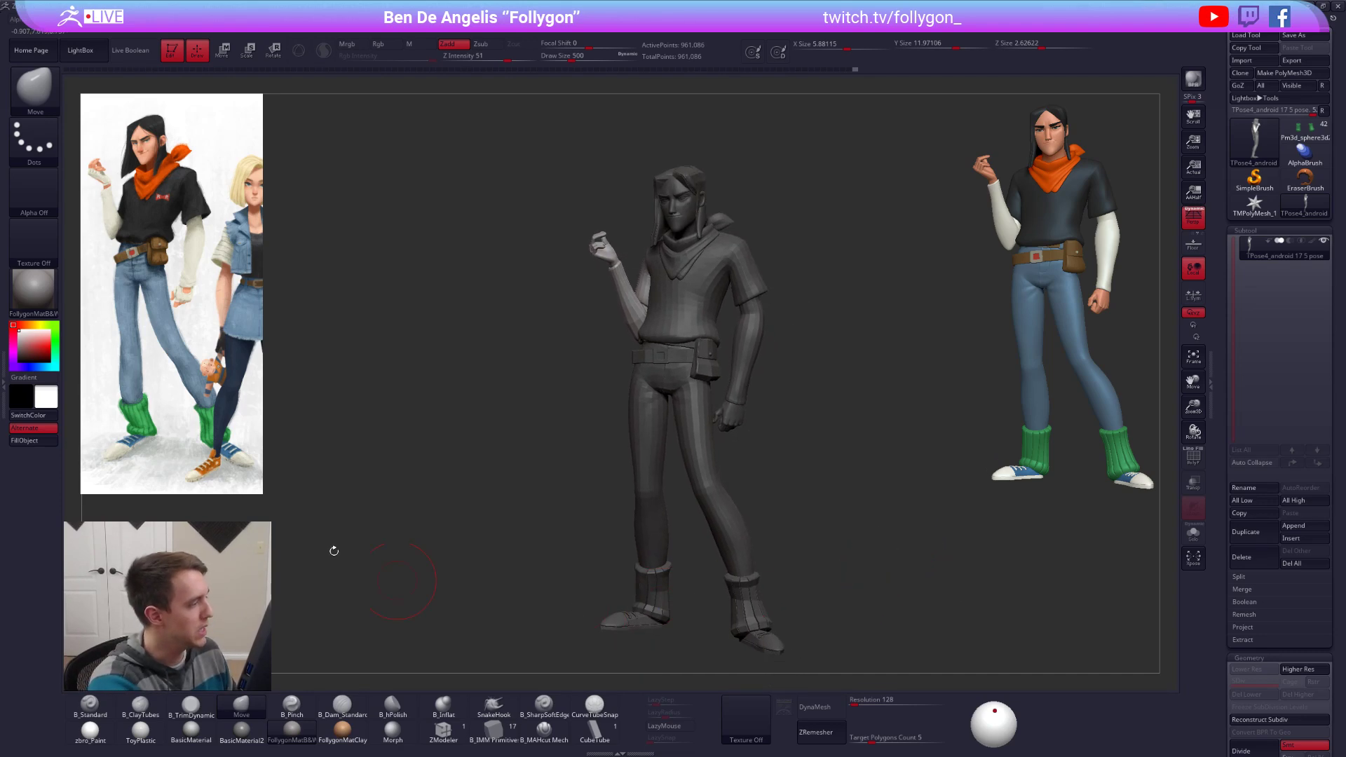
key(ctrl+s)
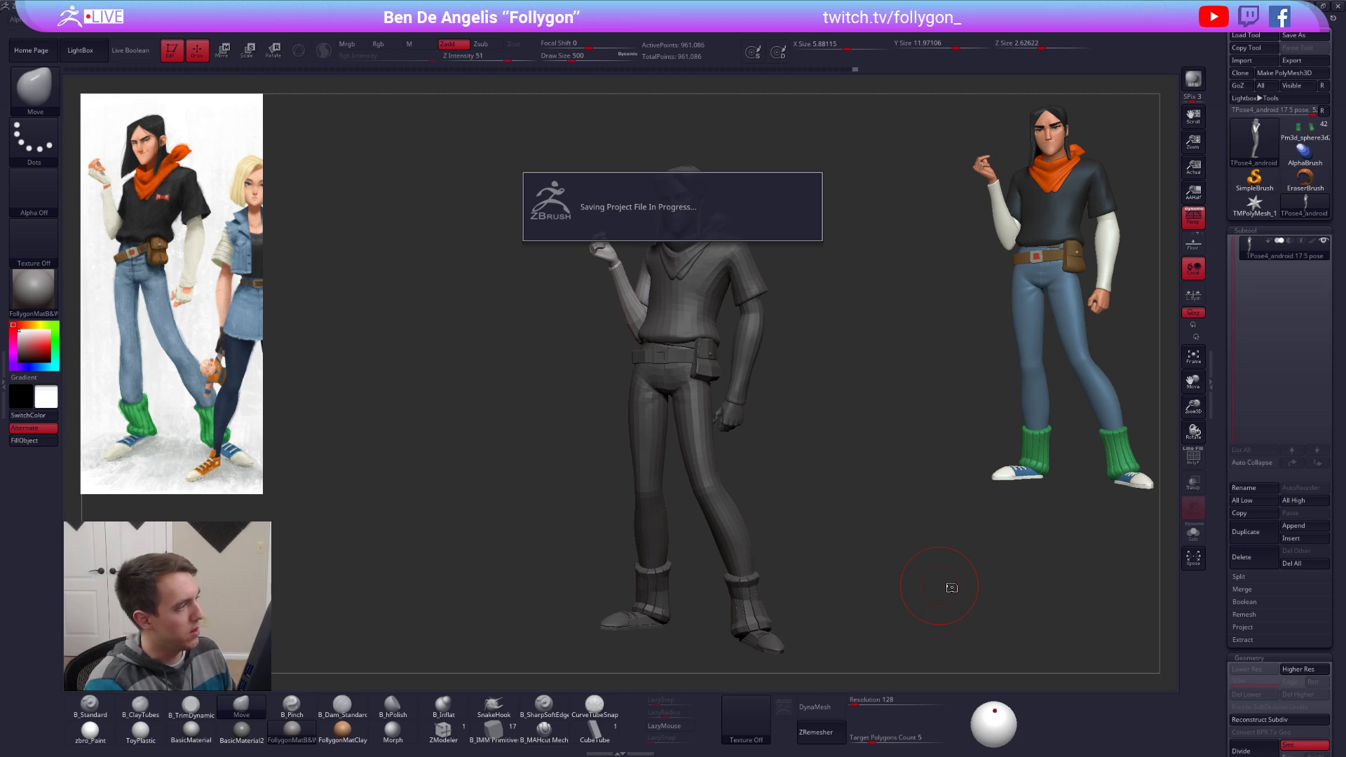
drag(937, 576, 966, 588)
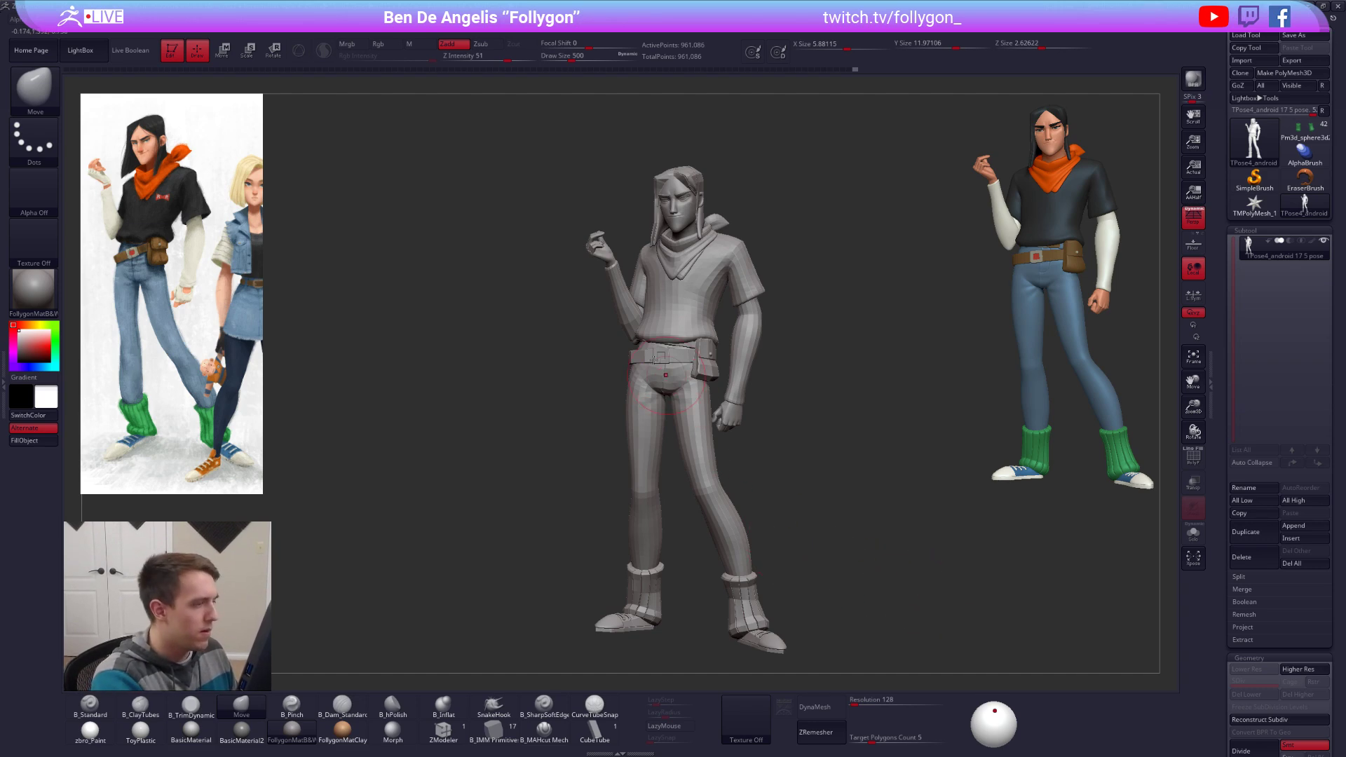
Step: Mask everything except the forearm sleeve of the raised arm and return to the Move brush
alt+drag(827, 568, 851, 632)
key(w)
ctrl+click(640, 335)
key(q)
Step: Set the Move brush draw size to 595 for the elbow and preview the mesh at the higher subdivision level
key(space)
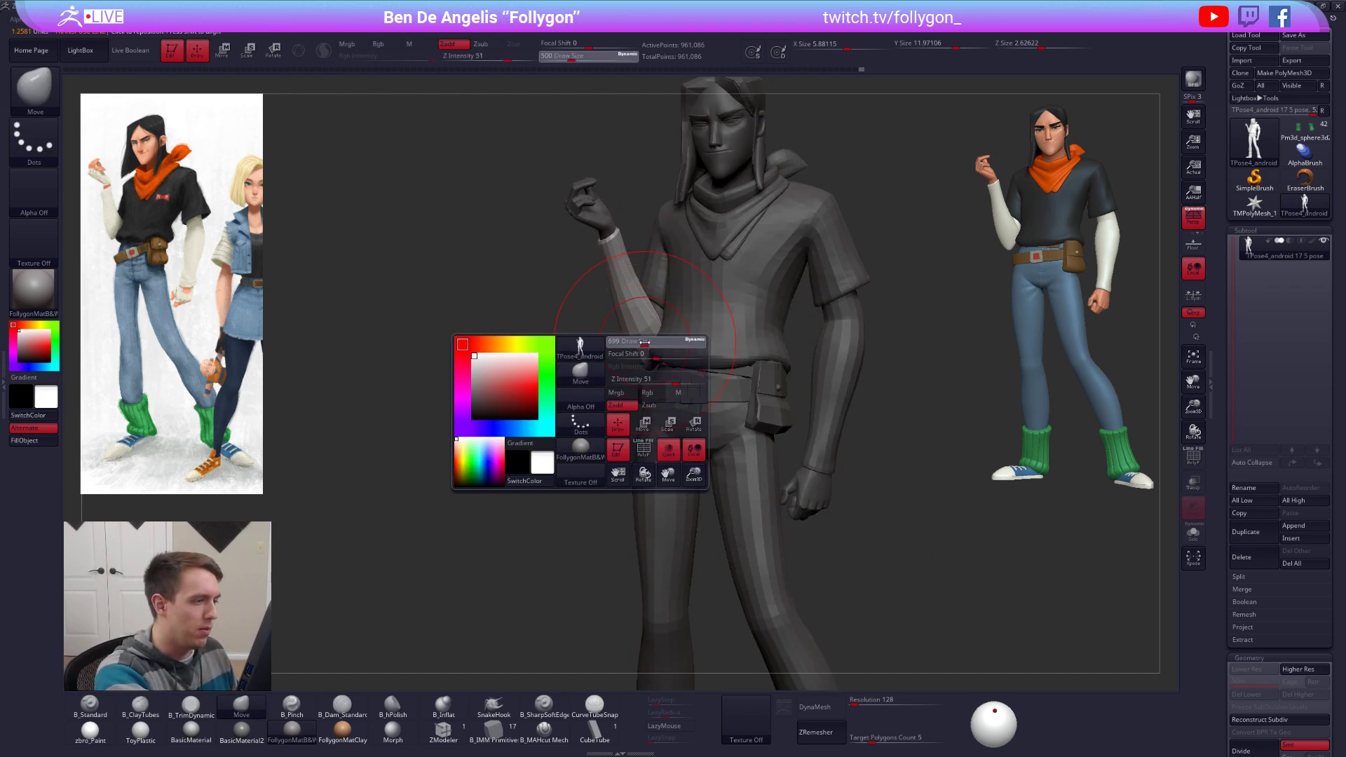
key(b)
key(m)
key(v)
key(space)
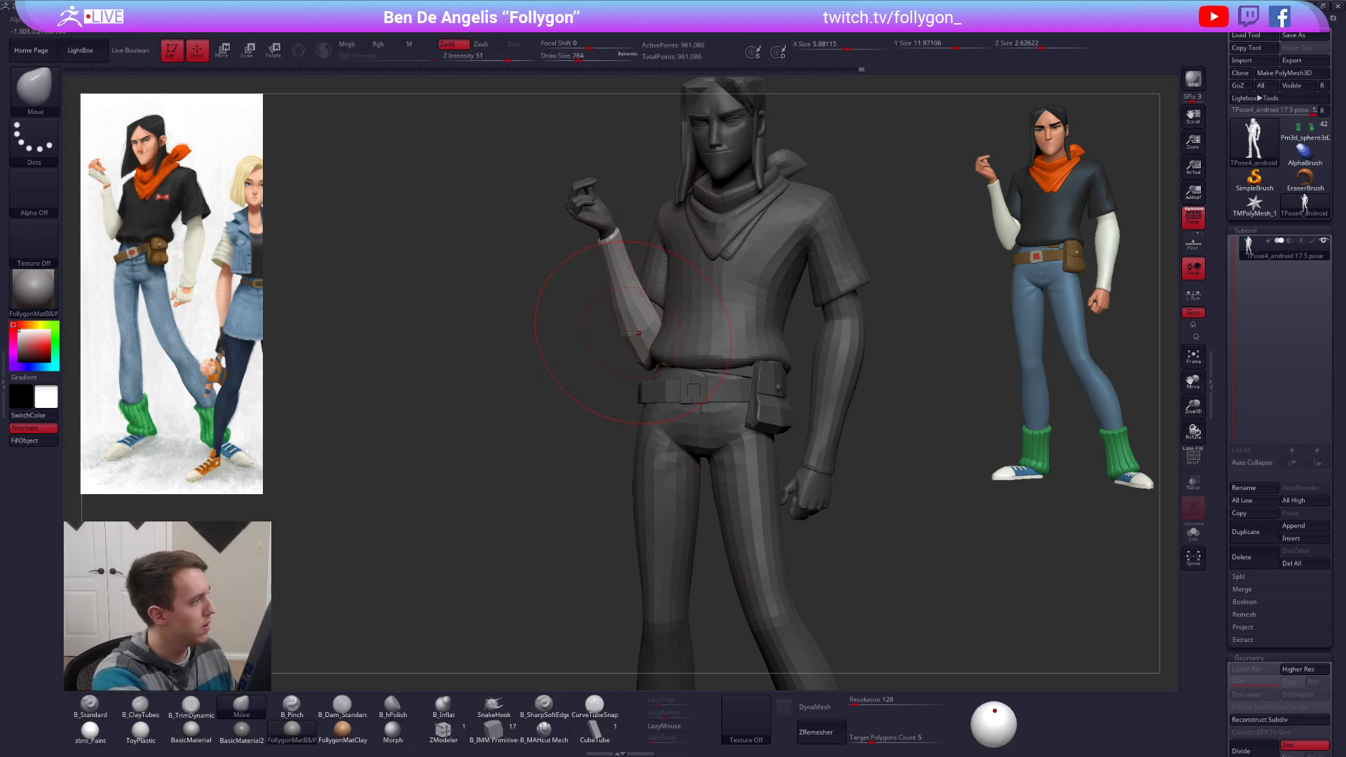
key(space)
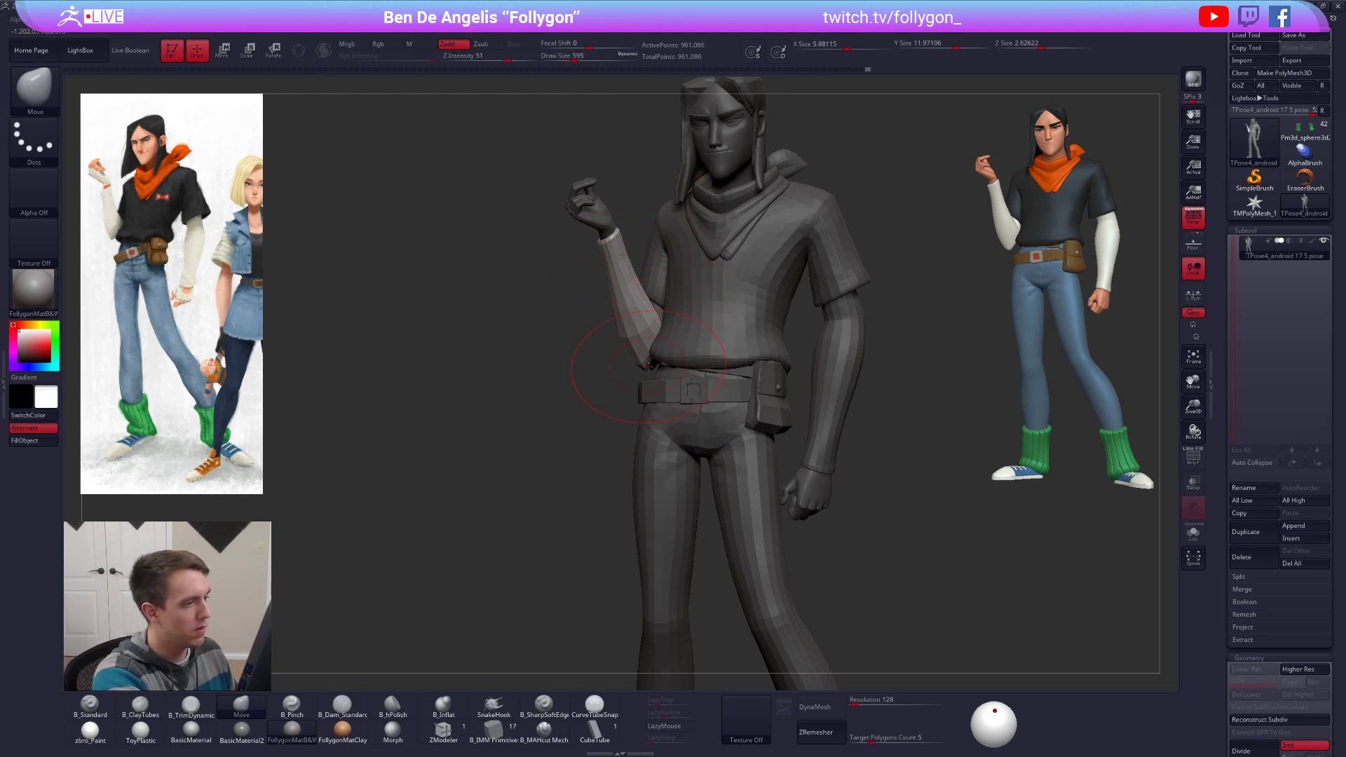
key(d)
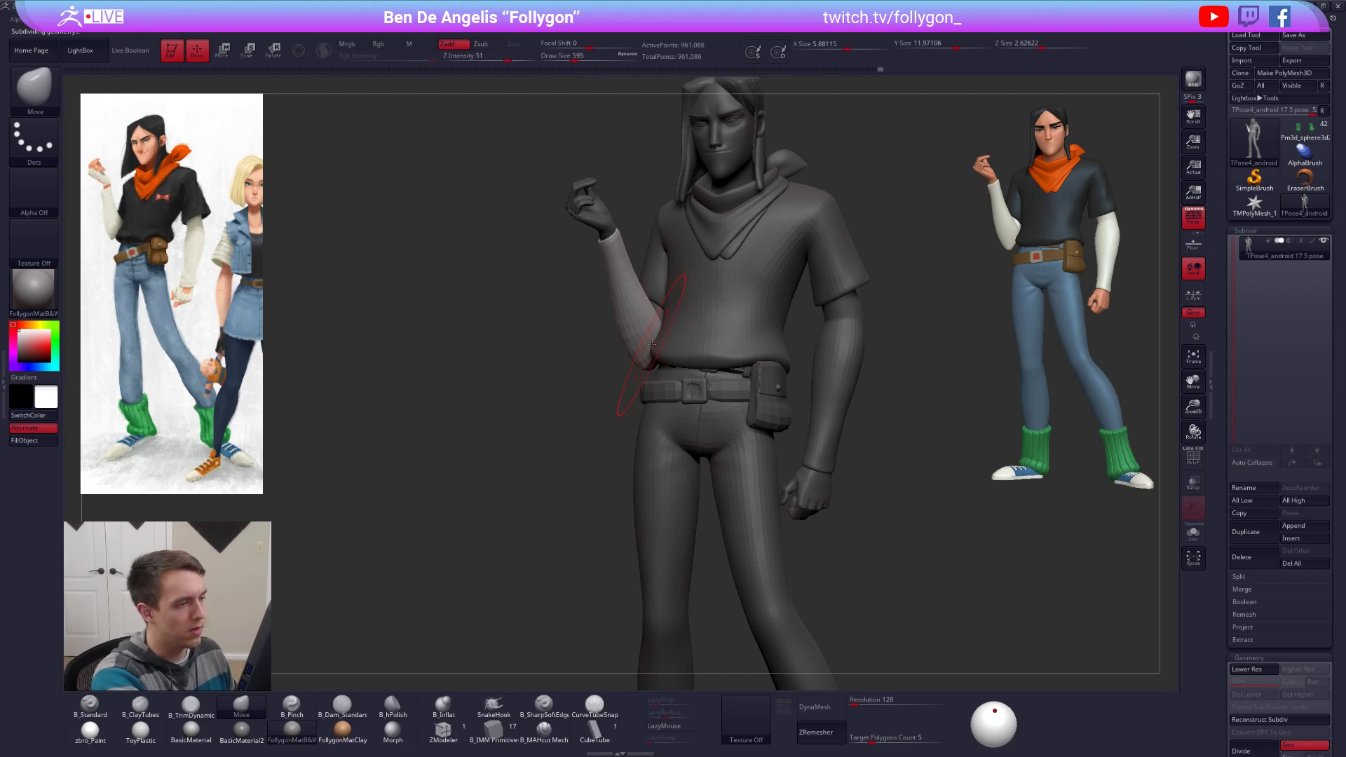
key(shift+d)
Step: Inspect the raised arm from the side and front, and set the draw size to 482
mouse_move(553, 340)
right_down()
mouse_move(811, 360)
mouse_move(786, 358)
right_up()
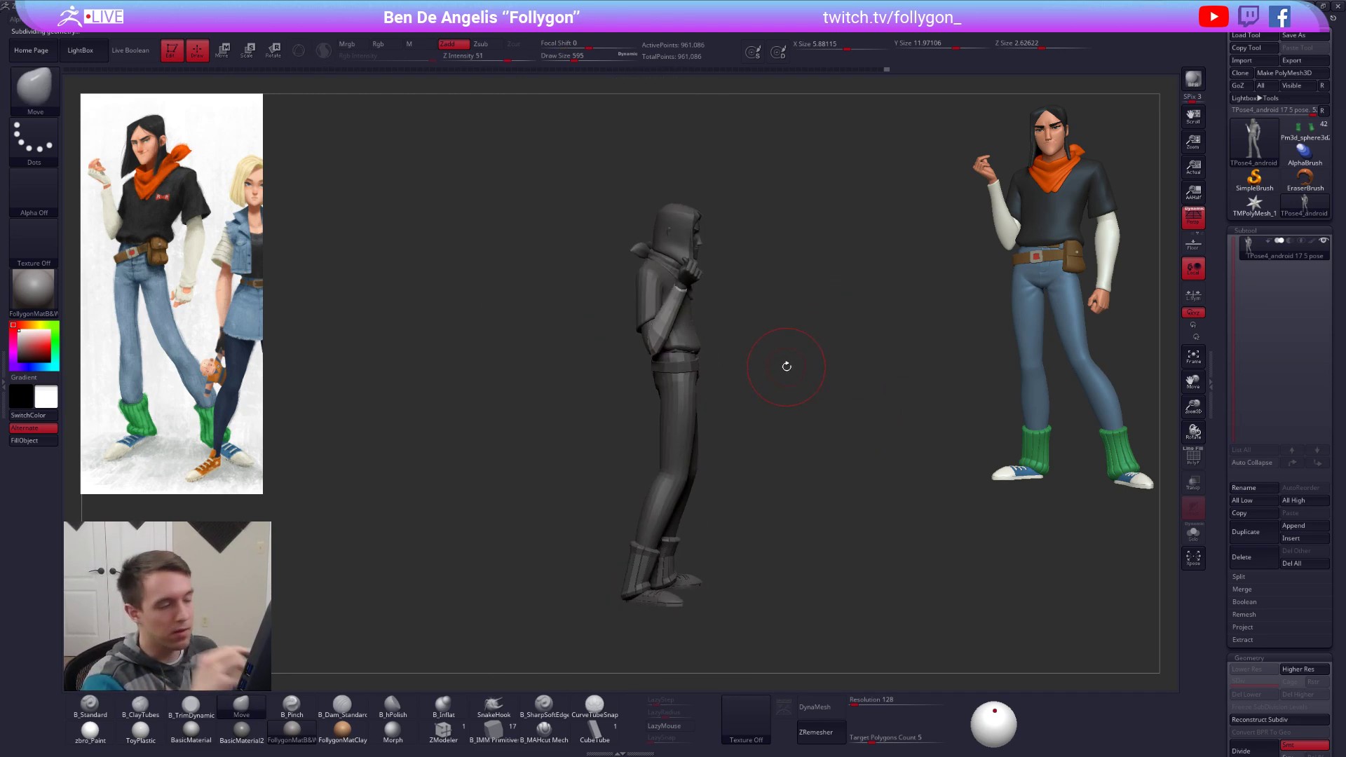
mouse_move(798, 417)
right_down()
mouse_move(753, 433)
mouse_move(811, 360)
mouse_move(787, 358)
right_up()
right_click(787, 358)
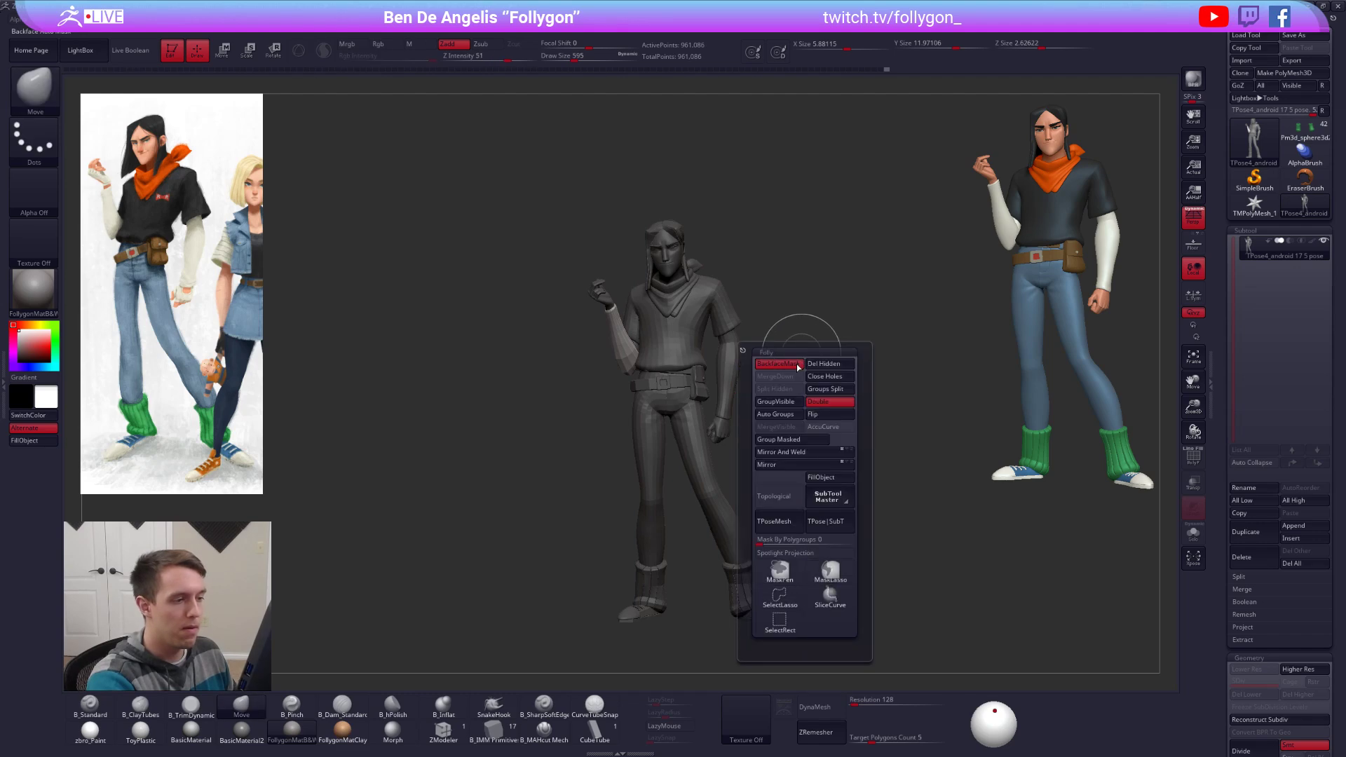
right_drag(845, 324, 826, 321)
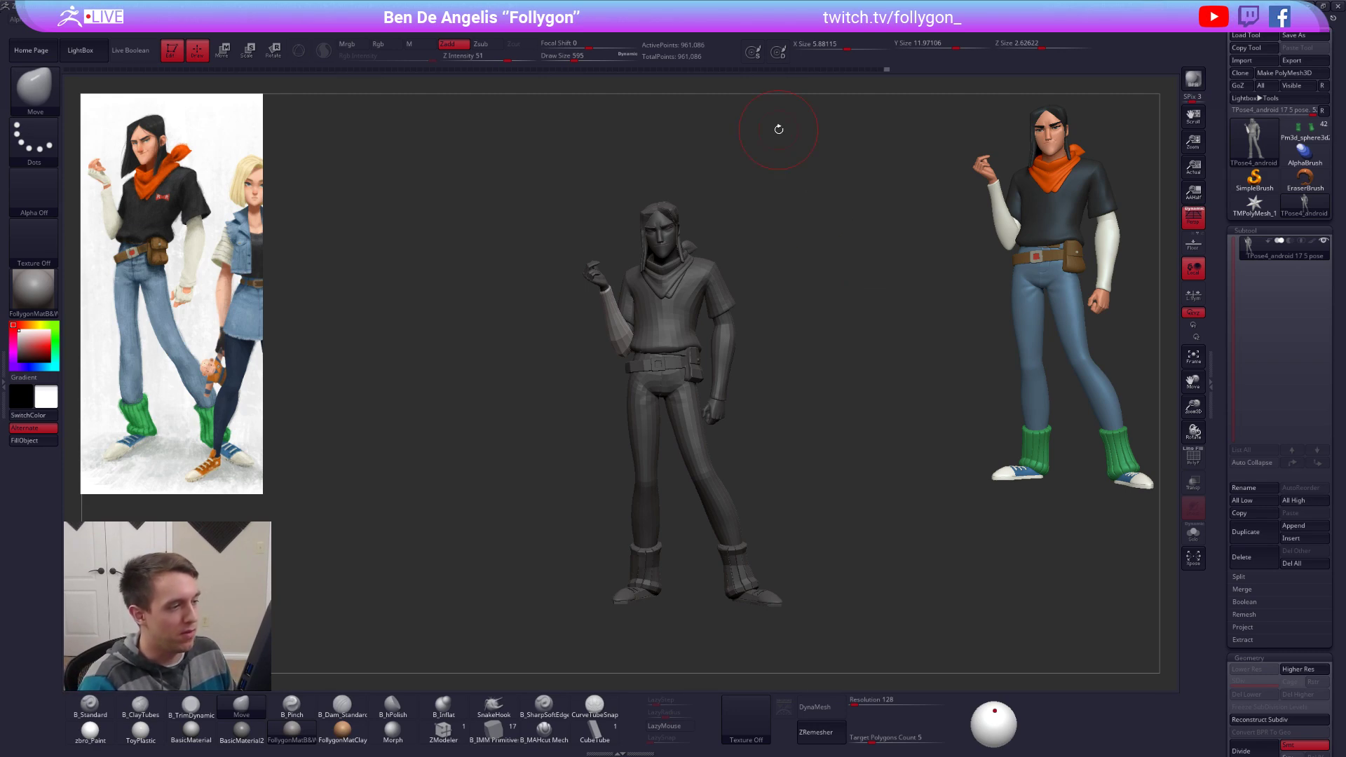
right_click(778, 288)
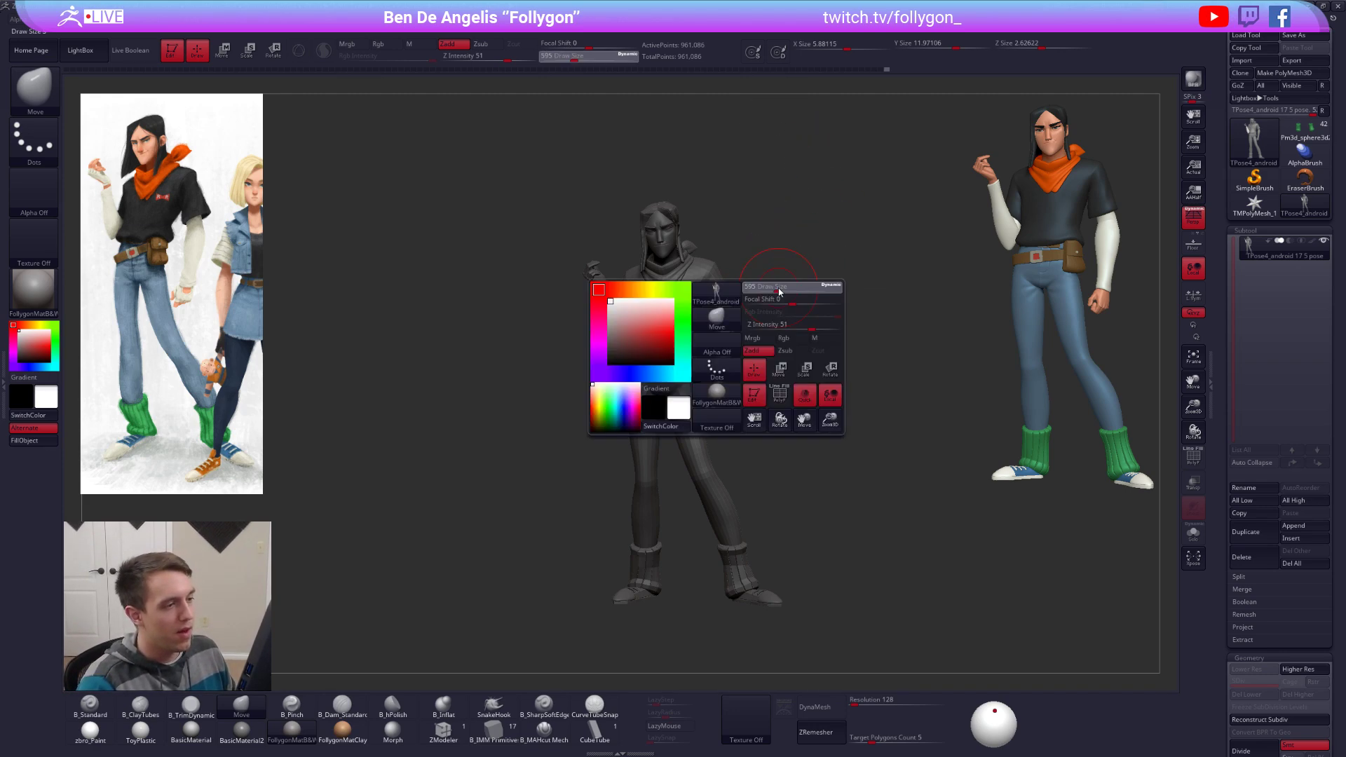
drag(778, 289, 767, 289)
Step: Choose Verdana as the font for Text 3D & Vector Shapes and close the plugin tray
click(3, 211)
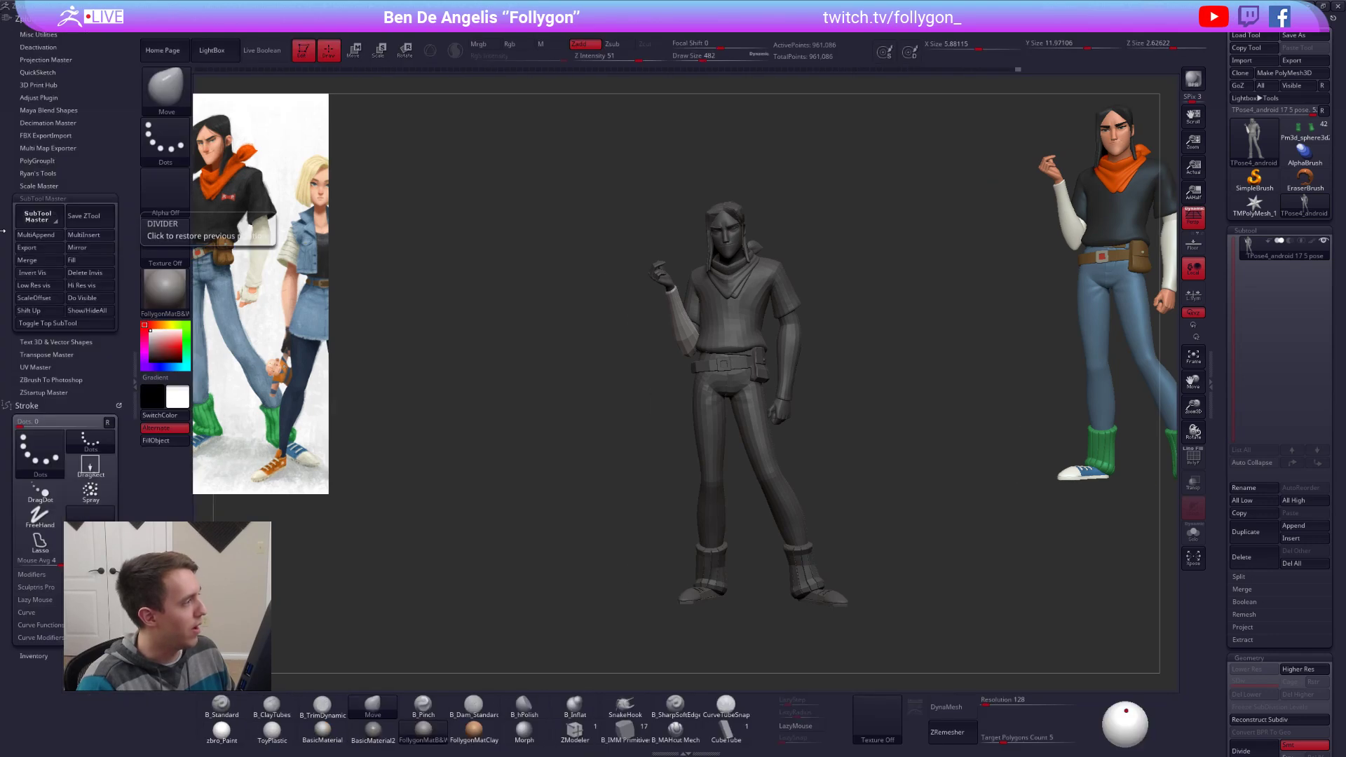
click(42, 198)
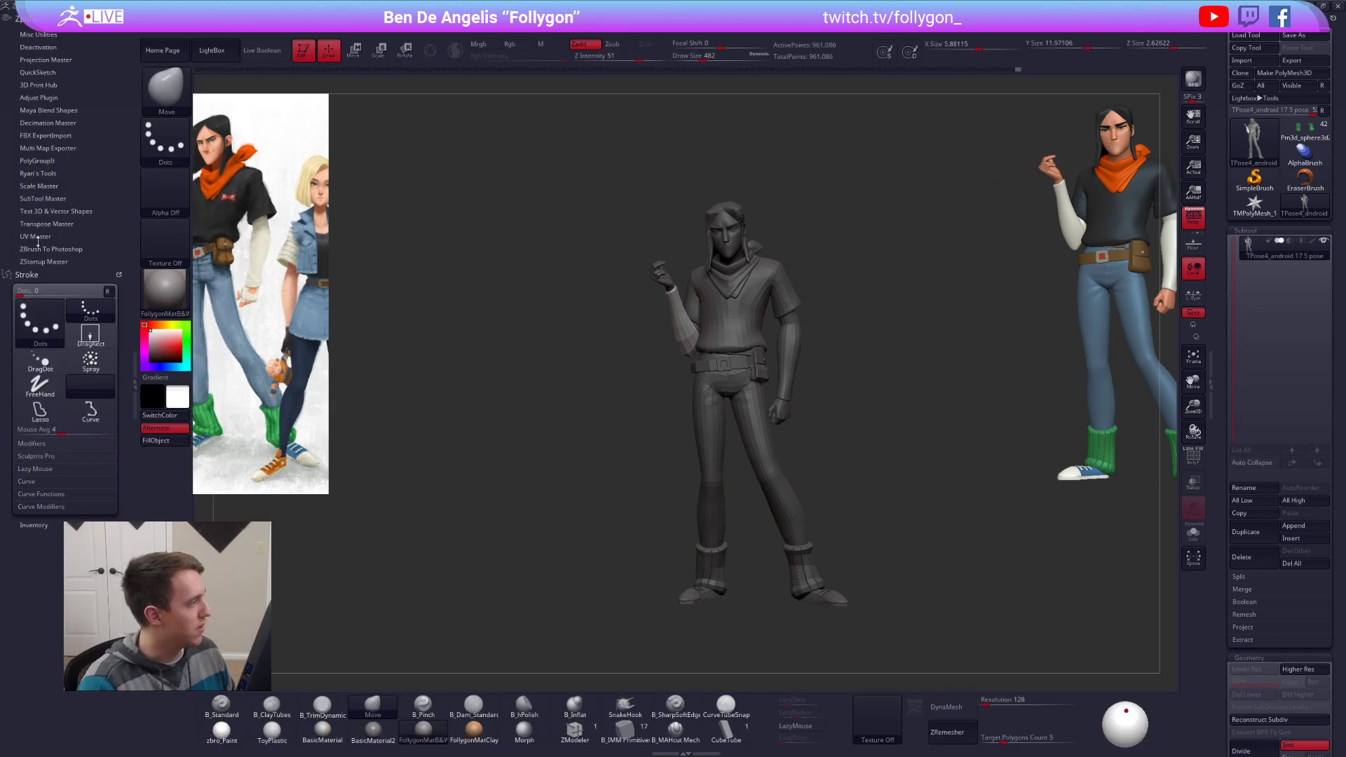
click(70, 211)
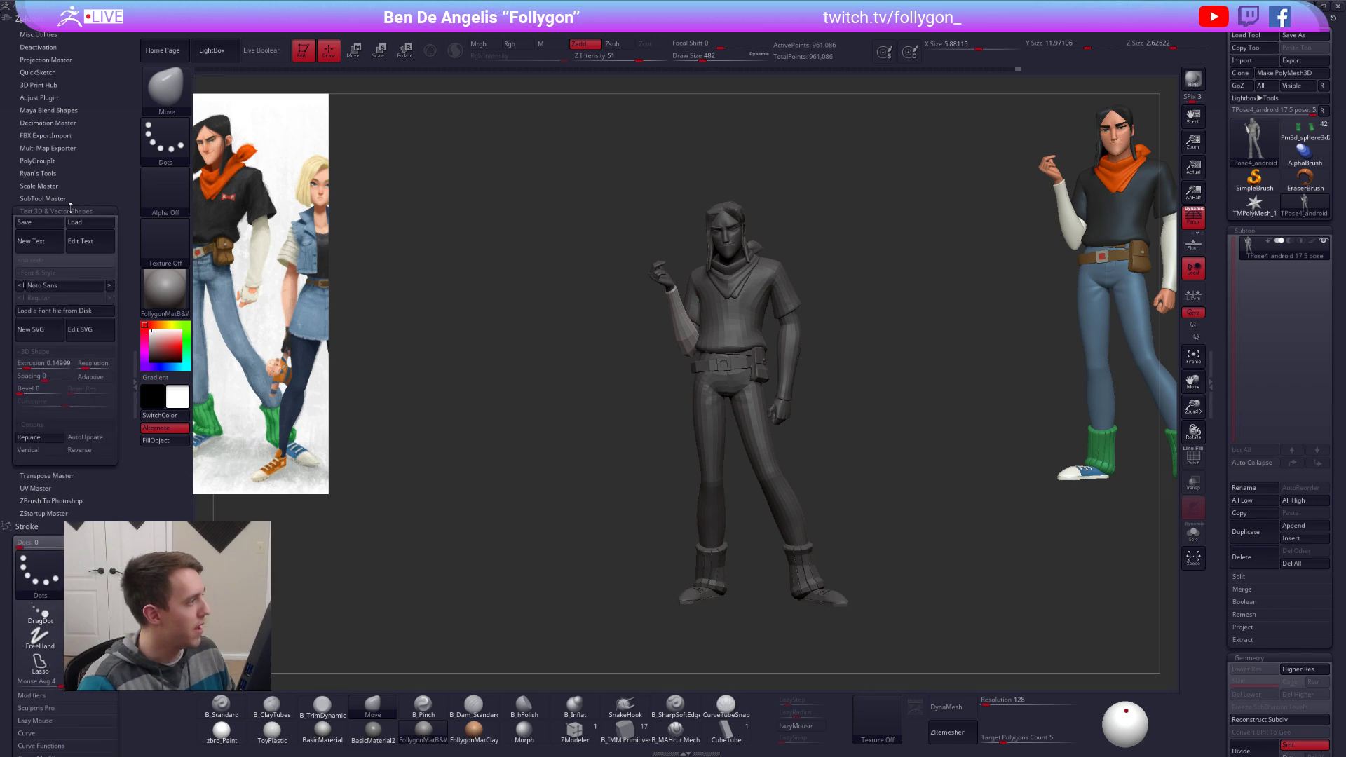
click(88, 286)
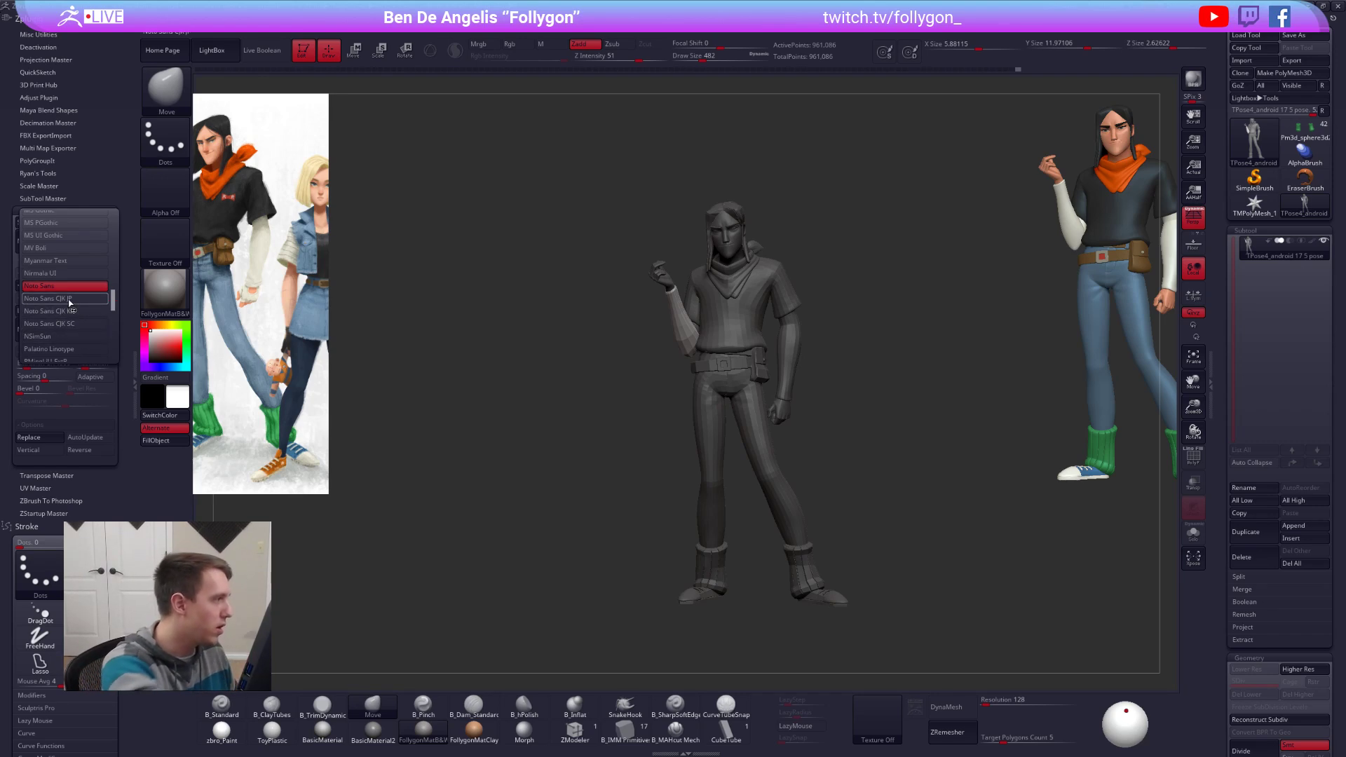
drag(110, 301, 109, 357)
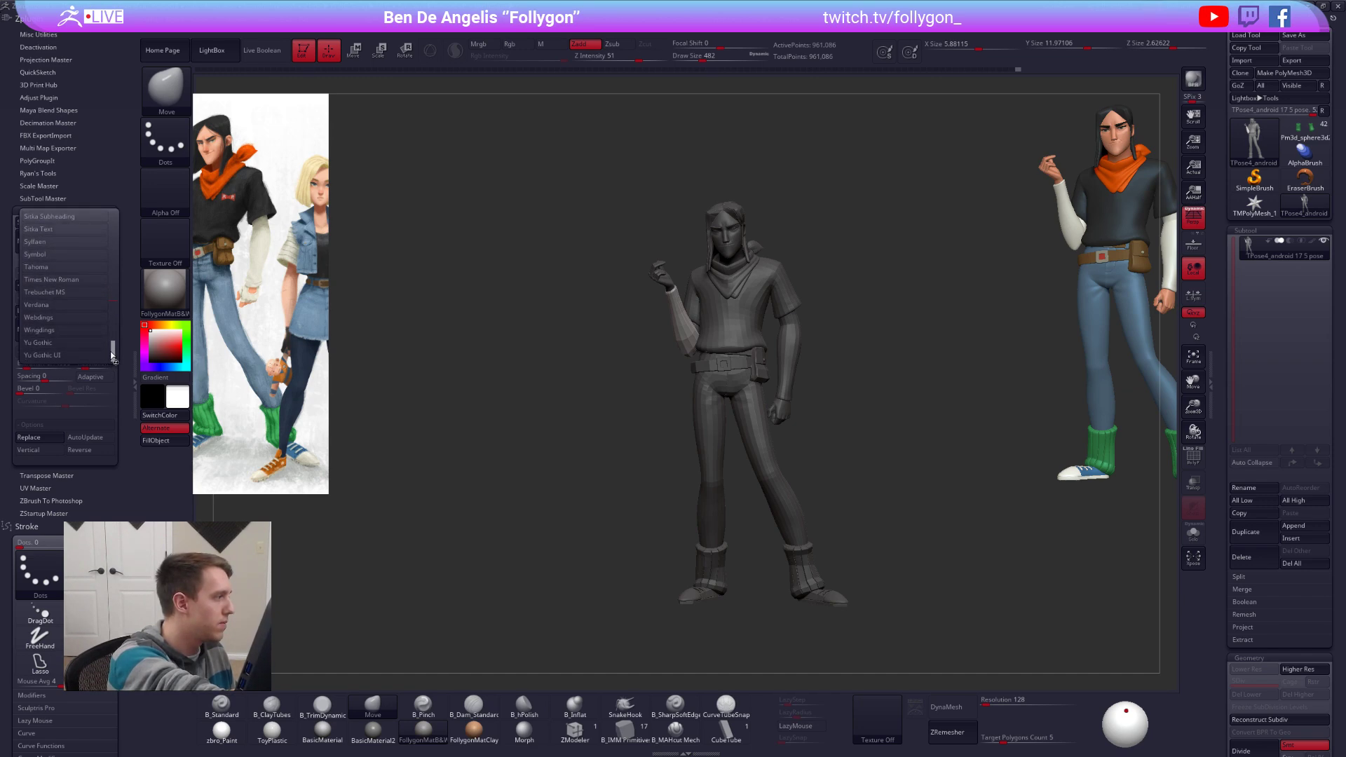
drag(110, 355, 114, 353)
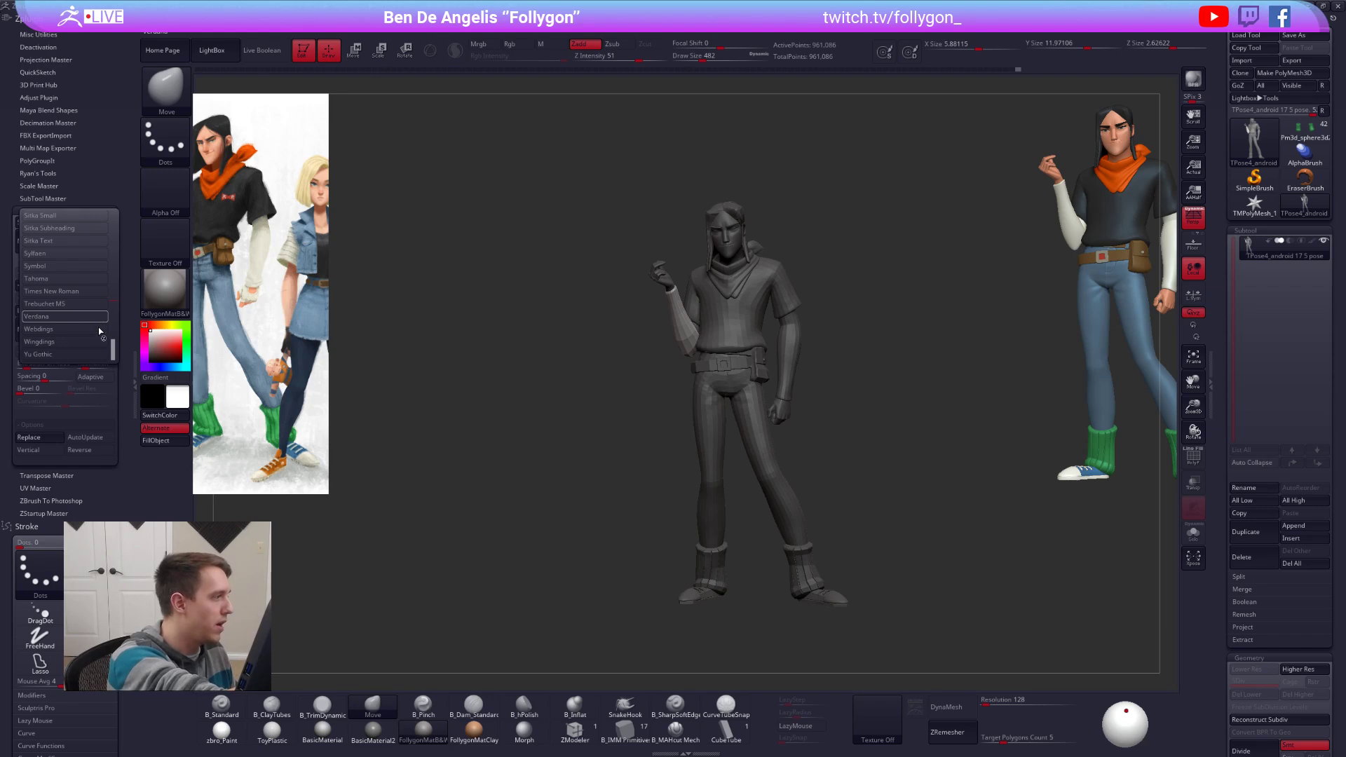
click(87, 316)
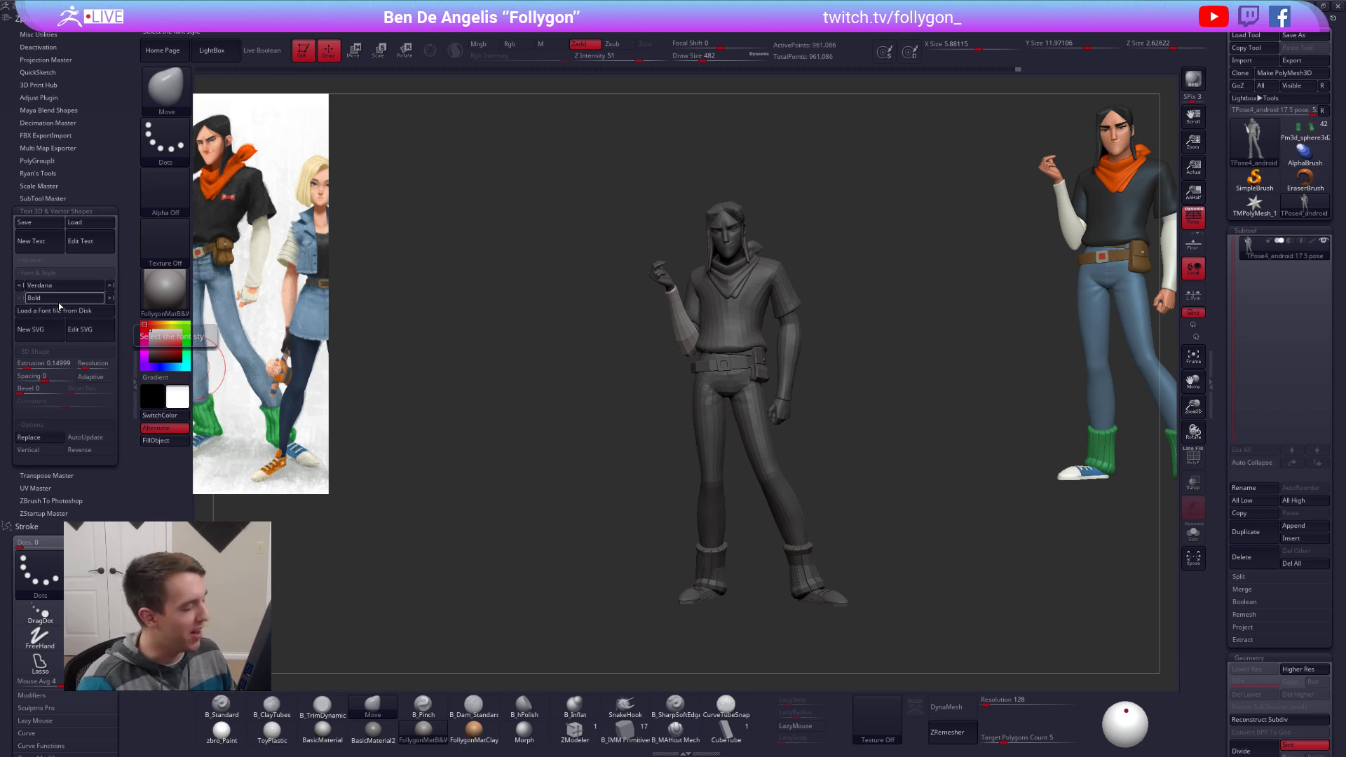
click(136, 372)
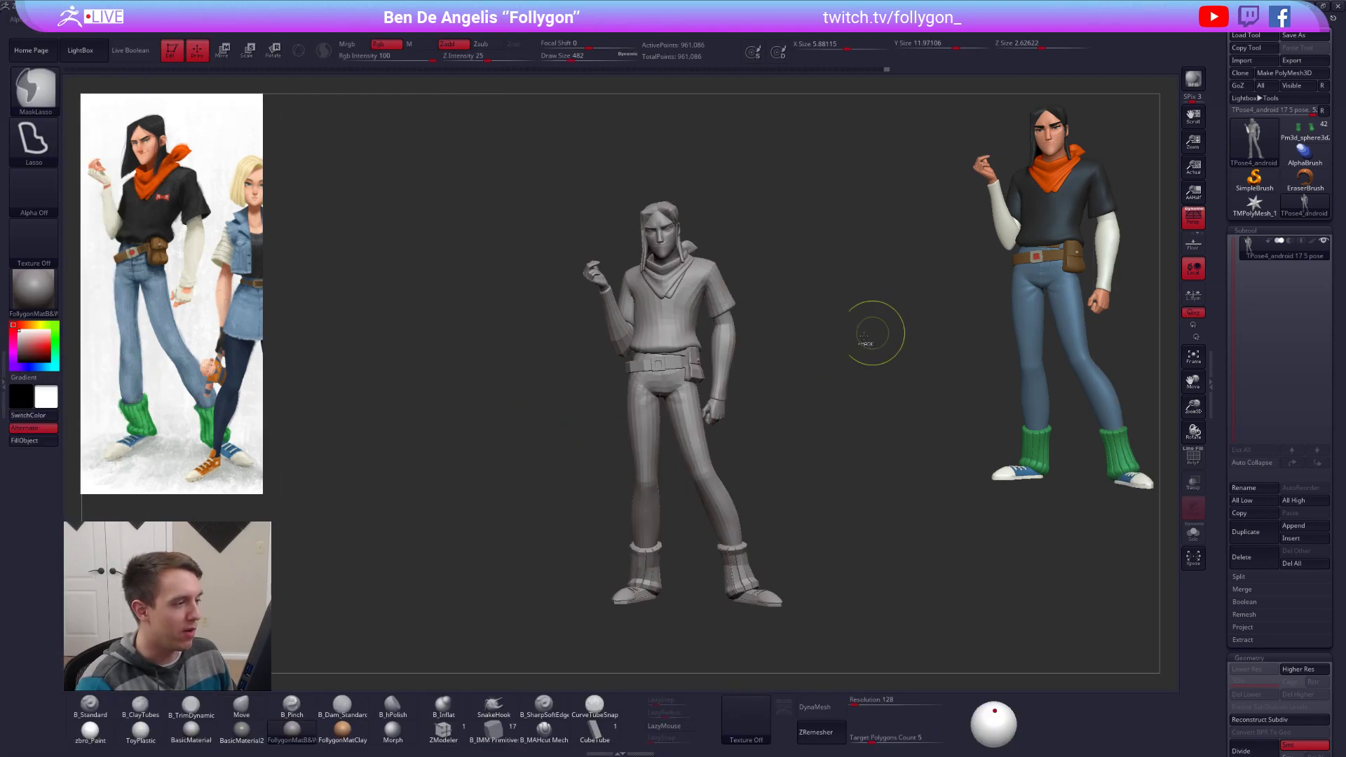
Step: Clear the mask and transfer the finished pose to the original subtools with TPose|SubT
mouse_move(830, 372)
alt+mouse_down()
mouse_move(844, 382)
mouse_move(827, 407)
mouse_move(837, 397)
mouse_move(812, 366)
alt+mouse_up()
key(ctrl+f)
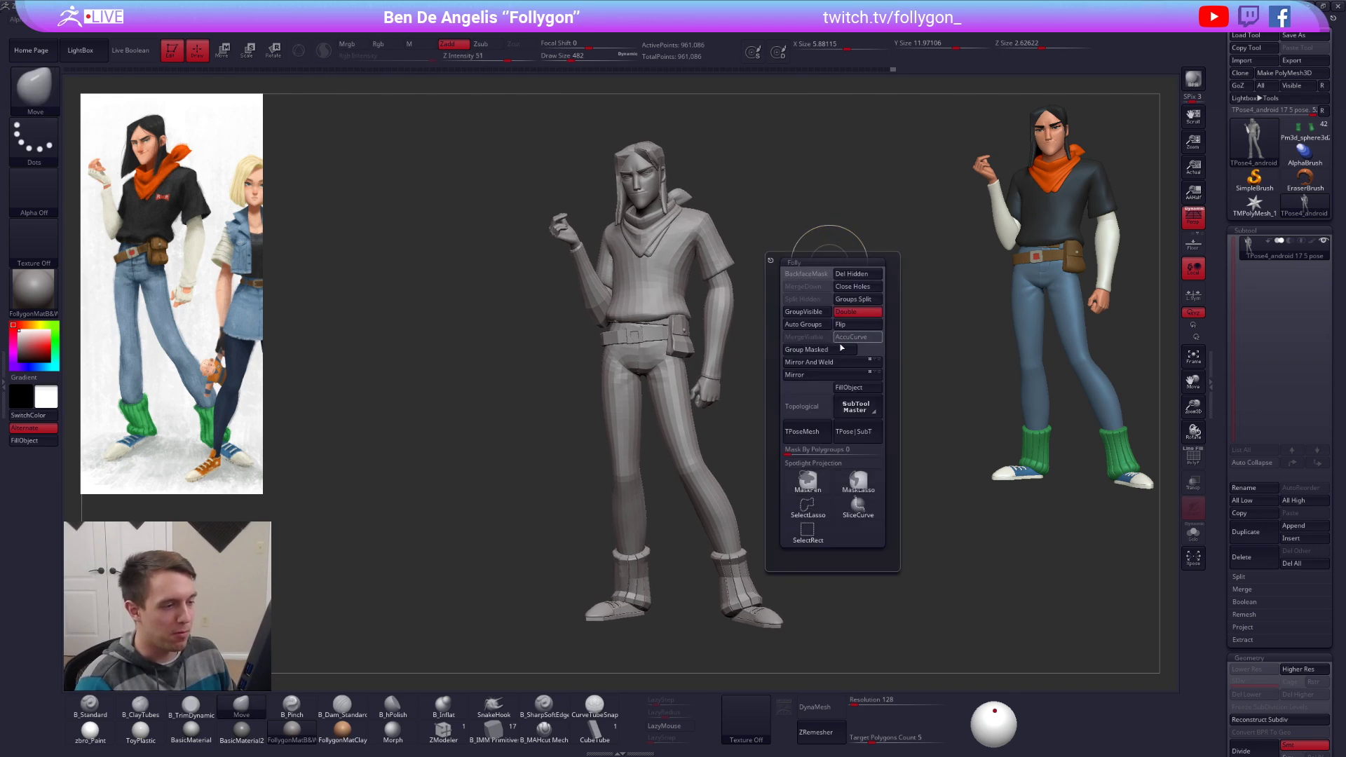
click(861, 436)
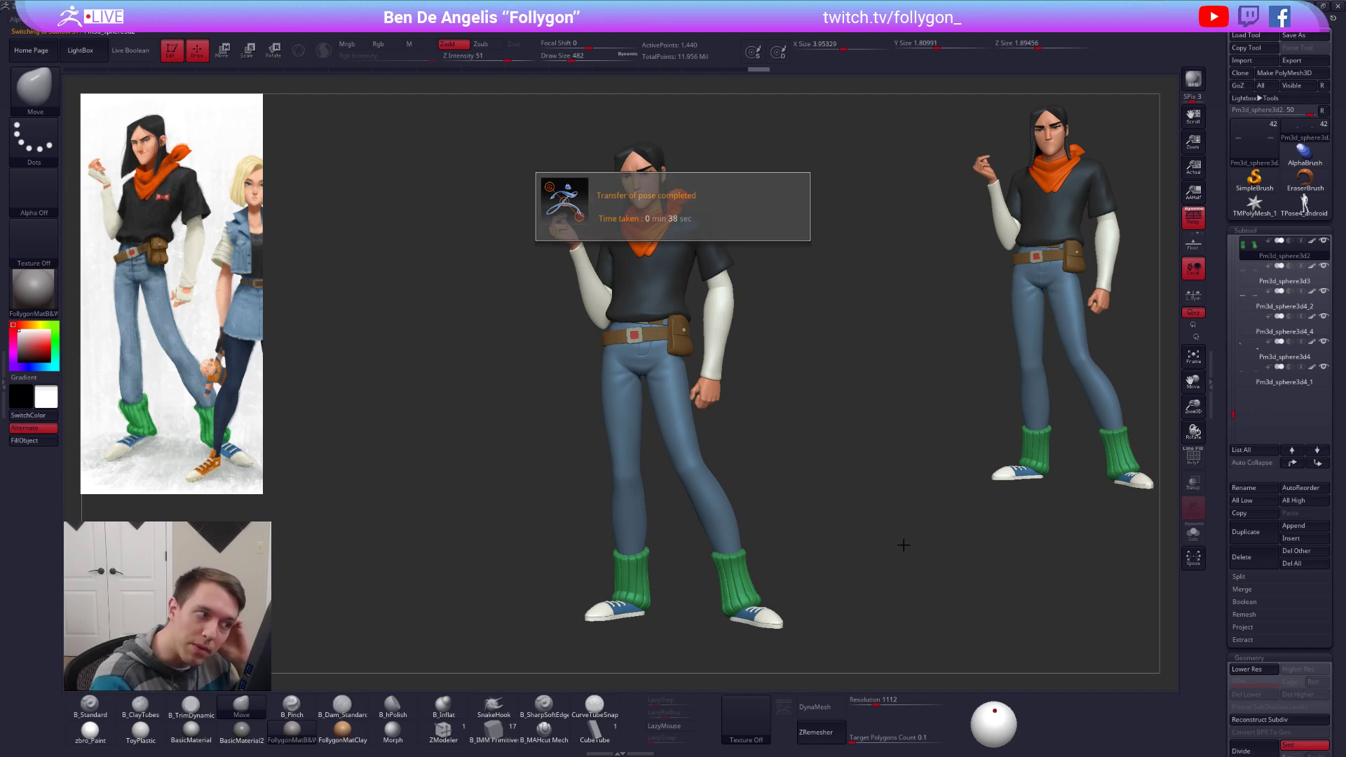
Step: Inspect the transferred pose on the full-detail character and switch back to the TPose4_android 17 5 pose mesh
drag(874, 540, 866, 575)
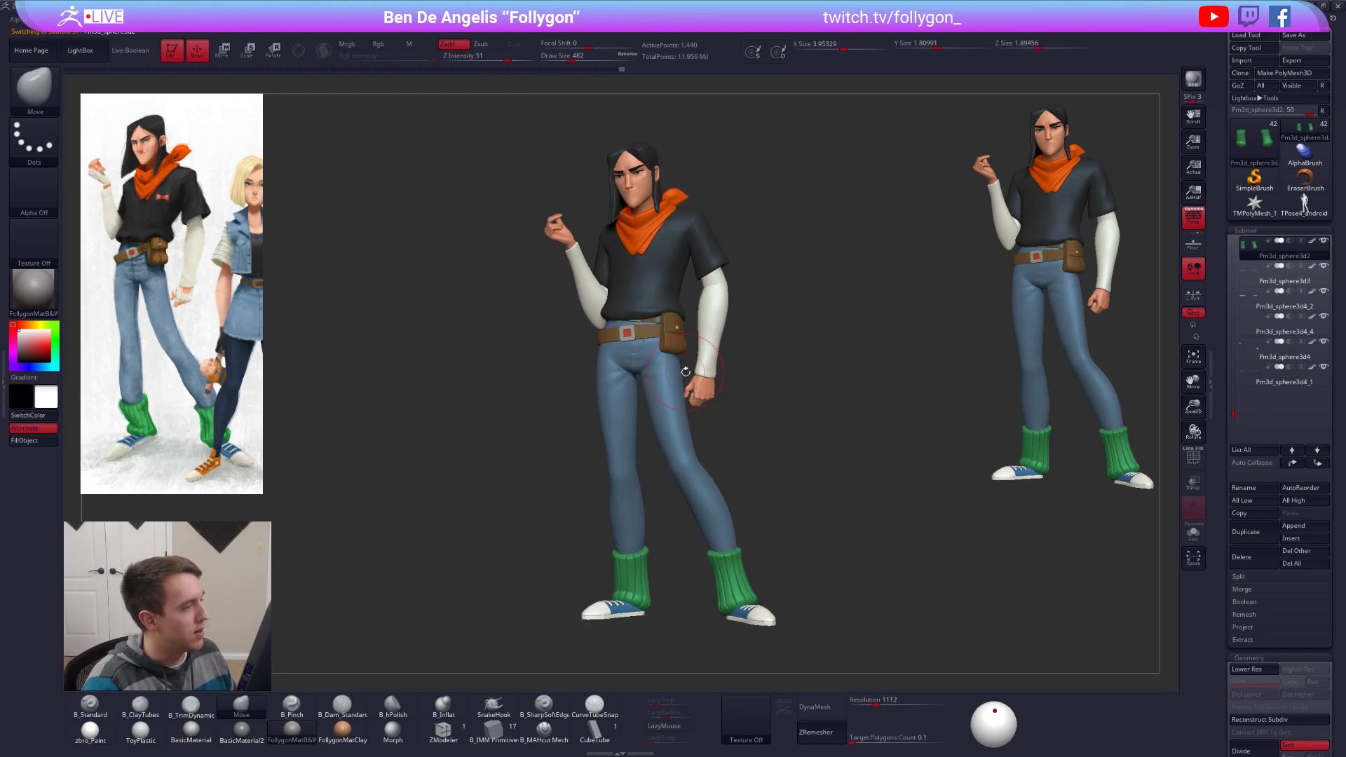
ctrl+right_drag(699, 400, 694, 461)
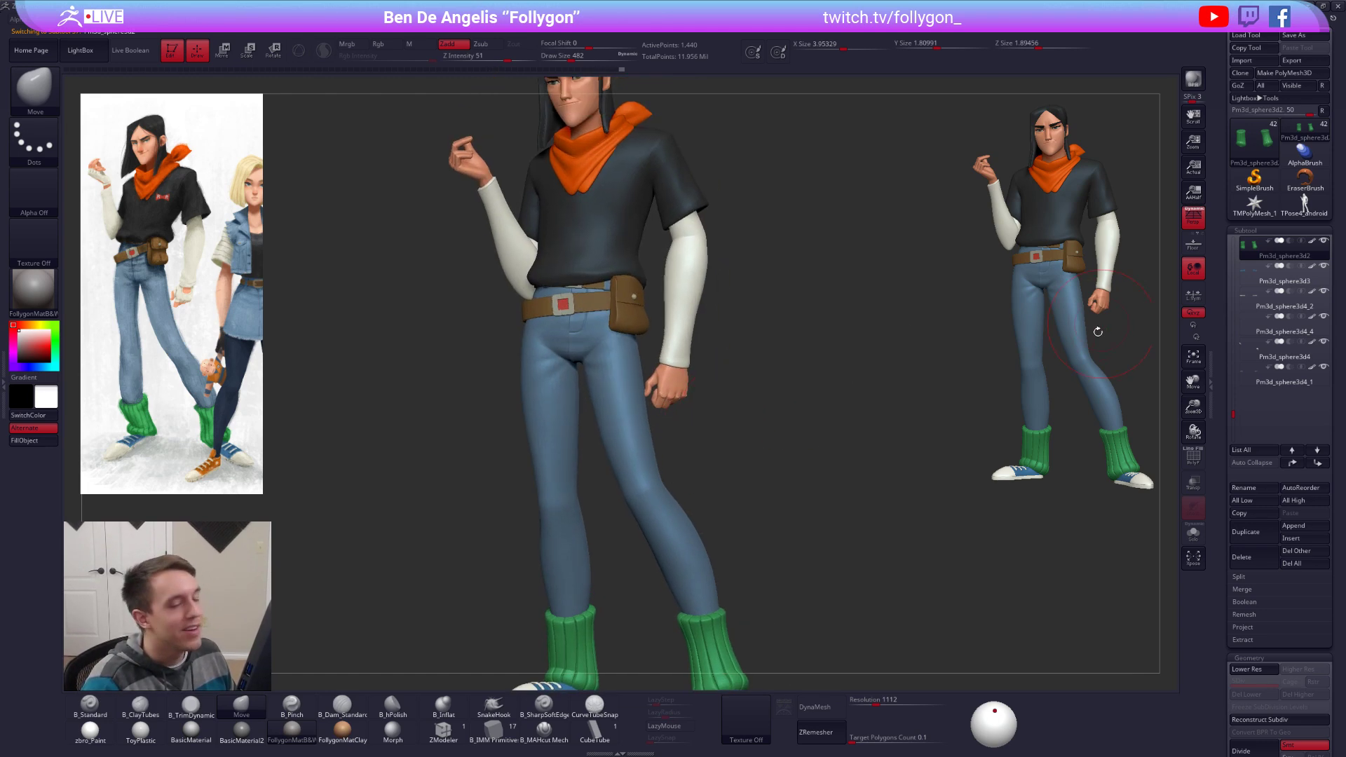
click(1304, 203)
key(shift+f)
key(shift+f)
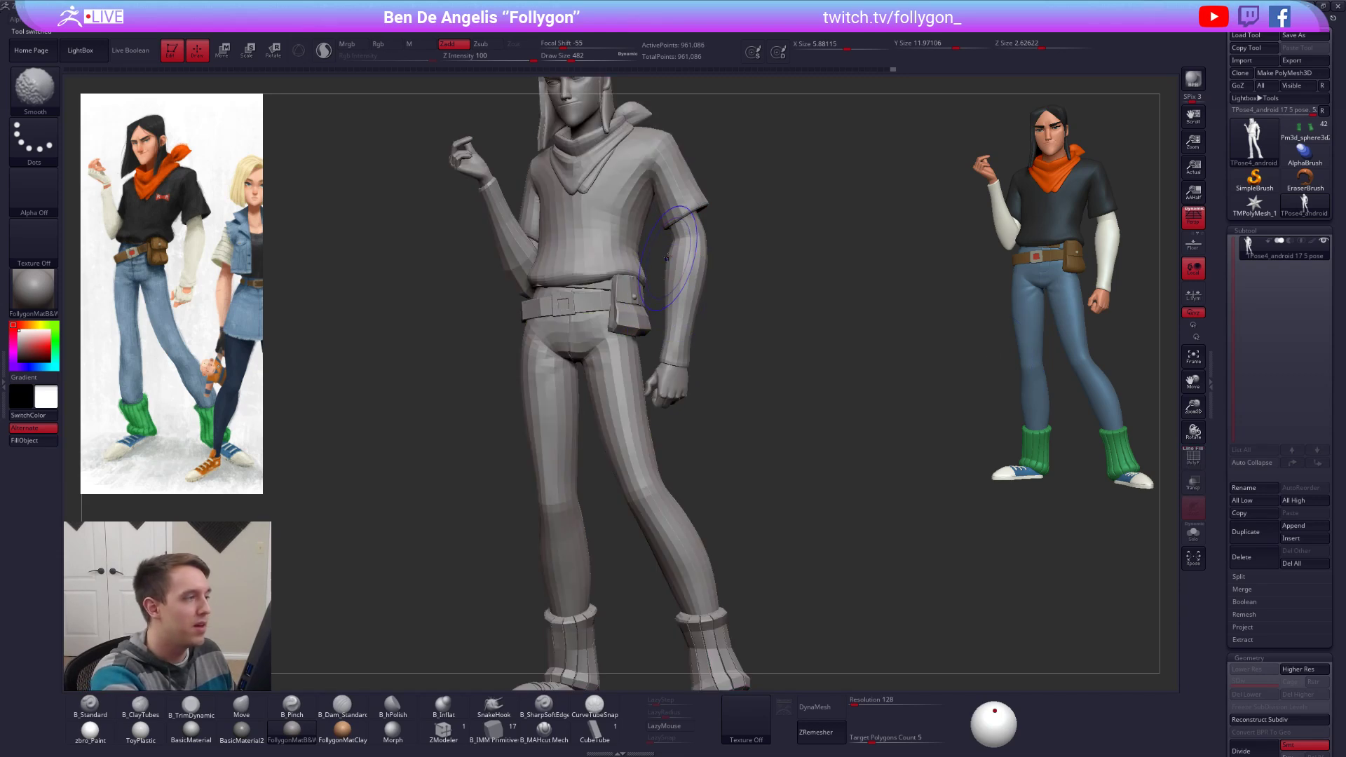
Step: Mask the whole figure except the sleeve and hand of the lowered arm
alt+right_drag(678, 240, 669, 333)
key(space)
key(w)
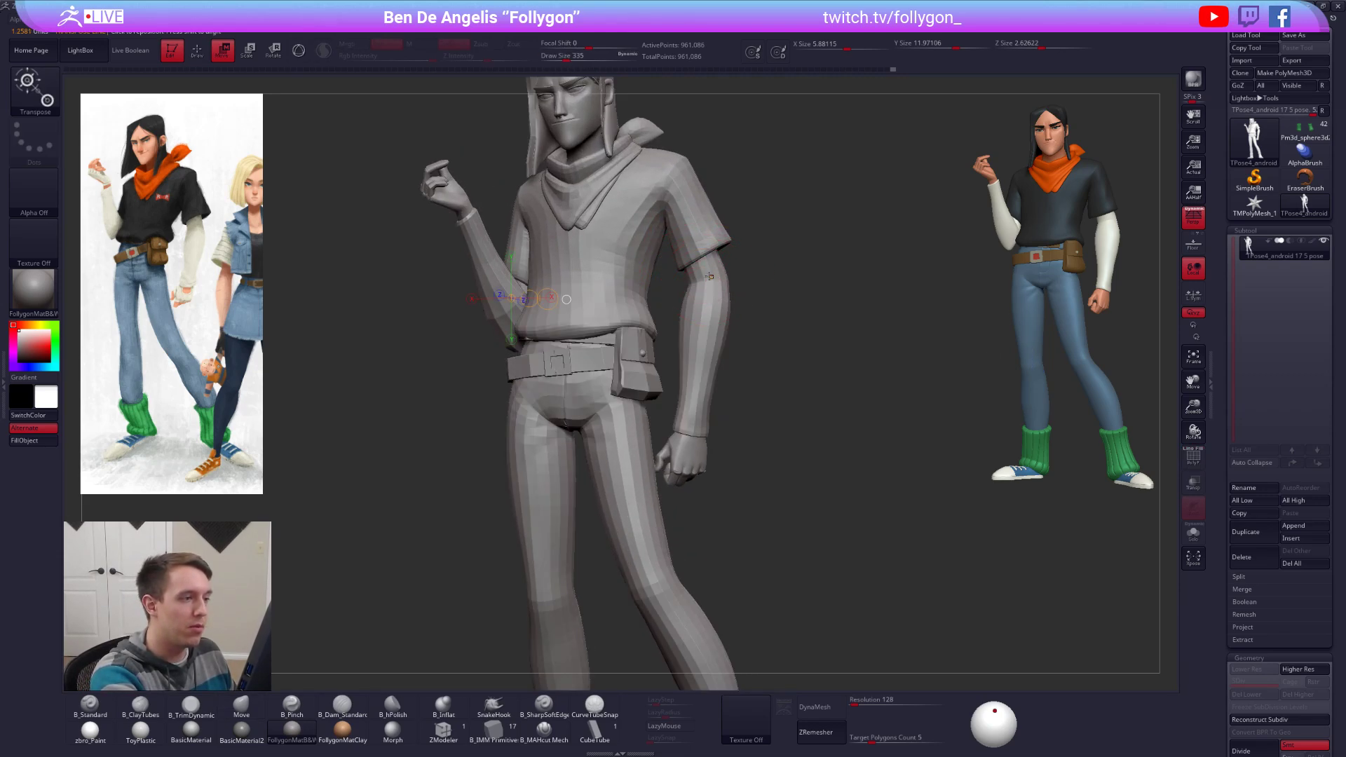
ctrl+click(710, 279)
key(q)
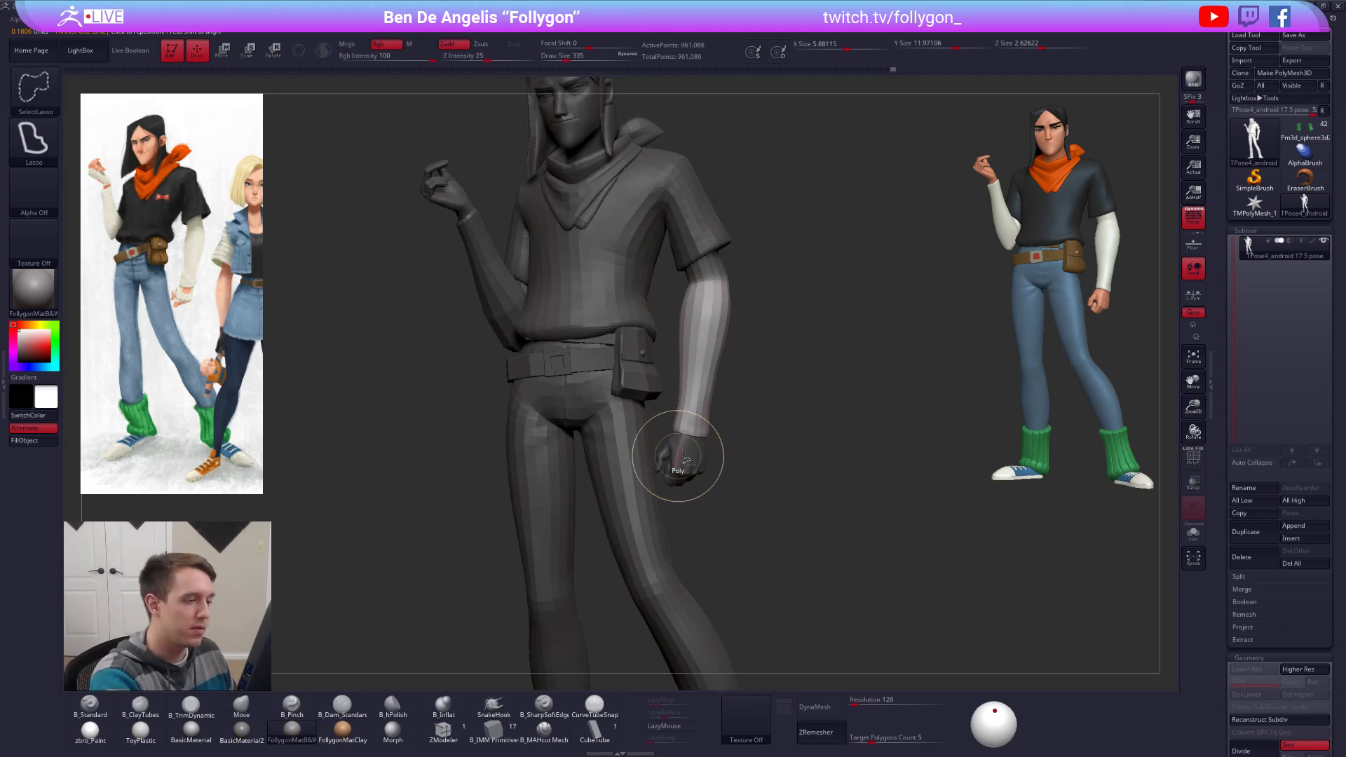
ctrl+shift+click(683, 462)
ctrl+shift+click(690, 496)
ctrl+shift+click(686, 482)
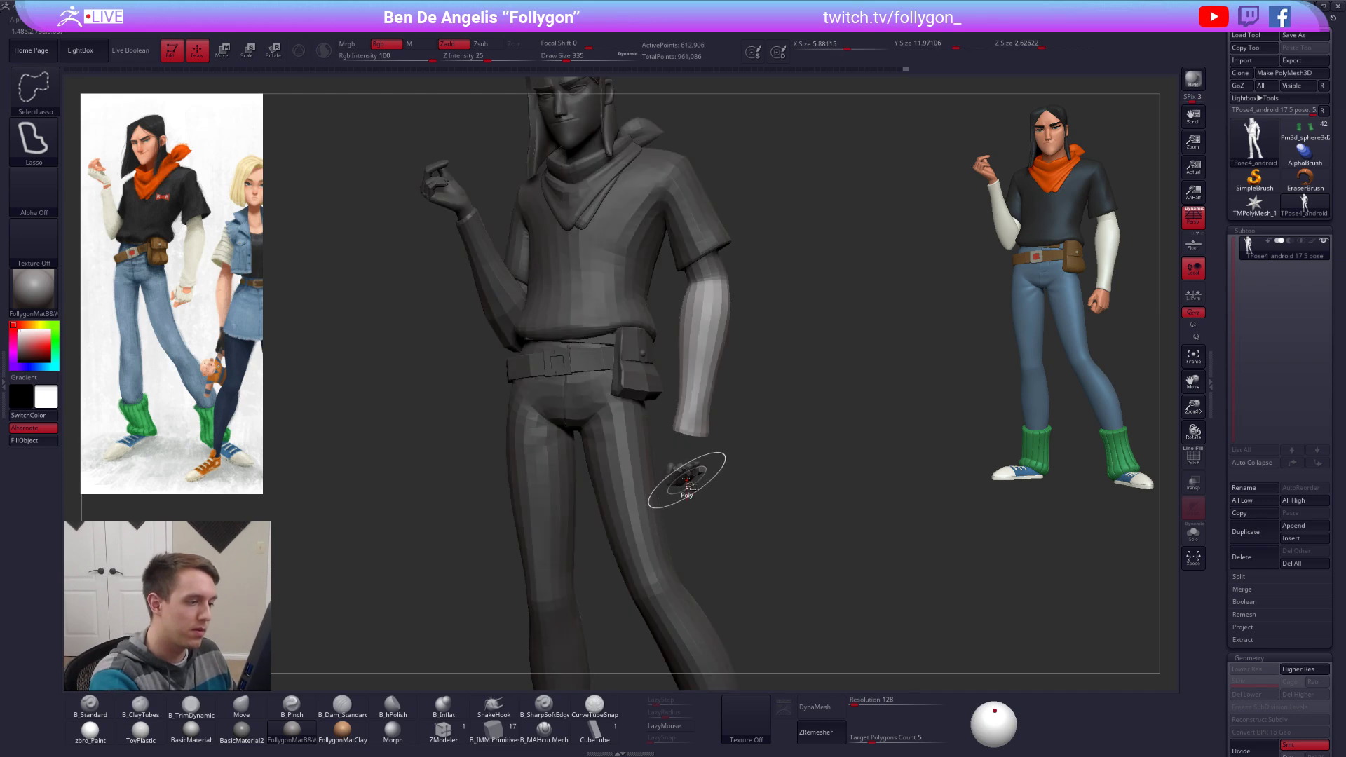
ctrl+shift+click(686, 480)
ctrl+shift+drag(711, 464, 730, 471)
mouse_move(683, 365)
ctrl+alt+mouse_down()
mouse_move(619, 500)
mouse_move(781, 414)
ctrl+alt+mouse_up()
ctrl+shift+click(779, 399)
Step: Rotate the lowered forearm and hand about the elbow with a Transpose line and clear the mask
right_drag(711, 300, 641, 297)
key(r)
mouse_move(733, 300)
mouse_down()
mouse_move(713, 405)
mouse_move(727, 379)
mouse_move(736, 560)
mouse_move(761, 538)
mouse_up()
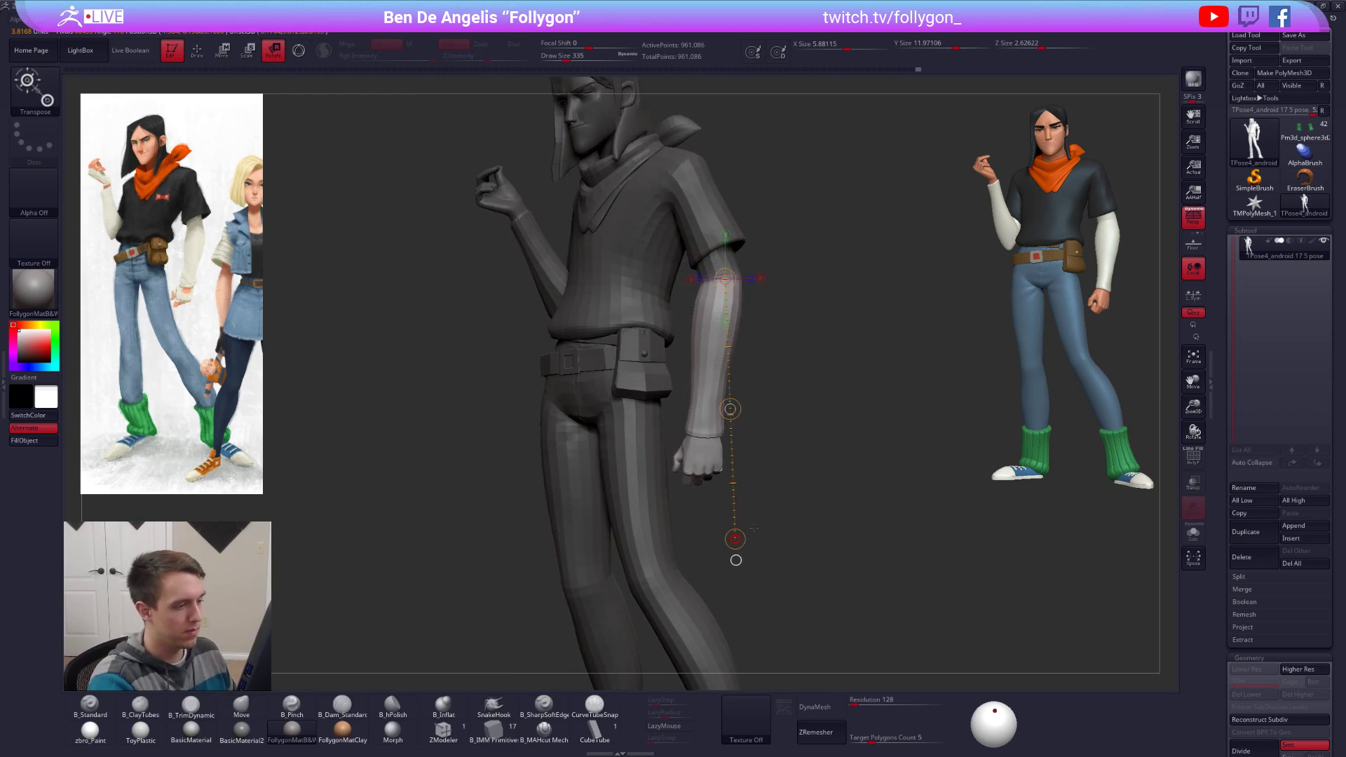
mouse_move(770, 503)
shift+right_down()
mouse_move(790, 503)
mouse_move(775, 436)
shift+right_up()
key(q)
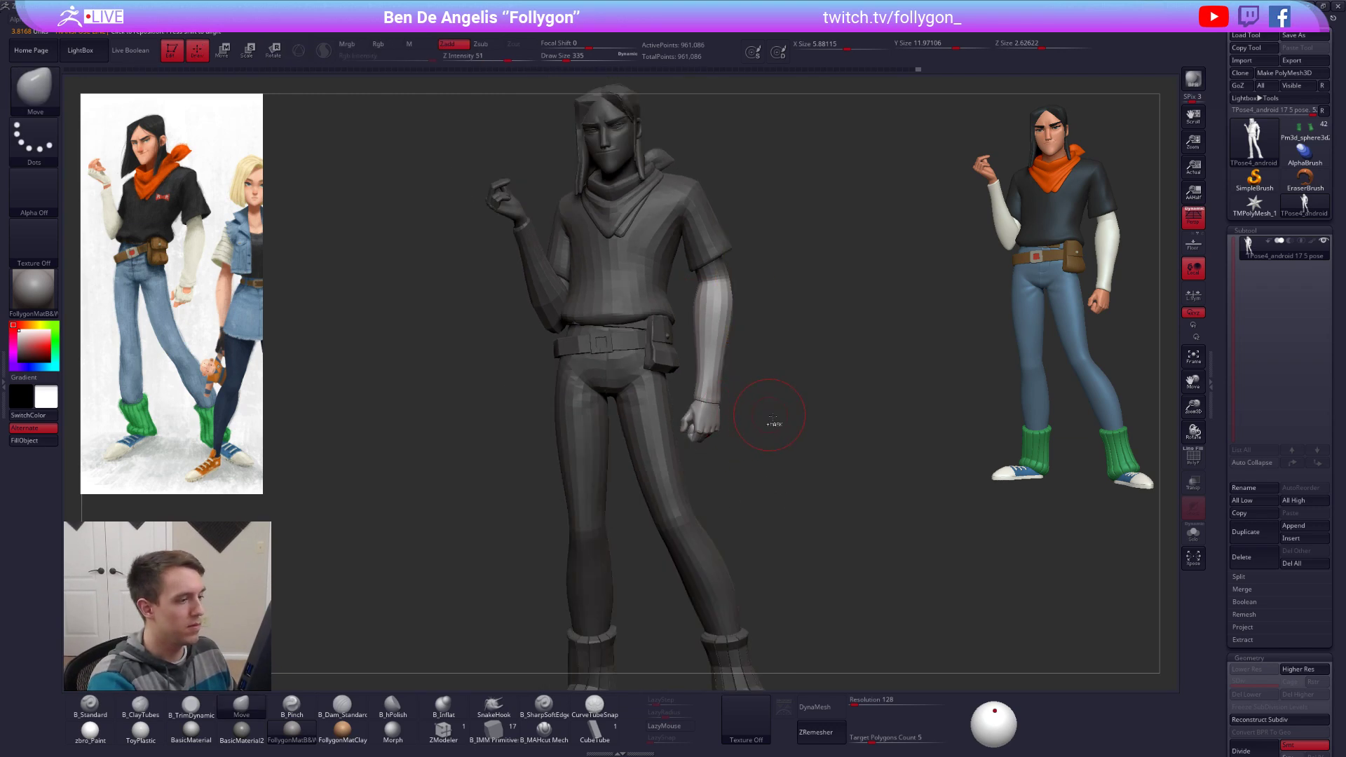
ctrl+drag(771, 422, 788, 445)
Step: Mask the whole figure except the forearm sleeve of the raised arm
alt+right_drag(755, 404, 889, 470)
right_drag(707, 379, 918, 372)
ctrl+right_drag(673, 281, 664, 350)
ctrl+shift+click(663, 355)
ctrl+shift+drag(692, 353, 734, 356)
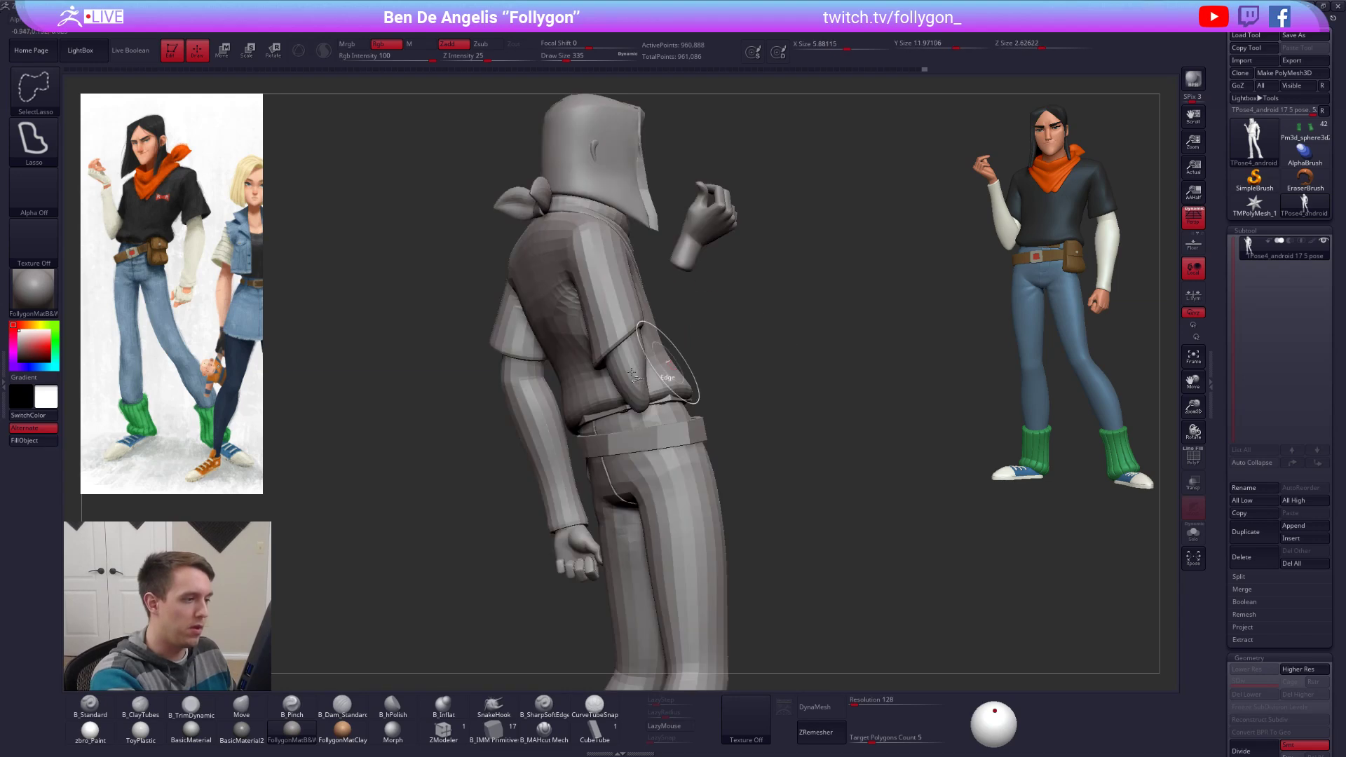
ctrl+click(721, 359)
ctrl+shift+click(721, 359)
Step: Reshape the raised arm's elbow from the back and front with the Move brush, reducing the draw size from 595 to 414 and 279
key(space)
drag(624, 391, 649, 390)
key(space)
mouse_move(690, 393)
right_down()
mouse_move(616, 400)
mouse_move(610, 415)
right_up()
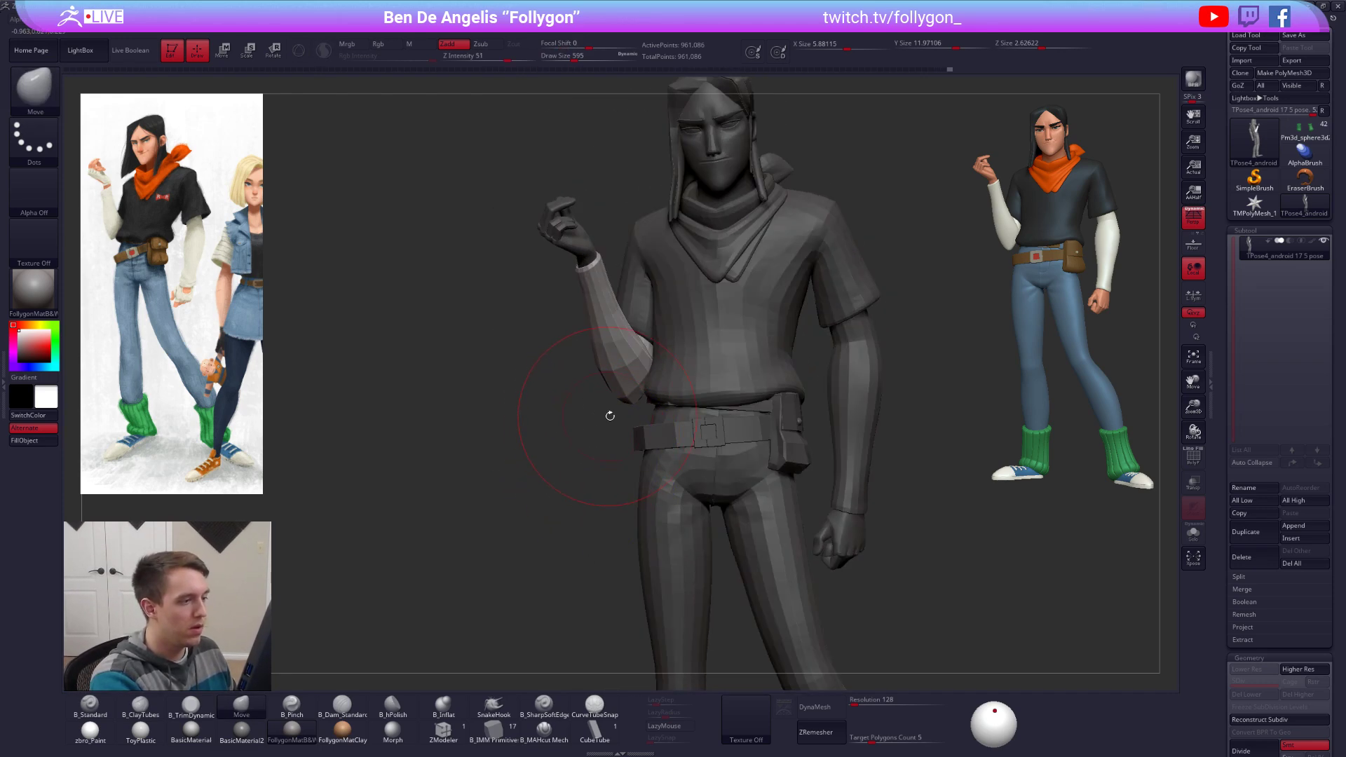
key(space)
drag(639, 402, 634, 402)
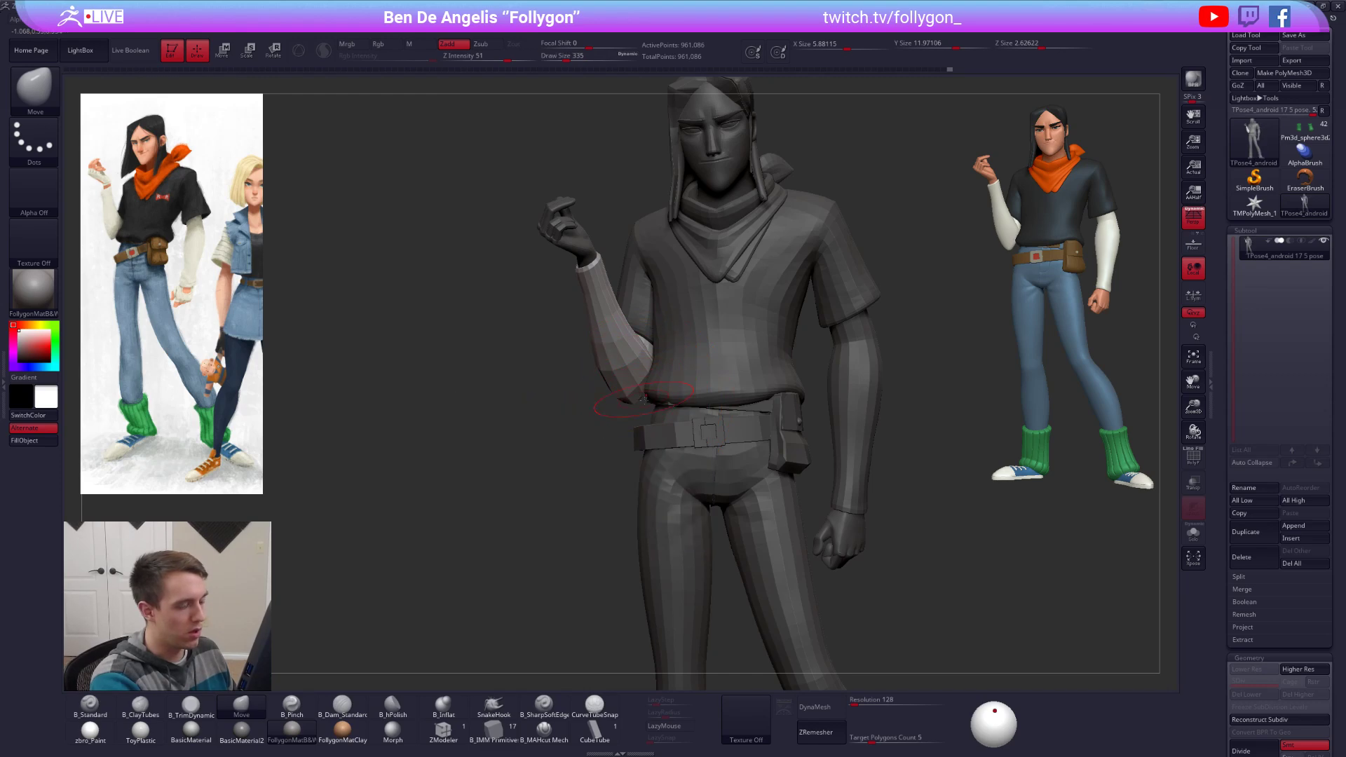
right_drag(604, 412, 716, 403)
key(space)
drag(634, 398, 639, 400)
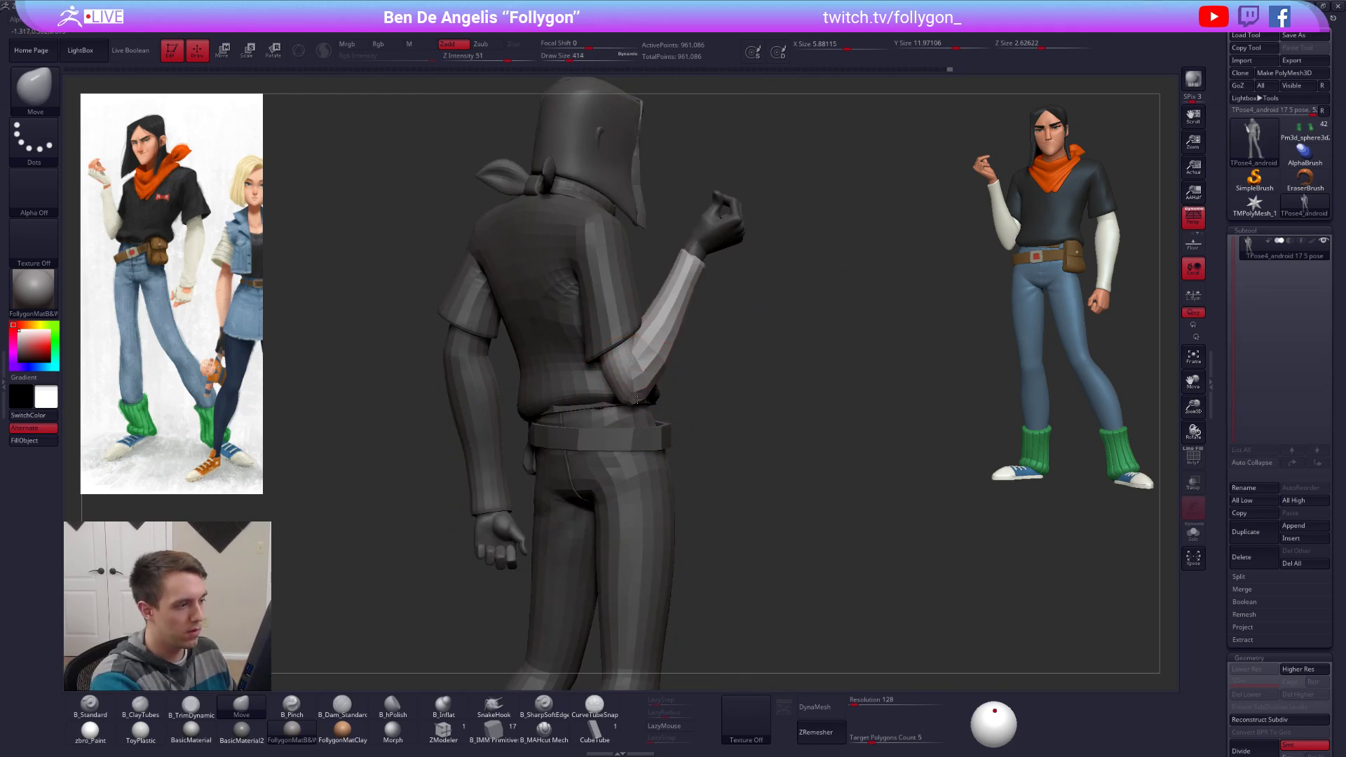
key(bracketleft)
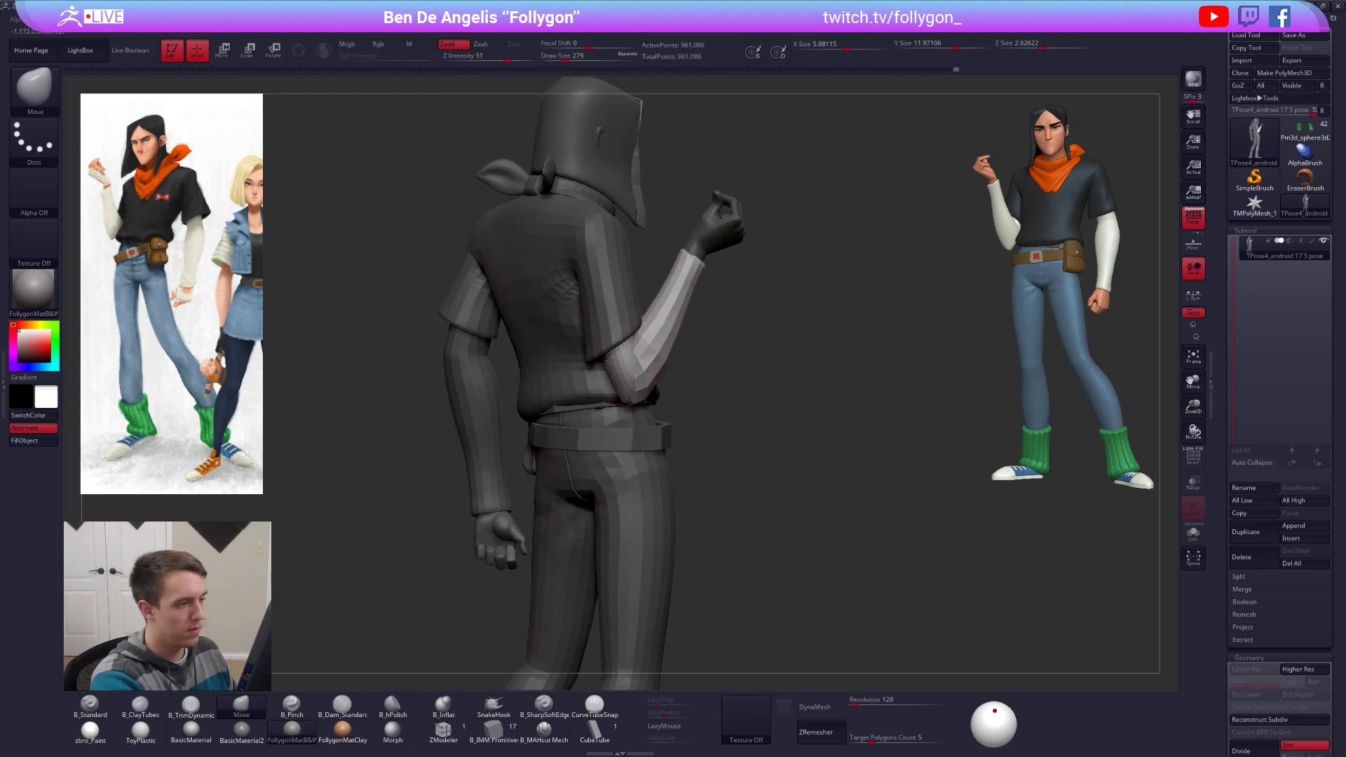
right_drag(675, 390, 814, 462)
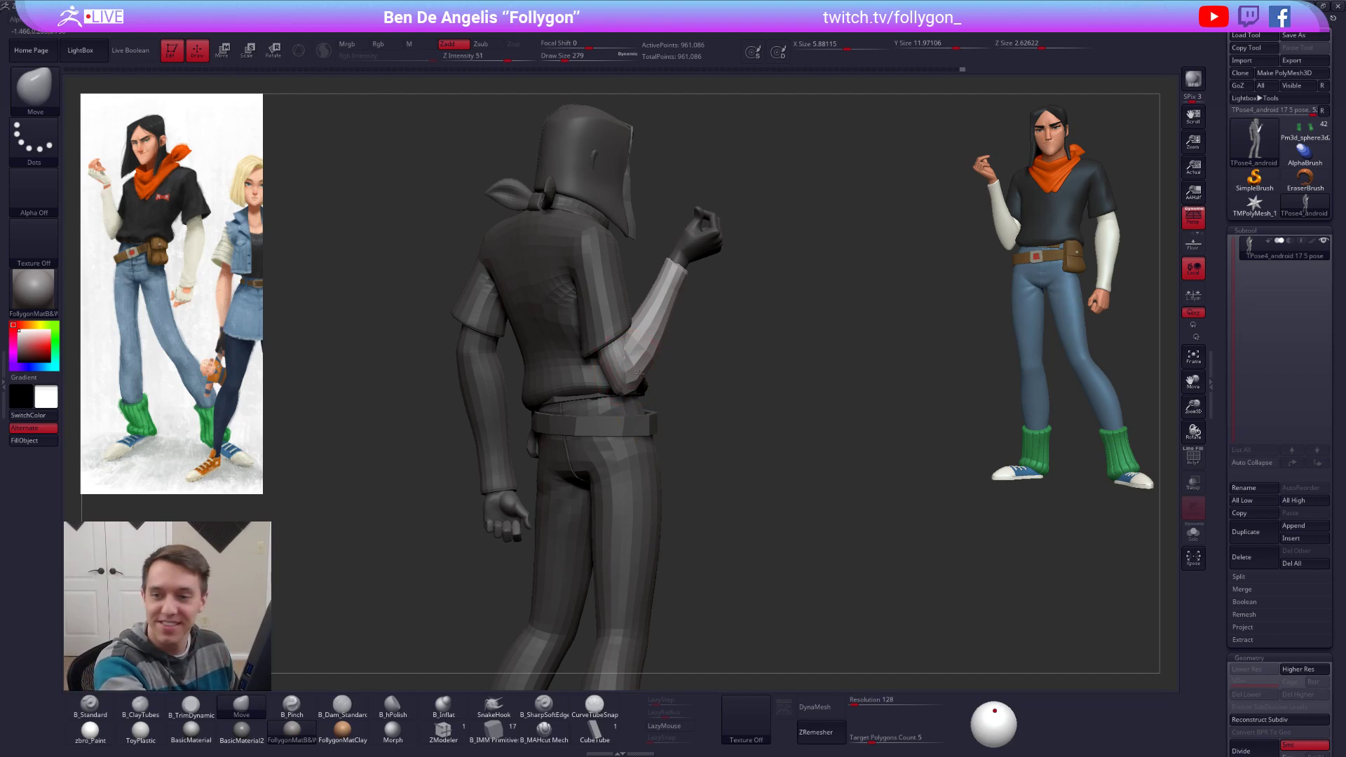
Step: Enlarge the Move brush and extend the mask over the raised forearm so only the elbow area stays editable
mouse_move(639, 374)
alt+right_down()
mouse_move(689, 377)
mouse_move(689, 360)
mouse_move(690, 393)
mouse_move(697, 360)
alt+right_up()
key(space)
drag(713, 369, 719, 369)
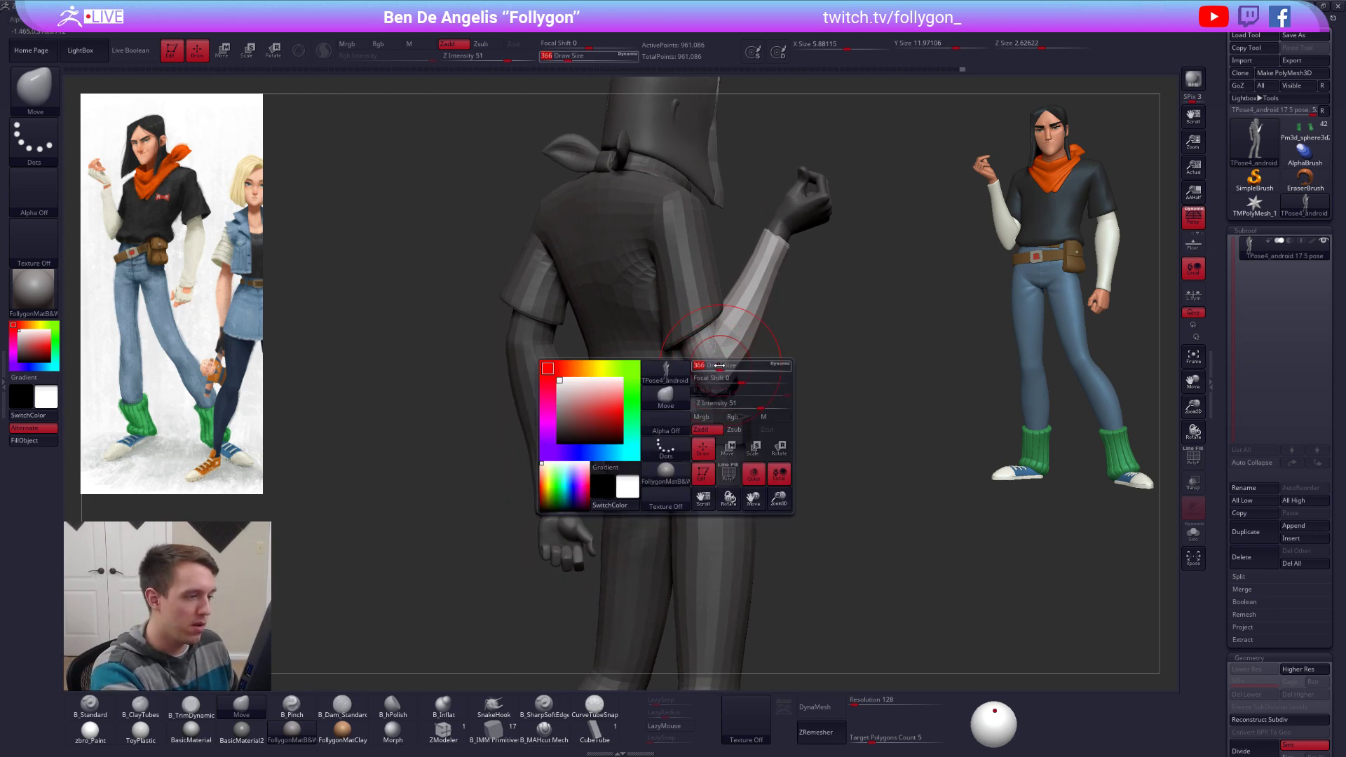
mouse_move(719, 369)
right_down()
mouse_move(690, 372)
mouse_move(702, 375)
right_up()
key(w)
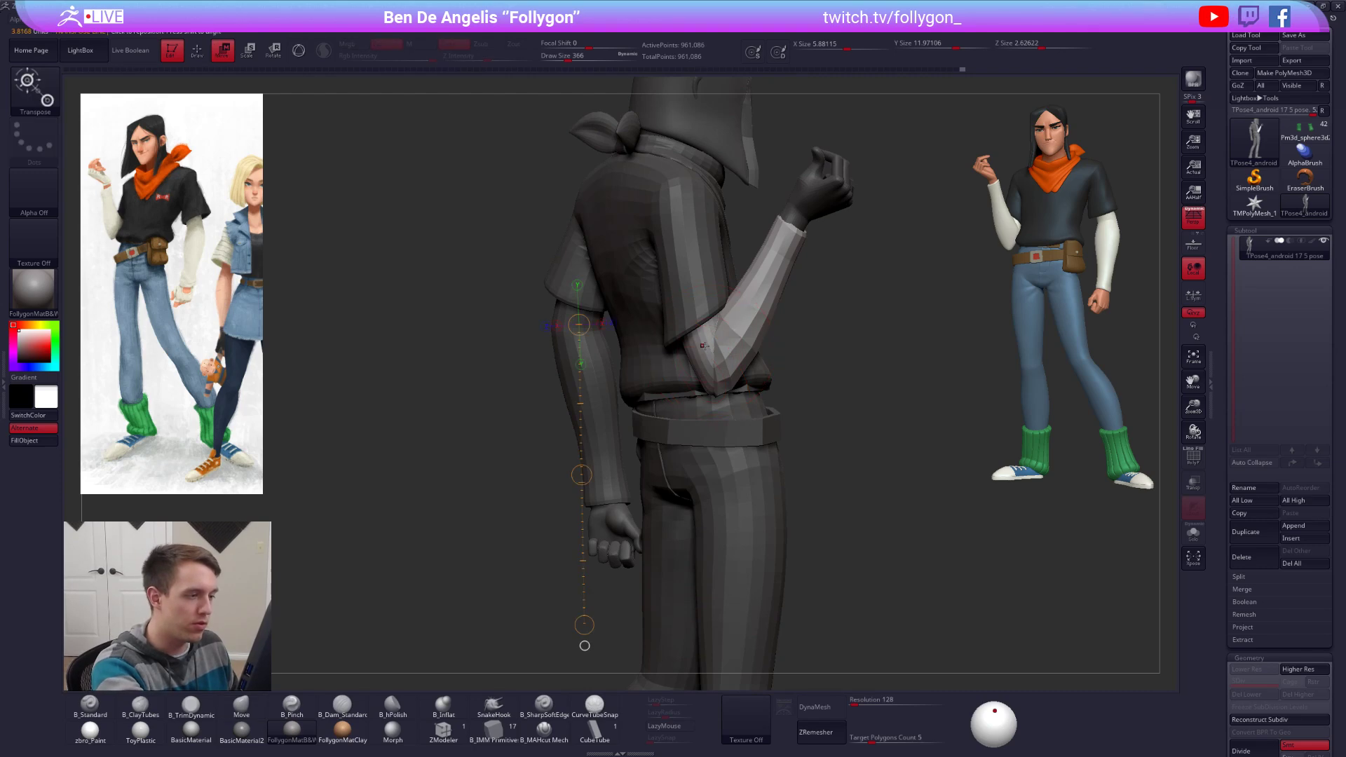
mouse_move(752, 355)
ctrl+mouse_down()
mouse_move(726, 349)
mouse_move(698, 370)
mouse_move(710, 386)
ctrl+mouse_up()
Step: Reshape the unmasked elbow area with the Move brush at draw sizes 350 and 414, and clear the mask
key(q)
key(space)
key(space)
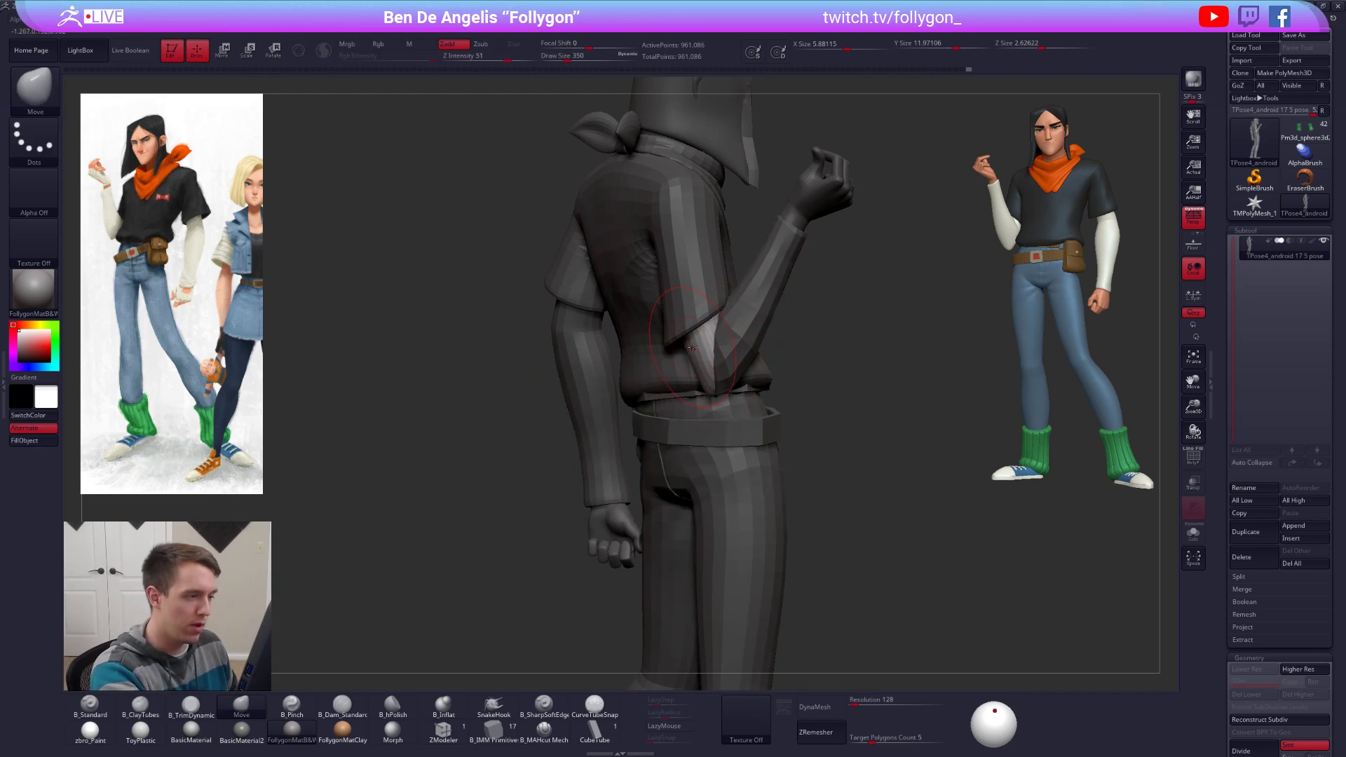
mouse_move(691, 347)
right_down()
mouse_move(697, 315)
mouse_move(687, 390)
right_up()
key(space)
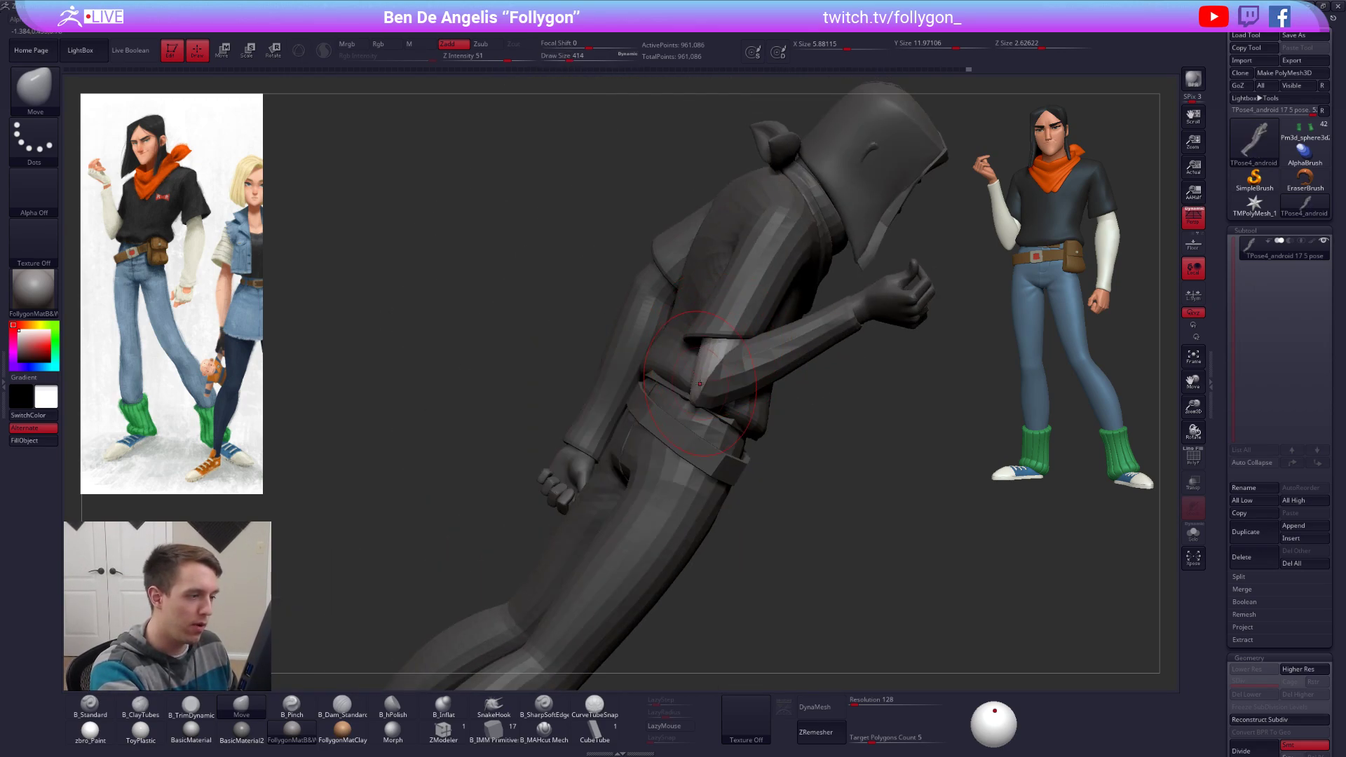
key(space)
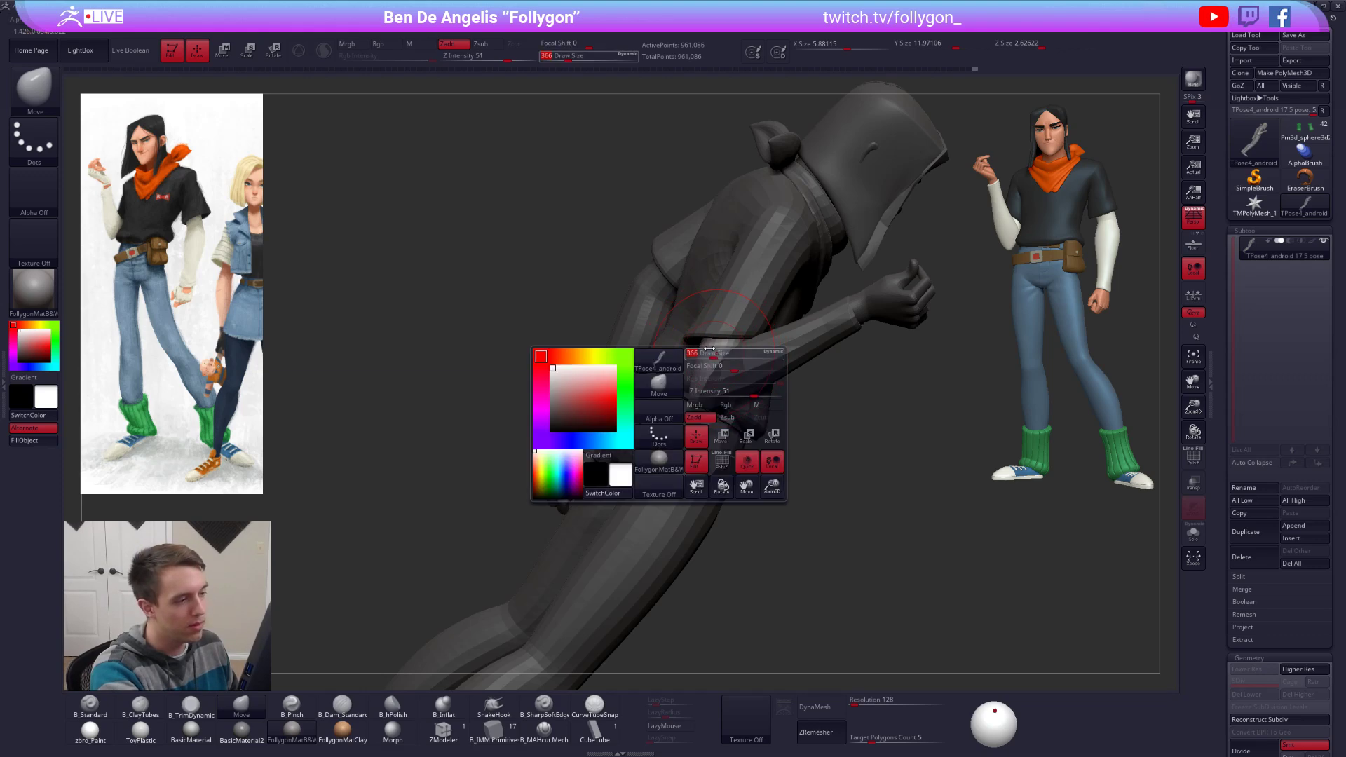
right_drag(710, 356, 694, 429)
ctrl+click(856, 398)
Step: Check the full figure and isolate the raised forearm sleeve again by masking everything else
mouse_move(857, 399)
alt+right_down()
mouse_move(821, 378)
mouse_move(818, 395)
alt+right_up()
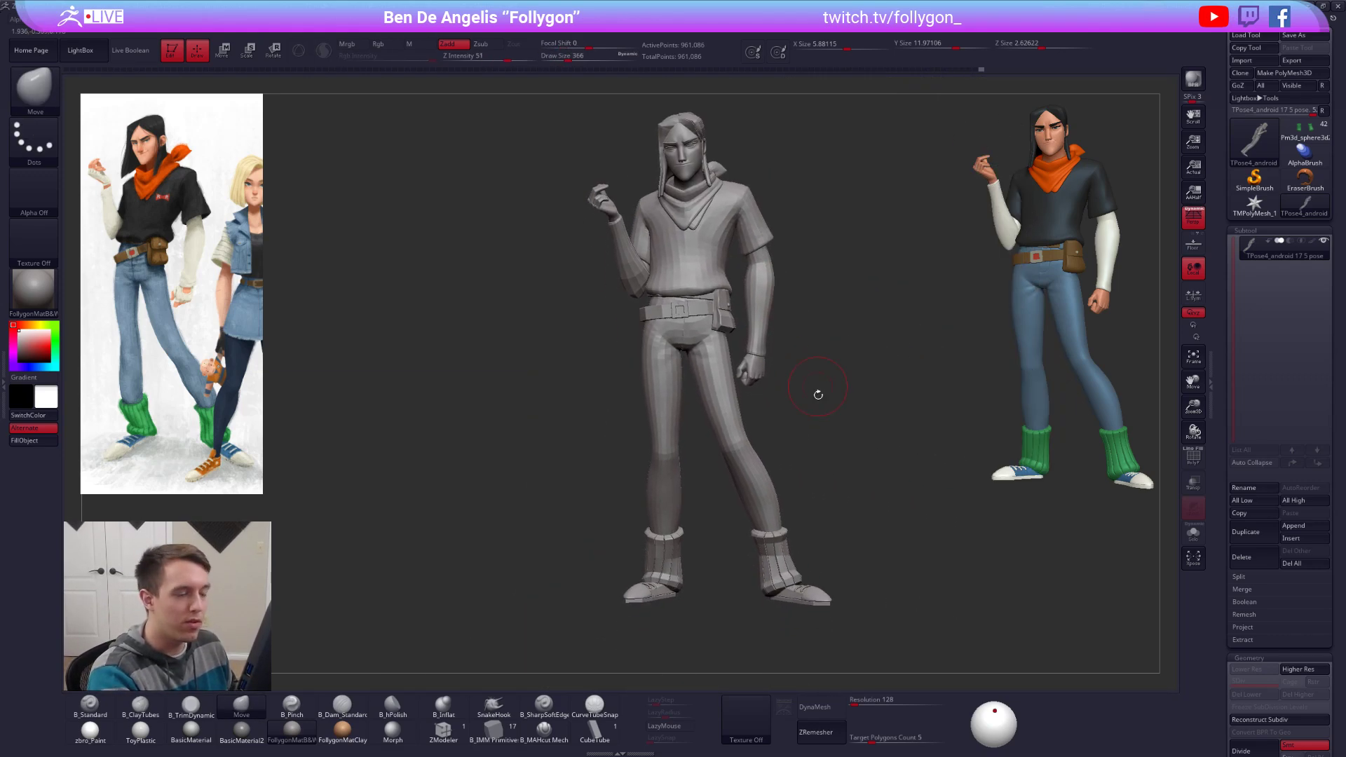
alt+right_drag(812, 447, 856, 509)
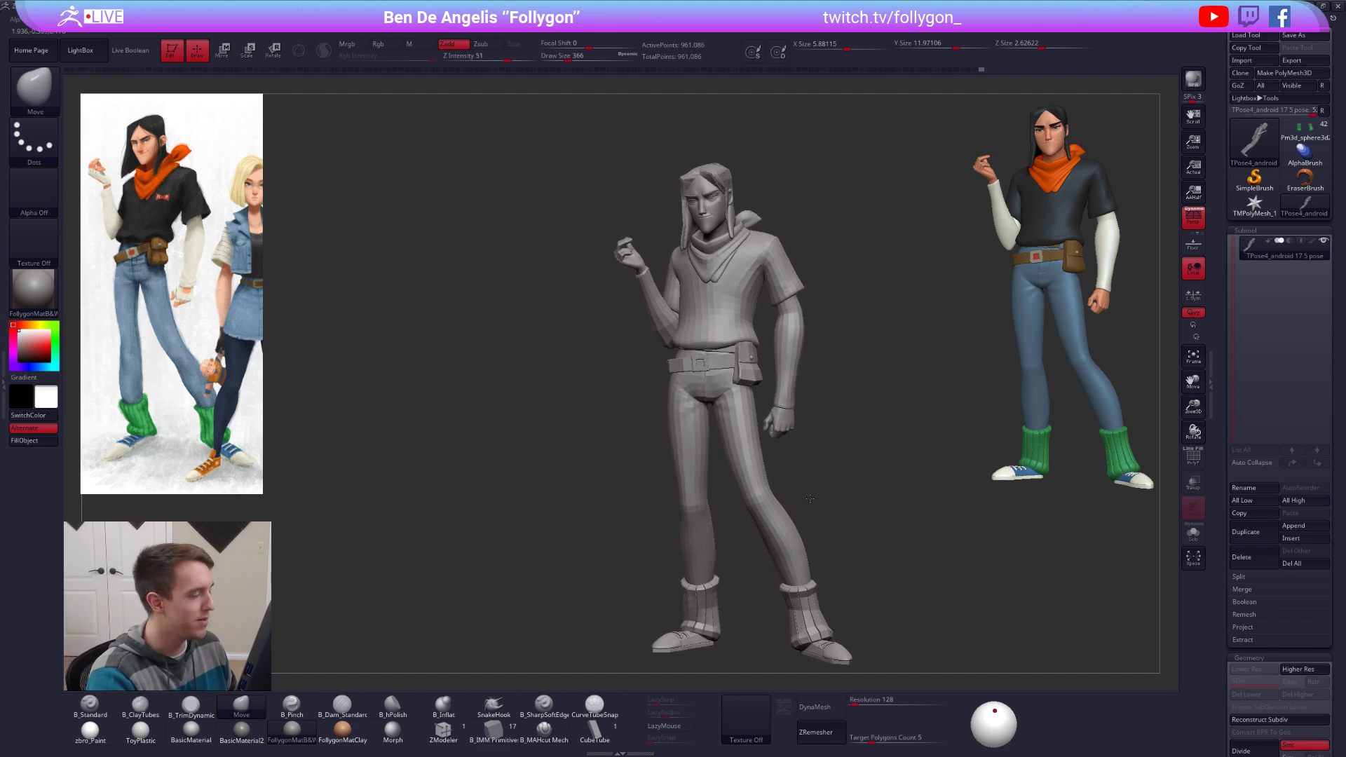
right_drag(646, 342, 679, 346)
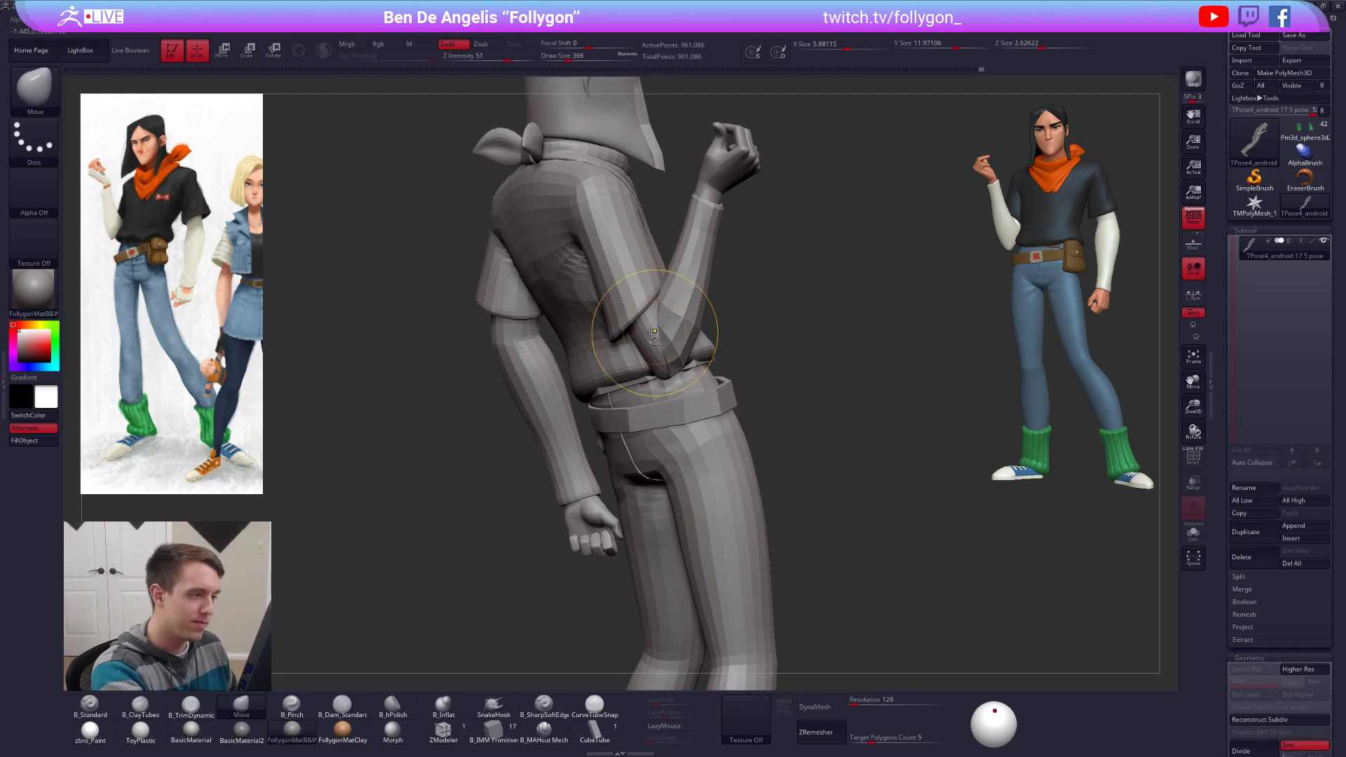
ctrl+shift+click(670, 334)
ctrl+shift+click(794, 297)
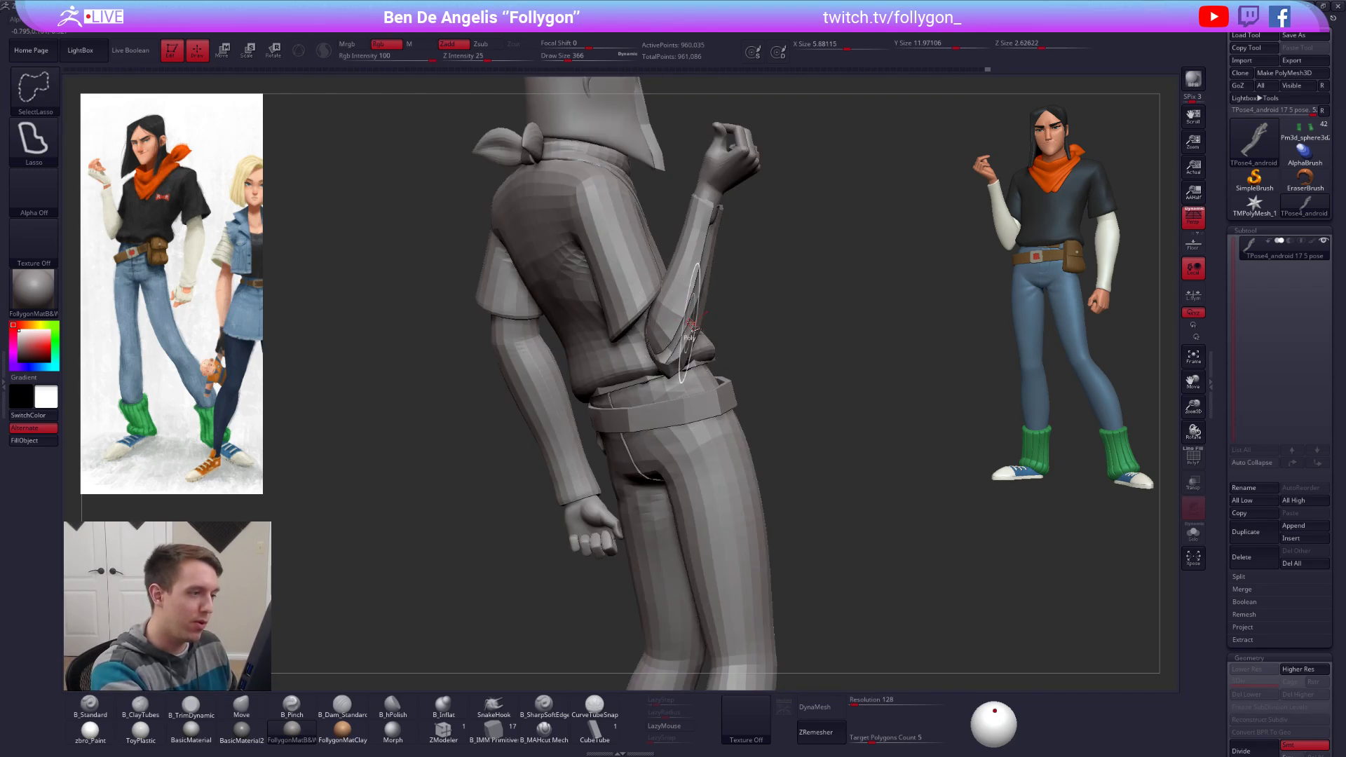
key(space)
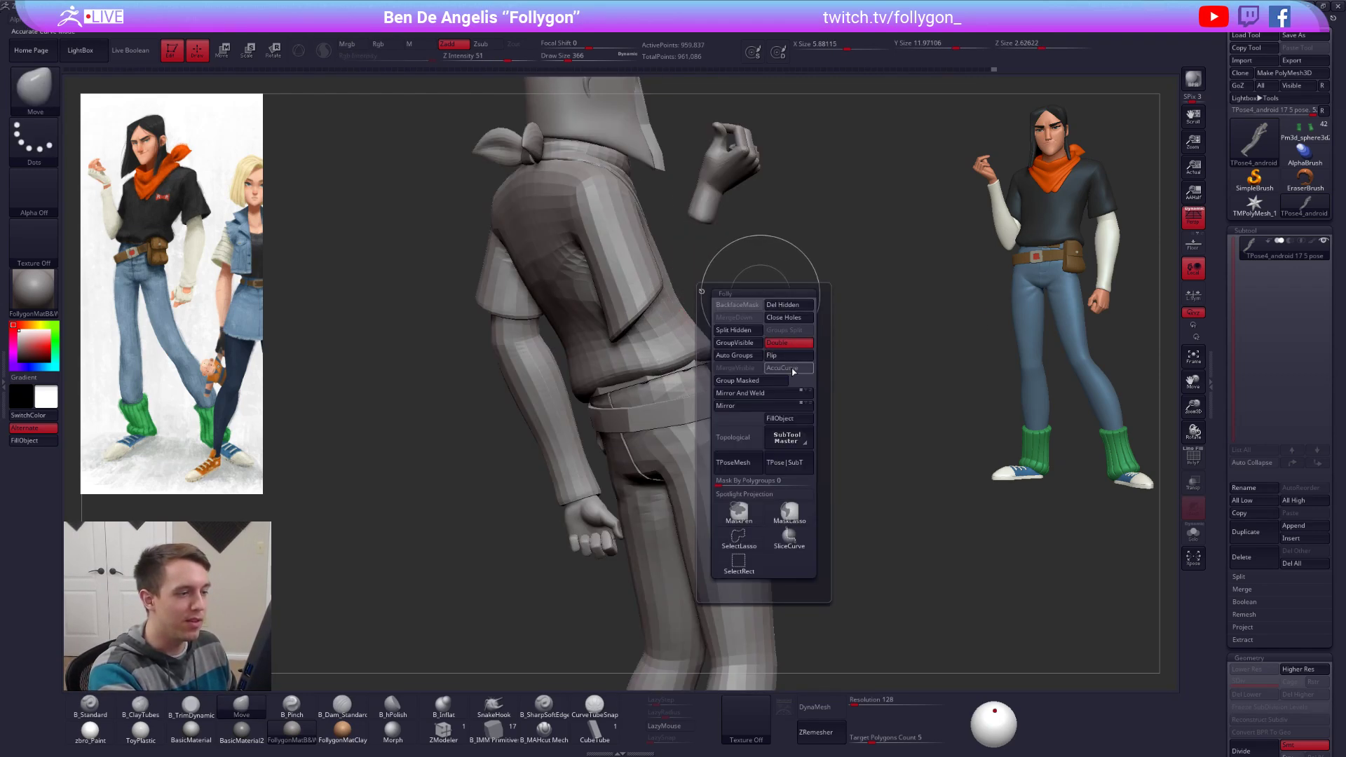
click(794, 370)
ctrl+click(843, 274)
ctrl+shift+click(842, 275)
Step: Refine the raised elbow with the Move brush, setting the draw size to 576 and 414
key(space)
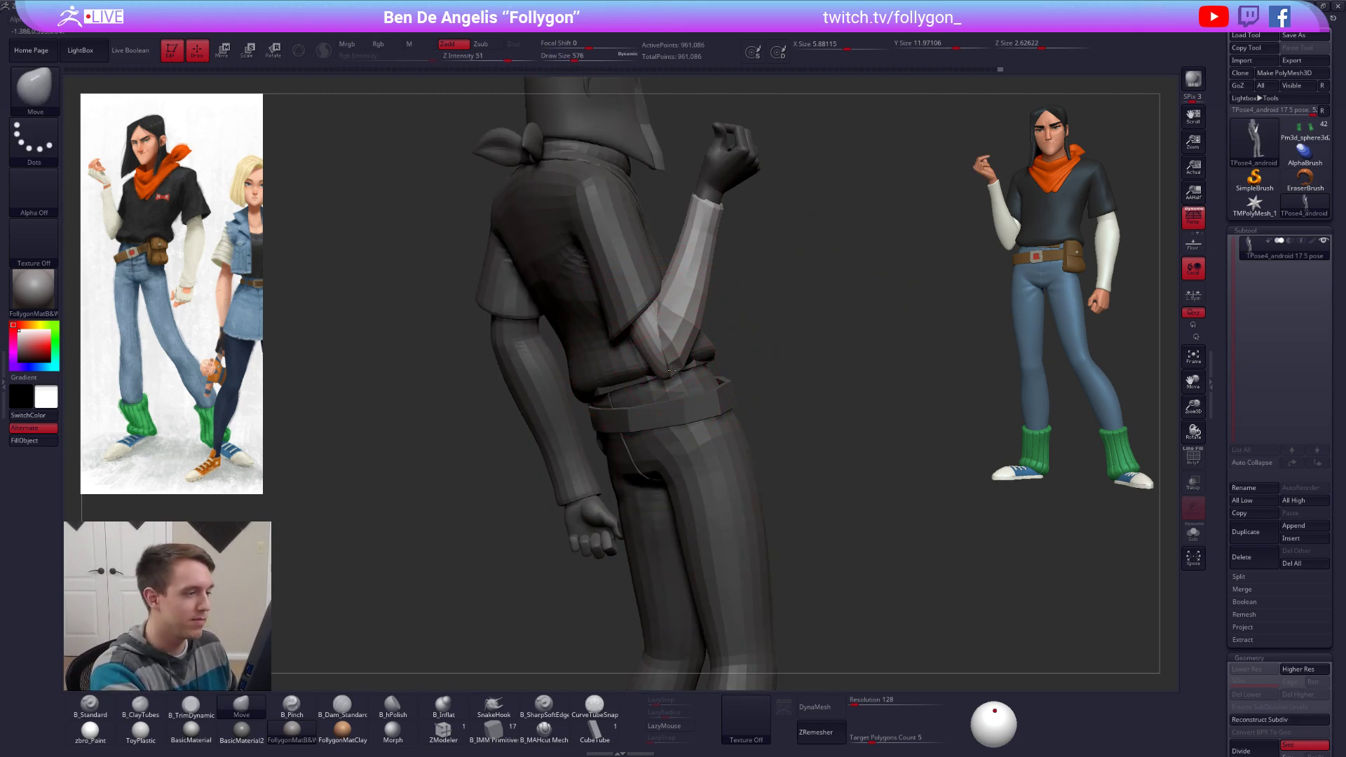
key(space)
drag(674, 361, 667, 362)
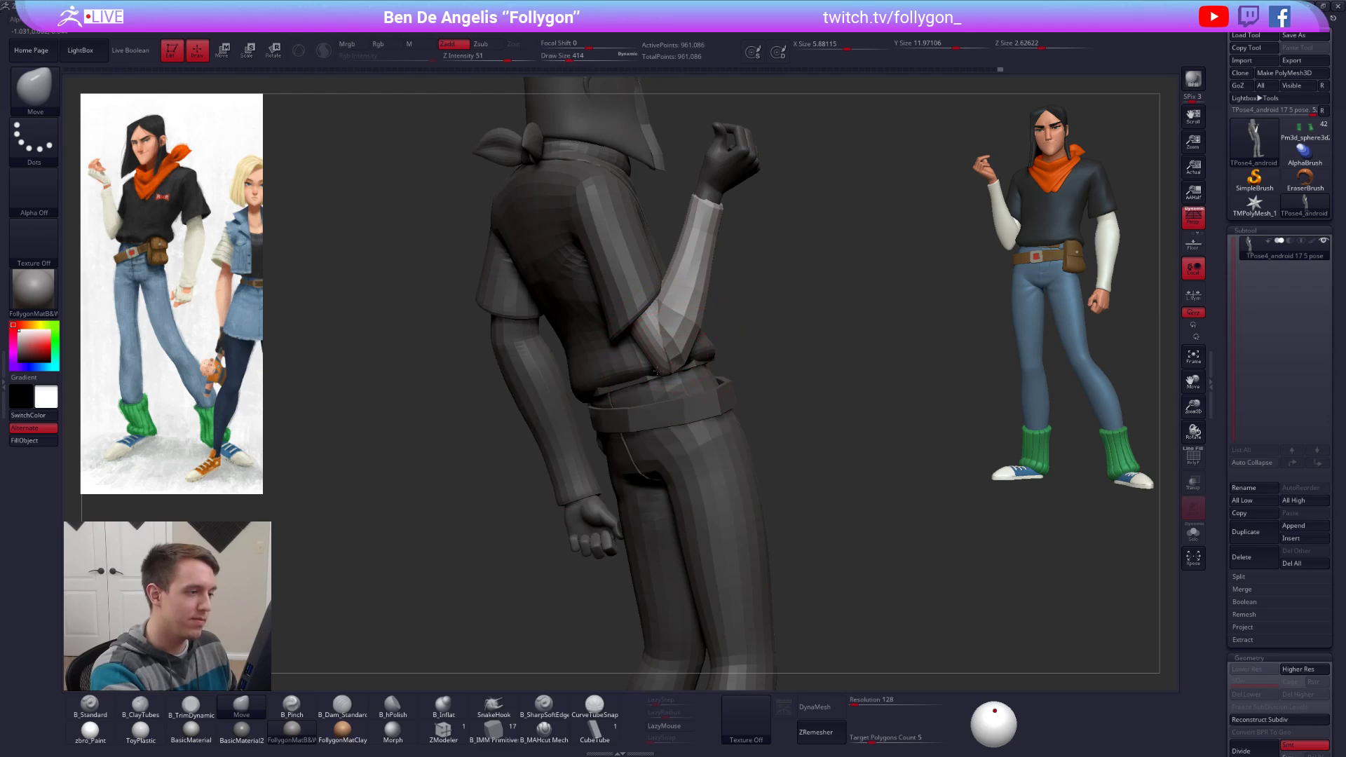
mouse_move(855, 371)
right_down()
mouse_move(691, 391)
mouse_move(762, 390)
mouse_move(714, 359)
right_up()
Step: Remove the mask from the posed mesh and transfer the corrected arms to the original subtools with TPose|SubT
ctrl+drag(832, 339, 837, 352)
alt+right_drag(837, 353, 810, 310)
key(ctrl+d)
key(shift+d)
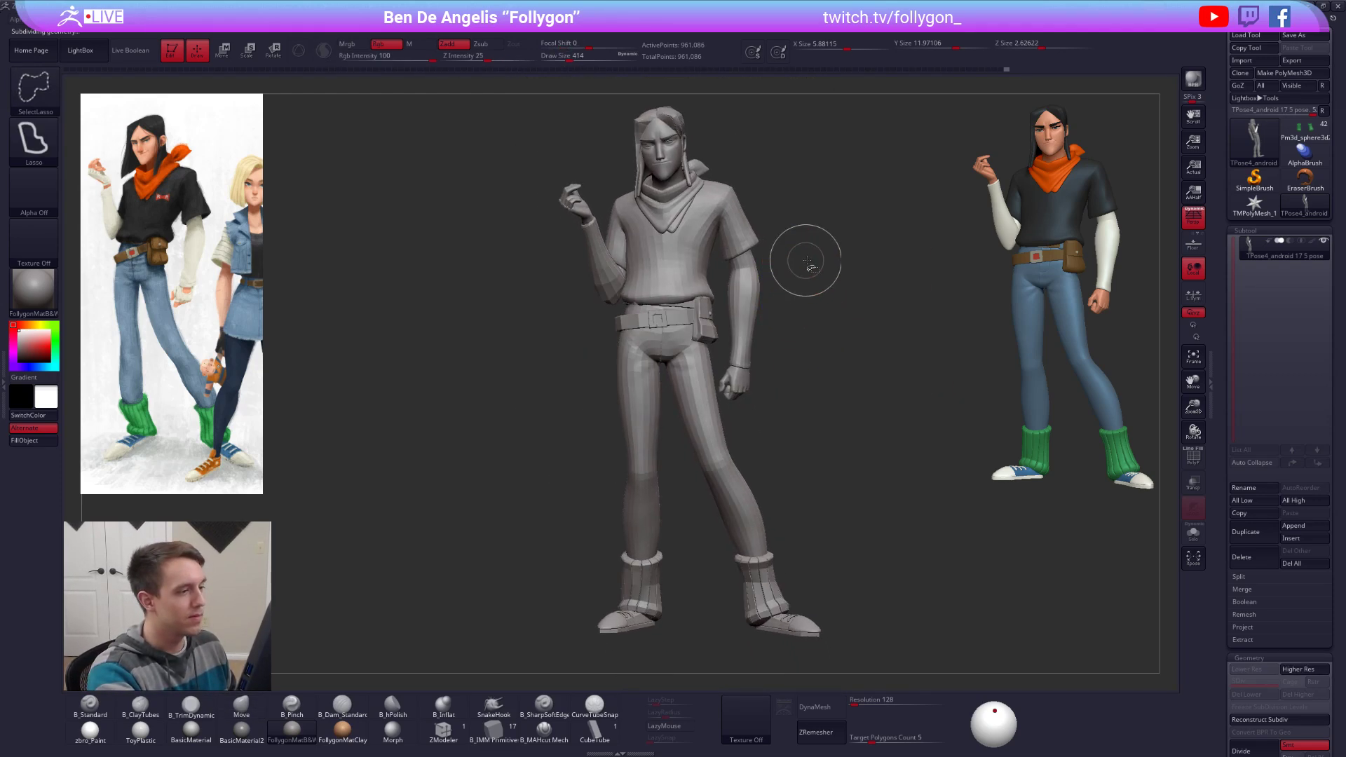
key(ctrl+shift+f)
click(835, 428)
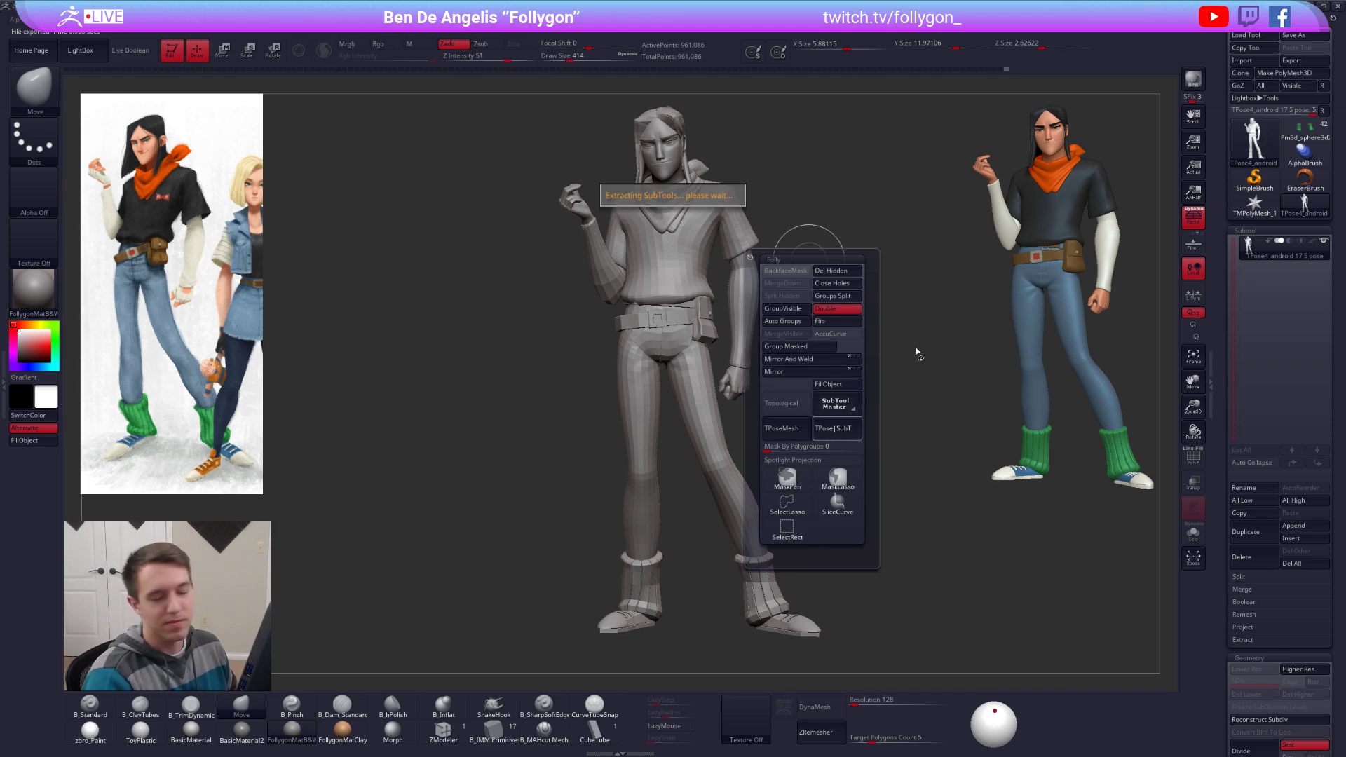
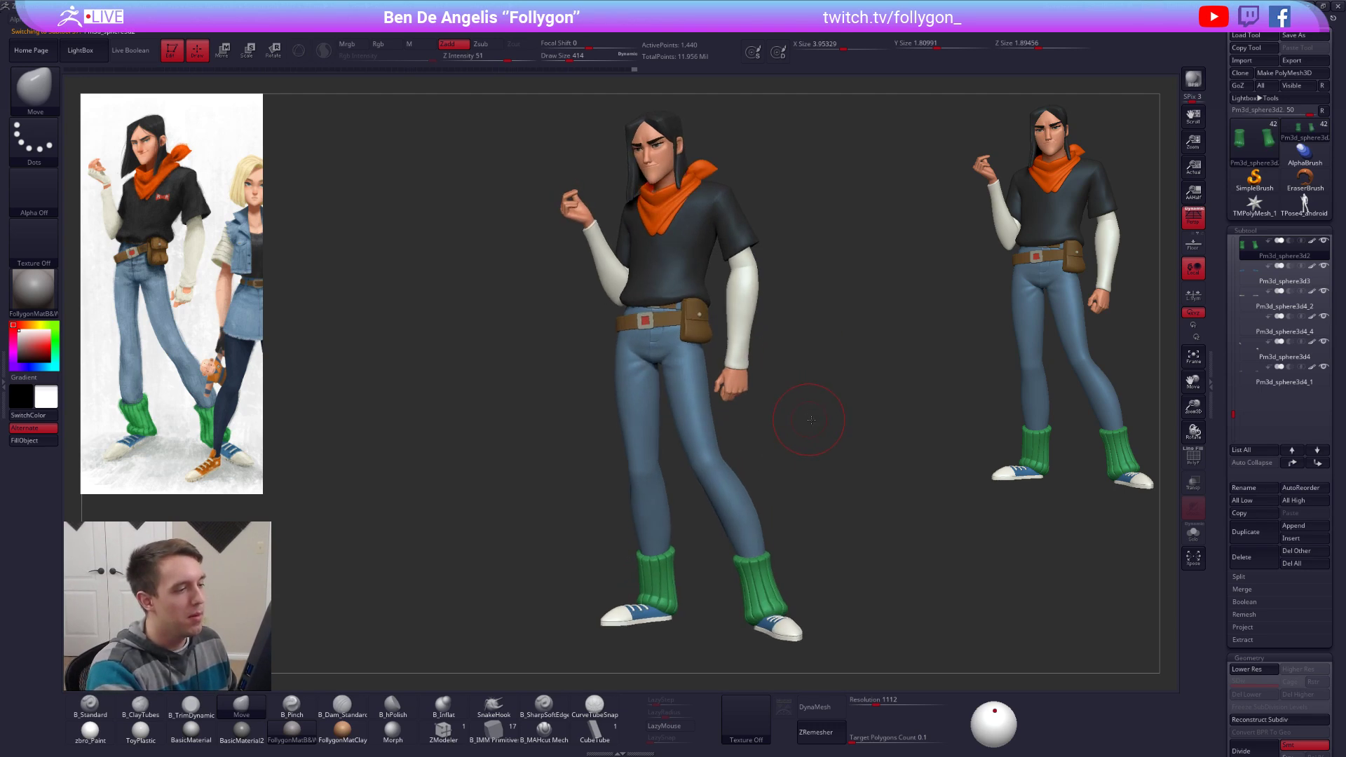
Step: Examine the updated full-detail character against the reference artwork and set the draw size to 350
drag(811, 419, 811, 362)
key(space)
click(820, 351)
key(ctrl+shift+space)
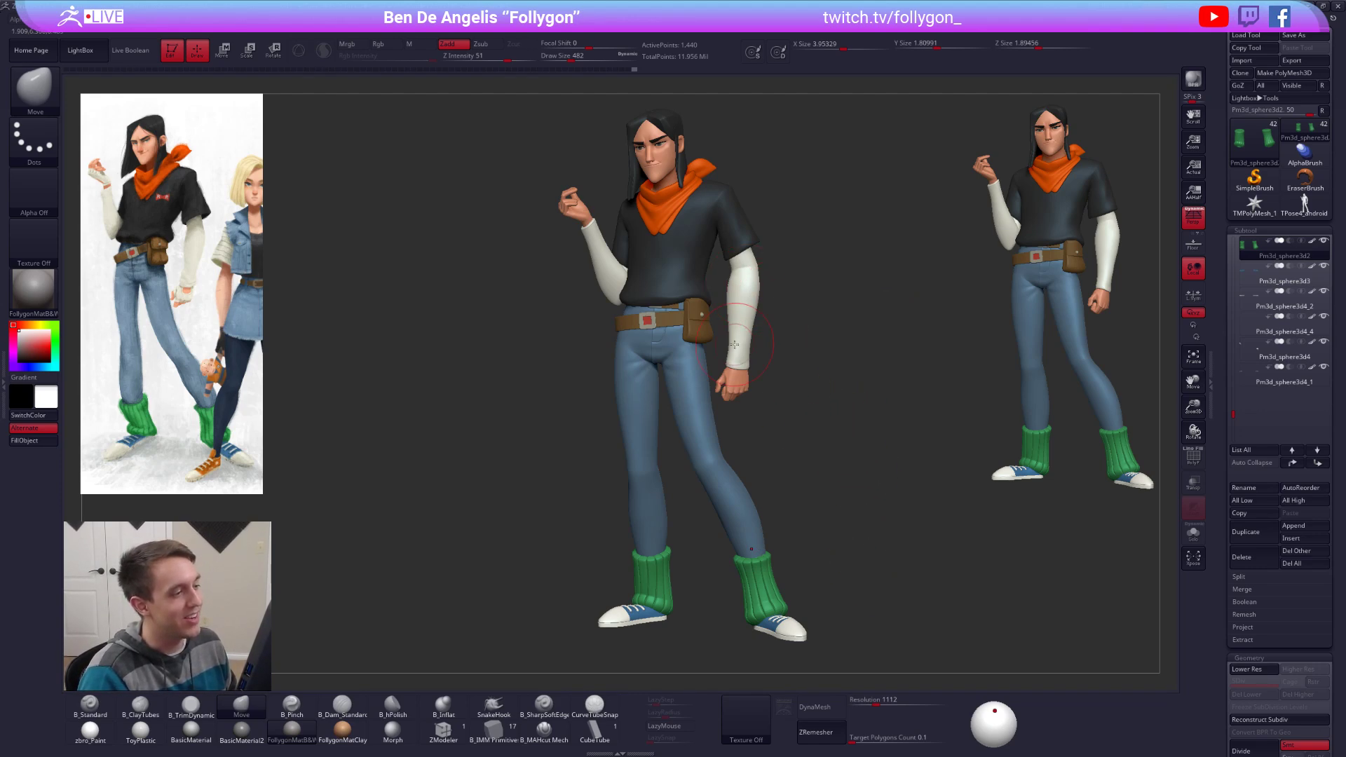
drag(574, 272, 783, 367)
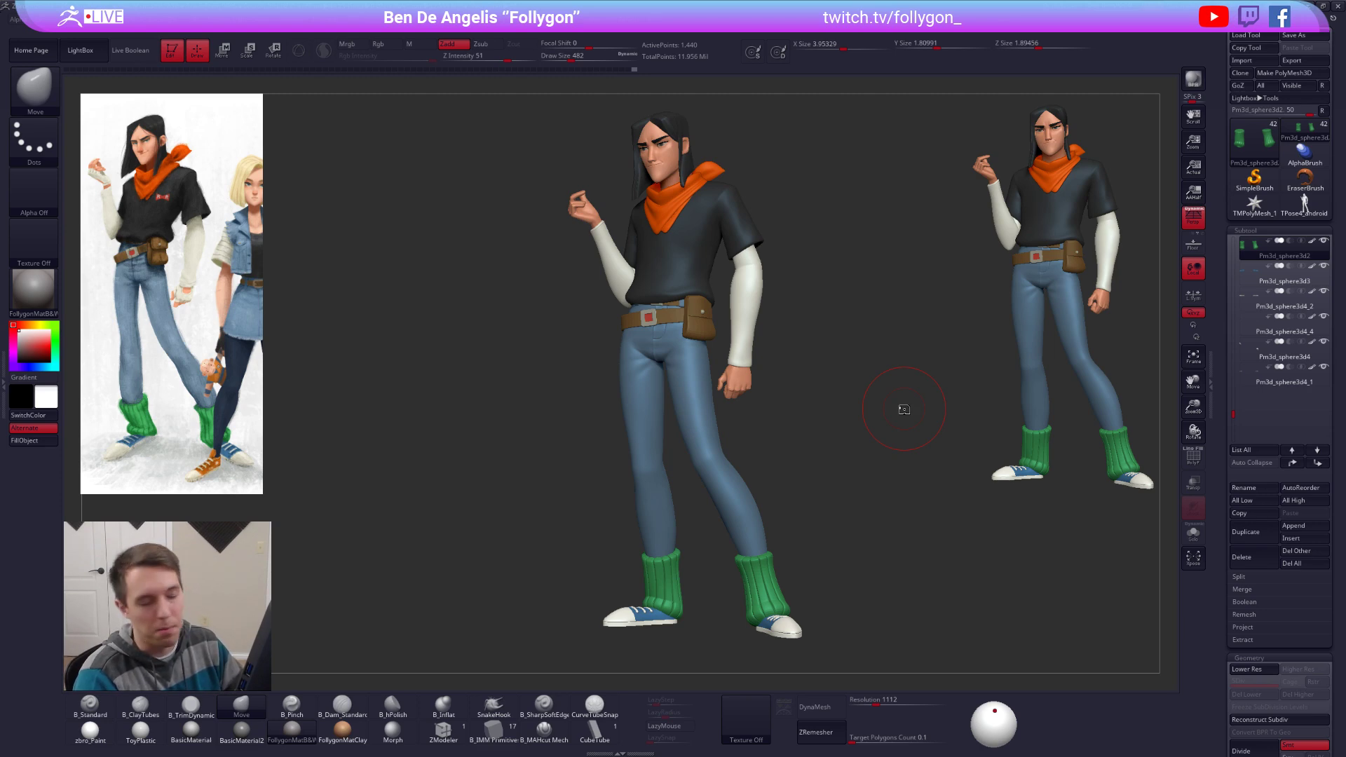
key(space)
click(831, 337)
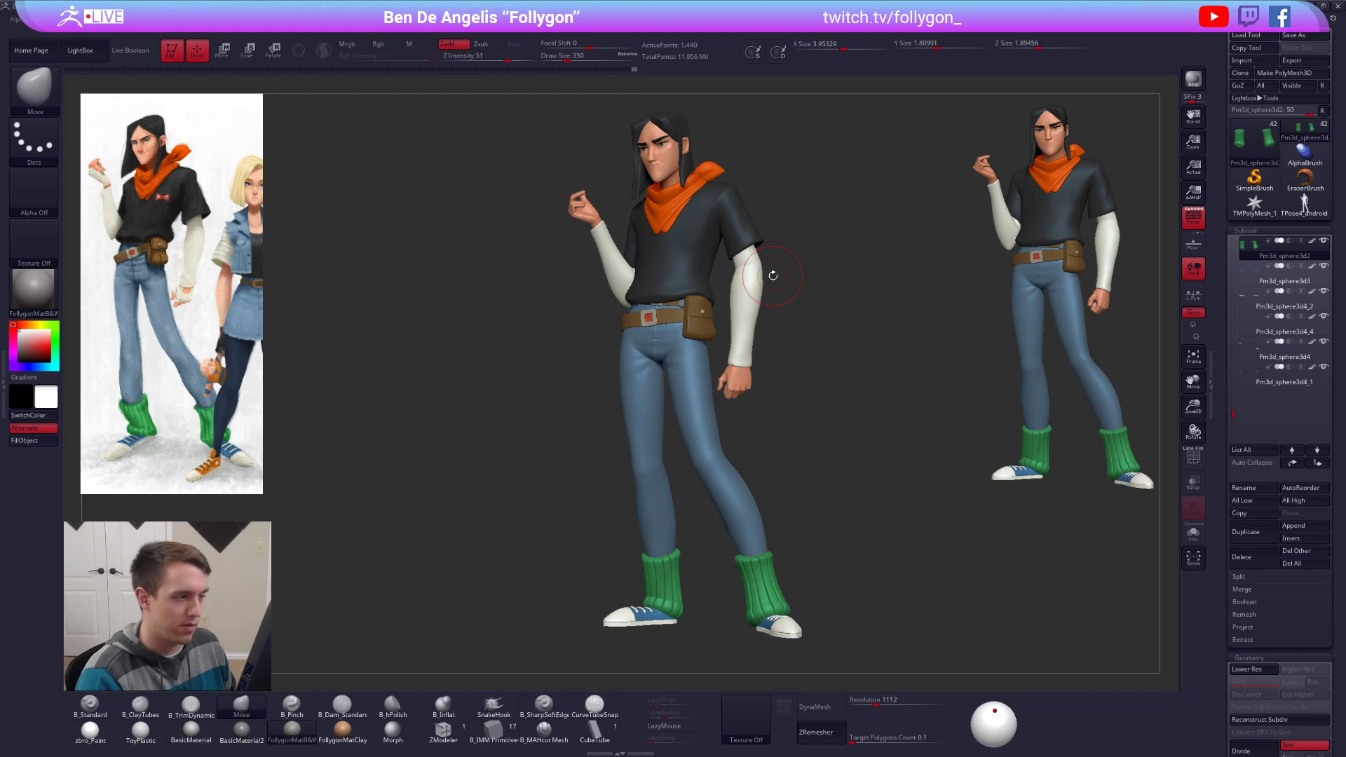
key(ctrl+space)
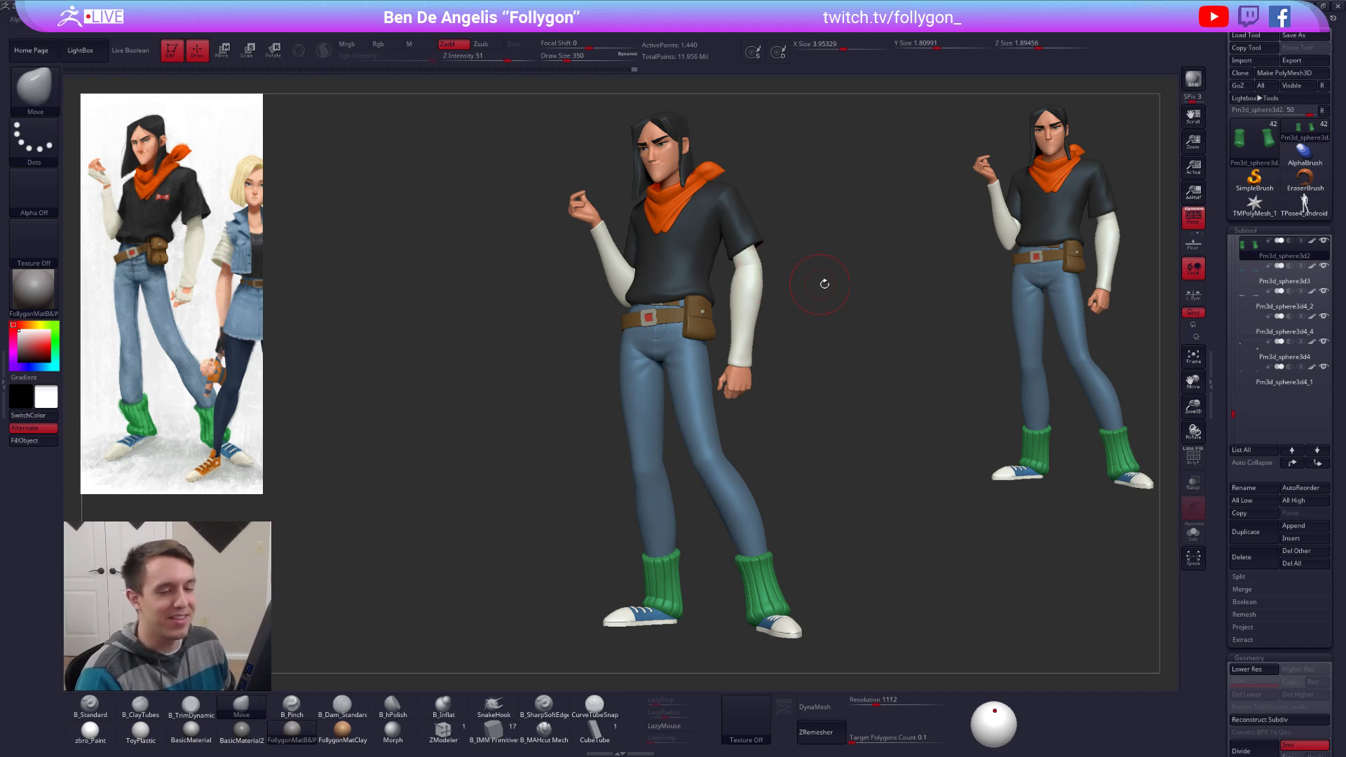
Step: Delete the leftover TPose4_android Transpose Master mesh and return to the full-detail character tool
click(1303, 205)
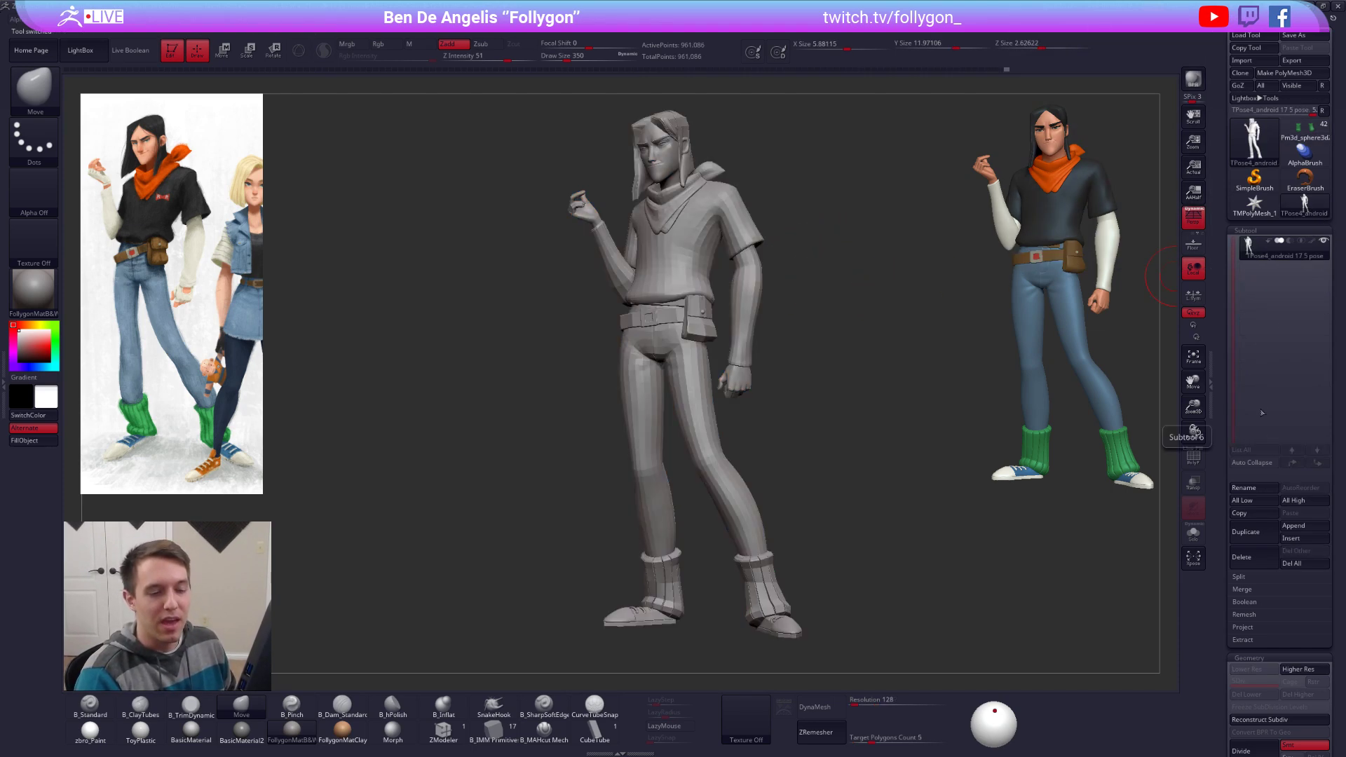
click(1261, 558)
click(1156, 578)
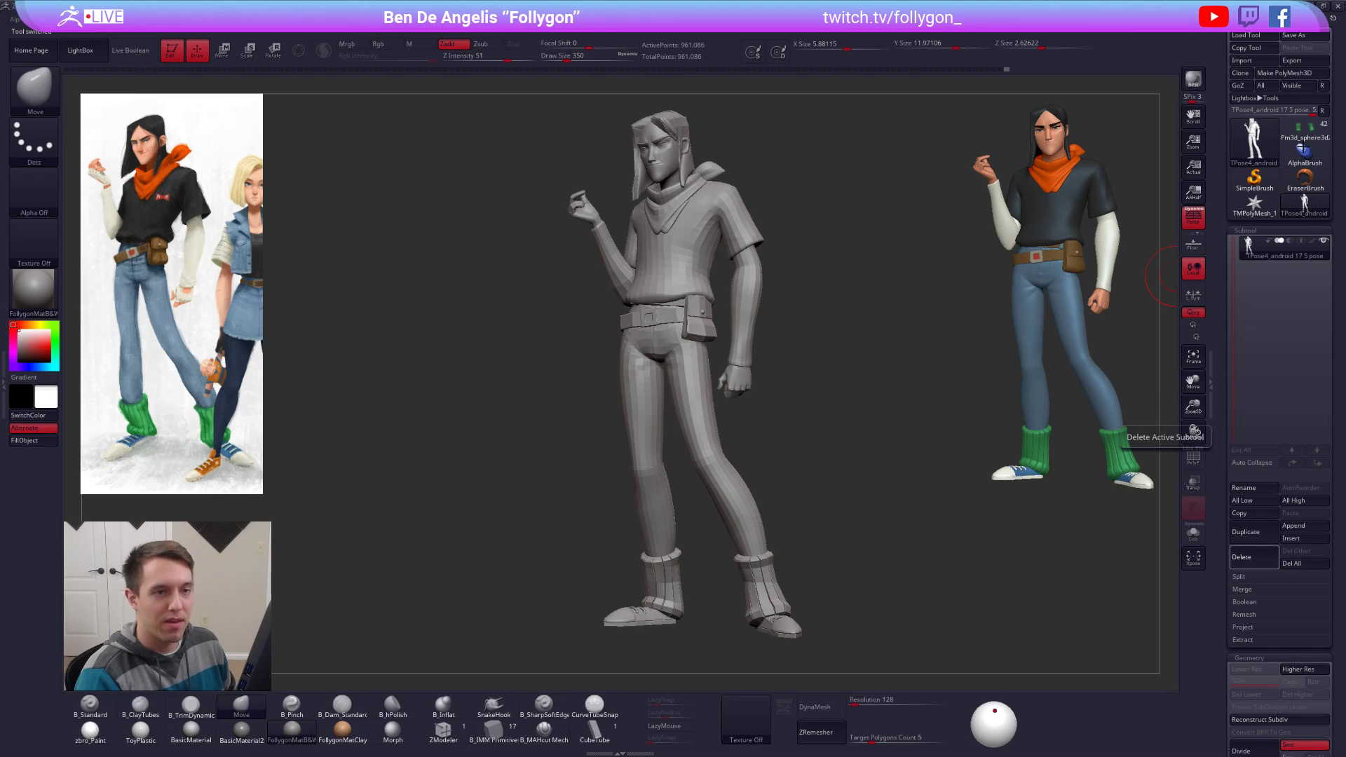
click(1304, 134)
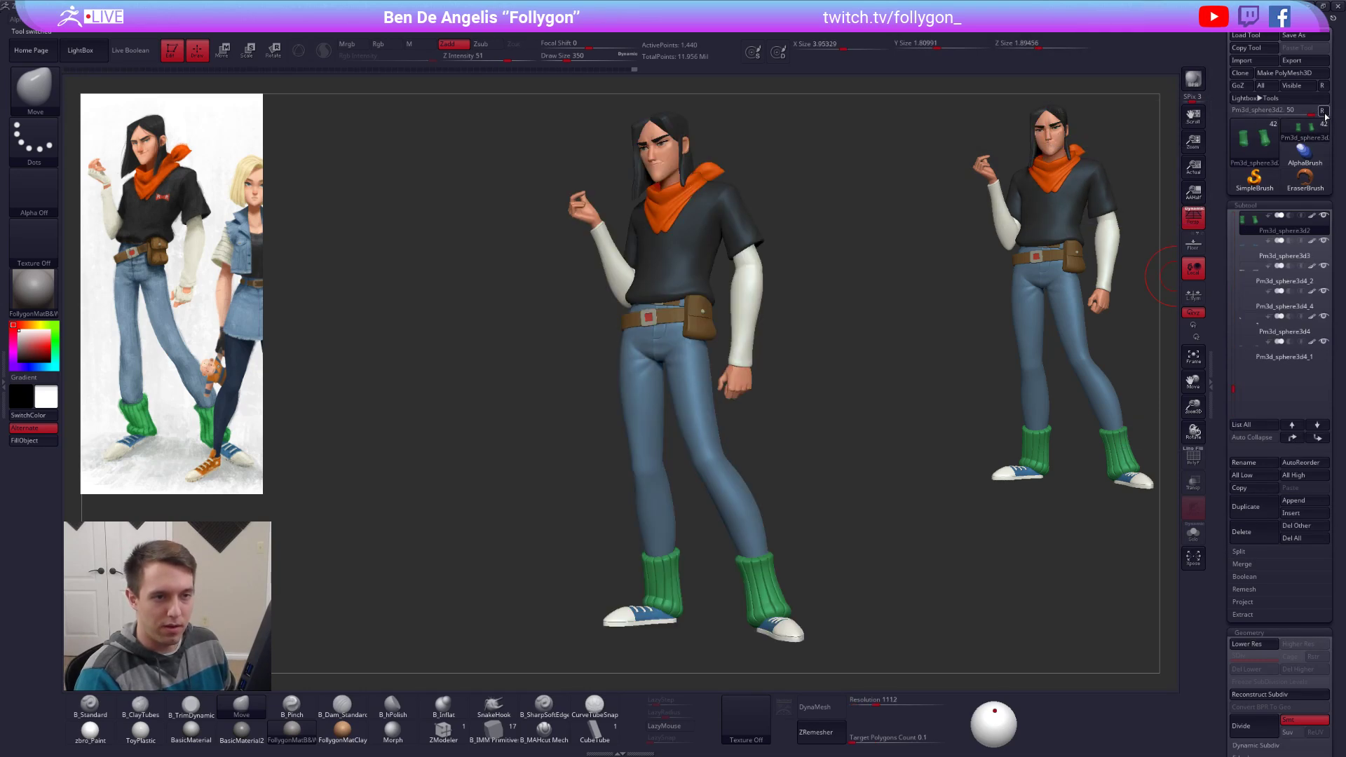
mouse_move(1282, 312)
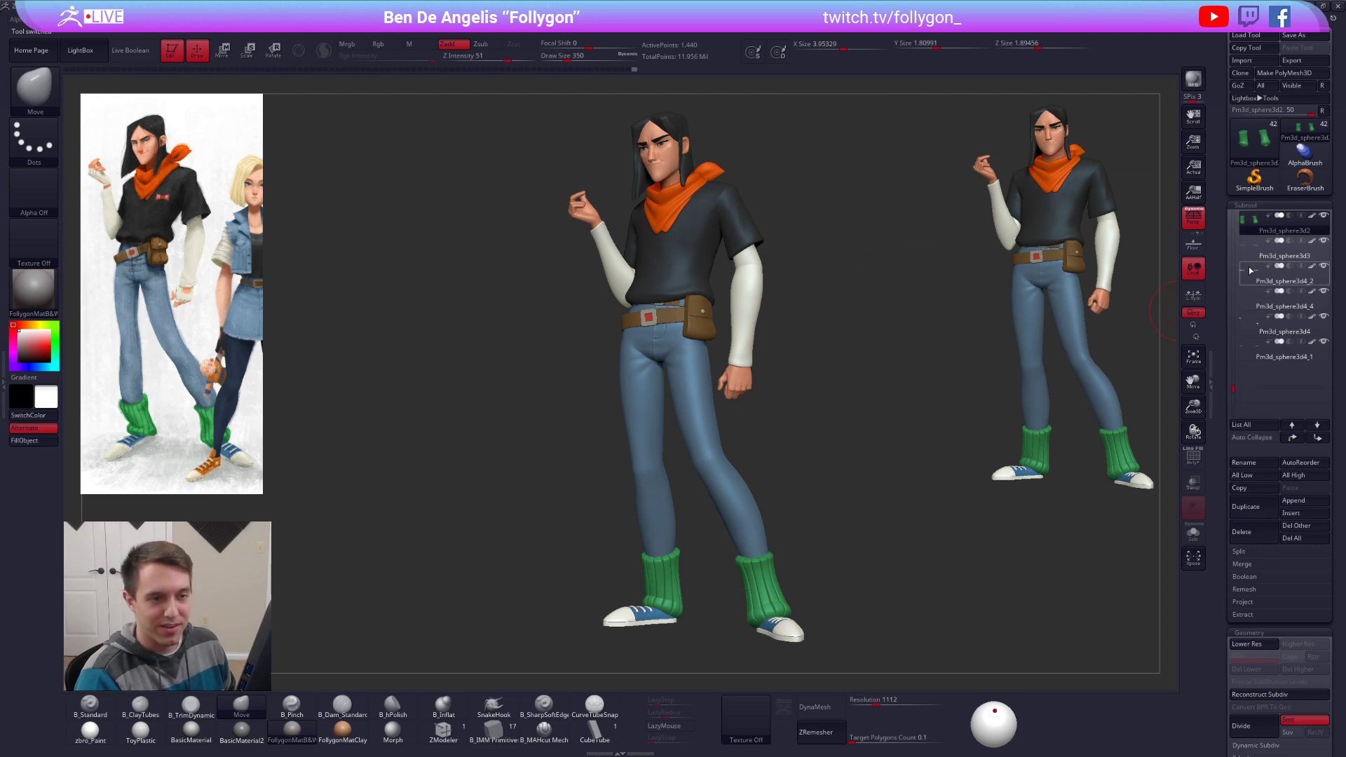
click(1256, 150)
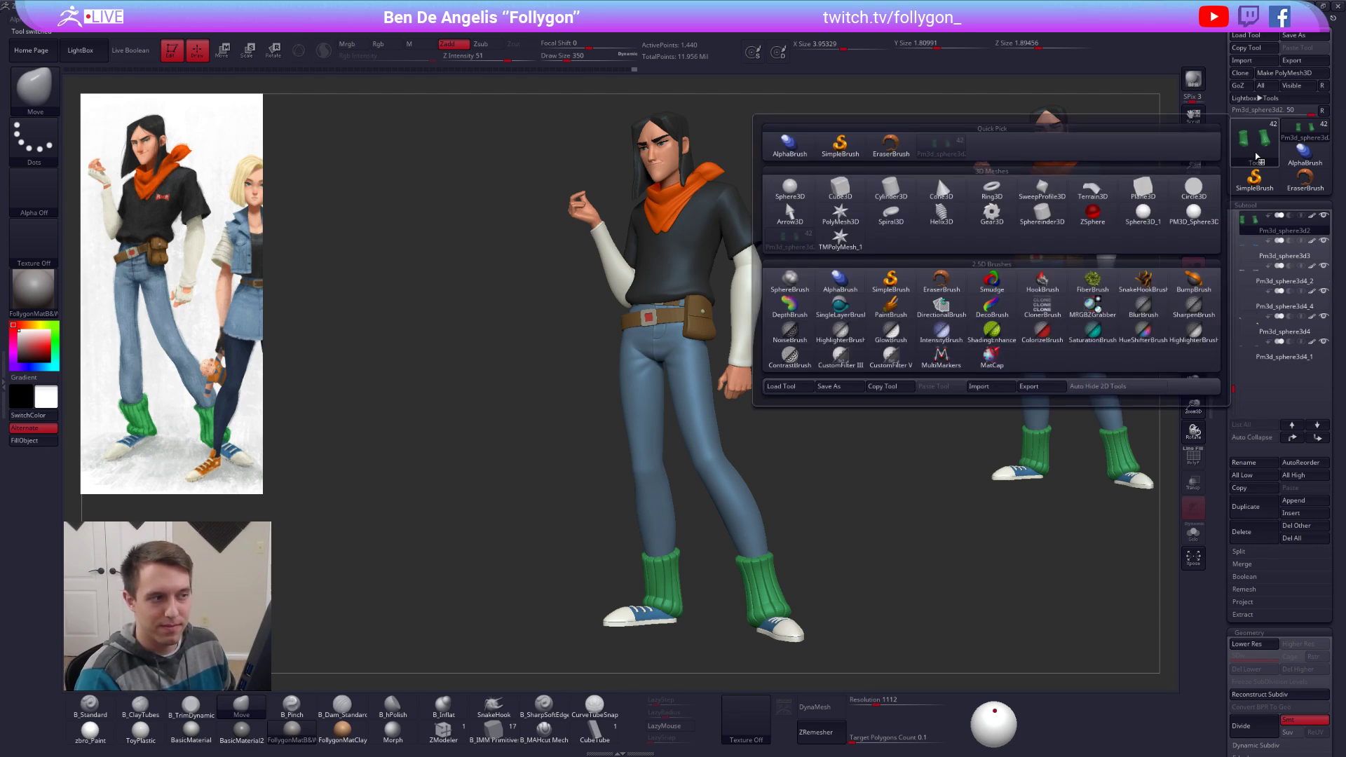
Step: Duplicate the subtool of the character's left jeans leg and isolate the duplicate in Solo mode
alt+click(682, 372)
key(alt+s)
alt+drag(802, 418, 807, 359)
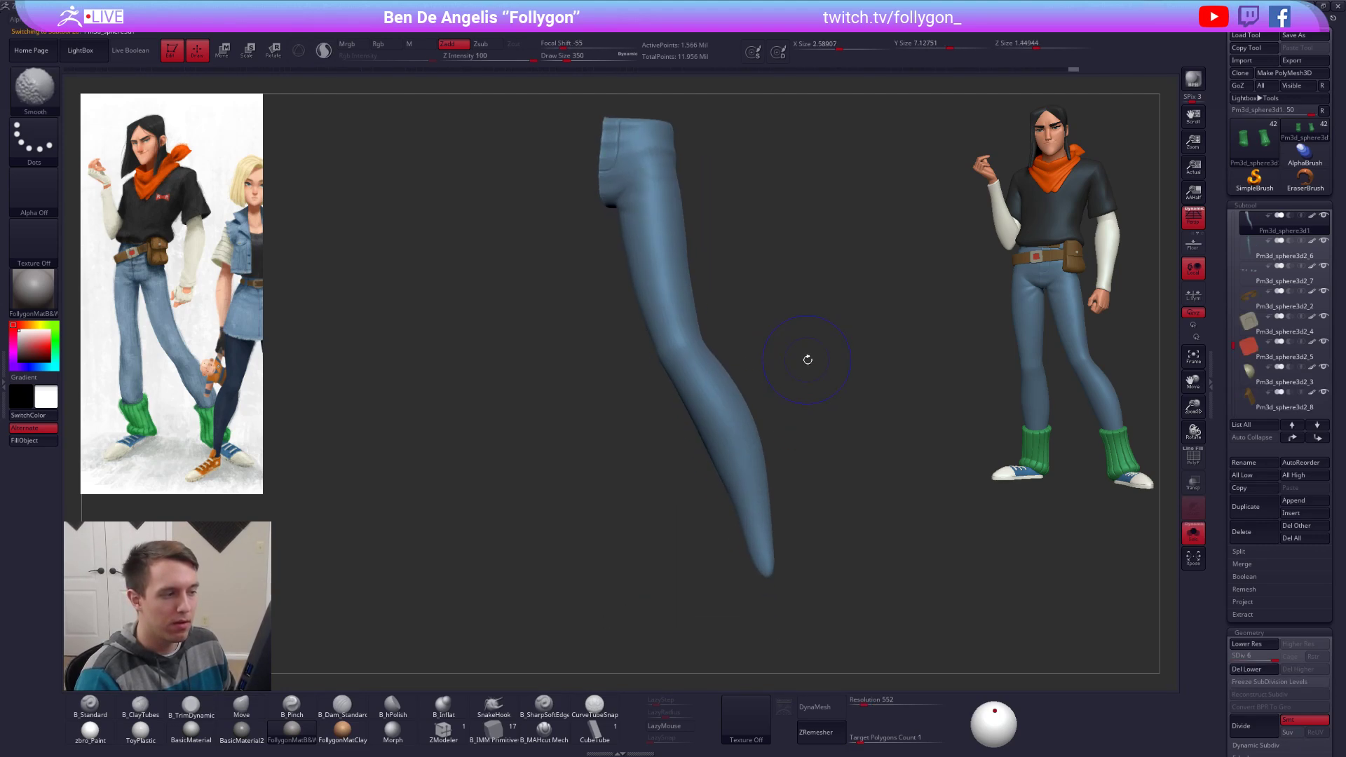
key(shift)
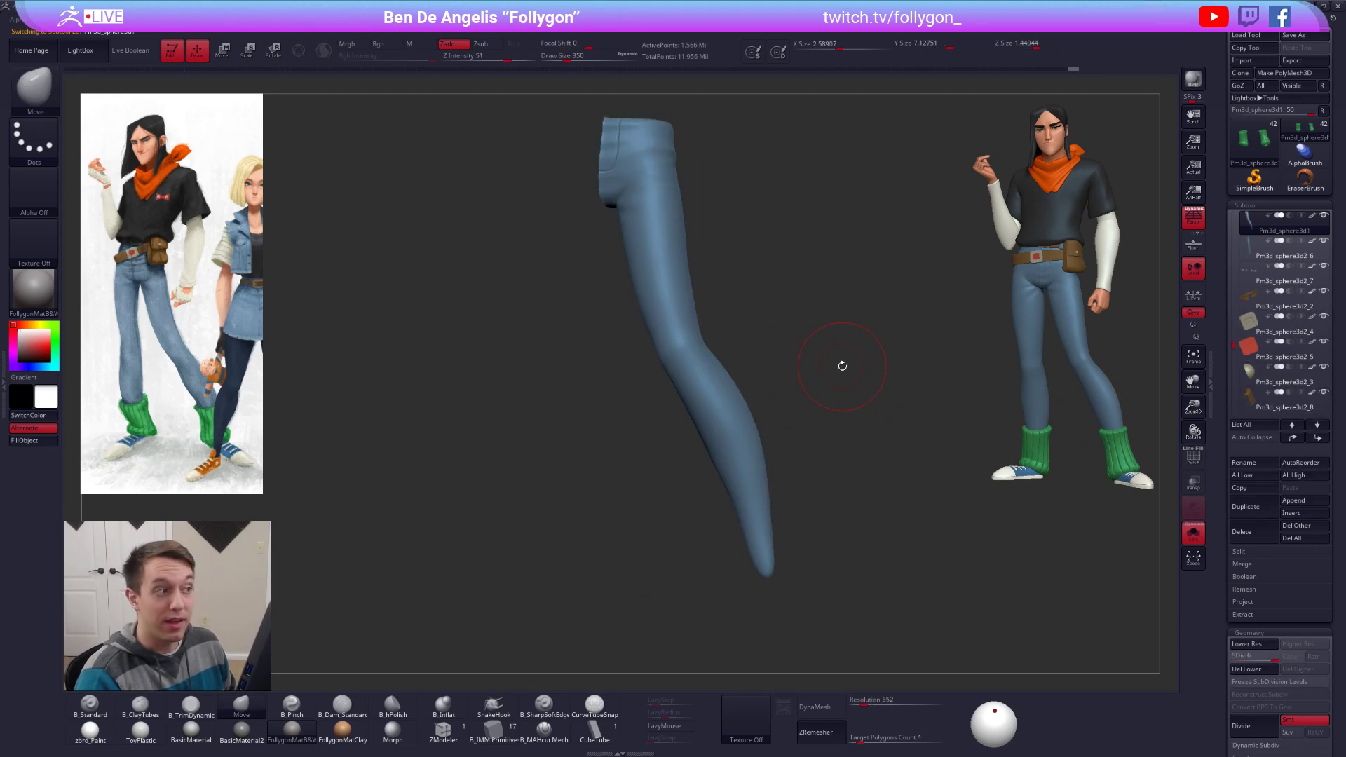
key(alt+s)
key(alt+s)
key(alt+s)
key(alt+s)
key(alt+s)
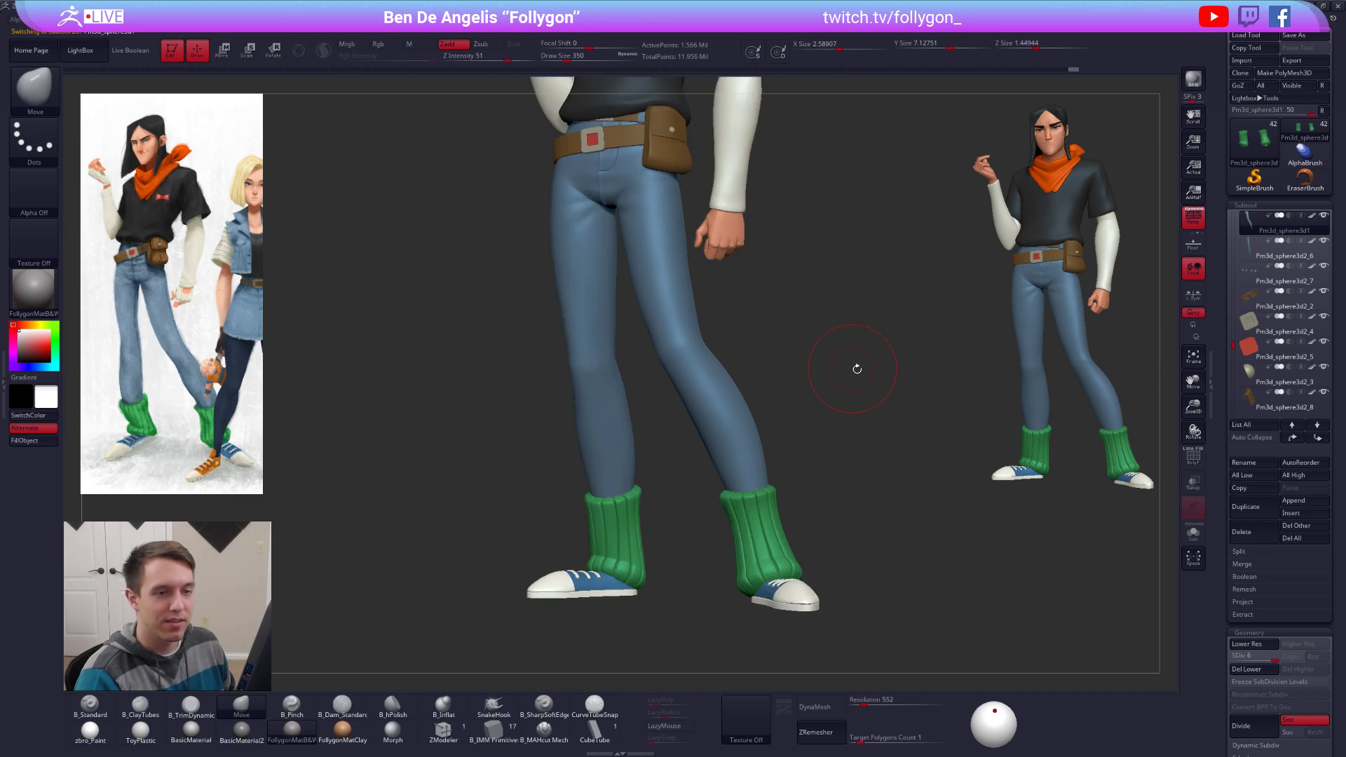
click(1246, 506)
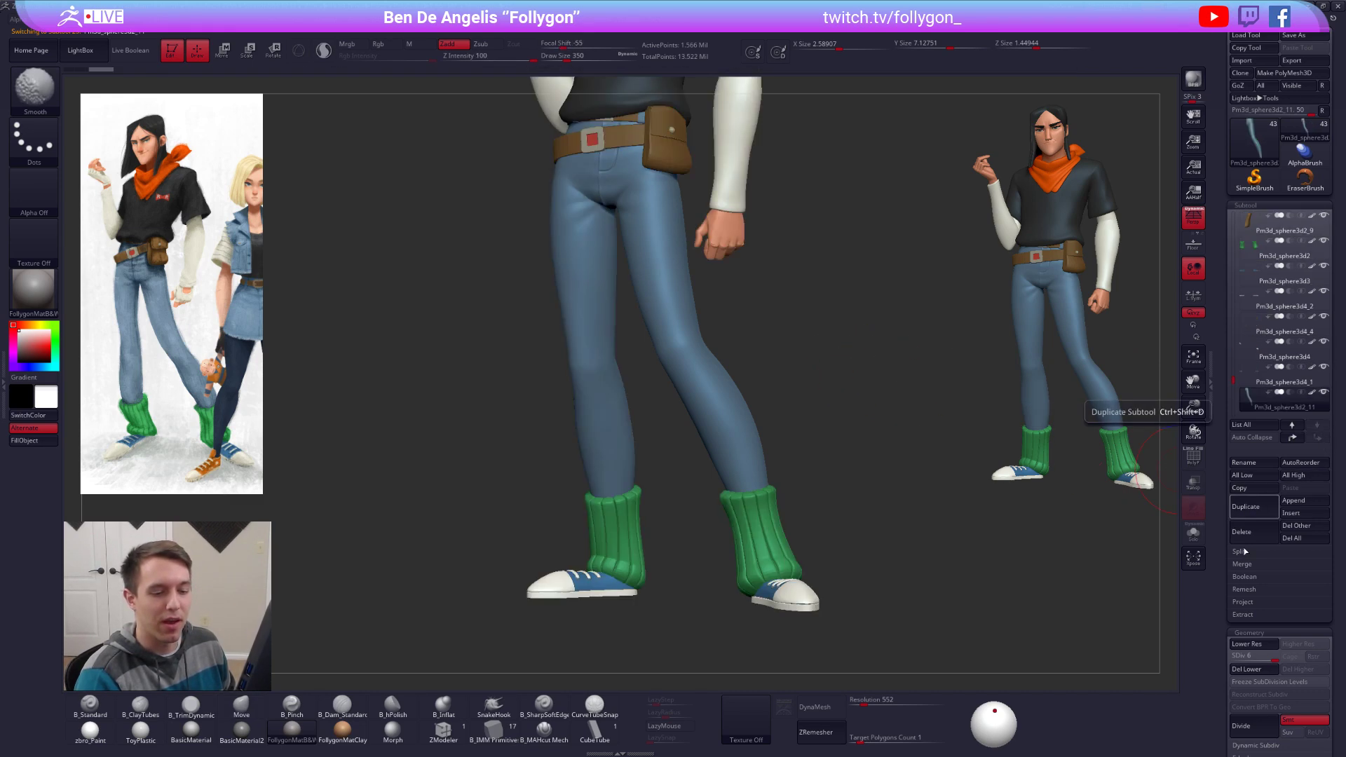
key(alt+s)
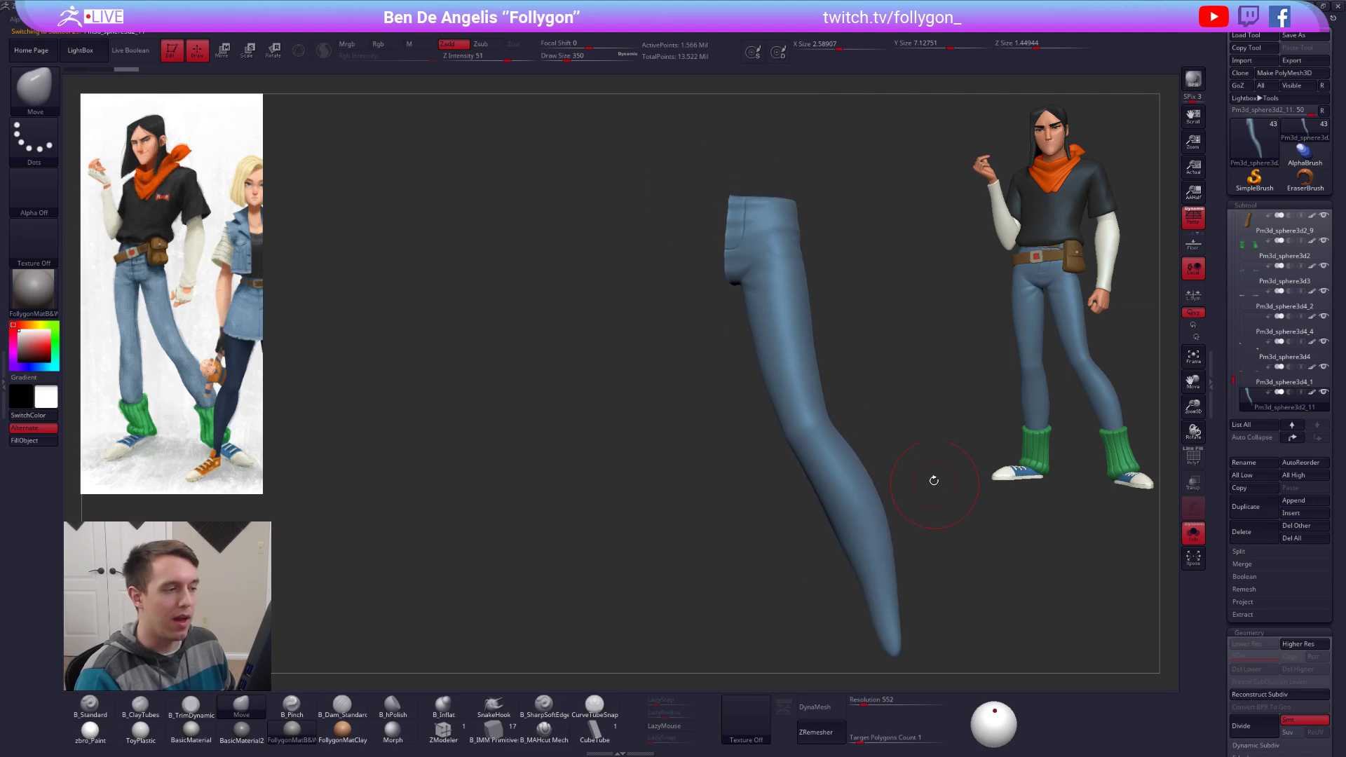
Step: Trim the duplicated jeans leg to its lower part by hiding and deleting the upper half, and turn off its polypaint
mouse_move(915, 439)
mouse_down()
mouse_move(832, 430)
mouse_move(803, 385)
mouse_up()
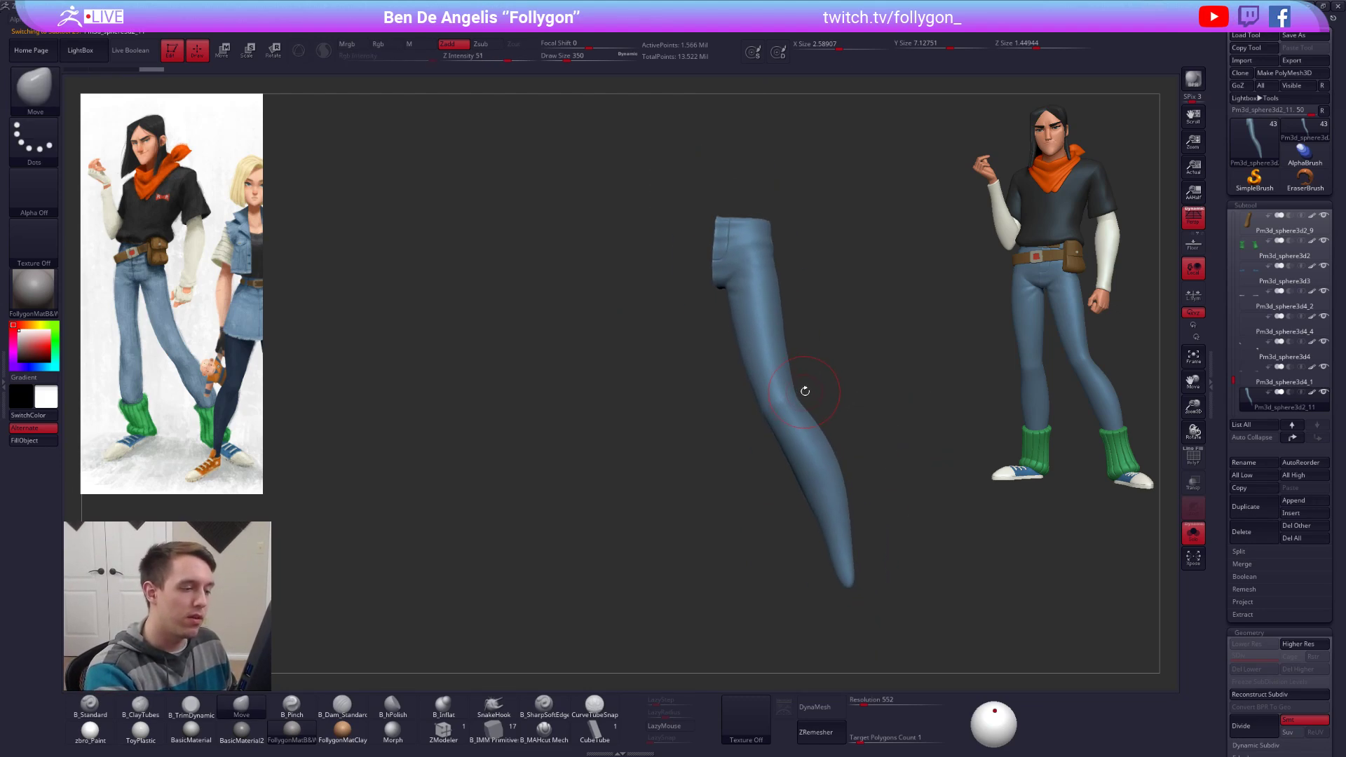
mouse_move(703, 453)
ctrl+alt+shift+mouse_down()
mouse_move(787, 133)
mouse_move(817, 371)
ctrl+alt+shift+mouse_up()
alt+drag(869, 393, 764, 349)
key(space)
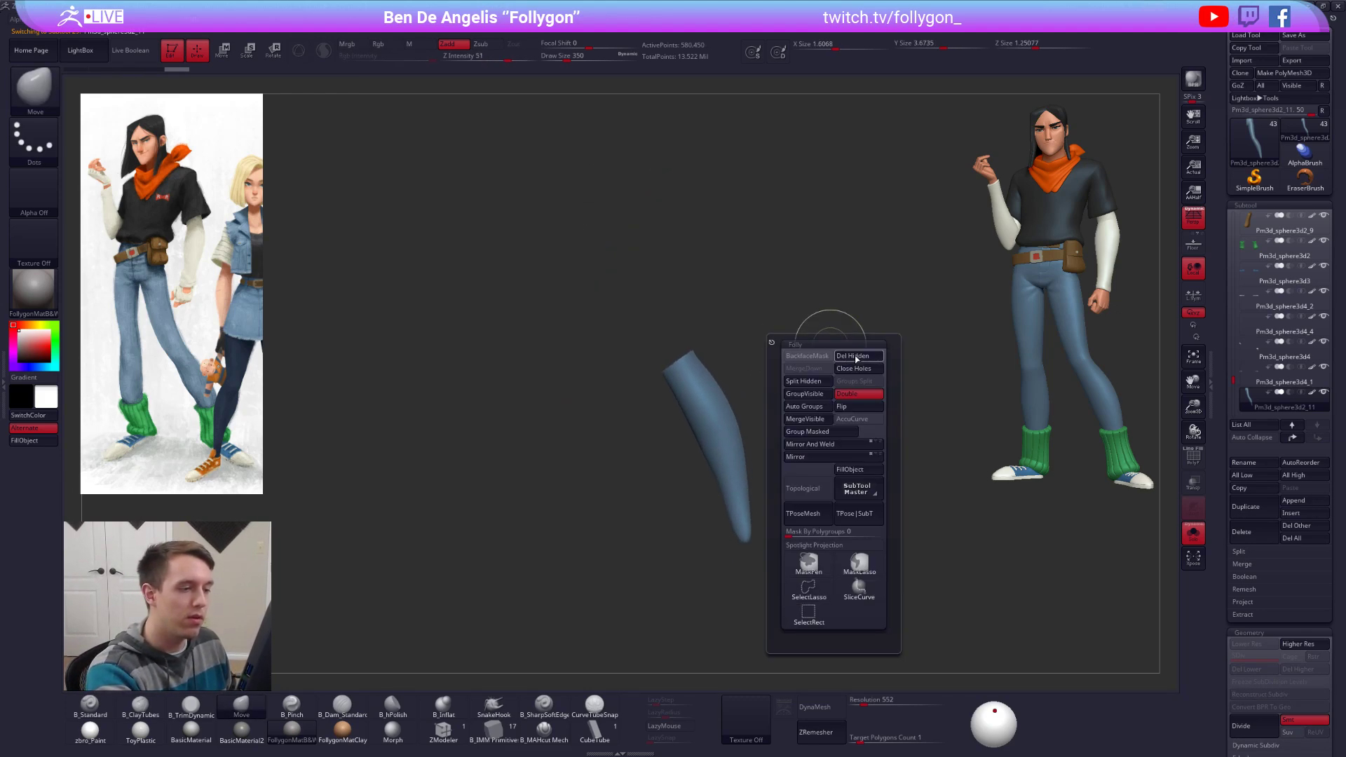
click(858, 356)
click(1312, 392)
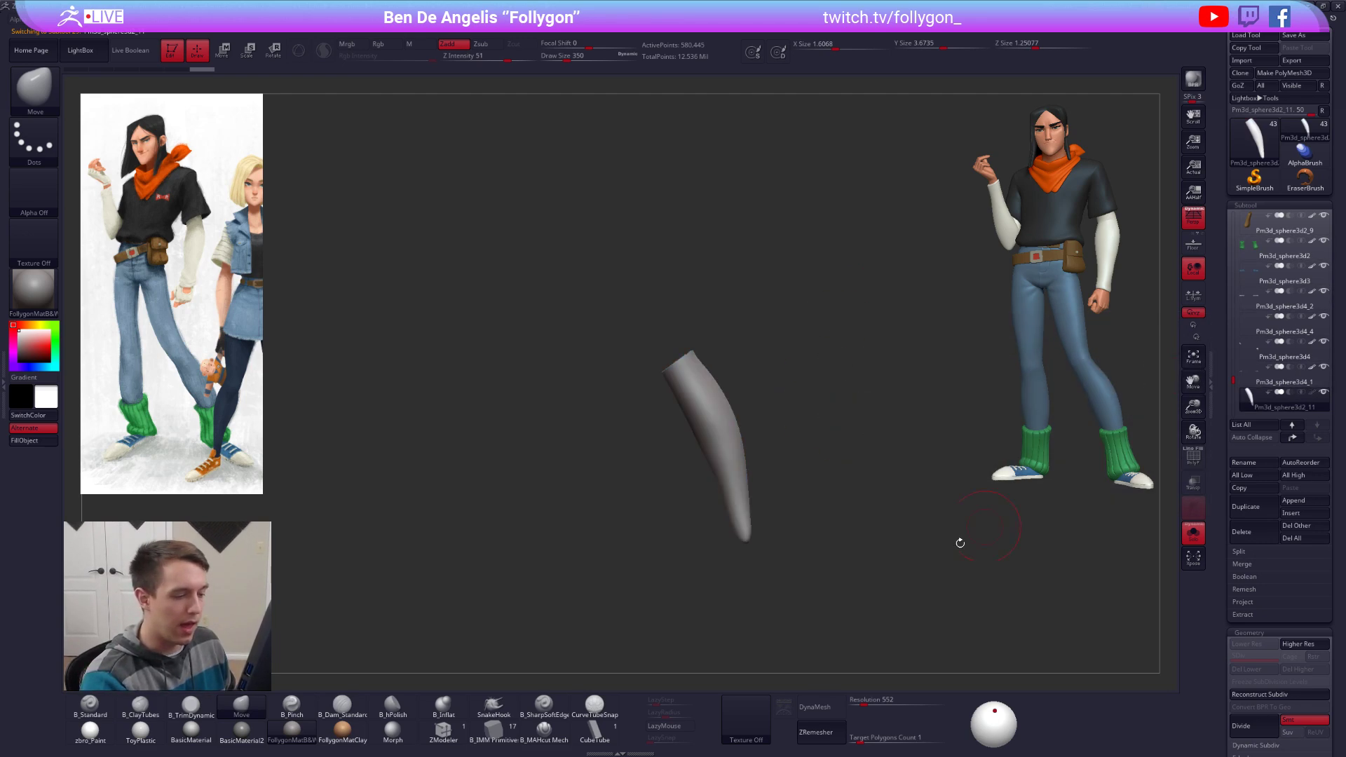
Step: Convert the trimmed lower leg piece to DynaMesh at resolution 552
click(831, 710)
drag(648, 421, 705, 477)
right_drag(705, 478, 708, 429)
alt+right_drag(707, 429, 724, 365)
Step: Sculpt diagonal fabric folds down the lower leg piece with the ClayTubes brush at draw size 192
key(2)
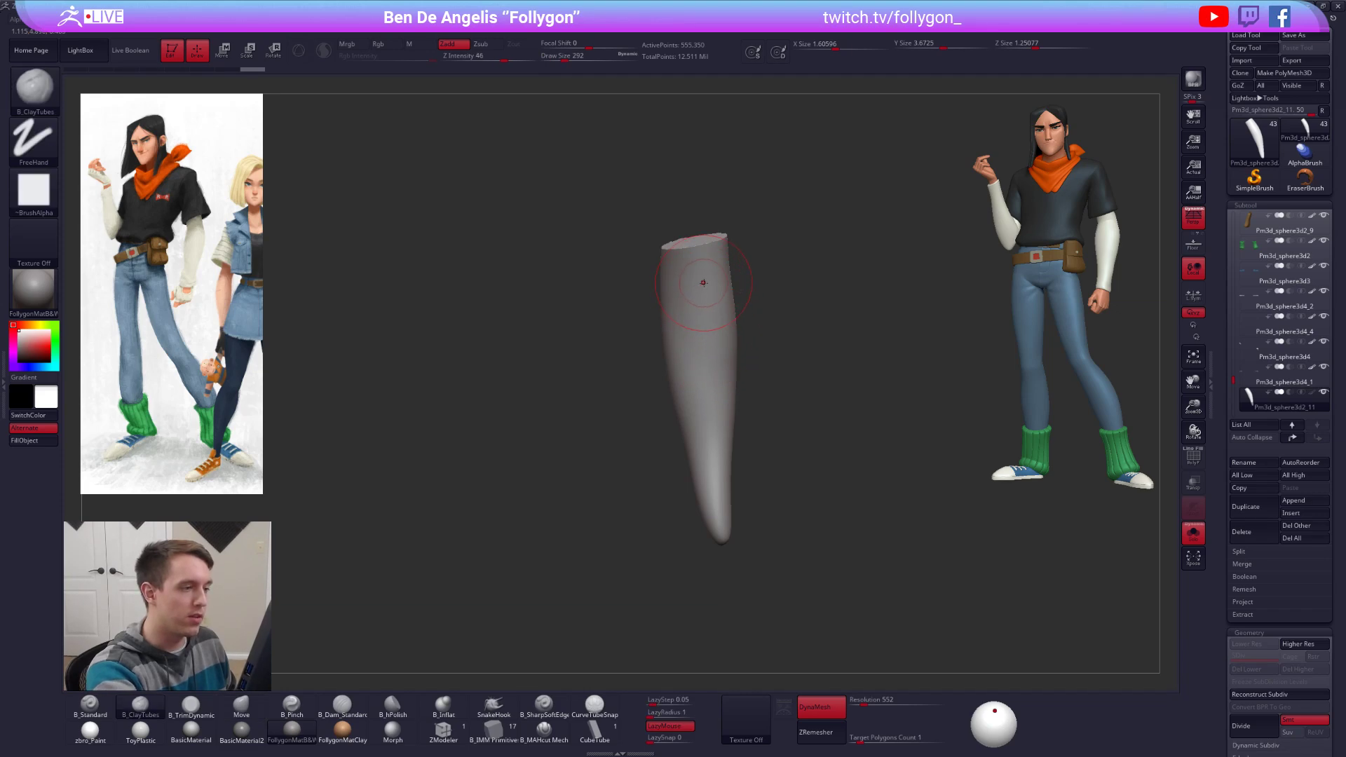
right_drag(703, 280, 720, 280)
mouse_move(720, 280)
ctrl+right_down()
mouse_move(736, 247)
mouse_move(729, 257)
ctrl+right_up()
right_click(725, 245)
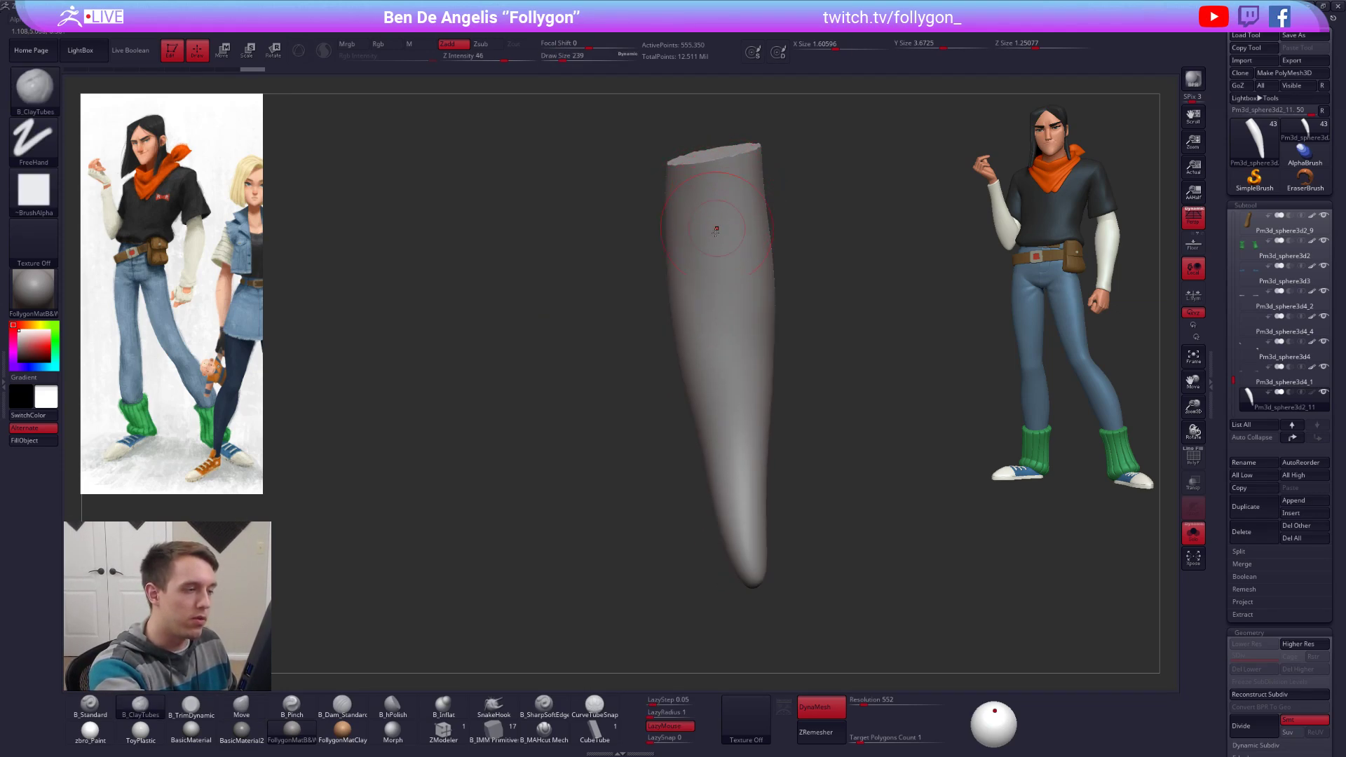
key(shift+f)
key(shift+f)
key(space)
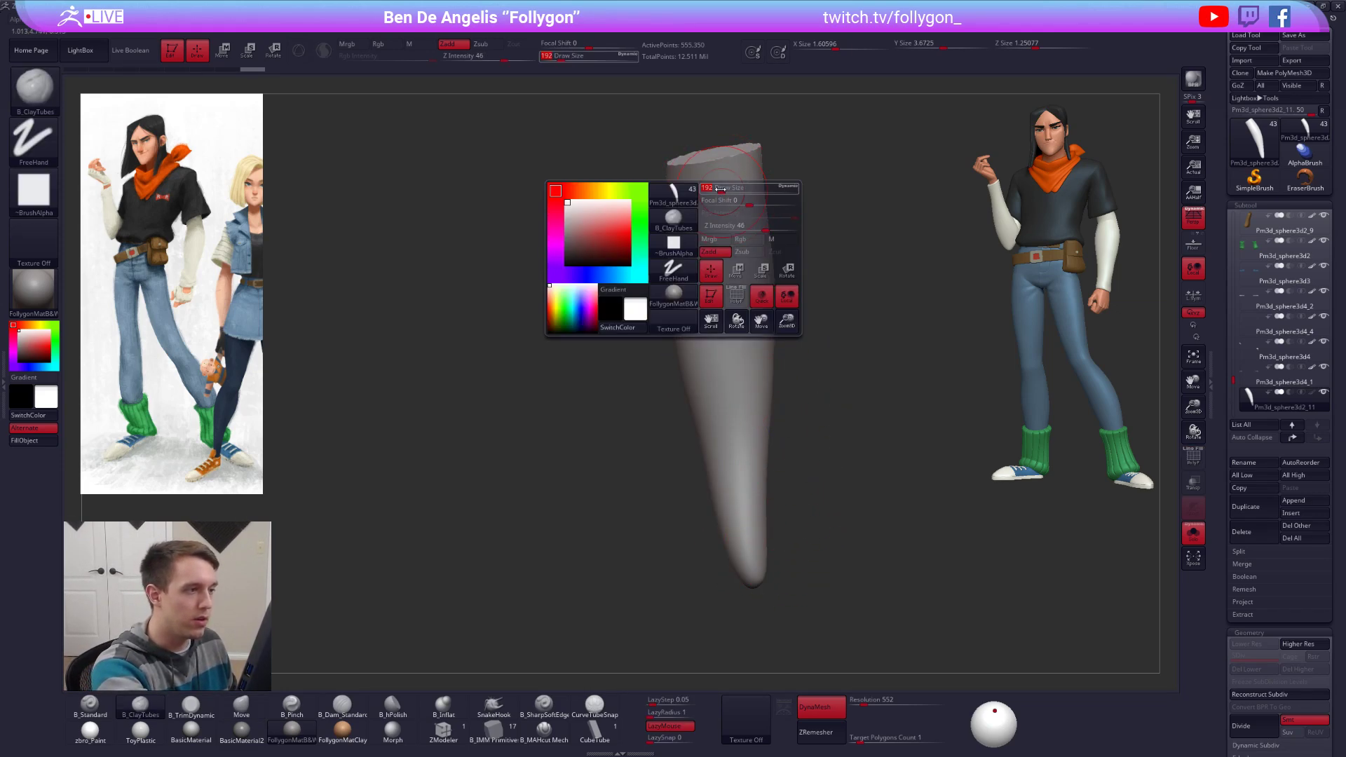
drag(735, 176, 681, 273)
mouse_move(744, 194)
mouse_down()
mouse_move(688, 309)
mouse_move(693, 324)
mouse_up()
mouse_move(750, 207)
mouse_down()
mouse_move(705, 354)
mouse_move(722, 410)
mouse_up()
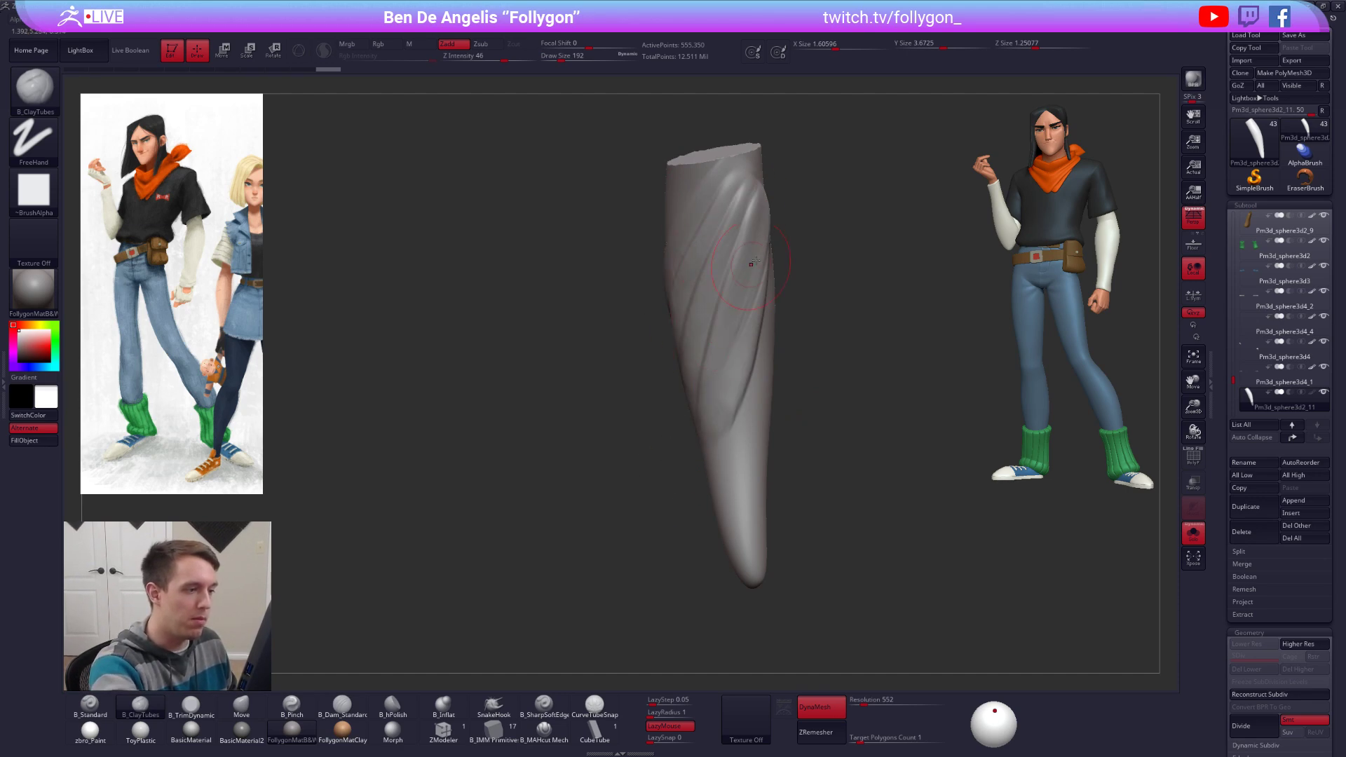
drag(752, 273, 729, 427)
drag(747, 335, 732, 452)
Step: Extend the ClayTubes folds around the adjoining sides of the lower leg, running them down toward its tapered end
right_drag(736, 448, 683, 431)
drag(774, 259, 746, 400)
drag(748, 183, 743, 357)
mouse_move(782, 207)
mouse_down()
mouse_move(742, 535)
mouse_move(805, 361)
mouse_move(786, 515)
mouse_up()
mouse_move(789, 214)
mouse_down()
mouse_move(790, 340)
mouse_move(766, 448)
mouse_up()
alt+right_drag(757, 506, 669, 540)
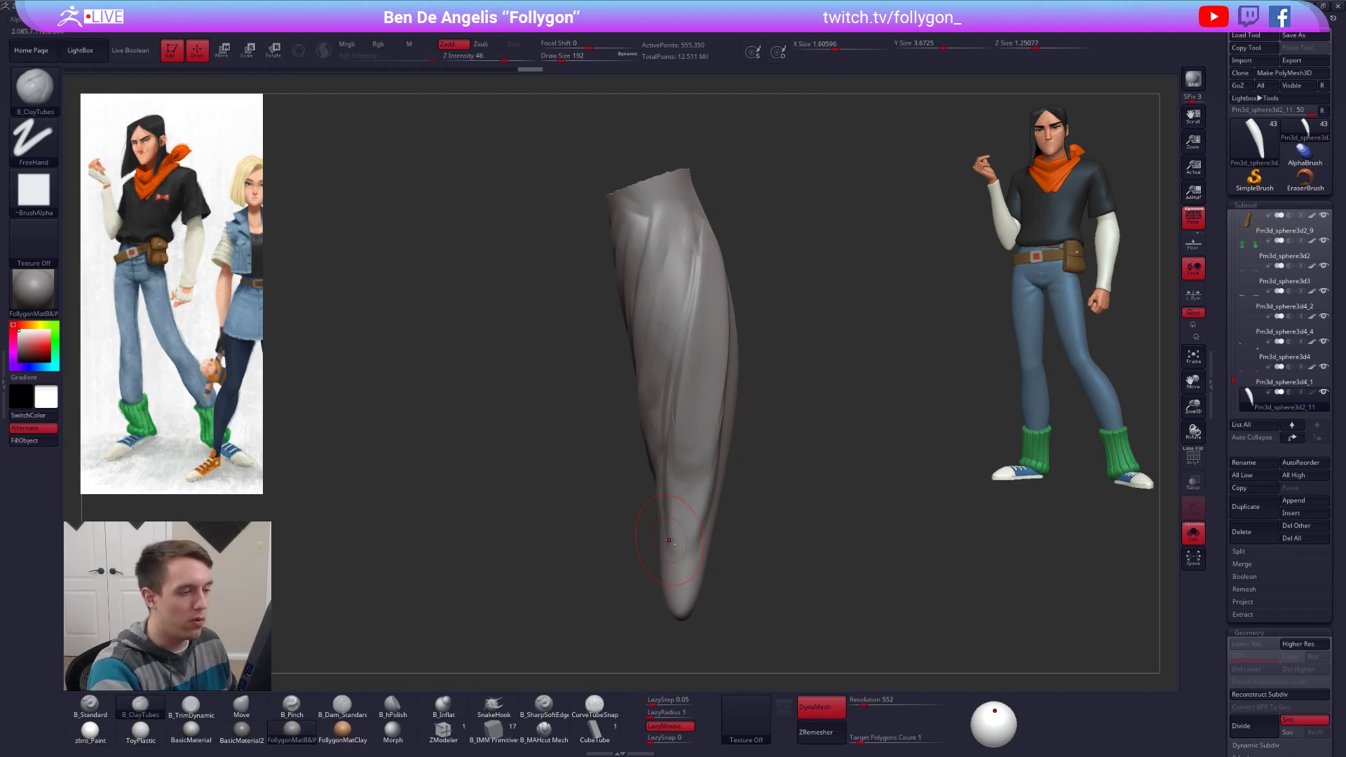
mouse_move(694, 287)
mouse_down()
mouse_move(707, 375)
mouse_move(695, 386)
mouse_up()
drag(656, 221, 647, 343)
drag(692, 295, 685, 469)
right_drag(685, 469, 739, 459)
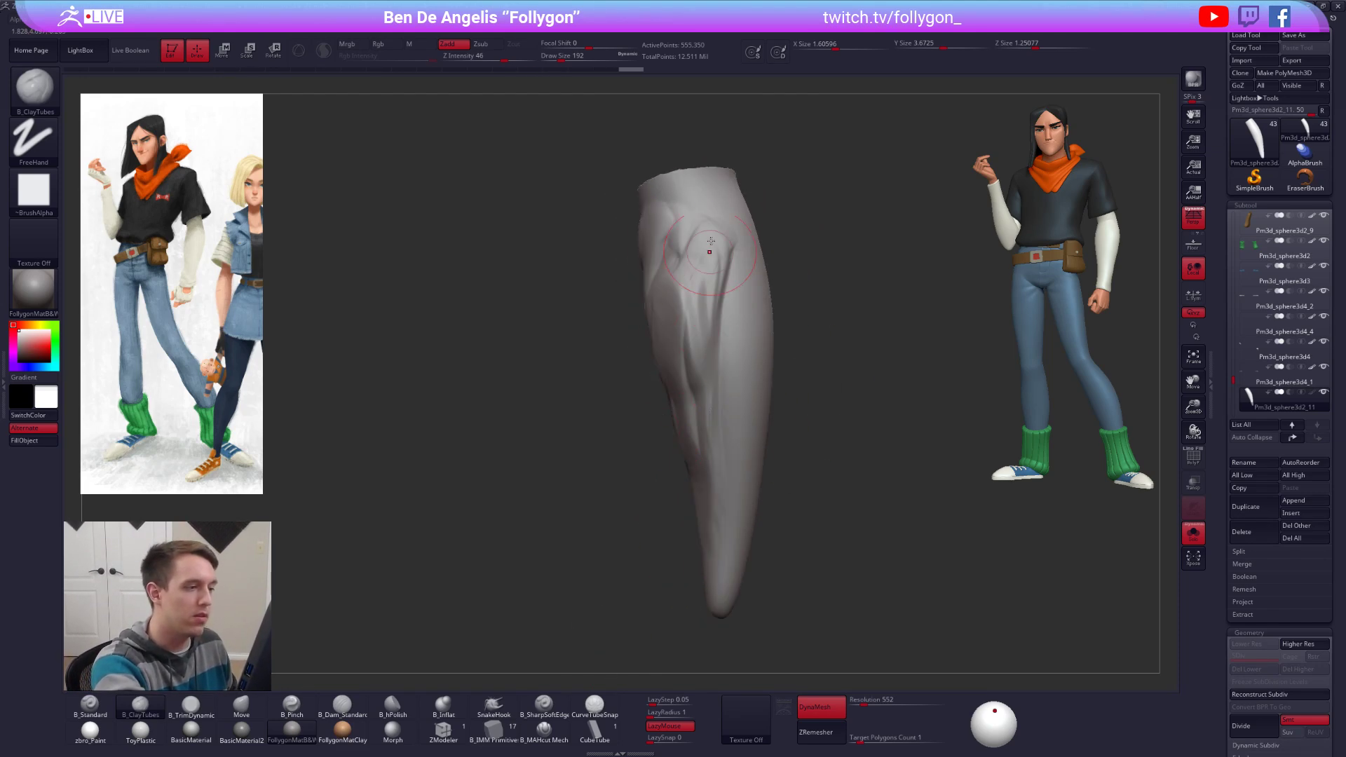
mouse_move(706, 247)
mouse_down()
mouse_move(739, 501)
mouse_move(742, 376)
mouse_up()
drag(733, 271, 709, 429)
Step: Set the DynaMesh resolution to 224, remesh the lower leg, and smooth its sculpted folds
click(861, 701)
text(224)
key(Return)
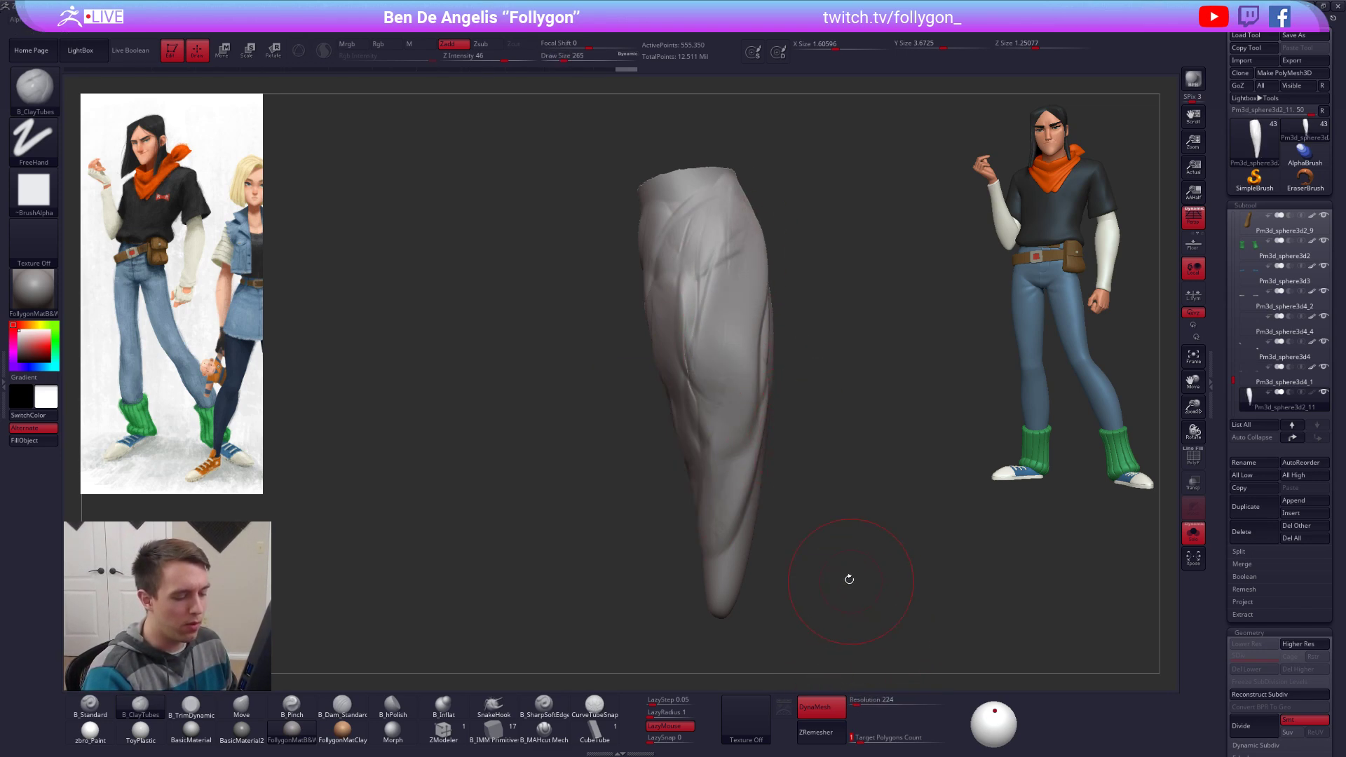
ctrl+drag(848, 580, 806, 549)
shift+drag(709, 249, 691, 366)
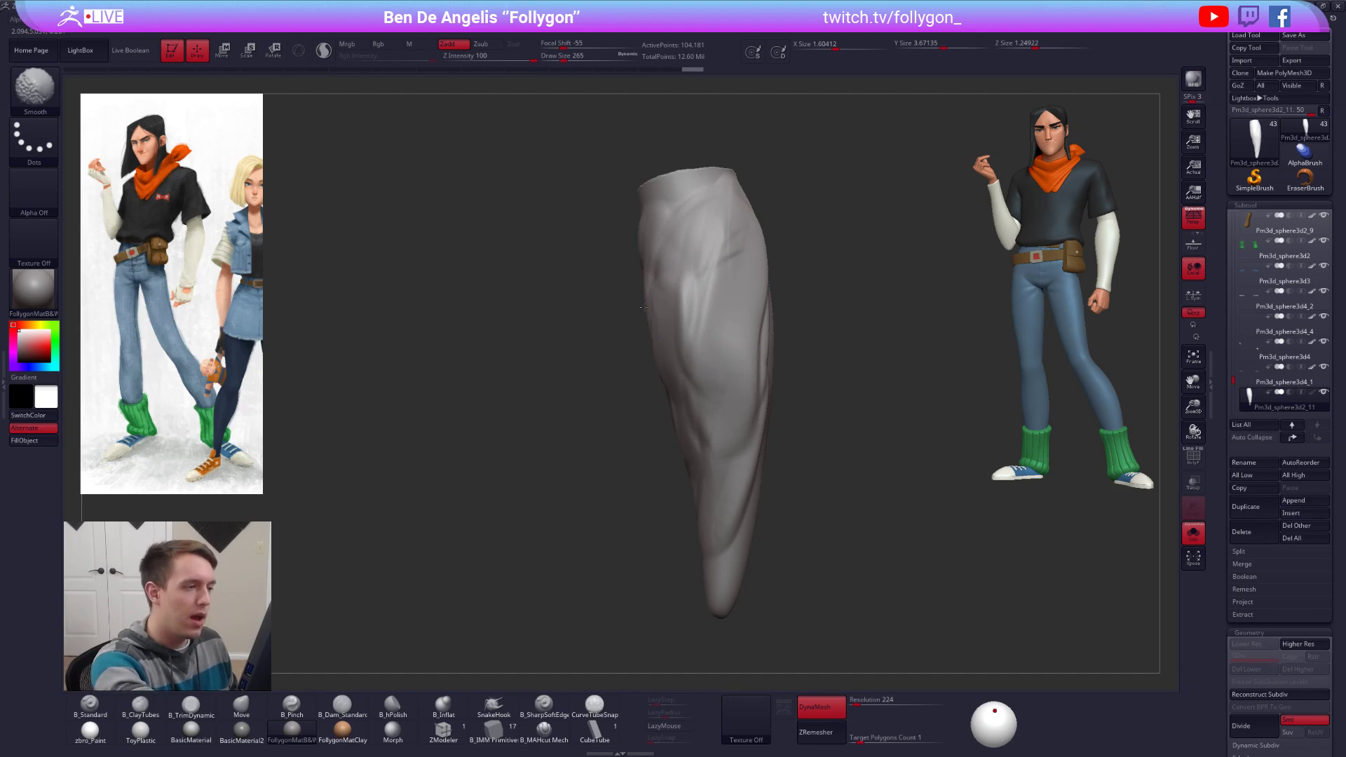
drag(799, 349, 734, 345)
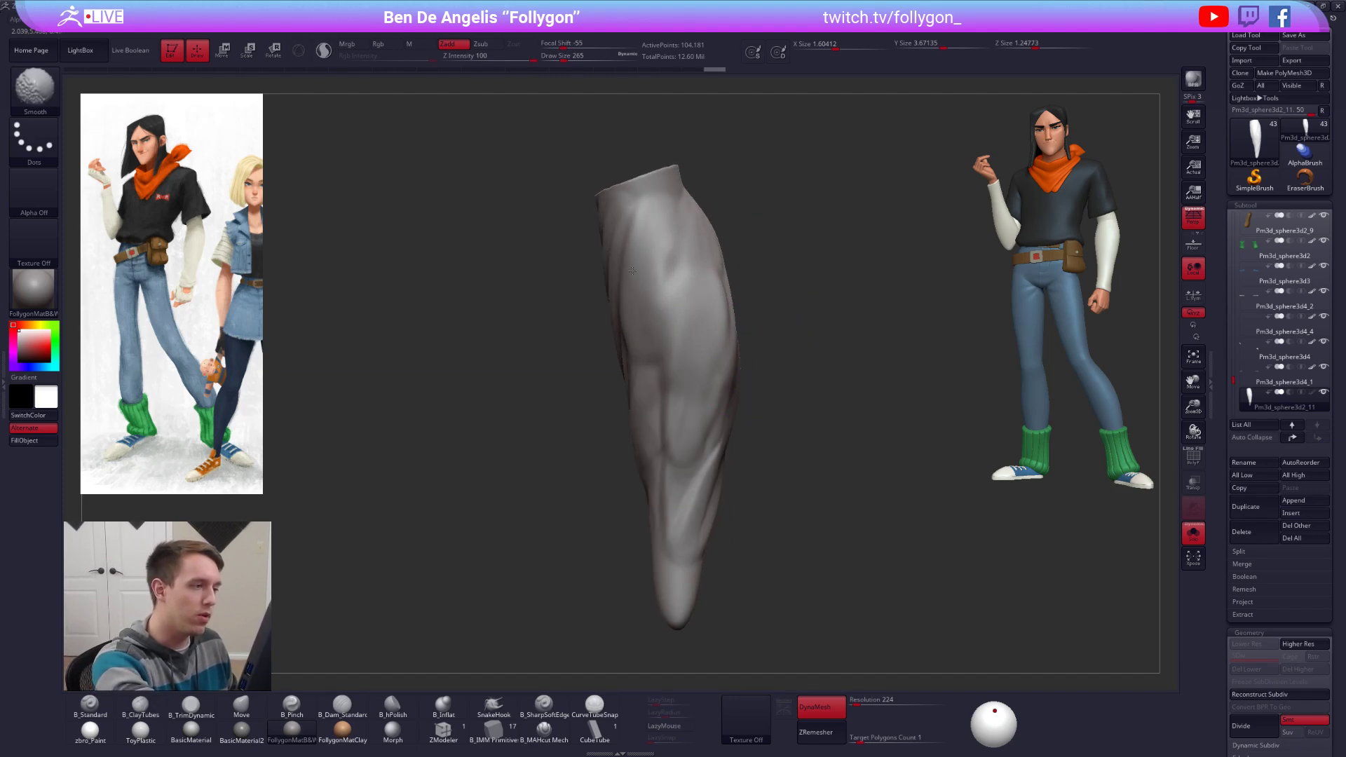
Step: Build up crossing folds on another side of the lower leg with ClayTubes, setting the draw size to 215
mouse_move(792, 400)
mouse_down()
mouse_move(691, 420)
mouse_move(666, 517)
mouse_up()
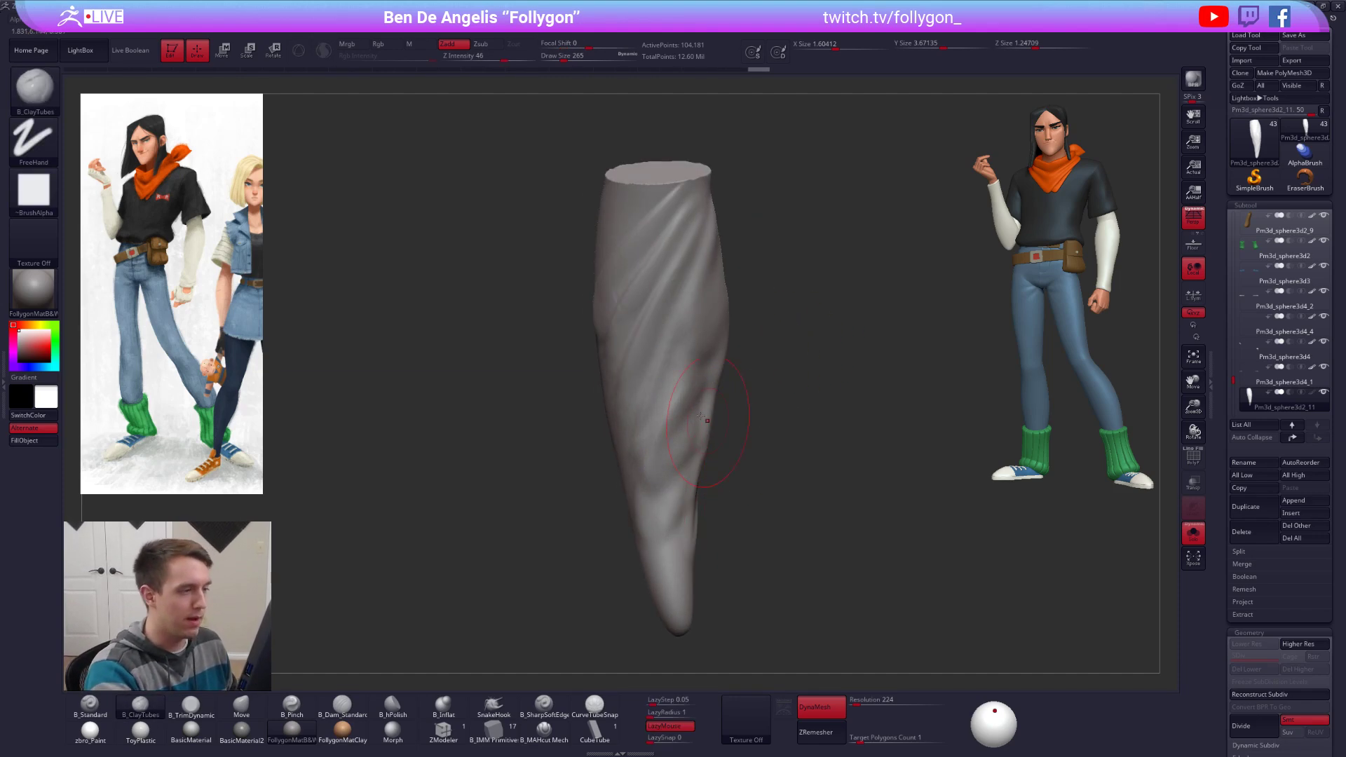
mouse_move(675, 258)
mouse_down()
mouse_move(657, 499)
mouse_move(692, 448)
mouse_up()
key(space)
drag(687, 368, 679, 368)
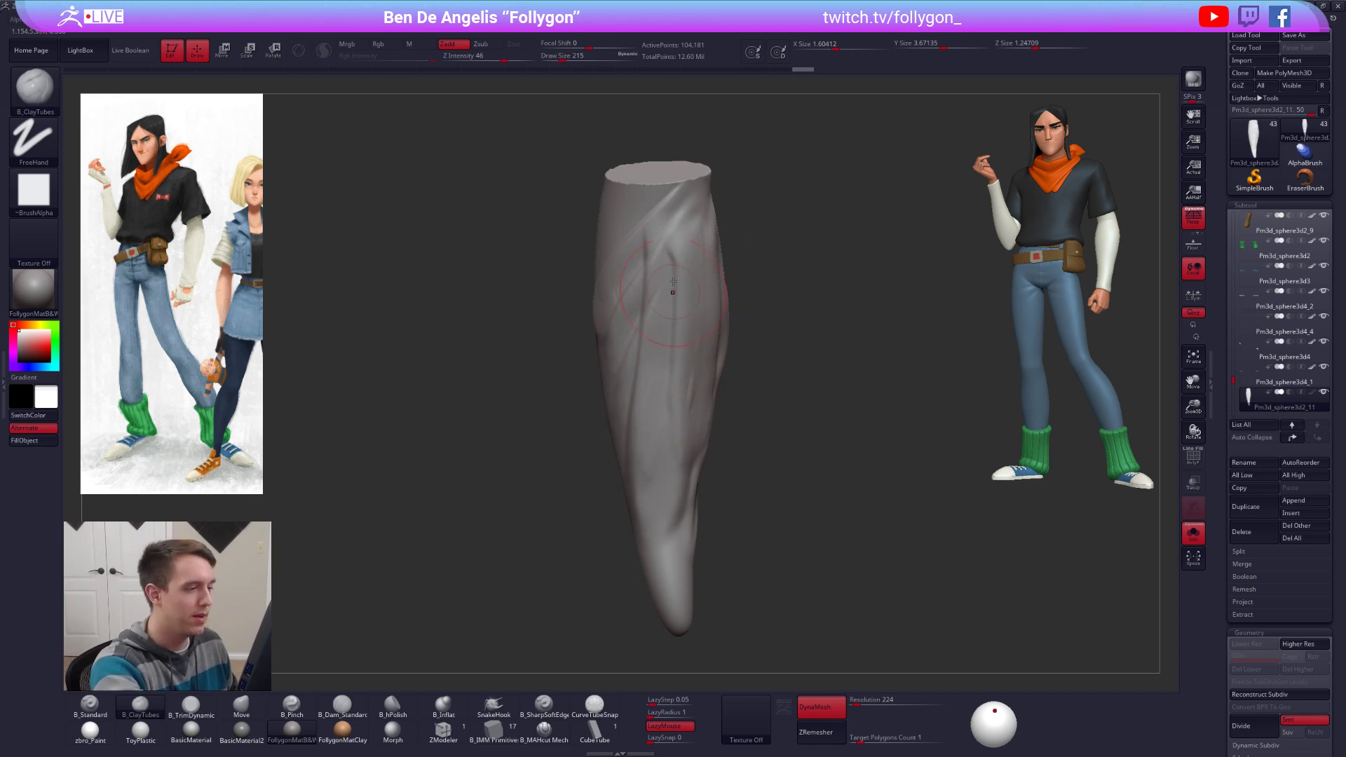
mouse_move(668, 259)
mouse_down()
mouse_move(664, 363)
mouse_move(689, 385)
mouse_up()
mouse_move(629, 312)
mouse_down()
mouse_move(637, 268)
mouse_move(671, 424)
mouse_up()
Step: Set the ClayTubes Z intensity to 18 and refine the folds around the lower leg with lighter strokes
key(space)
drag(760, 406, 741, 415)
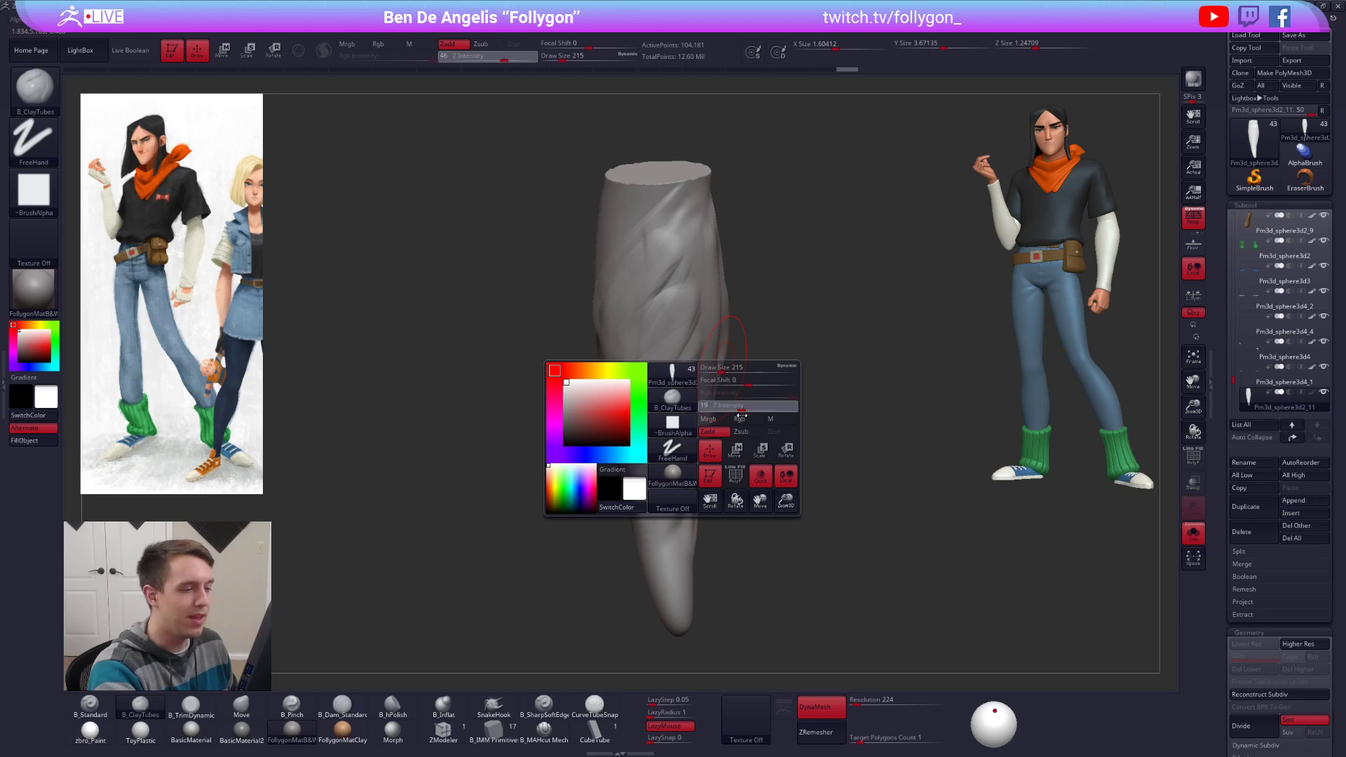
mouse_move(813, 527)
mouse_down()
mouse_move(794, 535)
mouse_move(811, 505)
mouse_up()
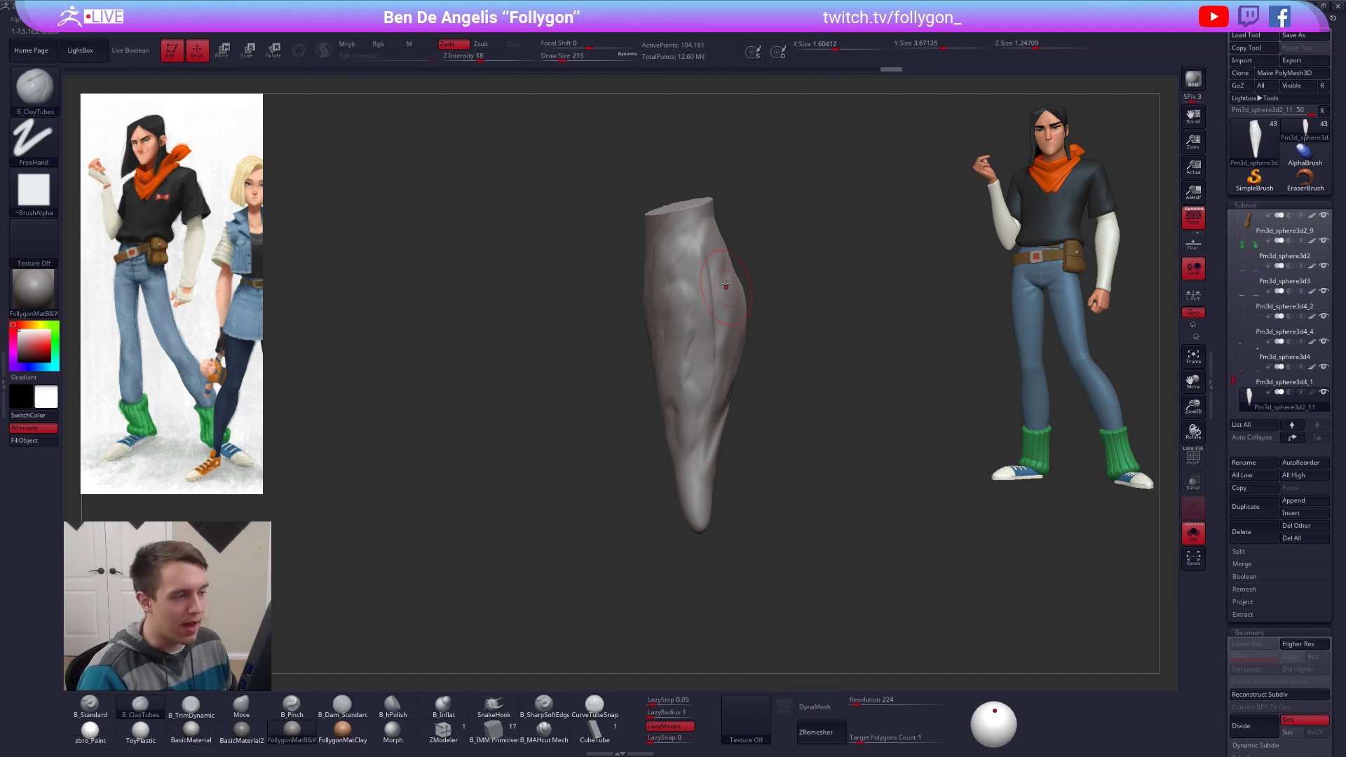
drag(760, 481, 776, 475)
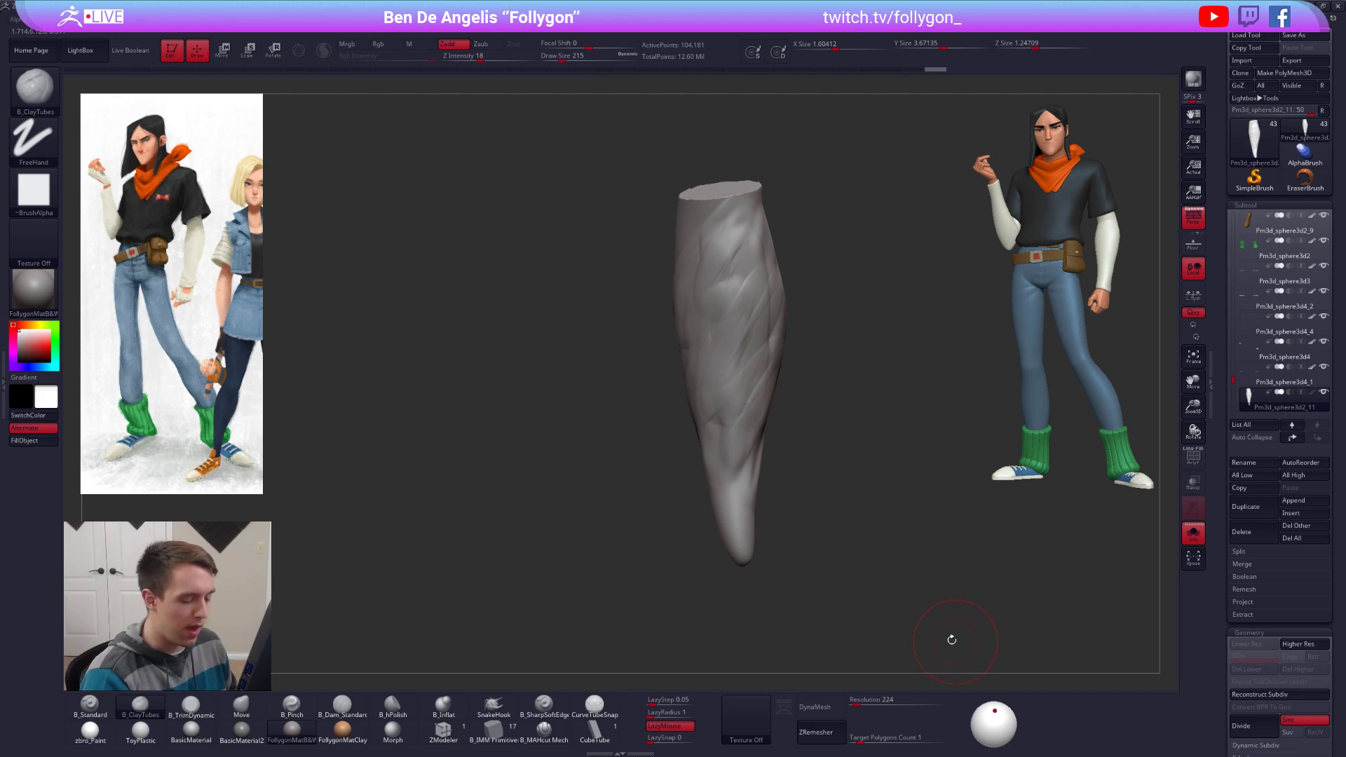
Step: Retopologize the lower leg piece with ZRemesher at a target polygon count of 0.1
scroll(1240, 553, down, 5)
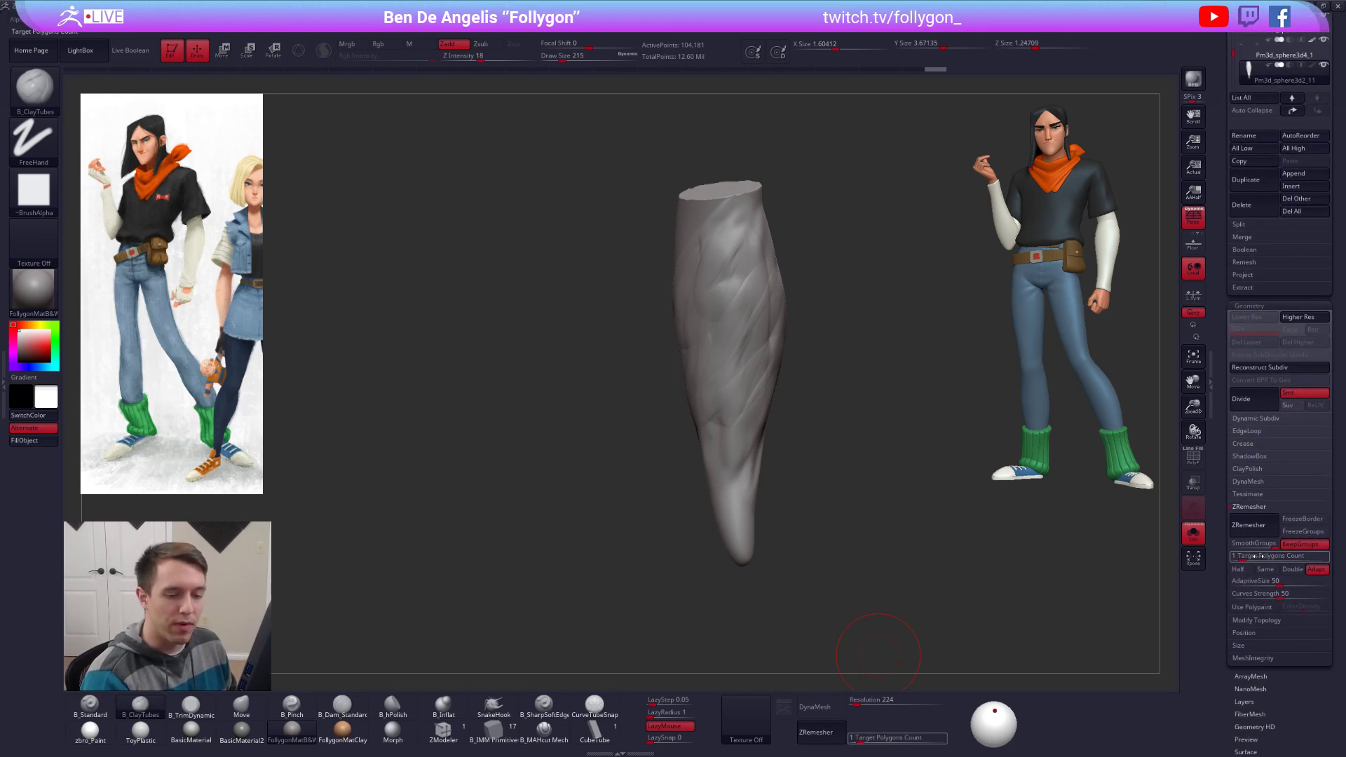
drag(1235, 555, 1228, 555)
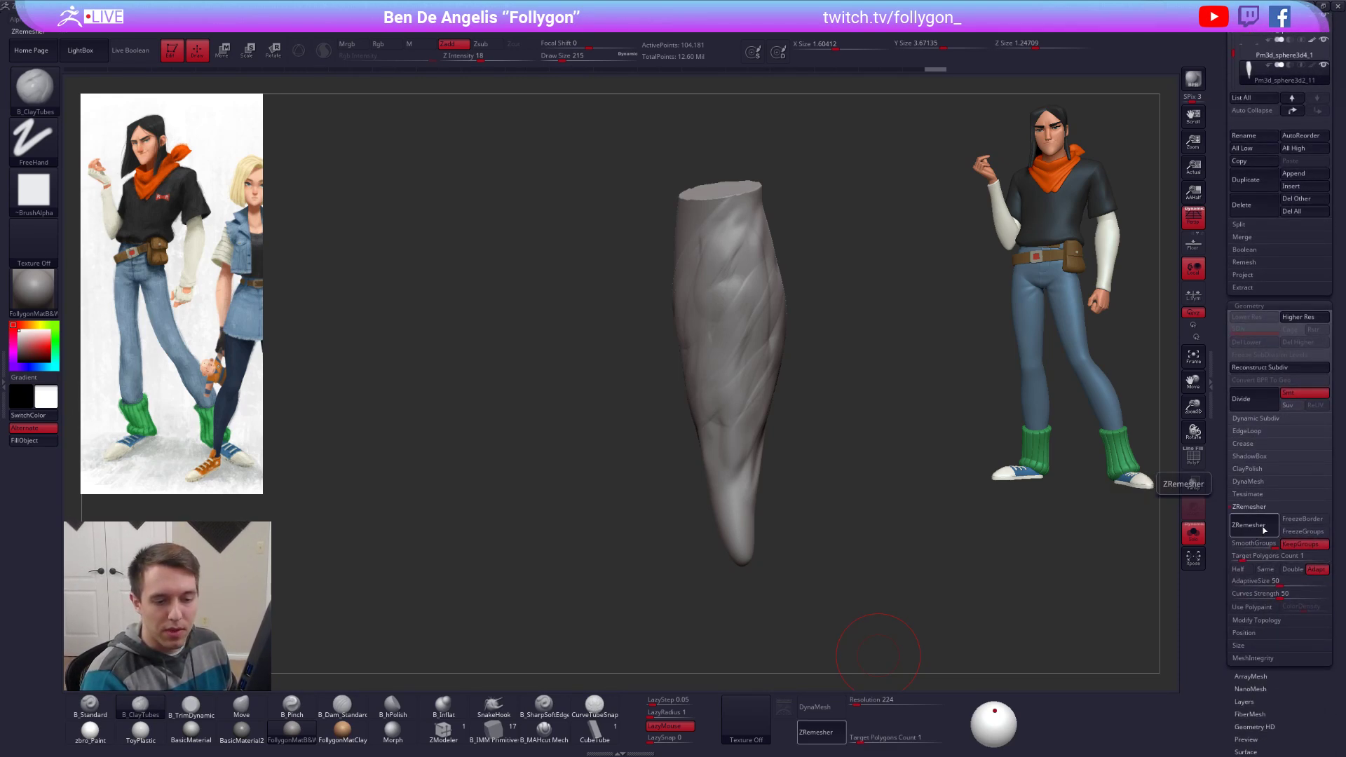
click(1238, 526)
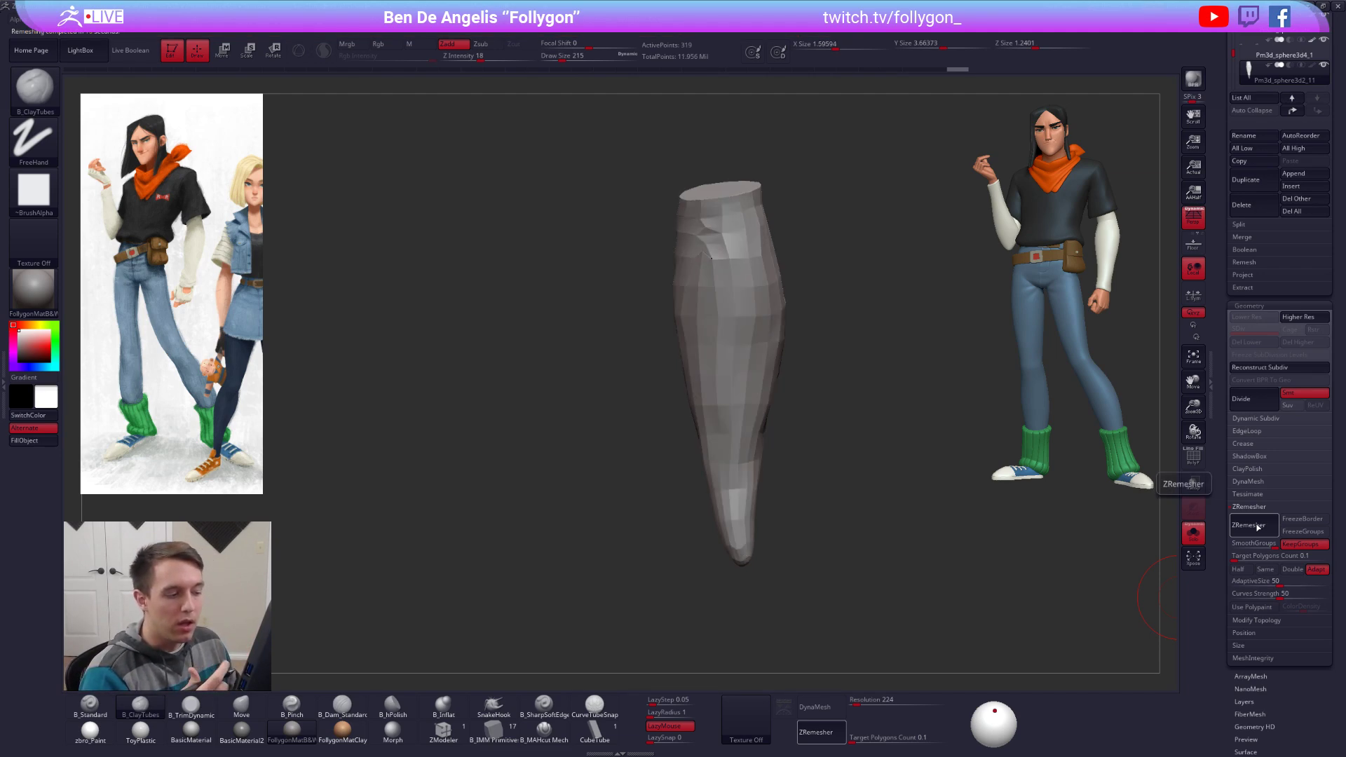
Step: Smooth the creased folds near the top of the remeshed low-poly leg
mouse_move(911, 392)
mouse_down()
mouse_move(841, 410)
mouse_move(901, 414)
mouse_up()
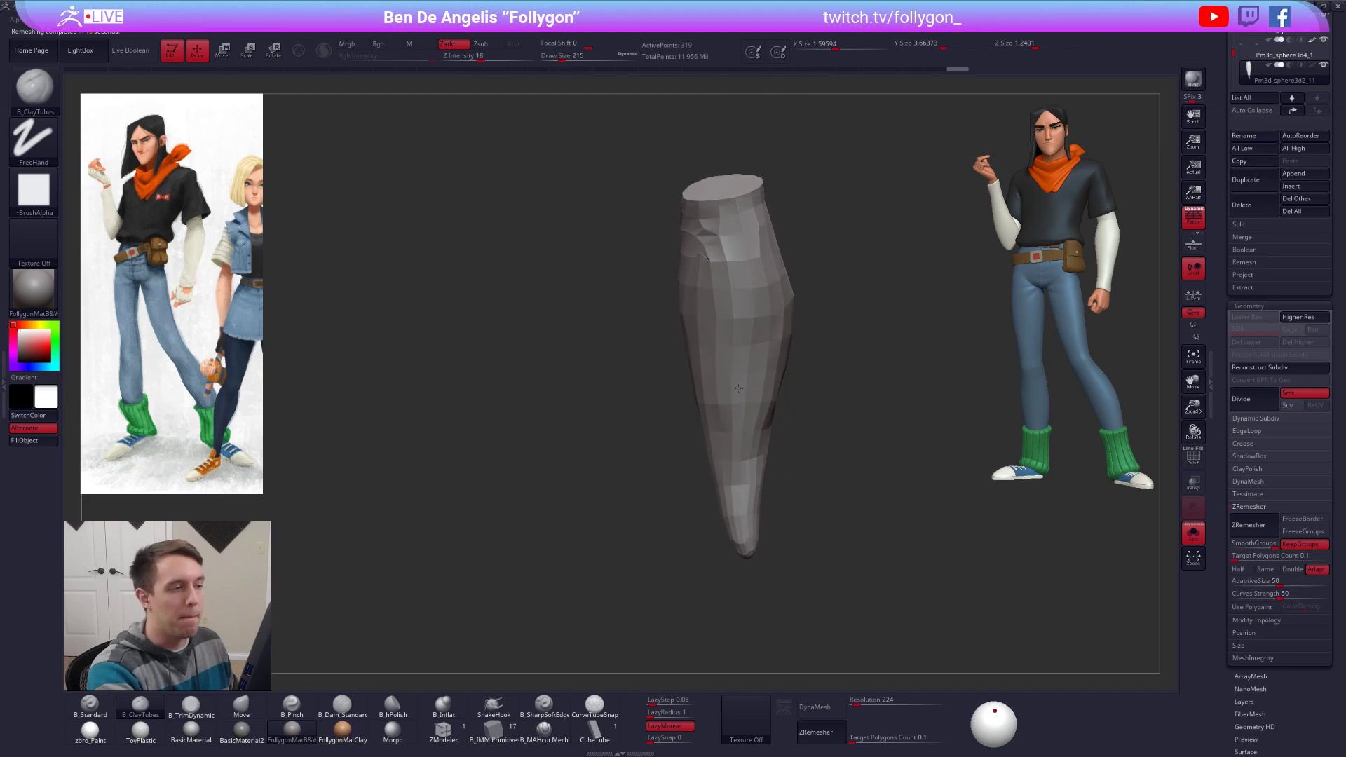
key(shift)
shift+drag(705, 271, 710, 293)
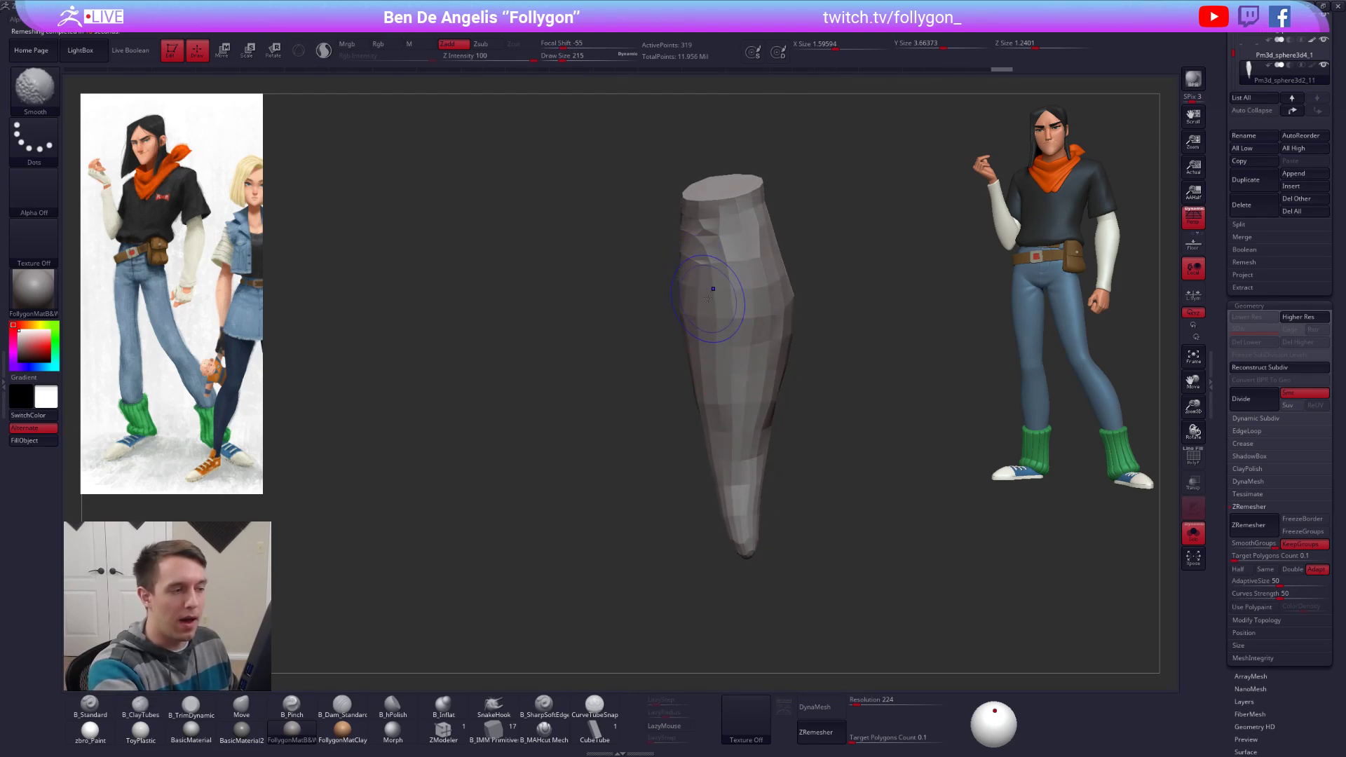
scroll(1228, 326, up, 5)
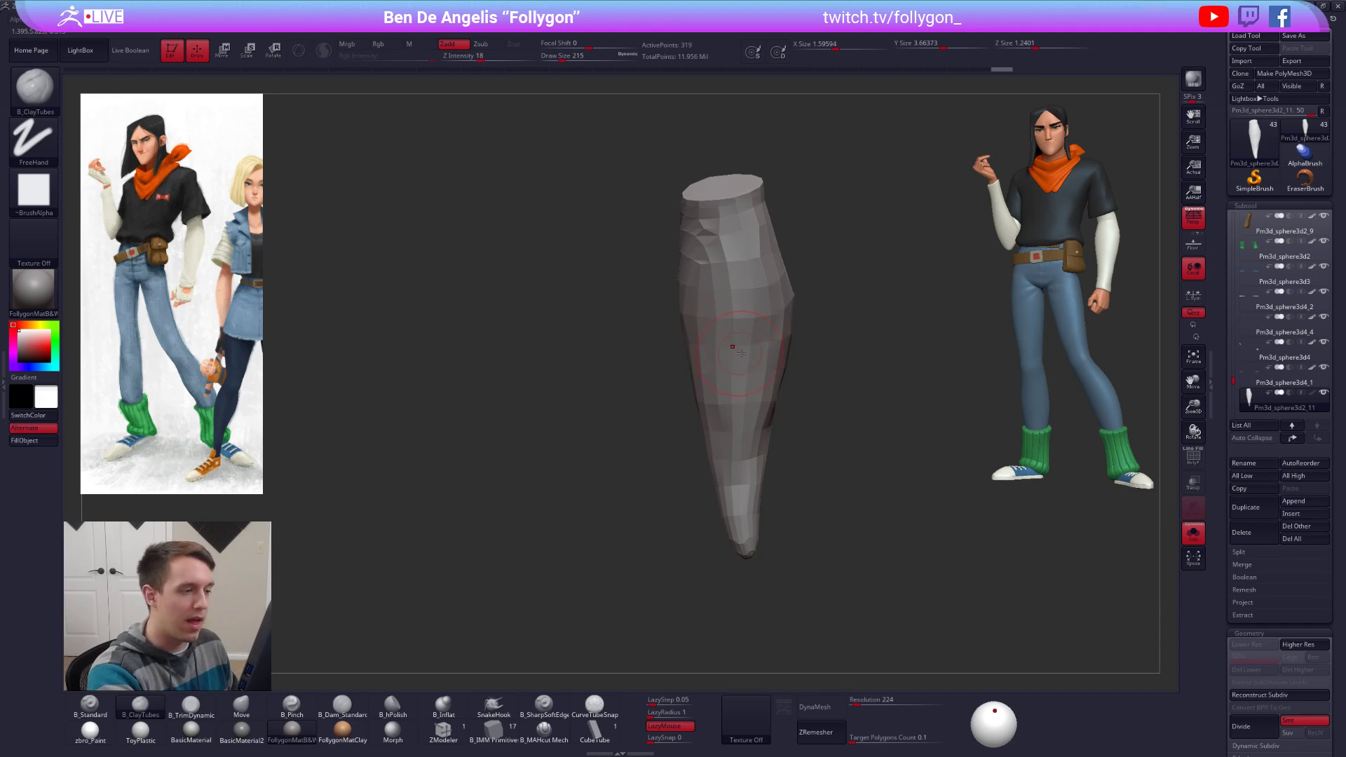
drag(784, 491, 813, 487)
Step: Subdivide the leg to level 2 and smooth its surface with a draw size of 307
key(space)
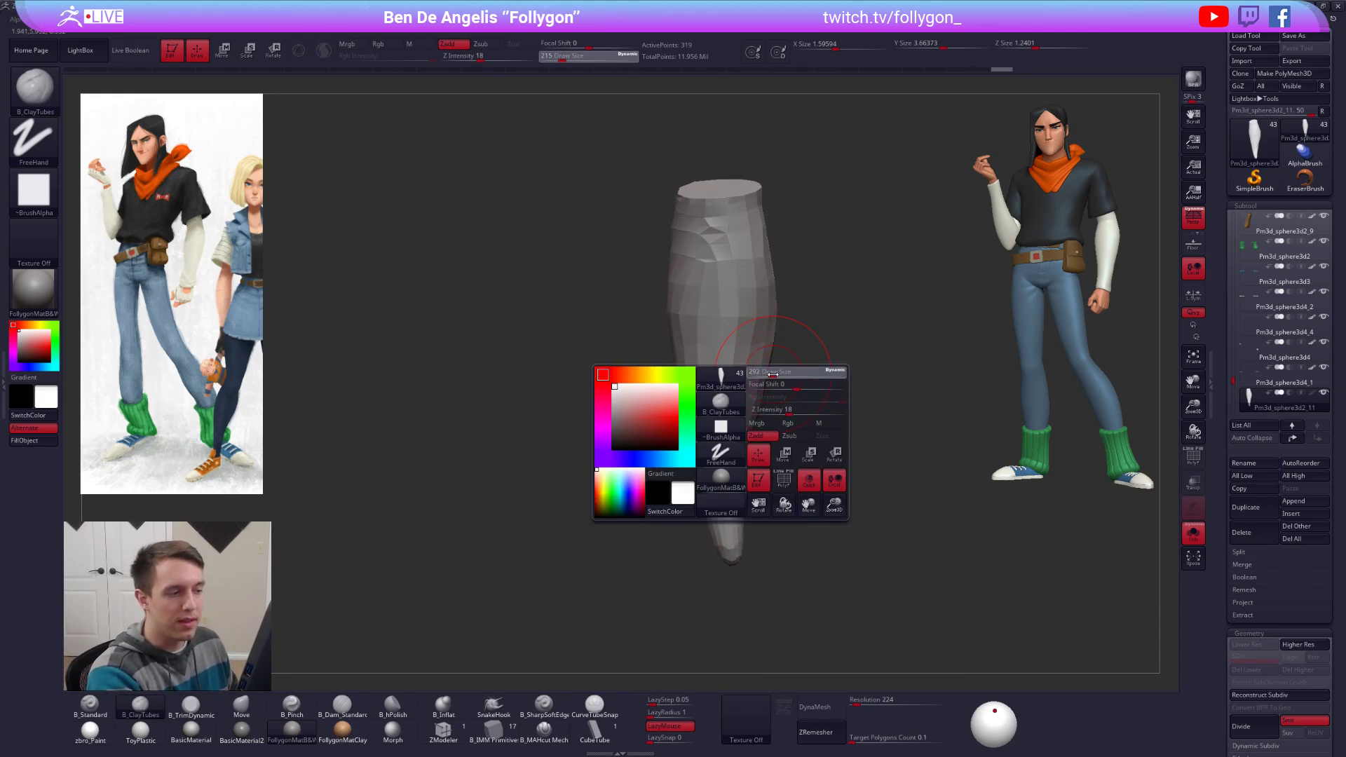
key(ctrl+d)
key(shift)
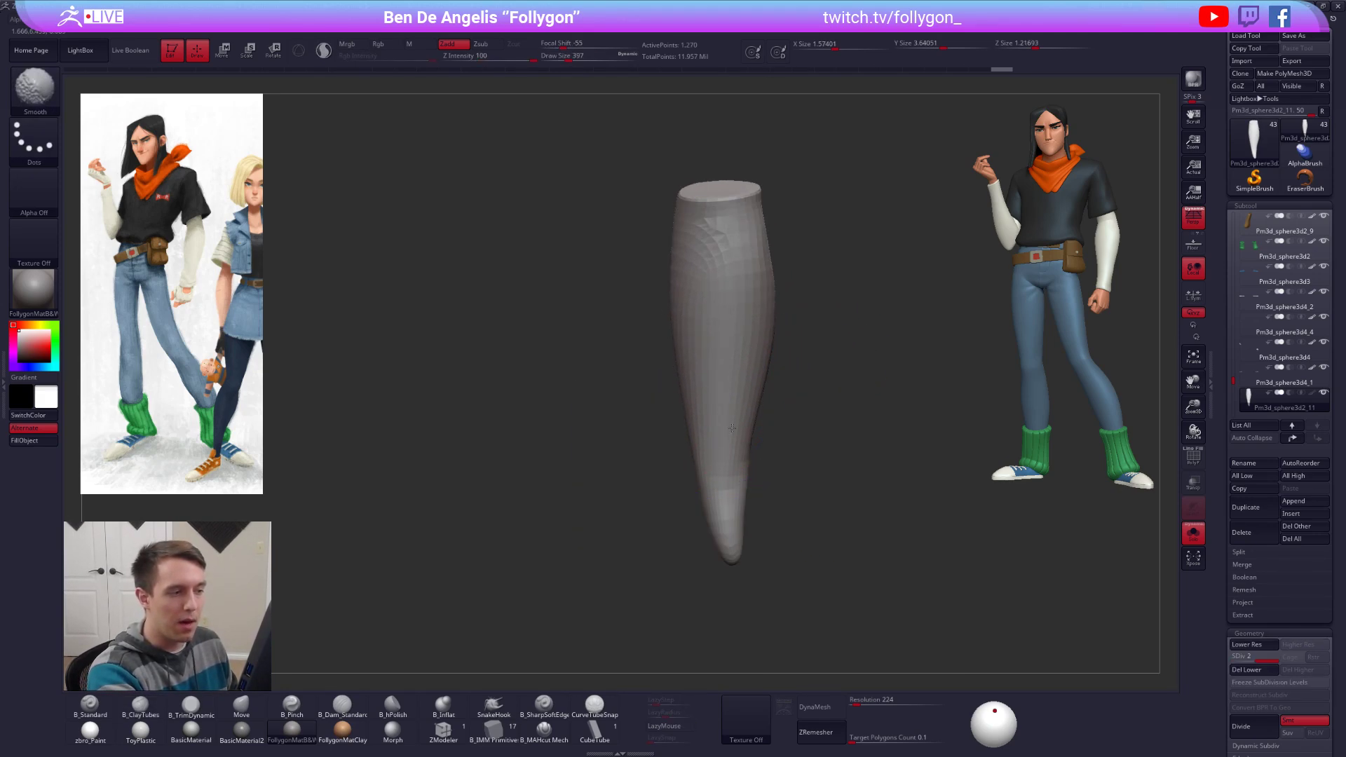
right_drag(732, 427, 769, 414)
shift+drag(770, 267, 771, 350)
right_drag(771, 365, 806, 357)
shift+drag(788, 246, 801, 404)
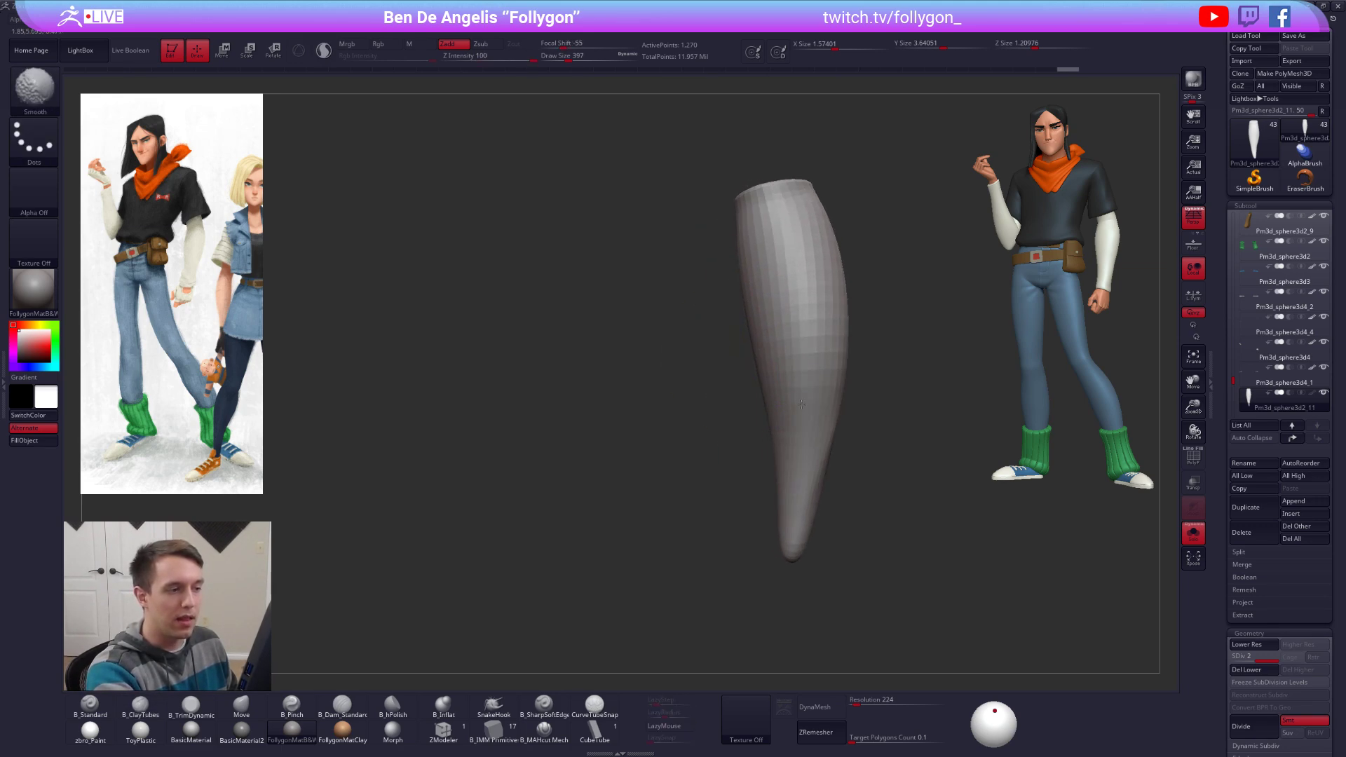
right_drag(801, 403, 859, 456)
Step: Subdivide the leg to level 3 and smooth the remaining surface unevenness around it with long strokes
key(ctrl+d)
shift+drag(799, 316, 792, 217)
right_drag(792, 294, 760, 308)
mouse_move(763, 322)
shift+mouse_down()
mouse_move(763, 402)
mouse_move(774, 210)
shift+mouse_up()
right_drag(784, 276, 741, 294)
shift+drag(741, 301, 747, 241)
drag(720, 345, 728, 238)
mouse_move(724, 435)
mouse_down()
mouse_move(792, 231)
mouse_move(726, 545)
mouse_up()
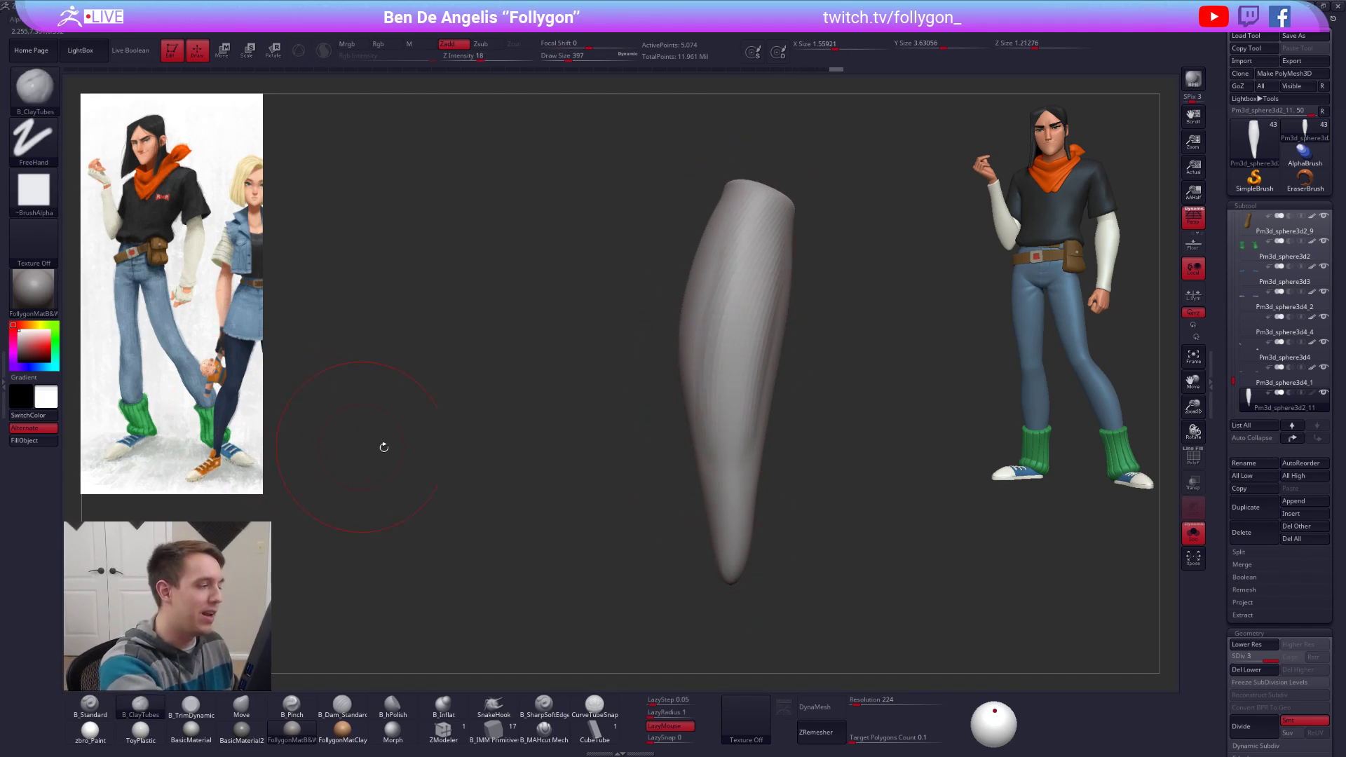
Step: Adjust the leg's silhouette around the knee and upper part with the Move brush at draw size 447
drag(382, 444, 491, 393)
key(b)
key(m)
key(v)
drag(759, 296, 729, 309)
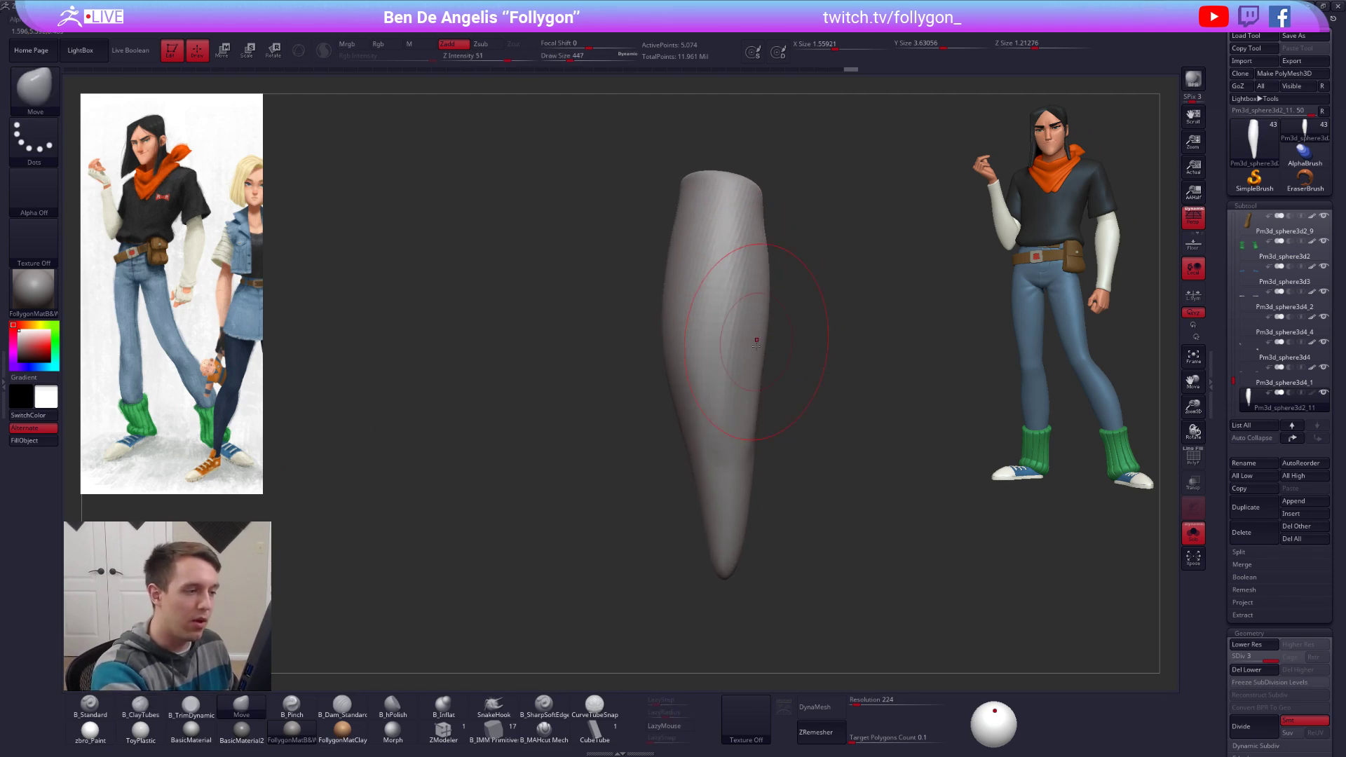
key(shift)
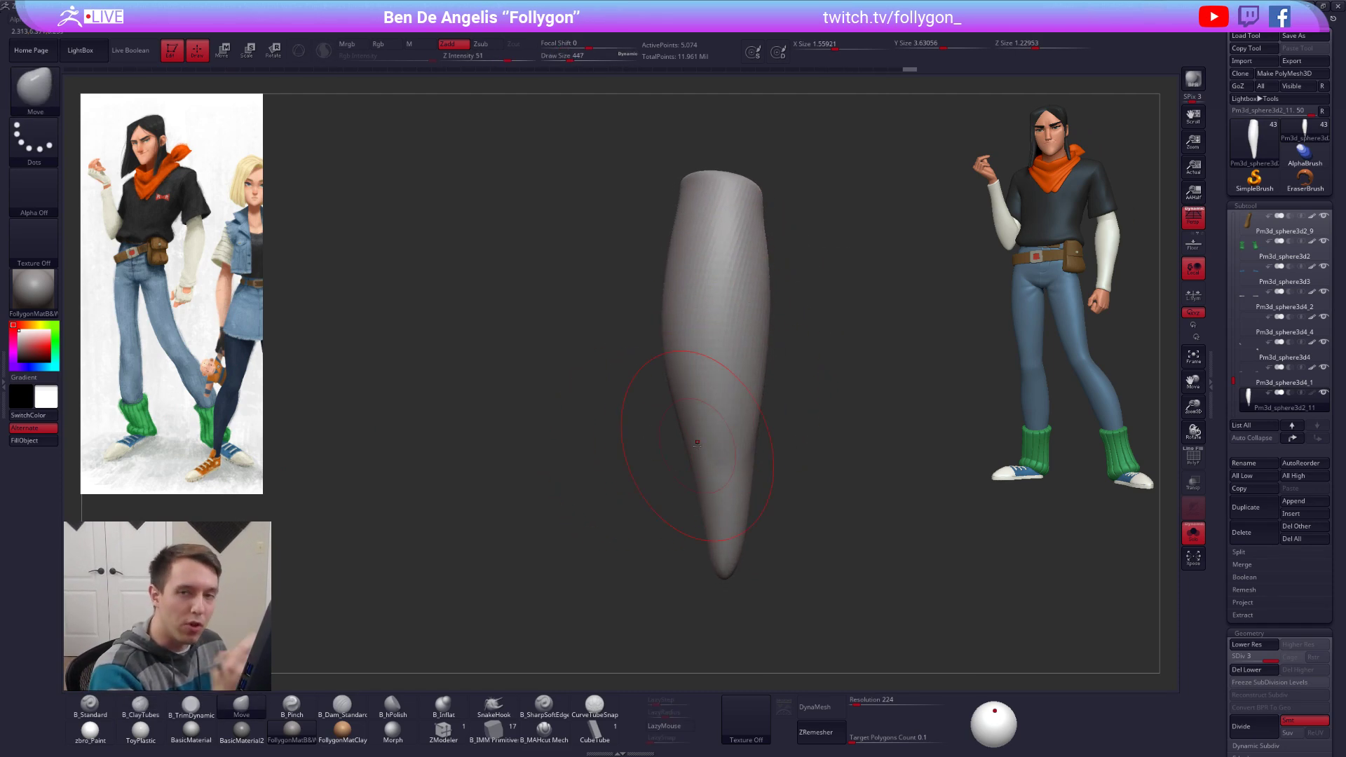
drag(748, 365, 748, 416)
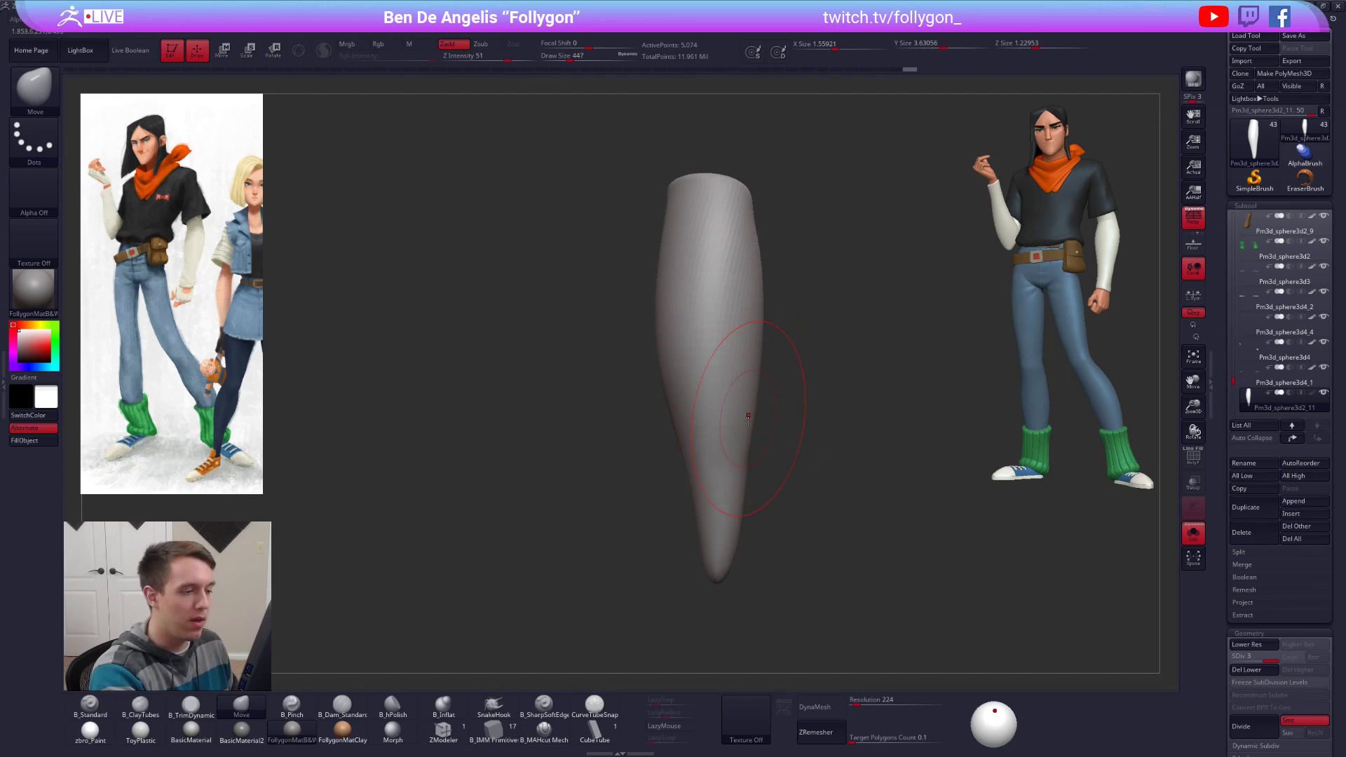
drag(748, 235, 763, 228)
right_drag(788, 242, 745, 273)
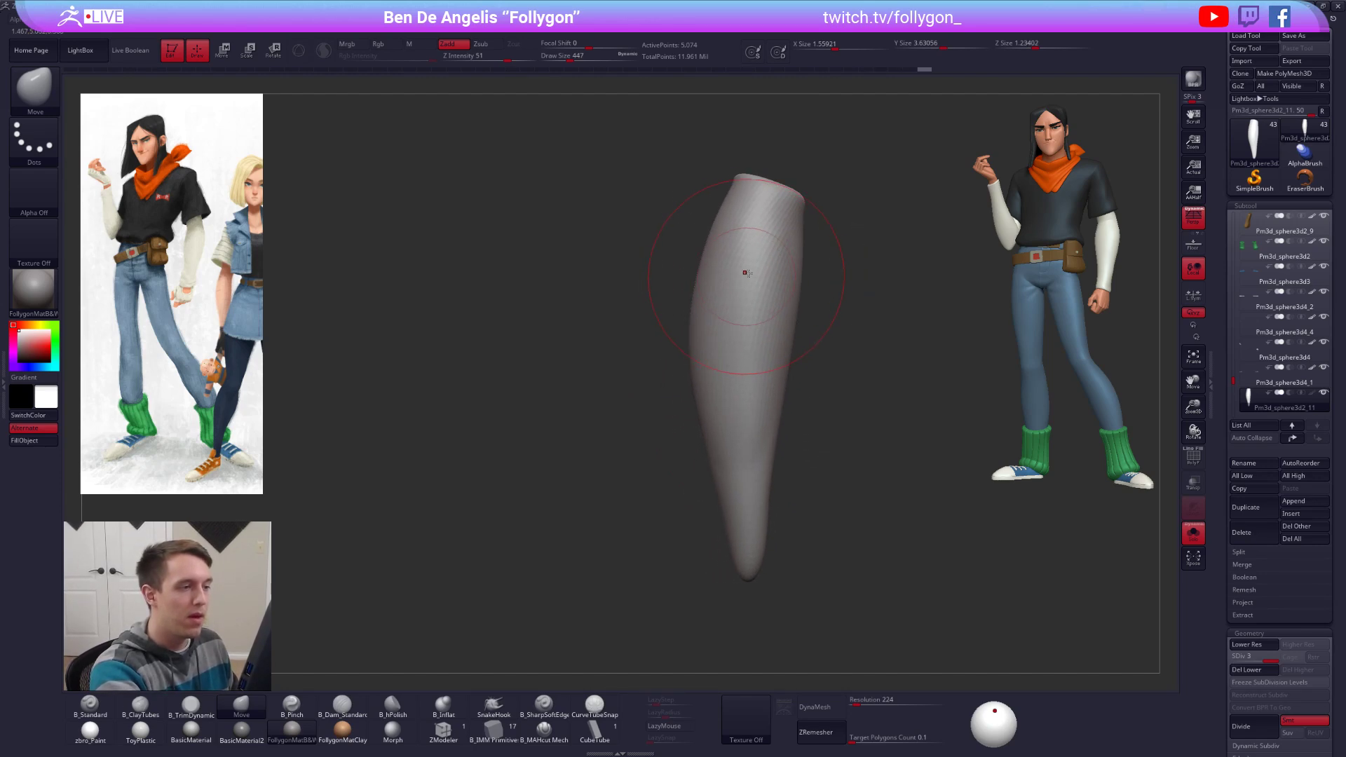
Step: Switch back to ClayTubes, lightly rework and smooth the leg, and raise it to subdivision level 4
key(2)
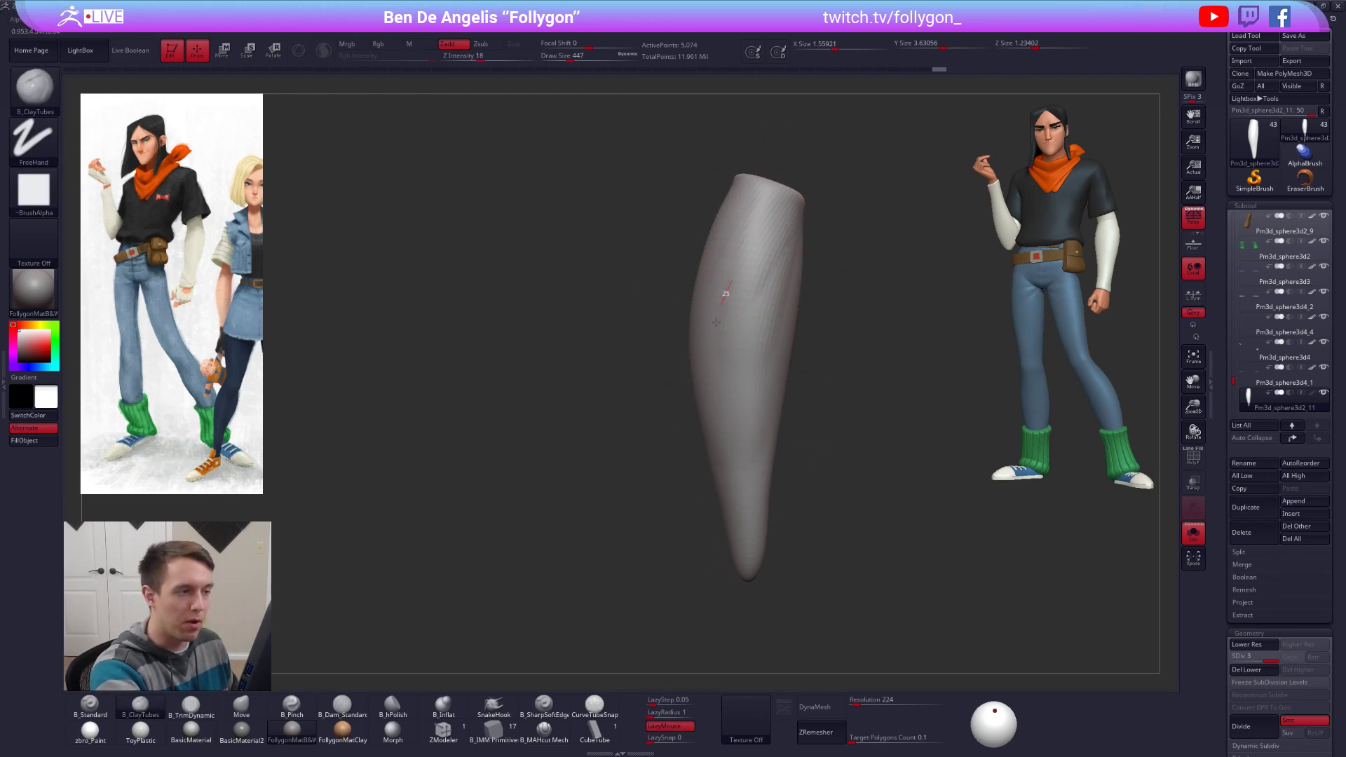
key(shift)
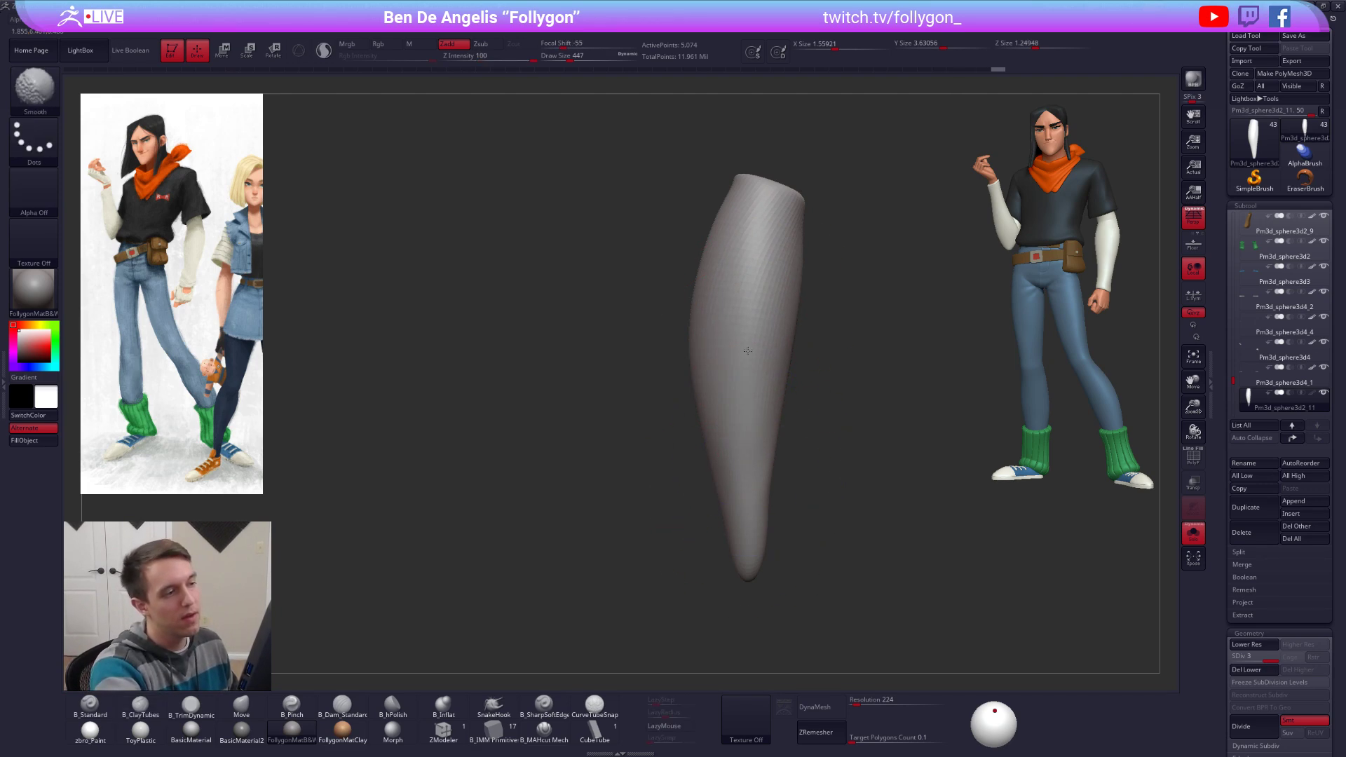
mouse_move(911, 370)
mouse_down()
mouse_move(834, 433)
mouse_move(847, 435)
mouse_move(738, 475)
mouse_move(779, 500)
mouse_move(799, 474)
mouse_up()
key(d)
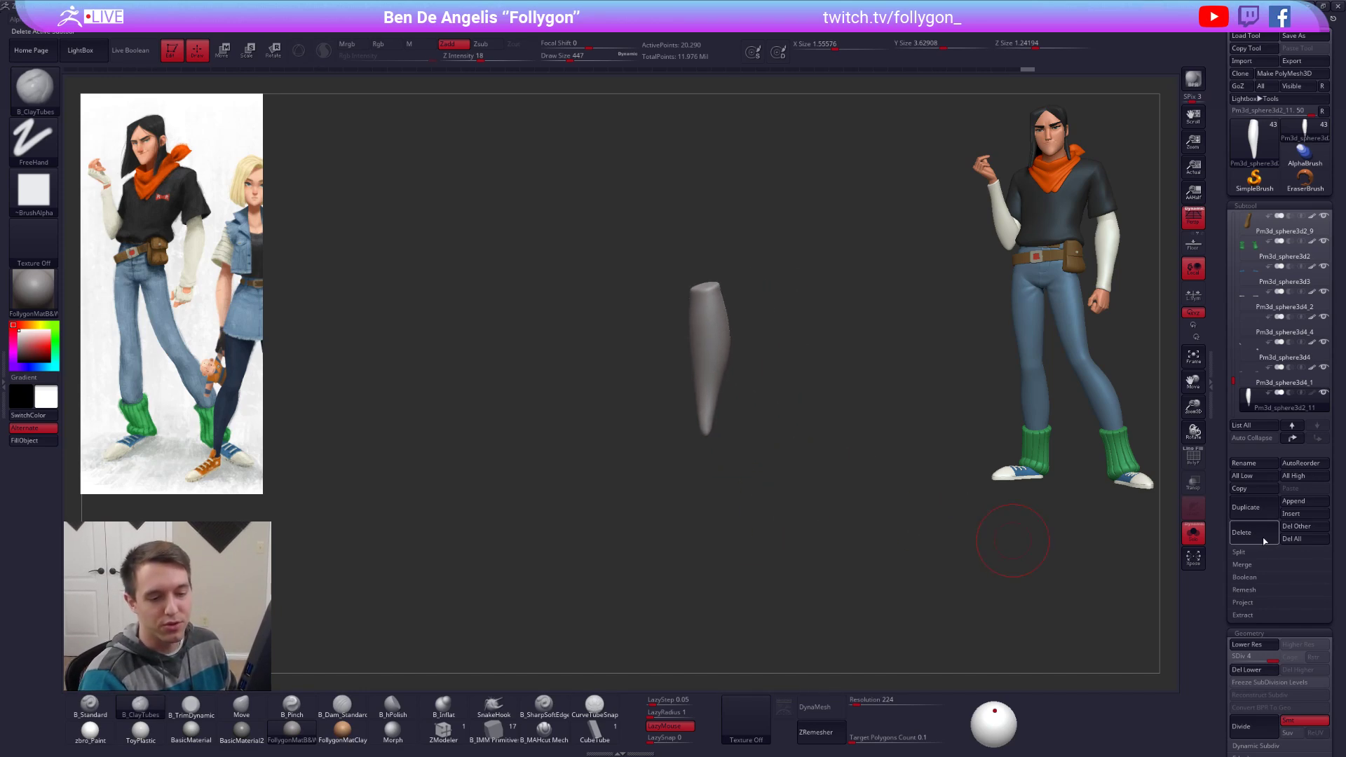
Step: Delete the duplicated lower leg subtool and turn off Solo to show the whole posed character
click(1242, 532)
click(1162, 553)
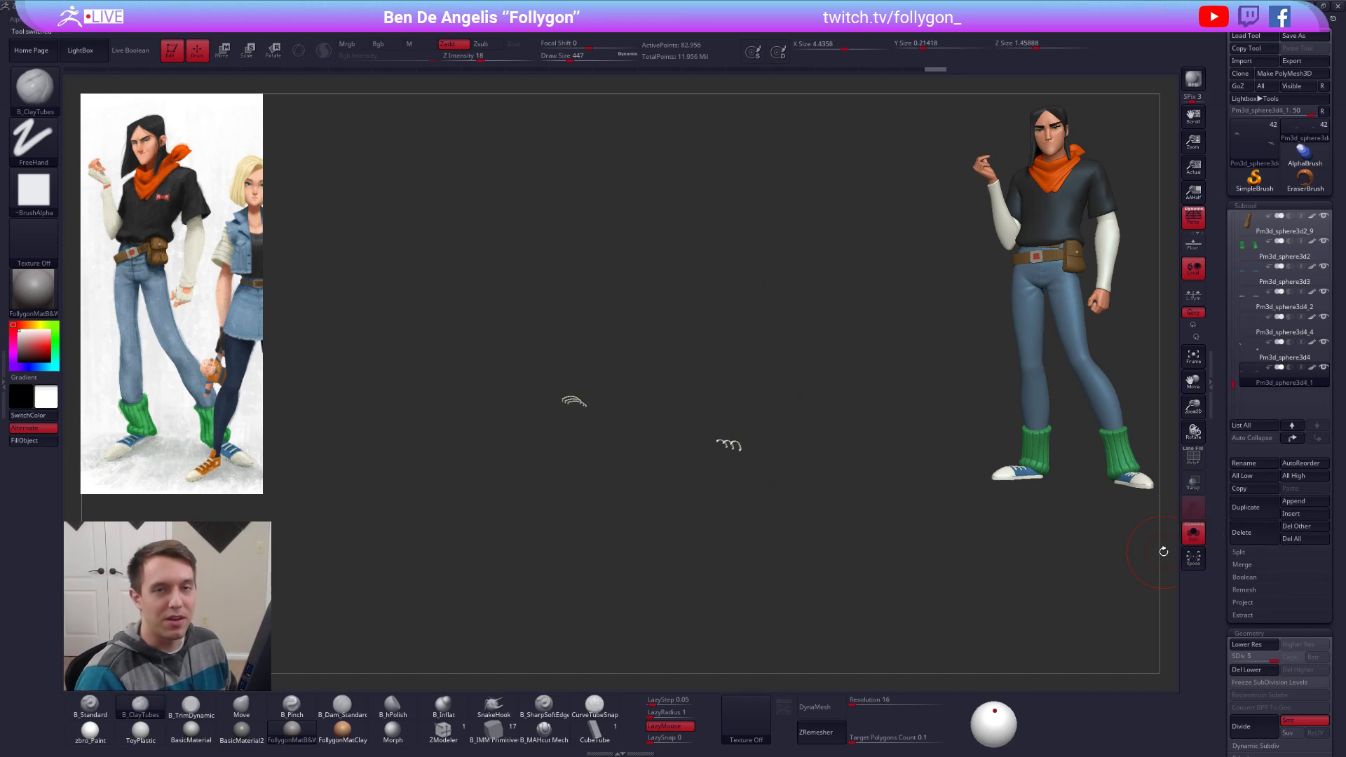
key(alt+s)
shift+drag(834, 432, 808, 453)
key(ctrl+space)
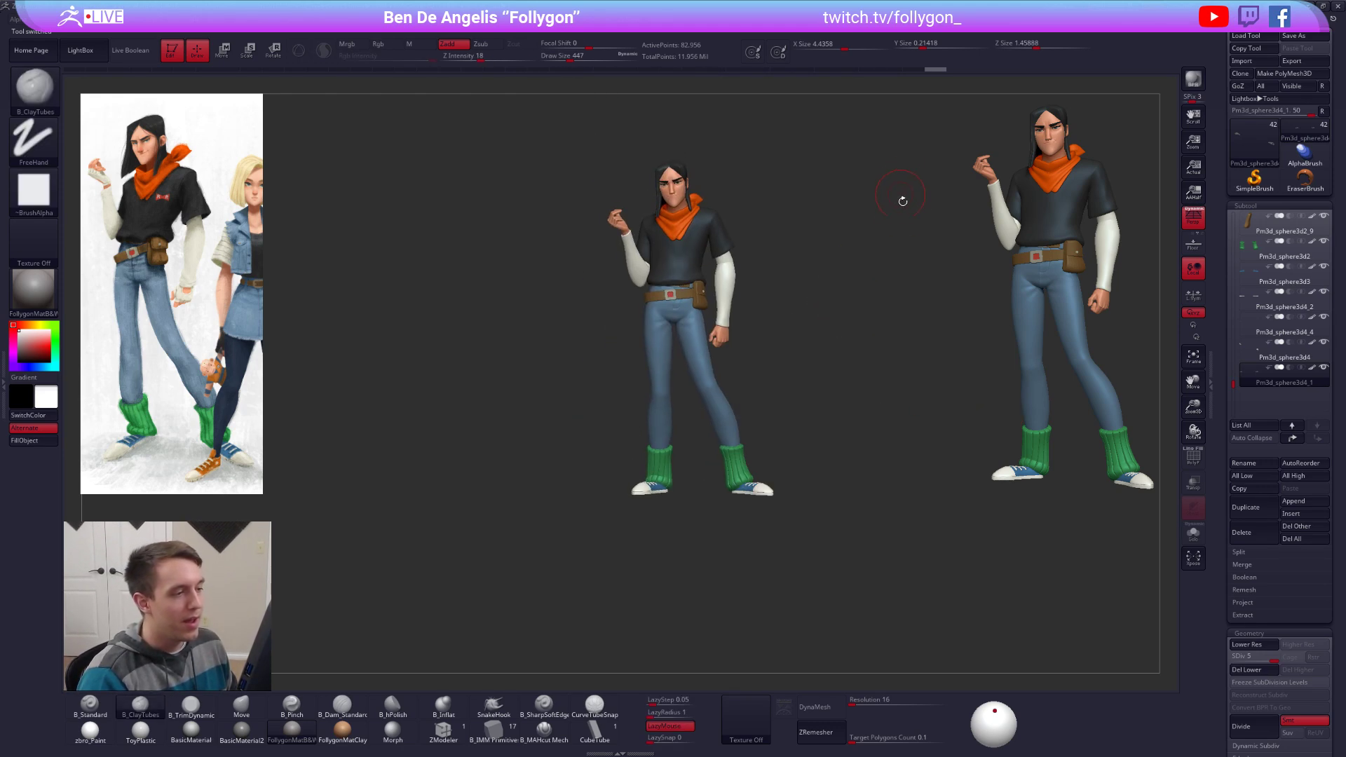
alt+drag(808, 269, 820, 296)
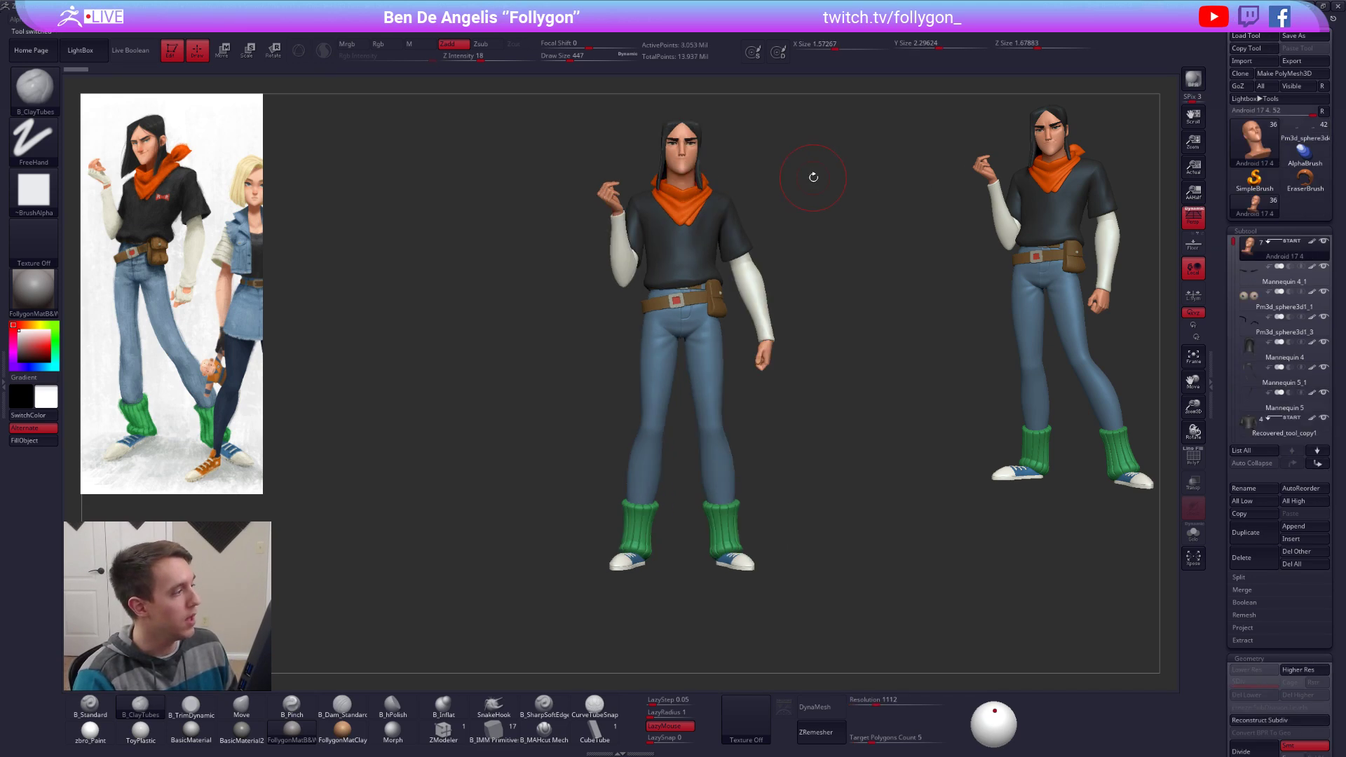
Step: Compare the unposed Android 17 4 tool with the posed character, viewing the unposed one without perspective
alt+right_drag(762, 234, 726, 286)
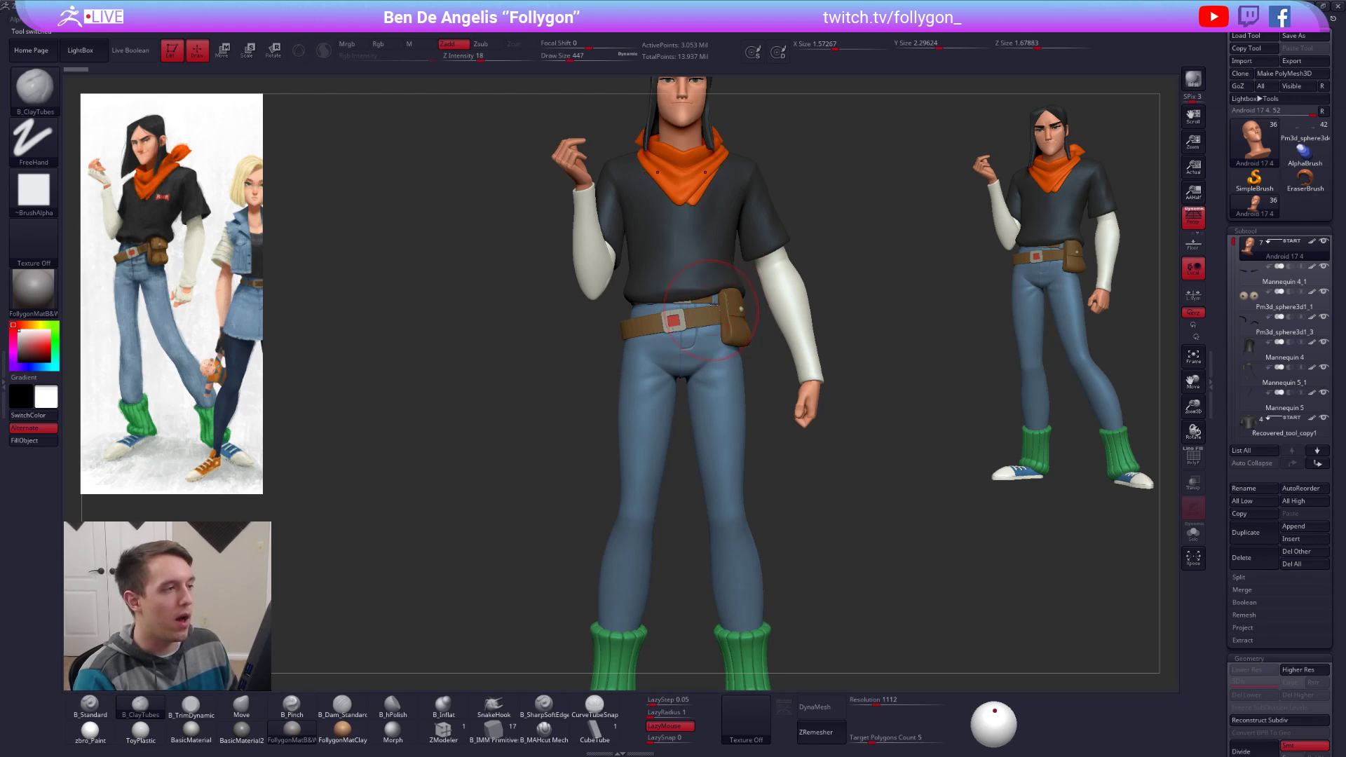
alt+right_drag(724, 338, 709, 300)
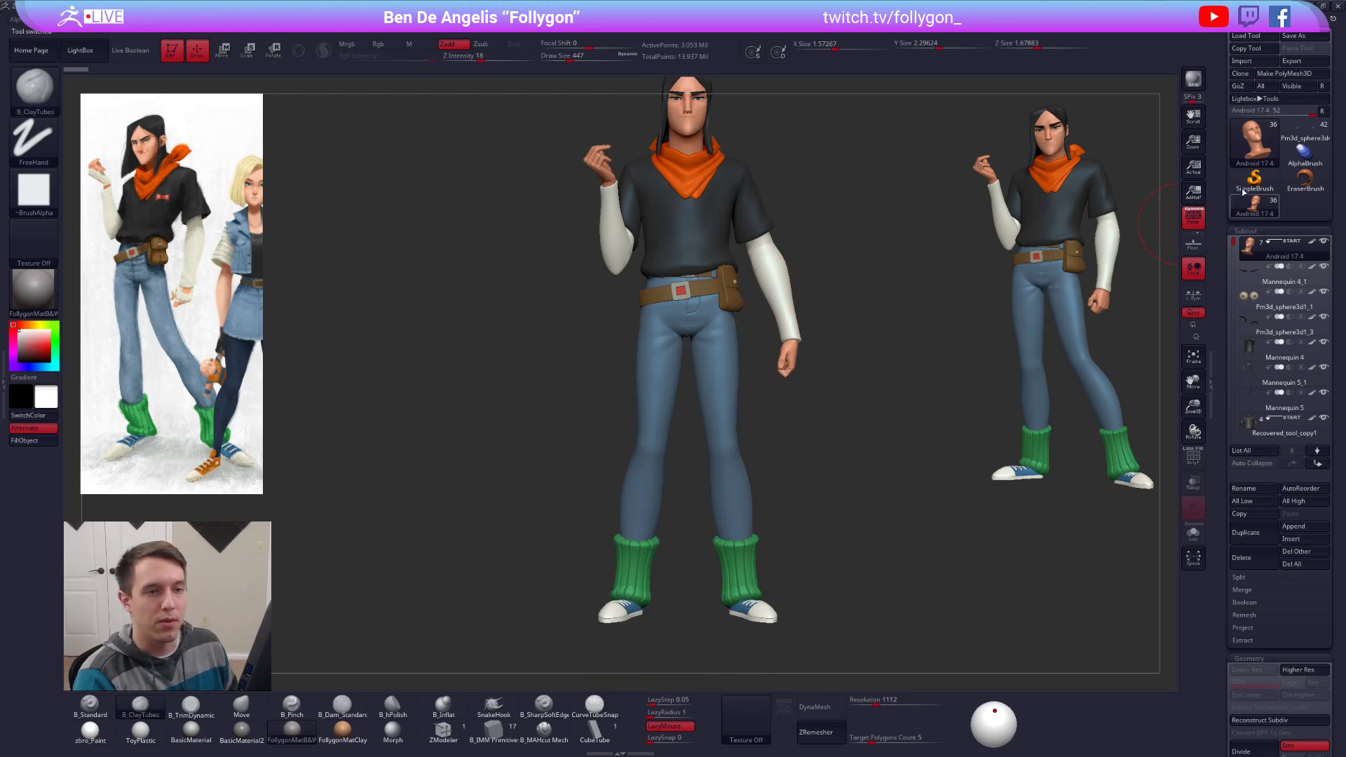
click(1293, 144)
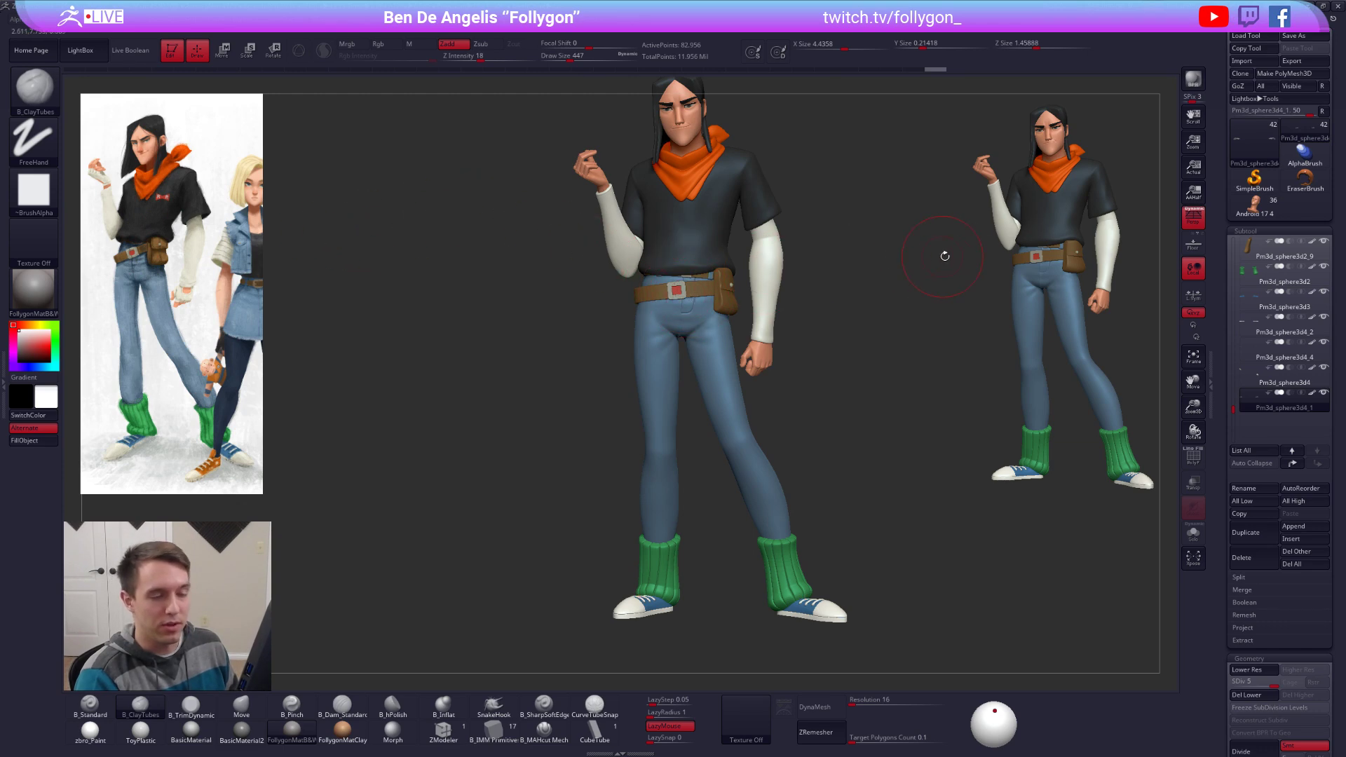
click(1247, 206)
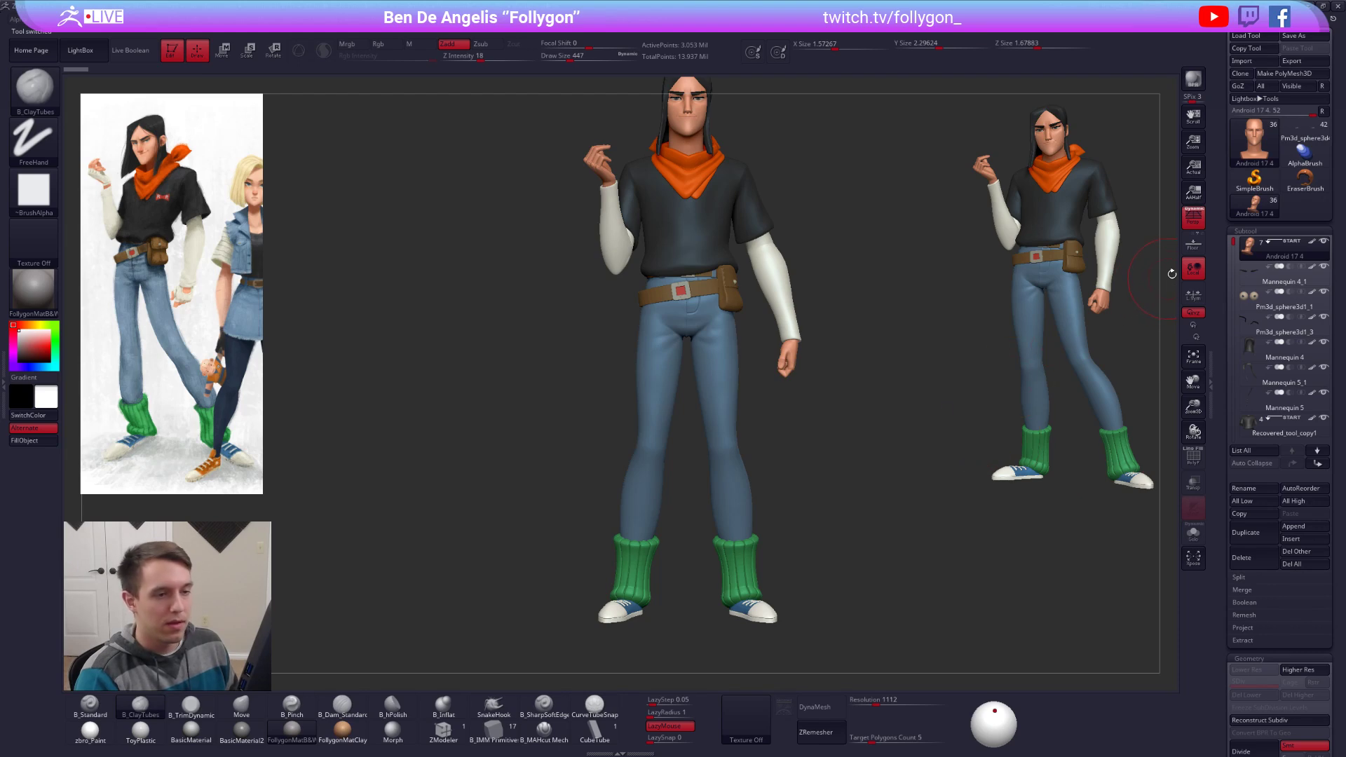
click(1186, 223)
alt+drag(879, 284, 867, 349)
shift+drag(806, 382, 946, 400)
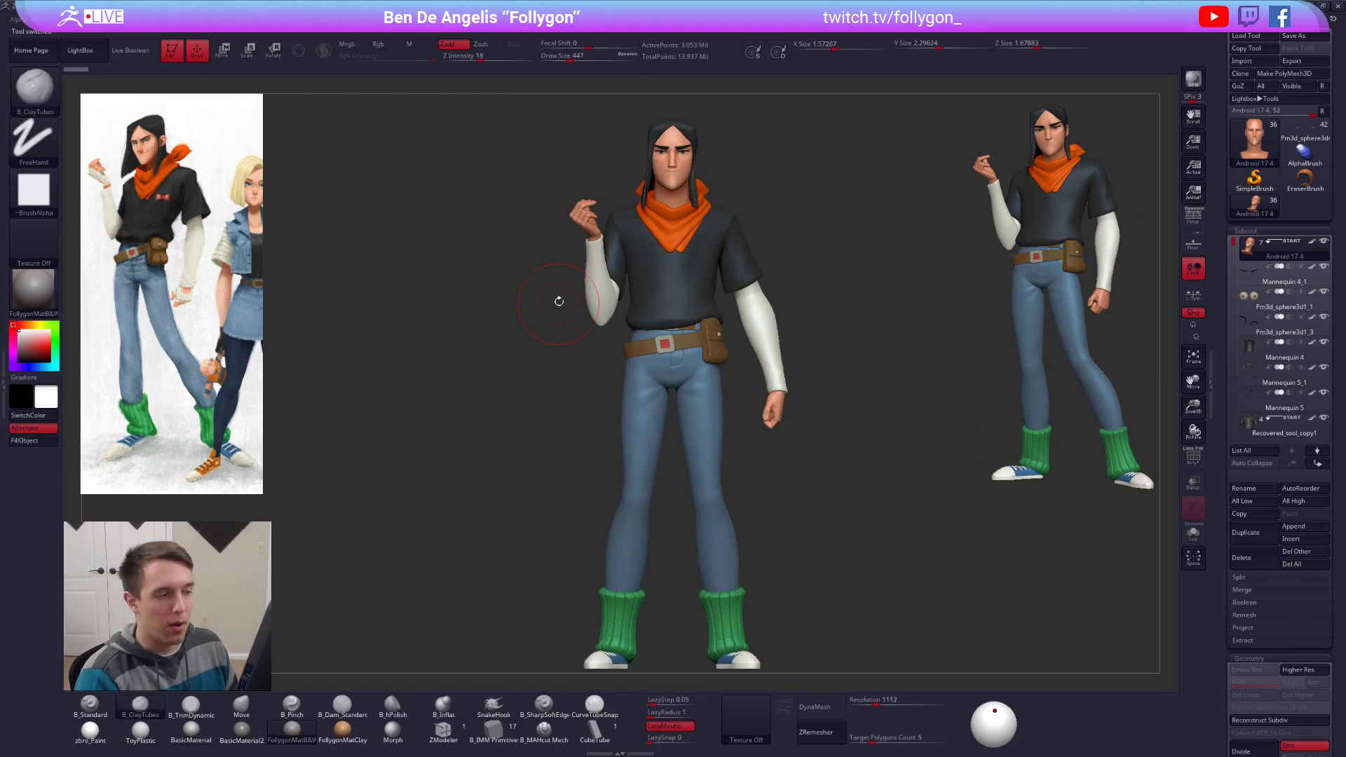
Step: Delete all subtools of the unposed Android 17 4 tool and return to the posed character
click(1314, 566)
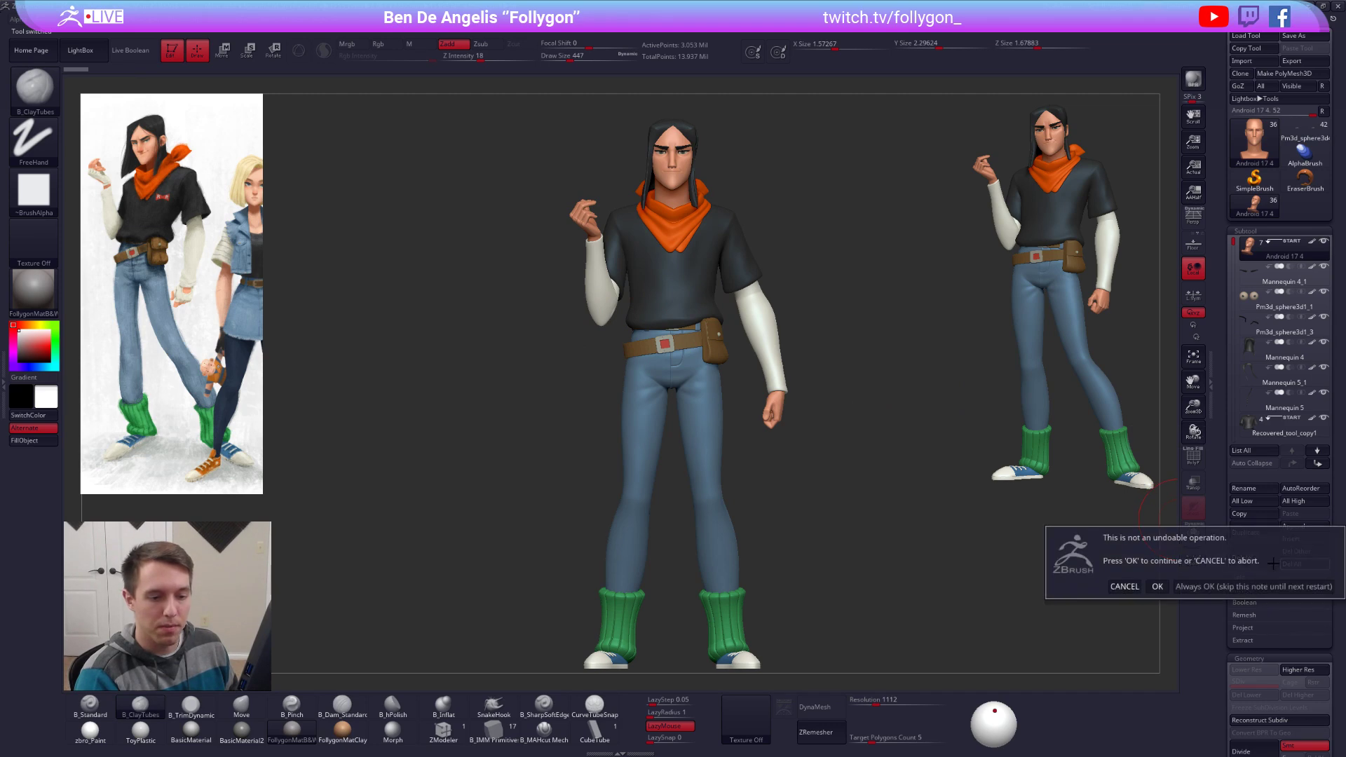
click(1155, 587)
click(1302, 135)
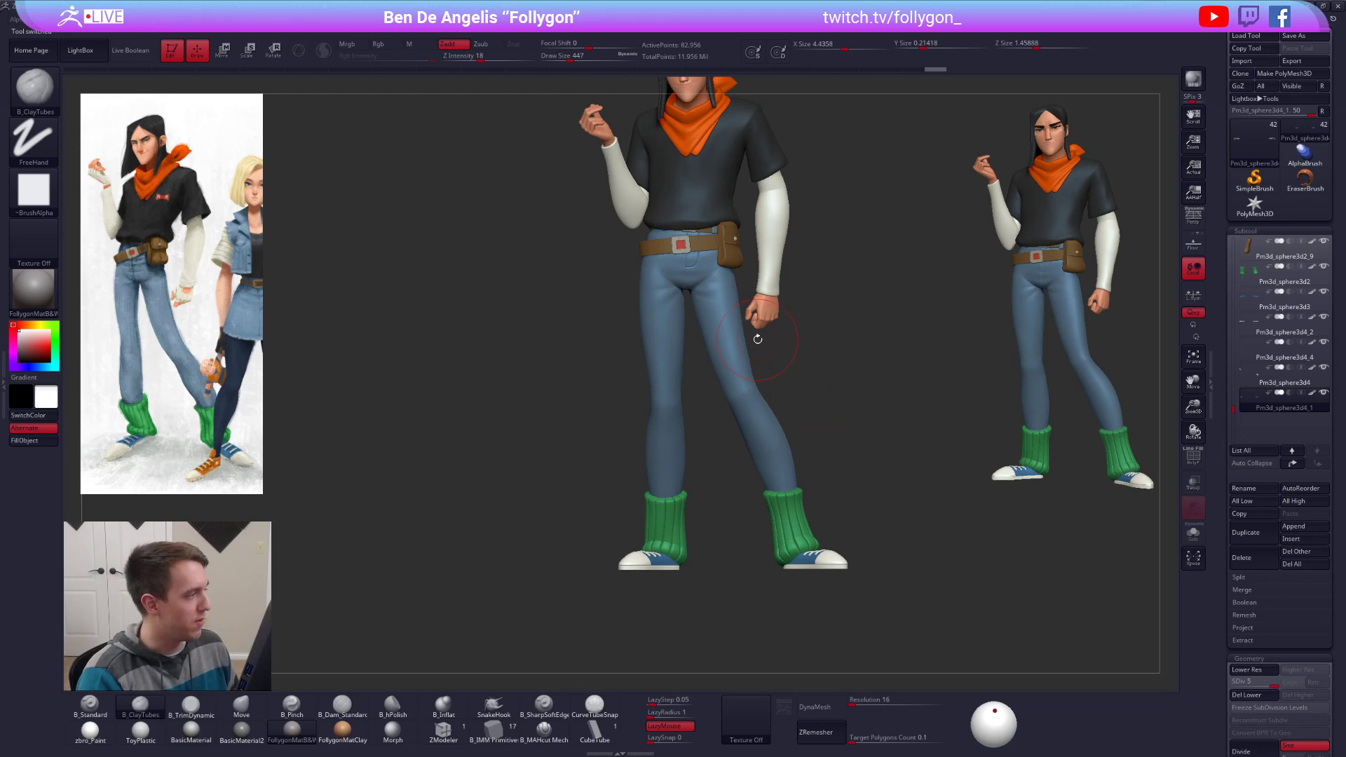
Step: Turn perspective back on and check the posed character's overall stance and legs
alt+drag(758, 339, 756, 299)
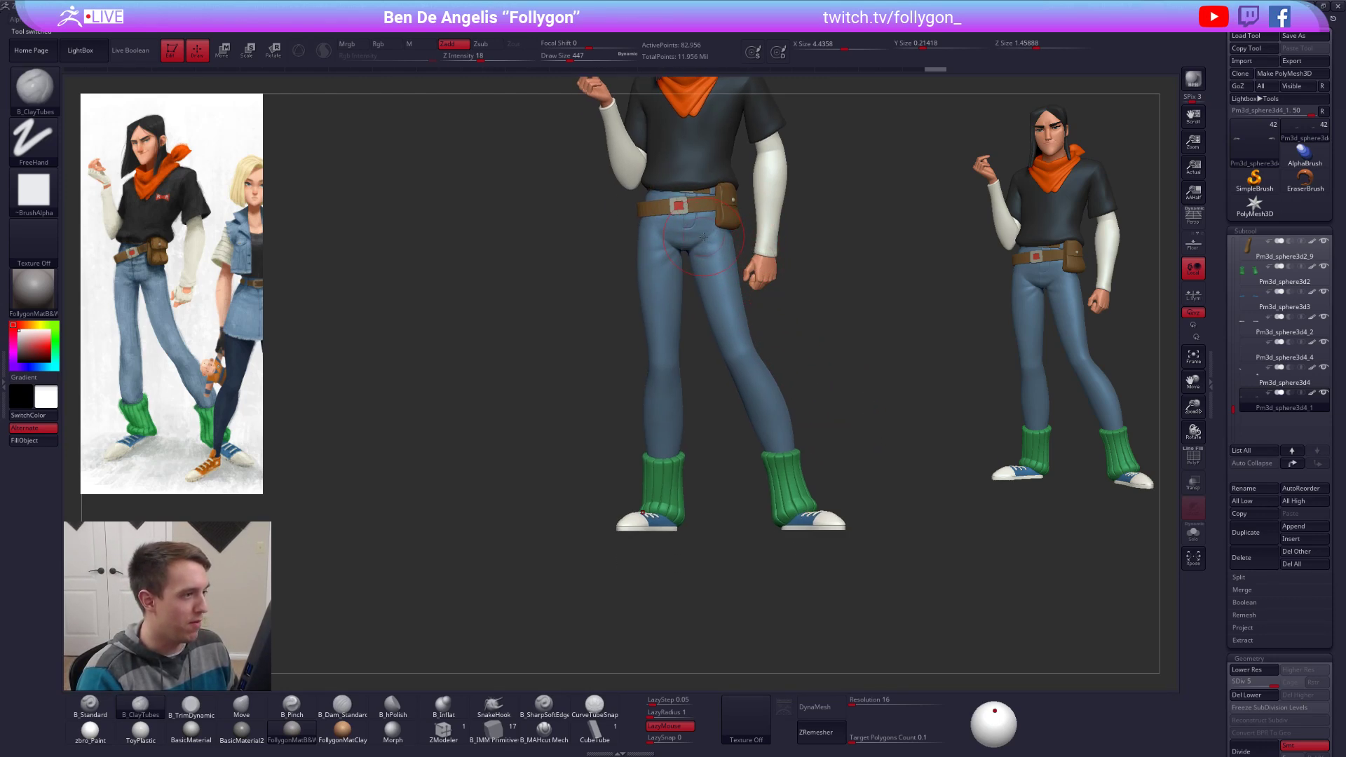
right_drag(729, 281, 784, 293)
key(p)
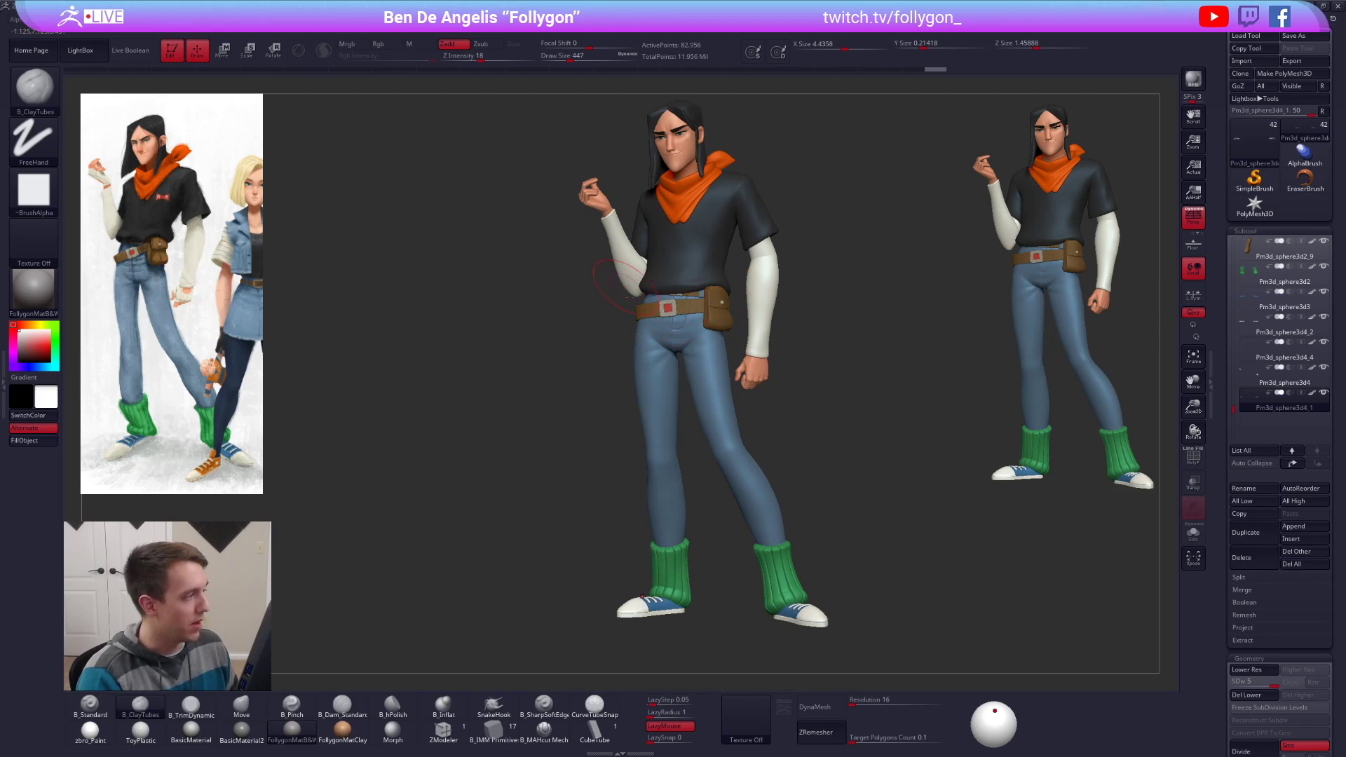
alt+right_drag(744, 396, 743, 354)
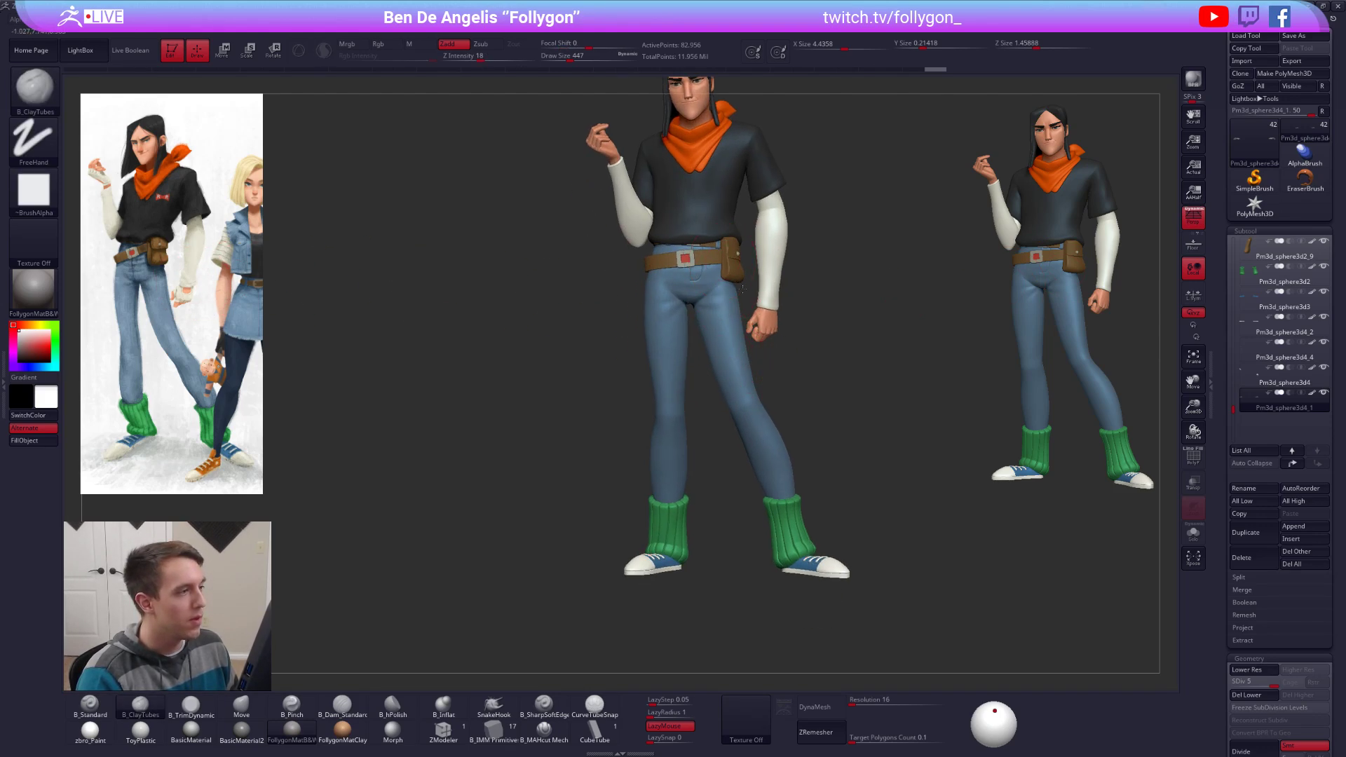
alt+right_drag(743, 288, 783, 338)
Step: Select the raised arm's white sleeve, choose the Move brush, and lower the sleeve to subdivision level 3
alt+click(662, 256)
mouse_move(672, 264)
ctrl+right_down()
mouse_move(717, 313)
mouse_move(762, 327)
mouse_move(732, 375)
ctrl+right_up()
key(b)
key(m)
key(v)
key(alt+s)
key(space)
key(alt+s)
key(shift+d)
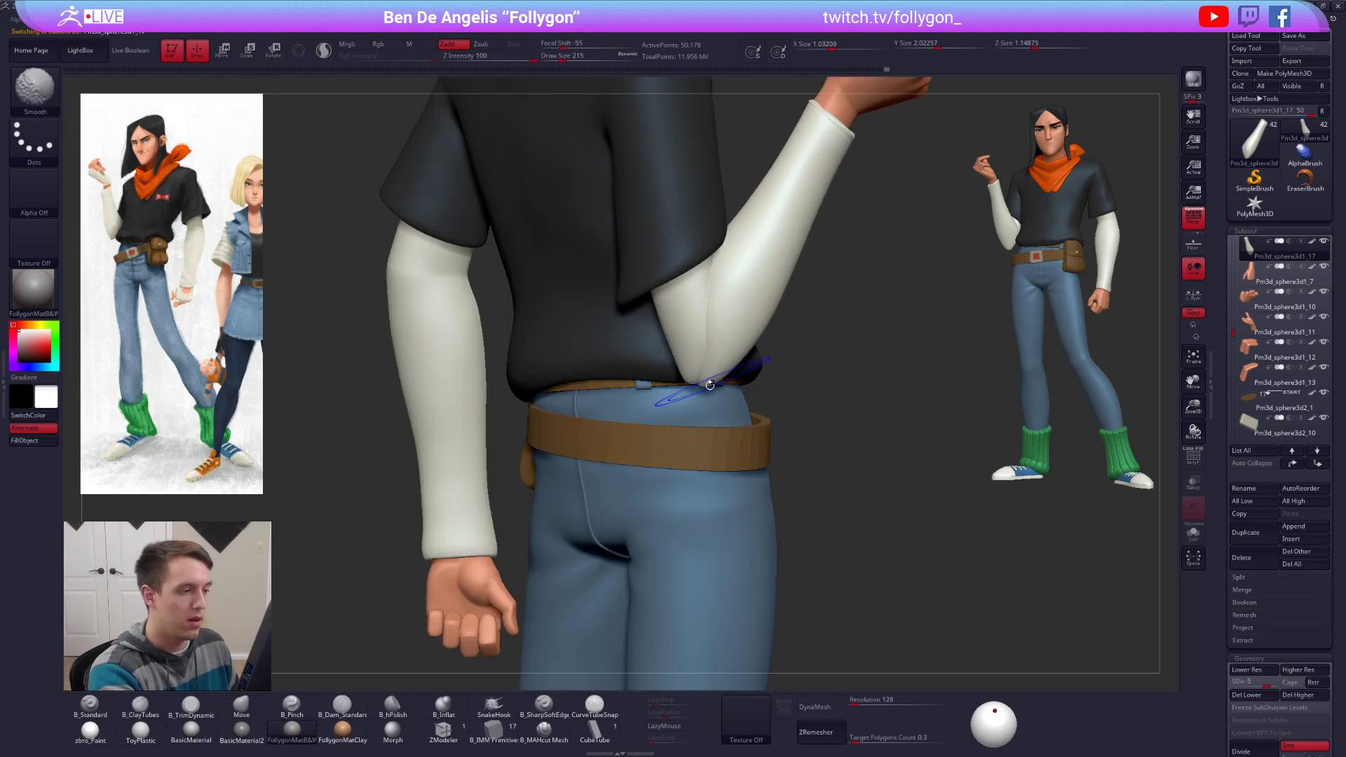
key(space)
key(shift+d)
key(shift+d)
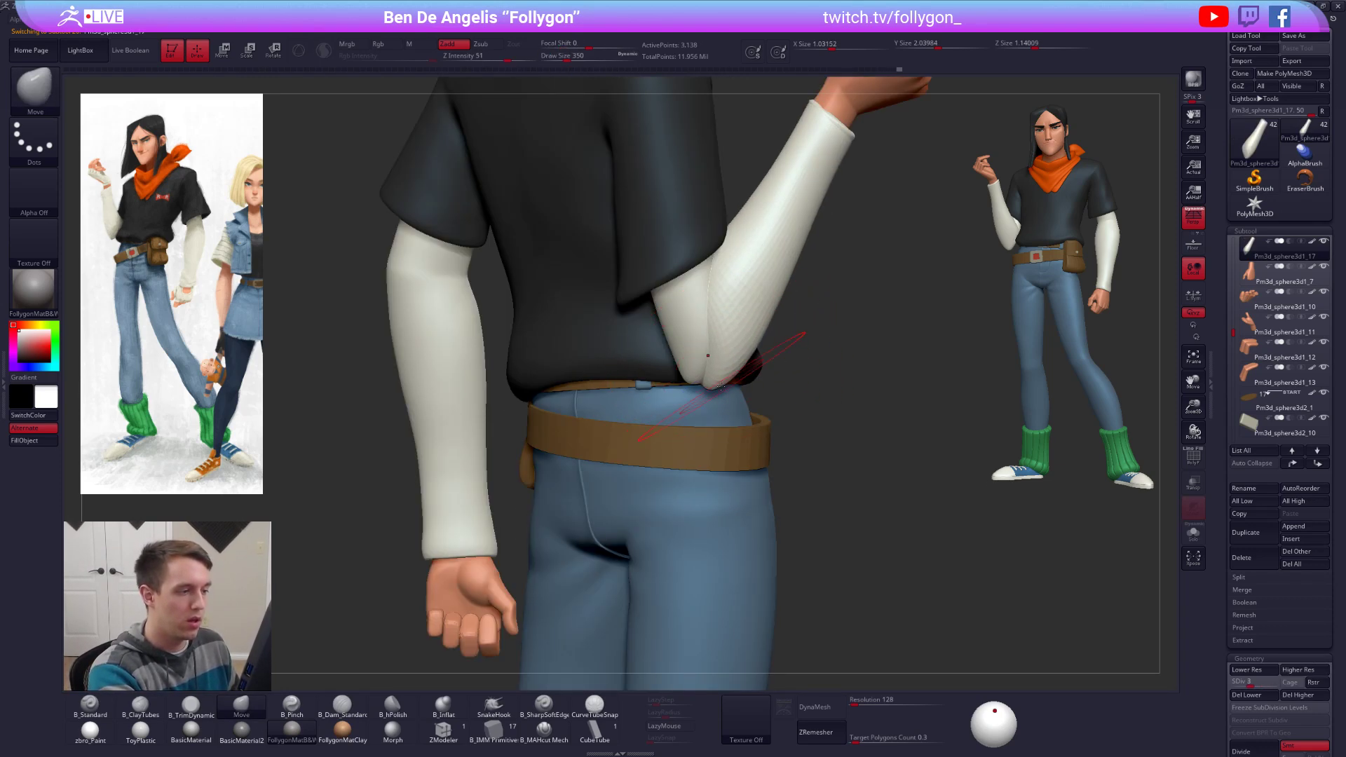
Step: Reshape the sleeve's elbow tip with small Move brush adjustments and raise the sleeve to subdivision level 4
key(space)
drag(720, 383, 726, 387)
key(space)
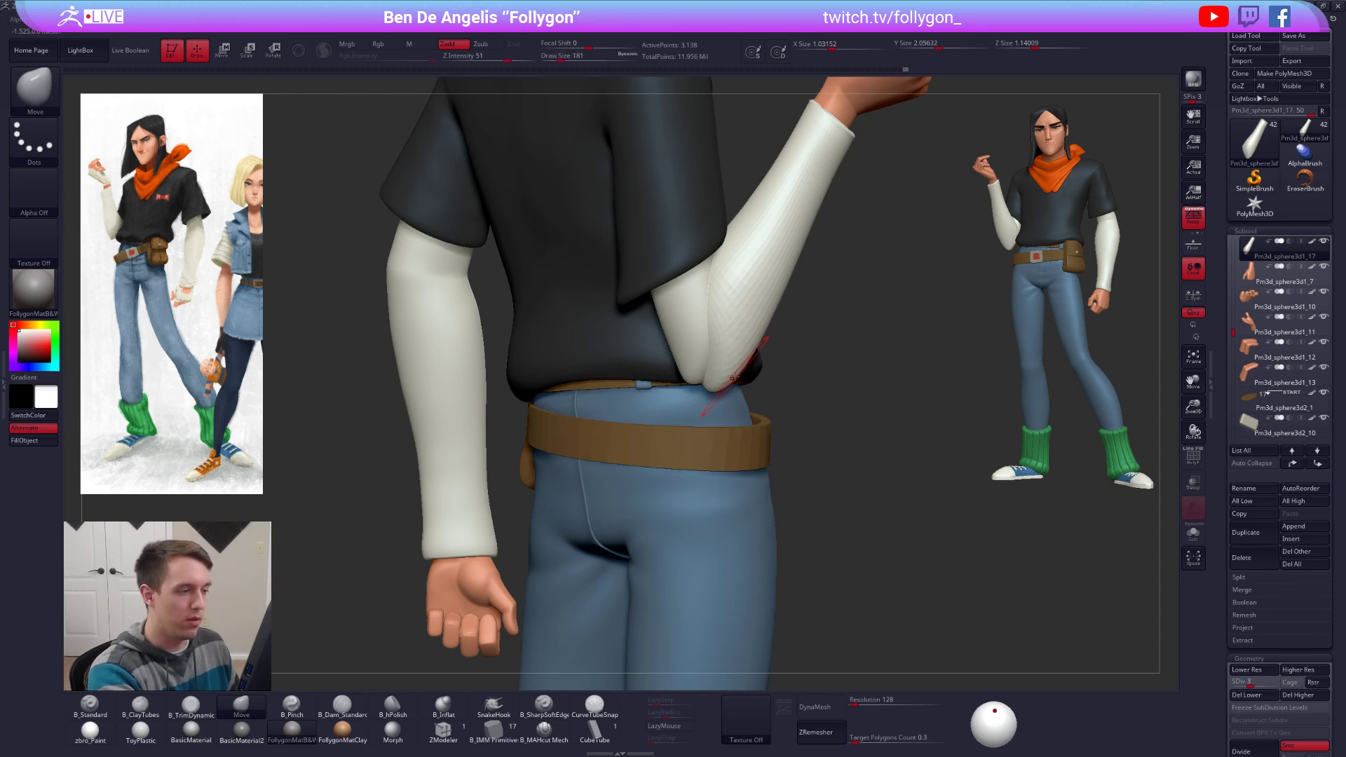
key(d)
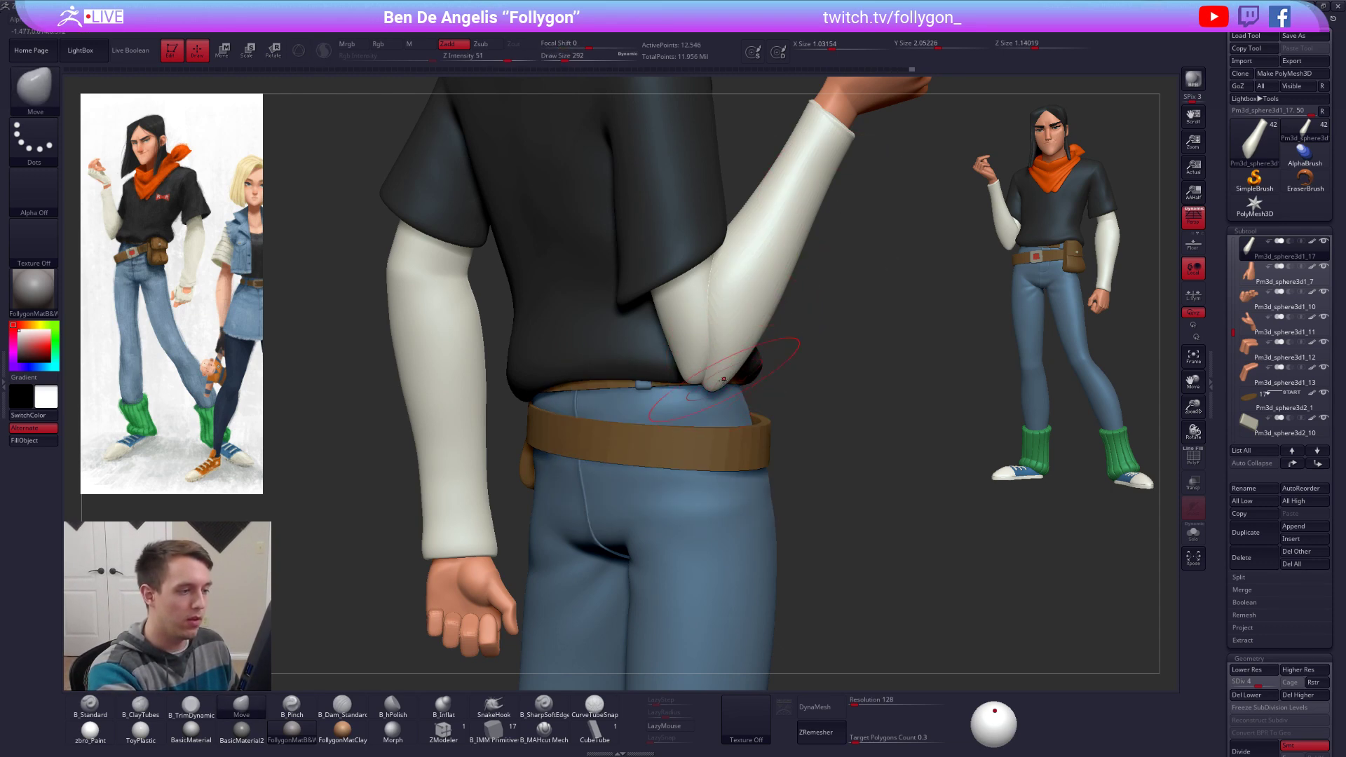
right_drag(777, 281, 575, 316)
alt+right_drag(803, 401, 714, 415)
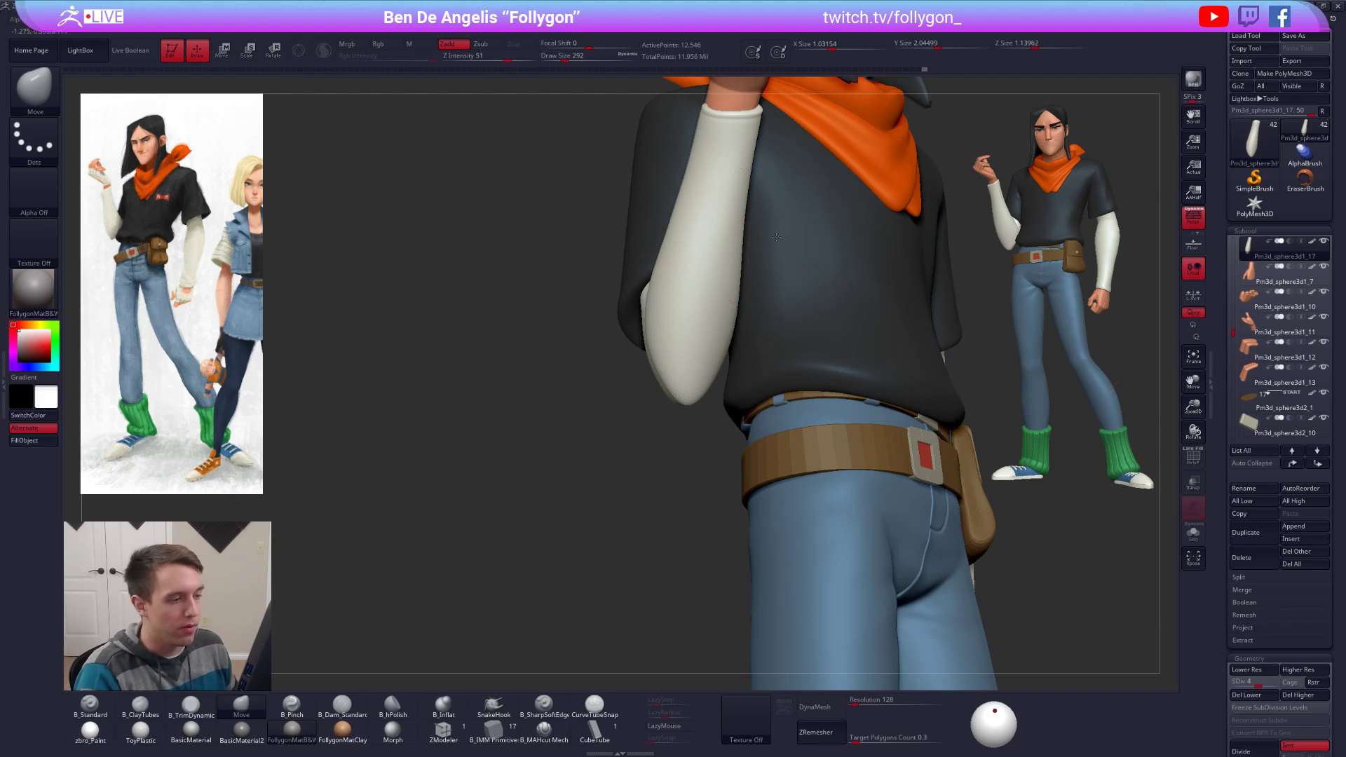
Step: Isolate the bent jeans leg with Solo and display its polyframe wireframe
ctrl+right_drag(851, 345, 827, 116)
right_drag(827, 115, 736, 123)
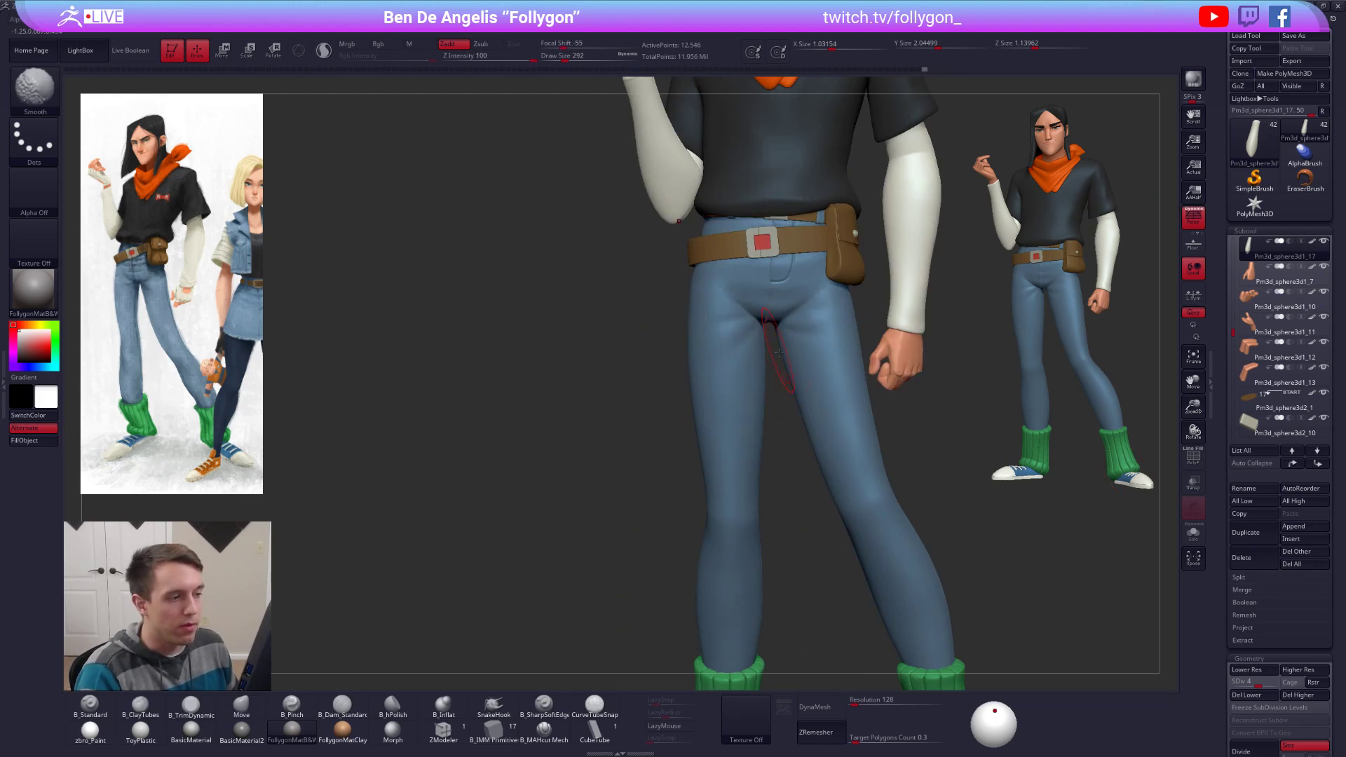
alt+click(844, 347)
key(alt+s)
key(shift+f)
Step: Lower the isolated jeans leg to subdivision level 1 and inspect its topology and polygroups
key(shift+d)
key(shift+d)
key(shift+d)
key(shift+d)
key(shift+d)
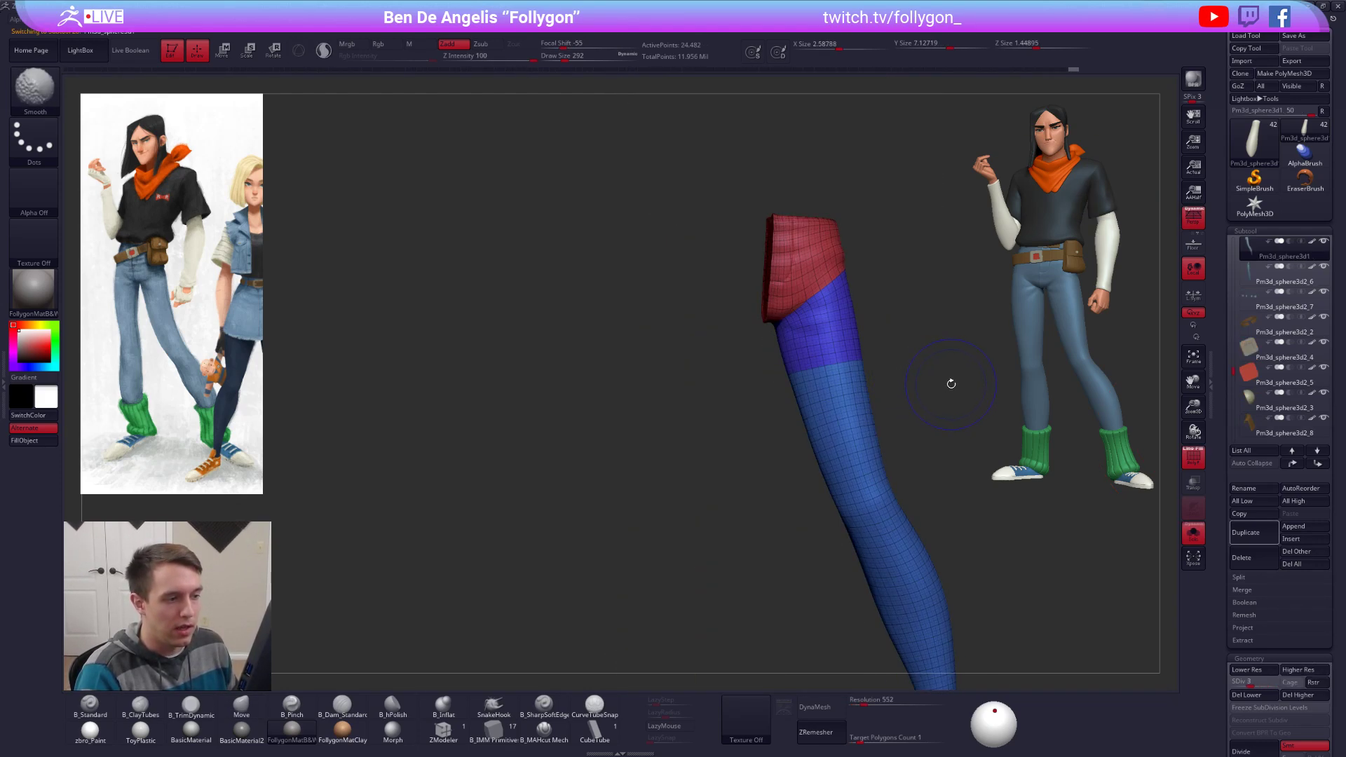
right_drag(911, 375, 780, 372)
alt+right_drag(719, 316, 755, 454)
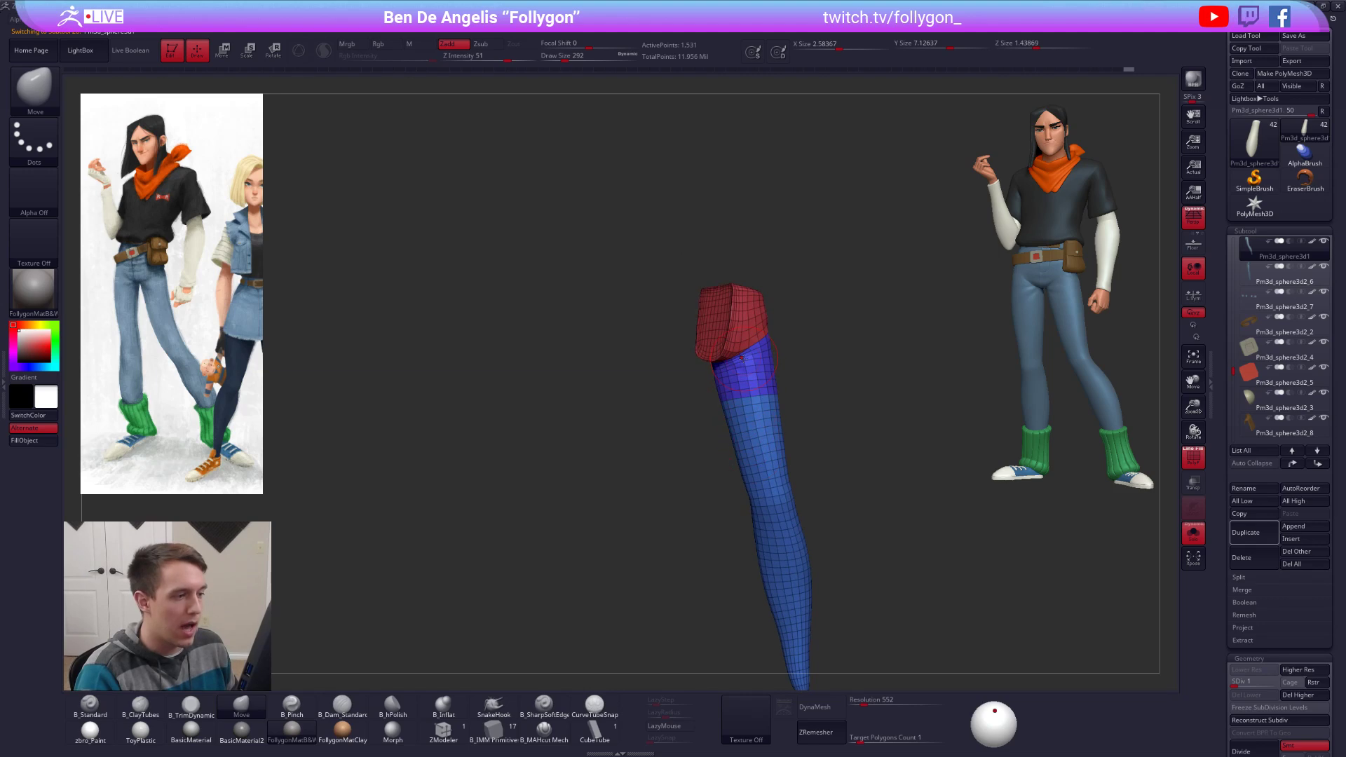
Step: Return the isolated jeans leg to its highest subdivision level and show the full character without the polyframe
mouse_move(742, 358)
ctrl+right_down()
mouse_move(746, 414)
mouse_move(806, 393)
mouse_move(778, 364)
ctrl+right_up()
mouse_move(750, 346)
ctrl+mouse_down()
mouse_move(724, 358)
mouse_move(792, 340)
mouse_move(750, 346)
ctrl+mouse_up()
ctrl+click(669, 367)
mouse_move(710, 368)
right_down()
mouse_move(682, 415)
mouse_move(638, 396)
mouse_move(780, 391)
mouse_move(798, 368)
mouse_move(732, 427)
mouse_move(703, 385)
mouse_move(702, 330)
right_up()
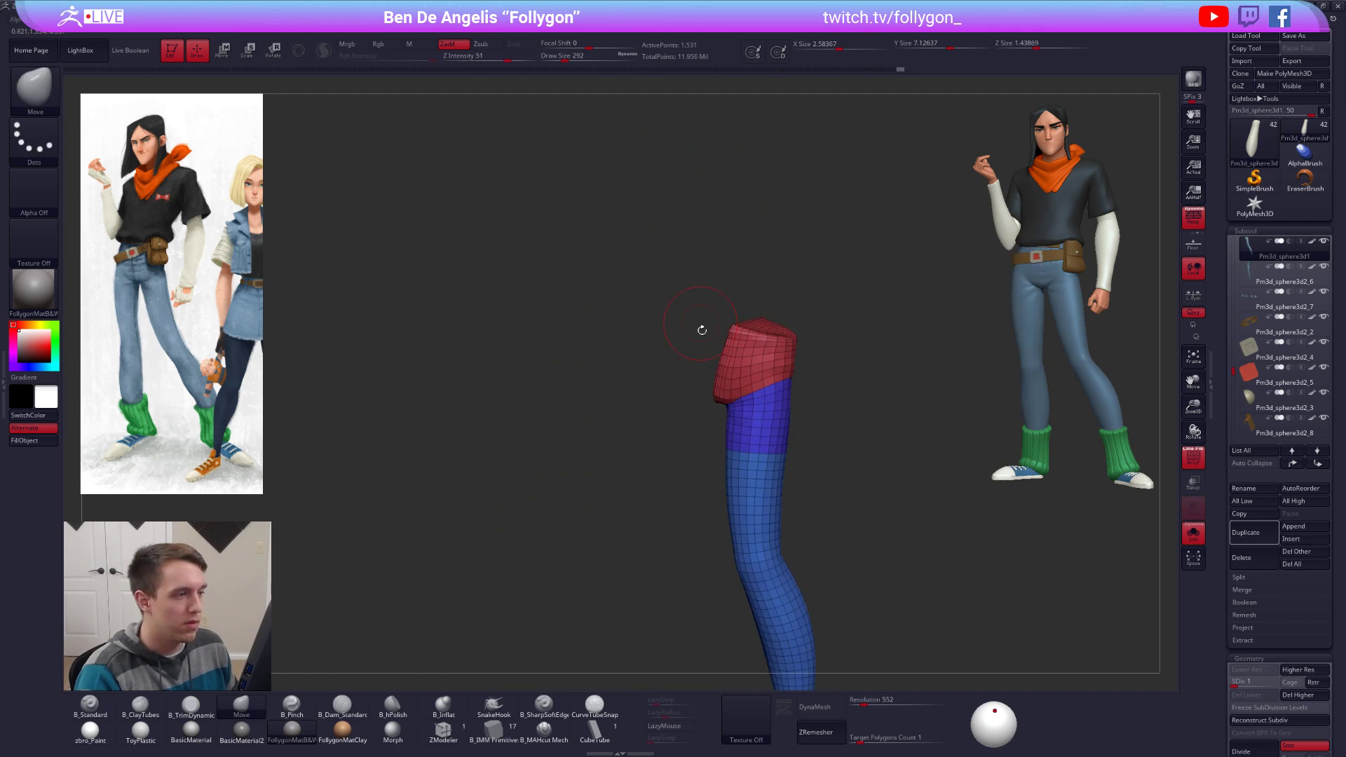
right_drag(796, 375, 827, 303)
key(shift+f)
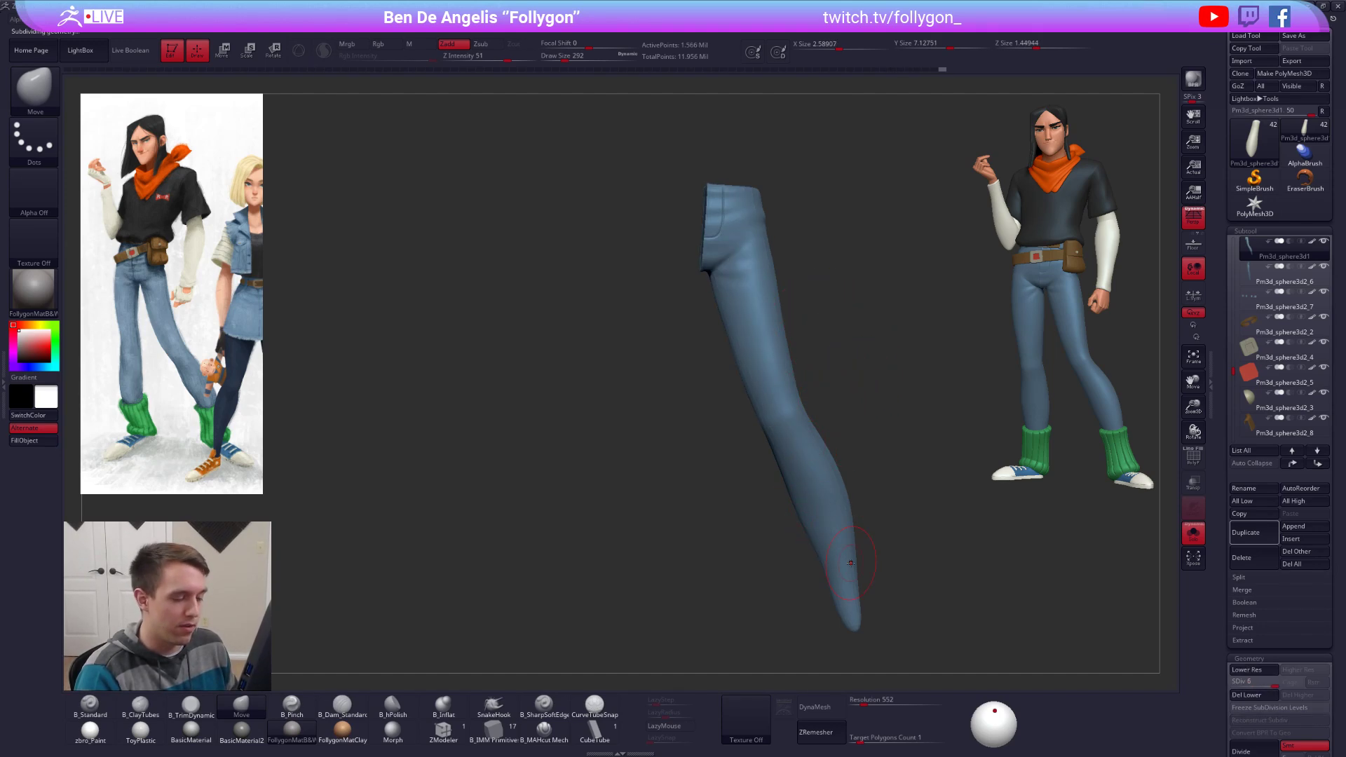
right_drag(897, 494, 828, 496)
key(shift+s)
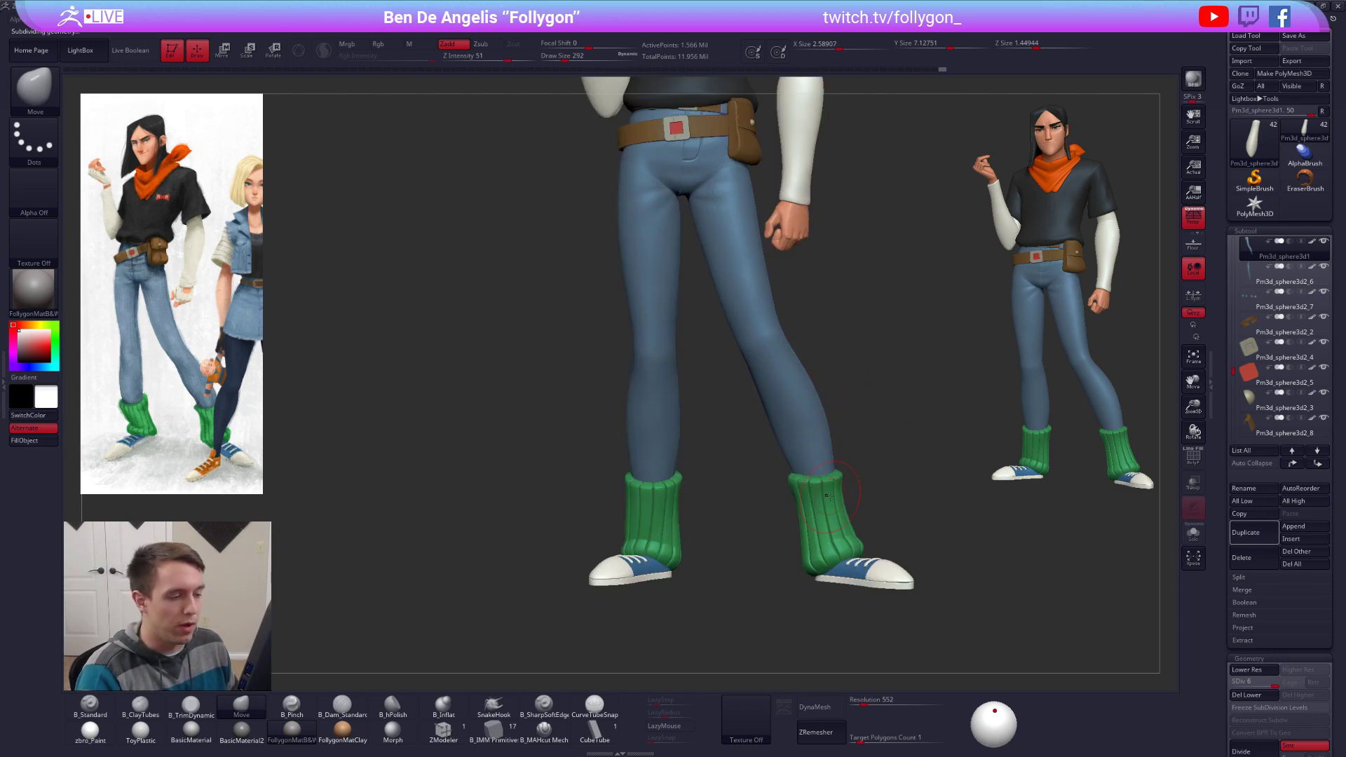
Step: Isolate the bent jeans leg with Solo and examine its shape at subdivision level 3
key(shift+s)
key(shift+d)
key(shift+d)
key(shift+d)
key(shift+d)
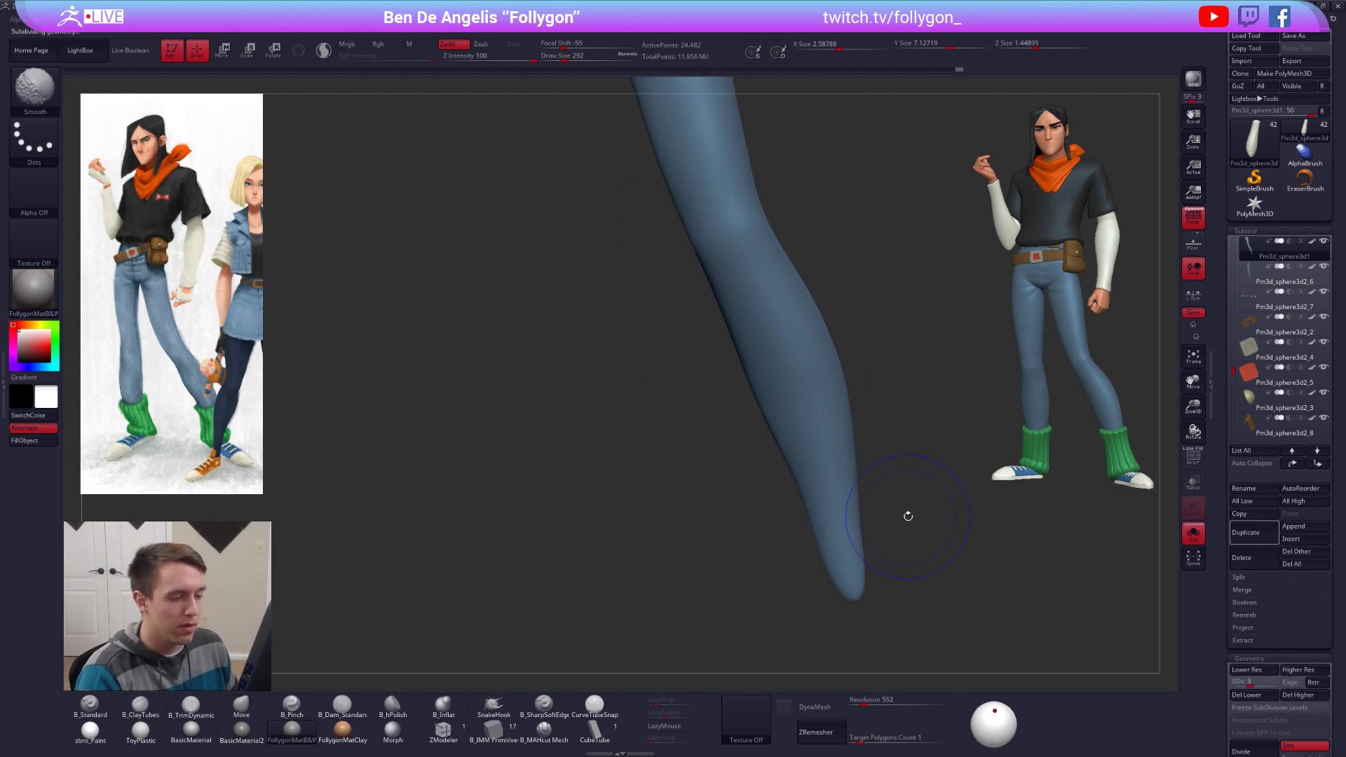
ctrl+right_drag(897, 505, 793, 544)
Step: Raise the jeans leg back to its highest subdivision level and bring back the rest of the character
key(d)
key(d)
key(d)
key(d)
key(shift+s)
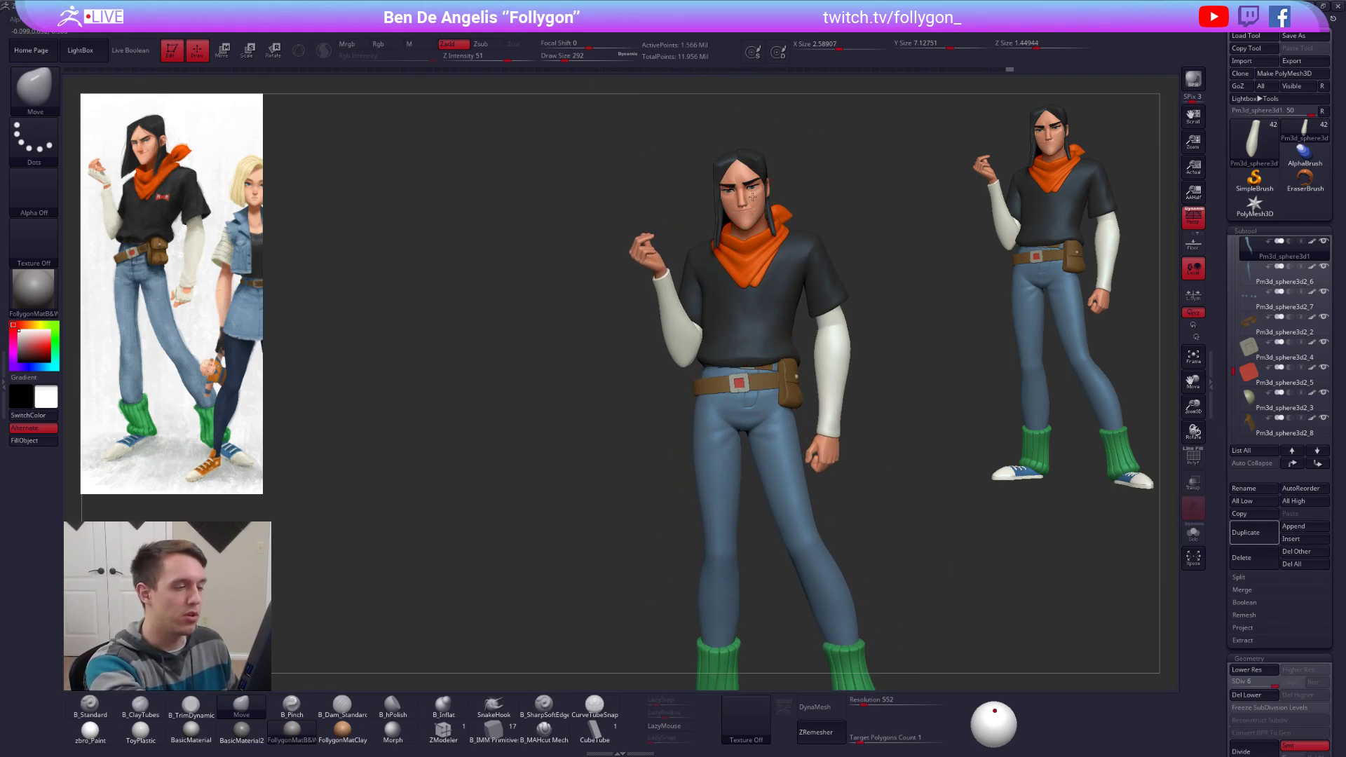
Step: Select the character's head and examine its polyframe topology and polygroups at subdivision level 1
alt+click(751, 197)
key(shift+s)
mouse_move(806, 392)
right_down()
mouse_move(811, 412)
mouse_move(830, 384)
right_up()
key(shift+f)
ctrl+right_drag(830, 384, 857, 456)
right_click(825, 400)
key(shift+s)
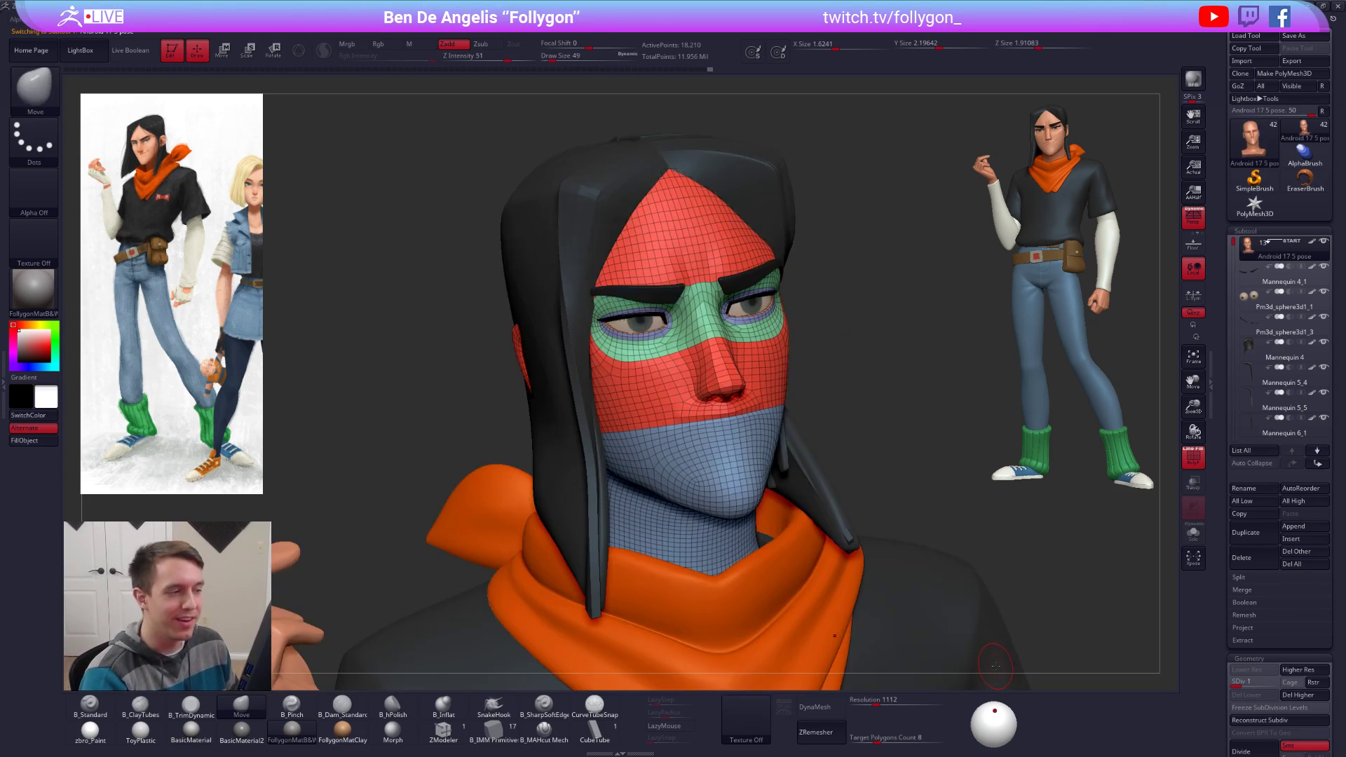
Step: Raise the head to subdivision level 4 and hide its polyframe wireframe
key(d)
key(d)
key(d)
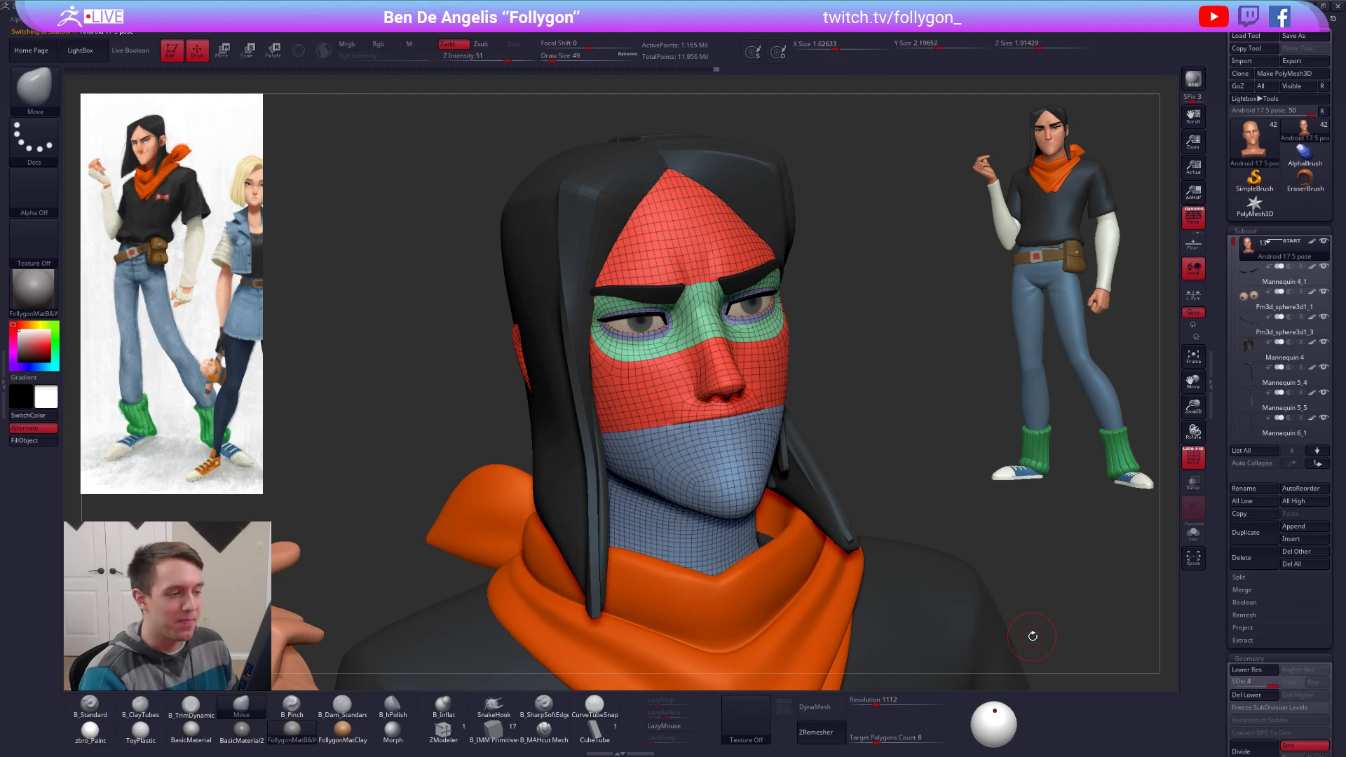
key(shift+f)
drag(1024, 614, 808, 542)
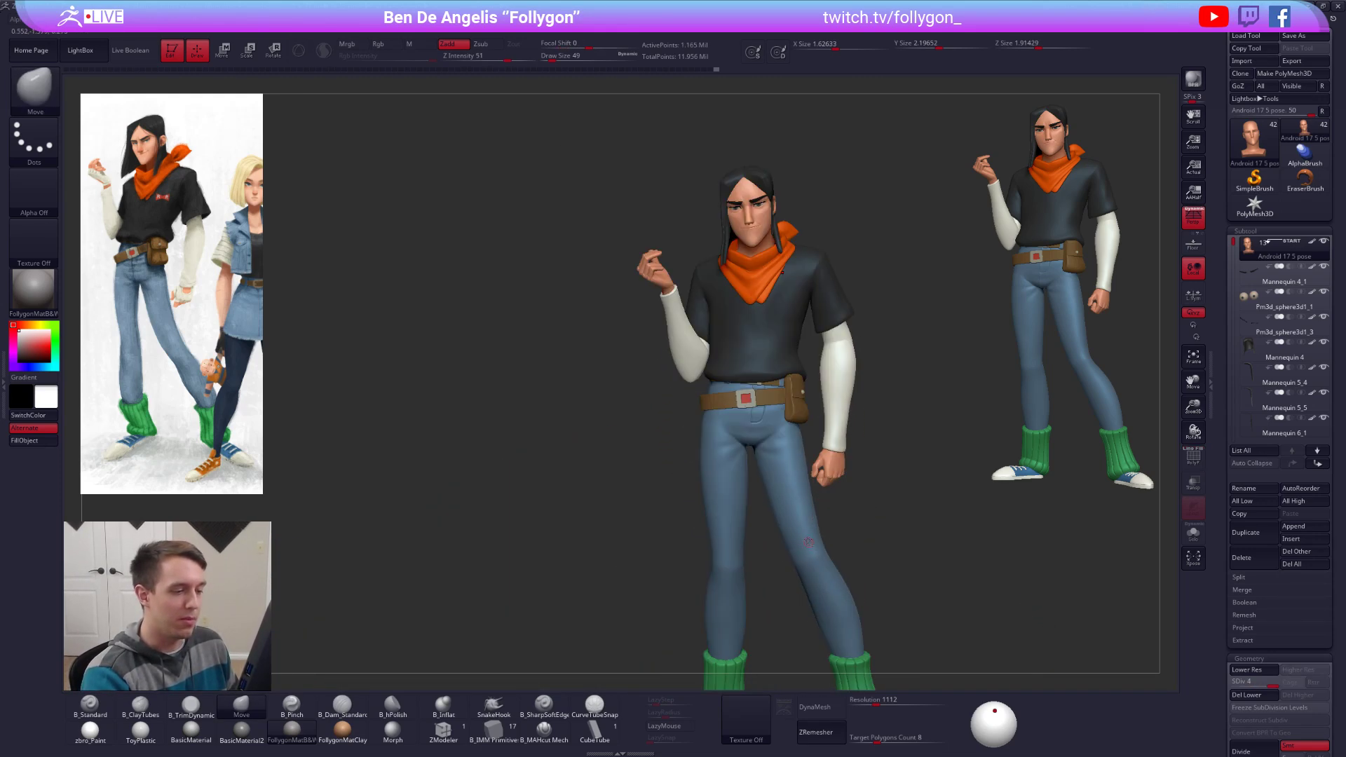
Step: Select the raised arm's forearm sleeve and nudge its elbow with the Move brush
alt+click(686, 385)
mouse_move(686, 385)
mouse_down()
mouse_move(698, 352)
mouse_move(714, 354)
mouse_up()
key(space)
right_drag(715, 354, 680, 358)
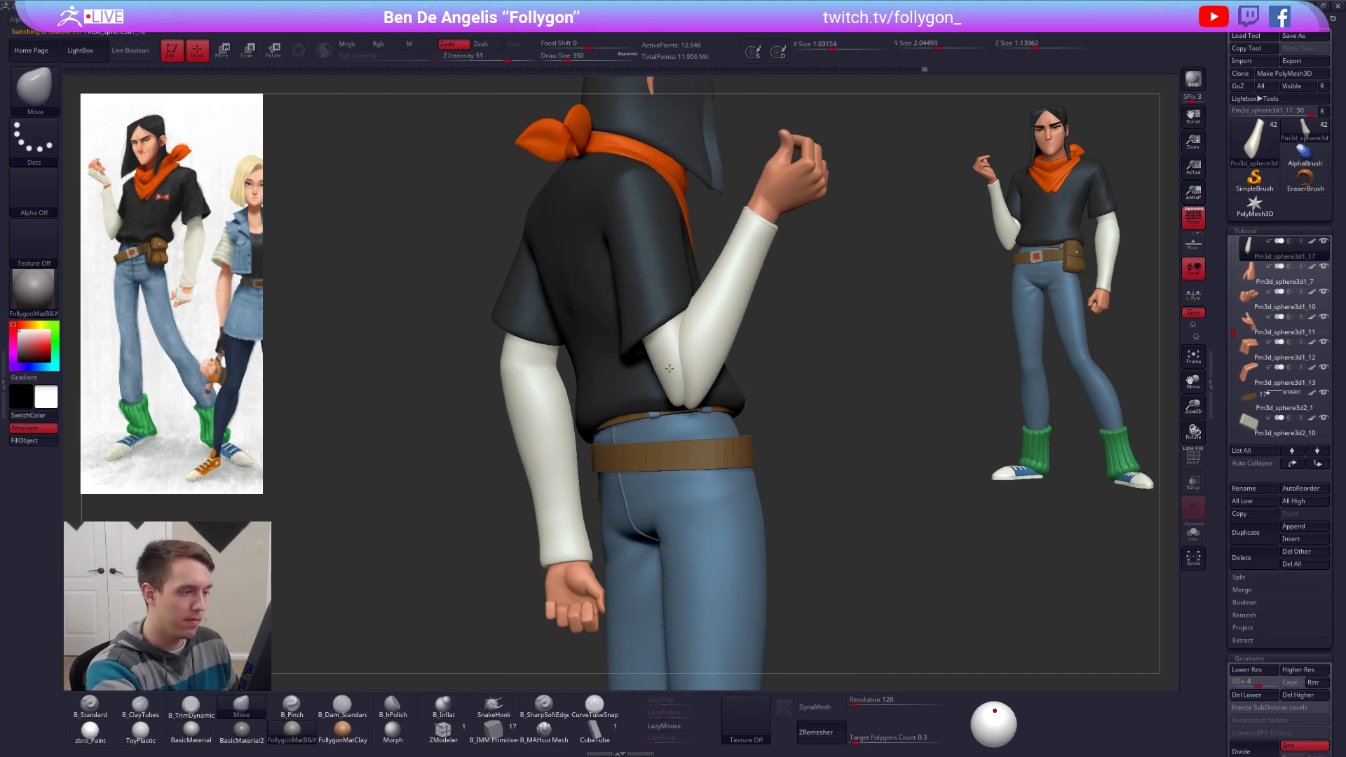
Step: Select the raised arm's upper sleeve piece and check its wireframe where it meets the forearm at the elbow
alt+click(684, 359)
key(space)
key(shift+f)
key(space)
drag(687, 370, 692, 370)
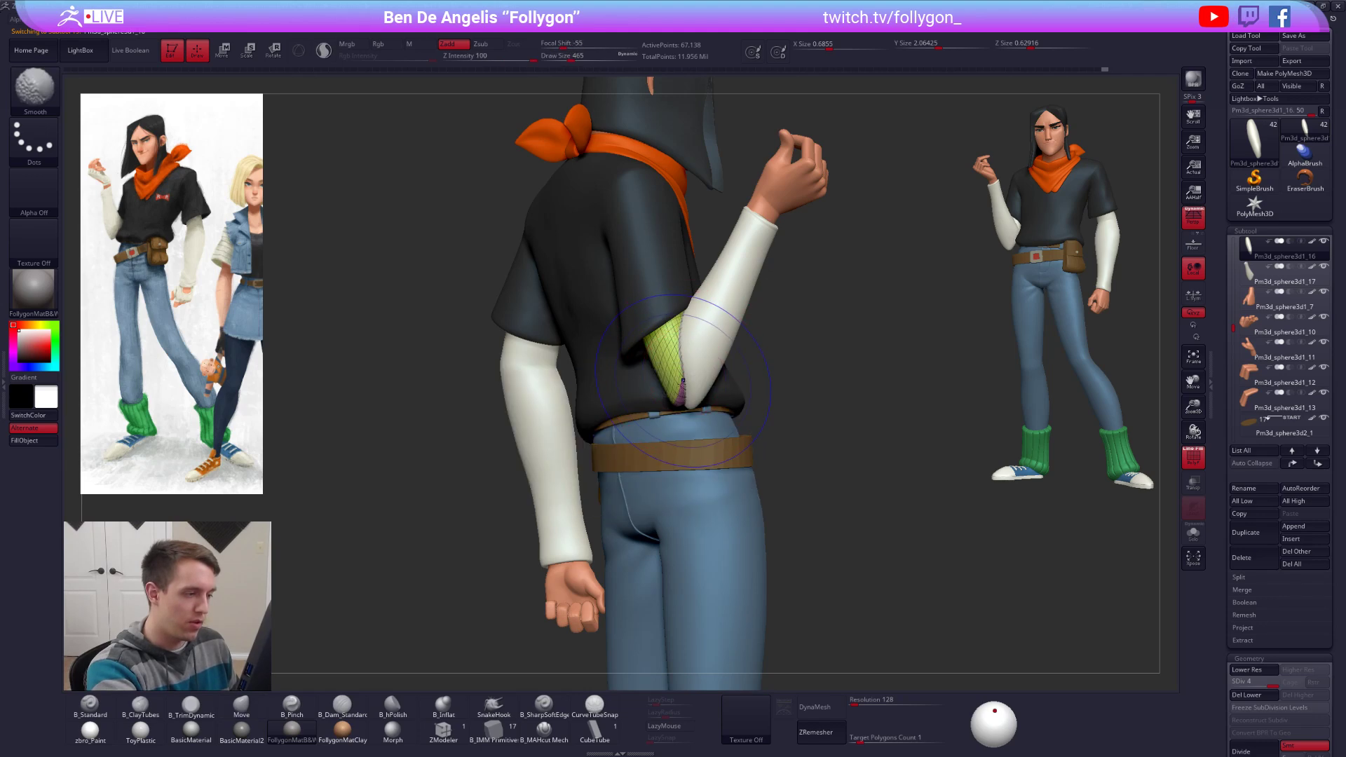
key(shift+f)
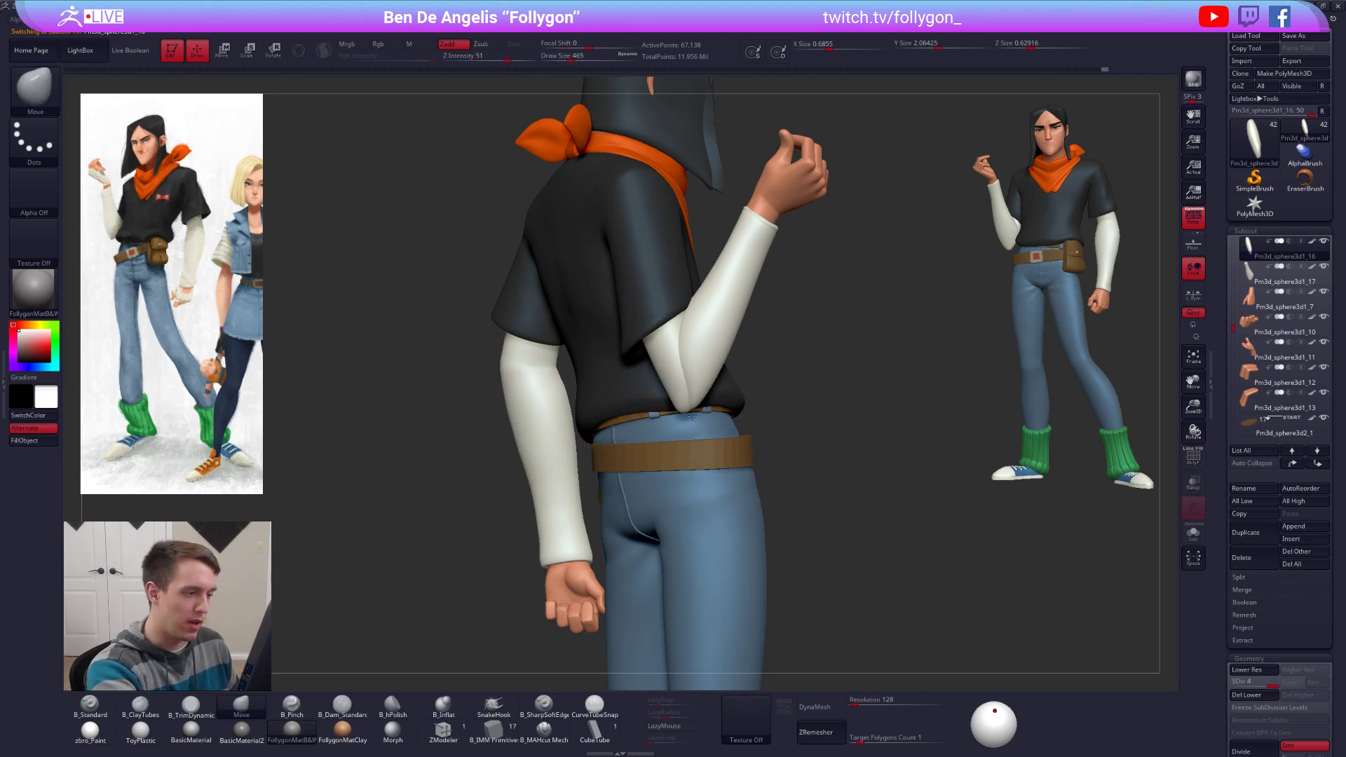
Step: Reshape the elbow end of the upper sleeve piece with small Move brush strokes at adjusted brush sizes
key(space)
drag(694, 419, 687, 419)
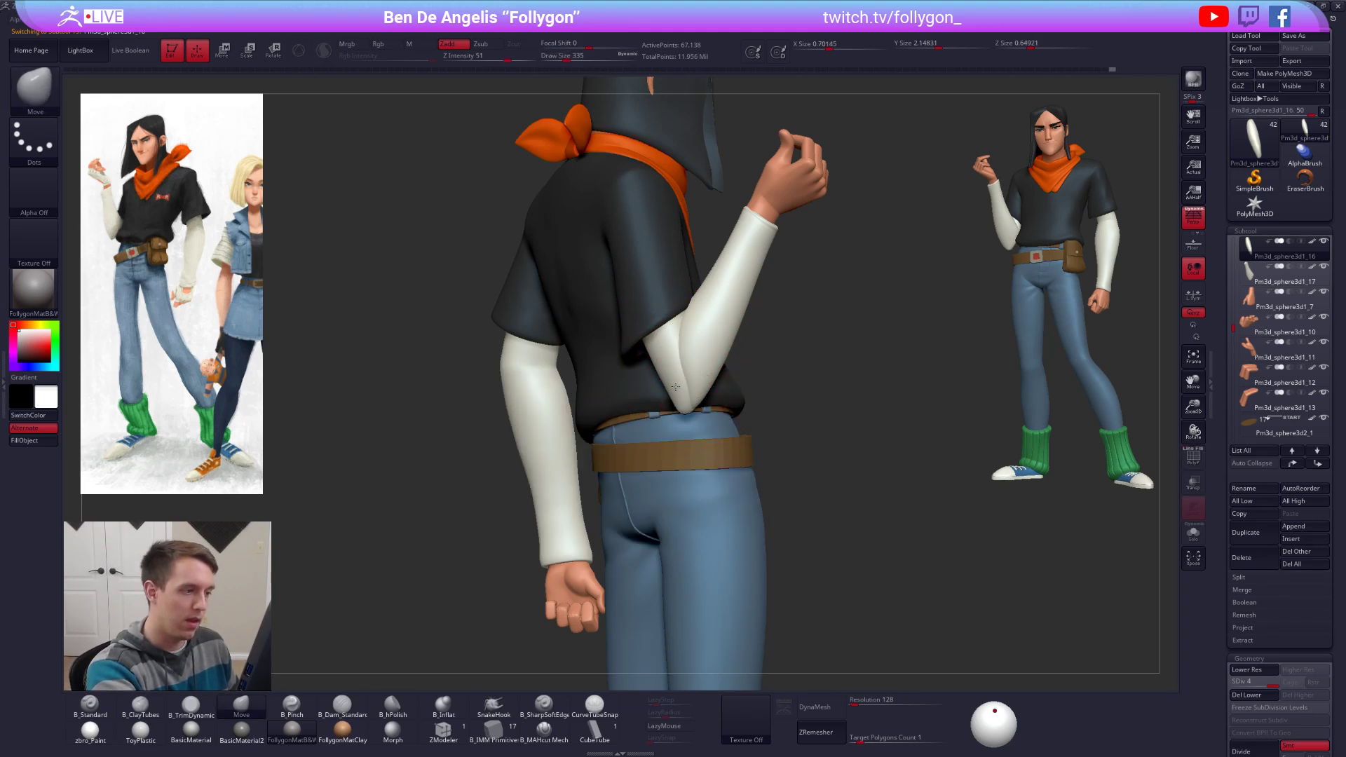
right_drag(686, 419, 715, 388)
key(space)
drag(715, 388, 715, 404)
key(space)
right_drag(717, 398, 640, 390)
Step: Select the forearm sleeve and refine its elbow tip from below with a smaller Move brush
alt+click(694, 369)
key(space)
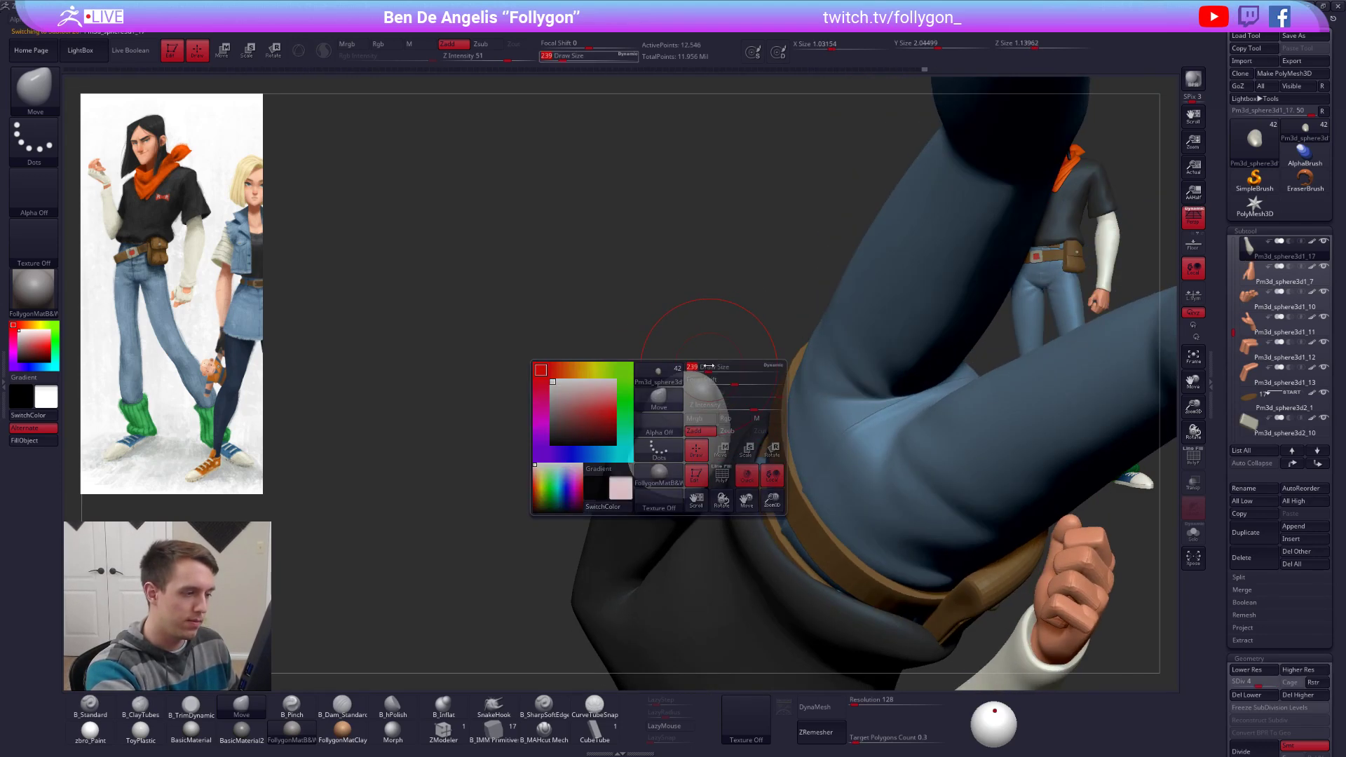
key(space)
drag(715, 375, 703, 377)
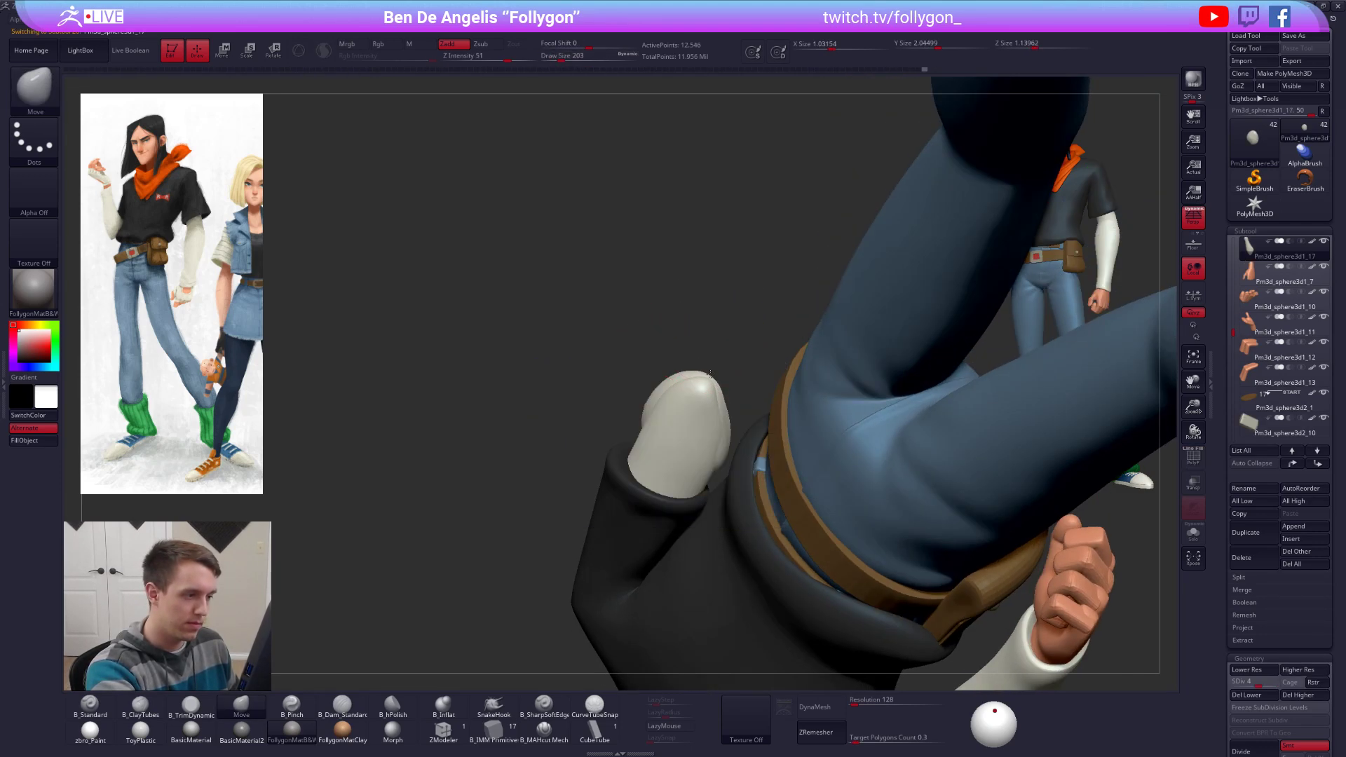
right_drag(709, 385, 685, 386)
drag(674, 382, 660, 389)
key(space)
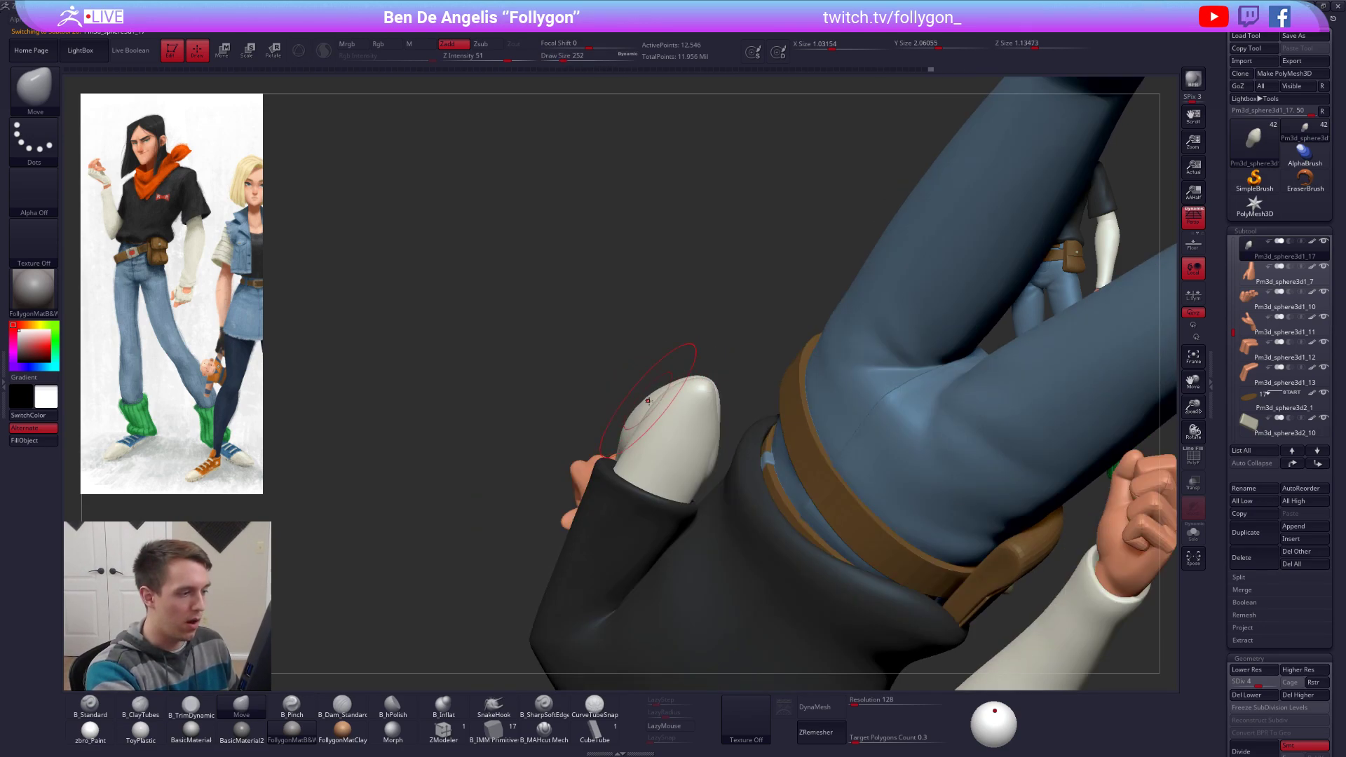
Step: Reshape the elbow end of the raised arm's forearm sleeve with the Move brush
right_drag(702, 402, 704, 452)
drag(687, 494, 685, 404)
right_drag(681, 407, 771, 413)
drag(678, 401, 676, 408)
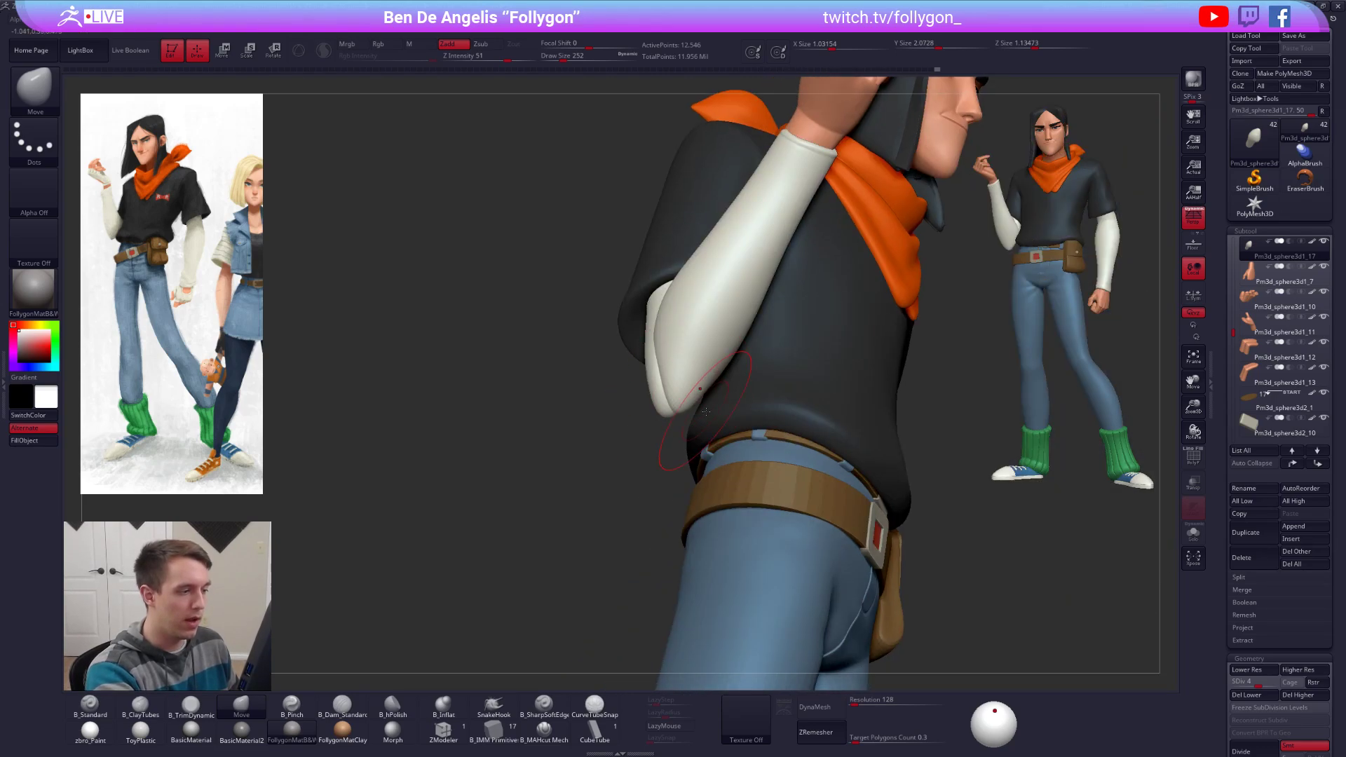
Step: Extend the forearm sleeve's elbow tip slightly downward with a larger Move brush
right_drag(617, 413, 676, 392)
key(space)
drag(675, 392, 670, 402)
right_drag(669, 402, 615, 427)
alt+right_drag(662, 371, 691, 403)
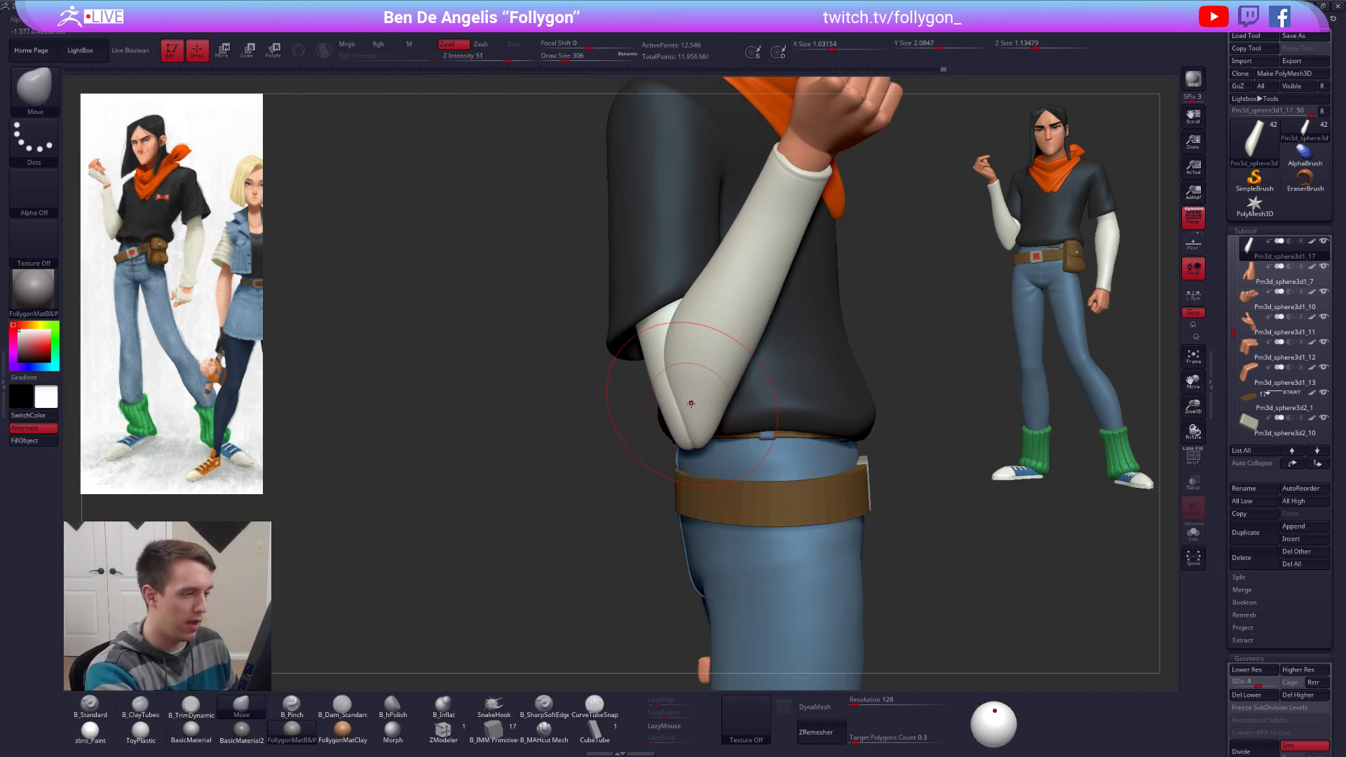
Step: Check the raised arm's elbow contour from the front and set the Move brush's draw size to 227
key(space)
drag(691, 403, 678, 409)
key(space)
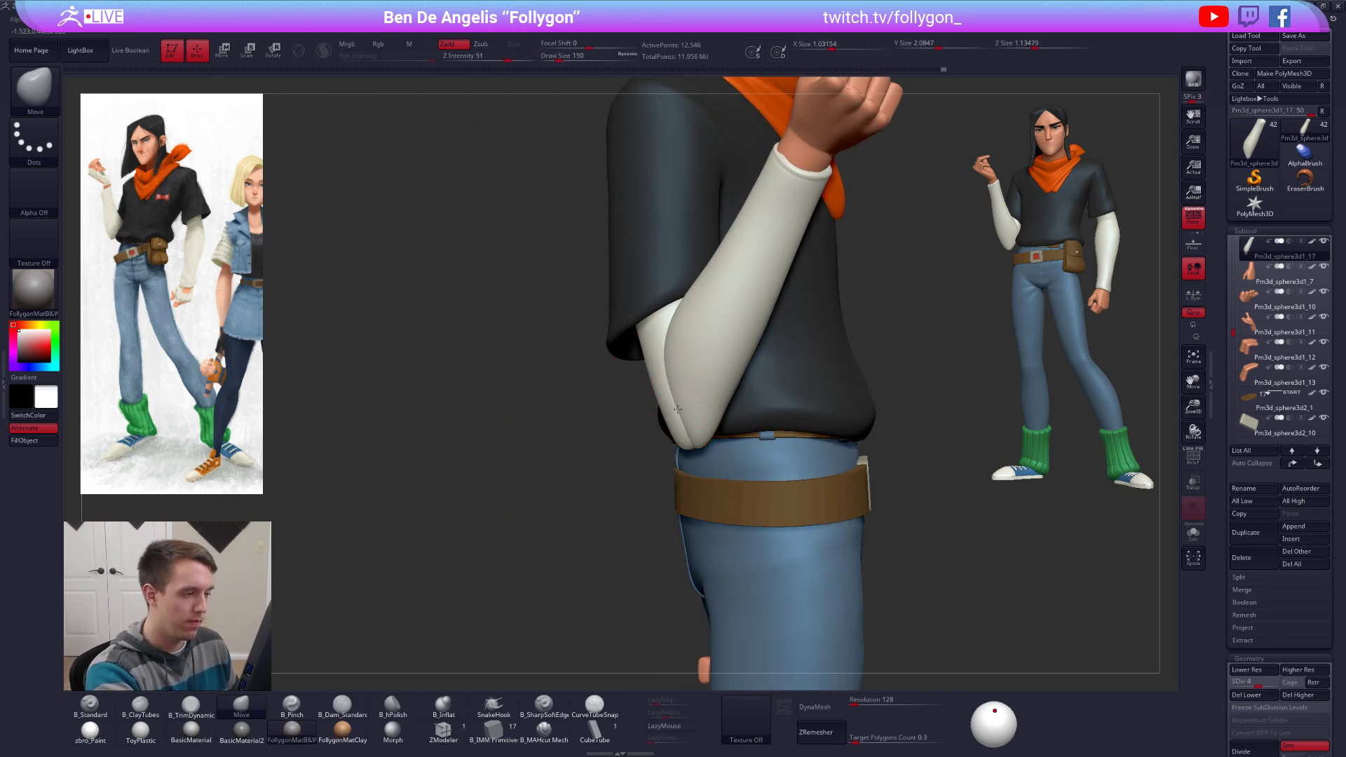
right_drag(691, 426, 588, 461)
right_drag(701, 410, 712, 430)
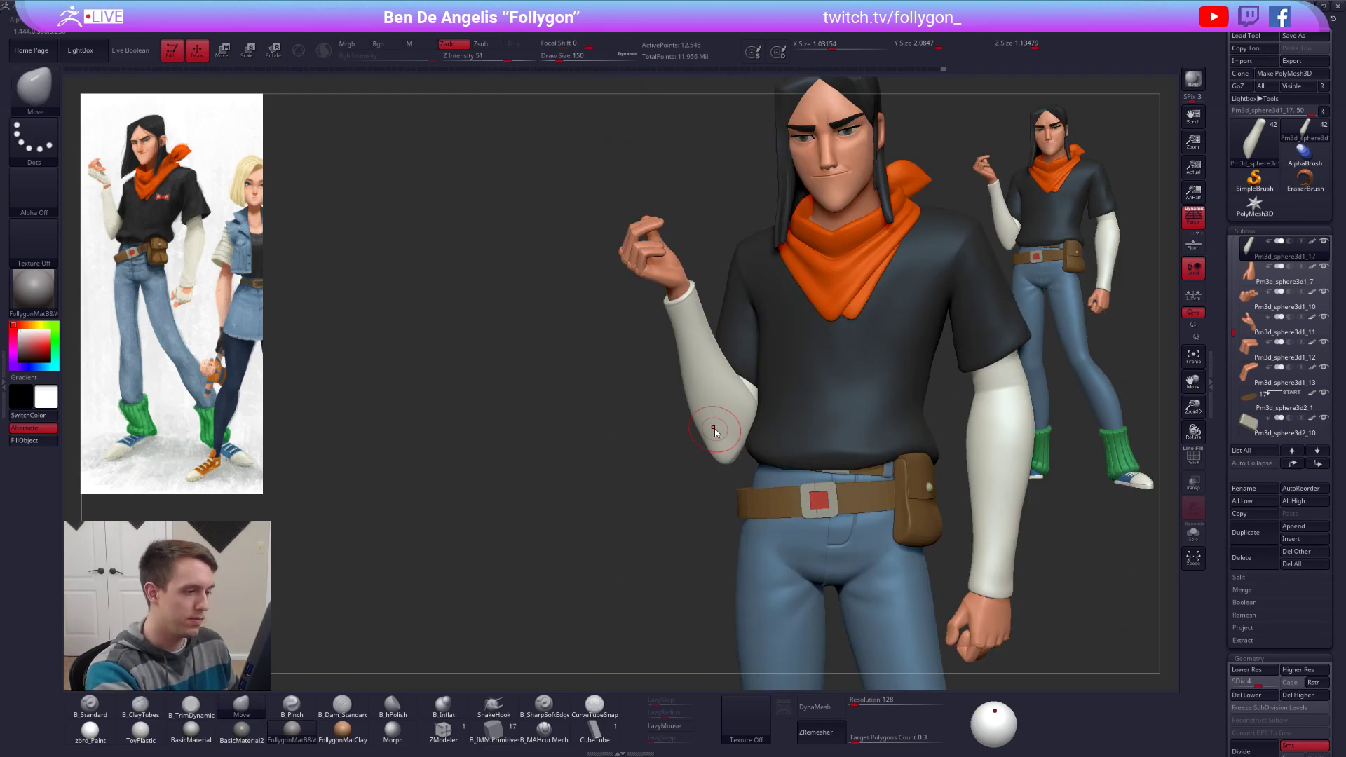
key(space)
drag(712, 430, 716, 430)
right_drag(717, 429, 735, 429)
Step: Raise the forearm sleeve to its highest subdivision level and subdivide the upper-arm subtool Pm3d_sphere3d1_16 twice
scroll(1261, 315, up, 2)
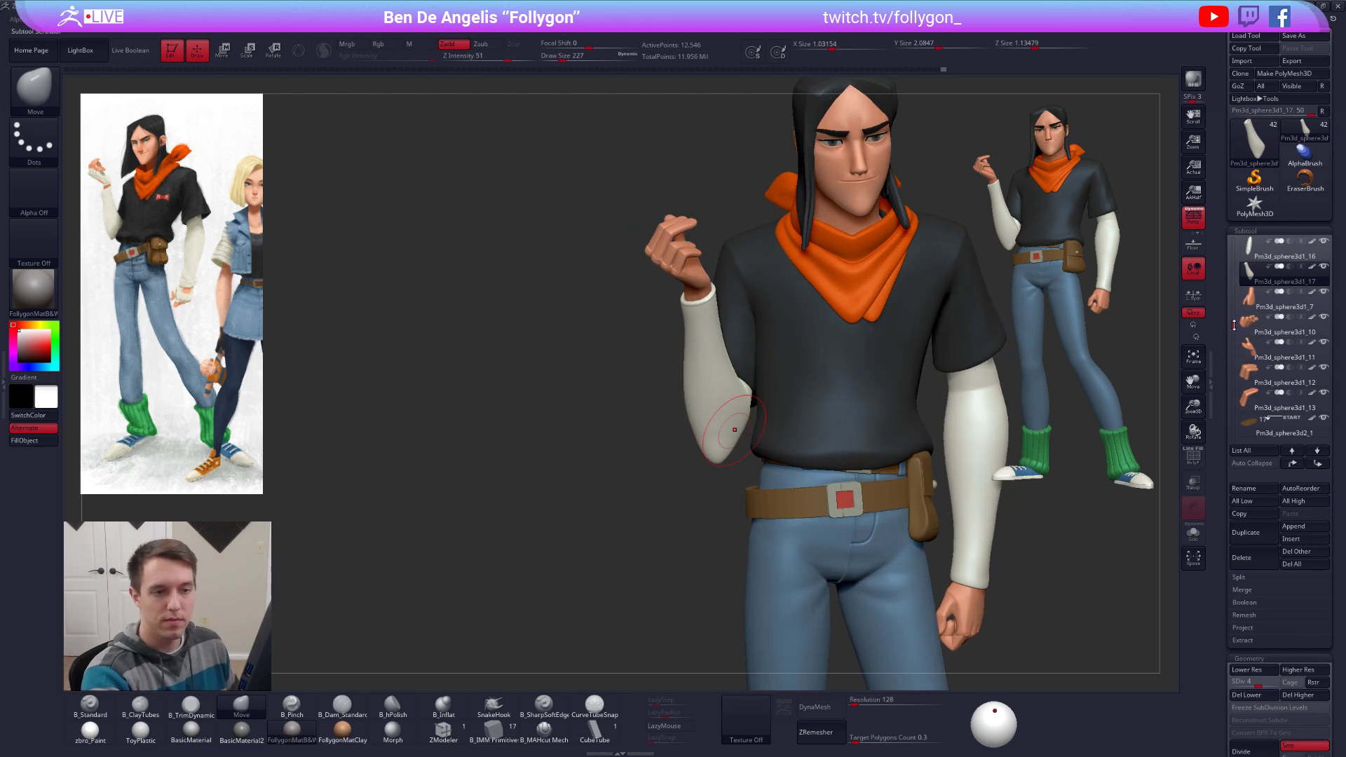
key(shift+f)
key(d)
key(d)
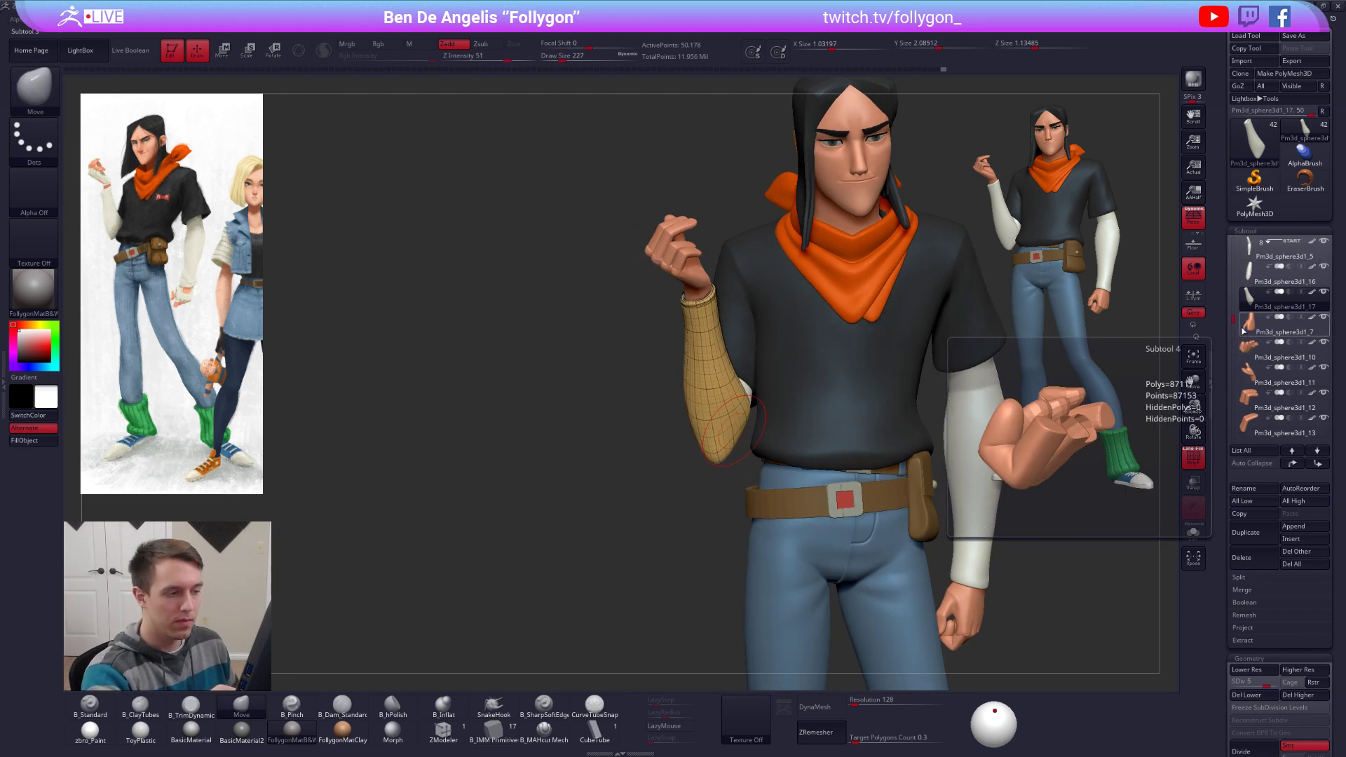
click(1261, 279)
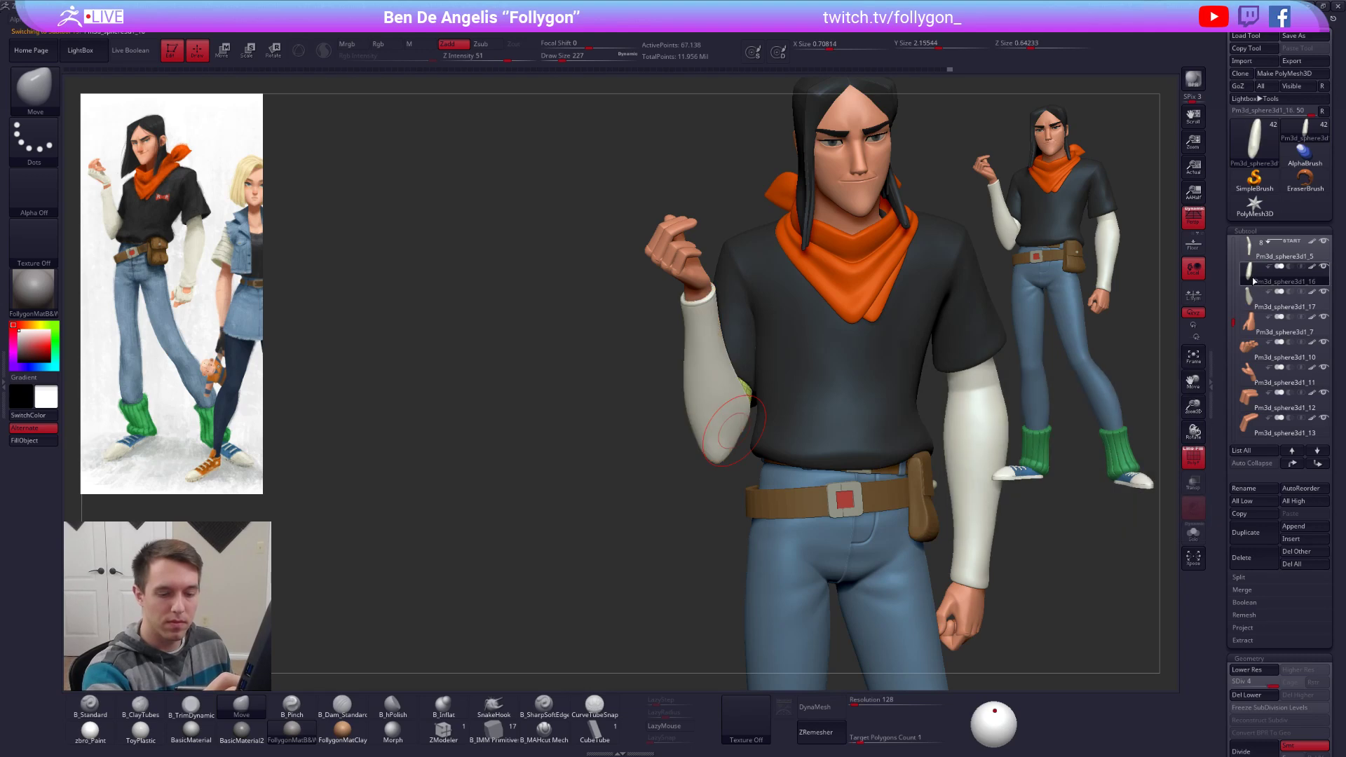
key(d)
key(d)
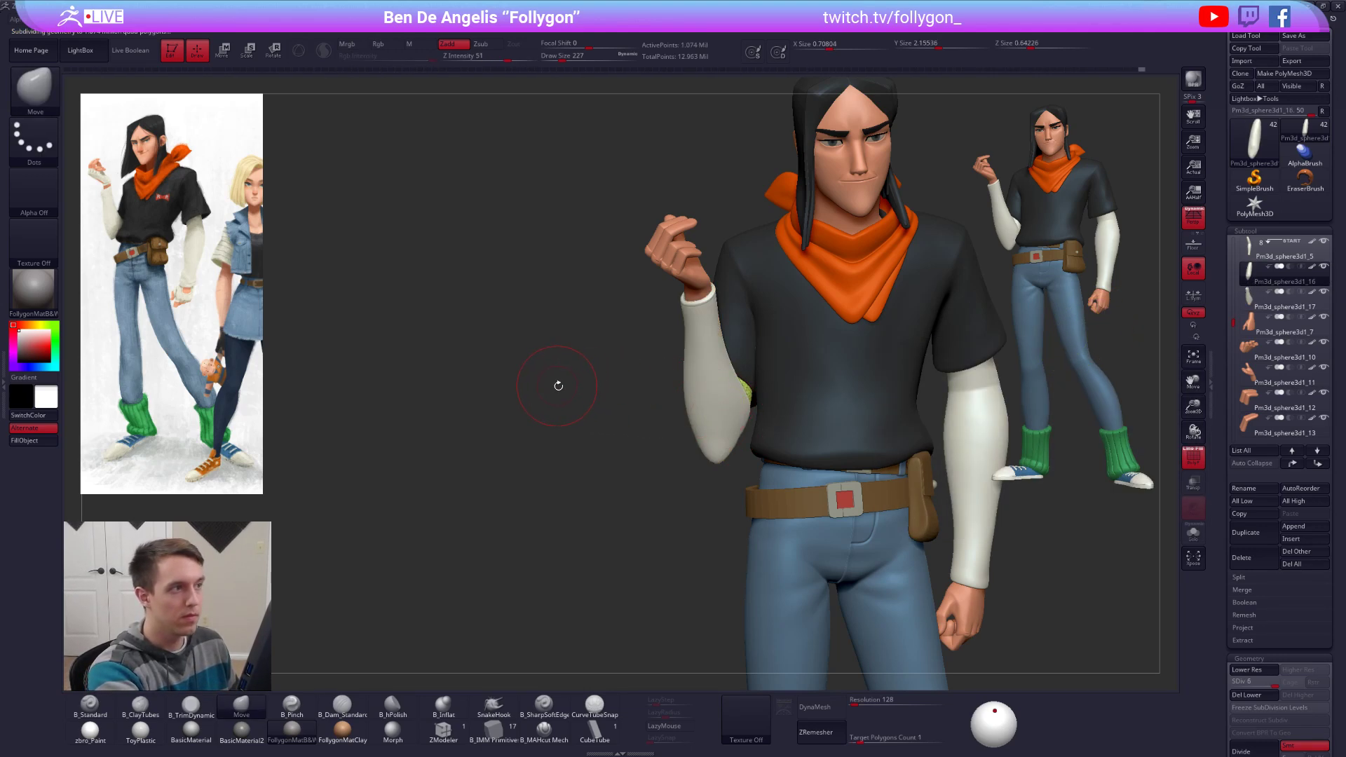
Step: Merge the raised arm's forearm sleeve into the upper-arm subtool and clear any mask on it
key(ctrl+shift+s)
click(626, 550)
click(555, 382)
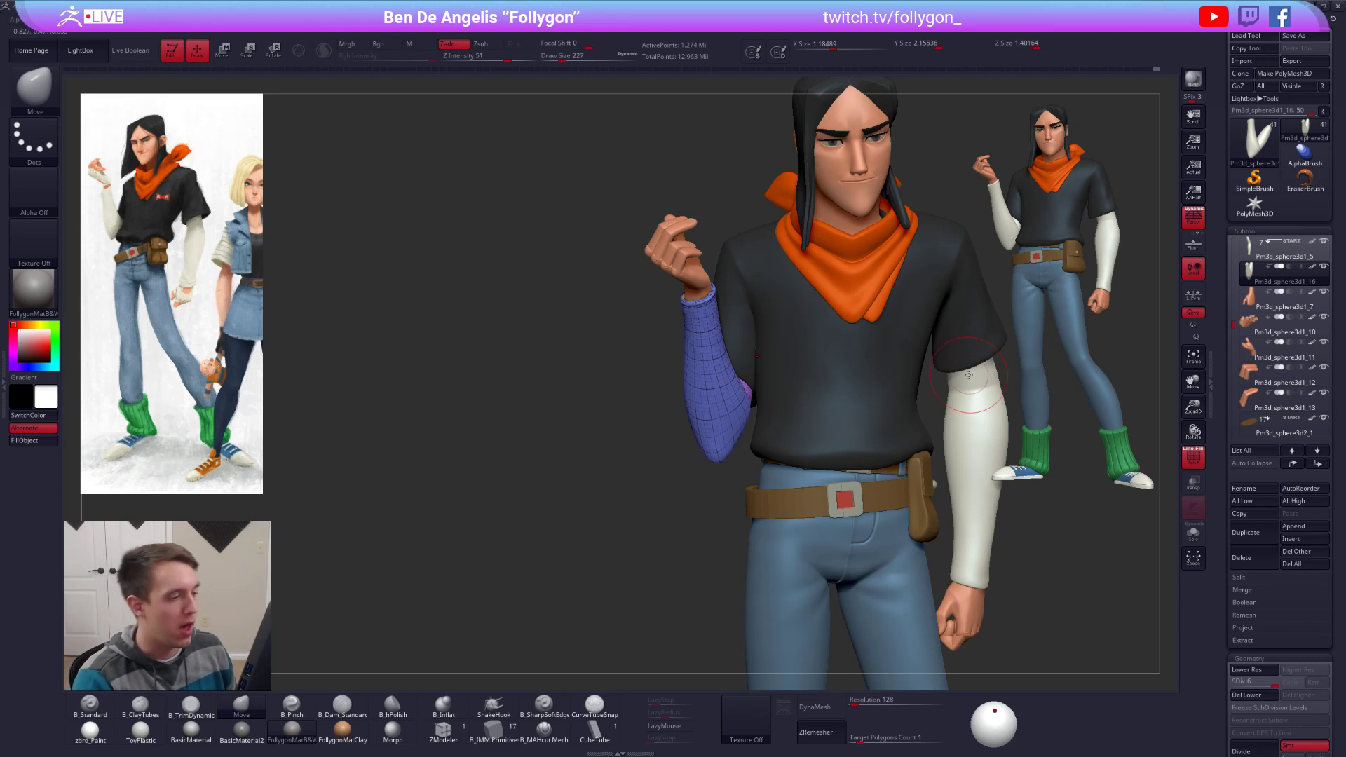
mouse_move(717, 405)
right_down()
mouse_move(890, 407)
mouse_move(715, 406)
right_up()
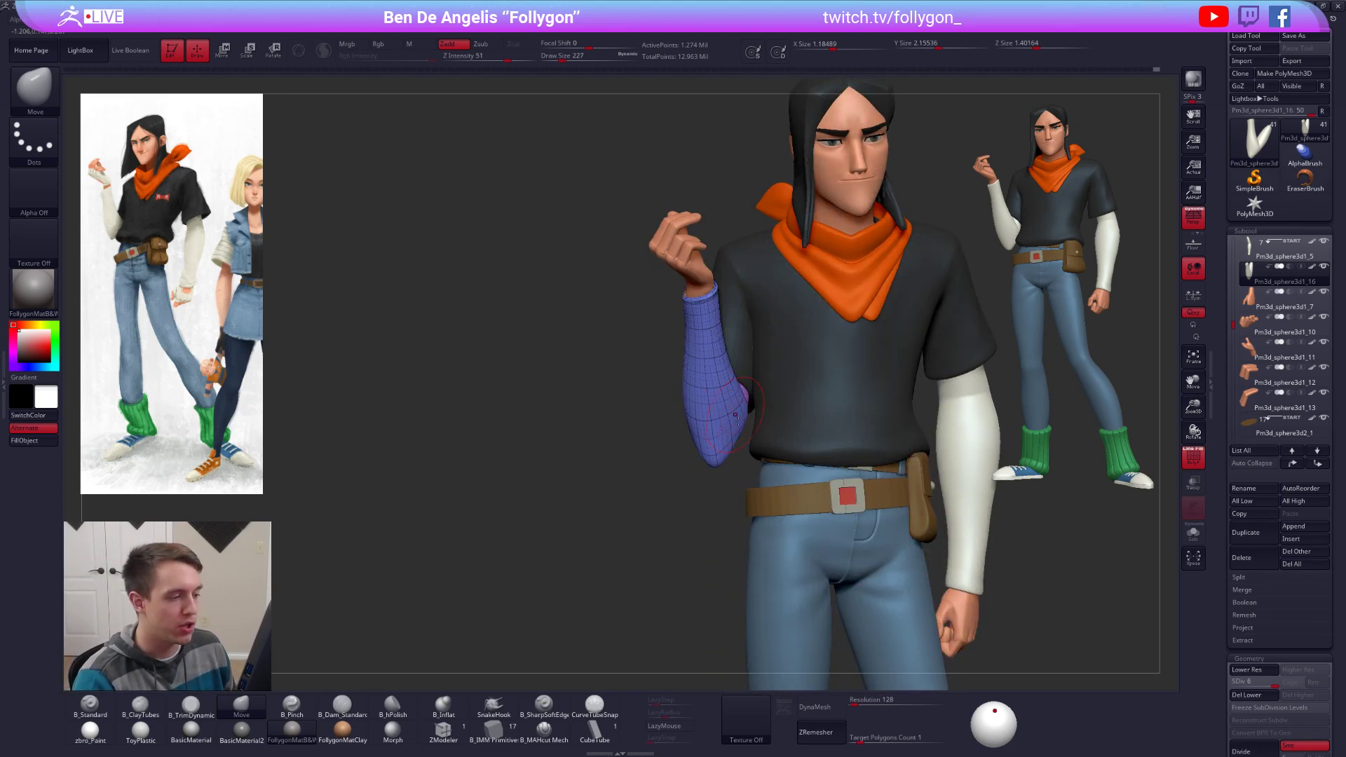
mouse_move(599, 487)
ctrl+mouse_down()
mouse_move(729, 344)
mouse_move(652, 333)
ctrl+mouse_up()
ctrl+drag(522, 454, 595, 448)
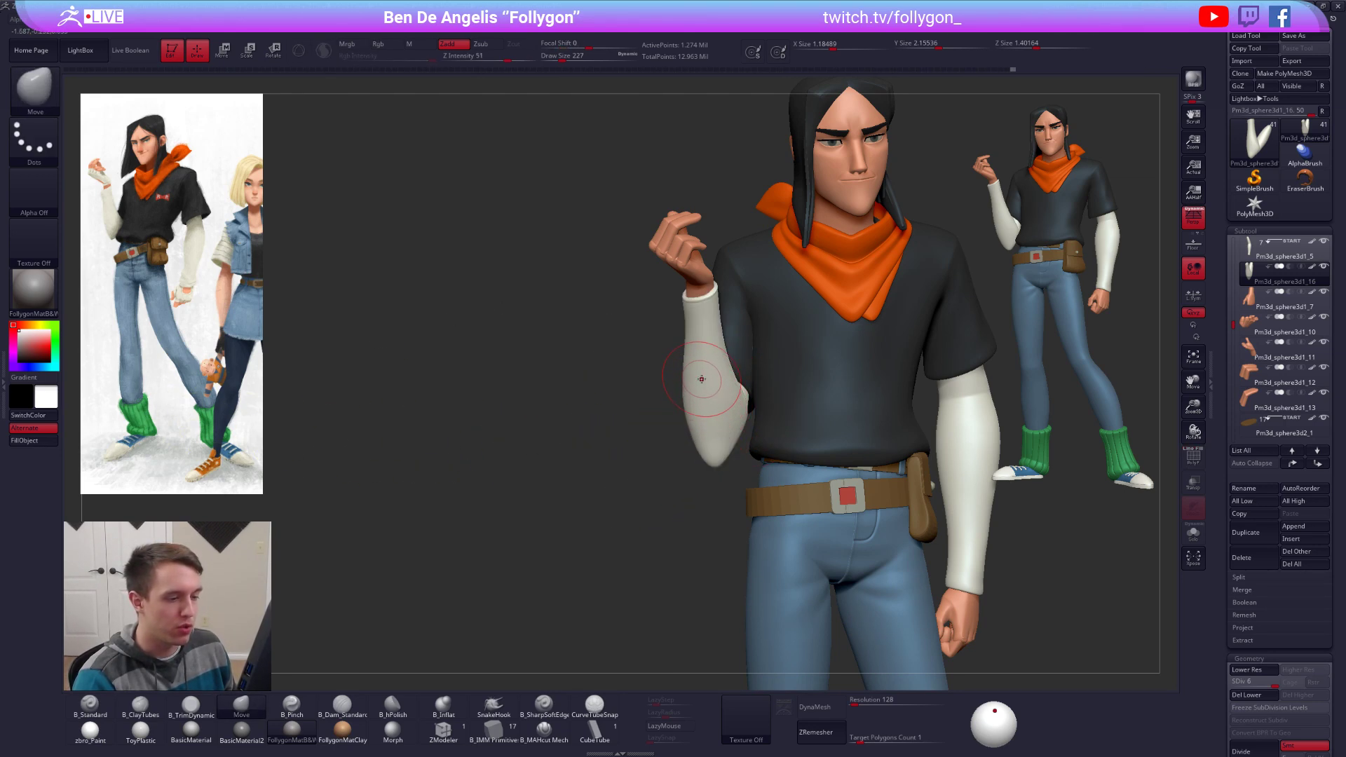
Step: Isolate the merged arm sleeve and examine its wireframe, cuff opening and lower subdivision levels
key(shift+s)
right_drag(705, 347, 838, 407)
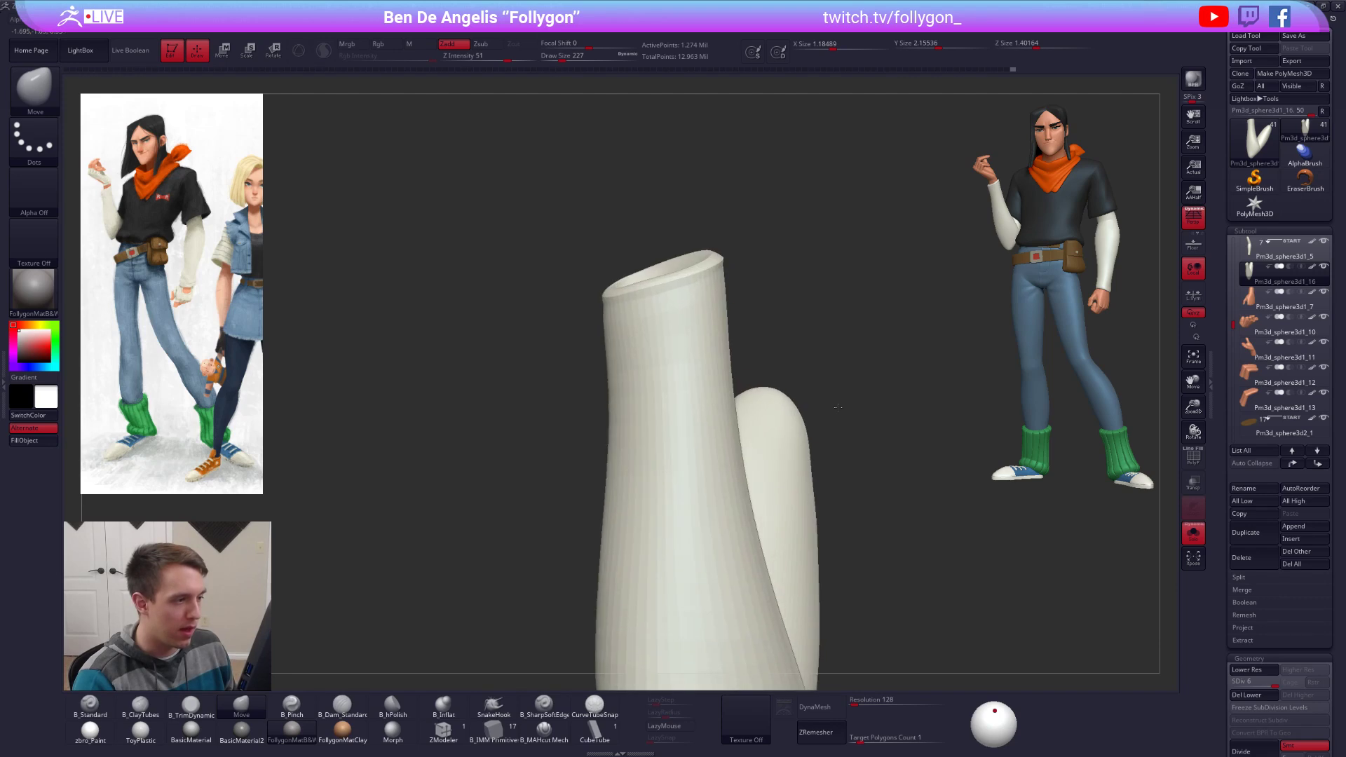
key(shift+f)
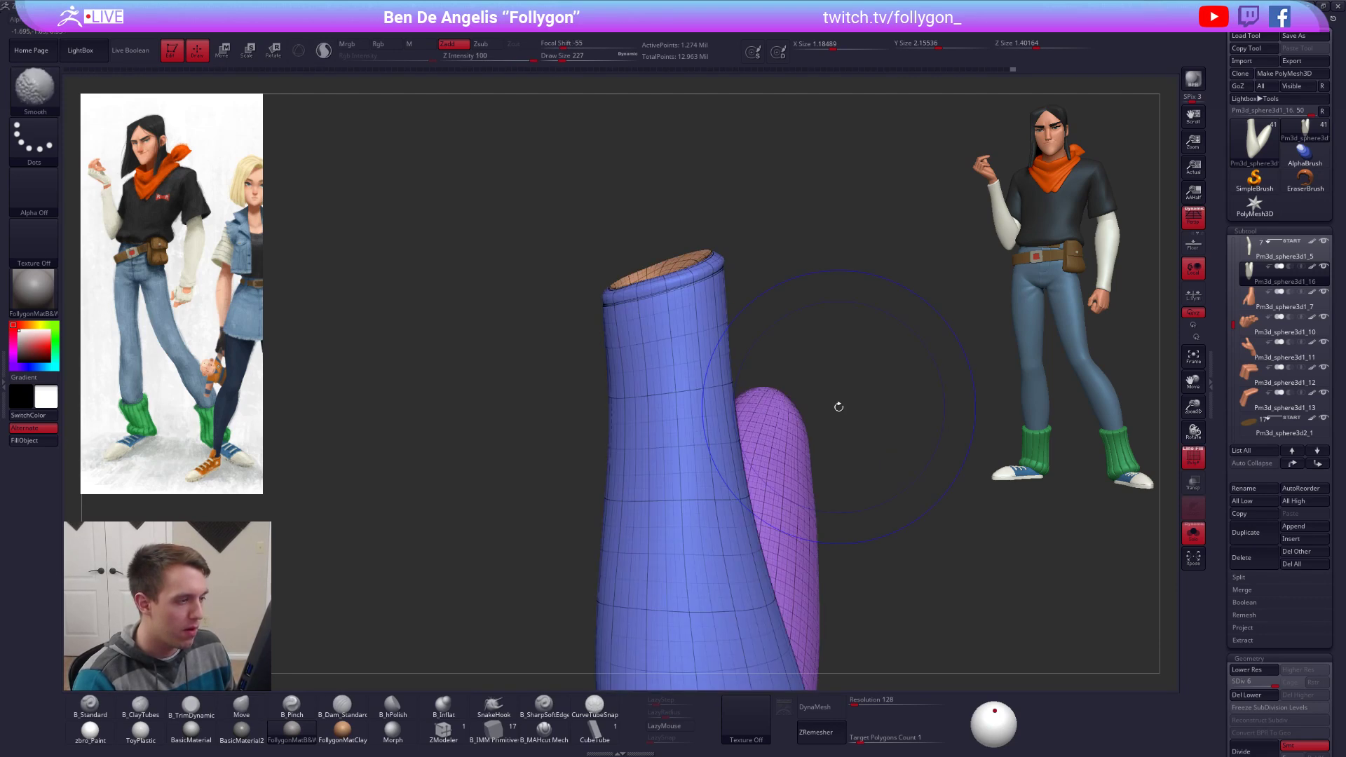
key(shift+f)
mouse_move(685, 292)
right_down()
mouse_move(735, 312)
mouse_move(742, 338)
mouse_move(715, 345)
right_up()
key(shift+f)
key(shift+f)
key(shift+d)
key(shift+d)
key(shift+d)
key(f)
key(d)
key(d)
key(d)
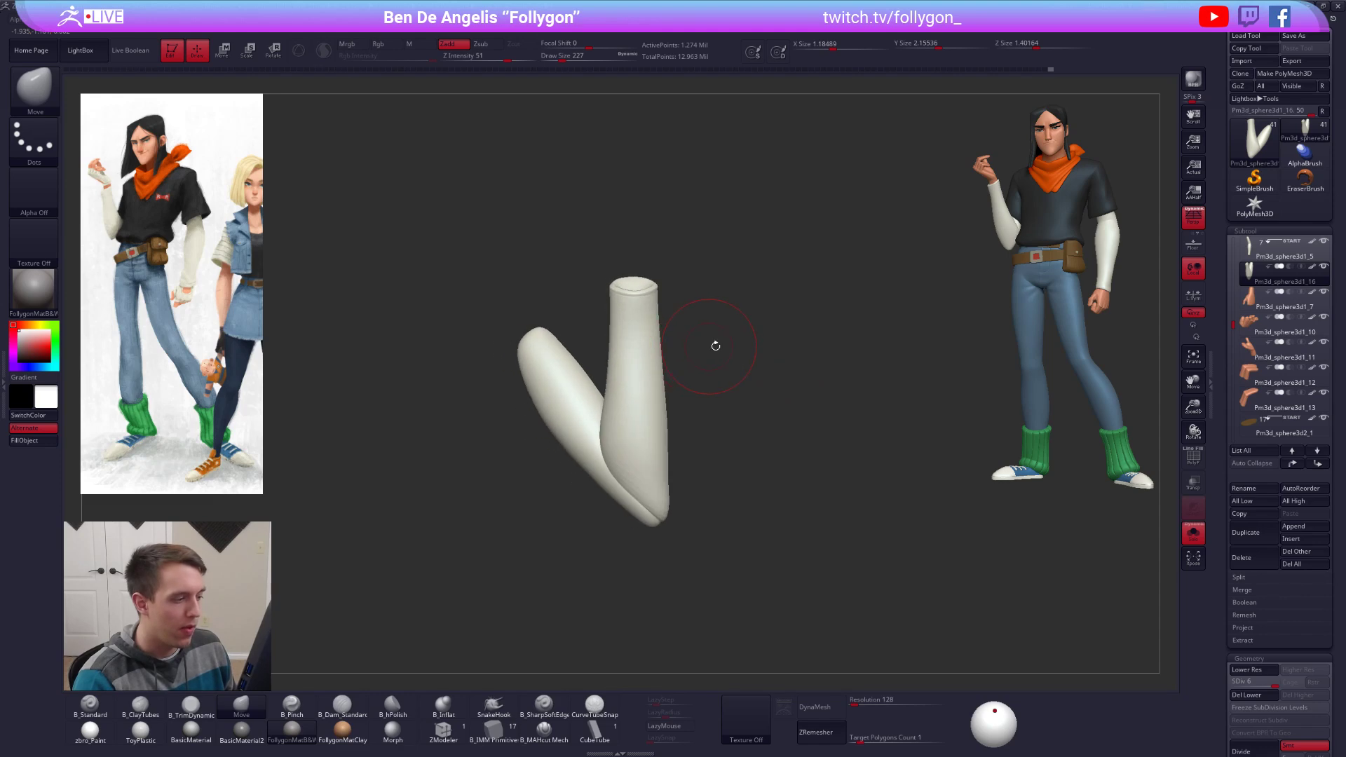
key(shift+s)
Step: Try ClayPolish on the merged arm sleeve and isolate the sleeve around its cuff
scroll(1210, 254, down, 4)
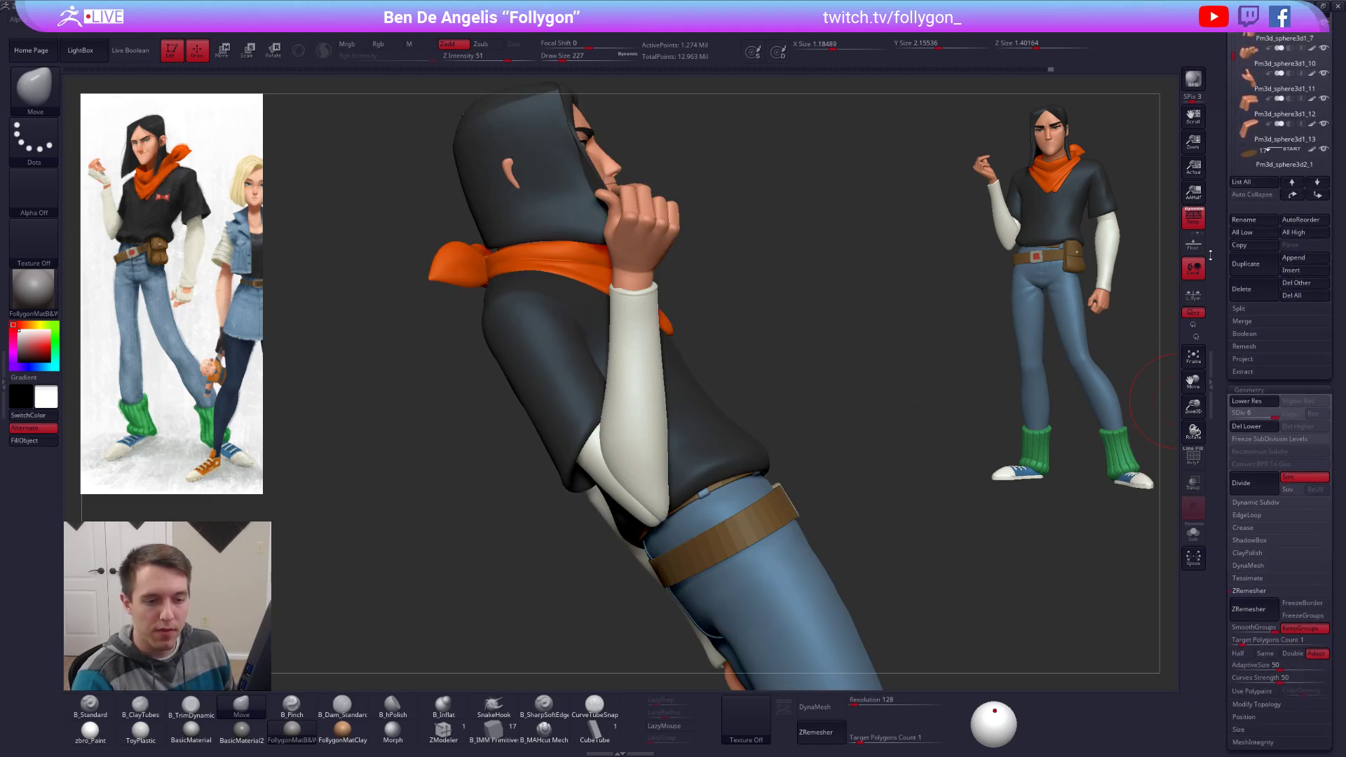
scroll(1210, 254, down, 3)
scroll(1235, 438, down, 1)
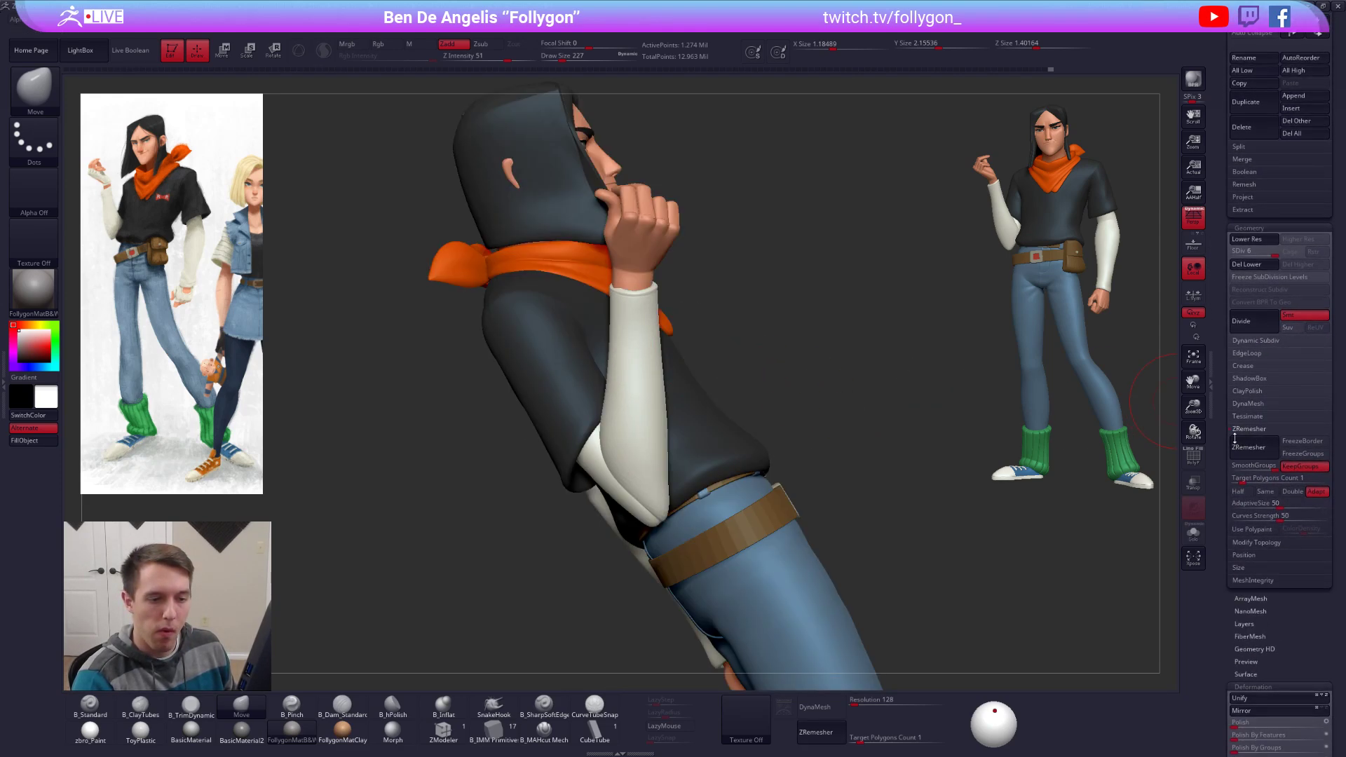
click(1254, 430)
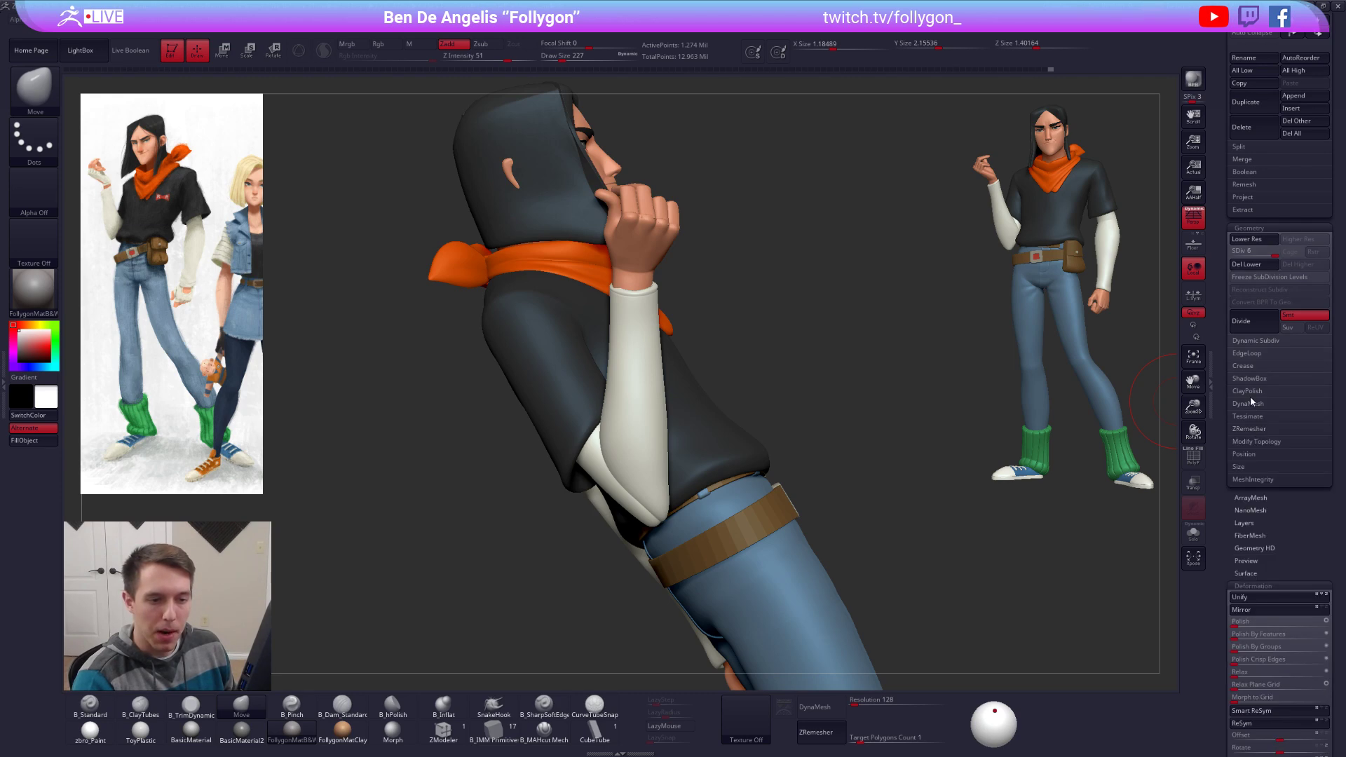
click(1250, 396)
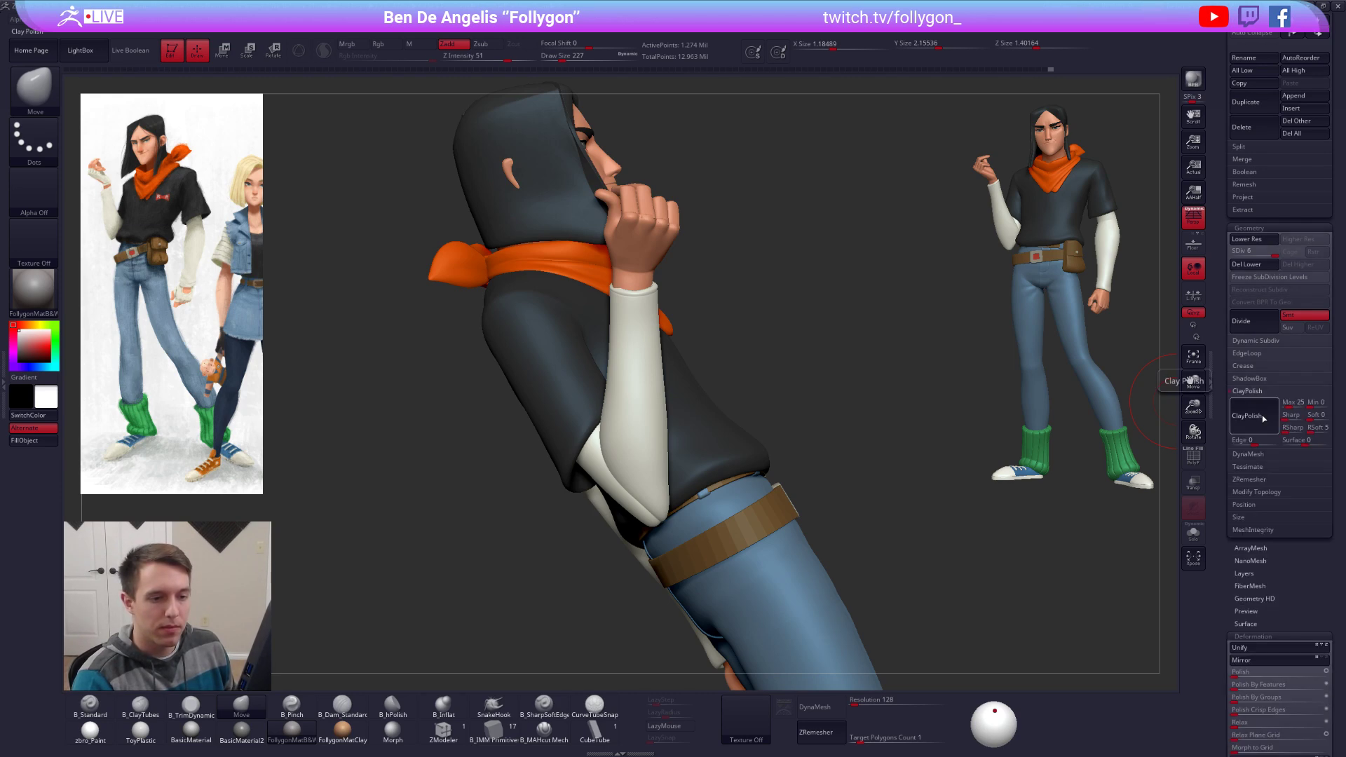
key(alt+s)
right_drag(659, 425, 767, 294)
Step: Set the draw size to 74 and compare the cuff rim at subdivision levels 5 and 6
key(space)
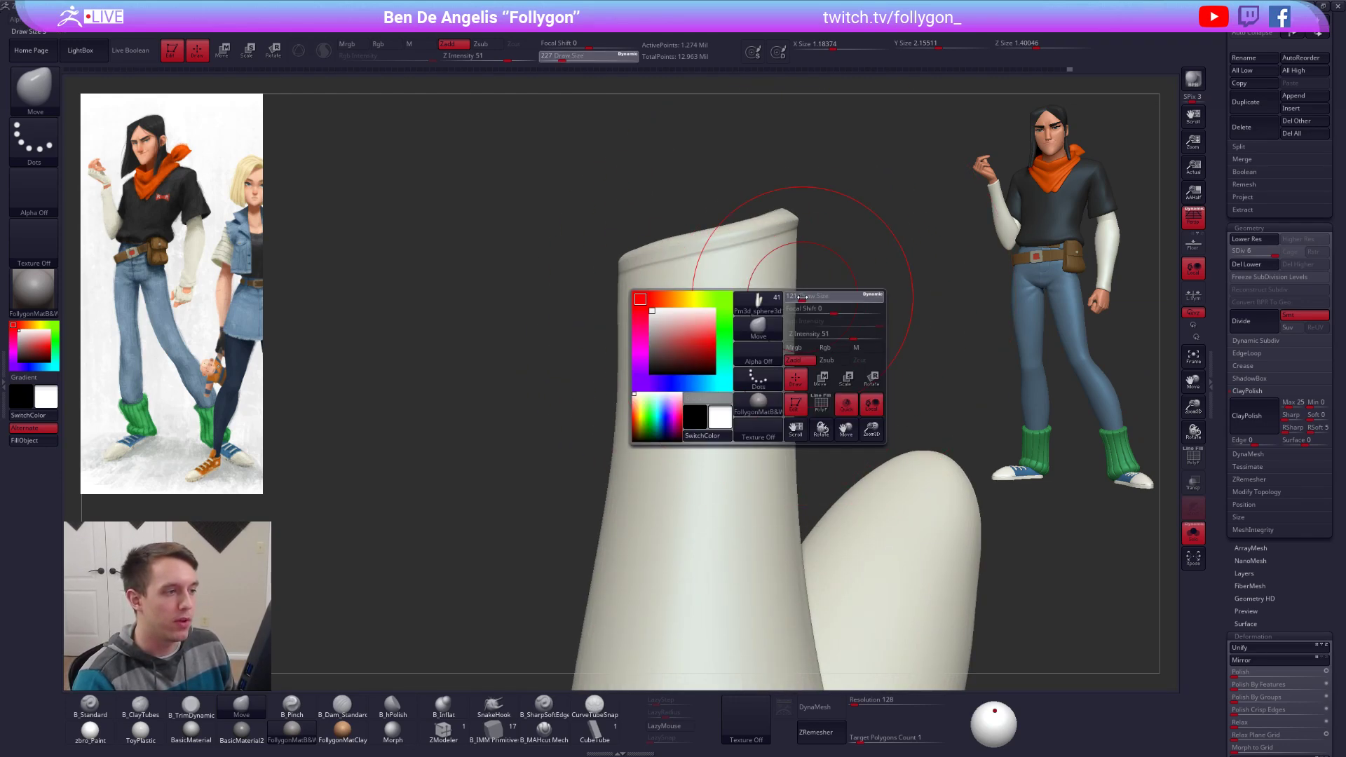
drag(799, 297, 797, 297)
mouse_move(739, 276)
alt+right_down()
mouse_move(729, 304)
mouse_move(793, 301)
alt+right_up()
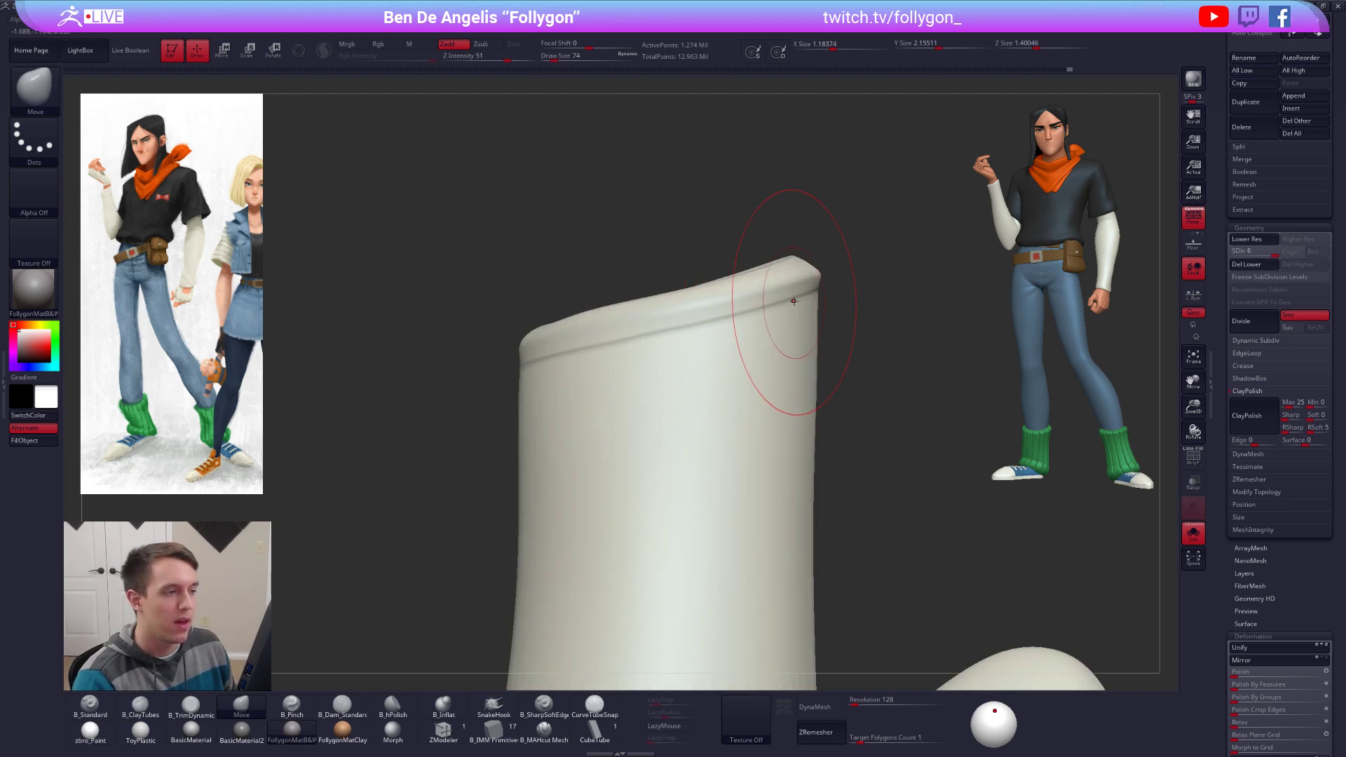
drag(806, 283, 805, 279)
ctrl+right_drag(806, 280, 823, 293)
key(ctrl)
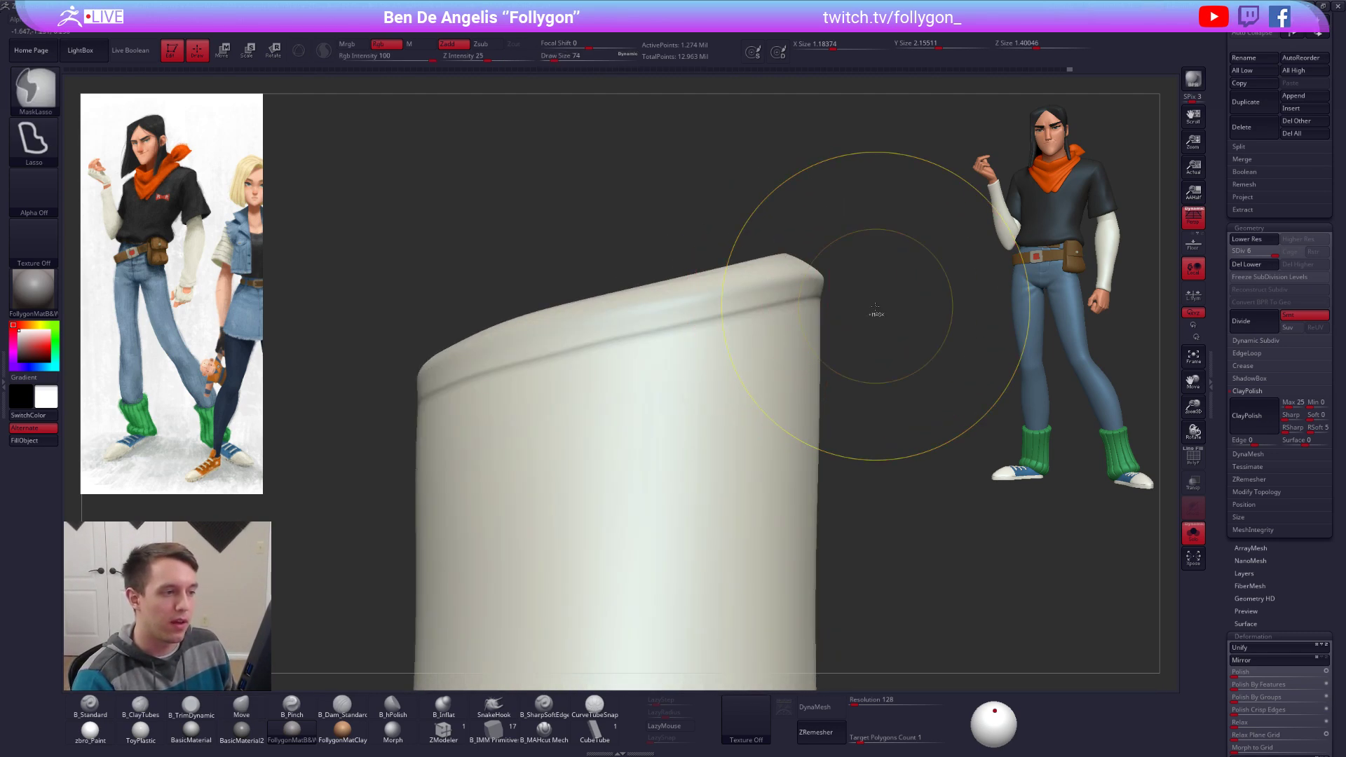
key(shift+d)
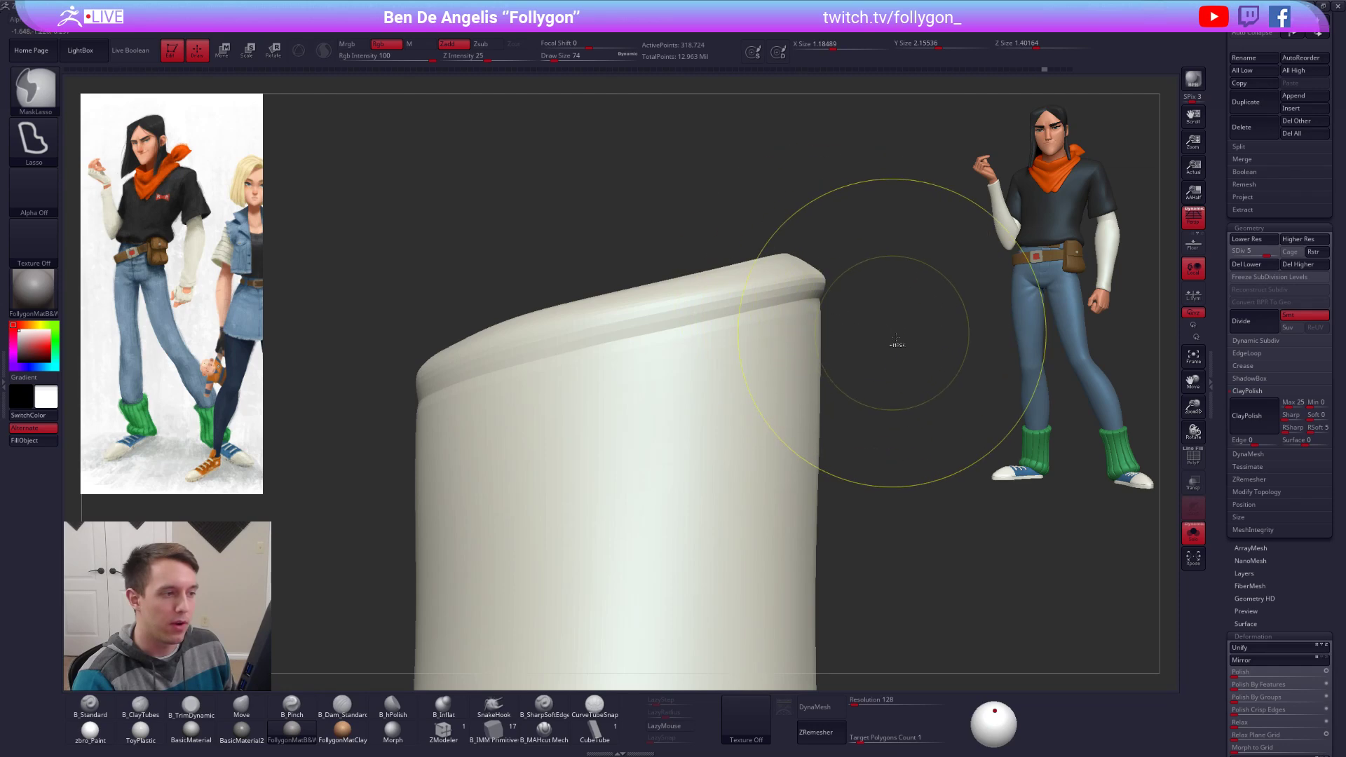
key(d)
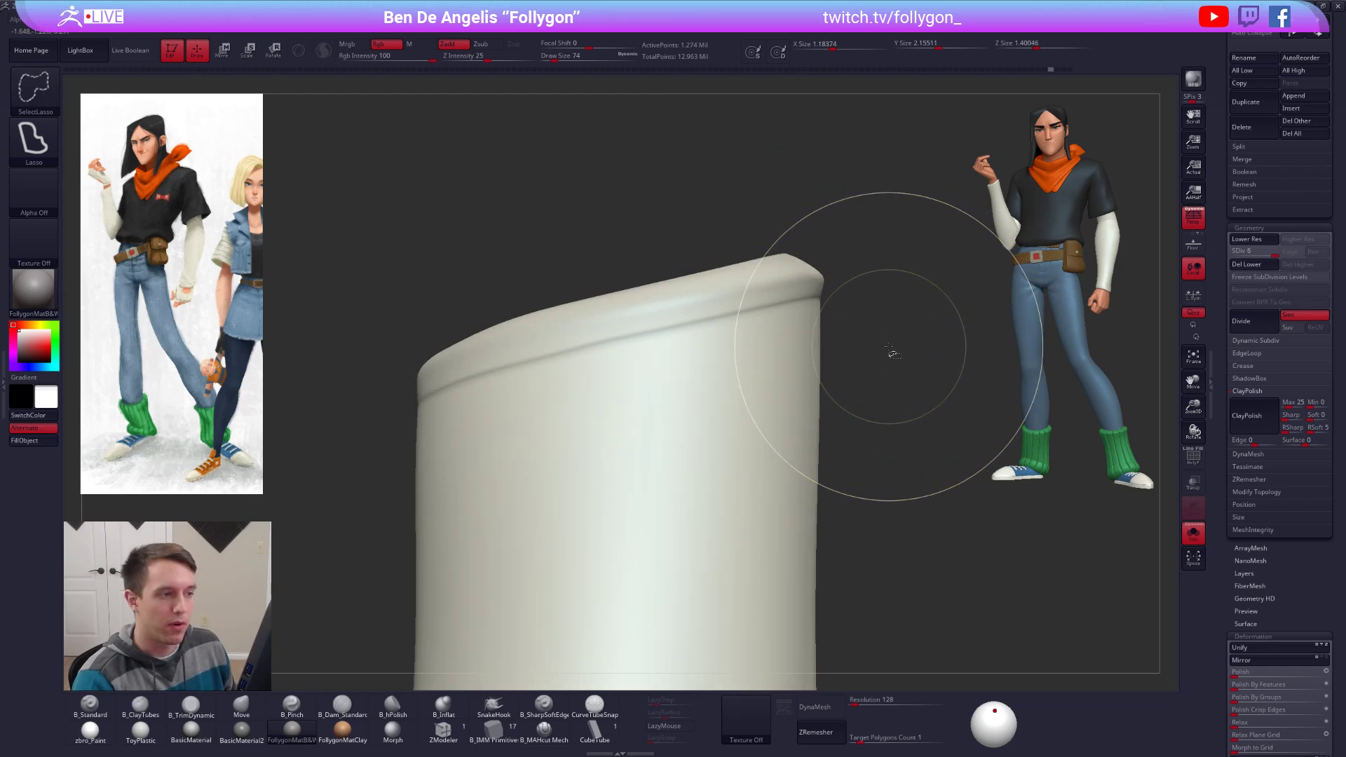
key(ctrl)
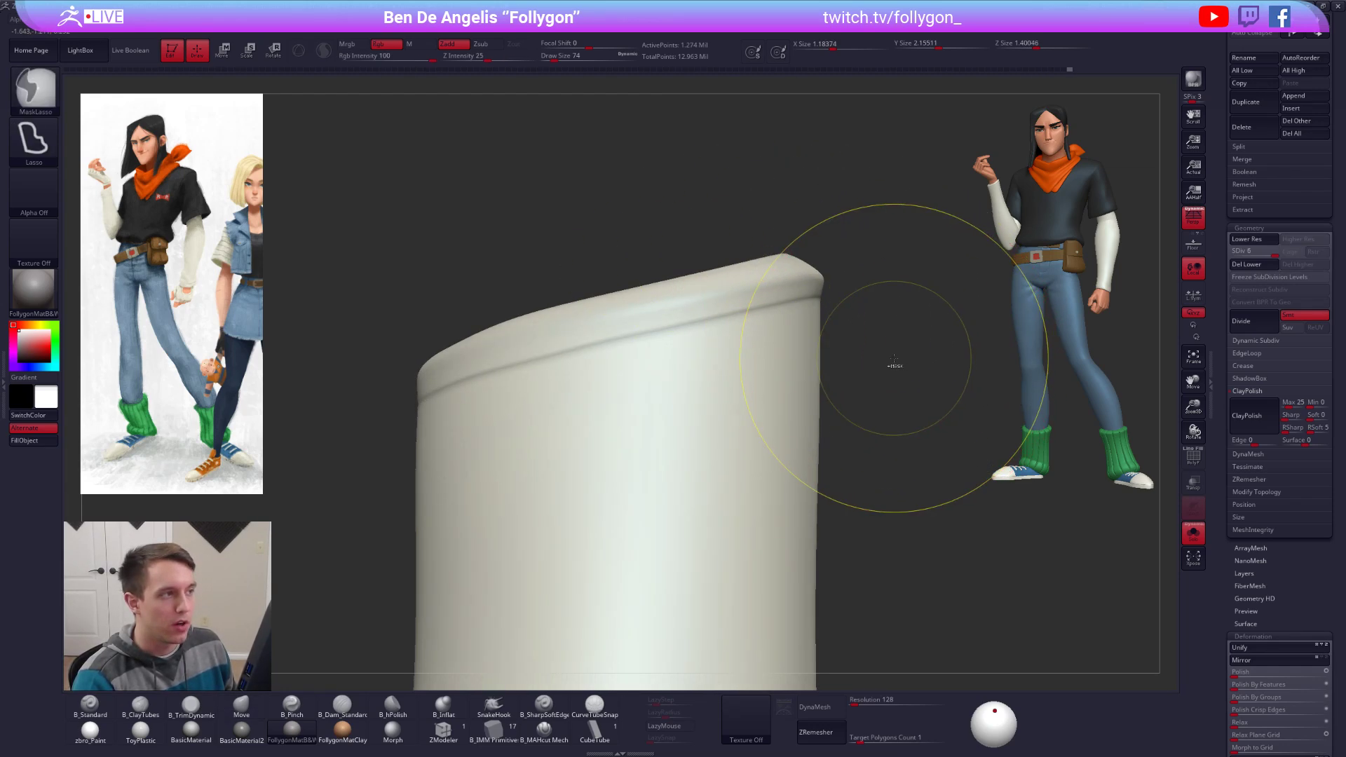
Step: Try softening the cuff's rim crease by masking and unmasking, and undo both that and the polish
mouse_move(858, 377)
ctrl+mouse_down()
mouse_move(805, 336)
mouse_move(824, 204)
mouse_move(856, 214)
ctrl+mouse_up()
mouse_move(952, 386)
ctrl+mouse_down()
mouse_move(960, 335)
mouse_move(947, 340)
ctrl+mouse_up()
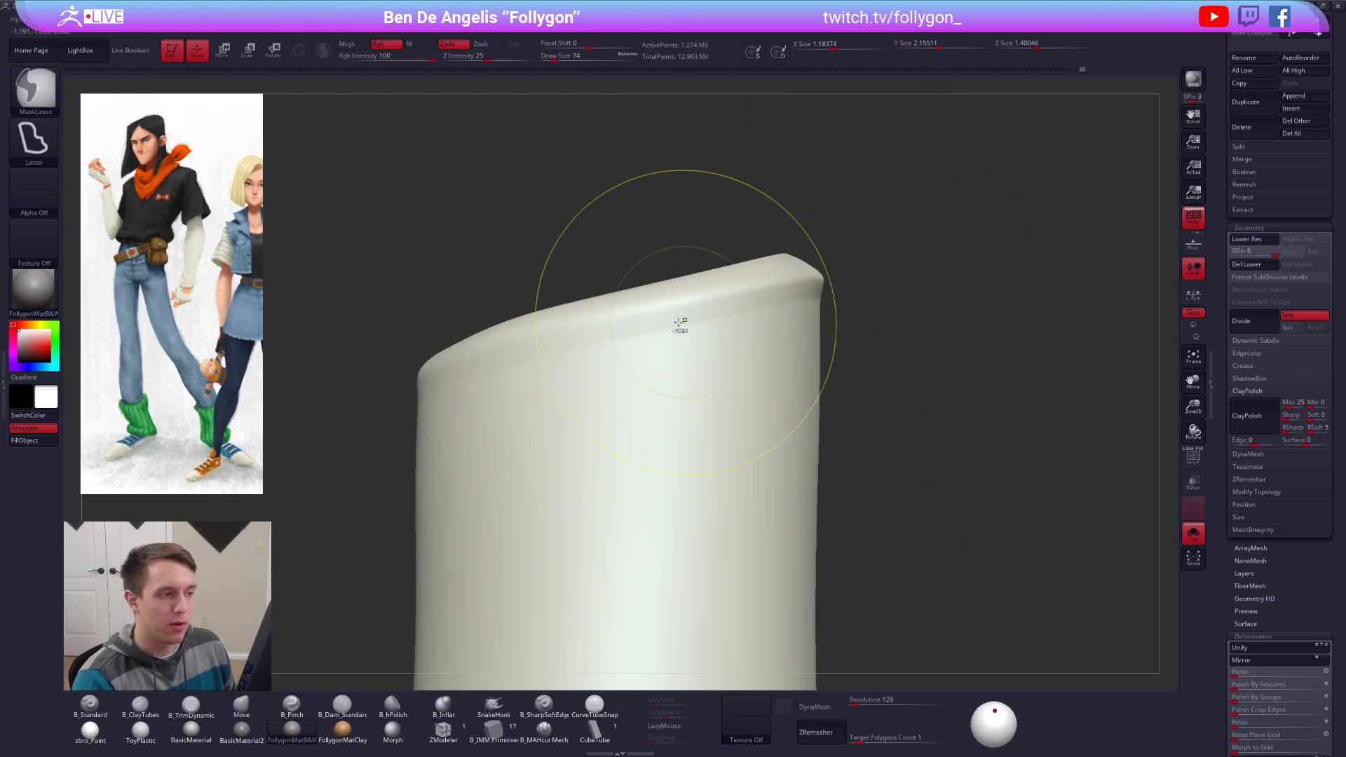
key(ctrl+z)
key(ctrl+z)
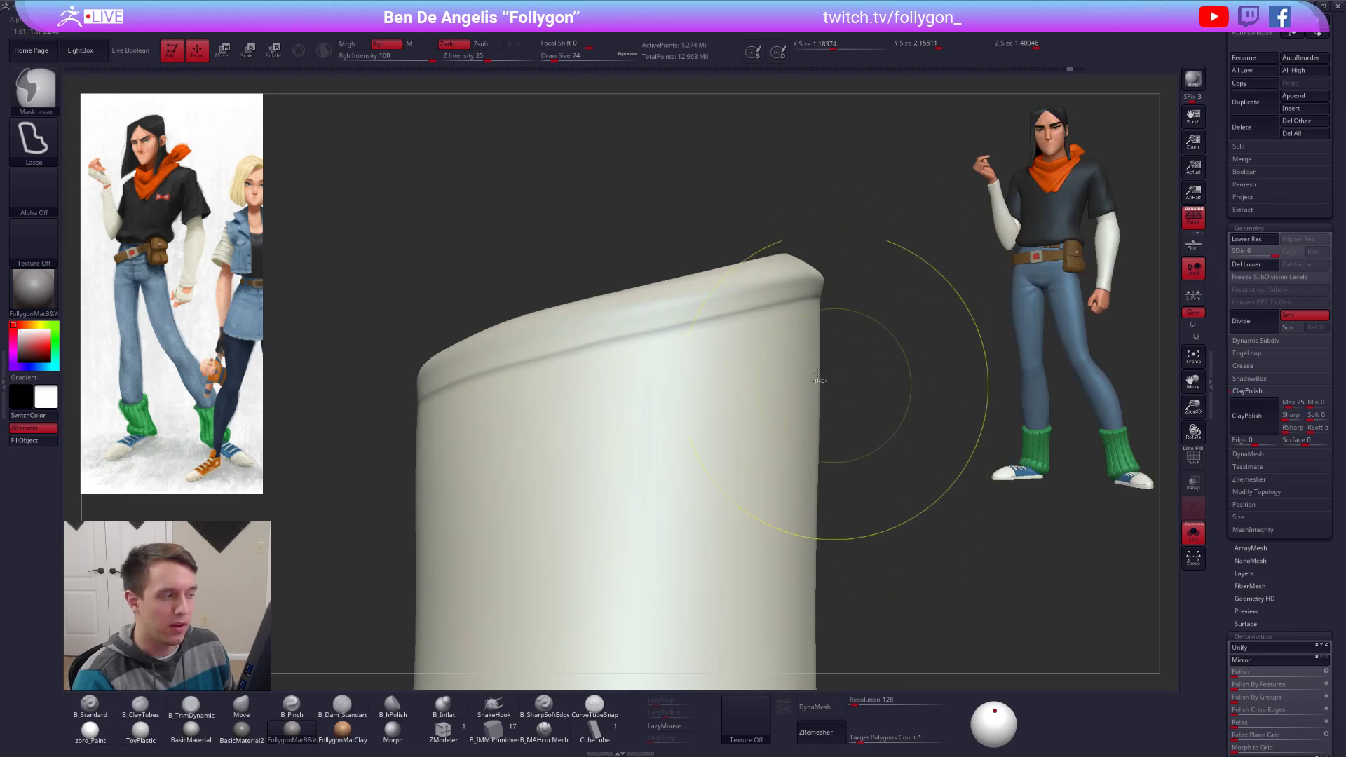
mouse_move(647, 381)
ctrl+right_down()
mouse_move(703, 337)
mouse_move(781, 441)
mouse_move(764, 438)
mouse_move(712, 325)
mouse_move(722, 368)
ctrl+right_up()
key(ctrl)
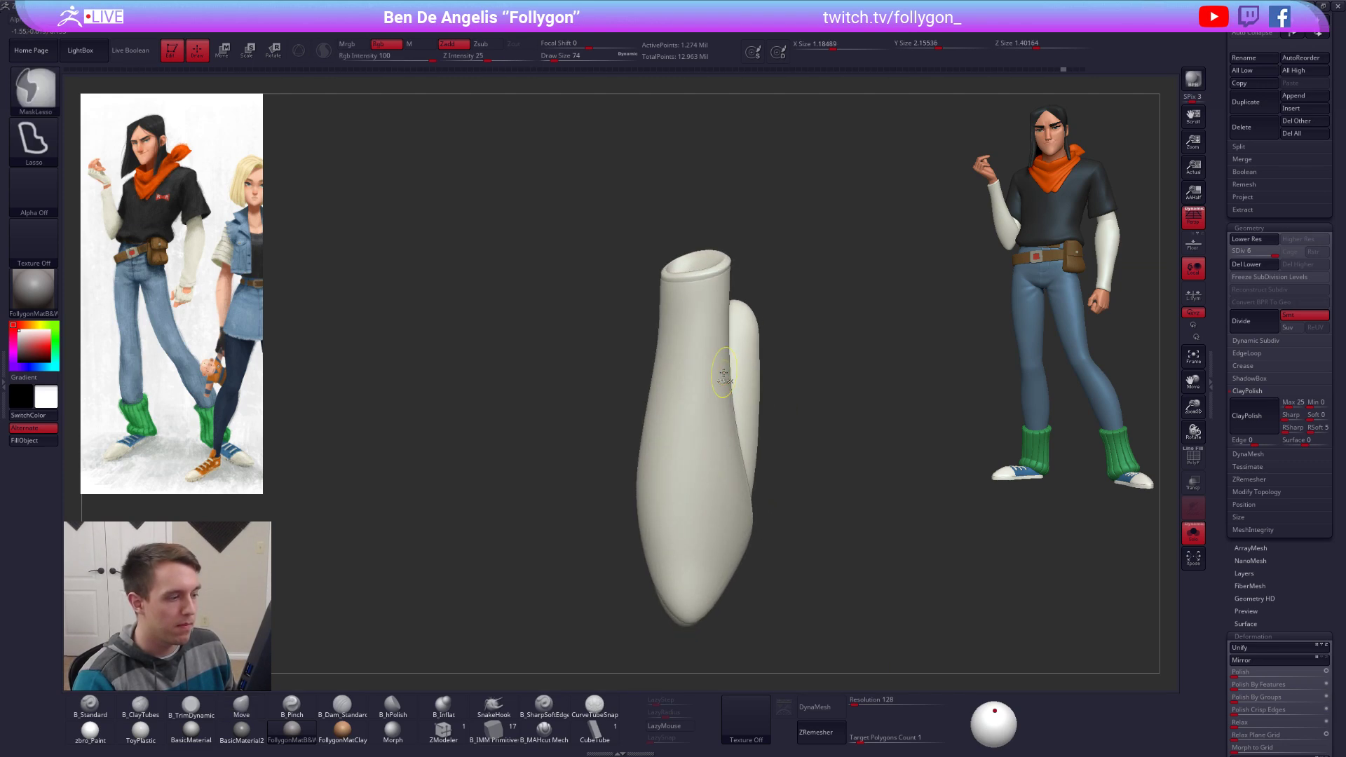
Step: Compare the isolated sleeve at its lower and highest subdivision levels, and bring back the full character
key(shift+d)
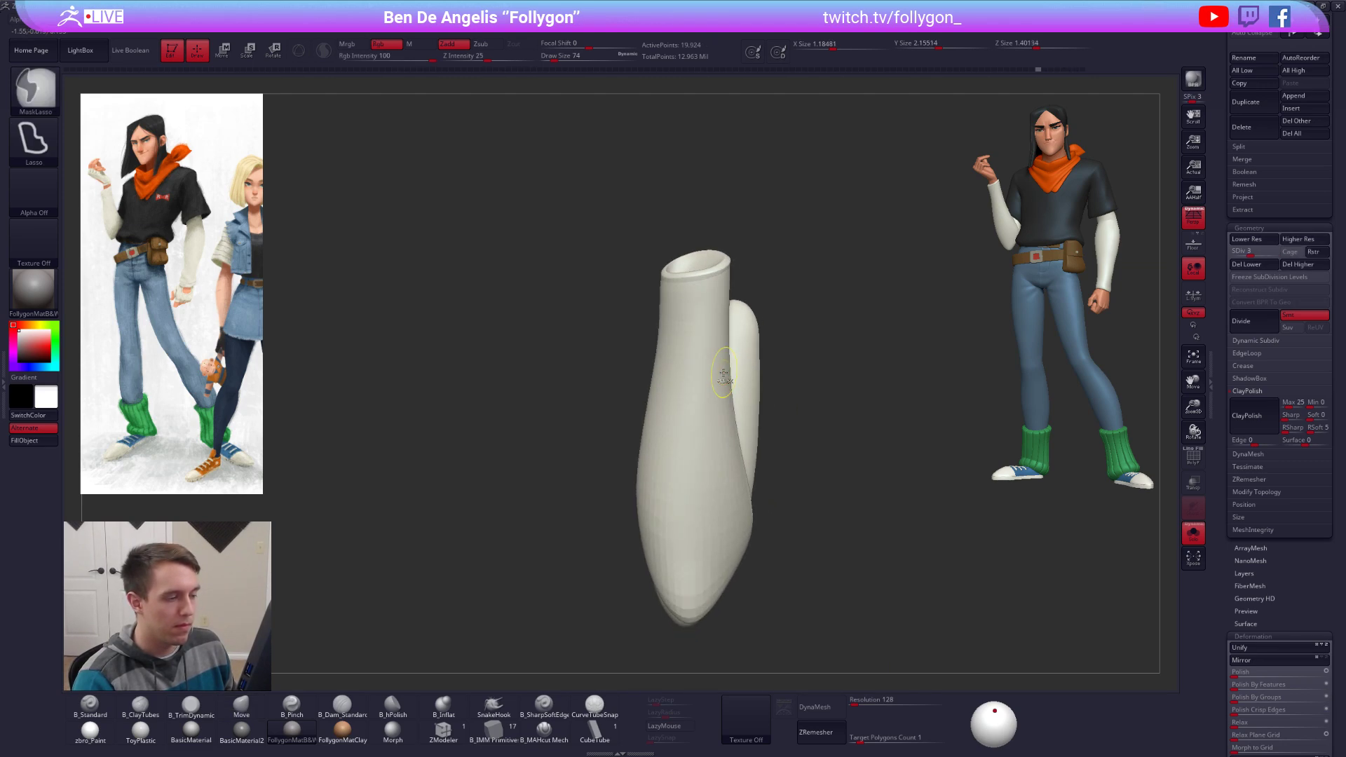
key(d)
key(d)
key(ctrl+shift)
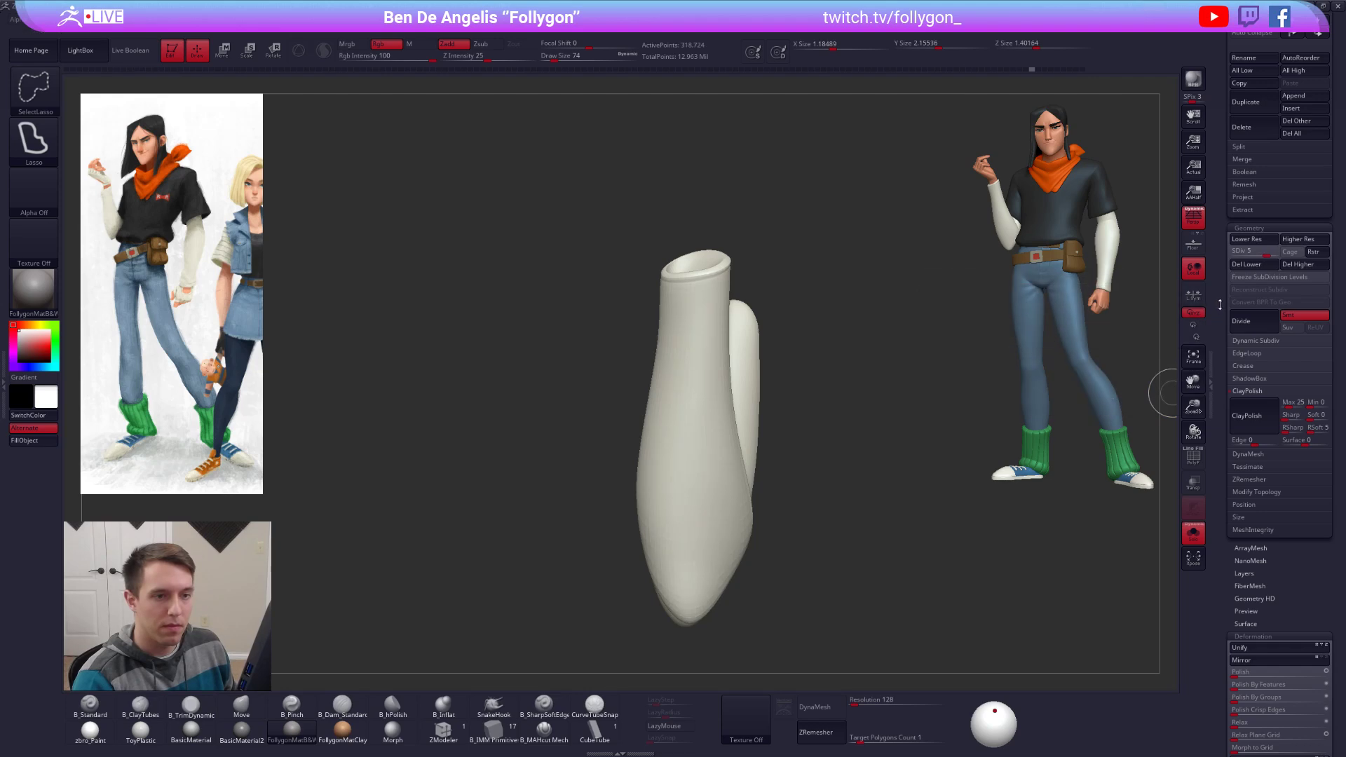
key(d)
scroll(1229, 355, up, 3)
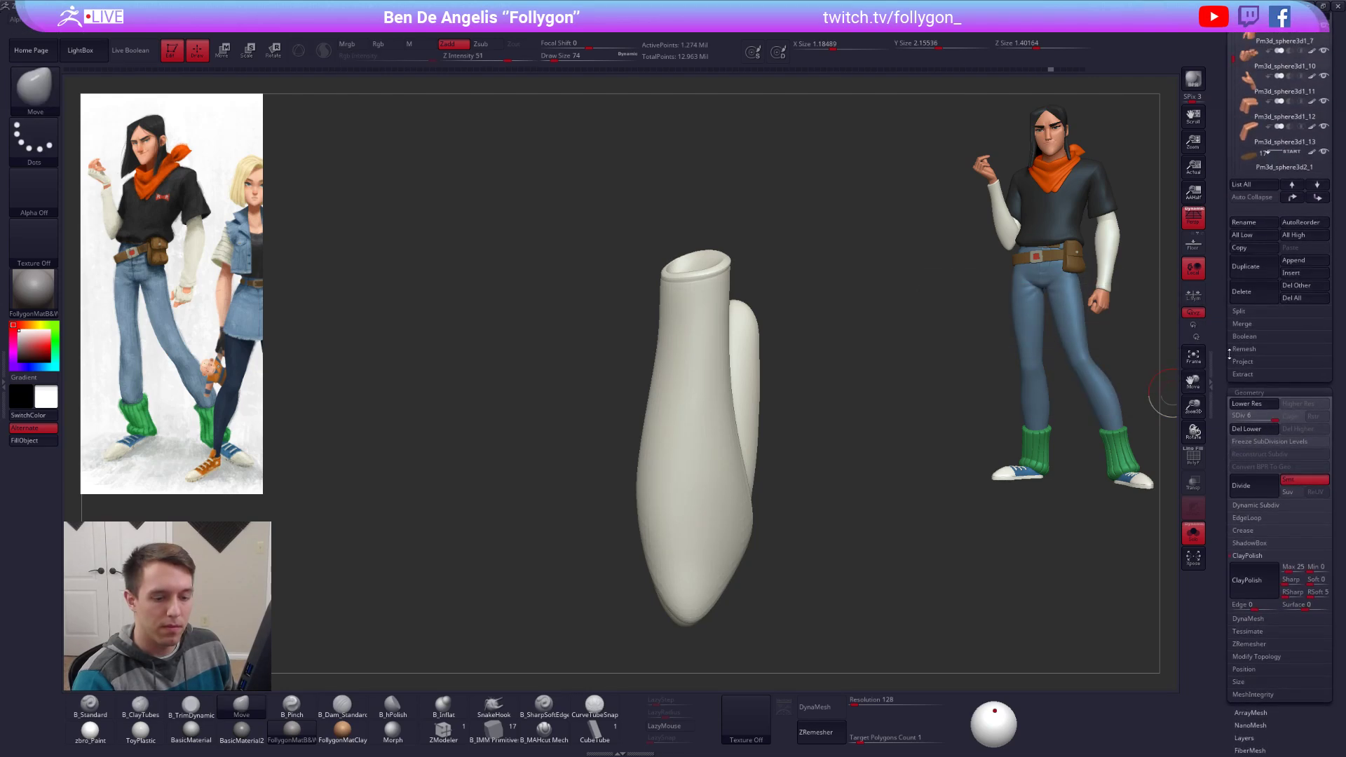
scroll(1228, 355, up, 5)
drag(910, 430, 801, 366)
key(alt+s)
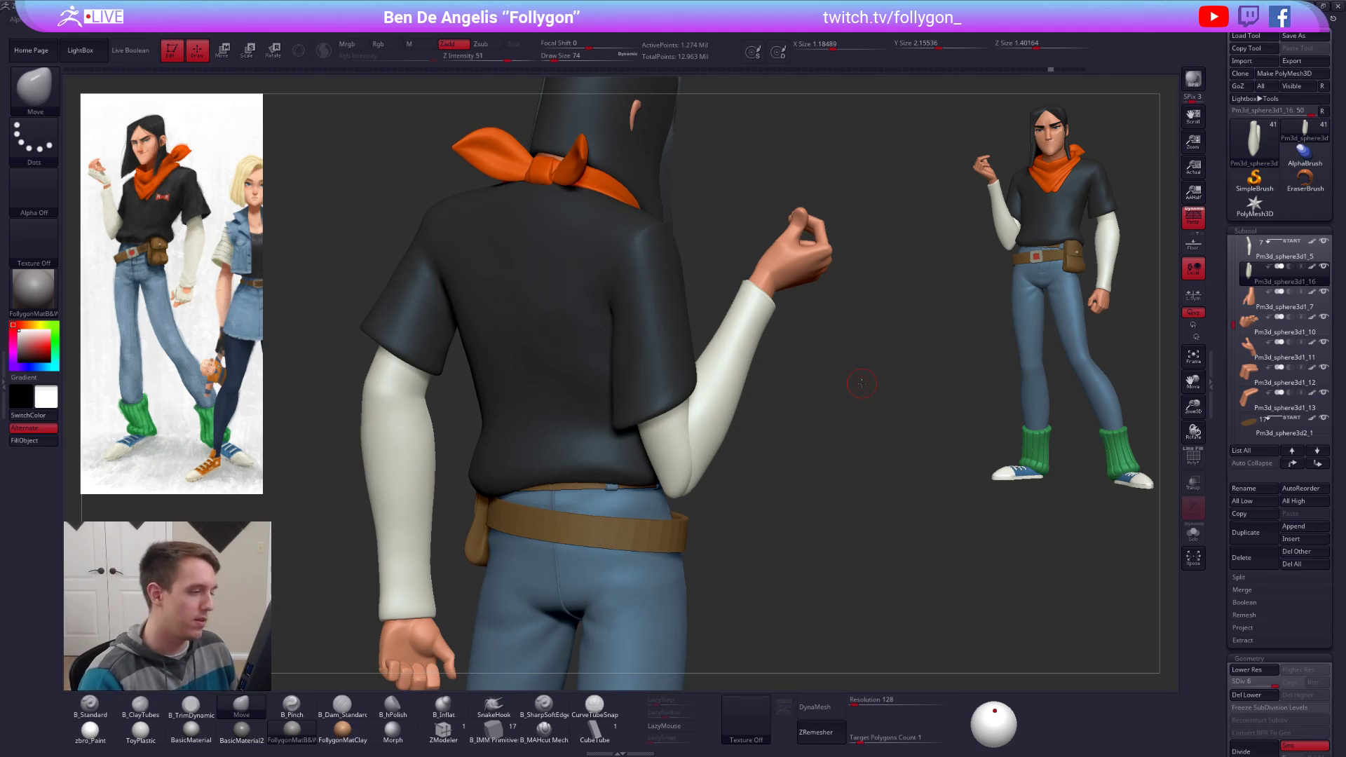
Step: Isolate the arm sleeve at subdivision level 2 and set the Move brush's draw size to 252
right_drag(699, 442, 664, 421)
key(alt+s)
key(space)
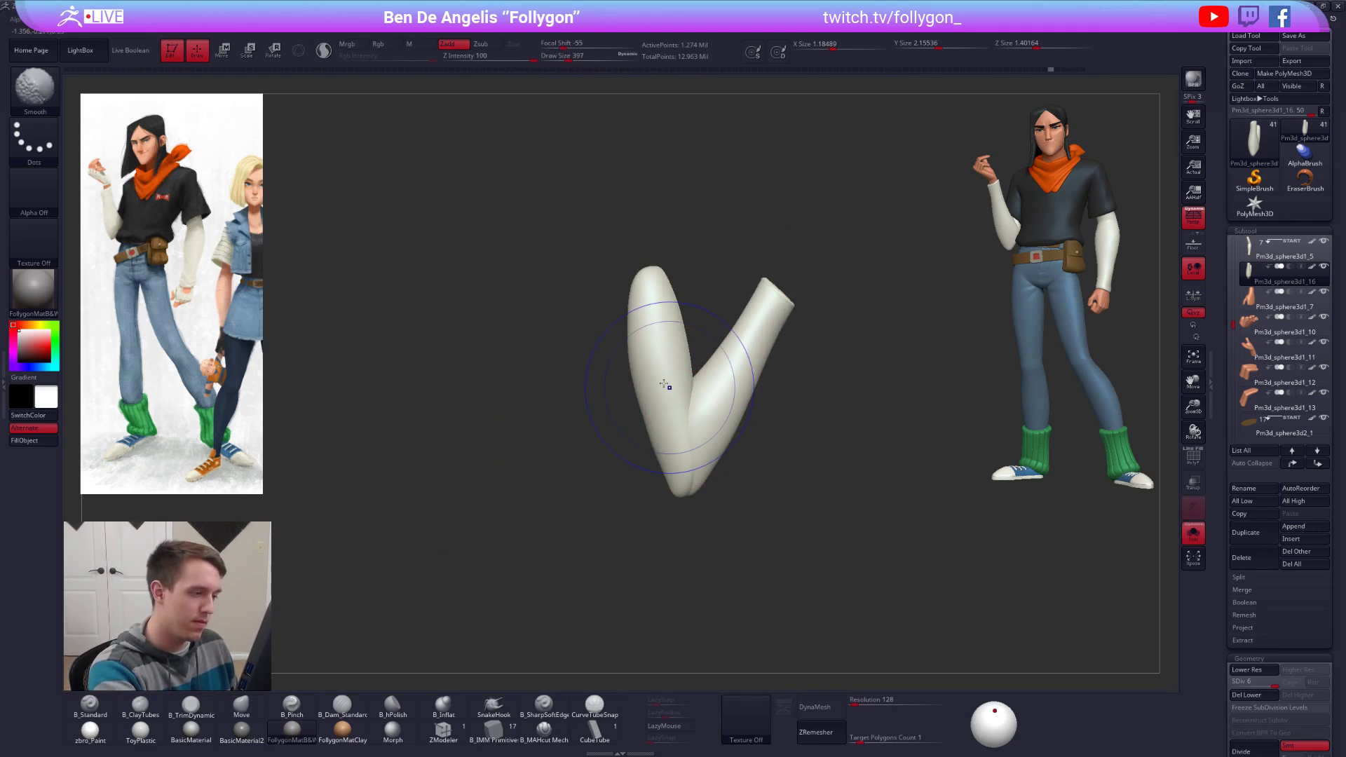
key(shift+d)
key(shift+d)
key(space)
drag(650, 400, 645, 400)
key(shift+d)
key(shift+d)
key(shift+d)
ctrl+right_drag(641, 410, 653, 446)
key(d)
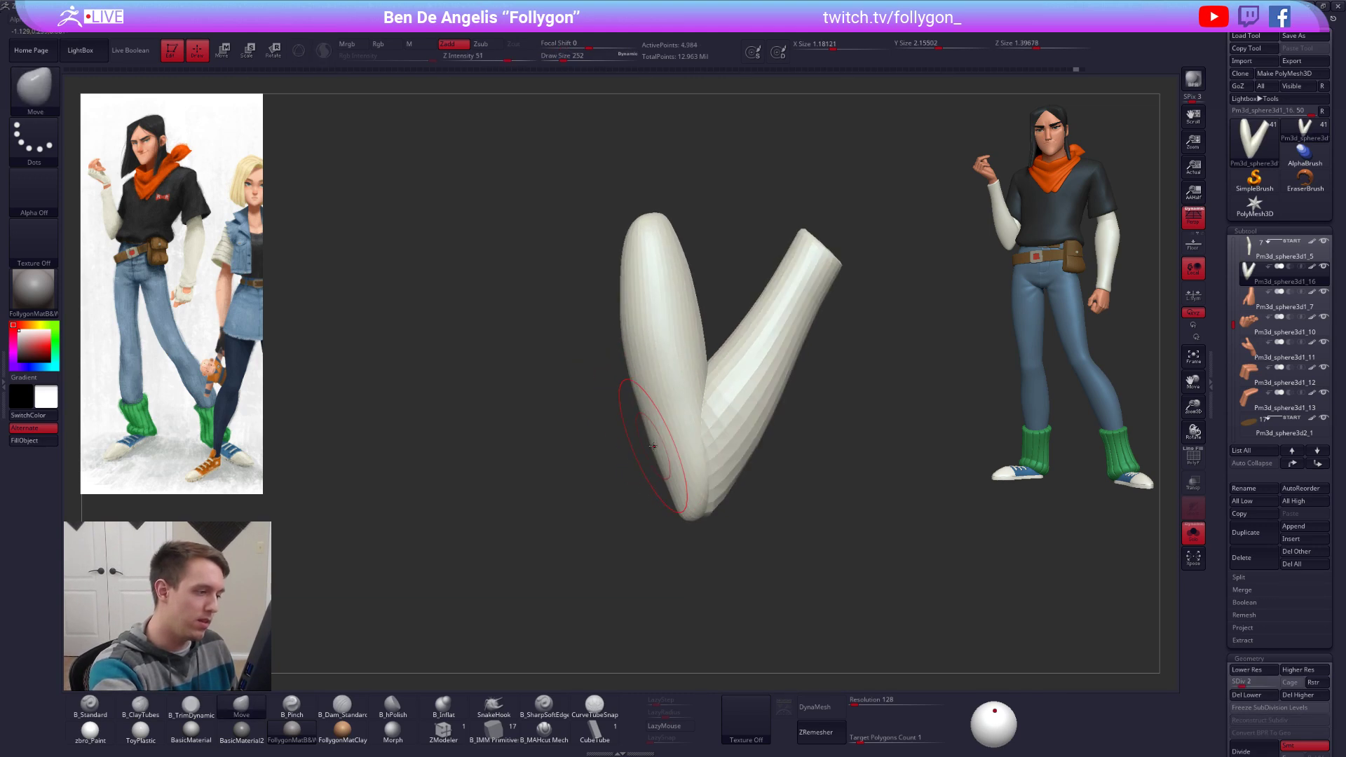
Step: Smooth out the elbow's back contour and pull the upper arm's outer side outward with the Move brush
drag(654, 446, 647, 437)
key(space)
drag(629, 384, 633, 384)
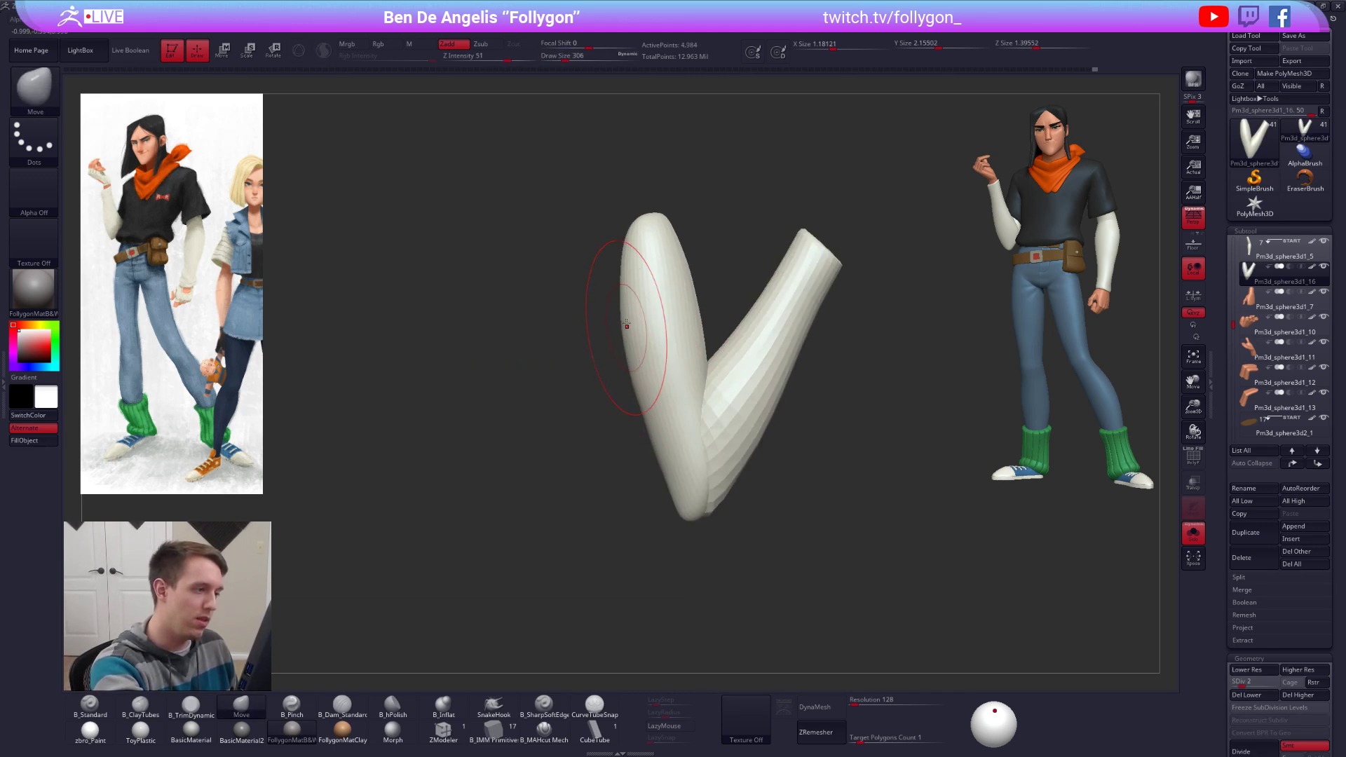
drag(631, 301, 625, 276)
key(alt+s)
key(alt+s)
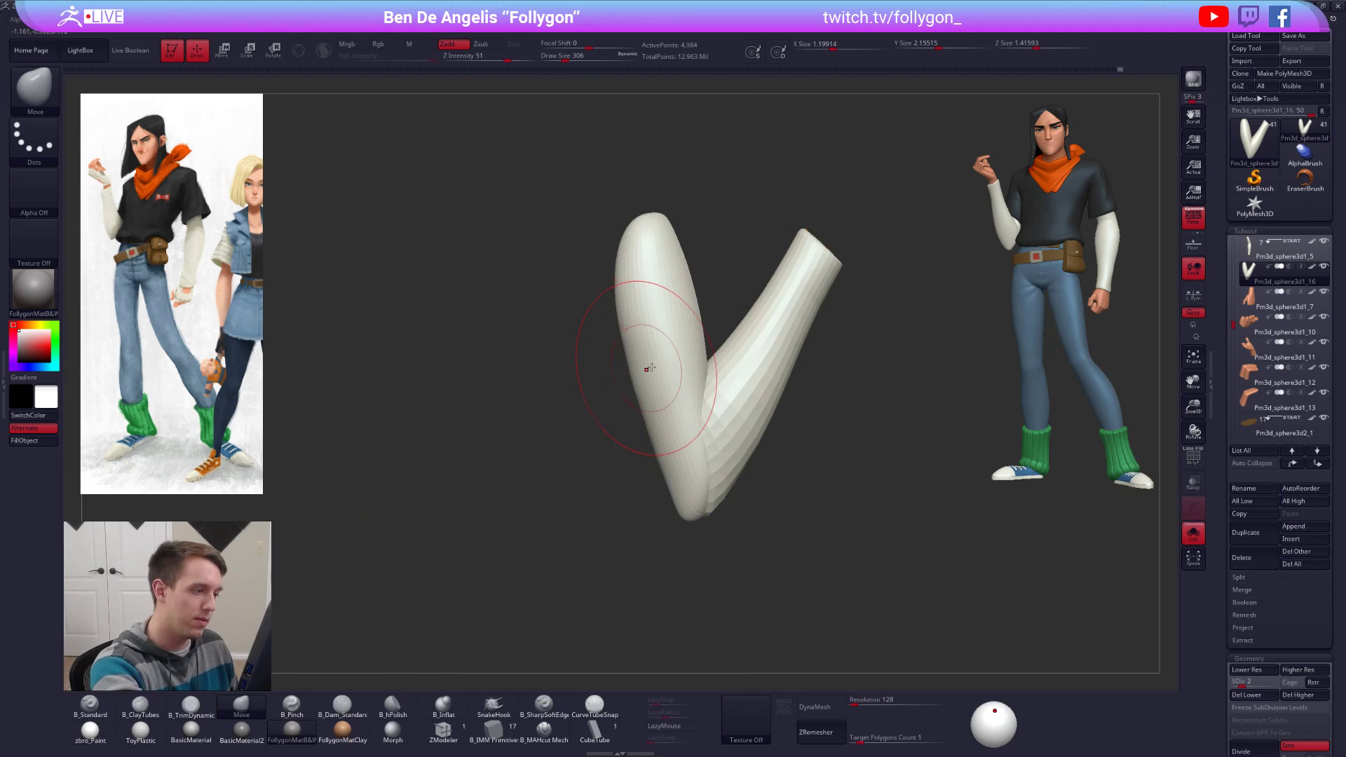
Step: Smooth the upper arm's outer surface using the ClayTubes brush at draw size 181
right_drag(648, 368, 628, 364)
key(2)
key(space)
drag(628, 363, 630, 321)
right_drag(630, 319, 640, 300)
mouse_move(608, 350)
shift+mouse_down()
mouse_move(603, 423)
mouse_move(601, 379)
shift+mouse_up()
alt+right_drag(600, 340, 705, 325)
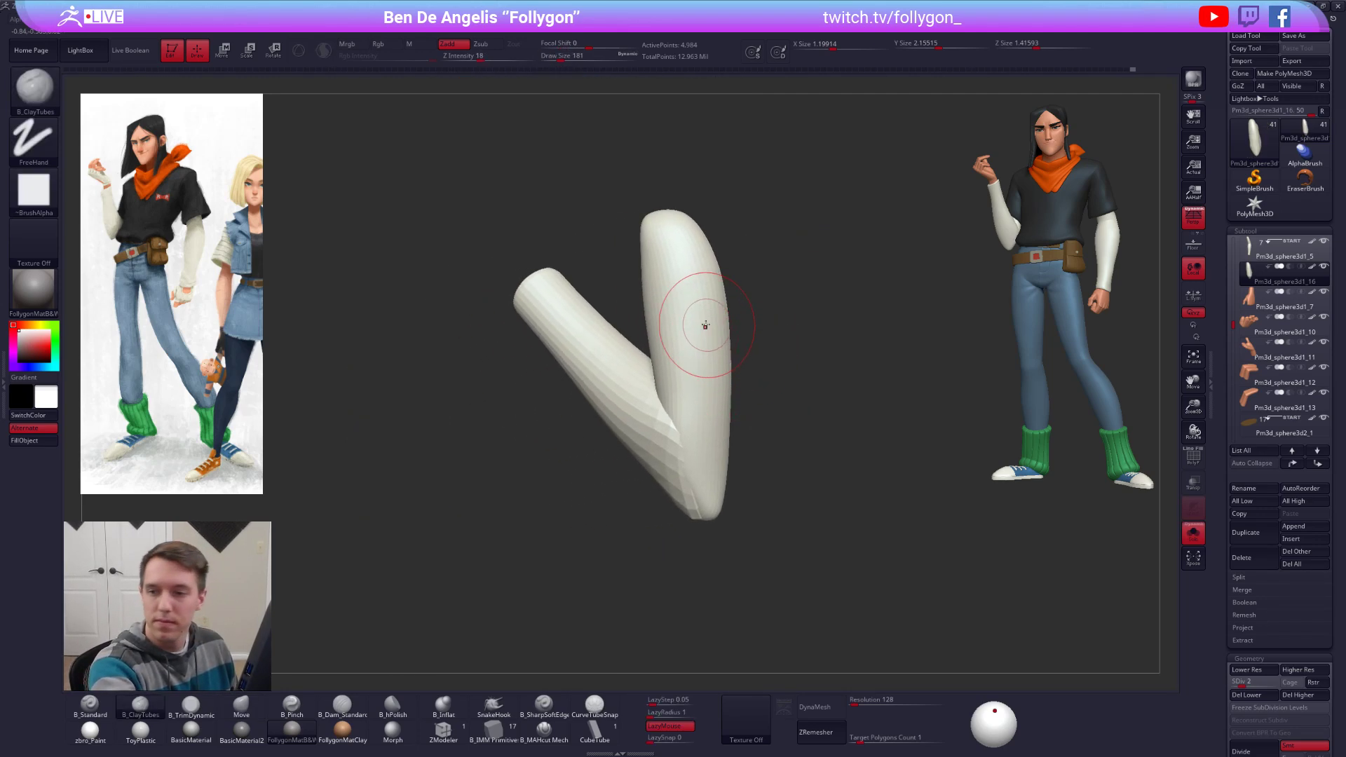
Step: Reshape the upper arm's outer contour with the Move brush at draw sizes 308 and 381
key(1)
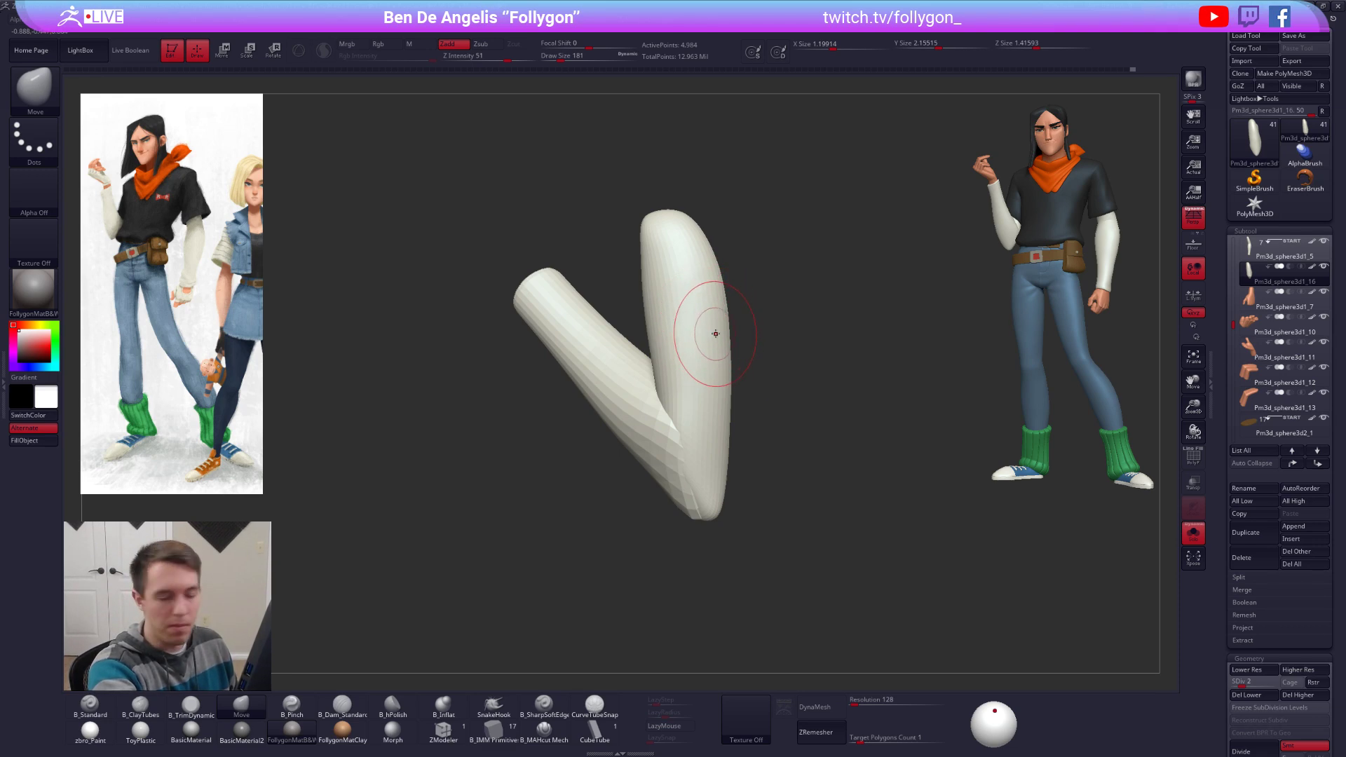
key(space)
drag(715, 334, 725, 336)
right_drag(687, 327, 708, 333)
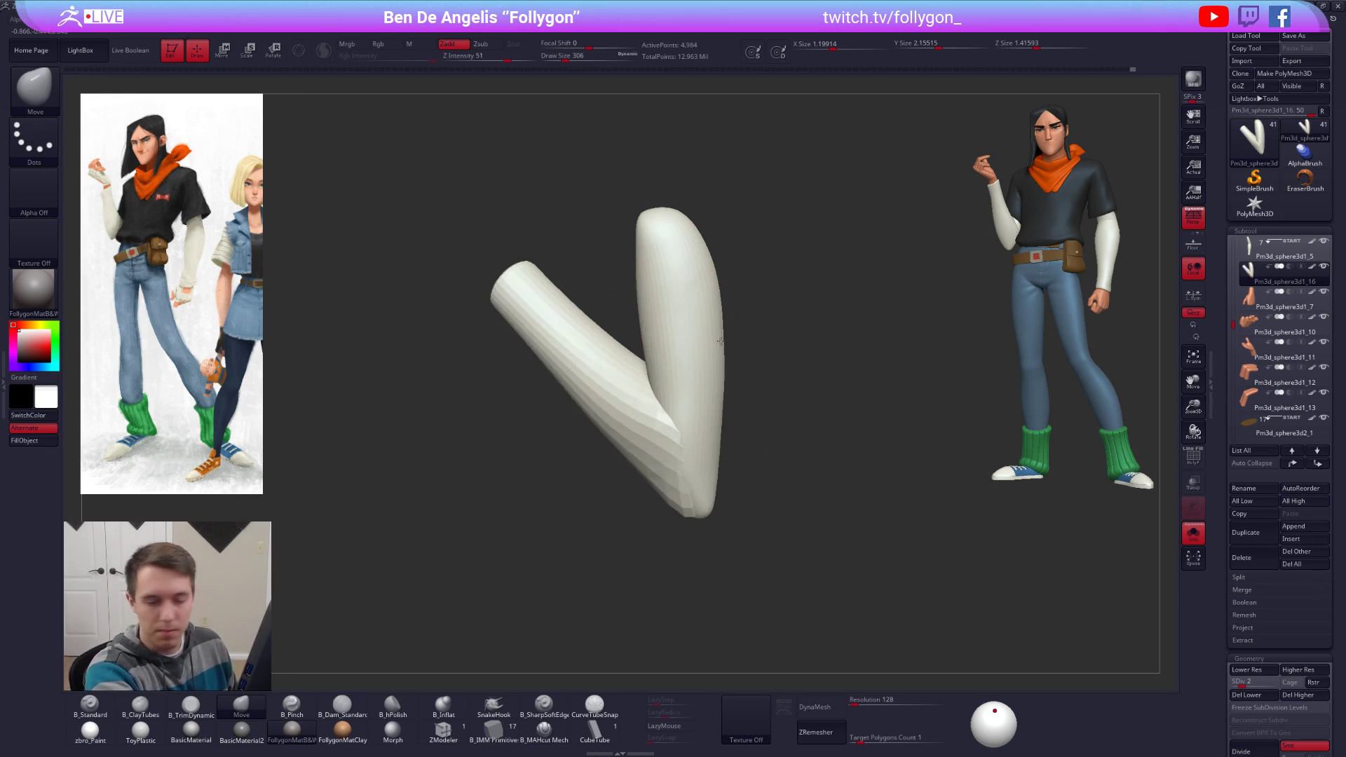
key(space)
drag(715, 335, 728, 336)
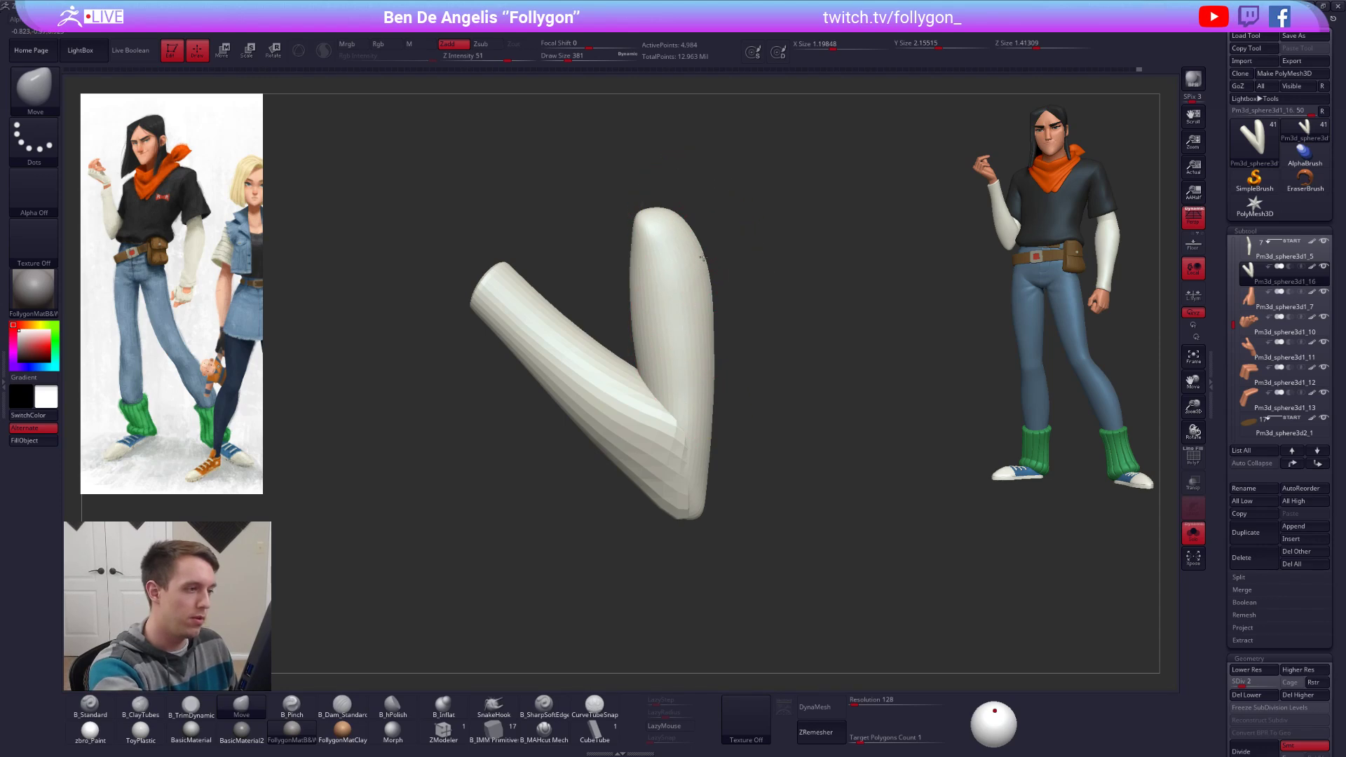
Step: Bring back the full character around the sleeve and enlarge the Move brush's draw size to 482
mouse_move(701, 258)
right_down()
mouse_move(722, 280)
mouse_move(785, 294)
mouse_move(745, 420)
mouse_move(768, 402)
mouse_move(763, 356)
mouse_move(725, 453)
right_up()
key(alt+shift+s)
key(space)
drag(725, 454, 715, 454)
mouse_move(715, 454)
right_down()
mouse_move(786, 406)
mouse_move(869, 455)
mouse_move(876, 446)
mouse_move(885, 469)
mouse_move(747, 496)
right_up()
ctrl+right_drag(665, 430, 674, 510)
key(space)
drag(636, 392, 649, 392)
Step: Lower the sleeve to subdivision level 1 and push the elbow tip upward with the Move brush at draw size 350
key(shift+d)
key(shift+d)
key(b)
key(m)
key(v)
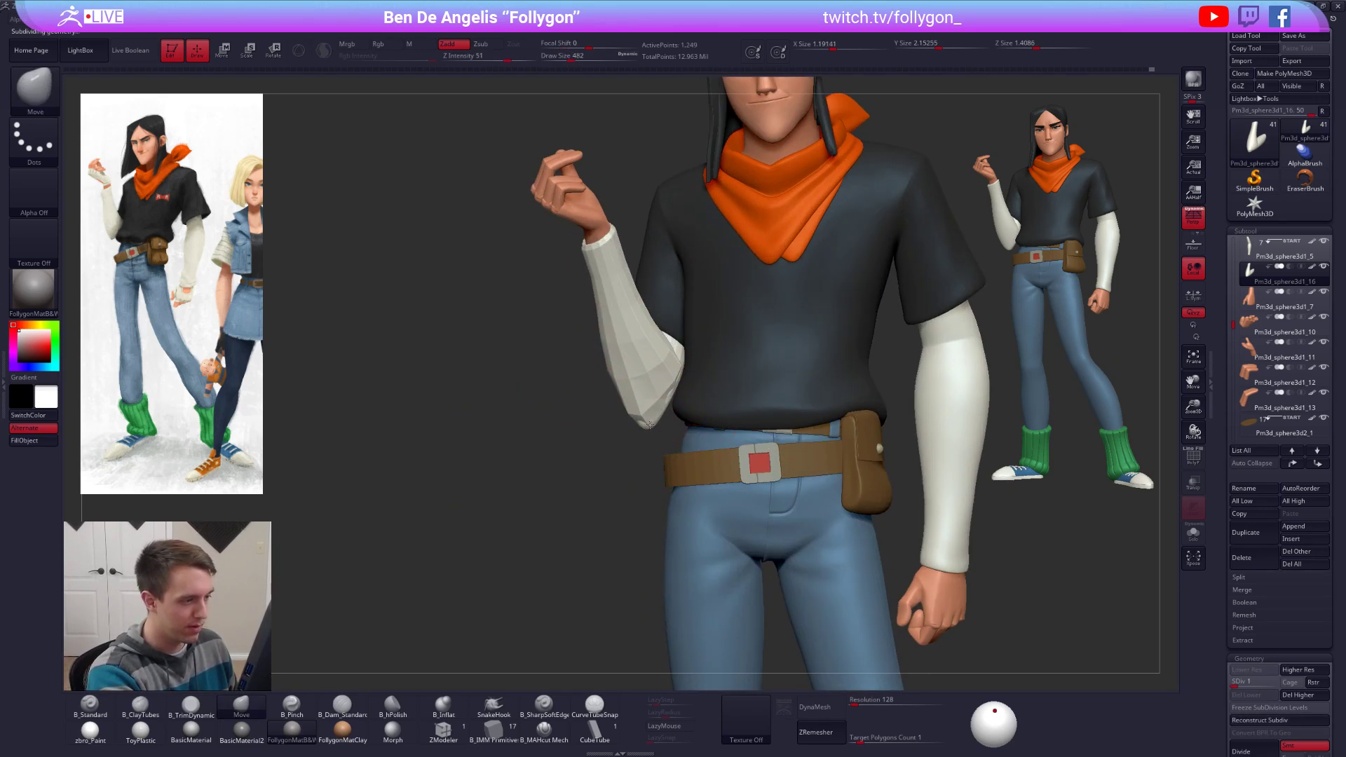
key(space)
drag(652, 414, 628, 414)
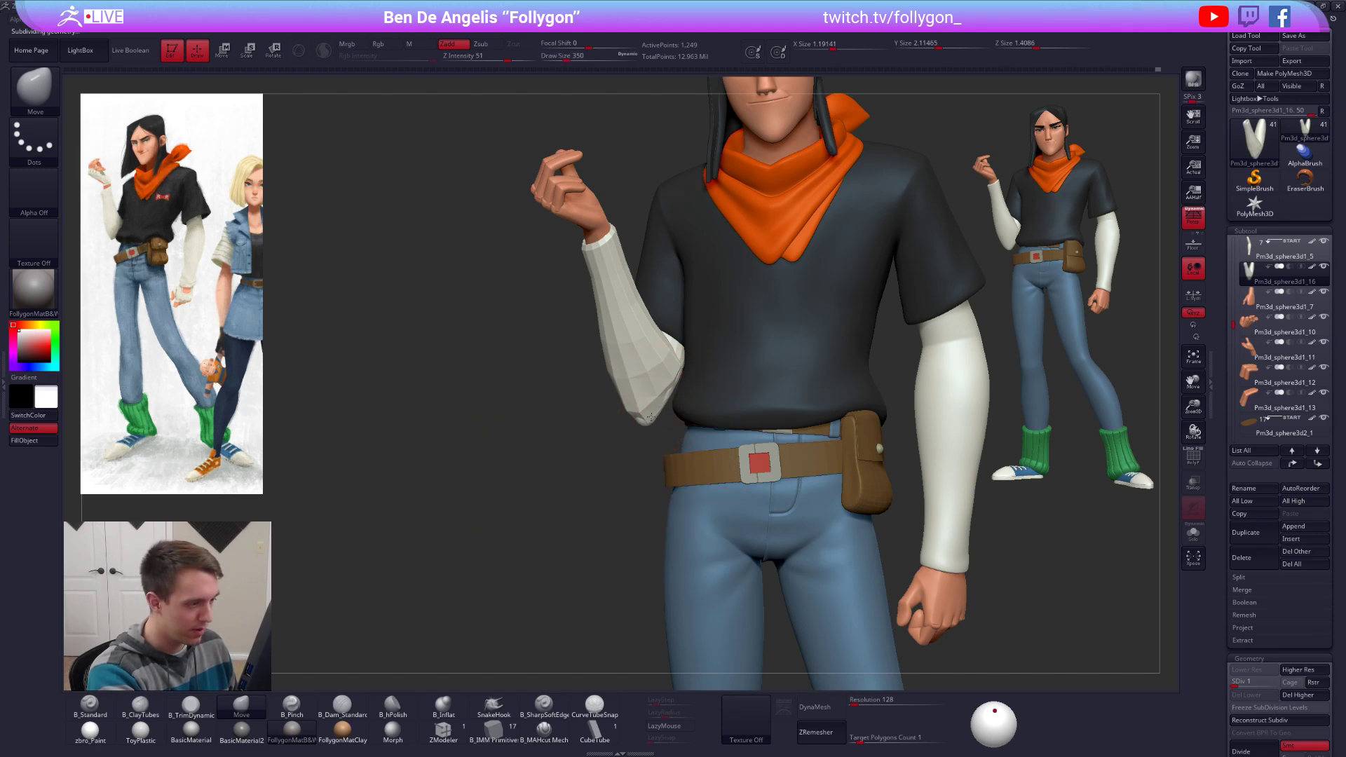
mouse_move(628, 414)
right_down()
mouse_move(708, 410)
mouse_move(666, 413)
mouse_move(655, 391)
right_up()
Step: Raise the sleeve to subdivision level 6, isolate it and set the Move brush's draw size to 227
key(d)
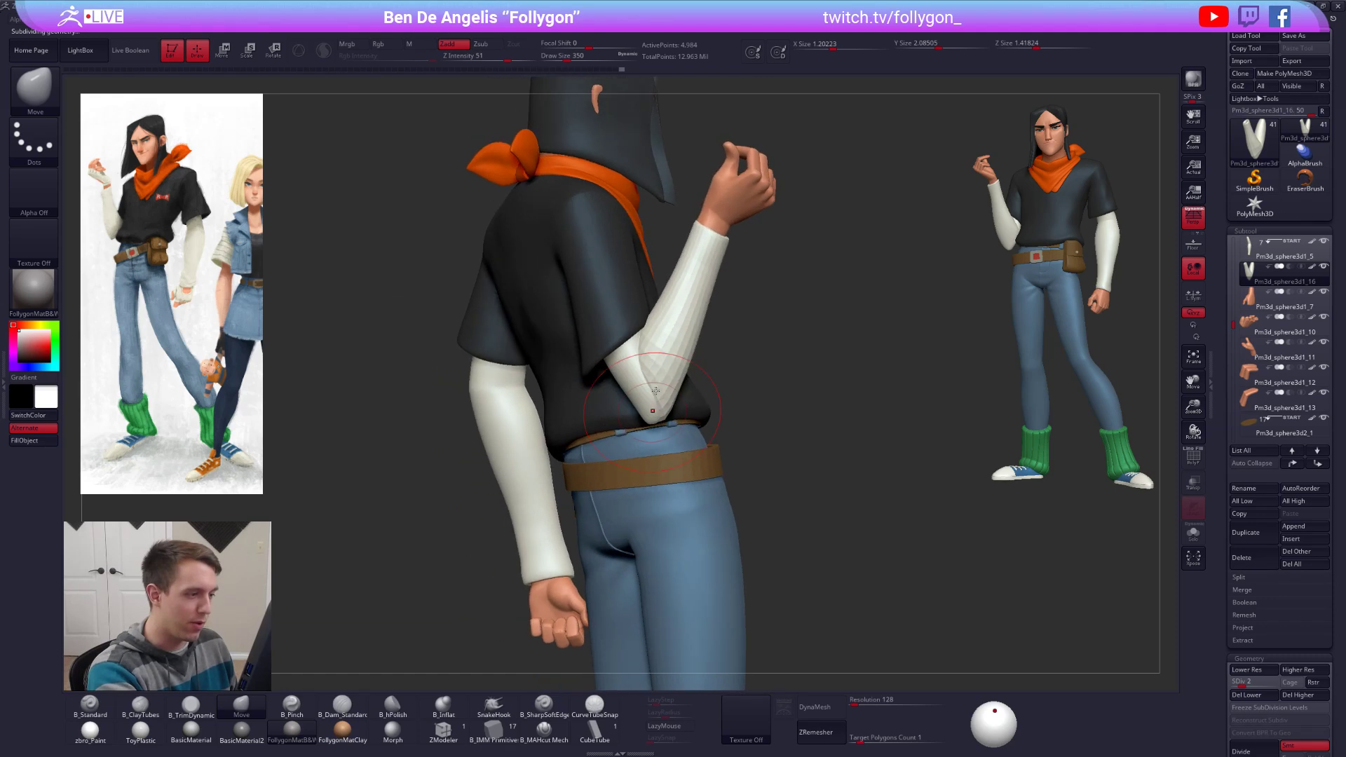
key(d)
key(space)
drag(658, 362, 631, 359)
key(alt+s)
ctrl+right_drag(628, 355, 659, 387)
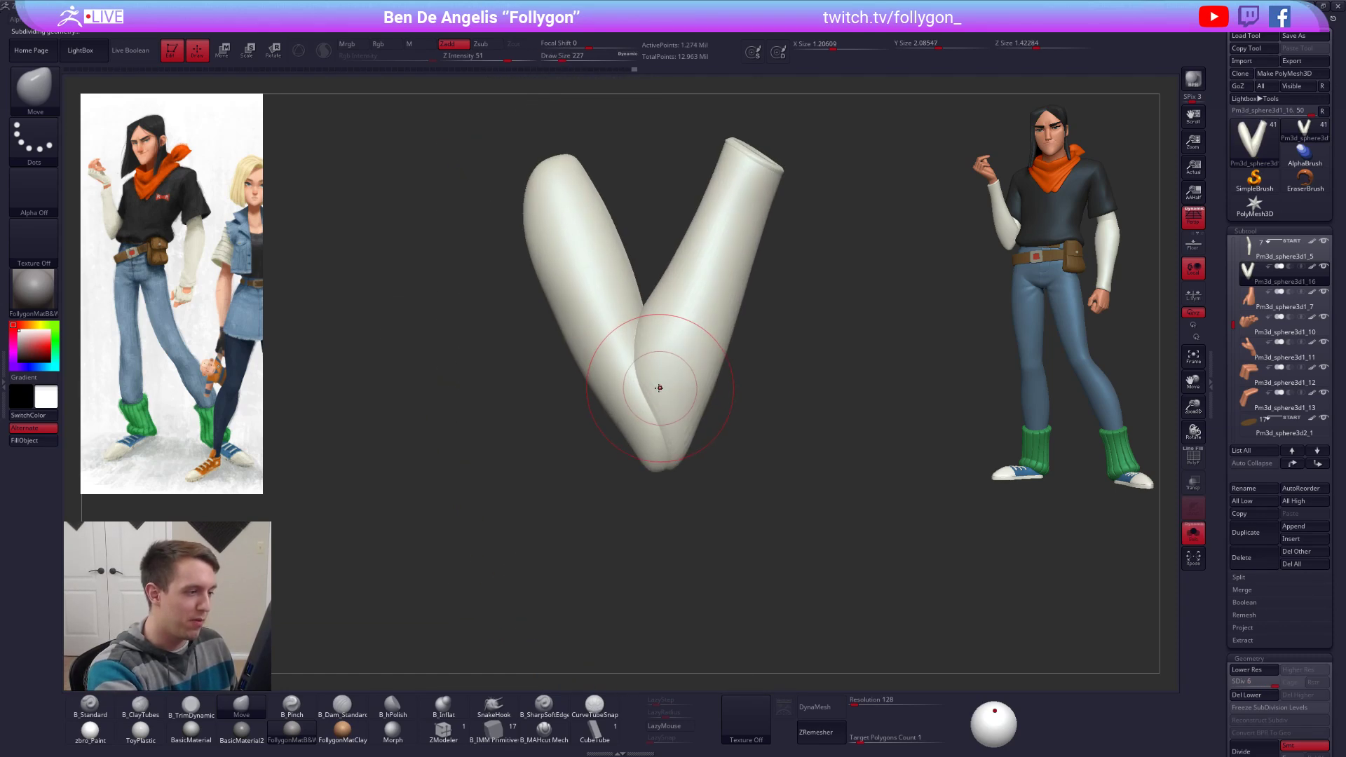
Step: Mask the sleeve's upper arm by topology, leaving the forearm part free
key(w)
ctrl+drag(667, 389, 654, 425)
key(q)
key(space)
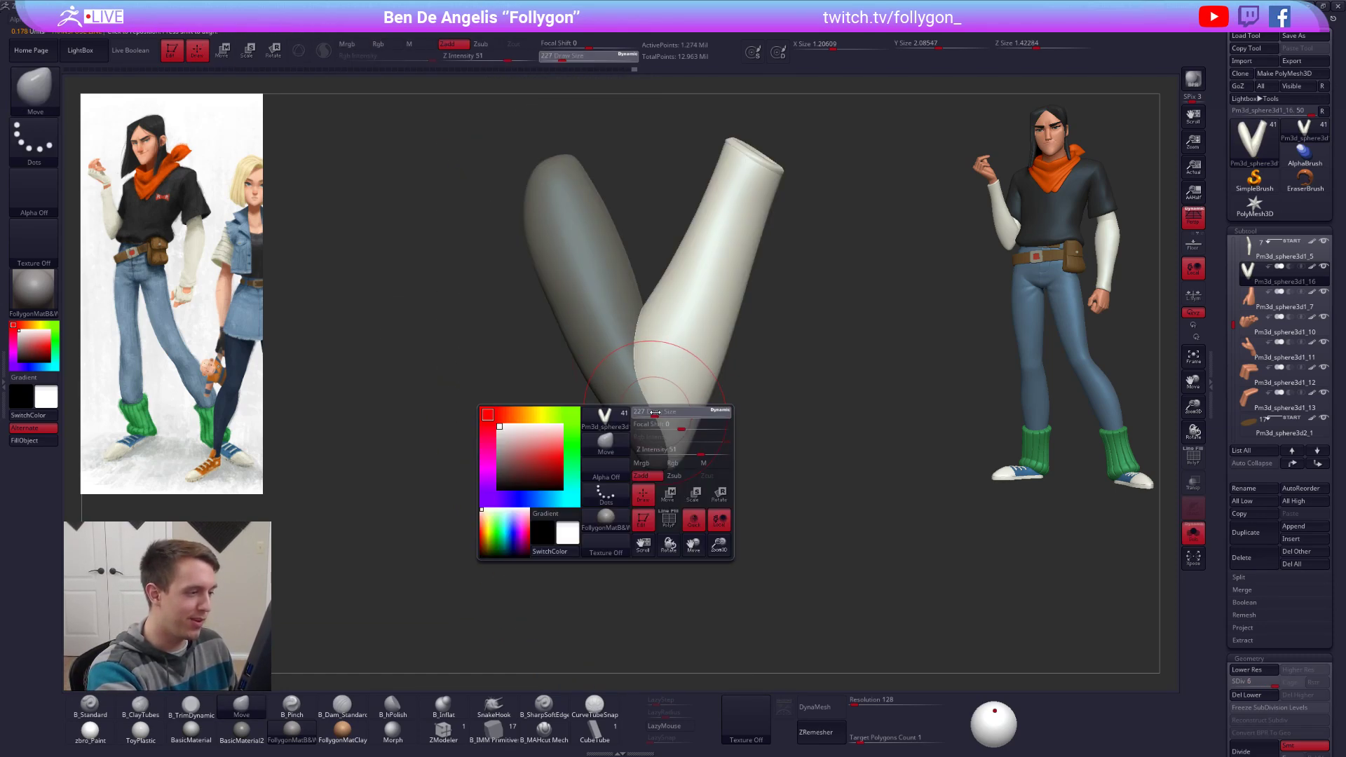
Step: Adjust the unmasked forearm's elbow end at subdivision level 3 with the Move brush, clear the mask and return to level 6
key(shift+d)
key(shift+d)
key(shift+d)
key(space)
mouse_move(641, 420)
right_down()
mouse_move(647, 410)
mouse_move(679, 432)
mouse_move(730, 420)
mouse_move(721, 428)
right_up()
key(space)
key(space)
key(space)
drag(760, 431, 758, 444)
key(space)
key(d)
key(d)
key(d)
mouse_move(757, 445)
right_down()
mouse_move(722, 359)
mouse_move(753, 291)
mouse_move(771, 287)
mouse_move(757, 405)
mouse_move(769, 409)
right_up()
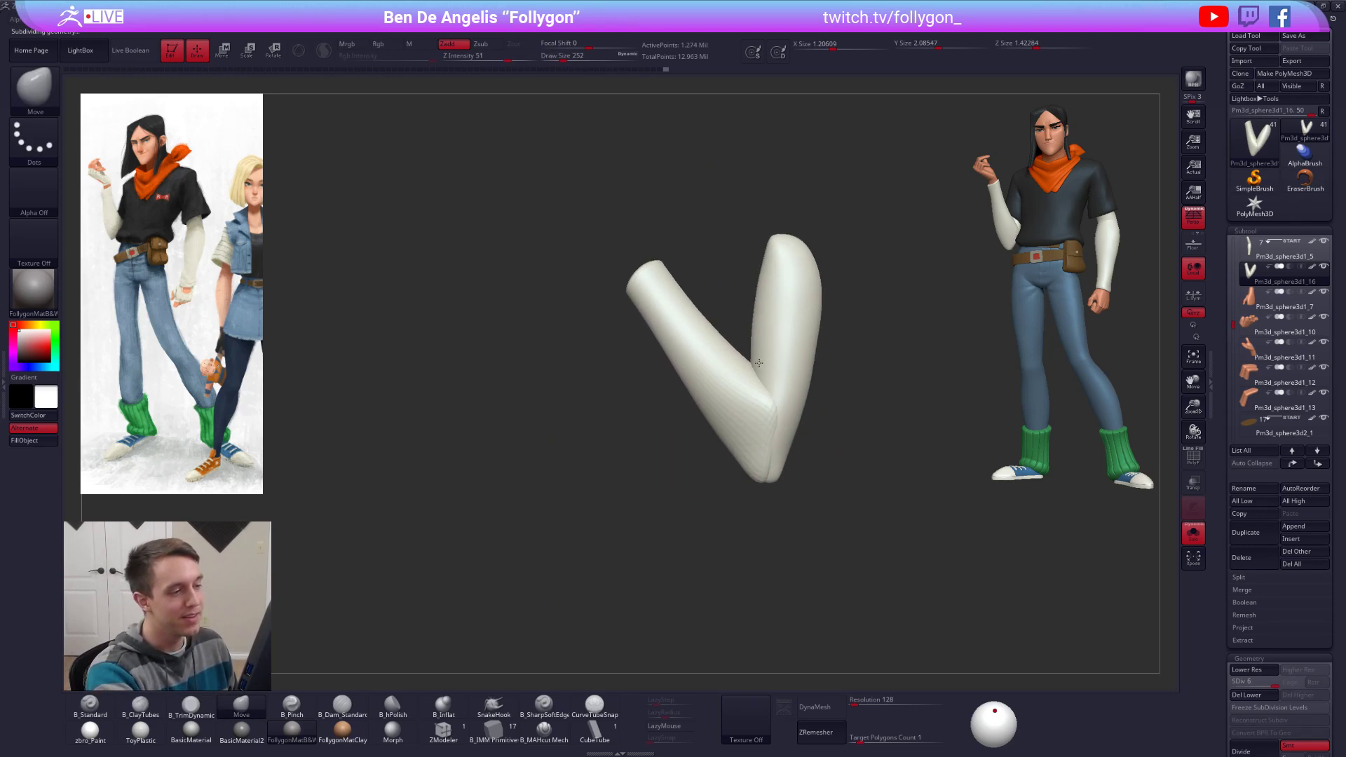
Step: Mask the sleeve's forearm by topology, lower it to subdivision level 2 and set the Move brush's draw size to 368
key(w)
ctrl+drag(747, 430, 764, 370)
key(q)
key(space)
key(shift+d)
key(shift+d)
key(shift+d)
key(shift+d)
key(space)
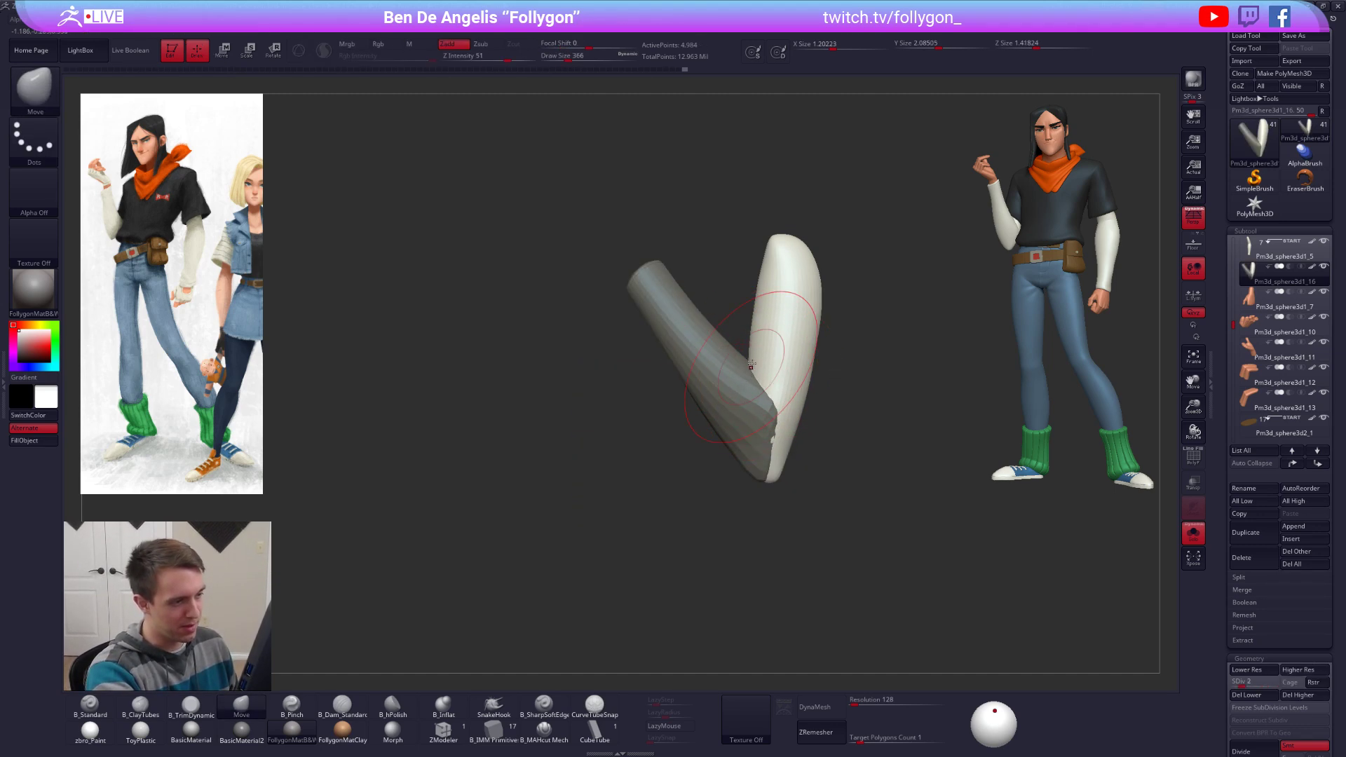
Step: Check the unmasked upper arm at subdivision level 1, return to level 2 and bring back the full character
right_drag(754, 332, 780, 342)
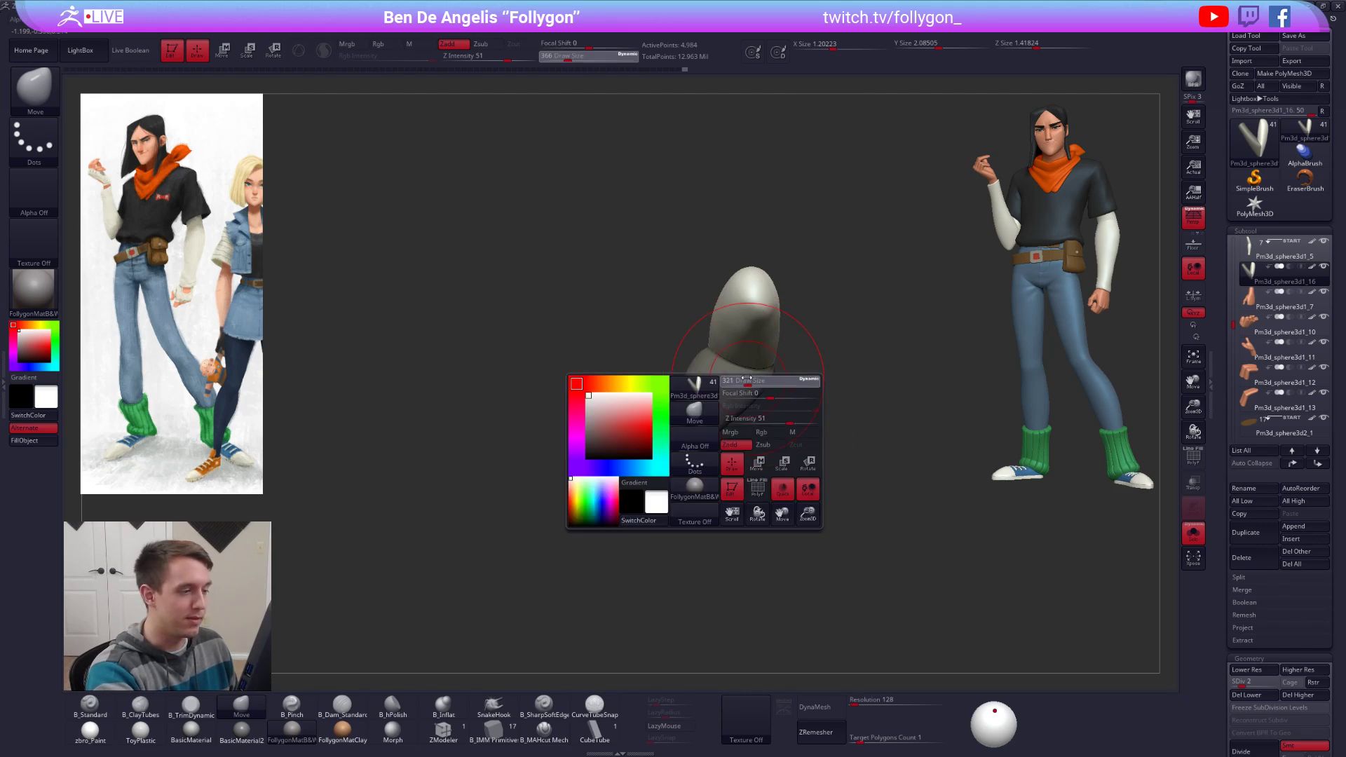
key(shift+d)
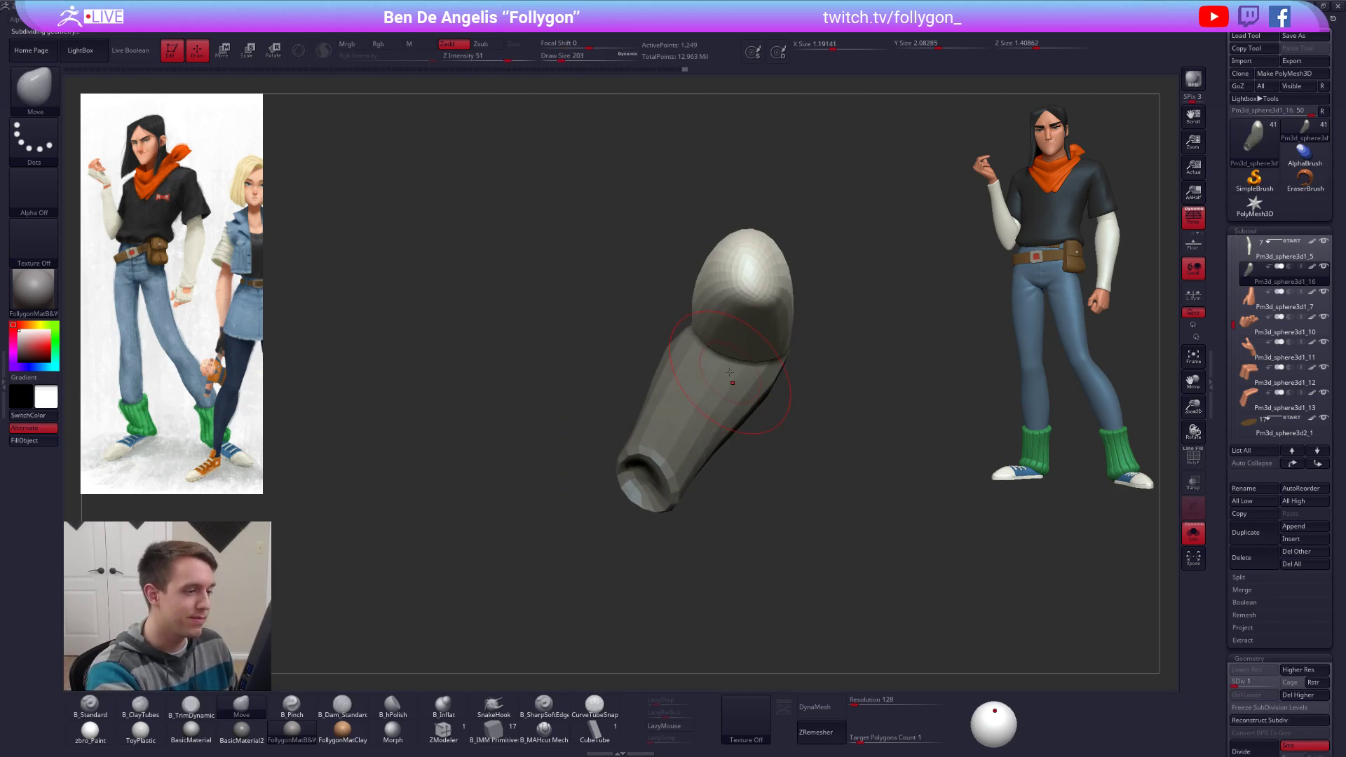
mouse_move(745, 370)
right_down()
mouse_move(731, 265)
mouse_move(771, 337)
right_up()
key(d)
key(alt+s)
Step: Set the draw size to 227, clear the mask, raise the sleeve to subdivision level 6 and review the whole figure
key(space)
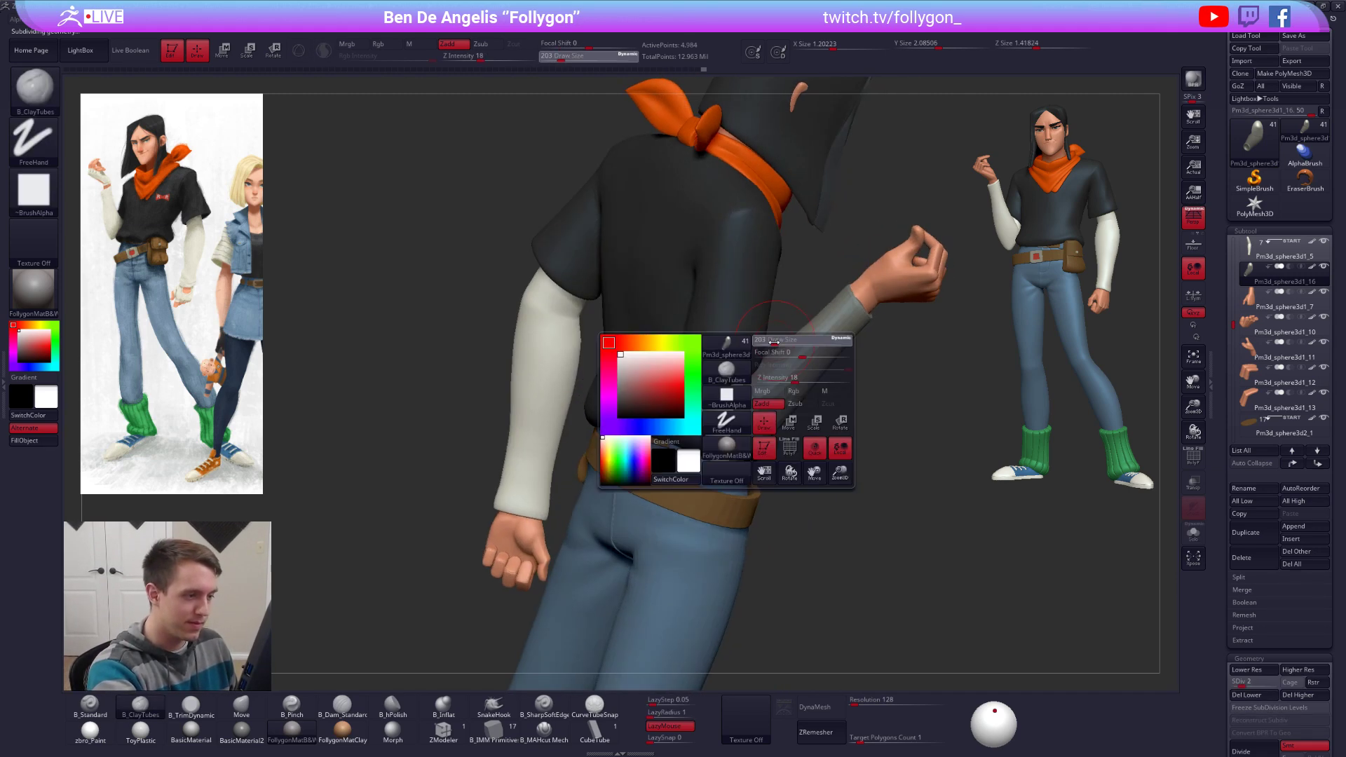
drag(773, 341, 781, 341)
key(d)
key(d)
key(d)
key(d)
mouse_move(841, 420)
right_down()
mouse_move(925, 532)
mouse_move(870, 525)
mouse_move(918, 553)
mouse_move(832, 535)
mouse_move(830, 517)
mouse_move(891, 534)
mouse_move(842, 545)
right_up()
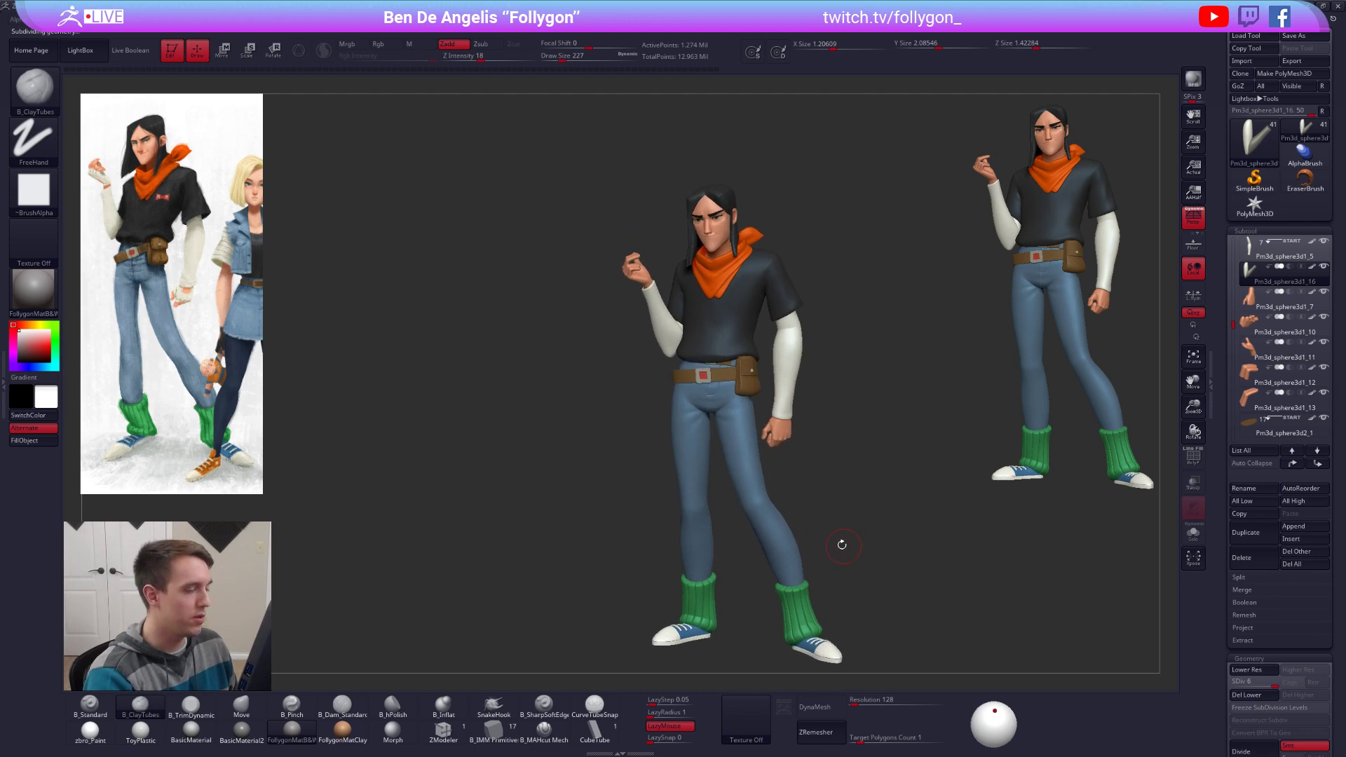
key(alt+s)
key(alt+s)
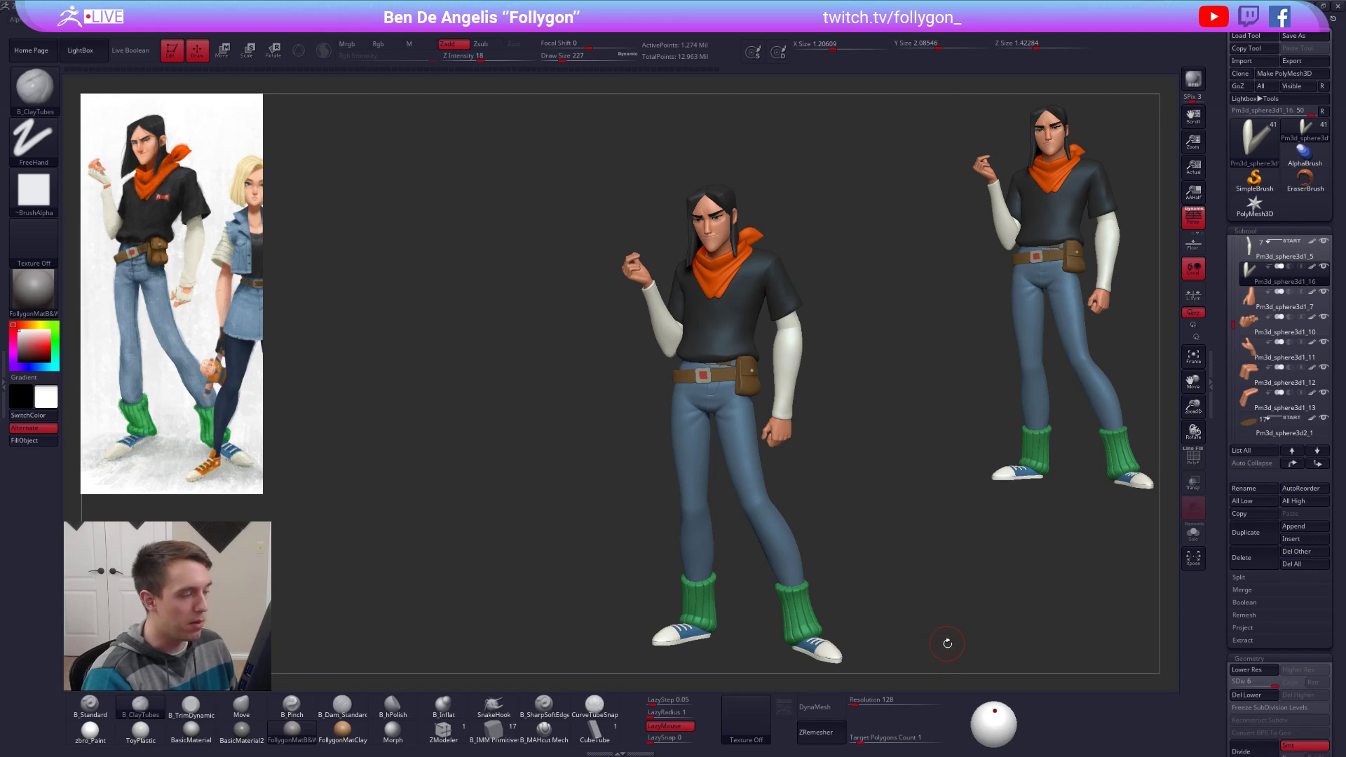
mouse_move(944, 642)
right_down()
mouse_move(965, 660)
mouse_move(972, 646)
mouse_move(938, 646)
right_up()
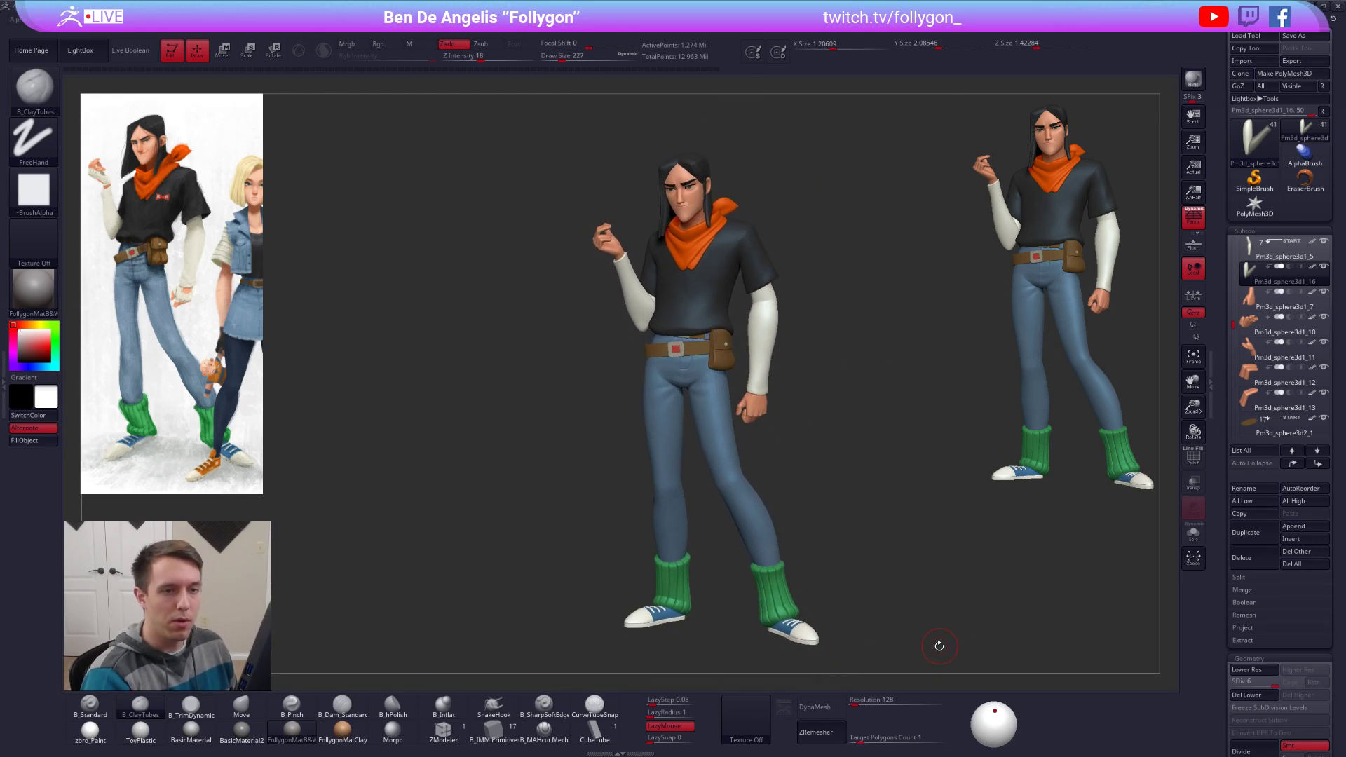
Step: Create a combined low-resolution posing mesh of all the character's subtools with TPoseMesh
click(1321, 111)
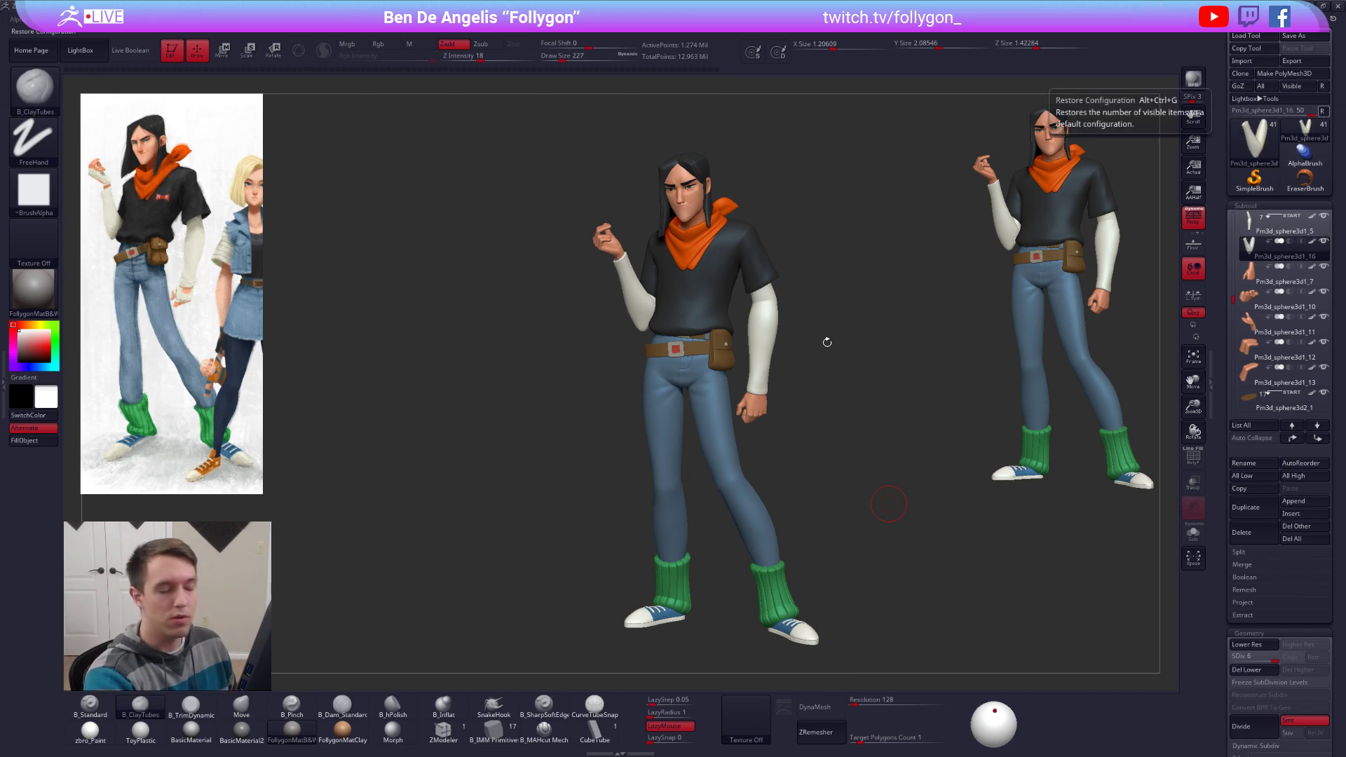
key(space)
click(806, 496)
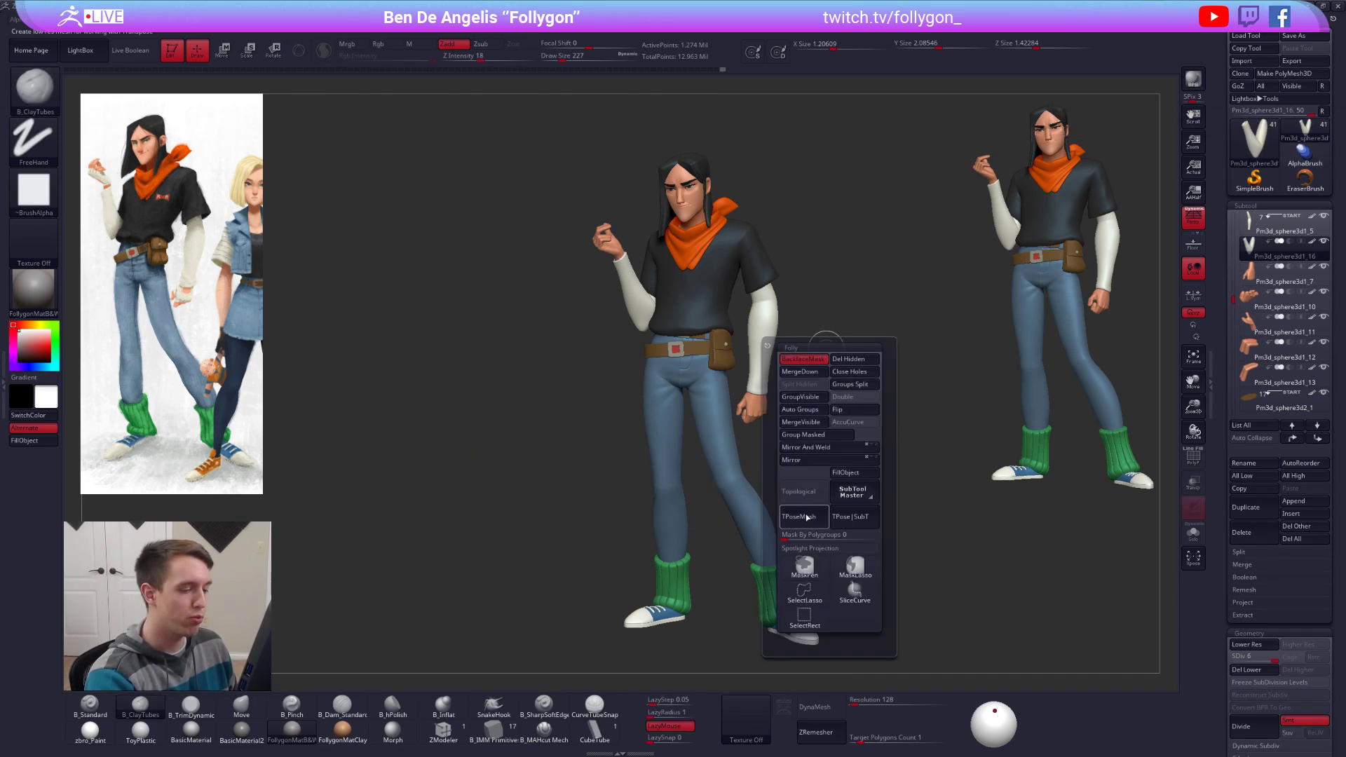
click(806, 517)
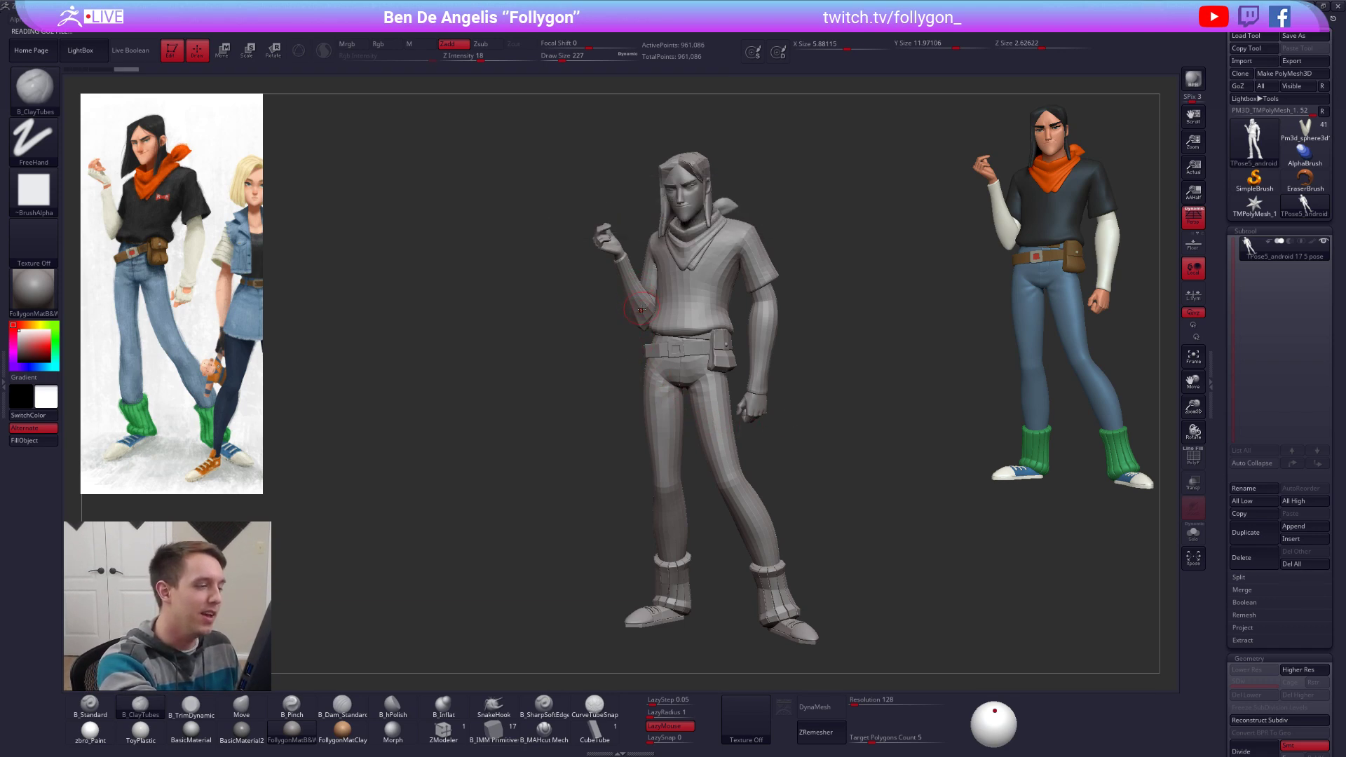
Step: Switch to the Move brush on the combined mesh and set its draw size to 430 for the back of the hips
key(b)
key(m)
key(v)
key(space)
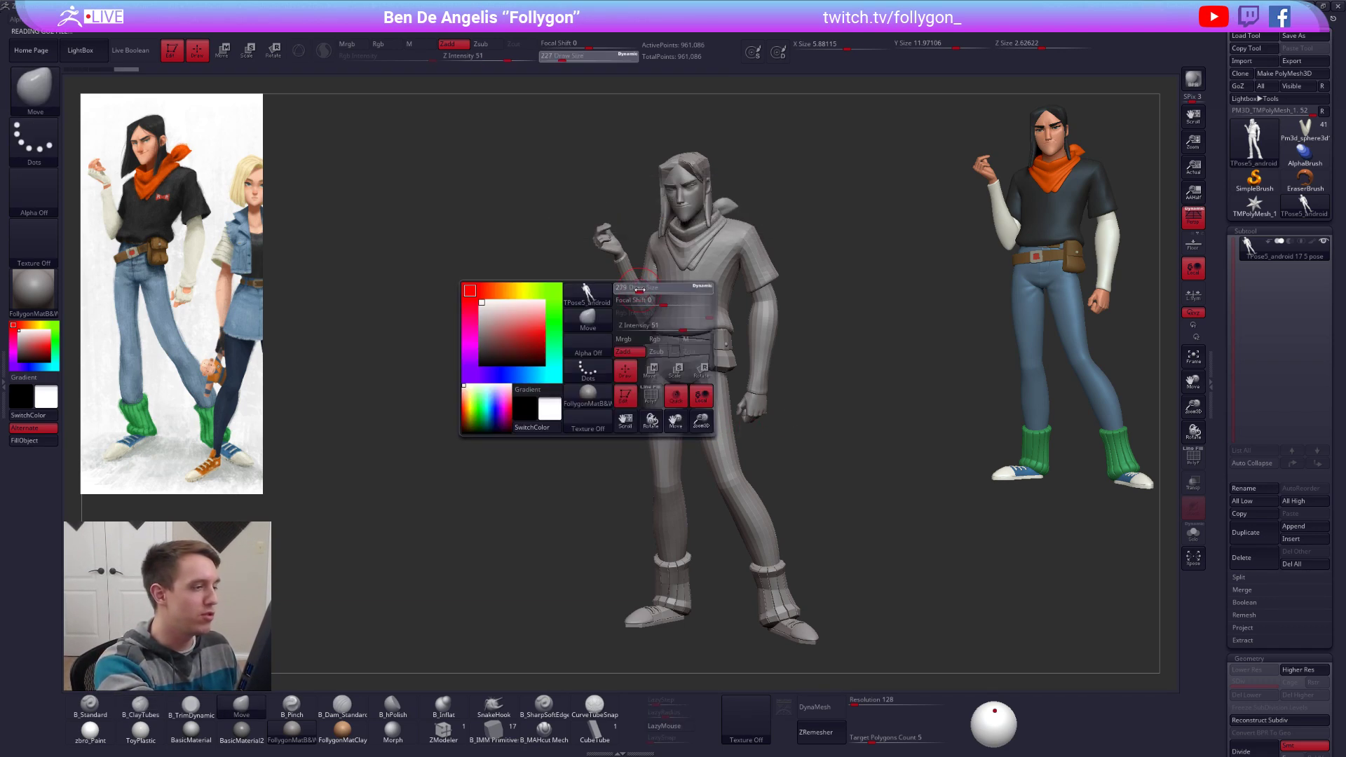
click(639, 293)
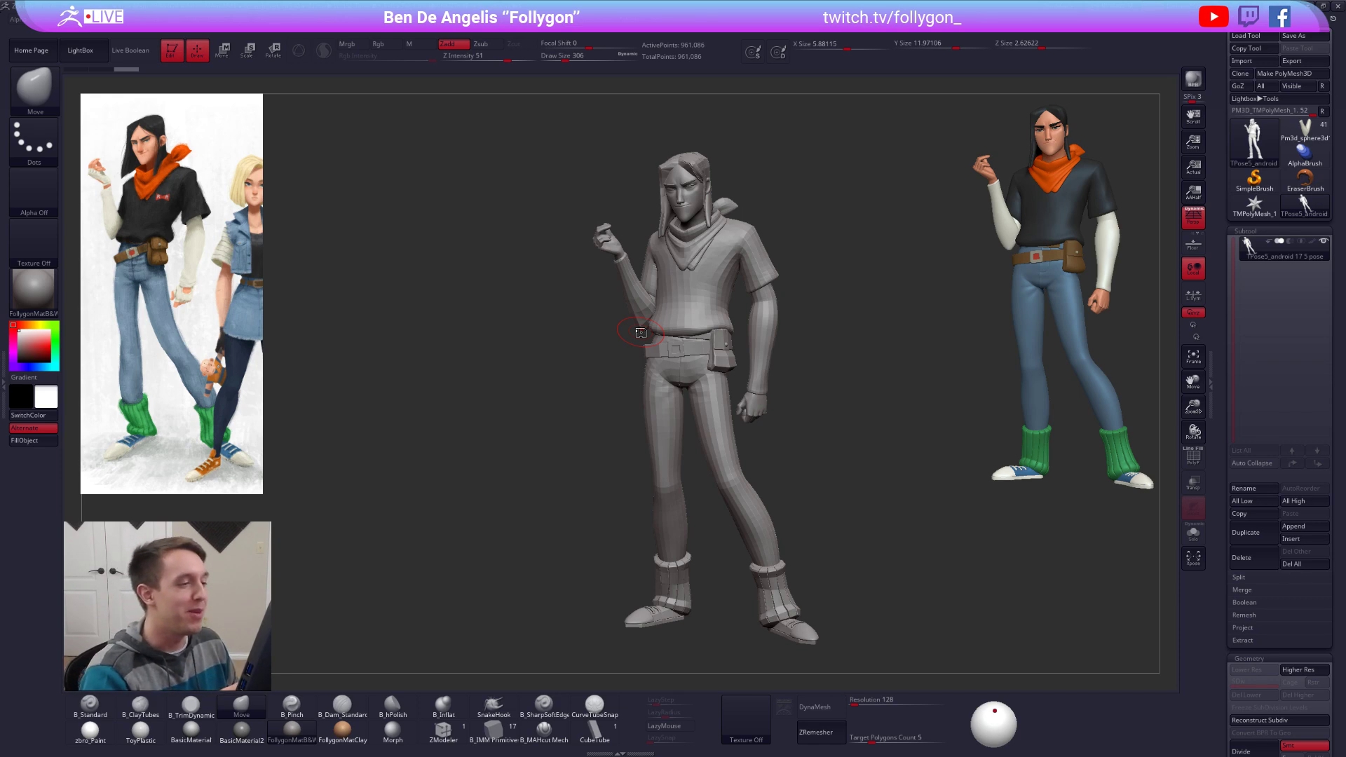
mouse_move(635, 299)
right_down()
mouse_move(651, 298)
mouse_move(634, 324)
right_up()
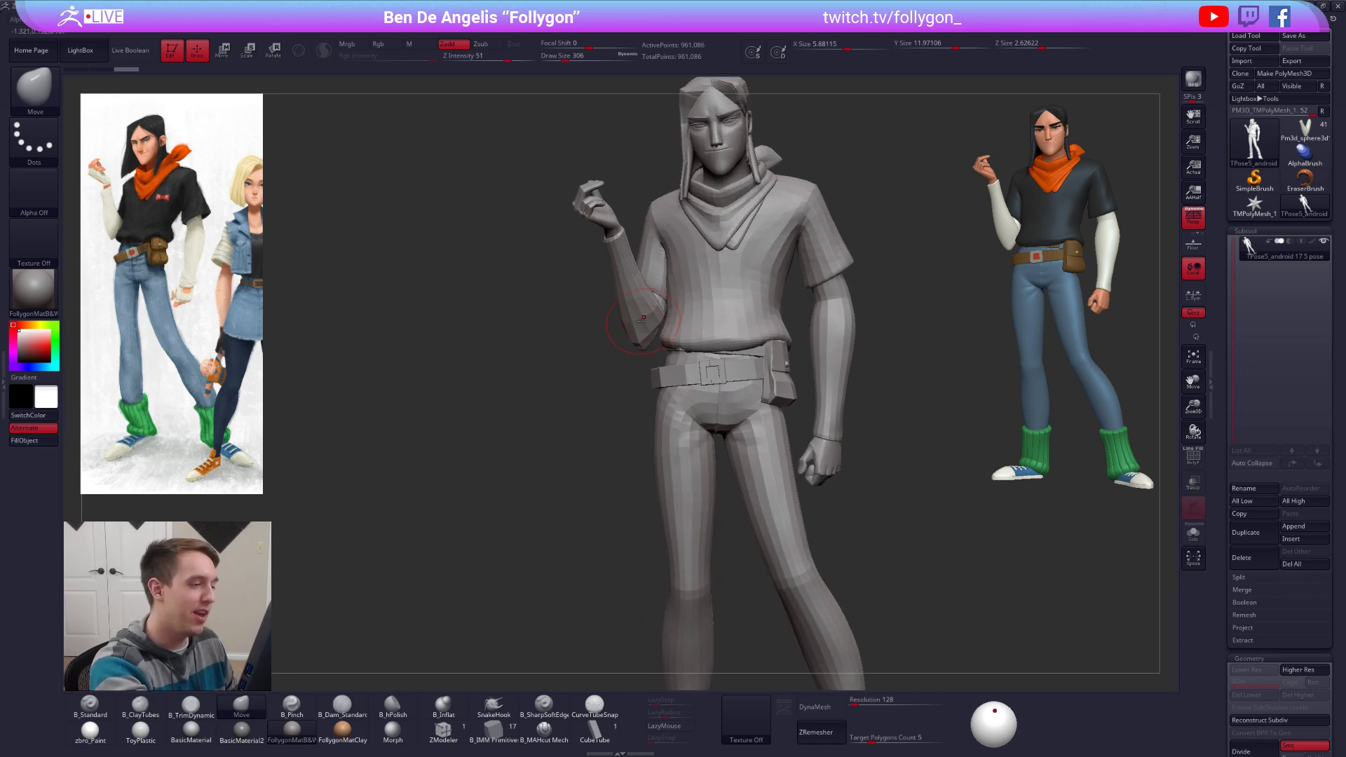
key(space)
drag(635, 324, 646, 327)
mouse_move(645, 325)
right_down()
mouse_move(684, 330)
mouse_move(706, 301)
mouse_move(686, 349)
right_up()
key(space)
drag(686, 349, 707, 353)
right_drag(706, 353, 683, 347)
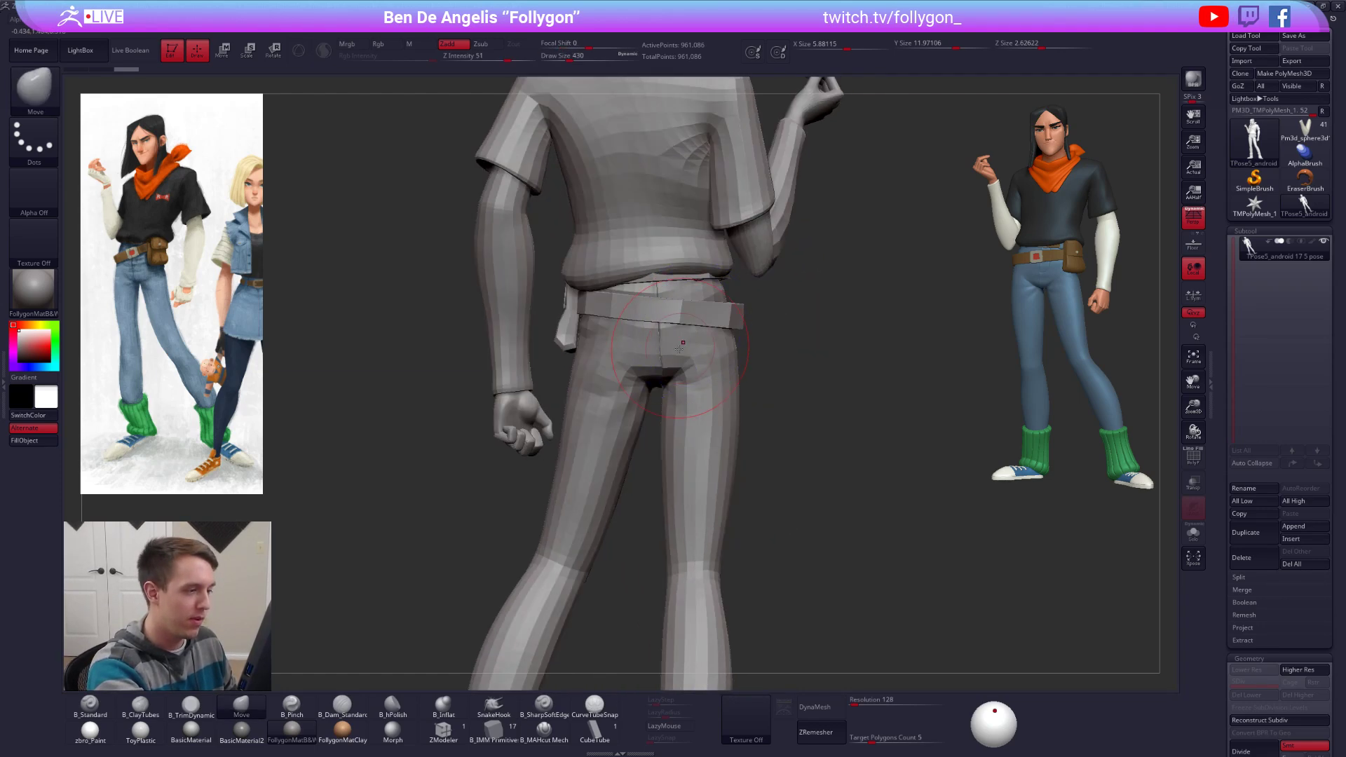
Step: Hide the jeans, mask everything else, and show the whole combined mesh again
ctrl+shift+click(686, 348)
ctrl+shift+drag(765, 352, 758, 365)
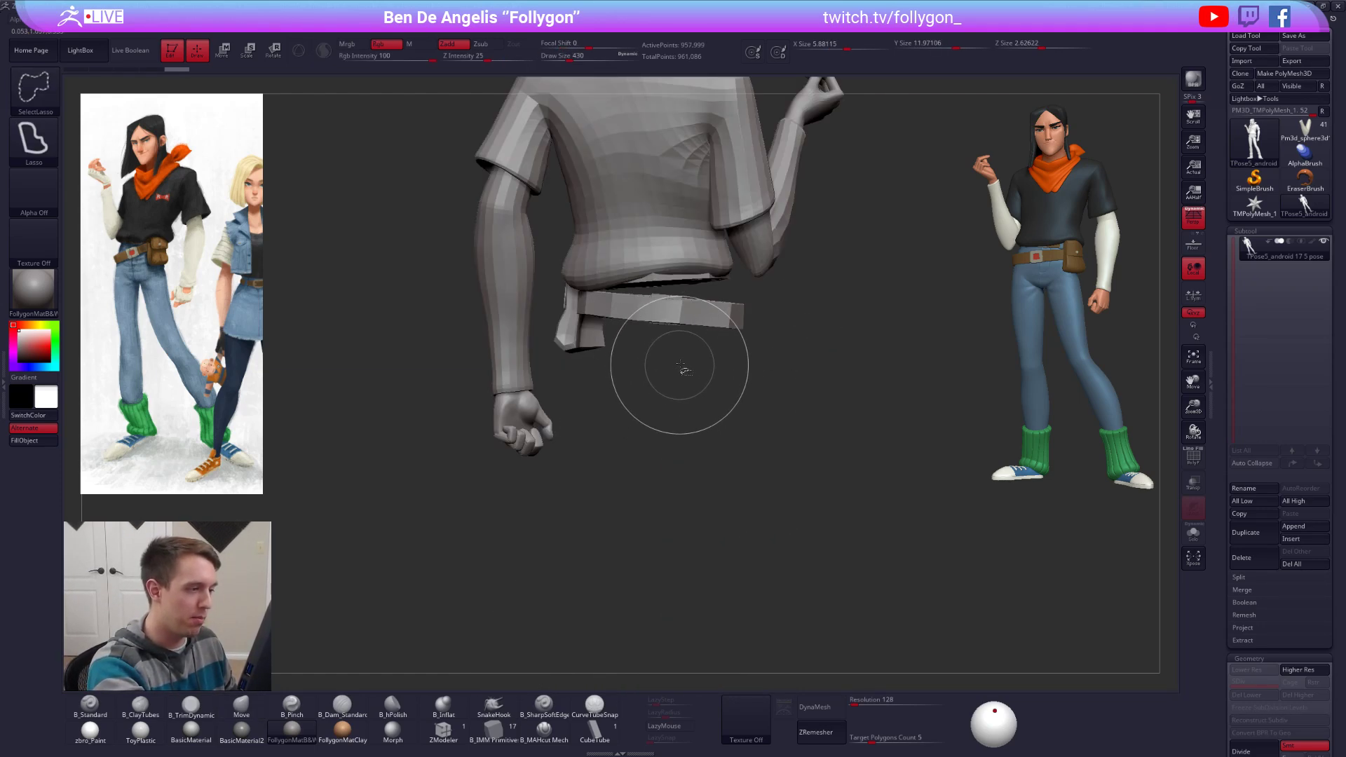
ctrl+click(801, 357)
ctrl+shift+click(801, 358)
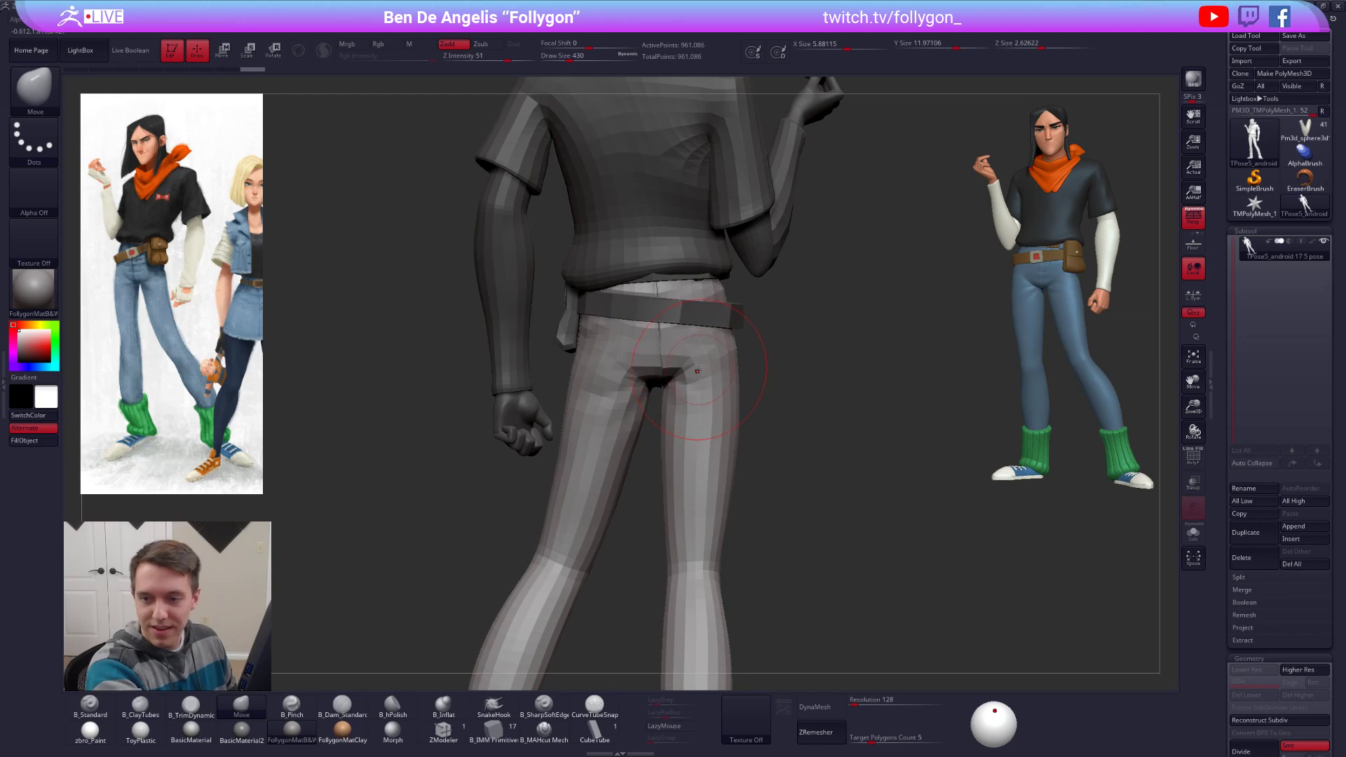
Step: Reshape the seat of the jeans from behind and below with the Move brush at draw size 381
mouse_move(698, 370)
right_down()
mouse_move(647, 362)
mouse_move(660, 376)
right_up()
key(space)
key(space)
drag(660, 376, 636, 375)
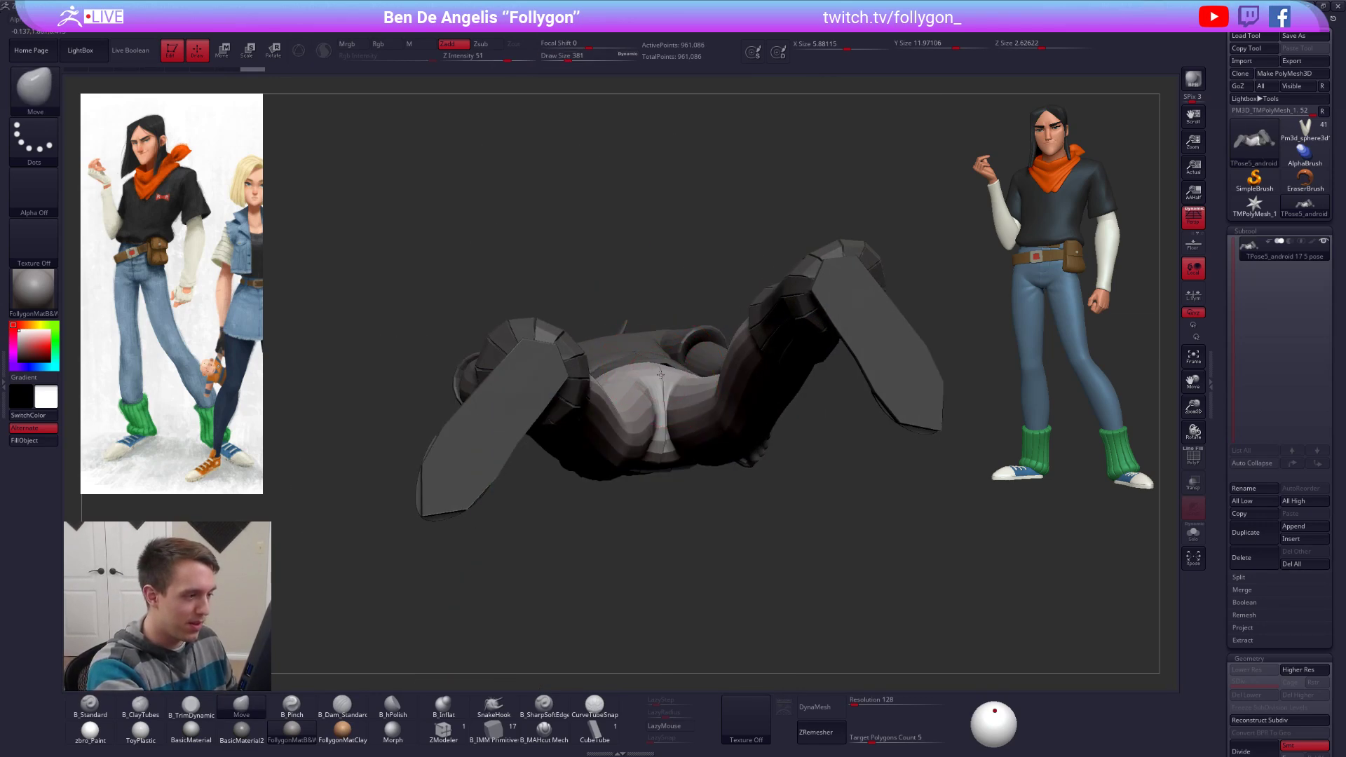
right_drag(661, 376, 653, 414)
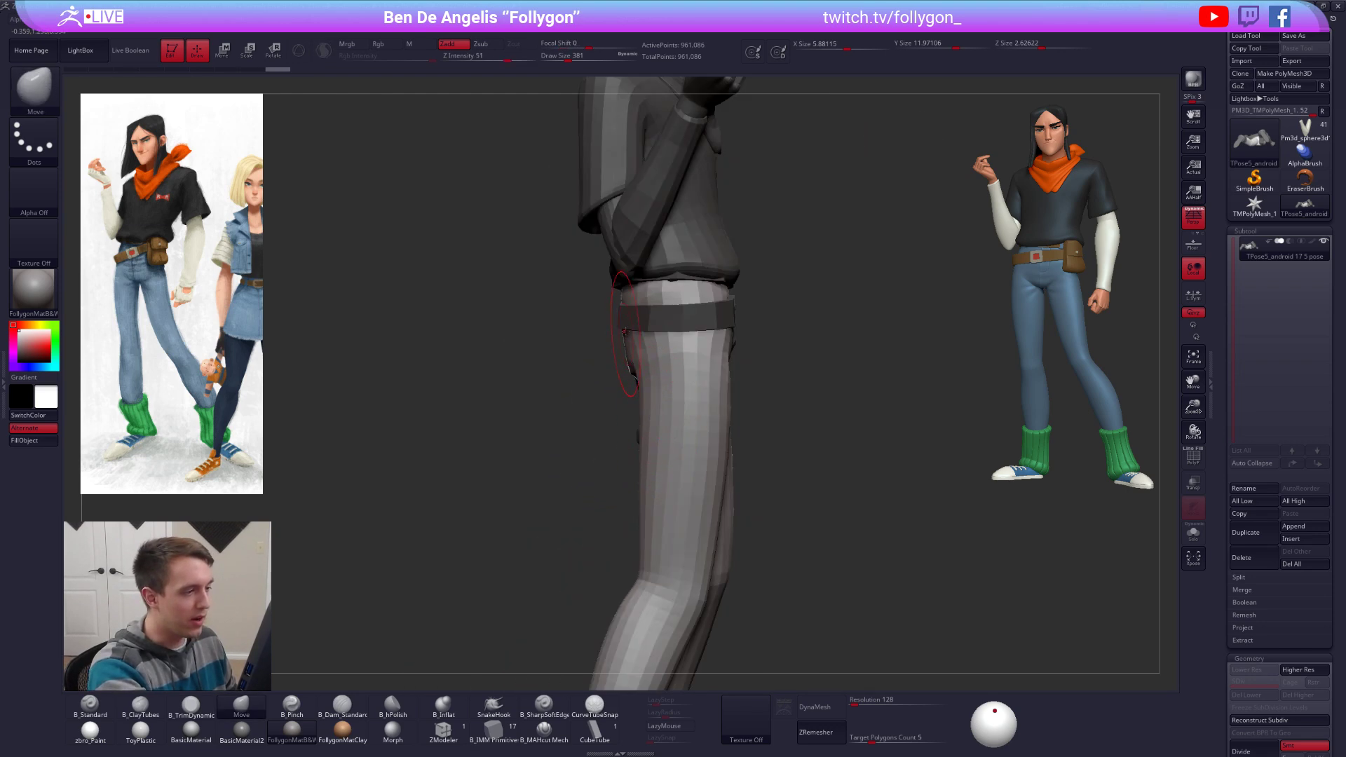
Step: Try a Transpose line down the back of the jeans' thigh in side view and return to sculpting
key(w)
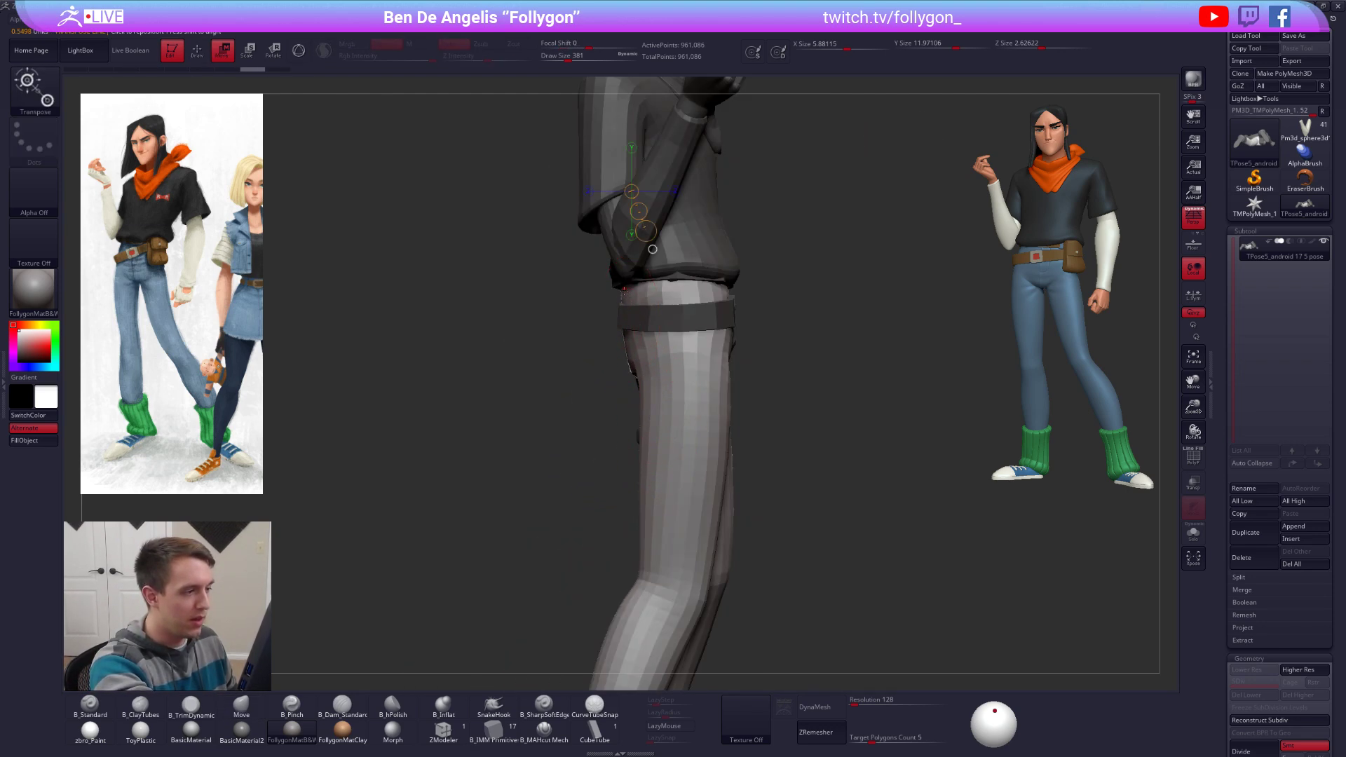
drag(621, 268, 651, 460)
drag(664, 520, 618, 493)
key(q)
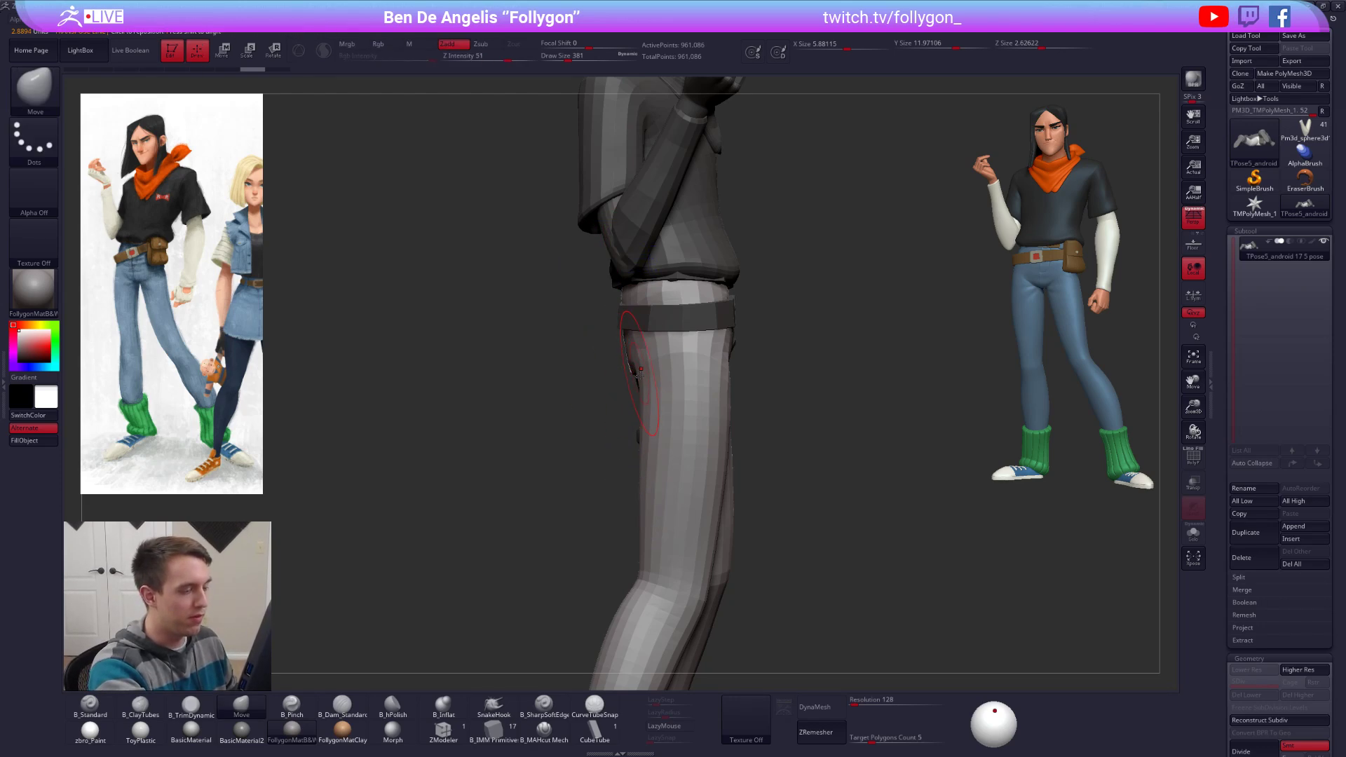
Step: Refine the back of the jeans' hips with the Move brush at draw sizes 430 and 447
right_drag(666, 384, 610, 374)
key(space)
drag(609, 373, 618, 374)
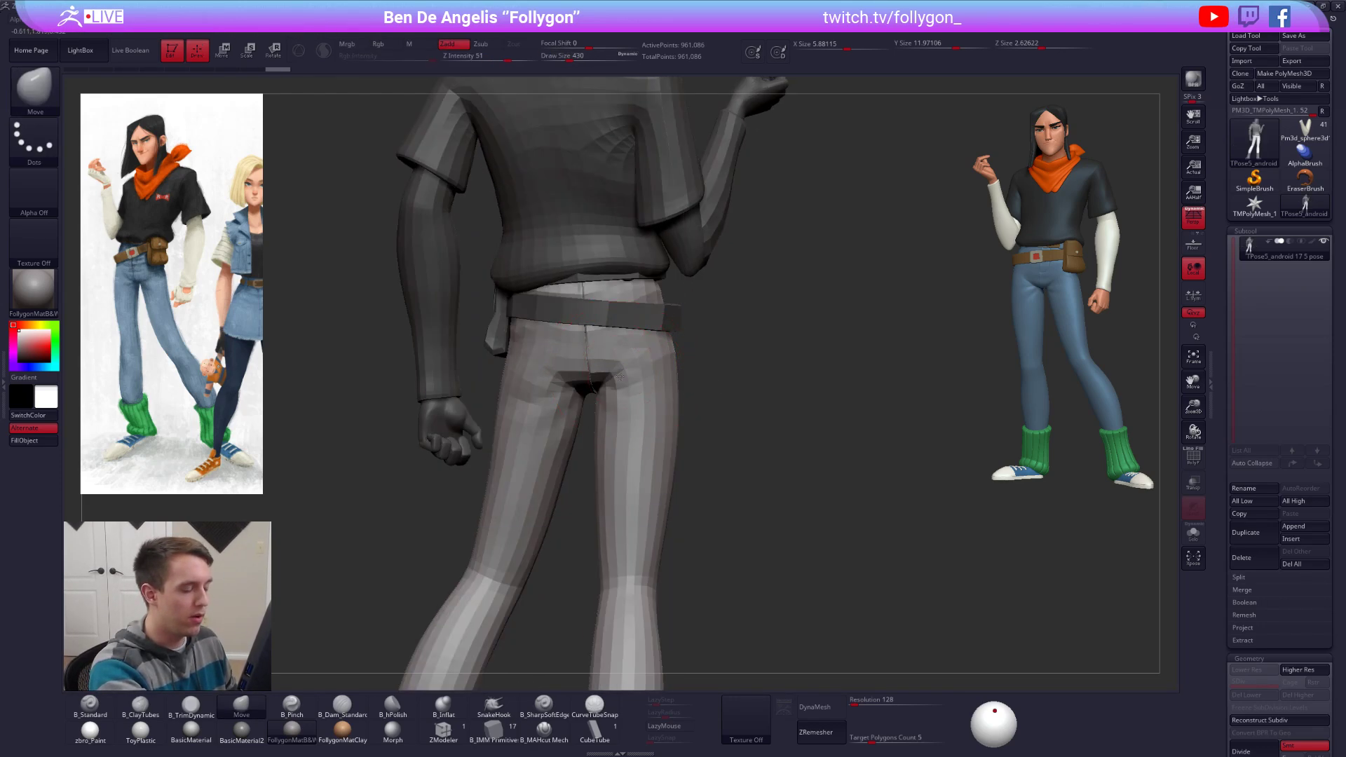
mouse_move(701, 377)
shift+right_down()
mouse_move(619, 374)
mouse_move(656, 364)
mouse_move(699, 377)
shift+right_up()
key(space)
drag(699, 377, 702, 377)
mouse_move(702, 377)
right_down()
mouse_move(741, 401)
mouse_move(759, 379)
mouse_move(730, 378)
right_up()
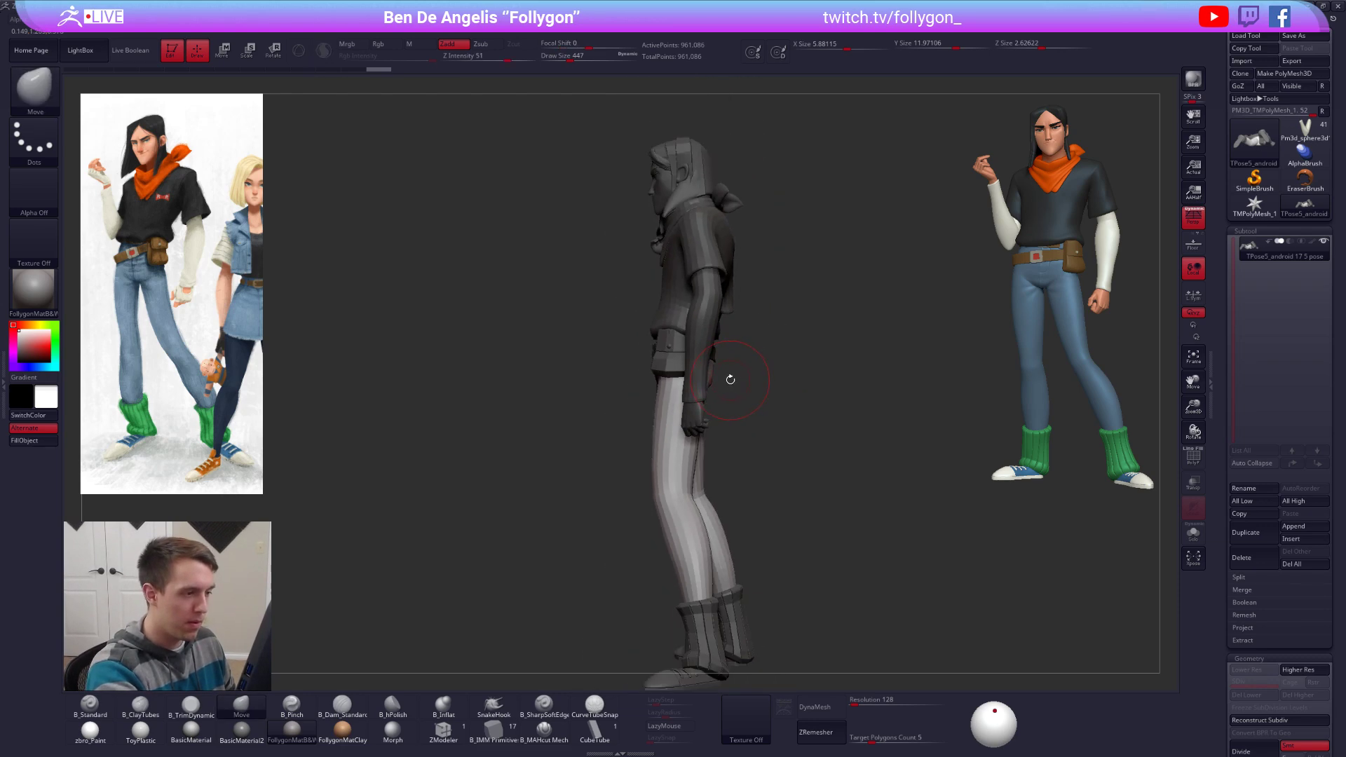
Step: Adjust the jeans' waist and seat in side view with the Move brush at draw size 321
mouse_move(770, 421)
right_down()
mouse_move(663, 396)
mouse_move(683, 413)
mouse_move(722, 382)
mouse_move(671, 365)
mouse_move(693, 349)
right_up()
key(space)
drag(688, 357, 677, 357)
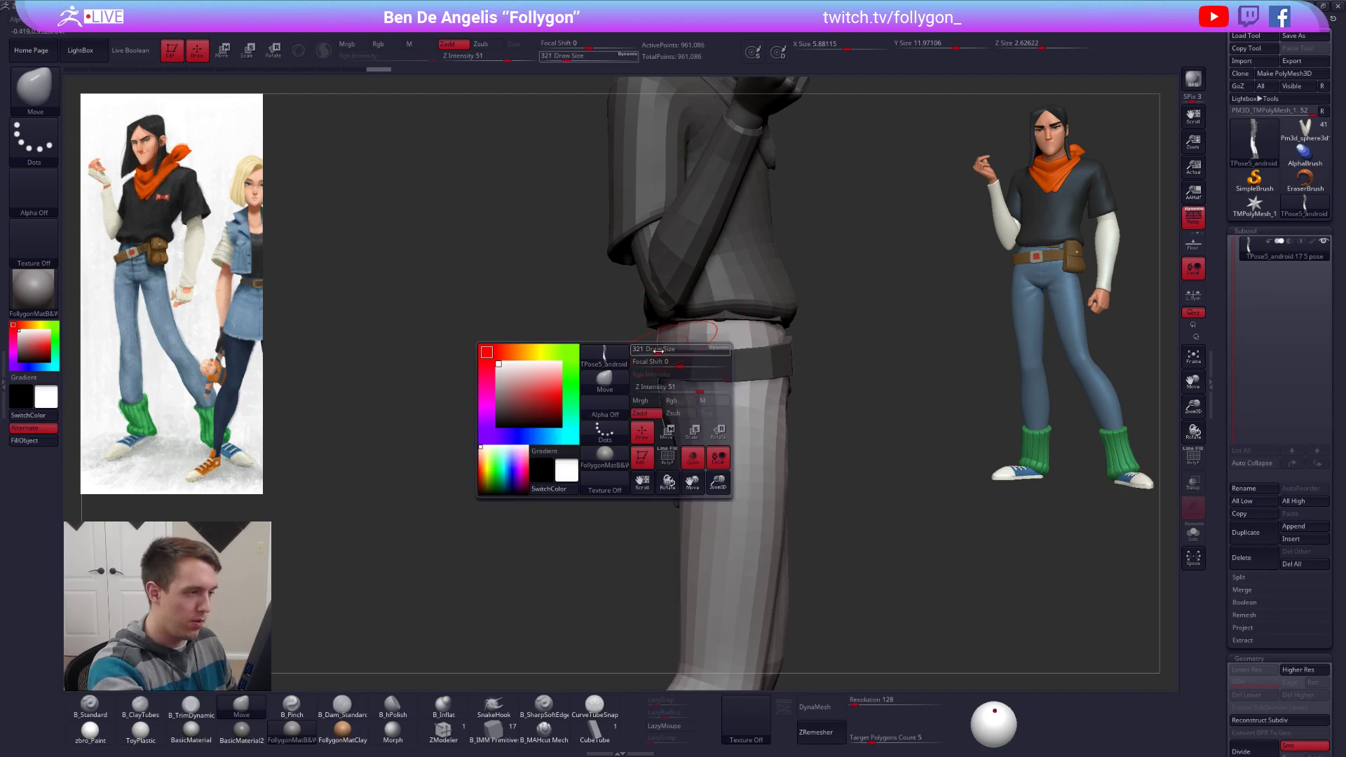
Step: Hide the lowered arm's forearm and hand beside the jeans' thigh
mouse_move(660, 341)
right_down()
mouse_move(623, 329)
mouse_move(622, 342)
mouse_move(654, 346)
mouse_move(661, 427)
mouse_move(691, 400)
mouse_move(667, 390)
mouse_move(693, 405)
mouse_move(648, 411)
right_up()
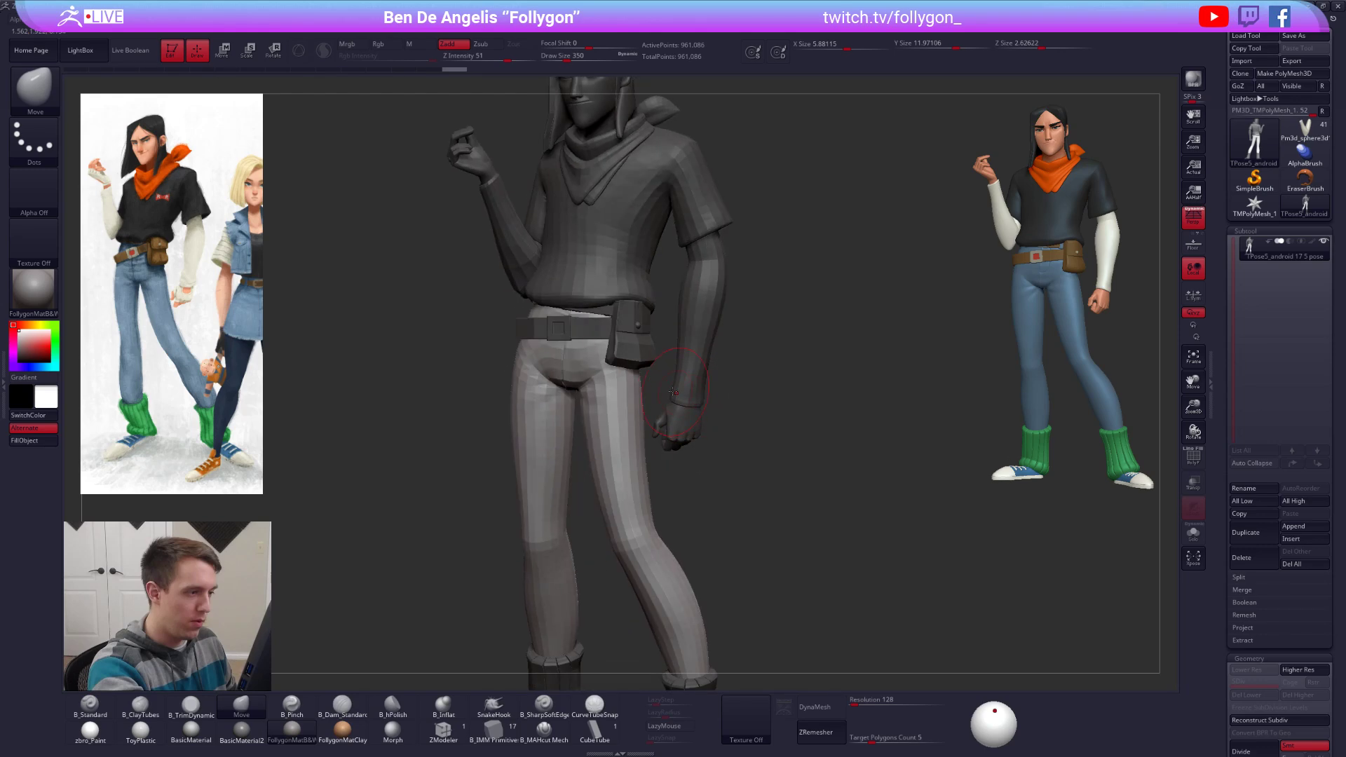
mouse_move(710, 478)
ctrl+shift+mouse_down()
mouse_move(680, 336)
mouse_move(754, 329)
mouse_move(733, 289)
mouse_move(701, 294)
ctrl+shift+mouse_up()
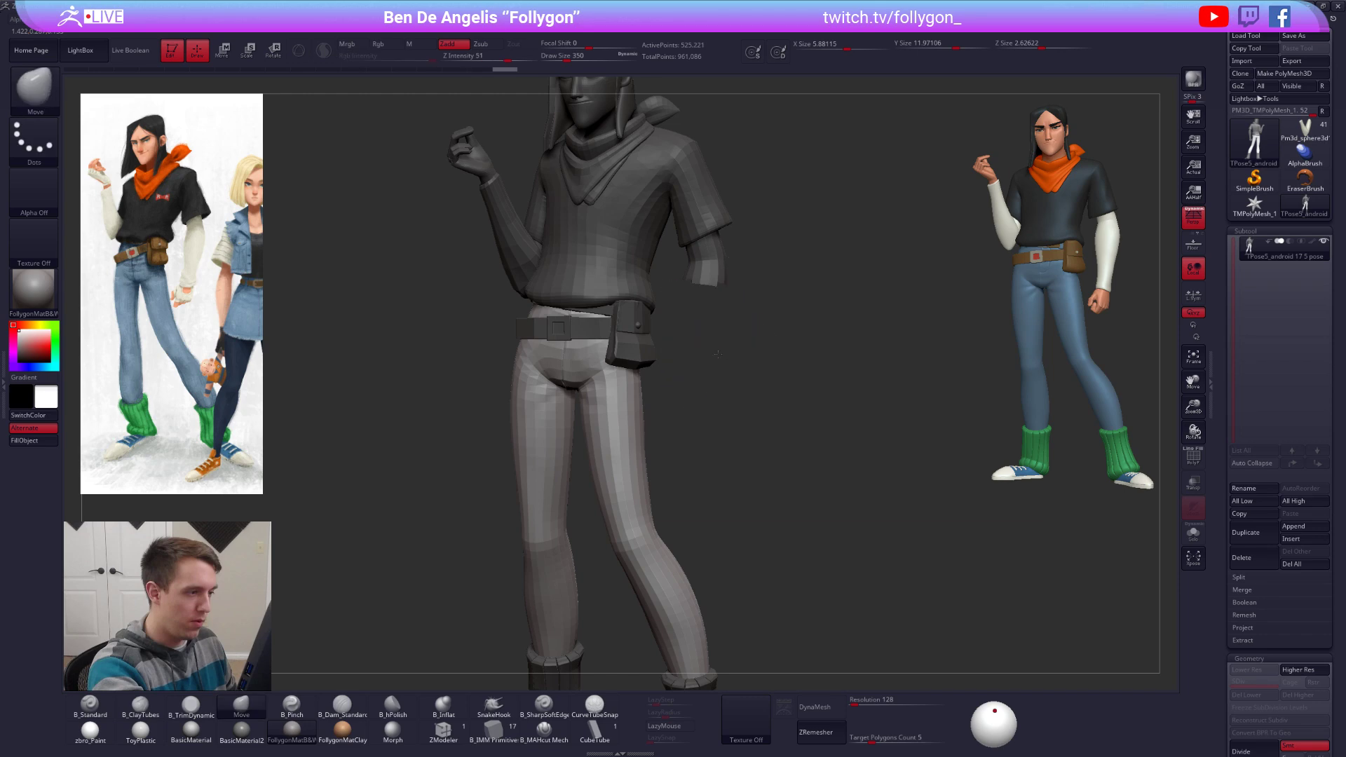
Step: Toggle backface masking and reshape the jeans' crotch from below with the Move brush at draw size 447
mouse_move(701, 294)
right_down()
mouse_move(696, 350)
mouse_move(759, 325)
right_up()
key(ctrl+shift+f)
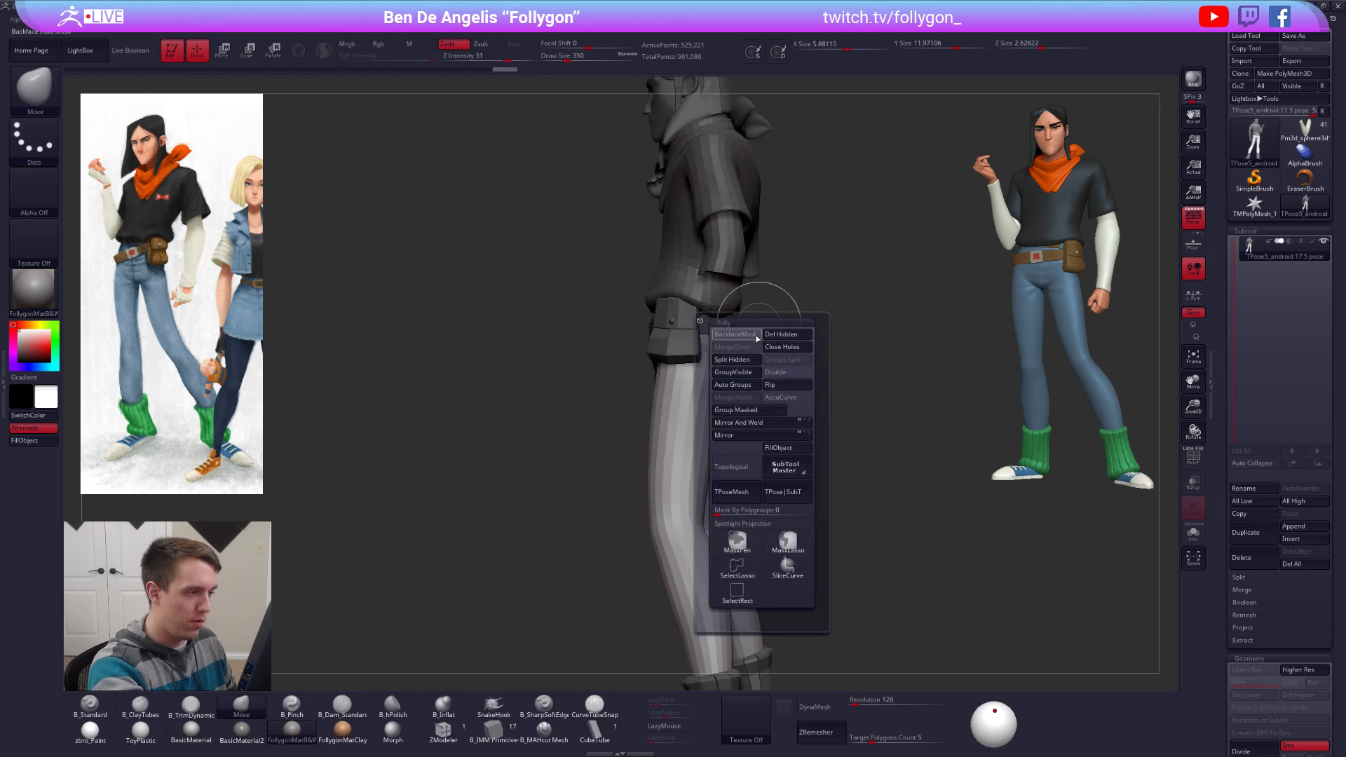
click(757, 330)
mouse_move(780, 352)
right_down()
mouse_move(742, 353)
mouse_move(742, 259)
right_up()
key(ctrl+shift+f)
key(space)
drag(732, 400, 736, 400)
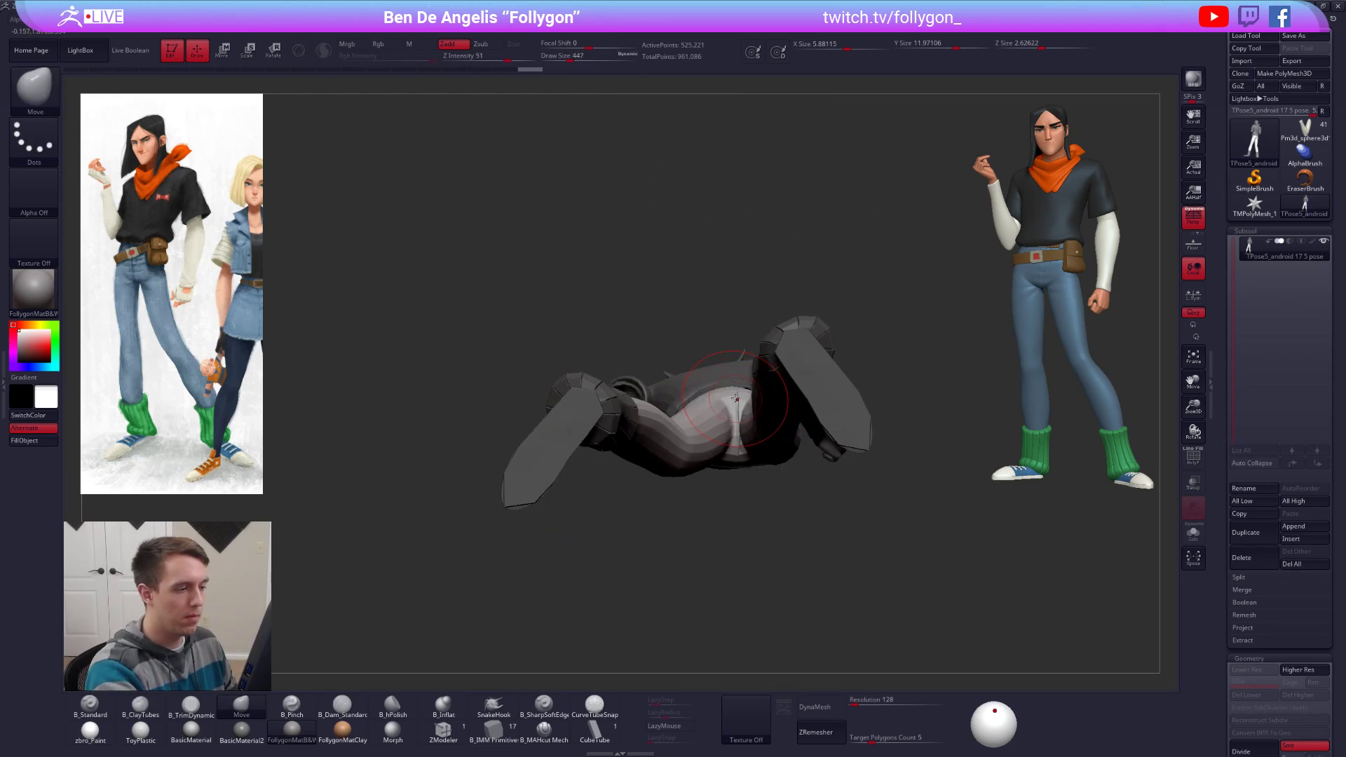
mouse_move(736, 400)
right_down()
mouse_move(752, 447)
mouse_move(677, 388)
mouse_move(692, 343)
mouse_move(826, 351)
mouse_move(785, 357)
mouse_move(806, 373)
mouse_move(834, 350)
mouse_move(797, 361)
right_up()
right_click(677, 379)
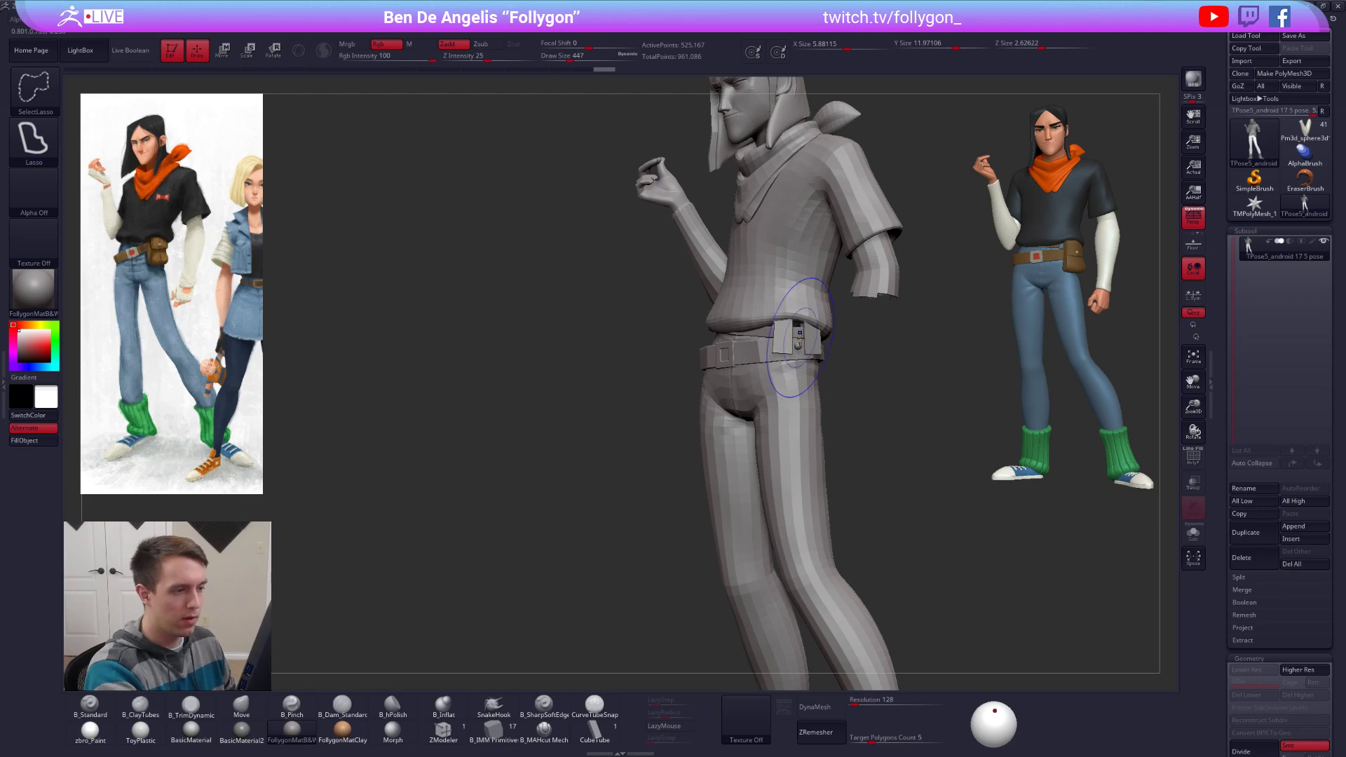
Step: Unhide the lowered arm's forearm and hand, and switch the visibility selection to SelectRect, trying it on the belt pouch
ctrl+right_drag(798, 337, 820, 354)
key(shift+f)
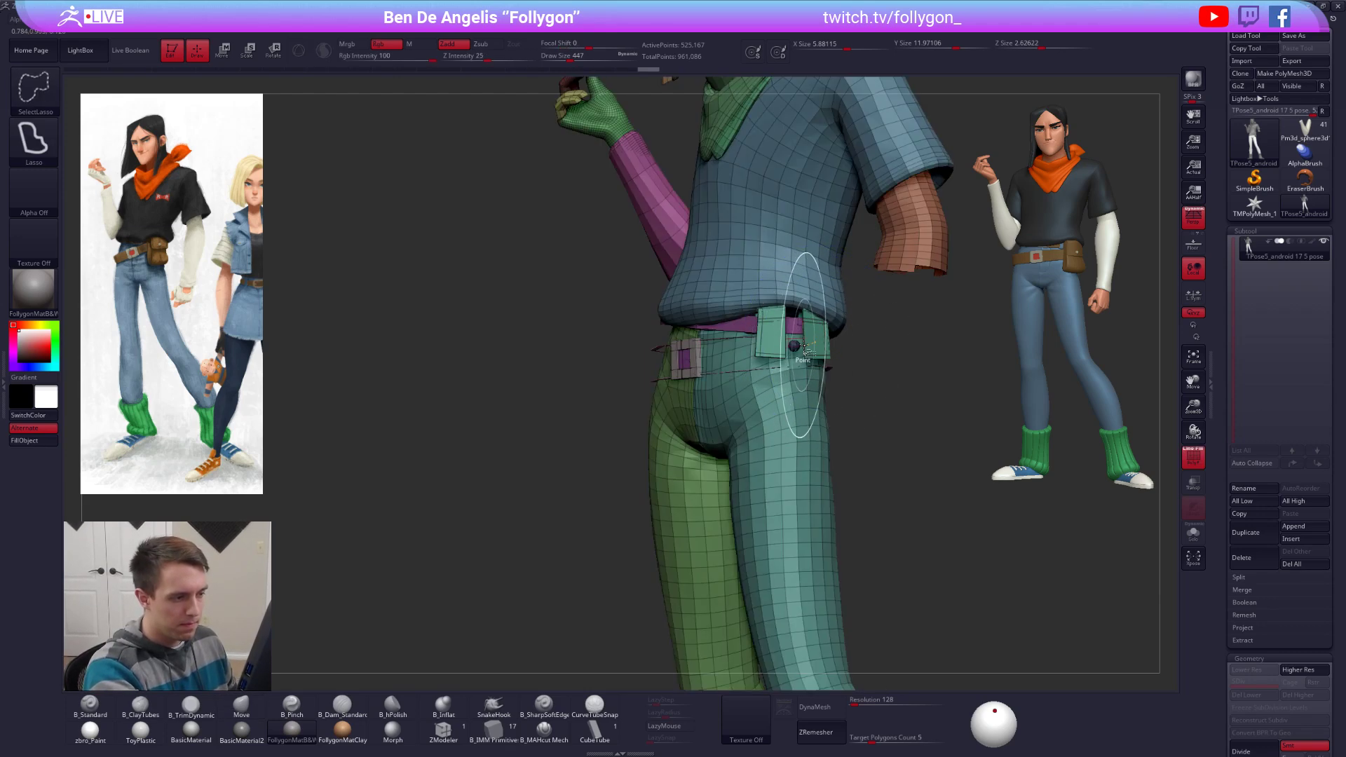
ctrl+shift+click(867, 359)
key(space)
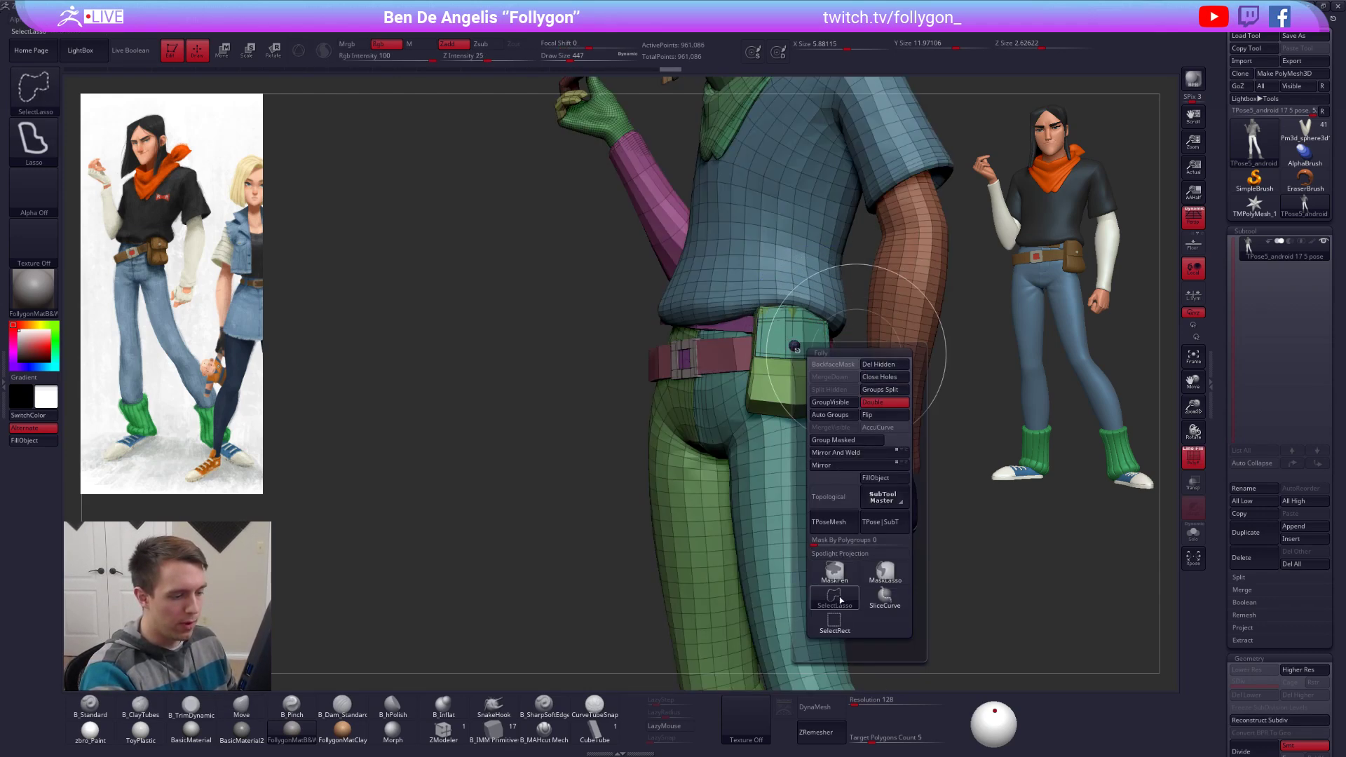
click(834, 620)
ctrl+shift+click(802, 364)
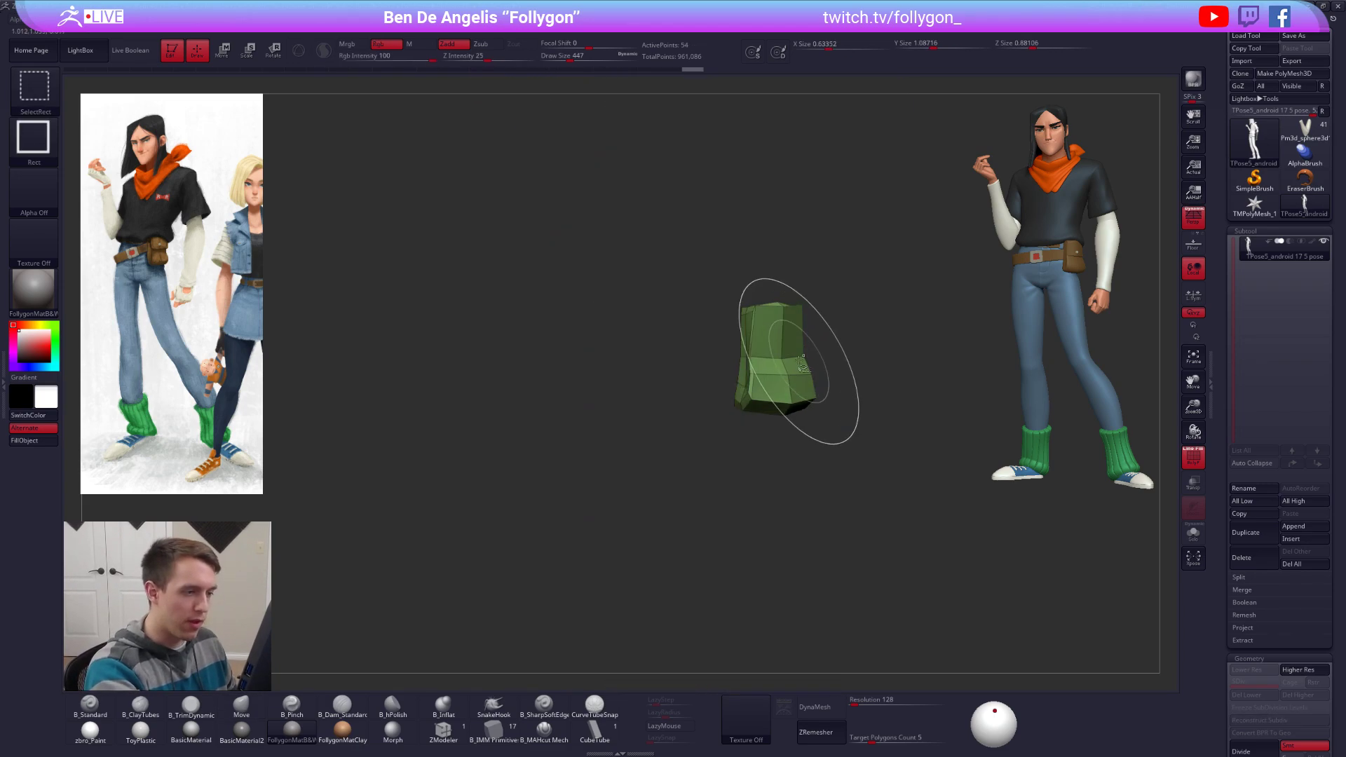
ctrl+shift+click(834, 338)
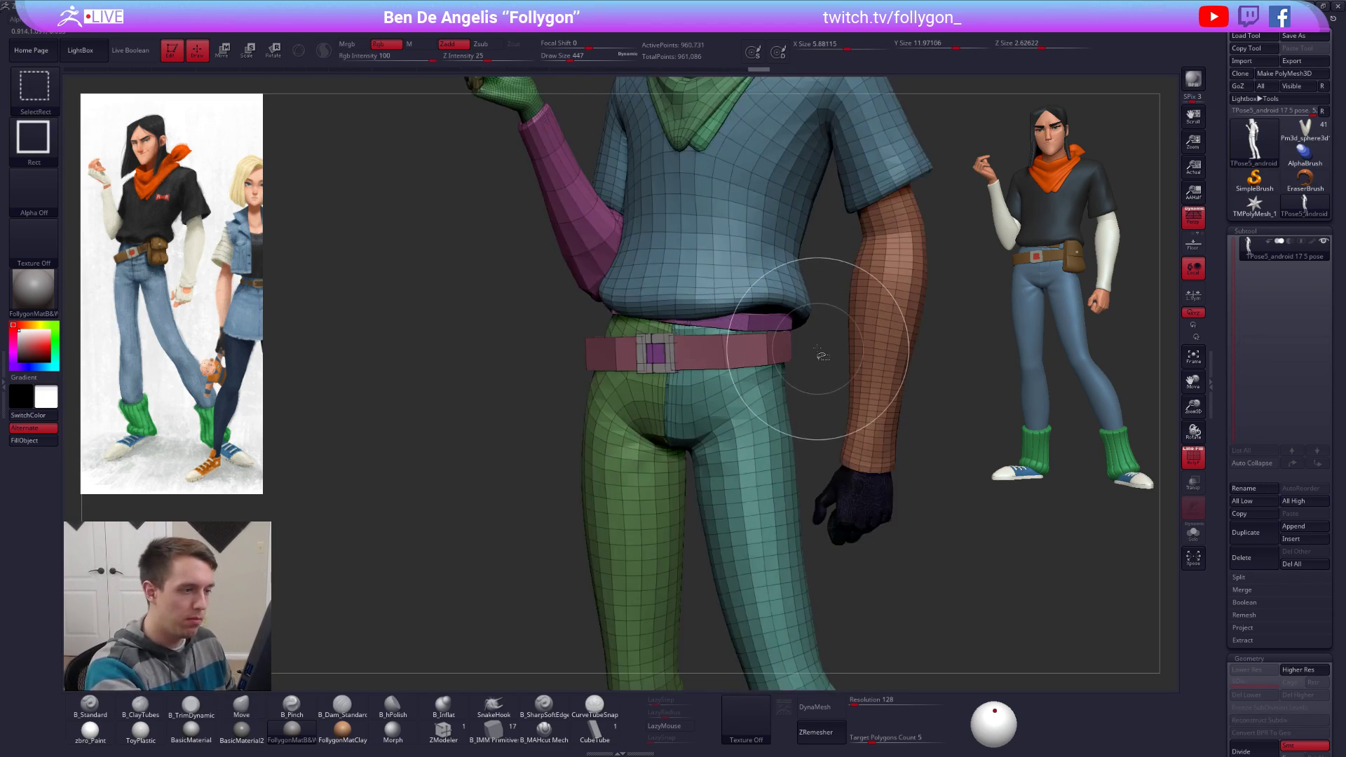
ctrl+shift+click(820, 355)
mouse_move(820, 356)
mouse_down()
mouse_move(771, 343)
mouse_move(830, 396)
mouse_move(869, 470)
mouse_up()
key(shift+f)
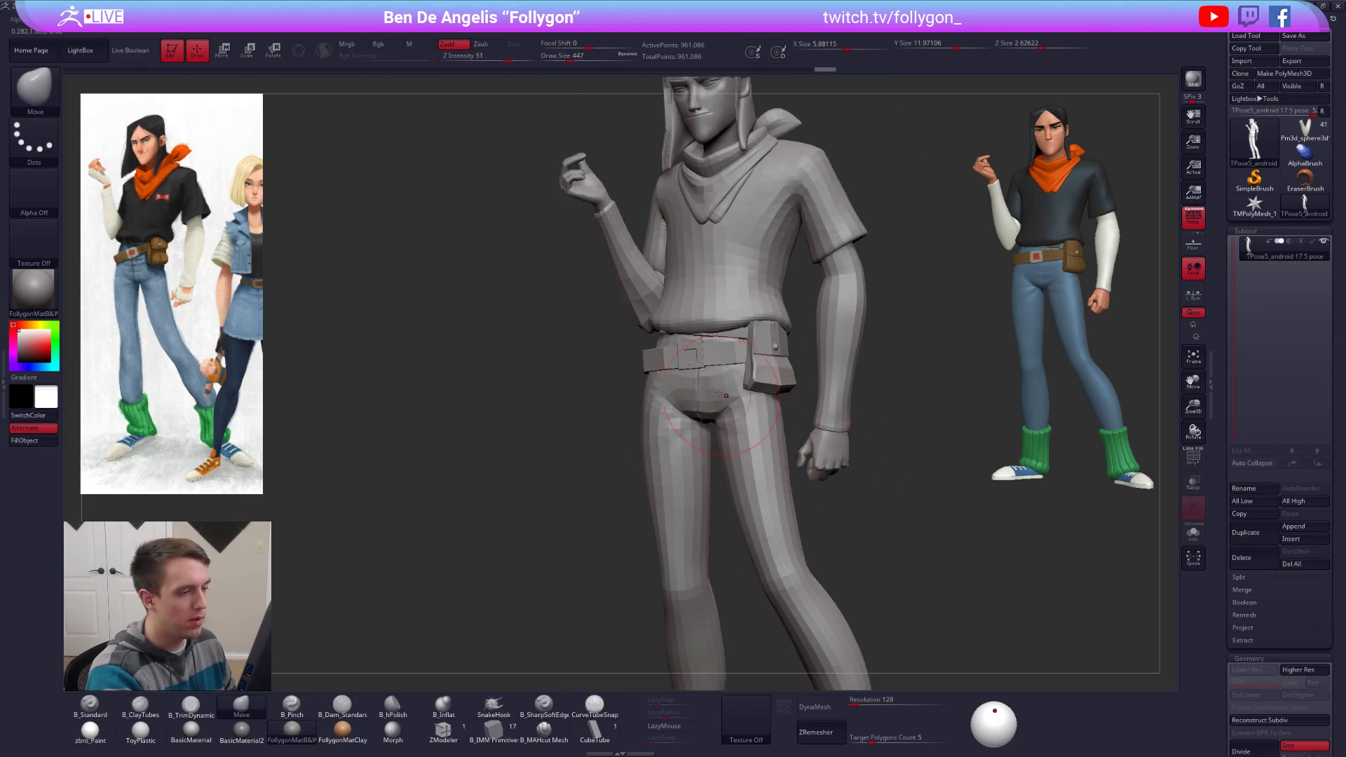
Step: Mask everything except the belt and its buckle, using polygroup visibility to separate them
ctrl+shift+click(691, 356)
ctrl+shift+drag(698, 359, 756, 392)
ctrl+shift+click(681, 347)
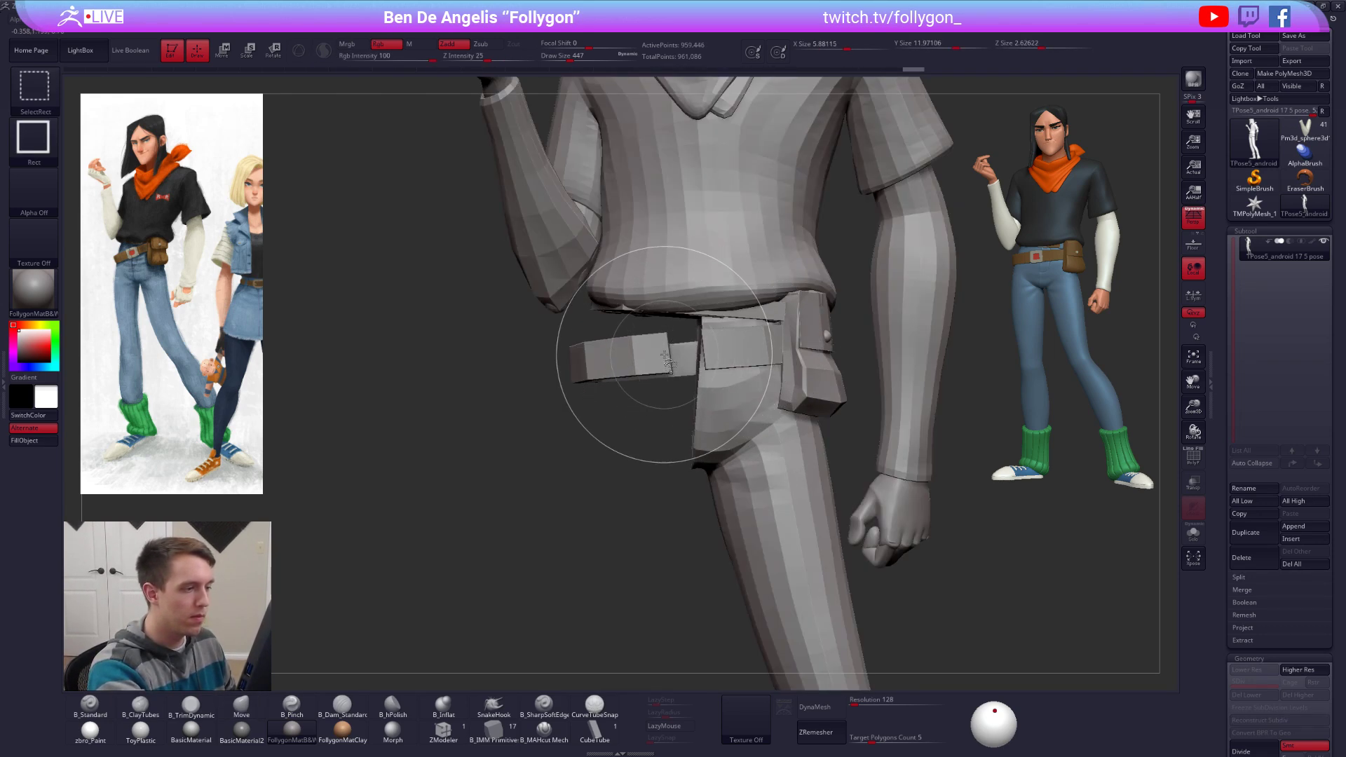
ctrl+shift+click(664, 344)
ctrl+shift+drag(562, 411, 608, 412)
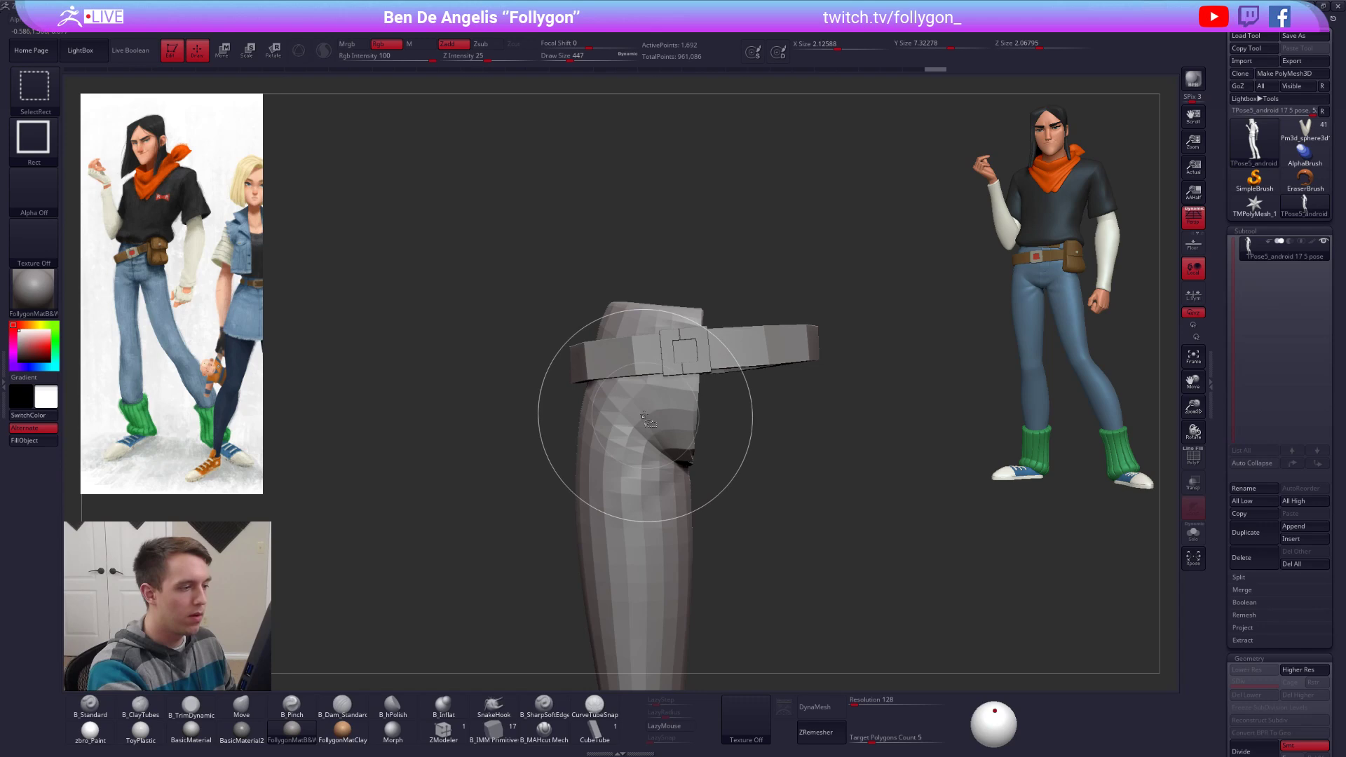
ctrl+shift+click(586, 462)
ctrl+shift+click(542, 465)
ctrl+click(541, 465)
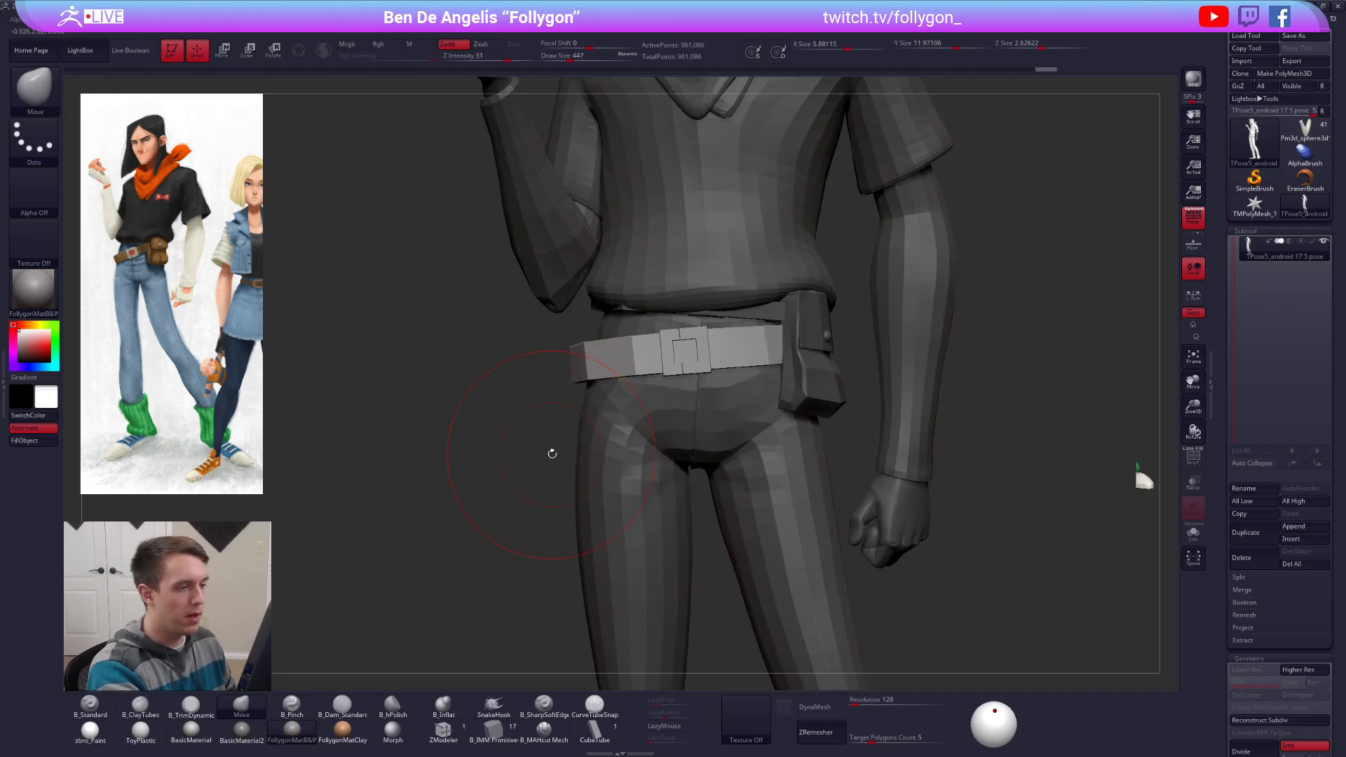
Step: Turn off perspective and tilt the belt with a Transpose rotate line so it drops toward the raised arm's hip
key(r)
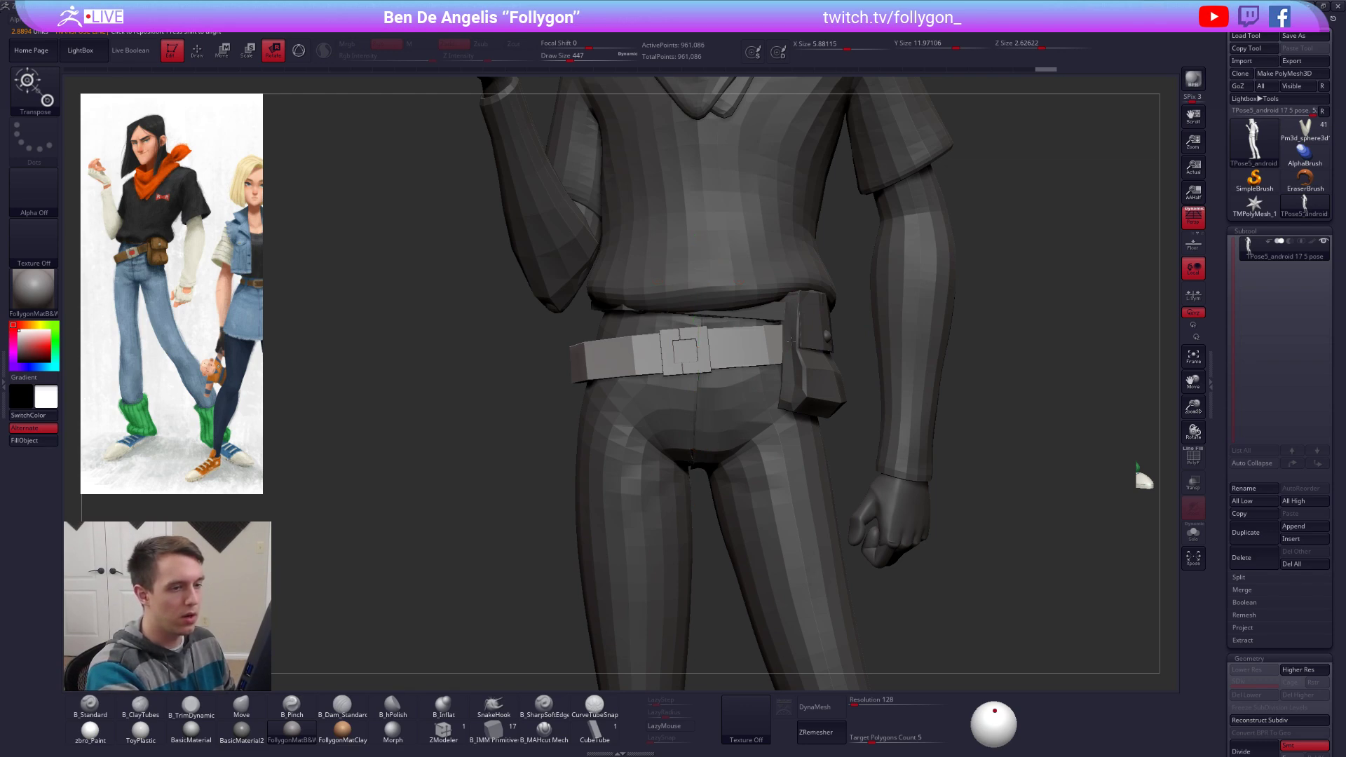
drag(792, 342, 710, 348)
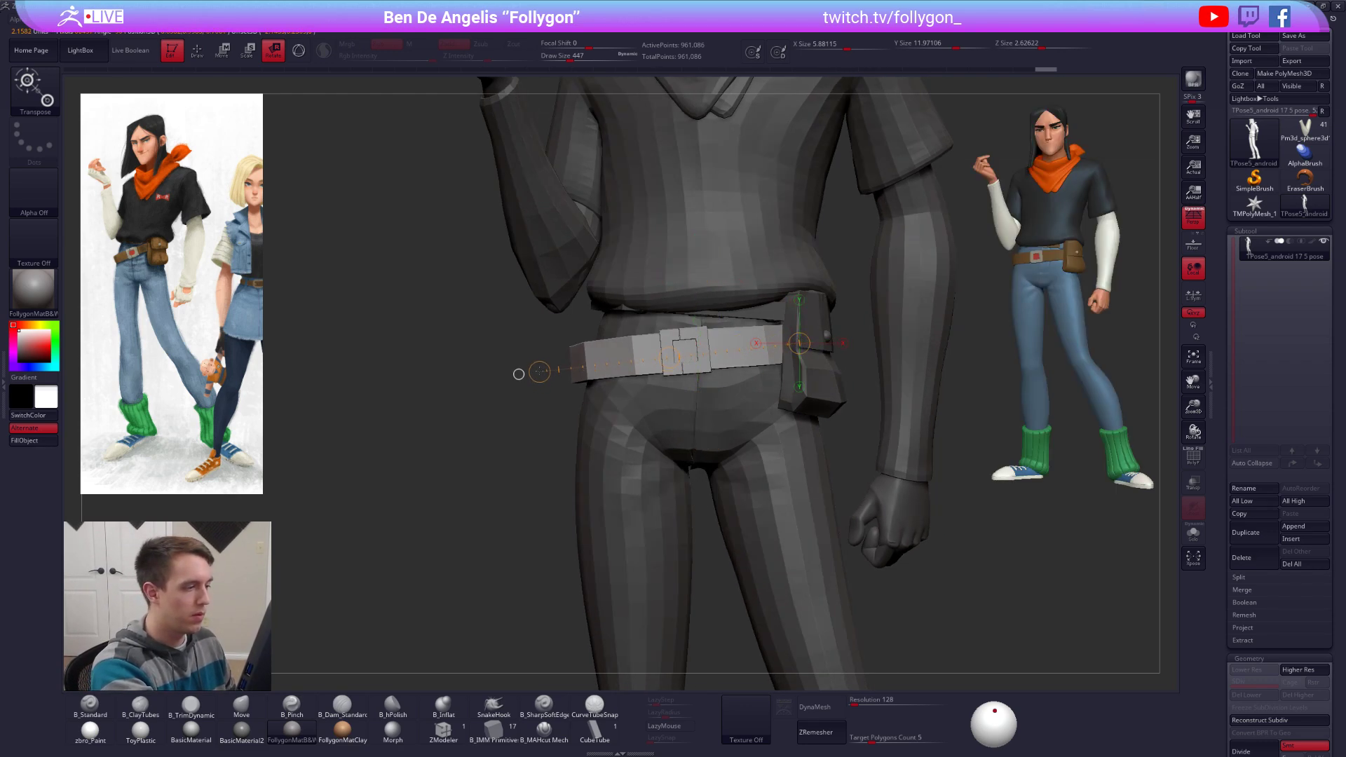
click(1193, 220)
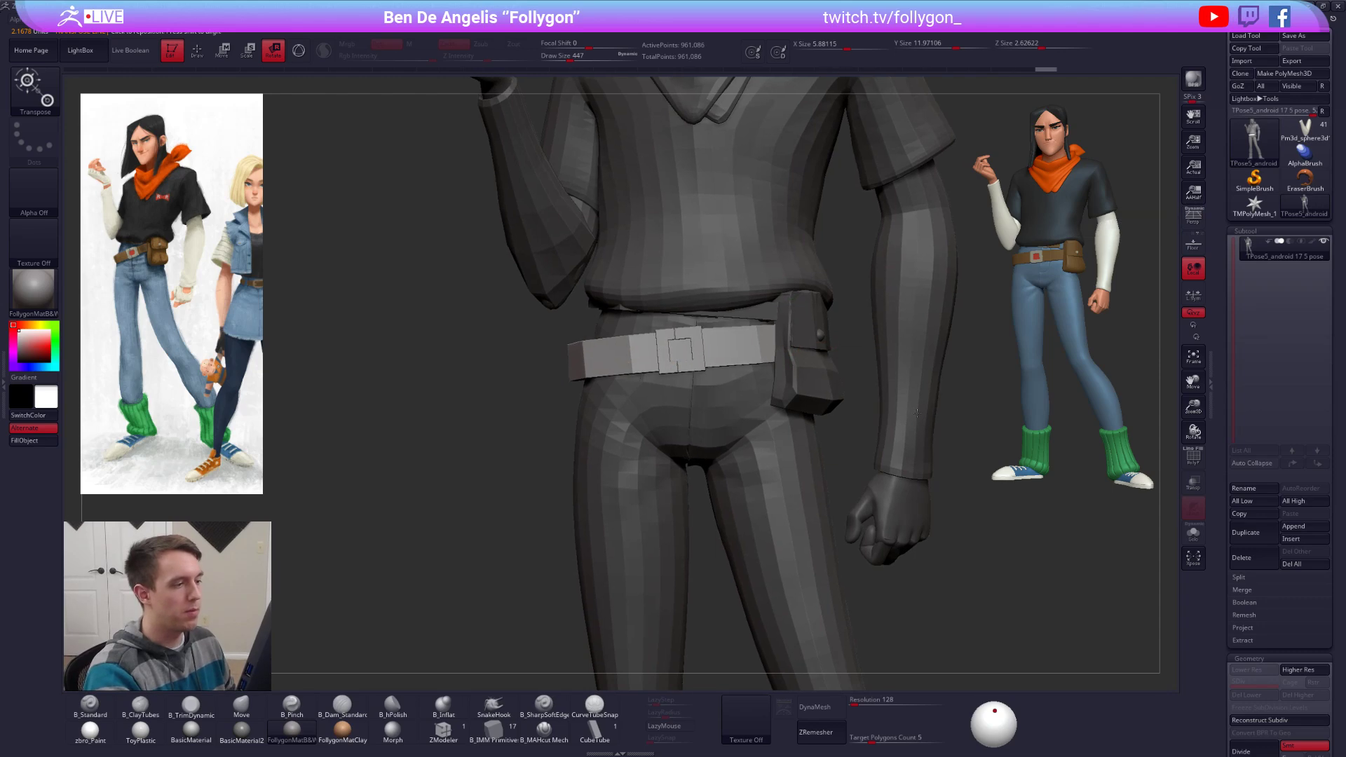
ctrl+right_drag(861, 395, 742, 424)
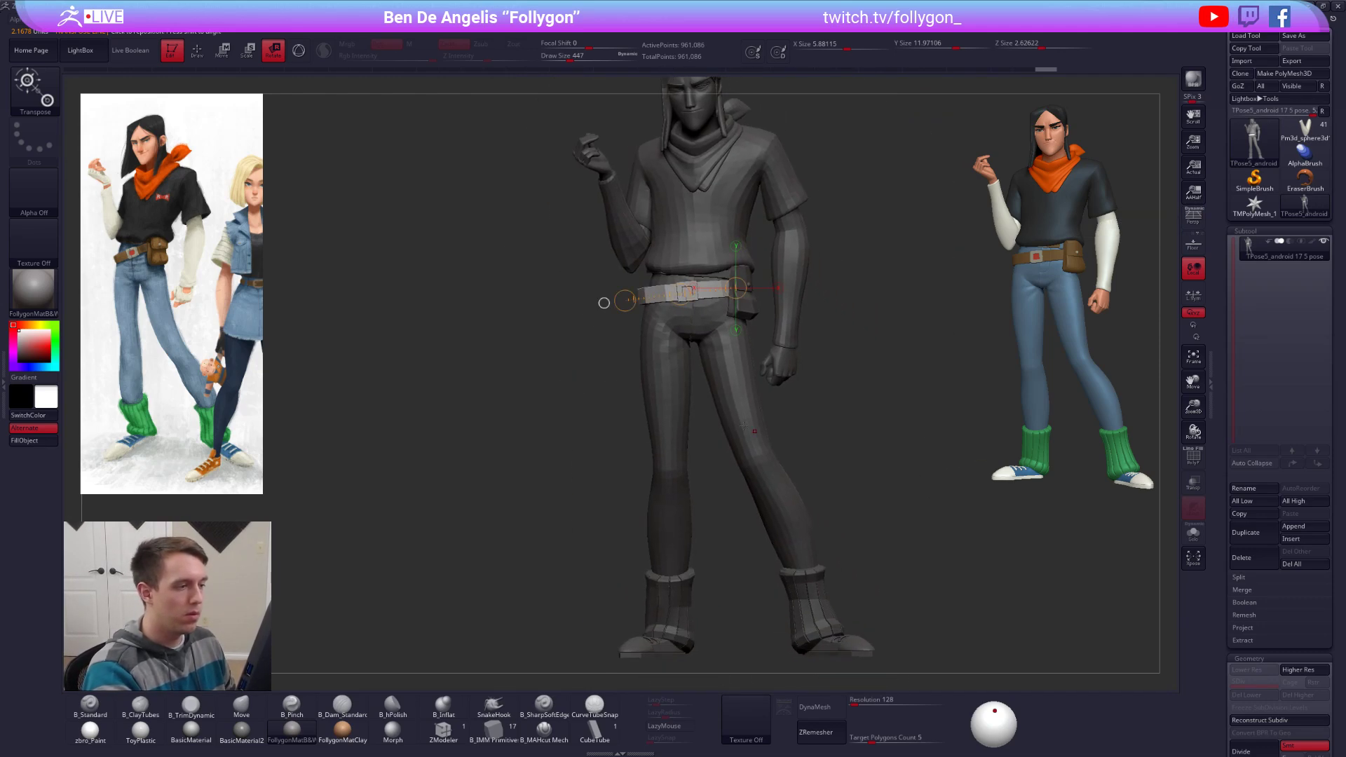
drag(625, 301, 624, 308)
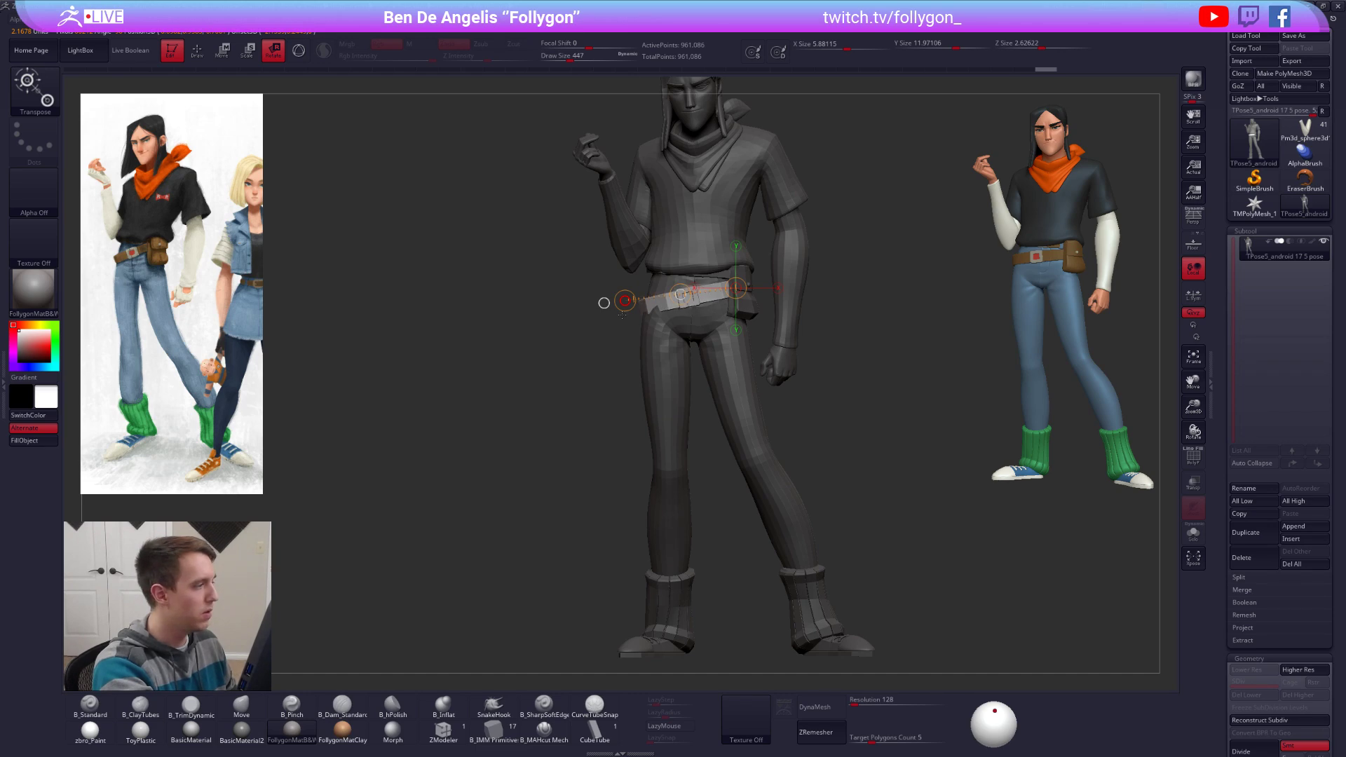
ctrl+right_drag(631, 325, 663, 387)
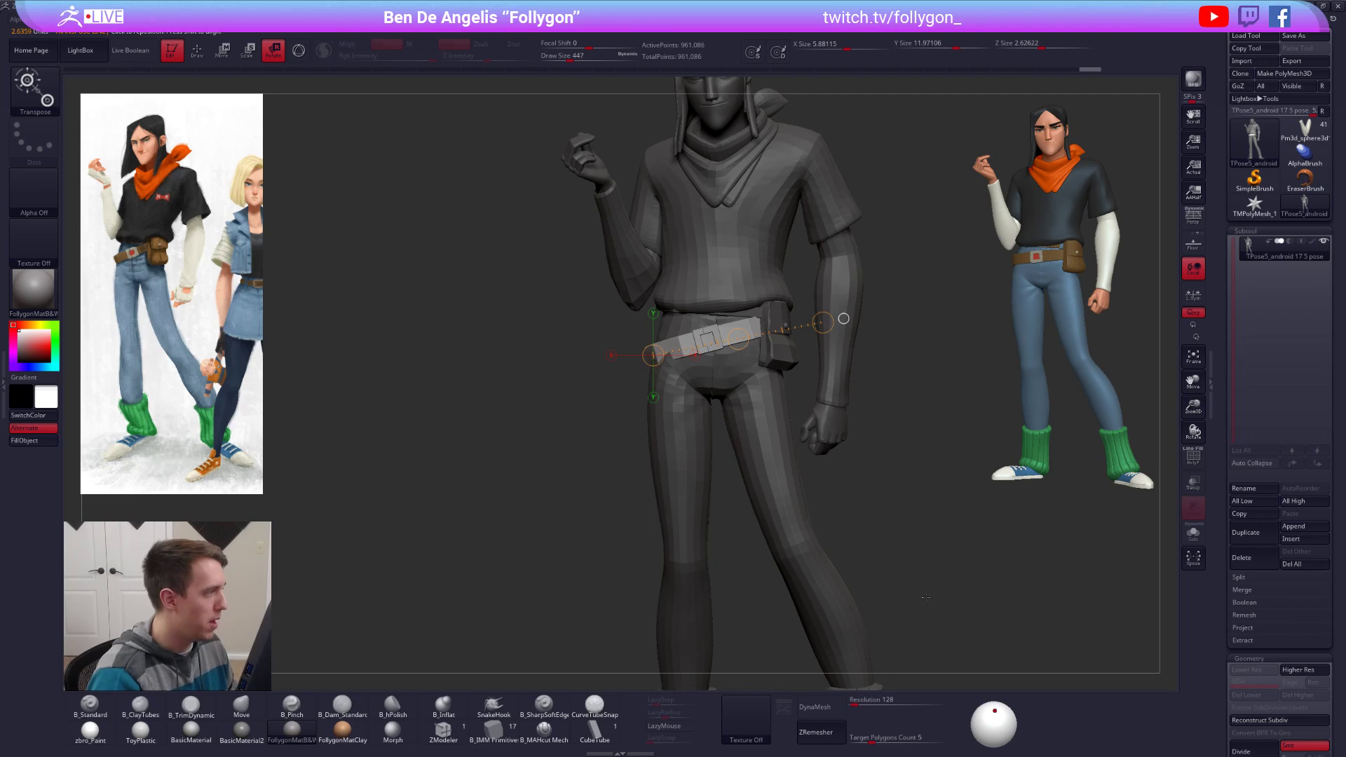
Step: Reposition the tilted belt across the hips with Transpose move lines and the Move brush
key(w)
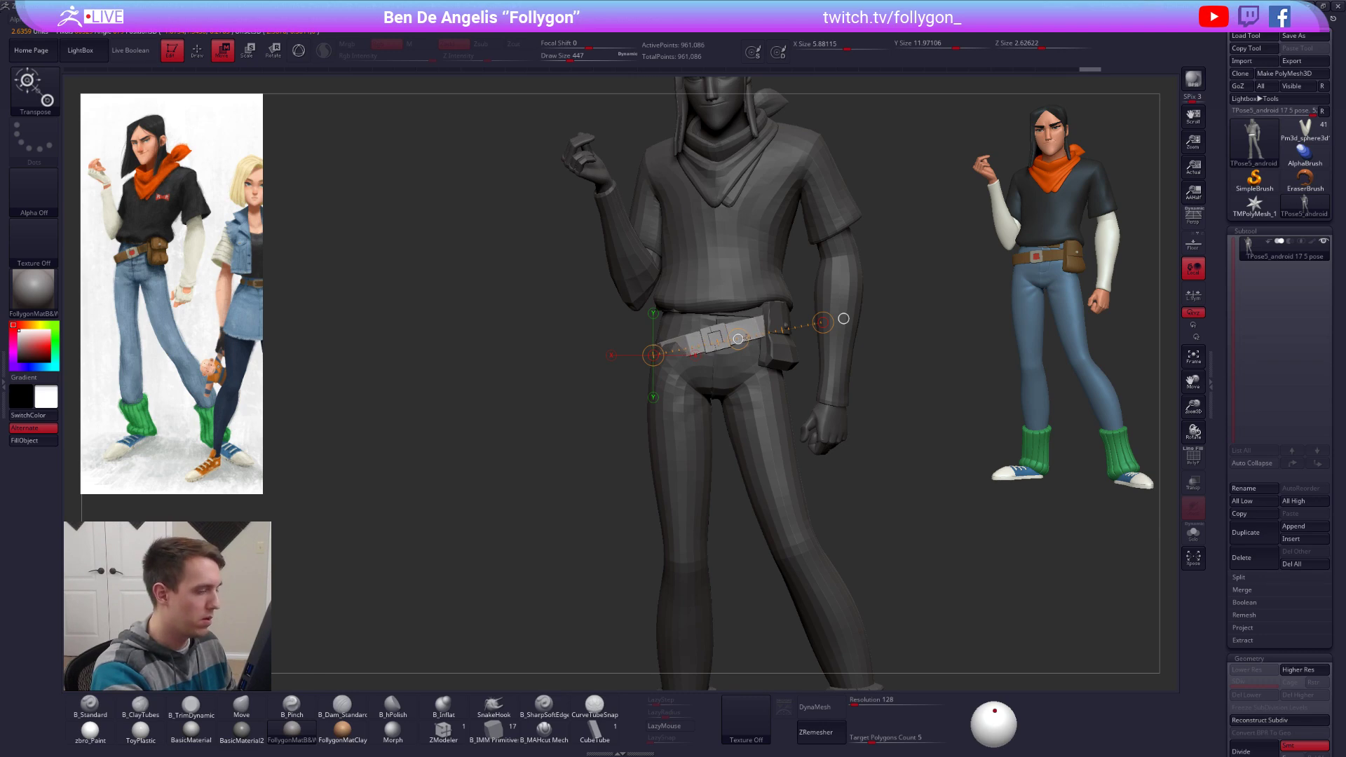
key(q)
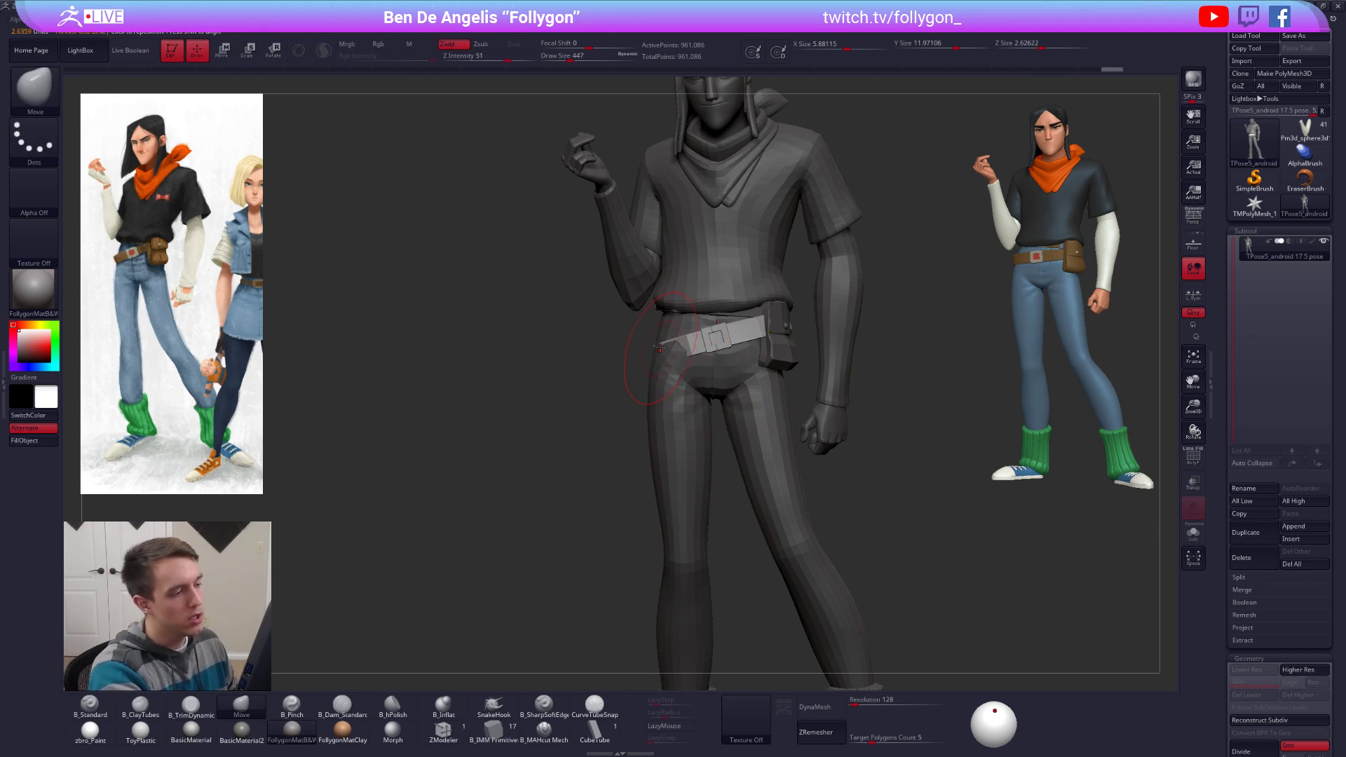
mouse_move(656, 347)
ctrl+right_down()
mouse_move(655, 386)
mouse_move(731, 367)
ctrl+right_up()
drag(719, 355, 750, 366)
key(space)
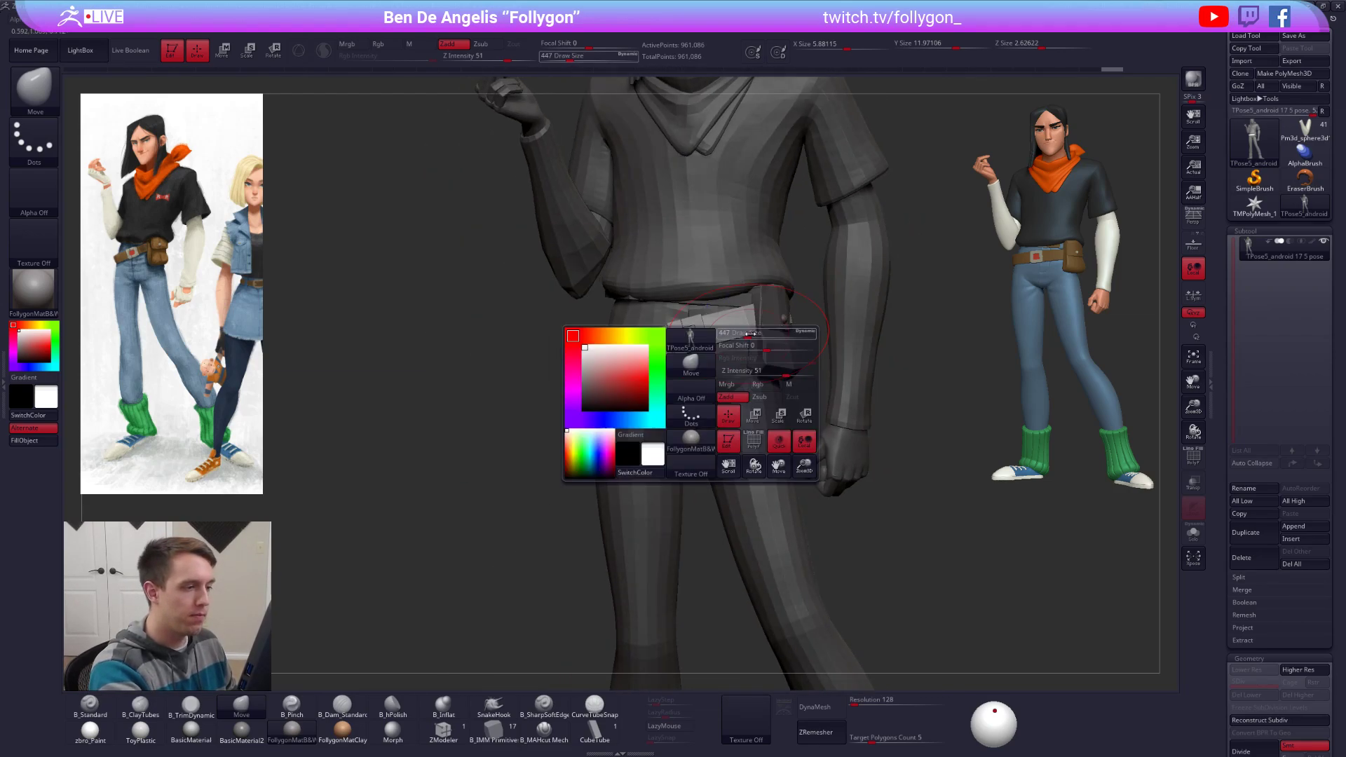
key(w)
drag(601, 359, 855, 310)
key(q)
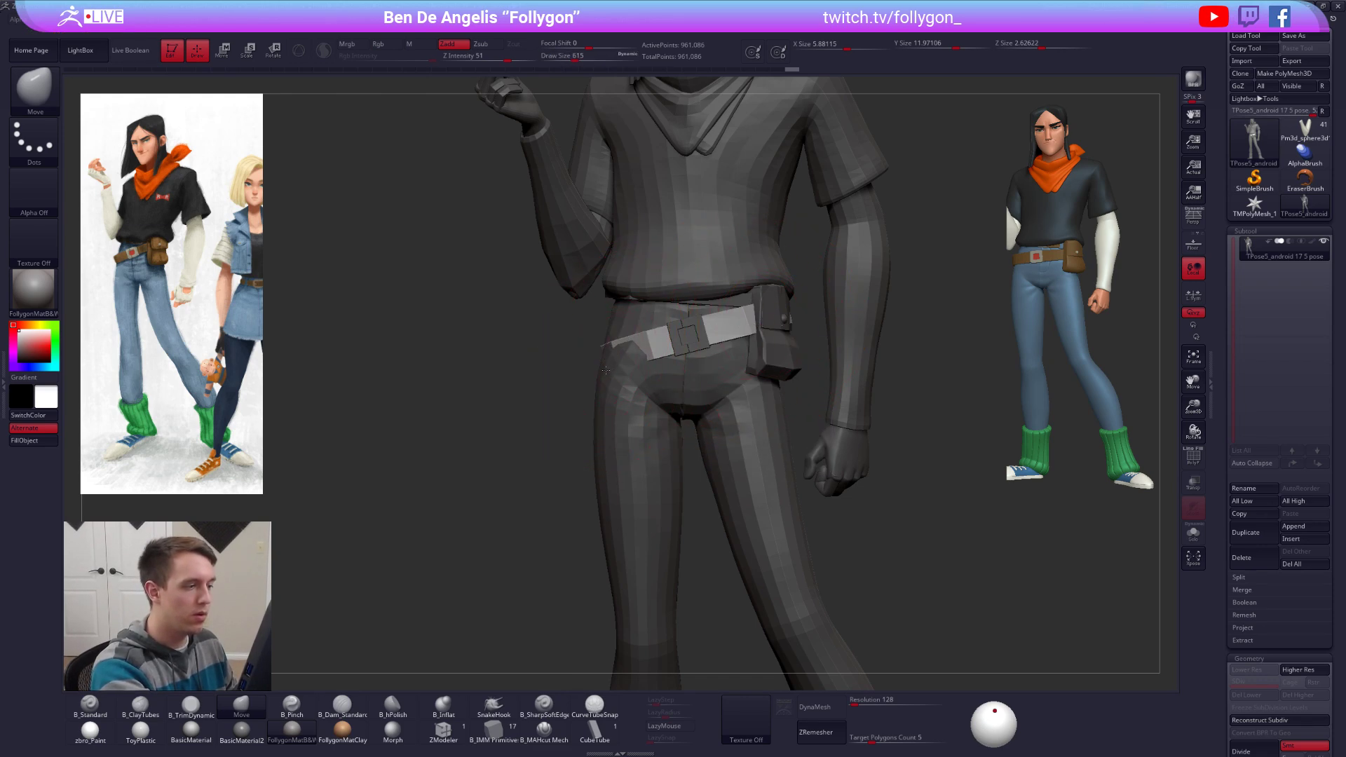
Step: Fit the tilted belt around the hips from side, back and front with the Move brush at draw sizes 615 and 677
drag(600, 377, 579, 376)
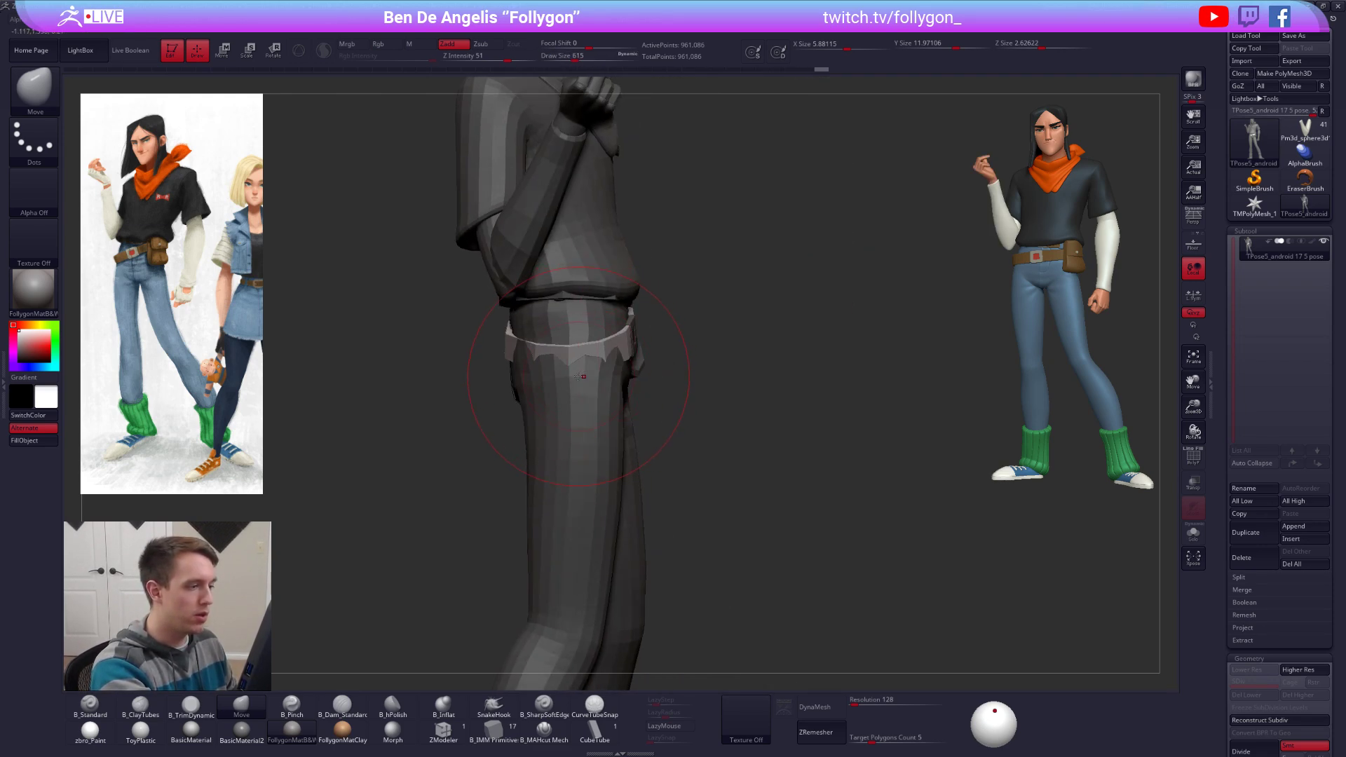
mouse_move(576, 375)
right_down()
mouse_move(693, 426)
mouse_move(700, 413)
mouse_move(758, 408)
right_up()
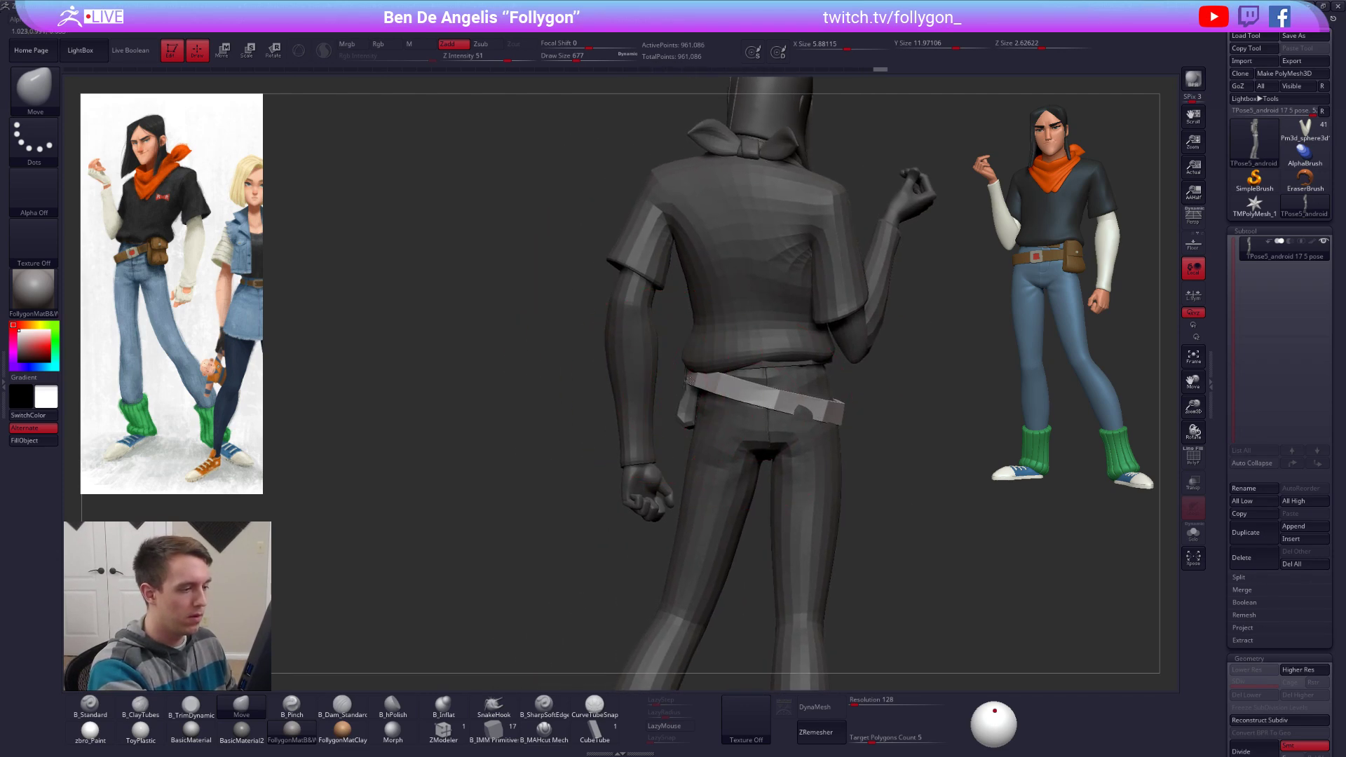
right_drag(691, 379, 673, 384)
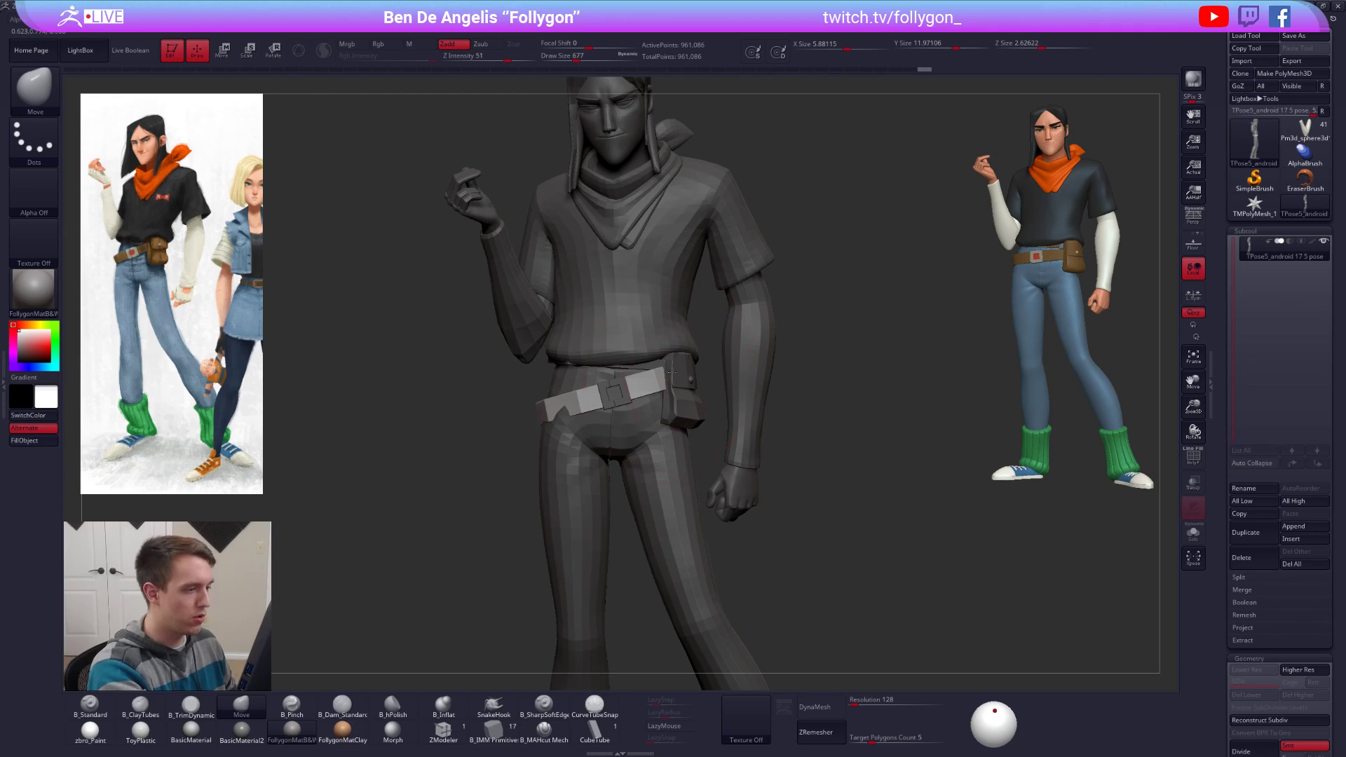
mouse_move(678, 378)
alt+right_down()
mouse_move(729, 383)
mouse_move(726, 429)
mouse_move(703, 381)
alt+right_up()
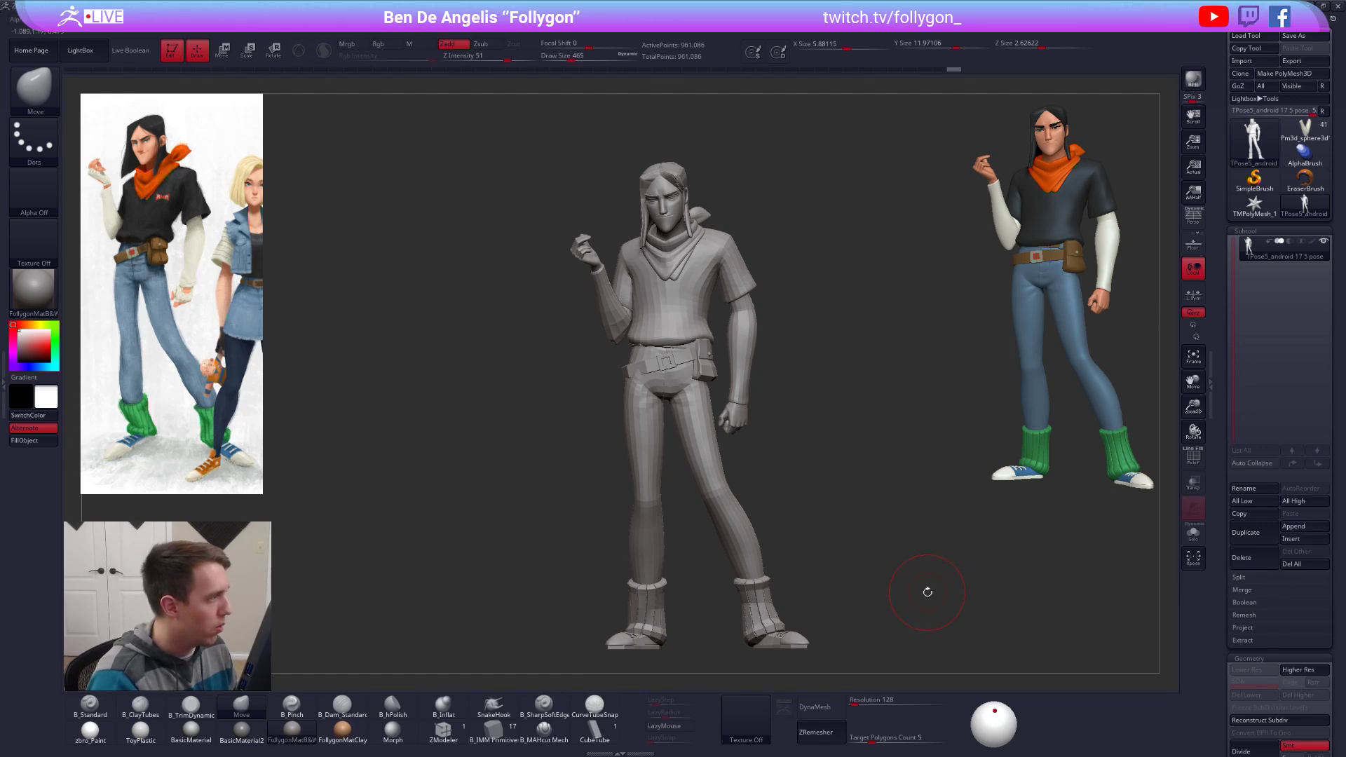
Step: Mask everything except the T-shirt and adjust its side beneath the lowered arm with the Move brush at draw size 595
mouse_move(731, 274)
ctrl+right_down()
mouse_move(744, 295)
mouse_move(740, 276)
mouse_move(715, 277)
mouse_move(778, 300)
ctrl+right_up()
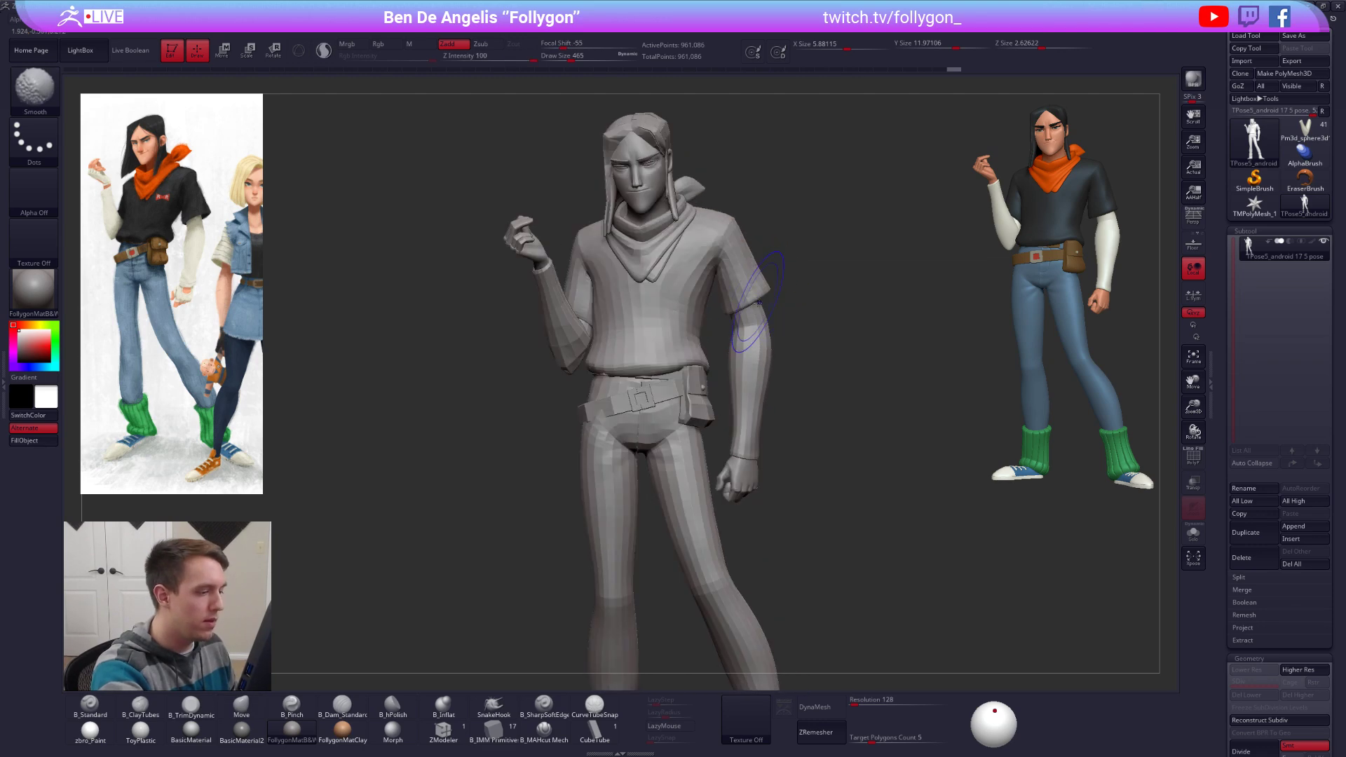
right_drag(894, 626, 873, 621)
key(w)
ctrl+click(707, 314)
key(q)
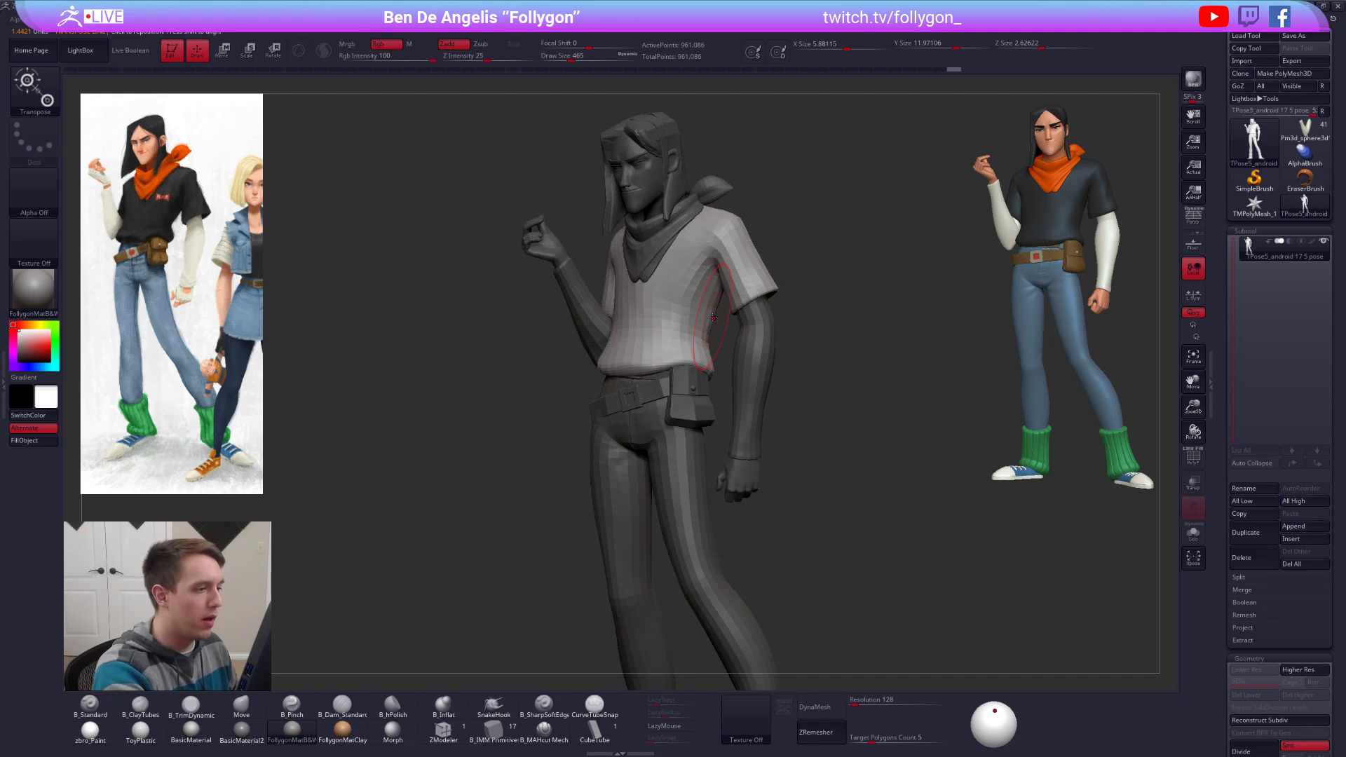
key(space)
drag(702, 314, 706, 314)
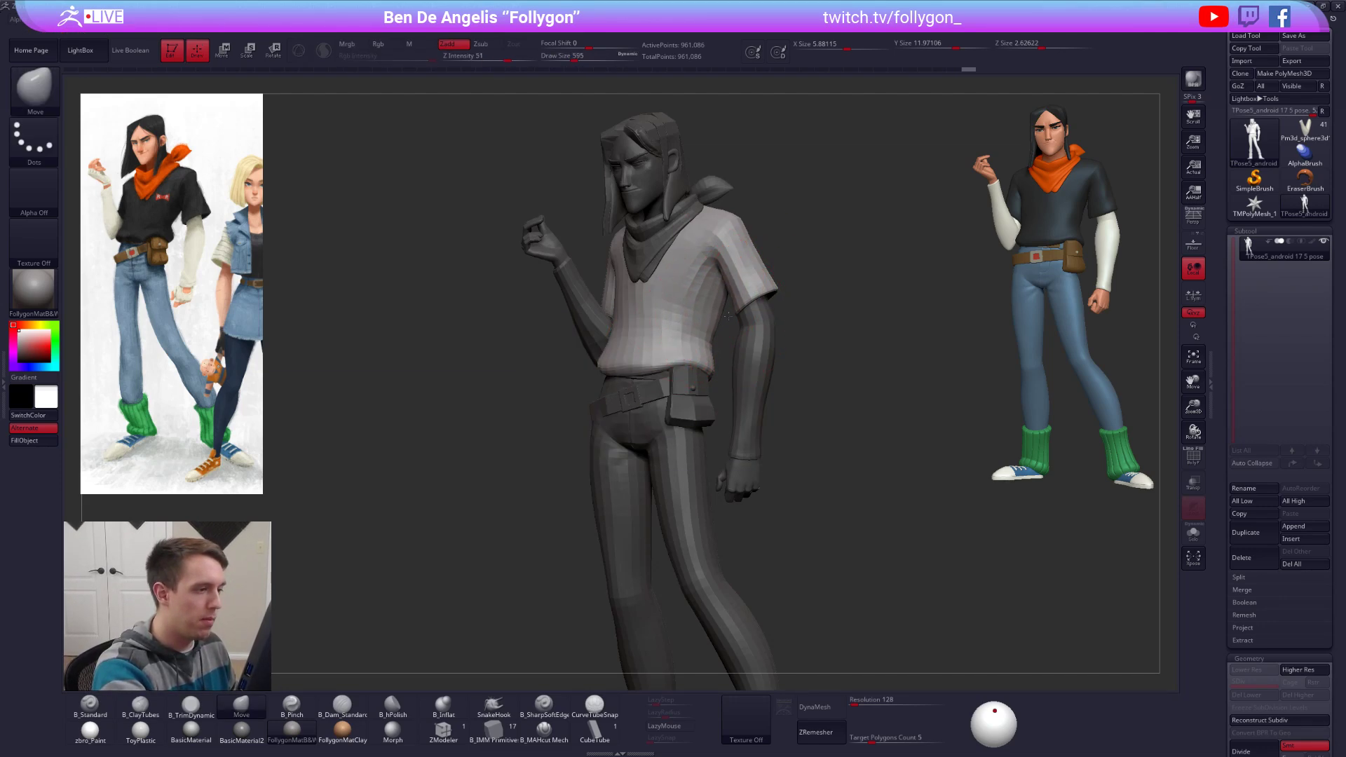
right_drag(733, 321, 769, 319)
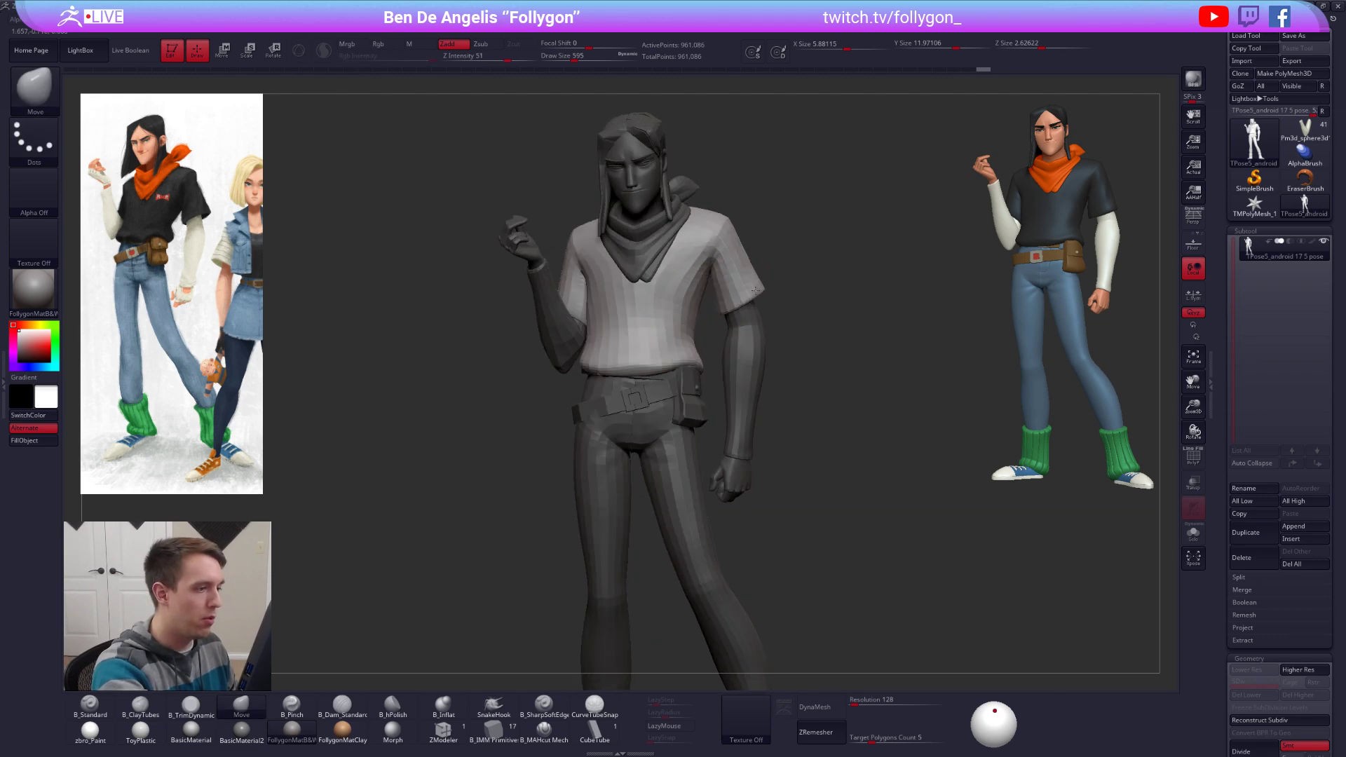
Step: Mask the T-shirt's sleeve on the lowered arm with a topological mask, leaving the rest of the shirt unmasked
key(w)
ctrl+drag(717, 235, 735, 253)
key(q)
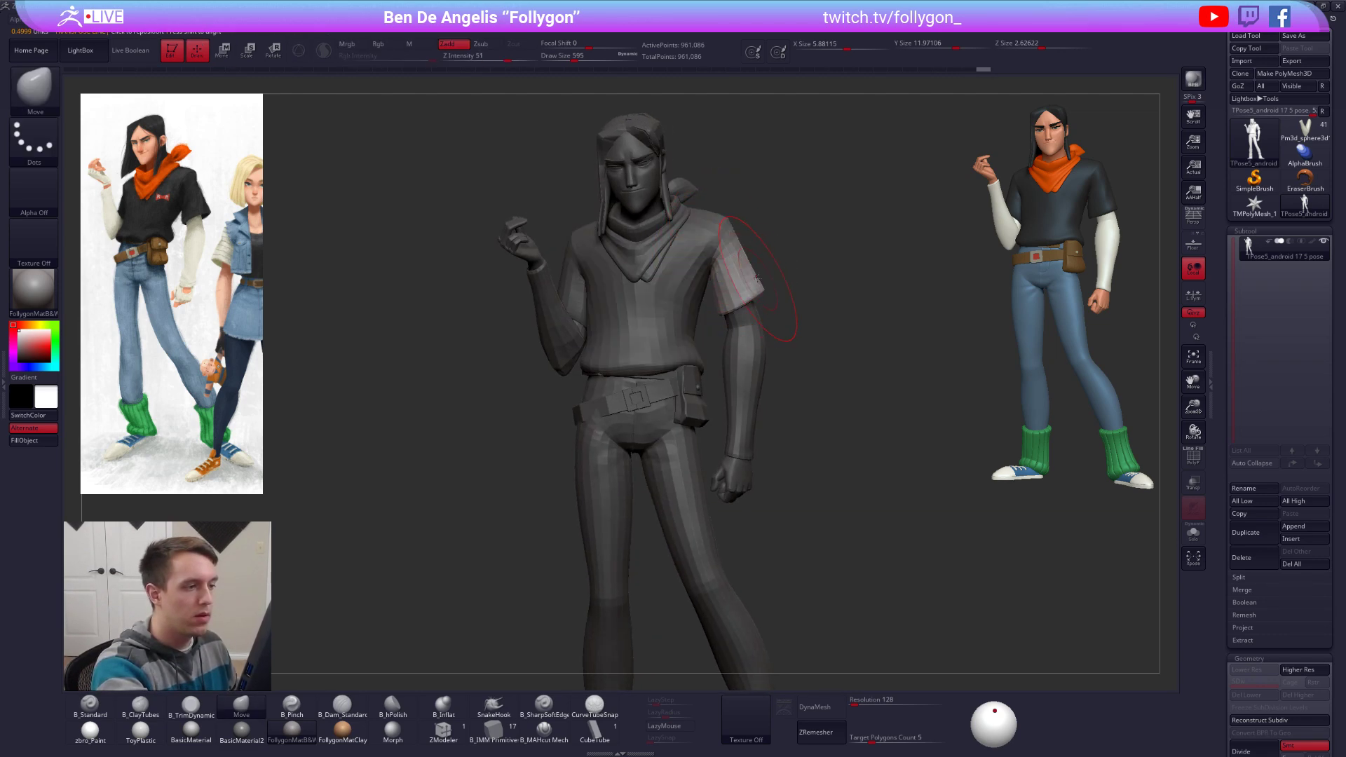
ctrl+click(776, 281)
ctrl+shift+click(749, 280)
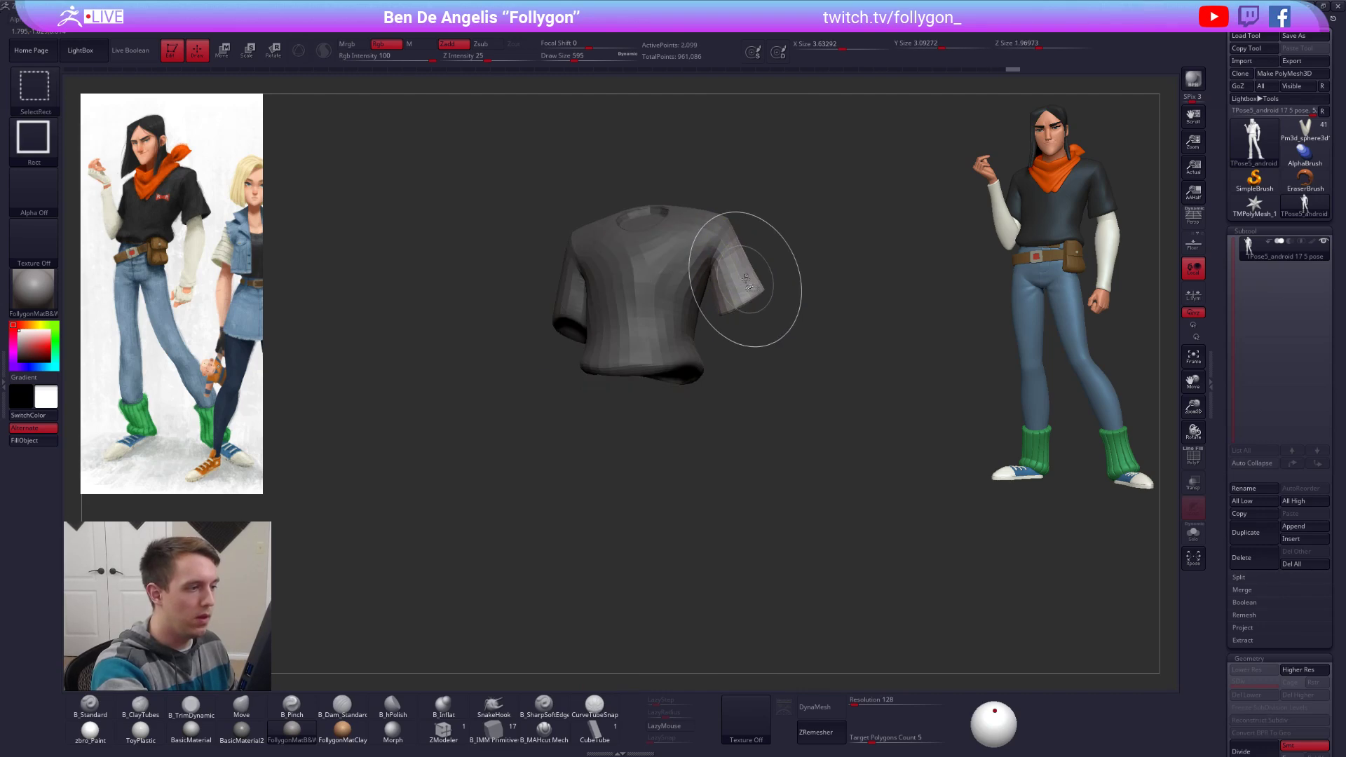
ctrl+shift+click(771, 280)
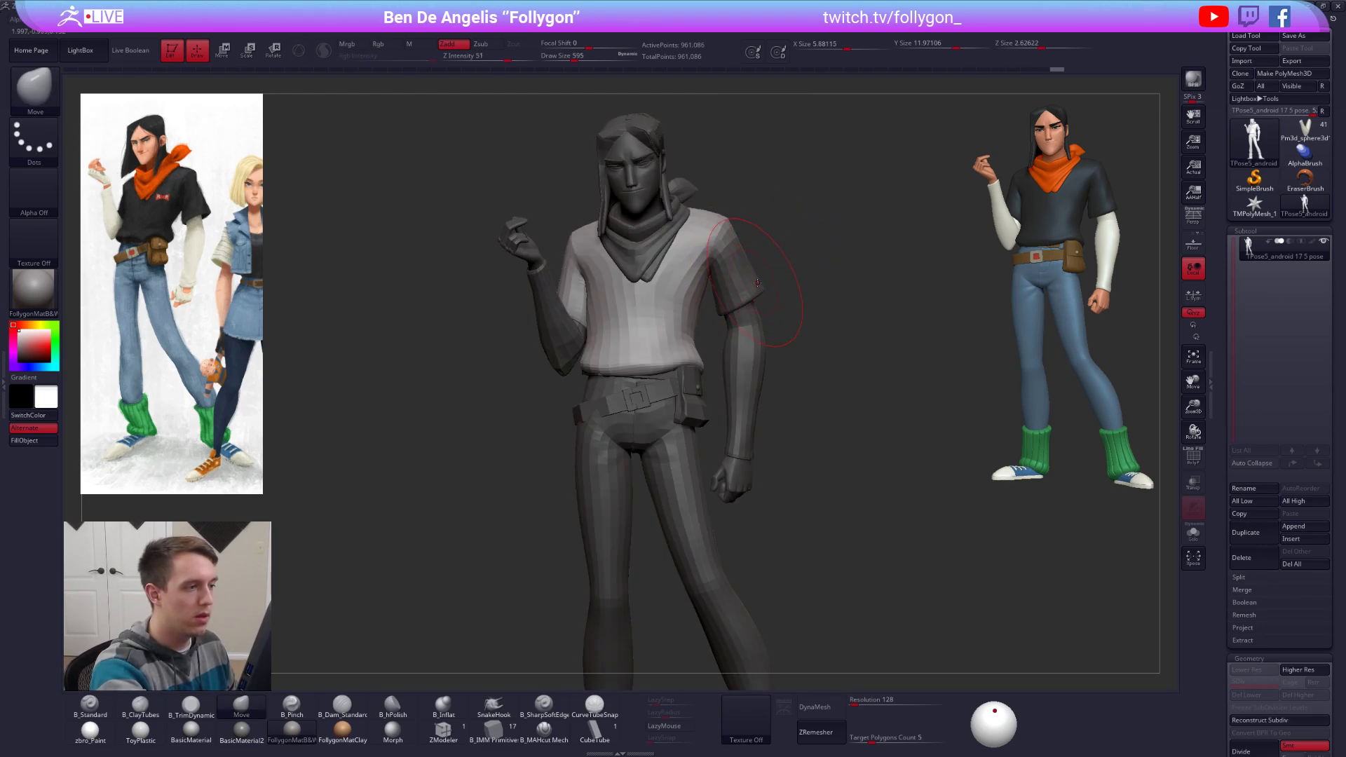
Step: Build up the T-shirt's upper back beside the lowered arm's shoulder with the ClayTubes brush at draw size 482
right_drag(718, 303, 770, 295)
key(space)
drag(710, 371, 715, 371)
key(2)
right_drag(711, 291, 733, 235)
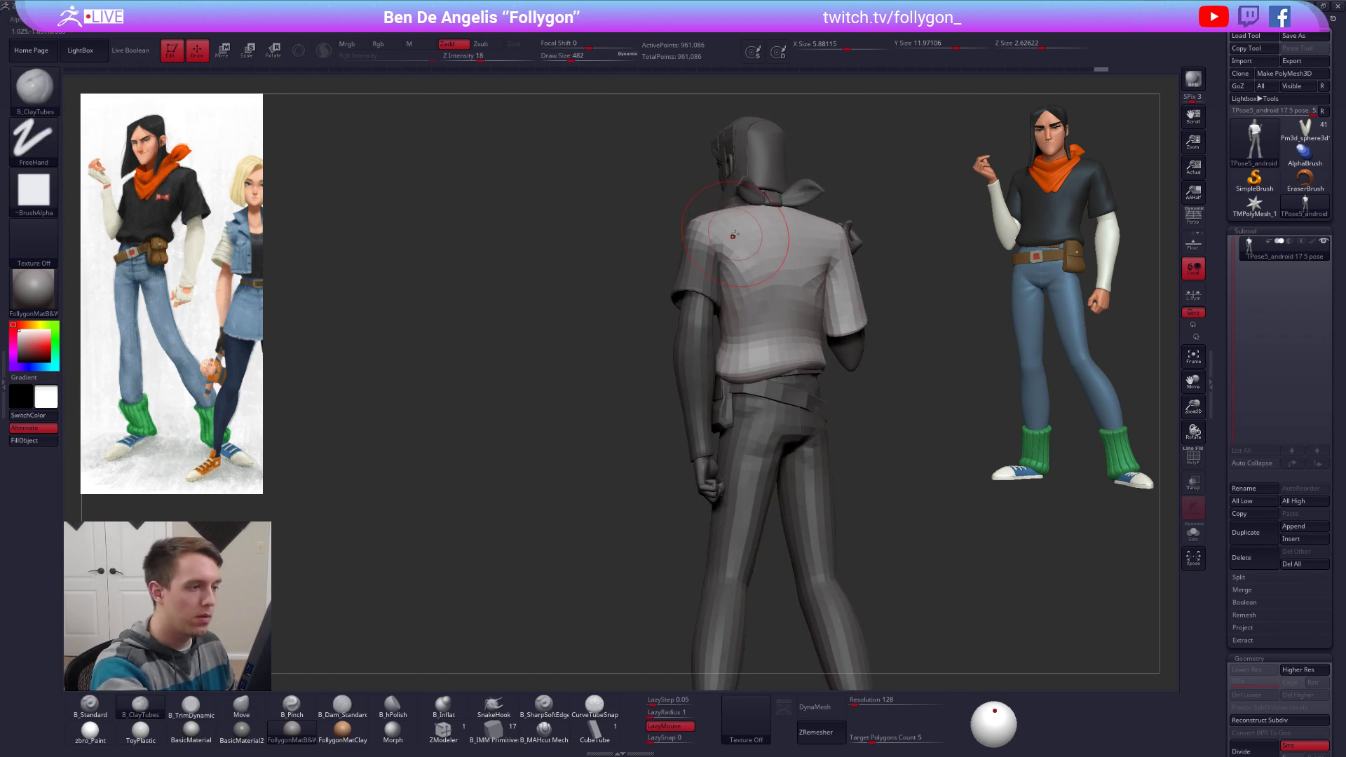
mouse_move(766, 295)
right_down()
mouse_move(788, 284)
mouse_move(763, 265)
right_up()
mouse_move(763, 326)
right_down()
mouse_move(729, 250)
mouse_move(734, 288)
mouse_move(772, 291)
mouse_move(795, 314)
right_up()
Step: Pull in the T-shirt's side beneath the lowered arm with the Move brush at draw size 500
key(b)
key(m)
key(v)
key(space)
click(805, 321)
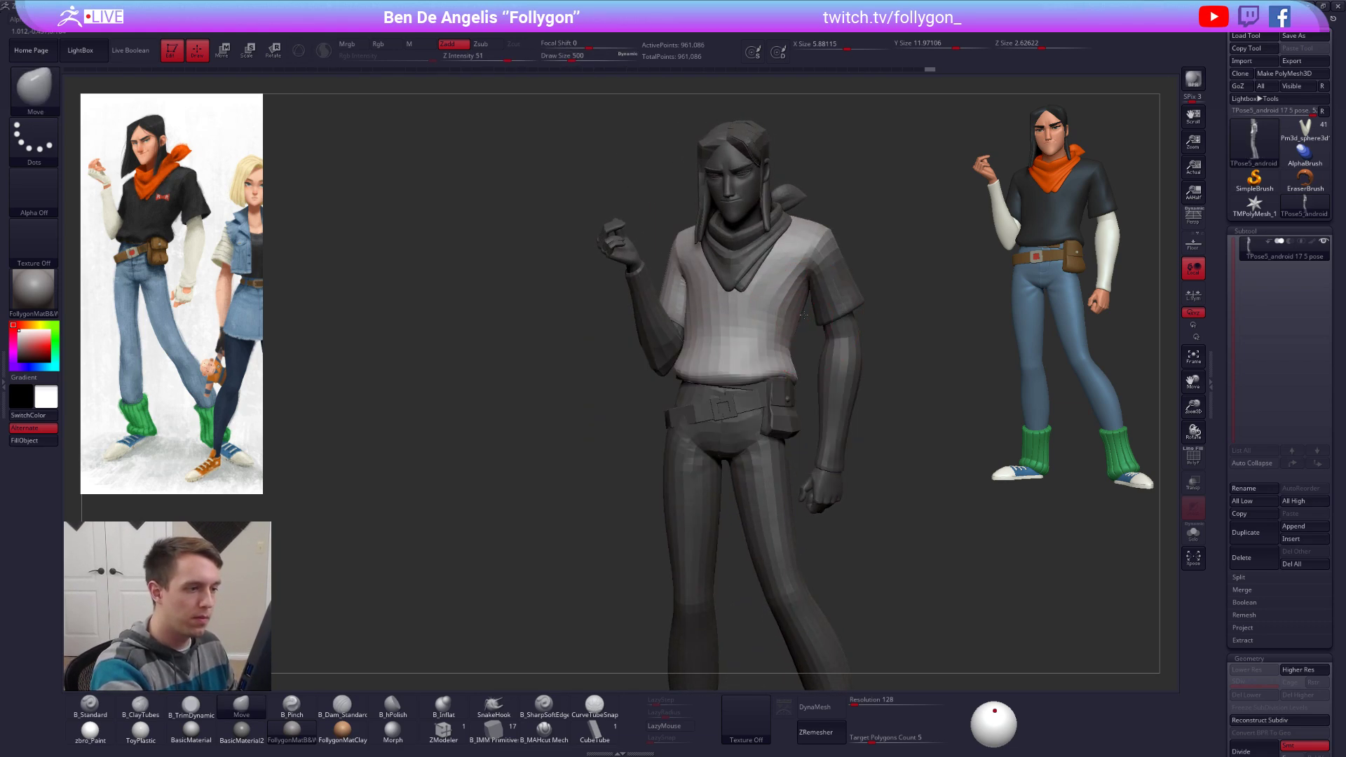
drag(803, 315, 796, 317)
mouse_move(797, 317)
right_down()
mouse_move(806, 305)
mouse_move(799, 334)
mouse_move(835, 423)
right_up()
Step: Blur the mask where the T-shirt's side meets the sleeve of the lowered arm
key(b)
key(c)
key(t)
ctrl+click(805, 332)
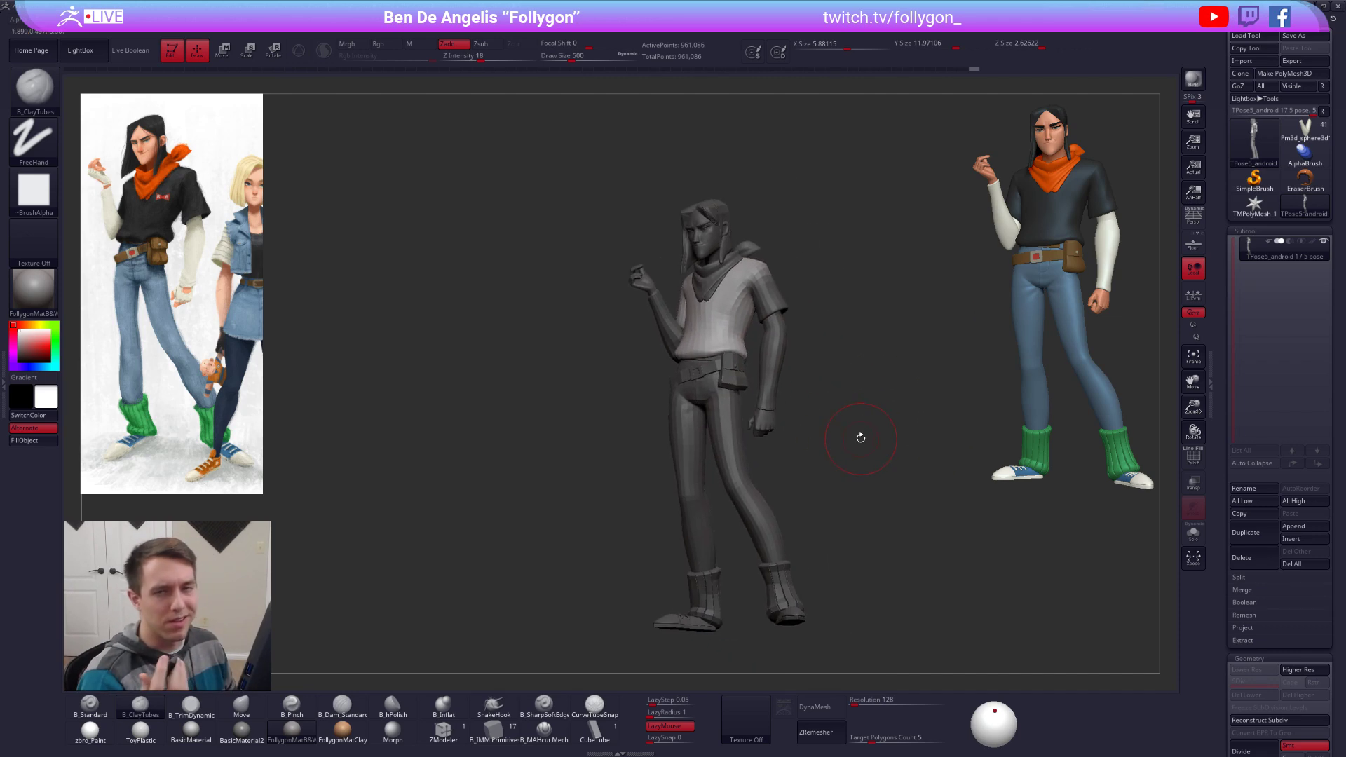
Step: Refine the T-shirt's side and hem near the belt pouch with the Move brush at draw size 537
key(b)
key(m)
key(v)
right_drag(830, 499, 932, 358)
key(p)
mouse_move(847, 460)
right_down()
mouse_move(824, 482)
mouse_move(822, 539)
right_up()
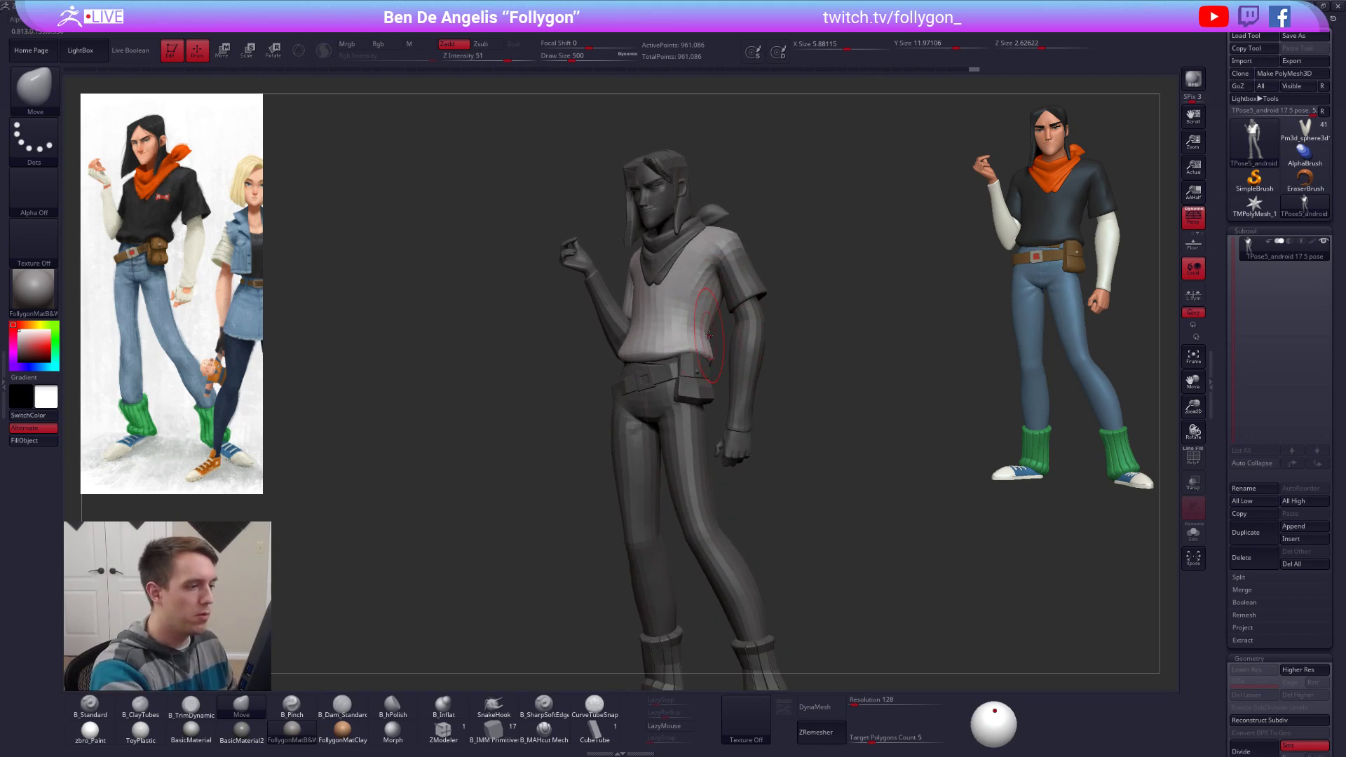
key(space)
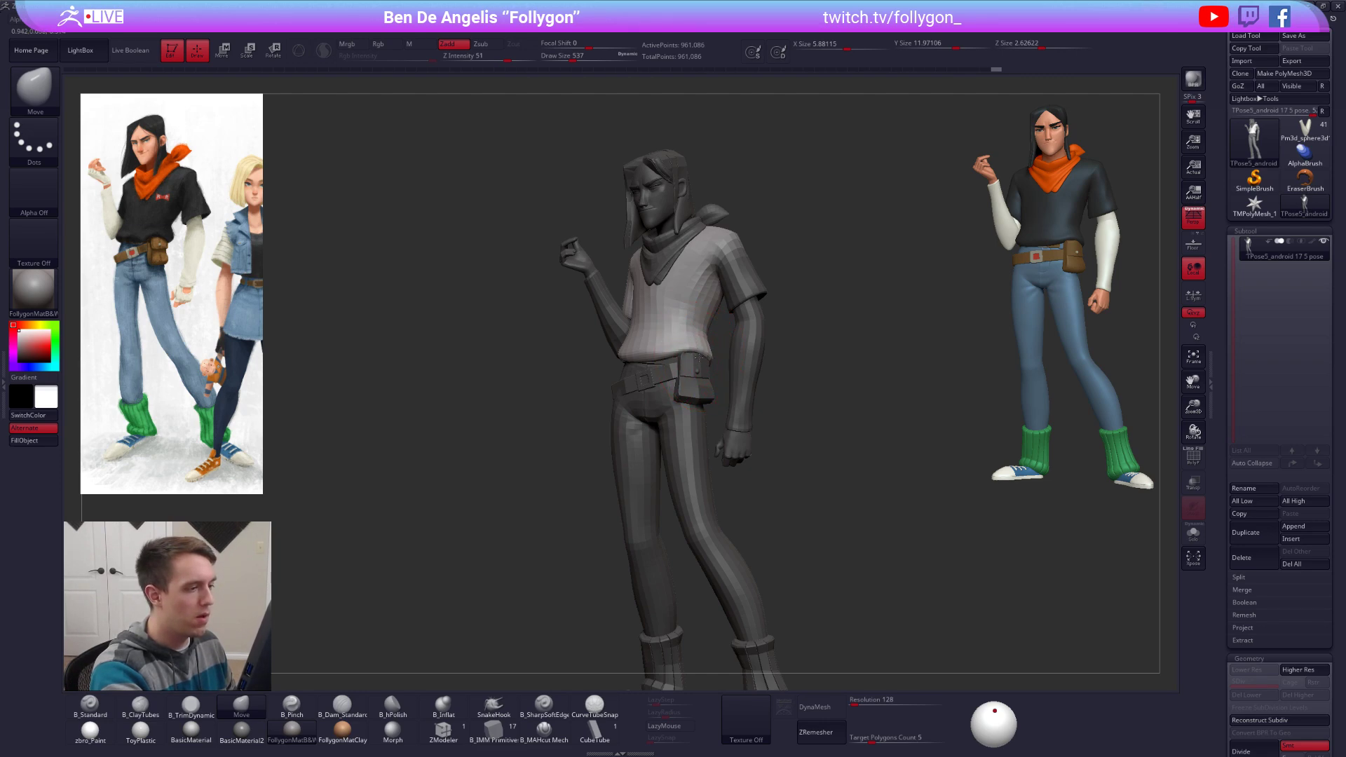
key(space)
drag(698, 357, 692, 358)
ctrl+right_drag(699, 306, 700, 335)
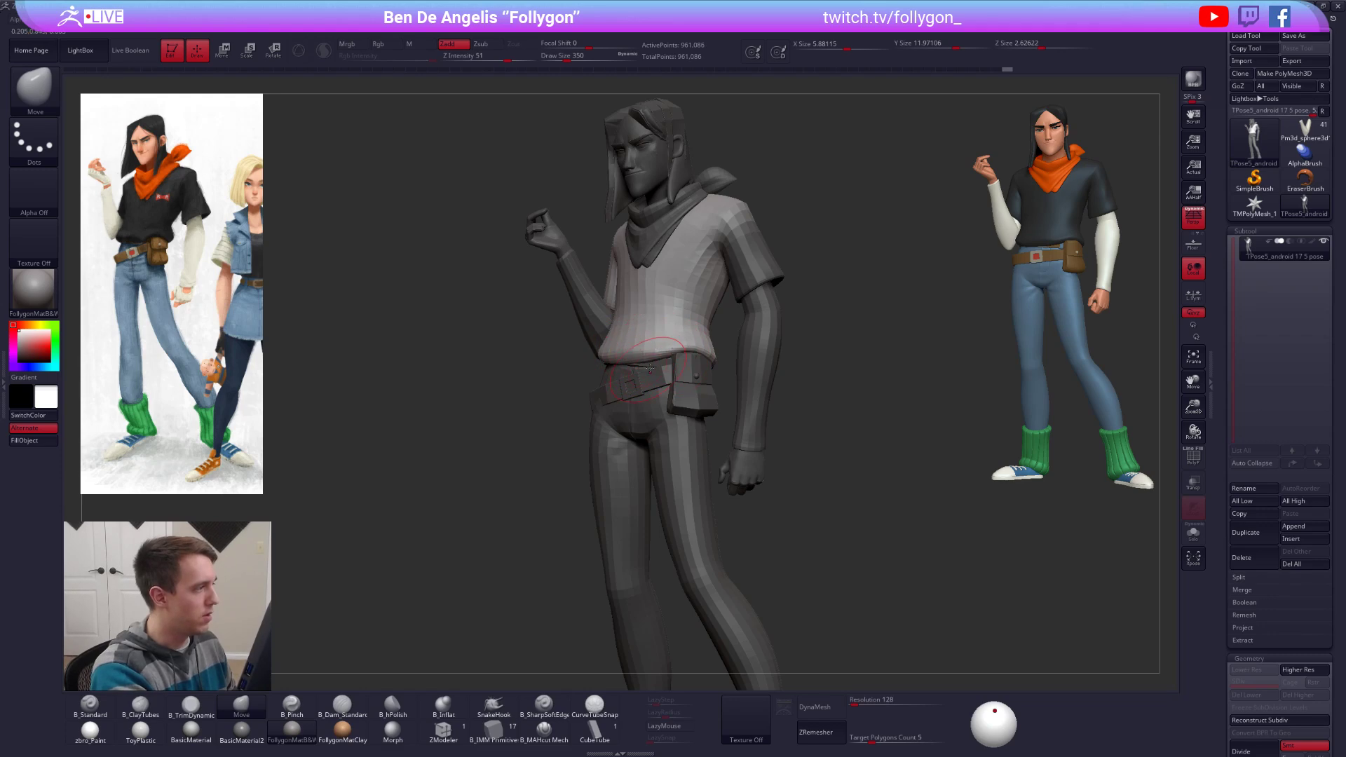
Step: Adjust the T-shirt's front hem above the belt with the Move brush at draw size 306
right_drag(628, 371, 611, 362)
key(space)
drag(624, 363, 611, 362)
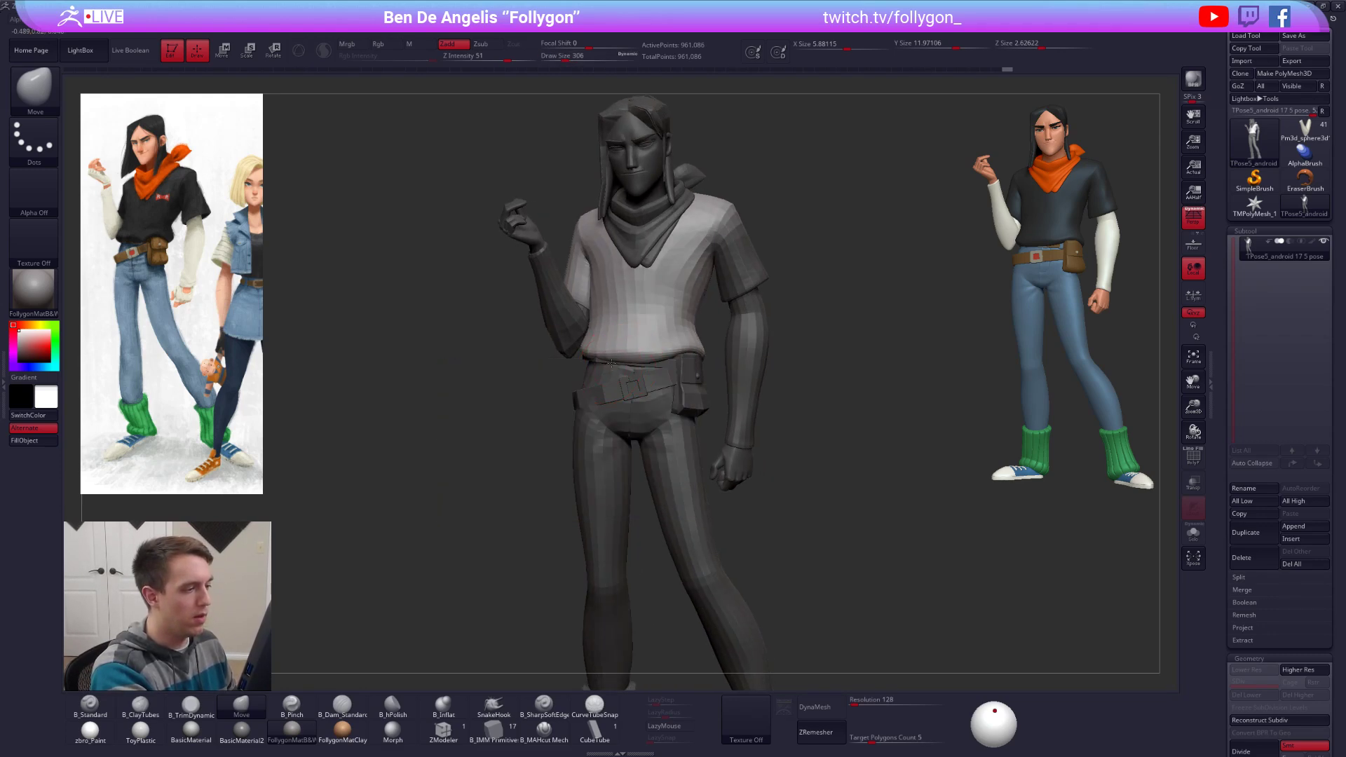
right_drag(613, 358, 691, 344)
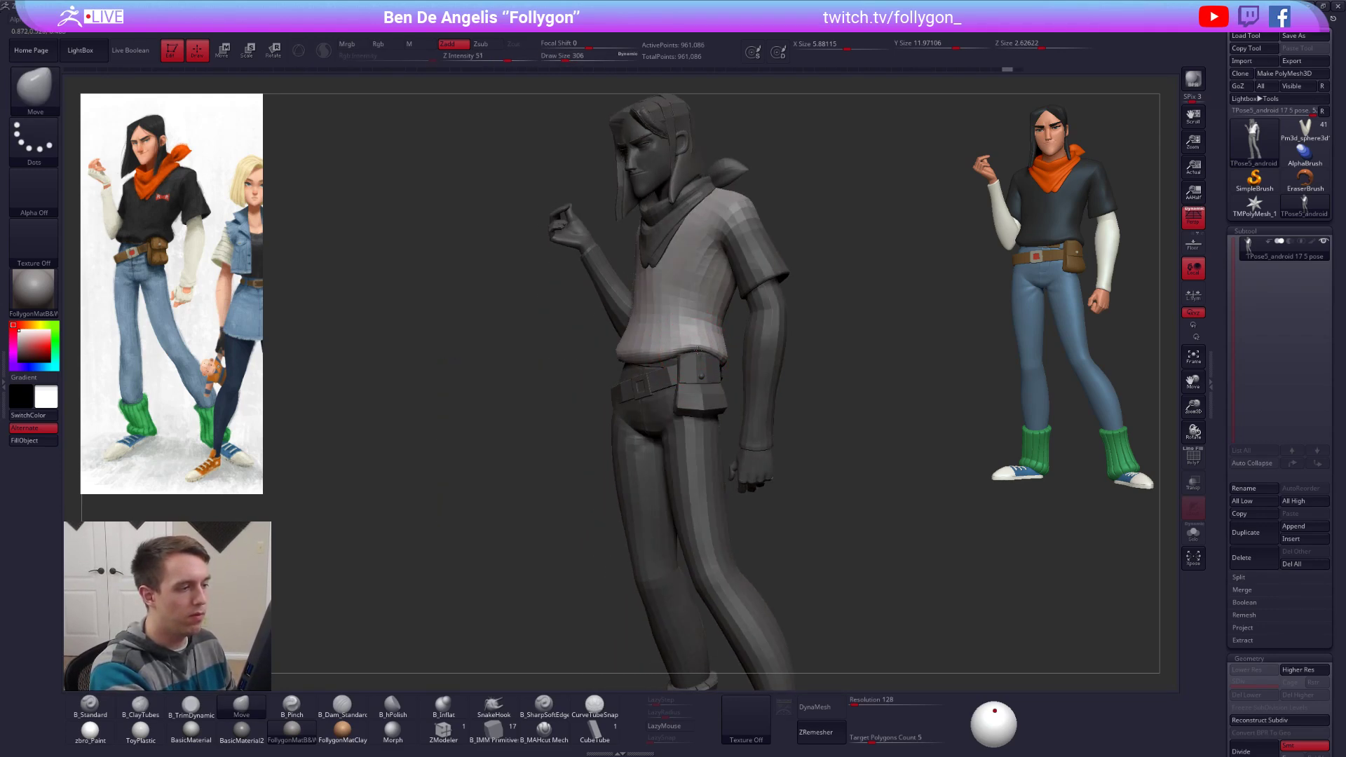
key(space)
drag(698, 350, 694, 353)
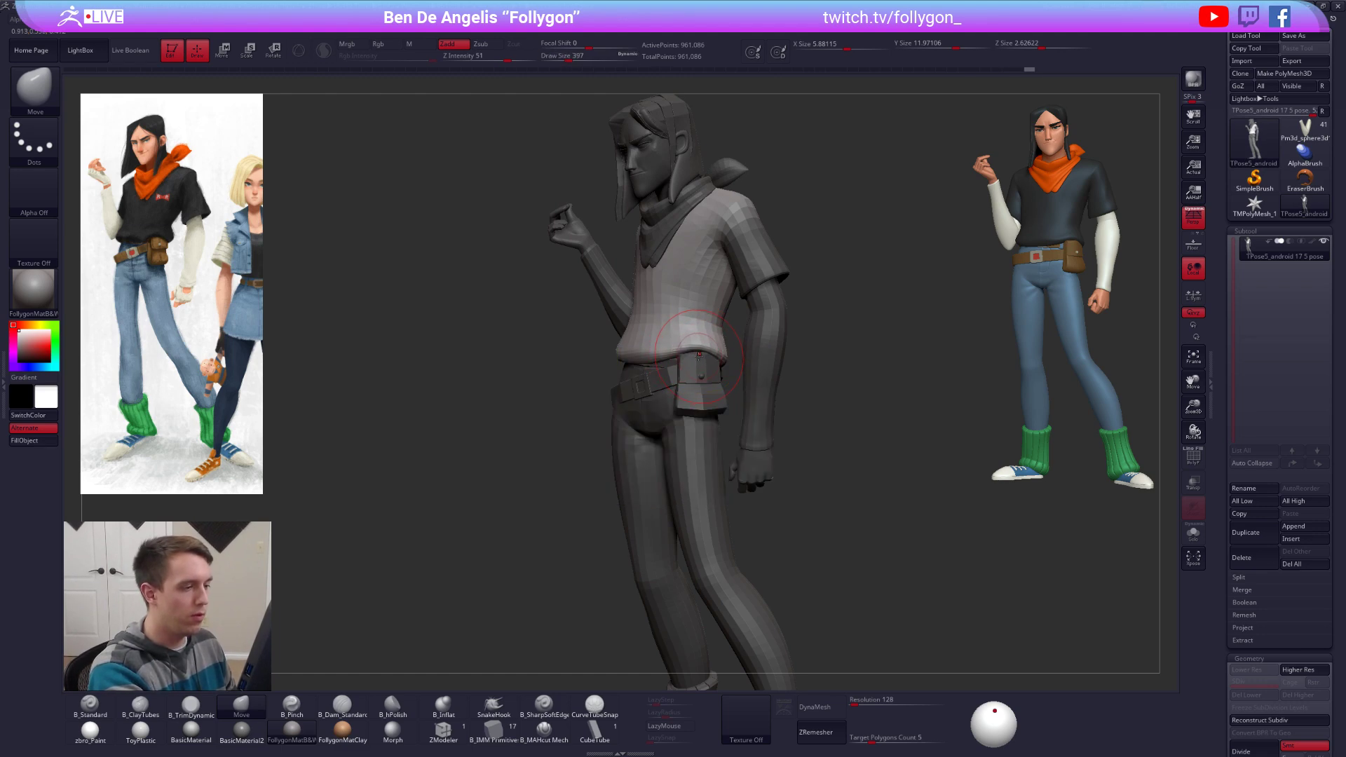
mouse_move(698, 354)
right_down()
mouse_move(701, 375)
mouse_move(695, 340)
mouse_move(630, 354)
mouse_move(739, 373)
mouse_move(729, 414)
mouse_move(812, 413)
mouse_move(711, 368)
right_up()
Step: Clear the mask, transfer the pose from the combined mesh back to the original subtools, and save the project
ctrl+drag(814, 376, 823, 386)
right_drag(816, 378, 785, 366)
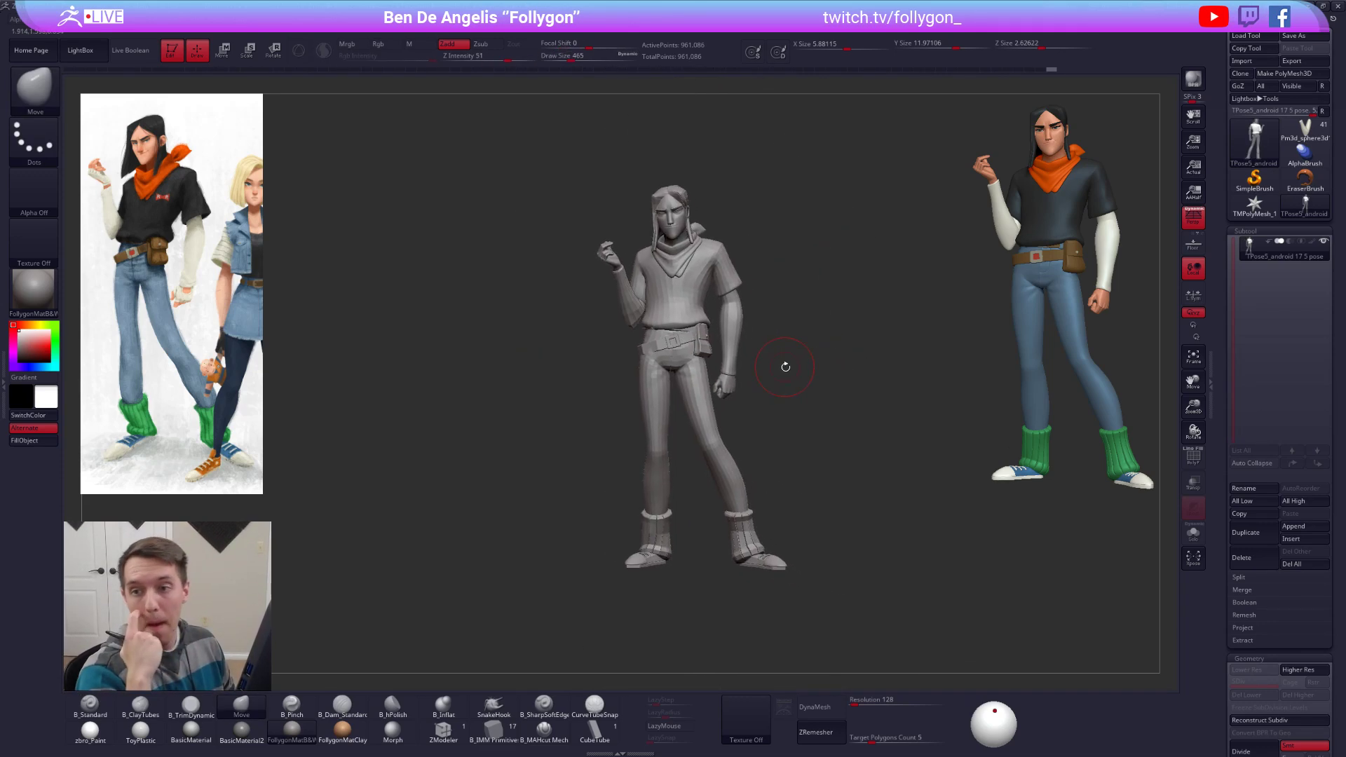
mouse_move(803, 291)
right_down()
mouse_move(796, 324)
mouse_move(803, 302)
right_up()
key(ctrl+shift+f)
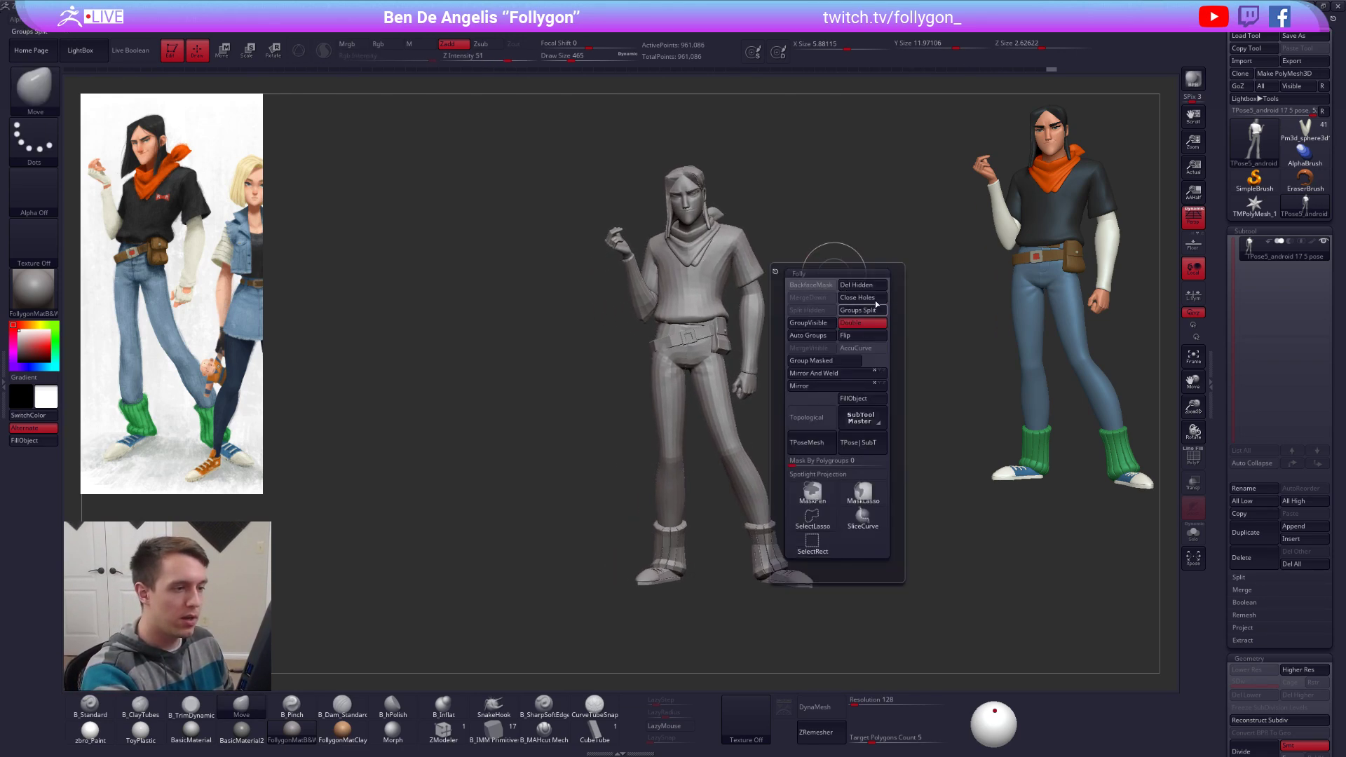
click(862, 442)
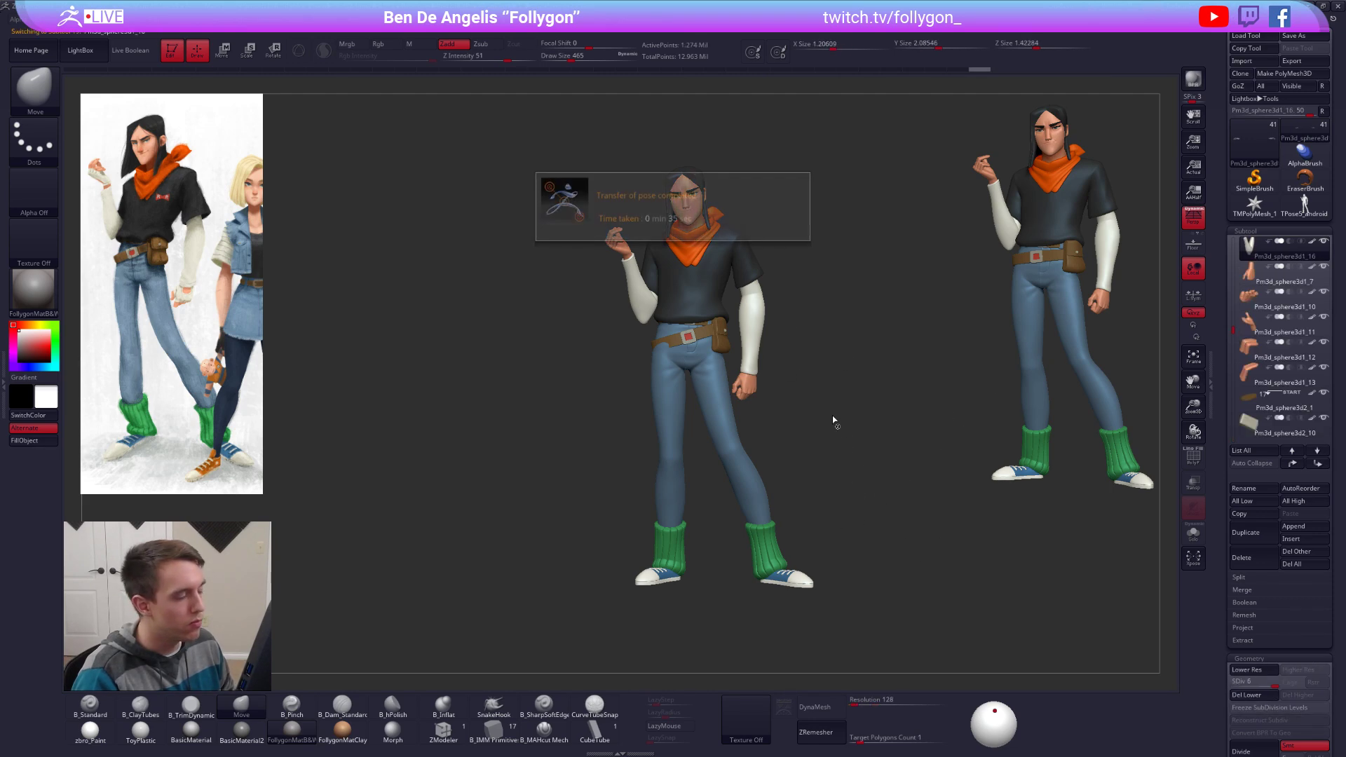
key(ctrl+s)
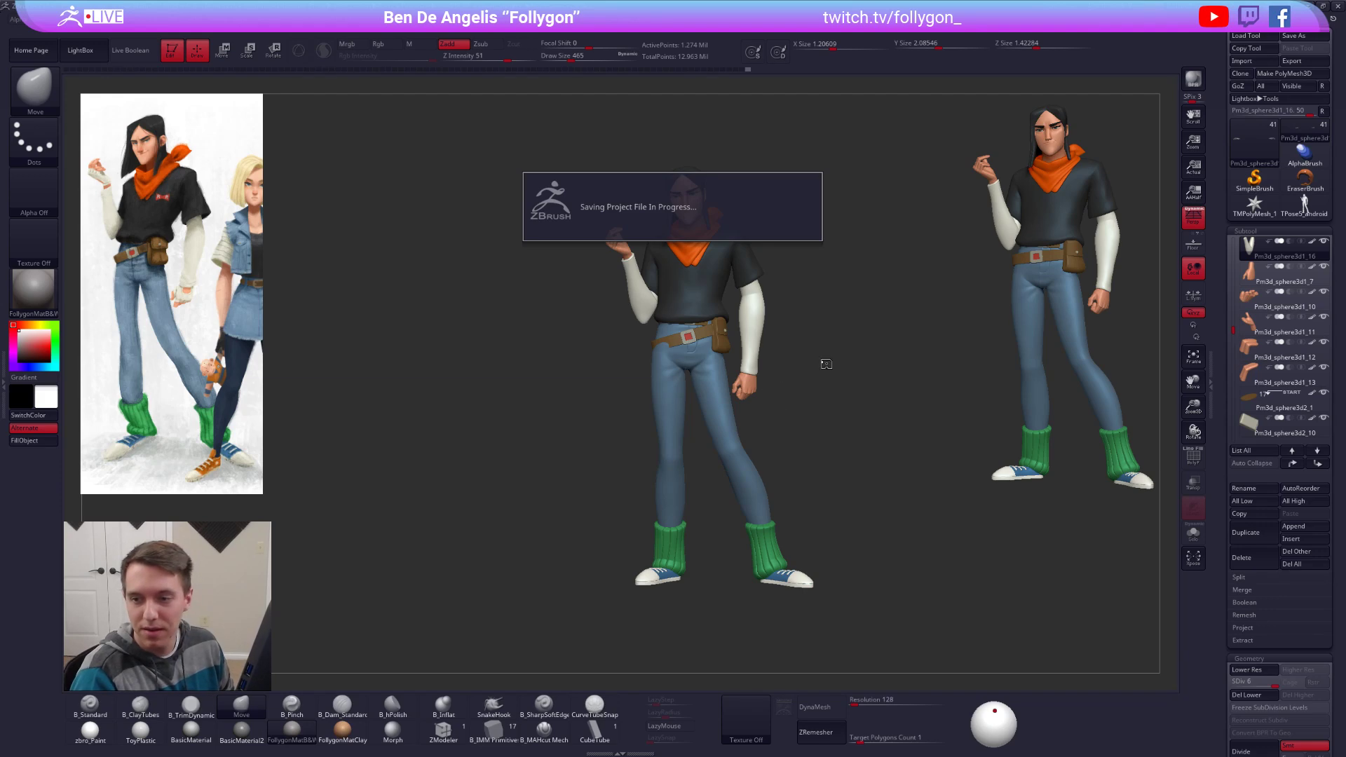
Step: Select the jeans leg on the pouch side, set the Move brush to draw size 265, and examine the leg alone and with the figure
alt+click(699, 381)
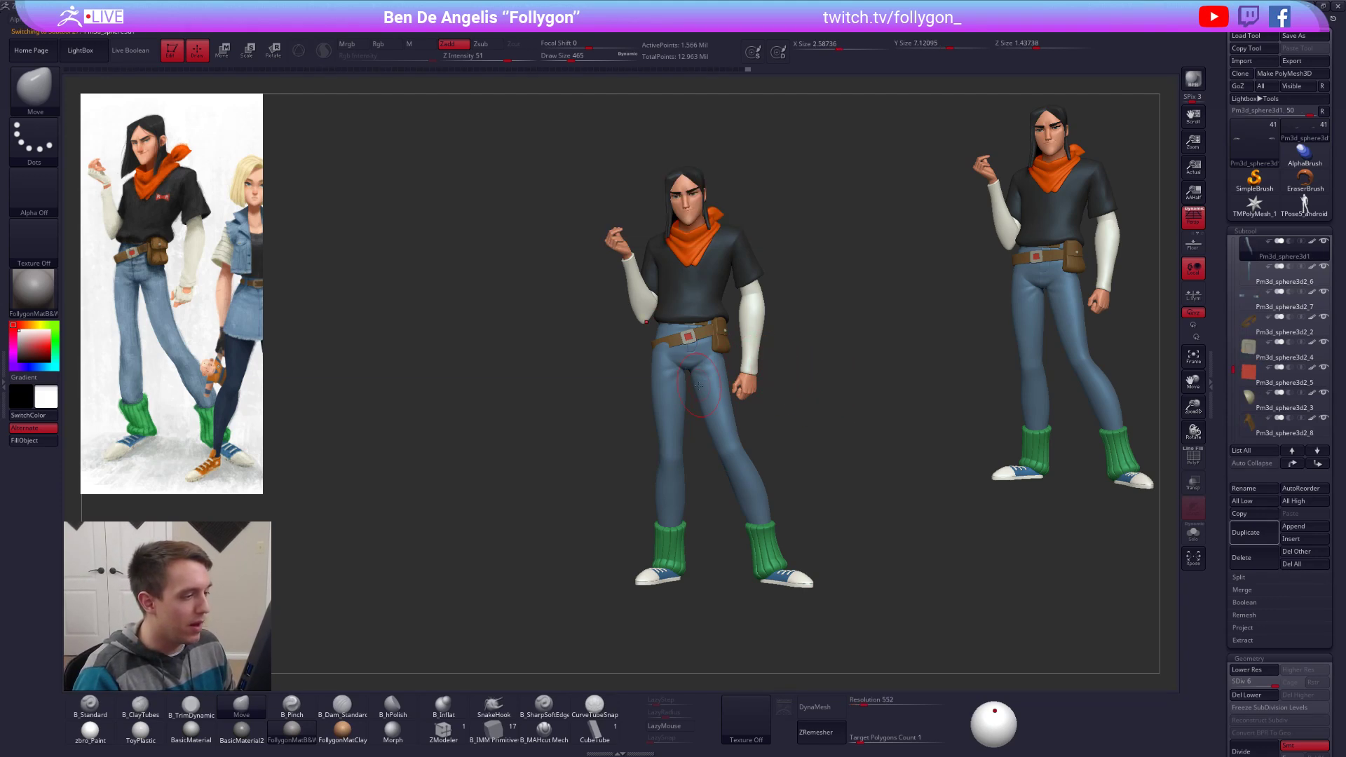
key(alt+s)
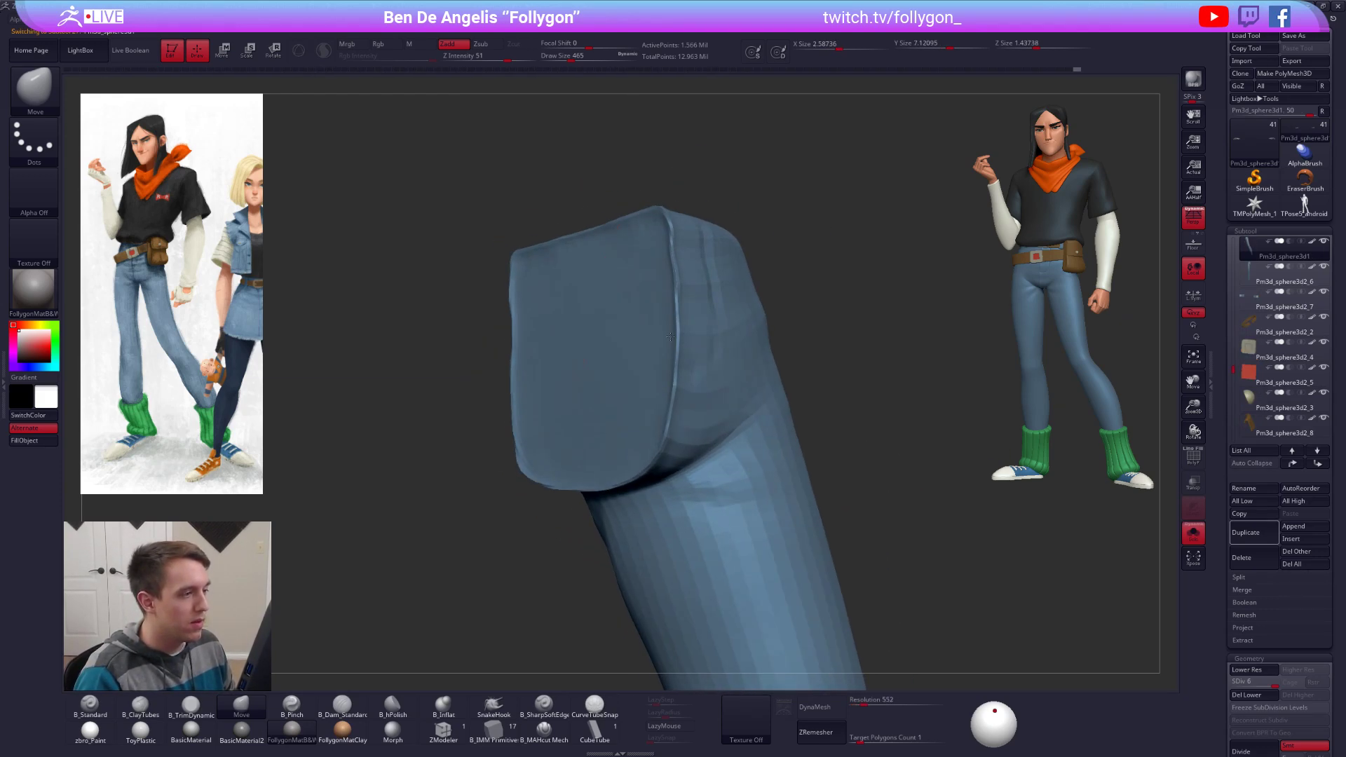
key(alt+s)
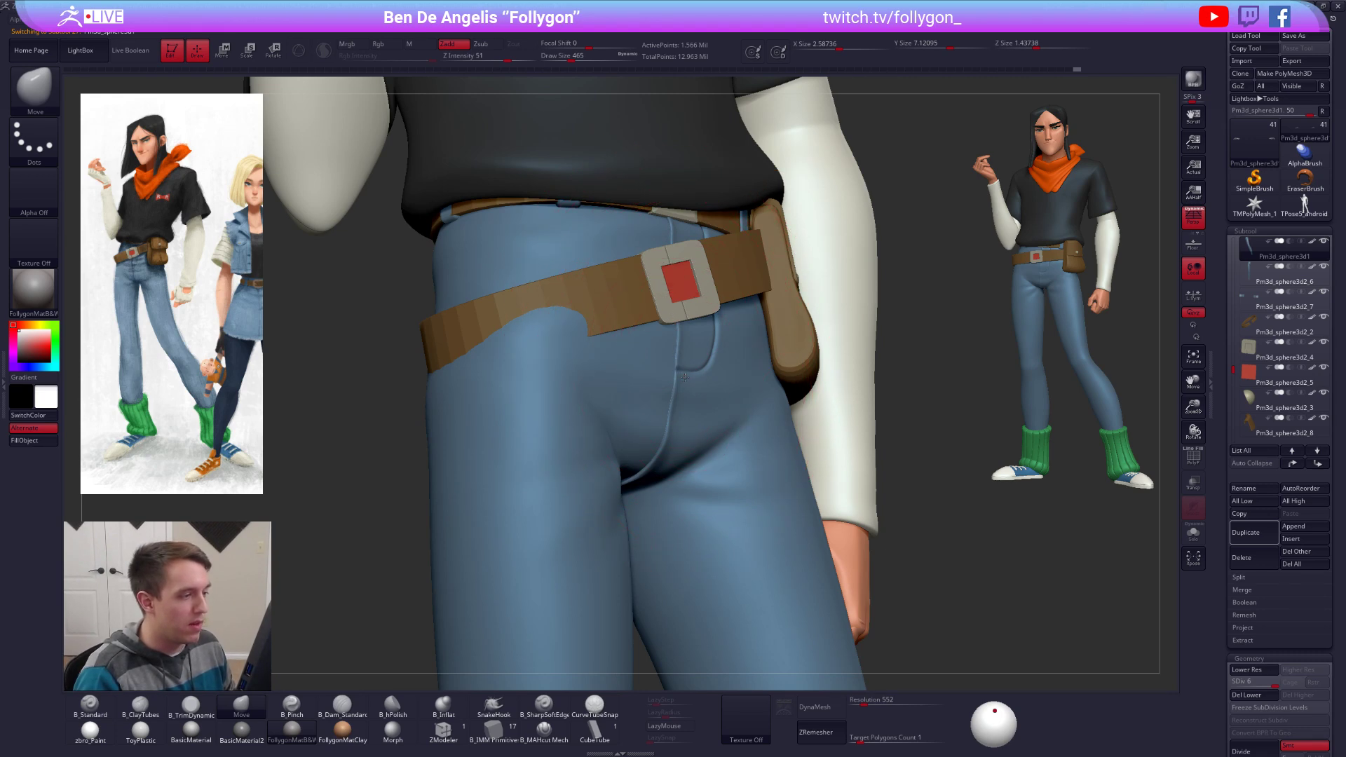
right_drag(685, 376, 699, 382)
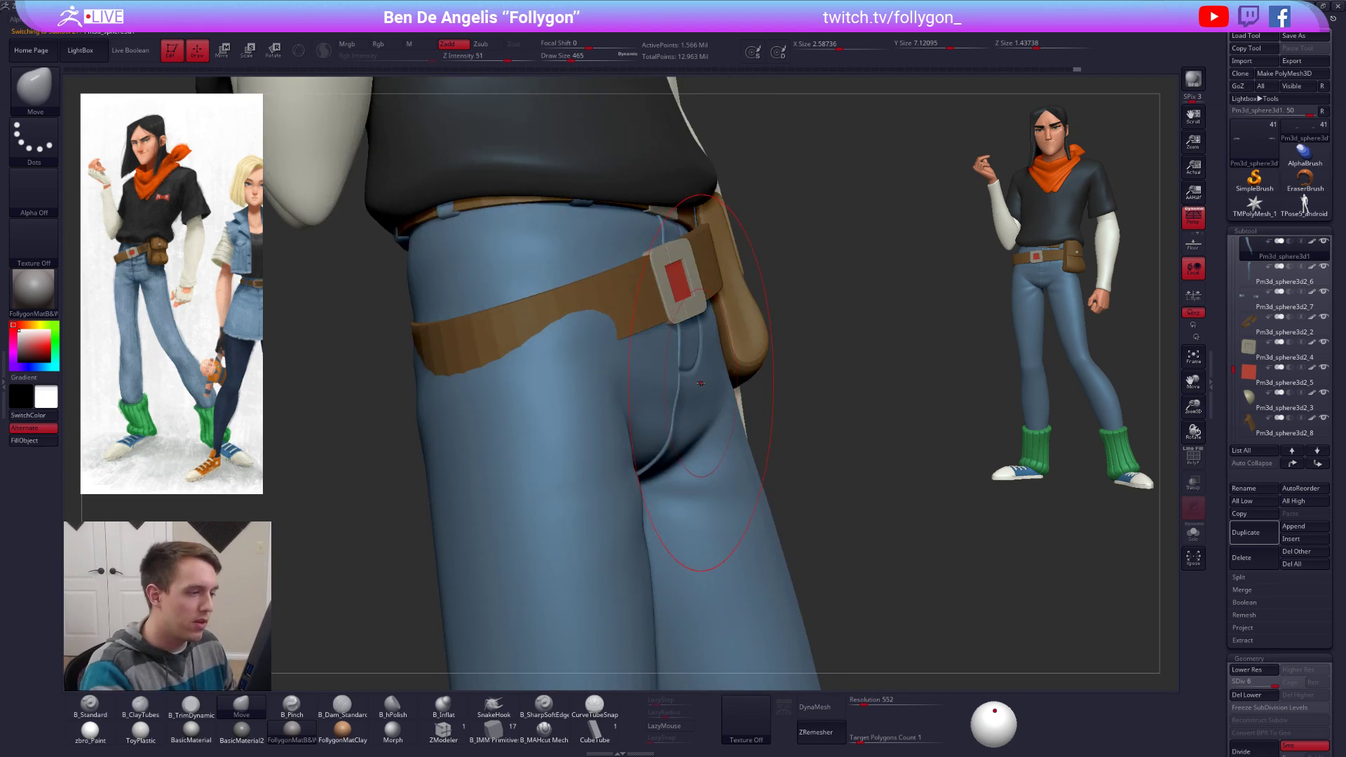
key(space)
drag(699, 381, 675, 379)
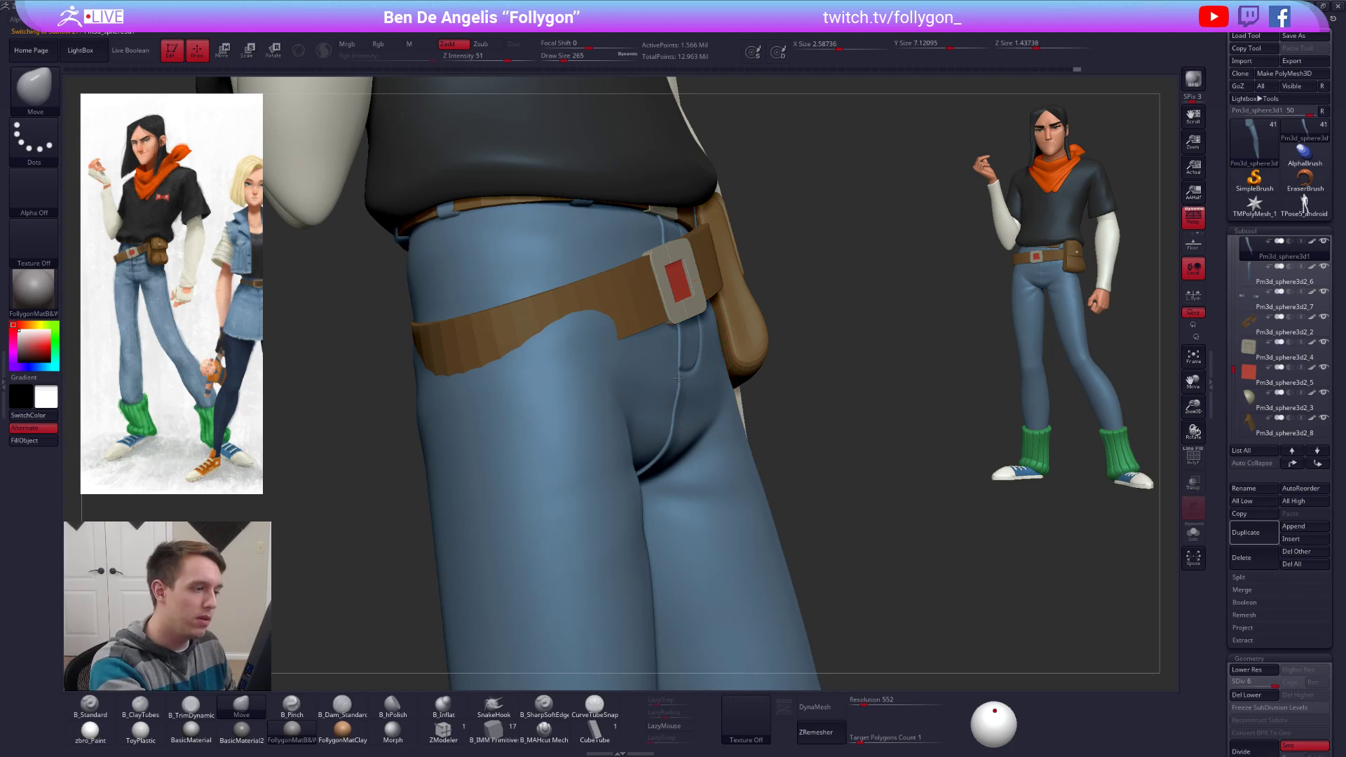
right_drag(683, 378, 543, 308)
right_drag(841, 484, 635, 456)
alt+right_drag(635, 456, 714, 450)
key(alt+s)
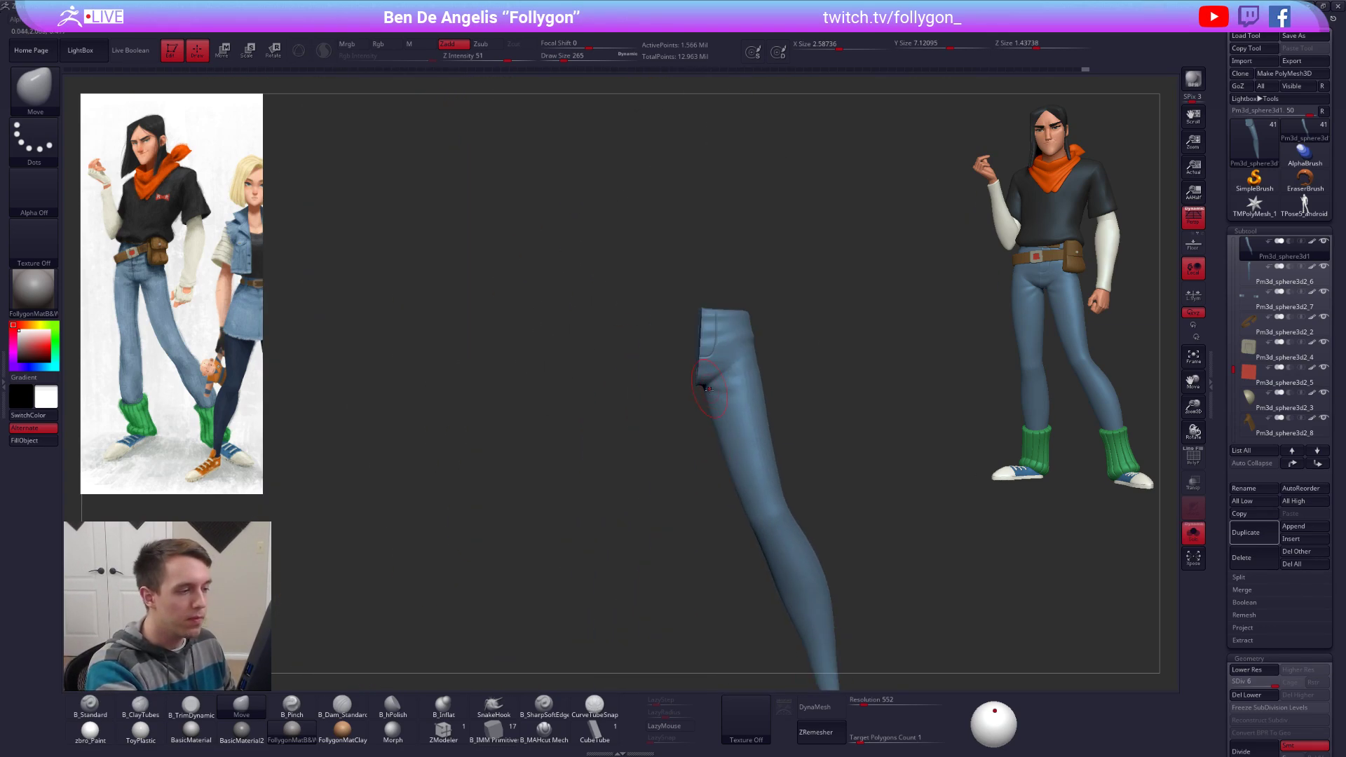
key(alt+s)
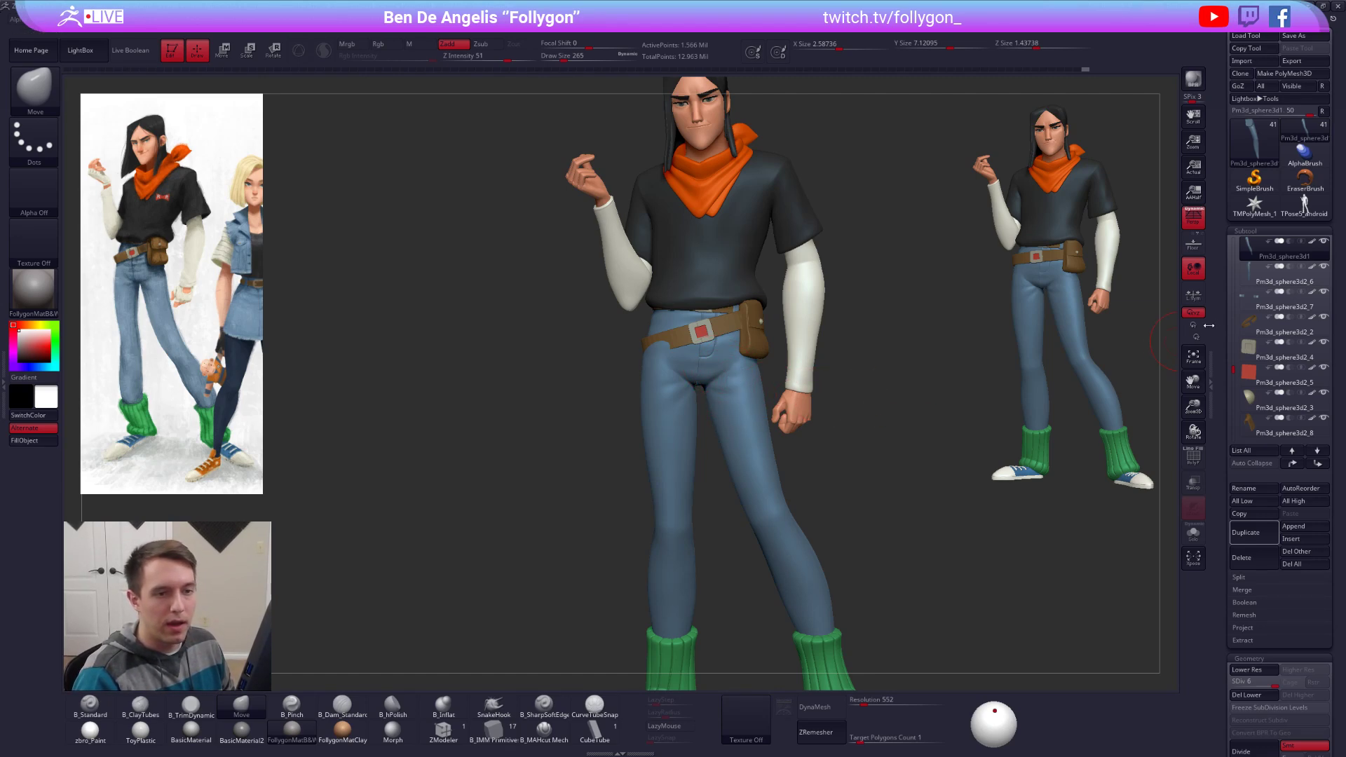
Step: Show only the two jeans subtools and examine their overlapping hip sections with the leg parts hidden, restoring the whole figure
shift+click(1323, 241)
click(1252, 273)
ctrl+right_drag(846, 316, 847, 390)
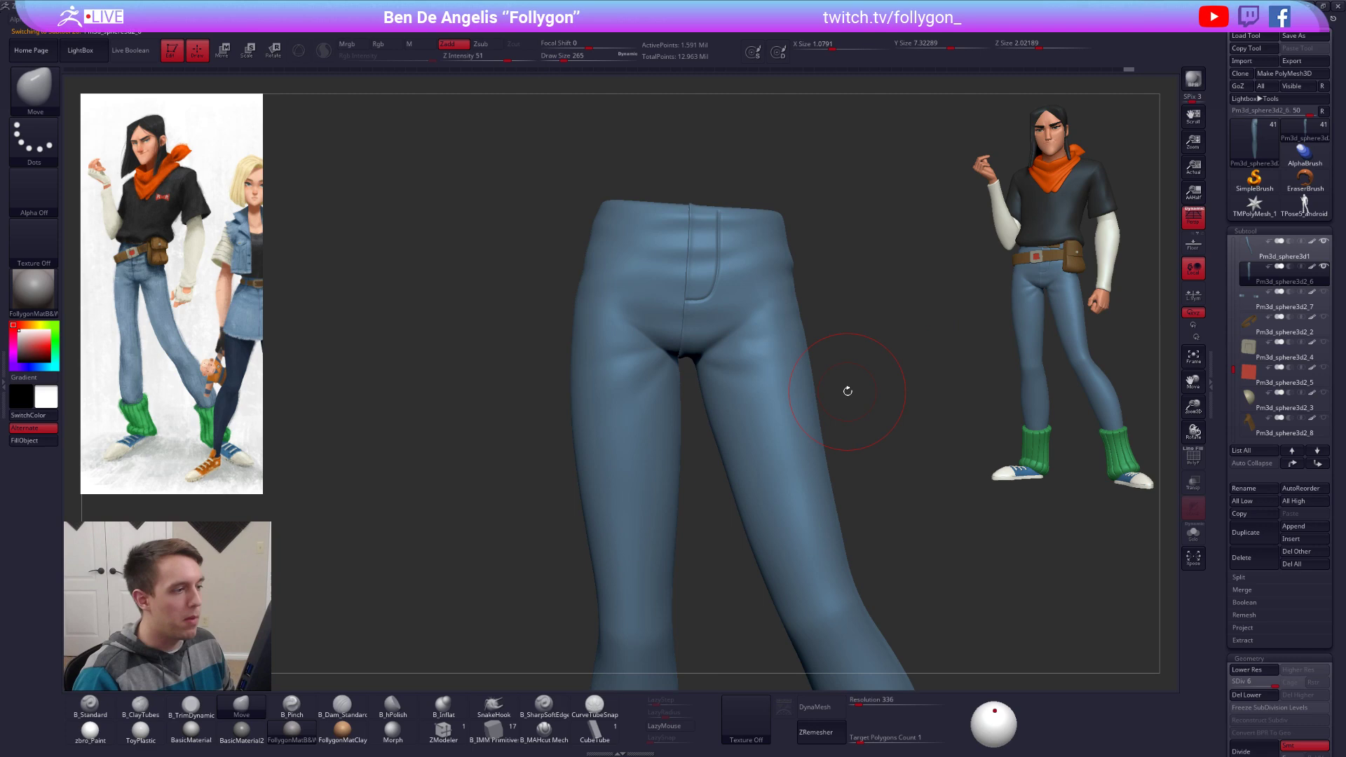
ctrl+shift+click(787, 284)
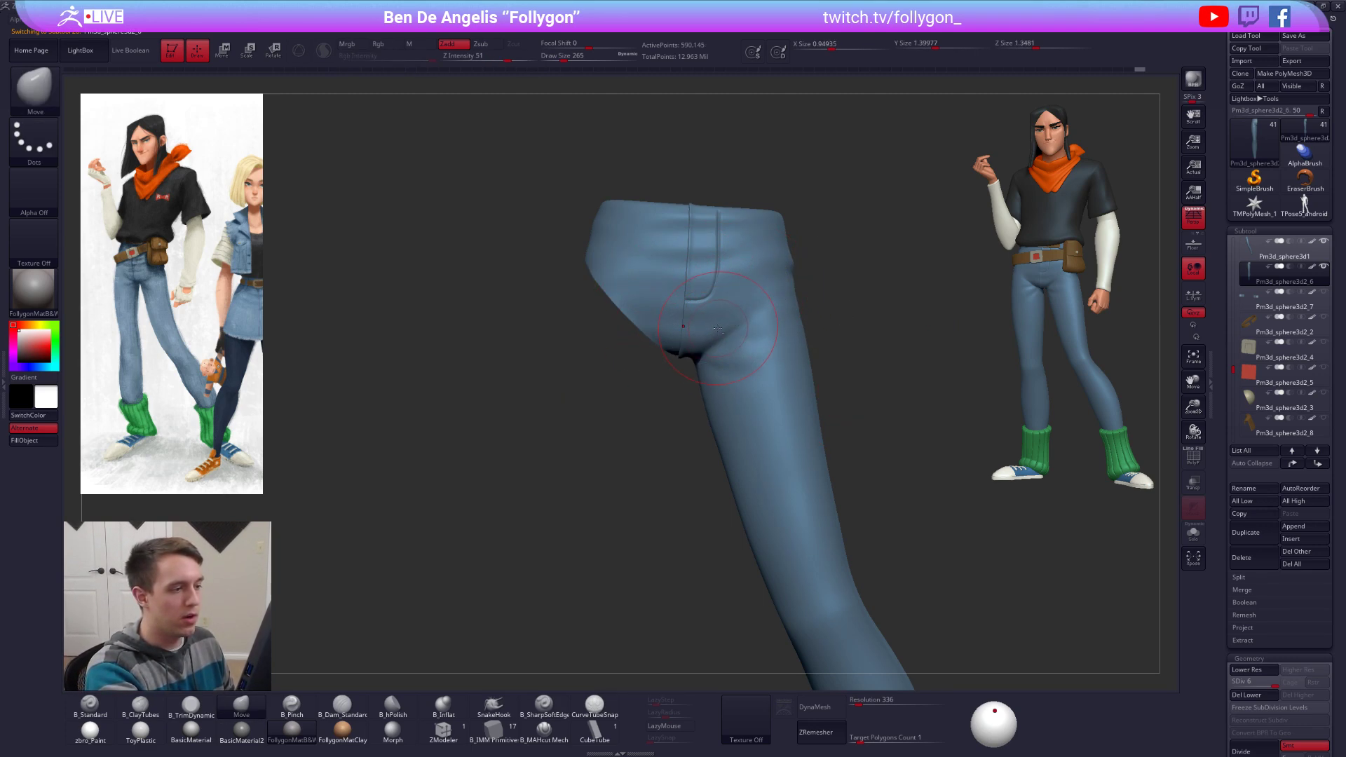
alt+click(694, 347)
ctrl+shift+click(717, 326)
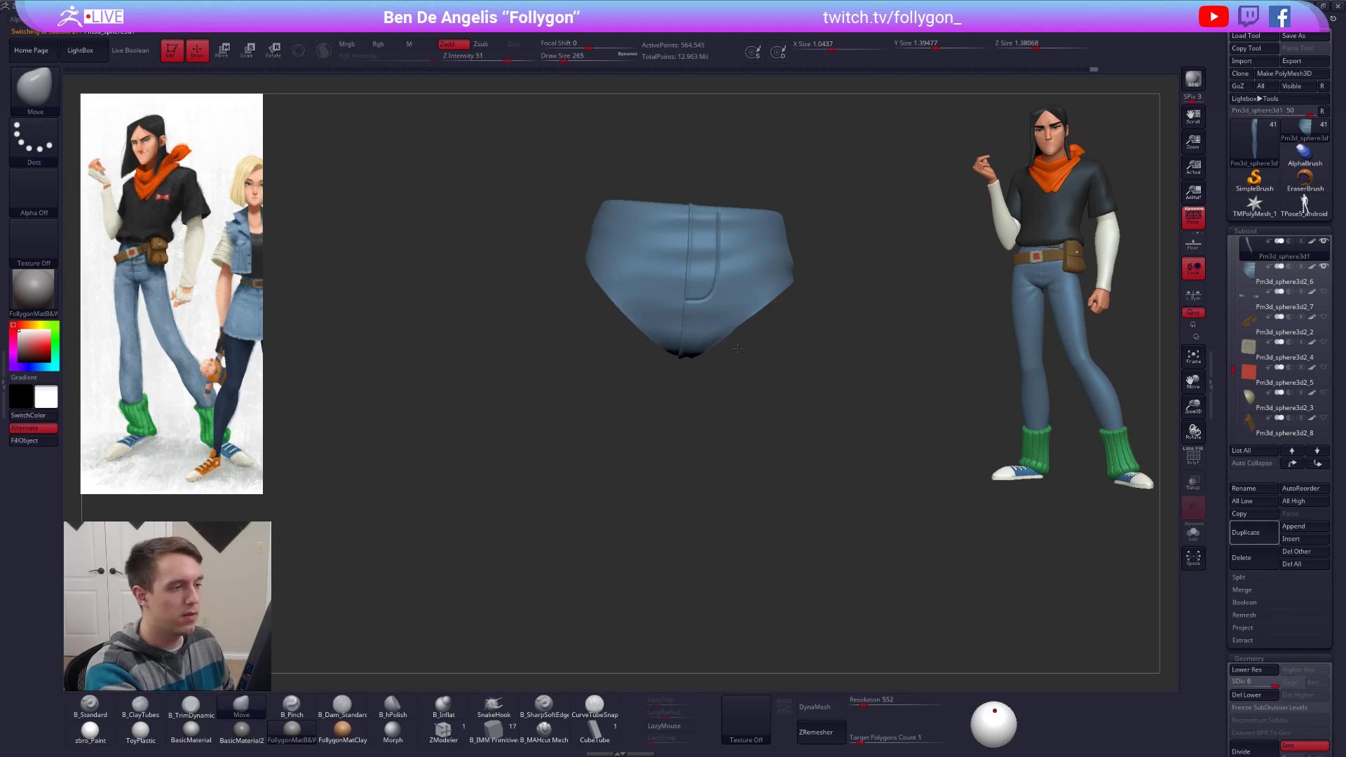
mouse_move(741, 346)
right_down()
mouse_move(742, 363)
mouse_move(796, 394)
mouse_move(755, 385)
mouse_move(763, 345)
right_up()
ctrl+shift+click(765, 385)
click(1246, 283)
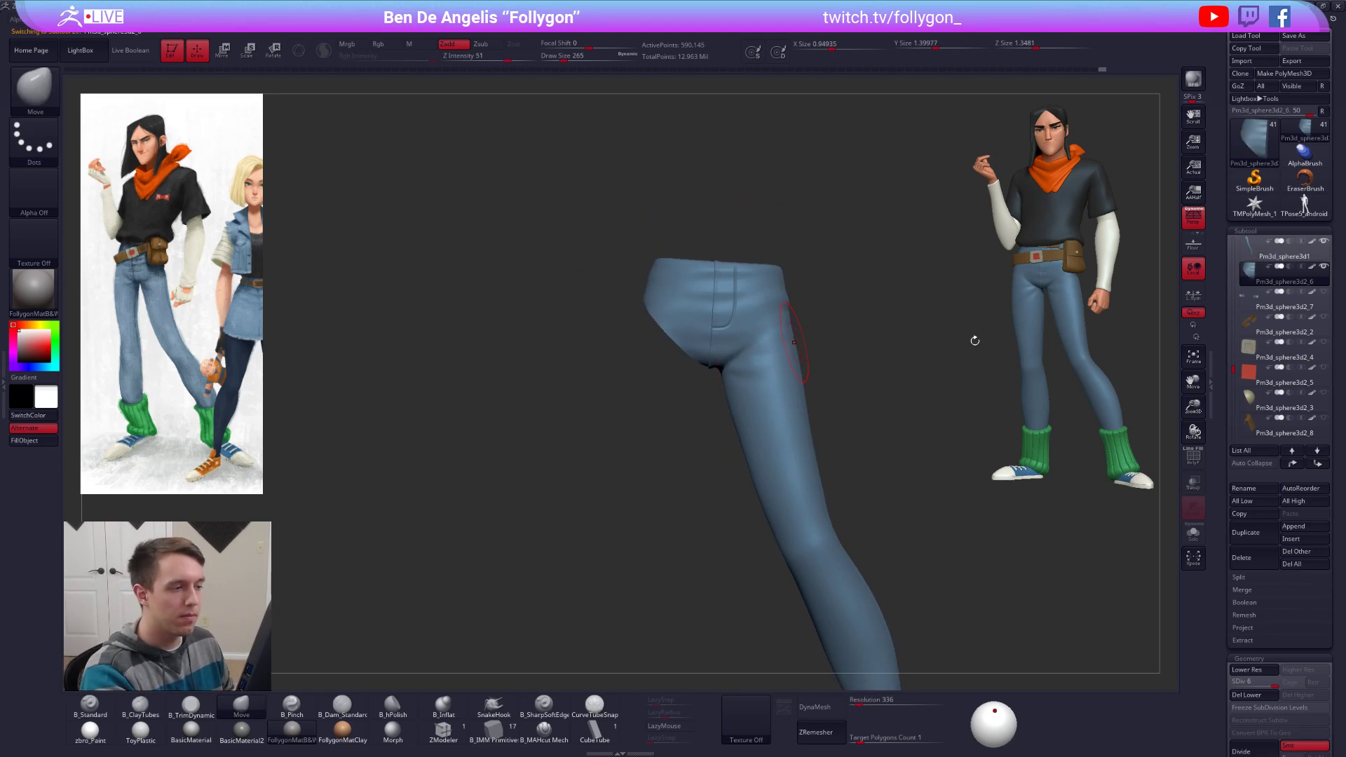
ctrl+shift+click(921, 369)
mouse_move(921, 370)
ctrl+right_down()
mouse_move(799, 413)
mouse_move(770, 365)
mouse_move(735, 370)
mouse_move(737, 305)
mouse_move(739, 367)
ctrl+right_up()
shift+click(1323, 268)
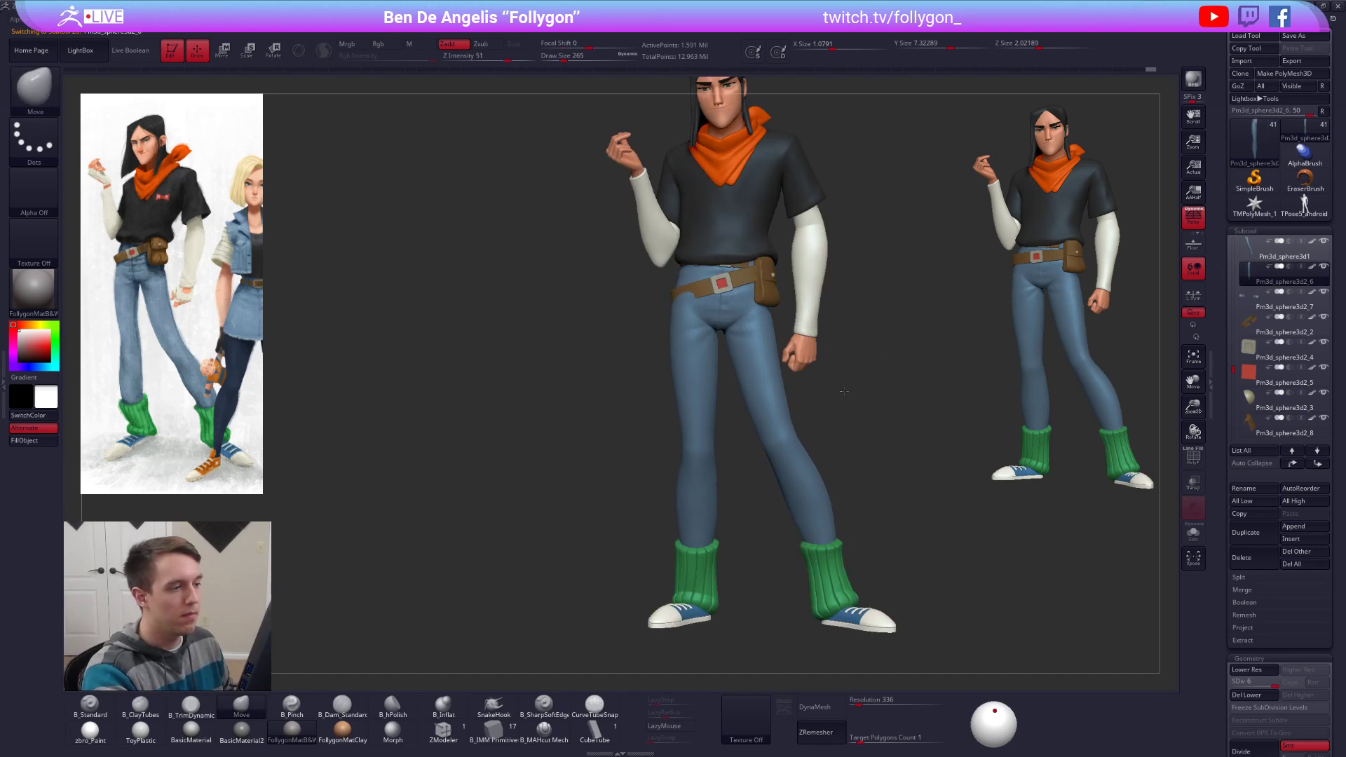
Step: Isolate the belt buckle and examine its base topology with polyframe on and smoothing off, restoring the full view
mouse_move(824, 320)
right_down()
mouse_move(744, 363)
mouse_move(752, 348)
right_up()
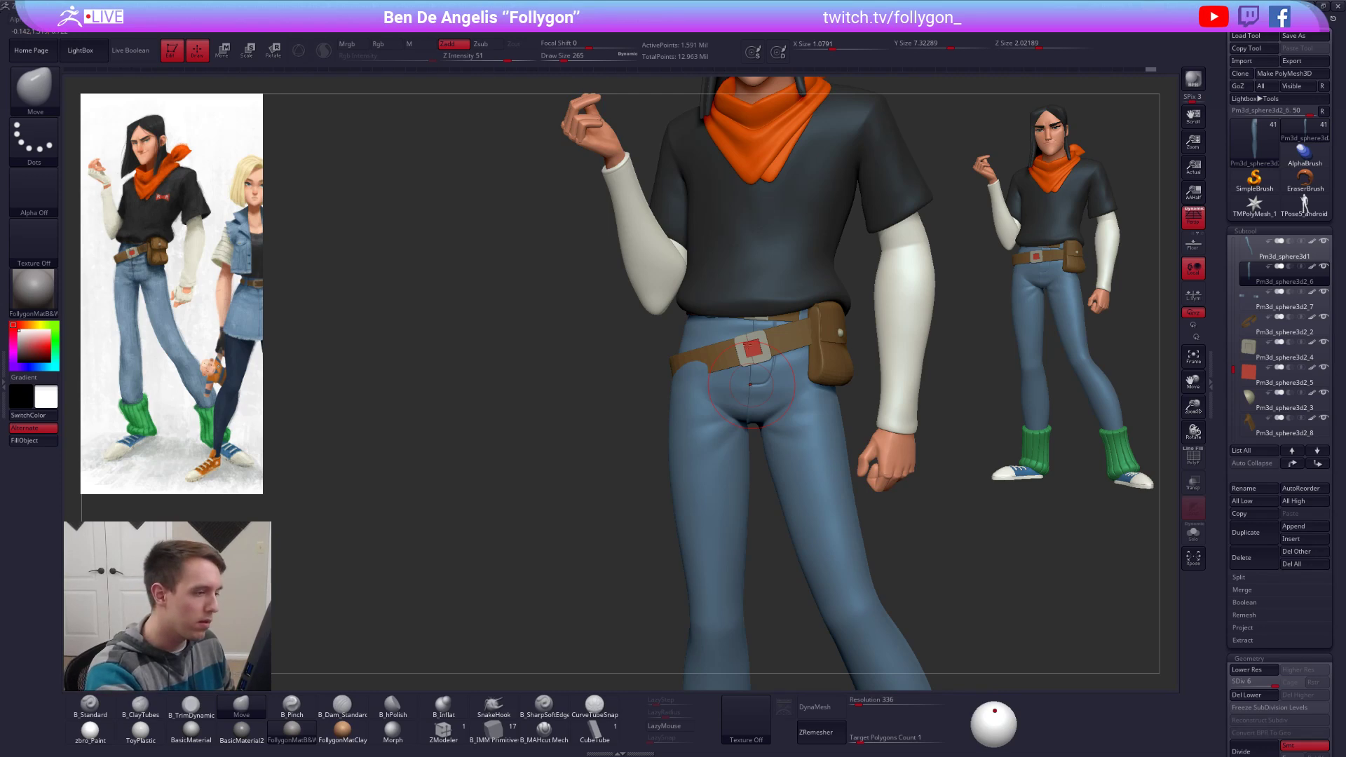
alt+click(750, 384)
key(ctrl+shift+s)
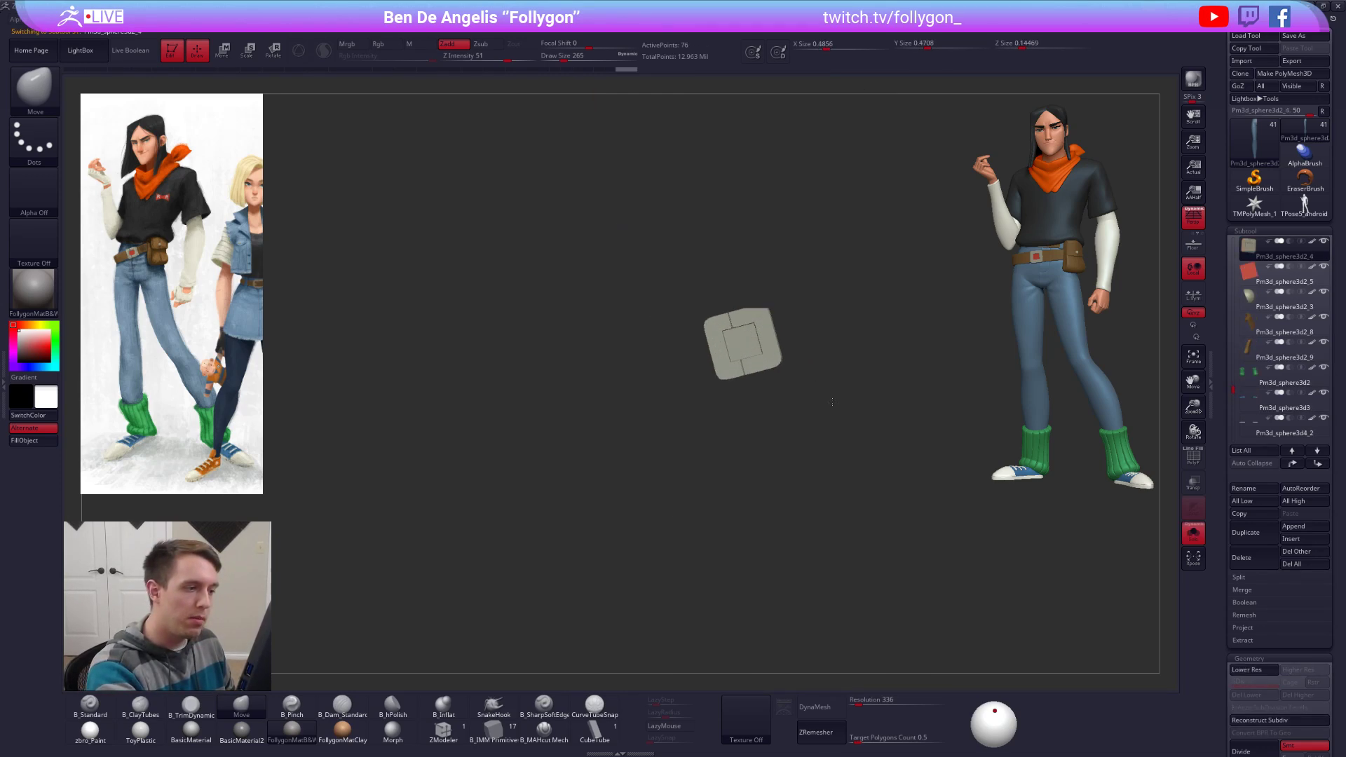
key(shift+d)
key(shift+f)
mouse_move(799, 355)
mouse_down()
mouse_move(820, 360)
mouse_move(817, 472)
mouse_up()
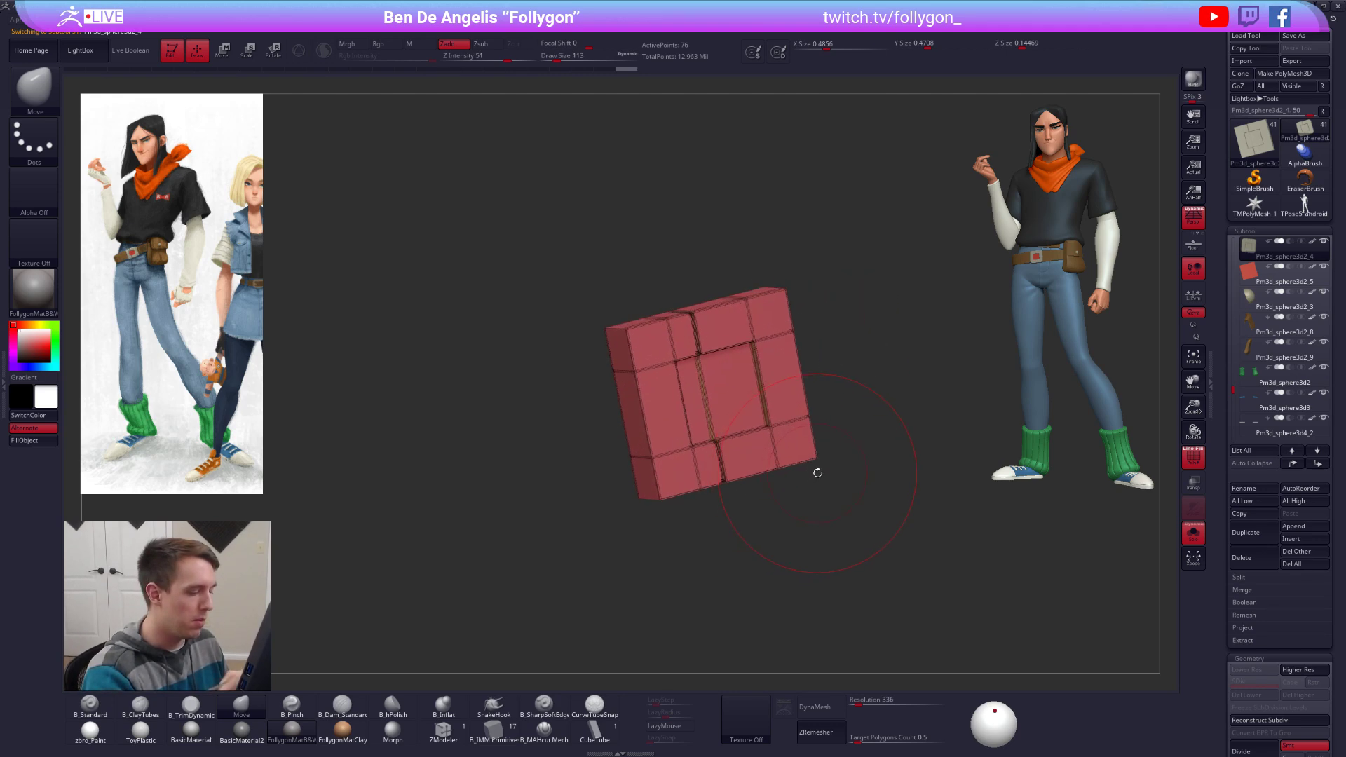
drag(936, 570, 903, 551)
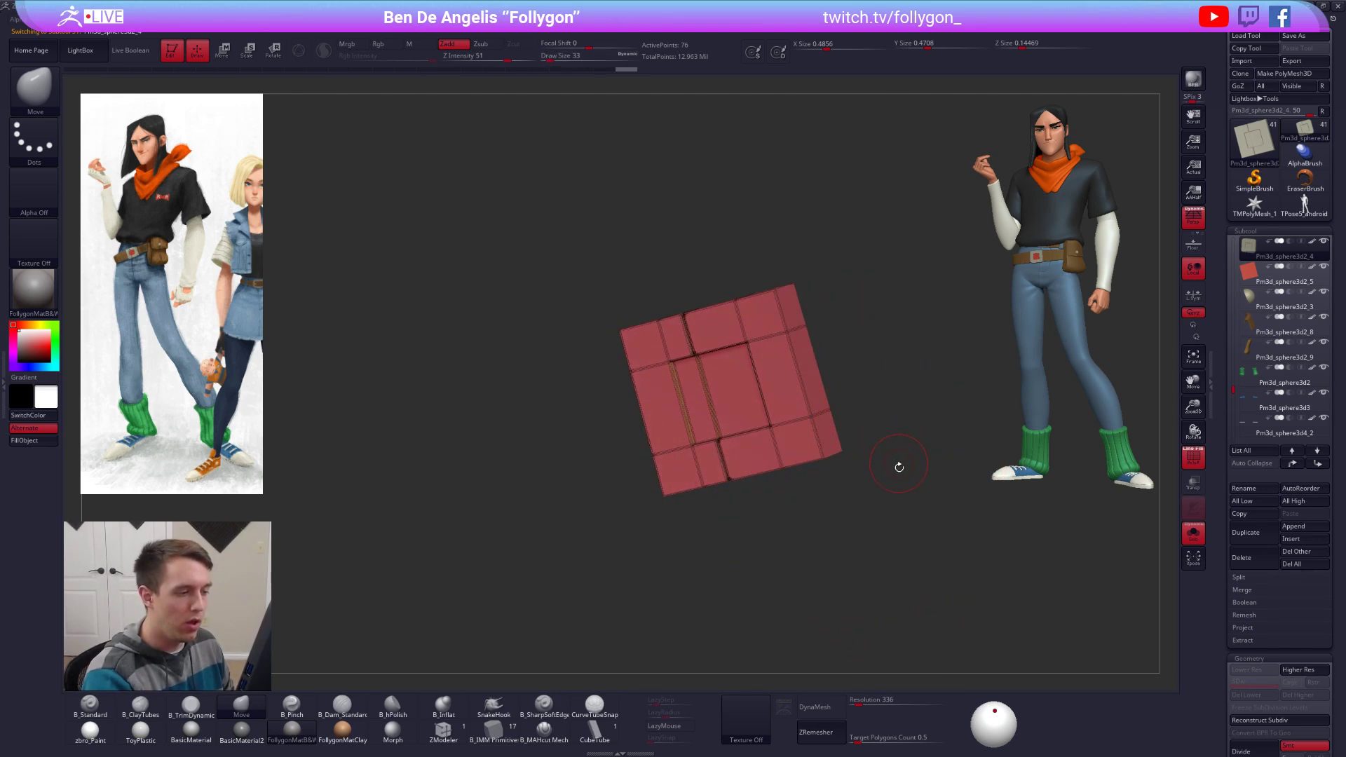
key(d)
key(shift+f)
mouse_move(916, 607)
mouse_down()
mouse_move(955, 608)
mouse_move(951, 581)
mouse_move(929, 618)
mouse_up()
key(shift+ctrl+s)
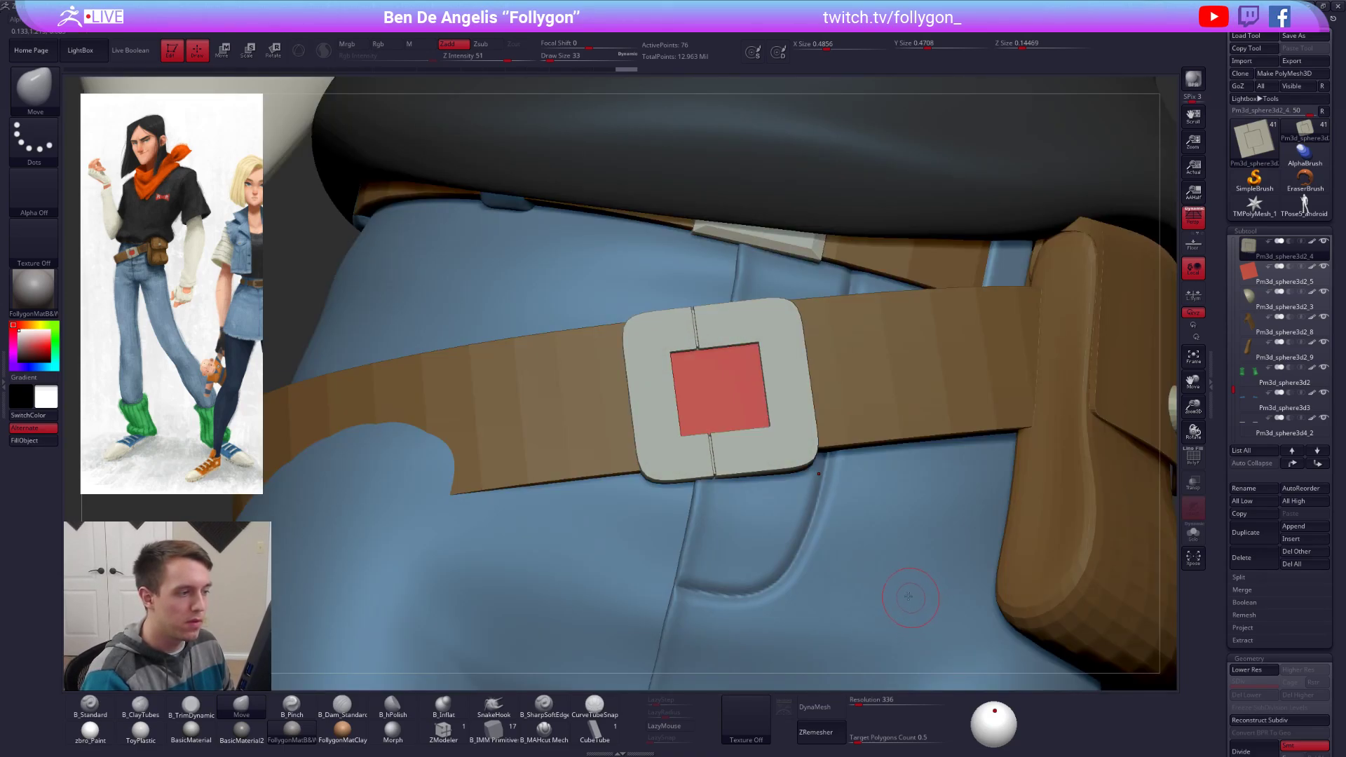
Step: Isolate the brown belt and inspect its polygroups and base mesh with polyframe on and smoothing off
scroll(365, 523, down, 2)
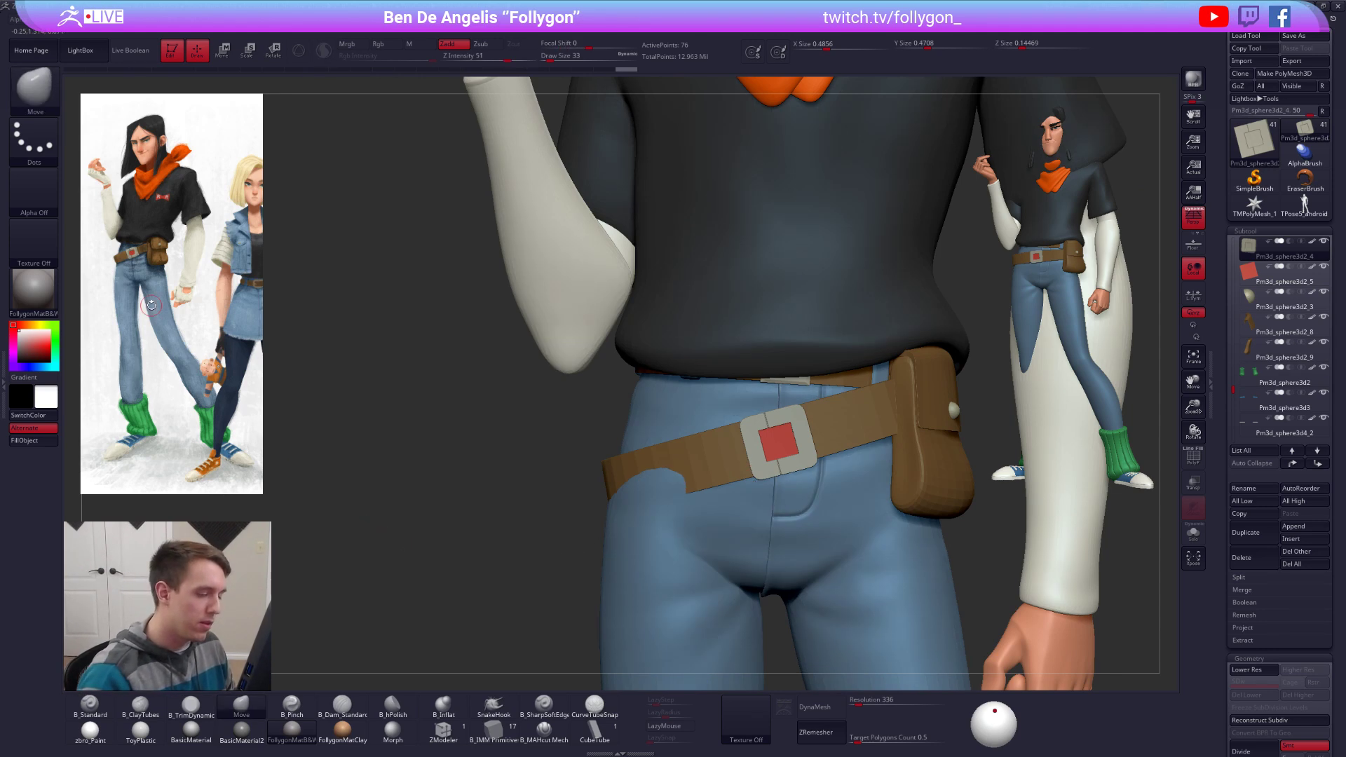
alt+click(683, 452)
key(shift+ctrl+s)
drag(683, 452, 718, 401)
key(shift+d)
key(shift+f)
key(shift+d)
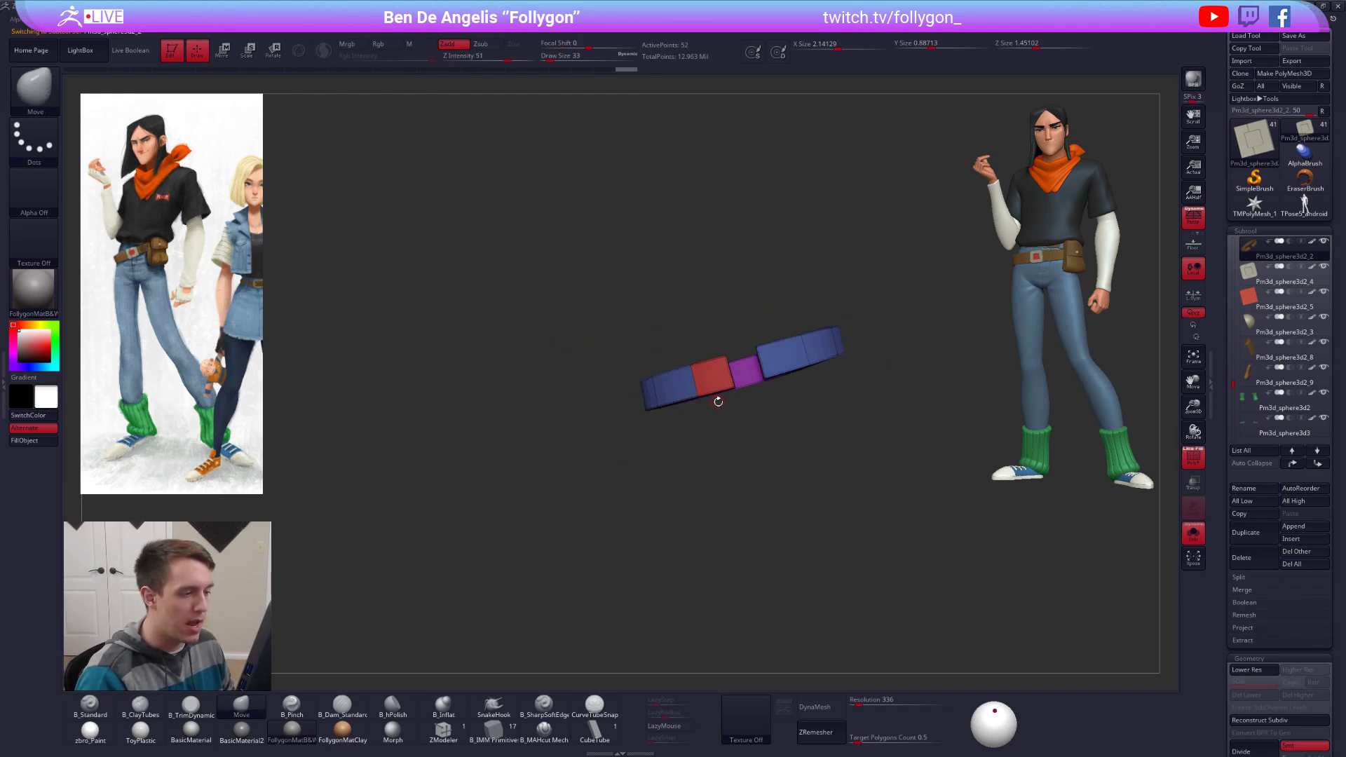
Step: Bring back the whole figure without polyframe and adjust the belt beside the pouch with the Move brush
key(space)
drag(827, 345, 847, 344)
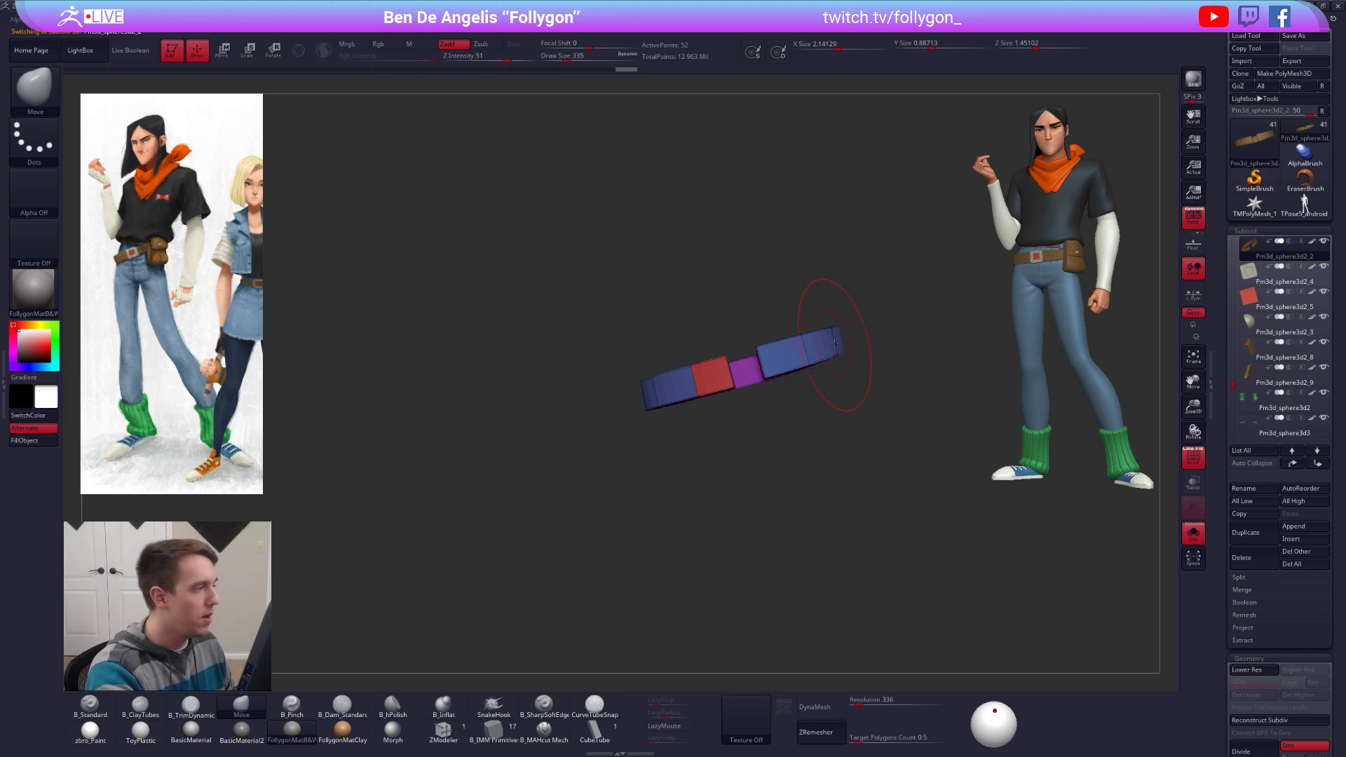
key(ctrl+shift+s)
key(space)
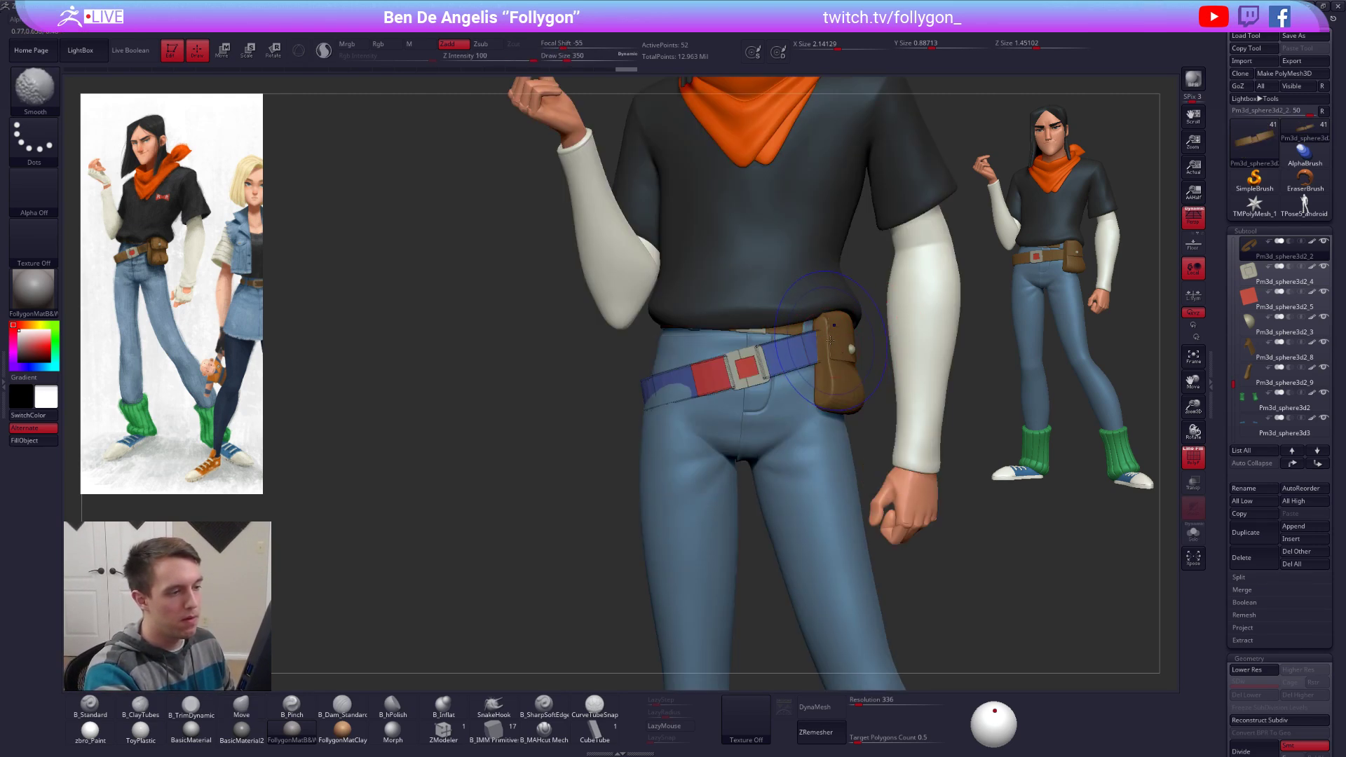
key(shift+f)
right_drag(826, 338, 860, 341)
key(space)
drag(816, 342, 821, 342)
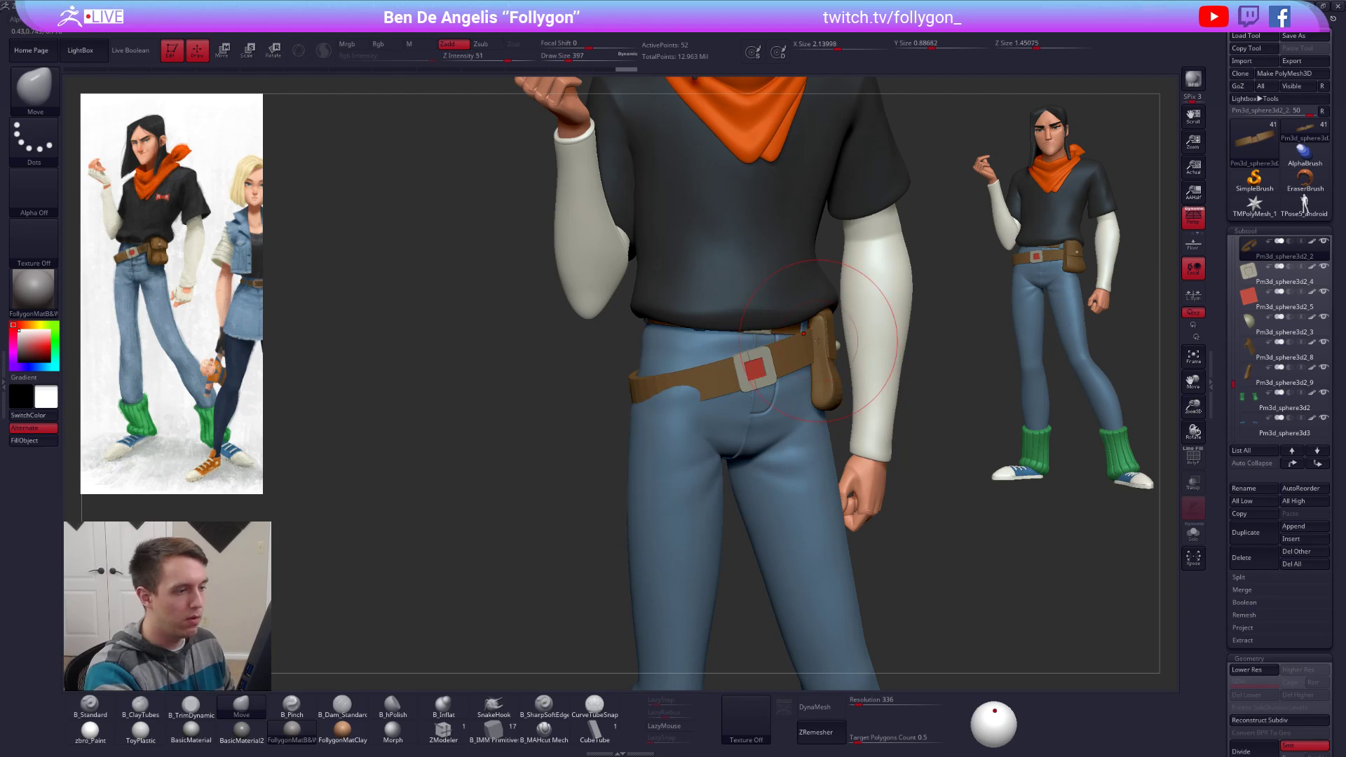
Step: Isolate the brown belt viewed from behind with the Move brush size at 265
right_drag(820, 342, 739, 384)
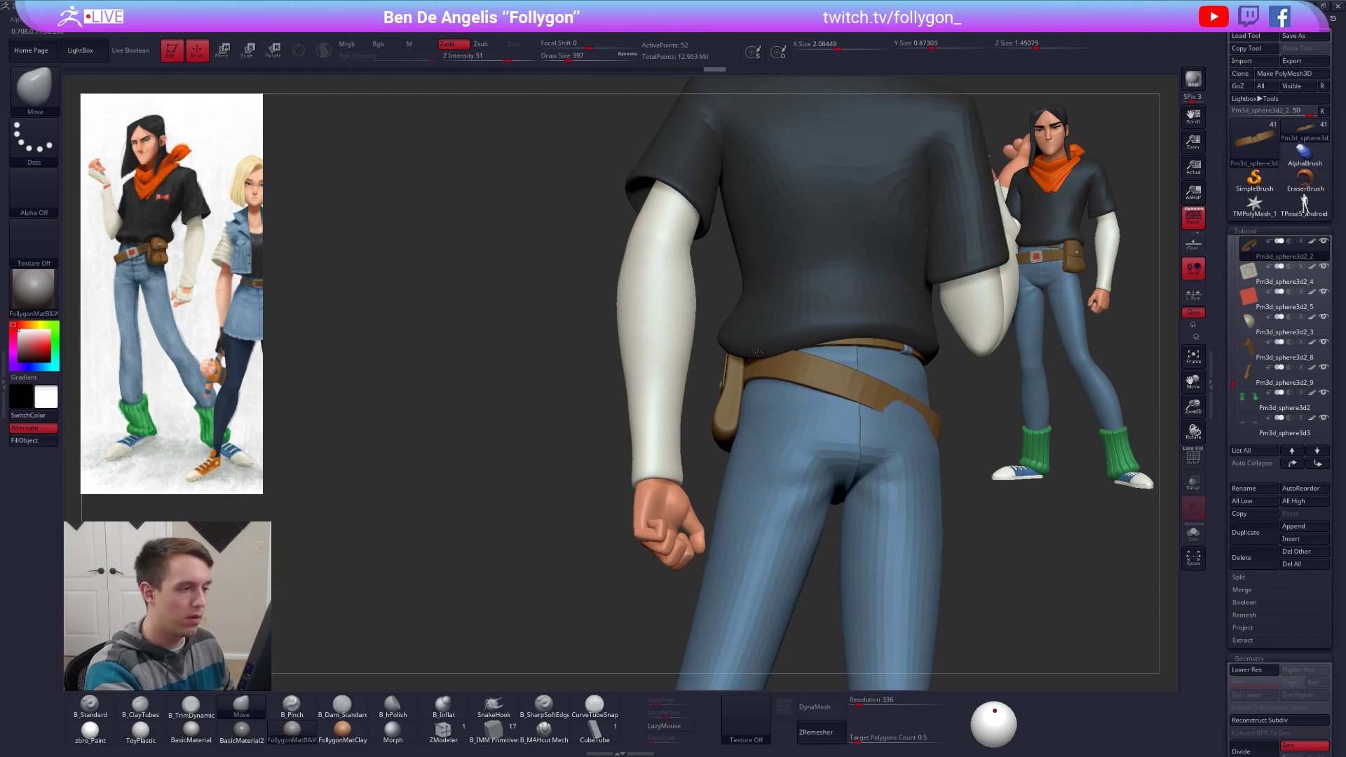
key(space)
drag(740, 382, 732, 382)
right_drag(731, 382, 743, 368)
key(shift+s)
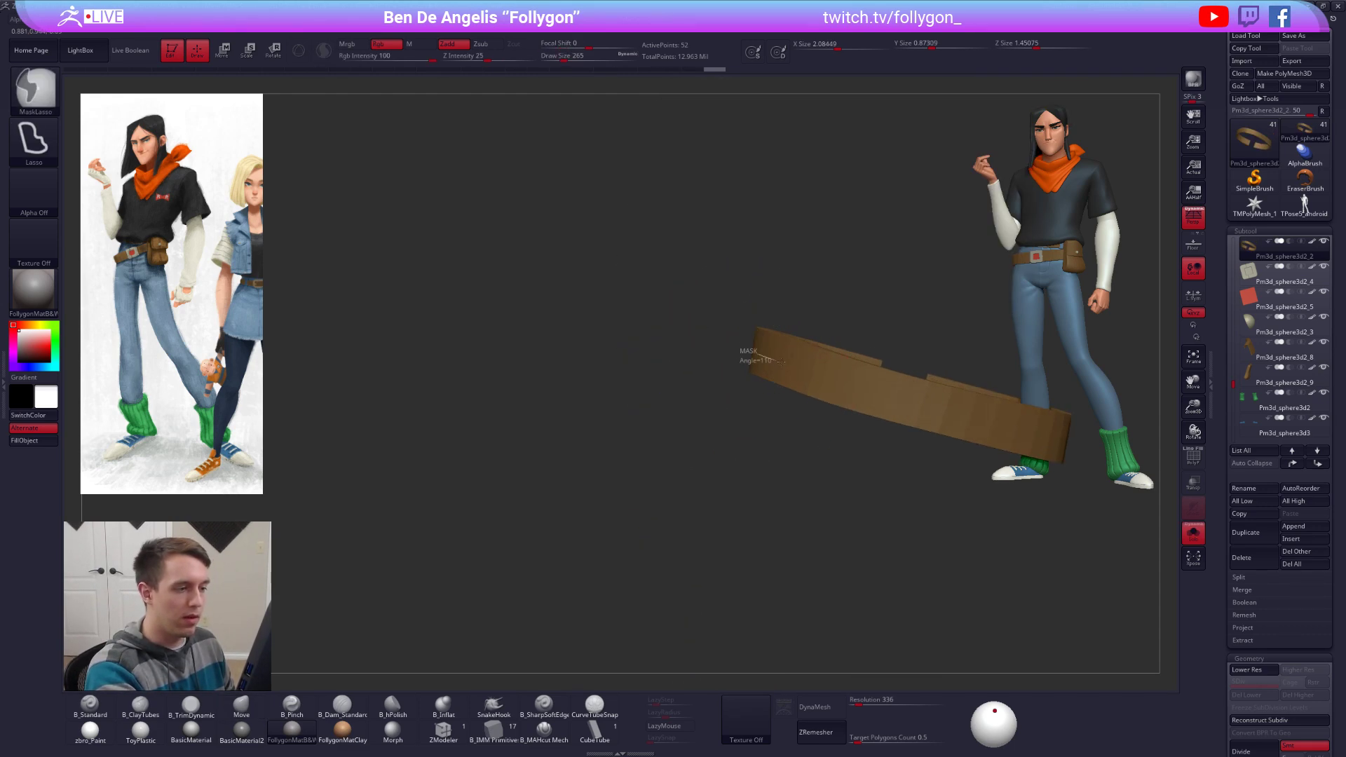
mouse_move(747, 356)
ctrl+mouse_down()
mouse_move(701, 292)
mouse_move(705, 319)
ctrl+mouse_up()
ctrl+click(708, 320)
Step: Reshape the isolated belt's curve on the pouch side with the Move brush at size 321, and restore the whole figure
right_drag(781, 337, 785, 399)
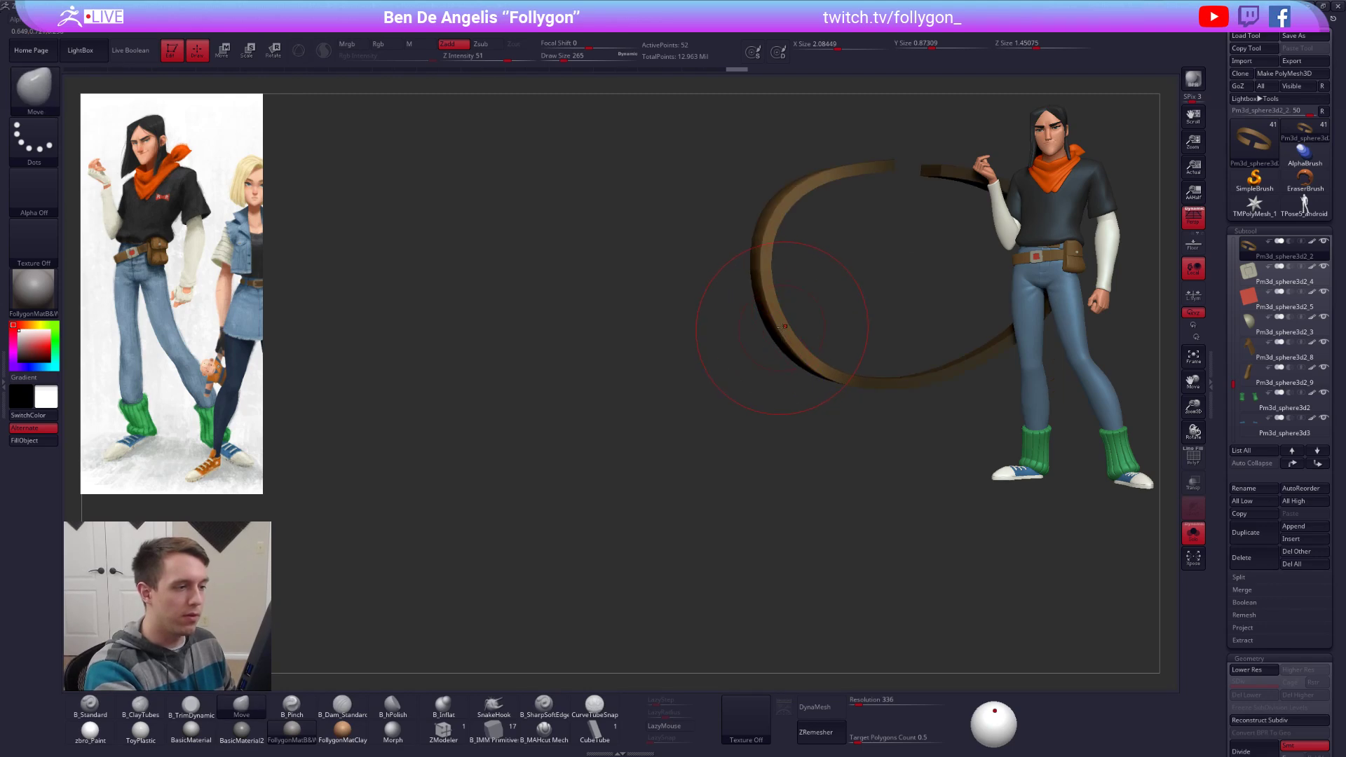
key(space)
drag(781, 324, 785, 325)
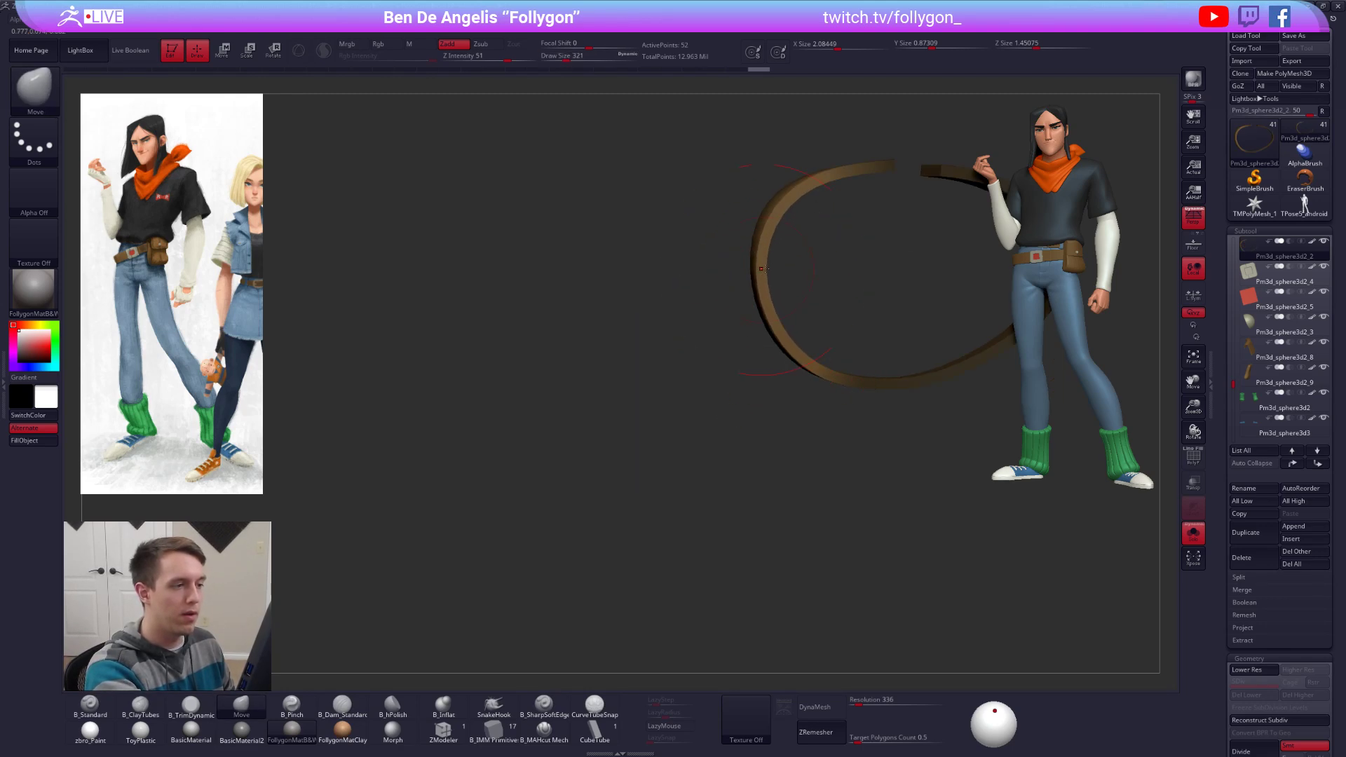
drag(769, 260, 762, 264)
right_drag(781, 308, 785, 245)
key(shift+s)
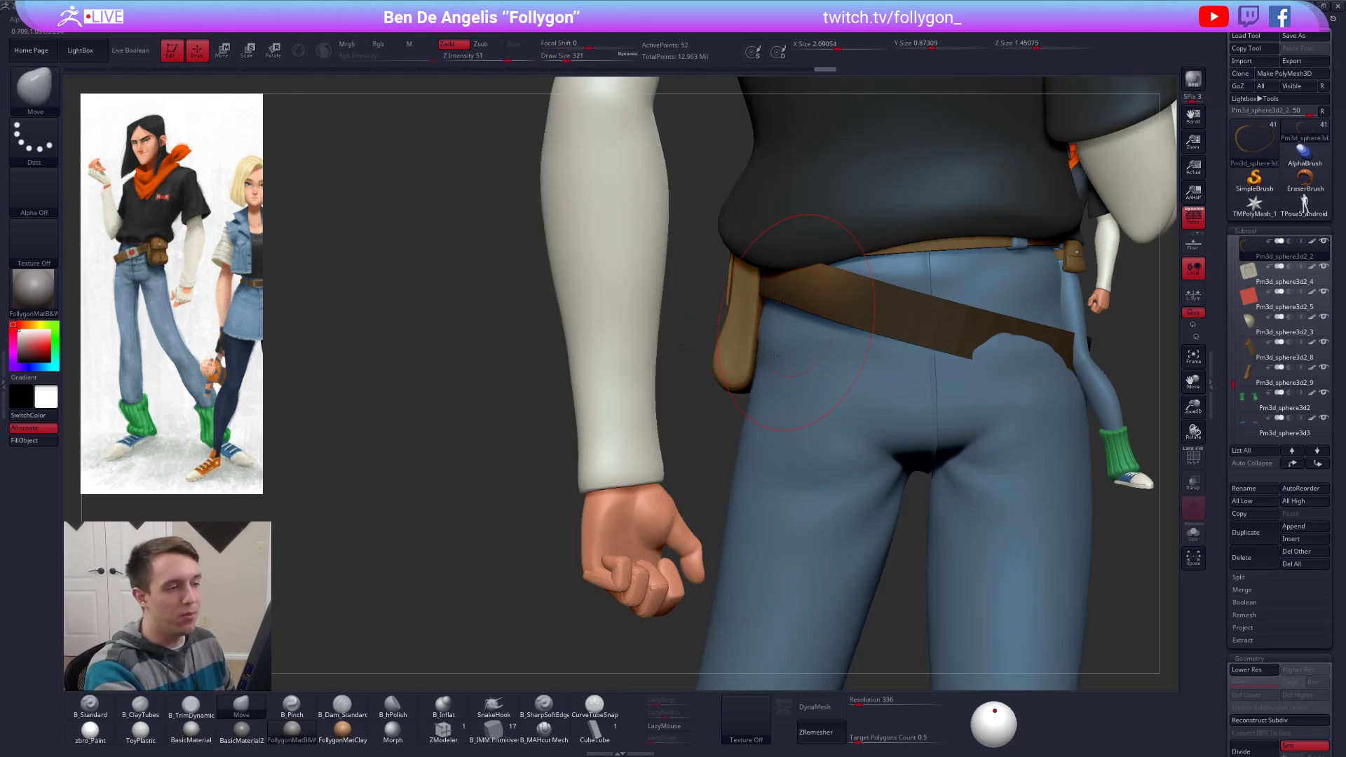
Step: Fit the belt around the back of the hips, adjusting it behind the pouch and where the jeans poke through
mouse_move(810, 298)
right_down()
mouse_move(784, 345)
mouse_move(730, 354)
right_up()
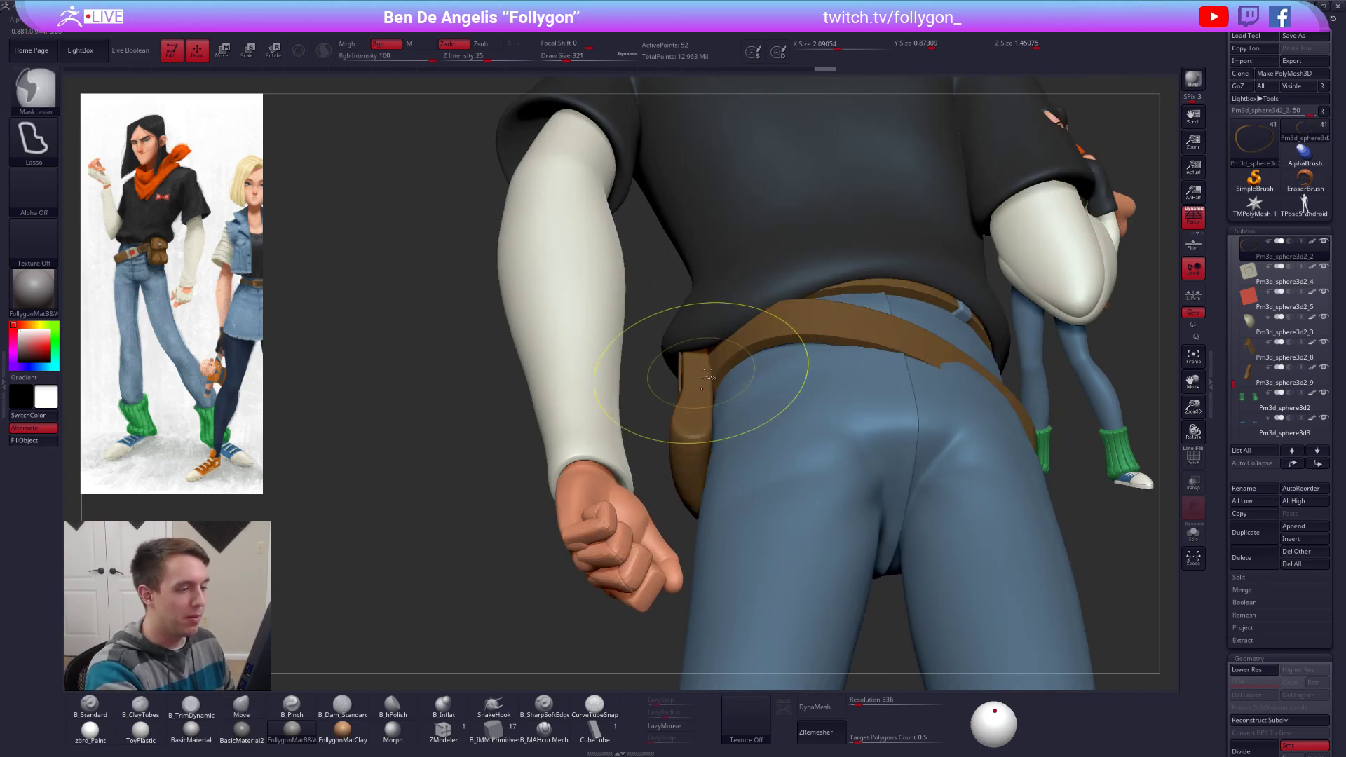
drag(729, 354, 790, 329)
right_drag(790, 329, 827, 414)
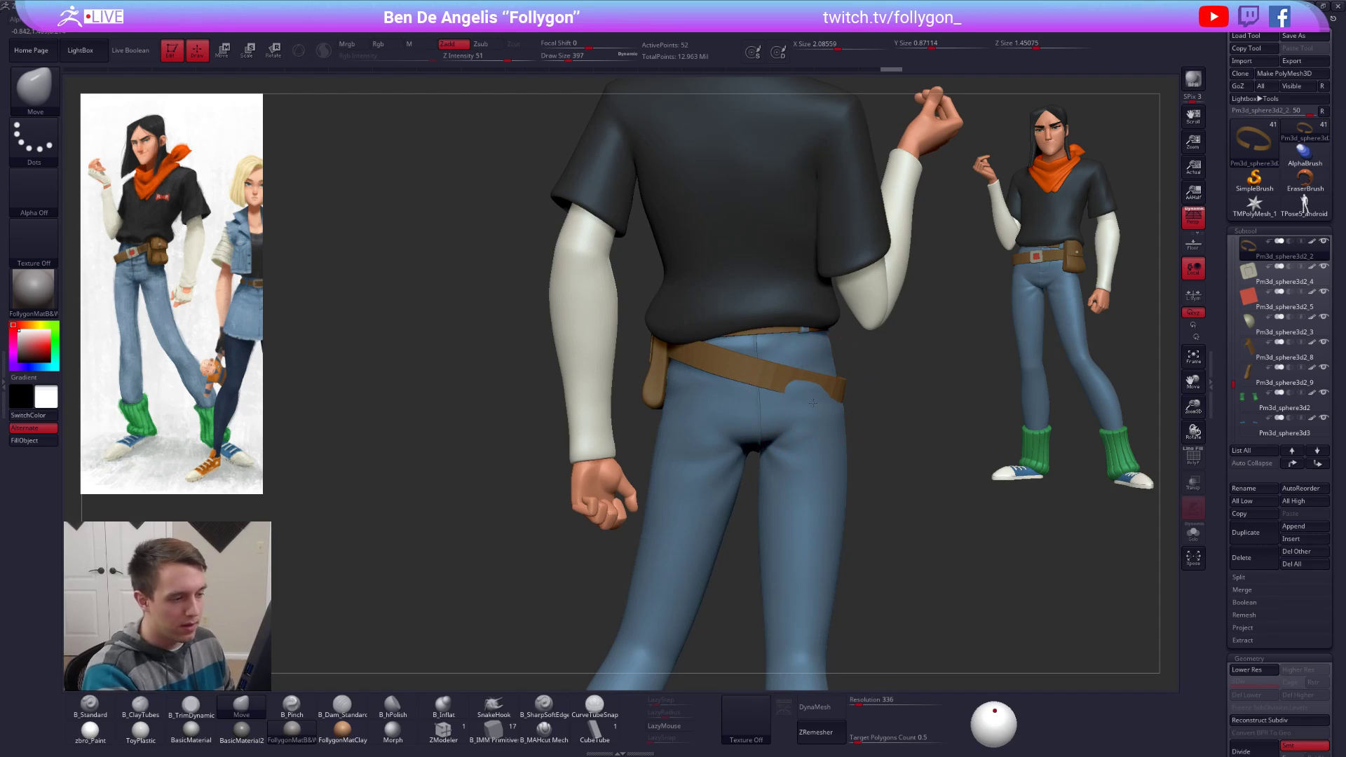
drag(813, 402, 827, 440)
key(space)
Step: Isolate the belt with polyframe on and smoothing off to examine and adjust its base mesh, restoring the smoothed full figure
mouse_move(807, 416)
right_down()
mouse_move(842, 418)
mouse_move(747, 423)
right_up()
key(space)
drag(788, 429, 779, 429)
key(shift+d)
key(shift+f)
key(ctrl+shift+s)
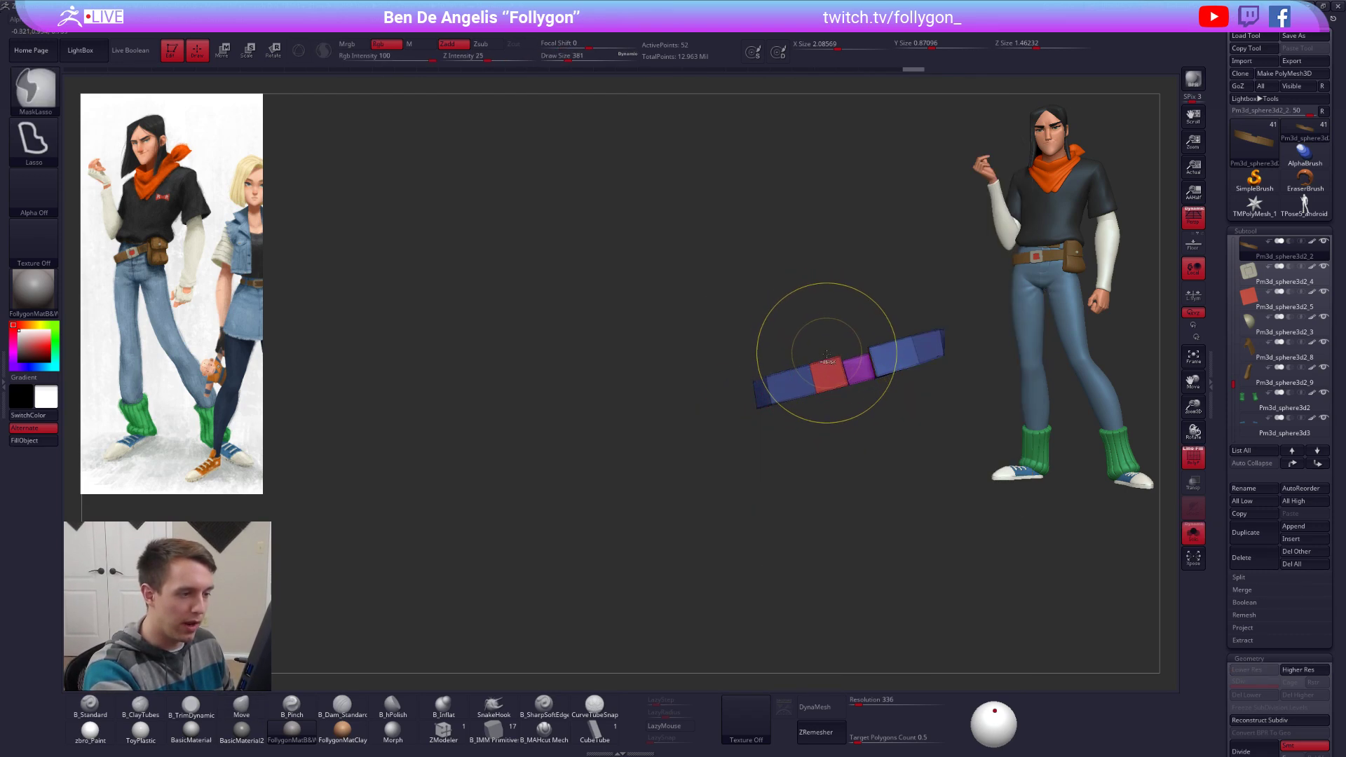
right_drag(811, 339, 829, 411)
mouse_move(840, 365)
right_down()
mouse_move(827, 308)
mouse_move(806, 291)
right_up()
key(space)
mouse_move(779, 396)
mouse_down()
mouse_move(792, 396)
mouse_move(765, 394)
mouse_move(787, 396)
mouse_up()
key(ctrl+shift+s)
key(d)
Step: Fit the front of the belt over the hip opposite the pouch with a smaller Move brush
key(space)
key(space)
mouse_move(787, 396)
right_down()
mouse_move(741, 459)
mouse_move(742, 414)
mouse_move(709, 406)
mouse_move(681, 426)
mouse_move(671, 460)
mouse_move(715, 421)
right_up()
key(space)
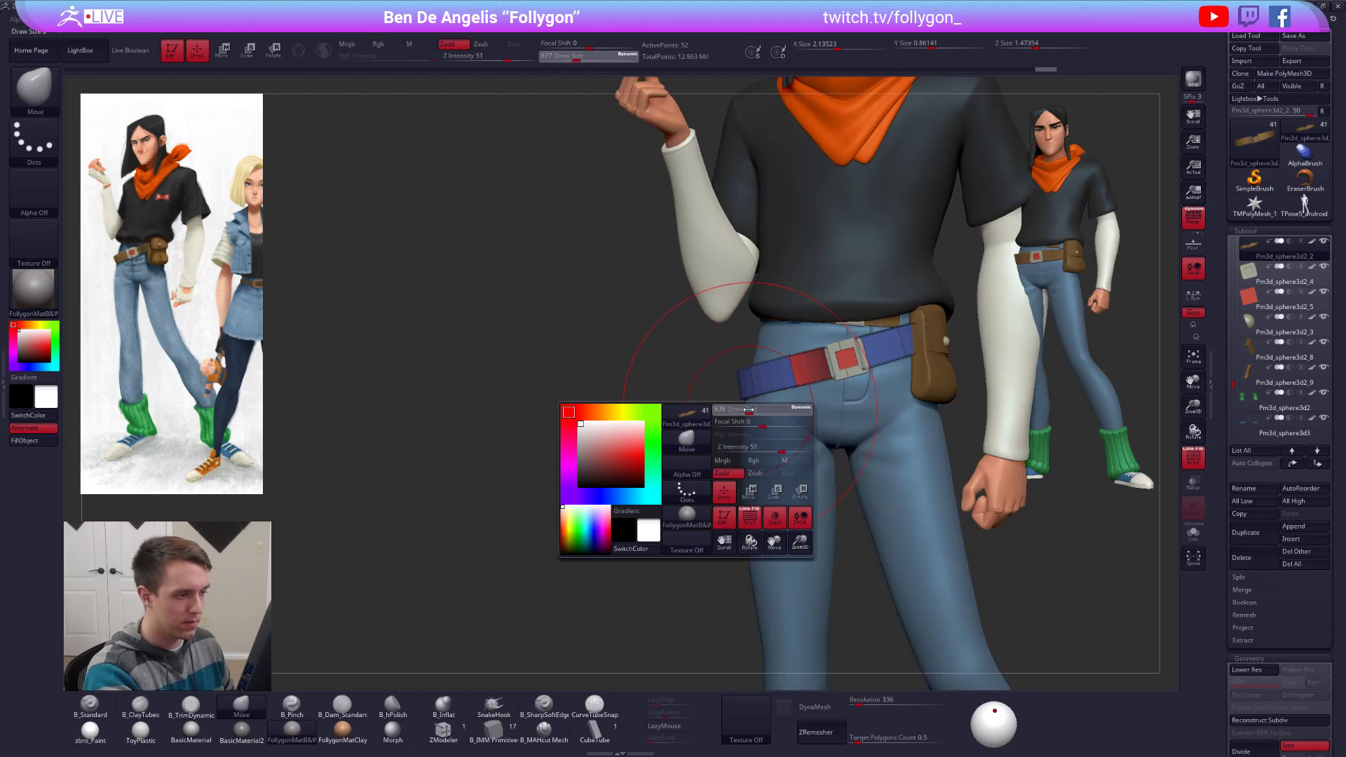
mouse_move(785, 410)
mouse_down()
mouse_move(721, 392)
mouse_move(841, 356)
mouse_move(827, 454)
mouse_move(557, 545)
mouse_up()
right_drag(734, 382, 733, 376)
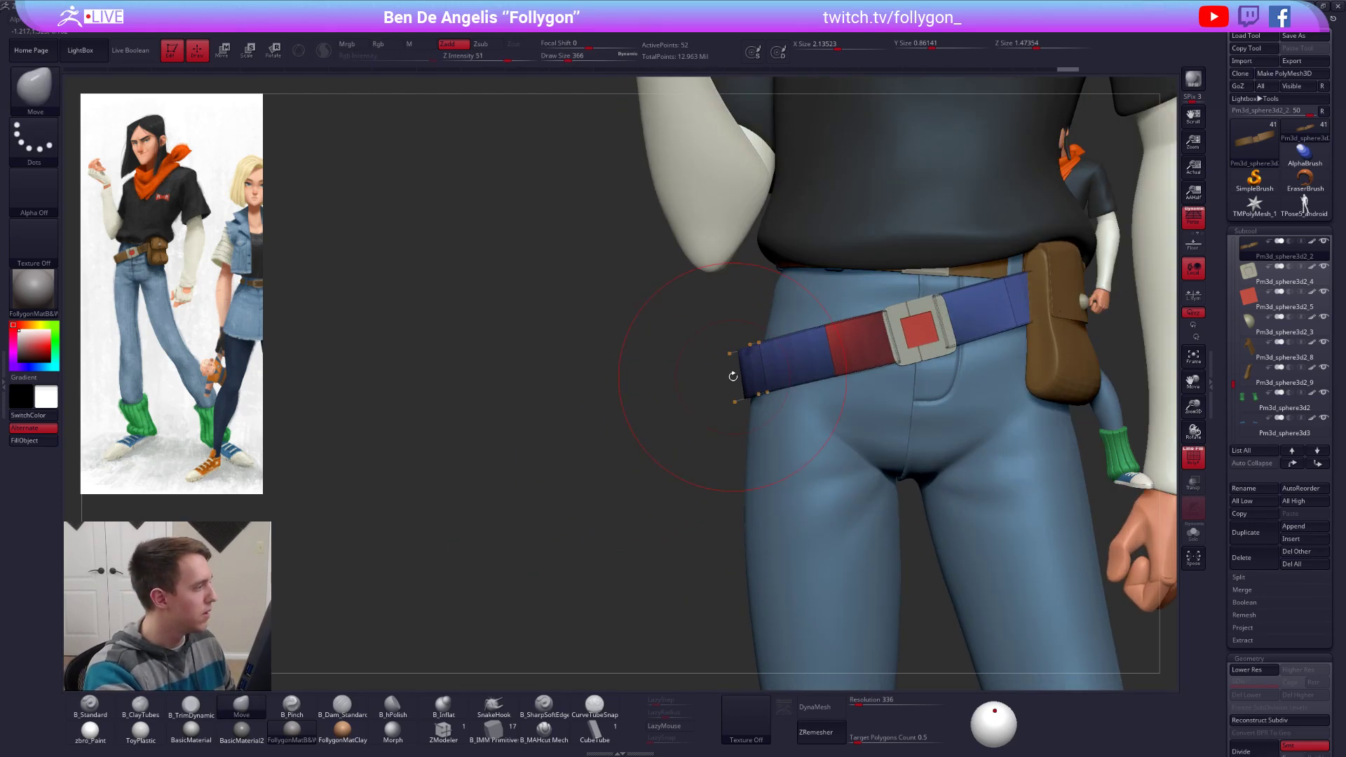
Step: Isolate the belt and pull its front curve outward with the Move brush at size 447
key(space)
drag(737, 374, 733, 370)
right_drag(733, 371, 701, 399)
key(alt+s)
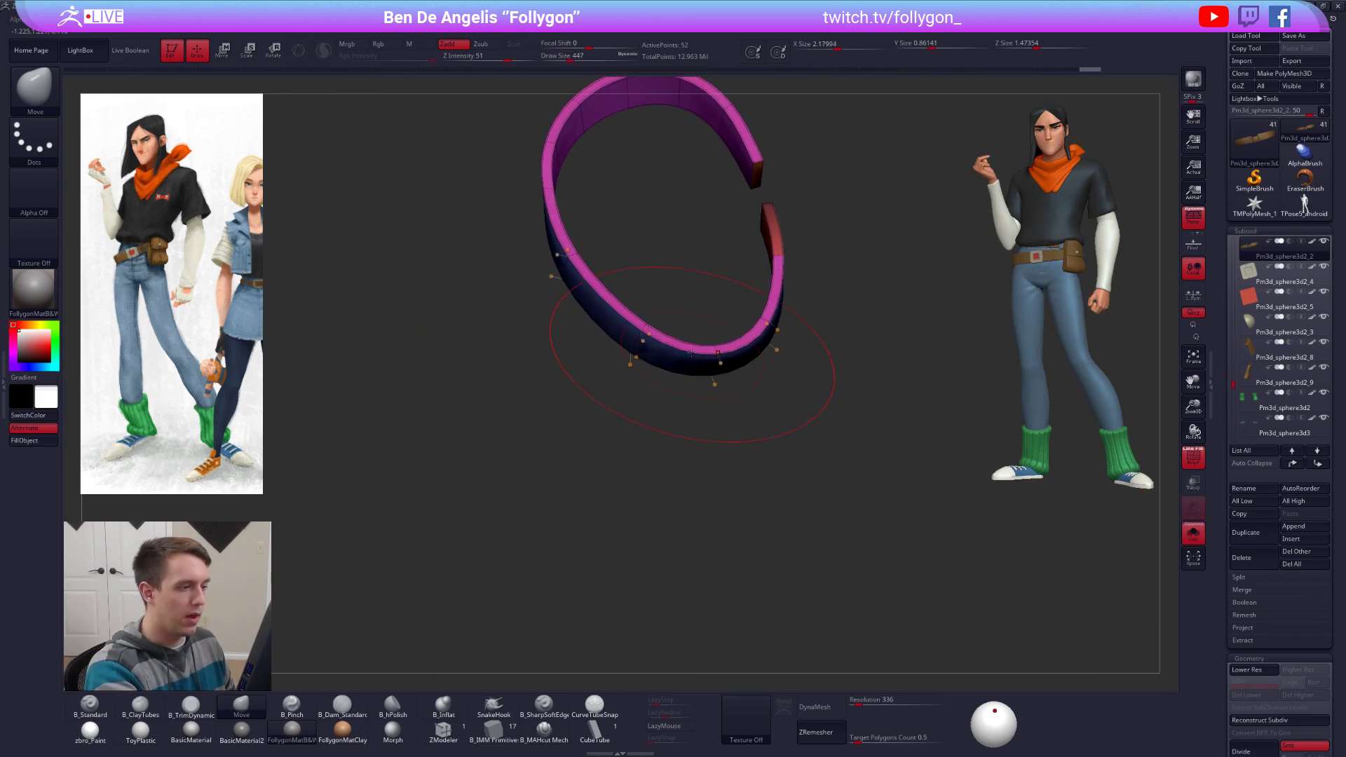
drag(692, 363, 693, 389)
mouse_move(778, 448)
right_down()
mouse_move(835, 417)
mouse_move(693, 395)
mouse_move(701, 420)
right_up()
Step: Show the whole figure without polyframe and adjust the belt behind the pouch from the back, checking the full pose
key(shift+f)
key(alt+s)
right_click(701, 421)
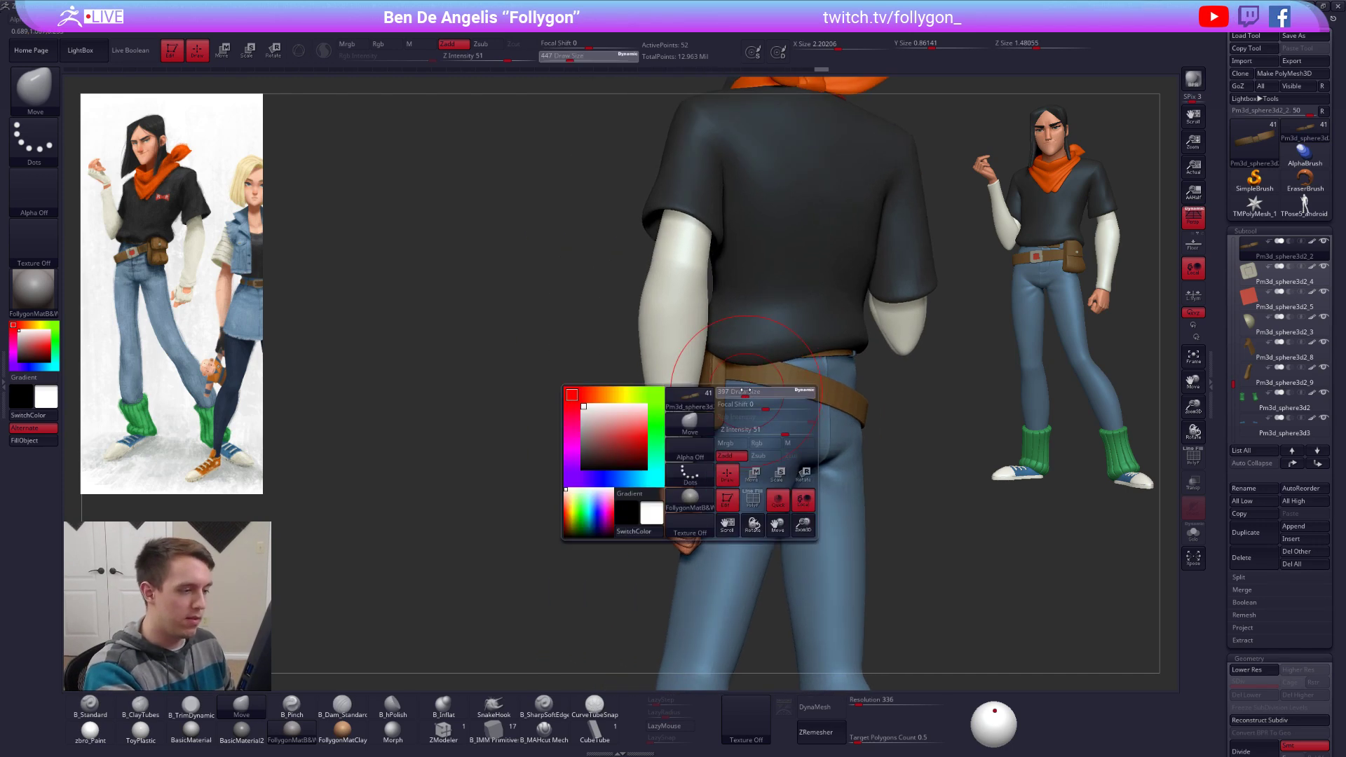
drag(701, 421, 672, 421)
mouse_move(701, 421)
right_down()
mouse_move(747, 382)
mouse_move(760, 398)
mouse_move(739, 395)
mouse_move(756, 414)
mouse_move(706, 429)
mouse_move(736, 533)
right_up()
right_click(744, 391)
right_drag(736, 533, 854, 532)
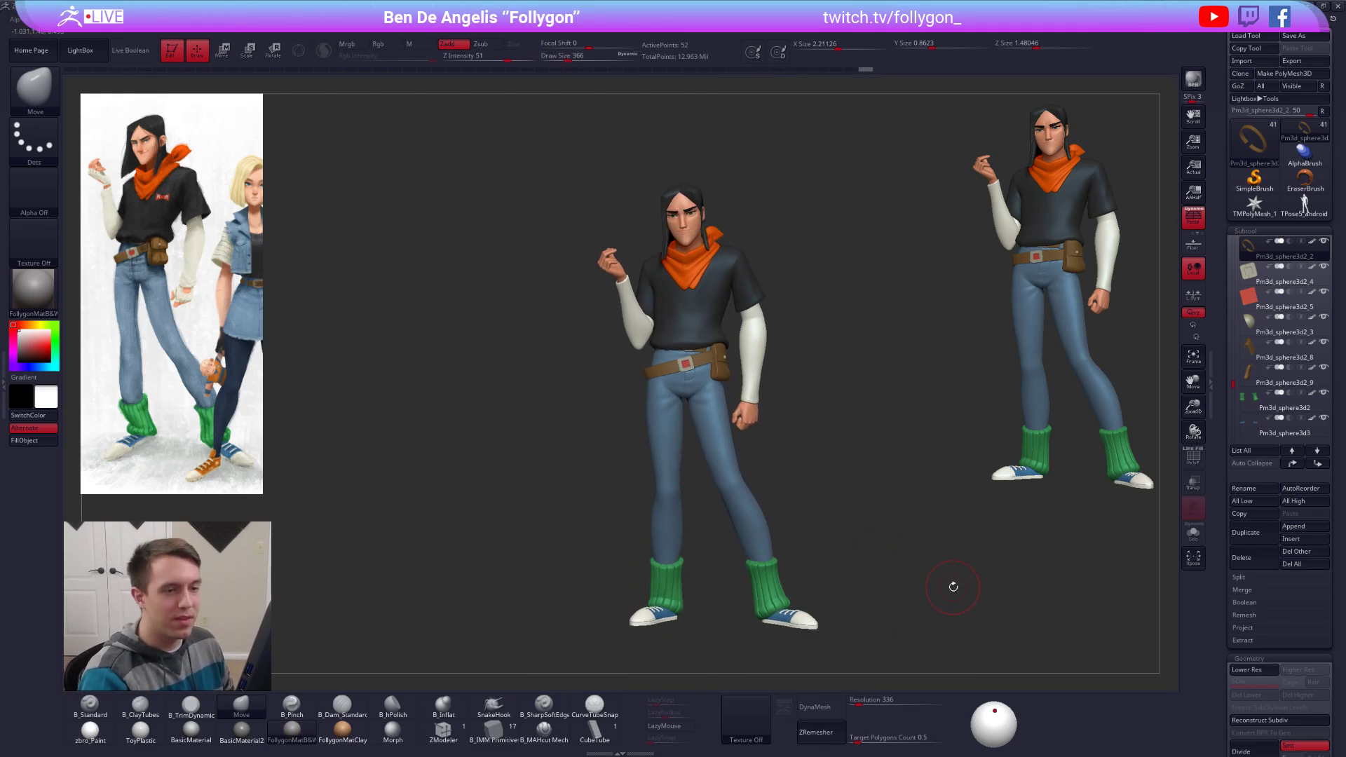
right_drag(953, 587, 897, 495)
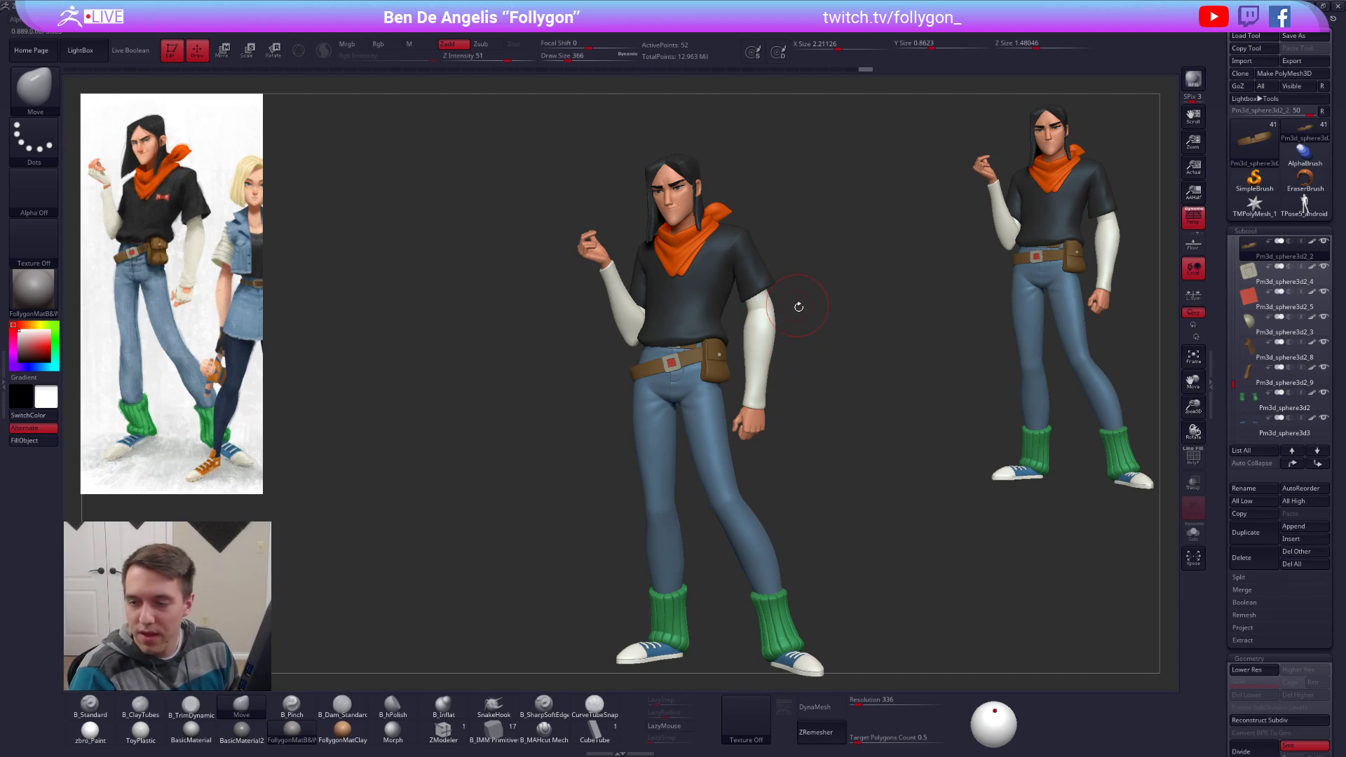
mouse_move(806, 397)
alt+mouse_down()
mouse_move(801, 349)
mouse_move(820, 309)
alt+mouse_up()
key(ctrl+shift+f)
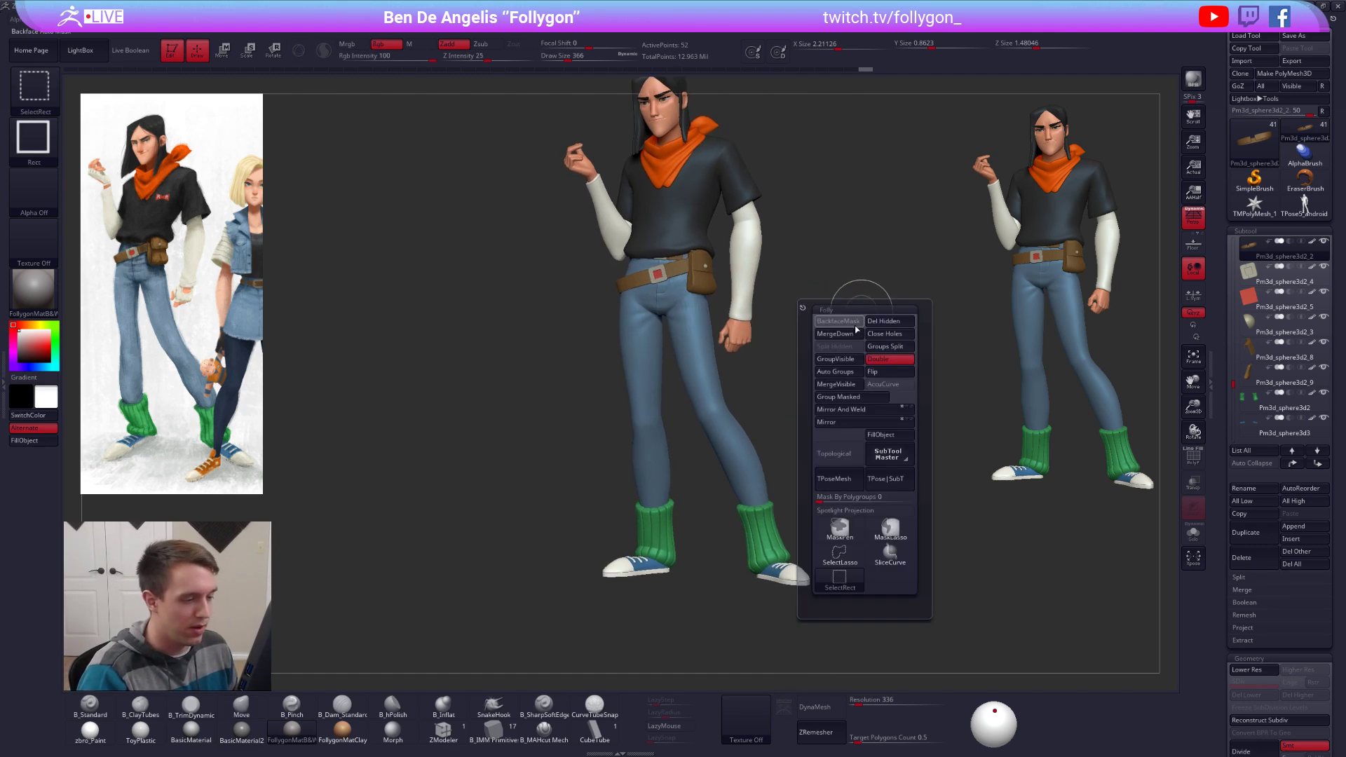
click(847, 550)
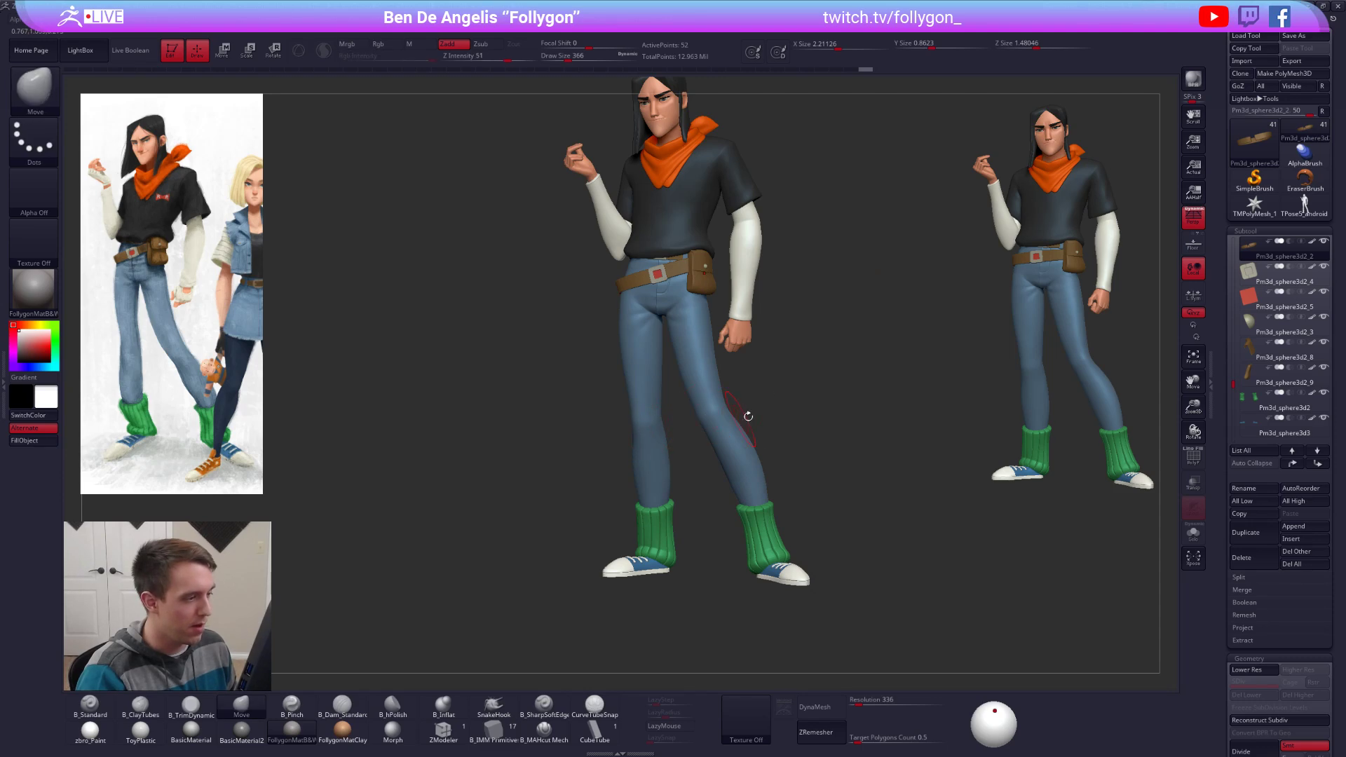
alt+drag(768, 395, 775, 416)
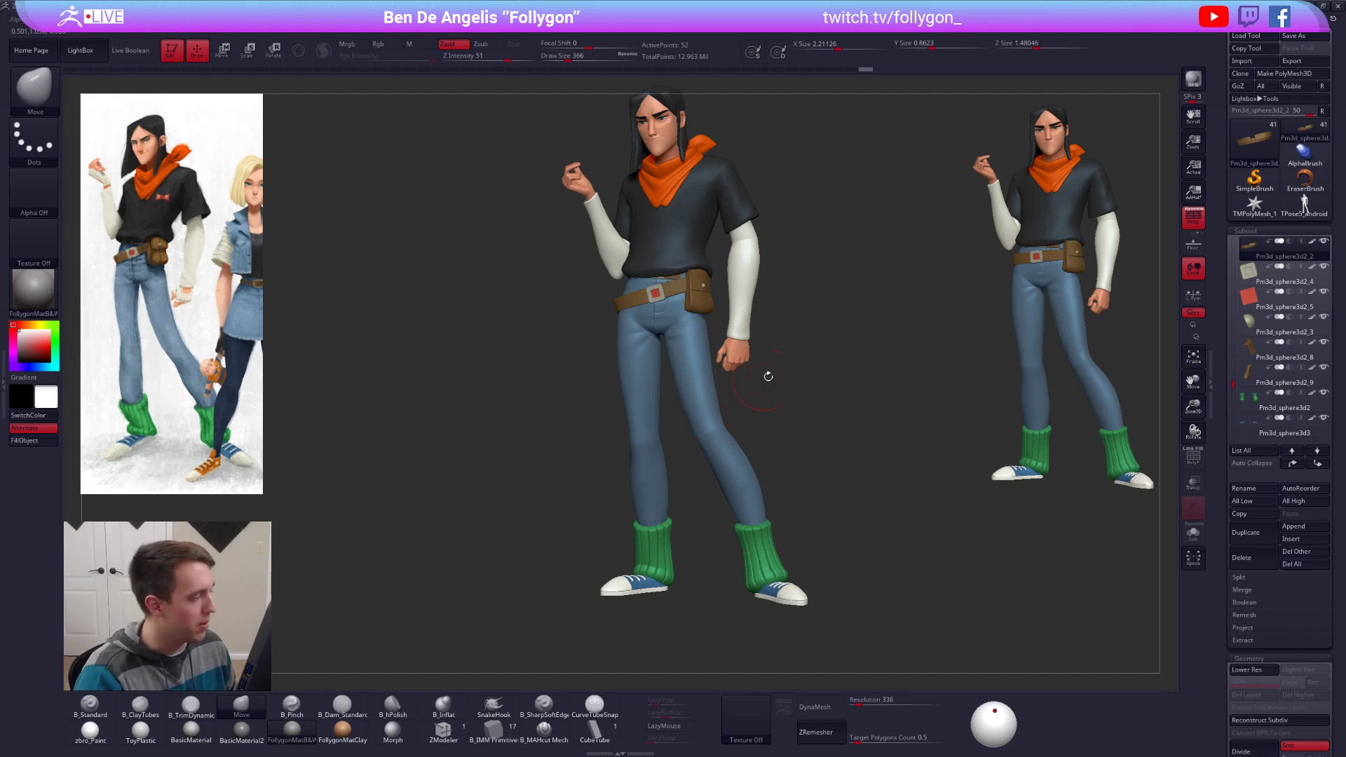
Step: Select the T-shirt and set the Move brush size to 239 at its front hem above the belt
alt+click(654, 239)
alt+right_drag(674, 280, 721, 360)
key(space)
drag(691, 333, 671, 334)
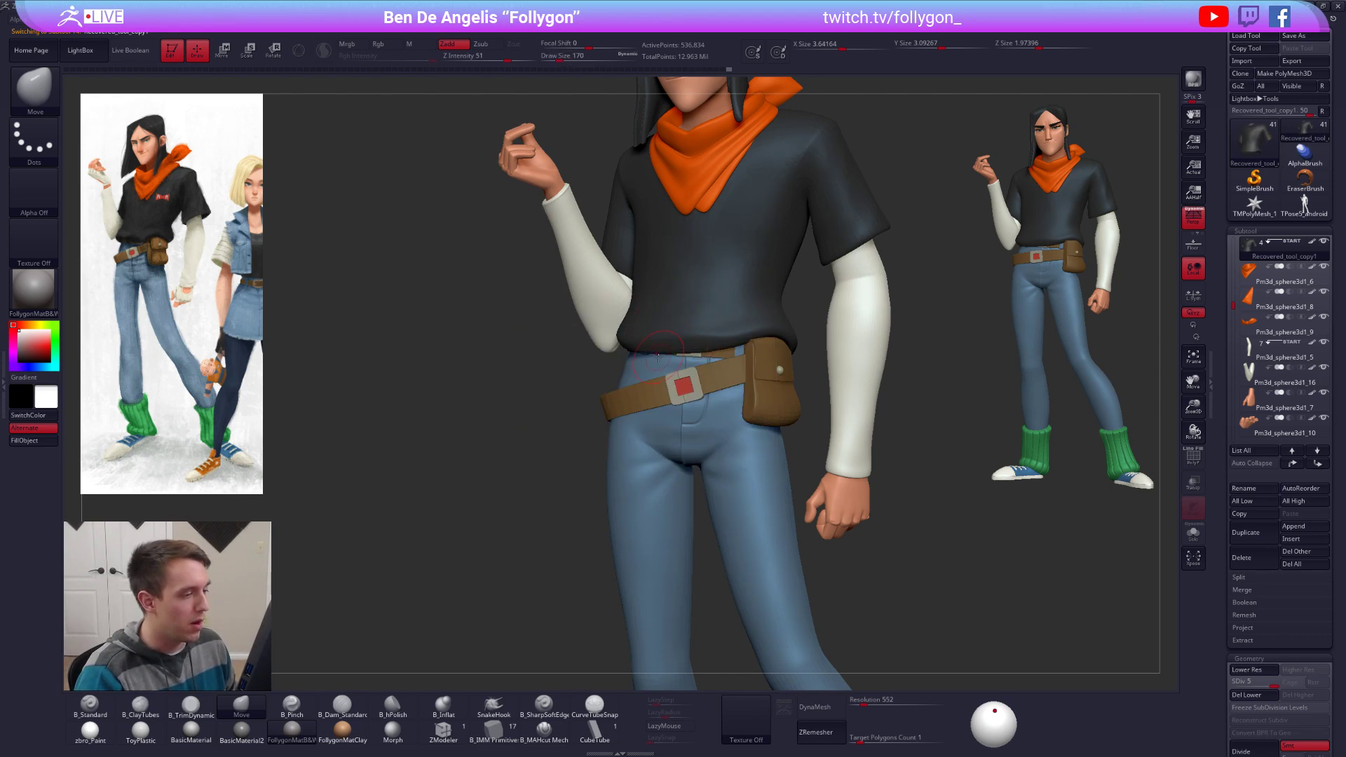
alt+right_drag(661, 350, 745, 405)
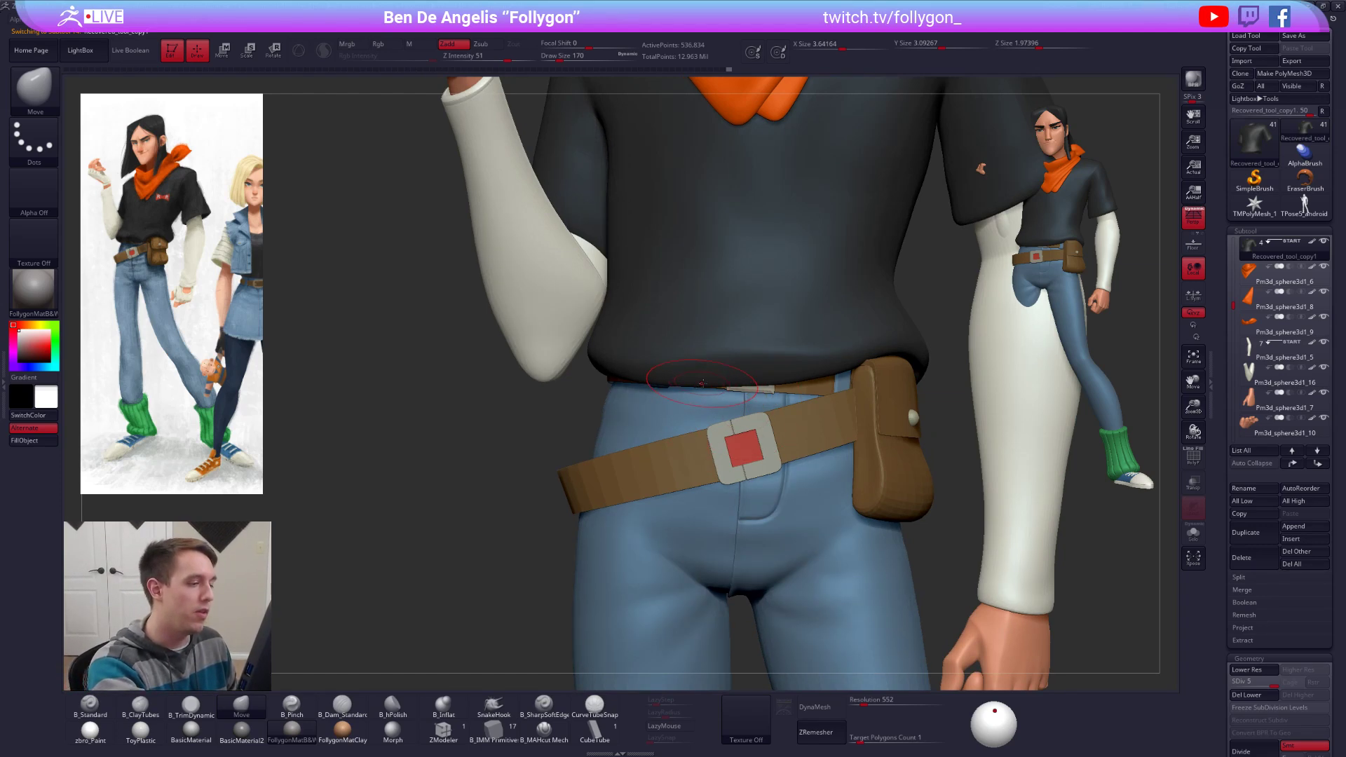
key(space)
drag(701, 383, 708, 384)
key(1)
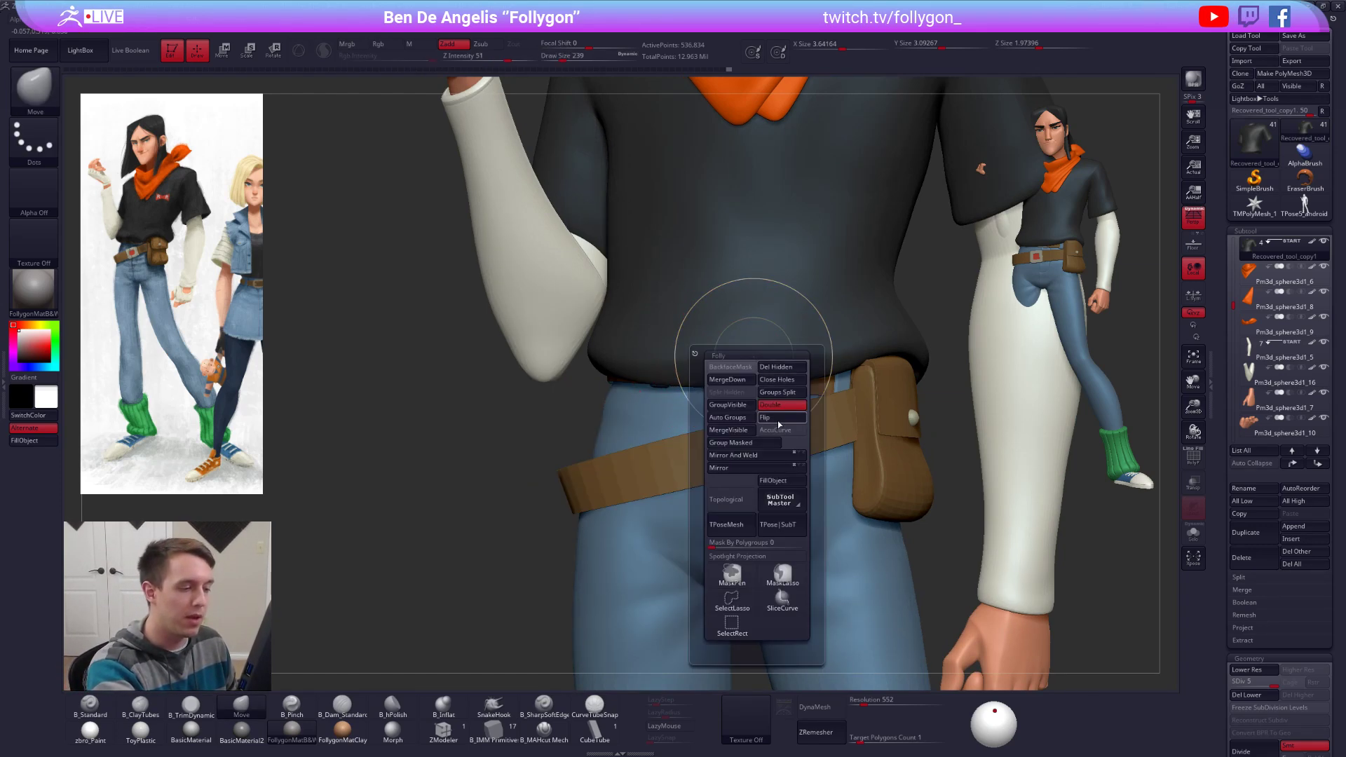
alt+right_drag(770, 382, 806, 397)
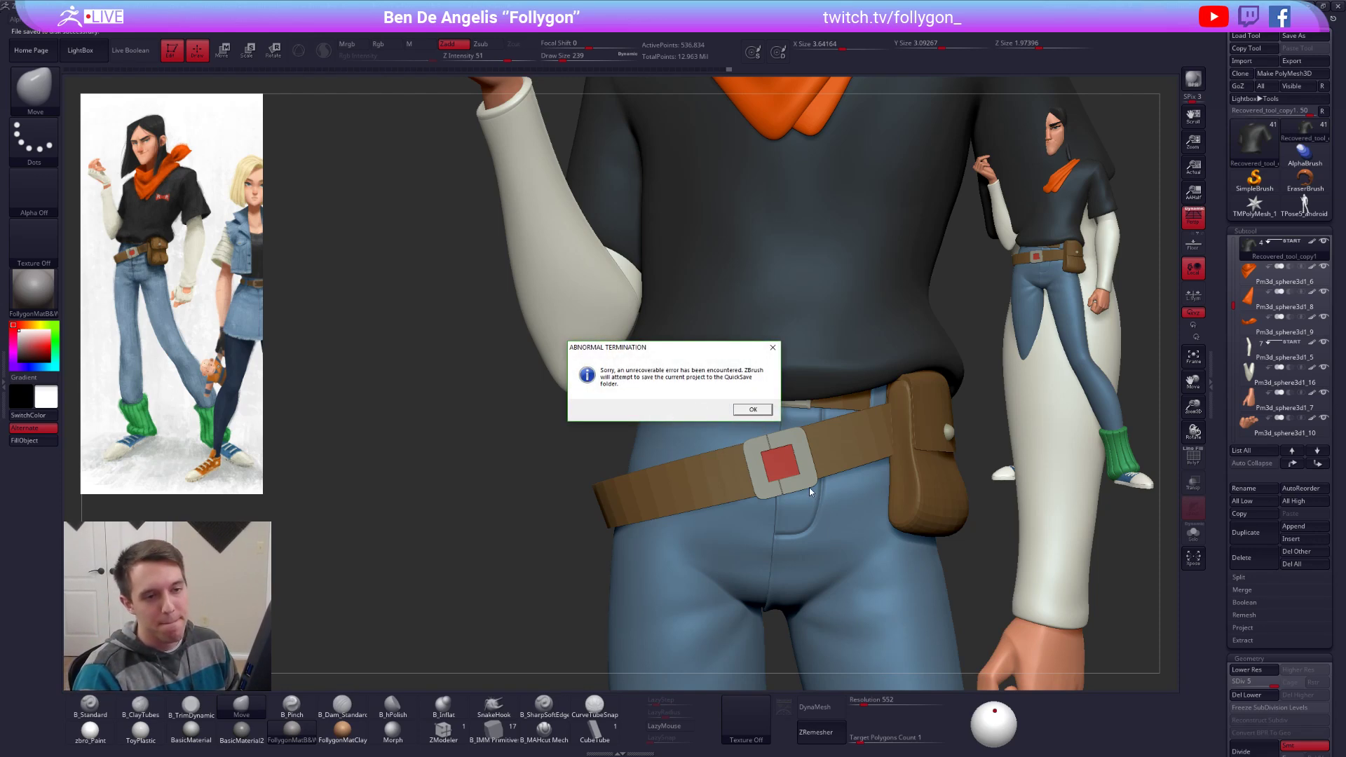
Step: Dismiss the crash message, let the project save, and return from the browser to a relaunched ZBrush without its home page
click(752, 411)
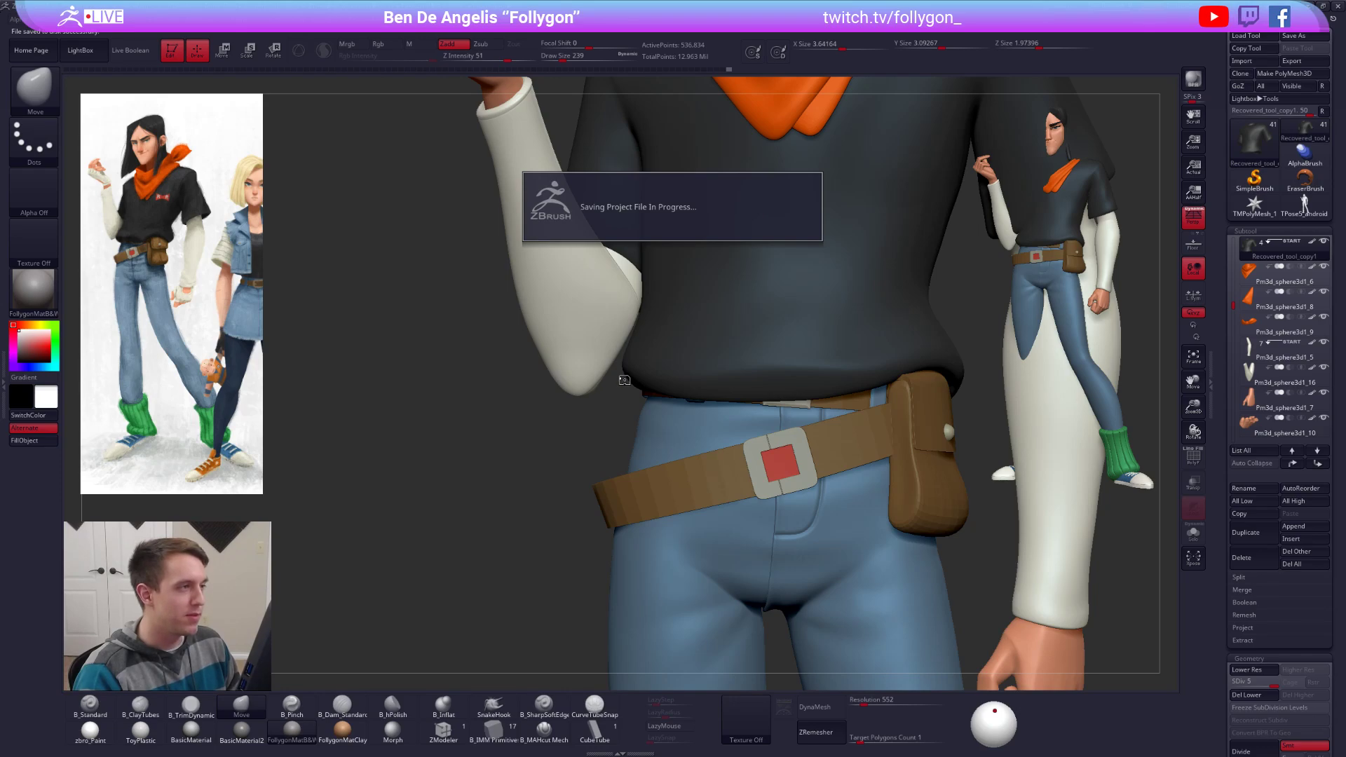
key(alt+Tab)
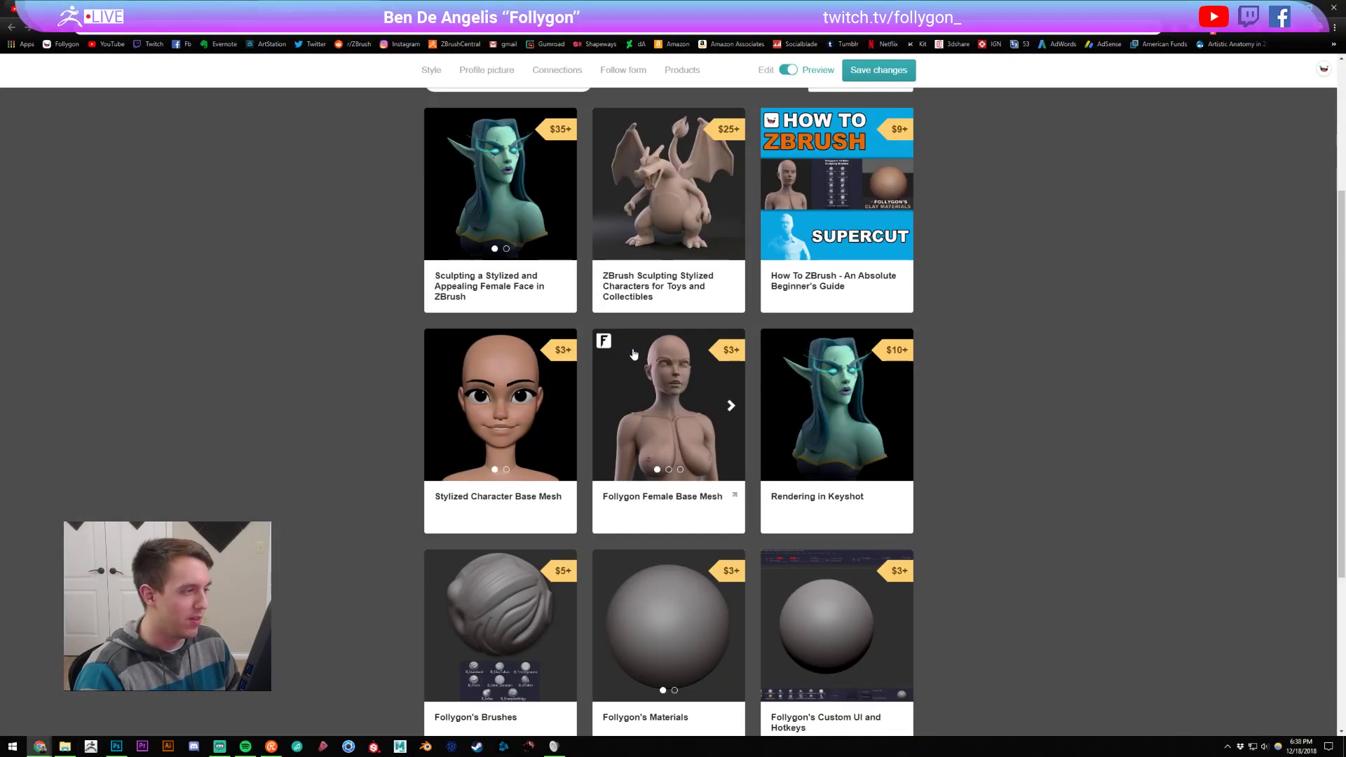
click(93, 746)
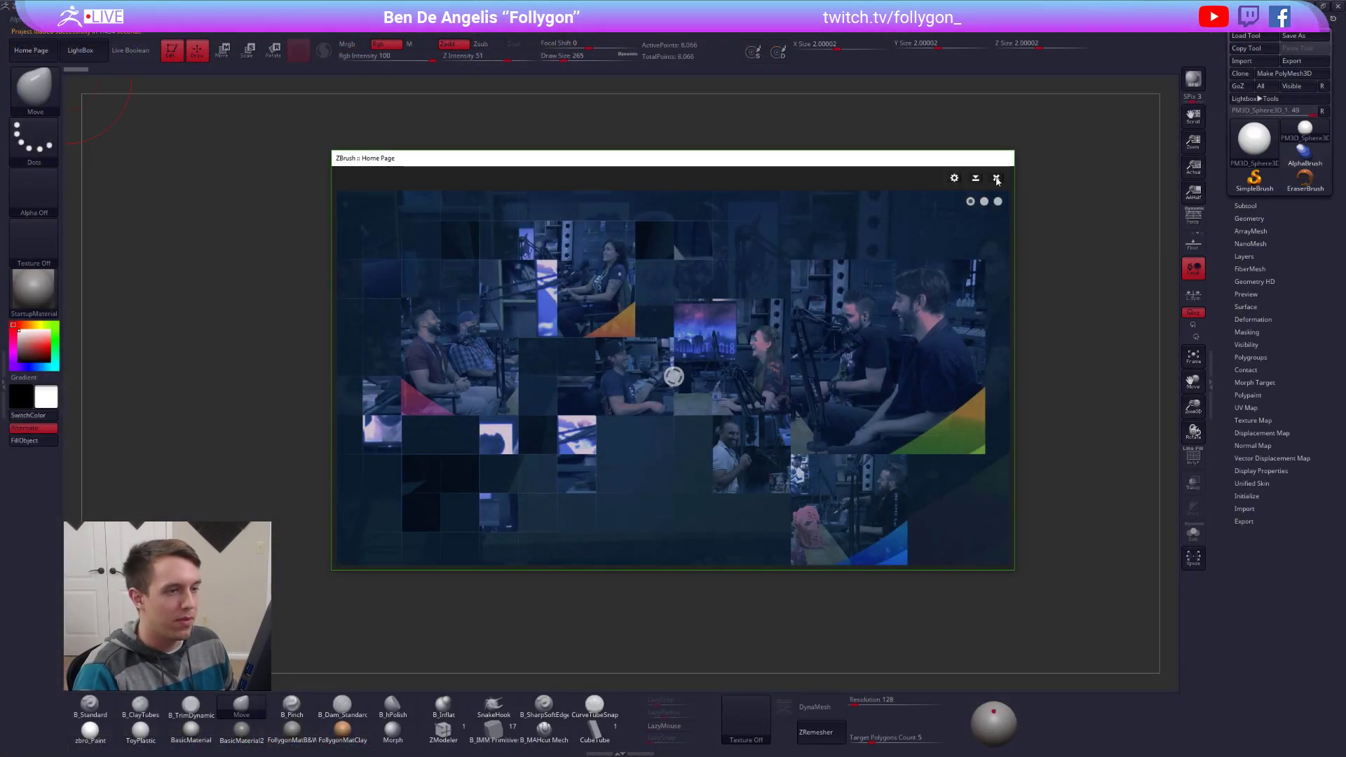
click(752, 410)
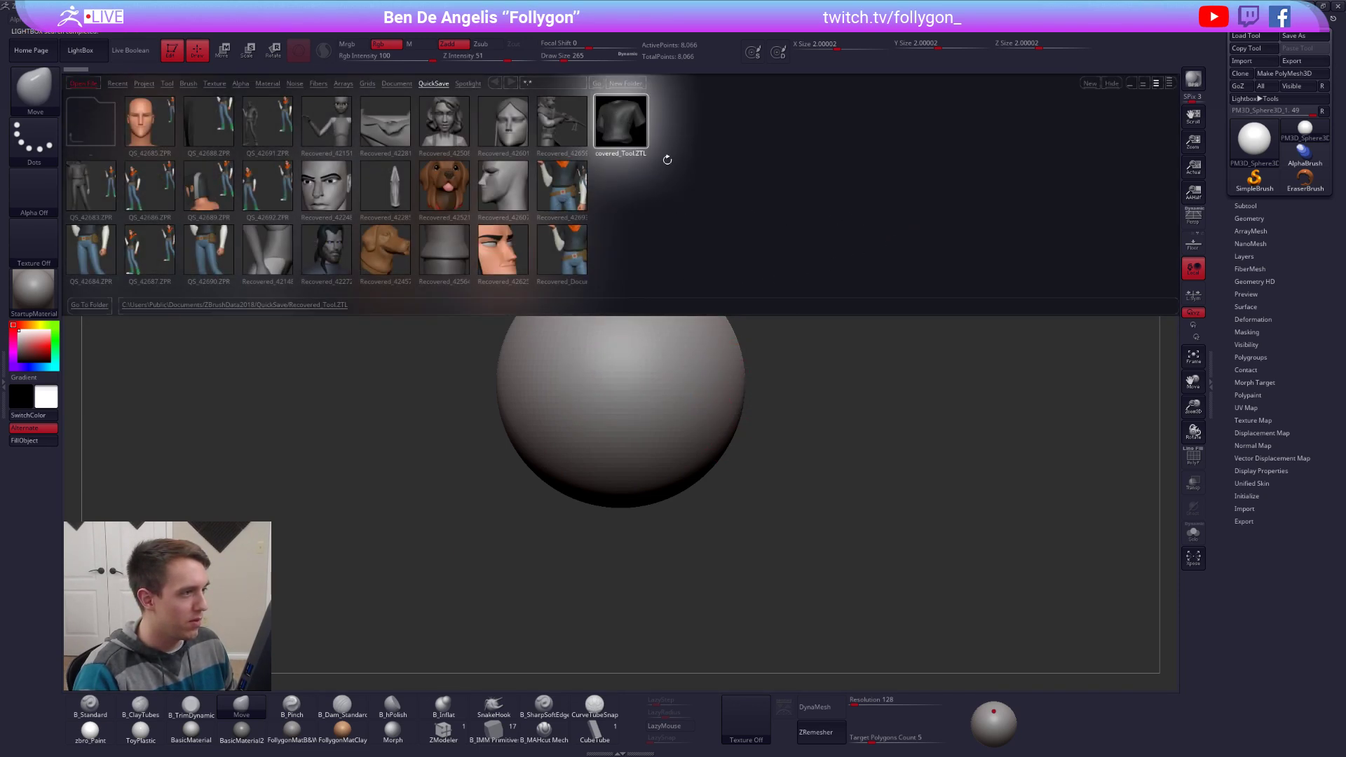
Step: Load Recovered_Tool.ZTL from the QuickSave files and set the whole figure upright in view
double_click(636, 123)
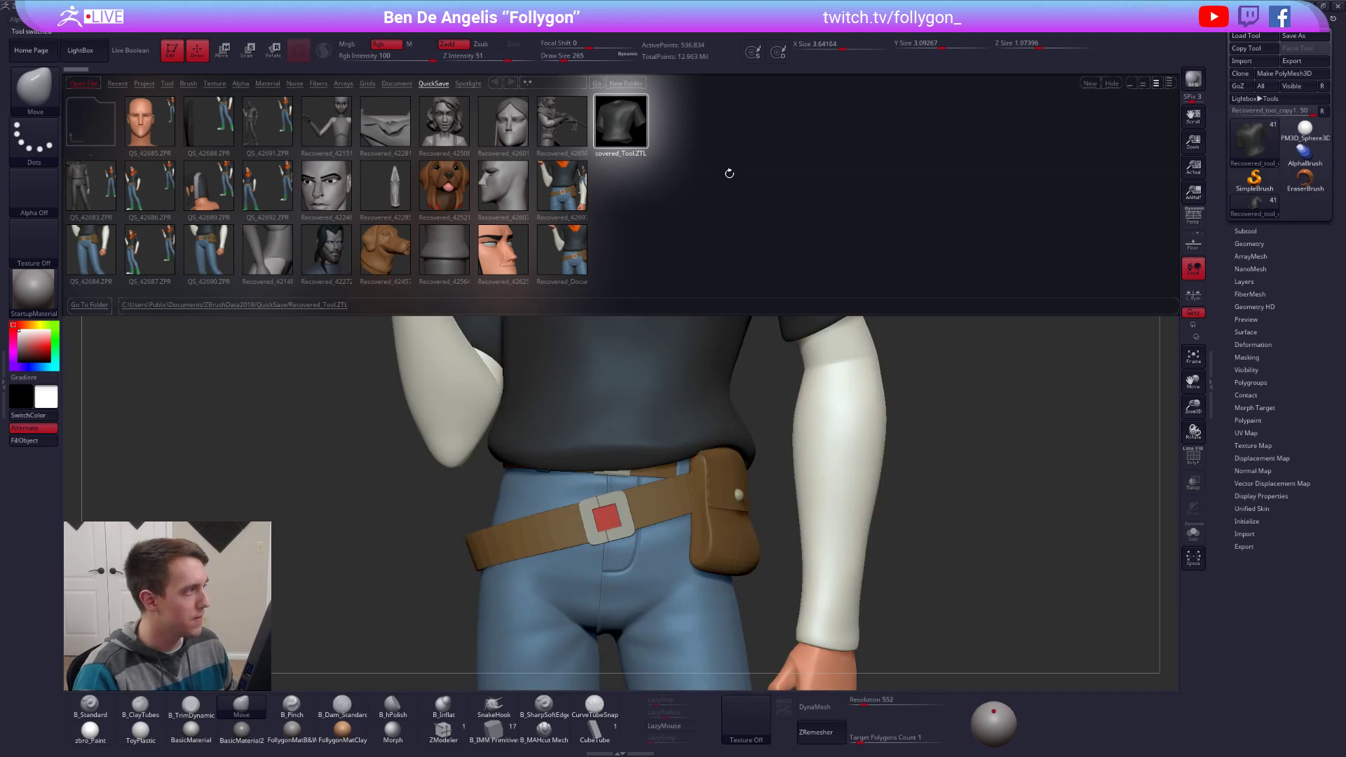
click(98, 54)
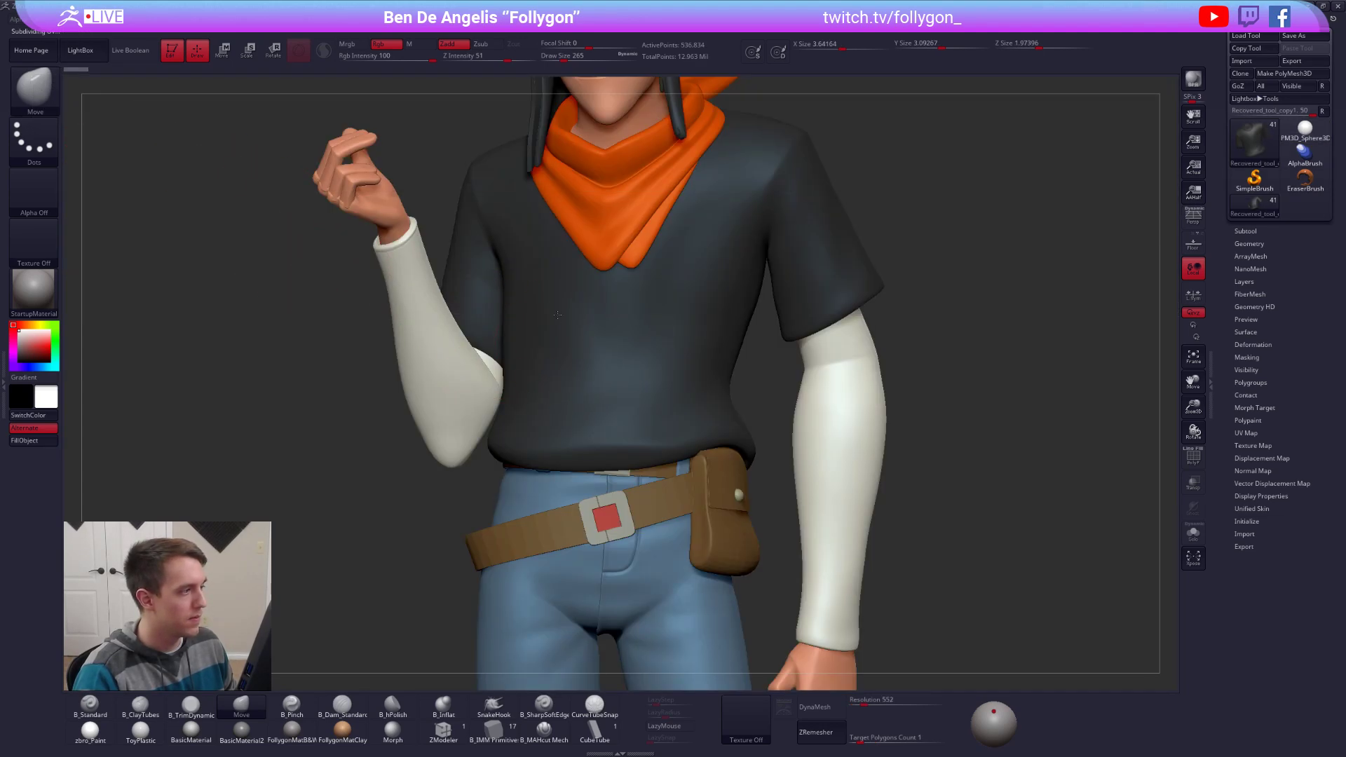
ctrl+right_drag(557, 315, 560, 242)
alt+right_drag(572, 336, 574, 263)
shift+right_drag(574, 263, 604, 270)
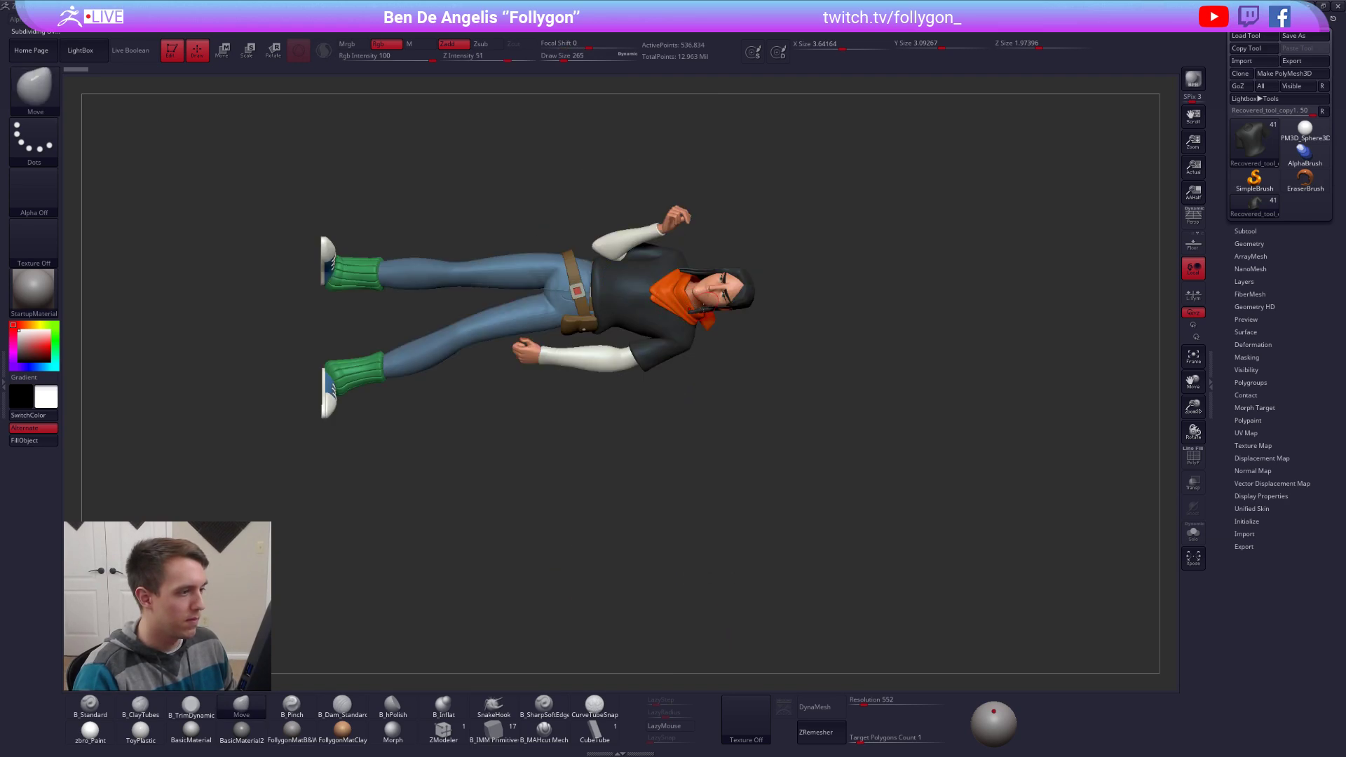
right_drag(716, 299, 687, 359)
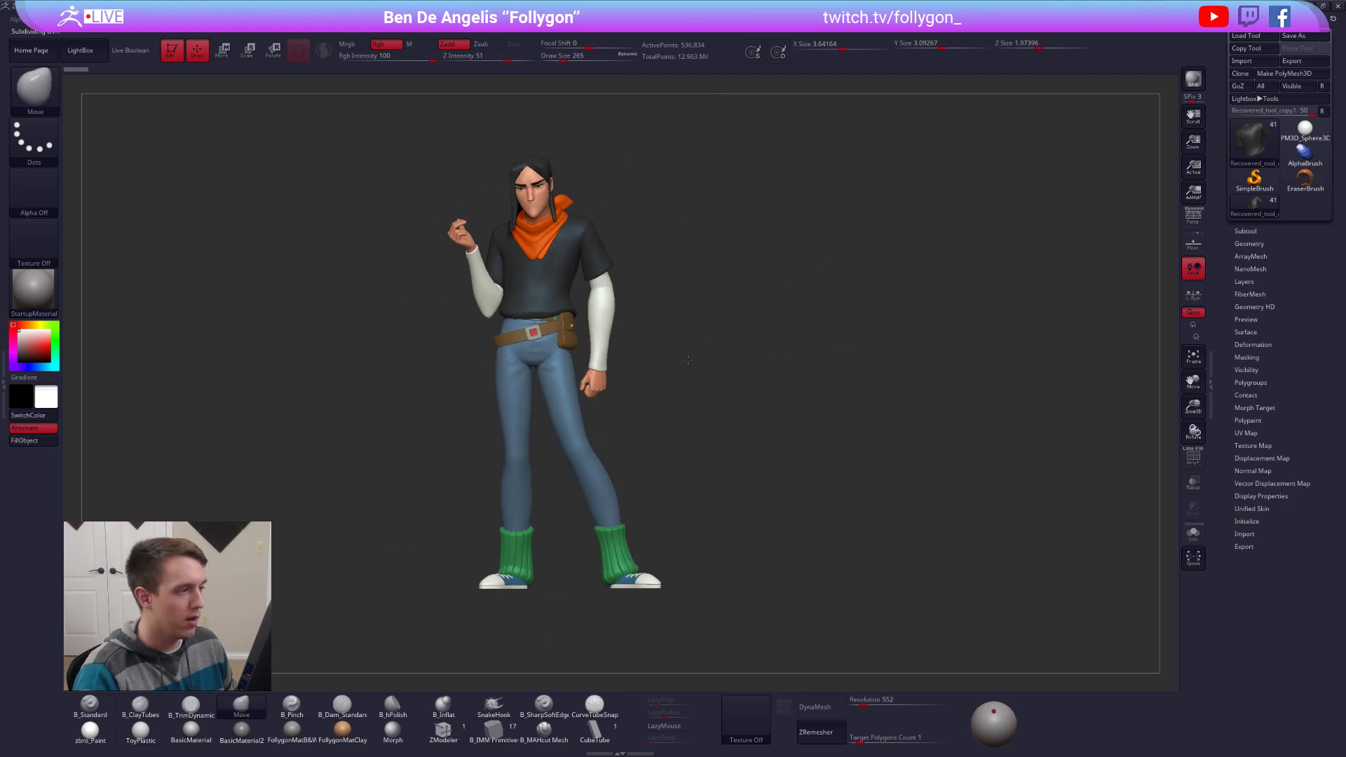
Step: Expand the recovered figure's subtool list and turn on dynamic perspective
click(1233, 244)
key(ctrl+shift)
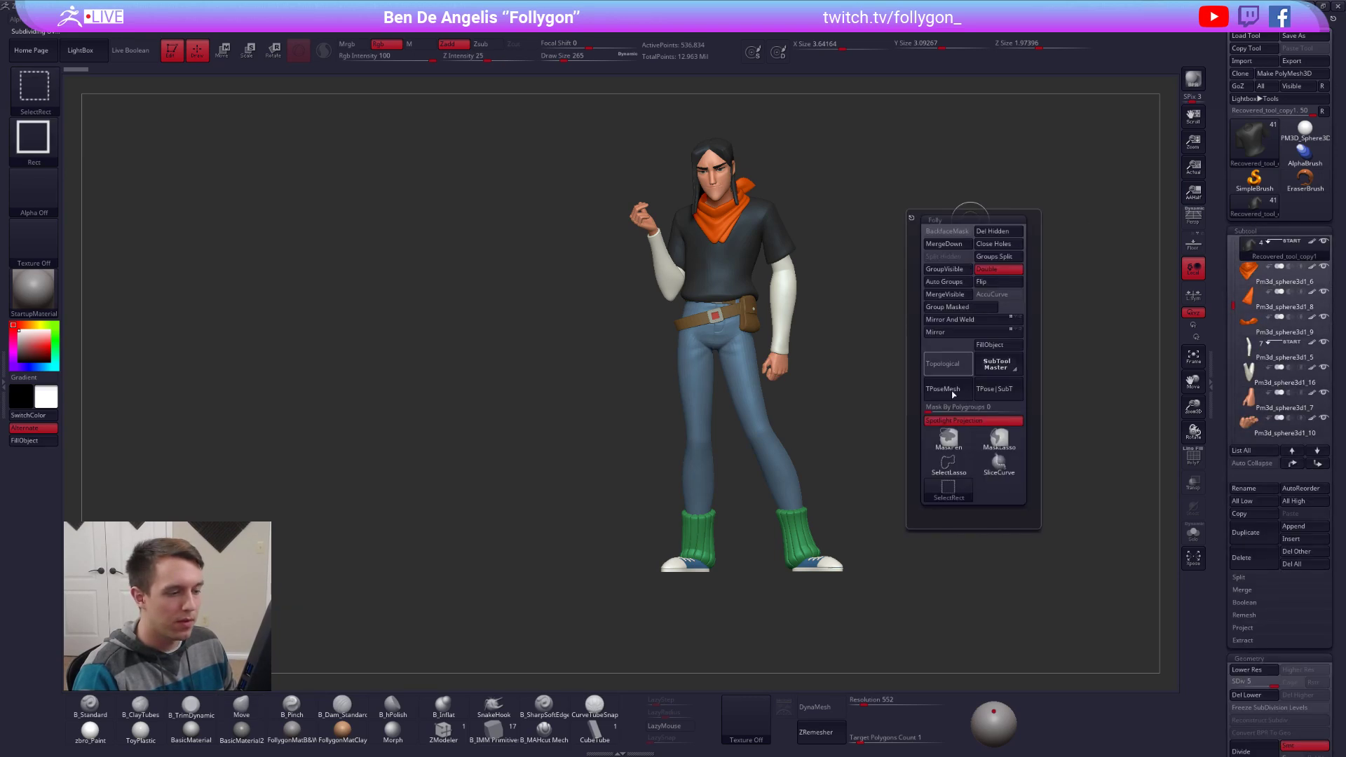
click(954, 466)
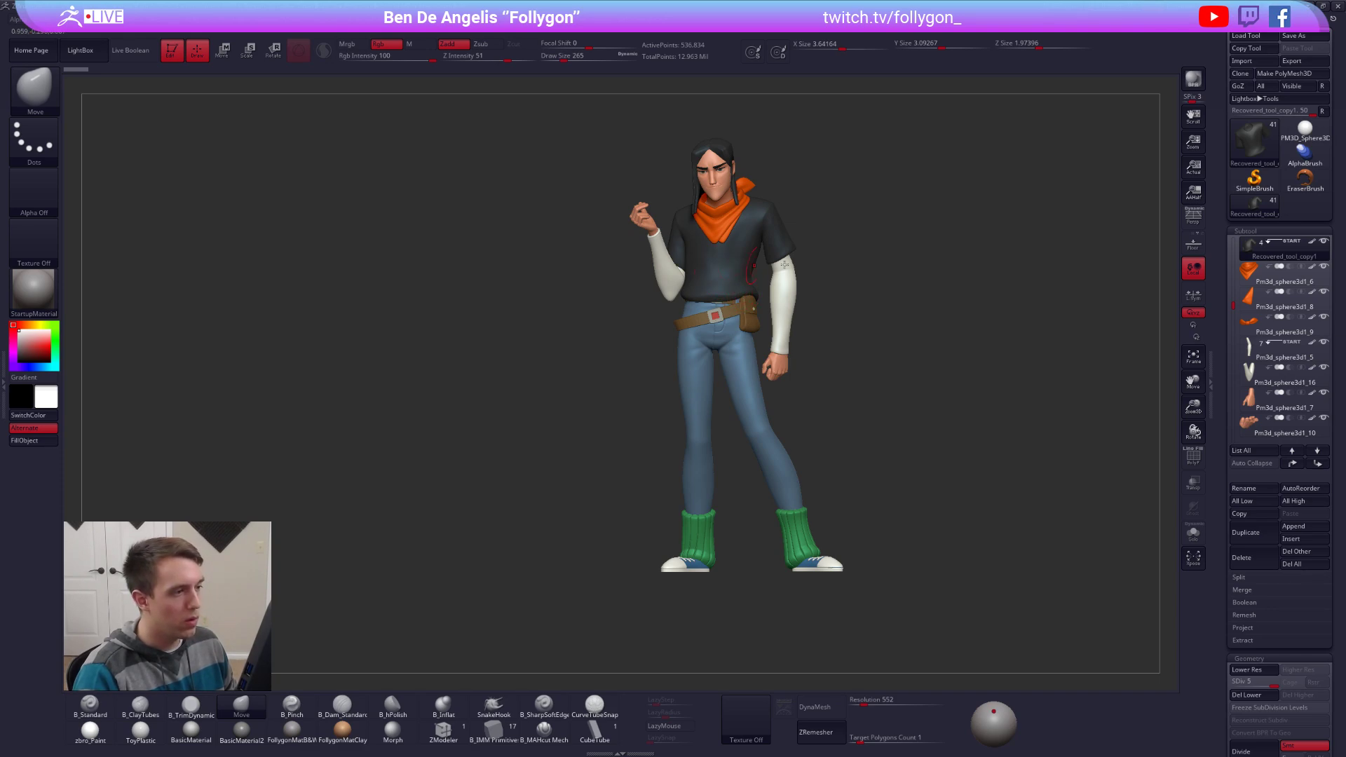
click(1193, 216)
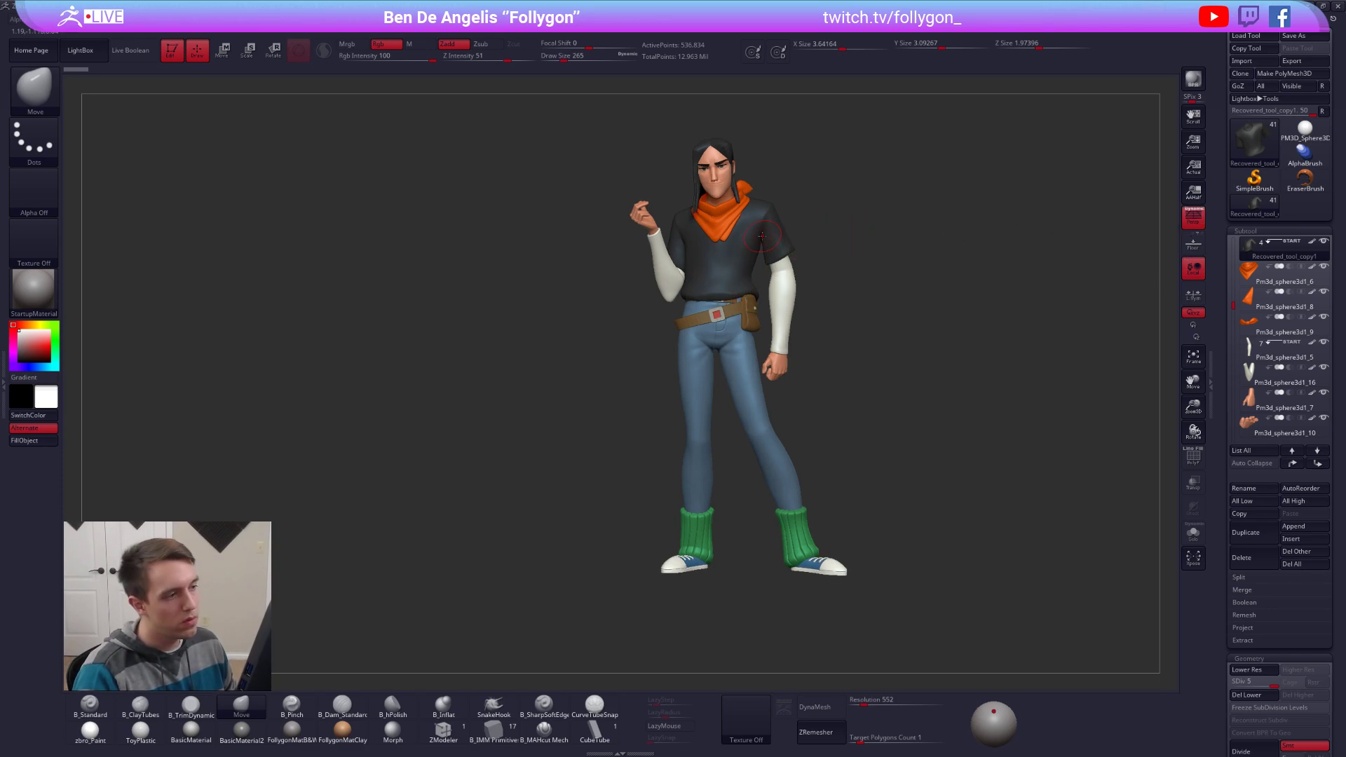
Step: Import the painted character concept image as a texture and add it to Spotlight
ctrl+right_drag(751, 238, 795, 273)
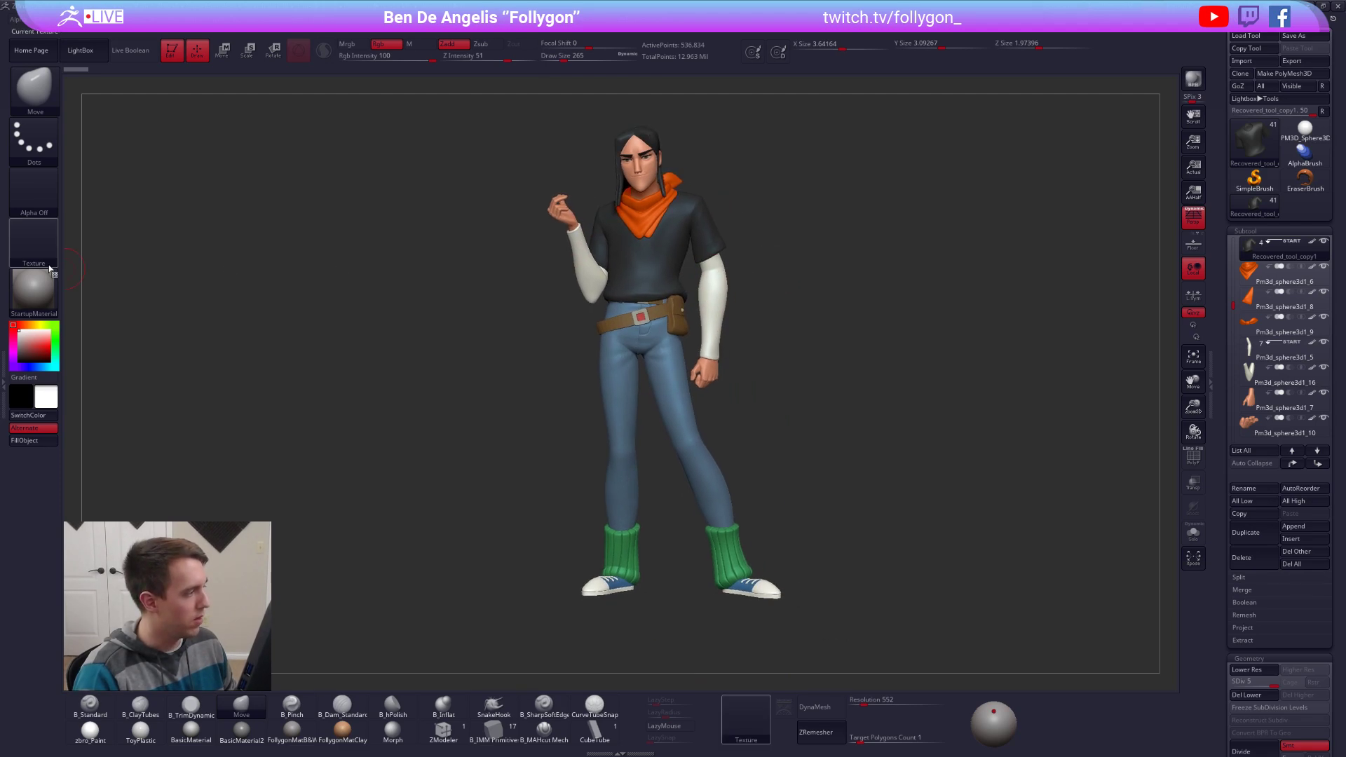
click(746, 718)
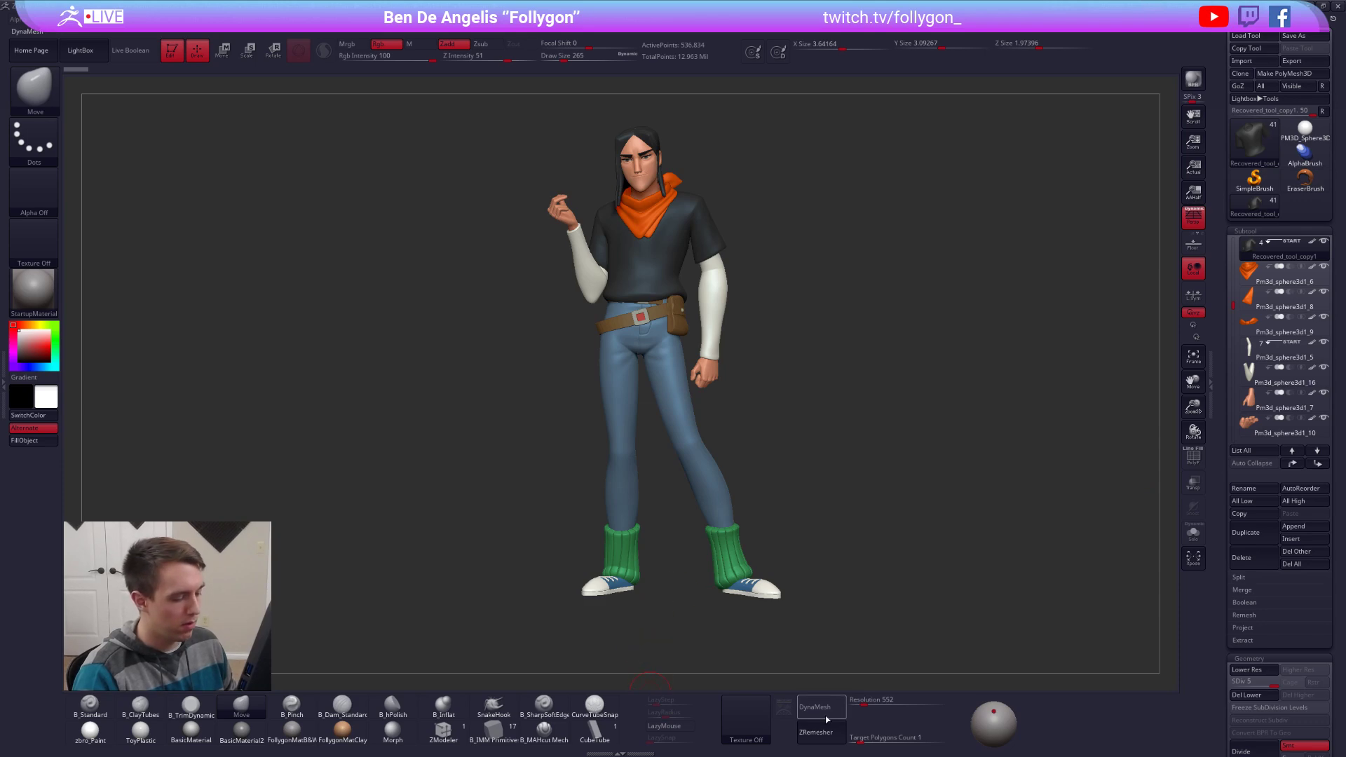
click(745, 719)
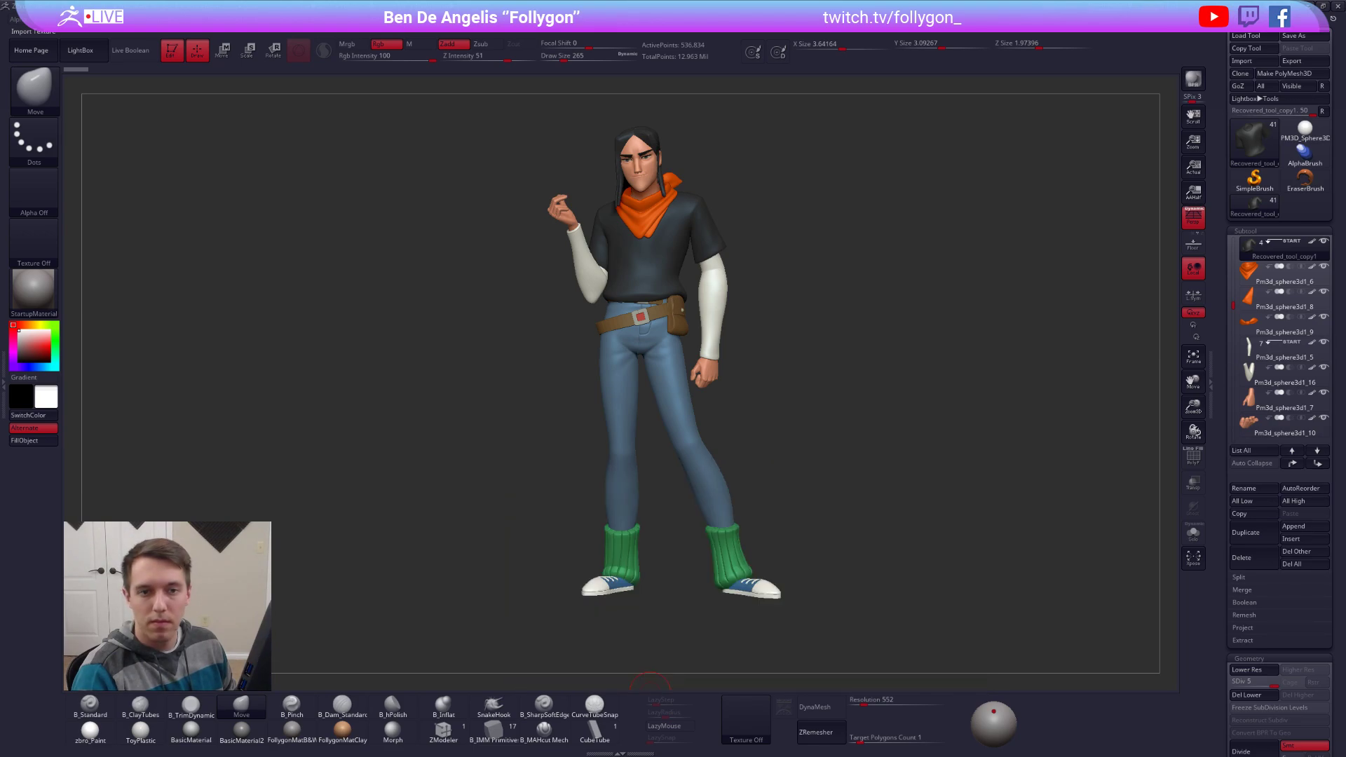
key(Return)
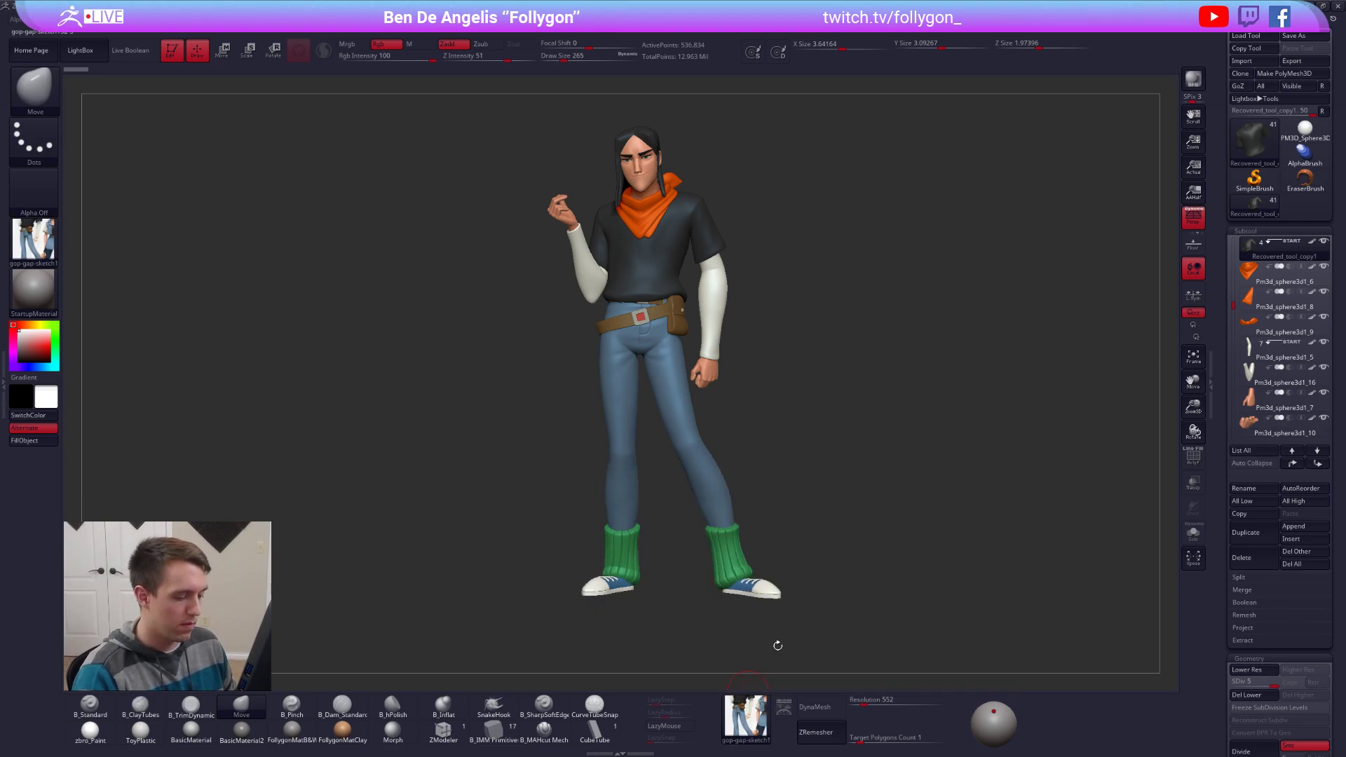
click(783, 706)
Step: Scale down the concept image in Spotlight, place it beside the figure as a reference, and leave Spotlight editing
click(300, 135)
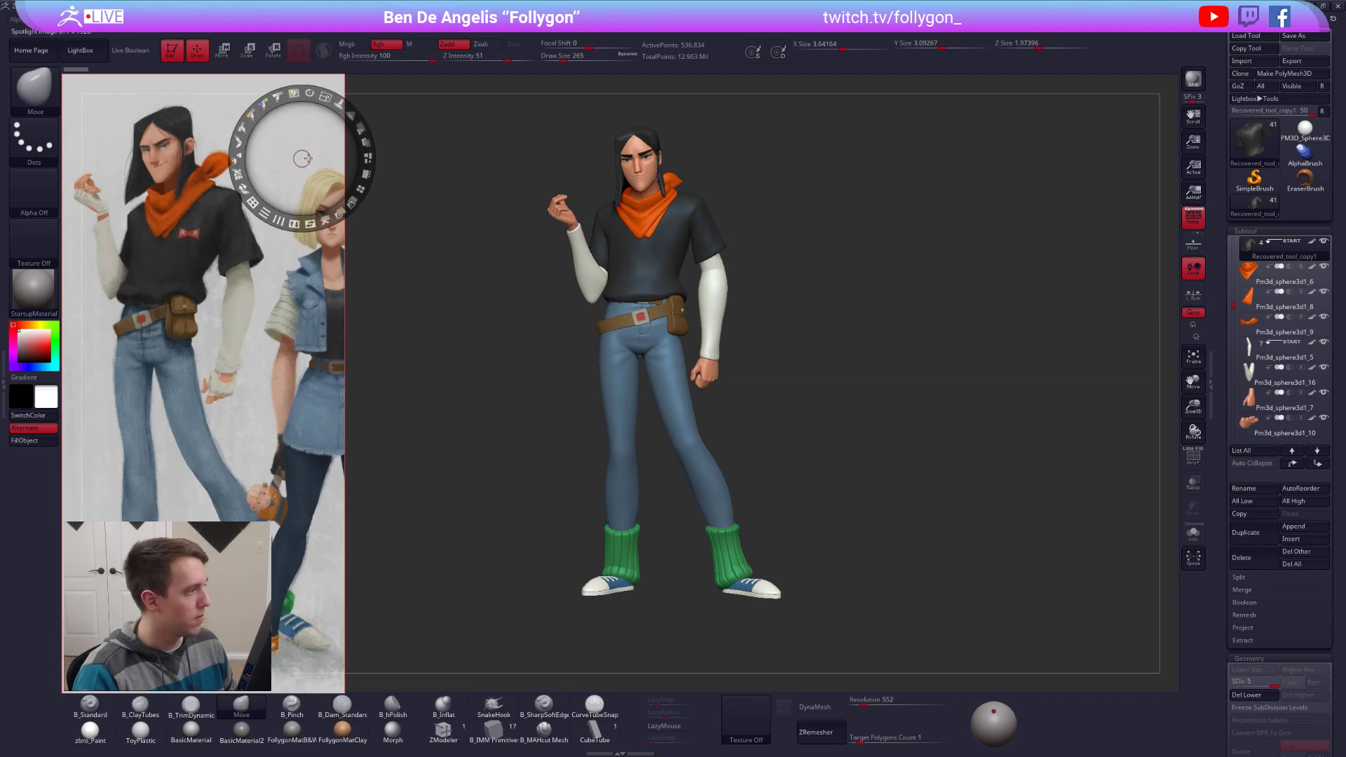
drag(300, 135, 377, 202)
key(z)
key(z)
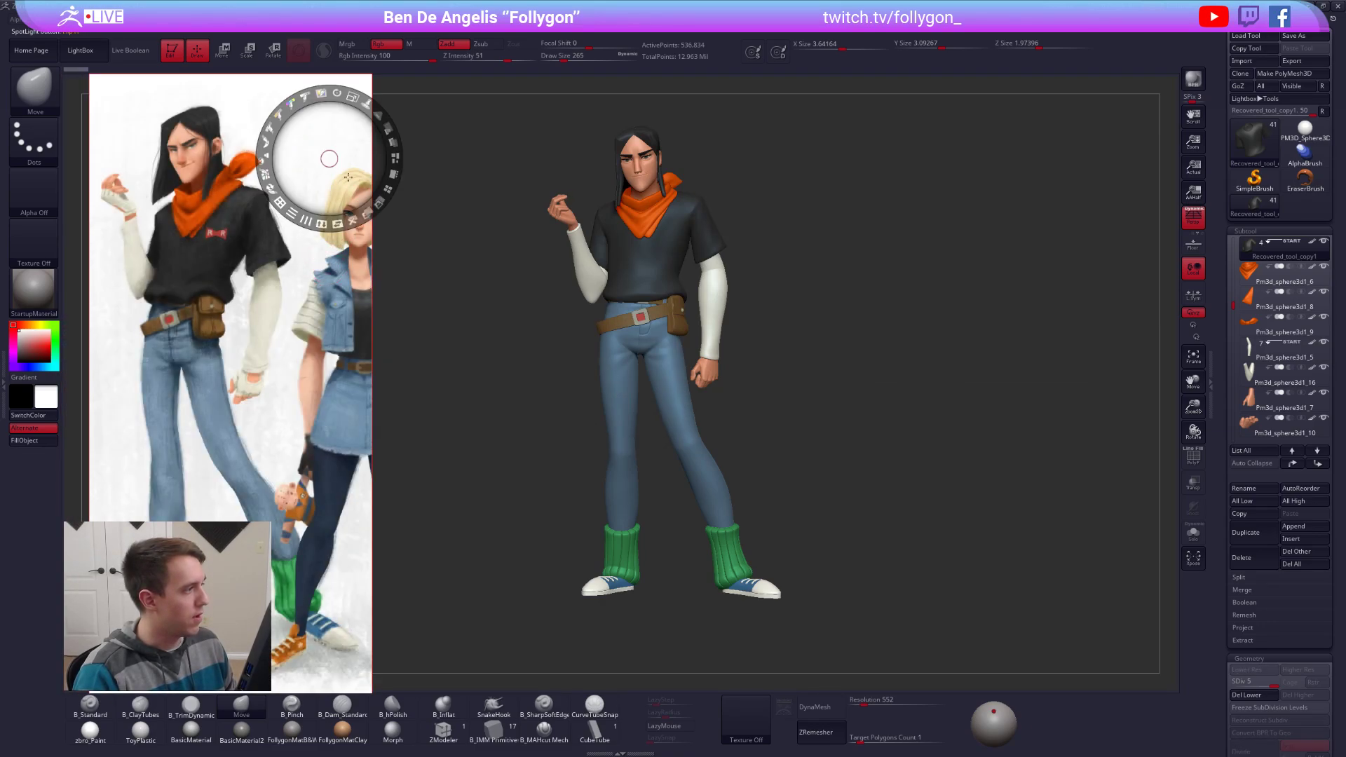
drag(354, 97, 321, 92)
key(z)
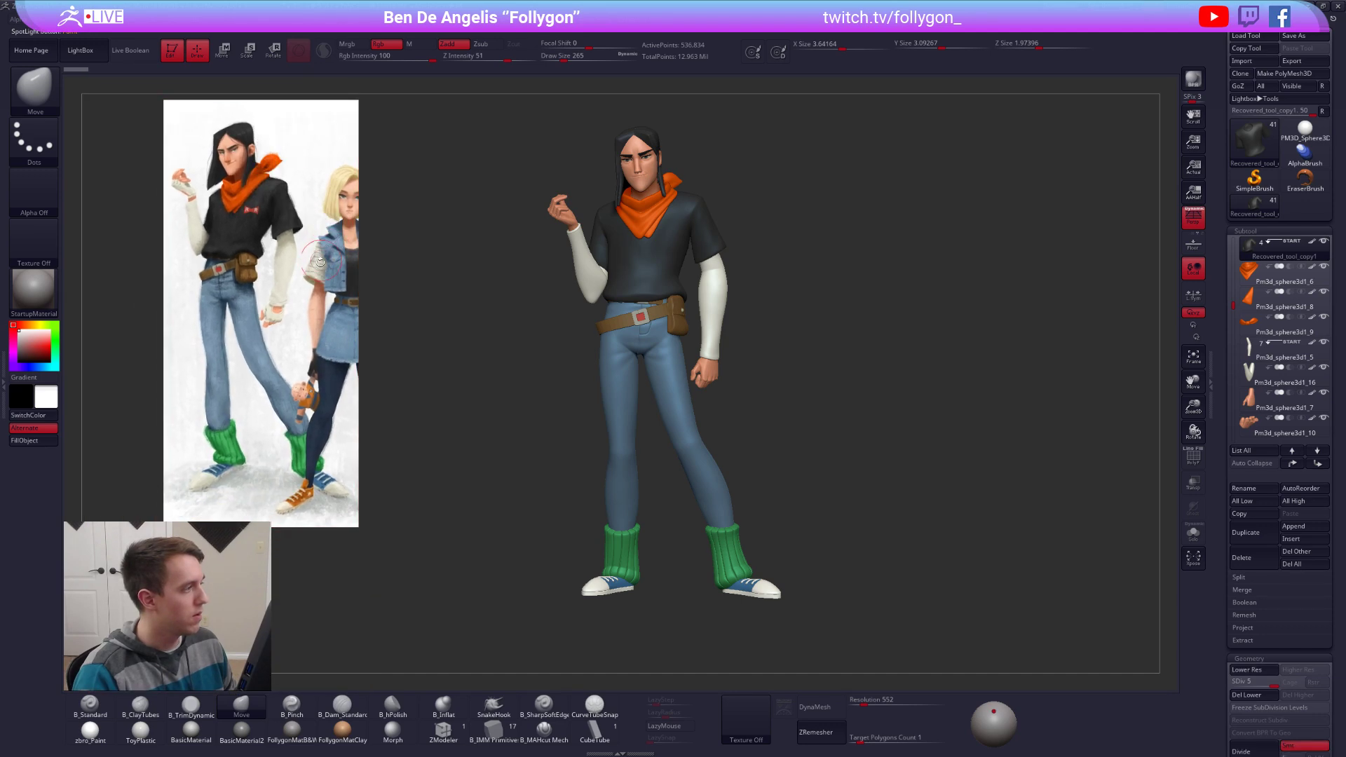
key(z)
drag(320, 314, 269, 302)
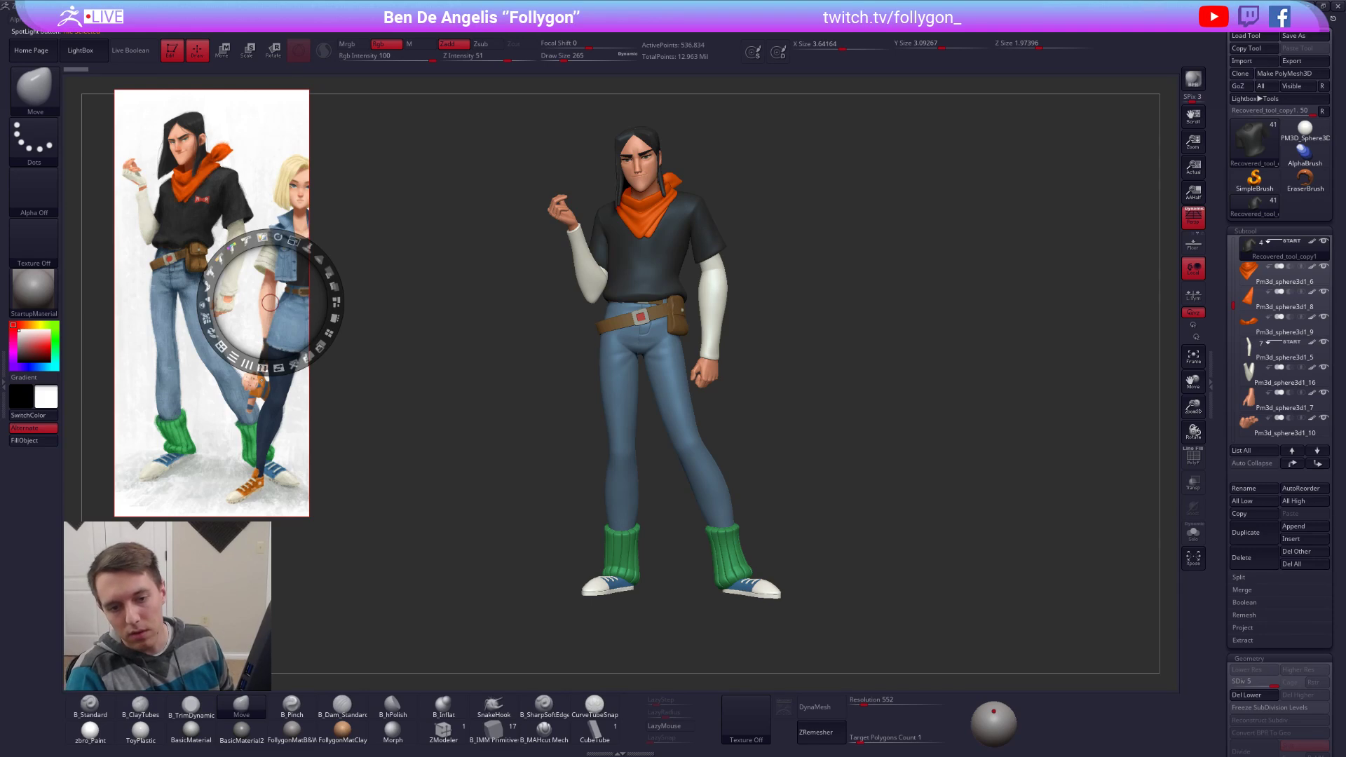
drag(433, 293, 396, 291)
key(z)
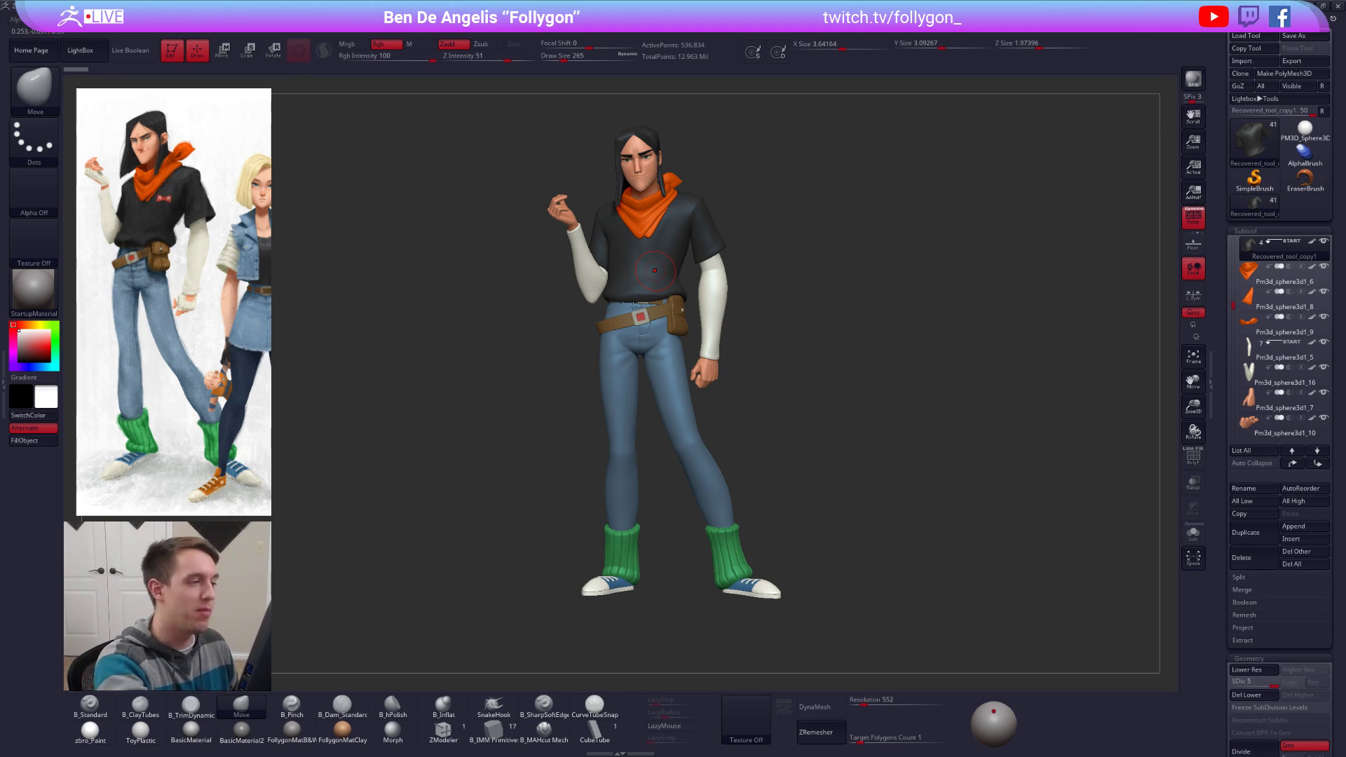
Step: Isolate and frame the raised arm's white sleeve and set the brush size to 150
alt+click(588, 266)
key(ctrl+shift+s)
key(f)
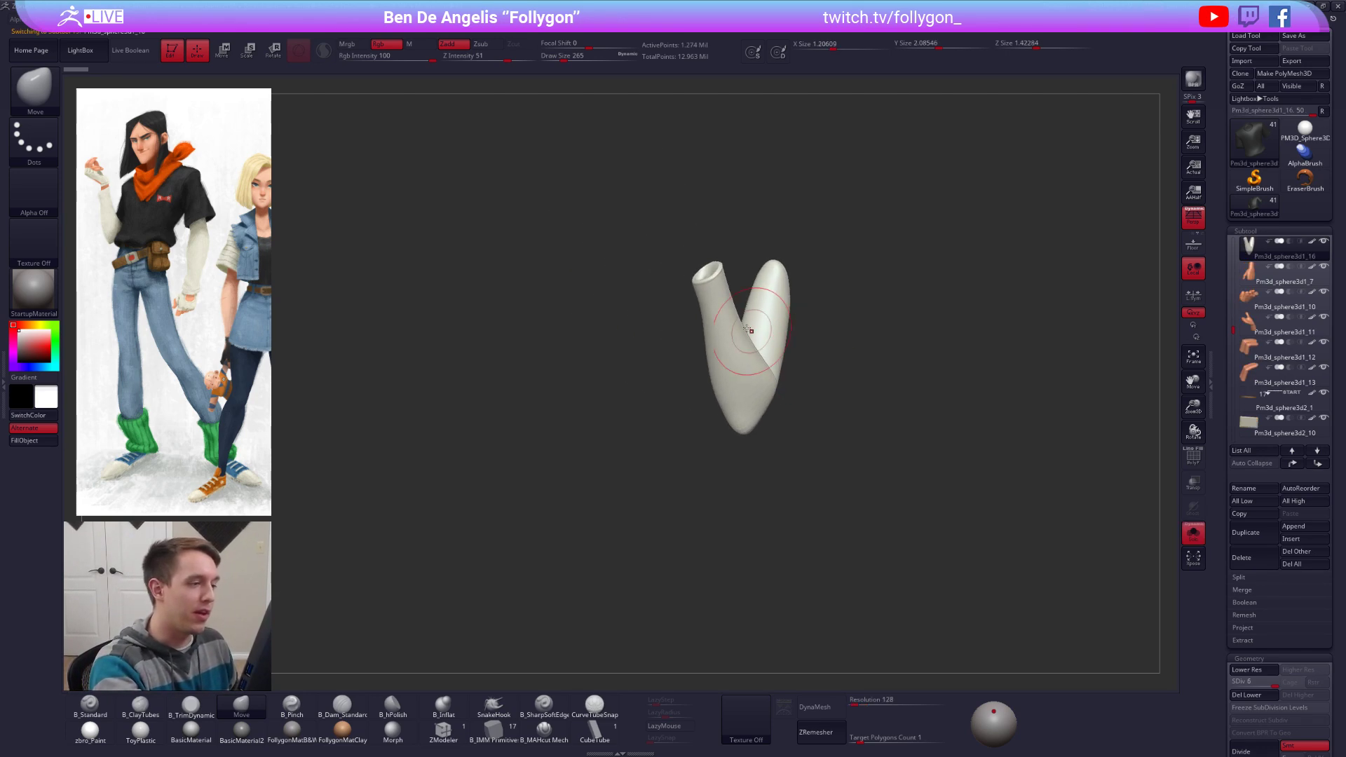
ctrl+right_drag(748, 330, 744, 342)
key(space)
drag(743, 326, 730, 325)
Step: Examine the sleeve's polygon wireframe at subdivision level 2 and again at its highest level
key(shift+d)
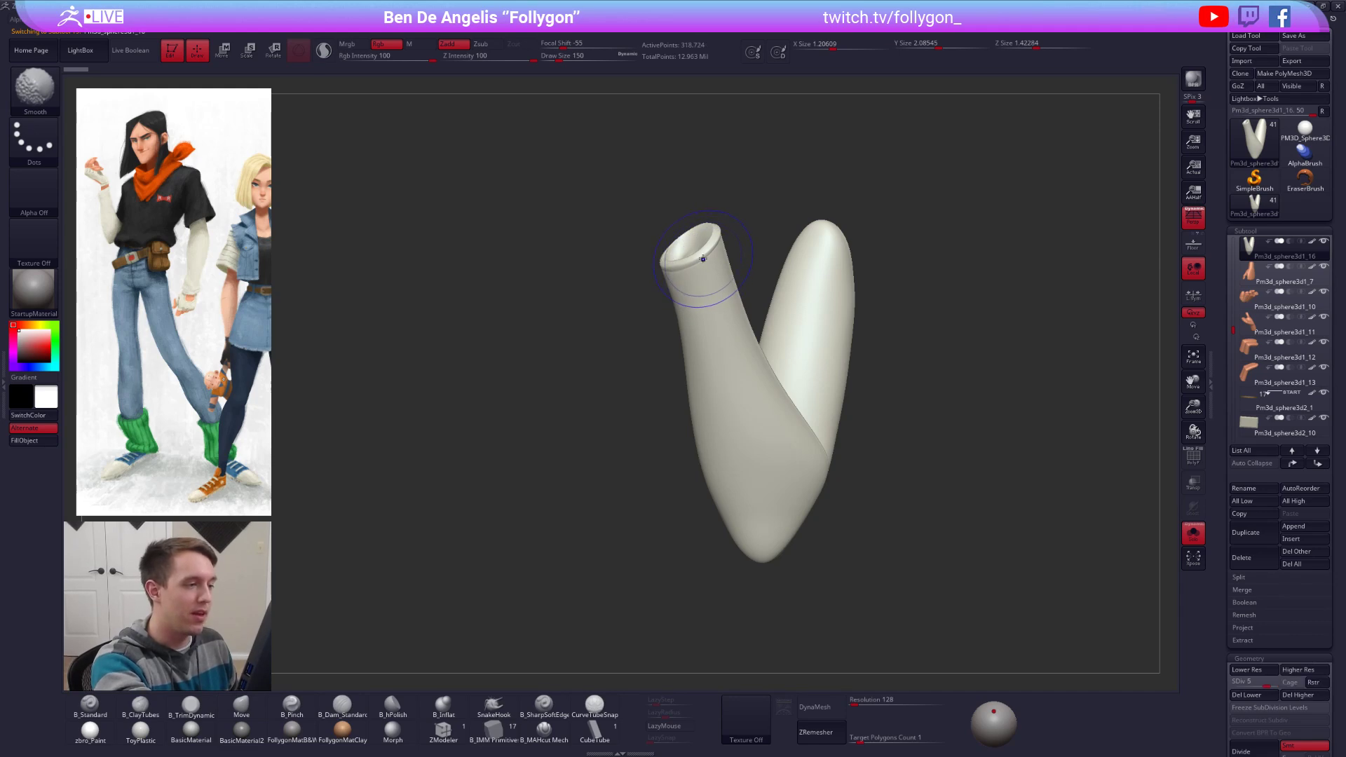
key(shift+d)
key(shift+d)
key(shift+d)
key(shift+f)
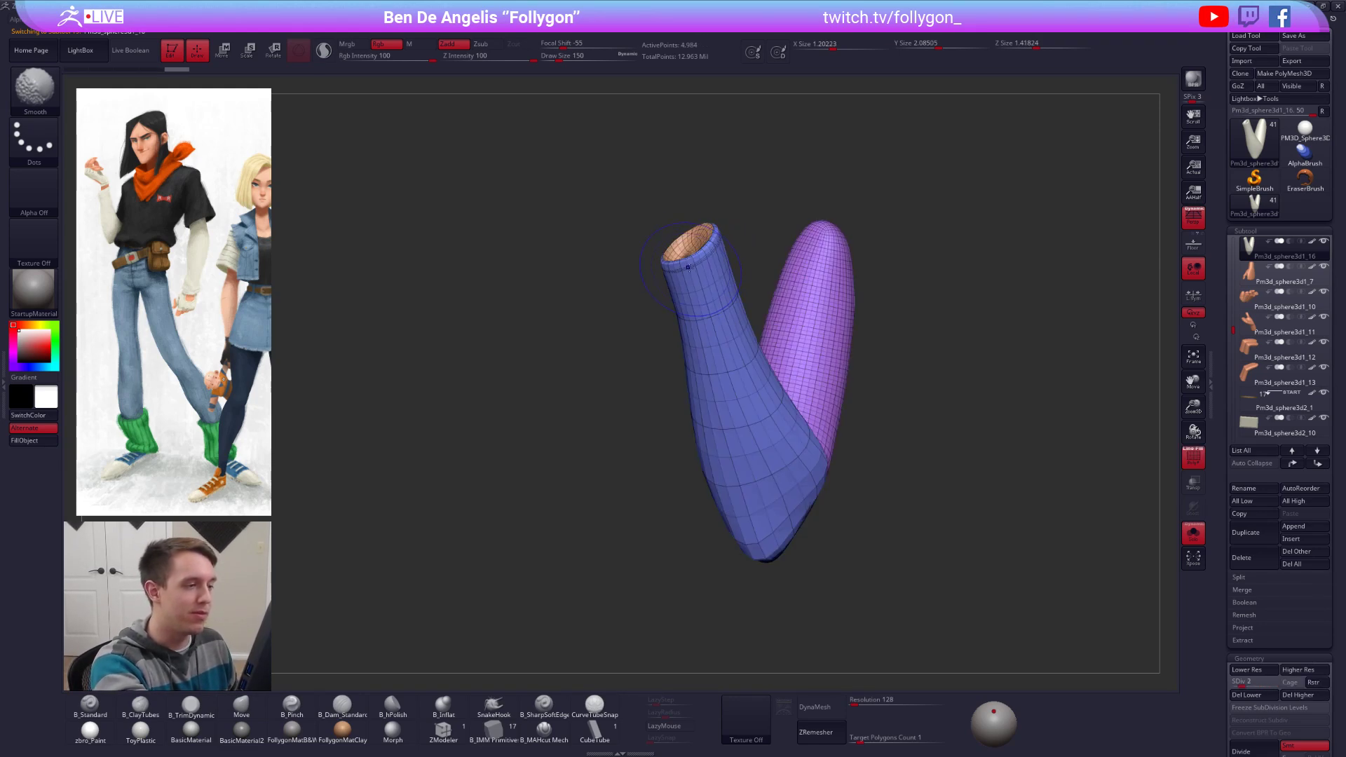
ctrl+right_drag(689, 265, 721, 307)
key(d)
key(d)
key(d)
key(d)
key(space)
drag(721, 276, 715, 275)
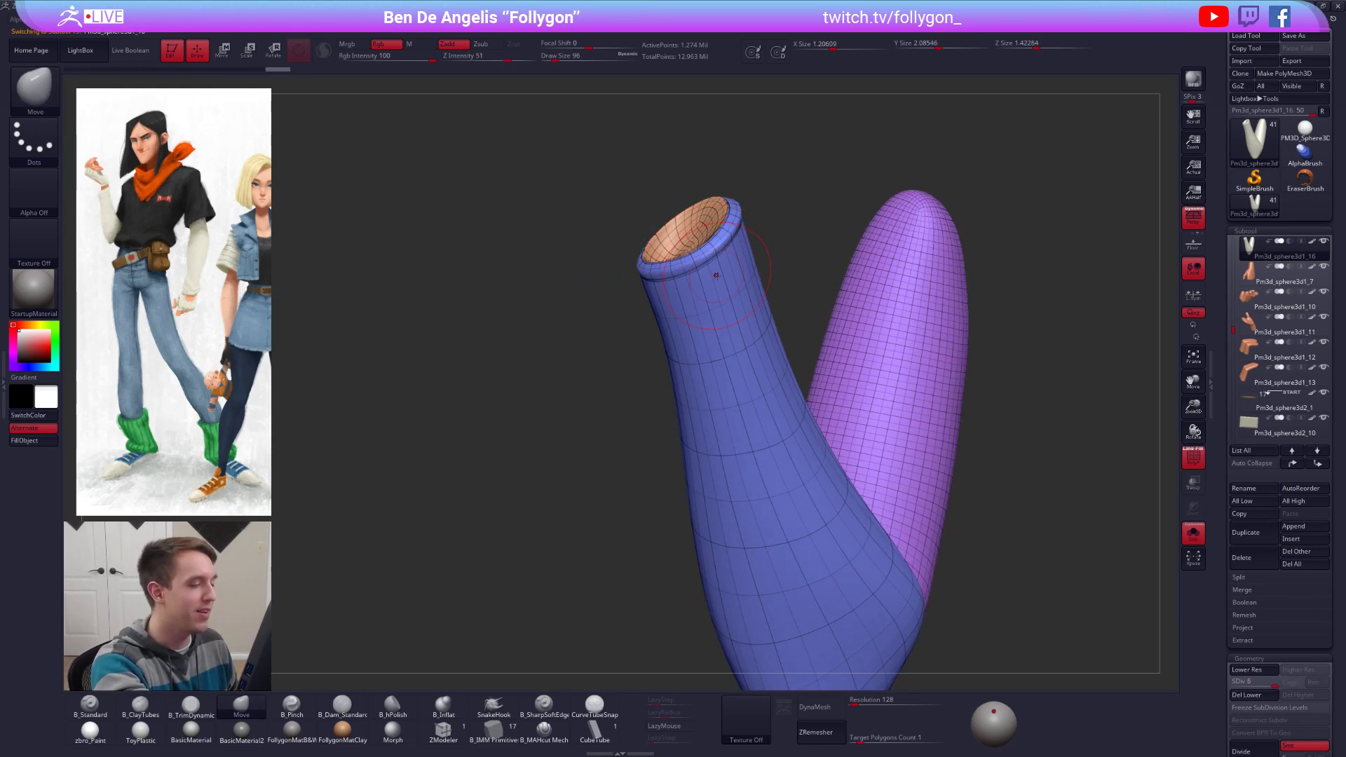
key(shift+f)
Step: Reduce the brush size to 88 and smooth the rim of the raised arm's sleeve cuff
ctrl+right_drag(705, 277, 712, 300)
right_drag(712, 300, 721, 272)
key(space)
drag(722, 271, 720, 271)
alt+right_drag(711, 279, 702, 324)
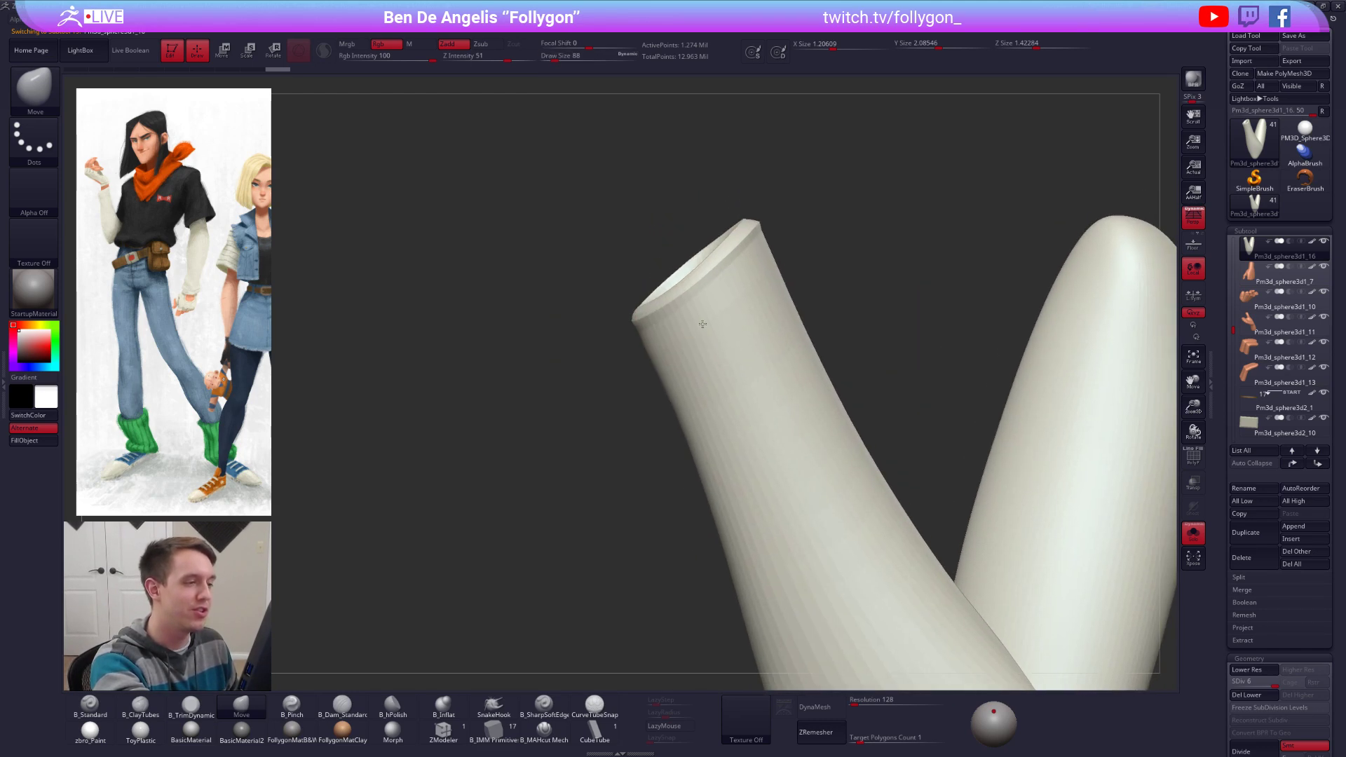
shift+drag(702, 324, 711, 324)
mouse_move(711, 323)
shift+right_down()
mouse_move(666, 339)
mouse_move(685, 351)
mouse_move(691, 301)
mouse_move(762, 380)
mouse_move(724, 354)
shift+right_up()
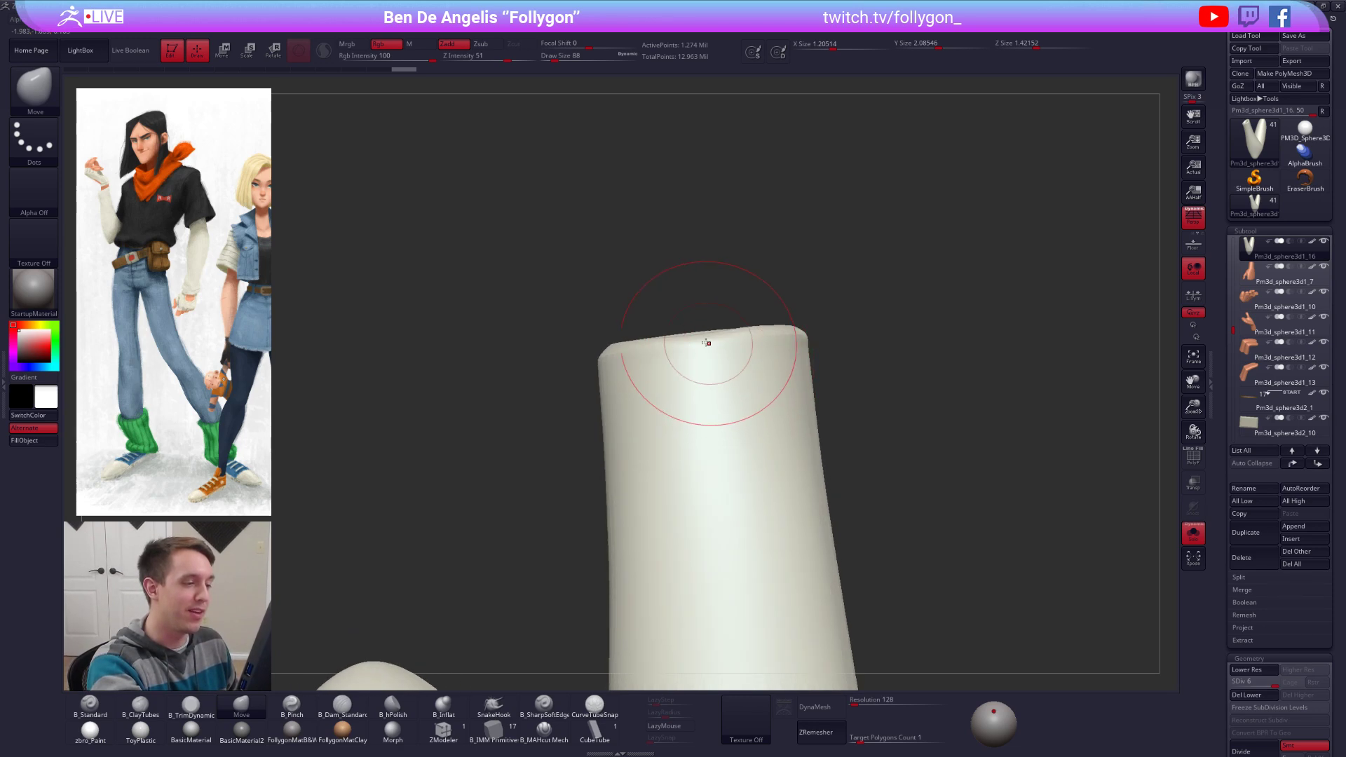
Step: Replace the gizmo with a Transpose line, lay it from the sleeve's cuff rim, and return to drawing
key(w)
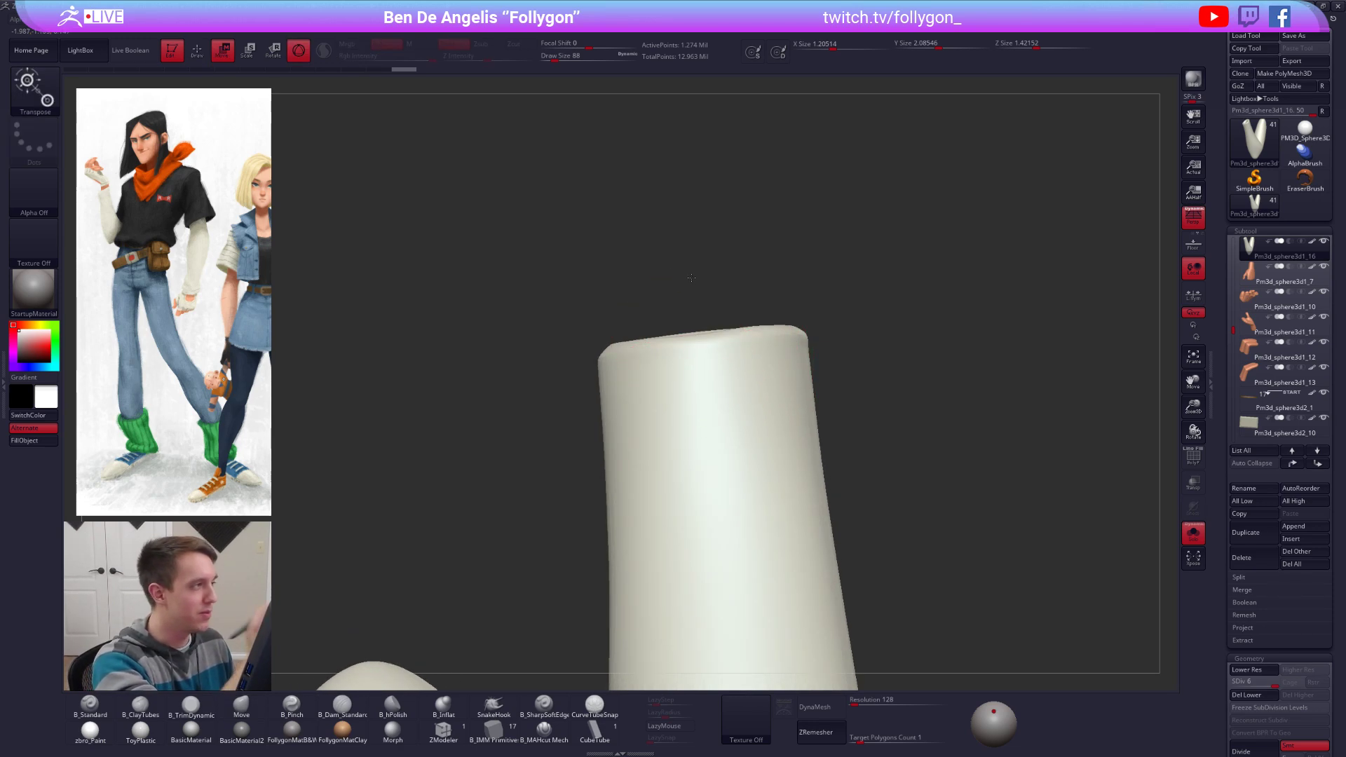
click(299, 50)
drag(700, 342, 692, 261)
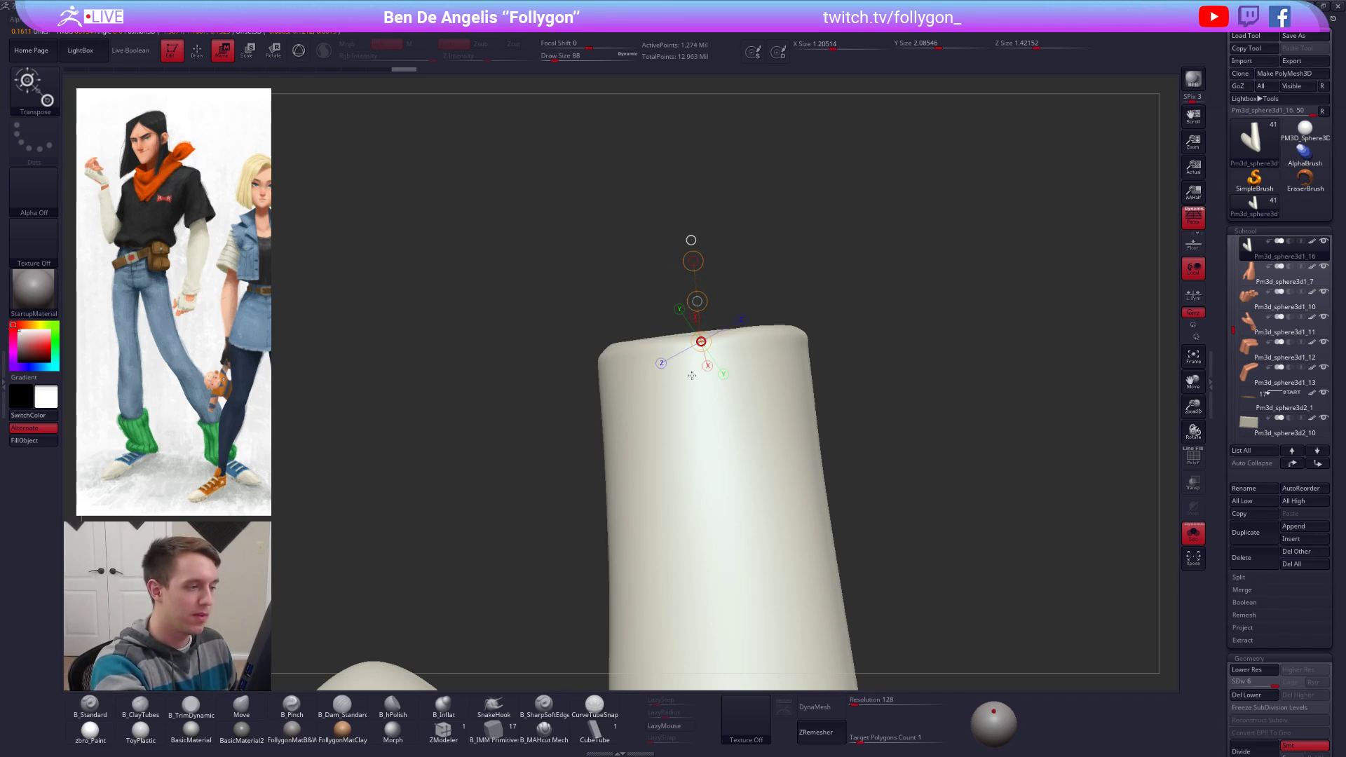
drag(702, 340, 667, 414)
key(q)
Step: Smooth the inside of the sleeve's cuff opening and bring back the whole figure
mouse_move(683, 399)
right_down()
mouse_move(700, 423)
mouse_move(728, 404)
right_up()
alt+right_drag(735, 319, 737, 484)
right_drag(736, 417, 718, 433)
shift+drag(708, 420, 677, 377)
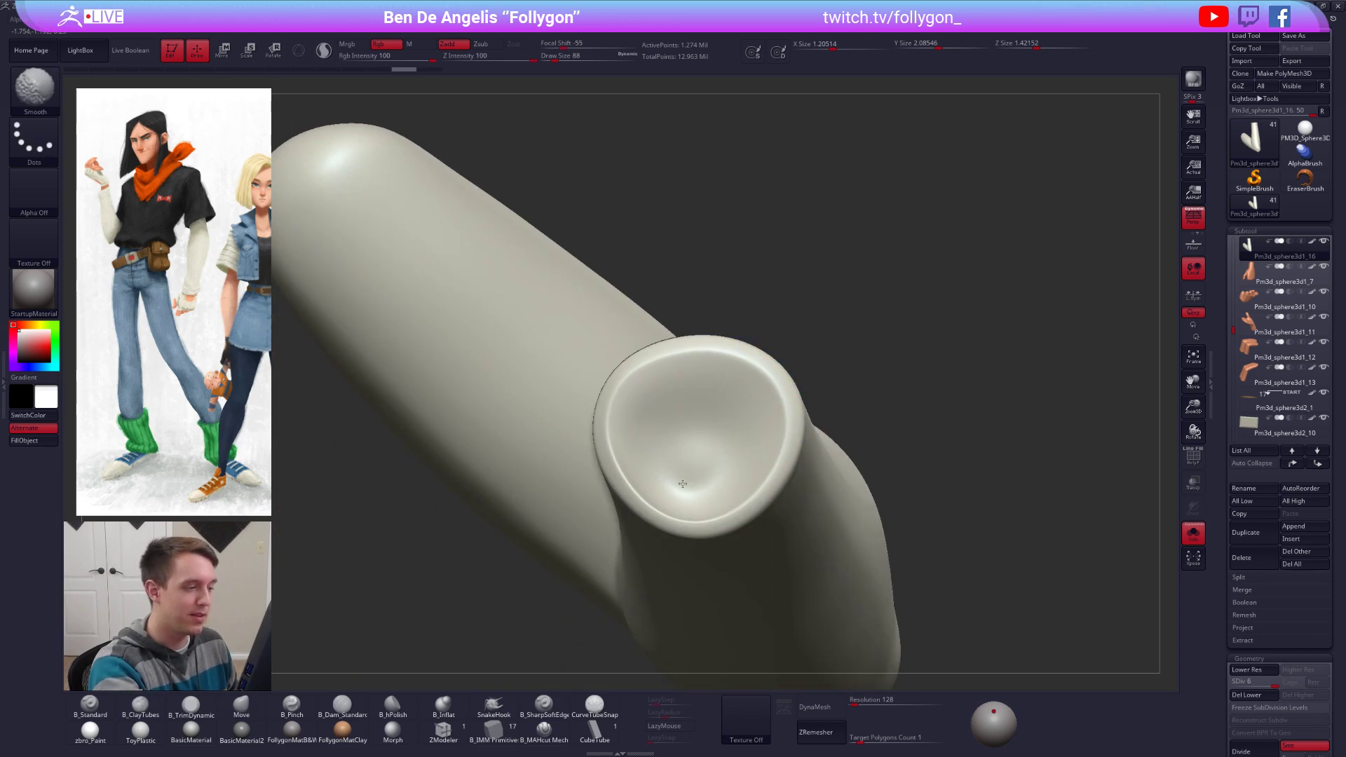
shift+drag(683, 484, 700, 479)
ctrl+right_drag(757, 466, 702, 348)
mouse_move(702, 347)
right_down()
mouse_move(764, 442)
mouse_move(789, 361)
mouse_move(871, 509)
mouse_move(771, 400)
mouse_move(787, 360)
mouse_move(835, 462)
mouse_move(951, 497)
mouse_move(927, 518)
mouse_move(865, 516)
mouse_move(940, 540)
mouse_move(902, 549)
mouse_move(892, 570)
right_up()
key(alt+s)
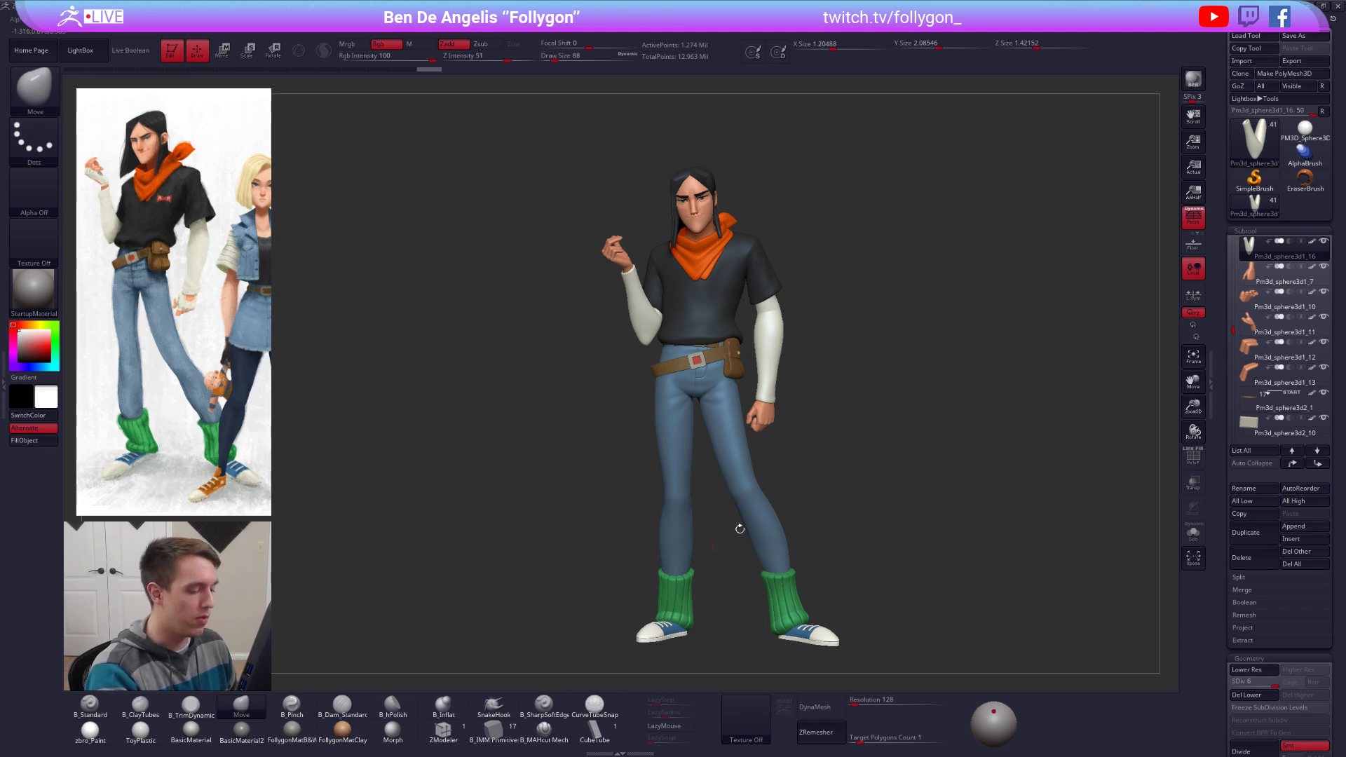
Step: Select the dark T-shirt and isolate it for work on the lowered arm's shoulder
right_drag(739, 528, 811, 535)
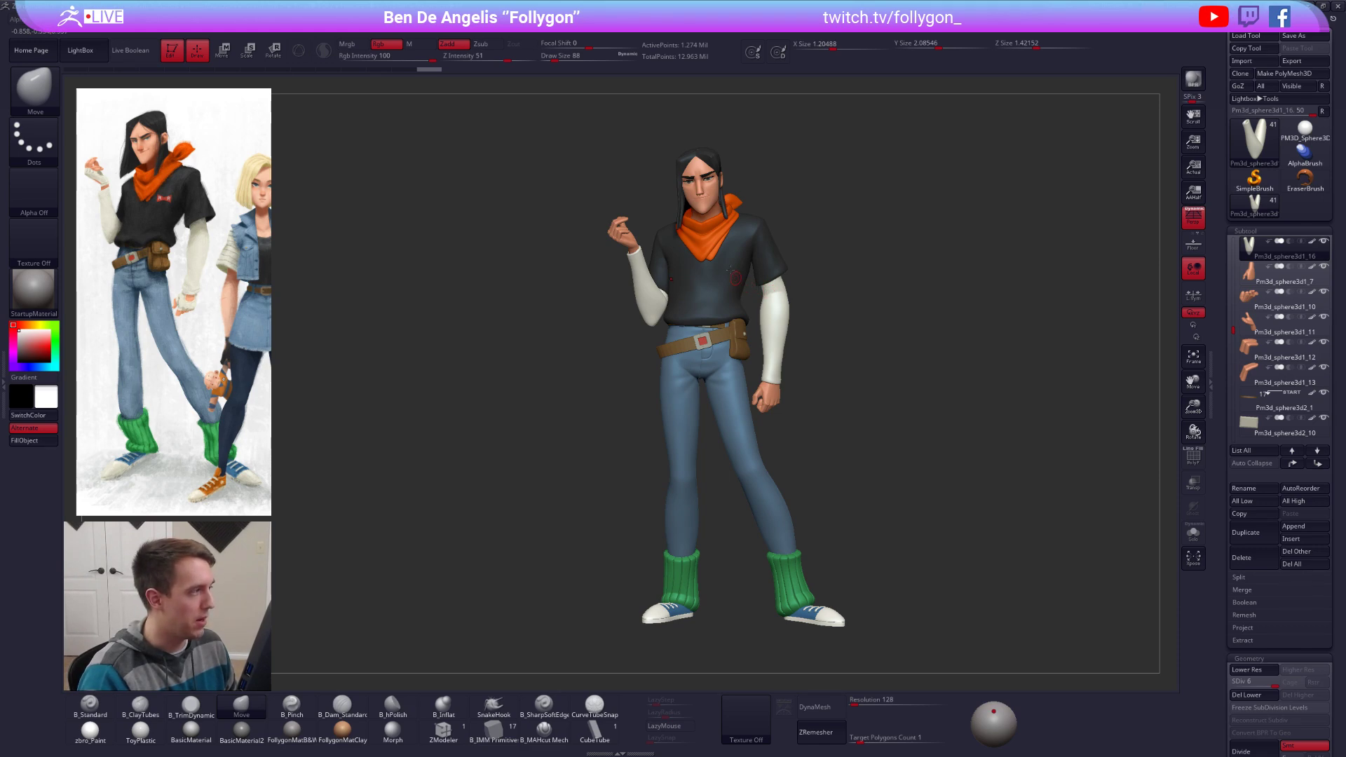
right_drag(735, 278, 767, 212)
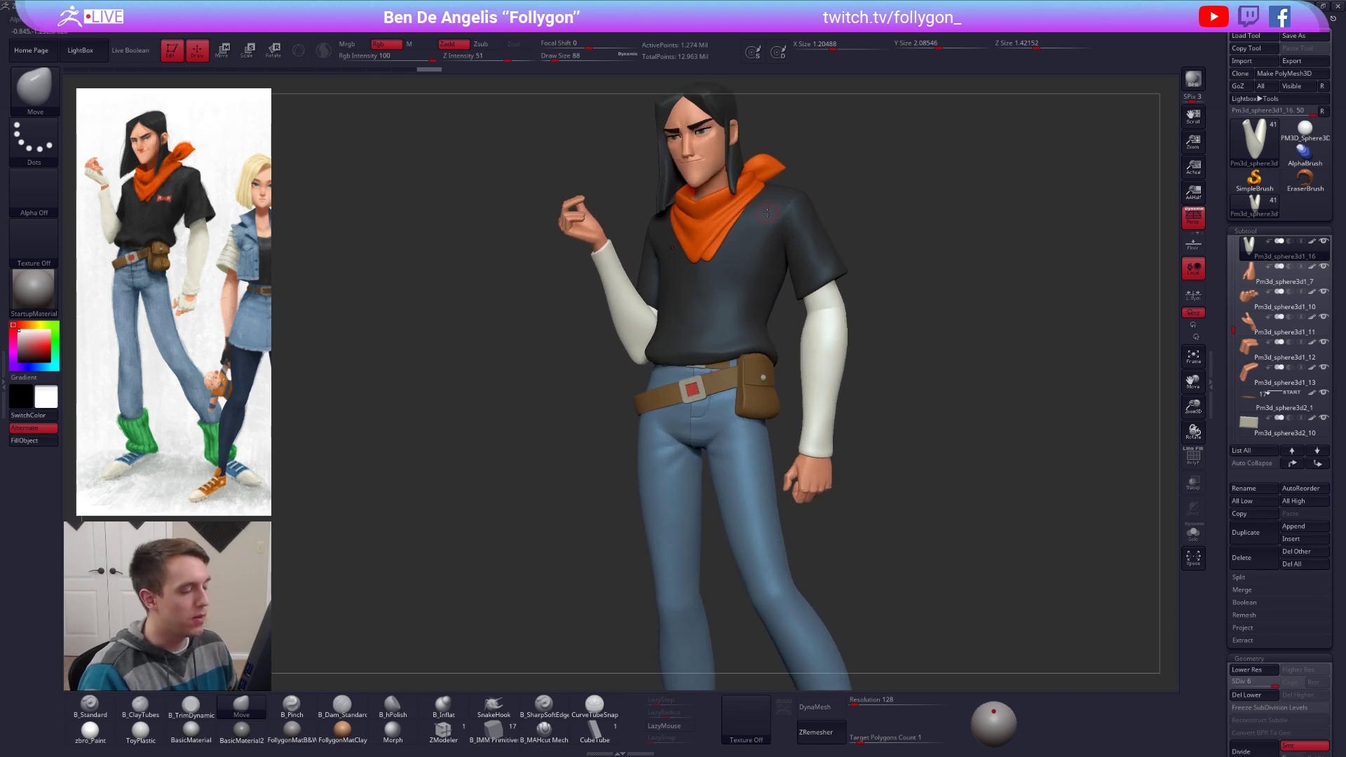
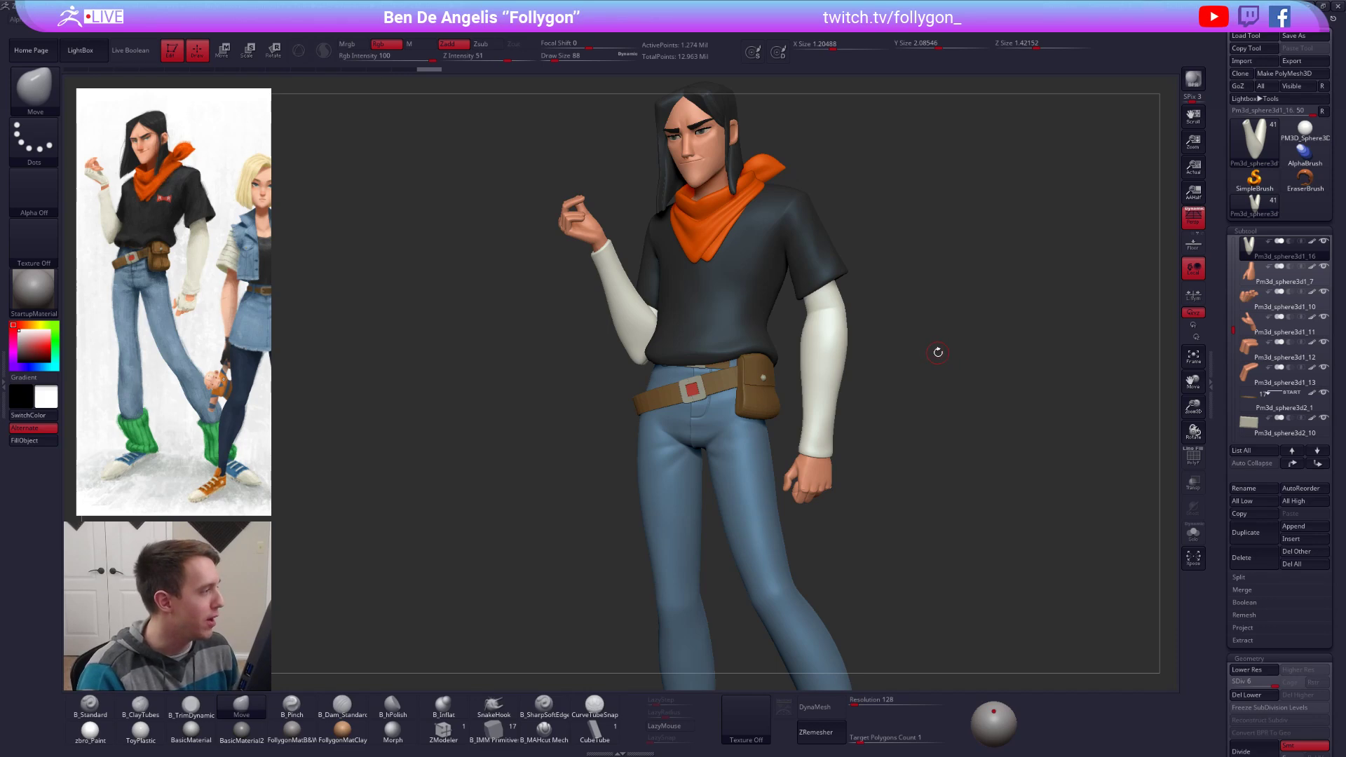
alt+drag(792, 307, 815, 343)
alt+click(767, 322)
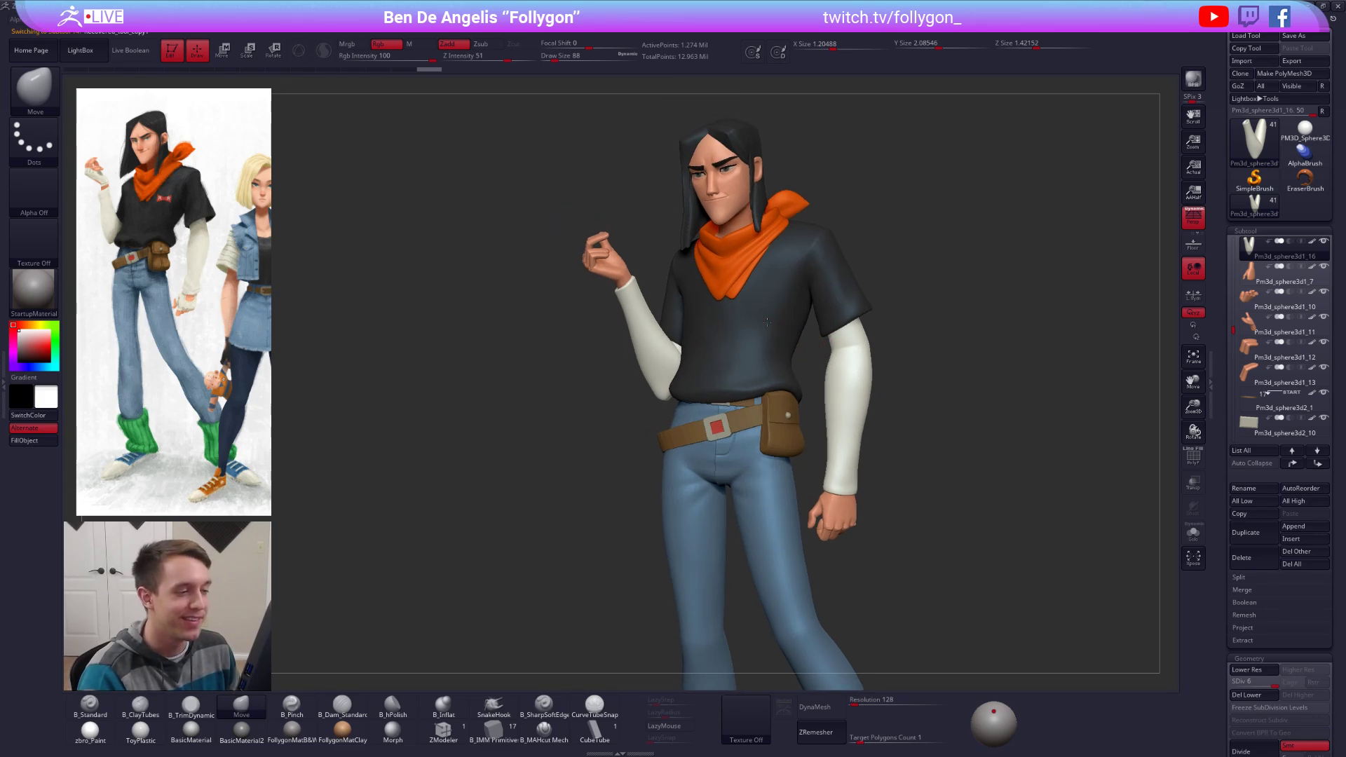
key(alt+s)
key(alt+s)
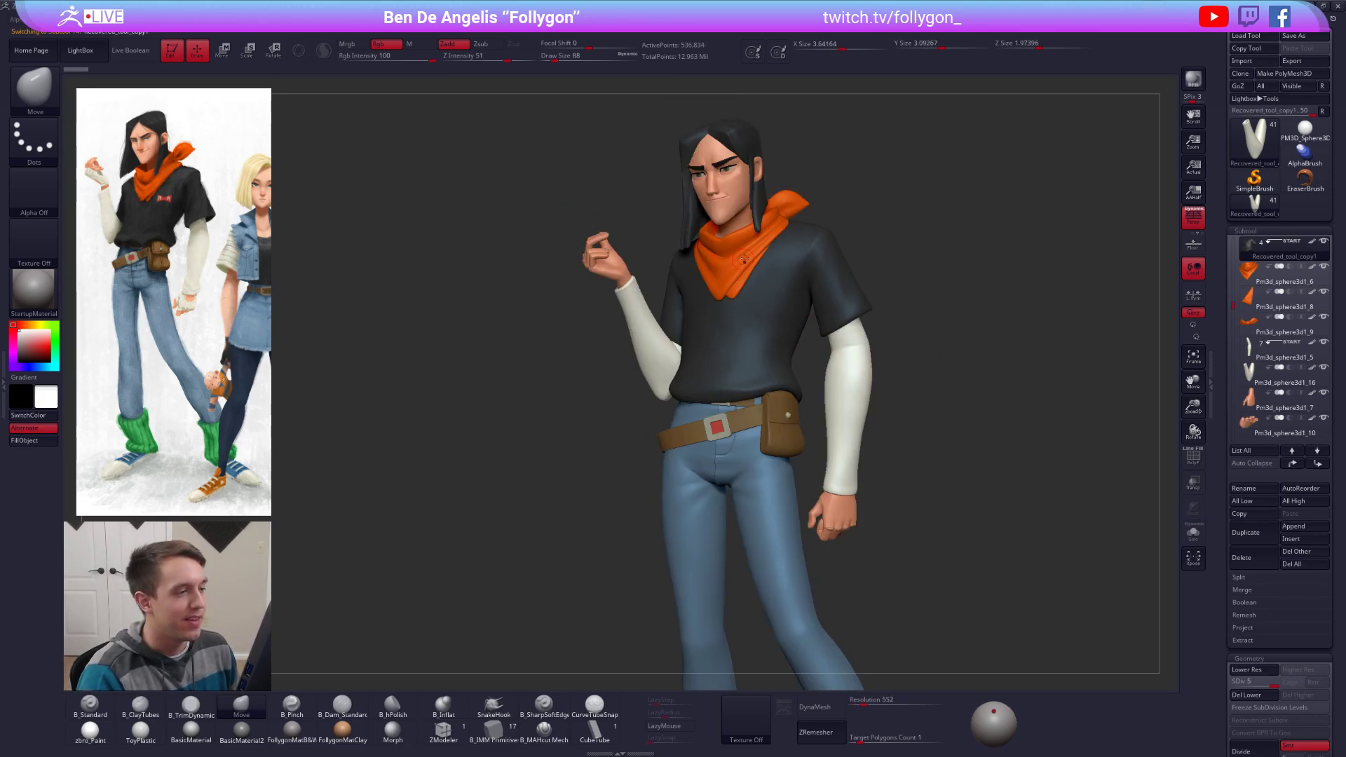
right_drag(723, 260, 746, 258)
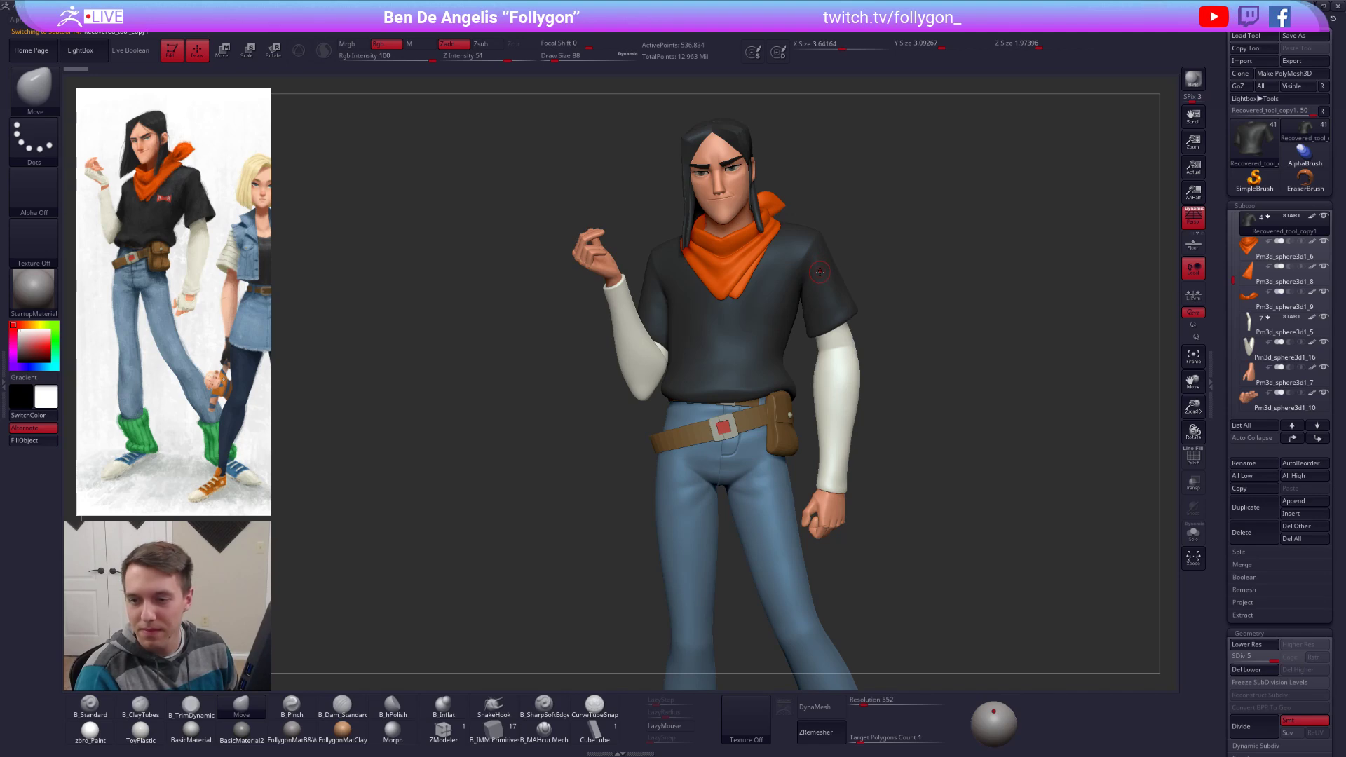
scroll(819, 281, up, 4)
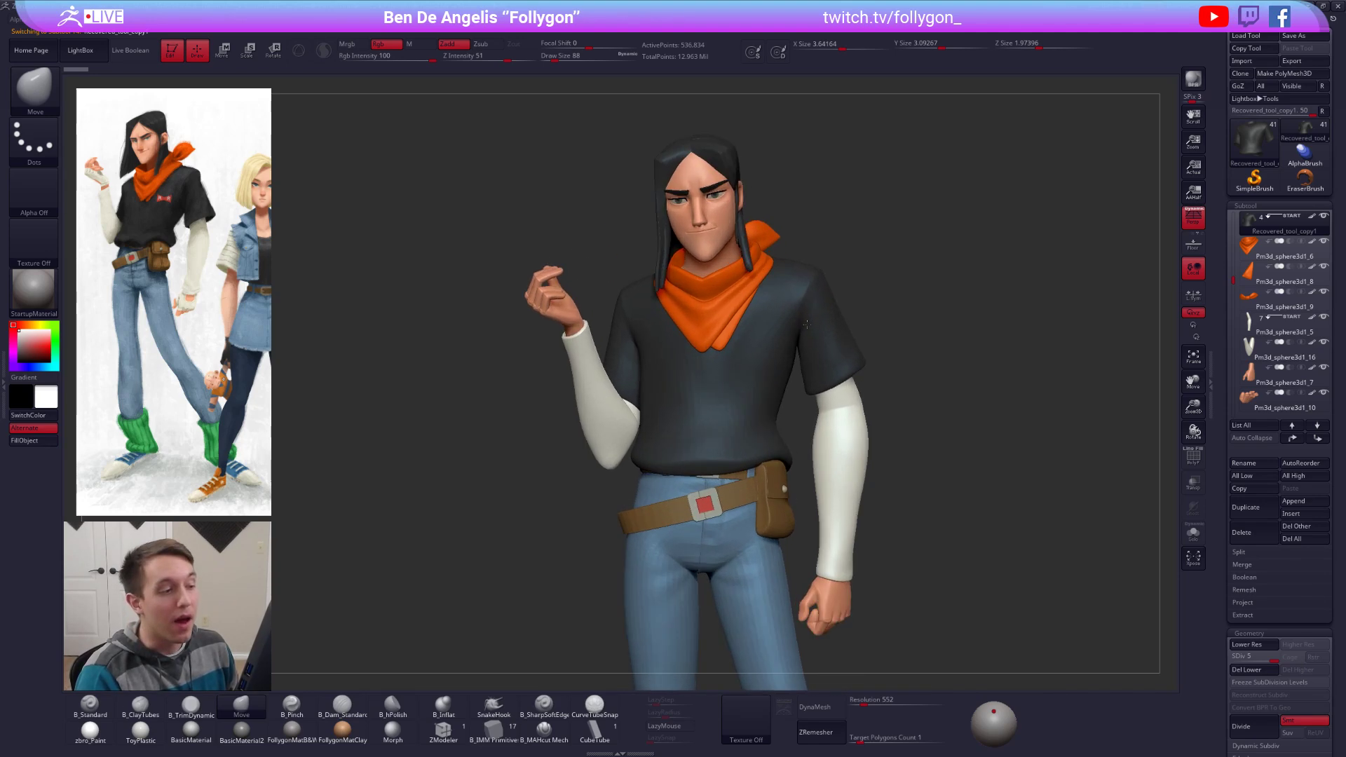
key(alt+s)
right_drag(825, 309, 819, 396)
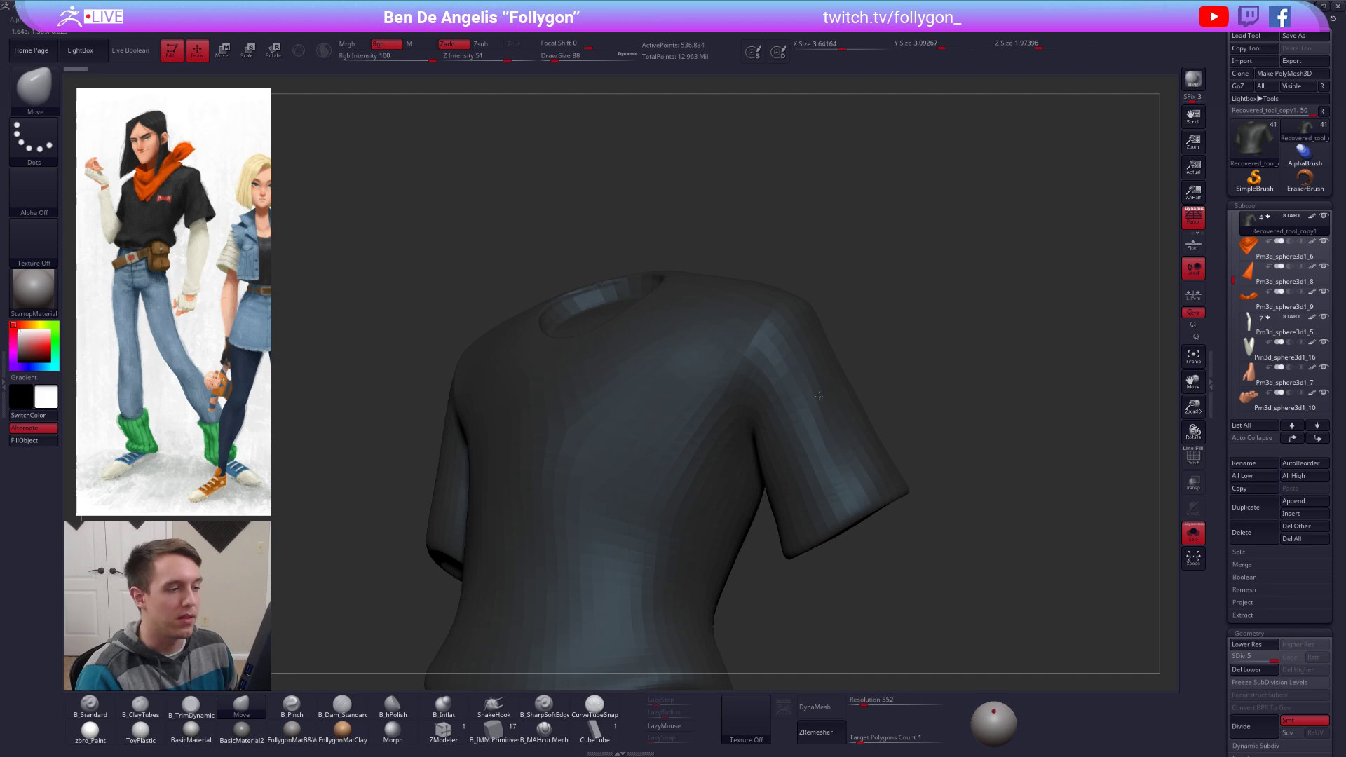
Step: Choose the B_SharpSoftEdge brush with LazyMouse on and define the crease where the T-shirt's sleeve meets the shoulder
click(557, 710)
mouse_move(806, 461)
alt+right_down()
mouse_move(771, 515)
mouse_move(707, 499)
mouse_move(765, 510)
mouse_move(765, 469)
alt+right_up()
right_click(765, 511)
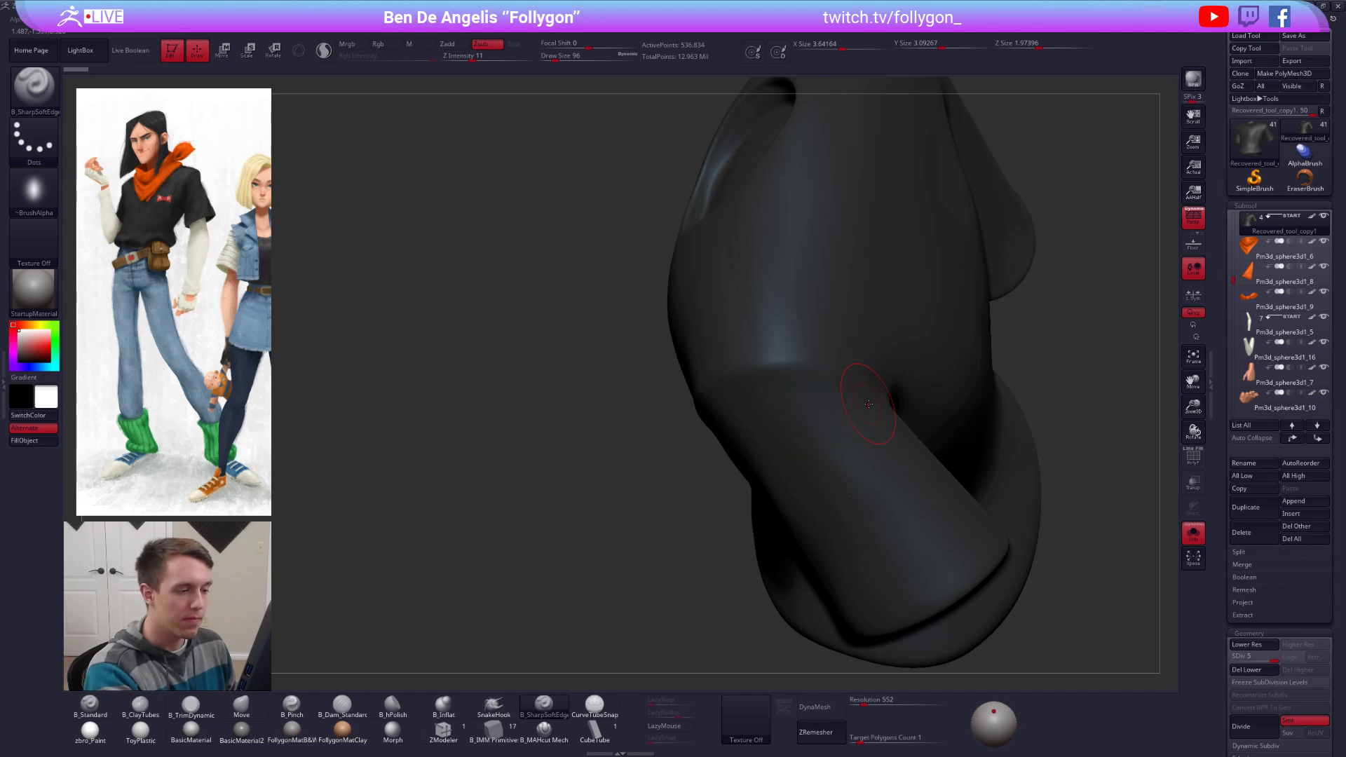
click(676, 724)
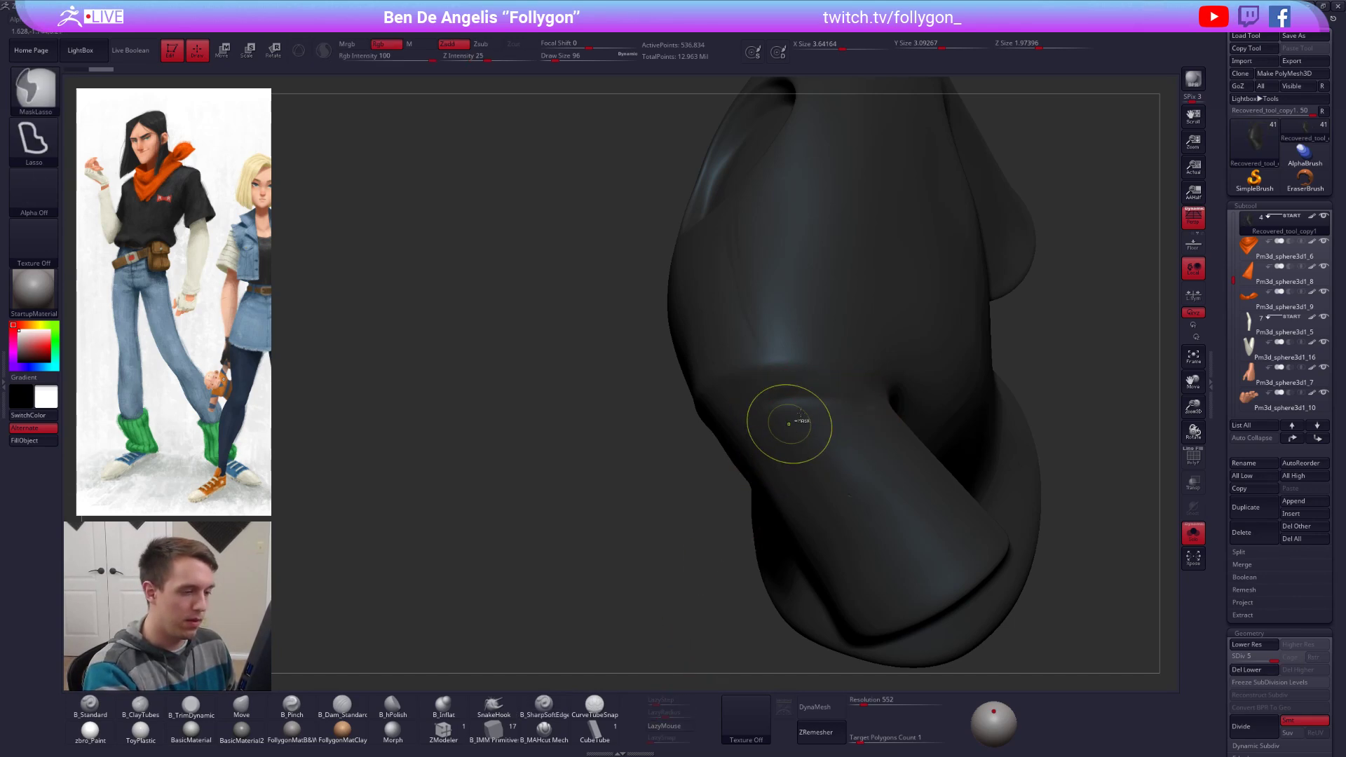
mouse_move(787, 421)
right_down()
mouse_move(844, 411)
mouse_move(812, 411)
right_up()
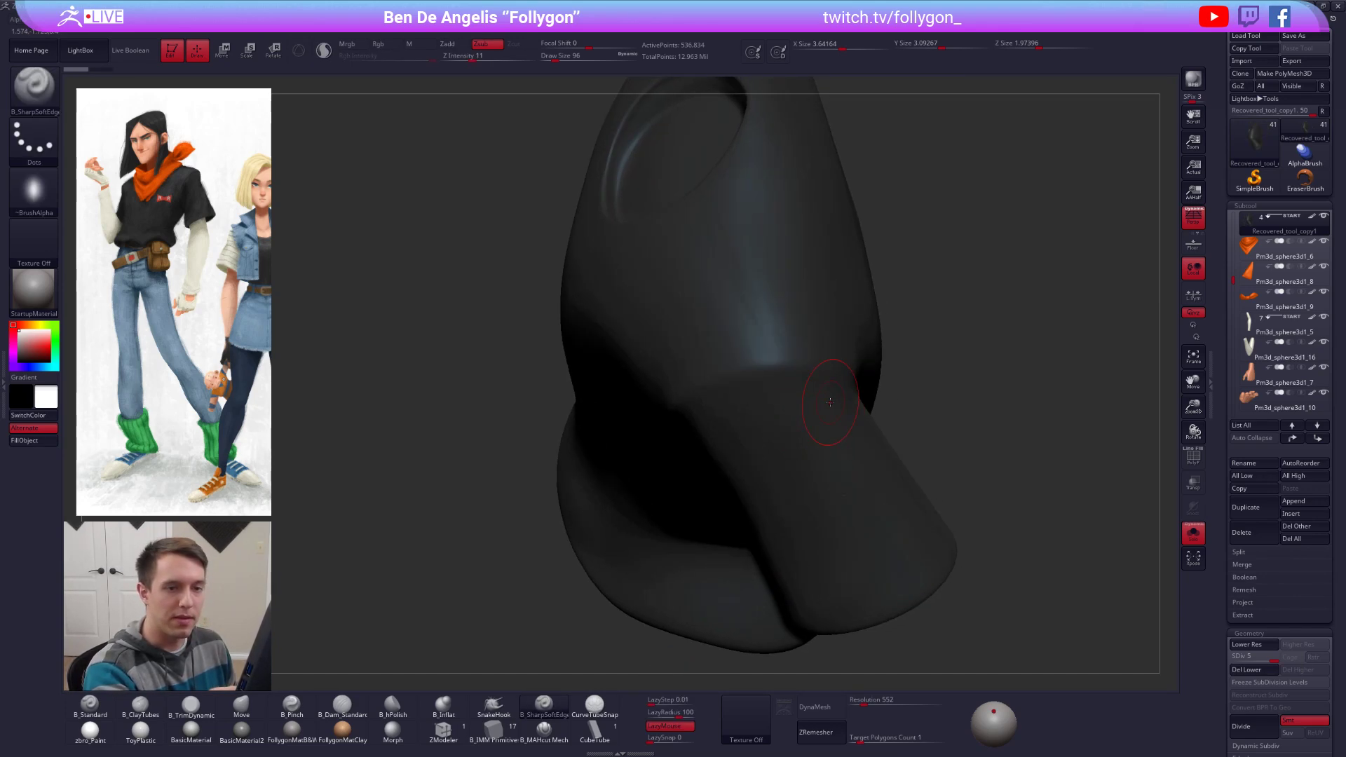
key(shift)
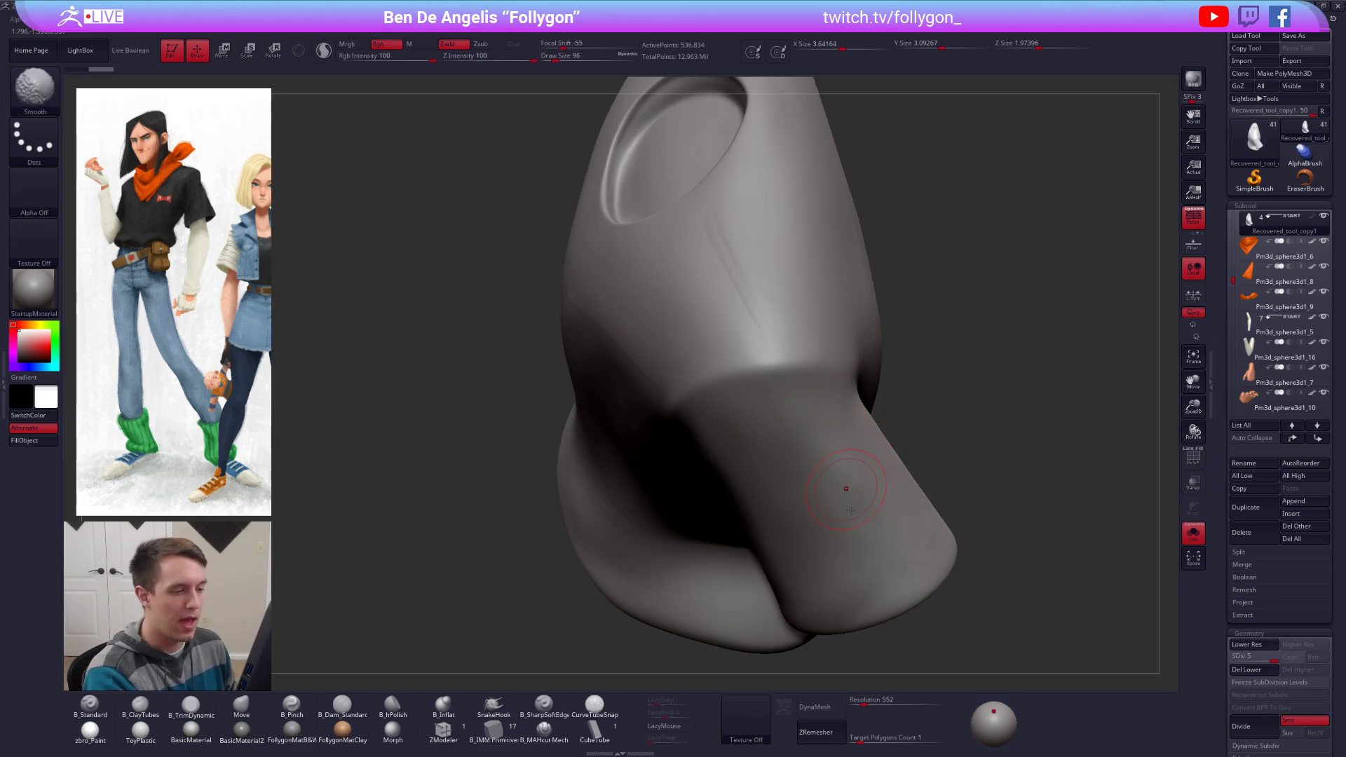
right_drag(846, 489, 825, 418)
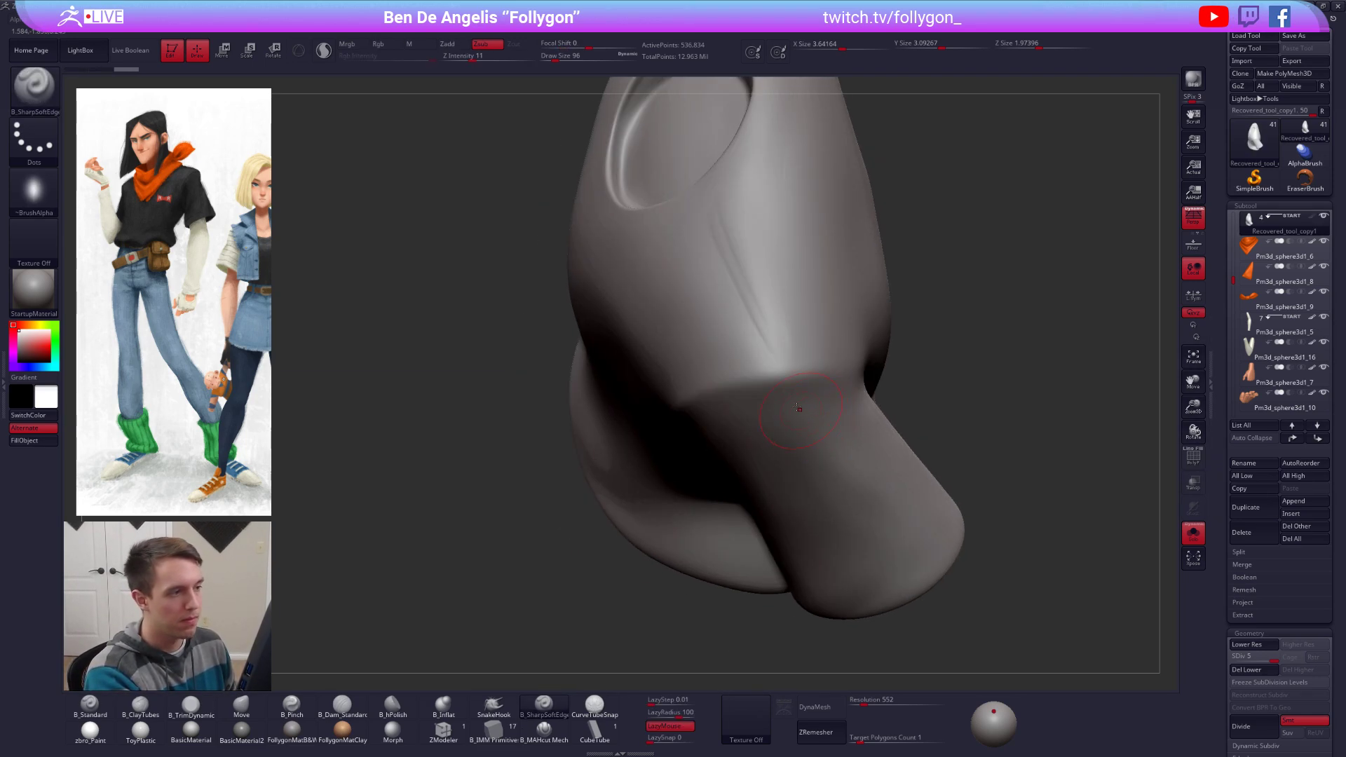
key(shift)
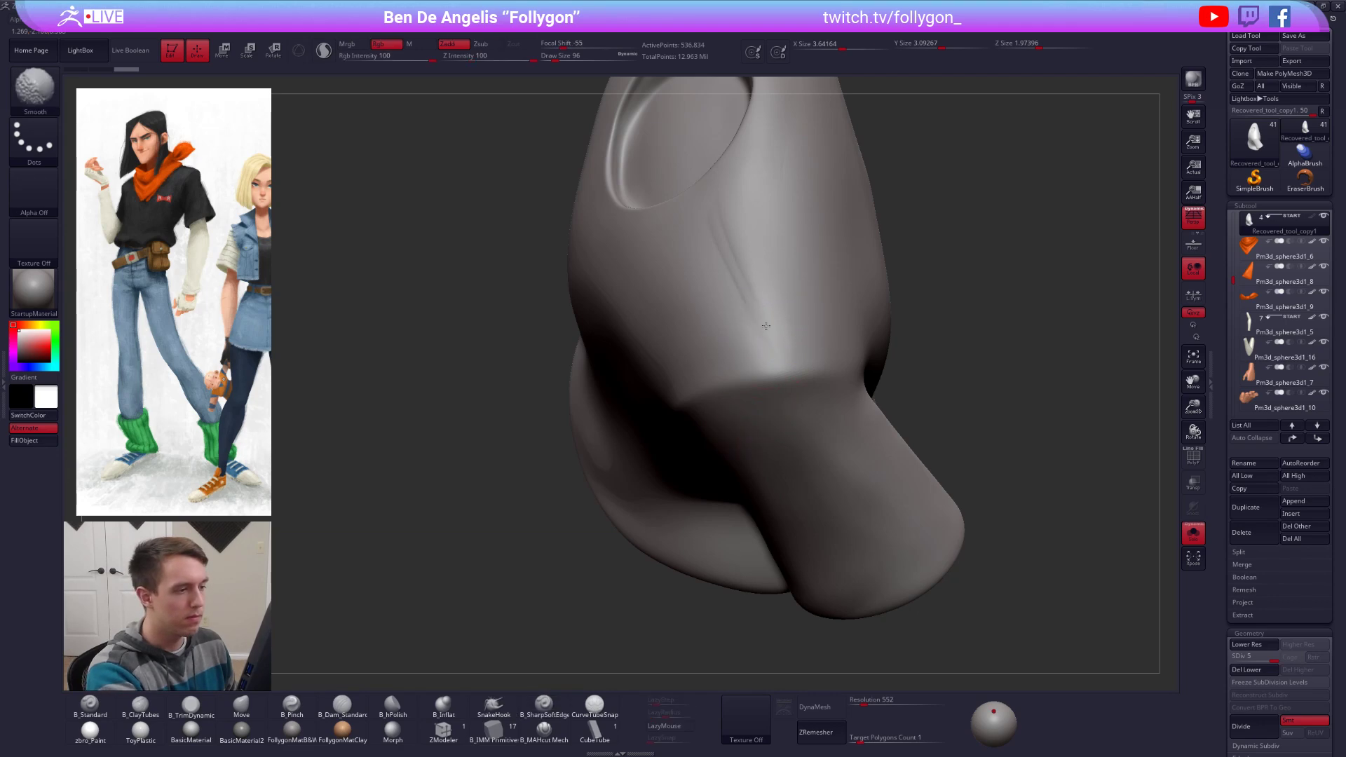
Step: Smooth the streaks above the shoulder crease, set the brush size to 121, and add a subdivision level to the T-shirt
mouse_move(750, 301)
right_down()
mouse_move(805, 234)
mouse_move(754, 321)
mouse_move(791, 428)
mouse_move(875, 410)
mouse_move(730, 453)
mouse_move(766, 426)
mouse_move(789, 461)
right_up()
key(shift)
key(space)
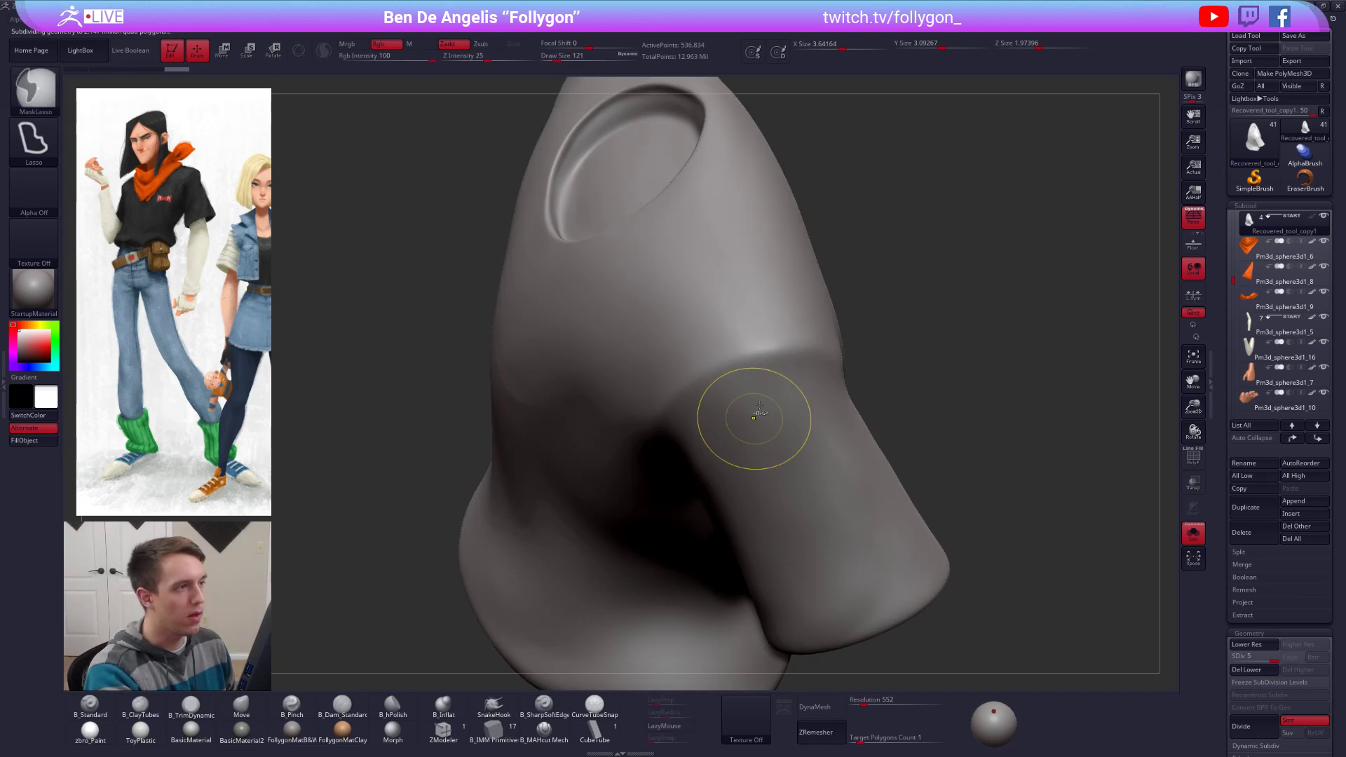
key(ctrl+d)
right_drag(783, 415, 803, 395)
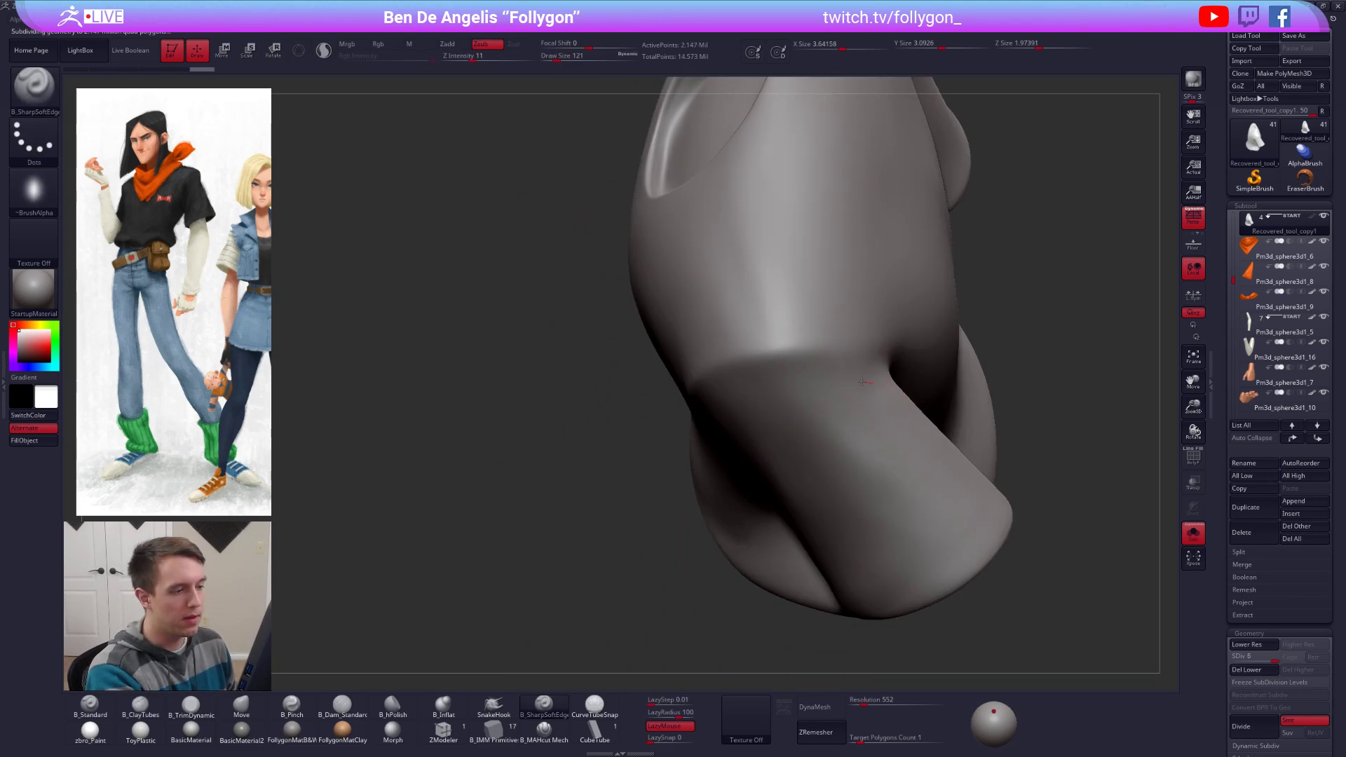
Step: Carve a sharp crease across the top of the T-shirt's shoulder seam with the B_SharpSoftEdge brush at size 121
drag(807, 381, 764, 381)
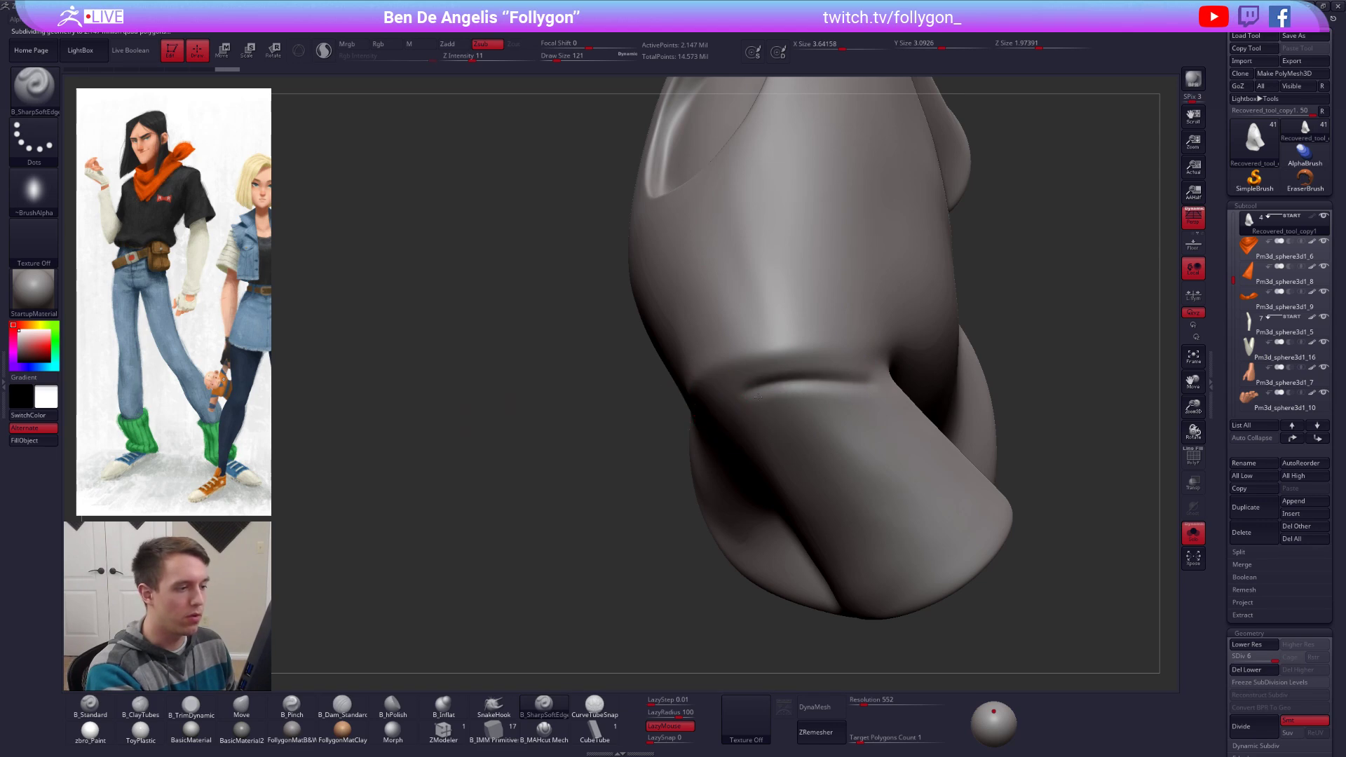
right_drag(757, 396, 797, 384)
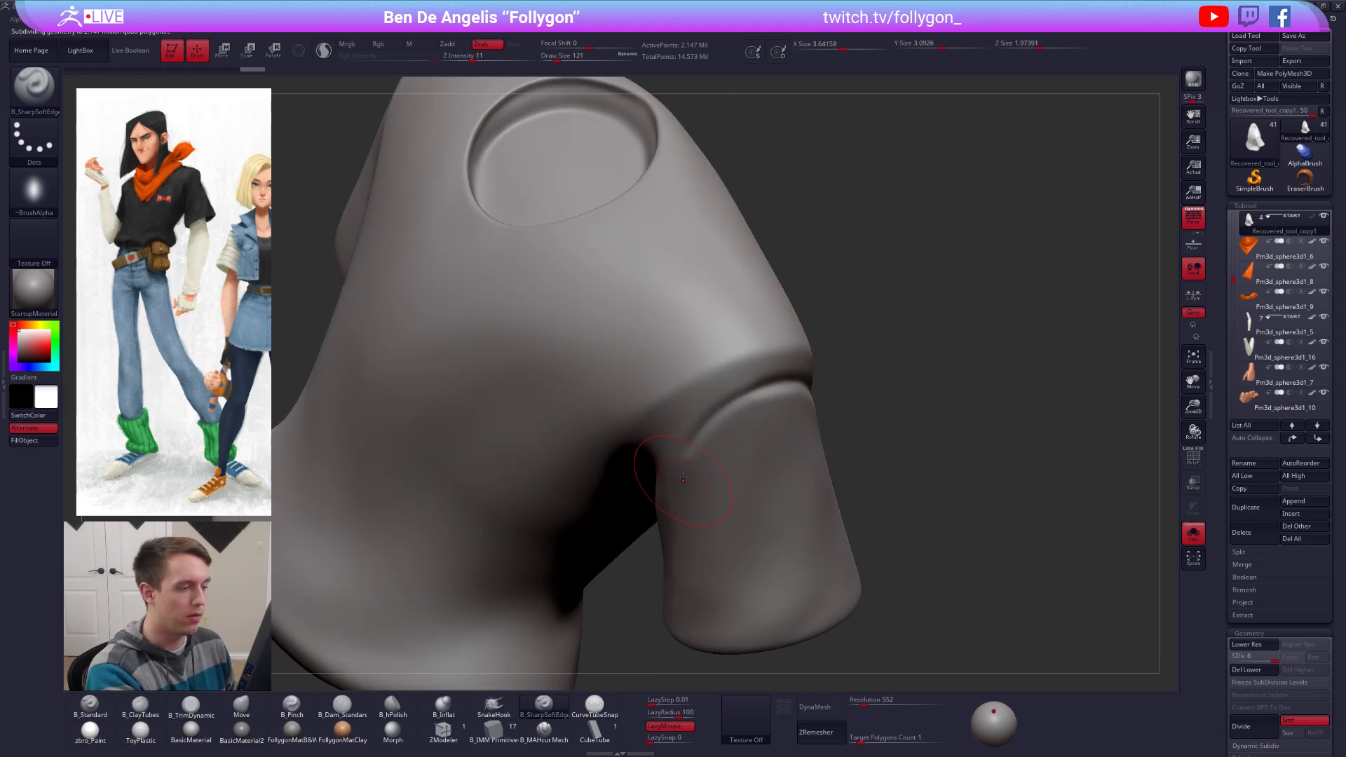
right_drag(684, 478, 592, 652)
Step: Deepen the shoulder crease toward the armpit using the B_MAHcut Mech brush at size 96 with LazyMouse on
key(2)
mouse_move(610, 591)
right_down()
mouse_move(735, 443)
mouse_move(700, 449)
mouse_move(687, 435)
mouse_move(824, 376)
right_up()
key(space)
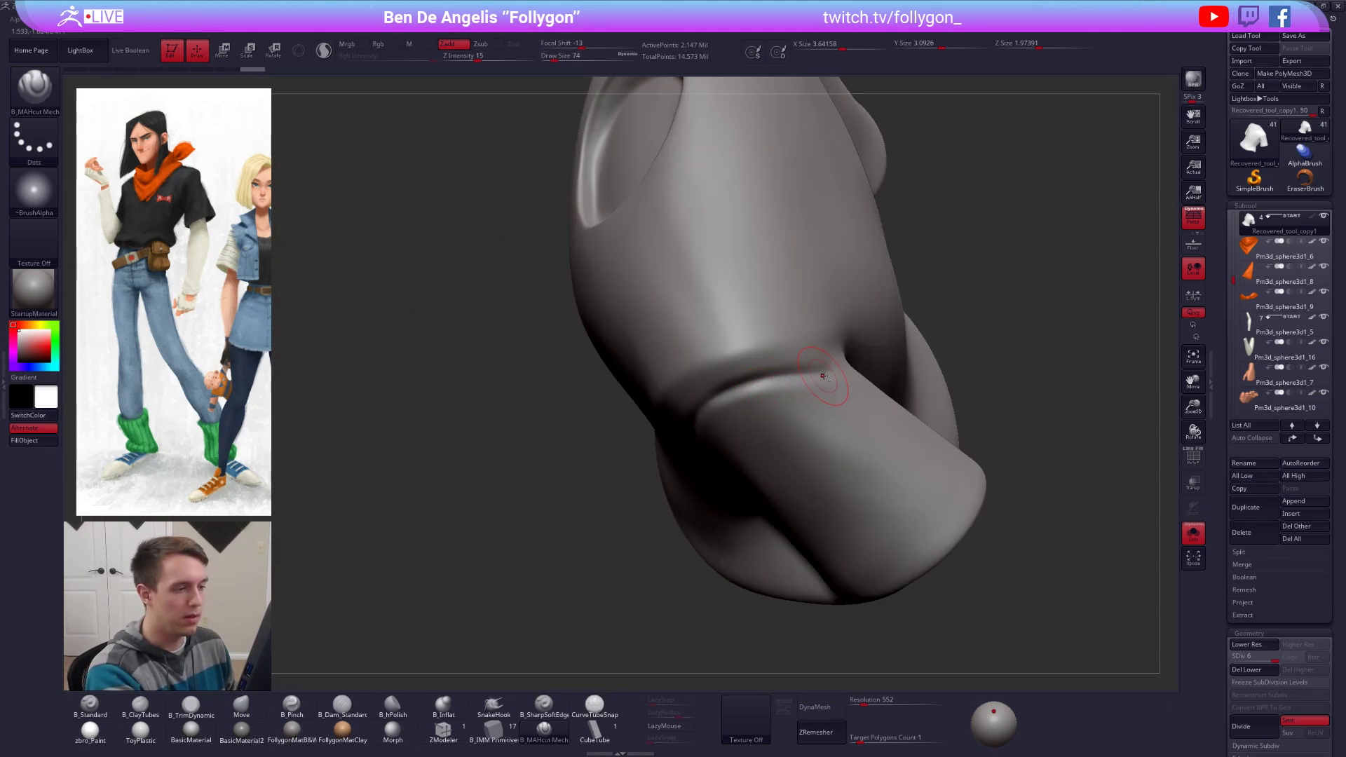
key(l)
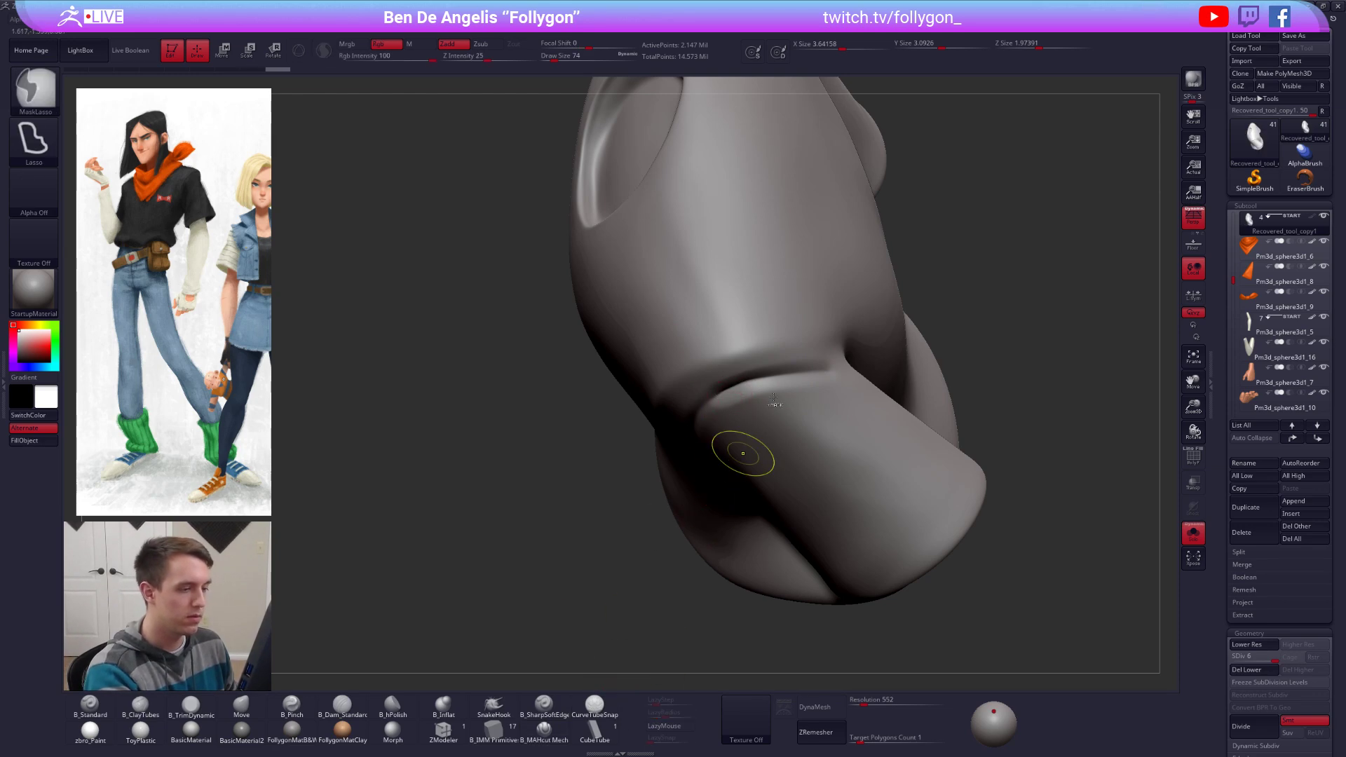
key(space)
drag(797, 384, 824, 370)
drag(736, 384, 676, 436)
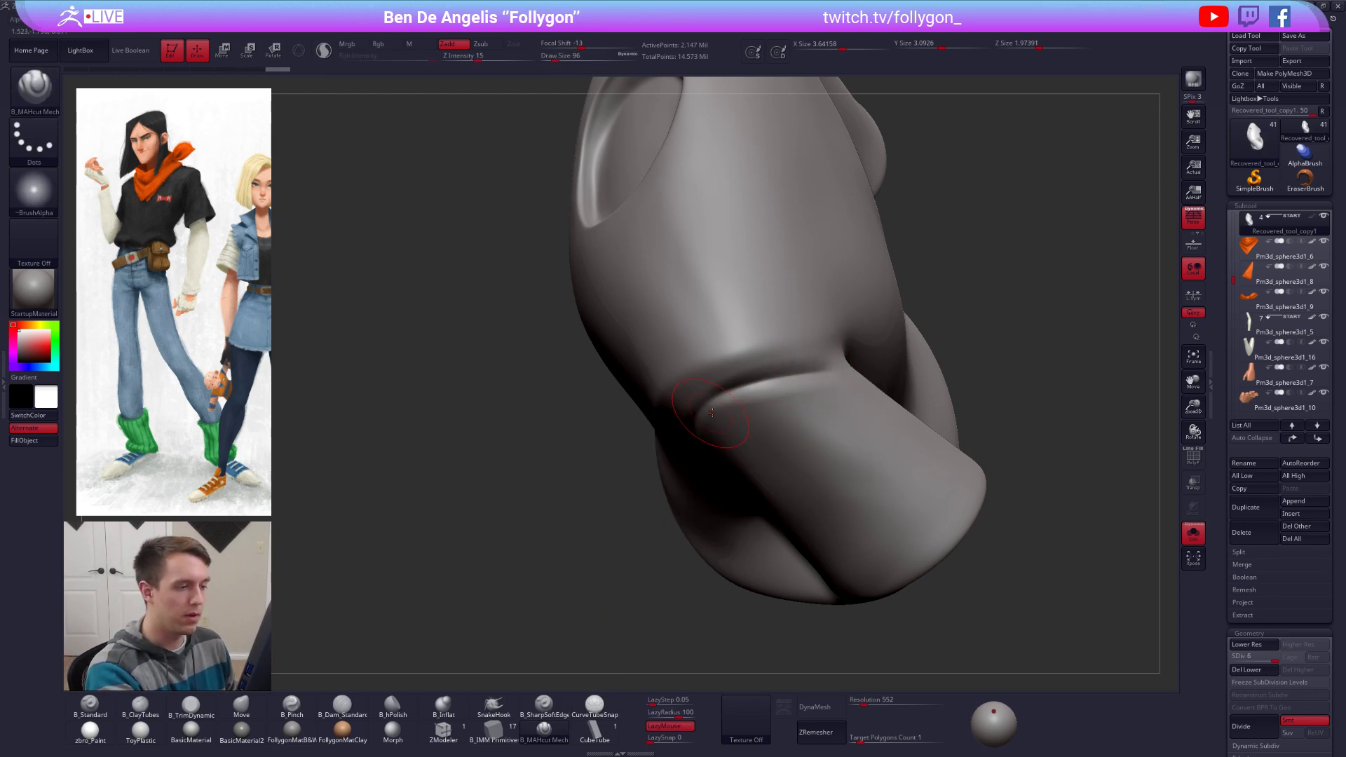
right_drag(670, 434, 758, 389)
drag(676, 424, 639, 515)
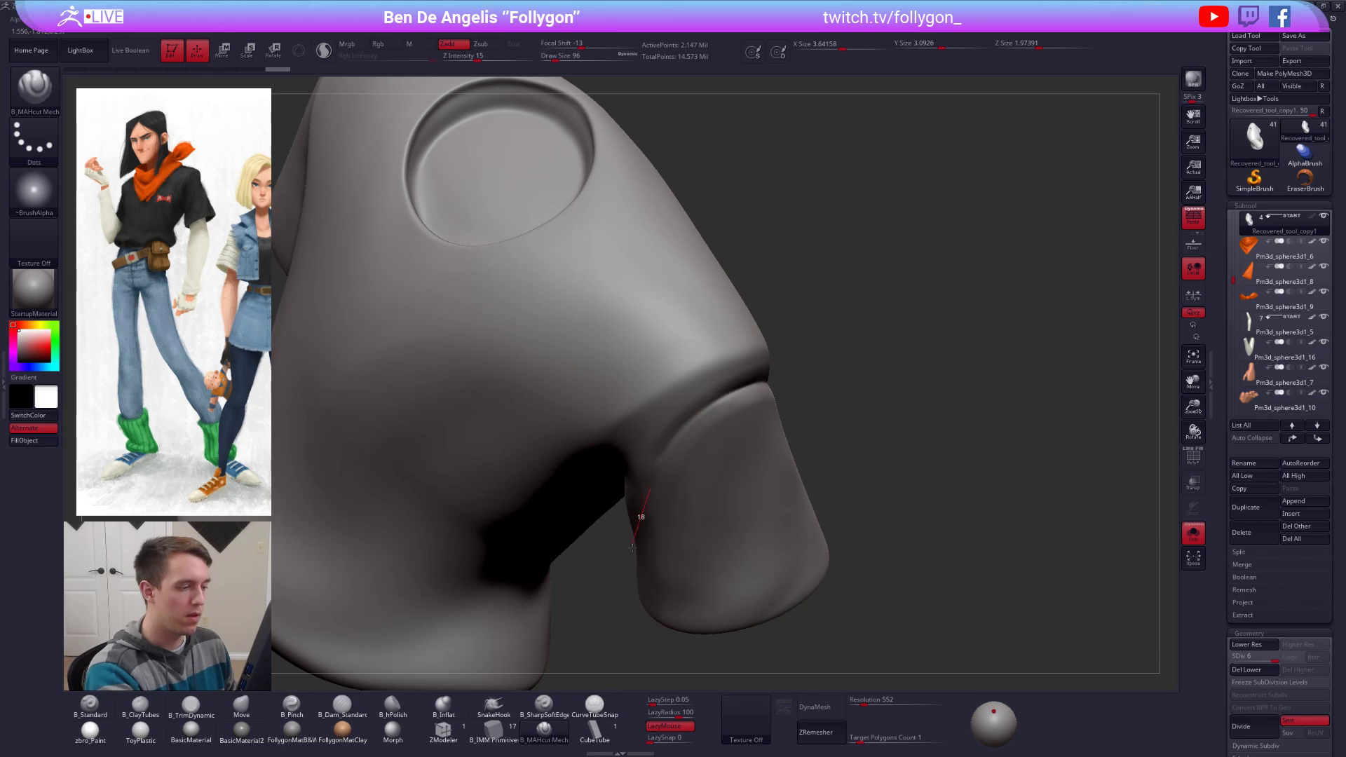
mouse_move(648, 501)
right_down()
mouse_move(745, 424)
mouse_move(712, 389)
mouse_move(681, 400)
right_up()
Step: Flatten the raised edges along the shoulder crease with the B_TrimDynamic brush at size 96
key(3)
right_drag(772, 363, 751, 387)
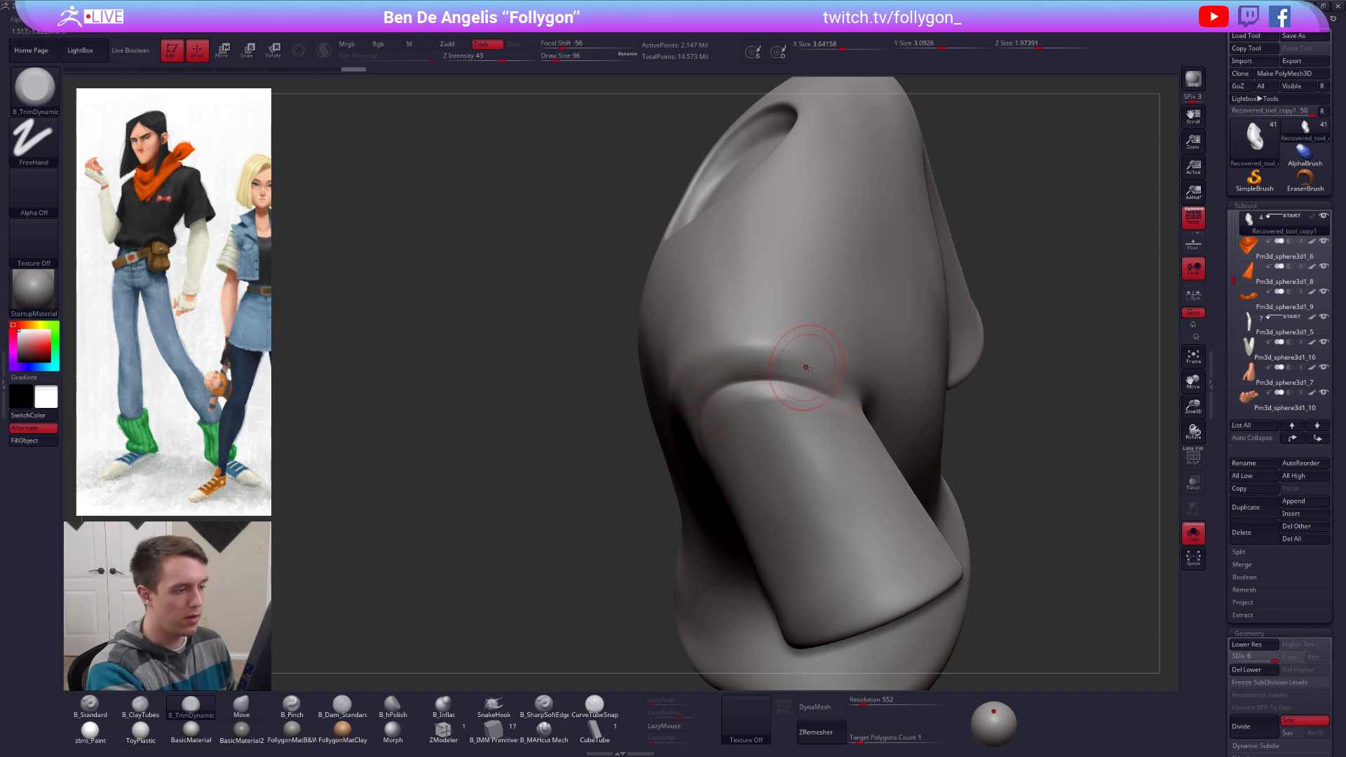
right_drag(721, 398, 726, 373)
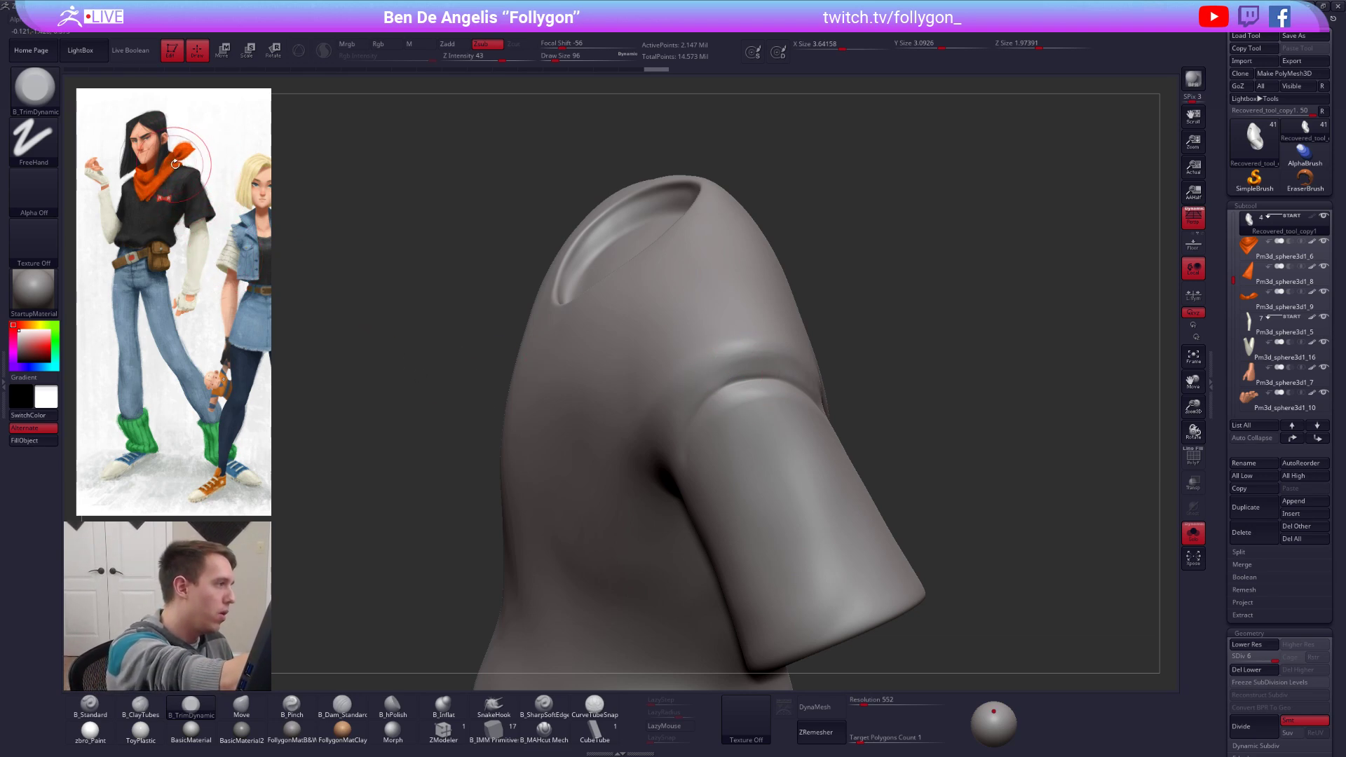
mouse_move(732, 407)
right_down()
mouse_move(753, 415)
mouse_move(720, 429)
mouse_move(645, 315)
right_up()
key(w)
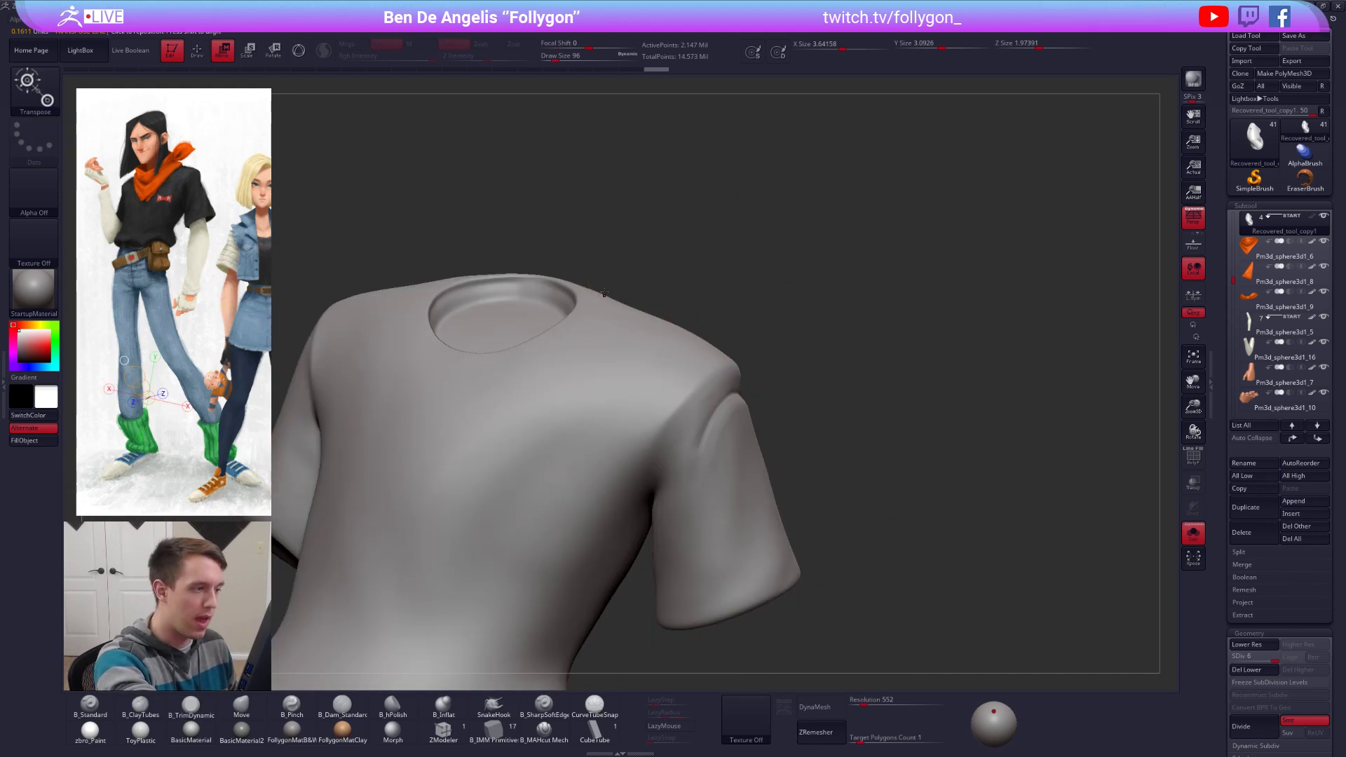
drag(737, 381, 819, 635)
key(q)
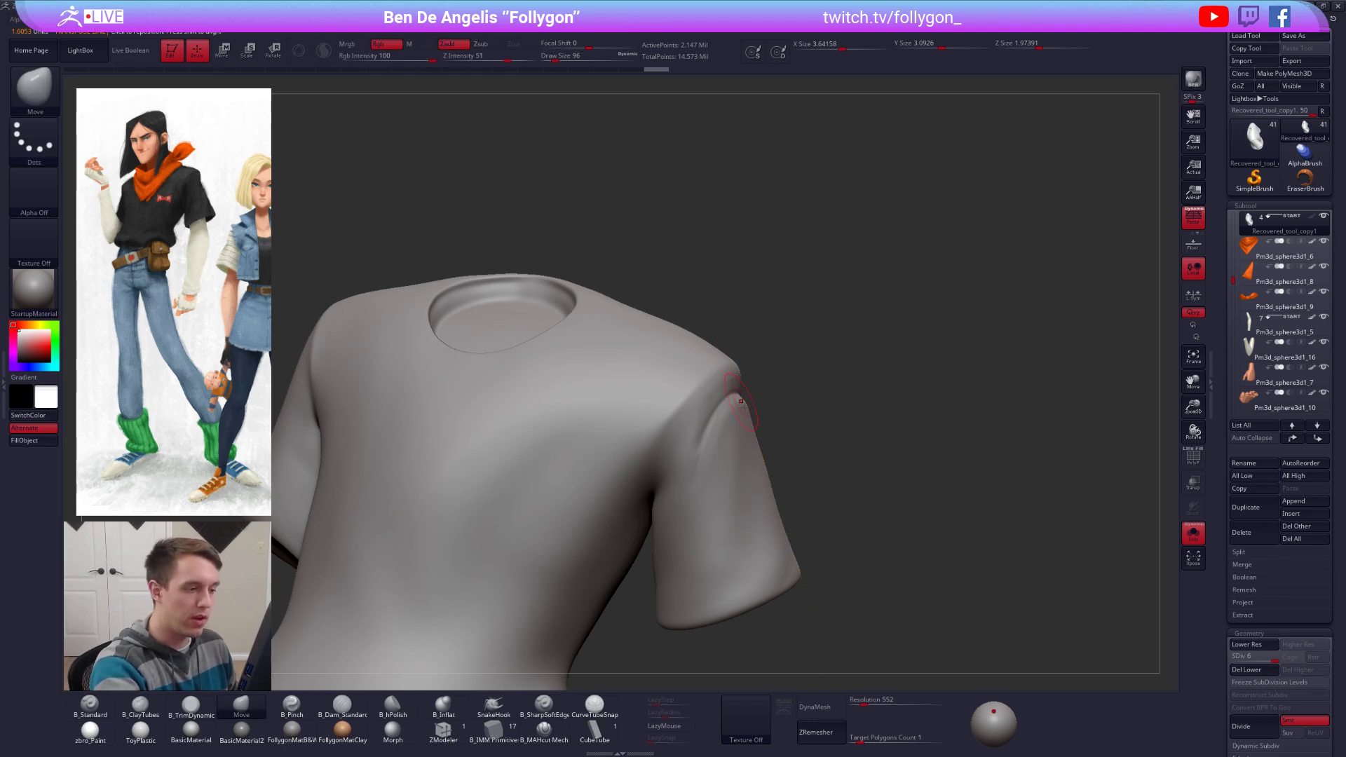
Step: Plane down the sleeve's upper rim just below the shoulder crease with B_TrimDynamic, from the armpit to the outer edge
mouse_move(779, 557)
right_down()
mouse_move(656, 575)
mouse_move(641, 554)
mouse_move(651, 470)
mouse_move(692, 441)
mouse_move(671, 466)
right_up()
key(3)
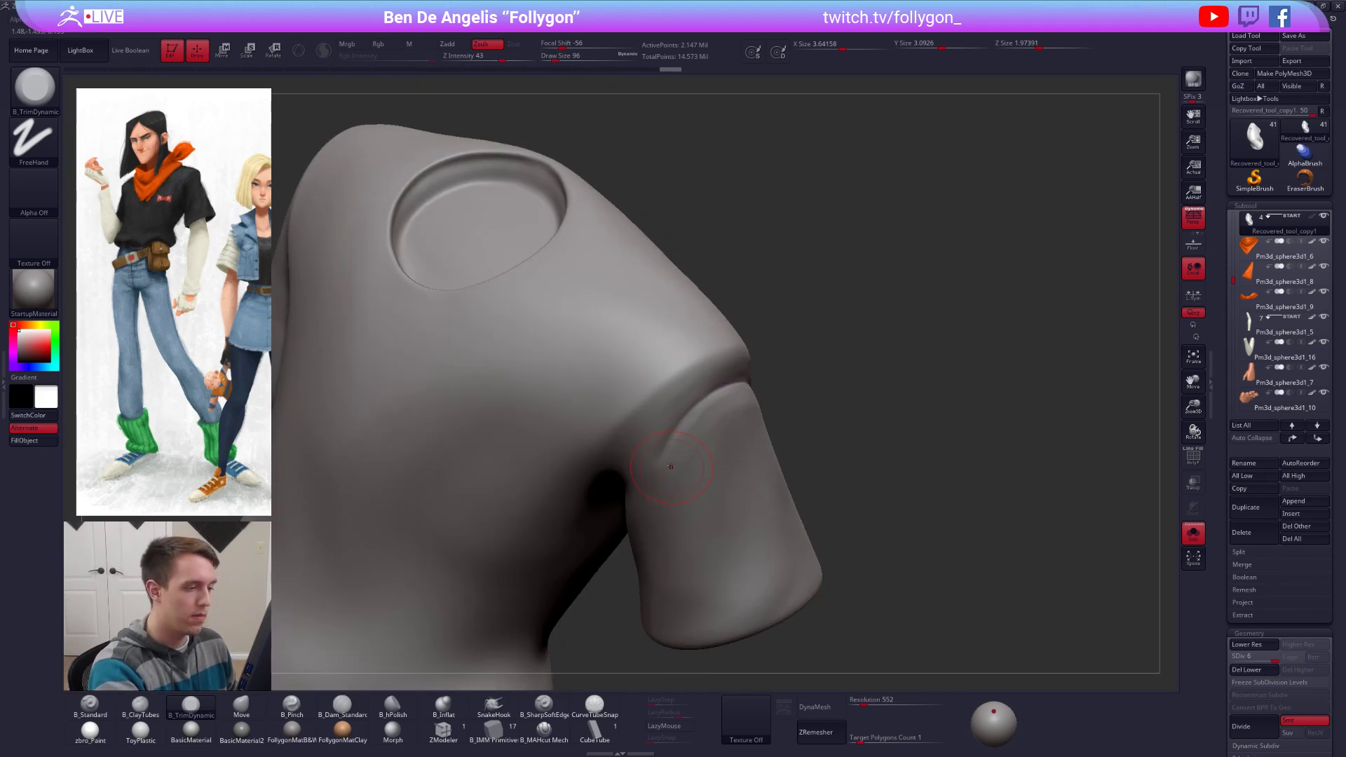
drag(670, 465, 763, 389)
right_drag(762, 389, 769, 387)
drag(701, 427, 747, 402)
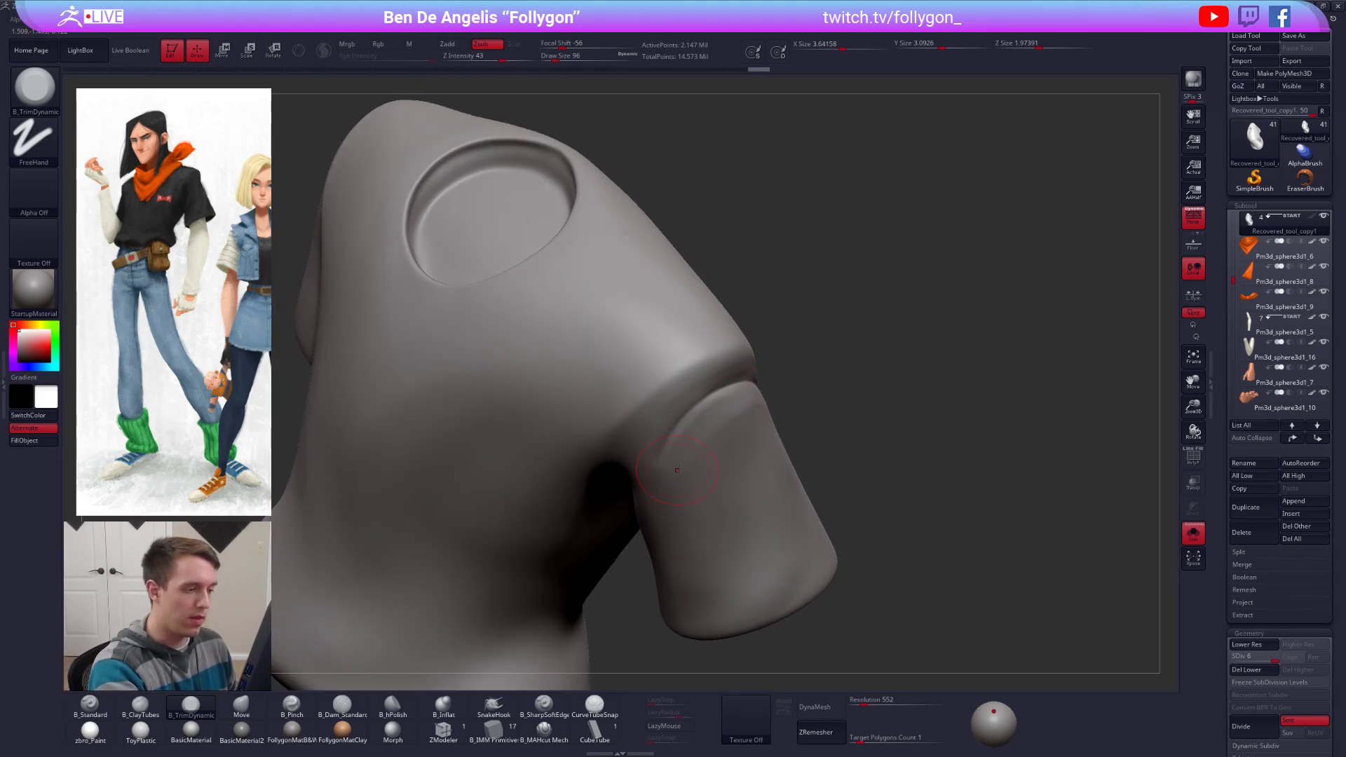
drag(676, 469, 753, 398)
right_drag(761, 399, 731, 414)
Step: Tighten the front of the shoulder crease with the B_Pinch brush at size 96 and LazyMouse on
mouse_move(678, 453)
right_down()
mouse_move(733, 399)
mouse_move(708, 367)
mouse_move(608, 435)
right_up()
key(b)
key(p)
key(i)
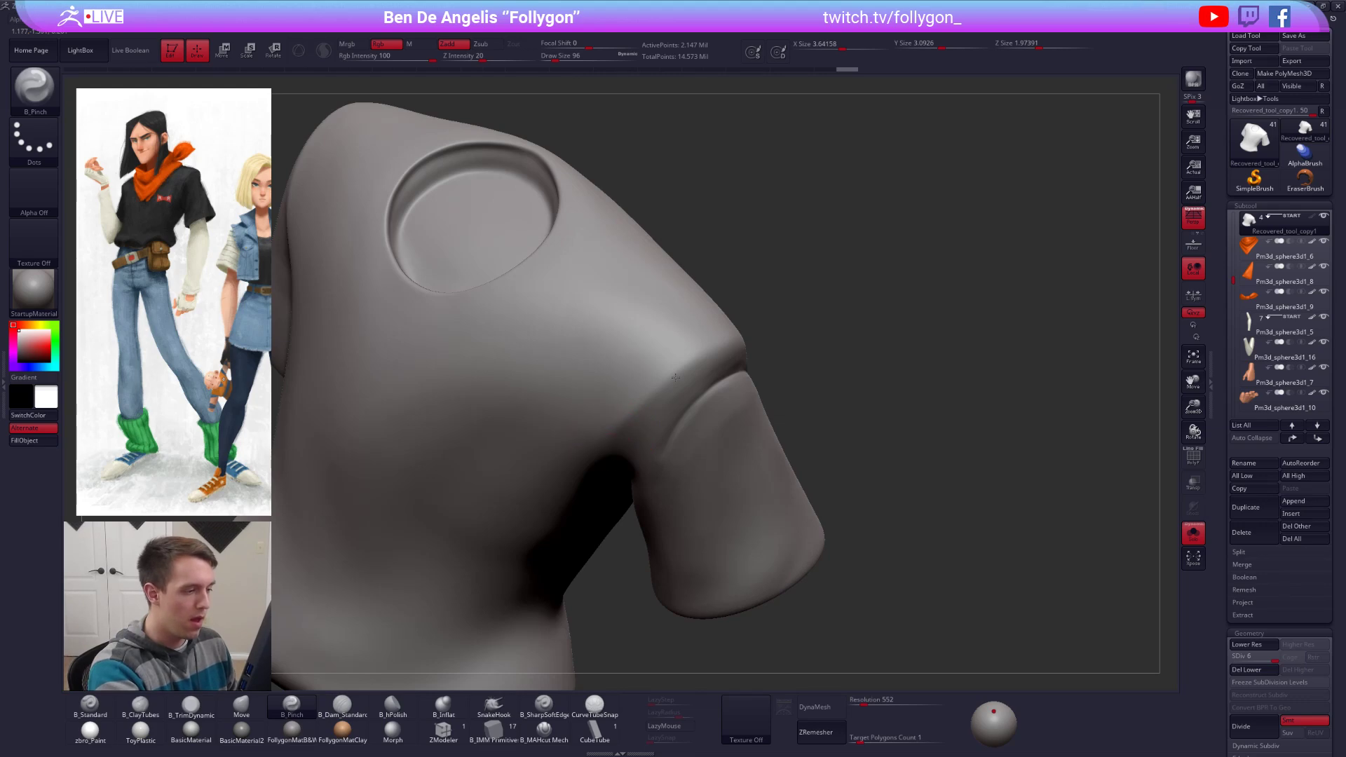
key(l)
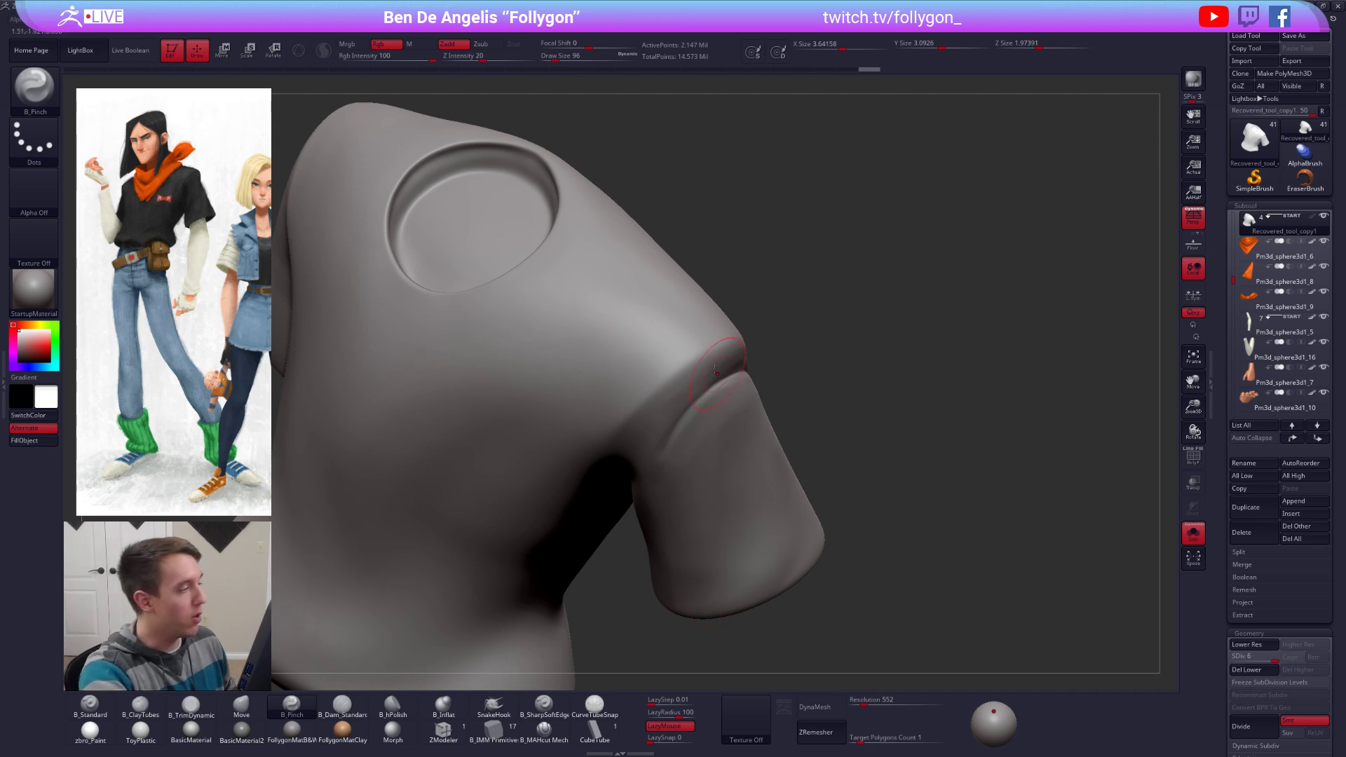
right_drag(715, 372, 705, 417)
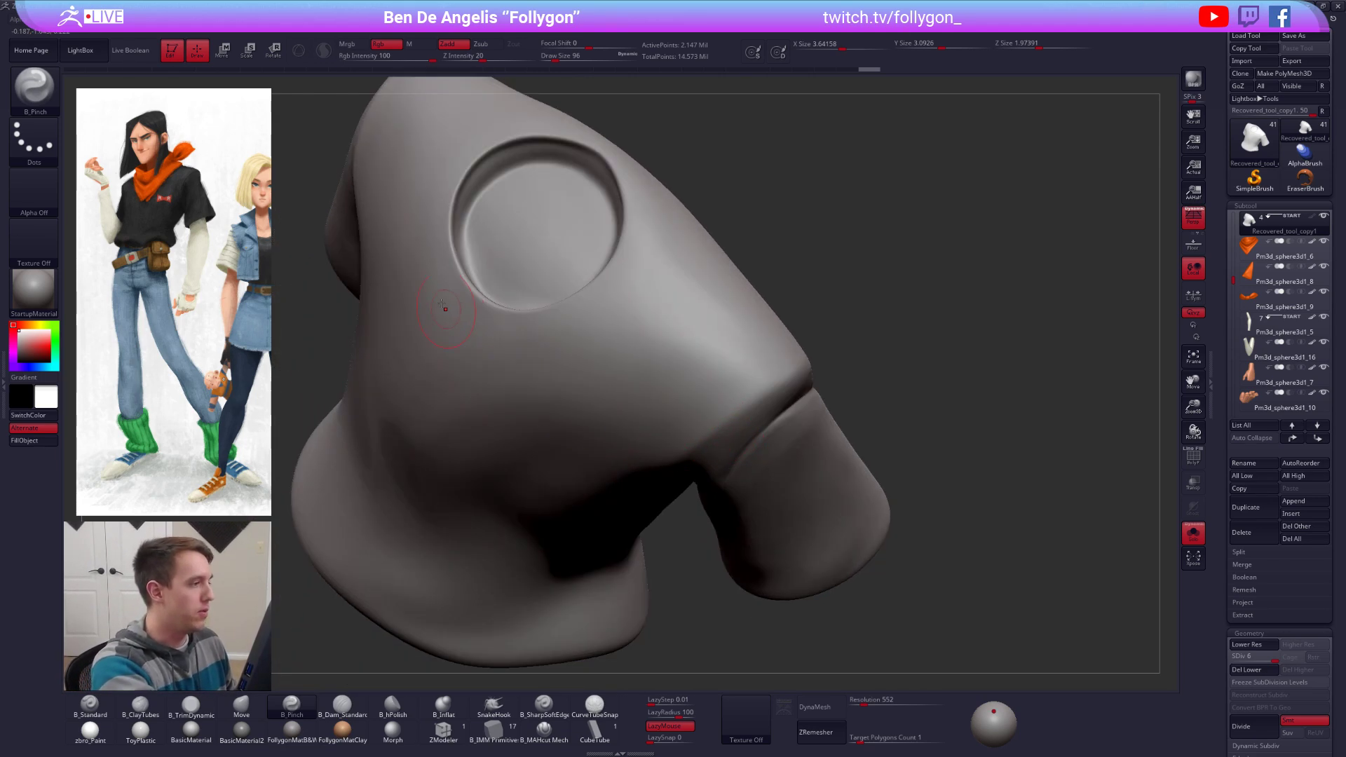
key(w)
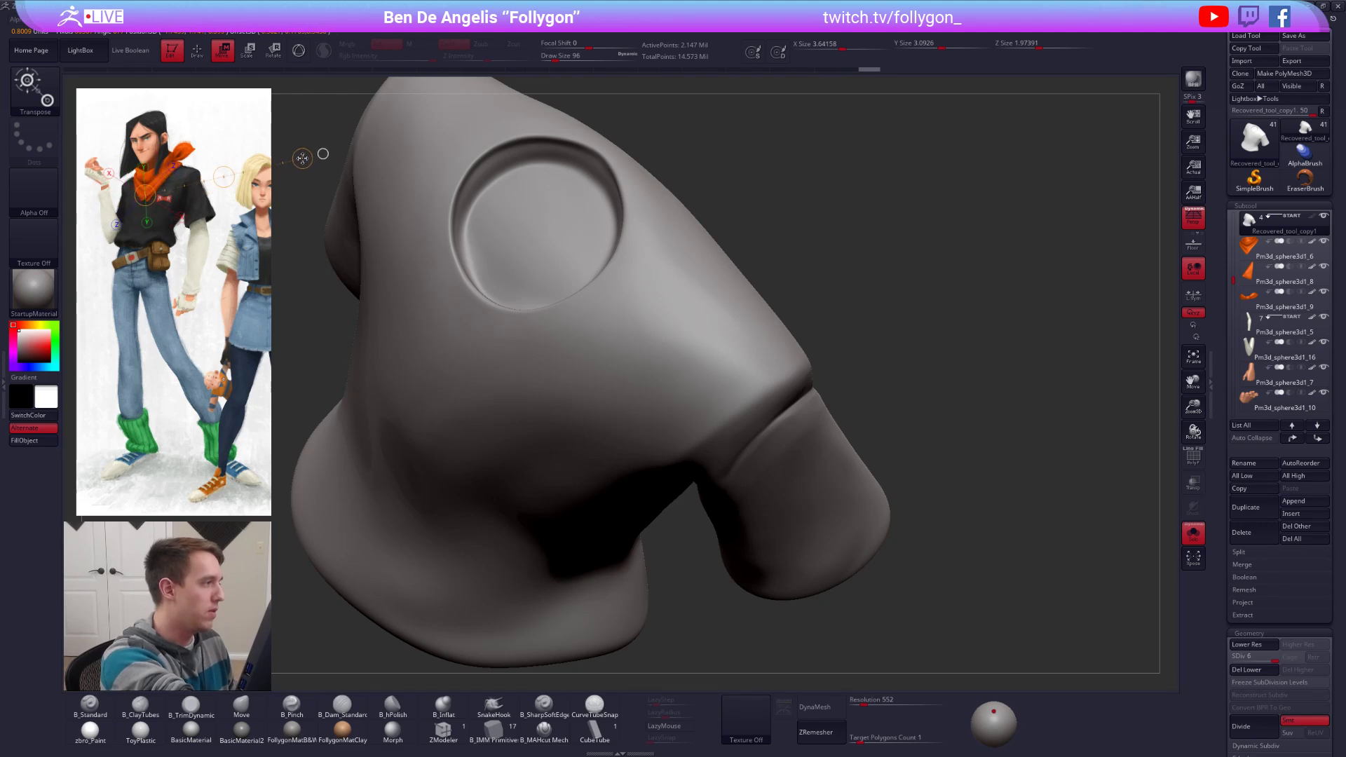
drag(302, 159, 268, 172)
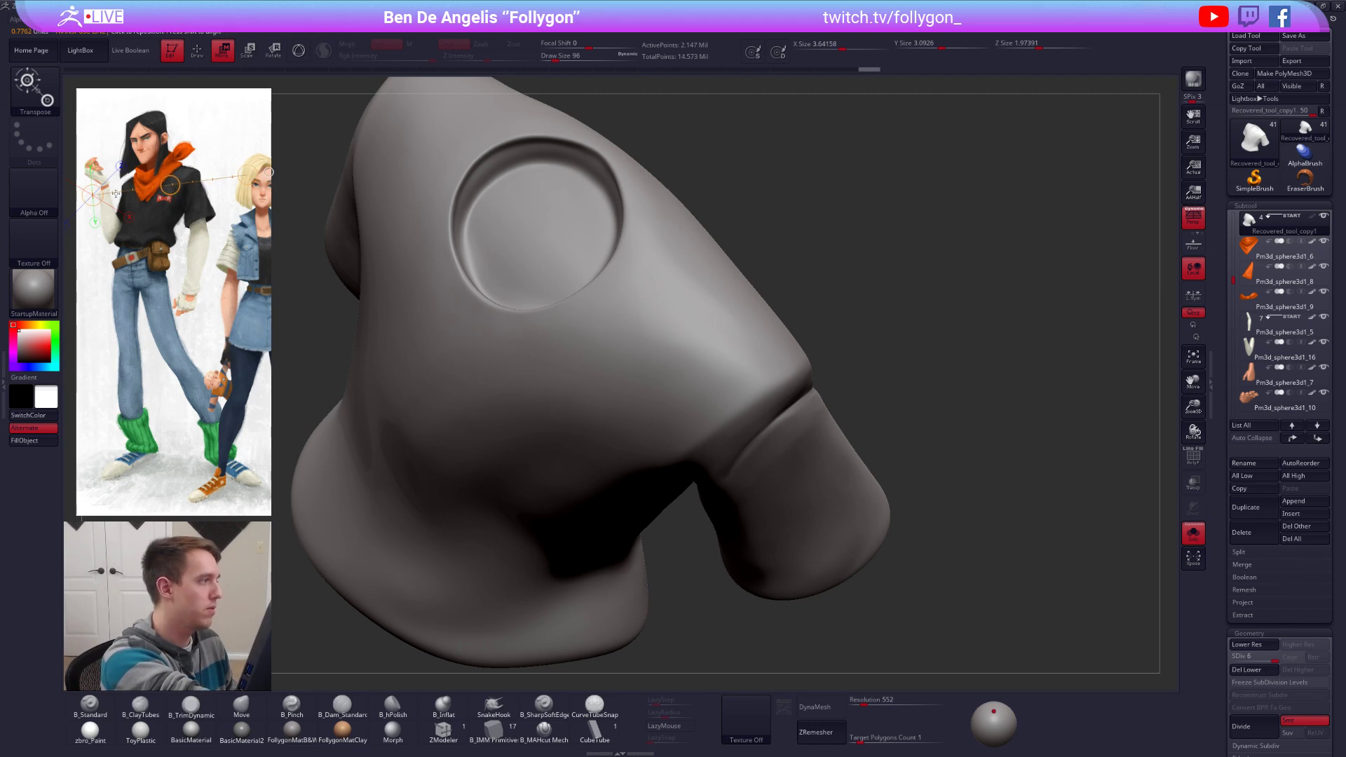
key(q)
Step: Pinch the shoulder crease again with B_Pinch over the top of the sleeve and down its front
right_drag(755, 422, 645, 415)
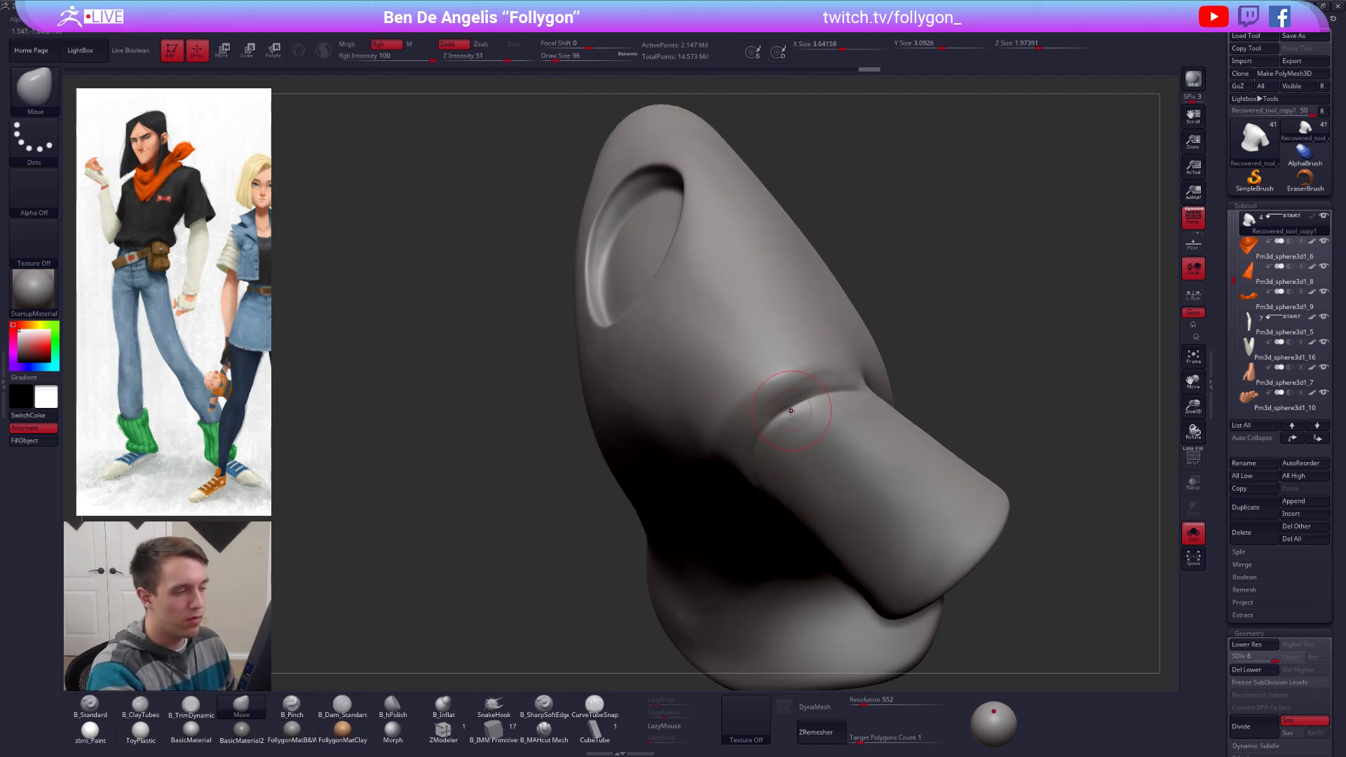
right_drag(791, 410, 853, 385)
key(b)
key(p)
key(i)
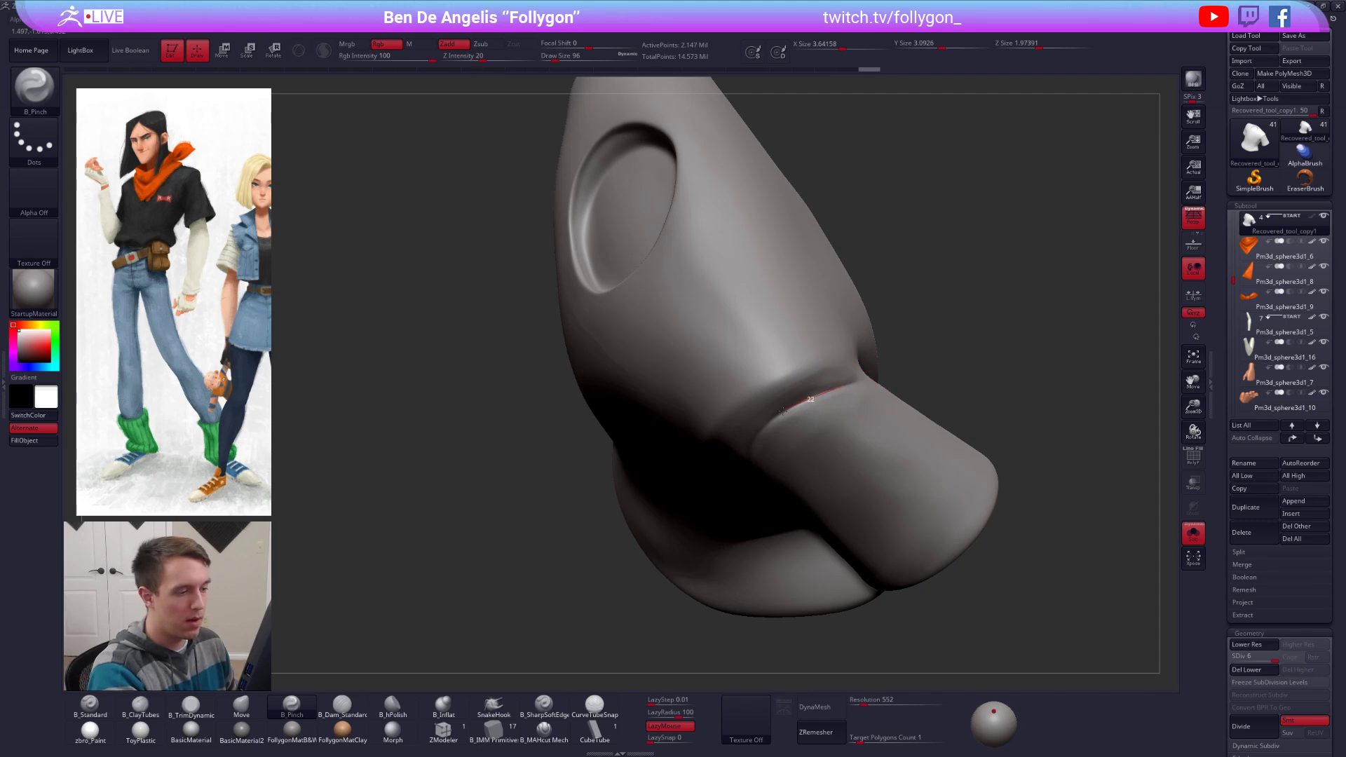
right_drag(721, 445, 795, 411)
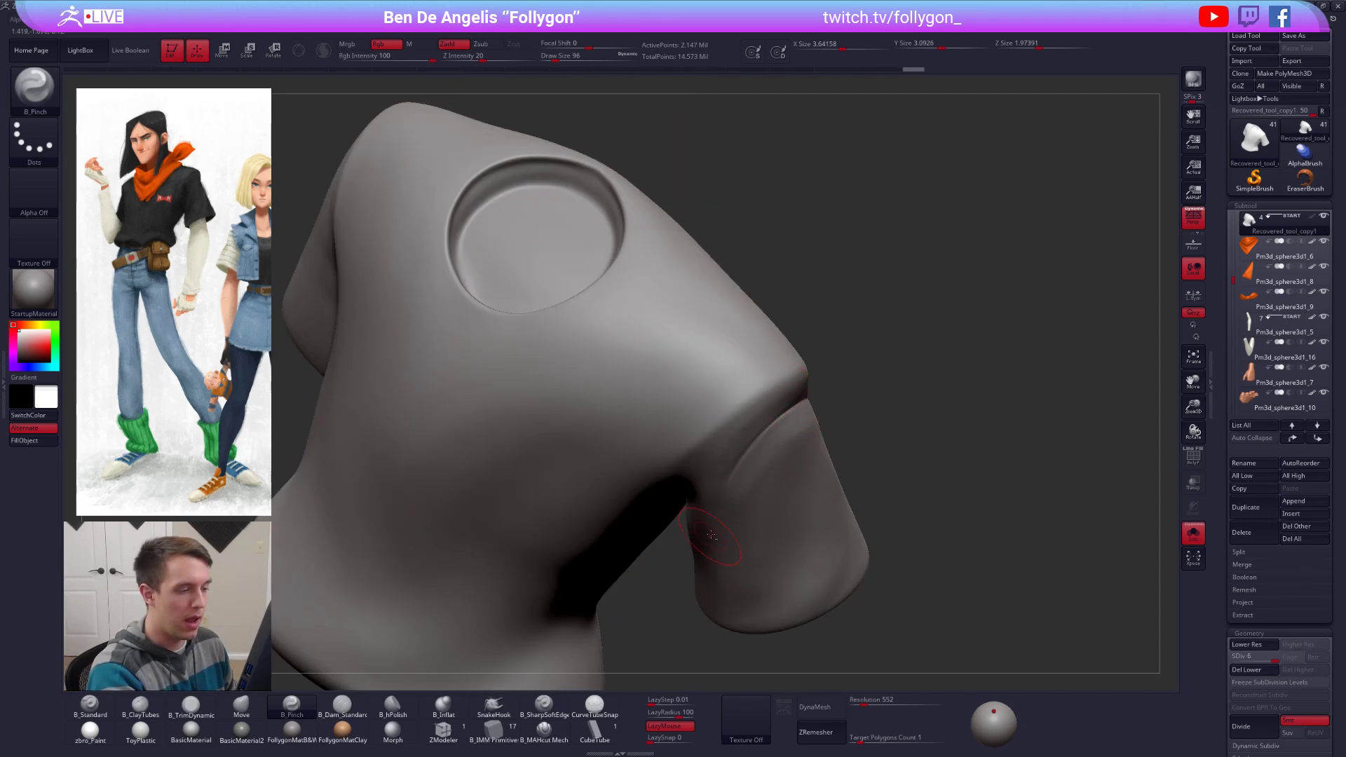
Step: Flatten the sleeve beside the crease with B_TrimDynamic at size 121 and bring back the whole figure
right_drag(711, 535, 745, 468)
key(b)
key(t)
key(d)
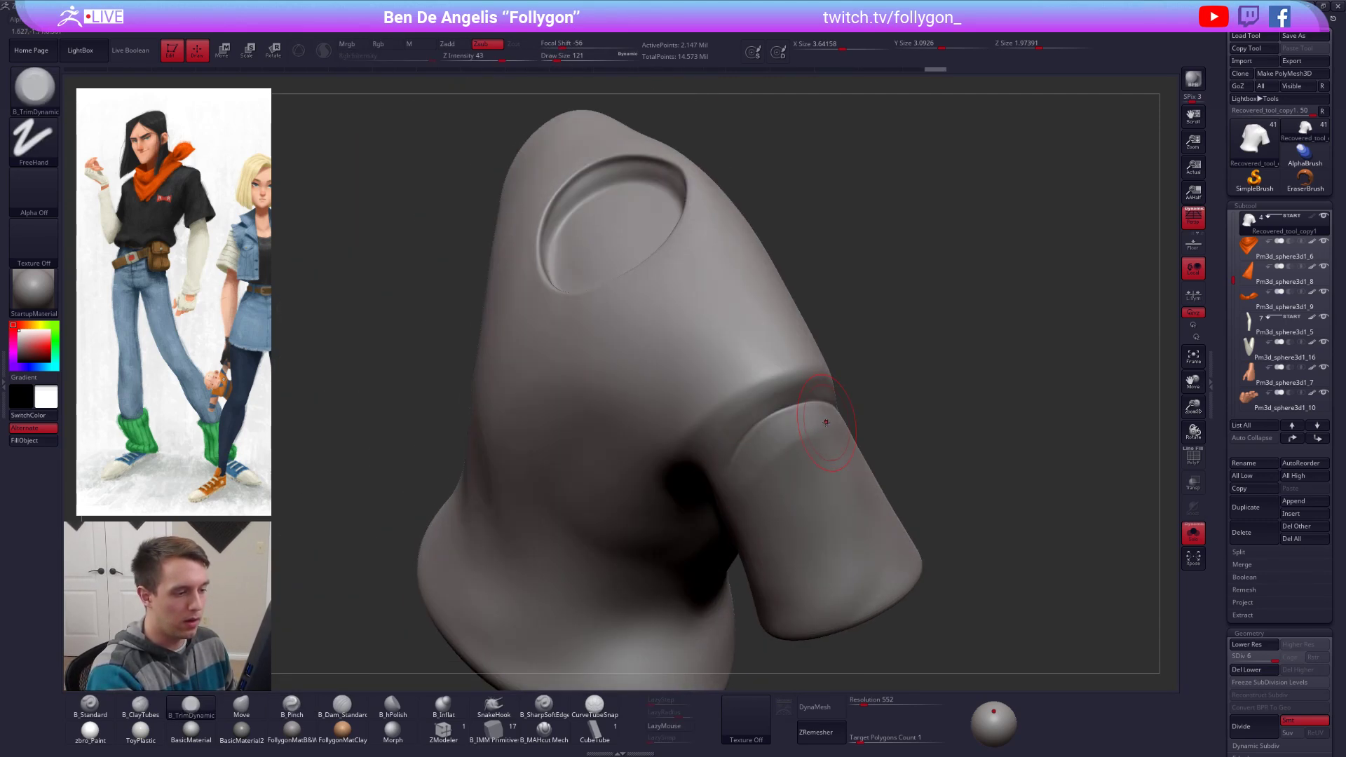
mouse_move(826, 422)
right_down()
mouse_move(852, 415)
mouse_move(789, 456)
right_up()
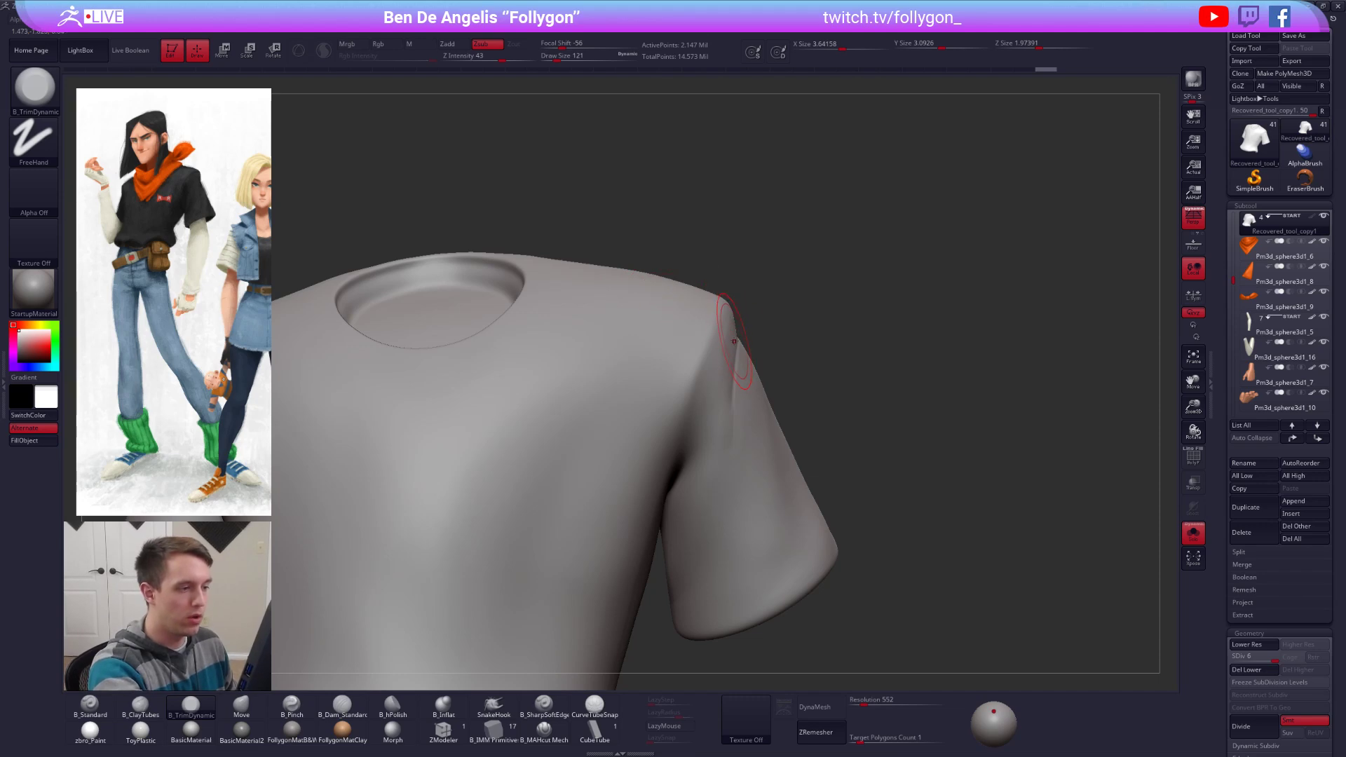
mouse_move(841, 528)
ctrl+right_down()
mouse_move(823, 549)
mouse_move(786, 533)
mouse_move(779, 427)
mouse_move(784, 464)
ctrl+right_up()
key(alt+s)
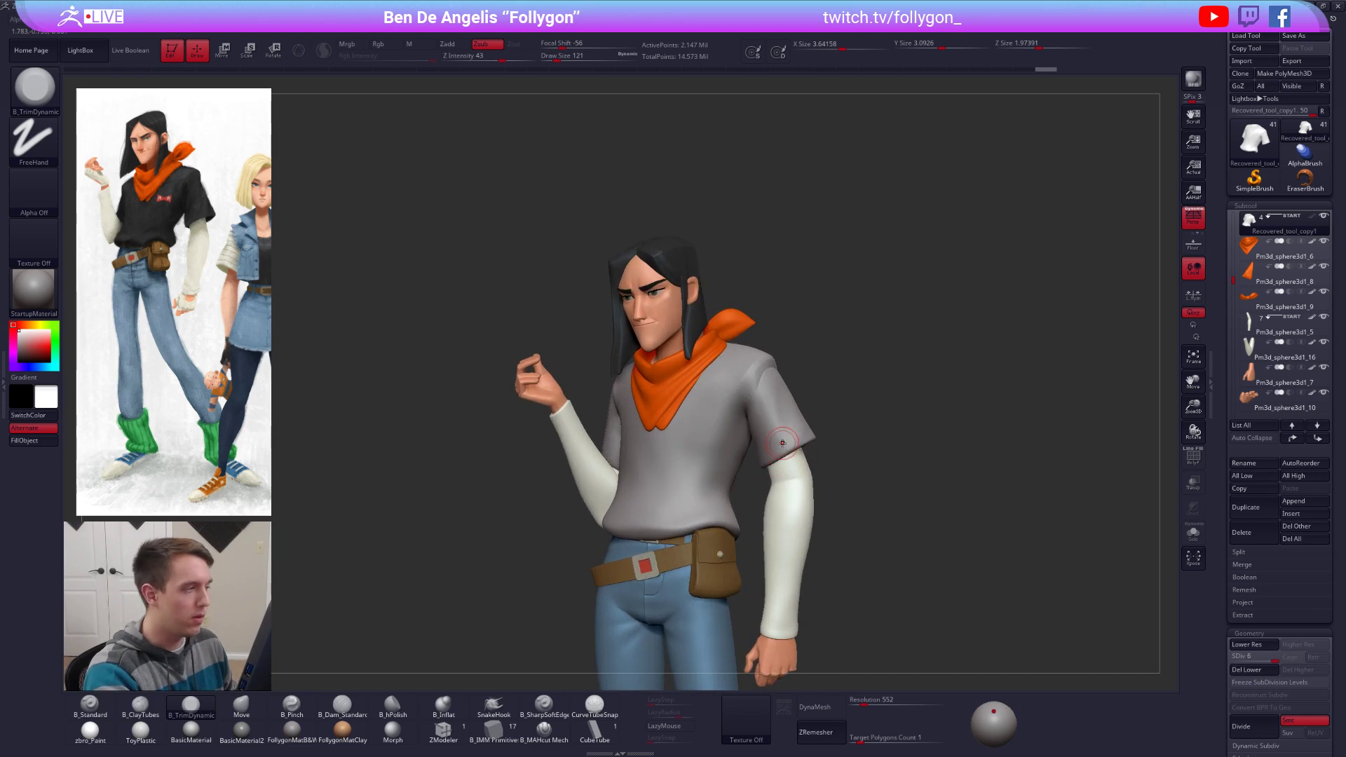
Step: Isolate the T-shirt again and pinch the shoulder crease around the back and front with B_Pinch at size 121
ctrl+right_drag(781, 409, 744, 459)
key(alt+s)
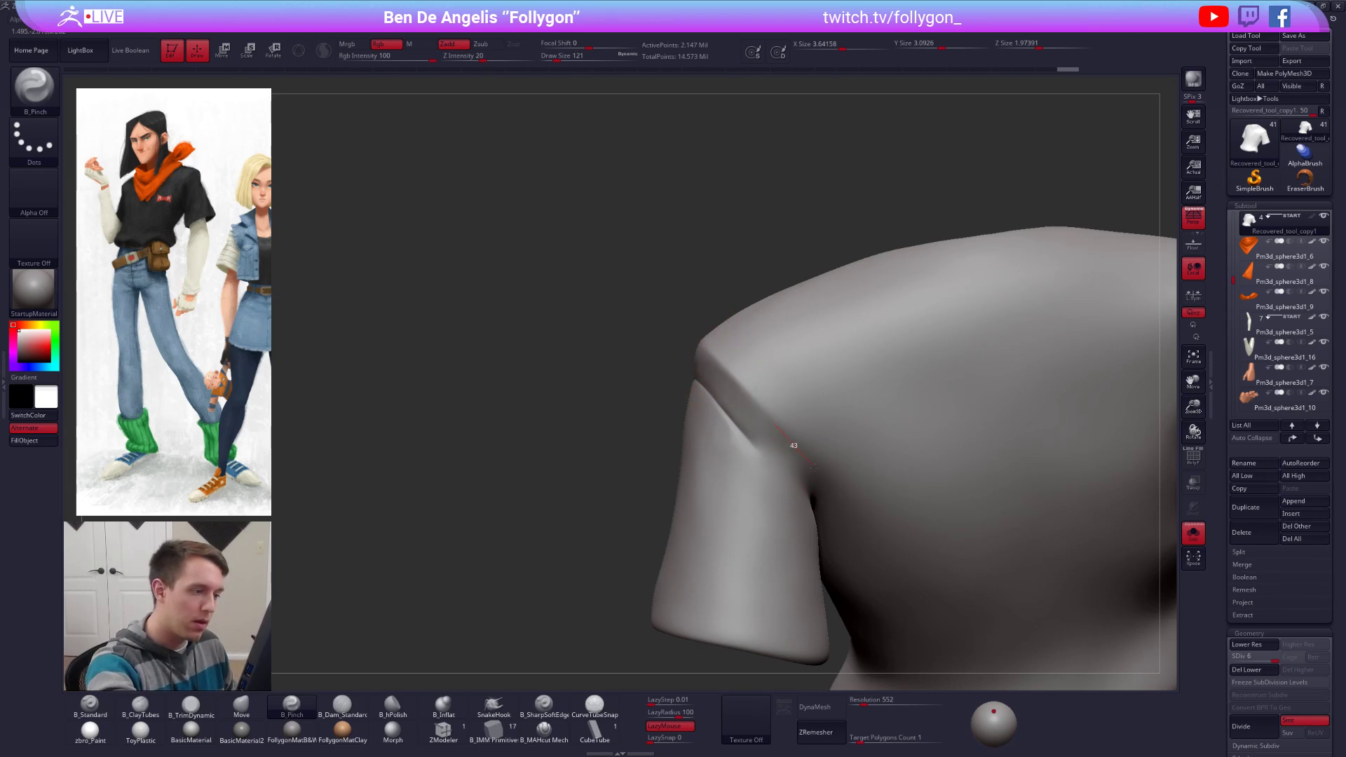
drag(814, 466, 820, 473)
mouse_move(820, 473)
right_down()
mouse_move(829, 390)
mouse_move(806, 414)
mouse_move(786, 389)
right_up()
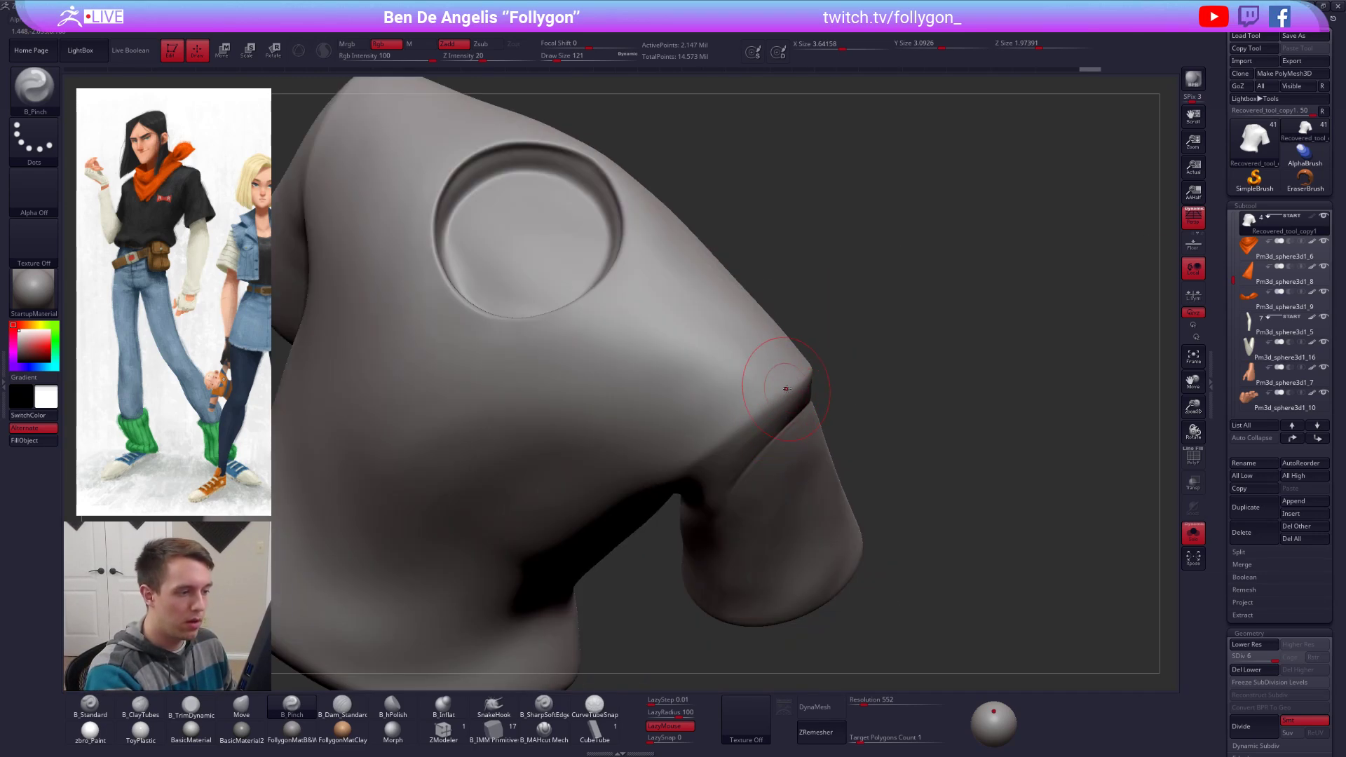
right_drag(684, 463, 787, 389)
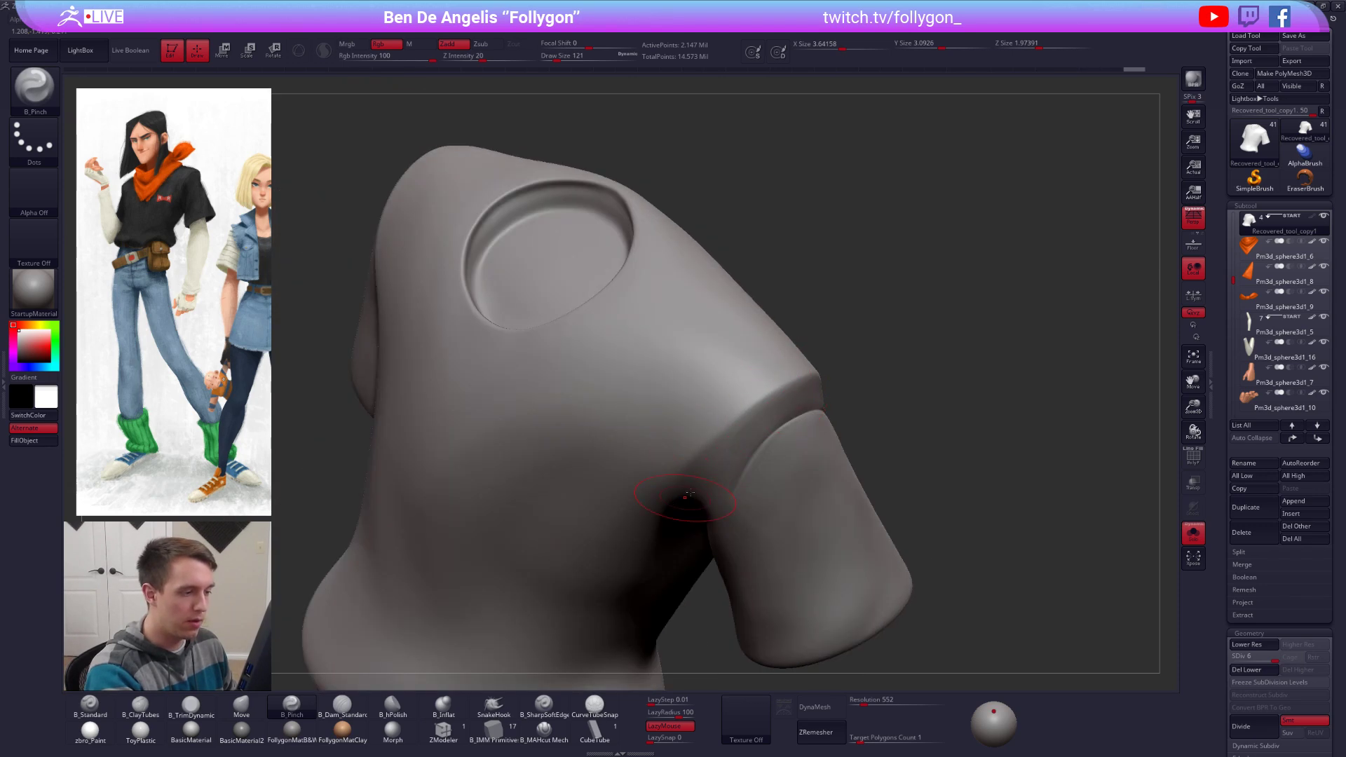
right_drag(685, 496, 760, 402)
right_drag(678, 500, 781, 444)
Step: Switch to the Move brush at size 130 and adjust the sleeve's form just below the shoulder crease
mouse_move(710, 549)
right_down()
mouse_move(757, 450)
mouse_move(866, 448)
right_up()
key(b)
key(m)
key(v)
key(space)
drag(812, 474, 816, 474)
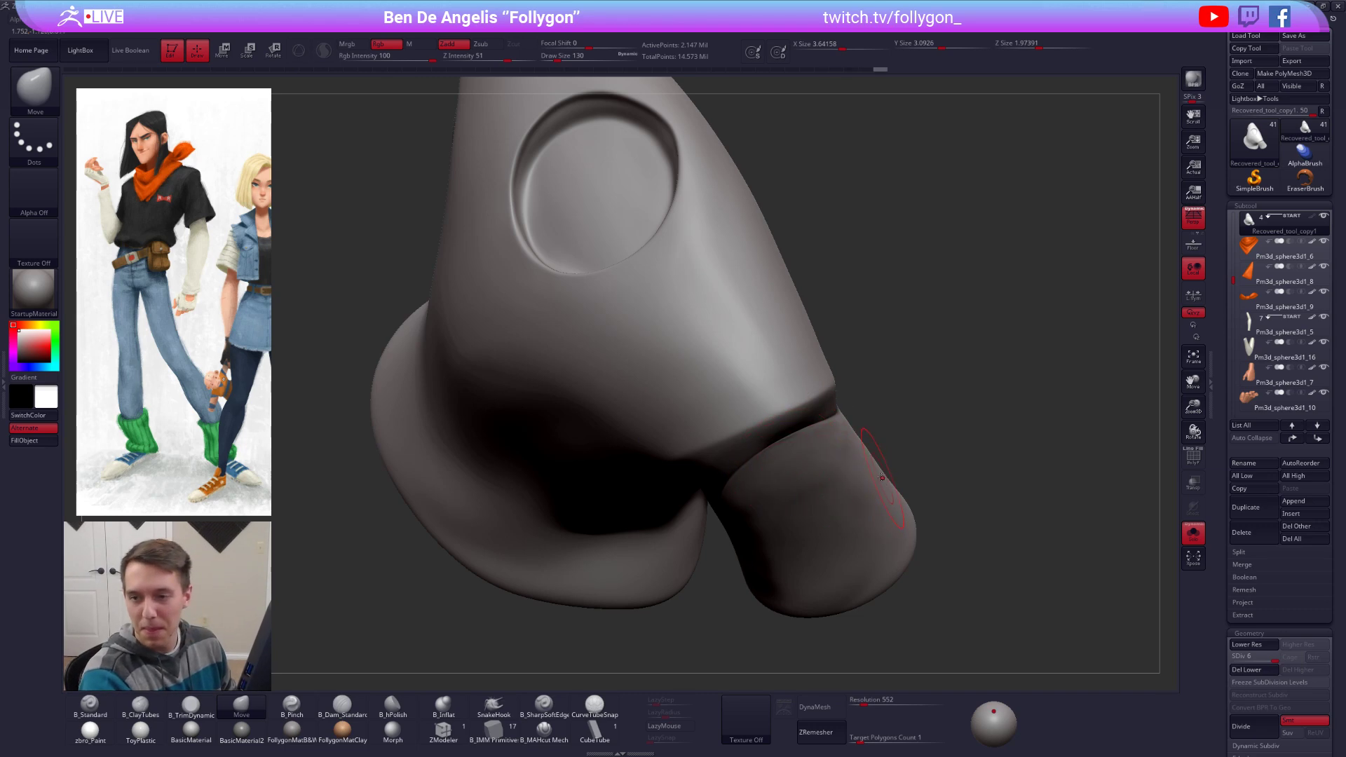
right_drag(882, 477, 869, 496)
Step: Lower the T-shirt to subdivision level 4 and soften and reshape the sleeve's top beneath the crease
key(shift+d)
key(shift+d)
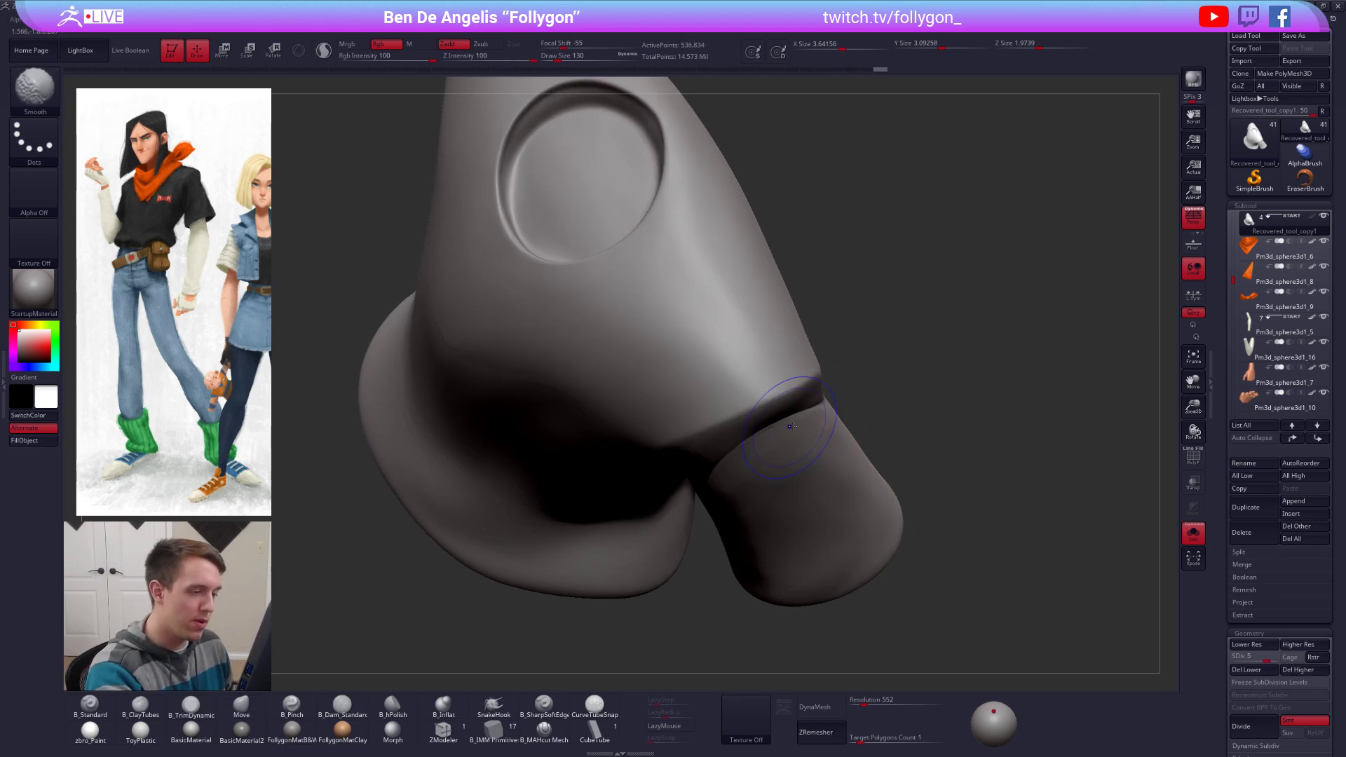
key(space)
key(space)
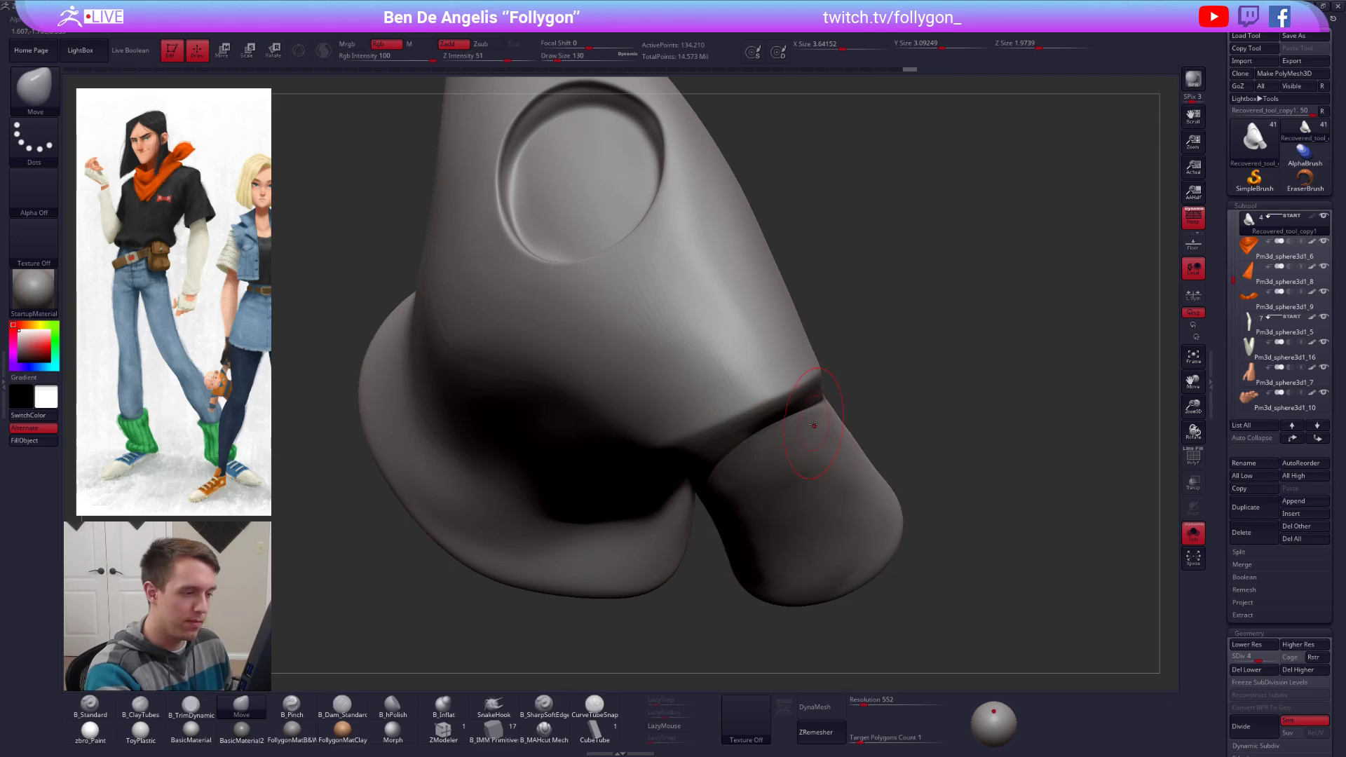
right_drag(811, 421, 749, 474)
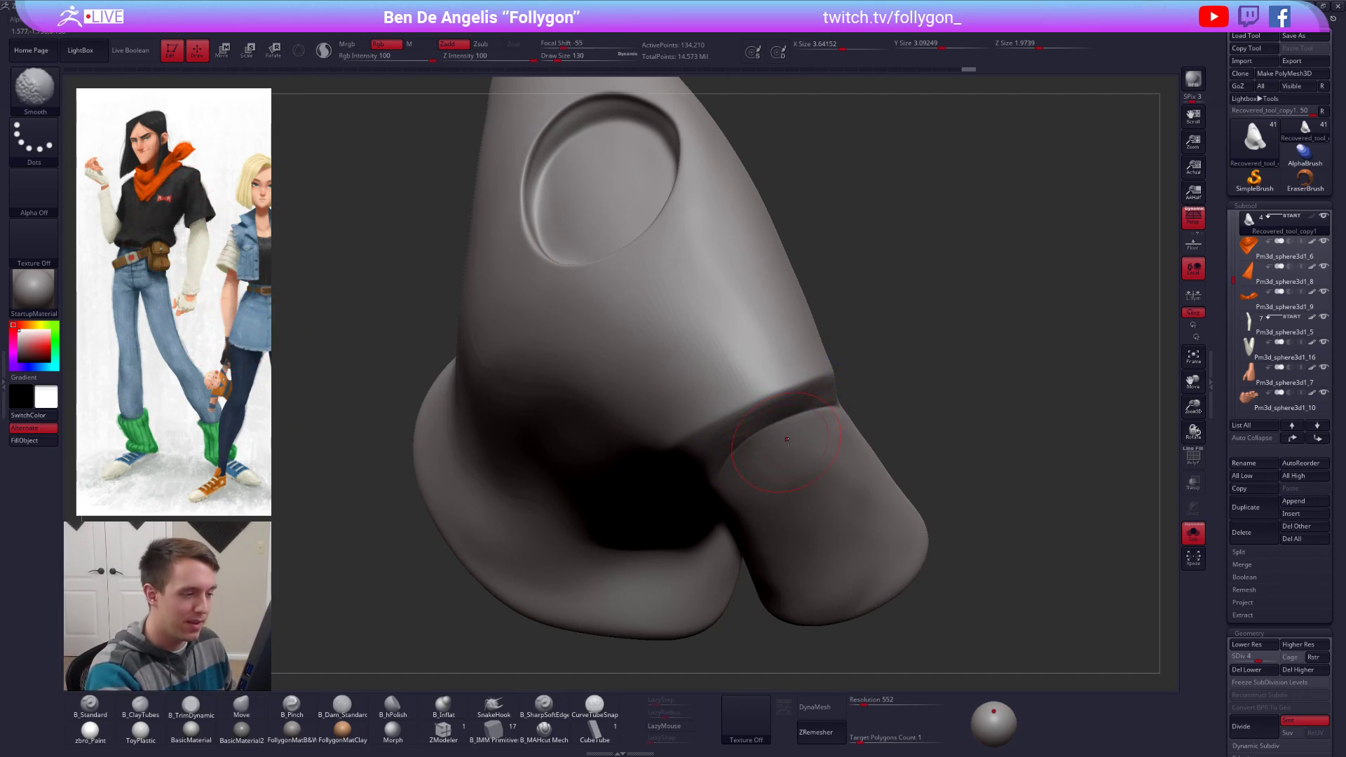
Step: Flatten the outer surface of the sleeve below the shoulder with B_TrimDynamic at size 203
mouse_move(779, 431)
right_down()
mouse_move(815, 434)
mouse_move(740, 446)
mouse_move(749, 415)
mouse_move(719, 504)
mouse_move(773, 467)
mouse_move(722, 518)
mouse_move(717, 561)
right_up()
key(b)
key(t)
key(d)
key(space)
drag(778, 516, 787, 517)
mouse_move(778, 511)
right_down()
mouse_move(744, 484)
mouse_move(772, 511)
mouse_move(787, 465)
mouse_move(785, 436)
mouse_move(761, 420)
mouse_move(773, 419)
right_up()
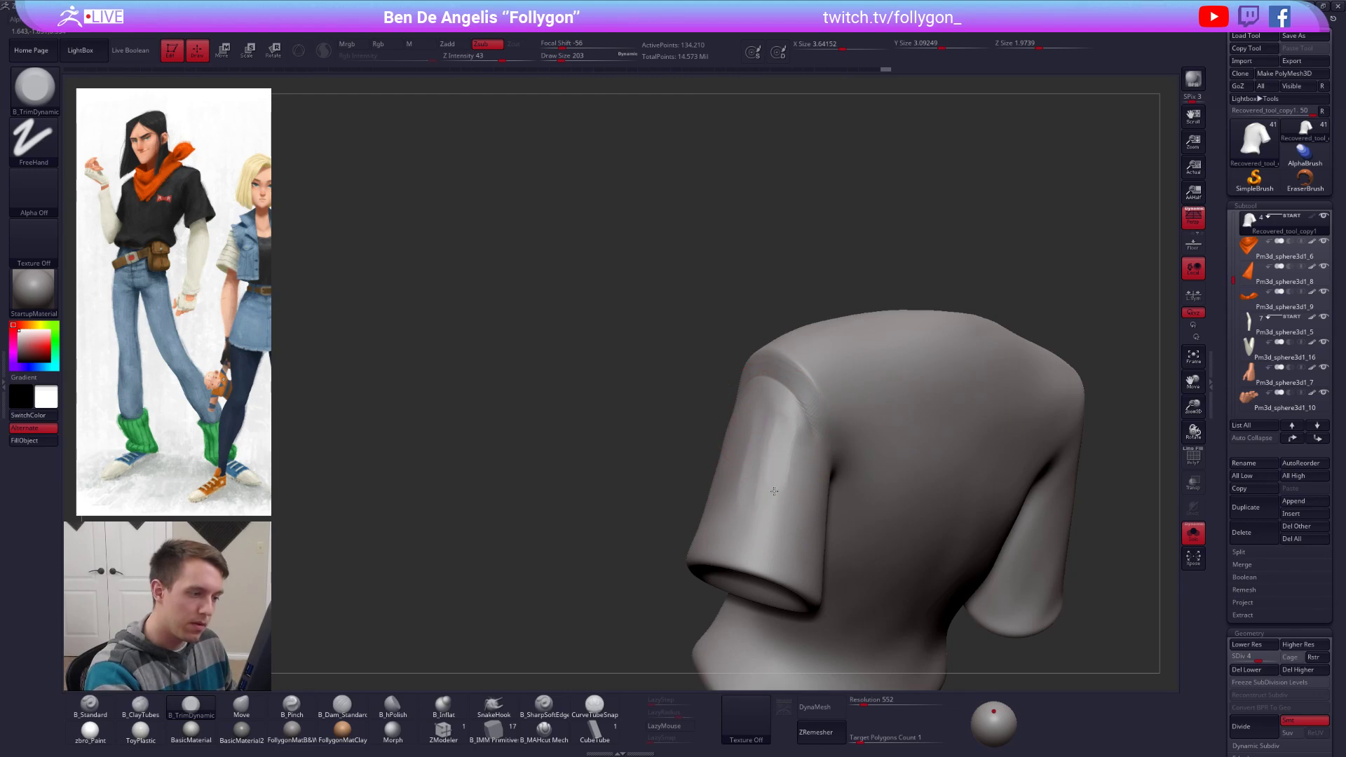
key(space)
Step: Lasso a mask along the shoulder crease, drop to subdivision level 3, blur the mask, and invert it to protect the torso
mouse_move(774, 491)
right_down()
mouse_move(771, 477)
mouse_move(757, 494)
mouse_move(730, 451)
mouse_move(817, 423)
mouse_move(773, 485)
mouse_move(789, 476)
mouse_move(771, 414)
mouse_move(823, 409)
mouse_move(837, 421)
right_up()
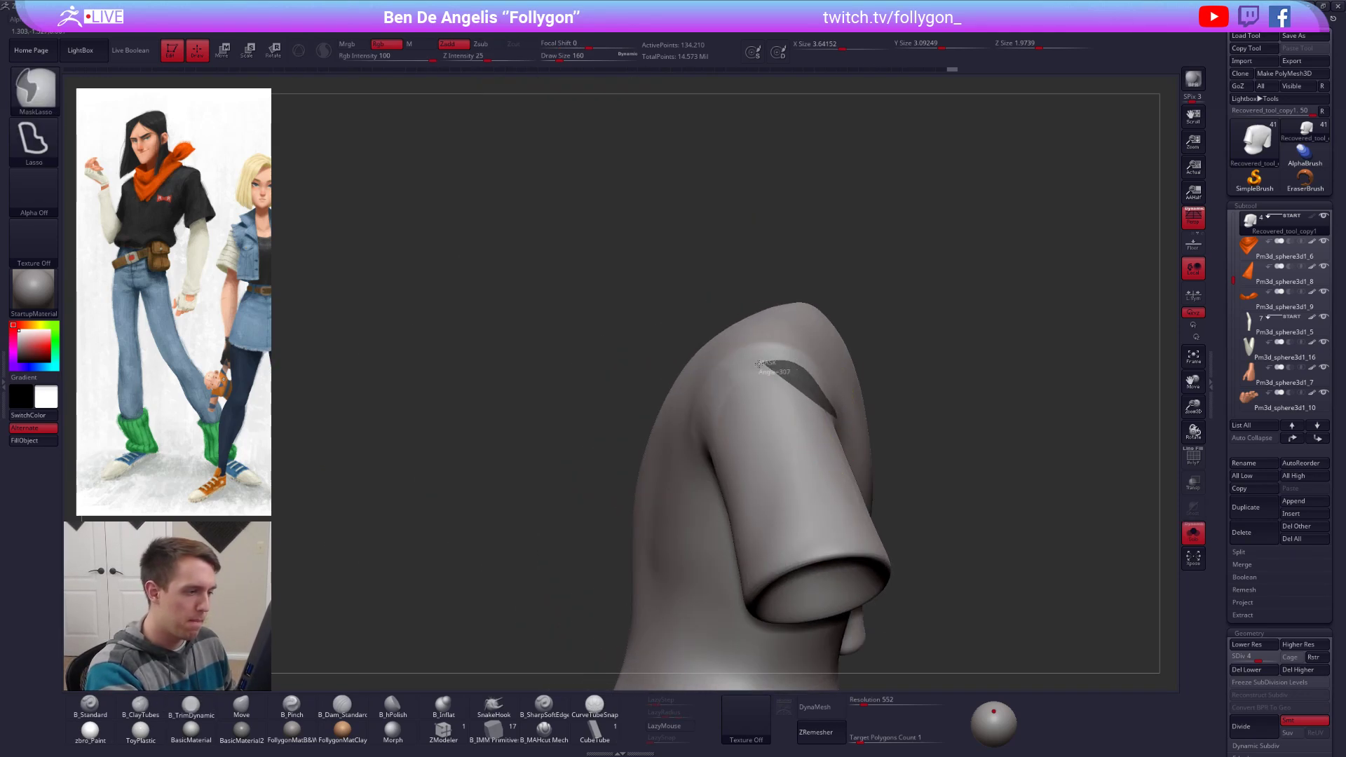
mouse_move(759, 363)
ctrl+mouse_down()
mouse_move(610, 344)
mouse_move(986, 330)
ctrl+mouse_up()
key(shift+d)
key(ctrl+i)
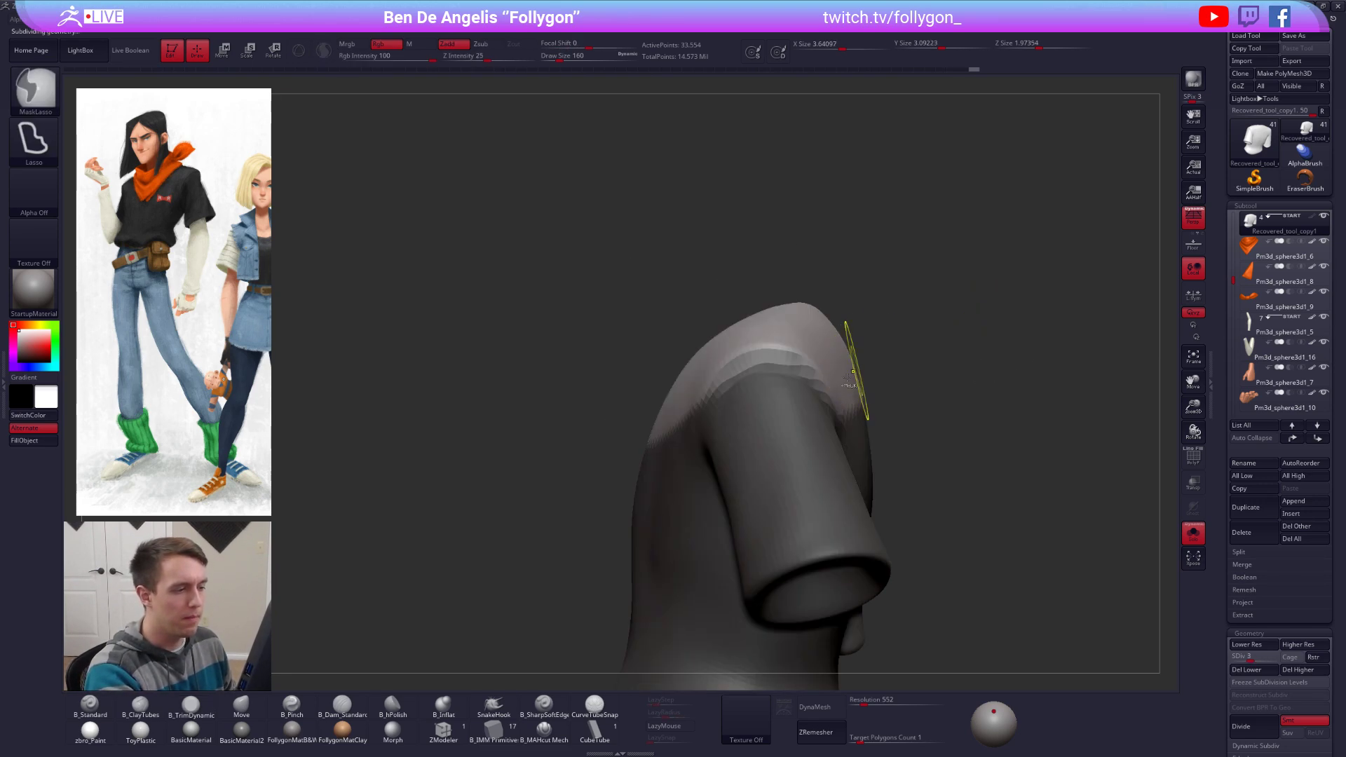
ctrl+click(847, 377)
ctrl+click(848, 393)
ctrl+click(894, 381)
Step: Reshape the top of the unmasked sleeve under the shoulder crease using the Move brush at size 366
key(space)
drag(817, 398, 785, 393)
key(b)
key(m)
key(v)
key(space)
right_drag(728, 406, 806, 403)
drag(771, 379, 764, 389)
right_drag(743, 407, 799, 412)
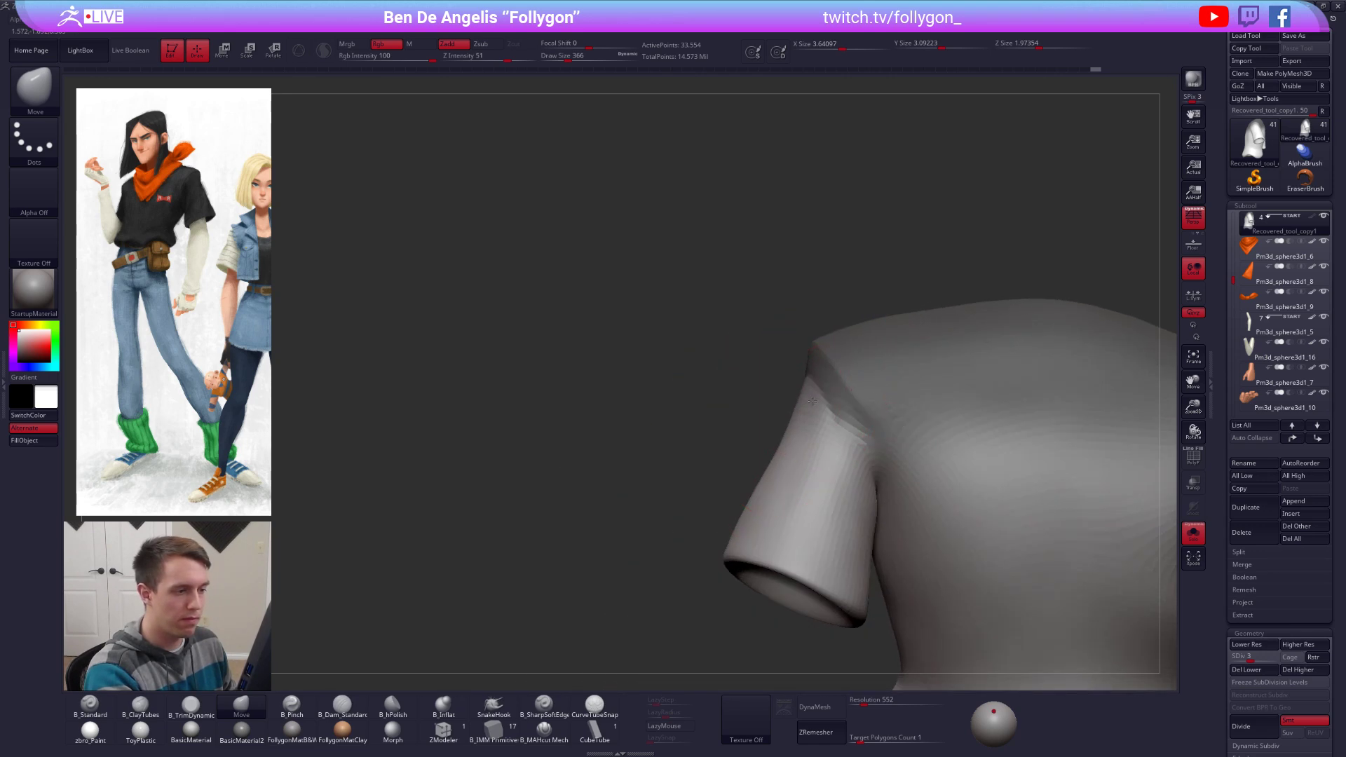
Step: Pull the sleeve's outer edge inward below the shoulder, set the Move brush to size 239, and bring back the whole figure
key(space)
drag(812, 401, 788, 437)
key(space)
mouse_move(776, 413)
ctrl+right_down()
mouse_move(813, 378)
mouse_move(855, 433)
mouse_move(792, 427)
mouse_move(805, 393)
mouse_move(880, 429)
ctrl+right_up()
key(shift+s)
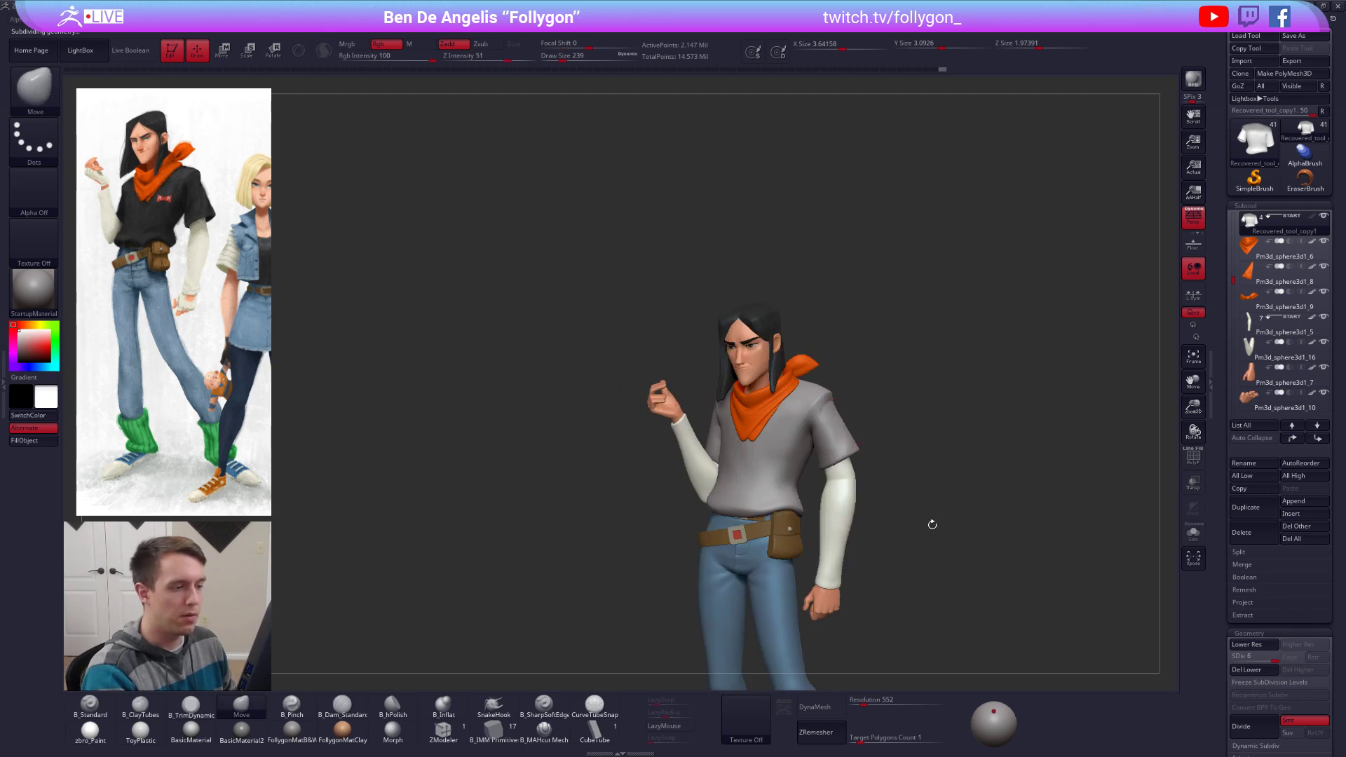
Step: Isolate the T-shirt and flatten its surface just below the neckline with B_TrimDynamic at size 130
right_drag(932, 525, 867, 501)
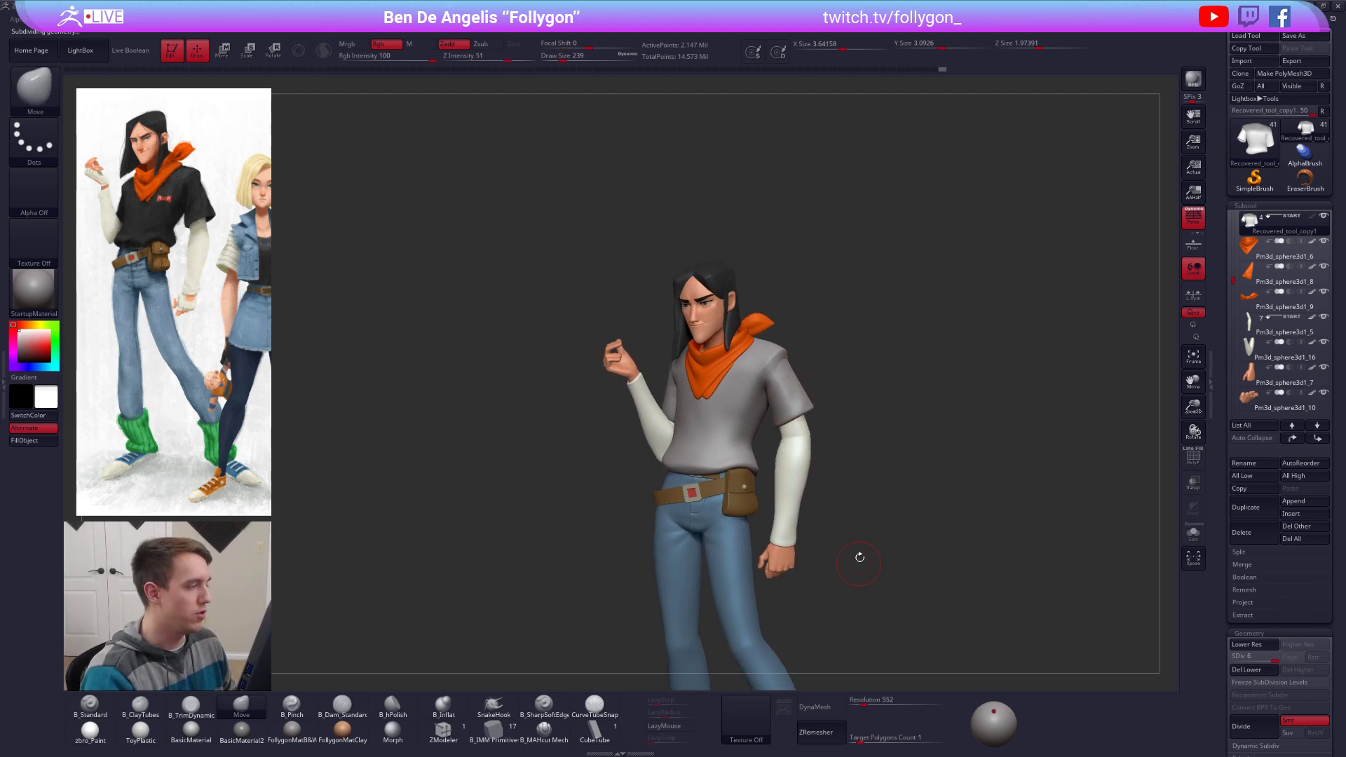
mouse_move(859, 557)
right_down()
mouse_move(729, 445)
mouse_move(763, 448)
mouse_move(906, 371)
mouse_move(822, 419)
right_up()
key(Down)
right_click(768, 462)
right_click(822, 419)
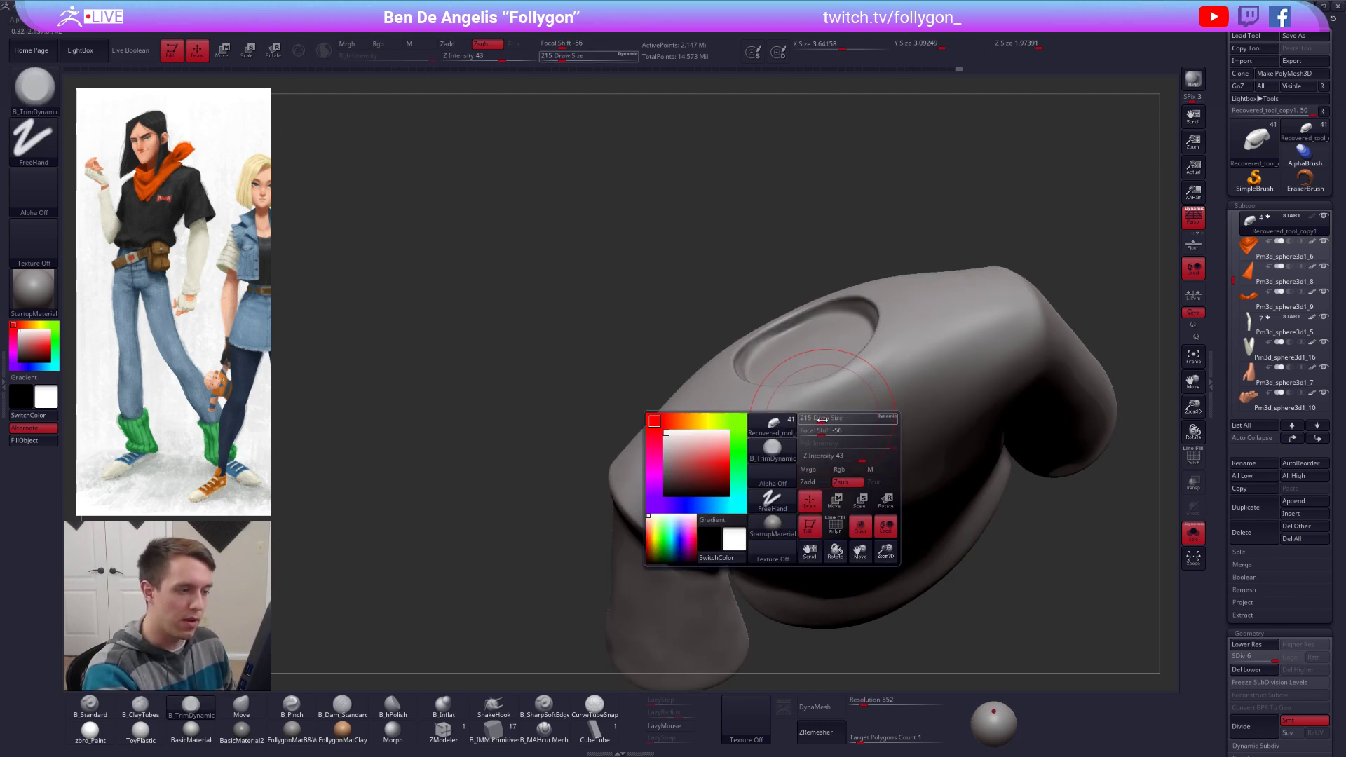
drag(822, 419, 811, 419)
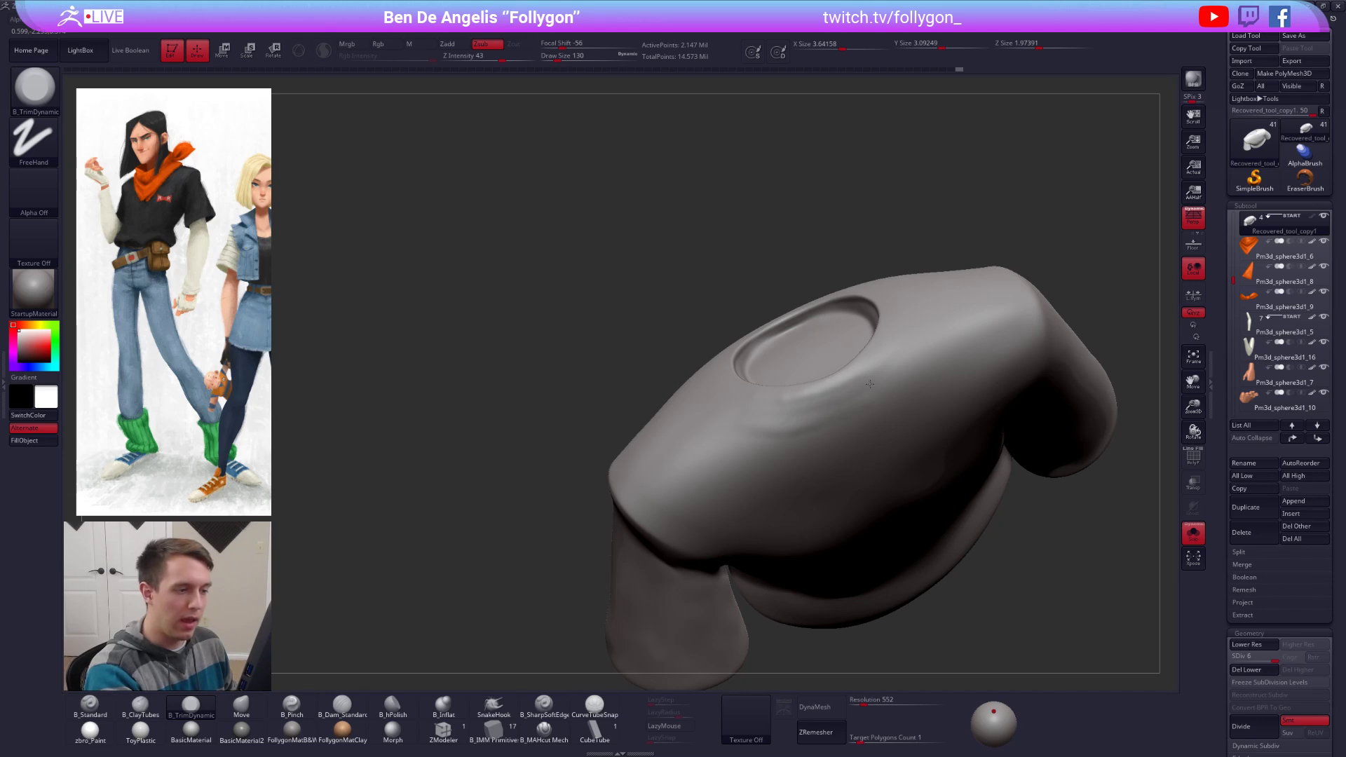
Step: Sharpen the ridge running from the shoulder crease across the upper chest of the isolated T-shirt with B_Pinch at size 170
mouse_move(850, 456)
ctrl+right_down()
mouse_move(773, 409)
mouse_move(959, 520)
mouse_move(965, 564)
ctrl+right_up()
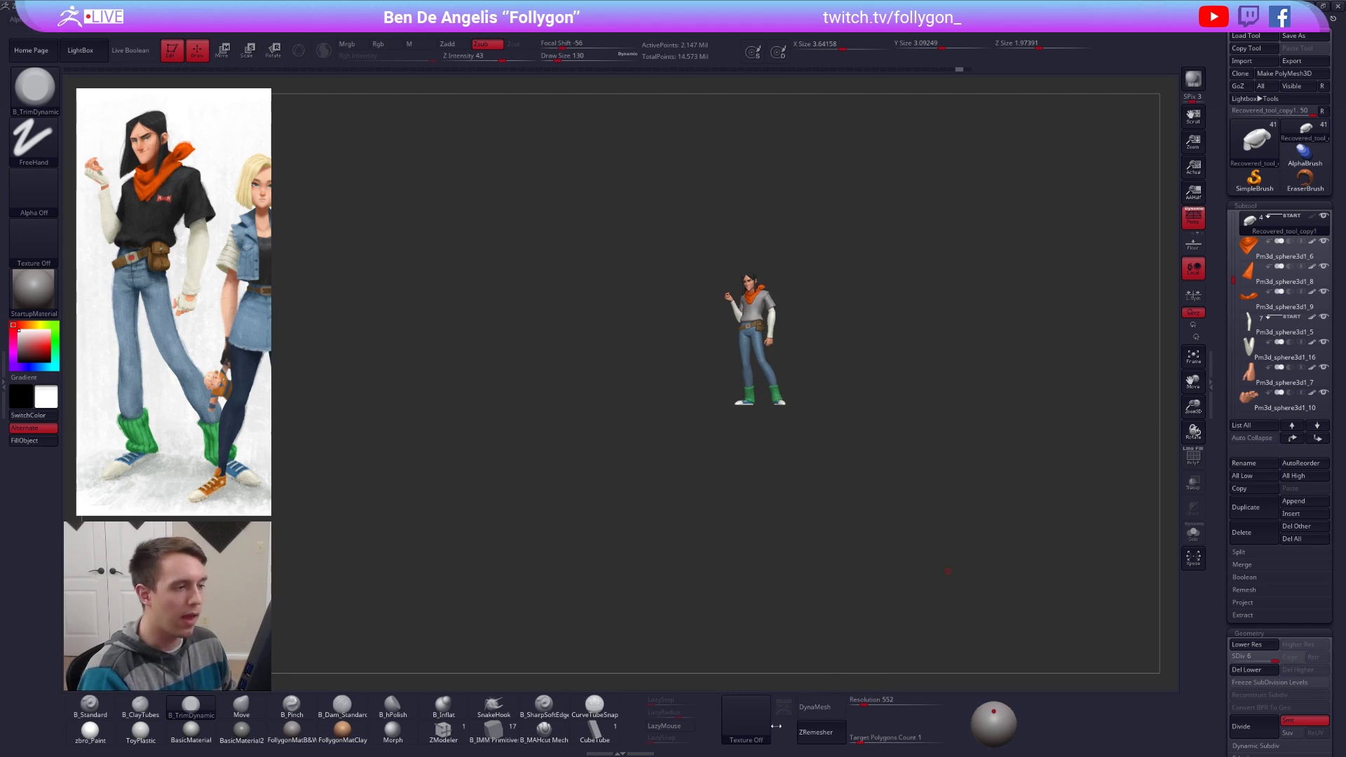
ctrl+right_drag(788, 304, 700, 435)
key(shift+s)
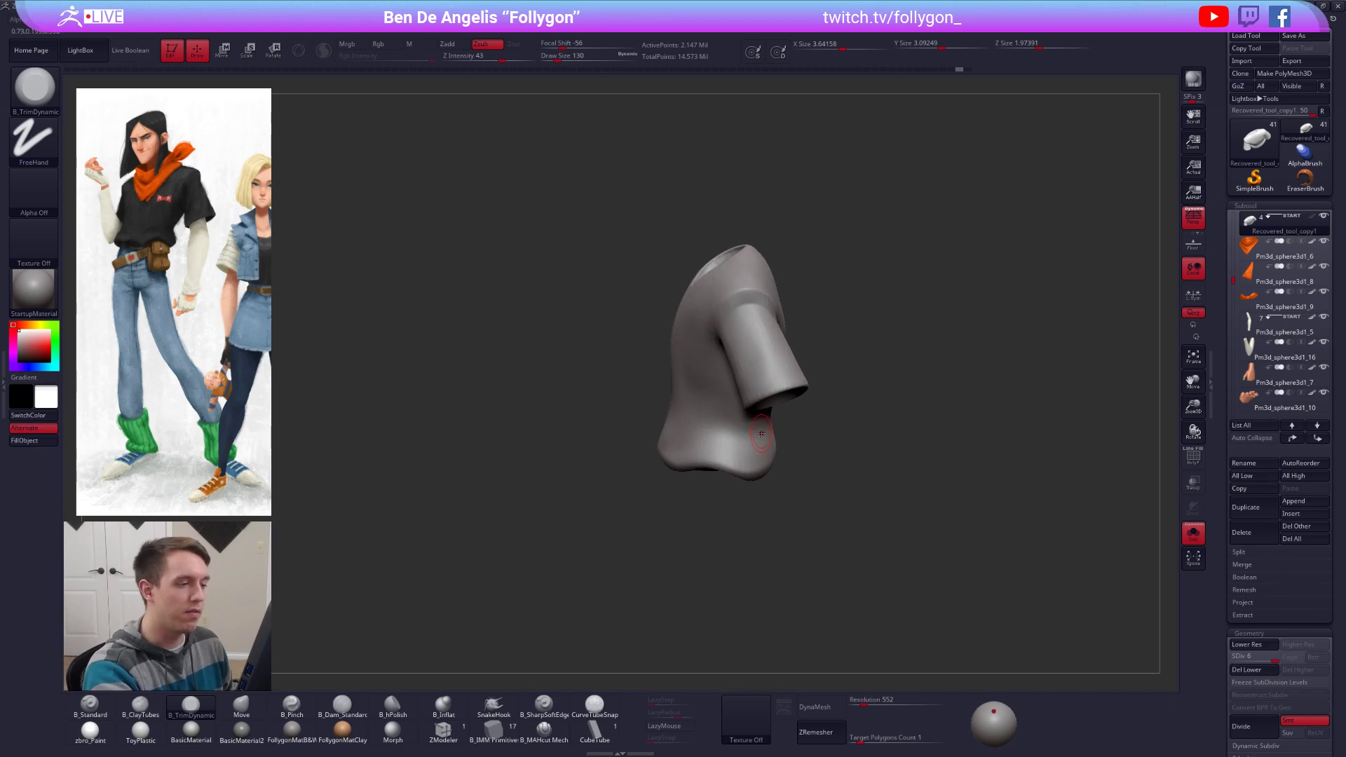
mouse_move(743, 354)
alt+right_down()
mouse_move(732, 480)
mouse_move(714, 455)
mouse_move(729, 476)
alt+right_up()
mouse_move(728, 476)
ctrl+right_down()
mouse_move(735, 445)
mouse_move(703, 444)
mouse_move(681, 486)
ctrl+right_up()
key(space)
click(736, 436)
key(b)
key(p)
key(i)
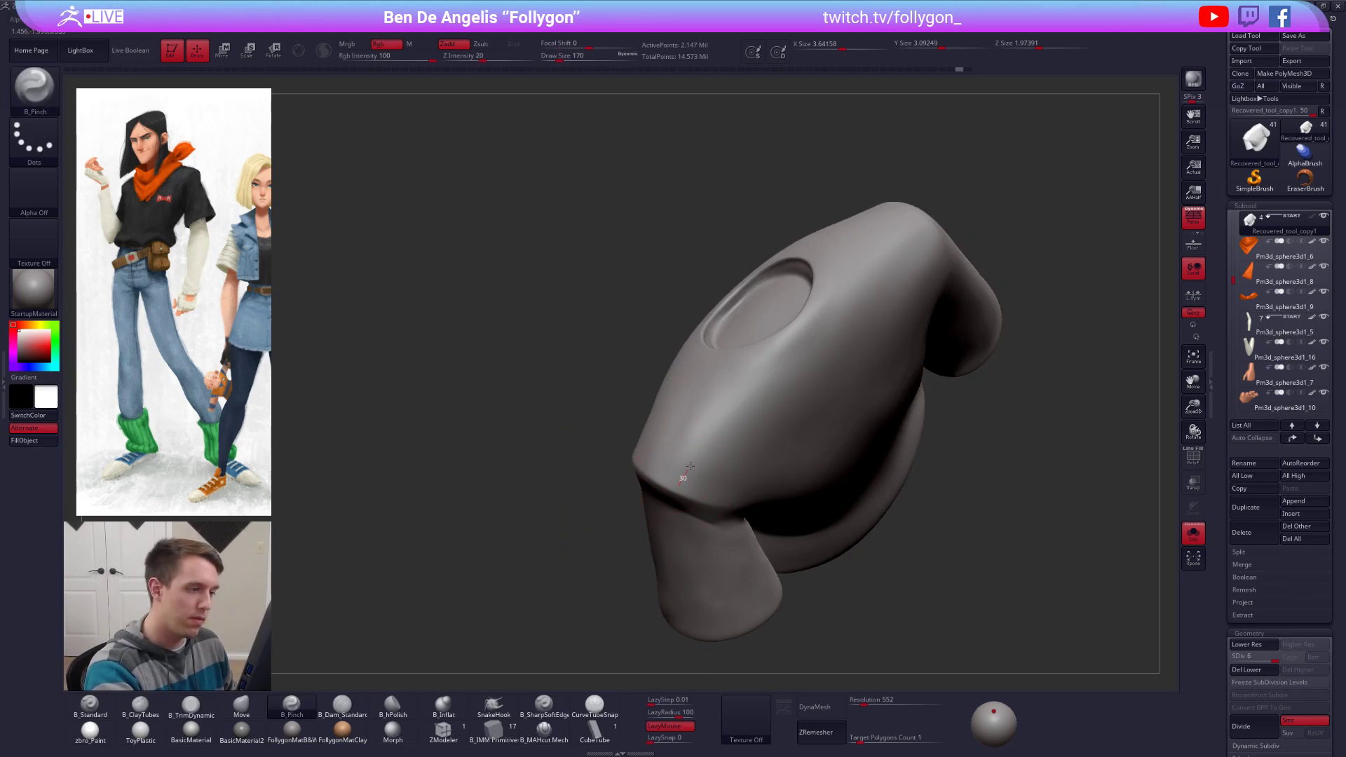
drag(690, 466, 736, 394)
drag(783, 337, 827, 281)
Step: Pinch the chest ridge further under the neckline and toward the opposite shoulder with B_Pinch at size 170
right_drag(827, 280, 760, 375)
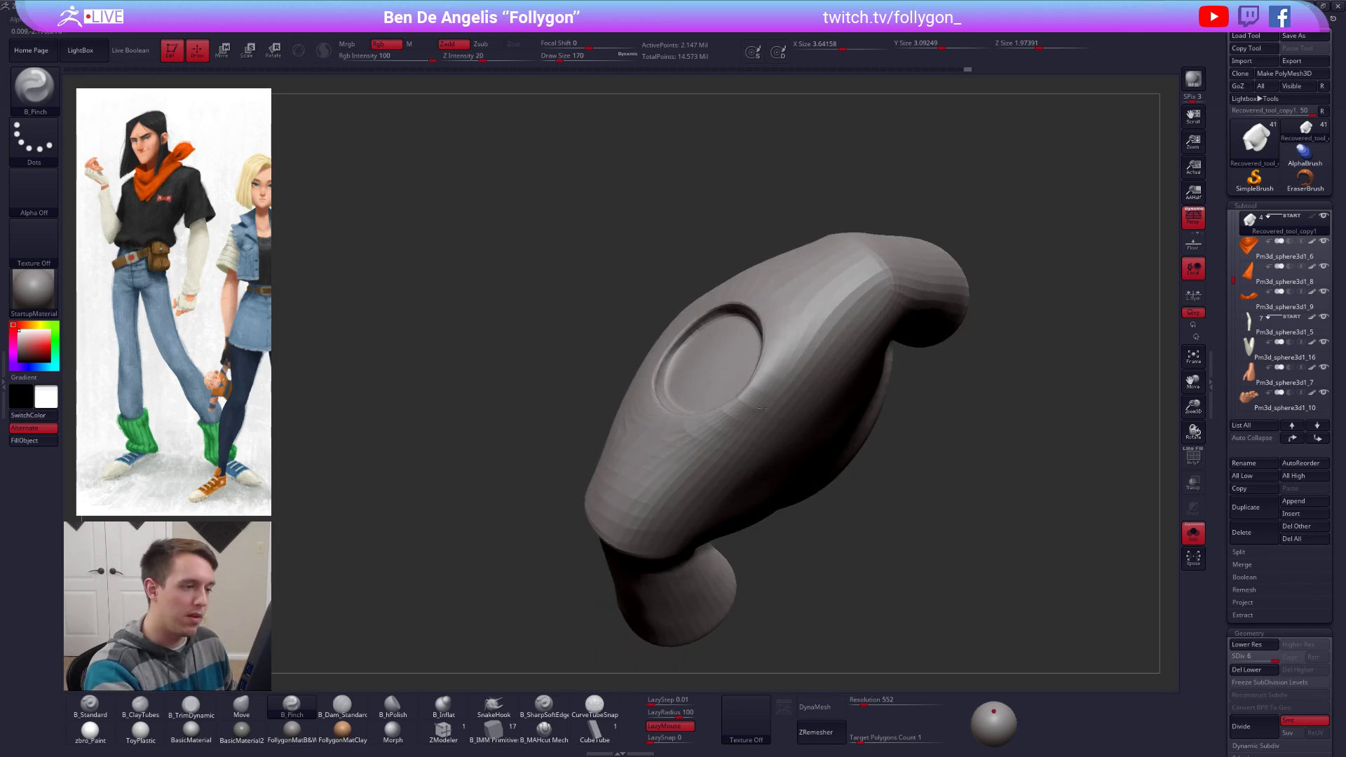
drag(743, 403, 789, 349)
drag(892, 265, 873, 277)
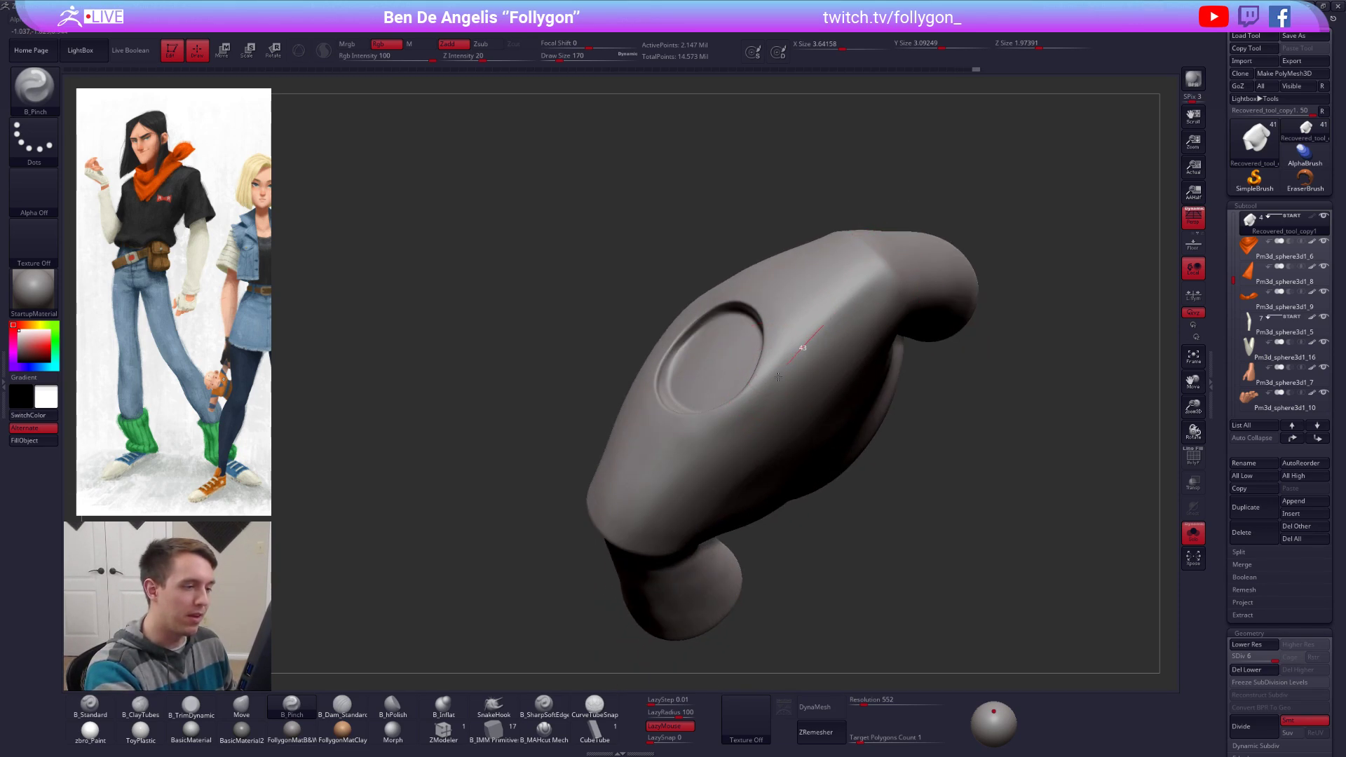
drag(778, 377, 767, 388)
Step: Drop the T-shirt to subdivision level 4 and smooth the chest ridge beside the neckline at brush size 121
key(3)
drag(791, 335, 750, 403)
right_click(739, 421)
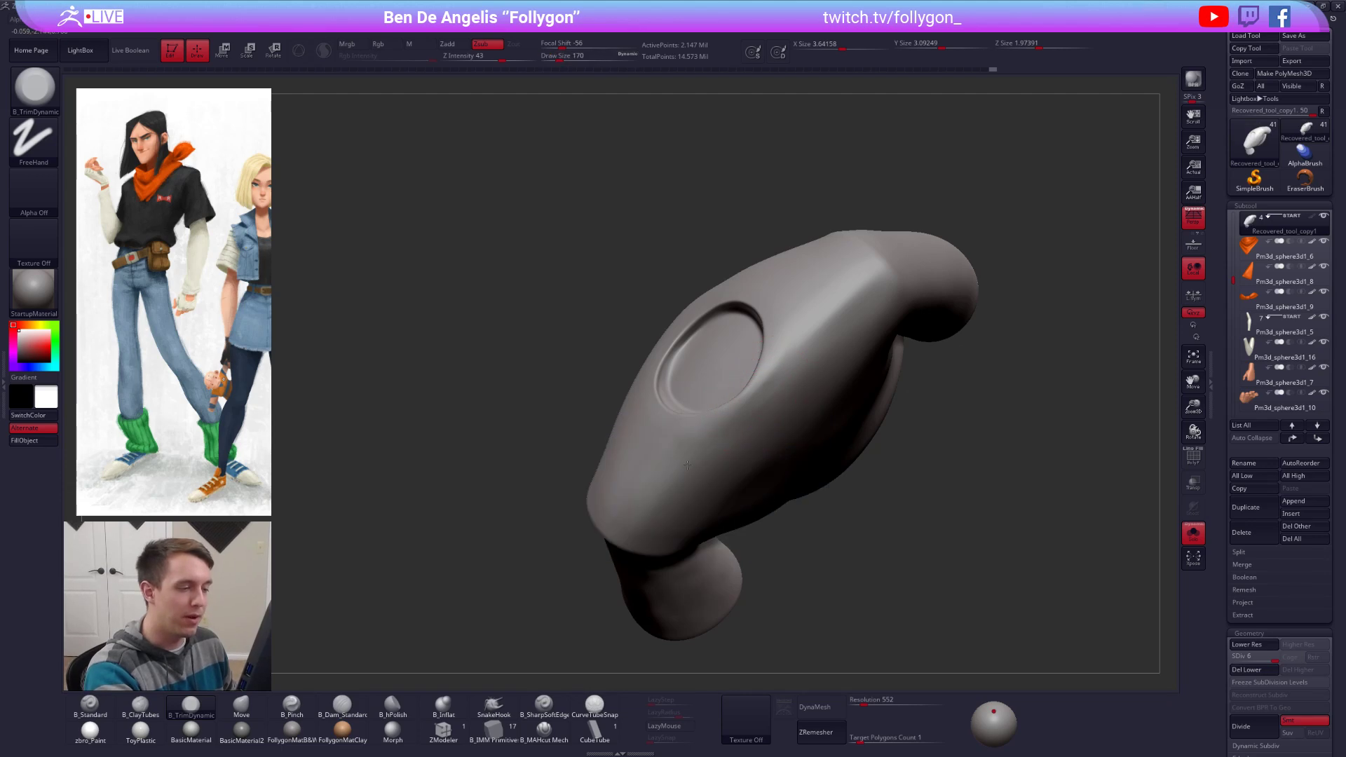
key(shift+d)
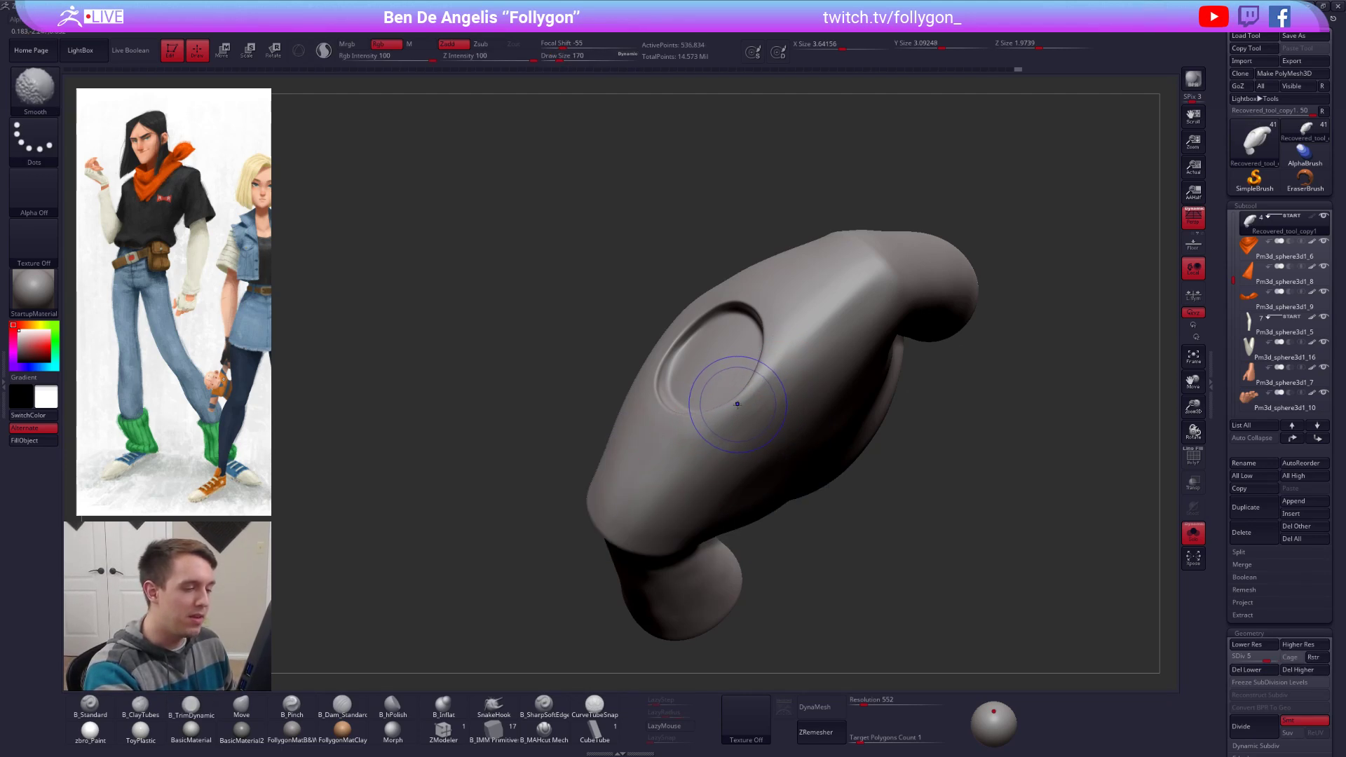
right_click(755, 403)
drag(756, 403, 773, 393)
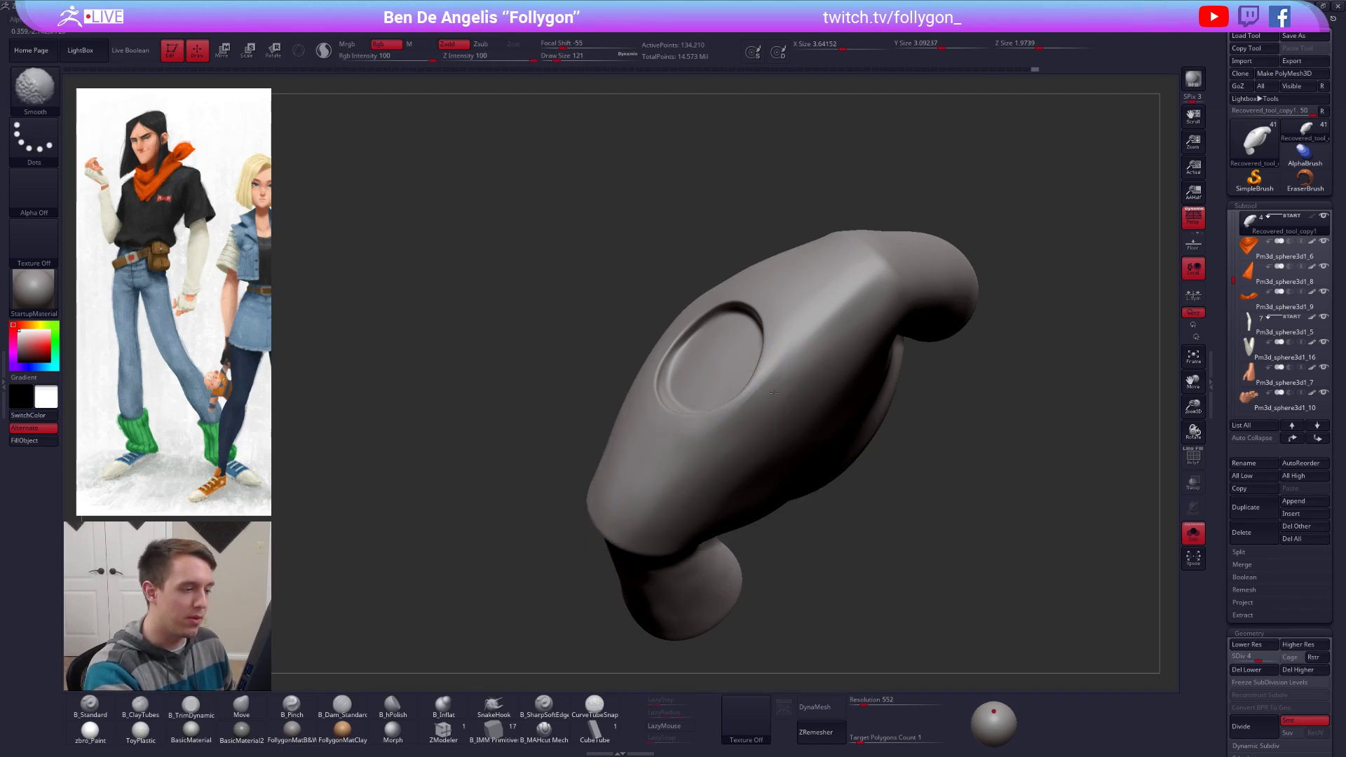
right_click(830, 329)
shift+drag(822, 329, 834, 329)
drag(853, 293, 770, 399)
Step: Reshape the top of the lowered arm's sleeve, just under the shoulder point, with the Move brush at size 160
mouse_move(673, 501)
right_down()
mouse_move(709, 478)
mouse_move(701, 464)
mouse_move(750, 456)
mouse_move(773, 424)
right_up()
key(space)
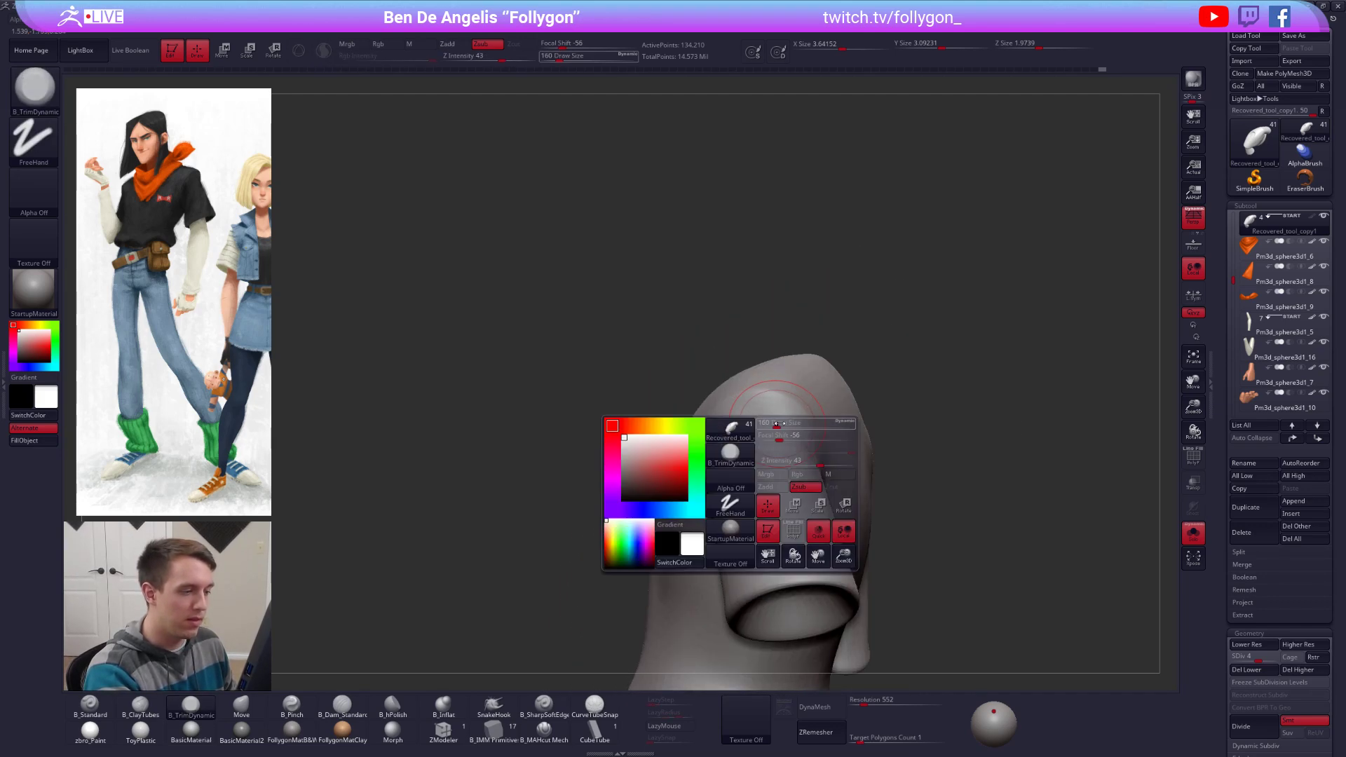
key(b)
key(m)
key(v)
key(space)
drag(783, 398, 779, 396)
key(space)
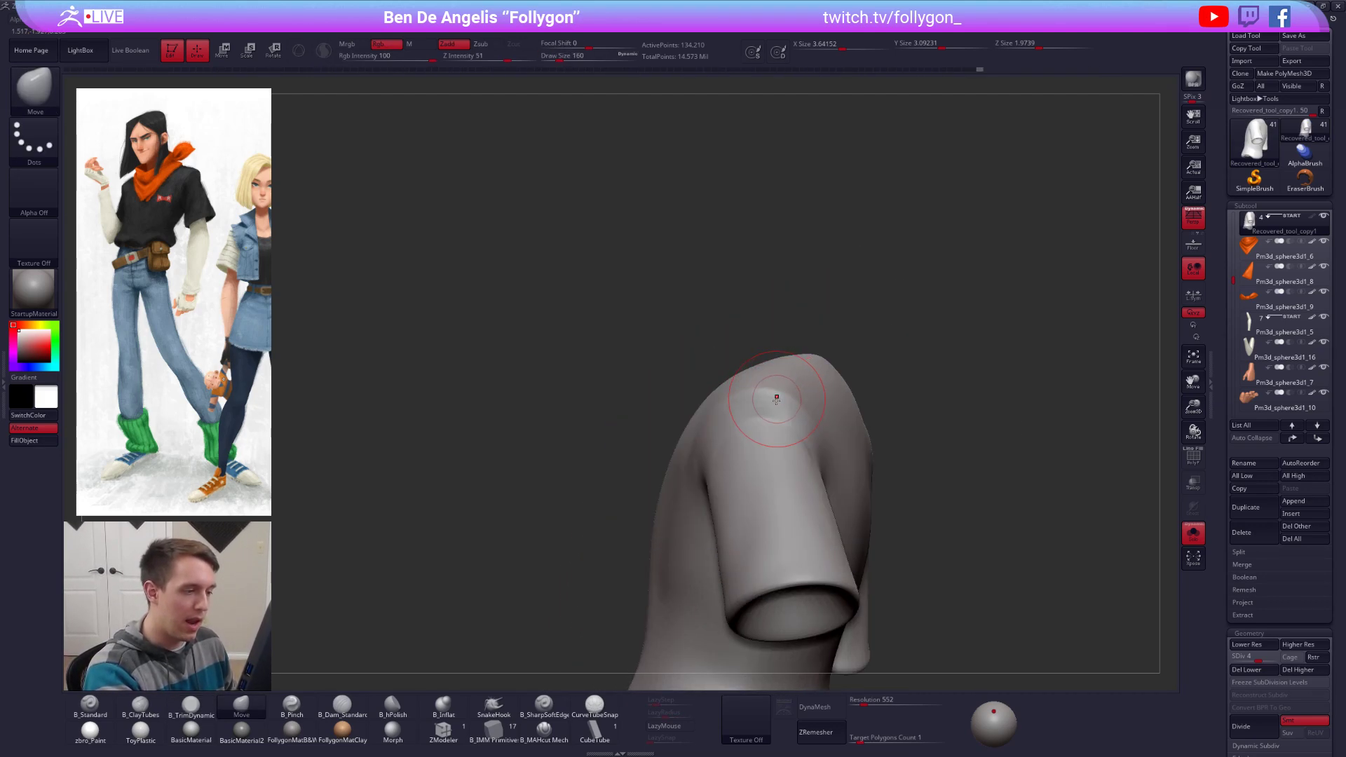
right_drag(764, 420, 800, 424)
drag(761, 415, 733, 424)
Step: Adjust the outer contour of the sleeve below the shoulder crease with the Move brush, setting its size to 140
key(space)
right_drag(733, 424, 778, 429)
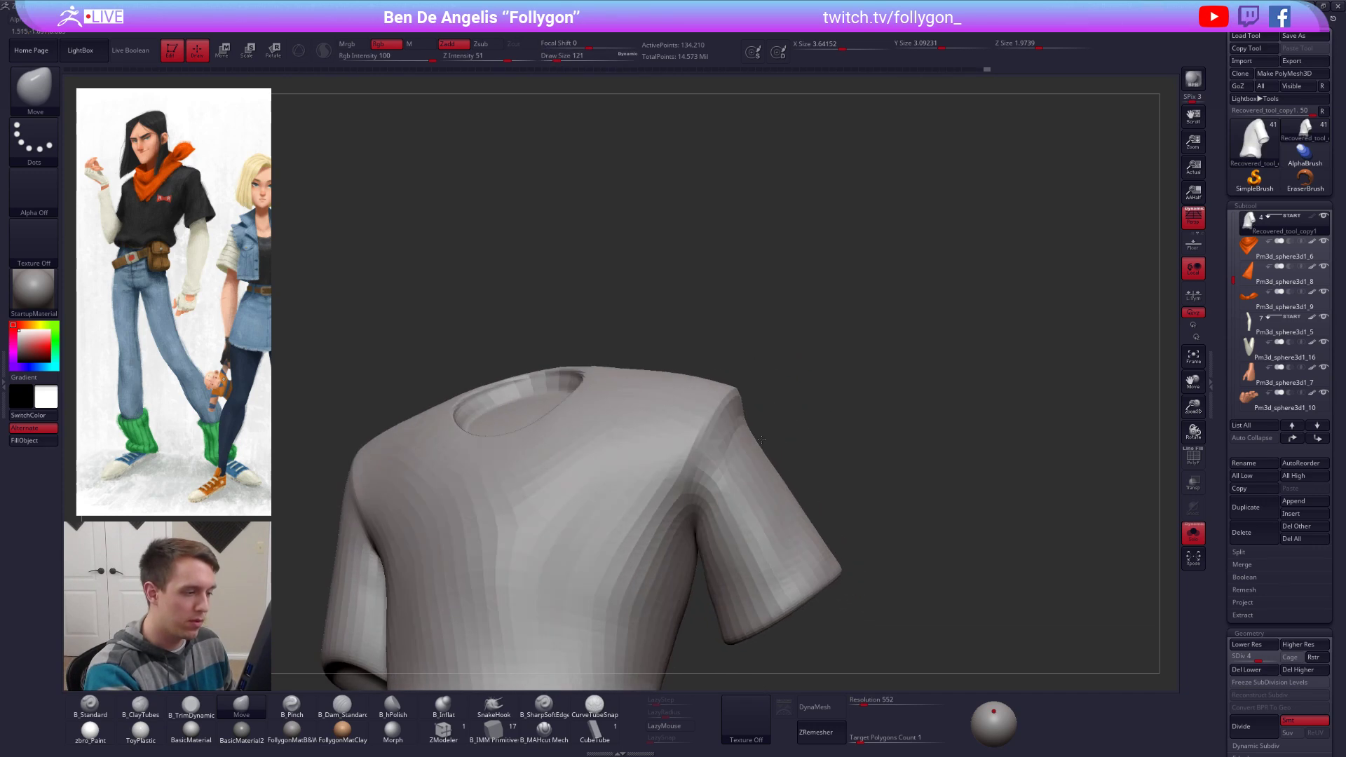
key(space)
drag(735, 439, 734, 441)
right_drag(741, 460, 759, 464)
drag(753, 474, 759, 482)
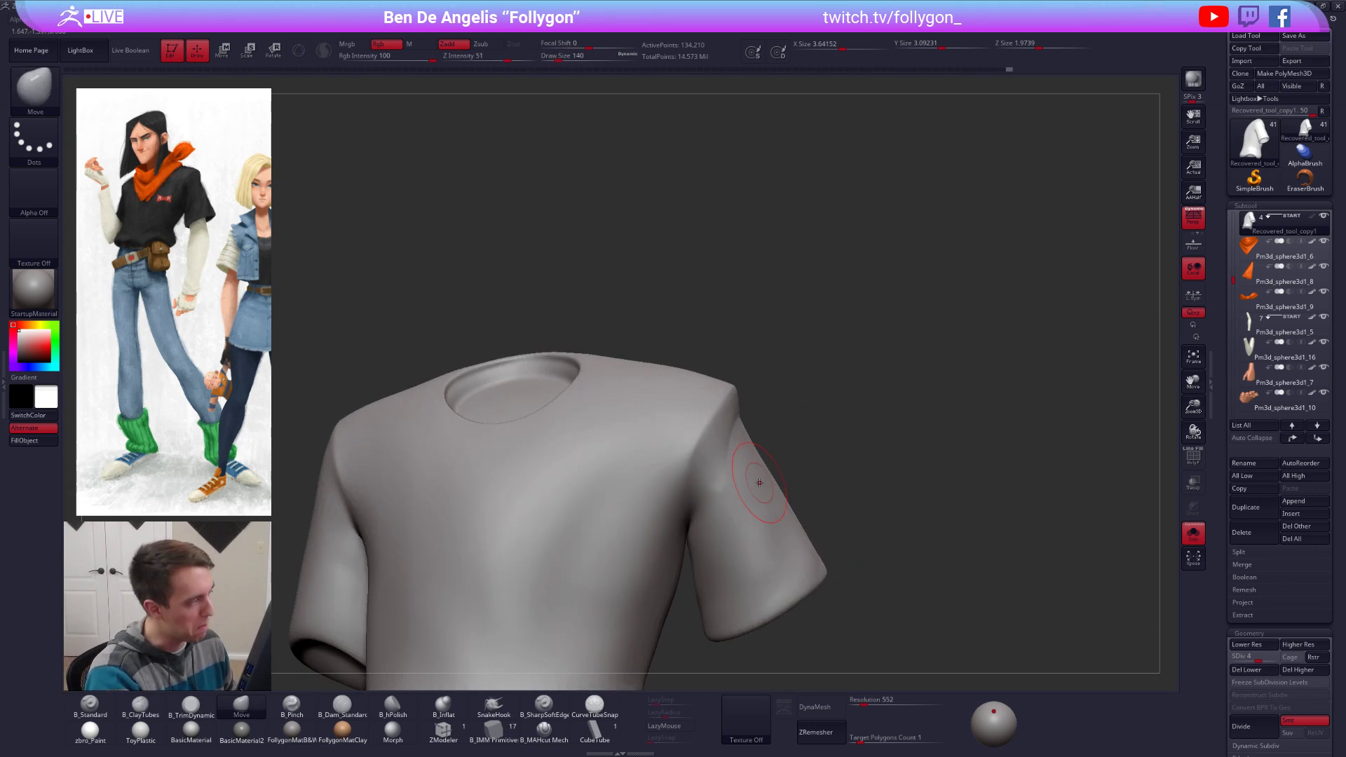
Step: Bring back the whole figure and check the sleeve's contour from behind, setting the Move brush to size 170
key(shift+s)
key(space)
mouse_move(787, 397)
right_down()
mouse_move(743, 449)
mouse_move(799, 461)
right_up()
key(space)
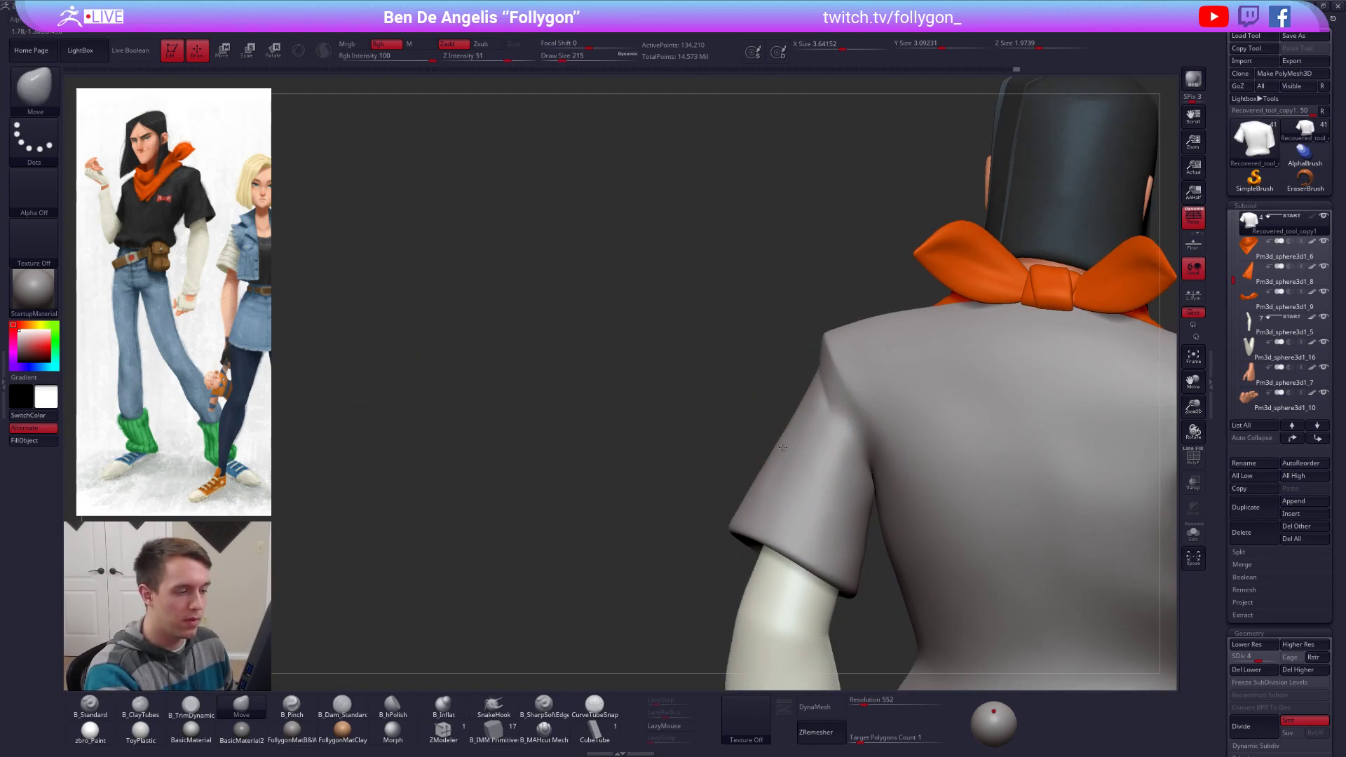
key(space)
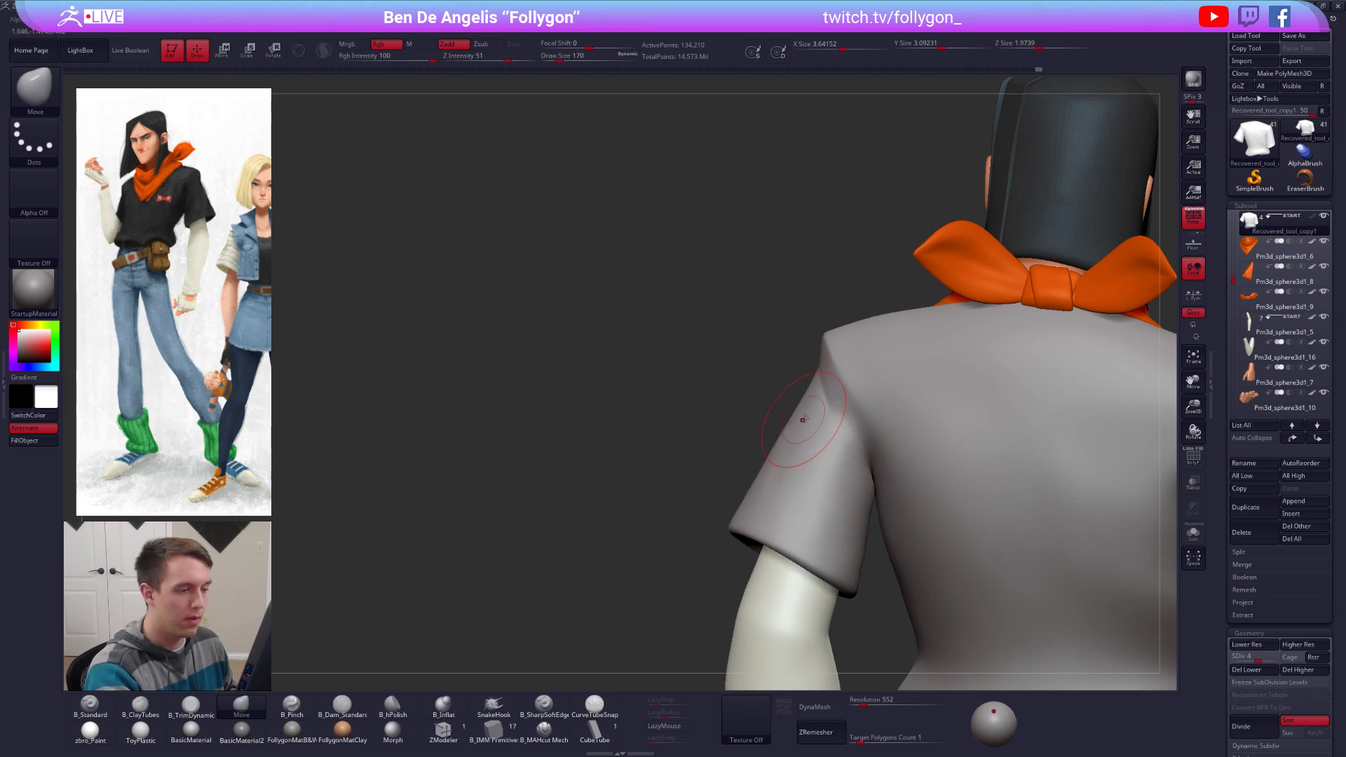
Step: Return the T-shirt to its highest subdivision level, isolate it, and sharpen the back shoulder crease with B_Pinch at size 113
key(ctrl+d)
key(ctrl+d)
key(space)
key(alt+s)
mouse_move(856, 367)
alt+right_down()
mouse_move(793, 398)
mouse_move(740, 341)
alt+right_up()
key(5)
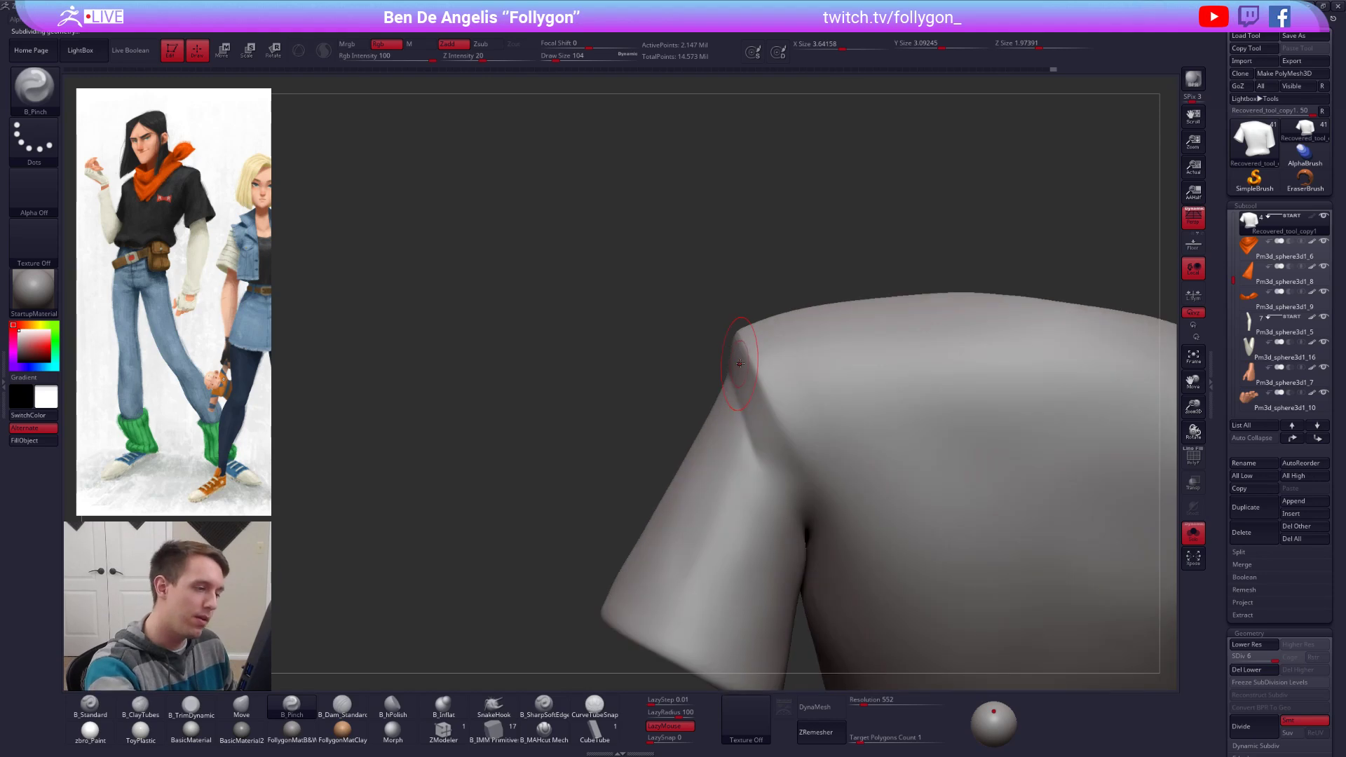
key(space)
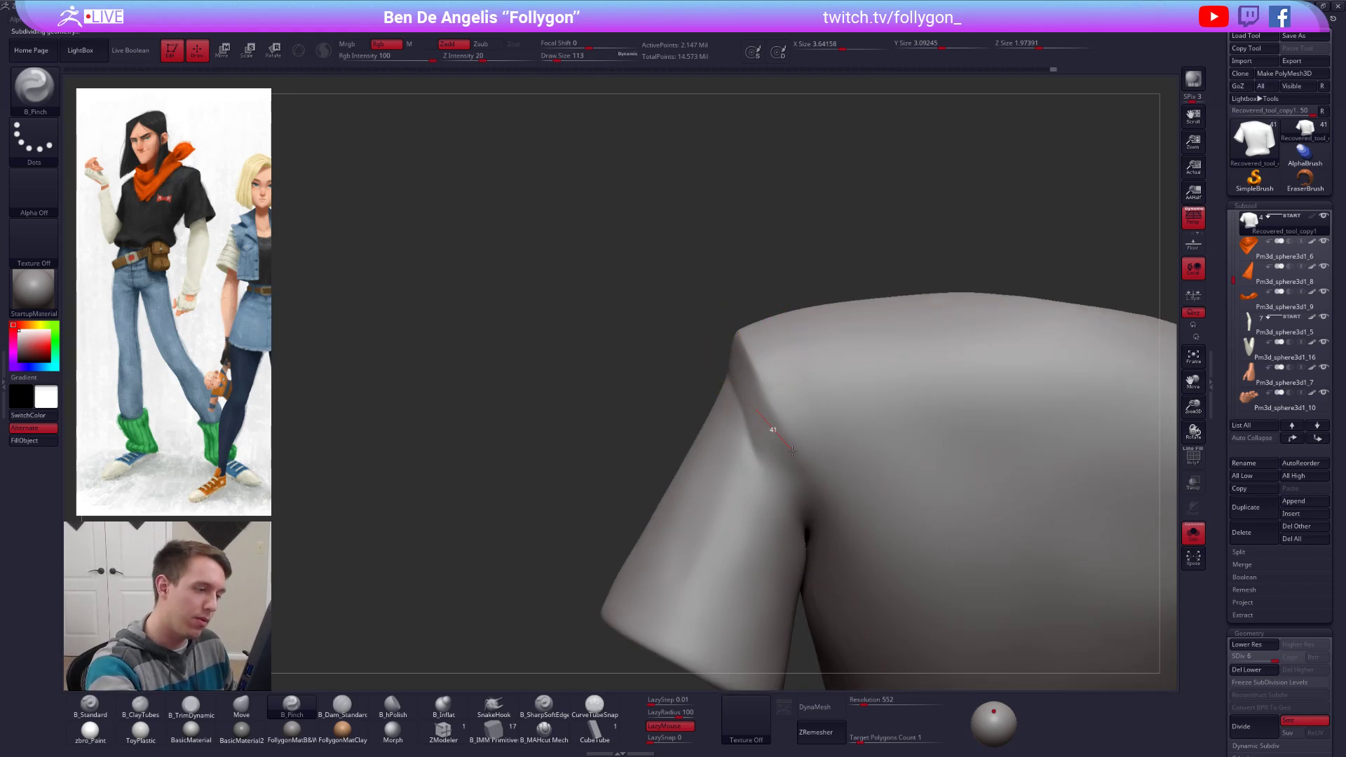
drag(792, 451, 796, 457)
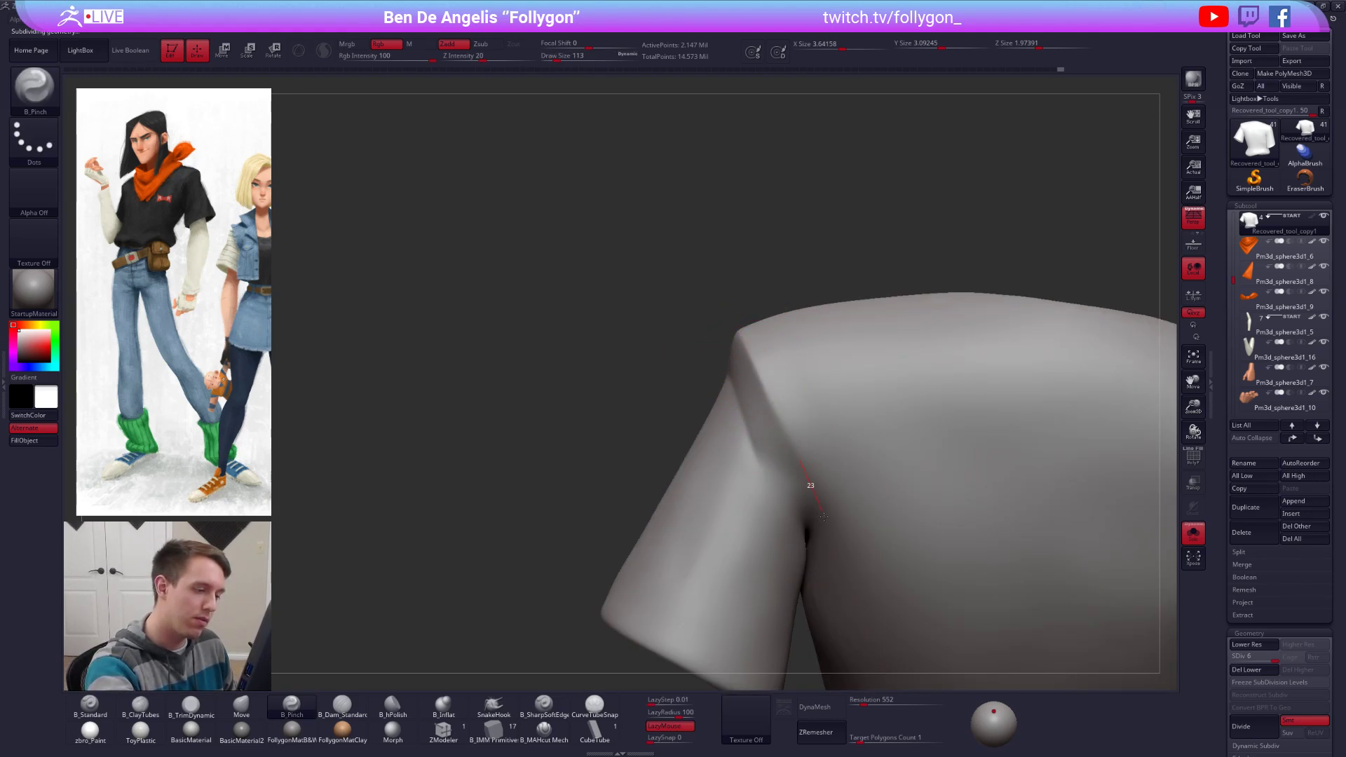
Step: Pinch the lower edge of the back shoulder crease toward the armpit, and the chest ridge below the neckline at size 140
right_drag(771, 439, 719, 391)
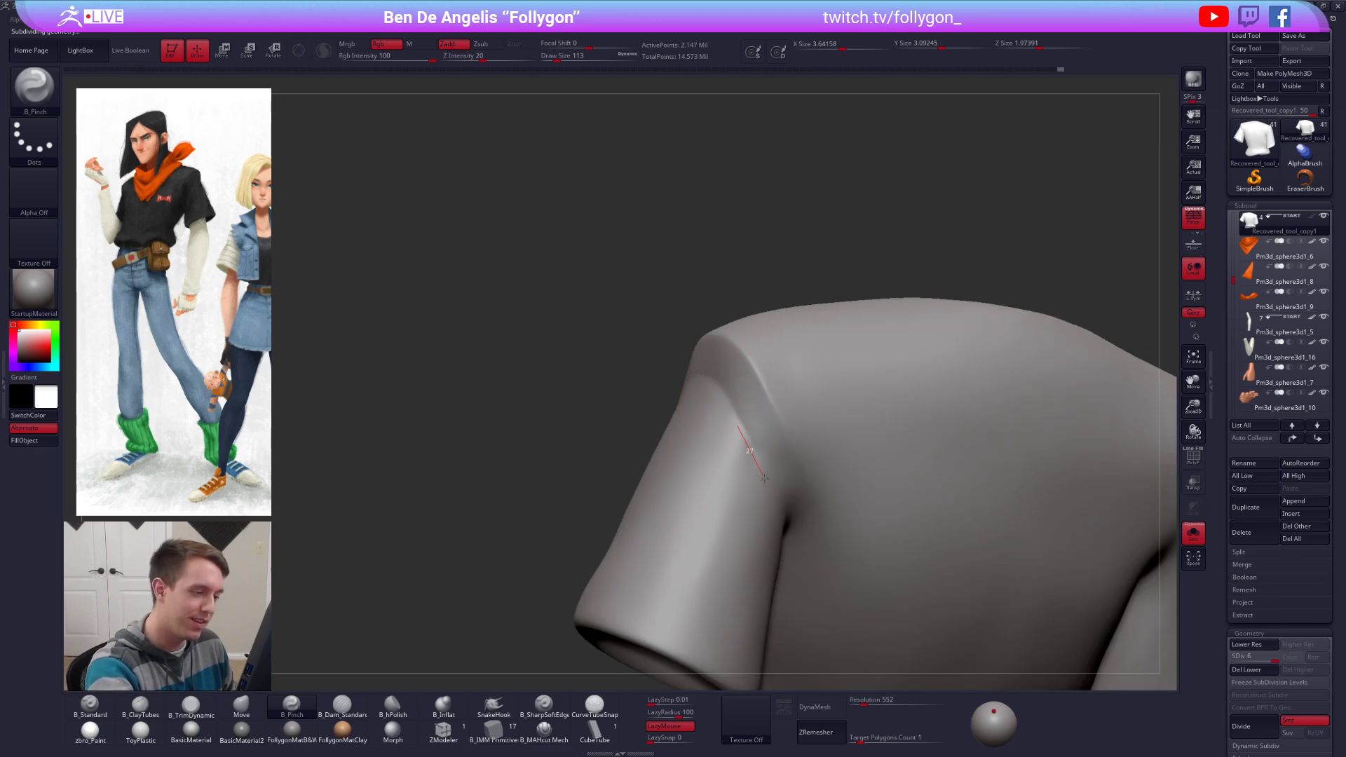
mouse_move(783, 530)
right_down()
mouse_move(811, 472)
mouse_move(736, 429)
mouse_move(778, 404)
mouse_move(766, 403)
mouse_move(784, 546)
mouse_move(736, 490)
right_up()
key(f)
right_click(735, 491)
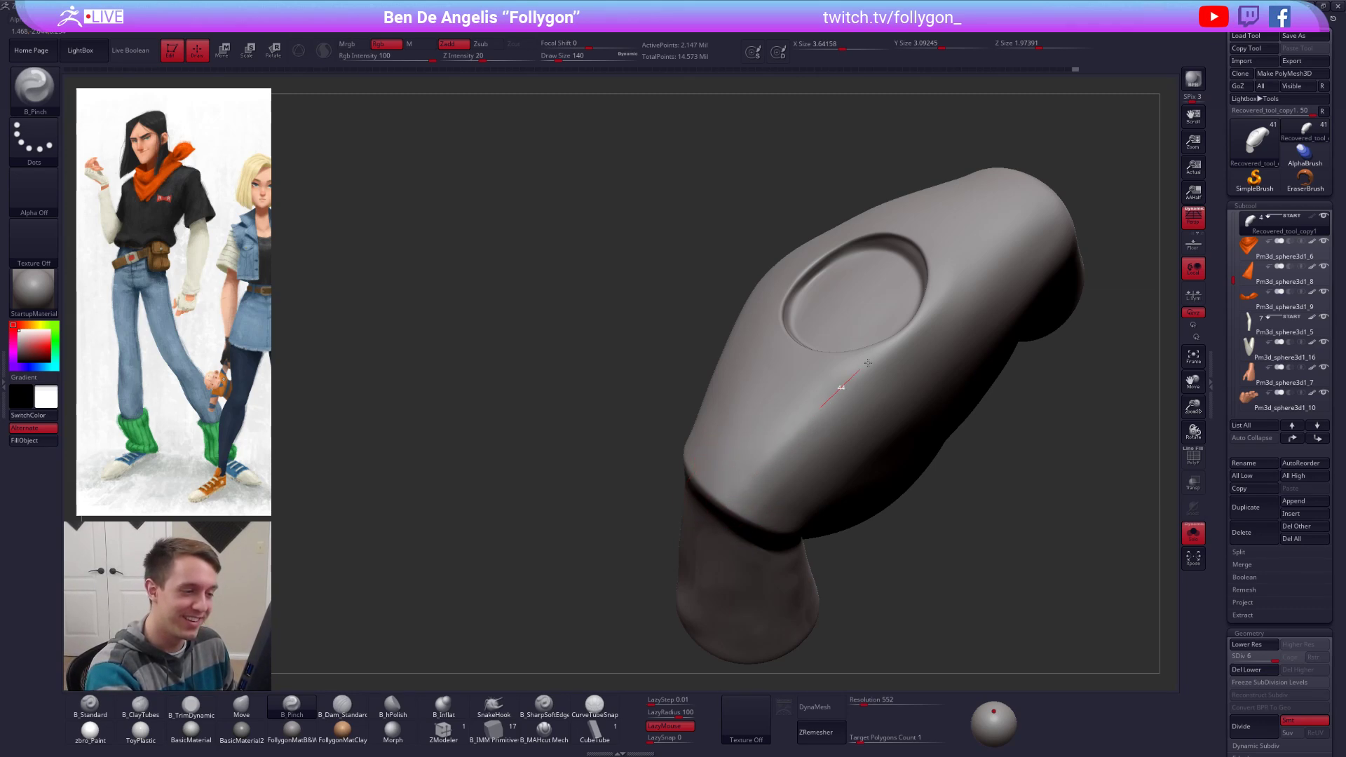
Step: Bring back the figure, drop the T-shirt to subdivision level 3, and reshape the back of the sleeve with a large Move brush
key(shift+d)
mouse_move(867, 363)
right_down()
mouse_move(825, 426)
mouse_move(872, 458)
mouse_move(881, 450)
mouse_move(927, 520)
mouse_move(951, 640)
right_up()
key(shift+d)
key(alt+s)
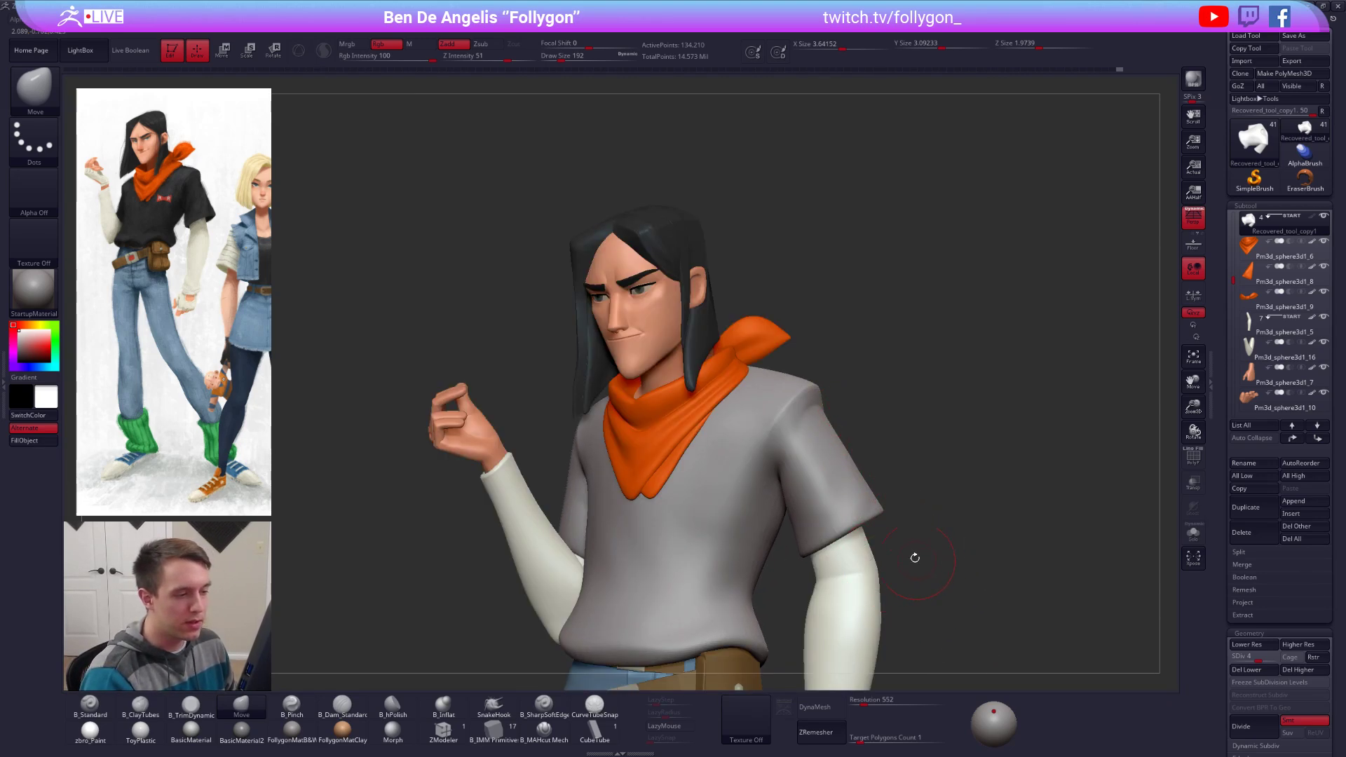
key(space)
right_drag(915, 558, 862, 431)
key(space)
key(shift+d)
key(shift+d)
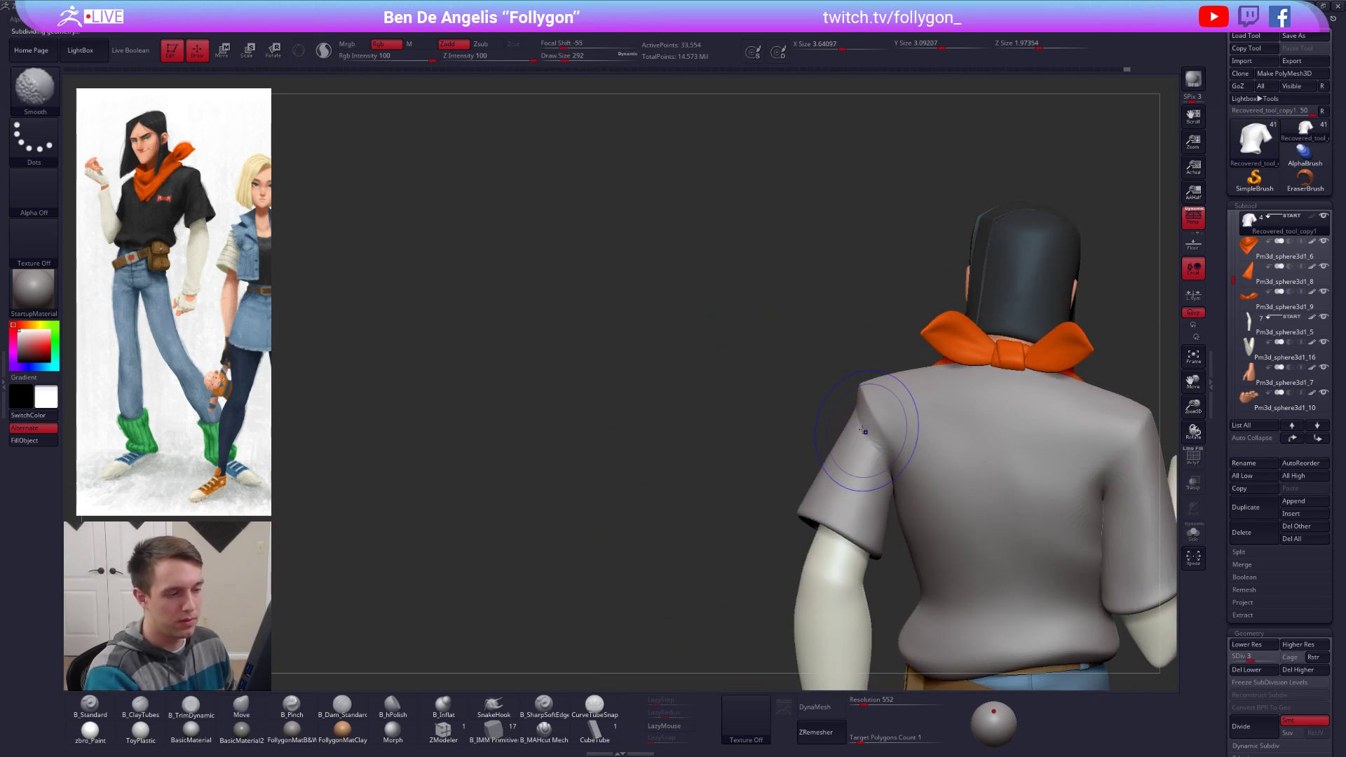
right_drag(862, 439, 918, 444)
right_drag(1005, 531, 895, 500)
key(space)
drag(912, 457, 838, 455)
Step: Return the T-shirt to its highest subdivision level and colour it black to match the concept image
mouse_move(844, 457)
right_down()
mouse_move(939, 471)
mouse_move(947, 591)
right_up()
alt+right_drag(947, 591, 955, 517)
key(d)
key(d)
key(d)
key(d)
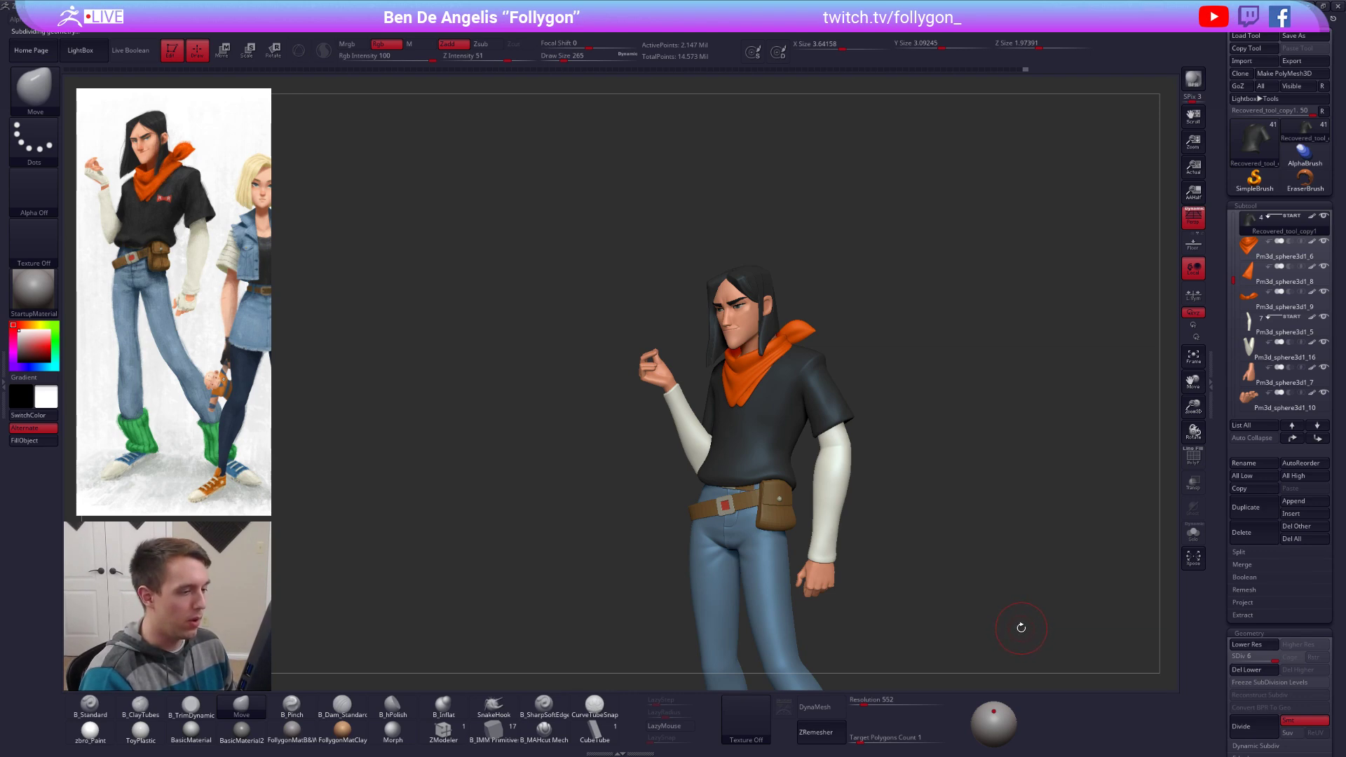
Step: Isolate the T-shirt, drop it to subdivision level 1, and adjust the sleeve near its hem with the Move brush at size 366
mouse_move(848, 414)
ctrl+right_down()
mouse_move(838, 433)
mouse_move(834, 420)
ctrl+right_up()
key(space)
drag(832, 425, 840, 425)
key(shift+s)
key(shift+d)
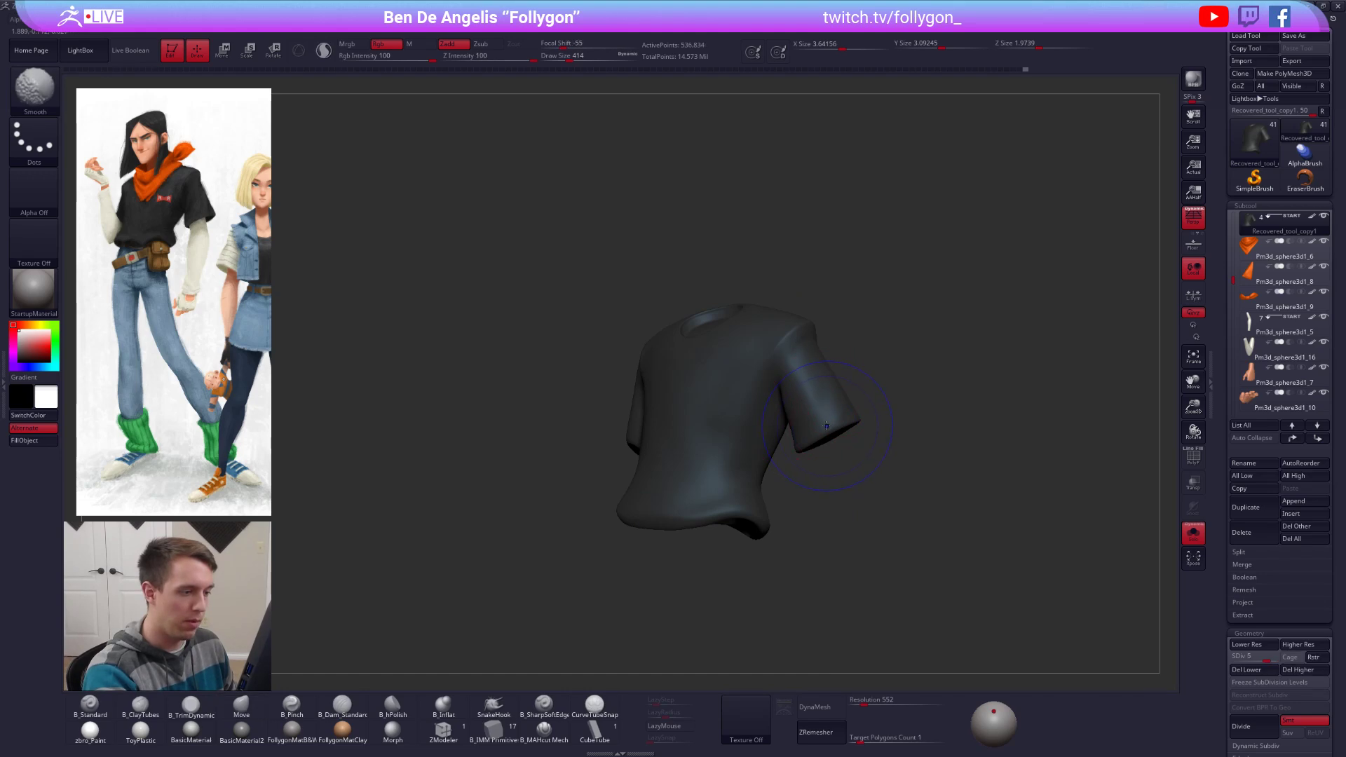
key(shift+d)
key(shift+d)
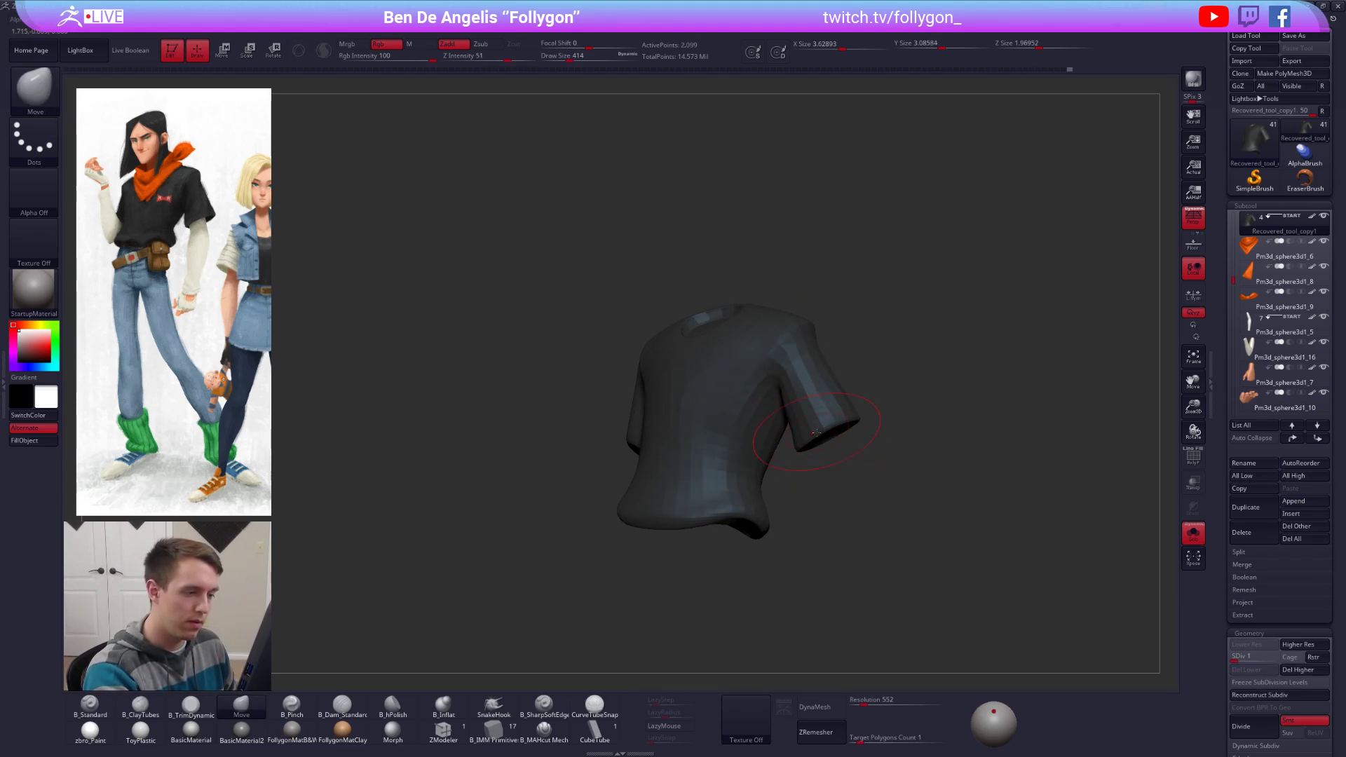
key(space)
drag(815, 433, 811, 434)
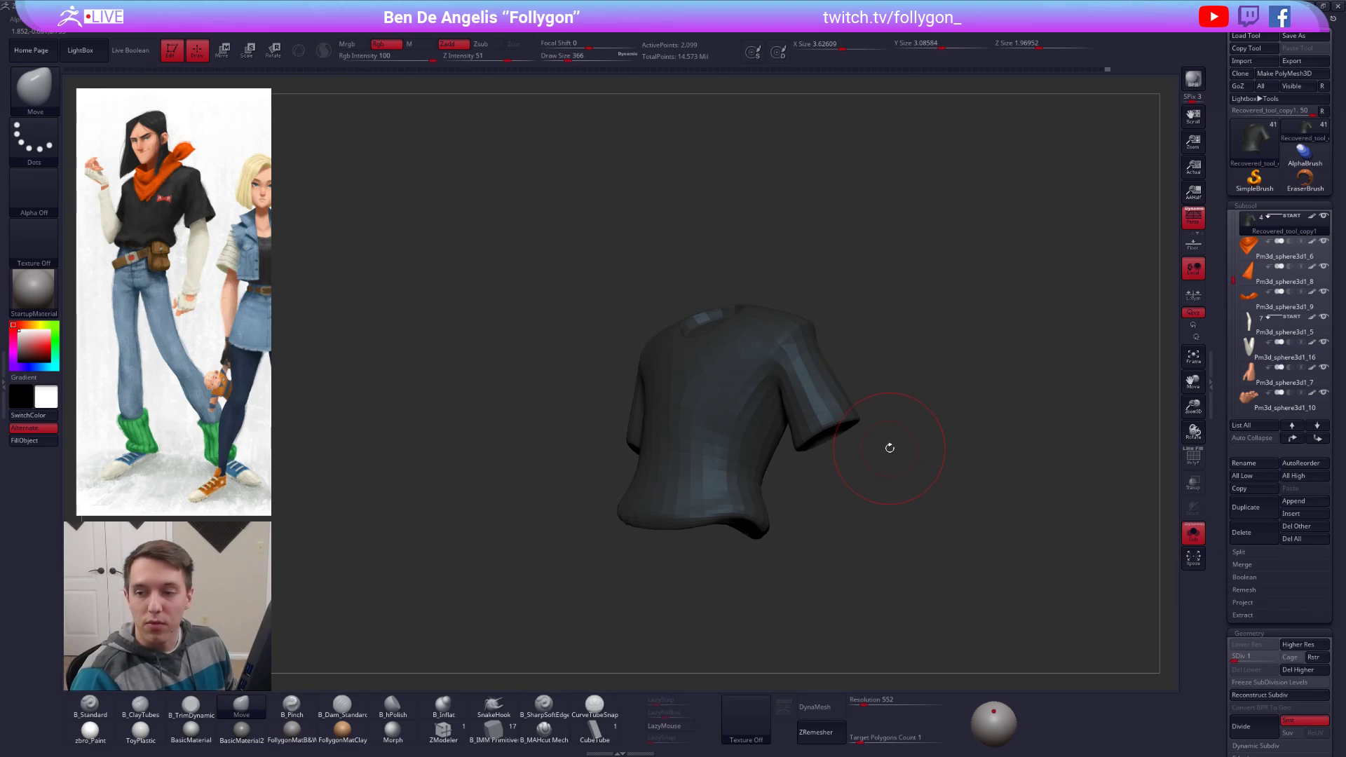
Step: Reshape the sleeve's opening by moving its outer corner at brush size 430 and its inner edge at size 350
alt+drag(864, 434, 870, 447)
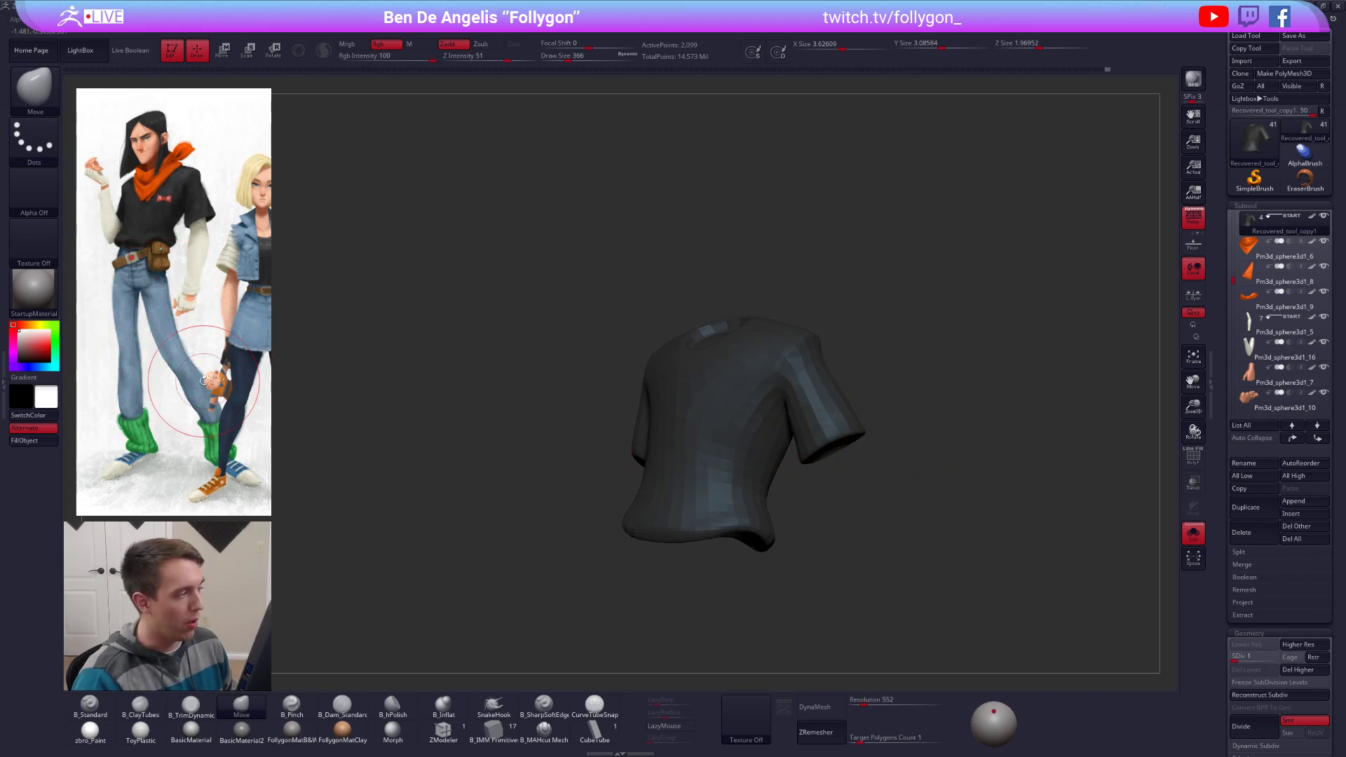
alt+drag(769, 426, 843, 438)
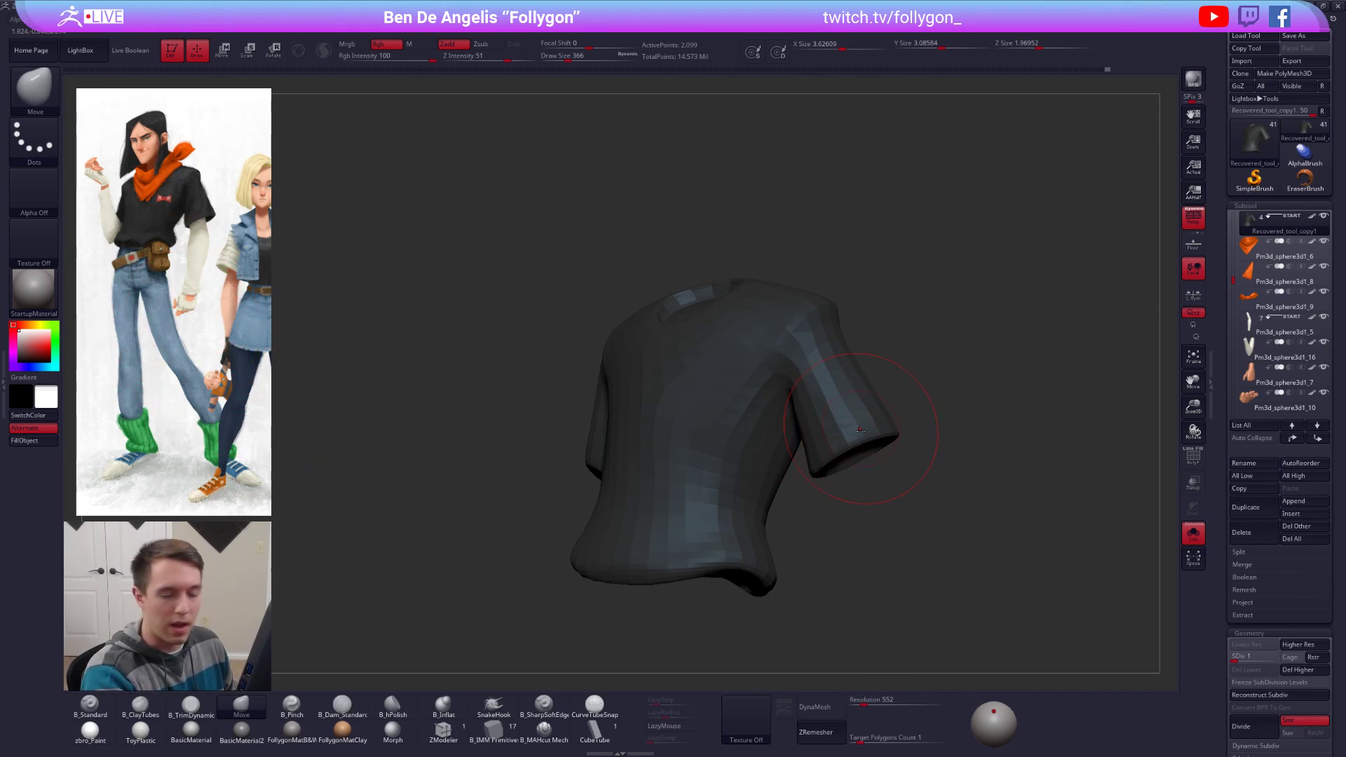
key(space)
key(bracketright)
drag(887, 429, 895, 436)
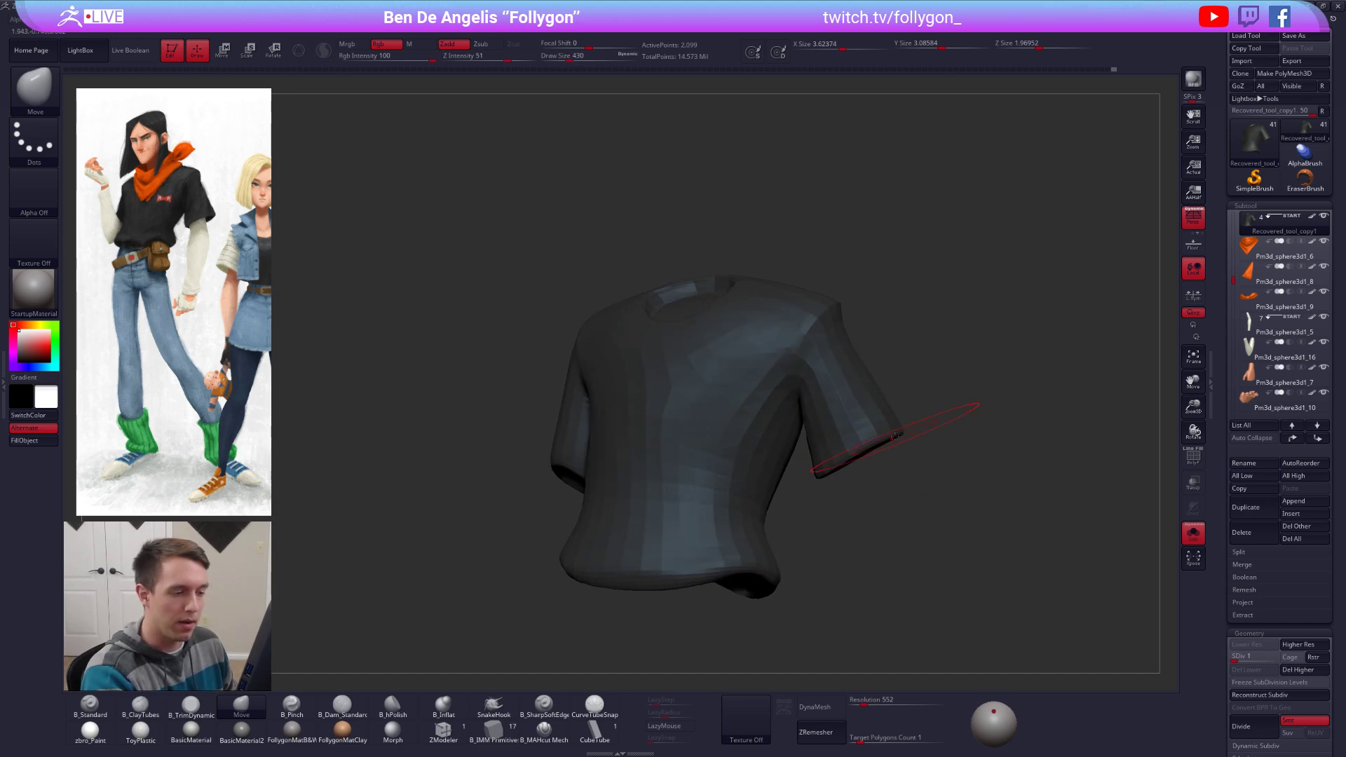
key(space)
key(bracketleft)
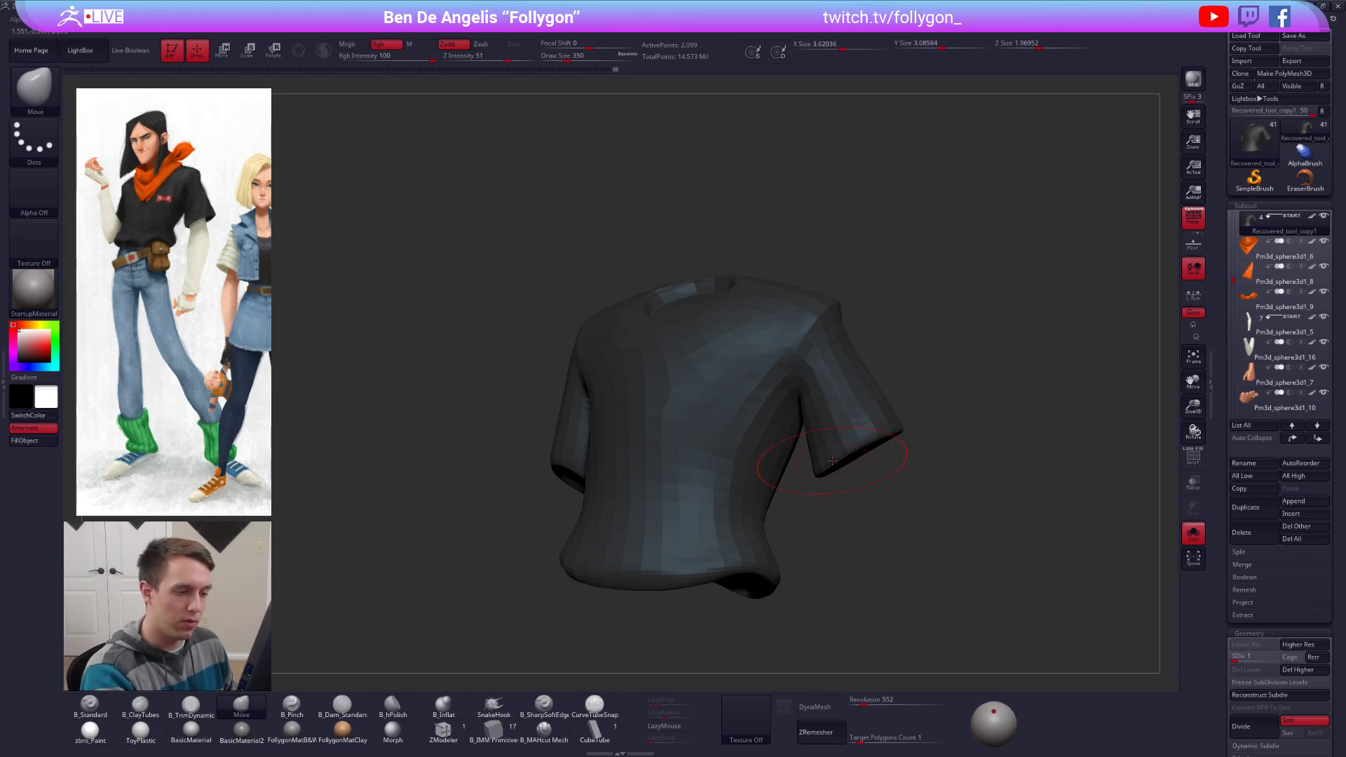
drag(892, 438, 830, 456)
Step: Adjust the sleeve hem from behind and from the front with the Move brush at size 381, then reduce the size to 321
key(space)
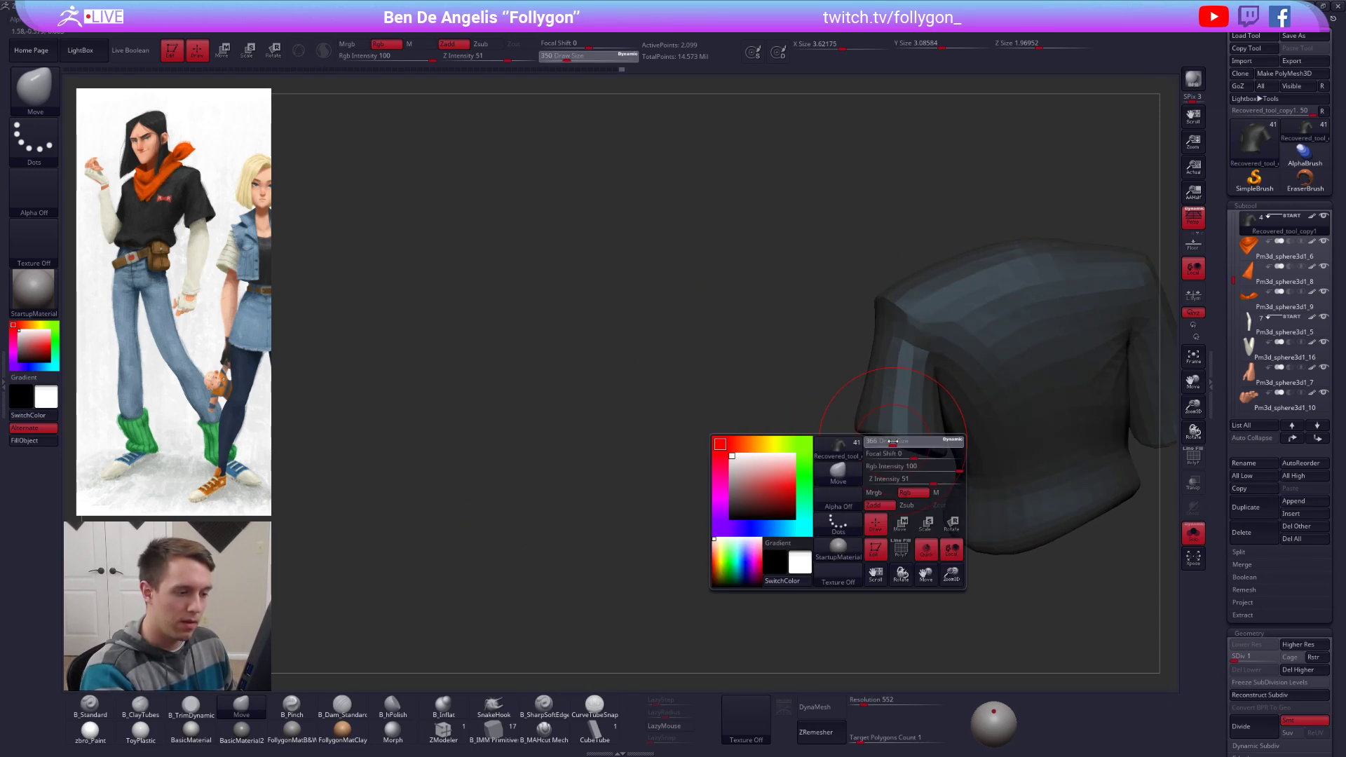
drag(922, 442, 914, 459)
right_drag(884, 464, 973, 452)
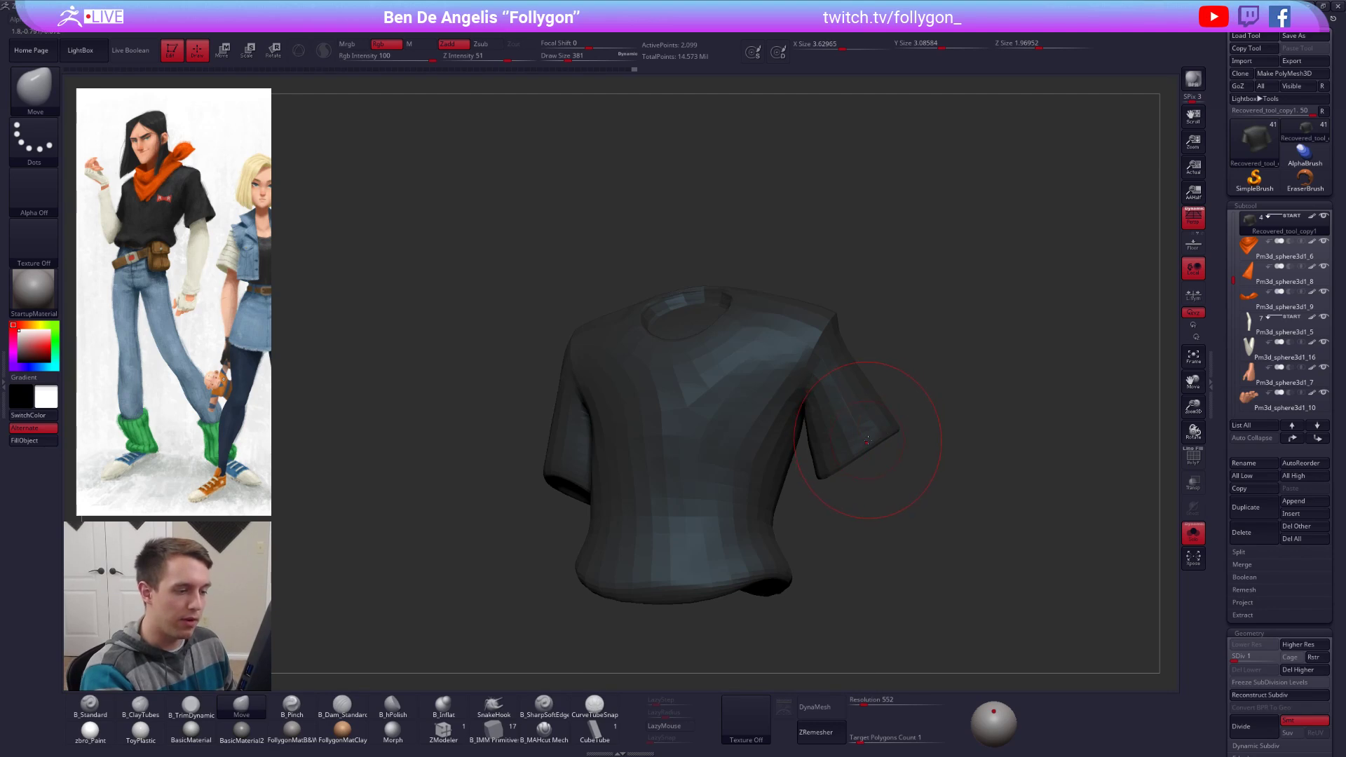
drag(867, 441, 871, 445)
key(alt+shift+s)
right_drag(895, 459, 760, 485)
key(space)
right_drag(899, 504, 876, 496)
key(alt+shift+s)
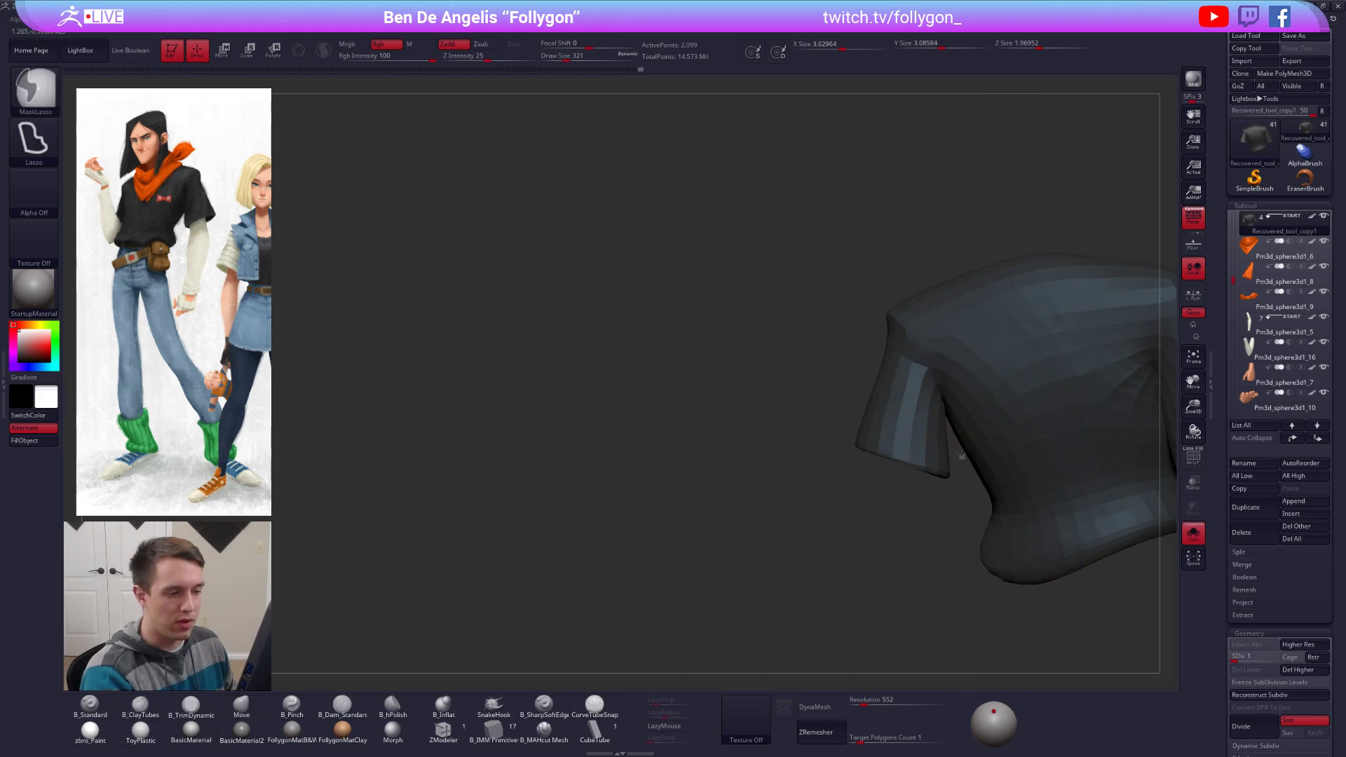
Step: Mask around the lowered arm's sleeve hem and nudge its lower corner and opening into shape with the Move brush
mouse_move(960, 454)
ctrl+mouse_down()
mouse_move(807, 510)
mouse_move(949, 491)
ctrl+mouse_up()
ctrl+click(910, 502)
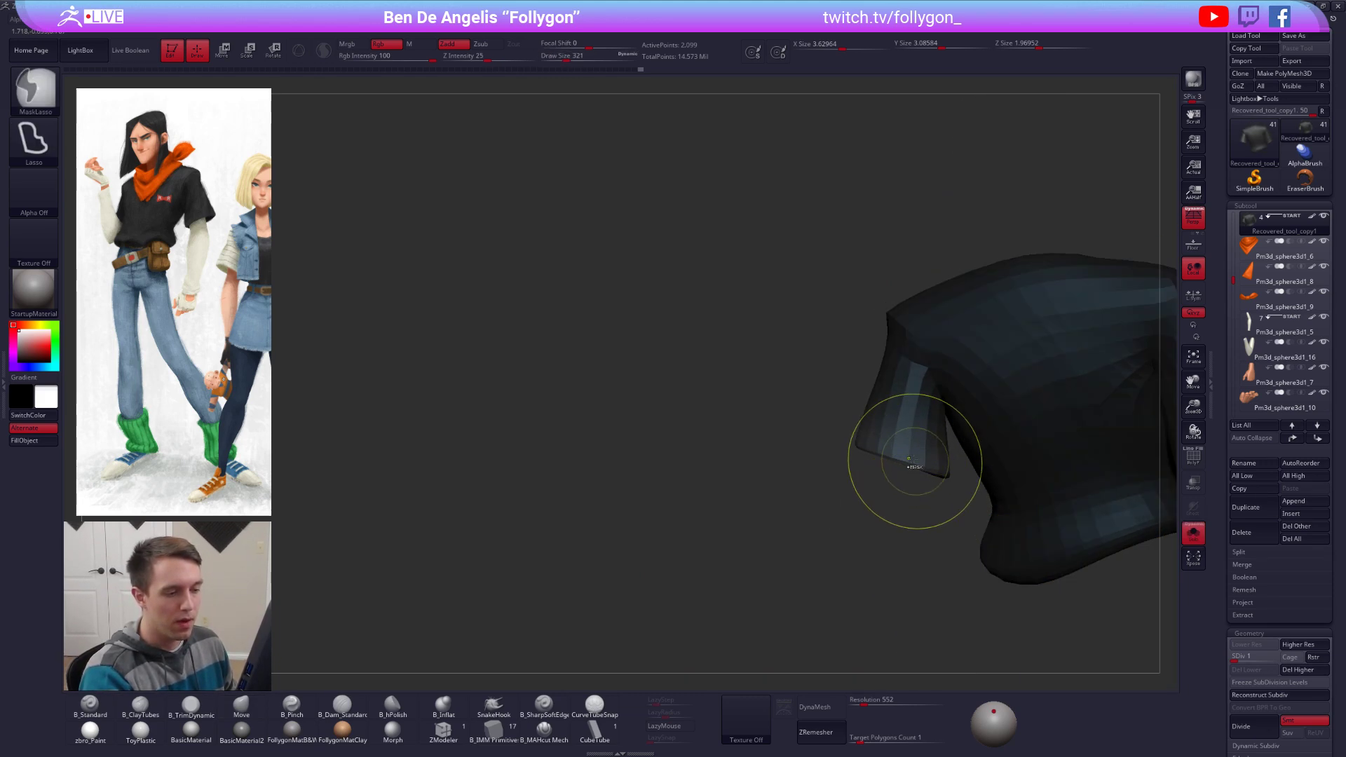
key(space)
drag(916, 465, 902, 467)
right_drag(901, 483, 950, 448)
ctrl+drag(950, 448, 962, 464)
mouse_move(946, 451)
right_down()
mouse_move(892, 412)
mouse_move(869, 455)
mouse_move(871, 438)
right_up()
key(space)
drag(862, 414, 832, 422)
ctrl+right_drag(861, 487, 844, 442)
Step: Return the T-shirt to subdivision level 6 and bring back the whole character with the wireframe hidden
key(shift+f)
key(d)
key(d)
key(d)
key(d)
key(d)
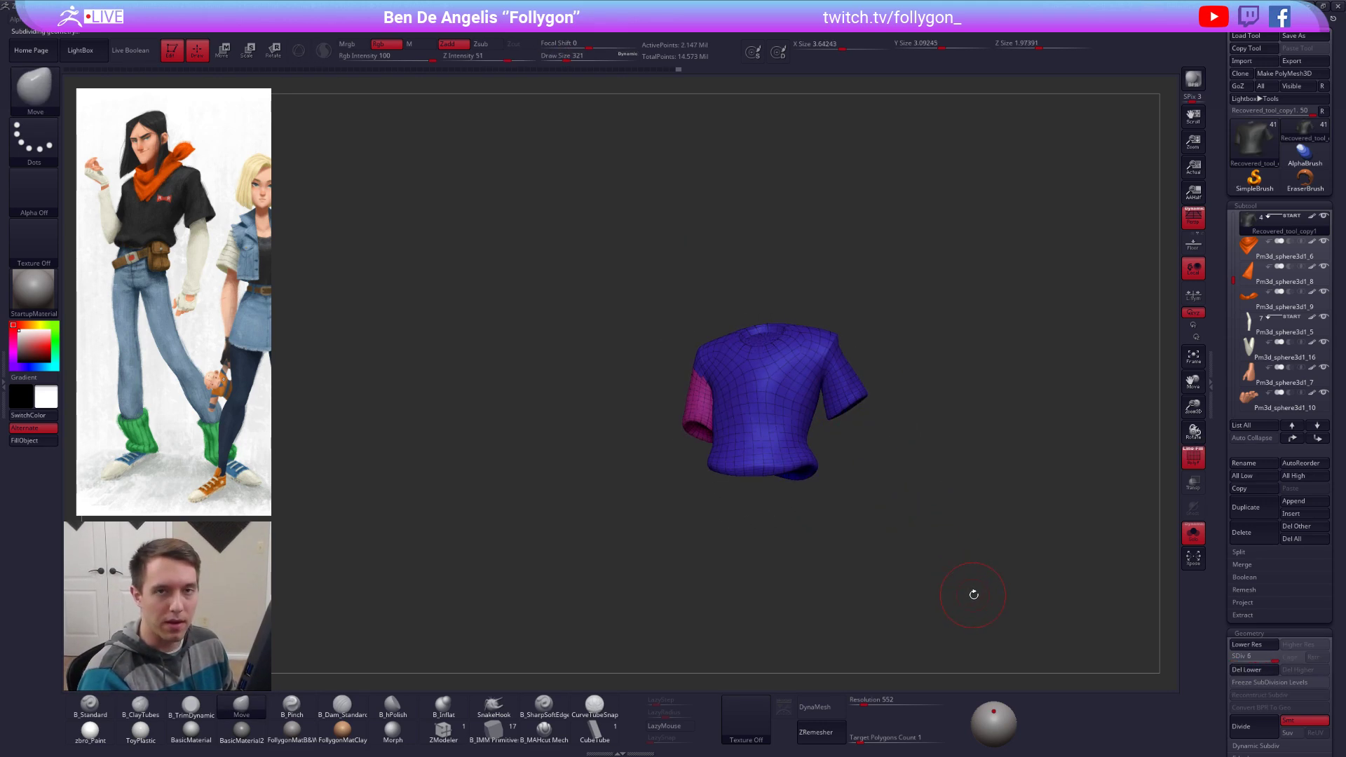
key(shift+f)
key(s)
right_drag(1008, 622, 937, 609)
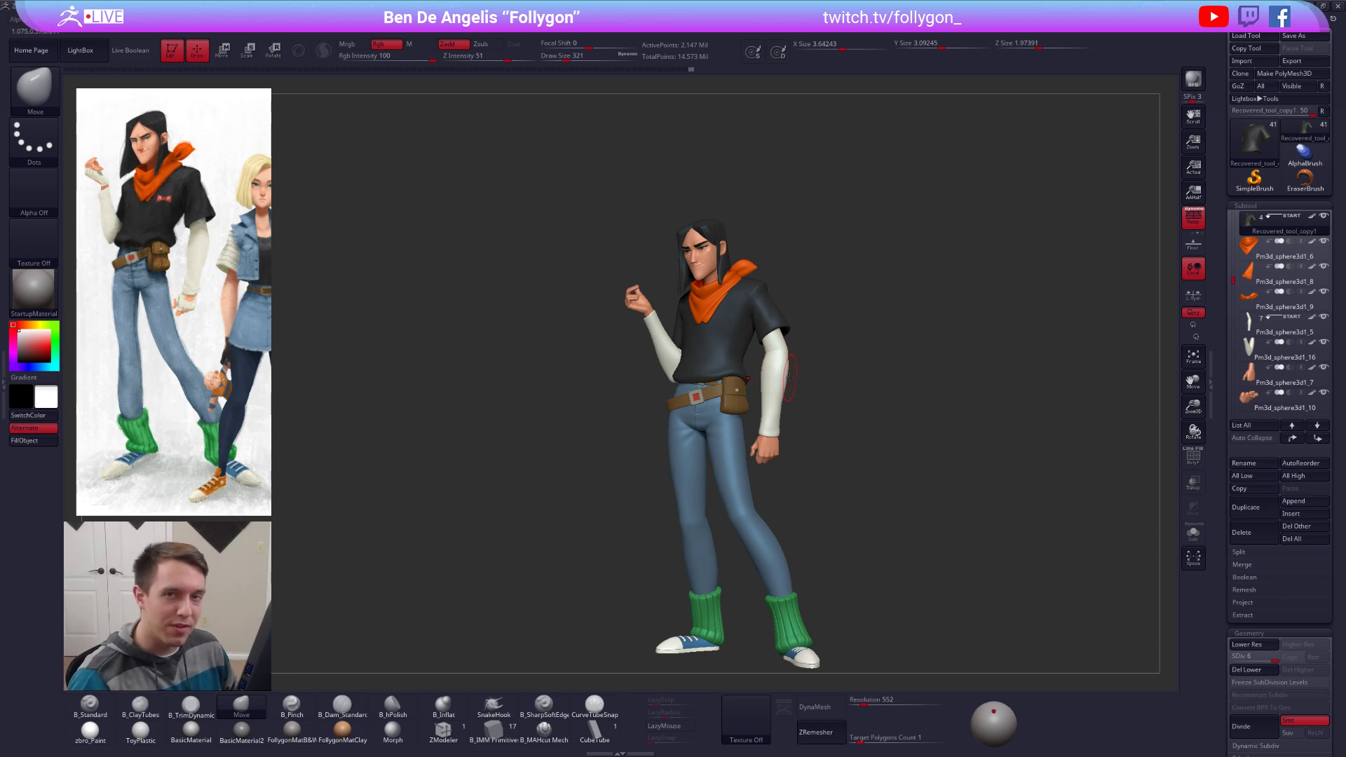
Step: Switch to the ArtStation portfolio in the browser and view the Domino Deadpool sculpt
click(1312, 4)
key(ctrl+Tab)
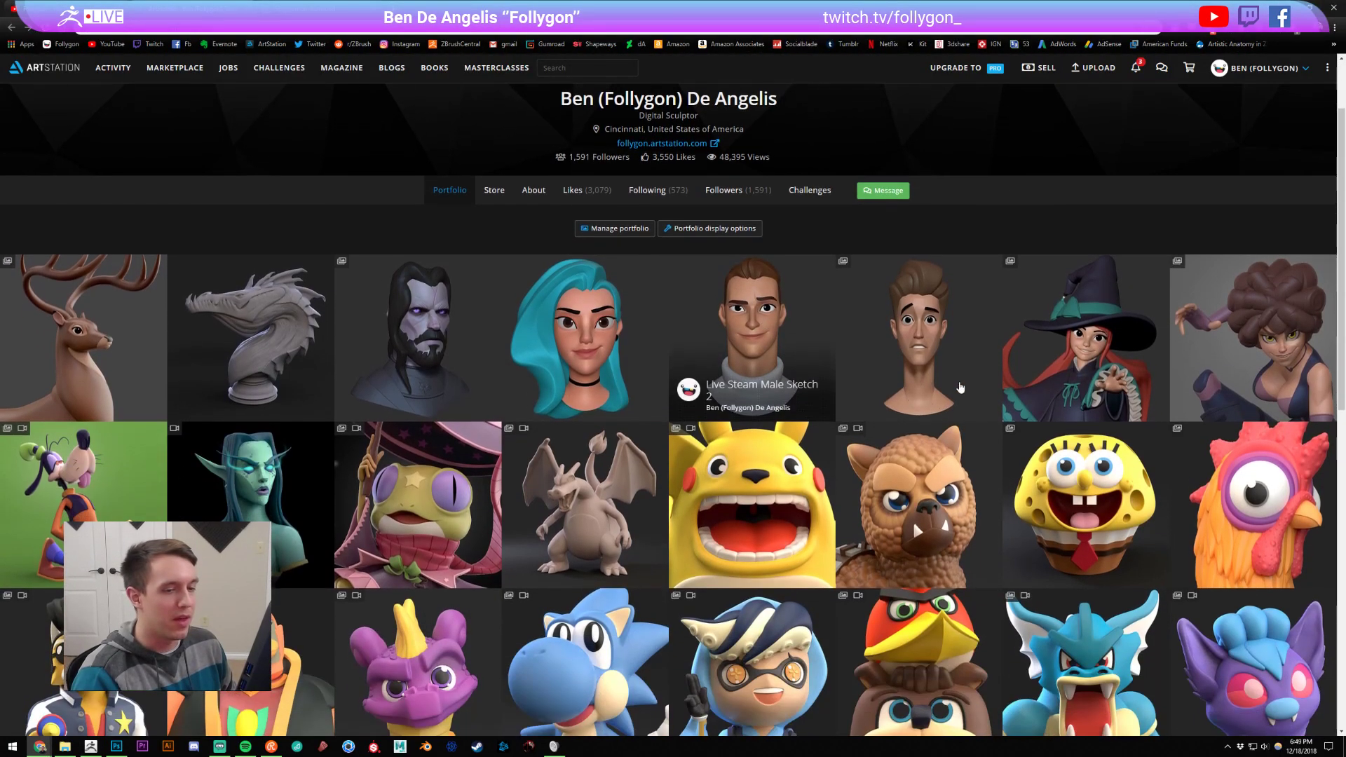
click(1253, 337)
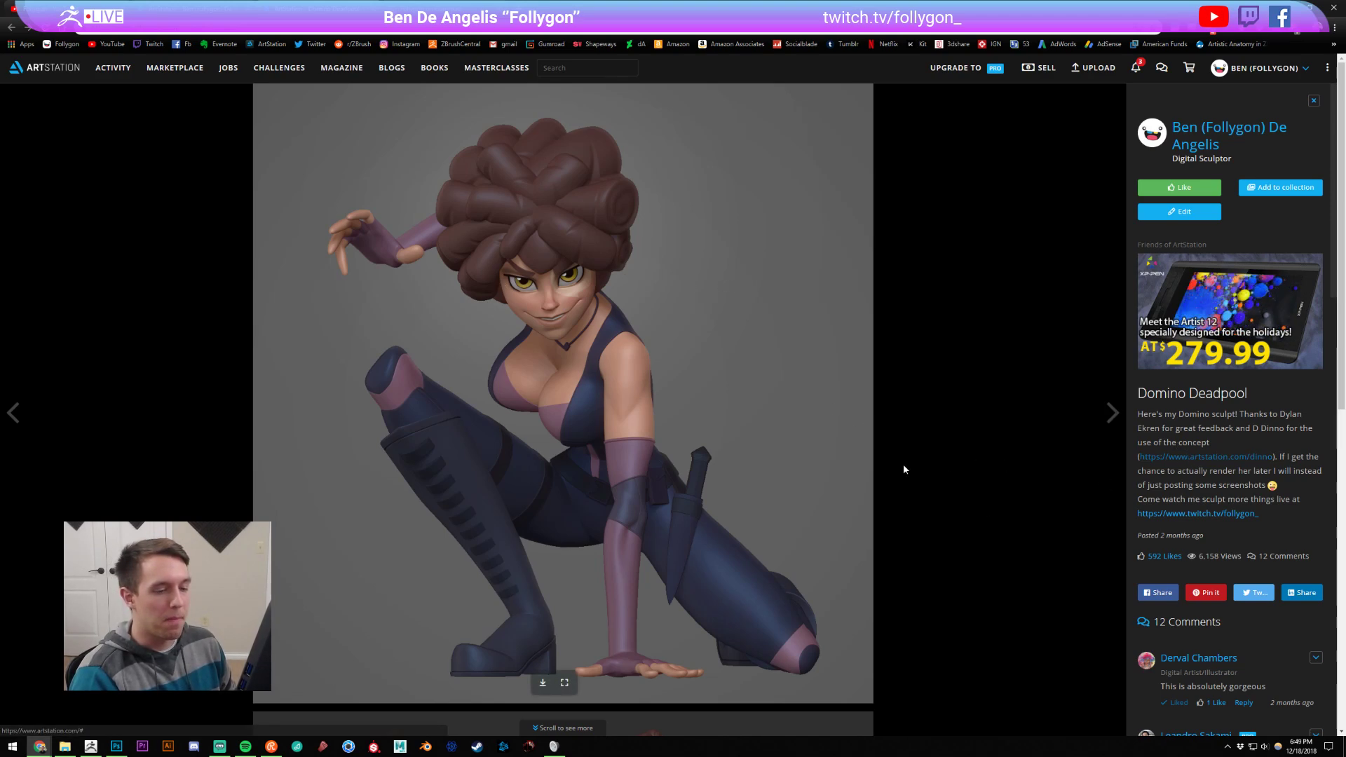
click(911, 518)
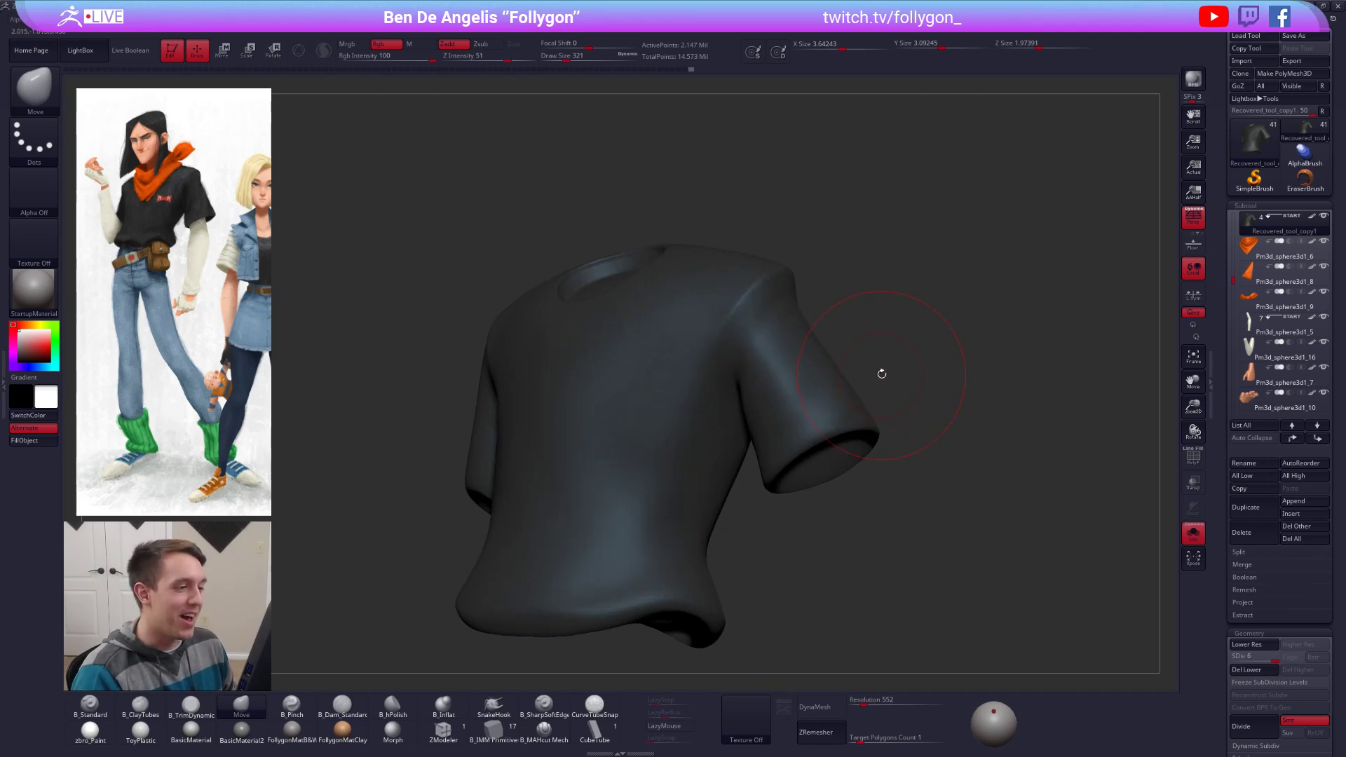
Step: Reduce the brush size to 88 and touch up the front of the lowered arm's sleeve on the isolated T-shirt
key(space)
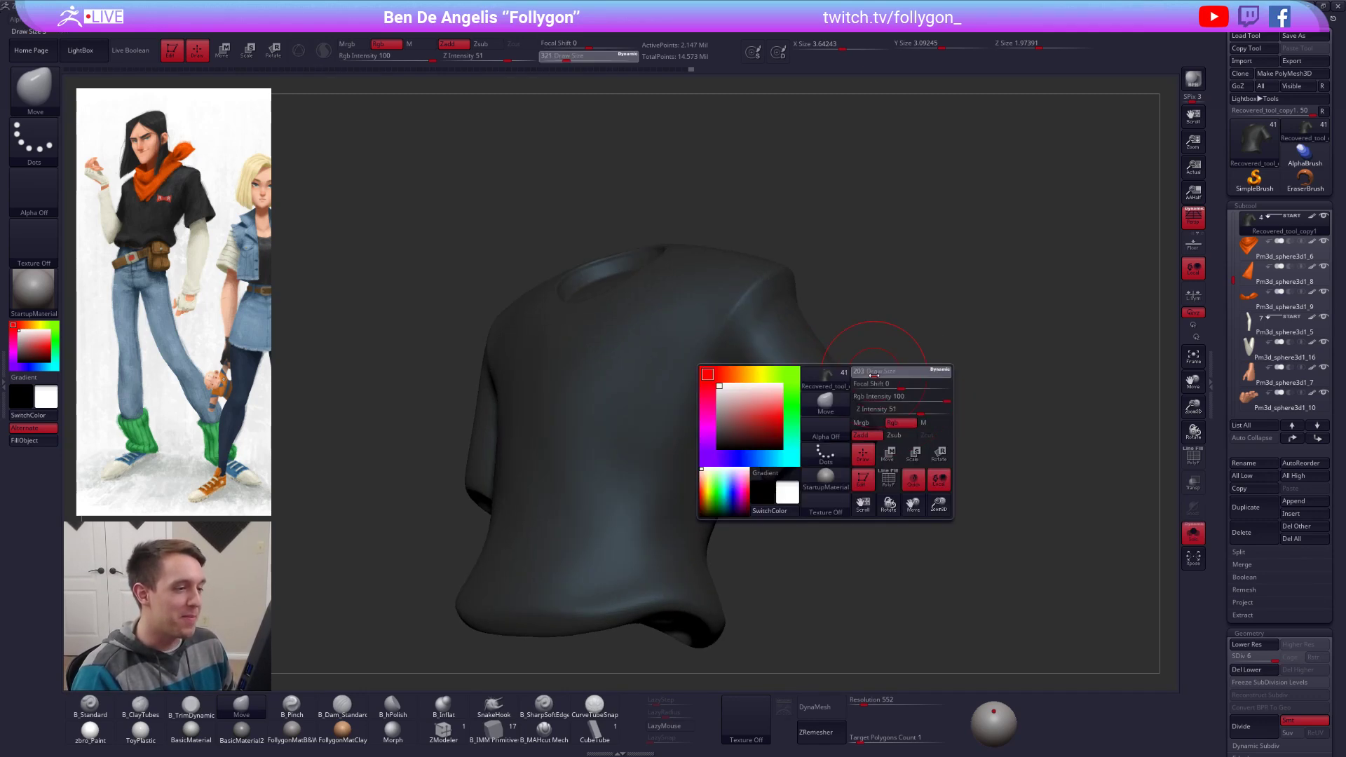
drag(896, 364, 784, 352)
mouse_move(777, 407)
mouse_down()
mouse_move(792, 413)
mouse_move(793, 382)
mouse_up()
key(space)
key(space)
alt+right_drag(794, 381, 772, 432)
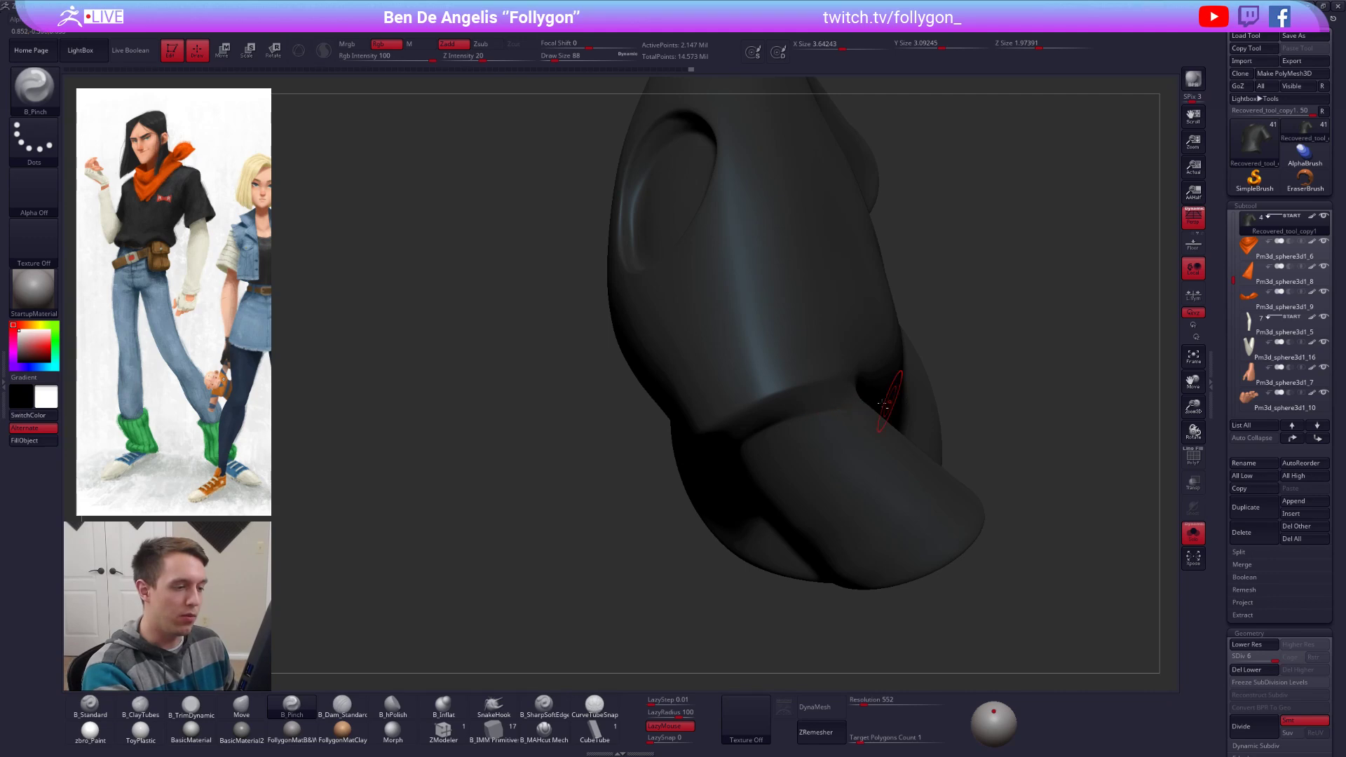
Step: Tighten the crease at the lowered arm's armpit with the B_Pinch brush at size 104, and raise the size to 150
right_drag(883, 404, 818, 416)
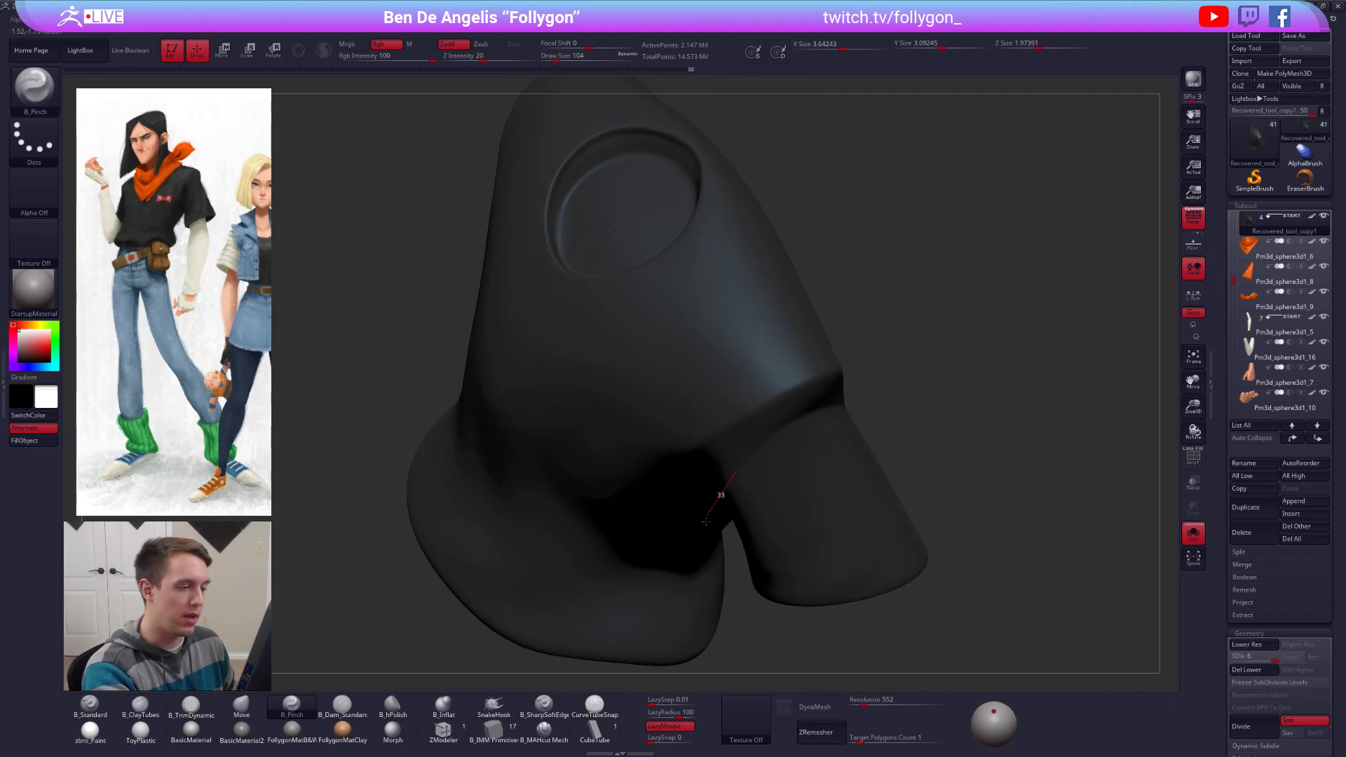
drag(706, 522, 716, 491)
right_drag(733, 477, 775, 445)
key(space)
drag(776, 446, 785, 447)
mouse_move(797, 450)
ctrl+right_down()
mouse_move(805, 483)
mouse_move(804, 386)
ctrl+right_up()
right_drag(804, 385, 805, 400)
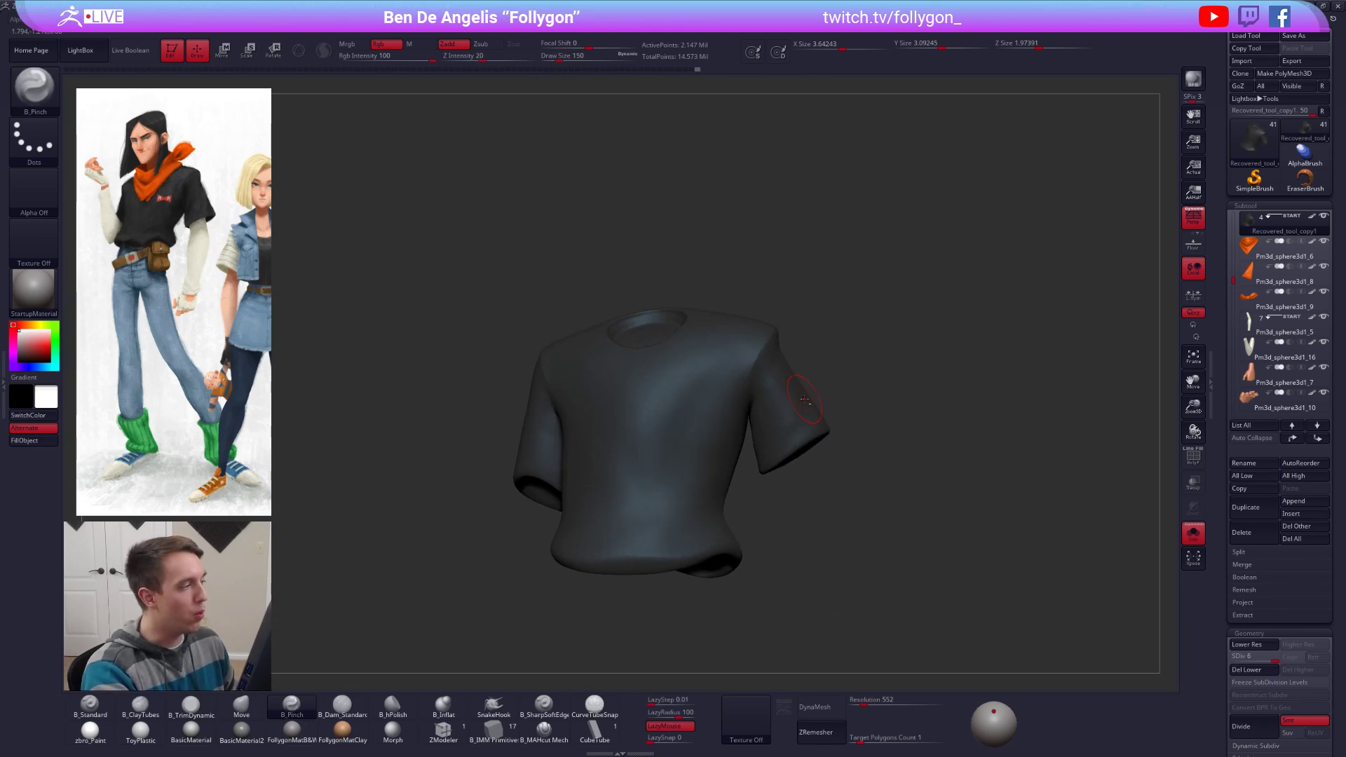
Step: Show the whole character to check the T-shirt from the front and side, and isolate the T-shirt again
click(1193, 532)
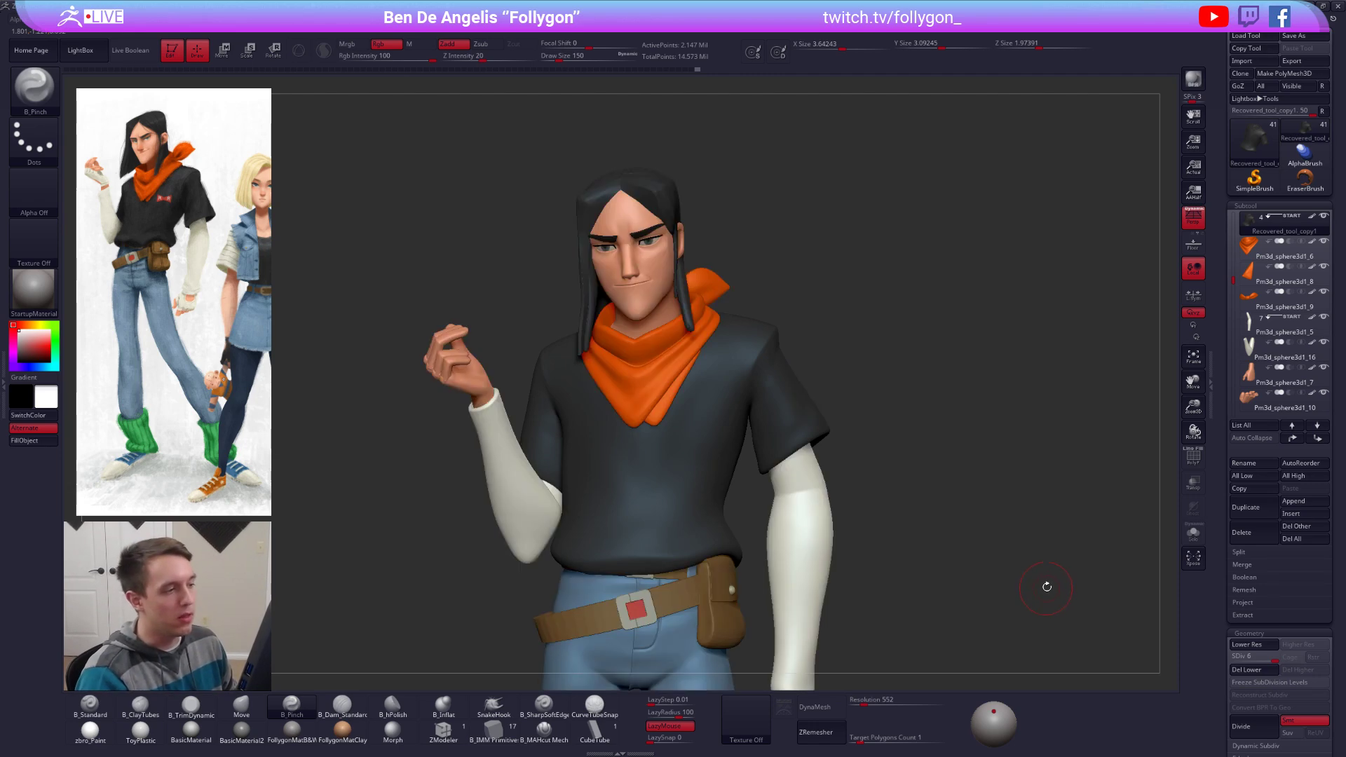
ctrl+right_drag(1044, 585, 946, 574)
alt+right_drag(946, 575, 879, 575)
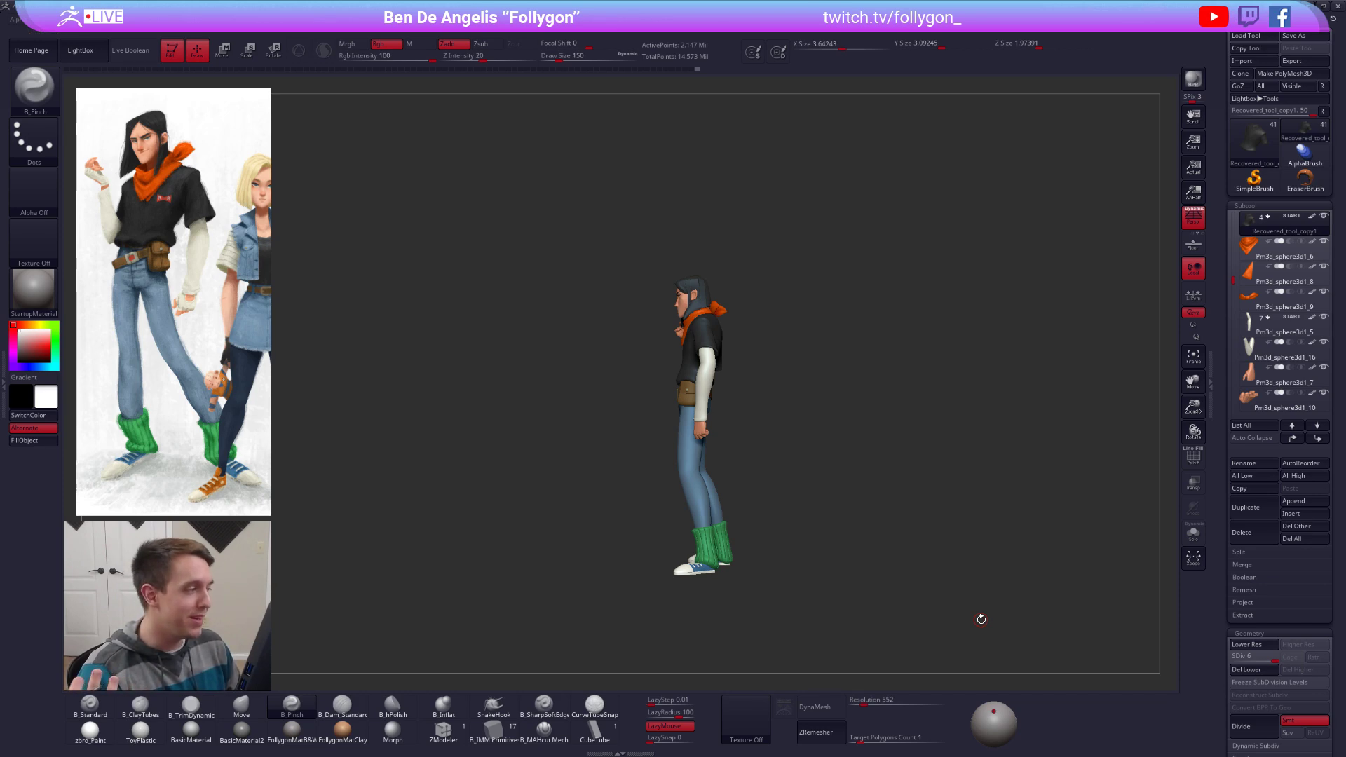
right_drag(713, 401, 795, 393)
alt+right_drag(795, 392, 839, 405)
key(alt+shift+s)
right_drag(713, 338, 776, 419)
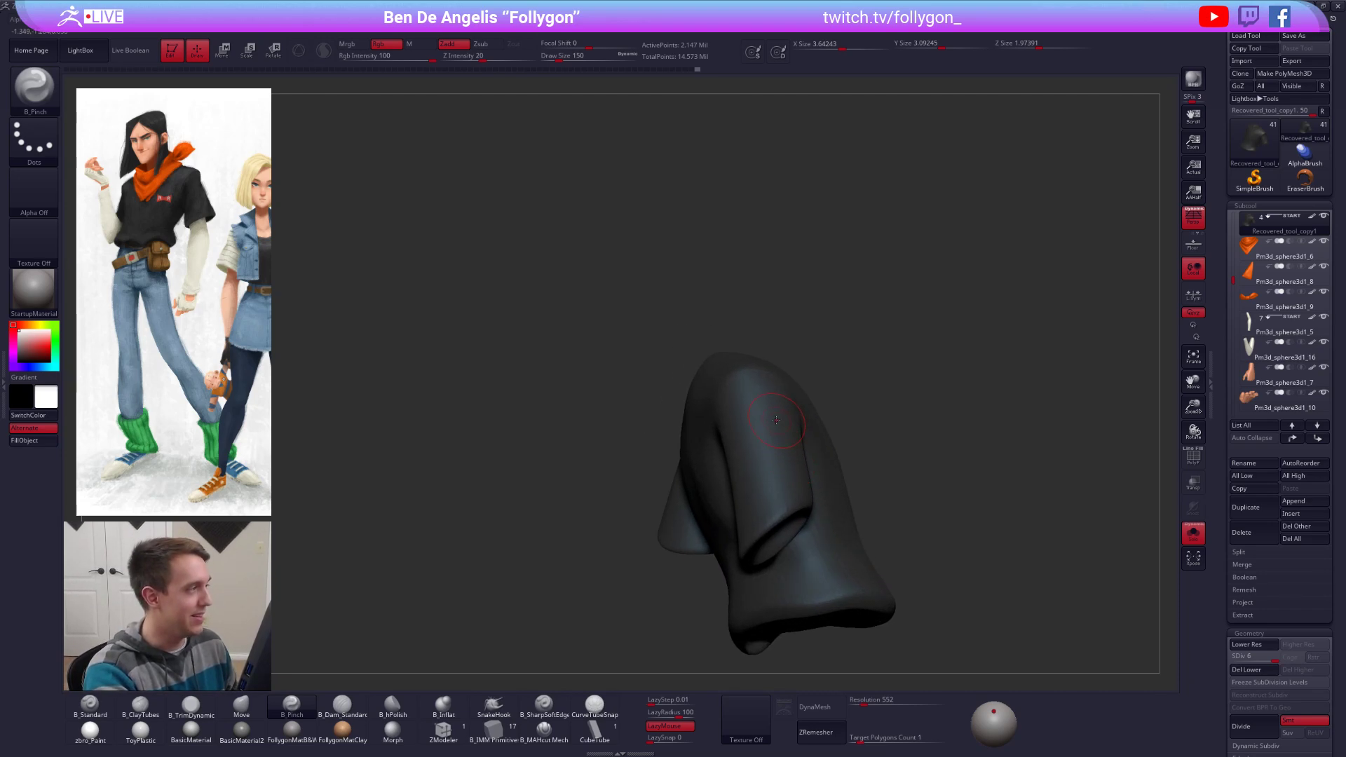
Step: Carve a crease where the raised arm's sleeve meets the shoulder with the B_SharpSoftEdge brush at size 150
click(544, 705)
right_drag(568, 652, 768, 396)
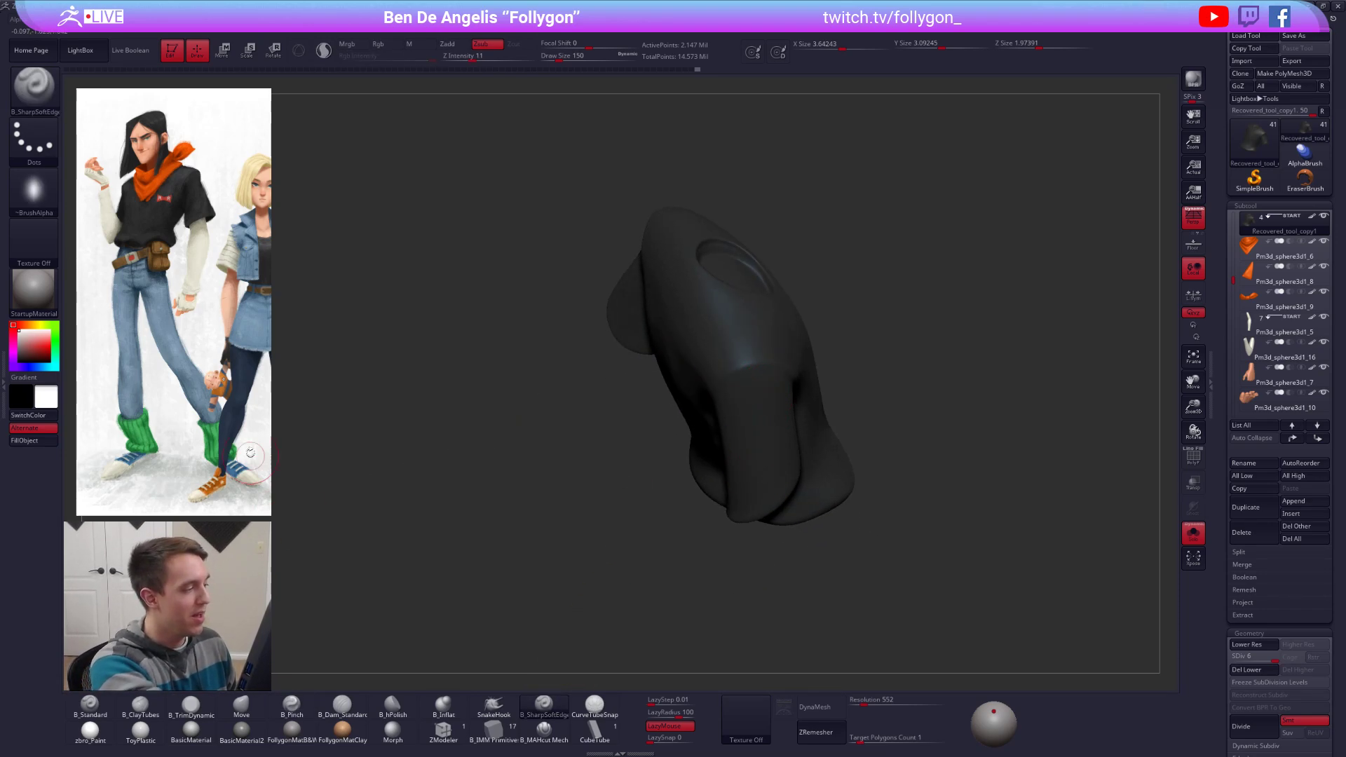
mouse_move(708, 444)
right_down()
mouse_move(757, 408)
mouse_move(766, 422)
right_up()
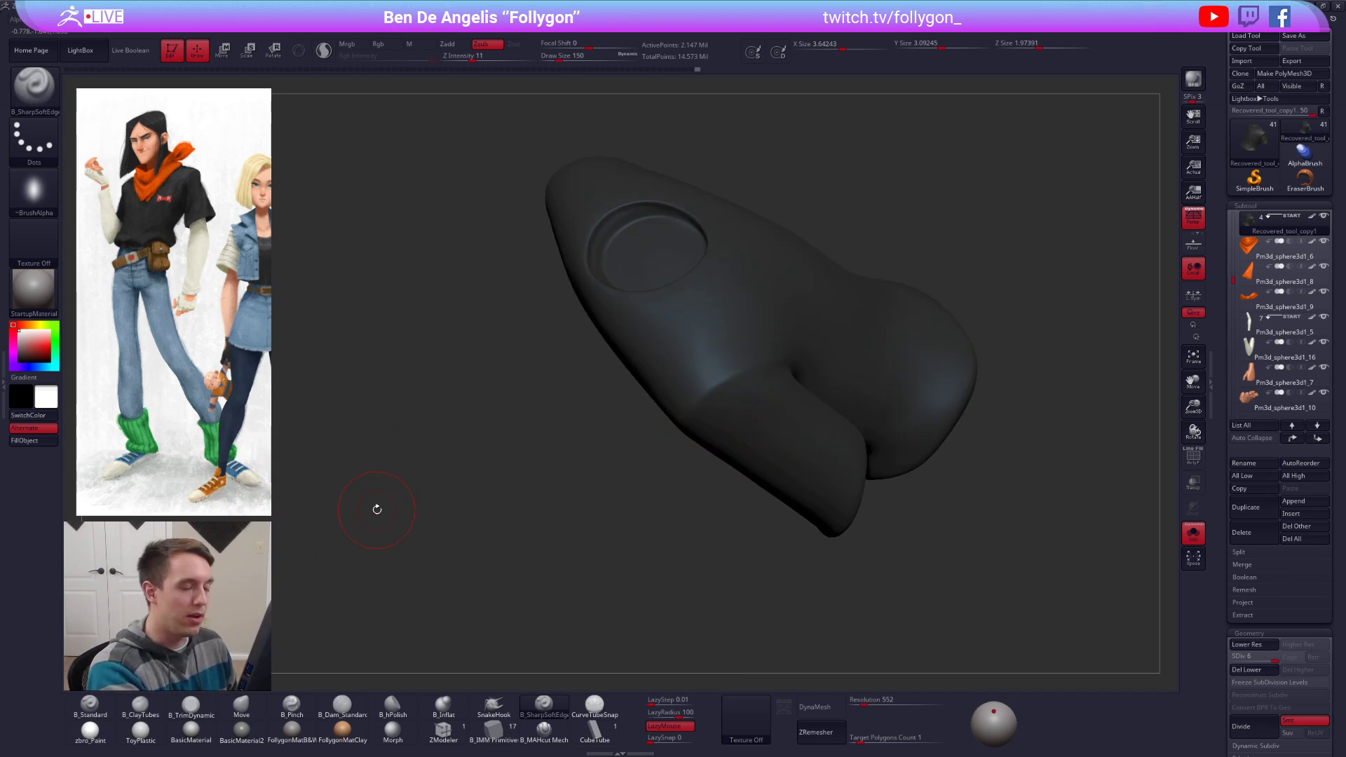
ctrl+right_drag(757, 400, 770, 366)
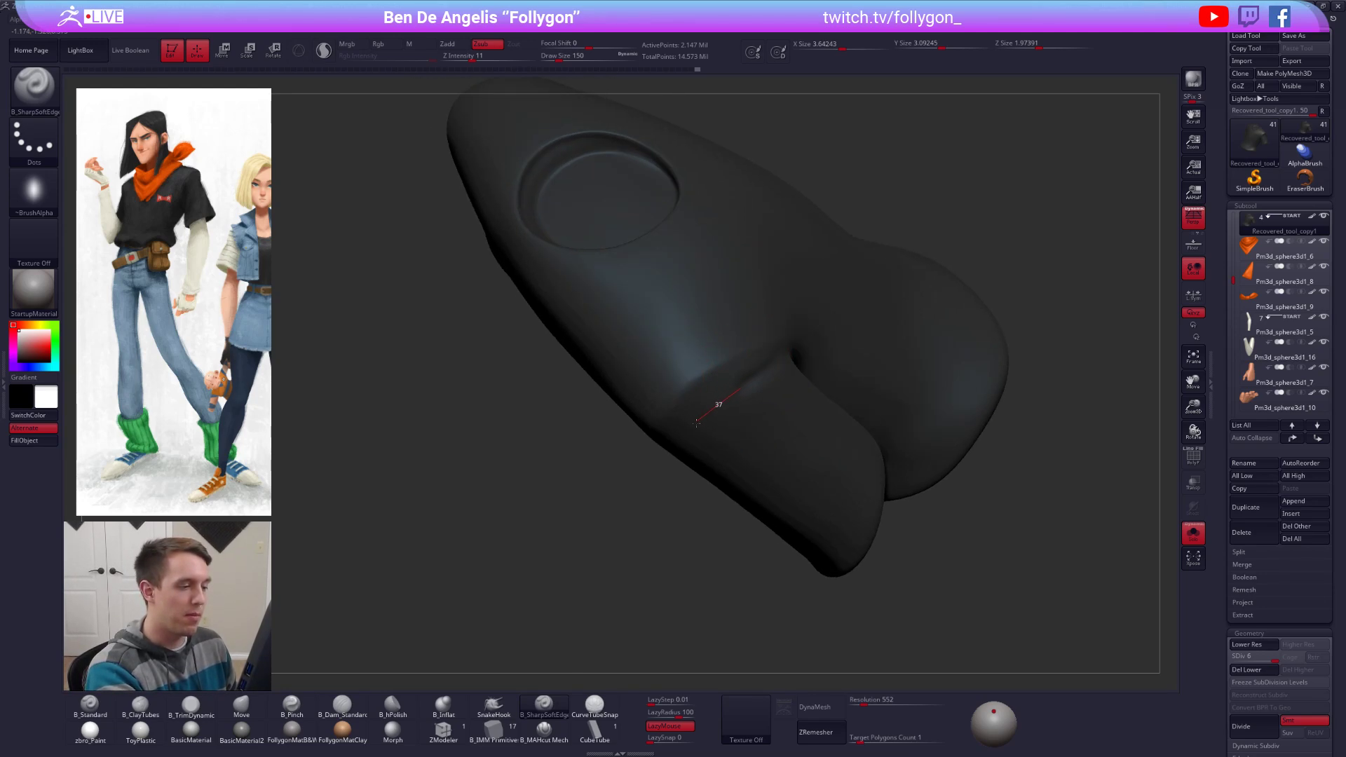
right_drag(697, 423, 799, 354)
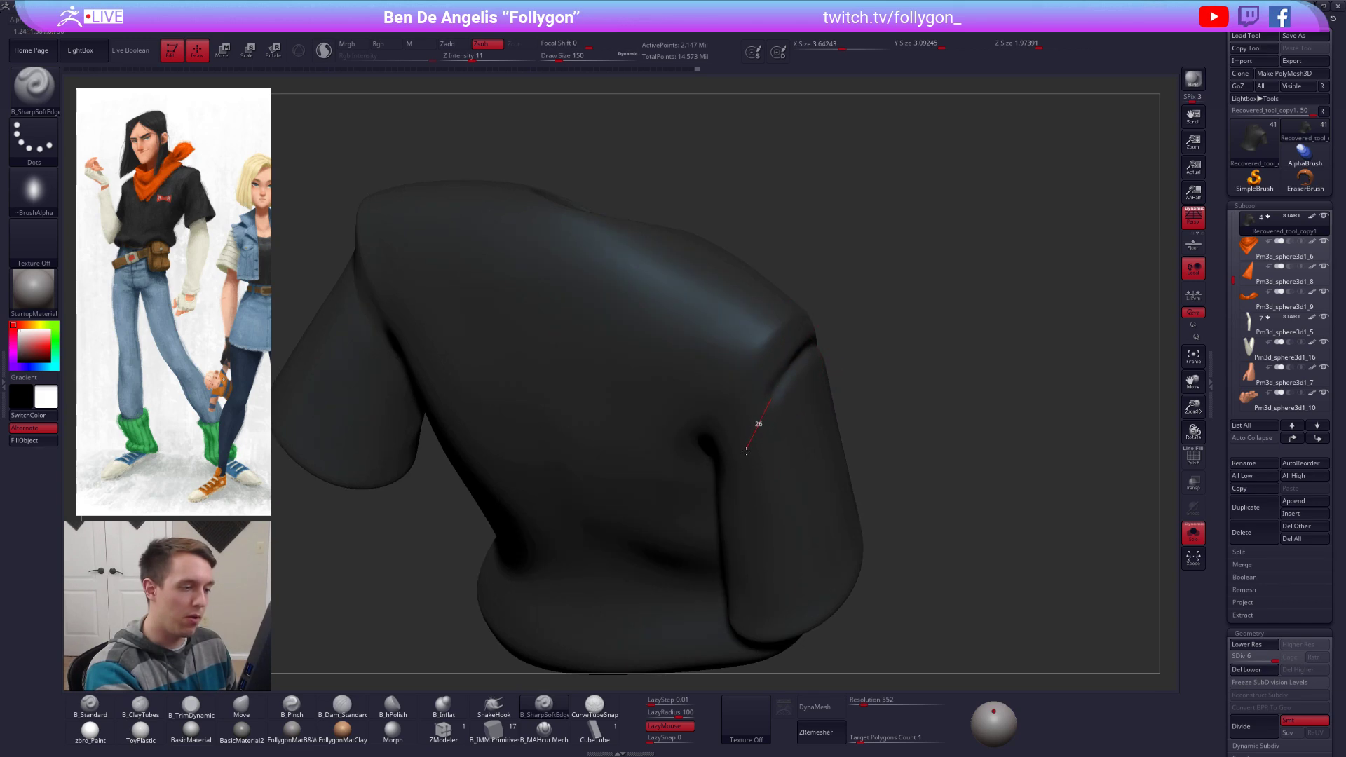
mouse_move(747, 459)
right_down()
mouse_move(785, 371)
mouse_move(800, 428)
mouse_move(792, 452)
mouse_move(766, 460)
mouse_move(1016, 306)
right_up()
mouse_move(822, 414)
right_down()
mouse_move(761, 402)
mouse_move(732, 448)
right_up()
Step: Deepen the raised arm's shoulder crease with the B_MAHcut Mech brush at size 104 on the T-shirt displayed in white
key(bracketleft)
key(1)
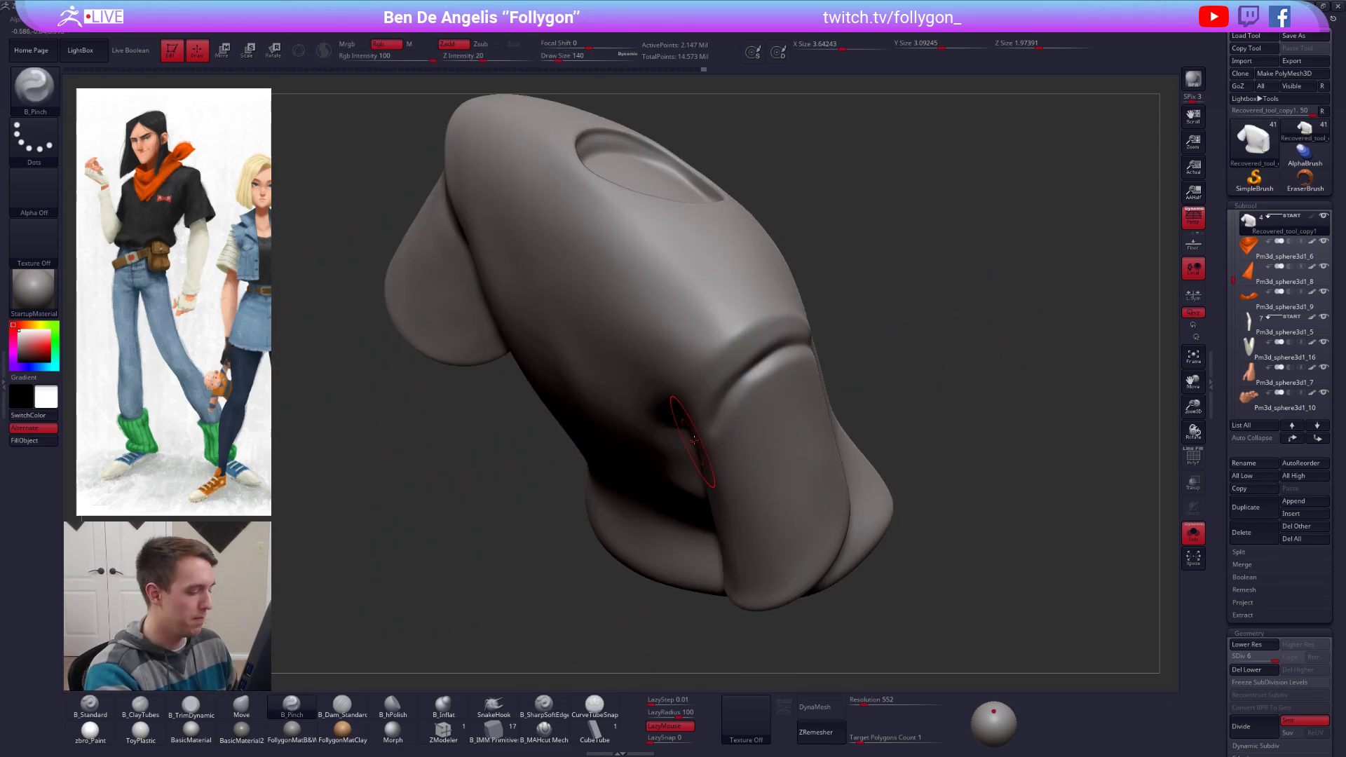
click(546, 731)
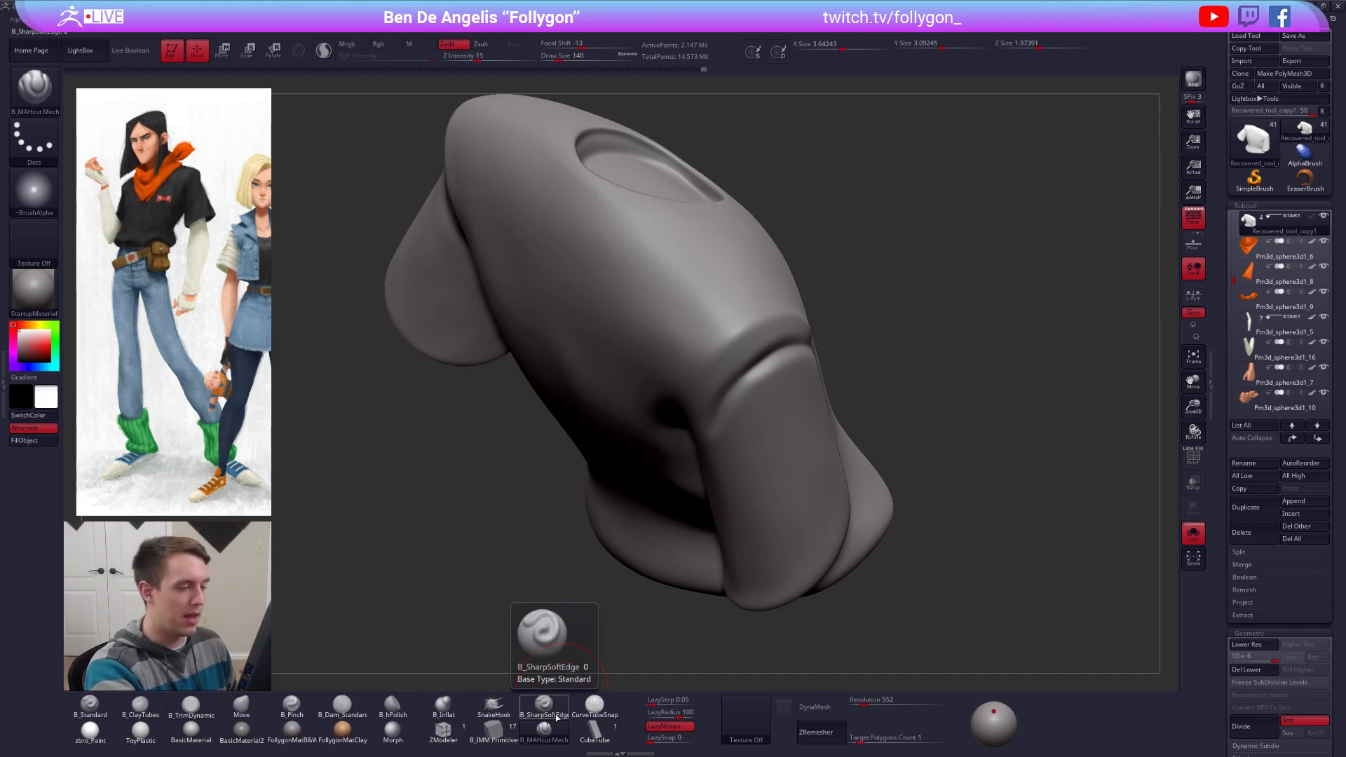
key(space)
click(729, 402)
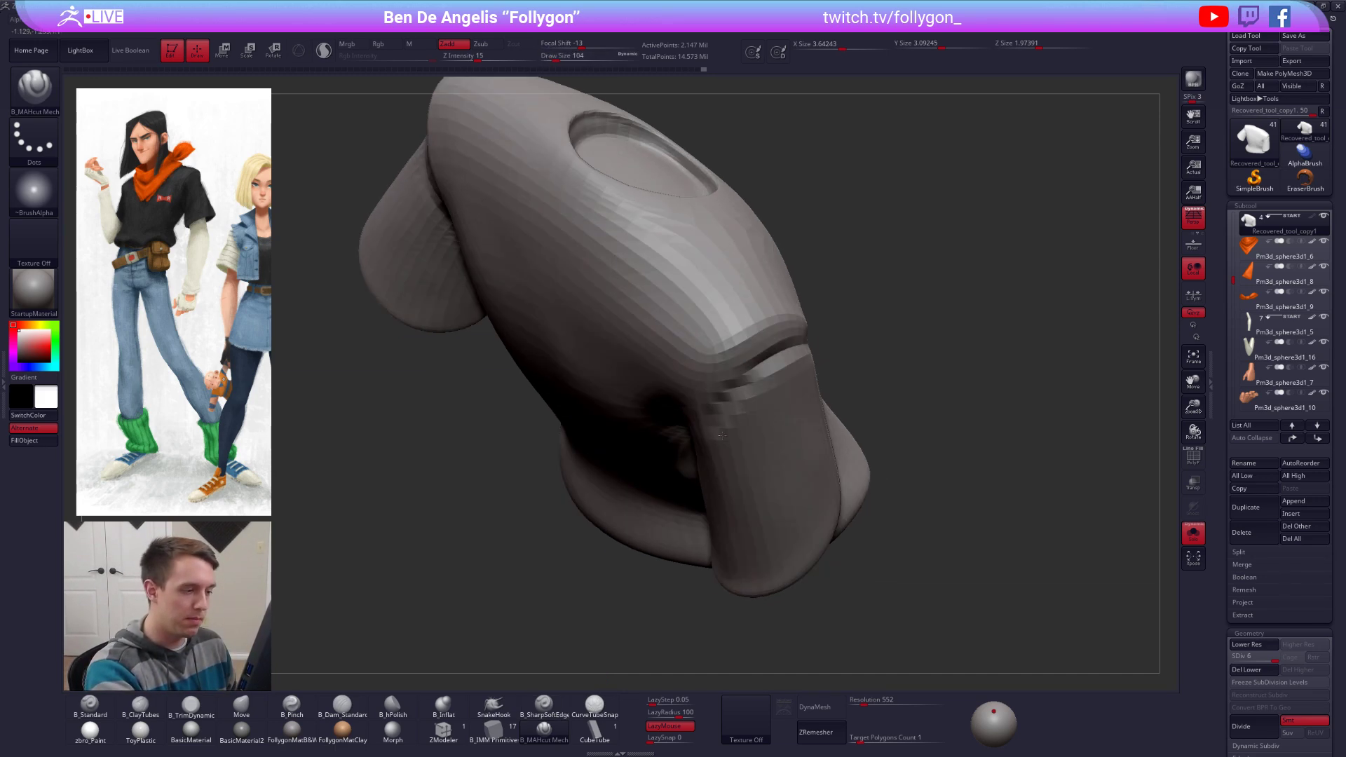
mouse_move(778, 360)
ctrl+right_down()
mouse_move(750, 408)
mouse_move(825, 337)
ctrl+right_up()
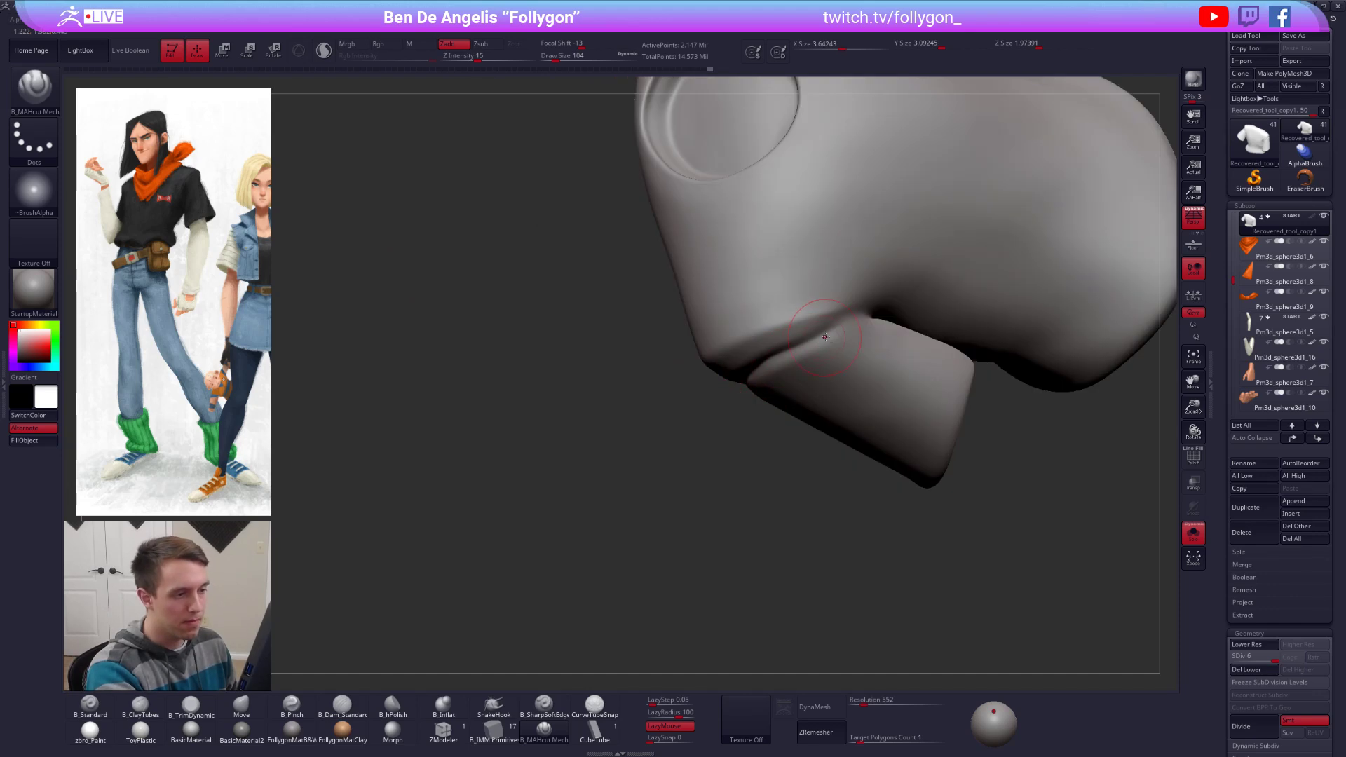
right_drag(733, 388, 799, 346)
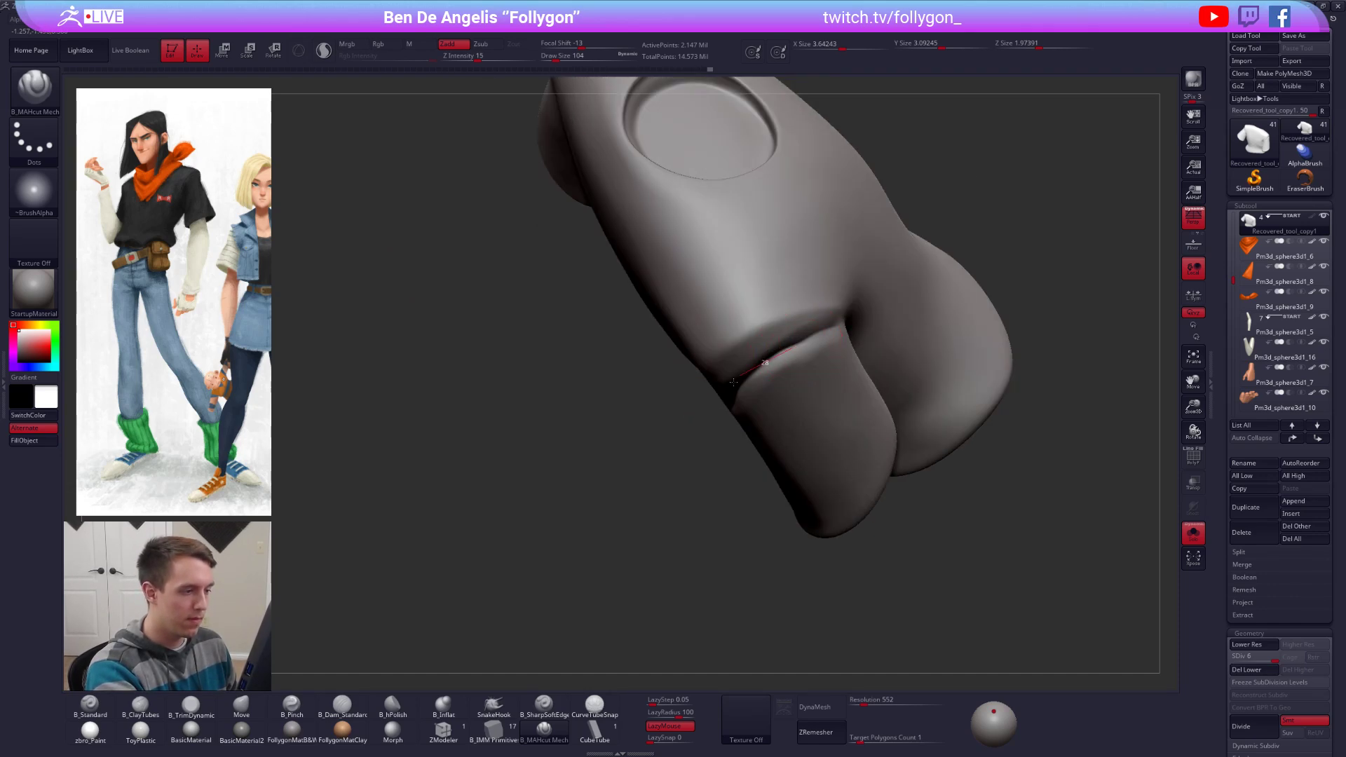
right_drag(750, 404, 799, 342)
mouse_move(742, 397)
right_down()
mouse_move(795, 316)
mouse_move(749, 396)
mouse_move(757, 410)
mouse_move(721, 428)
mouse_move(738, 438)
mouse_move(746, 404)
mouse_move(730, 366)
mouse_move(763, 376)
mouse_move(704, 326)
right_up()
Step: Drop the T-shirt to subdivision level 4 and flatten the top of the raised arm's sleeve with the B_TrimDynamic brush at size 121
key(shift)
key(shift+d)
key(shift+d)
key(b)
key(t)
key(d)
drag(721, 345, 706, 341)
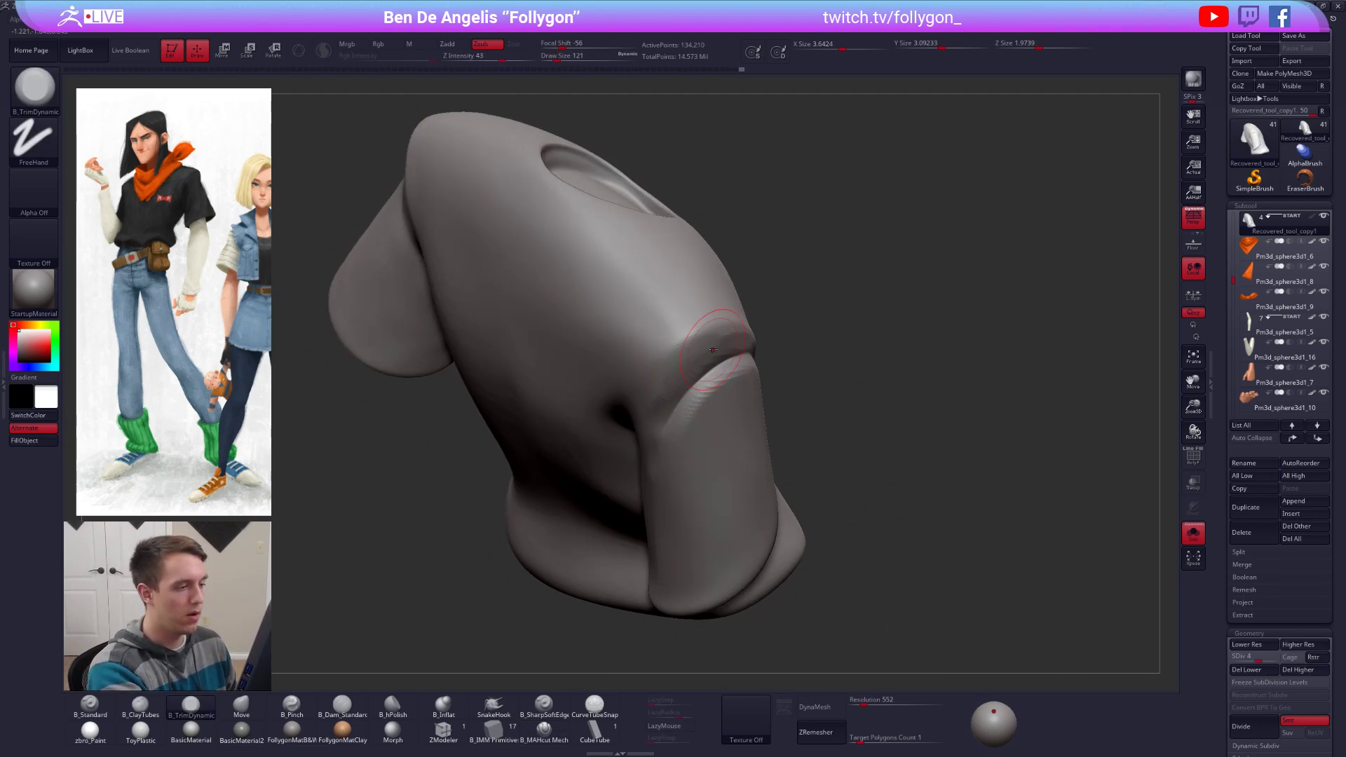
mouse_move(703, 342)
right_down()
mouse_move(688, 344)
mouse_move(679, 379)
mouse_move(747, 388)
right_up()
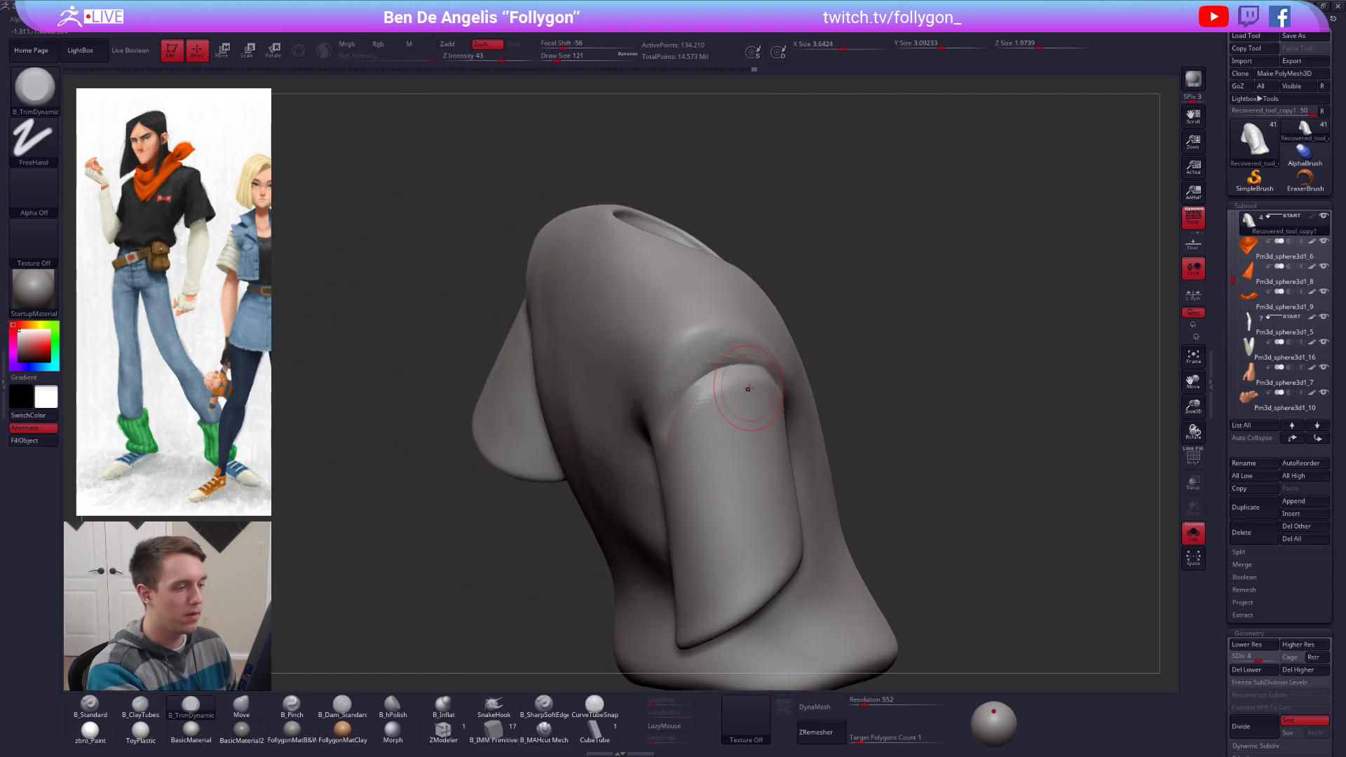
right_drag(673, 431, 742, 396)
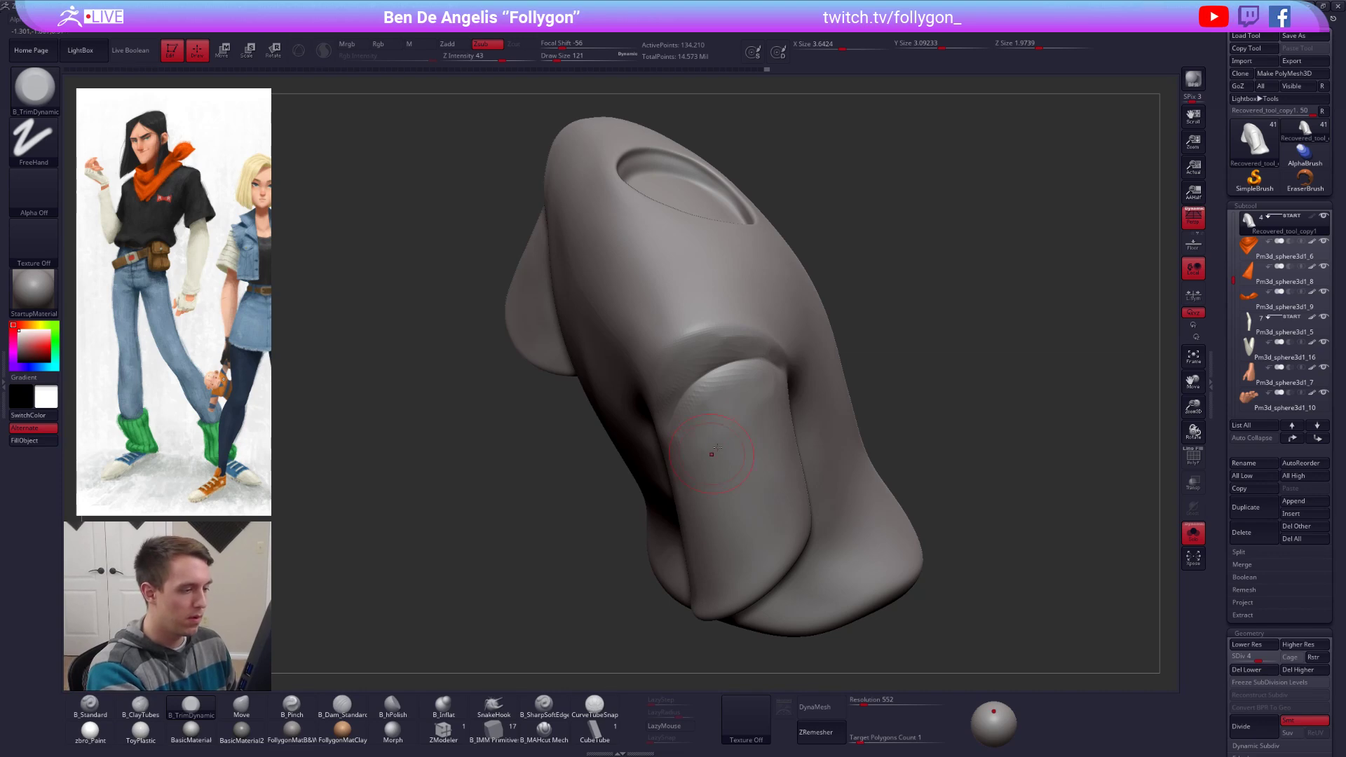
key(shift)
mouse_move(699, 440)
right_down()
mouse_move(727, 393)
mouse_move(756, 398)
mouse_move(732, 385)
right_up()
Step: Return to subdivision level 6 and sharpen the raised arm's shoulder edge and seam with the B_Pinch brush at size 121
key(d)
key(d)
key(5)
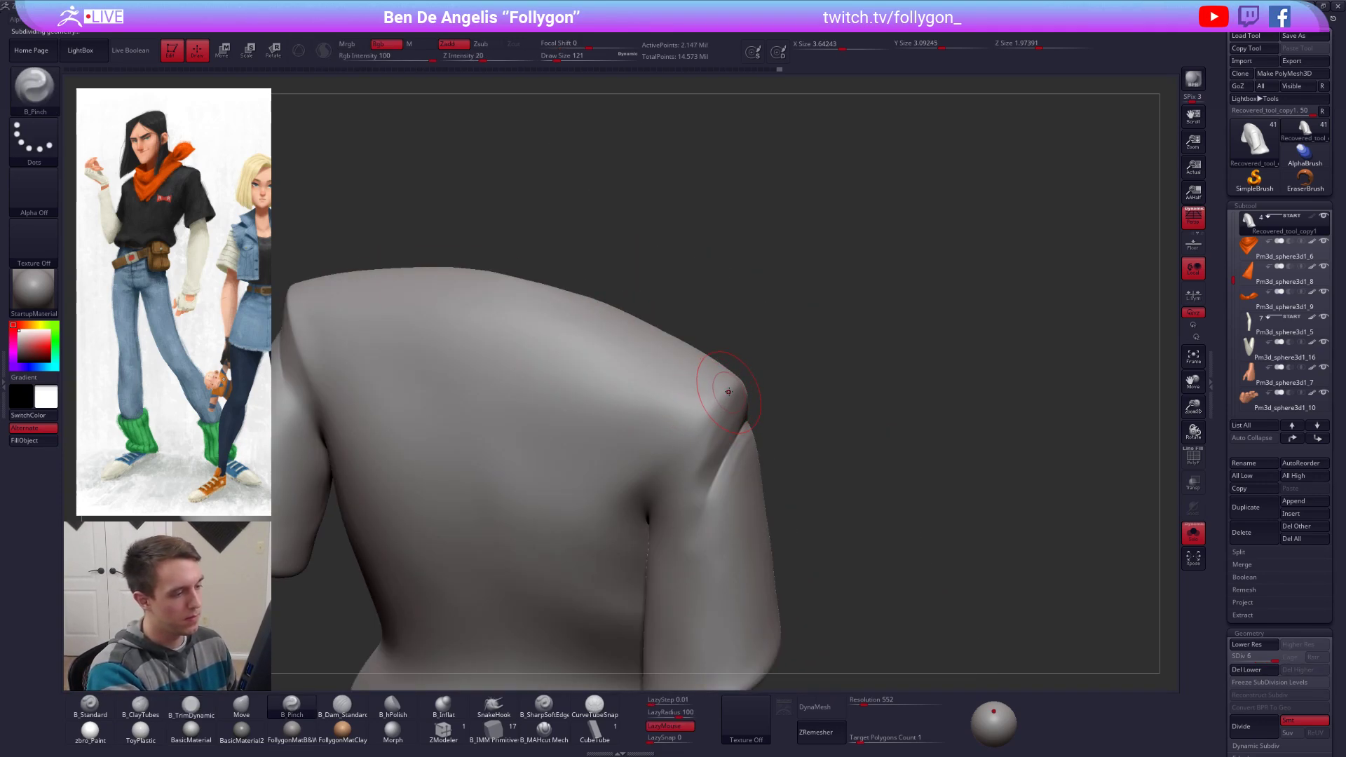
drag(725, 391, 694, 450)
mouse_move(691, 466)
right_down()
mouse_move(660, 520)
mouse_move(698, 427)
right_up()
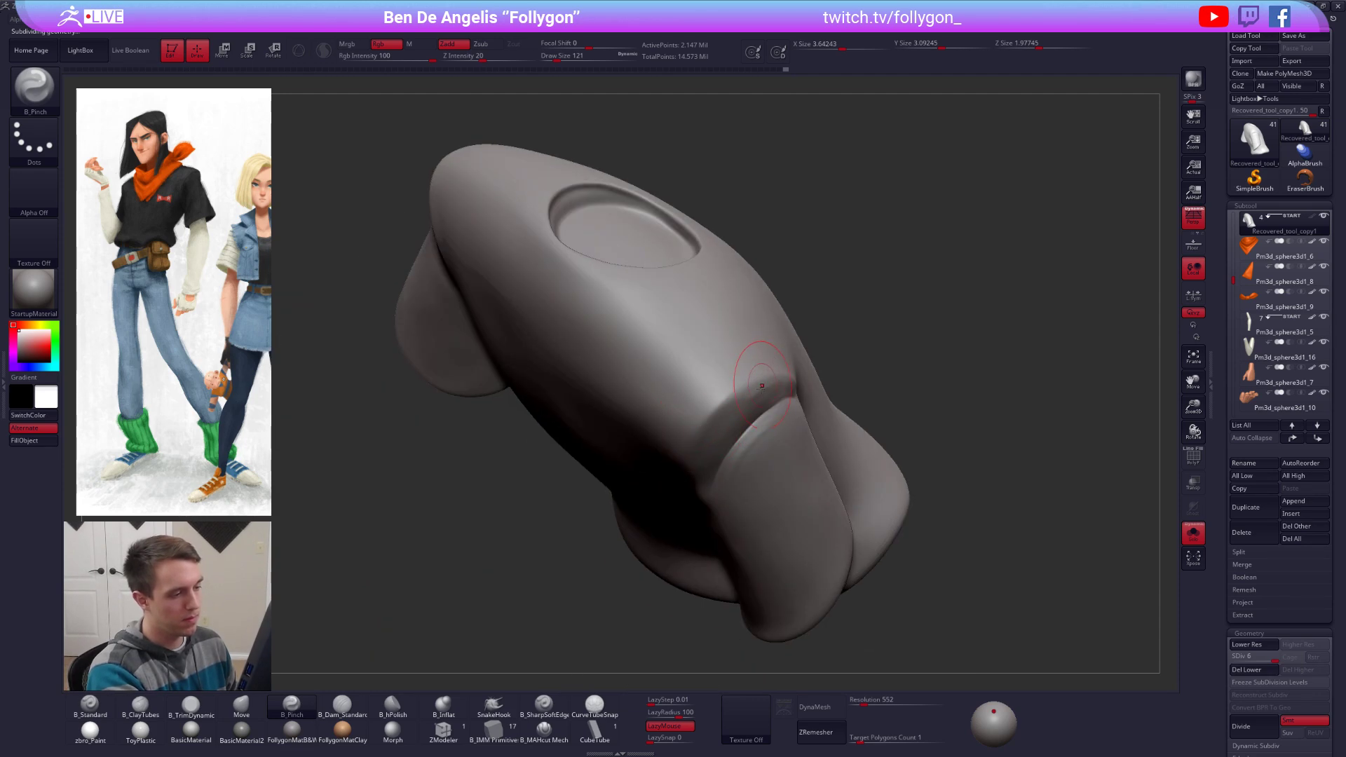
right_drag(762, 385, 718, 409)
drag(855, 354, 862, 353)
mouse_move(858, 357)
right_down()
mouse_move(735, 352)
mouse_move(750, 356)
right_up()
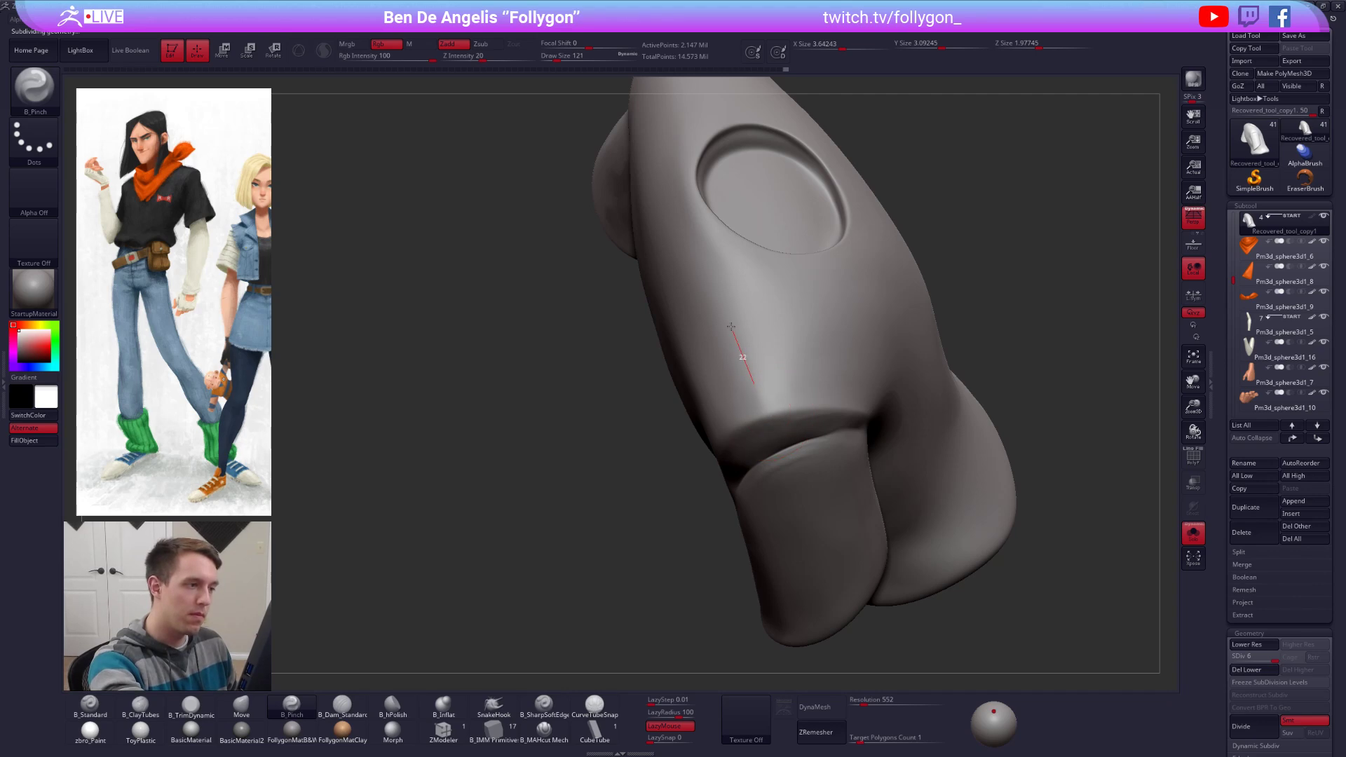
Step: Pinch and smooth the upper back beside the raised arm's shoulder, lowering the T-shirt to subdivision level 5
drag(708, 231, 695, 193)
shift+drag(731, 295, 727, 367)
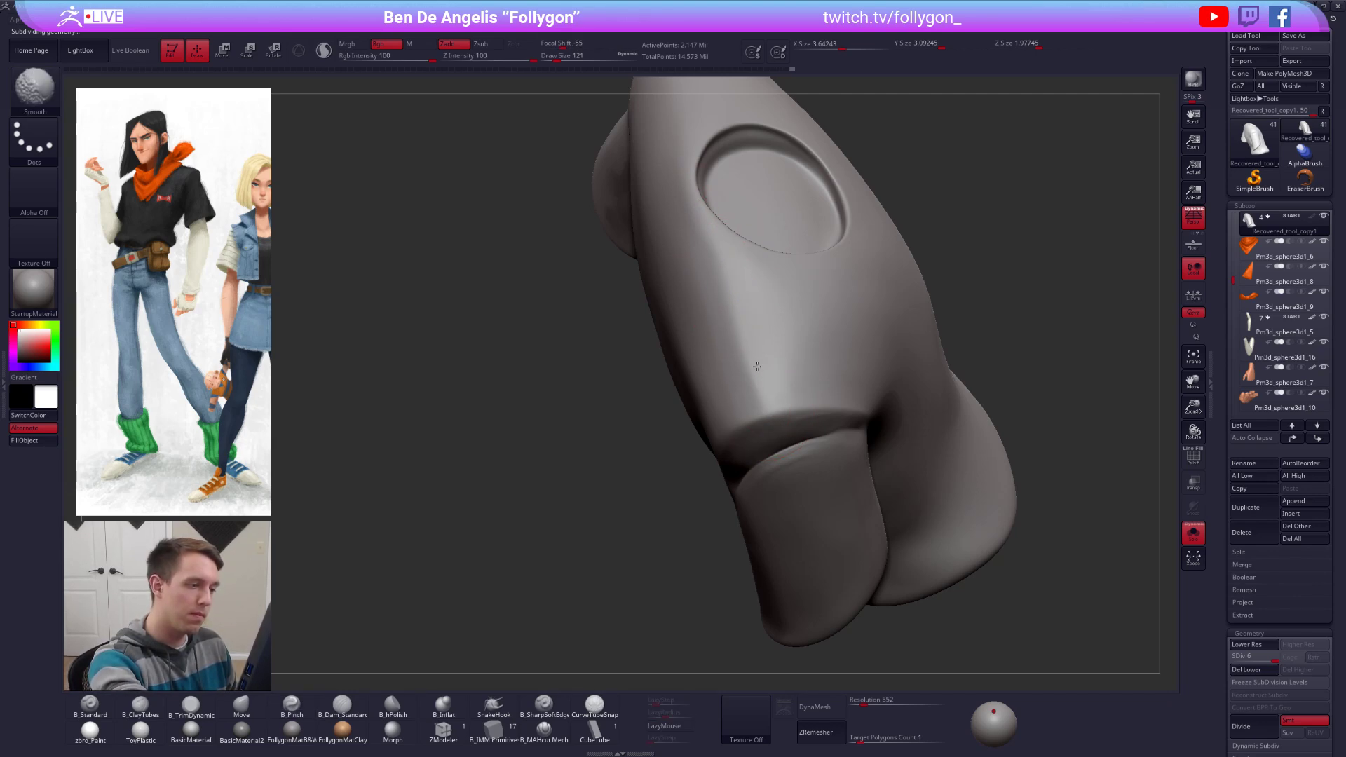
key(shift+d)
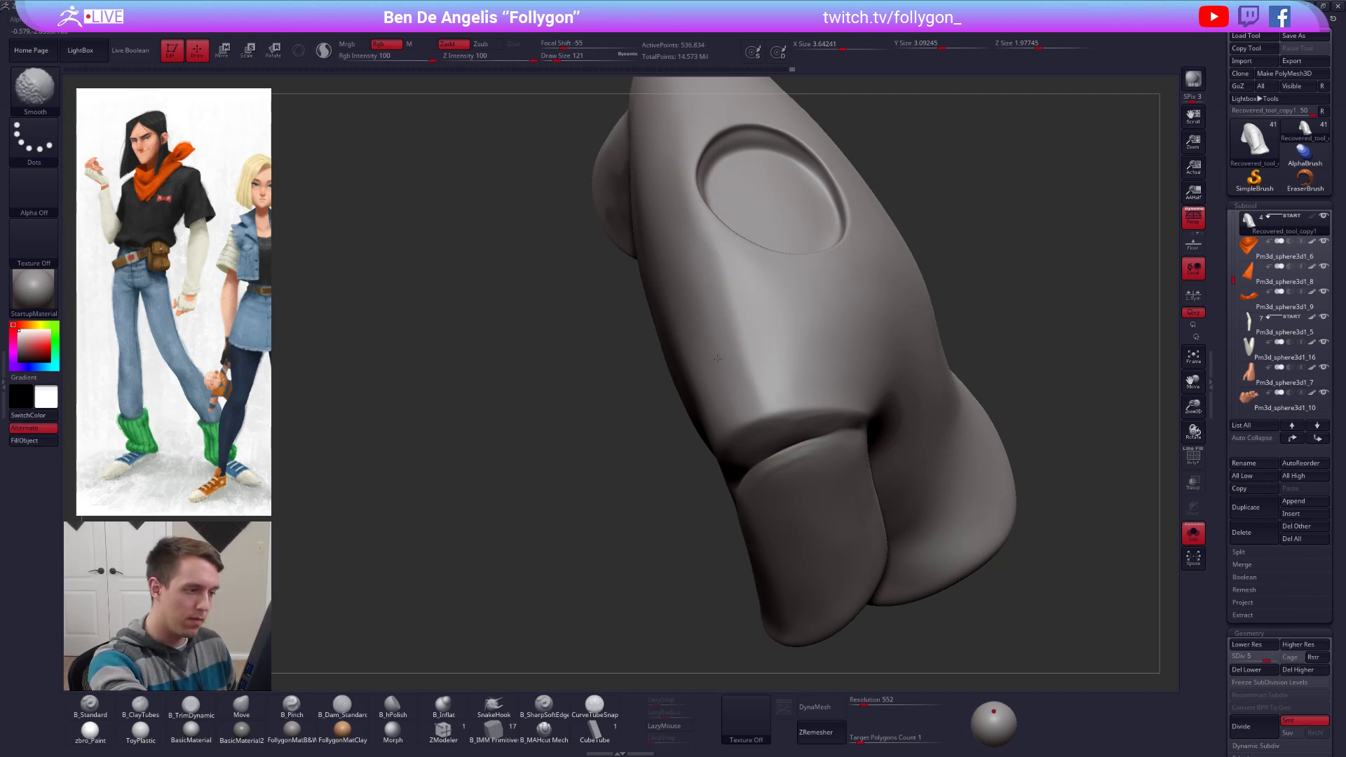
mouse_move(797, 315)
right_down()
mouse_move(883, 484)
mouse_move(943, 543)
right_up()
mouse_move(997, 583)
right_down()
mouse_move(947, 581)
mouse_move(962, 608)
mouse_move(781, 462)
right_up()
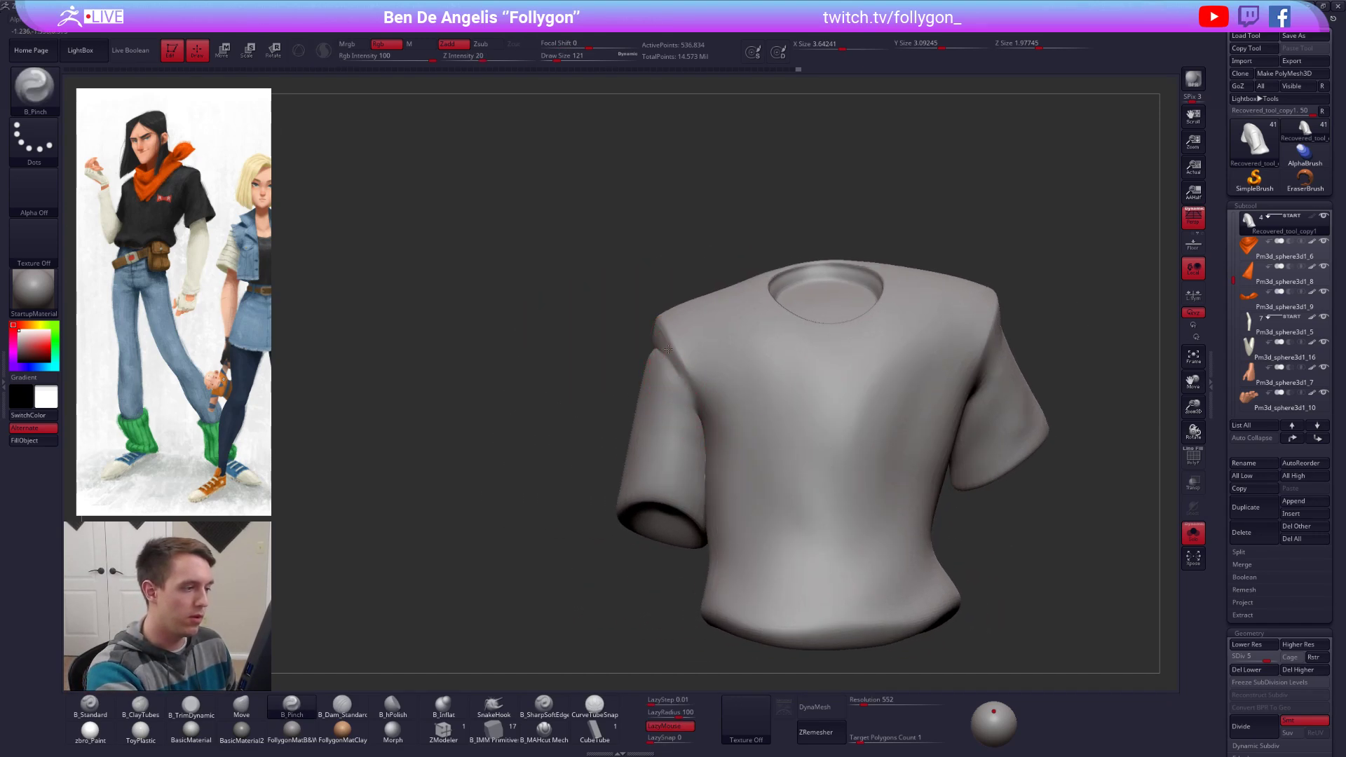
Step: Flatten the shoulder behind the raised arm's sleeve seam with the B_TrimDynamic brush at size 121 and smooth the area
mouse_move(690, 368)
right_down()
mouse_move(859, 347)
mouse_move(741, 368)
mouse_move(736, 382)
mouse_move(779, 359)
mouse_move(789, 336)
mouse_move(764, 335)
right_up()
key(3)
right_click(734, 382)
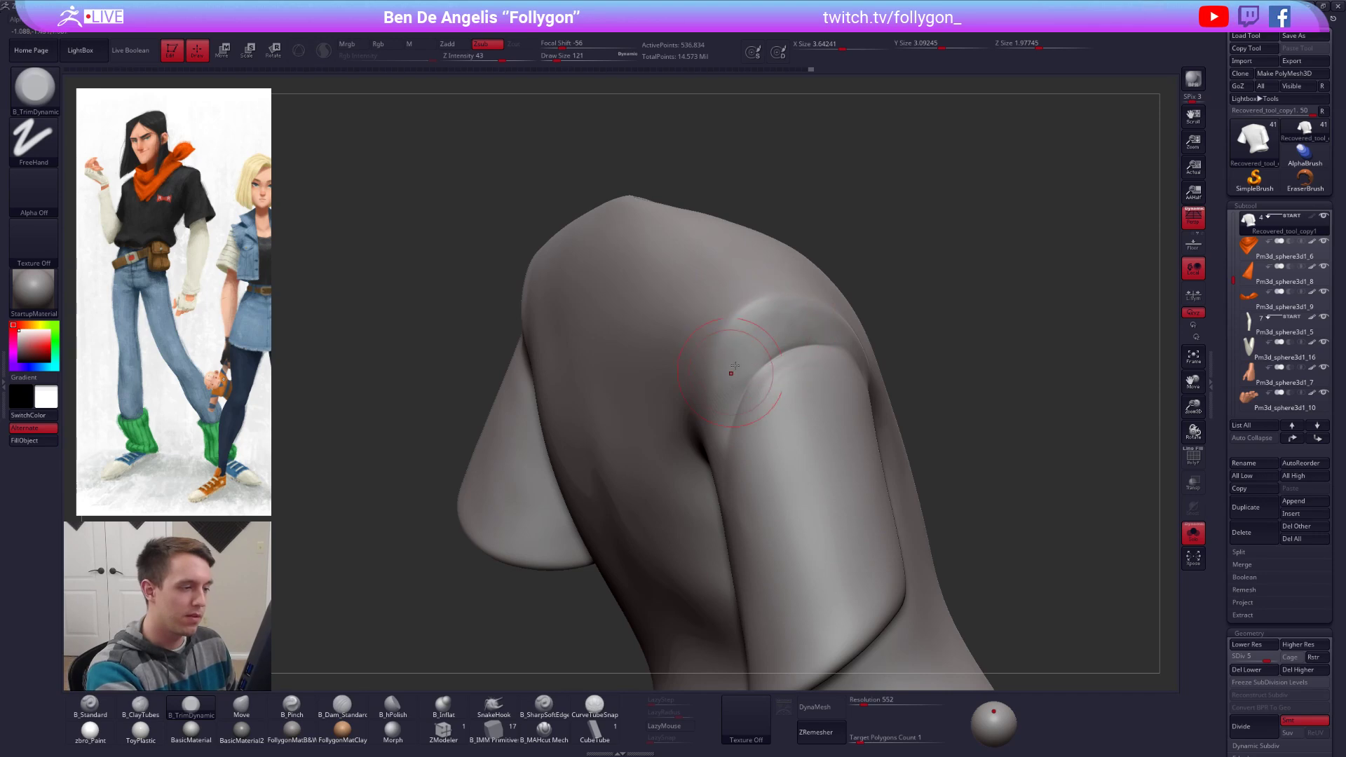
mouse_move(732, 397)
right_down()
mouse_move(813, 330)
mouse_move(775, 460)
mouse_move(850, 486)
right_up()
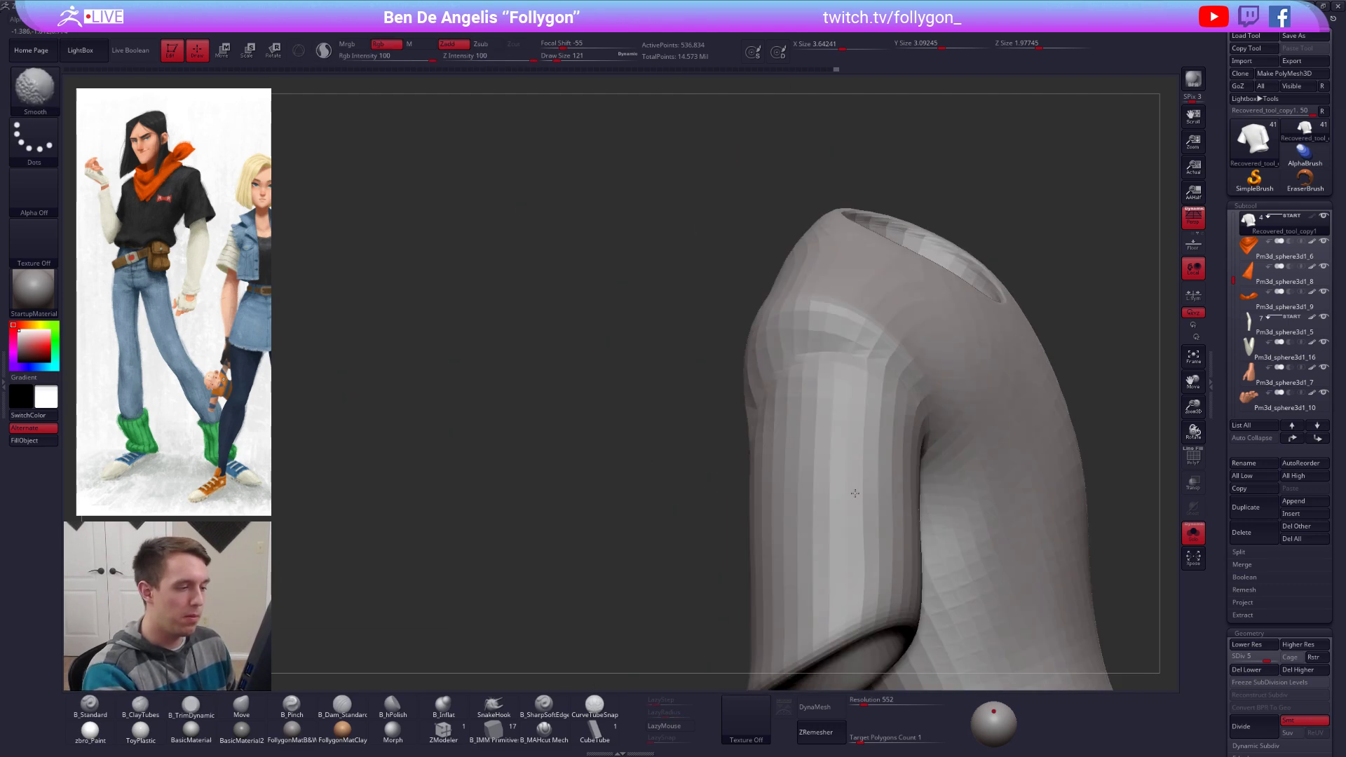
mouse_move(871, 393)
right_down()
mouse_move(904, 482)
mouse_move(825, 472)
mouse_move(813, 421)
mouse_move(662, 353)
mouse_move(678, 387)
right_up()
Step: Drop the T-shirt to subdivision level 3 and adjust the raised arm's sleeve and shoulder with the Move brush at size 215
key(shift+d)
key(shift+d)
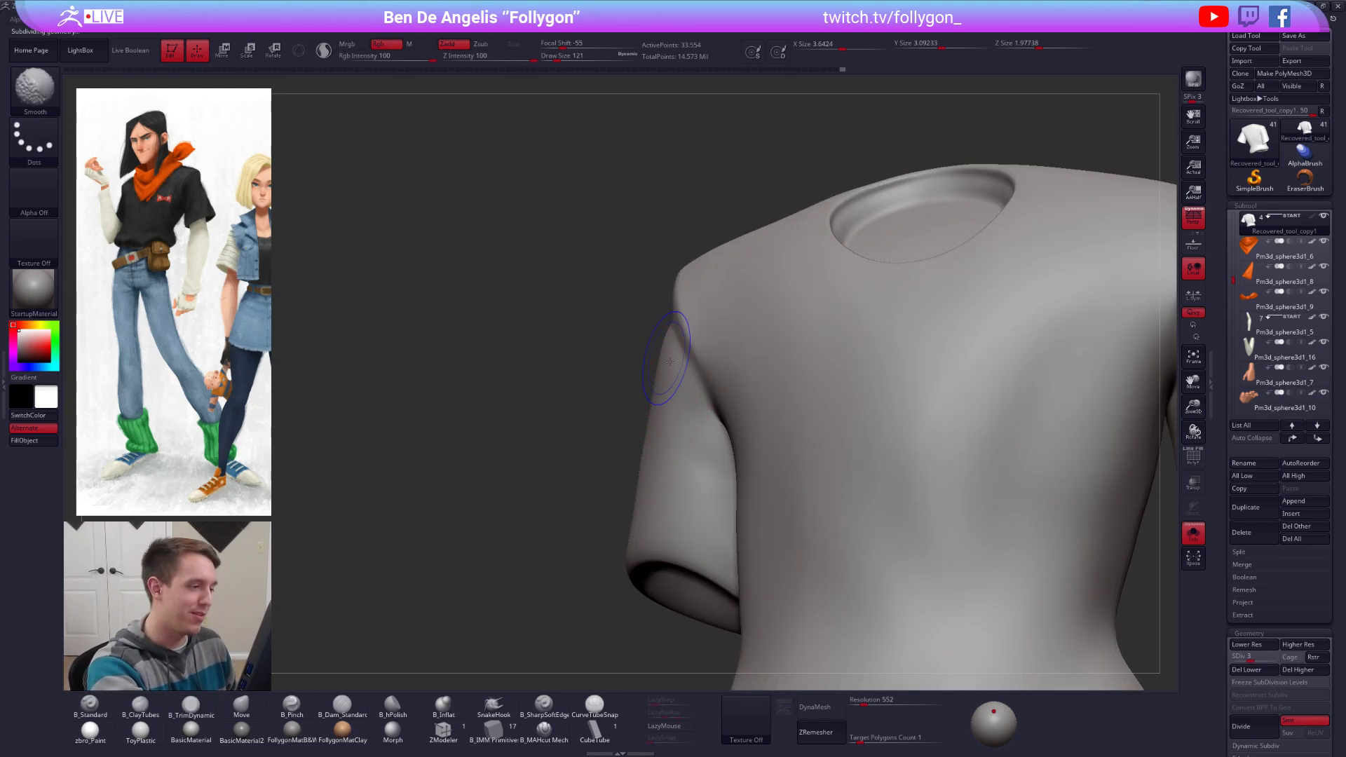
key(space)
mouse_move(657, 365)
mouse_down()
mouse_move(627, 349)
mouse_move(651, 356)
mouse_up()
key(b)
key(m)
key(v)
key(shift+alt+s)
key(space)
key(space)
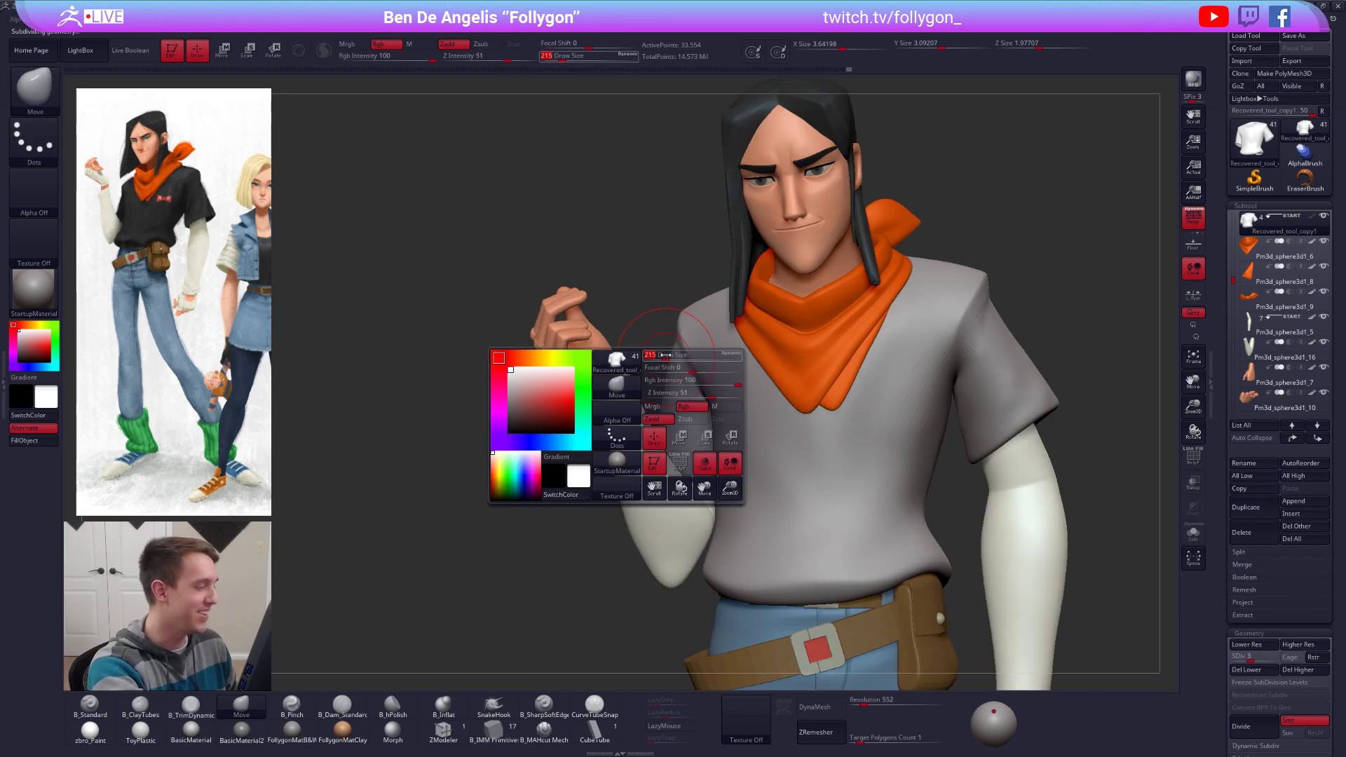
key(shift+alt+s)
key(space)
drag(783, 371, 775, 372)
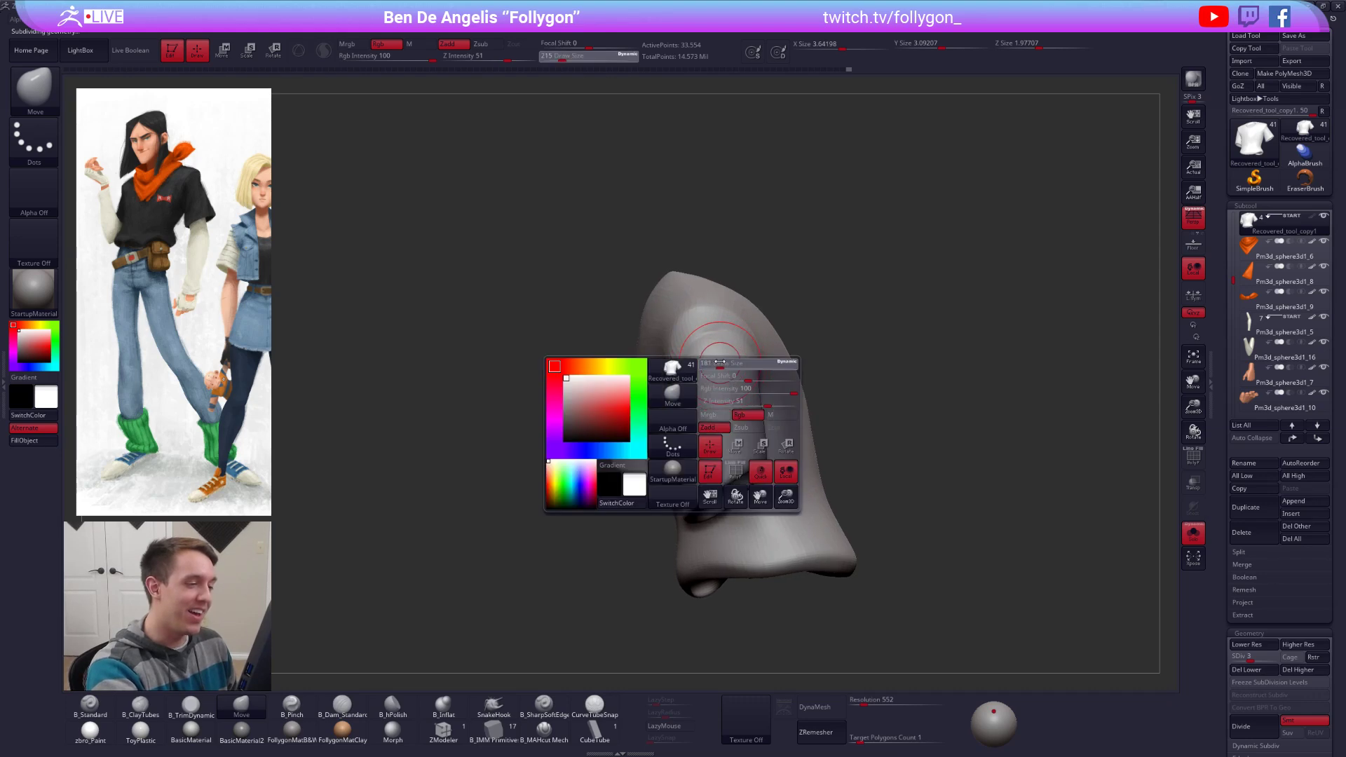
Step: Flatten the top of the raised arm's sleeve with the B_TrimDynamic brush at sizes 192 to 130, raising the subdivision level to 5
key(b)
key(t)
key(d)
mouse_move(697, 337)
right_down()
mouse_move(773, 397)
mouse_move(794, 373)
right_up()
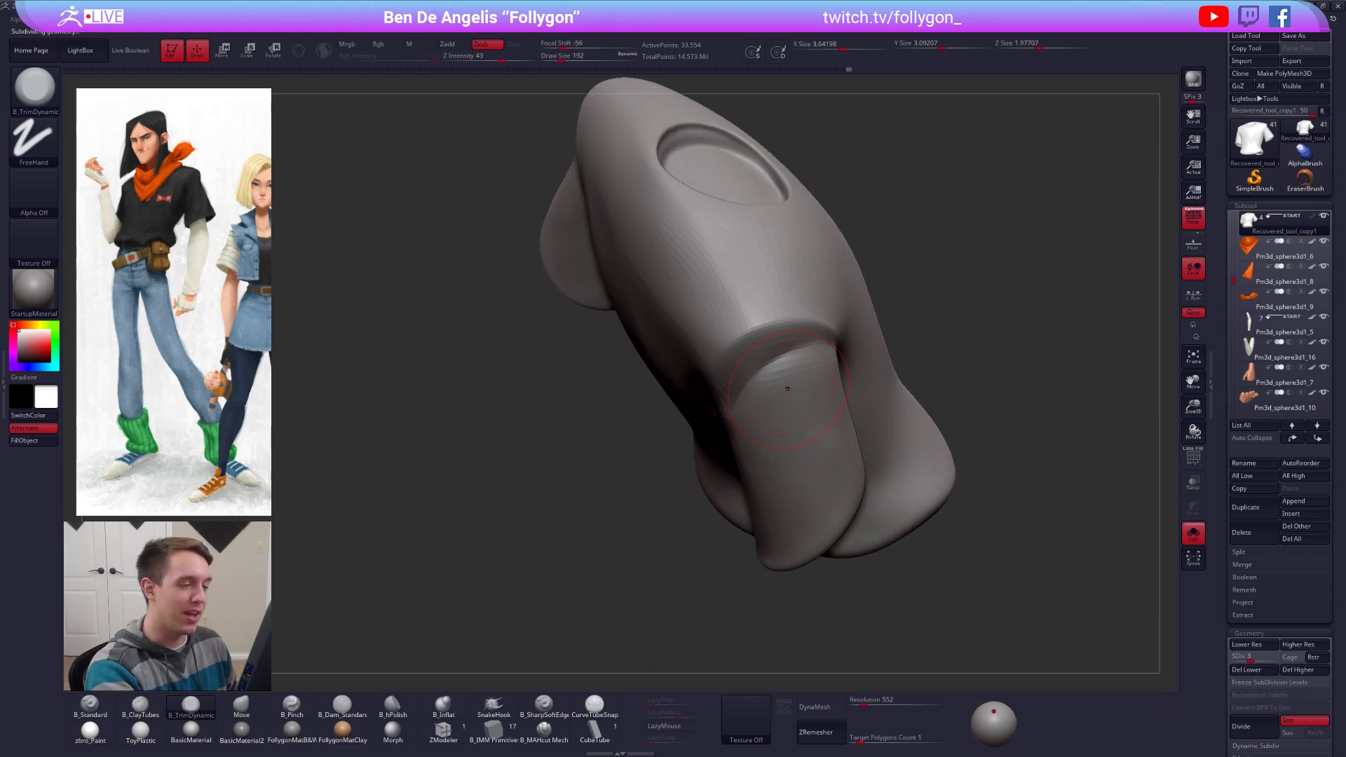
key([)
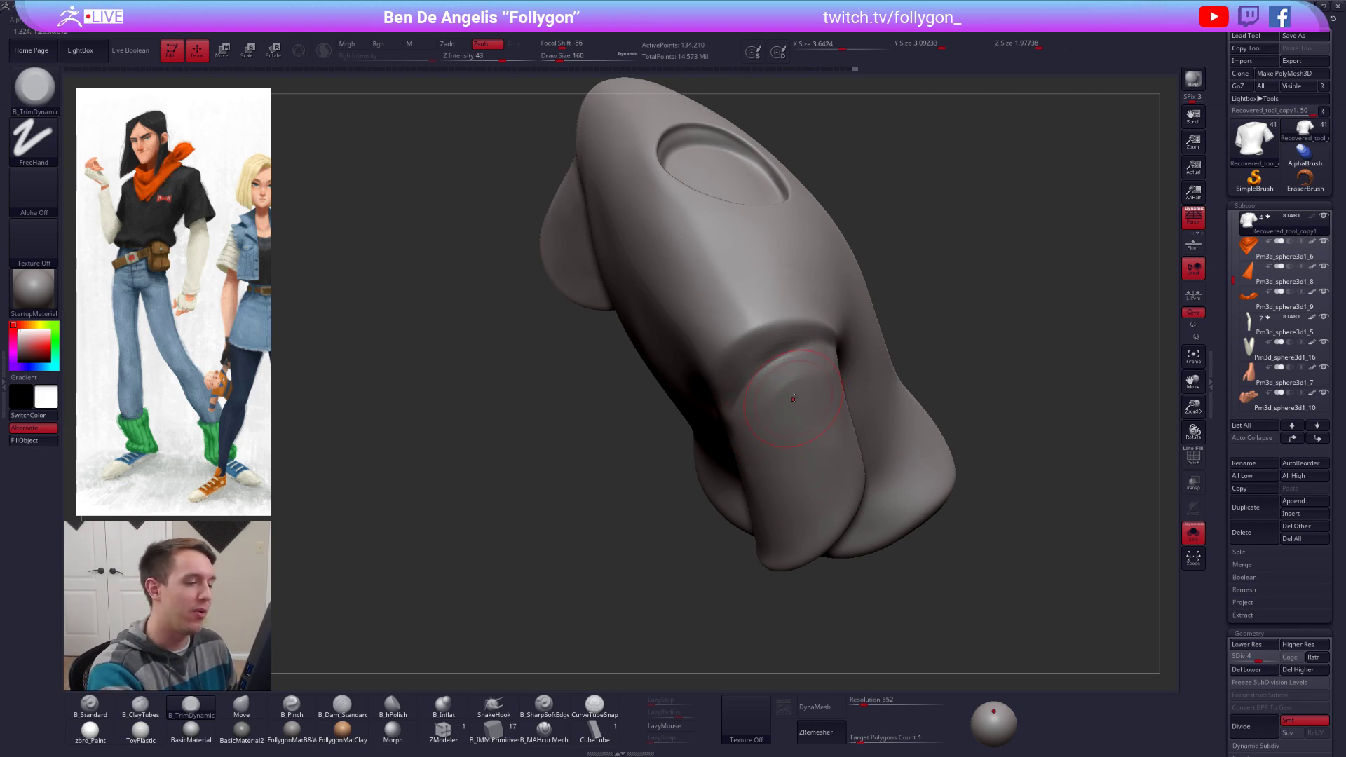
key(shift)
right_drag(785, 394, 755, 367)
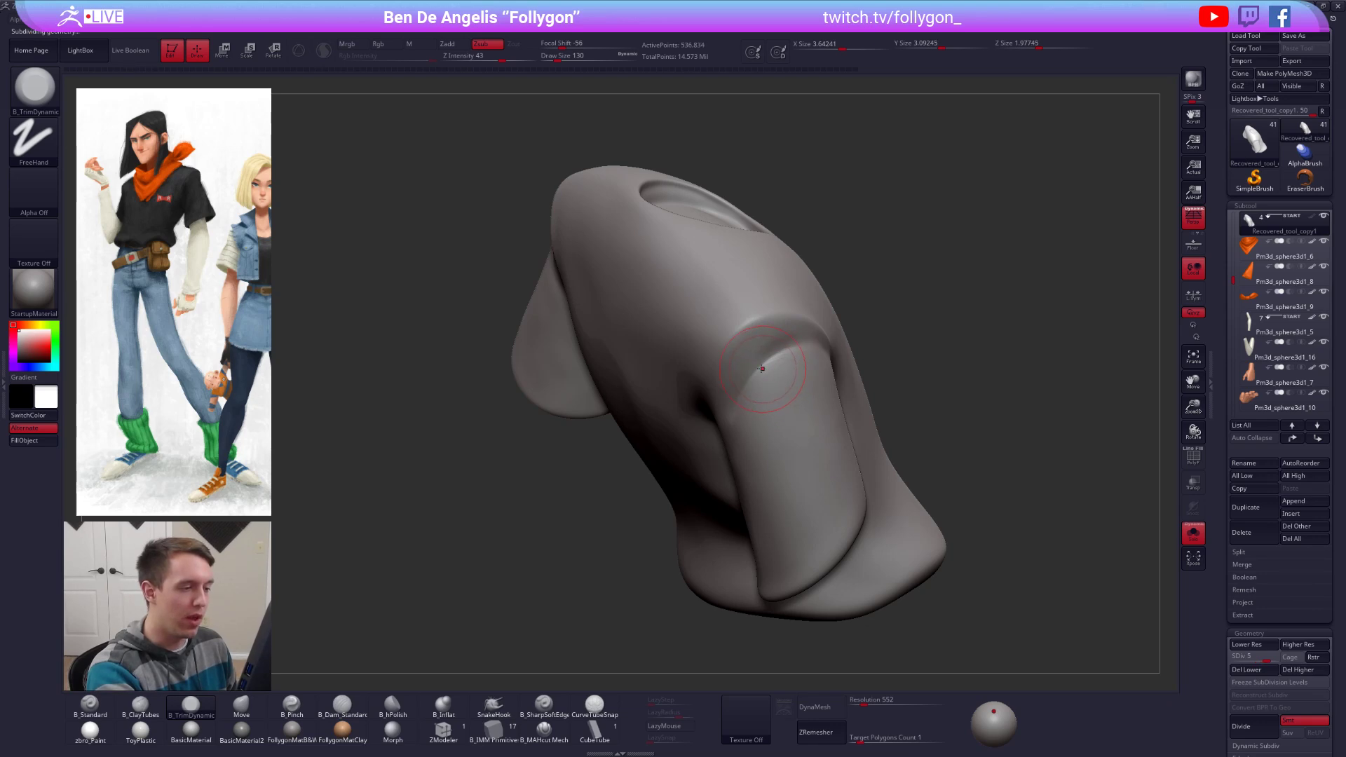
Step: Smooth the upper part of the raised arm's sleeve below the shoulder crease at subdivision level 5
key(shift)
shift+drag(732, 389, 757, 403)
right_drag(778, 396, 746, 388)
shift+drag(764, 399, 813, 380)
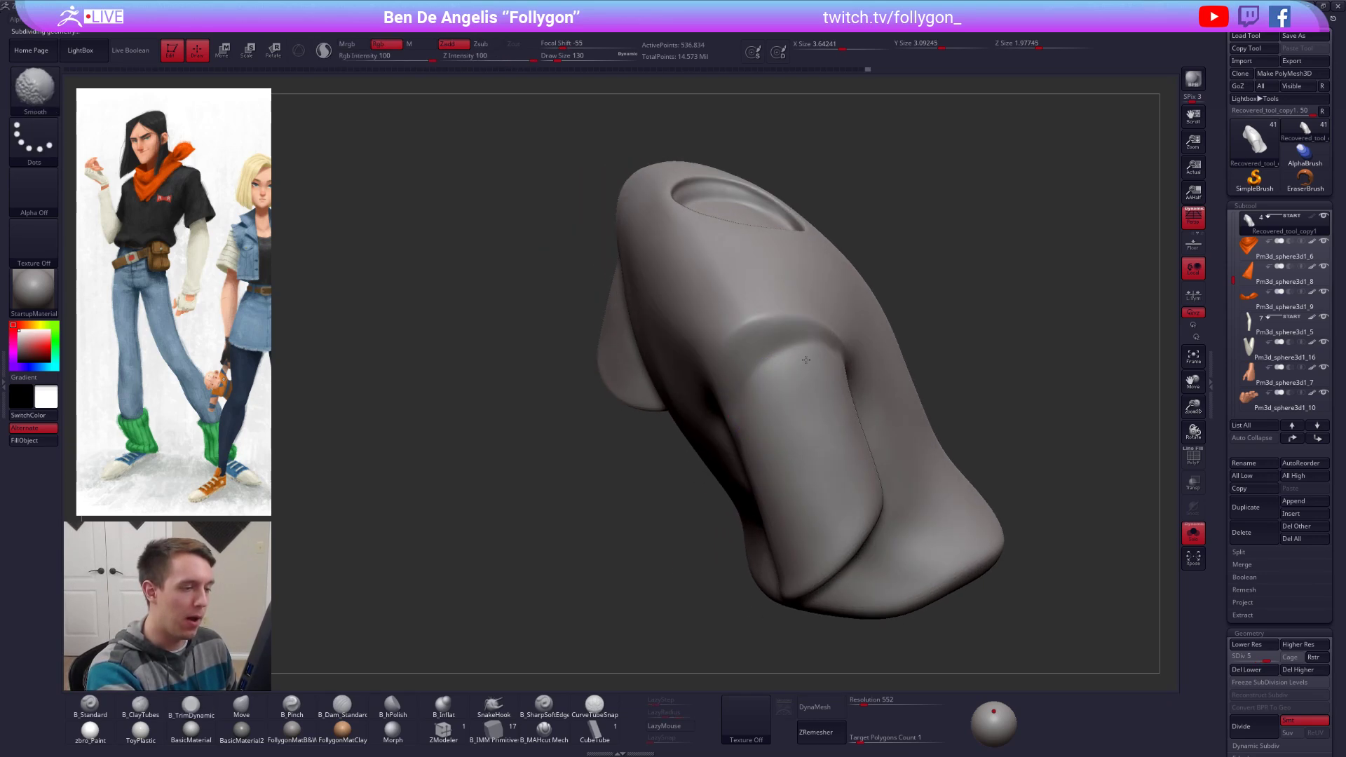
right_drag(812, 380, 666, 372)
alt+right_drag(666, 372, 767, 500)
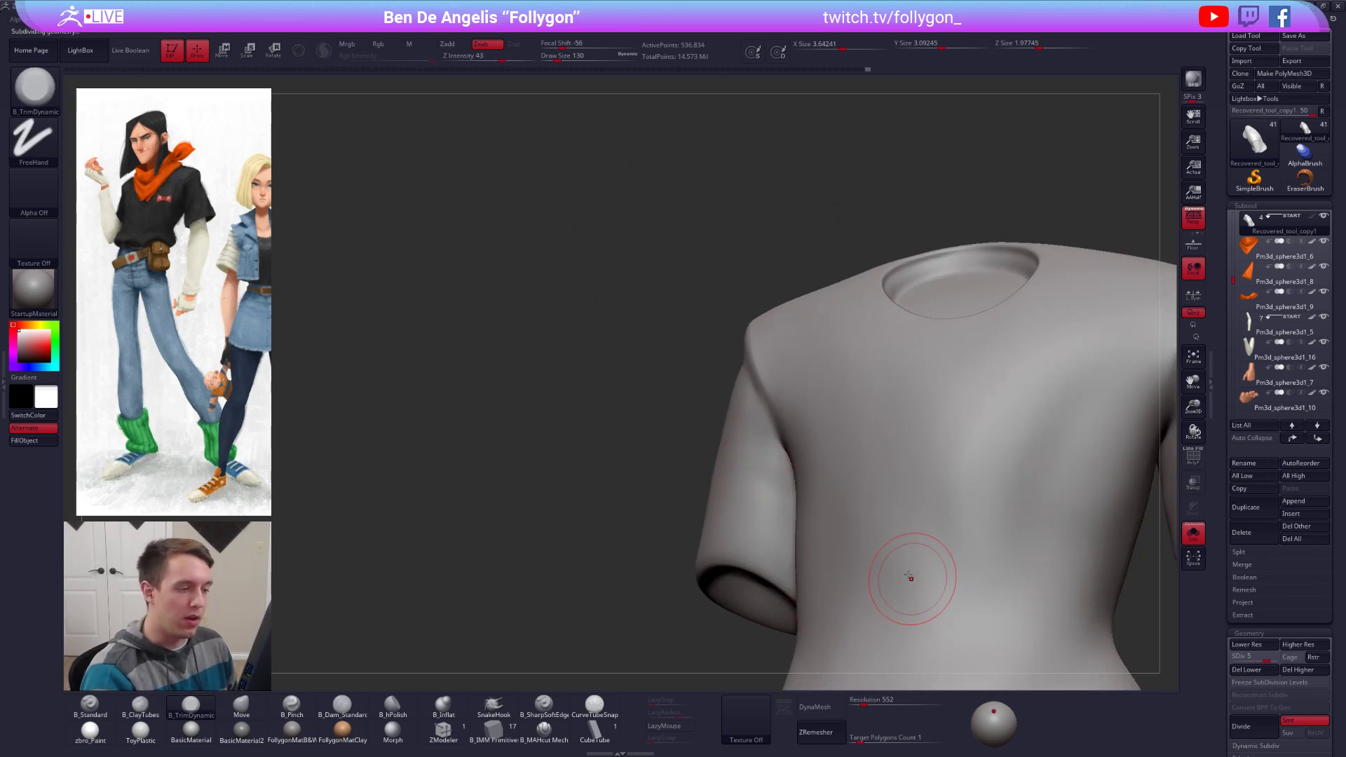
Step: Go to subdivision level 6 and sharpen the raised arm's front sleeve seam with the B_Pinch brush at size 96
key(5)
key(s)
drag(761, 376, 755, 375)
key(d)
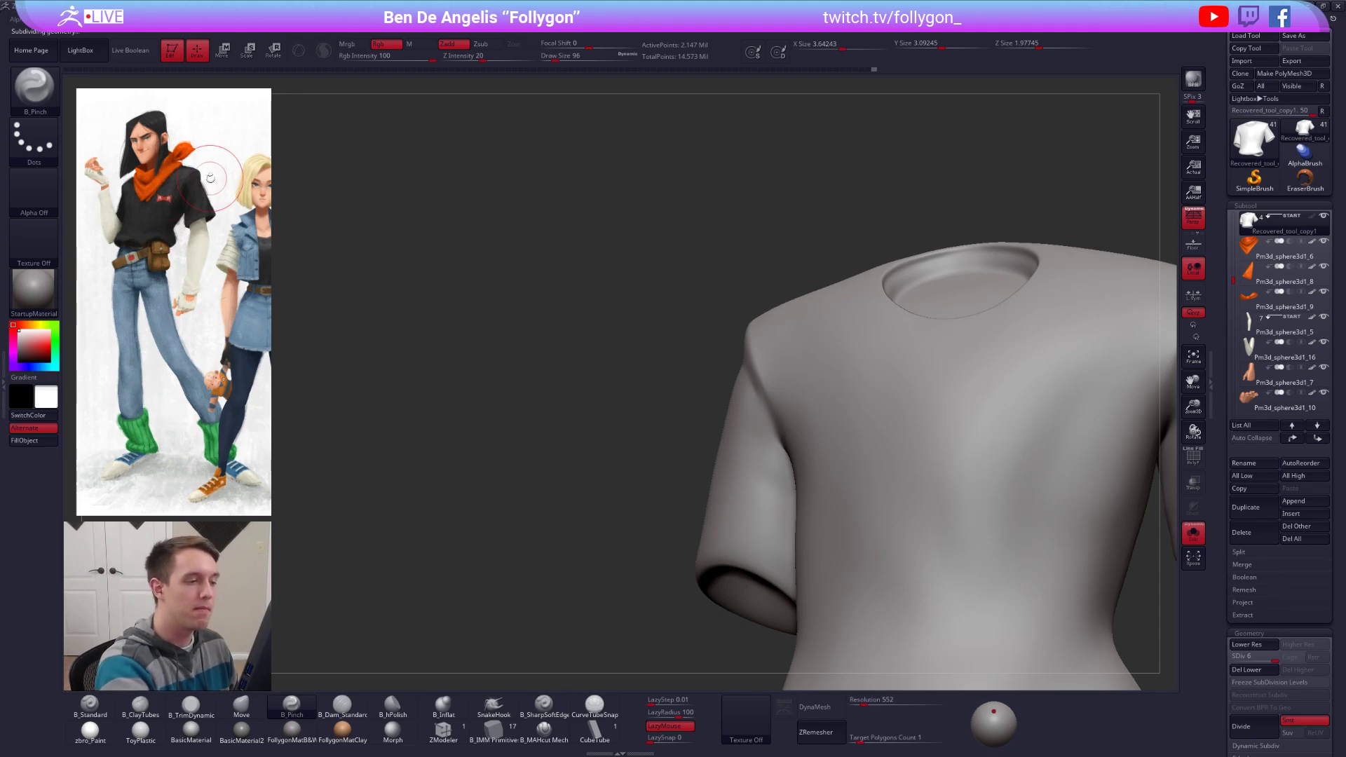
right_drag(779, 413, 706, 370)
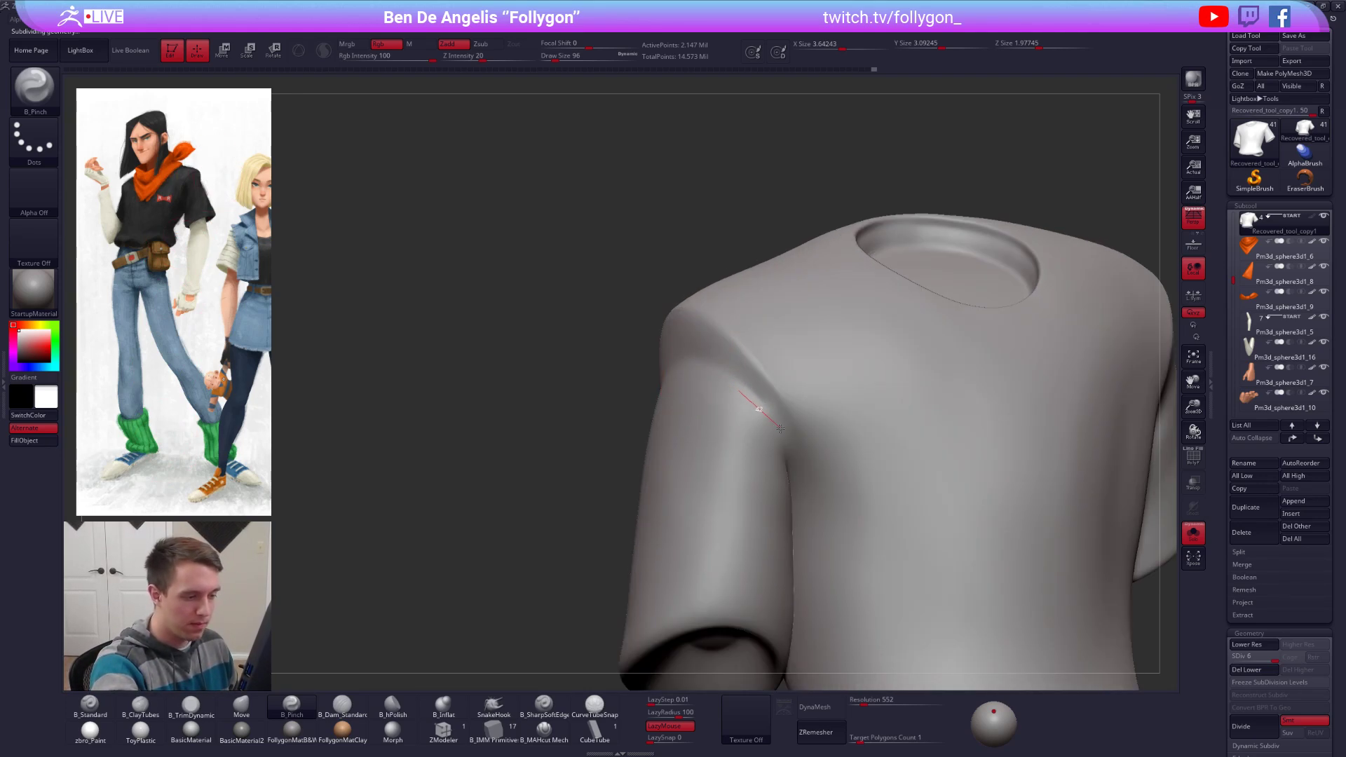
mouse_move(790, 476)
right_down()
mouse_move(763, 447)
mouse_move(747, 464)
mouse_move(764, 483)
right_up()
ctrl+right_drag(764, 484, 771, 438)
ctrl+right_drag(779, 381, 788, 442)
Step: Refine the raised arm's shoulder seam at brush size 104, smooth it and check the shirt on the full character
key(space)
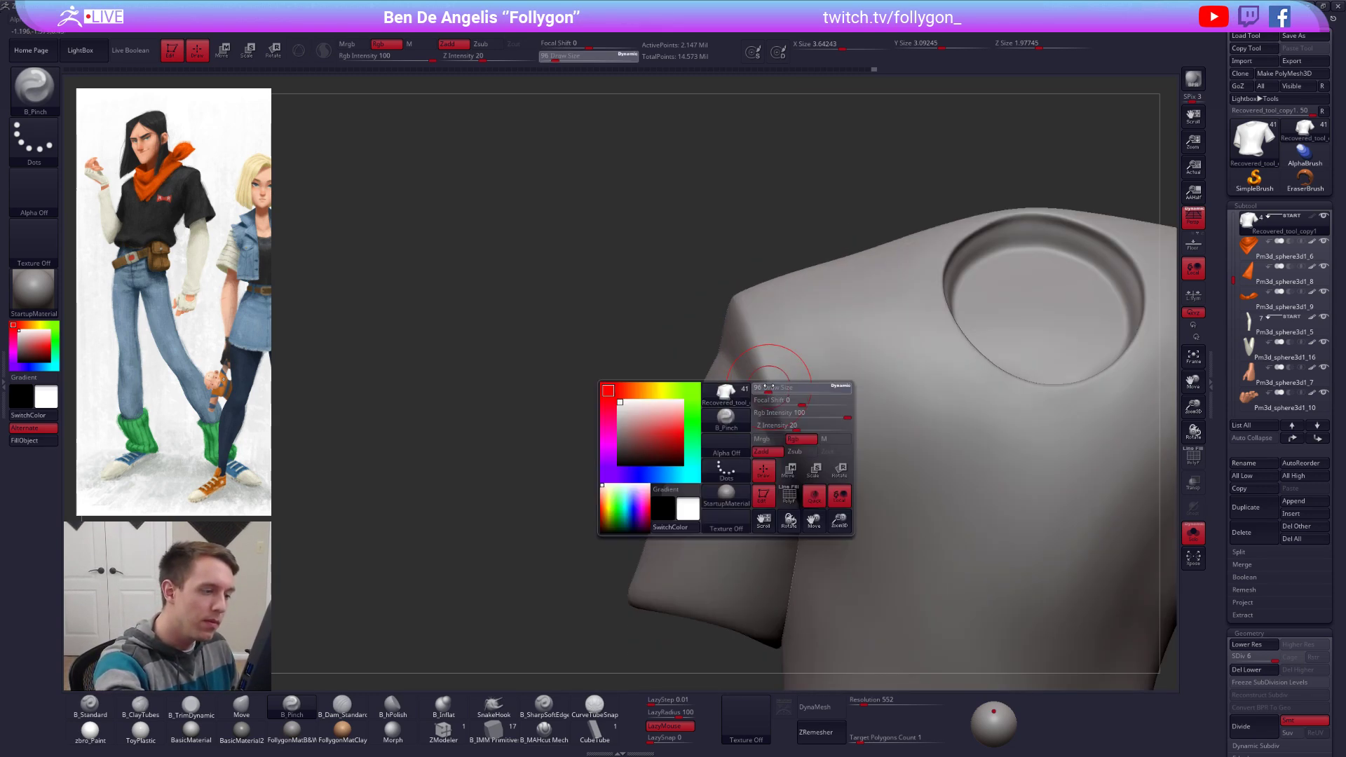
drag(788, 442, 790, 442)
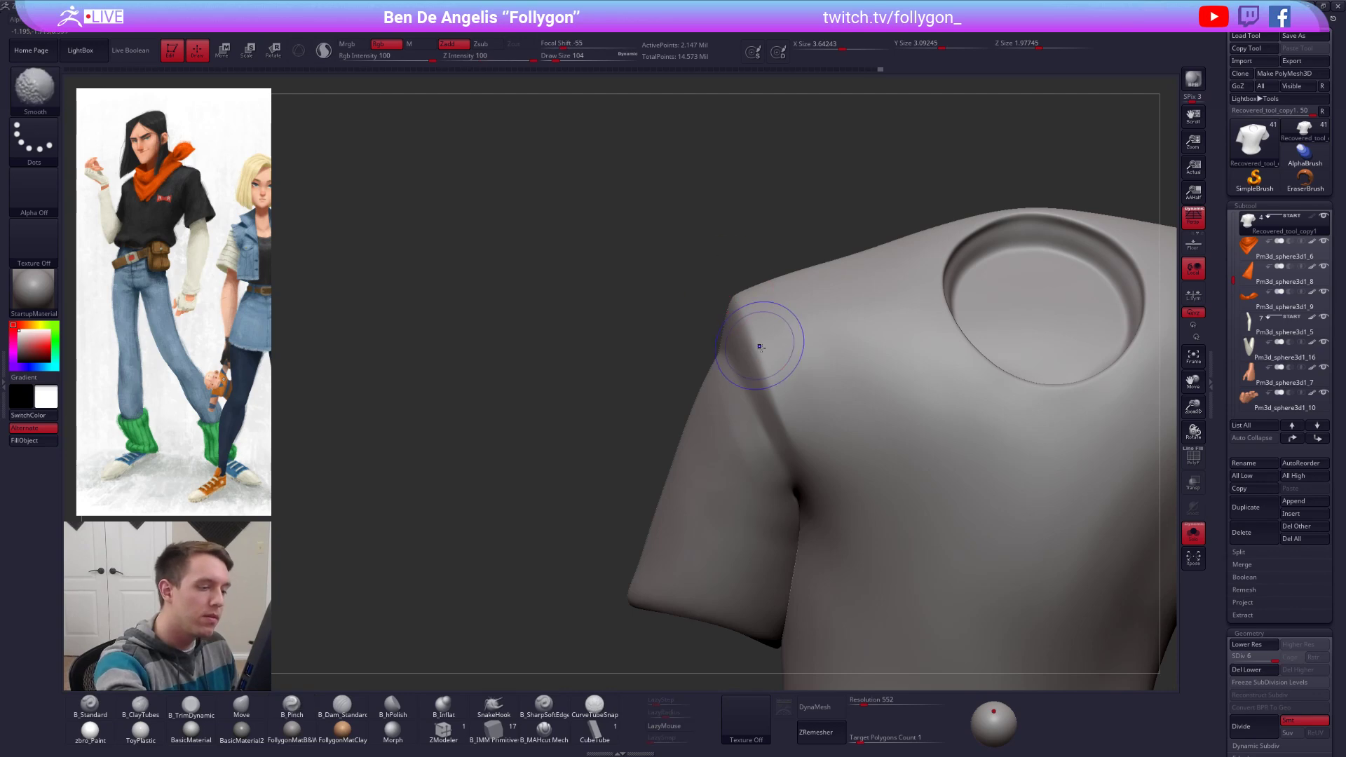
mouse_move(771, 351)
ctrl+right_down()
mouse_move(977, 466)
mouse_move(883, 469)
mouse_move(925, 493)
mouse_move(916, 501)
ctrl+right_up()
key(alt+s)
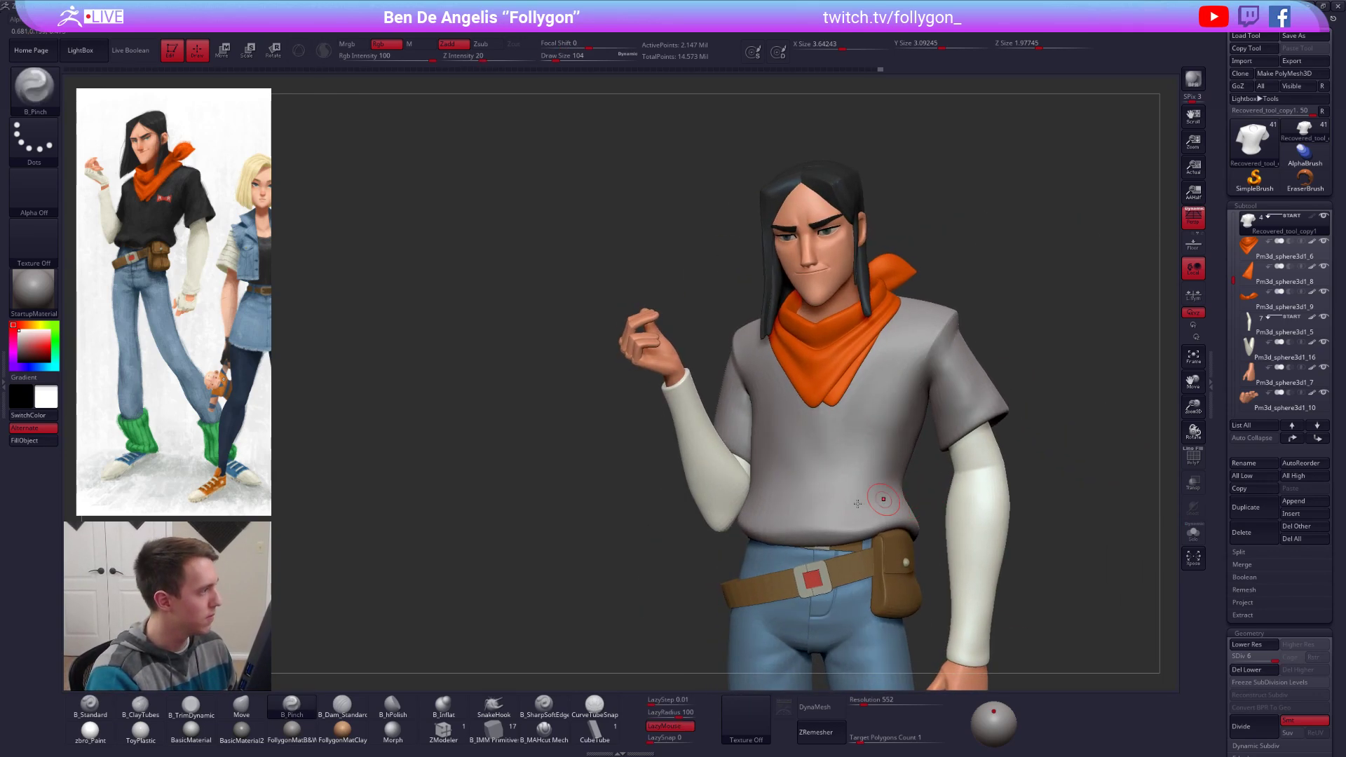
right_drag(722, 462, 770, 483)
key(alt+s)
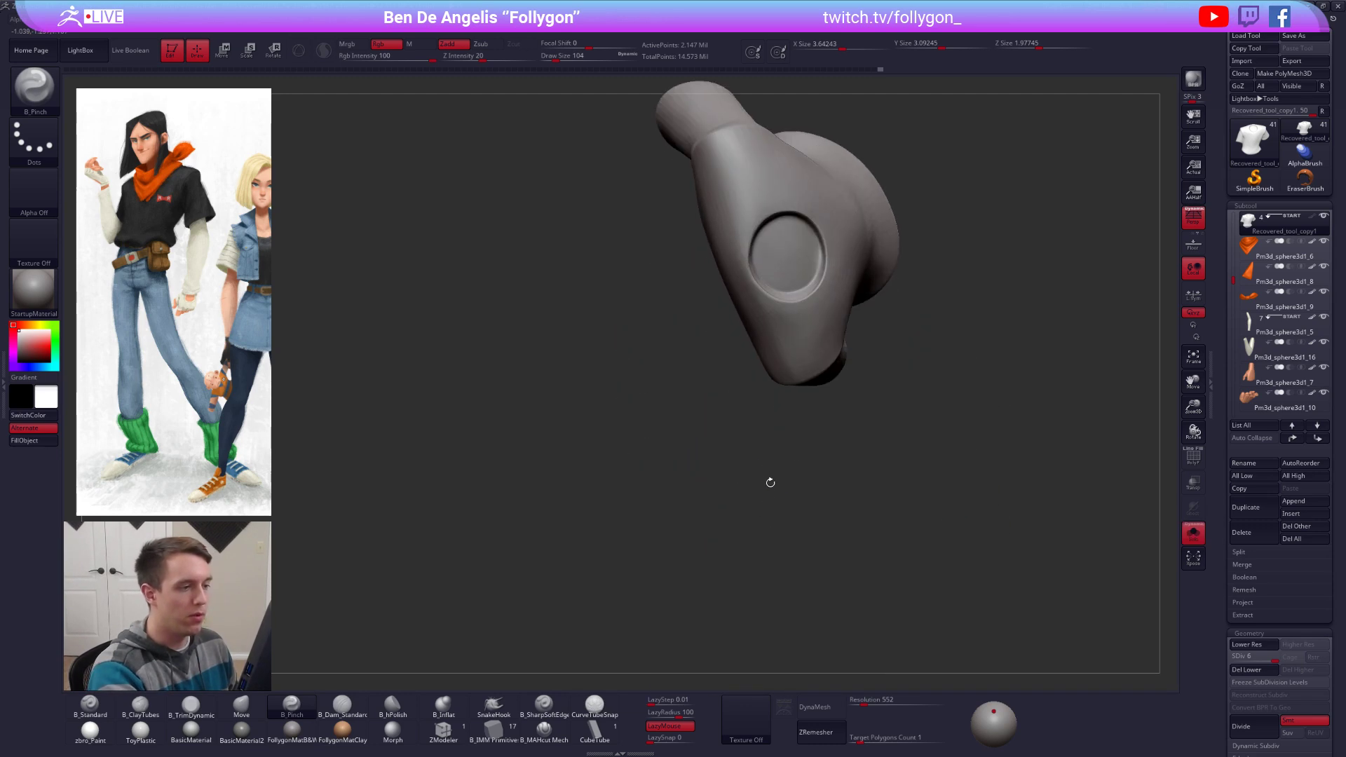
Step: Lower the T-shirt to subdivision level 3 and reshape the raised arm's shoulder with the Move brush at size 181
key(shift+d)
key(shift+d)
key(shift+d)
mouse_move(796, 393)
right_down()
mouse_move(788, 371)
mouse_move(766, 423)
right_up()
key(b)
key(m)
key(v)
key(space)
drag(808, 355, 813, 348)
key(f)
mouse_move(811, 366)
right_down()
mouse_move(792, 379)
mouse_move(862, 389)
right_up()
Step: Mask the T-shirt's upper part with a soft-edged lasso mask, leaving the lower sleeve free
key(ctrl)
mouse_move(883, 389)
ctrl+mouse_down()
mouse_move(756, 382)
mouse_move(578, 133)
mouse_move(1075, 393)
ctrl+mouse_up()
ctrl+click(915, 382)
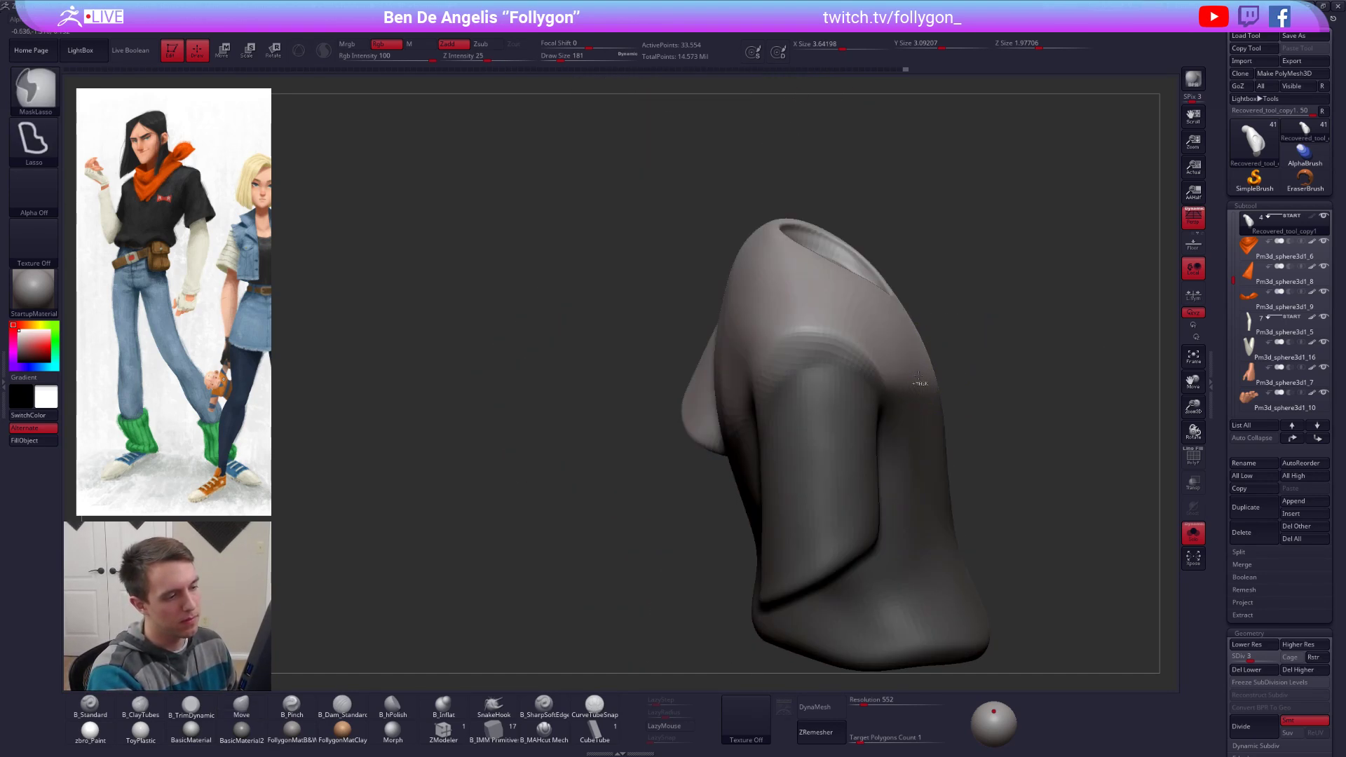
ctrl+click(916, 386)
right_drag(916, 386, 858, 394)
Step: Adjust the unmasked sleeves from behind with the Move brush at sizes 335 and 252 and clear the mask
key(space)
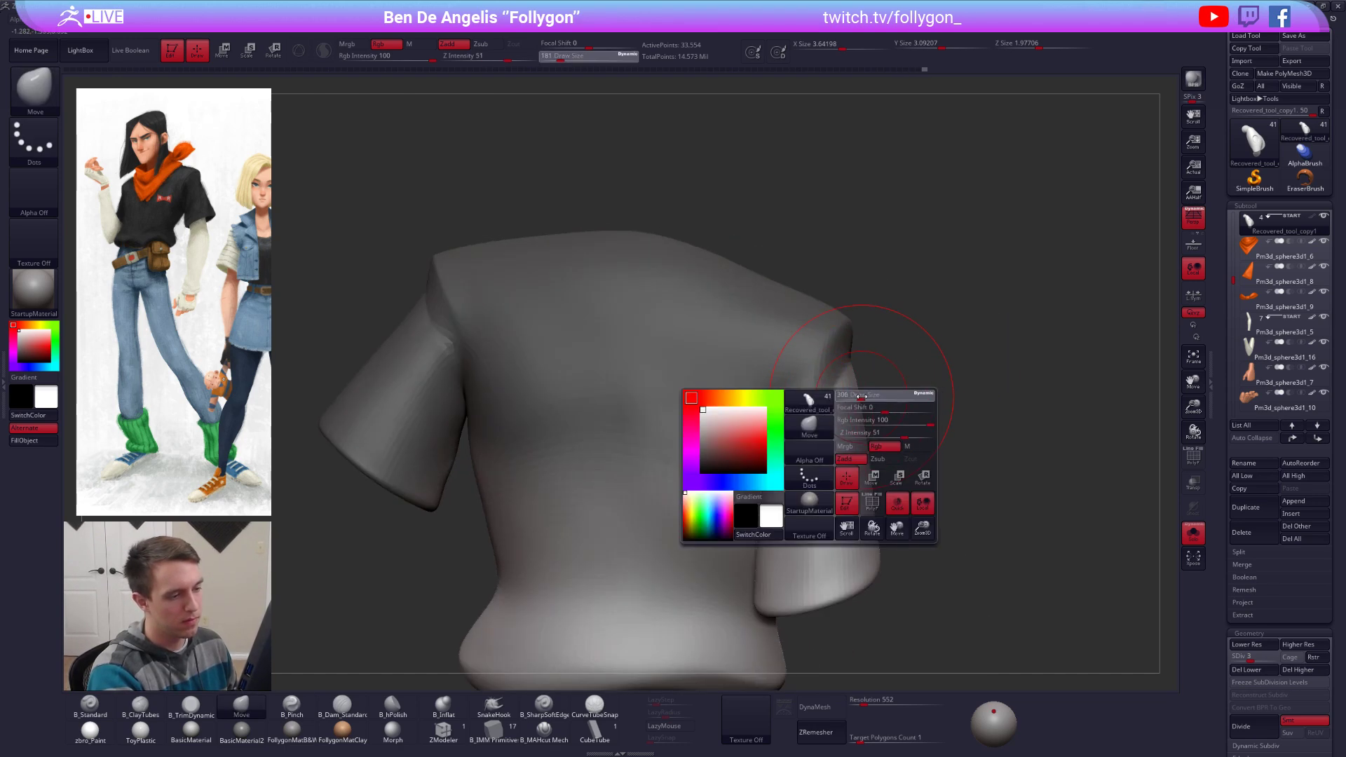
drag(862, 406, 884, 406)
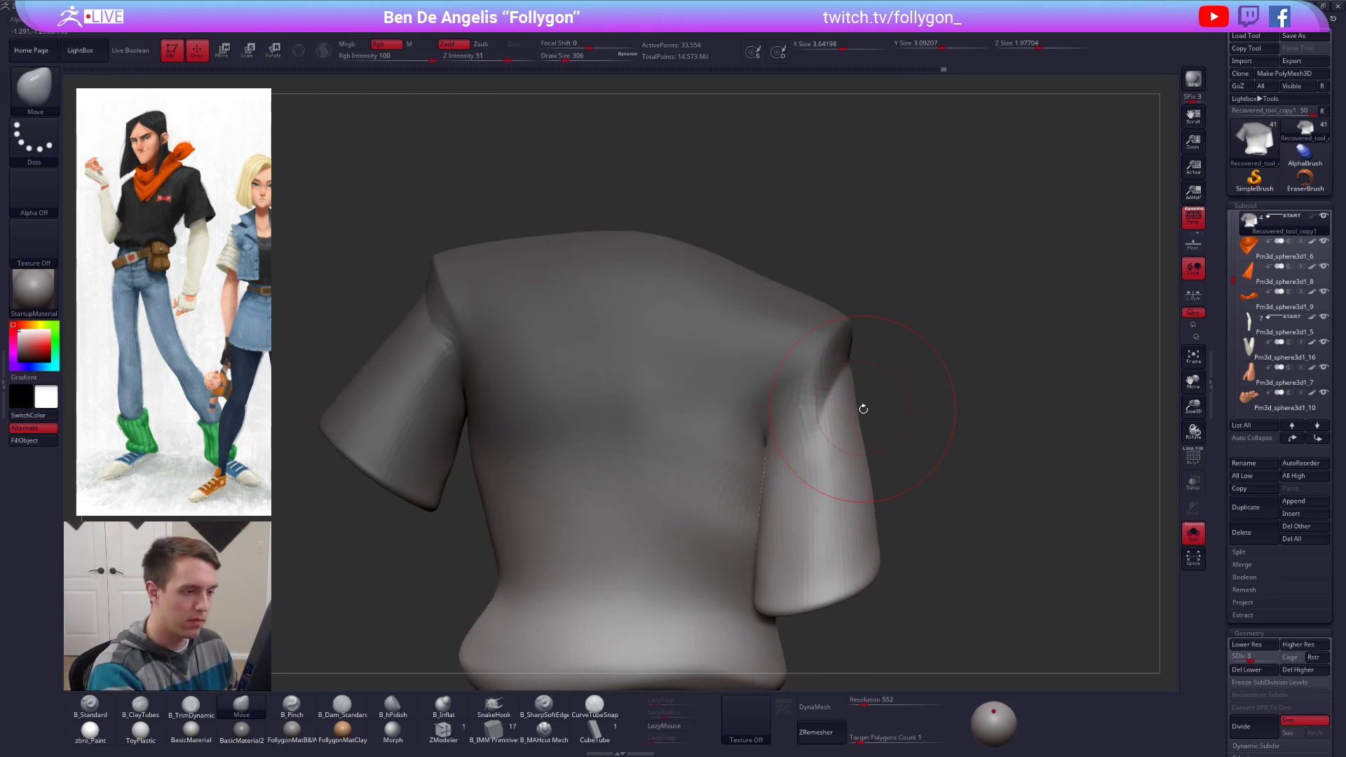
mouse_move(863, 408)
right_down()
mouse_move(834, 413)
mouse_move(883, 441)
mouse_move(862, 451)
mouse_move(868, 466)
right_up()
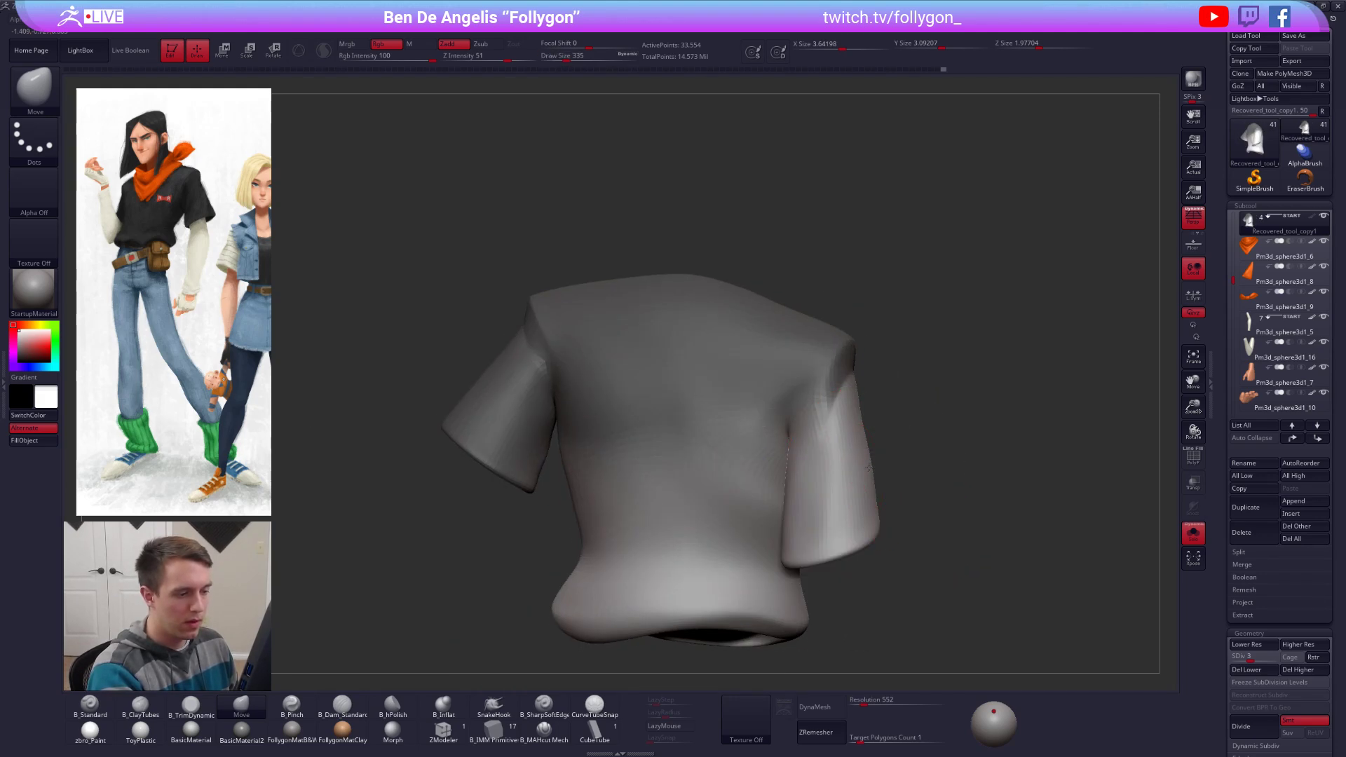
key(bracketleft)
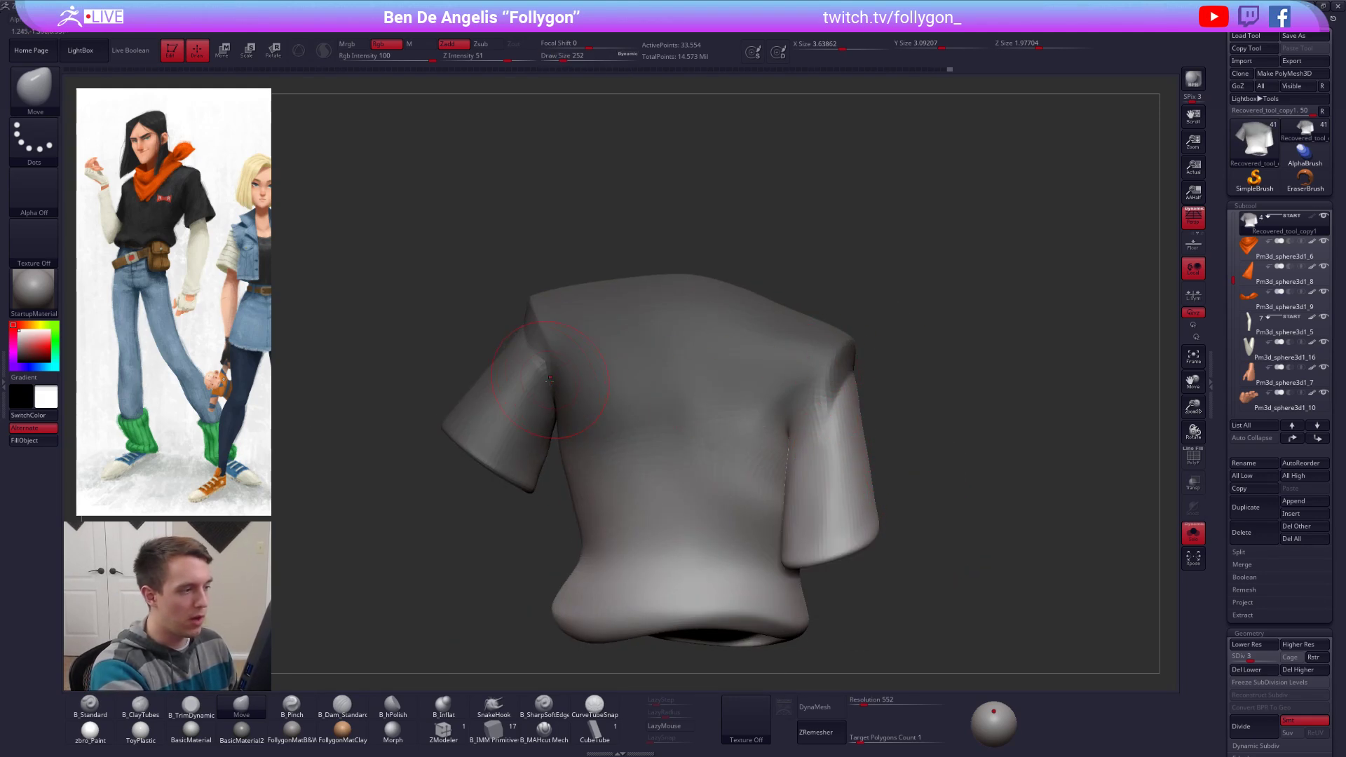
mouse_move(549, 378)
right_down()
mouse_move(757, 373)
mouse_move(703, 376)
right_up()
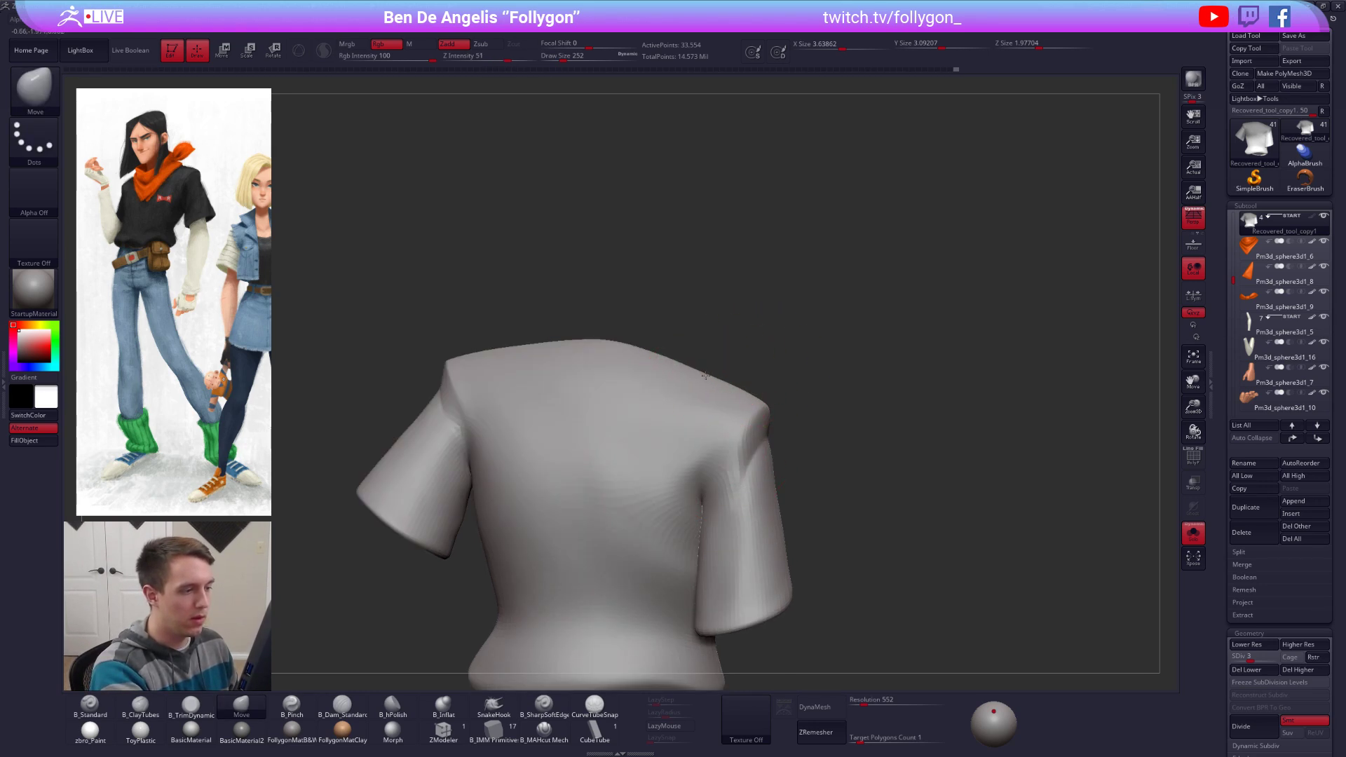
Step: Return to subdivision level 6 and sharpen the back of the raised arm's shoulder edge with the B_Pinch brush at size 130
mouse_move(751, 467)
right_down()
mouse_move(776, 465)
mouse_move(757, 427)
mouse_move(768, 397)
right_up()
key(d)
key(d)
key(d)
key(b)
key(p)
key(i)
key(space)
drag(768, 397, 766, 383)
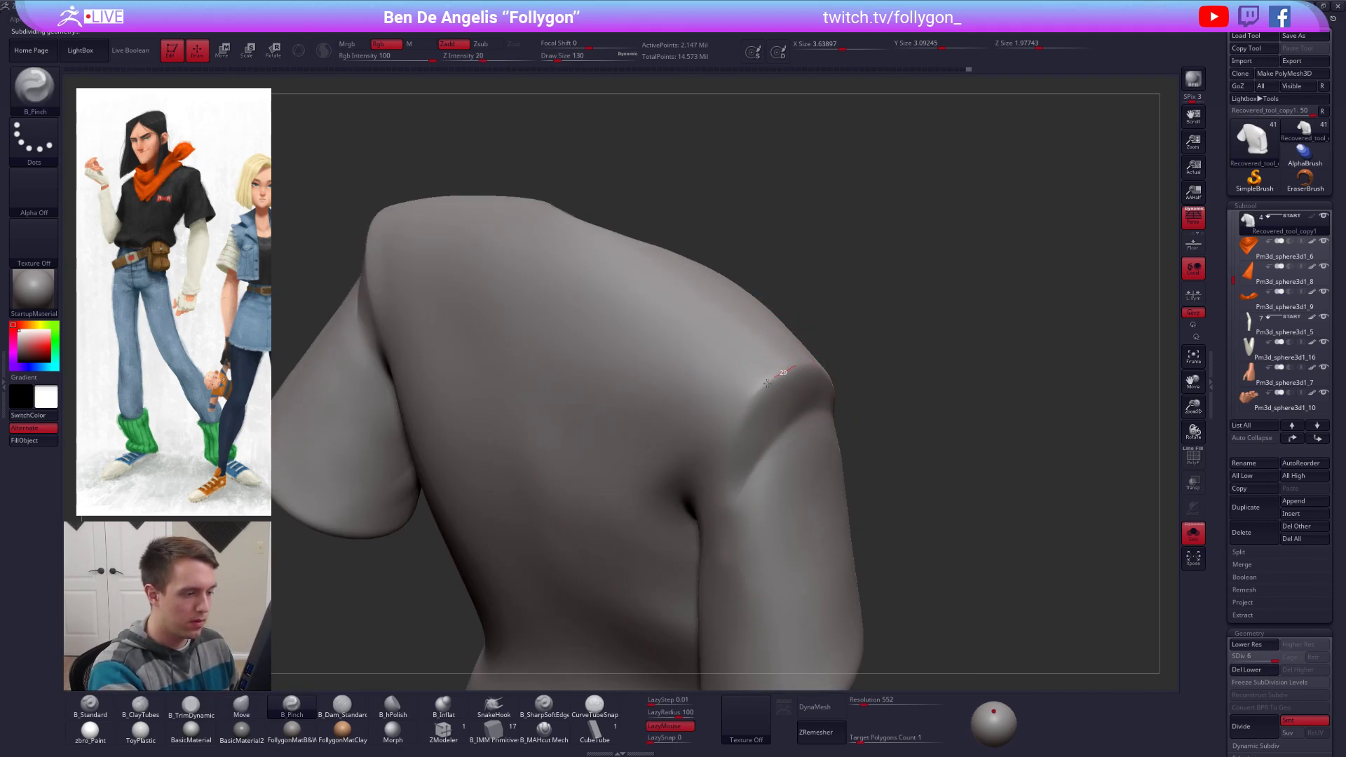
drag(707, 459, 729, 434)
right_drag(728, 435, 771, 382)
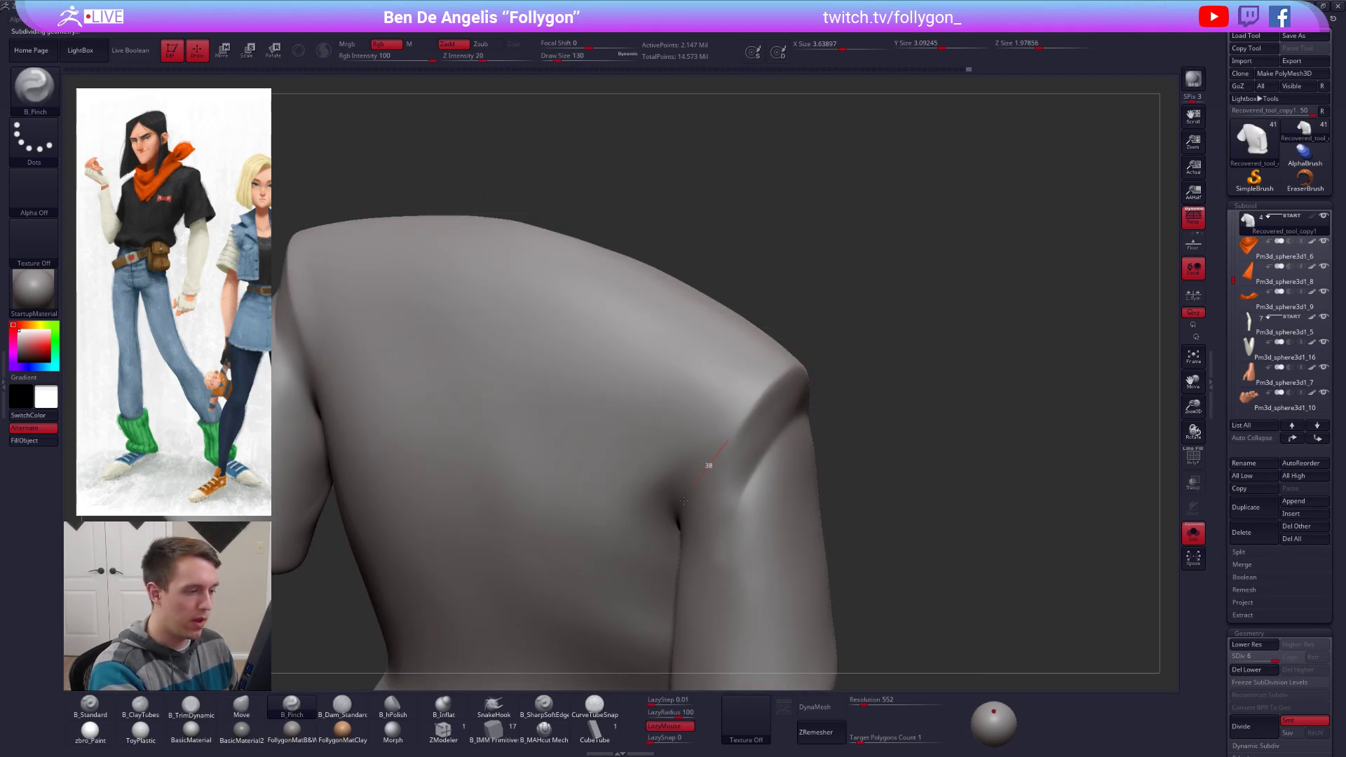
Step: Pinch the rear armpit crease and the front shoulder seam of the raised arm's sleeve with the brush at size 130
right_drag(683, 500, 691, 474)
drag(691, 475, 729, 522)
right_drag(729, 522, 661, 531)
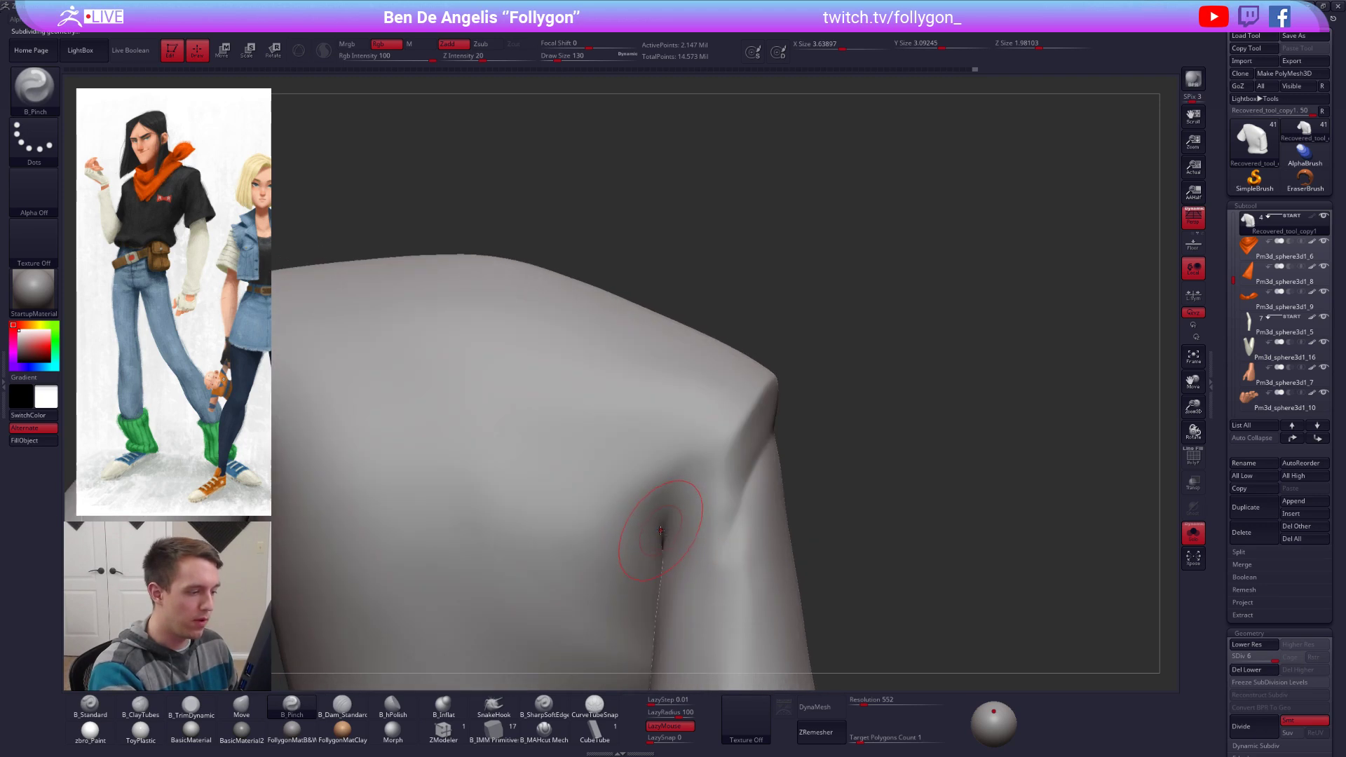
drag(658, 527, 662, 543)
mouse_move(663, 543)
right_down()
mouse_move(741, 480)
mouse_move(691, 451)
mouse_move(684, 526)
mouse_move(631, 282)
right_up()
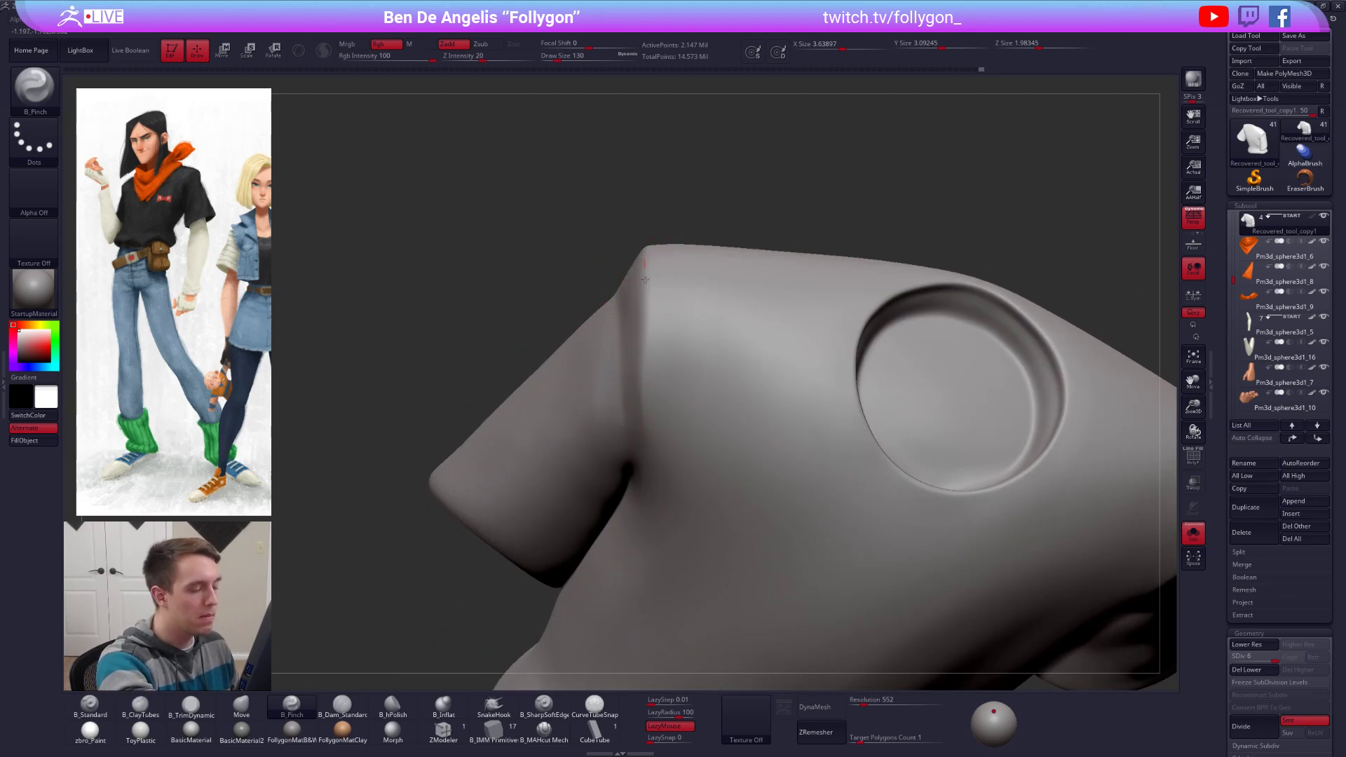
right_drag(639, 477, 659, 377)
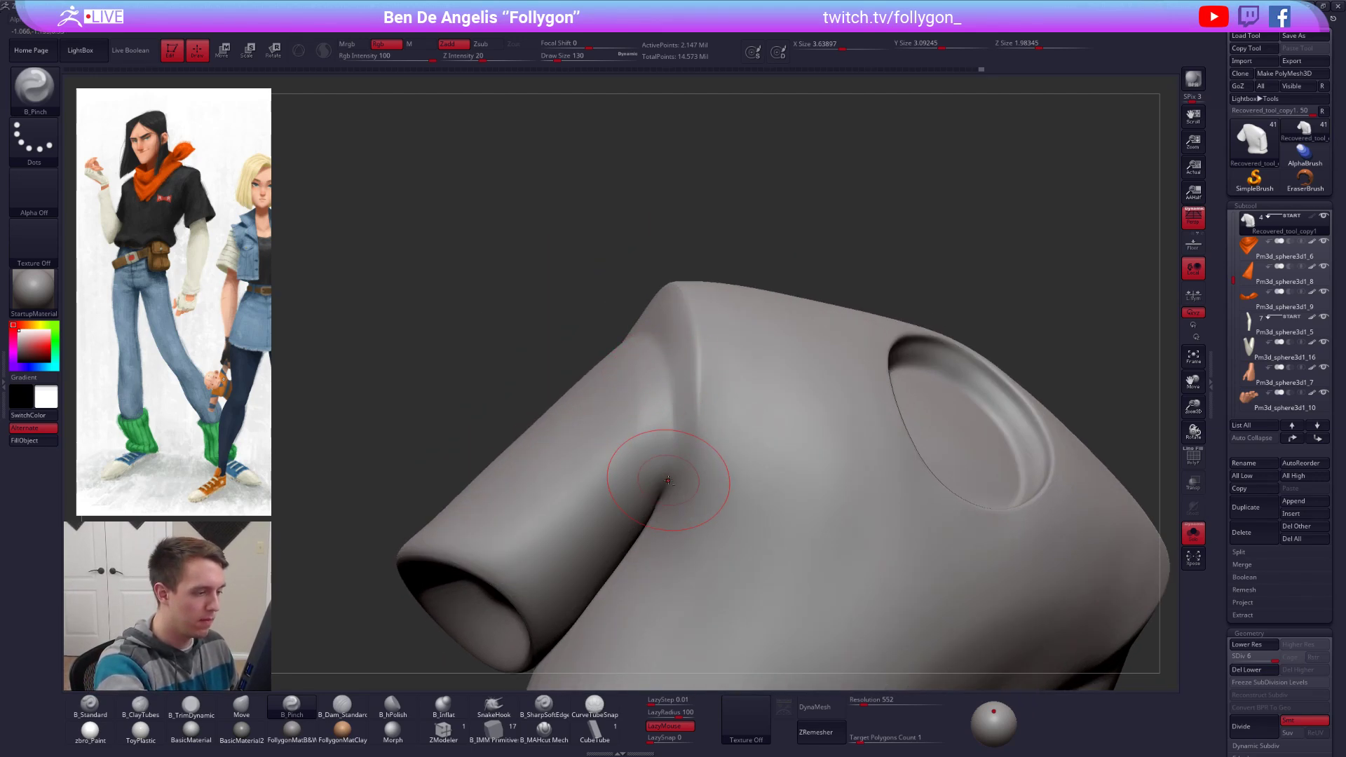
right_drag(656, 322, 666, 371)
Step: Lower the T-shirt to subdivision level 4 and reshape the raised arm's upper sleeve with the Move brush at sizes 192 and 121
key(shift+d)
mouse_move(587, 484)
right_down()
mouse_move(662, 425)
mouse_move(721, 477)
right_up()
right_click(687, 530)
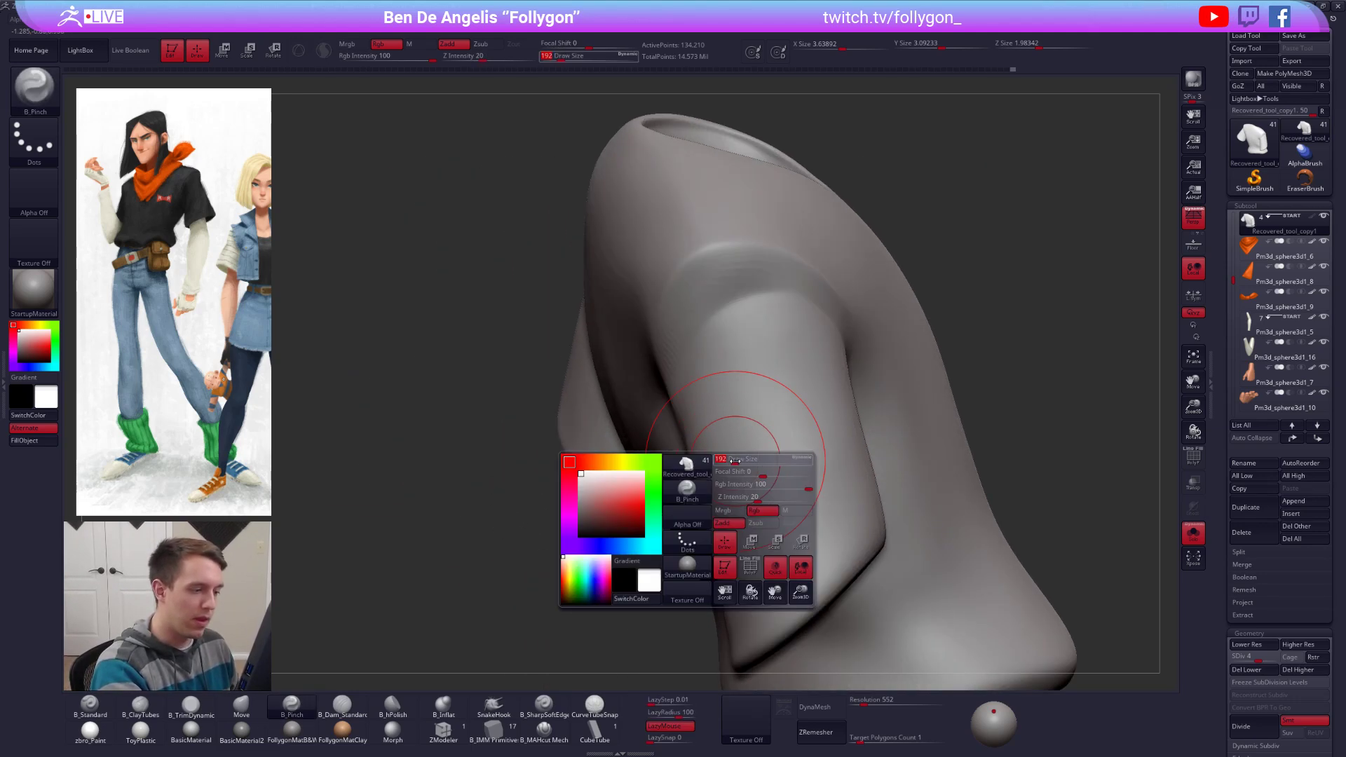
click(241, 706)
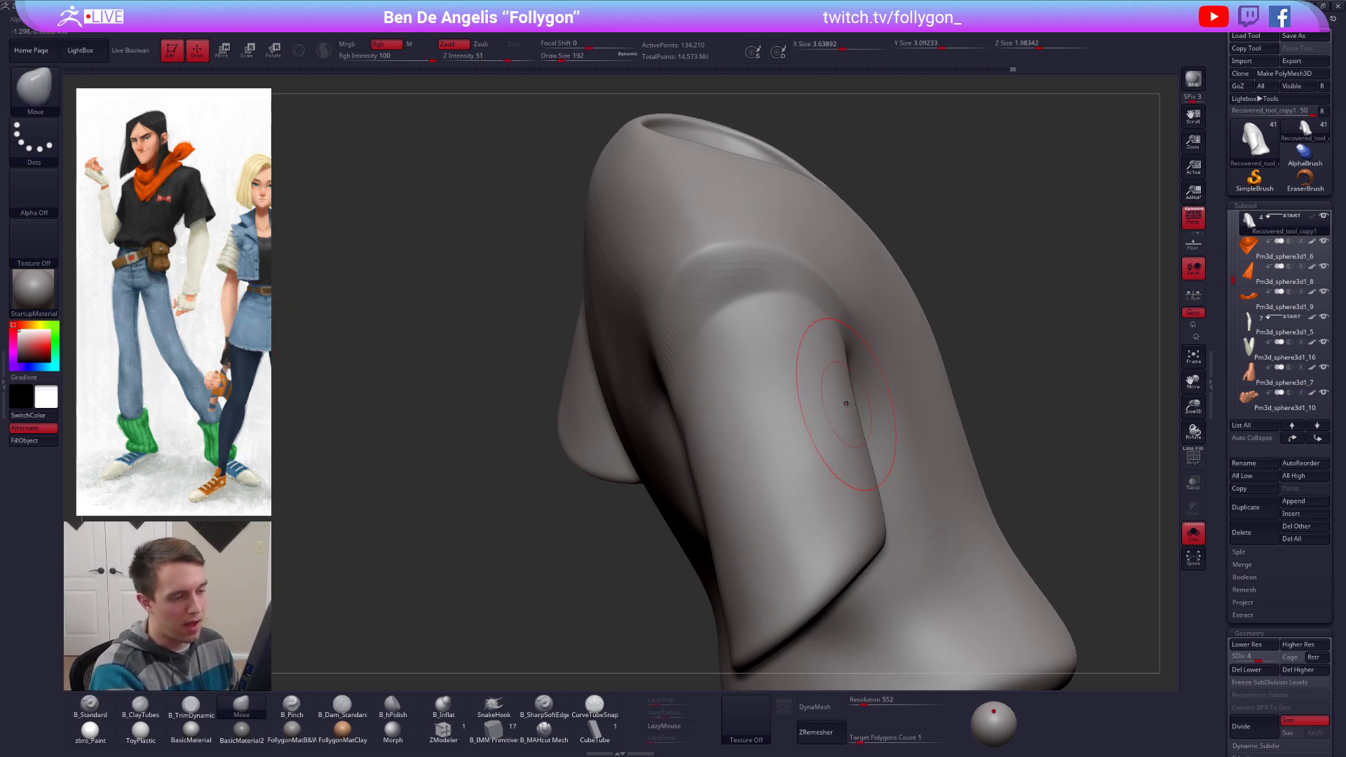
shift+right_drag(850, 431, 838, 417)
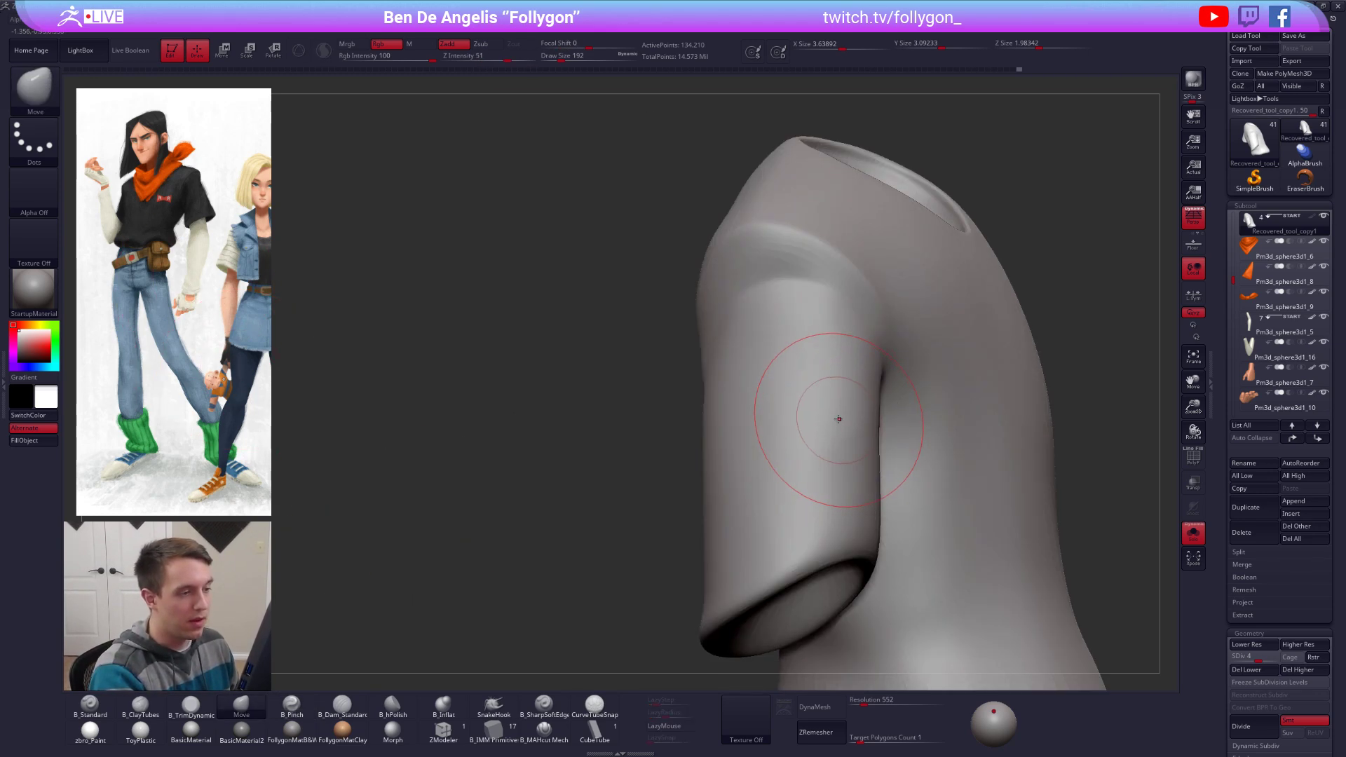
key(space)
click(794, 317)
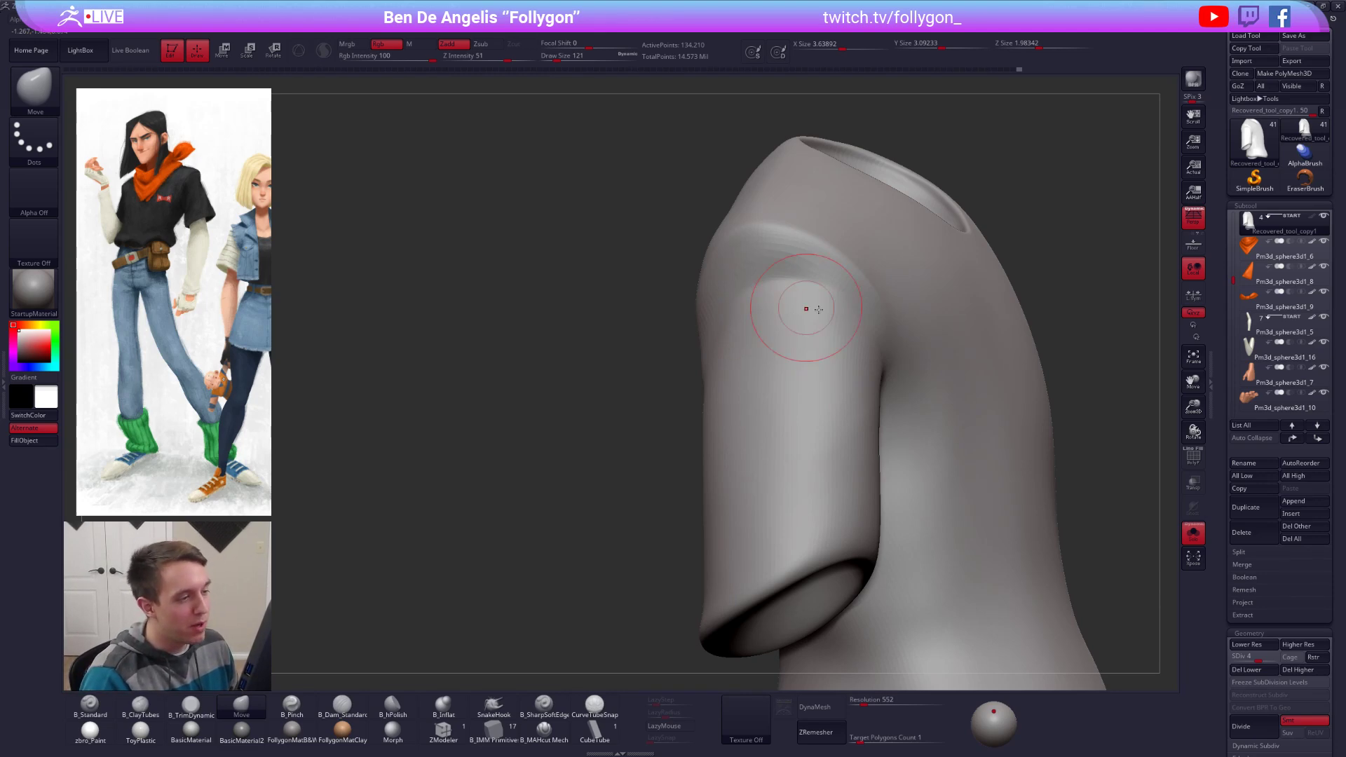
alt+right_drag(805, 307, 800, 342)
mouse_move(834, 324)
shift+mouse_down()
mouse_move(761, 335)
mouse_move(834, 339)
shift+mouse_up()
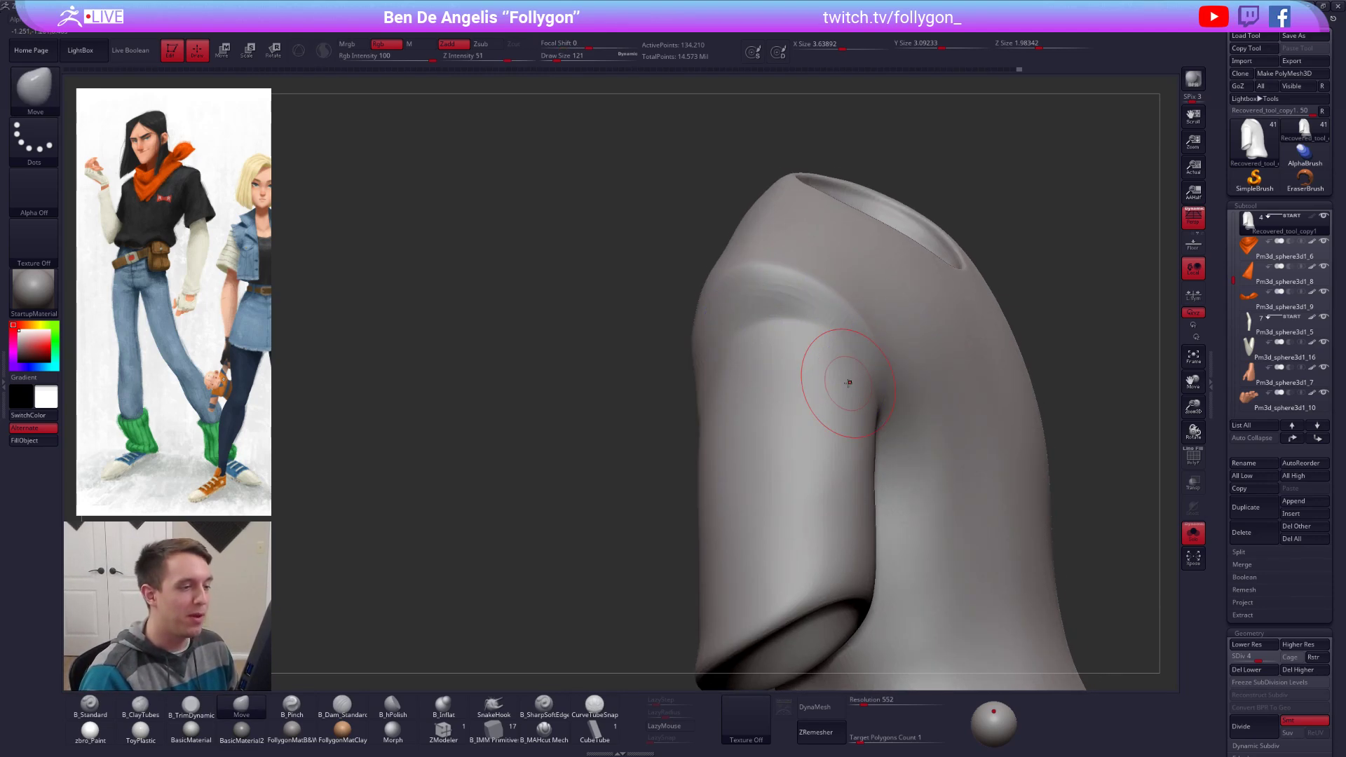
Step: Raise the T-shirt to subdivision level 5, then trim and smooth the sleeve below the raised arm's shoulder crease with B_TrimDynamic at size 121
key(d)
mouse_move(793, 350)
right_down()
mouse_move(805, 339)
mouse_move(831, 394)
mouse_move(872, 376)
right_up()
key(3)
mouse_move(763, 366)
right_down()
mouse_move(790, 391)
mouse_move(787, 359)
right_up()
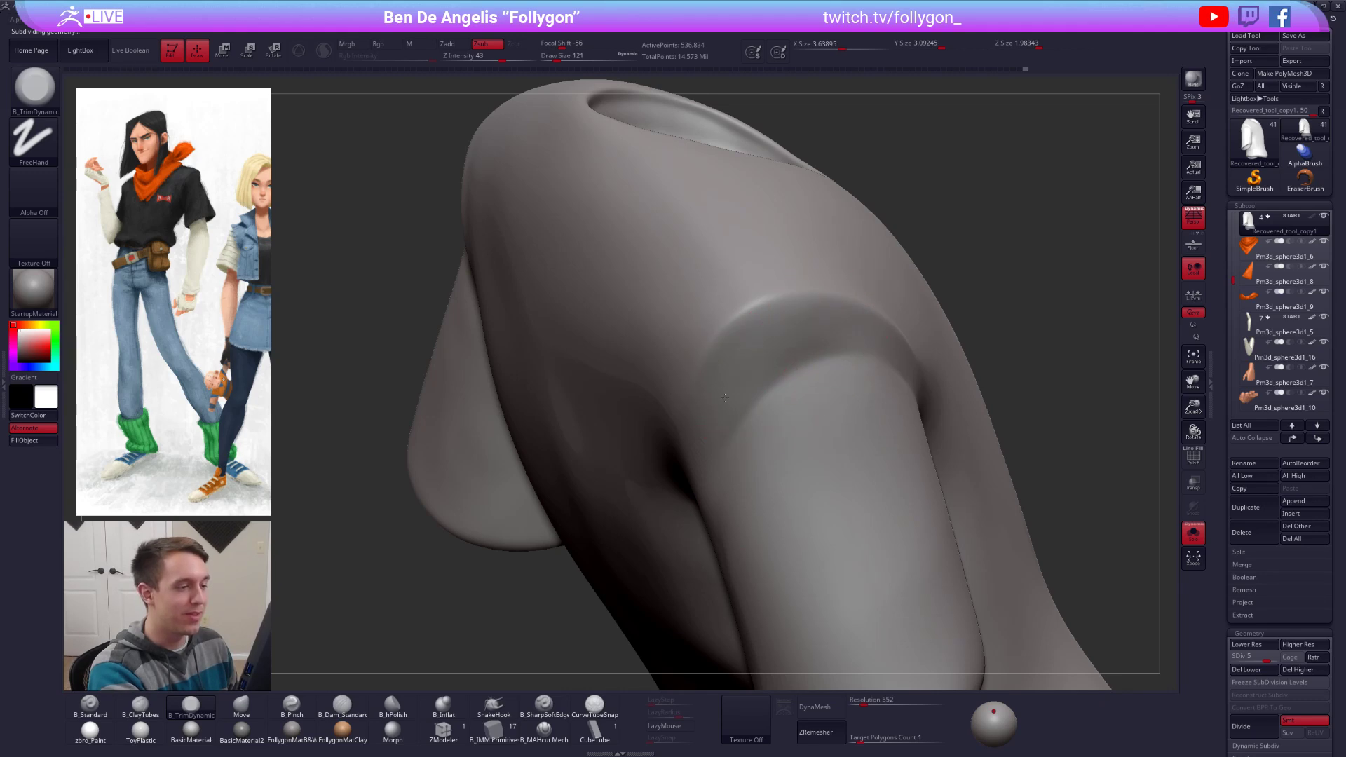
mouse_move(832, 351)
shift+mouse_down()
mouse_move(785, 379)
mouse_move(769, 412)
shift+mouse_up()
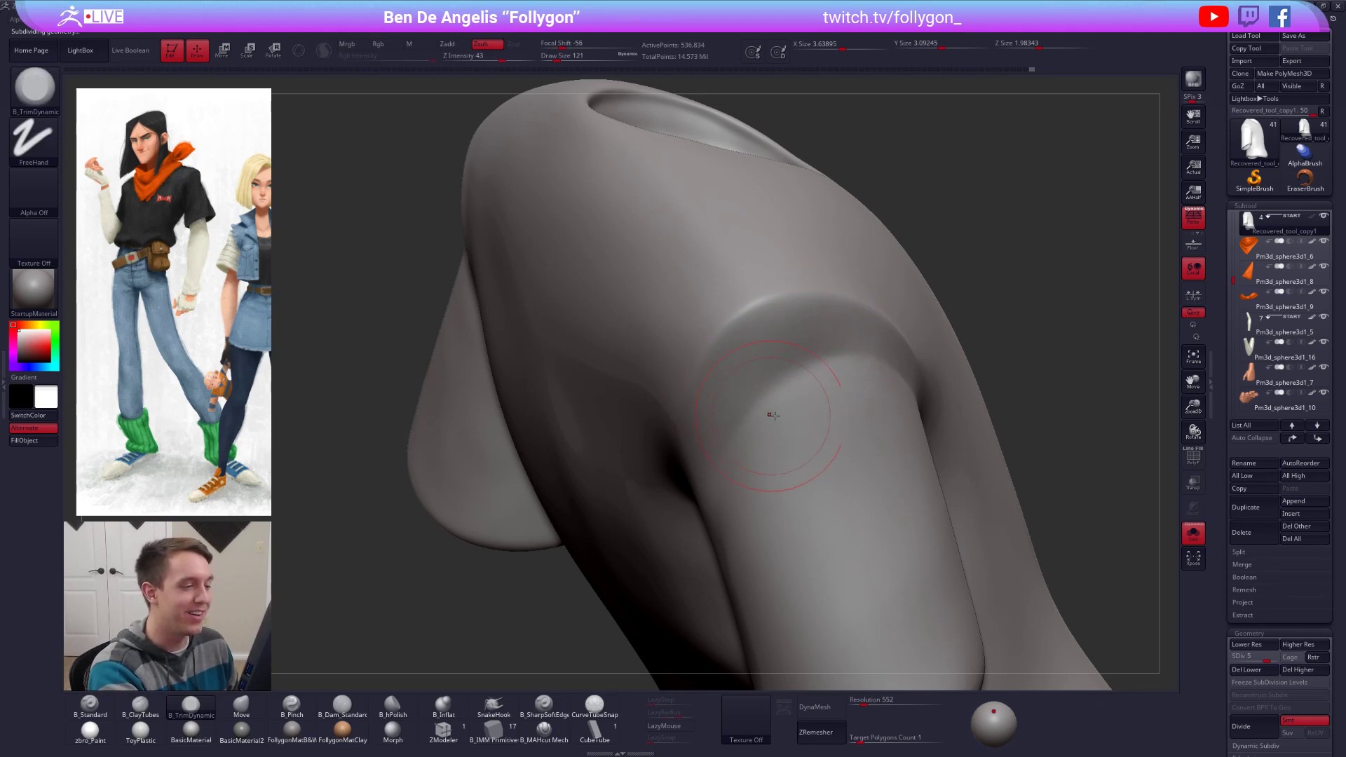
right_drag(768, 413, 763, 409)
shift+drag(762, 408, 756, 437)
right_drag(755, 437, 838, 403)
shift+drag(866, 421, 838, 459)
Step: Bring back the full character and turn on the T-shirt's painted black colour
mouse_move(836, 457)
ctrl+right_down()
mouse_move(751, 403)
mouse_move(1006, 571)
ctrl+right_up()
alt+right_drag(1080, 631, 895, 546)
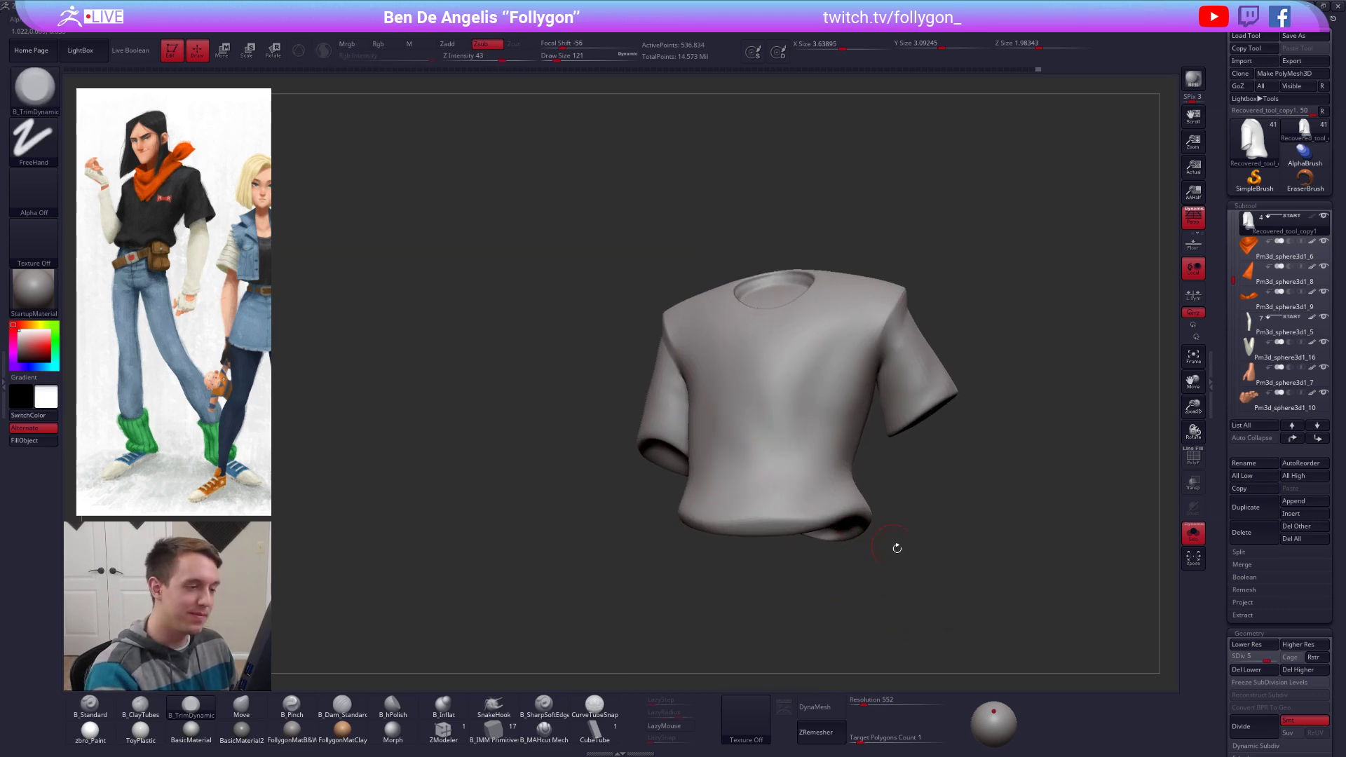
key(alt+shift+s)
ctrl+right_drag(1056, 613, 1014, 629)
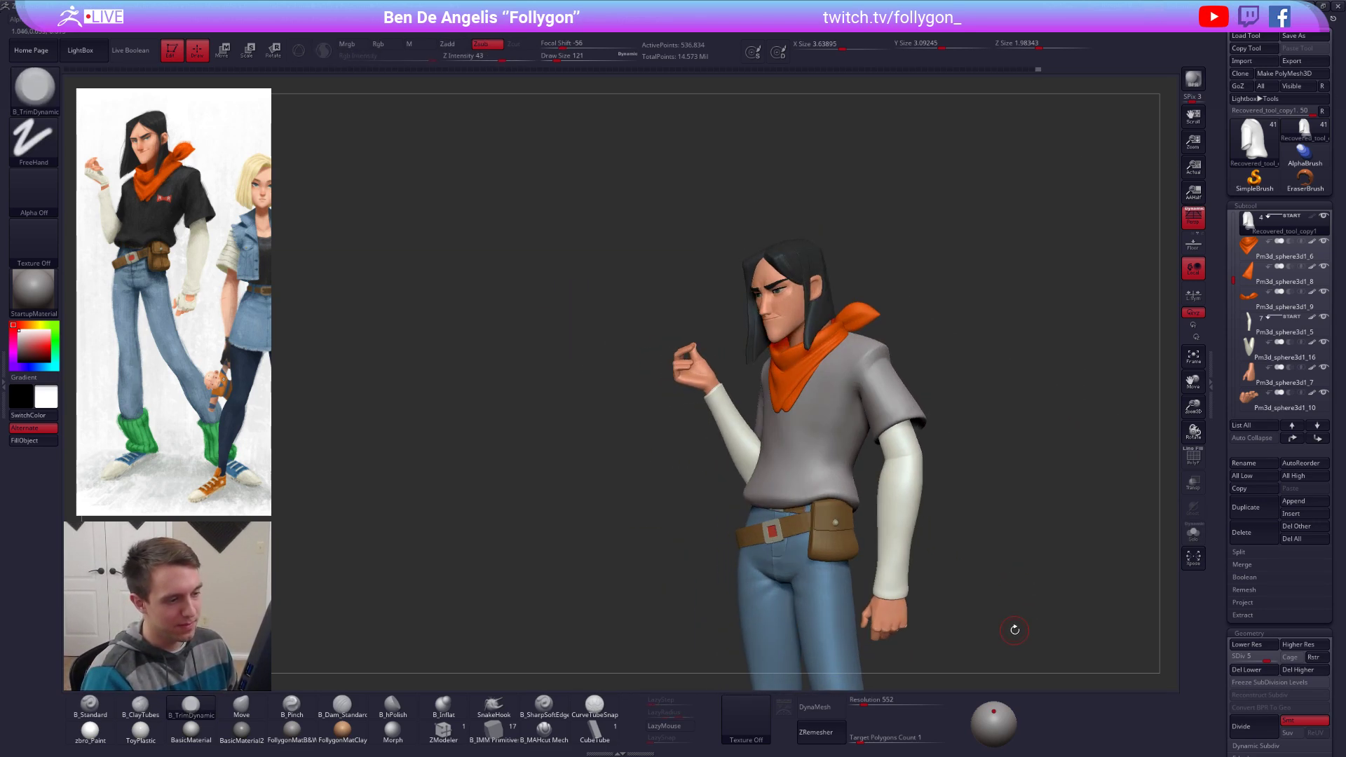
mouse_move(1021, 551)
alt+right_down()
mouse_move(974, 499)
mouse_move(1065, 573)
mouse_move(1022, 597)
alt+right_up()
click(1312, 216)
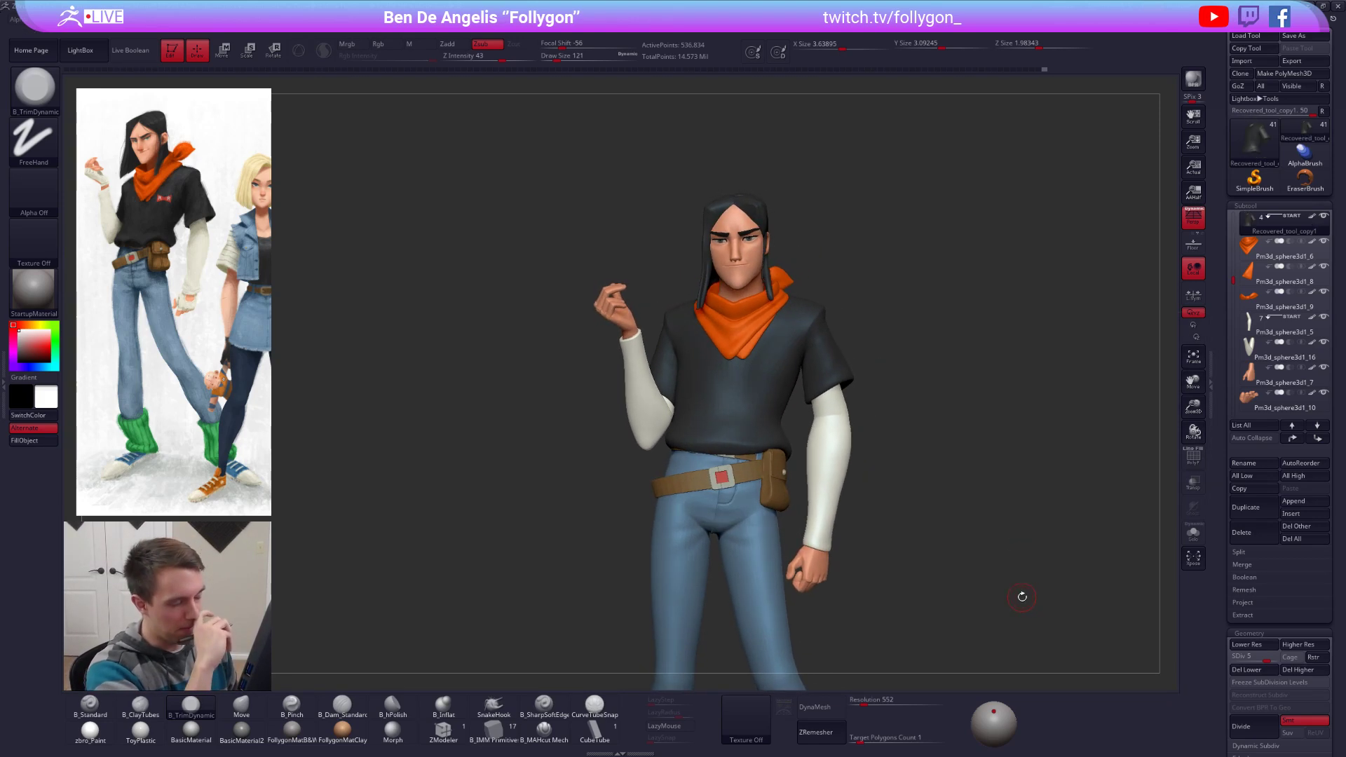
Step: Isolate the T-shirt, show its polygroup wireframe and lower it to subdivision level 1
key(alt+s)
ctrl+right_drag(647, 337, 652, 377)
key(shift+f)
mouse_move(547, 228)
alt+right_down()
mouse_move(736, 348)
mouse_move(701, 329)
alt+right_up()
key(shift+d)
key(shift+d)
key(shift+d)
key(shift+d)
Step: Mask the T-shirt's body up to the raised arm's sleeve, sharpen the mask edge and assign the masked body a new polygroup
key(w)
ctrl+click(673, 337)
mouse_move(660, 347)
mouse_down()
mouse_move(688, 298)
mouse_move(612, 412)
mouse_move(629, 372)
mouse_up()
key(q)
ctrl+click(595, 348)
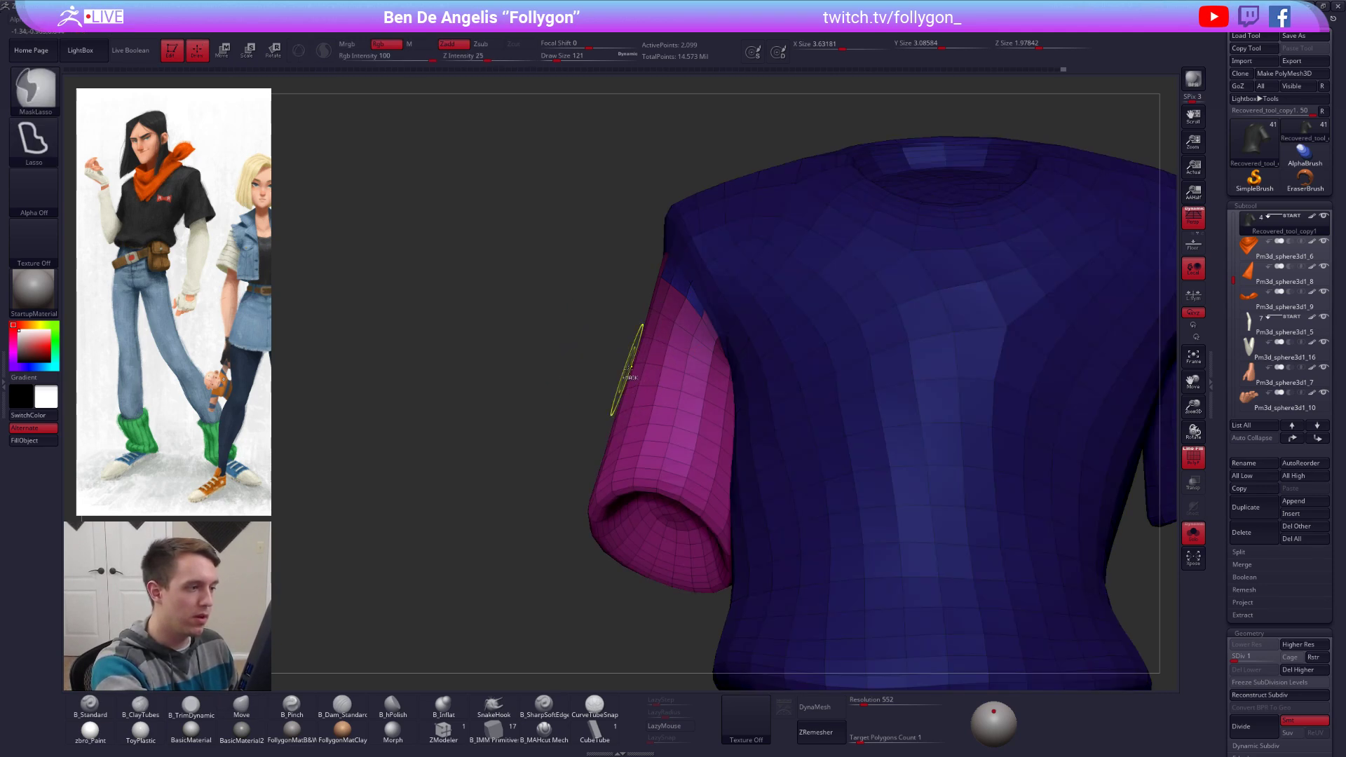
ctrl+alt+click(653, 373)
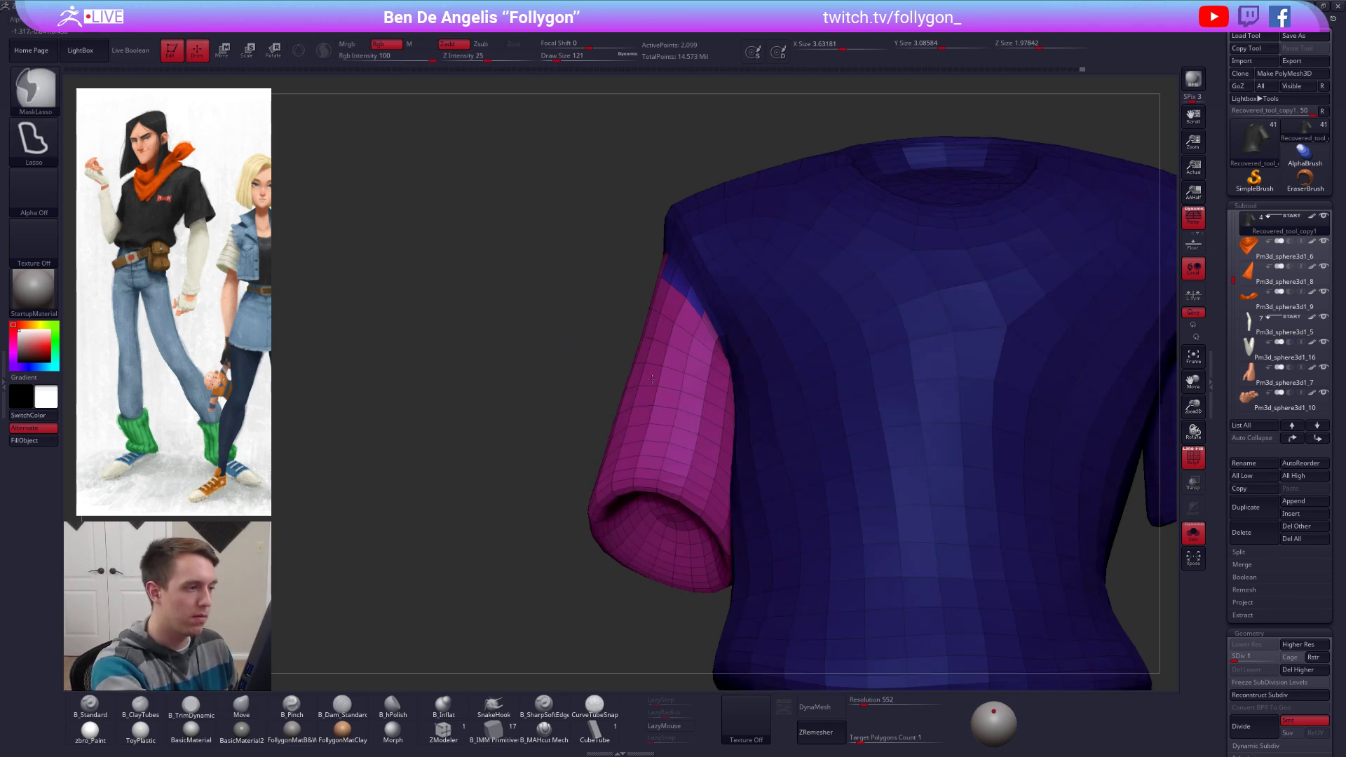
key(ctrl+w)
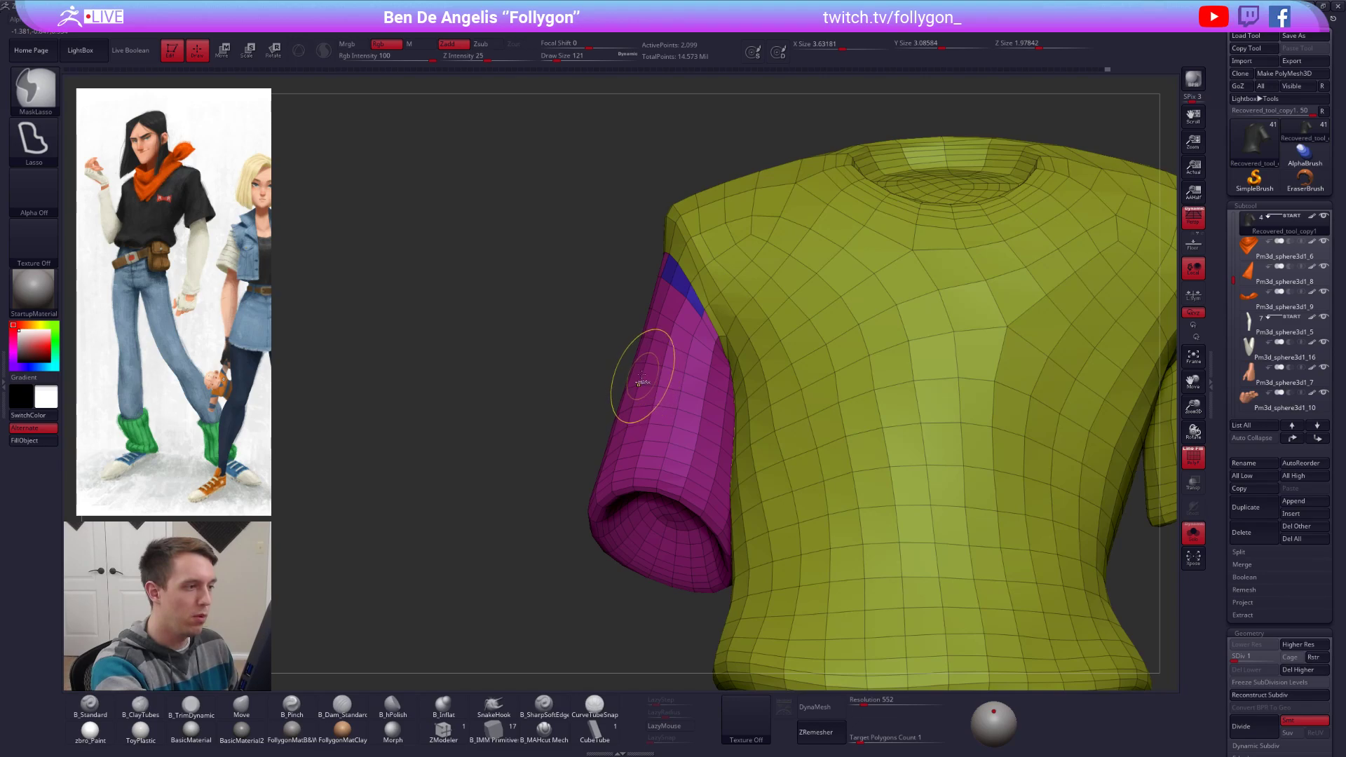
Step: Inspect the regrouped sleeve, then bring back the full character with the polygroup wireframe off
key(w)
right_drag(710, 263, 734, 340)
mouse_move(740, 501)
right_down()
mouse_move(617, 484)
mouse_move(624, 392)
right_up()
key(q)
alt+right_drag(950, 642, 831, 452)
key(alt+s)
key(shift+f)
right_drag(971, 550, 894, 530)
Step: Try adjusting the whole T-shirt with a Transpose line drawn outward from the hips, including a rotation, and undo the changes
key(w)
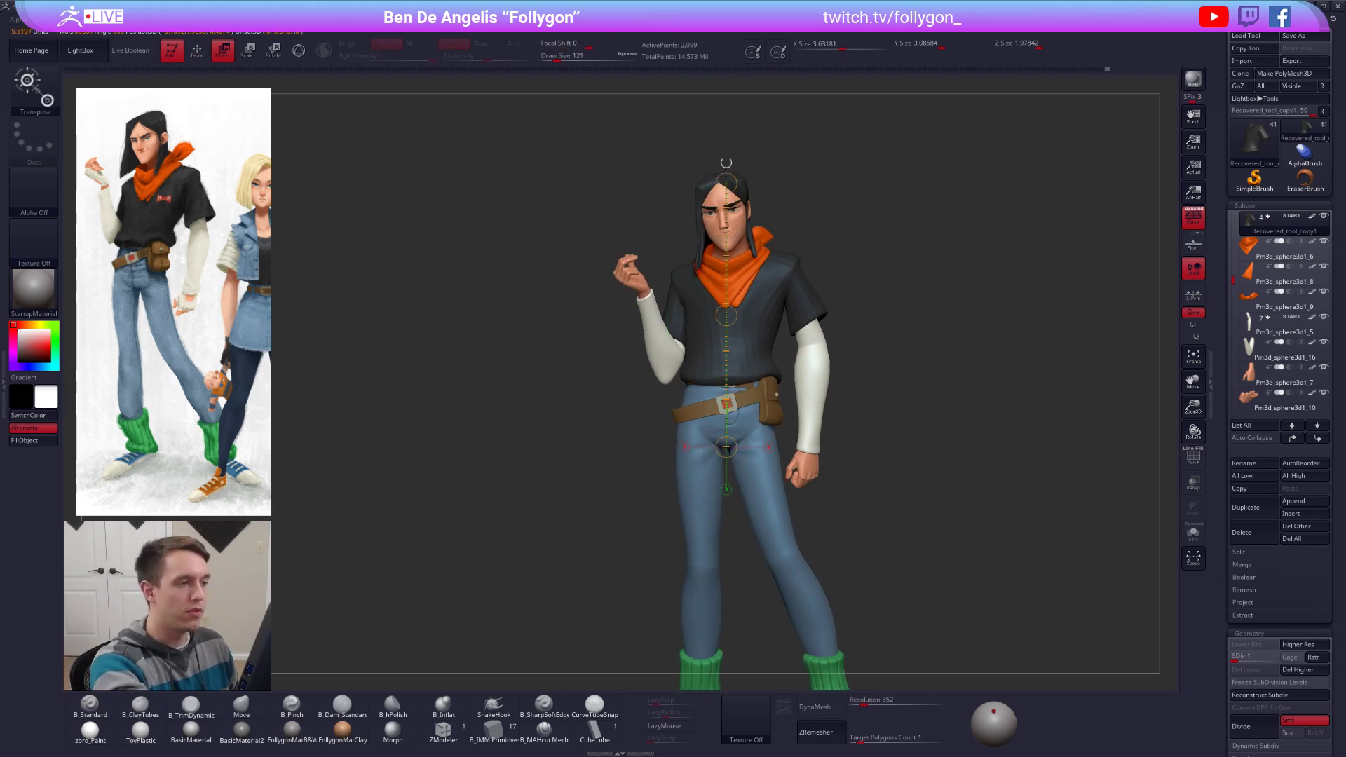
drag(726, 128, 984, 229)
key(ctrl)
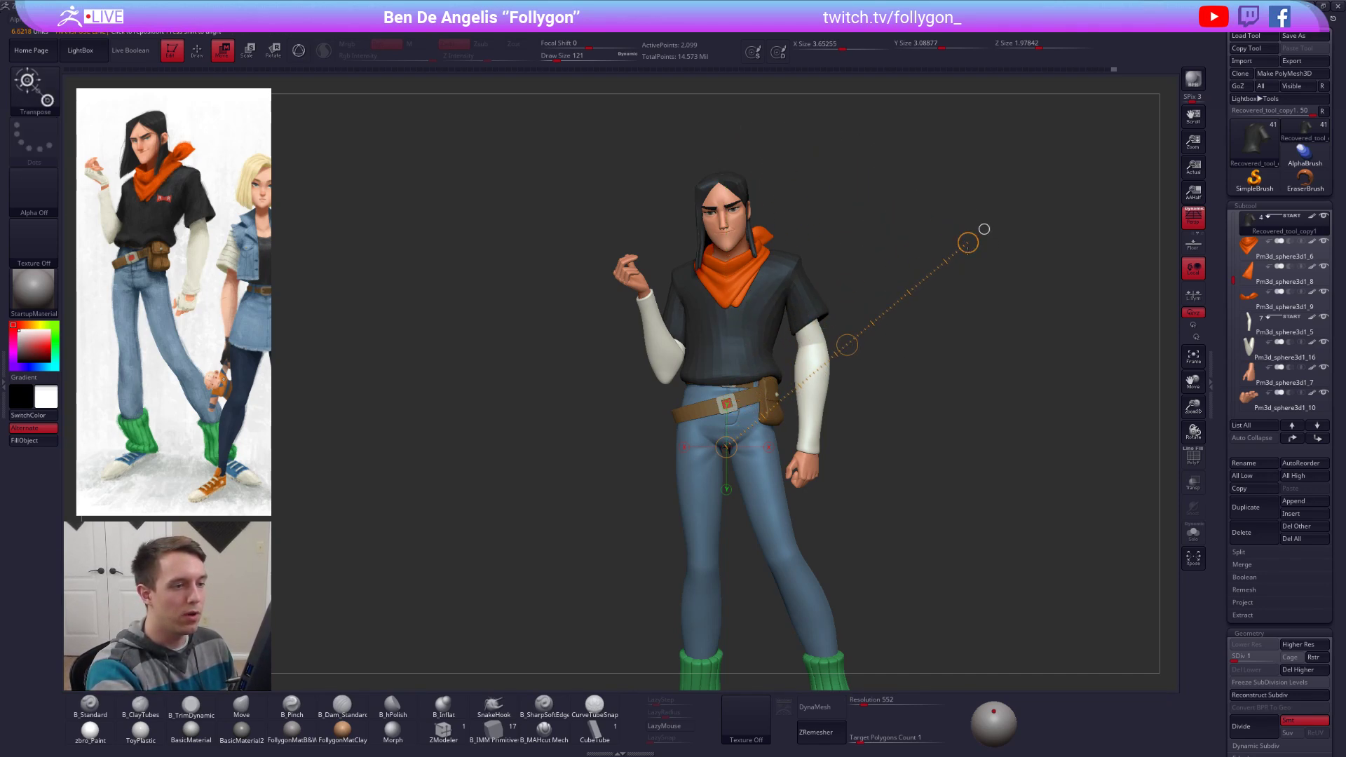
key(ctrl)
ctrl+click(984, 229)
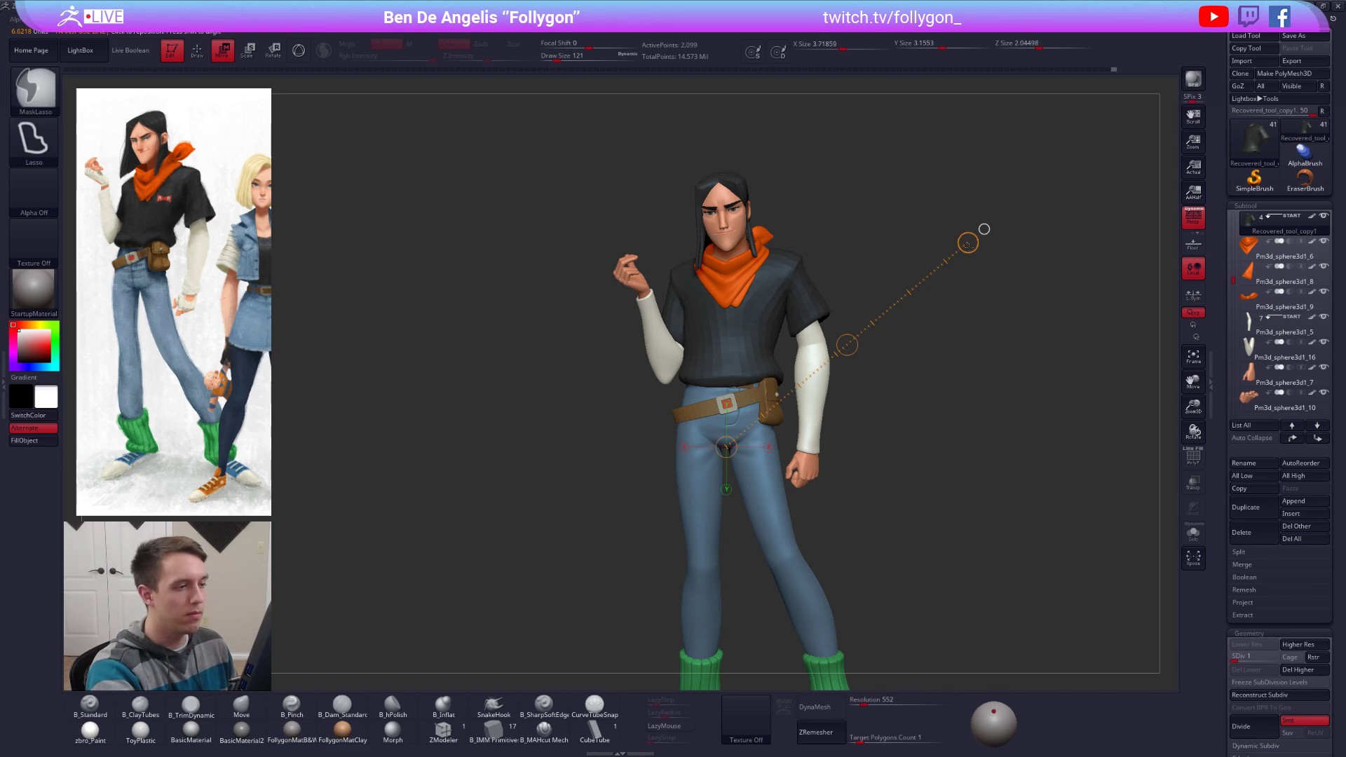
key(alt+s)
key(ctrl+z)
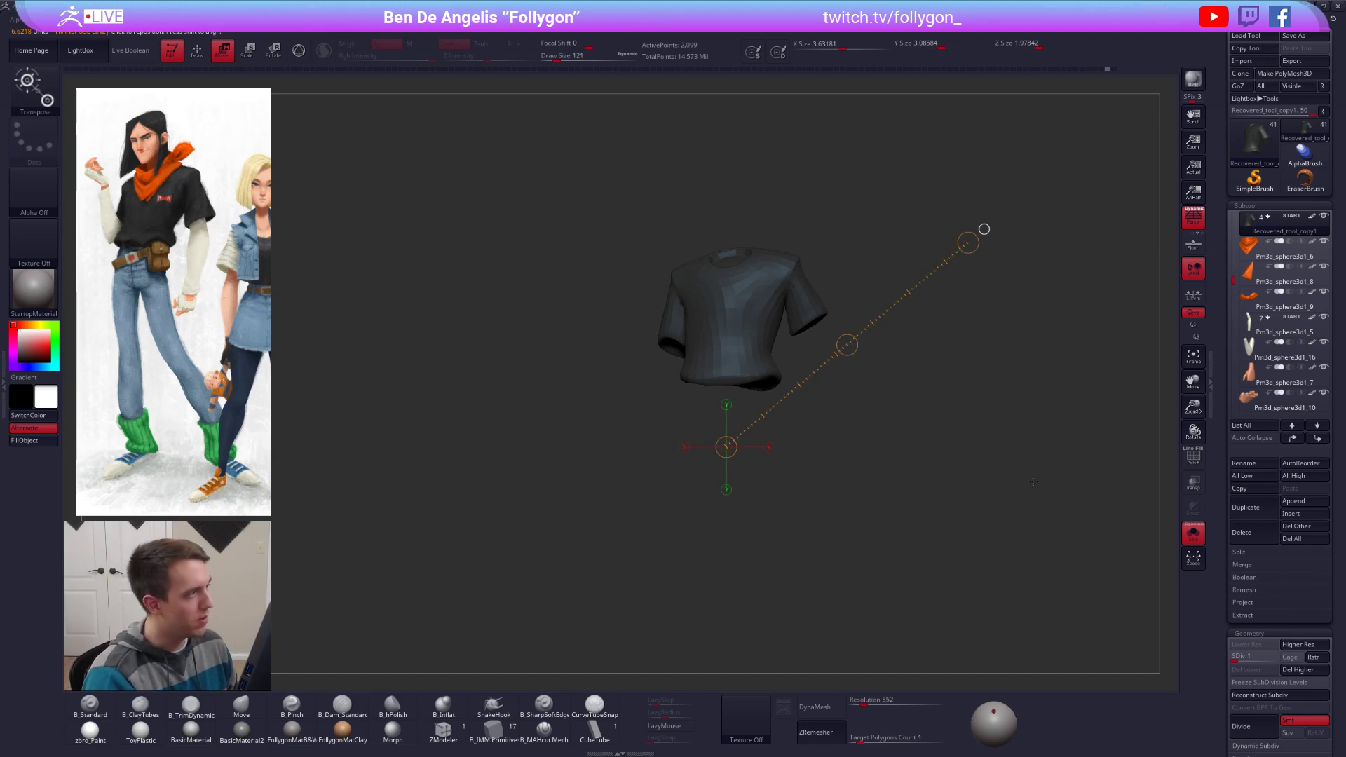
key(r)
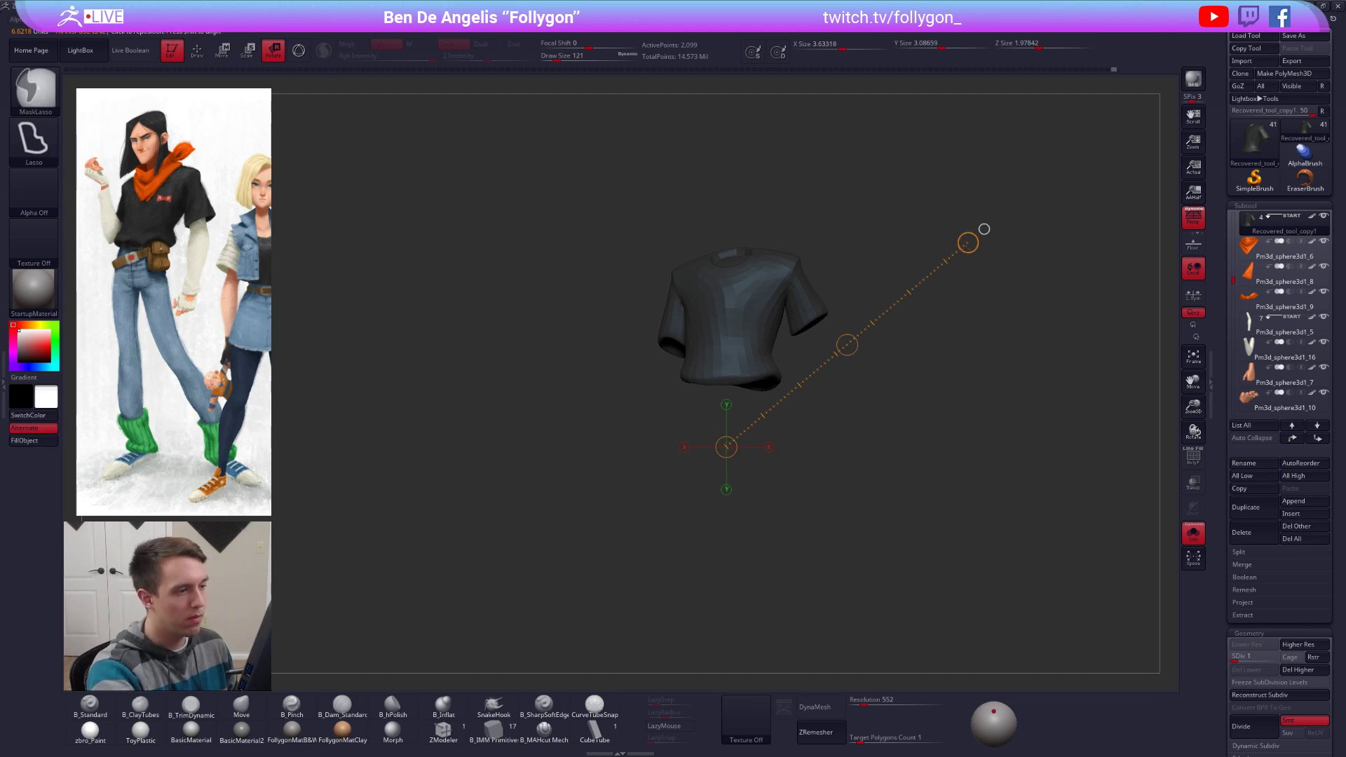
mouse_move(968, 243)
mouse_down()
mouse_move(980, 258)
mouse_move(880, 171)
mouse_move(818, 145)
mouse_up()
key(ctrl+z)
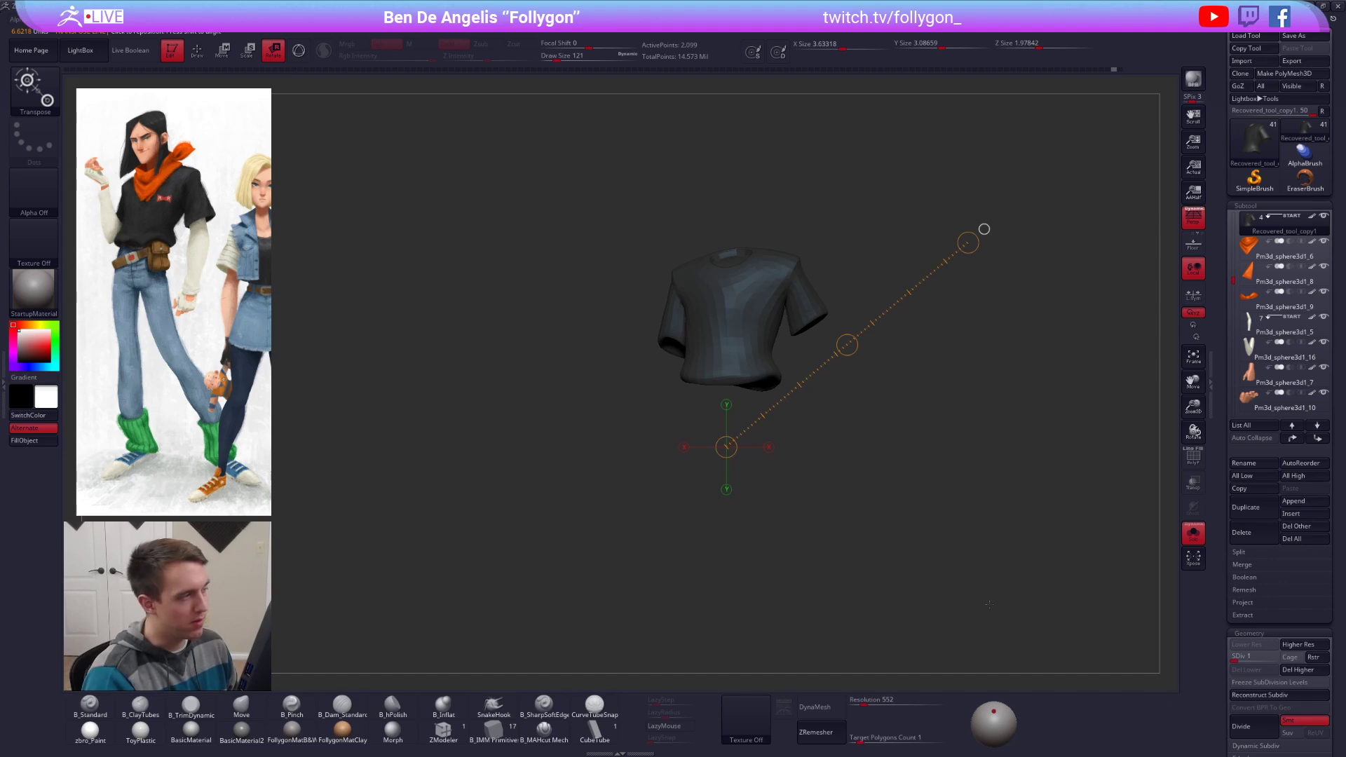
key(q)
key(alt+s)
alt+right_drag(769, 360, 828, 428)
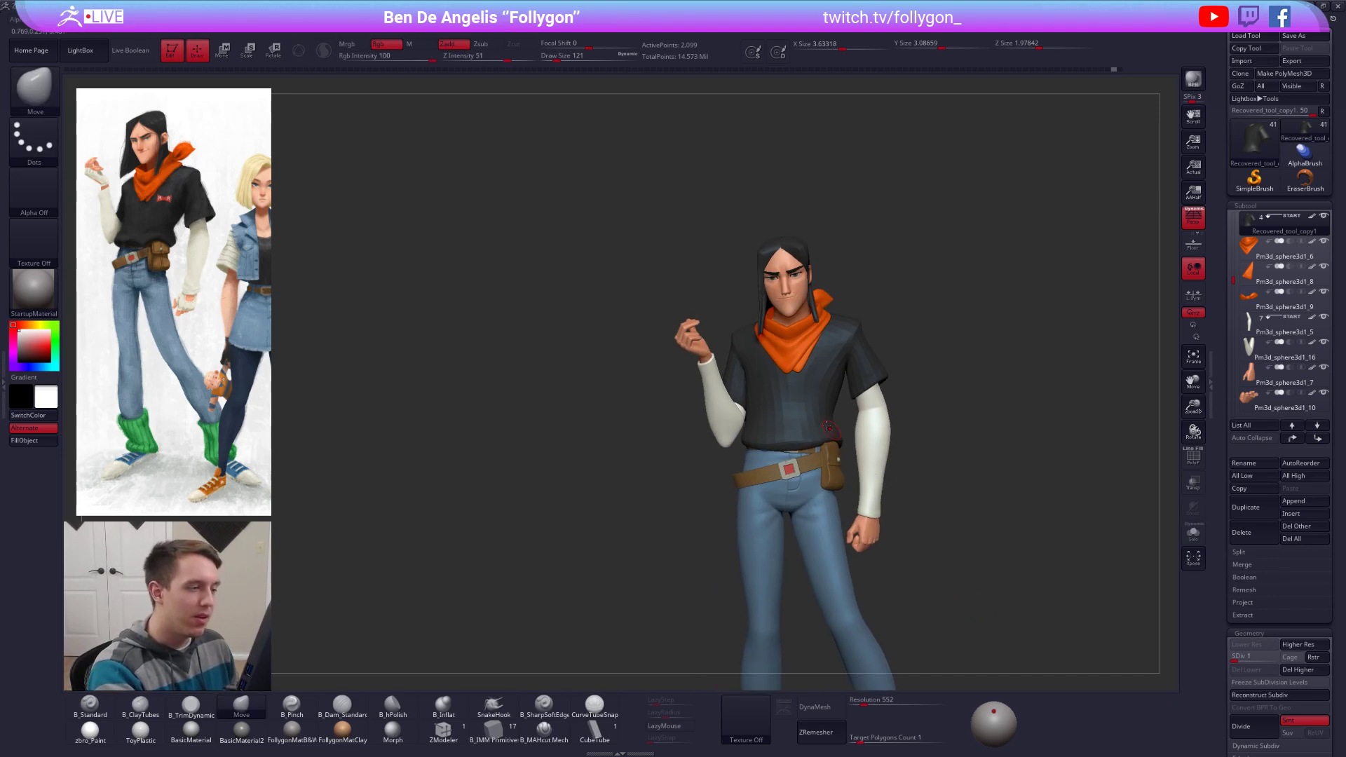
Step: Isolate the T-shirt, set the brush size to 227, mask the raised arm's sleeve with Transpose and show the polygroup wireframe
key(alt+s)
ctrl+right_drag(726, 337, 696, 448)
key(s)
right_drag(701, 354, 746, 344)
key(w)
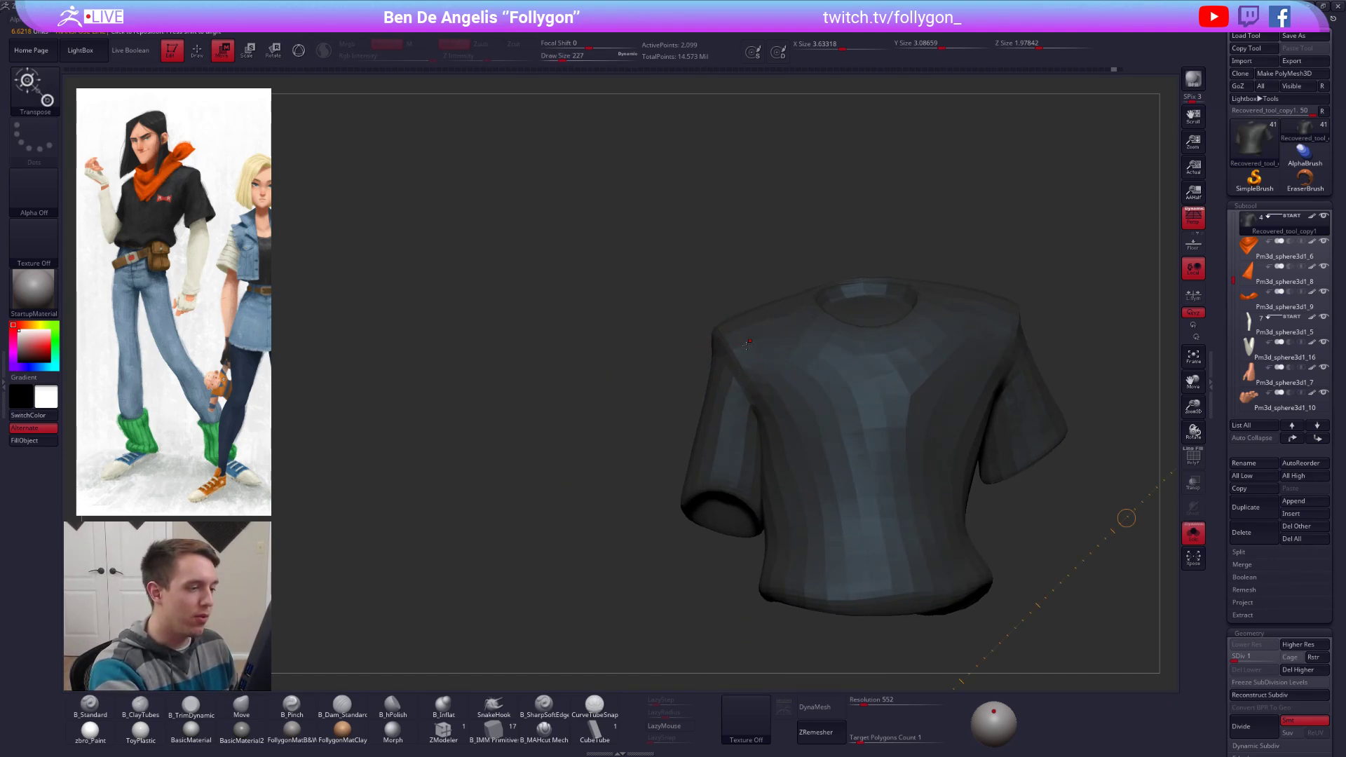
ctrl+drag(738, 364, 722, 298)
key(q)
key(shift+f)
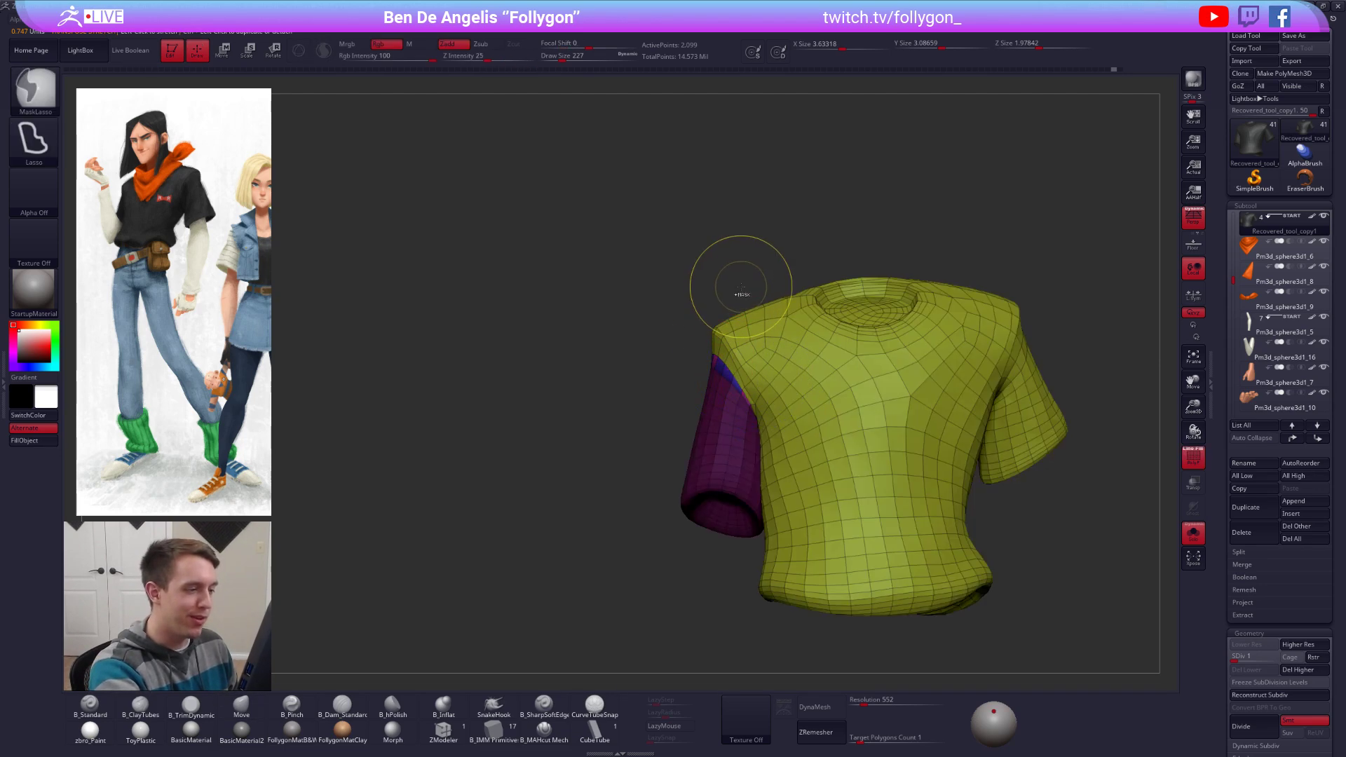
Step: Invert the shirt's mask to leave only the near sleeve editable, subdivide the mesh to level 2 and hide the wireframe
ctrl+click(742, 293)
key(space)
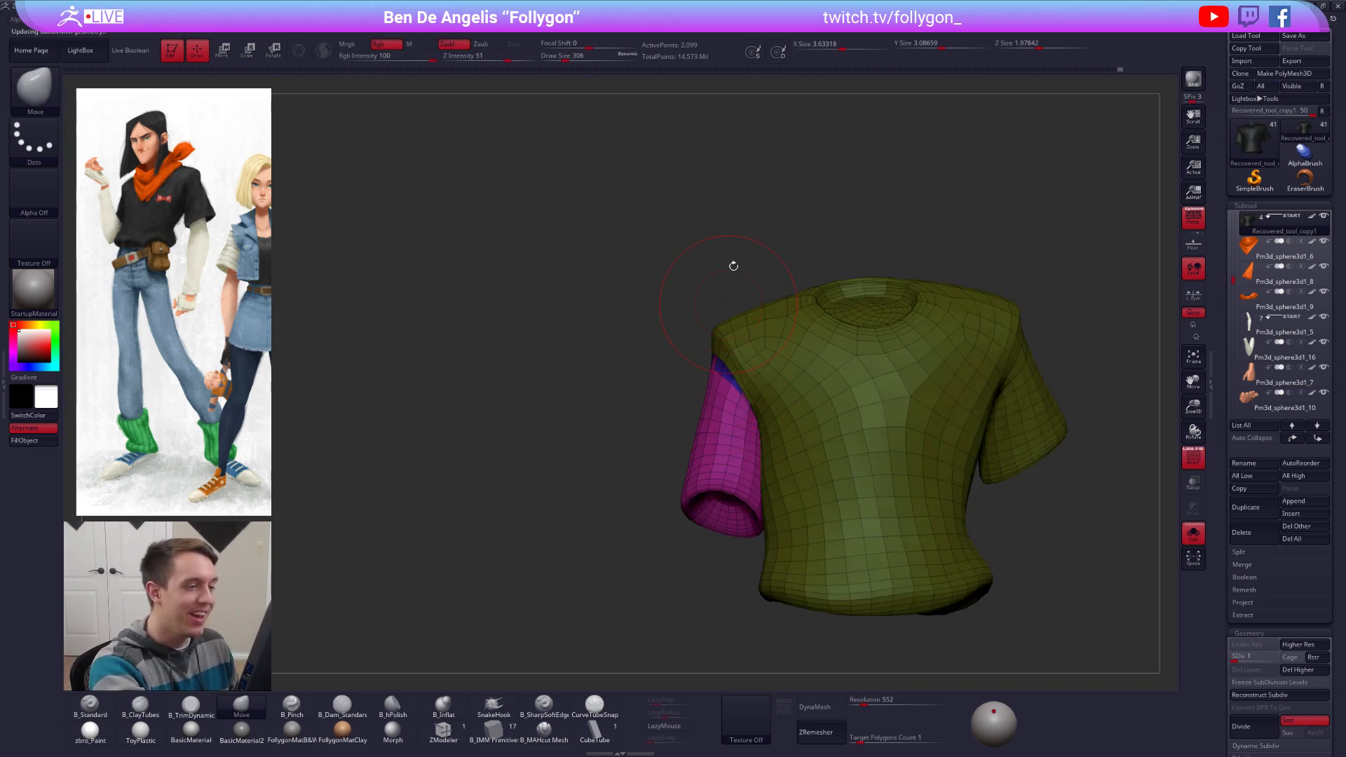
key(ctrl+d)
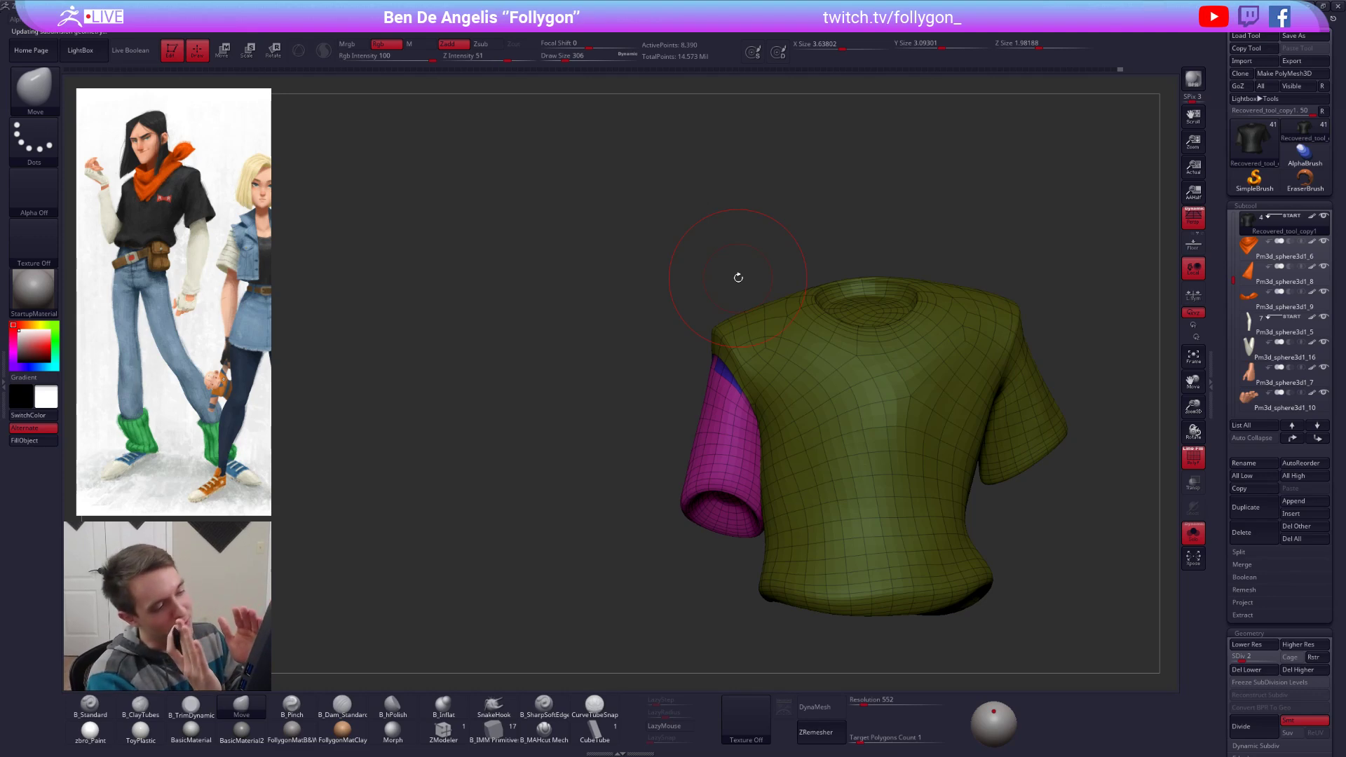
key(shift+f)
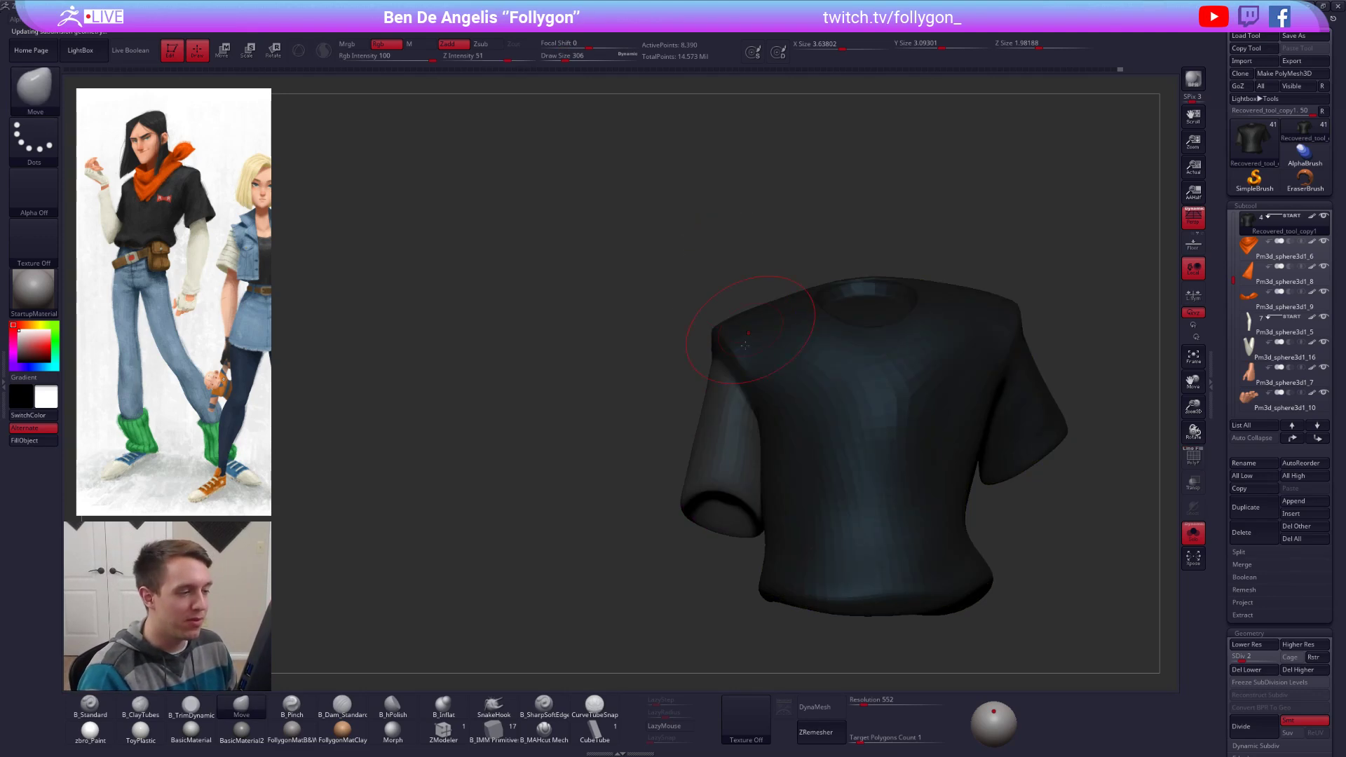
Step: Soften the edge of the mask where the near sleeve meets the shirt's shoulder
alt+right_drag(733, 369, 737, 323)
ctrl+click(655, 279)
ctrl+click(705, 335)
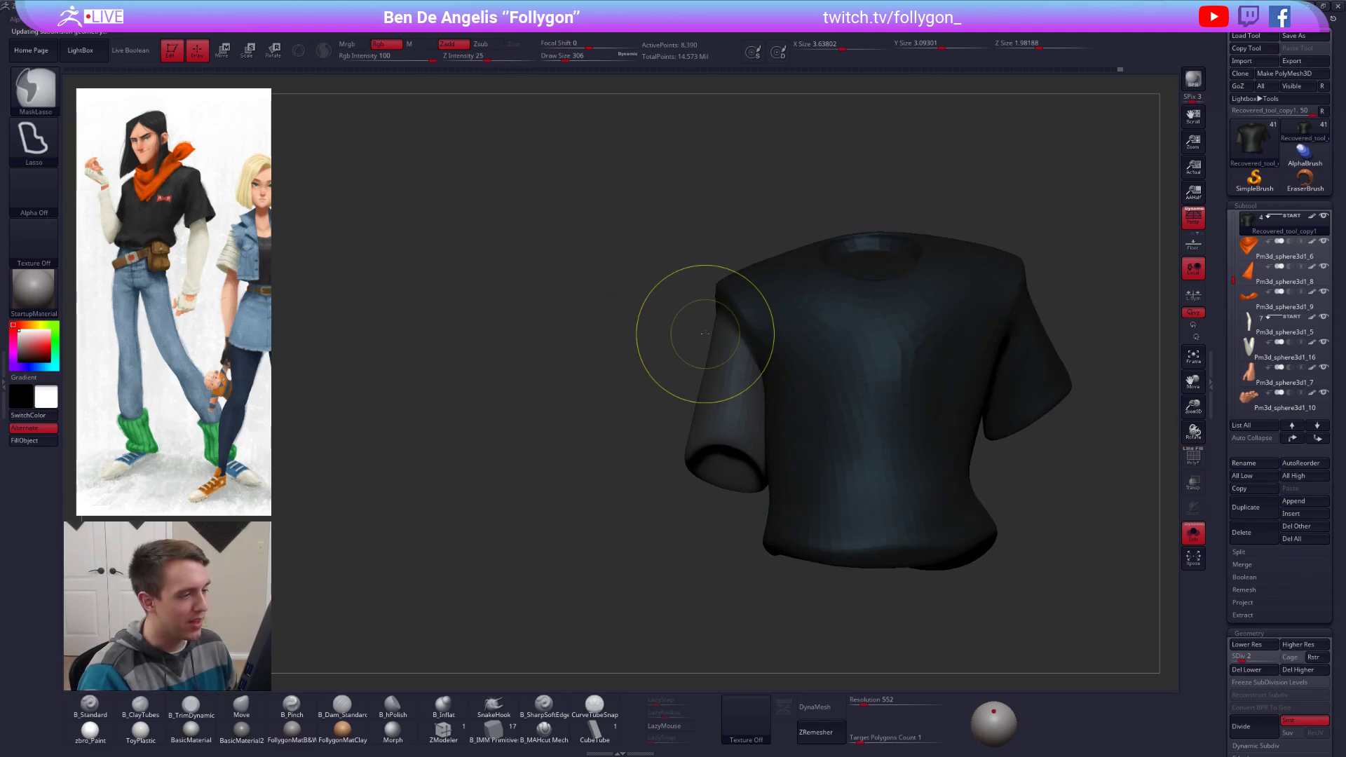
ctrl+click(621, 376)
ctrl+click(608, 405)
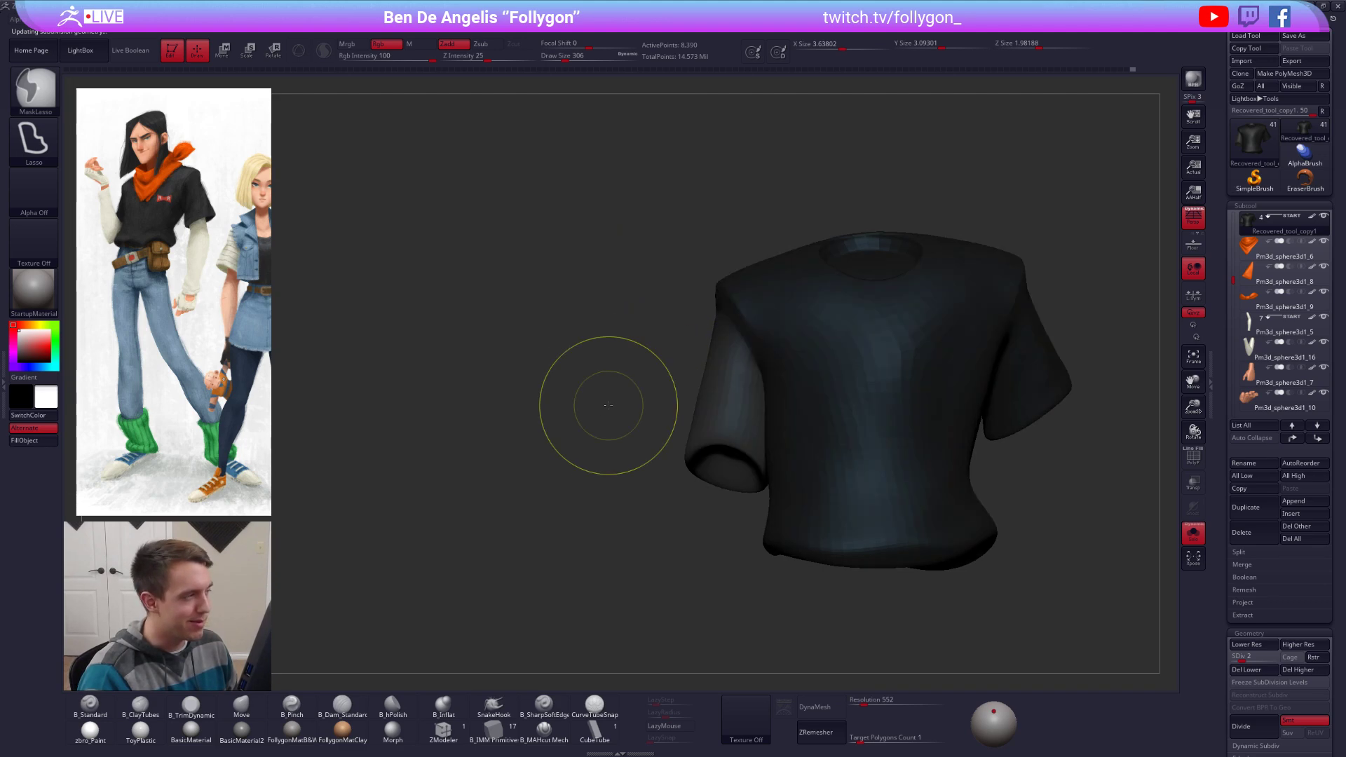
Step: Turn off the shirt's polypaint display and set the Move brush's draw size to 265
mouse_move(711, 346)
right_down()
mouse_move(666, 354)
mouse_move(736, 361)
right_up()
key(space)
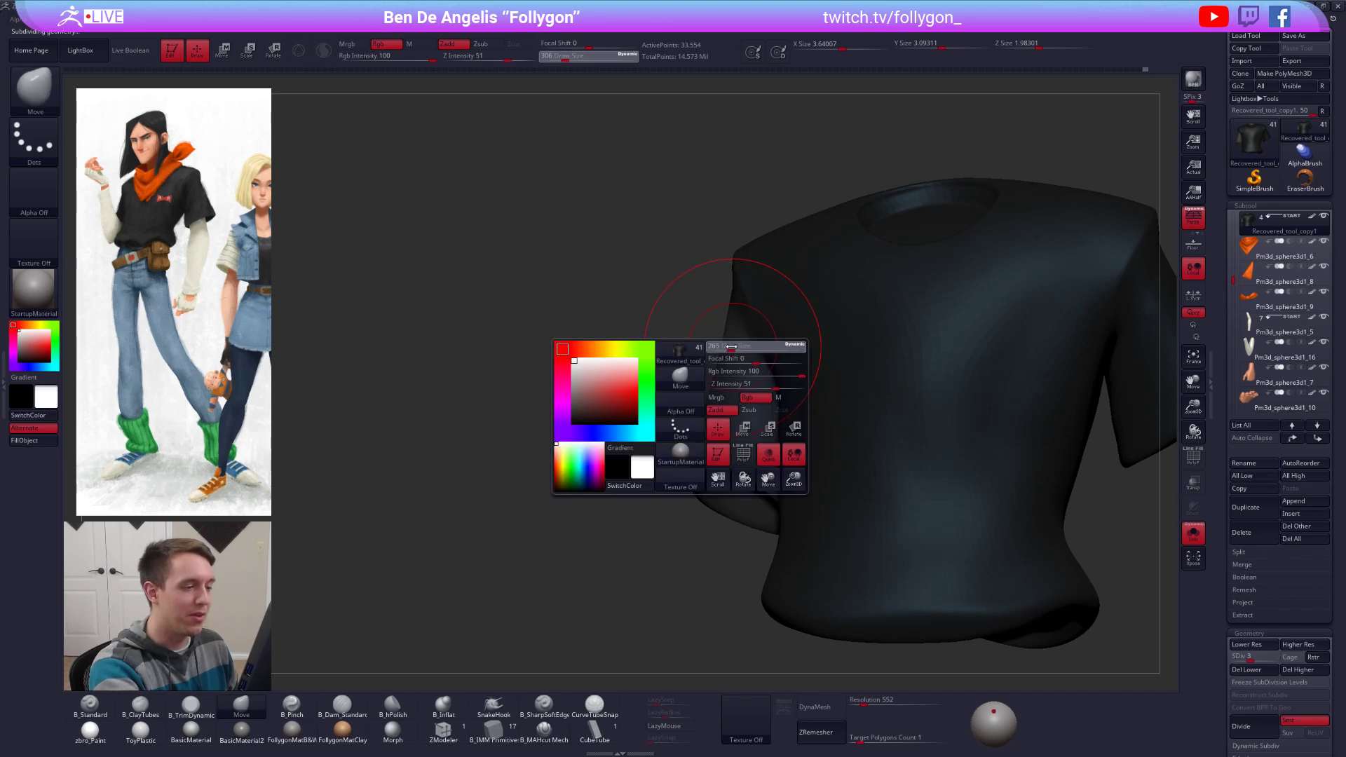
key(shift+f)
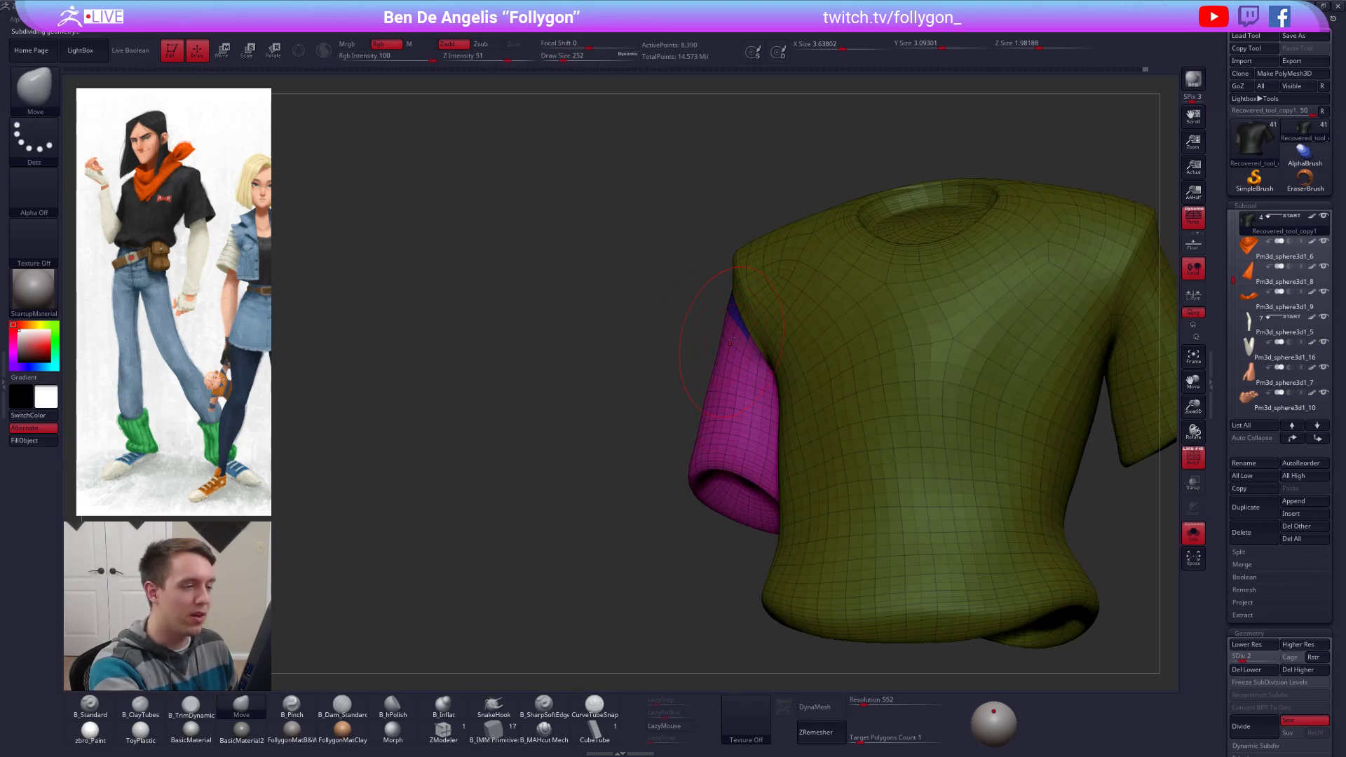
click(1311, 216)
key(space)
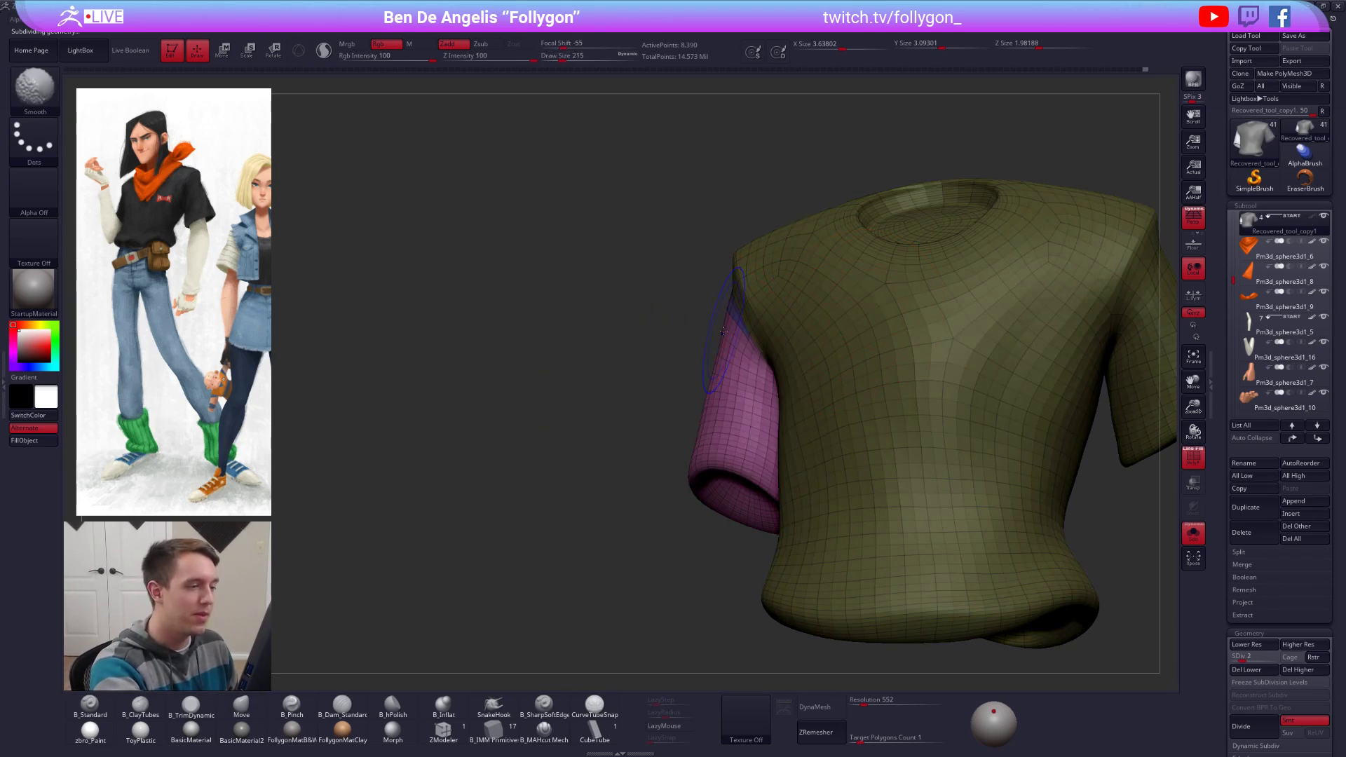
key(shift+f)
key(space)
key(space)
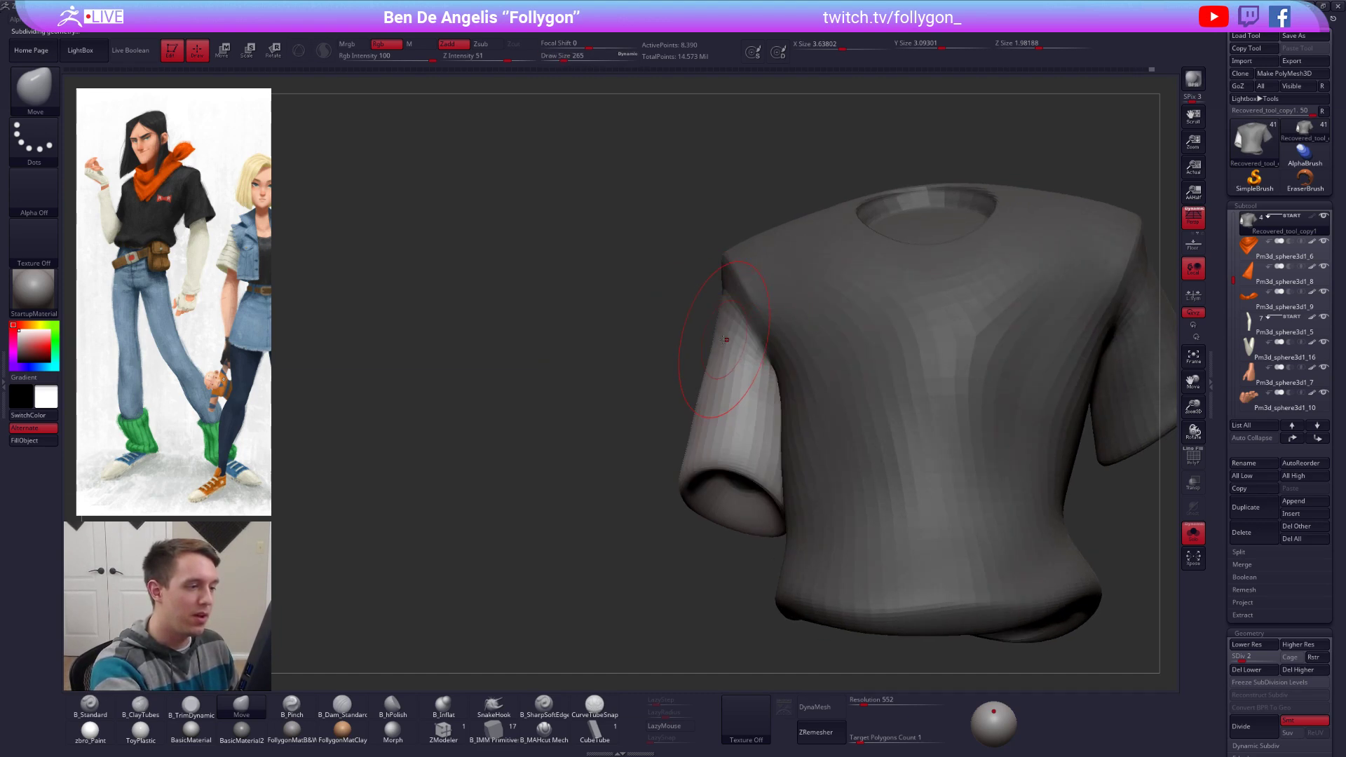
Step: Reshape the outer side of the near sleeve from the back and front with the Move brush
mouse_move(704, 391)
right_down()
mouse_move(709, 363)
mouse_move(637, 390)
mouse_move(697, 444)
mouse_move(764, 424)
right_up()
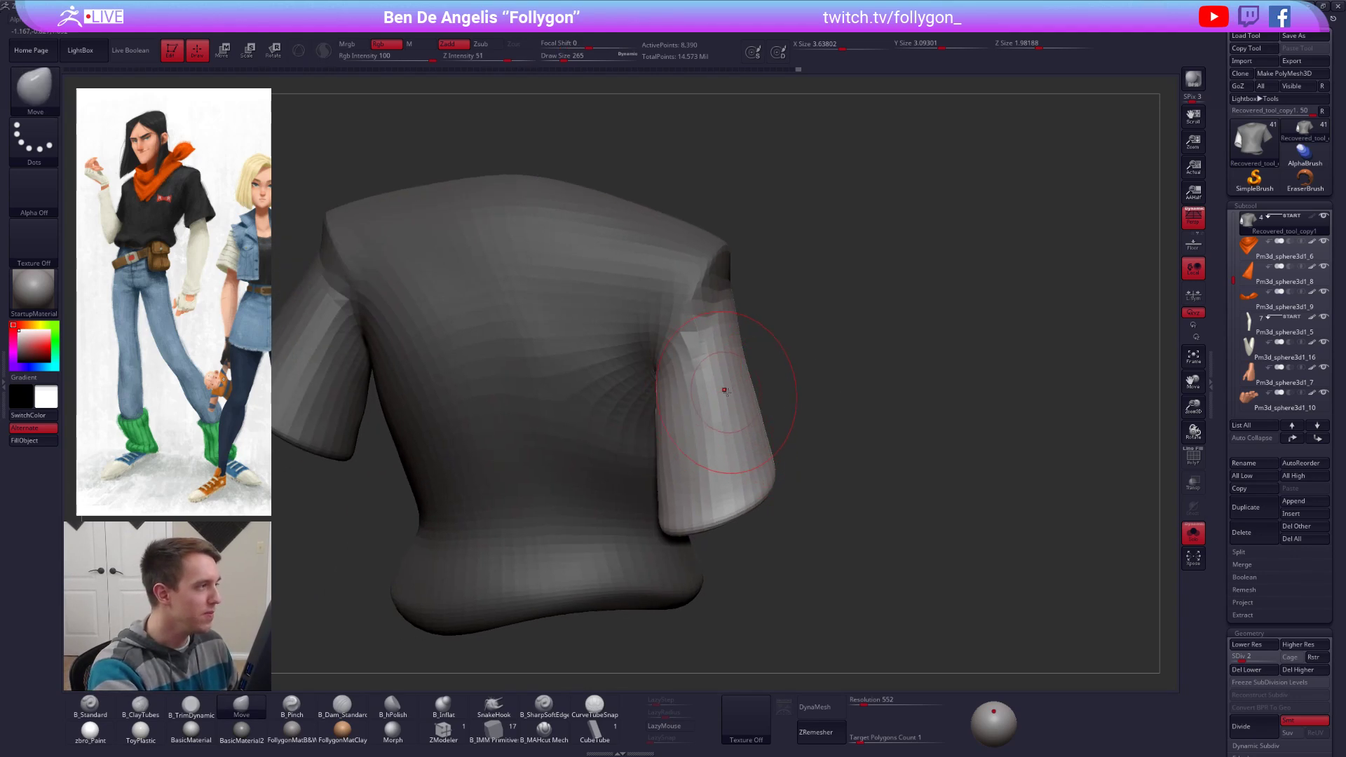
key(space)
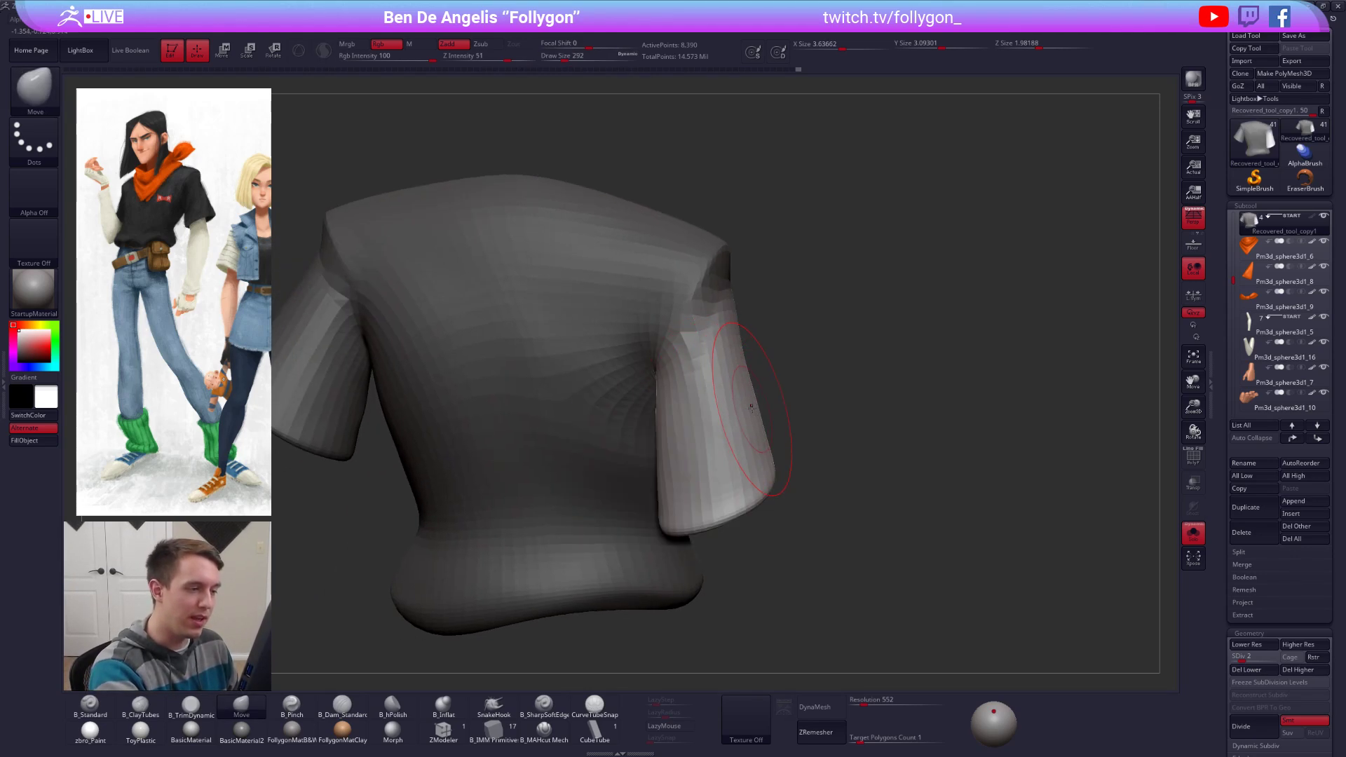
key(space)
drag(742, 369, 736, 368)
mouse_move(729, 300)
right_down()
mouse_move(596, 364)
mouse_move(561, 343)
right_up()
key(space)
drag(708, 375, 710, 375)
right_drag(722, 350, 736, 323)
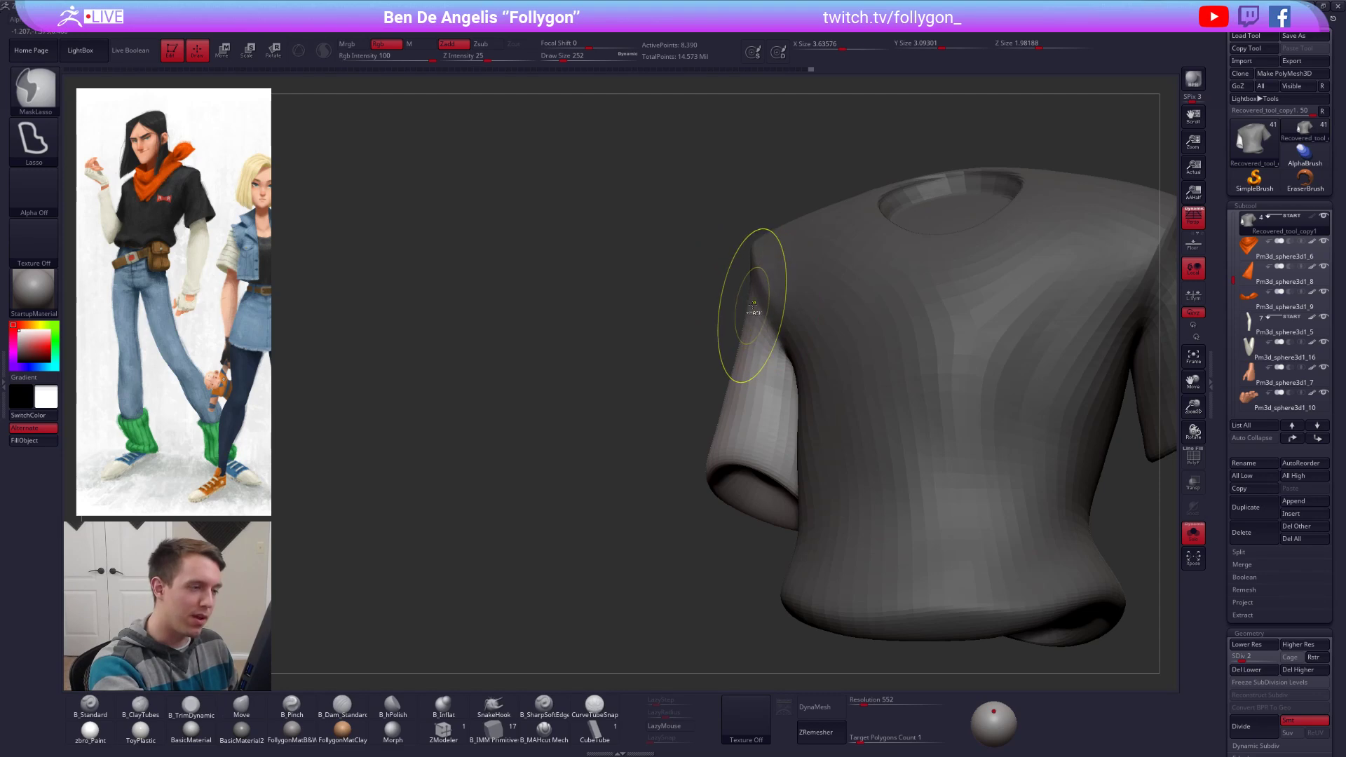
Step: Pull the upper part of the near sleeve outward below the shoulder with the Move brush
key(space)
right_drag(752, 309, 751, 317)
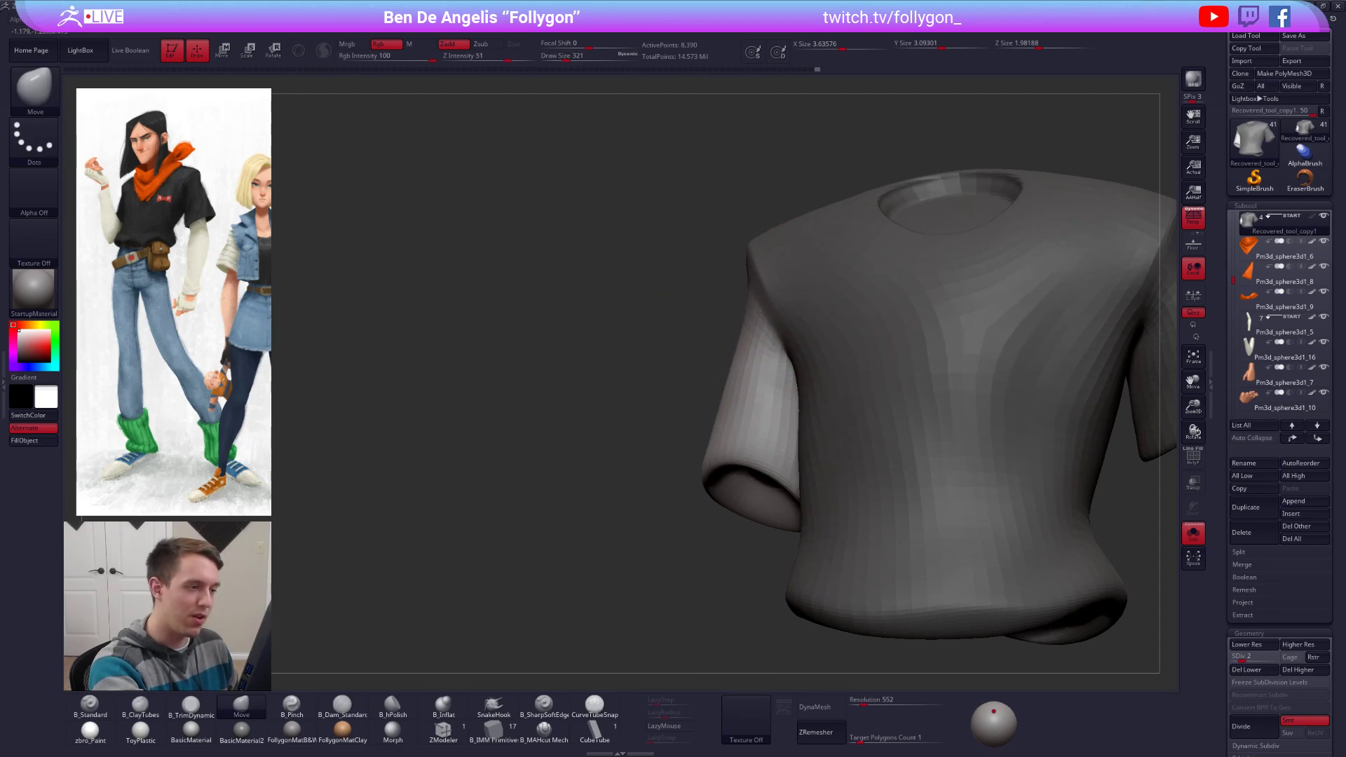
key(space)
drag(758, 322, 750, 323)
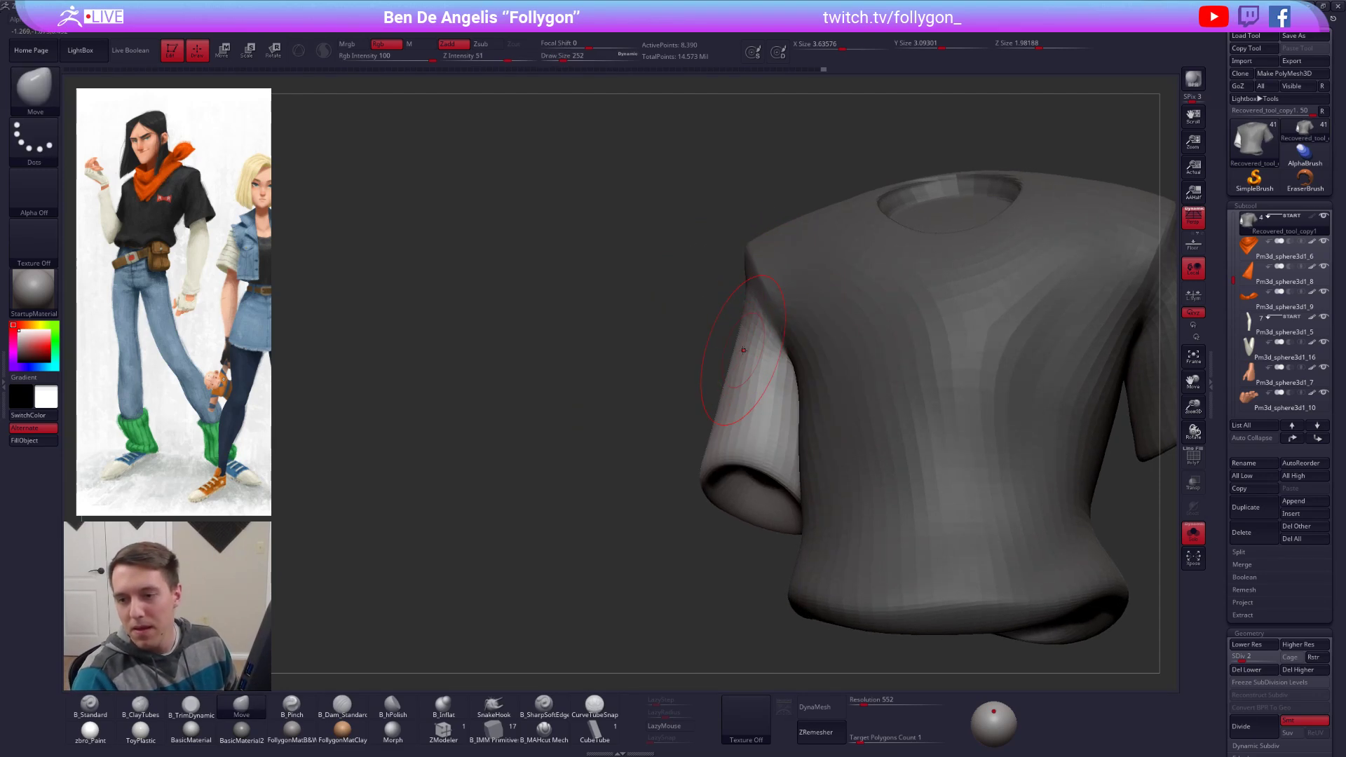
Step: Refine the near sleeve's outer contour from the shoulder down to the cuff using smaller and larger Move brush sizes
right_drag(731, 349, 665, 441)
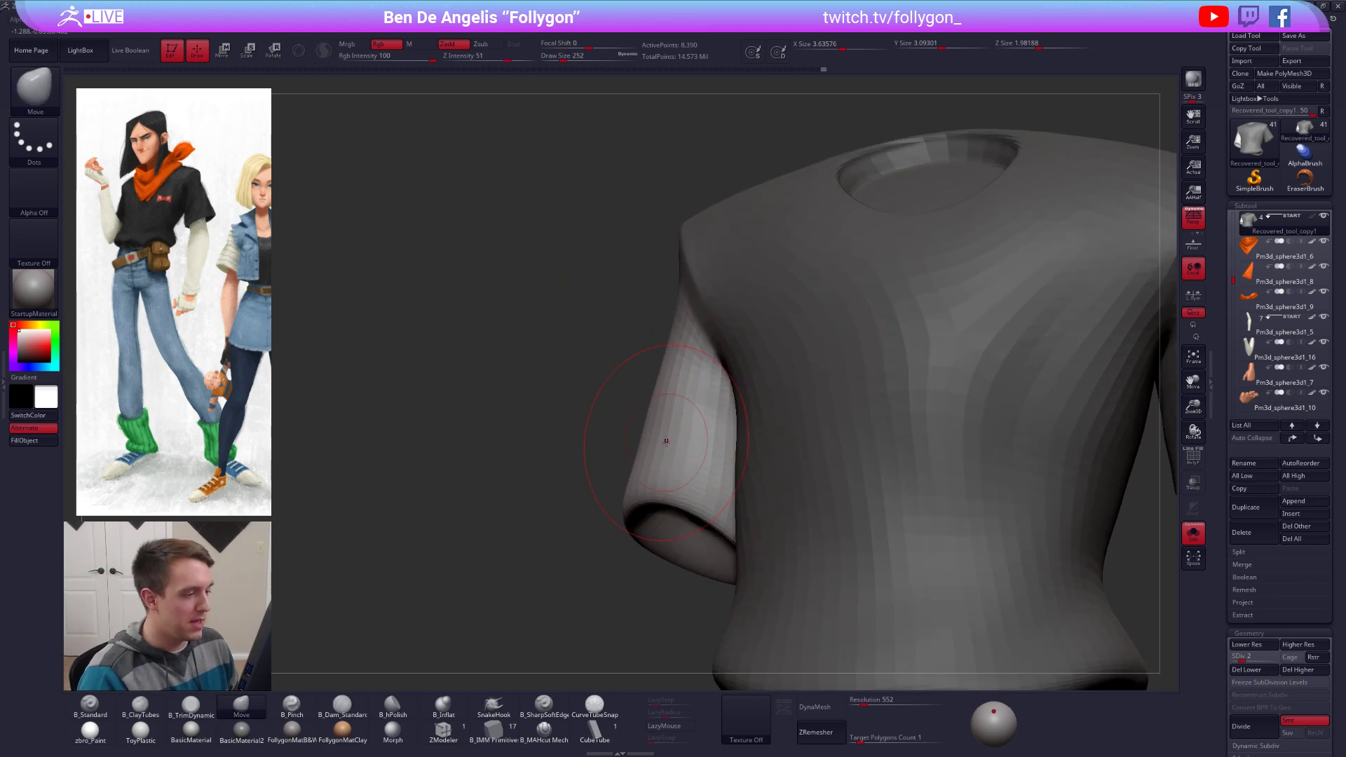
key(space)
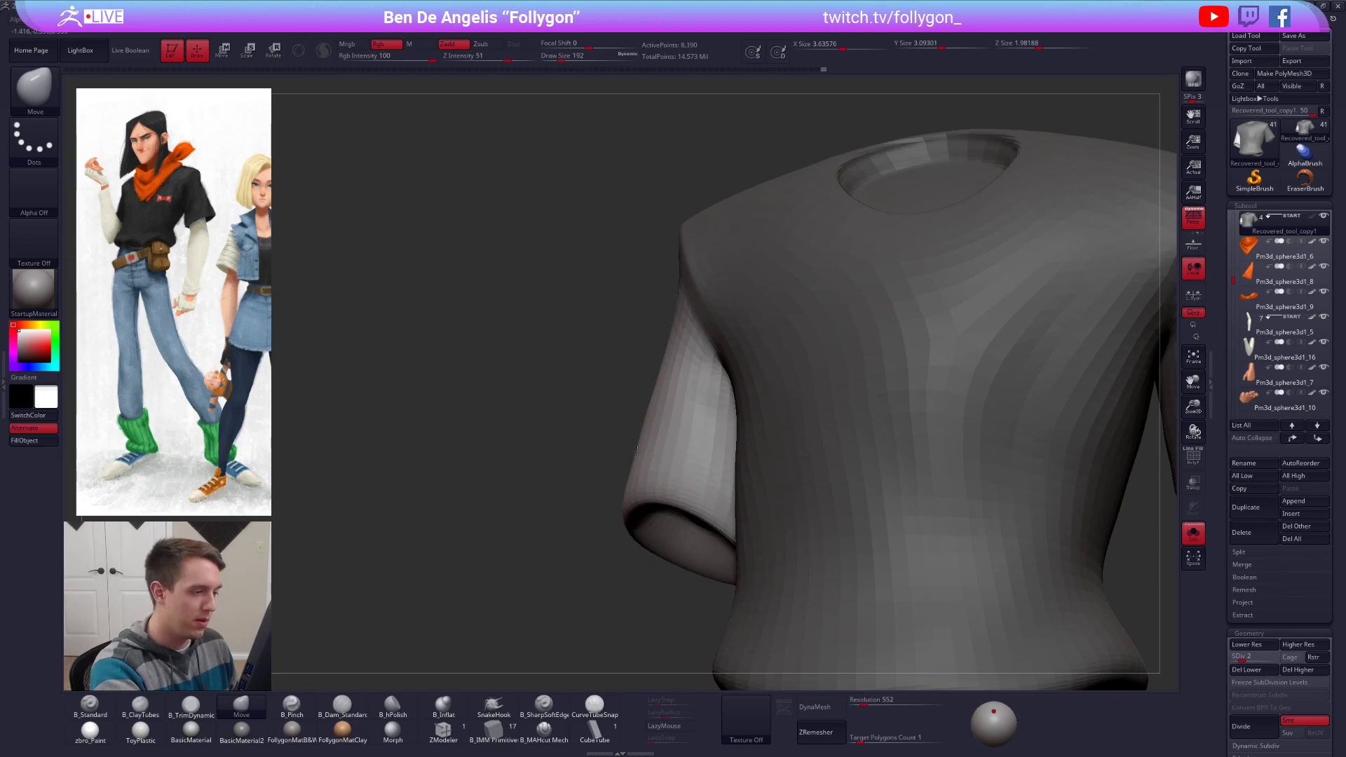
key(space)
drag(674, 404, 647, 400)
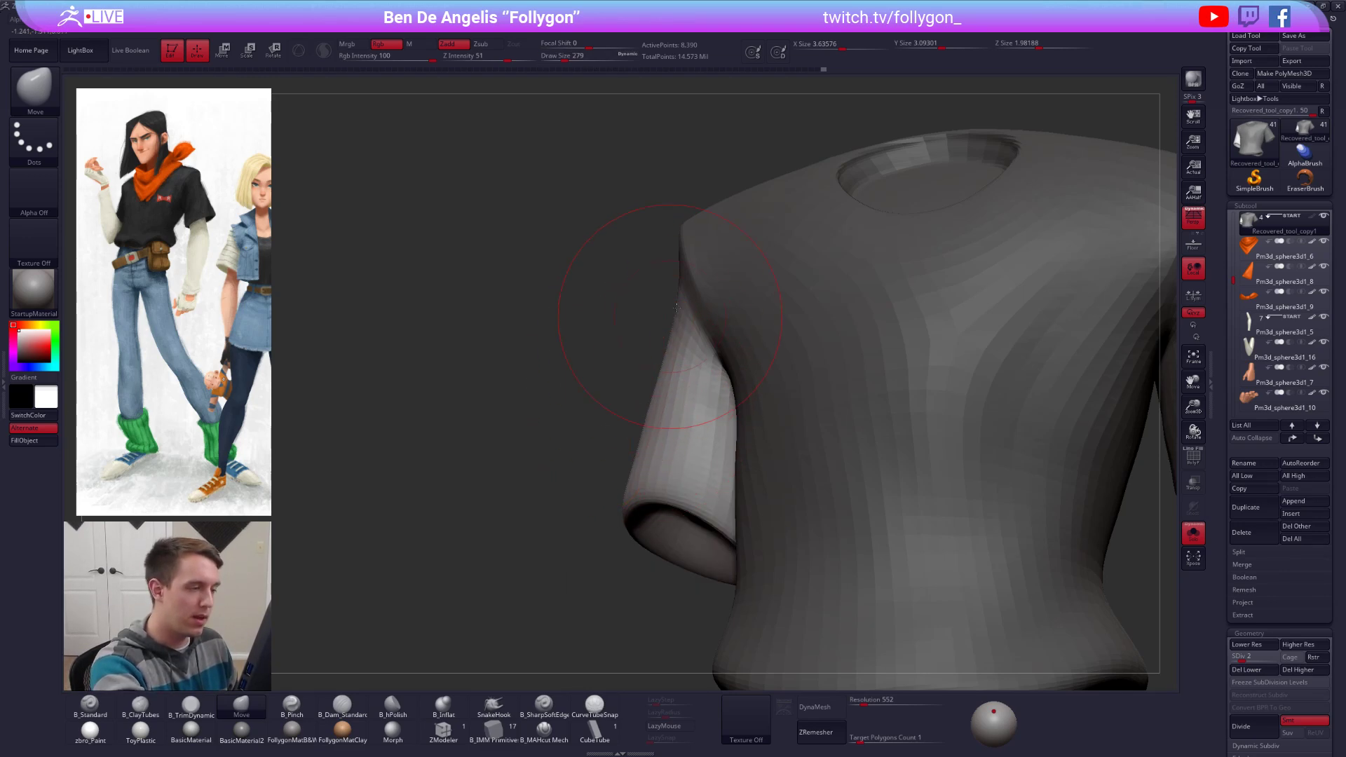
key(space)
drag(676, 308, 670, 308)
mouse_move(676, 308)
right_down()
mouse_move(796, 294)
mouse_move(765, 385)
right_up()
Step: Raise the shirt to subdivision level 6 and switch to the B_MAHcut Mech brush
key(shift)
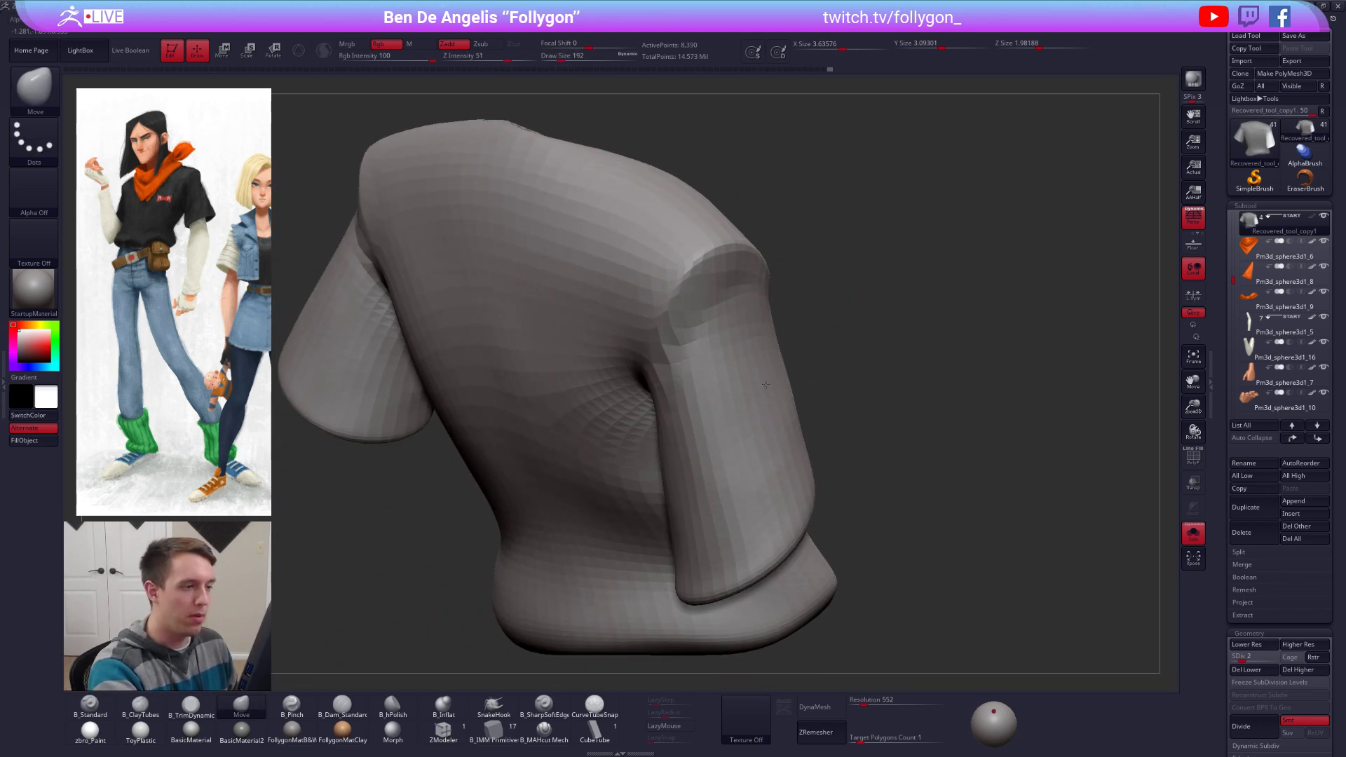
key(d)
key(d)
key(d)
key(d)
click(544, 730)
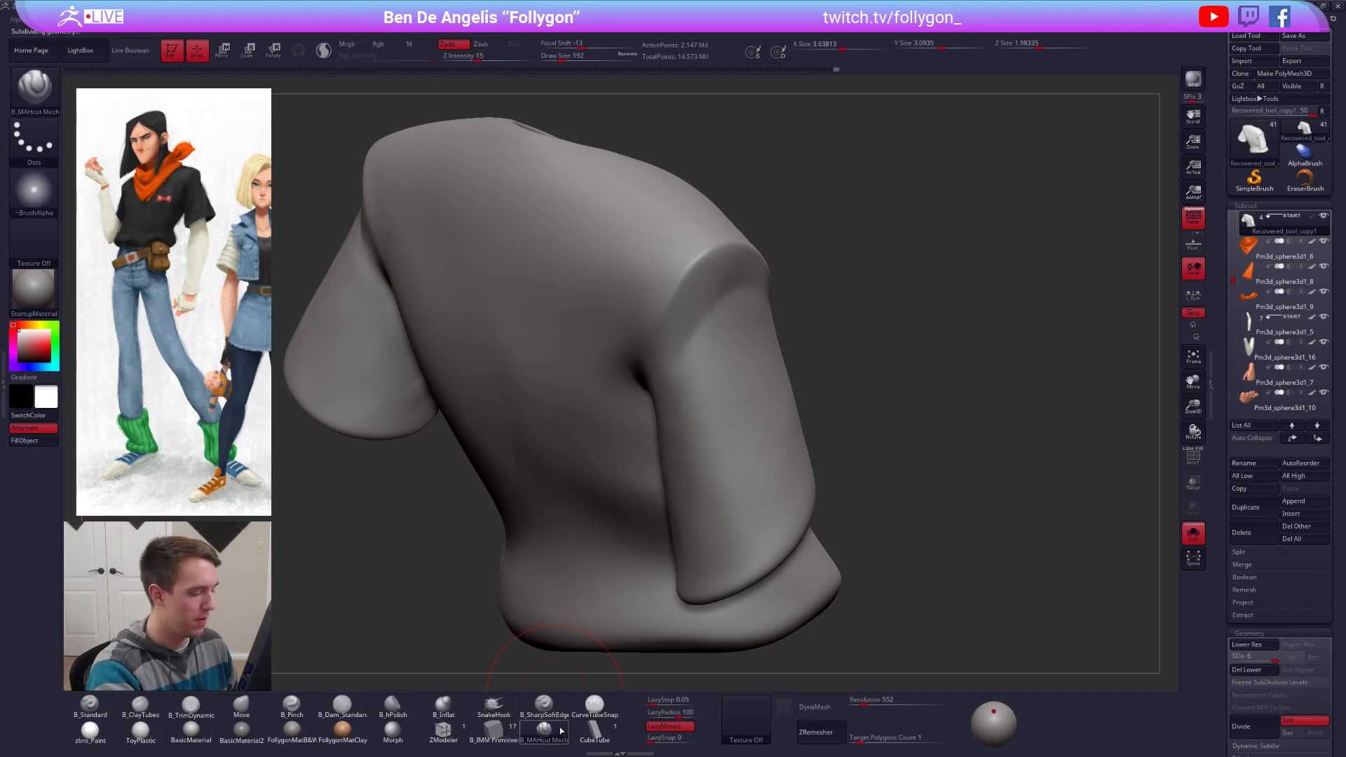
Step: Set the draw size to 150 and switch to the B_TrimDynamic brush for the armhole seam at the back of the shoulder
alt+right_drag(687, 406, 698, 454)
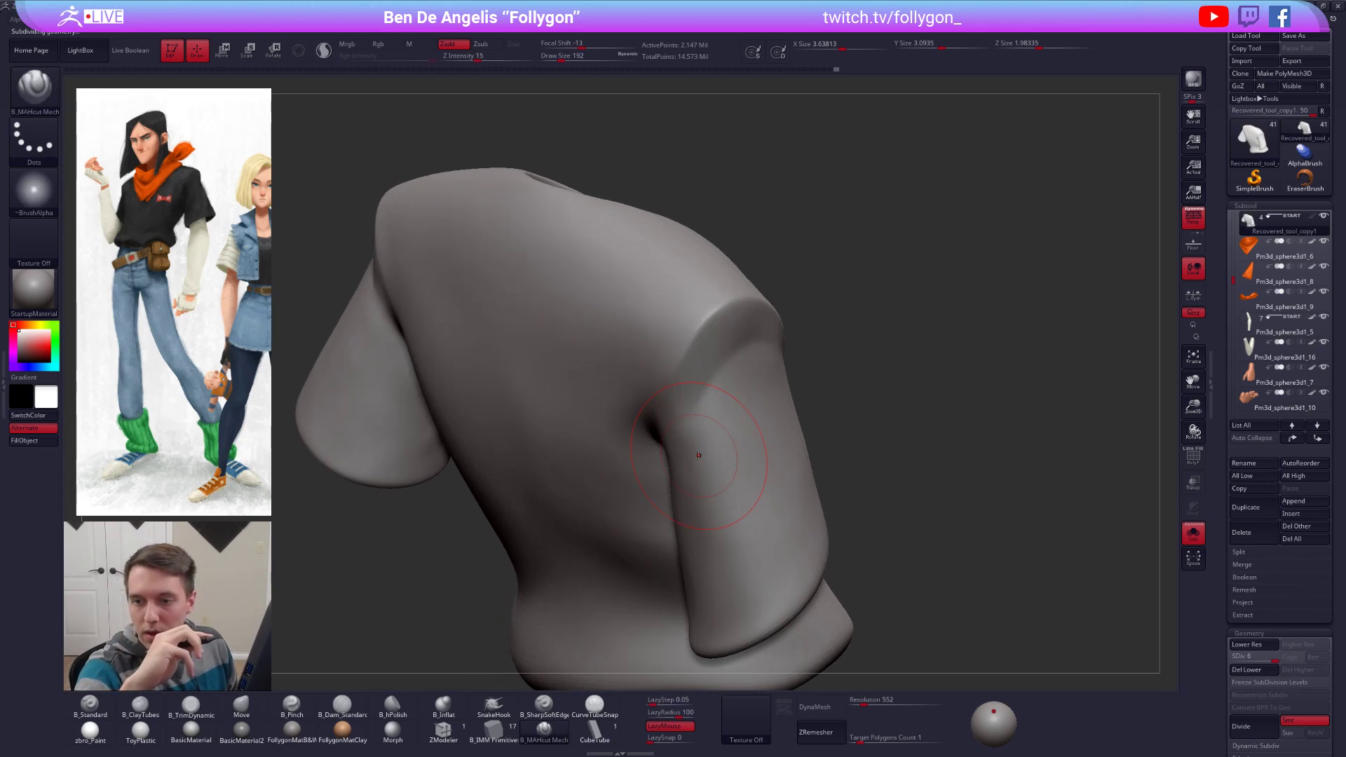
alt+right_drag(698, 456, 759, 484)
key(space)
drag(827, 357, 809, 356)
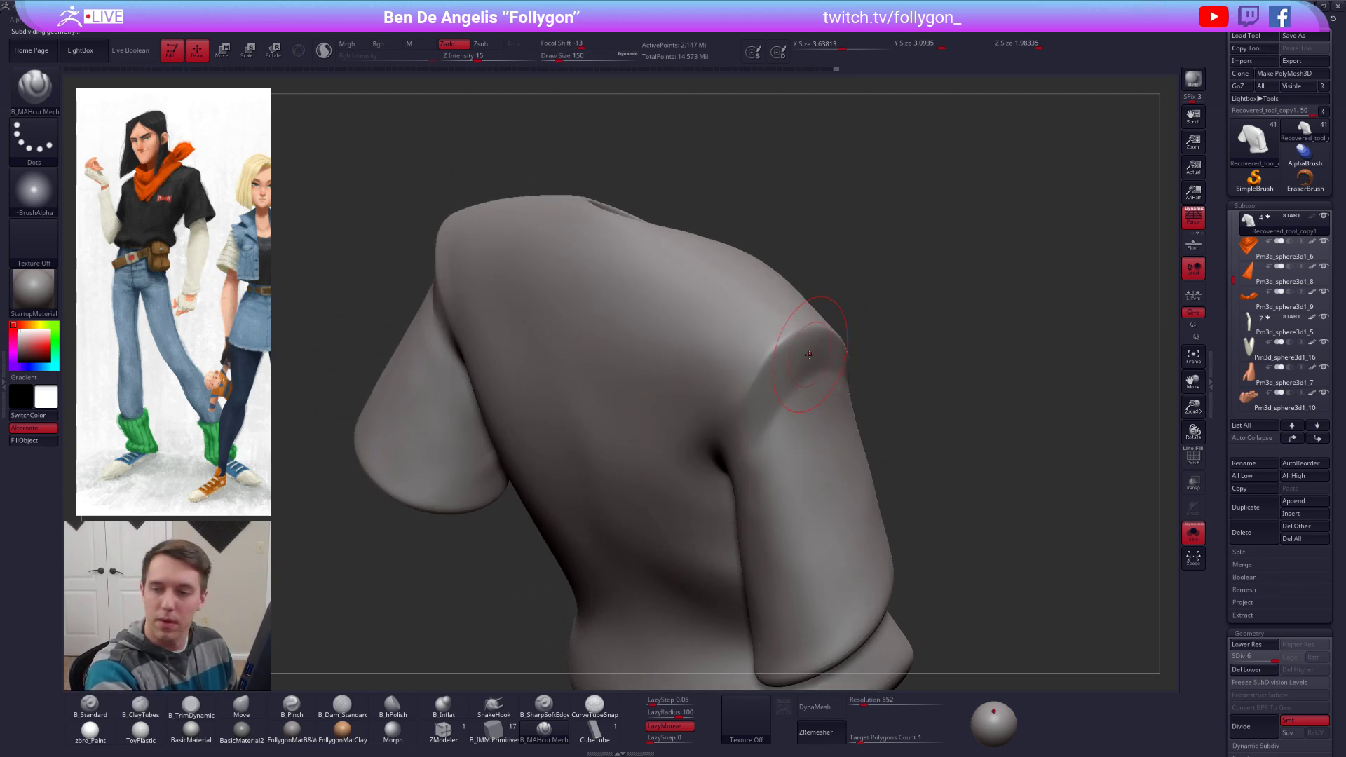
right_drag(806, 379, 818, 350)
key(b)
key(t)
key(d)
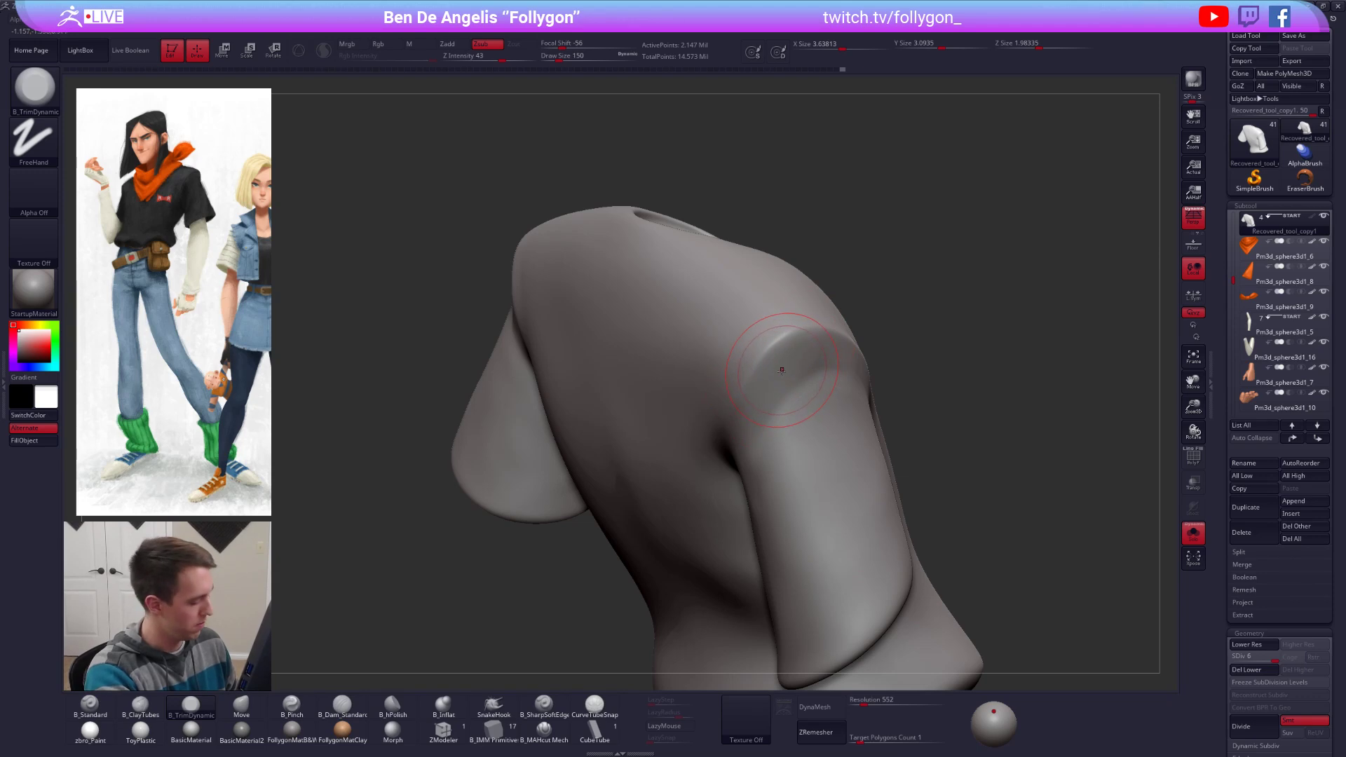
Step: Sharpen the armhole seam across the top of the shoulder with the B_Pinch brush at draw size 113
key(b)
key(p)
key(i)
right_drag(792, 369, 857, 362)
key(bracketleft)
key(bracketleft)
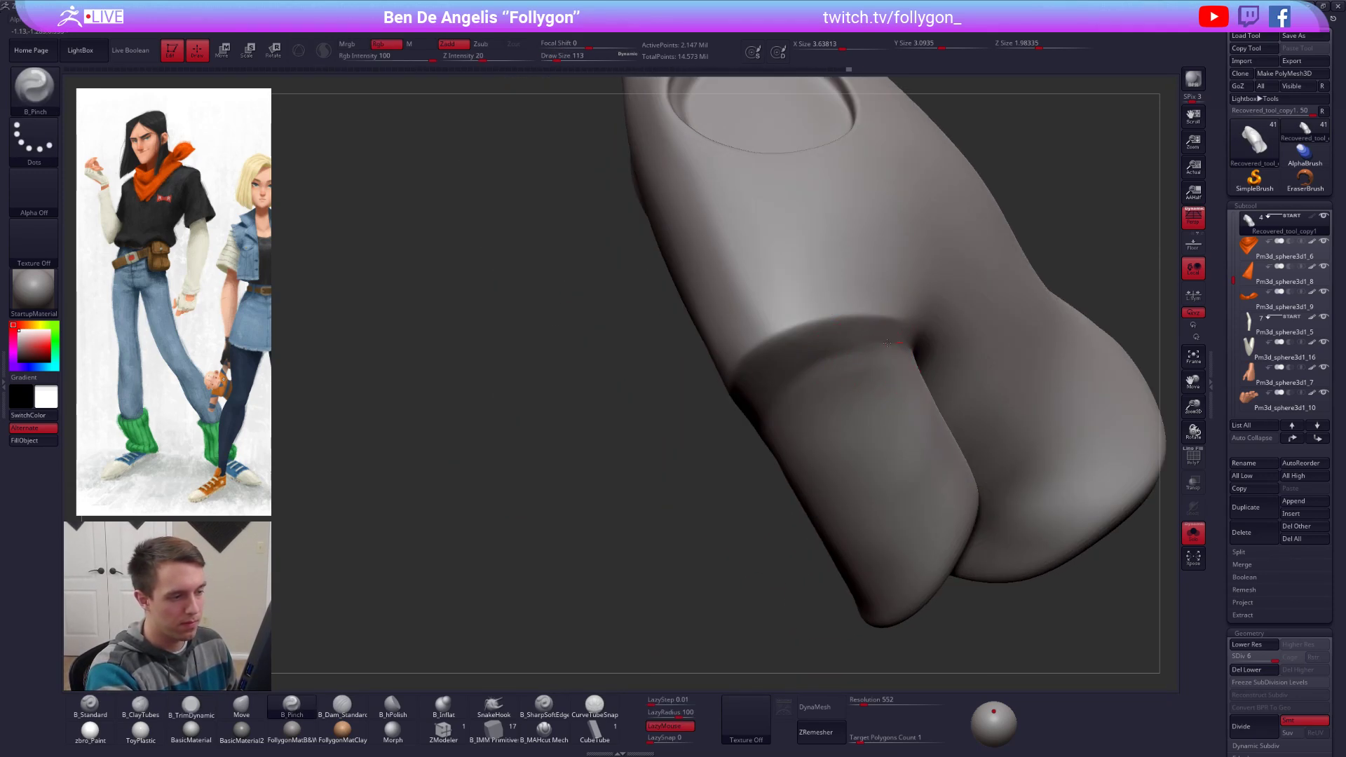
right_drag(782, 405, 826, 362)
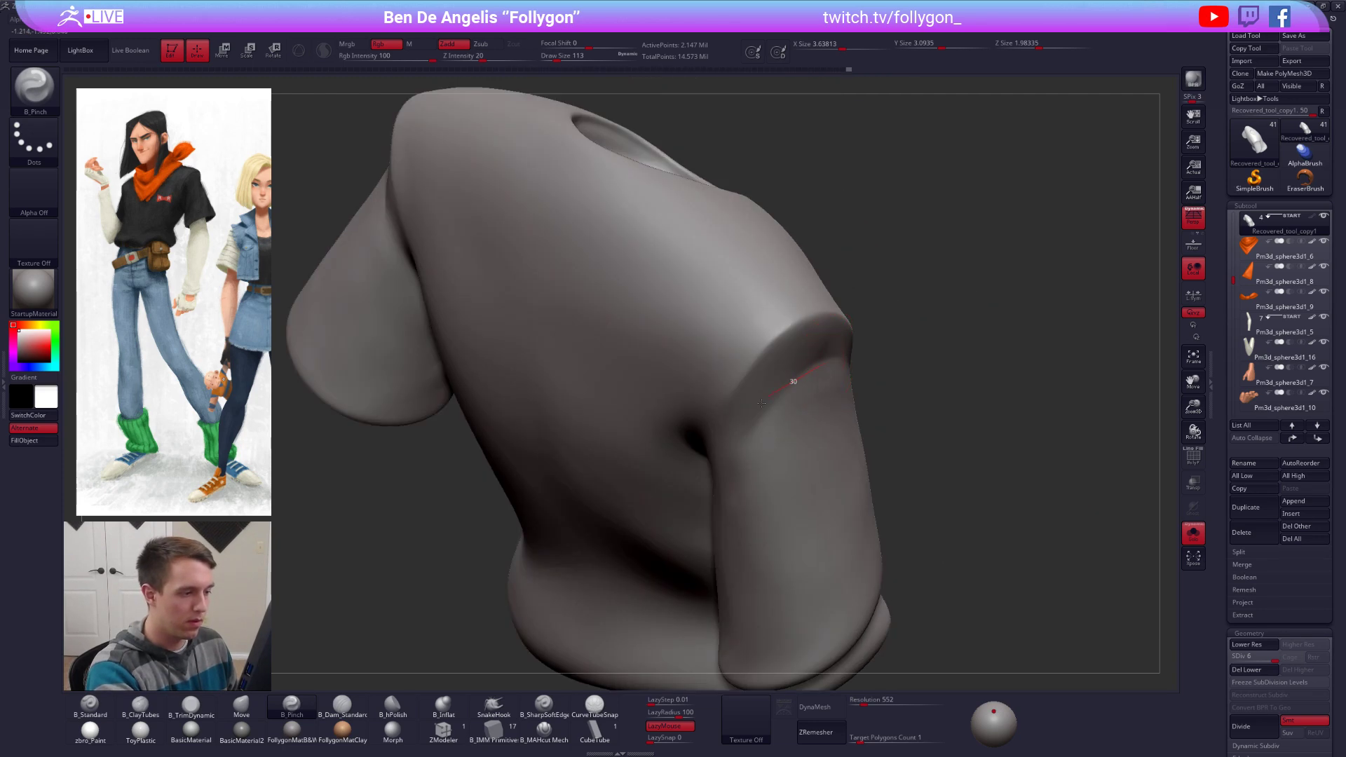
Step: Smooth the back of the upper sleeve just below the armhole seam
right_drag(737, 502, 757, 456)
shift+drag(757, 456, 749, 484)
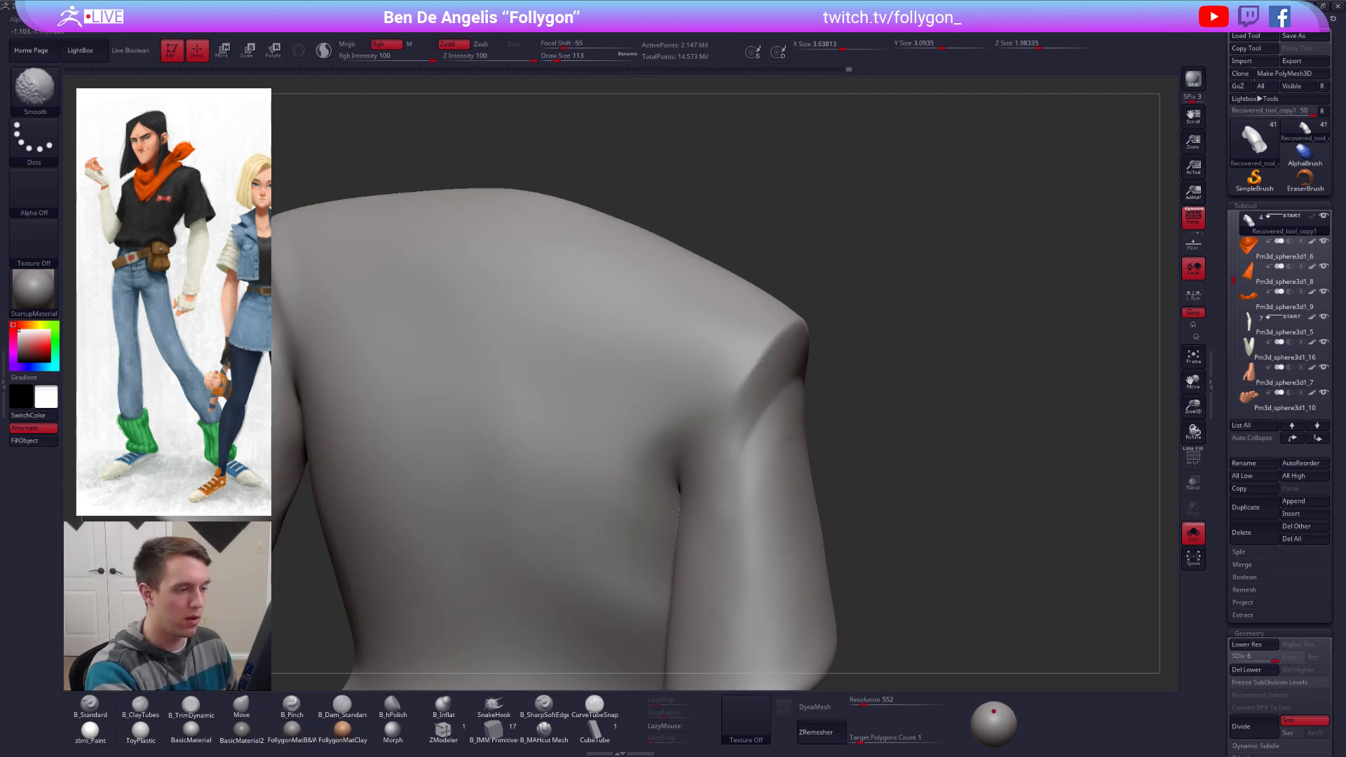
right_drag(790, 436, 747, 451)
right_drag(785, 457, 801, 486)
Step: Lower the shirt to subdivision level 3 and switch to the Move brush
scroll(821, 477, up, 5)
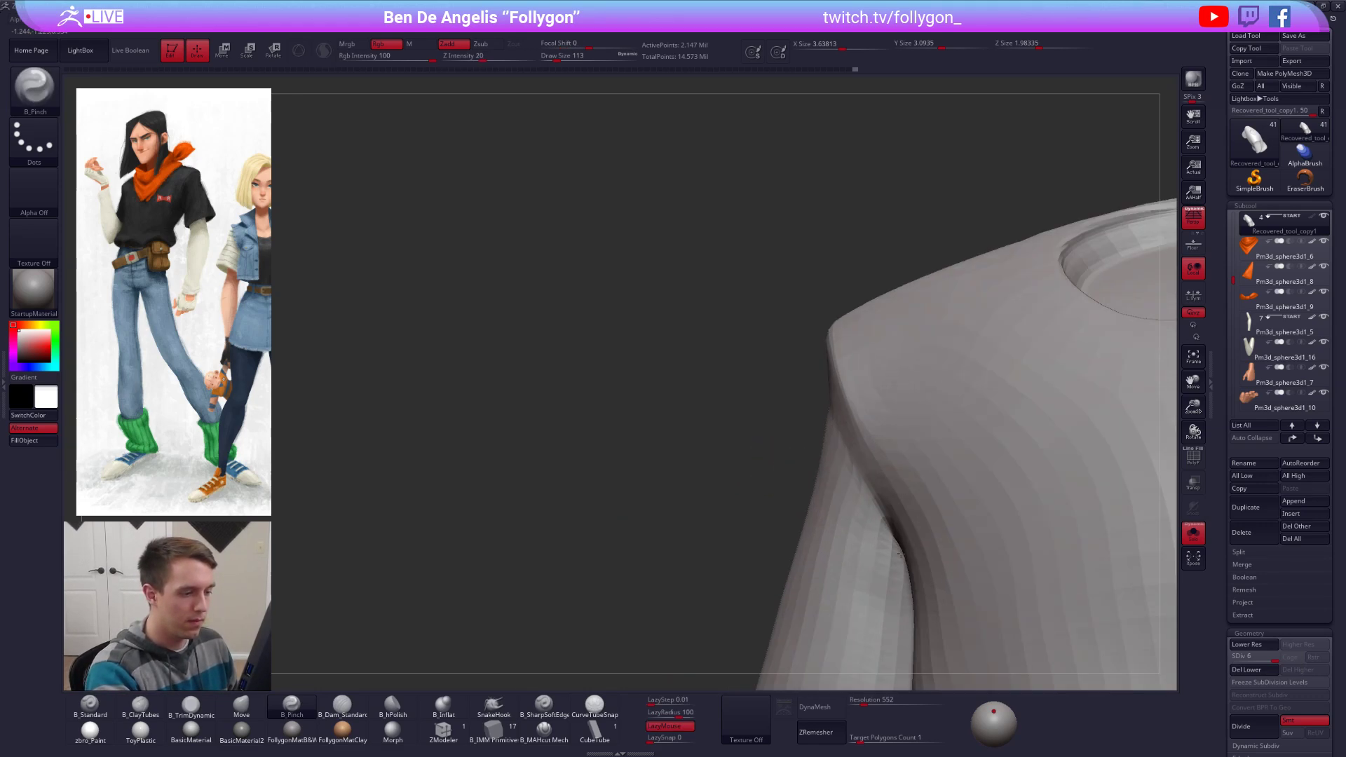
key(shift+d)
key(shift+d)
key(shift+d)
key(b)
key(m)
key(v)
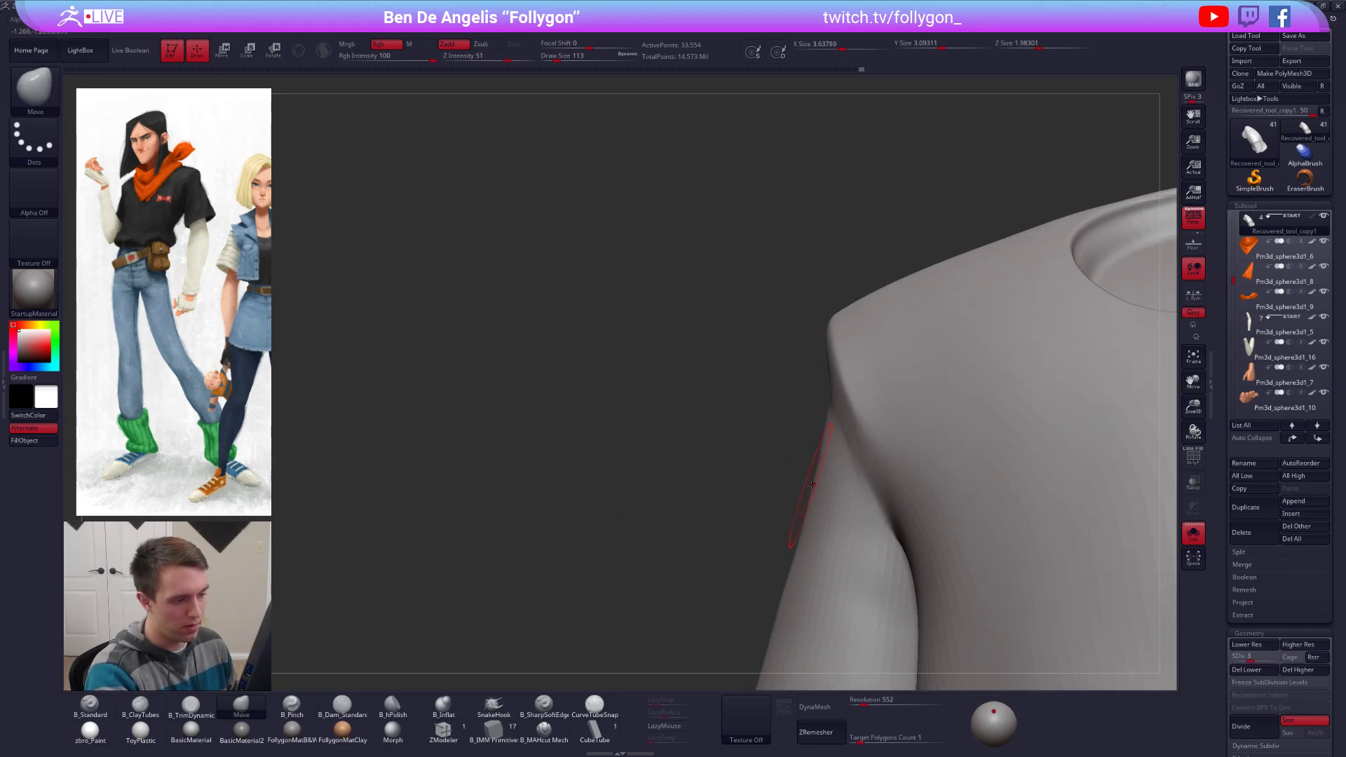
Step: Adjust the near sleeve's outer contour with the Move brush up to draw size 192 and check it on the full character
scroll(811, 485, up, 3)
key(space)
scroll(768, 456, up, 2)
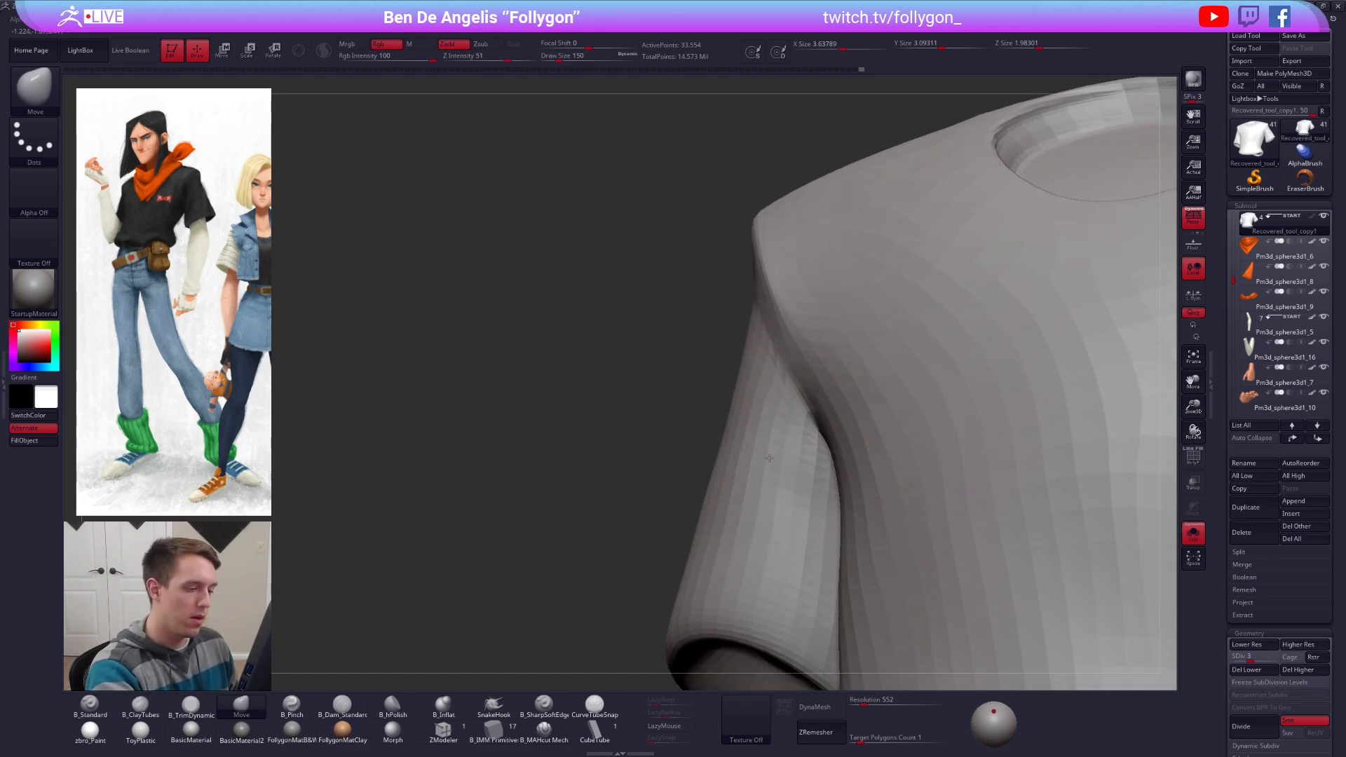
scroll(769, 456, down, 5)
scroll(776, 447, up, 3)
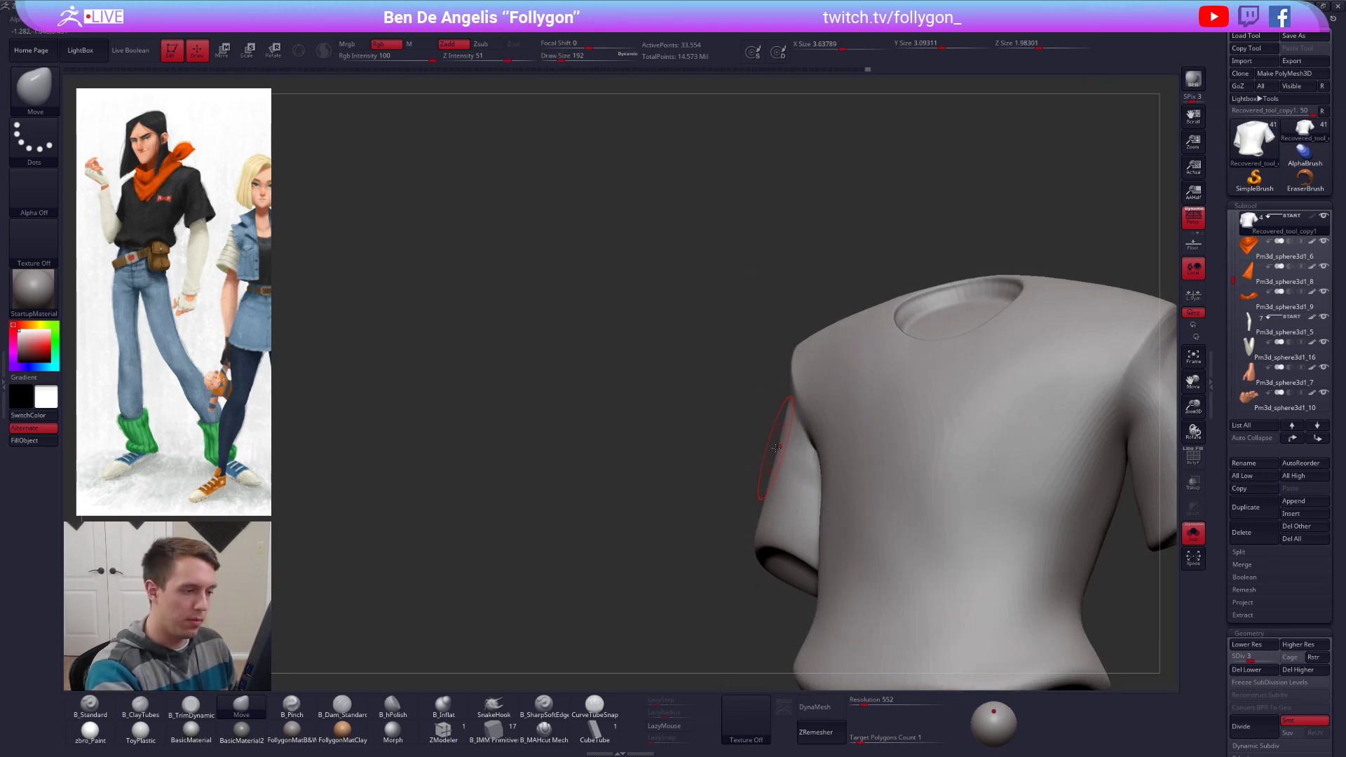
scroll(776, 447, down, 5)
drag(776, 447, 868, 453)
key(shift+s)
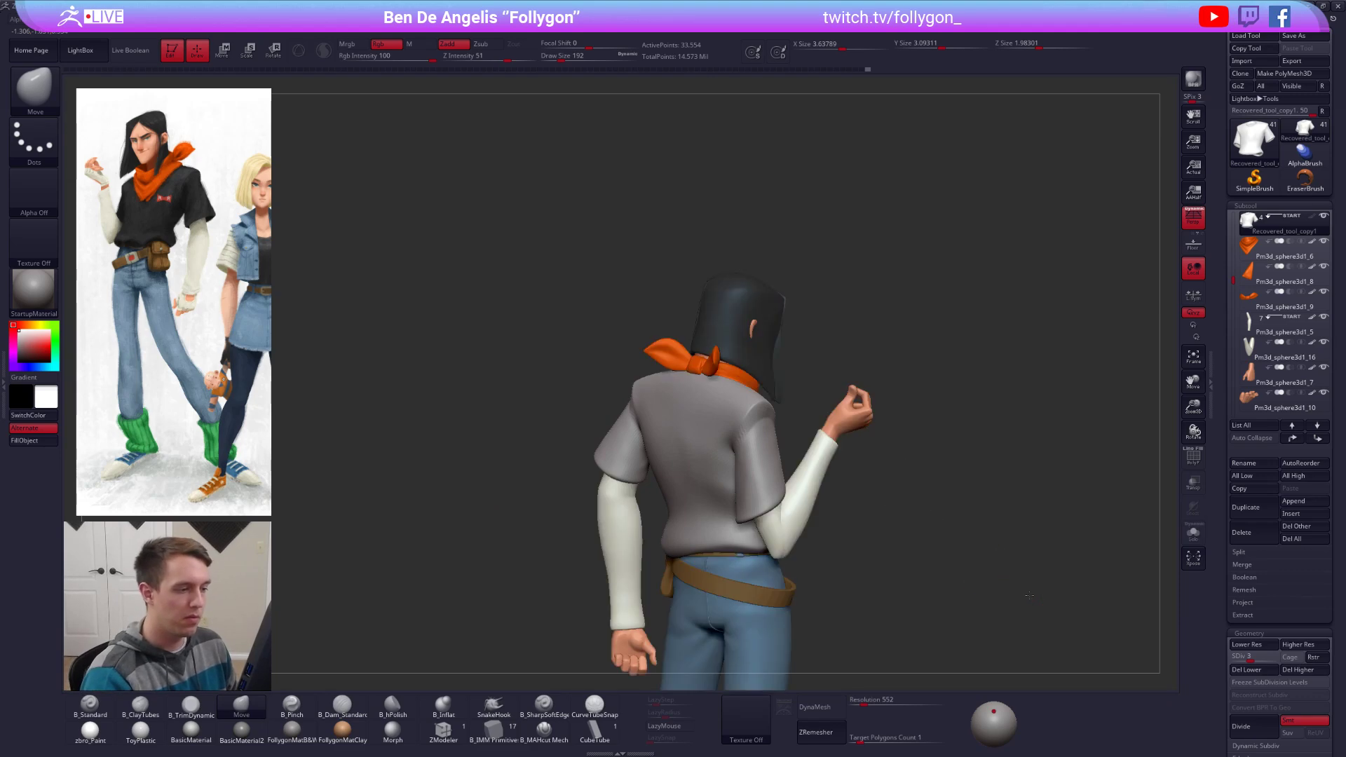
mouse_move(1028, 595)
mouse_down()
mouse_move(1046, 601)
mouse_move(1034, 617)
mouse_move(1012, 579)
mouse_up()
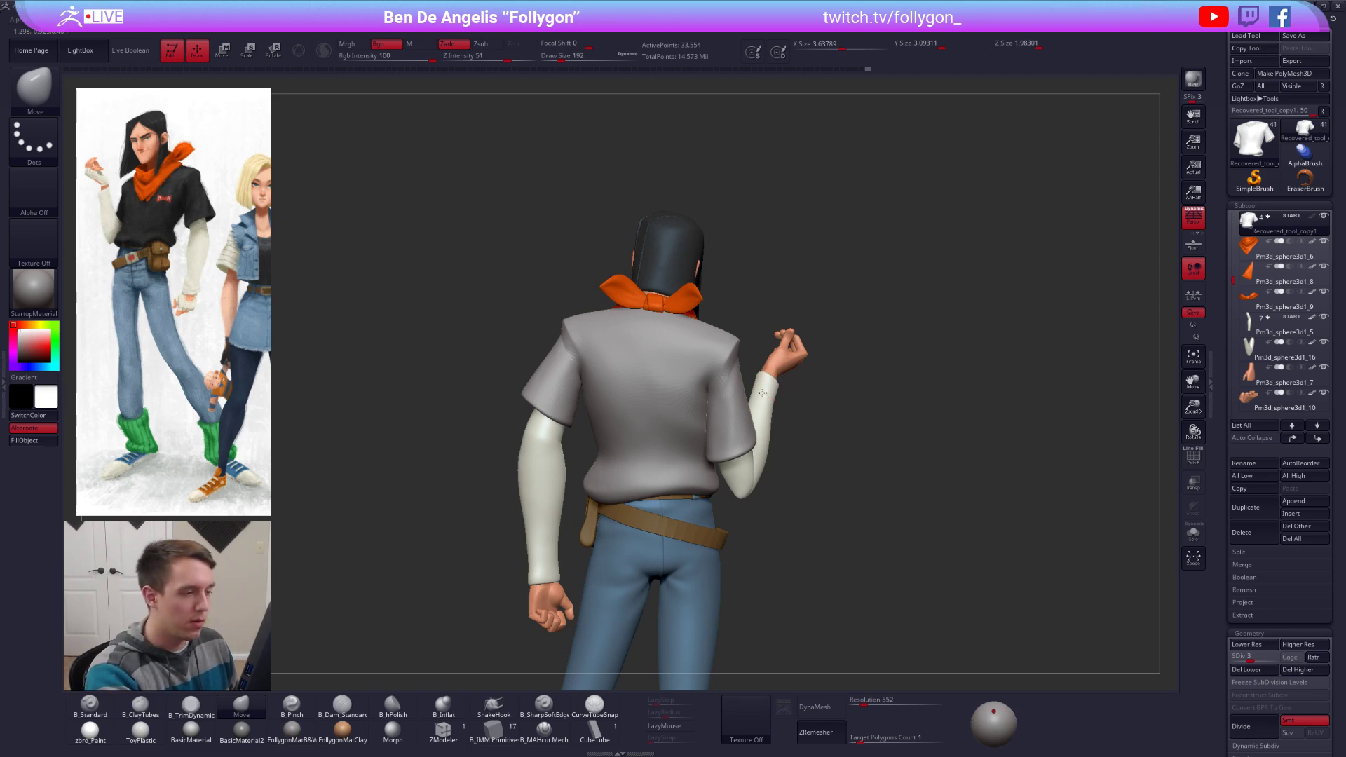
Step: Isolate the shirt again and return it to subdivision level 6
key(alt+s)
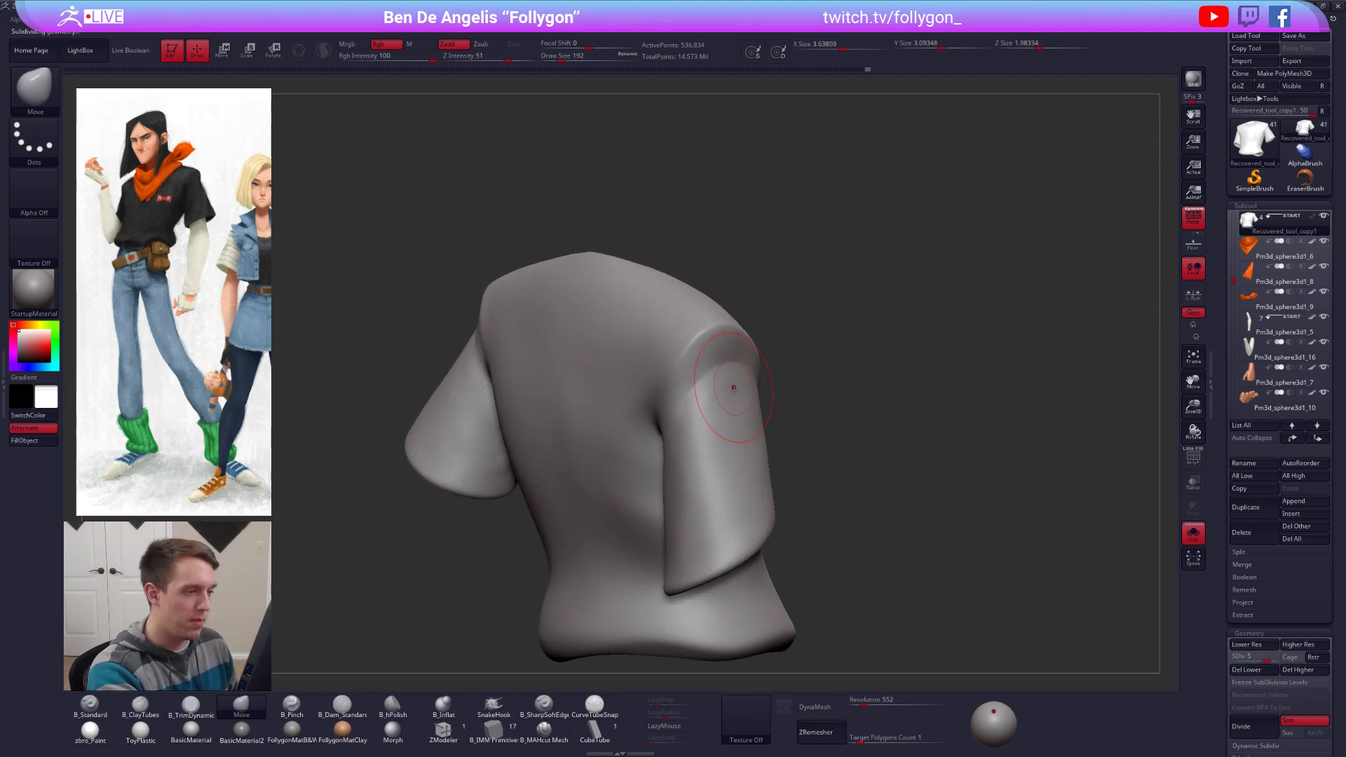
key(ctrl+d)
alt+drag(733, 389, 778, 393)
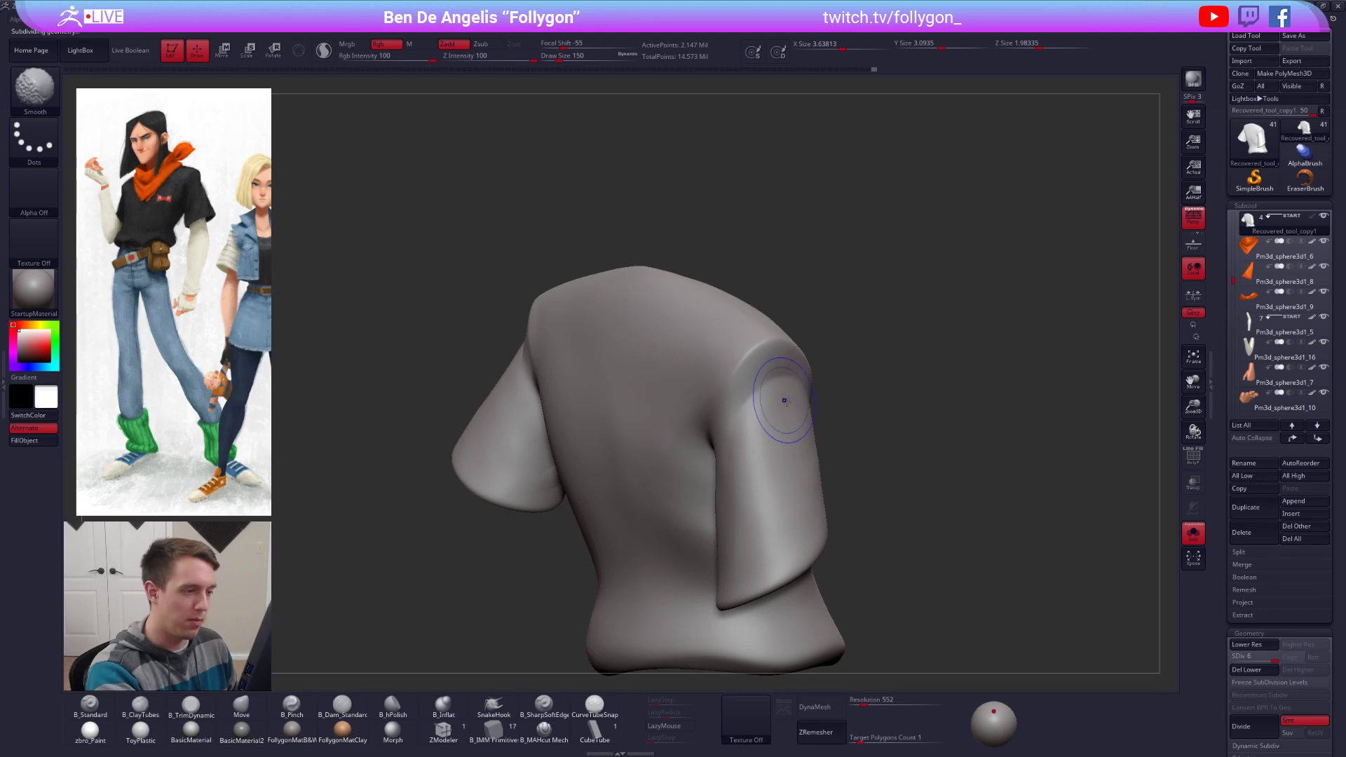
Step: Sharpen the armhole seam at the front of the shoulder with the B_Pinch brush at draw size 104
mouse_move(783, 400)
right_down()
mouse_move(850, 430)
mouse_move(694, 439)
mouse_move(740, 413)
mouse_move(797, 321)
right_up()
key(b)
key(m)
key(v)
key(b)
key(p)
key(i)
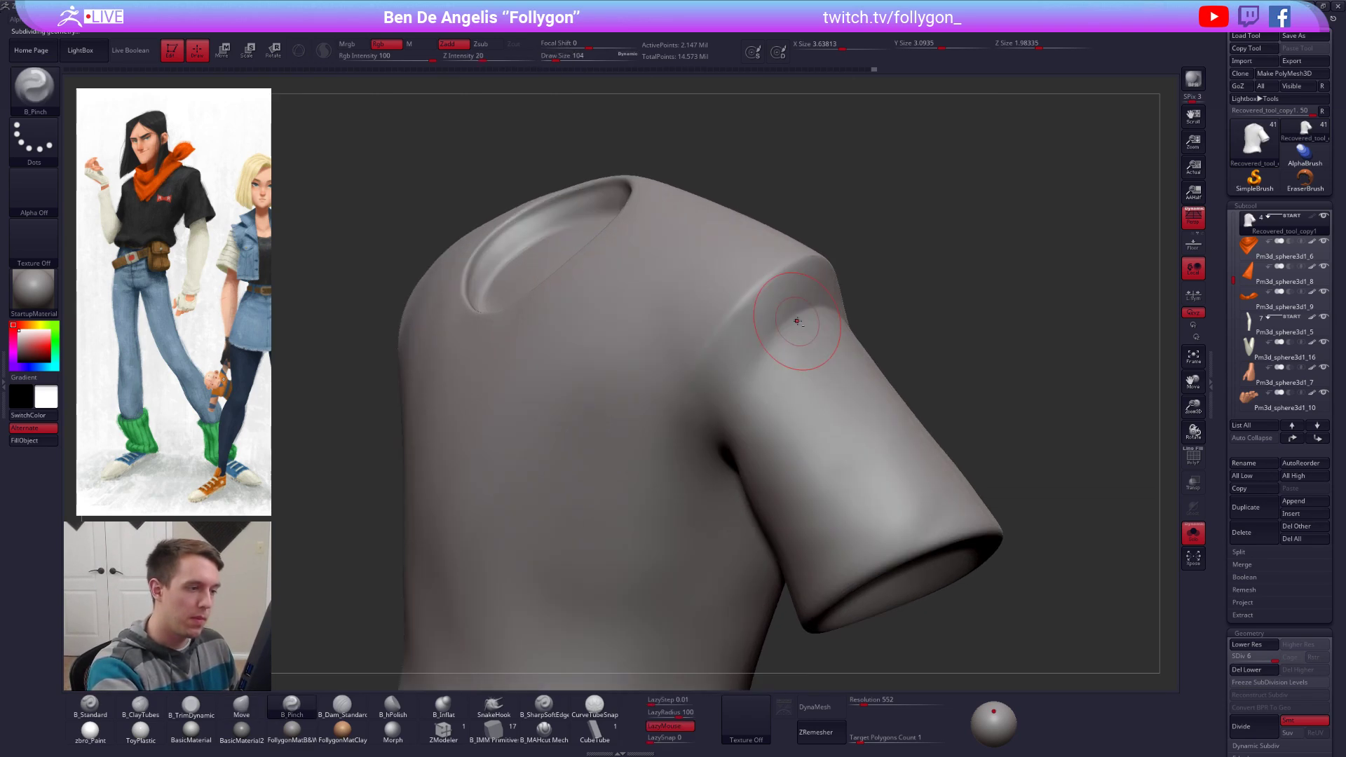
key(shift)
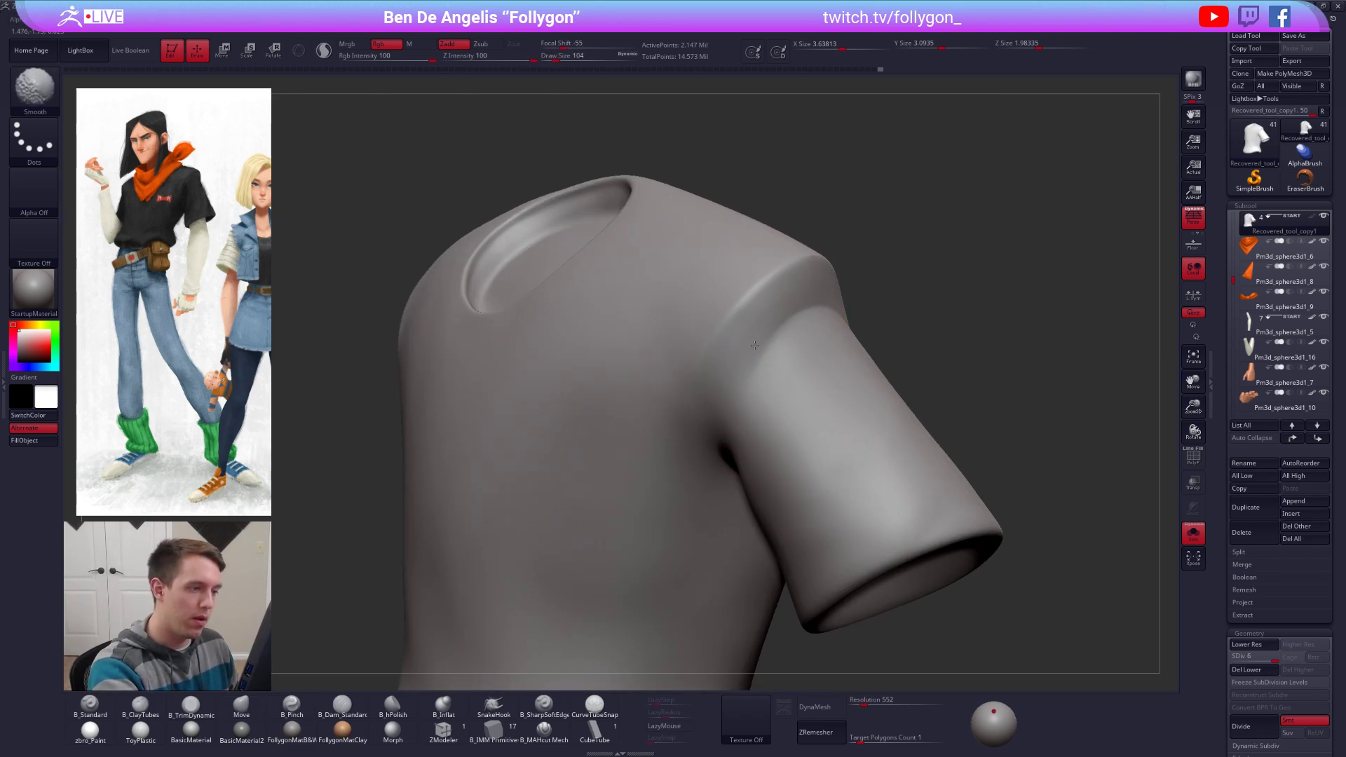
Step: Sharpen the armhole seam at the back of the hanging-arm shoulder with the B_Pinch brush at draw size 96
mouse_move(824, 318)
right_down()
mouse_move(747, 394)
mouse_move(716, 357)
right_up()
key(space)
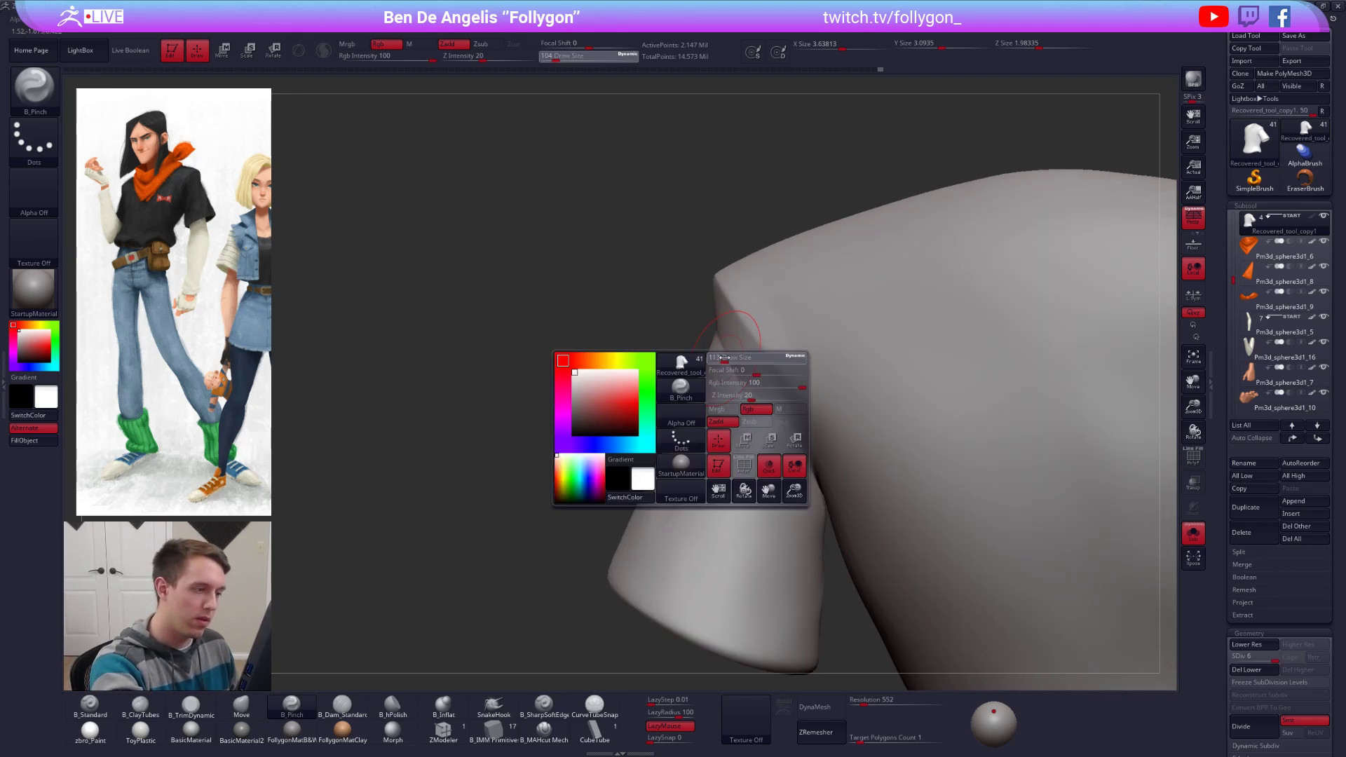
drag(716, 357, 715, 357)
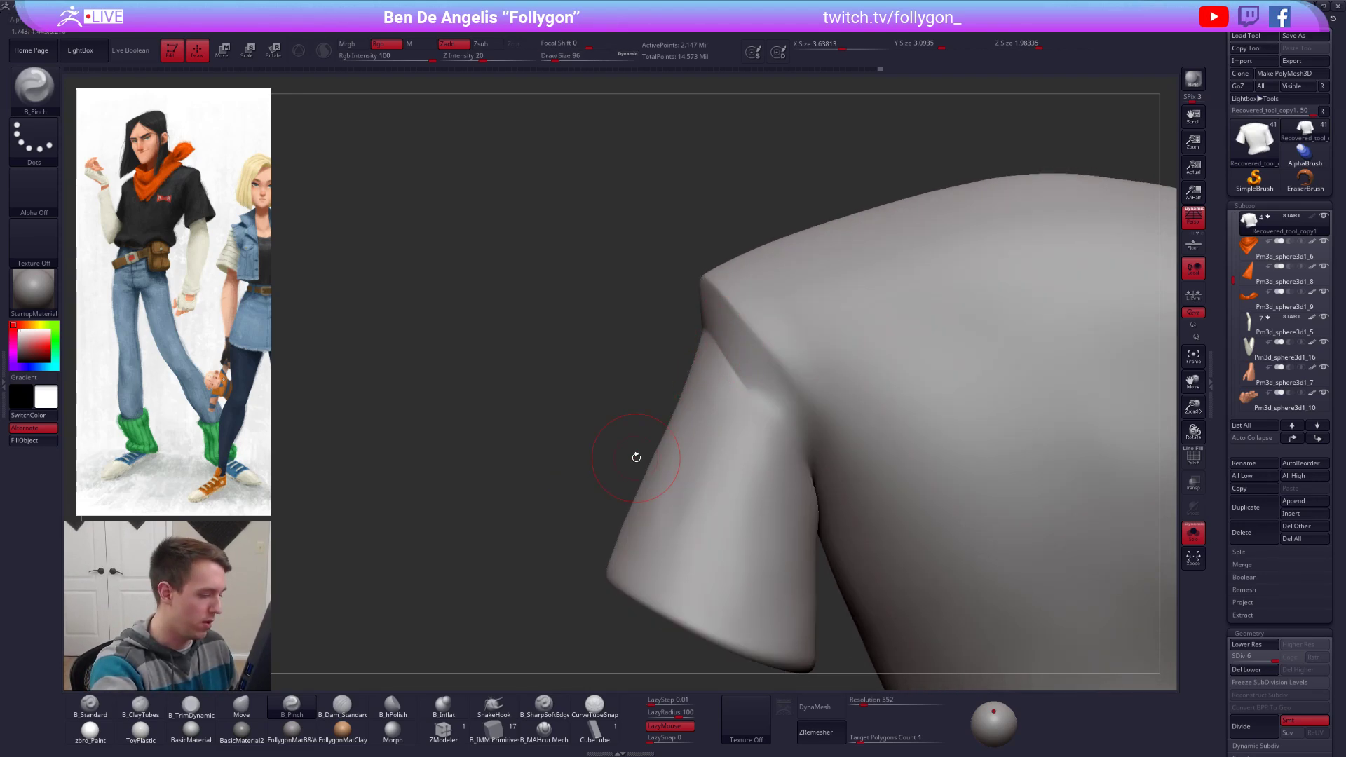
Step: Cut the lower end of the hanging-arm back armhole seam with B_MAHcut Mech and smooth it at lower subdivision levels
click(544, 729)
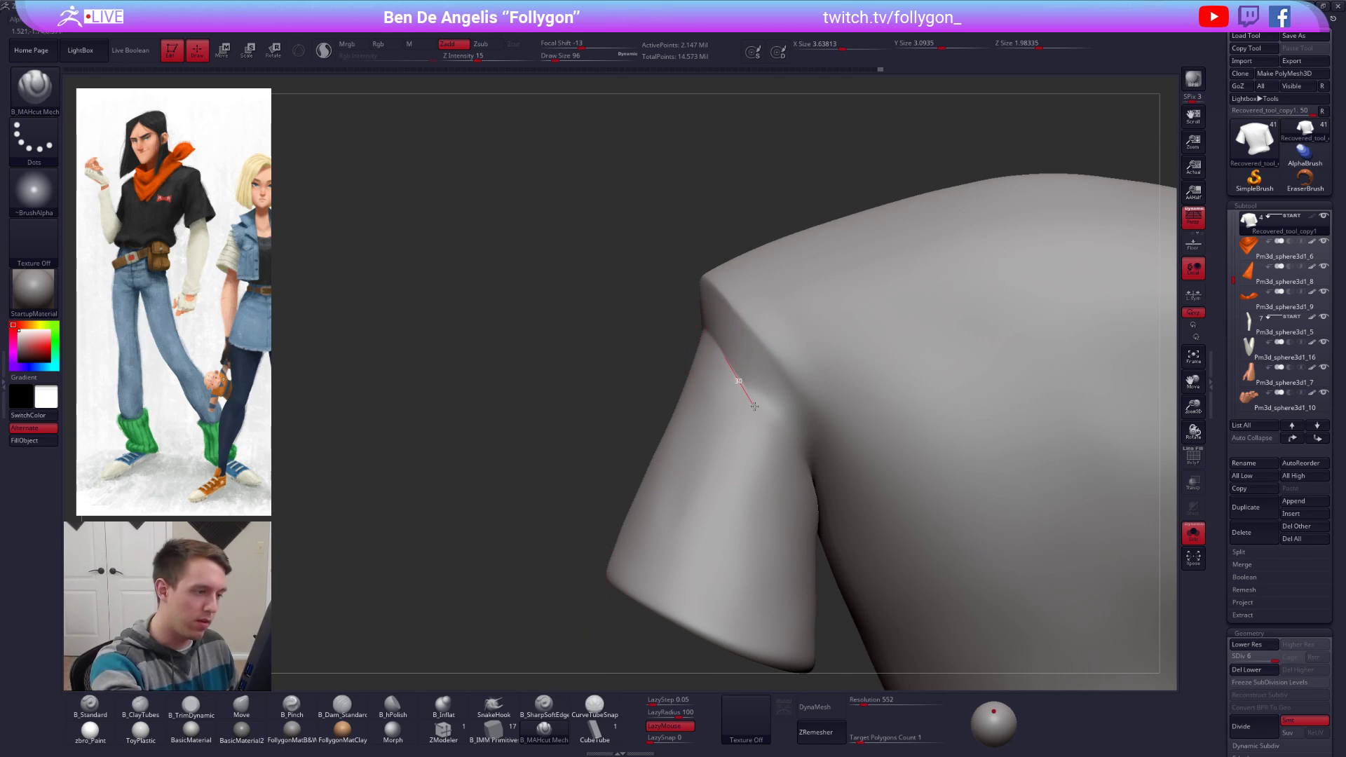
key(shift+d)
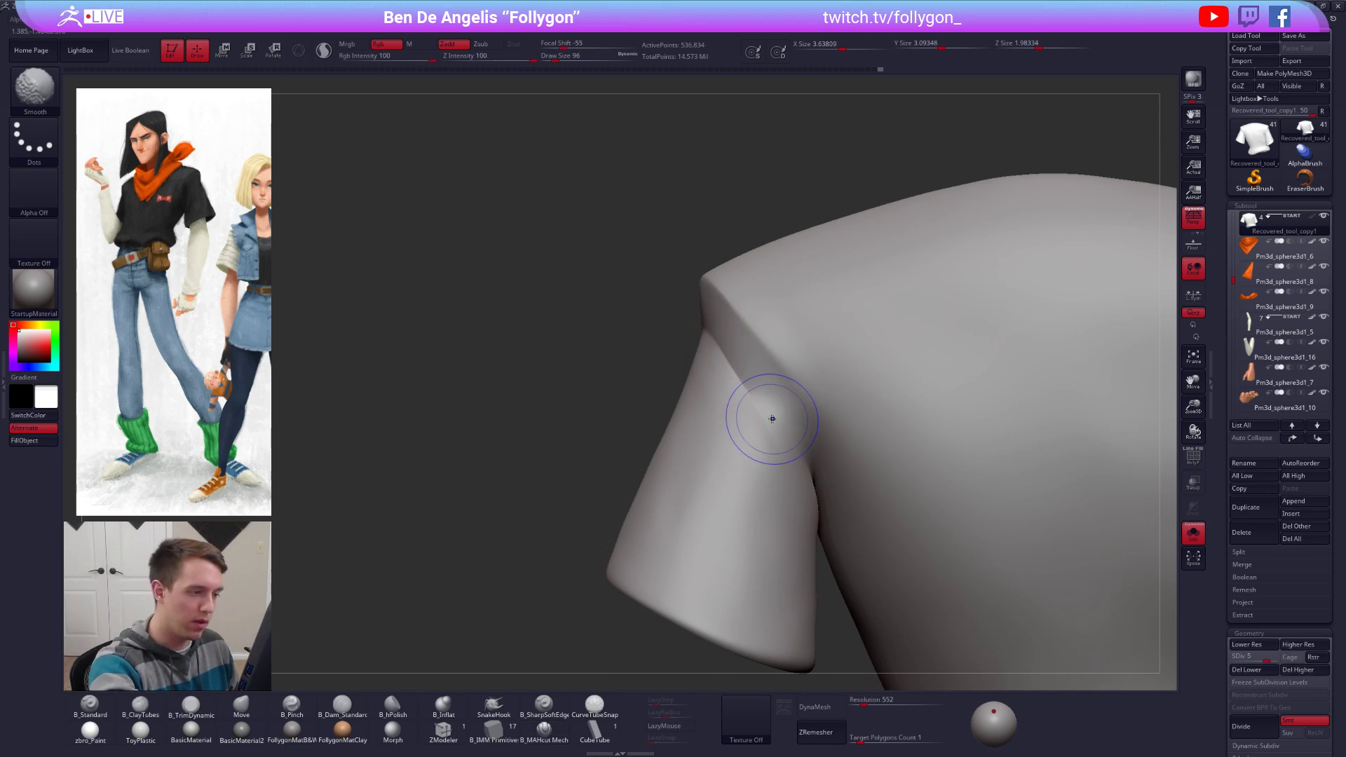
mouse_move(770, 414)
shift+mouse_down()
mouse_move(745, 378)
mouse_move(768, 424)
shift+mouse_up()
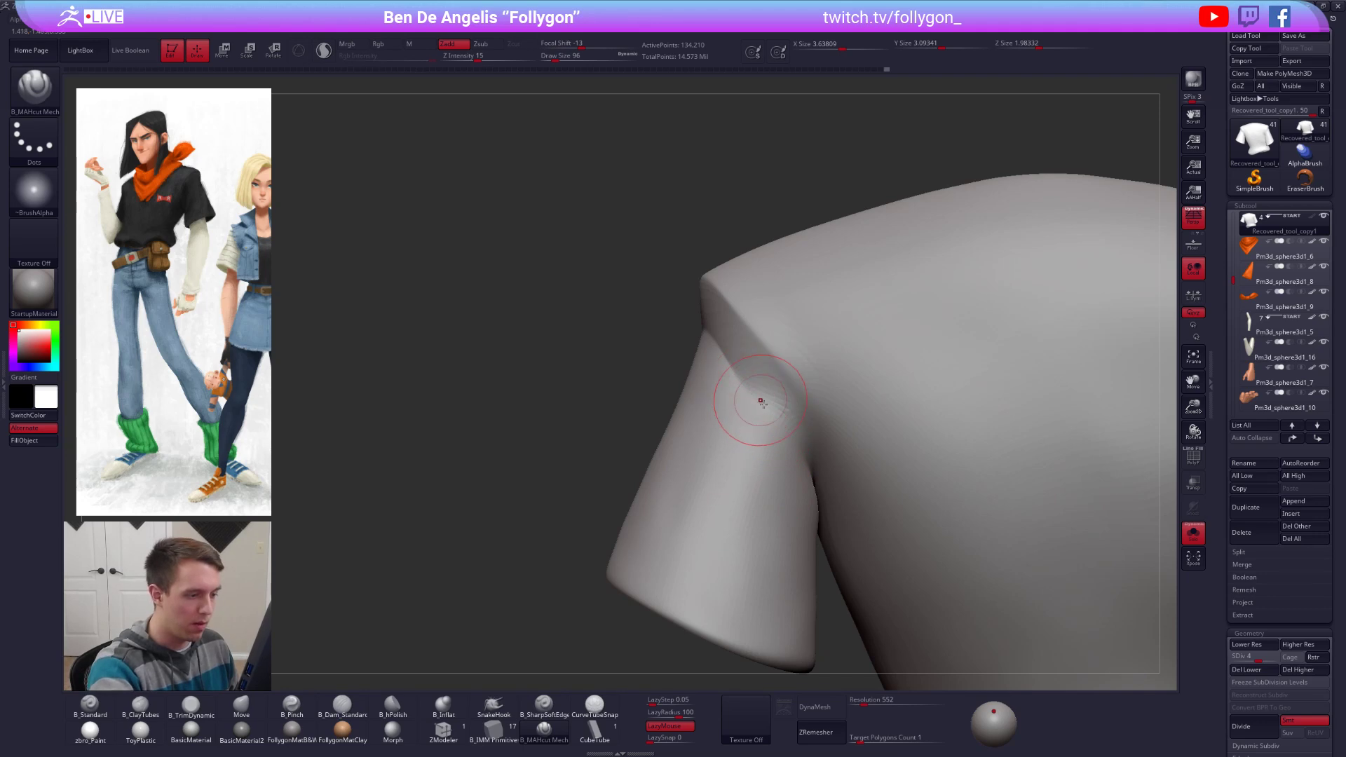
right_drag(760, 400, 786, 410)
right_drag(807, 529, 811, 513)
Step: Mask the shirt body with a topological mask so only the hanging-arm sleeve stays editable
key(s)
drag(811, 513, 813, 513)
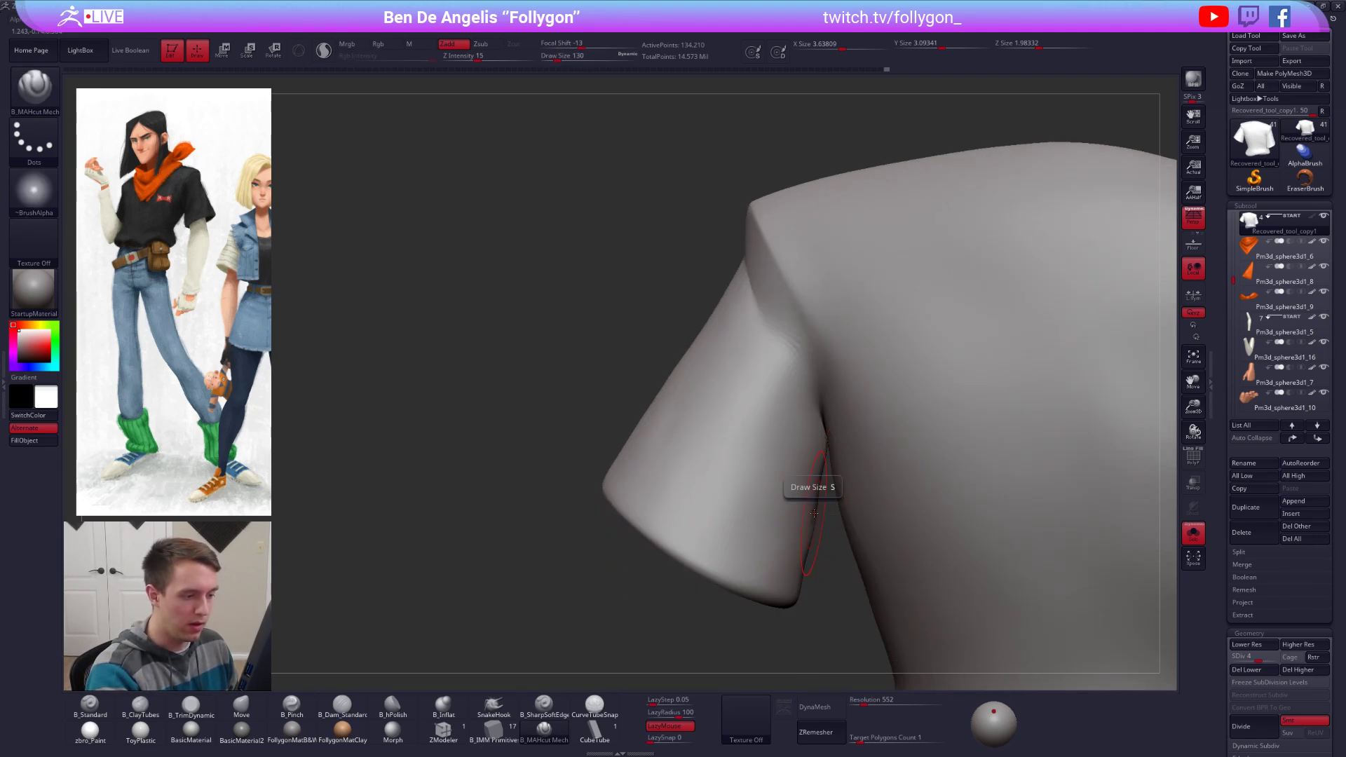
key(w)
ctrl+drag(796, 350, 785, 387)
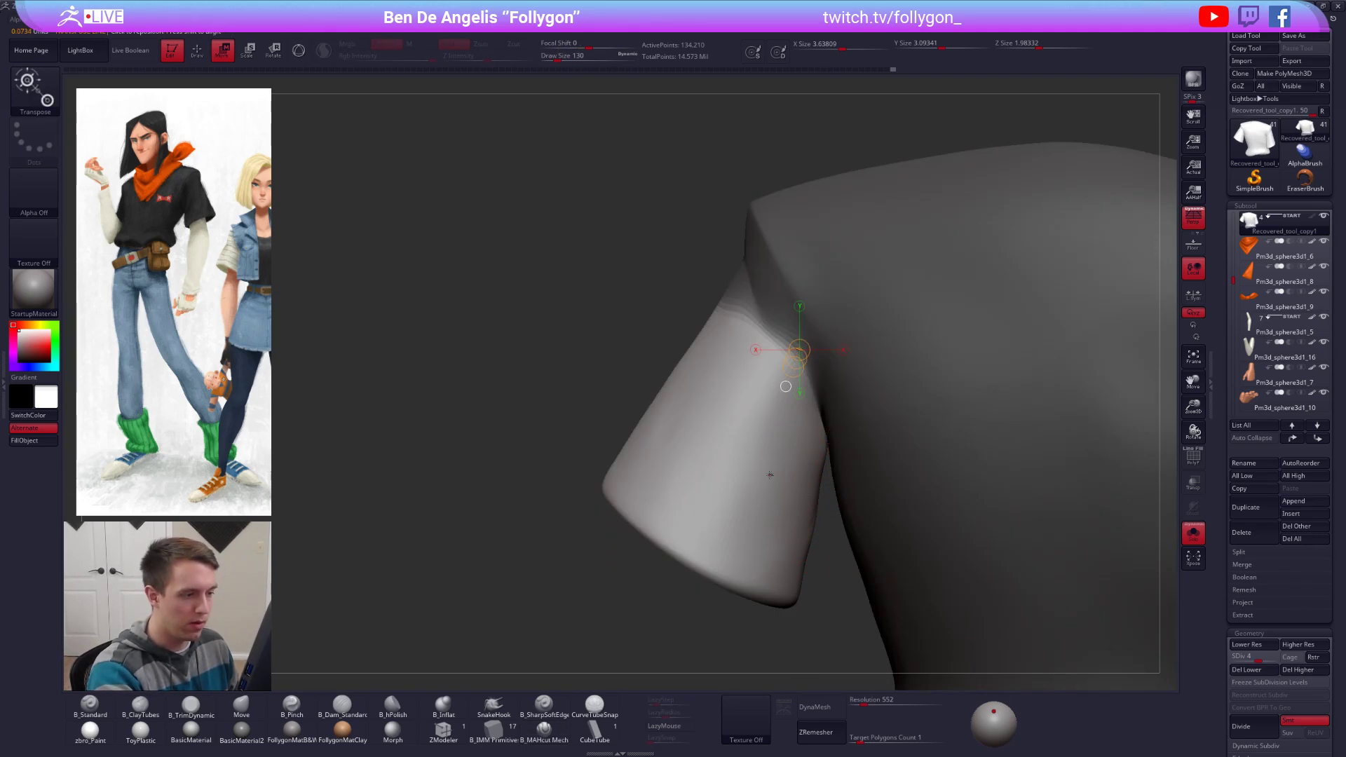
Step: Reshape the inner side of the unmasked sleeve with the Move brush at draw size 160 on subdivision level 2
key(q)
key(space)
key(shift+d)
key(shift+d)
key(shift+d)
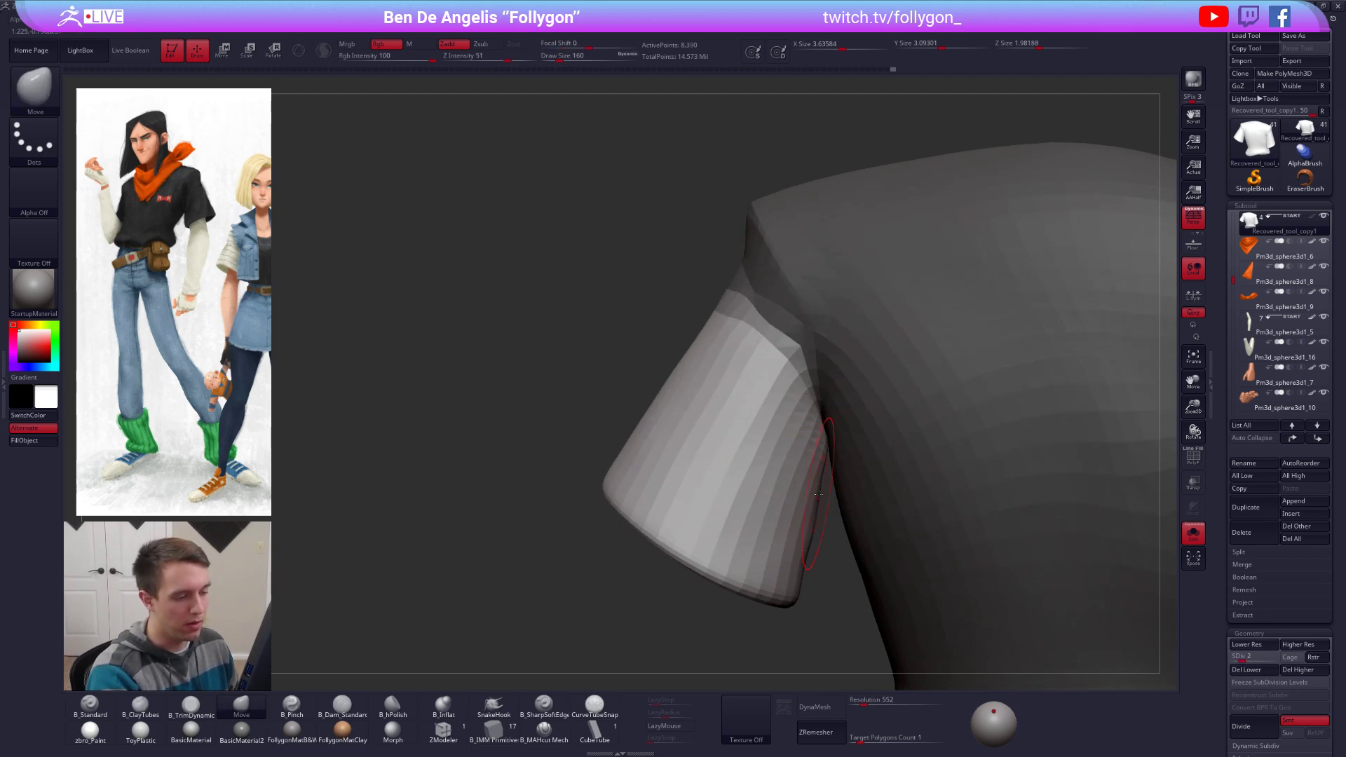
drag(818, 494, 816, 517)
right_drag(816, 518, 825, 525)
mouse_move(806, 536)
mouse_down()
mouse_move(800, 554)
mouse_move(814, 515)
mouse_up()
Step: Adjust the sleeve on subdivision level 3 with the Move brush at draw size 227 and clear the mask
key(2)
key(d)
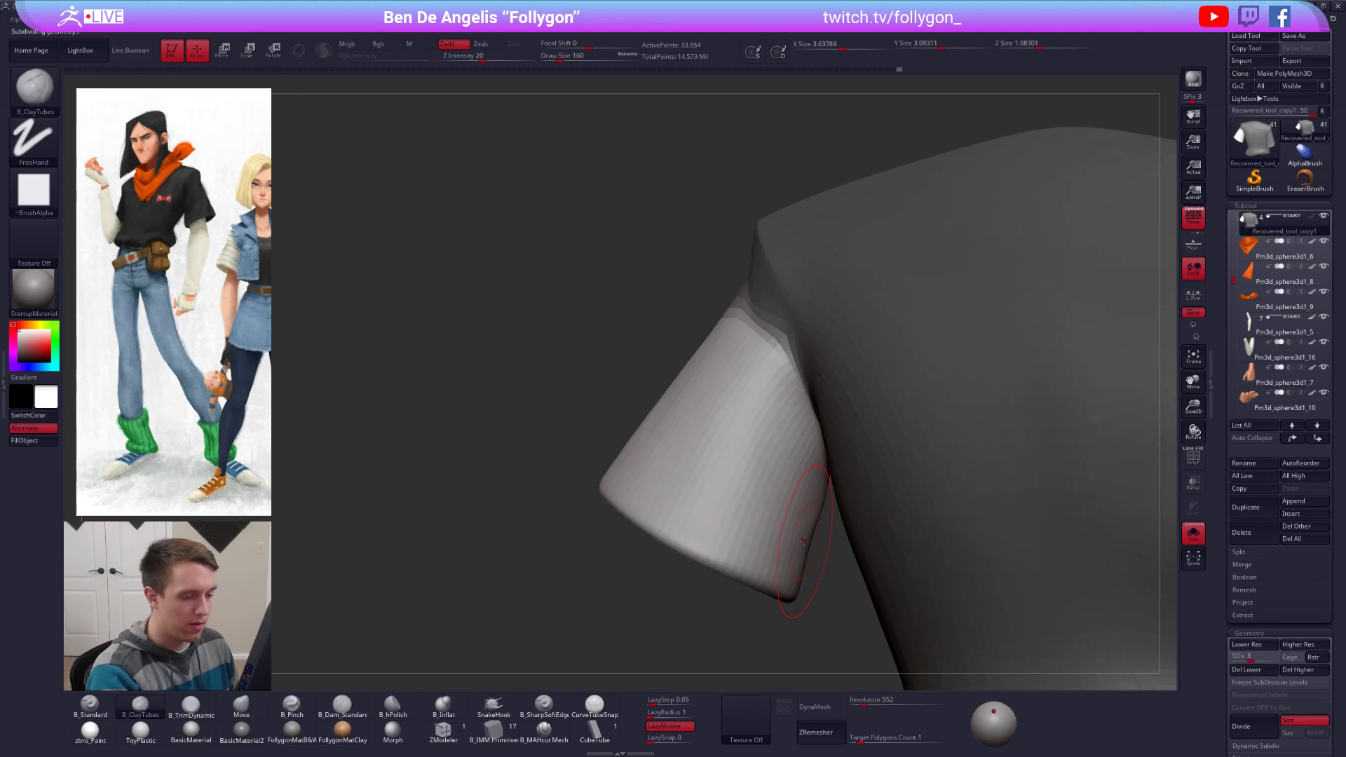
key(1)
mouse_move(815, 525)
right_down()
mouse_move(795, 485)
mouse_move(810, 505)
right_up()
key(s)
drag(811, 504, 828, 503)
ctrl+right_drag(837, 486, 757, 460)
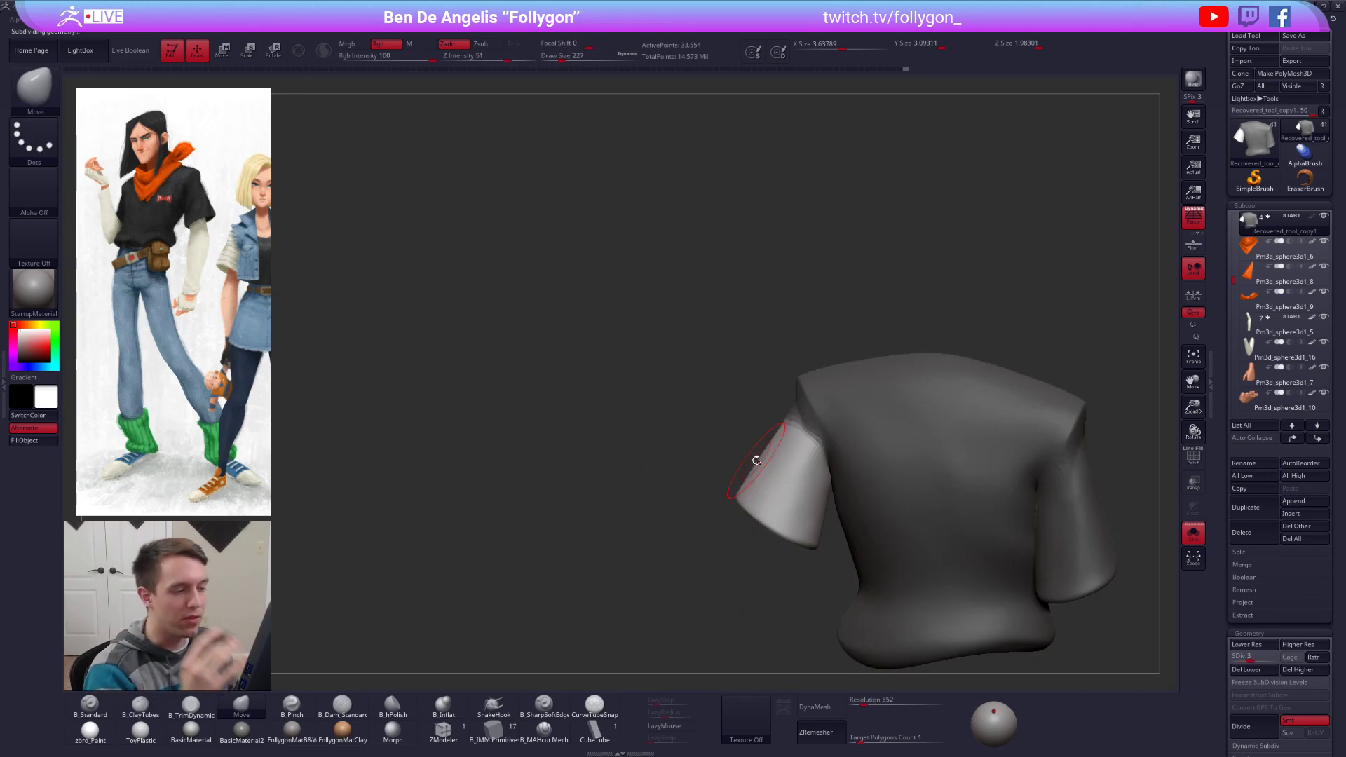
ctrl+click(769, 390)
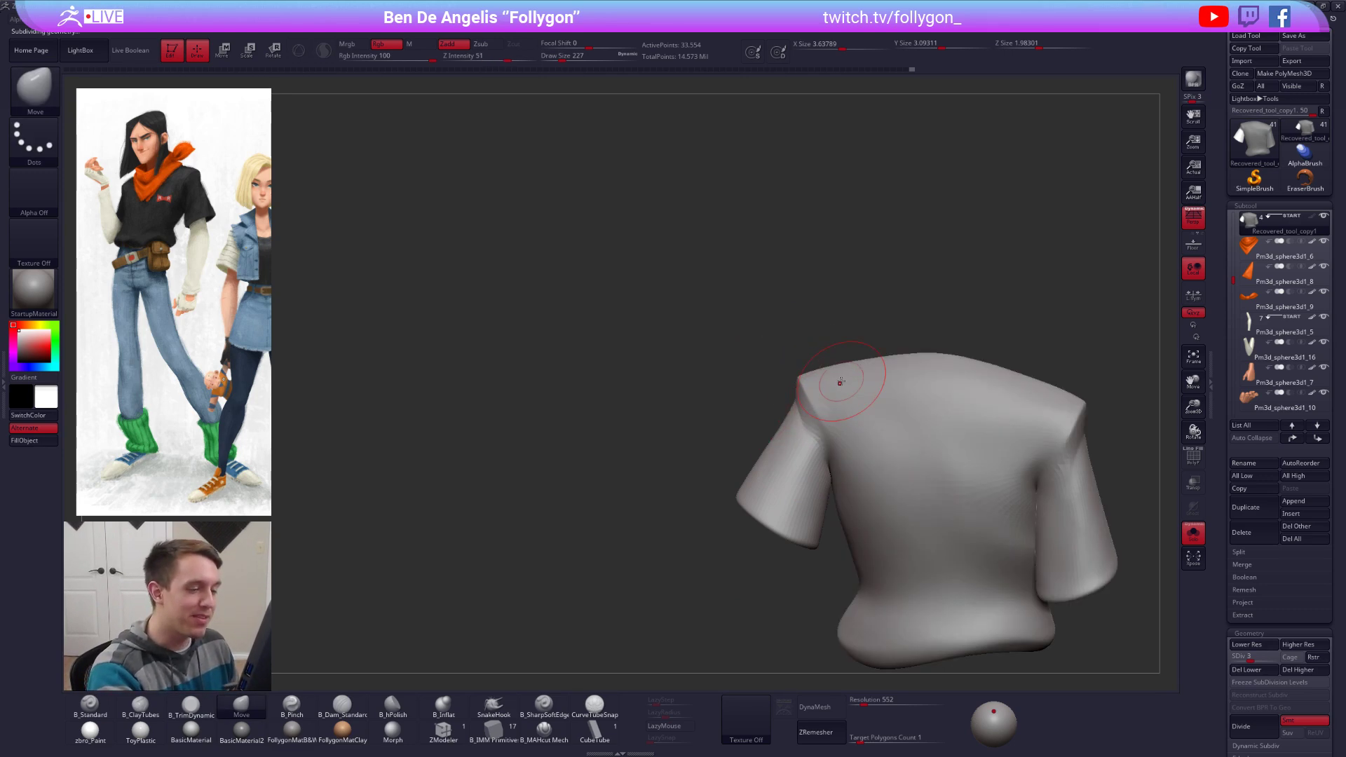
Step: Raise the shirt to subdivision level 6 and smooth the sleeve below the hanging-arm back armhole seam at draw size 113
mouse_move(839, 381)
right_down()
mouse_move(885, 340)
mouse_move(814, 401)
right_up()
key([)
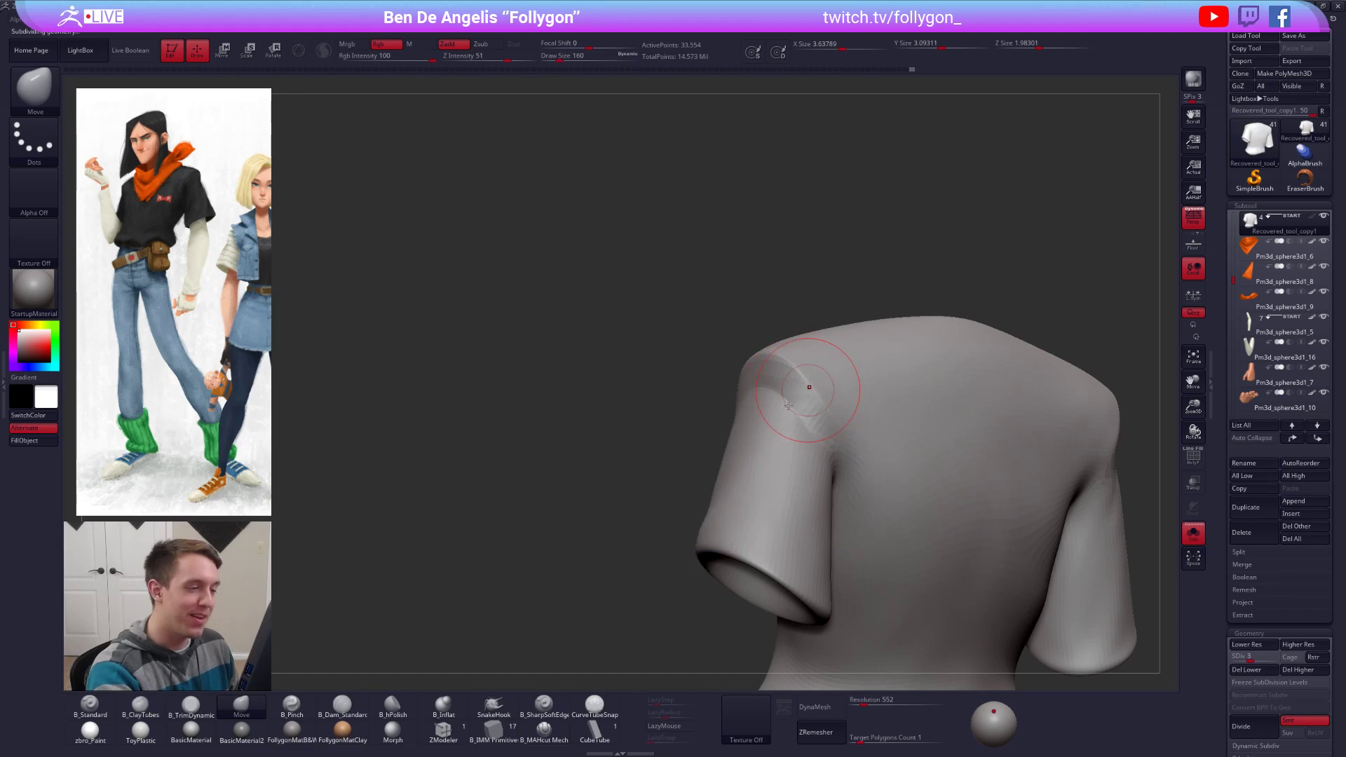
key(d)
key(d)
key(d)
shift+drag(799, 435, 802, 438)
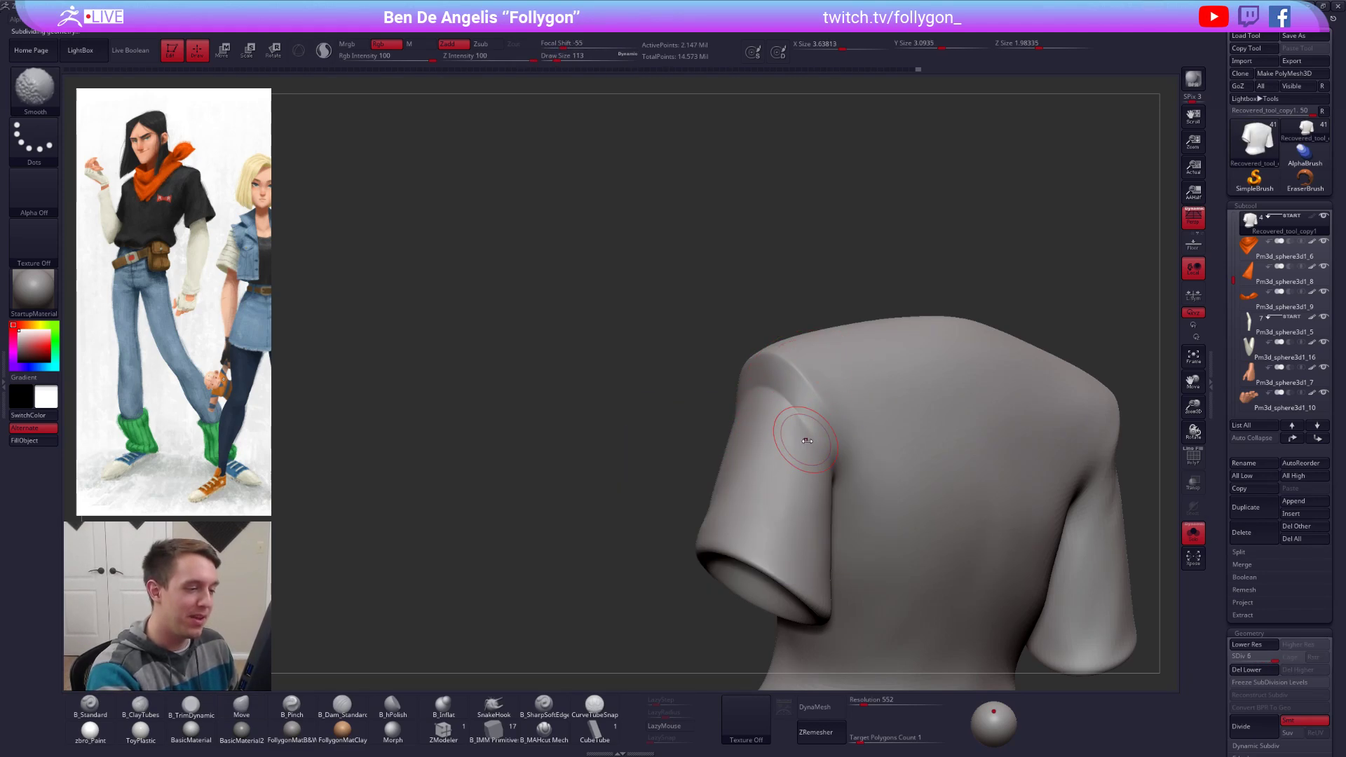
Step: Sharpen the front armhole seam on the hanging-arm side with the B_Pinch brush, increasing the draw size to 121
mouse_move(807, 440)
right_down()
mouse_move(732, 418)
mouse_move(778, 413)
mouse_move(750, 391)
right_up()
key(5)
key(space)
drag(750, 391, 753, 390)
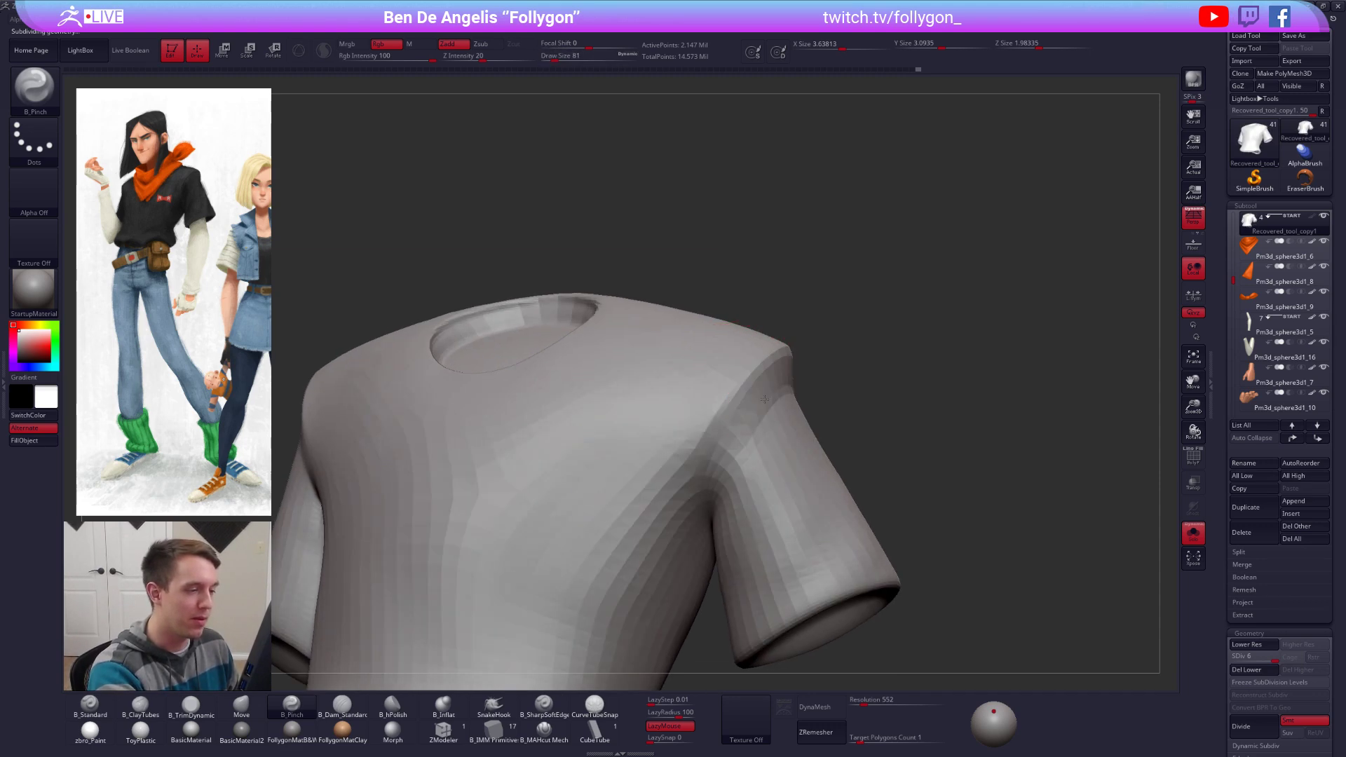
ctrl+right_drag(753, 390, 760, 391)
key(space)
drag(761, 391, 755, 391)
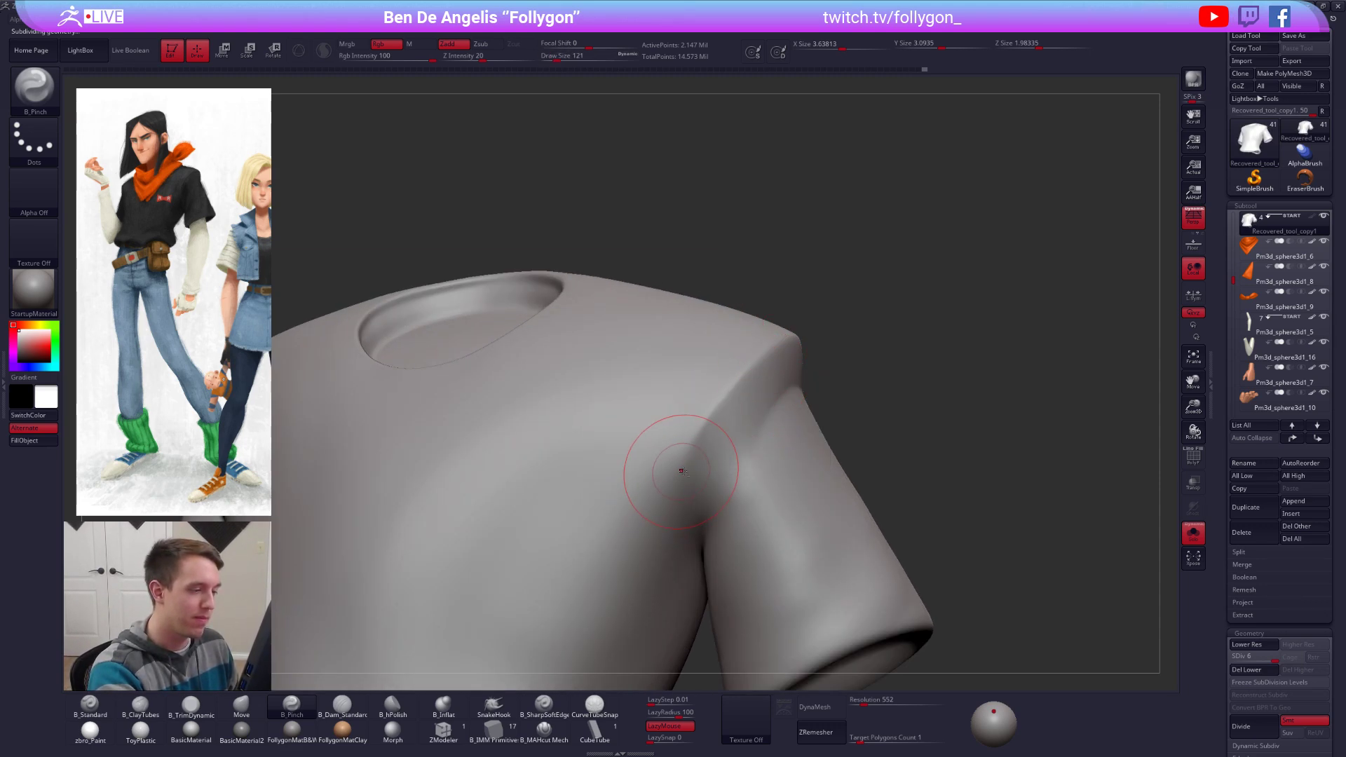
Step: Pinch the front armhole seam on the raised-arm side and smooth the sleeve beside it
ctrl+right_drag(681, 471, 644, 369)
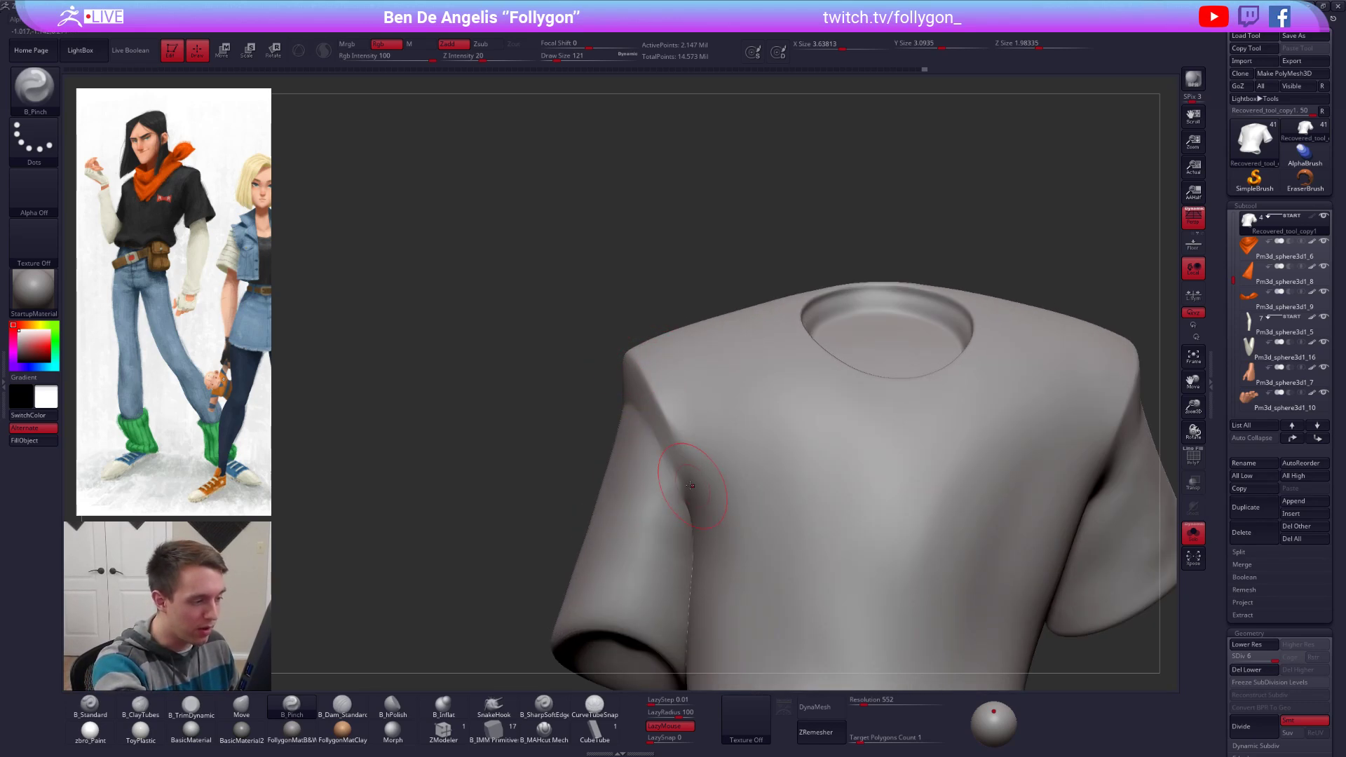
drag(691, 485, 650, 392)
shift+drag(650, 392, 646, 441)
Step: Cut the back armhole seam on the raised-arm side with B_MAHcut Mech at draw size 88 and smooth its lower end
mouse_move(655, 457)
right_down()
mouse_move(805, 423)
mouse_move(795, 391)
right_up()
click(544, 729)
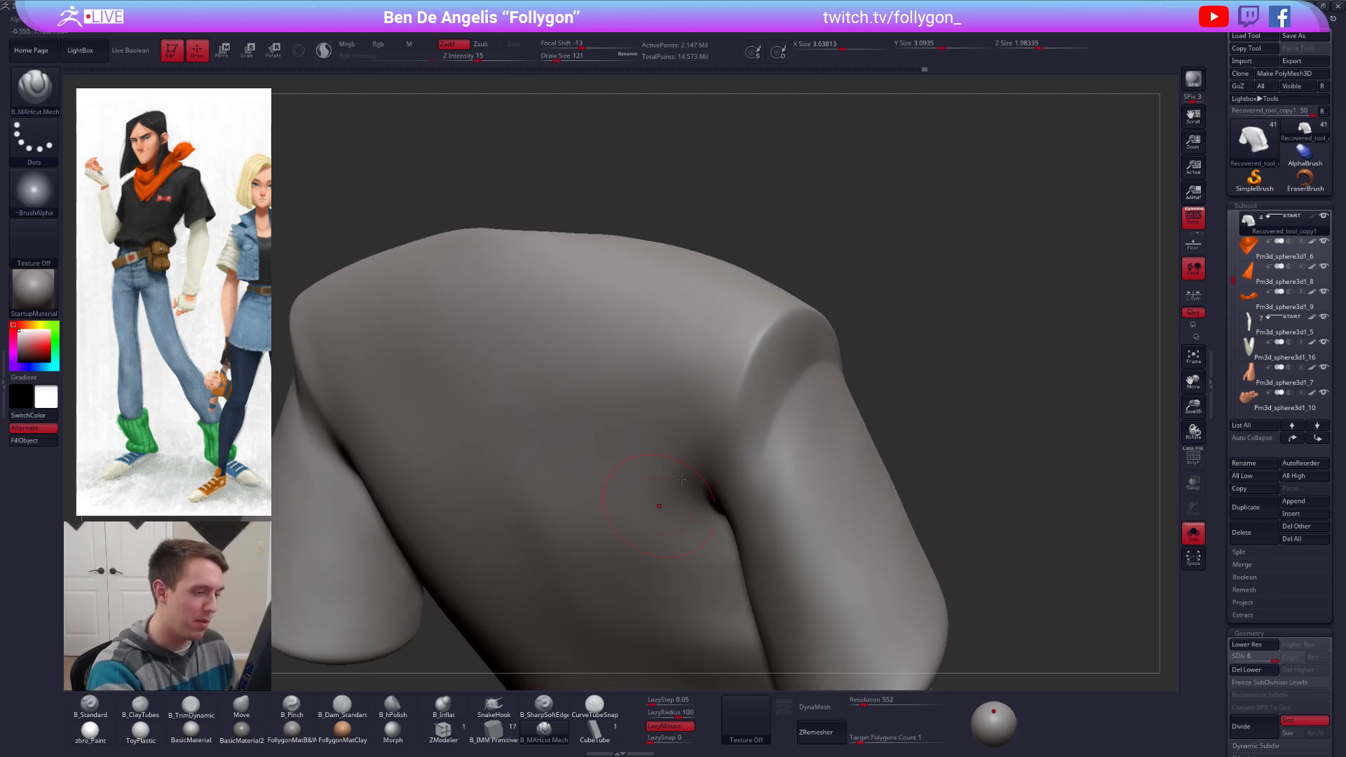
key(space)
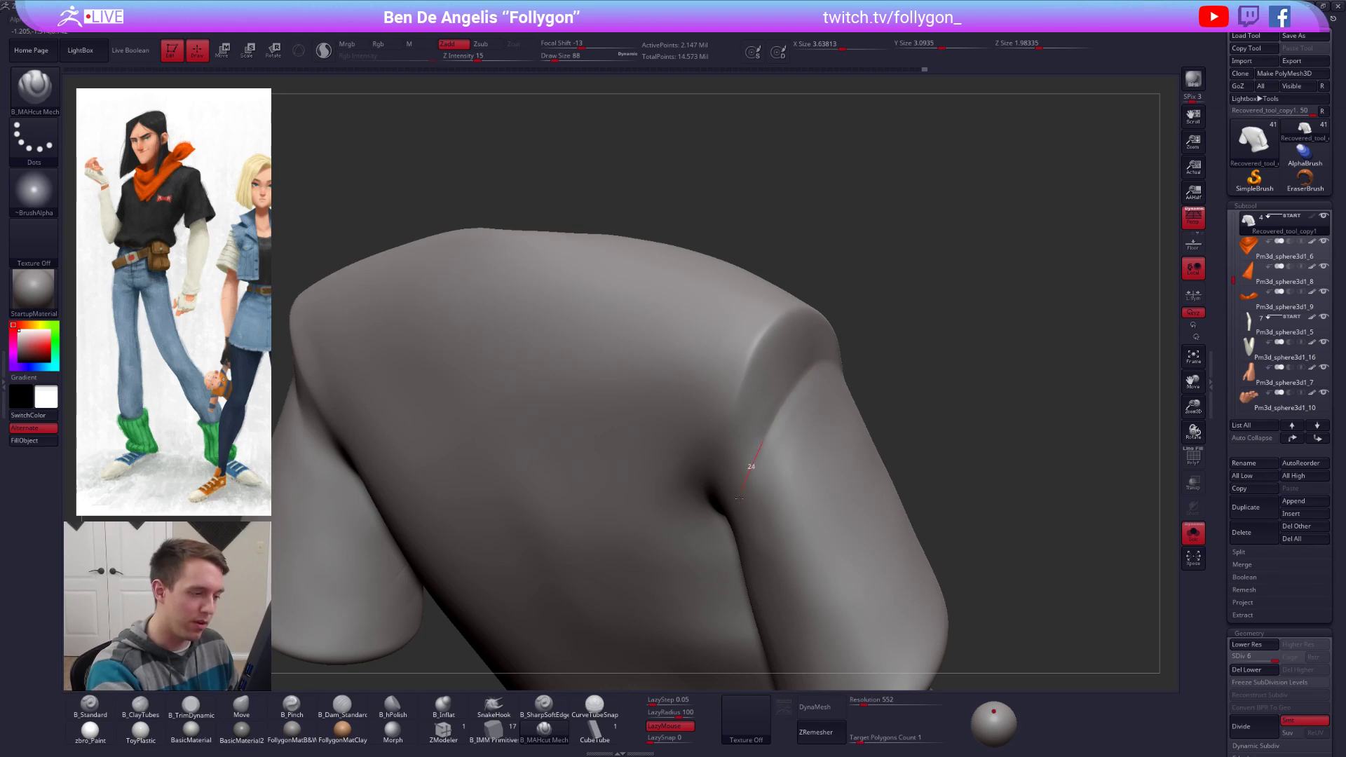
right_drag(745, 520, 775, 466)
key(space)
shift+drag(780, 454, 764, 461)
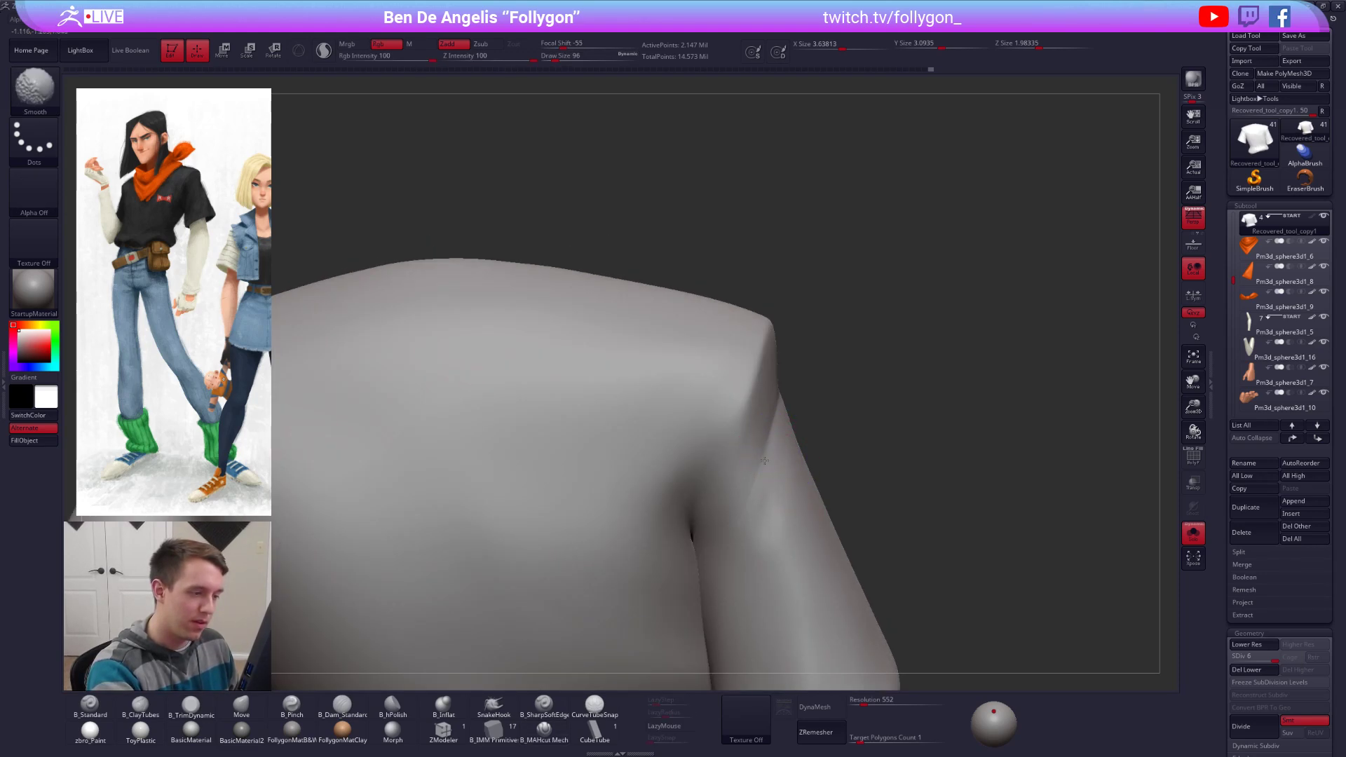
right_drag(766, 513, 816, 412)
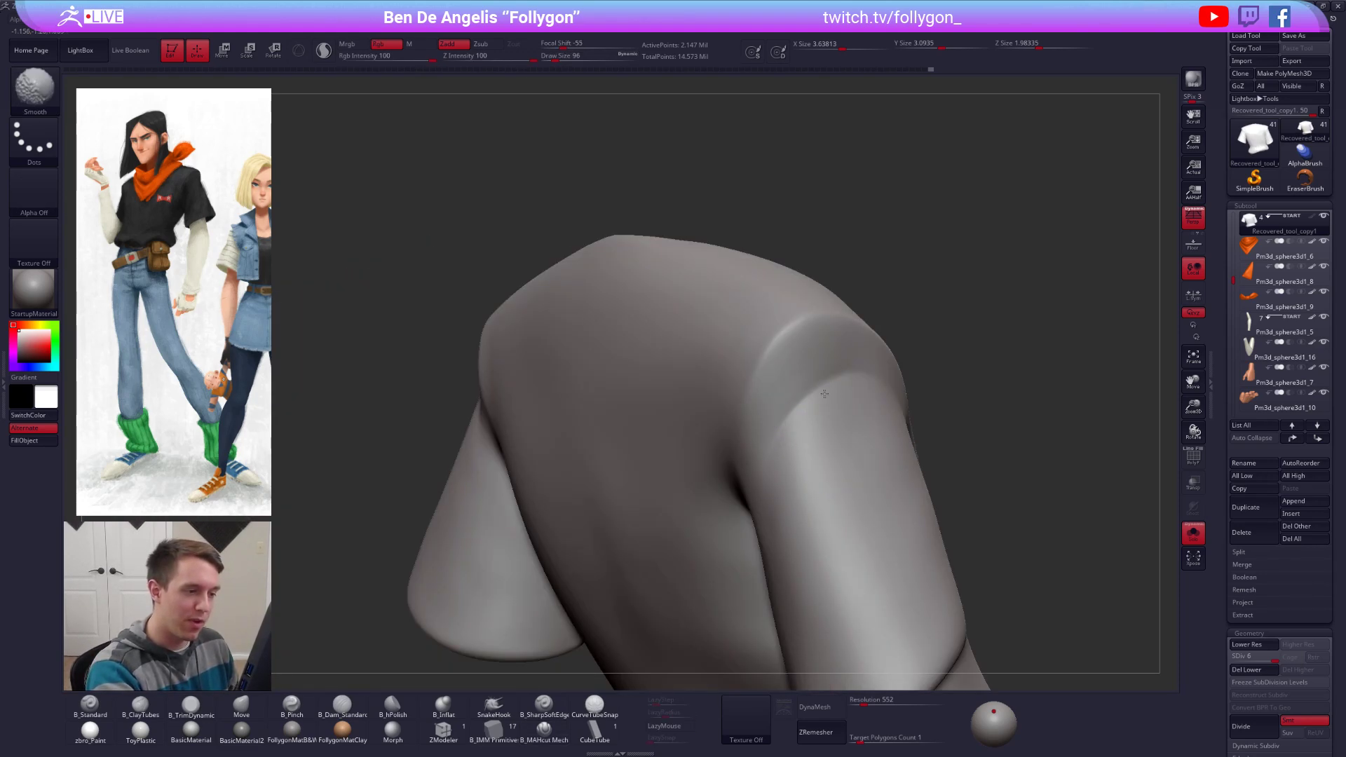
ctrl+right_drag(859, 471, 890, 435)
alt+right_drag(890, 434, 844, 348)
Step: Show the full character to check the shirt from behind and lower the shirt to subdivision level 3
key(shift+s)
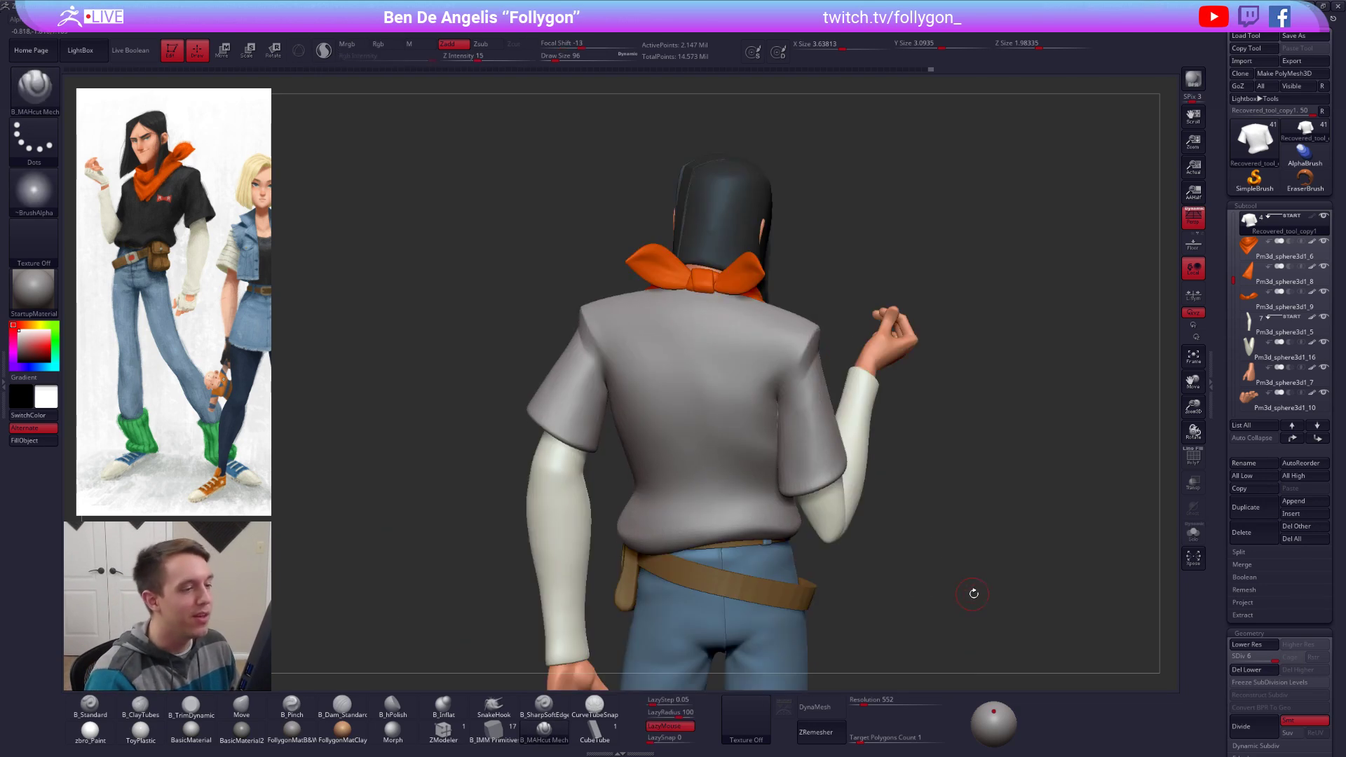
mouse_move(1015, 620)
ctrl+right_down()
mouse_move(991, 613)
mouse_move(1043, 593)
ctrl+right_up()
ctrl+right_drag(898, 541, 904, 588)
key(shift+d)
key(shift+d)
key(shift+d)
key(space)
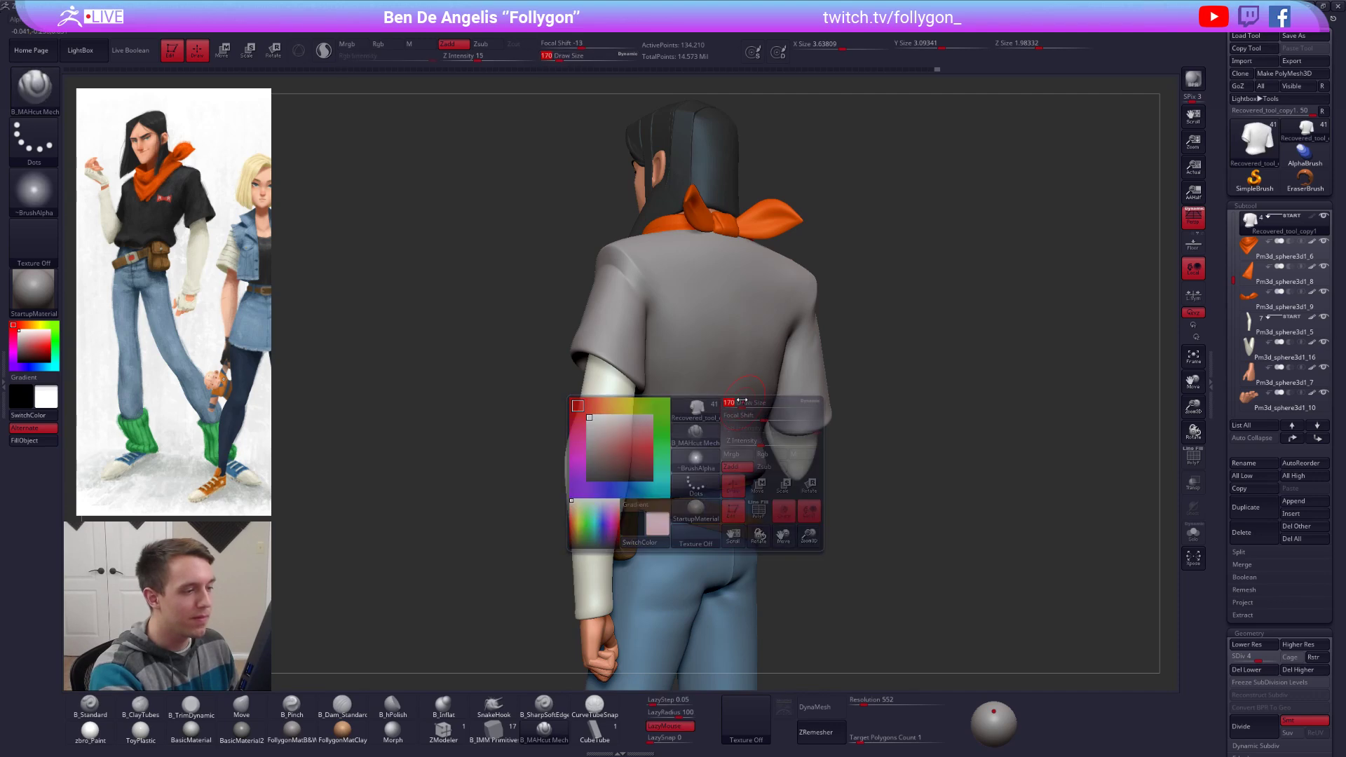
key(space)
Step: Isolate the shirt and work on its back with the B_ClayTubes brush at draw size 265
key(b)
key(c)
key(t)
key(shift+s)
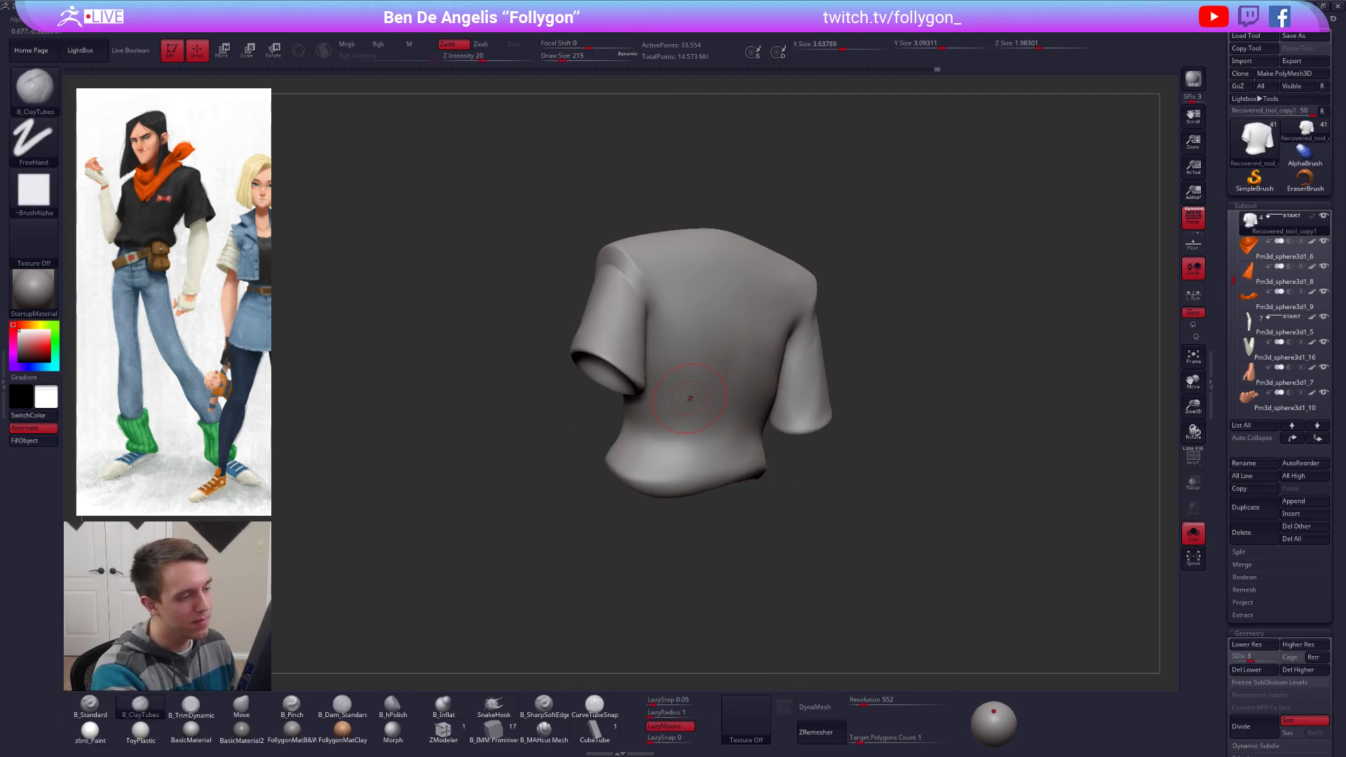
key(space)
right_drag(741, 349, 736, 301)
key(shift+d)
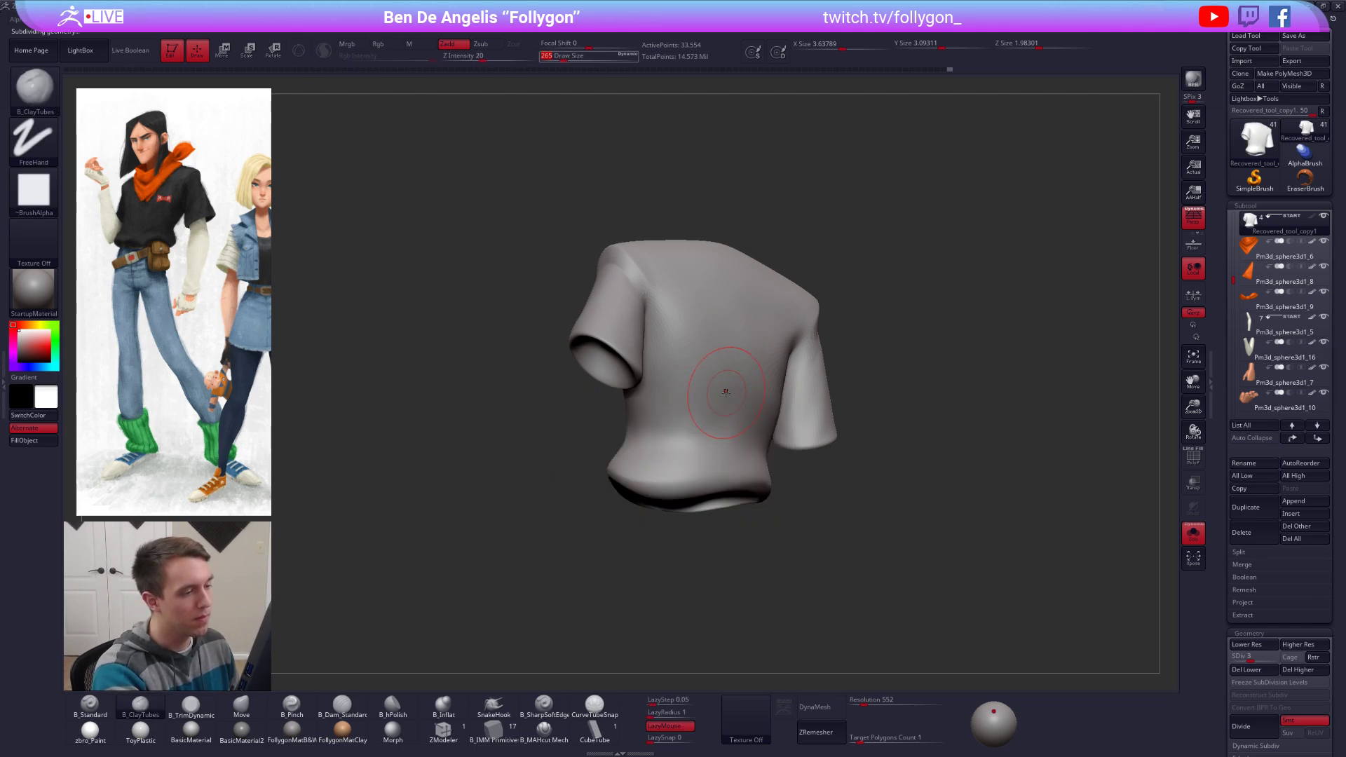
mouse_move(727, 380)
right_down()
mouse_move(786, 422)
mouse_move(757, 426)
mouse_move(796, 481)
right_up()
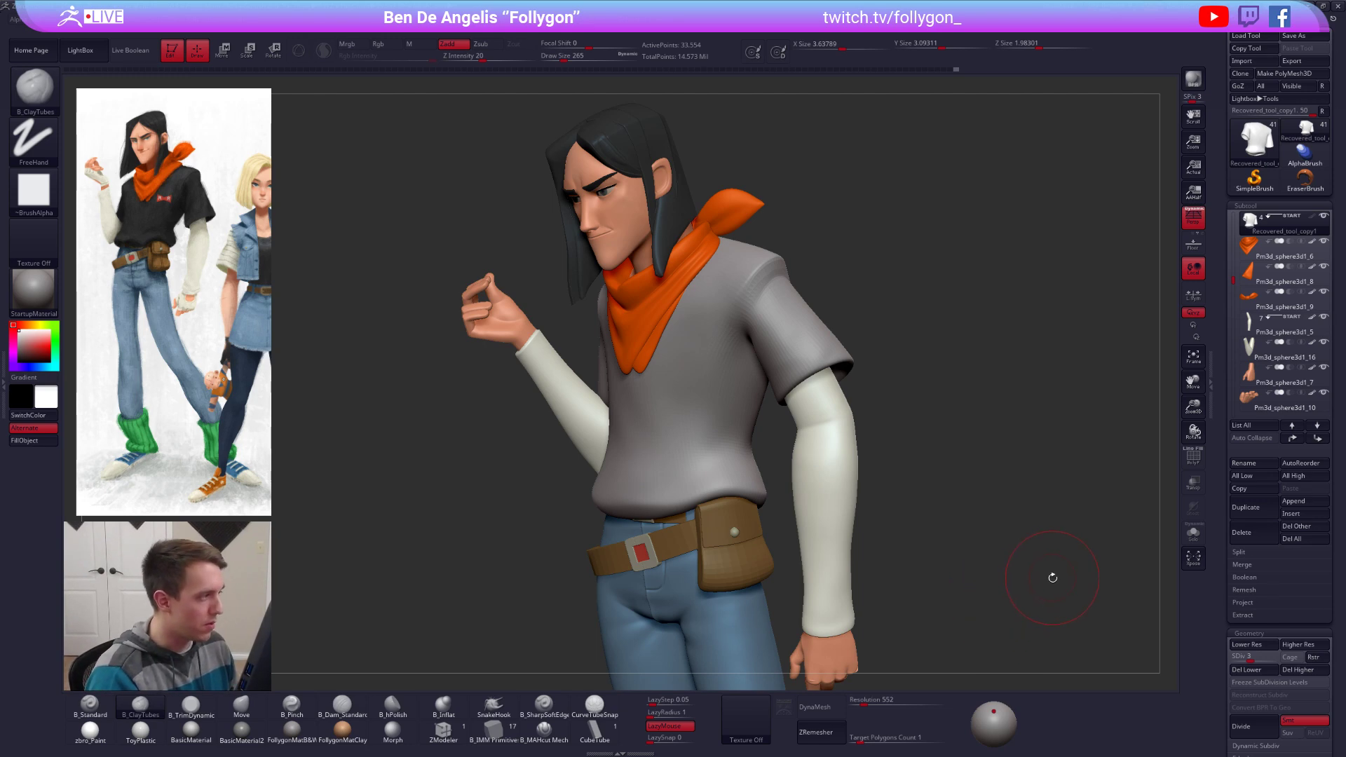
Step: Check the shirt on the full character from several sides and set the B_ClayTubes draw size to 252
right_drag(690, 522, 764, 507)
right_click(764, 507)
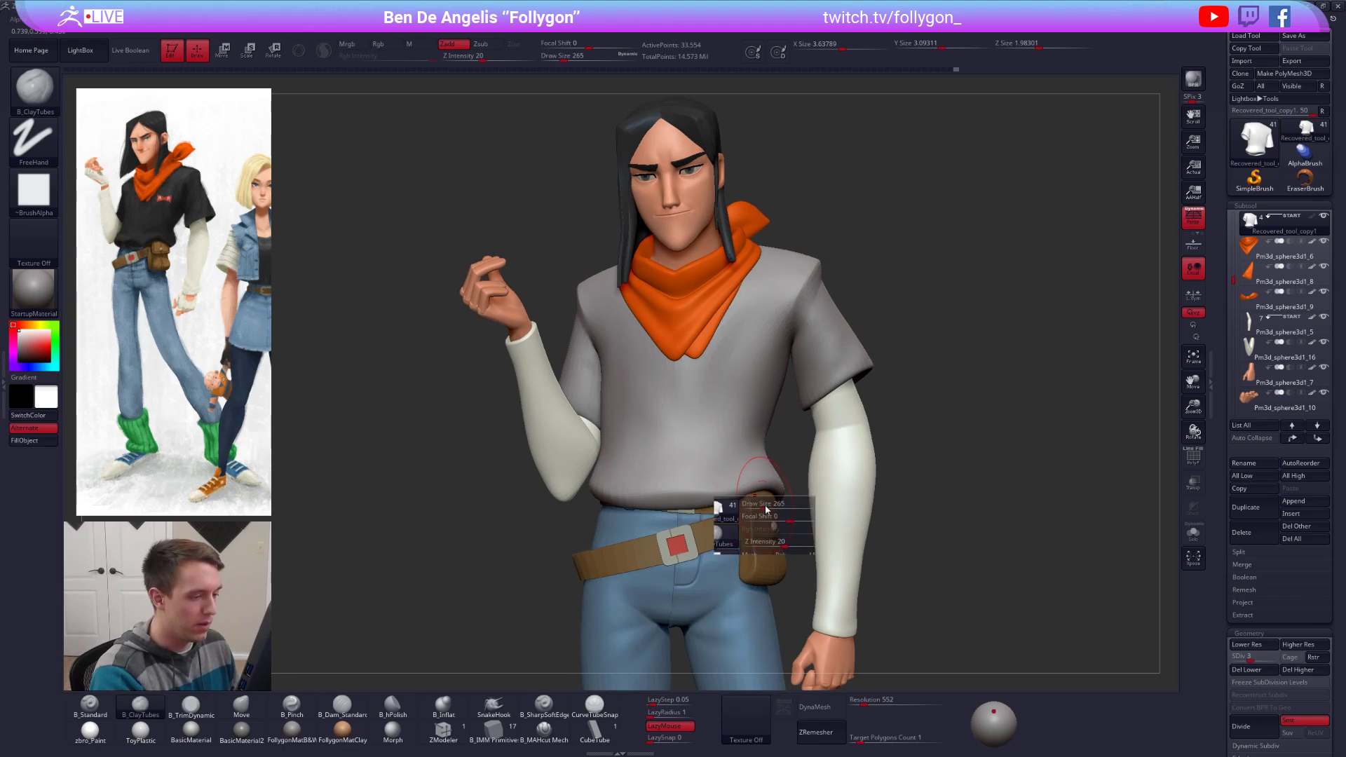
drag(764, 505, 765, 505)
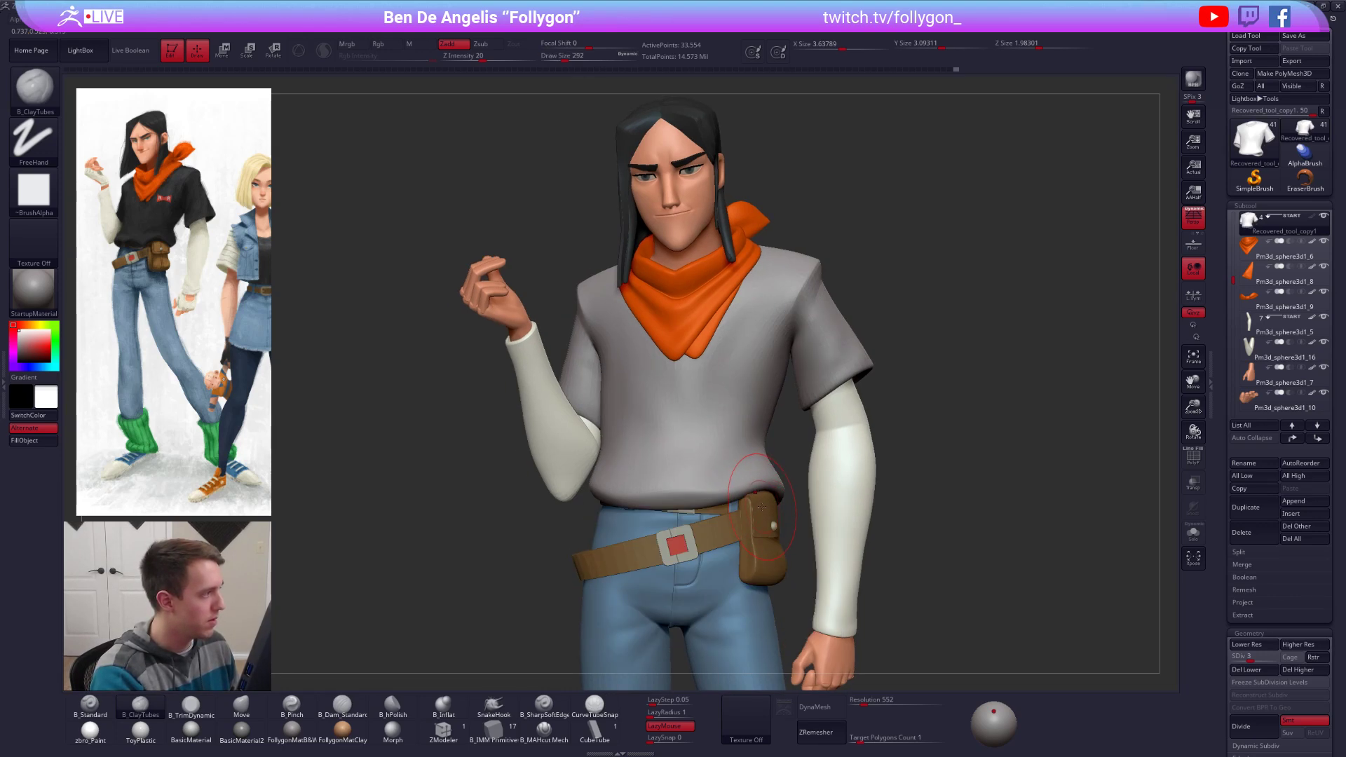
right_drag(770, 506, 714, 510)
right_drag(831, 448, 840, 422)
key(space)
drag(840, 421, 838, 422)
Step: Isolate the shirt and try topological masks around the raised-arm side and sleeve, clearing the mask again
key(w)
ctrl+drag(829, 364, 835, 400)
key(shift+s)
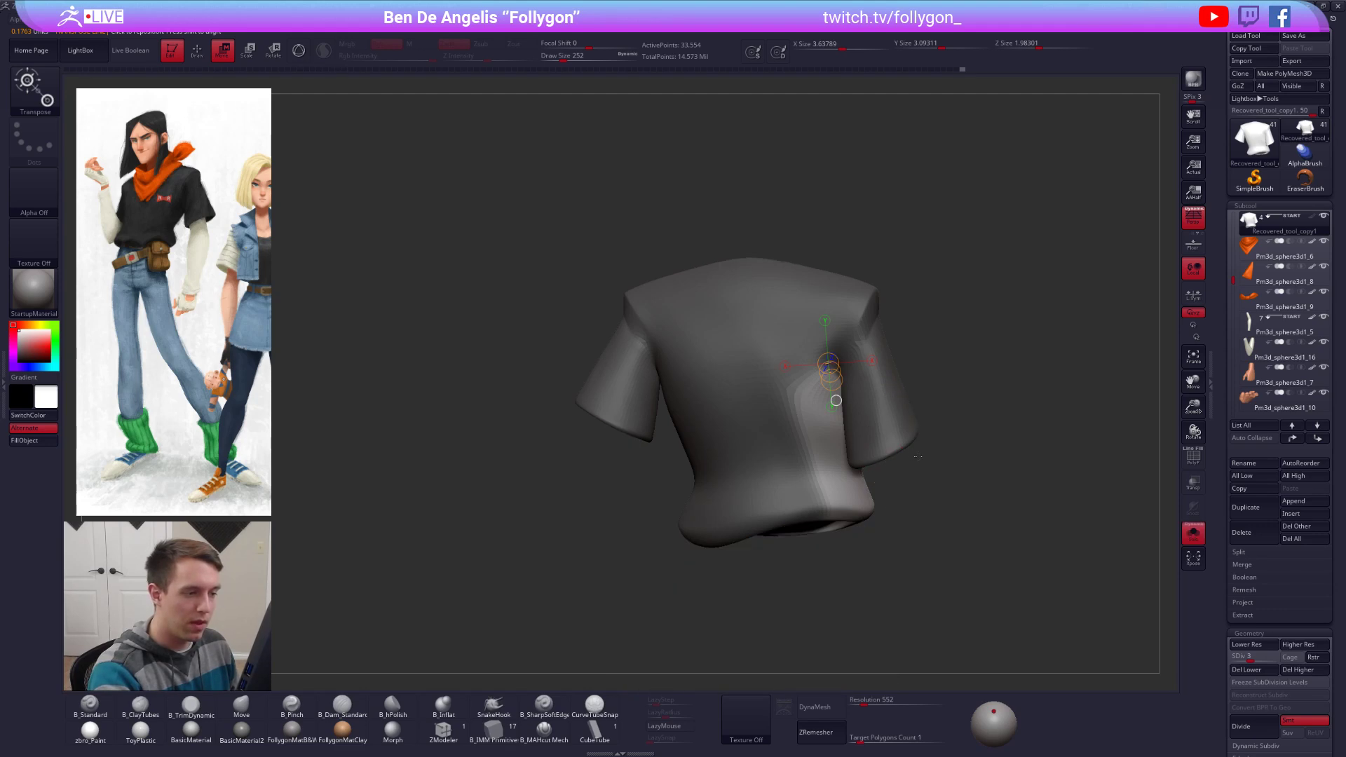
ctrl+drag(927, 358, 937, 366)
mouse_move(866, 336)
ctrl+mouse_down()
mouse_move(868, 394)
mouse_move(918, 398)
ctrl+mouse_up()
key(q)
ctrl+click(923, 385)
ctrl+click(897, 410)
Step: Rework the back below the raised-arm armhole with B_ClayTubes at draw size 321 on subdivision level 3
key(space)
key(shift+d)
key(d)
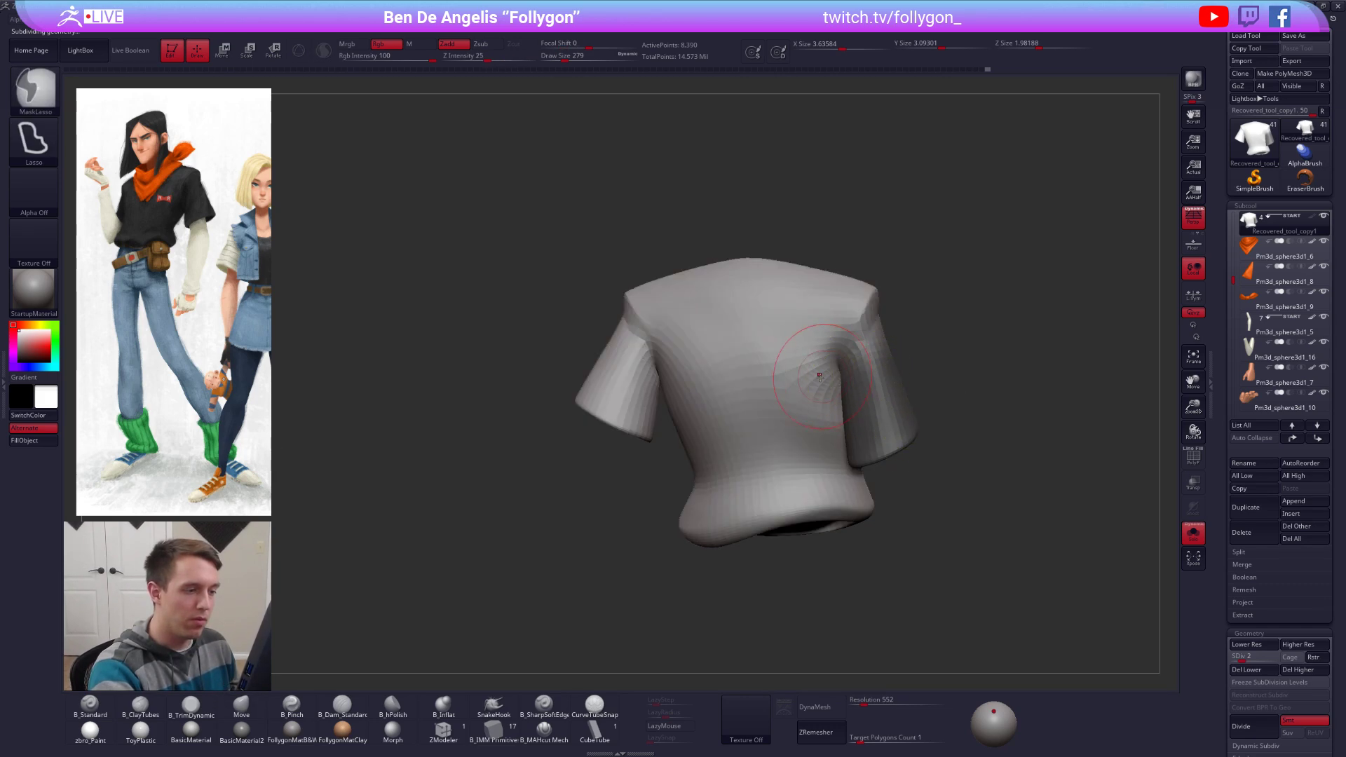
key(2)
mouse_move(830, 438)
right_down()
mouse_move(826, 405)
mouse_move(841, 415)
mouse_move(822, 433)
right_up()
key(4)
key(2)
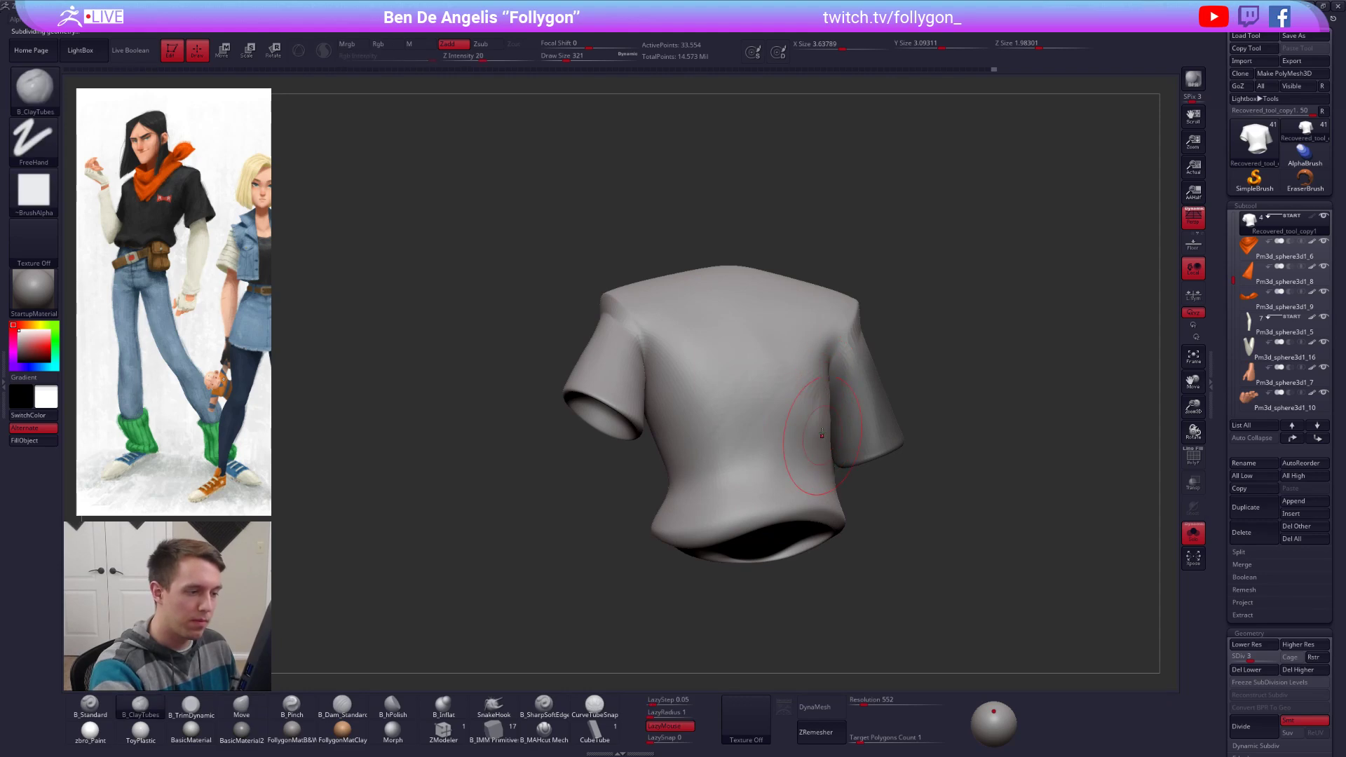
Step: Hide the raised-arm sleeve with a lasso selection and smooth the exposed side of the torso
key(shift)
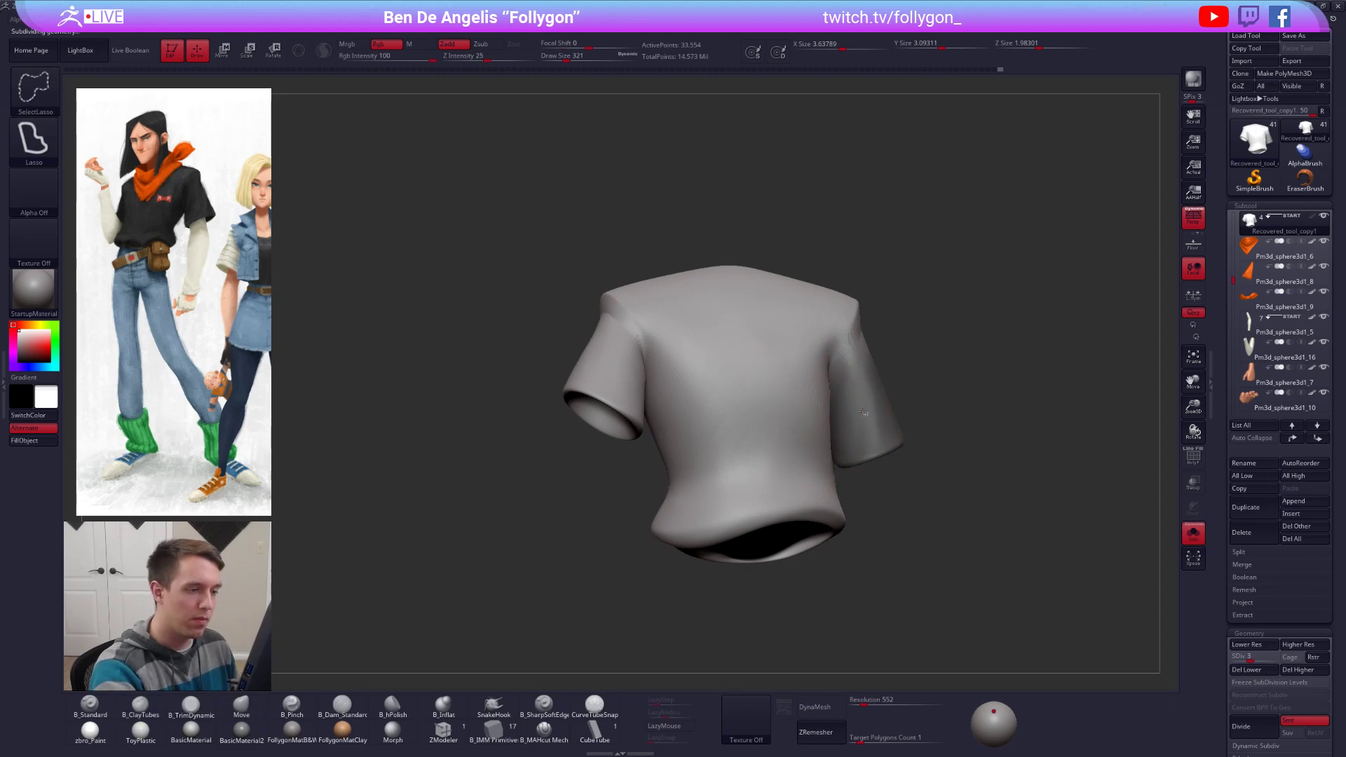
ctrl+shift+click(875, 421)
ctrl+shift+drag(909, 416, 946, 379)
mouse_move(900, 405)
right_down()
mouse_move(827, 425)
mouse_move(795, 404)
mouse_move(827, 394)
right_up()
shift+drag(792, 400, 784, 435)
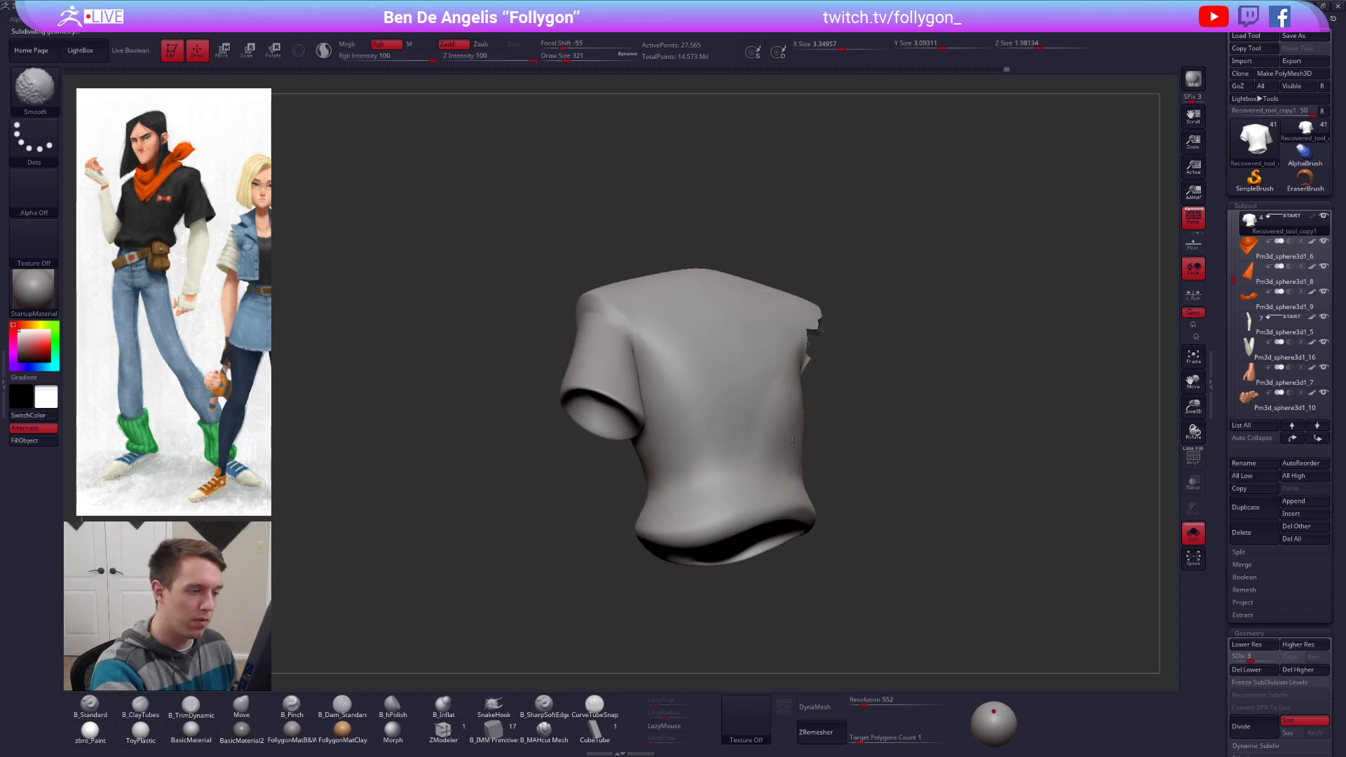
Step: Even out the torso side below the open armhole with B_ClayTubes and Smooth strokes
right_drag(799, 428, 778, 403)
shift+drag(779, 414, 783, 397)
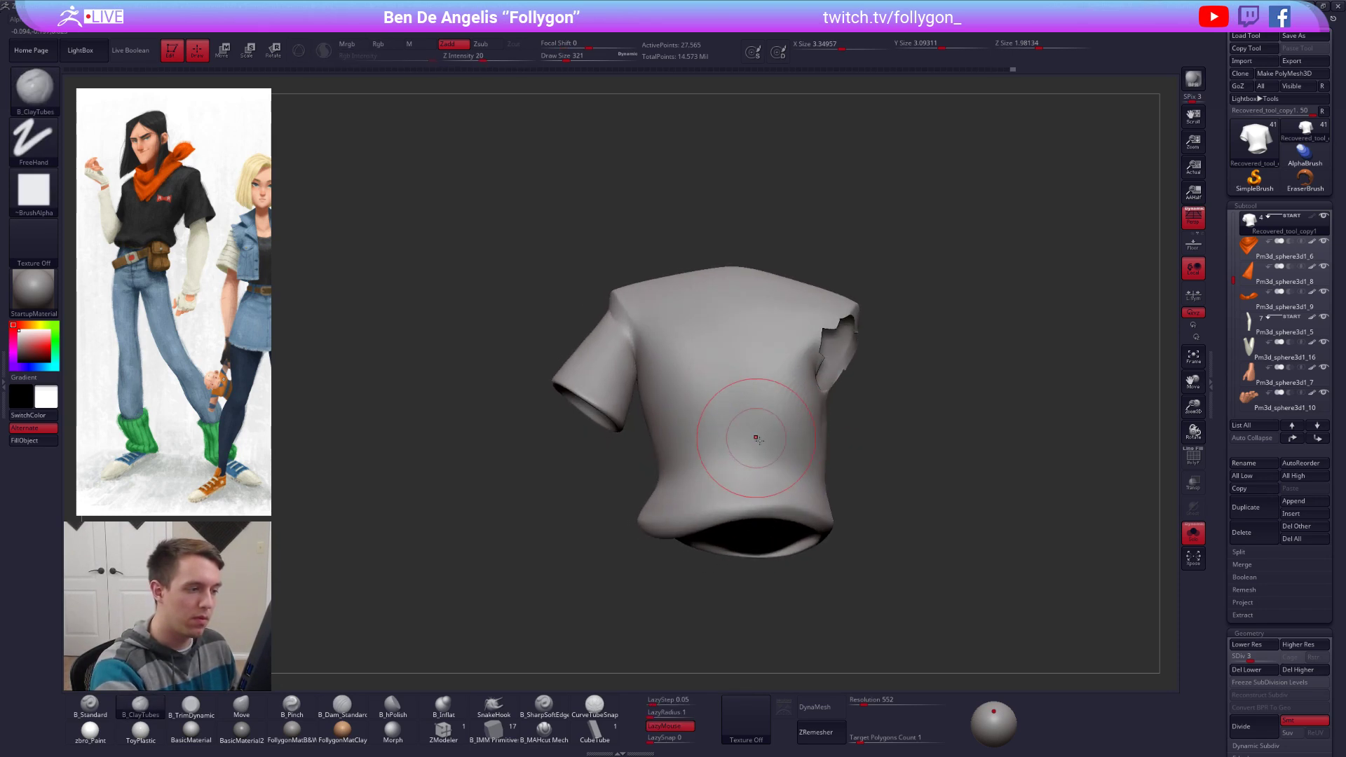
mouse_move(745, 435)
right_down()
mouse_move(813, 456)
mouse_move(796, 449)
right_up()
drag(822, 430, 821, 449)
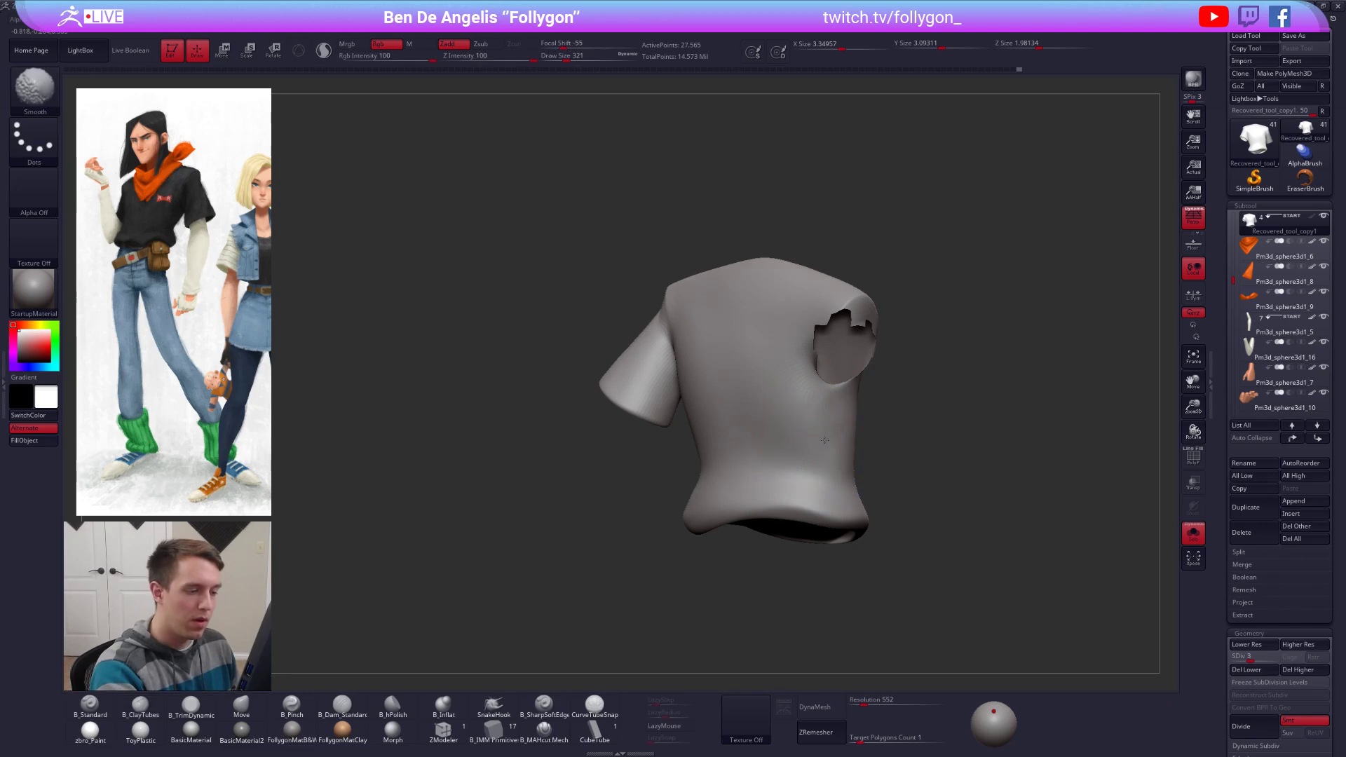
Step: Show the full shirt on subdivision level 6 and smooth the back armhole crease beside the raised-arm sleeve with draw size 292
right_drag(752, 431, 811, 444)
mouse_move(745, 386)
right_down()
mouse_move(820, 441)
mouse_move(776, 437)
mouse_move(853, 339)
mouse_move(834, 371)
mouse_move(735, 402)
right_up()
key(d)
right_click(713, 435)
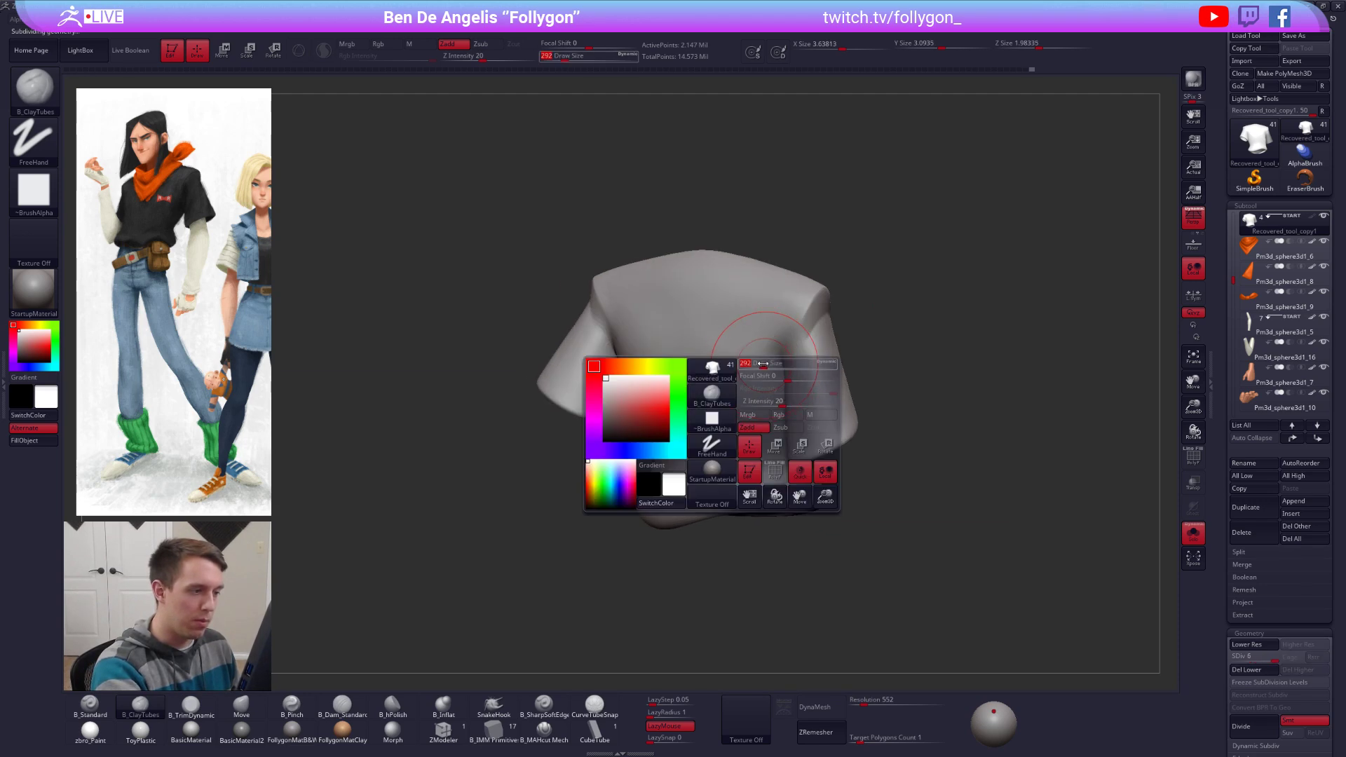
right_drag(779, 344, 759, 330)
shift+drag(767, 347, 756, 362)
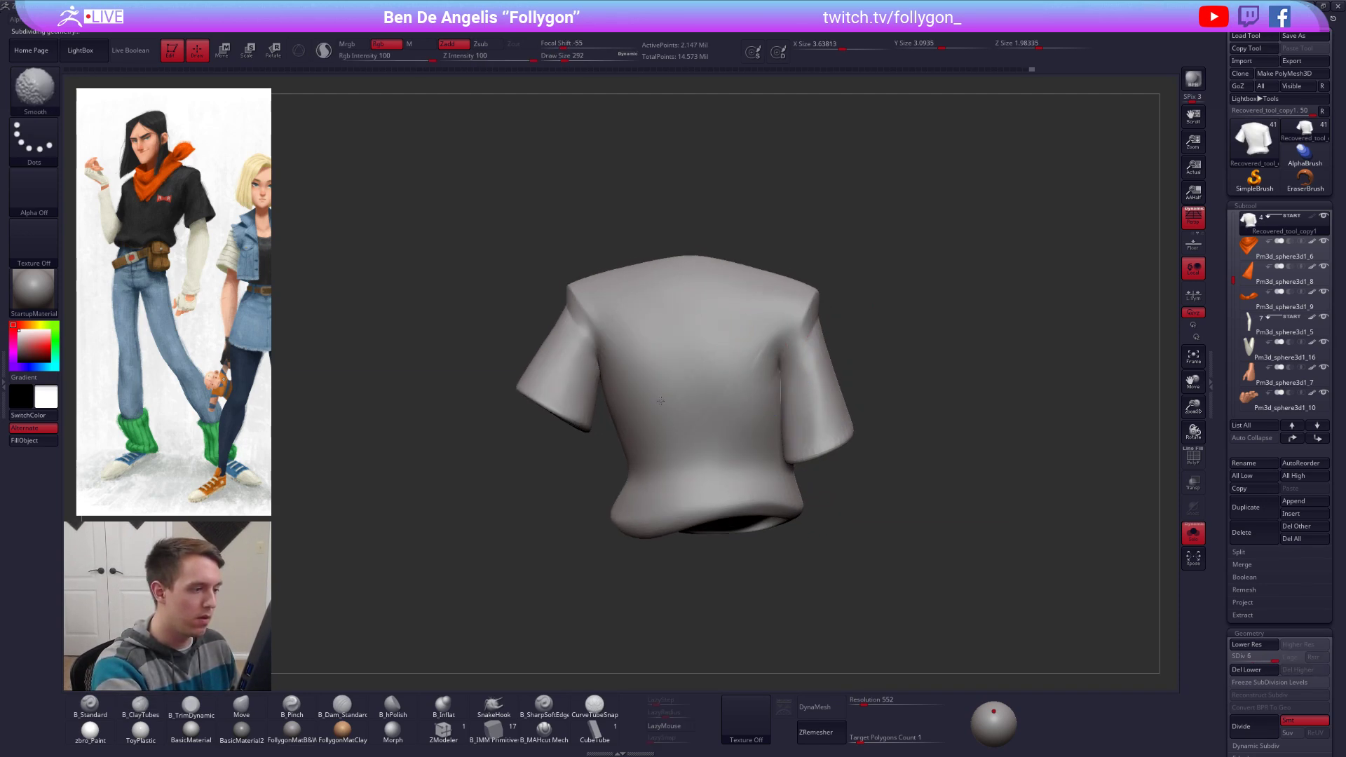
Step: Refine the back armpit crease with draw size 170, and return the shirt to subdivision level 3
right_drag(660, 401, 721, 391)
right_click(758, 382)
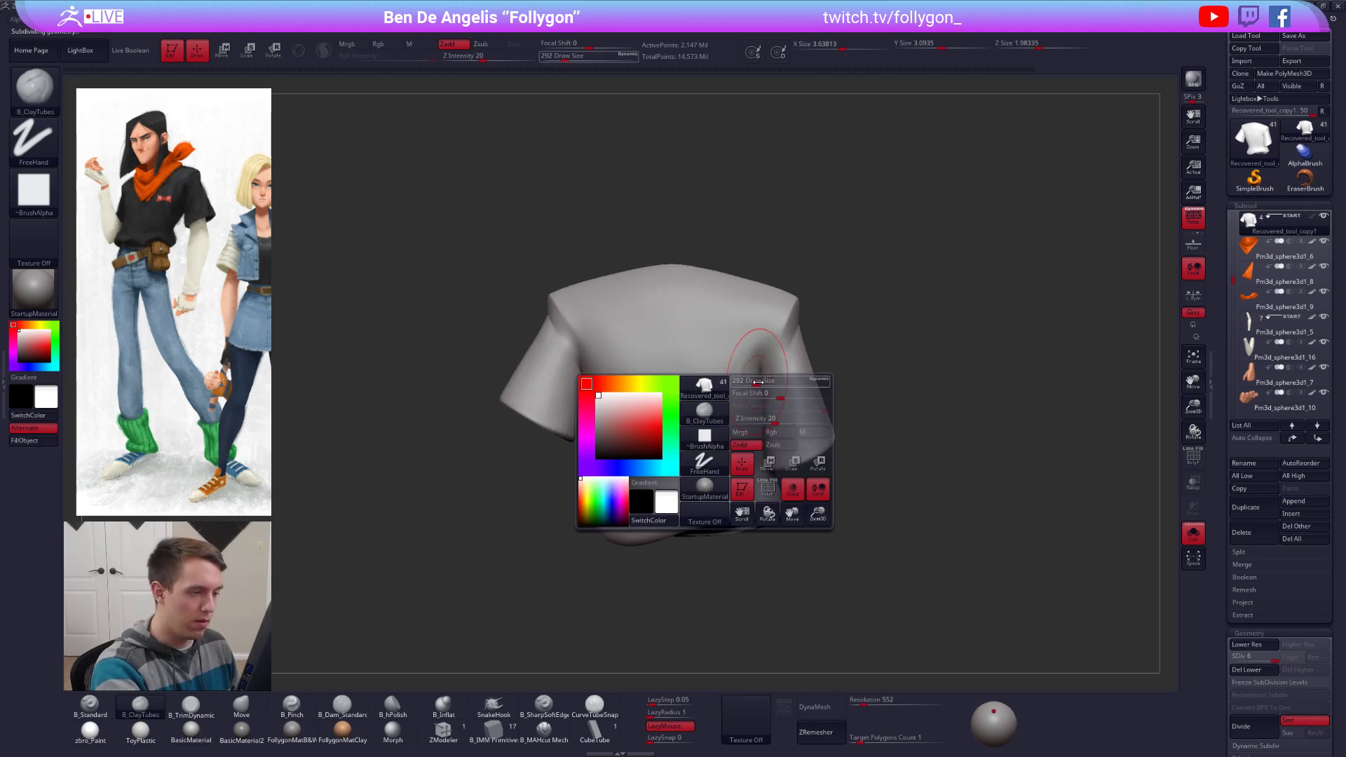
right_click(748, 371)
key(shift)
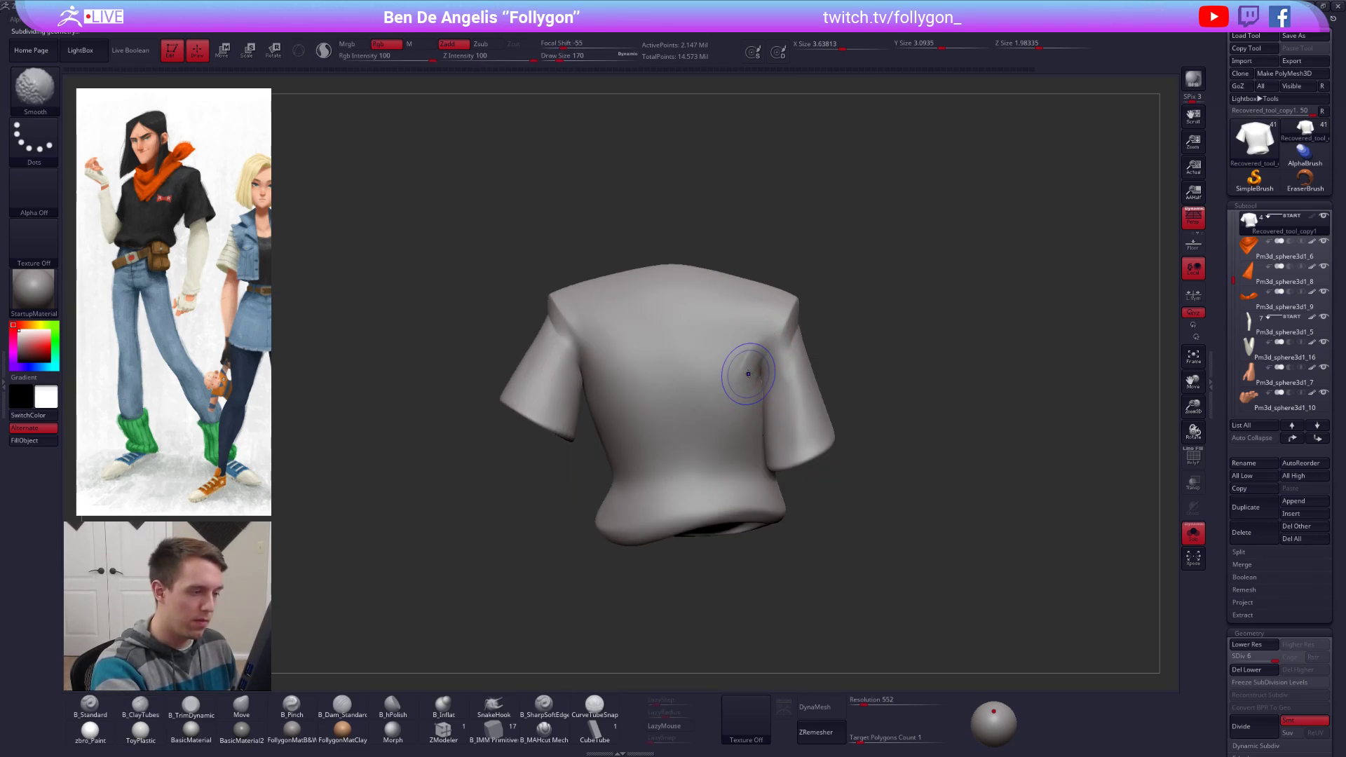
key(shift+d)
key(shift+d)
key(shift+d)
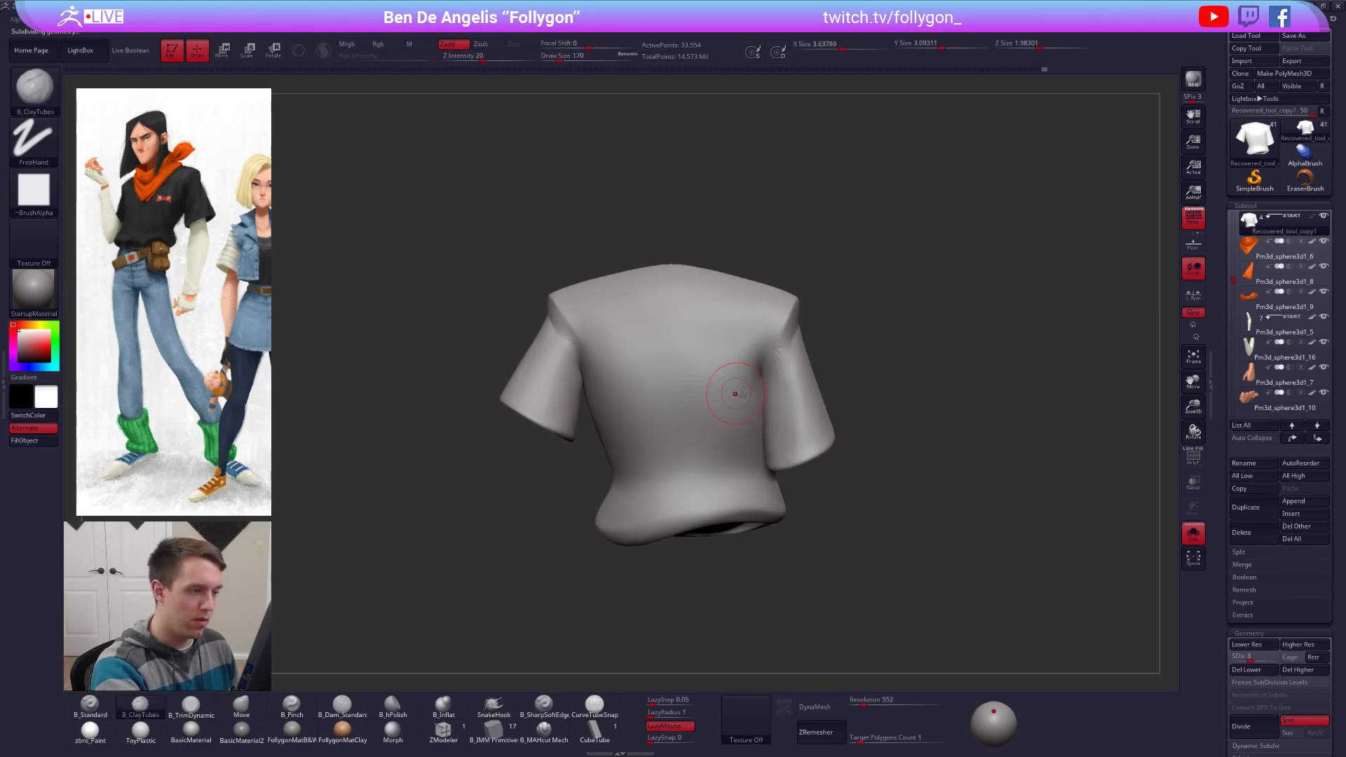
Step: Compare the shirt with the full character, then even out the isolated shirt's lowered-arm sleeve with B_ClayTubes and Smooth at draw size 181
right_drag(740, 394, 804, 408)
key(ctrl+shift+s)
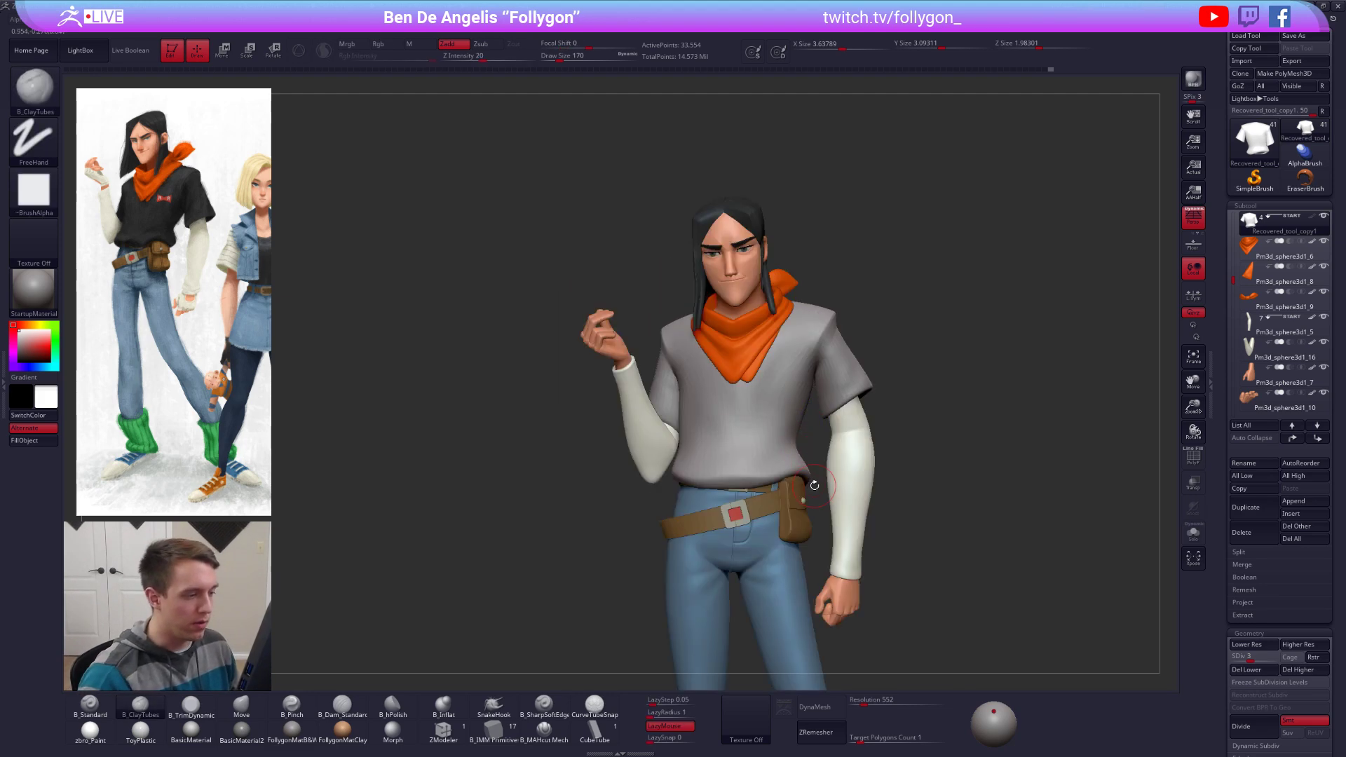
key(ctrl+shift+s)
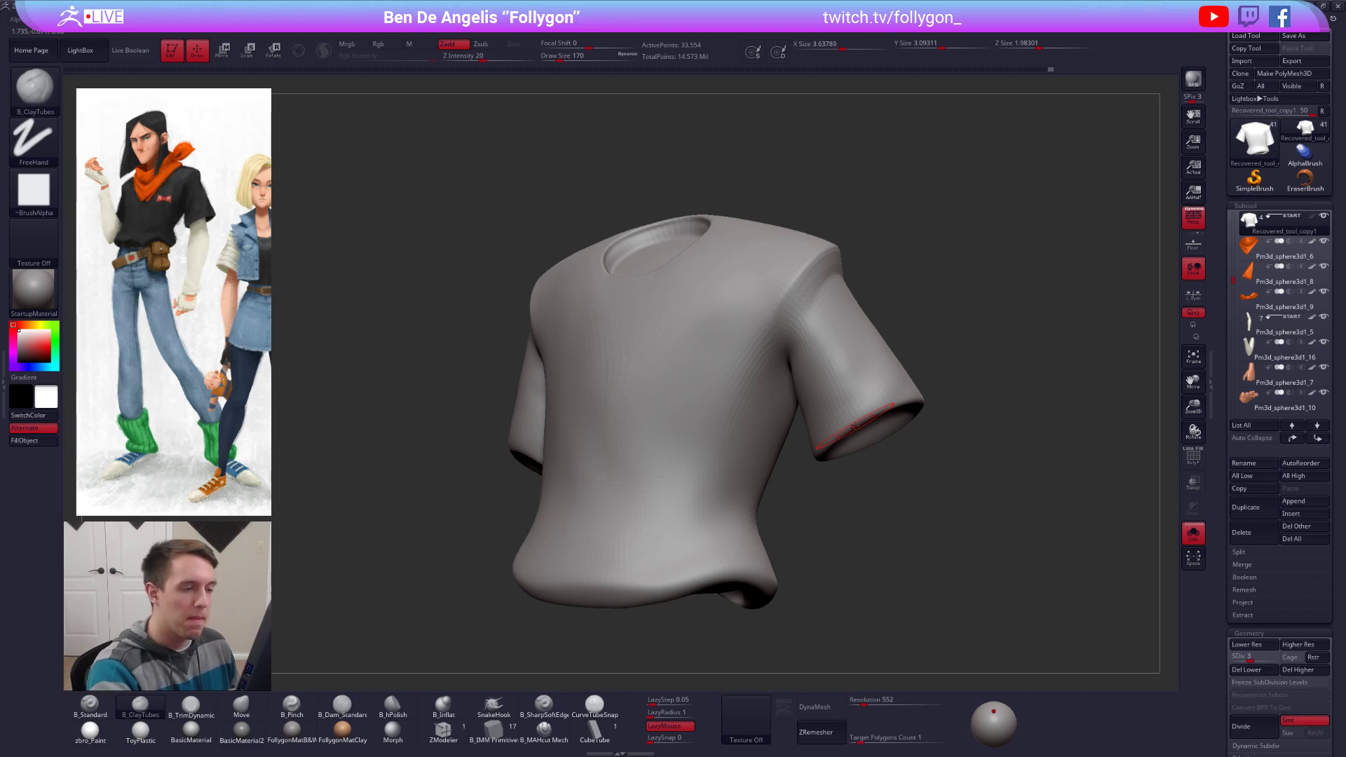
key(space)
drag(860, 393, 863, 394)
ctrl+right_drag(855, 359, 858, 379)
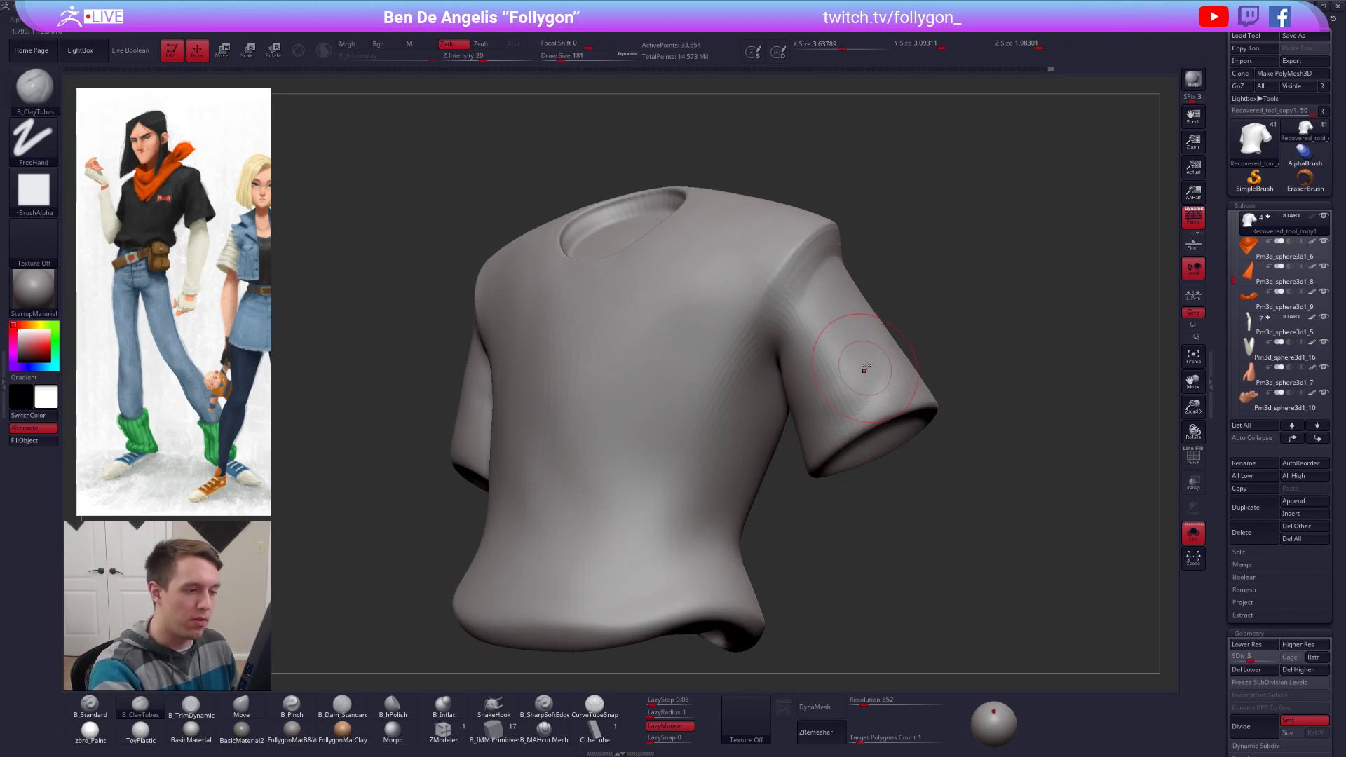
shift+drag(866, 365, 860, 389)
ctrl+right_drag(857, 390, 817, 382)
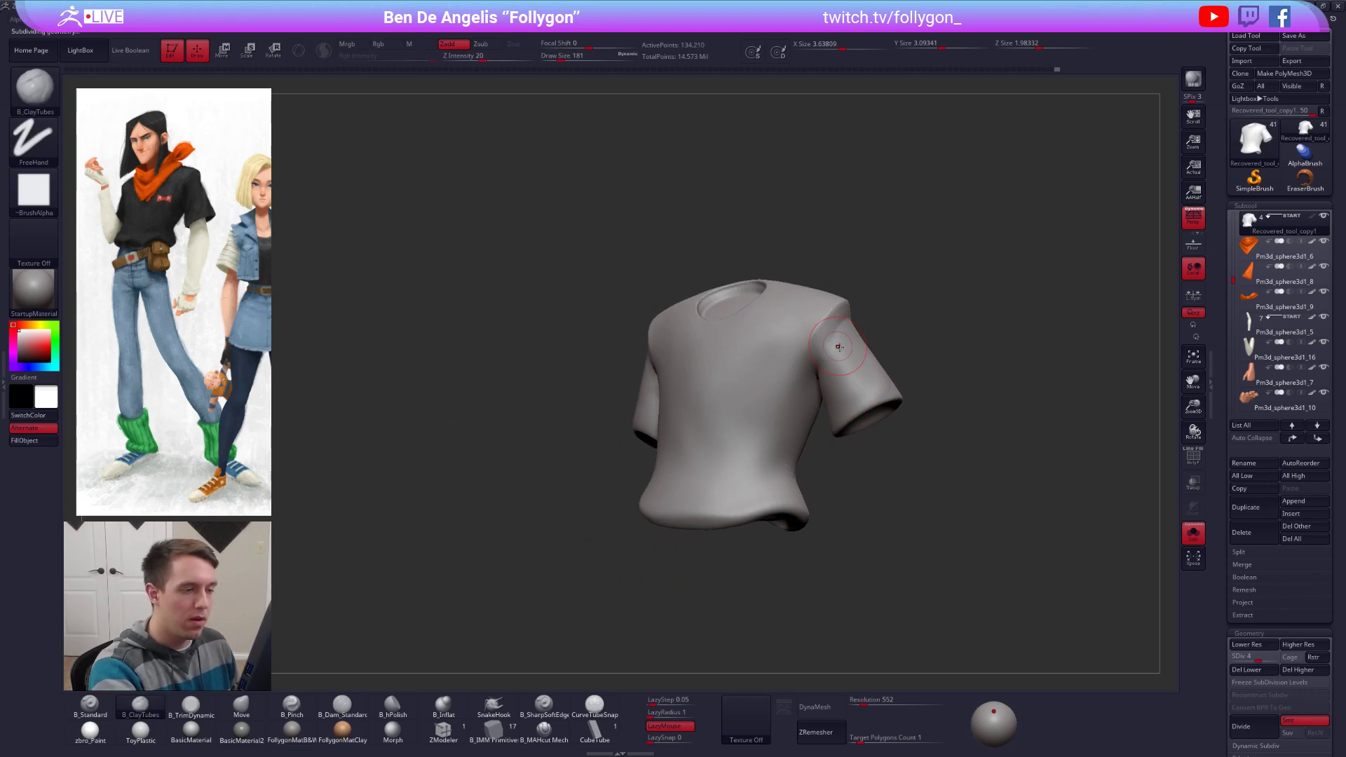
Step: Raise the shirt to subdivision level 6 and check it on the full character and in isolation
key(d)
key(d)
key(ctrl+shift+s)
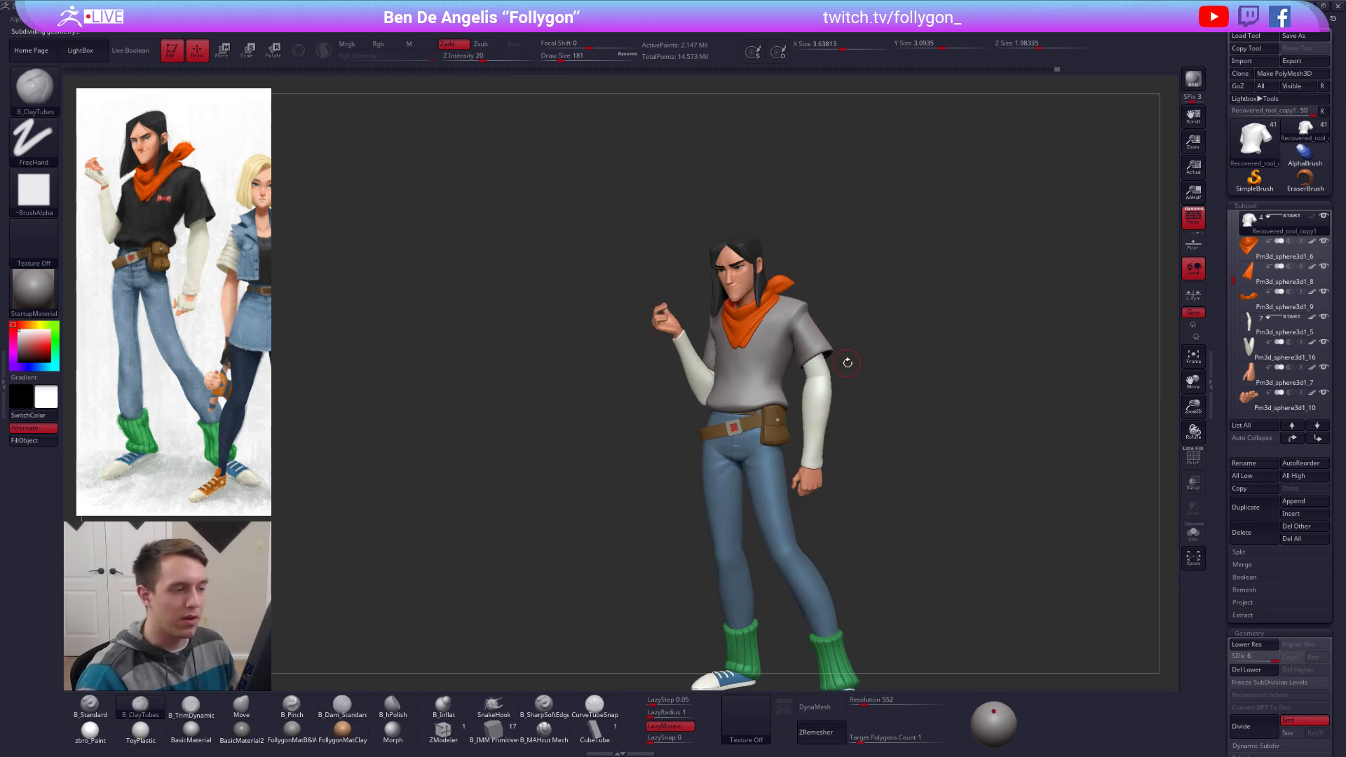
key(ctrl+shift+s)
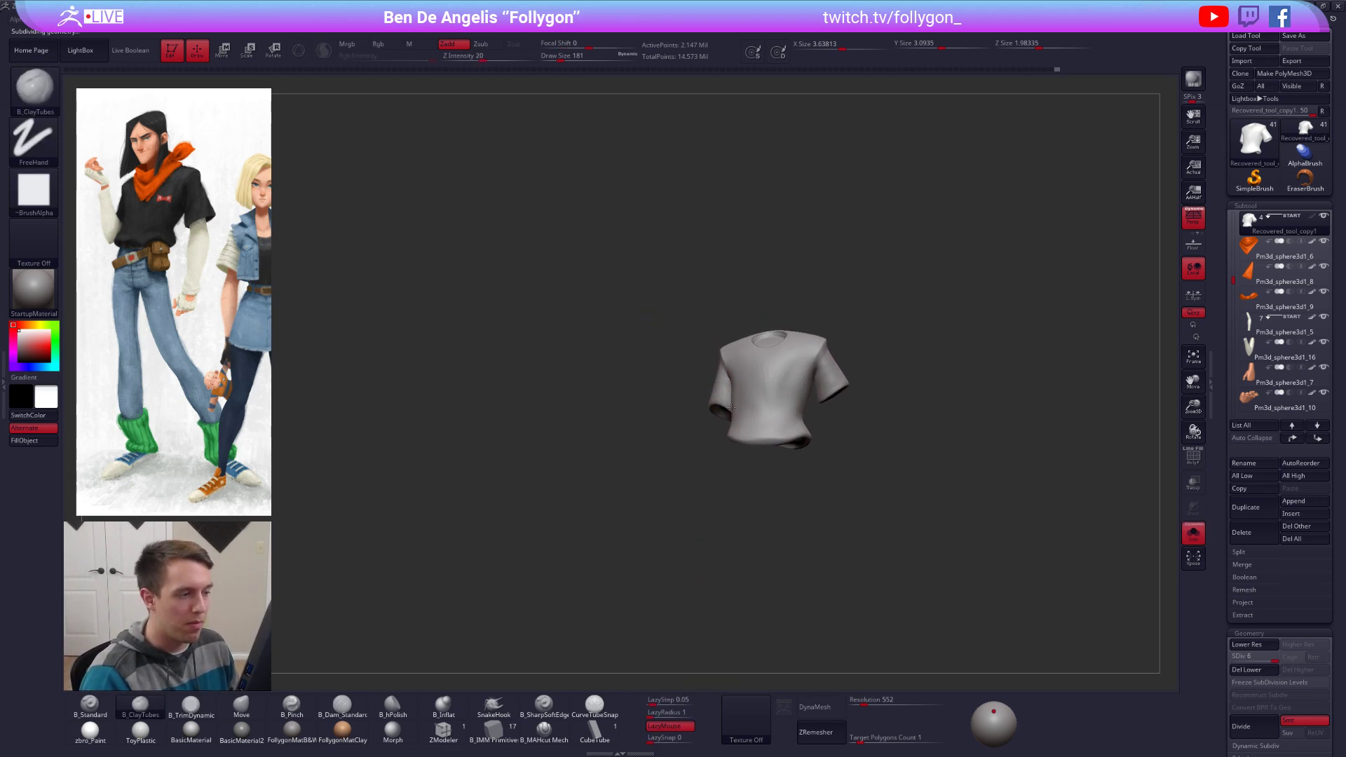
right_drag(719, 412, 808, 392)
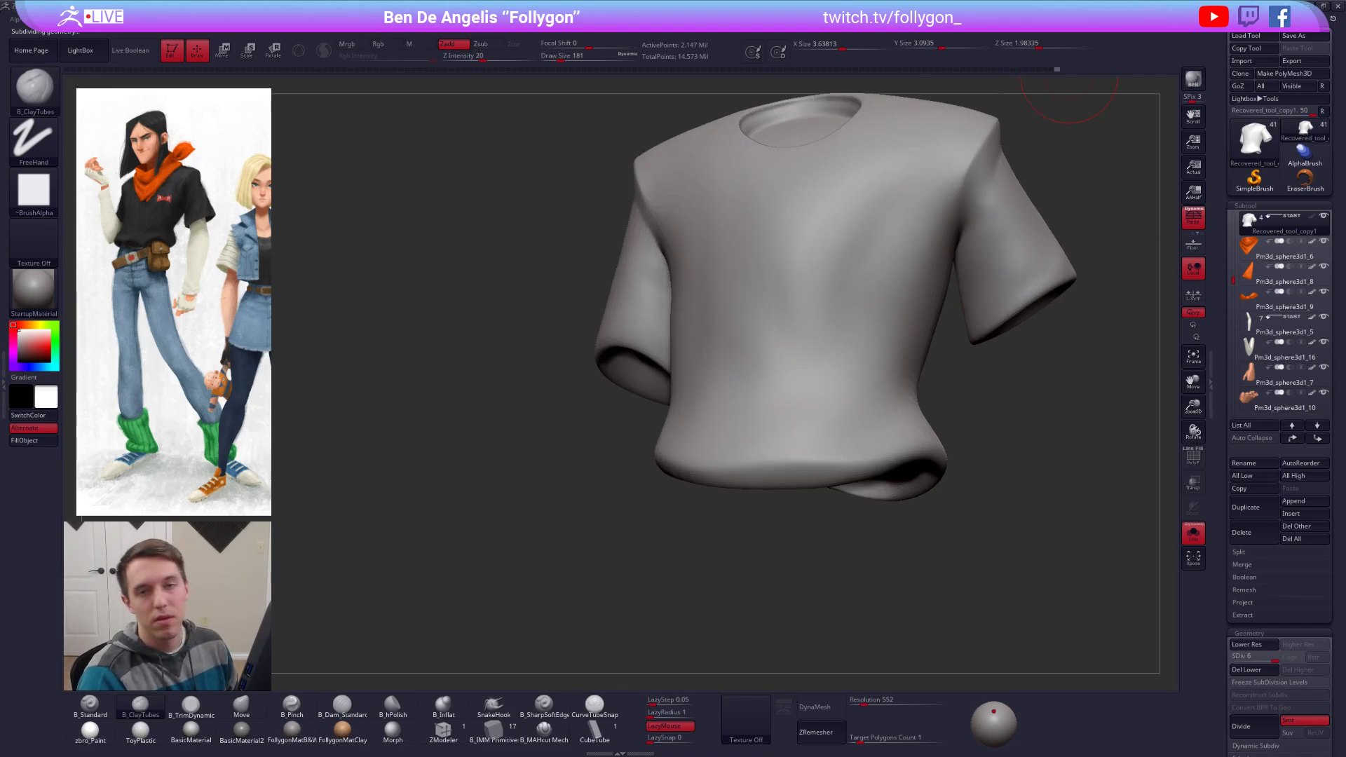
Step: Switch to the browser to view the YouTube channel's uploaded videos, and return to ZBrush
key(alt+Tab)
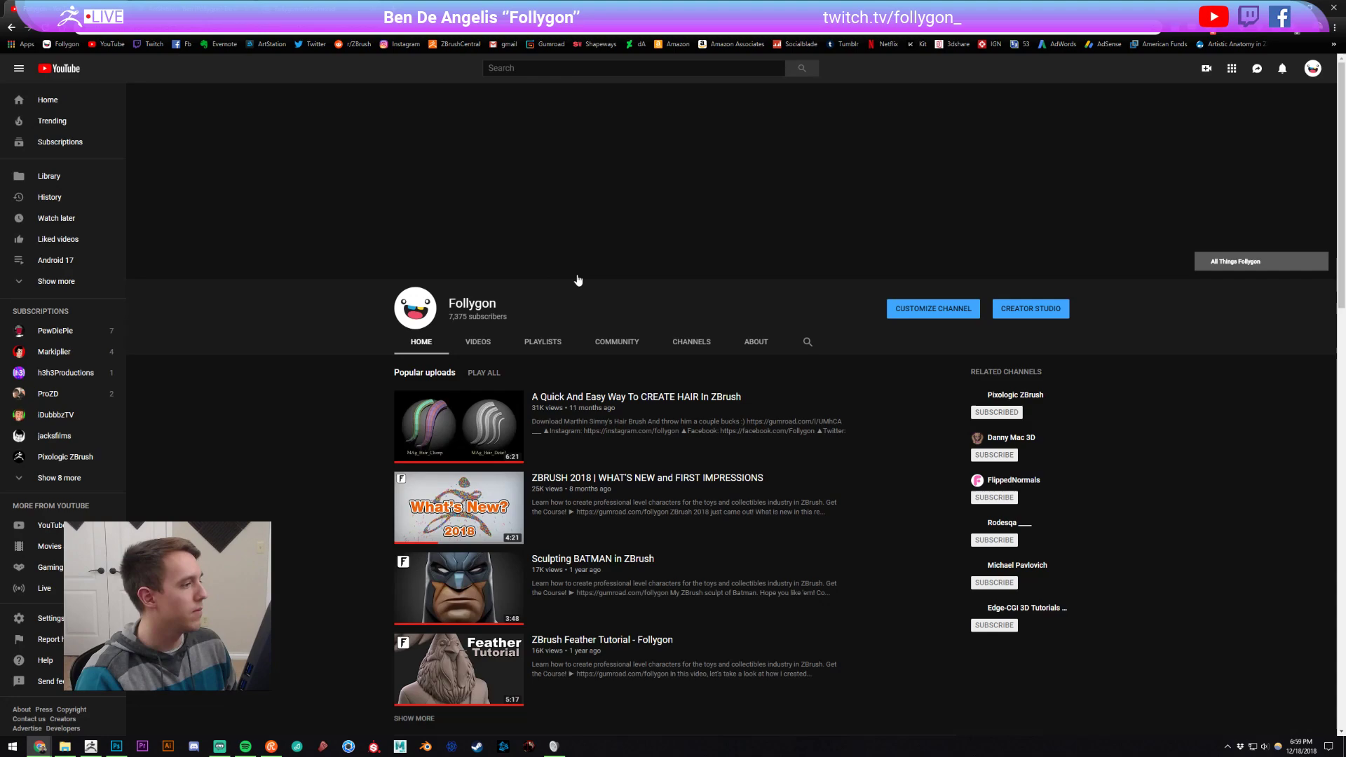
click(477, 341)
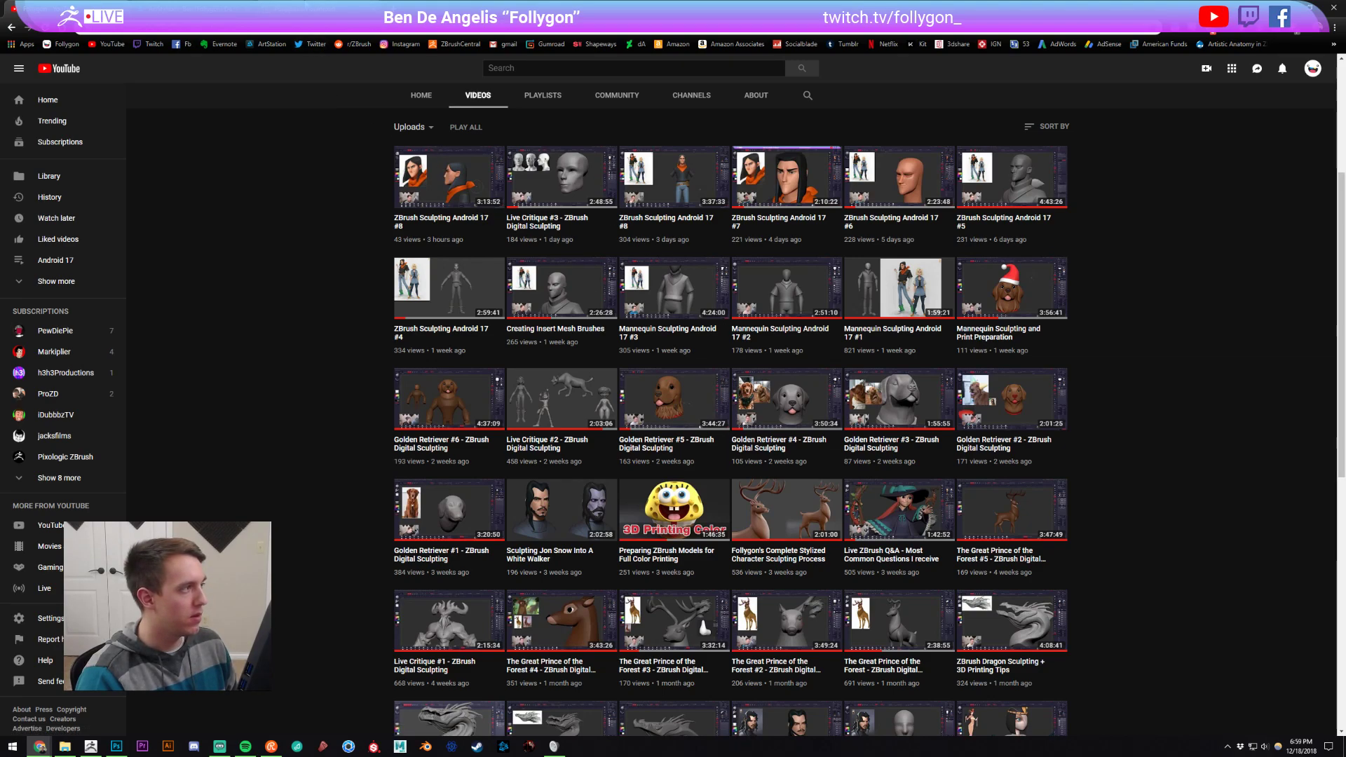
key(ctrl+Tab)
click(90, 746)
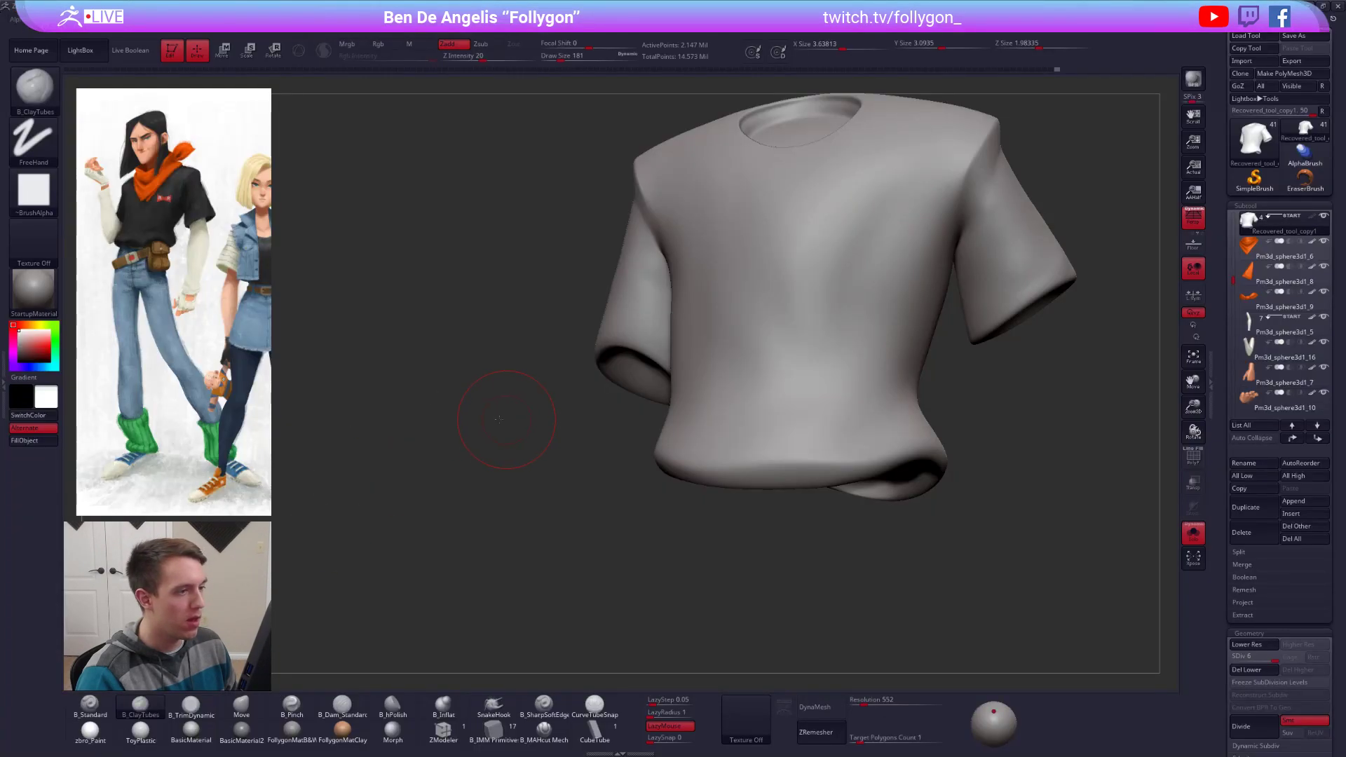
Step: Quick-save the project and bring back the full character to examine the shirt's fit
mouse_move(499, 419)
alt+mouse_down()
mouse_move(582, 393)
mouse_move(496, 438)
alt+mouse_up()
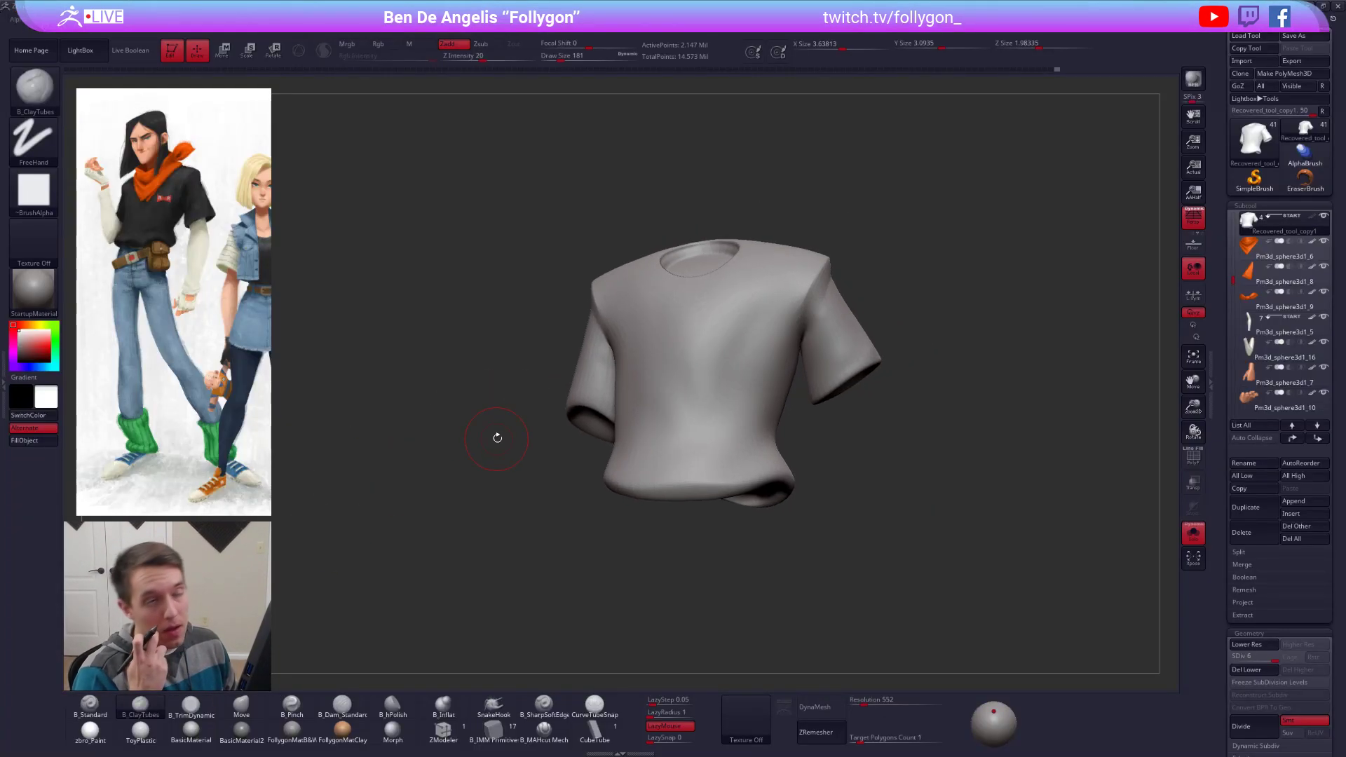
key(ctrl+s)
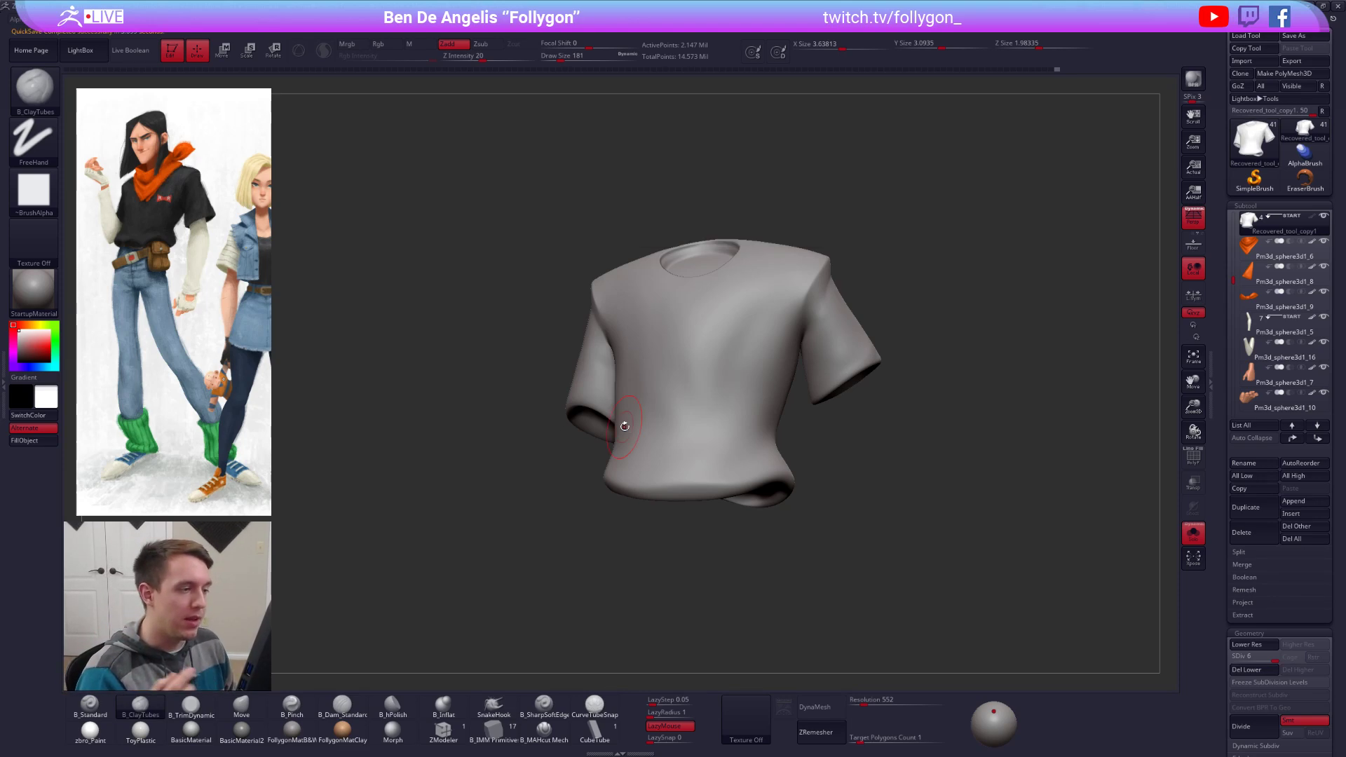
click(1193, 533)
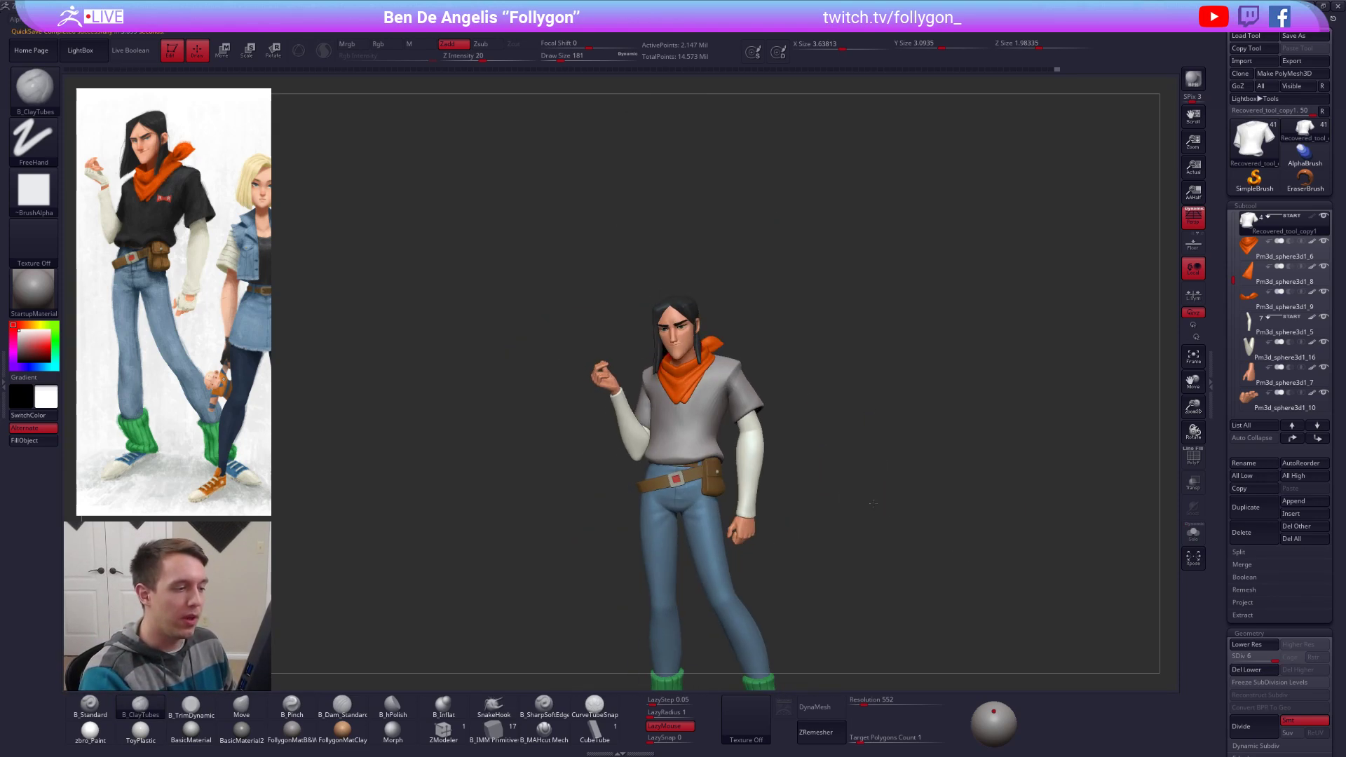
drag(831, 439, 797, 437)
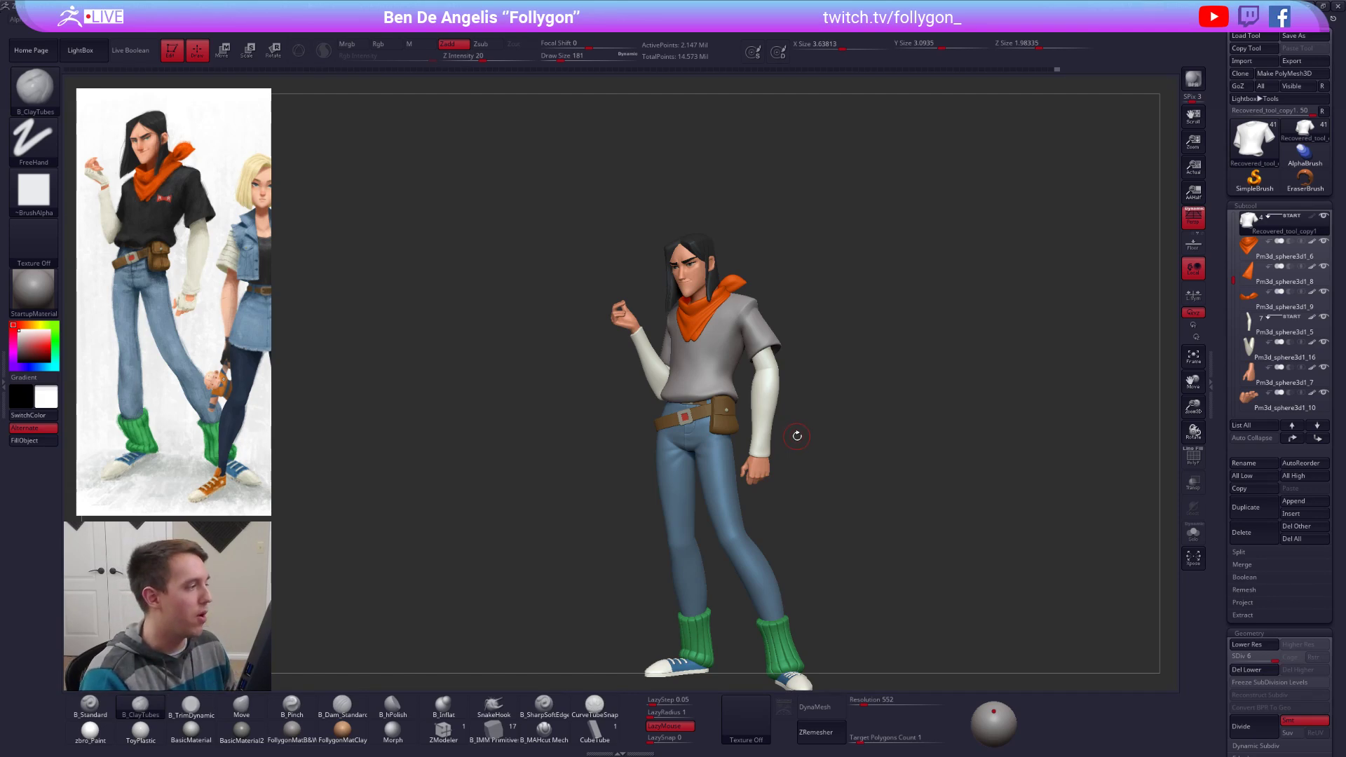
mouse_move(807, 483)
shift+mouse_down()
mouse_move(813, 443)
mouse_move(717, 338)
shift+mouse_up()
scroll(717, 337, up, 3)
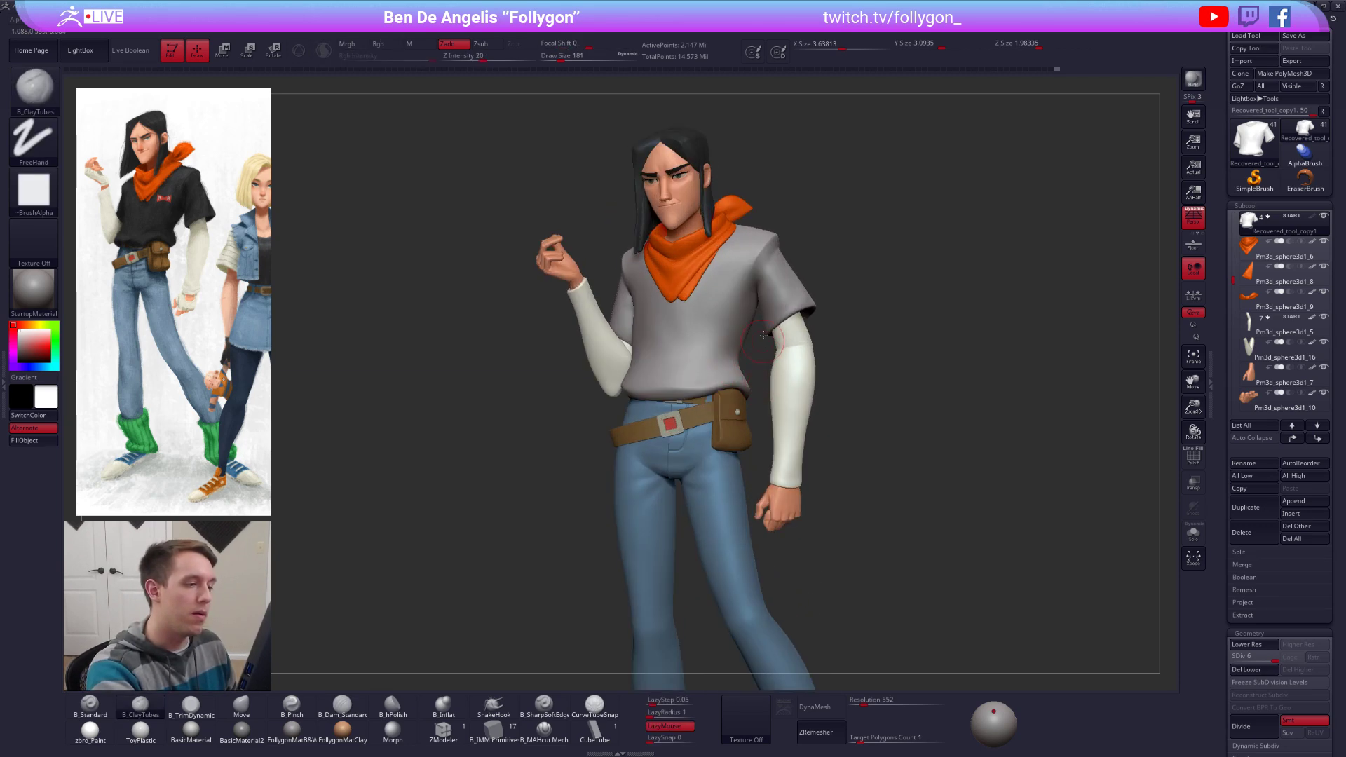
scroll(764, 335, up, 5)
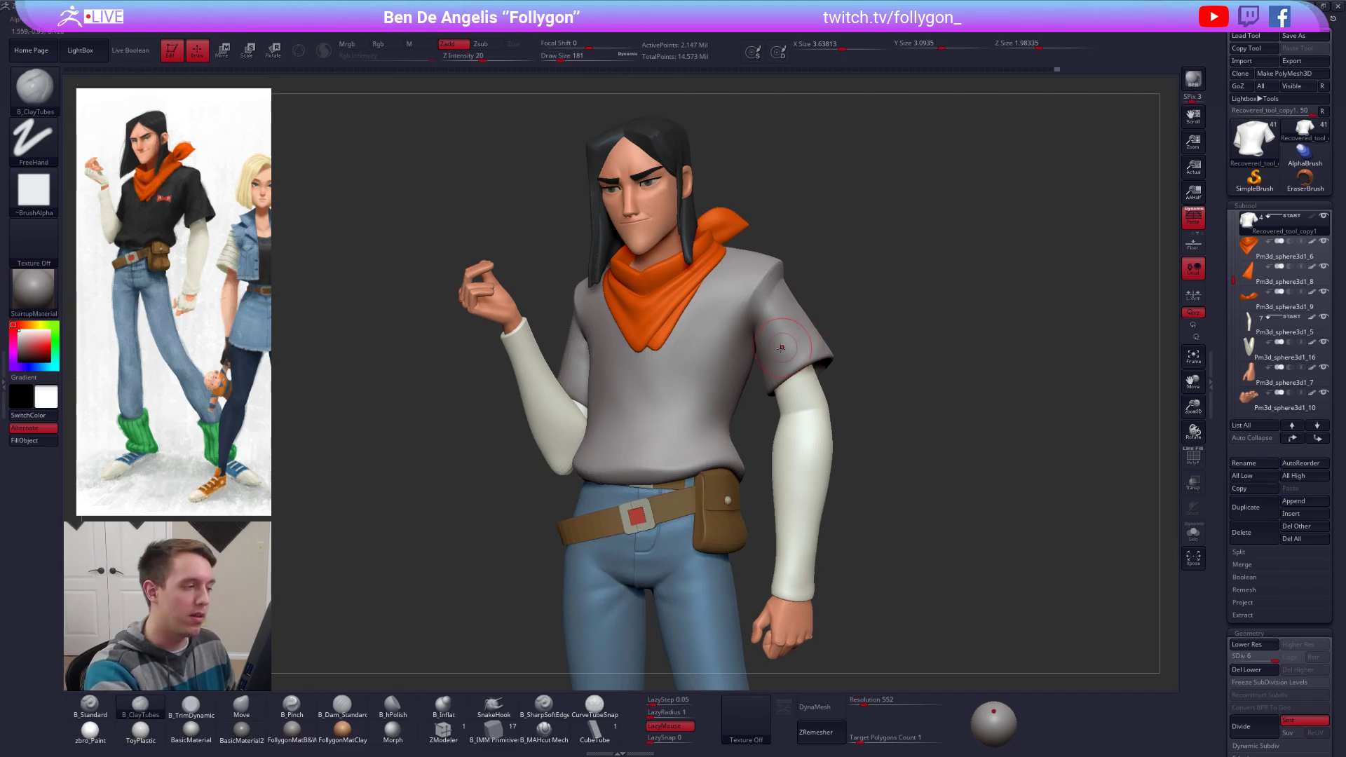
Step: Select the Move brush after isolating the shirt, and show the full character with the shirt's dark polypaint on
key(alt+shift+s)
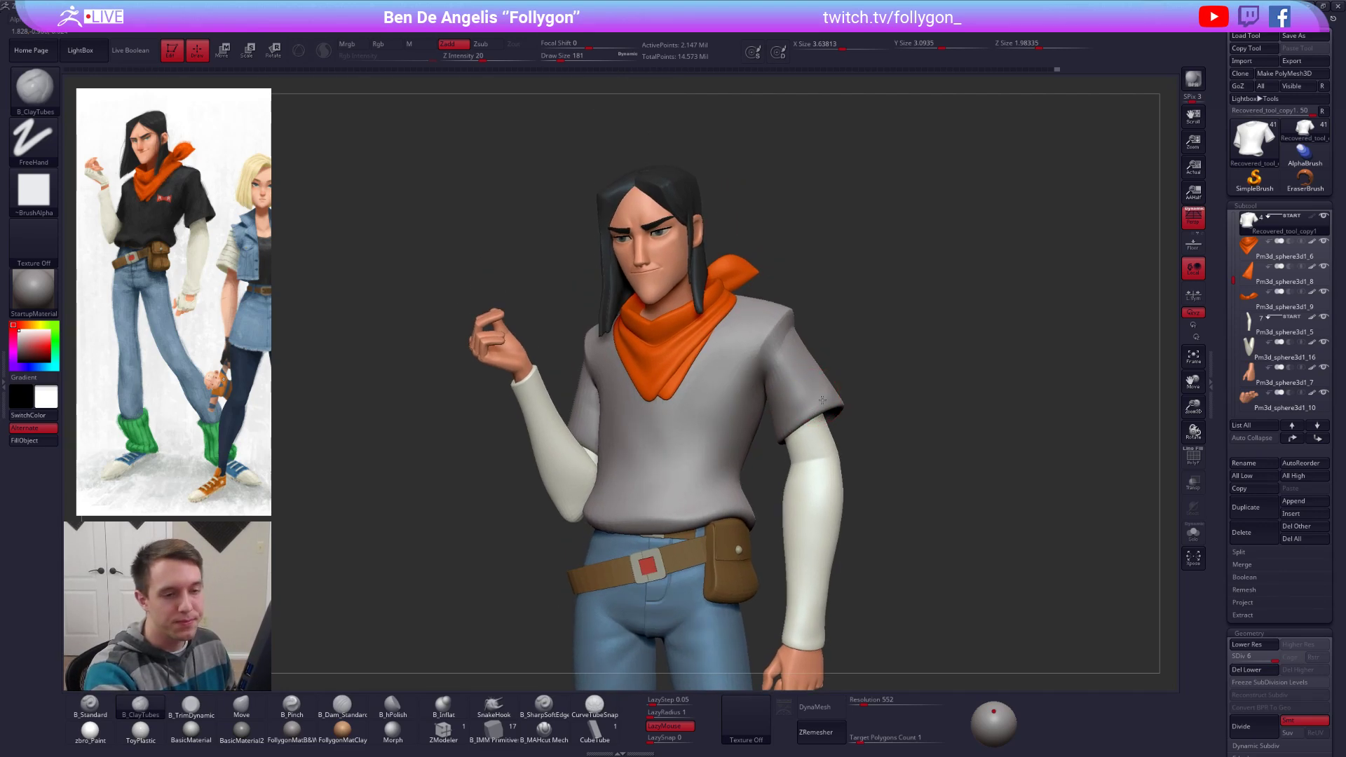
drag(832, 433, 731, 390)
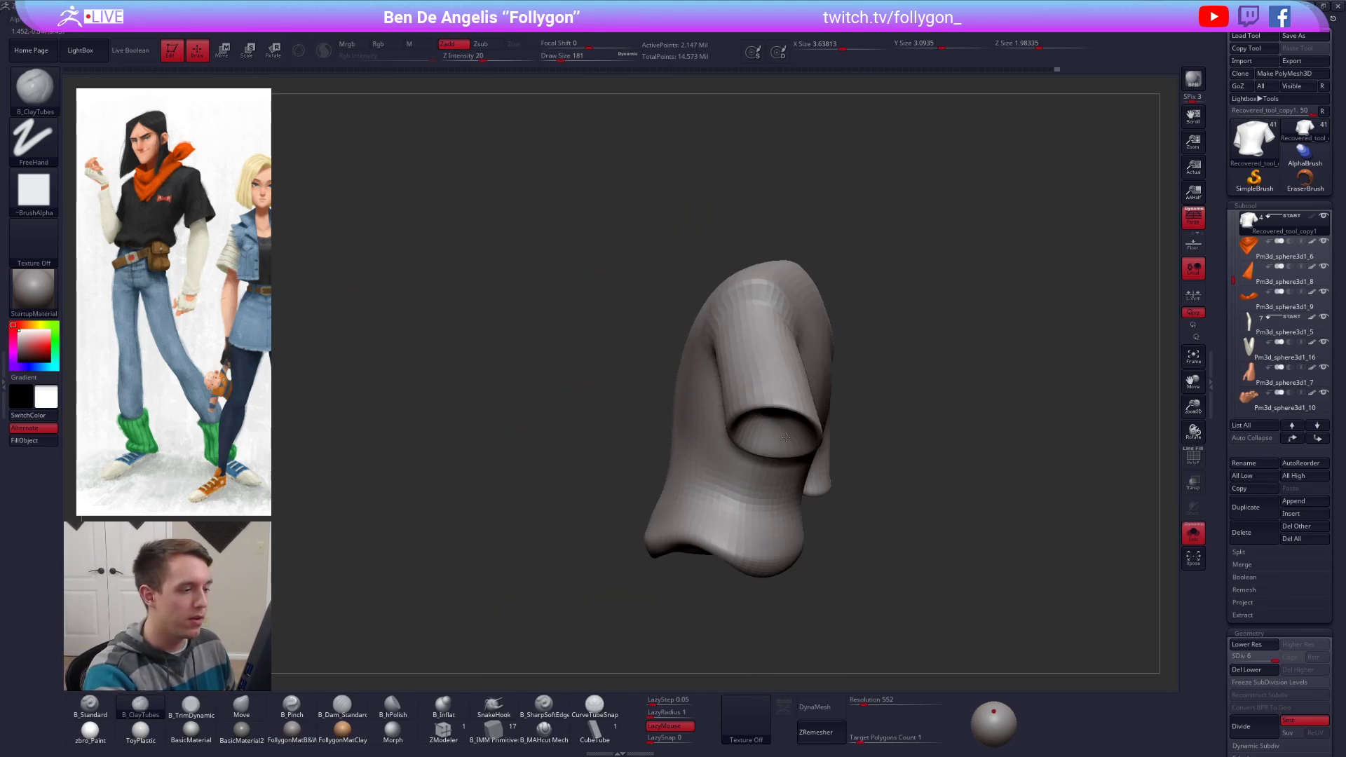
key(b)
key(m)
key(v)
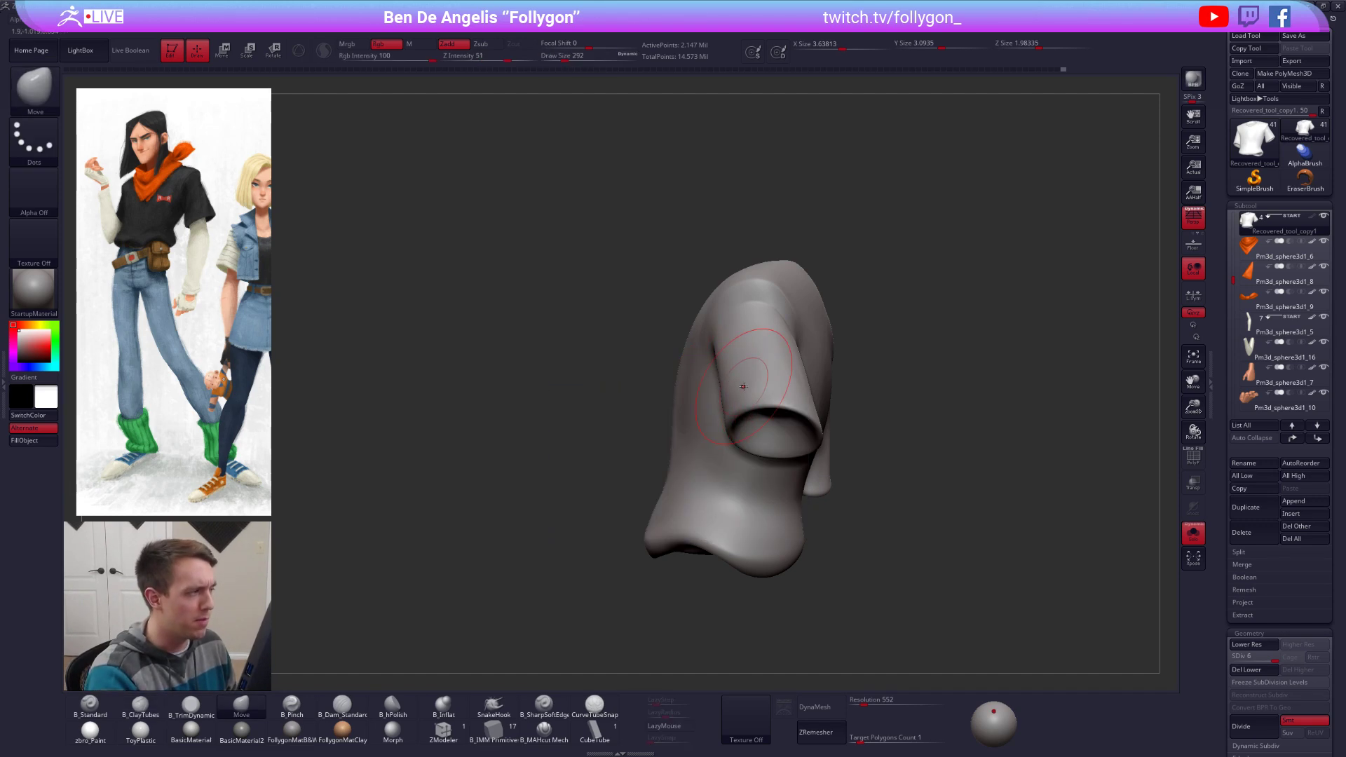
drag(848, 378, 1003, 385)
key(ctrl+shift+s)
click(1310, 215)
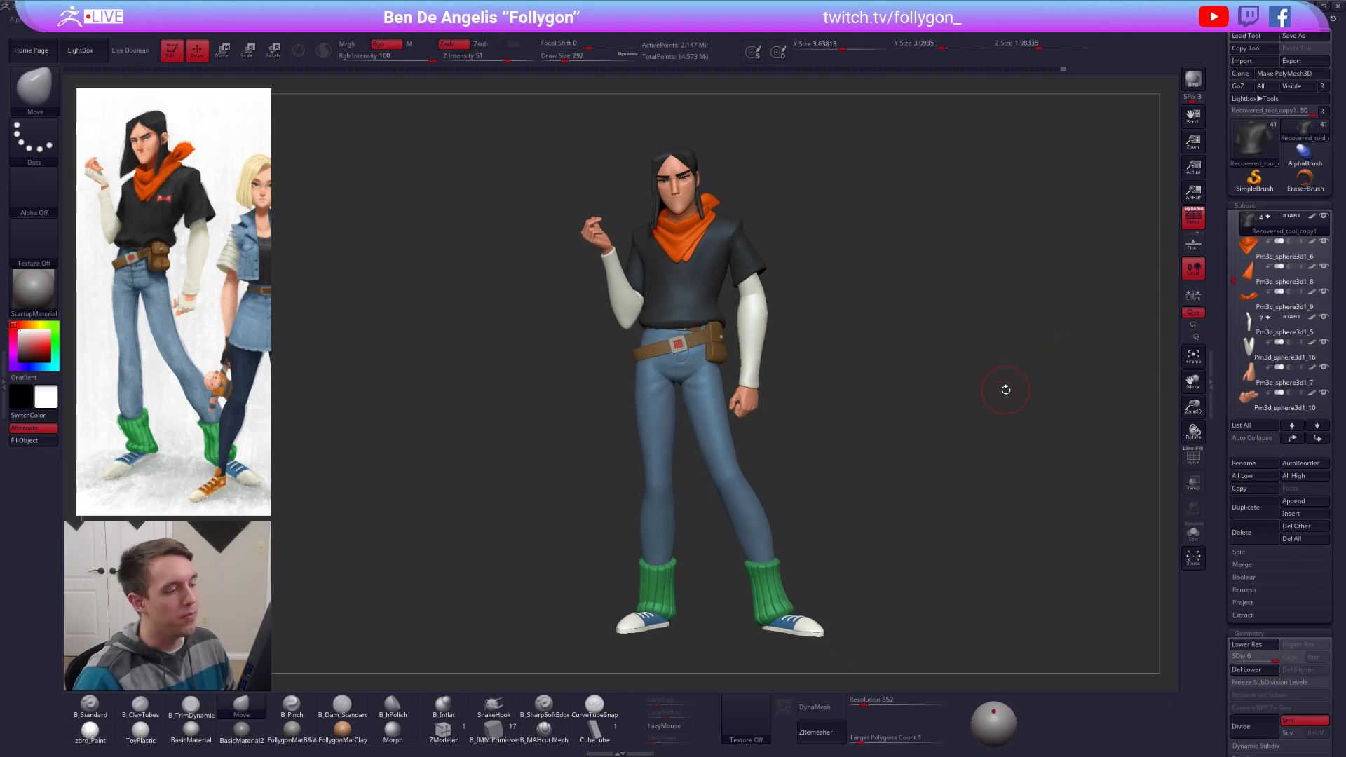
Step: Adjust the lowered-arm sleeve's opening with the Move brush at draw size 414
key(space)
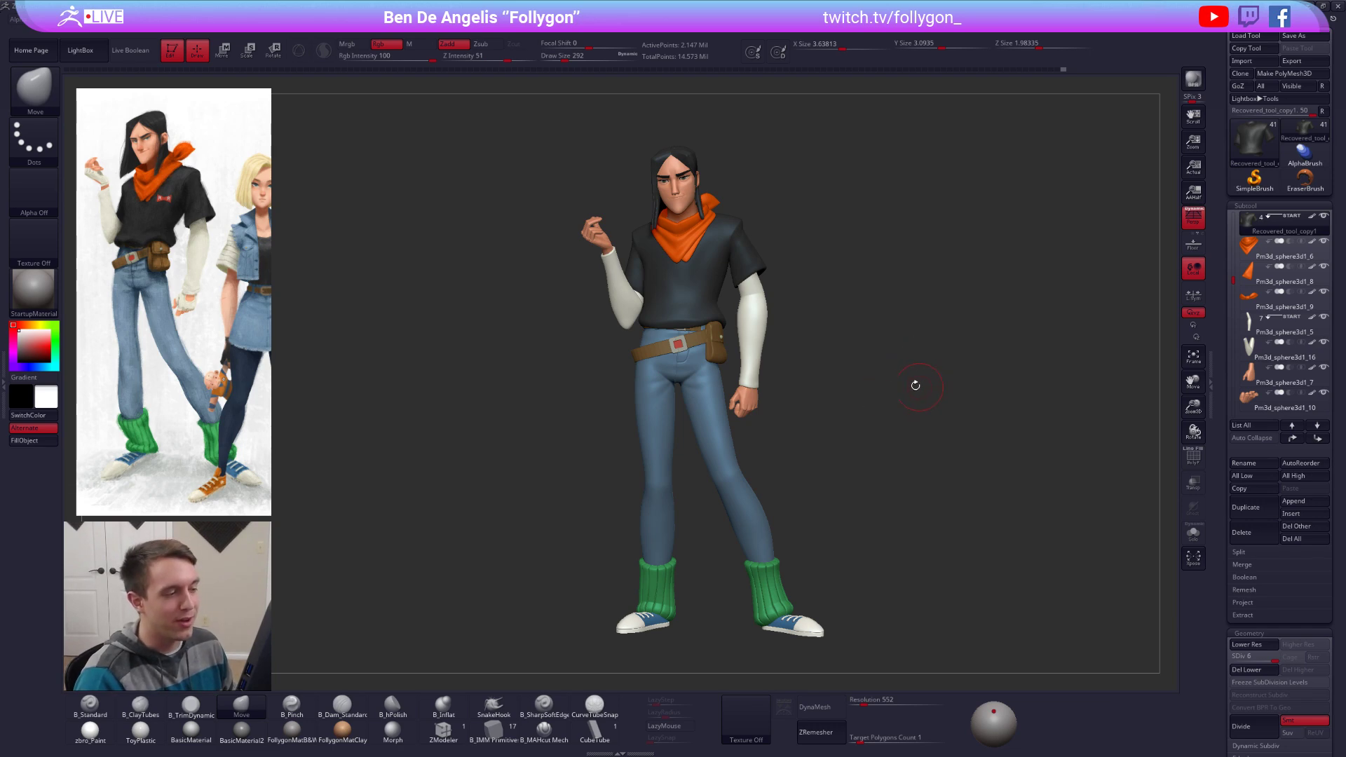
drag(855, 435, 855, 436)
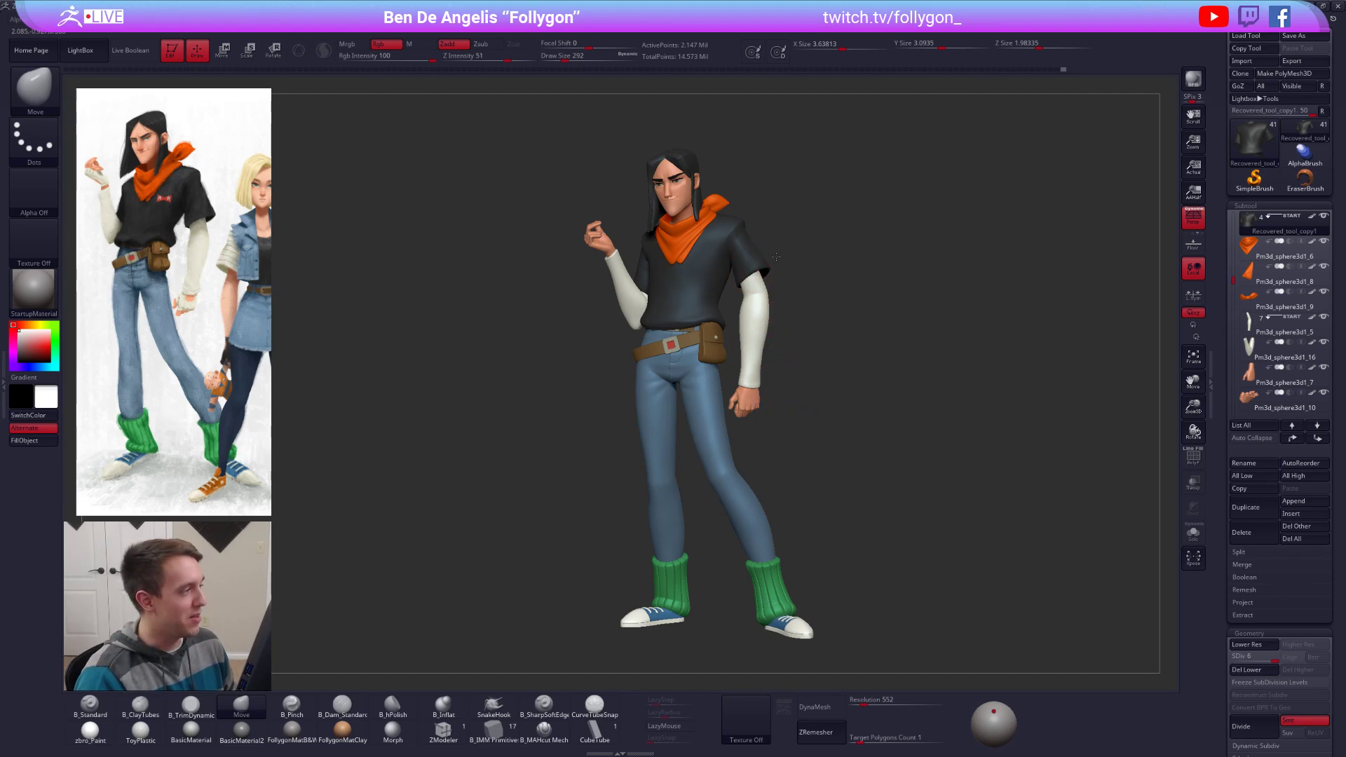
alt+drag(776, 256, 867, 440)
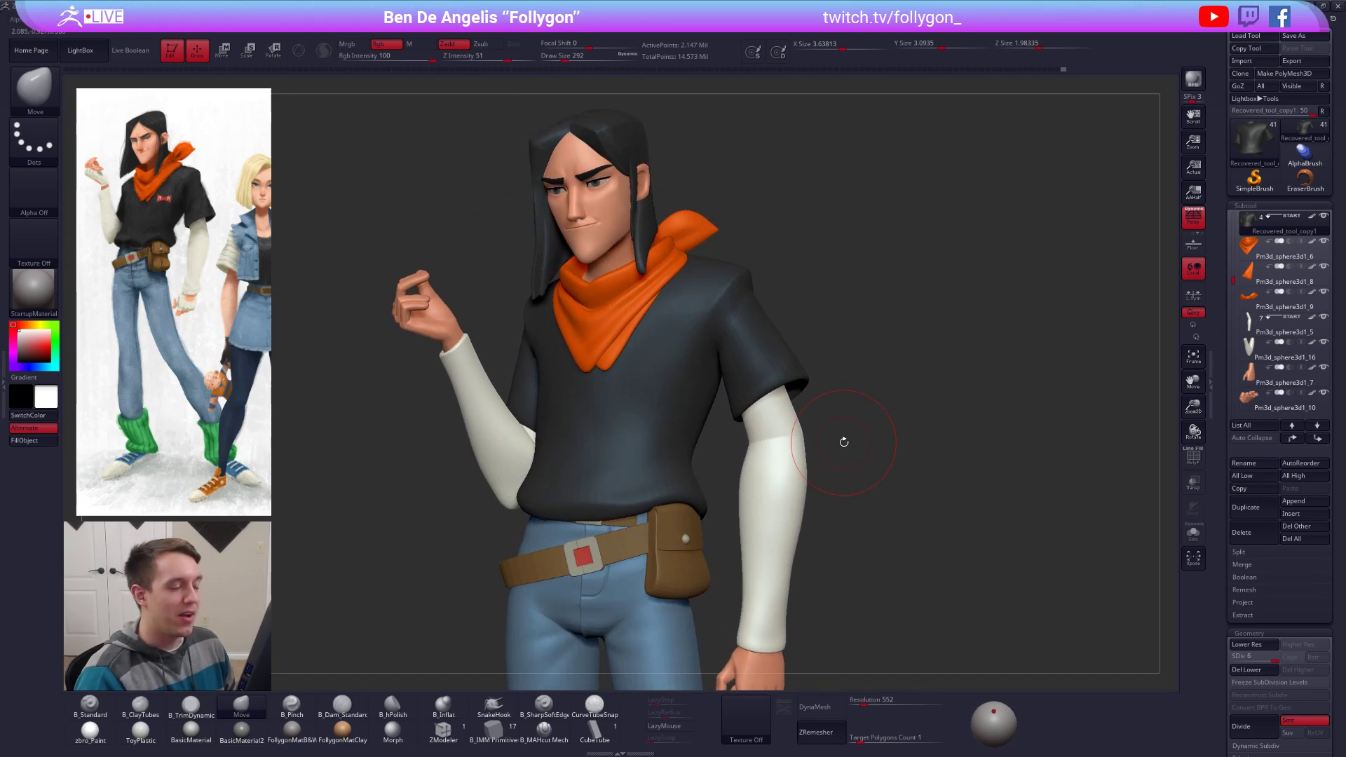
key(space)
drag(770, 385, 776, 395)
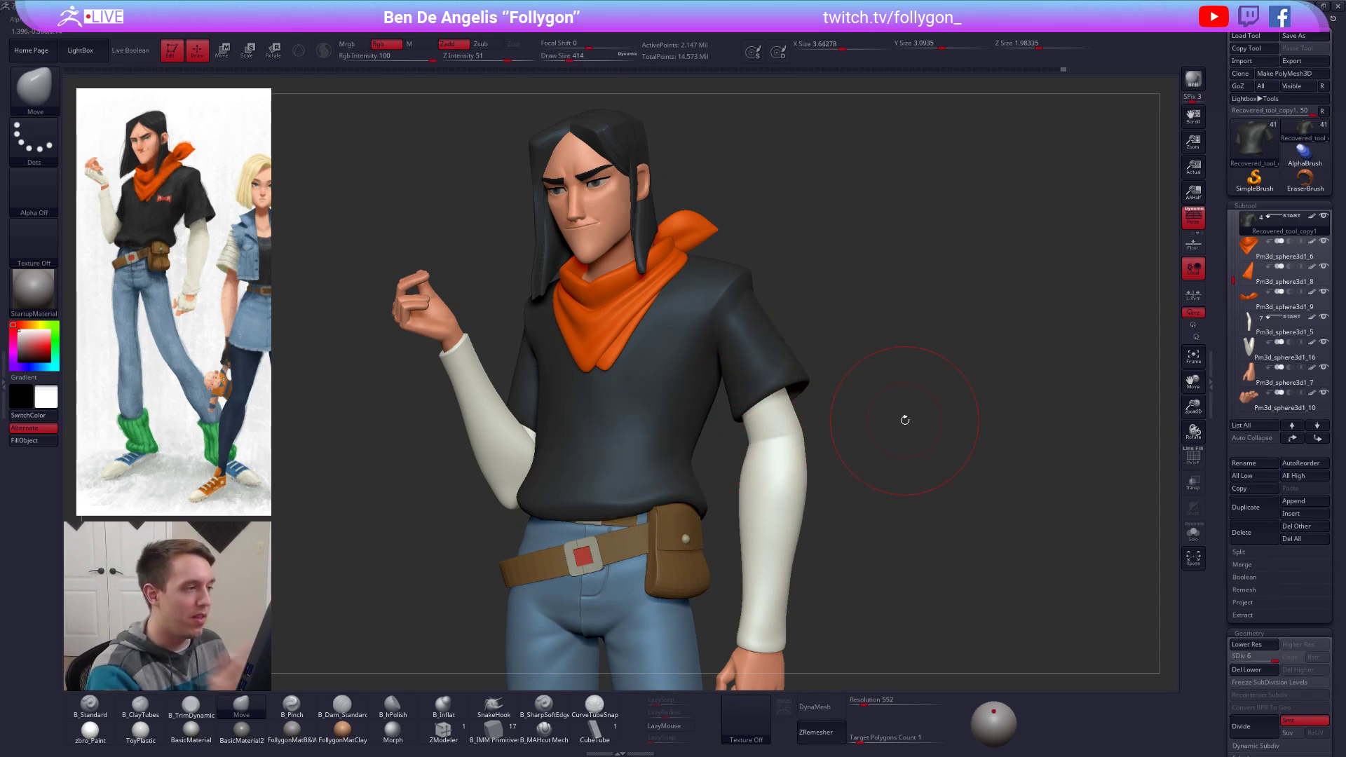
alt+drag(932, 482, 791, 454)
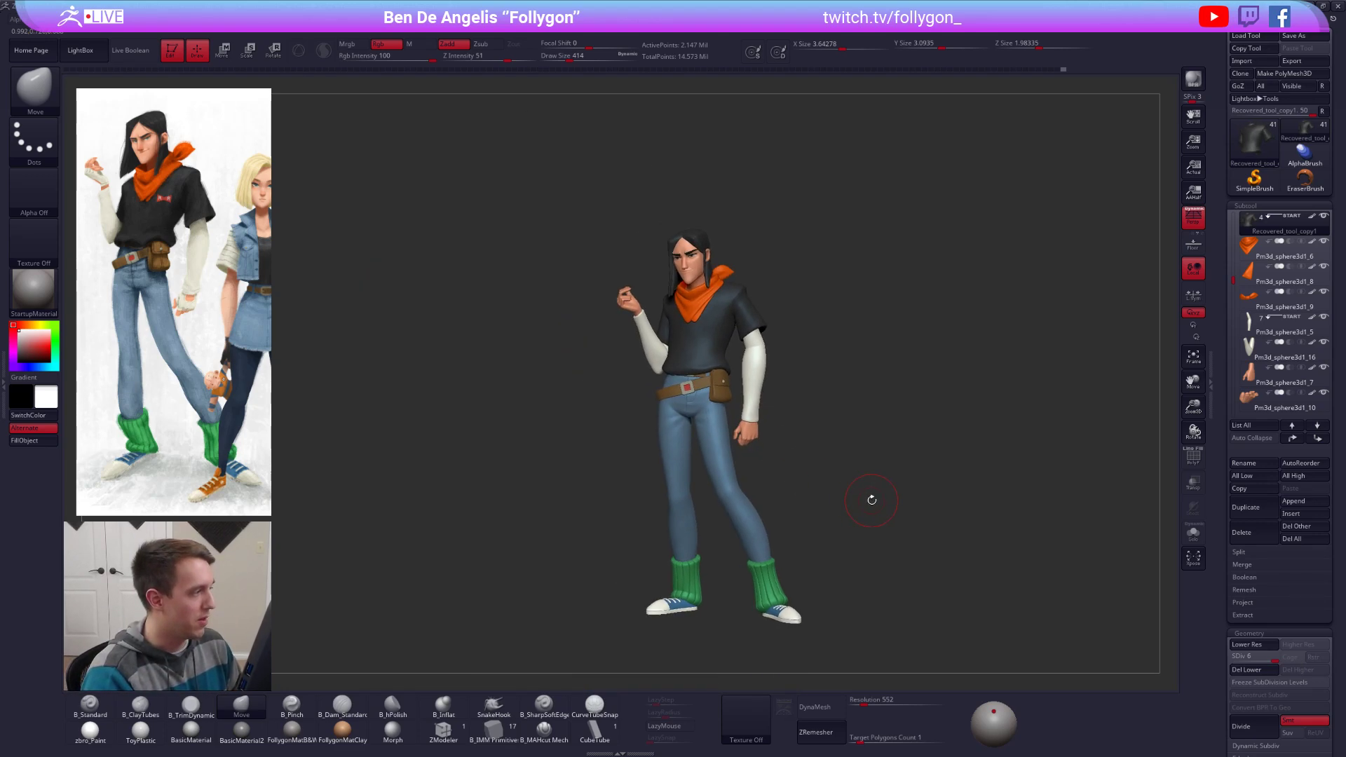
Step: Isolate the shirt and reshape its front bottom hem with the Move brush at draw size 227
key(alt+s)
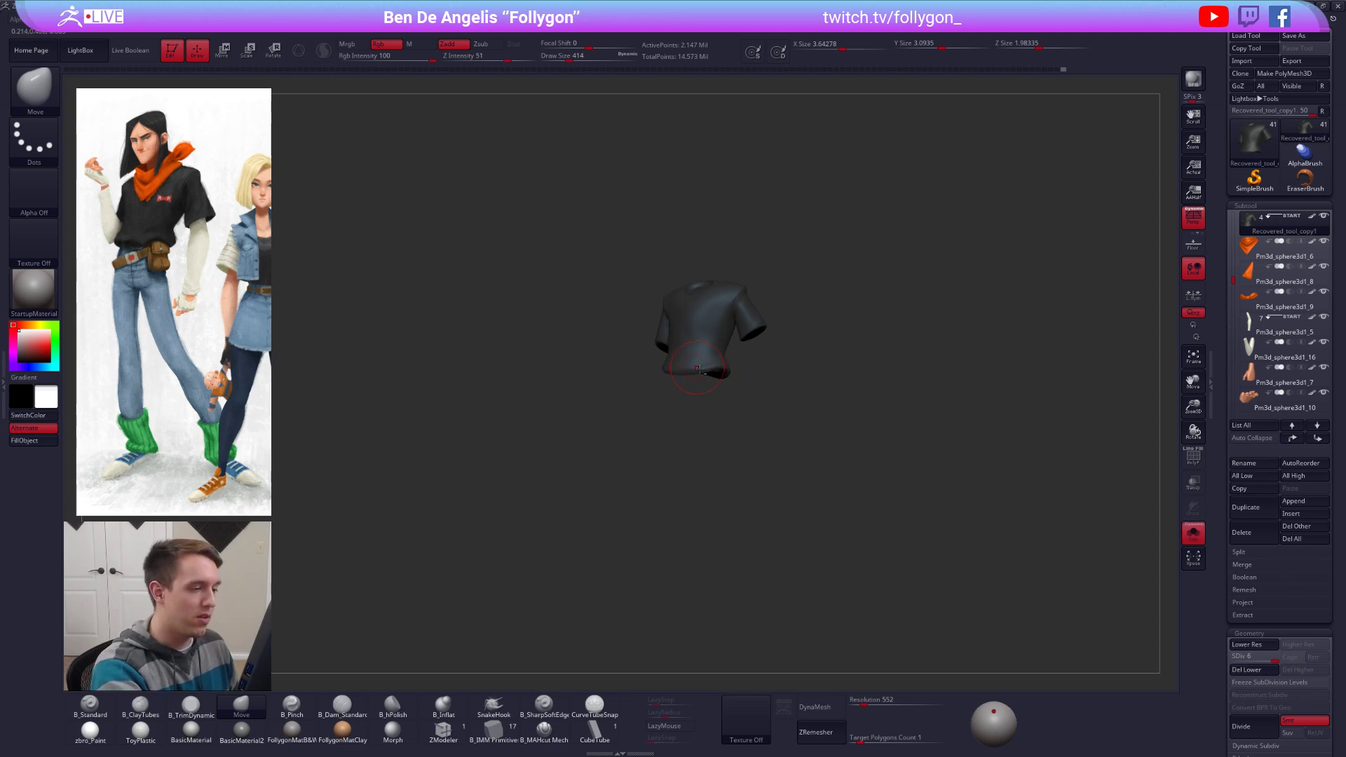
alt+drag(732, 420, 715, 389)
key([)
key([)
alt+right_drag(694, 366, 745, 403)
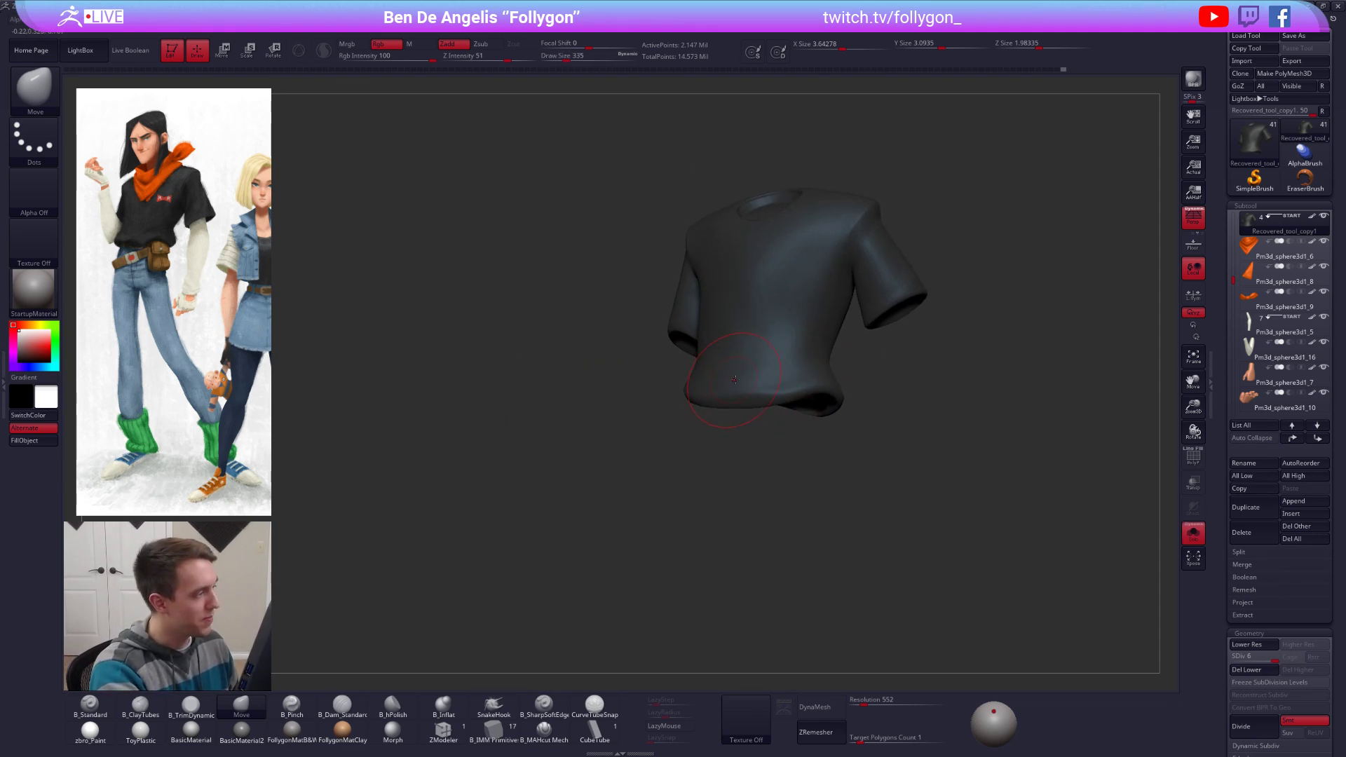
right_click(769, 372)
mouse_move(799, 363)
right_down()
mouse_move(767, 362)
mouse_move(725, 411)
right_up()
key(space)
drag(724, 411, 713, 423)
Step: Bring back the full character and nudge the shirt's front hem above the belt with the Move brush
right_click(805, 394)
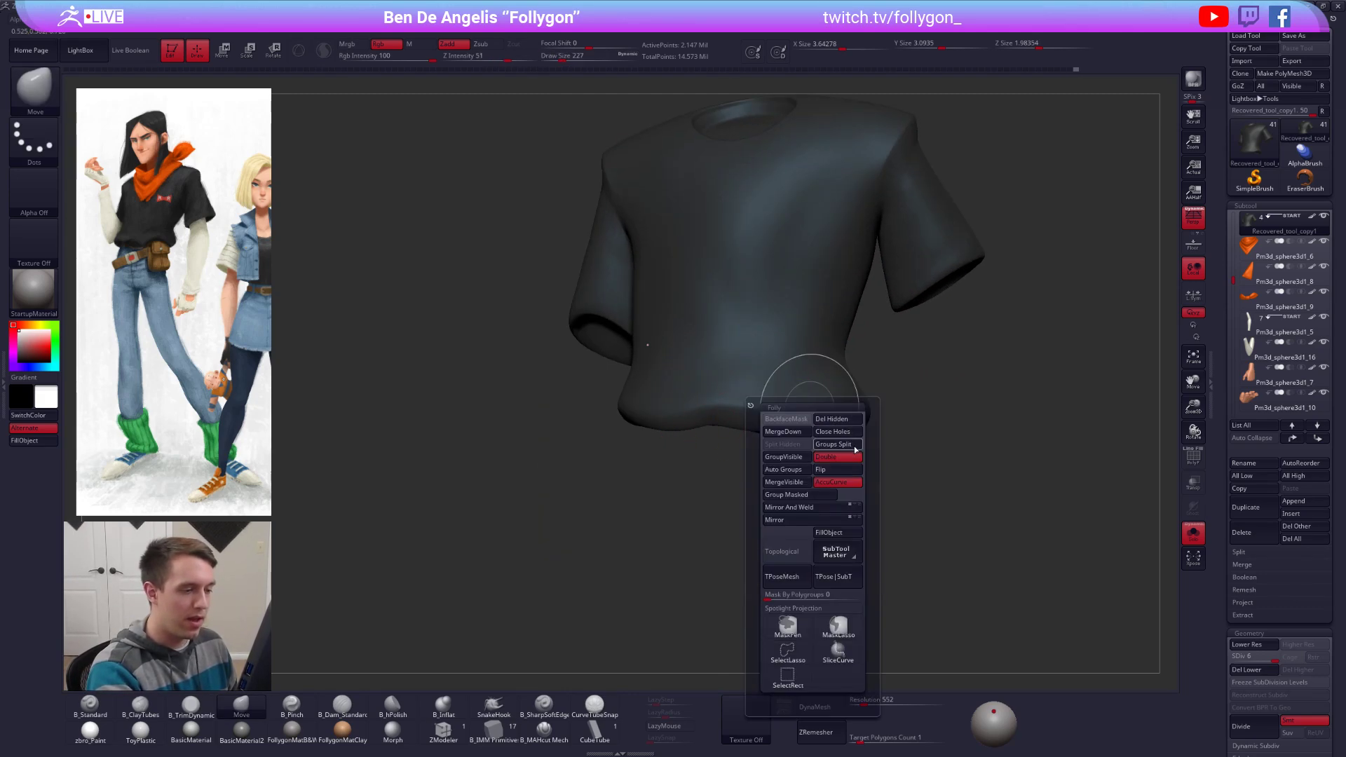
ctrl+right_drag(932, 394, 902, 373)
key(alt+s)
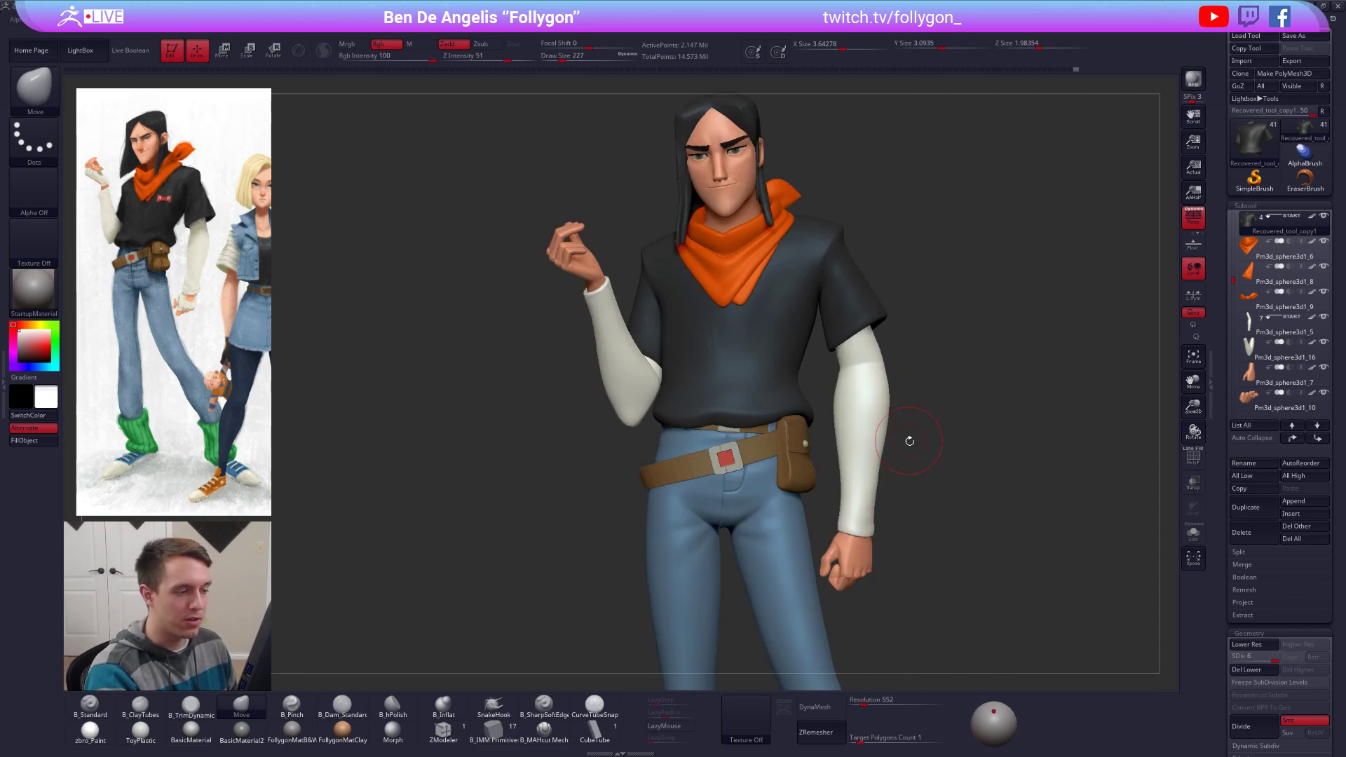
drag(729, 429, 729, 434)
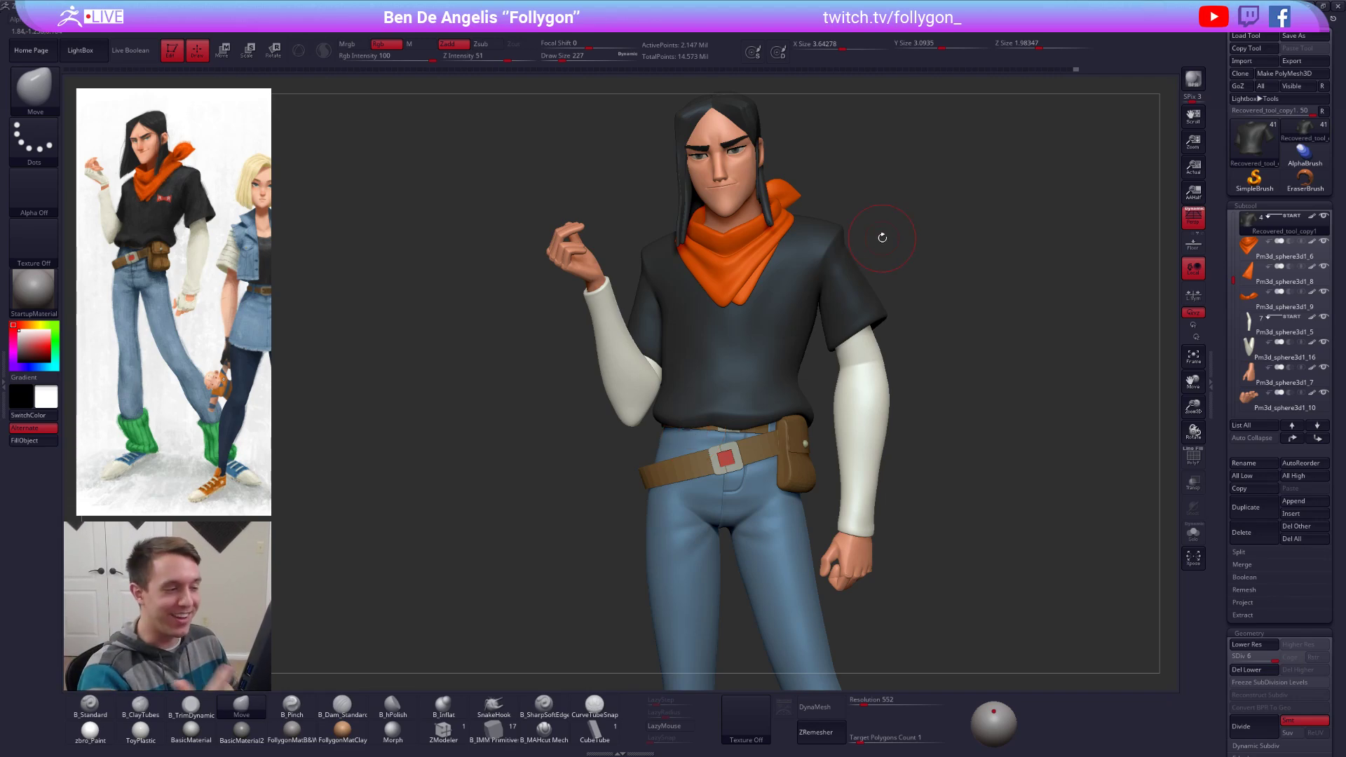
Step: Isolate the shirt and select the B_Pinch brush at draw size 130 for work on its bottom hem
right_drag(763, 423, 825, 412)
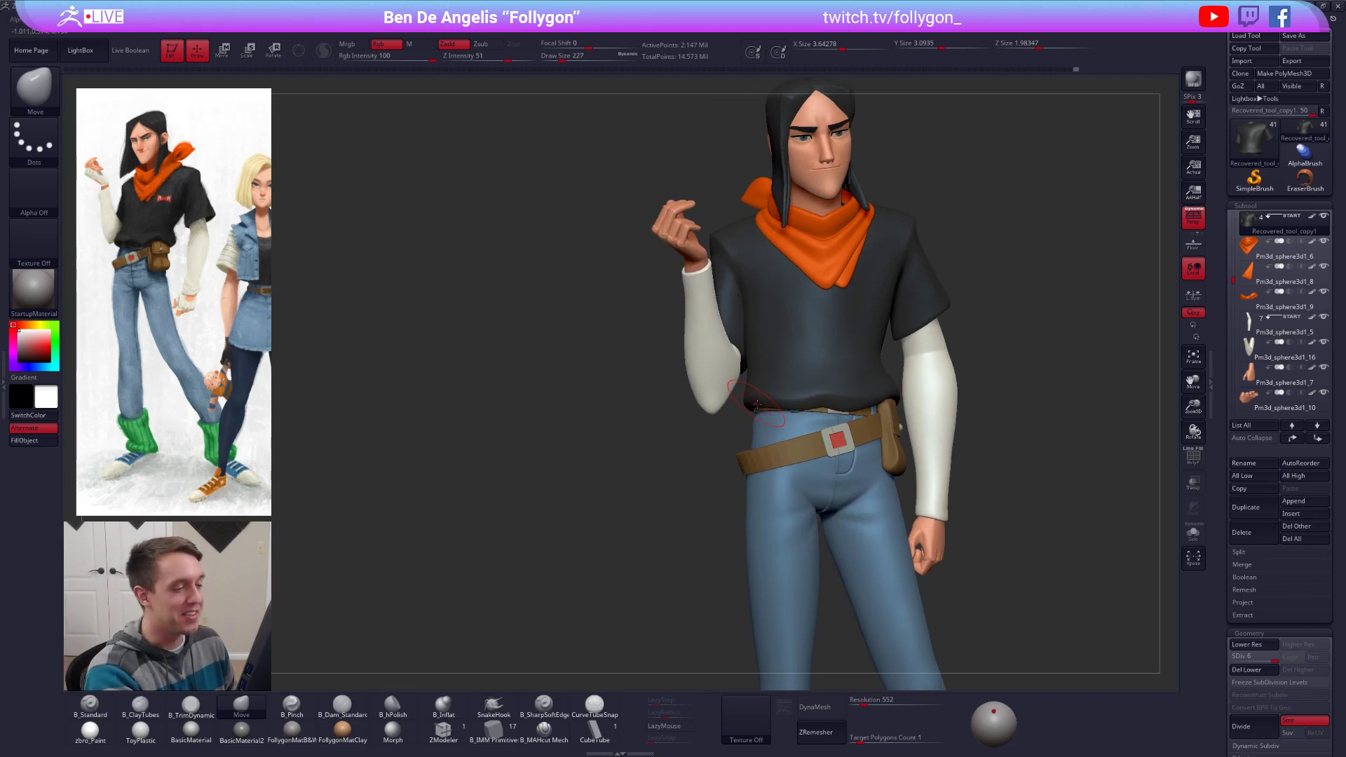
key(shift+alt+s)
right_drag(778, 477, 829, 425)
key(5)
key(space)
drag(827, 426, 818, 426)
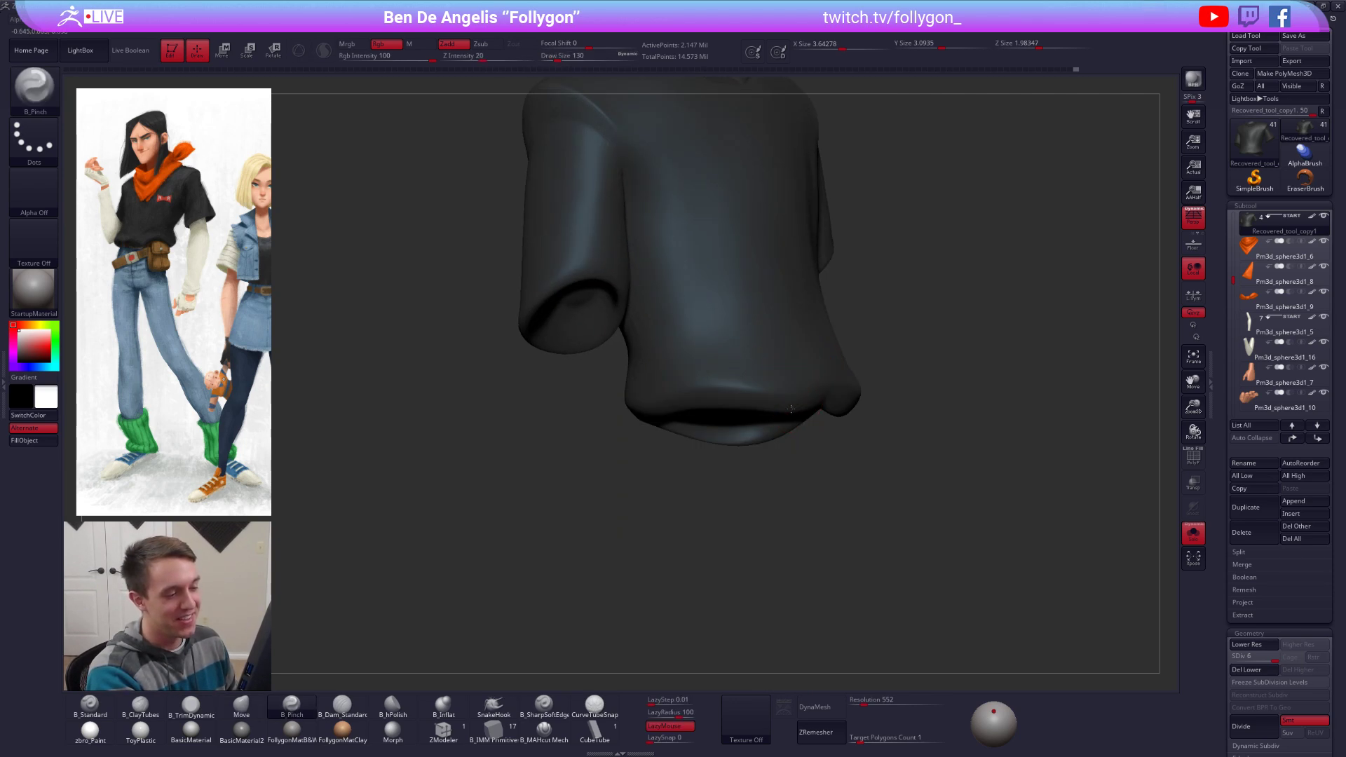
Step: Pinch the edge of the shirt's bottom hem around its front, sides and back
right_drag(862, 347, 838, 376)
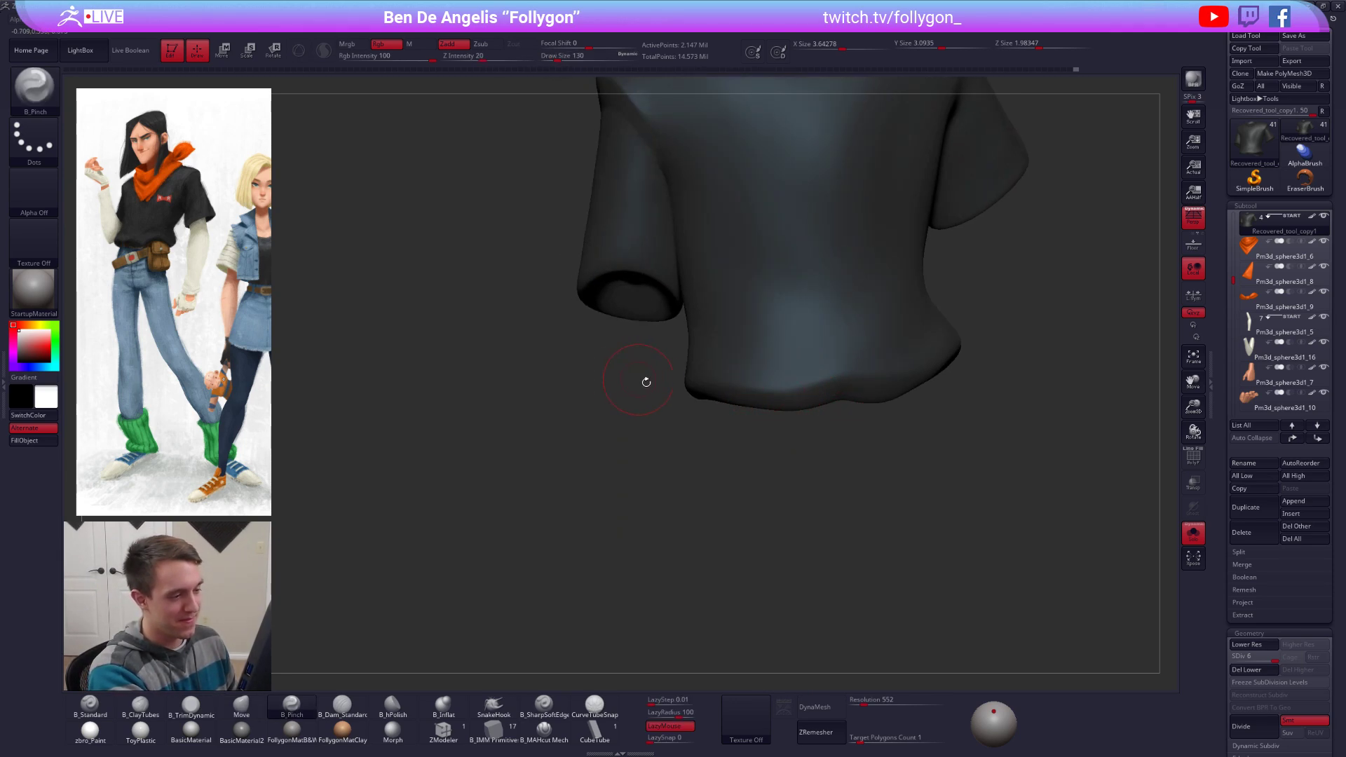
right_drag(646, 382, 721, 391)
right_drag(594, 398, 803, 380)
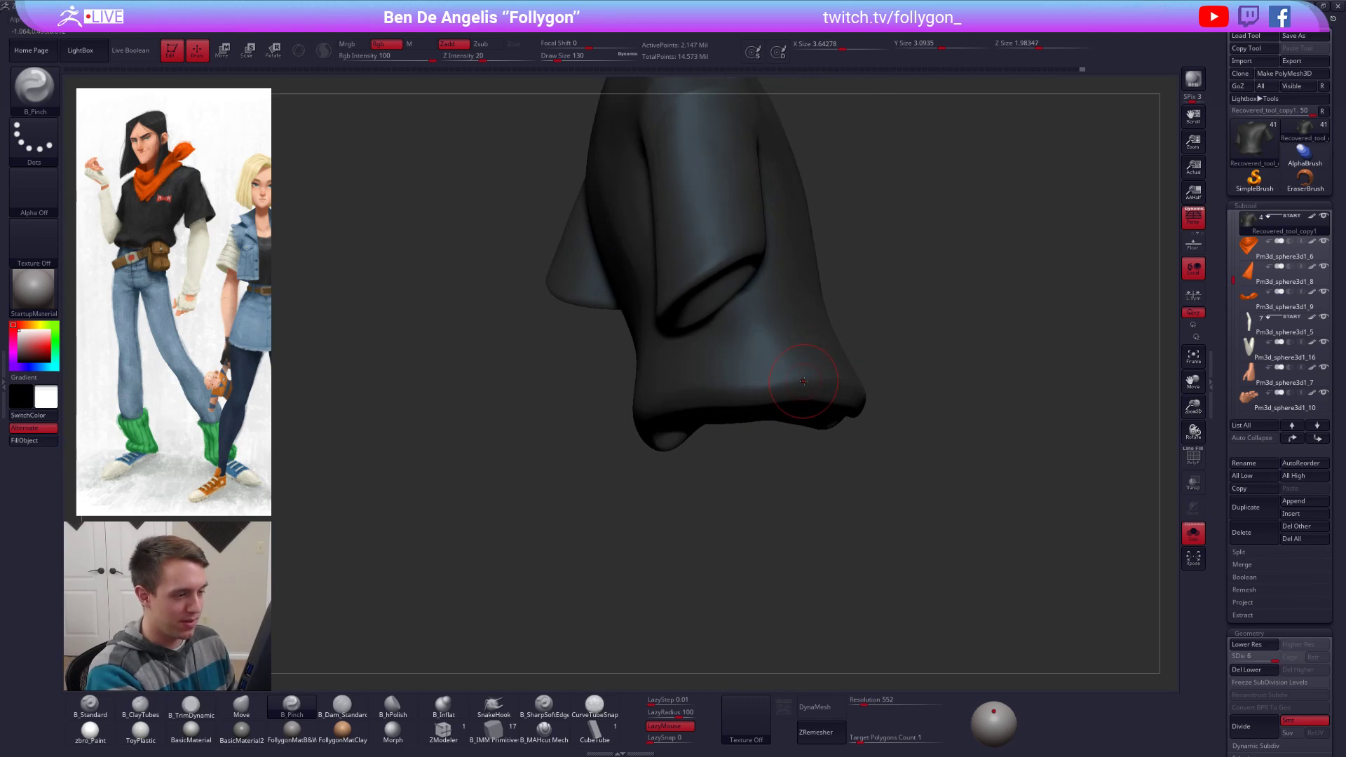
right_drag(697, 403, 811, 400)
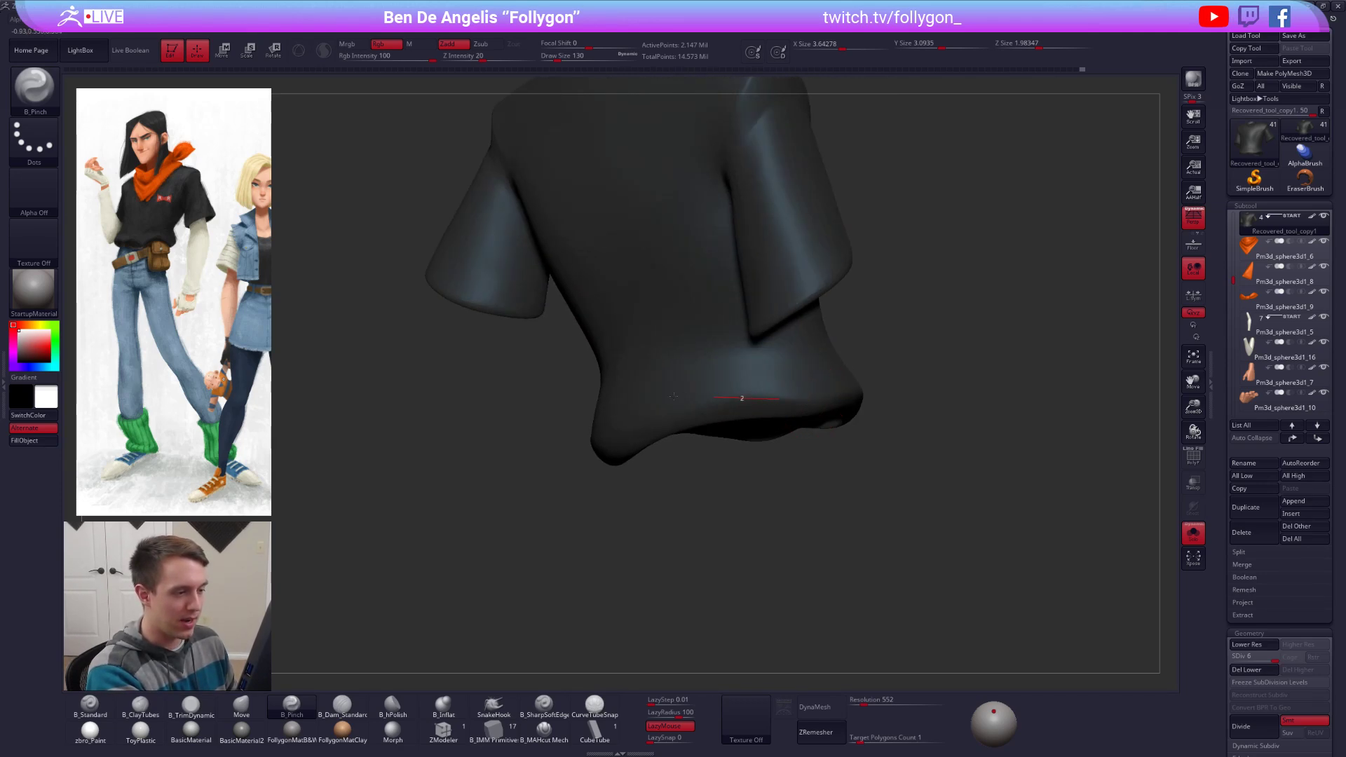
right_drag(673, 397, 789, 406)
mouse_move(708, 424)
right_down()
mouse_move(794, 432)
mouse_move(696, 435)
right_up()
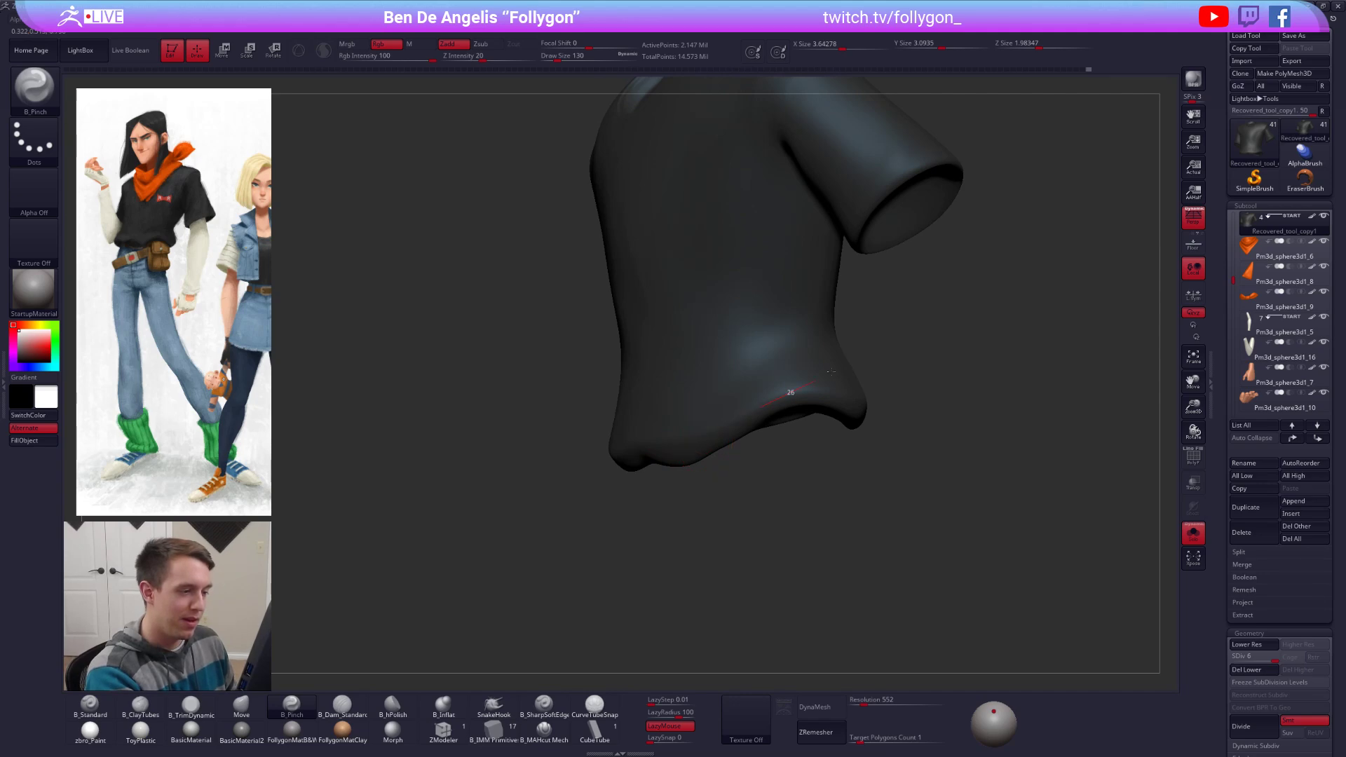
right_drag(830, 372, 763, 425)
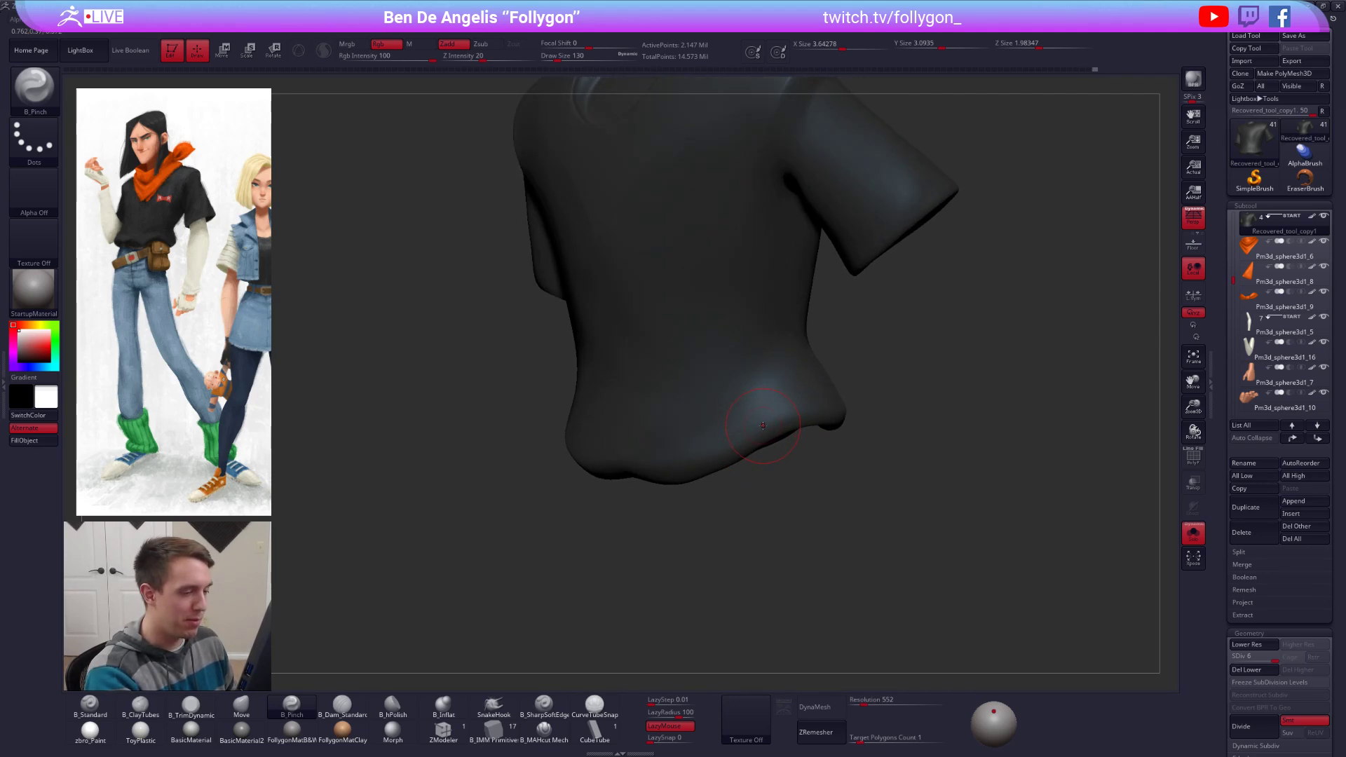
Step: Build up a fold above the shirt's front hem with the ClayTubes brush at draw size 150, checking it against the full character
key(b)
key(c)
key(t)
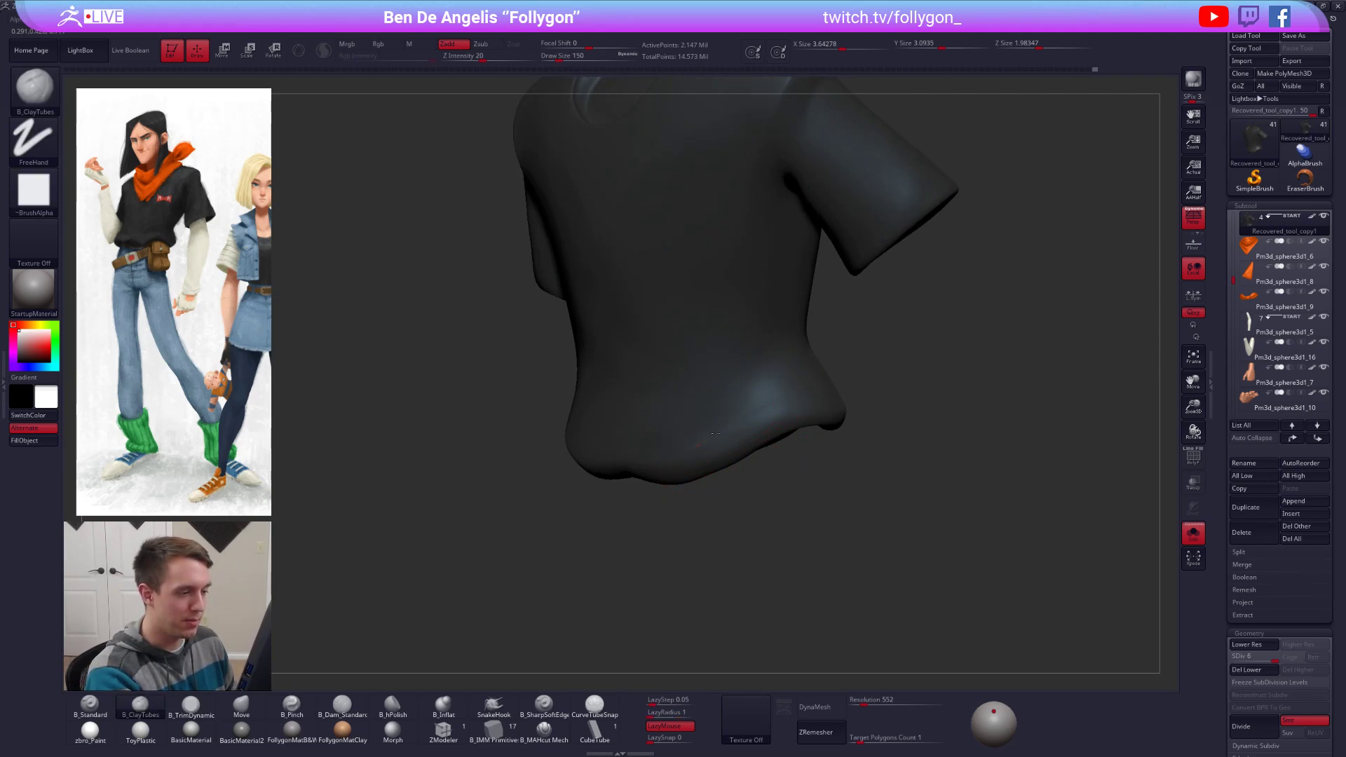
drag(714, 434, 807, 394)
key(alt+s)
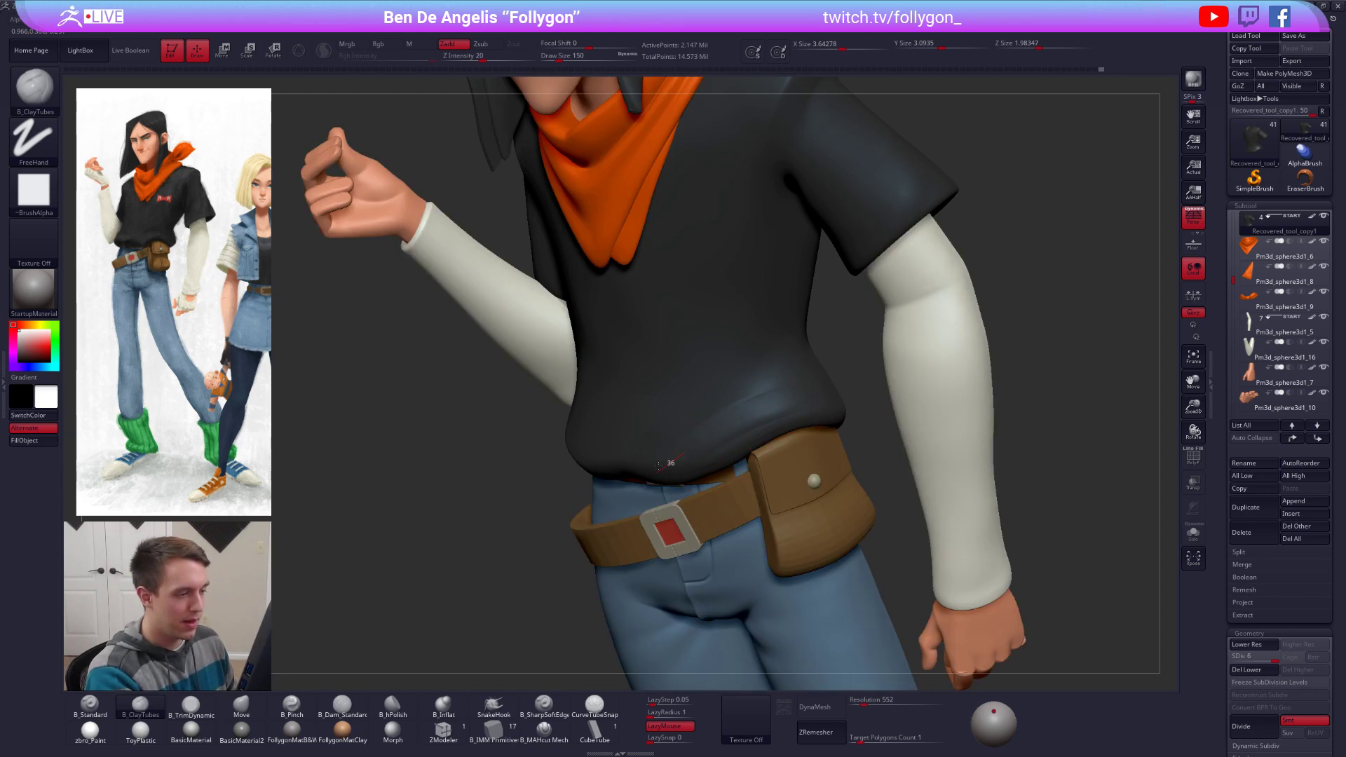
alt+right_drag(727, 441, 815, 443)
key(alt+s)
Step: Continue the ClayTubes fold around the isolated shirt's sides and back, just above the hem
right_drag(652, 424, 728, 466)
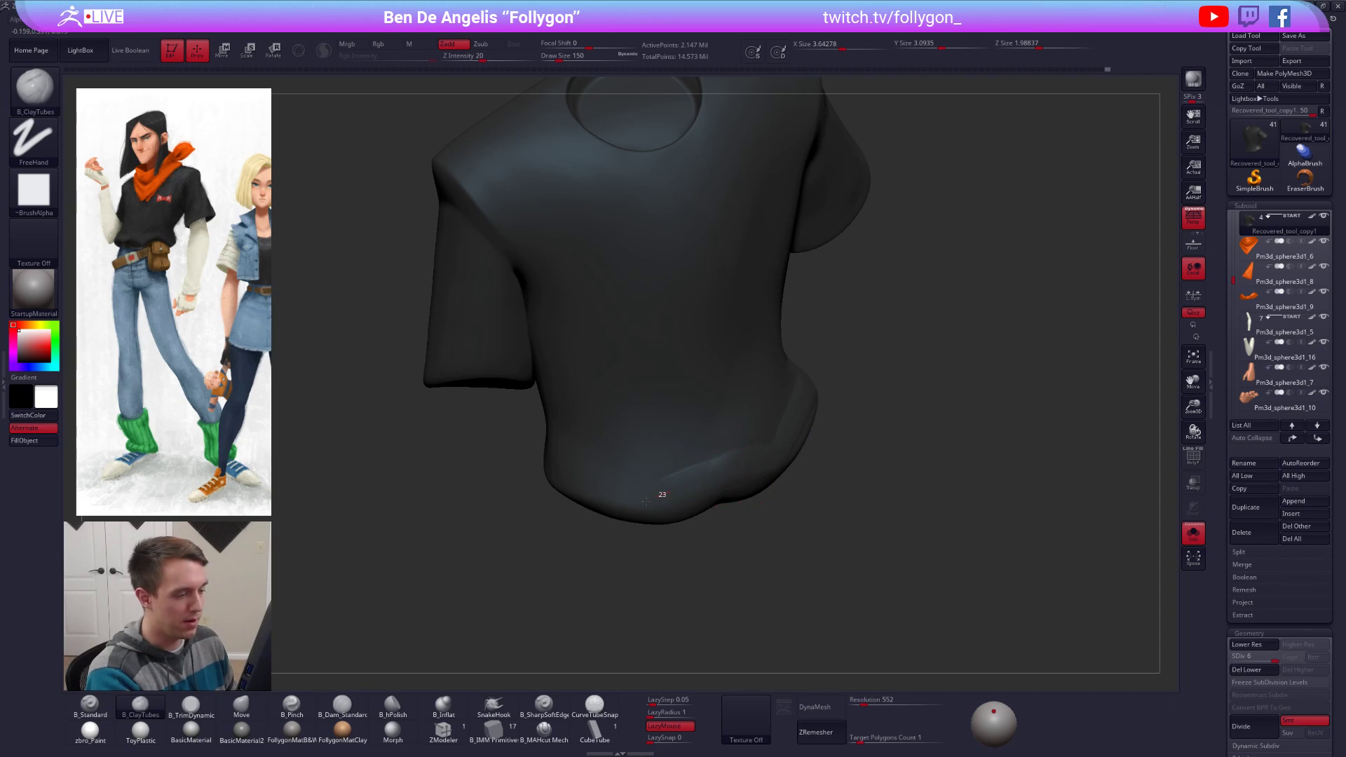
right_drag(646, 501, 773, 443)
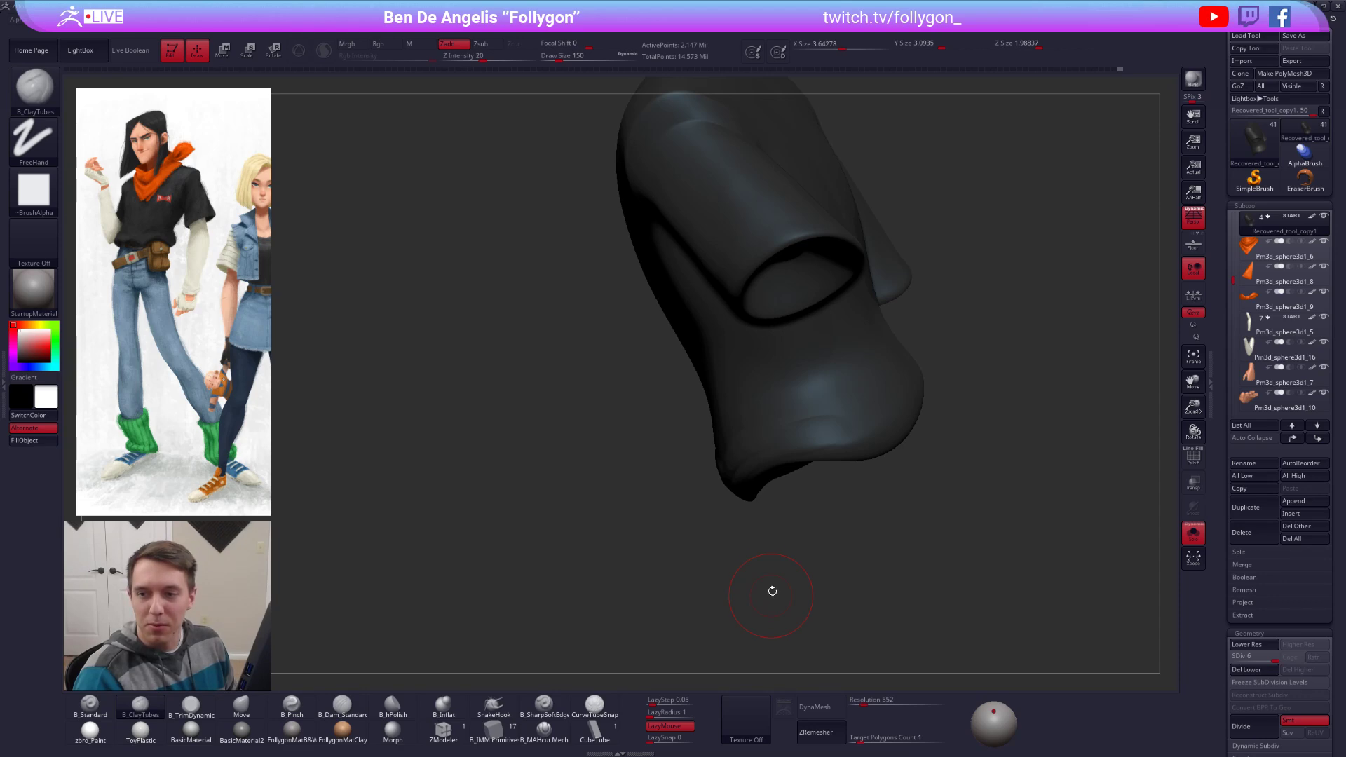
mouse_move(806, 484)
mouse_down()
mouse_move(845, 481)
mouse_move(817, 536)
mouse_up()
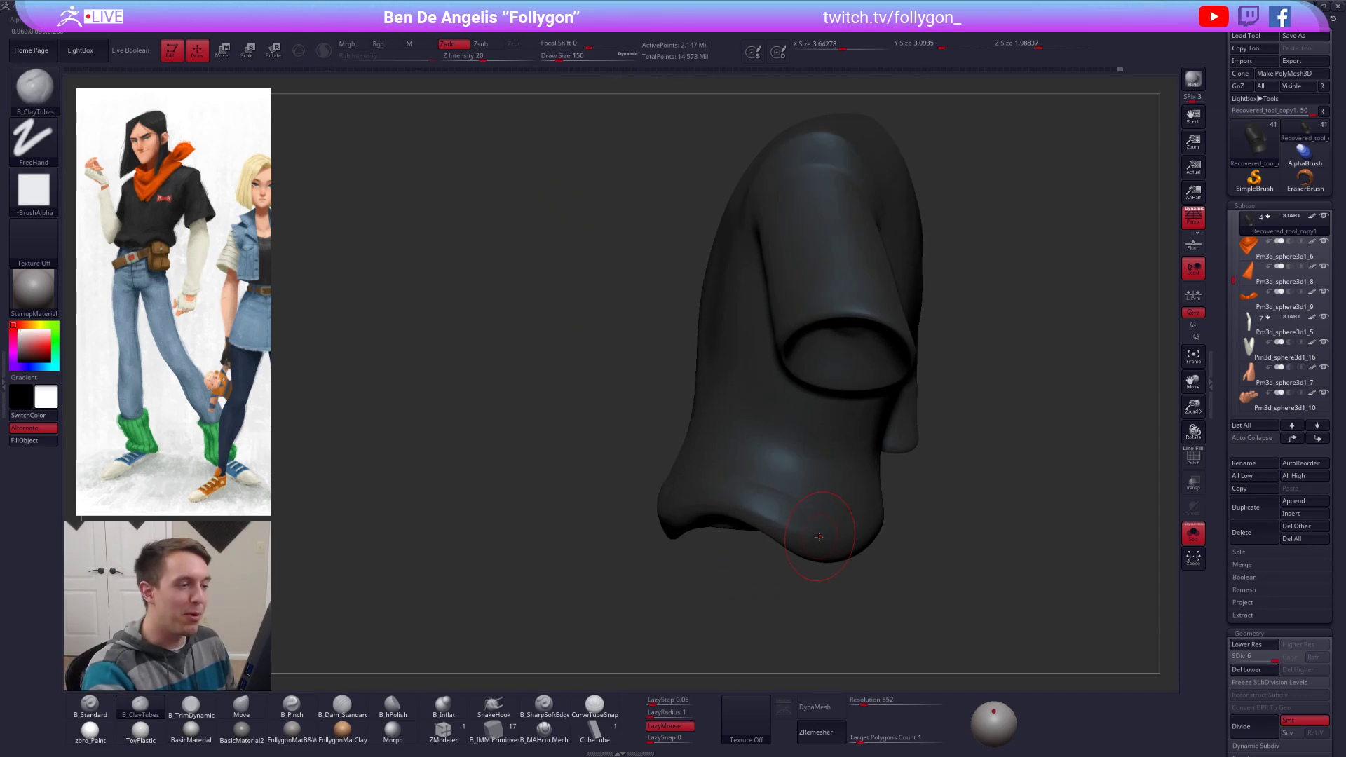
mouse_move(722, 447)
right_down()
mouse_move(791, 464)
mouse_move(725, 448)
mouse_move(802, 516)
mouse_move(746, 491)
right_up()
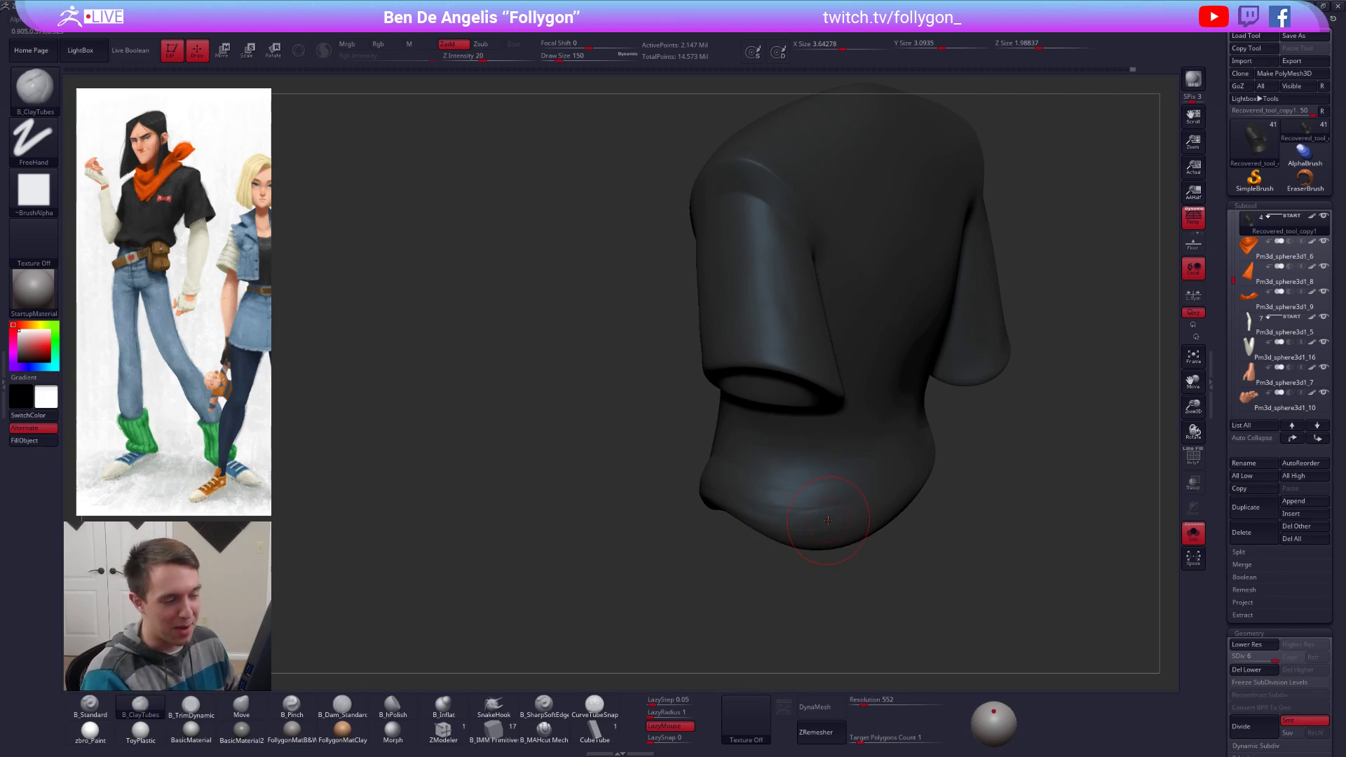
right_drag(827, 520, 849, 517)
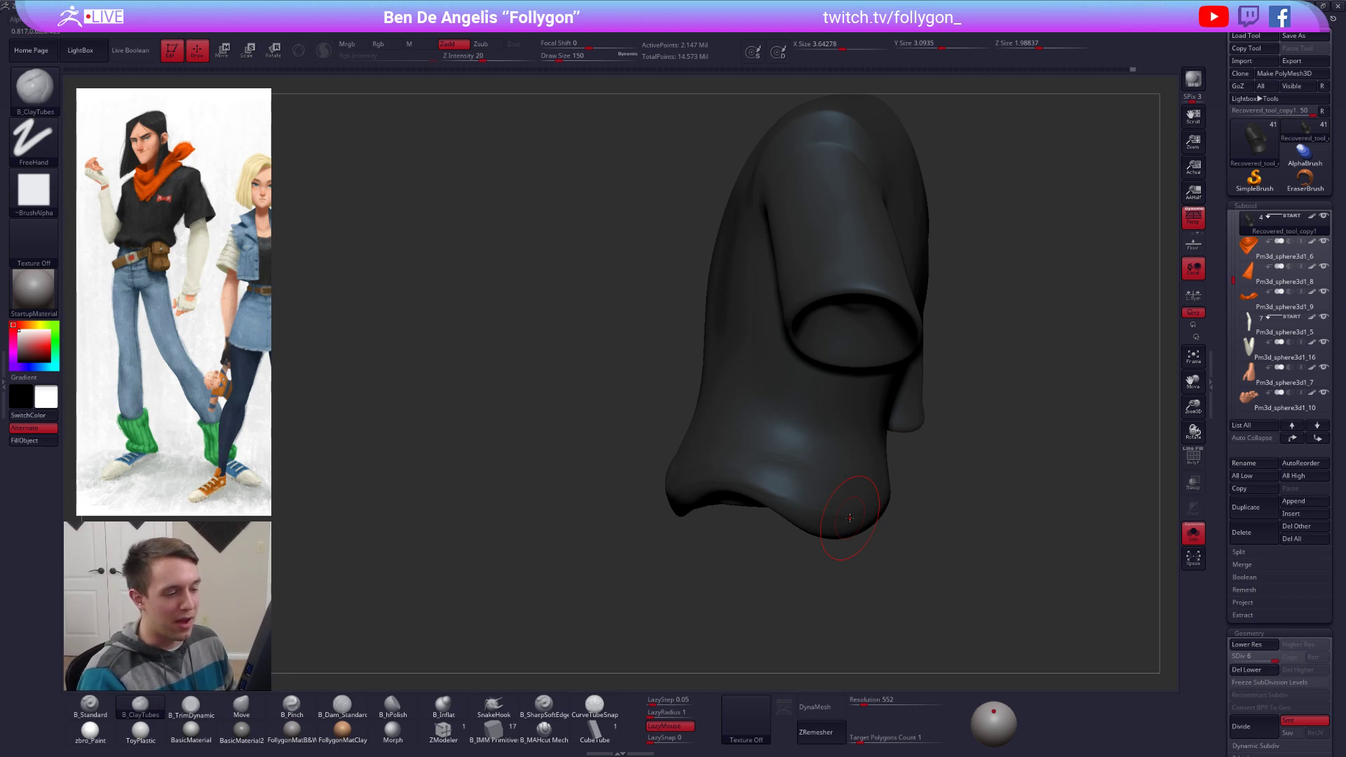
Step: Thicken the folds above the shirt's hem with the ClayTubes brush at draw size 170
right_drag(834, 480, 867, 484)
key(space)
drag(856, 482, 860, 482)
mouse_move(851, 485)
right_down()
mouse_move(810, 501)
mouse_move(771, 491)
right_up()
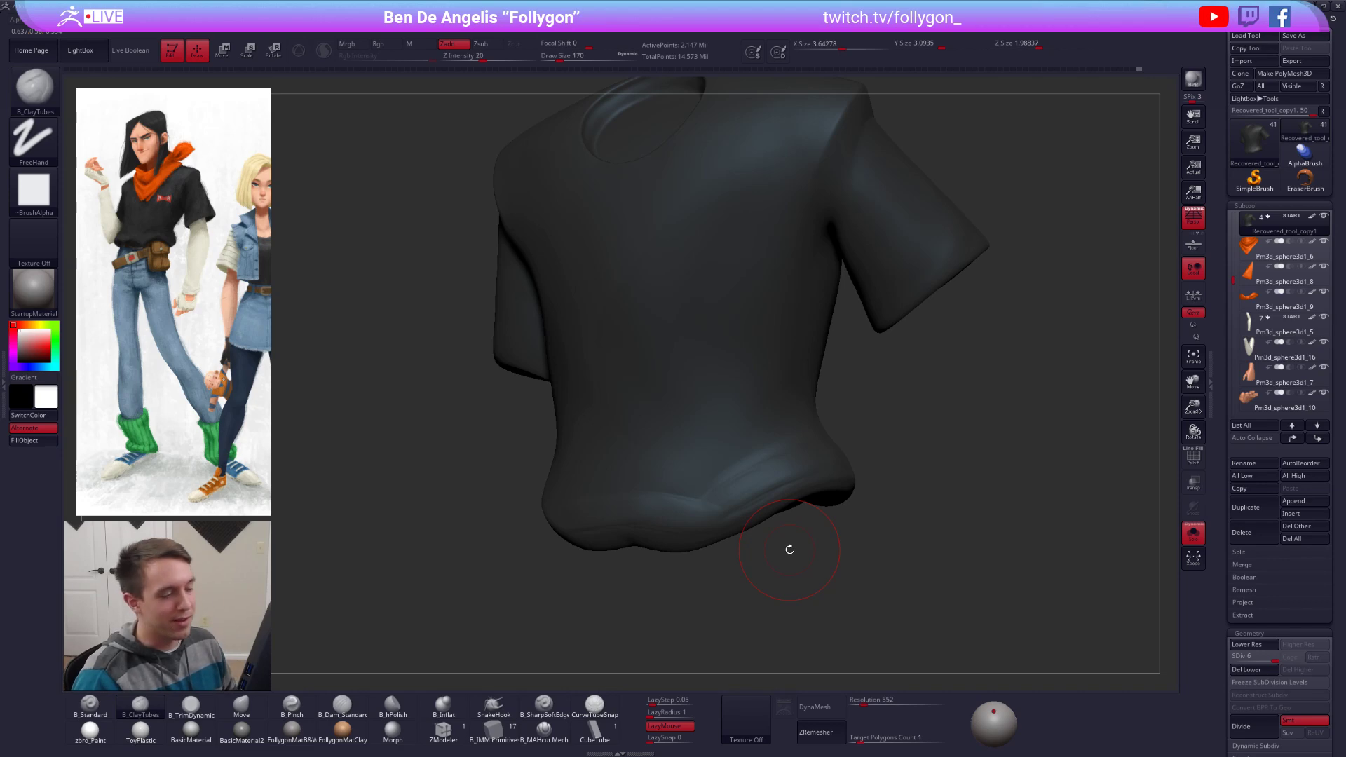
drag(788, 548, 759, 468)
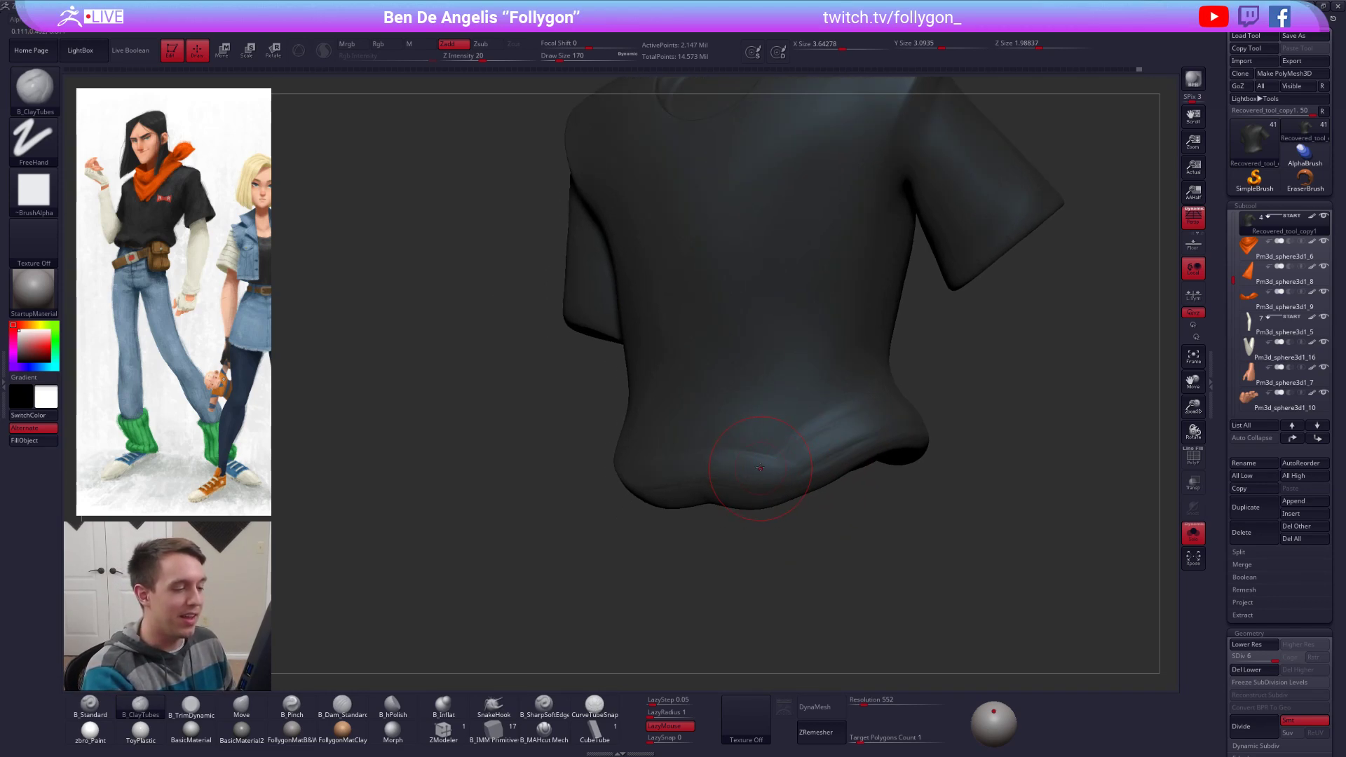
drag(813, 533, 841, 529)
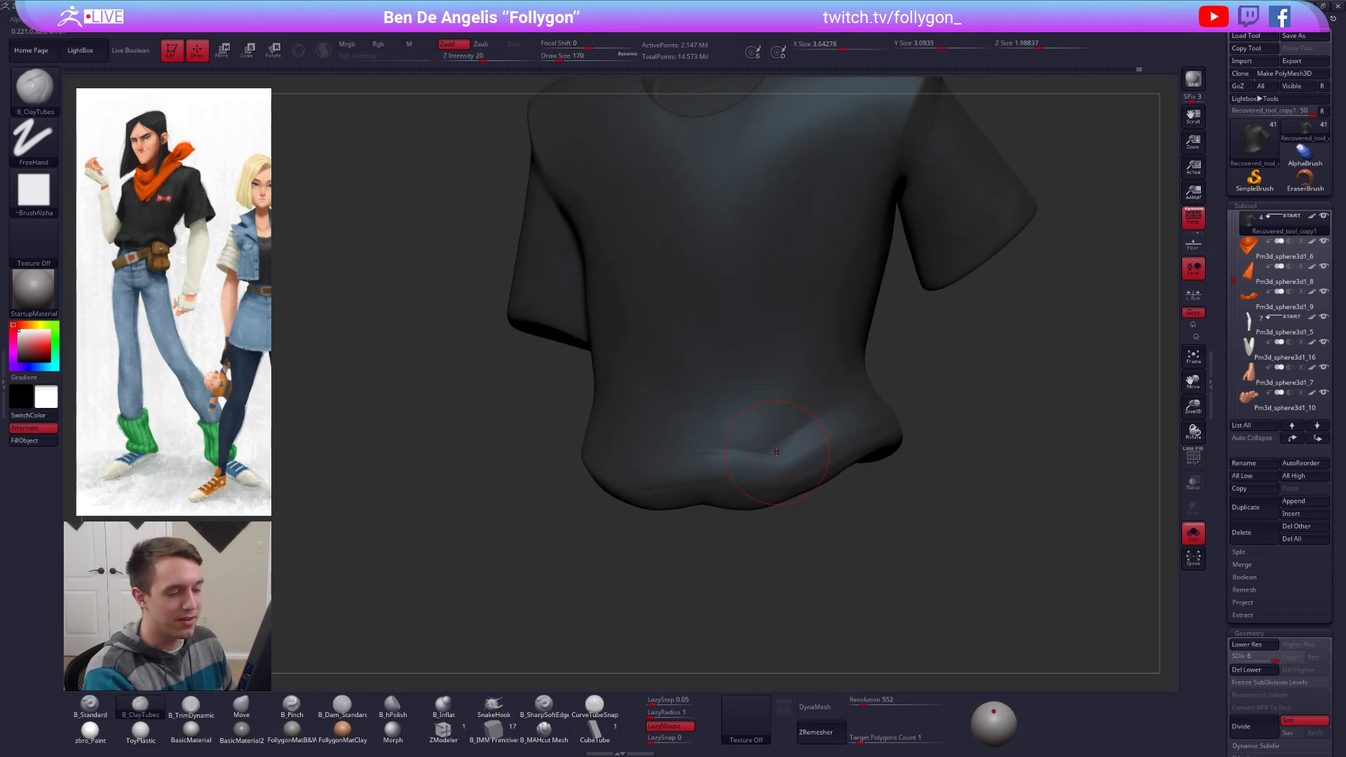
drag(807, 423, 781, 448)
mouse_move(690, 546)
mouse_down()
mouse_move(721, 494)
mouse_move(813, 455)
mouse_move(787, 490)
mouse_move(786, 477)
mouse_move(711, 513)
mouse_up()
Step: Tighten the shirt's hem edge at the front, side and back with the B_Pinch brush at draw size 104
mouse_move(763, 488)
right_down()
mouse_move(754, 519)
mouse_move(761, 491)
right_up()
key(5)
key(space)
click(748, 496)
drag(726, 496, 766, 495)
right_drag(768, 494, 795, 490)
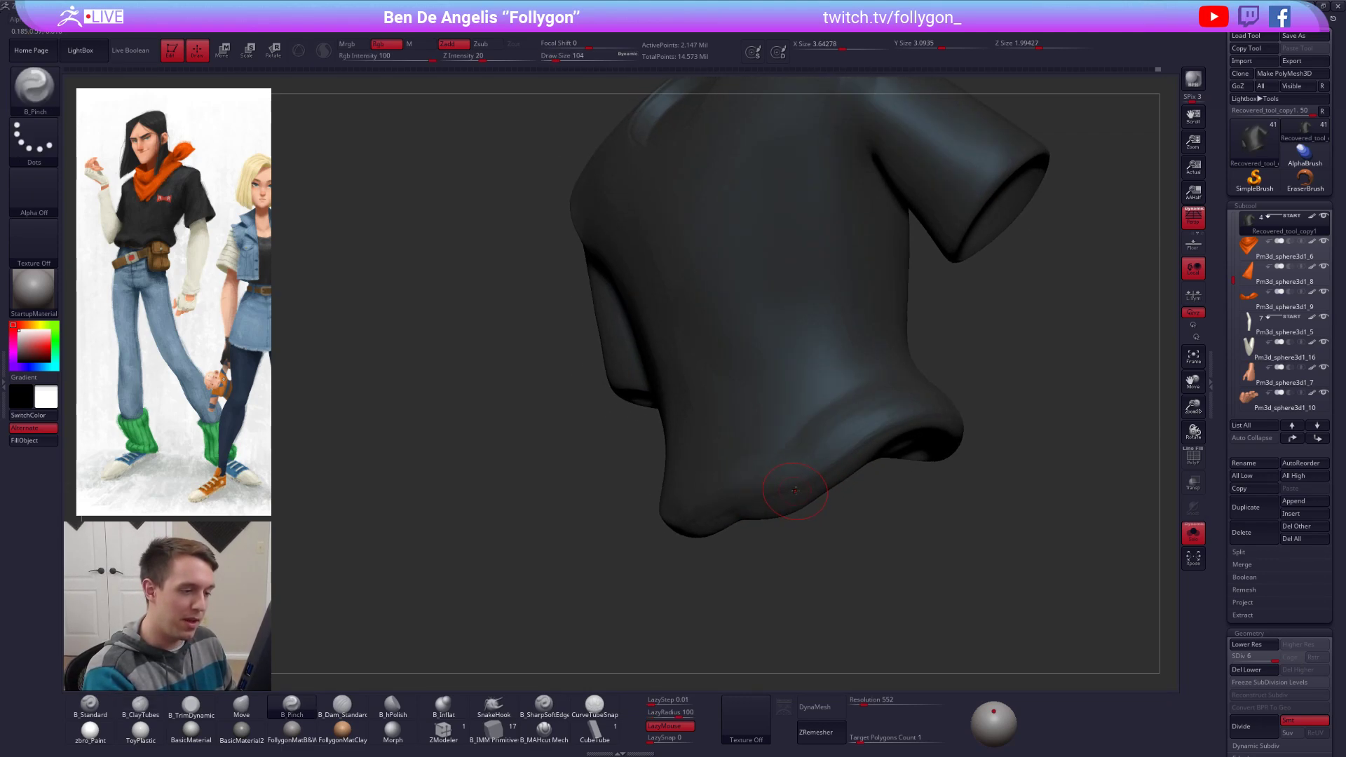
right_drag(927, 402, 784, 484)
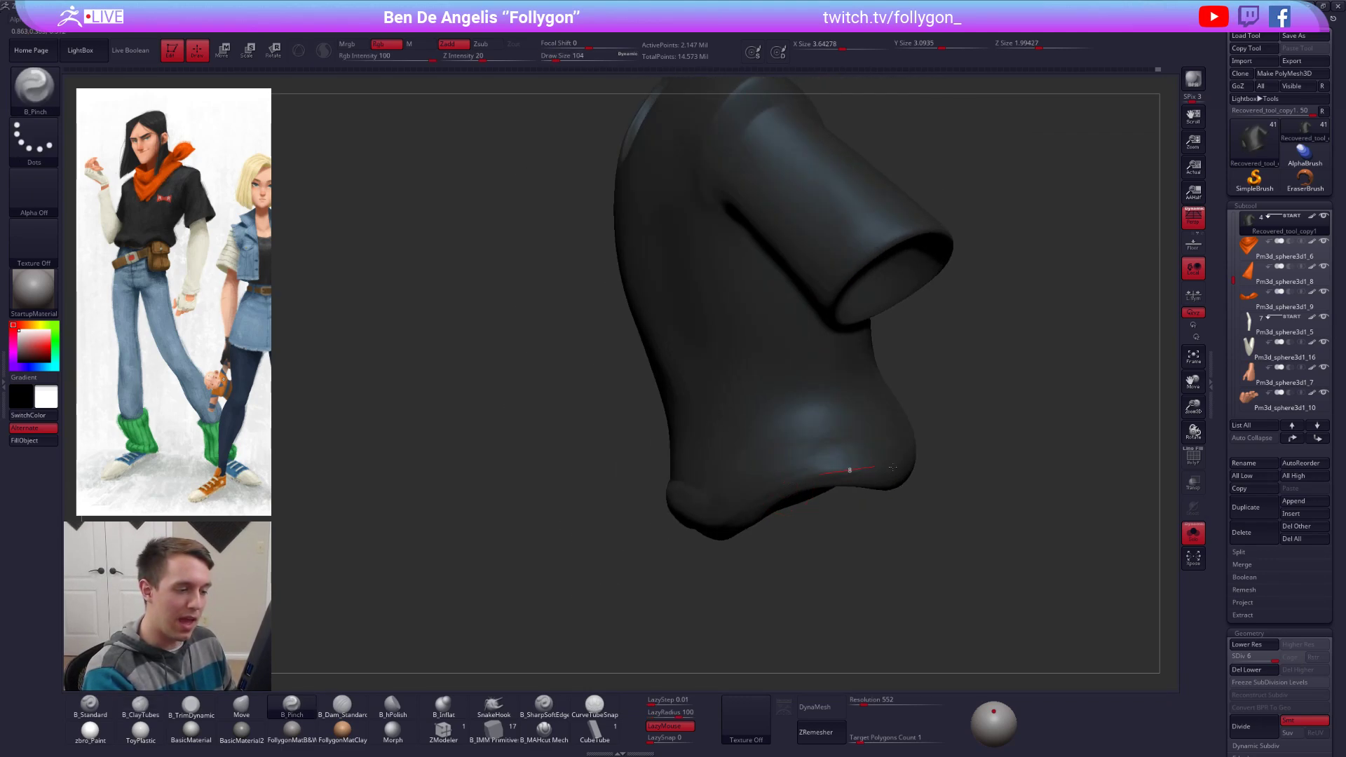
right_drag(892, 466, 804, 490)
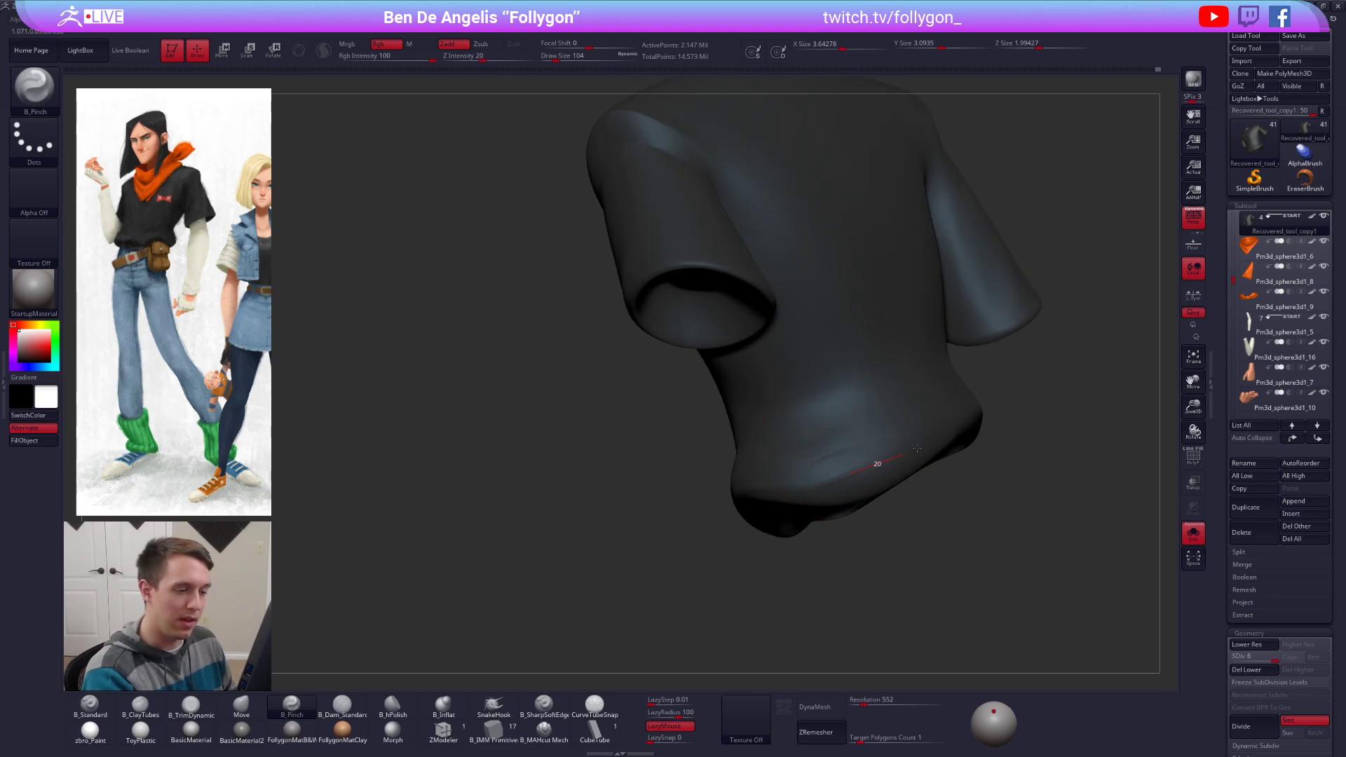
Step: Pinch the fold creases above the shirt's hem with the B_Pinch brush at draw size 113
right_drag(876, 459, 722, 463)
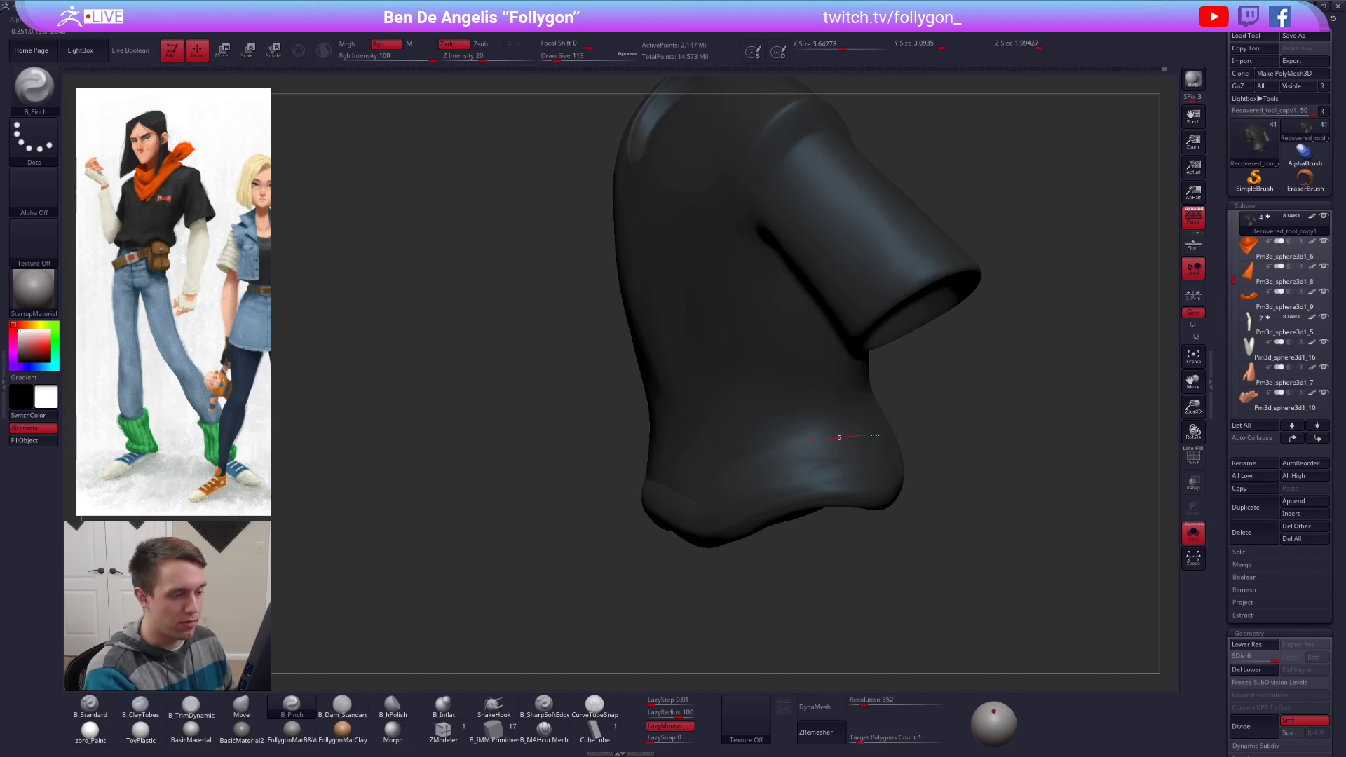
right_drag(866, 461, 834, 493)
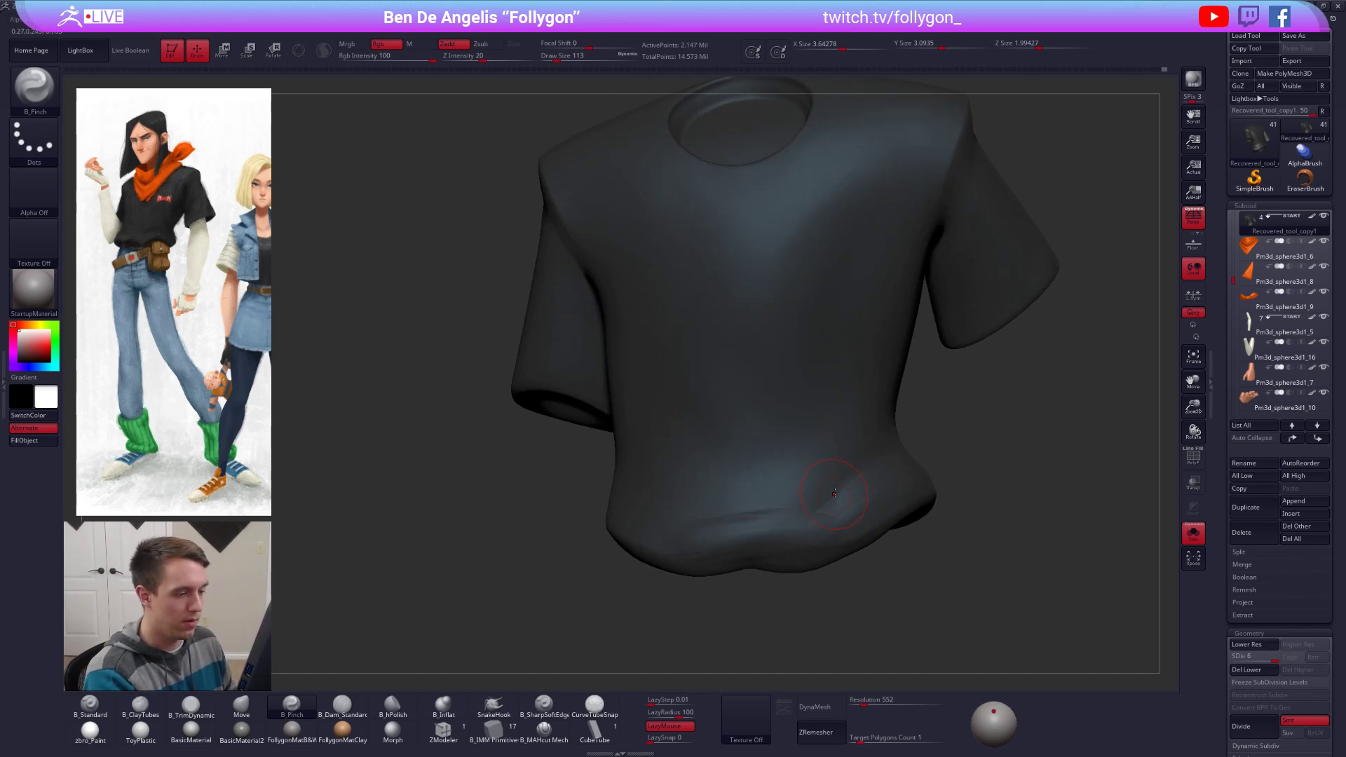
drag(759, 506, 717, 499)
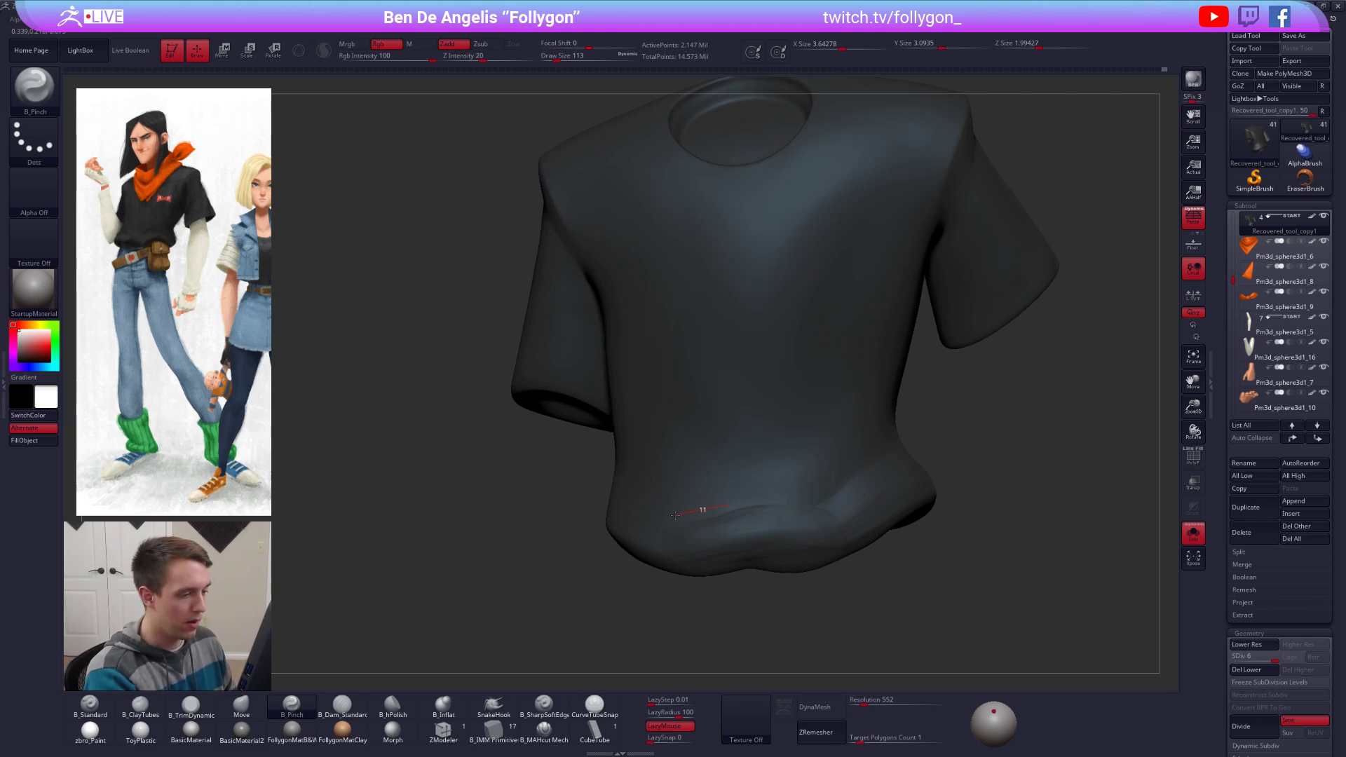
Step: Cut creases above the hem around the shirt with the B_MAHcut Mech brush at draw size 113
right_drag(564, 489, 597, 697)
click(544, 729)
right_drag(685, 520, 743, 474)
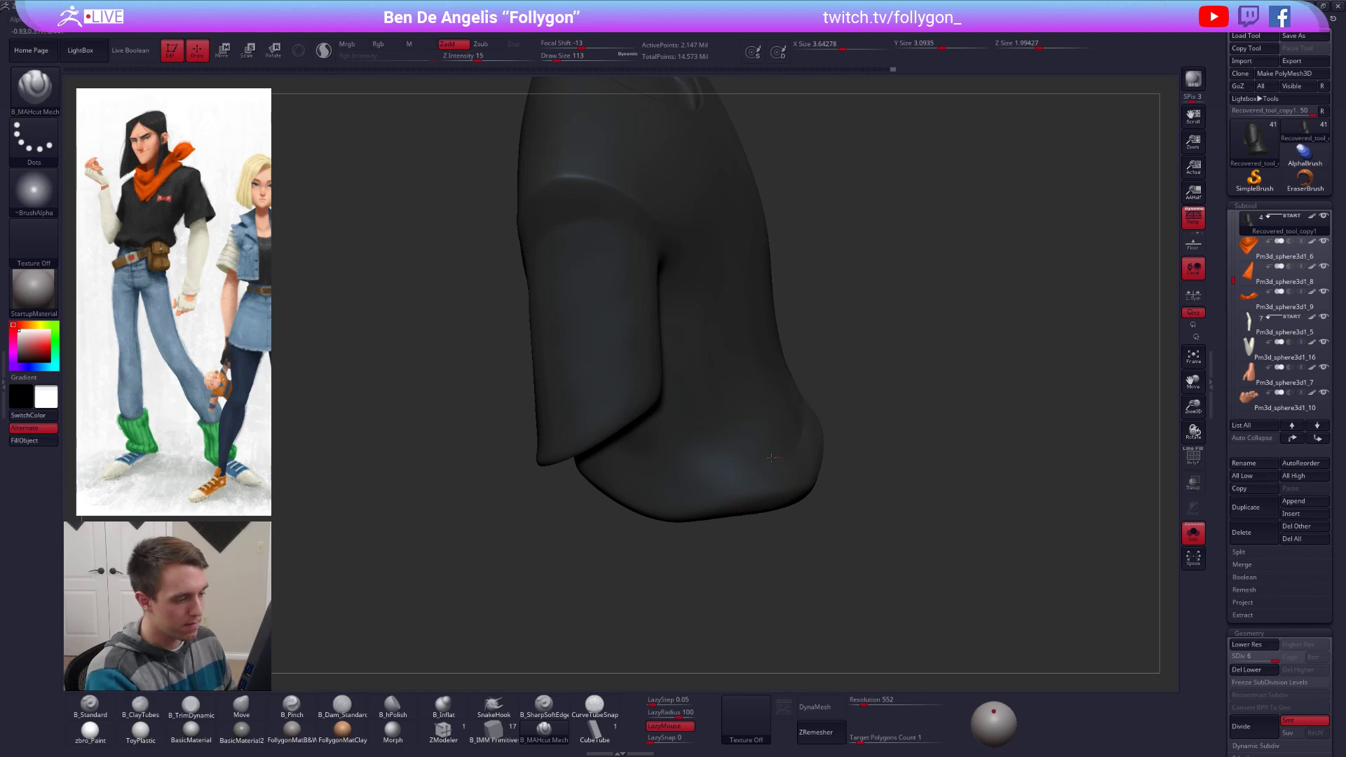
right_drag(609, 474, 766, 480)
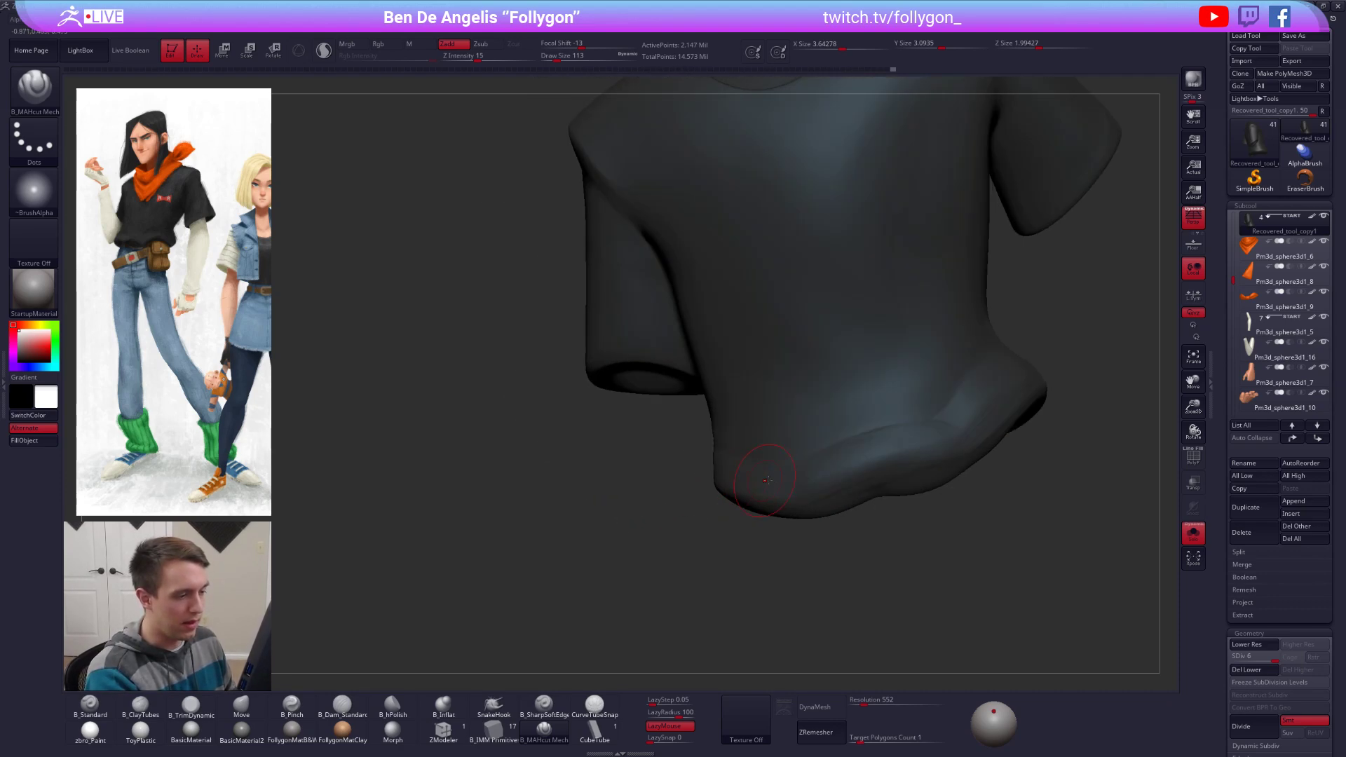
right_drag(994, 407, 721, 508)
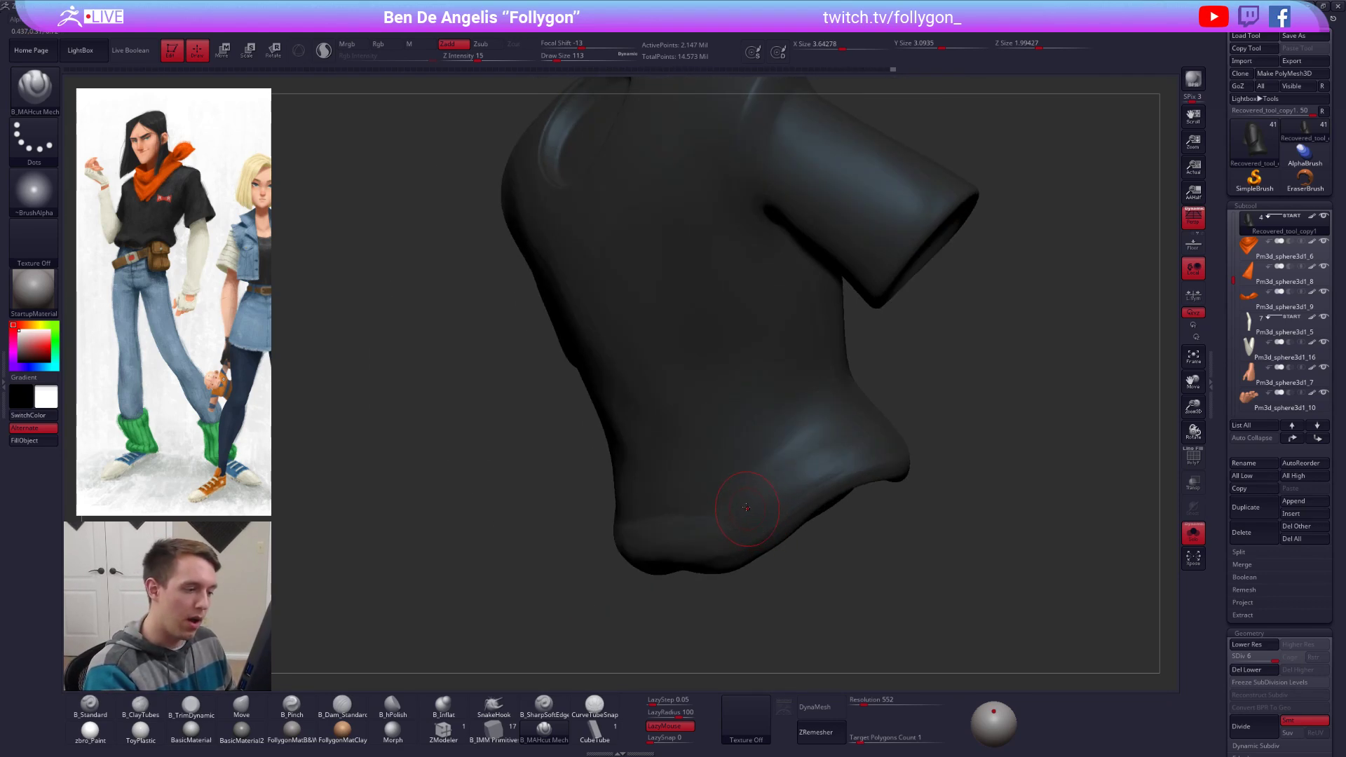
right_drag(911, 404, 812, 446)
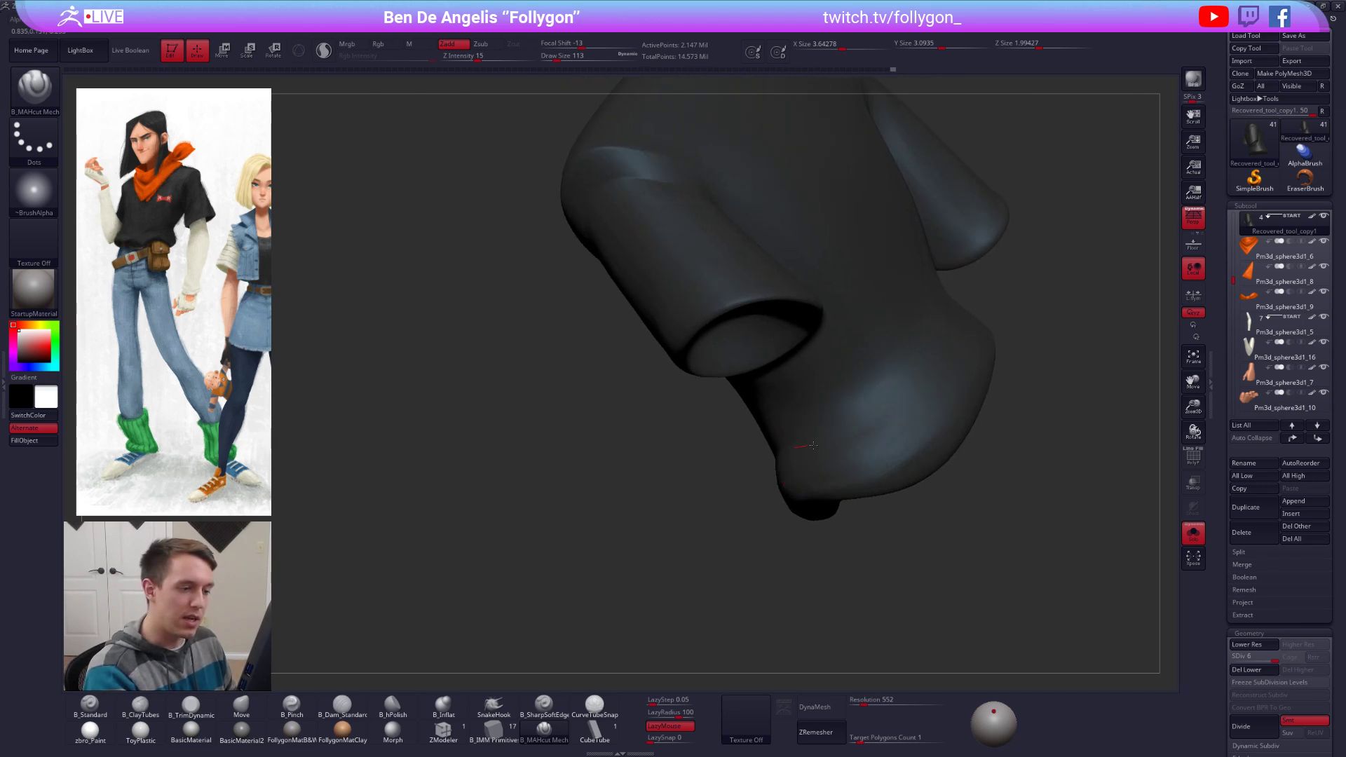
Step: Flatten the folds along the shirt's lower edge with the B_TrimDynamic brush at draw size 192
drag(976, 344, 980, 342)
right_click(836, 505)
mouse_move(652, 484)
right_down()
mouse_move(855, 439)
mouse_move(816, 514)
mouse_move(787, 475)
right_up()
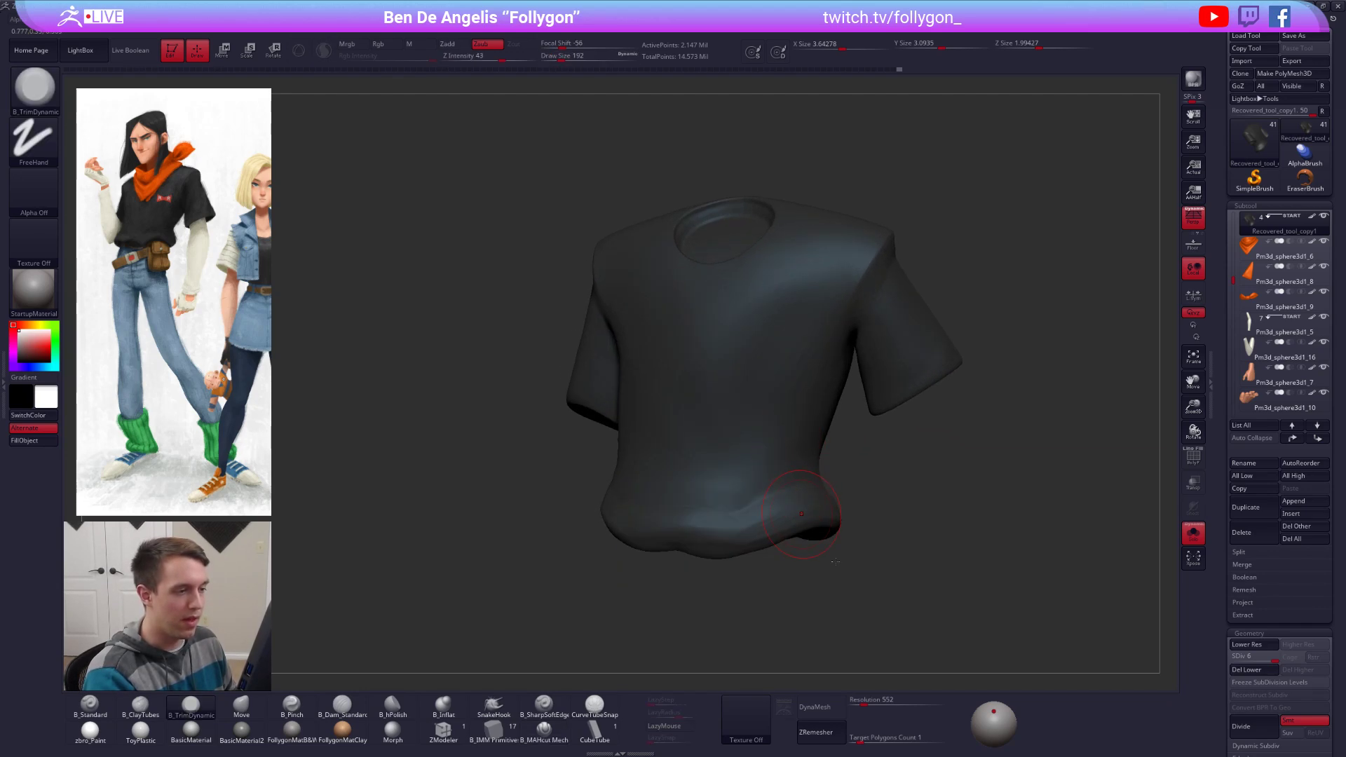
Step: Show the full character from head to shoes and check the shirt against the reference art
key(alt+s)
ctrl+right_drag(936, 537, 941, 515)
alt+right_drag(958, 599, 984, 537)
Step: Switch to Chrome to view the sculptor's ArtStation portfolio page, and return to ZBrush
key(alt+Tab)
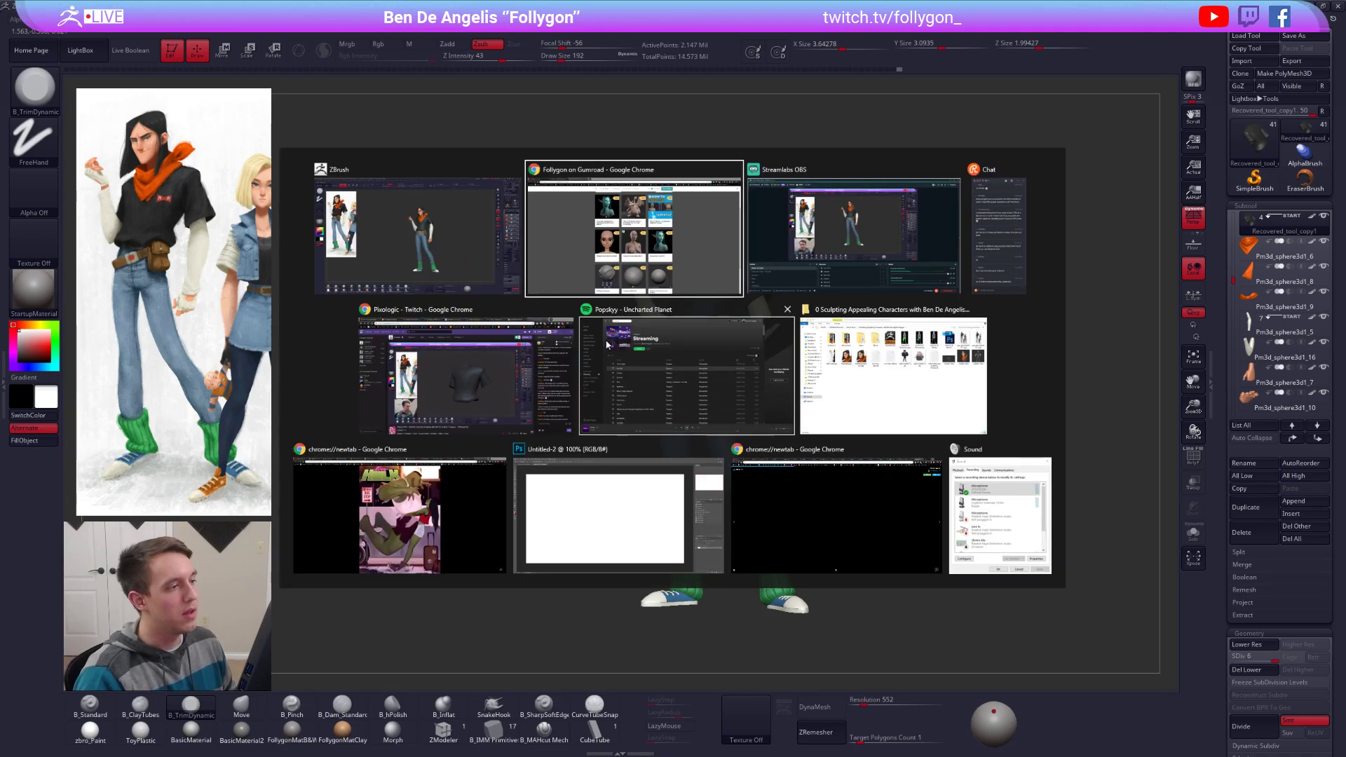
click(245, 8)
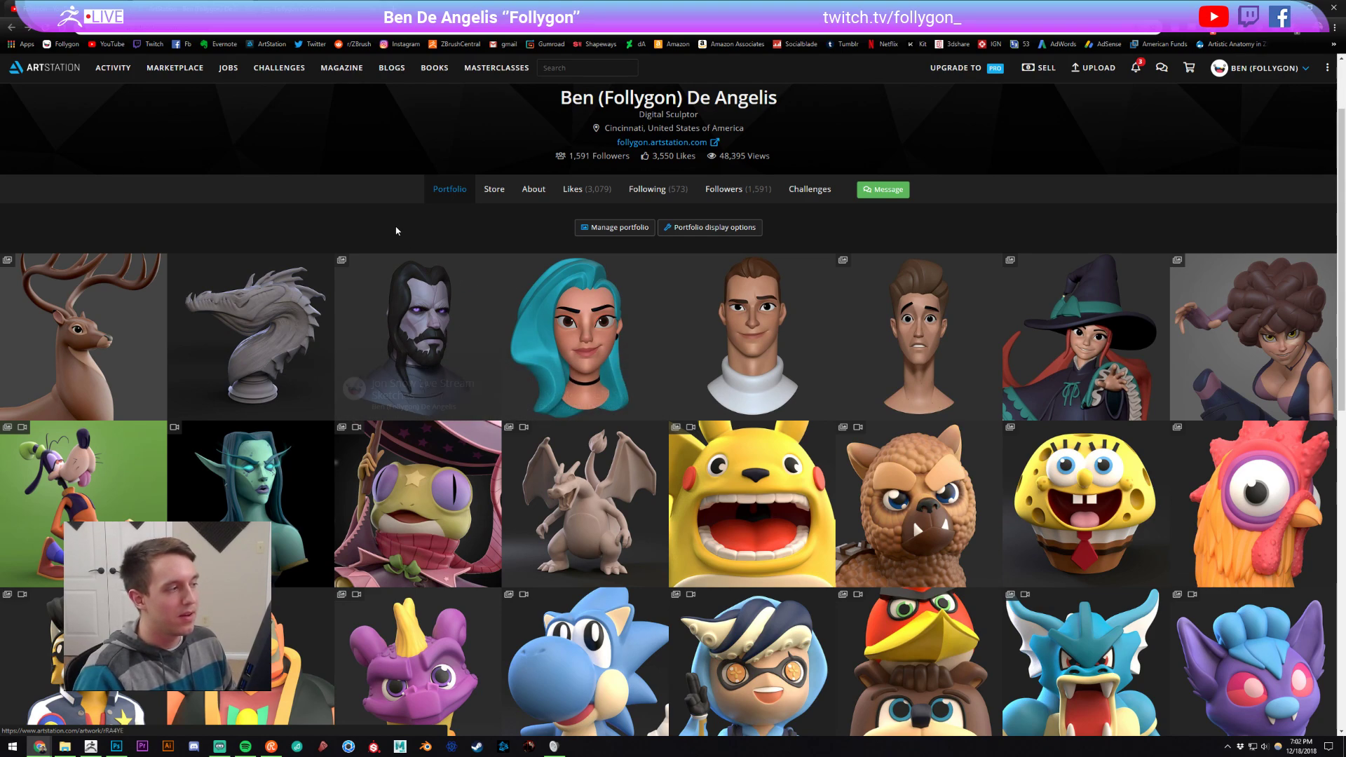
scroll(399, 226, up, 1)
scroll(398, 226, up, 1)
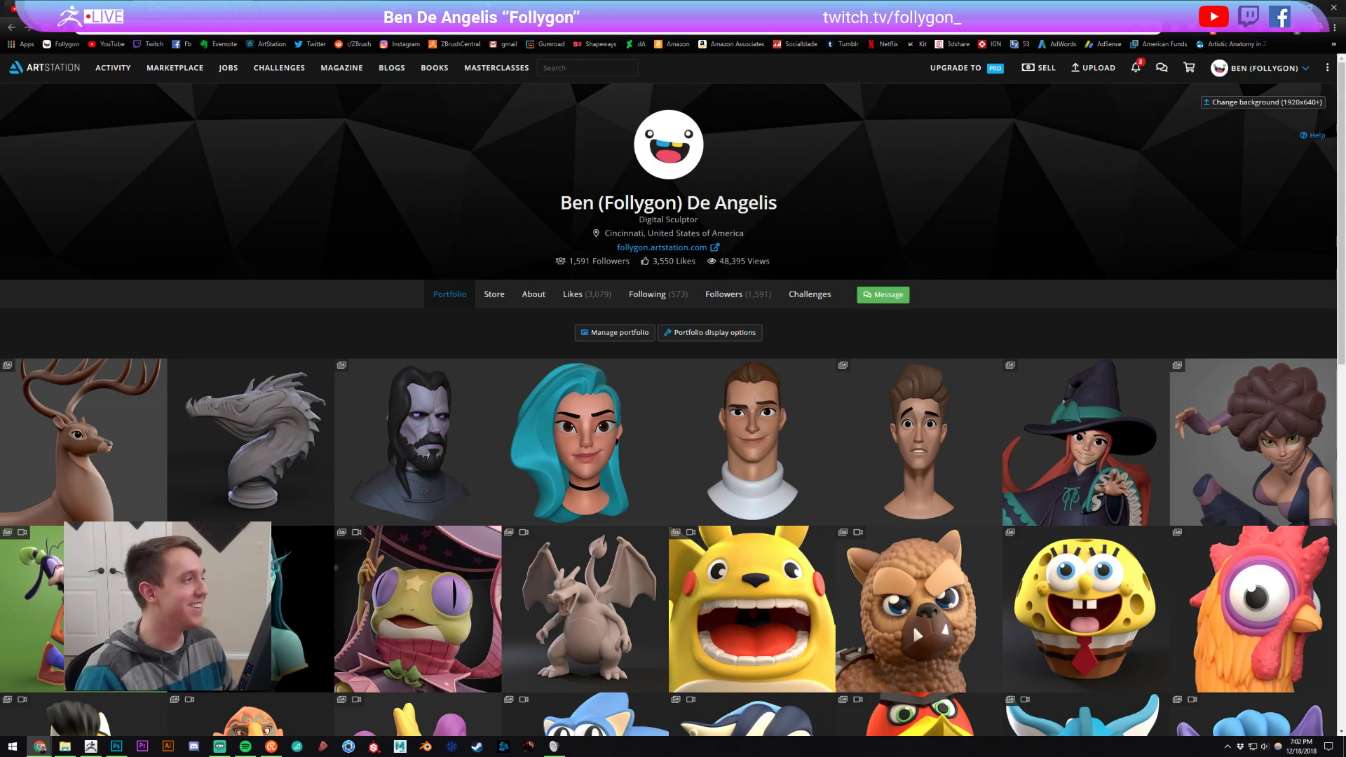
key(alt+Tab)
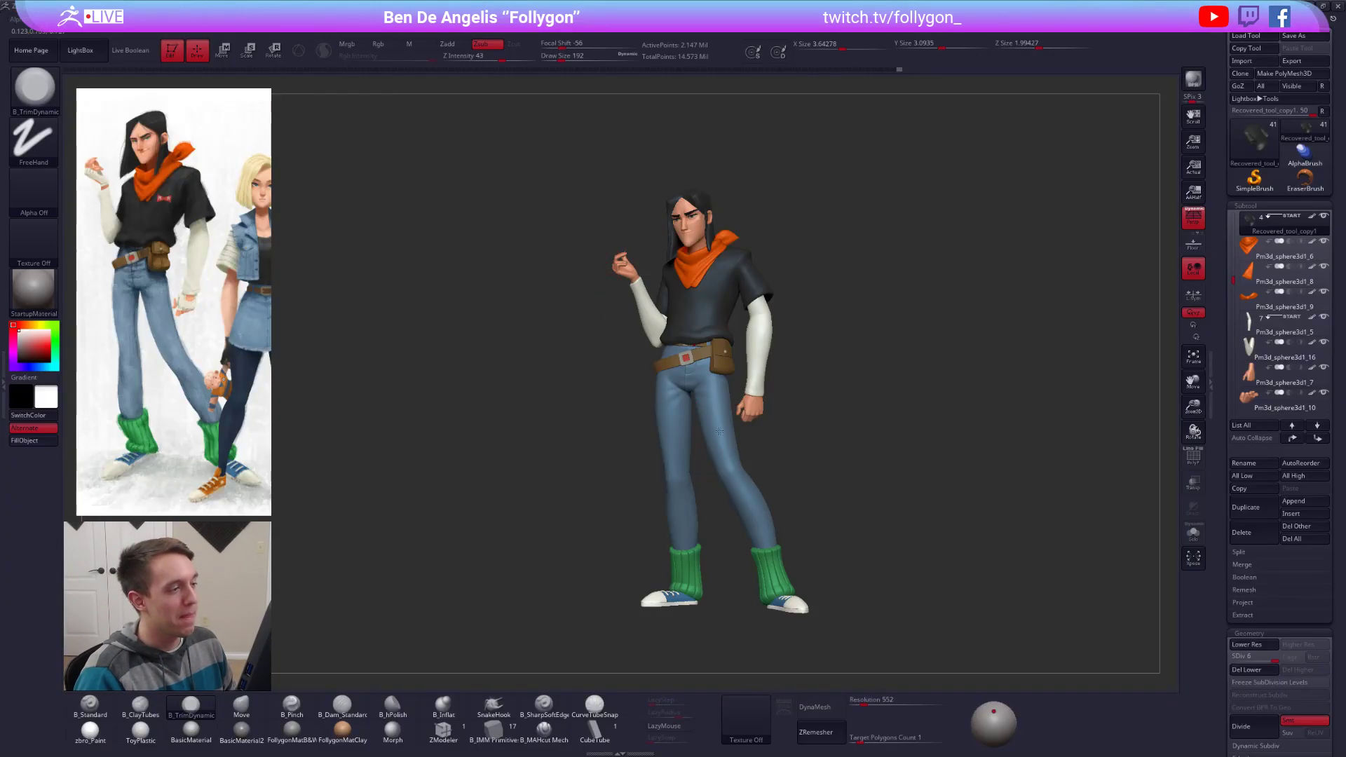
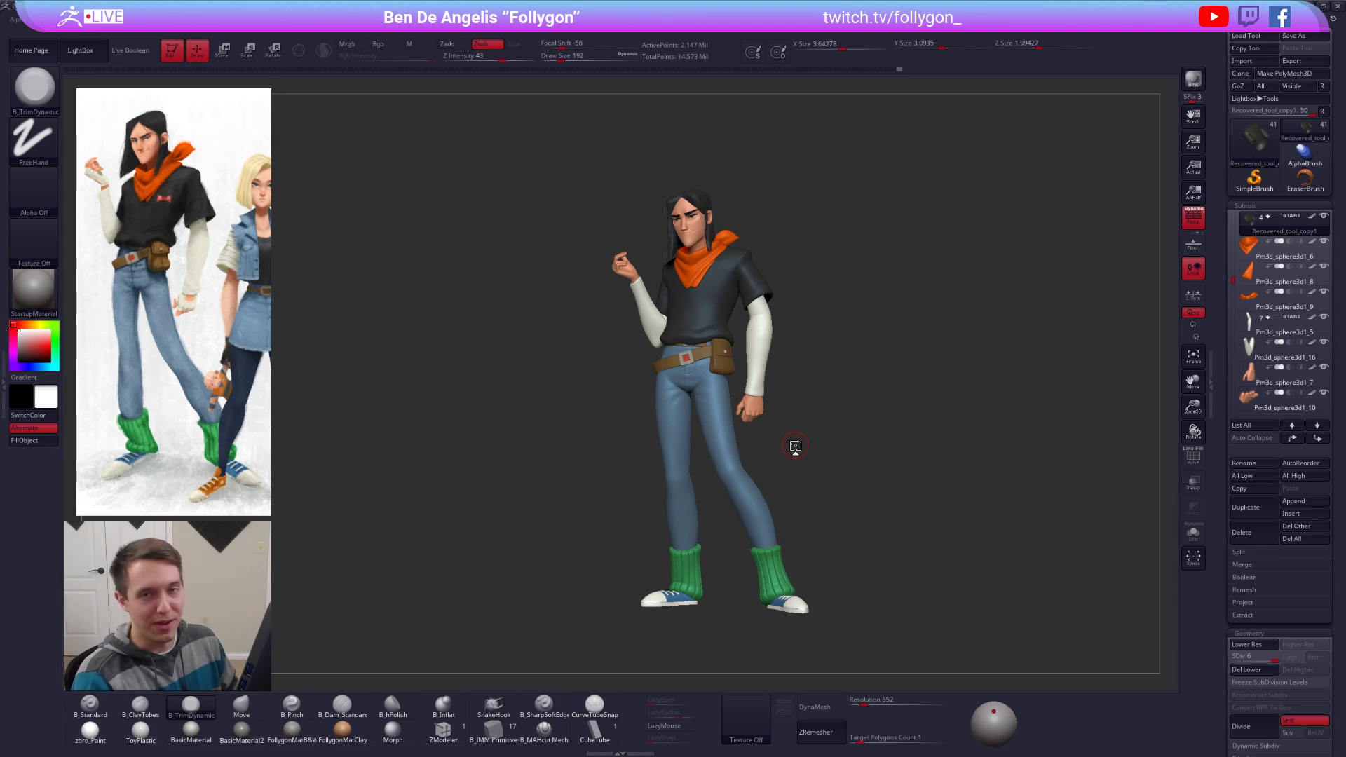
Step: Isolate the shirt, frame it in the viewport and select the B_MAHcut Mech brush
key(alt+s)
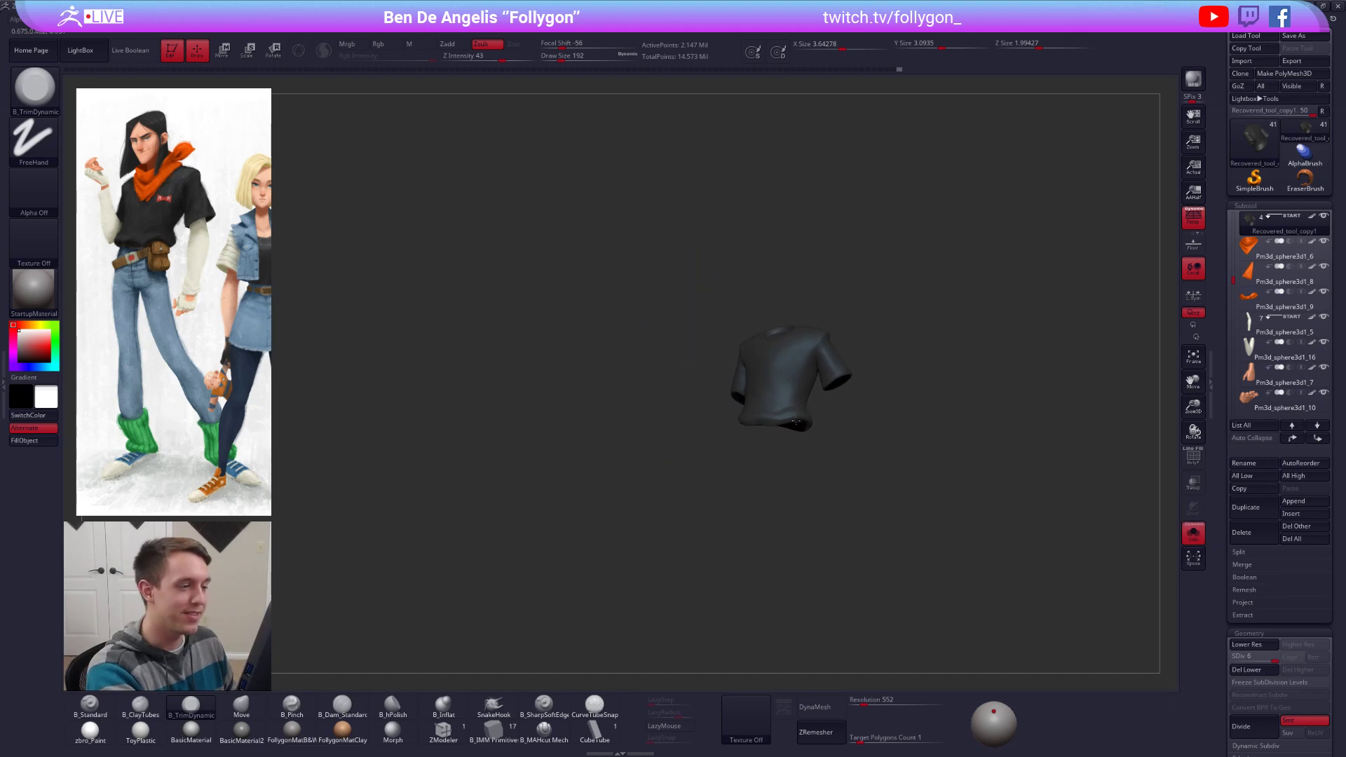
key(f)
drag(864, 508, 806, 561)
click(544, 728)
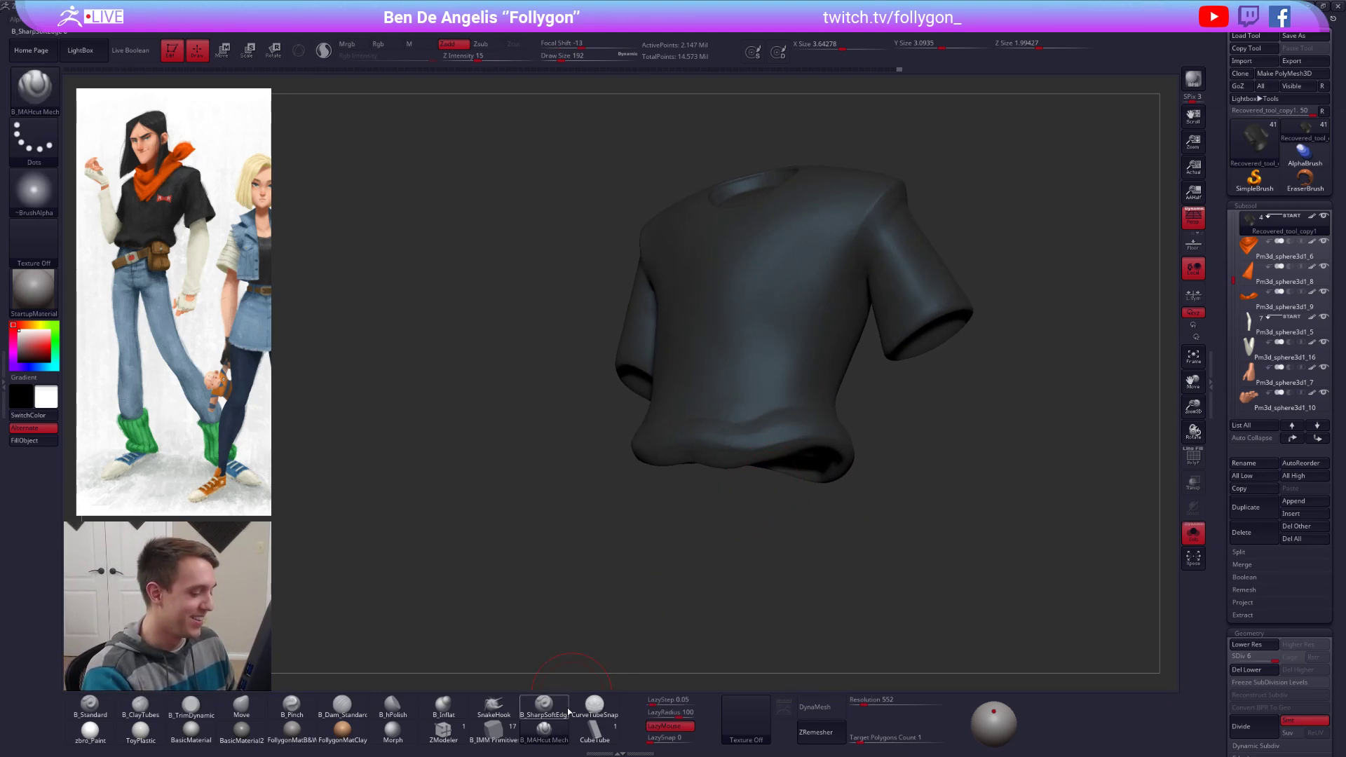
Step: Carve sharper fold lines above the shirt's bottom hem at the front and side with B_MAHcut Mech at draw size 140
alt+drag(784, 443, 794, 464)
key(bracketleft)
key(bracketleft)
key(bracketleft)
key(bracketleft)
key(bracketleft)
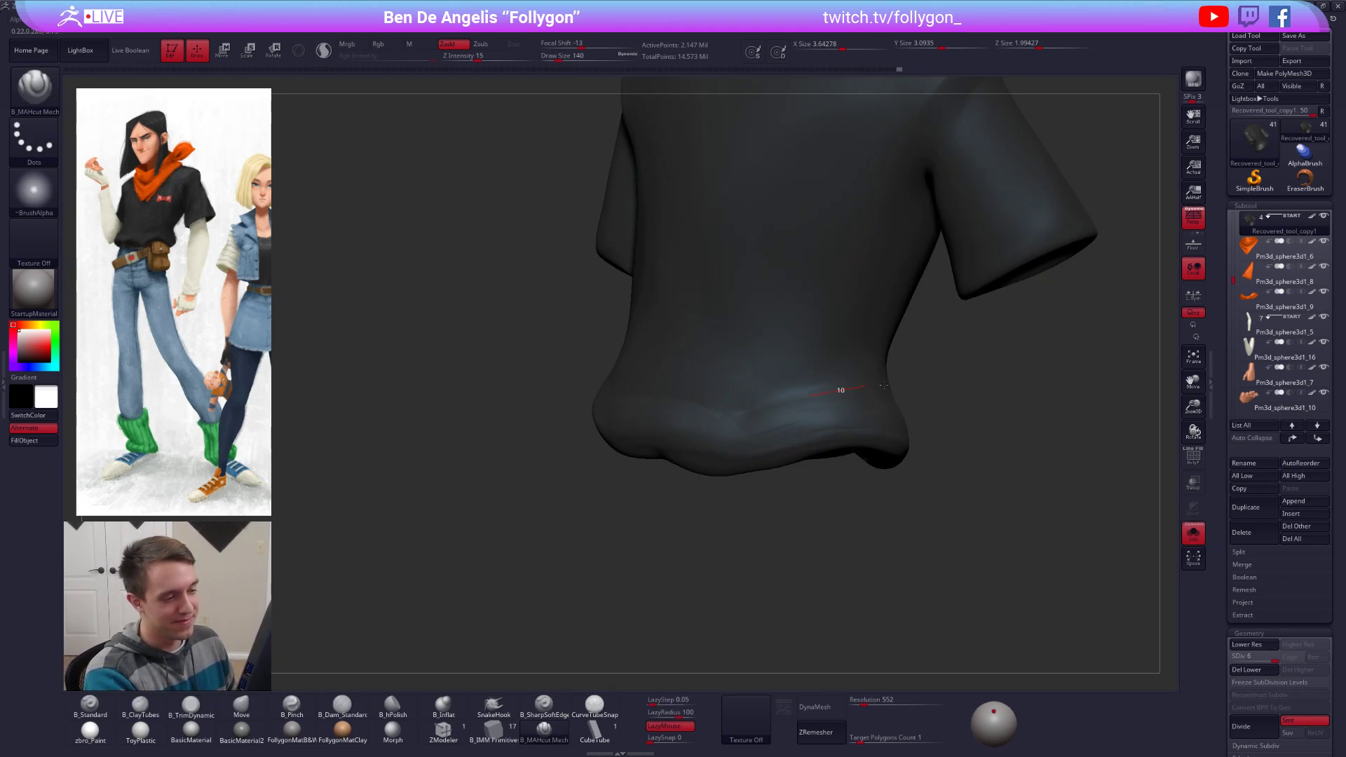
drag(1003, 421, 838, 427)
right_drag(838, 428, 834, 429)
drag(856, 394, 939, 384)
right_drag(971, 393, 886, 398)
drag(897, 398, 955, 384)
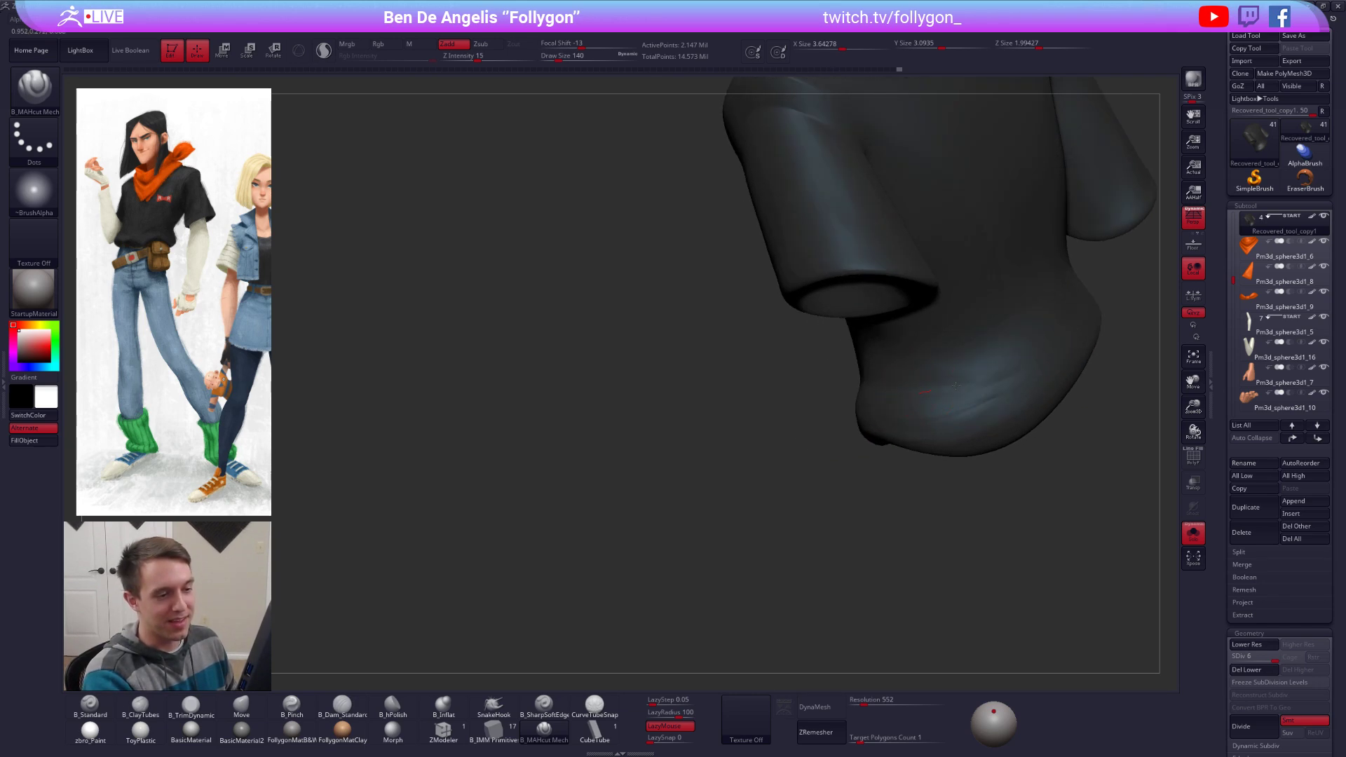
Step: Extend the carved fold lines around the back and the other side of the shirt, just above the hem
right_drag(963, 398, 886, 406)
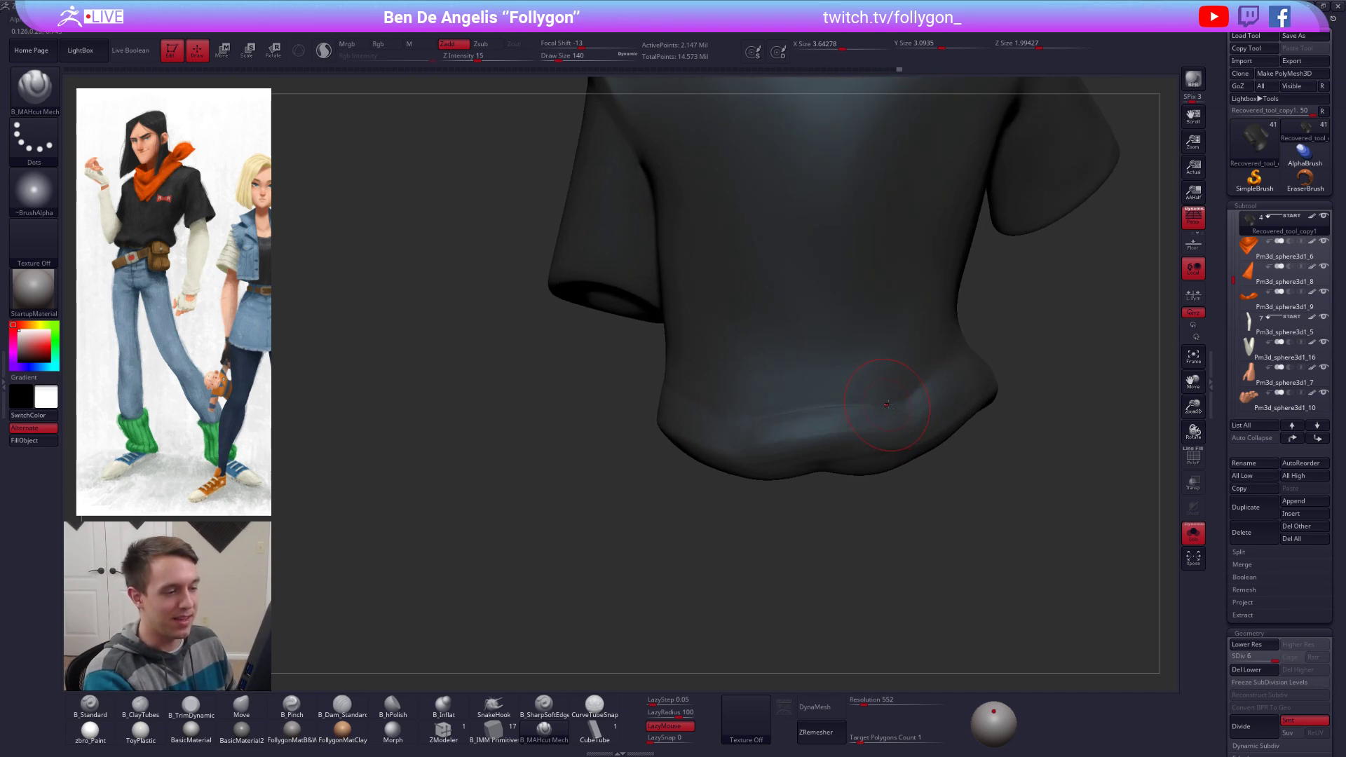
right_drag(767, 418, 752, 414)
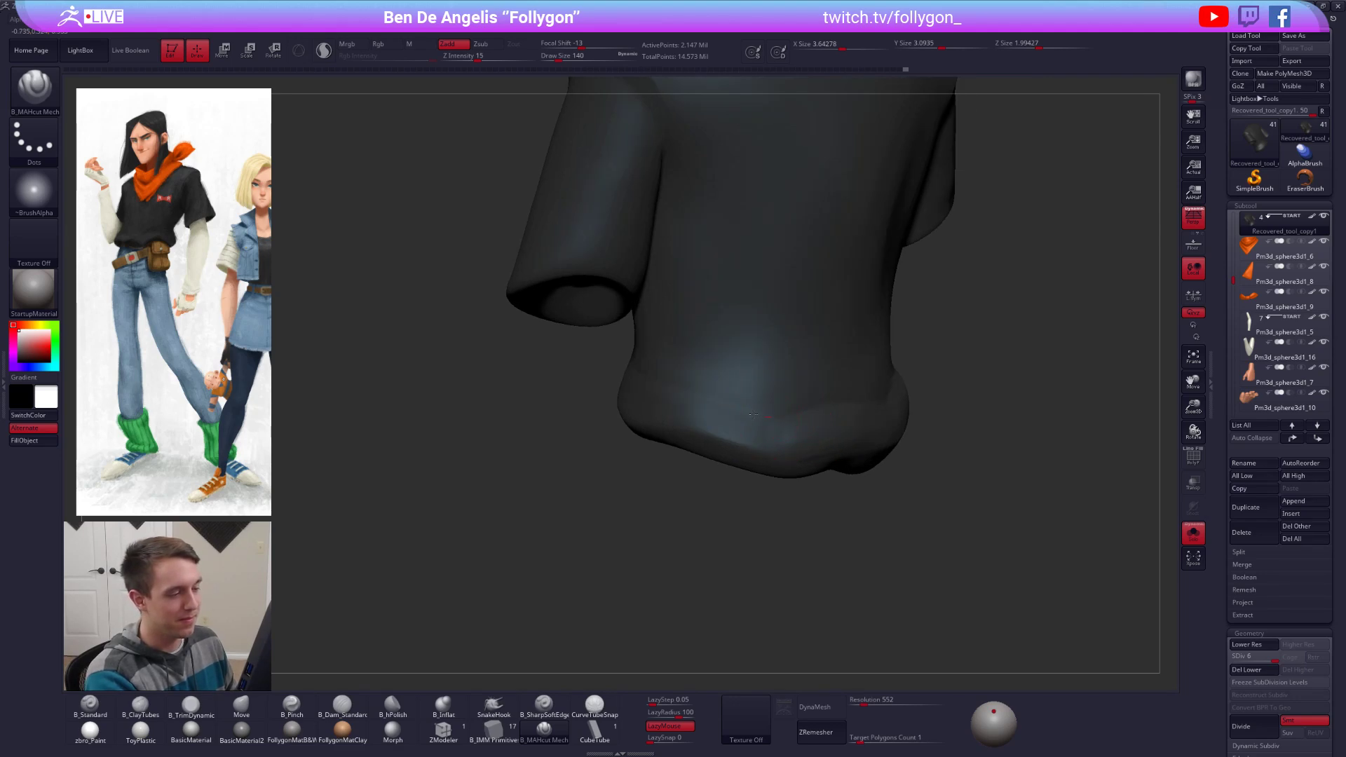
mouse_move(660, 408)
right_down()
mouse_move(741, 450)
mouse_move(721, 465)
right_up()
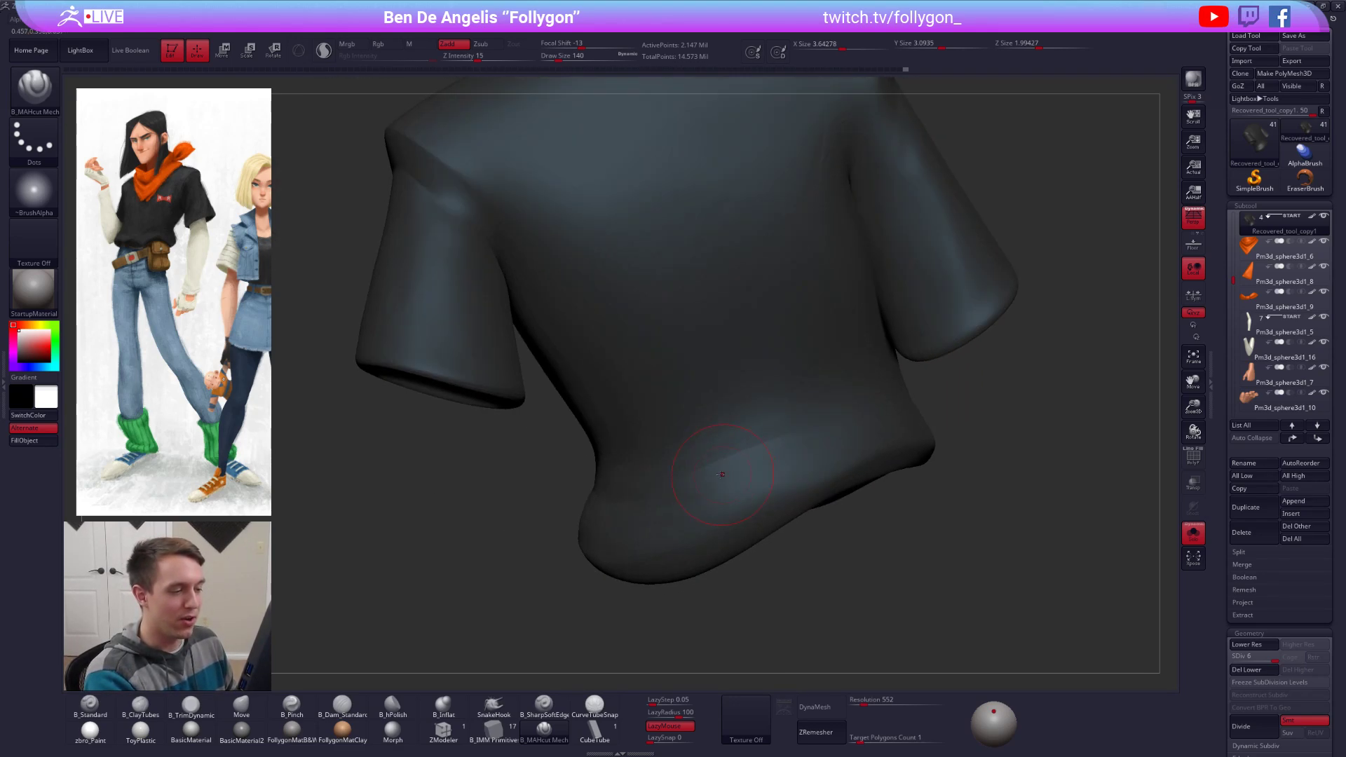
drag(855, 416, 943, 403)
right_drag(943, 403, 771, 435)
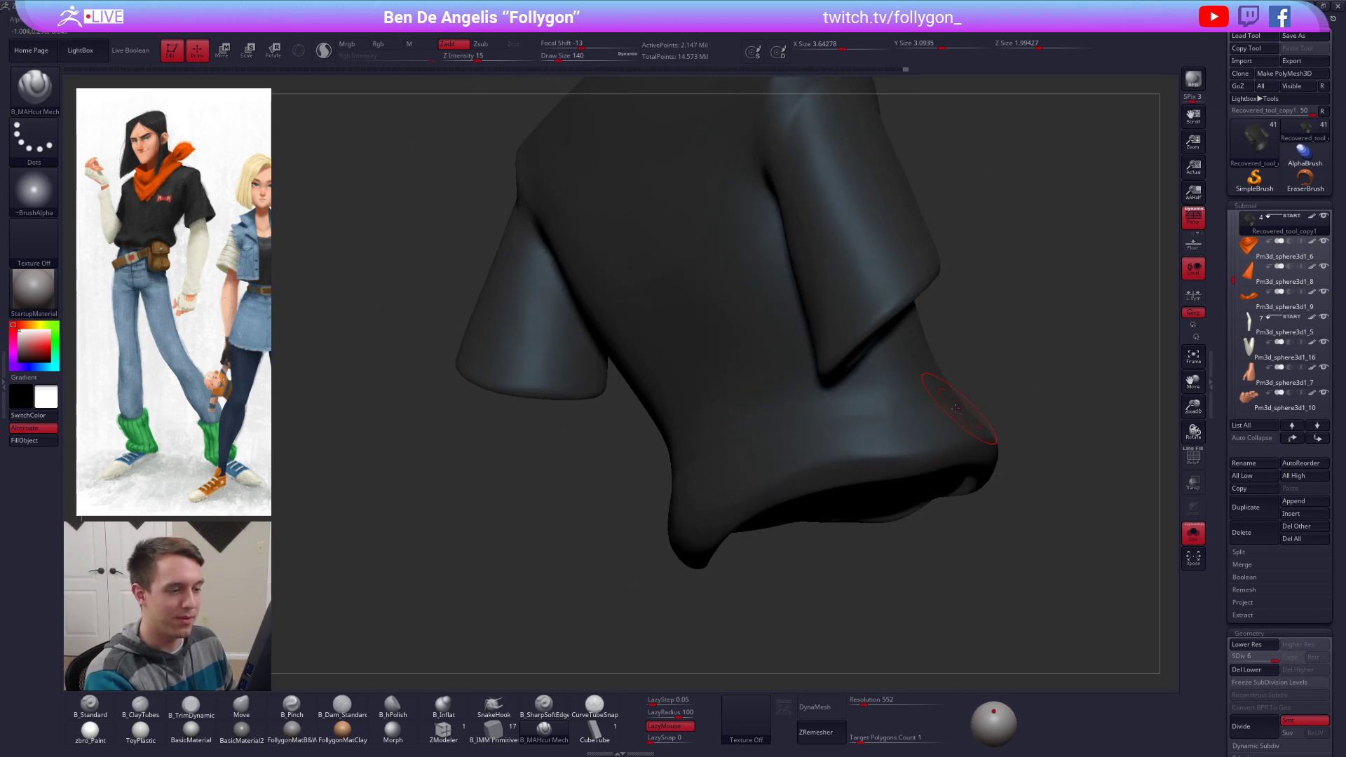
drag(957, 408, 848, 448)
mouse_move(848, 448)
ctrl+right_down()
mouse_move(775, 456)
mouse_move(826, 401)
ctrl+right_up()
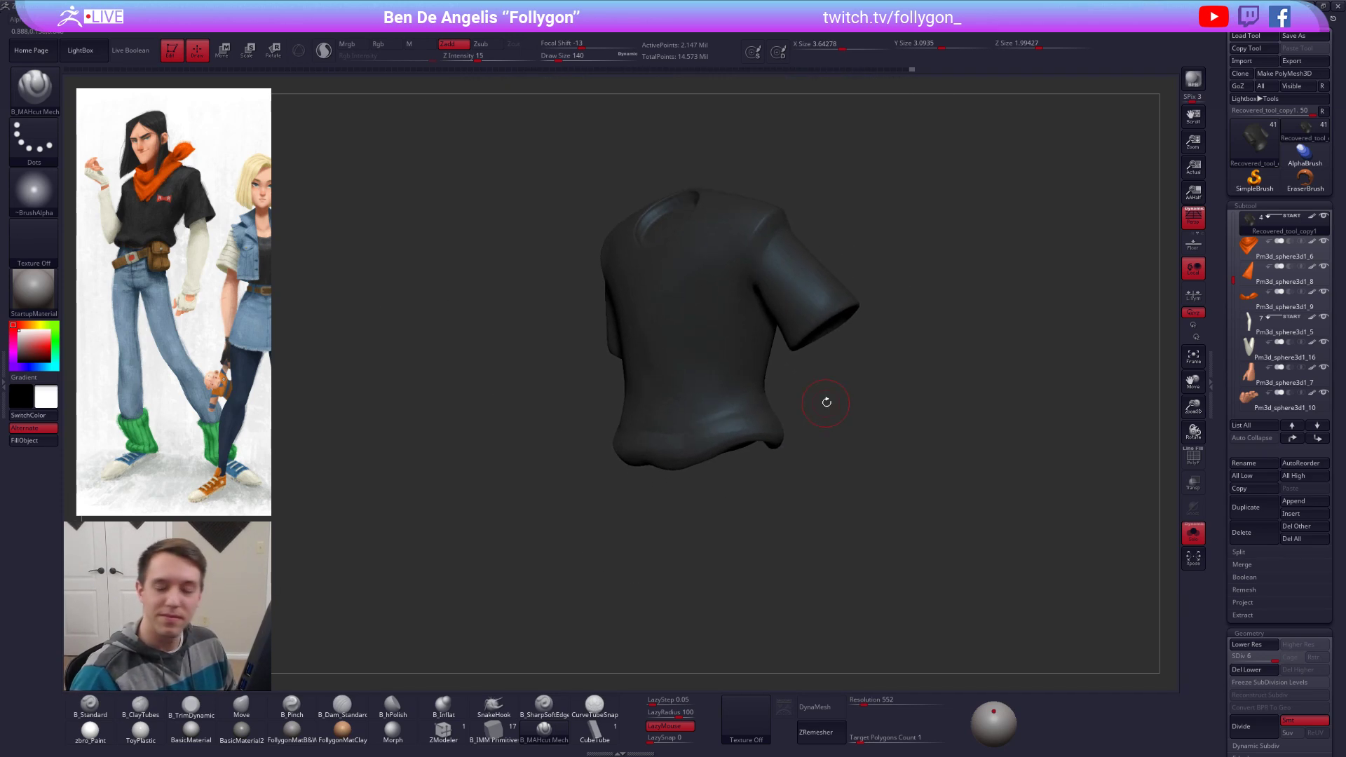
Step: Bring back the full character around the shirt and select the Move brush at draw size 227 for the hem above the pouch
key(alt+s)
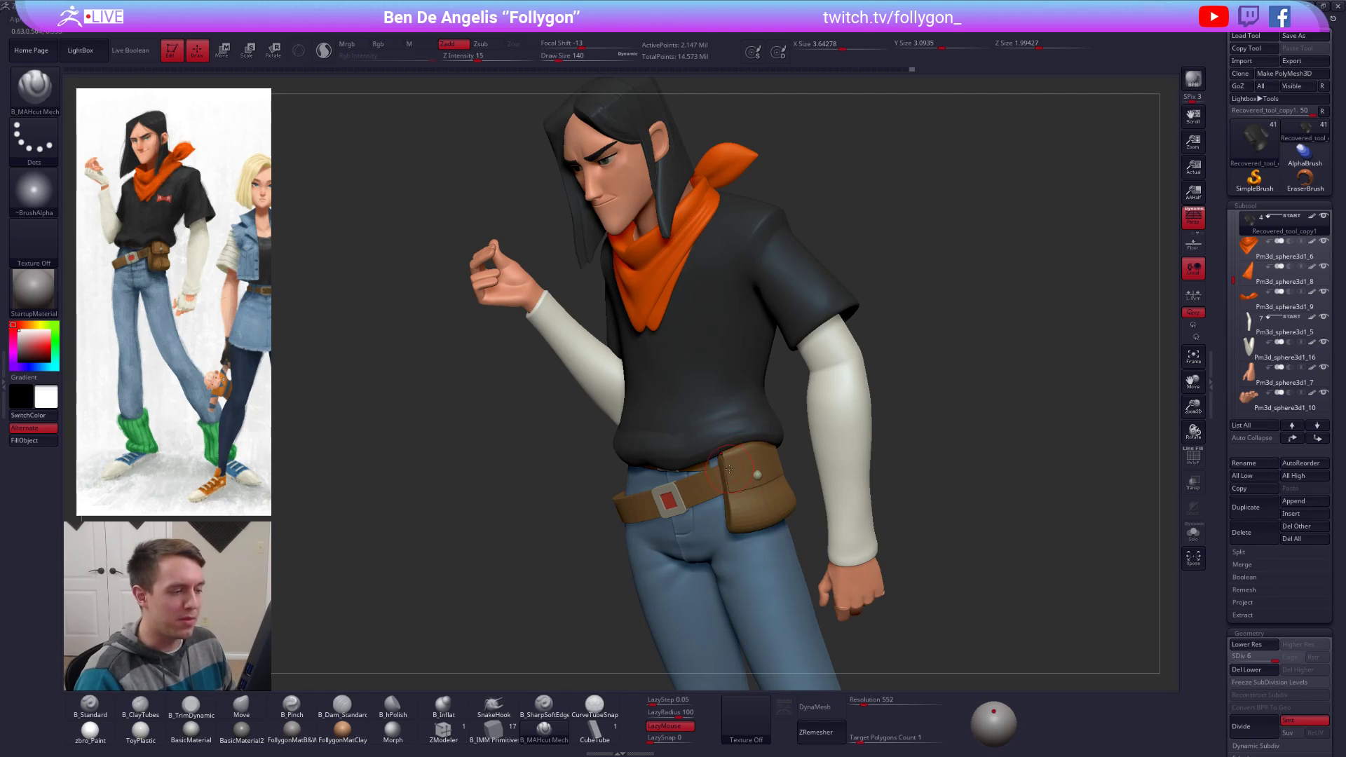
key(alt+s)
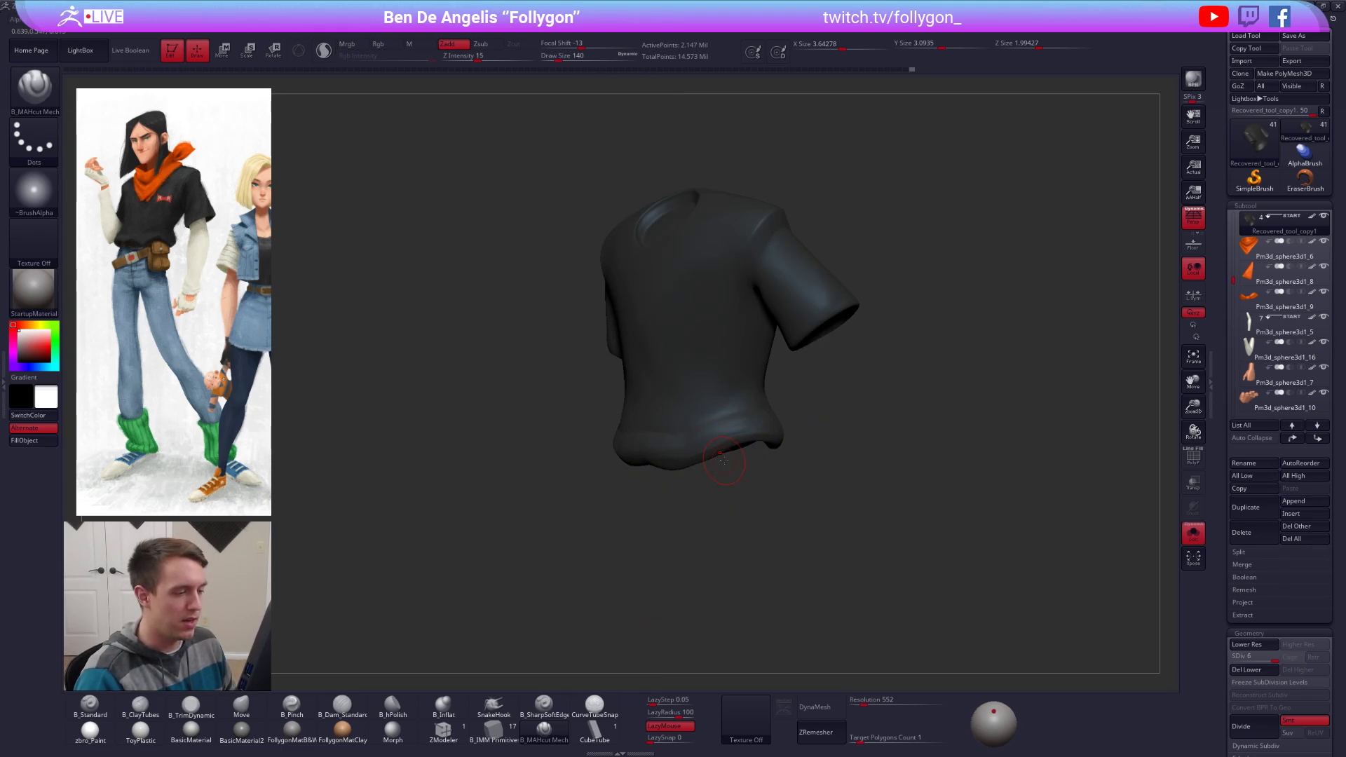
key(alt+s)
mouse_move(1323, 379)
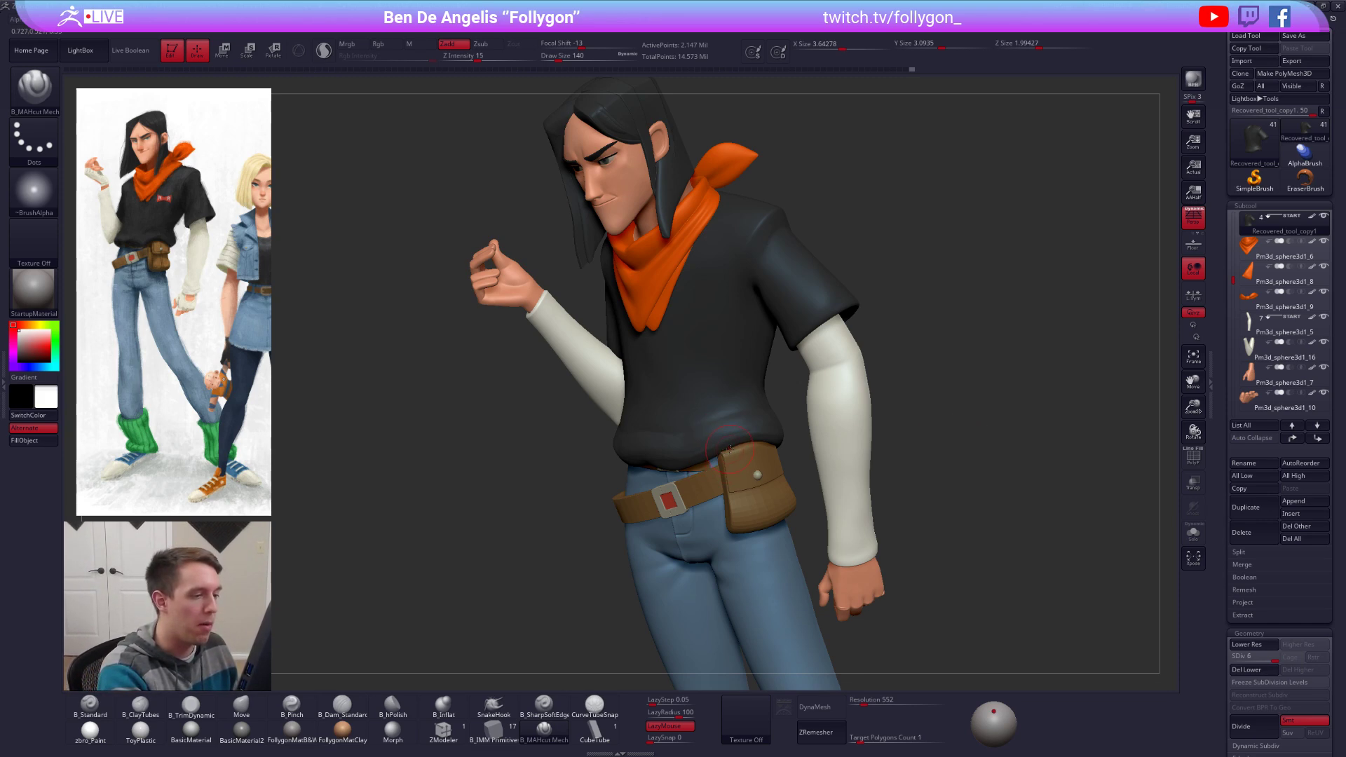
right_drag(730, 449, 747, 440)
key(b)
key(m)
key(v)
key(space)
key(ctrl+space)
click(777, 510)
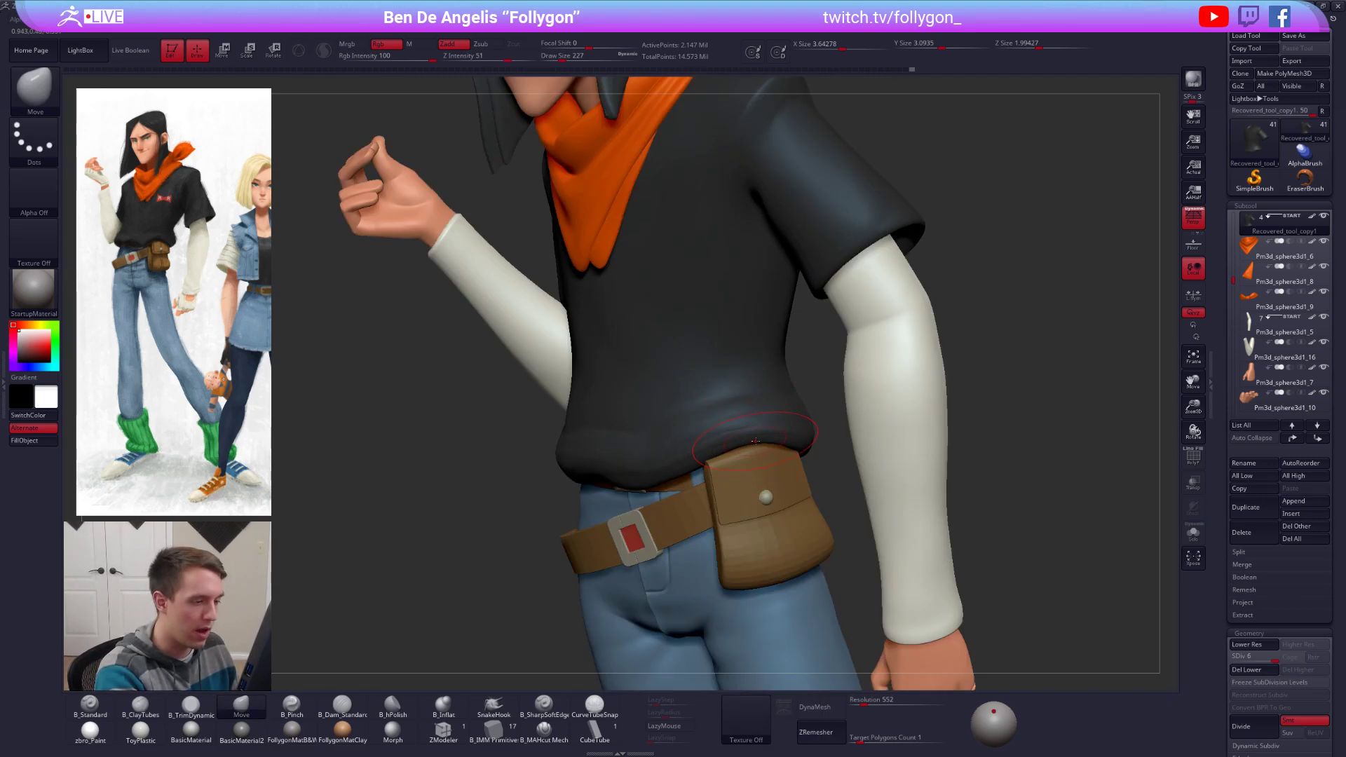
right_drag(757, 441, 780, 442)
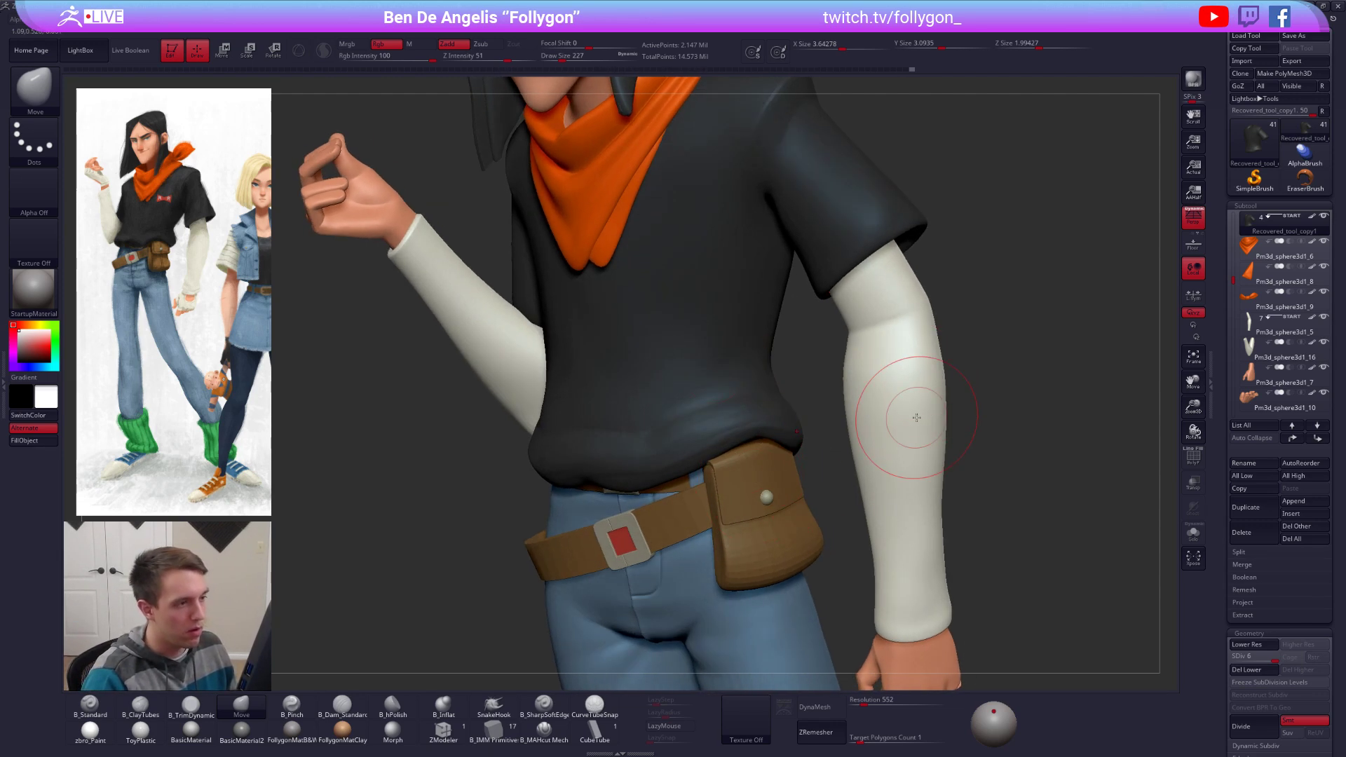
Step: Switch to Photos, examine the T-shirt and pouch in the reference art up close, and return to ZBrush
key(alt+Tab)
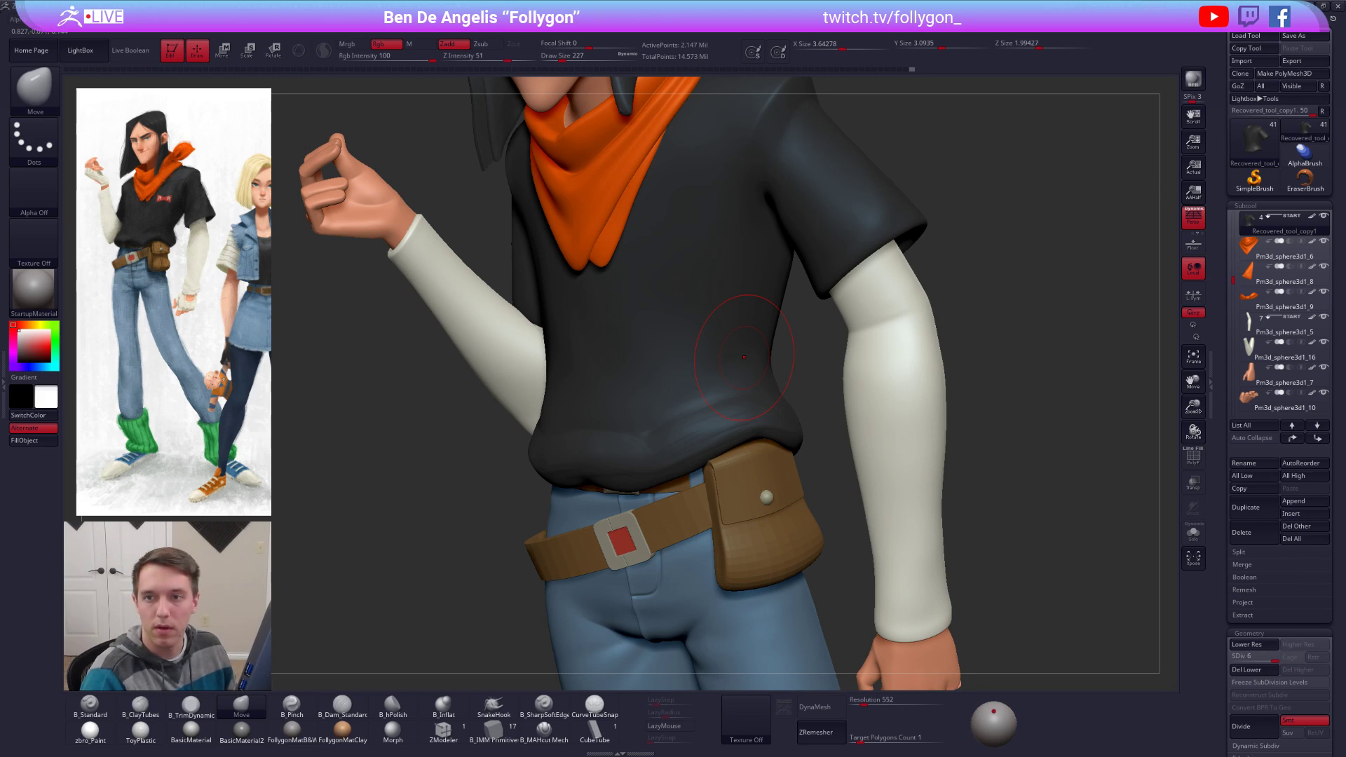
drag(1345, 189, 304, 148)
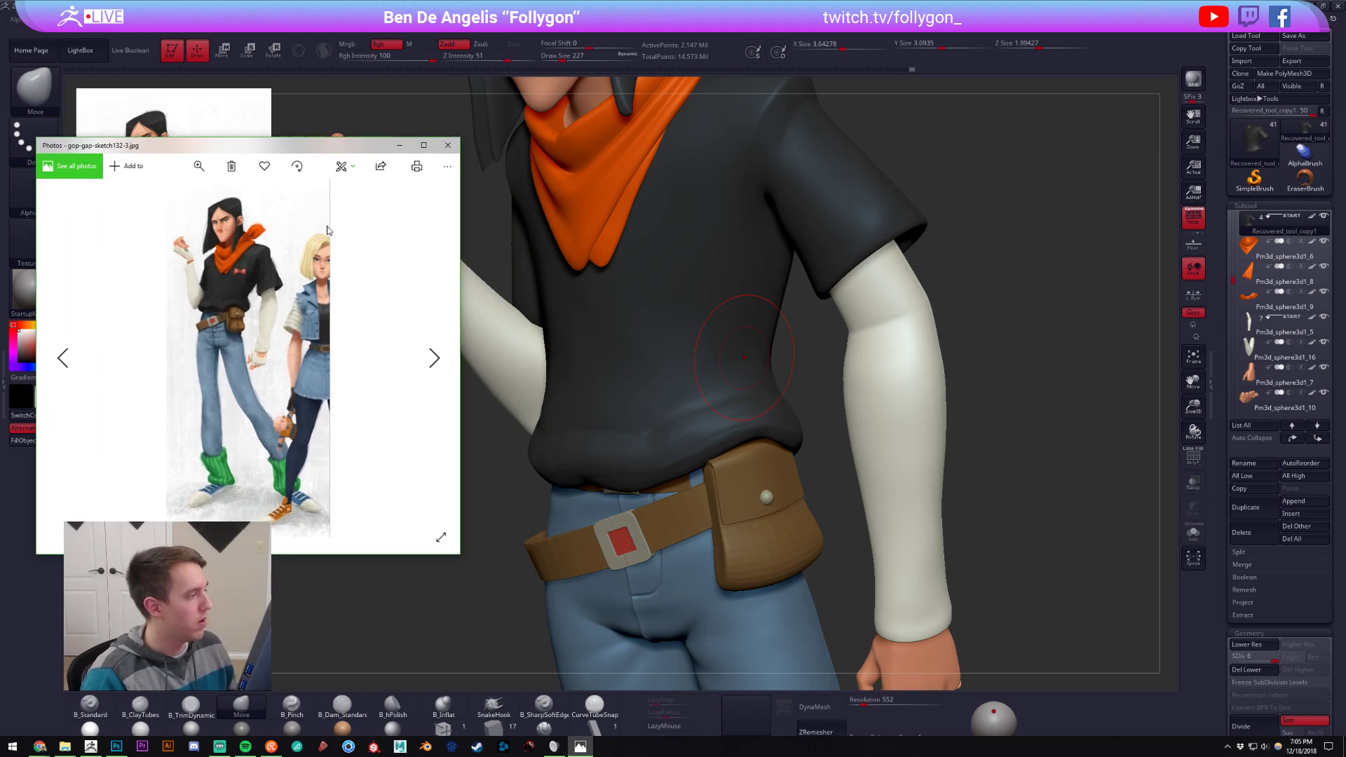
scroll(307, 383, up, 6)
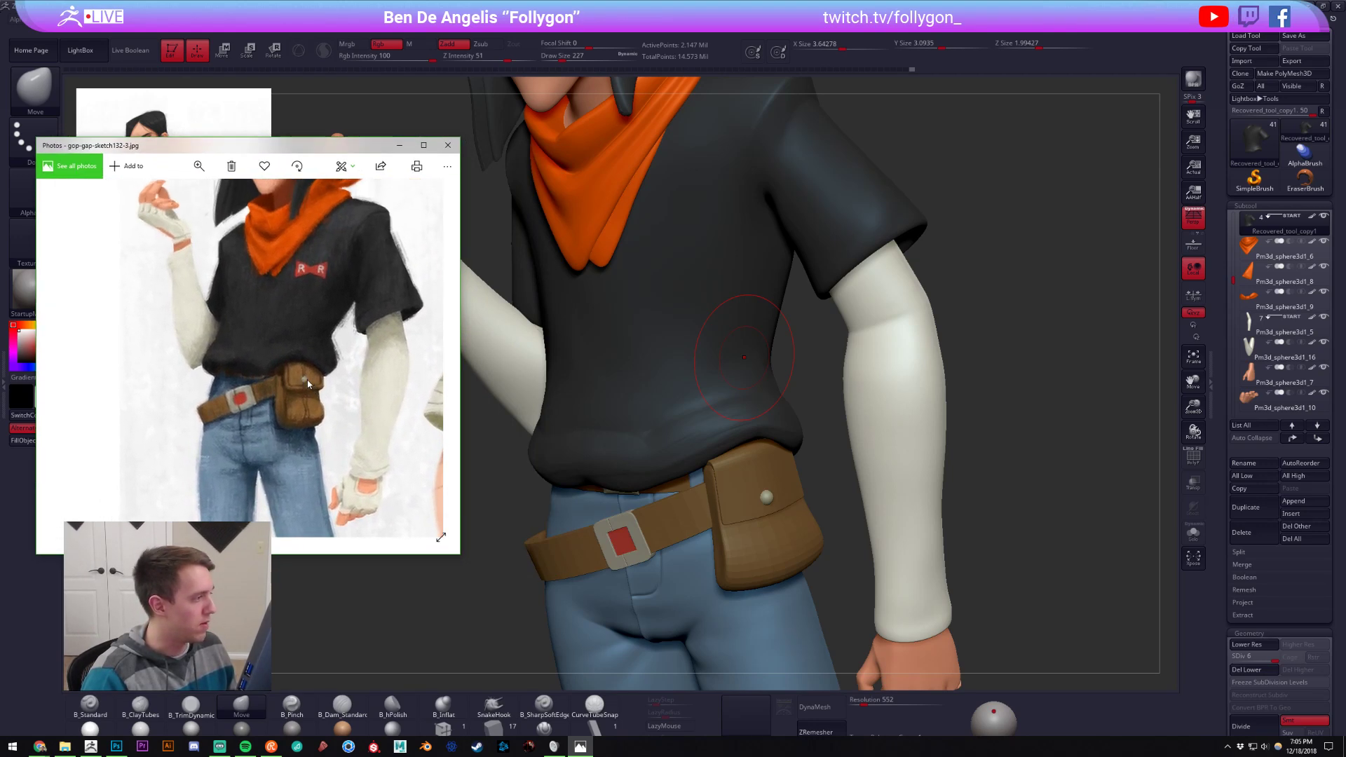
scroll(308, 383, down, 3)
scroll(298, 386, up, 5)
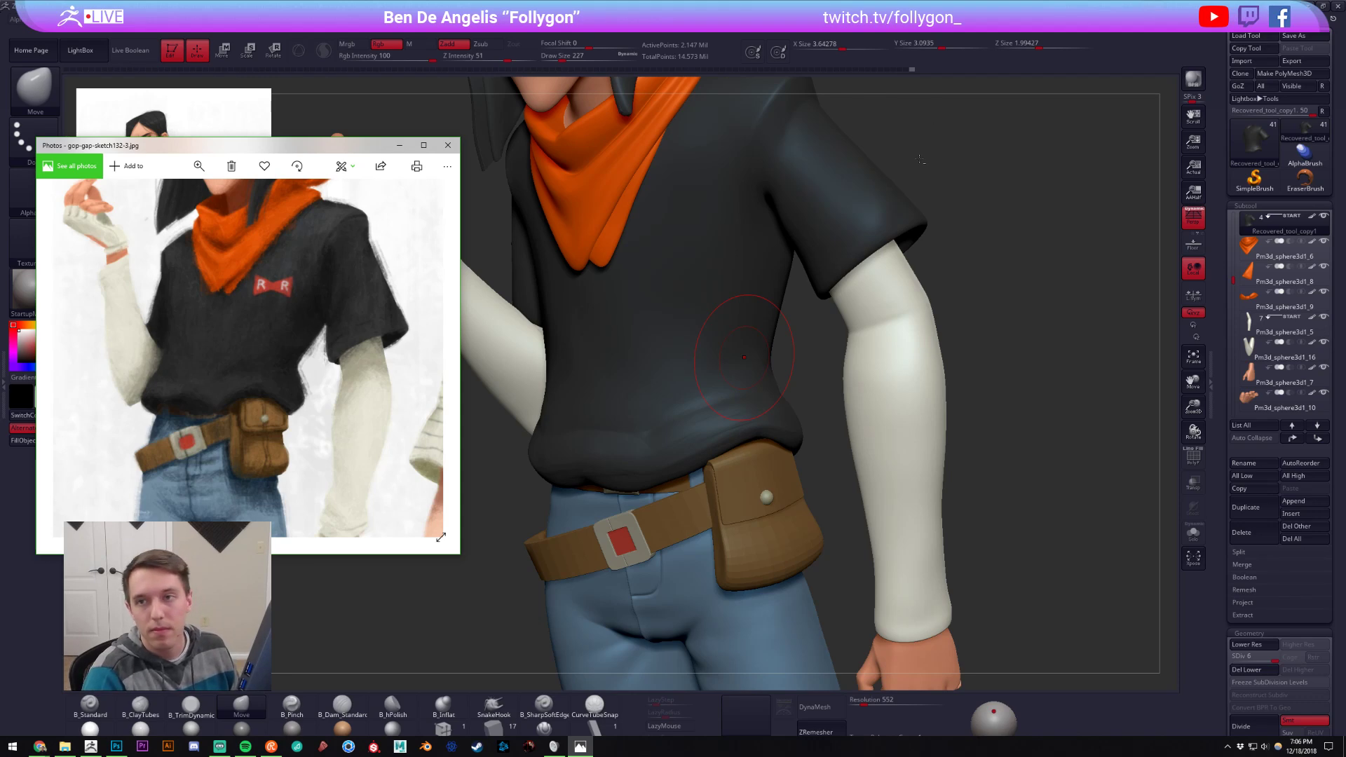
click(744, 356)
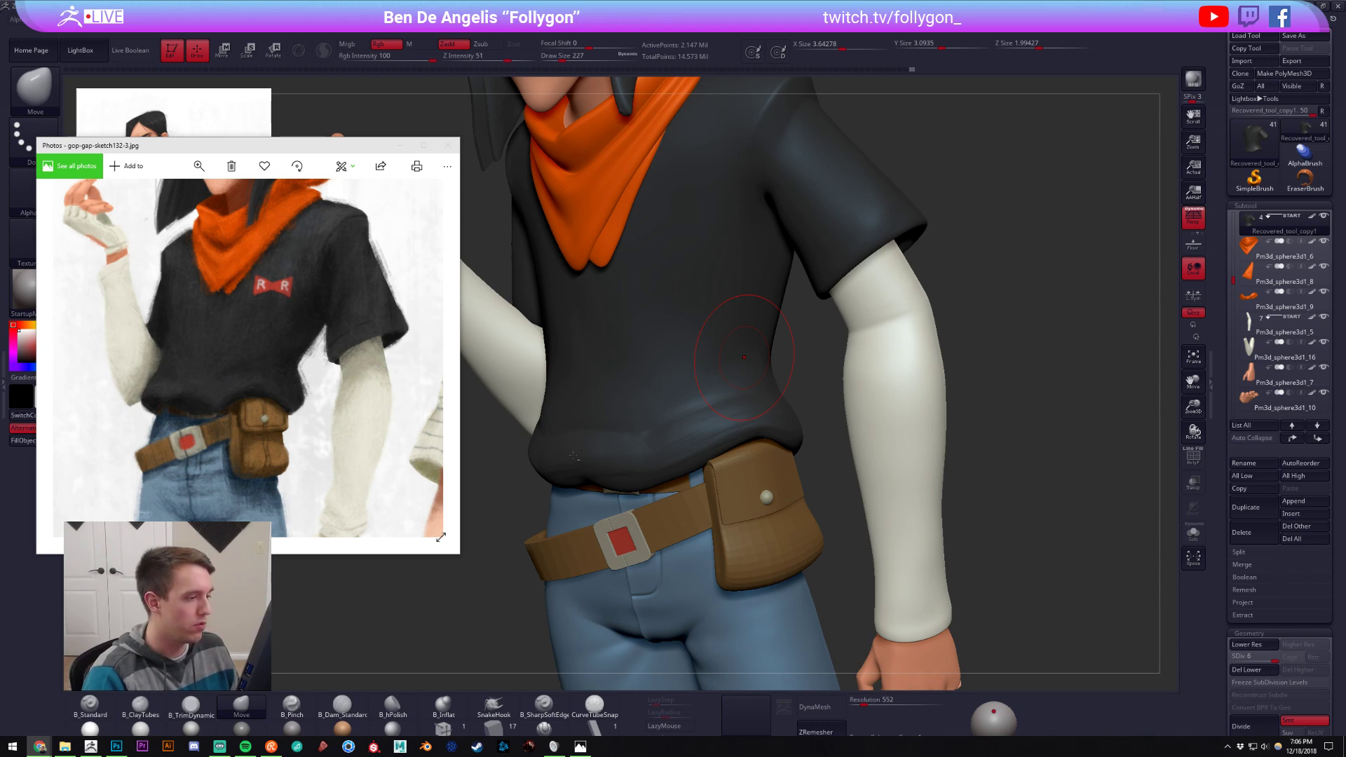
click(893, 387)
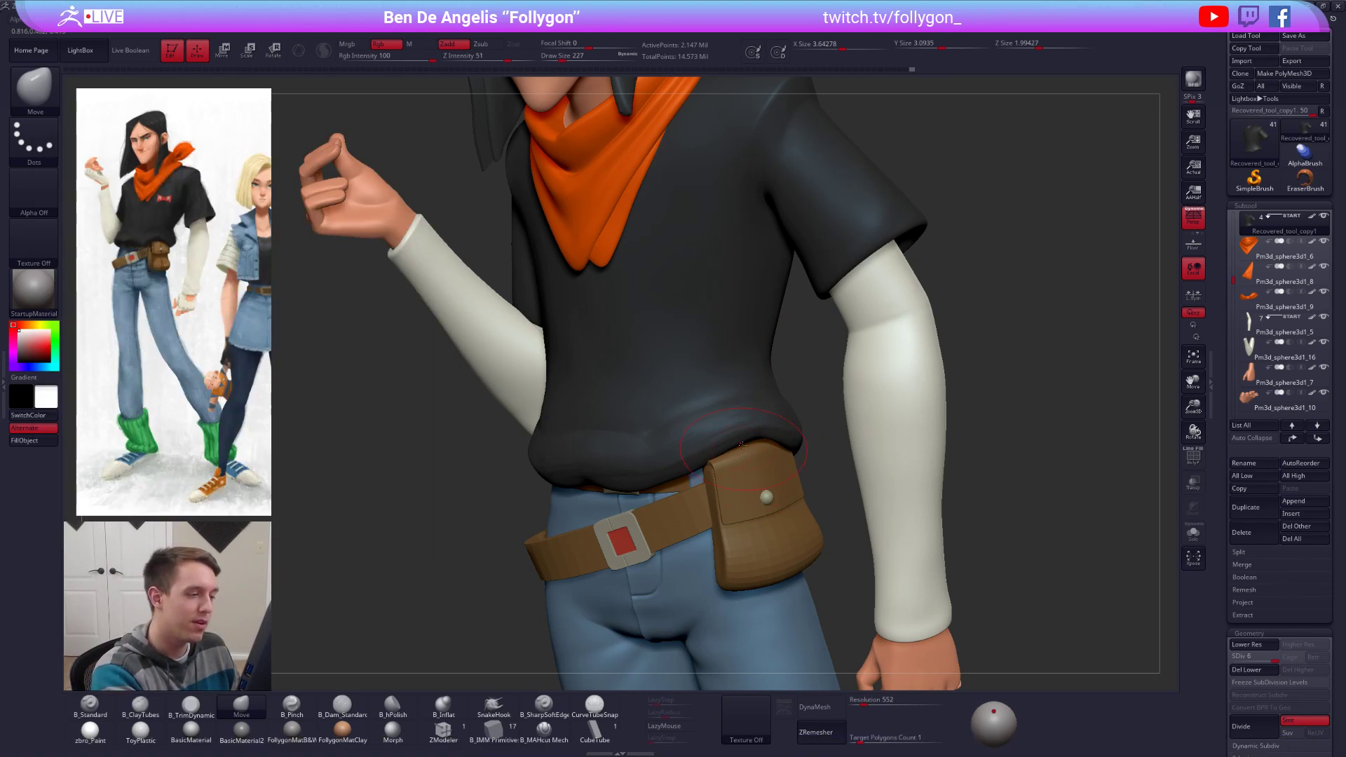
Step: Isolate the shirt and reshape its bottom hem with the Move brush, comparing it with the full character
right_click(731, 394)
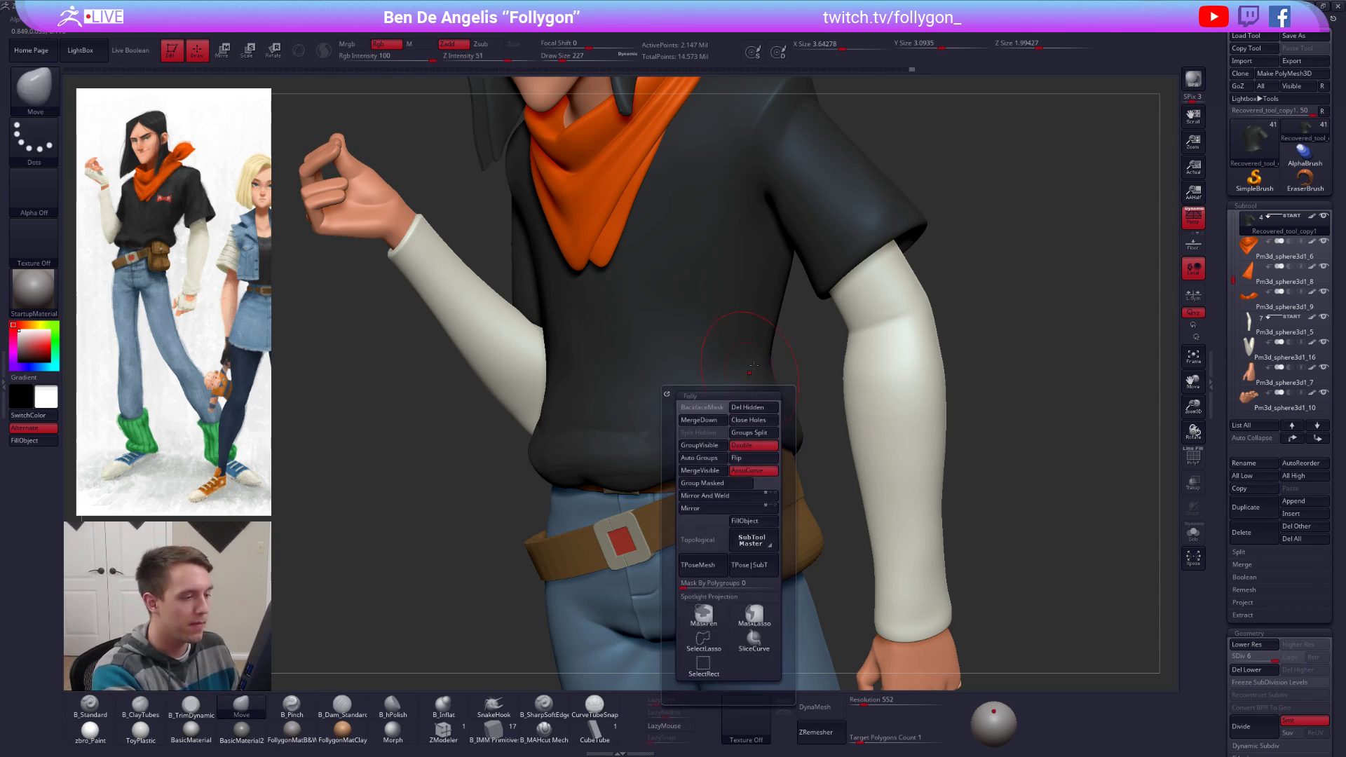
key(shift+alt+s)
drag(652, 482, 629, 488)
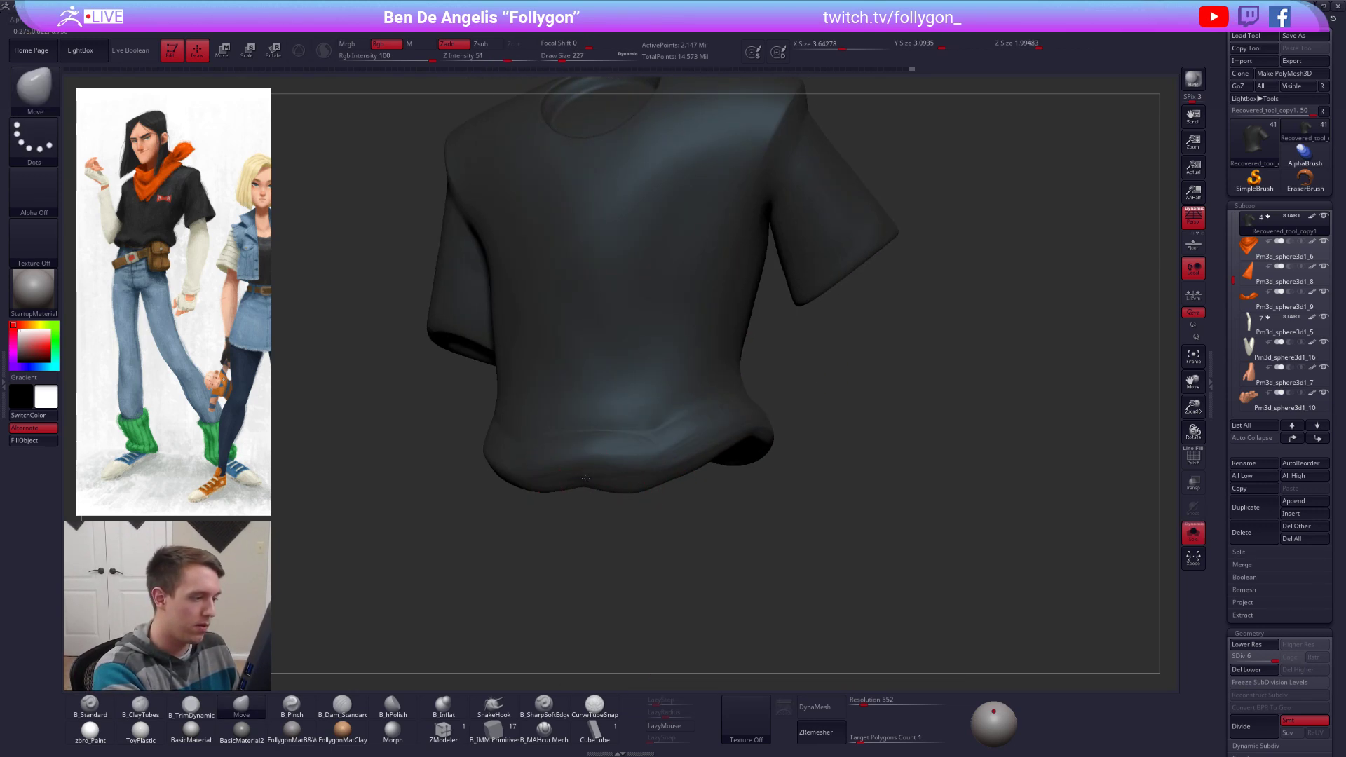
drag(534, 496, 674, 409)
key(shift+alt+s)
key(space)
click(657, 518)
key(shift+alt+s)
key(space)
mouse_move(674, 409)
right_down()
mouse_move(674, 358)
mouse_move(662, 365)
mouse_move(667, 418)
right_up()
Step: Build up the rolled edge of the shirt's bottom opening with B_ClayTubes at draw size 121
key(2)
key(space)
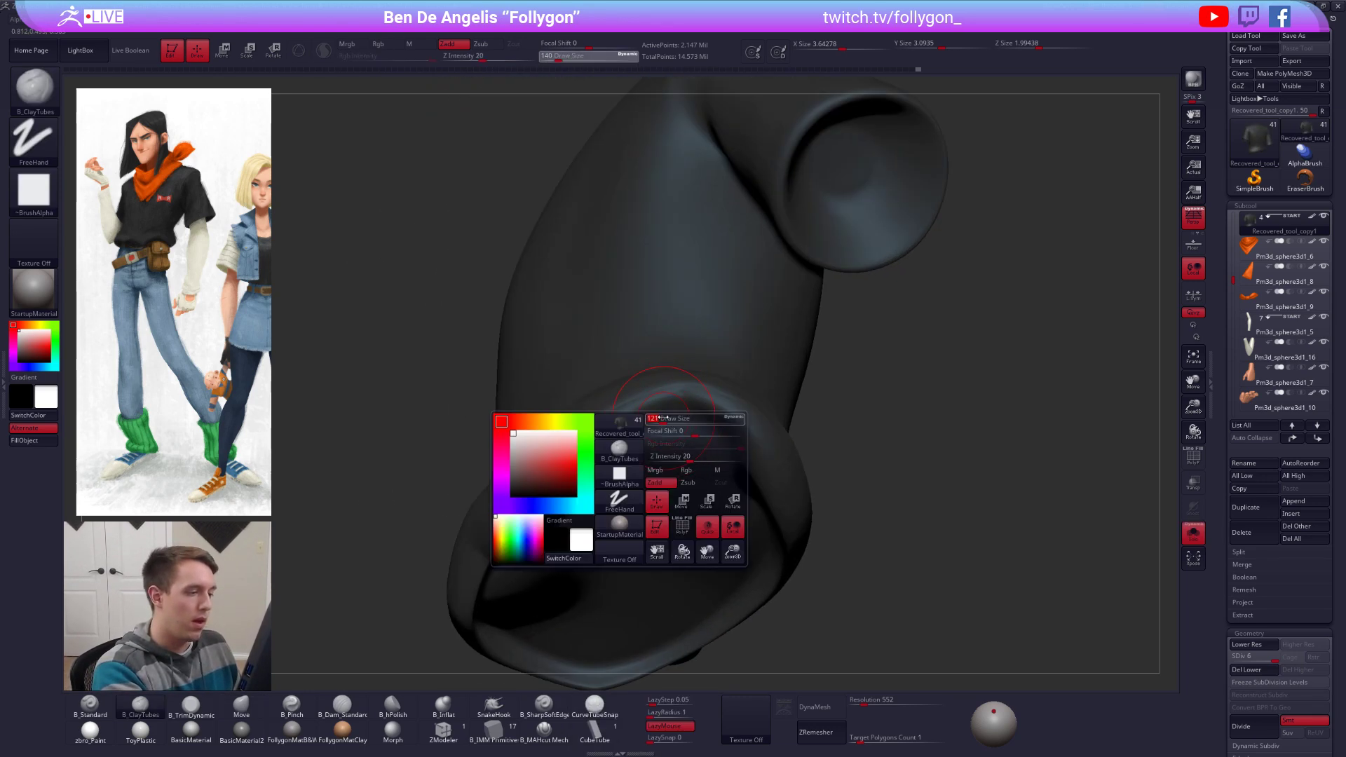
drag(667, 418, 742, 430)
right_drag(741, 430, 753, 452)
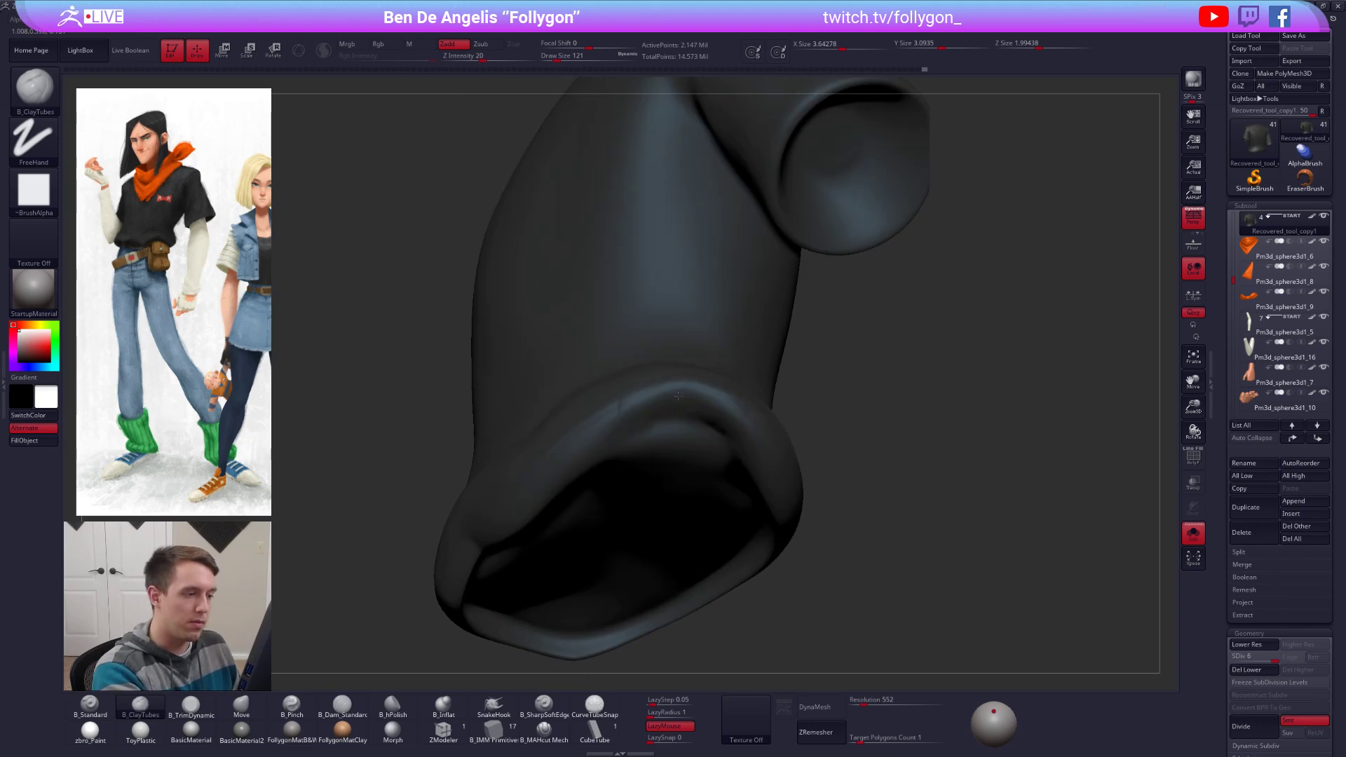
drag(693, 418, 715, 429)
mouse_move(715, 429)
right_down()
mouse_move(720, 459)
mouse_move(795, 483)
right_up()
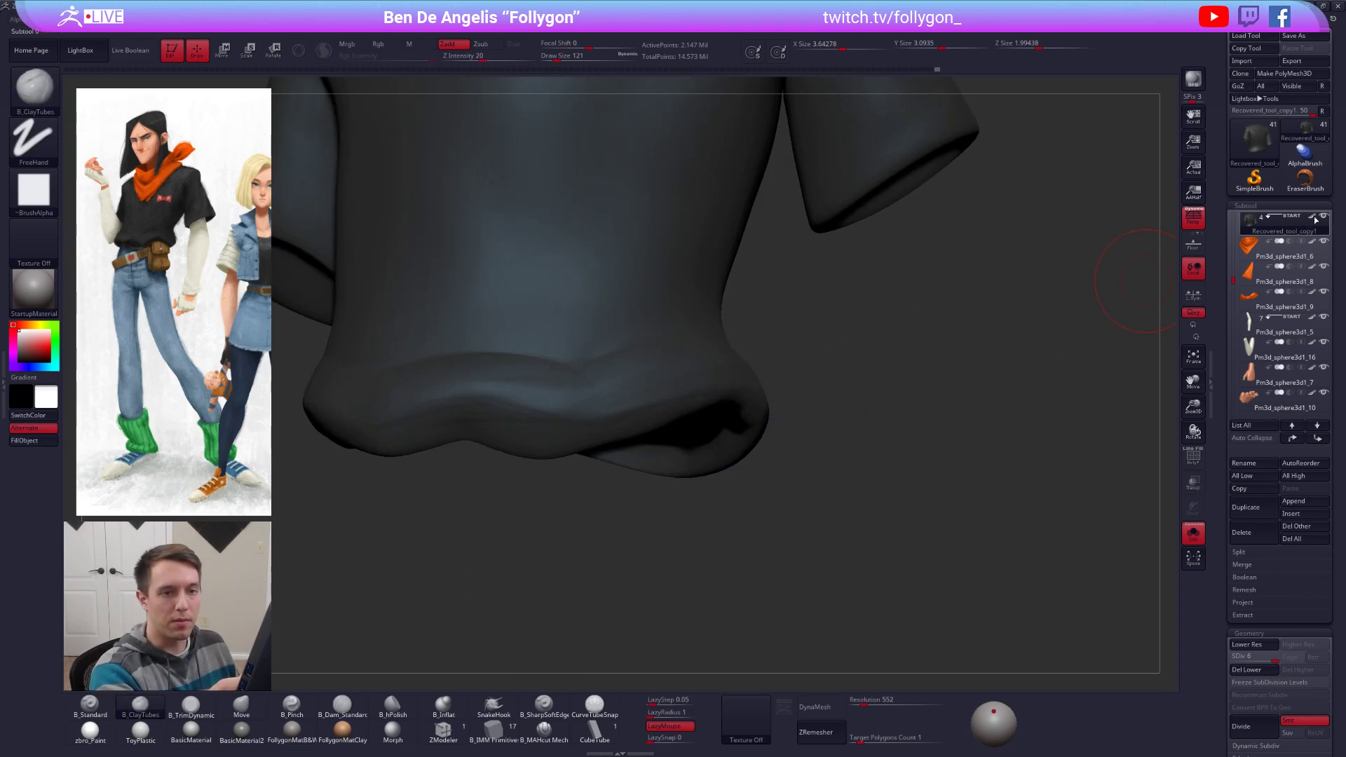
Step: Turn off the shirt's painted color and show the full character around the hem and pouch
click(1311, 216)
drag(758, 413, 761, 419)
mouse_move(761, 419)
alt+right_down()
mouse_move(859, 454)
mouse_move(778, 448)
mouse_move(799, 452)
alt+right_up()
key(alt+s)
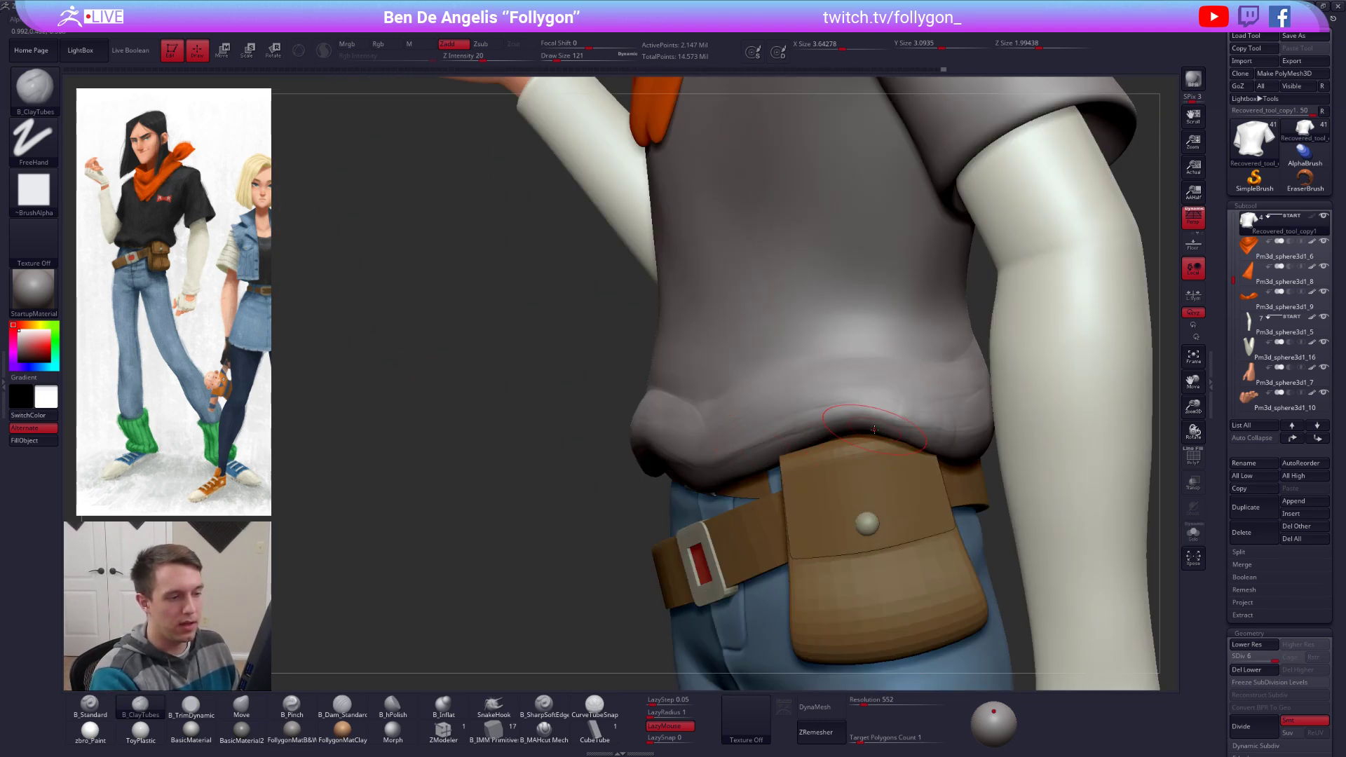
right_click(916, 446)
alt+right_drag(920, 463, 860, 454)
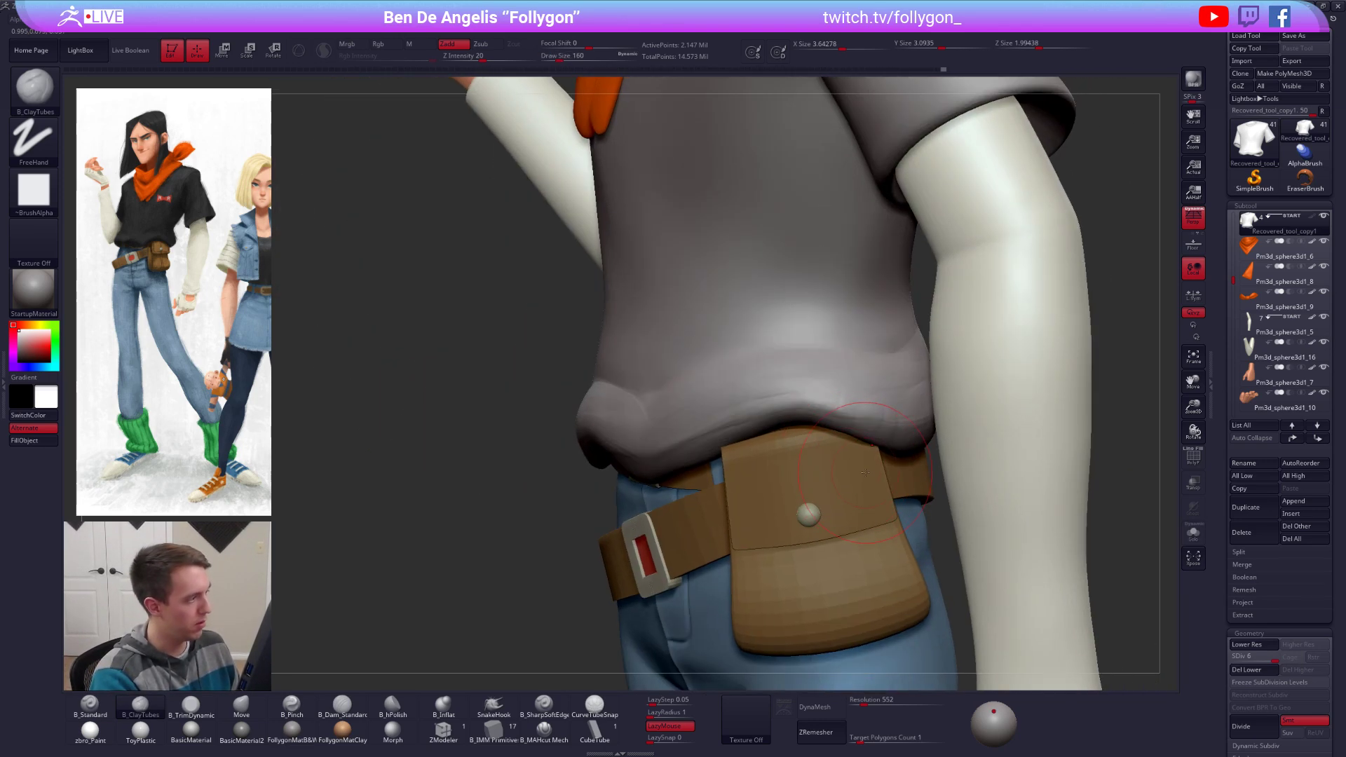
Step: Adjust the hem where it rests above the pouch with the Move brush at draw size 215
key(b)
key(m)
key(v)
right_click(869, 463)
drag(869, 464, 877, 464)
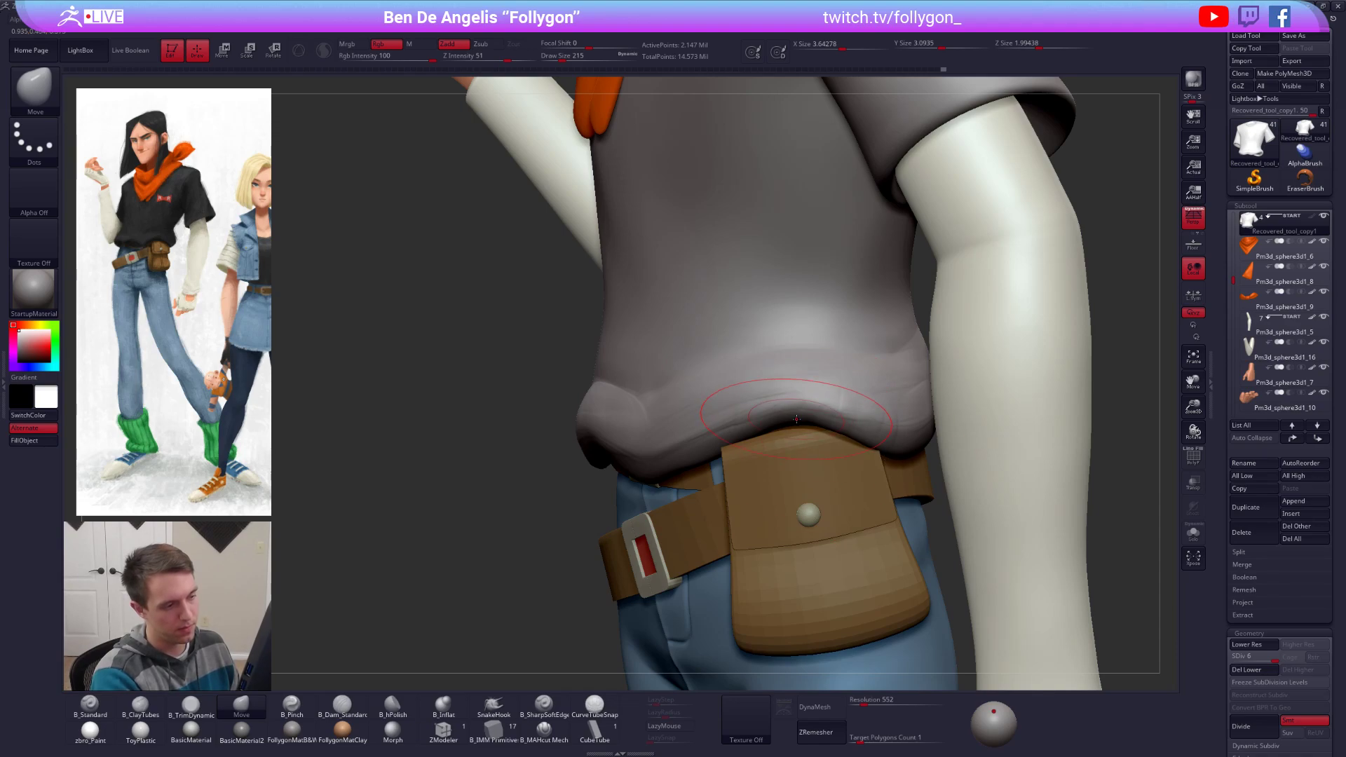
mouse_move(783, 434)
right_down()
mouse_move(800, 436)
mouse_move(787, 401)
mouse_move(796, 426)
mouse_move(771, 409)
mouse_move(769, 379)
right_up()
Step: Isolate the shirt and add B_ClayTubes strokes at draw size 121 along the hem's rolled lower edge above the pouch
key(alt+s)
drag(729, 494, 721, 473)
right_drag(721, 473, 705, 435)
key(b)
key(c)
key(t)
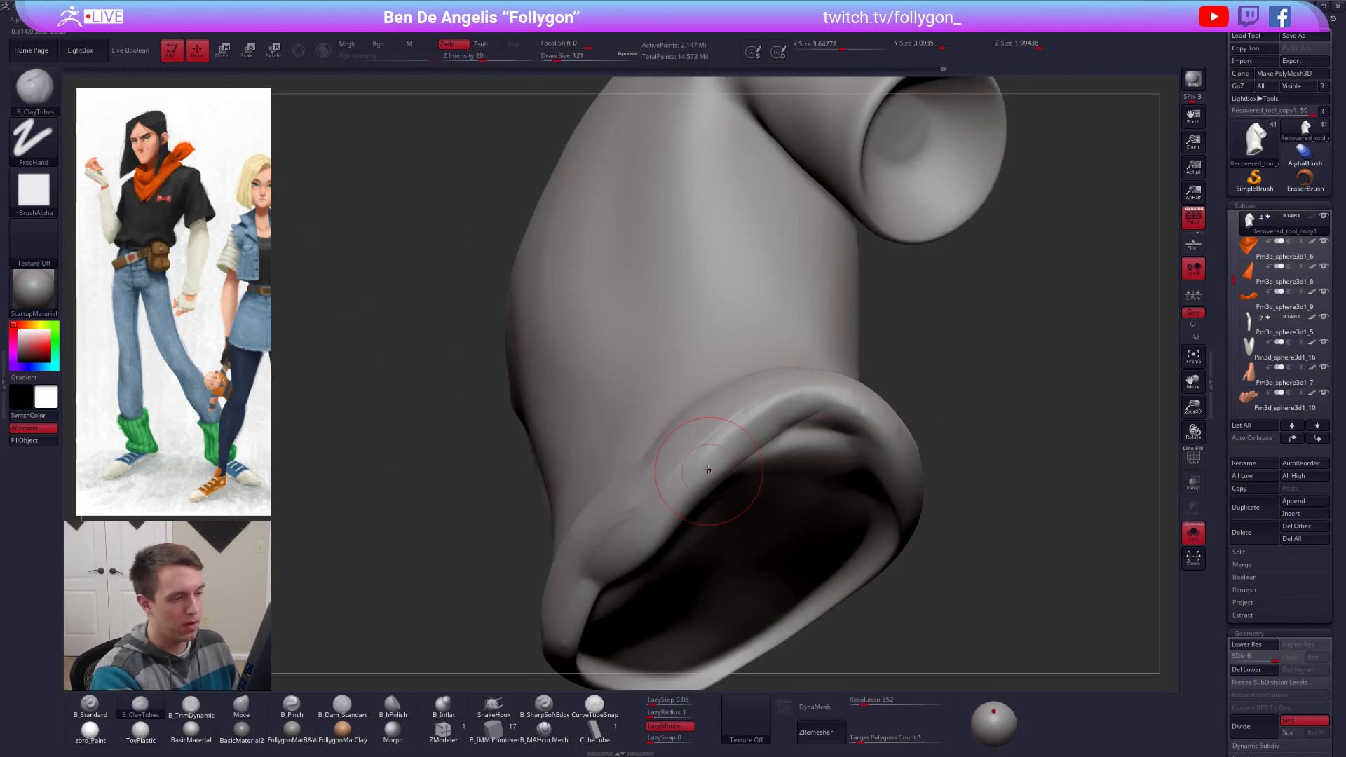
drag(708, 469, 871, 404)
mouse_move(765, 446)
mouse_down()
mouse_move(839, 407)
mouse_move(841, 419)
mouse_up()
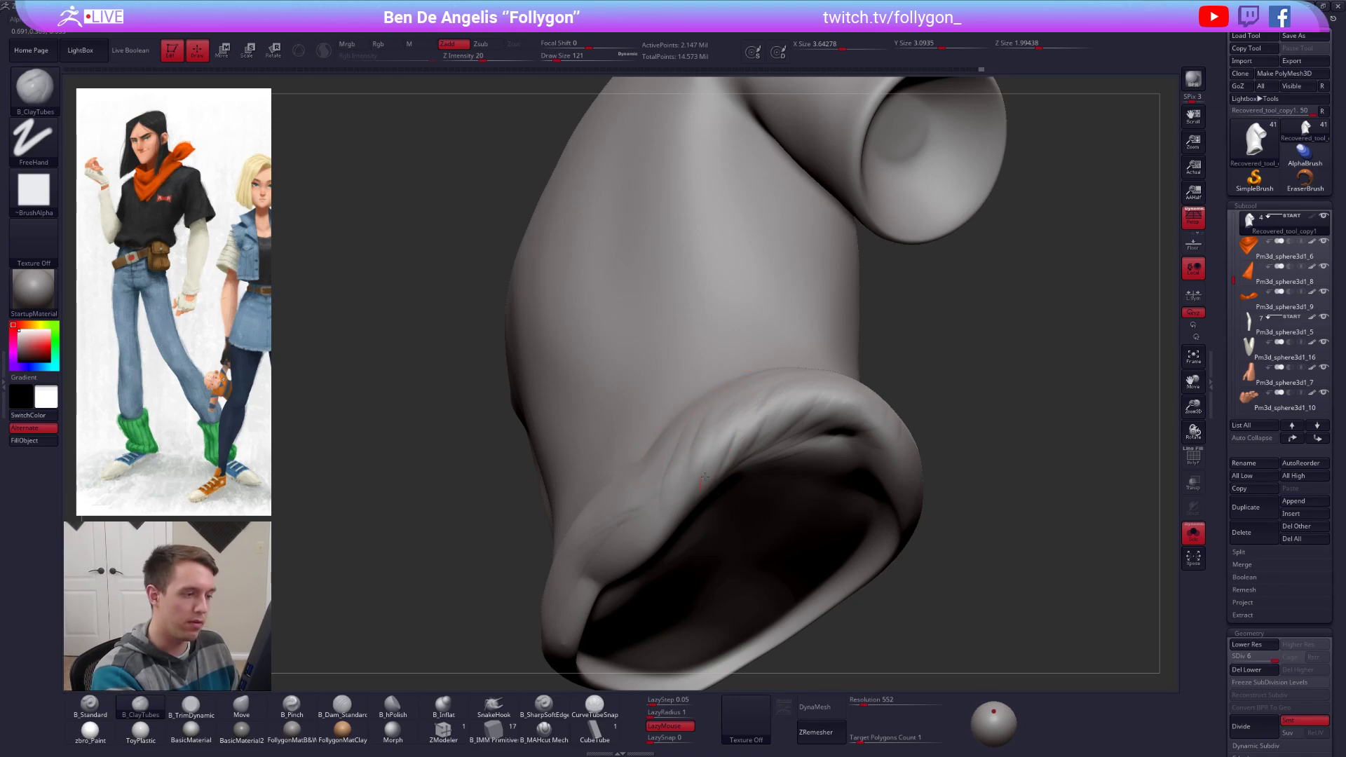
mouse_move(779, 421)
mouse_down()
mouse_move(807, 441)
mouse_move(850, 440)
mouse_up()
mouse_move(850, 427)
right_down()
mouse_move(785, 483)
mouse_move(772, 463)
right_up()
Step: Check the thickened hem against the belt and pouch and touch it up there with B_ClayTubes
key(alt+s)
drag(817, 406, 790, 444)
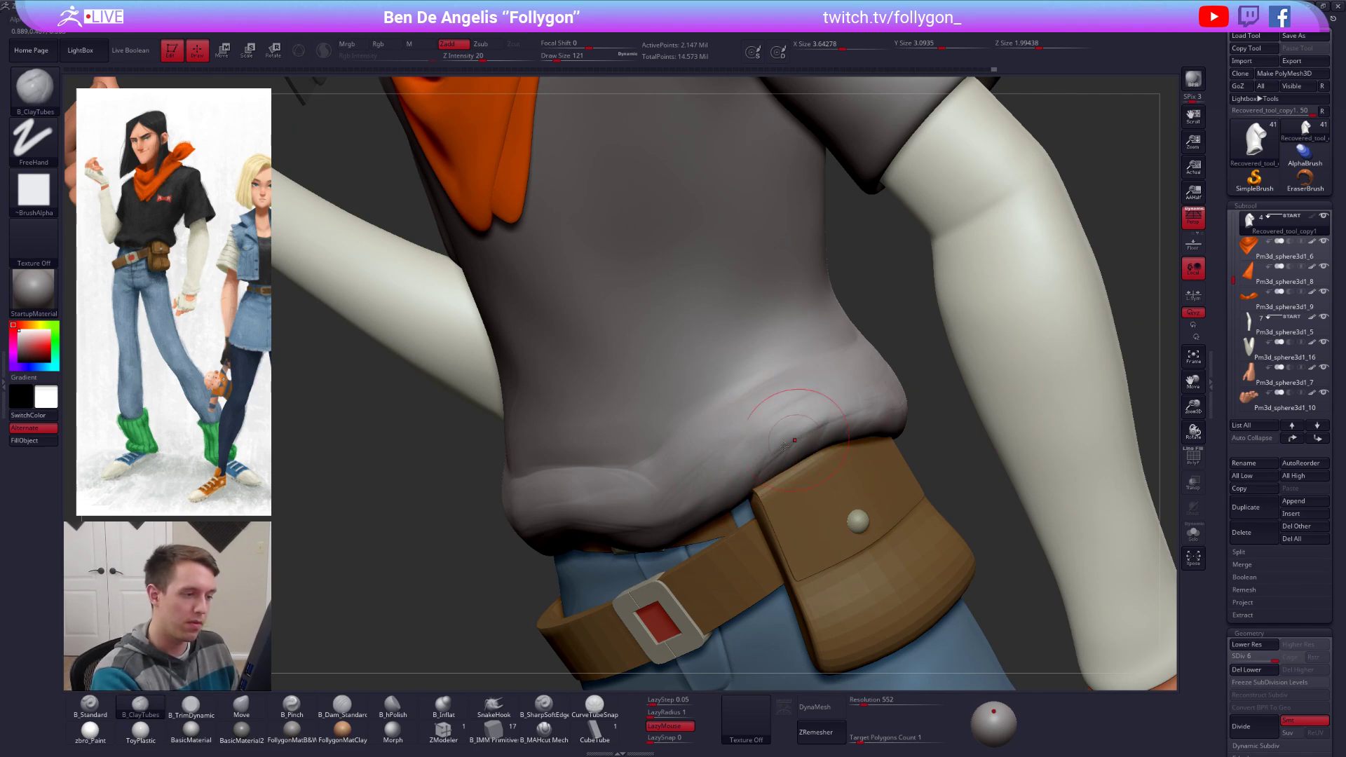
mouse_move(790, 449)
right_down()
mouse_move(671, 484)
mouse_move(750, 434)
right_up()
key(alt+s)
Step: Continue the B_ClayTubes build-up along the underside and back of the isolated shirt's bottom hem
right_drag(663, 543, 669, 476)
drag(669, 475, 782, 470)
right_drag(763, 492, 743, 436)
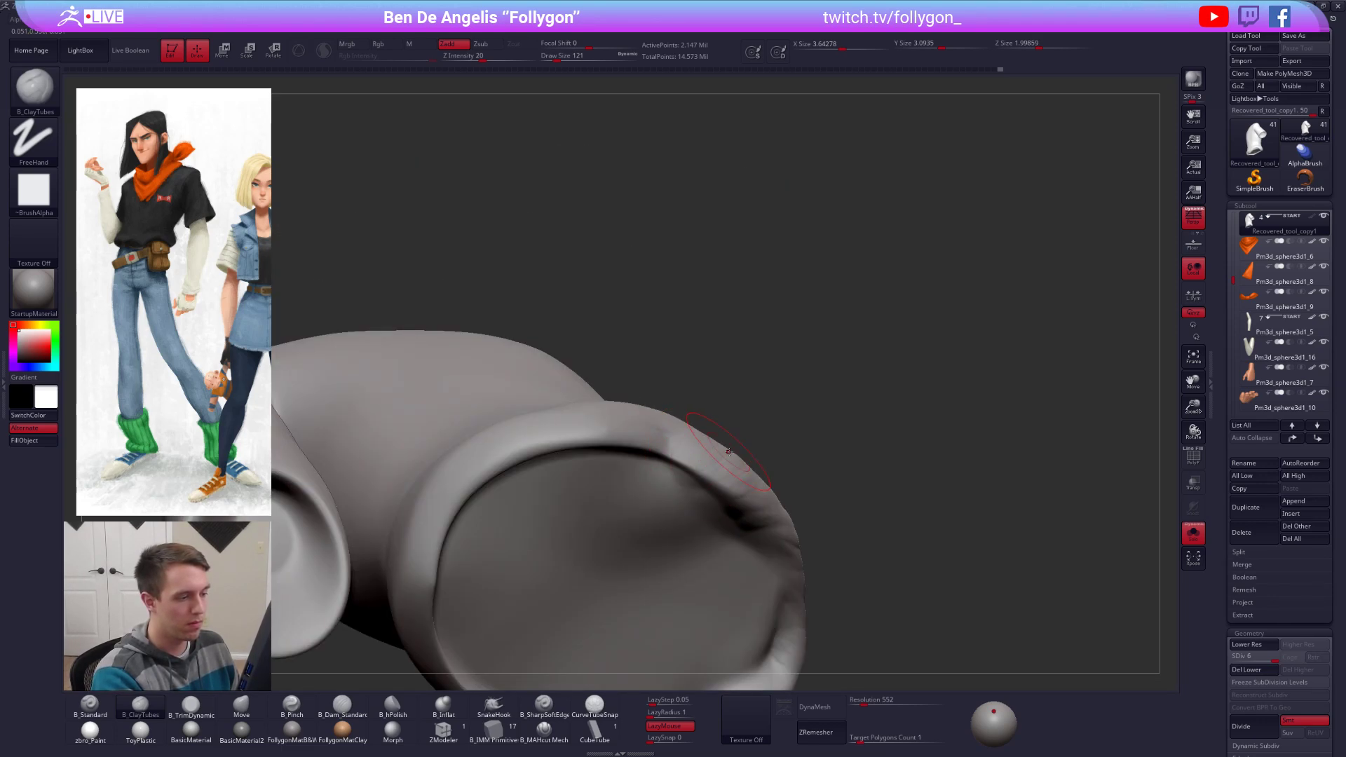
right_drag(732, 507, 648, 490)
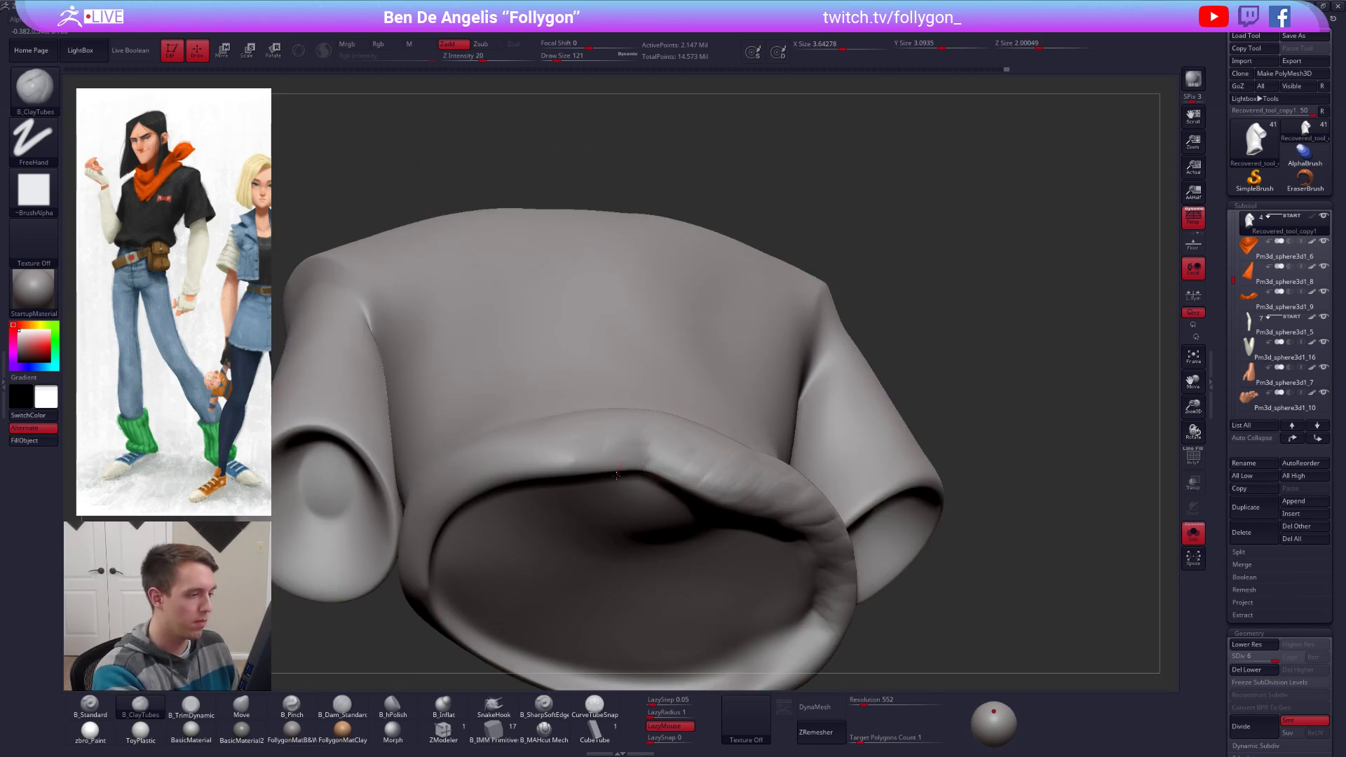
right_drag(490, 466, 506, 499)
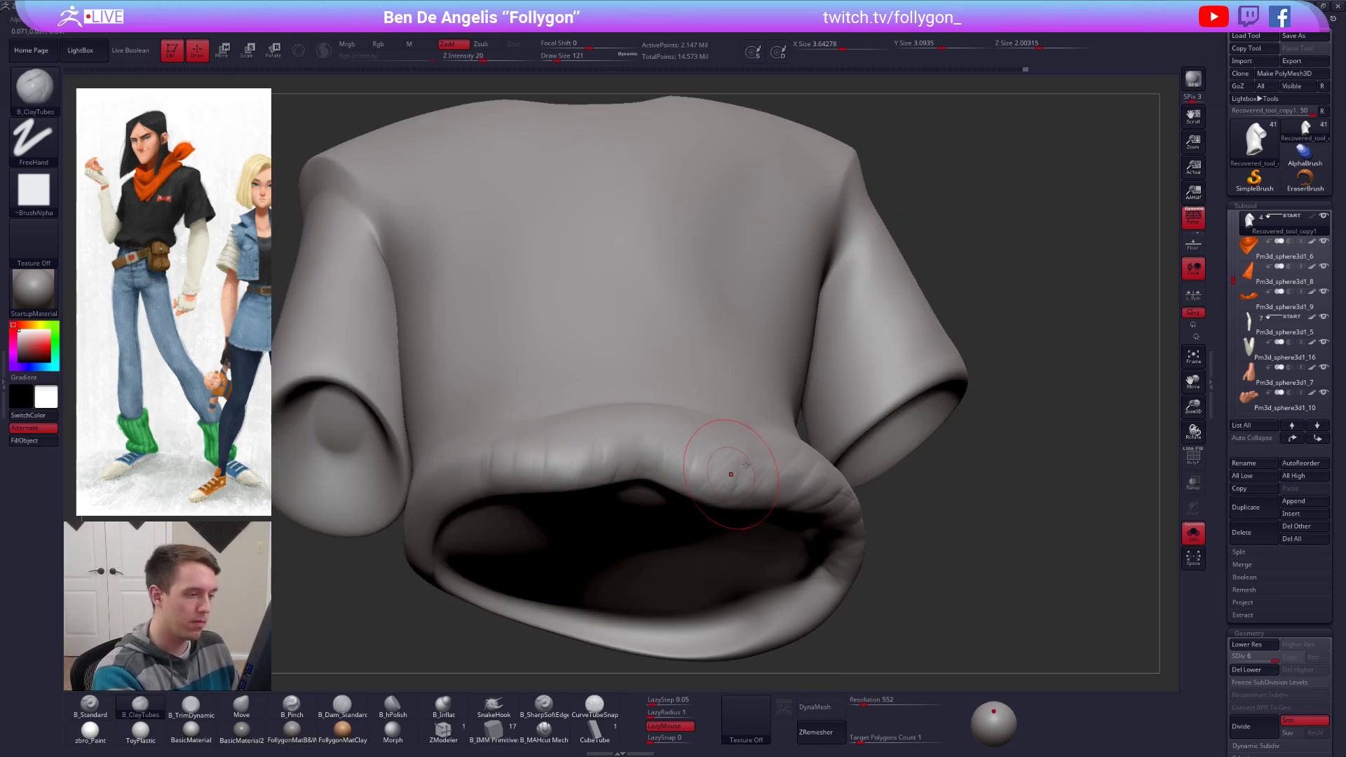
mouse_move(746, 464)
right_down()
mouse_move(791, 499)
mouse_move(804, 484)
mouse_move(773, 489)
mouse_move(835, 459)
right_up()
Step: Compare the shirt with the full character and refine the hem's volume further with a resized B_ClayTubes brush
key(alt+shift+s)
key(alt+shift+s)
key(space)
drag(831, 493, 837, 493)
mouse_move(827, 484)
right_down()
mouse_move(773, 485)
mouse_move(729, 449)
right_up()
key(space)
mouse_move(729, 429)
mouse_down()
mouse_move(744, 429)
mouse_move(720, 404)
mouse_up()
key(space)
right_drag(715, 401, 743, 394)
Step: Lower the shirt to subdivision level 2 and reshape its broad form with the Move brush at draw size 381
key(shift+d)
key(shift+d)
key(shift+d)
key(space)
drag(692, 403, 699, 403)
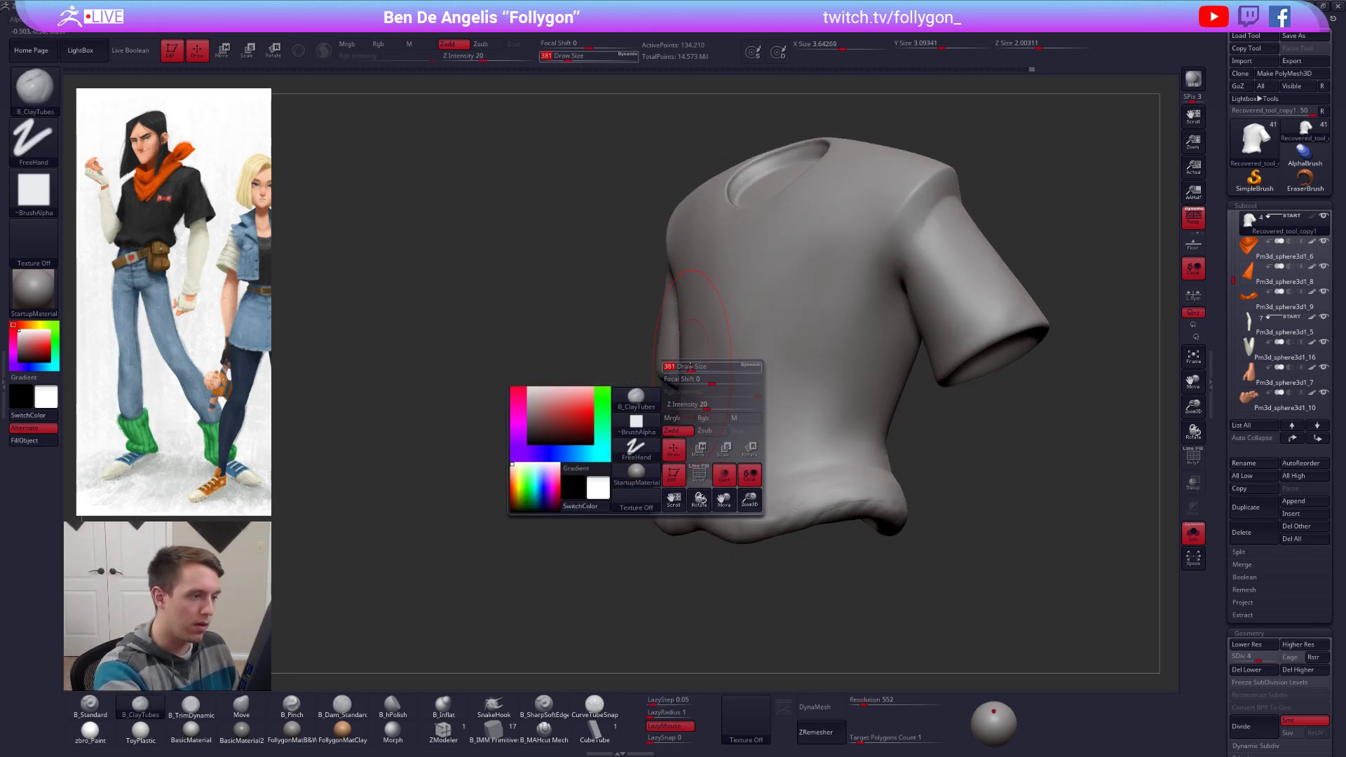
key(b)
key(m)
key(v)
key(shift+d)
mouse_move(685, 367)
right_down()
mouse_move(704, 366)
mouse_move(672, 368)
right_up()
drag(691, 382, 699, 383)
right_drag(673, 392, 703, 396)
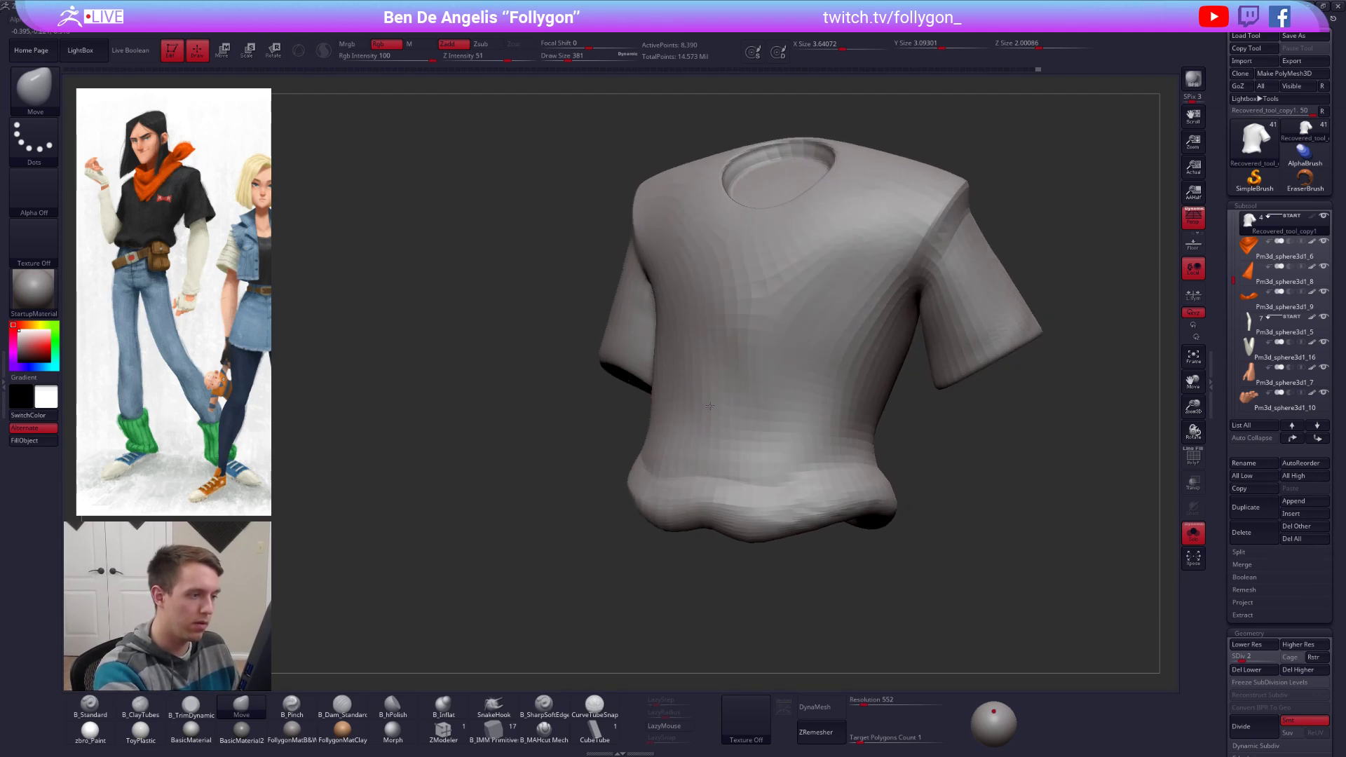
Step: Show the full character and adjust the shirt's shape against it with a resized Move brush
key(alt+s)
key(space)
drag(694, 410, 697, 410)
mouse_move(697, 412)
right_down()
mouse_move(638, 503)
mouse_move(662, 487)
mouse_move(658, 469)
mouse_move(736, 489)
right_up()
Step: Isolate the shirt, select B_ClayTubes at draw size 215, raise it to subdivision level 3 and smooth the bottom hem
key(alt+s)
key(b)
key(c)
key(t)
key(space)
drag(746, 489, 737, 489)
mouse_move(737, 489)
right_down()
mouse_move(730, 472)
mouse_move(868, 447)
mouse_move(683, 487)
right_up()
key(ctrl+d)
shift+drag(682, 488, 663, 493)
right_drag(662, 494, 733, 484)
shift+drag(736, 481, 708, 489)
right_drag(708, 490, 841, 485)
mouse_move(485, 504)
right_down()
mouse_move(602, 483)
mouse_move(690, 444)
mouse_move(530, 457)
mouse_move(686, 483)
mouse_move(739, 448)
right_up()
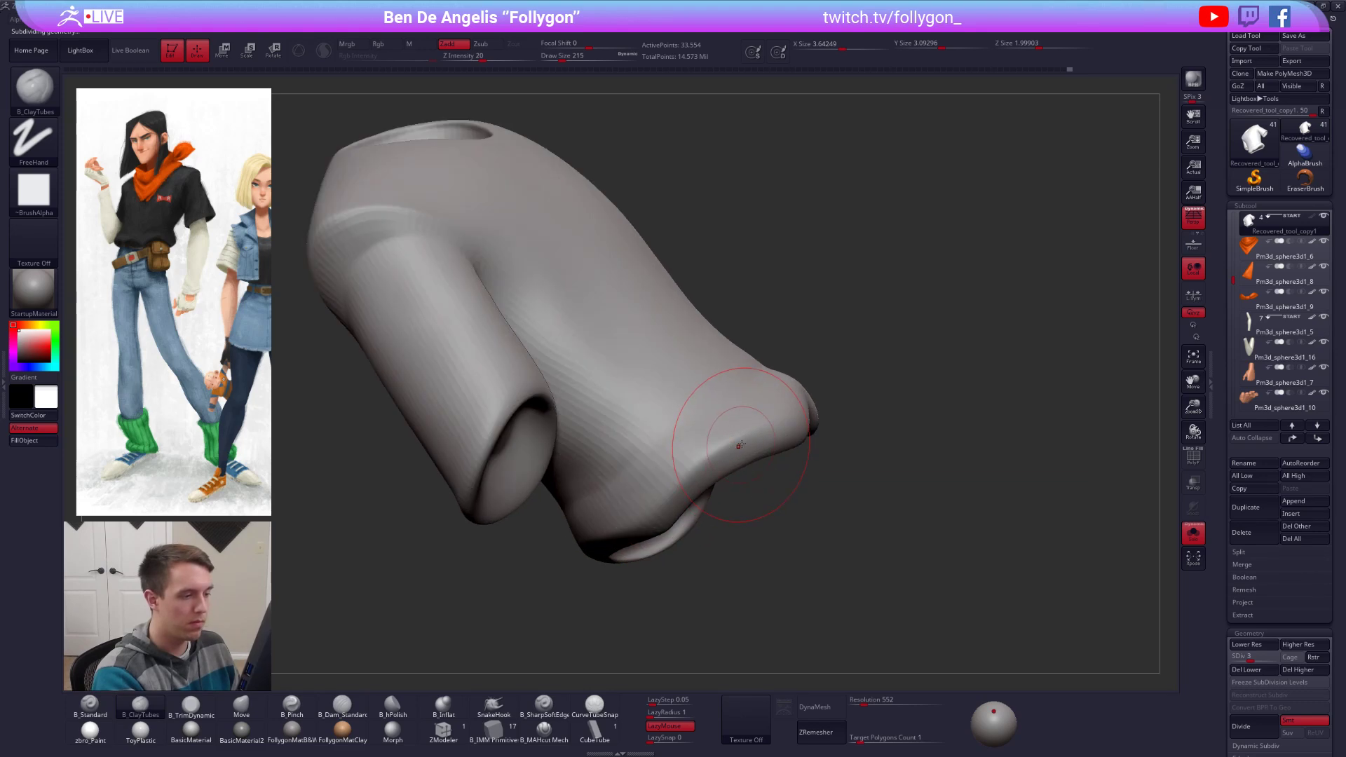
Step: Flatten and smooth the shirt's bottom hem using the B_TrimDynamic brush at draw size 150
key(space)
drag(740, 448, 734, 447)
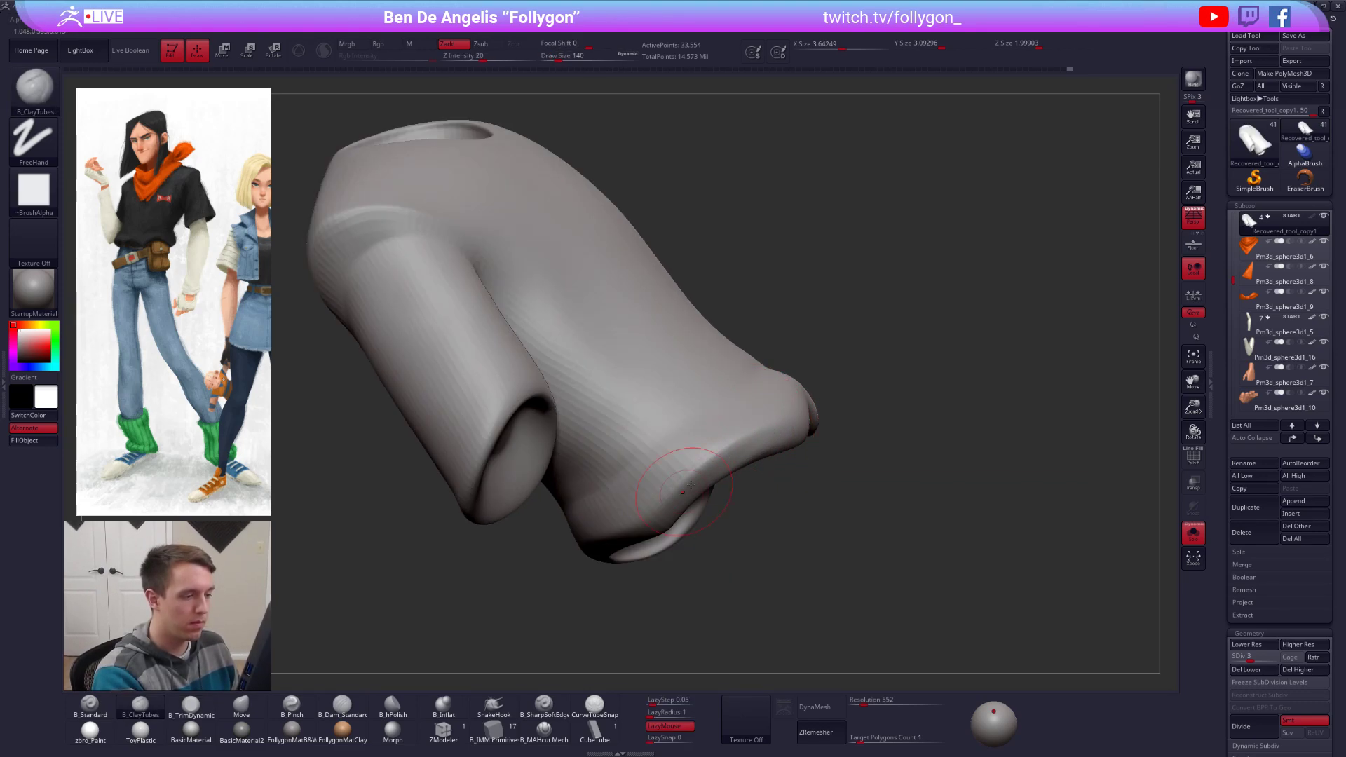
key(b)
key(t)
key(d)
key(shift)
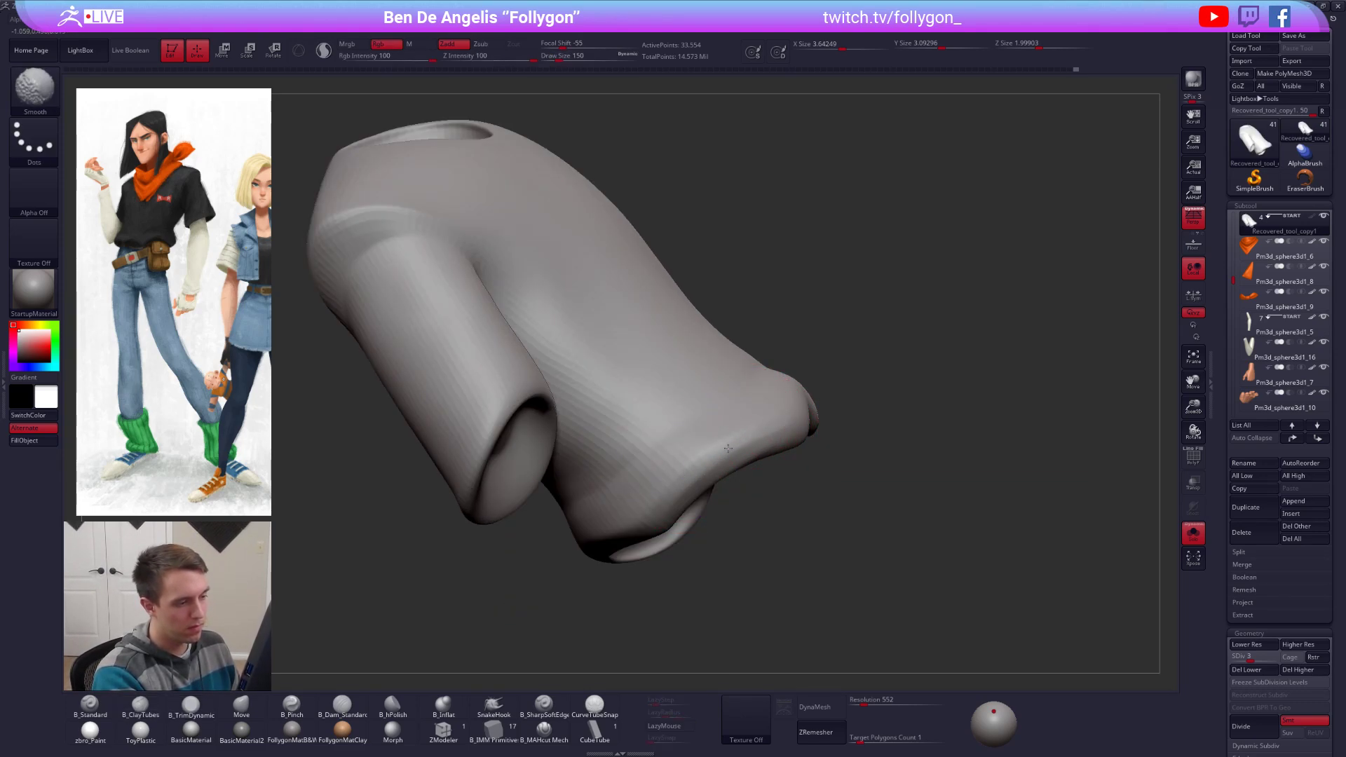
mouse_move(781, 428)
right_down()
mouse_move(834, 403)
mouse_move(859, 428)
right_up()
key(shift)
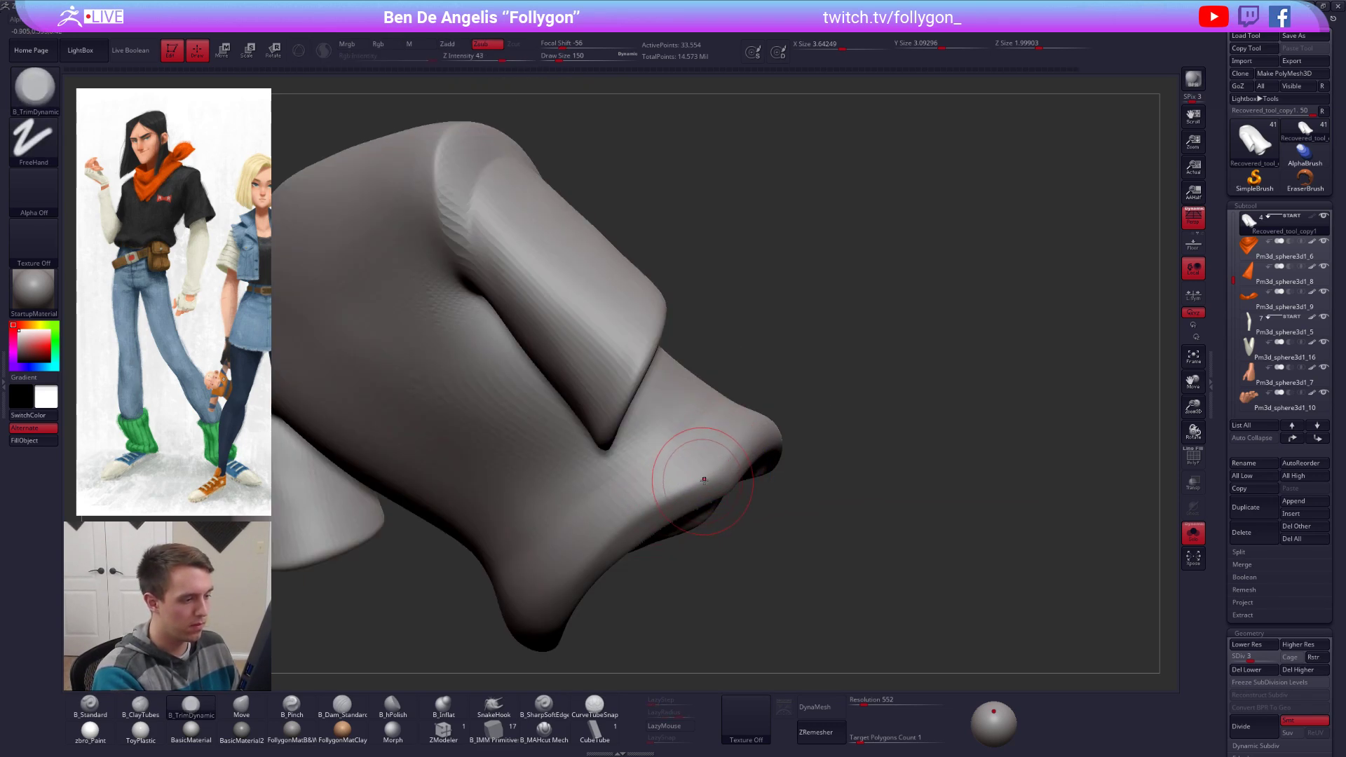
Step: Build up the rim of the shirt's hem below the sleeve with a smaller B_ClayTubes brush
right_drag(583, 563, 652, 515)
key(b)
key(c)
key(t)
right_drag(721, 463, 648, 493)
drag(630, 538, 676, 494)
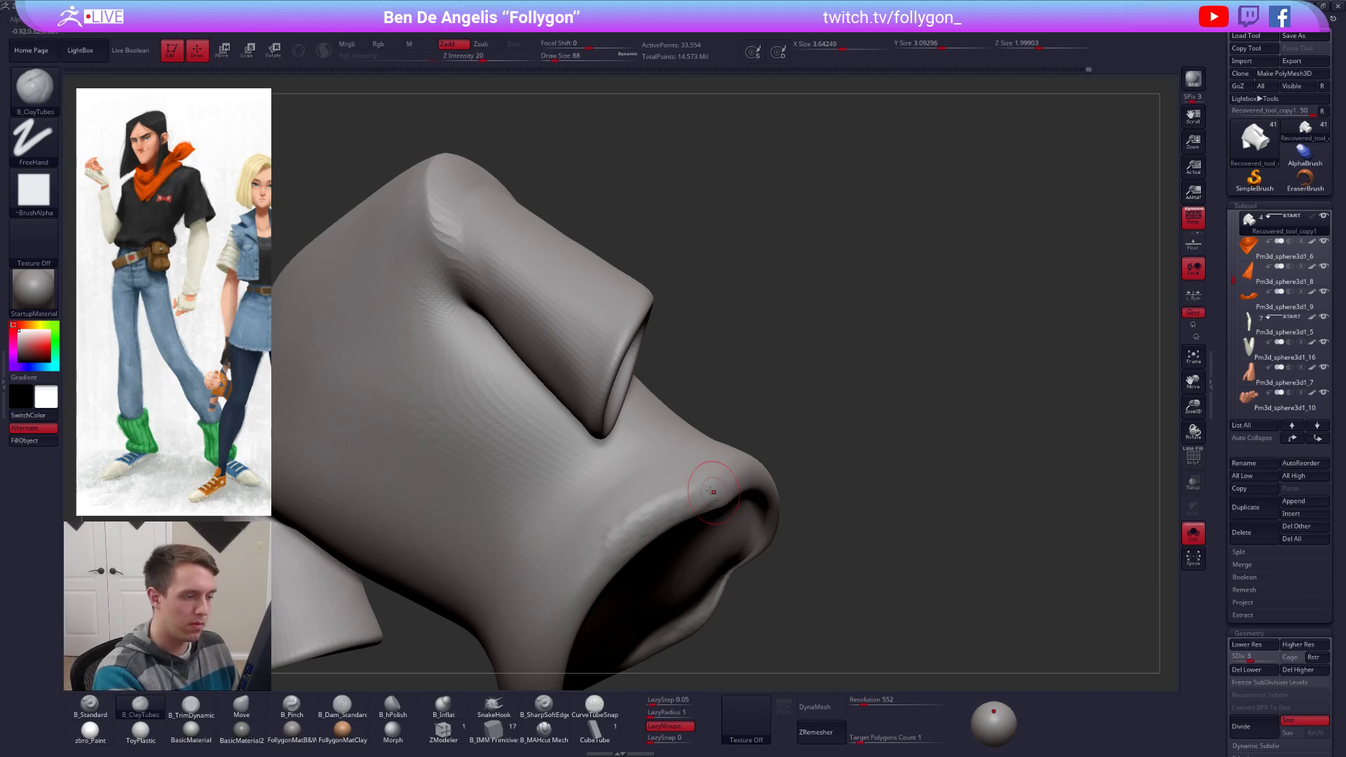
Step: Subdivide the shirt to level 4 and smooth the bottom hem along its side and back
key(ctrl+d)
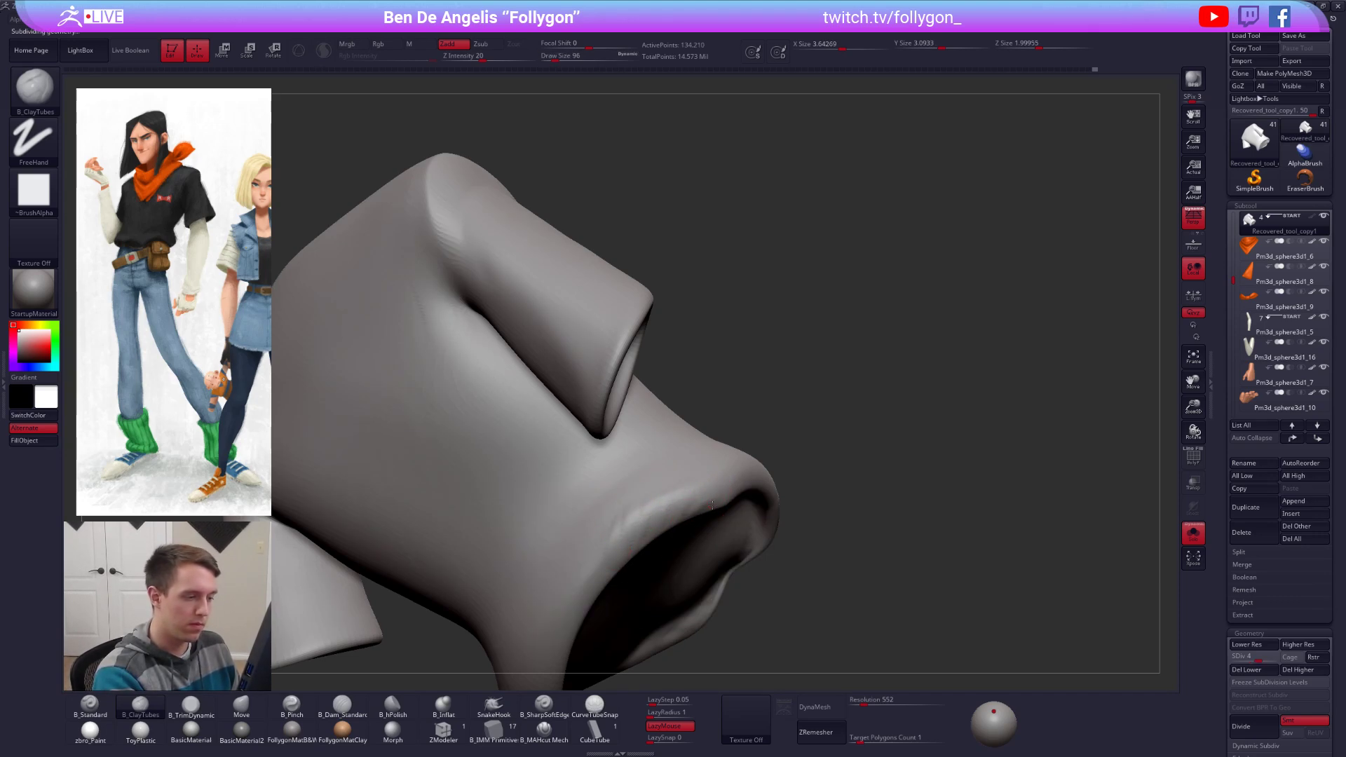
key(shift)
right_drag(695, 473, 663, 517)
shift+drag(663, 516, 704, 480)
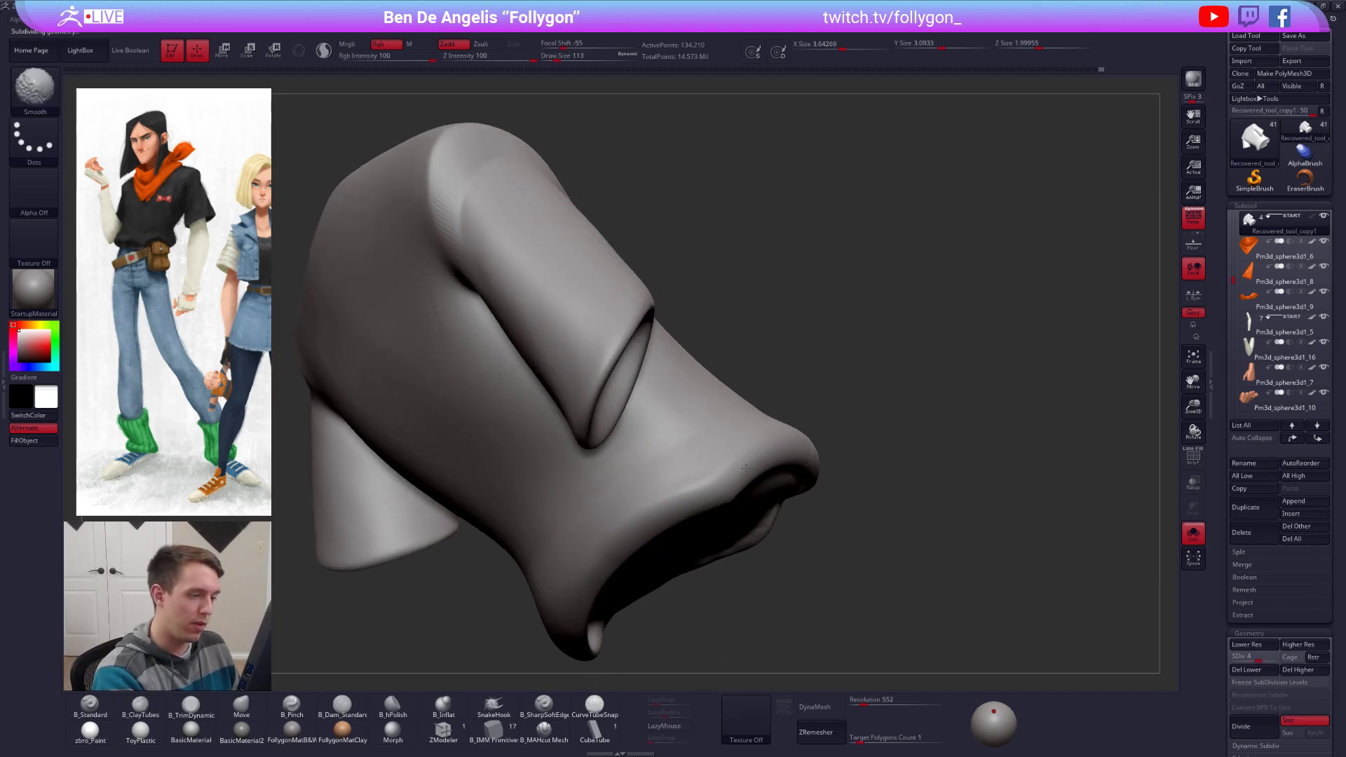
right_drag(700, 478, 616, 516)
key(shift)
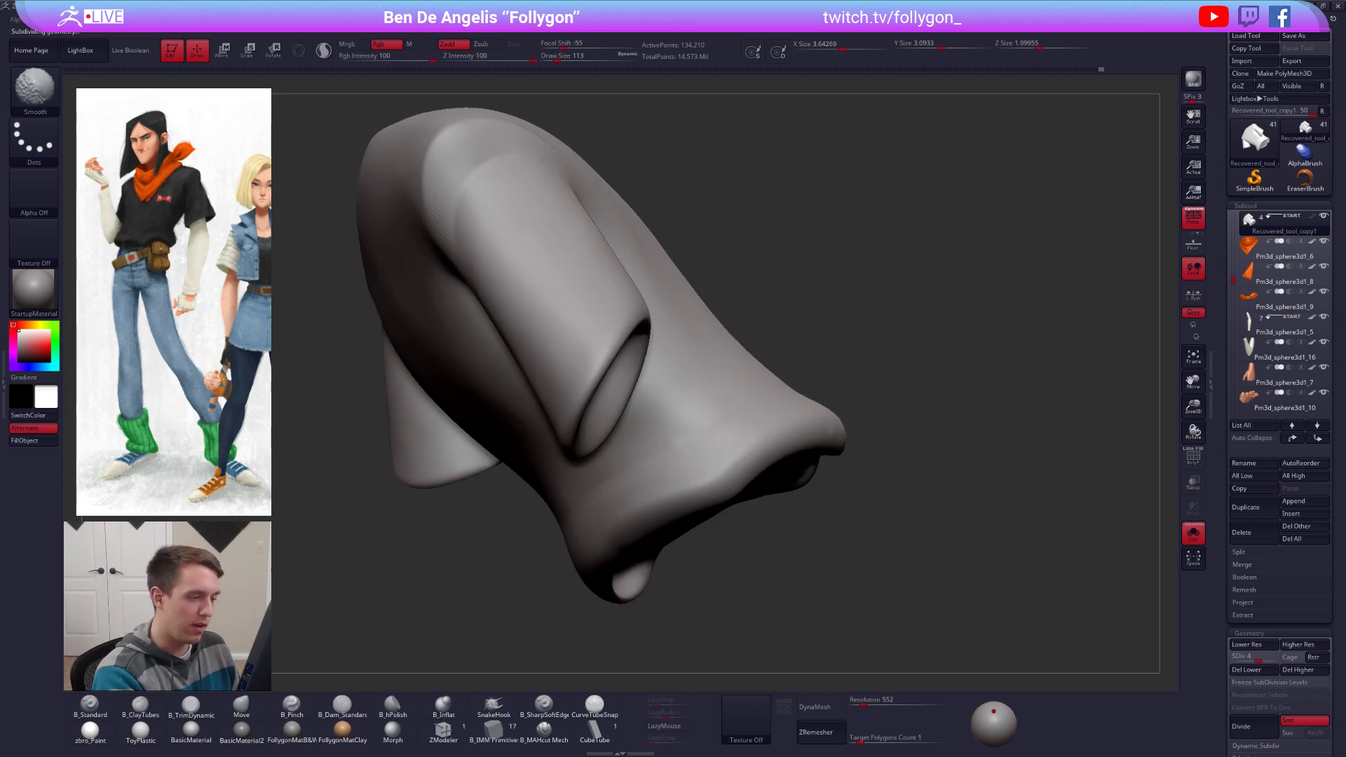
mouse_move(684, 456)
right_down()
mouse_move(735, 445)
mouse_move(759, 494)
mouse_move(876, 424)
right_up()
key(shift)
Step: Resize B_ClayTubes and smooth the corner of the back hem, checking the shirt briefly against the full character
key(space)
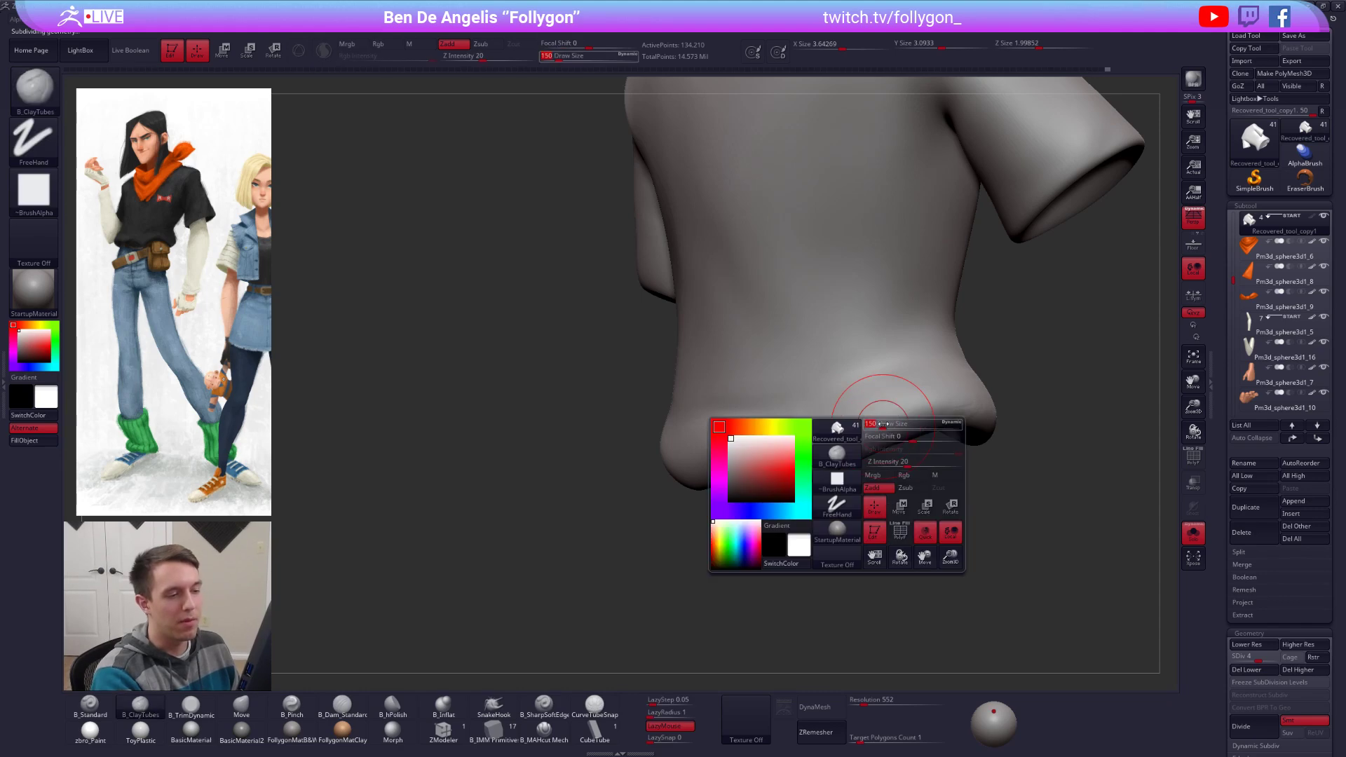
drag(881, 422, 886, 423)
shift+drag(946, 414, 988, 407)
mouse_move(787, 421)
right_down()
mouse_move(722, 403)
mouse_move(772, 421)
mouse_move(704, 414)
right_up()
key(alt+s)
key(alt+s)
key(shift)
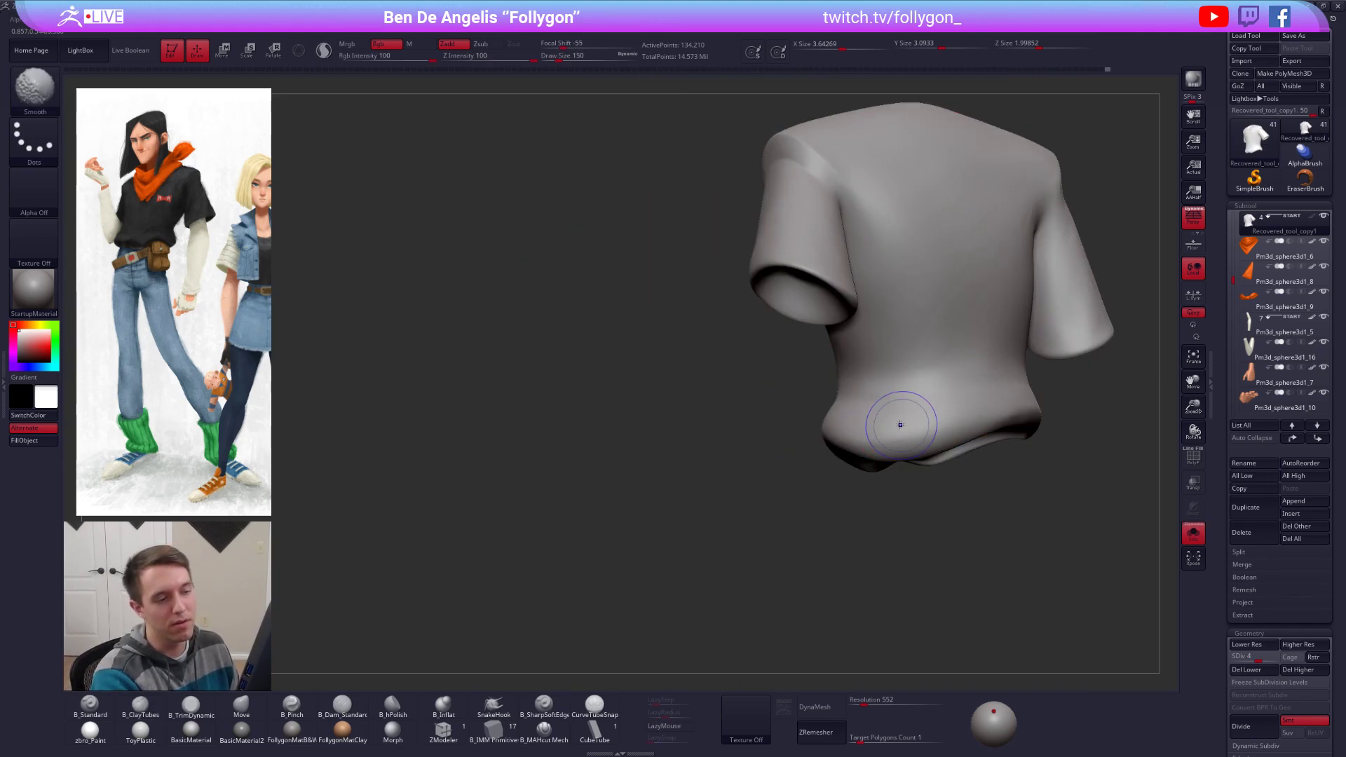
Step: Raise the shirt to subdivision level 5 and smooth the front hem with the draw size at 215
key(space)
drag(884, 394, 891, 395)
right_drag(771, 441, 841, 466)
key(shift)
right_drag(665, 469, 723, 485)
key(shift)
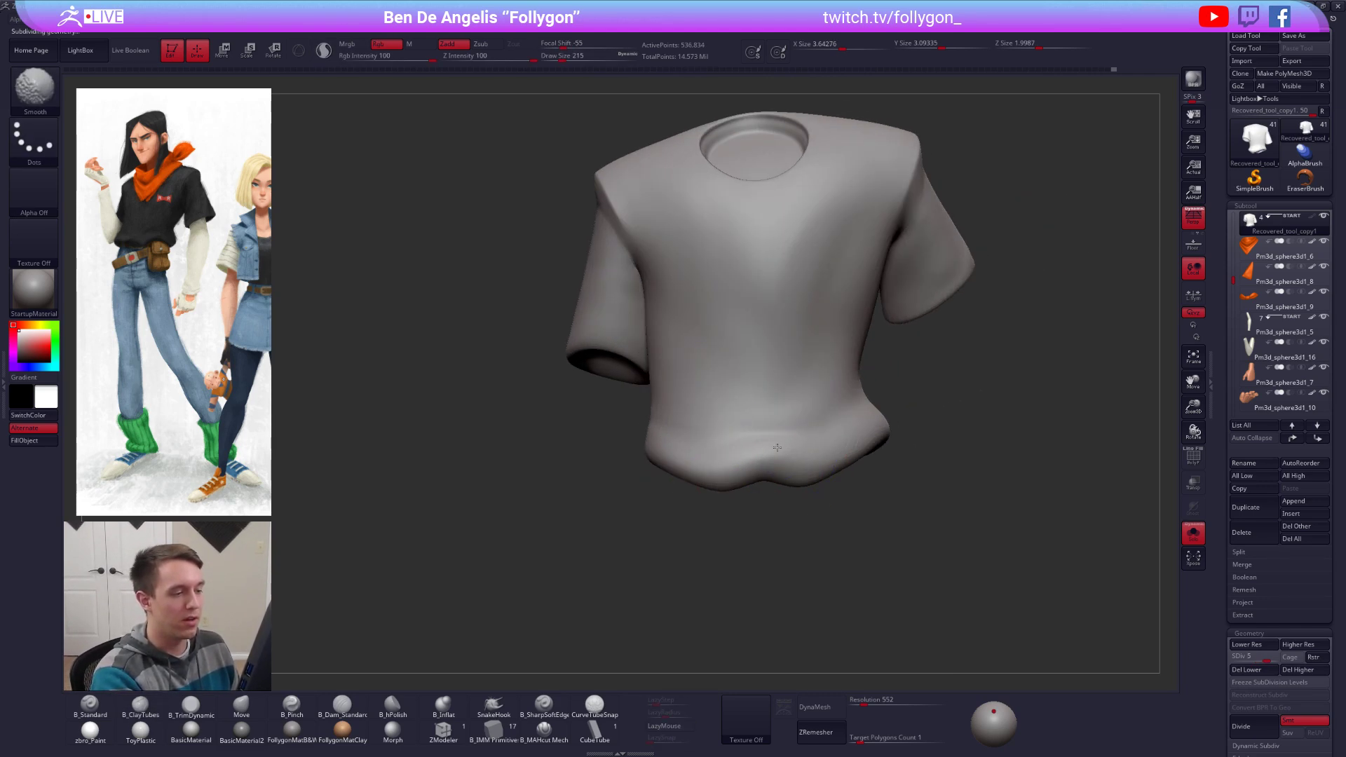
Step: Show the full character and reshape the shirt's hem above the belt pouch with the Move brush at draw size 321
mouse_move(875, 427)
right_down()
mouse_move(811, 445)
mouse_move(802, 490)
right_up()
key(alt+s)
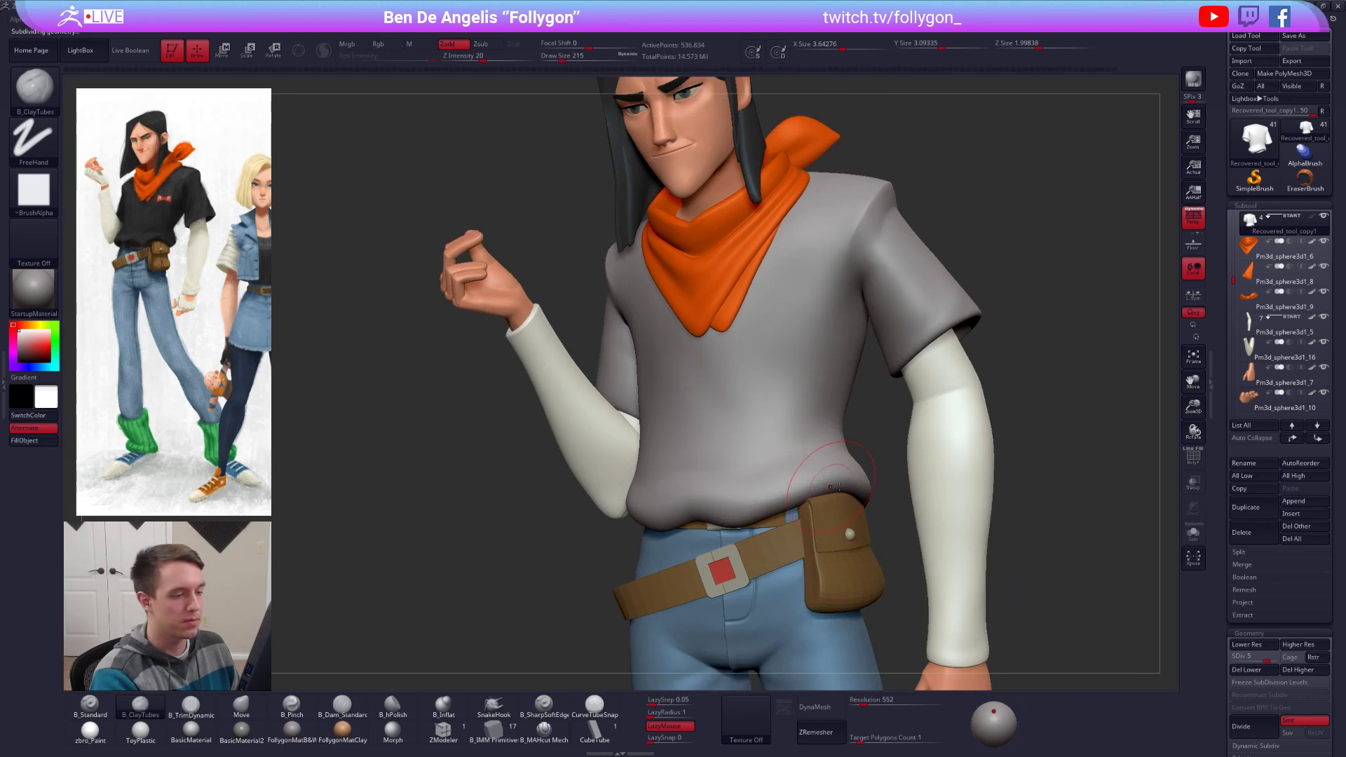
mouse_move(884, 501)
right_down()
mouse_move(856, 506)
mouse_move(828, 486)
mouse_move(862, 504)
right_up()
key(])
key(b)
key(m)
key(v)
key(])
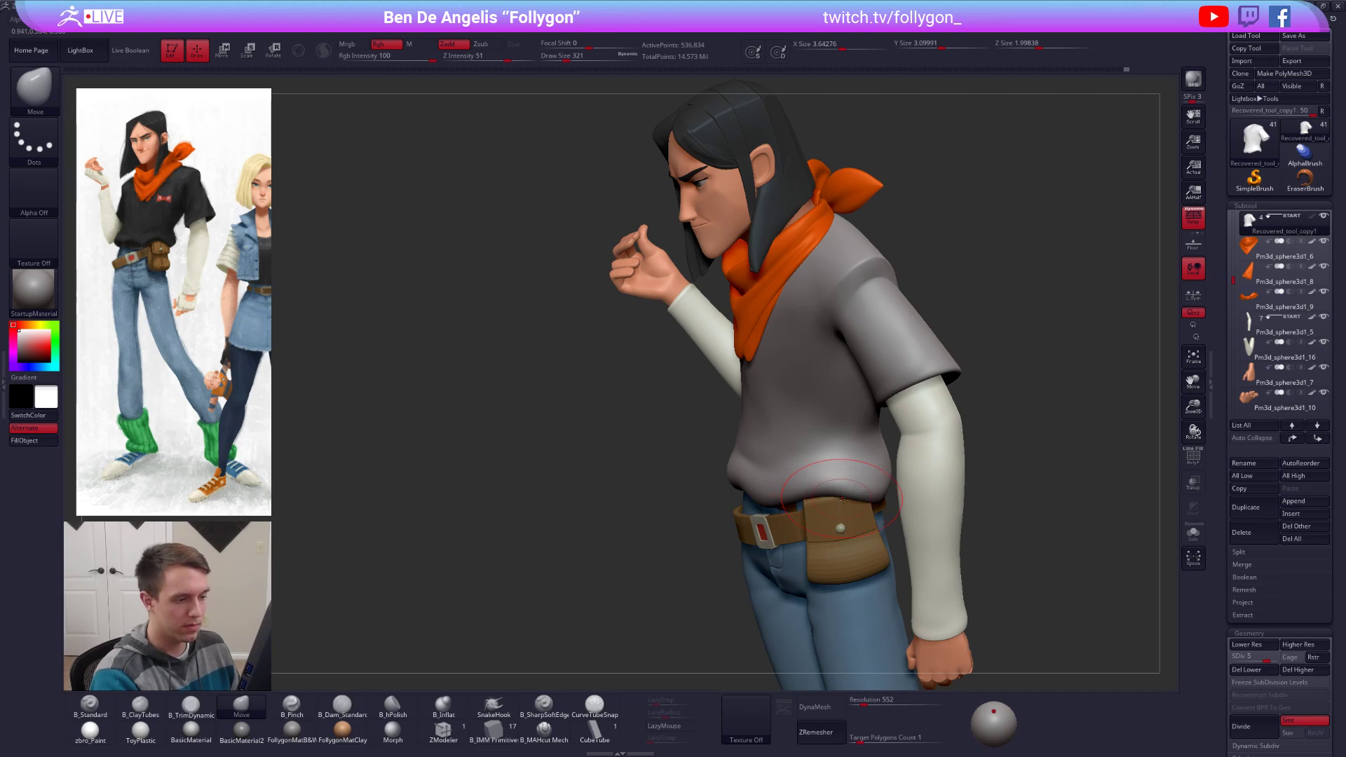
mouse_move(869, 511)
right_down()
mouse_move(866, 469)
mouse_move(799, 482)
mouse_move(820, 486)
right_up()
key(shift)
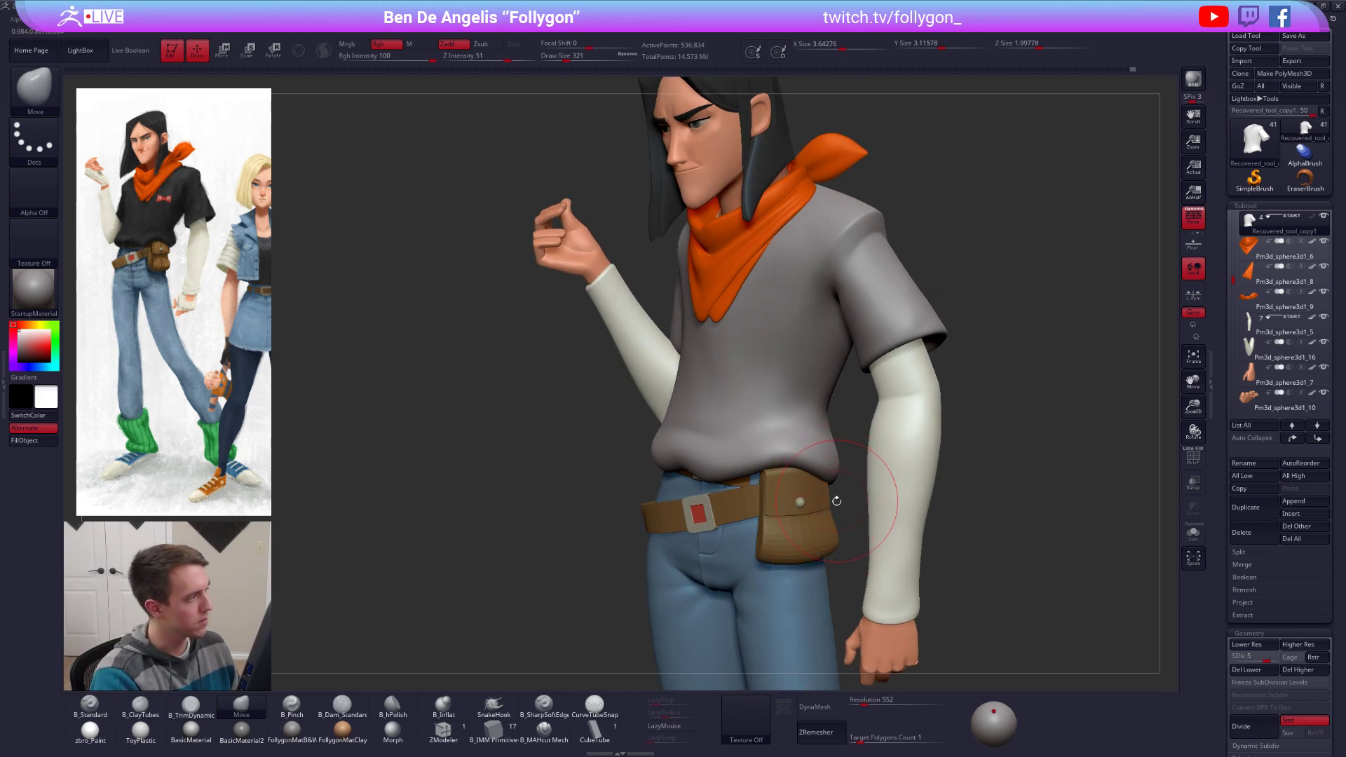
Step: Adjust the shirt's waist and side silhouette with the Move brush, enlarging it to draw size 414 and reducing it again
right_drag(829, 510, 766, 520)
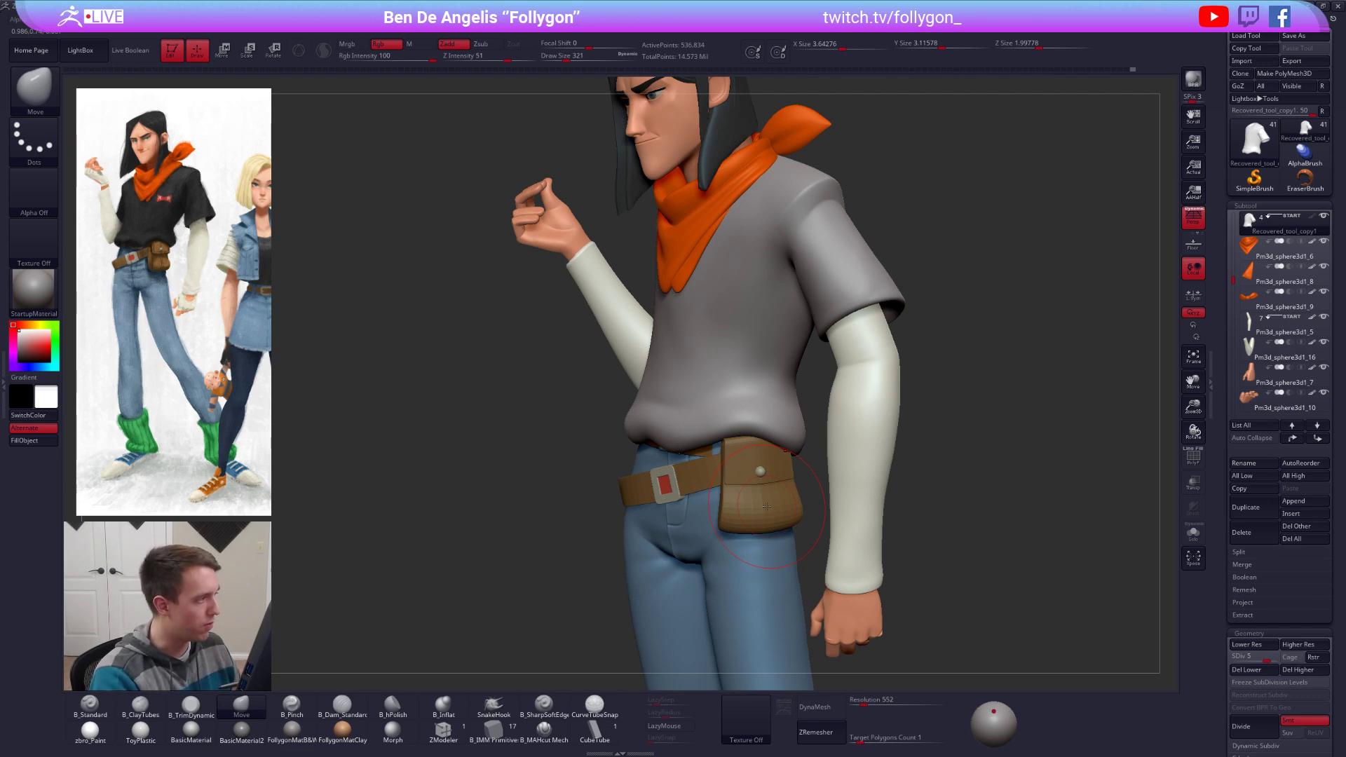
mouse_move(774, 471)
alt+right_down()
mouse_move(769, 408)
mouse_move(791, 372)
mouse_move(774, 374)
alt+right_up()
key(space)
drag(756, 384, 764, 384)
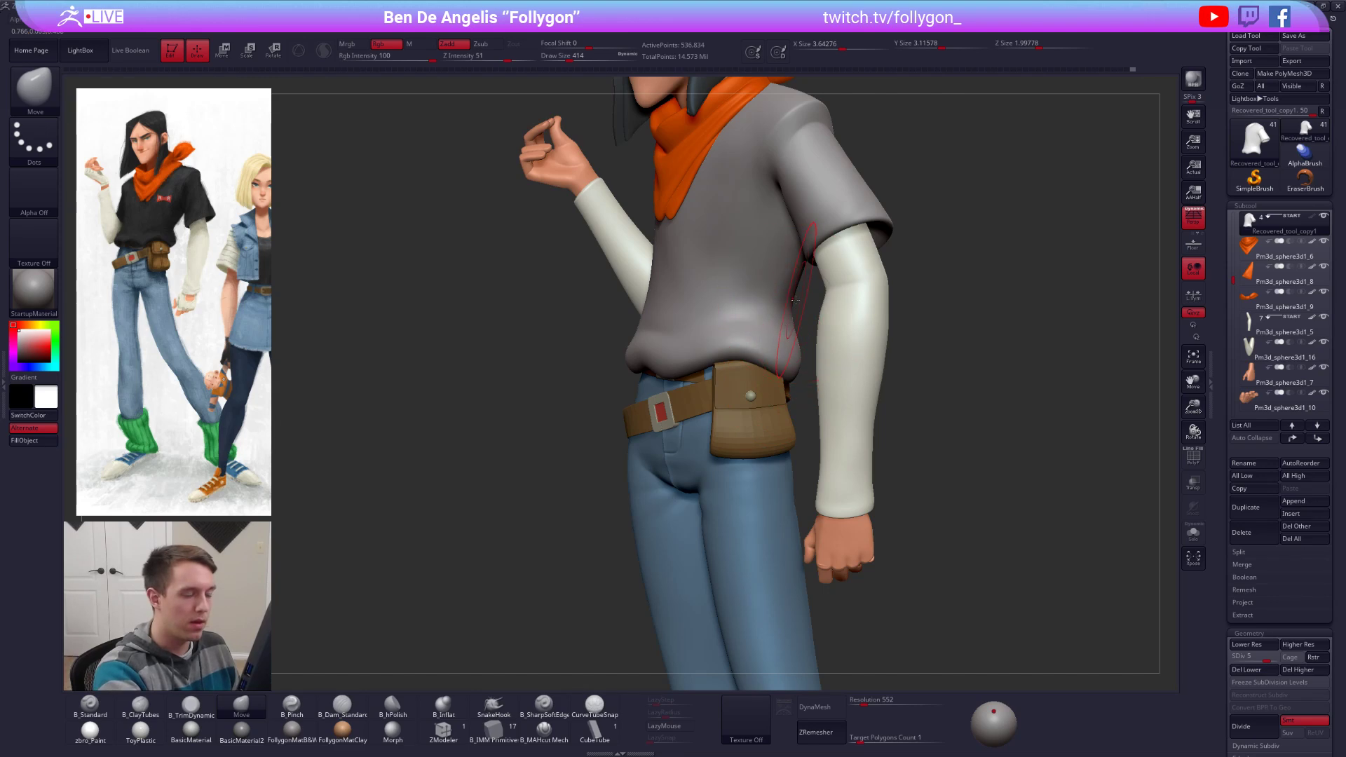
mouse_move(794, 313)
right_down()
mouse_move(794, 408)
mouse_move(662, 402)
right_up()
key(space)
drag(830, 400, 826, 400)
mouse_move(789, 400)
right_down()
mouse_move(867, 400)
mouse_move(850, 390)
right_up()
Step: Hide the long sleeve and hand of the arm beside the pouch, and make the shirt the active subtool again
alt+click(850, 391)
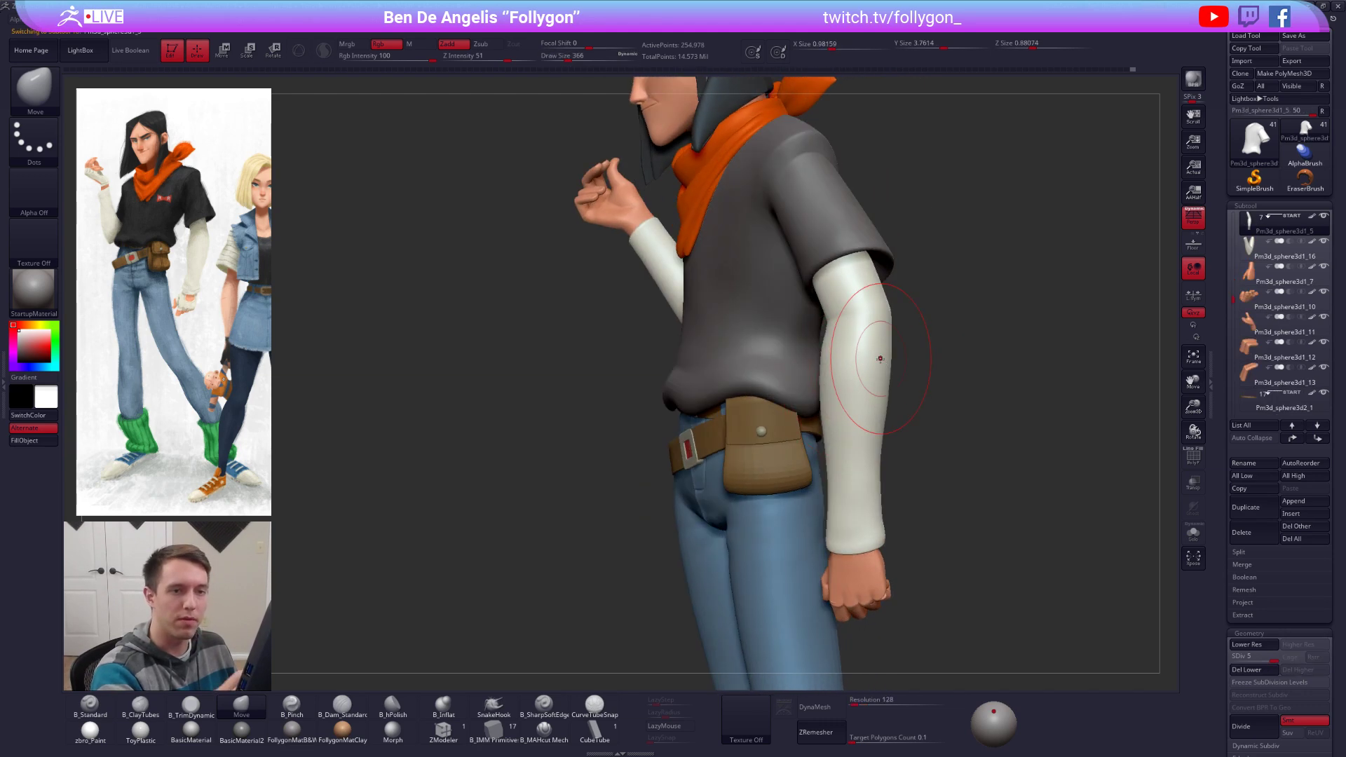
click(1248, 261)
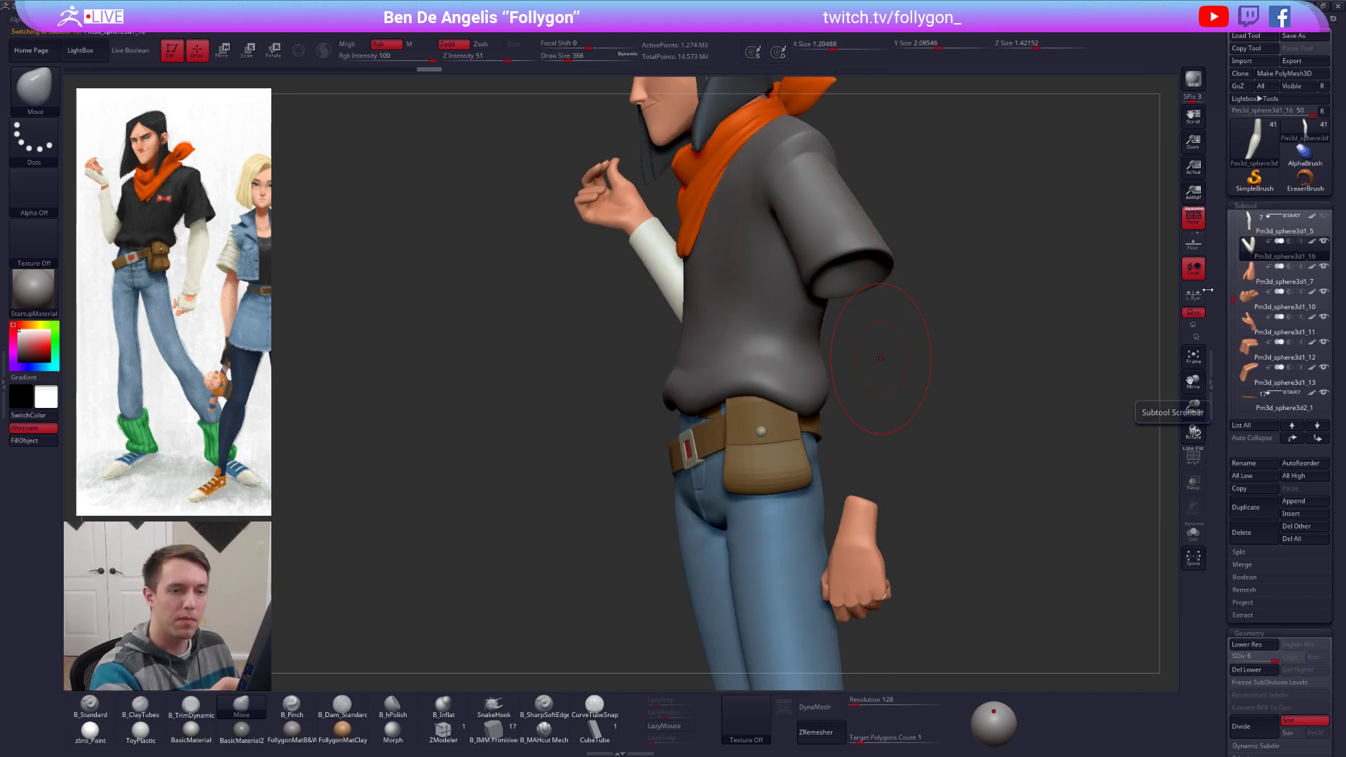
click(1193, 456)
alt+click(864, 531)
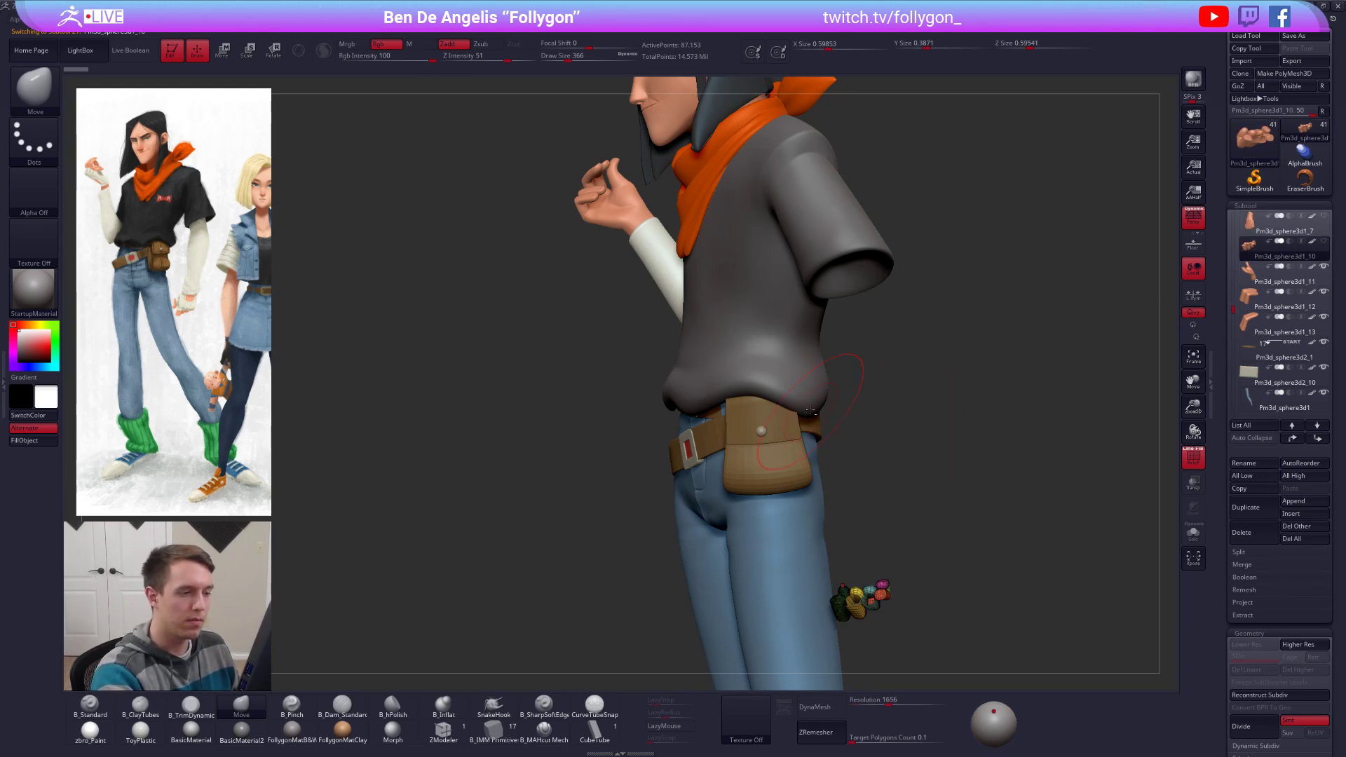
alt+click(811, 412)
right_drag(810, 413, 876, 431)
key(shift+f)
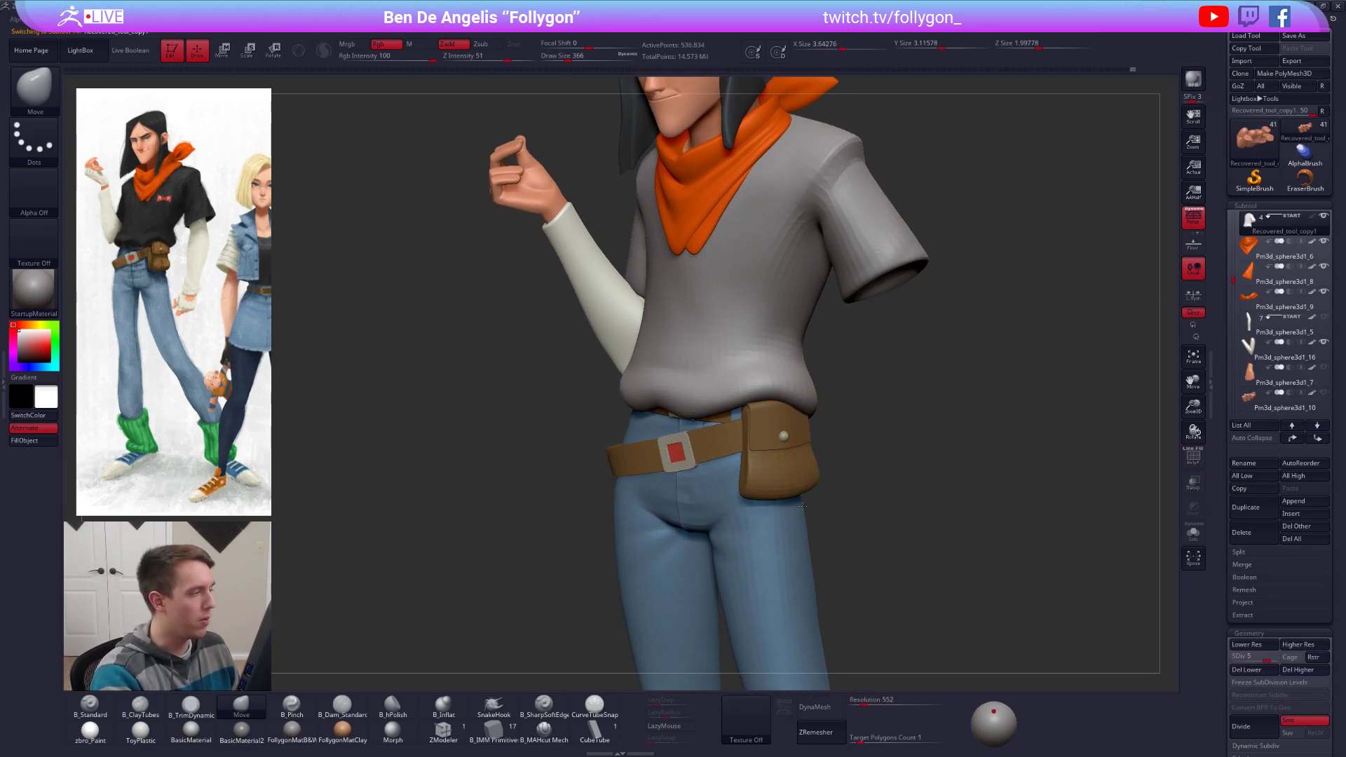
Step: Nudge the uncovered lower side of the shirt near the pouch with the Move brush
alt+right_drag(802, 506, 792, 554)
right_drag(762, 468, 766, 522)
drag(759, 436, 760, 447)
right_drag(791, 484, 771, 489)
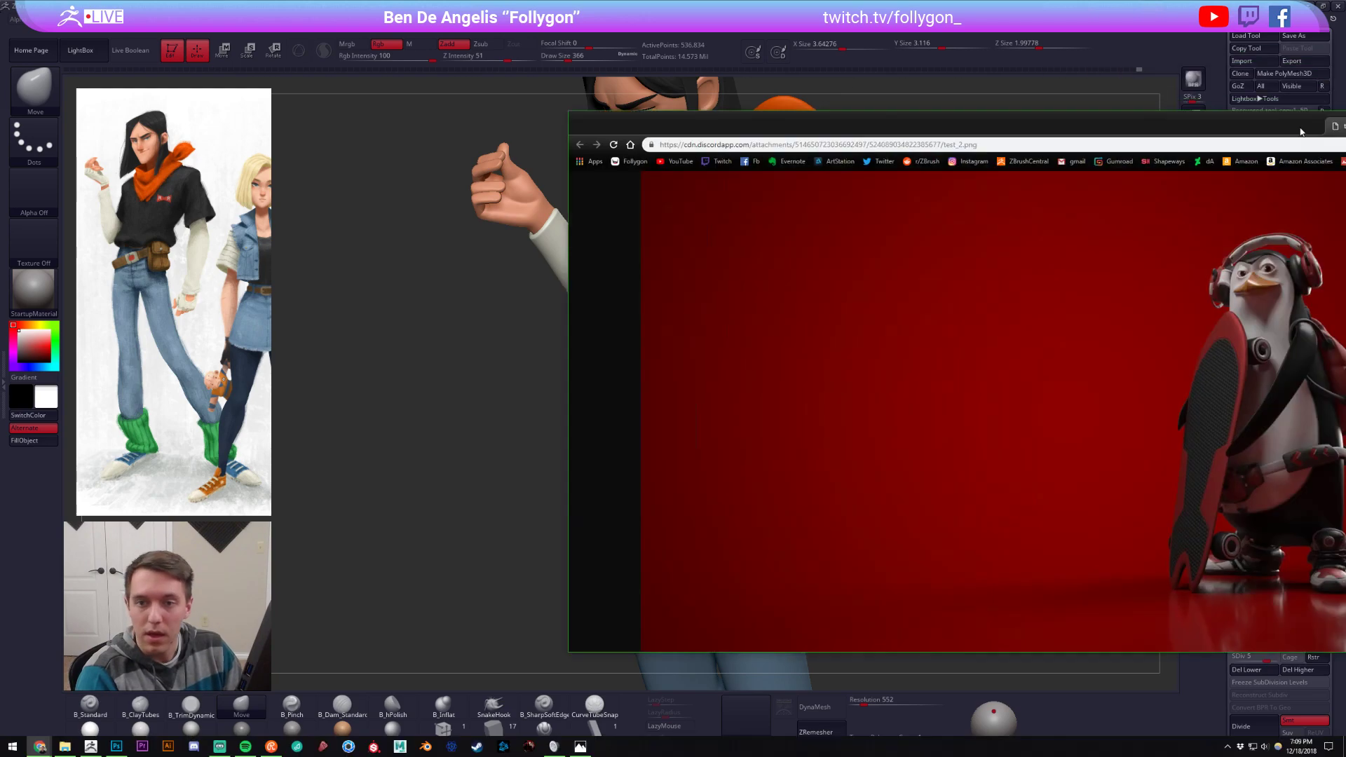
Step: View the penguin render full screen in Chrome, close its tab and return to ZBrush
drag(1345, 138, 677, 52)
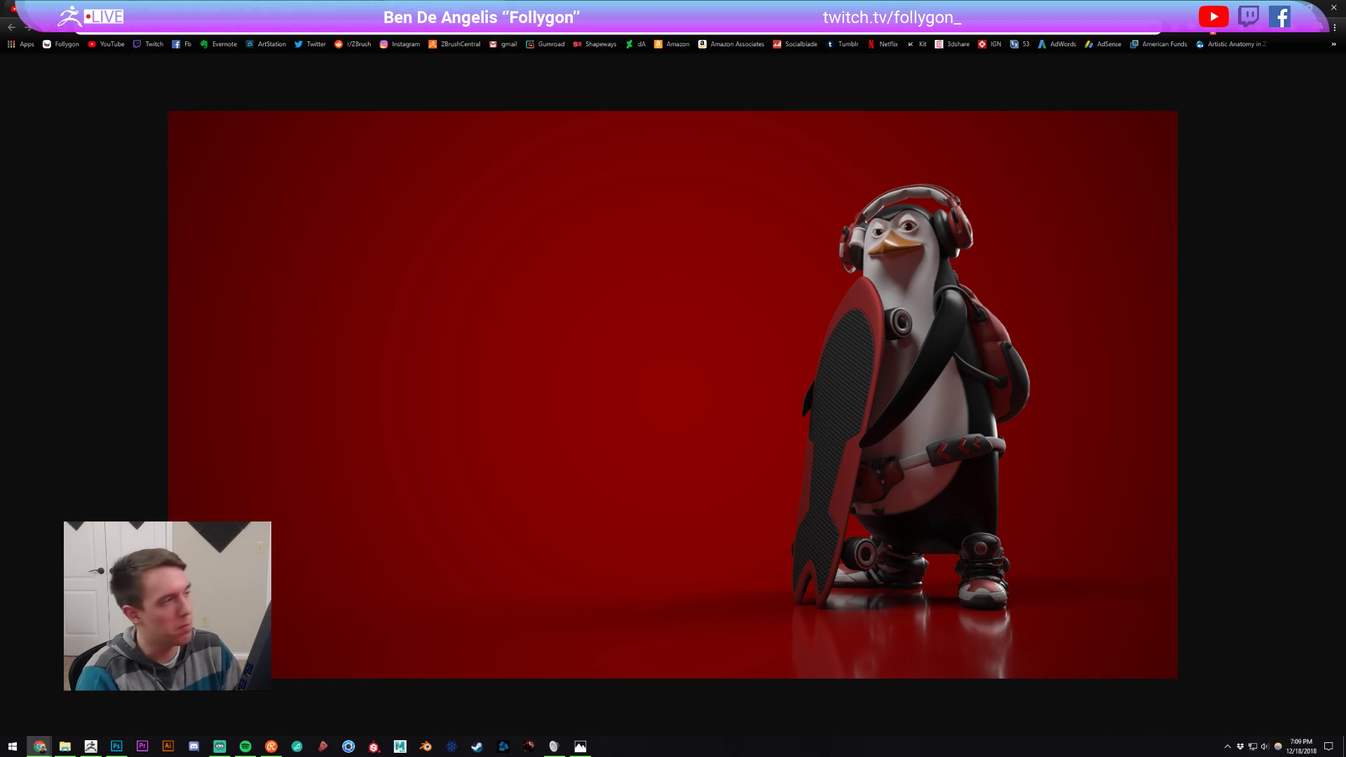
key(ctrl+w)
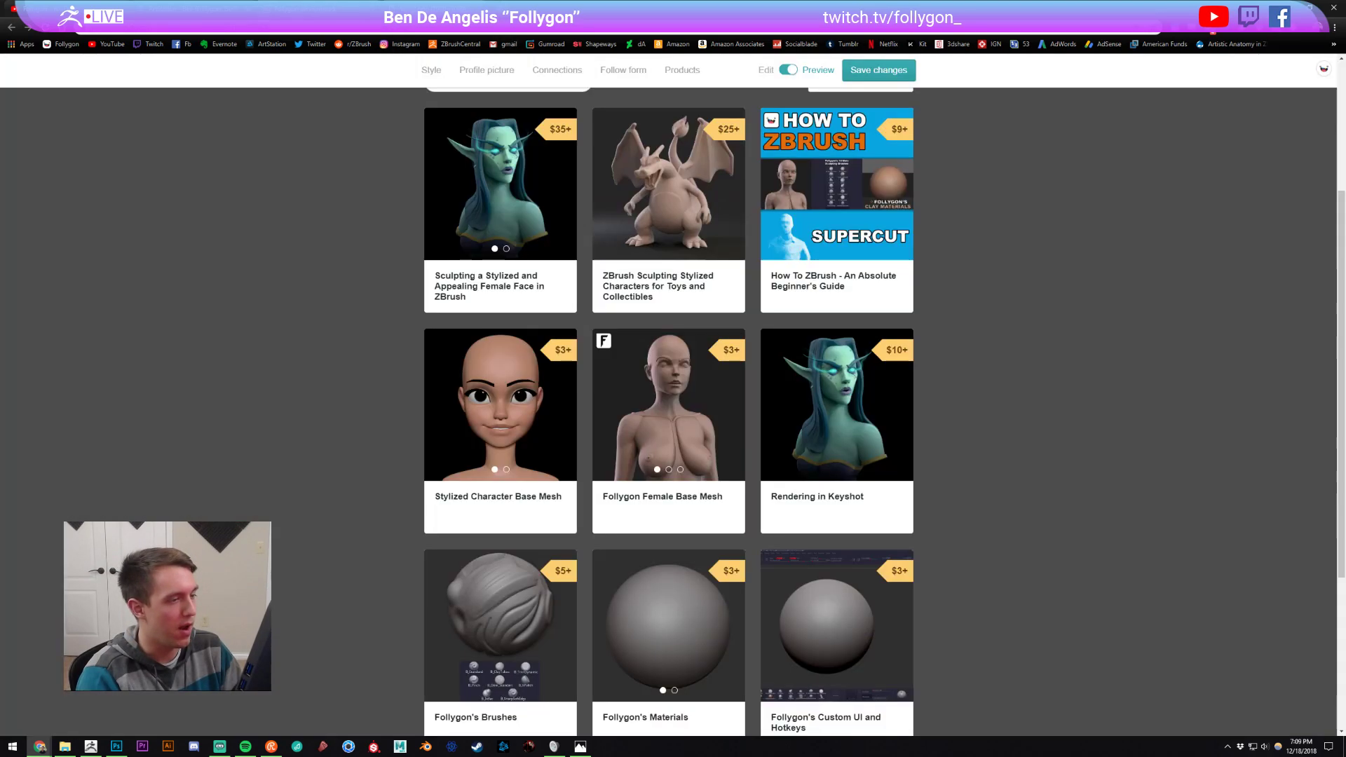
click(98, 745)
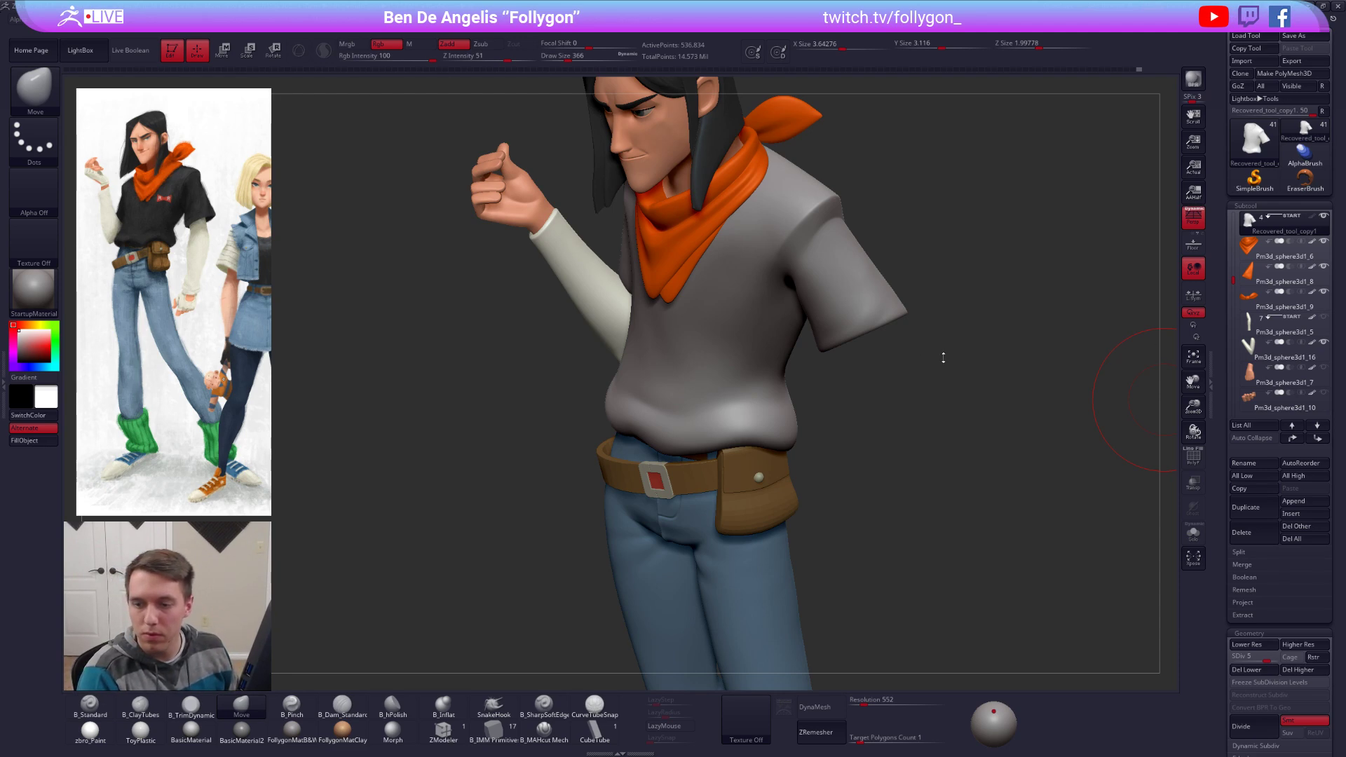
Step: Reshape the front of the shirt's waist with the Move brush at draw sizes 292 and 321
alt+drag(775, 410, 869, 431)
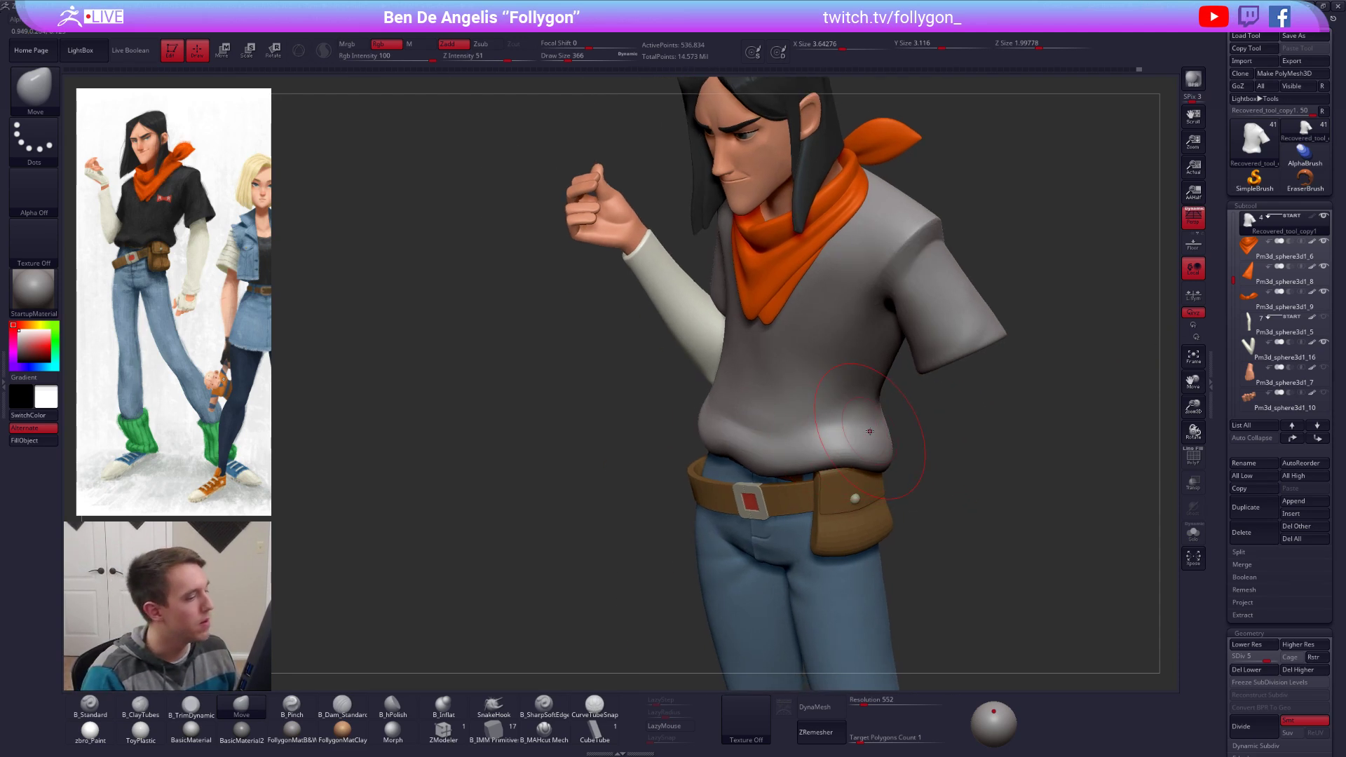
right_drag(869, 431, 775, 390)
key(space)
drag(775, 390, 770, 390)
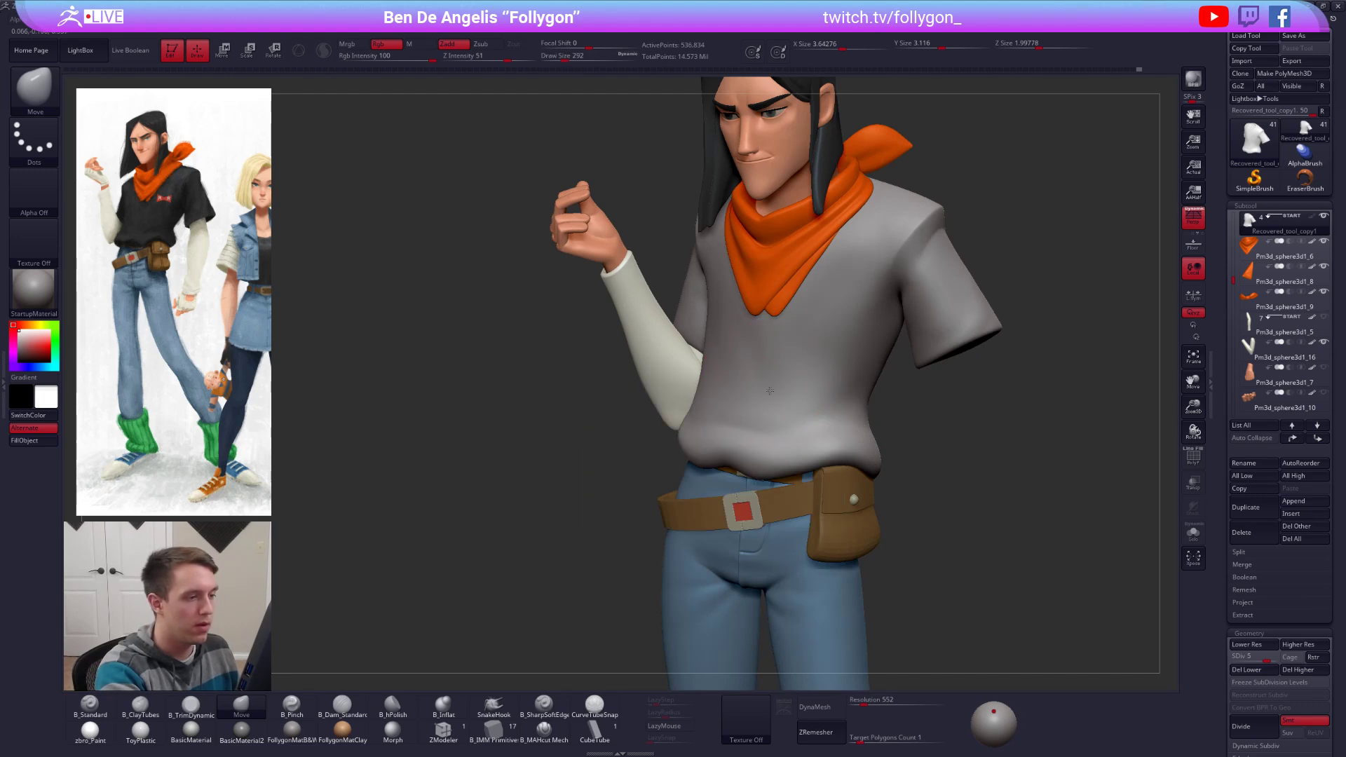
right_drag(762, 417, 773, 387)
key(space)
drag(819, 377, 825, 377)
right_drag(844, 376, 886, 326)
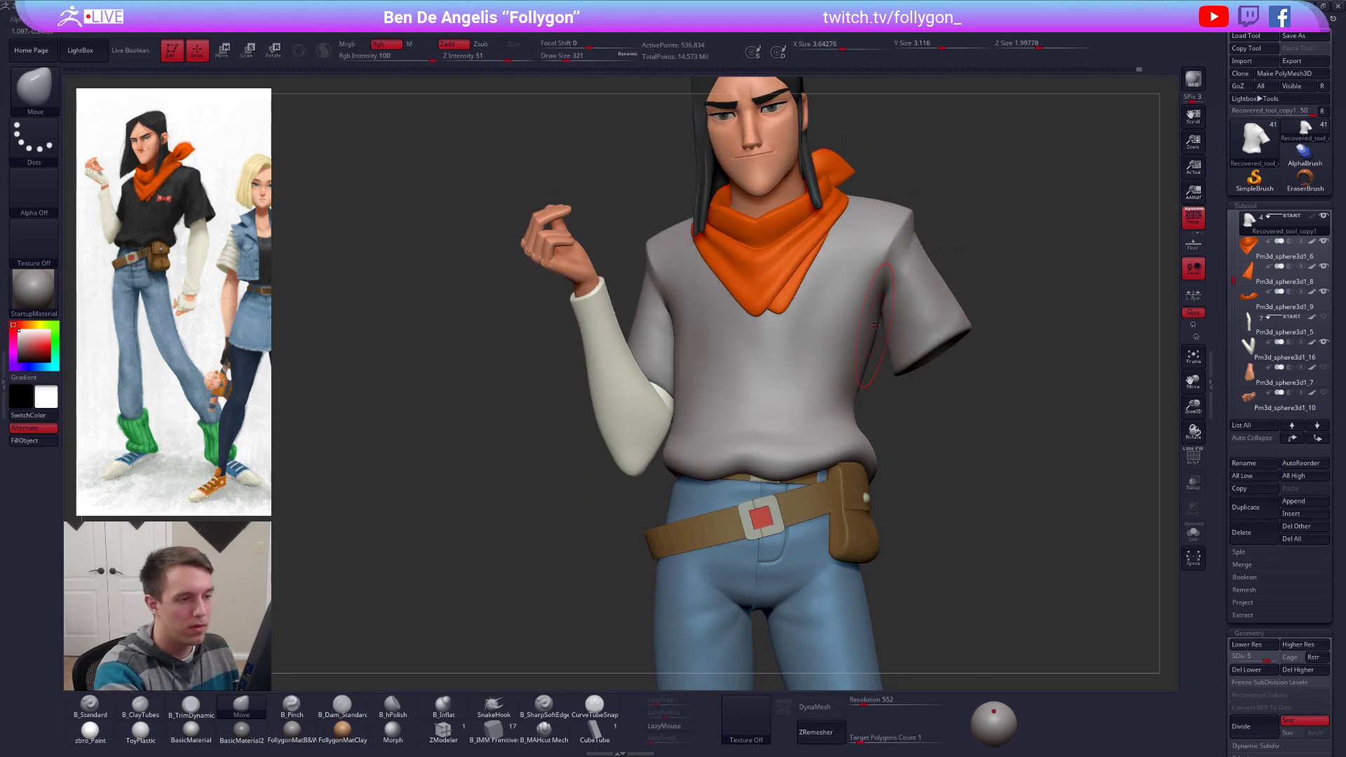
Step: Refine the shirt's side and upper sleeve area with the Move brush at draw sizes 414 and 203
key(space)
drag(888, 325, 877, 328)
key(space)
alt+right_drag(911, 265, 834, 343)
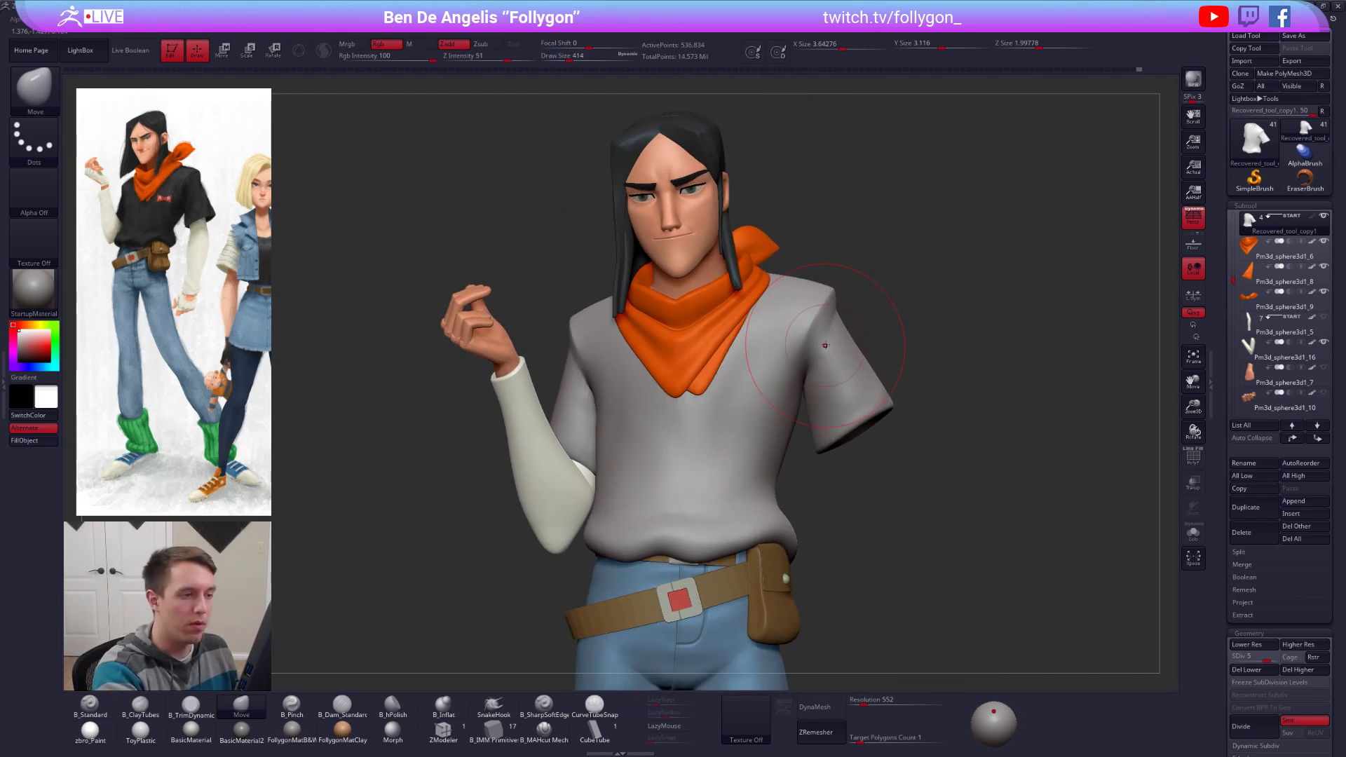
key(space)
drag(838, 344, 831, 344)
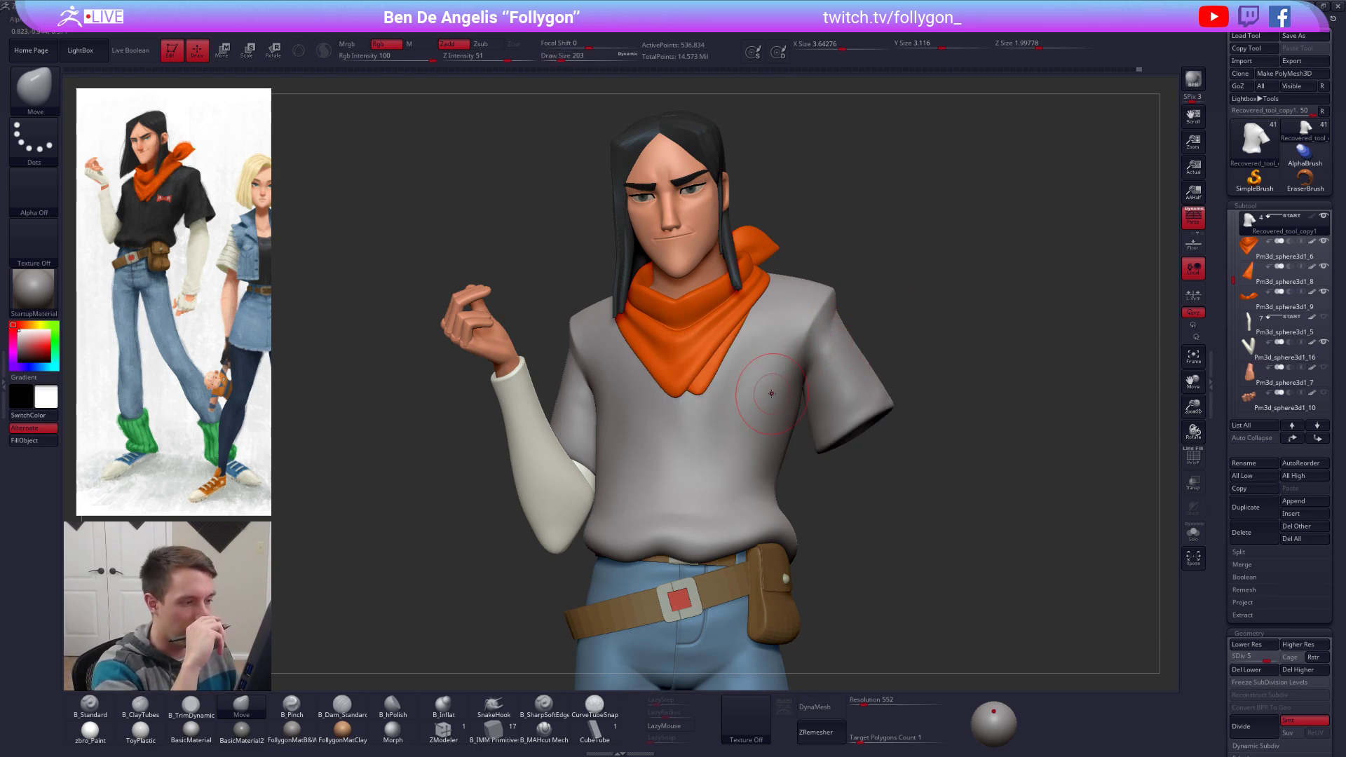
Step: Adjust the hem's outer corner behind the belt pouch with the Move brush at draw size 430
mouse_move(804, 513)
alt+right_down()
mouse_move(839, 422)
mouse_move(831, 459)
alt+right_up()
key(space)
drag(831, 459, 838, 459)
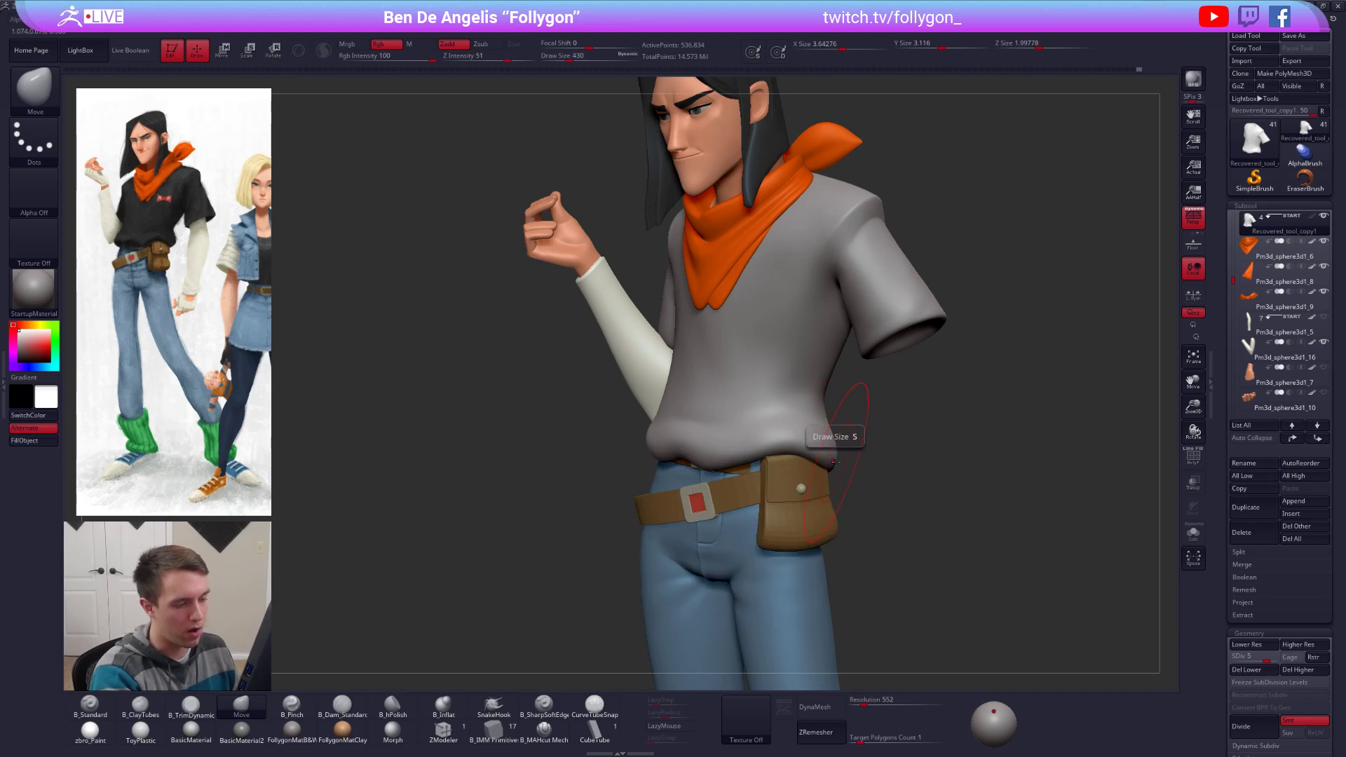
mouse_move(828, 468)
right_down()
mouse_move(785, 449)
mouse_move(745, 360)
right_up()
Step: Refine the volume of the shirt's lower front with the B_ClayTubes brush at draw size 308
key(space)
key(b)
key(c)
key(t)
key(space)
drag(745, 360, 753, 356)
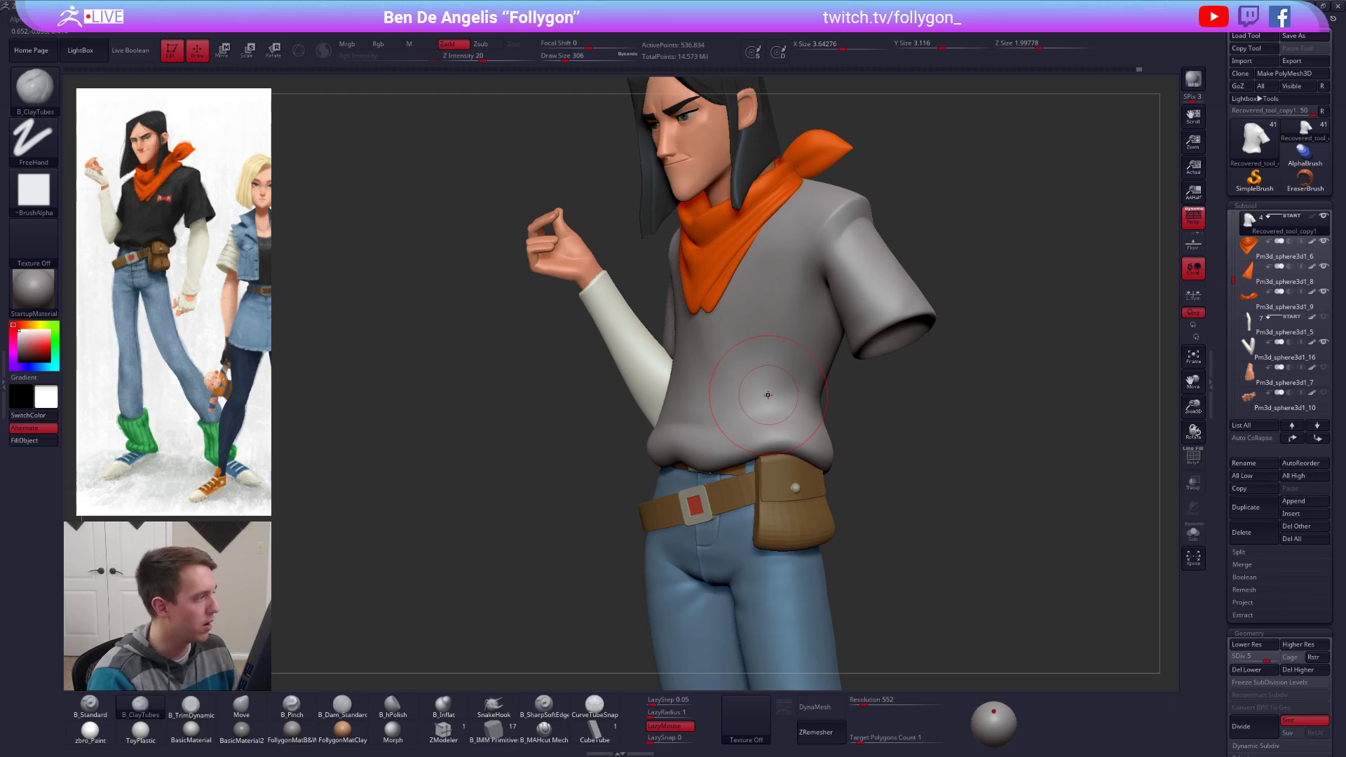
Step: Reshape the side and back of the shirt's hem over the belt with the Move brush at draw size 430
key(b)
key(m)
key(v)
mouse_move(890, 435)
mouse_down()
mouse_move(826, 465)
mouse_move(889, 474)
mouse_move(826, 476)
mouse_up()
key(space)
key(space)
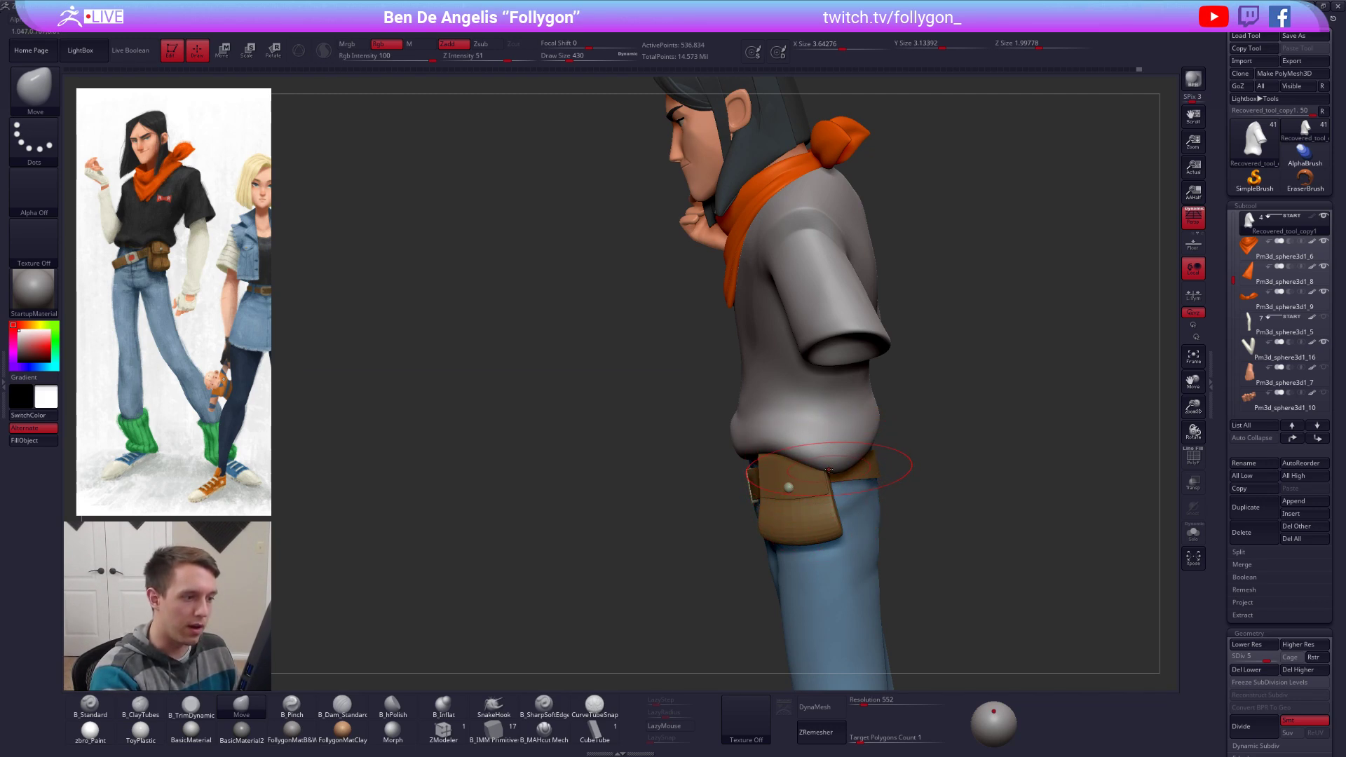
drag(828, 469, 831, 461)
Step: Switch to Google Chrome and search Google Images for "dubois madagascar"
key(alt+Tab)
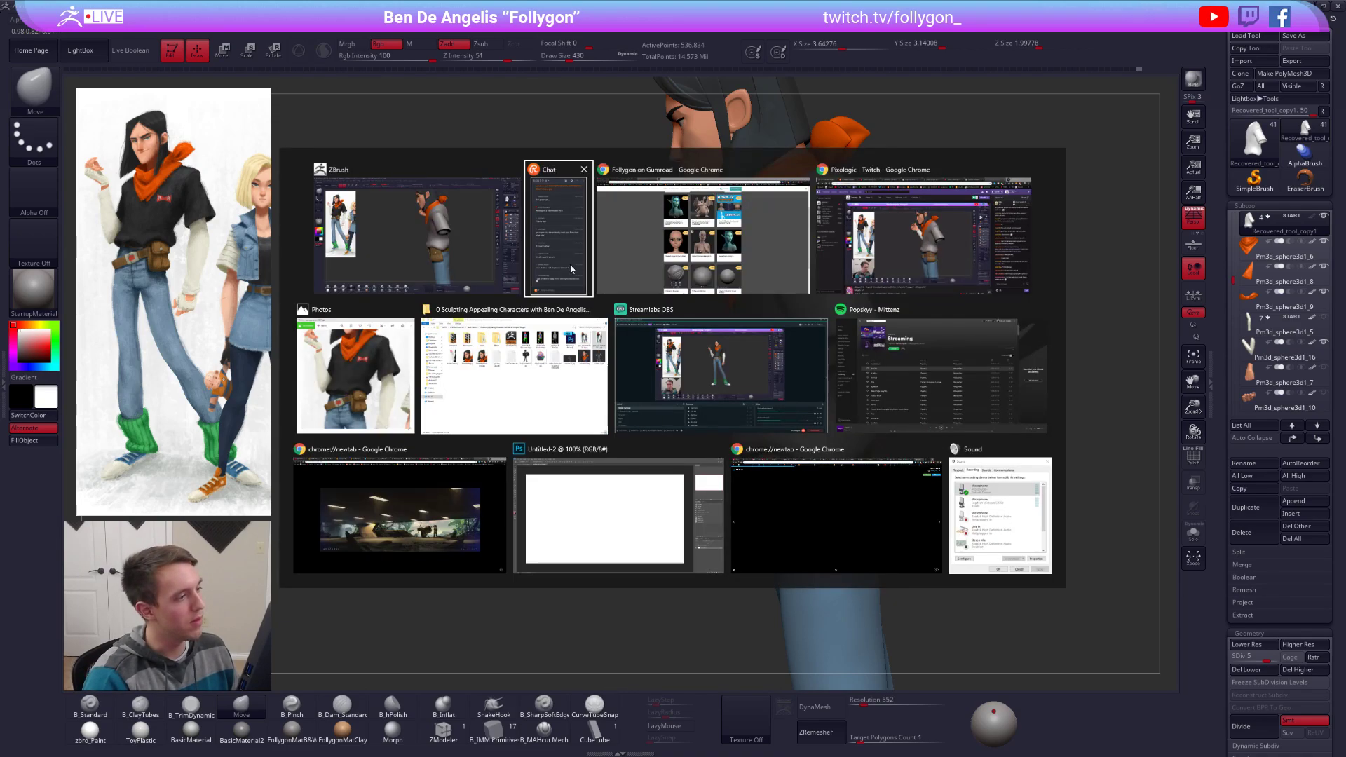
click(722, 270)
click(449, 59)
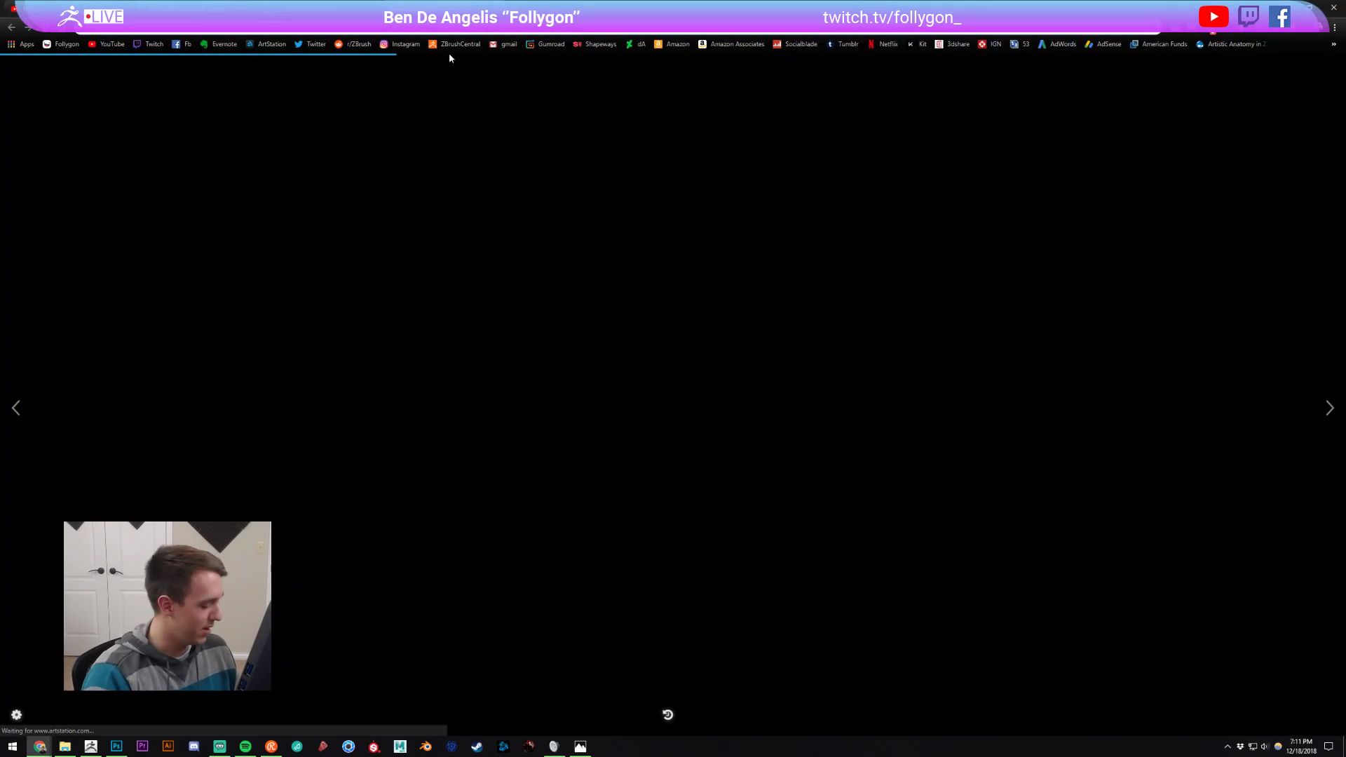
key(ctrl+l)
text(dubois)
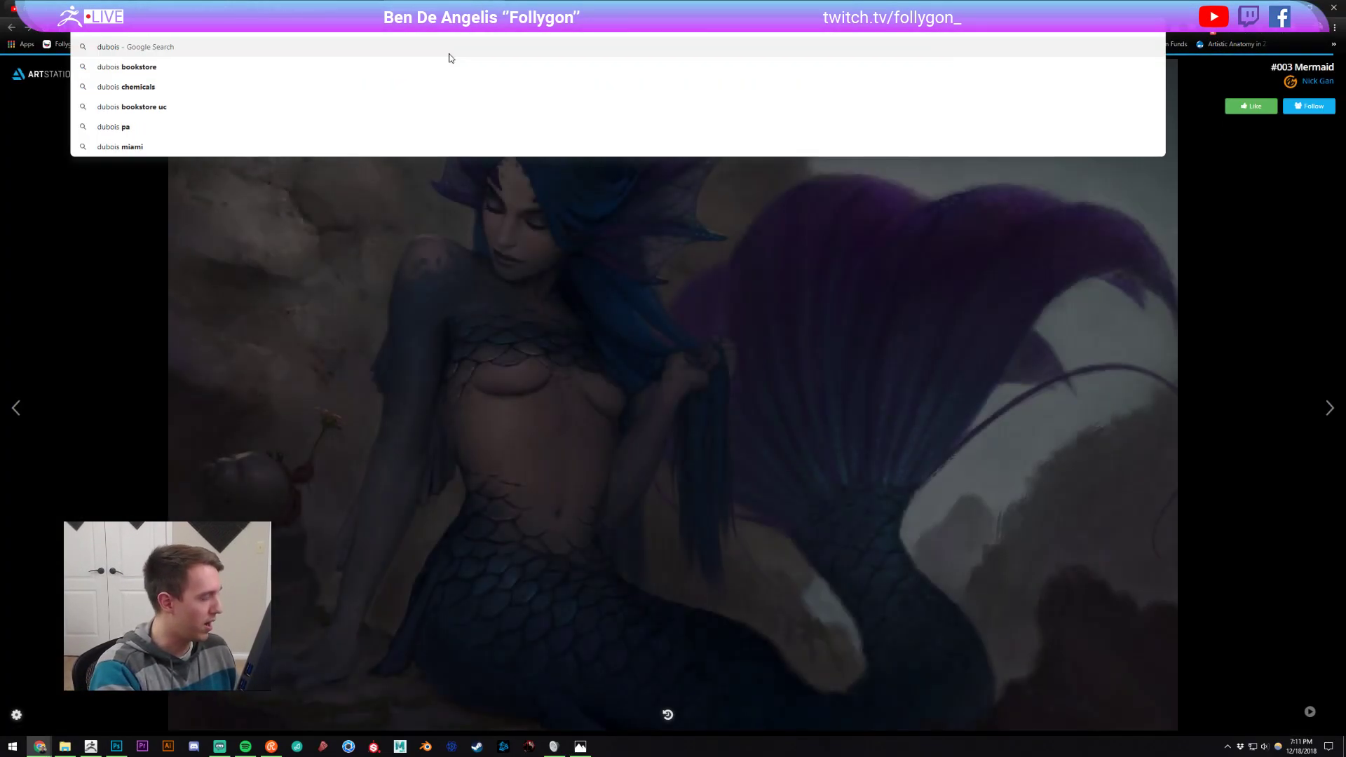
text( madagasc)
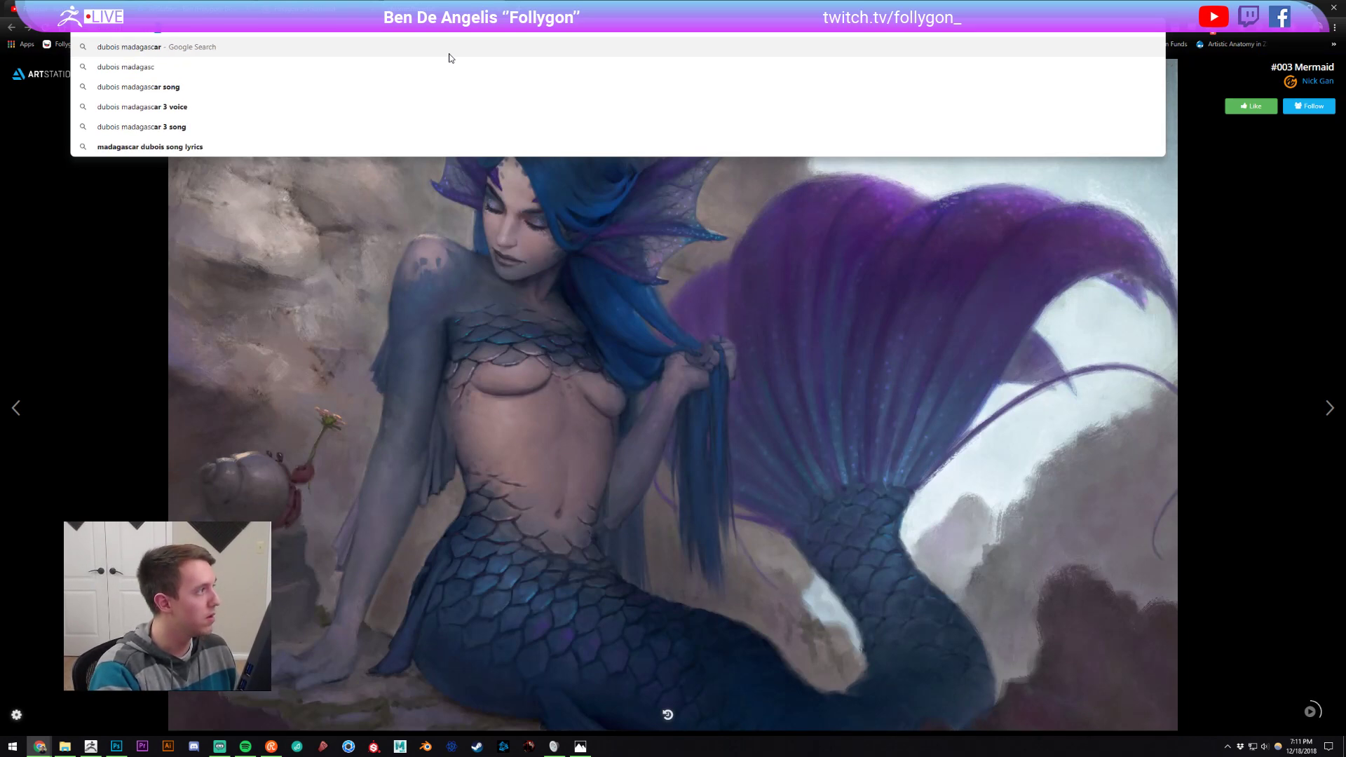
key(Return)
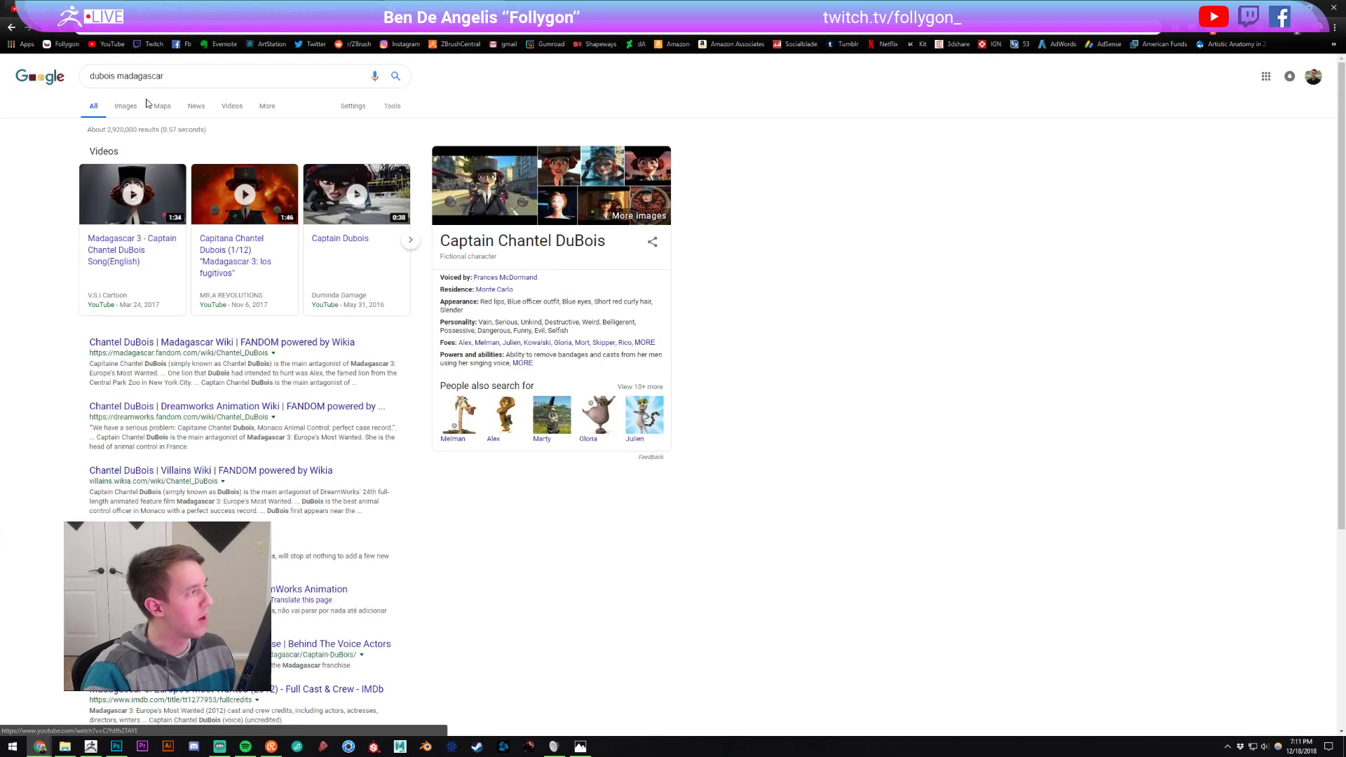
click(125, 113)
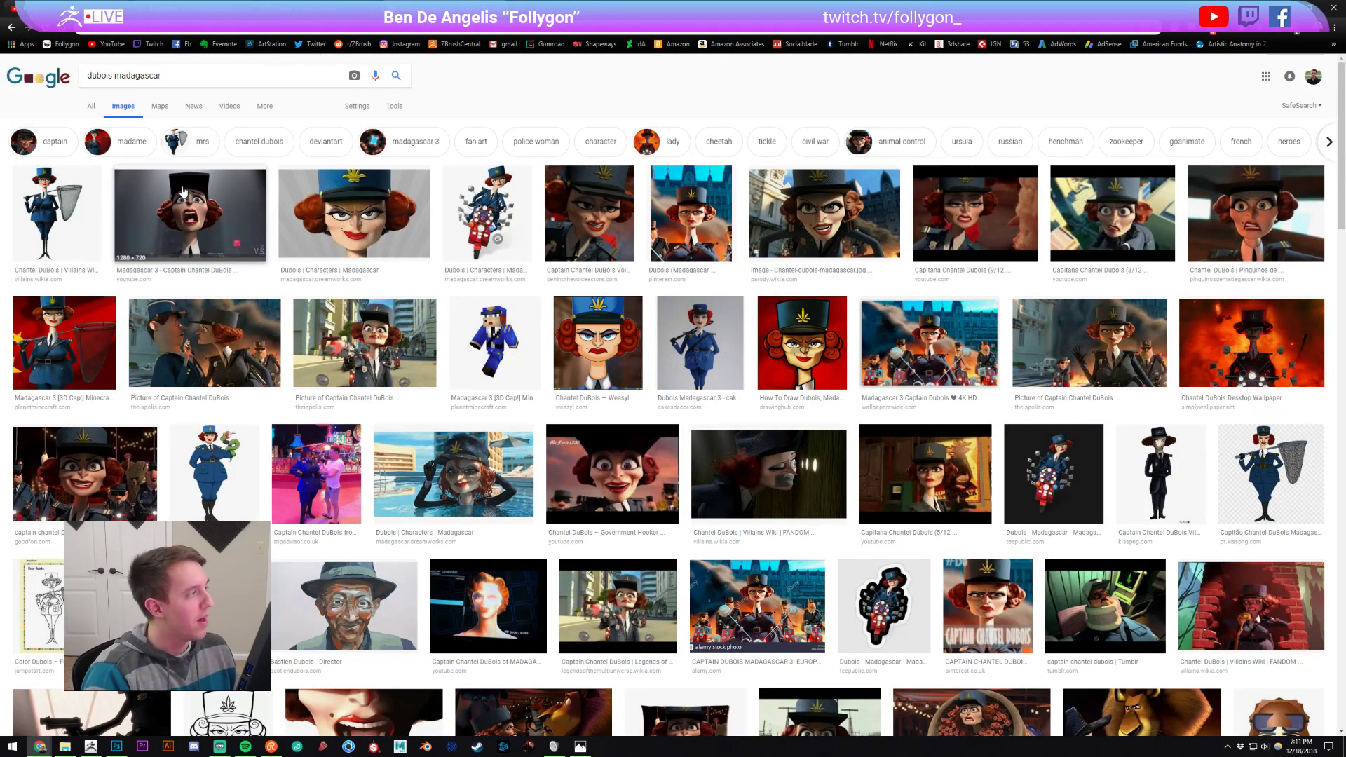
Step: Examine the full-body image of Chantel DuBois and the other image results, close the search tab and switch back to ZBrush
click(77, 204)
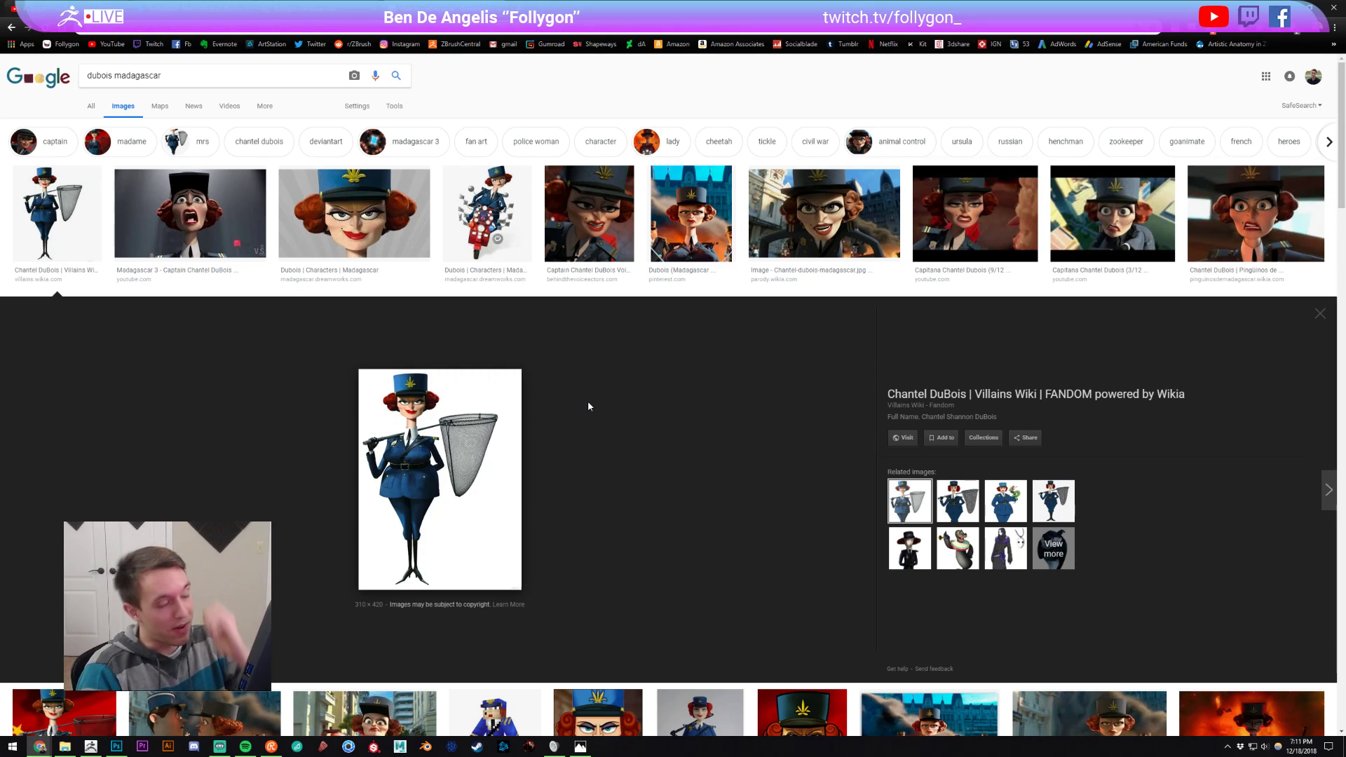
scroll(543, 410, down, 5)
scroll(555, 419, up, 4)
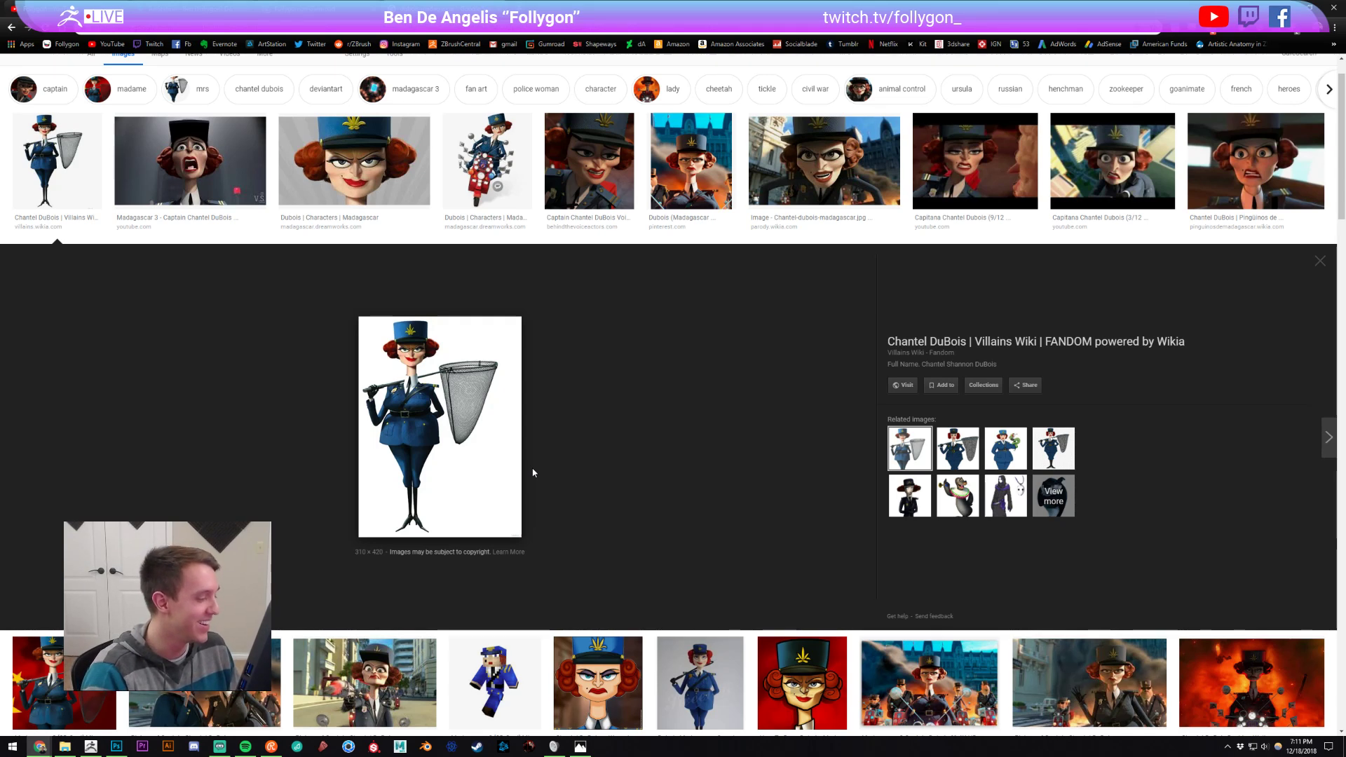
scroll(658, 507, down, 3)
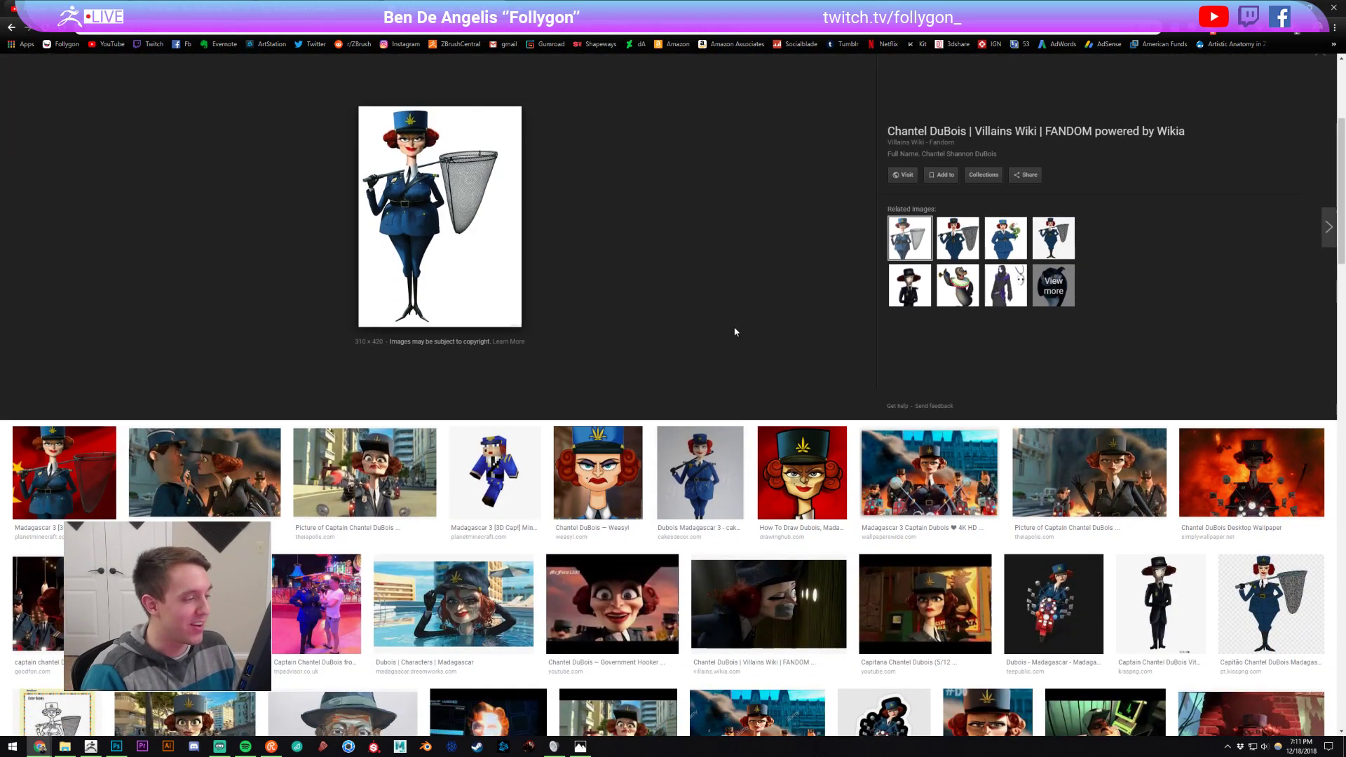
scroll(724, 301, up, 3)
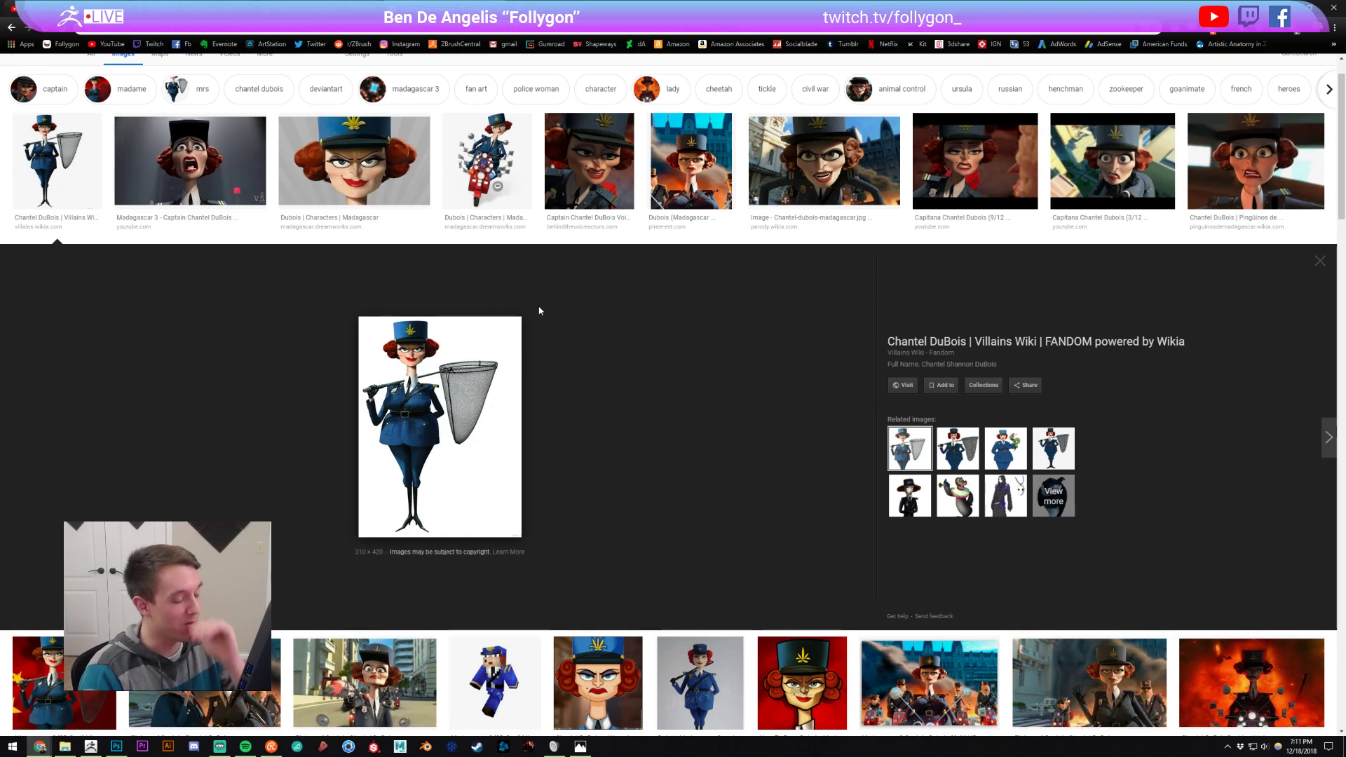
scroll(575, 301, down, 3)
scroll(597, 254, down, 3)
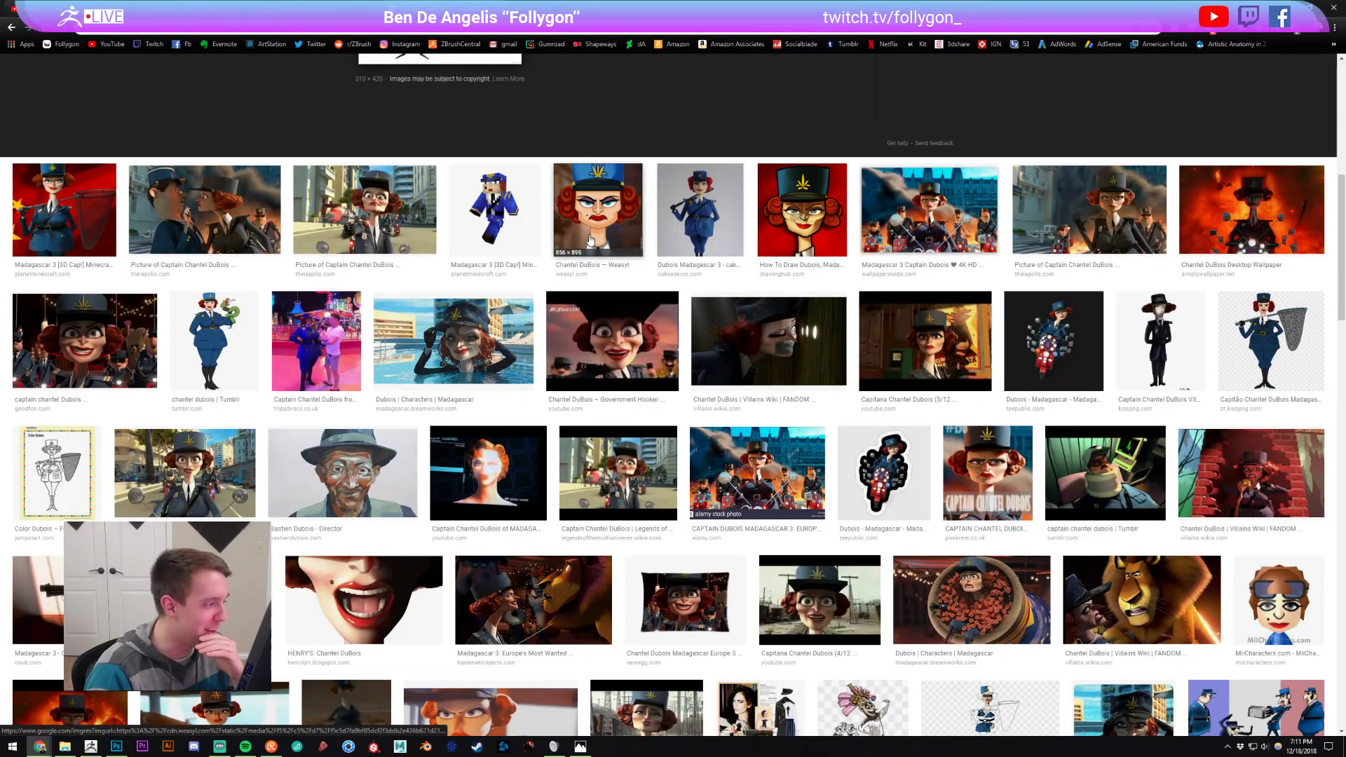
scroll(585, 223, down, 2)
scroll(585, 223, up, 2)
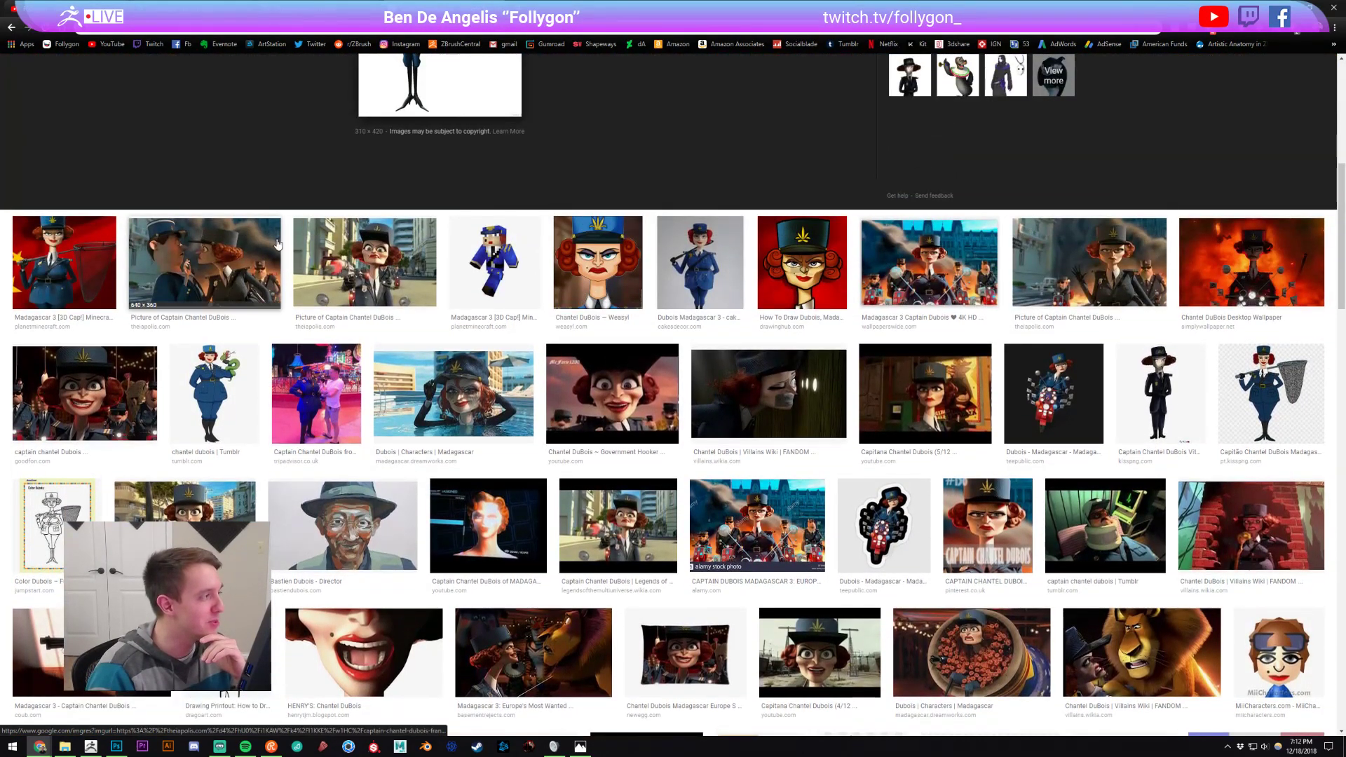
scroll(174, 312, up, 5)
scroll(174, 312, up, 1)
click(70, 213)
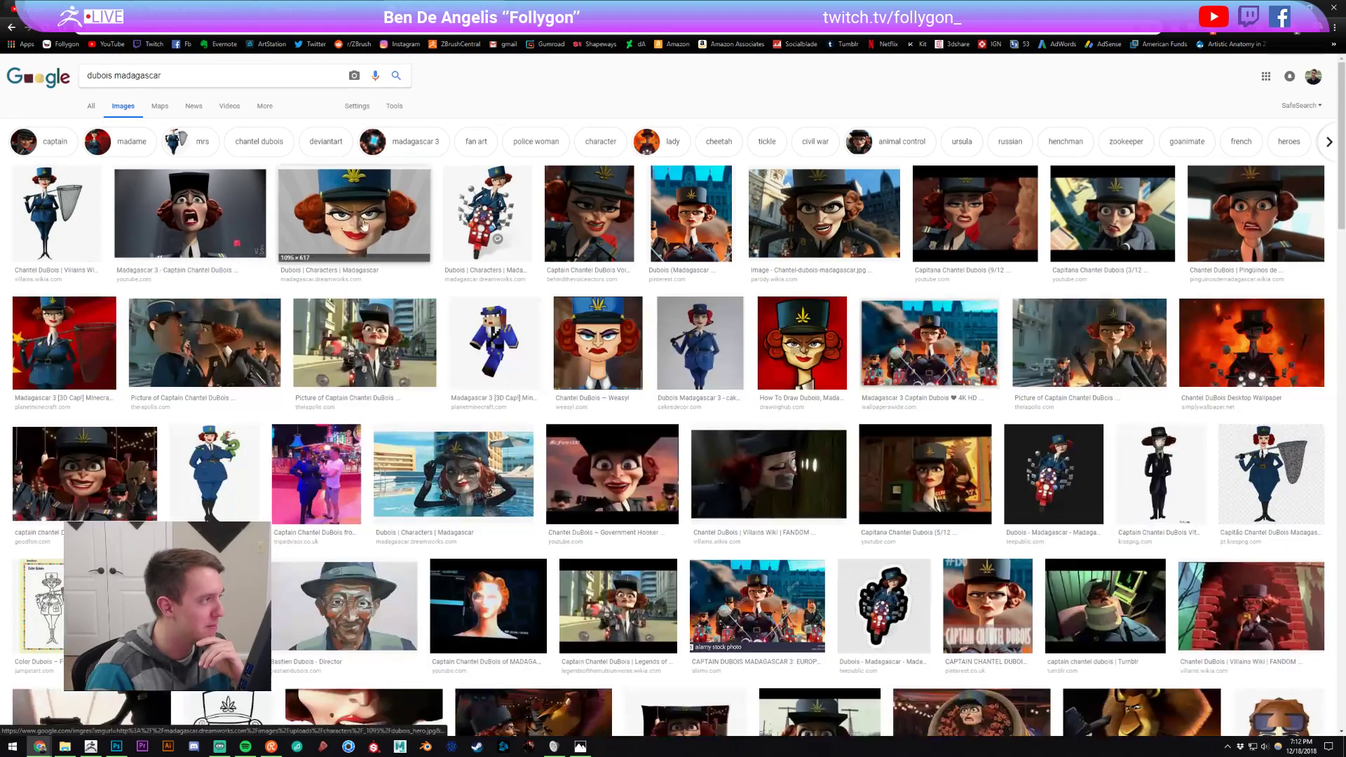
key(ctrl+w)
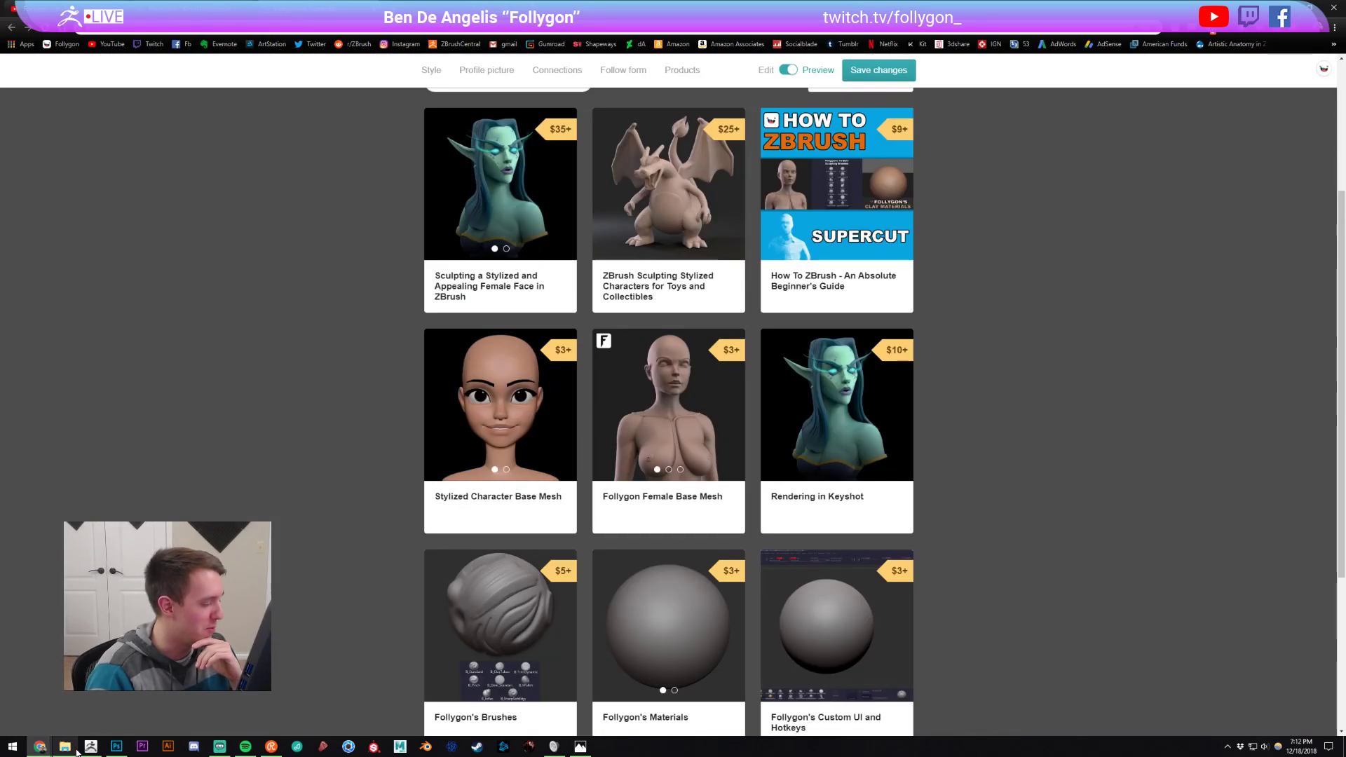
click(91, 747)
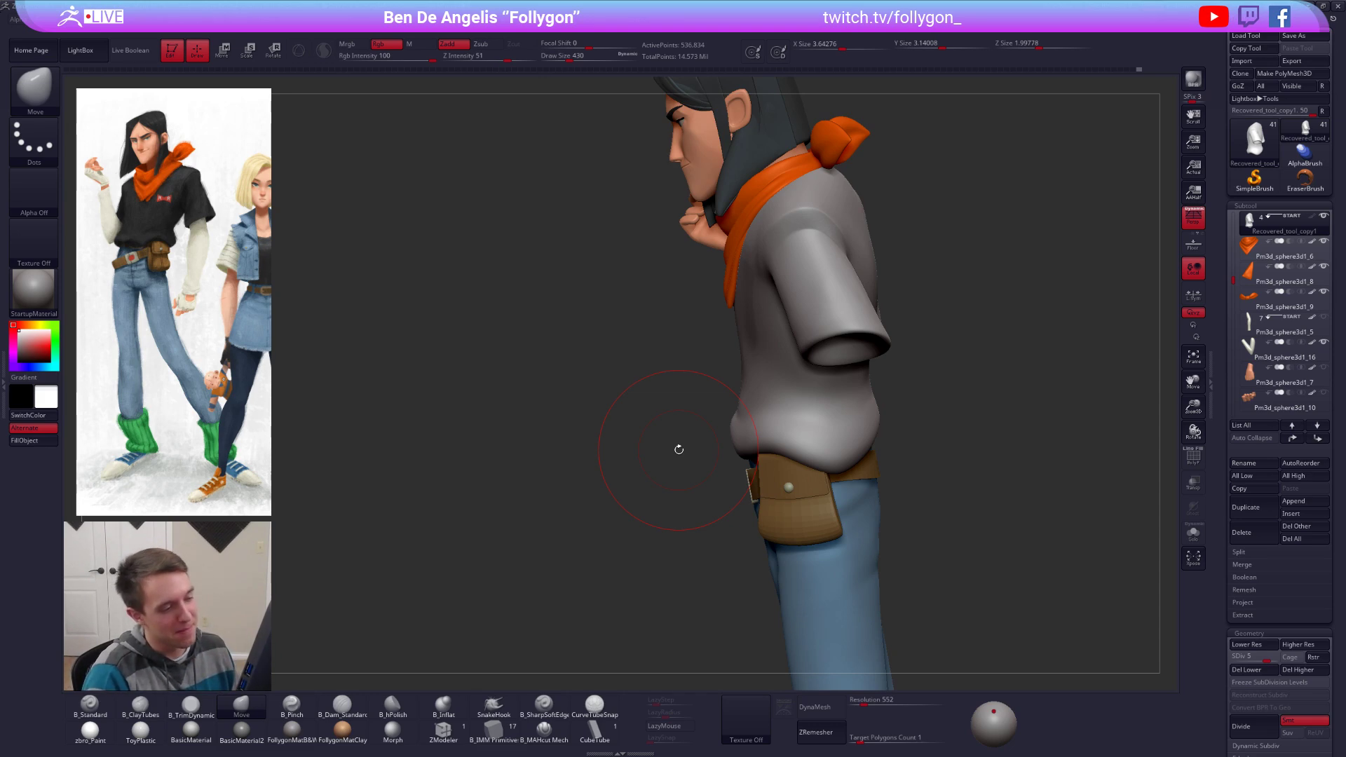
Step: Adjust the back of the shirt beside the raised arm's sleeve with the Move brush at draw size 252
mouse_move(679, 449)
mouse_down()
mouse_move(927, 382)
mouse_move(850, 335)
mouse_up()
mouse_move(813, 399)
right_down()
mouse_move(869, 344)
mouse_move(764, 415)
right_up()
key(space)
drag(825, 409, 802, 408)
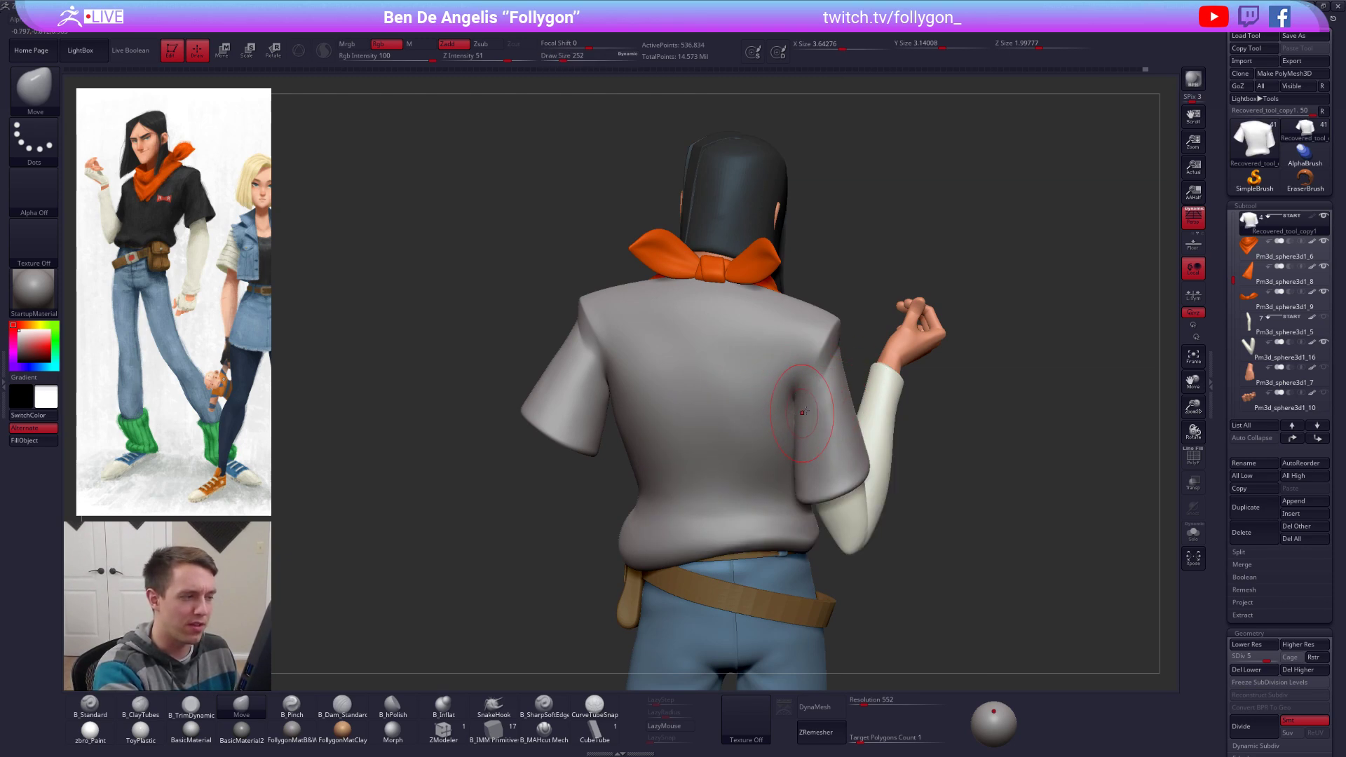
mouse_move(806, 410)
right_down()
mouse_move(746, 360)
mouse_move(707, 354)
mouse_move(697, 397)
mouse_move(790, 379)
right_up()
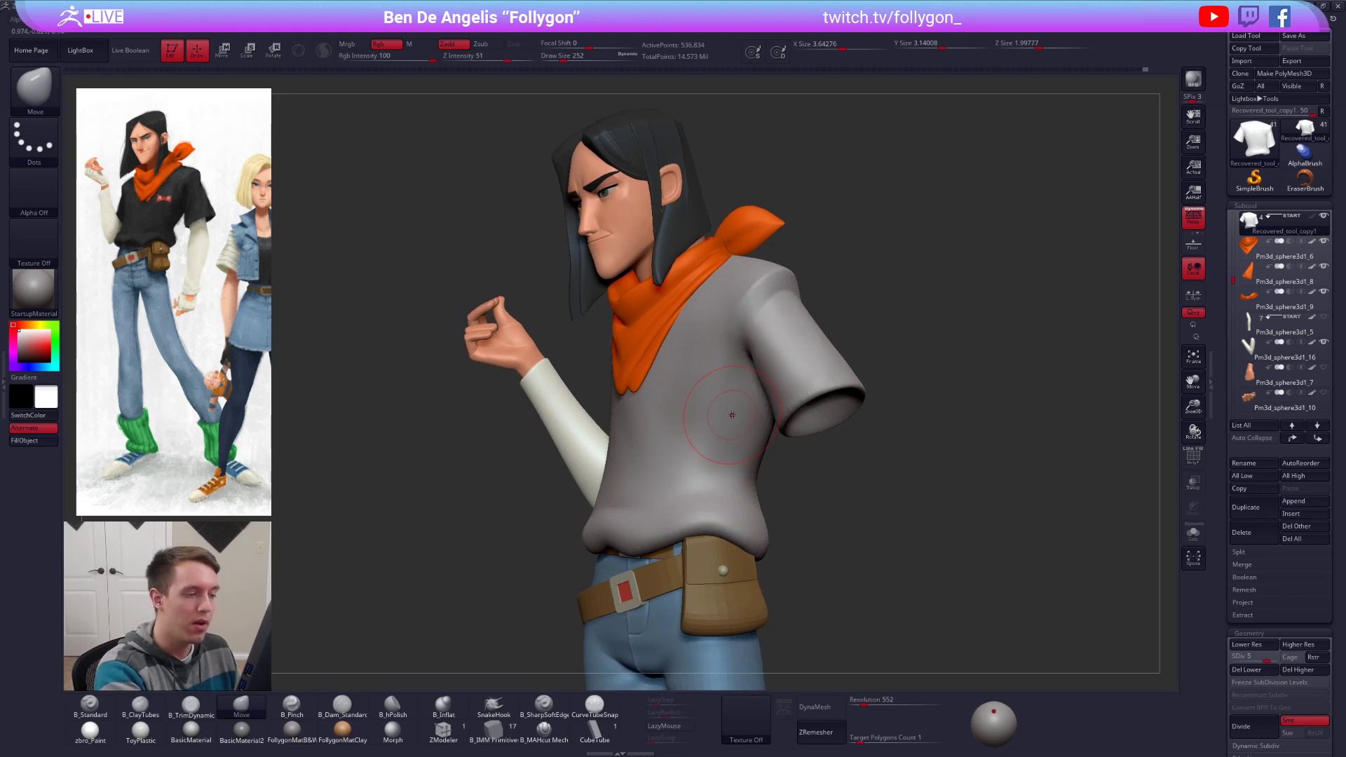
Step: Refine the shirt's front and waist above the belt with the Move brush, using draw size 227 and a smaller size
key(space)
drag(676, 457, 662, 457)
alt+right_drag(658, 456, 732, 425)
key(space)
drag(719, 429, 730, 429)
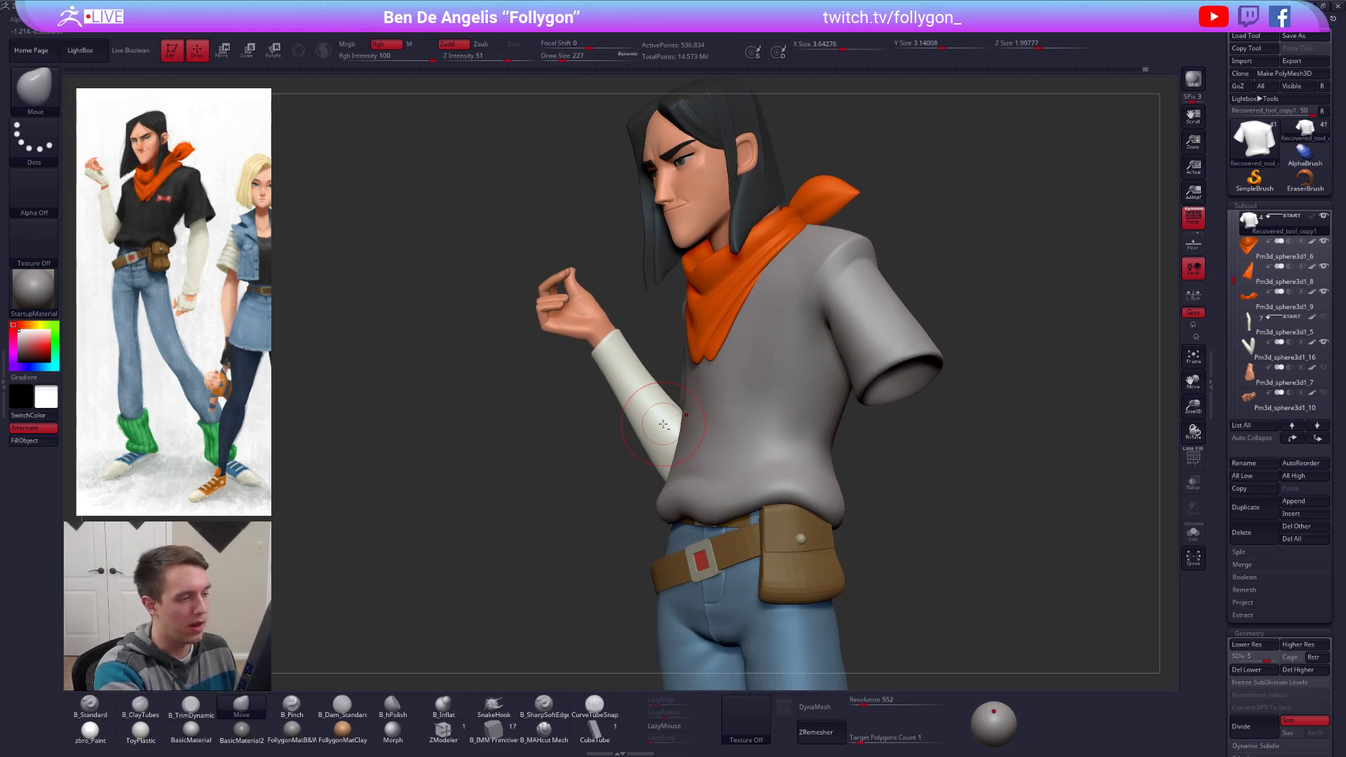
mouse_move(729, 430)
alt+right_down()
mouse_move(779, 467)
mouse_move(795, 413)
alt+right_up()
key(space)
drag(795, 454, 783, 454)
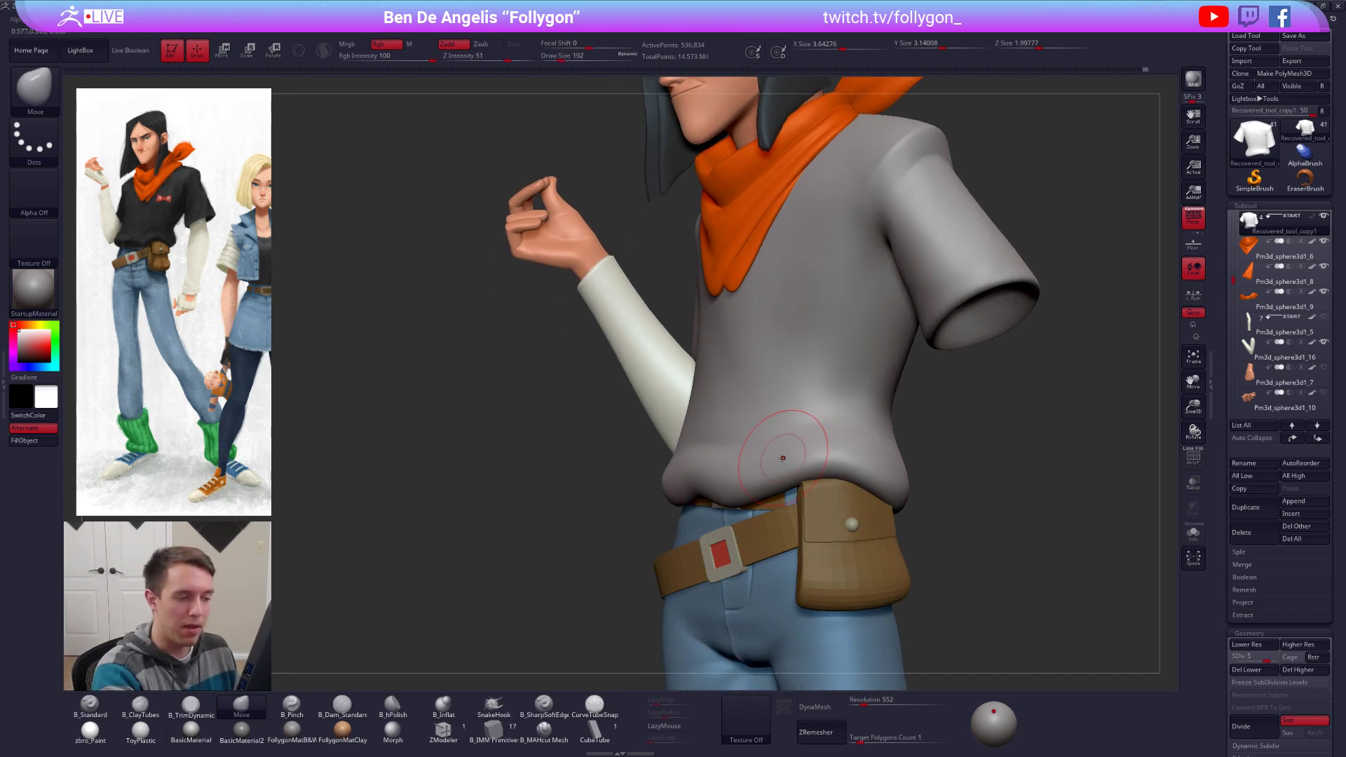
Step: Tighten the shirt's front hem with the B_Pinch brush, smooth it, and switch back to the Move brush at a larger draw size
key(5)
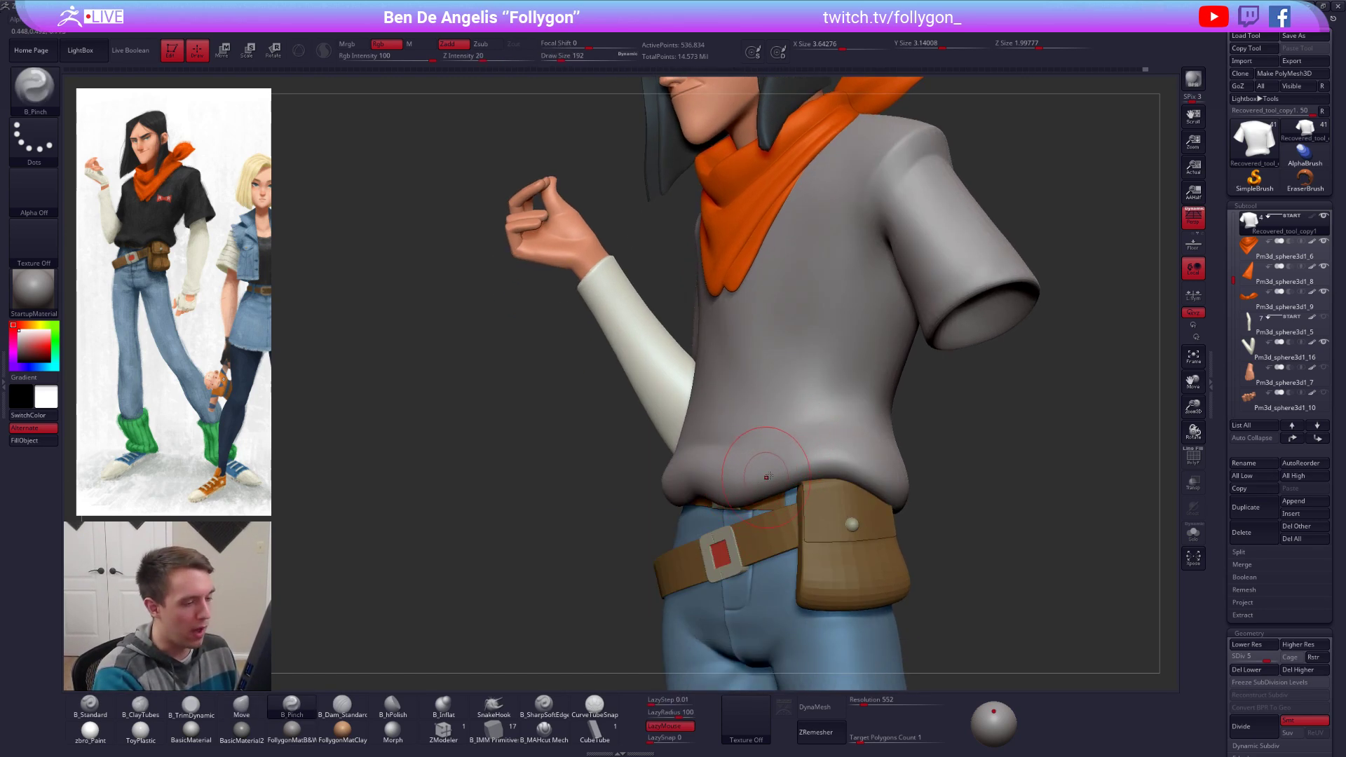
key(shift)
mouse_move(762, 492)
right_down()
mouse_move(728, 487)
mouse_move(763, 475)
mouse_move(708, 507)
mouse_move(727, 444)
mouse_move(720, 496)
mouse_move(694, 534)
right_up()
key(space)
key(4)
Step: Examine the library, skeleton and audience reference pictures in Photos, and clear their windows from the sculpting view
key(alt+Tab)
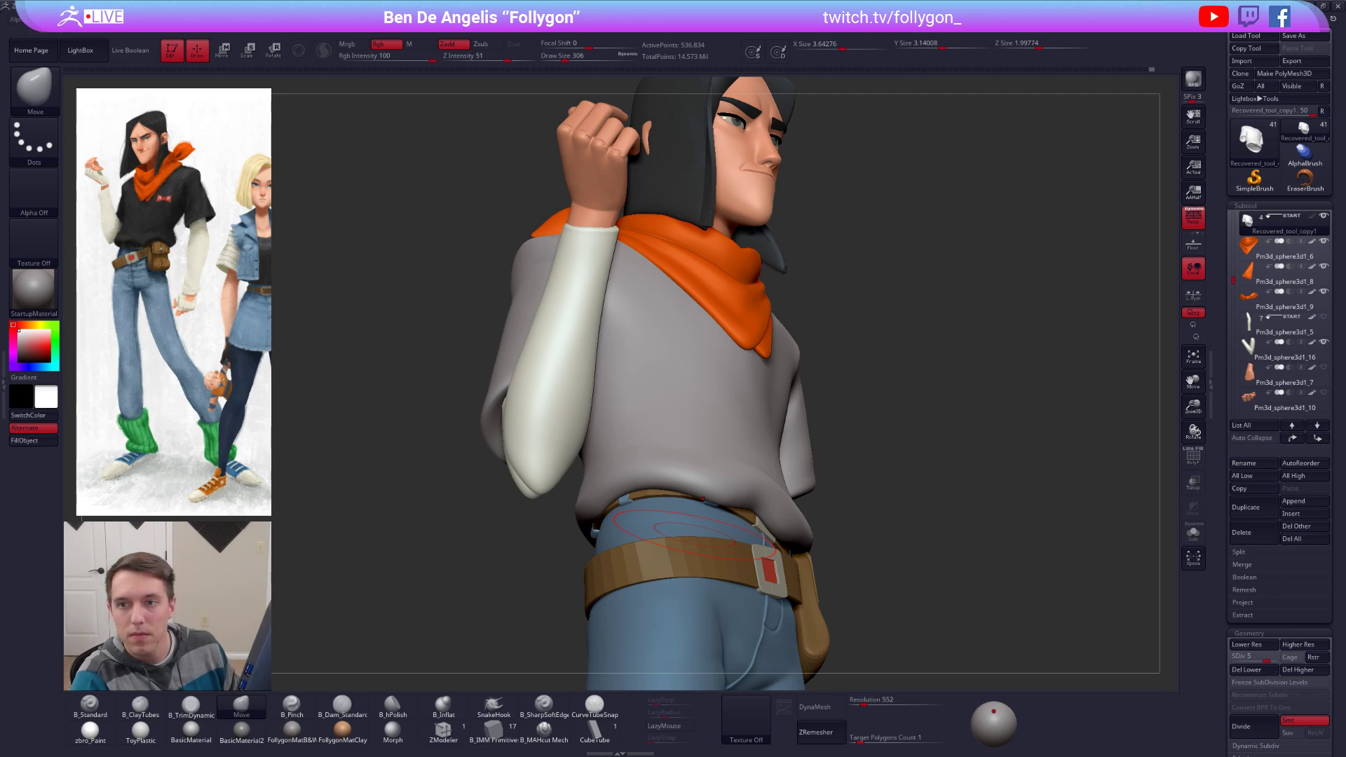
key(alt+Tab)
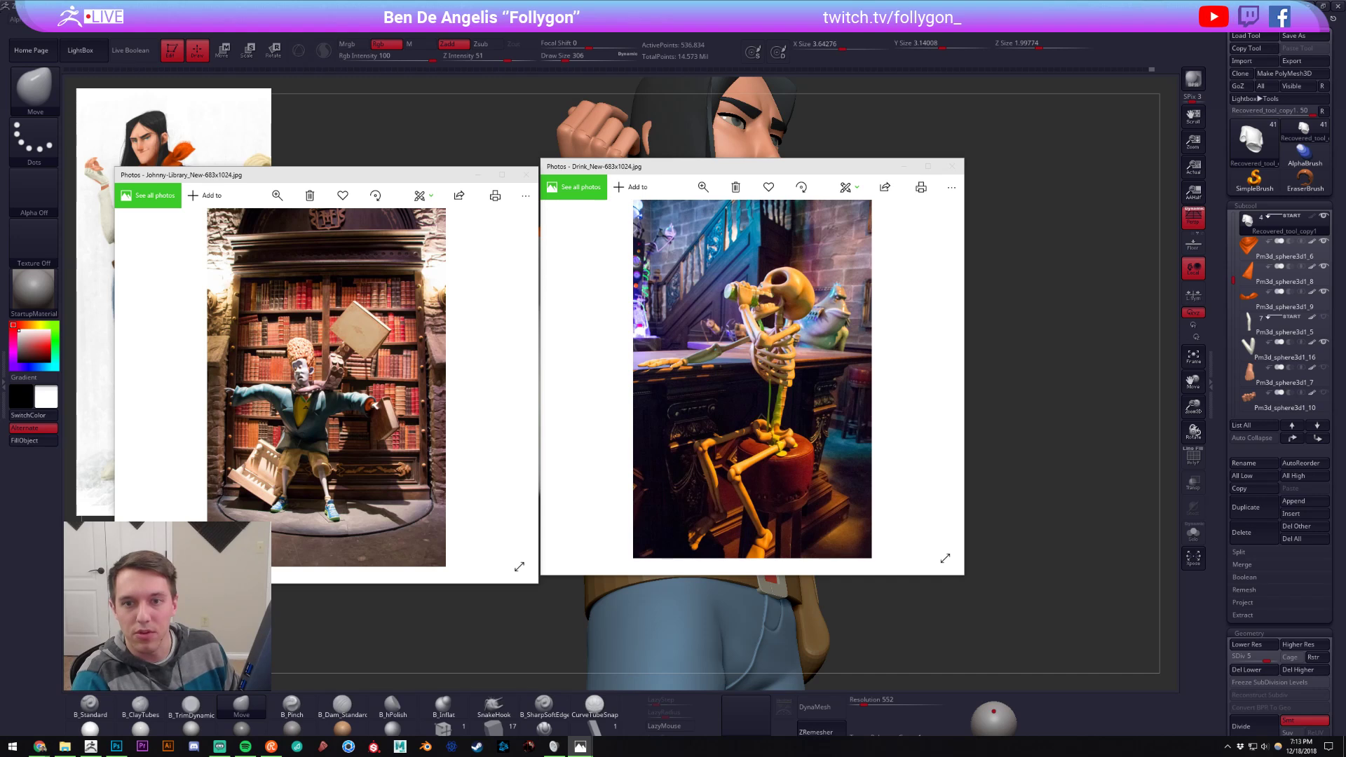
drag(981, 179, 1055, 220)
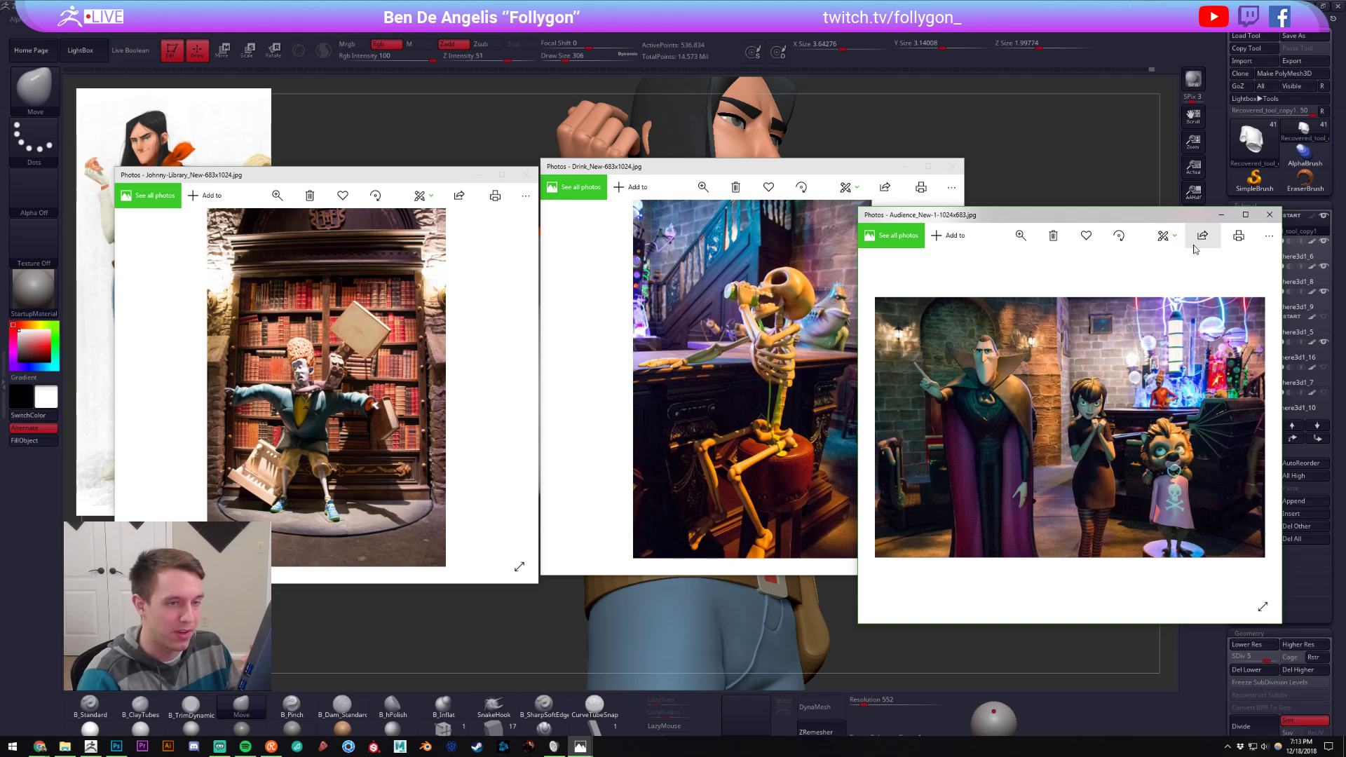
click(1270, 216)
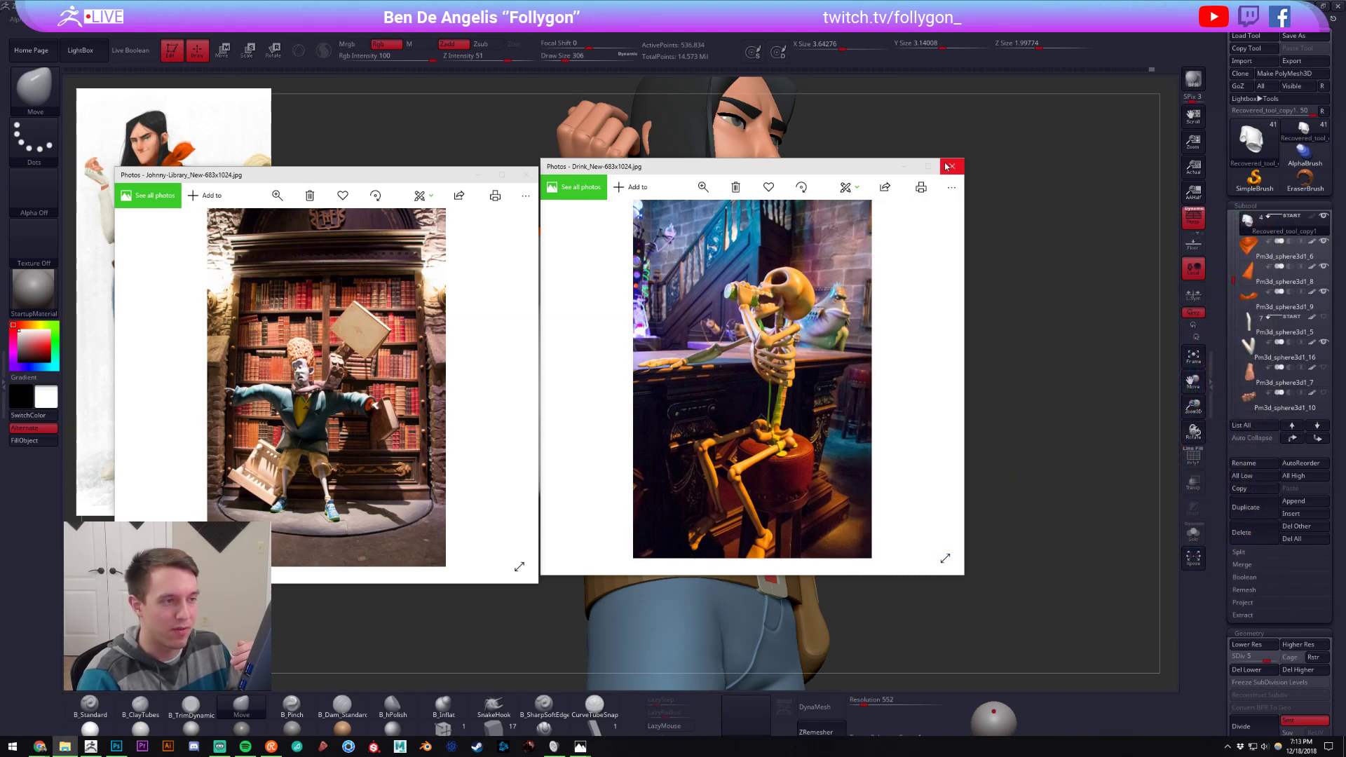
click(952, 166)
drag(350, 175, 1345, 136)
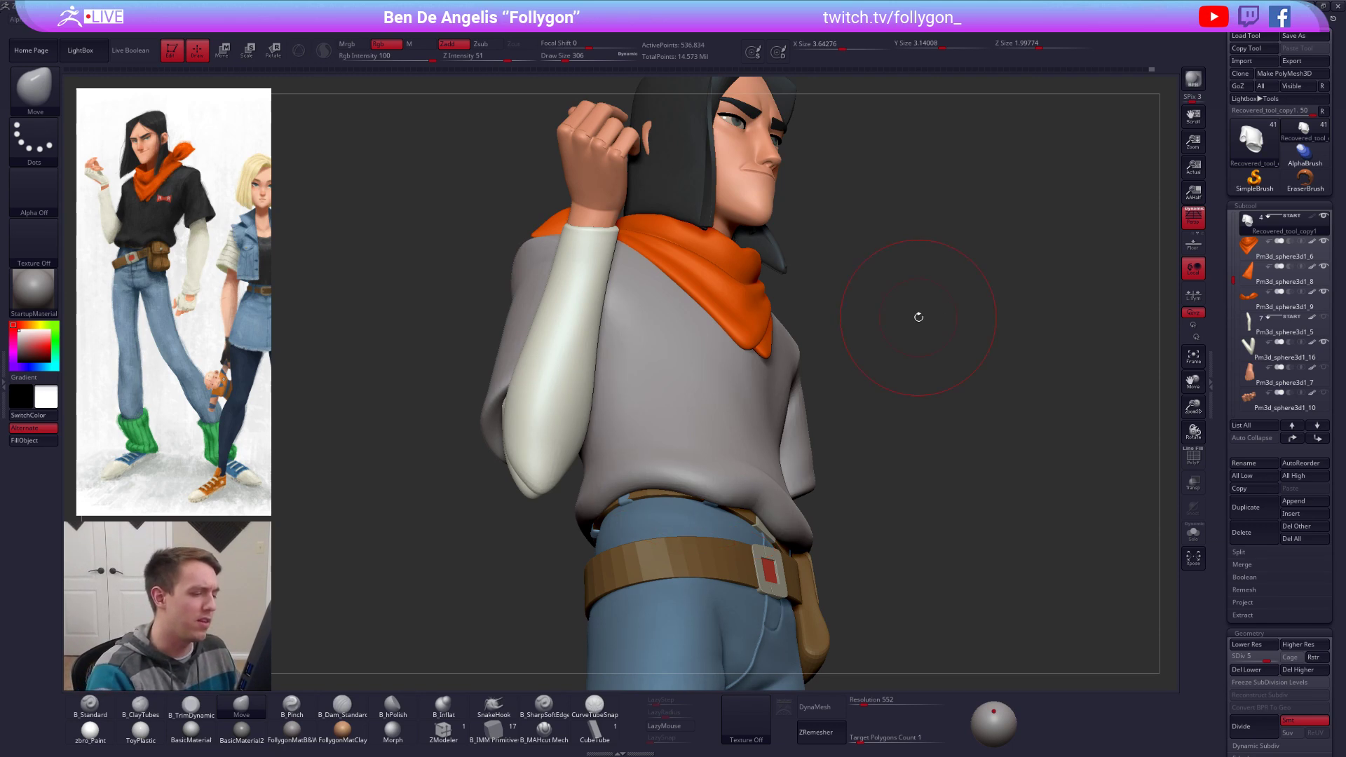
Step: Select the jeans' belt loops and adjust the loop under the shirt's hem with the Move brush at a reduced draw size
drag(918, 317, 641, 494)
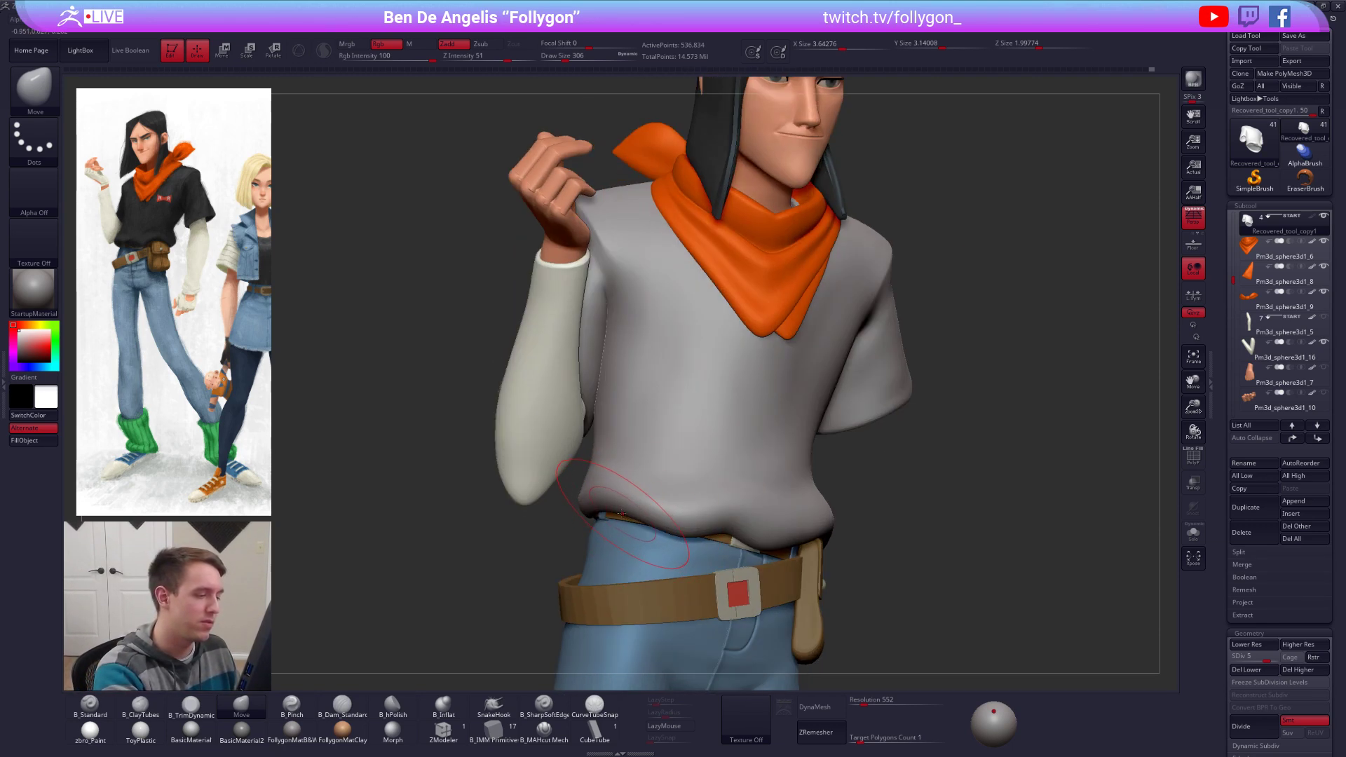
alt+click(617, 522)
mouse_move(617, 522)
right_down()
mouse_move(642, 452)
mouse_move(631, 454)
right_up()
alt+click(630, 454)
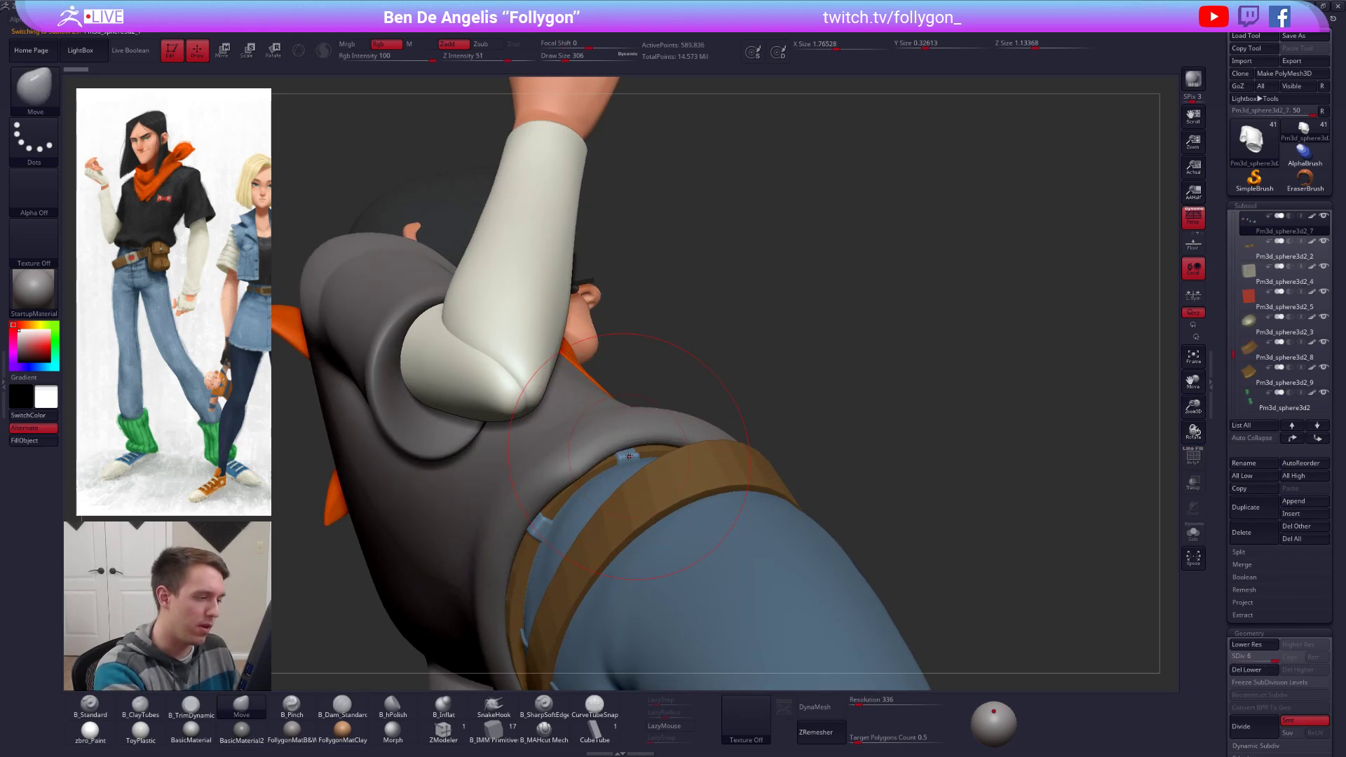
key(space)
drag(629, 454, 633, 452)
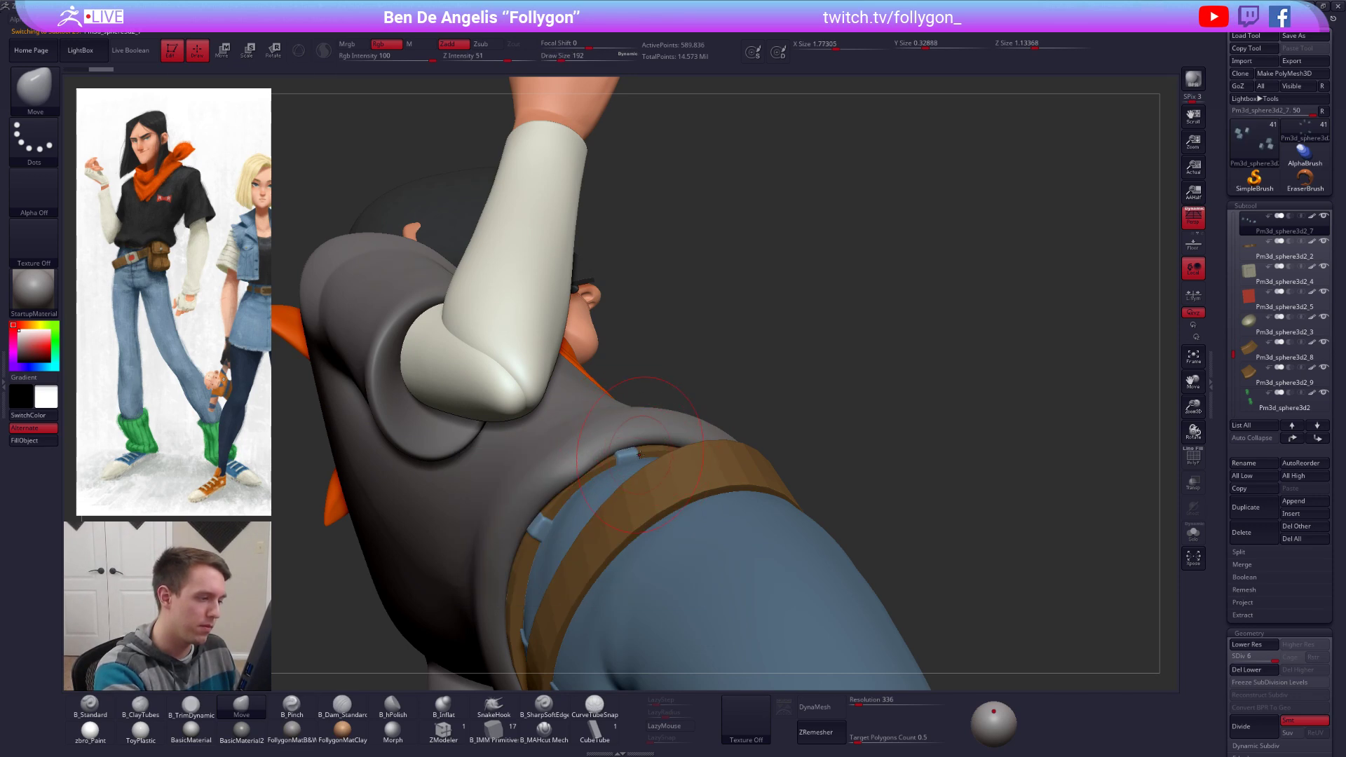
right_drag(640, 457, 633, 458)
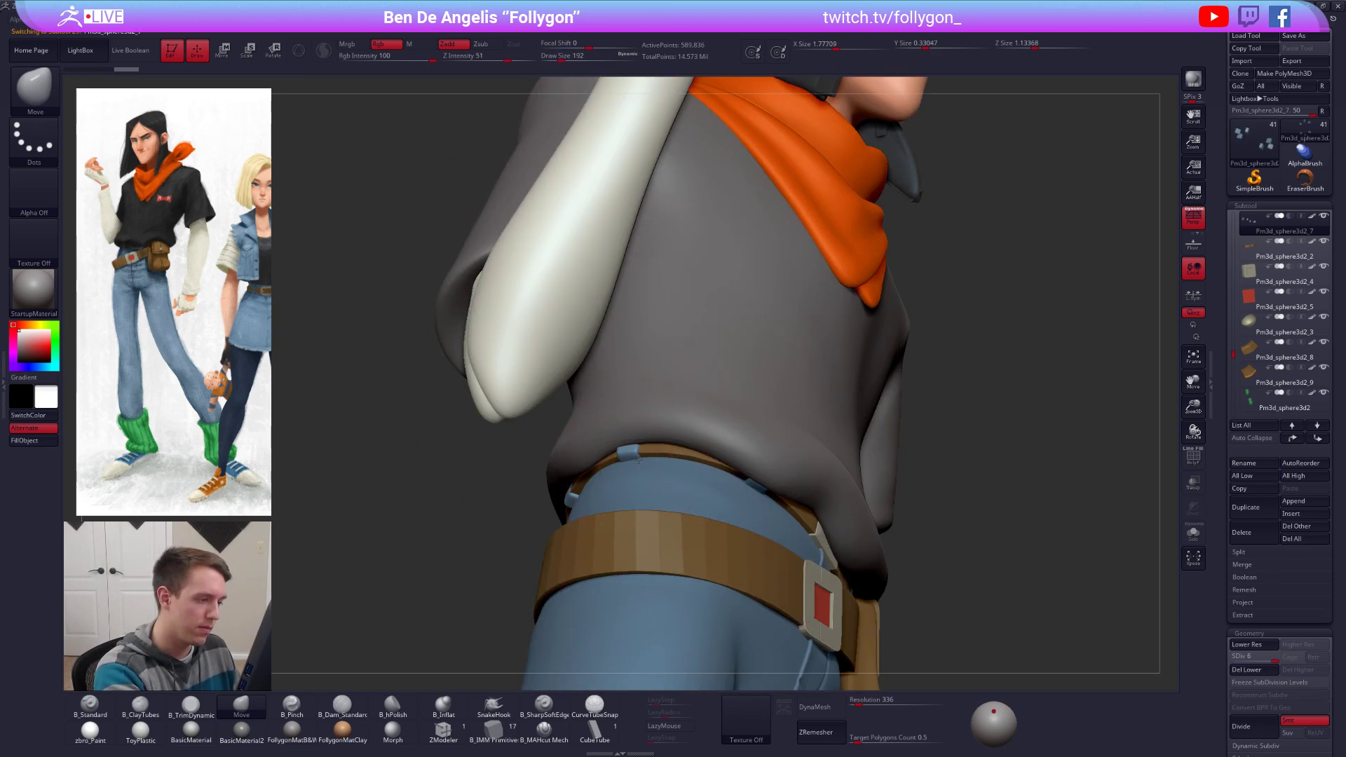
drag(637, 457, 636, 457)
mouse_move(637, 457)
right_down()
mouse_move(766, 471)
mouse_move(754, 496)
mouse_move(721, 481)
mouse_move(684, 506)
mouse_move(725, 448)
mouse_move(747, 461)
mouse_move(666, 438)
right_up()
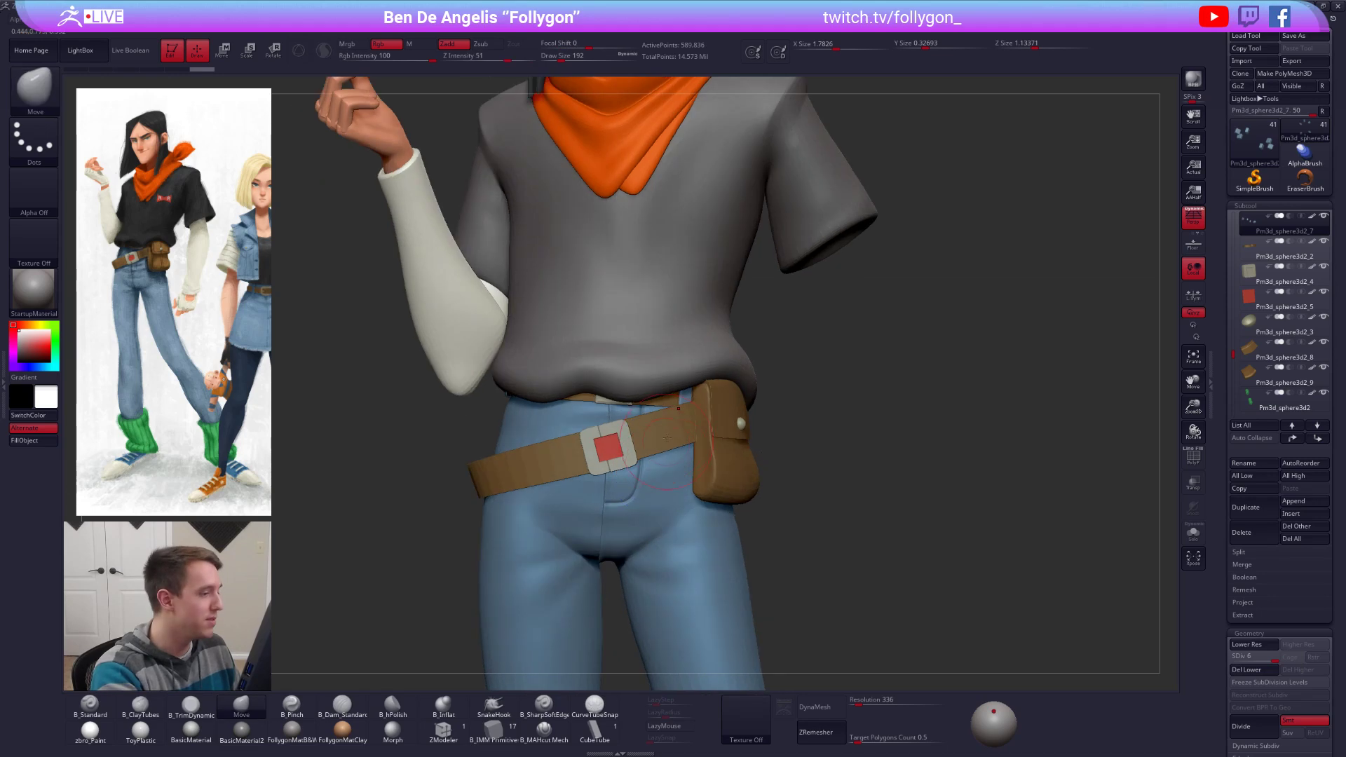
Step: Select the shirt and reshape its front hem near the belt pouch with the Move brush at varied draw sizes, including 279
alt+click(693, 363)
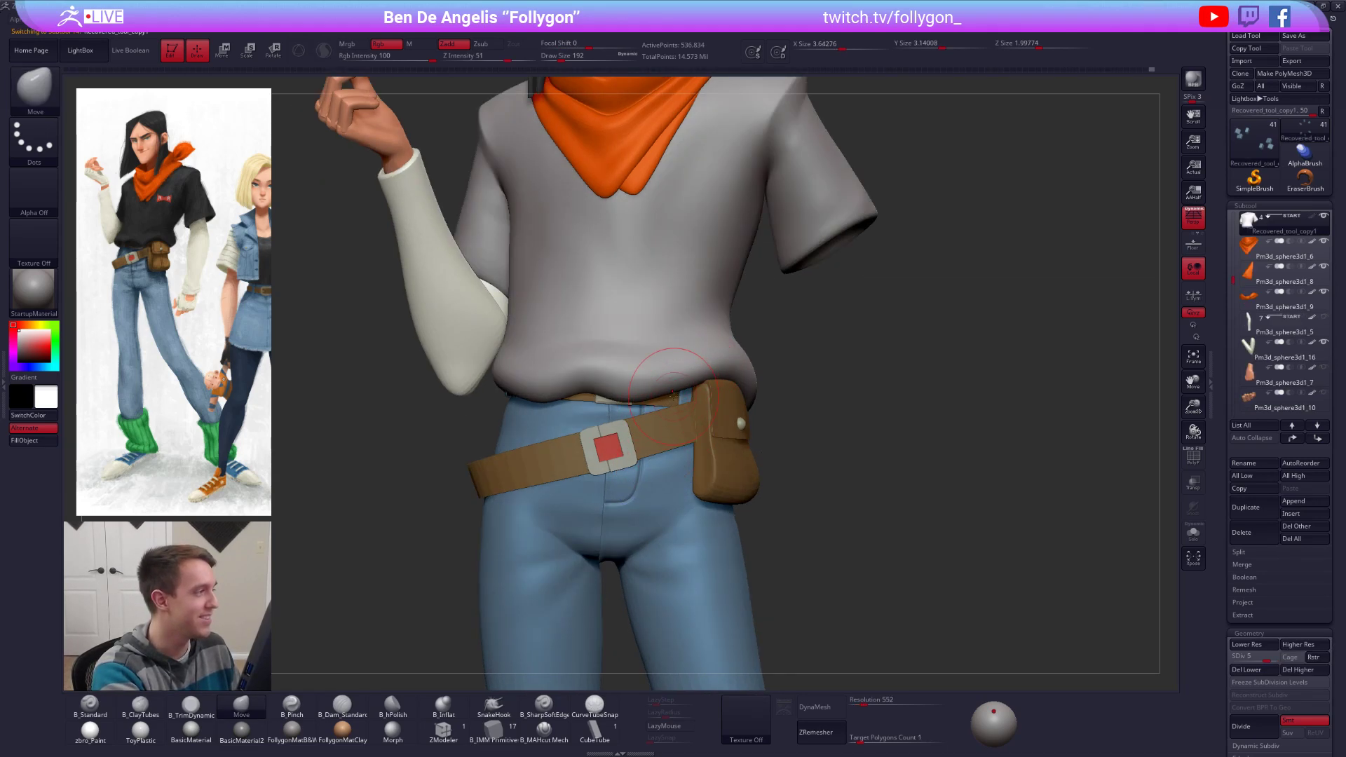
key(space)
key(space)
drag(646, 395, 658, 395)
right_drag(658, 395, 628, 401)
key(space)
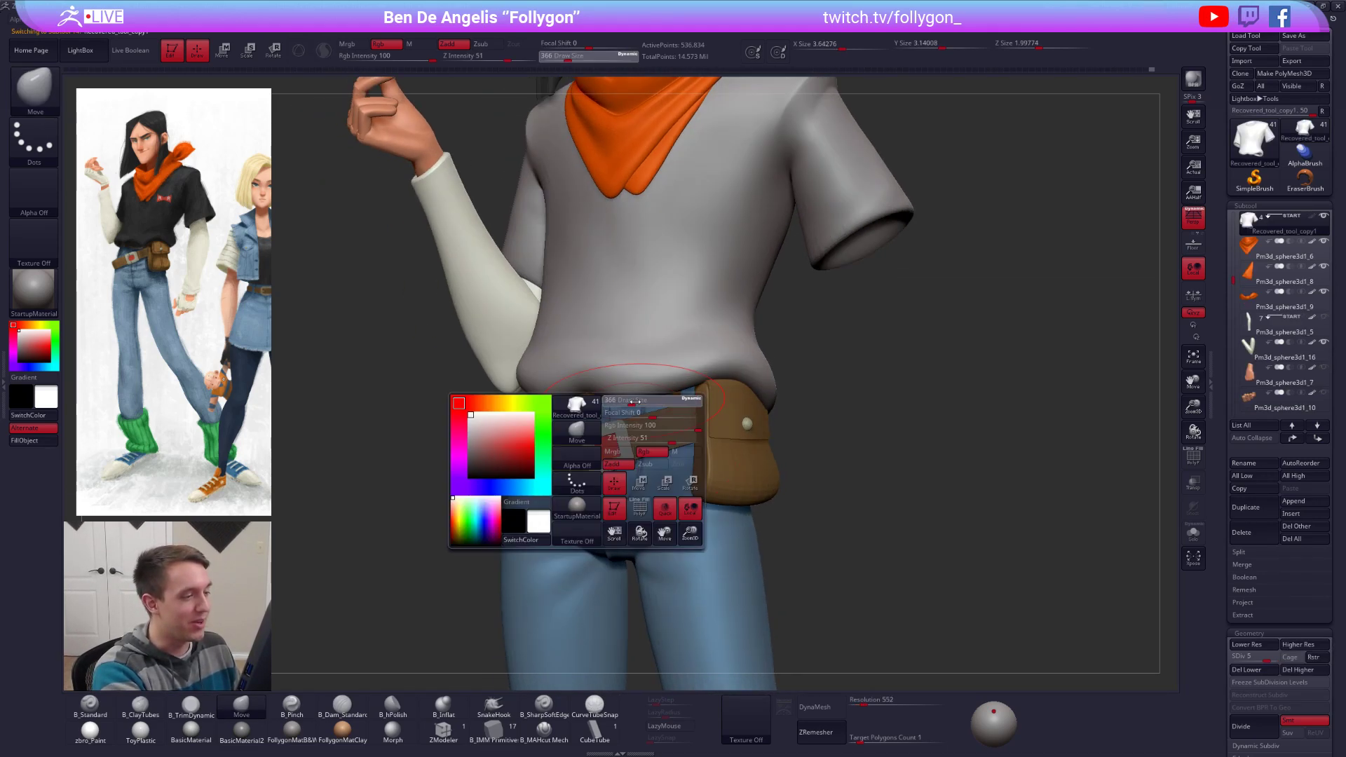
drag(635, 401, 653, 402)
key(space)
key(space)
key(space)
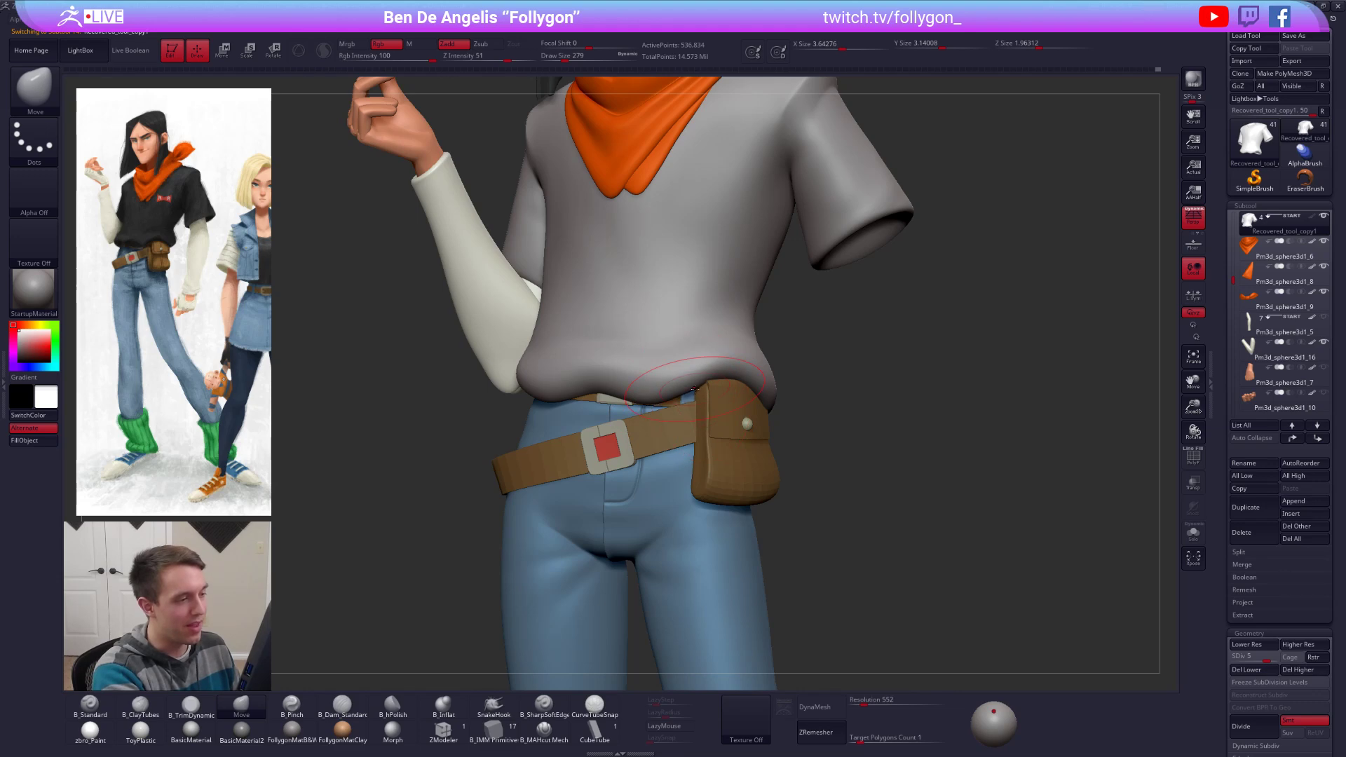
Step: Isolate the shirt in Solo mode and mask the band along its bottom hem
mouse_move(694, 388)
right_down()
mouse_move(631, 387)
mouse_move(704, 392)
mouse_move(711, 410)
mouse_move(726, 399)
mouse_move(722, 368)
mouse_move(712, 446)
mouse_move(770, 392)
right_up()
key(shift+s)
mouse_move(814, 416)
ctrl+mouse_down()
mouse_move(713, 443)
mouse_move(554, 452)
mouse_move(845, 491)
mouse_move(813, 418)
ctrl+mouse_up()
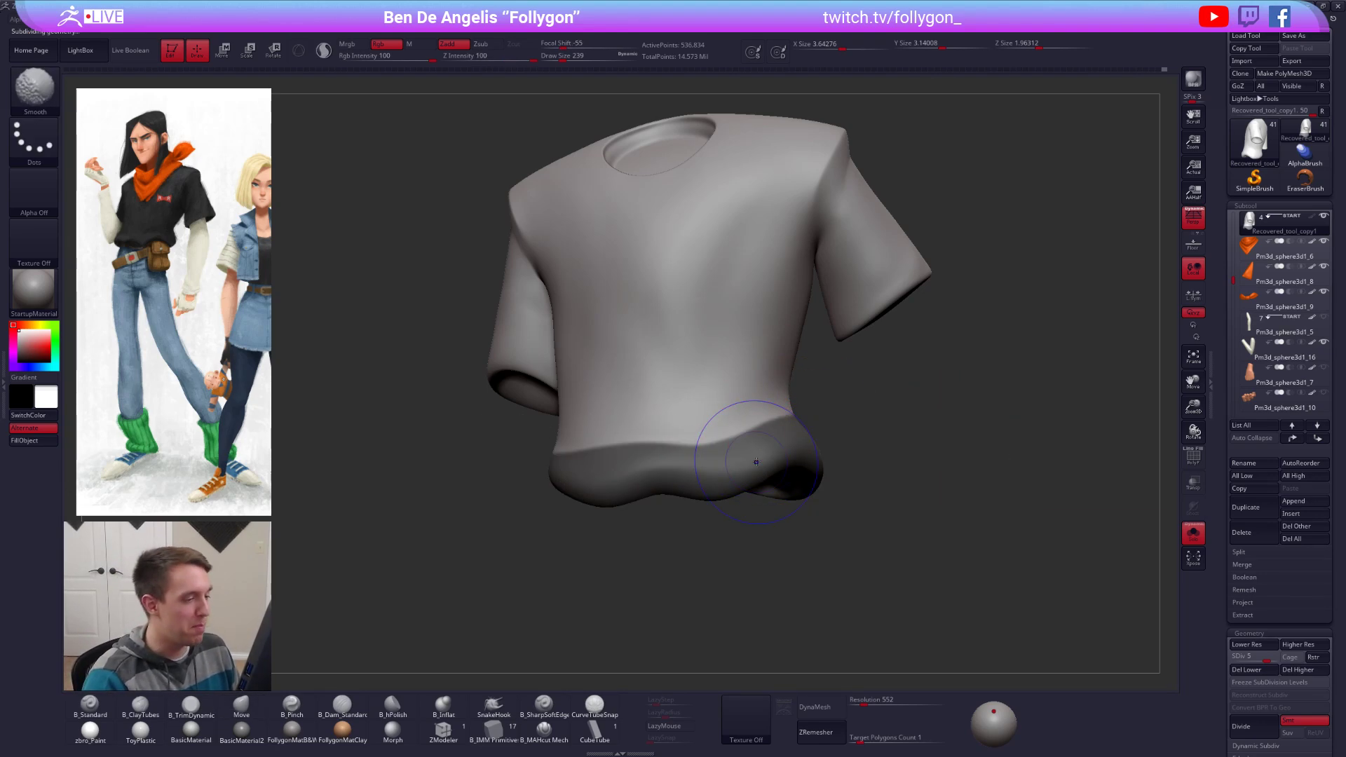
Step: Lower the shirt to subdivision level 2 and invert the hem mask
key(shift+d)
key(shift+d)
key(shift+d)
ctrl+click(926, 407)
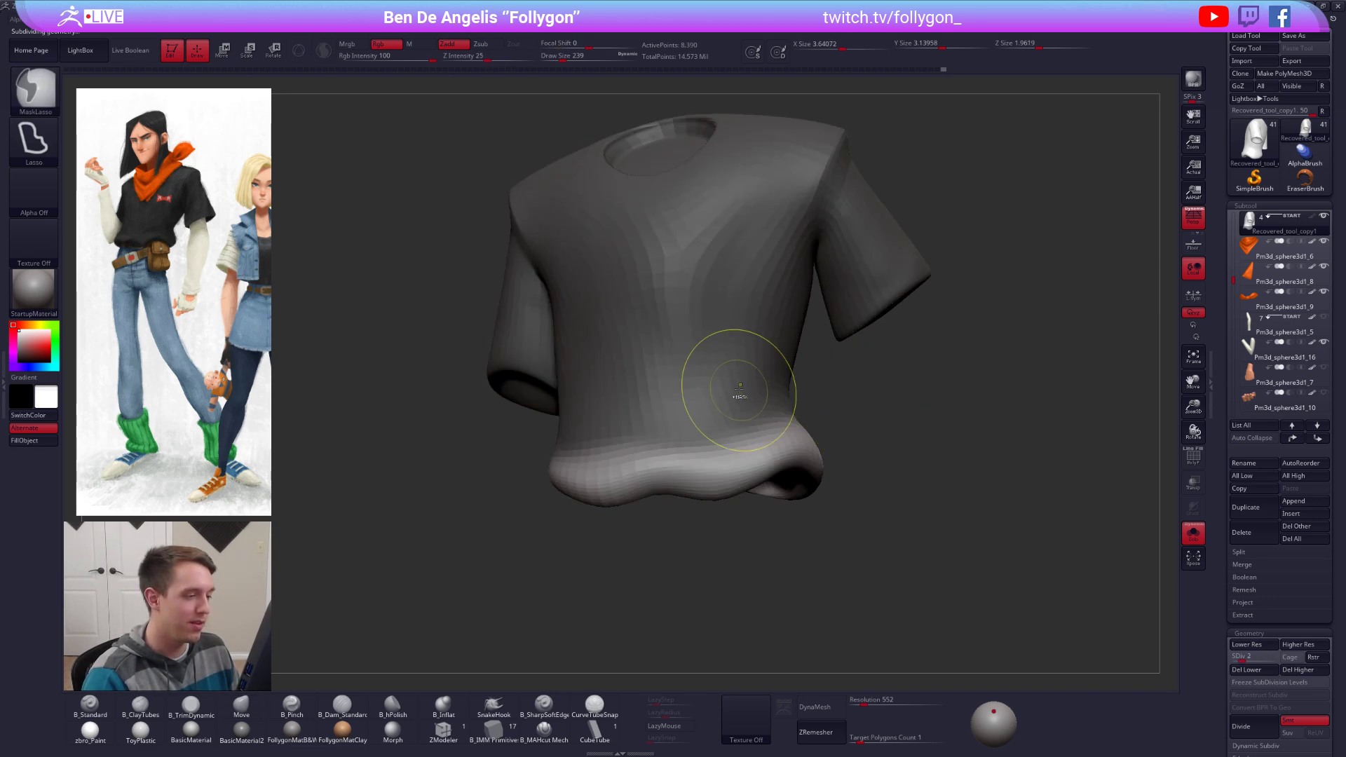
Step: Soften and invert the shirt's hem mask and reshape the waist area above it with the Move brush
ctrl+click(740, 389)
ctrl+click(743, 387)
ctrl+click(918, 414)
mouse_move(918, 413)
right_down()
mouse_move(754, 478)
mouse_move(751, 506)
right_up()
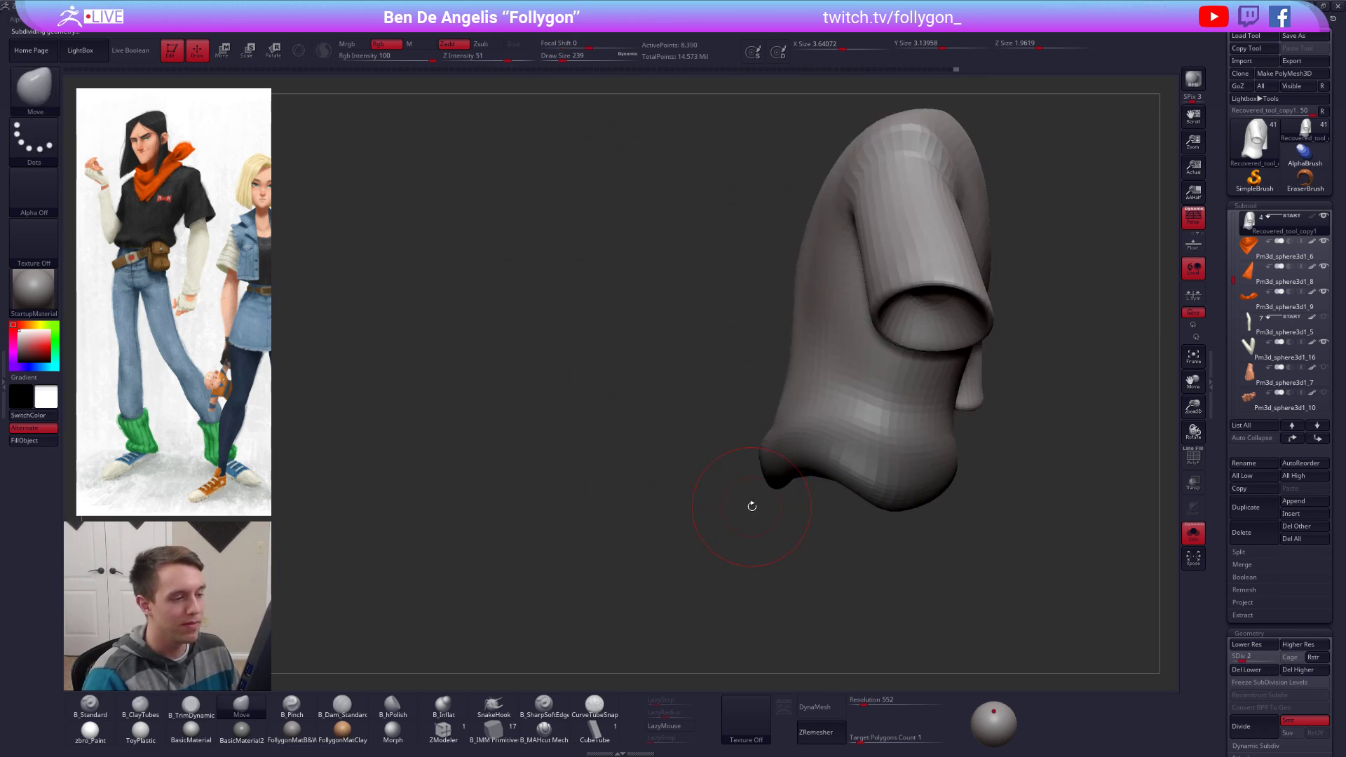
key(space)
mouse_move(763, 416)
mouse_down()
mouse_move(774, 424)
mouse_move(788, 400)
mouse_up()
key(space)
mouse_move(743, 413)
right_down()
mouse_move(834, 389)
mouse_move(810, 372)
mouse_move(783, 446)
mouse_move(755, 407)
mouse_move(775, 390)
mouse_move(666, 405)
mouse_move(711, 420)
mouse_move(705, 449)
right_up()
Step: Work over the shirt's lower waist with the B_ClayTubes brush at draw size 335 and return to the Move brush
key(b)
key(c)
key(t)
key(ctrl)
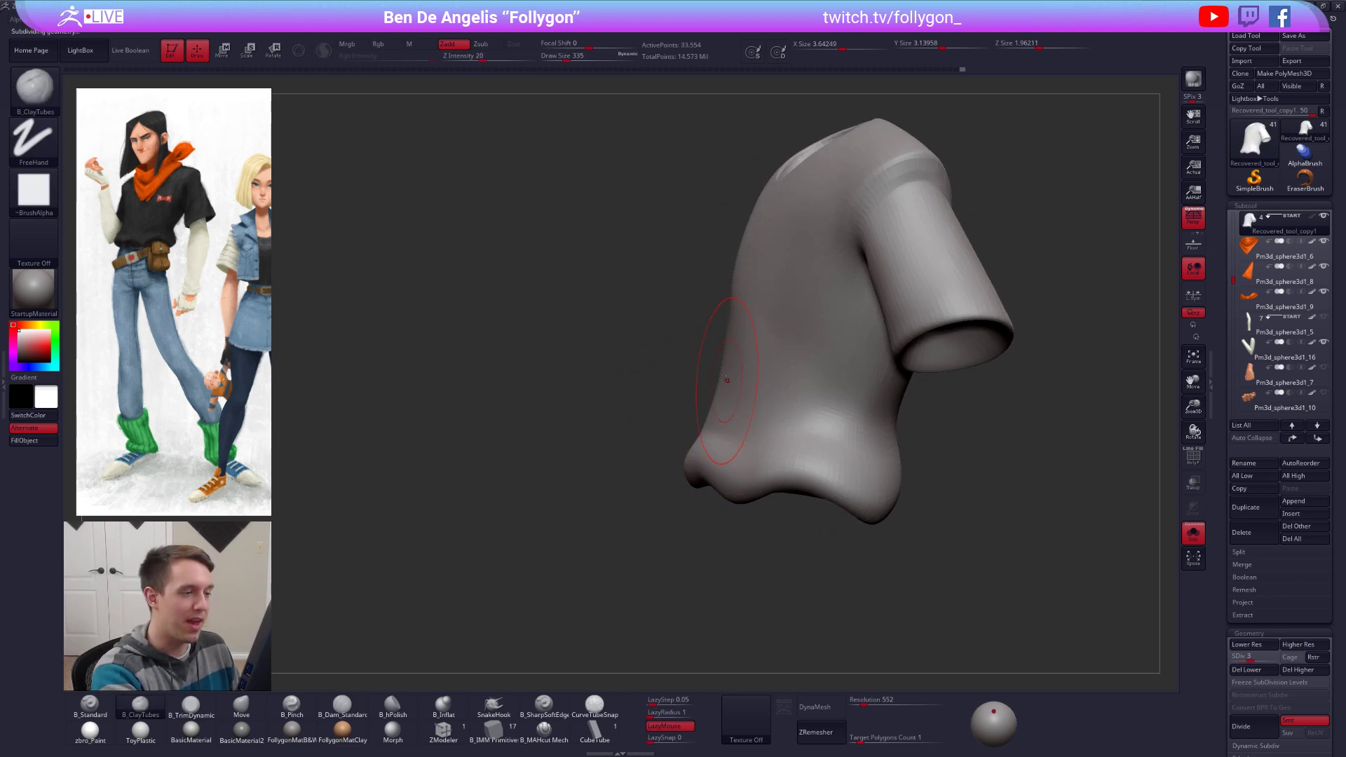
right_click(674, 443)
mouse_move(726, 379)
right_down()
mouse_move(677, 435)
mouse_move(761, 388)
right_up()
key(b)
key(m)
key(v)
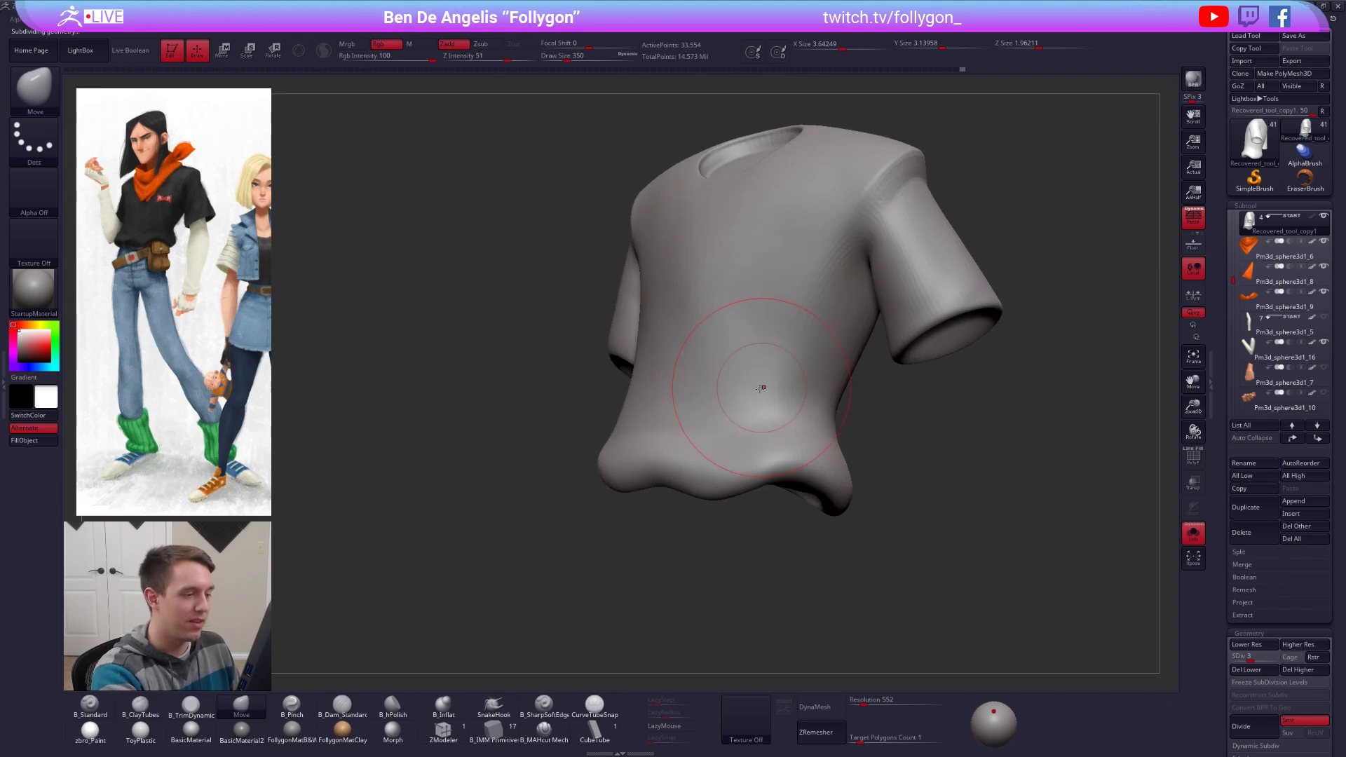
Step: Show the full figure, lower the shirt to subdivision level 2 and shape its front hem with the Move brush at draw size 203
right_click(761, 389)
key(alt+s)
right_click(777, 406)
mouse_move(765, 448)
ctrl+right_down()
mouse_move(783, 400)
mouse_move(813, 448)
mouse_move(752, 470)
mouse_move(755, 508)
ctrl+right_up()
click(788, 399)
key(bracketleft)
right_click(748, 462)
key(bracketleft)
right_click(750, 463)
key(shift+d)
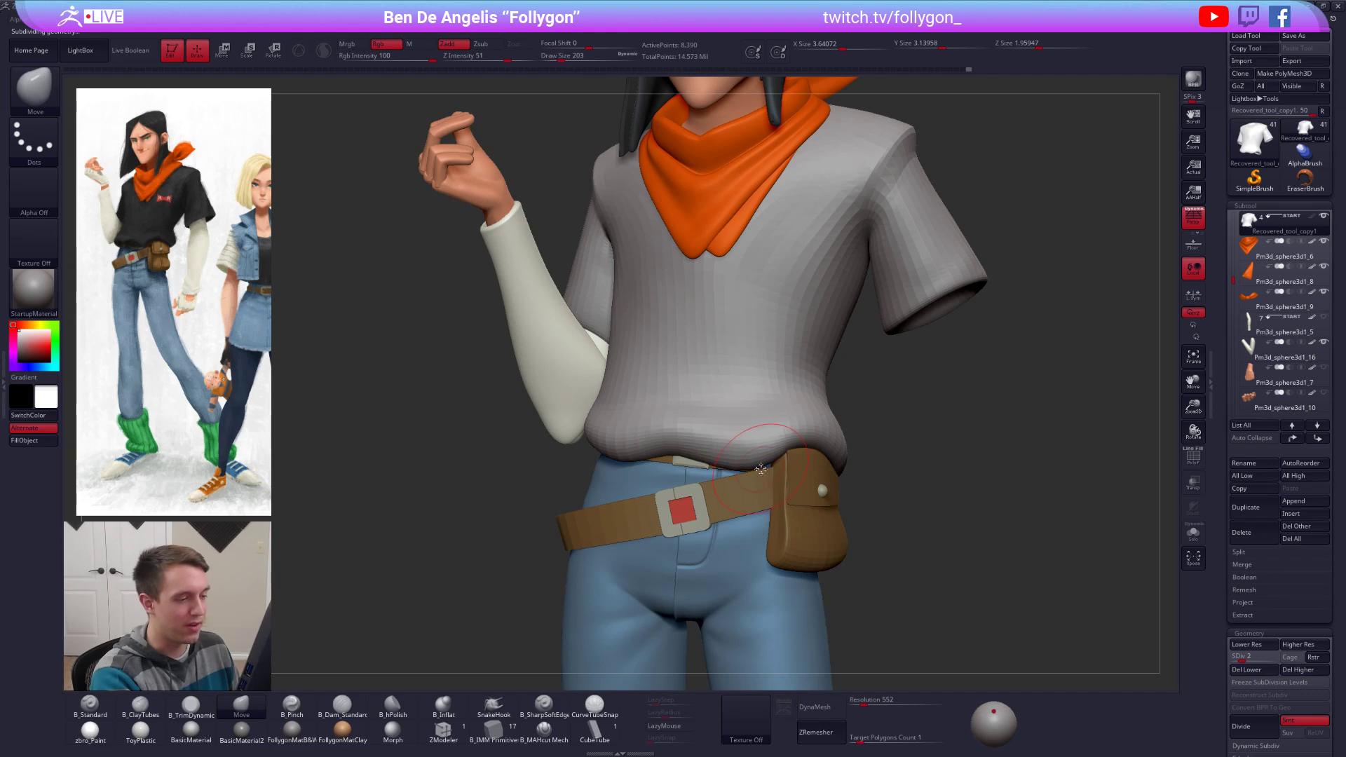
right_drag(777, 468, 780, 457)
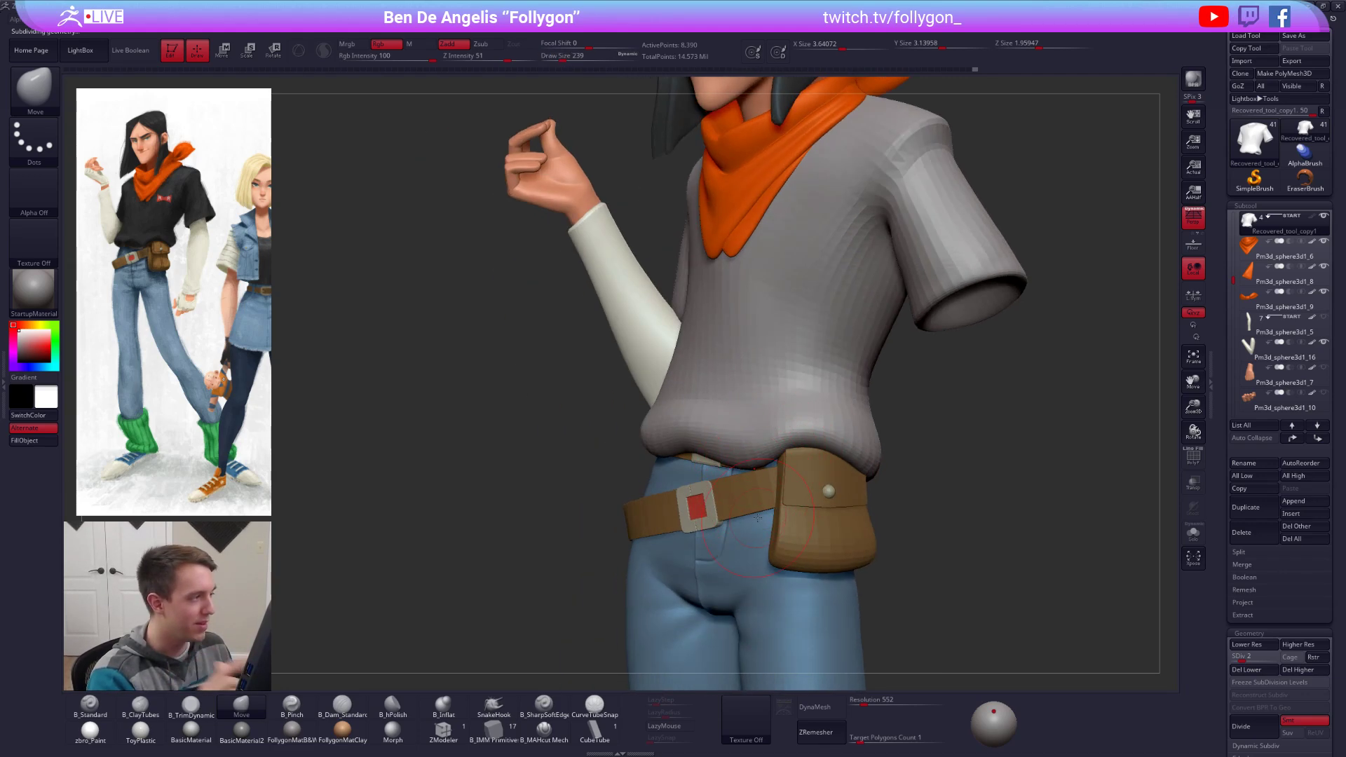
Step: Refine the shirt's front and back hem above the belt with the Move brush at draw sizes 381 and 279, raising the subdivision level to 4
right_drag(759, 517, 722, 460)
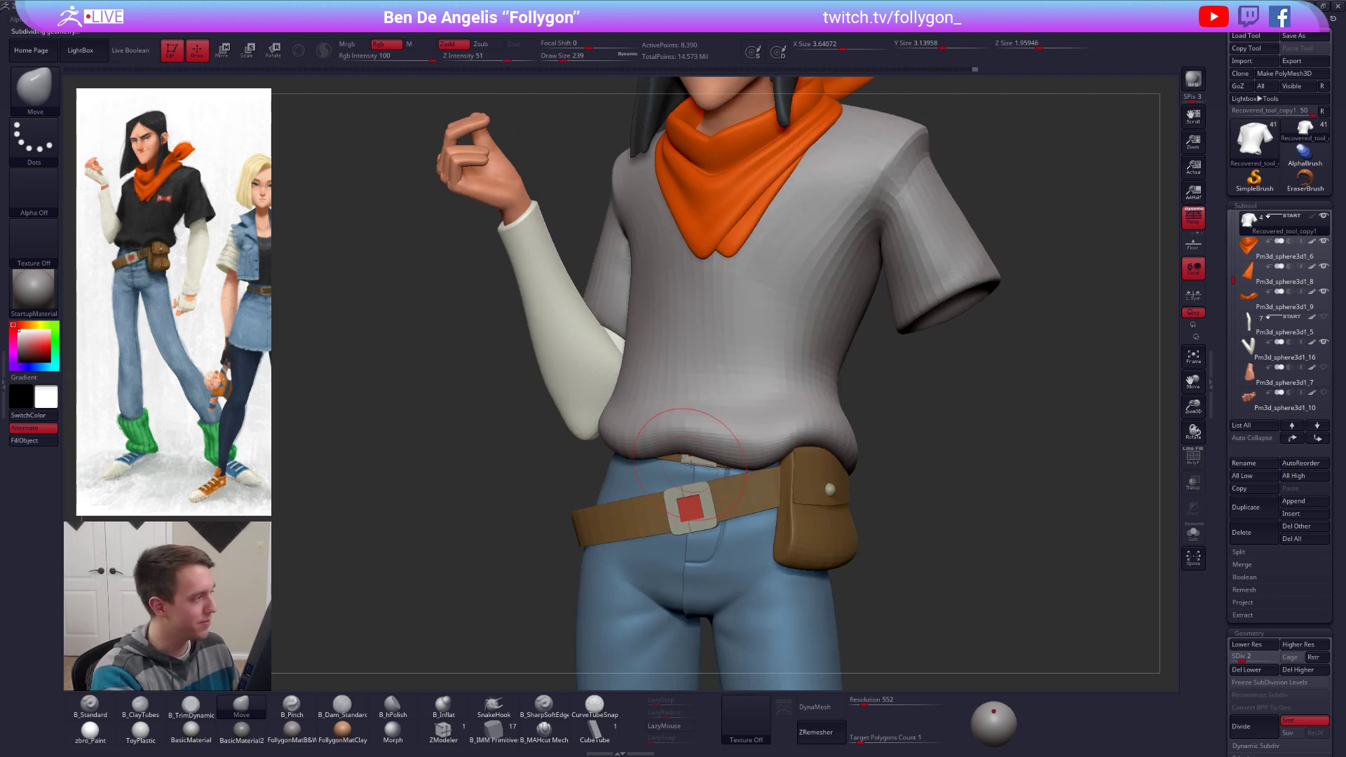
key(bracketright)
key(bracketright)
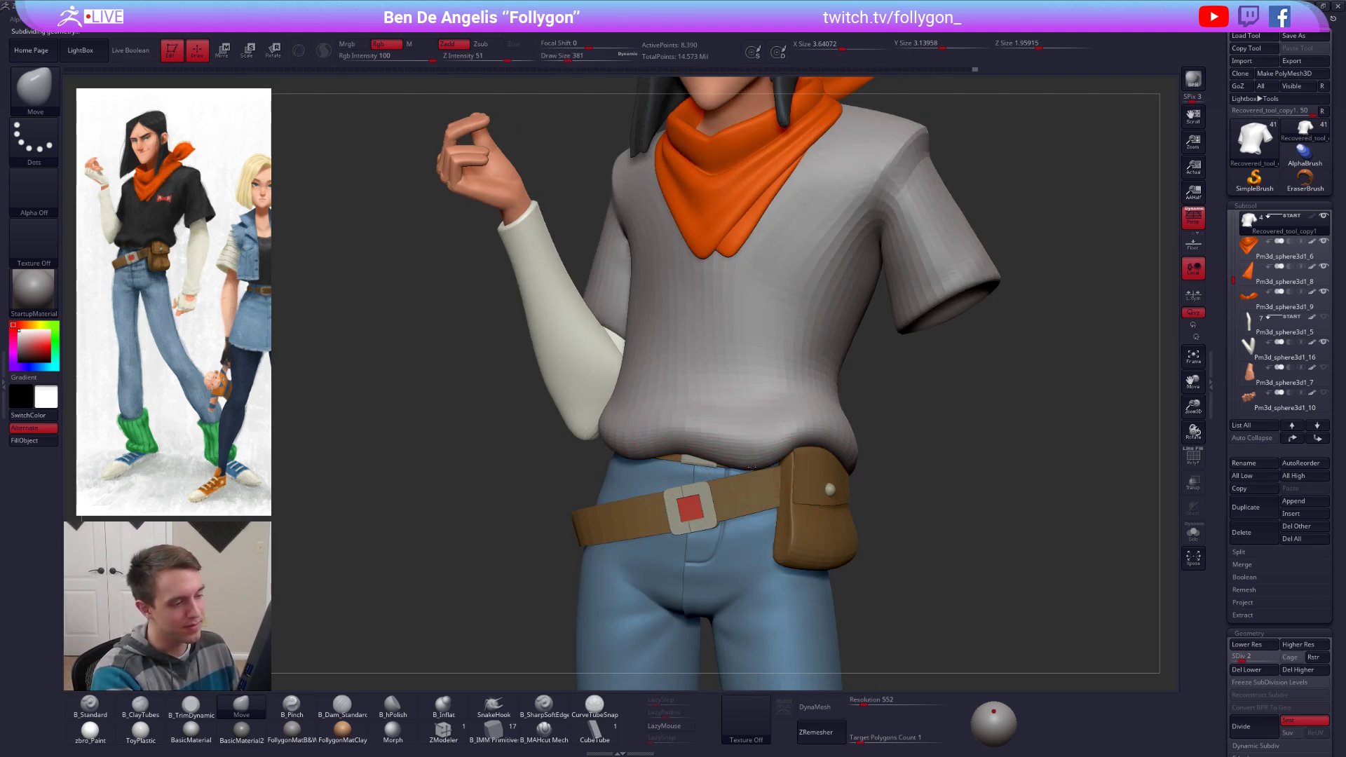
mouse_move(740, 457)
right_down()
mouse_move(803, 432)
mouse_move(789, 451)
mouse_move(799, 462)
mouse_move(736, 459)
right_up()
key(bracketleft)
key(bracketleft)
key(d)
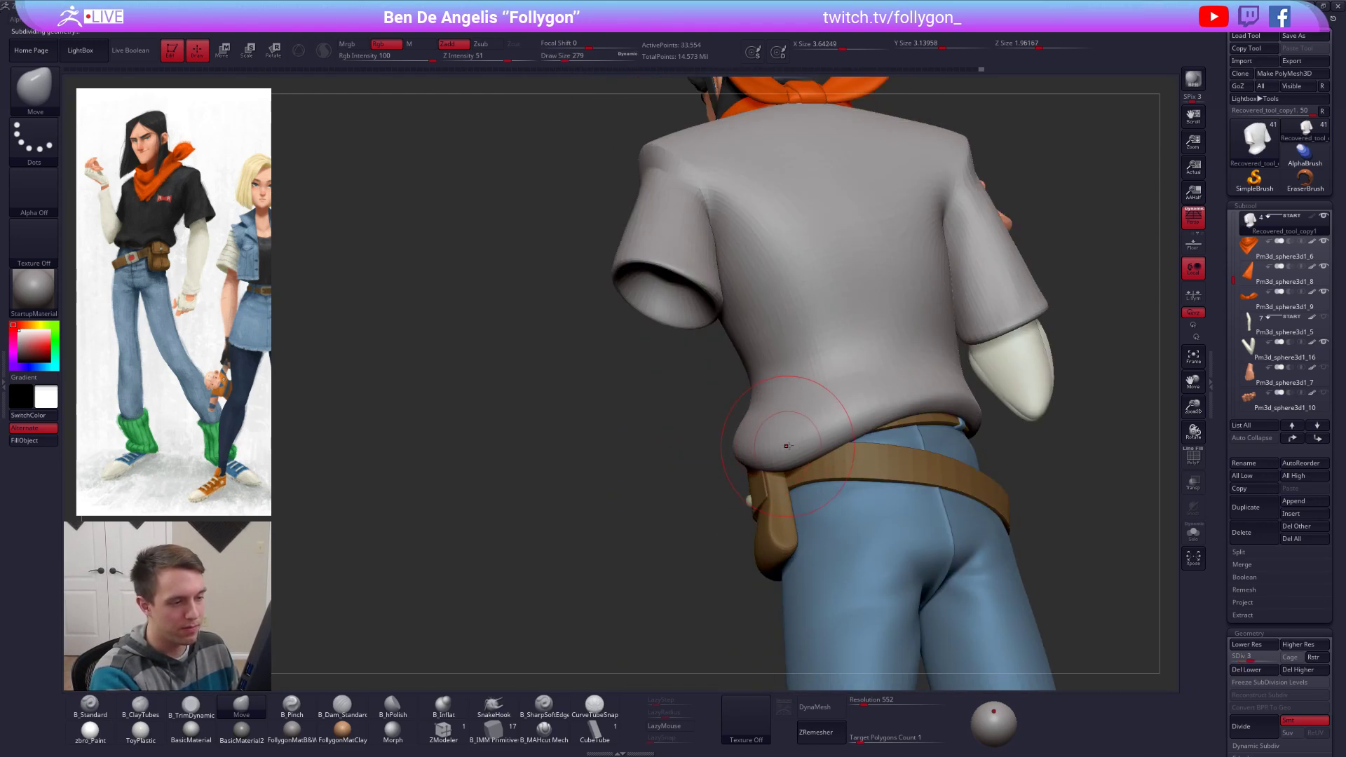
key(shift)
right_drag(897, 411, 872, 413)
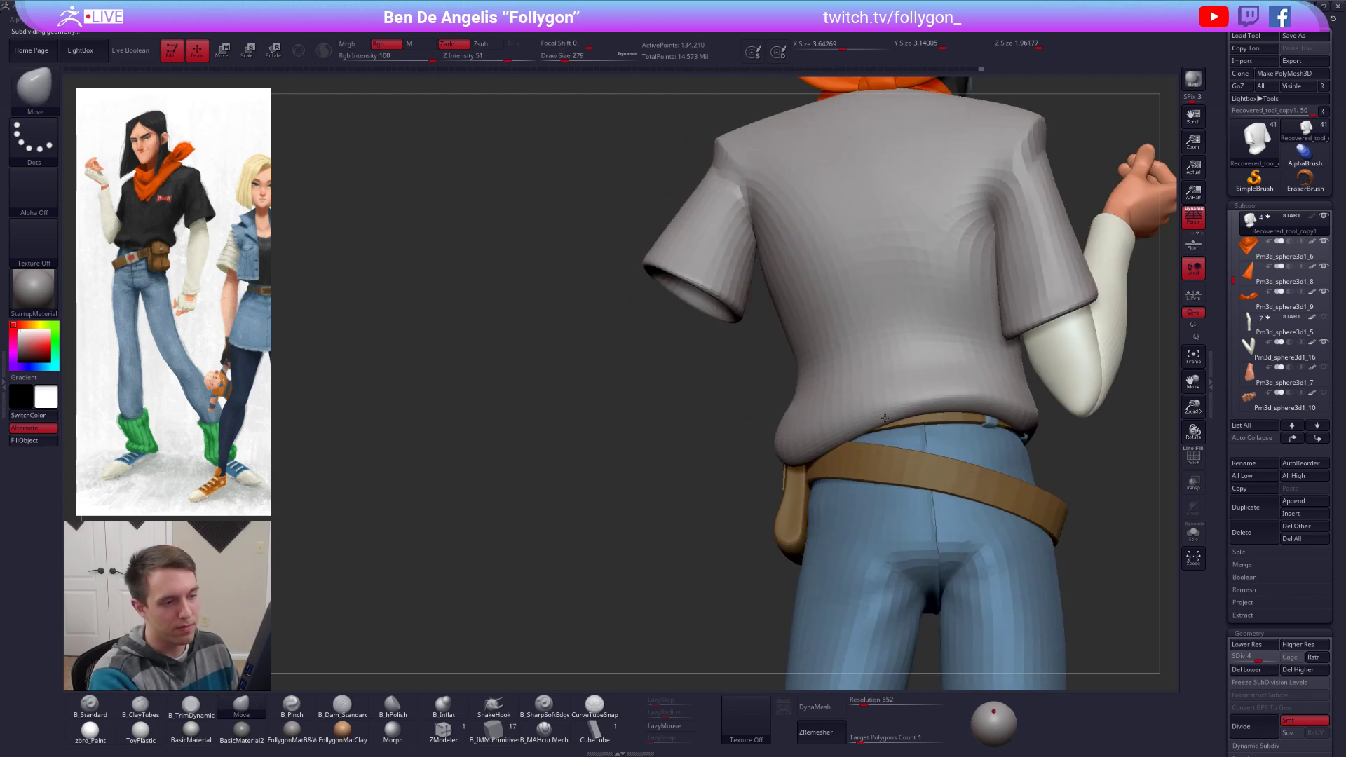
Step: Isolate the shirt in Solo mode and sculpt the bottom hem's edge with the B_ClayTubes brush at draw size 88
key(alt+s)
key(space)
drag(933, 402, 923, 391)
mouse_move(911, 449)
right_down()
mouse_move(882, 425)
mouse_move(764, 424)
mouse_move(780, 484)
right_up()
key(space)
drag(790, 413, 781, 402)
key(2)
right_drag(780, 402, 831, 414)
drag(780, 414, 811, 403)
key(shift)
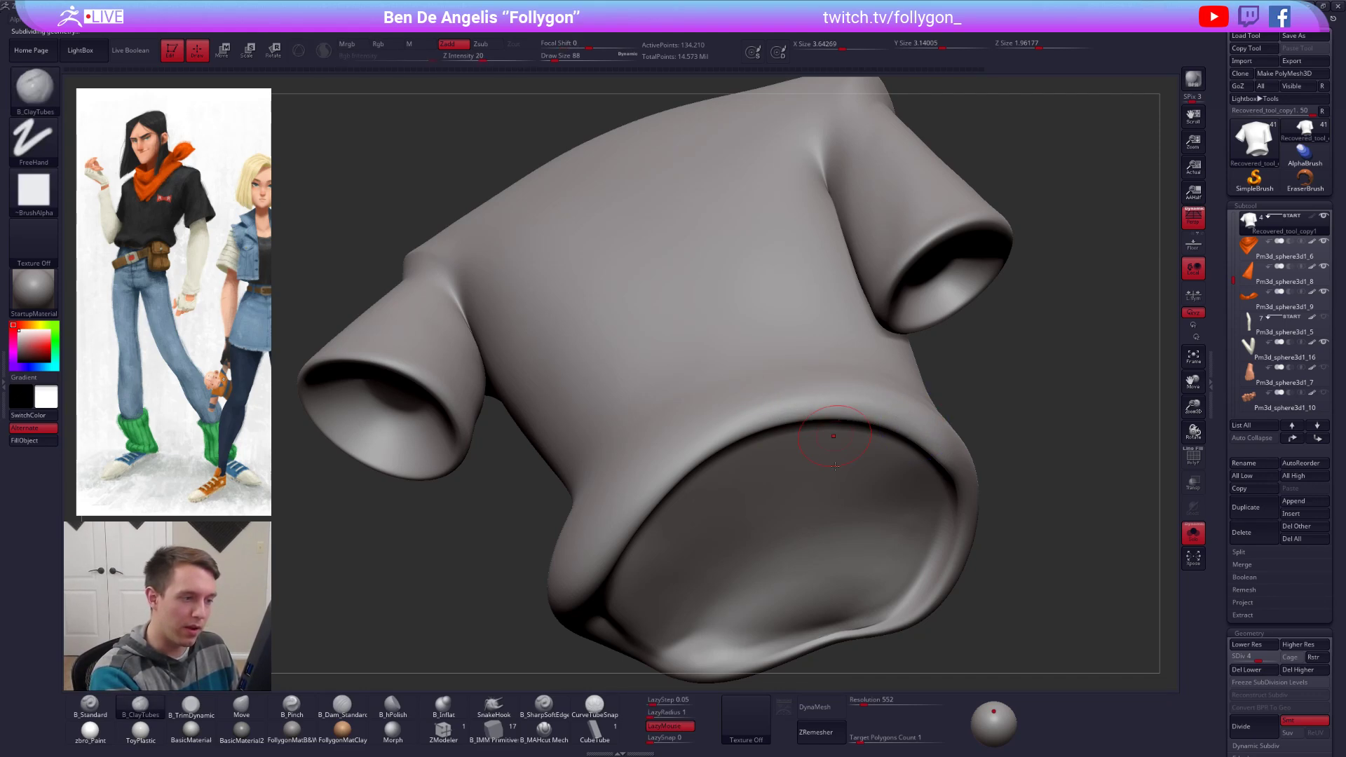
Step: Smooth the shirt's hem and lower front, enlarging the draw size to 227
mouse_move(812, 407)
right_down()
mouse_move(813, 452)
mouse_move(806, 420)
right_up()
key(space)
drag(813, 443, 820, 441)
right_drag(777, 452, 838, 484)
key(space)
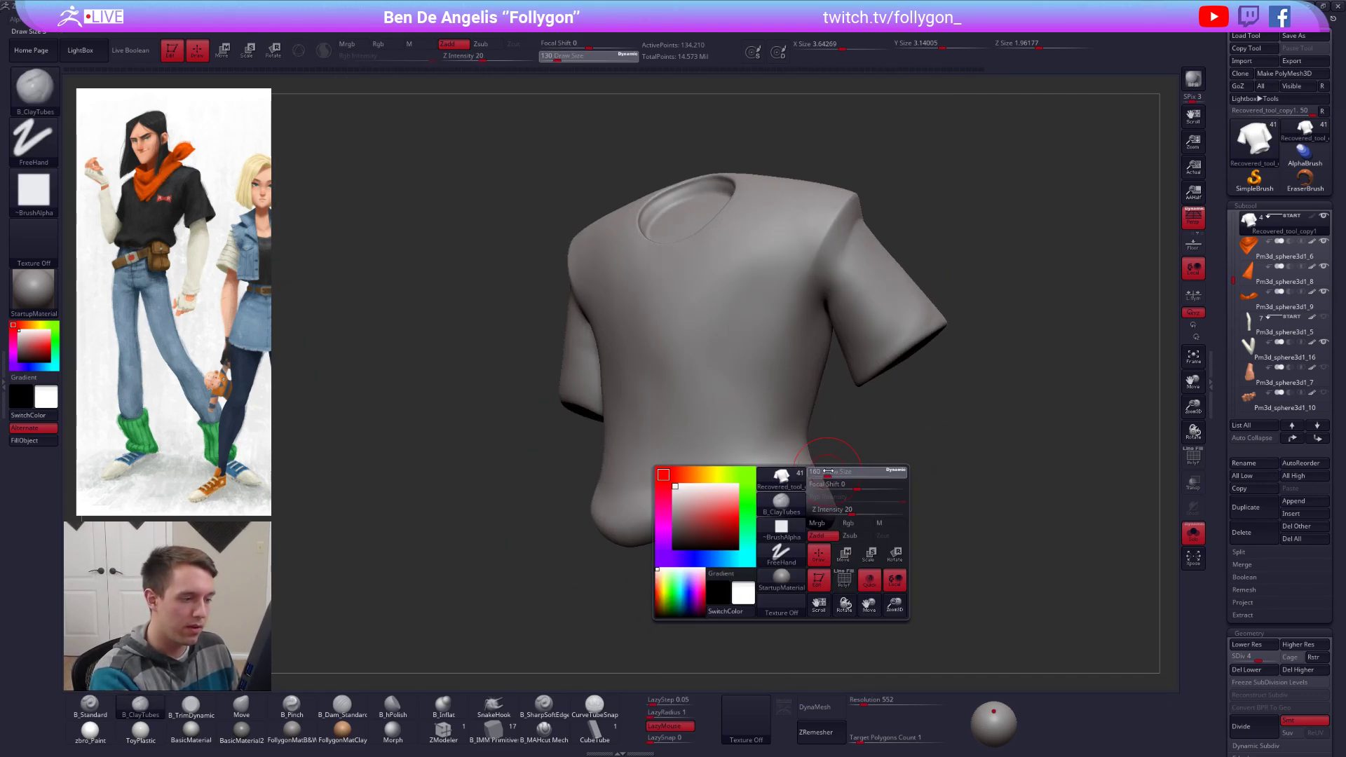
drag(838, 483, 843, 484)
key(shift)
shift+drag(686, 397, 690, 407)
mouse_move(690, 406)
right_down()
mouse_move(745, 432)
mouse_move(708, 483)
right_up()
key(space)
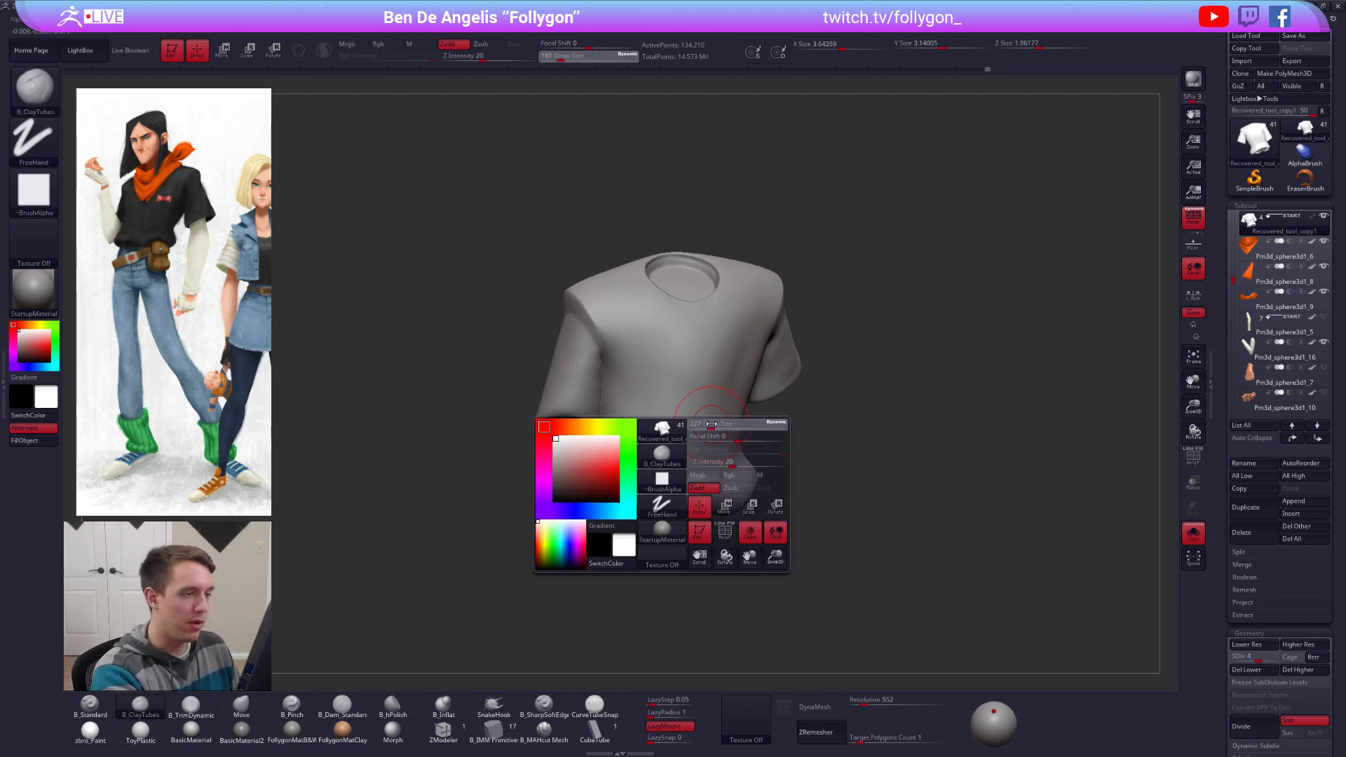
drag(706, 489, 710, 488)
Step: Smooth the shirt's front torso while varying the draw size between 252 and 215
right_drag(710, 488, 673, 448)
shift+drag(700, 414, 731, 382)
alt+right_drag(731, 382, 738, 388)
key(space)
drag(738, 387, 741, 388)
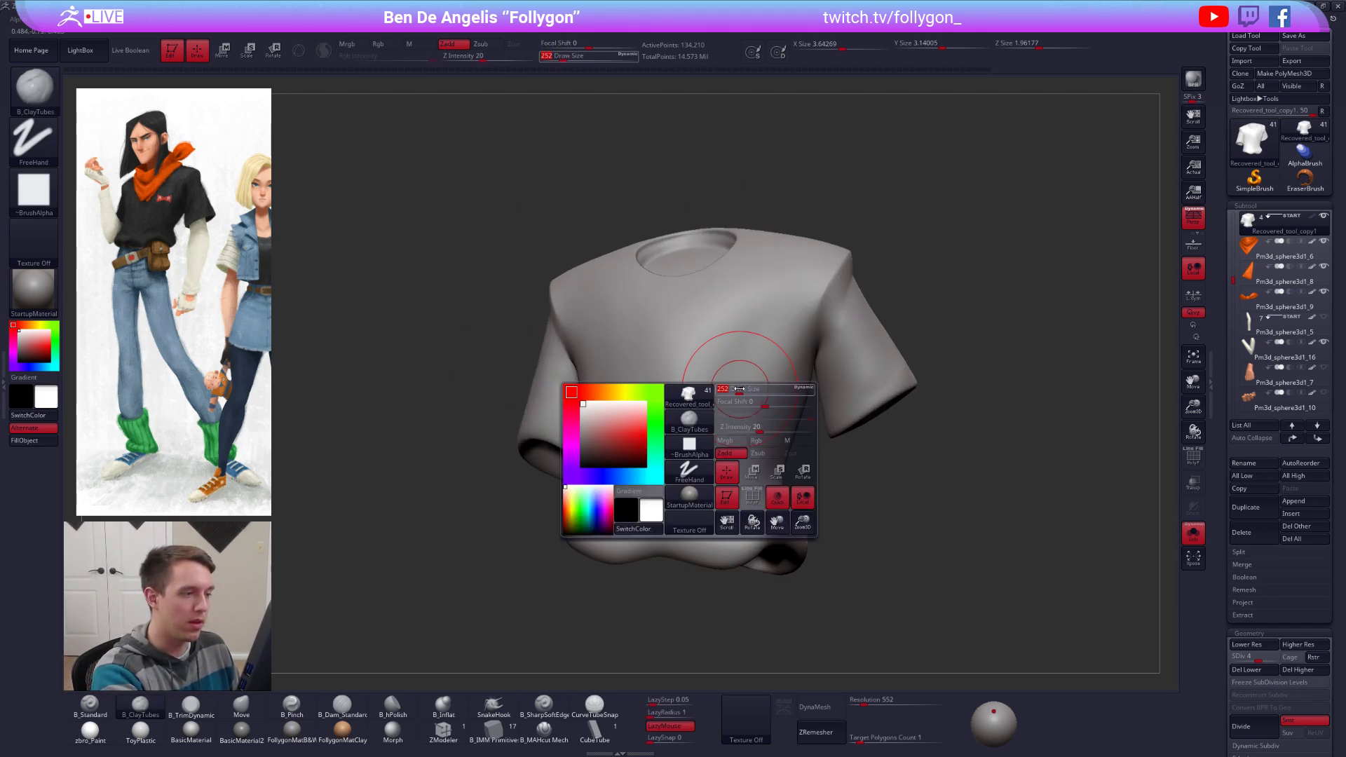
right_drag(742, 388, 728, 385)
key(space)
drag(672, 407, 667, 407)
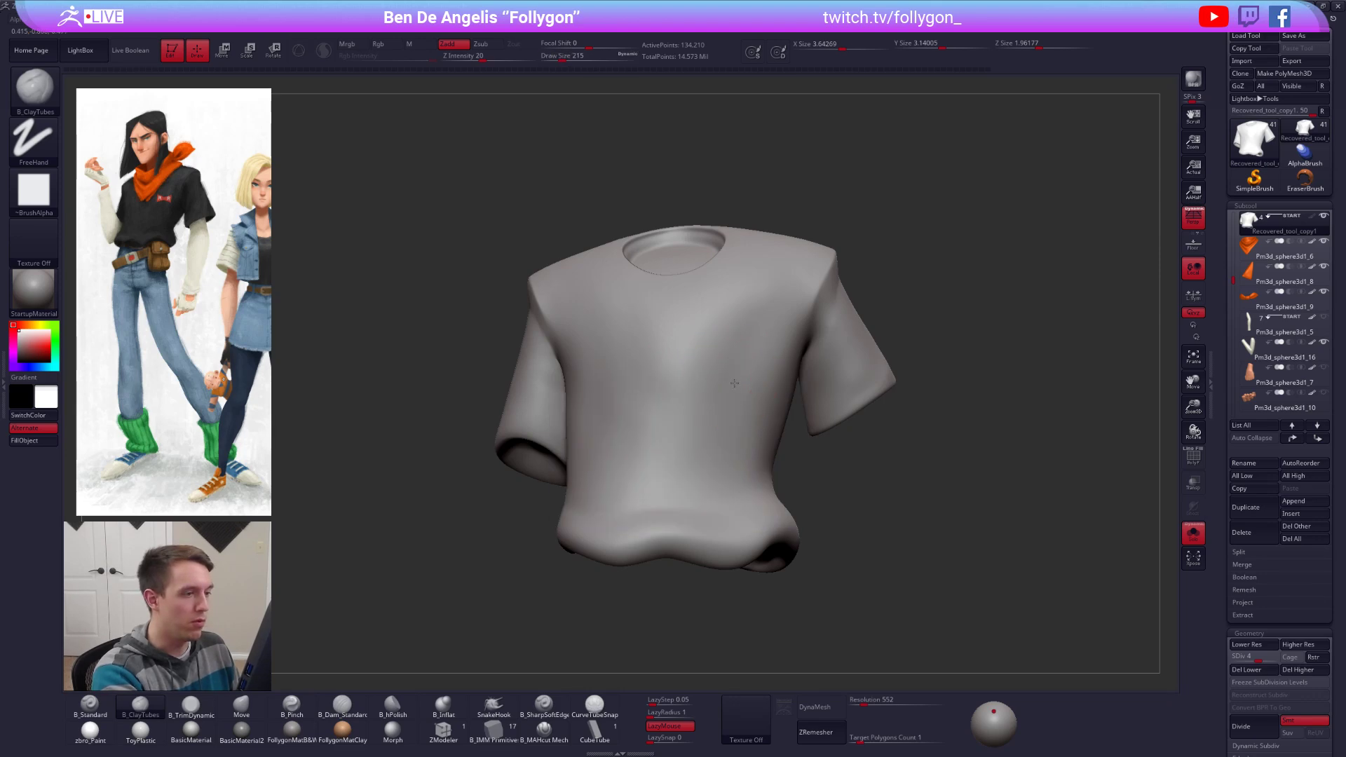
right_drag(667, 407, 730, 395)
Step: Leave Solo mode, display the shirt in its dark colour and compare the figure with the reference
click(1192, 533)
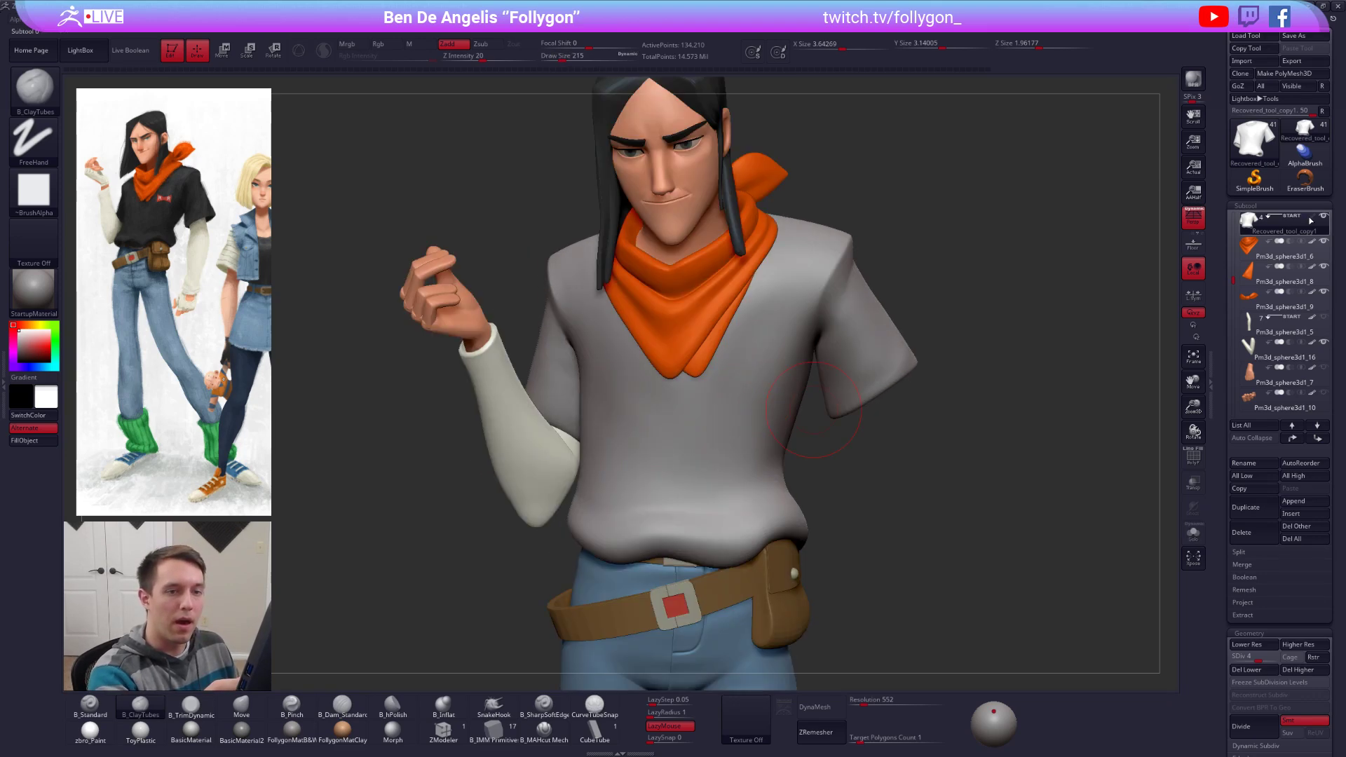
right_drag(1090, 462, 1090, 561)
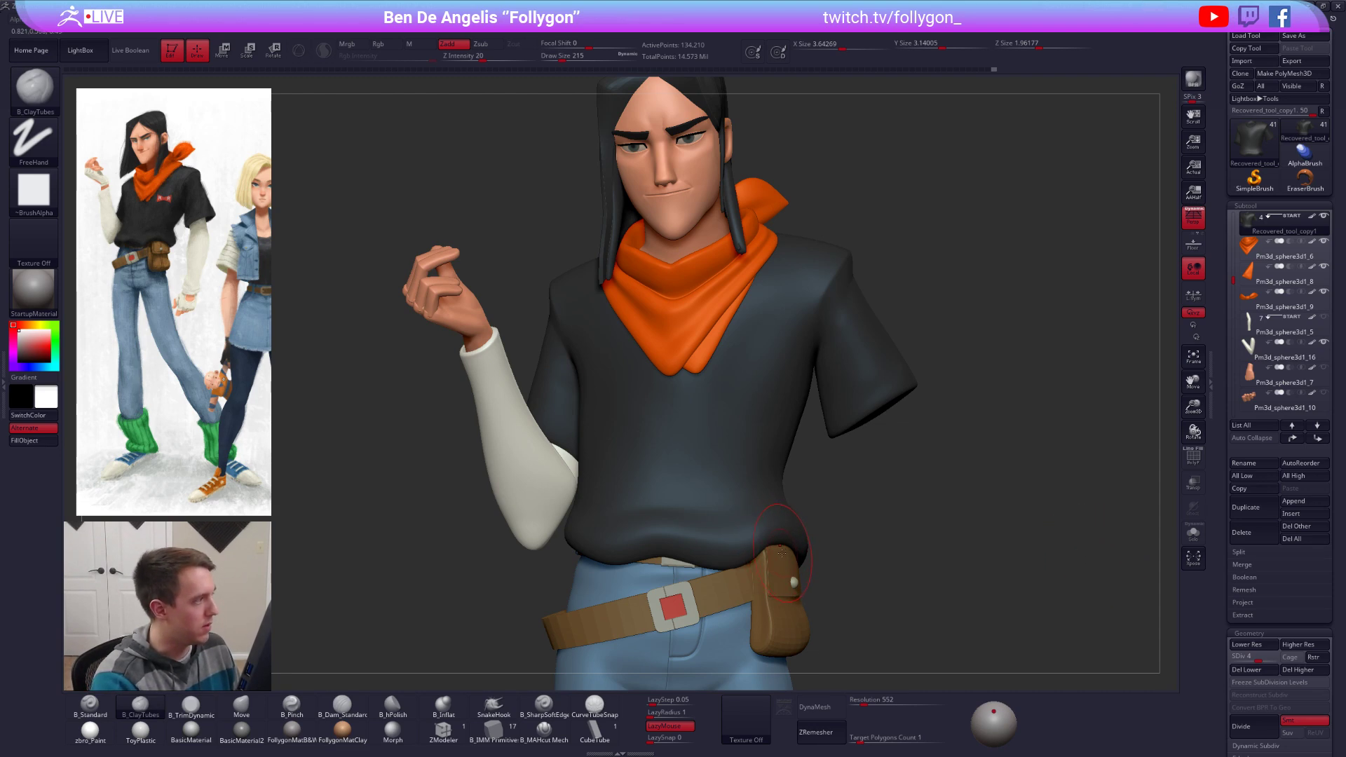
right_drag(780, 553, 574, 398)
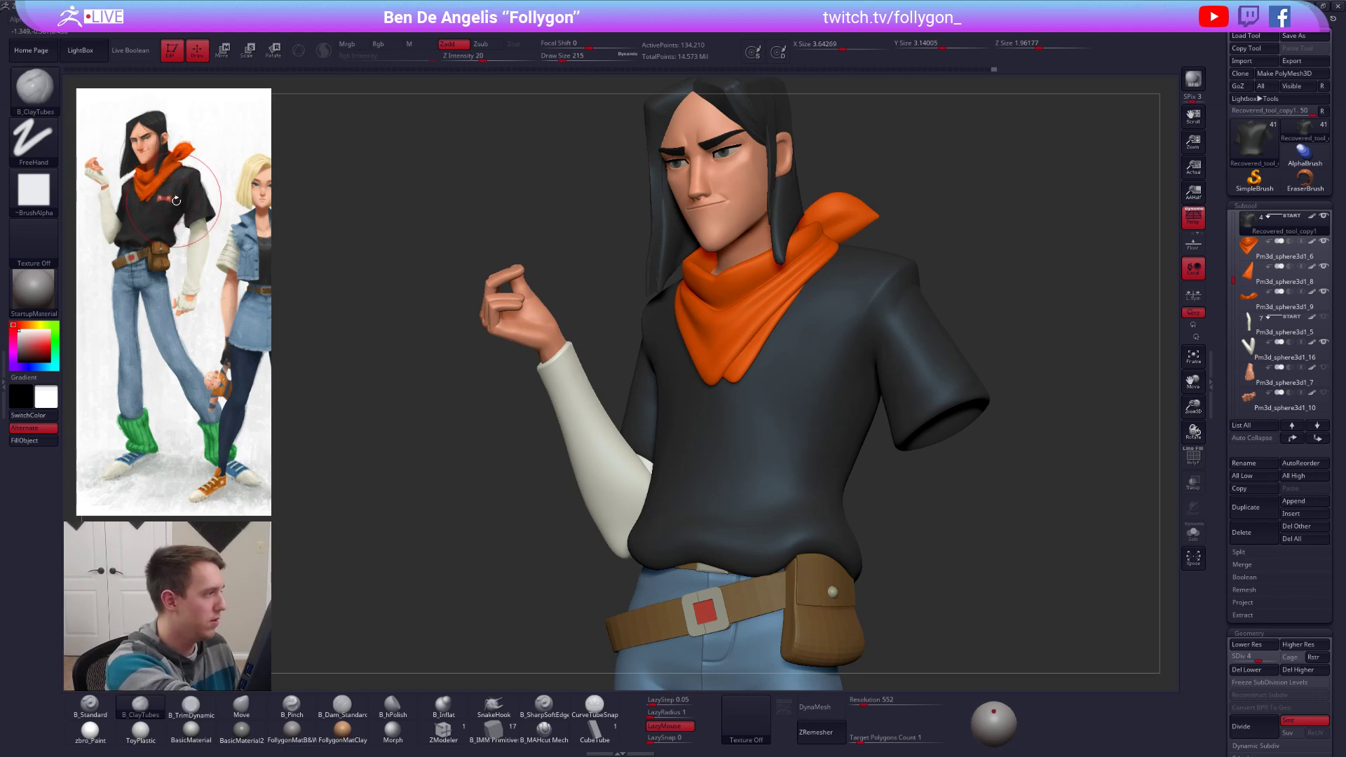
Step: Isolate the shirt, cut and smooth a crease above its side hem with the B_MAHcut Mech brush, and show the full figure
click(544, 727)
key(shift+s)
right_drag(663, 513, 757, 506)
drag(761, 504, 727, 511)
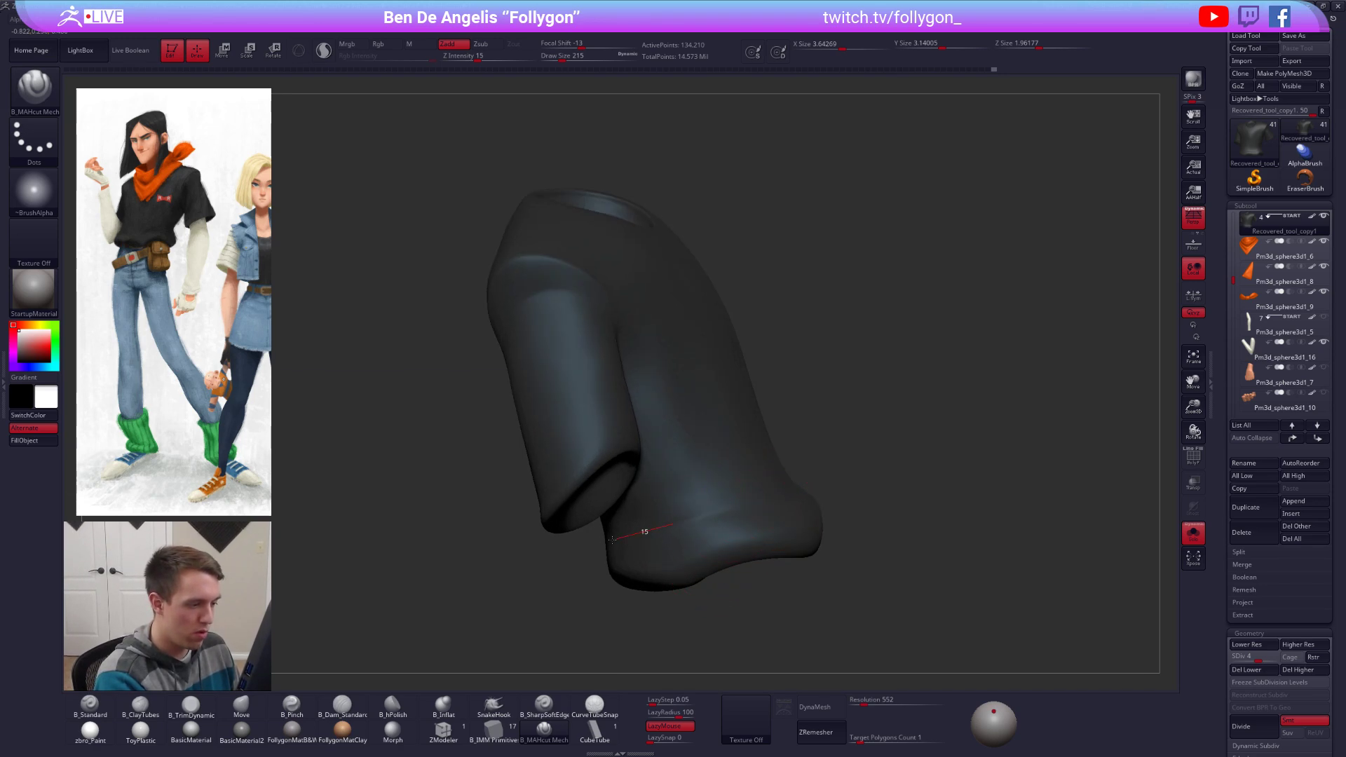
shift+drag(635, 535, 700, 514)
mouse_move(713, 506)
right_down()
mouse_move(678, 532)
mouse_move(748, 559)
mouse_move(742, 503)
mouse_move(760, 500)
right_up()
key(alt+s)
key(space)
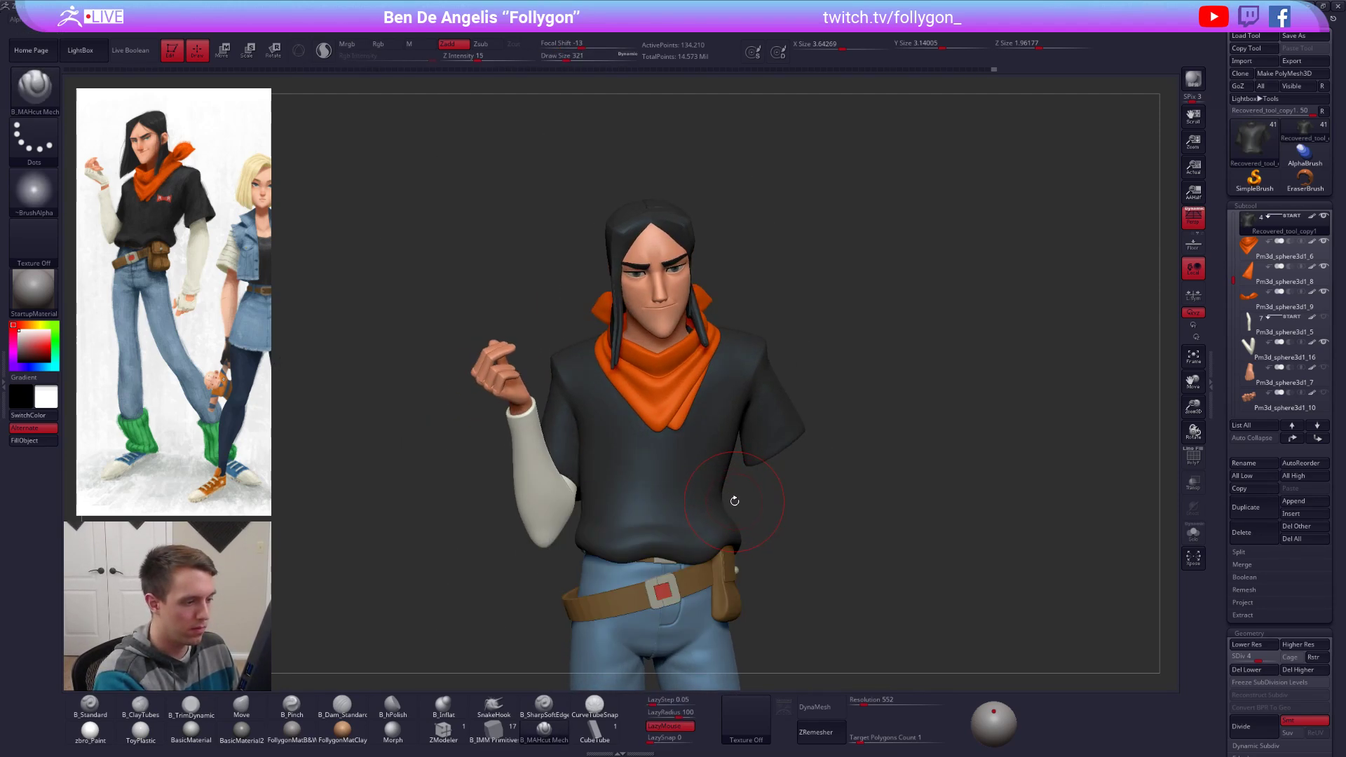
Step: Mask the band along the shirt's bottom hem, lower the shirt to subdivision level 1, and soften and invert the mask
mouse_move(601, 557)
ctrl+mouse_down()
mouse_move(666, 630)
mouse_move(641, 618)
ctrl+mouse_up()
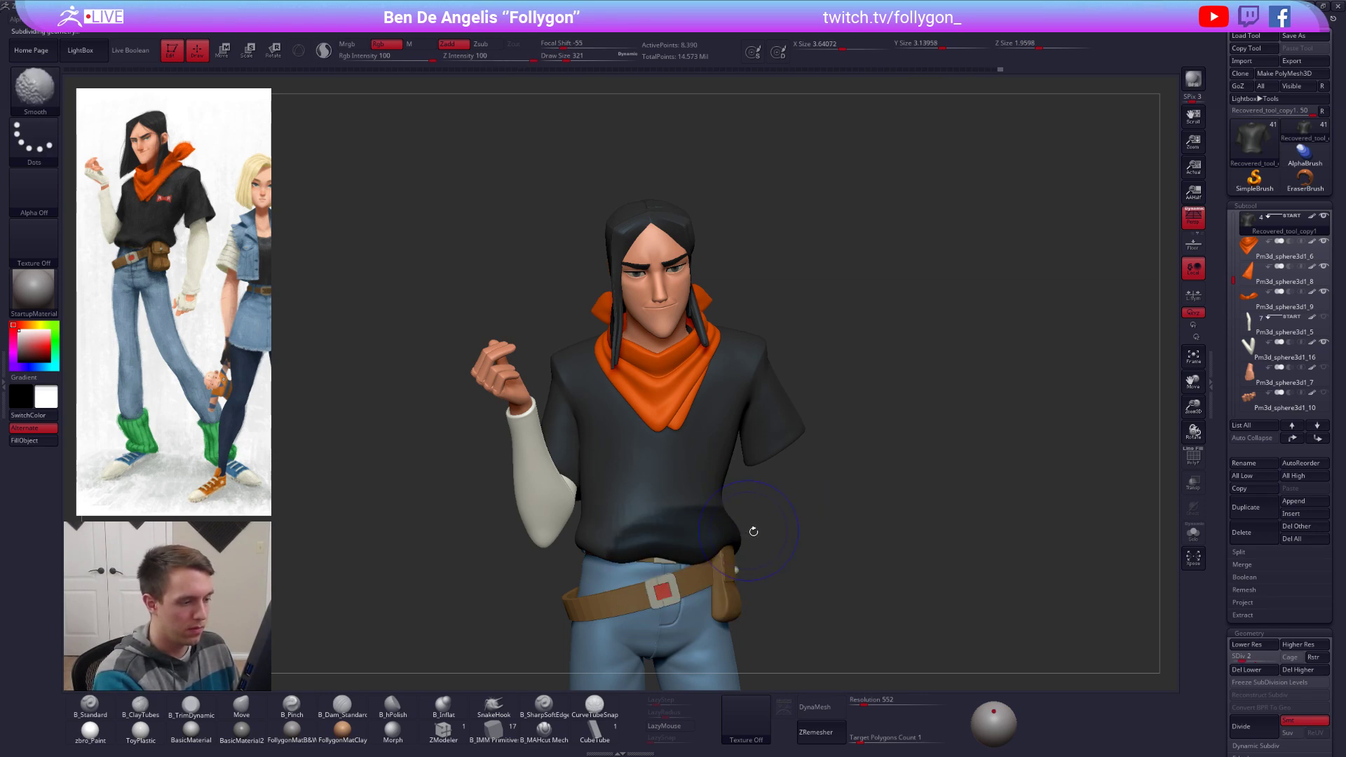
key(shift+d)
right_drag(753, 531, 713, 530)
ctrl+click(713, 532)
ctrl+click(746, 533)
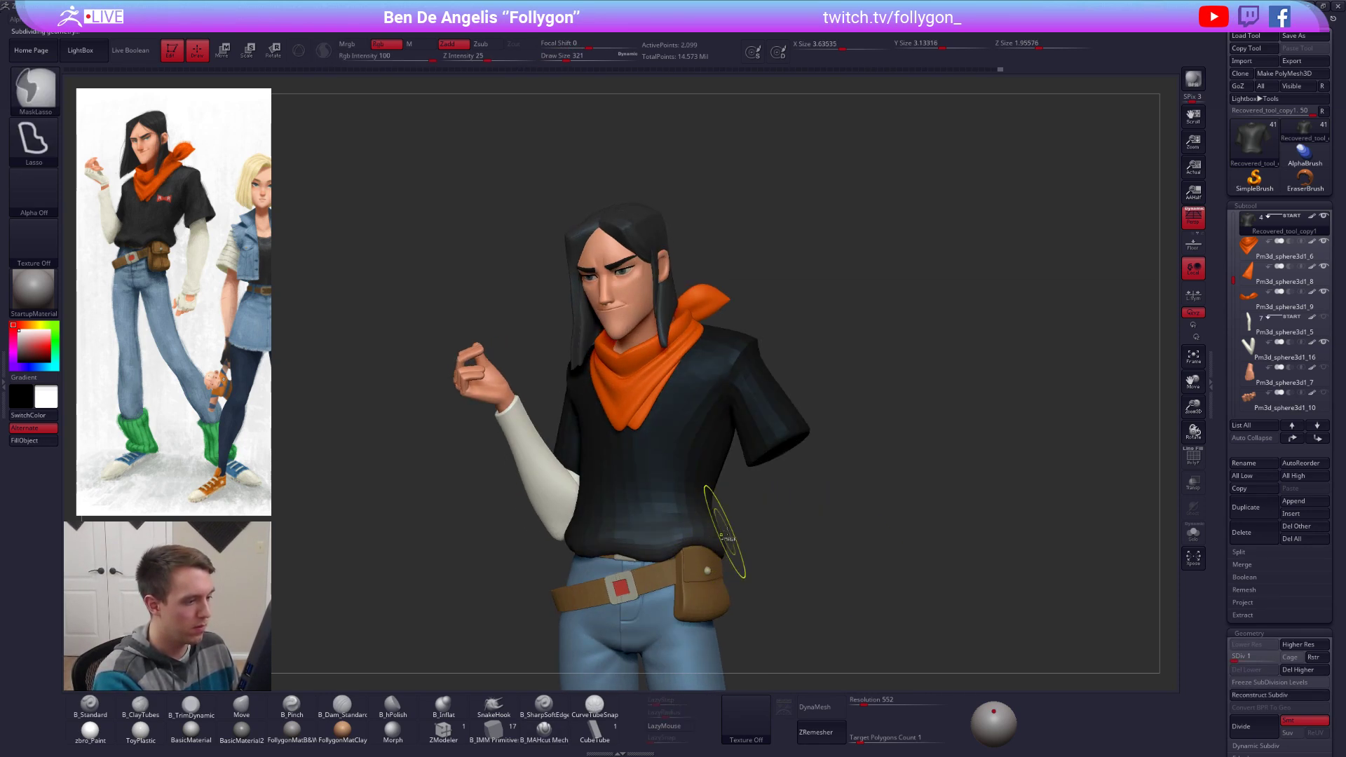
ctrl+click(752, 536)
Step: Reshape the shirt's waist with the Move brush at draw sizes 519 and 447 and raise the shirt's subdivision level
key(space)
drag(724, 522, 716, 509)
key(b)
key(m)
key(v)
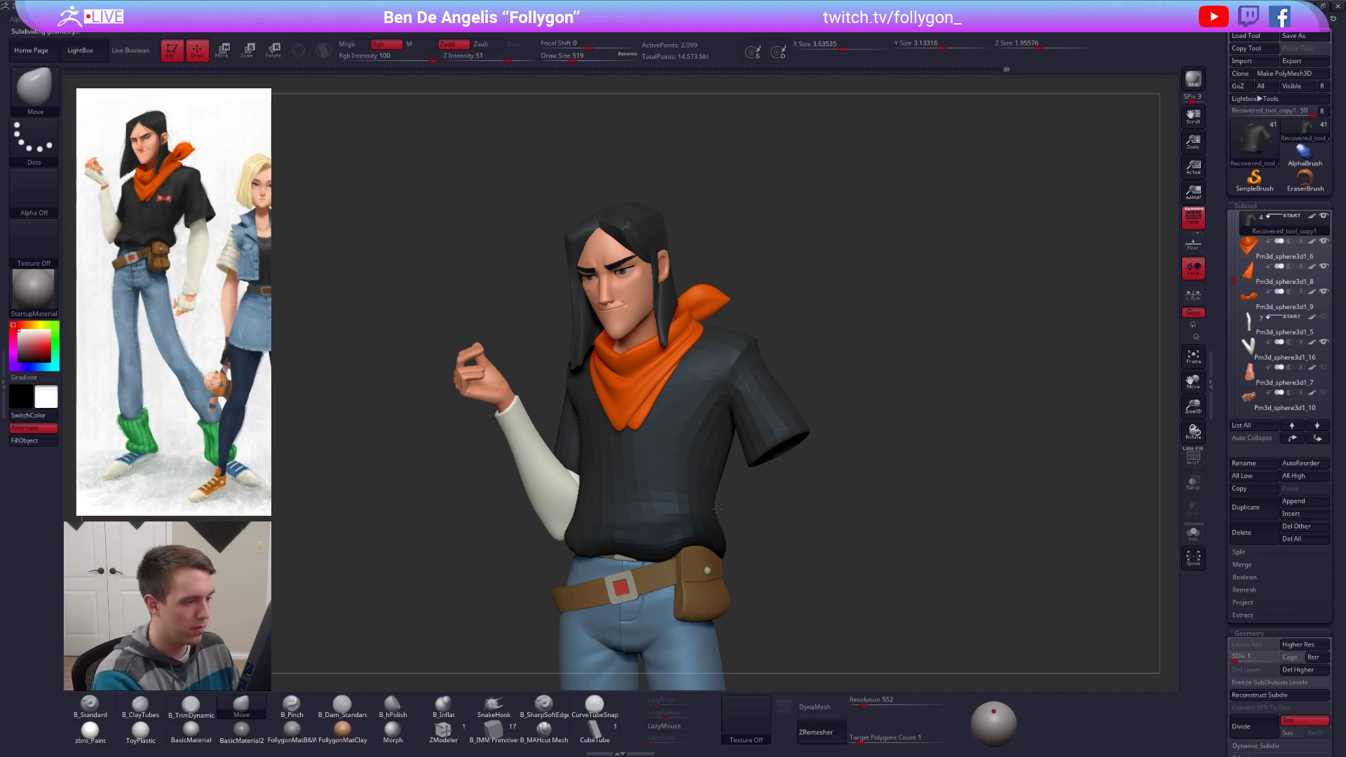
right_drag(711, 505, 751, 505)
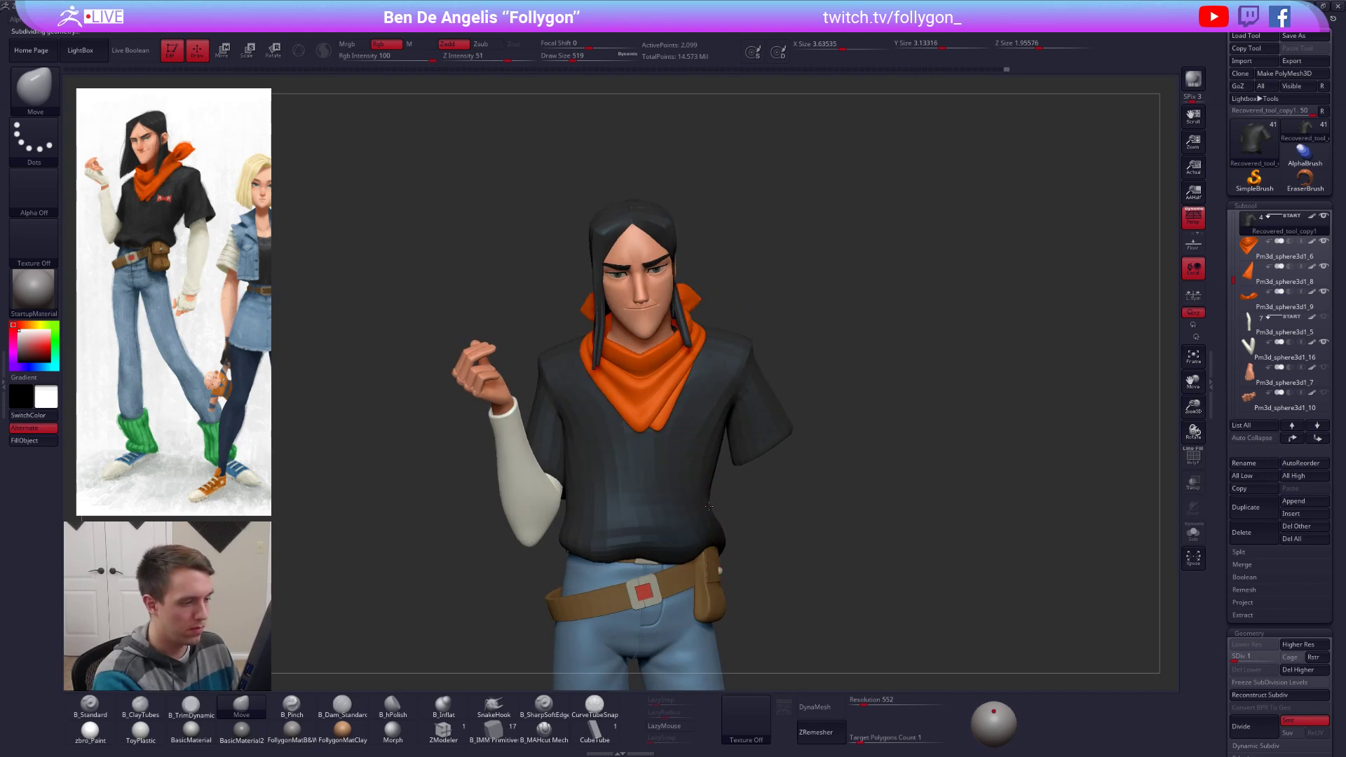
key(space)
drag(726, 522, 721, 521)
right_drag(752, 504, 774, 490)
key(d)
key(d)
key(d)
key(d)
key(d)
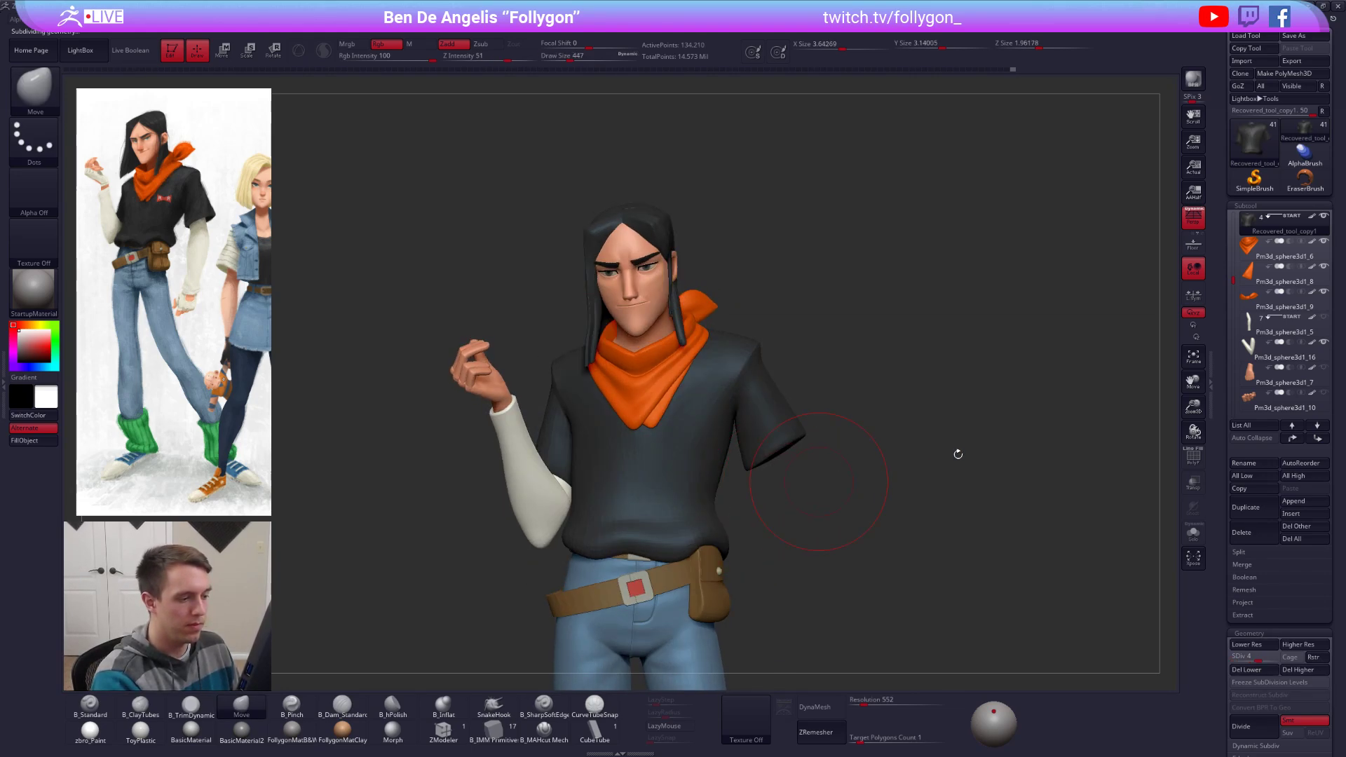
Step: Show the figure's hidden arm and adjust the shirt's sleeve and chest with the Move brush at draw sizes 306, 192 and 96
shift+click(1323, 215)
key(space)
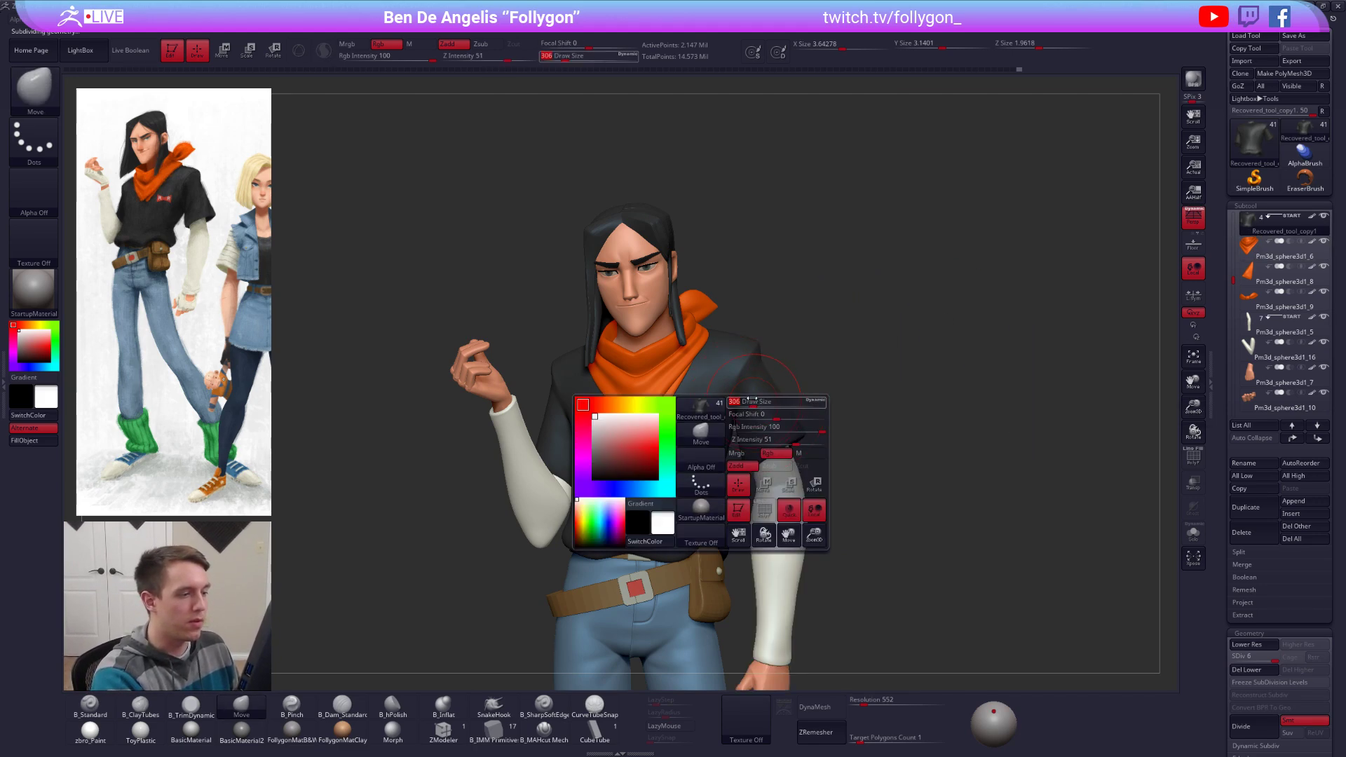
drag(756, 448, 750, 449)
ctrl+right_drag(728, 409, 721, 462)
key(space)
drag(715, 474, 710, 474)
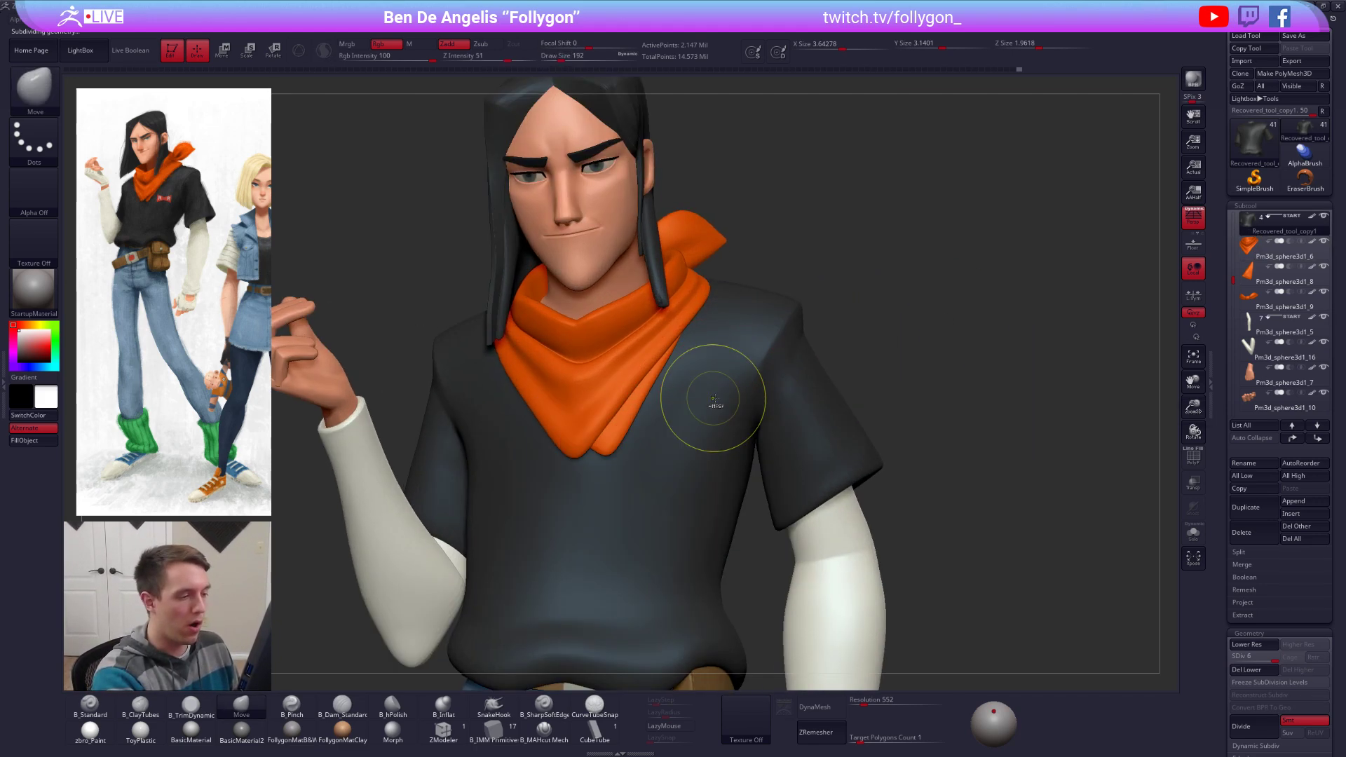
key(ctrl+space)
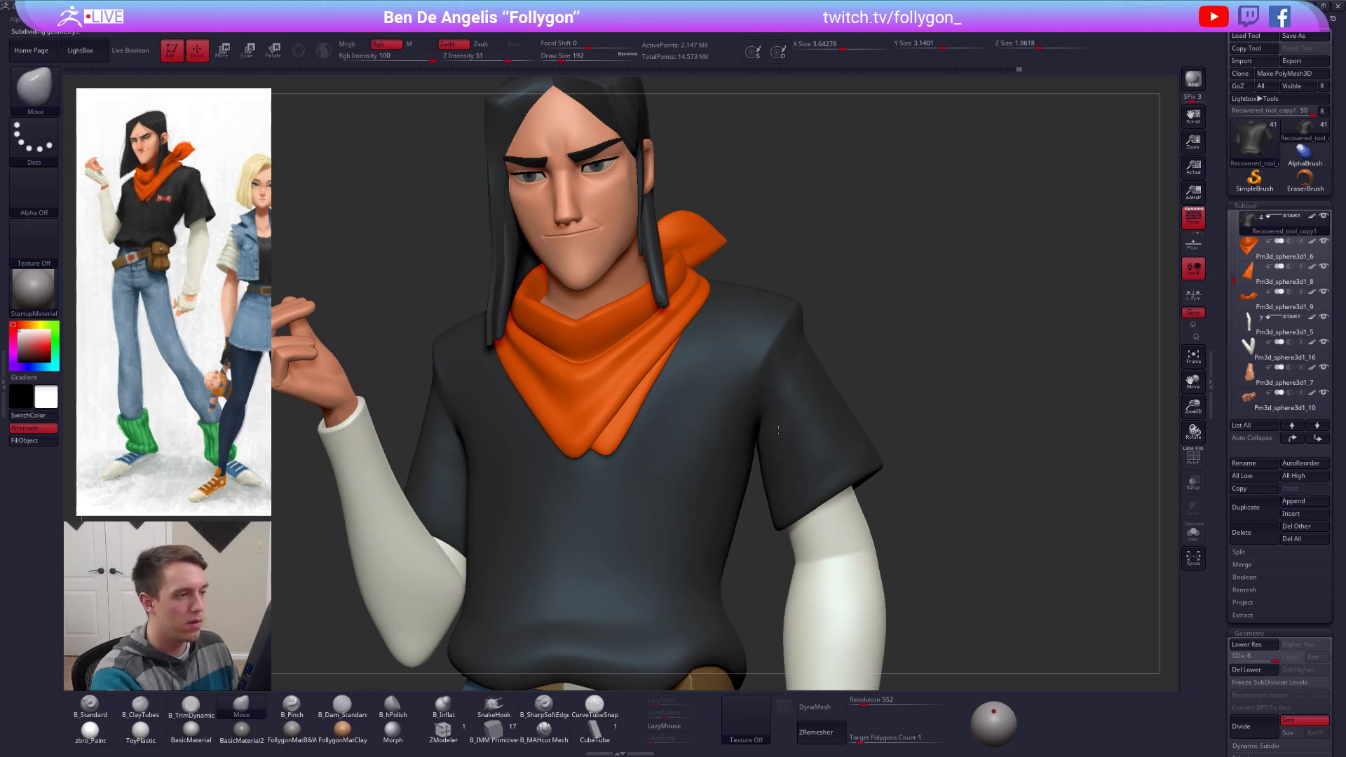
drag(799, 466, 748, 410)
alt+drag(747, 459, 829, 410)
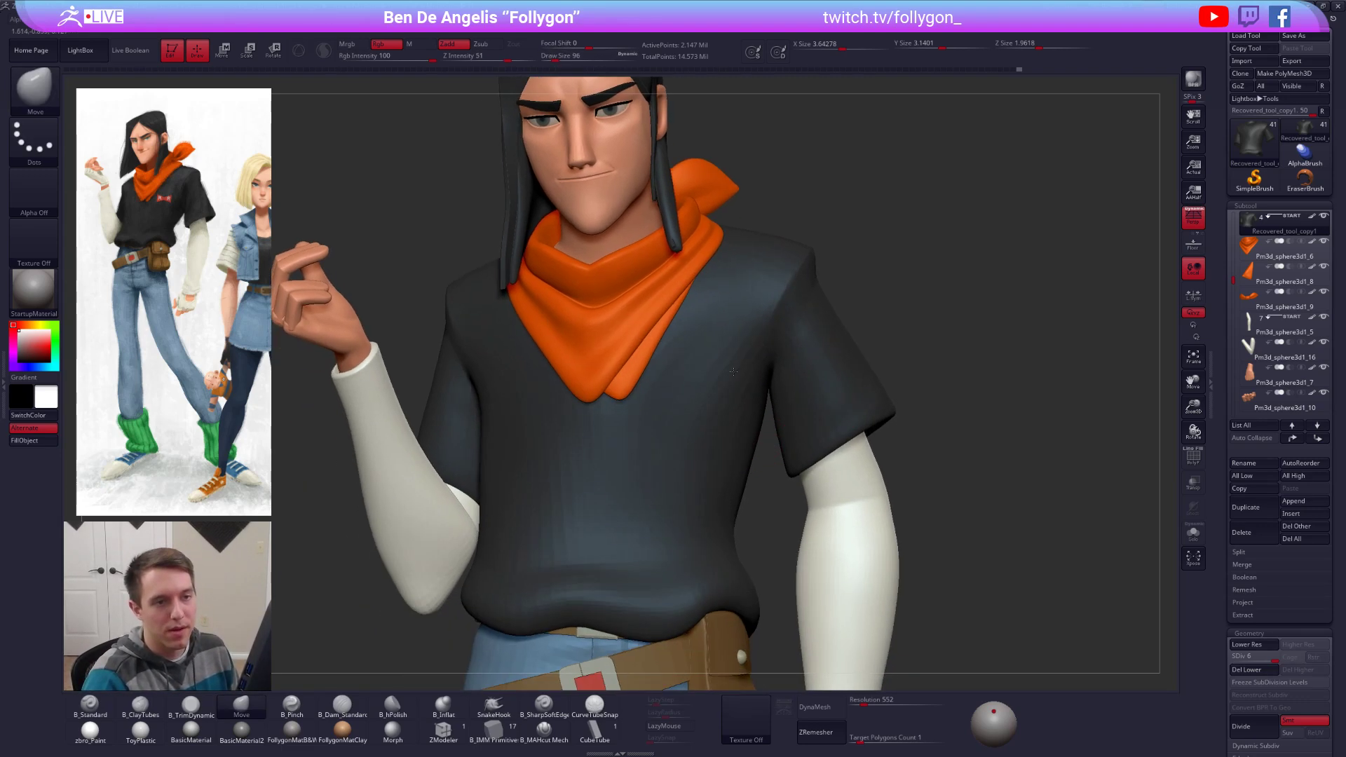
Step: Frame the full figure and turn off perspective to check its overall silhouette
key(f)
key(p)
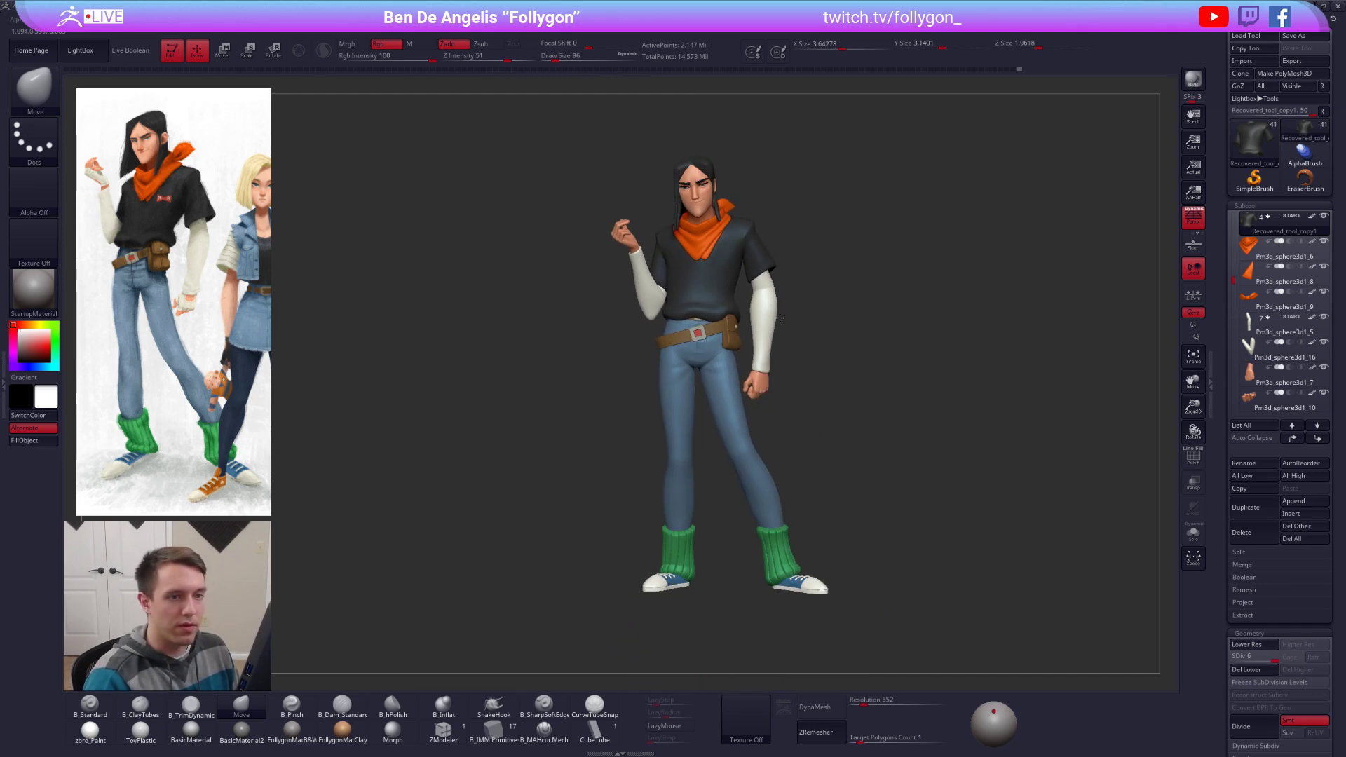
drag(805, 308, 850, 306)
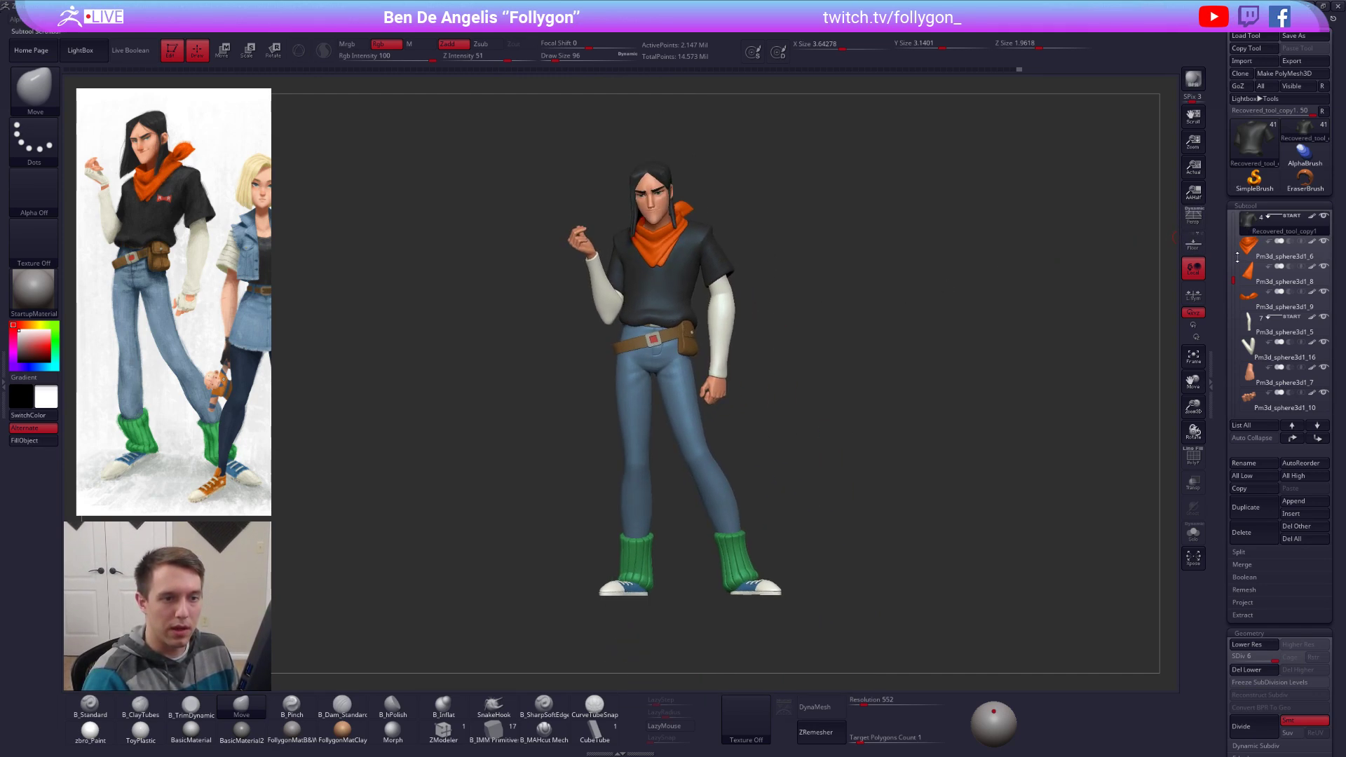
Step: Isolate the Pm3d_sphere3d4_1 shoe-detail subtool, duplicate it, delete the copy's levels above subdivision 1, and show the full figure
mouse_move(1237, 274)
mouse_down()
mouse_move(1223, 393)
mouse_move(1227, 383)
mouse_up()
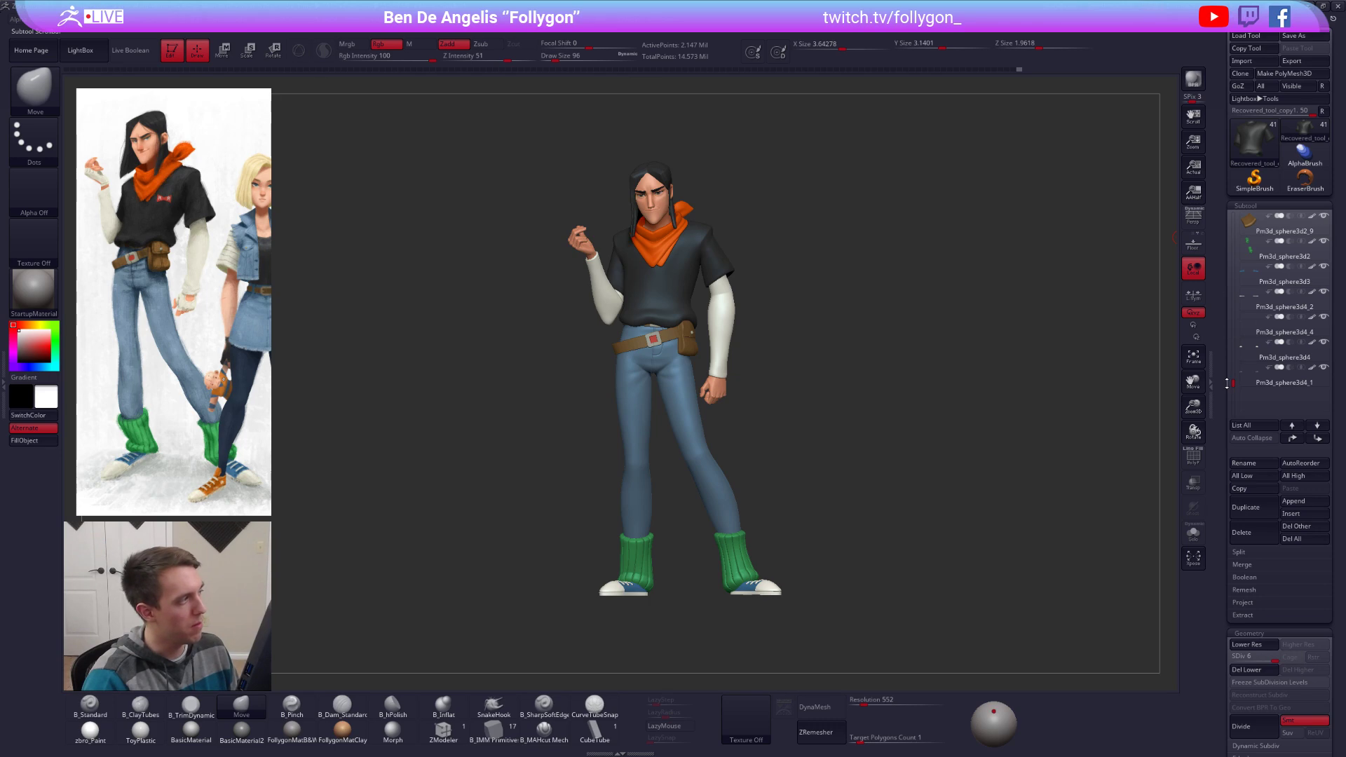
click(1246, 379)
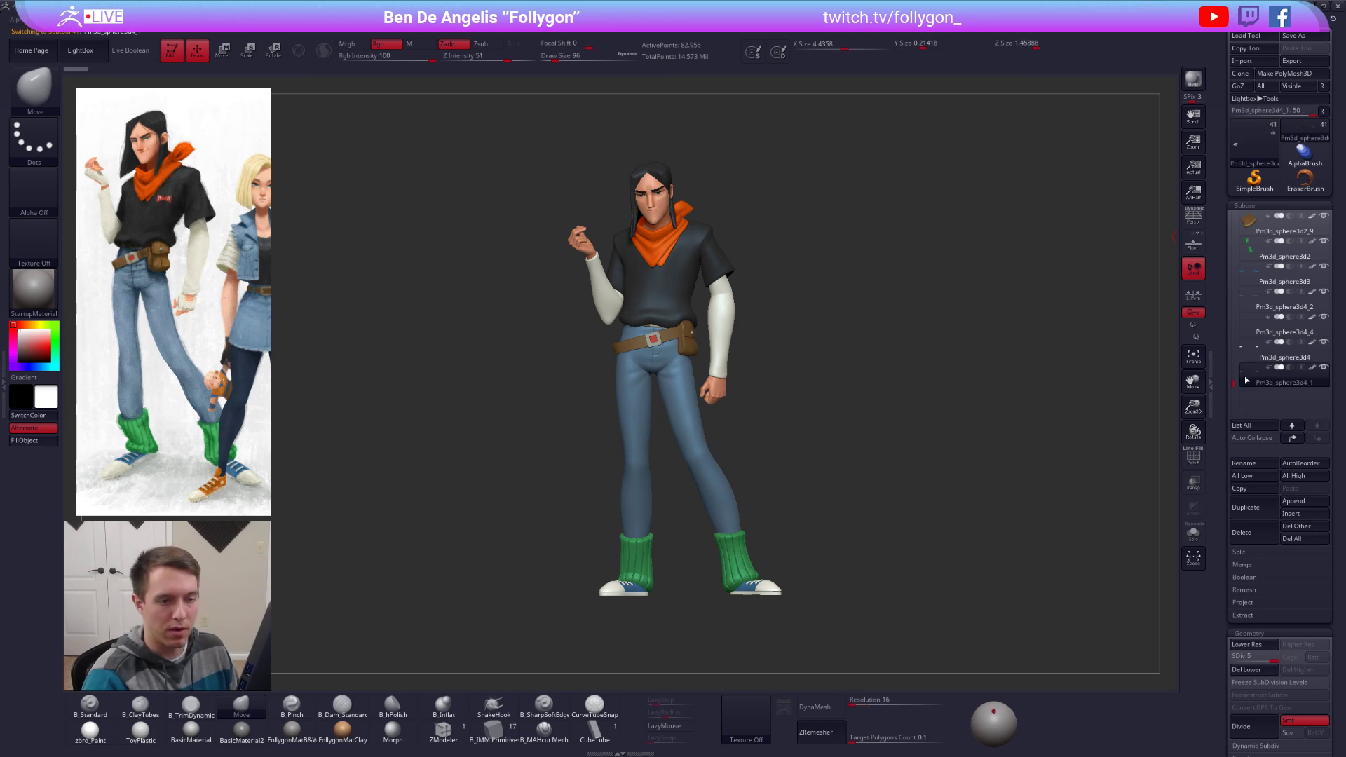
key(ctrl+shift+s)
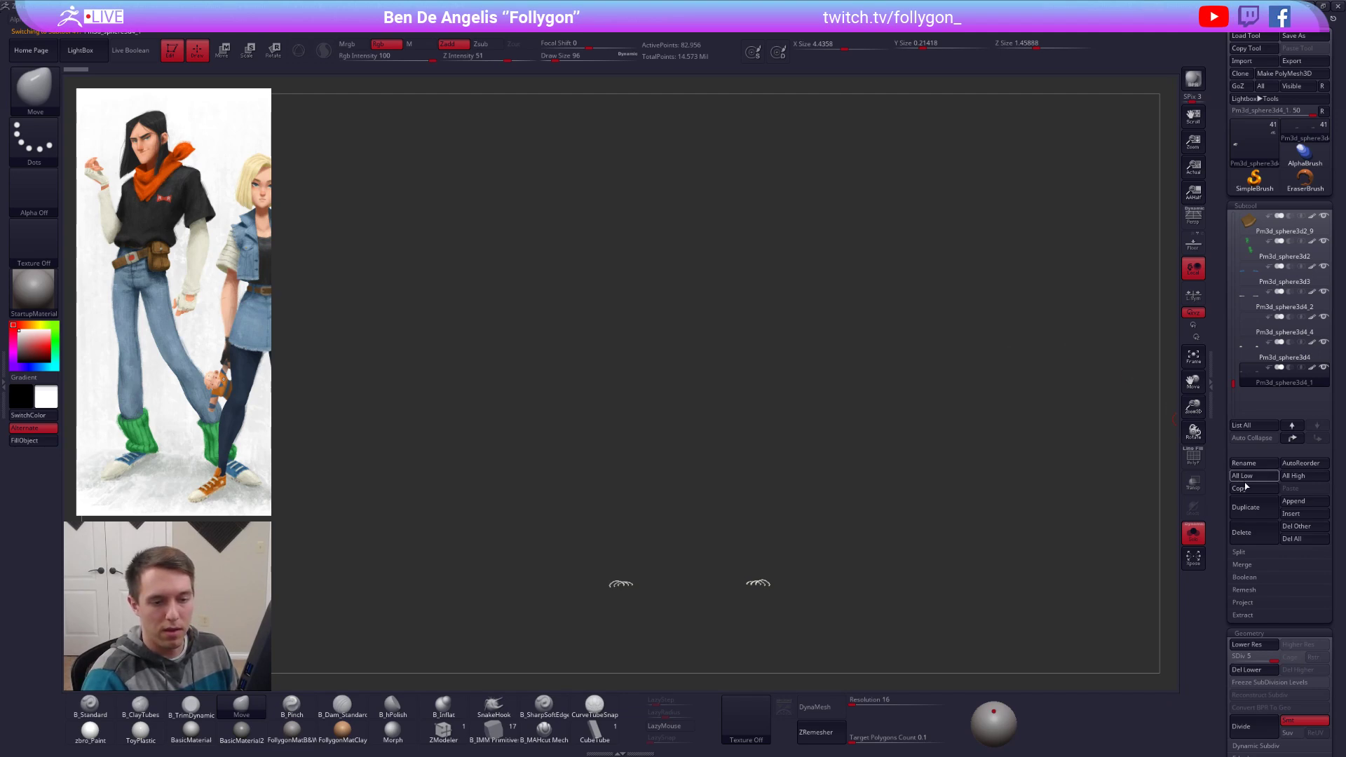
click(1245, 507)
drag(1264, 657, 1232, 657)
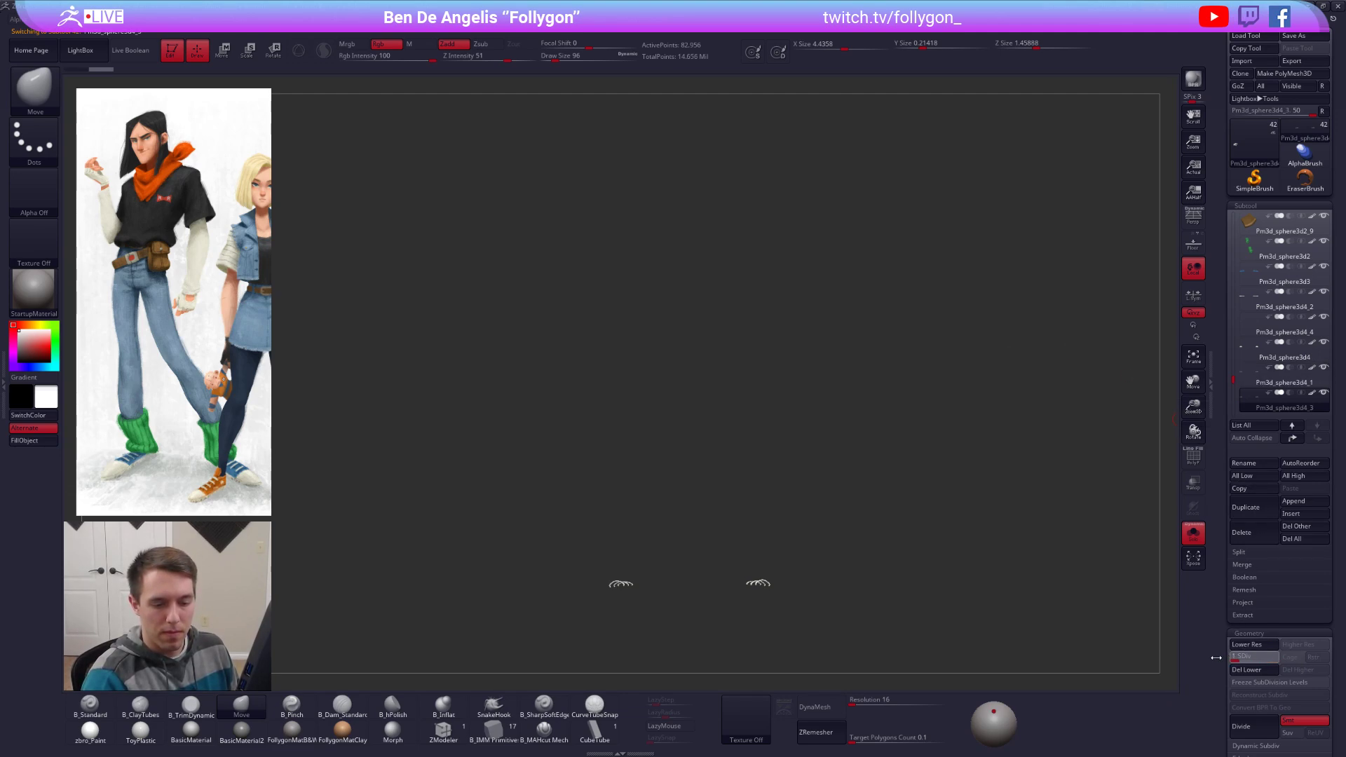
click(1304, 669)
key(ctrl+shift+s)
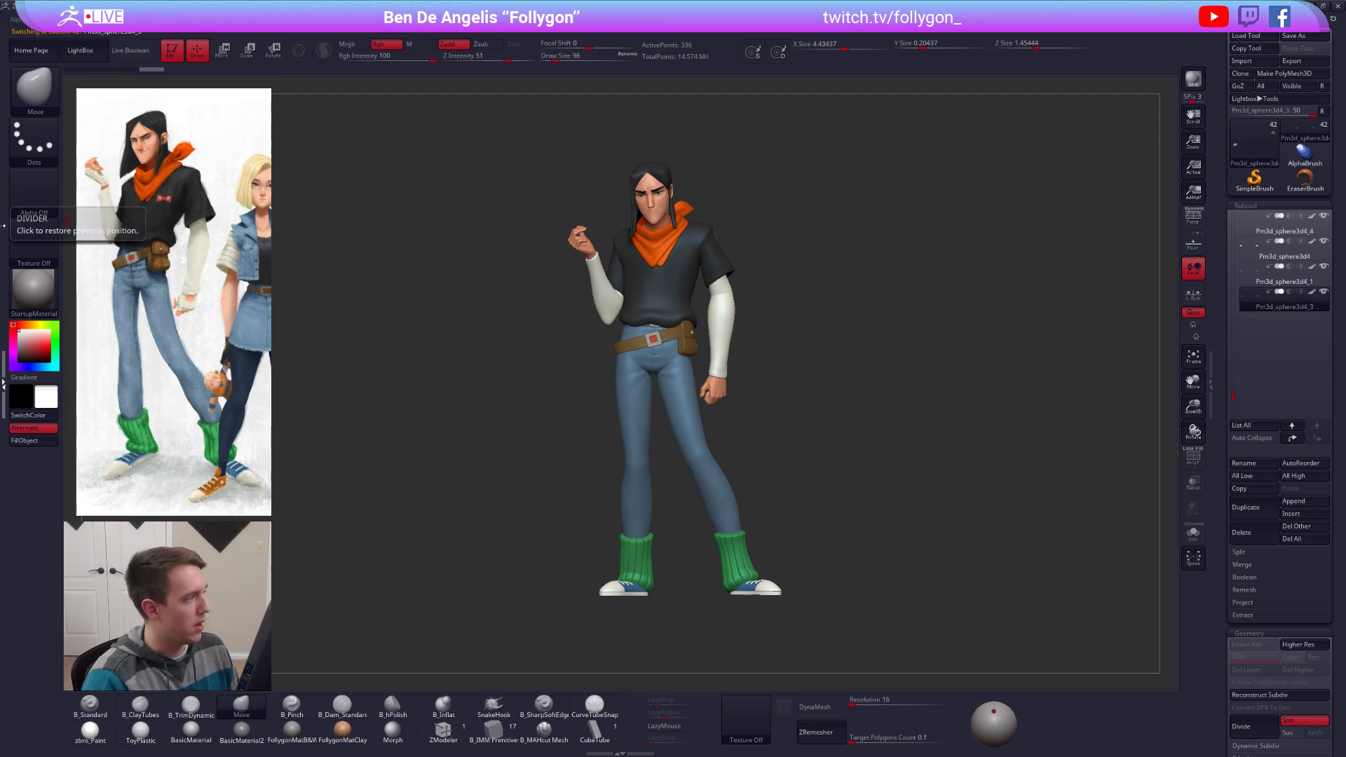
Step: Create a new 3D text mesh reading "R" in the Verdana Bold font
click(3, 384)
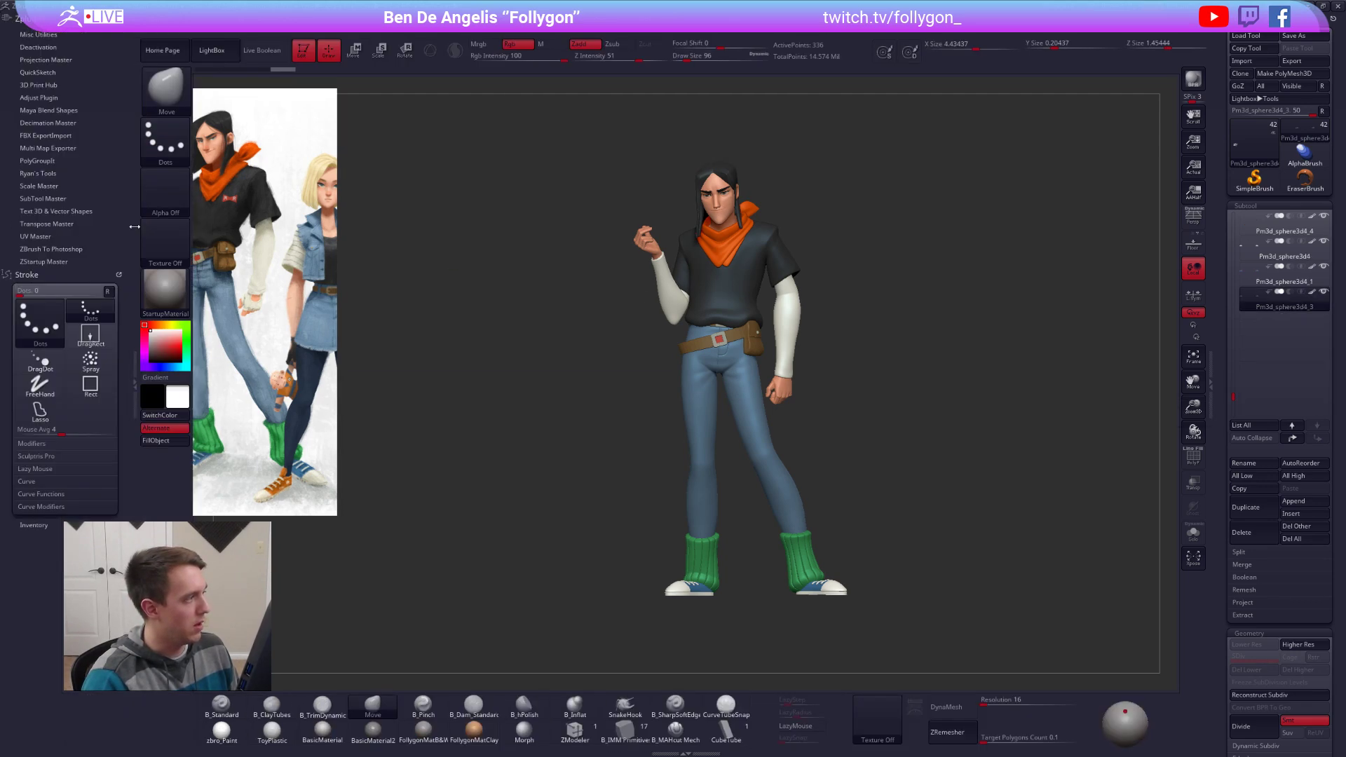
click(61, 211)
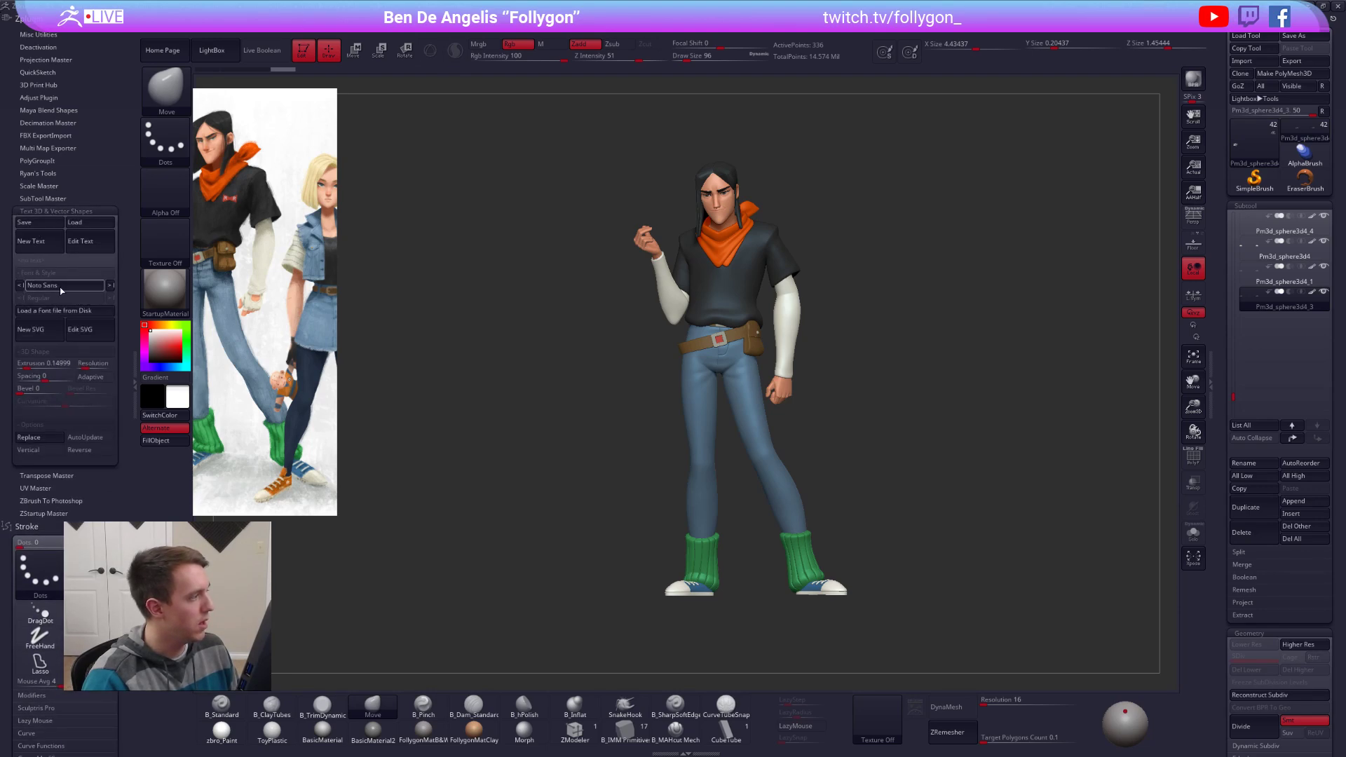
click(105, 289)
drag(114, 301, 118, 359)
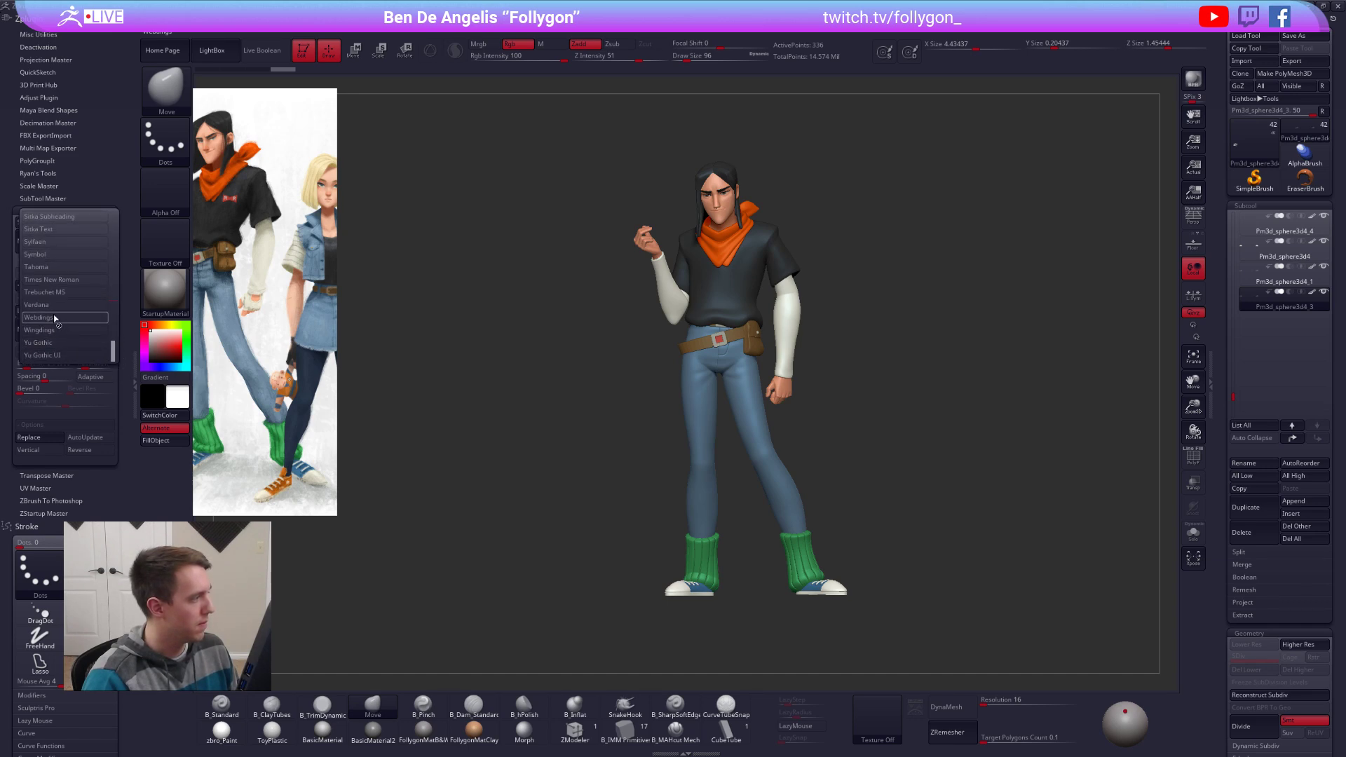
click(87, 304)
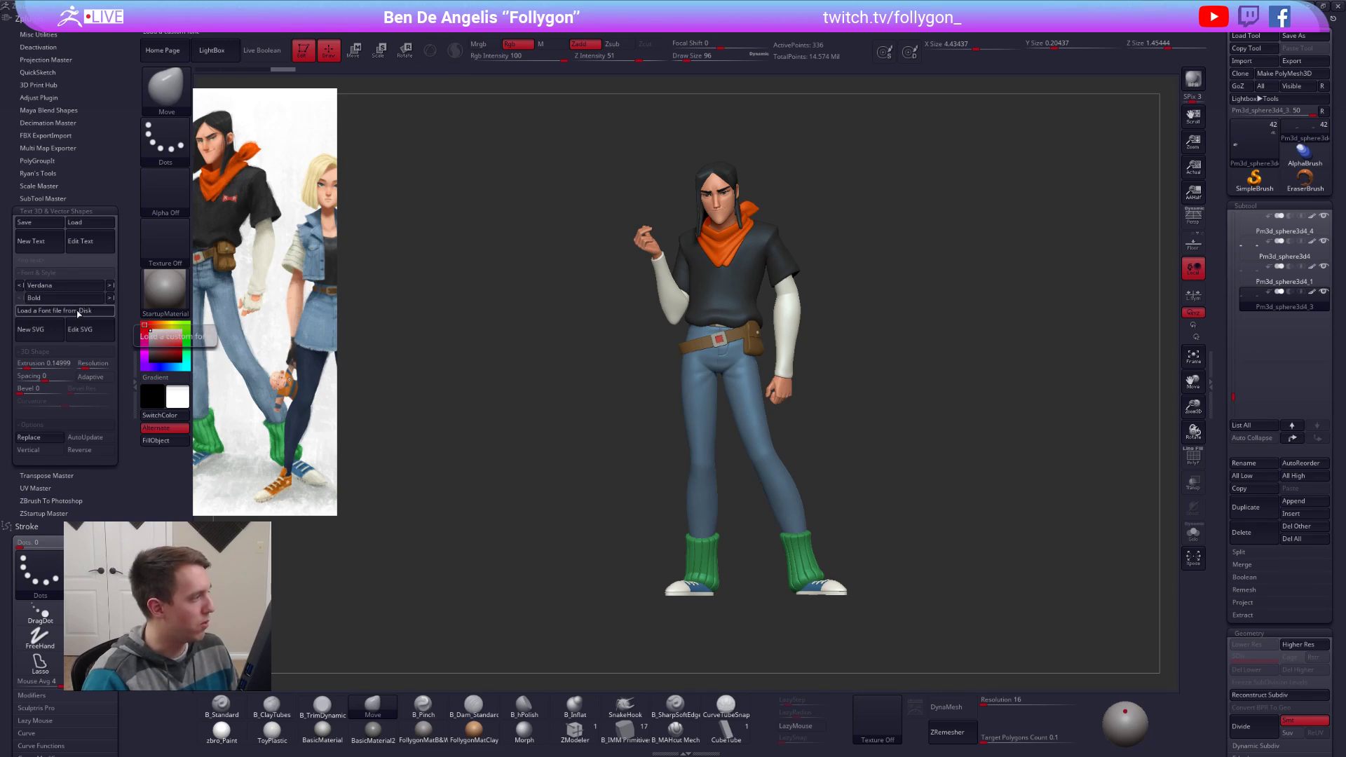
click(30, 245)
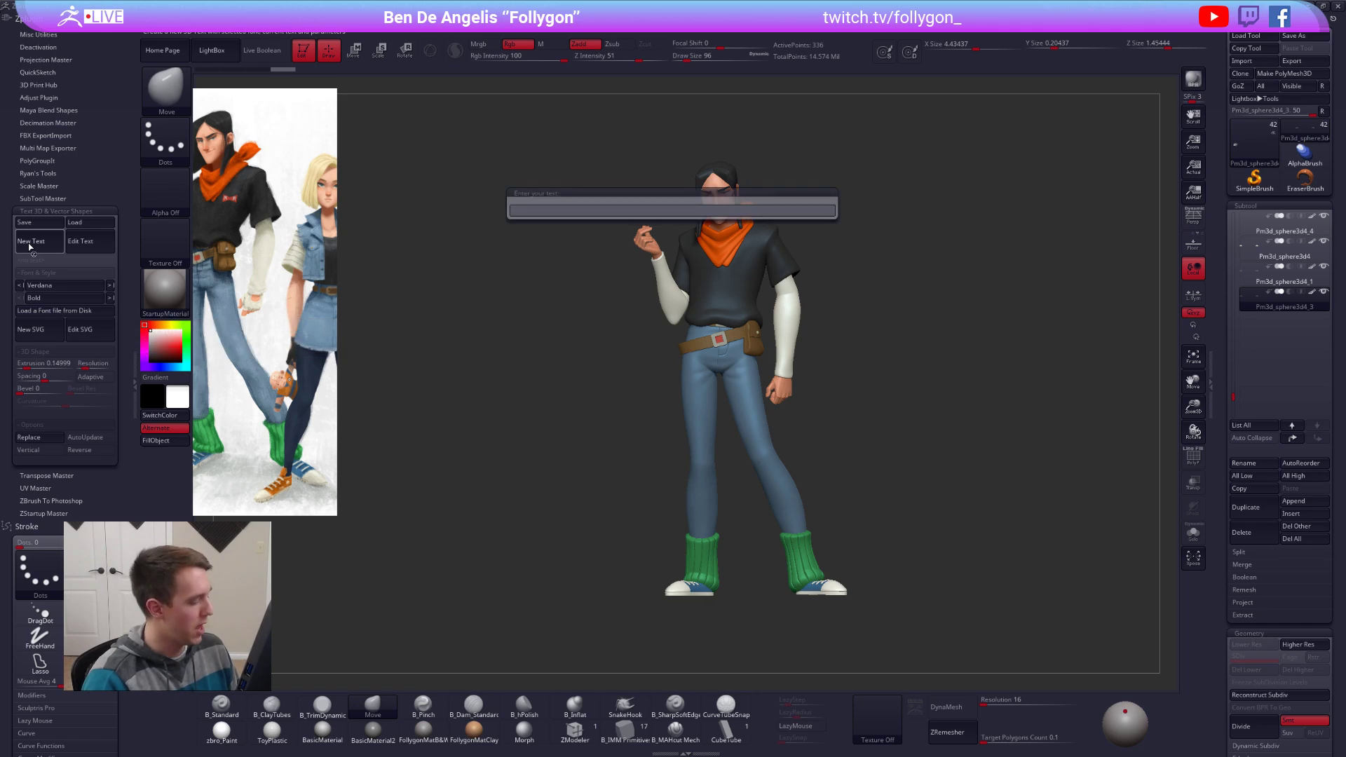
text(R)
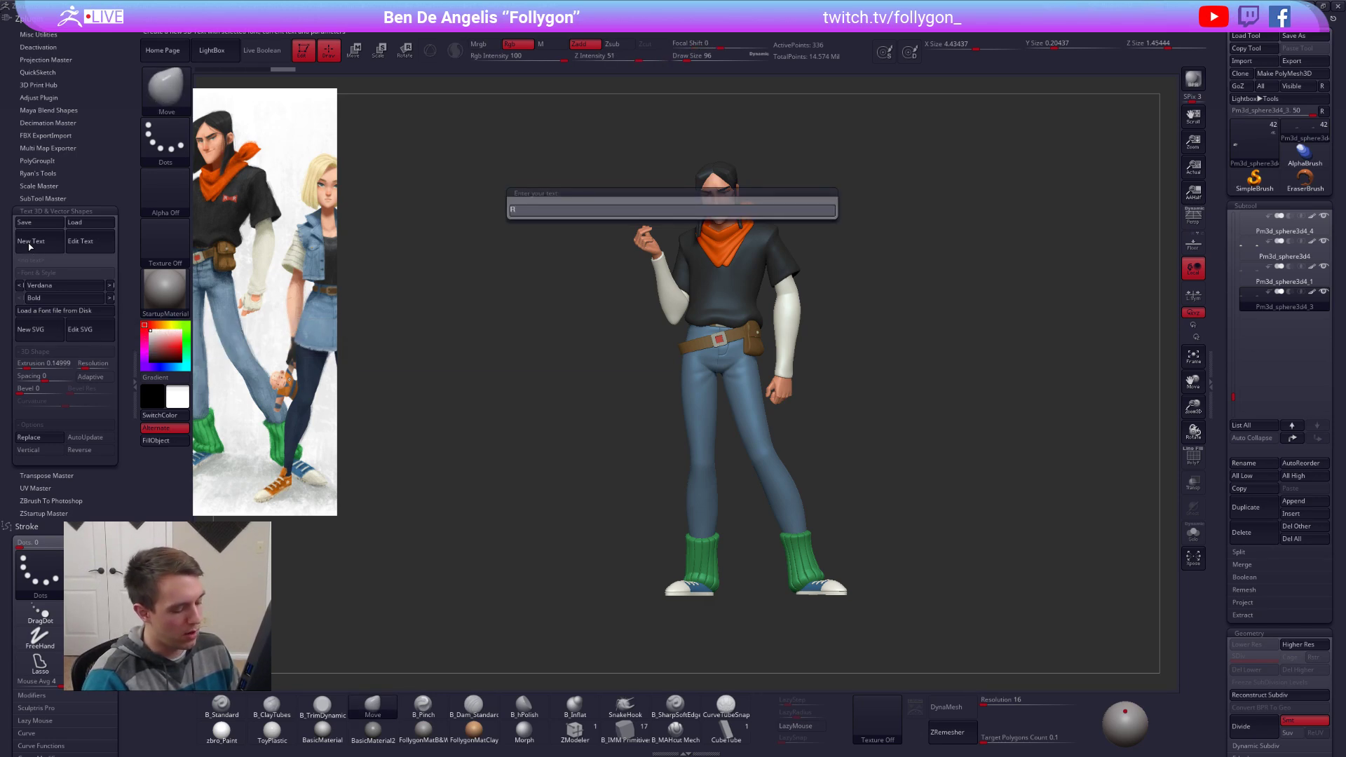
key(Return)
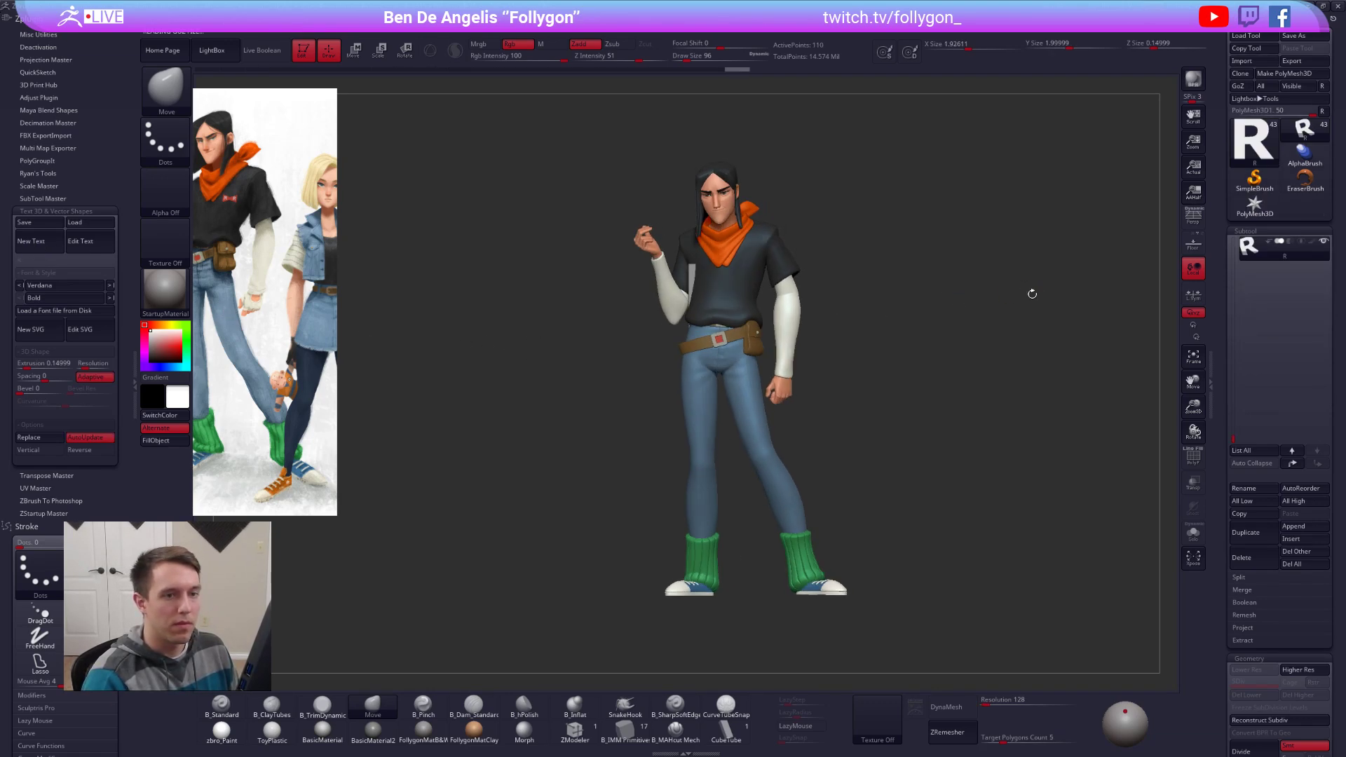
Step: Isolate the R letter and delete the leftover Pm3d_sphere3d4_3 subtool, accepting the non-undoable operation
drag(986, 310, 1013, 319)
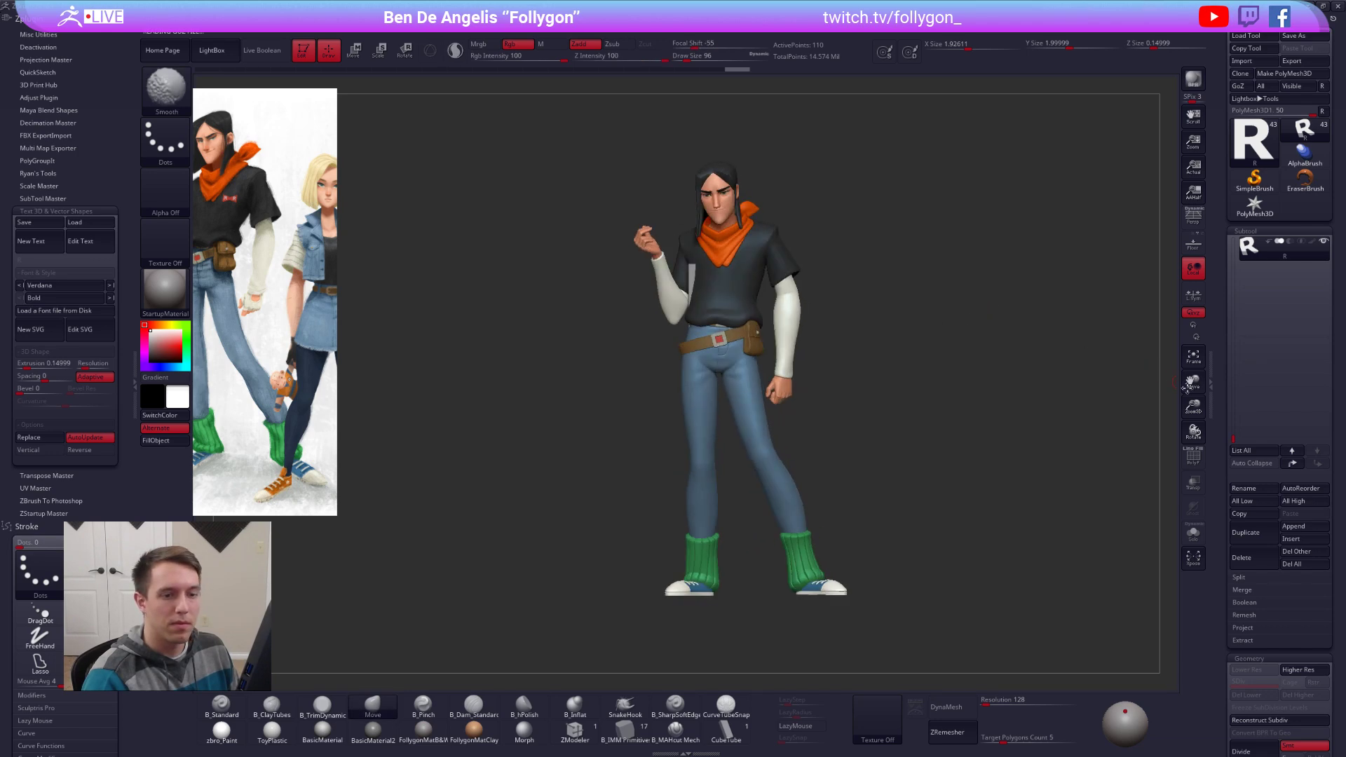
click(1193, 534)
alt+drag(776, 278, 812, 317)
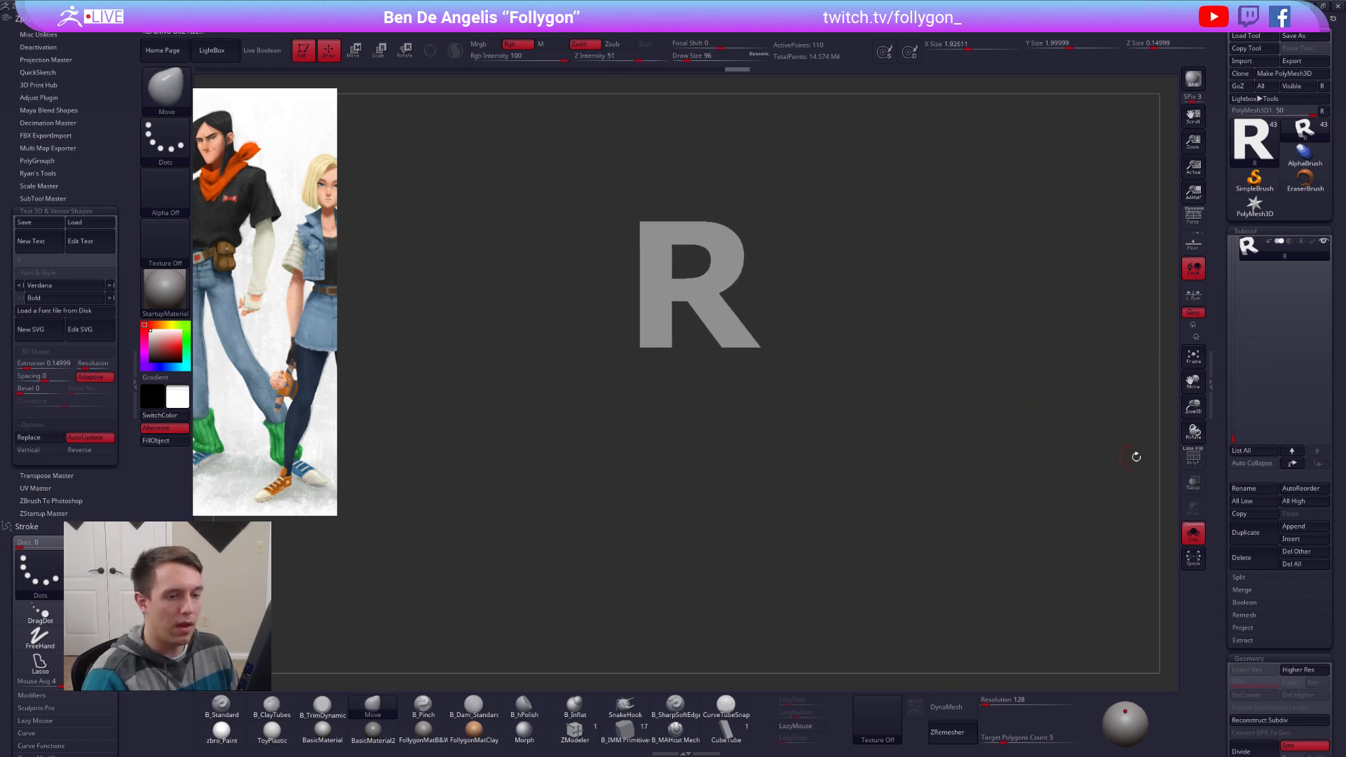
drag(1232, 432, 1237, 419)
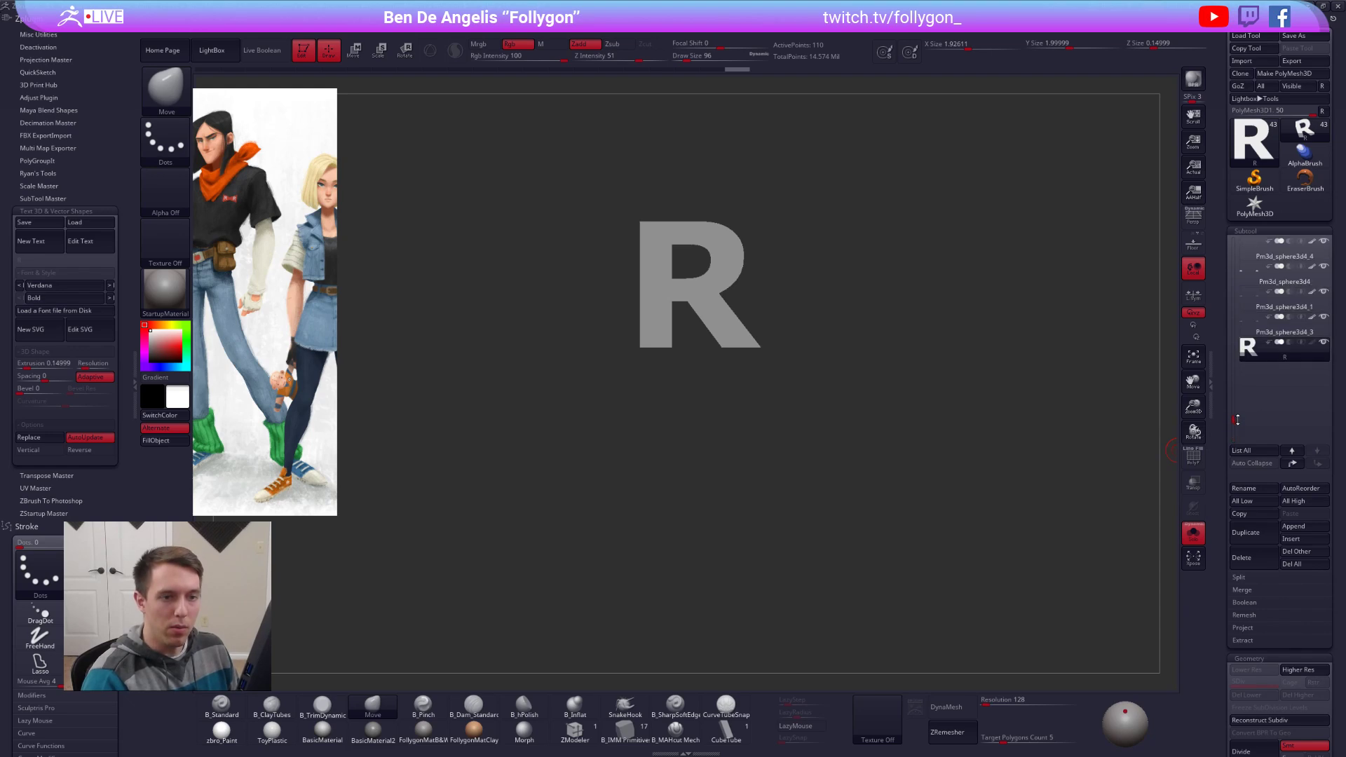
click(1255, 333)
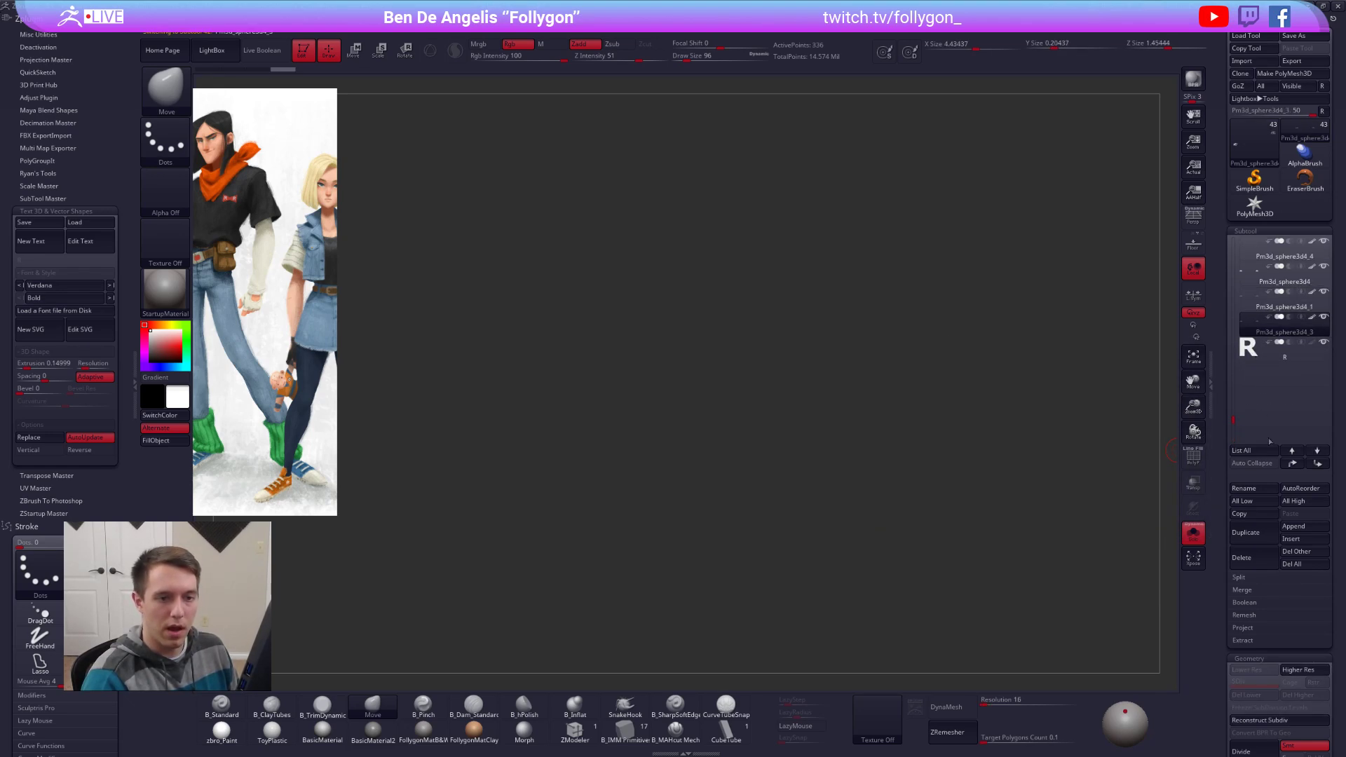
click(1248, 549)
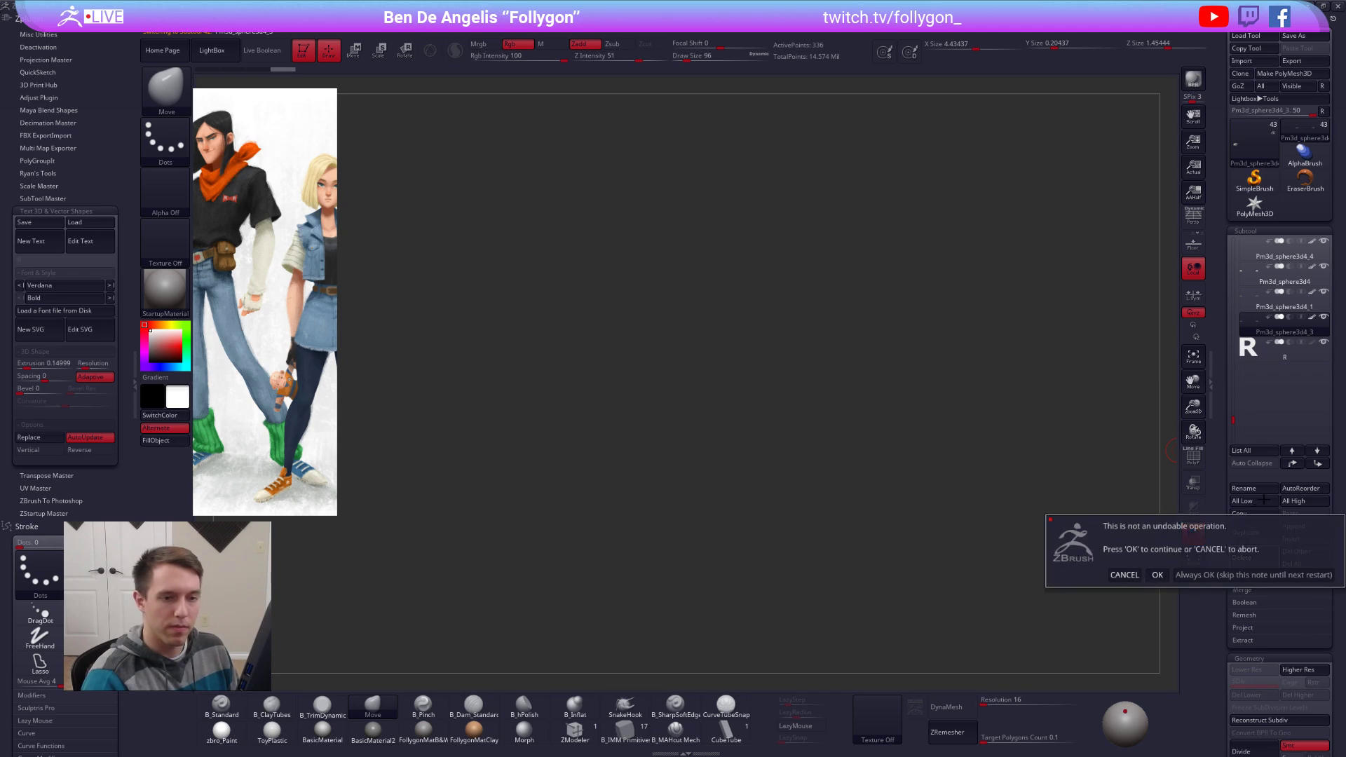
click(1157, 575)
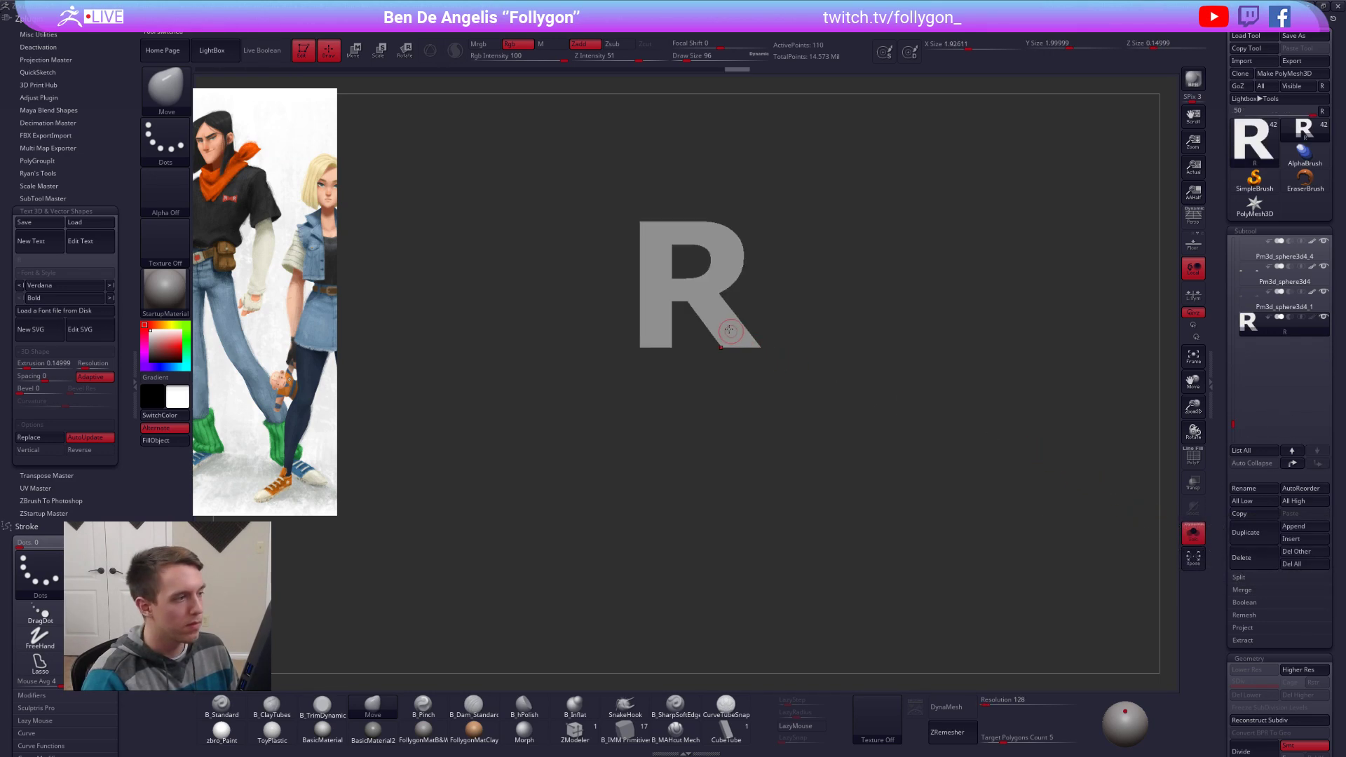
Step: Activate Dynamic Subdiv on the R letter with the always-yes option, show its wireframe and polygroups, and switch the smoothing off
alt+drag(471, 266, 489, 300)
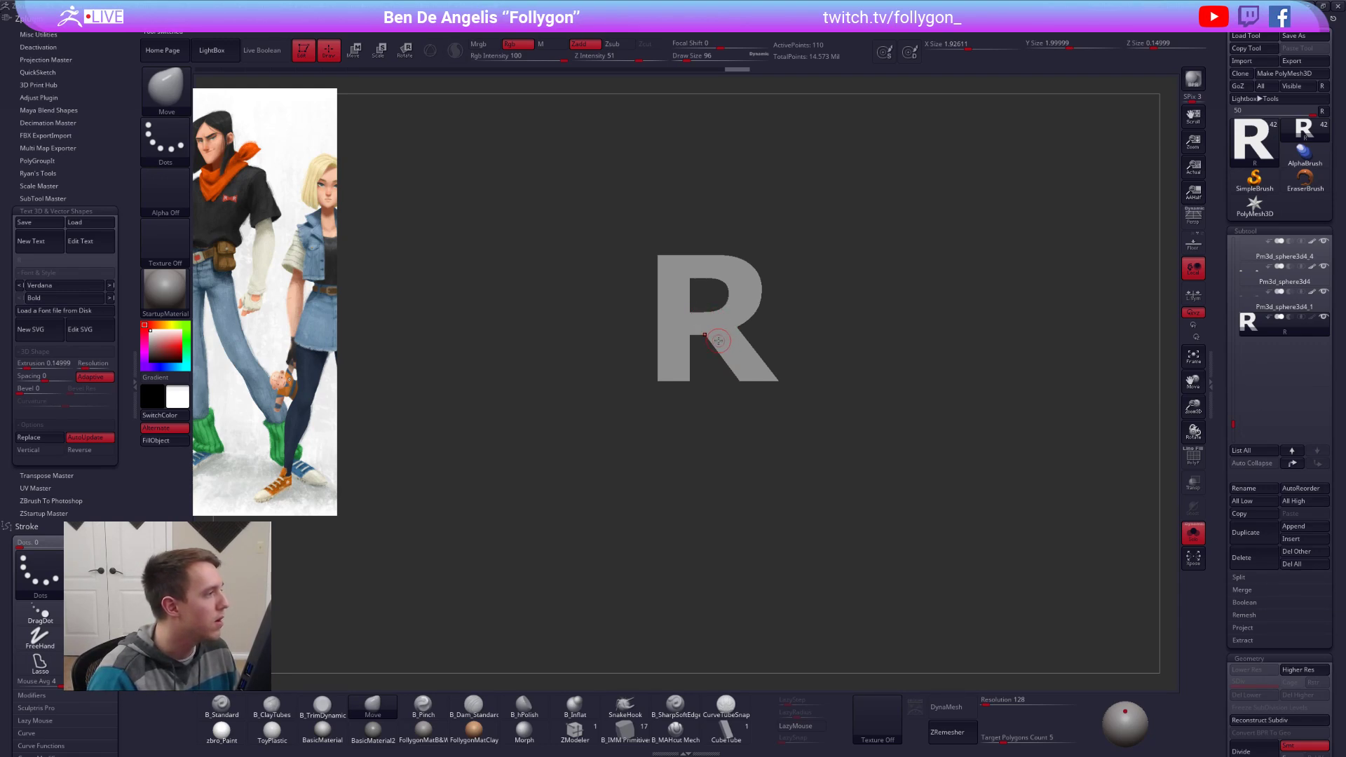
key(shift+d)
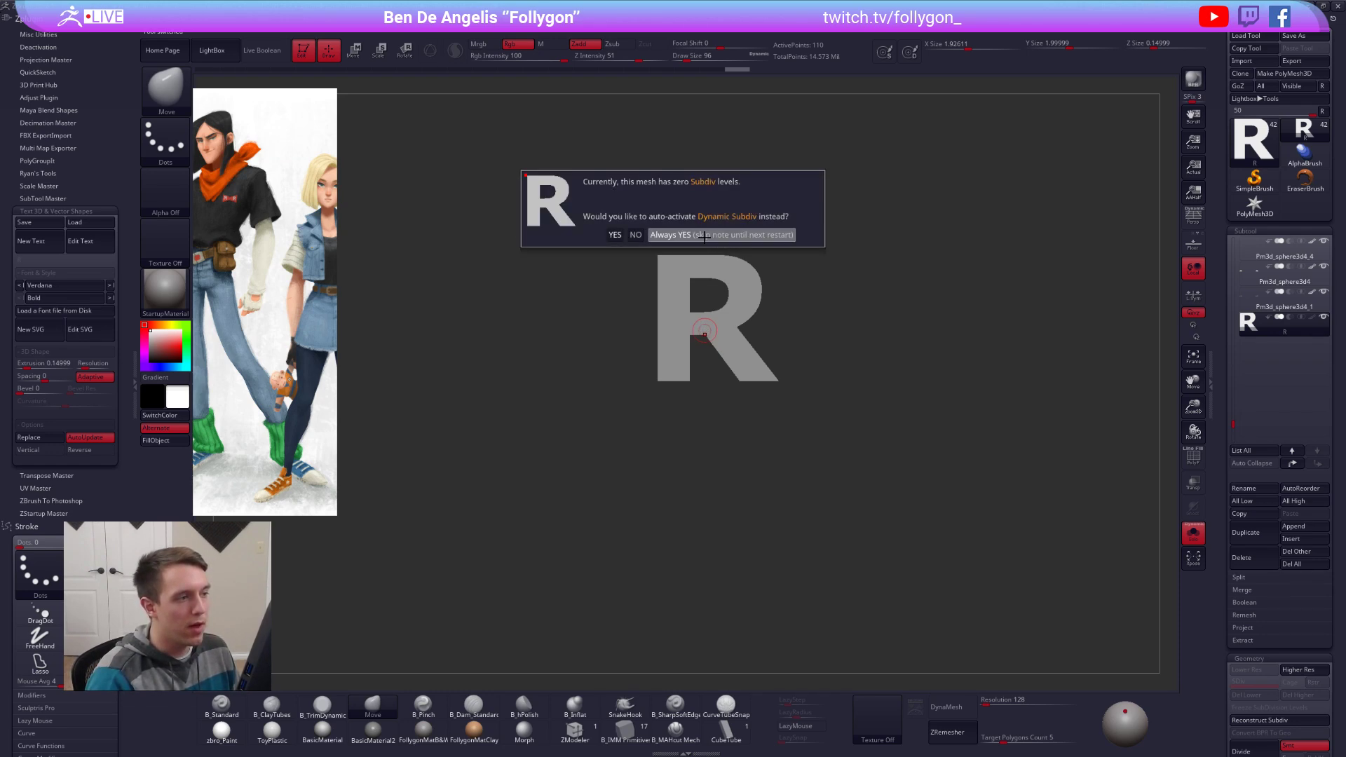
click(706, 237)
right_drag(729, 303, 747, 335)
key(shift+f)
key(shift+d)
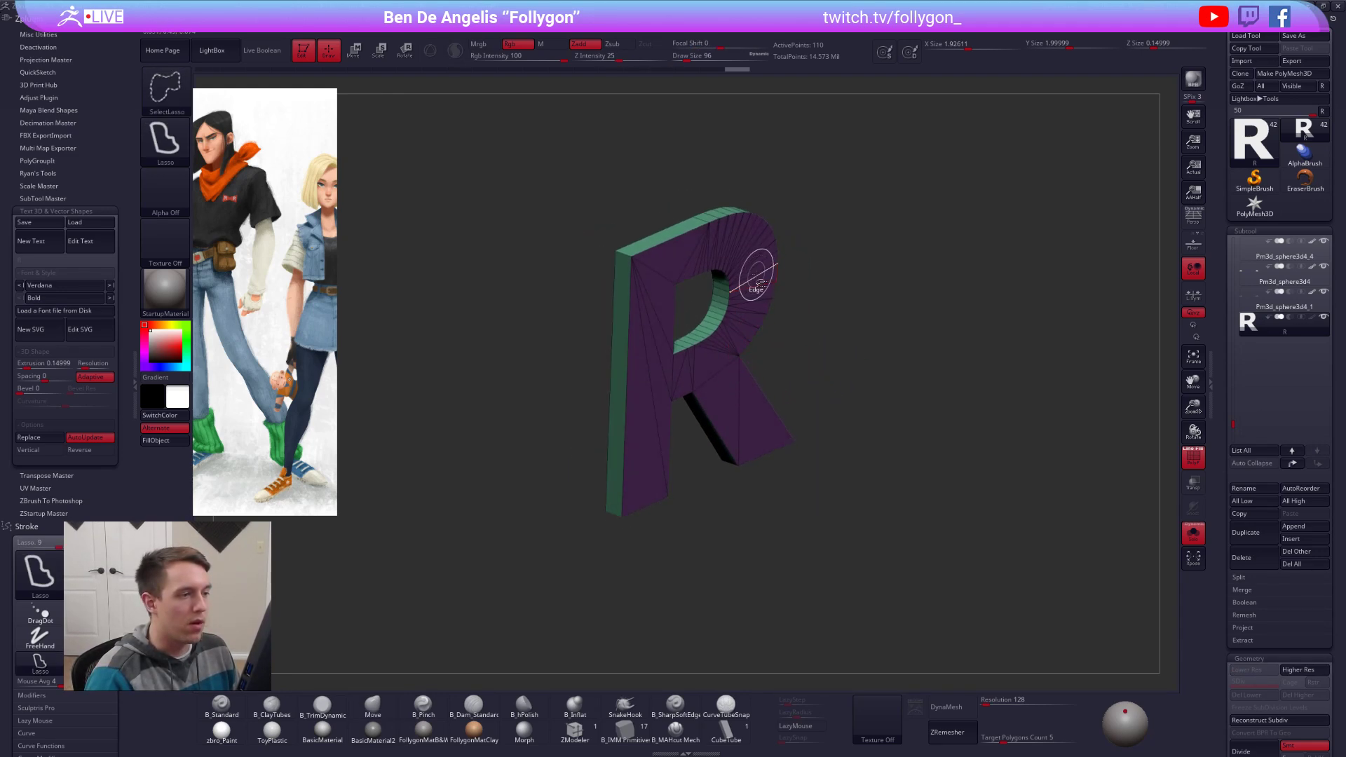
key(space)
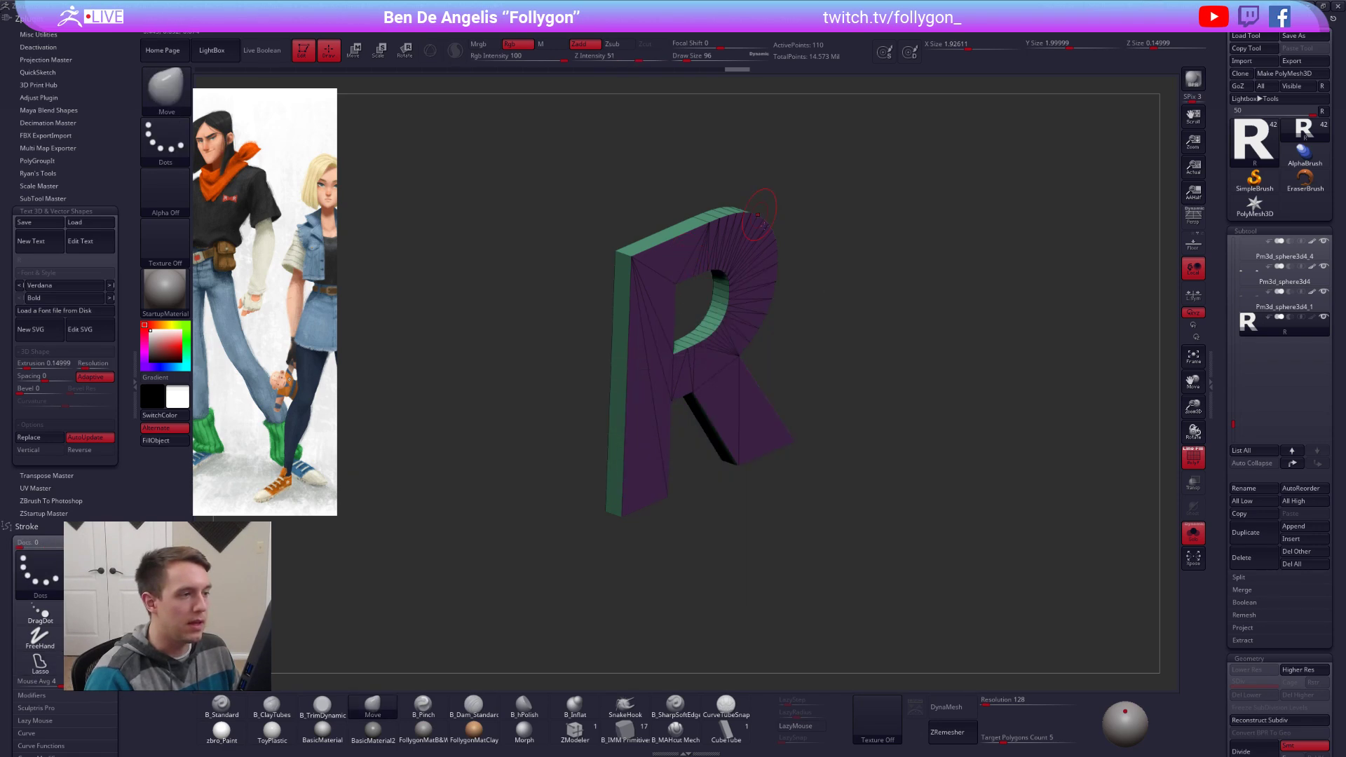
Step: Open the Crease options, turn the R letter's Dynamic Subdiv back on, and hide its wireframe
scroll(1237, 340, down, 5)
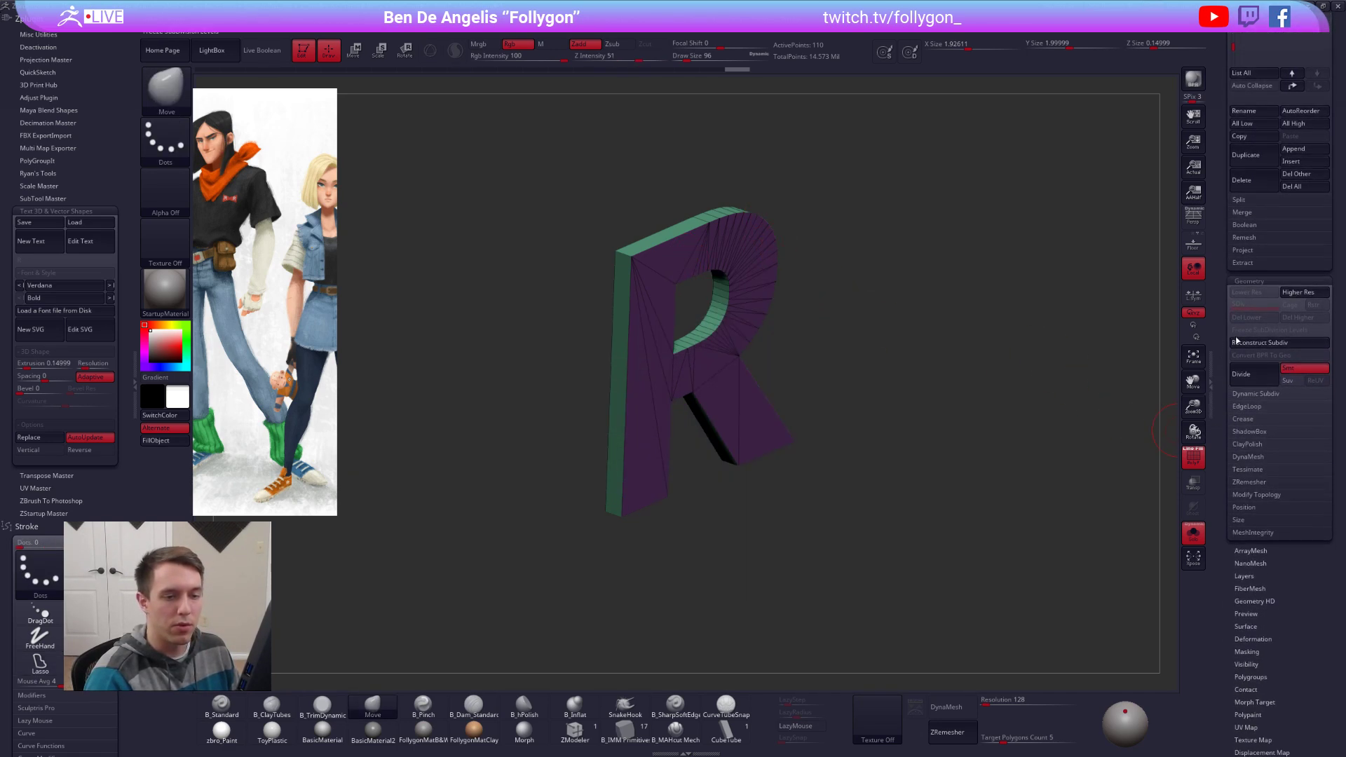
click(1251, 419)
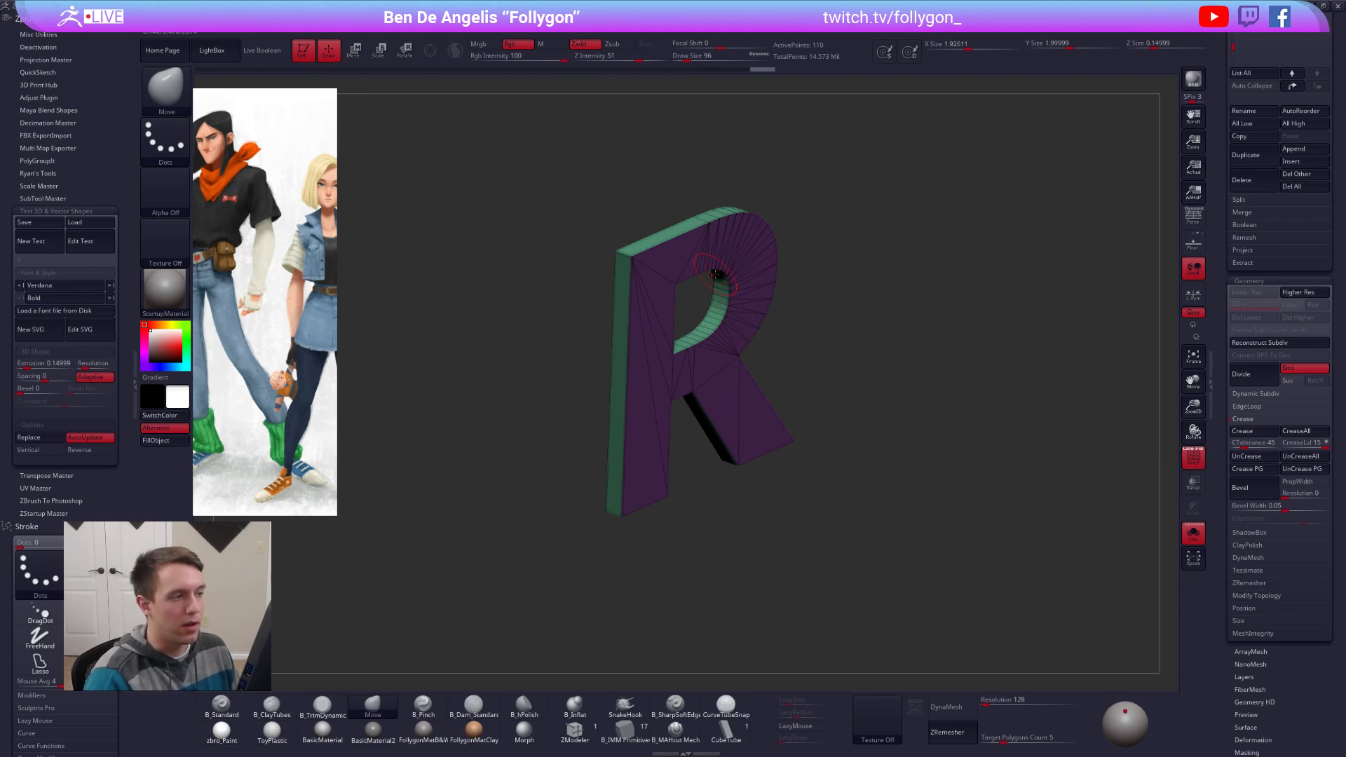
key(d)
drag(814, 378, 758, 340)
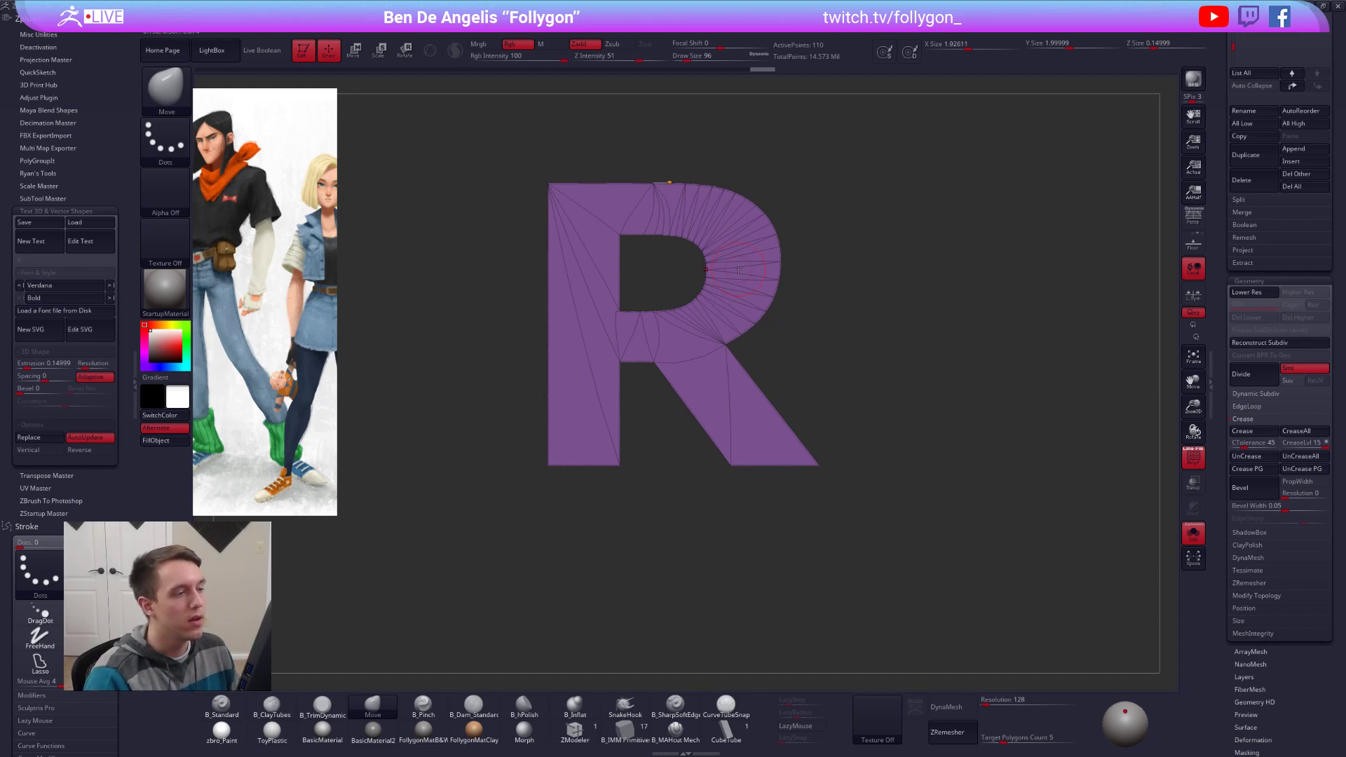
key(shift+f)
mouse_move(812, 316)
mouse_down()
mouse_move(637, 311)
mouse_move(811, 320)
mouse_move(844, 342)
mouse_up()
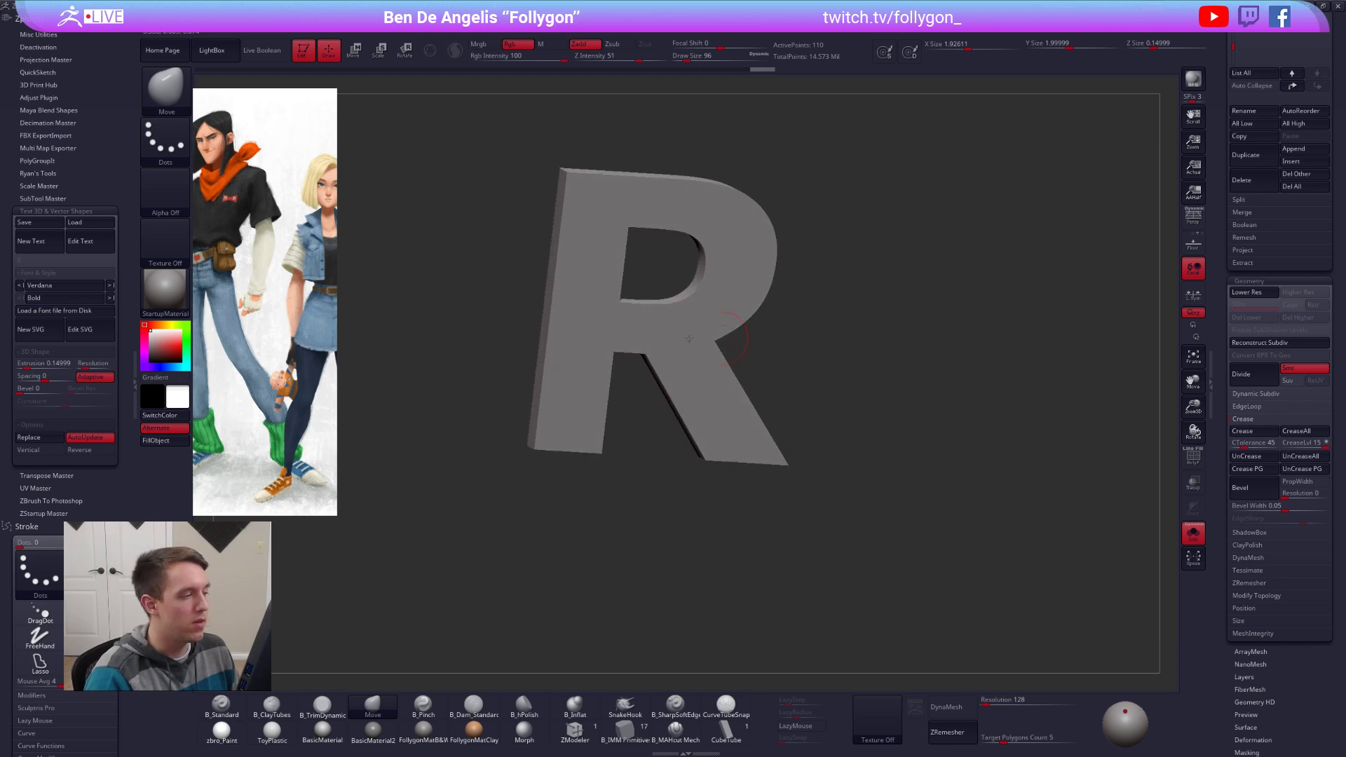
Step: Collapse the side tray and the Crease options, return to the subtool list, and view the R letter from the front
click(137, 365)
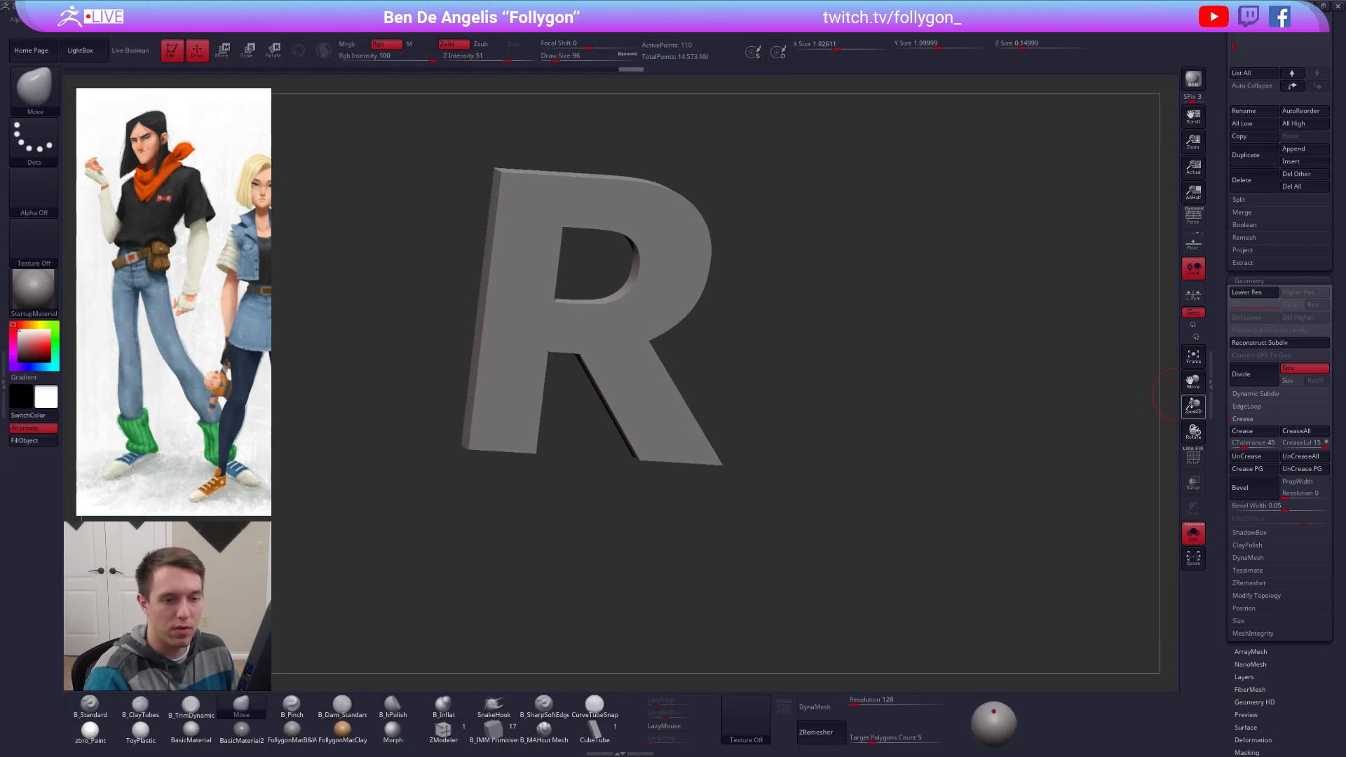
click(1242, 420)
drag(1217, 409, 1216, 532)
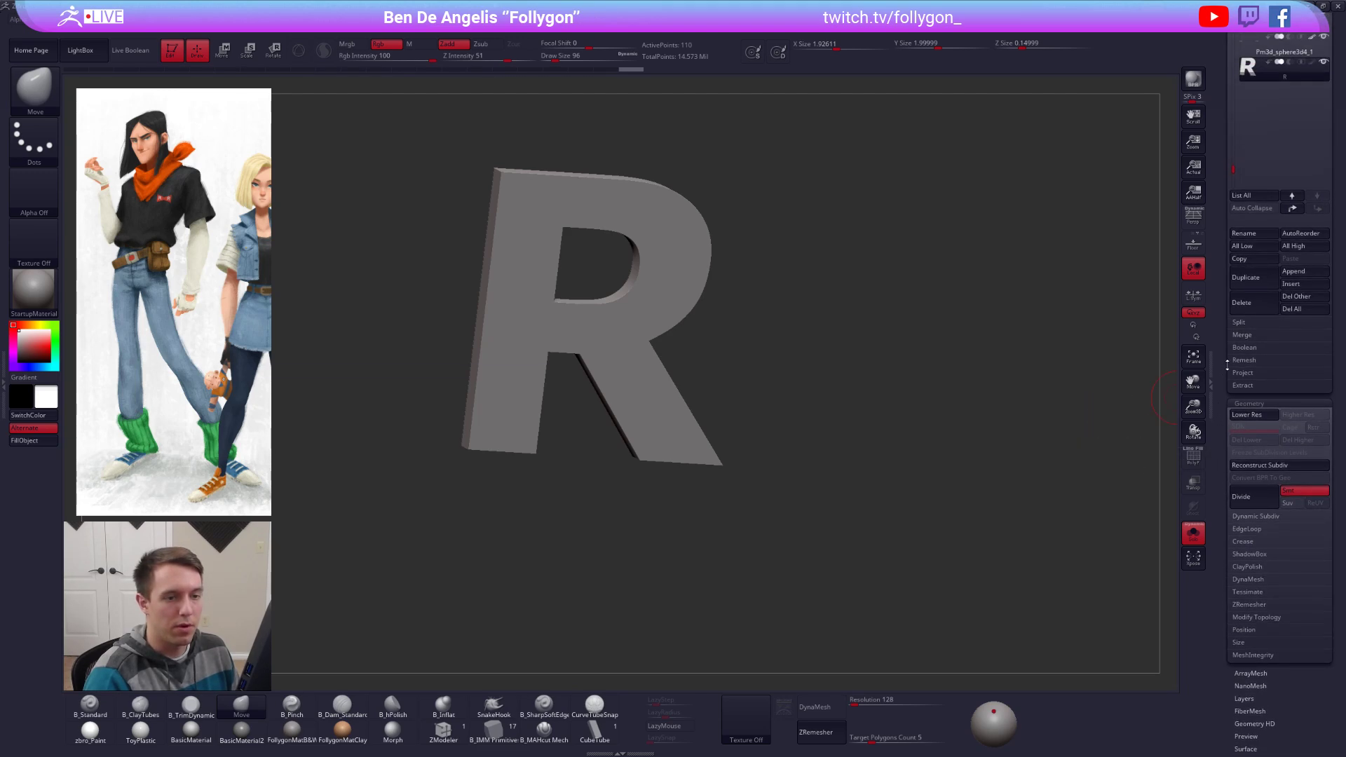
drag(1226, 365, 1227, 620)
key(shift+f)
shift+right_drag(673, 298, 614, 343)
key(shift+f)
ctrl+right_drag(742, 313, 749, 338)
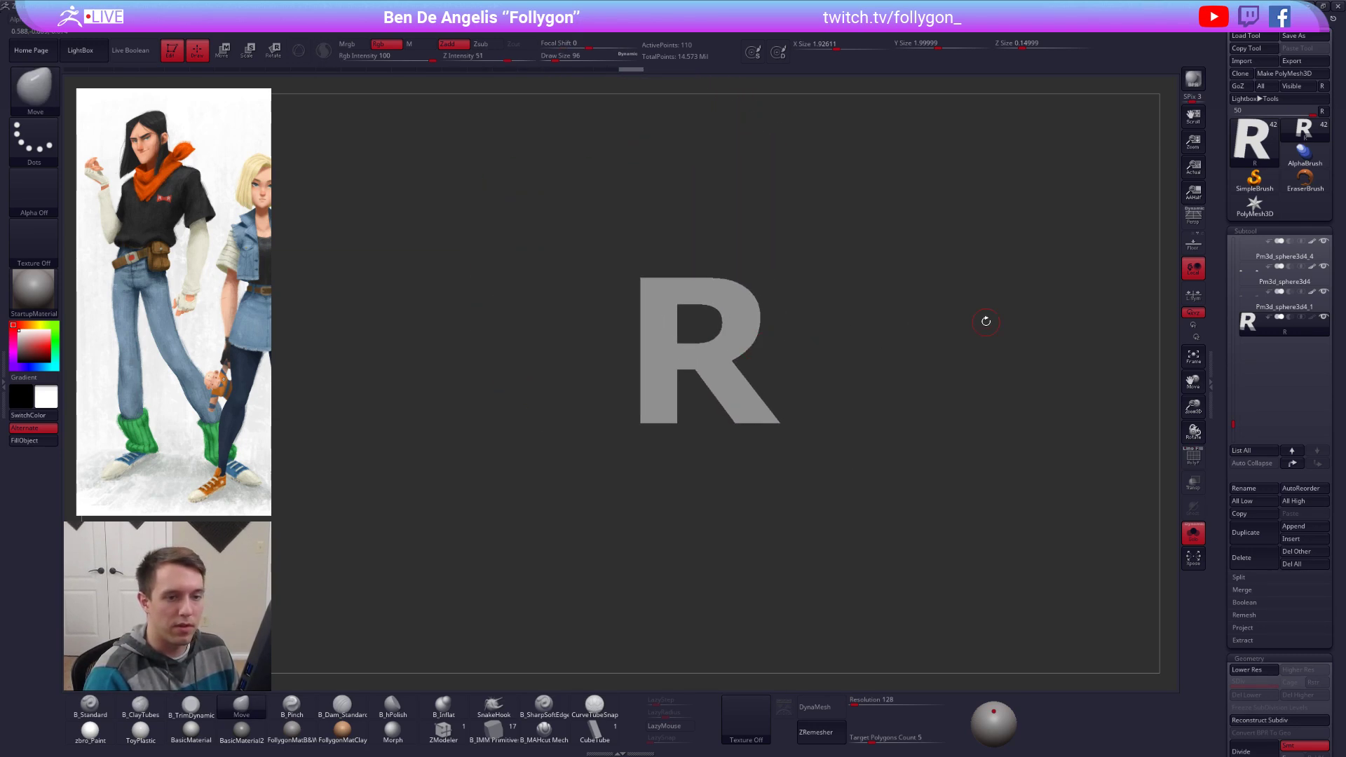
Step: Move the R letter in front of the body, show the whole figure, and shift the letter over to the raised hand
shift+right_drag(862, 366, 851, 360)
key(w)
mouse_move(744, 356)
shift+mouse_down()
mouse_move(824, 356)
mouse_move(922, 320)
mouse_move(922, 303)
shift+mouse_up()
key(alt+s)
key(q)
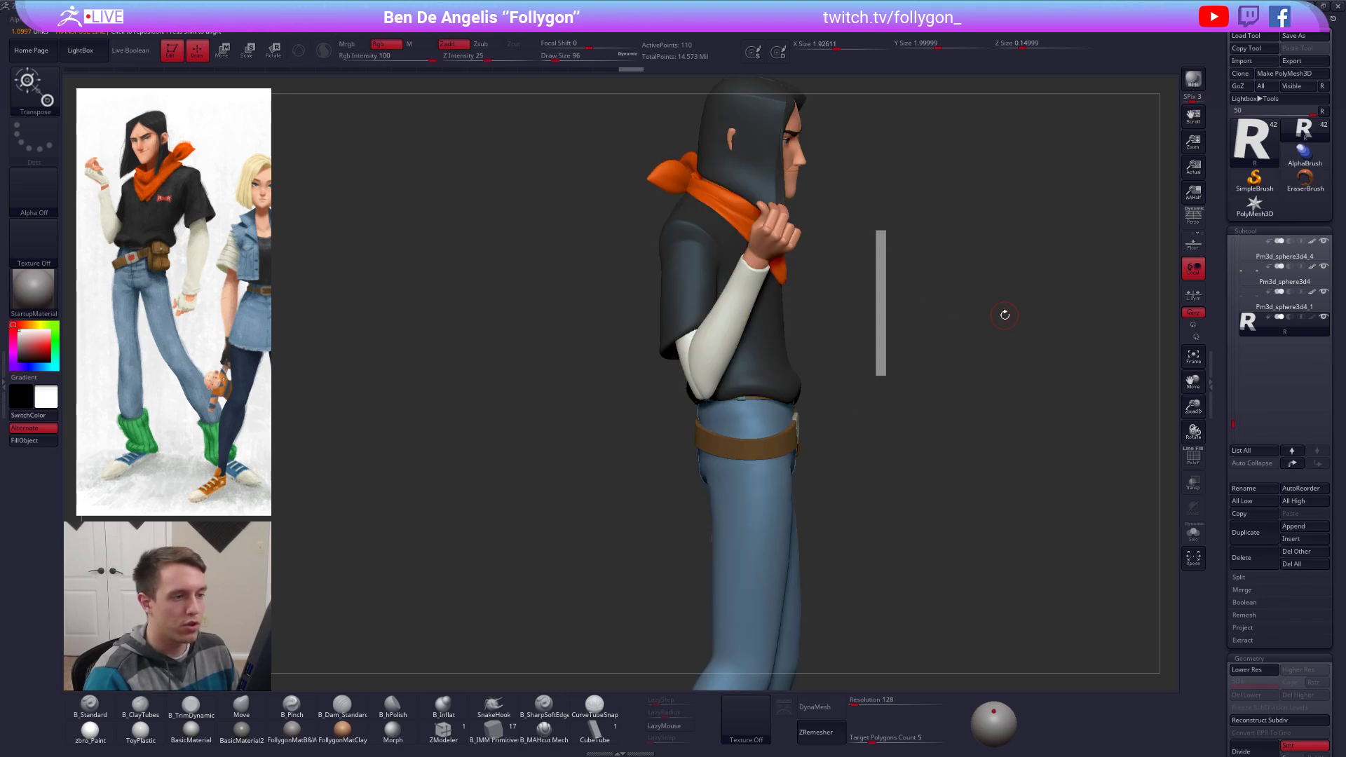
right_drag(1003, 313, 827, 342)
key(w)
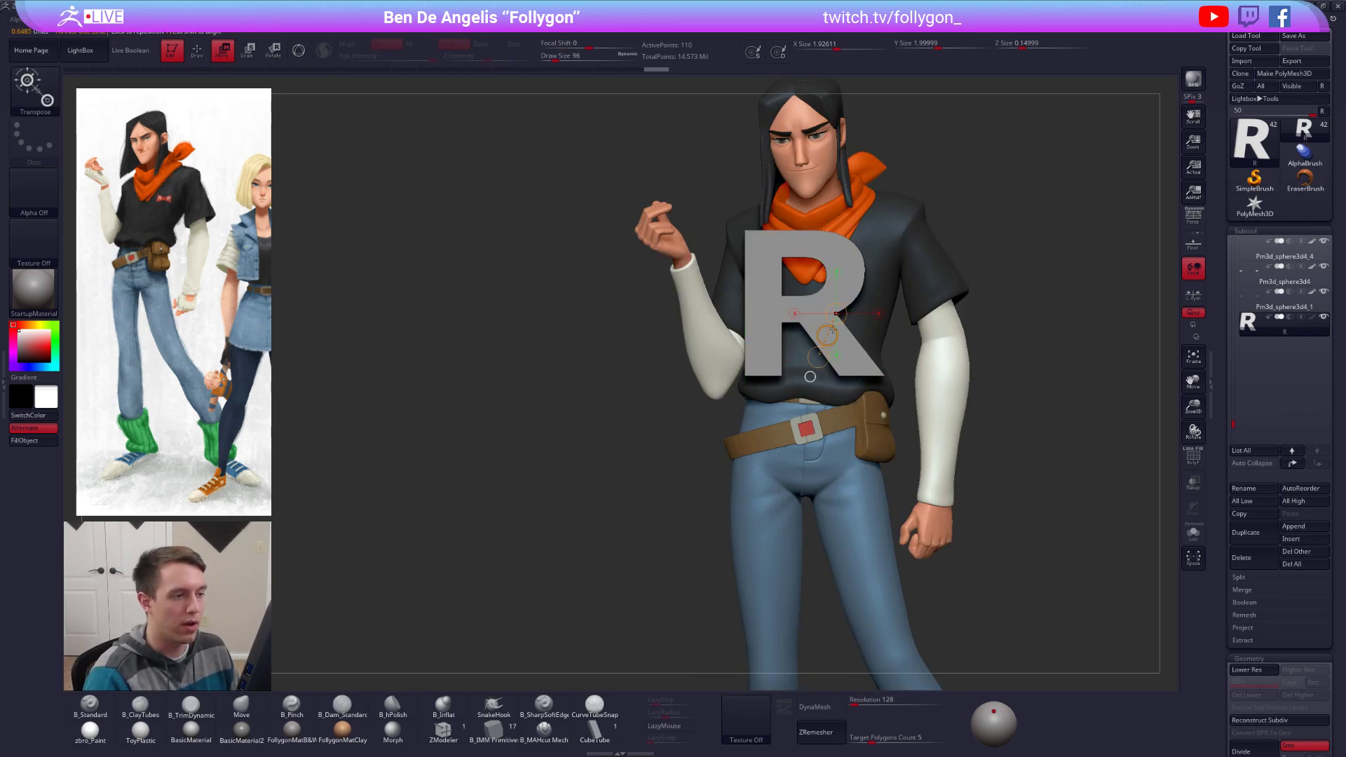
drag(827, 335, 739, 279)
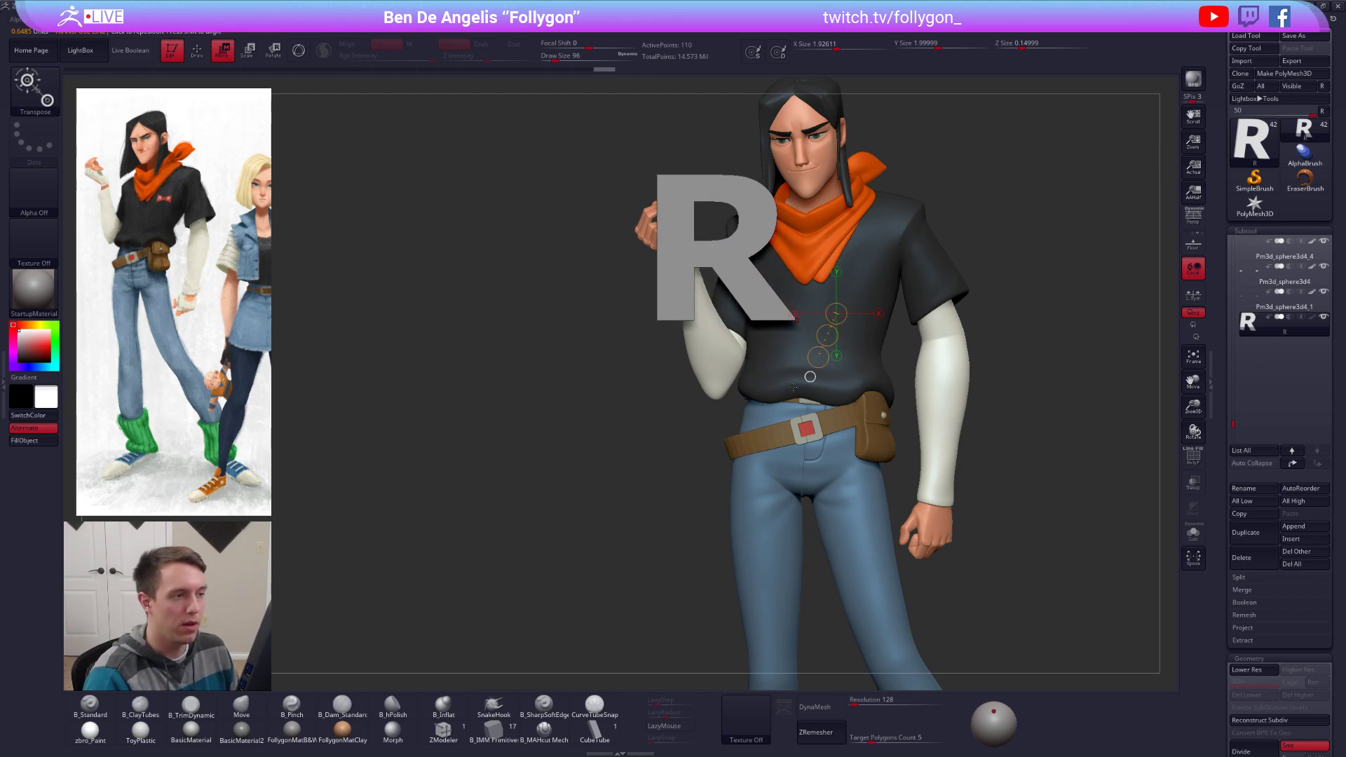
Step: Move the R letter back in depth toward the raised hand, checking from the side and from above
right_drag(793, 386, 596, 258)
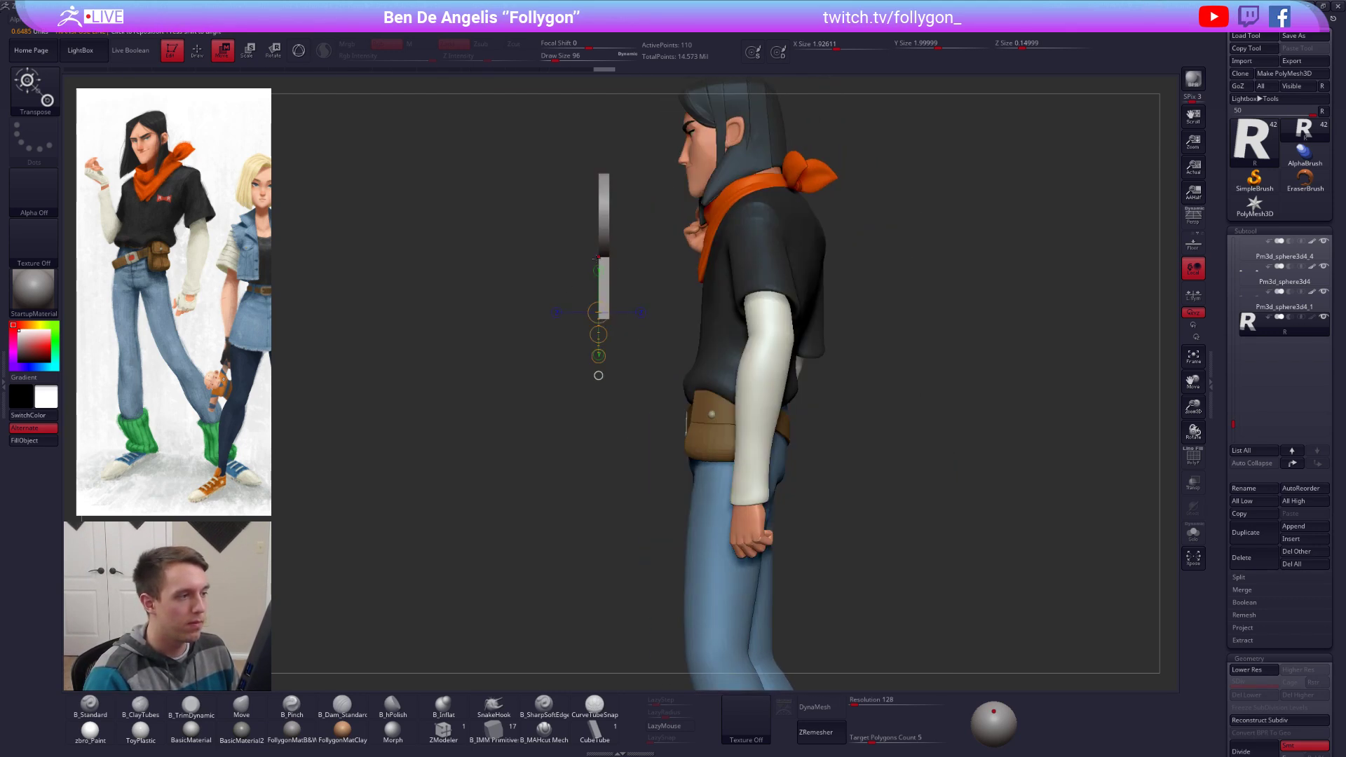
drag(598, 258, 620, 258)
right_drag(620, 257, 621, 329)
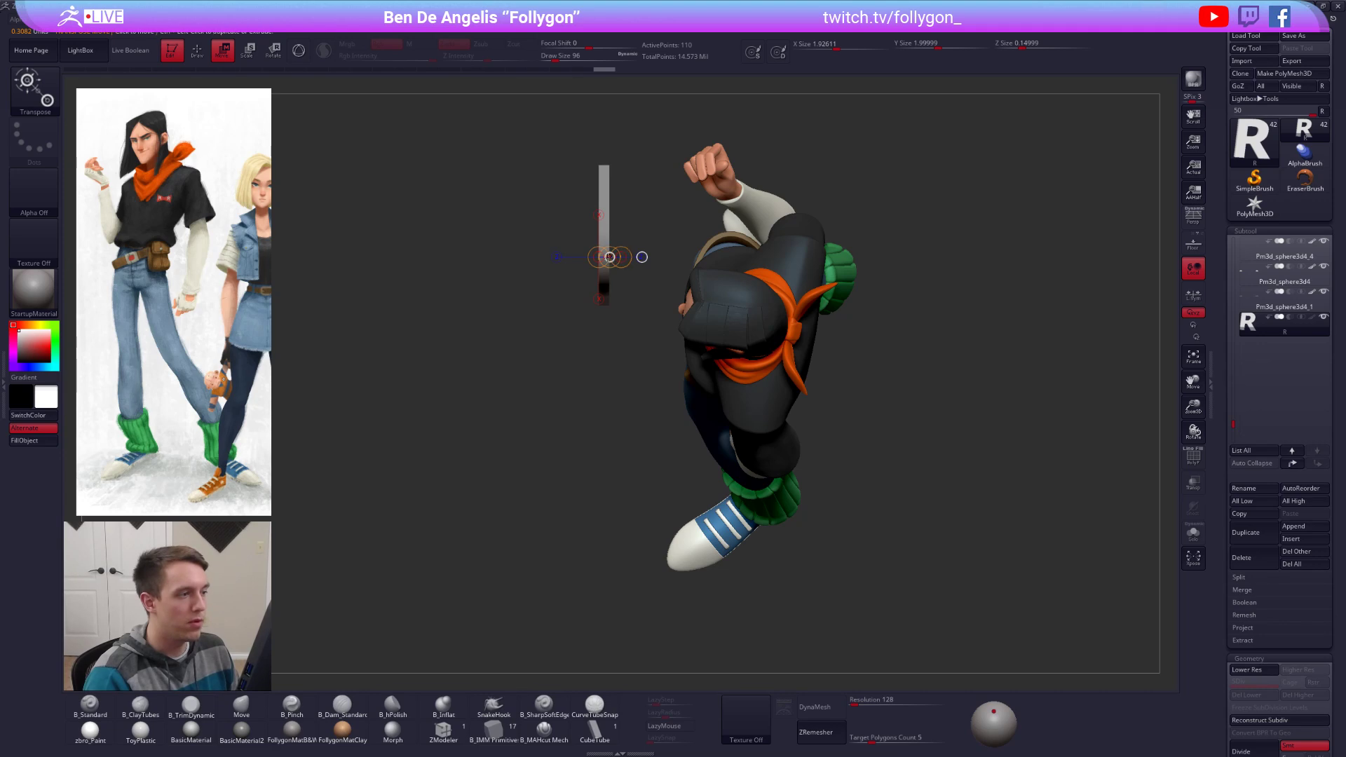
drag(609, 257, 722, 247)
key(q)
Step: Frame the full figure with the R letter from the front and quick-save the project
mouse_move(663, 328)
right_down()
mouse_move(672, 256)
mouse_move(626, 297)
right_up()
ctrl+right_drag(864, 307, 853, 267)
click(1321, 111)
key(ctrl+s)
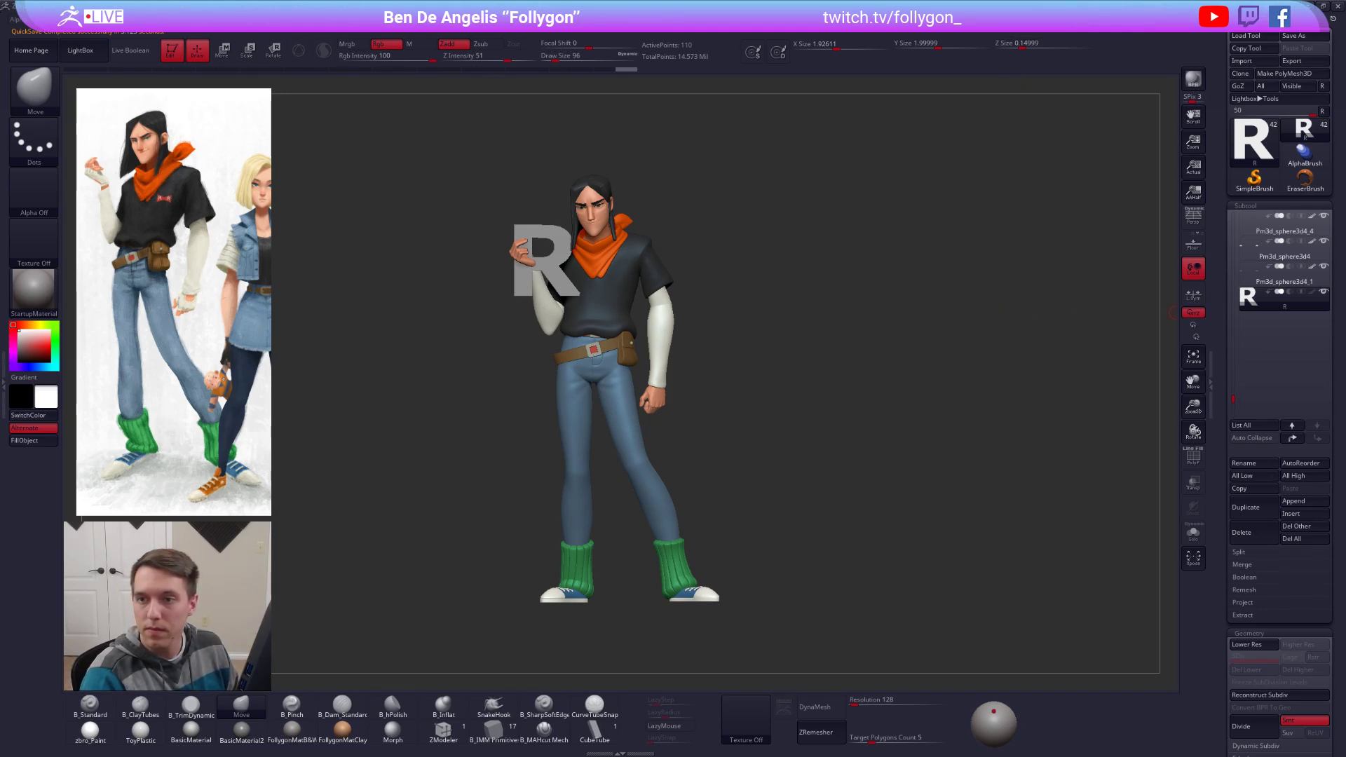
Step: Select the T-shirt subtool, examine it in isolation, and bring the full figure back with the view on the chest
drag(952, 311, 887, 344)
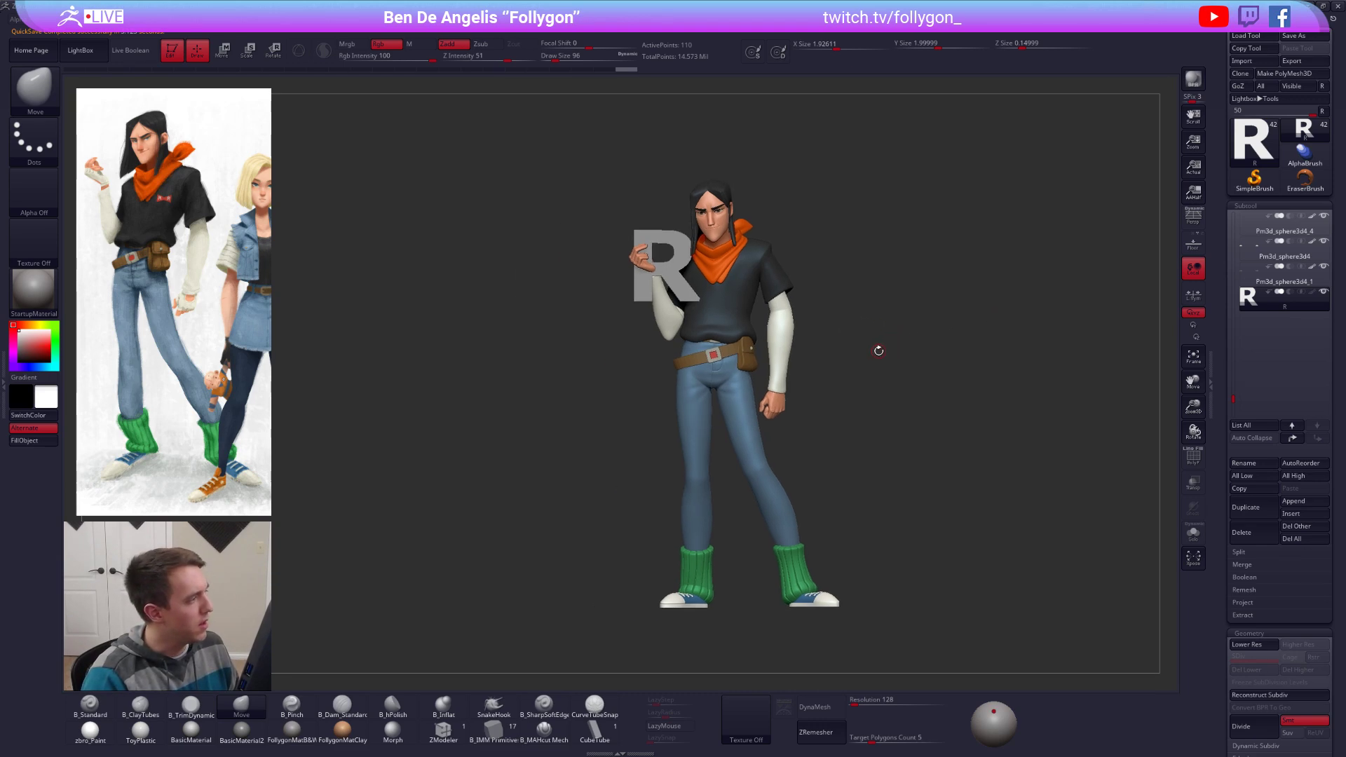
key(alt+s)
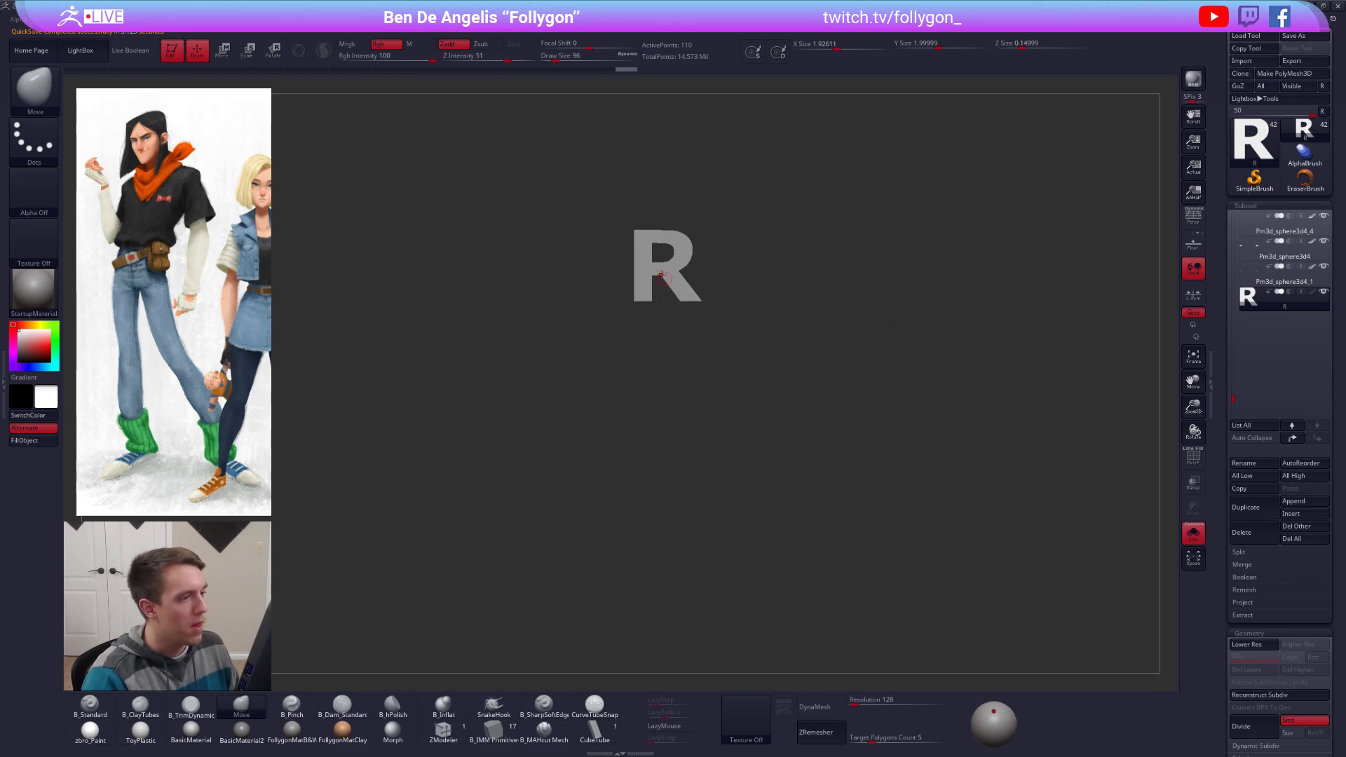
ctrl+right_drag(663, 274, 759, 371)
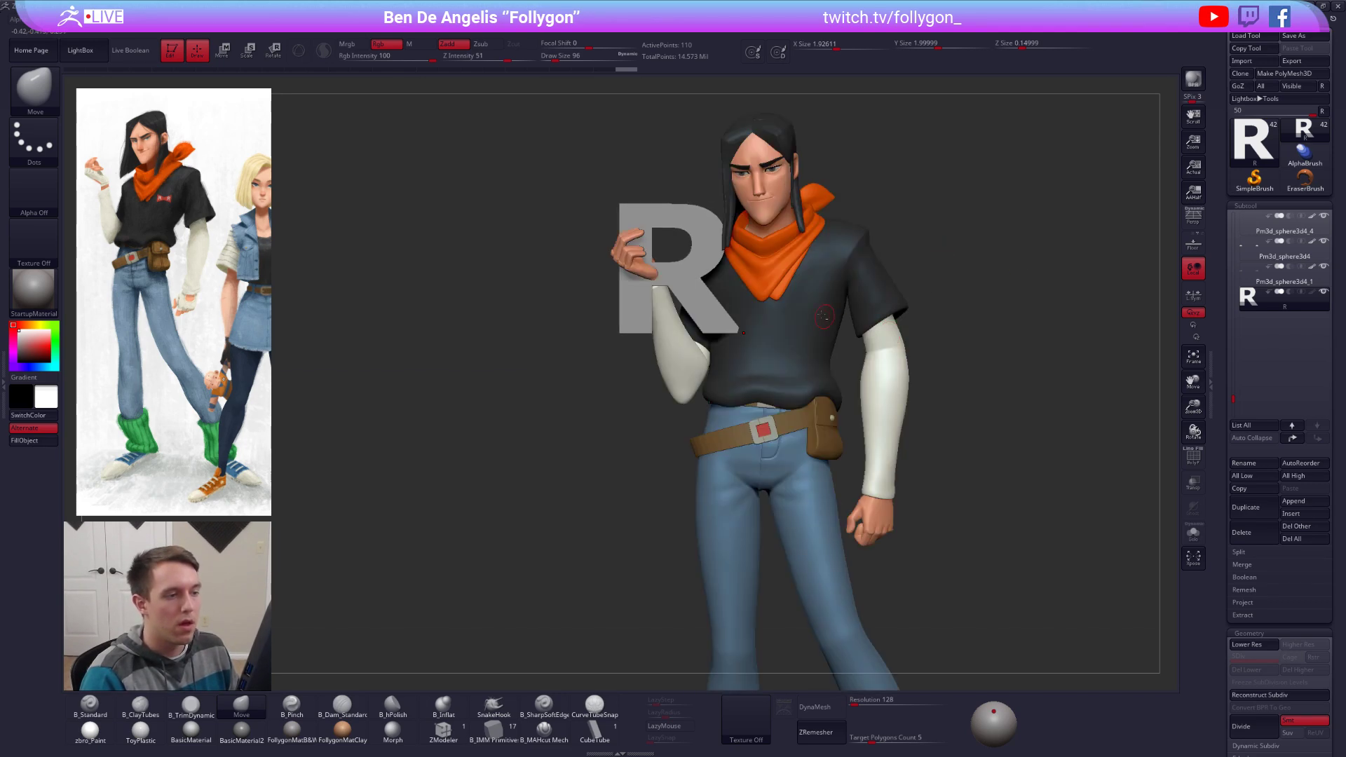
alt+click(837, 290)
ctrl+right_drag(837, 291, 753, 328)
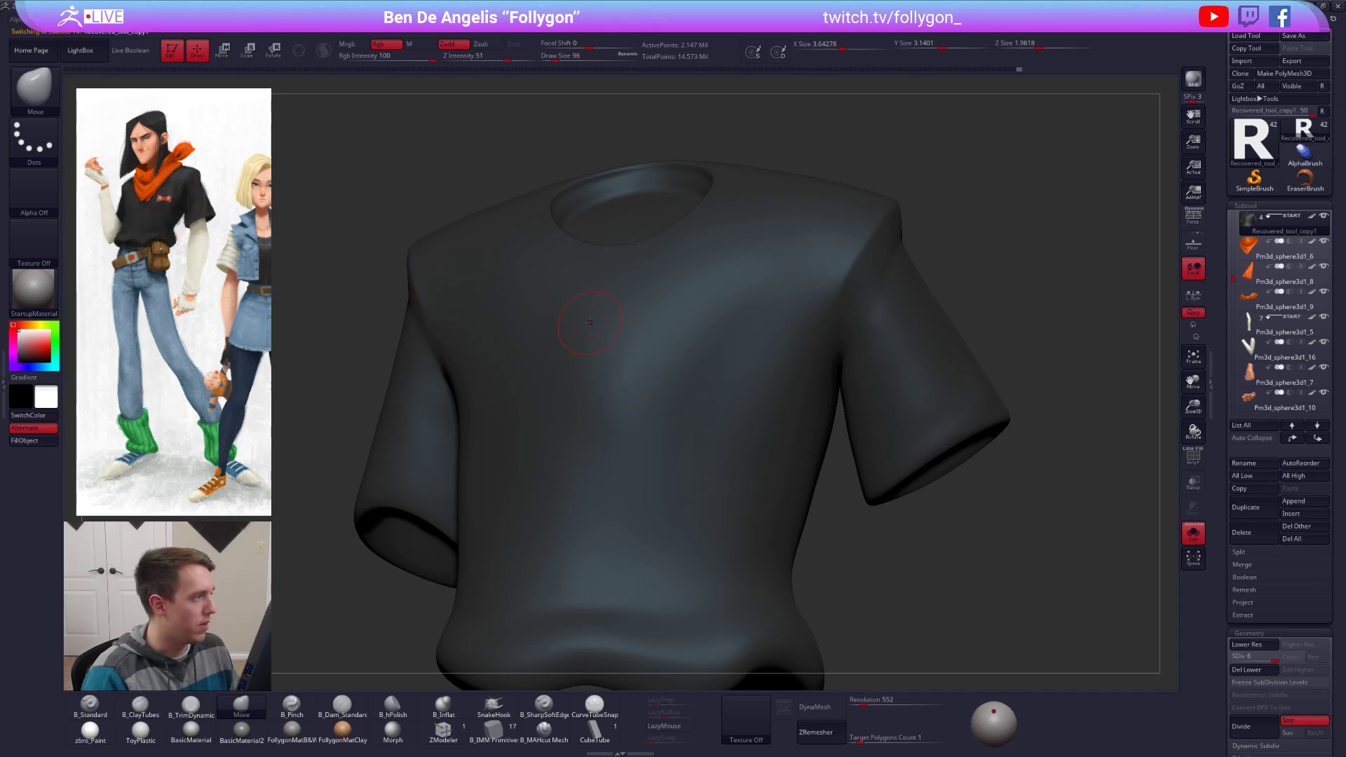
ctrl+right_drag(590, 322, 761, 375)
key(alt+s)
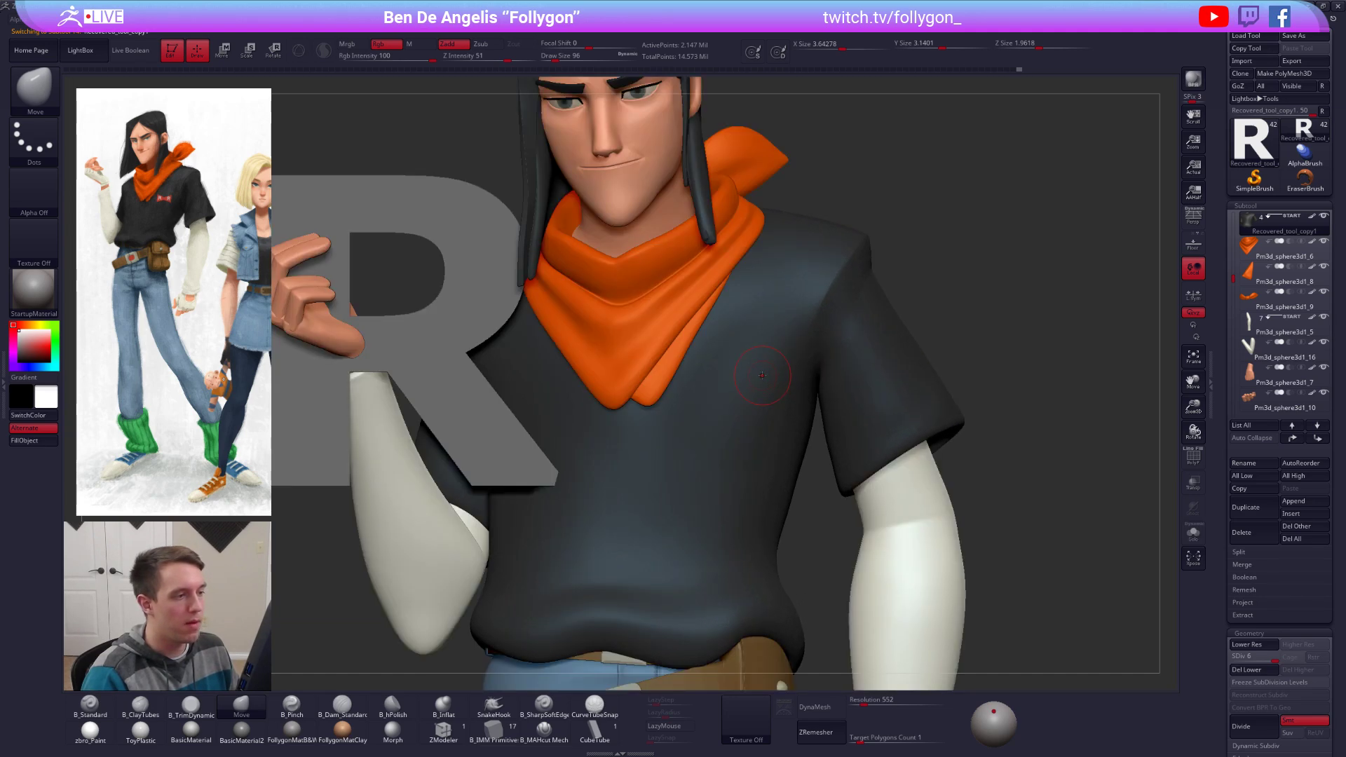
Step: Duplicate the T-shirt subtool and lasso out the chest area of the copy, deleting the rest of its mesh
click(1253, 506)
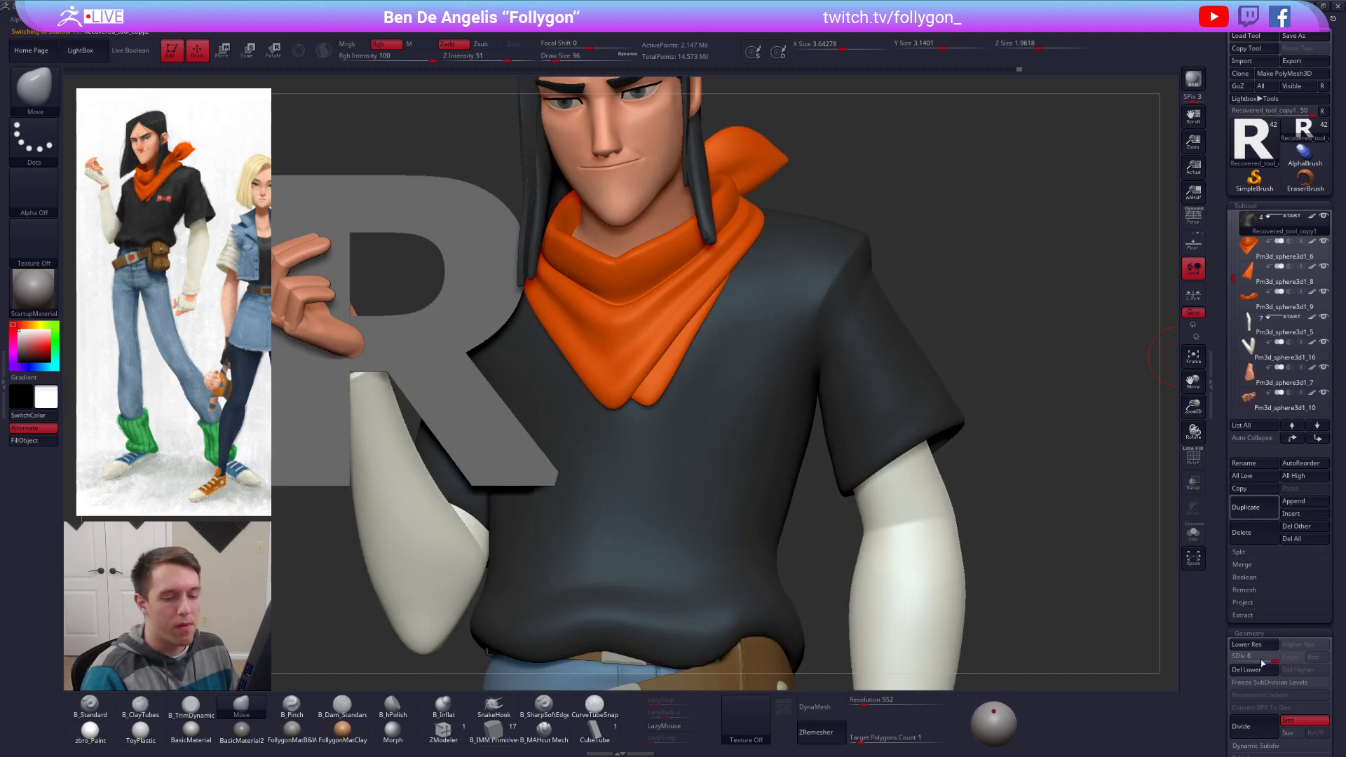
right_click(1038, 406)
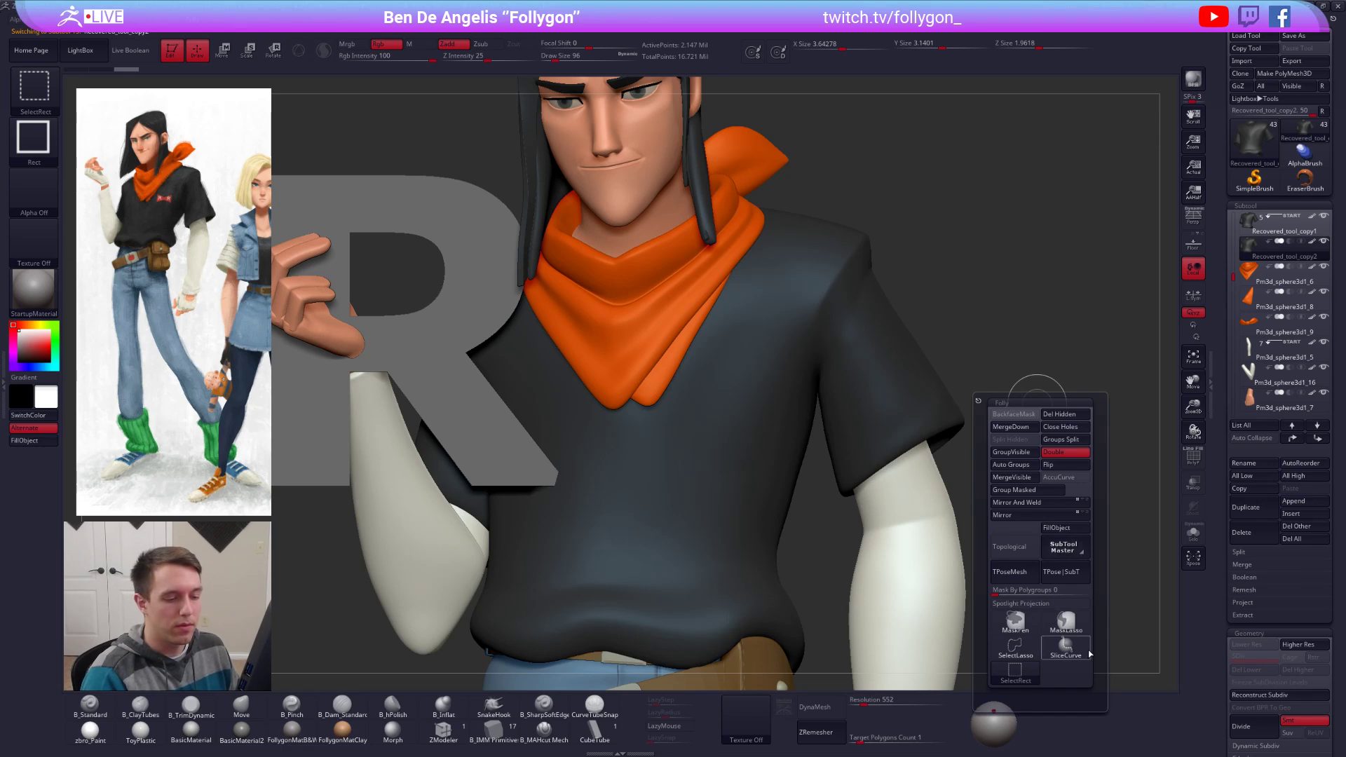
right_click(890, 349)
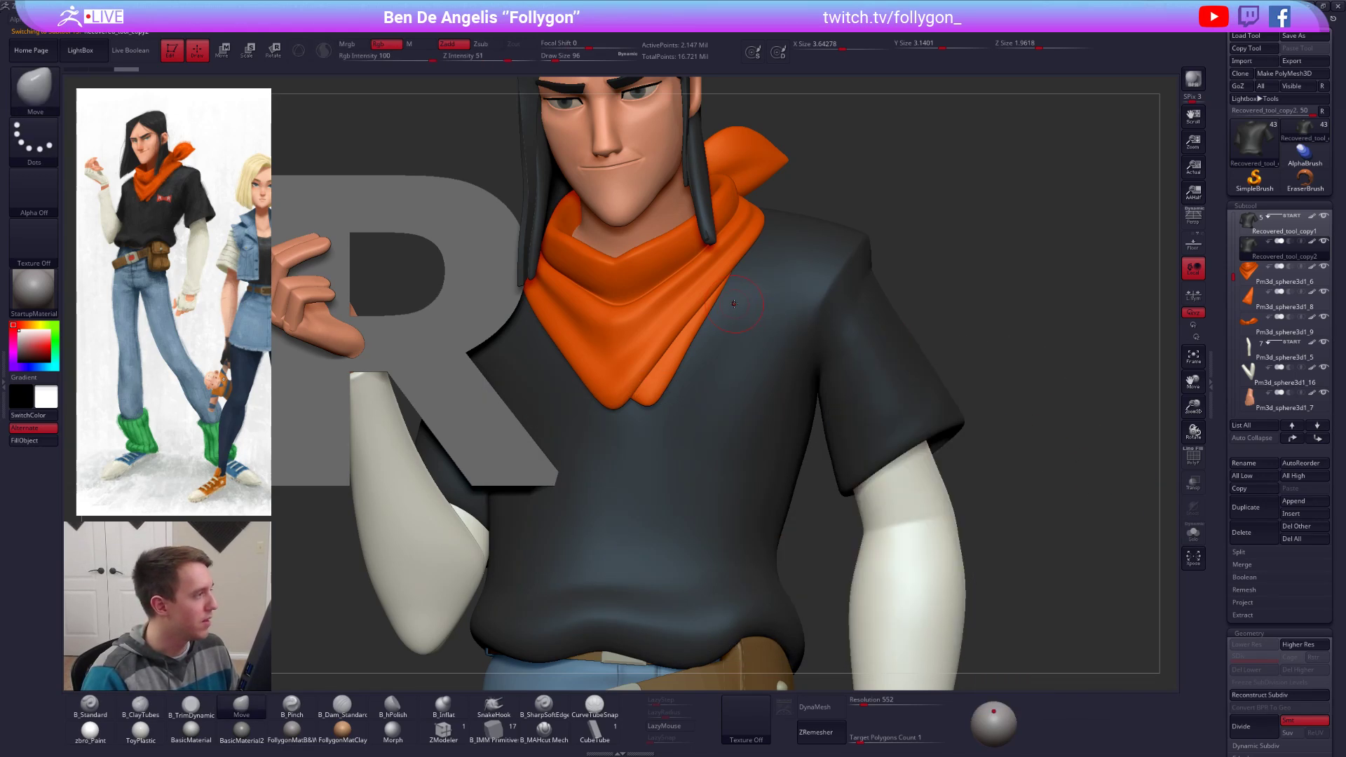
mouse_move(758, 299)
ctrl+shift+mouse_down()
mouse_move(669, 331)
mouse_move(784, 486)
mouse_move(904, 394)
mouse_move(869, 350)
mouse_move(806, 323)
ctrl+shift+mouse_up()
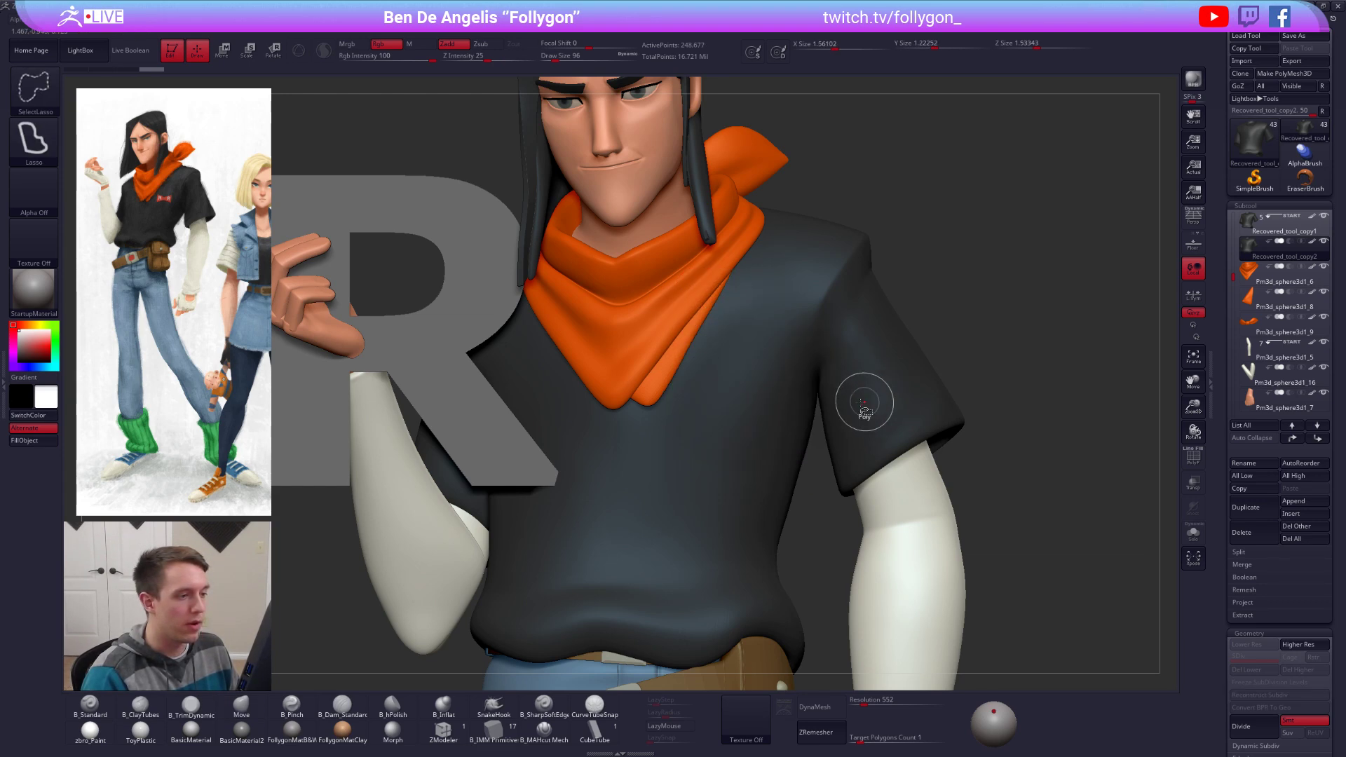
right_drag(837, 404, 793, 391)
right_click(793, 390)
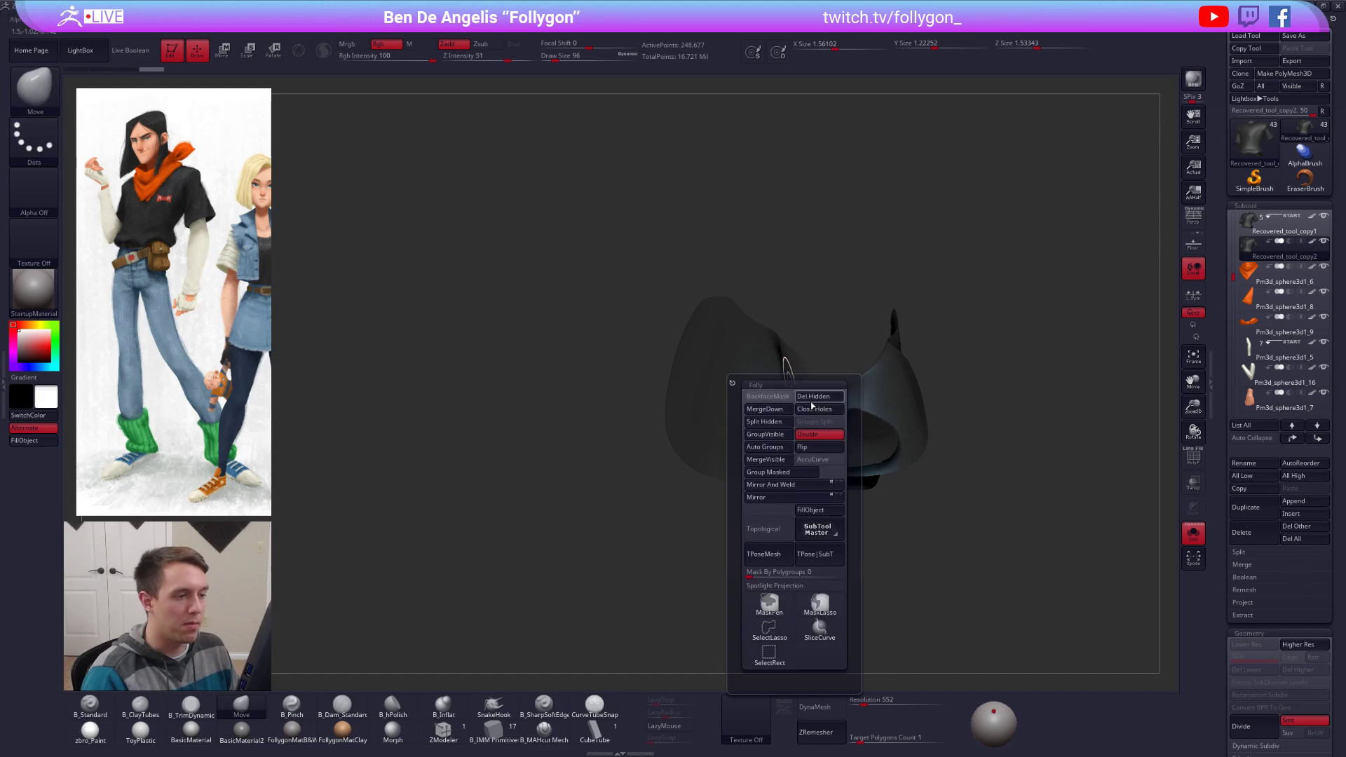
click(771, 421)
Step: Trim the extra back and side geometry off the copied shirt piece, keeping only the chest patch
right_drag(760, 349, 757, 450)
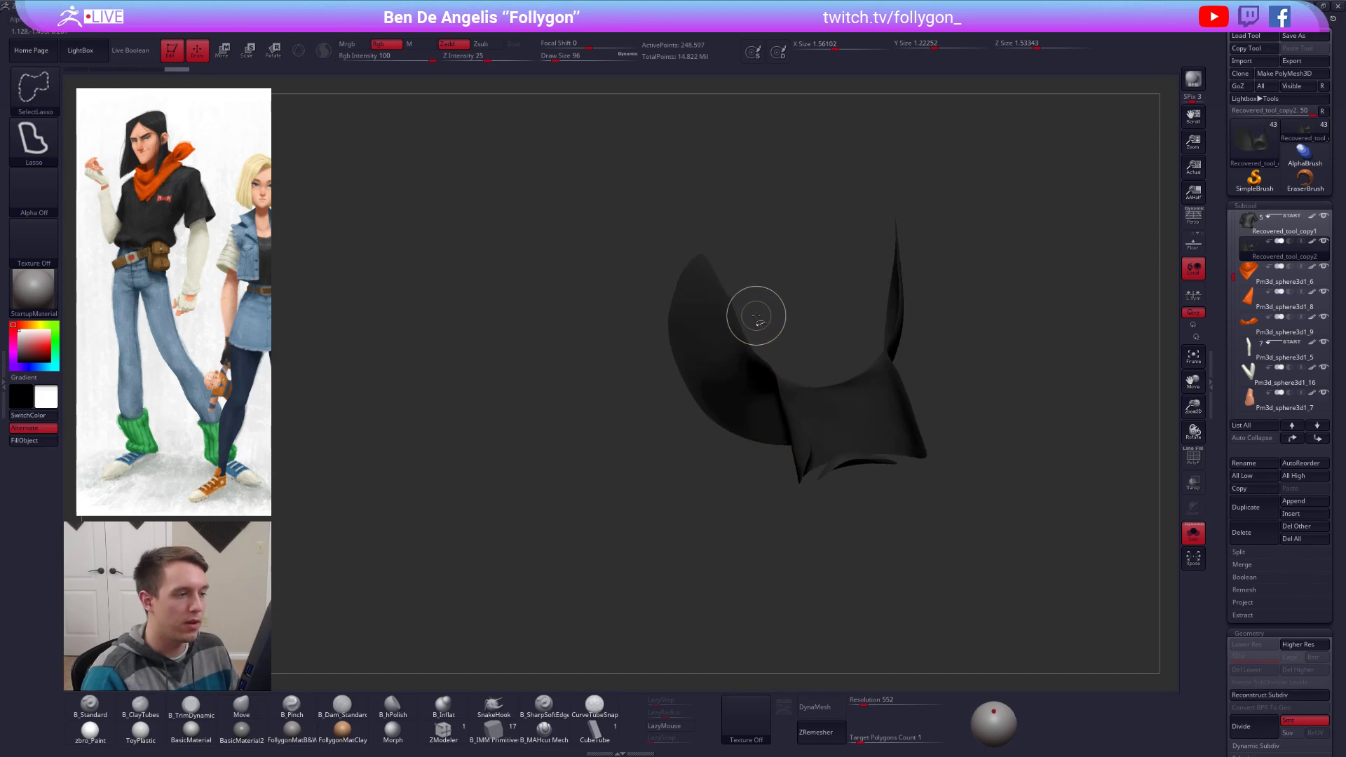
mouse_move(766, 362)
ctrl+alt+shift+mouse_down()
mouse_move(865, 515)
mouse_move(775, 133)
mouse_move(766, 337)
ctrl+alt+shift+mouse_up()
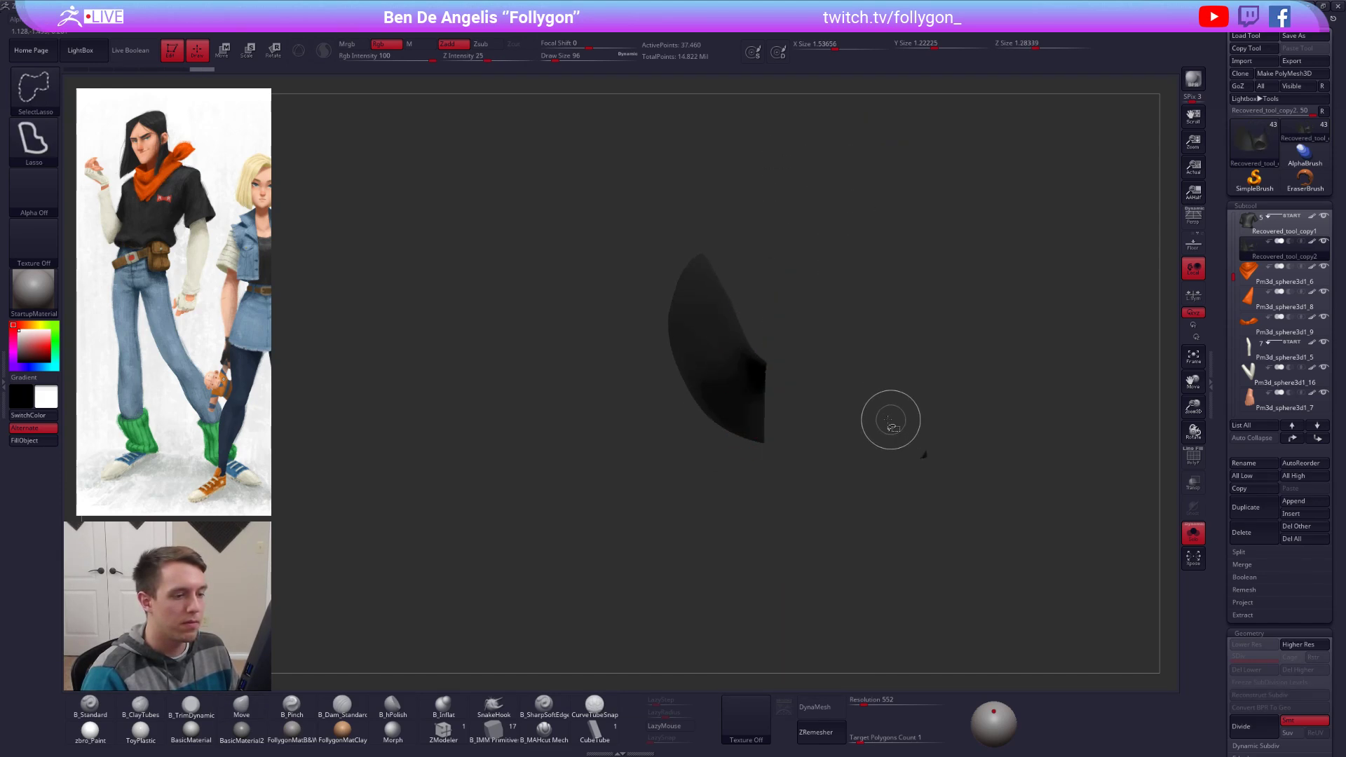
right_click(977, 372)
click(954, 394)
Step: Fill the chest patch with white and display its polygroup wireframe over the full figure
right_drag(806, 365, 773, 348)
key(shift+f)
key(shift+f)
key(alt+s)
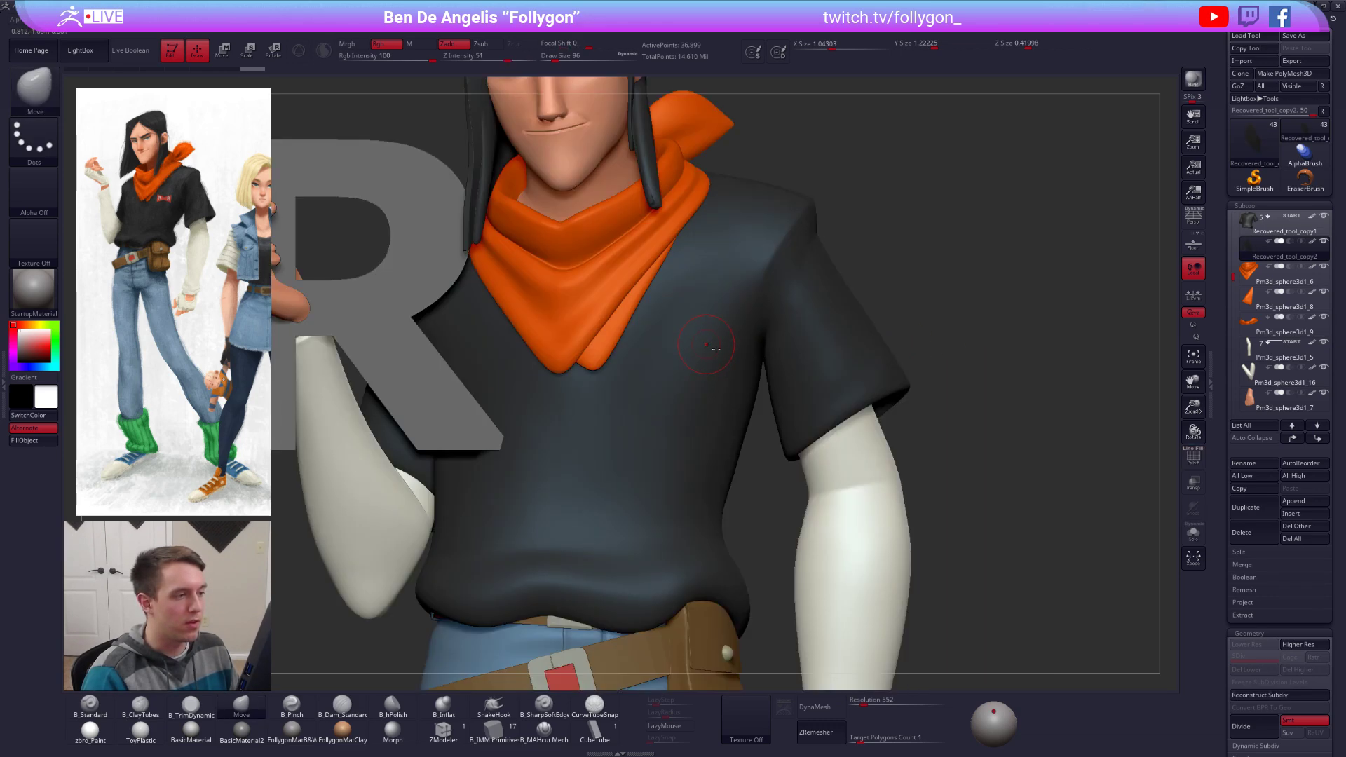
right_drag(867, 335, 900, 351)
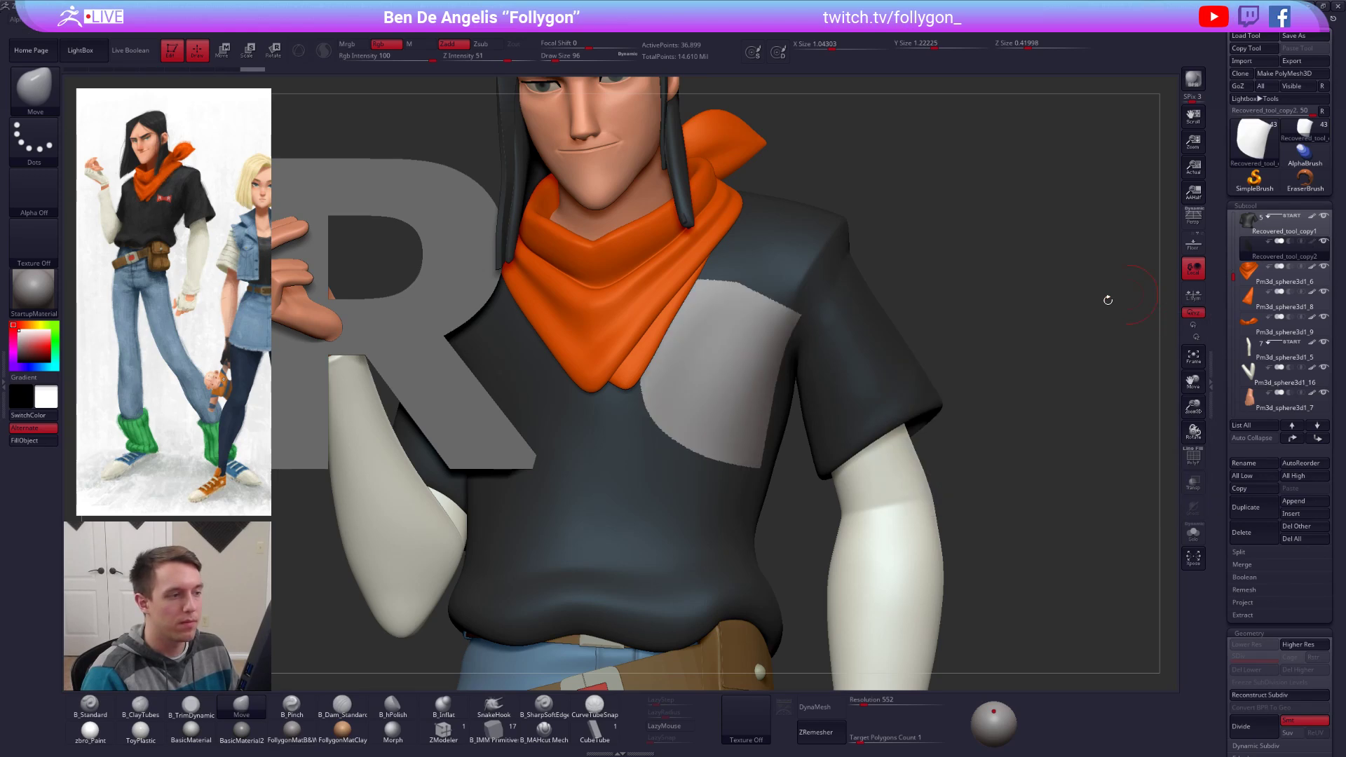
key(shift+f)
ctrl+right_drag(792, 315, 764, 364)
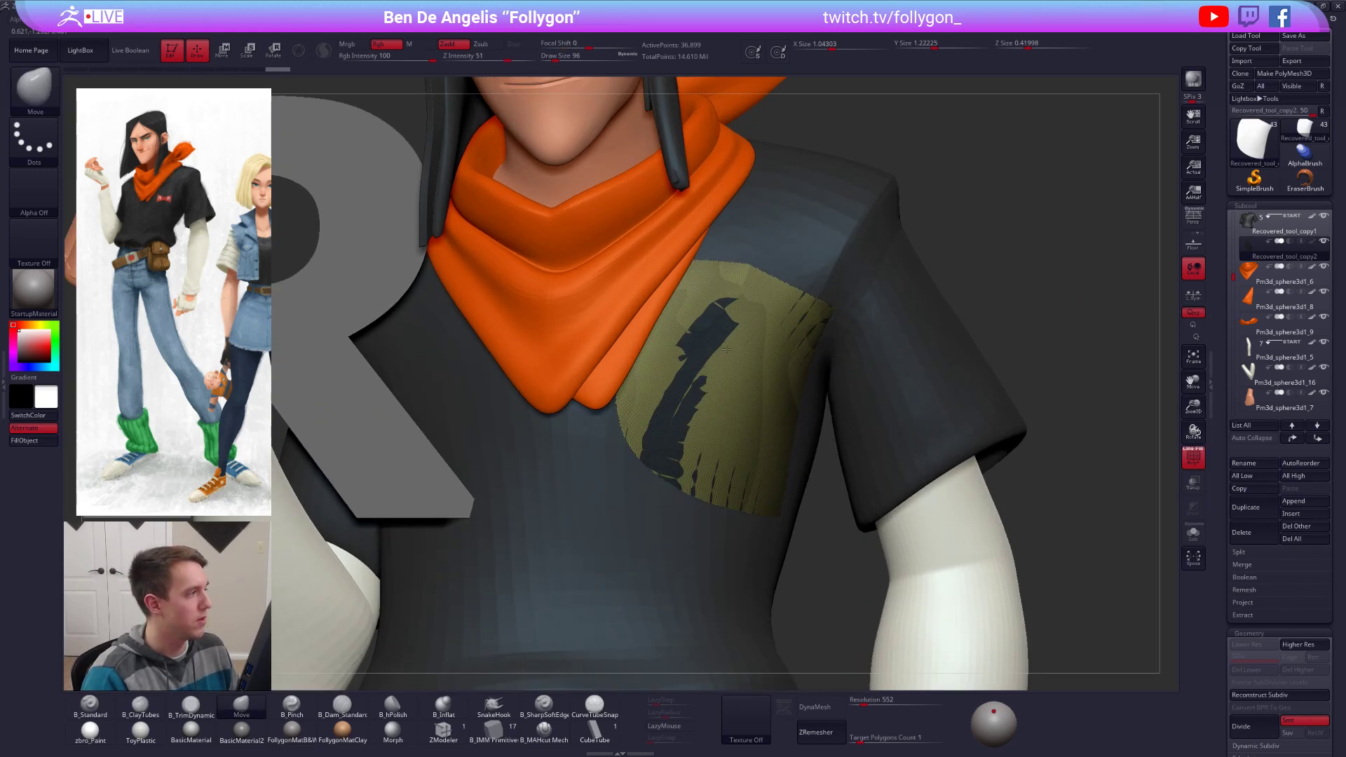
Step: Slice the chest patch with two slanted vertical cuts and delete everything outside the middle strip
ctrl+shift+right_click(726, 349)
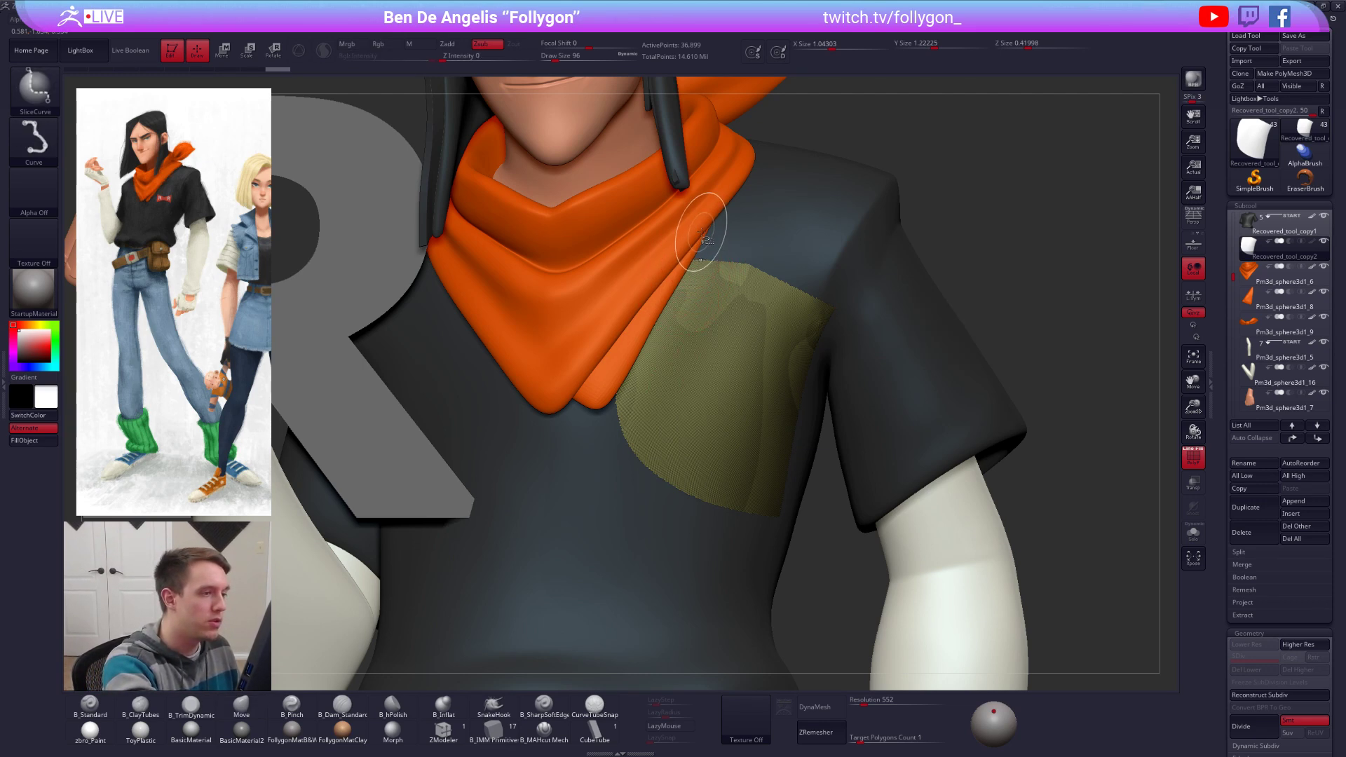
ctrl+shift+drag(700, 234, 649, 567)
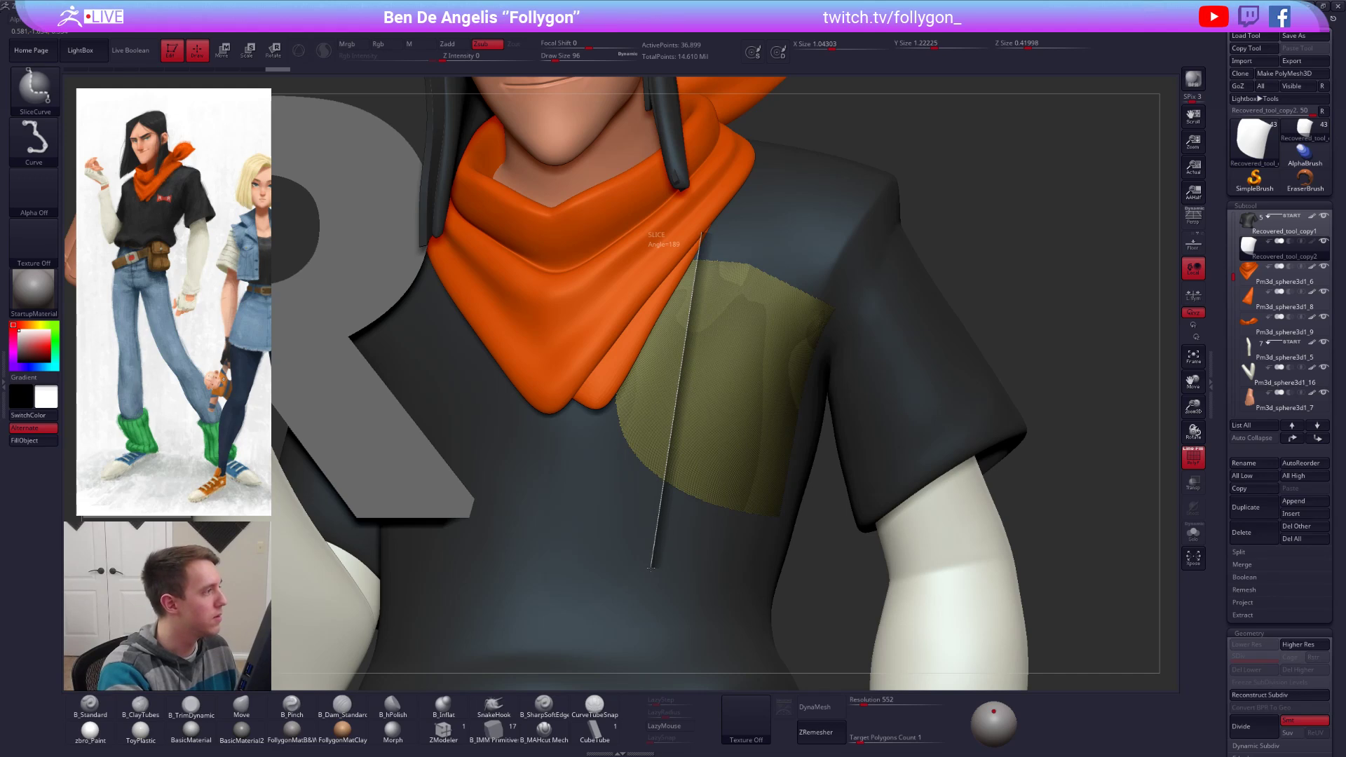
ctrl+shift+drag(651, 567, 642, 565)
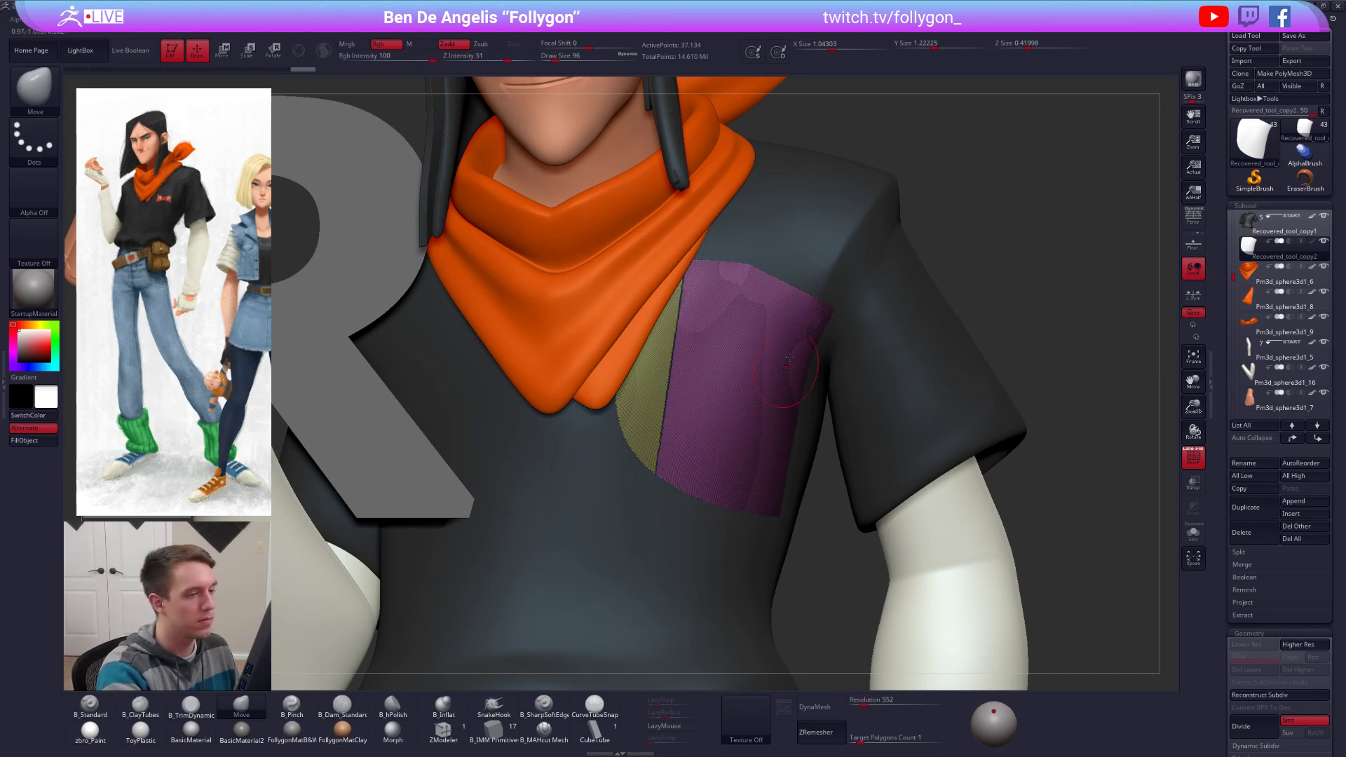
ctrl+shift+drag(792, 260, 745, 564)
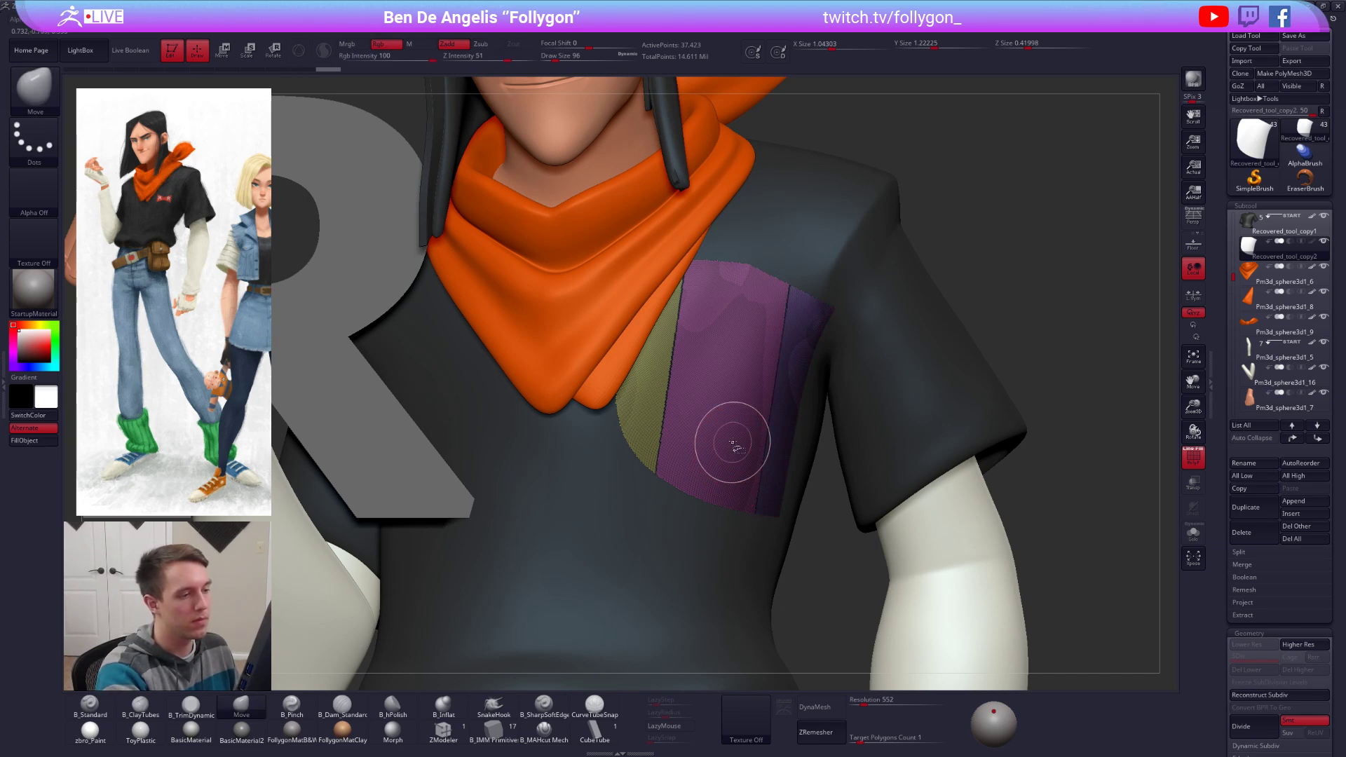
ctrl+shift+click(729, 436)
key(space)
click(812, 424)
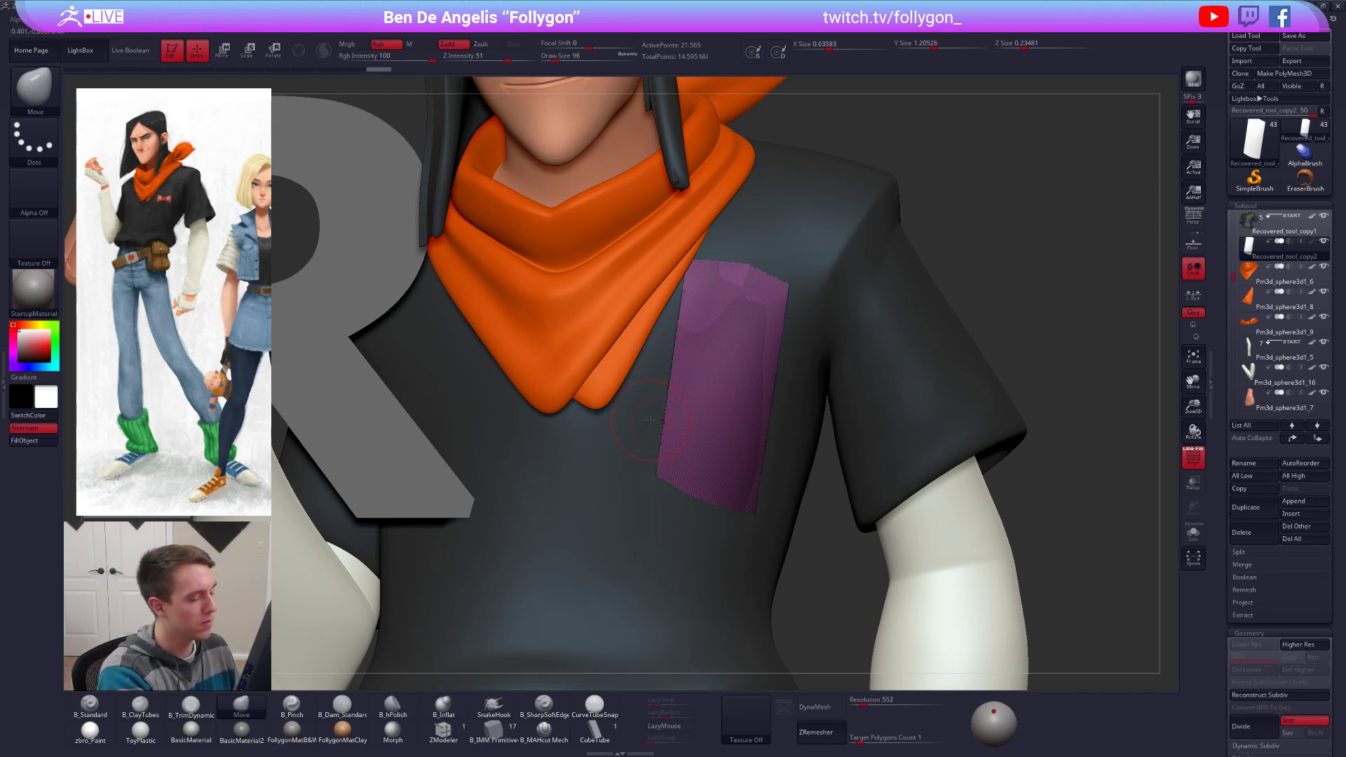
Step: Slice the strip along an angled line that peaks in the middle and delete the part below it
ctrl+shift+drag(641, 421, 725, 412)
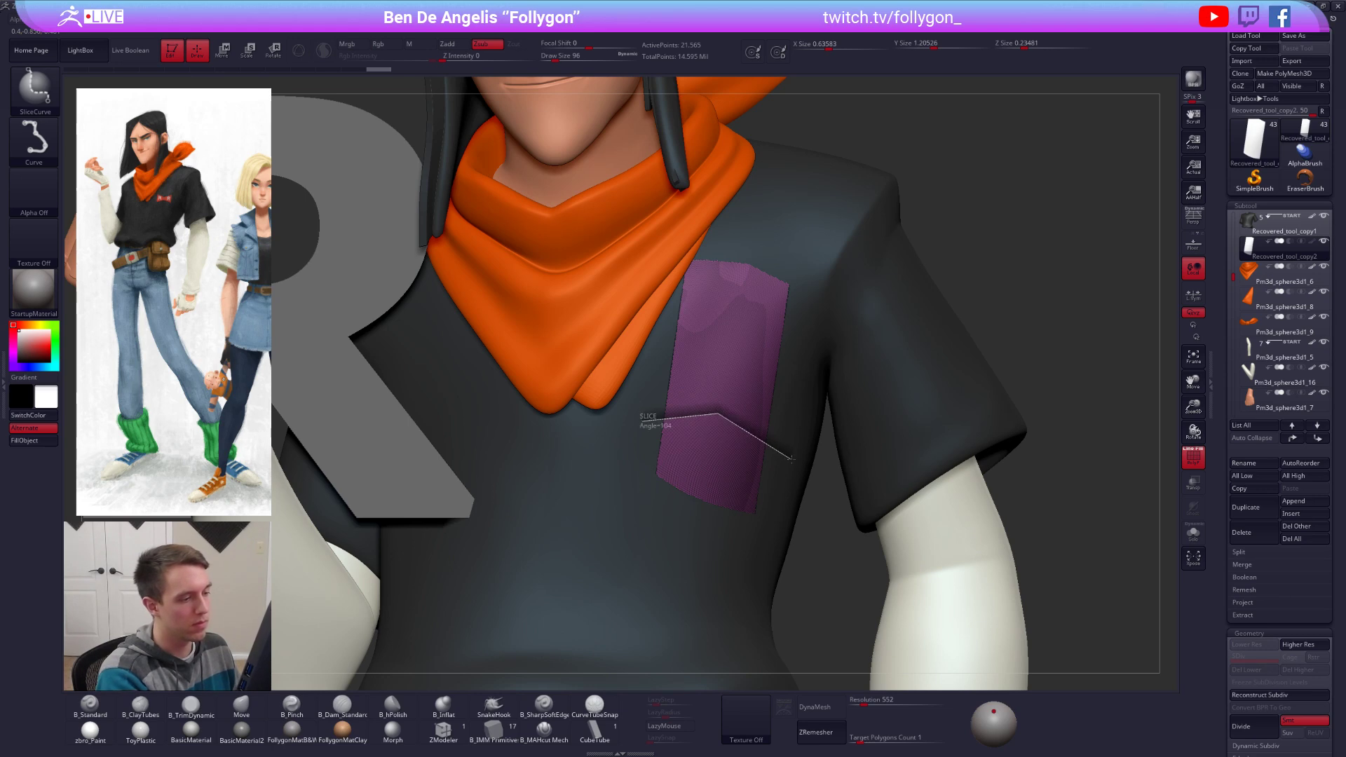
ctrl+shift+drag(729, 449, 733, 441)
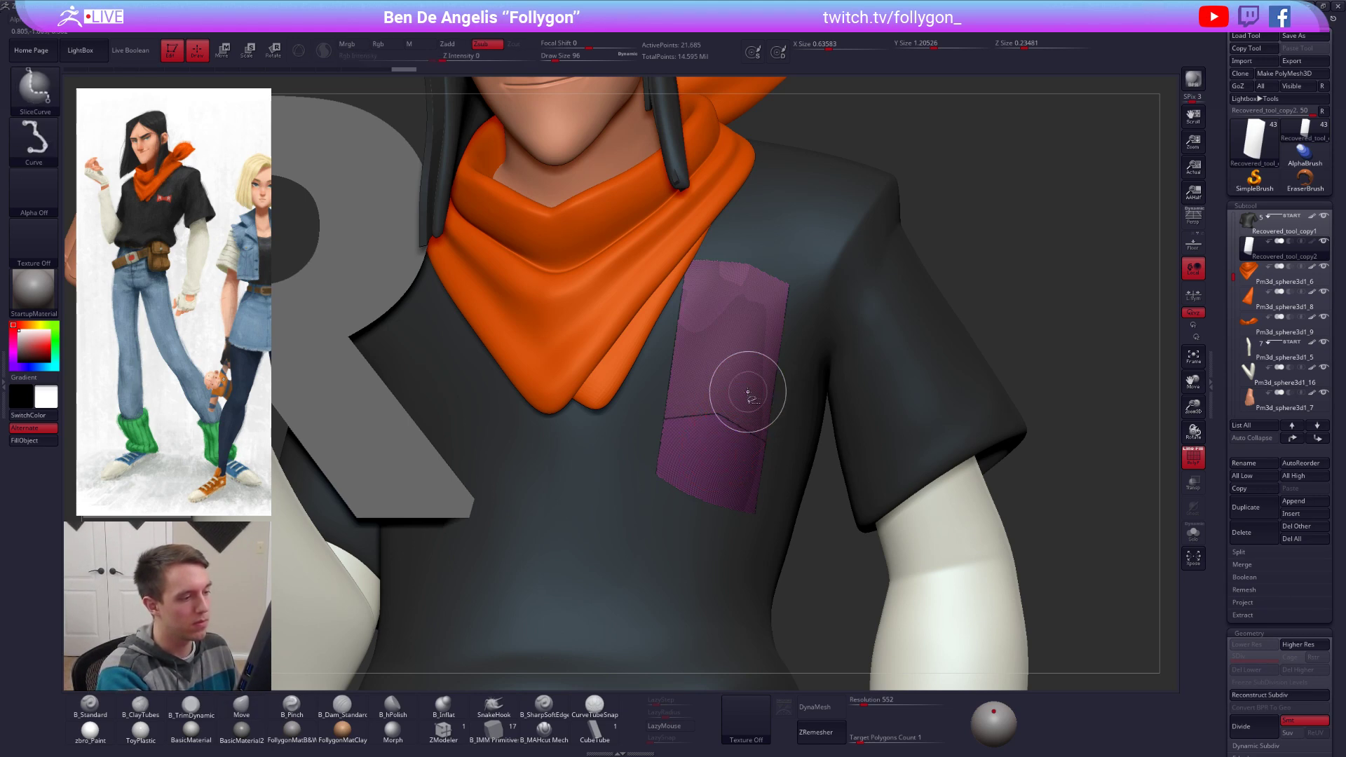
ctrl+shift+click(745, 390)
key(space)
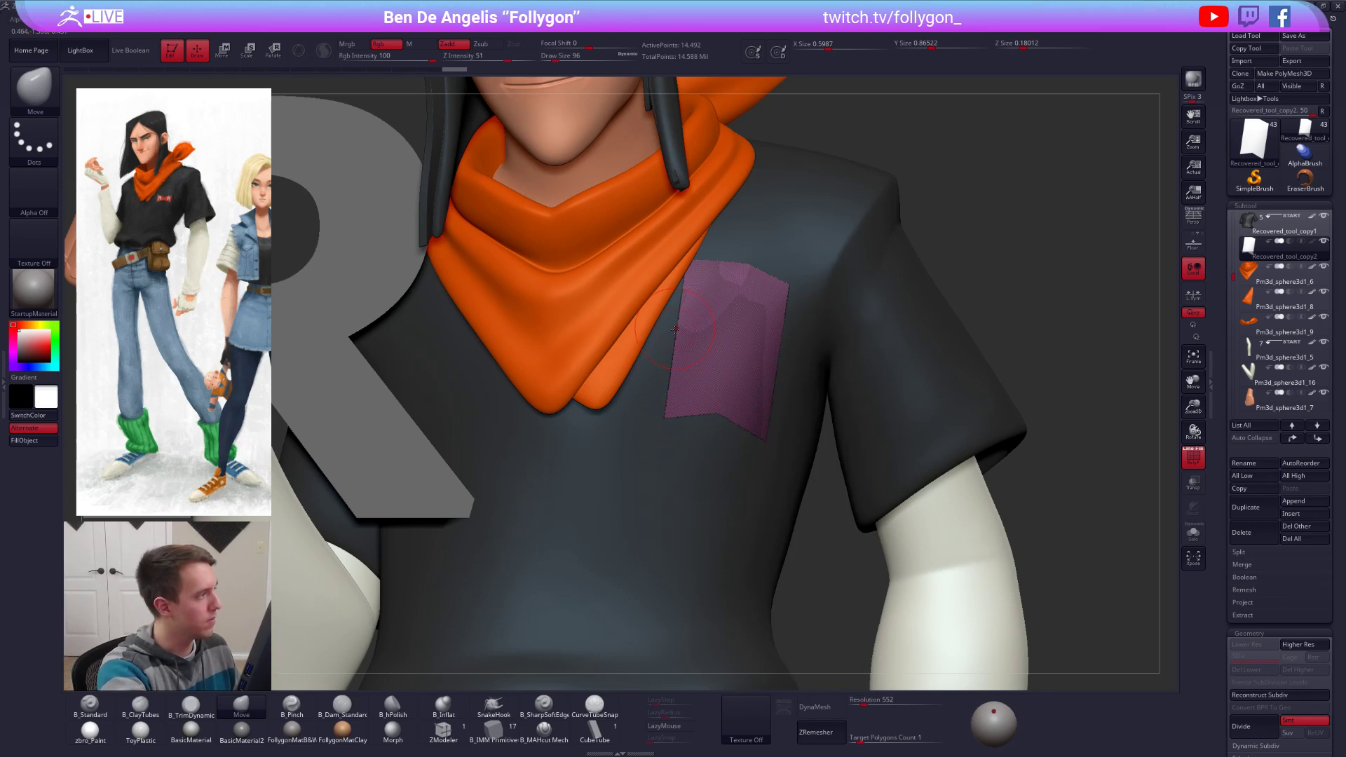
Step: Slice the strip's upper edge along a line that dips in the middle and remove the top, leaving a bow shape
mouse_move(690, 333)
ctrl+shift+mouse_down()
mouse_move(722, 350)
mouse_move(834, 338)
ctrl+shift+mouse_up()
ctrl+shift+click(775, 399)
key(space)
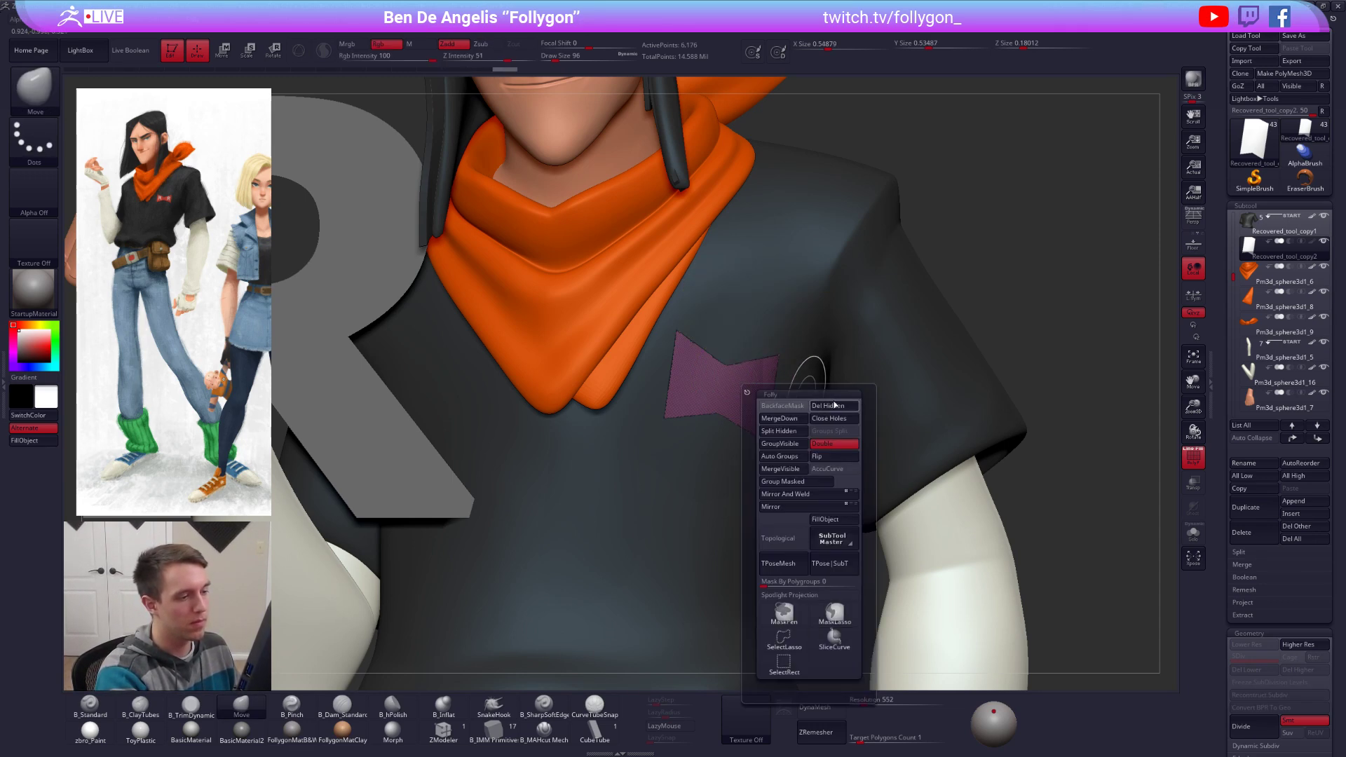
click(841, 445)
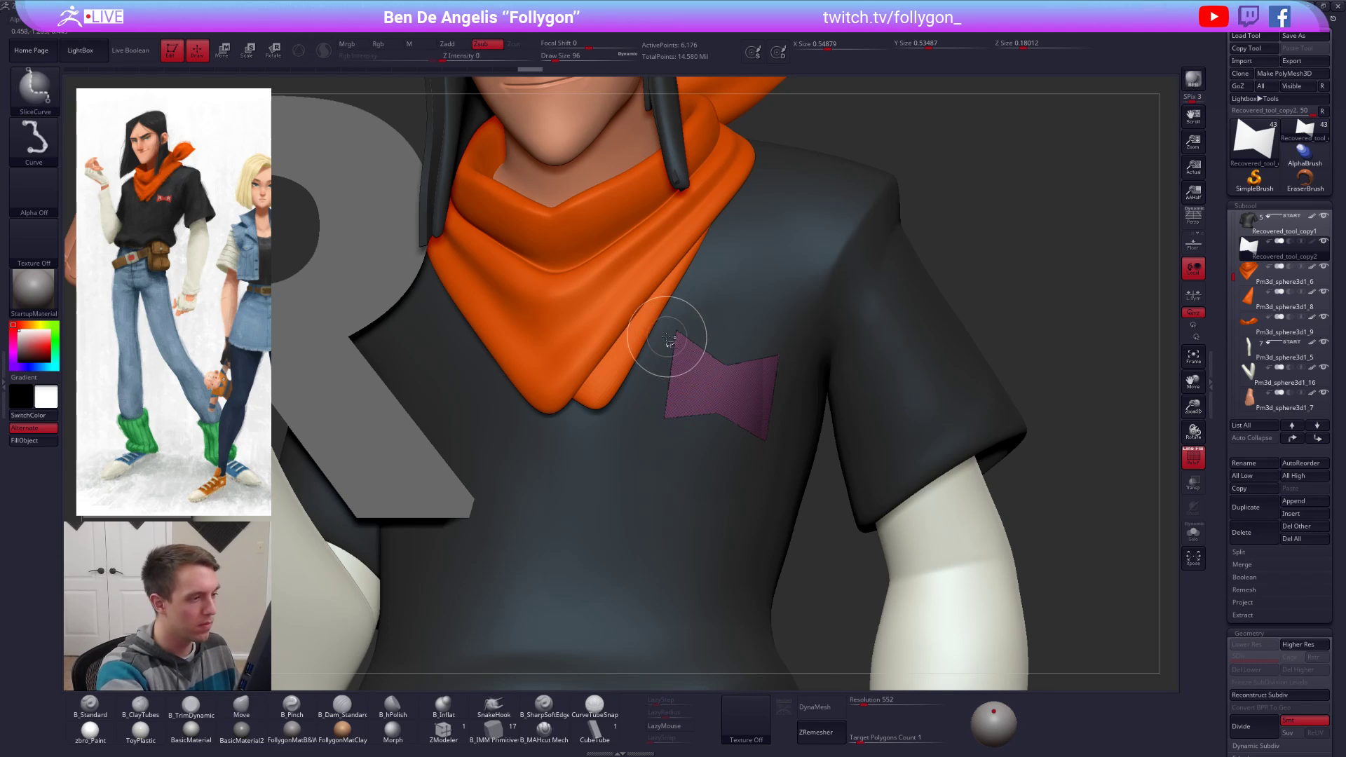
Step: Re-slice the bow's top edge slightly lower with a bent cut and delete the sliver above it
ctrl+shift+drag(673, 334, 735, 370)
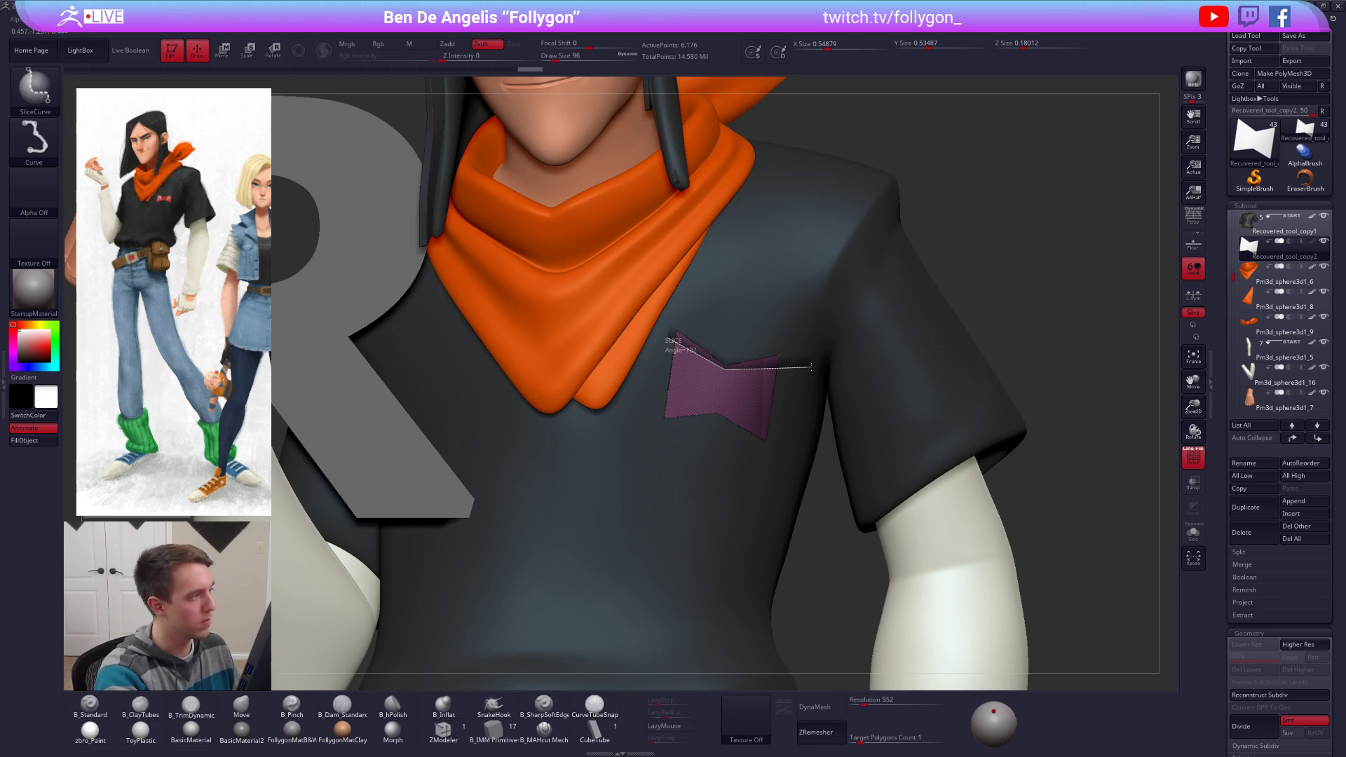
ctrl+shift+drag(801, 367, 801, 368)
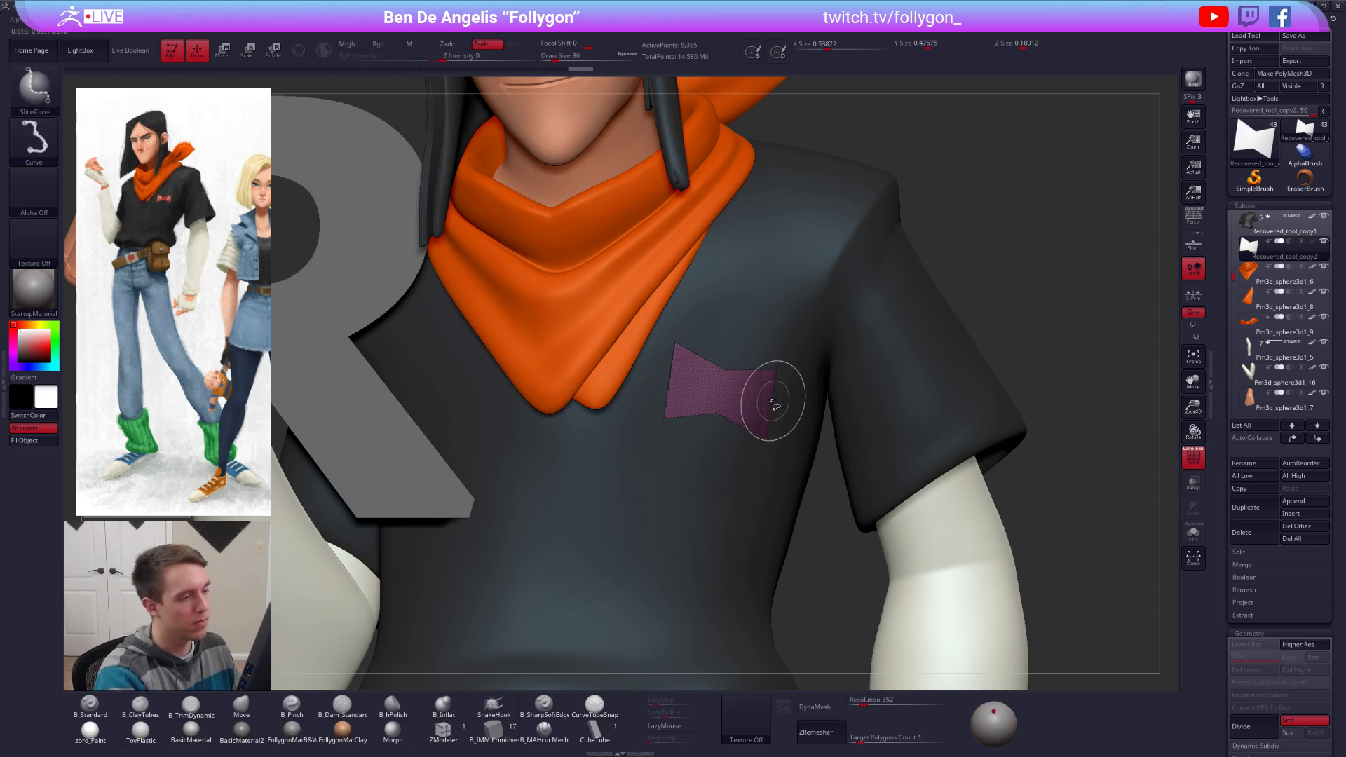
right_click(806, 392)
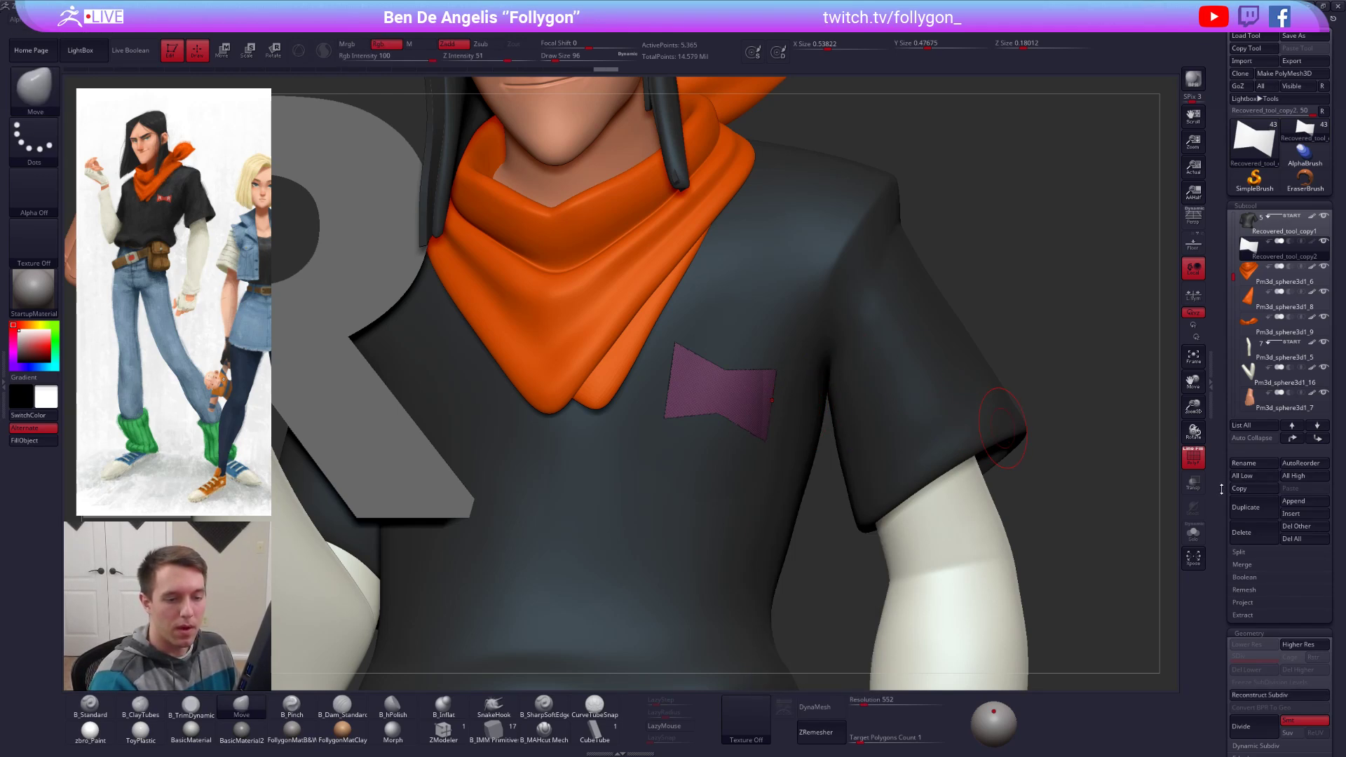
Step: ZRemesh the bow patch with KeepGroups off and the target polygon count at 0.1
scroll(1220, 496, down, 10)
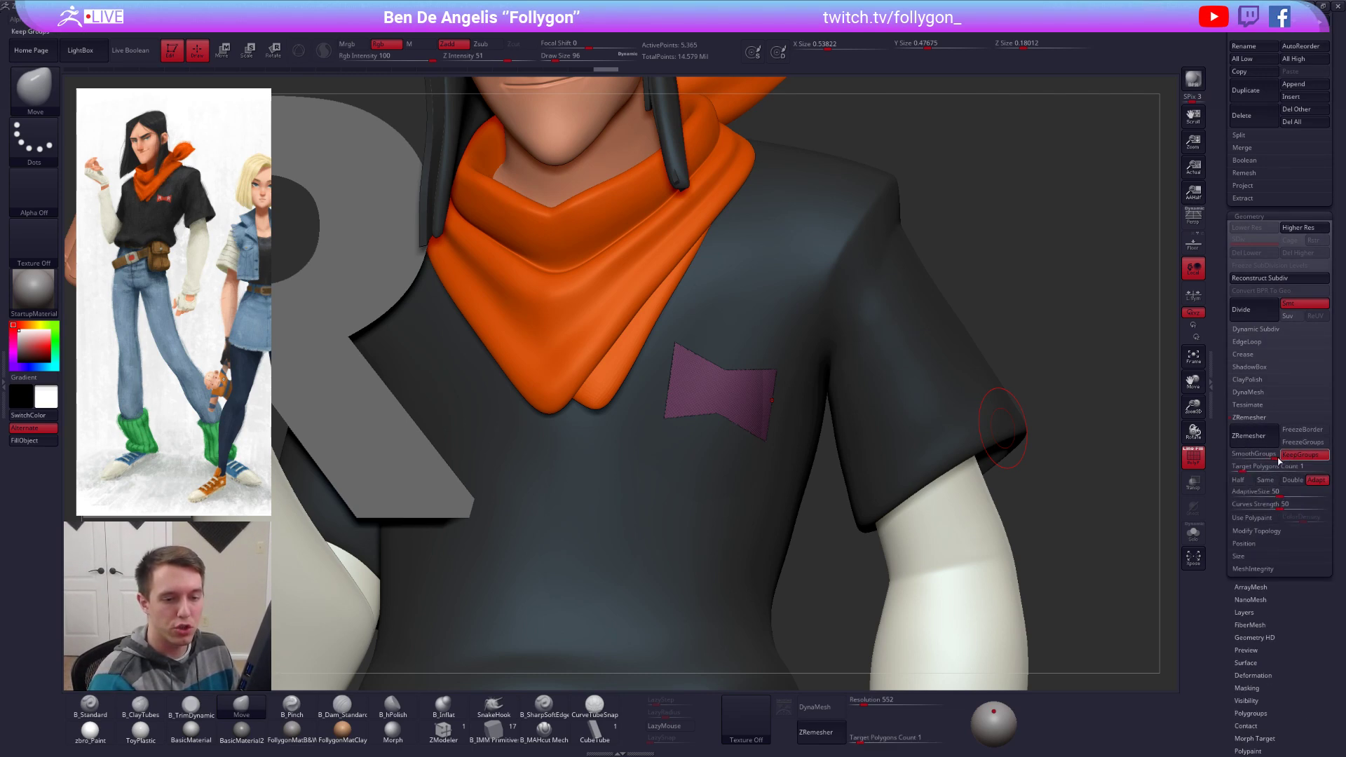
click(1281, 458)
drag(1261, 468, 1210, 473)
click(1264, 443)
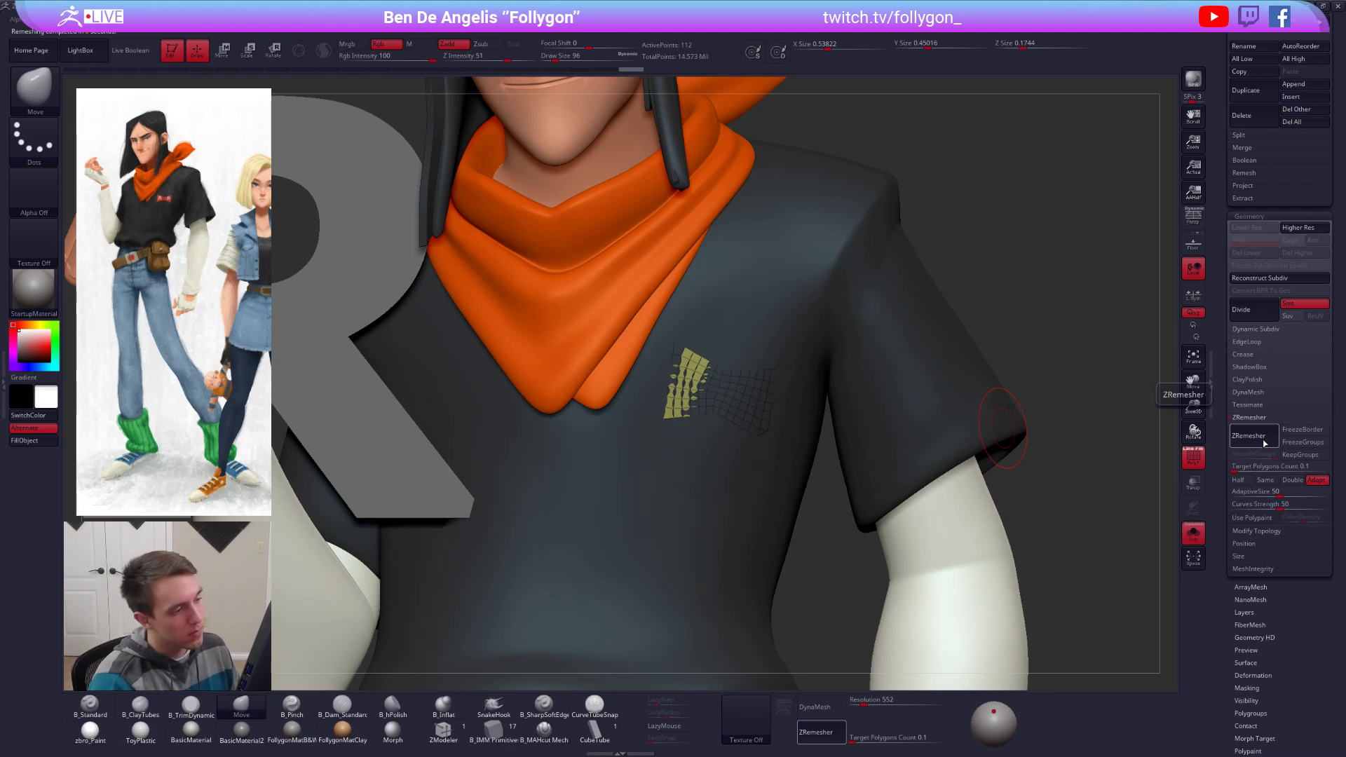
Step: Frame the remeshed bow patch in isolation and switch to the ZModeler brush
mouse_move(784, 485)
alt+mouse_down()
mouse_move(774, 412)
mouse_move(759, 485)
mouse_move(785, 527)
mouse_move(791, 498)
alt+mouse_up()
key(space)
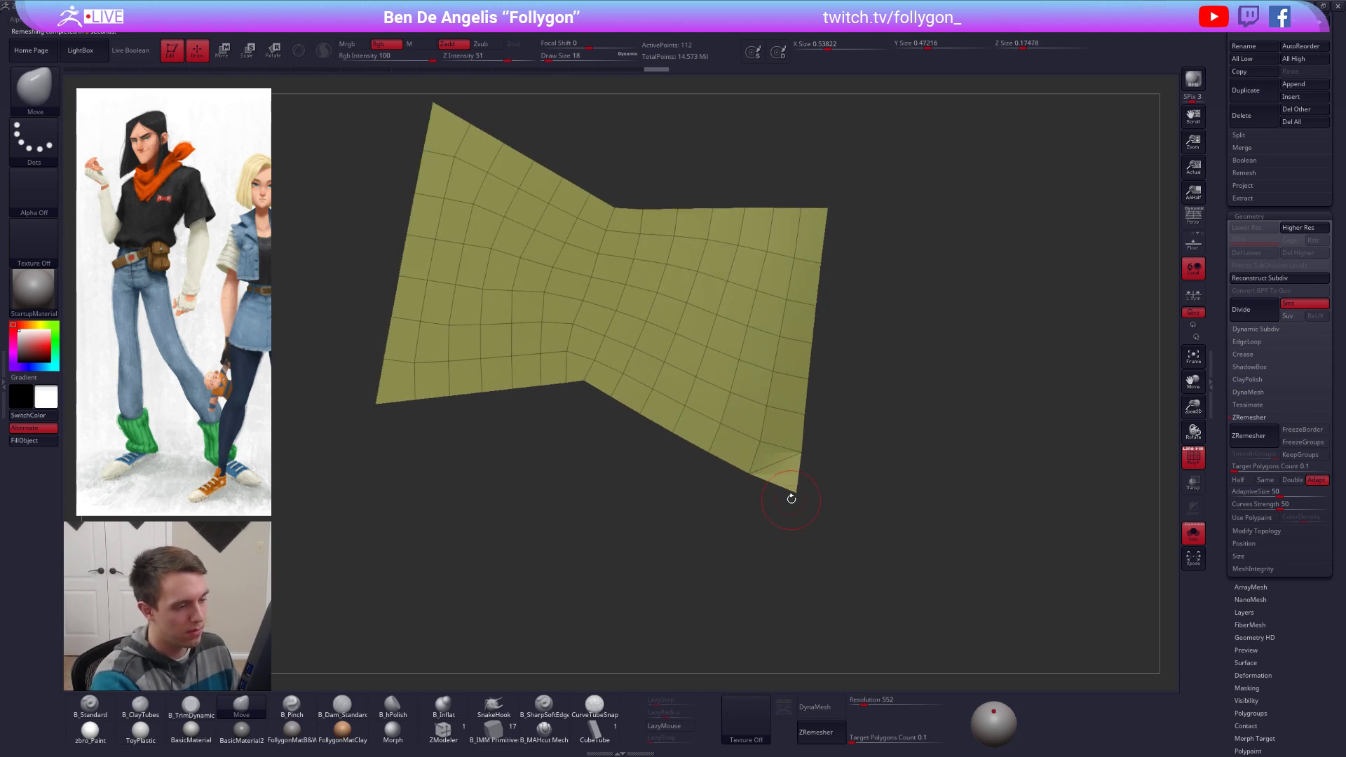
click(454, 740)
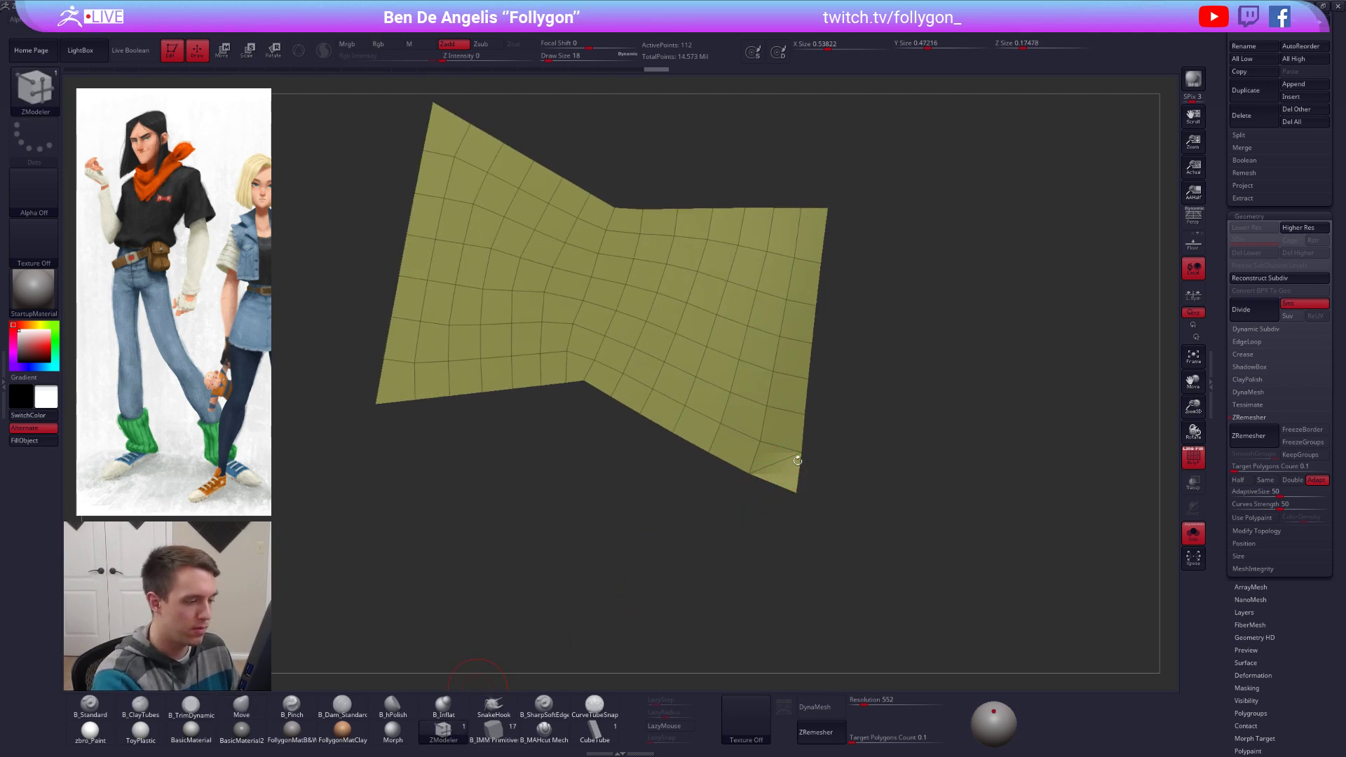
Step: Try a ZModeler polygon action on the triangular faces at the bow patch's lower corner
key(space)
mouse_move(778, 482)
mouse_down()
mouse_move(781, 380)
mouse_move(769, 463)
mouse_up()
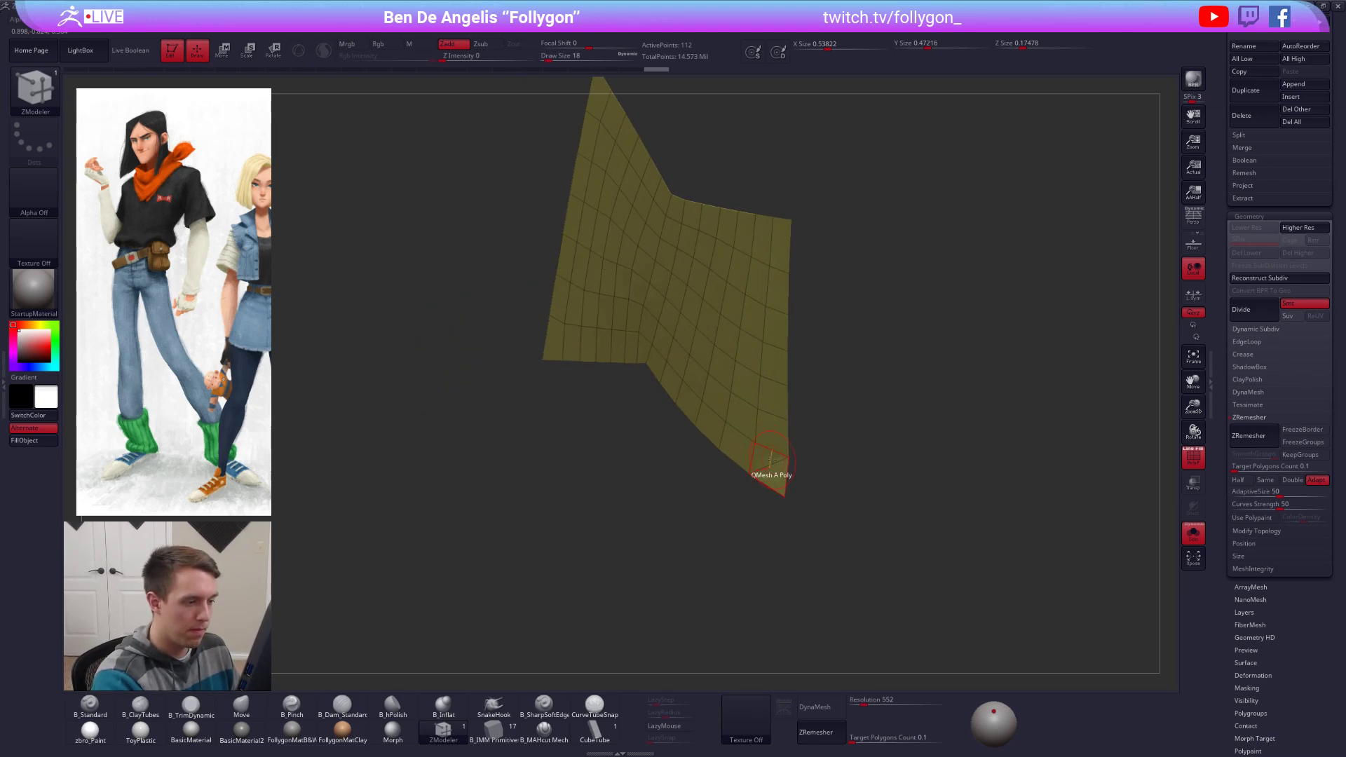
key(space)
click(665, 527)
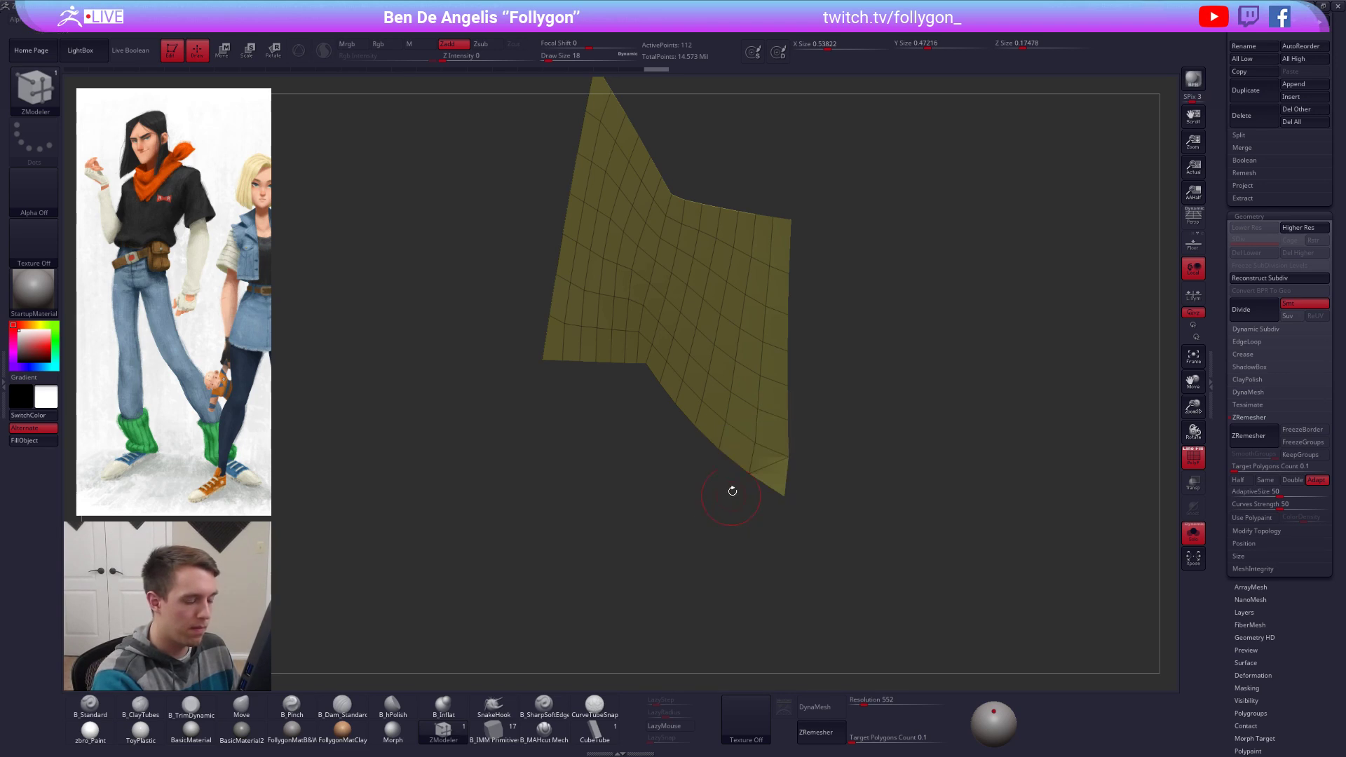
right_drag(770, 463, 783, 415)
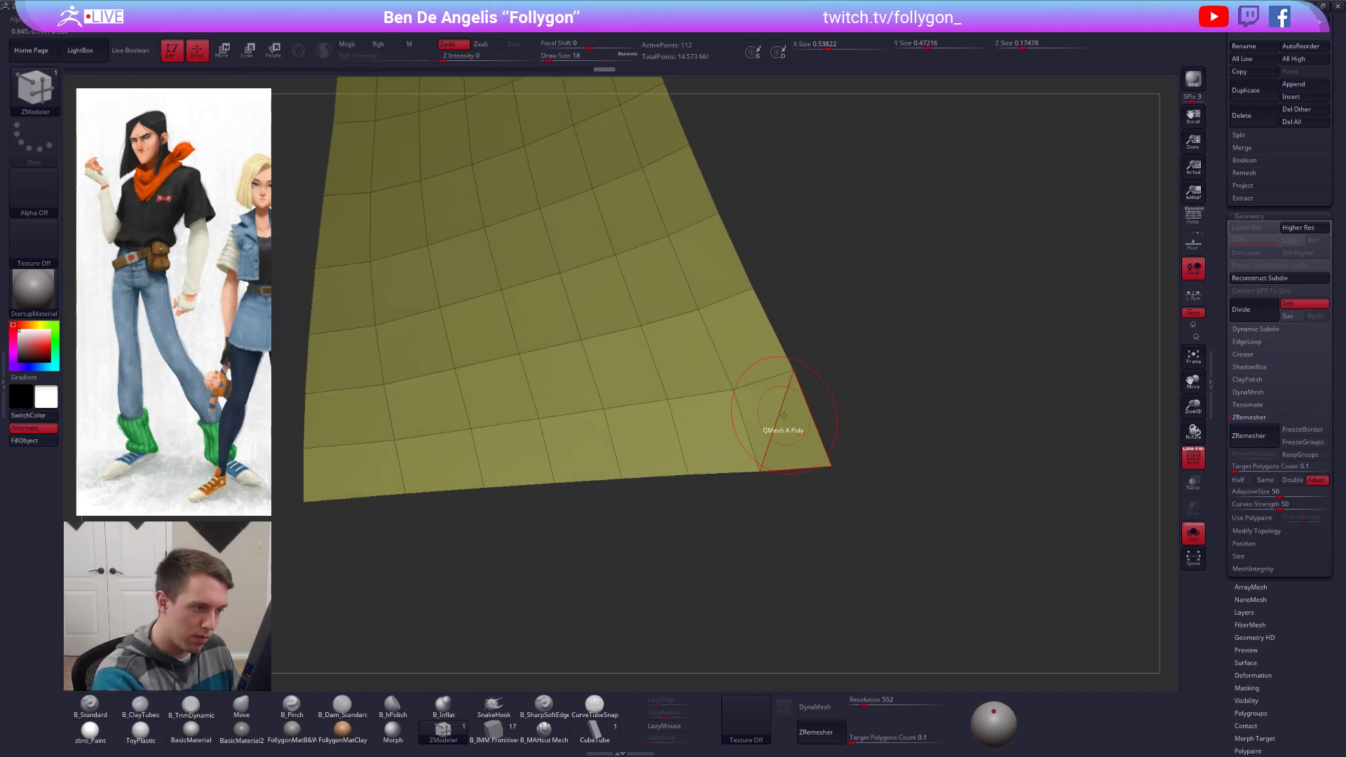
click(776, 422)
Step: Hide the triangular faces at the bow patch's lower corner with a lasso selection
key(ctrl+shift+space)
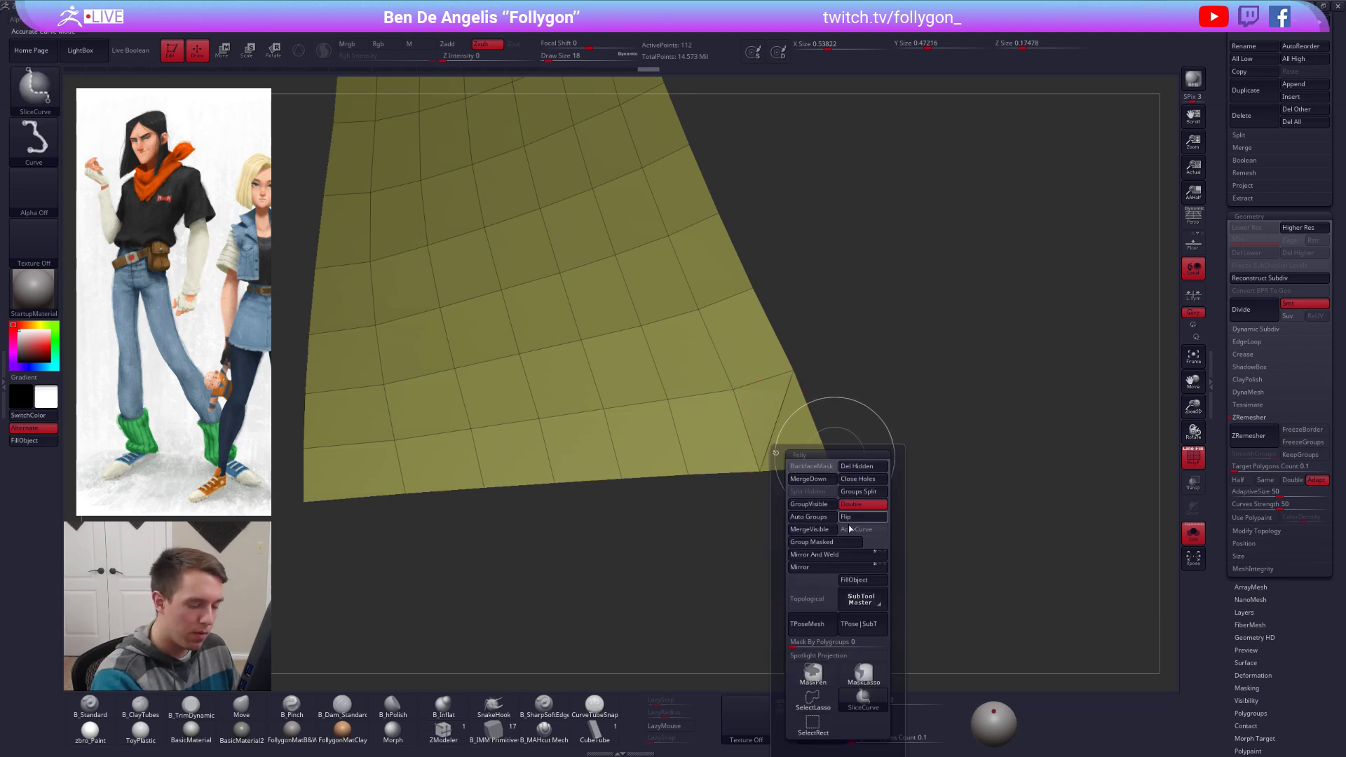
ctrl+alt+shift+drag(834, 406, 817, 484)
mouse_move(820, 472)
right_down()
mouse_move(871, 378)
mouse_move(813, 397)
mouse_move(792, 382)
mouse_move(839, 443)
right_up()
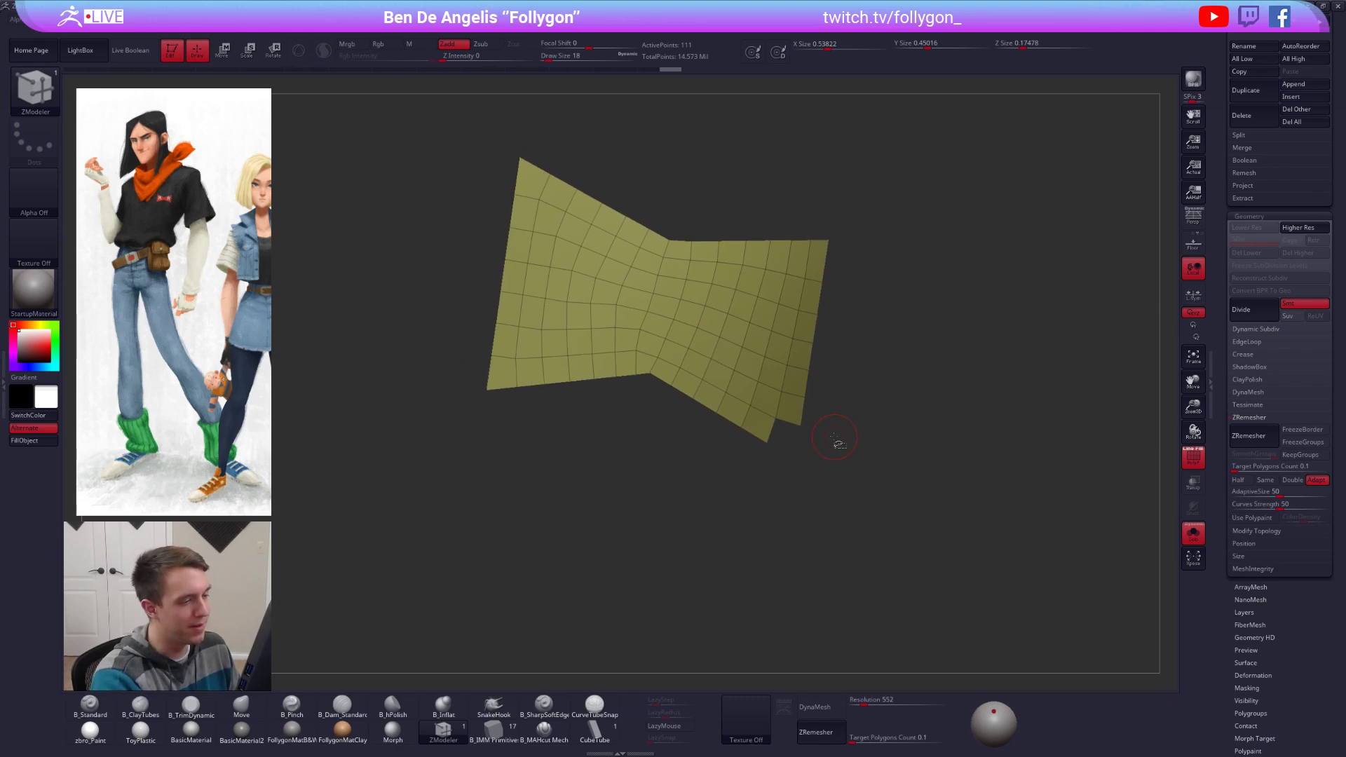
Step: Try deleting the hidden corner faces of the bow patch, and undo the deletion
key(ctrl+shift+space)
click(885, 443)
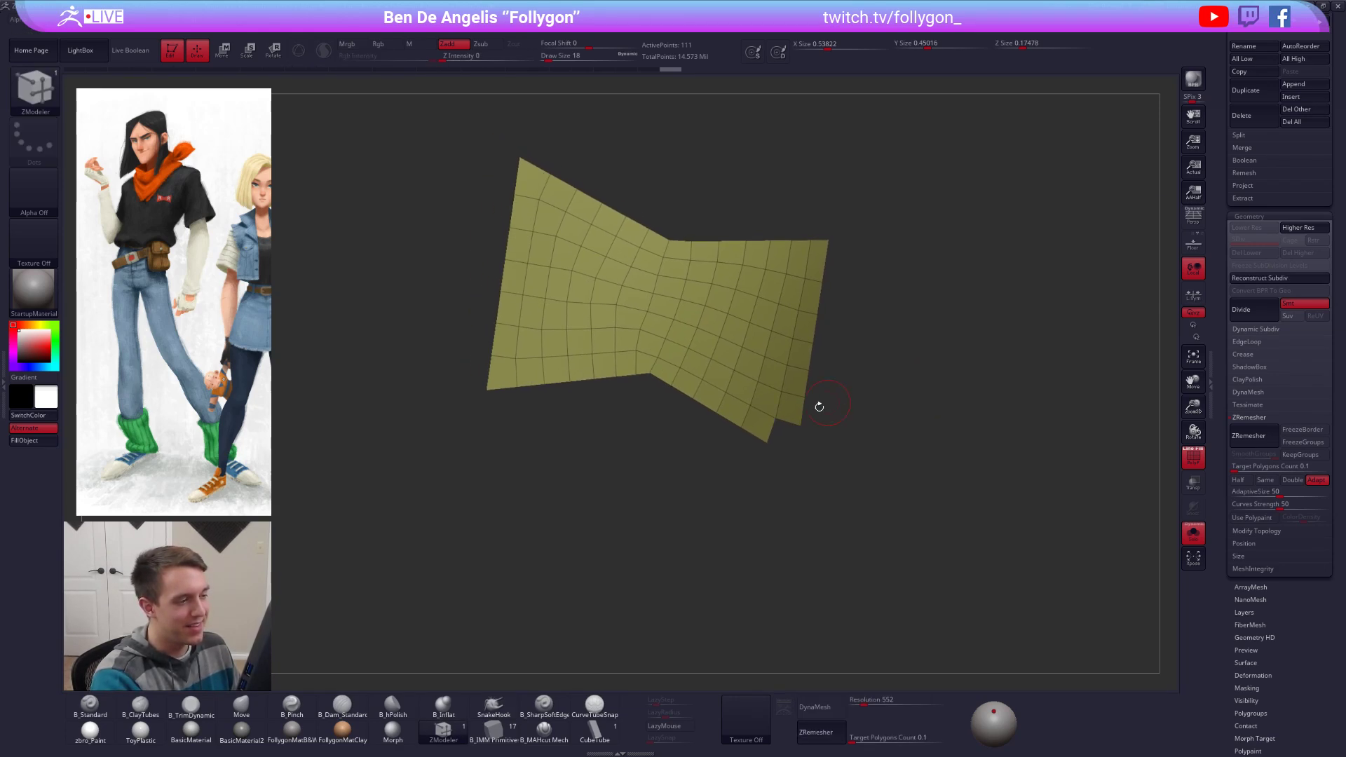
alt+right_drag(789, 402, 781, 452)
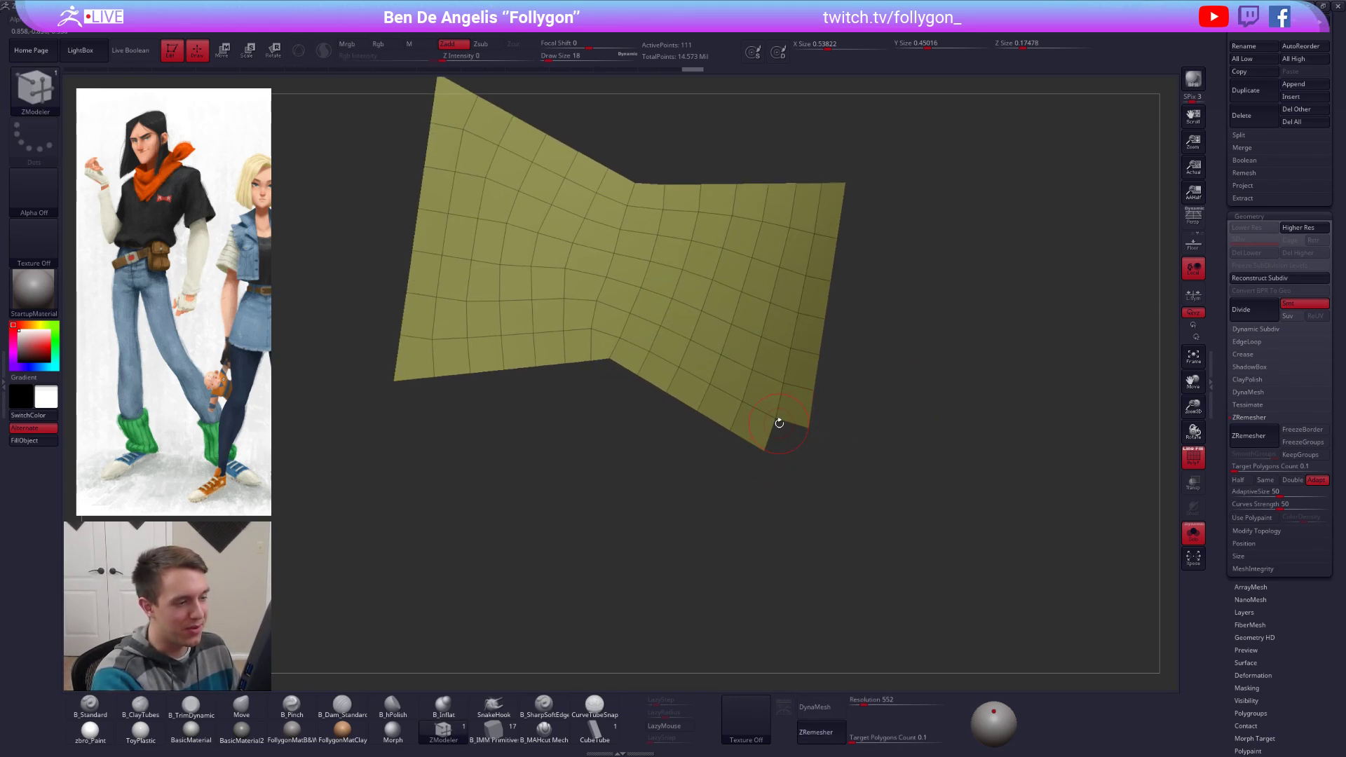
key(ctrl+z)
key(ctrl+z)
alt+right_drag(805, 454, 796, 528)
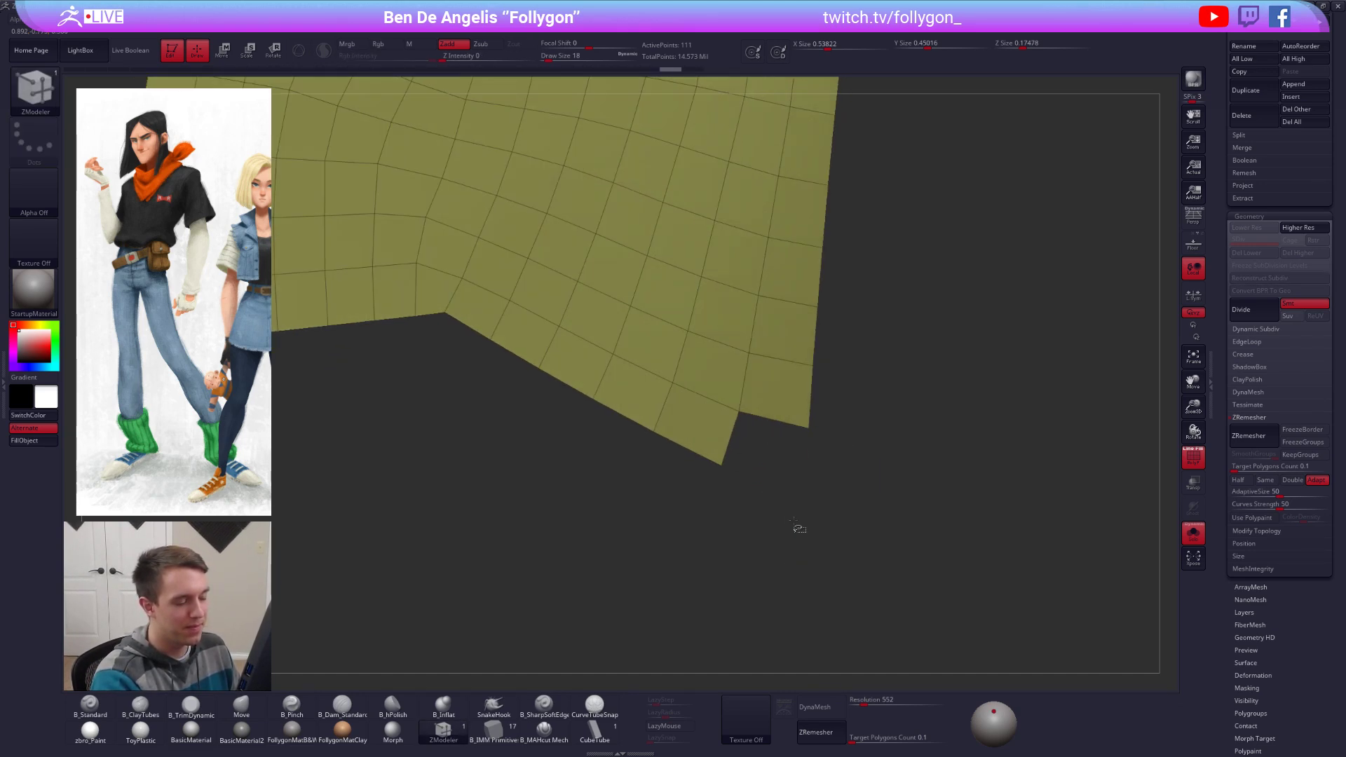
Step: Undo the last edit to the triangular faces at the bow patch's lower corner
mouse_move(777, 468)
shift+right_down()
mouse_move(787, 475)
mouse_move(794, 445)
mouse_move(815, 471)
shift+right_up()
key(ctrl+z)
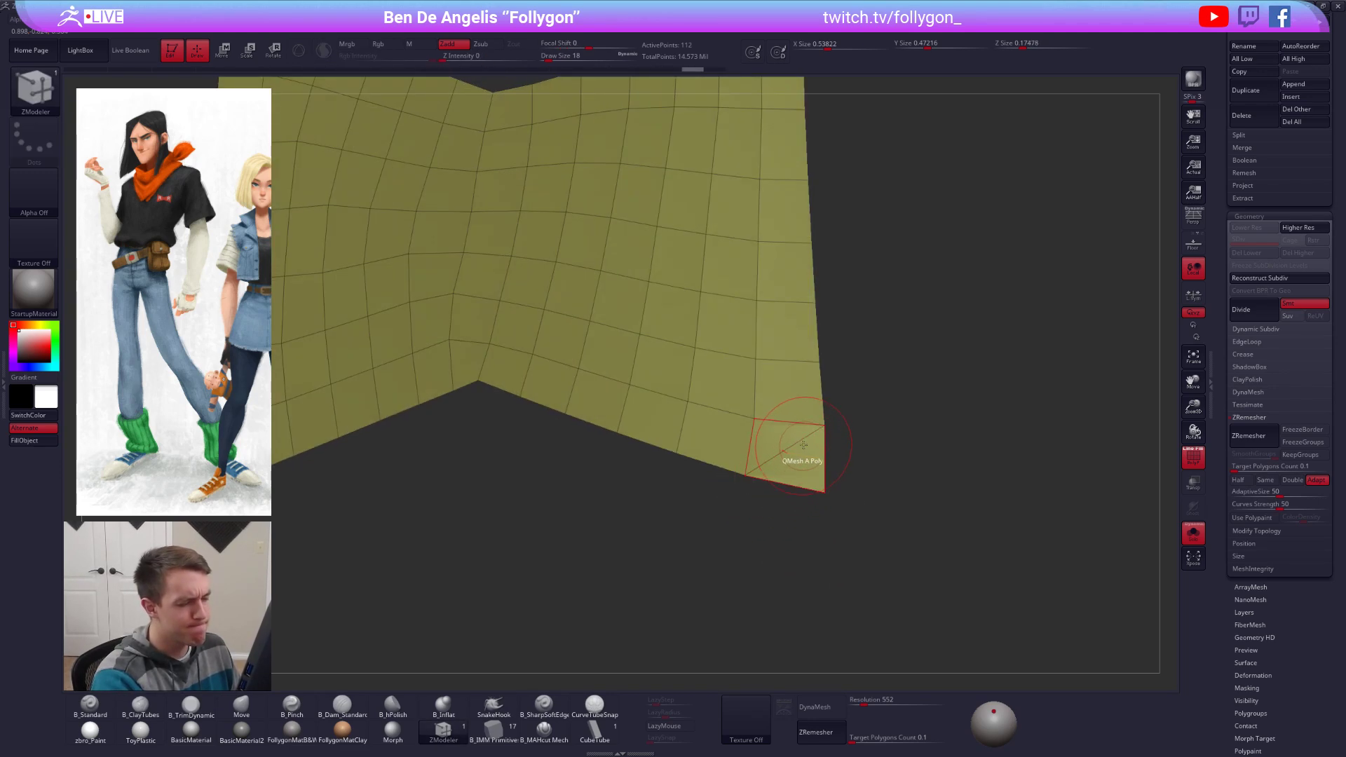
right_drag(790, 447, 922, 480)
Step: Preview the whole bow patch with smooth subdivision and return it to its low-resolution mesh
key(f)
key(ctrl+d)
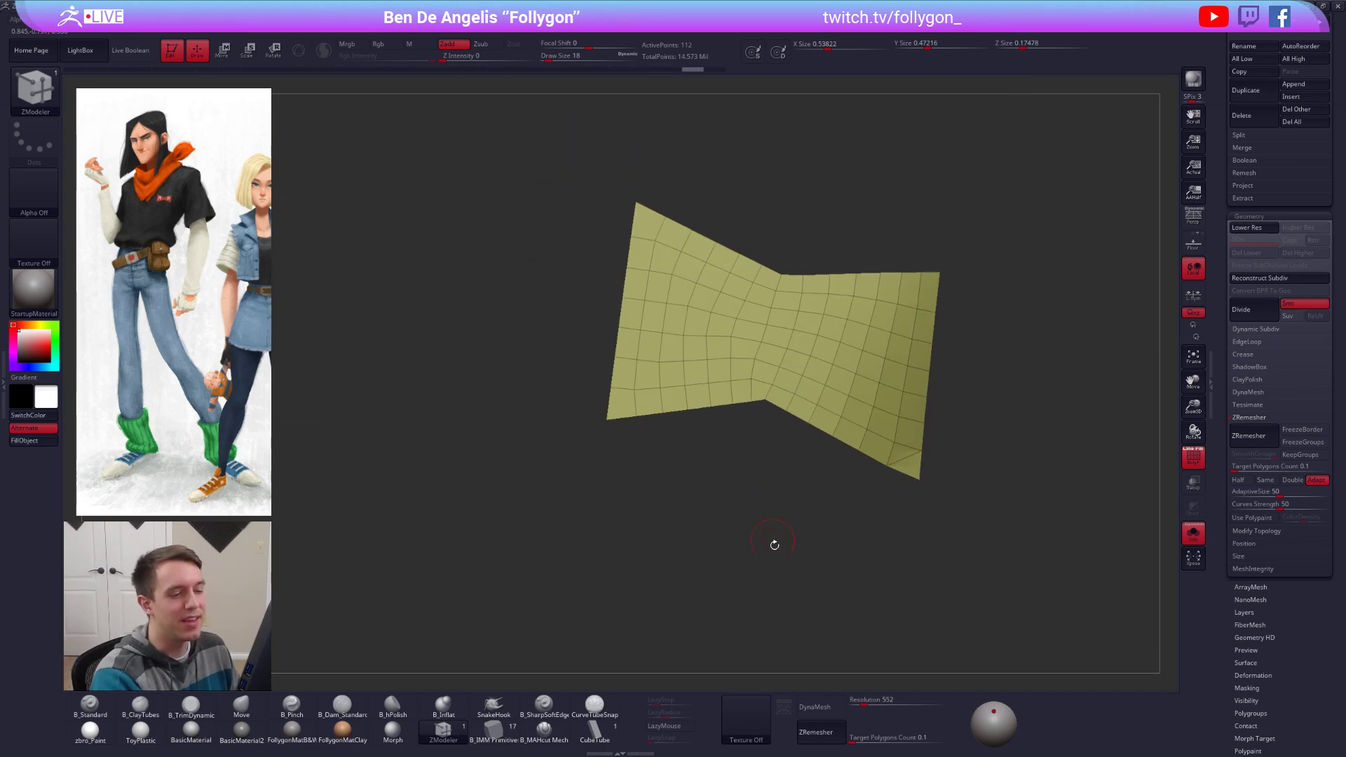
alt+right_drag(908, 532, 919, 491)
mouse_move(859, 596)
alt+right_down()
mouse_move(887, 509)
mouse_move(926, 524)
mouse_move(958, 579)
alt+right_up()
key(shift+d)
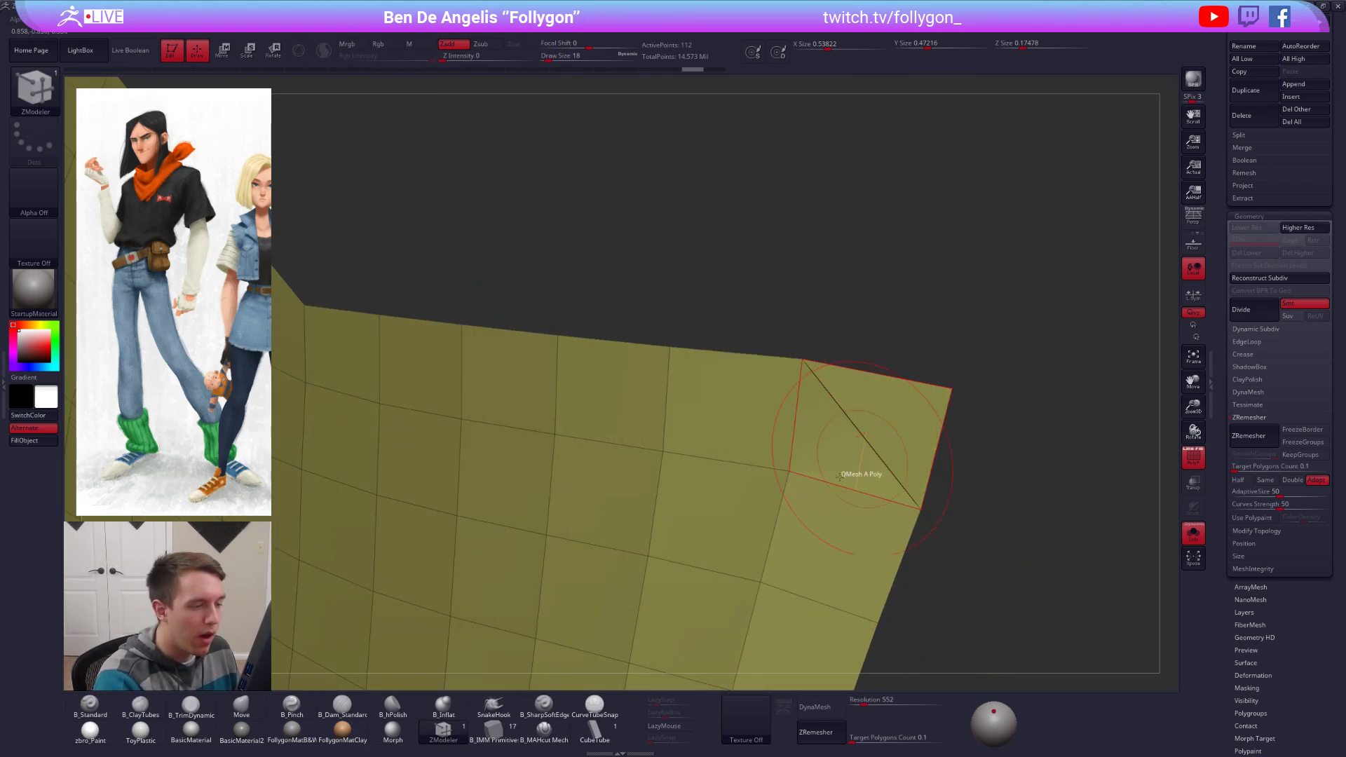
Step: Set the ZModeler polygon action to Delete with A Single Poly as target, and reduce the draw size to 1
right_drag(932, 480, 907, 431)
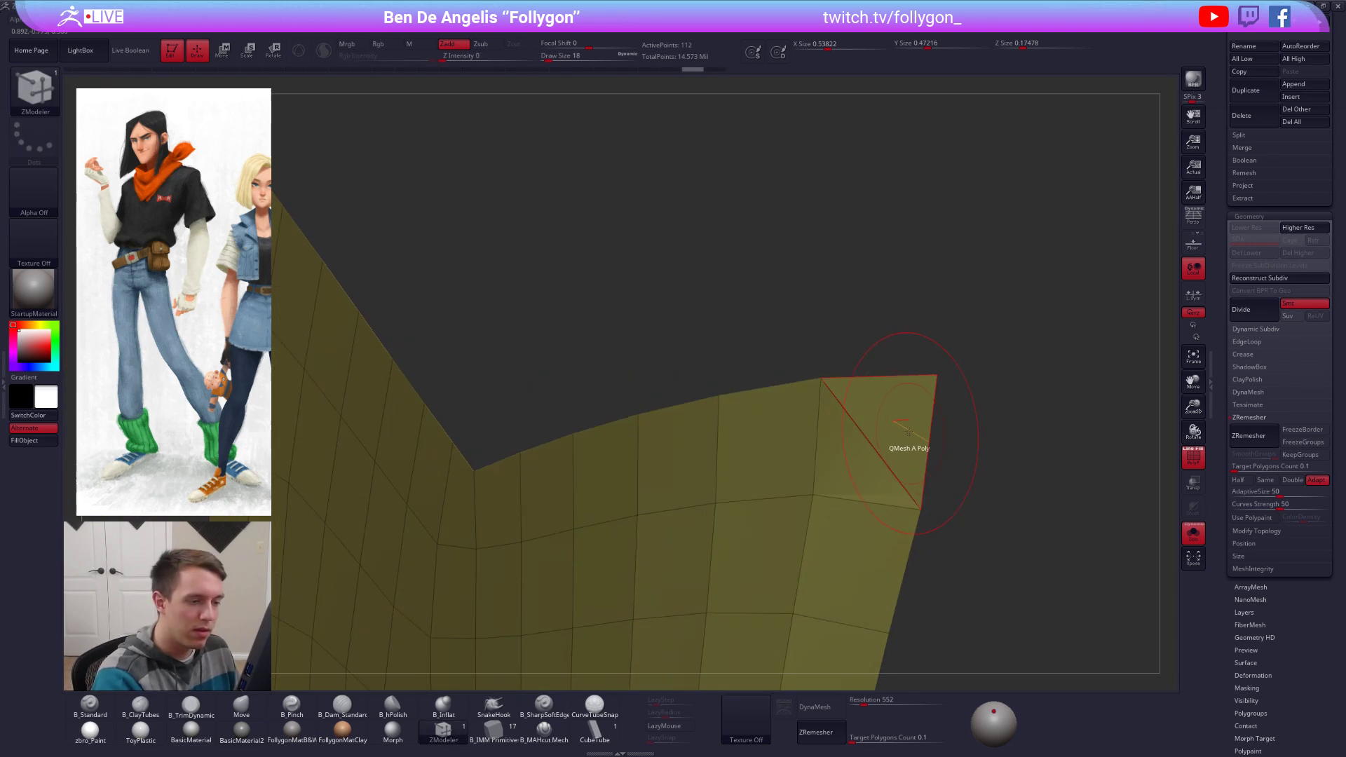
key(space)
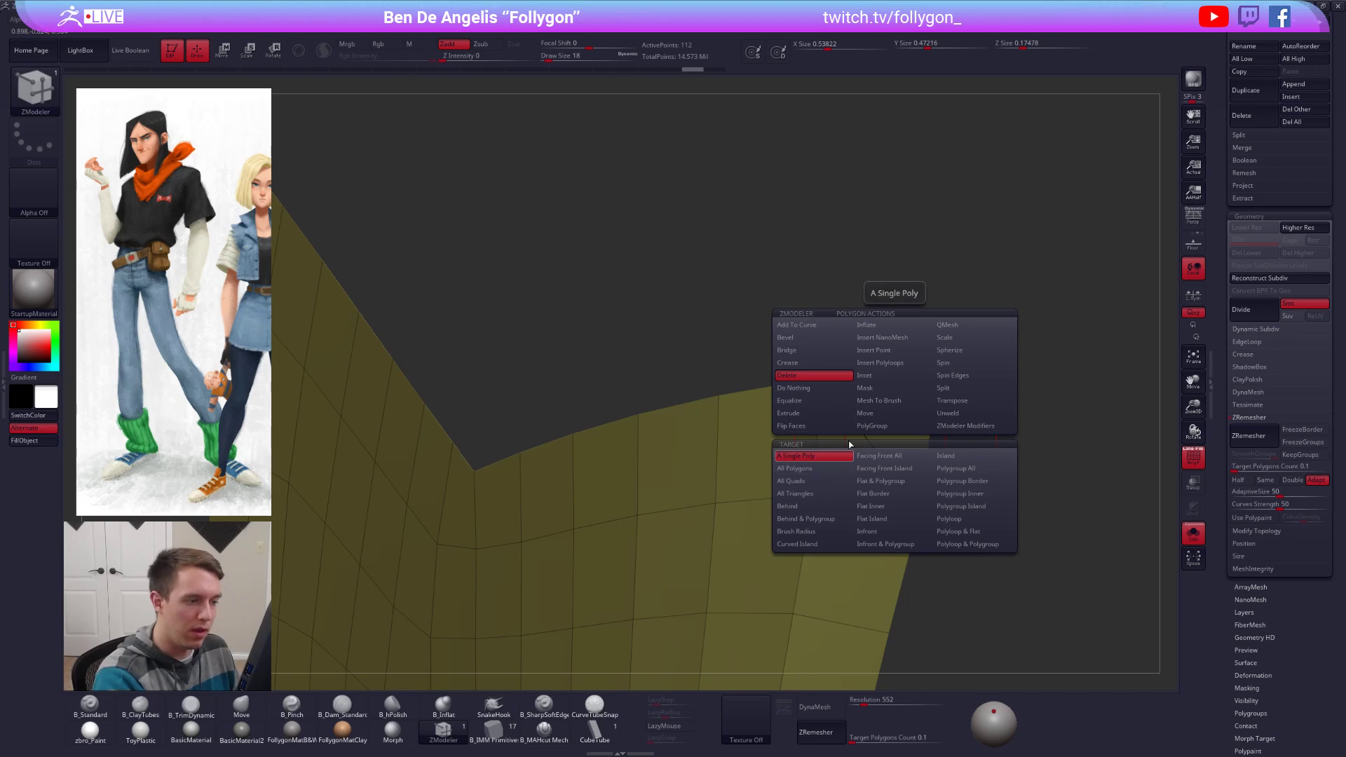
click(787, 375)
right_drag(887, 418, 915, 429)
key(space)
drag(960, 425, 940, 422)
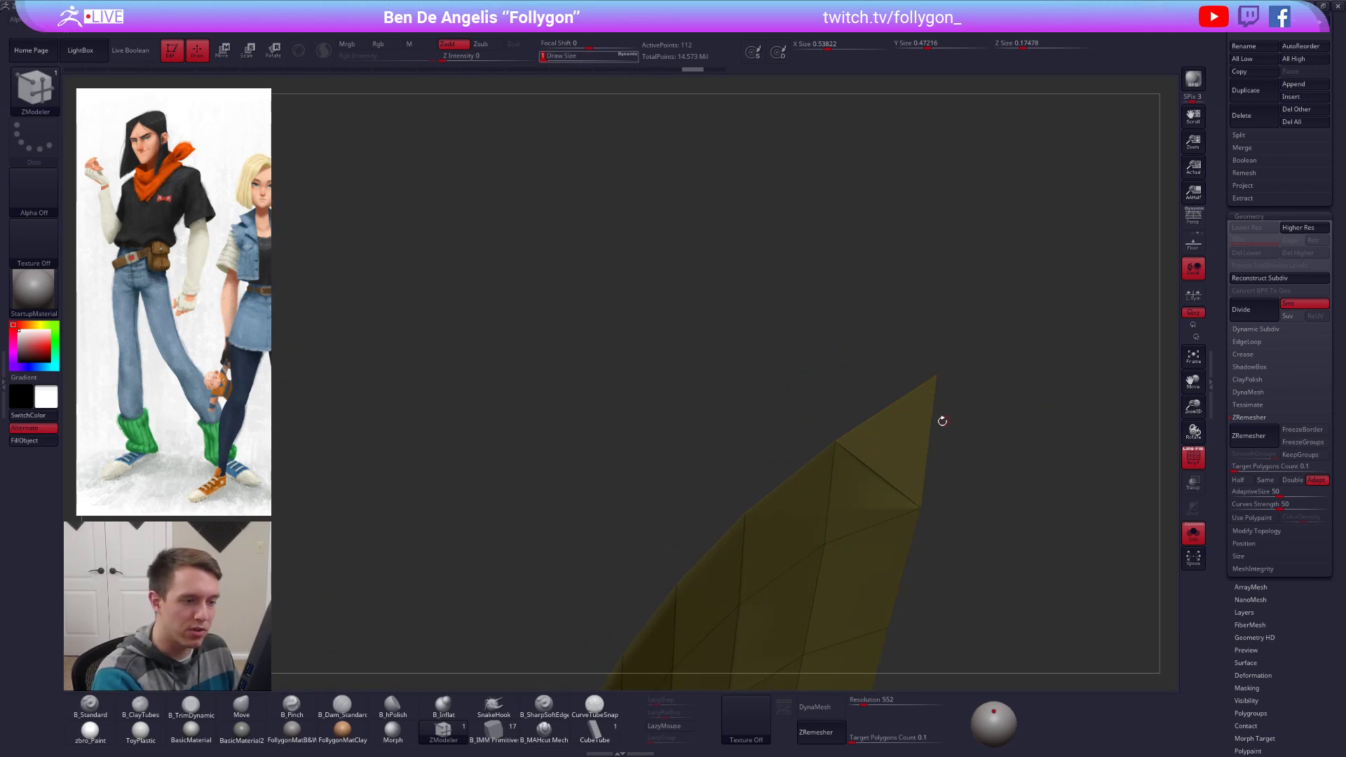
right_drag(900, 438, 918, 457)
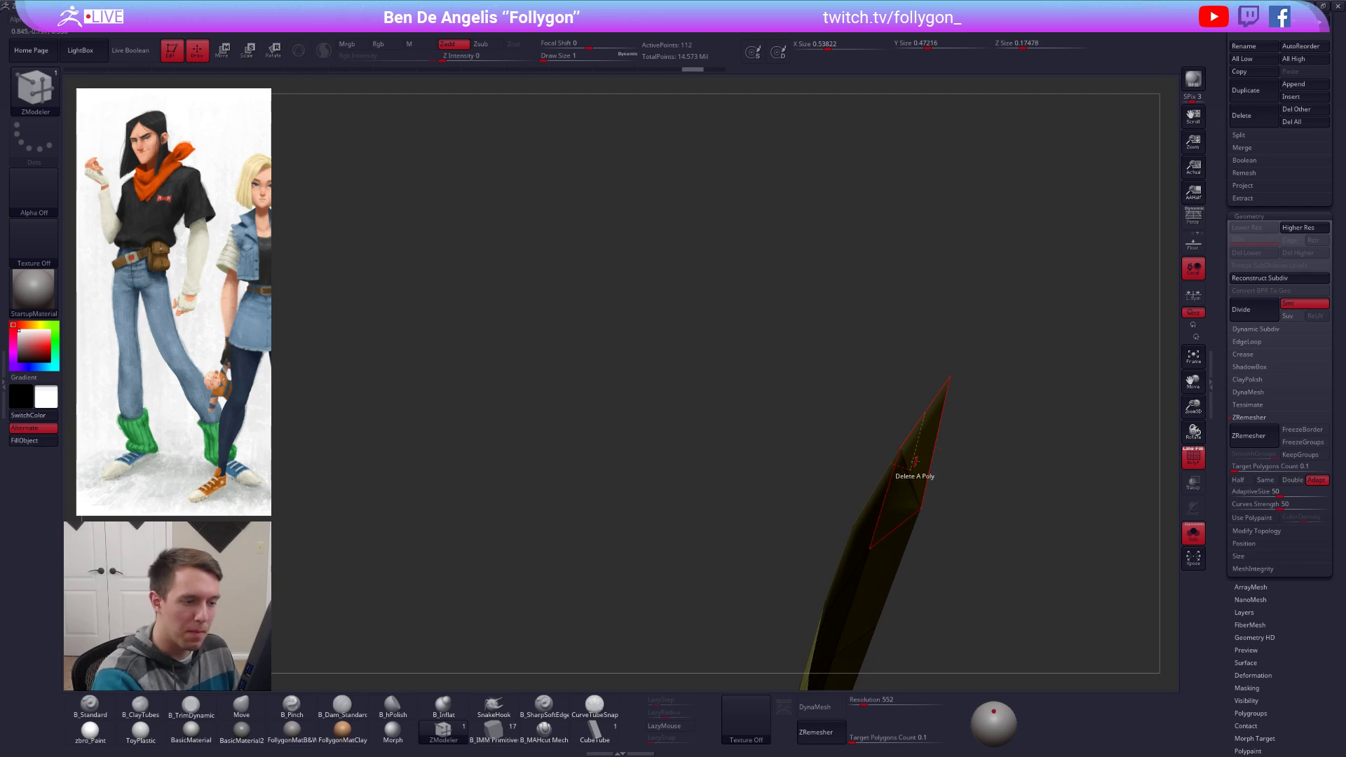
right_drag(911, 463, 806, 500)
alt+right_drag(843, 580, 832, 592)
ctrl+right_drag(844, 471, 781, 474)
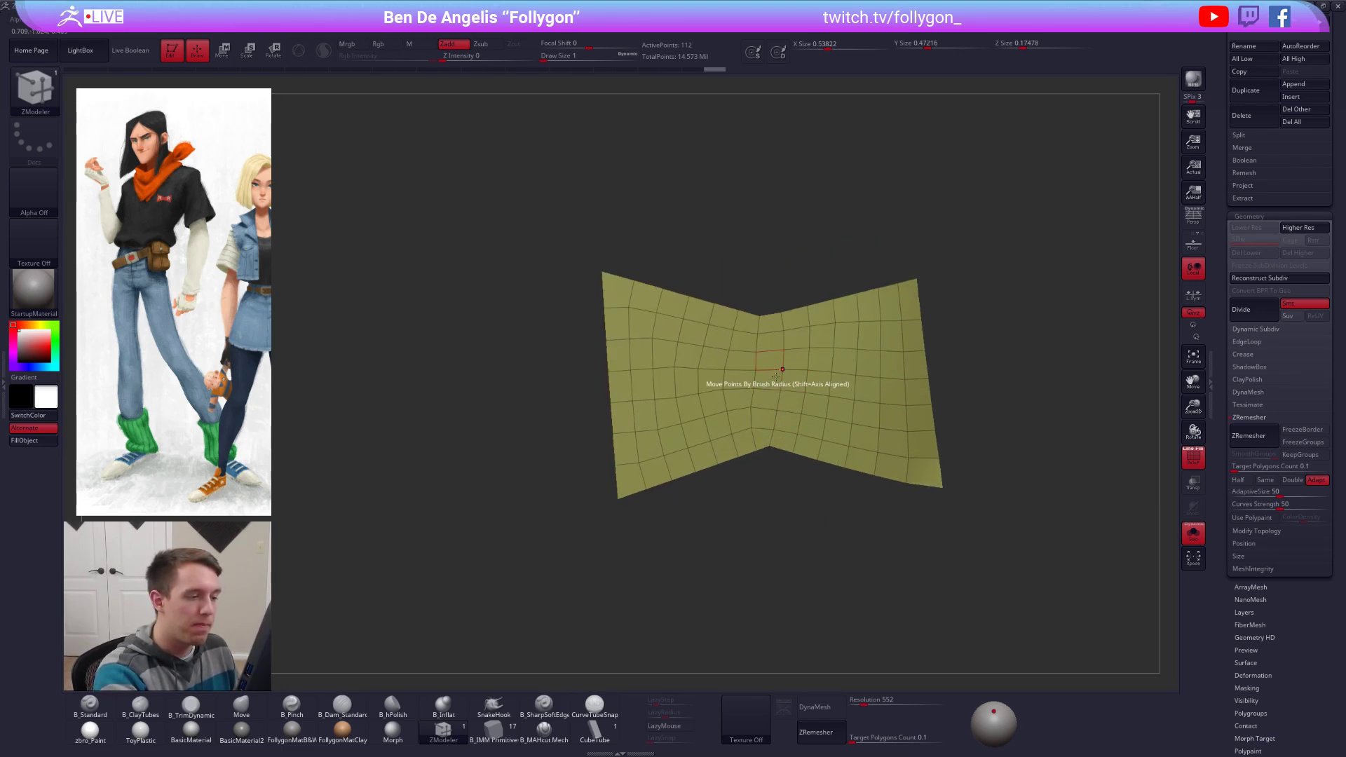
Step: Set the ZModeler edge action to Delete with EdgeLoop Complete and delete the vertical edge loops across the bow's left half
click(461, 726)
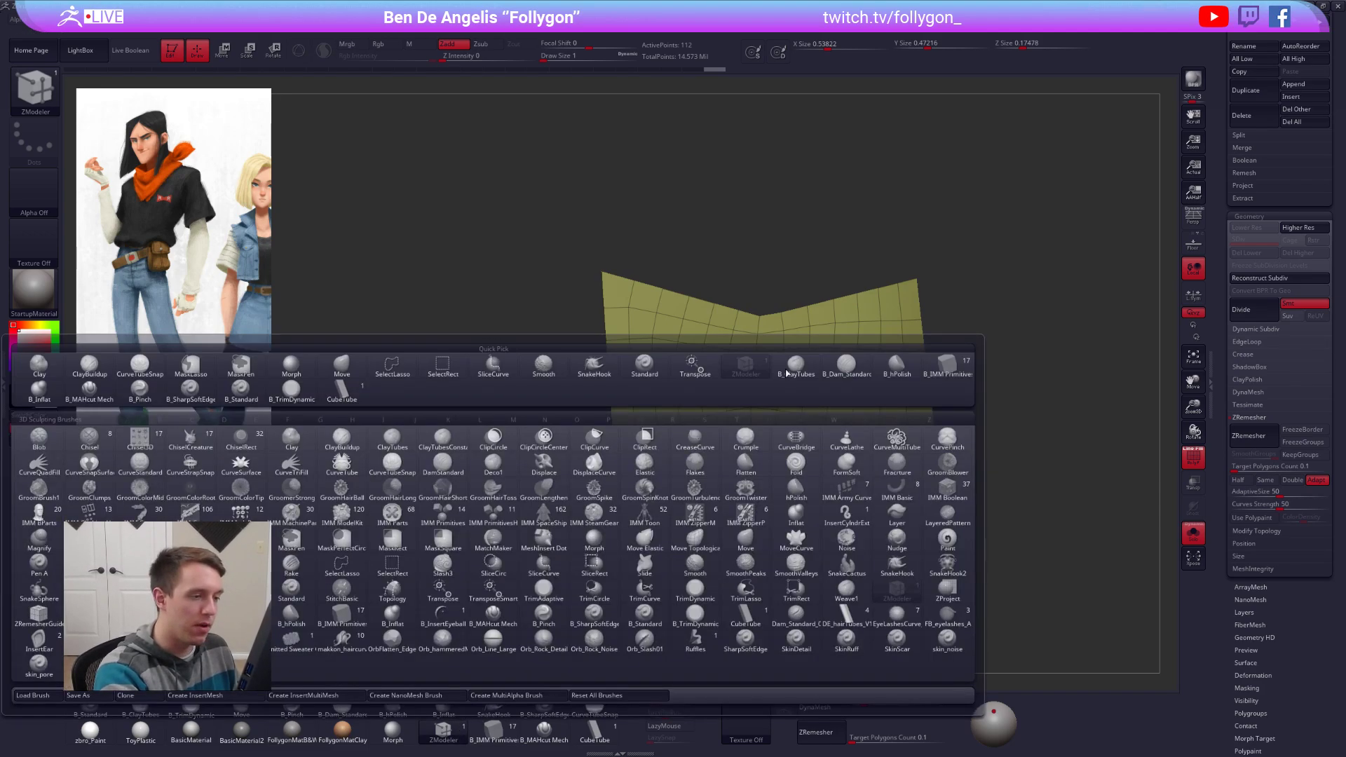
key(space)
key(space)
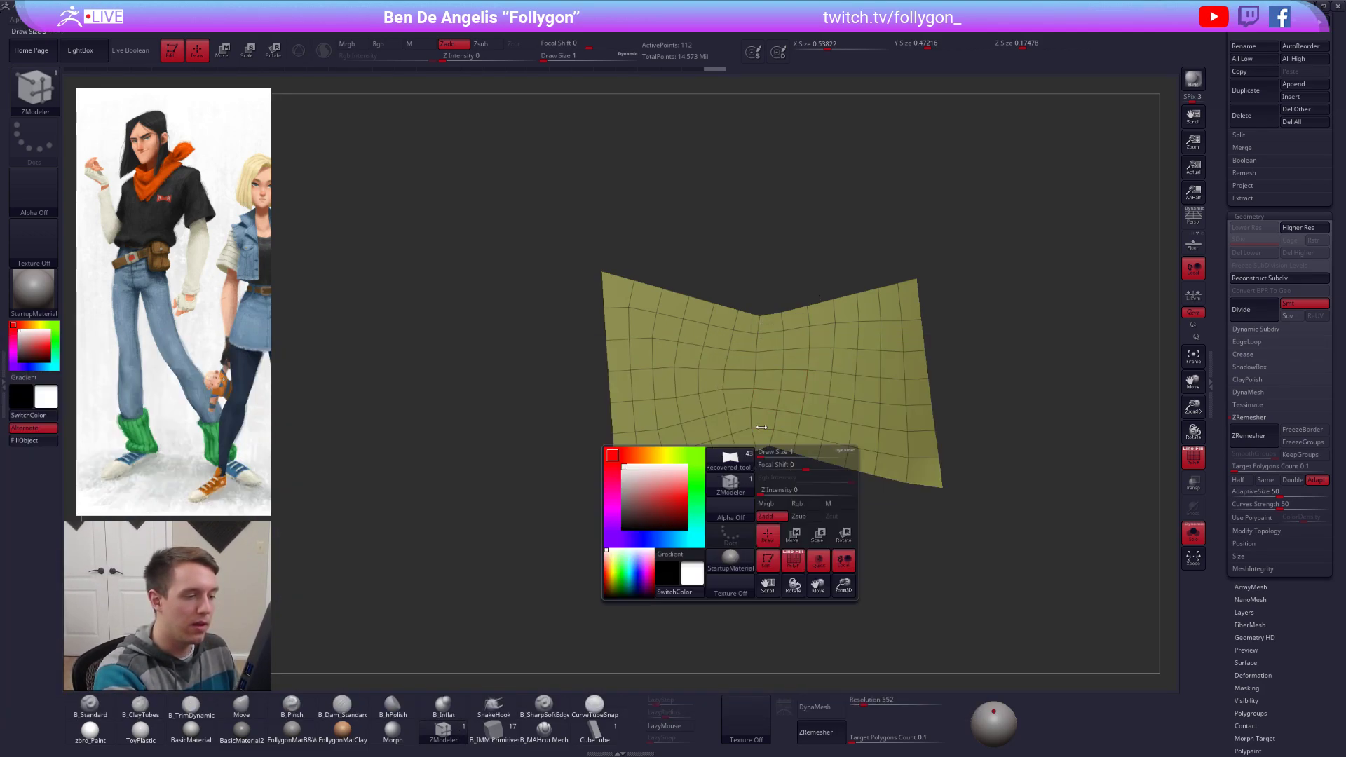
key(space)
click(762, 511)
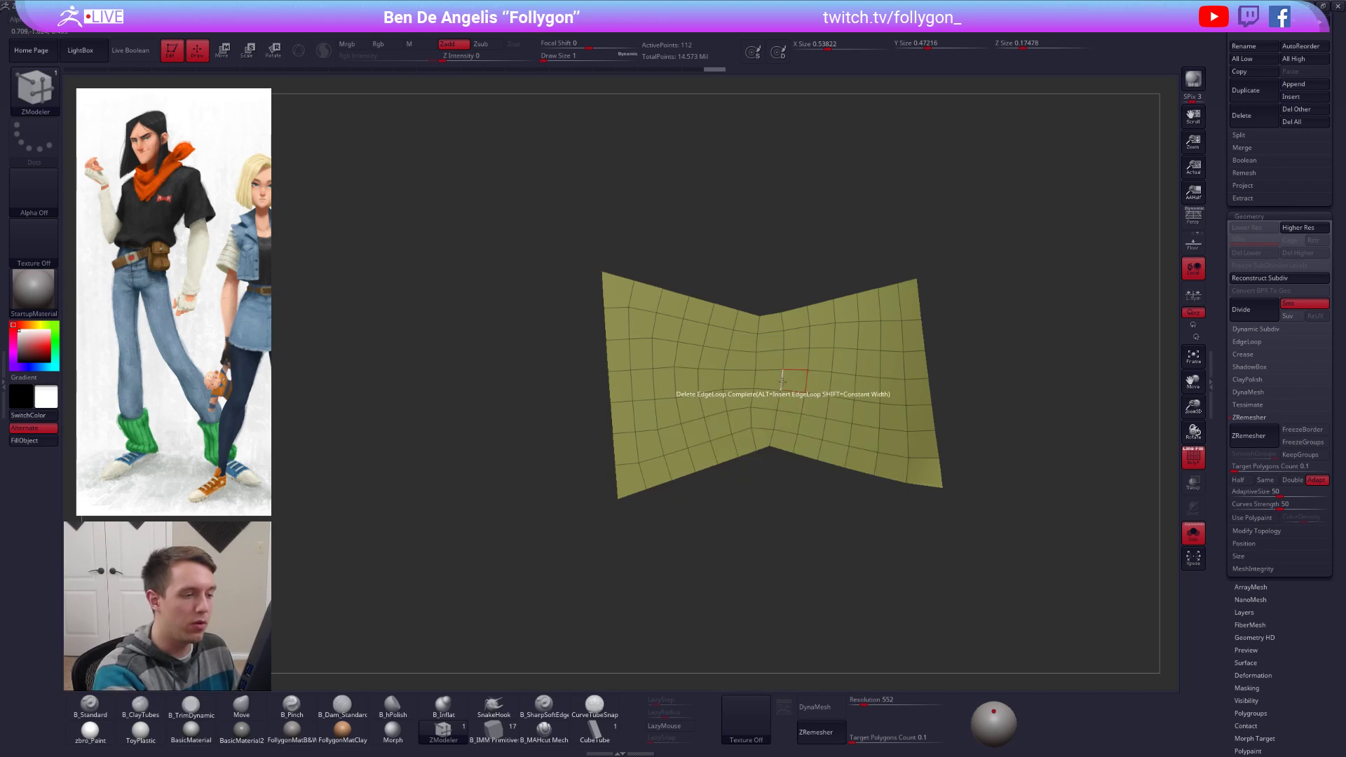
click(726, 397)
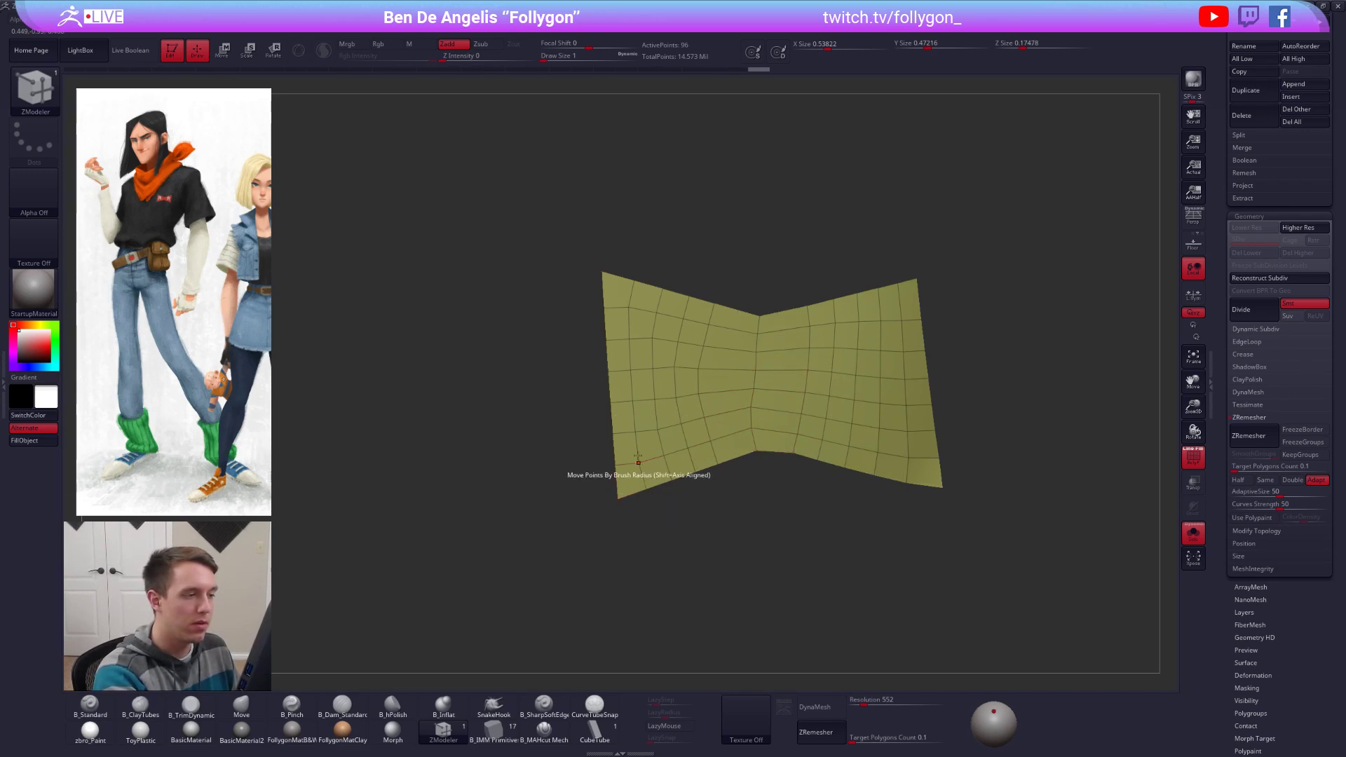
click(675, 379)
click(652, 383)
click(633, 381)
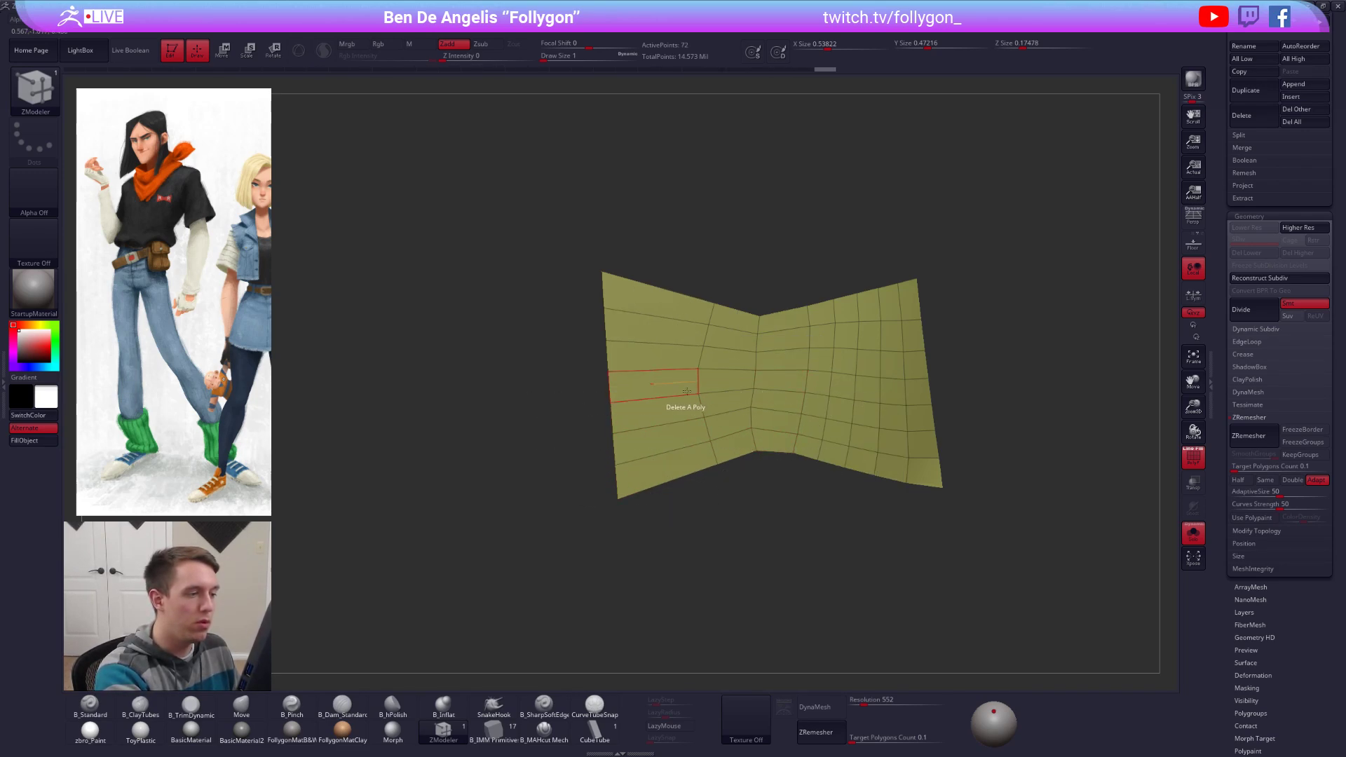
click(701, 391)
Step: Delete the vertical edge loops across the bow's right half, keeping the center edge
click(806, 396)
click(834, 385)
click(855, 387)
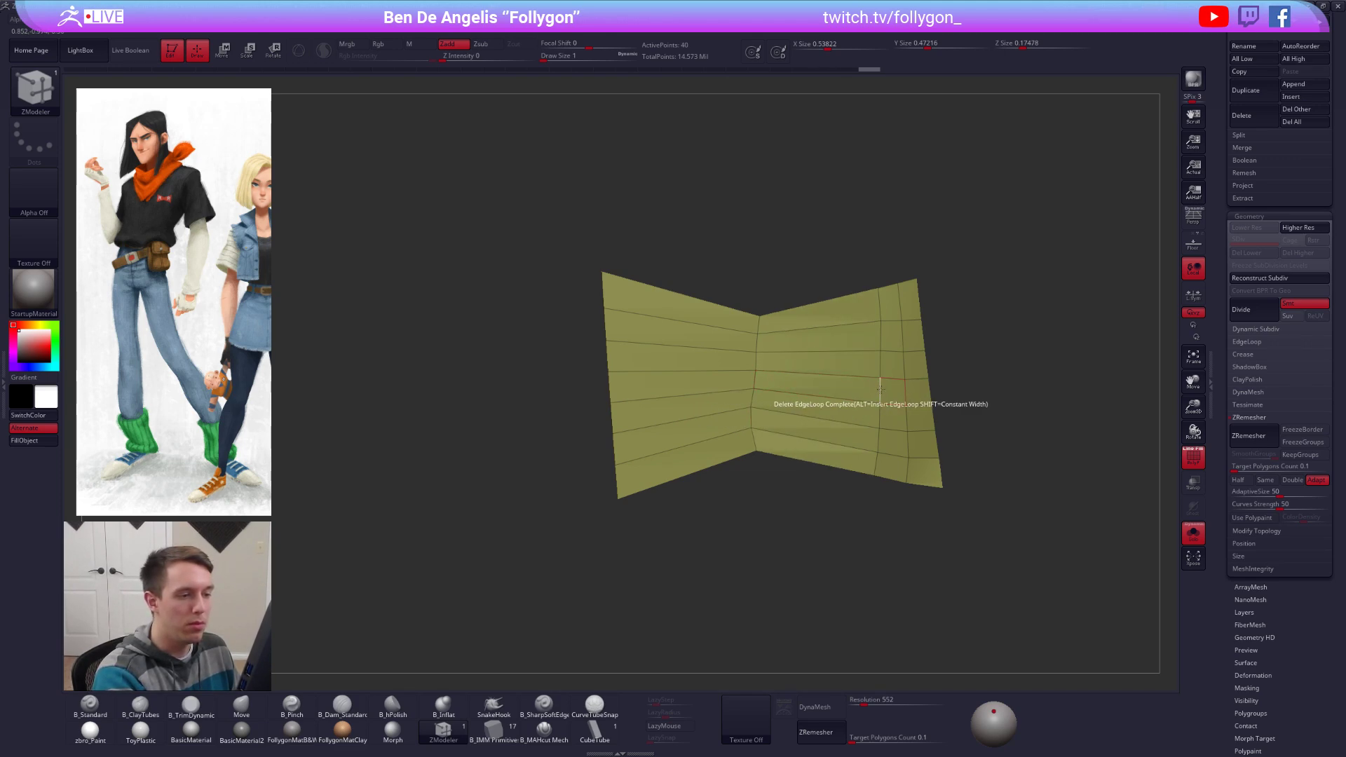
click(881, 388)
click(905, 389)
Step: Delete all horizontal edge loops so each half of the bow is a single polygon
click(757, 354)
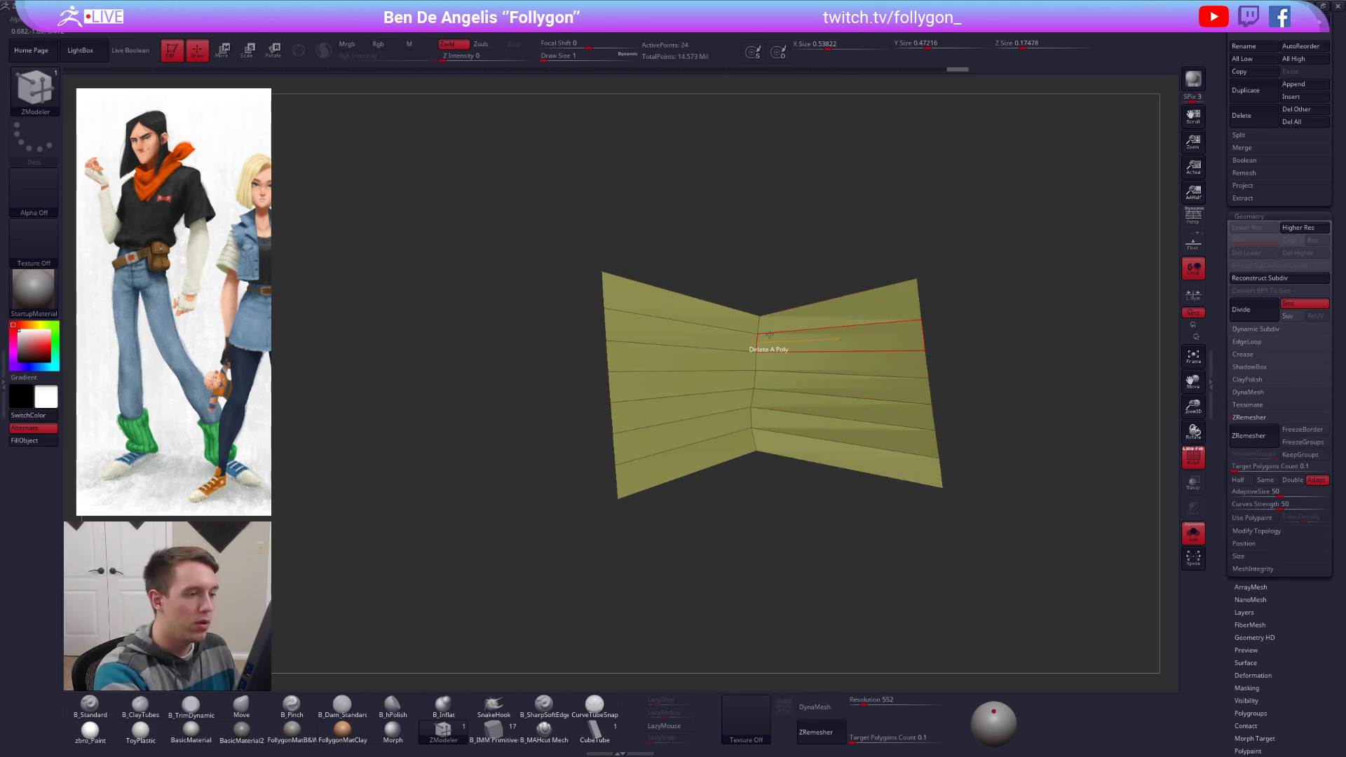
click(760, 330)
click(771, 375)
click(783, 389)
click(813, 419)
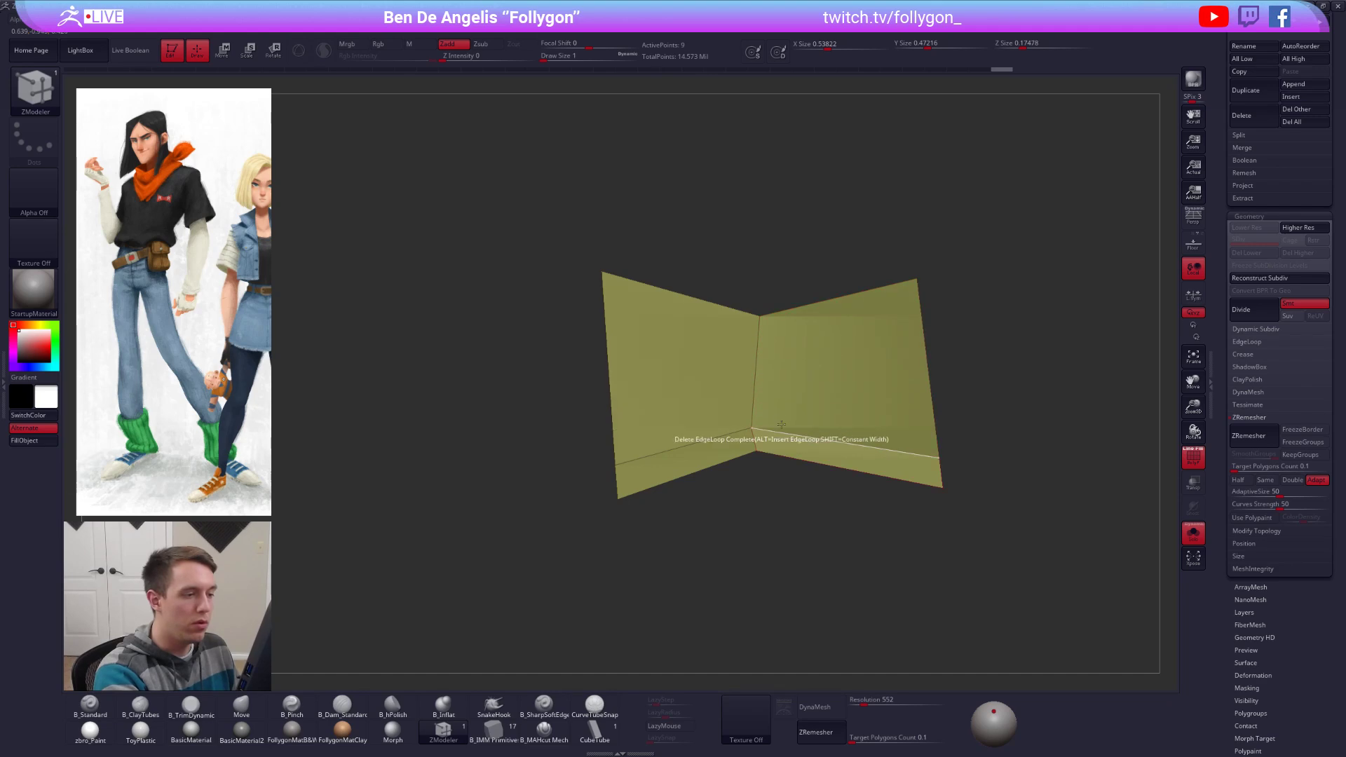
click(848, 443)
alt+drag(843, 540, 846, 561)
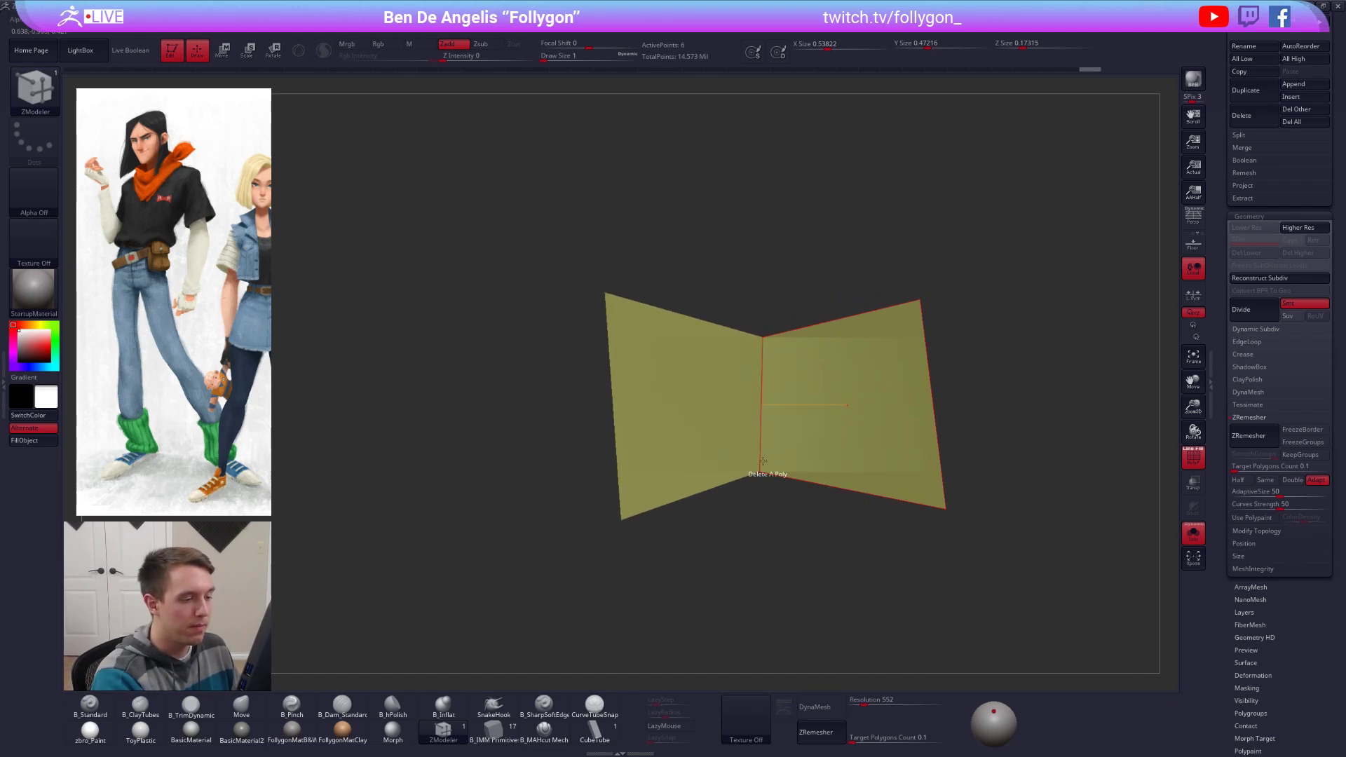
Step: Show the rest of the character again and shift the bow plane against the shirt's chest with a Transpose move
key(b)
key(m)
key(v)
key(space)
drag(759, 471, 816, 479)
key(alt+shift+s)
key(w)
drag(797, 424, 809, 426)
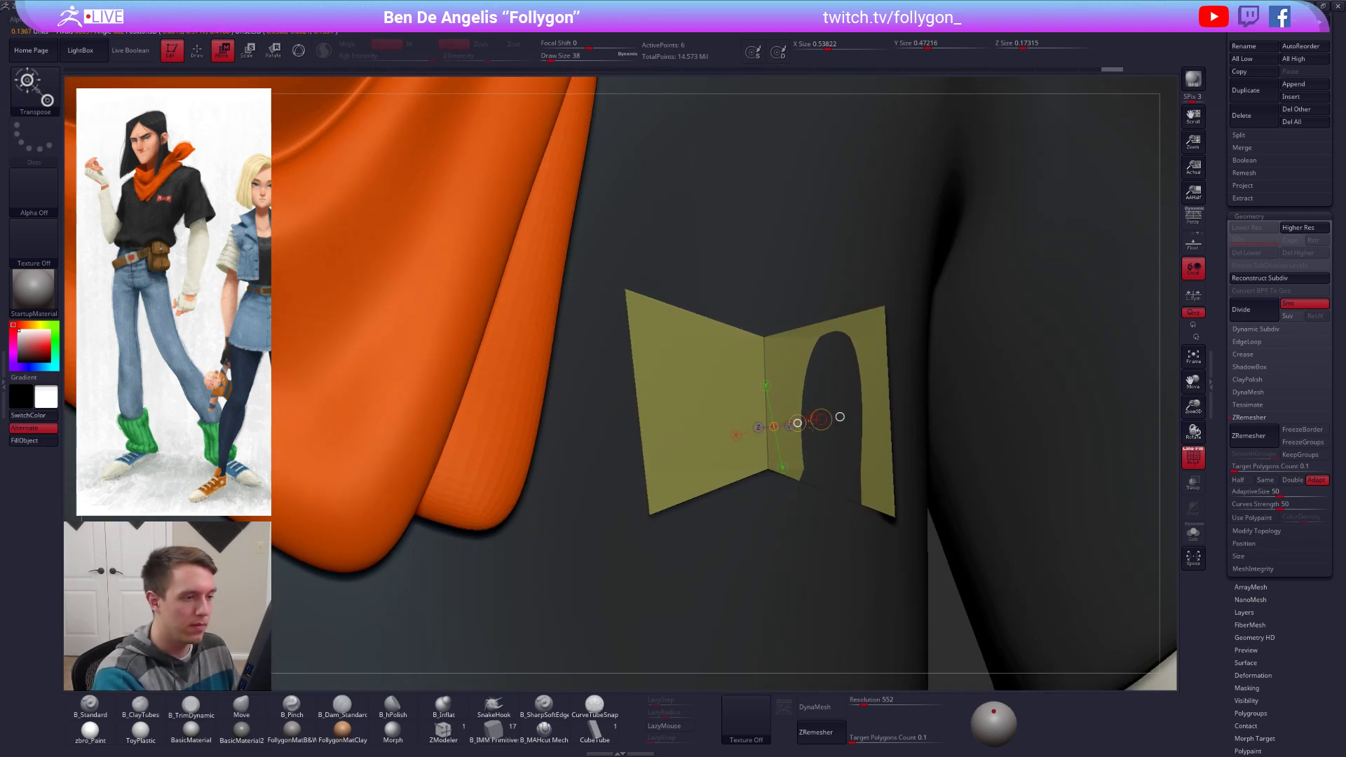
Step: Pull the bow's corner and center points with the Move brush until the whole plane sits in front of the shirt
key(q)
mouse_move(708, 434)
mouse_down()
mouse_move(752, 452)
mouse_move(786, 398)
mouse_up()
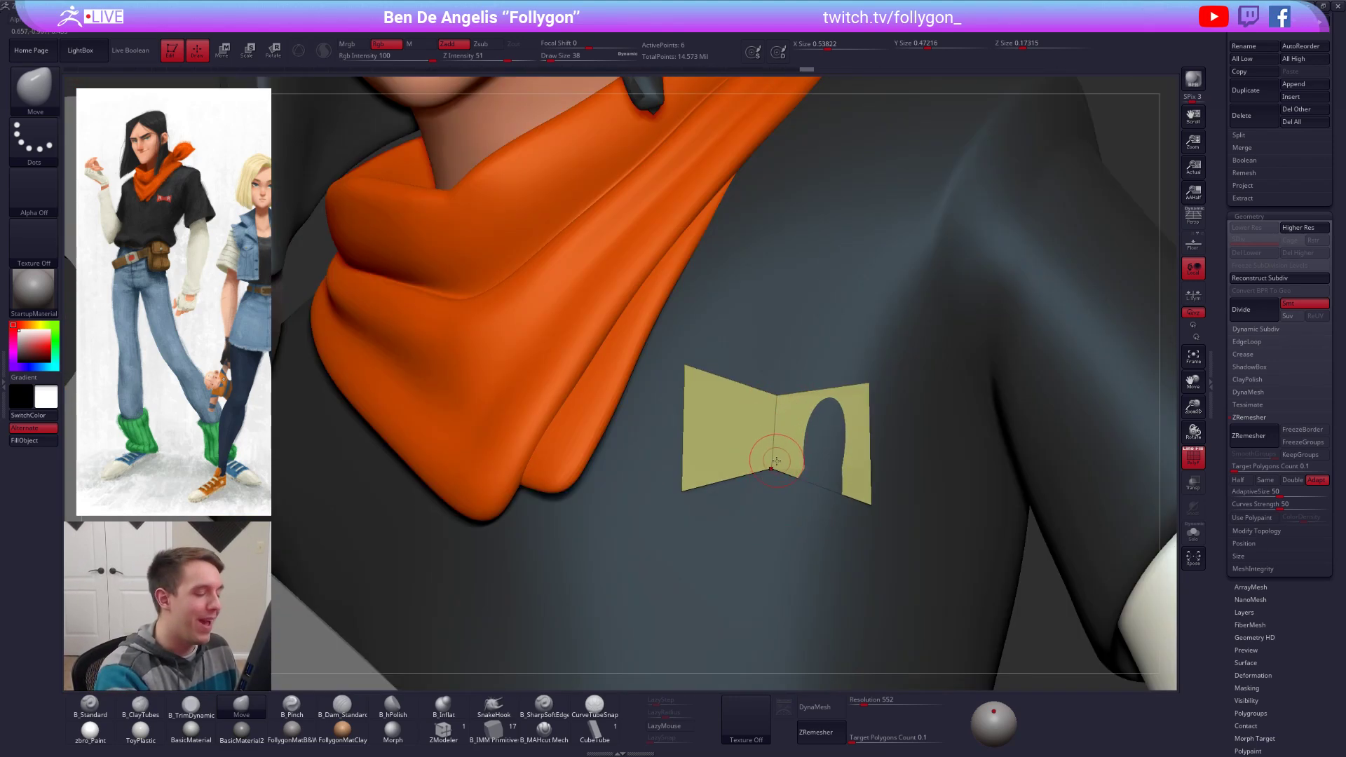
drag(776, 461, 780, 464)
mouse_move(815, 423)
mouse_down()
mouse_move(818, 482)
mouse_move(864, 499)
mouse_up()
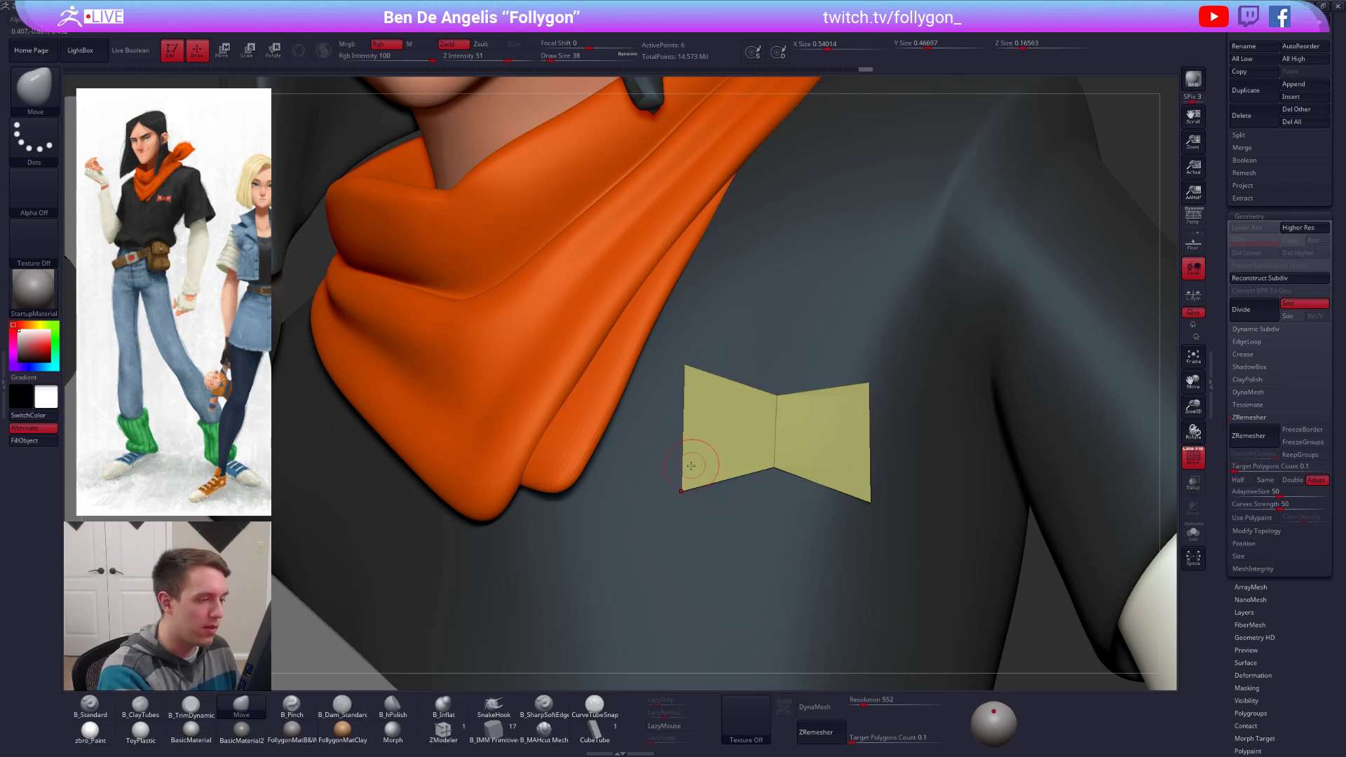
key(s)
drag(689, 479, 694, 479)
drag(770, 458, 776, 423)
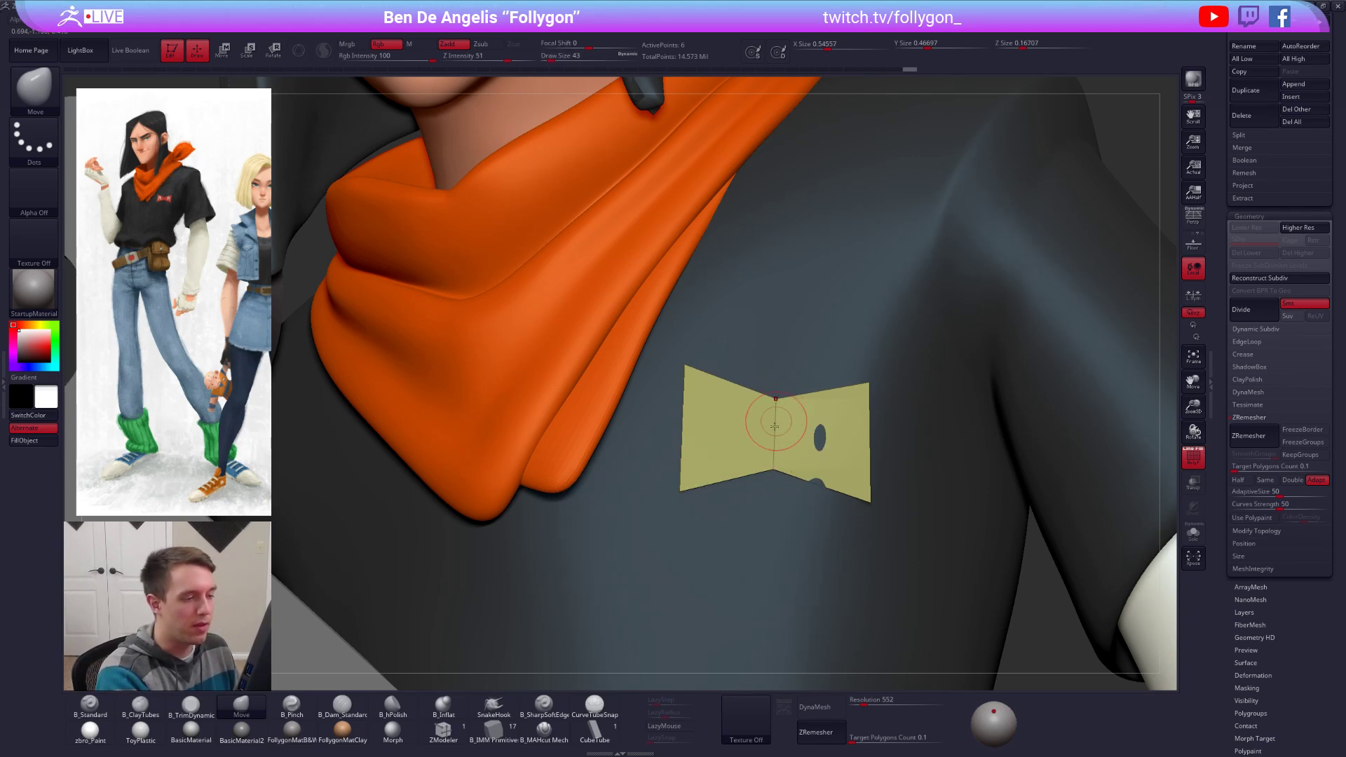
drag(854, 493, 853, 476)
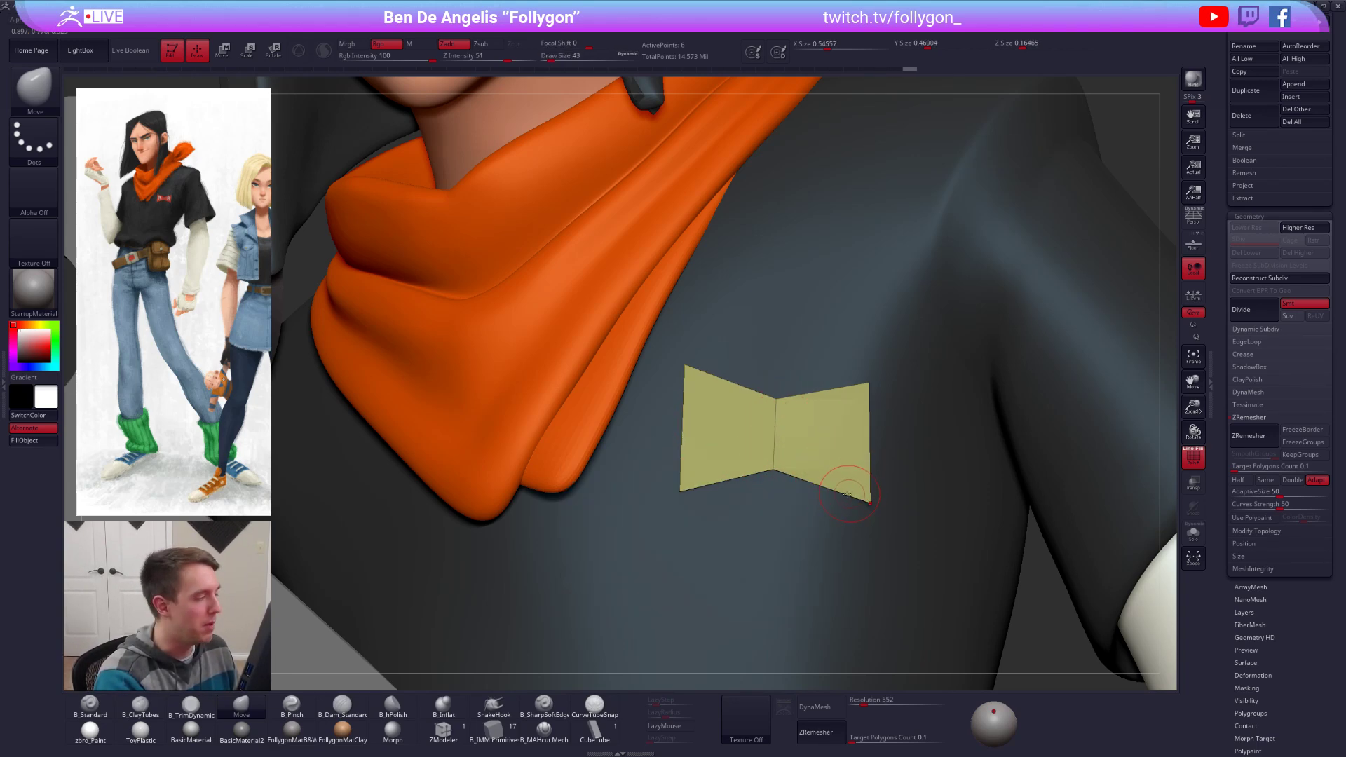
Step: Isolate the bow and extrude it into a thin solid using the ZModeler Extrude action on All Polygons
click(442, 729)
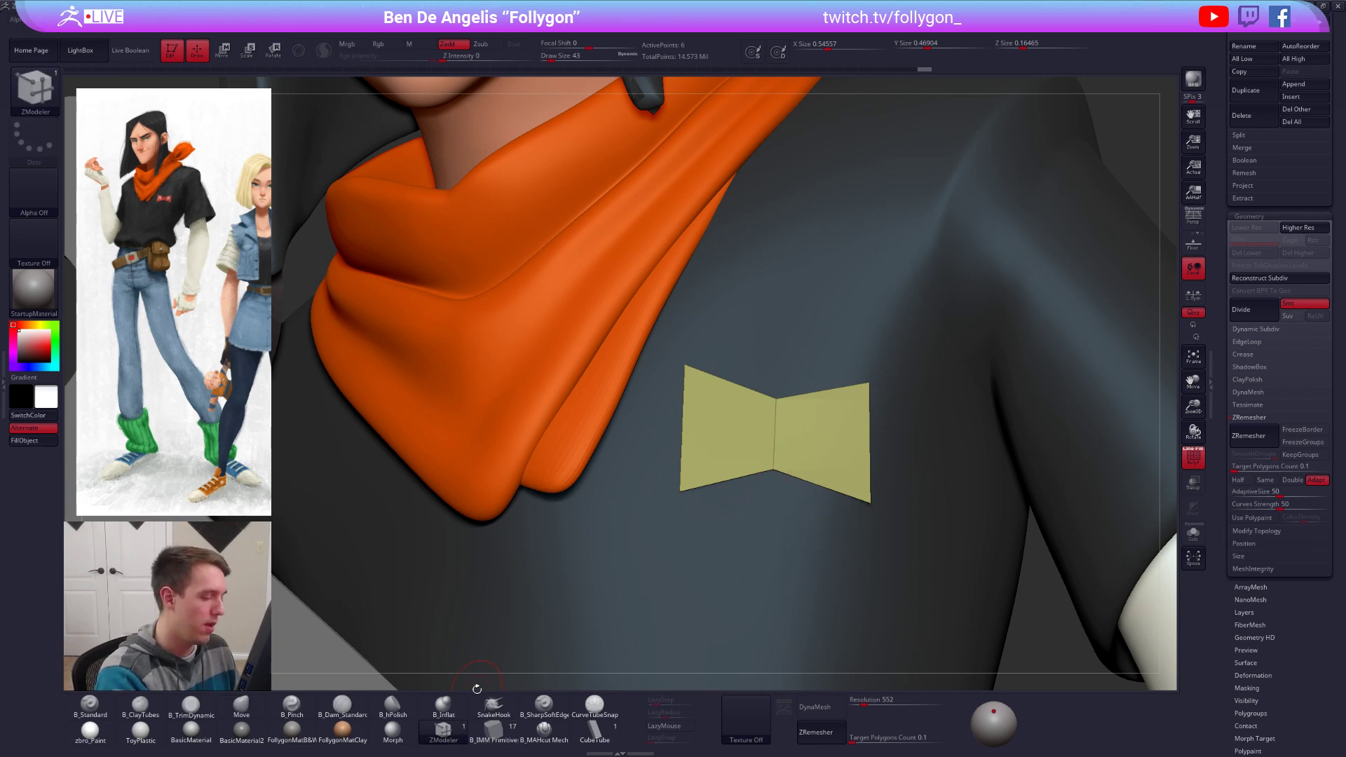
key(ctrl+shift+s)
key(space)
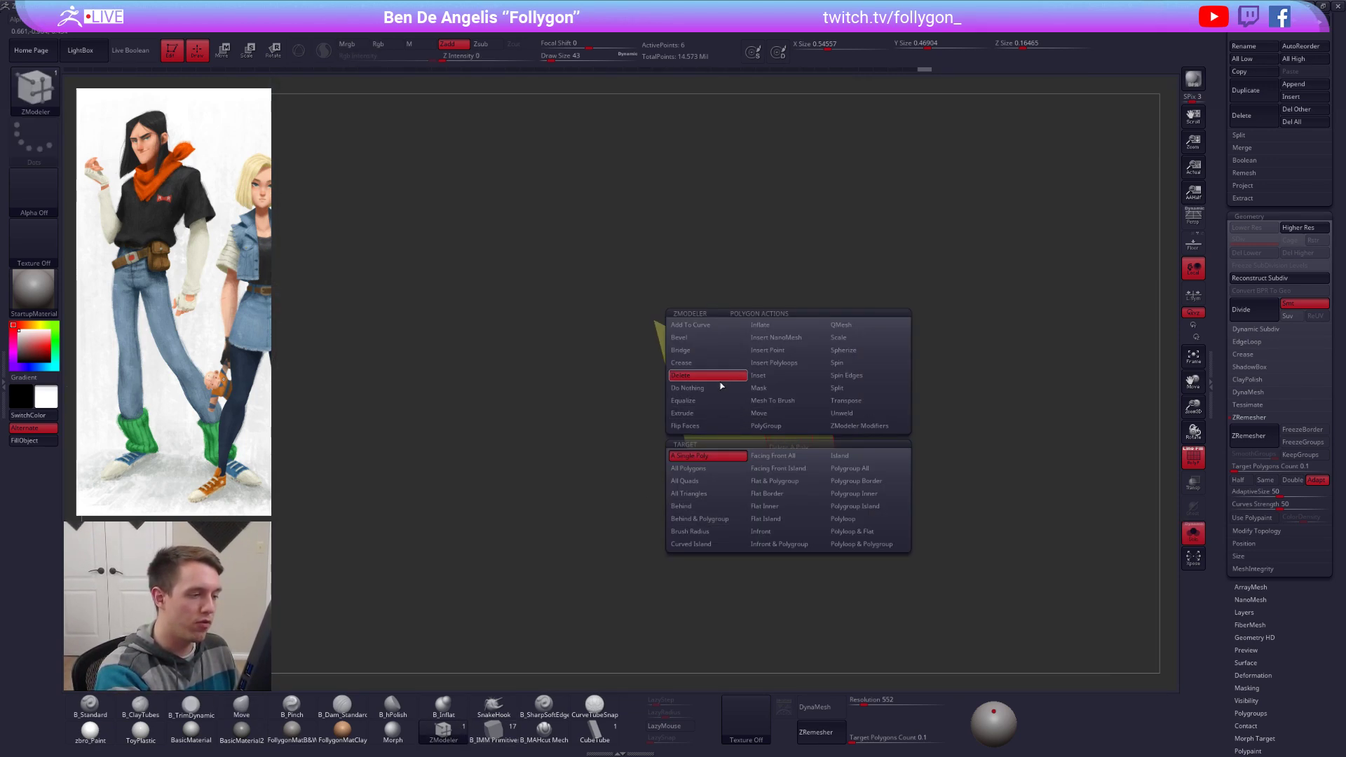
click(718, 414)
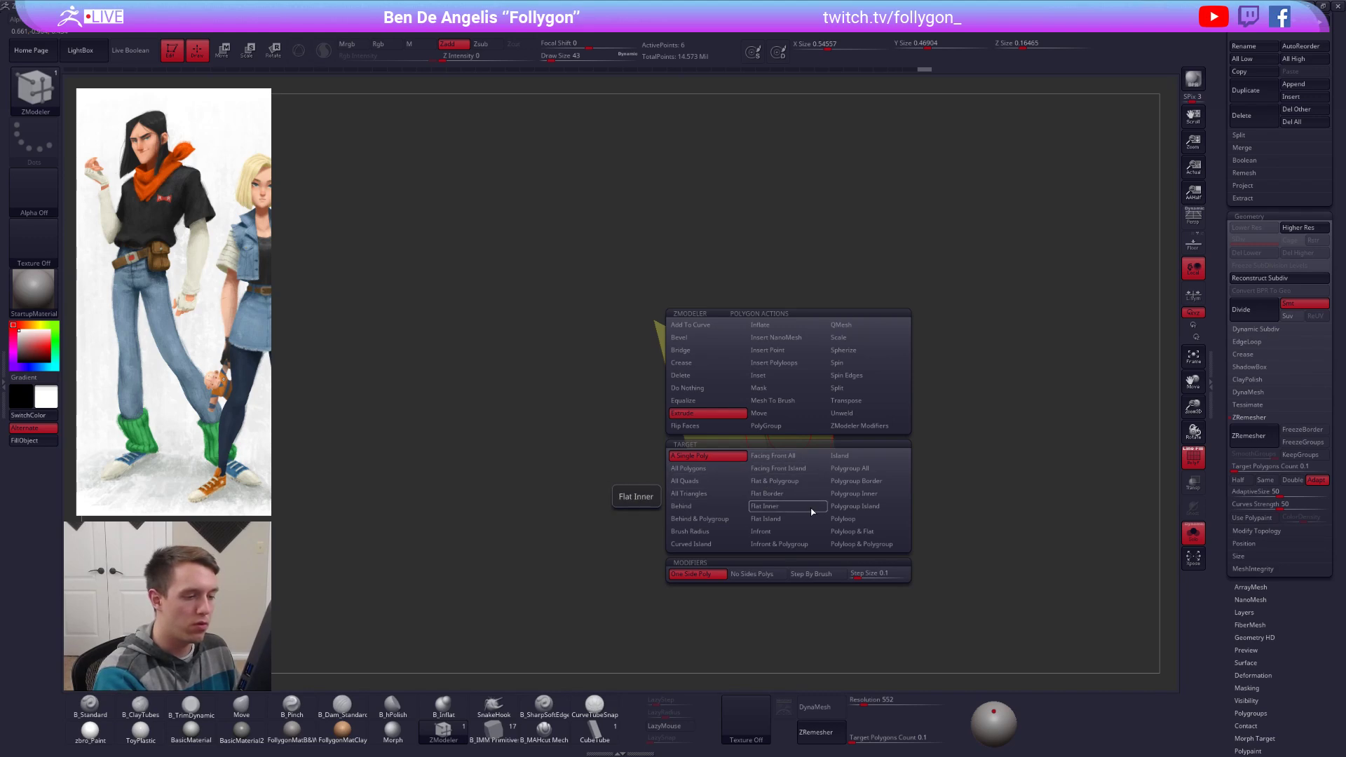
click(710, 517)
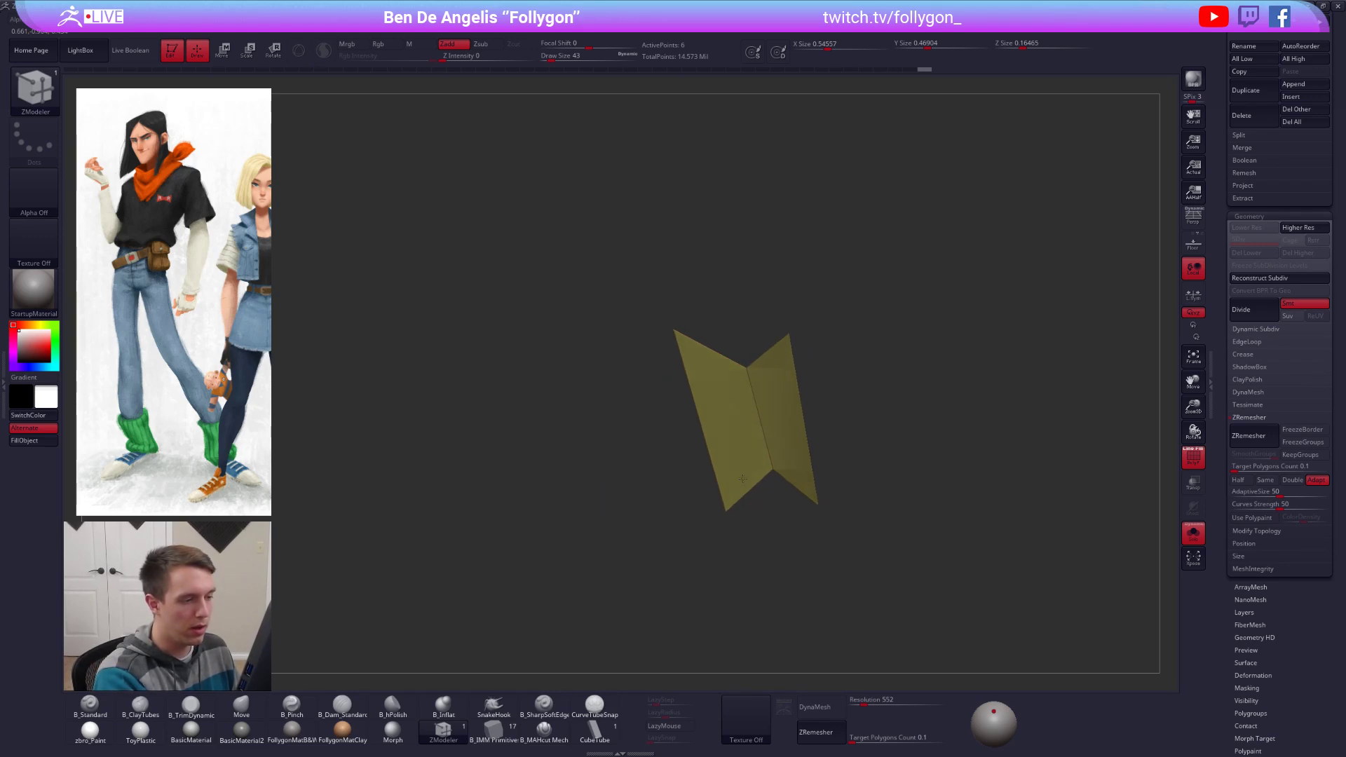
drag(738, 461, 727, 465)
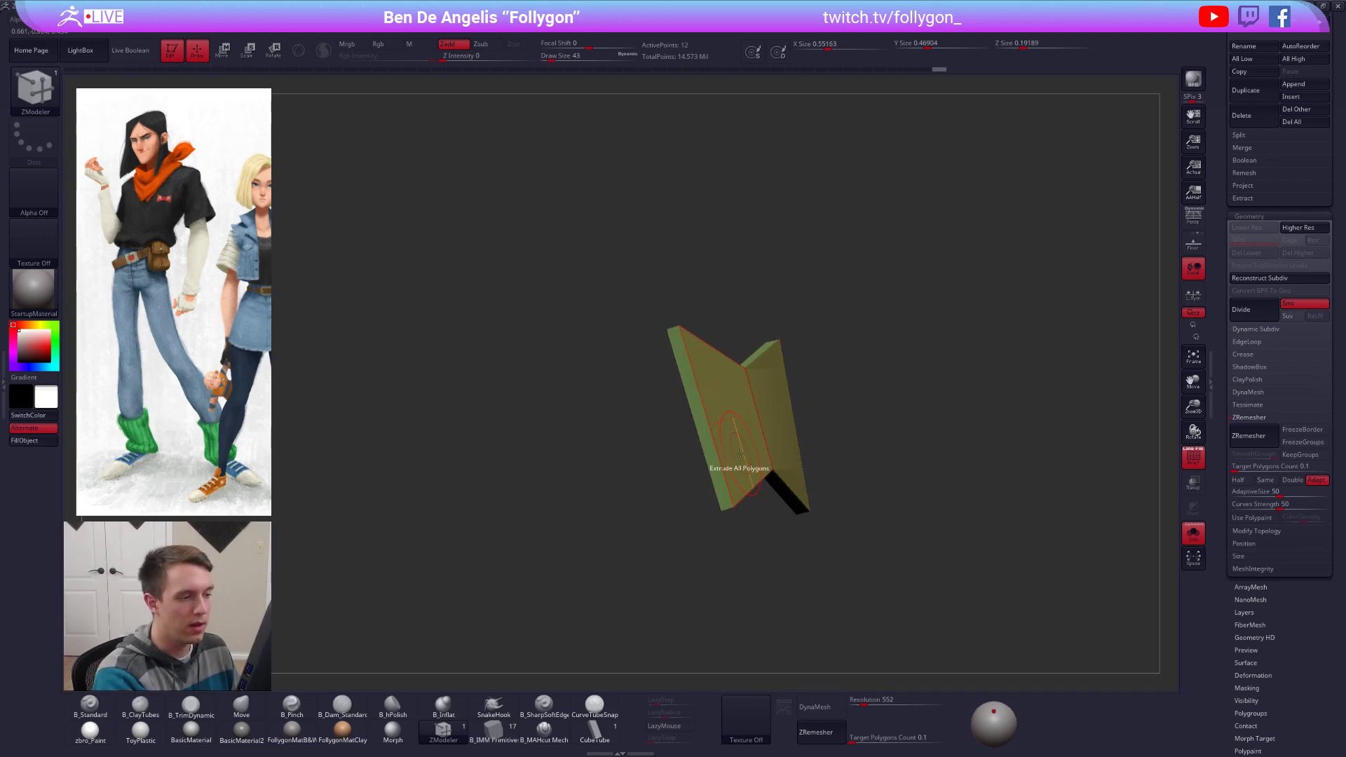
Step: Turn off double-sided display for the bow and flip its normals
key(ctrl+space)
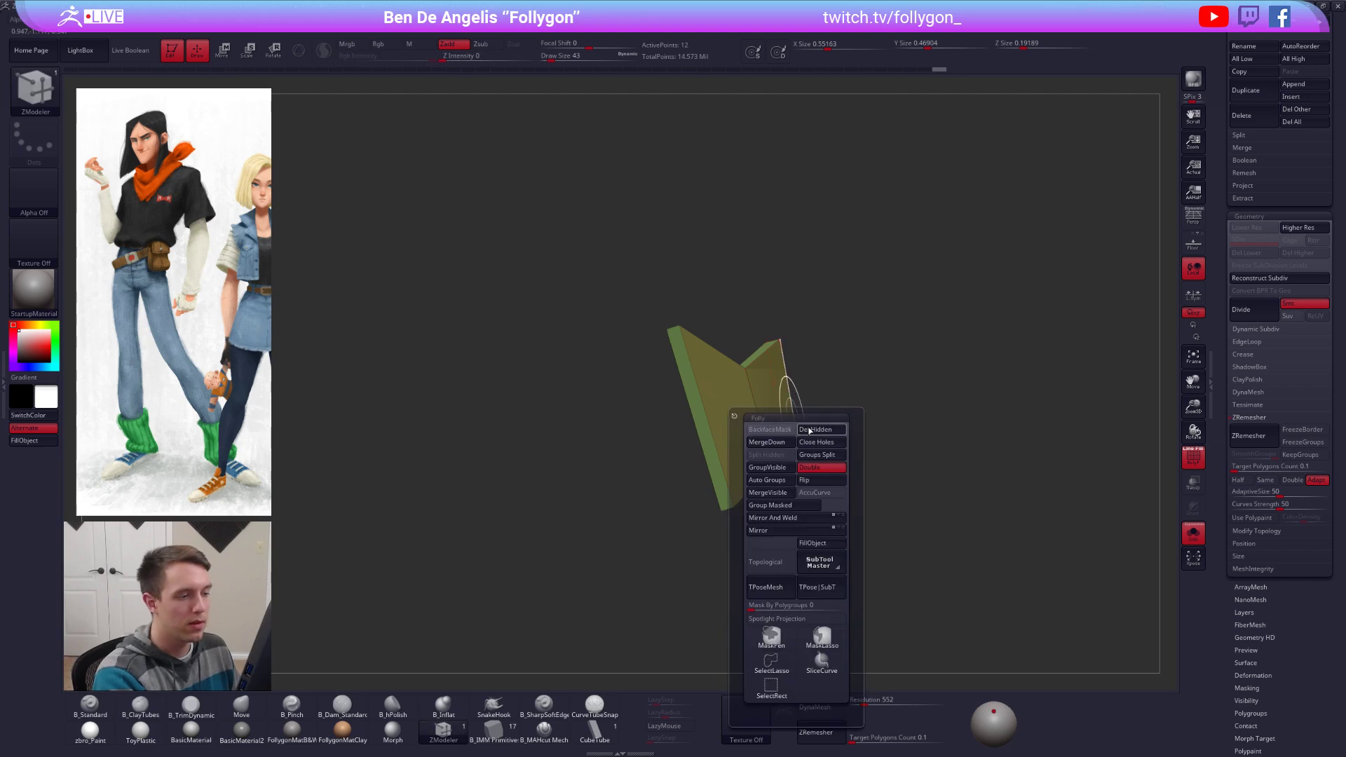
click(824, 468)
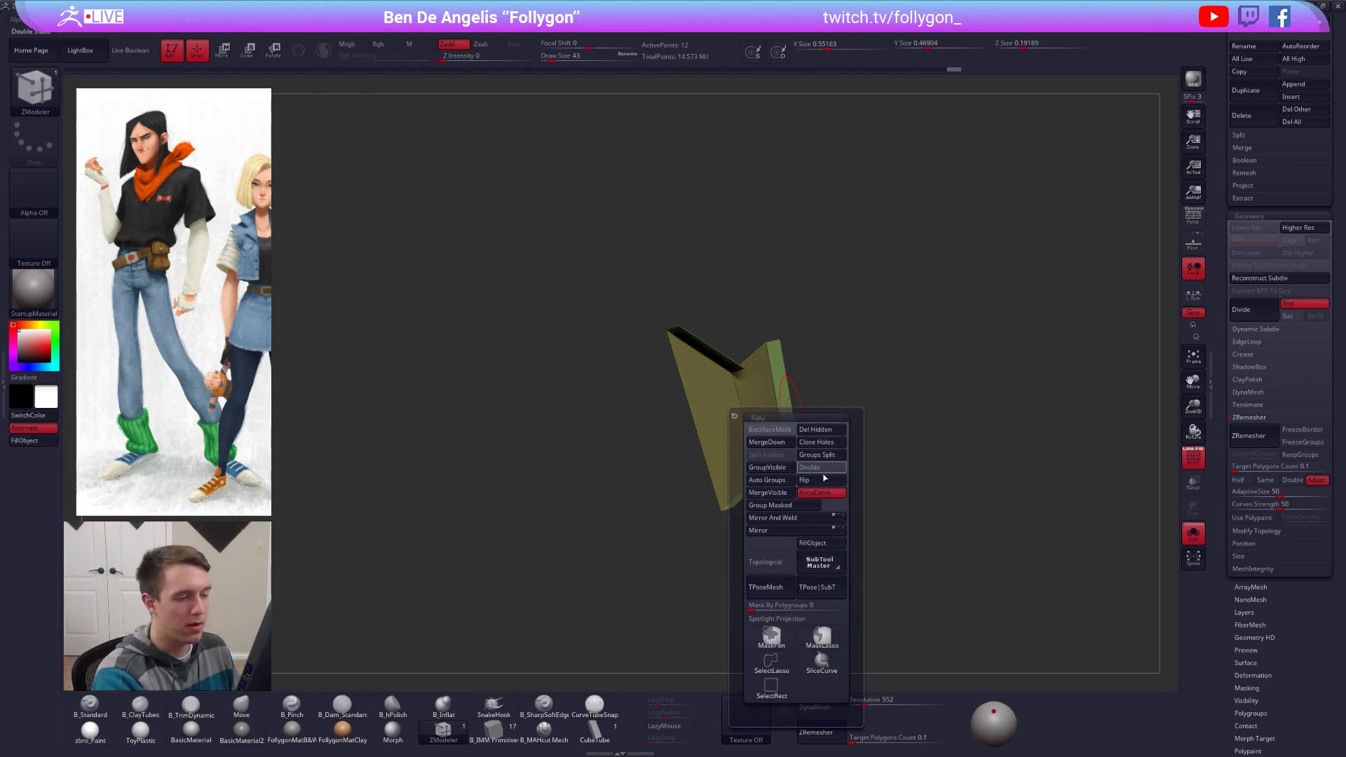
click(821, 482)
mouse_move(867, 467)
mouse_down()
mouse_move(886, 465)
mouse_move(879, 477)
mouse_up()
Step: Set the ZModeler edge action to Crease with EdgeLoop Complete, crease the bow's border edges, and toggle the Dynamic Subdiv preview
key(b)
key(m)
key(v)
mouse_move(714, 455)
alt+mouse_down()
mouse_move(608, 453)
mouse_move(643, 494)
alt+mouse_up()
click(443, 731)
key(space)
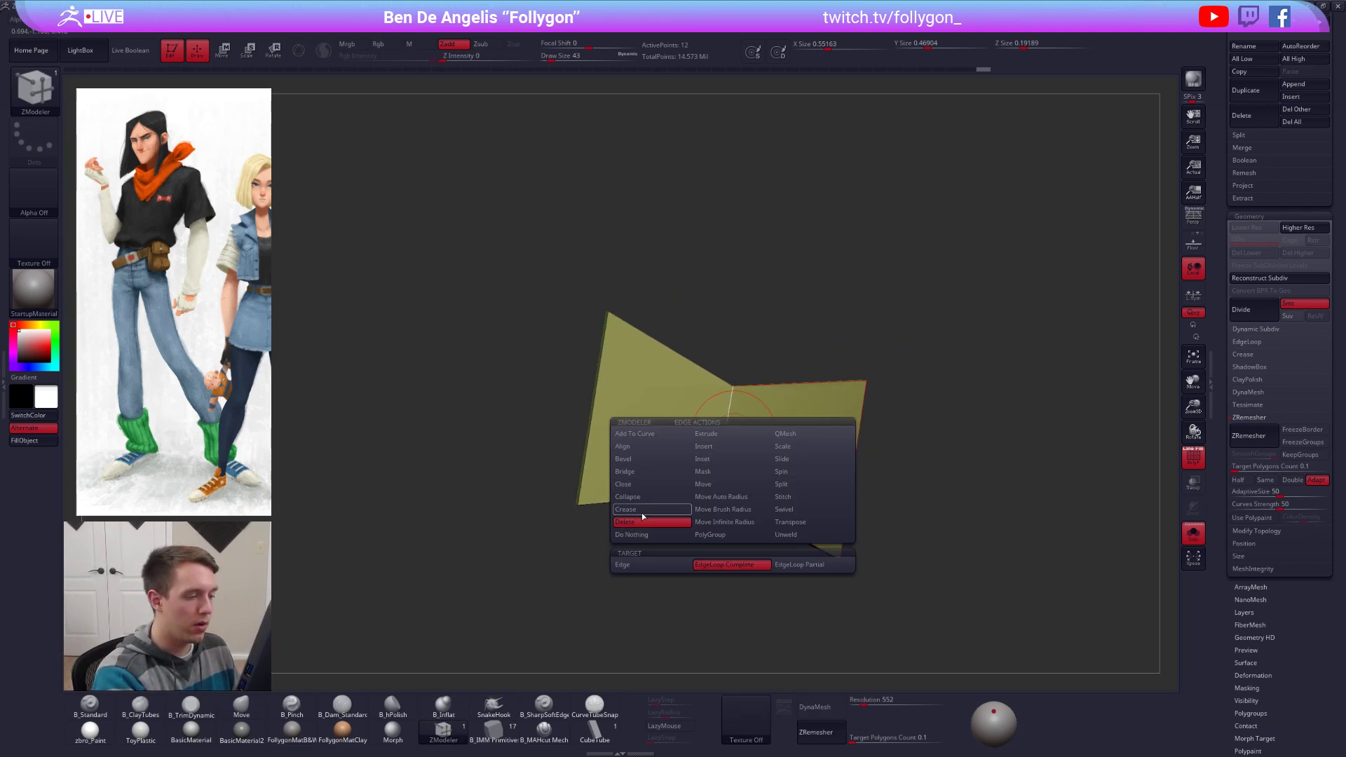
click(641, 509)
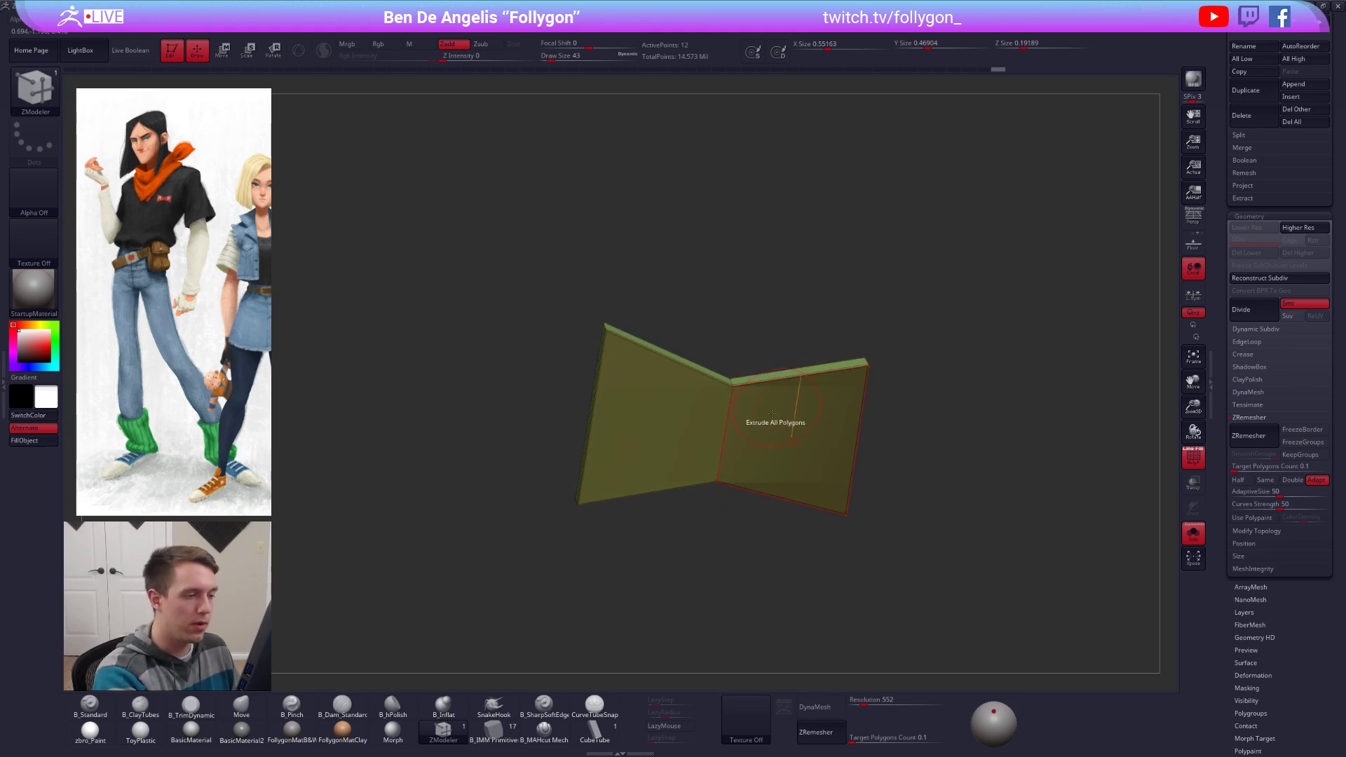
drag(722, 452, 708, 370)
click(706, 442)
click(705, 452)
key(d)
key(shift+d)
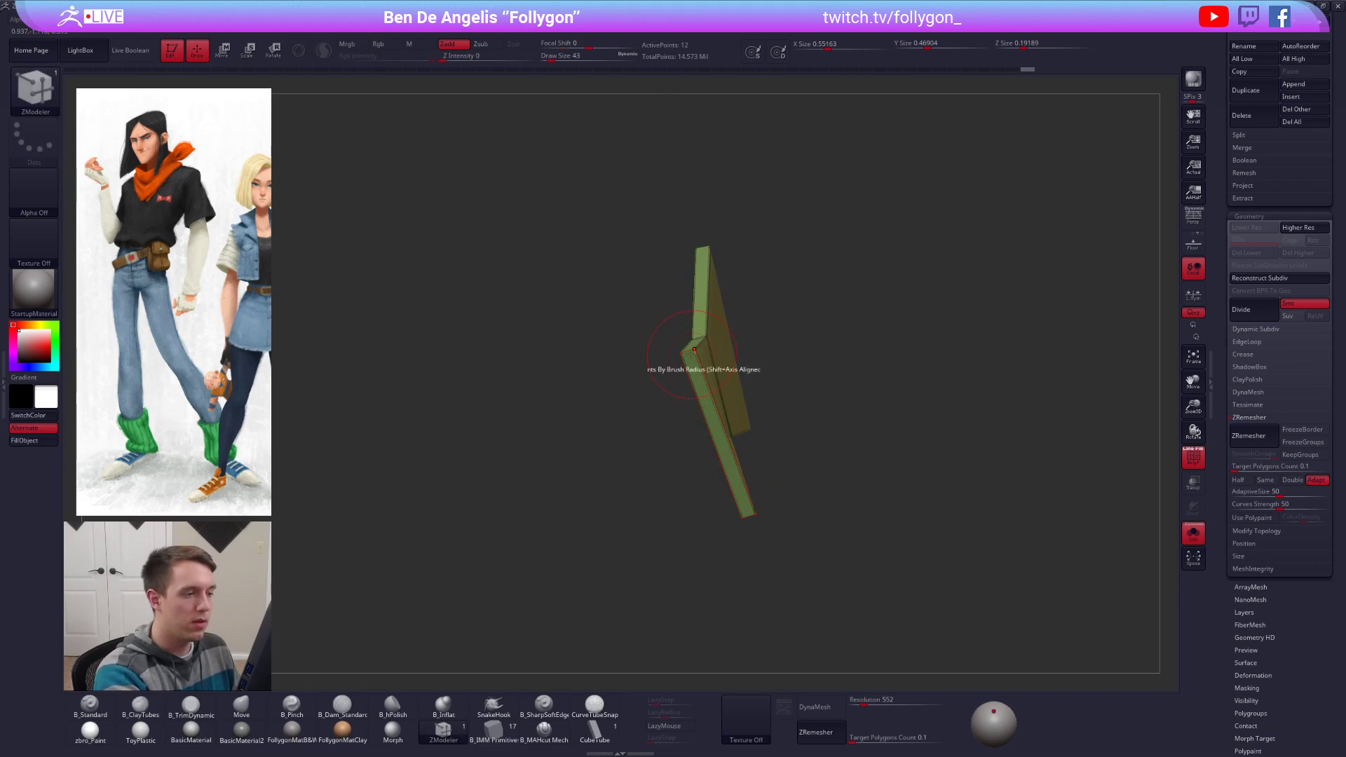
Step: Crease the remaining edge at the bow's end, check the Dynamic Subdiv preview, and show the rest of the character
click(745, 513)
drag(743, 532, 779, 467)
key(d)
key(shift+d)
key(alt+s)
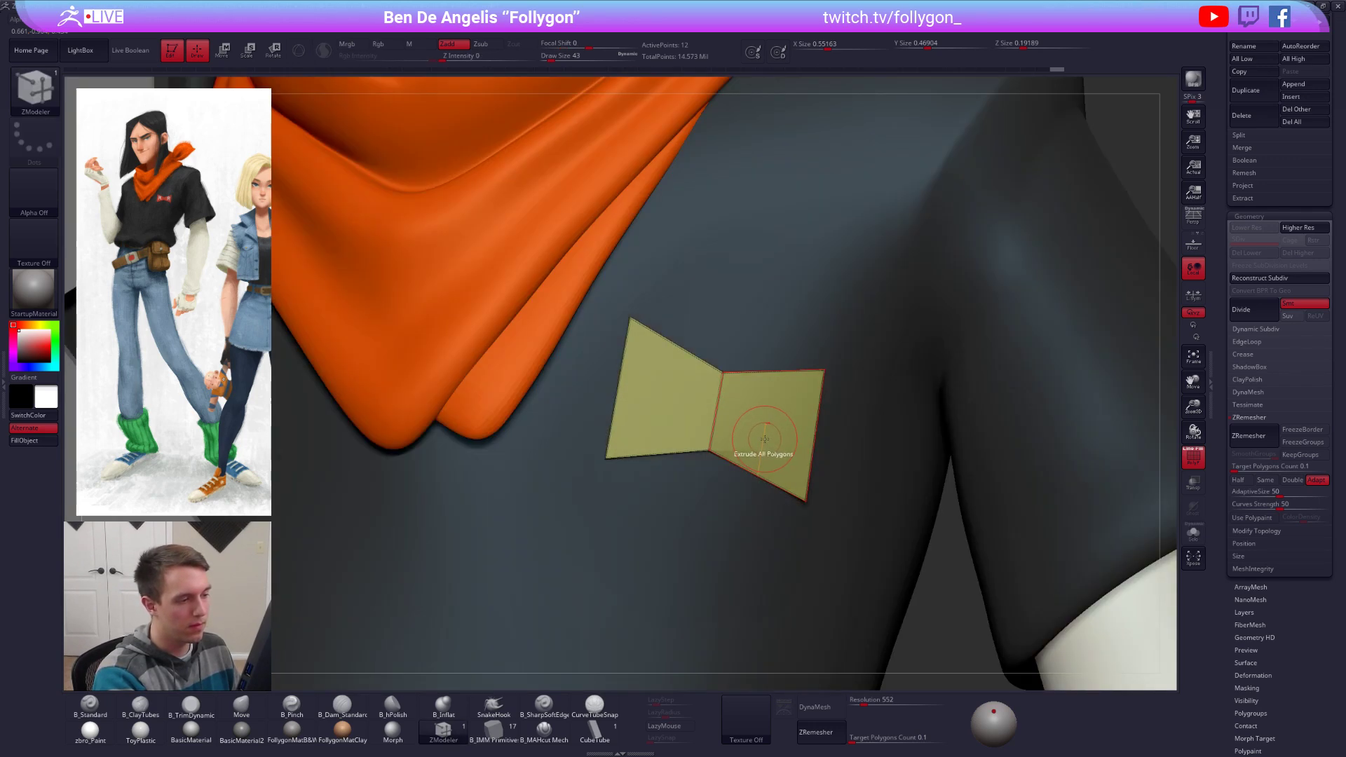
Step: Lower the bow's upper corner near the scarf with the Move brush, then rotate the bow on the chest with Transpose
key(b)
key(m)
key(v)
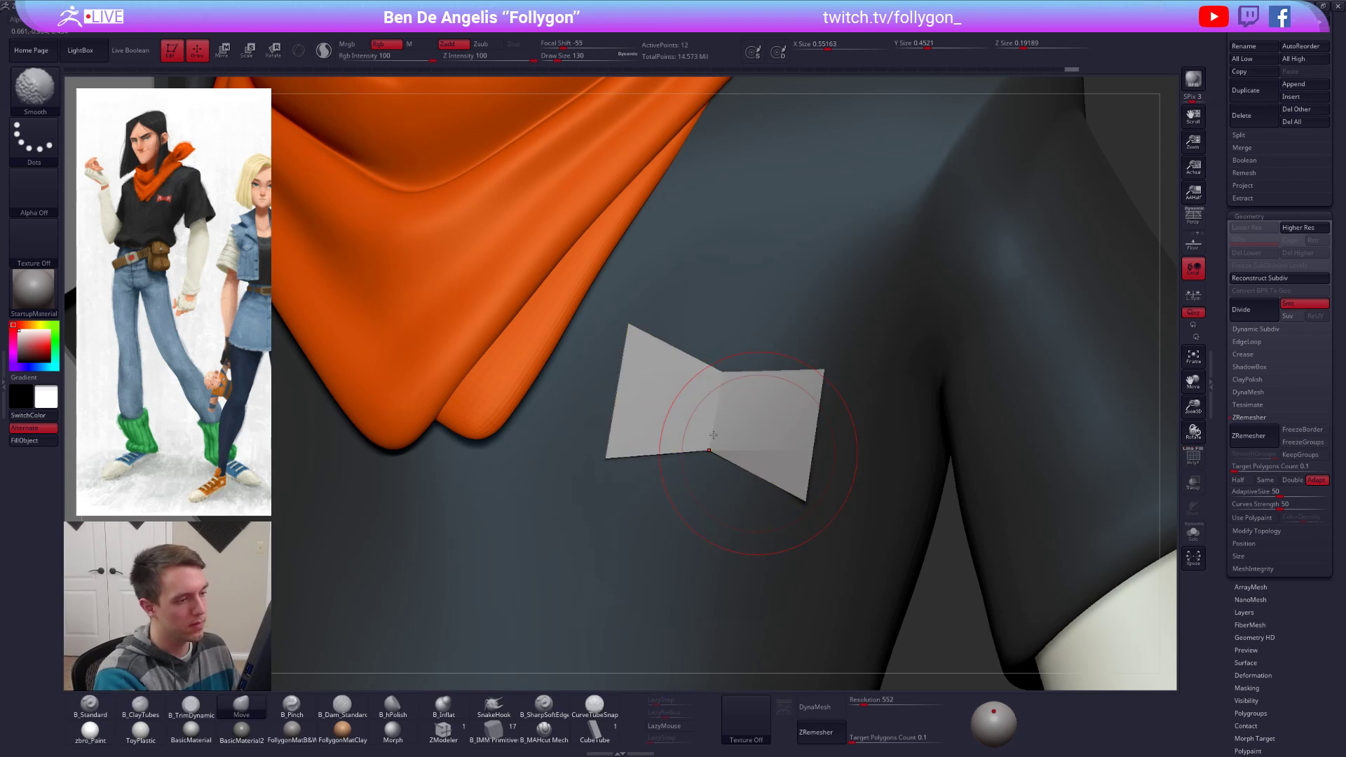
alt+right_drag(757, 456, 729, 490)
key(w)
drag(705, 490, 698, 520)
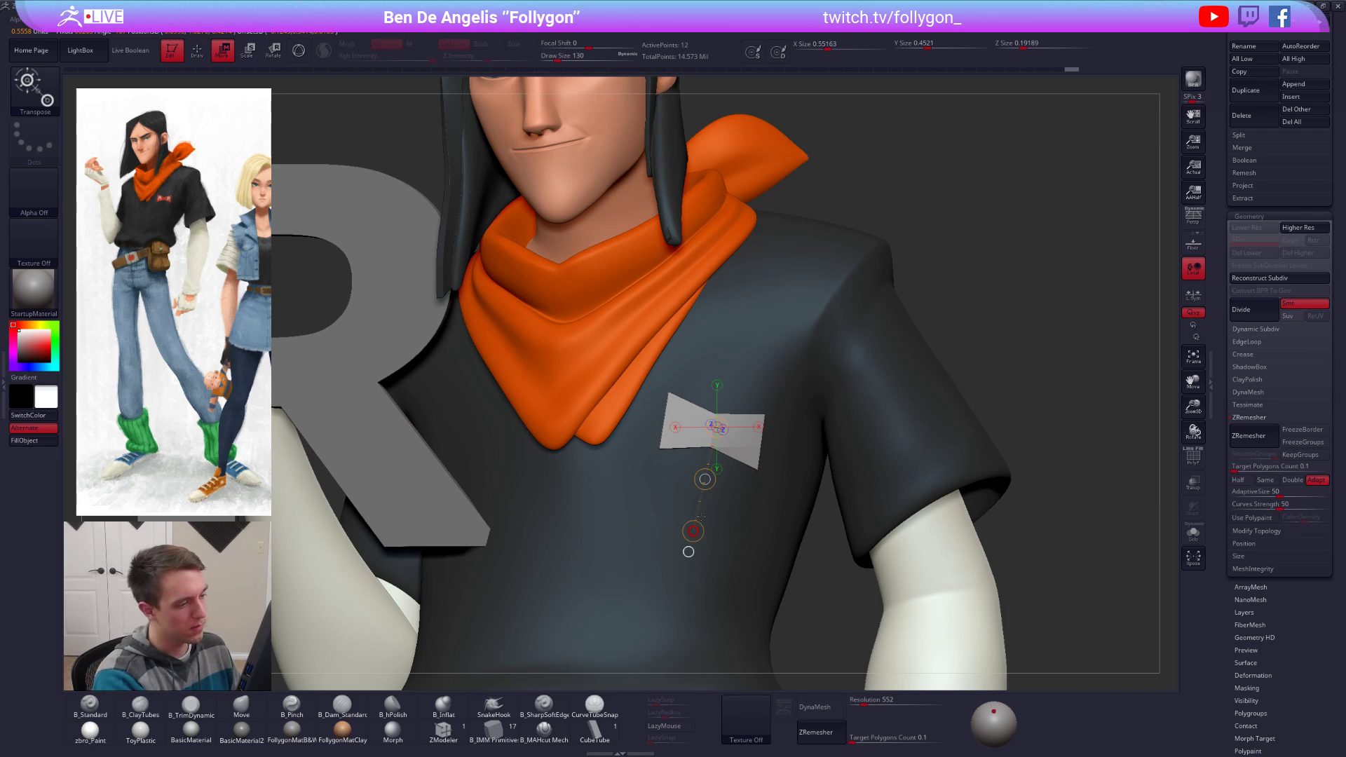
key(r)
key(space)
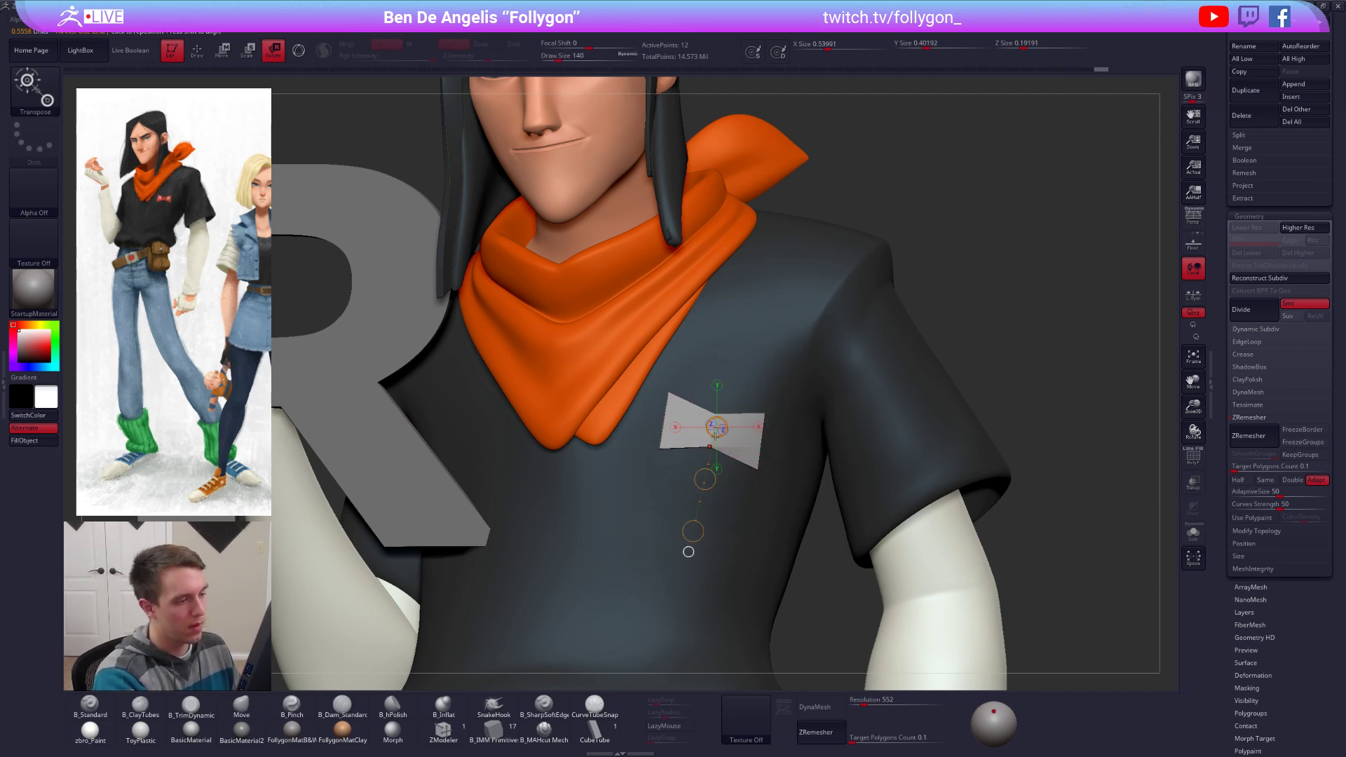
mouse_move(714, 429)
mouse_down()
mouse_move(883, 451)
mouse_move(1099, 454)
mouse_move(1080, 438)
mouse_up()
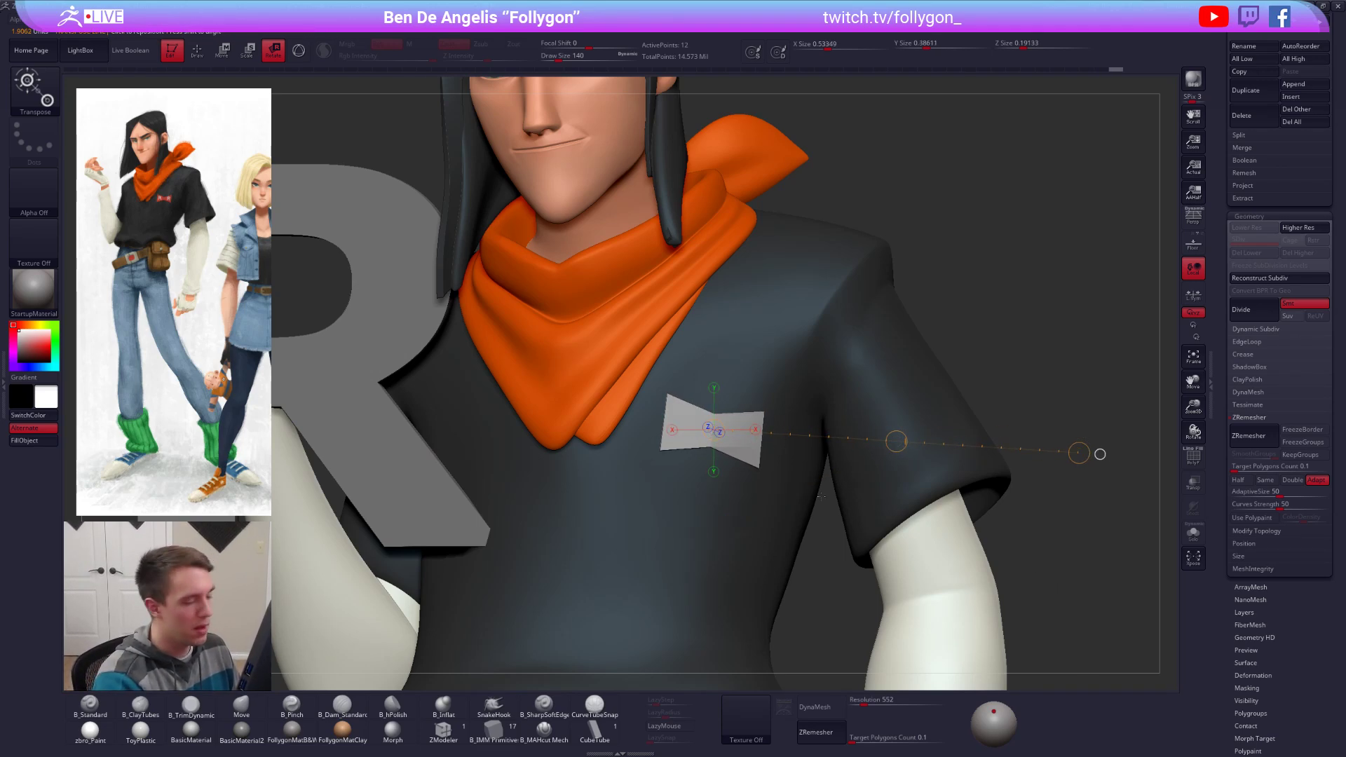
Step: Move the bow slightly toward the scarf and rotate it to follow the chest surface with Transpose
key(w)
drag(896, 441, 893, 442)
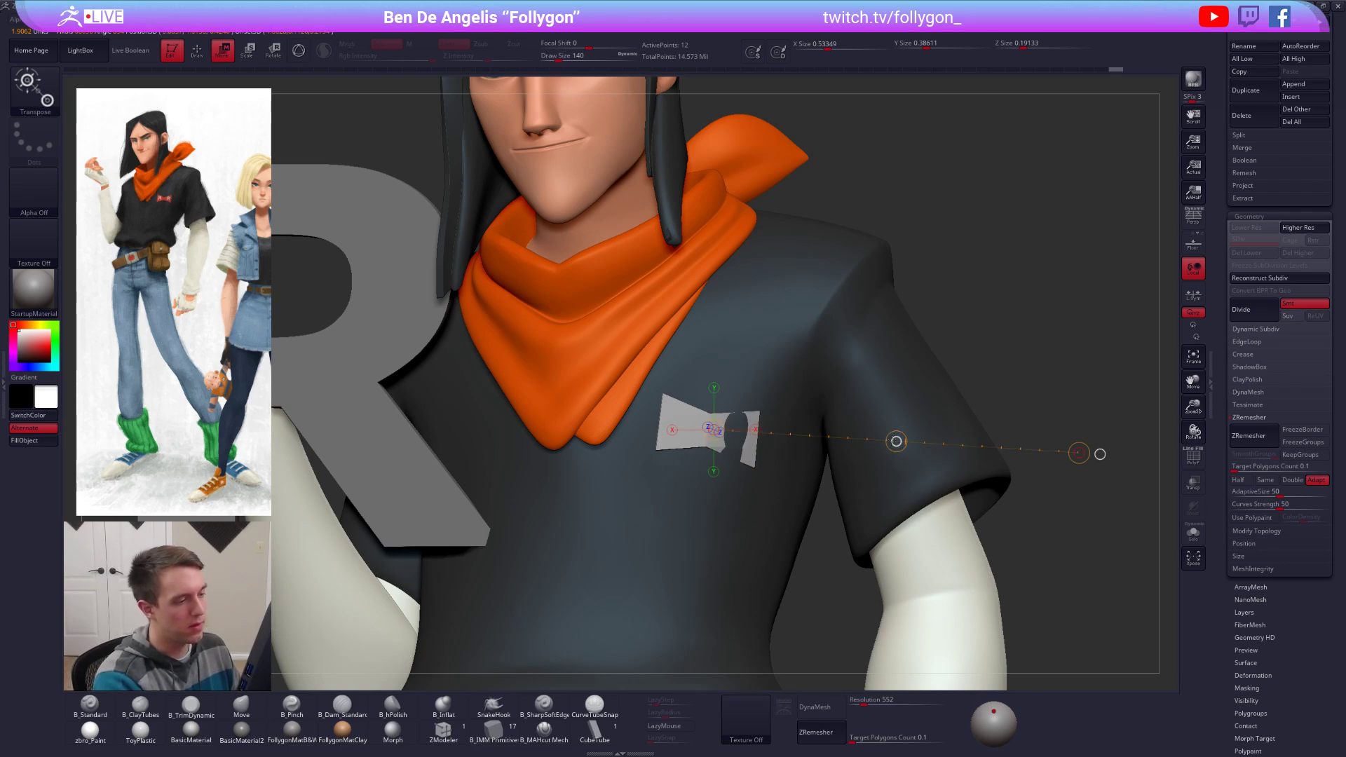
drag(1100, 454, 1083, 336)
key(r)
mouse_move(655, 450)
mouse_down()
mouse_move(607, 426)
mouse_move(1039, 426)
mouse_up()
Step: Reduce the Move brush's draw size to 96 and nudge the bow's lower outer corner closer to the shirt
key(q)
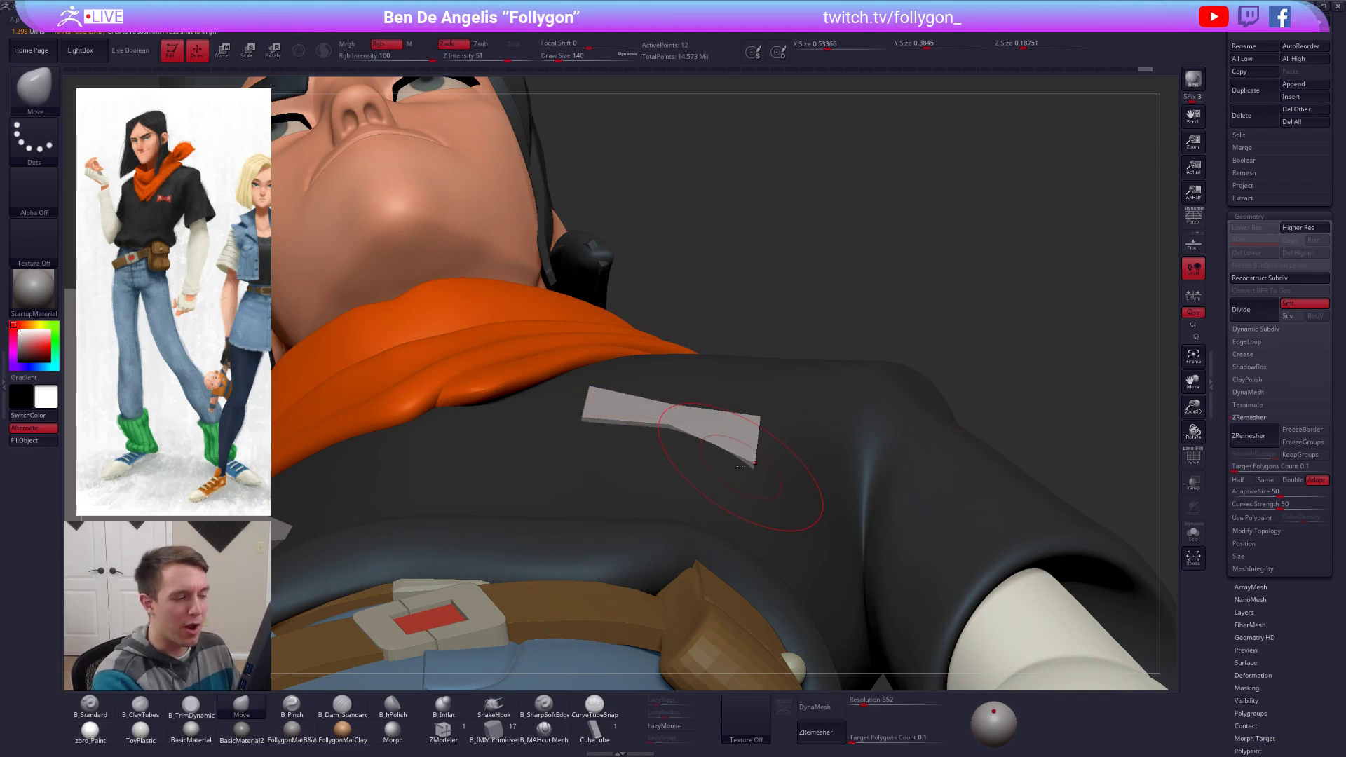
key(space)
drag(748, 459, 746, 456)
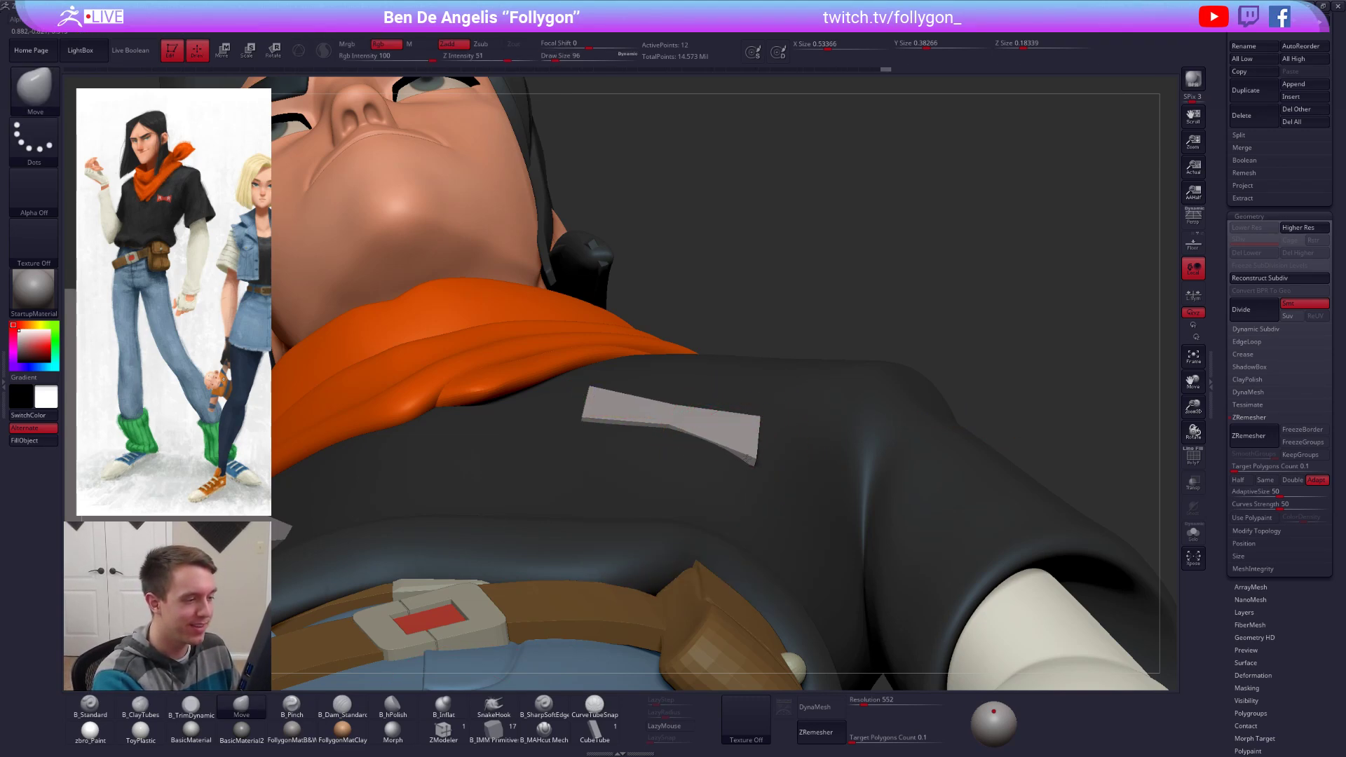
mouse_move(733, 478)
right_down()
mouse_move(778, 454)
mouse_move(835, 457)
right_up()
Step: Isolate the bow, insert a lengthwise loop through its middle with Insert Polyloops targeting Polyloop, and set the draw size to 20
key(ctrl+shift+s)
key(shift+f)
key(b)
key(z)
key(m)
key(space)
click(833, 362)
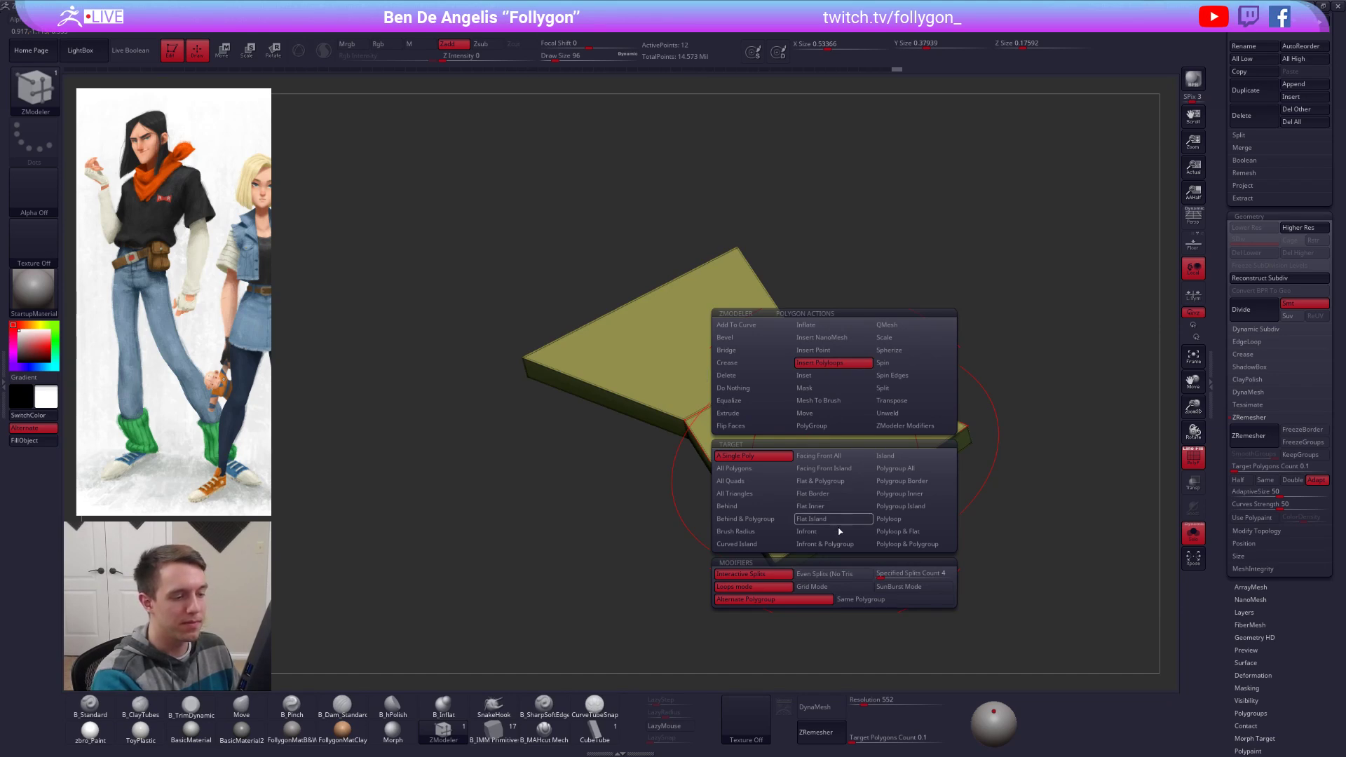
click(887, 519)
click(829, 465)
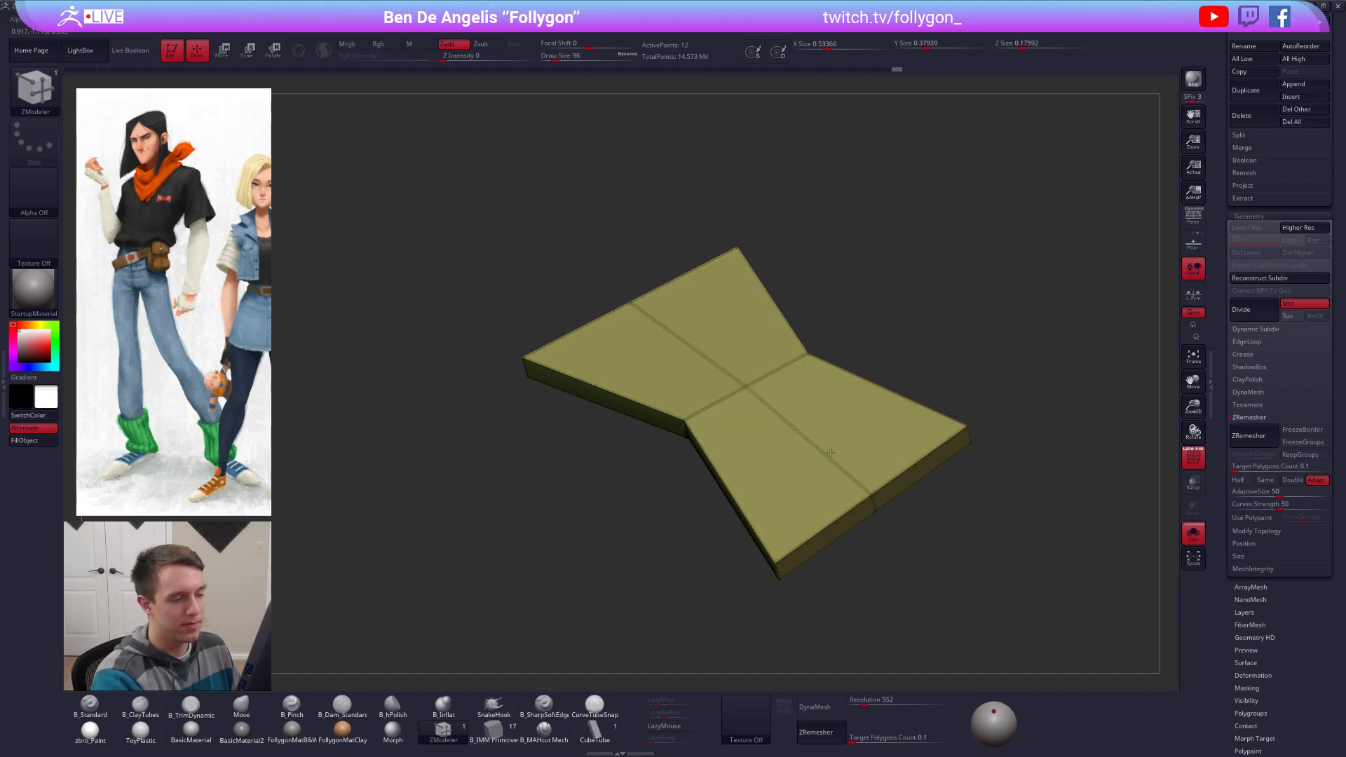
key(space)
drag(981, 517, 943, 516)
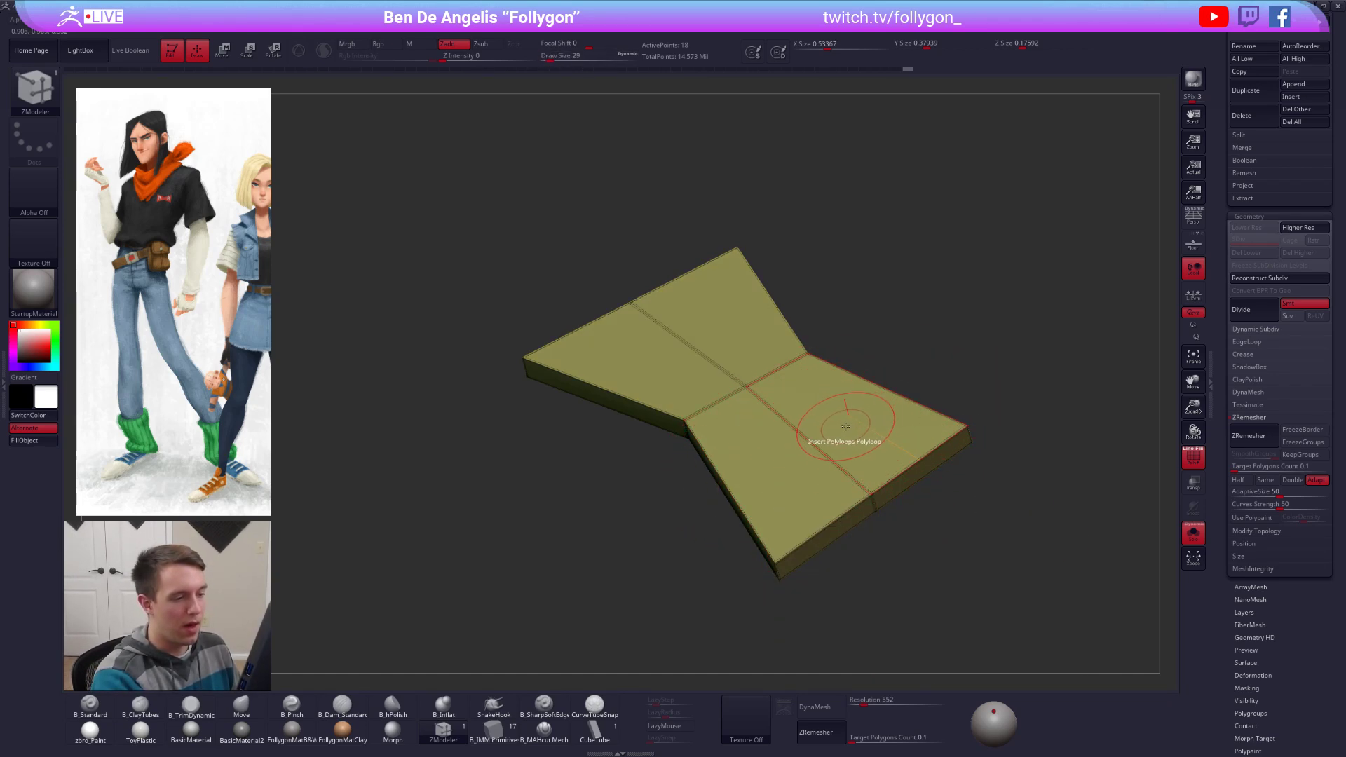
Step: Insert one crosswise edge loop across each half of the isolated bow with Insert Polyloops targeting Polyloop
click(836, 421)
right_drag(836, 421, 779, 419)
click(683, 281)
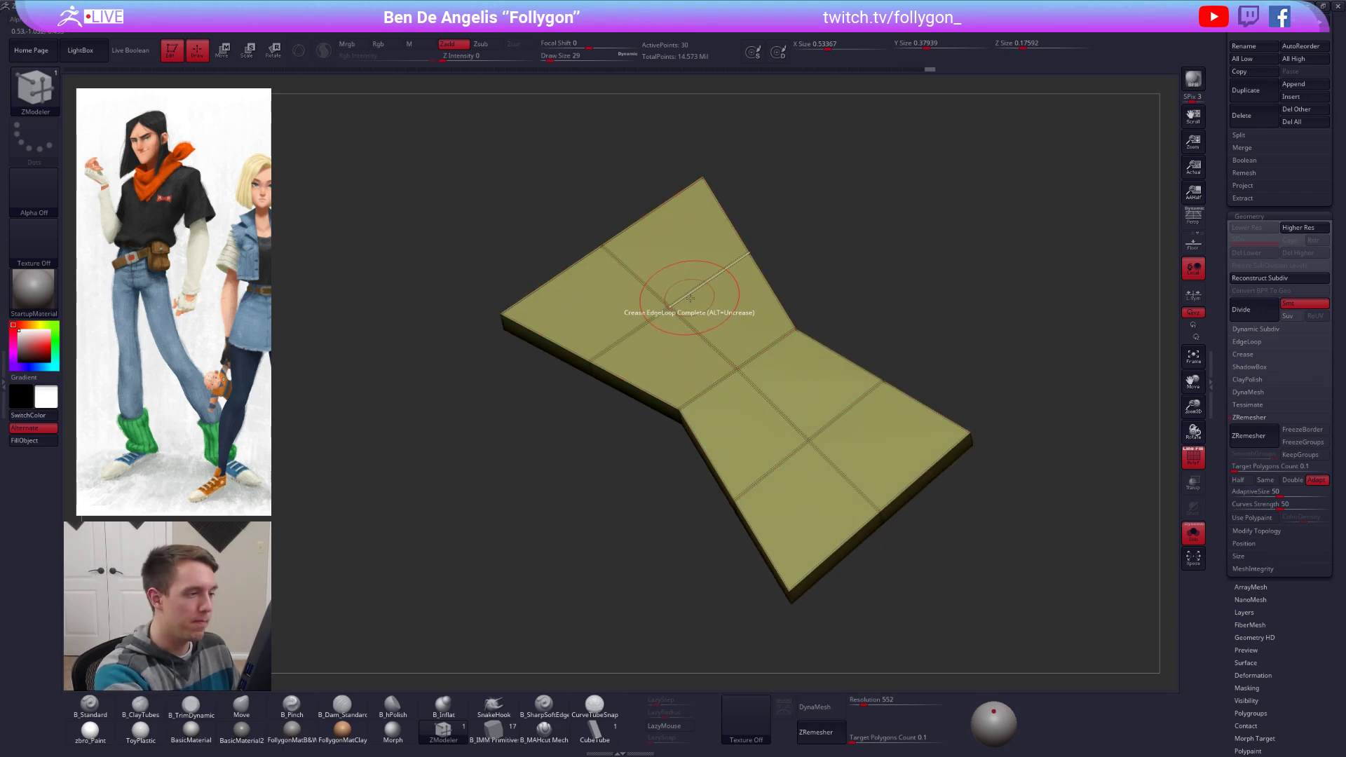
key(space)
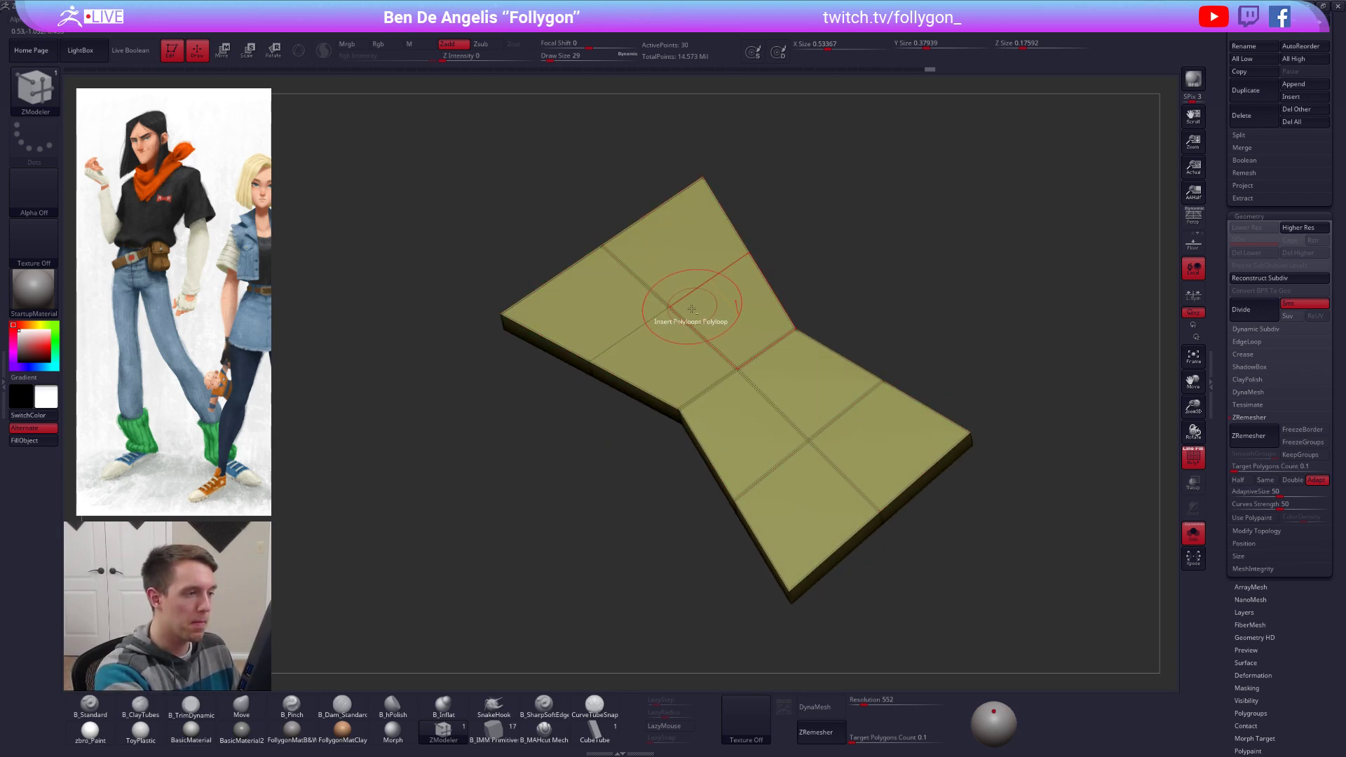
right_drag(850, 456, 799, 421)
Step: Exit isolation, raise the bow's subdivision level, and pull its outer lower corner toward the shirt using the Move brush at draw size 67
key(alt+s)
key(space)
key(b)
key(m)
key(v)
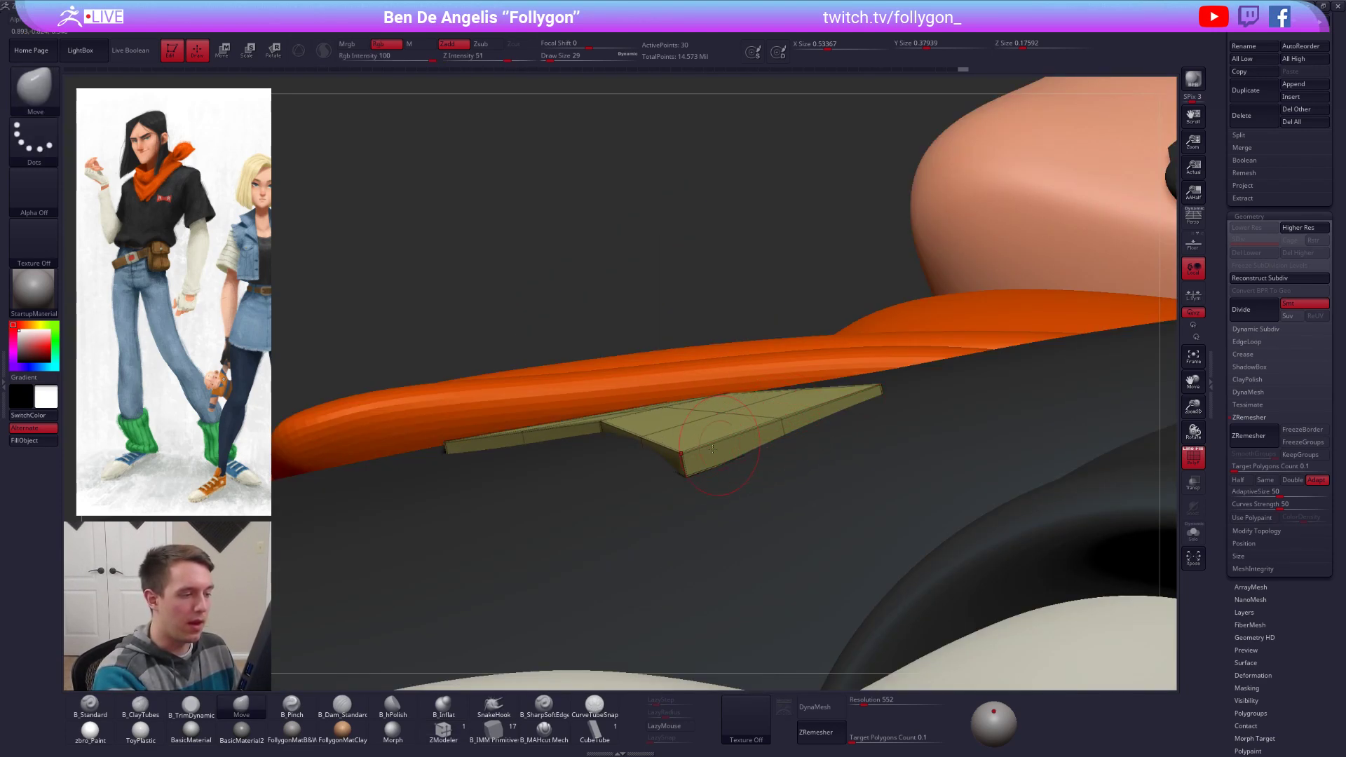
key(space)
key(d)
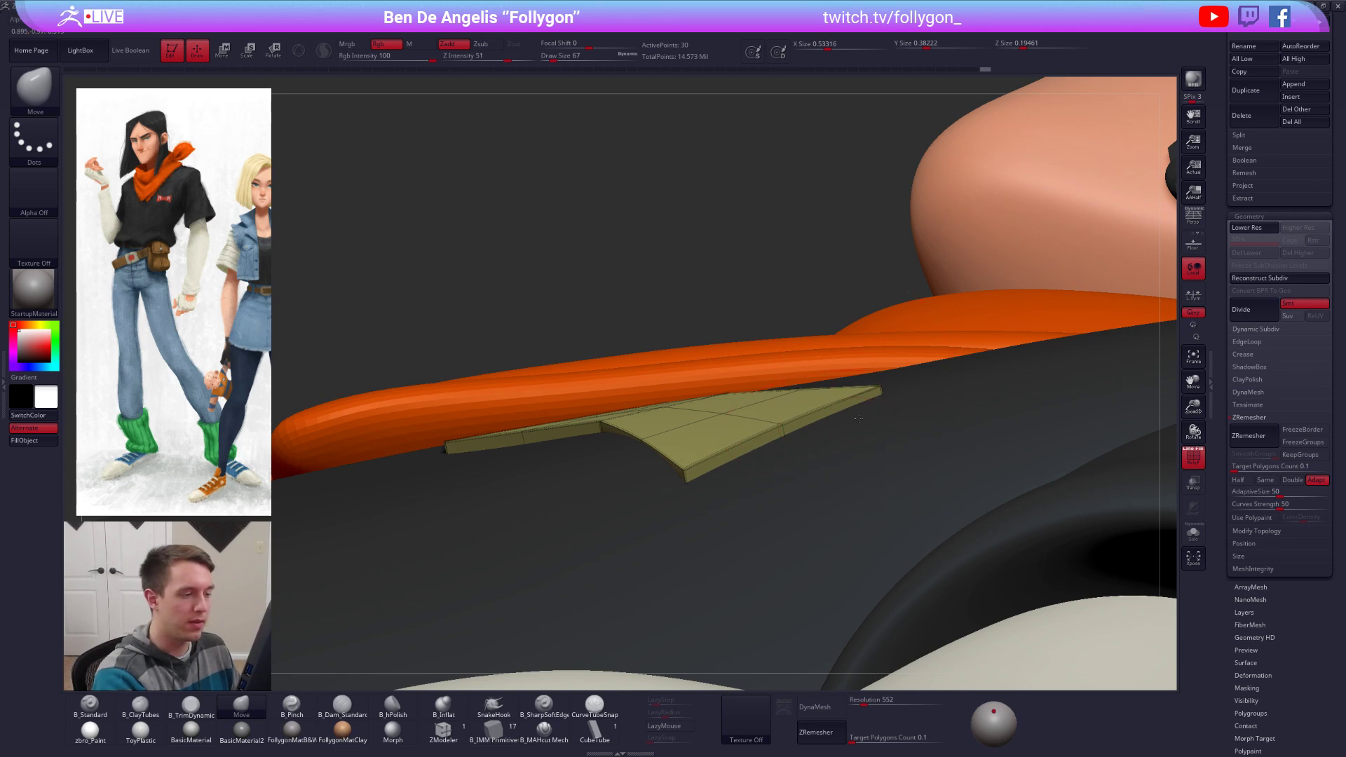
drag(859, 418, 664, 447)
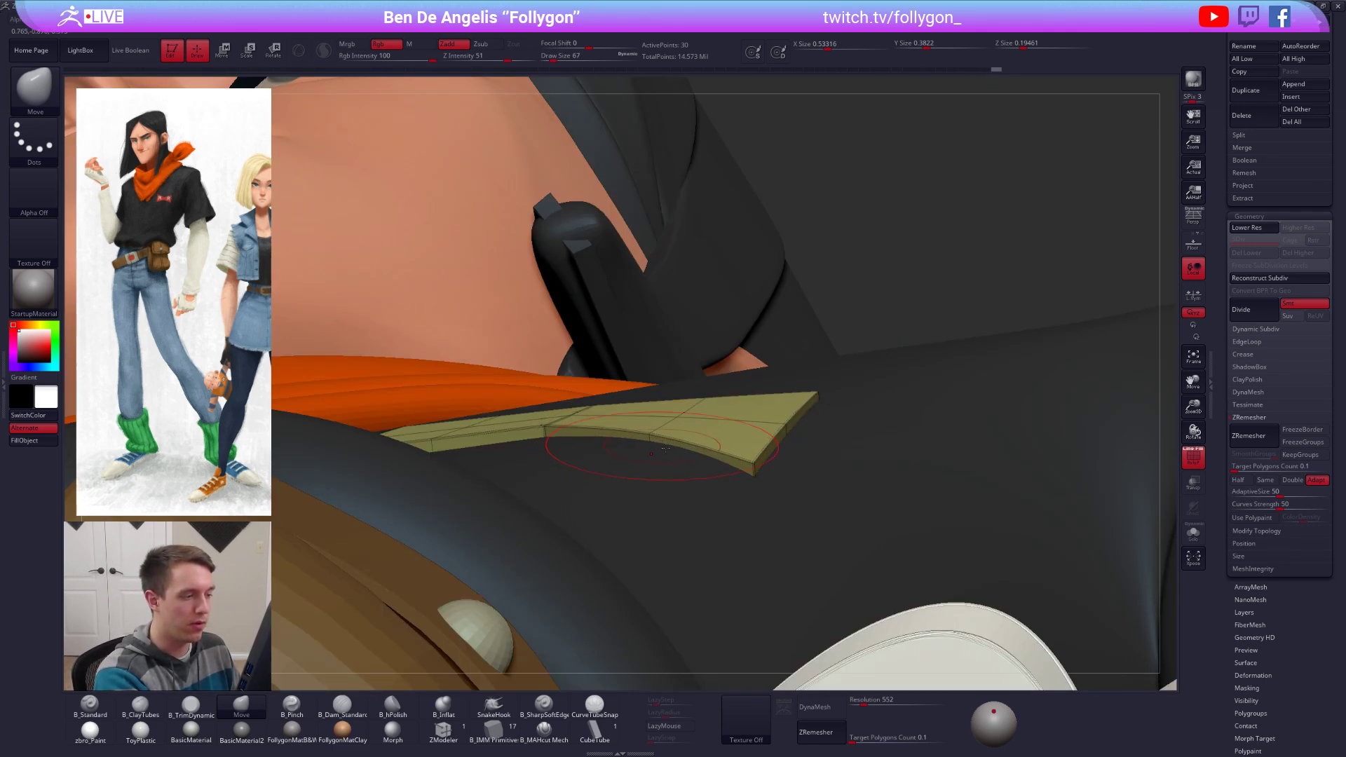
Step: Compare the bow's subdivision levels and nudge its corner nearest the scarf down toward the shirt with the Move brush
key(shift+d)
key(d)
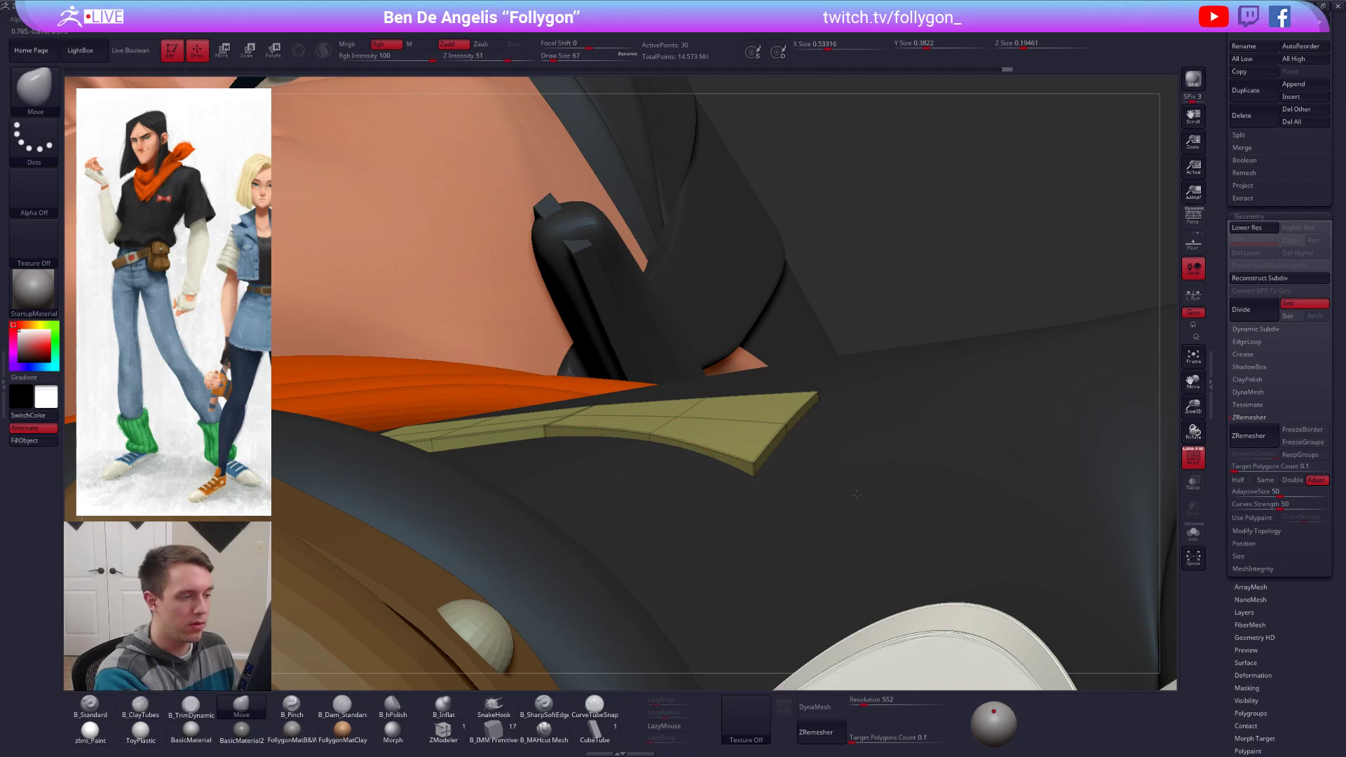
alt+drag(857, 494, 1024, 529)
drag(712, 463, 672, 617)
drag(600, 473, 601, 486)
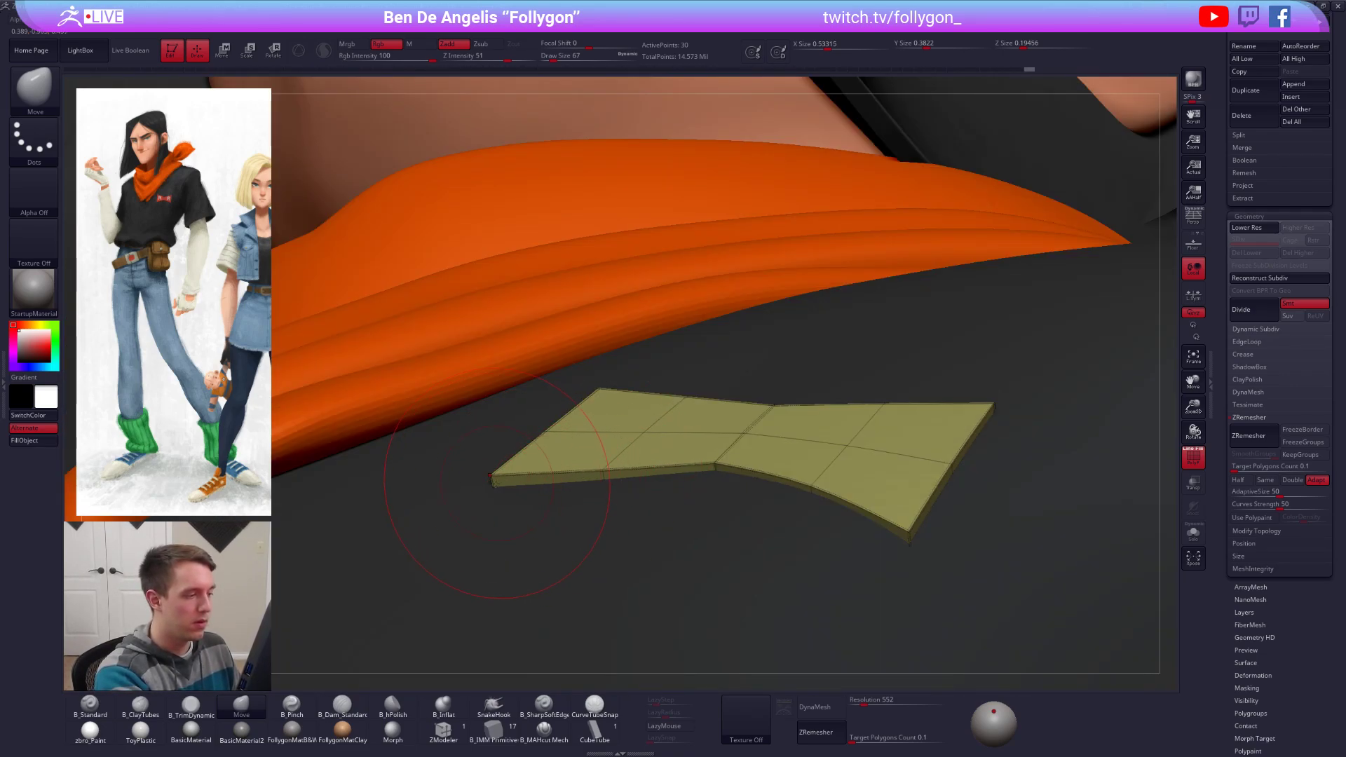
drag(495, 482, 496, 495)
Step: Adjust the bow's side profile to follow the chest surface, turn off the wireframe display, and return to the full figure
mouse_move(585, 585)
alt+mouse_down()
mouse_move(570, 669)
mouse_move(569, 600)
mouse_move(746, 553)
mouse_move(701, 553)
mouse_move(694, 511)
mouse_move(691, 530)
mouse_move(750, 554)
mouse_move(735, 560)
alt+mouse_up()
drag(730, 560, 735, 507)
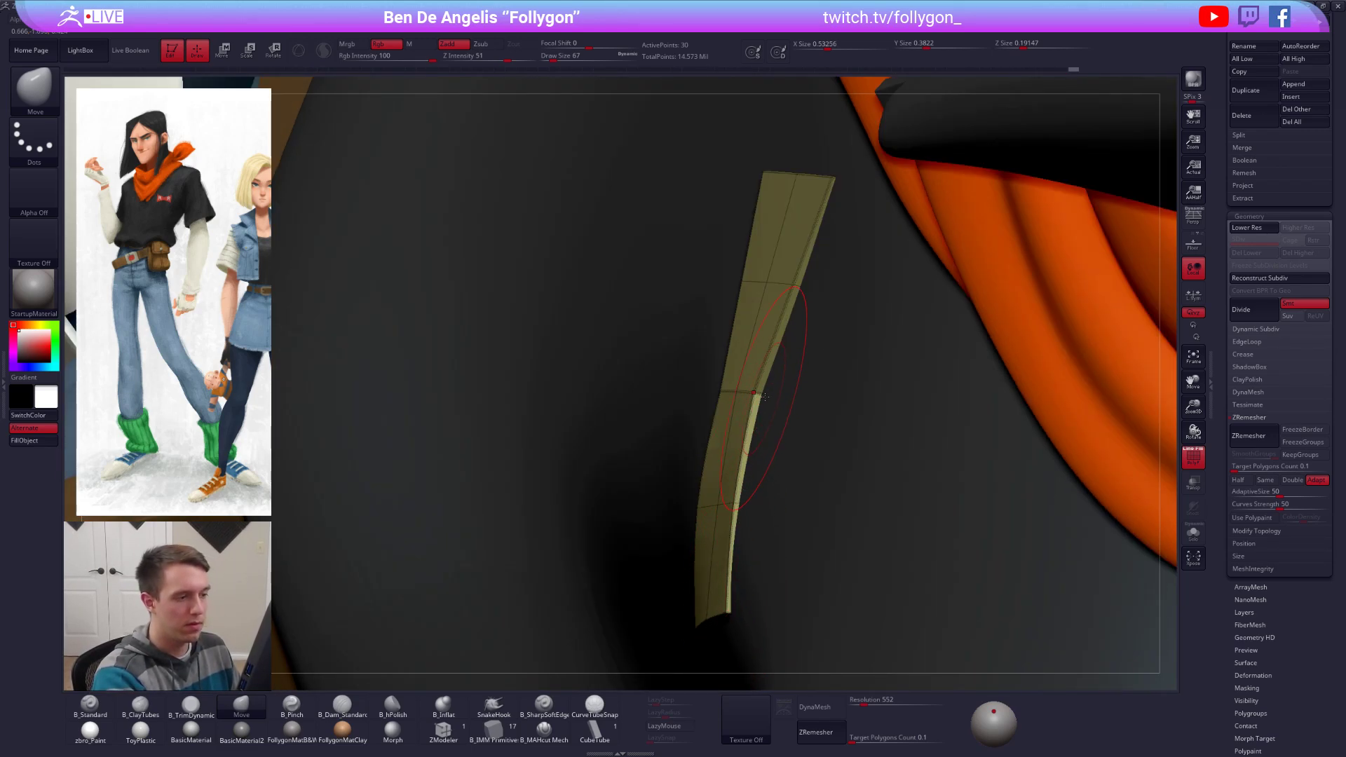
alt+drag(836, 199, 820, 293)
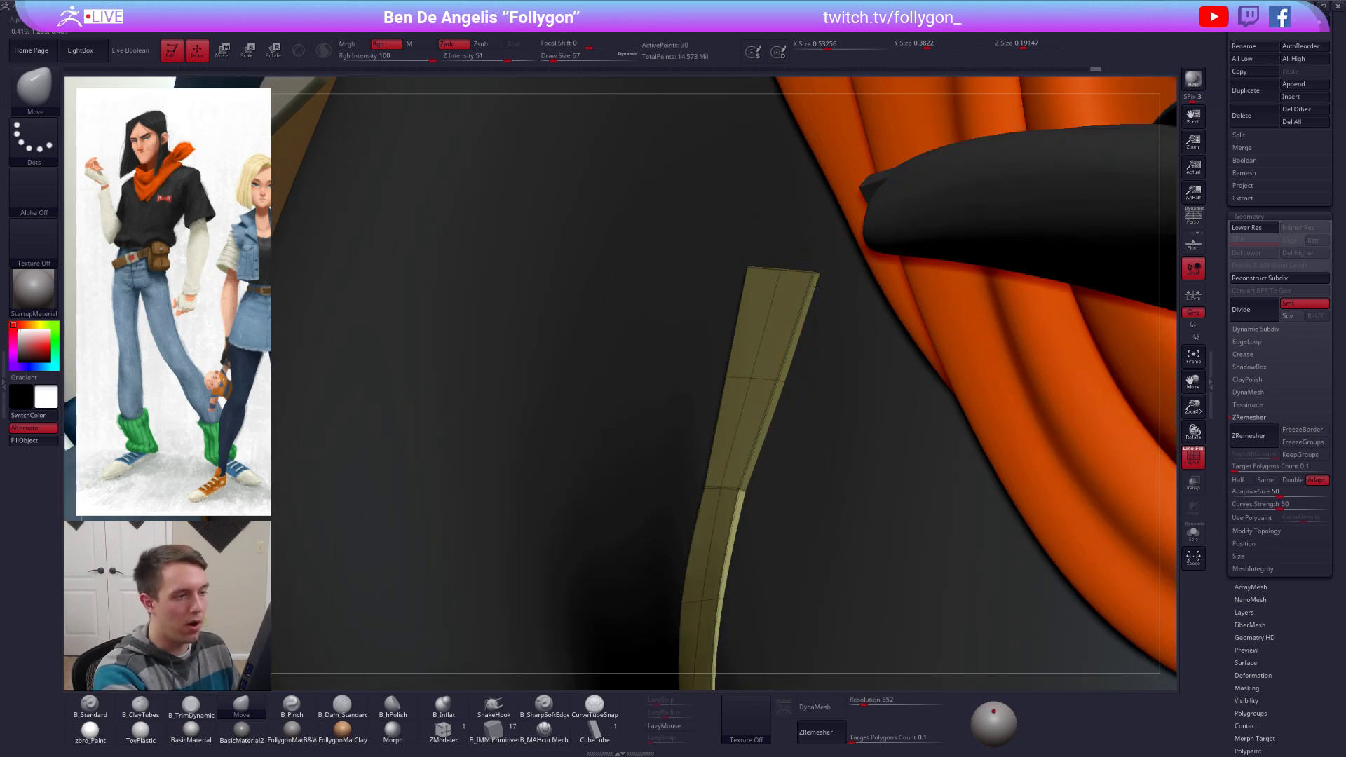
mouse_move(799, 375)
mouse_down()
mouse_move(812, 434)
mouse_move(931, 591)
mouse_up()
key(shift+f)
mouse_move(928, 535)
shift+mouse_down()
mouse_move(862, 519)
mouse_move(912, 514)
mouse_move(961, 620)
mouse_move(841, 557)
shift+mouse_up()
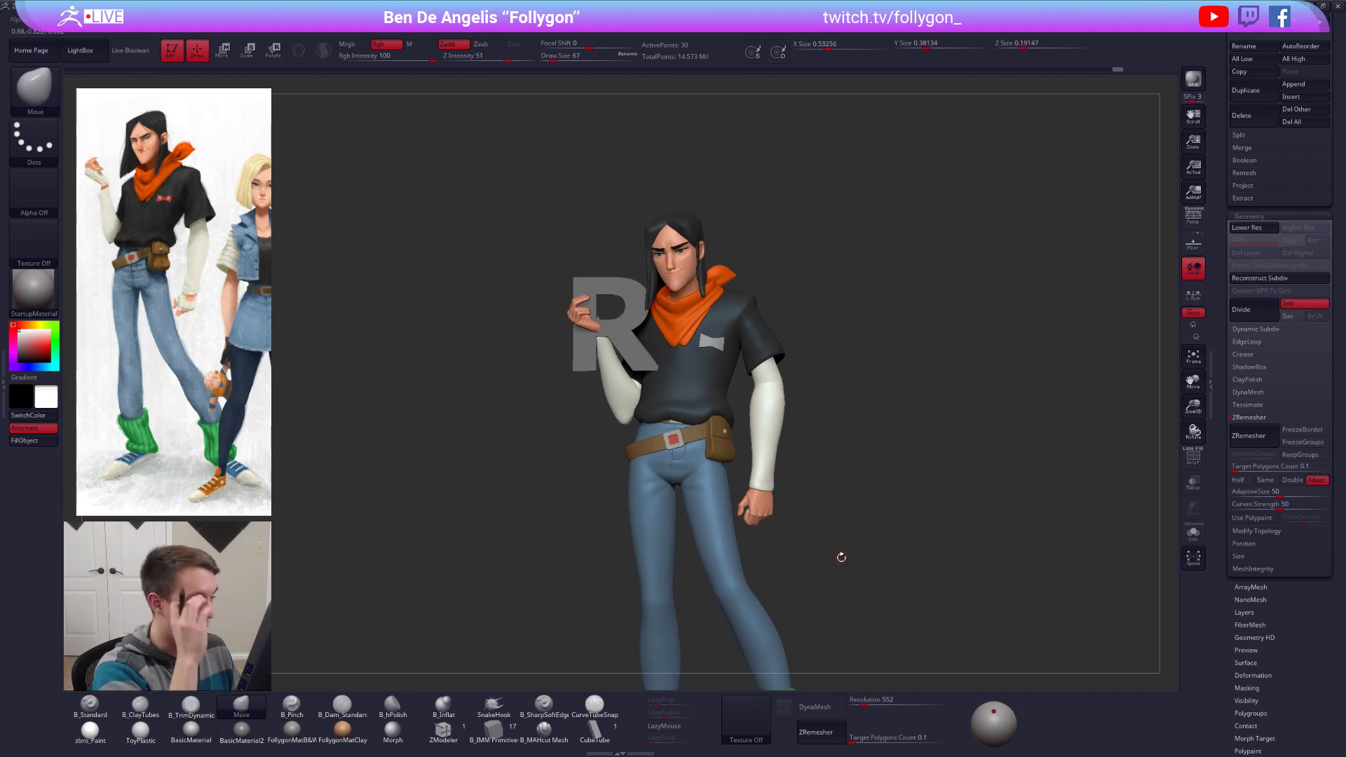
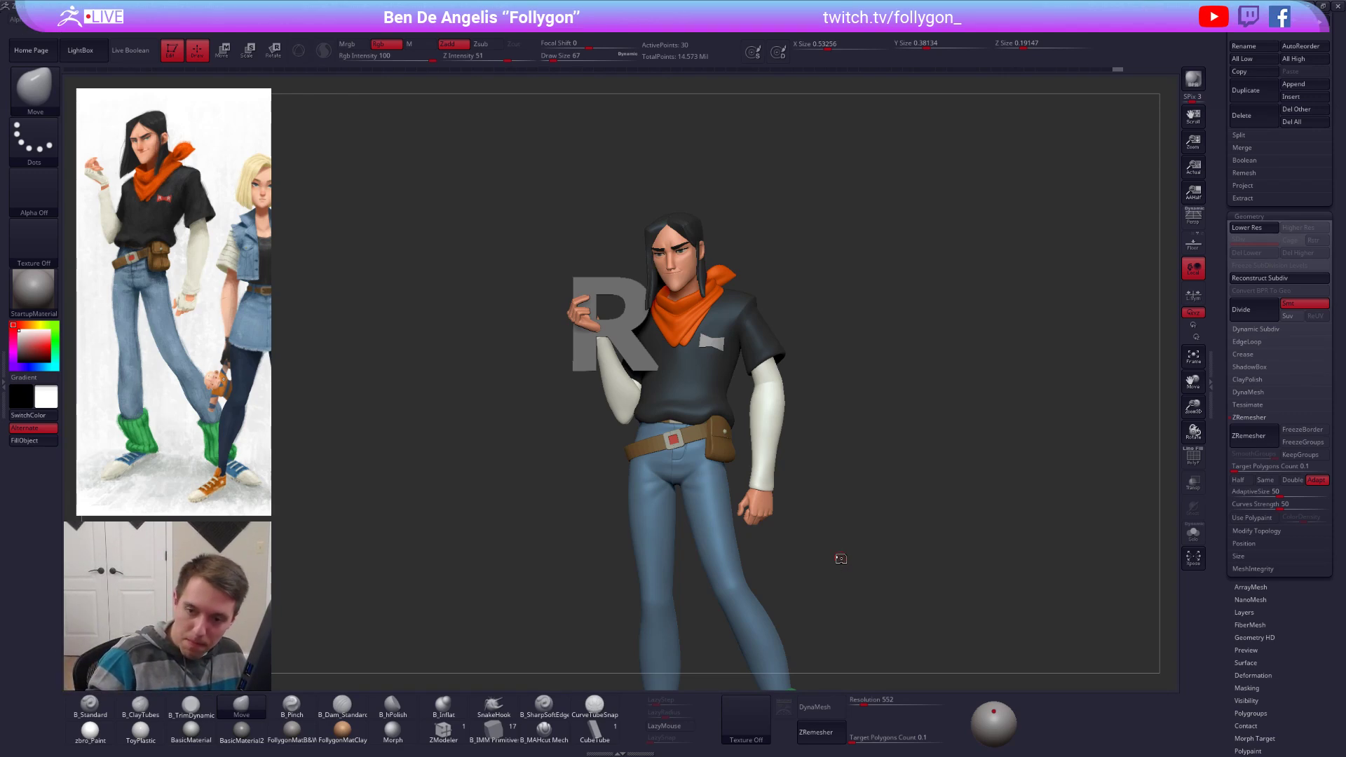
right_drag(754, 378, 759, 385)
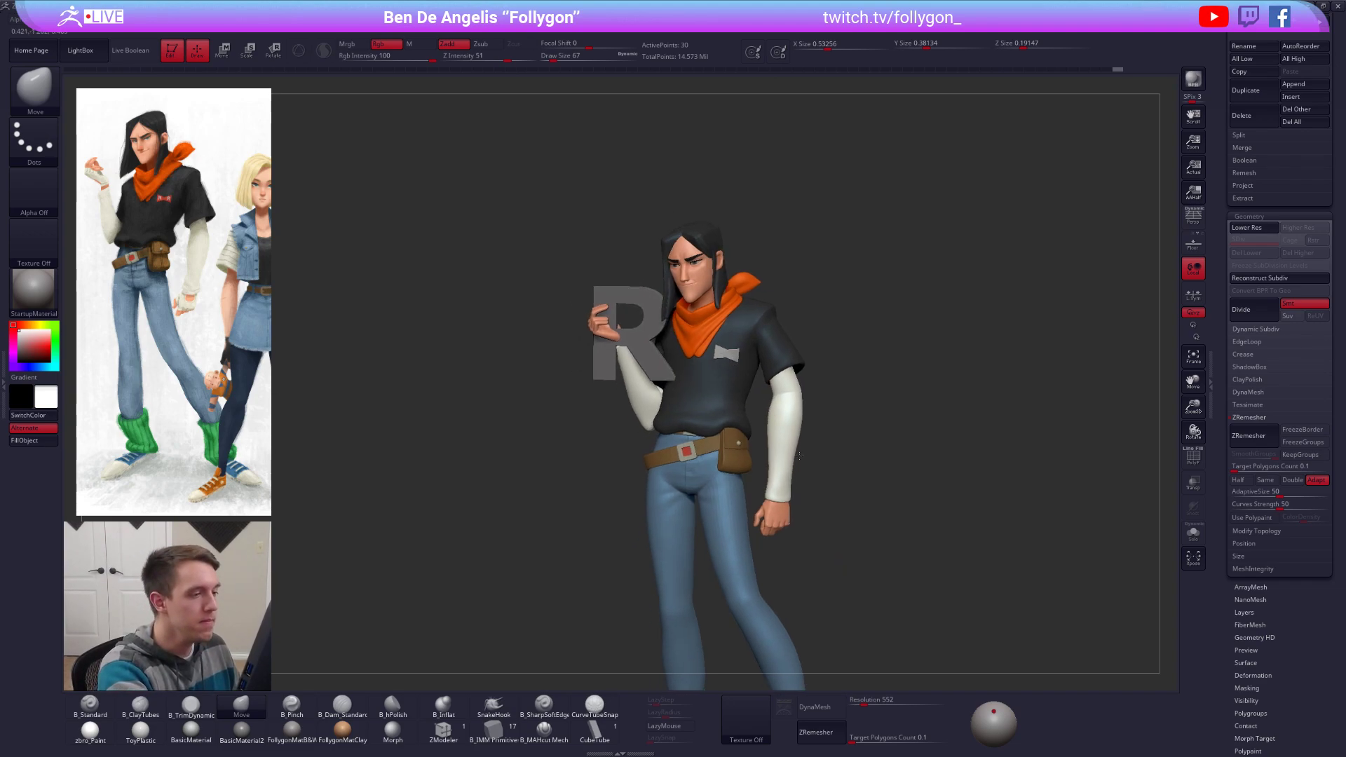
mouse_move(743, 315)
ctrl+right_down()
mouse_move(721, 359)
mouse_move(741, 396)
ctrl+right_up()
key(w)
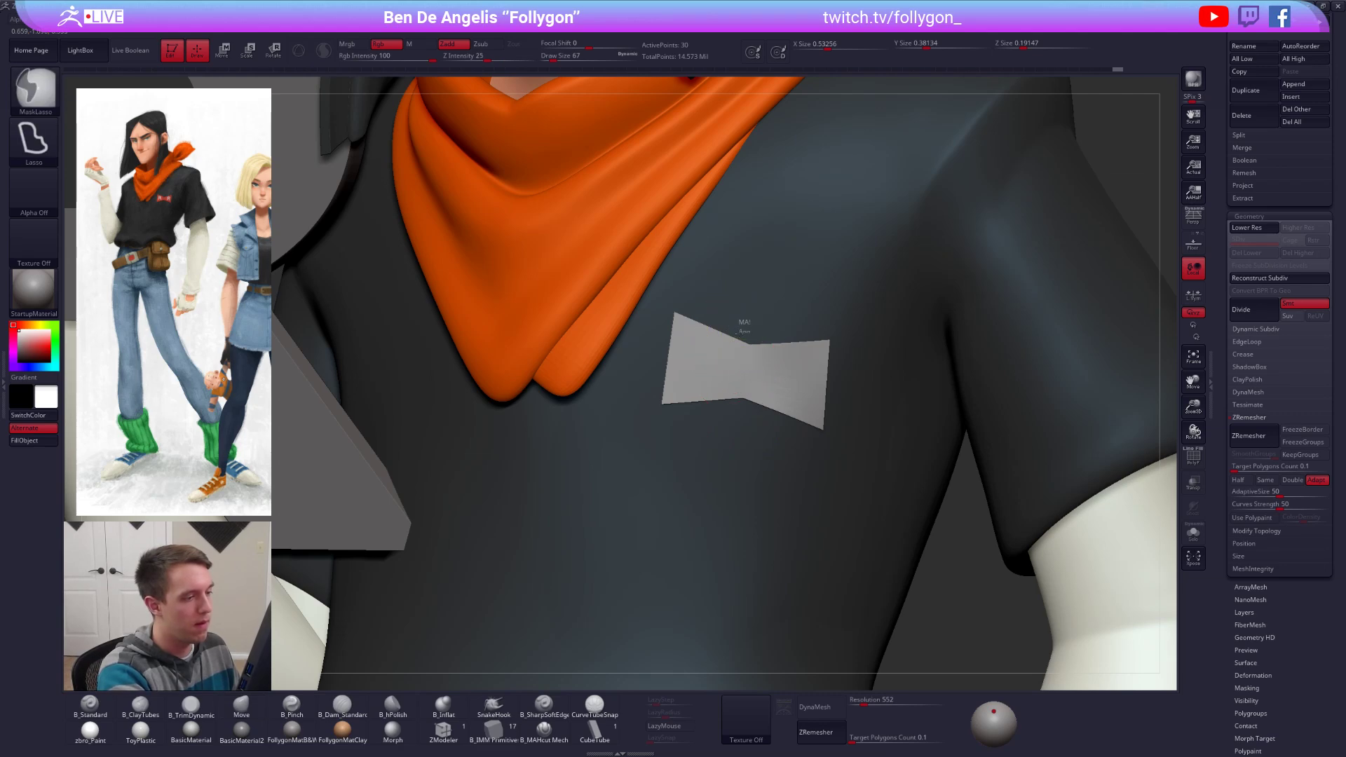
ctrl+drag(736, 370, 756, 296)
key(alt+s)
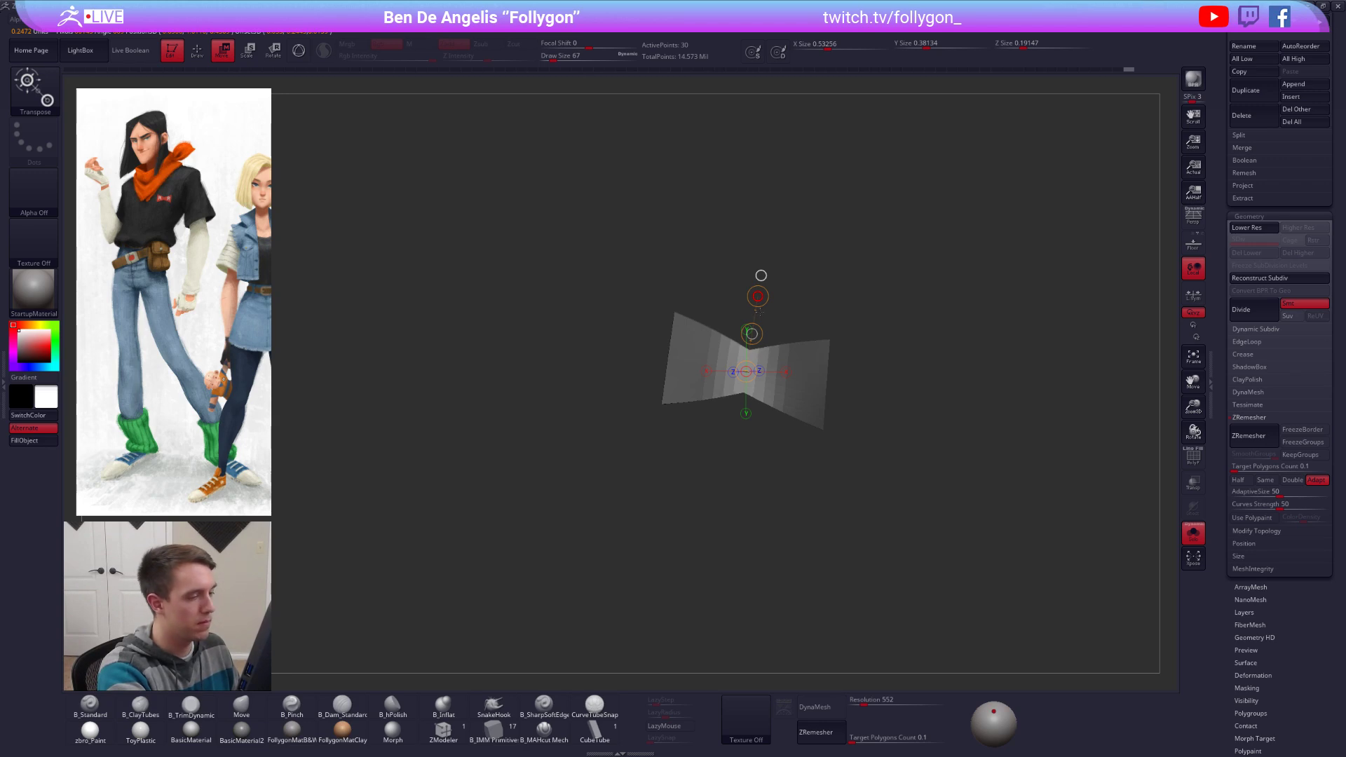
key(q)
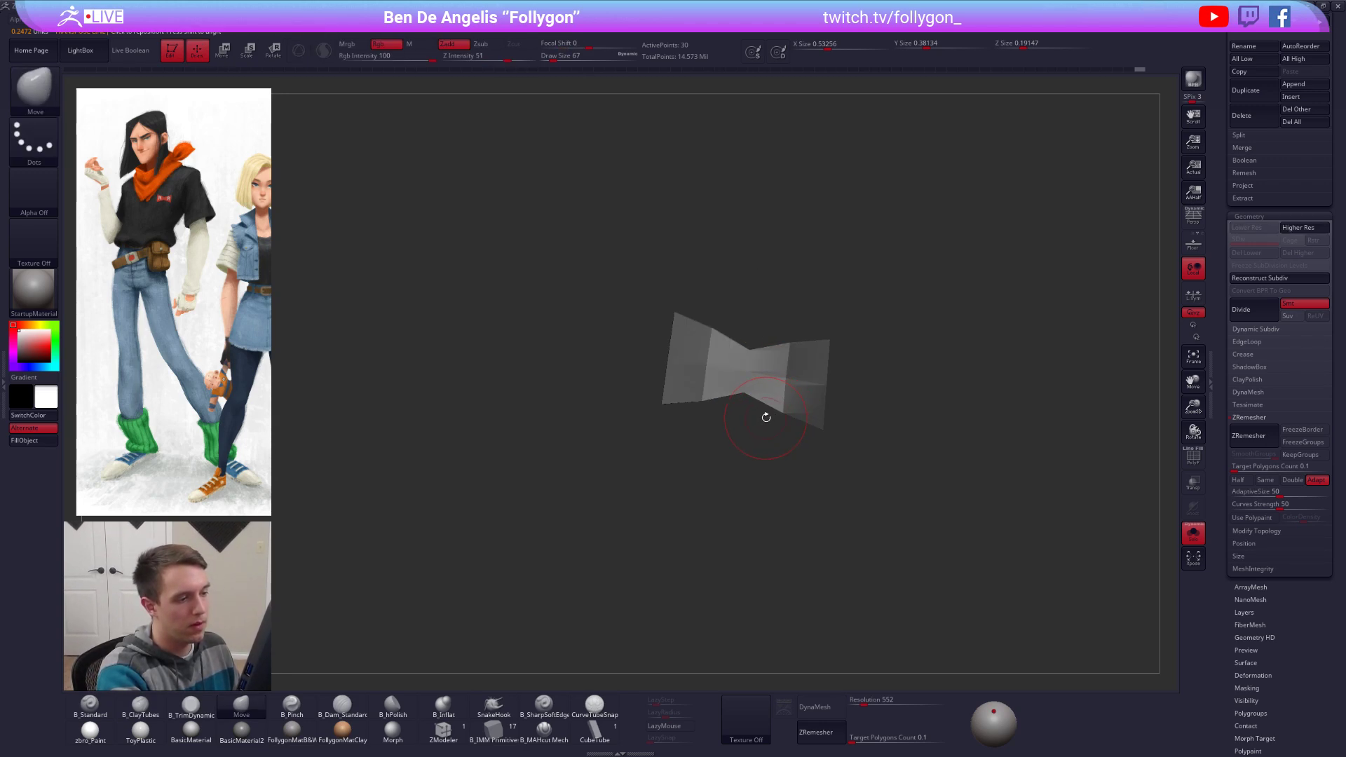
ctrl+drag(766, 414, 781, 323)
ctrl+click(715, 306)
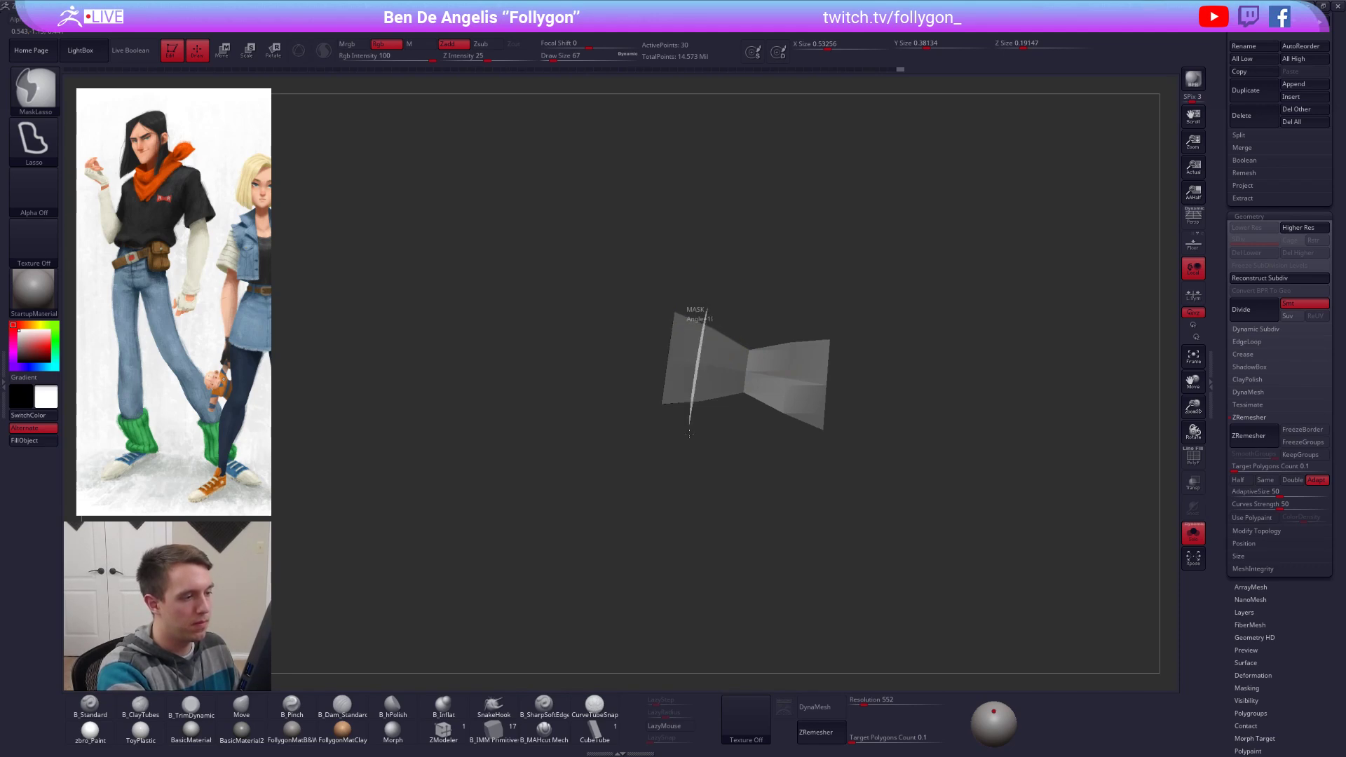
ctrl+click(734, 328)
key(w)
key(shift+f)
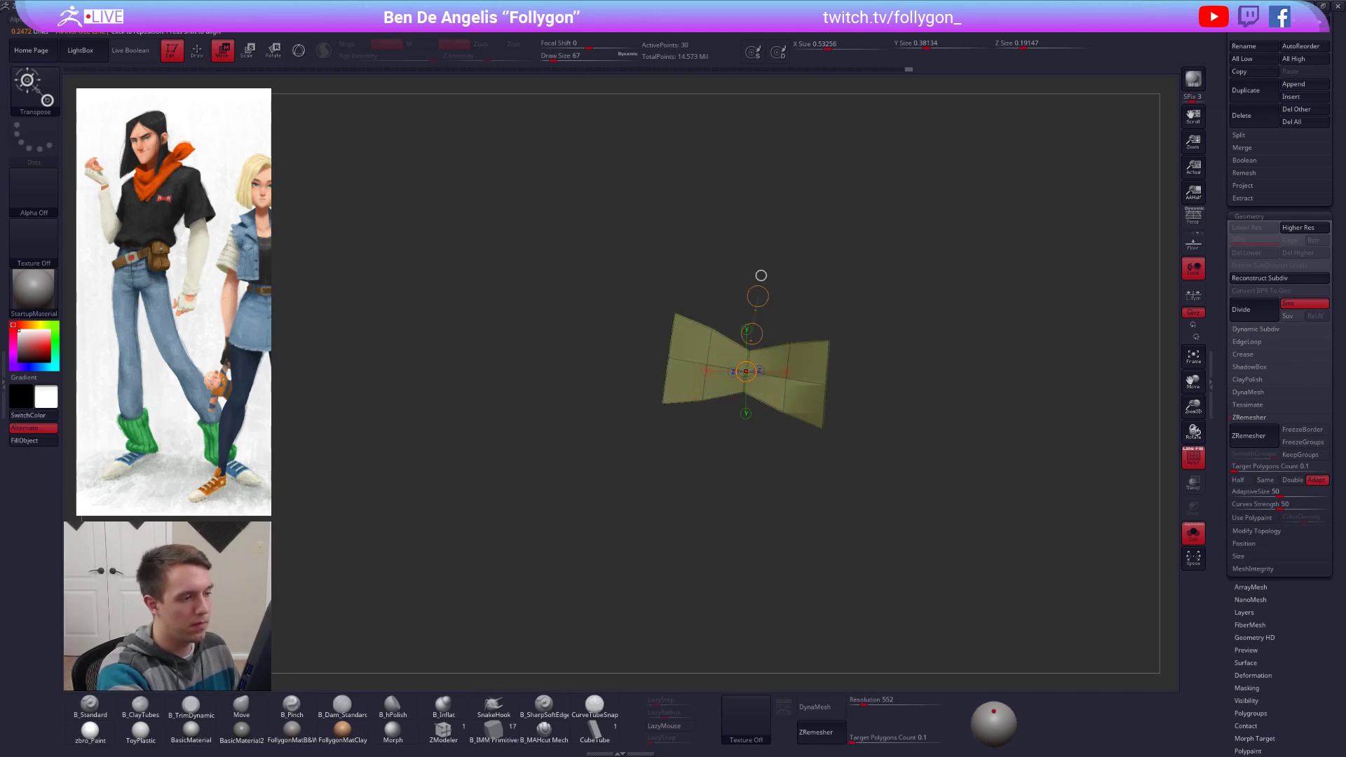
key(shift+f)
mouse_move(761, 276)
mouse_down()
mouse_move(783, 456)
mouse_move(762, 226)
mouse_move(759, 259)
mouse_up()
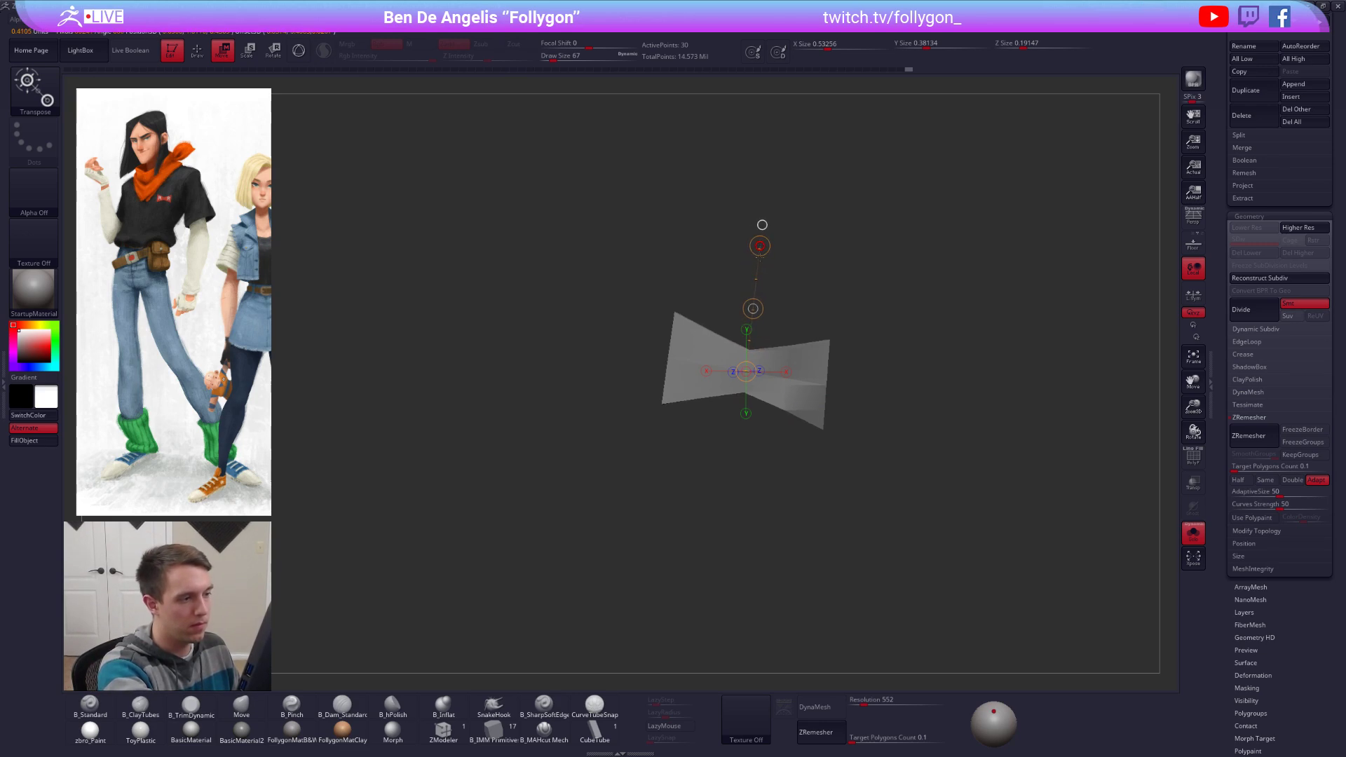
key(d)
key(q)
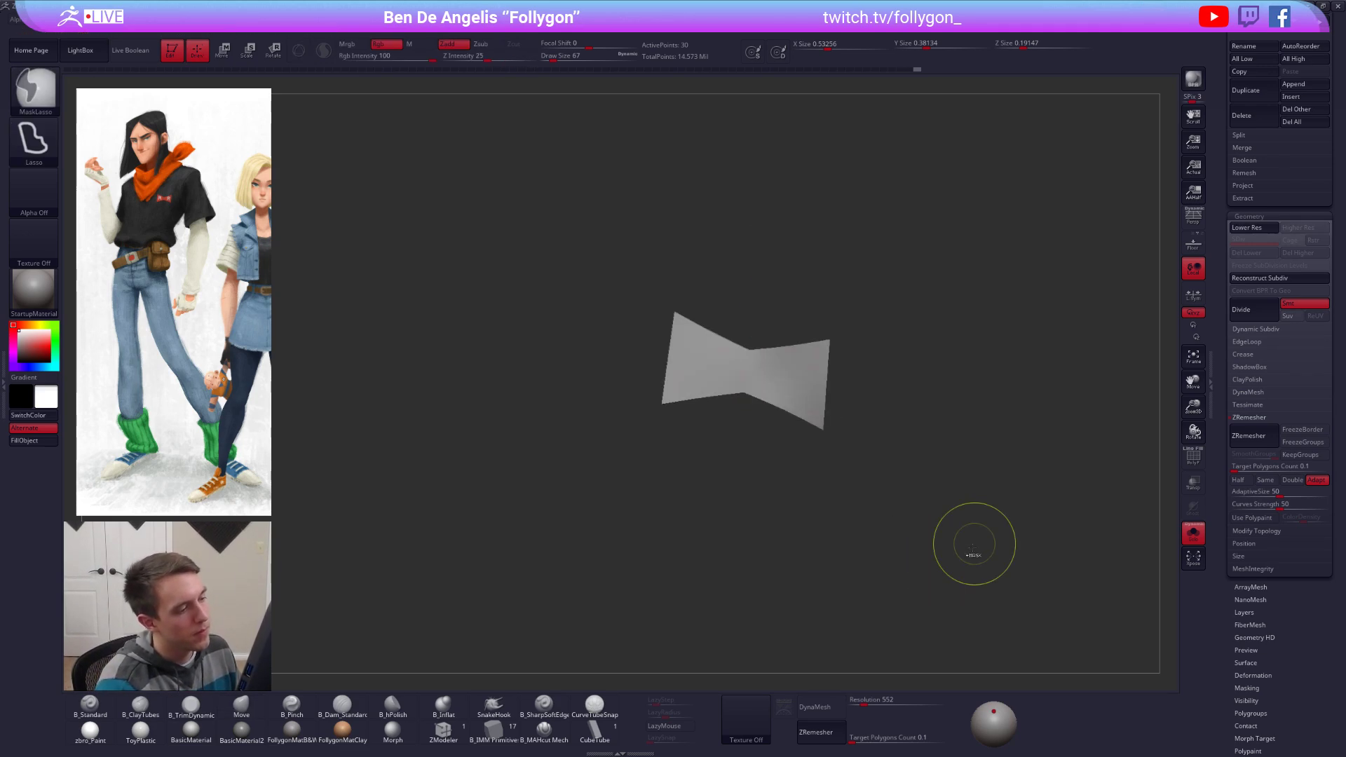
key(shift+f)
key(ctrl+shift+s)
key(shift+f)
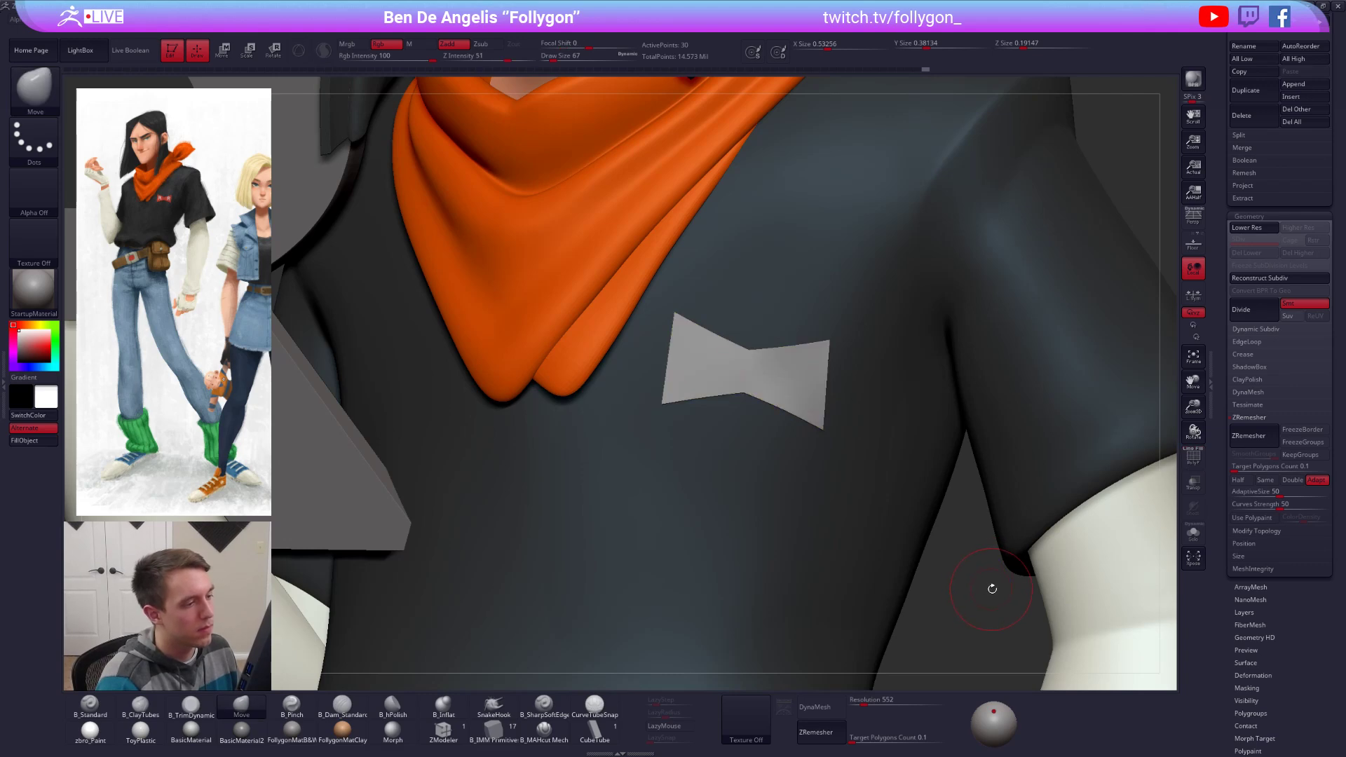
Step: Sample the bow's red from the reference art and fill the bow using the zbro_Paint material, with Mrgb on and Zadd off
key(shift+z)
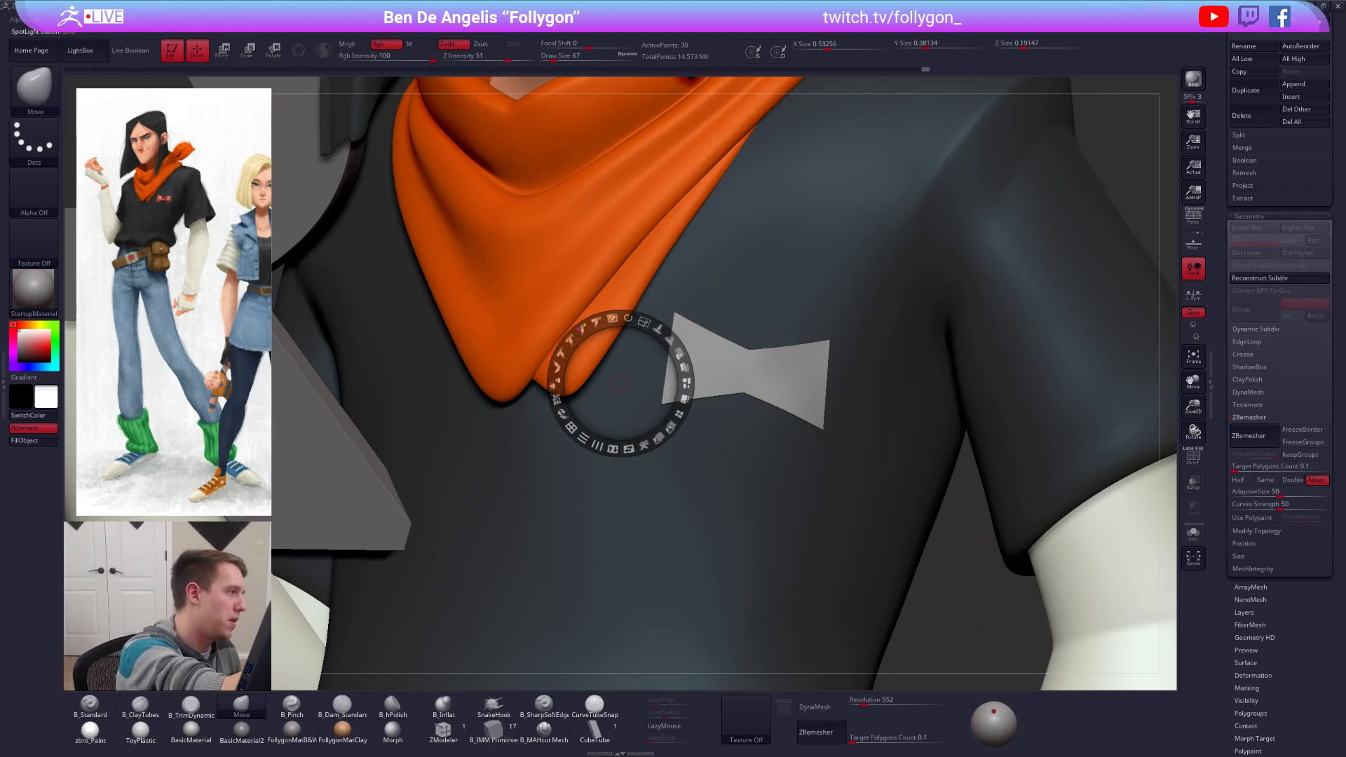
key(c)
key(shift+z)
key(1)
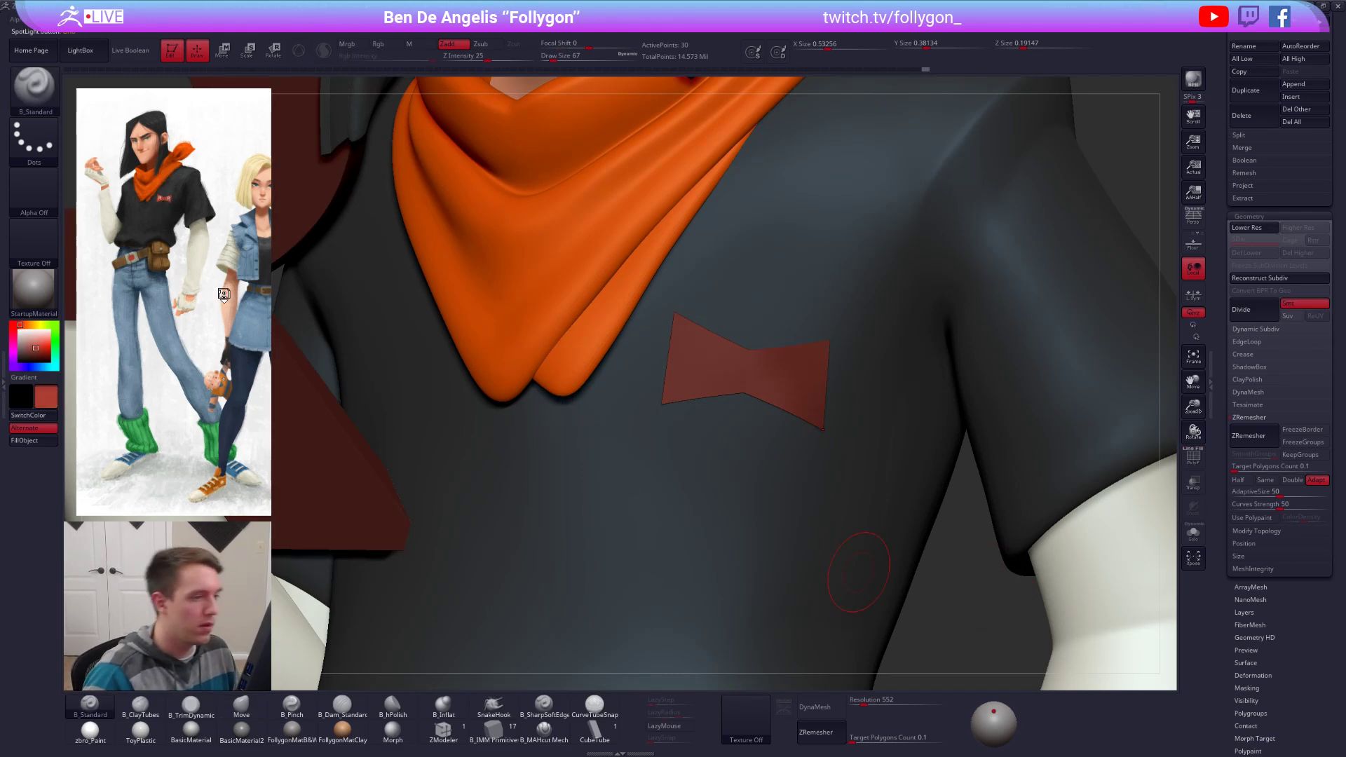
click(90, 732)
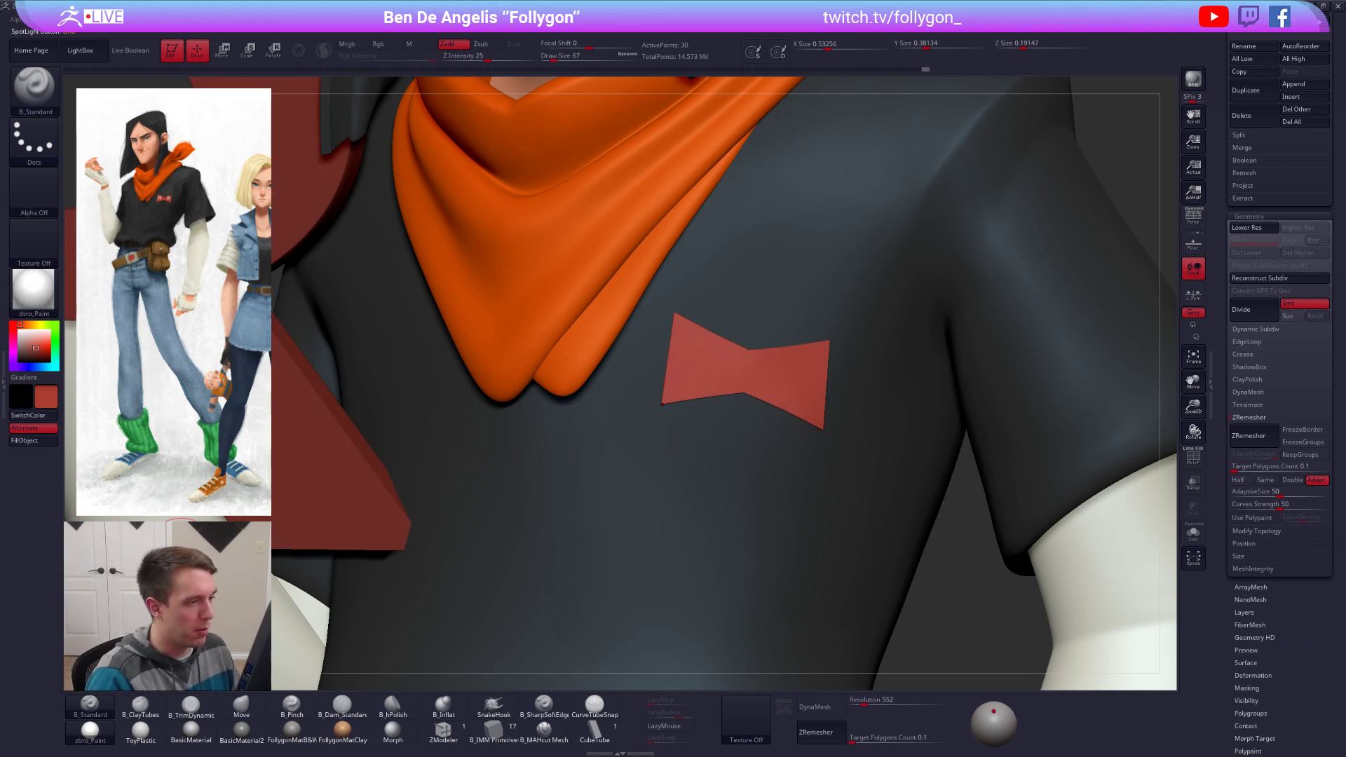
click(353, 44)
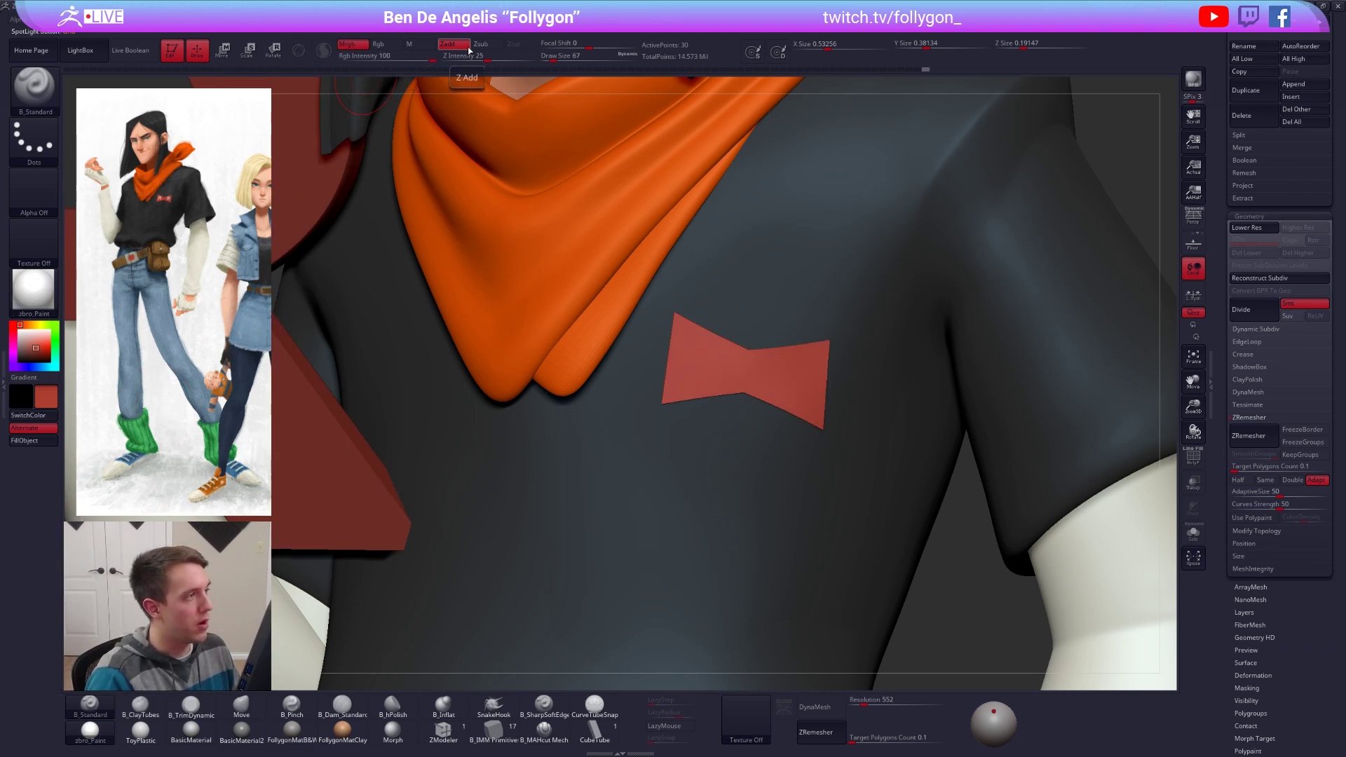
click(449, 44)
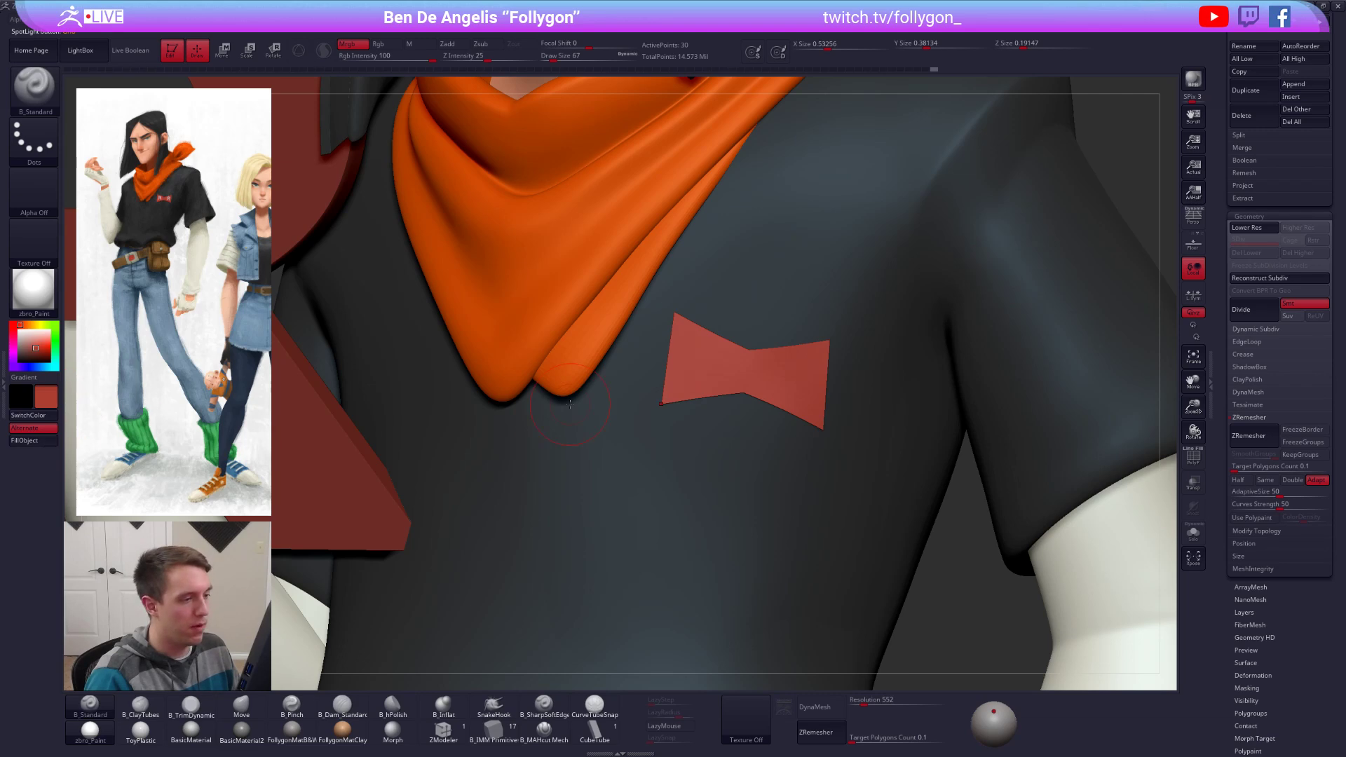
ctrl+right_drag(658, 401, 306, 301)
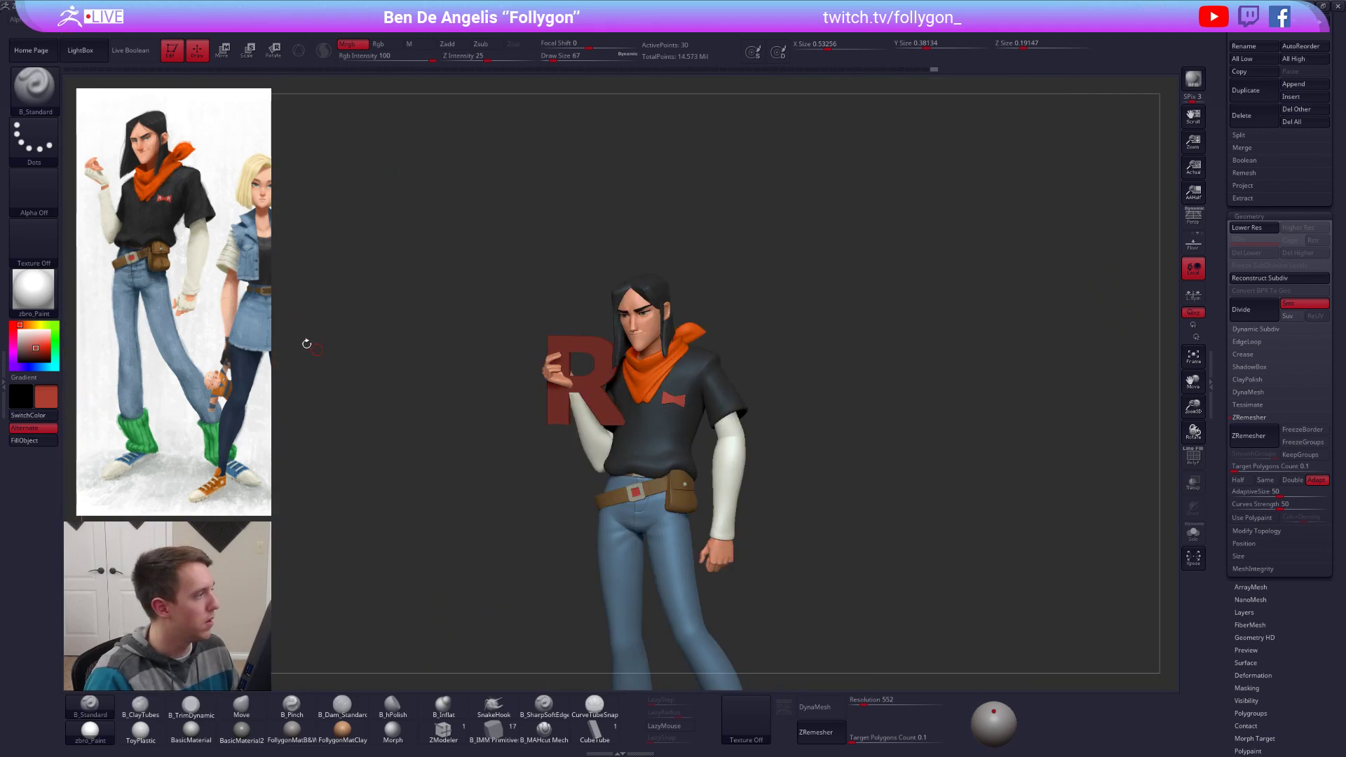
Step: Sample the off-white of the character's sleeve, select the R letter beside the hand, and fill it with that colour
key(z)
key(z)
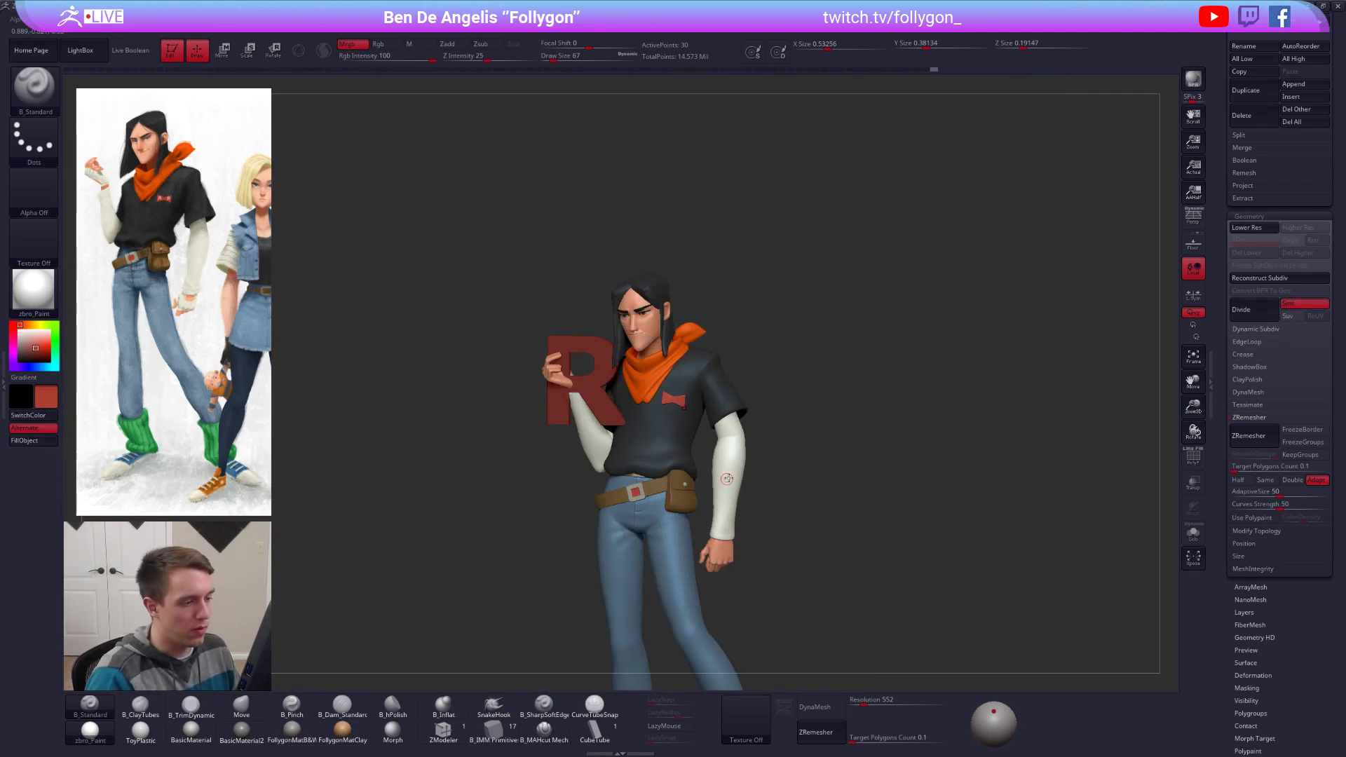
key(z)
key(z)
key(c)
alt+click(592, 379)
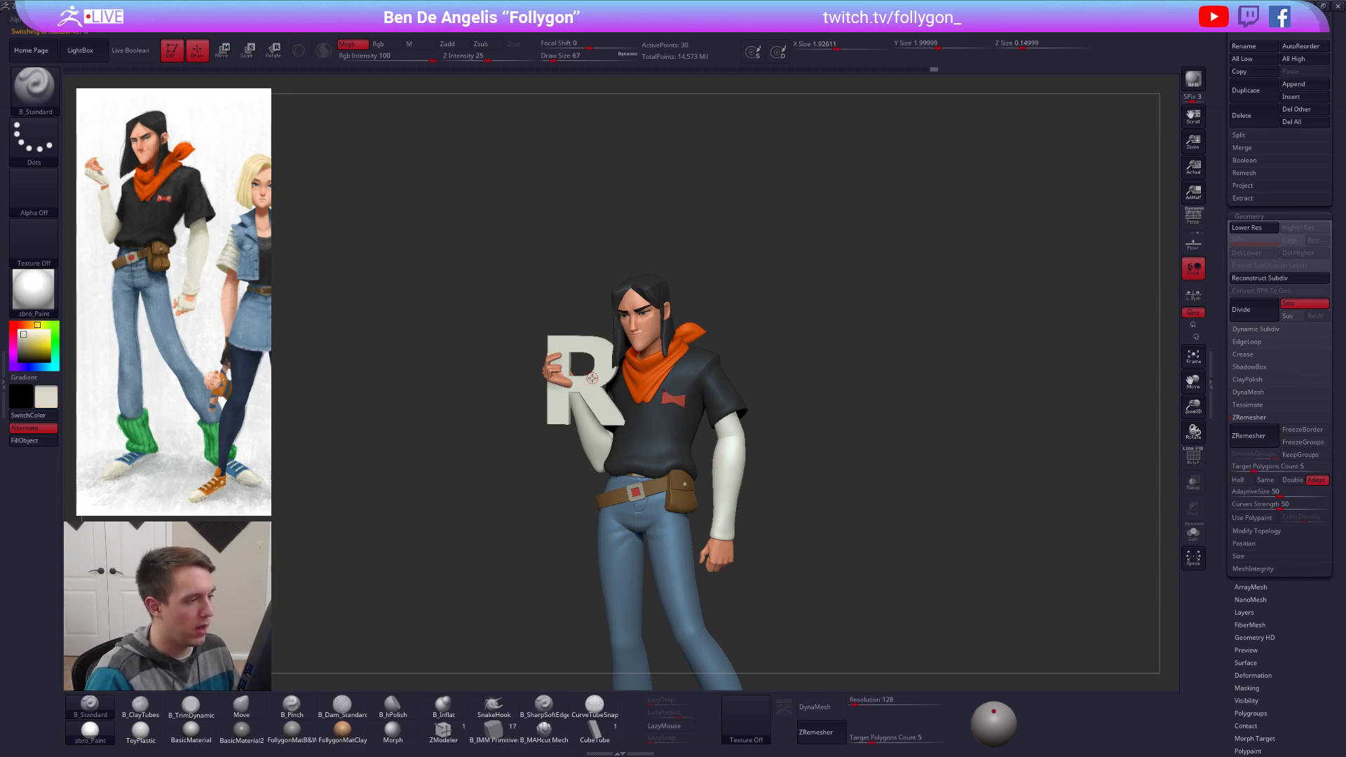
click(52, 444)
Step: Move the R letter from the raised hand onto the chest beside the bow with Transpose and scale it down
right_drag(406, 413, 491, 405)
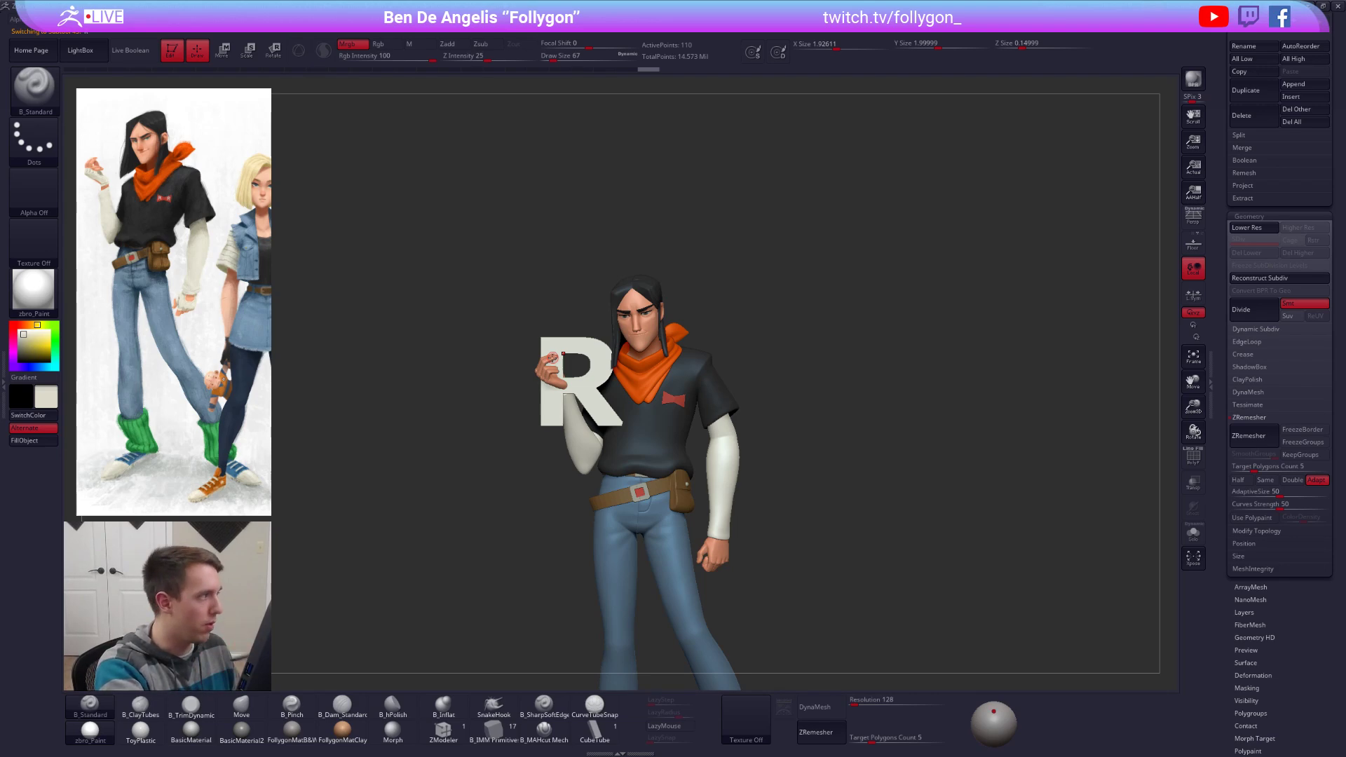
ctrl+right_drag(552, 358, 544, 435)
key(w)
shift+drag(510, 333, 515, 445)
drag(509, 386, 749, 434)
key(e)
mouse_move(740, 363)
shift+mouse_down()
mouse_move(856, 375)
mouse_move(773, 406)
shift+mouse_up()
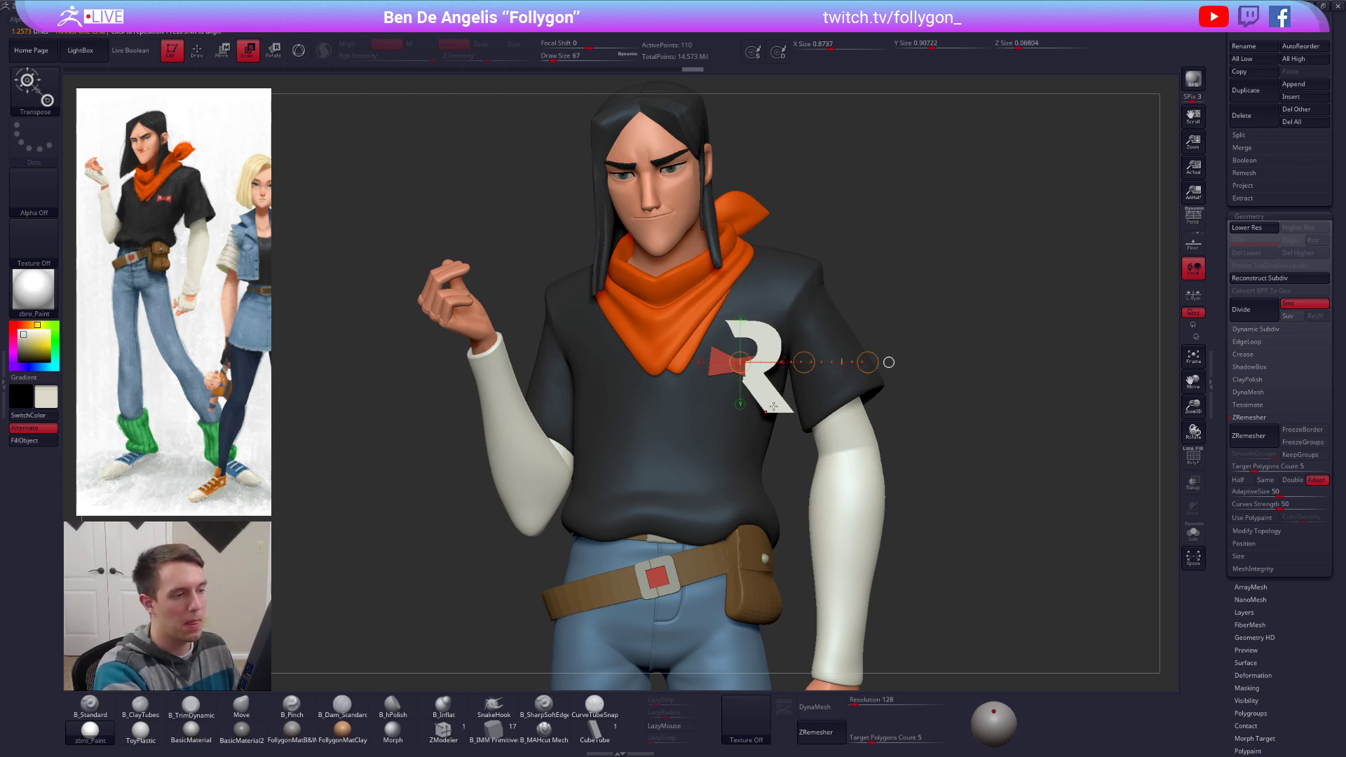
Step: Reposition the R over the middle of the bow and shrink it further until it is smaller than the bow
right_drag(773, 407, 705, 401)
key(w)
mouse_move(773, 393)
shift+mouse_down()
mouse_move(773, 466)
mouse_move(750, 426)
shift+mouse_up()
right_drag(747, 422, 806, 415)
key(e)
mouse_move(757, 382)
shift+mouse_down()
mouse_move(891, 382)
mouse_move(764, 401)
shift+mouse_up()
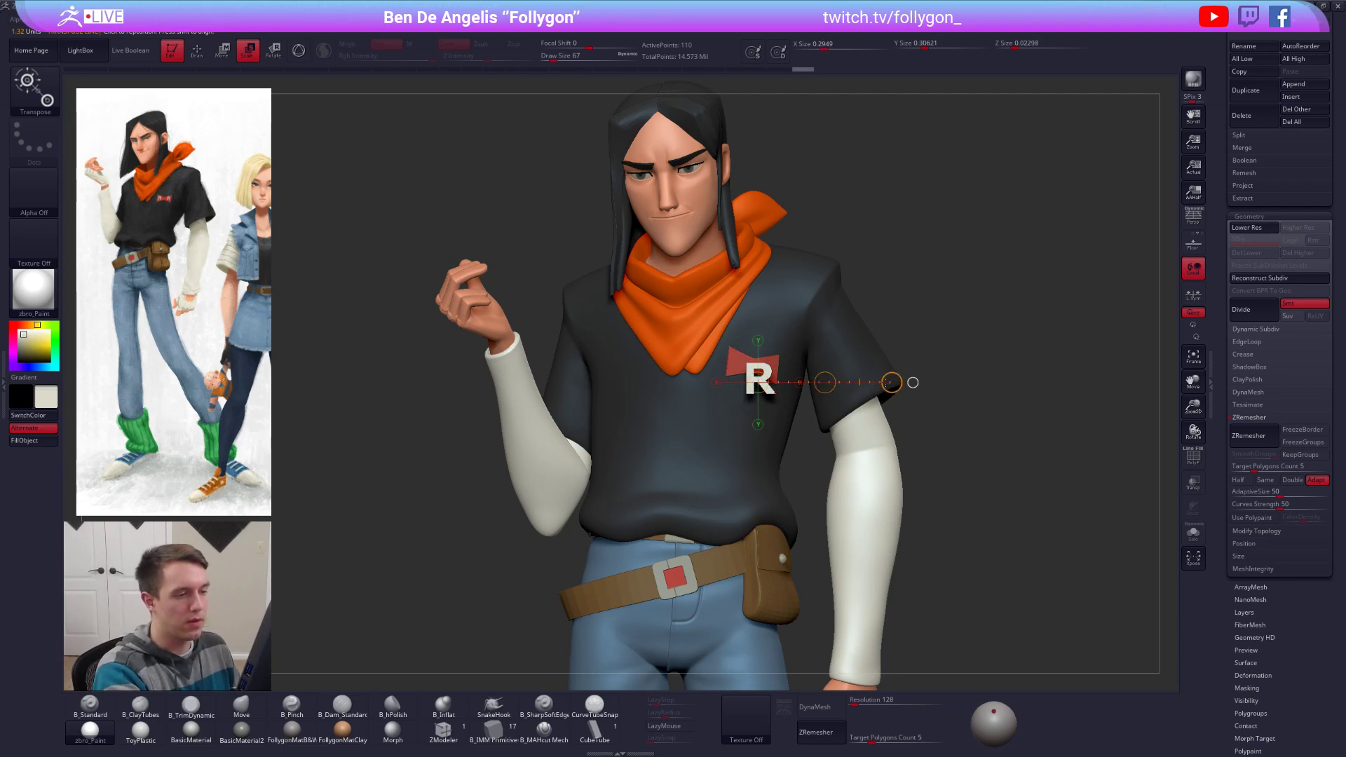
ctrl+right_drag(780, 398, 756, 401)
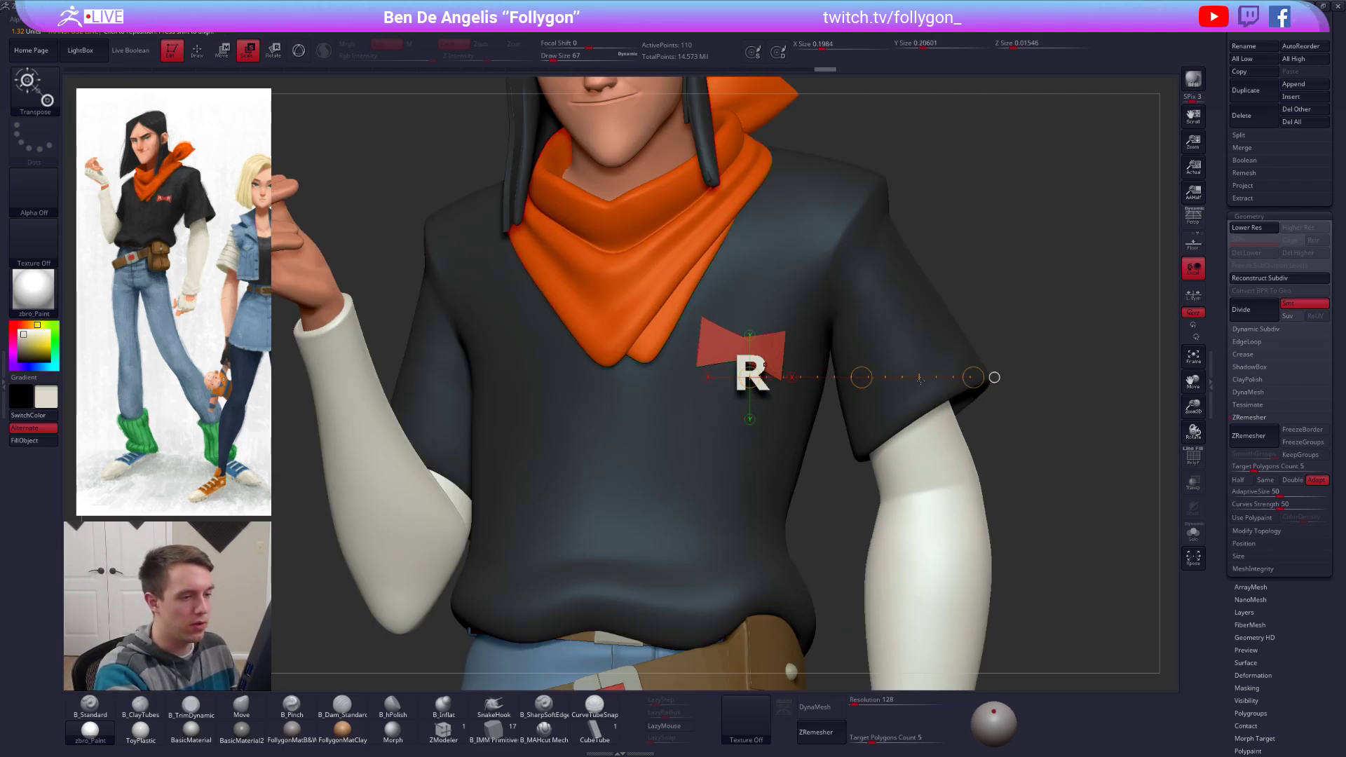
Step: Select the bow, set the Move brush's draw size to 252, and reshape its outline slightly wider and shorter
alt+click(770, 352)
key(q)
key(space)
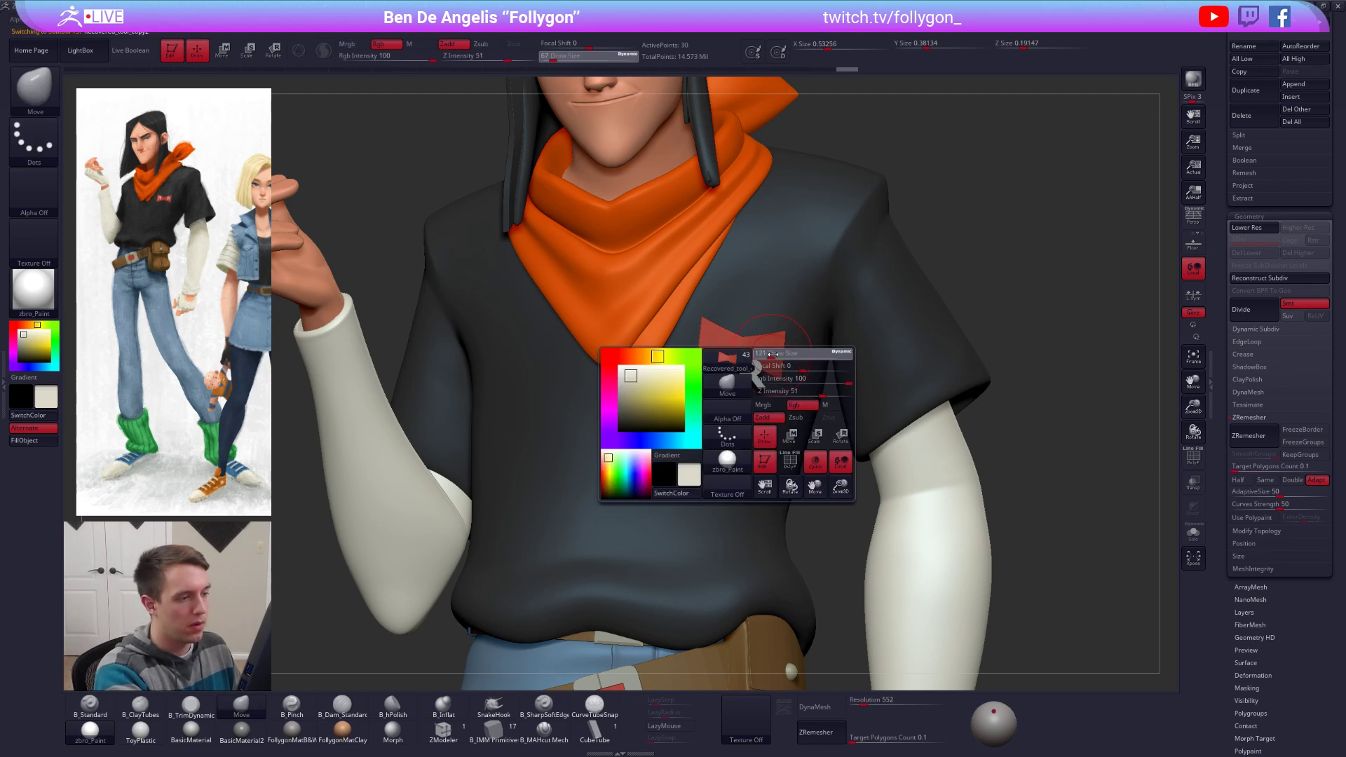
drag(770, 354, 778, 354)
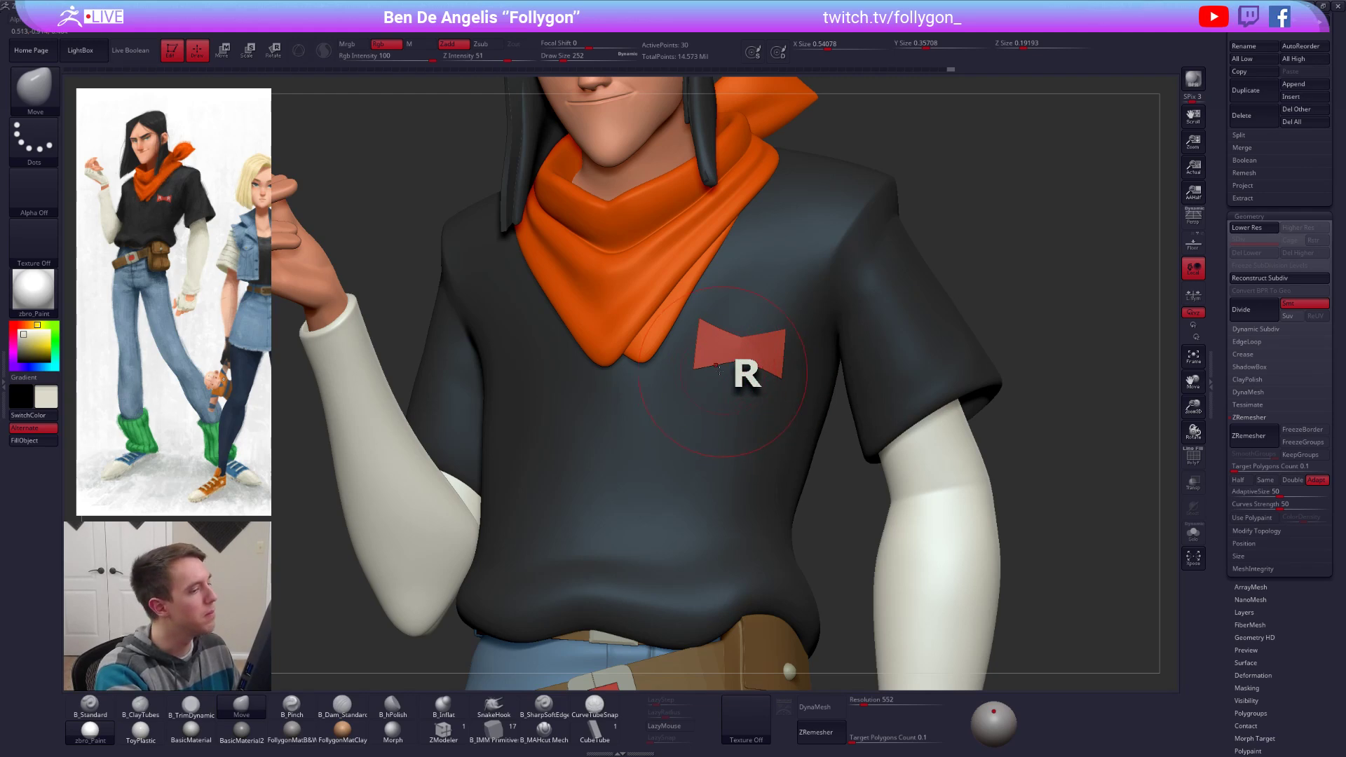
right_drag(743, 364, 723, 377)
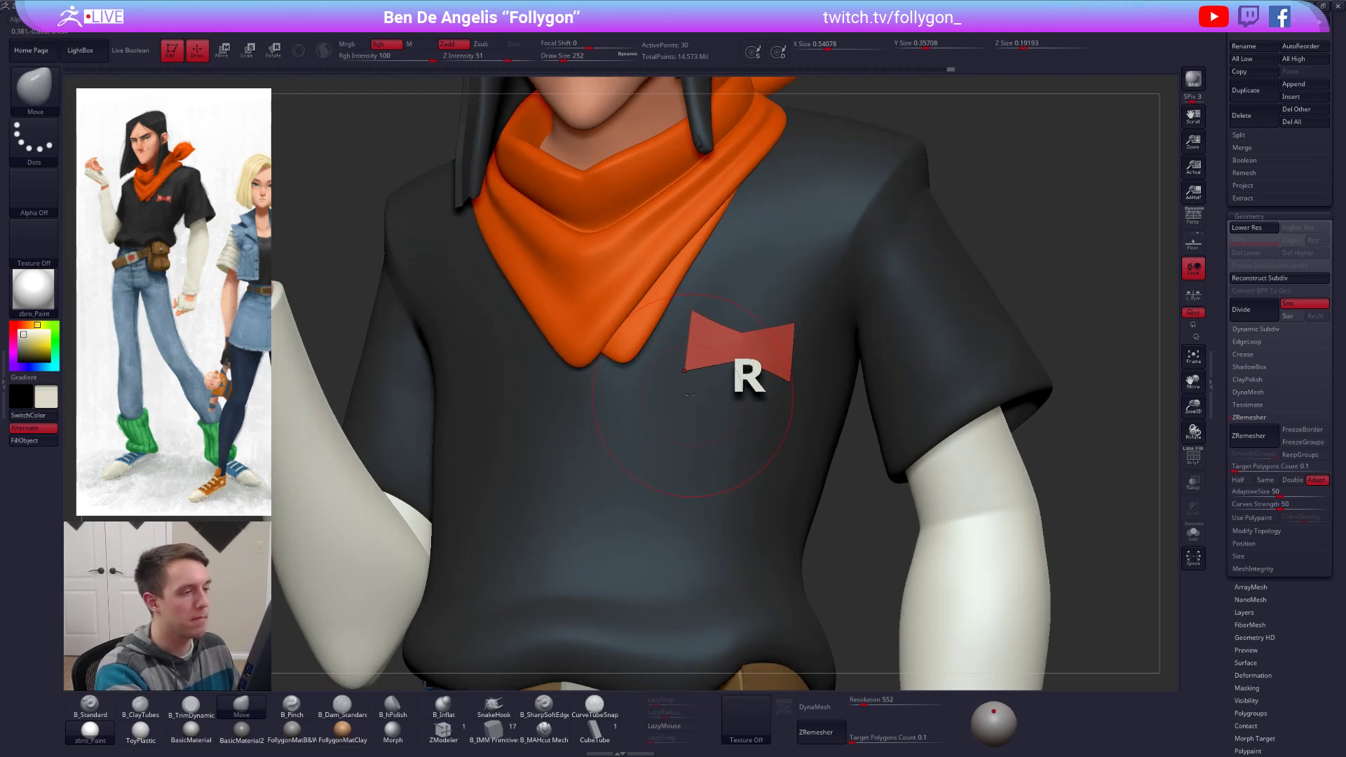
Step: Set the Move brush's draw size to 140 and refine how the bow fits against the chest
key(r)
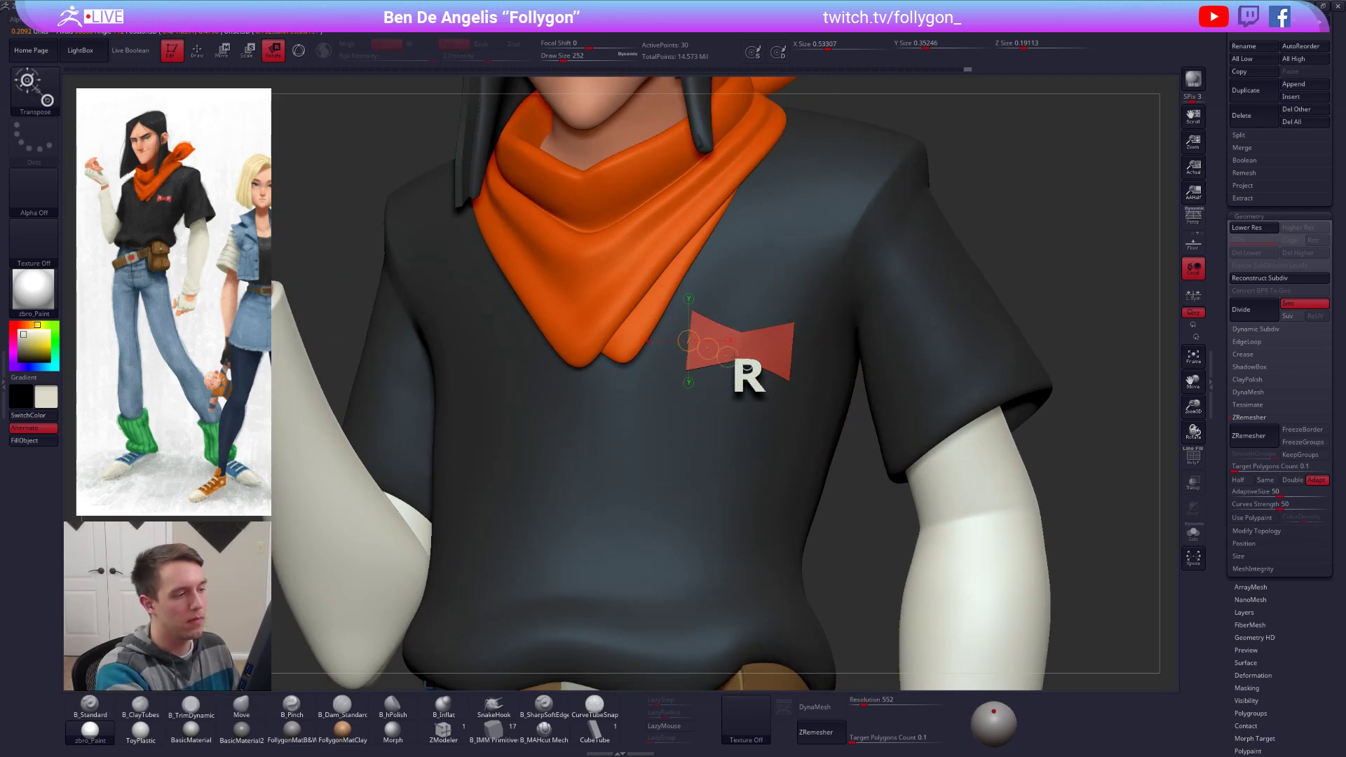
key(q)
right_drag(791, 348, 784, 380)
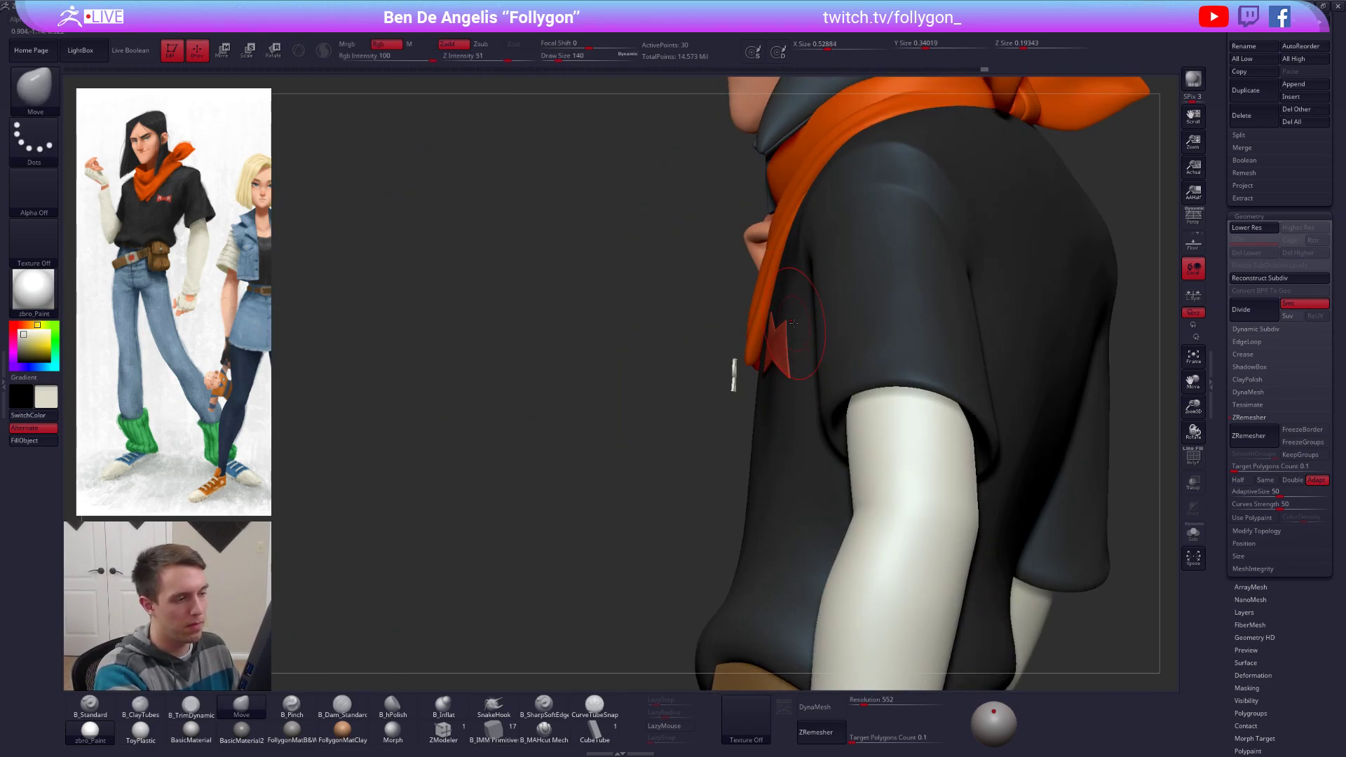
right_drag(788, 324, 751, 373)
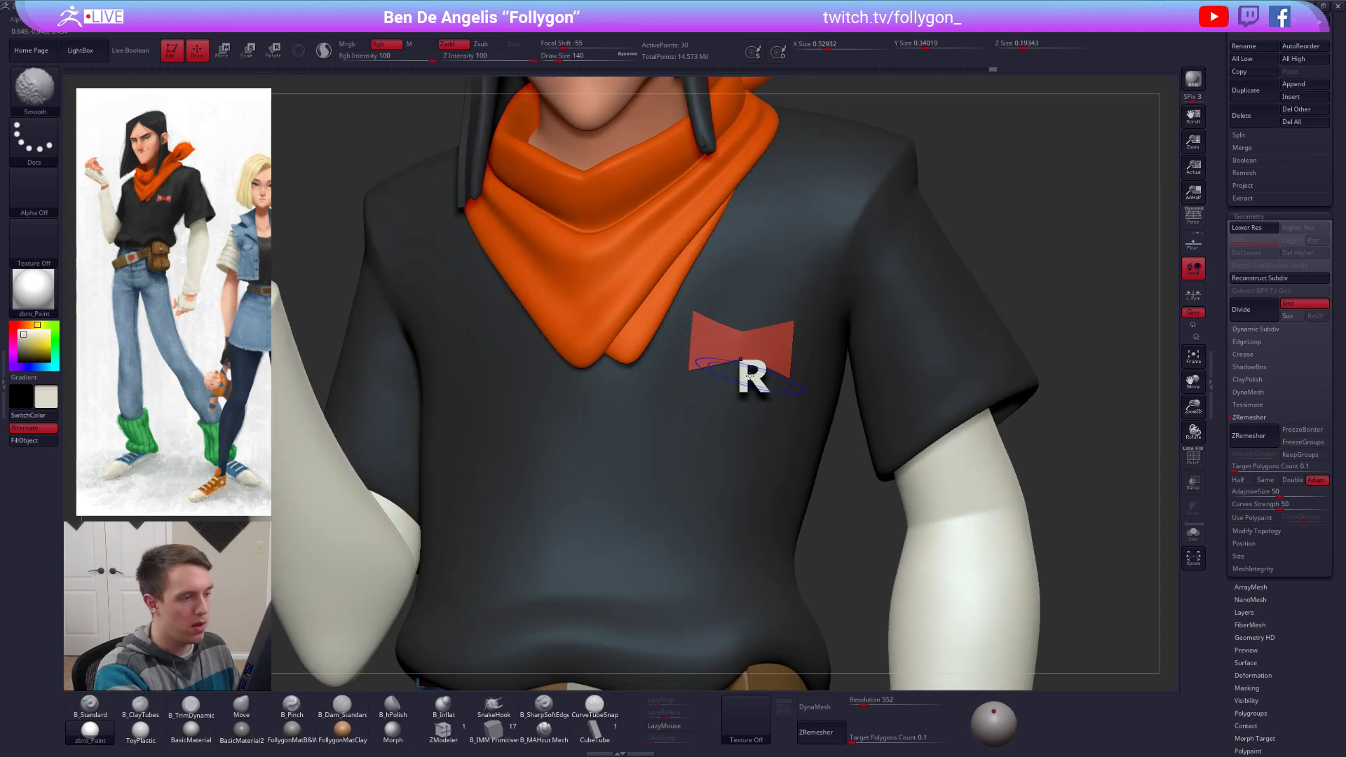
Step: Select the R subtool and reorder it so that it sits directly below the bow subtool Recovered_tool_copy2
drag(1213, 183, 1212, 599)
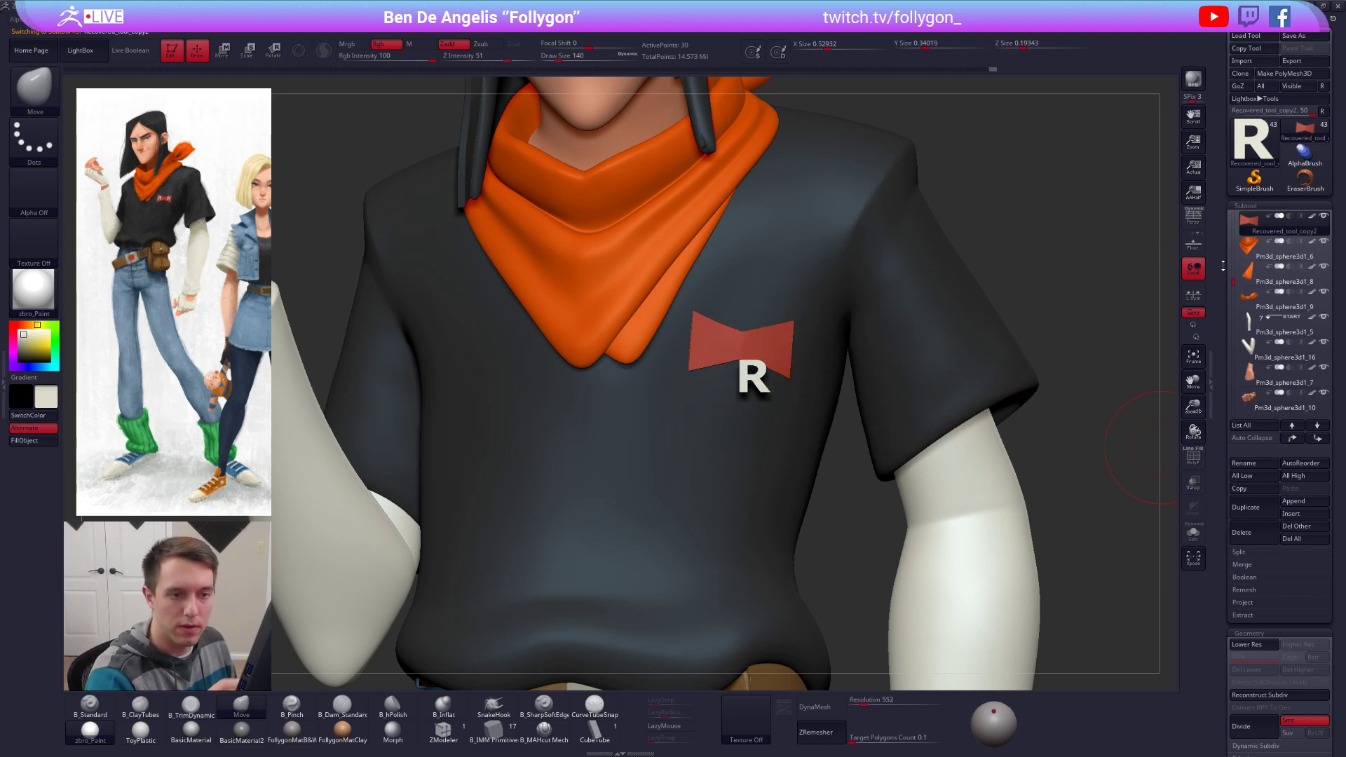
scroll(1262, 294, down, 5)
click(1255, 382)
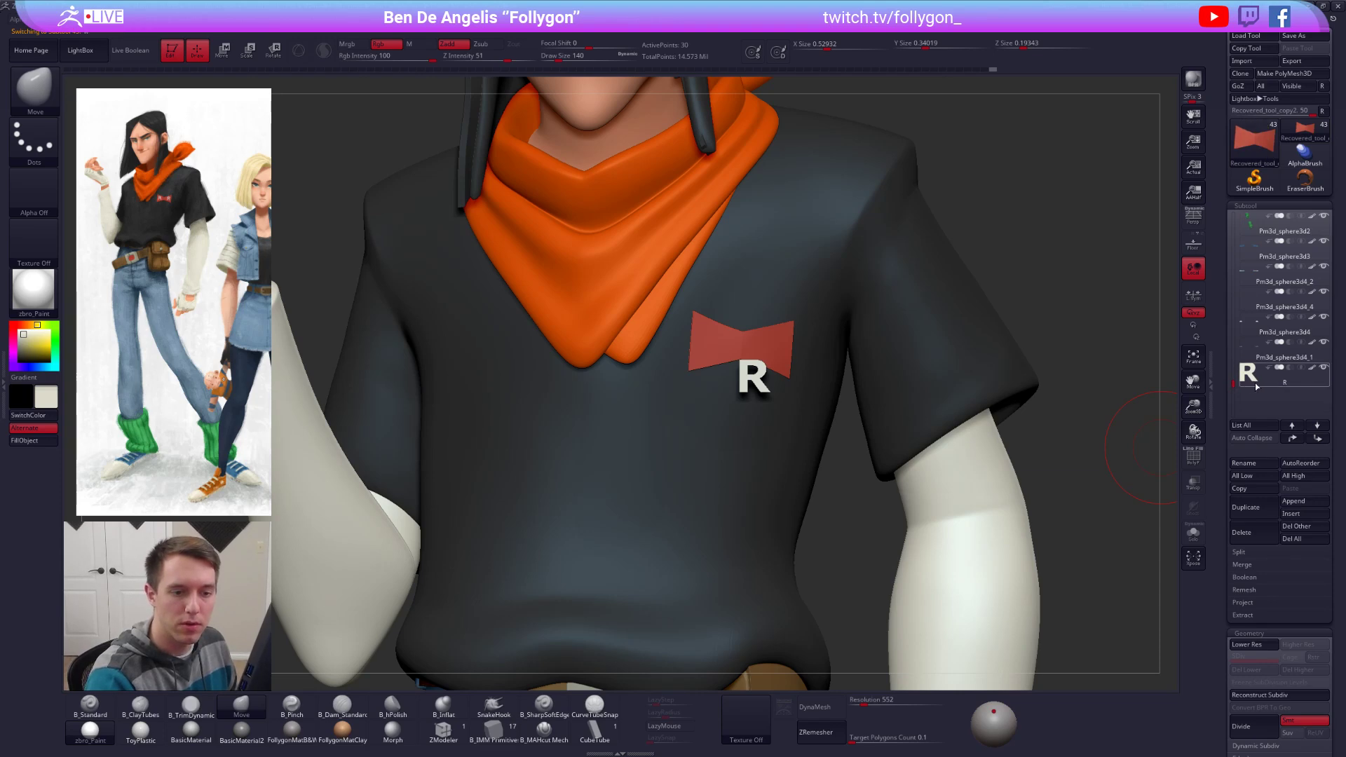
shift+click(1293, 441)
click(1318, 442)
click(1318, 441)
click(1318, 442)
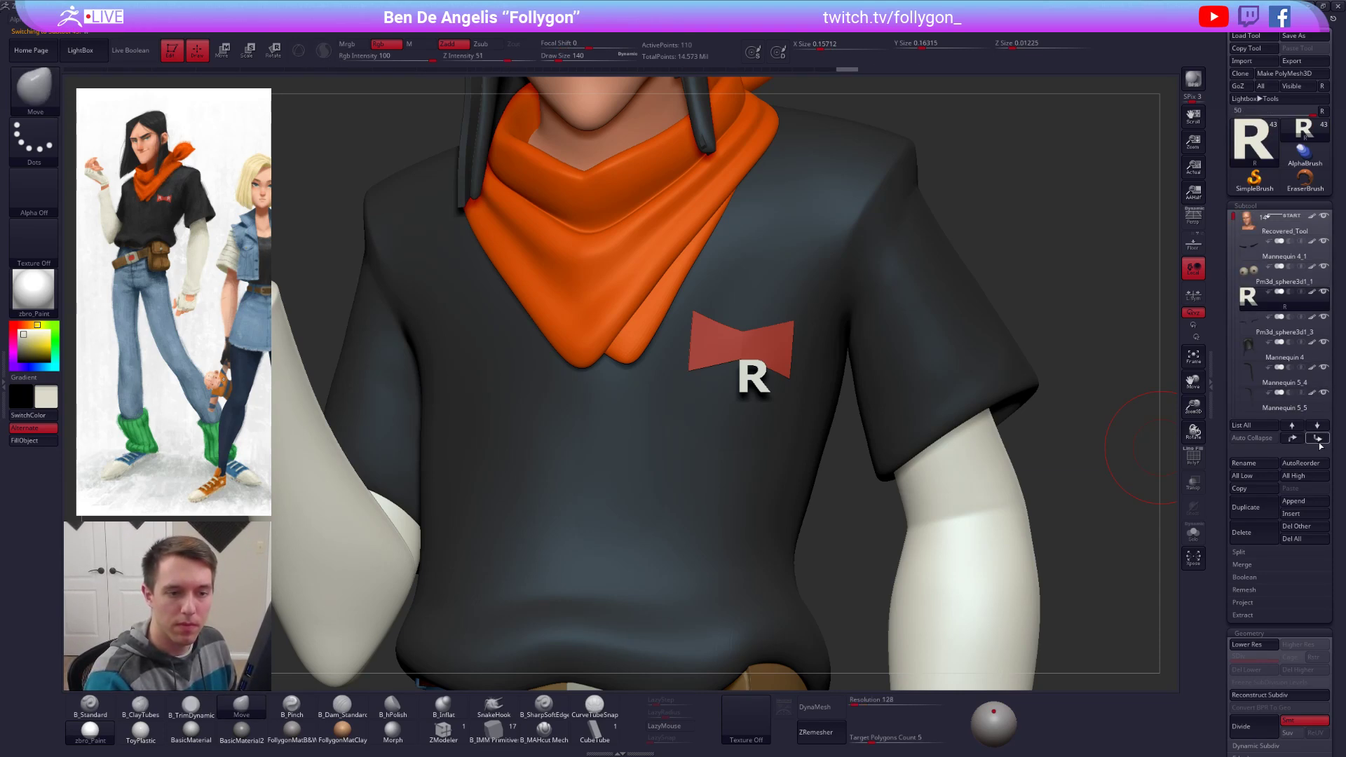
click(1318, 442)
click(1318, 441)
click(1318, 442)
click(1319, 442)
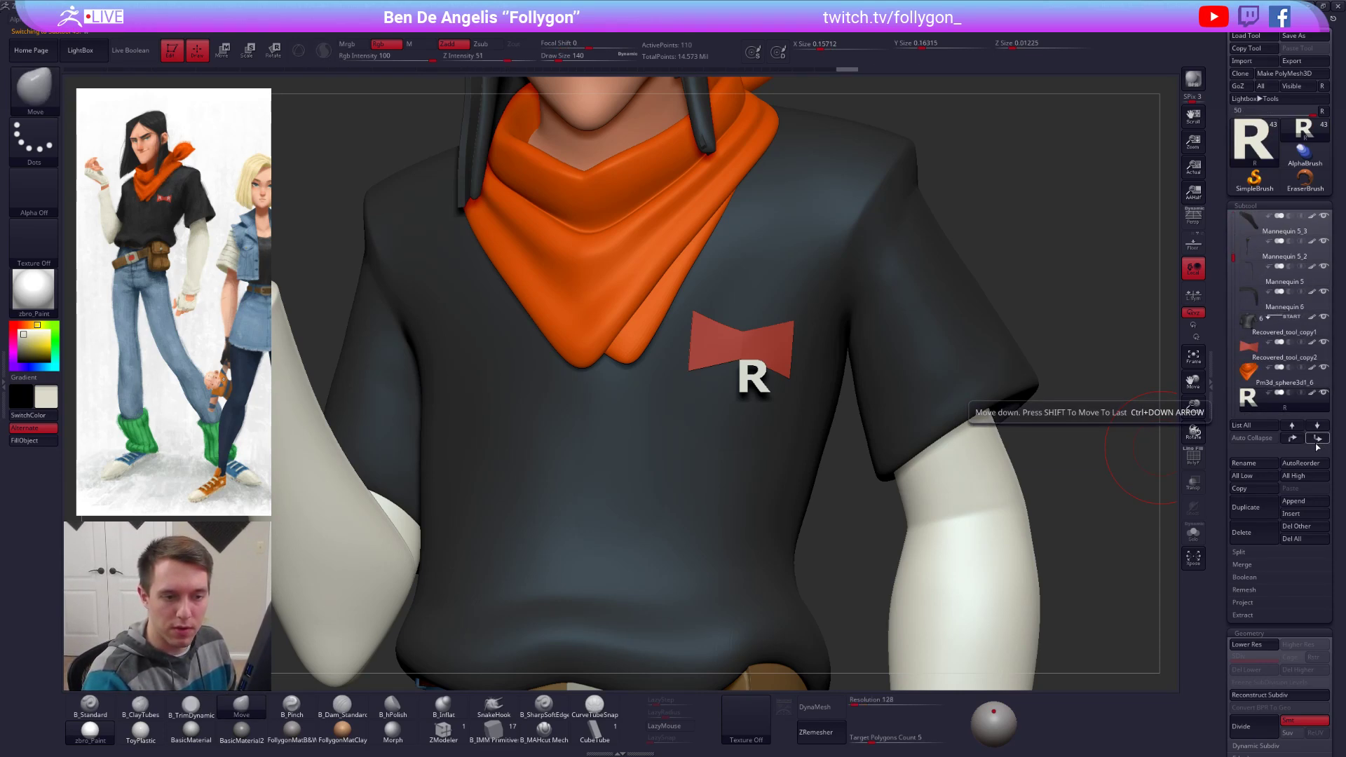
click(1300, 440)
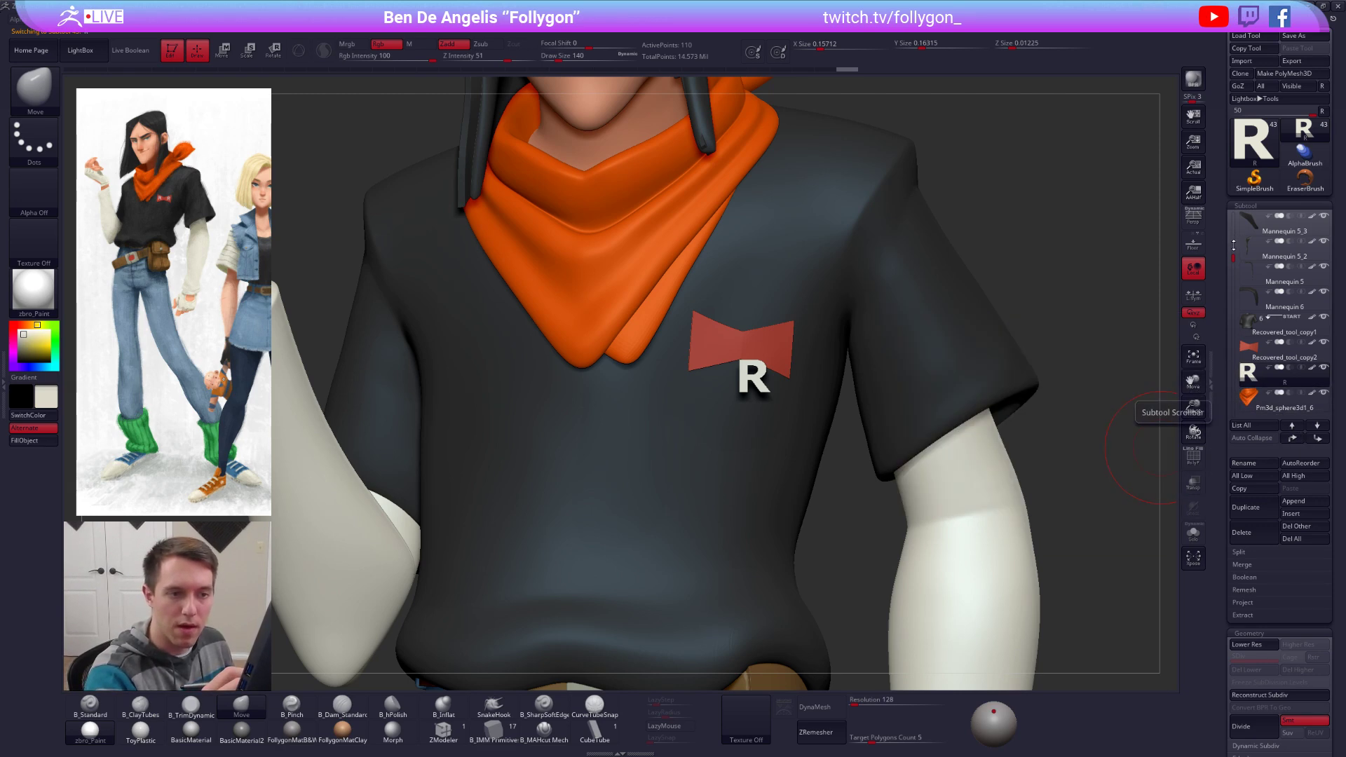
Step: Frame the whole character, turn on perspective, and select the head subtool Recovered_Tool at the start of the subtool list
click(1235, 405)
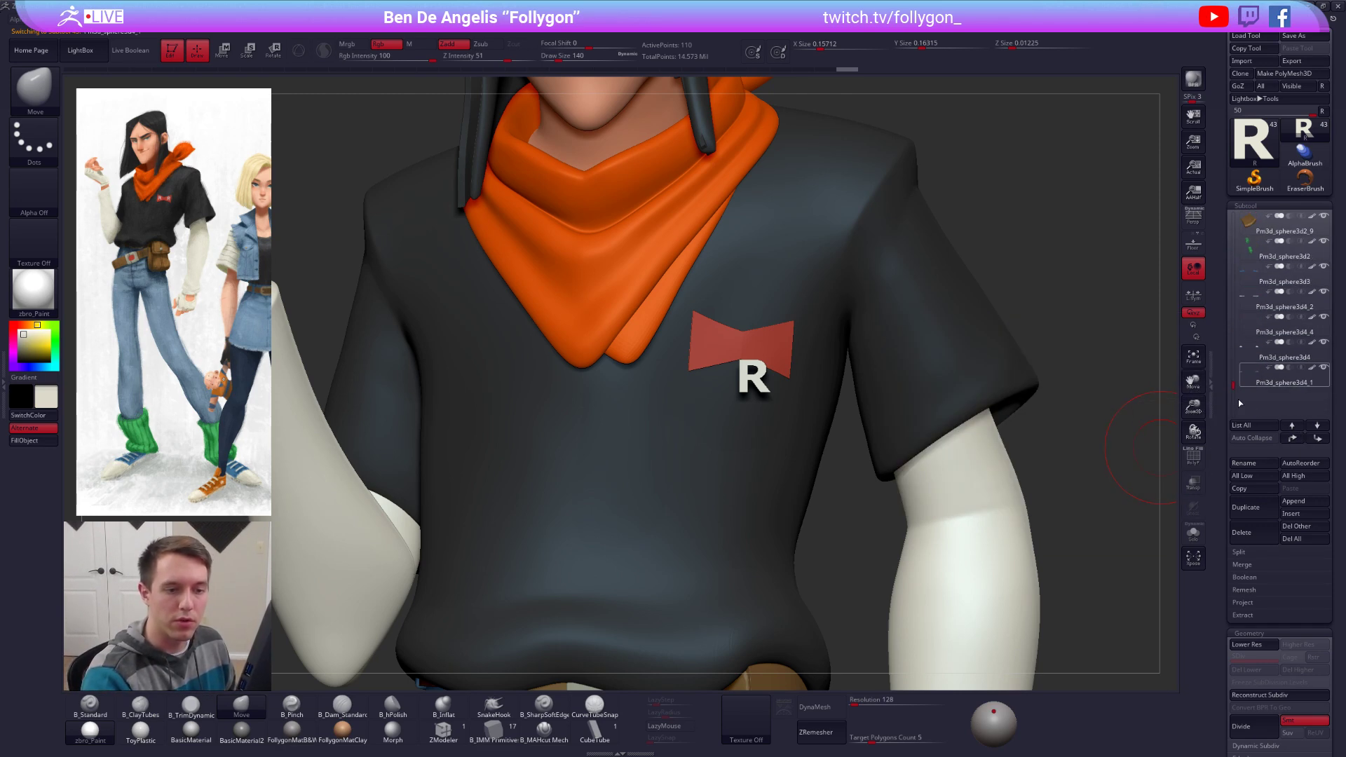
key(f)
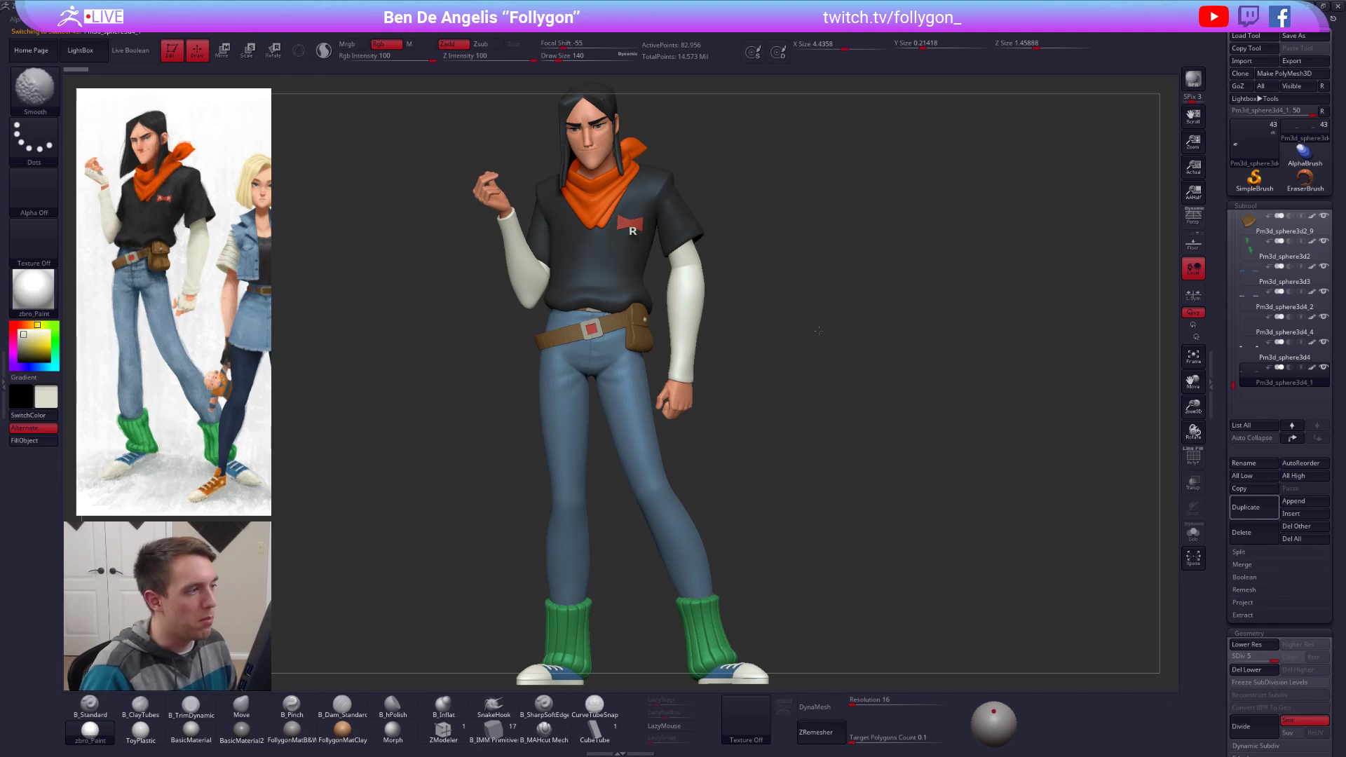
mouse_move(819, 331)
ctrl+right_down()
mouse_move(804, 291)
mouse_move(800, 301)
ctrl+right_up()
click(1194, 219)
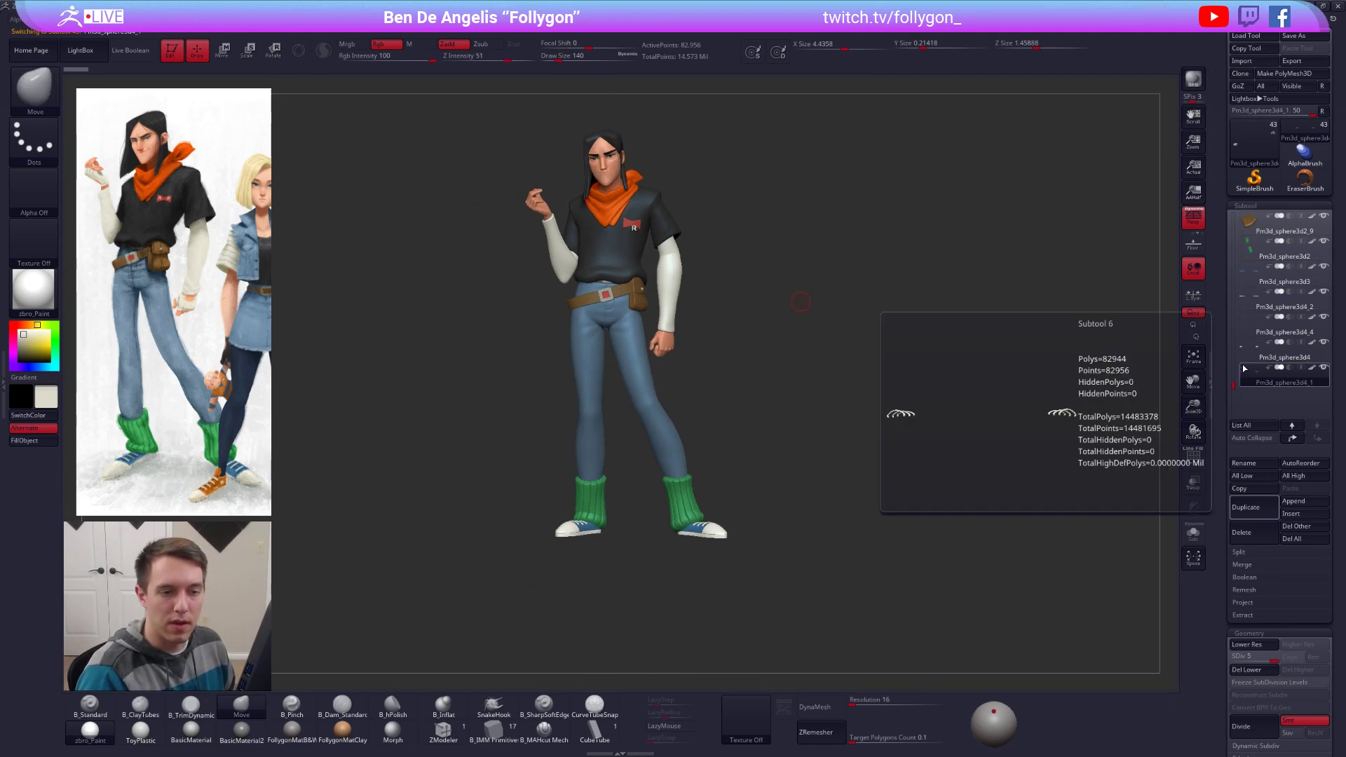
drag(1229, 333, 1241, 204)
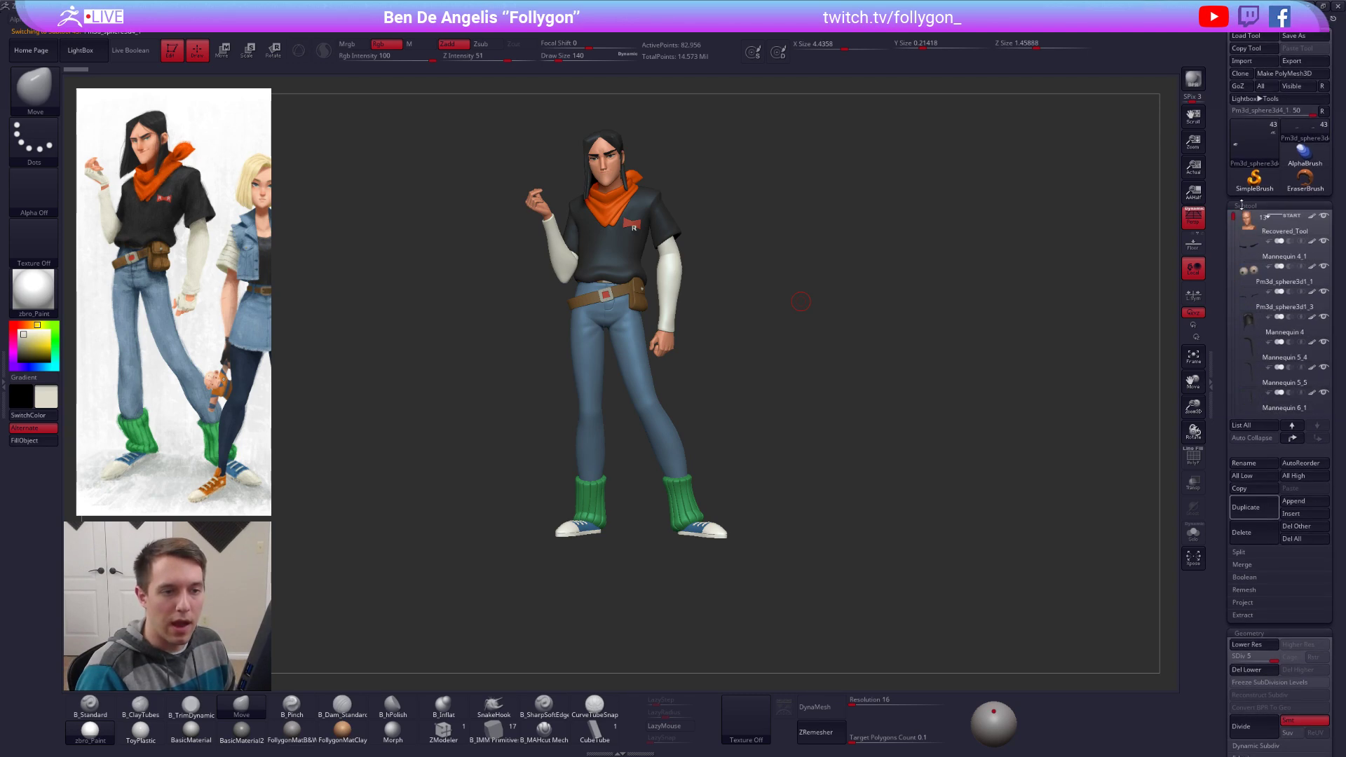
click(1254, 223)
alt+right_drag(760, 254, 725, 171)
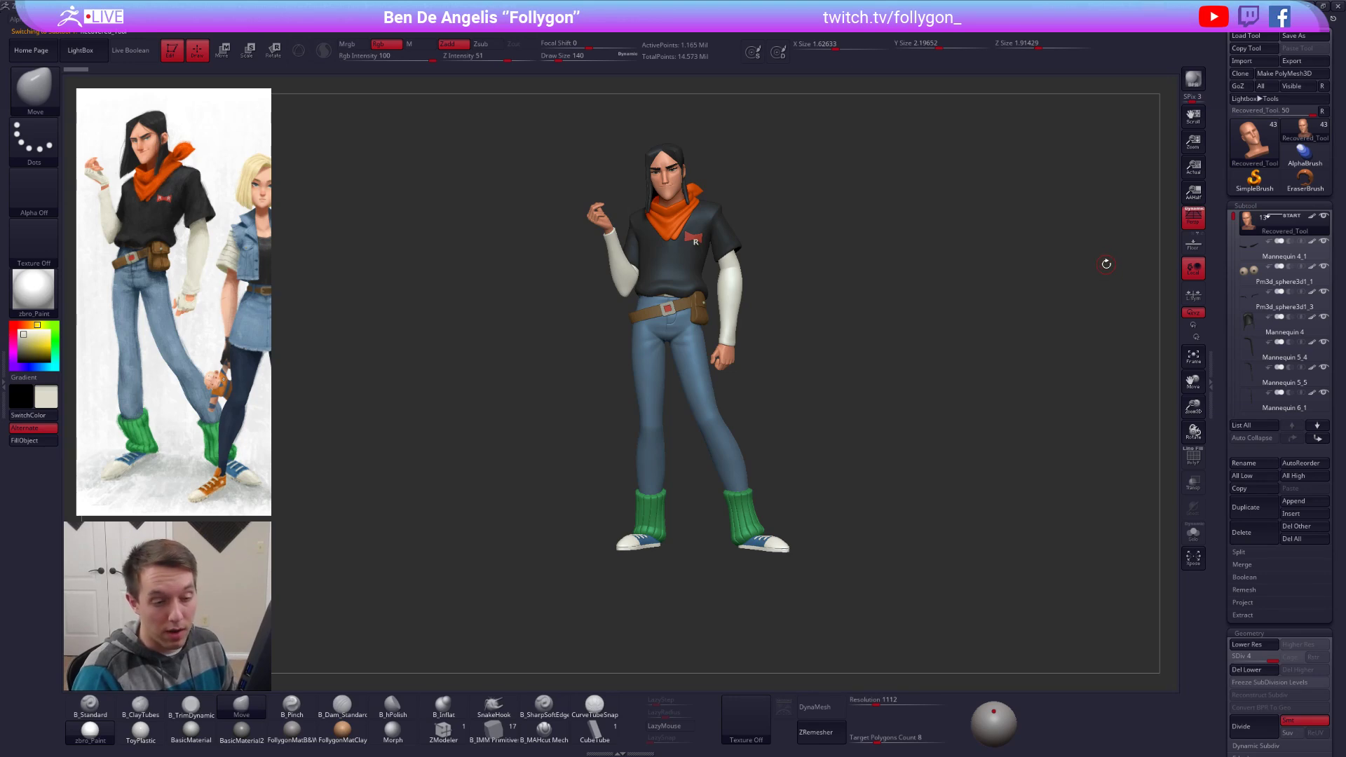
Step: Move the head subtool three places down the subtool list, send it to the last place, and return it to the first
key(shift)
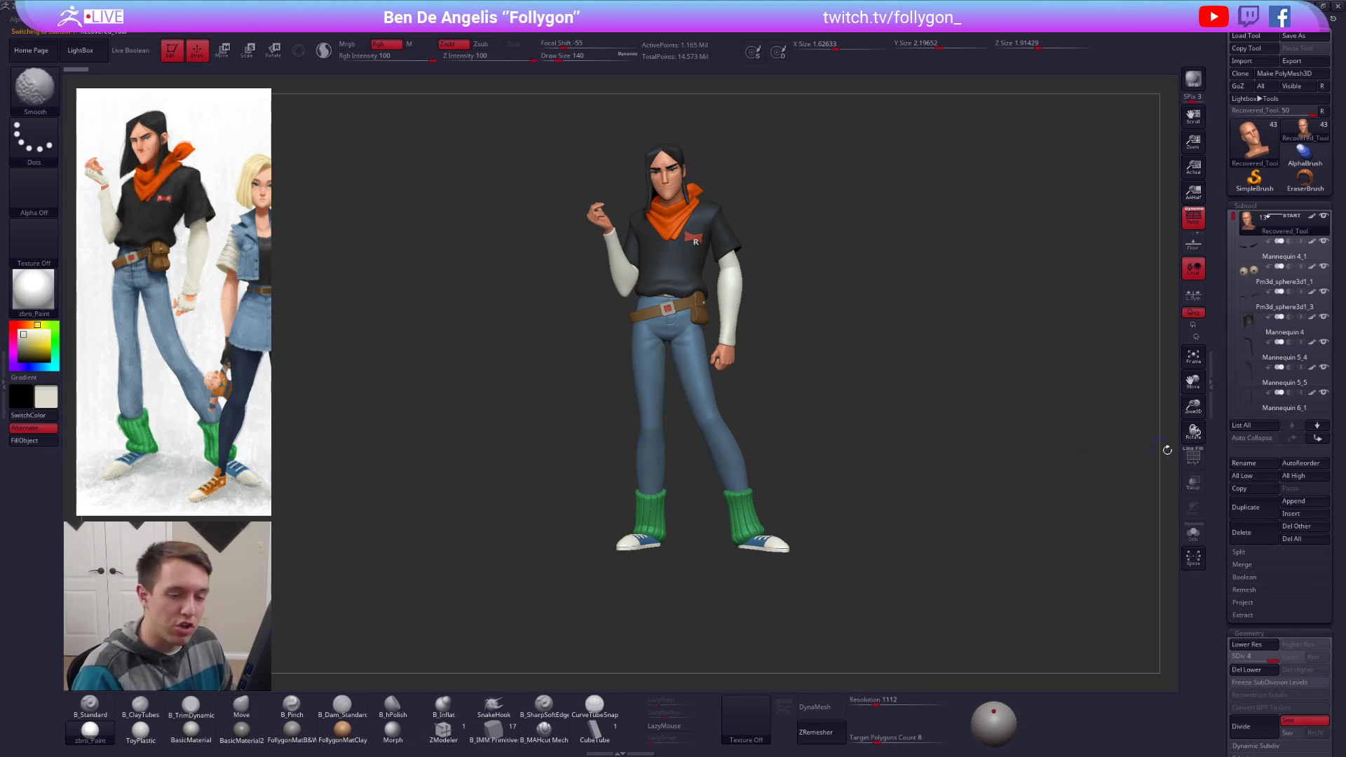
click(1317, 439)
click(1318, 439)
click(1317, 438)
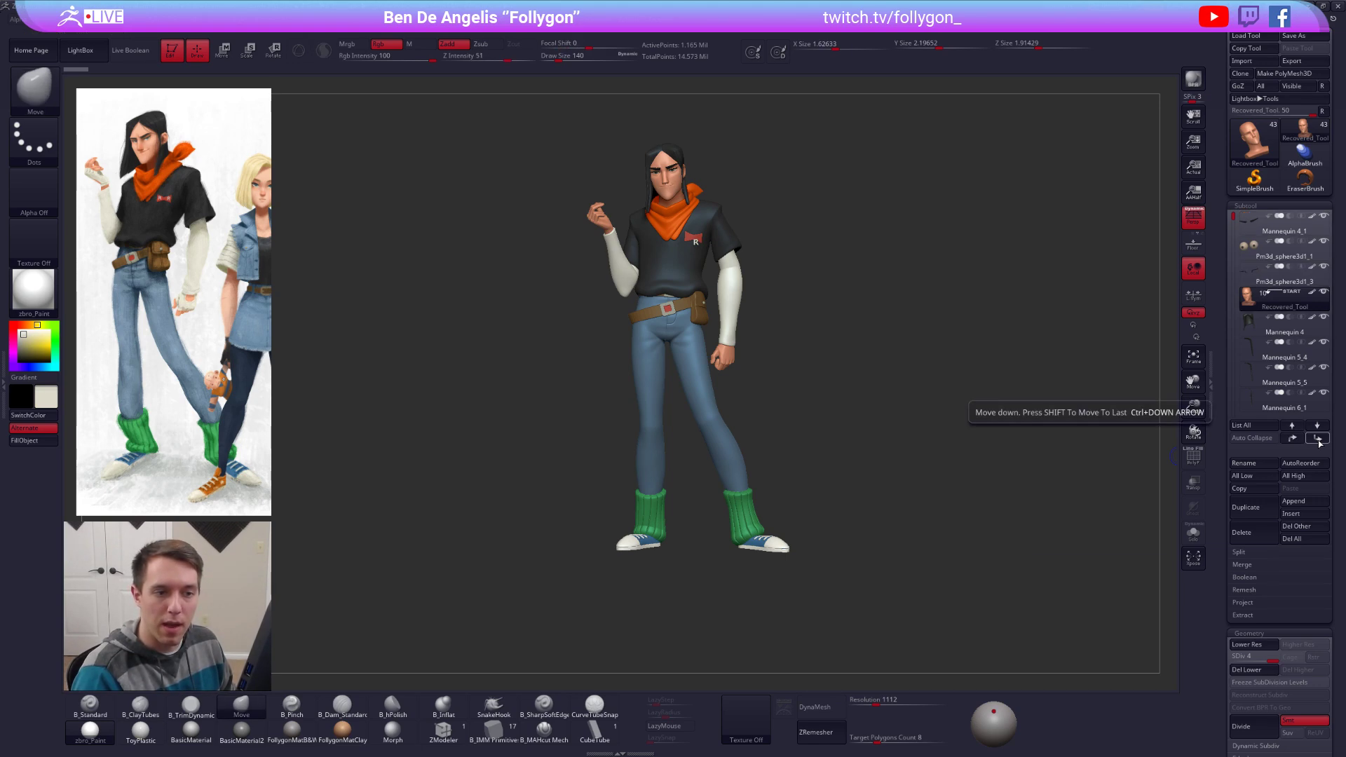
shift+click(1317, 439)
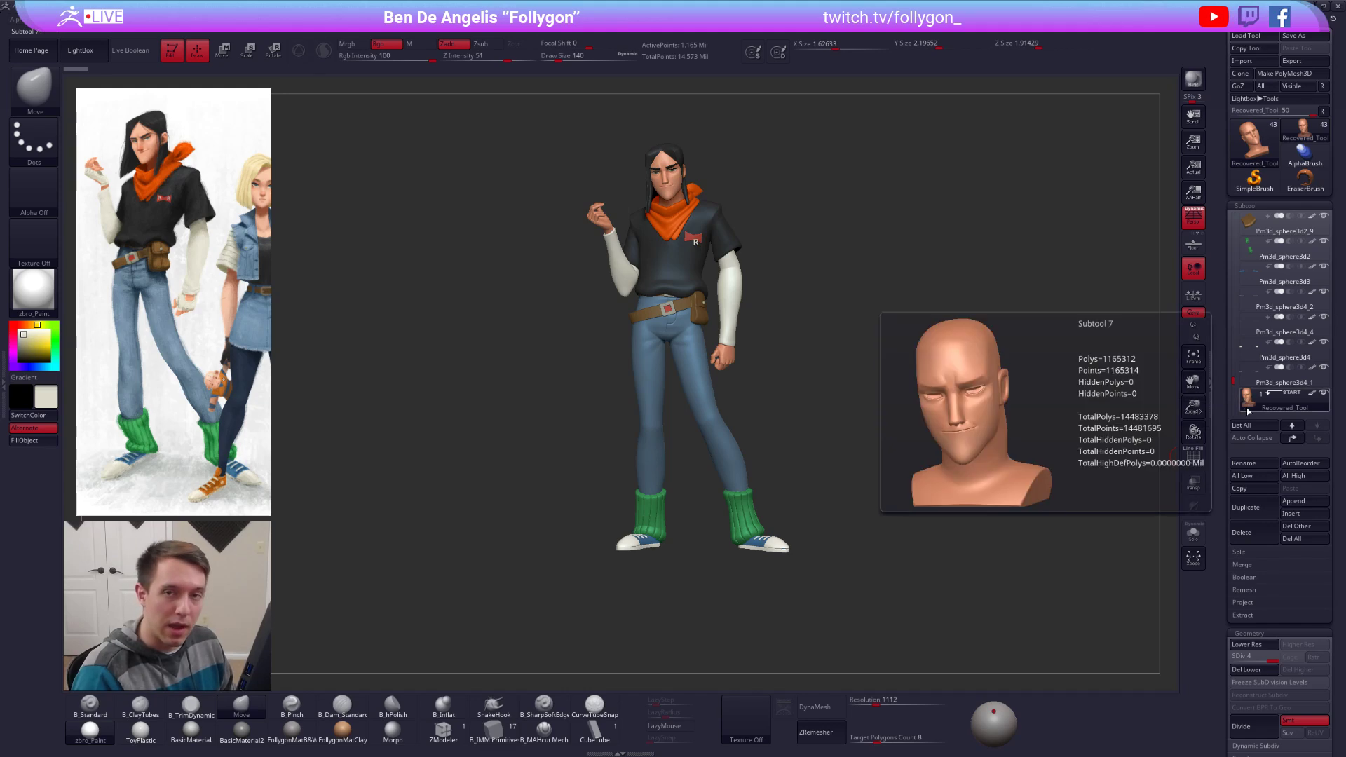
key(shift)
shift+click(1292, 429)
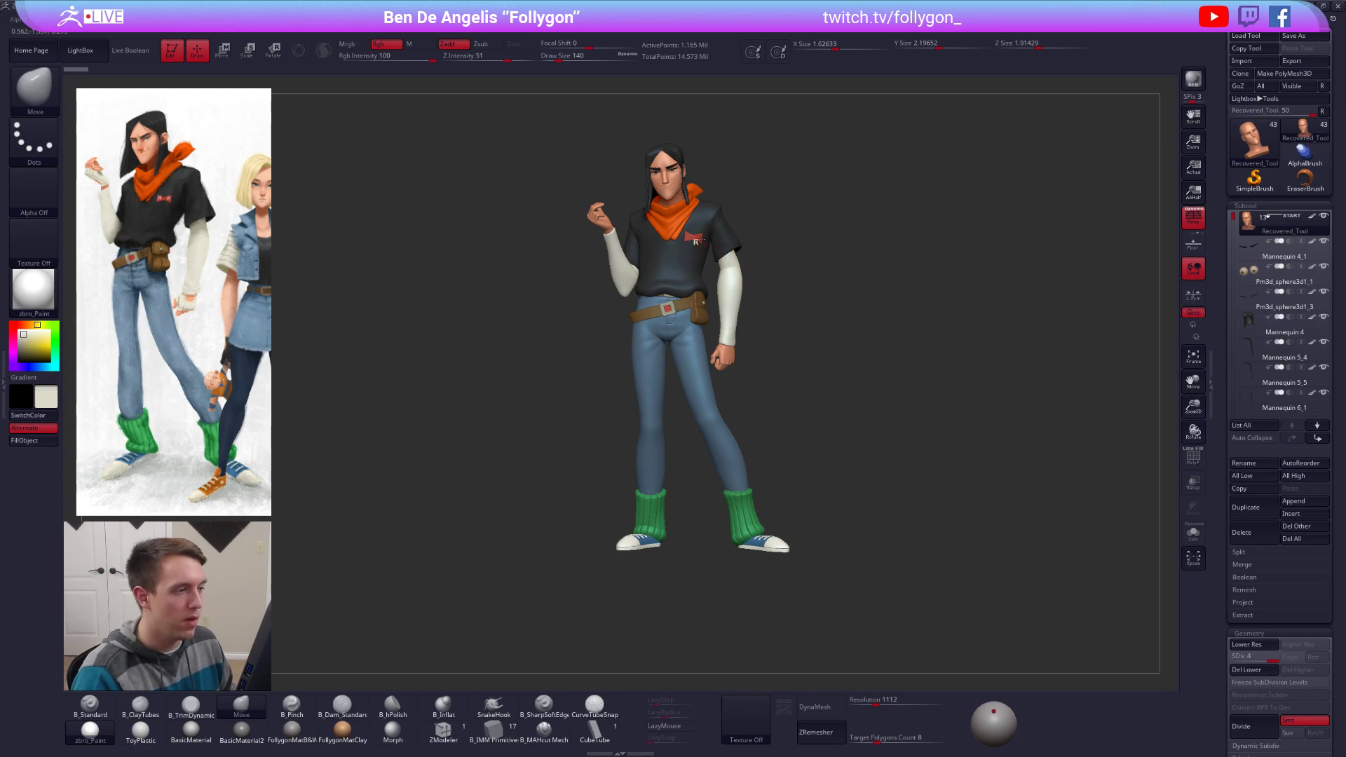
Step: Select the R letter, move it up onto the bow's left half with Transpose, and scale it down to fit
mouse_move(700, 240)
alt+right_down()
mouse_move(739, 326)
mouse_move(729, 336)
mouse_move(806, 391)
mouse_move(778, 425)
alt+right_up()
alt+click(712, 317)
key(e)
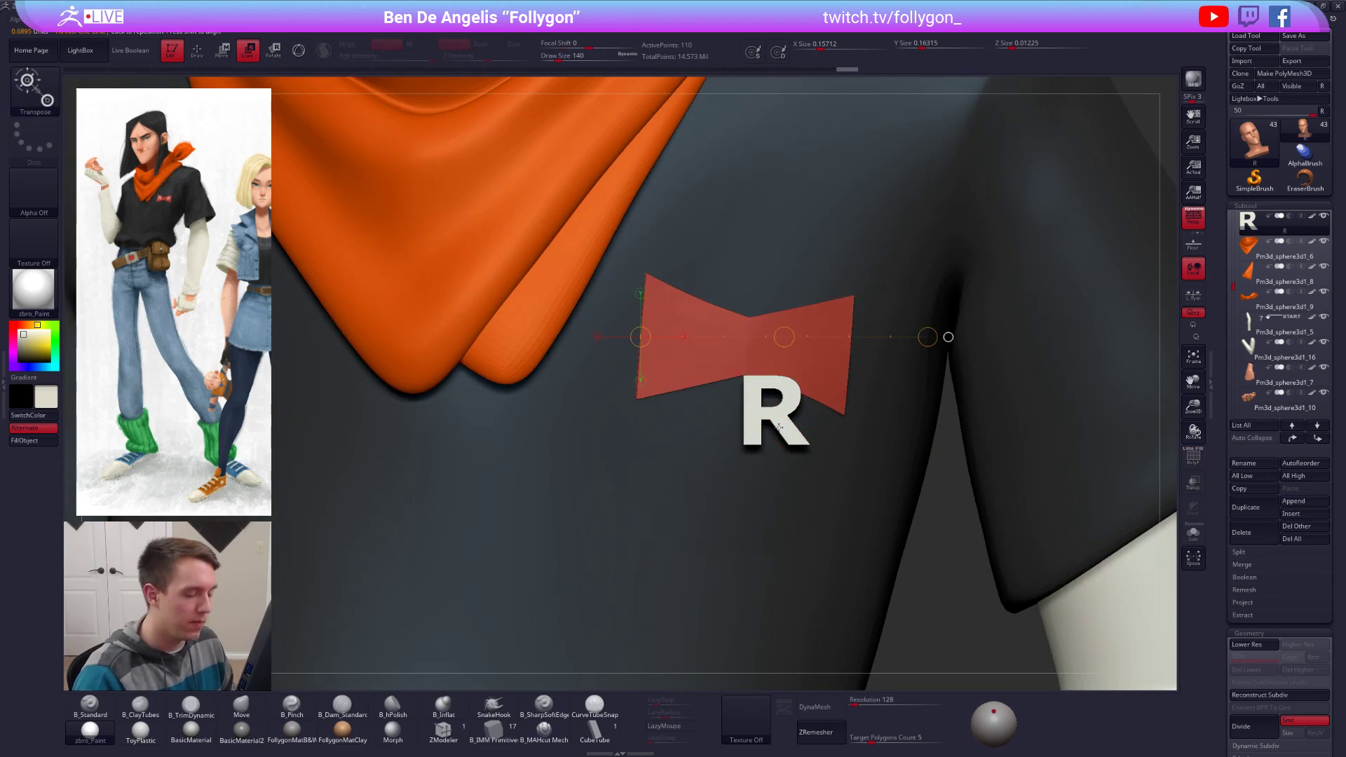
drag(769, 419, 743, 348)
key(w)
ctrl+right_drag(744, 348, 687, 348)
key(e)
mouse_move(662, 358)
mouse_down()
mouse_move(745, 355)
mouse_move(722, 351)
mouse_up()
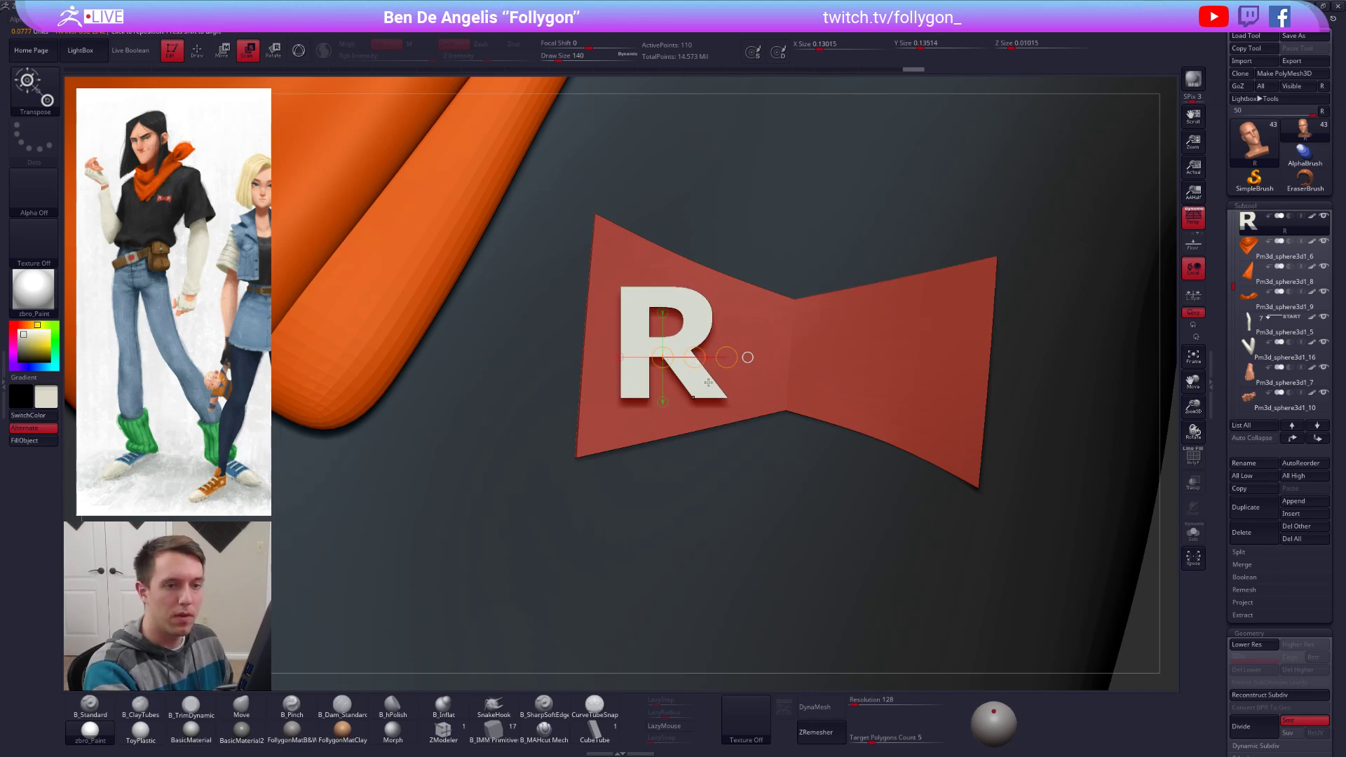
Step: Isolate the R letter and the bow, then push the R back to the bow's face and rotate it to match the slope
ctrl+shift+click(1251, 223)
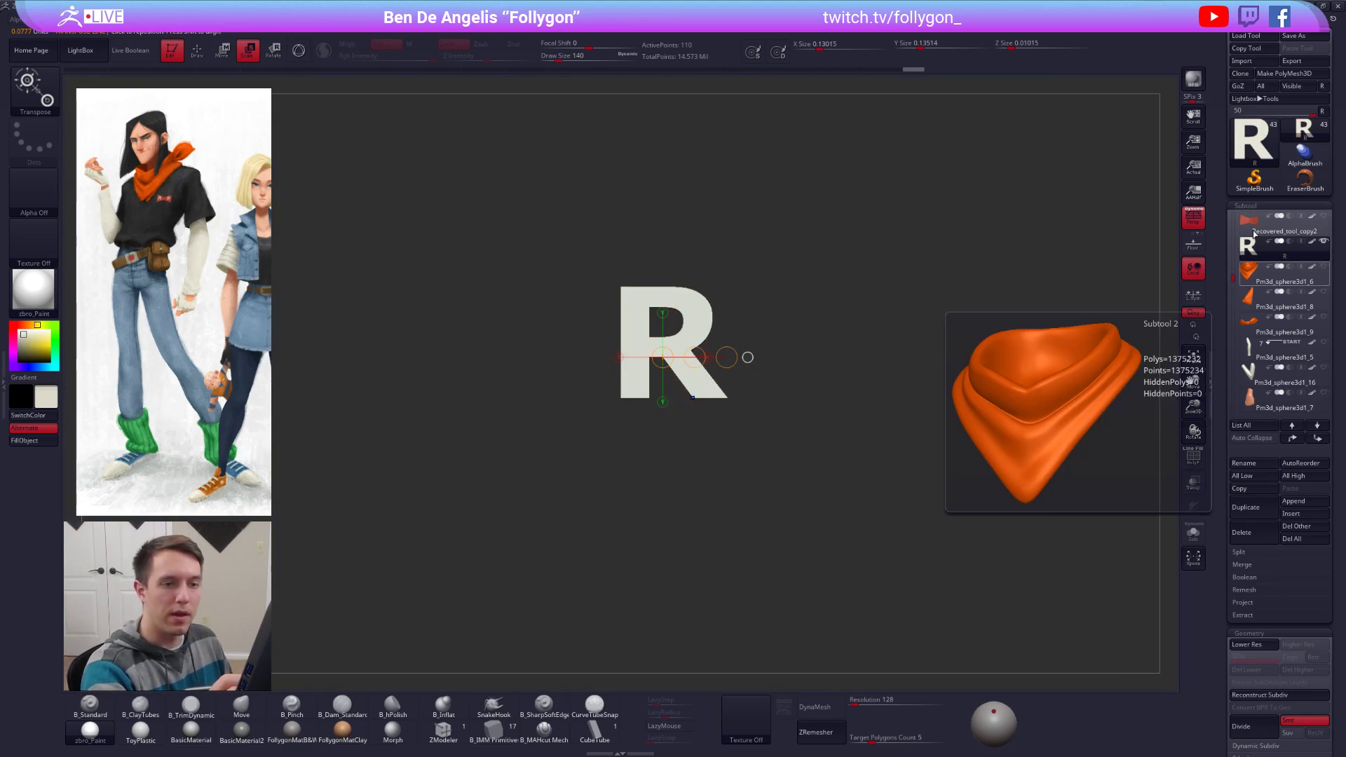
ctrl+shift+click(1254, 233)
right_drag(744, 355, 707, 340)
key(w)
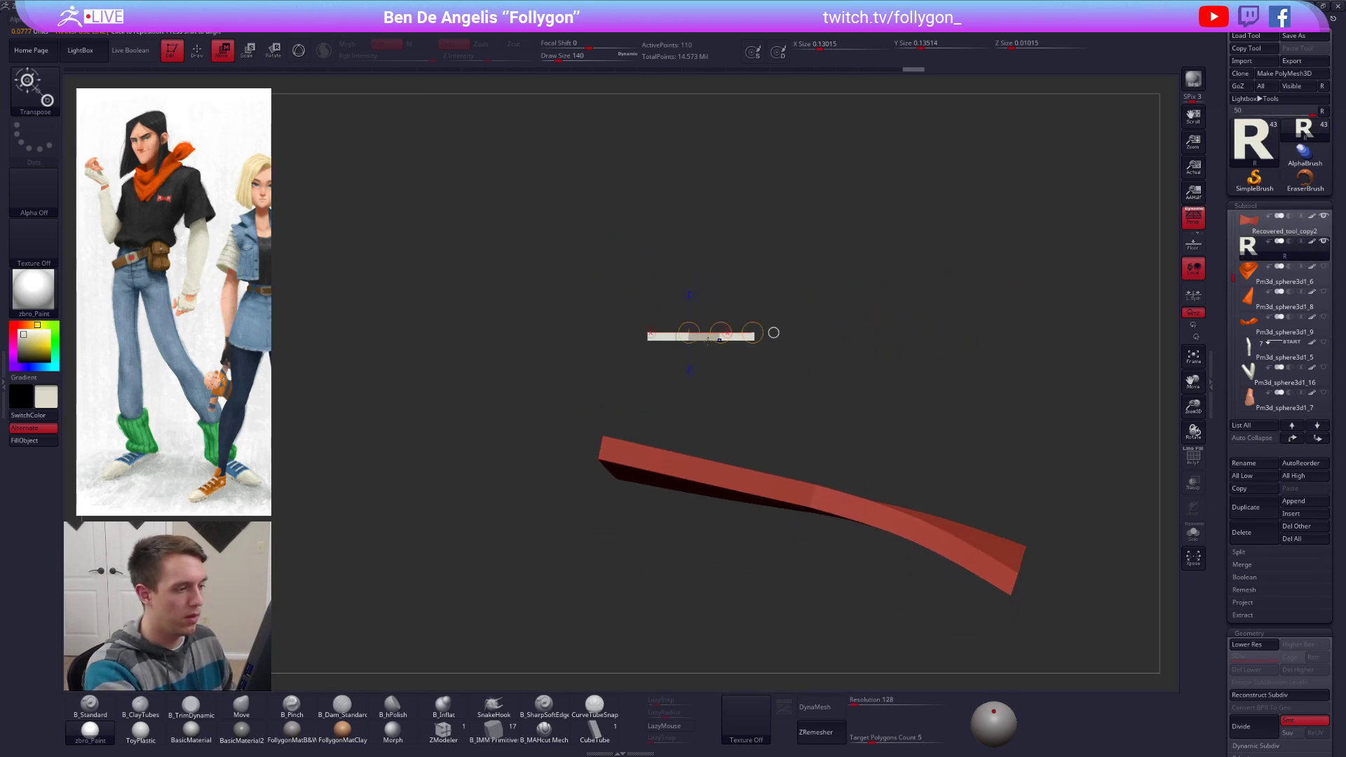
drag(720, 382, 721, 513)
drag(721, 456, 721, 543)
key(r)
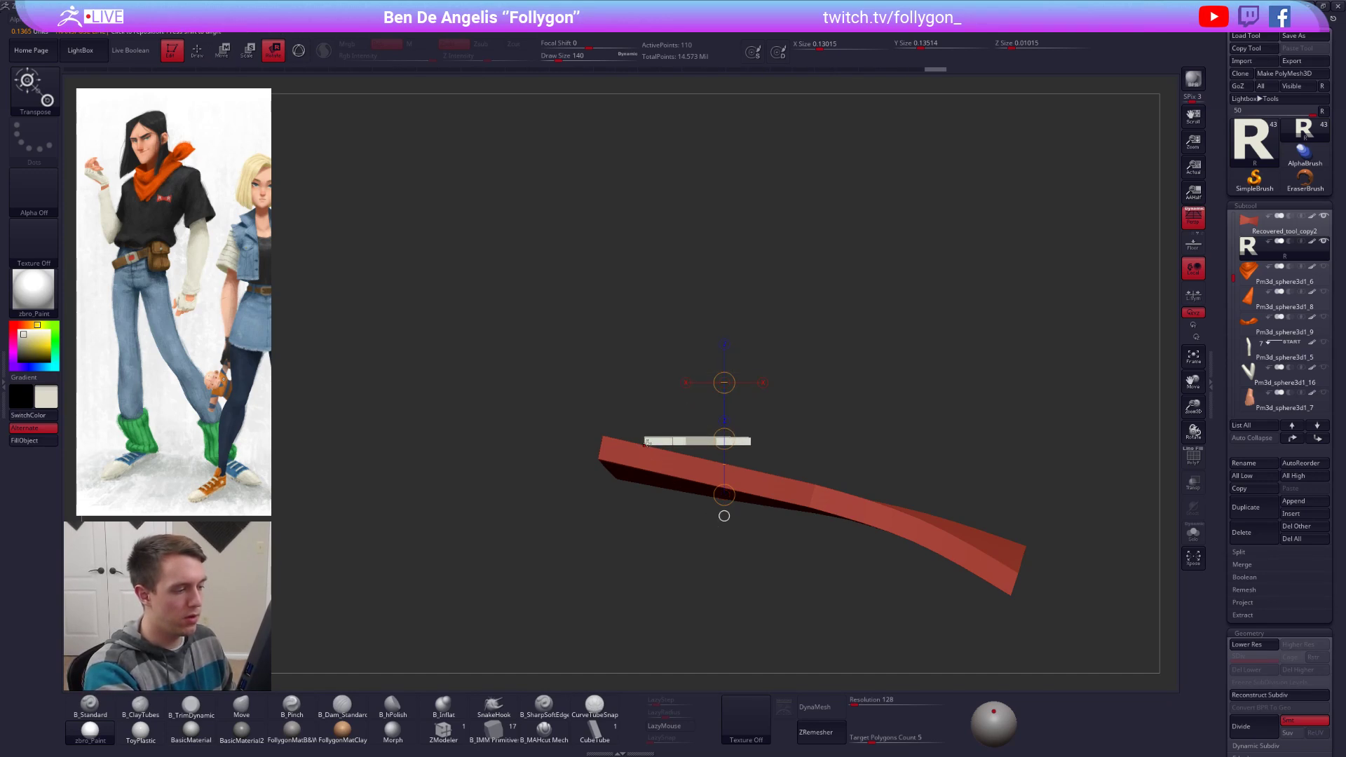
mouse_move(644, 446)
mouse_down()
mouse_move(802, 451)
mouse_move(800, 485)
mouse_up()
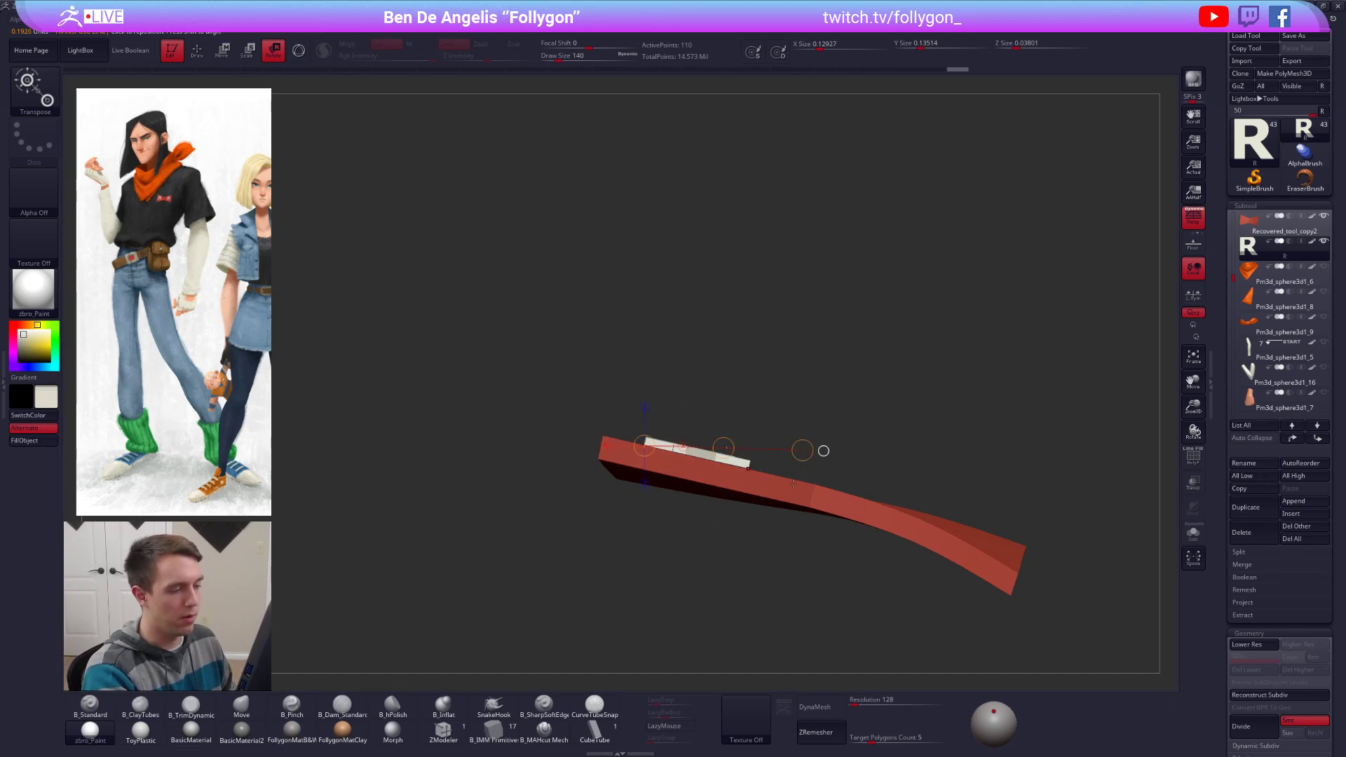
Step: Rotate the R slightly clockwise on the bow's face and nudge its position
key(w)
right_drag(630, 410, 685, 456)
key(r)
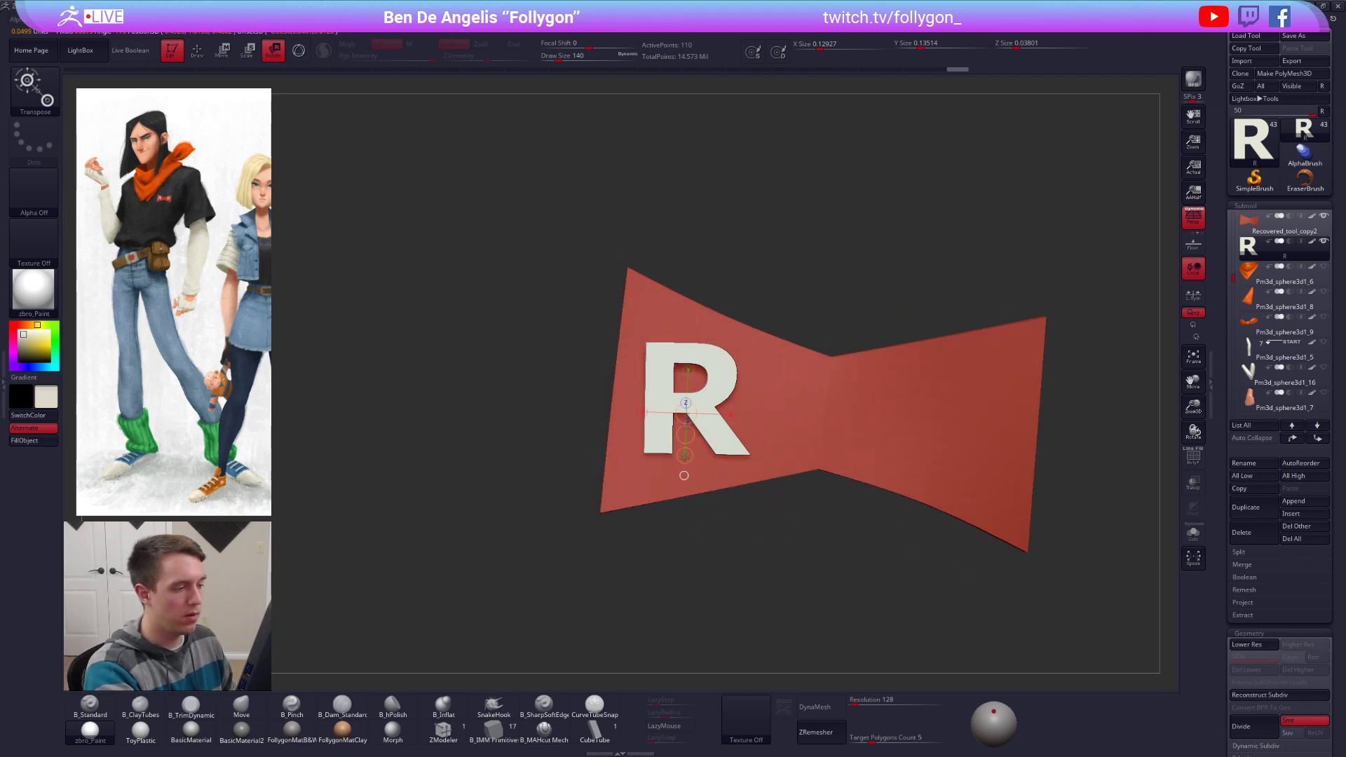
drag(685, 457, 678, 570)
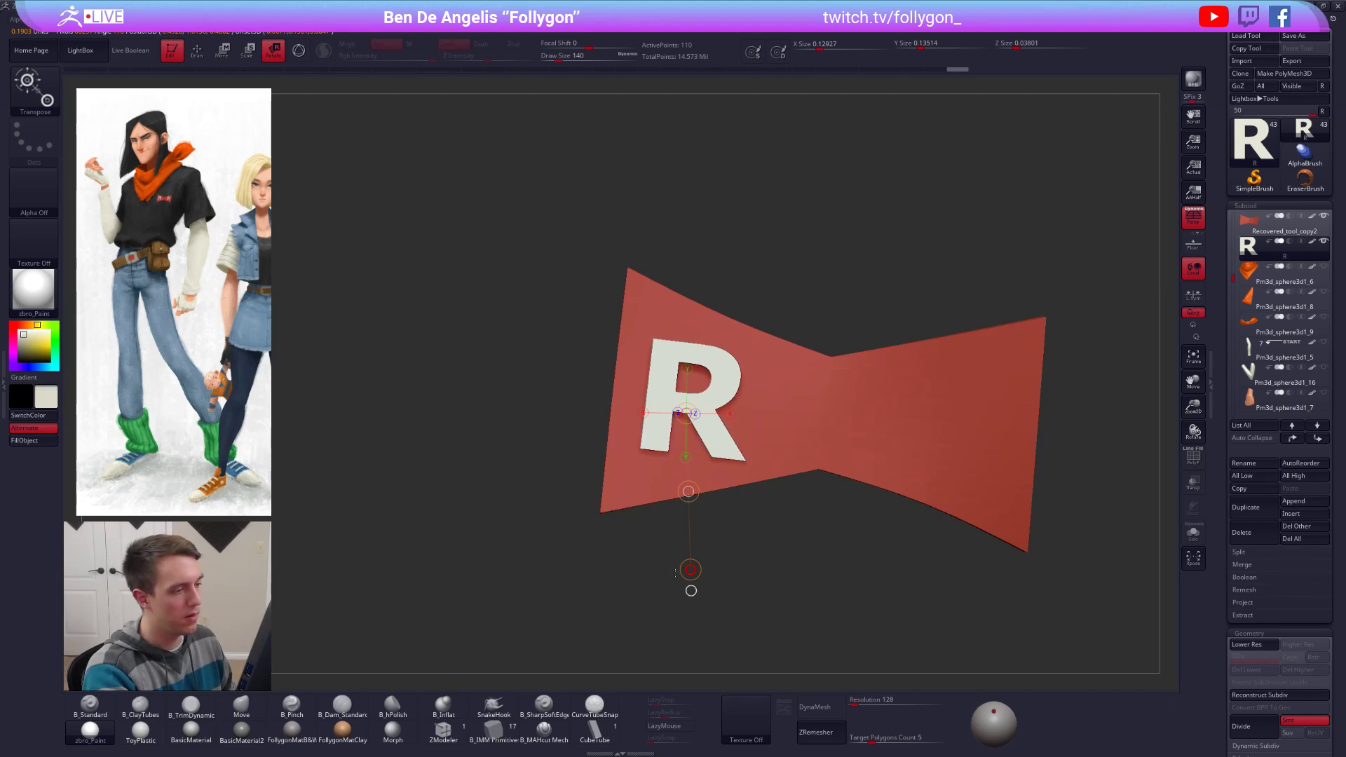
drag(690, 569, 692, 569)
key(w)
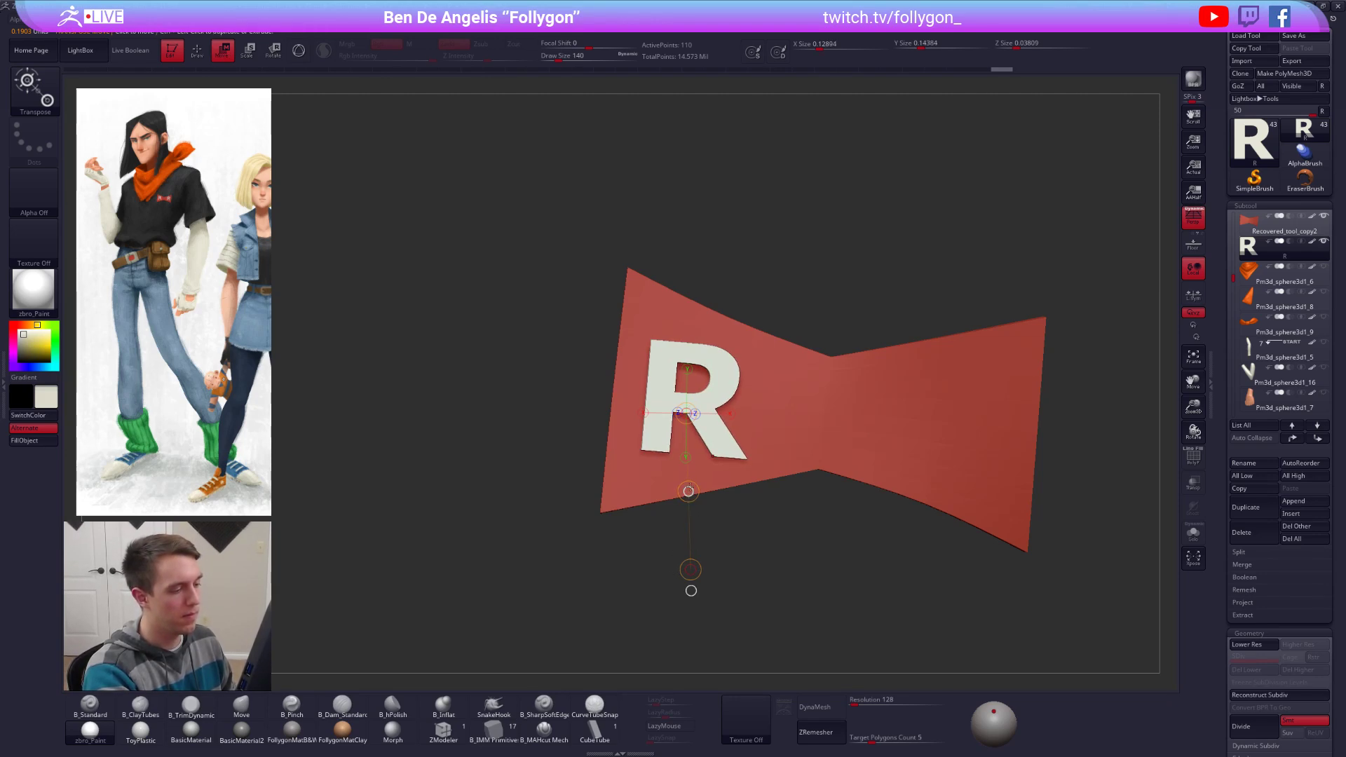
drag(689, 492, 697, 492)
Step: Adjust the R's depth and tilt from the side so that it lies flat against the bow
right_drag(696, 492, 750, 493)
click(722, 415)
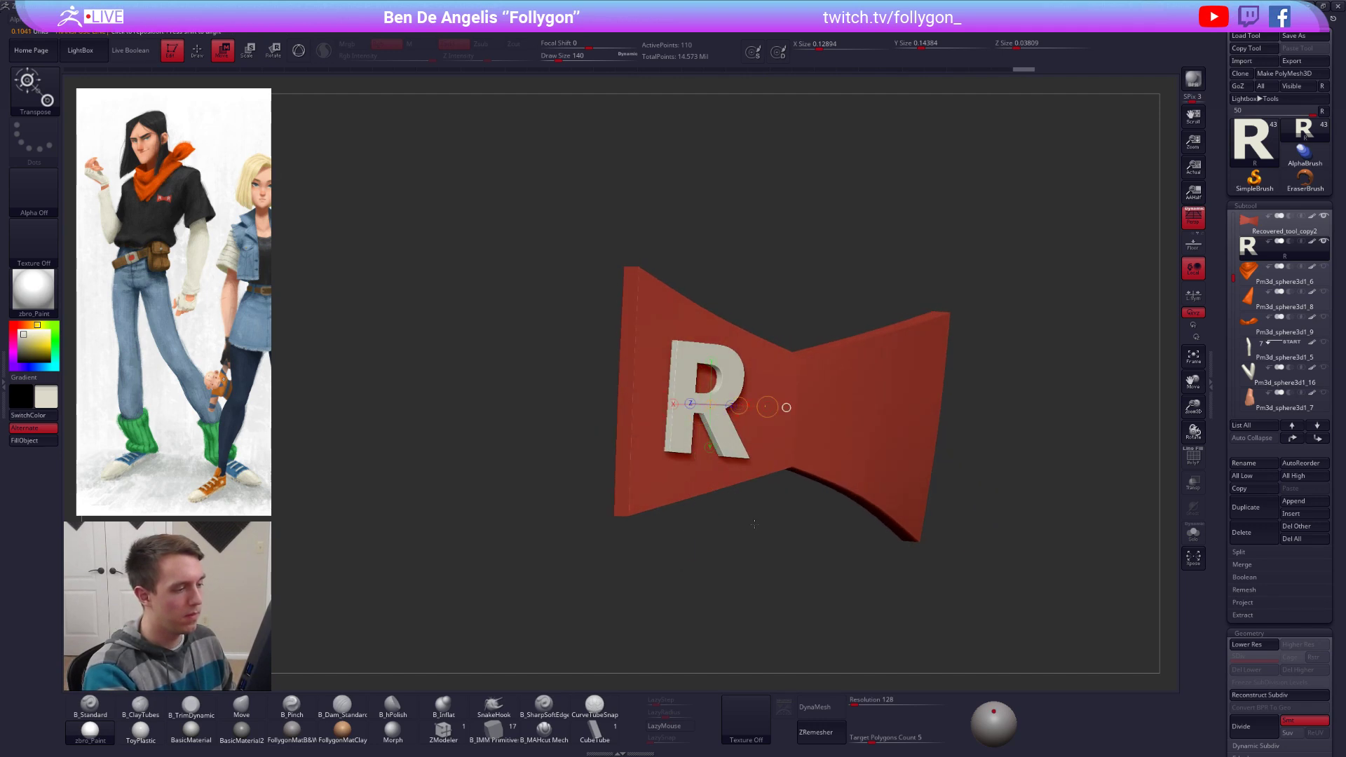
right_drag(729, 415, 795, 414)
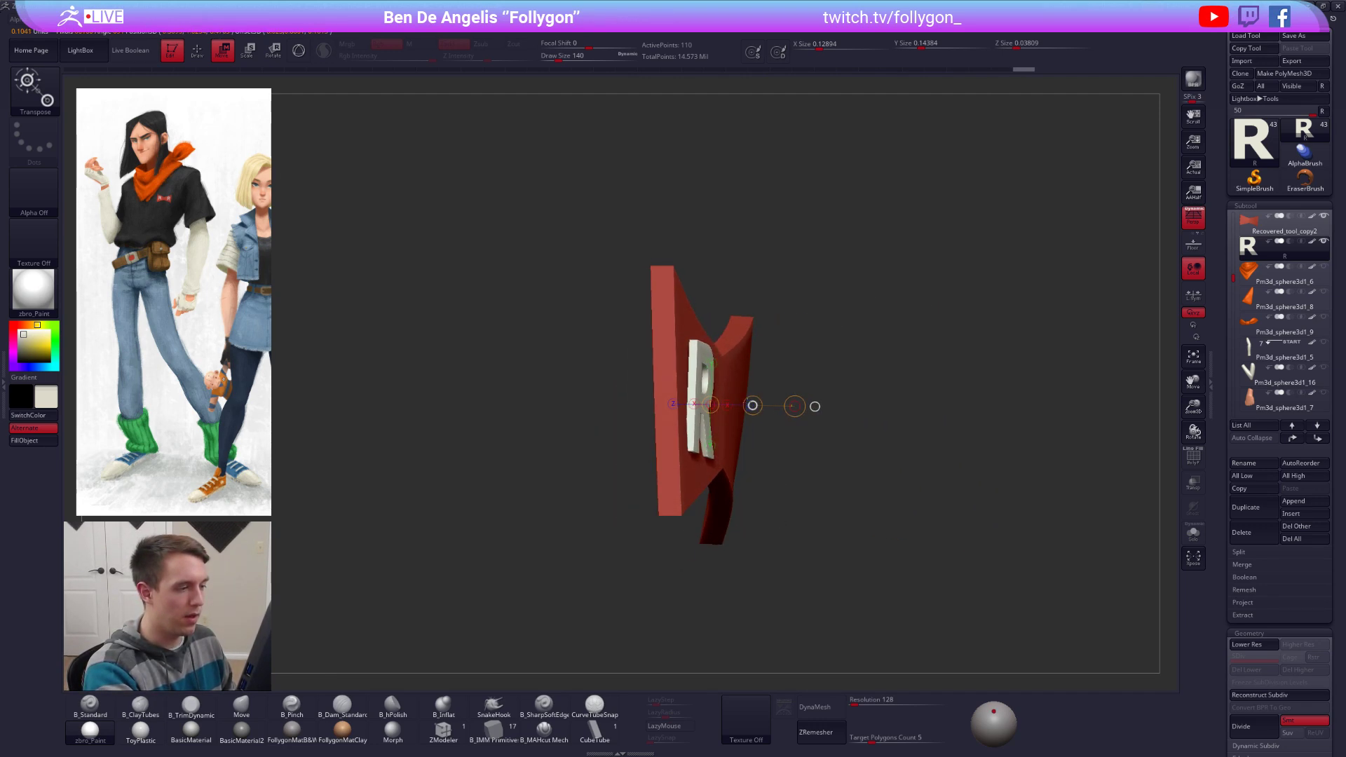
drag(752, 405, 752, 405)
right_drag(752, 414, 795, 416)
key(r)
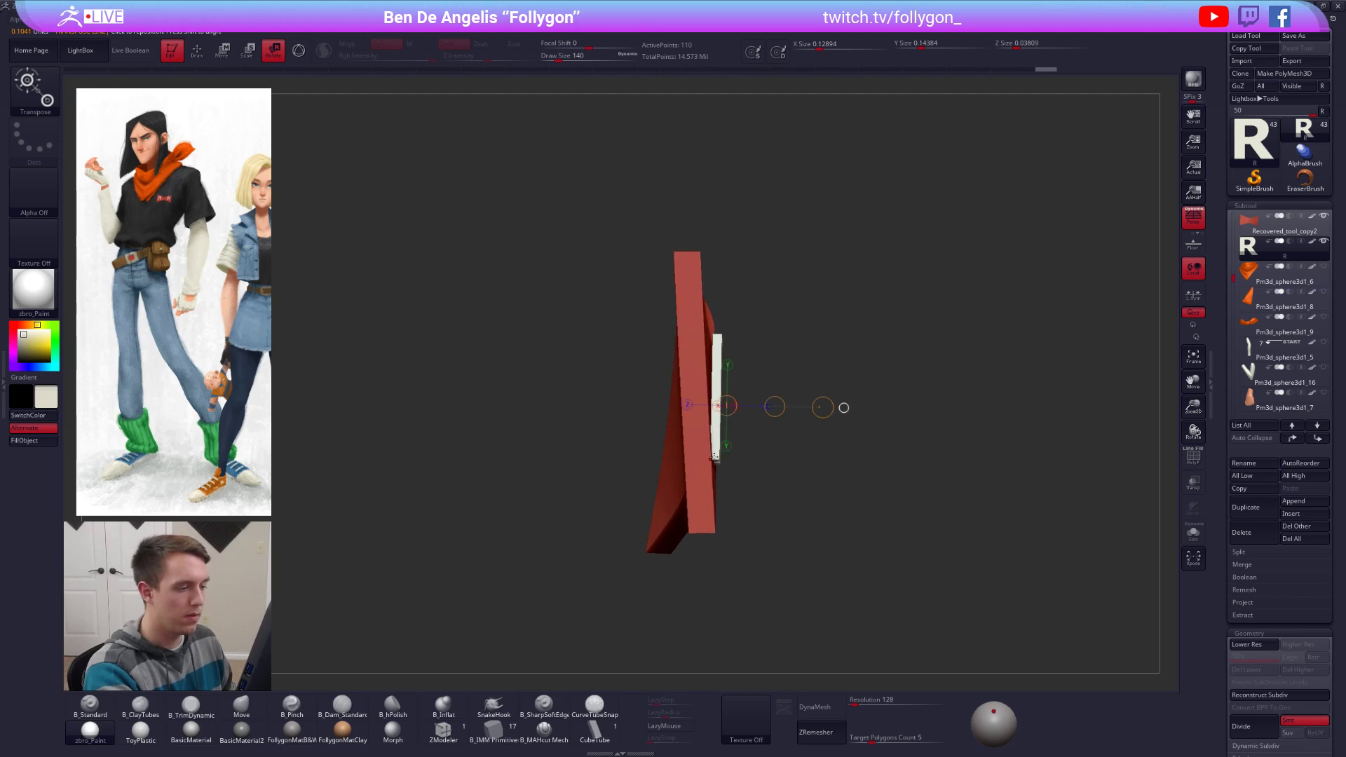
drag(711, 459, 800, 427)
Step: Scale the R up slightly so that it fills more of the bow's left half
right_drag(829, 419, 729, 438)
key(e)
drag(710, 423, 806, 424)
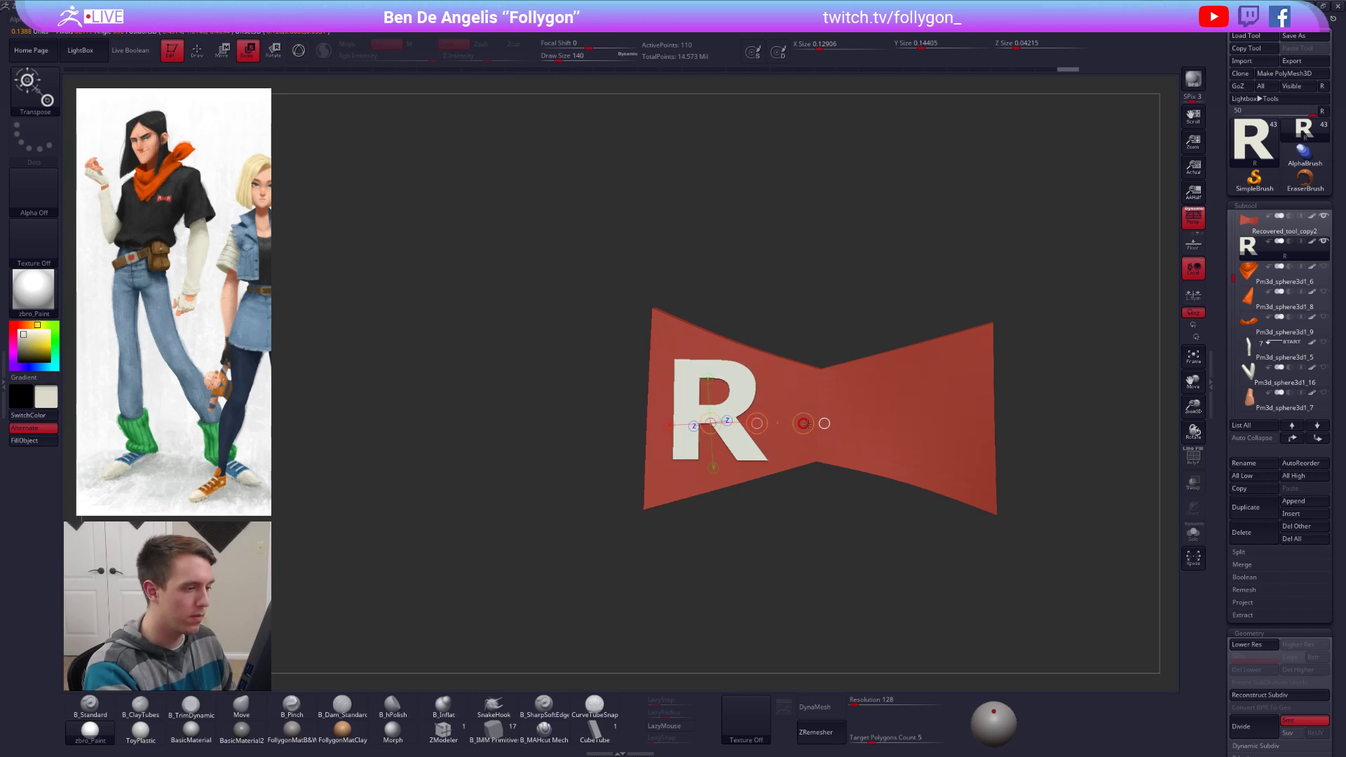
Step: Switch to the Move brush and set its draw size to 81
key(q)
key(b)
key(m)
key(v)
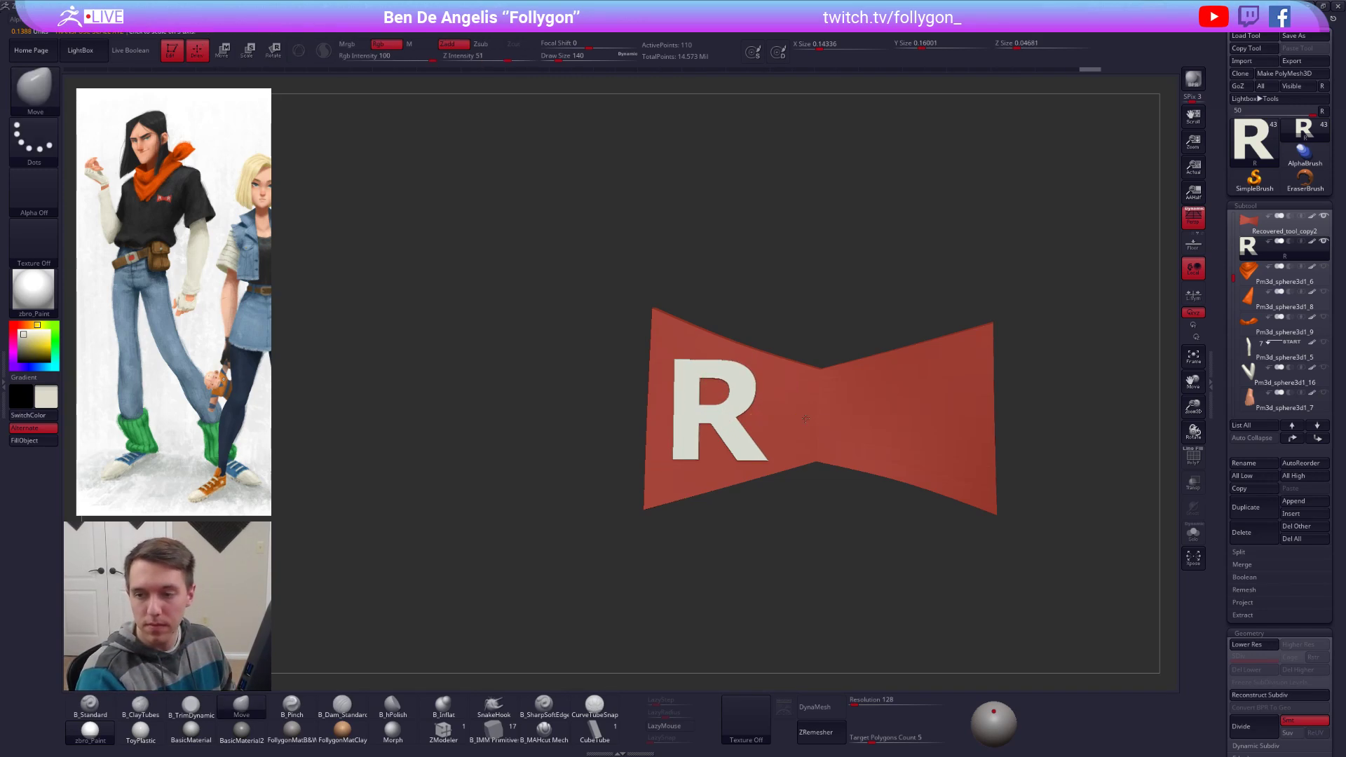
alt+right_drag(943, 532, 911, 513)
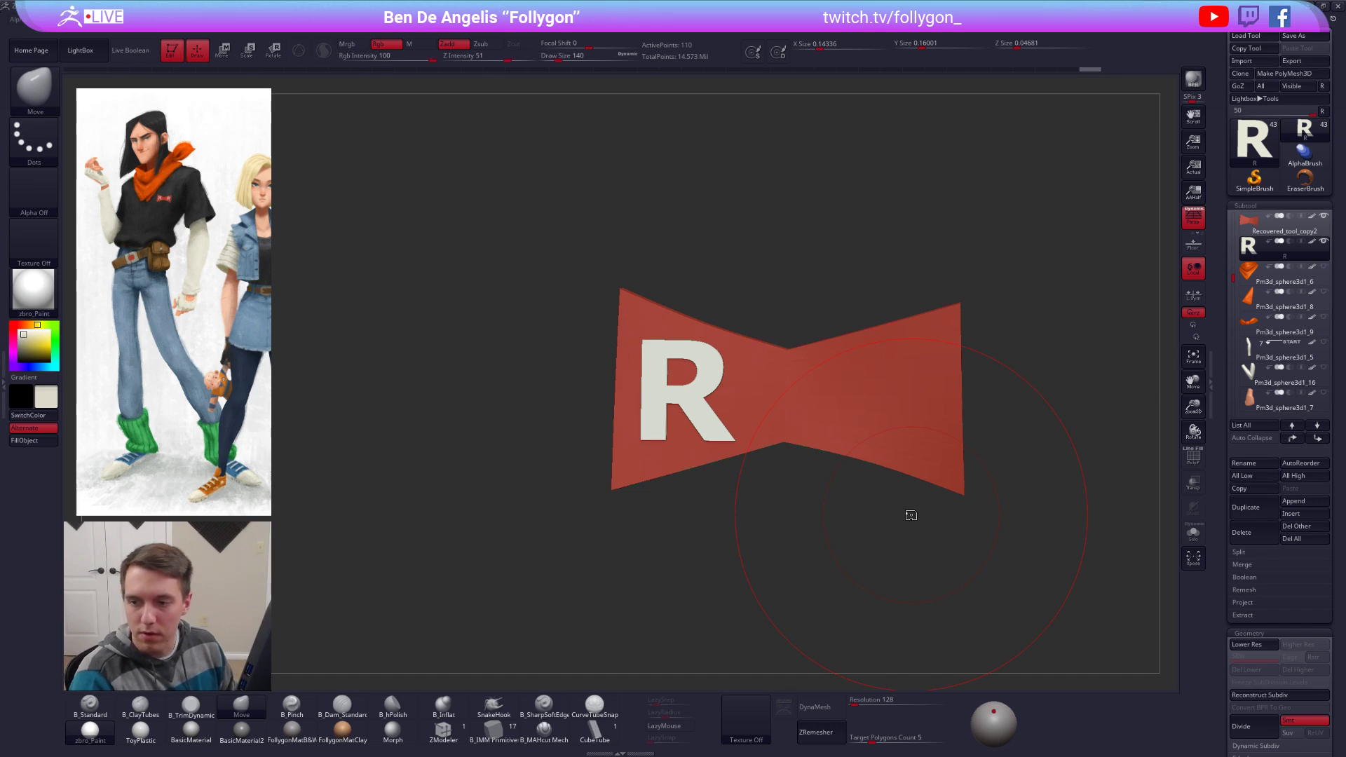
key(space)
drag(827, 457, 806, 457)
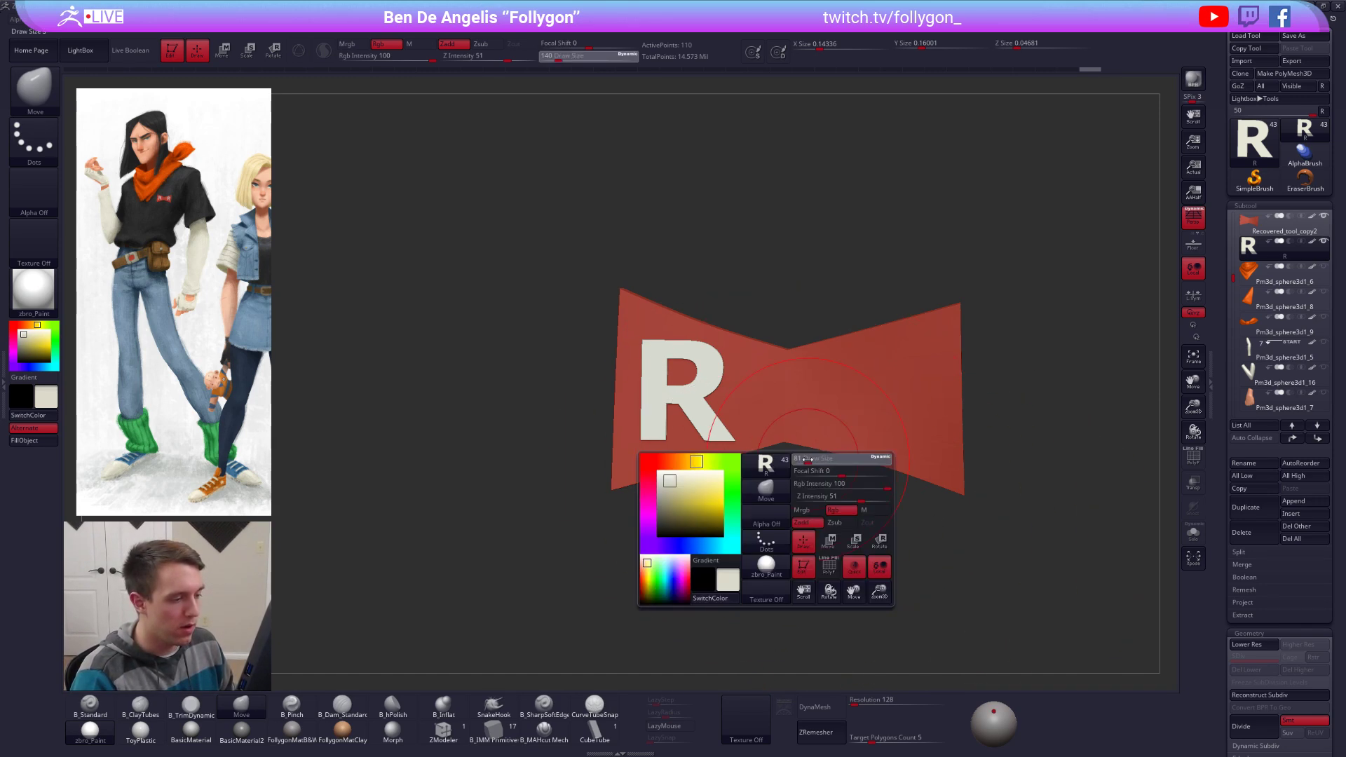
right_drag(811, 417, 765, 459)
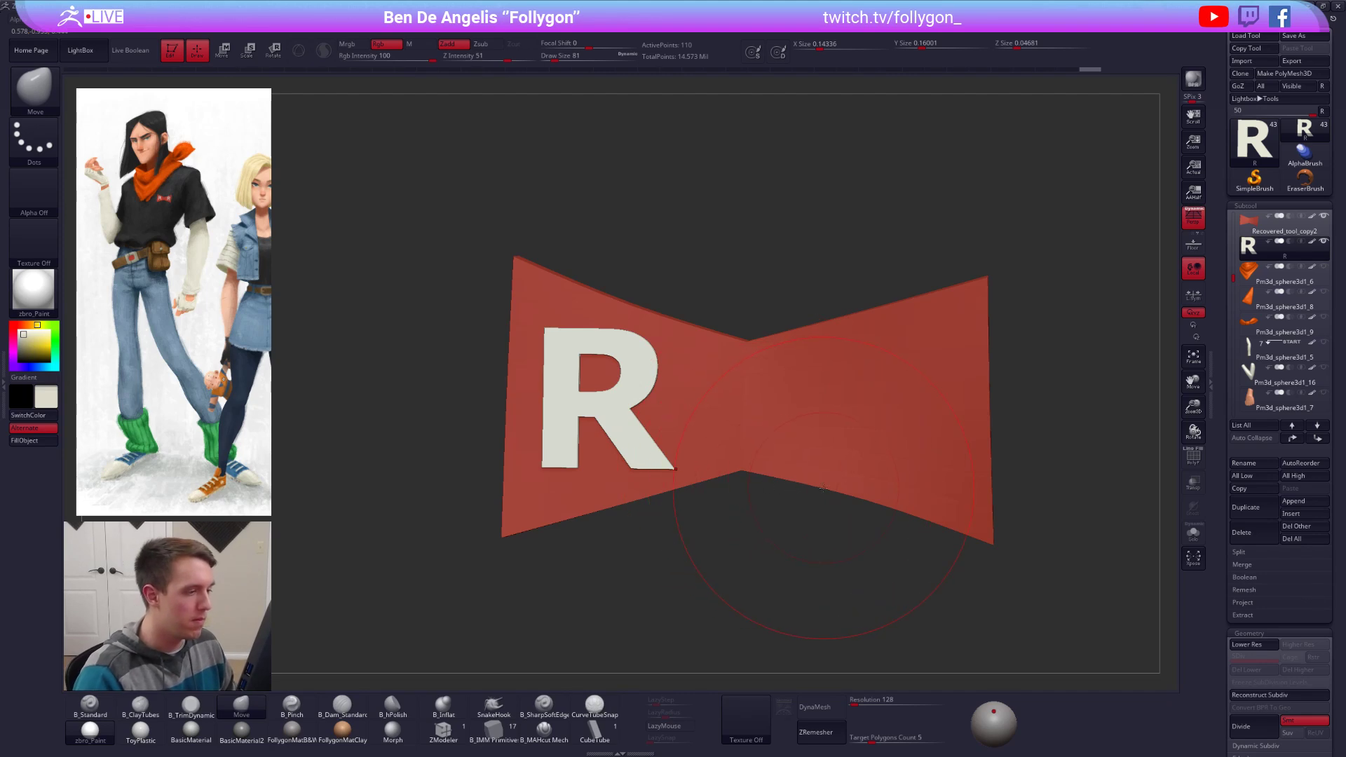
Step: Duplicate the R and shift the copy horizontally onto the bow's right half
key(w)
drag(714, 403, 1019, 405)
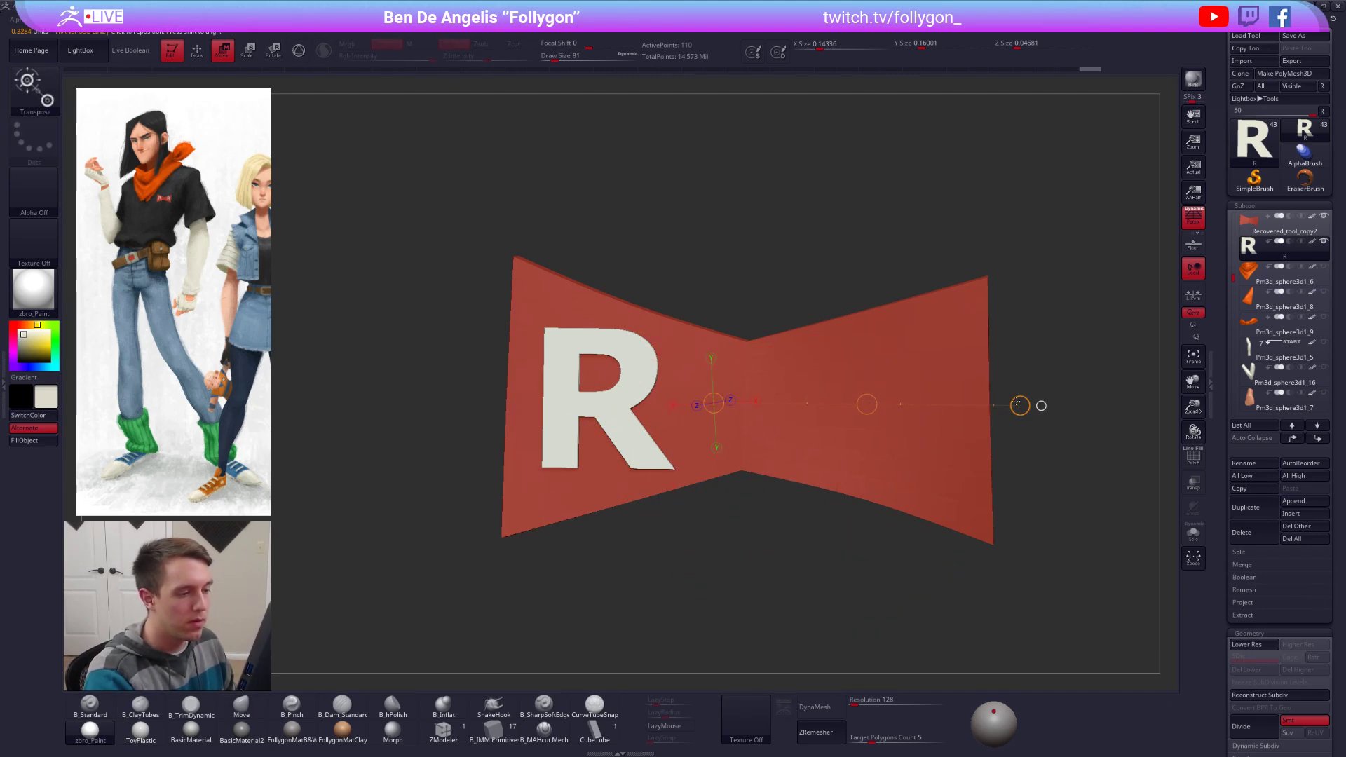
drag(866, 404, 1079, 410)
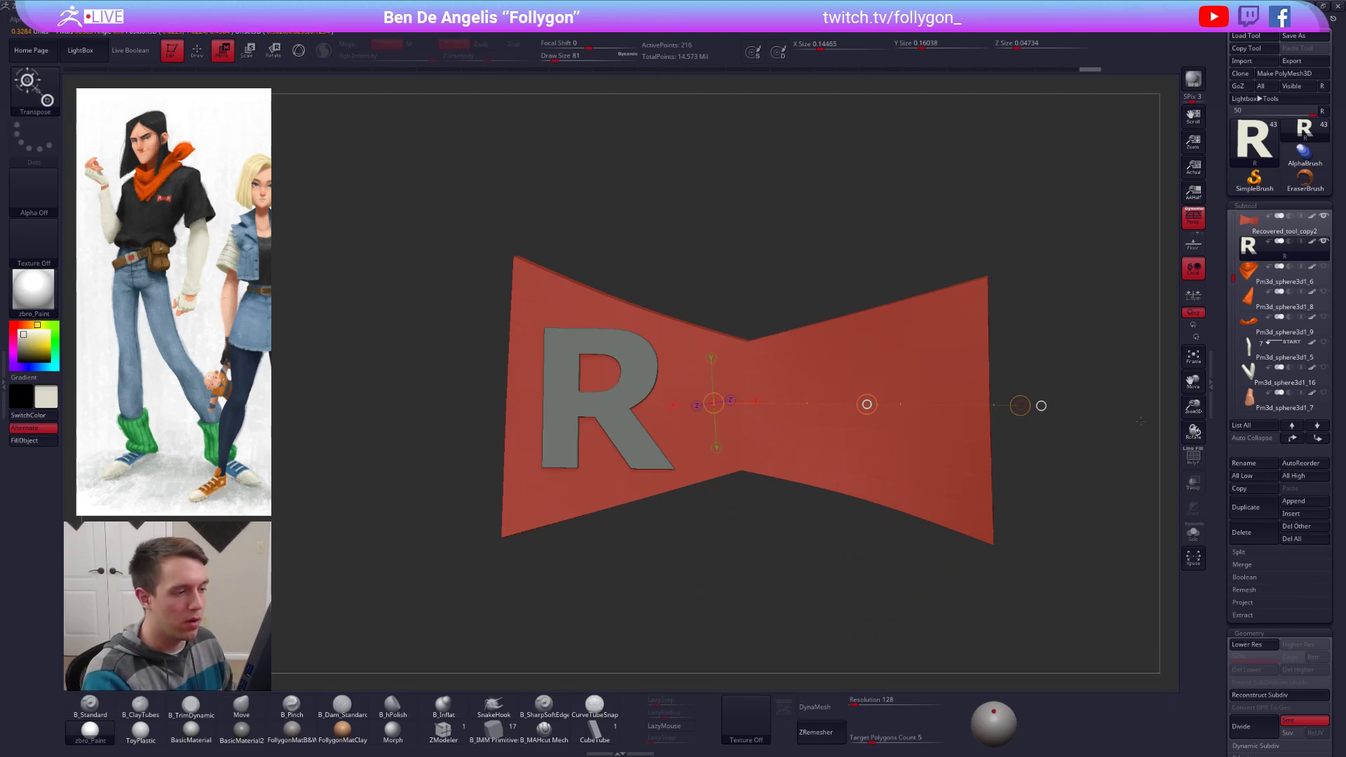
Step: Adjust the copied R's depth on the bow and start rotating it to follow the right half's slope
right_drag(1139, 421, 749, 554)
drag(796, 479, 789, 526)
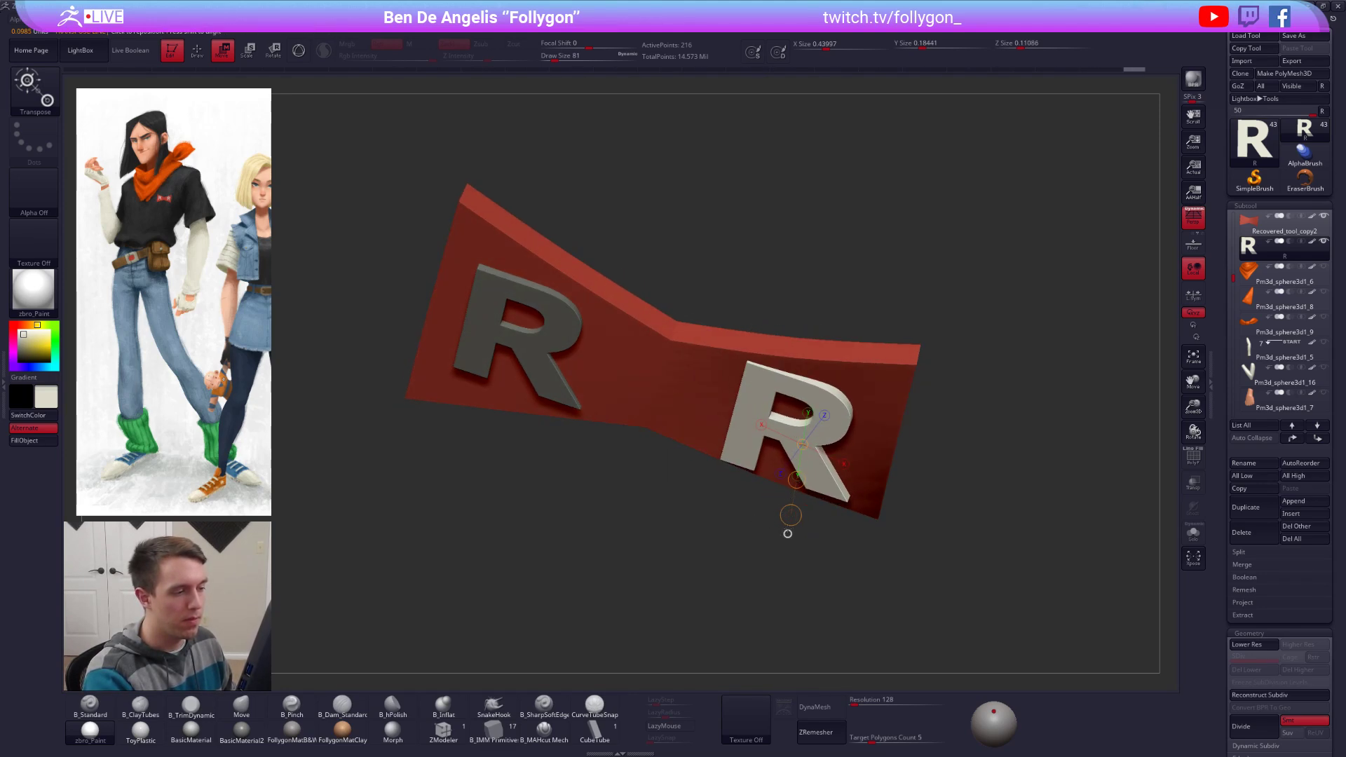
right_drag(834, 560, 822, 376)
key(r)
drag(804, 329, 664, 575)
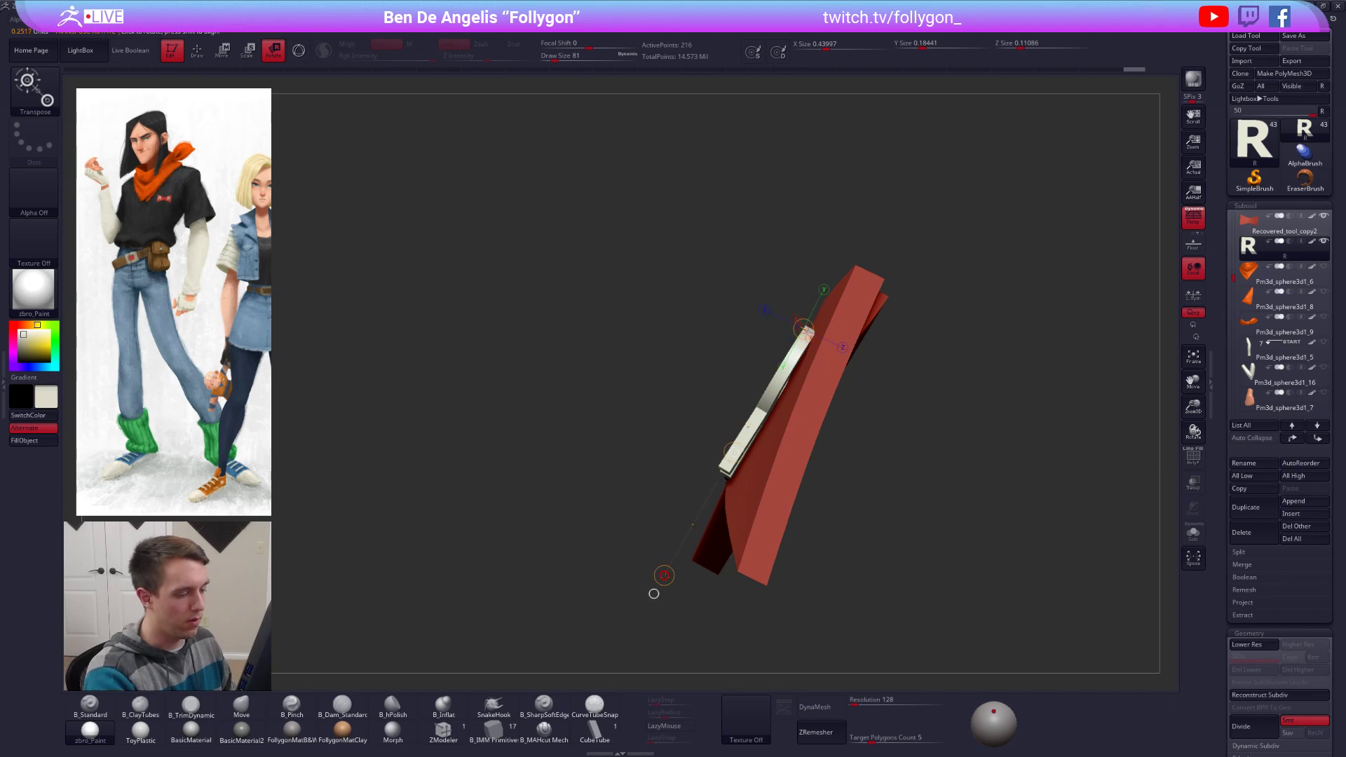
Step: Tilt the copied R from the side and below so that it lies flat against the bow's right half
right_drag(654, 593, 738, 428)
mouse_move(722, 408)
mouse_down()
mouse_move(913, 421)
mouse_move(918, 439)
mouse_up()
right_drag(981, 463, 848, 434)
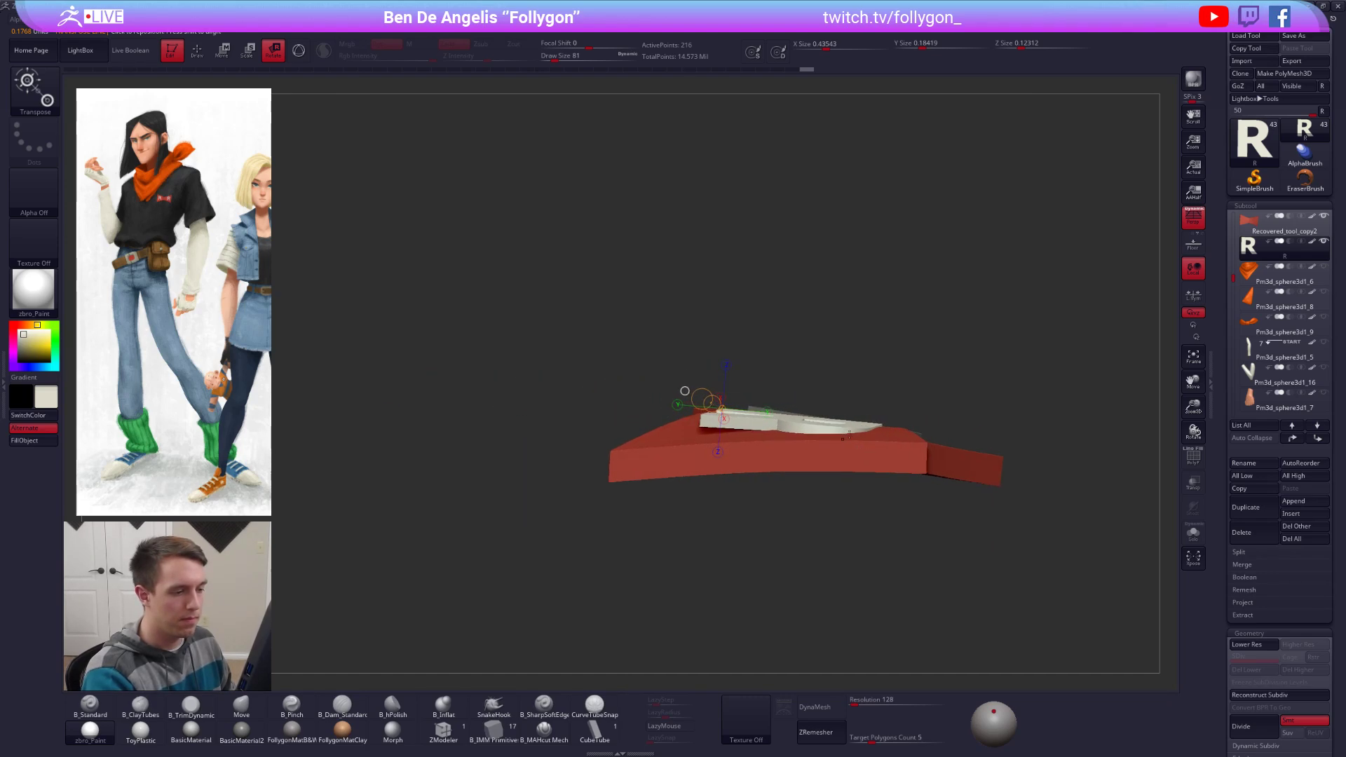
drag(789, 414, 707, 417)
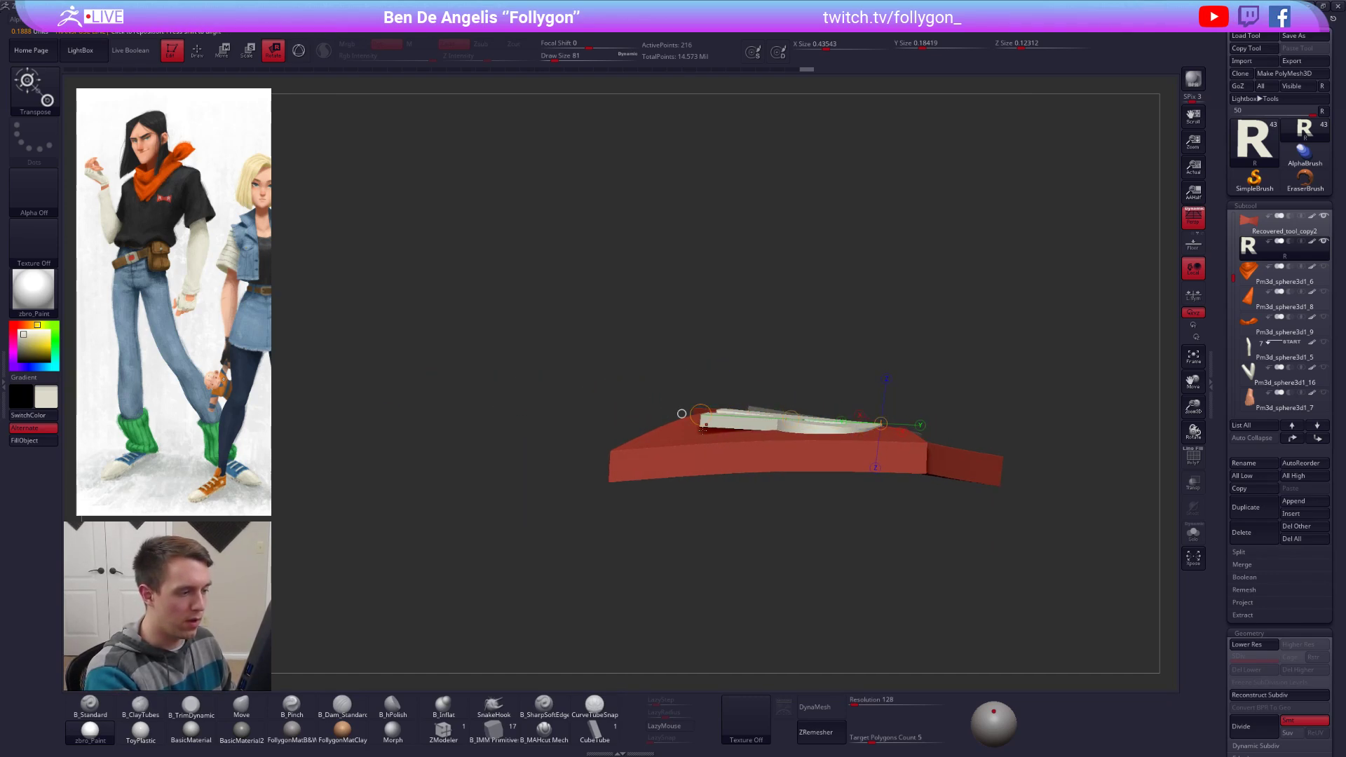
right_drag(703, 430, 807, 428)
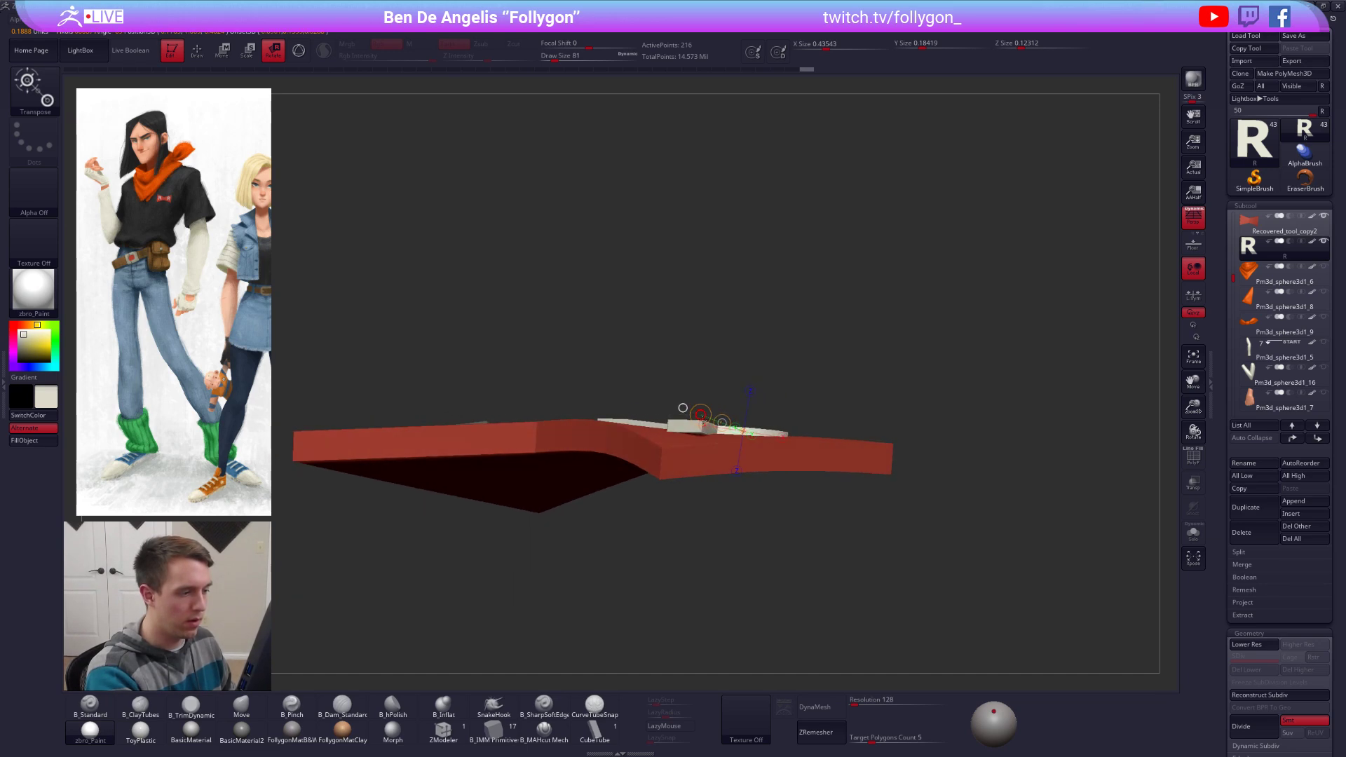
right_drag(682, 408, 743, 413)
Step: Reshape the copied R with the Move brush at draw size 74 so that its edges follow the bow's surface
key(q)
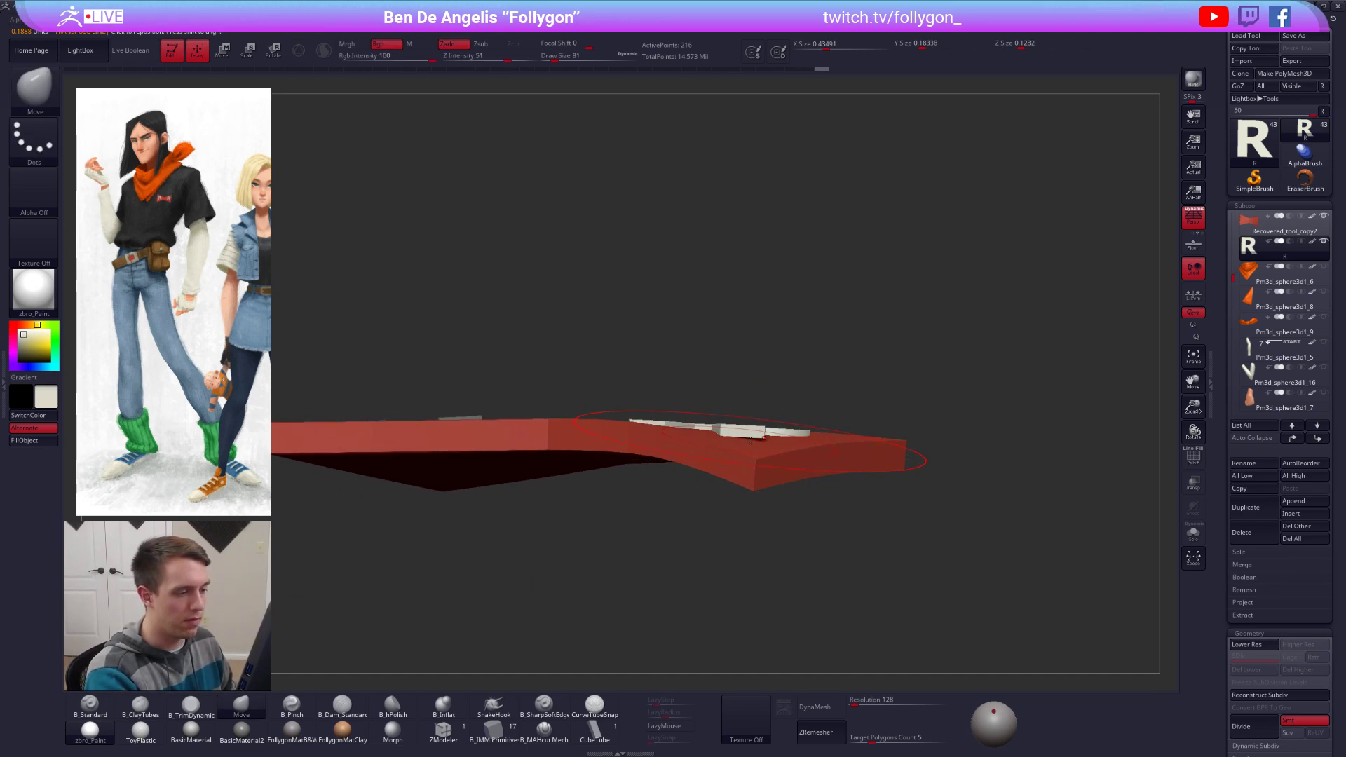
key(space)
drag(752, 440, 730, 435)
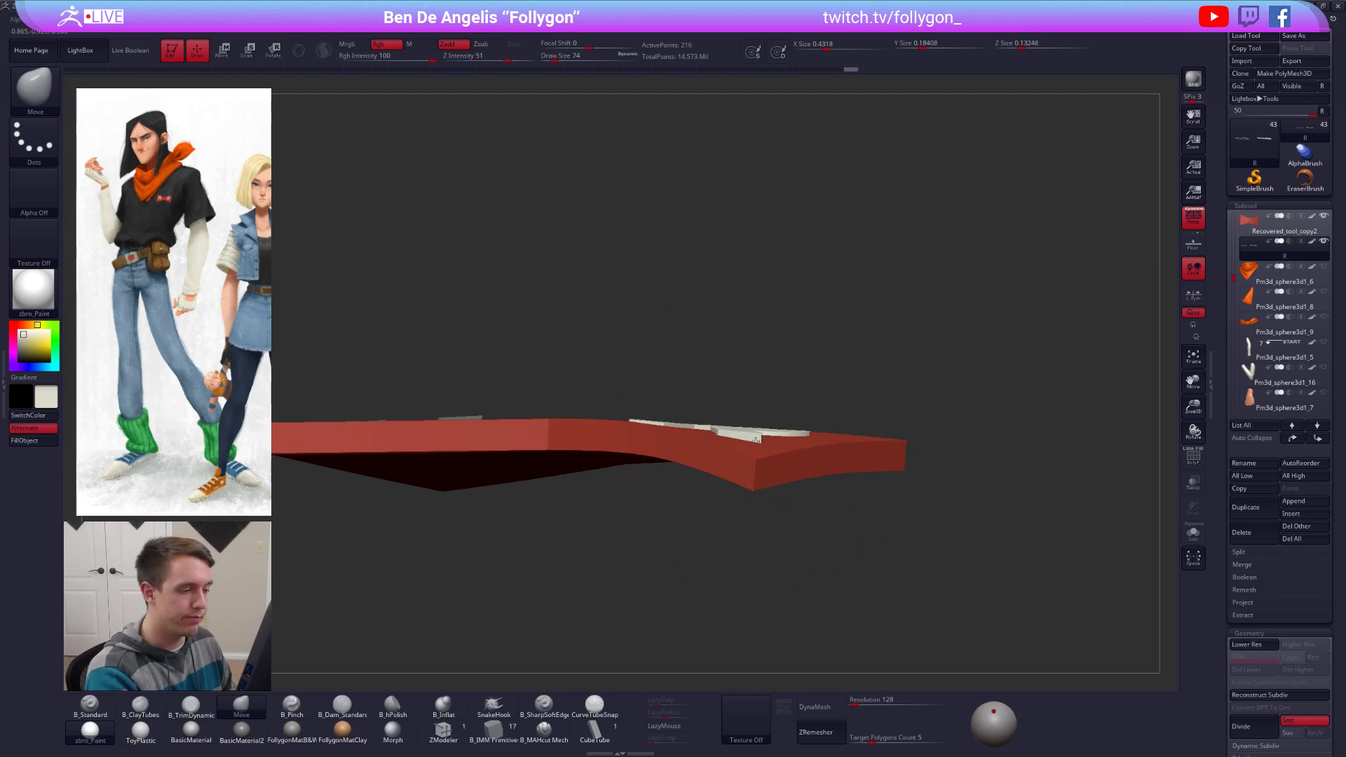
right_drag(754, 441, 648, 481)
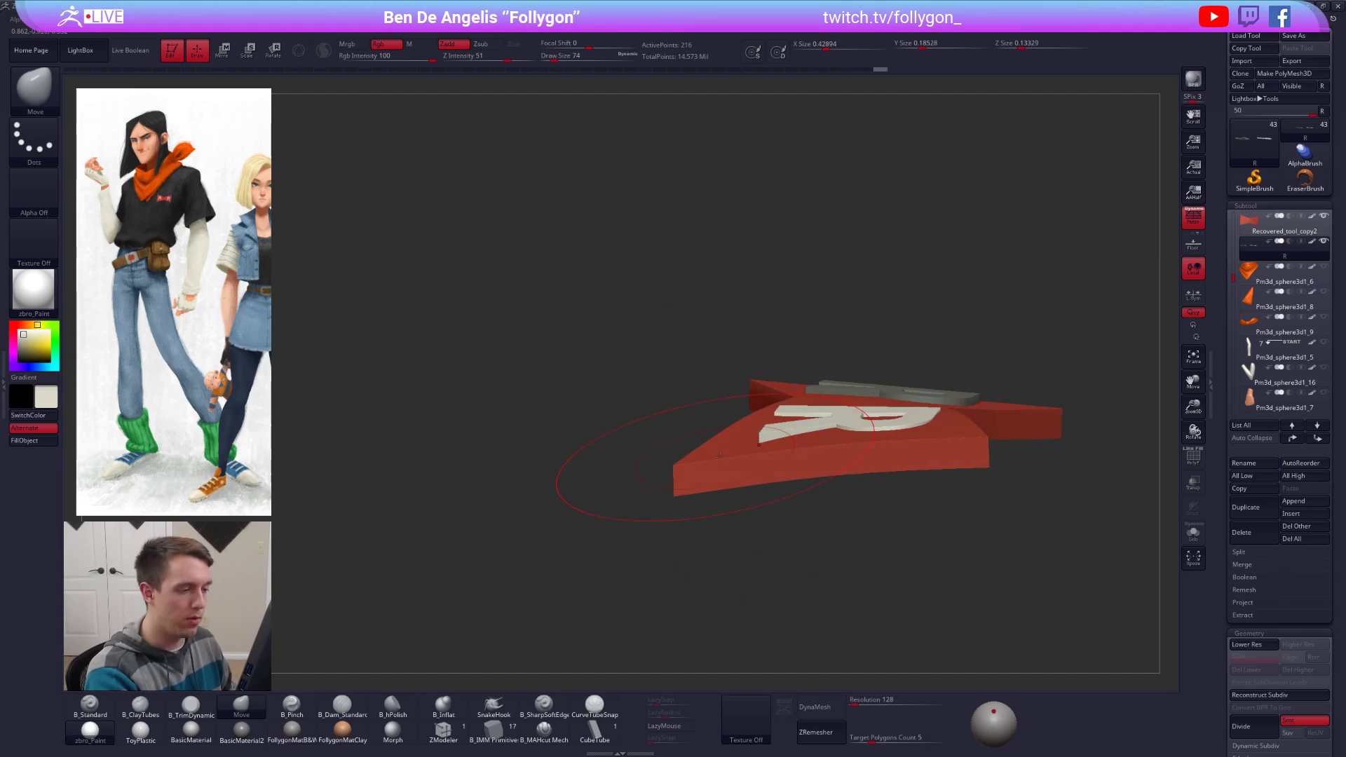
drag(858, 425, 864, 419)
right_drag(827, 471, 838, 427)
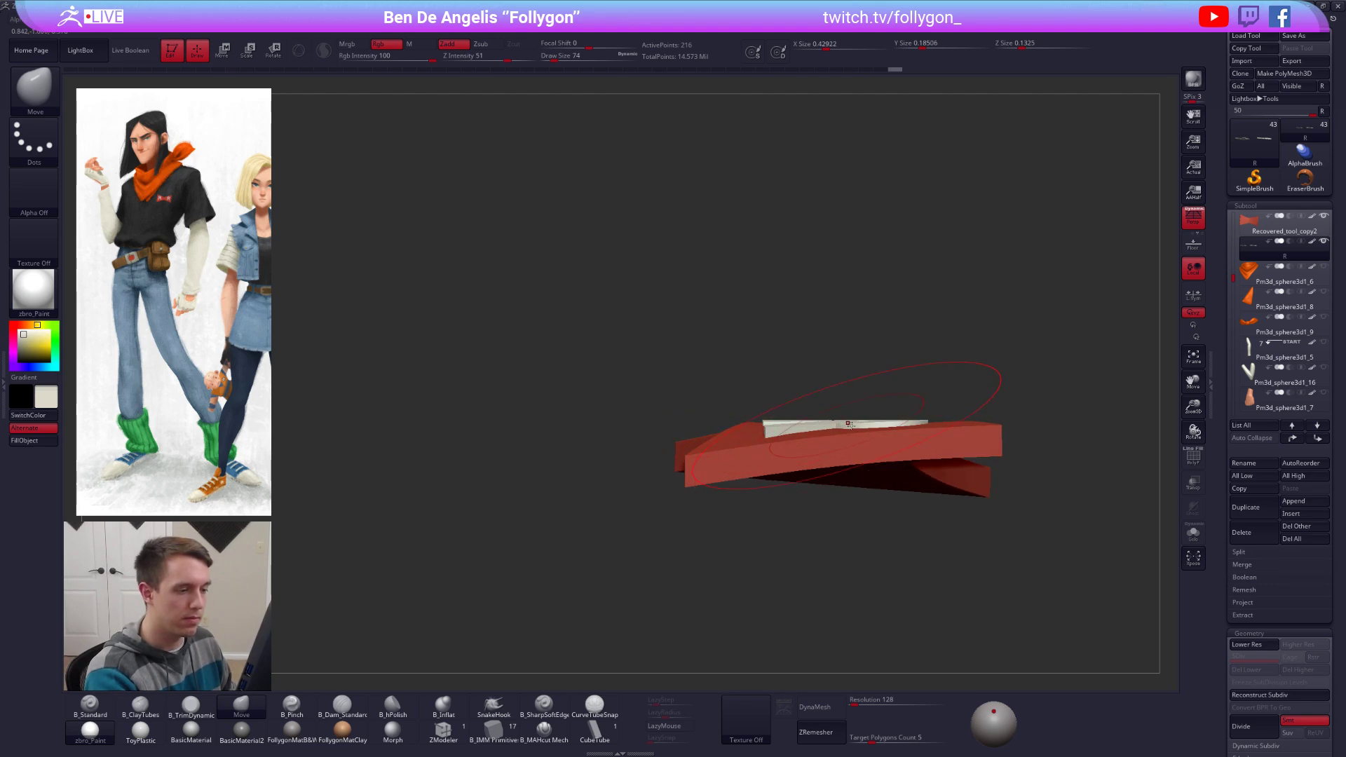
drag(883, 424, 883, 429)
right_drag(883, 428, 867, 426)
Step: Check both R letters from several angles and reduce the Move brush's draw size to 29
key(space)
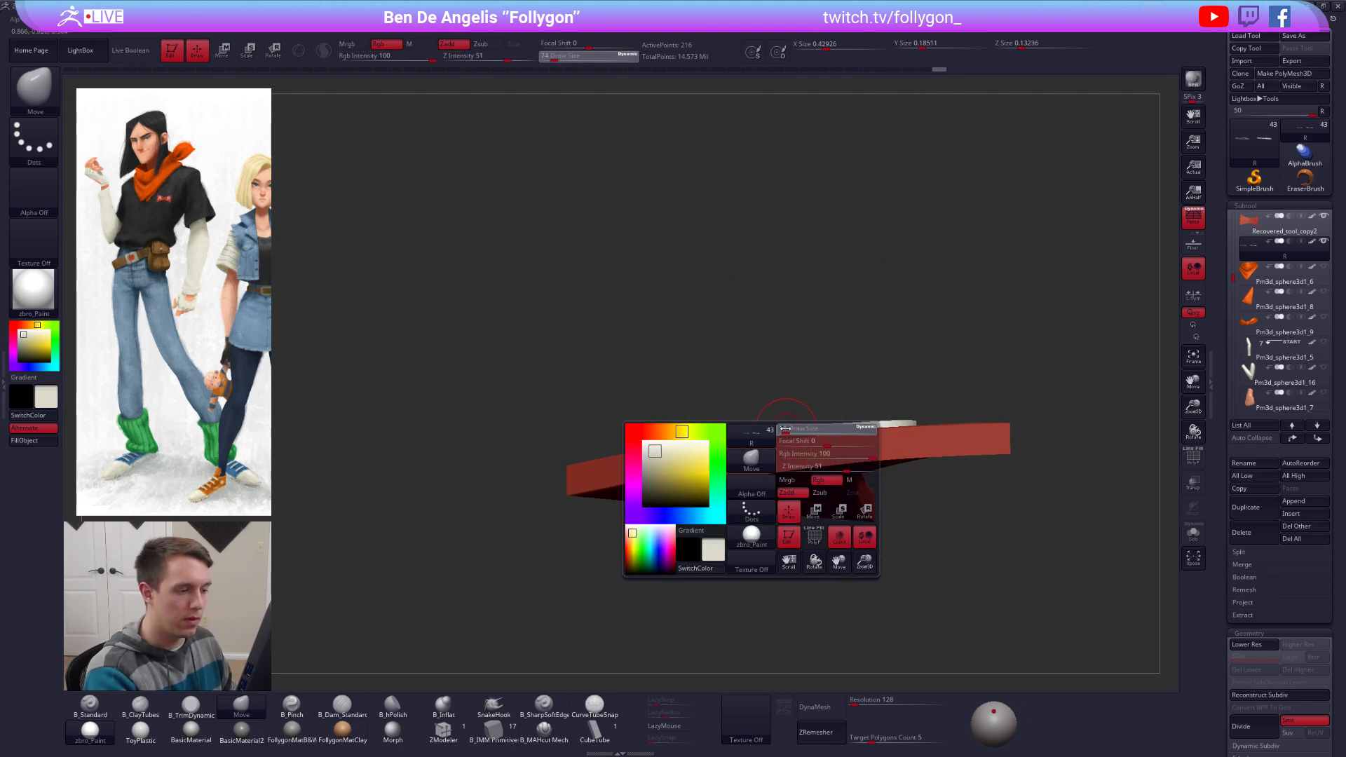
key(space)
click(776, 428)
mouse_move(780, 435)
right_down()
mouse_move(745, 432)
mouse_move(764, 452)
mouse_move(756, 501)
mouse_move(775, 444)
mouse_move(769, 416)
right_up()
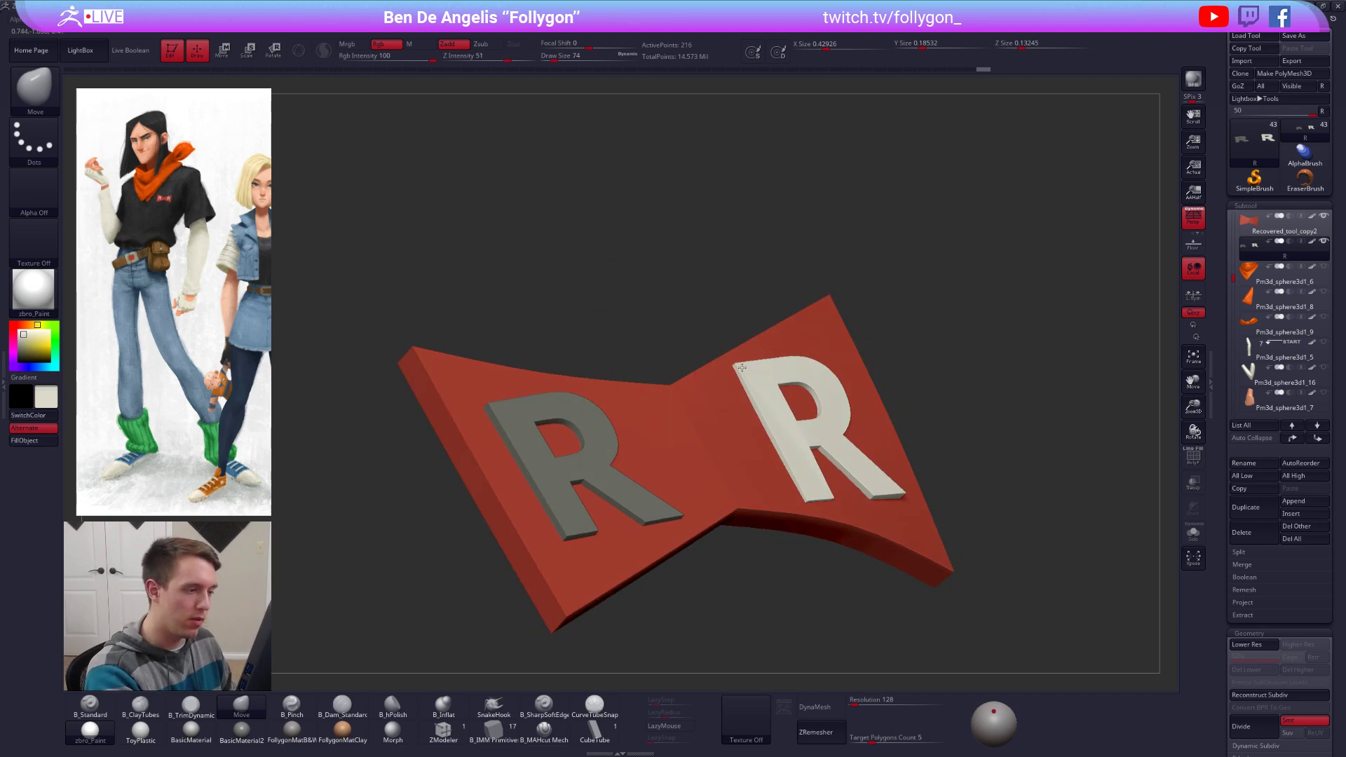
right_drag(808, 448, 724, 467)
key(space)
drag(767, 392, 758, 395)
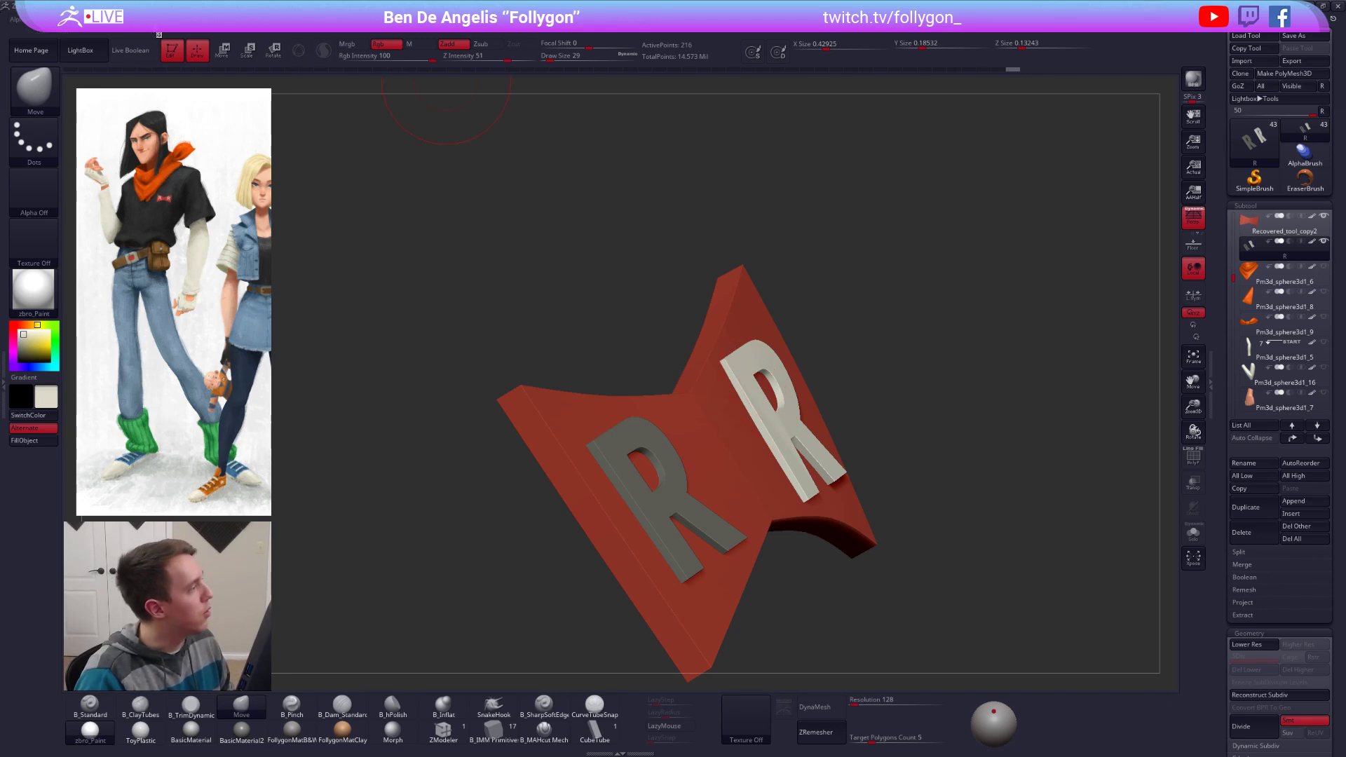
Step: Look through the Move brush's Curve, Samples and Modifiers settings
click(34, 88)
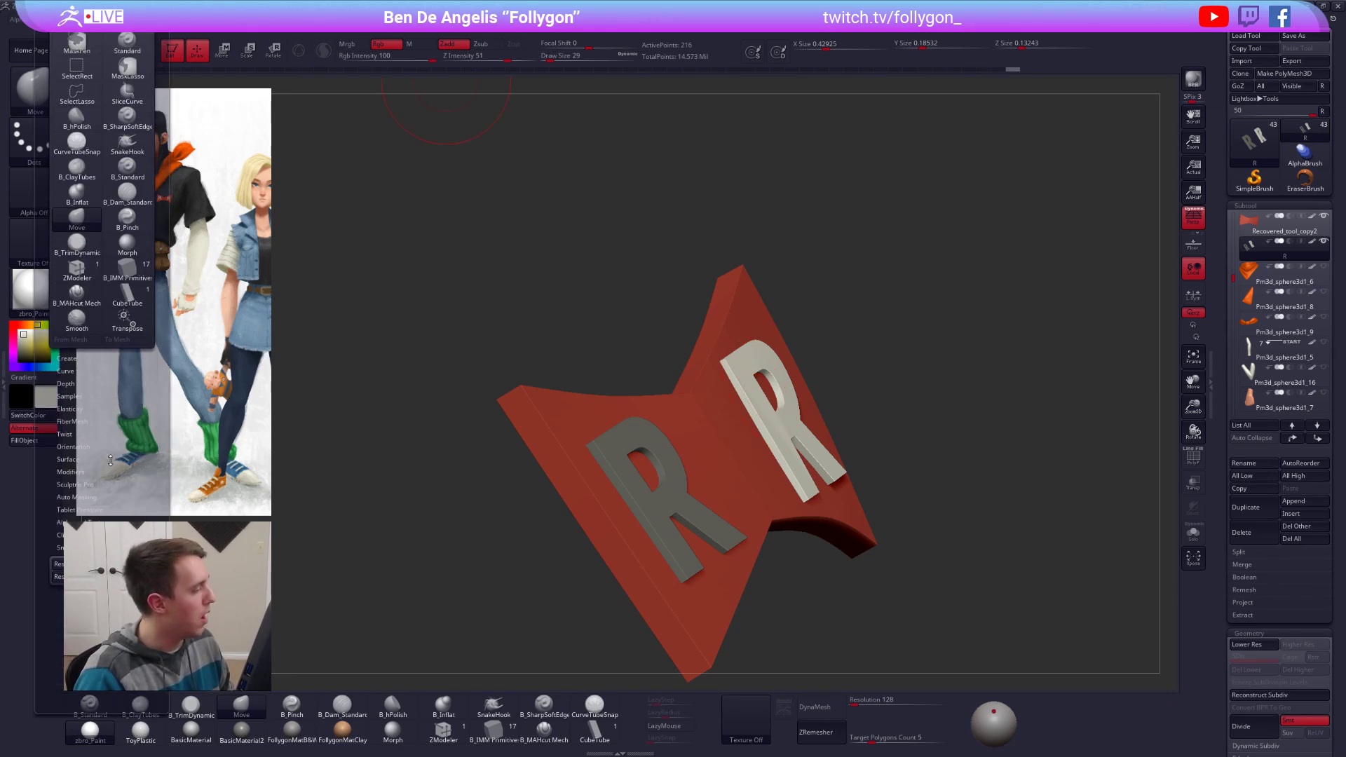
click(76, 421)
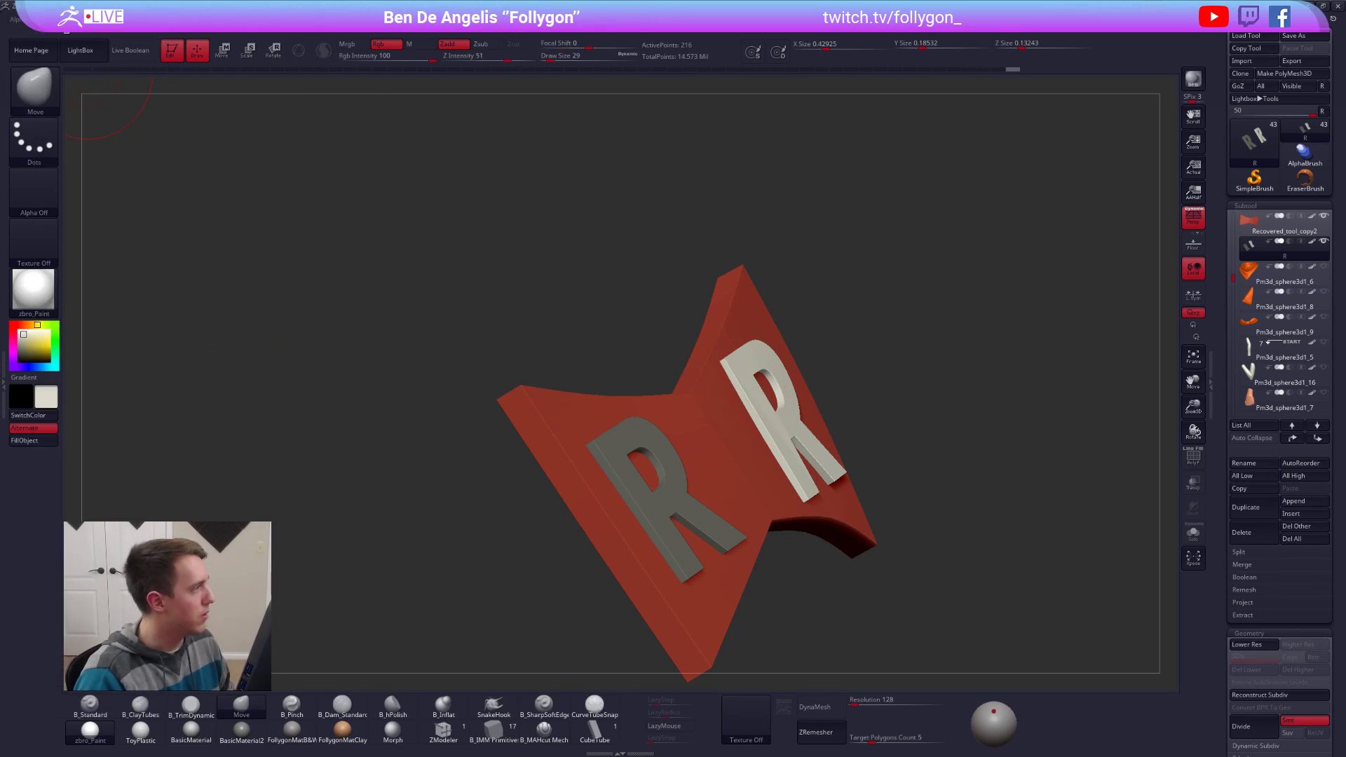
click(41, 19)
drag(100, 491, 106, 400)
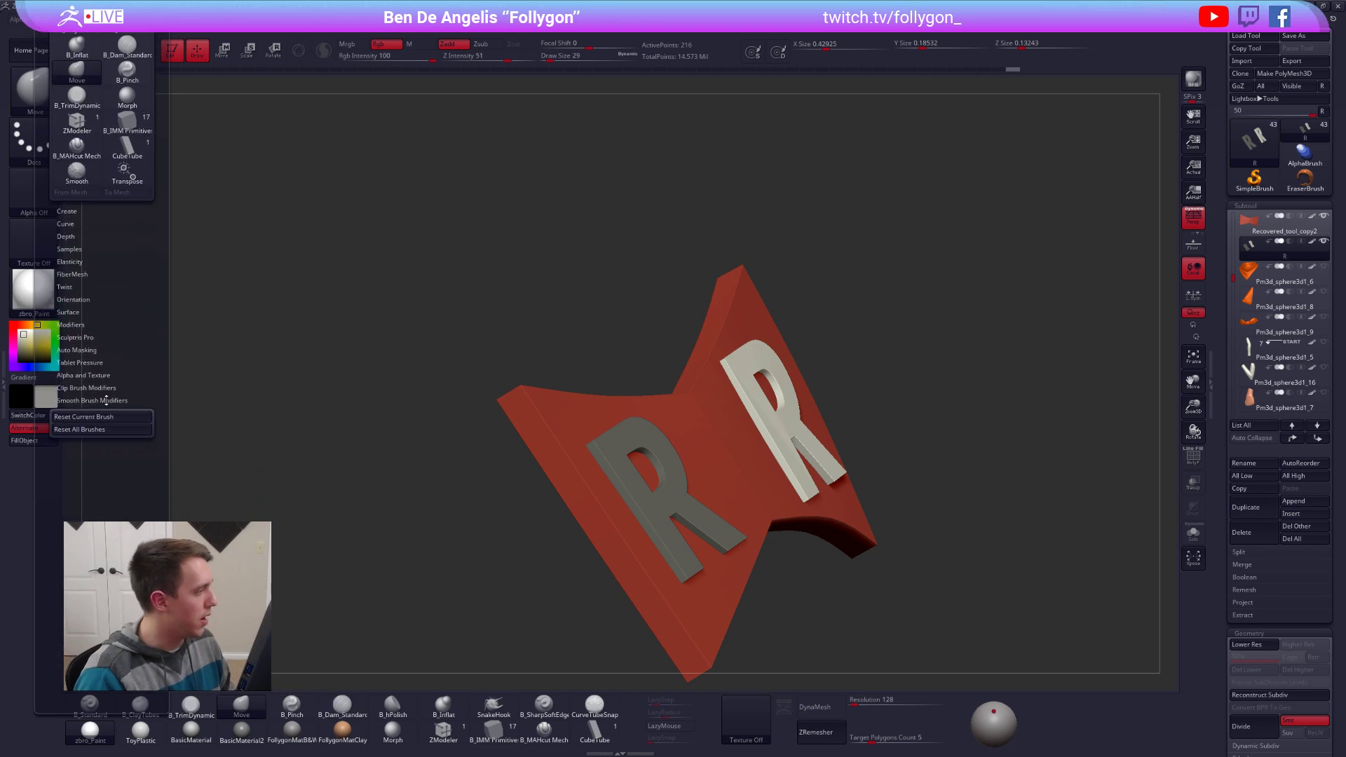
click(71, 223)
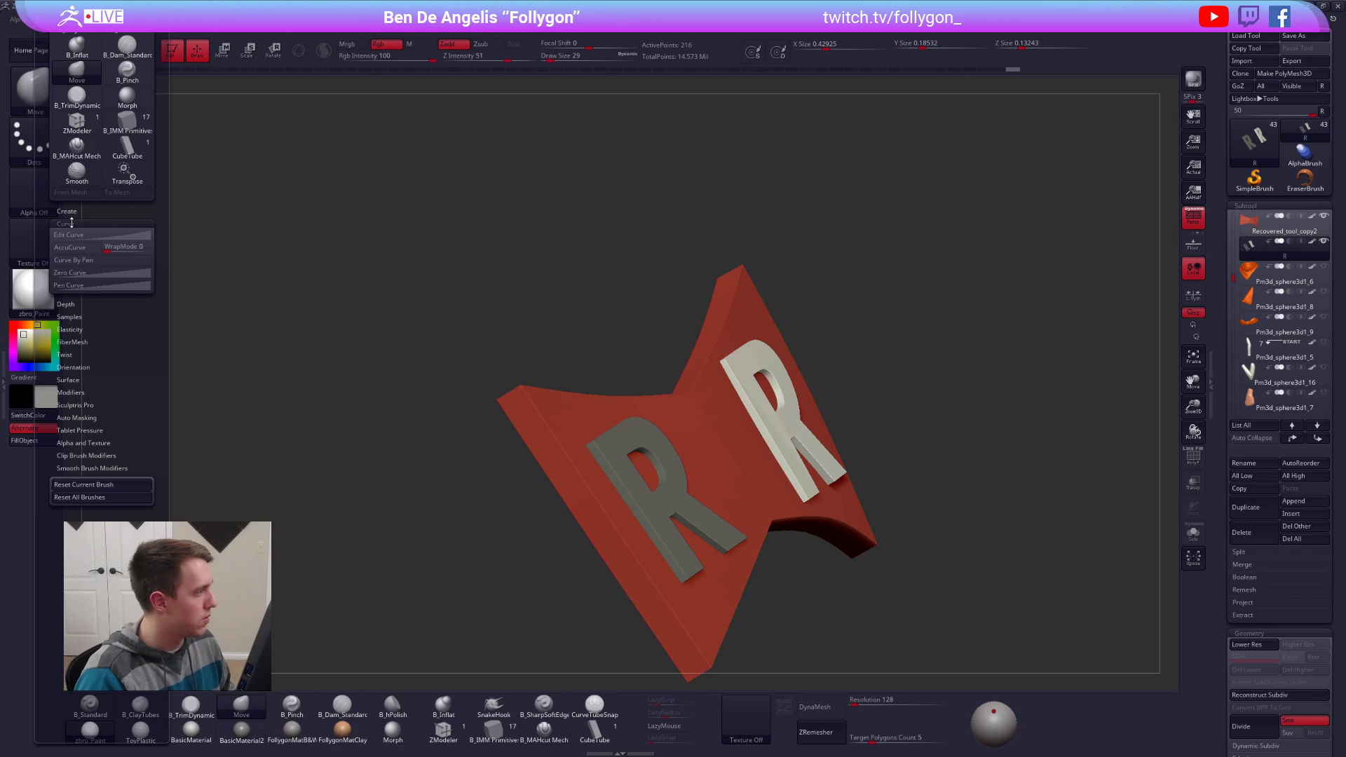
click(71, 223)
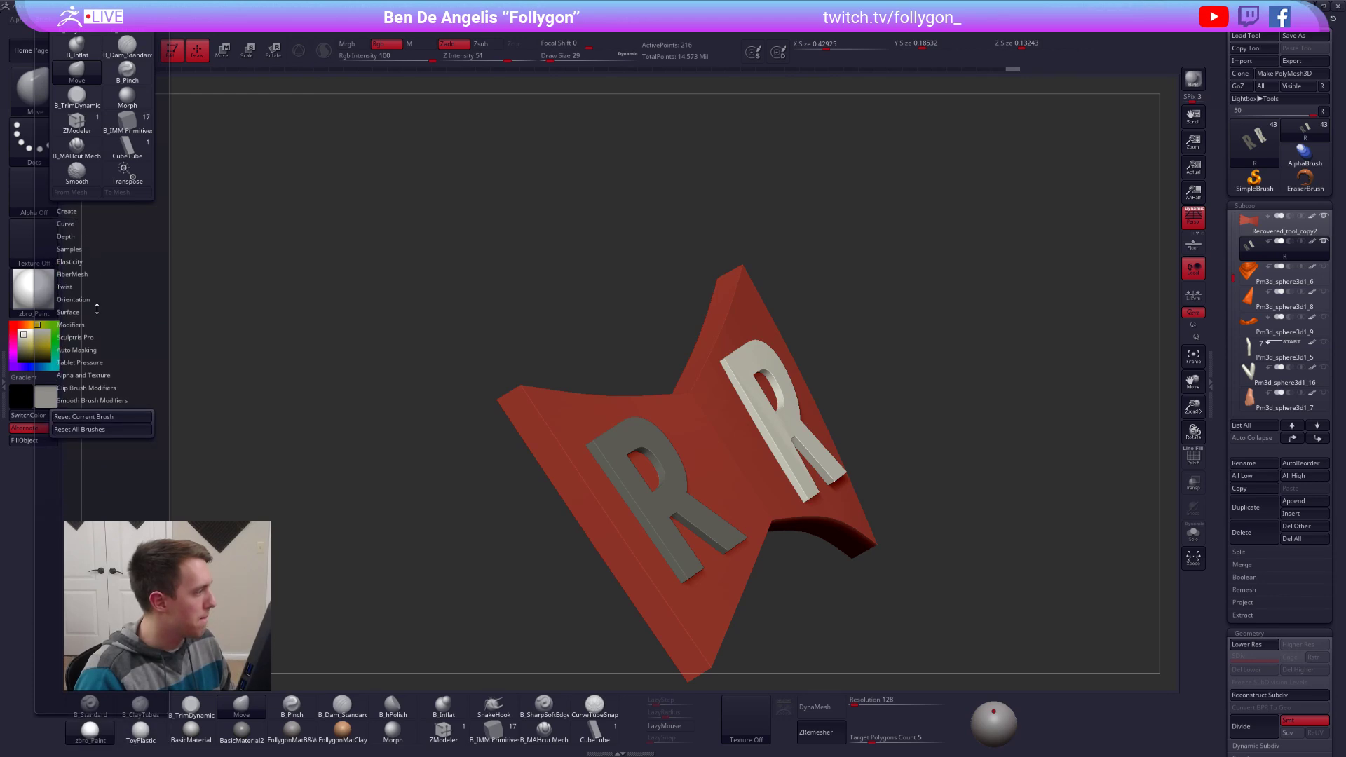
click(70, 248)
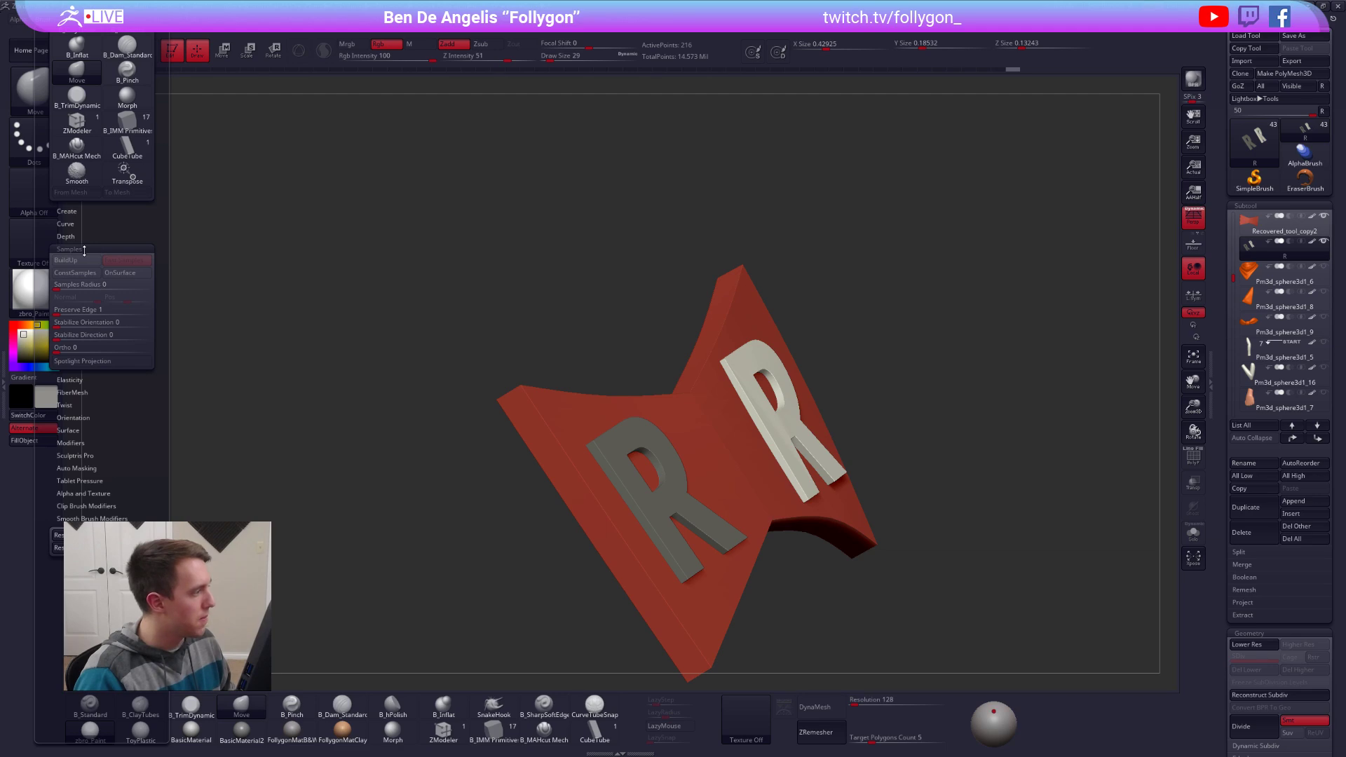
click(83, 250)
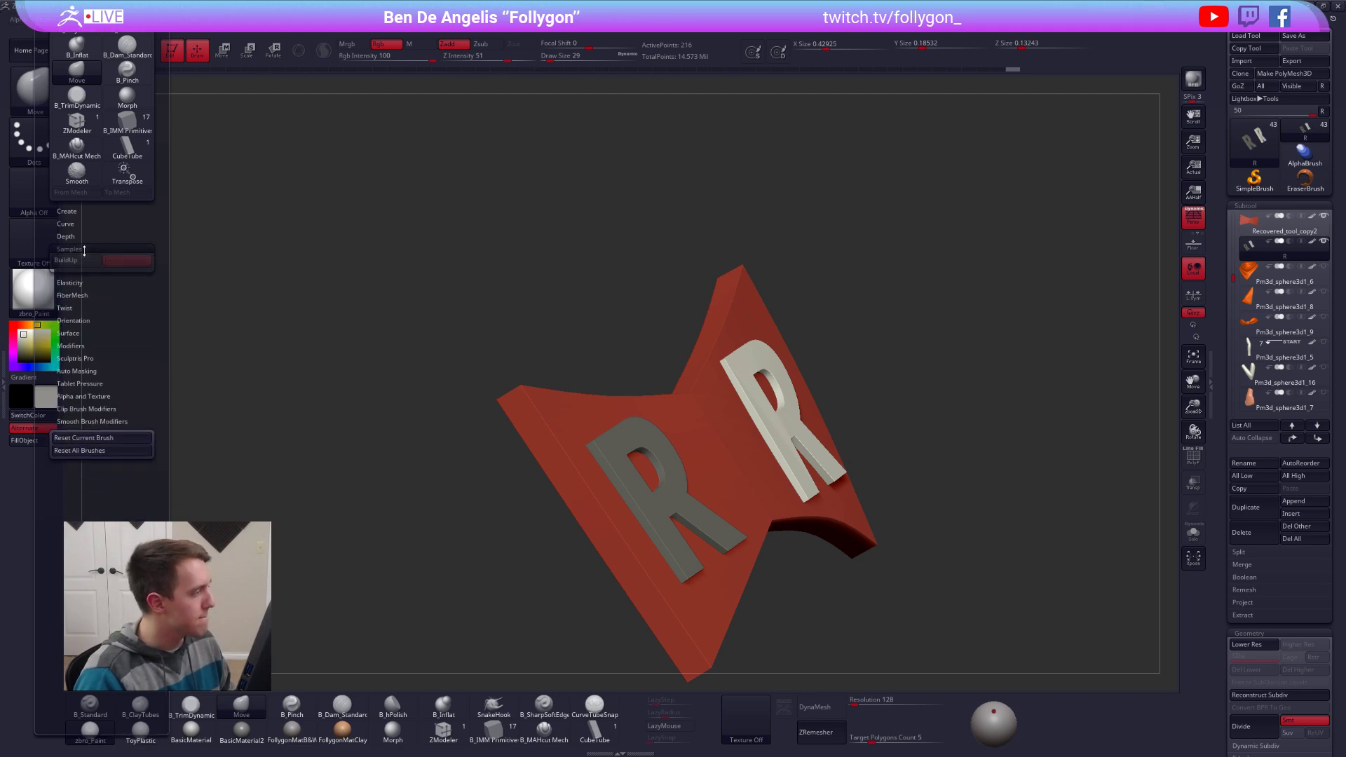
click(77, 325)
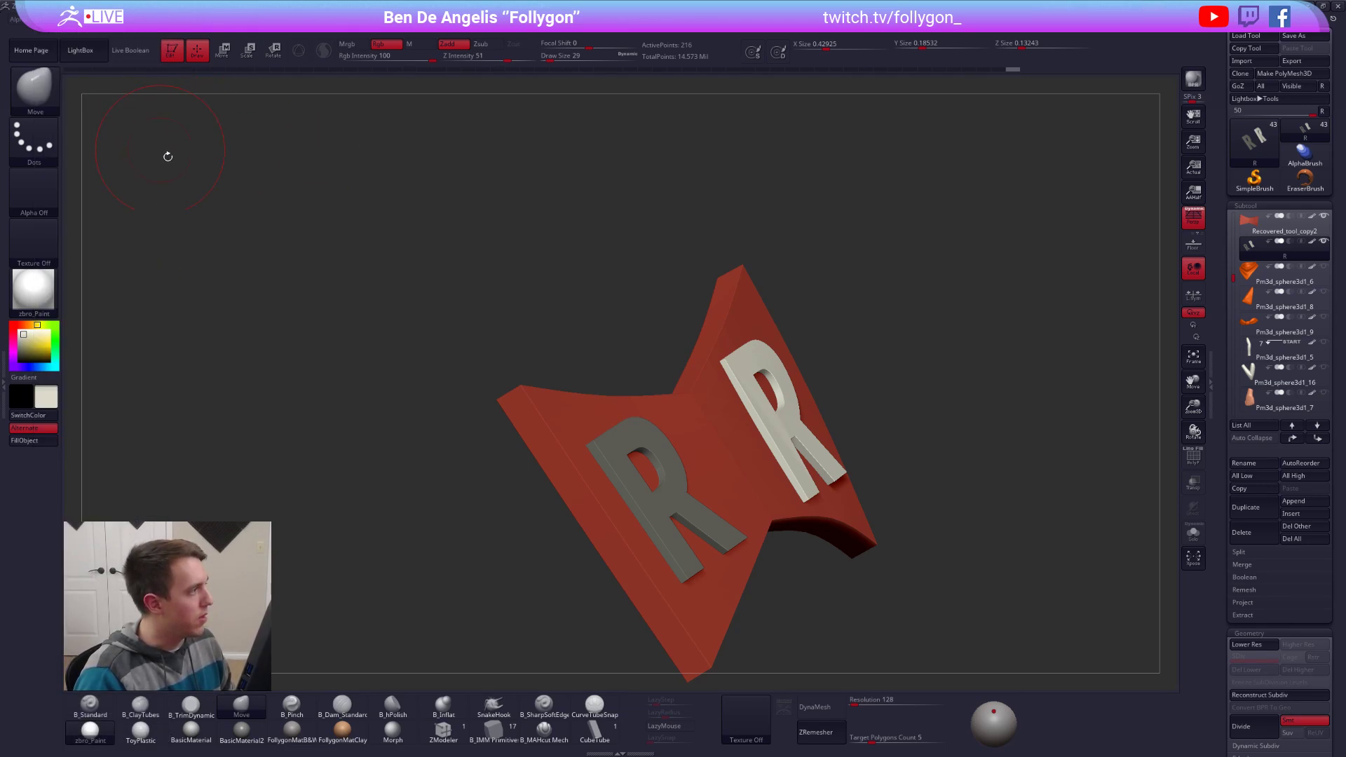
Step: Set the draw size to 1 and select the InsertEar brush with its Ear mesh
key(space)
click(193, 186)
key(b)
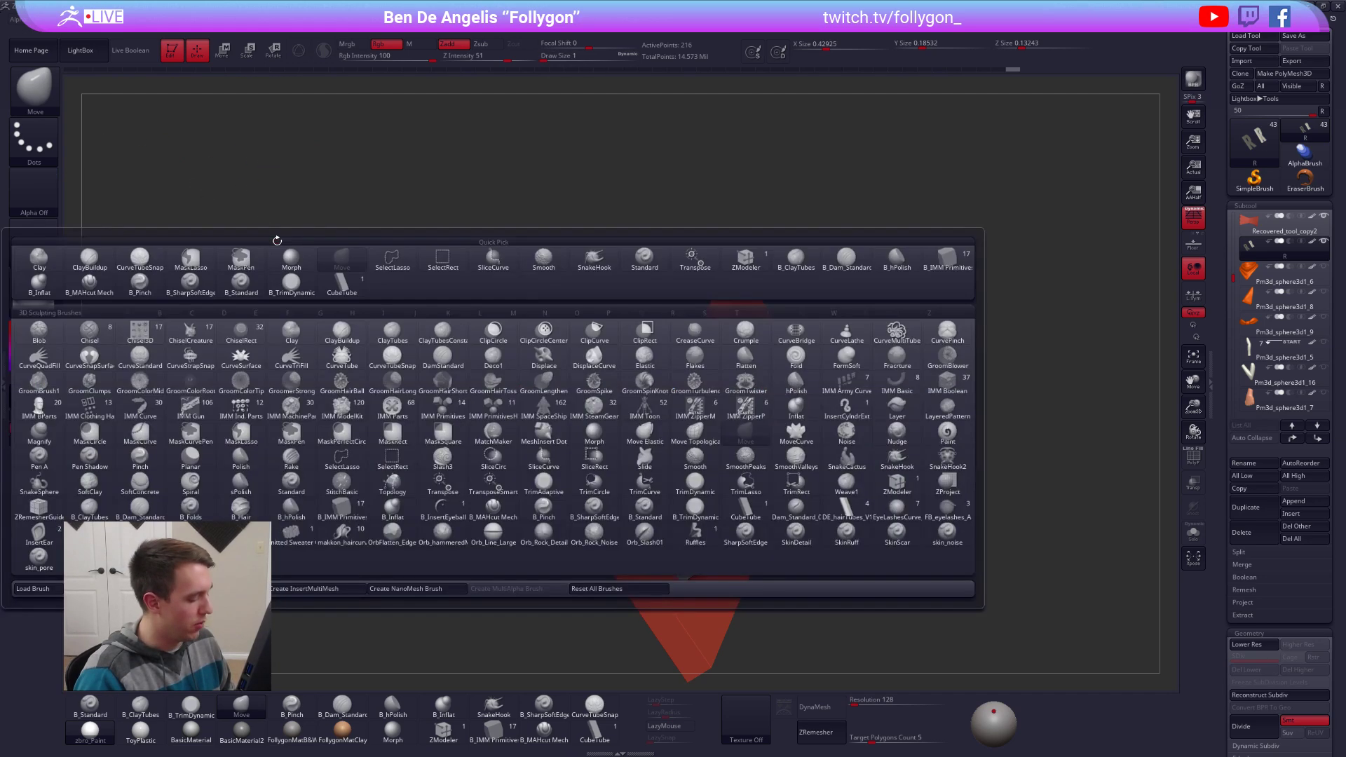
key(i)
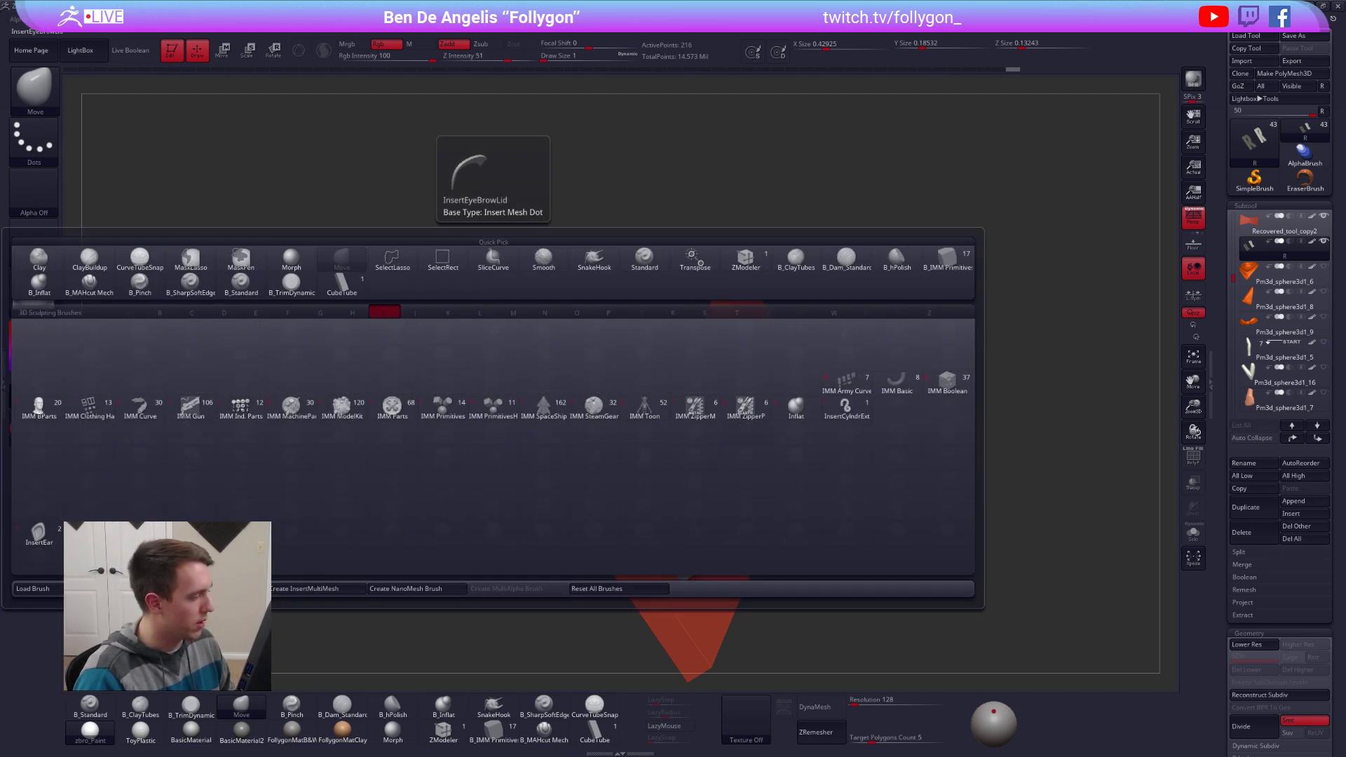
key(e)
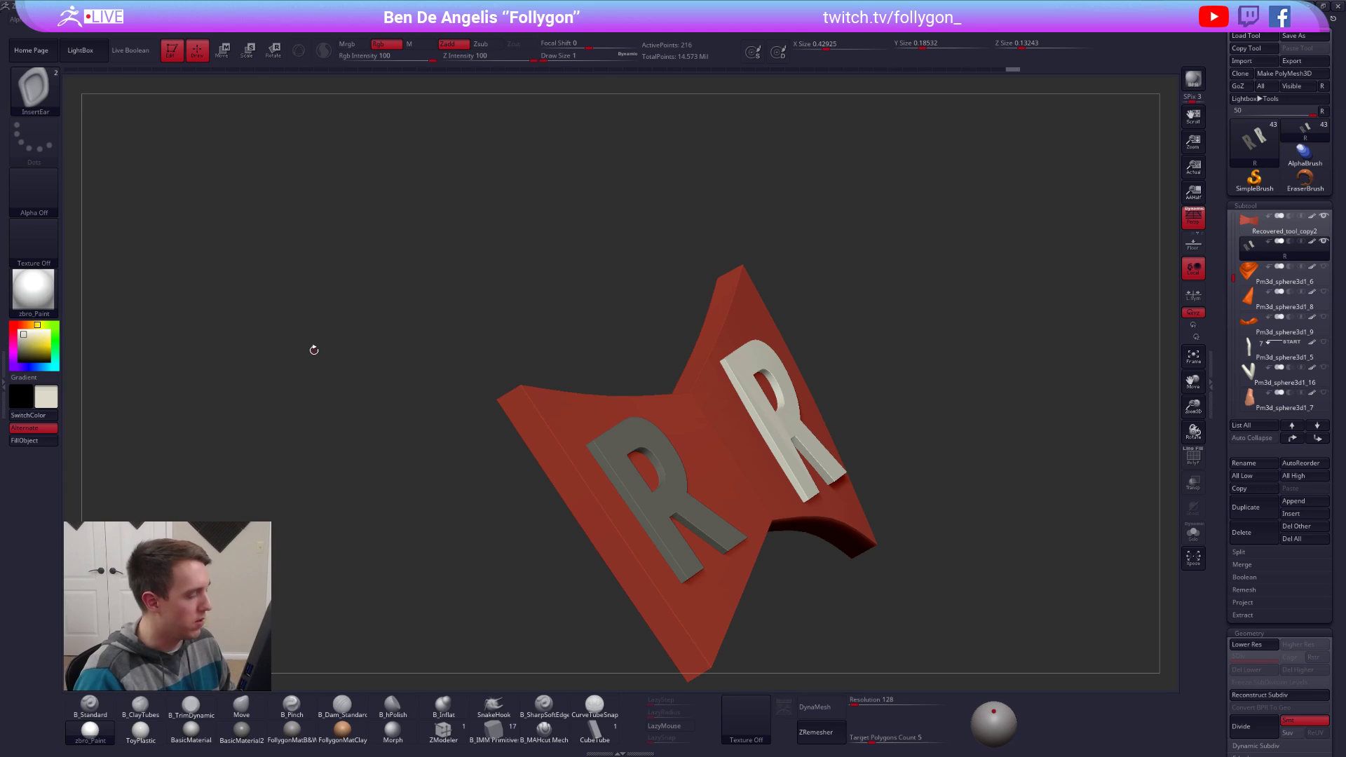
key(m)
mouse_move(136, 384)
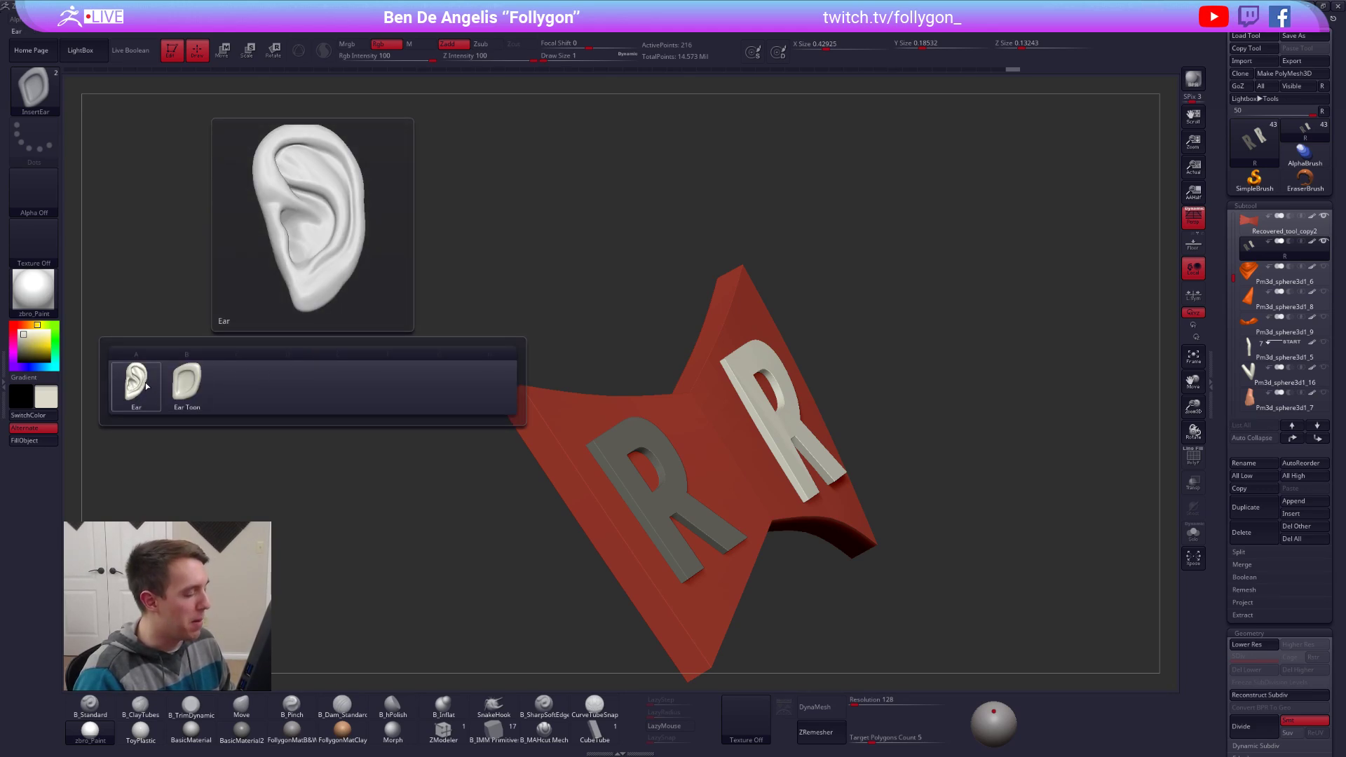
click(146, 386)
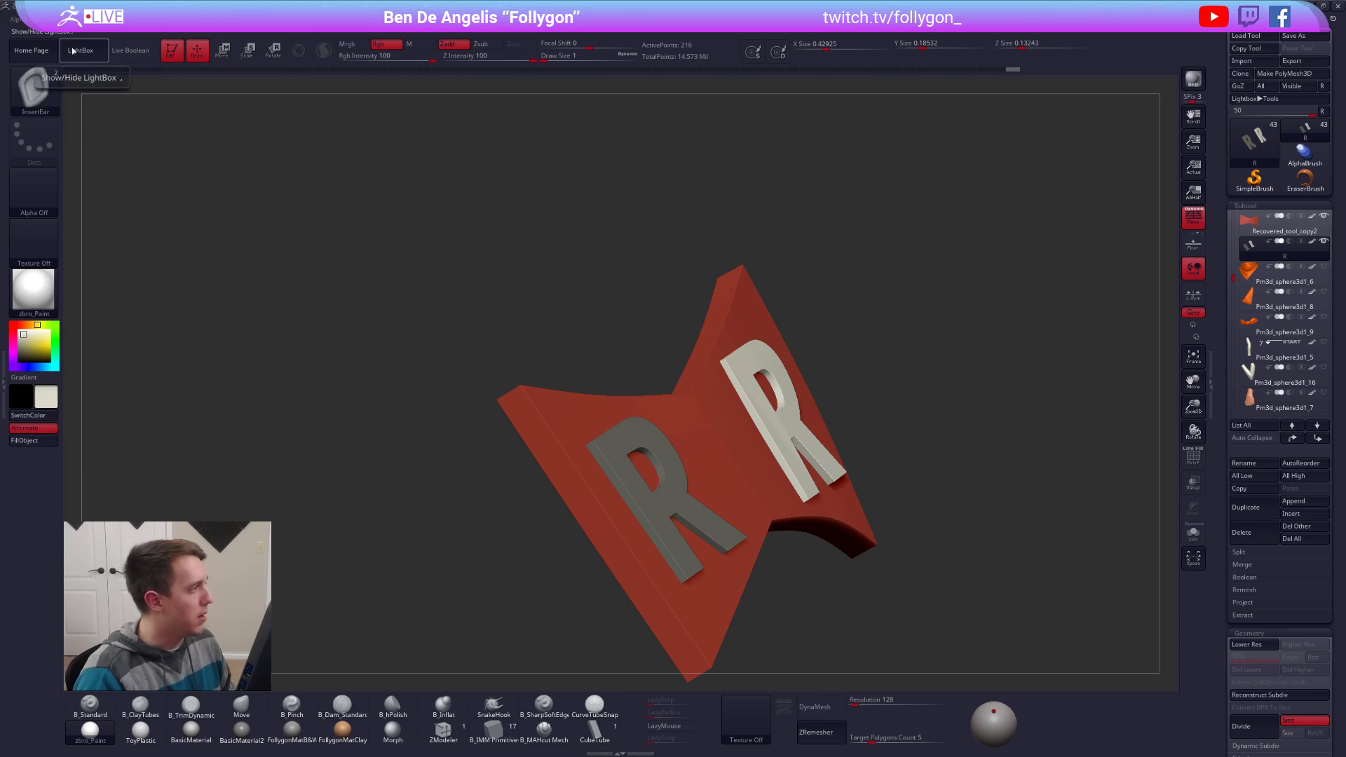
Step: Adjust the InsertEar brush's Projection Strength, try inserting an ear on the bow's back face, and undo it
click(40, 20)
drag(93, 597, 93, 343)
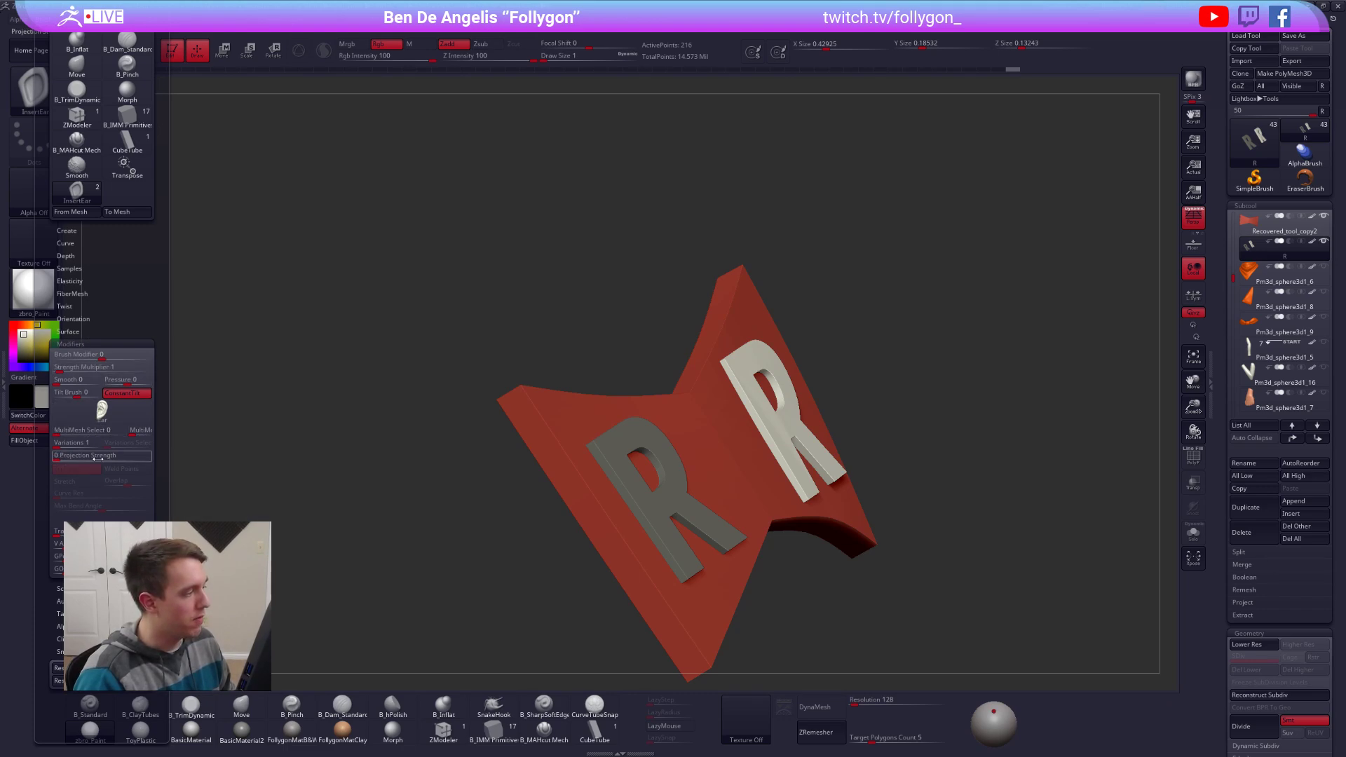
drag(79, 454, 149, 452)
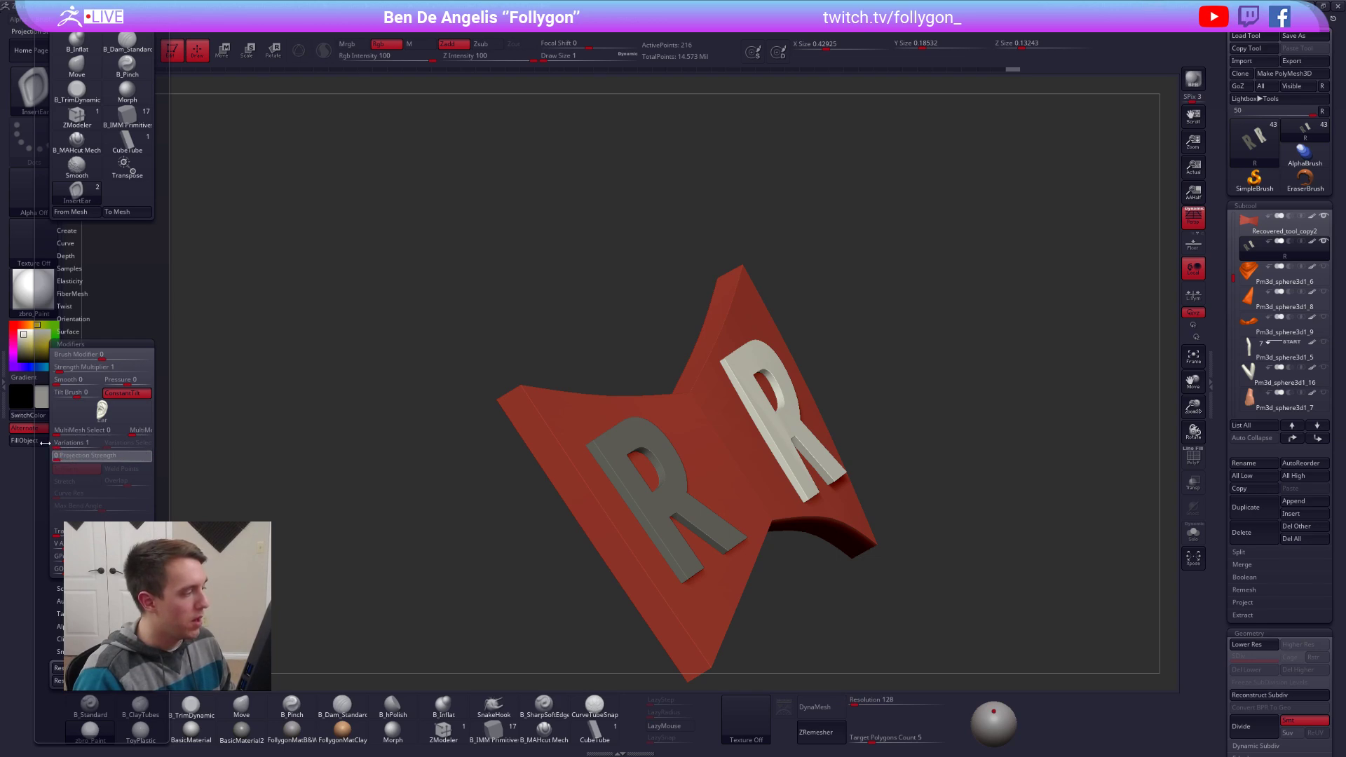
mouse_move(316, 427)
right_down()
mouse_move(519, 479)
mouse_move(630, 412)
right_up()
right_drag(355, 454, 469, 457)
key(ctrl+d)
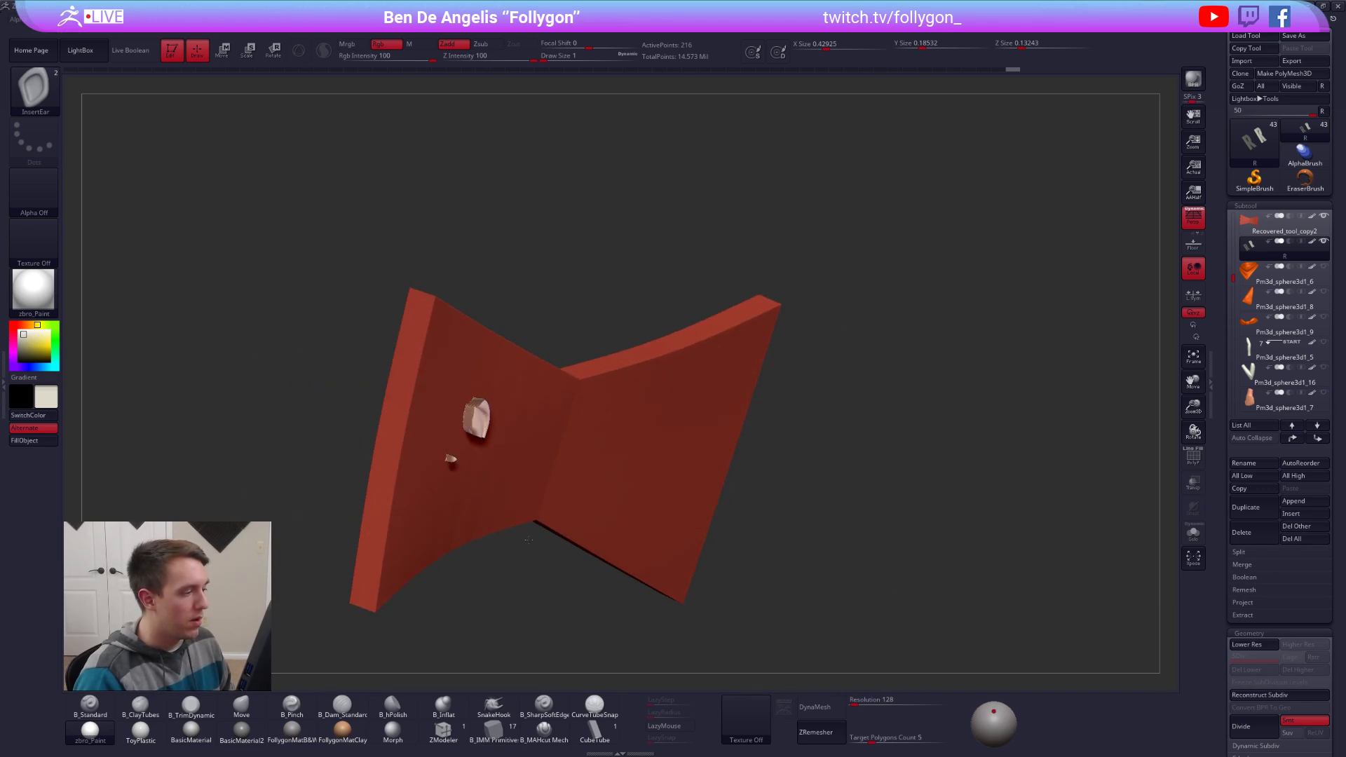
mouse_move(540, 544)
right_down()
mouse_move(487, 454)
mouse_move(392, 403)
mouse_move(493, 413)
right_up()
key(ctrl)
key(ctrl+z)
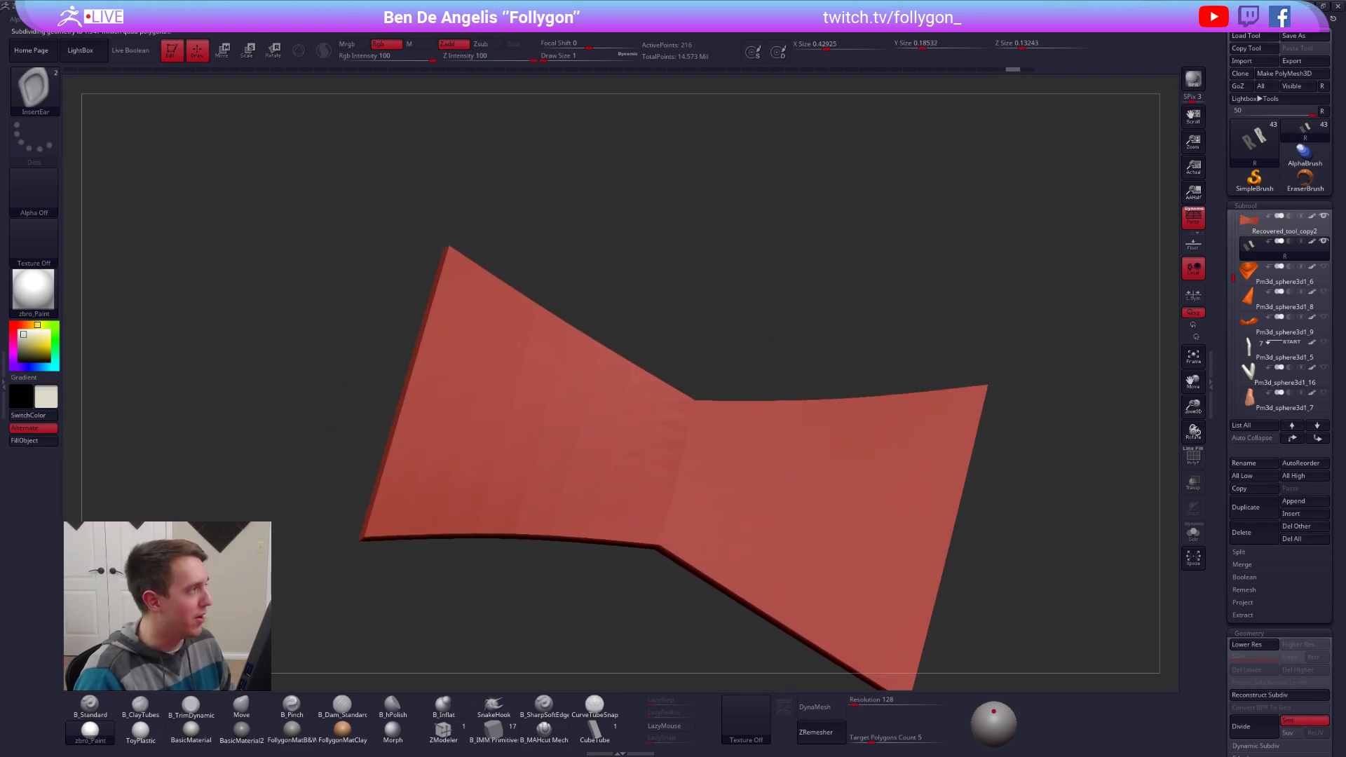
Step: Readjust the ear brush's modifiers, insert a larger ear on the back of the bow, and undo the insertion
click(42, 20)
drag(142, 485, 142, 427)
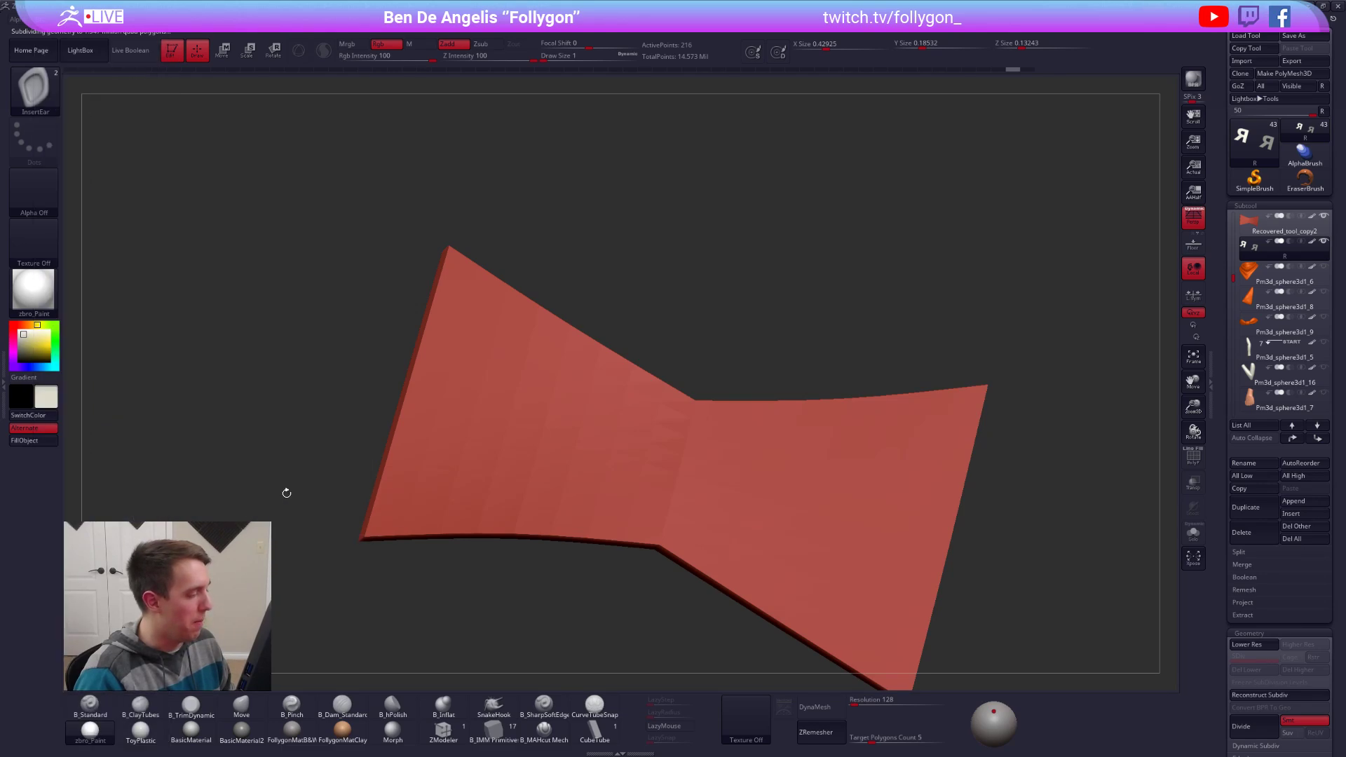
drag(519, 408, 523, 497)
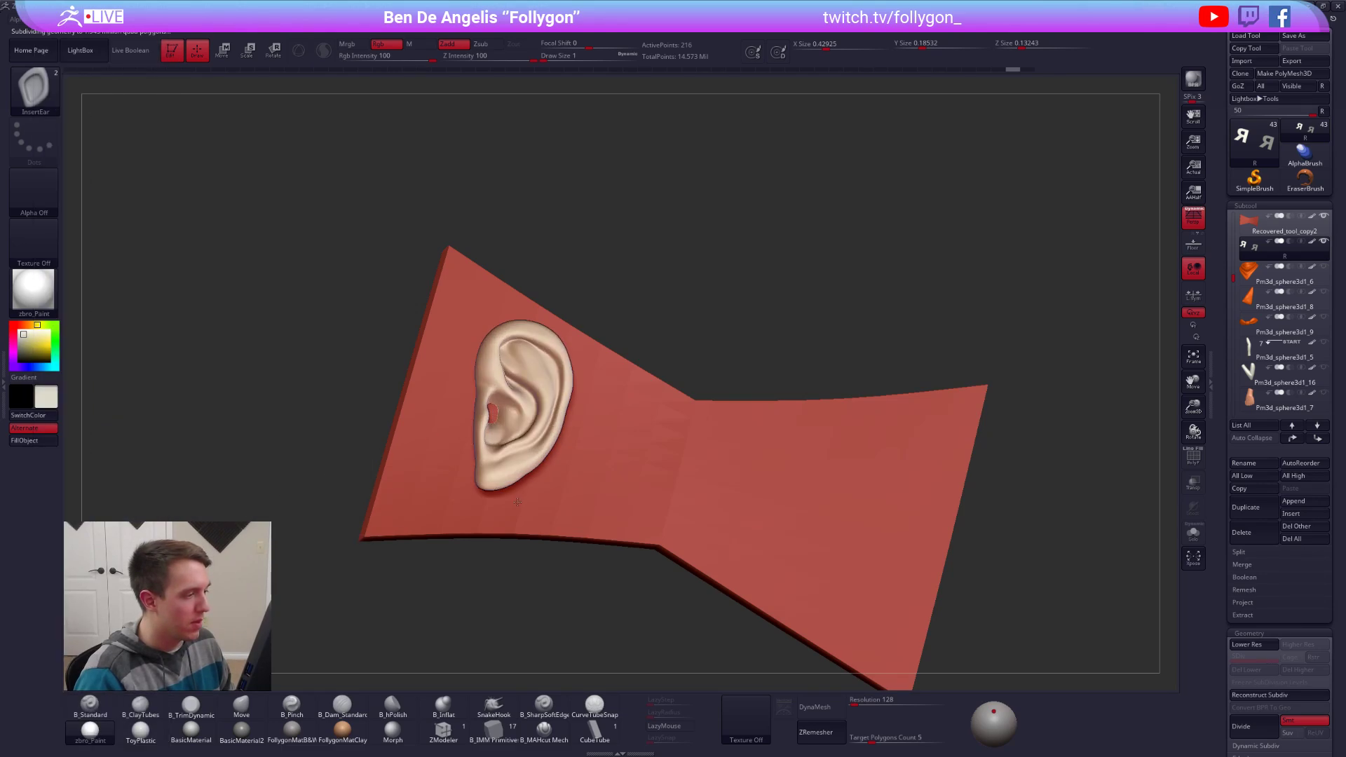
mouse_move(453, 509)
right_down()
mouse_move(516, 477)
mouse_move(428, 506)
mouse_move(452, 524)
mouse_move(628, 528)
right_up()
key(ctrl+z)
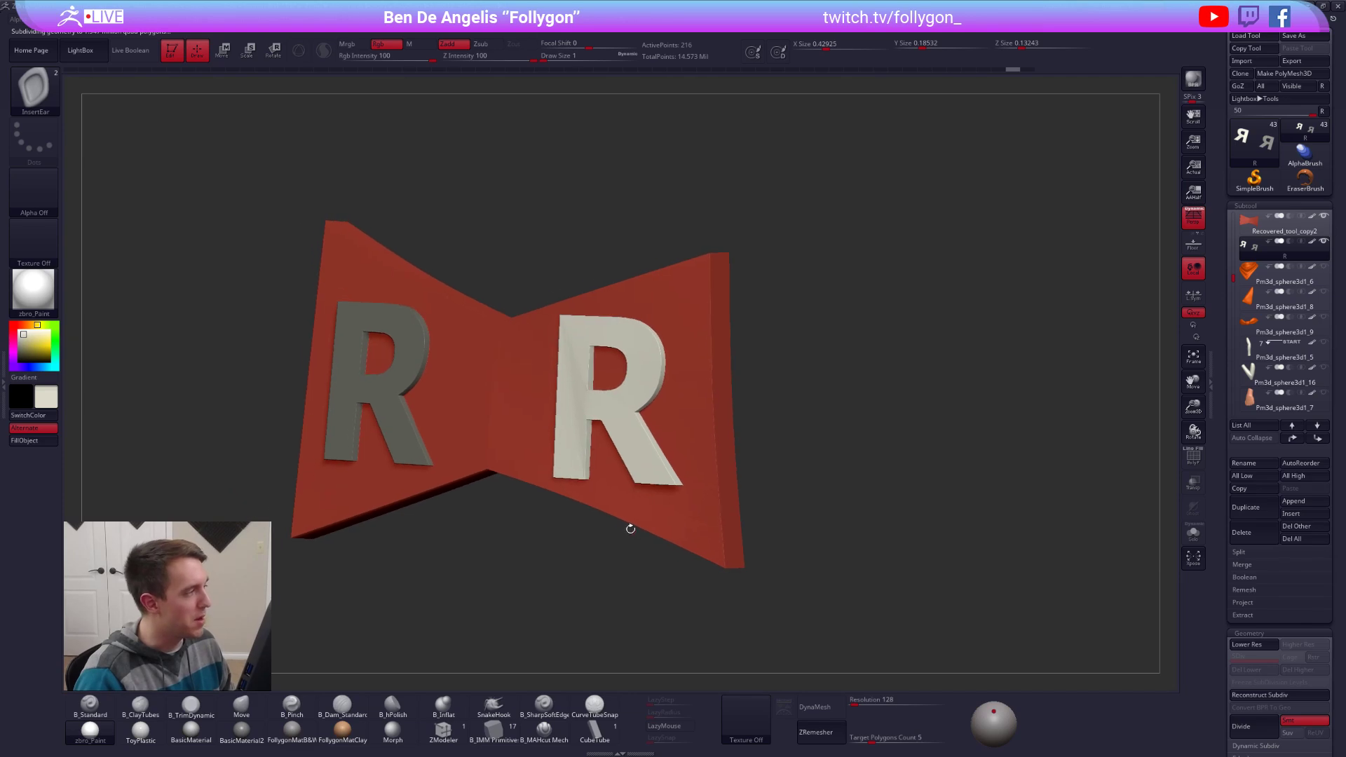
Step: Switch back to the Move brush and set its draw size to 74 for reshaping the copied R
key(b)
key(m)
key(v)
right_drag(559, 448, 729, 410)
key(space)
click(835, 421)
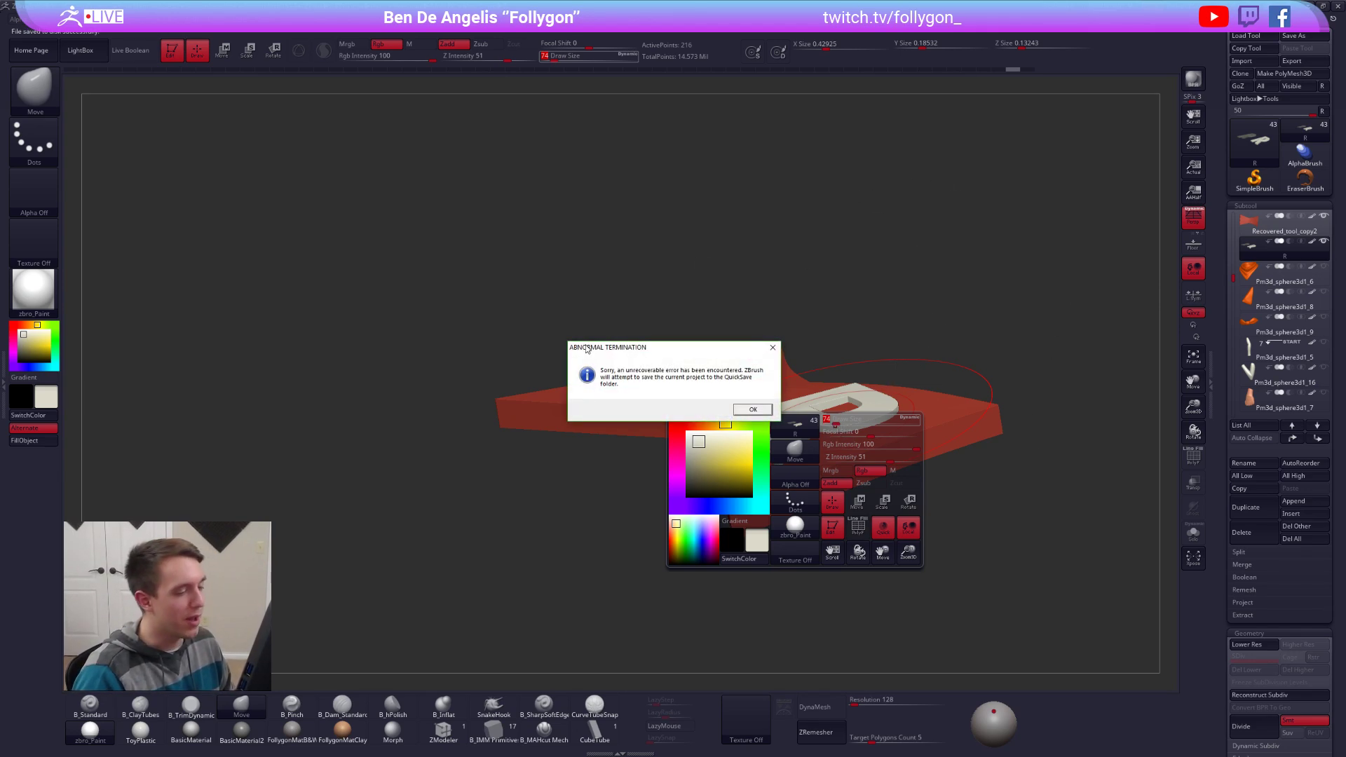
Step: Dismiss the abnormal termination message and relaunch ZBrush
click(752, 410)
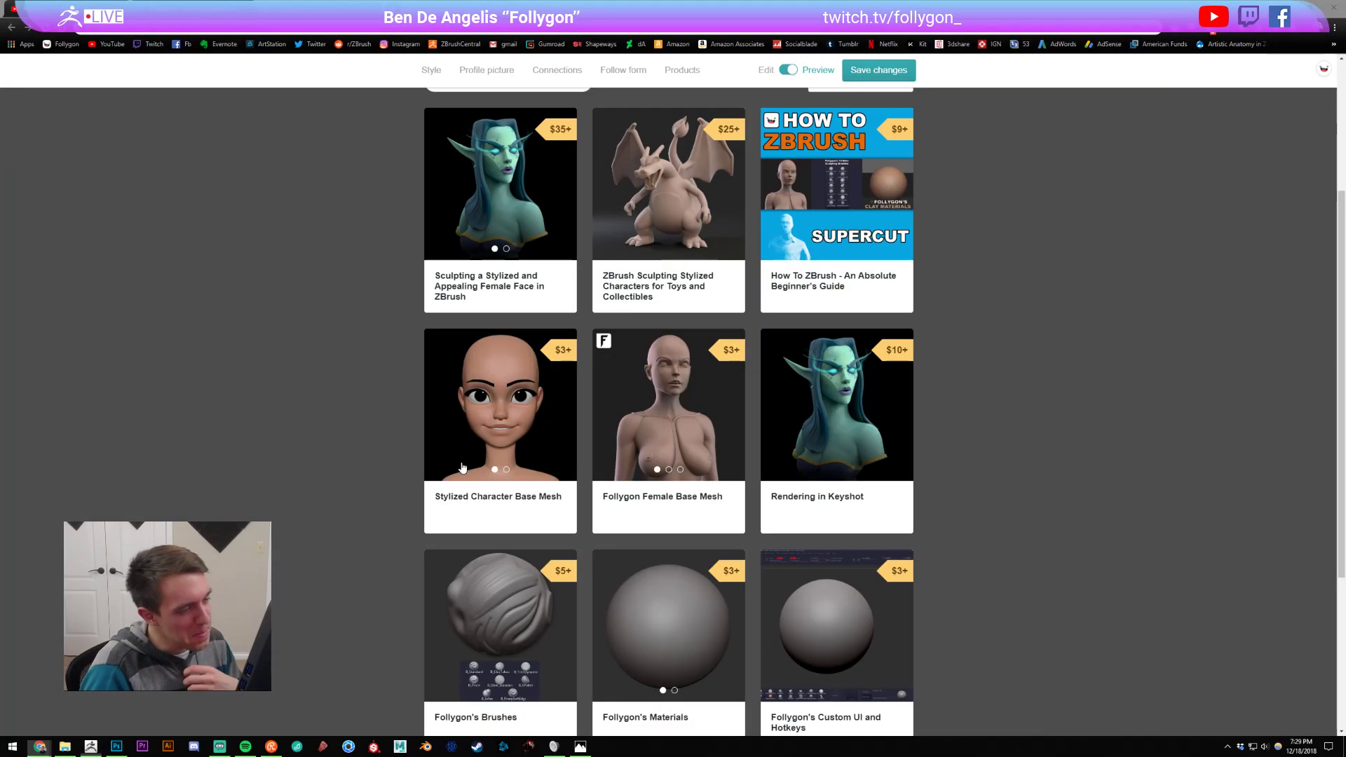
click(92, 746)
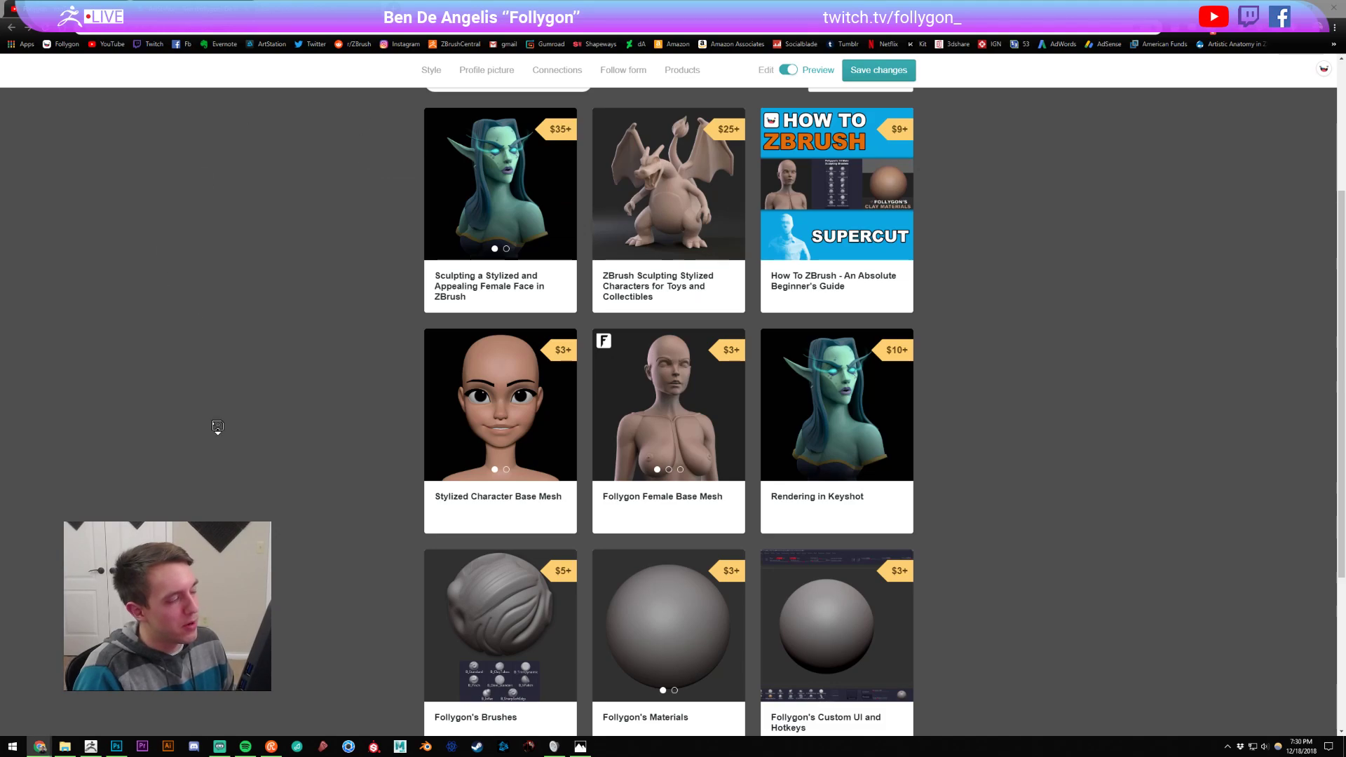
key(alt+Tab)
key(alt+Tab)
key(alt+Tab)
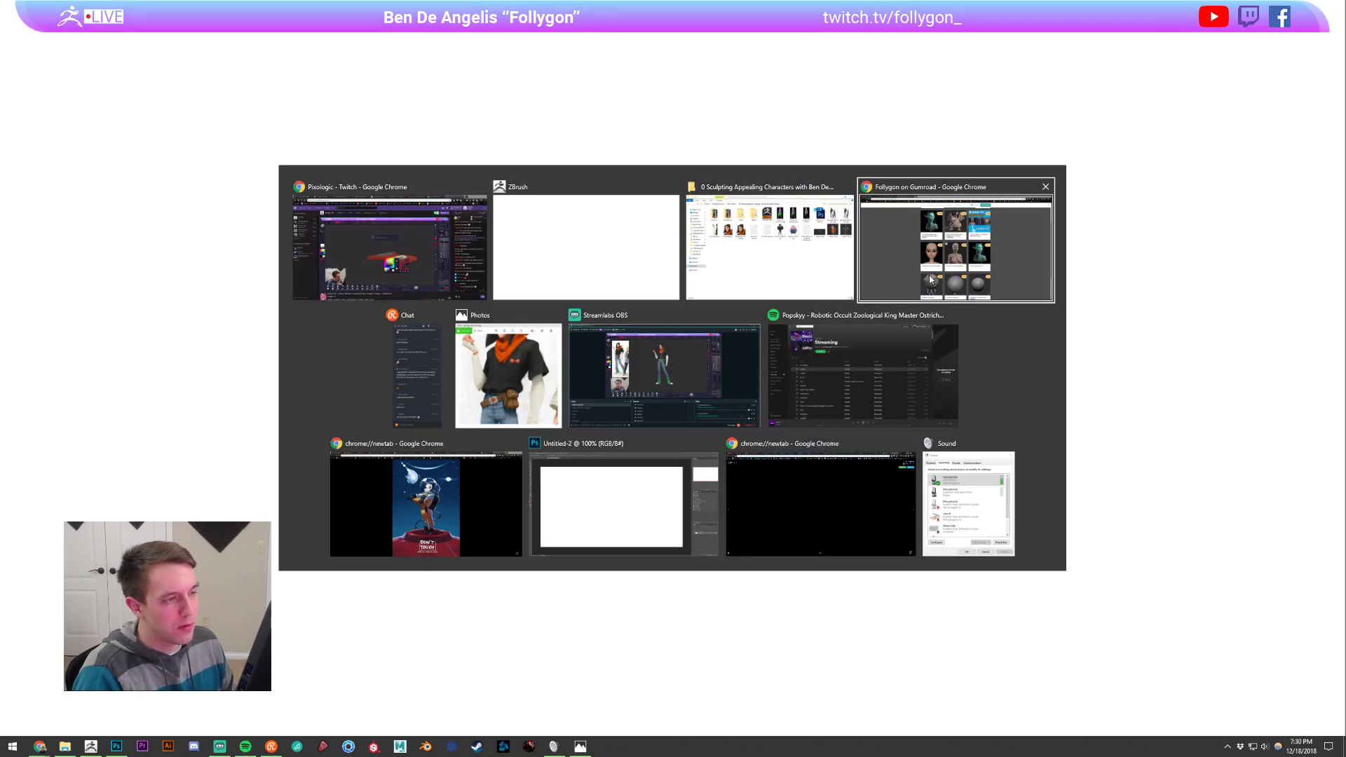
scroll(336, 420, up, 2)
scroll(332, 426, down, 2)
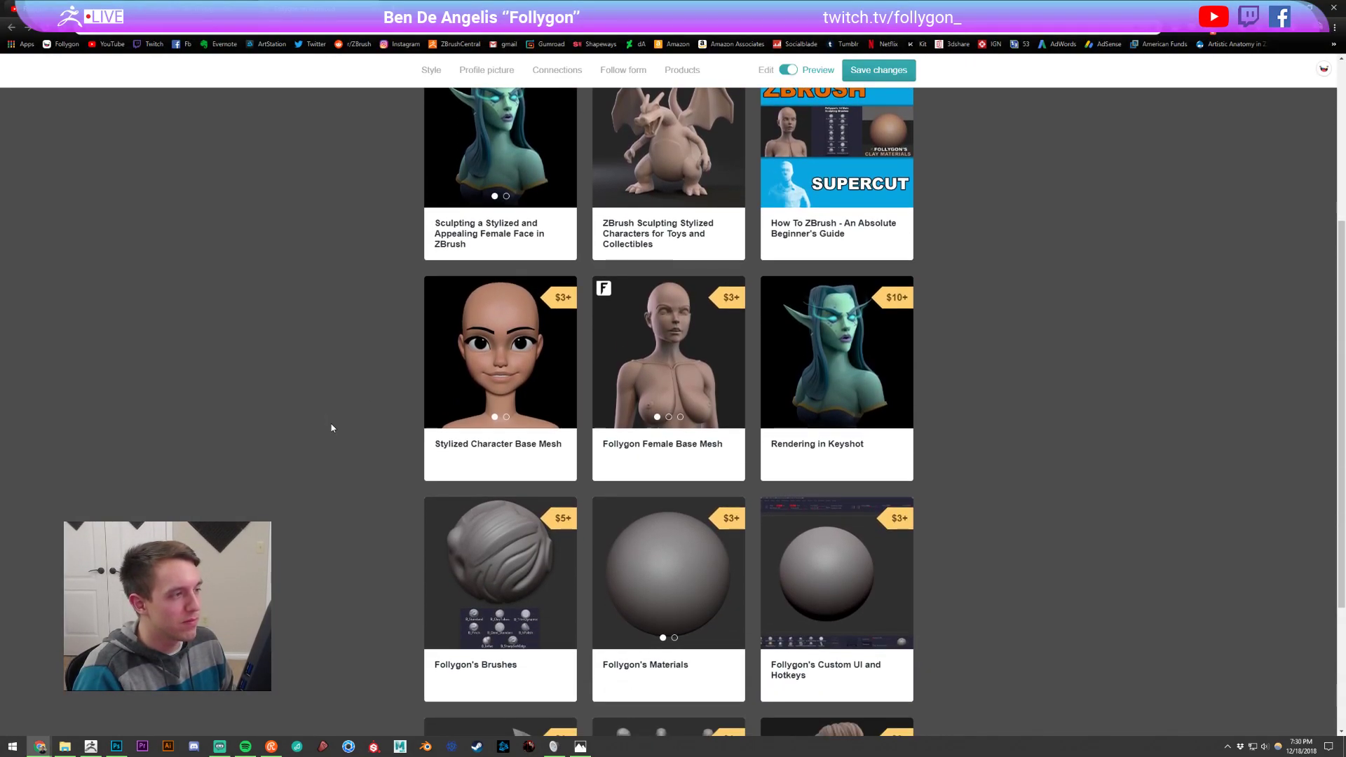
scroll(331, 423, up, 1)
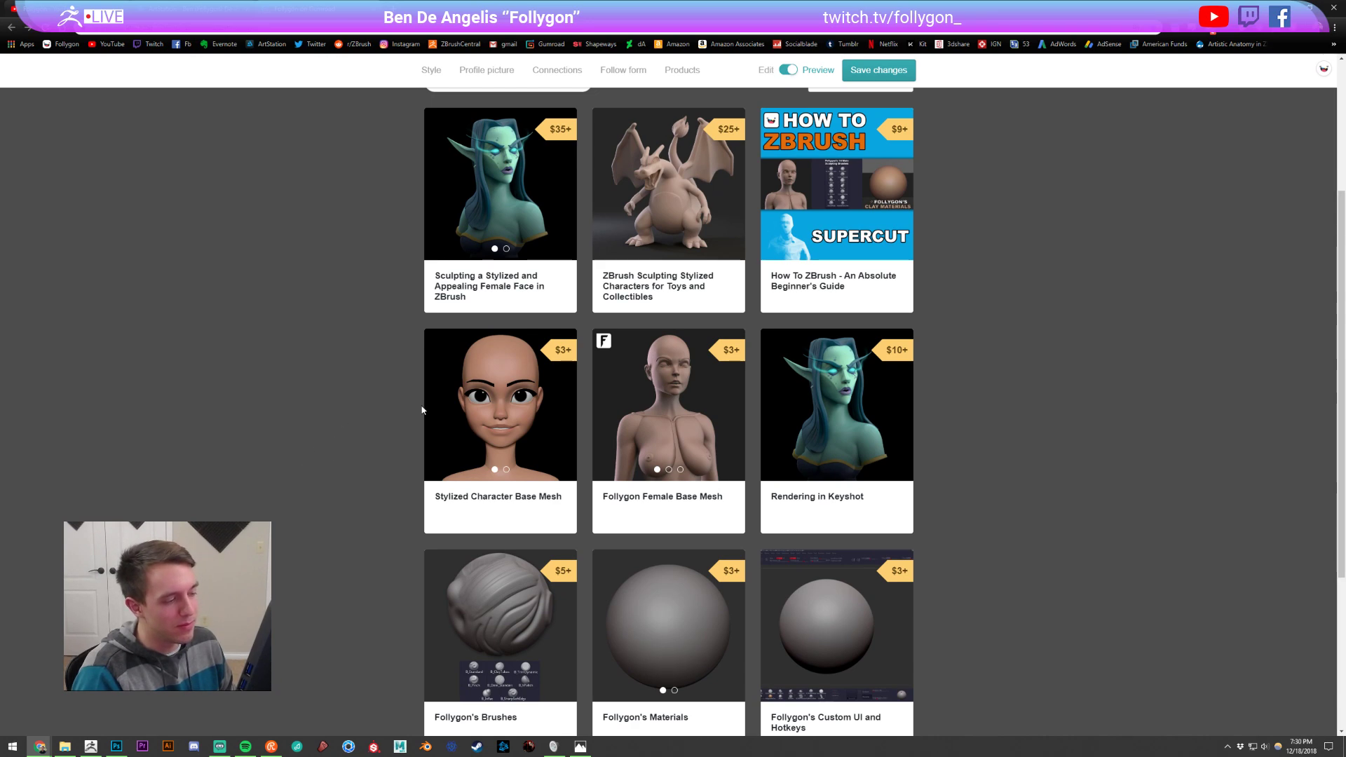
scroll(378, 408, up, 1)
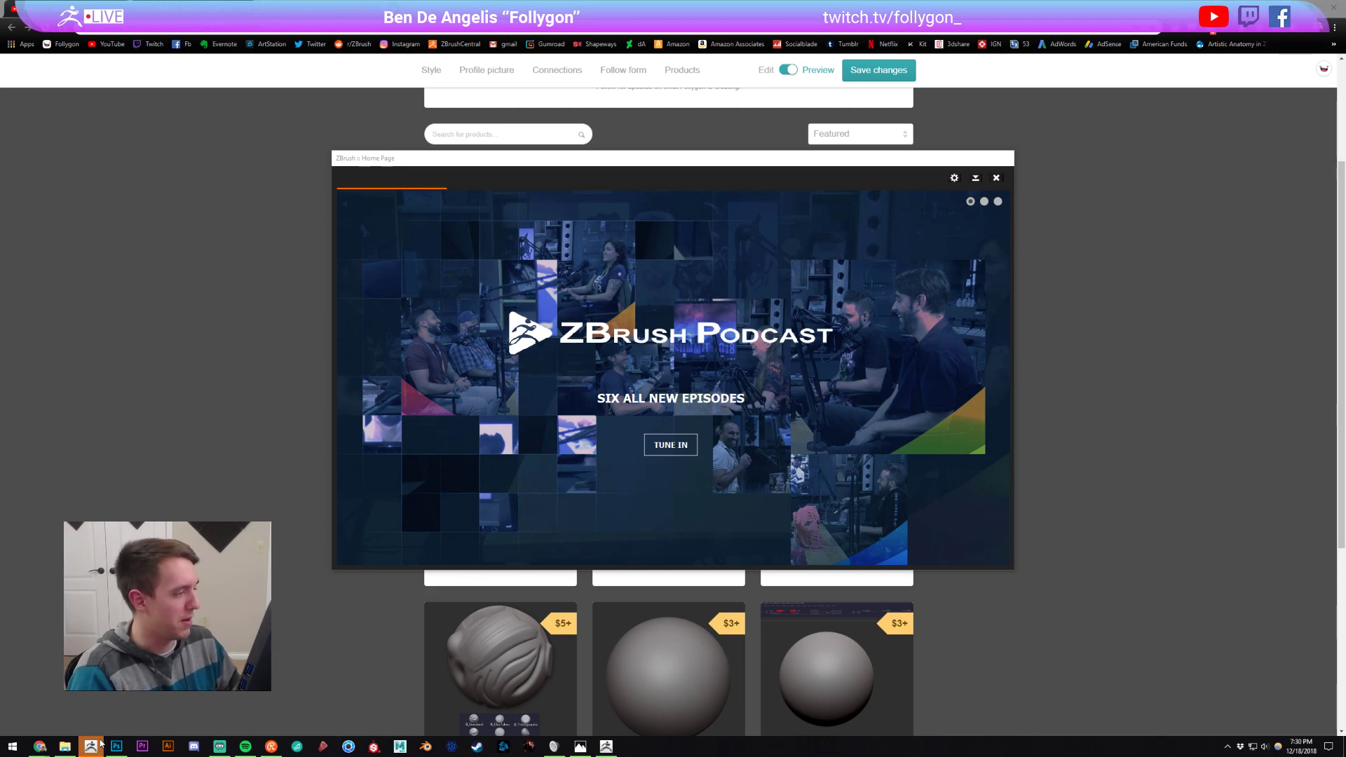
Step: Switch to the restarted ZBrush, check the Home Page display options, and close the Home Page window
key(alt+Tab)
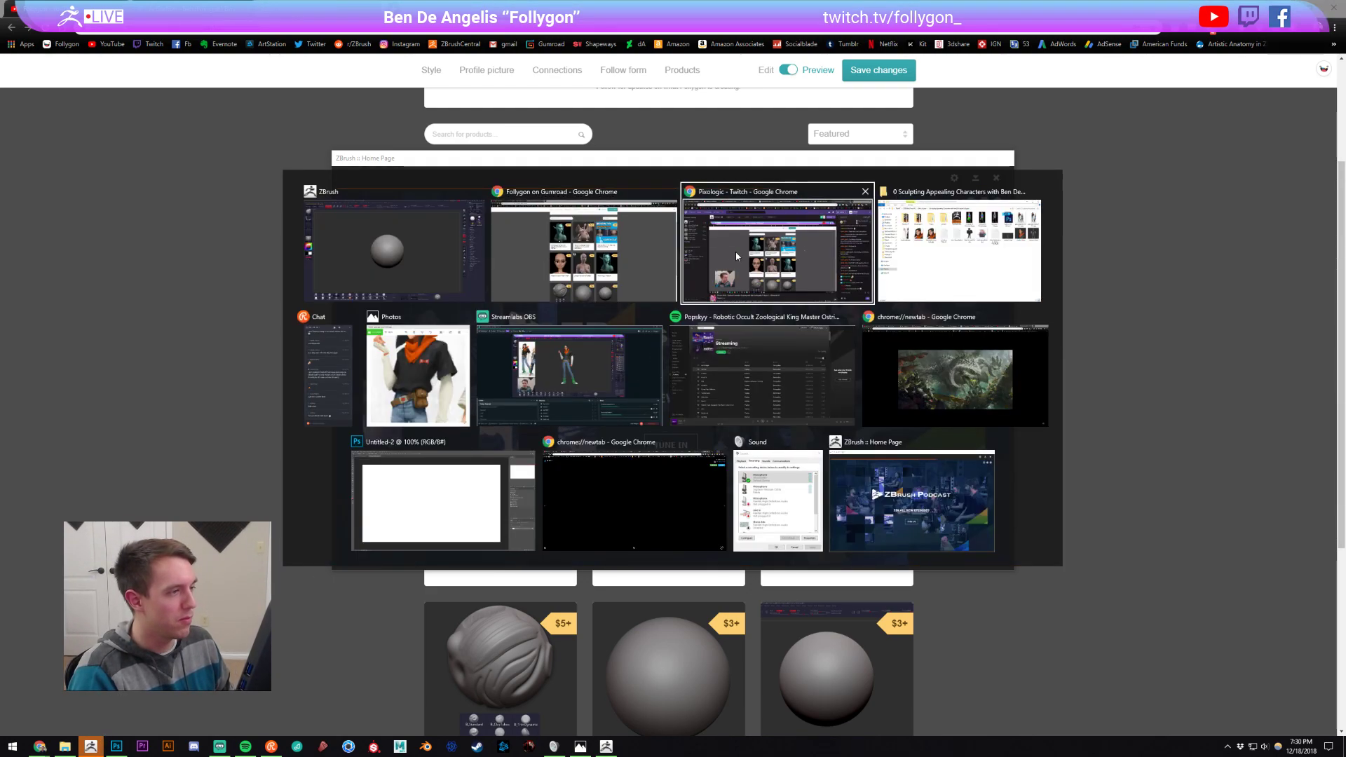
click(426, 276)
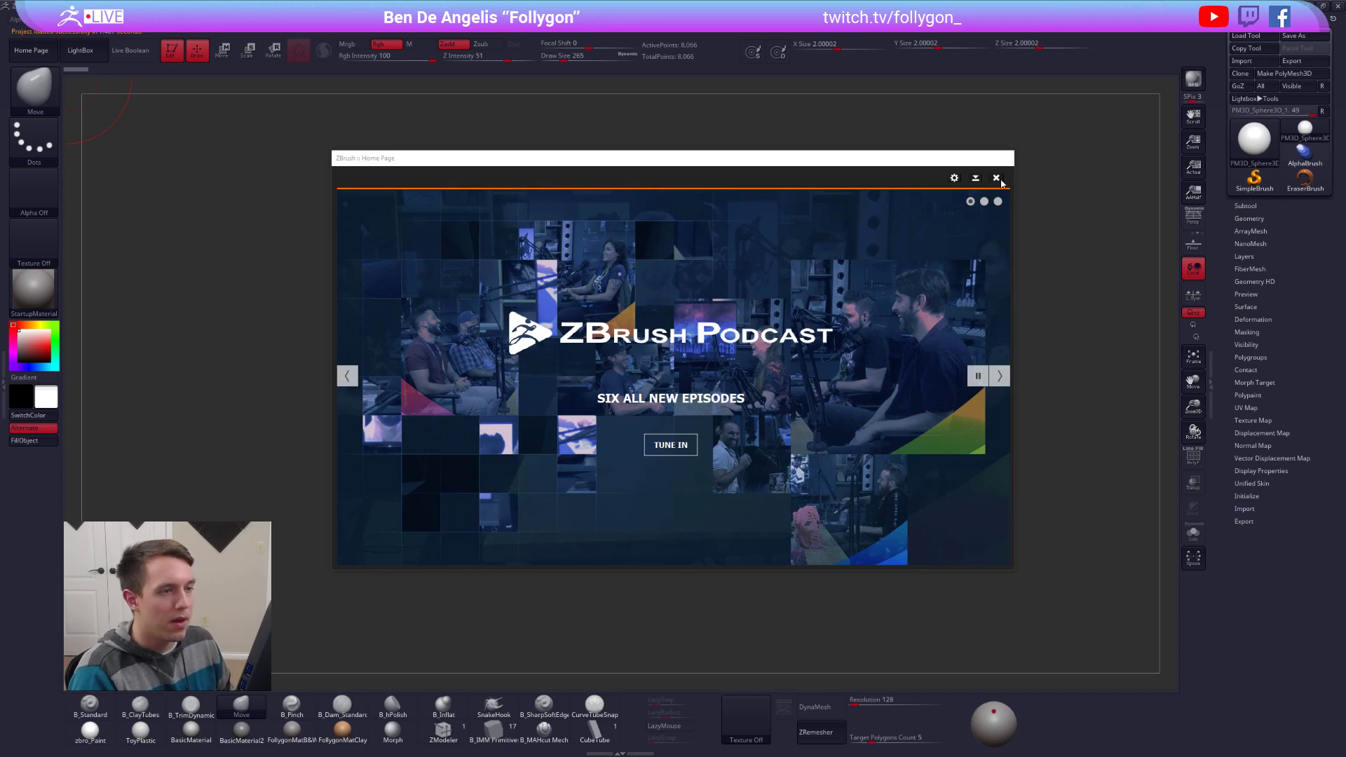
click(954, 178)
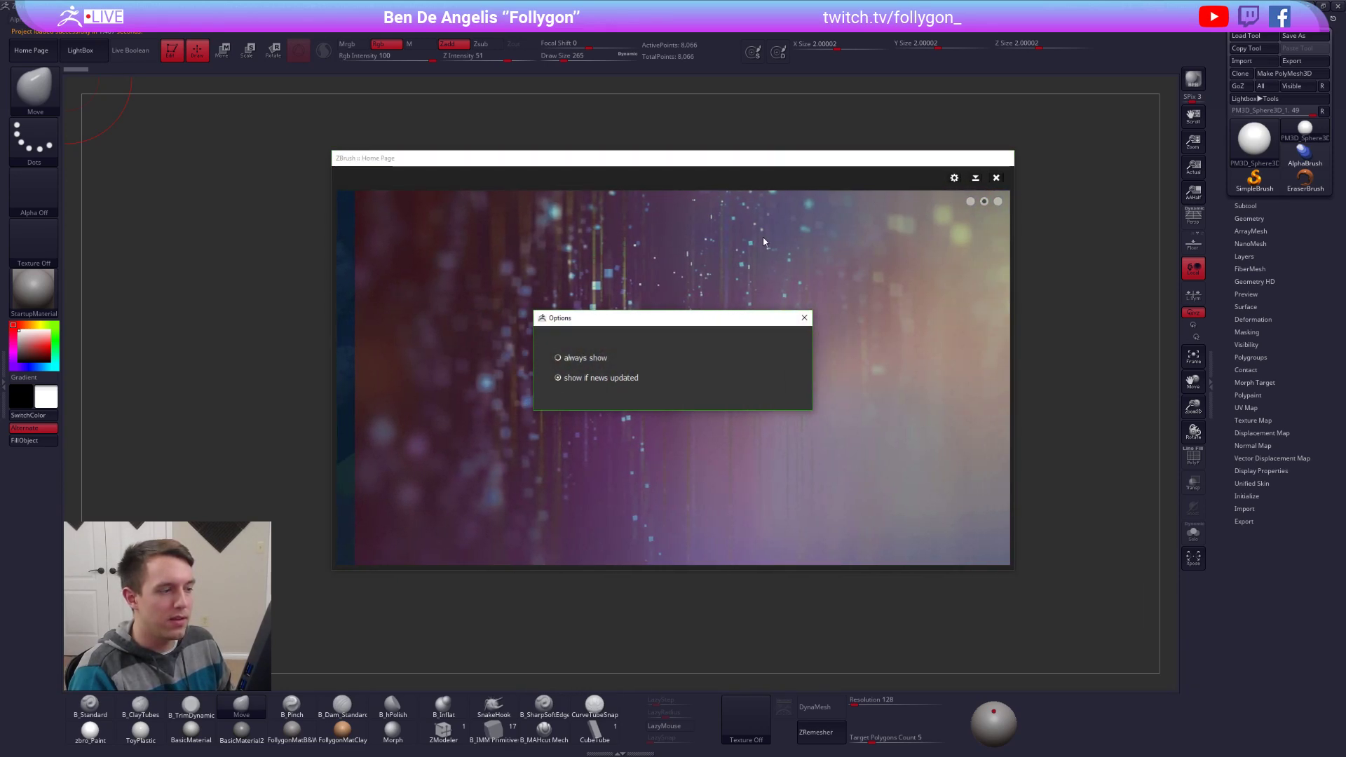
click(562, 359)
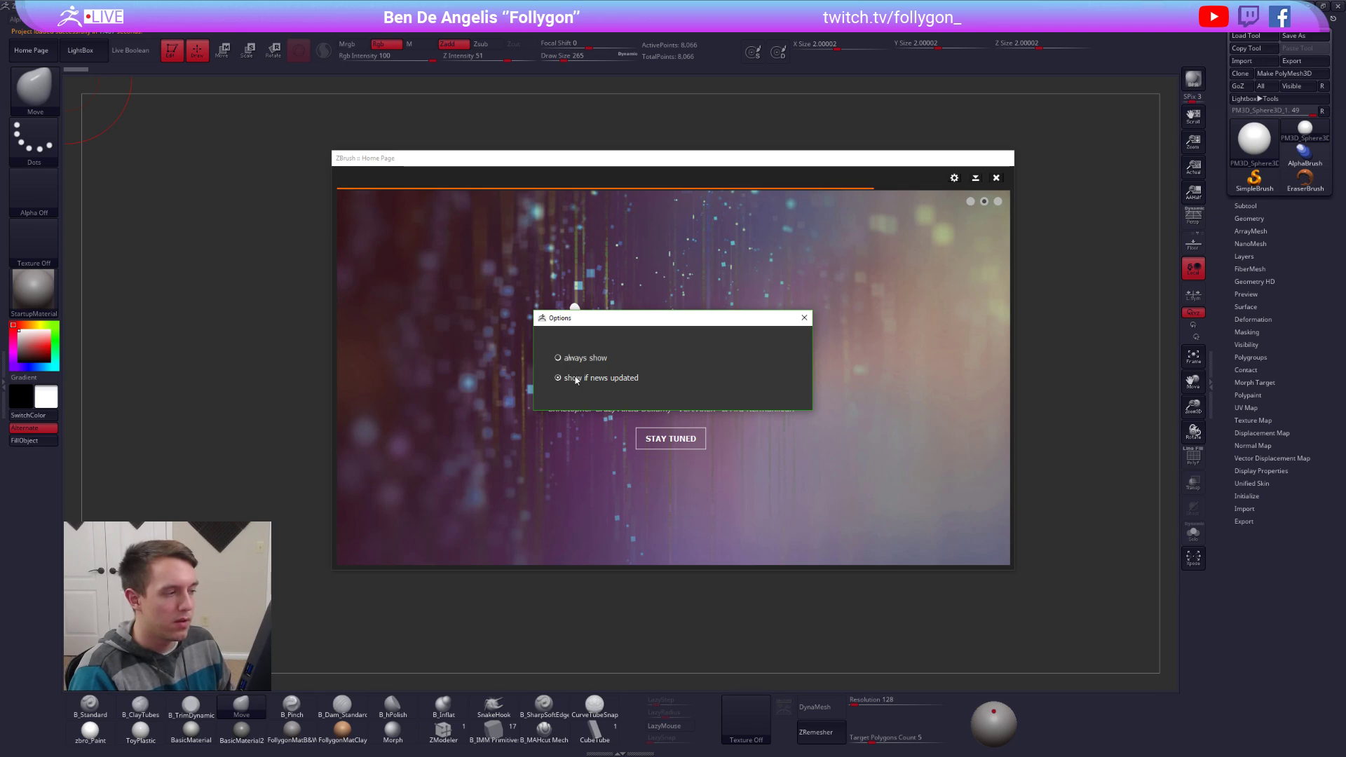
click(804, 318)
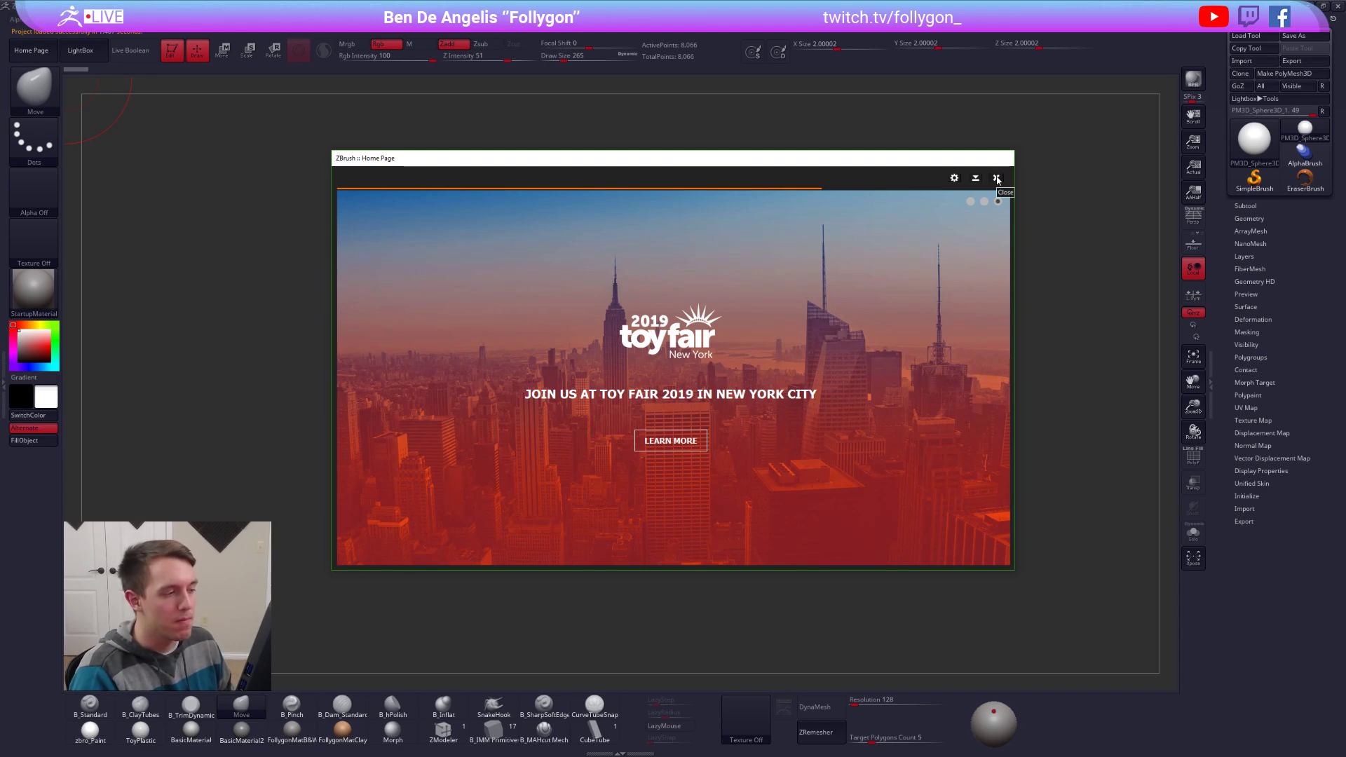
click(997, 179)
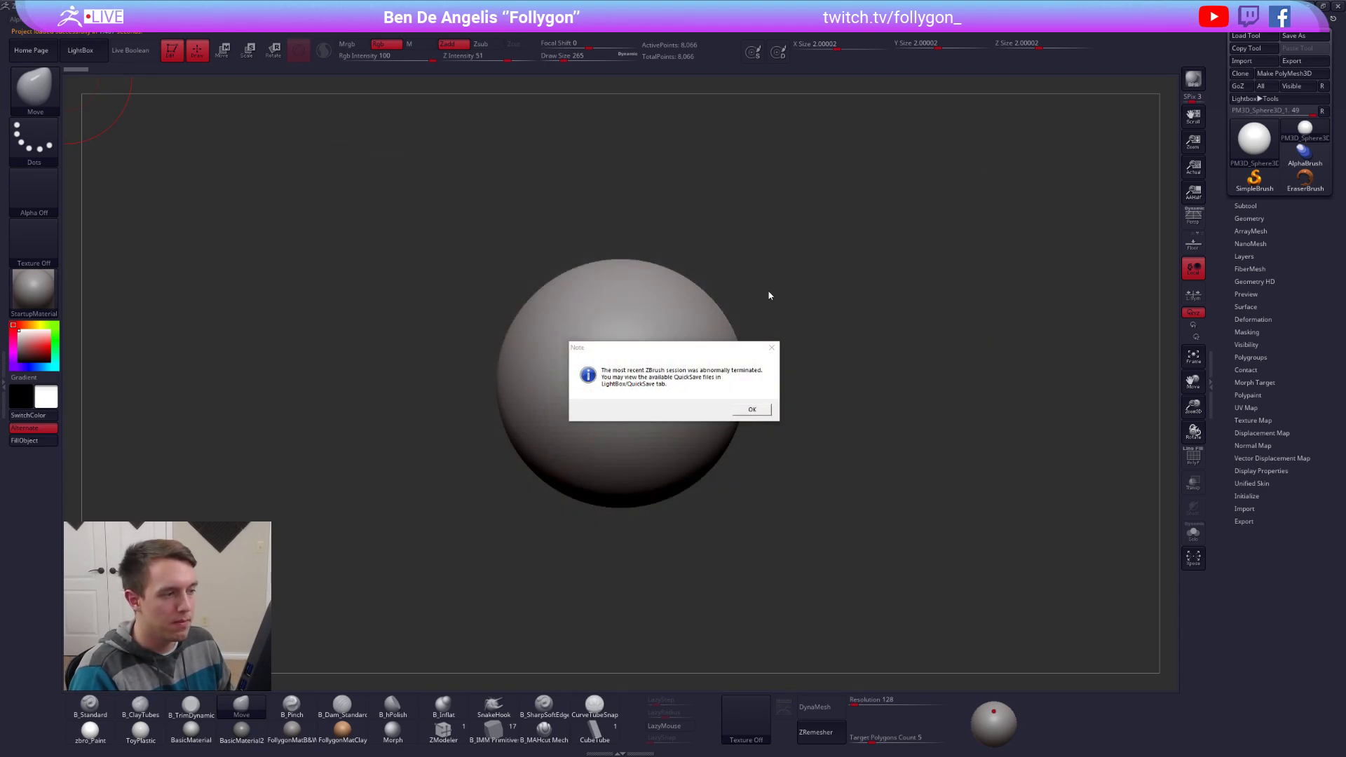
Step: Dismiss the crash recovery notice and load the Recovered_Tool.ZTL file from the QuickSave files
click(755, 409)
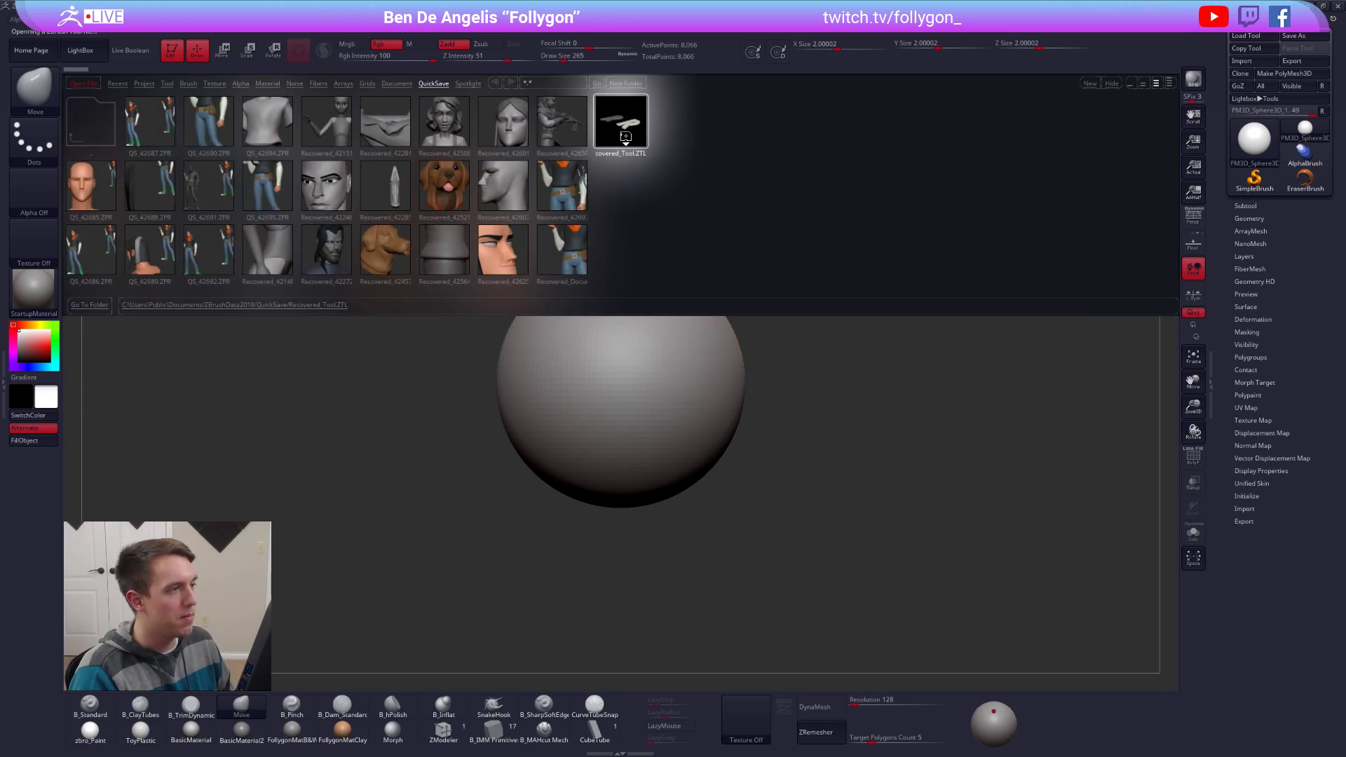
click(98, 60)
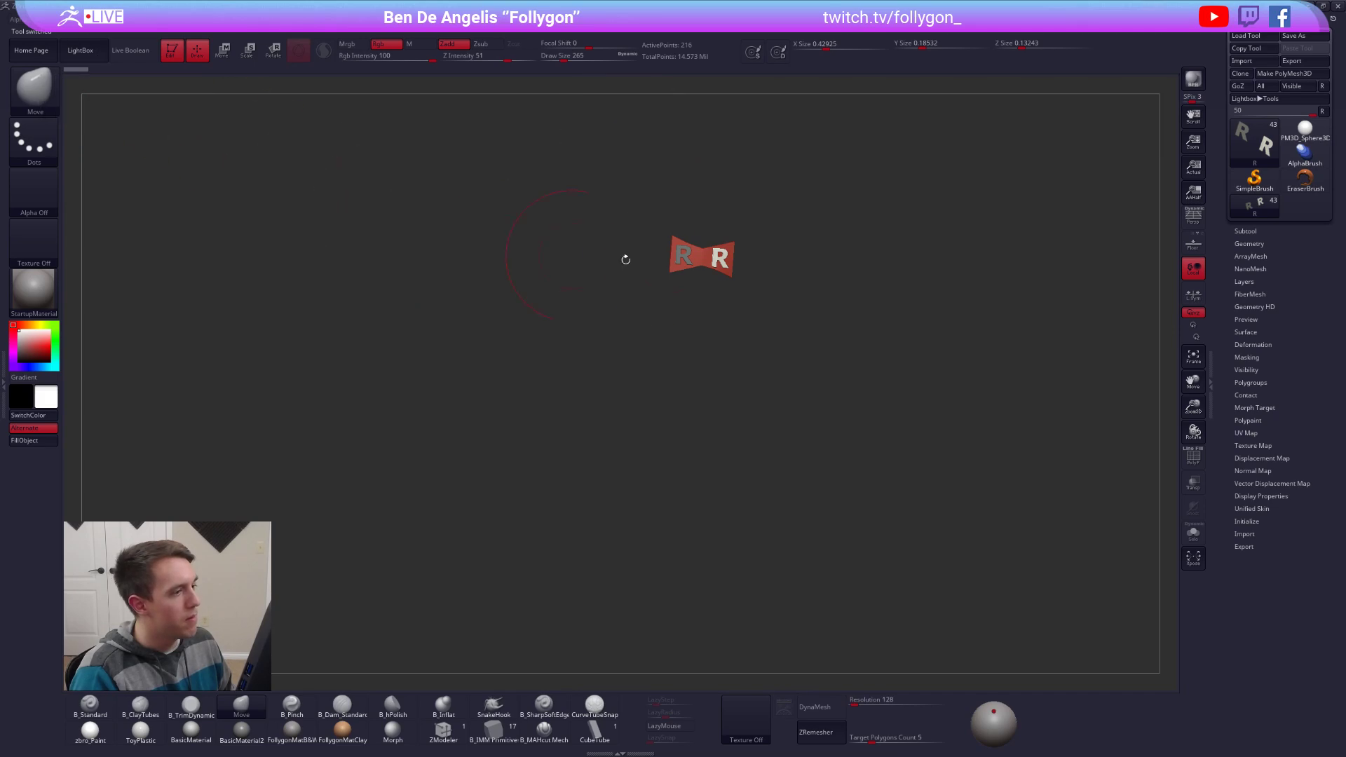
drag(782, 268, 957, 266)
Step: Show all subtools of the recovered character, frame the full figure, and turn on perspective
click(1248, 244)
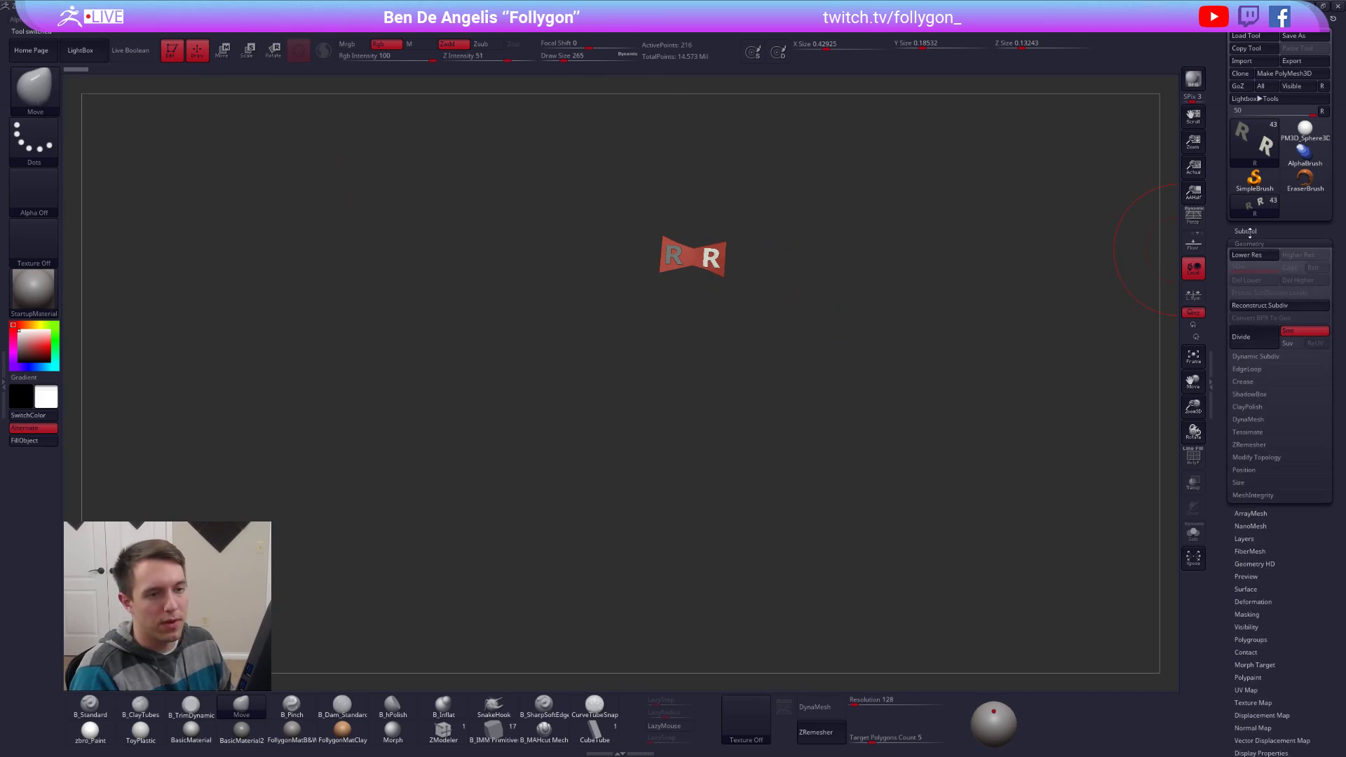
click(1246, 232)
shift+click(1323, 267)
alt+drag(1065, 277, 820, 273)
alt+drag(730, 355, 772, 261)
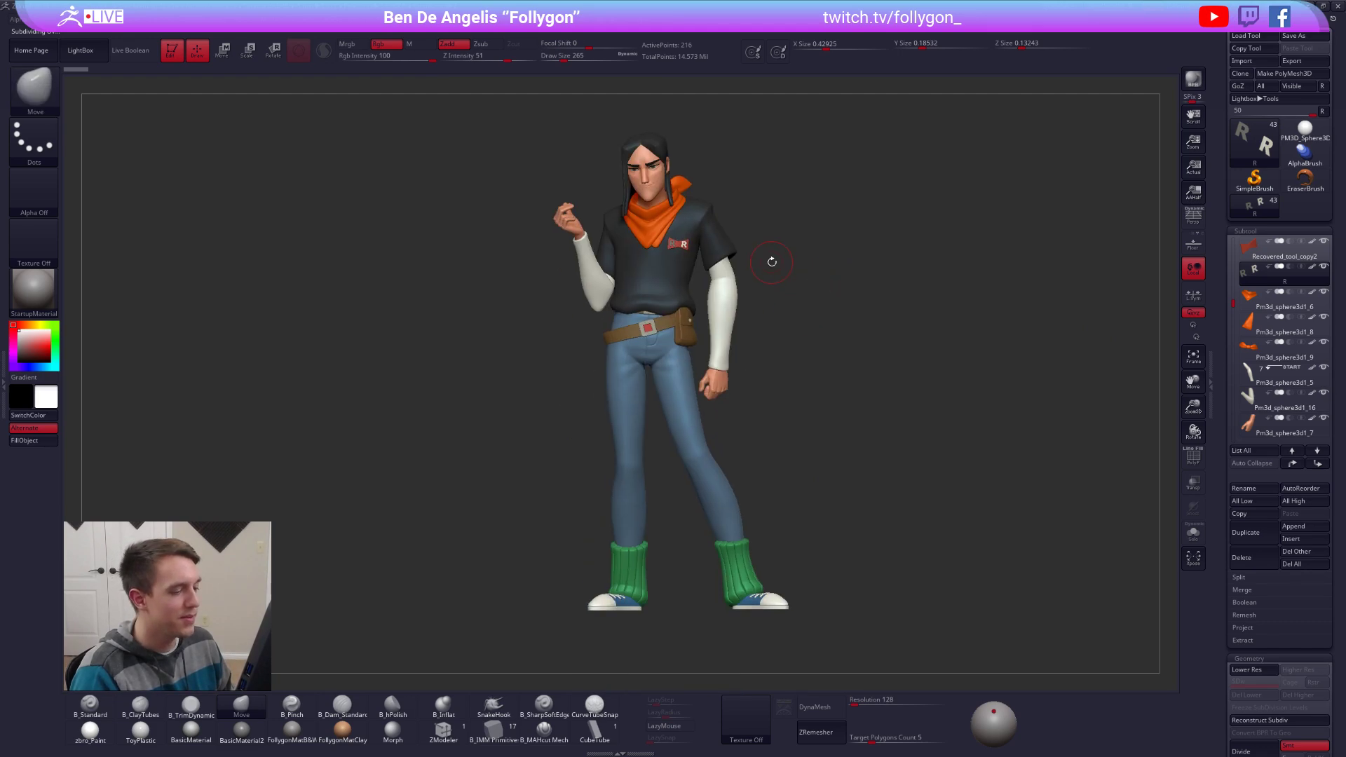
key(p)
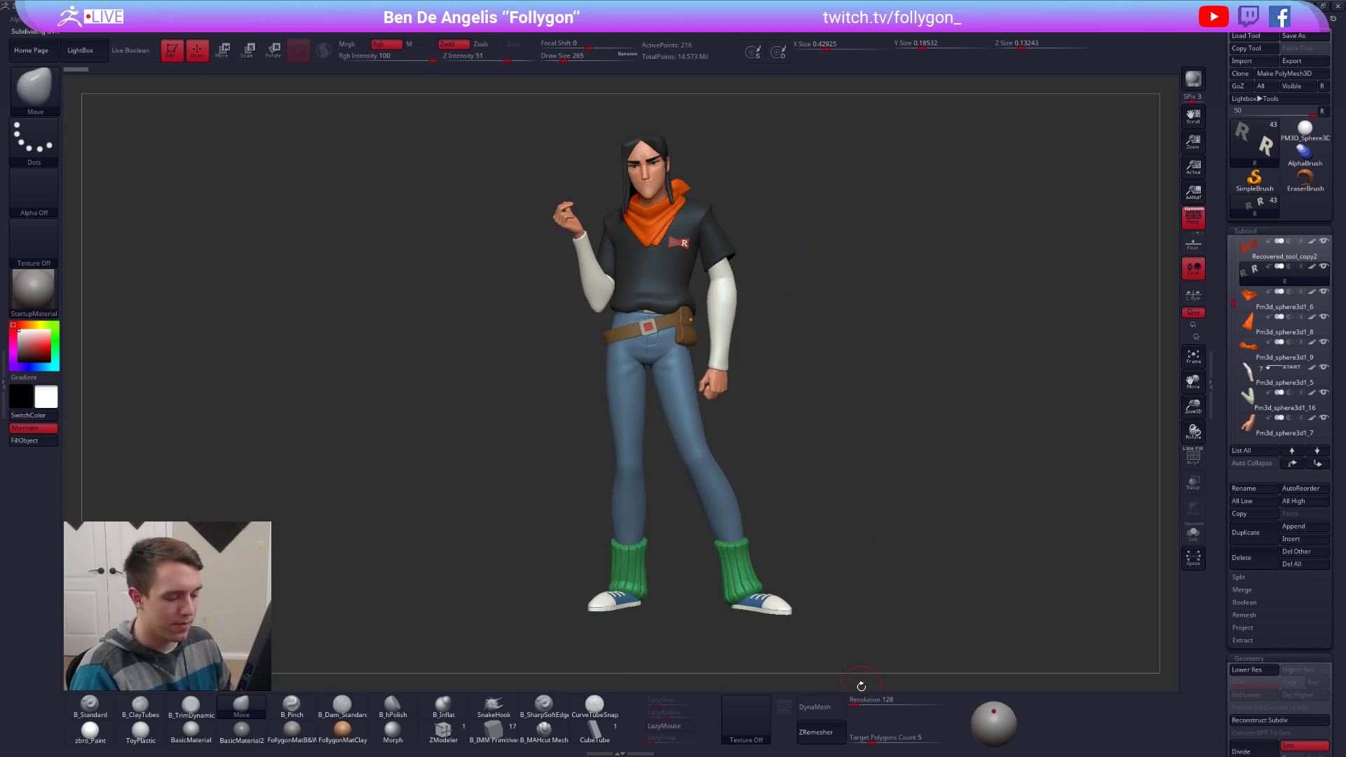
Step: Start importing an image into the texture library
click(746, 718)
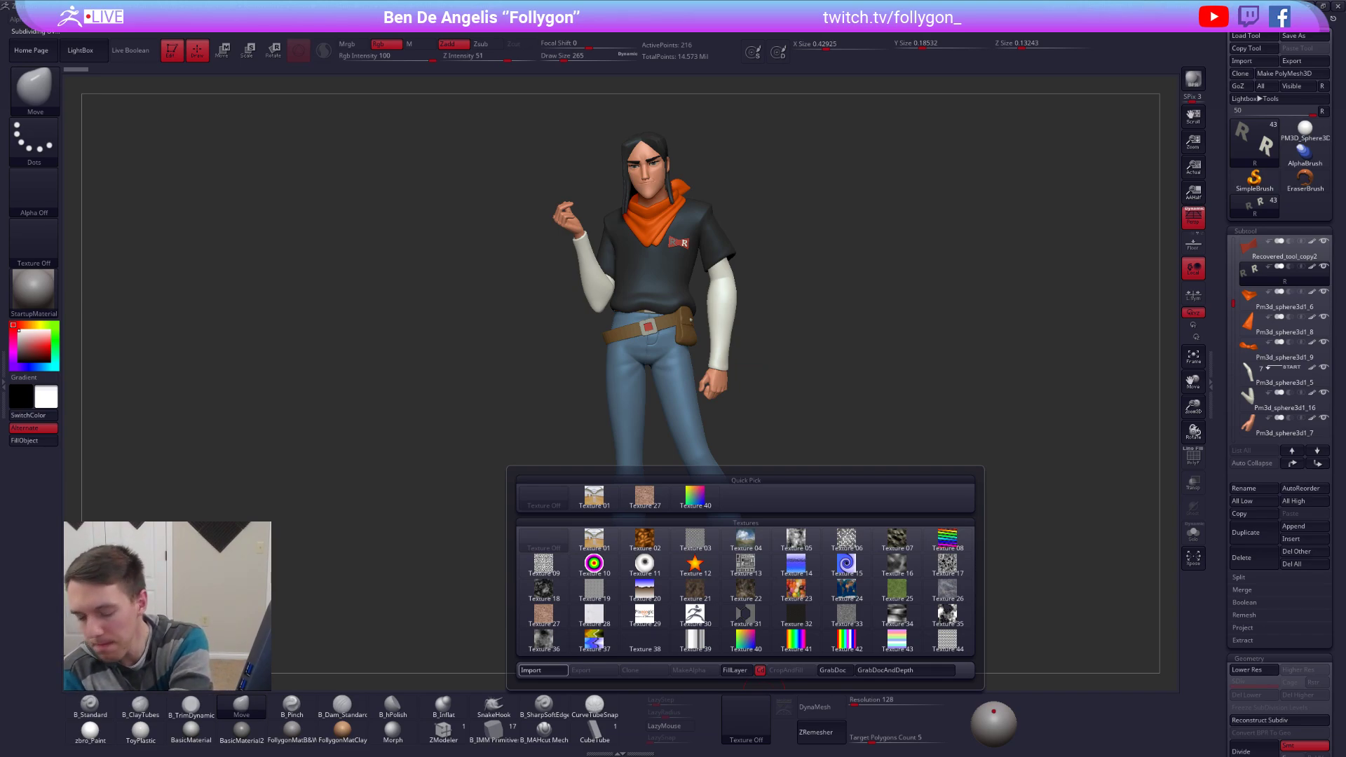
Step: Switch to Chrome and look through the Follygon Gumroad products, including the How To ZBrush - An Absolute Beginner's Guide page
key(alt+Tab)
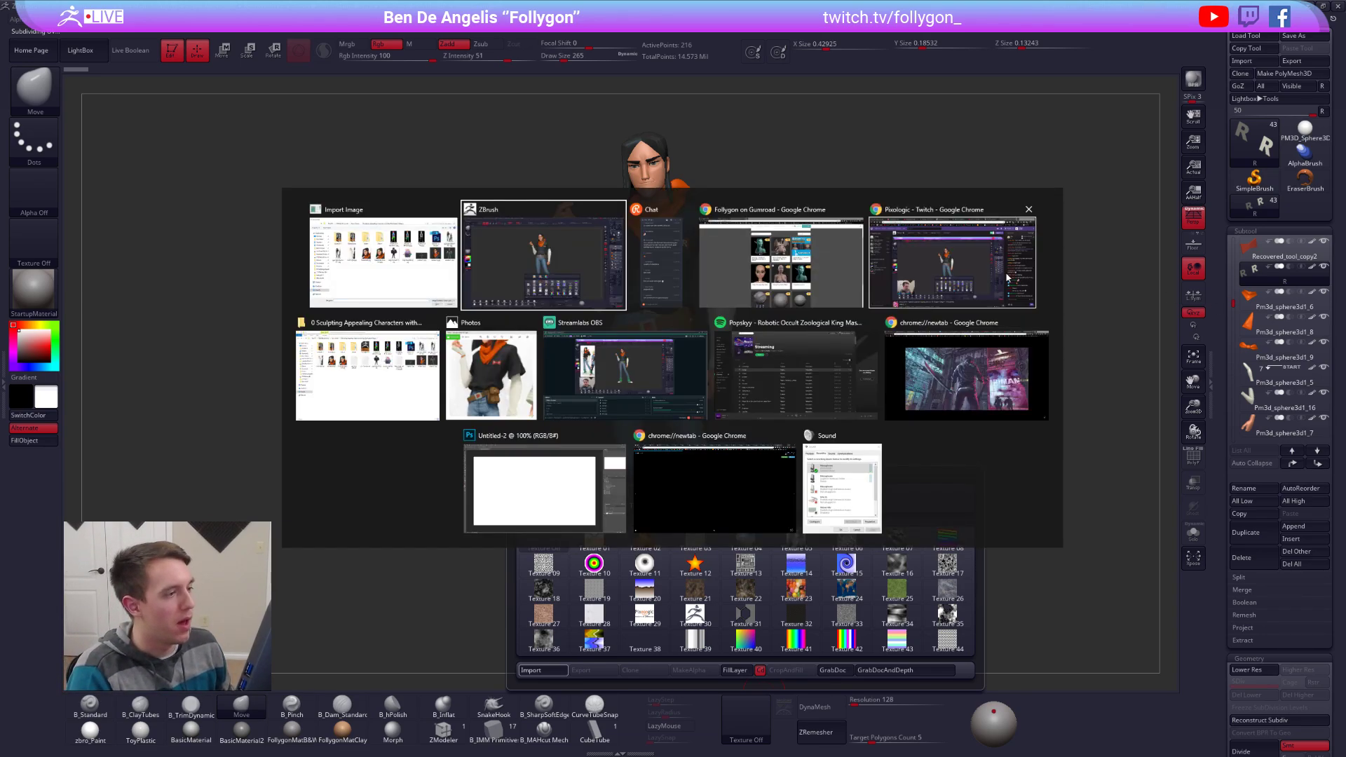
click(818, 289)
scroll(995, 375, up, 3)
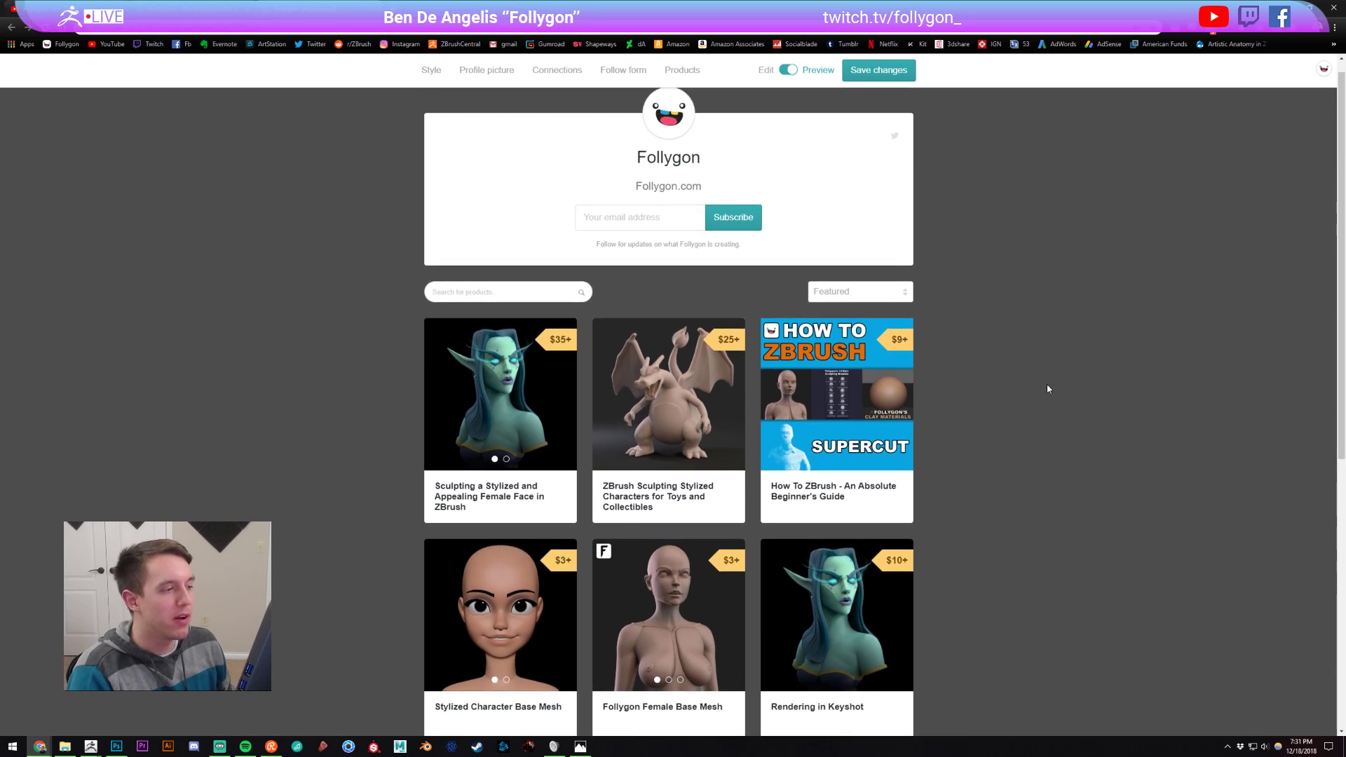
scroll(1051, 386, down, 7)
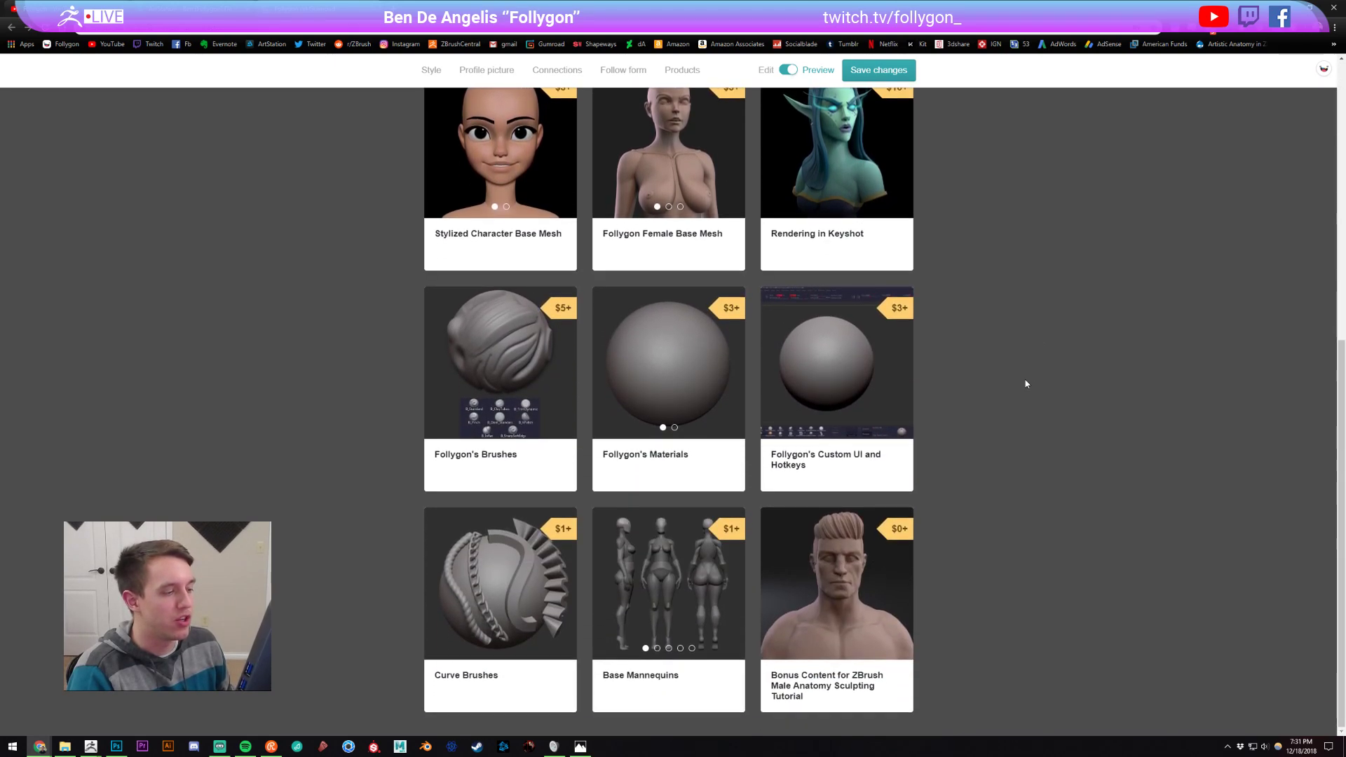
scroll(785, 424, up, 6)
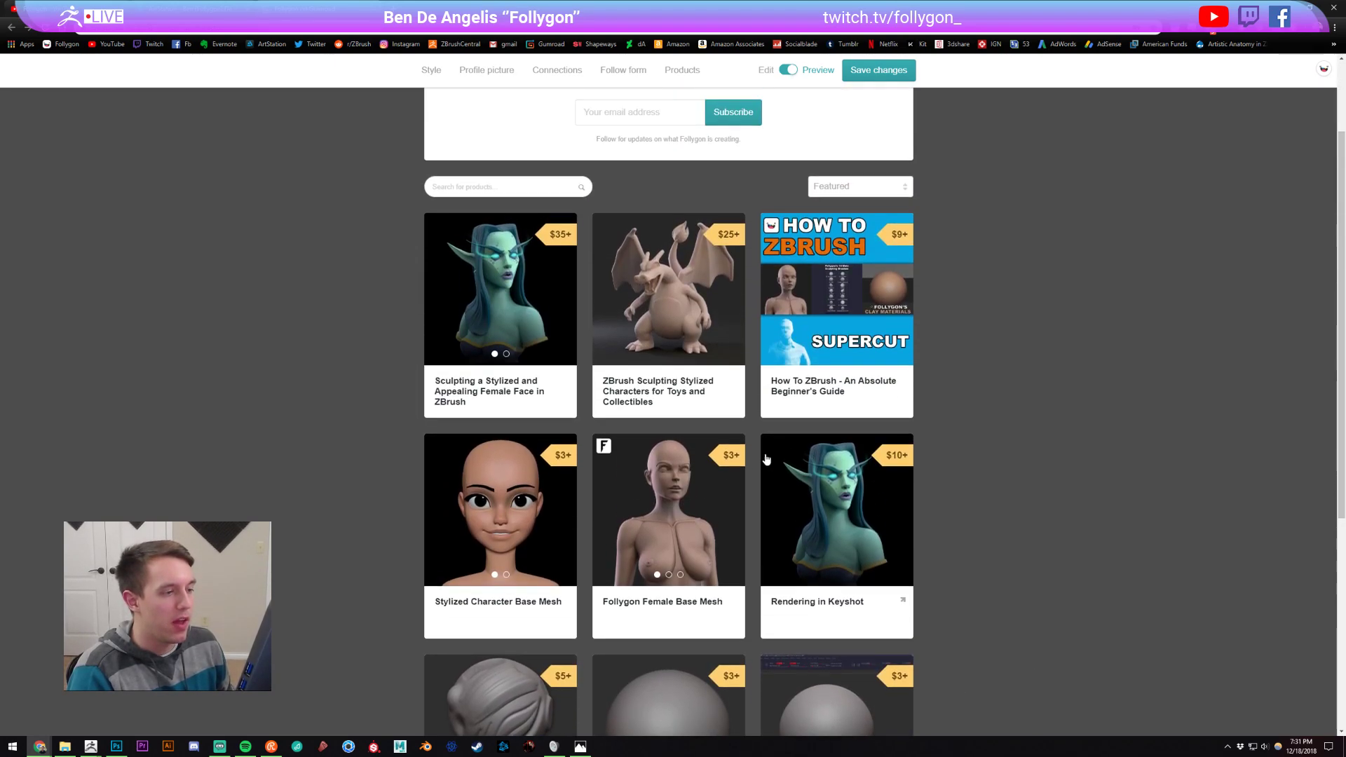
scroll(703, 469, down, 4)
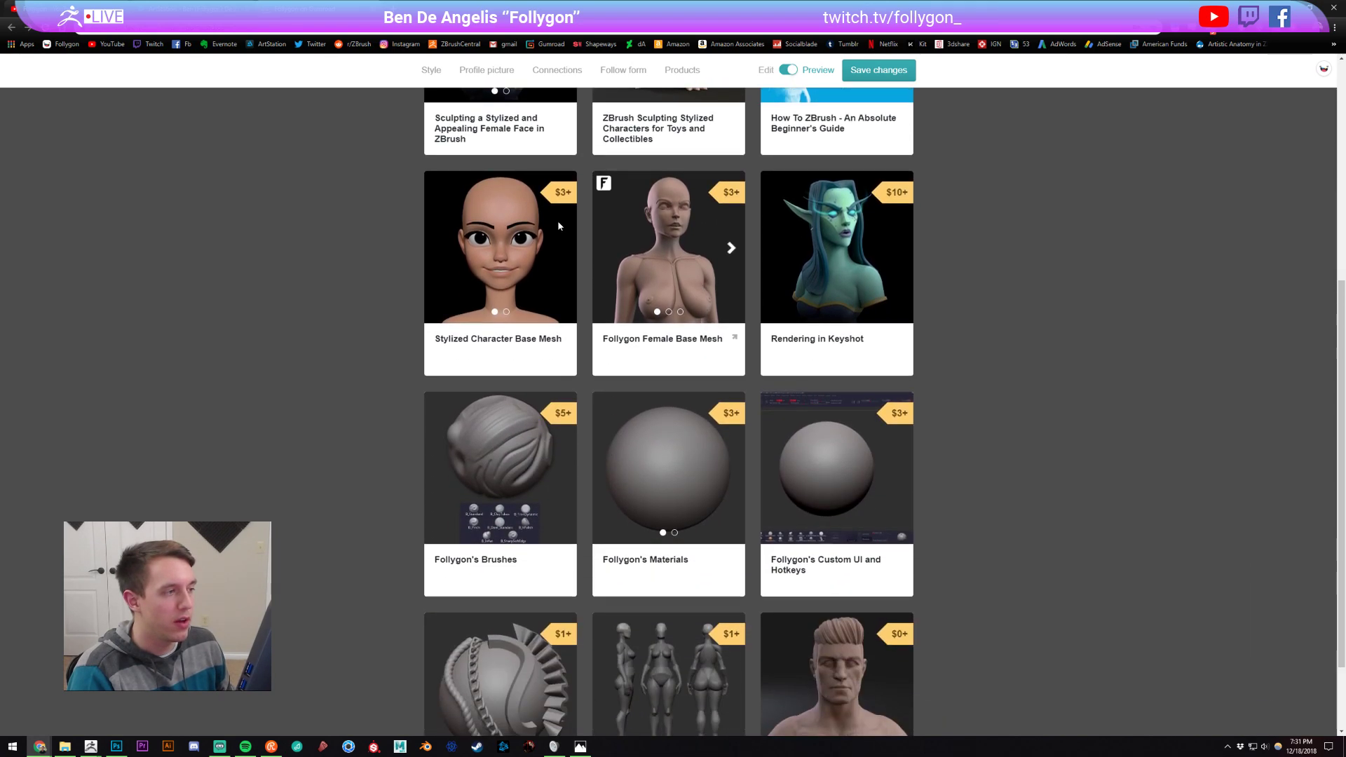
scroll(671, 390, down, 1)
scroll(701, 393, up, 6)
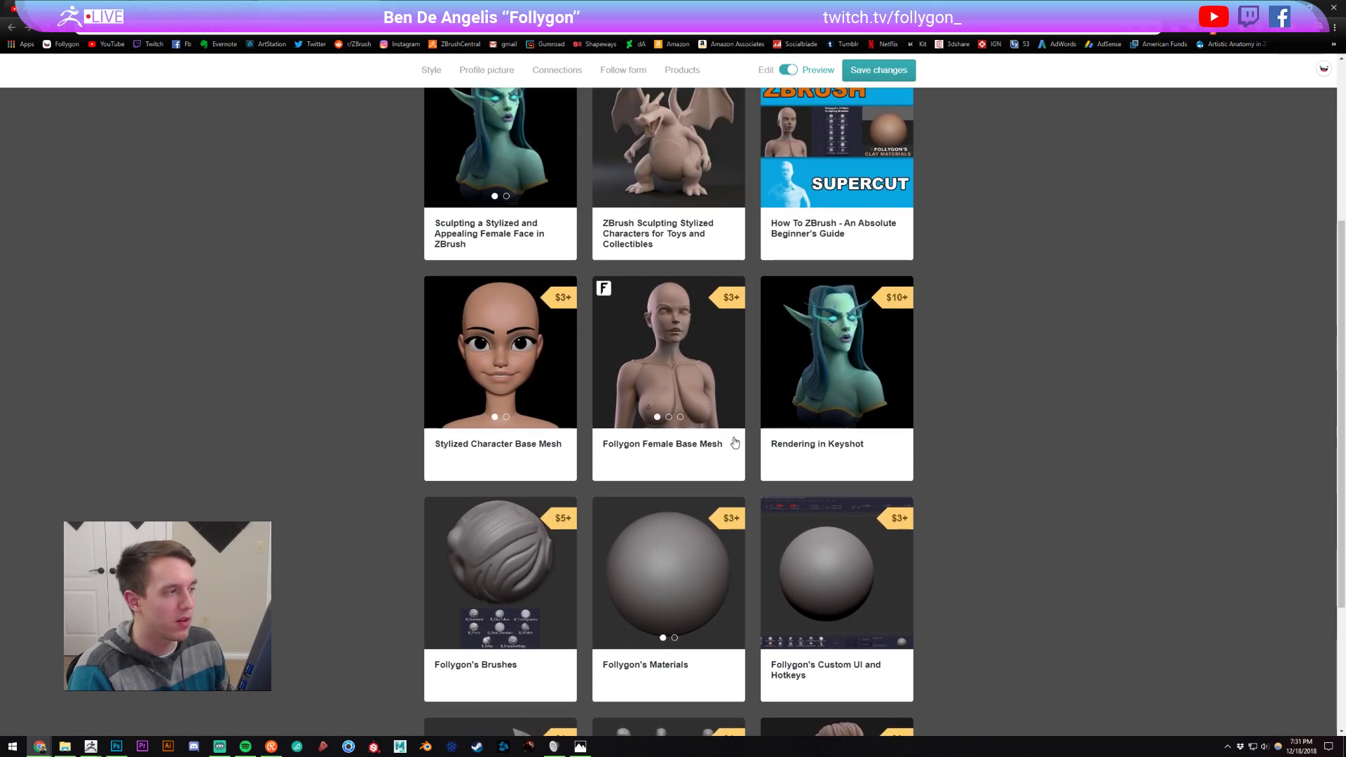
scroll(766, 398, down, 2)
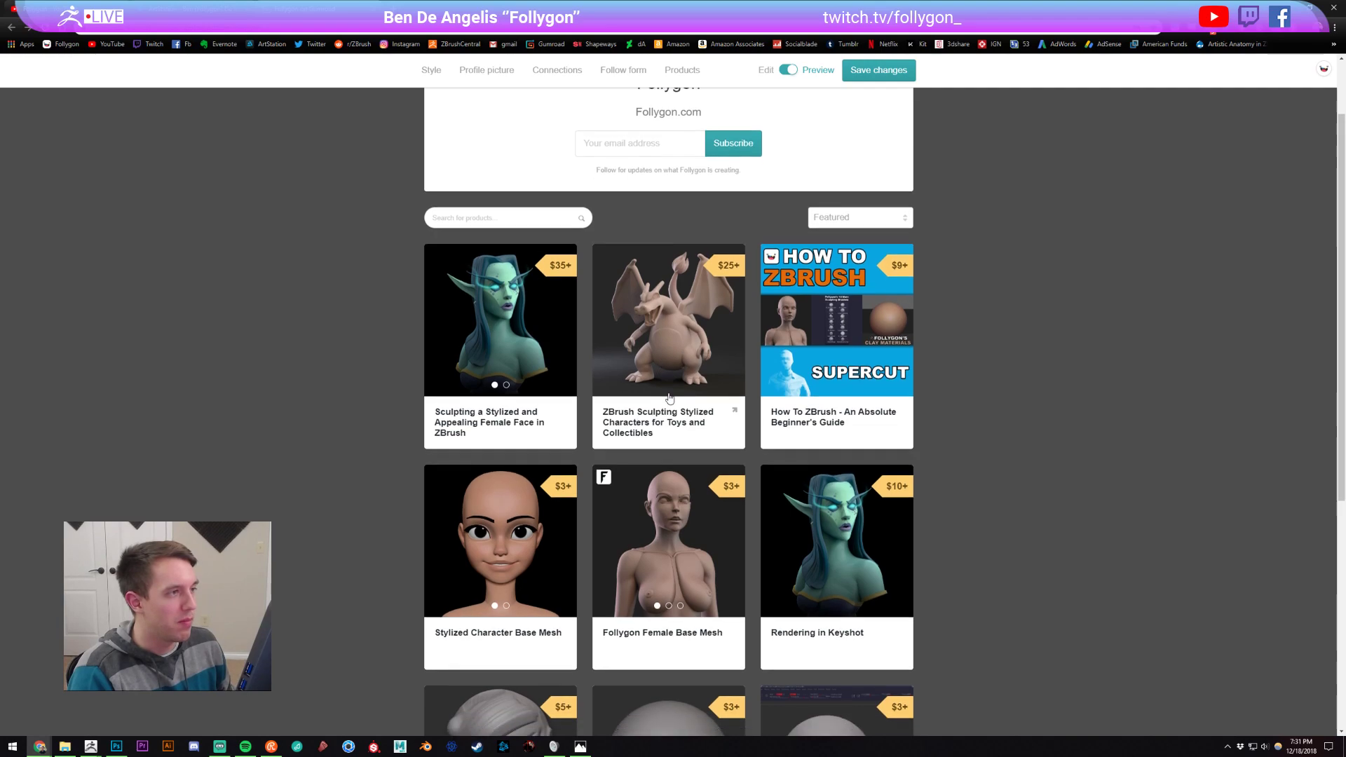
scroll(766, 399, down, 2)
scroll(778, 406, up, 4)
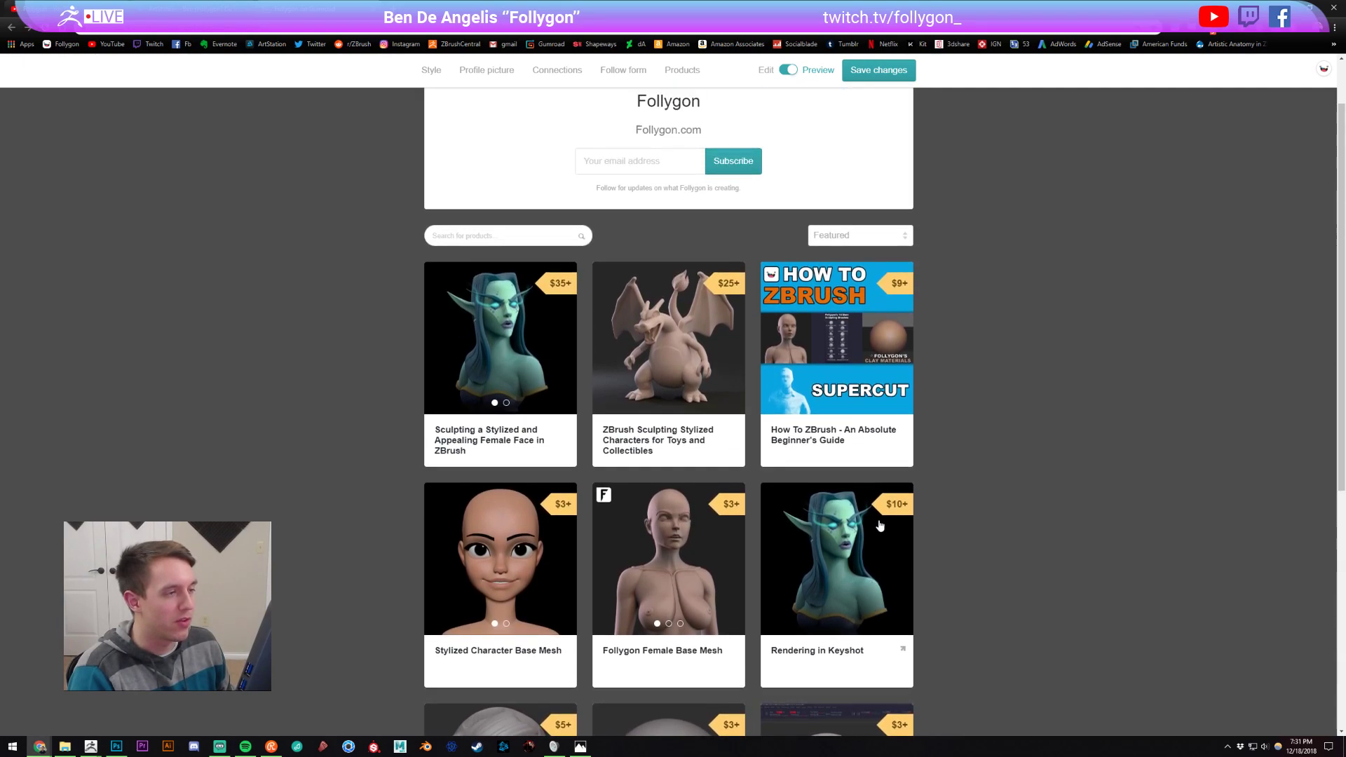
click(851, 372)
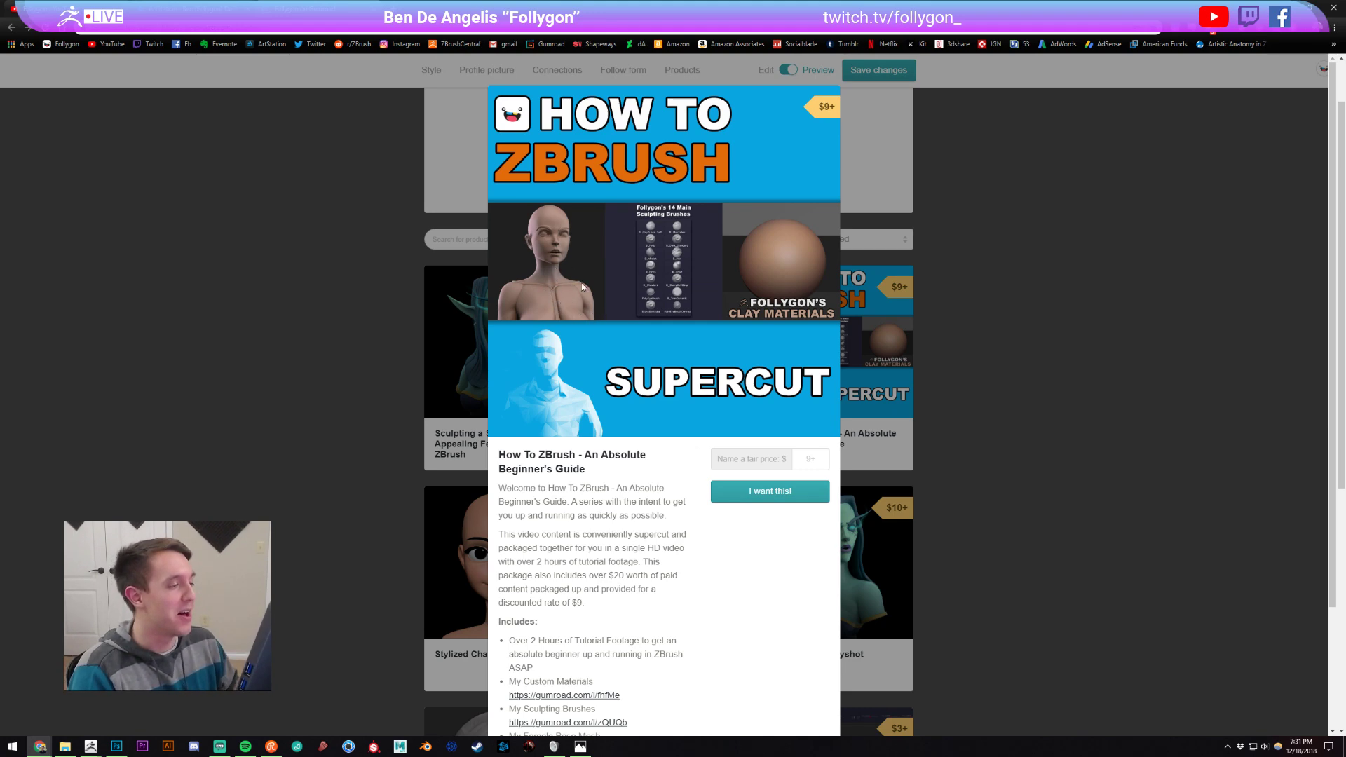
click(309, 257)
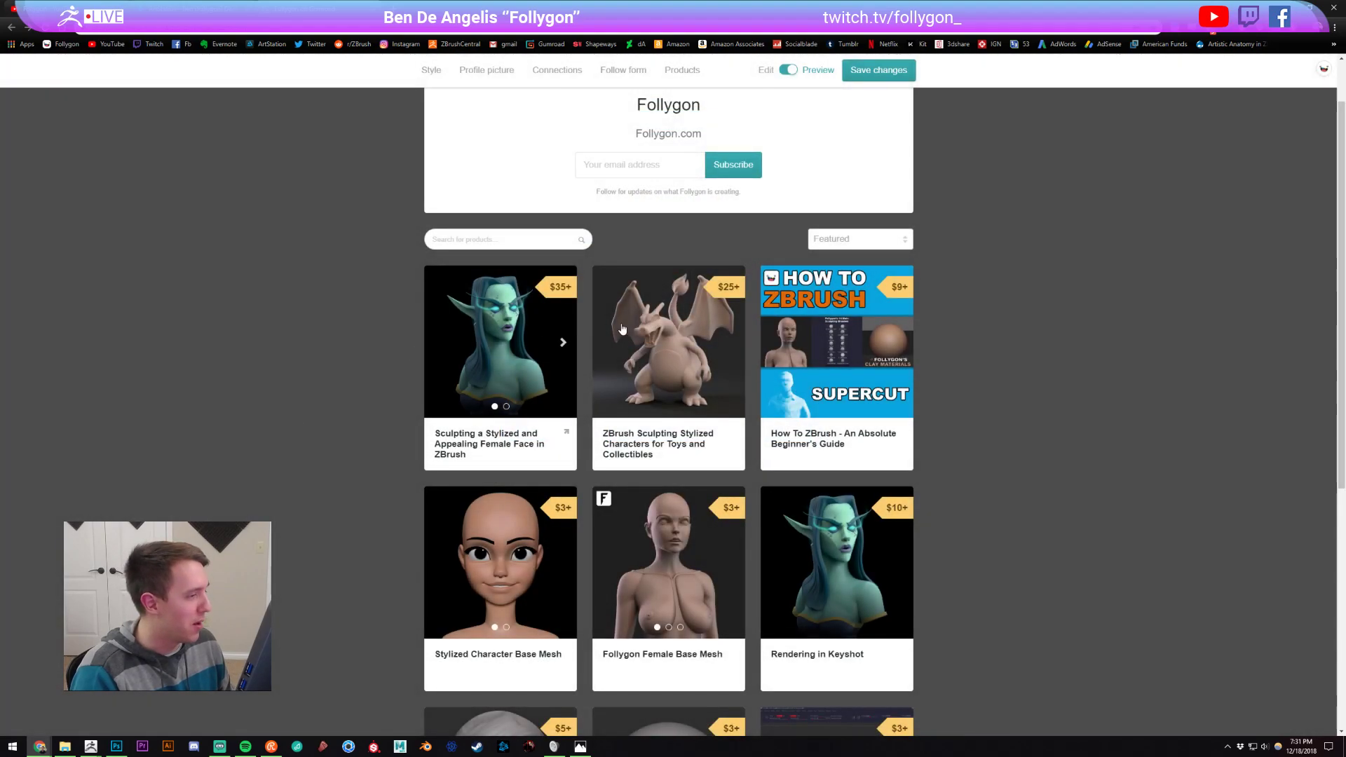
scroll(622, 328, down, 1)
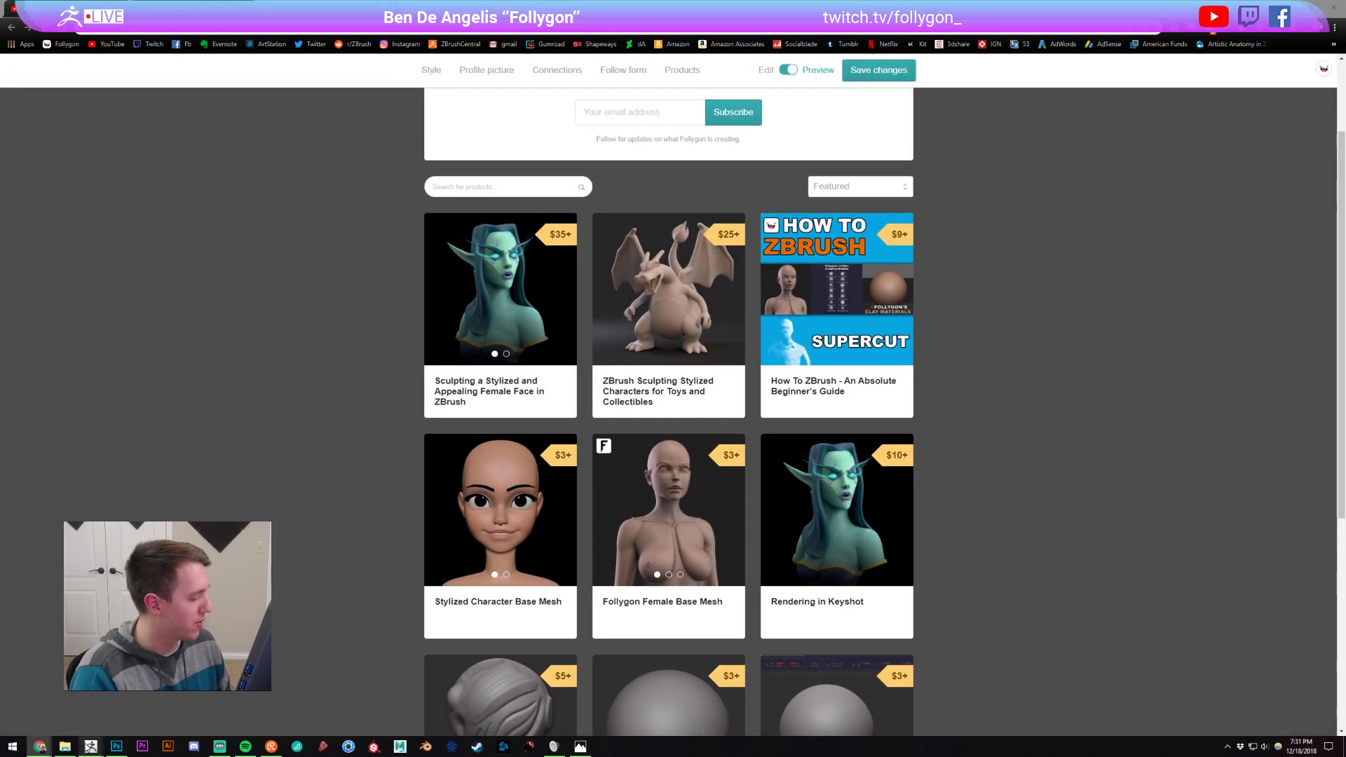
Step: Switch back to ZBrush, import the two-character reference sketch as a texture, and add it to Spotlight
mouse_move(91, 746)
click(124, 708)
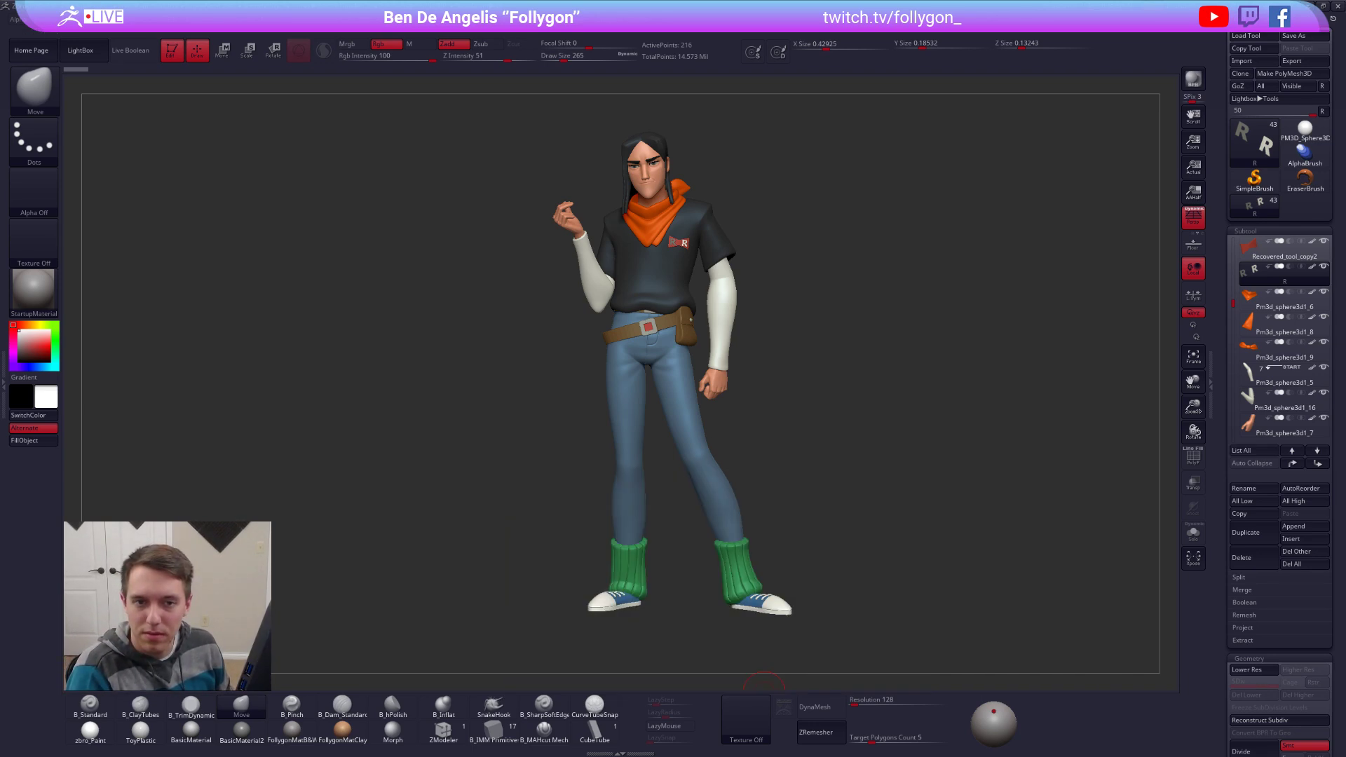
click(746, 718)
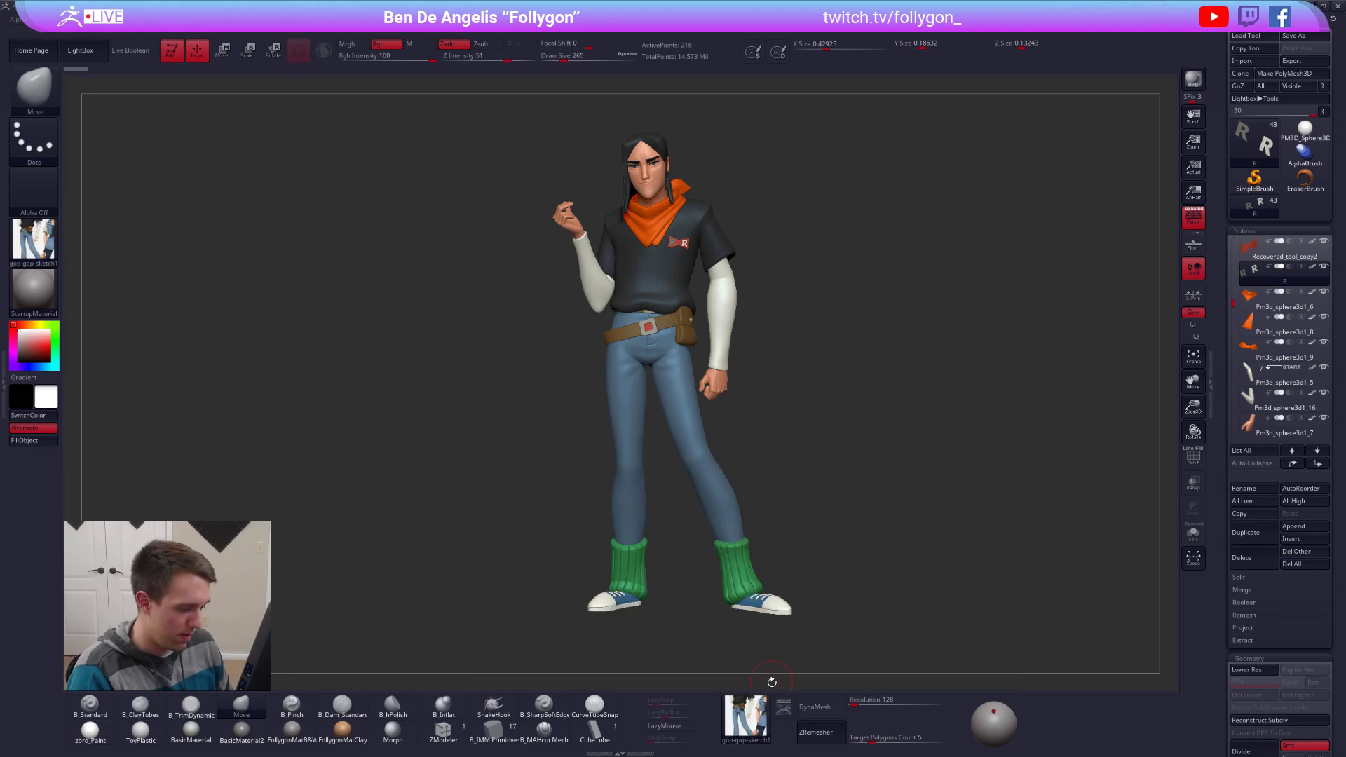
click(782, 703)
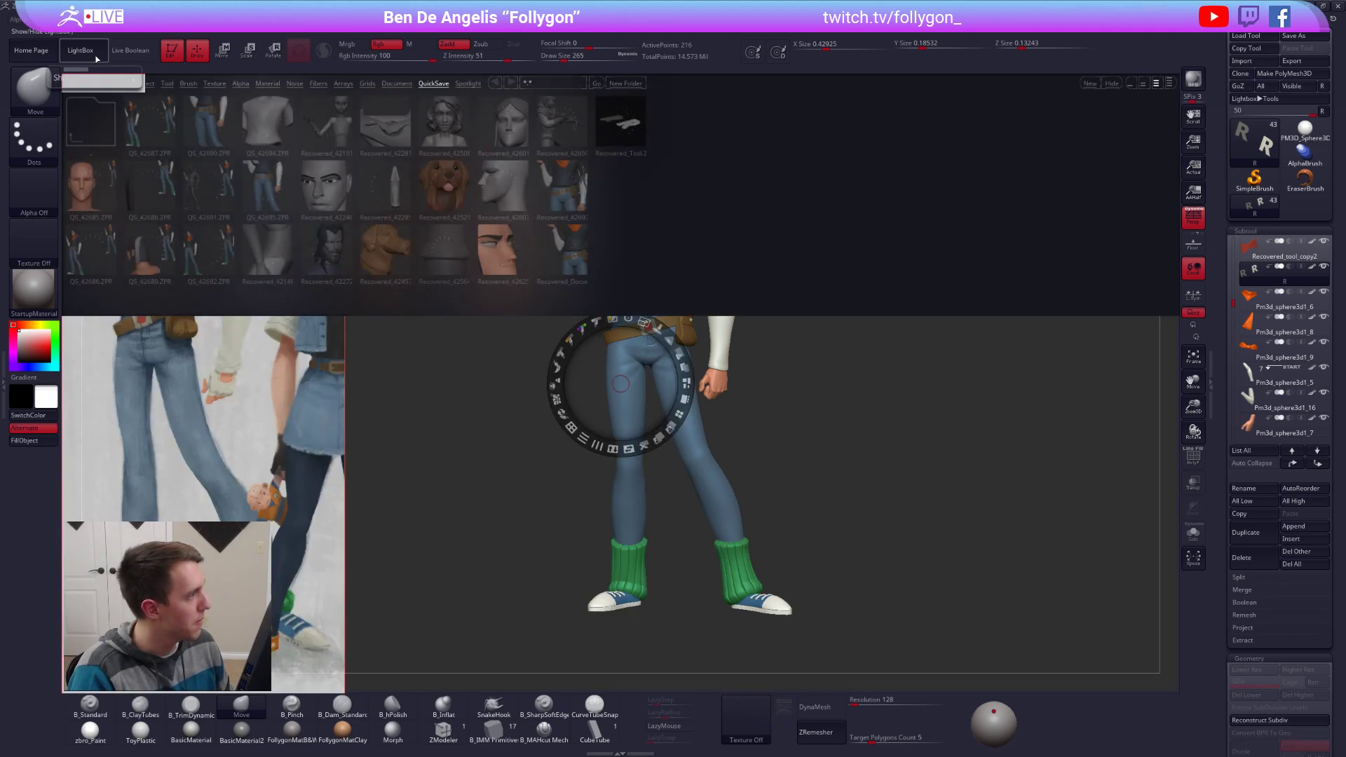
Step: Hide LightBox, raise the Spotlight reference image's opacity, and scale the image down beside the character
click(79, 50)
click(302, 171)
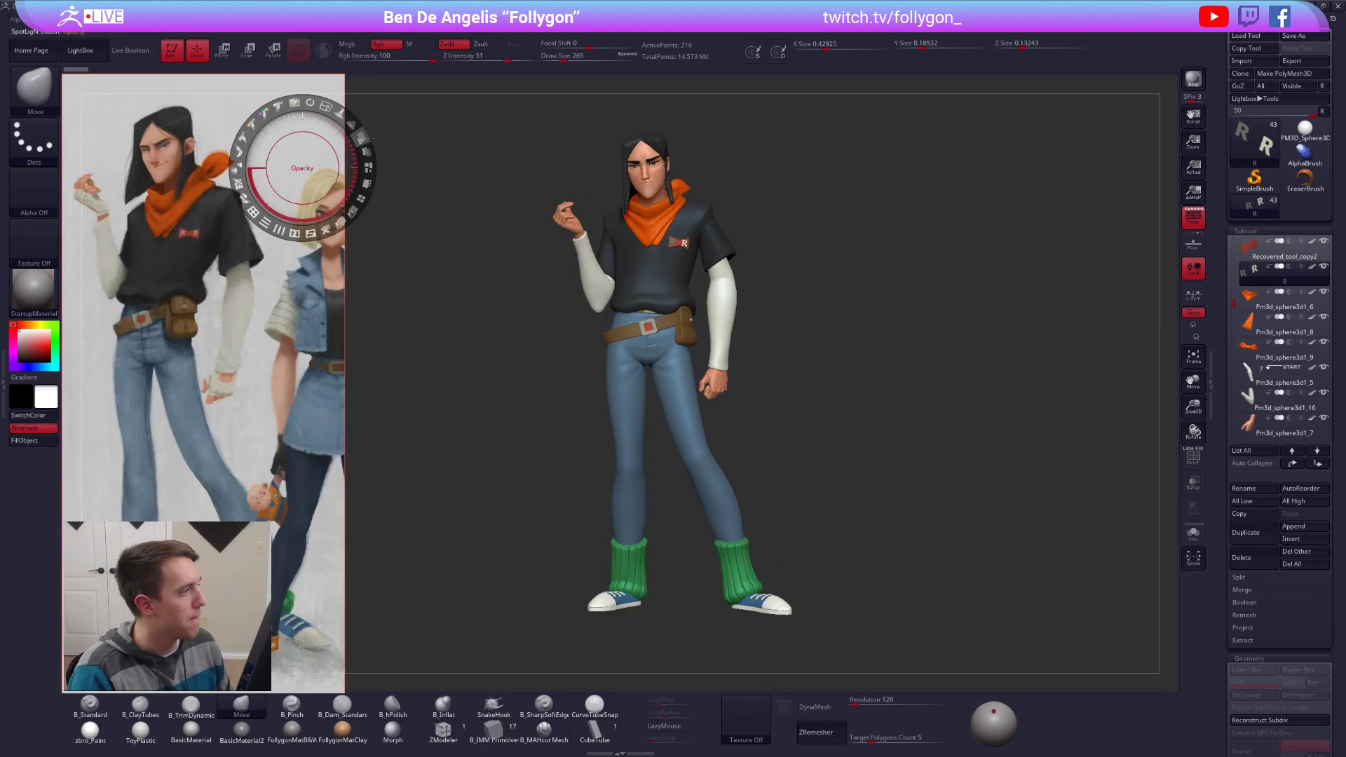
drag(361, 138, 372, 182)
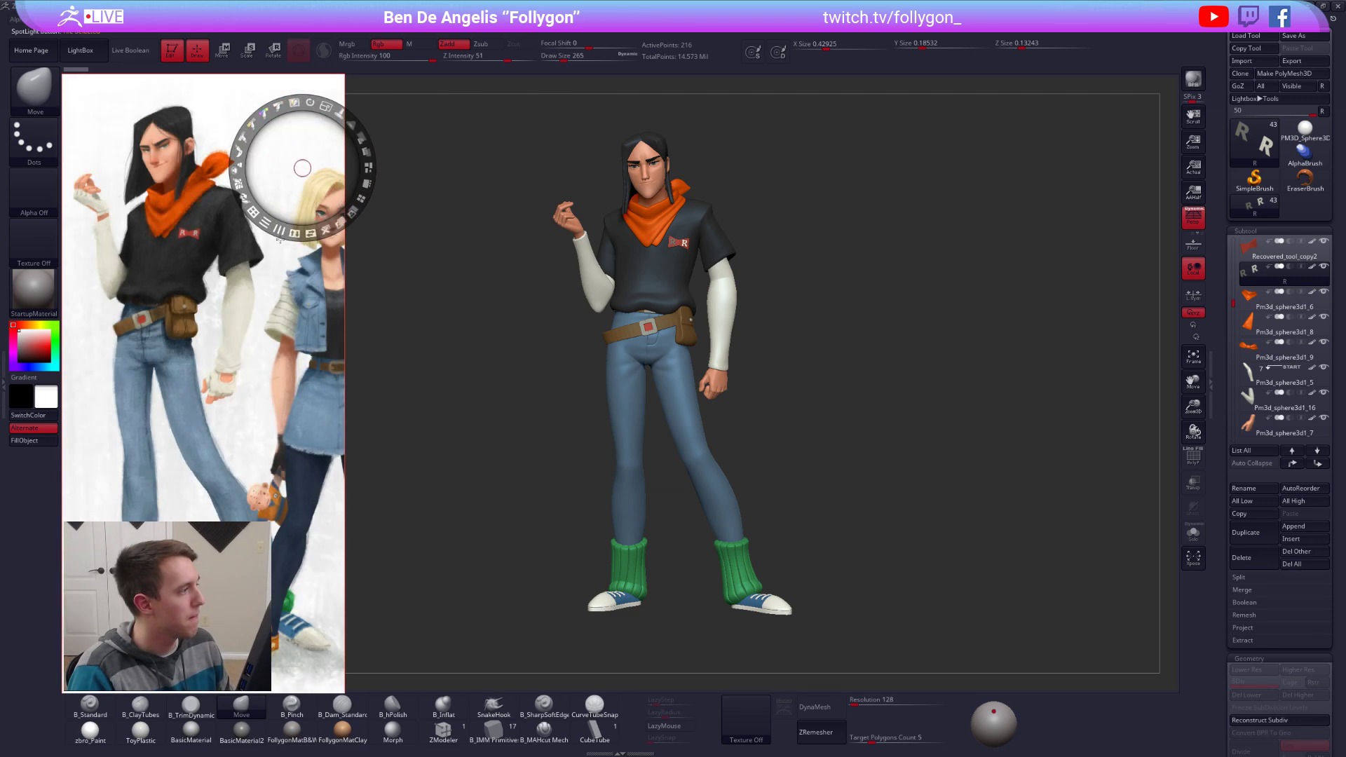
drag(326, 106, 296, 100)
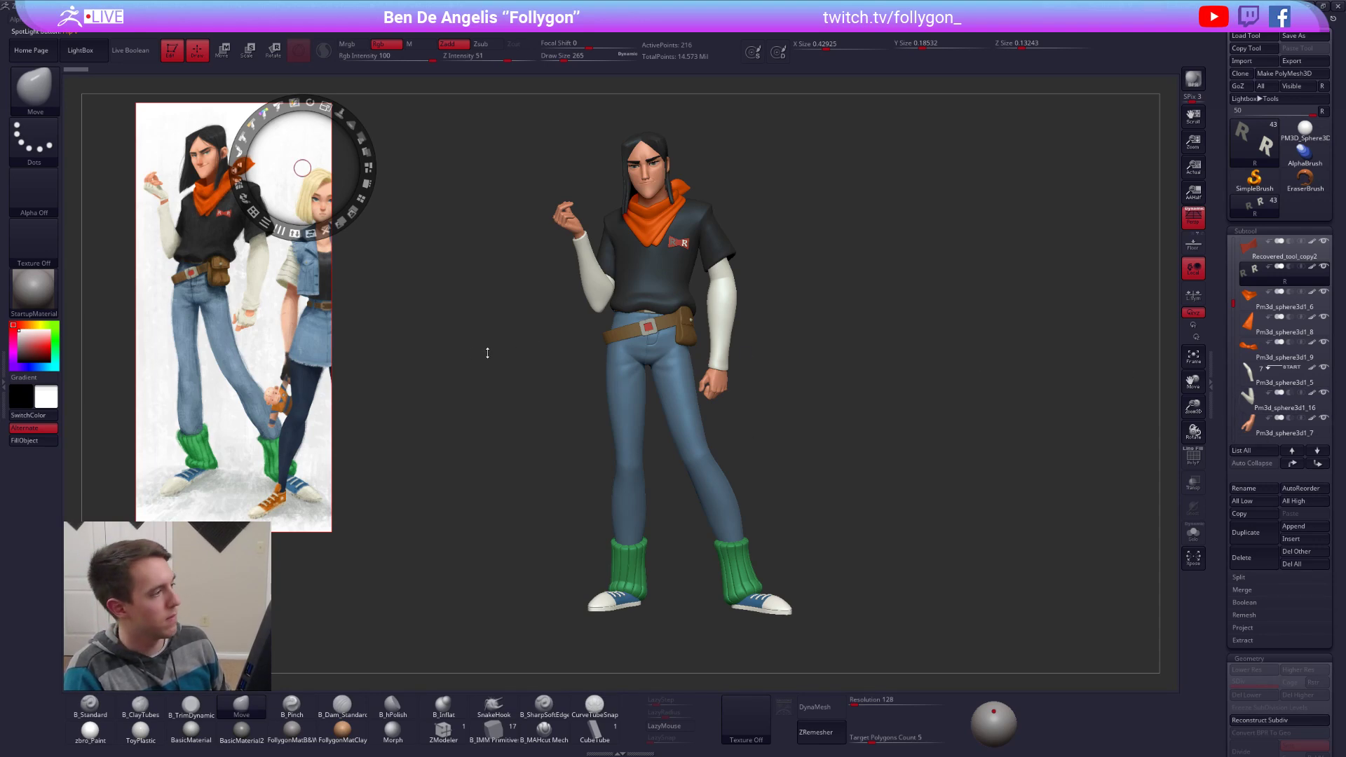
Step: Move the reference image to the canvas's far edge, leave Spotlight editing, and turn off Spotlight Projection
drag(432, 360, 377, 354)
key(z)
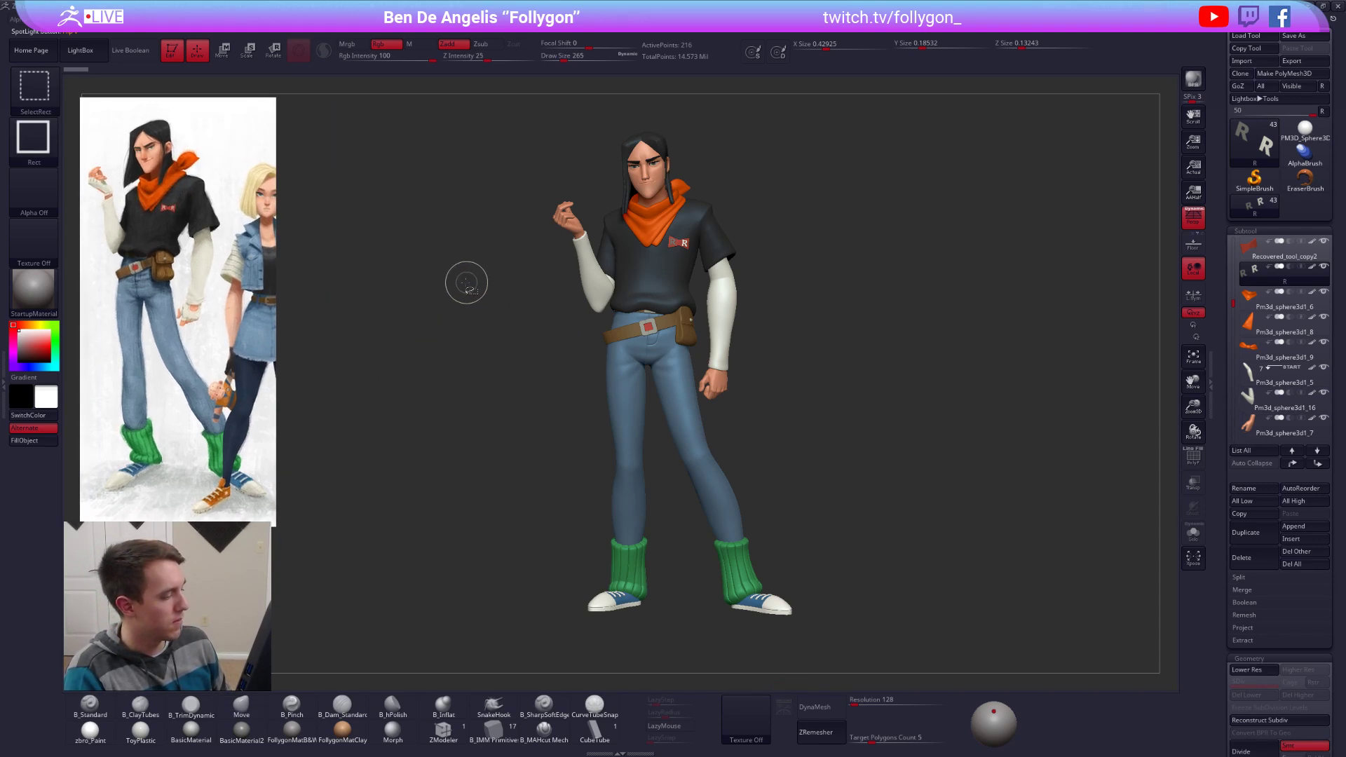
mouse_move(394, 19)
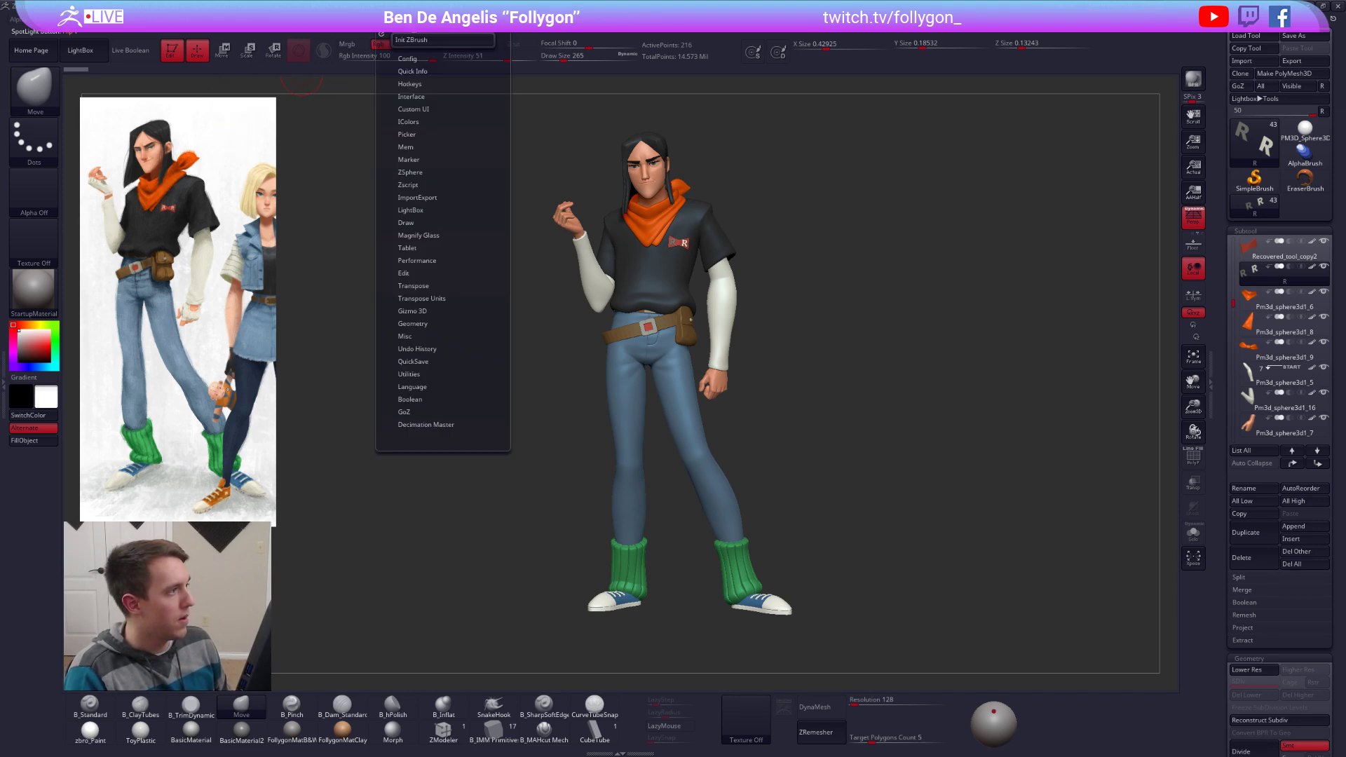
click(423, 58)
click(430, 68)
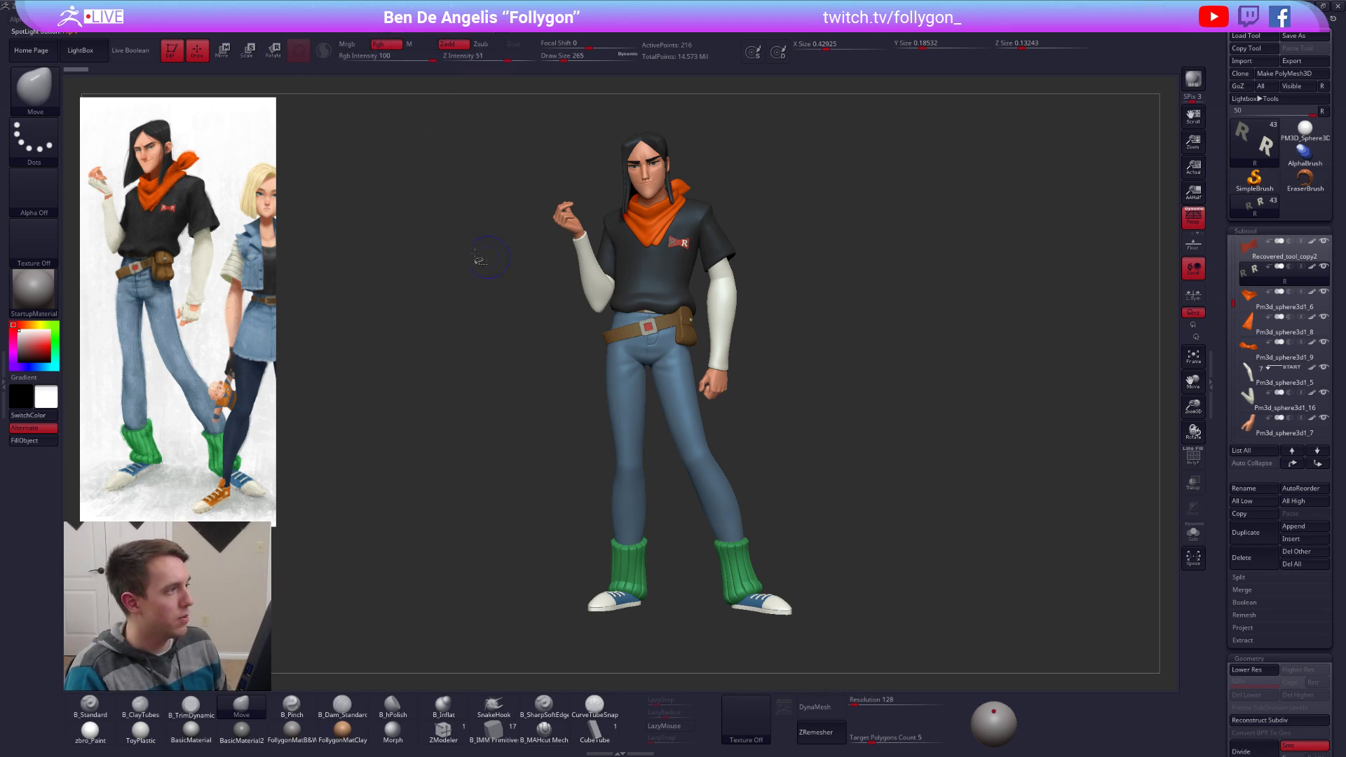
key(space)
click(481, 466)
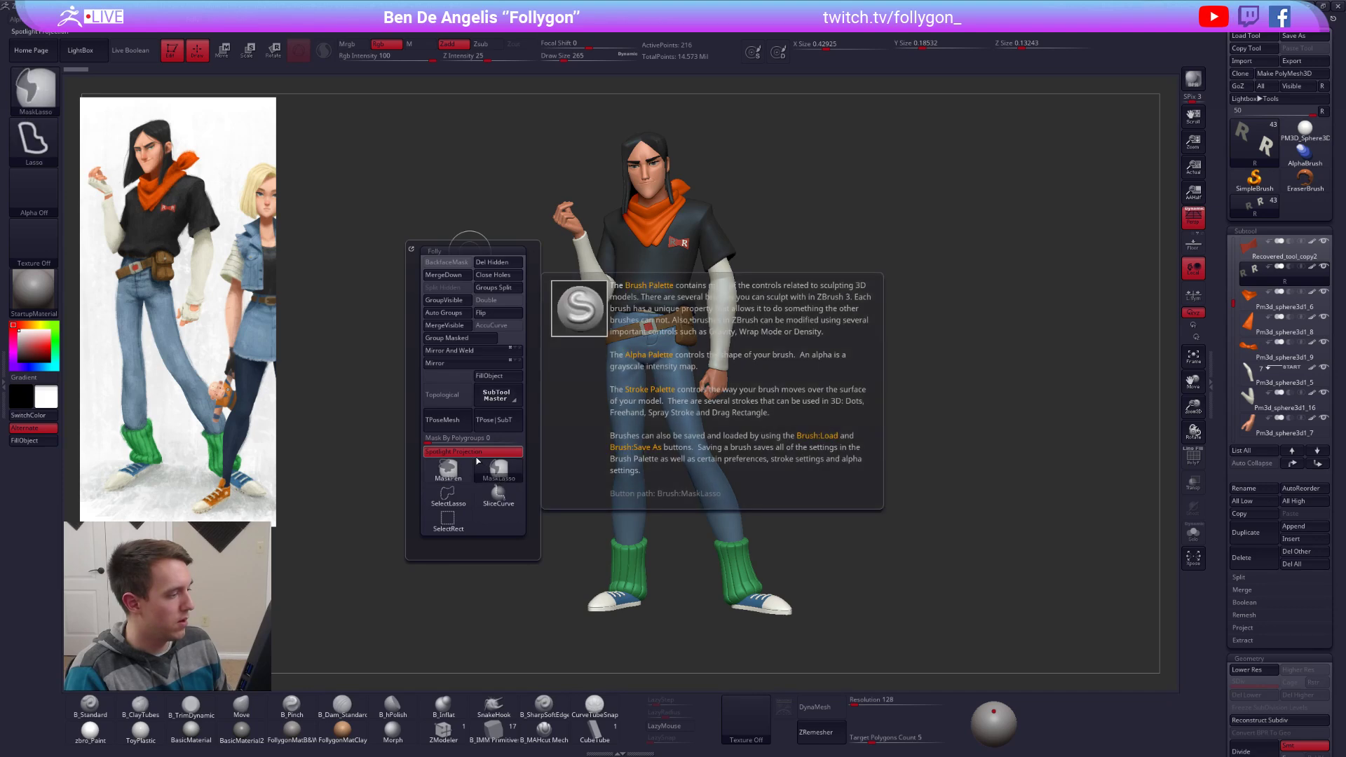
Step: Inspect the R letters on the chest up close in isolation, and show the whole character again
drag(806, 332, 782, 317)
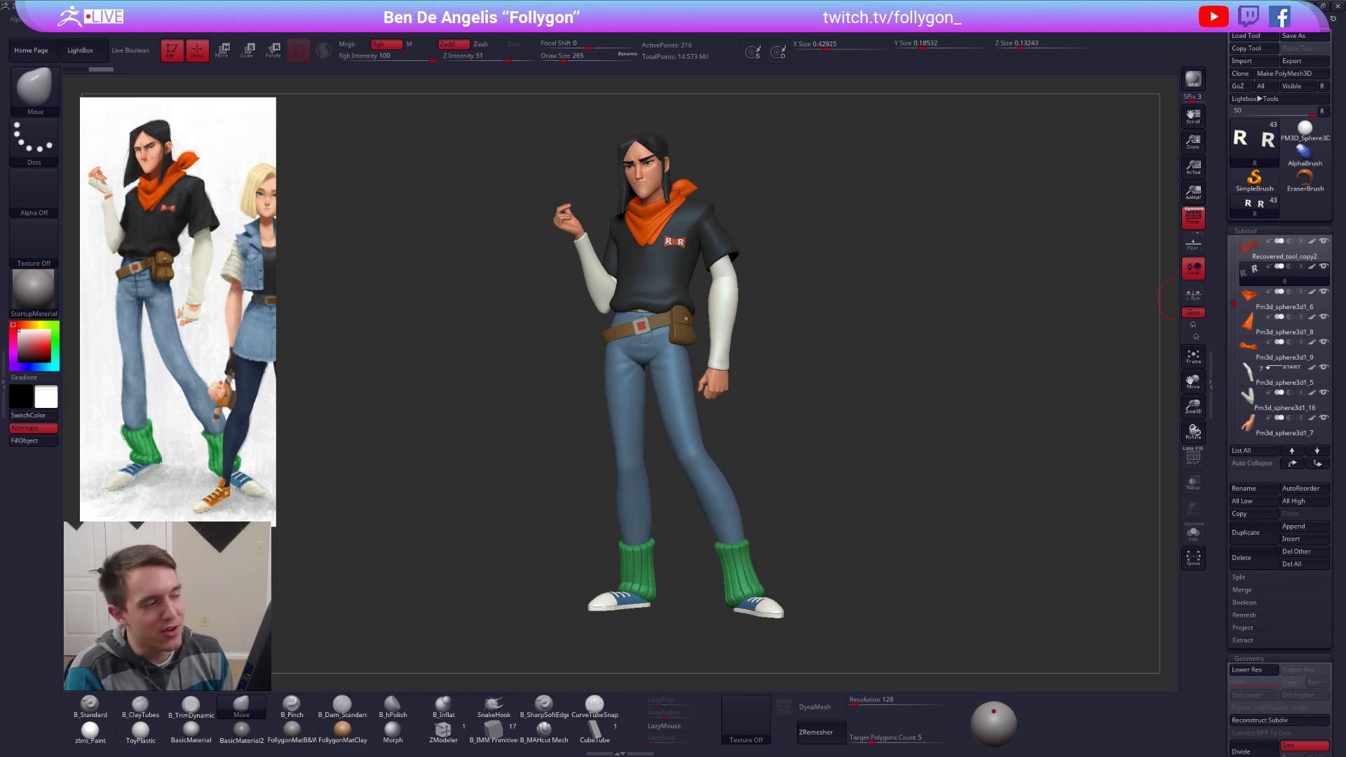
key(alt+s)
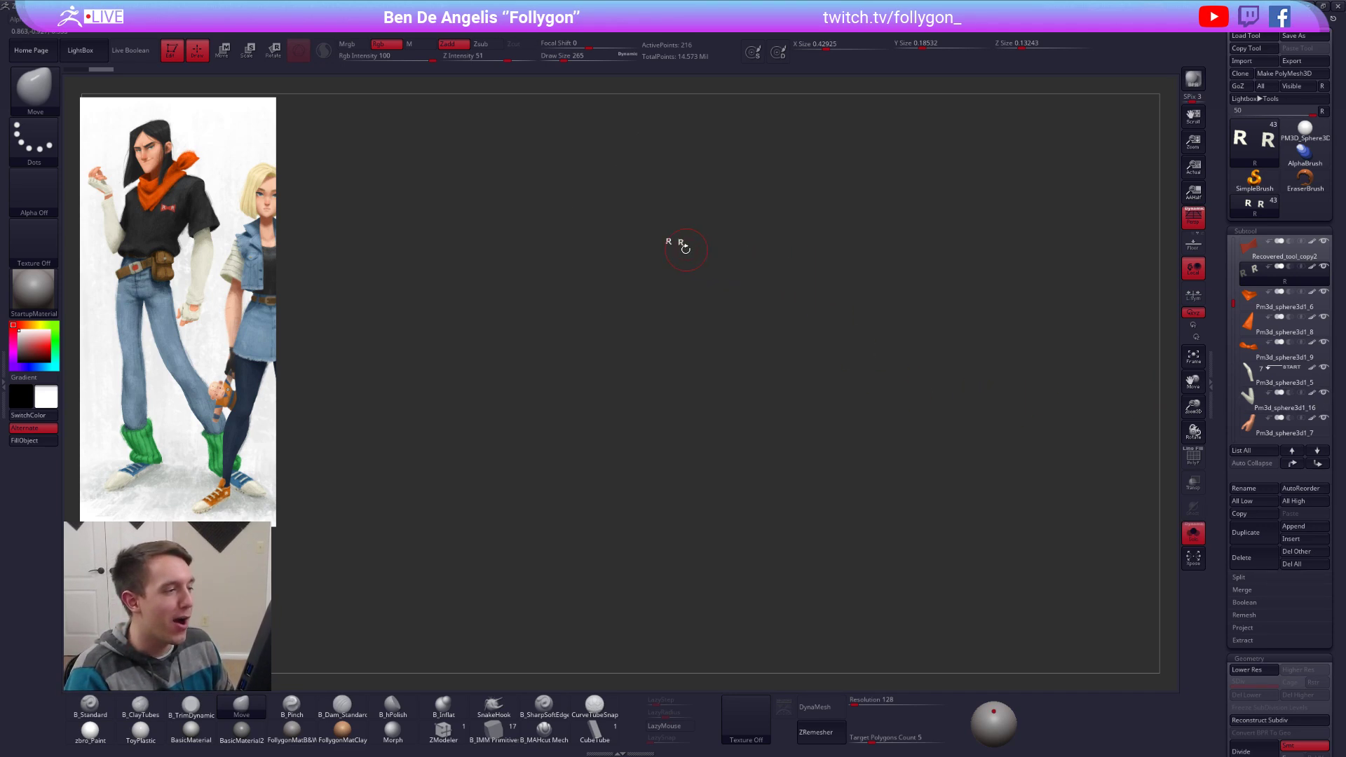
alt+drag(1094, 301, 1090, 337)
alt+drag(655, 255, 799, 385)
key(alt+s)
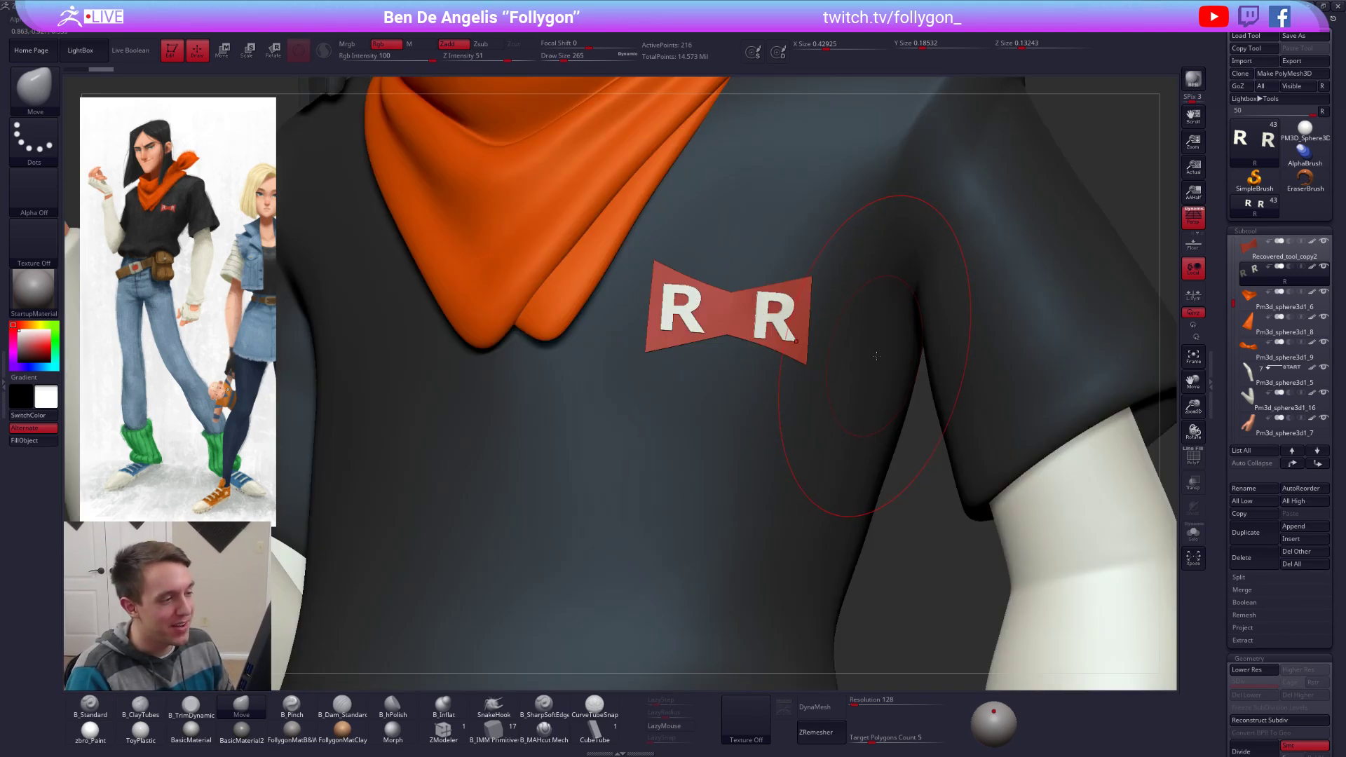
Step: Set the brush draw size to 130 and return to the full character
key(s)
drag(884, 358, 879, 358)
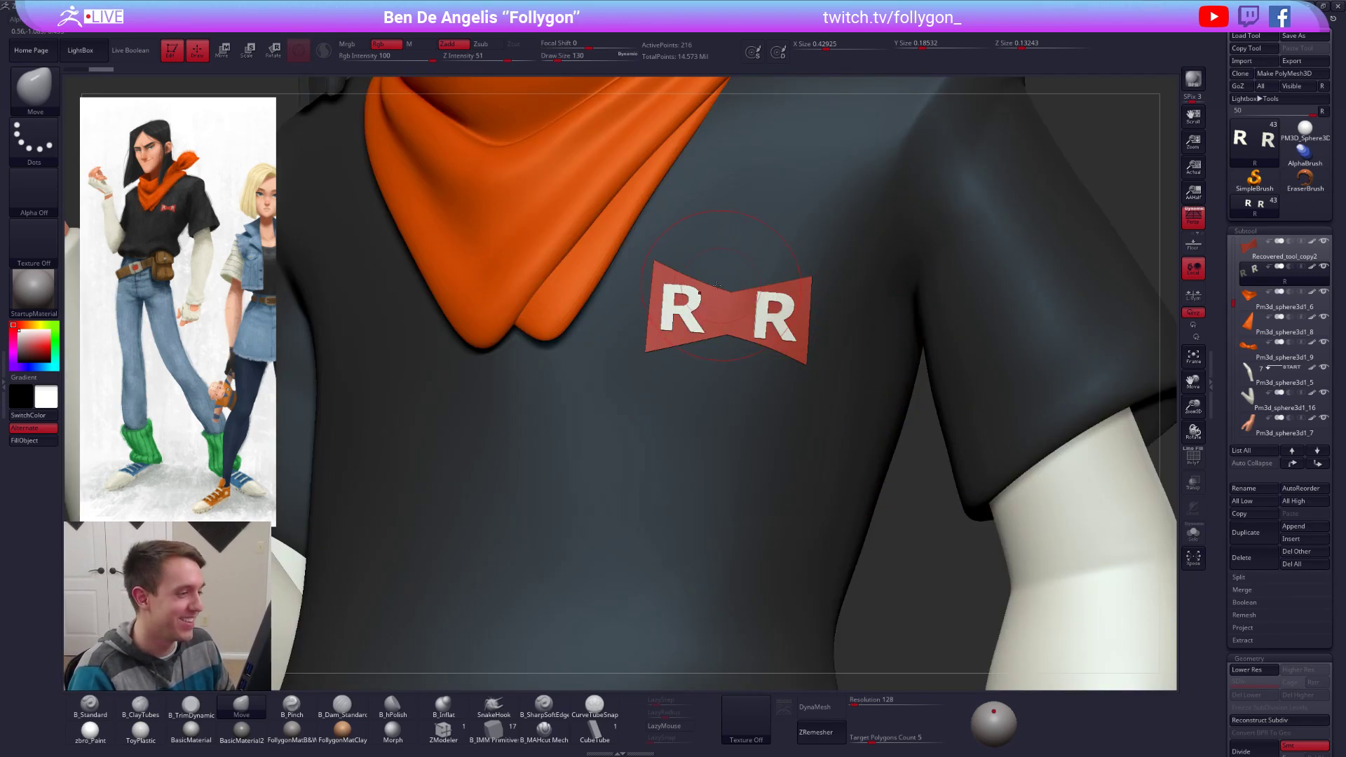
key(f)
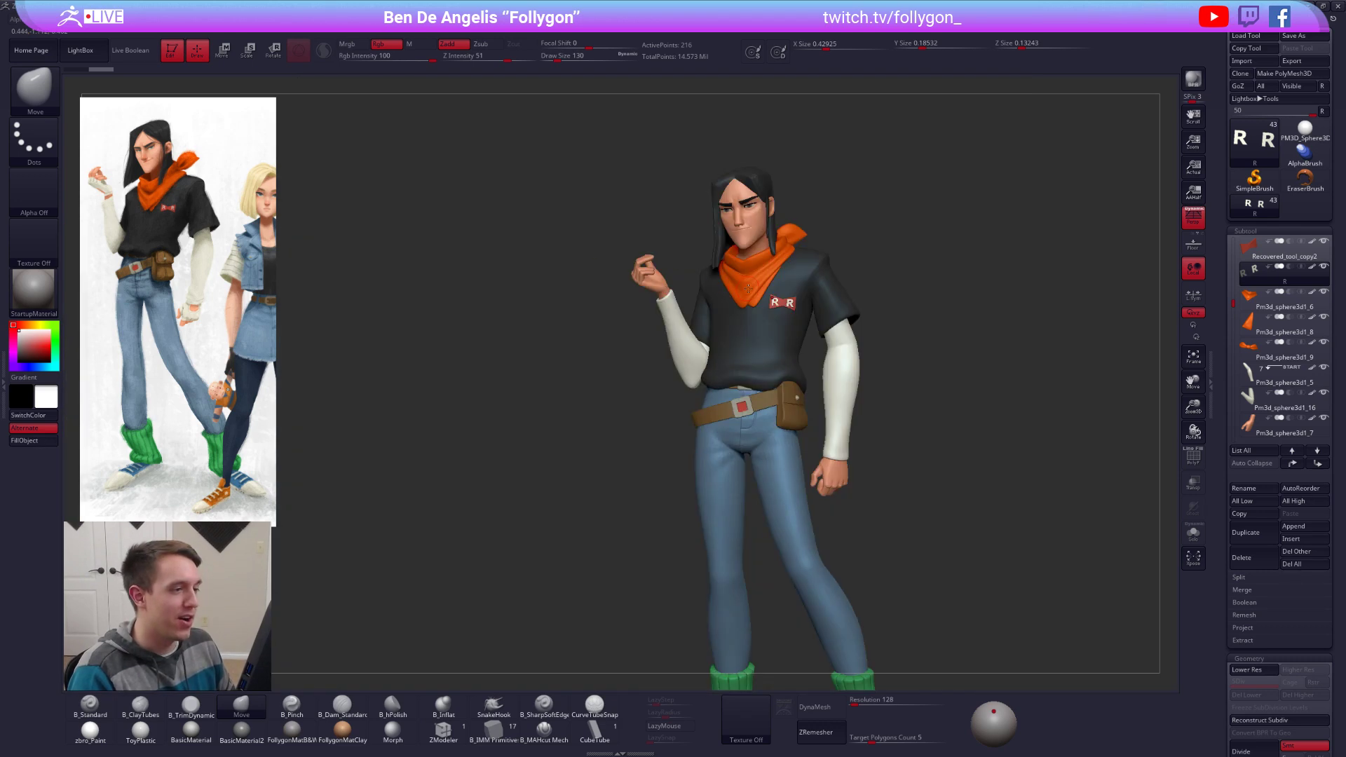
alt+drag(832, 289, 789, 246)
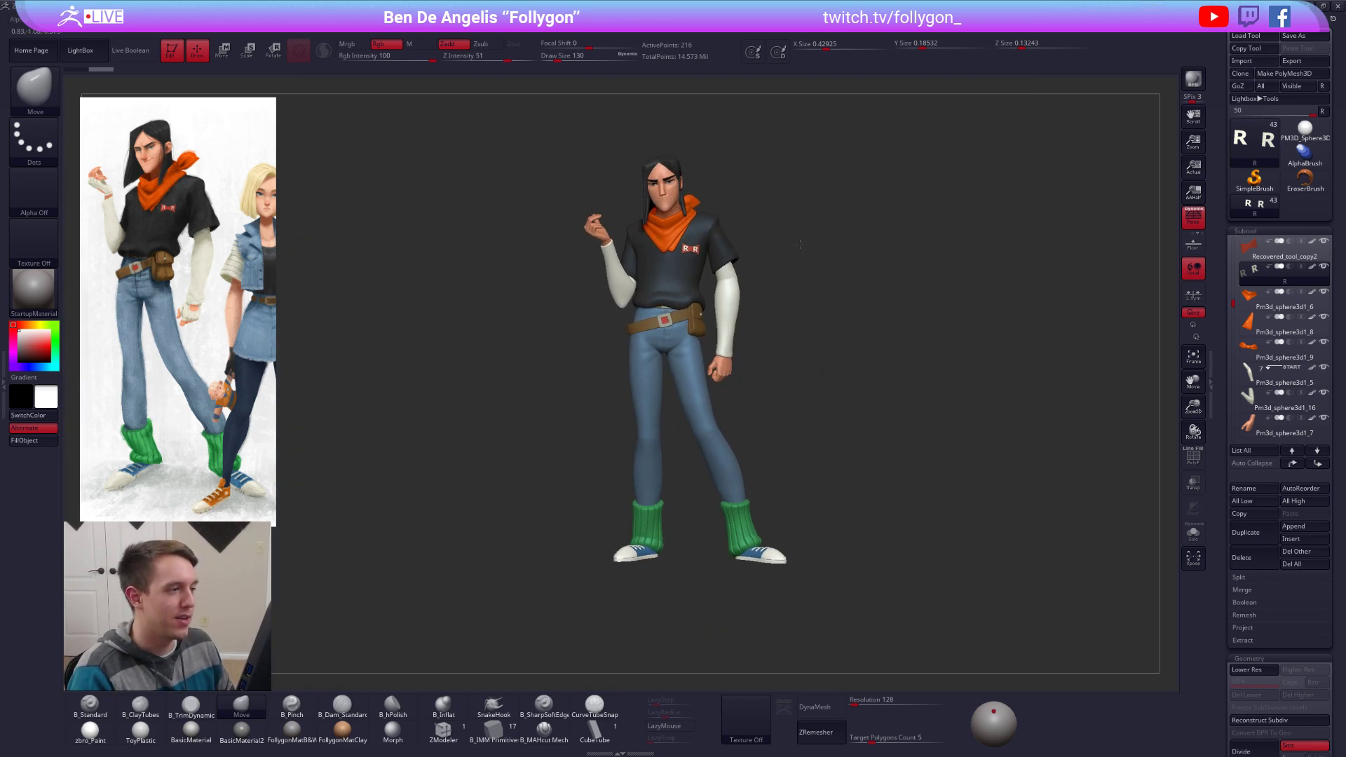
key(ctrl+shift+f)
mouse_move(885, 232)
mouse_down()
mouse_move(899, 290)
mouse_move(891, 275)
mouse_up()
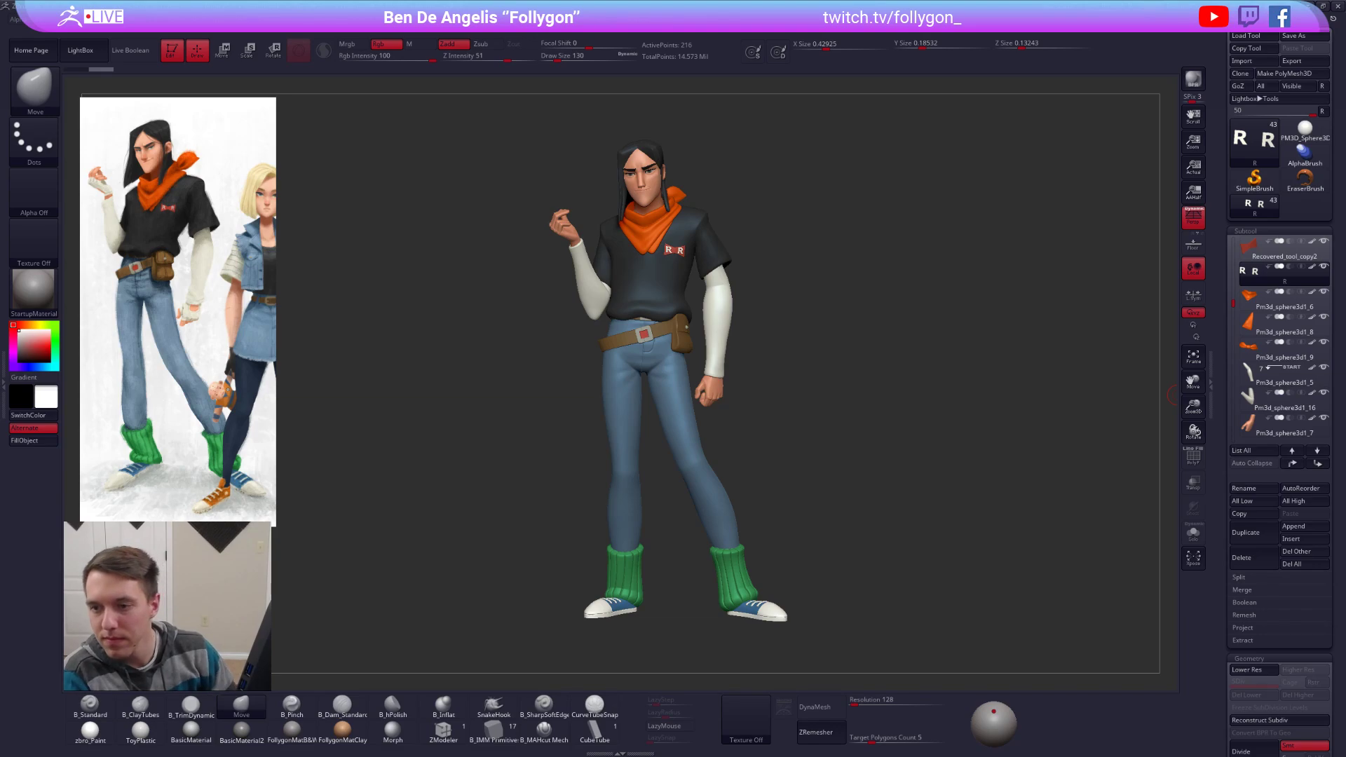
Step: Switch to Chrome to look at the Follygon Gumroad products page, and return to ZBrush
key(alt+Tab)
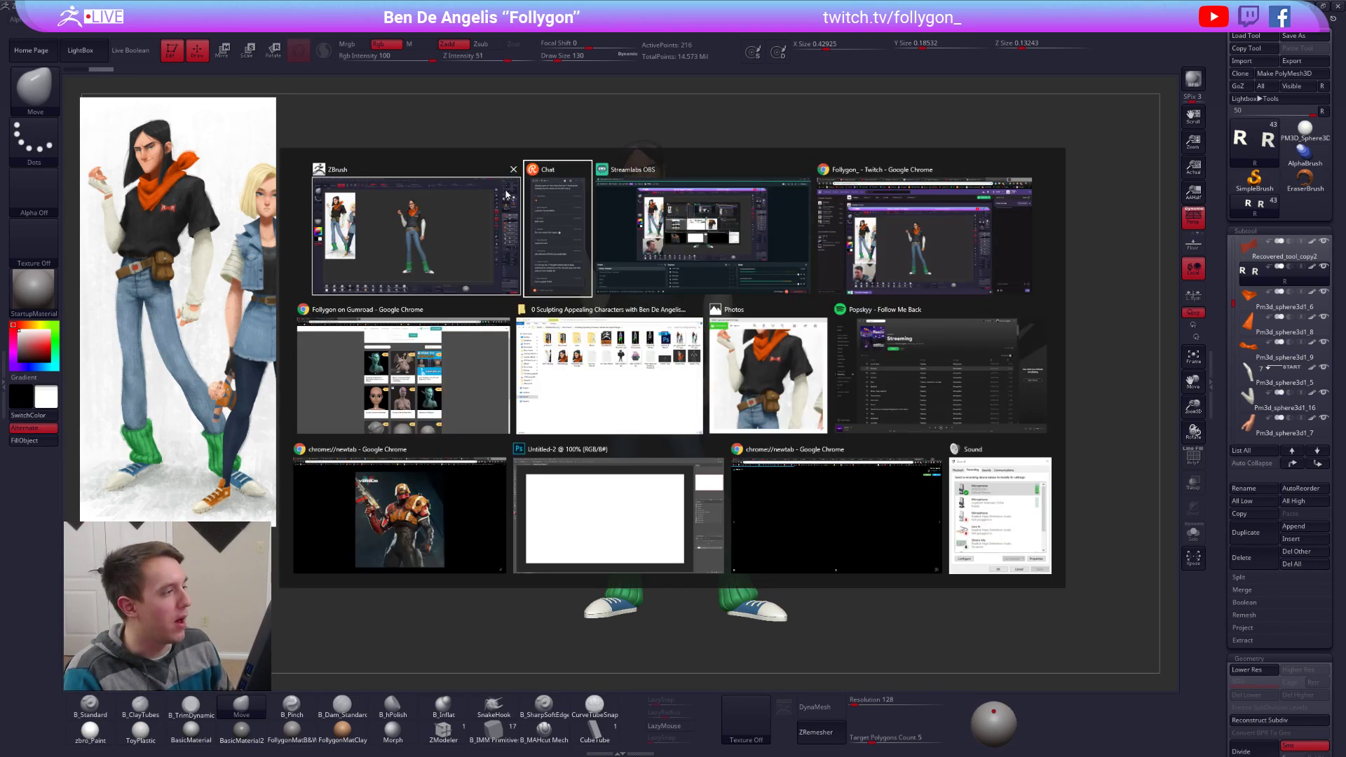
click(355, 368)
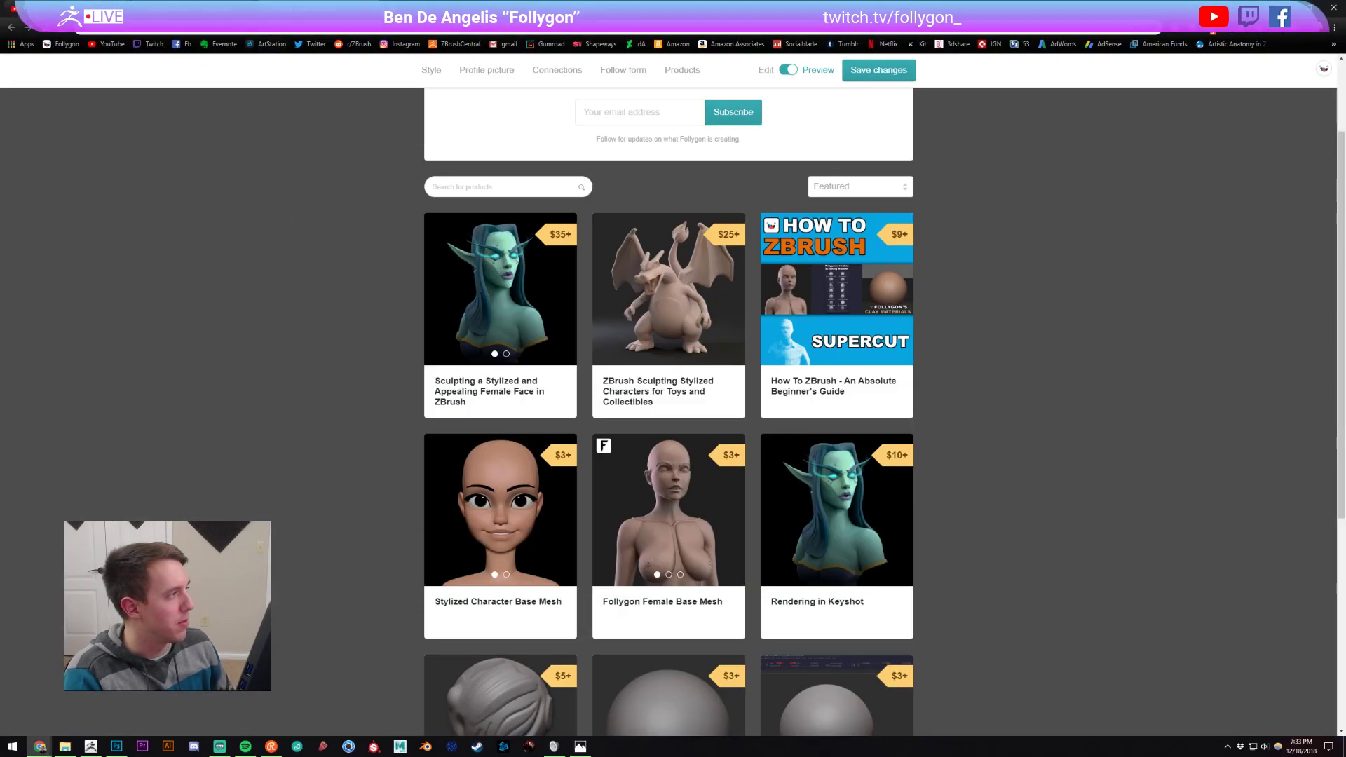
key(alt+Tab)
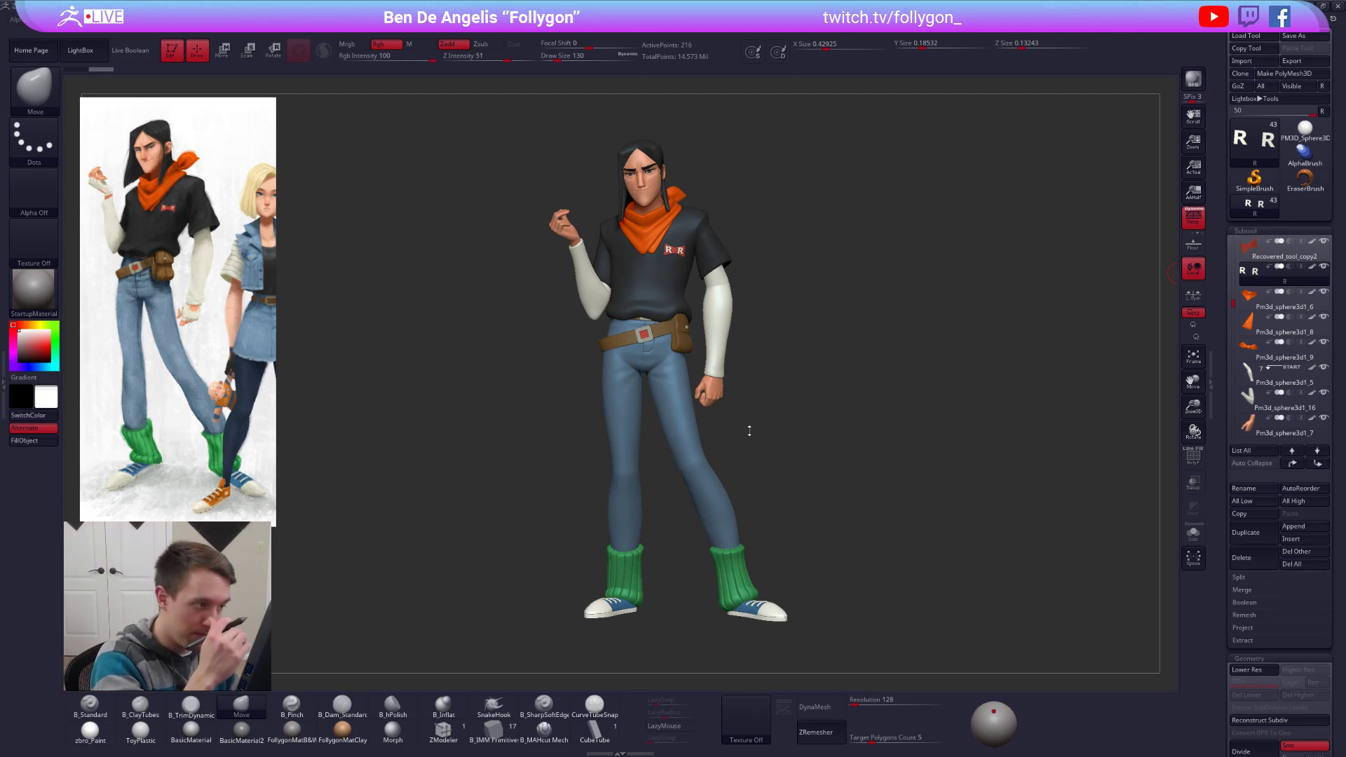
Step: Select the red chest bow and set up the B_Standard brush with Mrgb on and Zadd off
drag(816, 431, 833, 497)
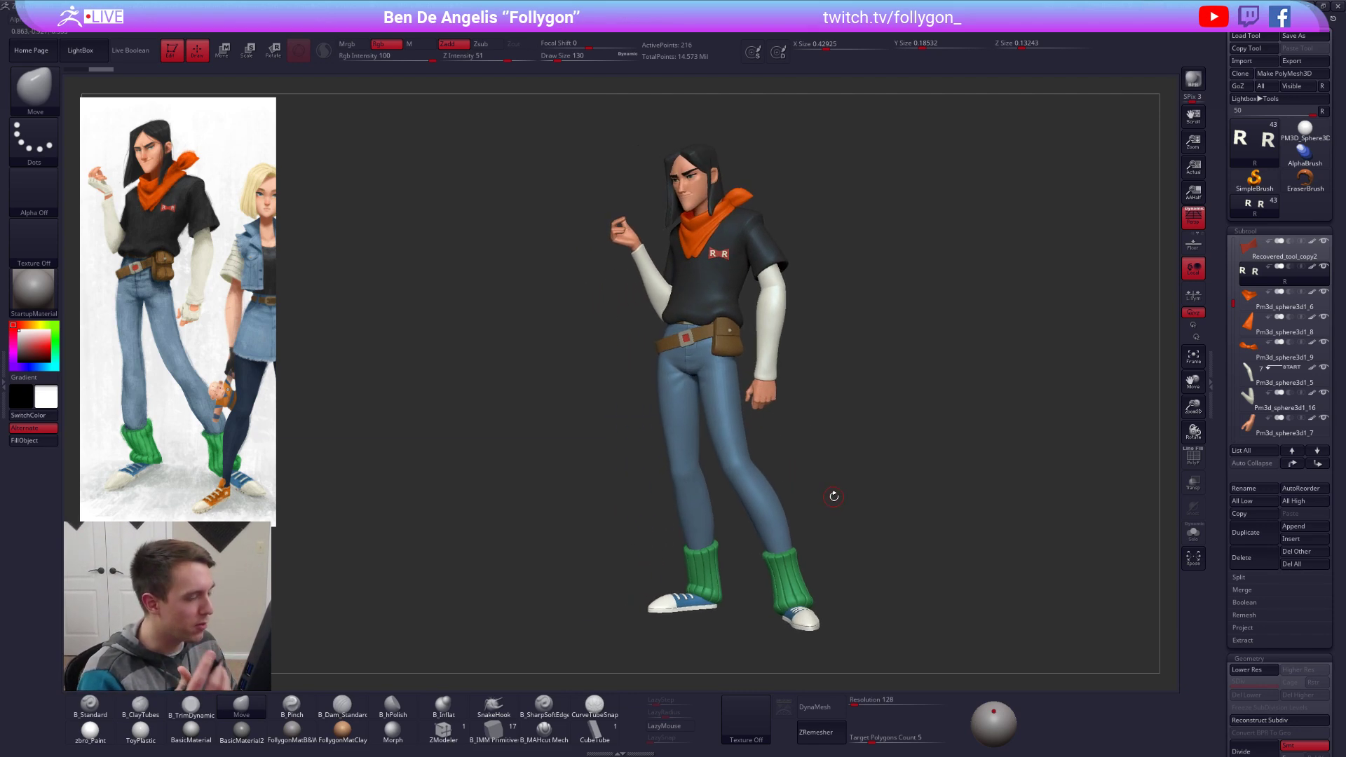
alt+right_drag(729, 261, 733, 309)
alt+click(723, 291)
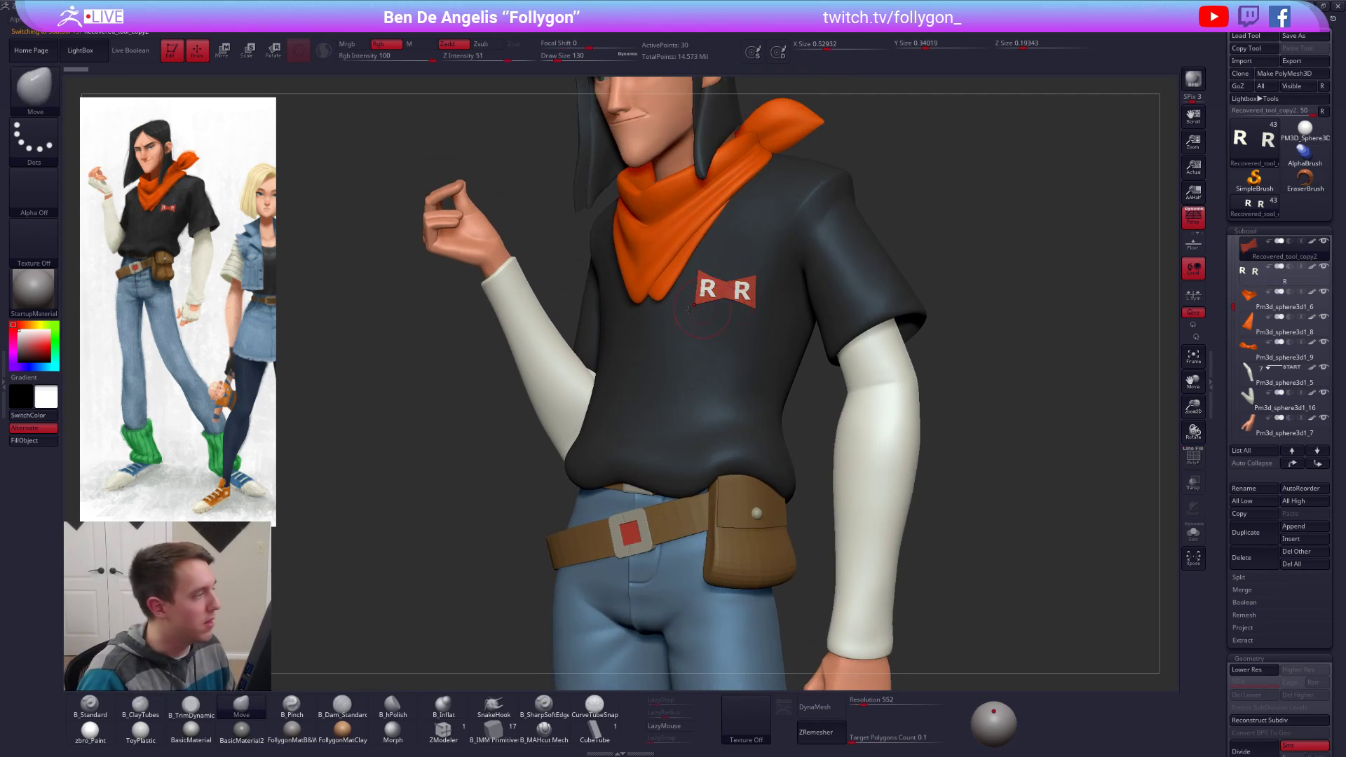
key(b)
key(s)
key(t)
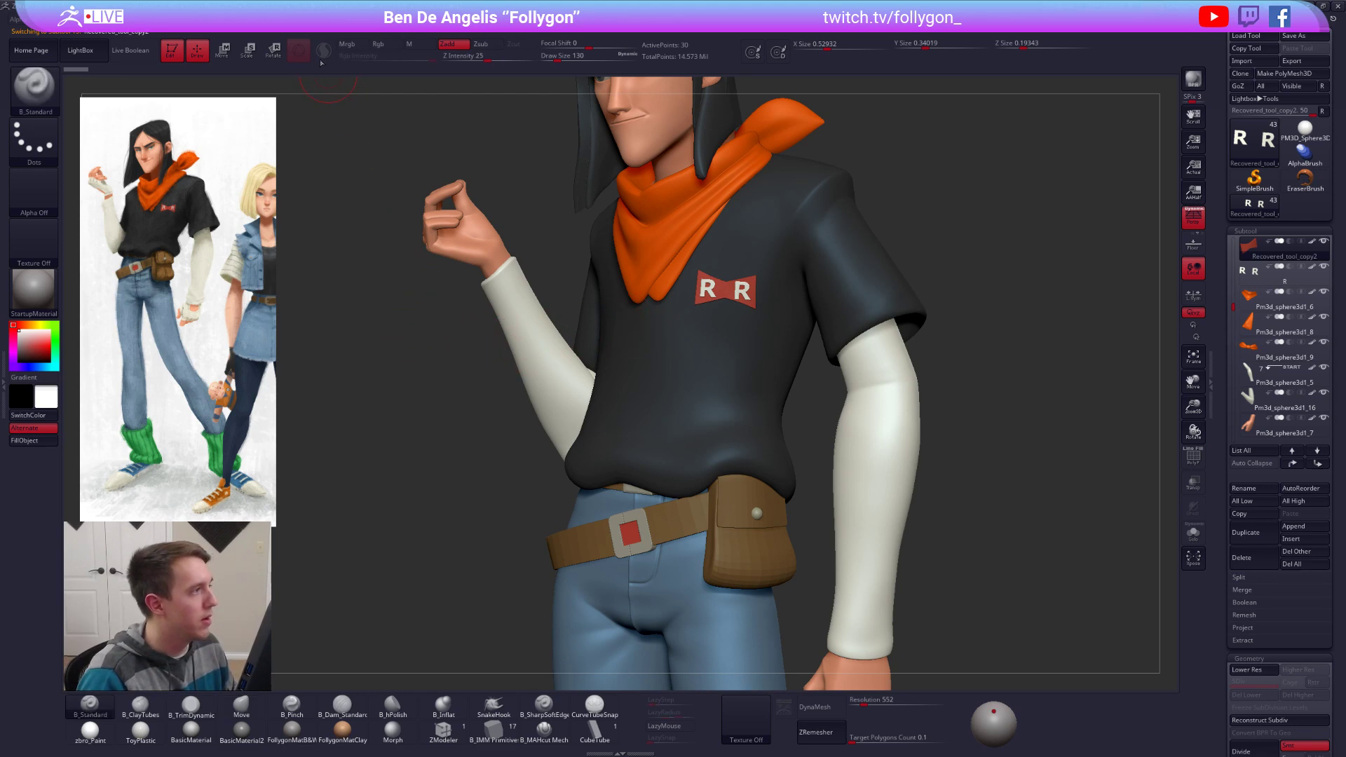
click(351, 44)
click(447, 44)
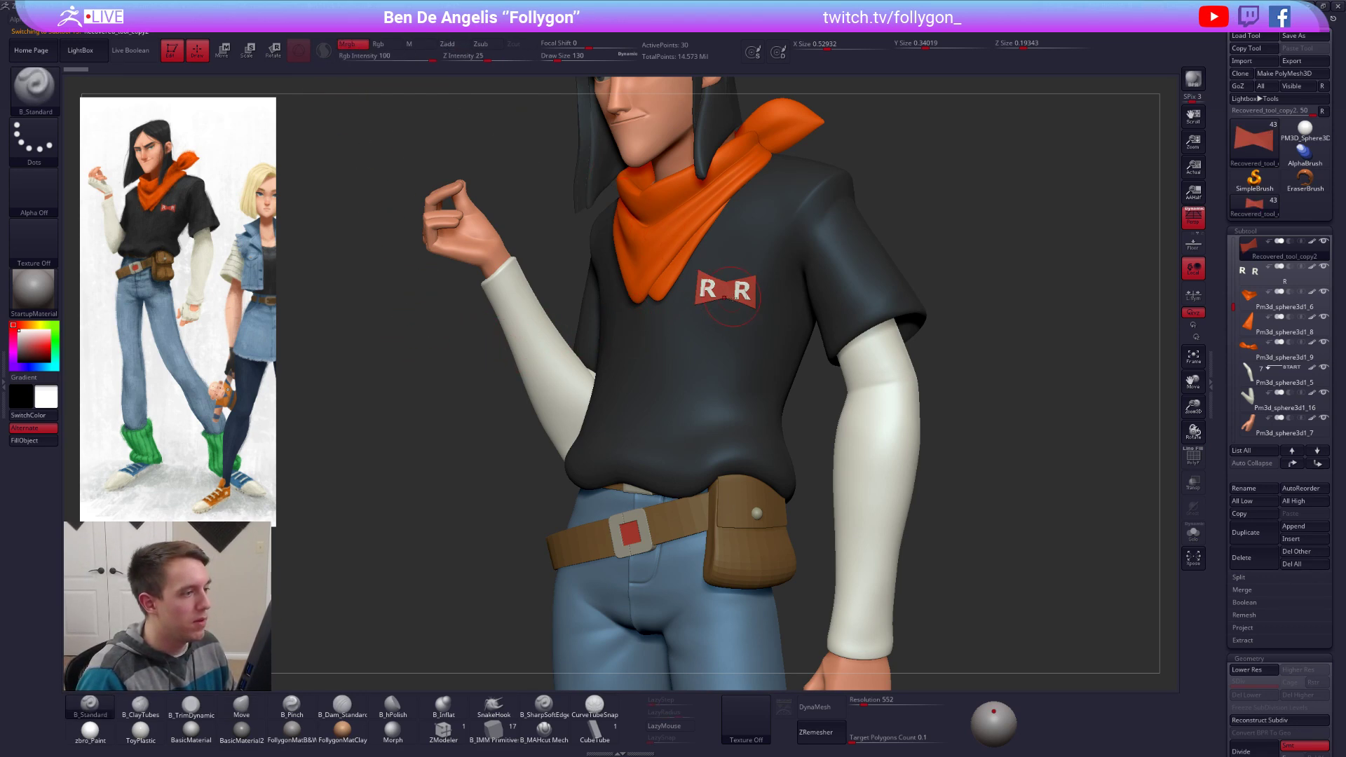
Step: Sample the bow's red, choose a brighter shade with the zbro_Paint material, and fill the bow with it
key(c)
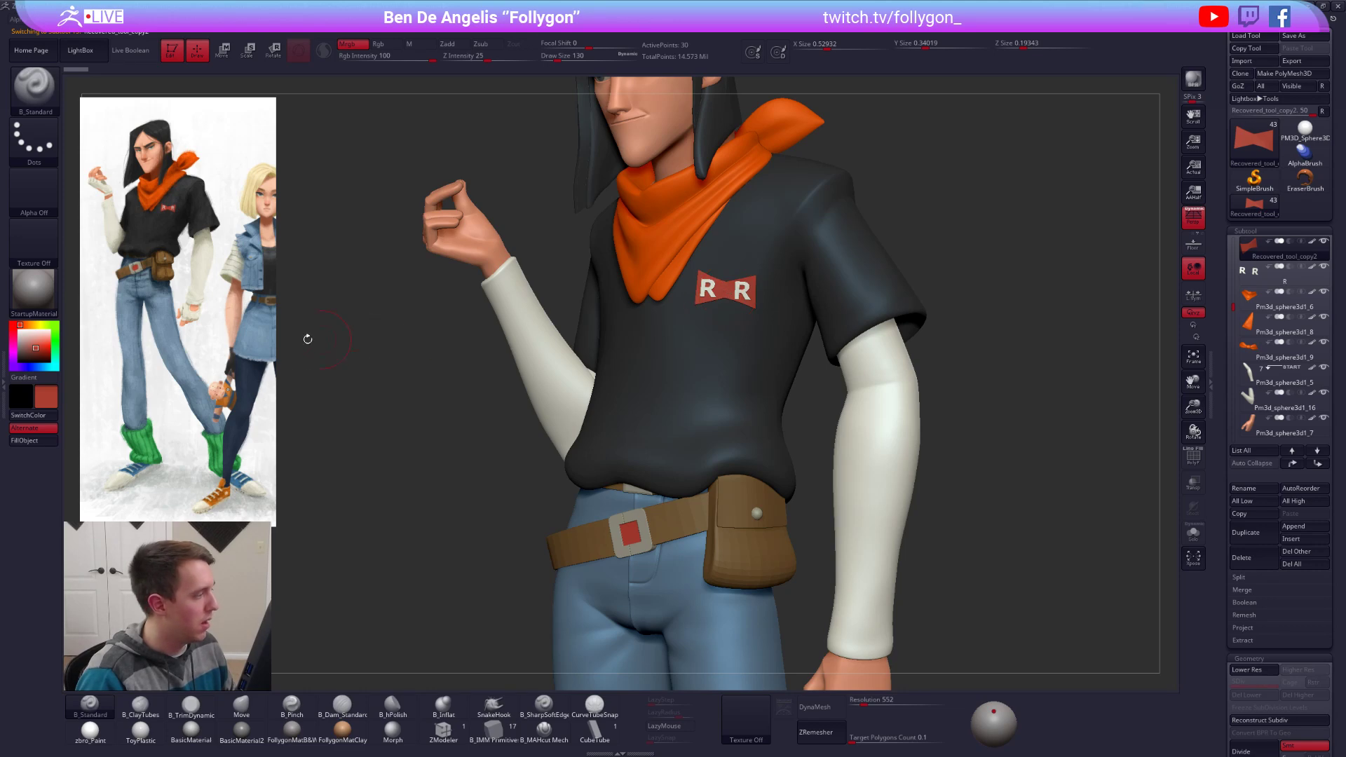
click(101, 744)
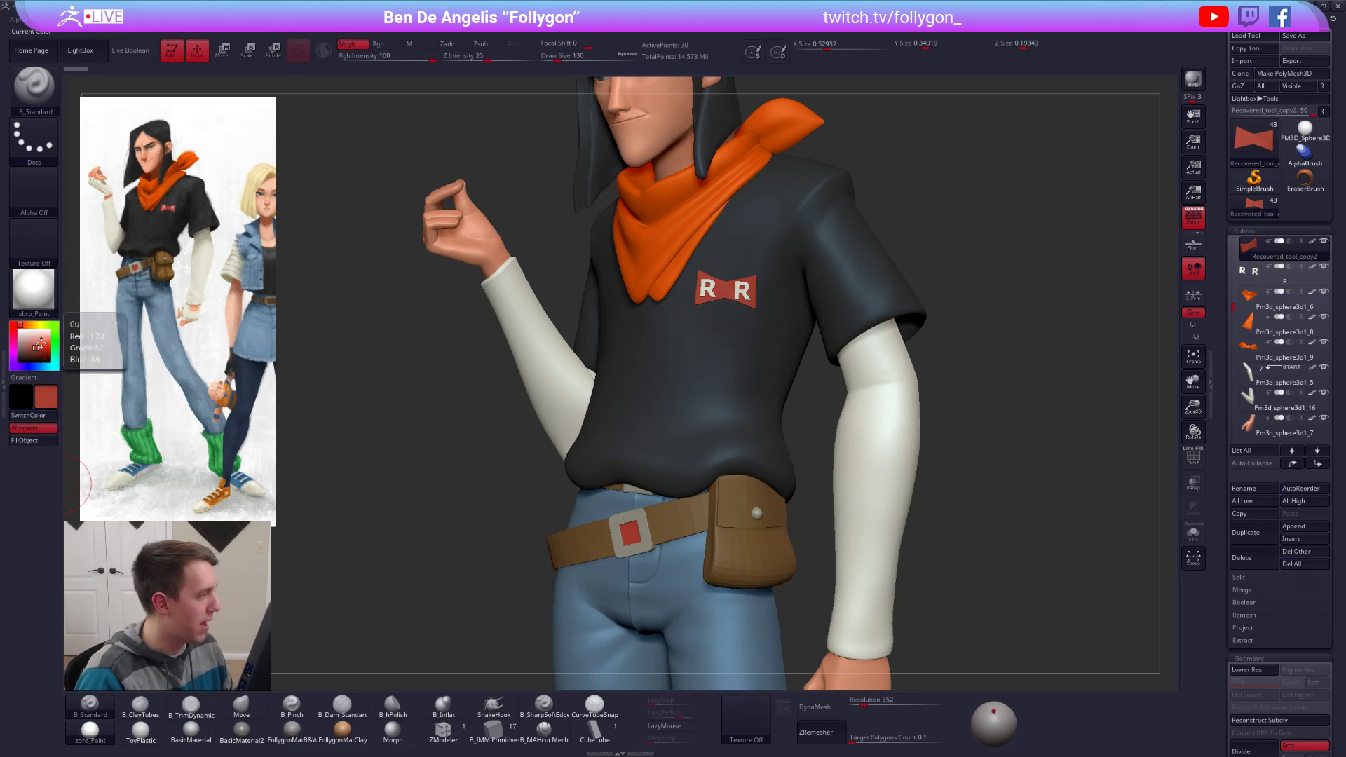
click(35, 441)
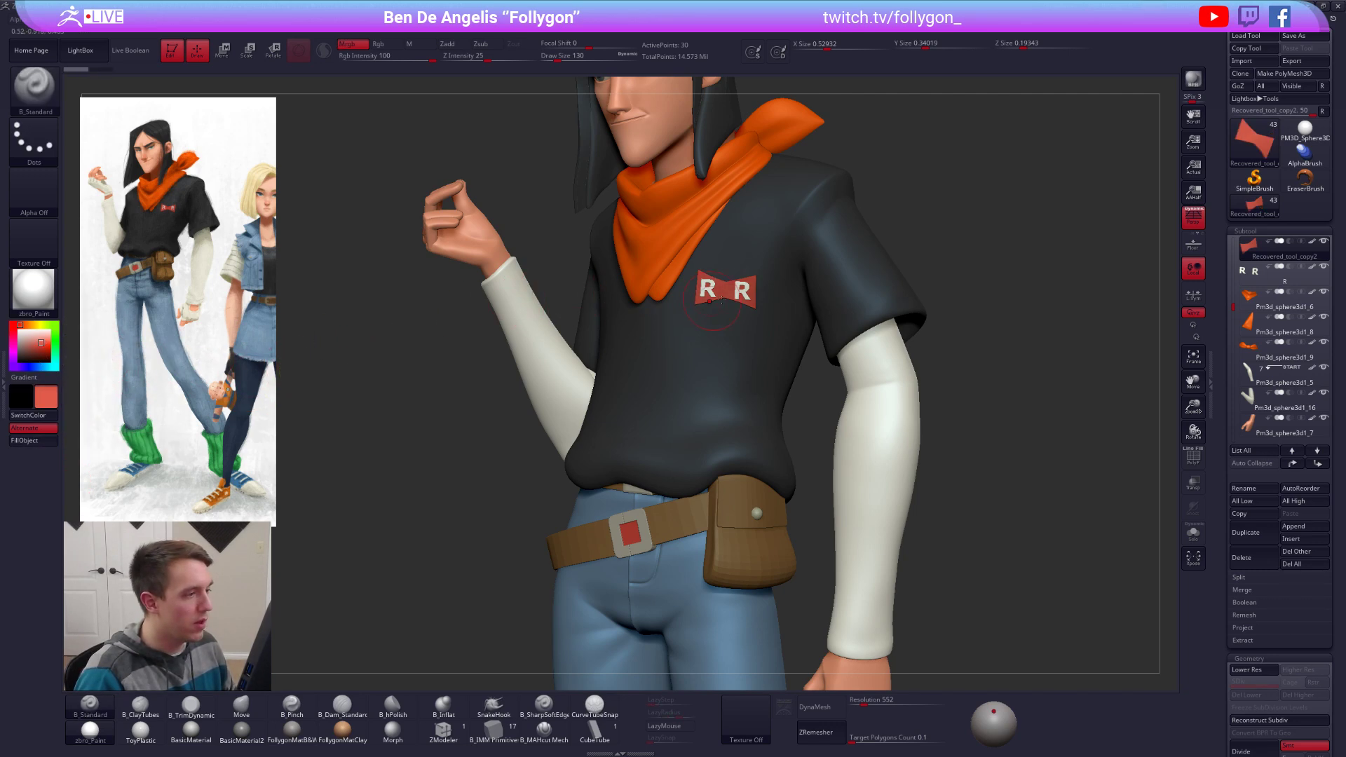
Step: Resample the bow's color, pick a more saturated red, and lower the Rgb Intensity to 15
key(c)
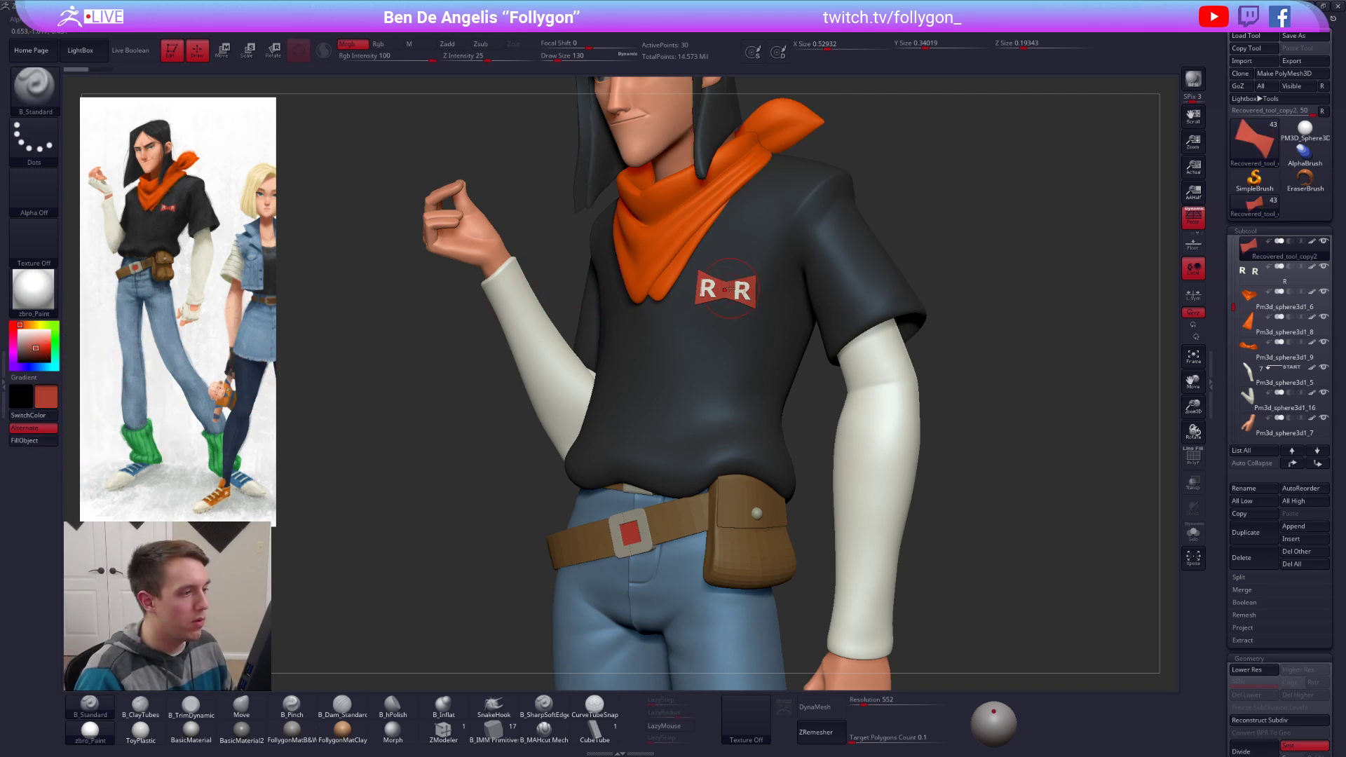
click(43, 347)
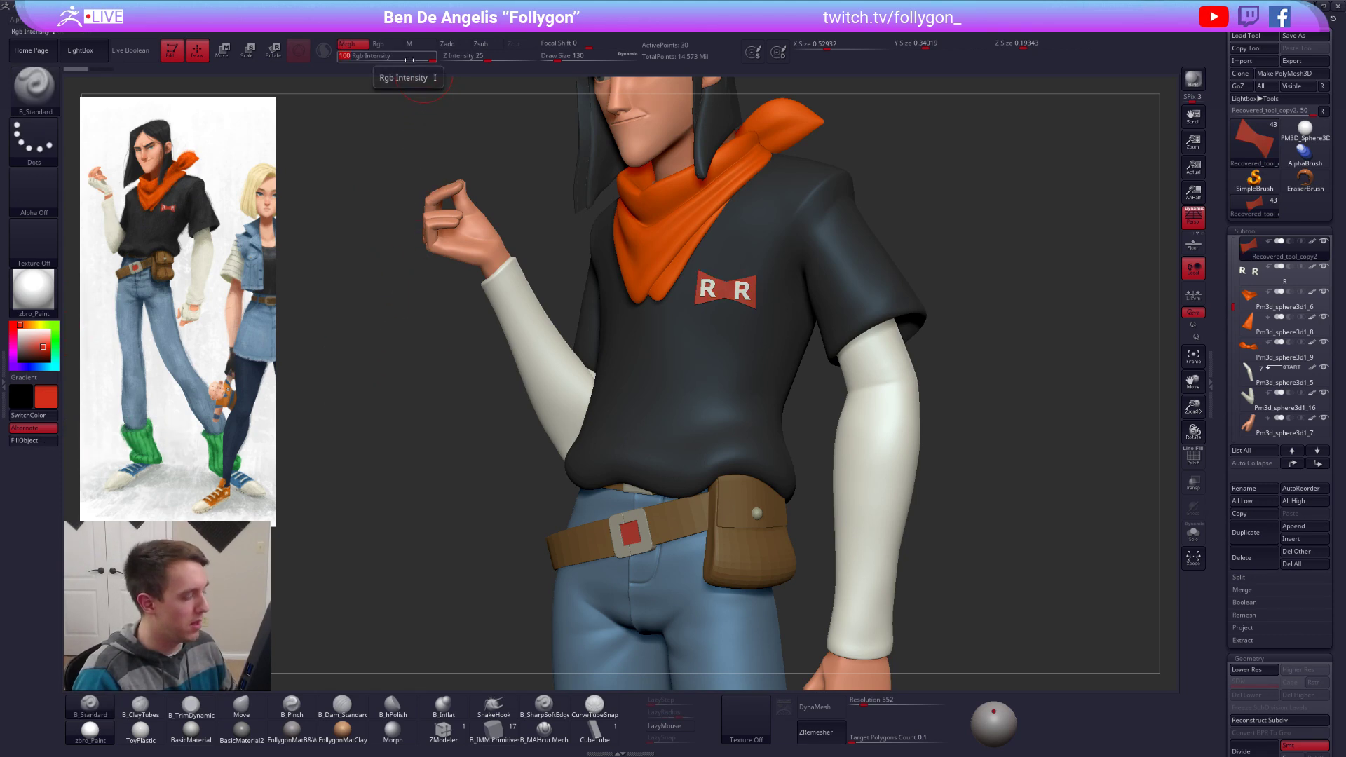
drag(408, 60, 368, 59)
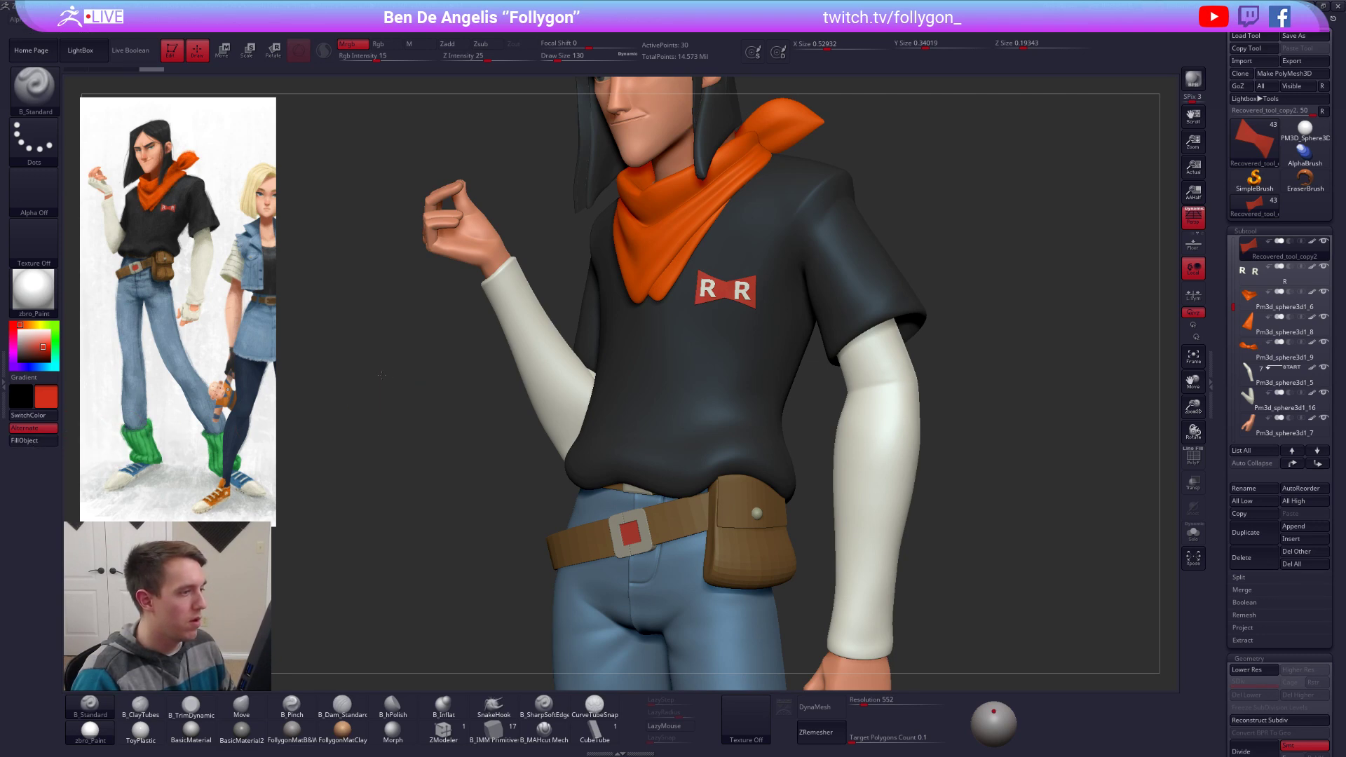
Step: Change the active color to white and set the Rgb Intensity back to 100
key(f)
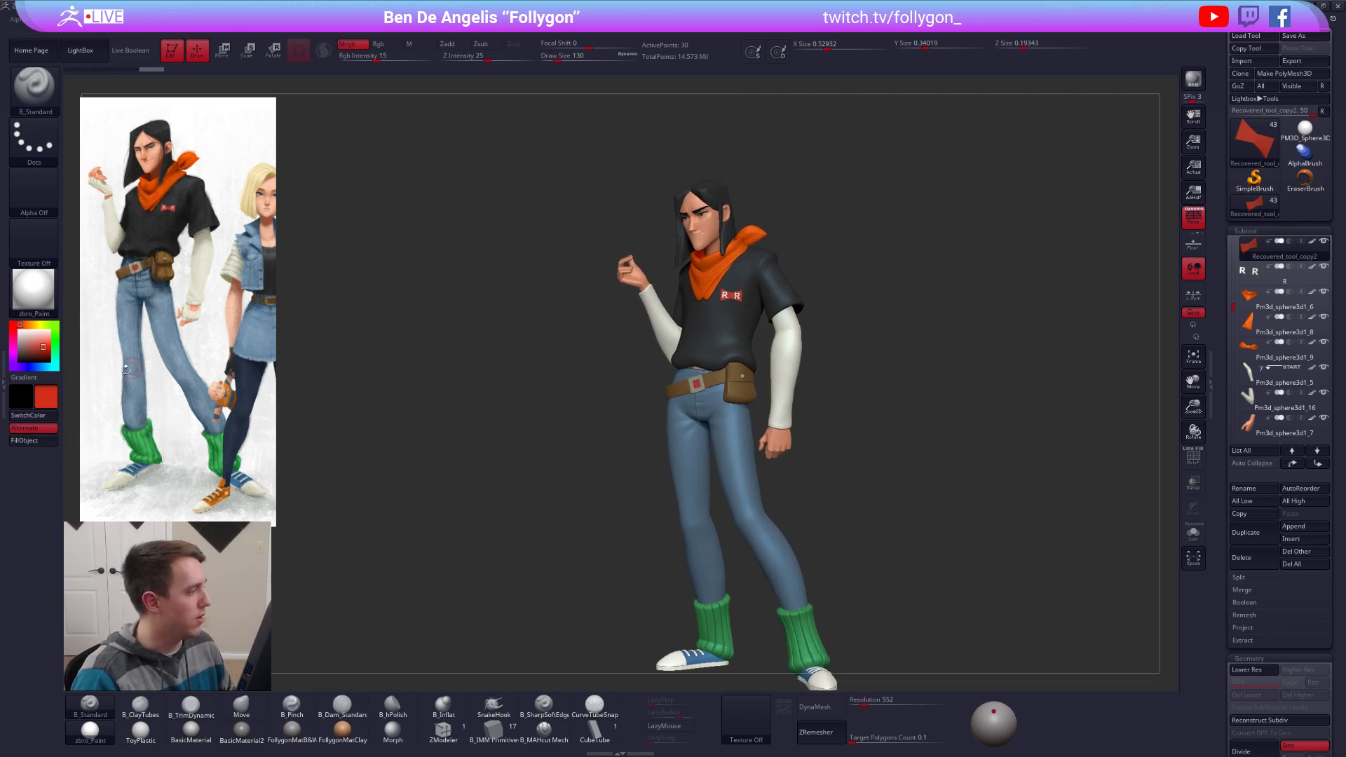
key(c)
click(18, 330)
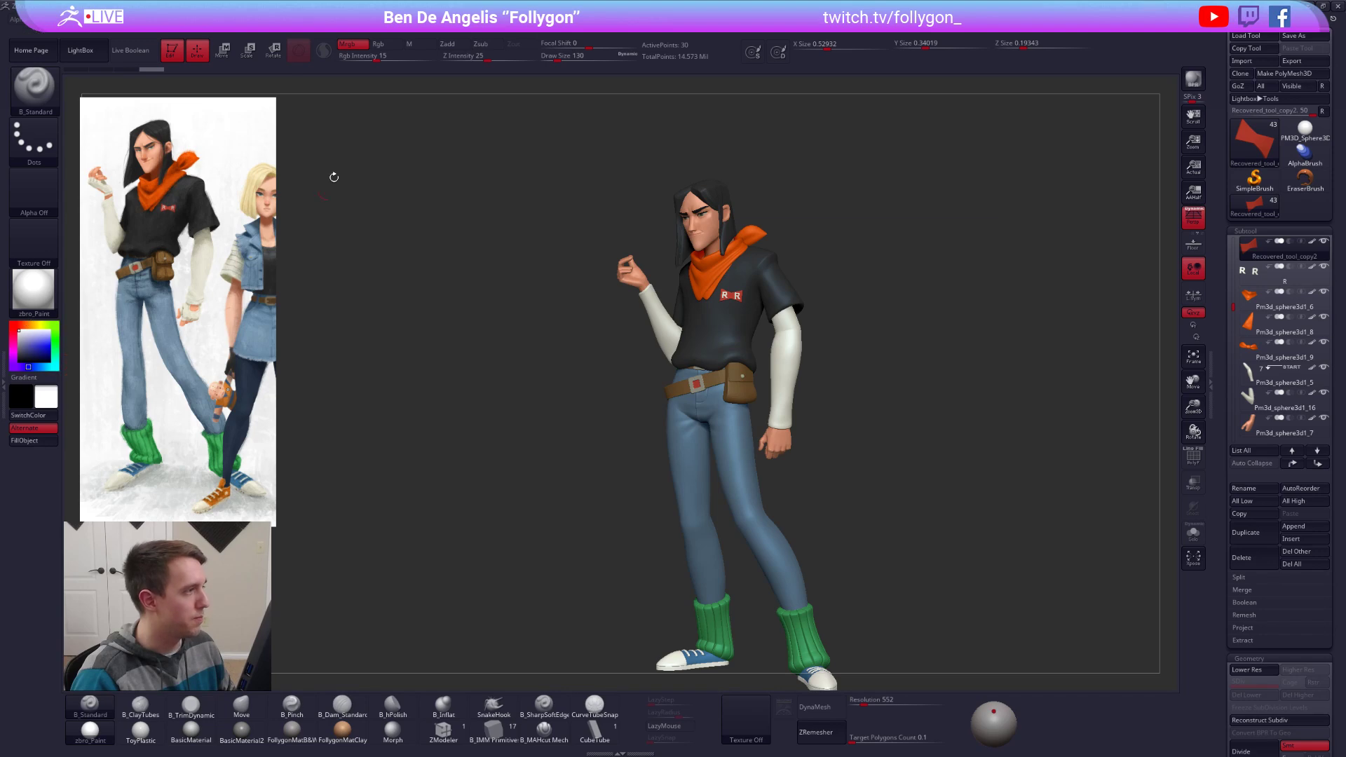
drag(385, 53, 436, 55)
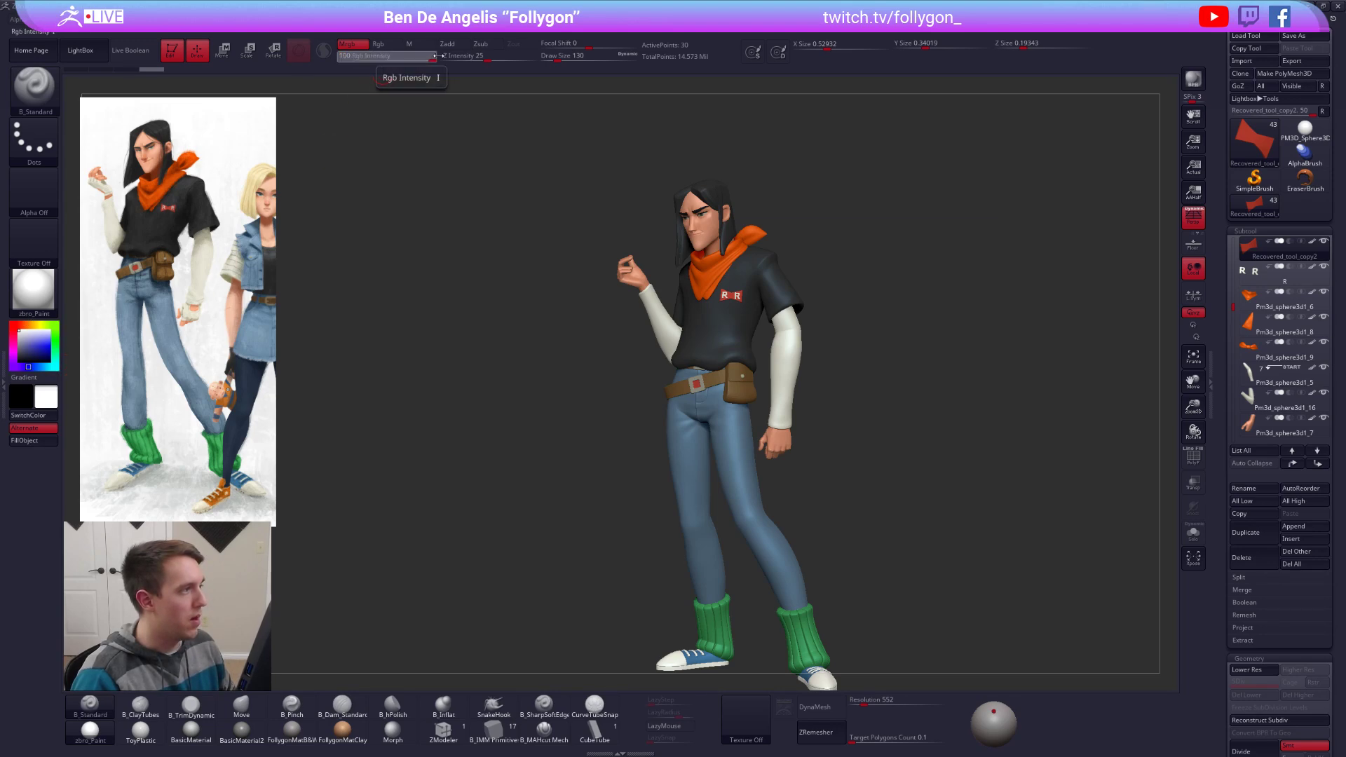
text(5555)
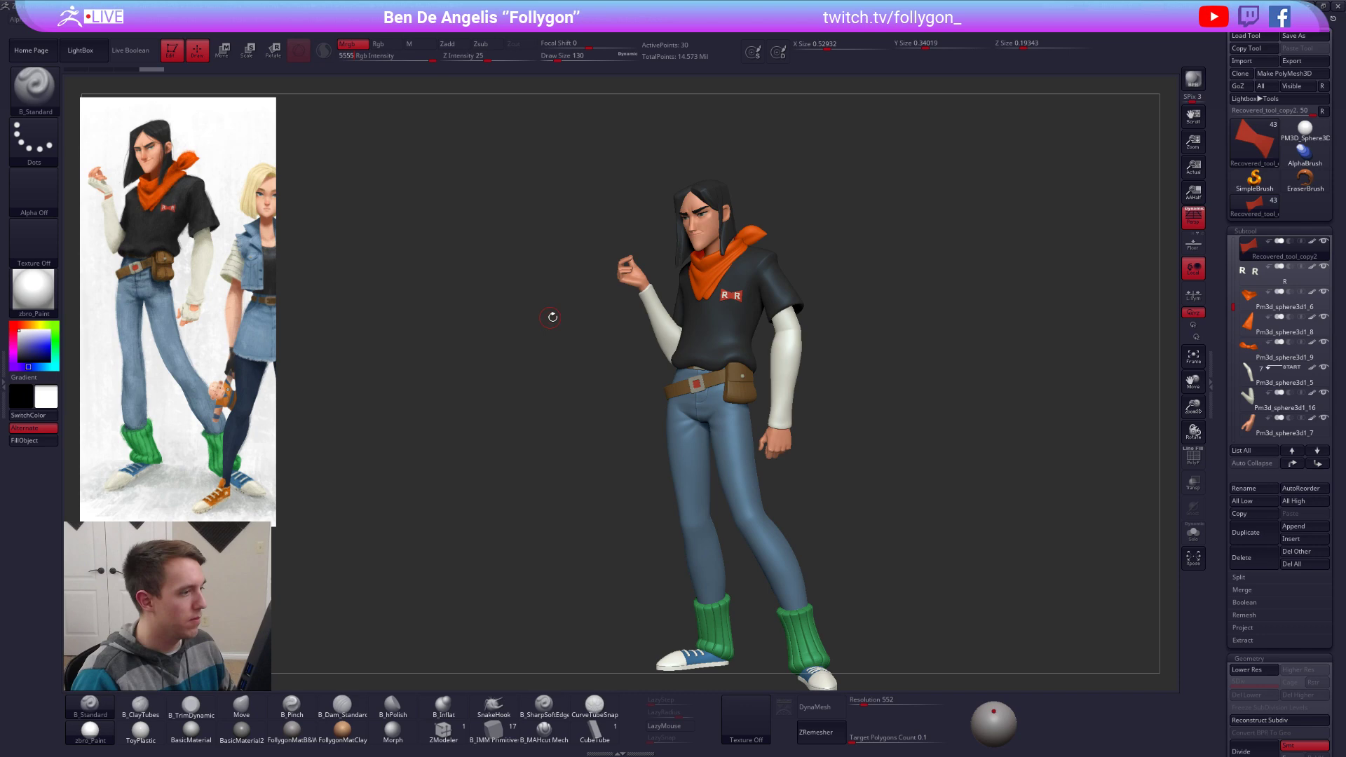
drag(552, 315, 759, 261)
key(Return)
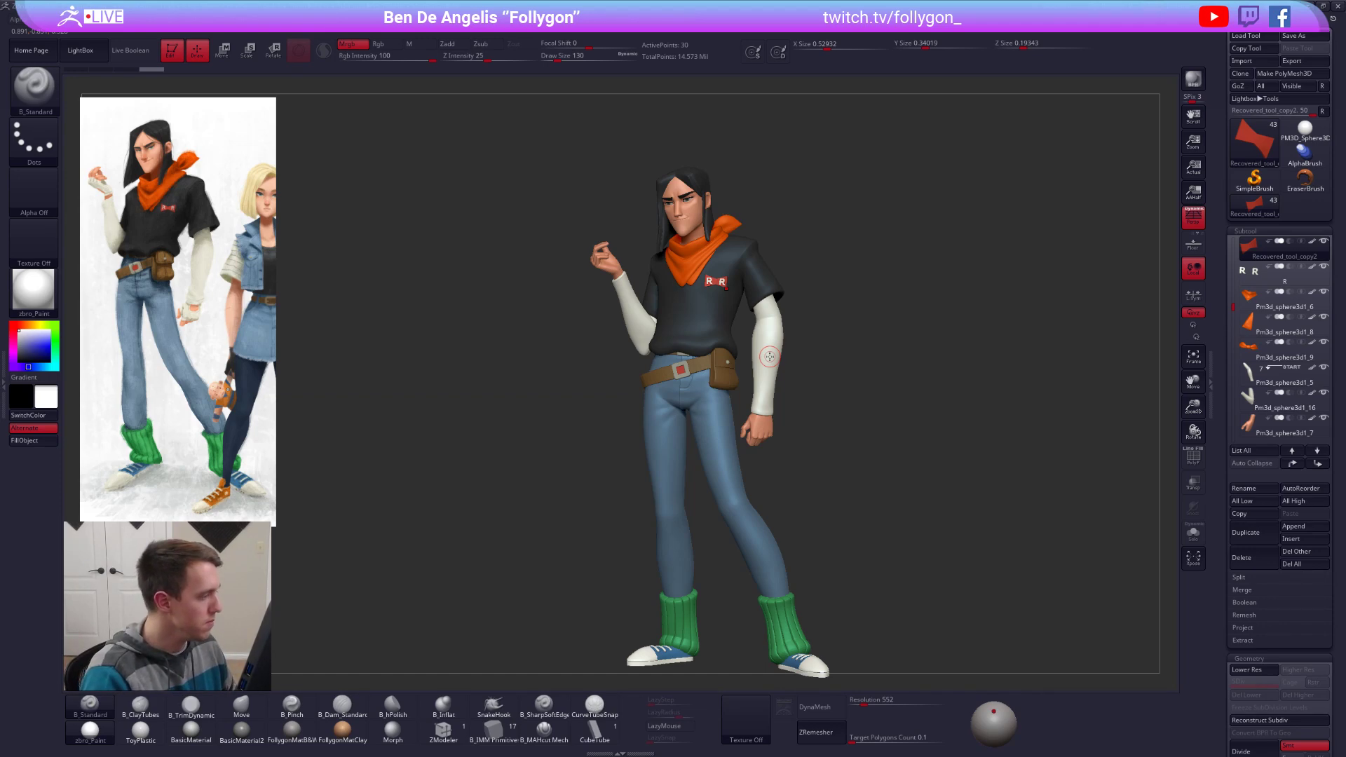
Step: Try to create a posing mesh of the whole character with TPoseMesh, and dismiss the script note
alt+drag(890, 551, 869, 451)
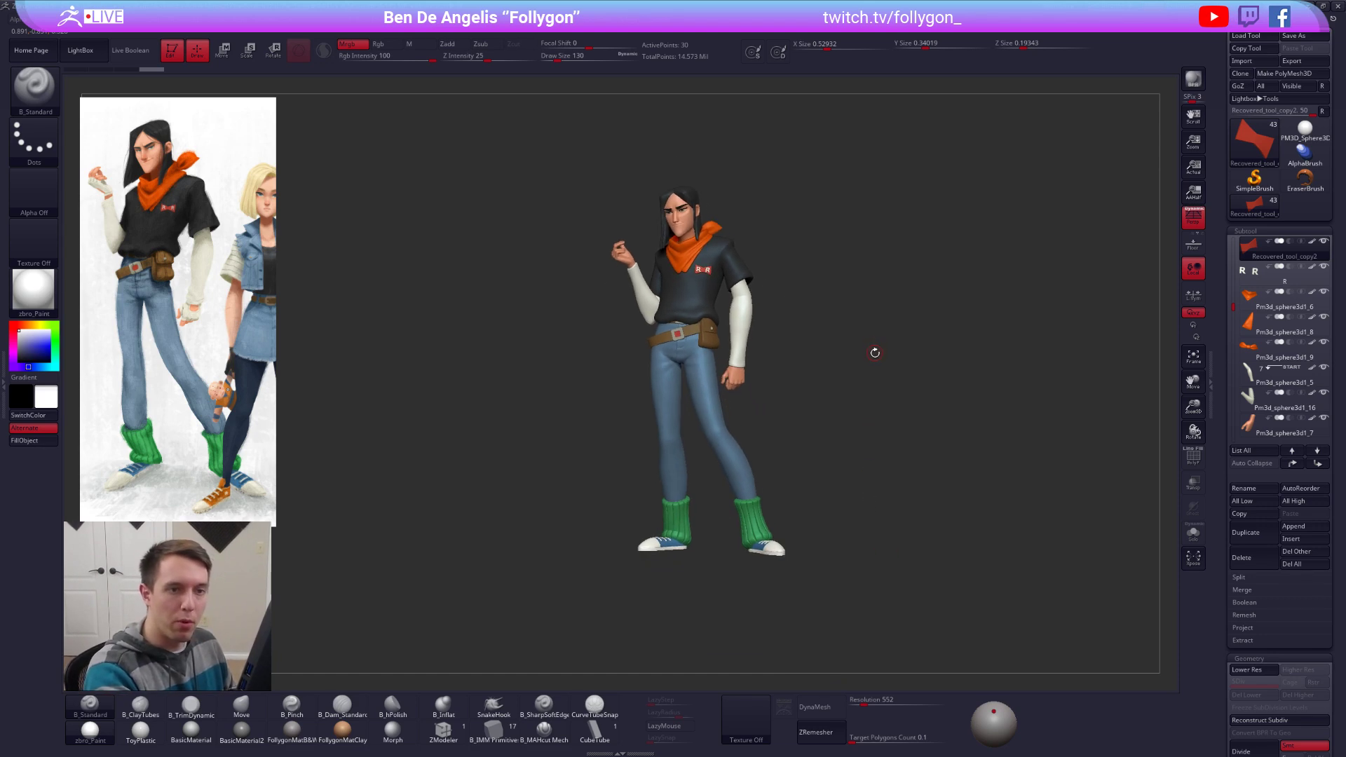
key(ctrl+shift+f)
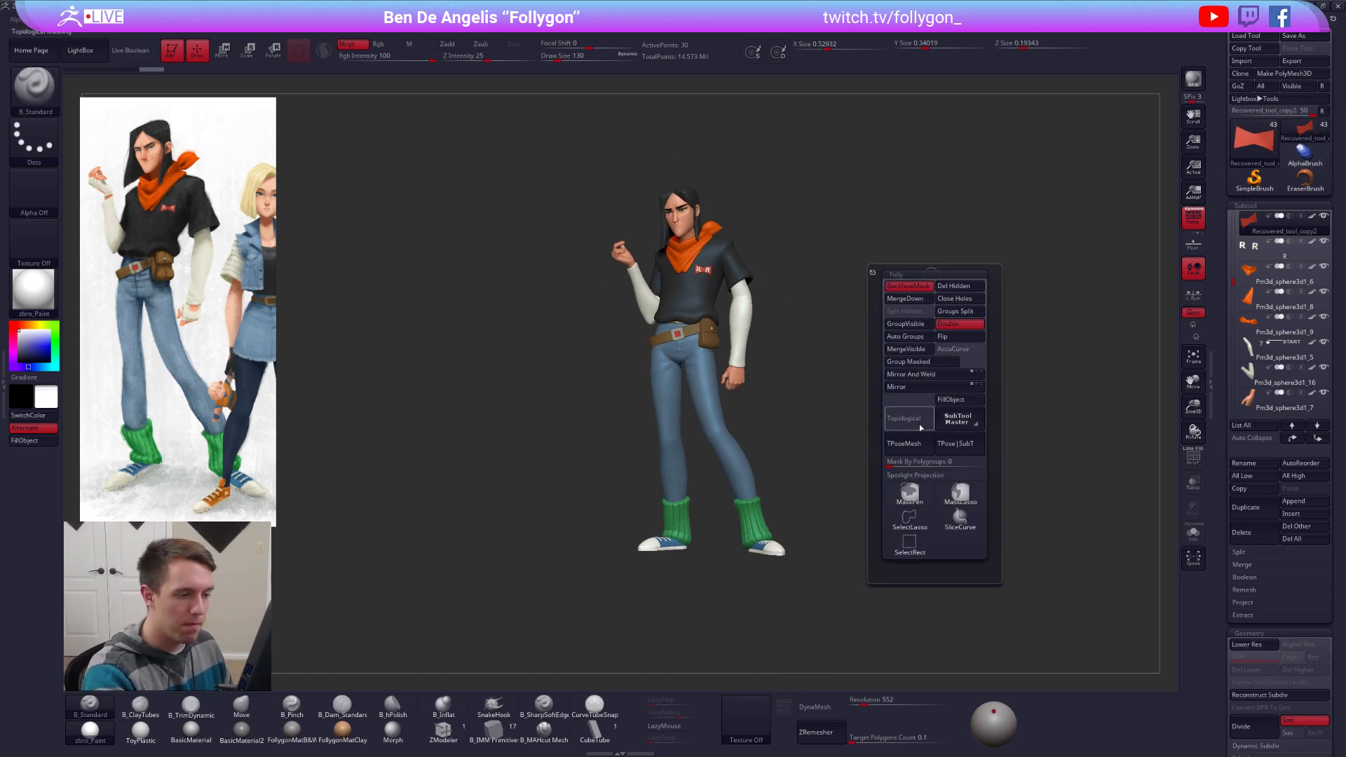
click(919, 445)
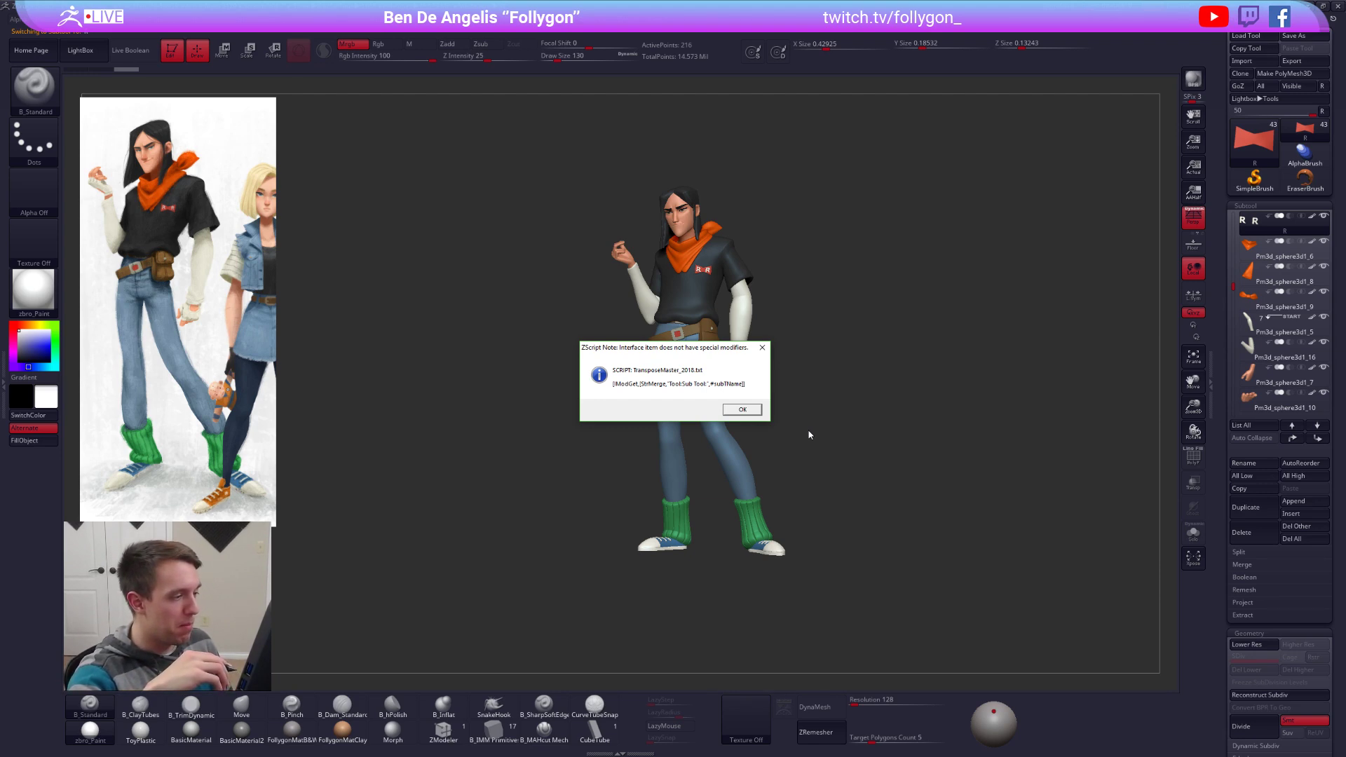
click(756, 411)
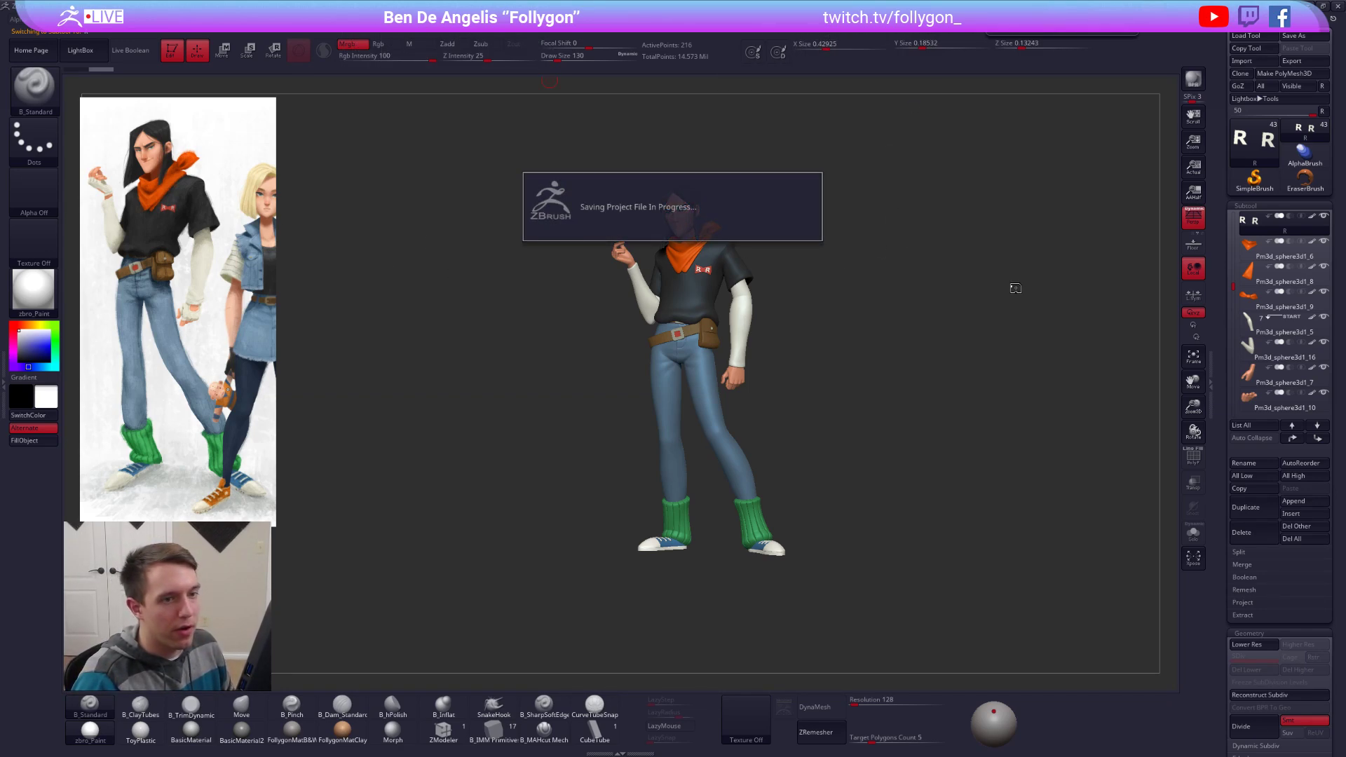
ctrl+right_drag(792, 257, 786, 238)
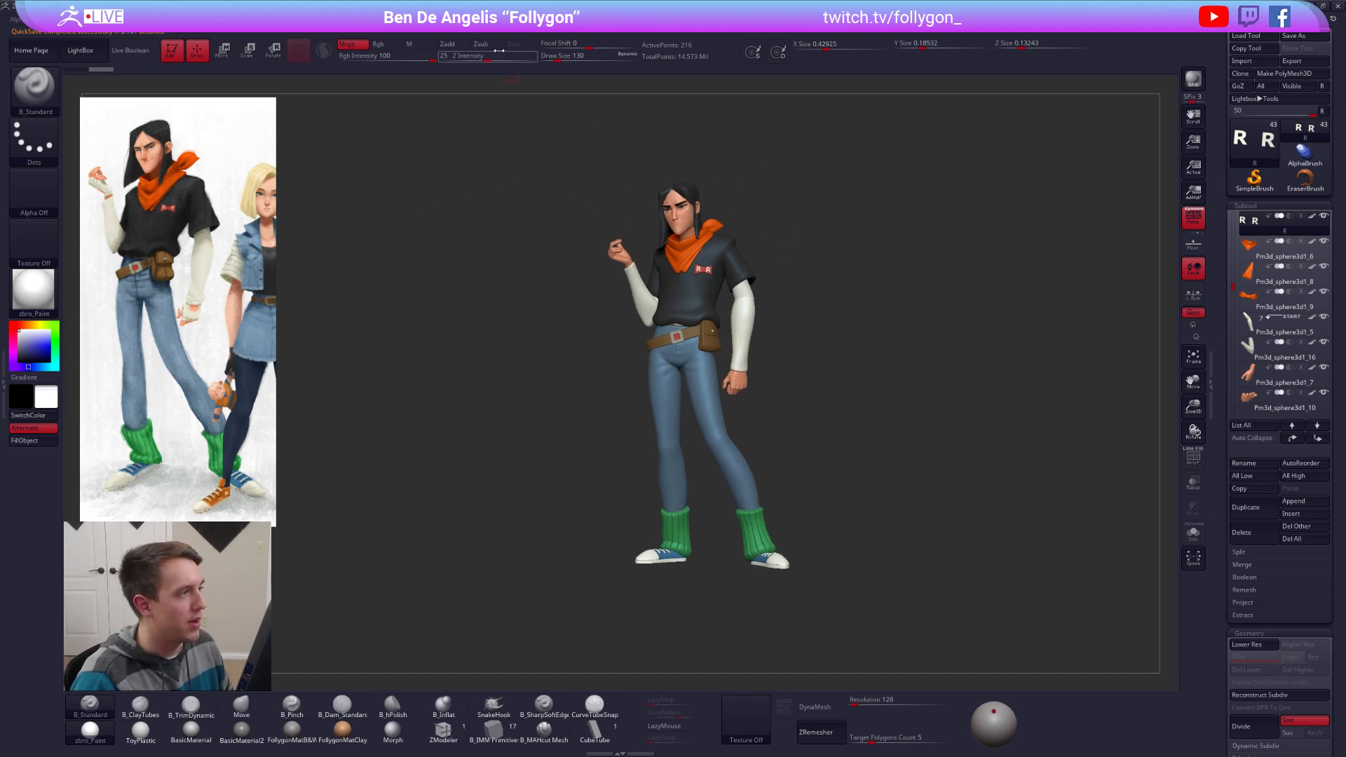
key(ctrl+shift+f)
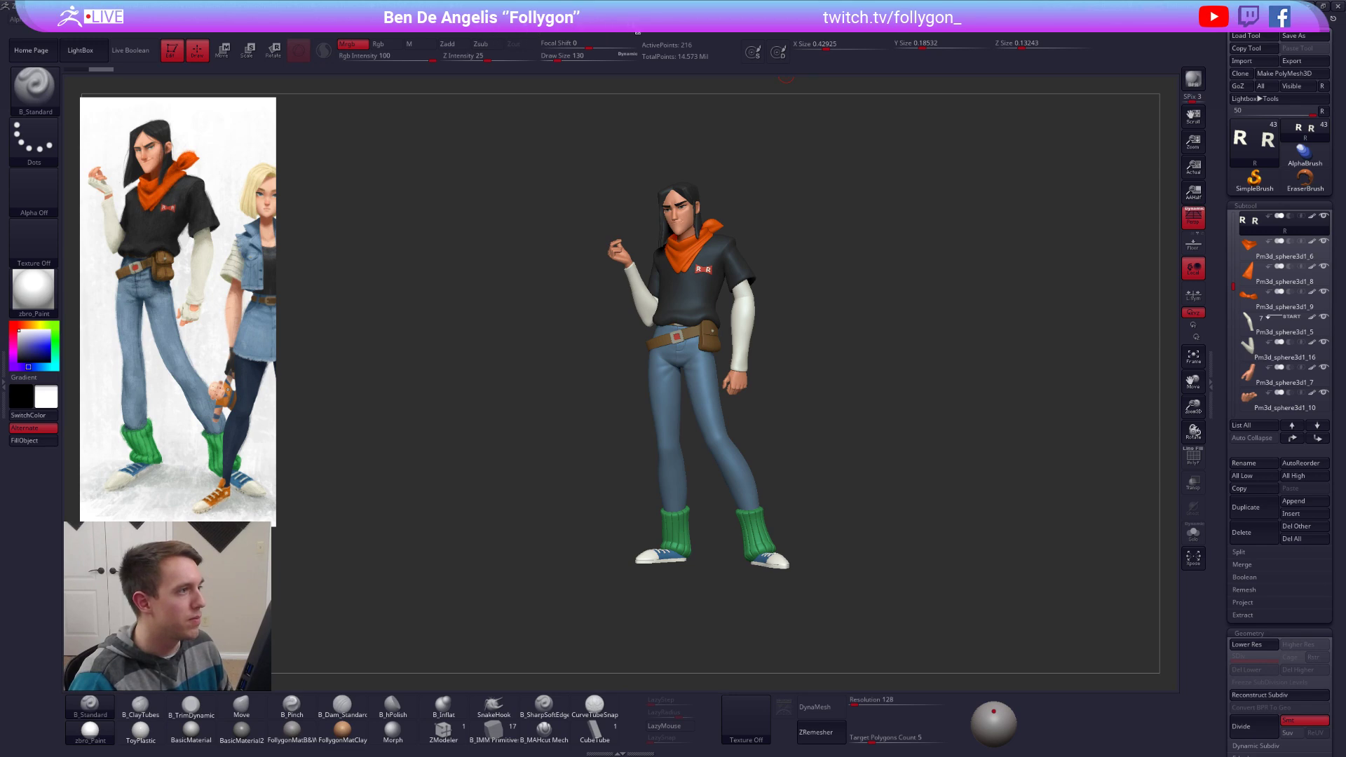
click(637, 31)
click(677, 229)
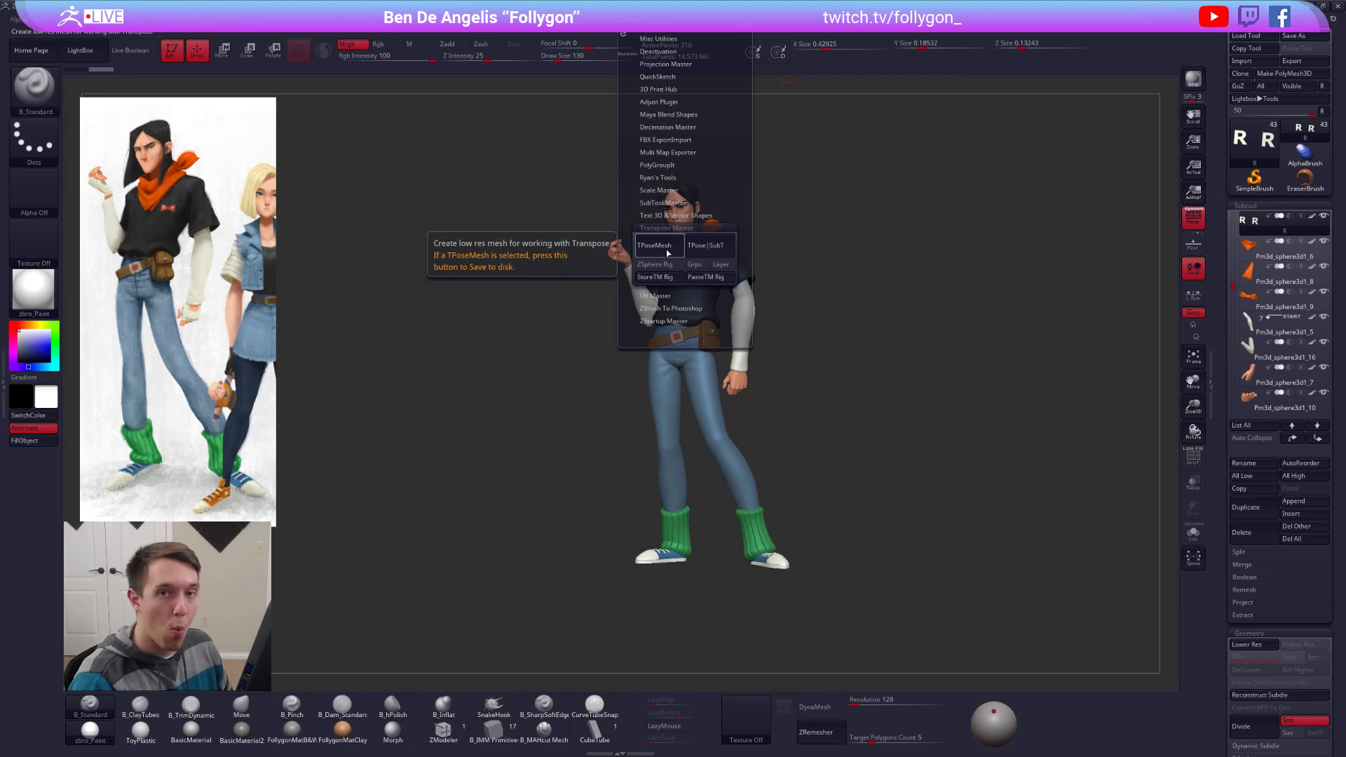
click(647, 229)
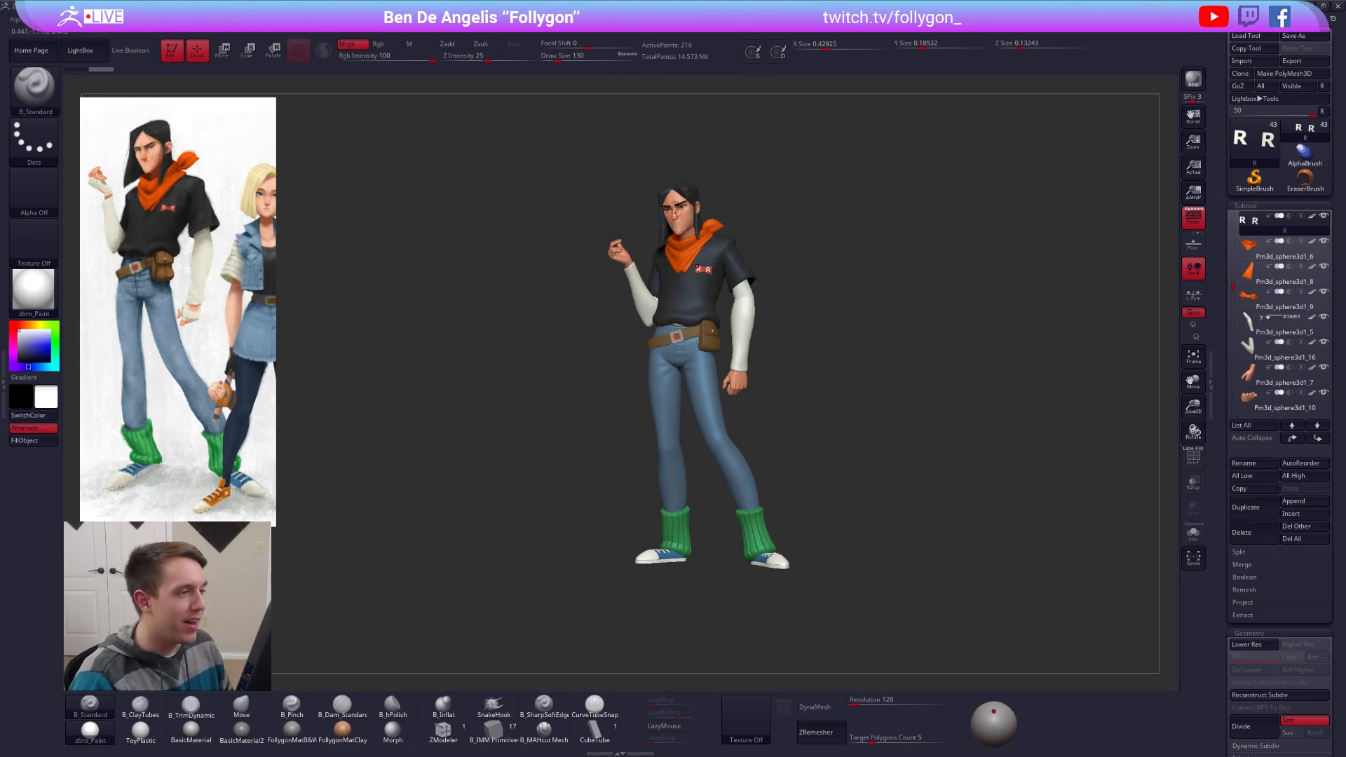
Step: Select the jeans and, from behind the lower legs, set the Draw Size to 537 and show the jeans' polyframe
ctrl+right_drag(695, 289, 698, 298)
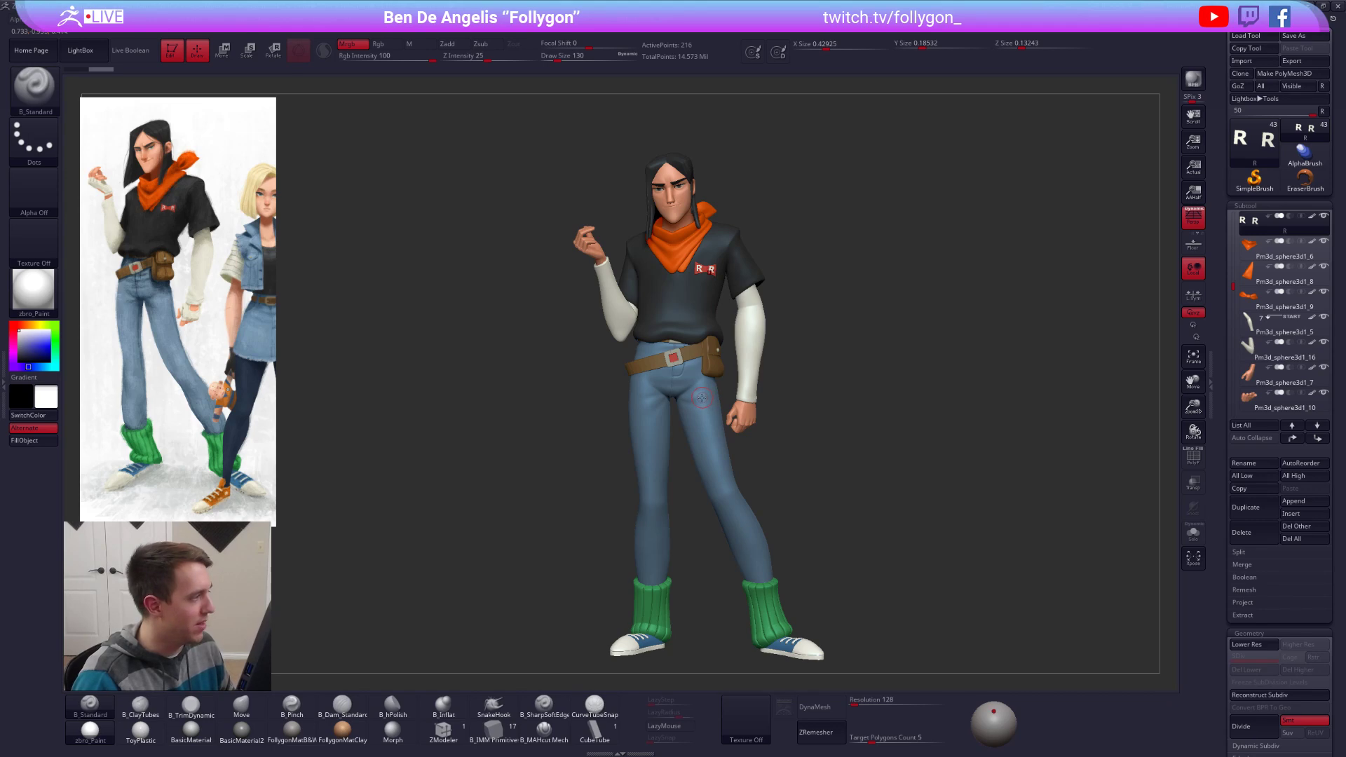
ctrl+right_drag(689, 396, 699, 428)
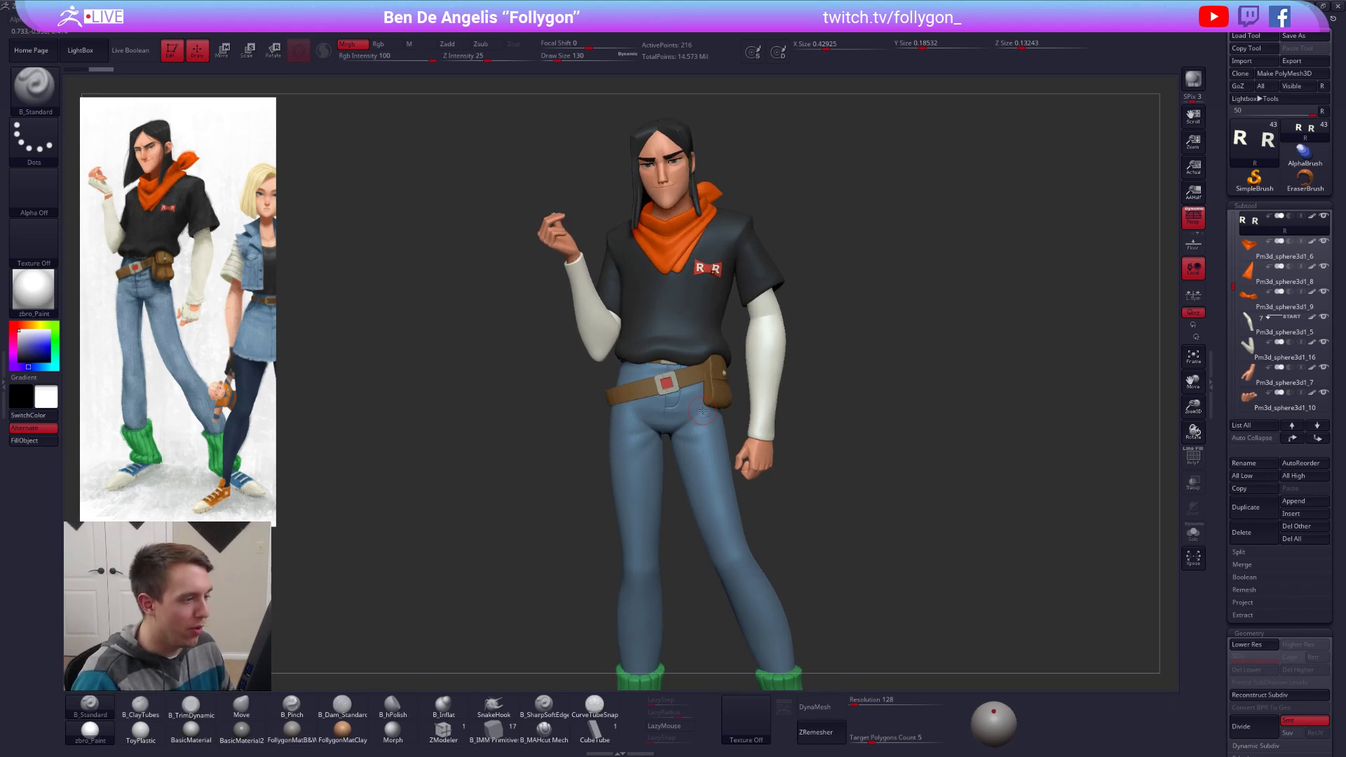
alt+click(702, 444)
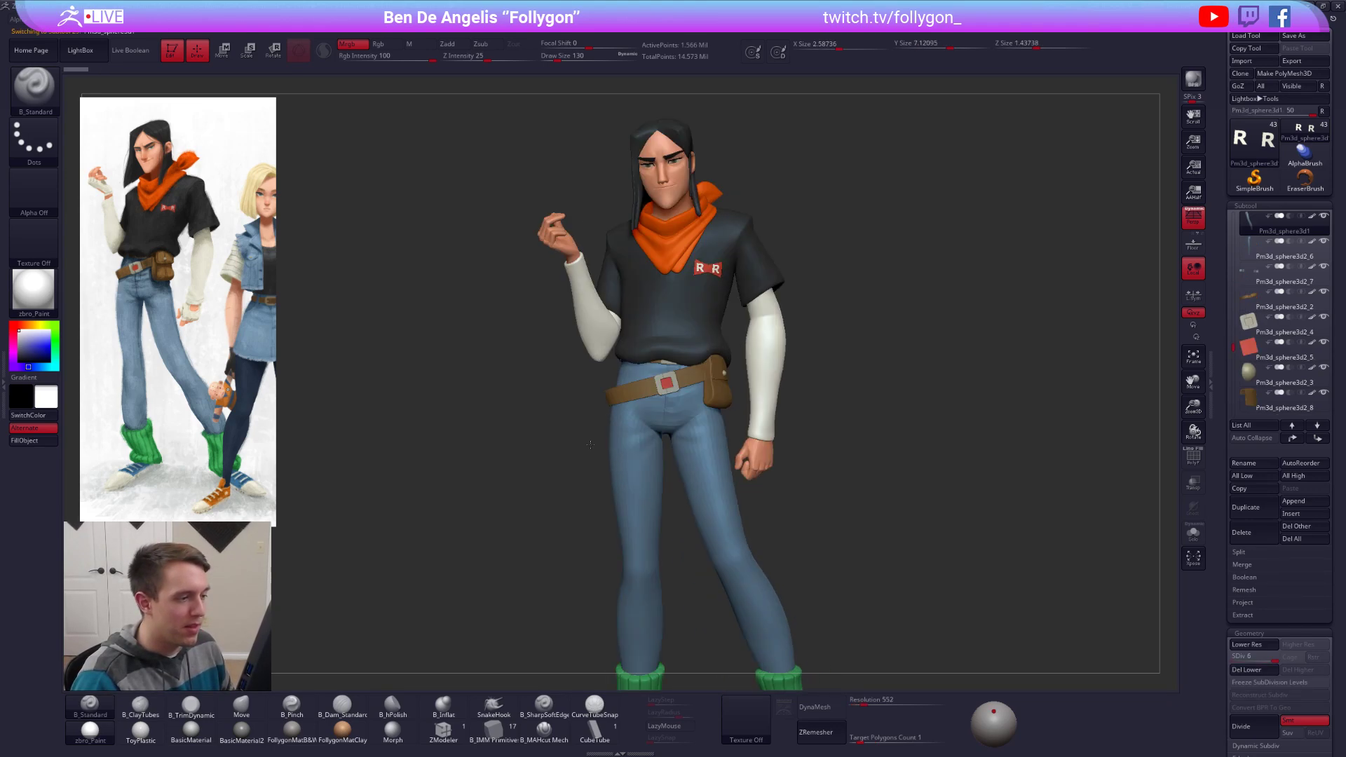
drag(583, 444, 894, 426)
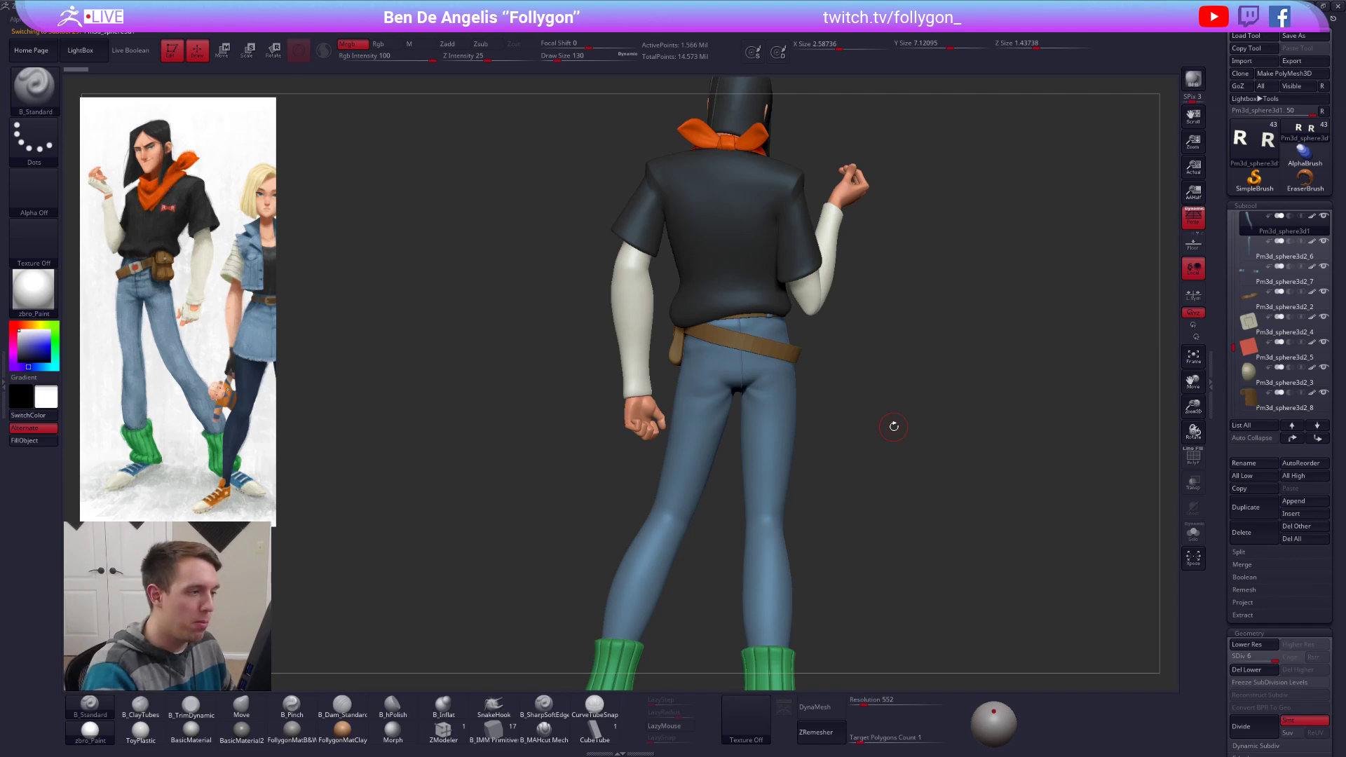
right_click(666, 344)
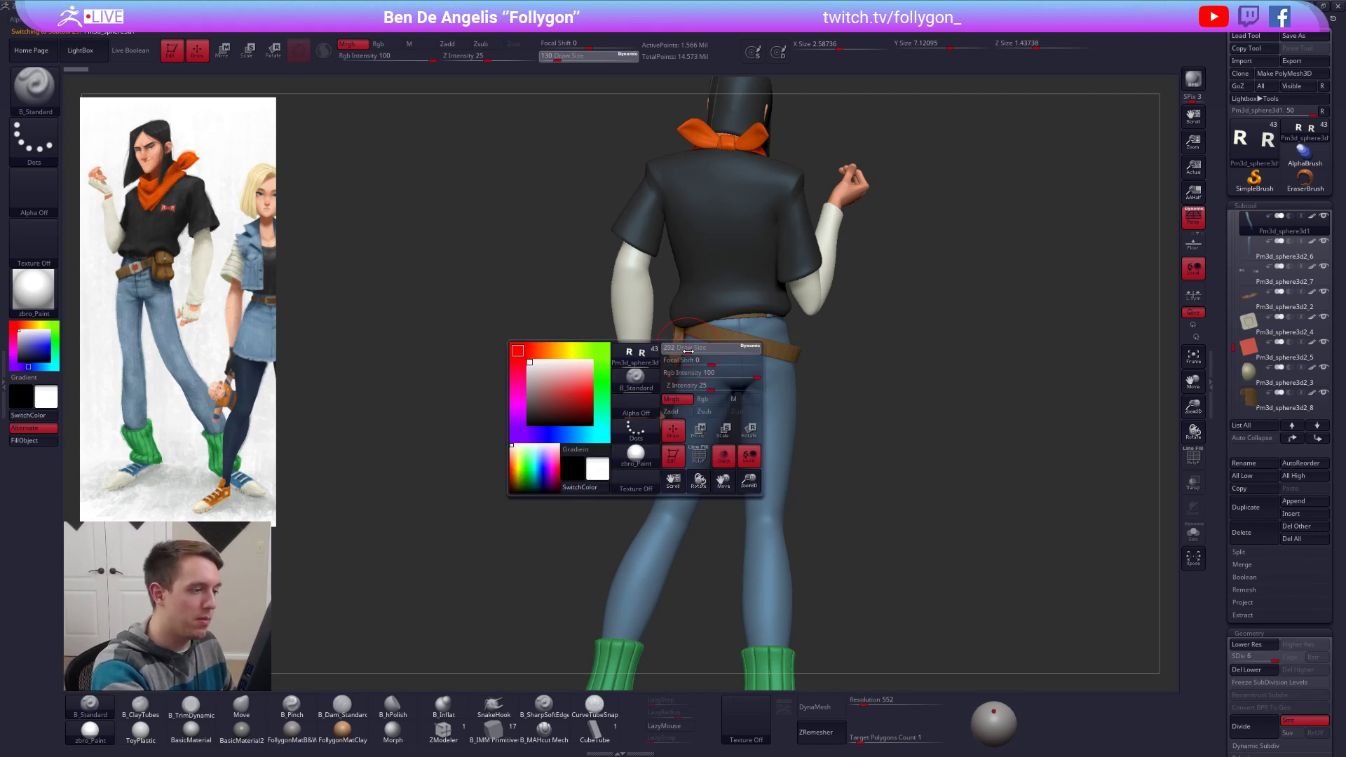
drag(665, 349, 722, 349)
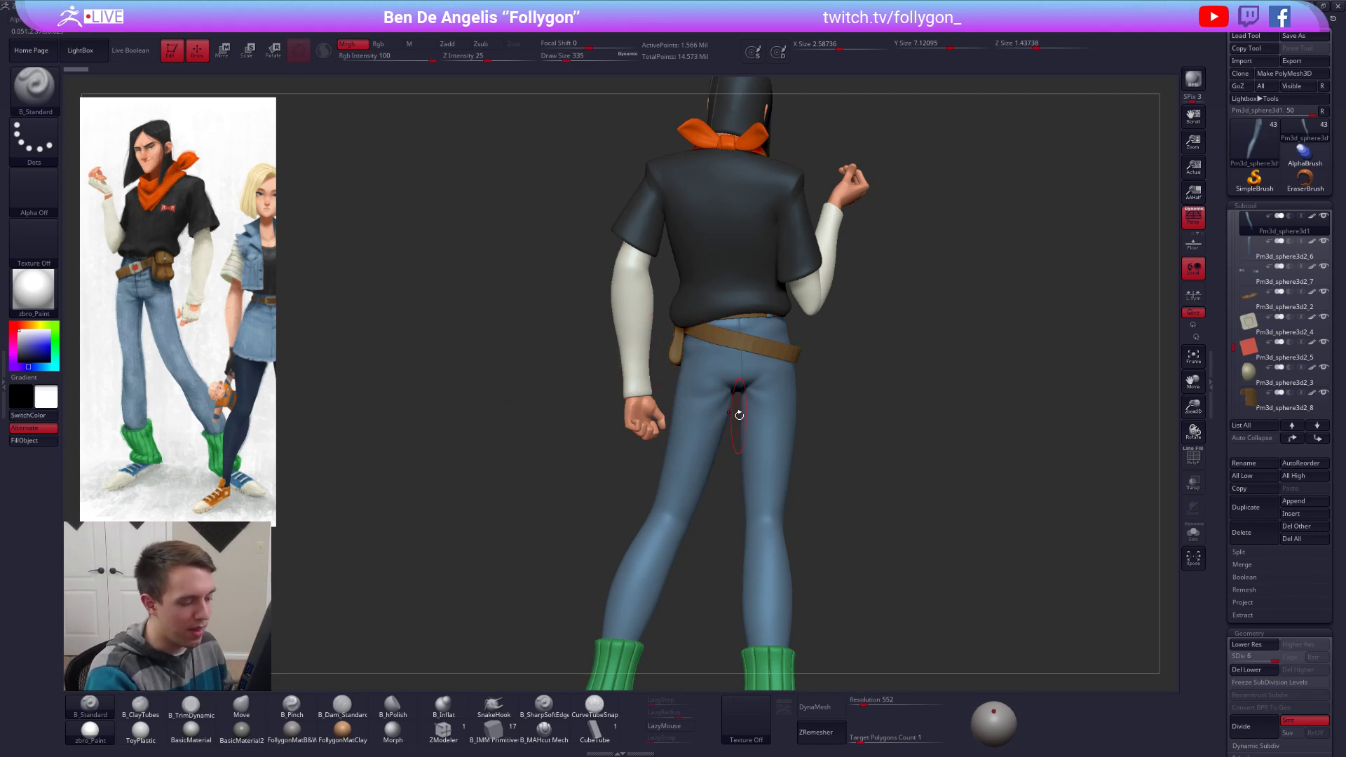
alt+right_drag(649, 590, 720, 411)
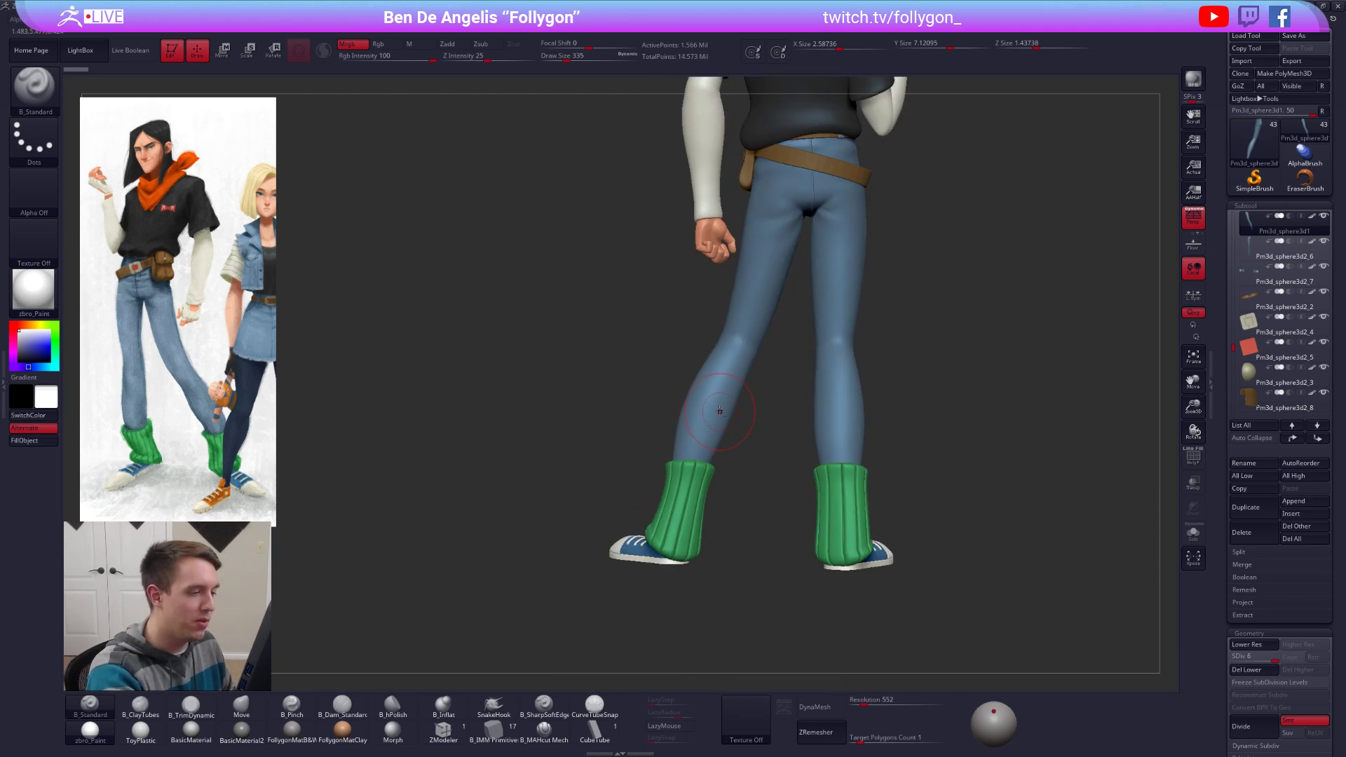
right_click(718, 411)
drag(719, 417, 775, 417)
key(shift+f)
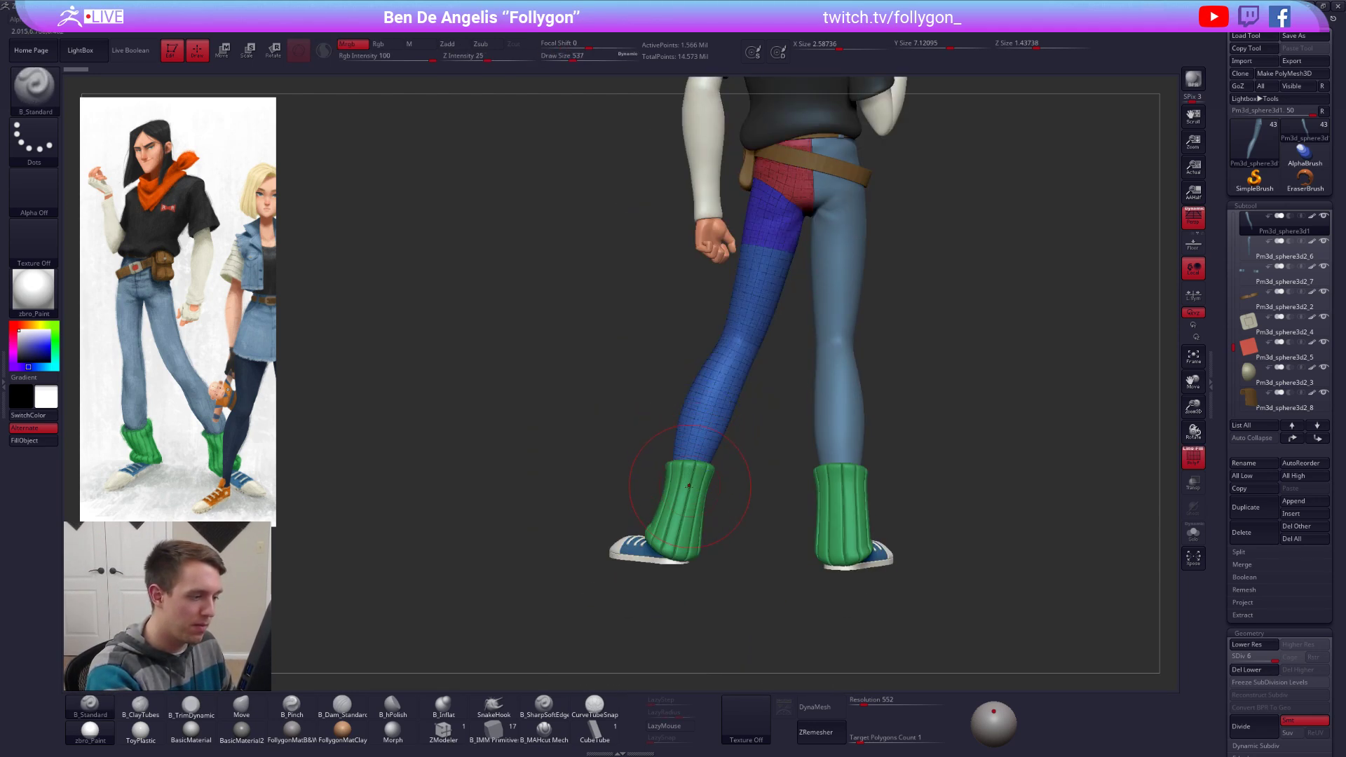
Step: Select the green leg warmers, set the Draw Size to 910, hide the polyframe, and mask all but the angled leg's warmer
alt+click(691, 482)
right_click(691, 482)
drag(690, 487, 767, 487)
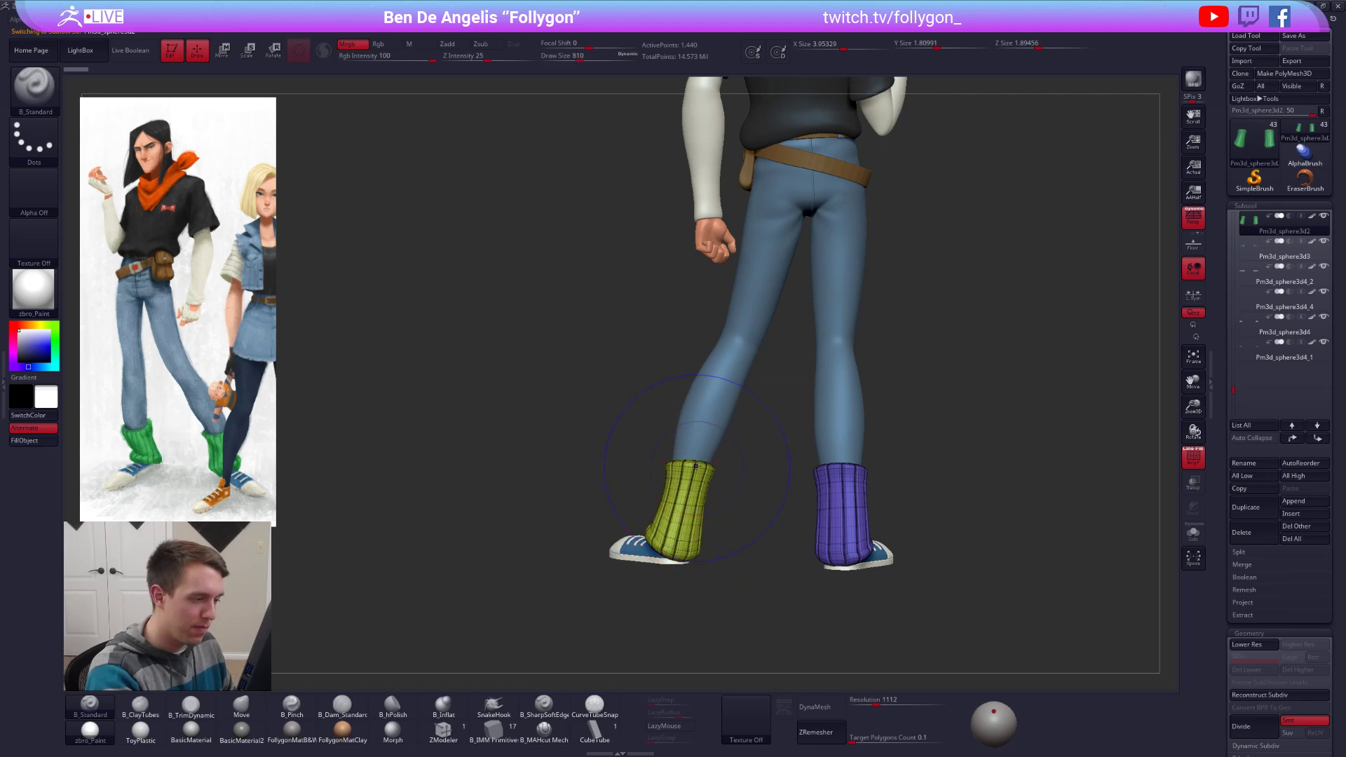
key(shift+f)
ctrl+drag(640, 493, 648, 419)
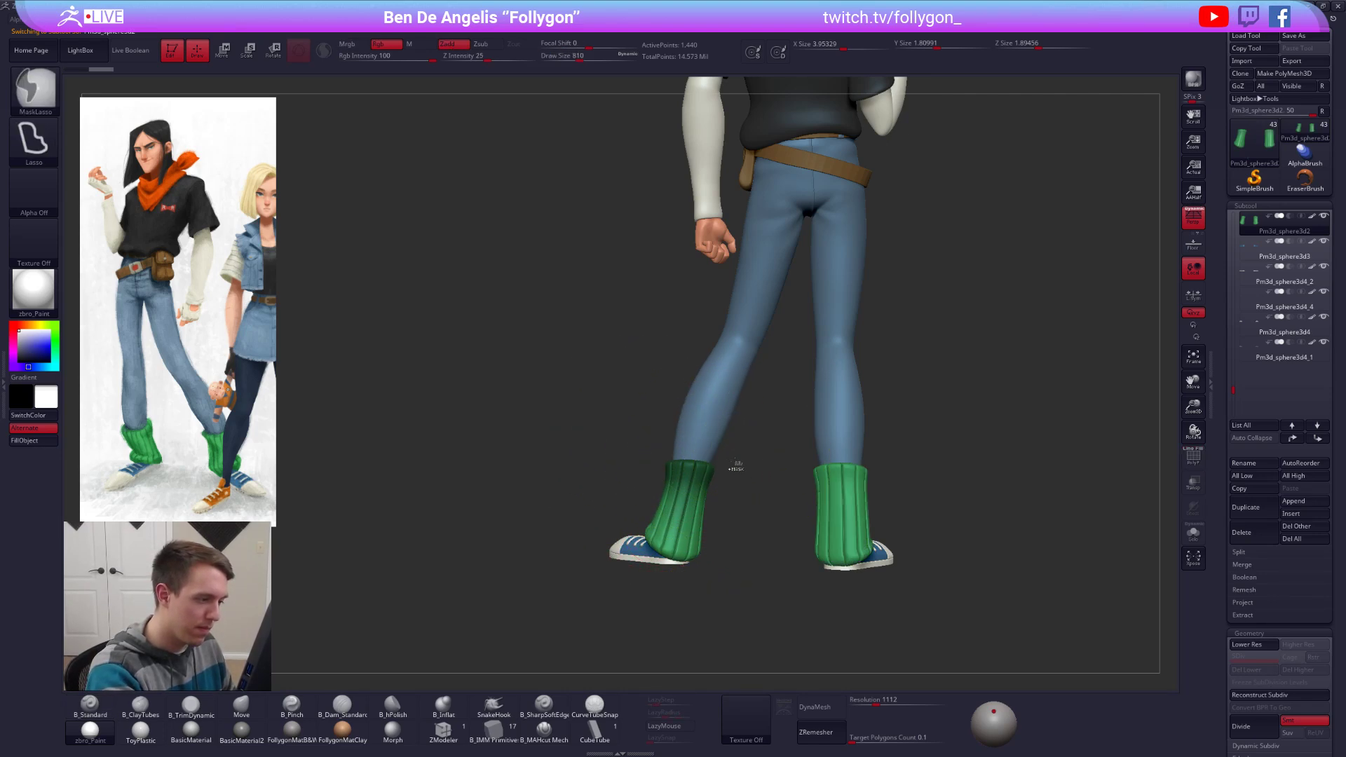
ctrl+click(733, 465)
ctrl+click(702, 481)
Step: Reshape the leg warmer around the jeans' lower hem with the Move brush, and clear the mask
right_click(689, 471)
mouse_move(689, 472)
mouse_down()
mouse_move(722, 472)
mouse_move(700, 476)
mouse_up()
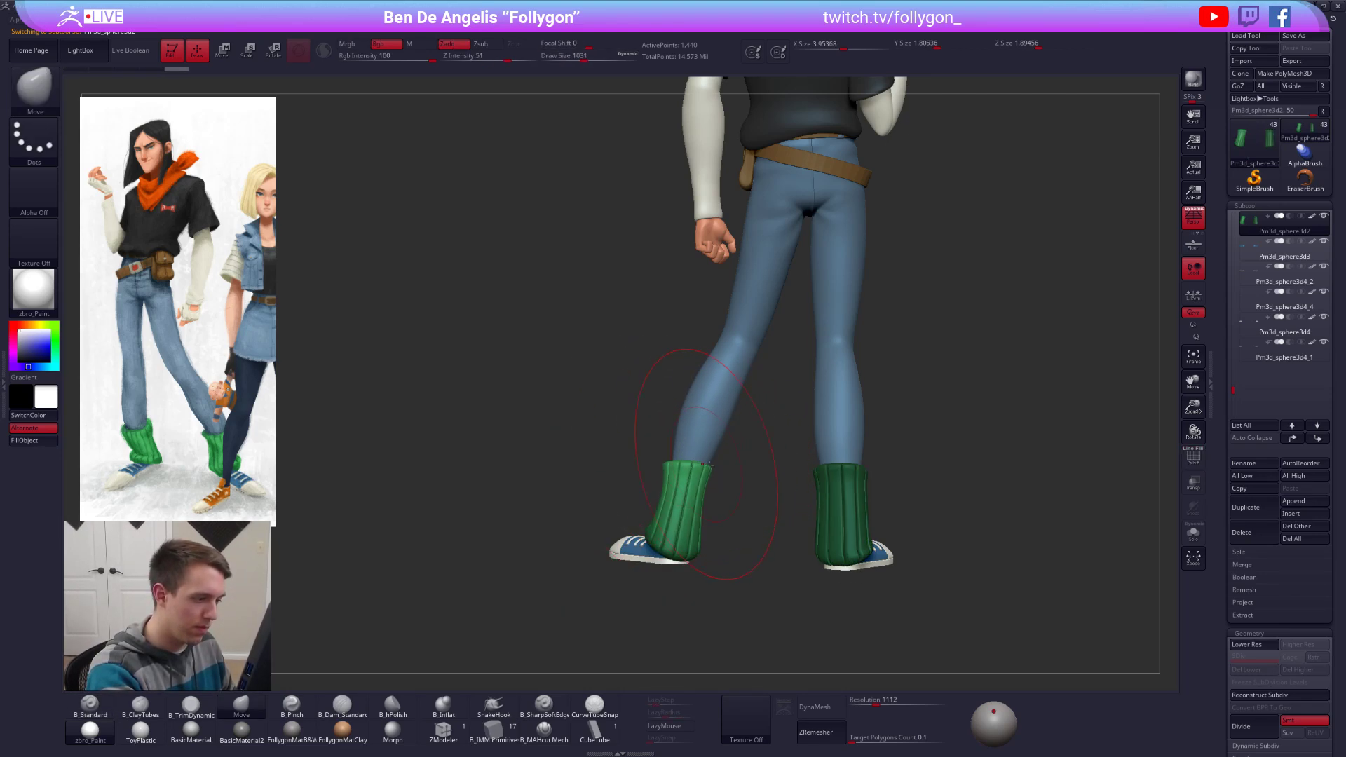
mouse_move(596, 455)
mouse_down()
mouse_move(838, 464)
mouse_move(778, 494)
mouse_move(743, 480)
mouse_move(757, 475)
mouse_up()
drag(648, 469, 747, 466)
right_click(771, 465)
mouse_move(774, 465)
mouse_down()
mouse_move(752, 464)
mouse_move(750, 483)
mouse_move(823, 489)
mouse_move(740, 479)
mouse_up()
drag(834, 484, 740, 483)
ctrl+right_drag(799, 462, 813, 371)
ctrl+drag(813, 372, 818, 393)
alt+drag(819, 394, 821, 419)
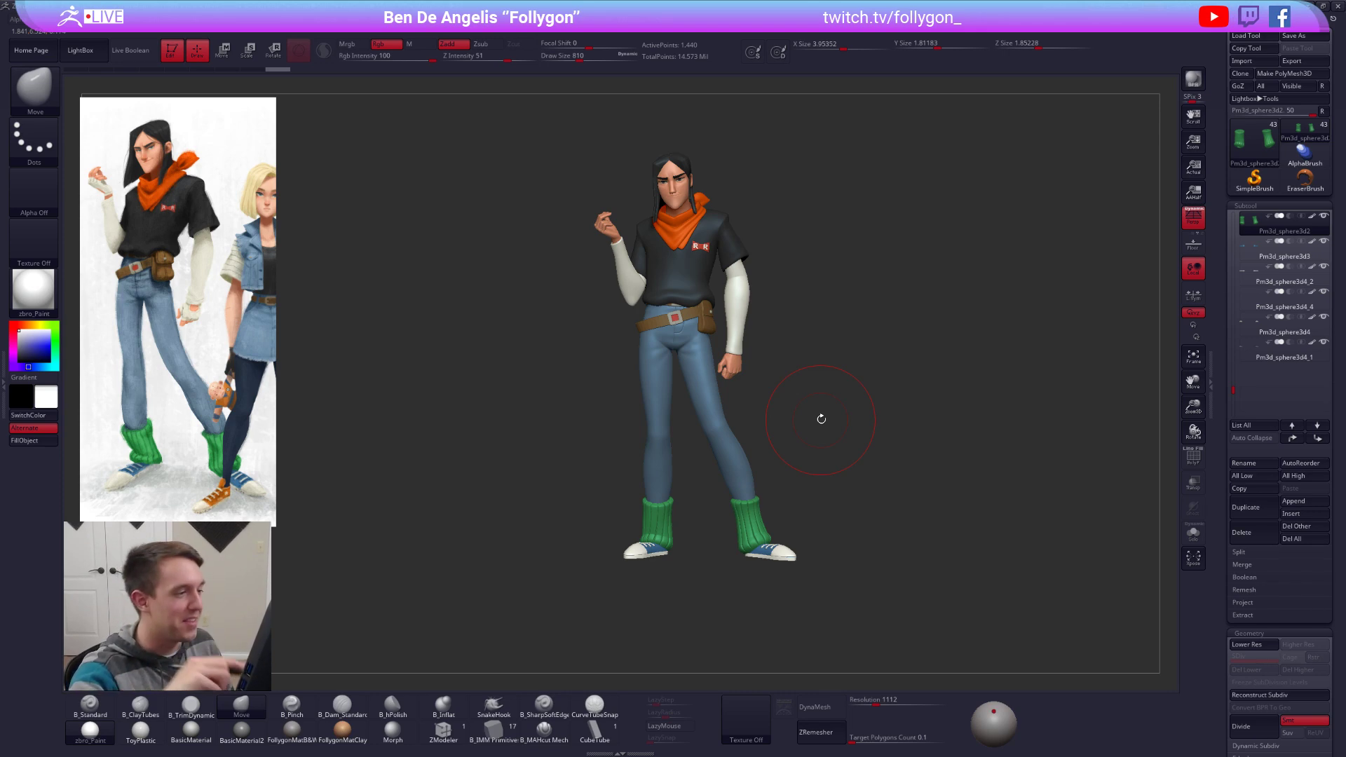
key(s)
drag(850, 321, 845, 307)
ctrl+right_click(844, 309)
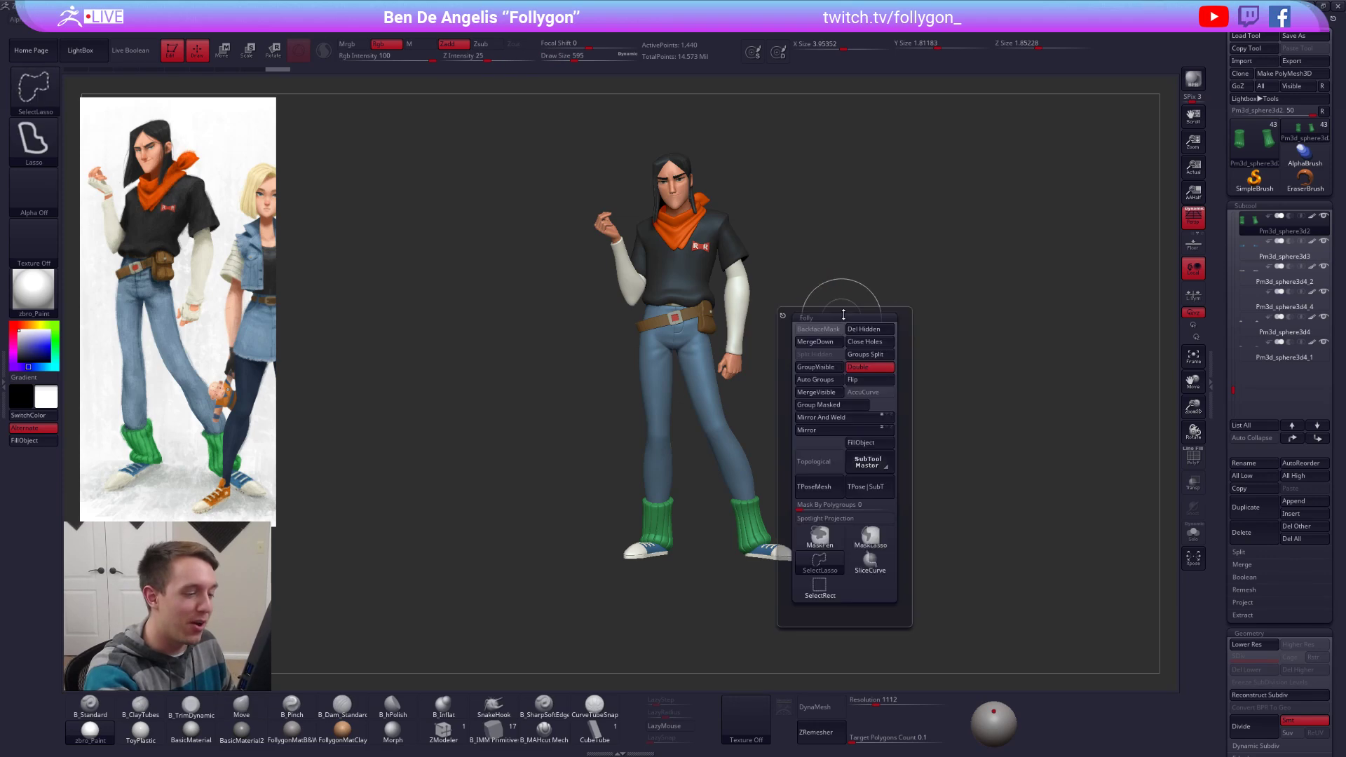
drag(836, 254, 724, 367)
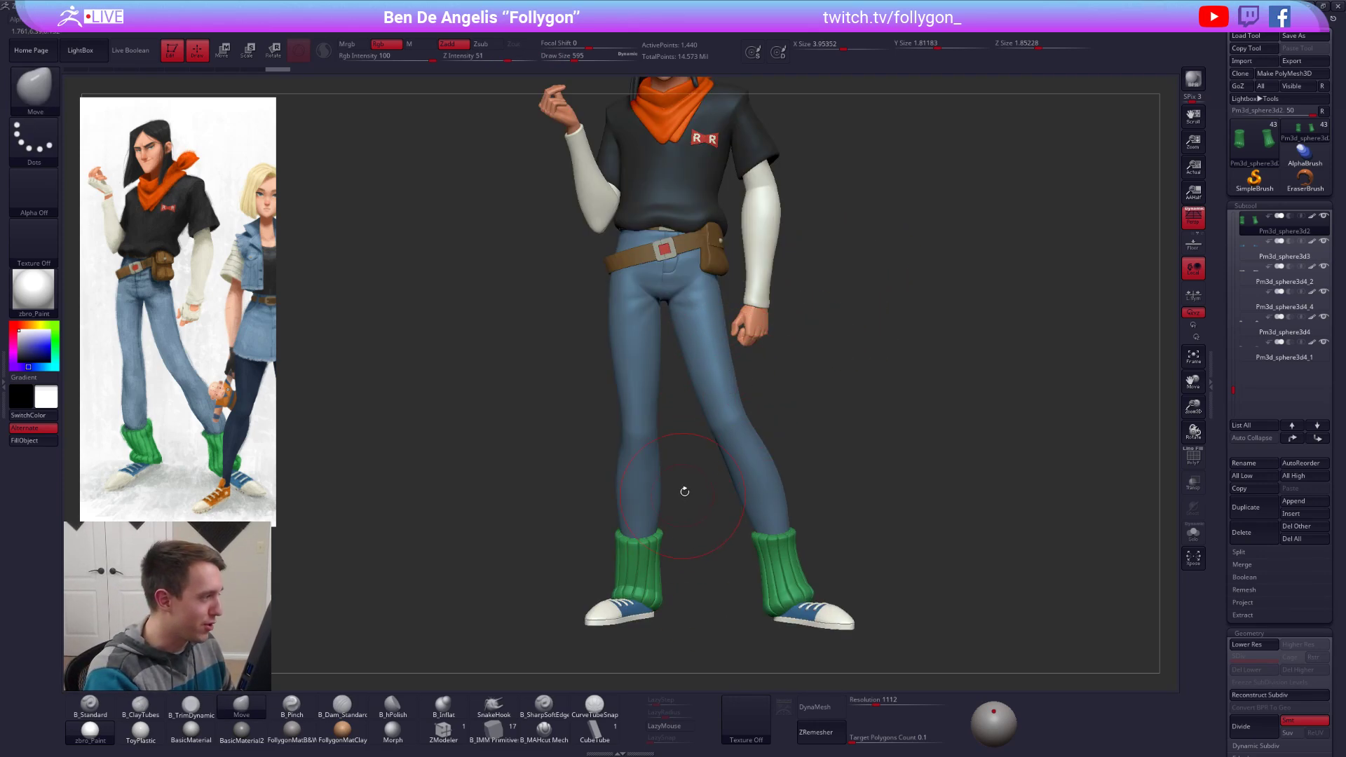
Step: Select the raised arm's white sleeve, isolate it with its polyframe shown, and set the Draw Size to 160
drag(685, 491, 833, 427)
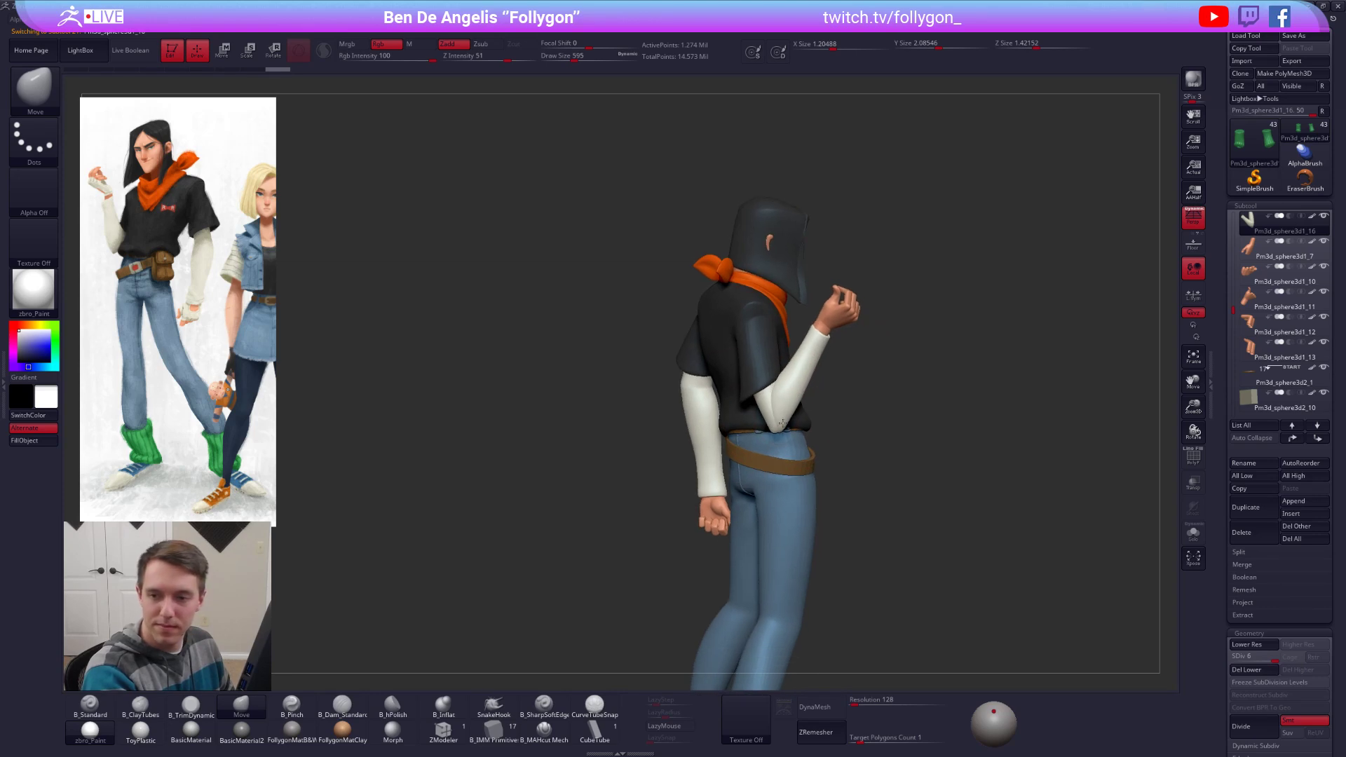
mouse_move(841, 435)
ctrl+right_down()
mouse_move(799, 411)
mouse_move(757, 466)
mouse_move(725, 370)
ctrl+right_up()
right_click(799, 411)
right_click(725, 369)
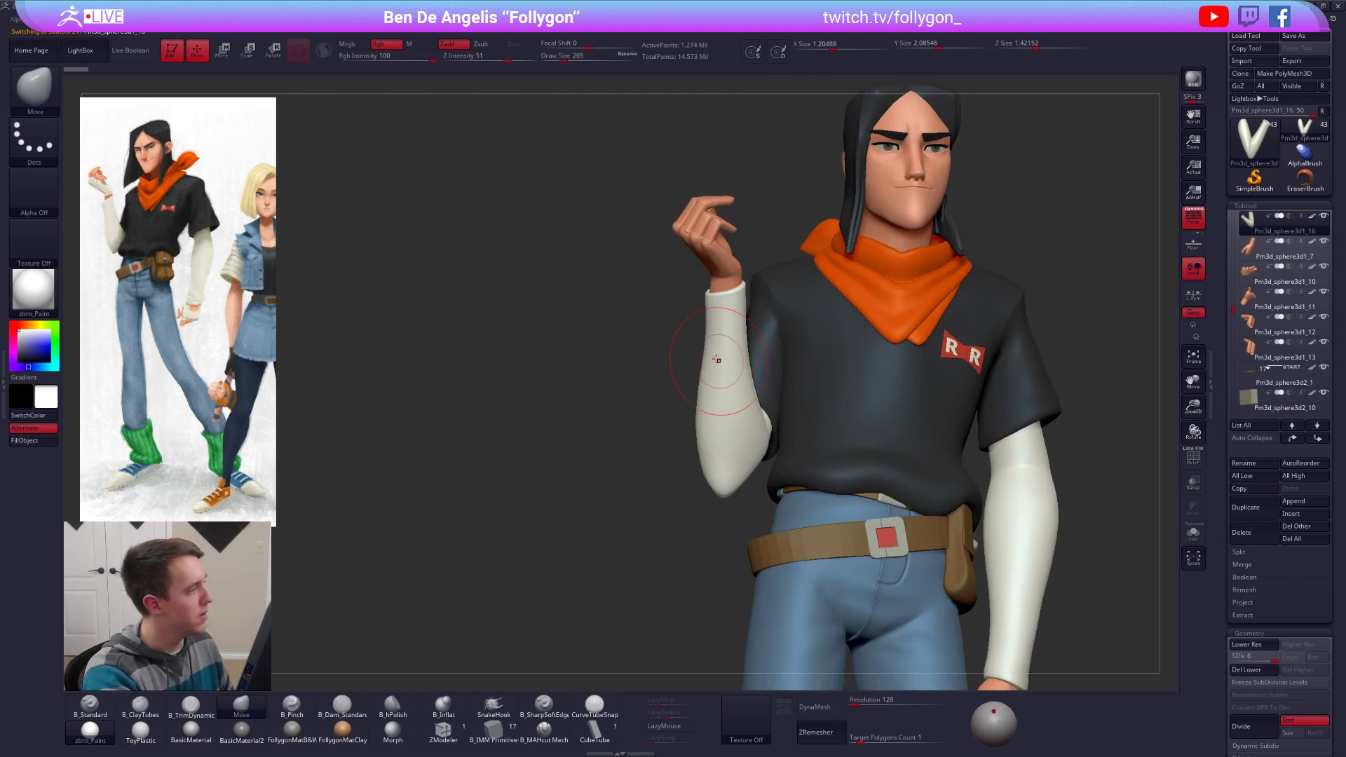
key(ctrl+shift+s)
right_click(708, 329)
key(shift+f)
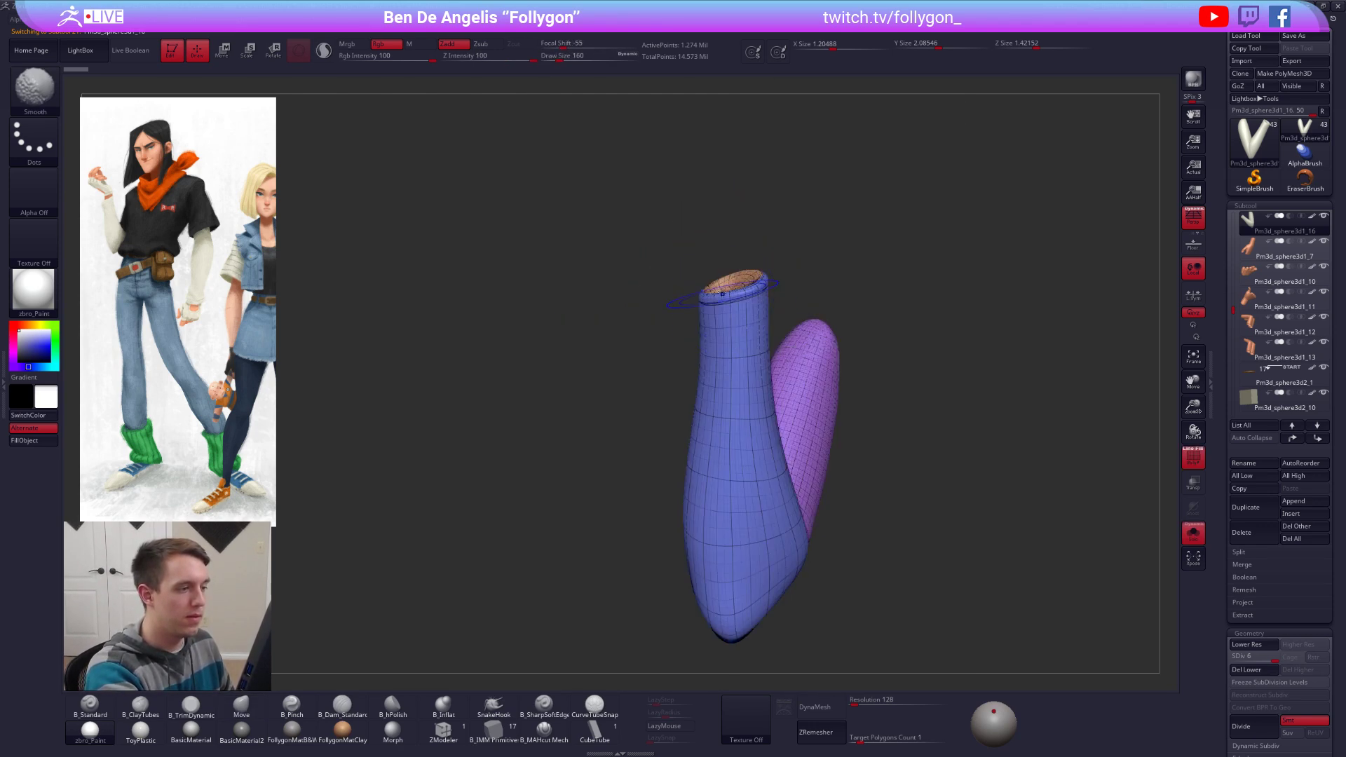
Step: Lower the white sleeve to subdivision level 2 and mask everything below its cuff
key(shift+f)
key(shift+d)
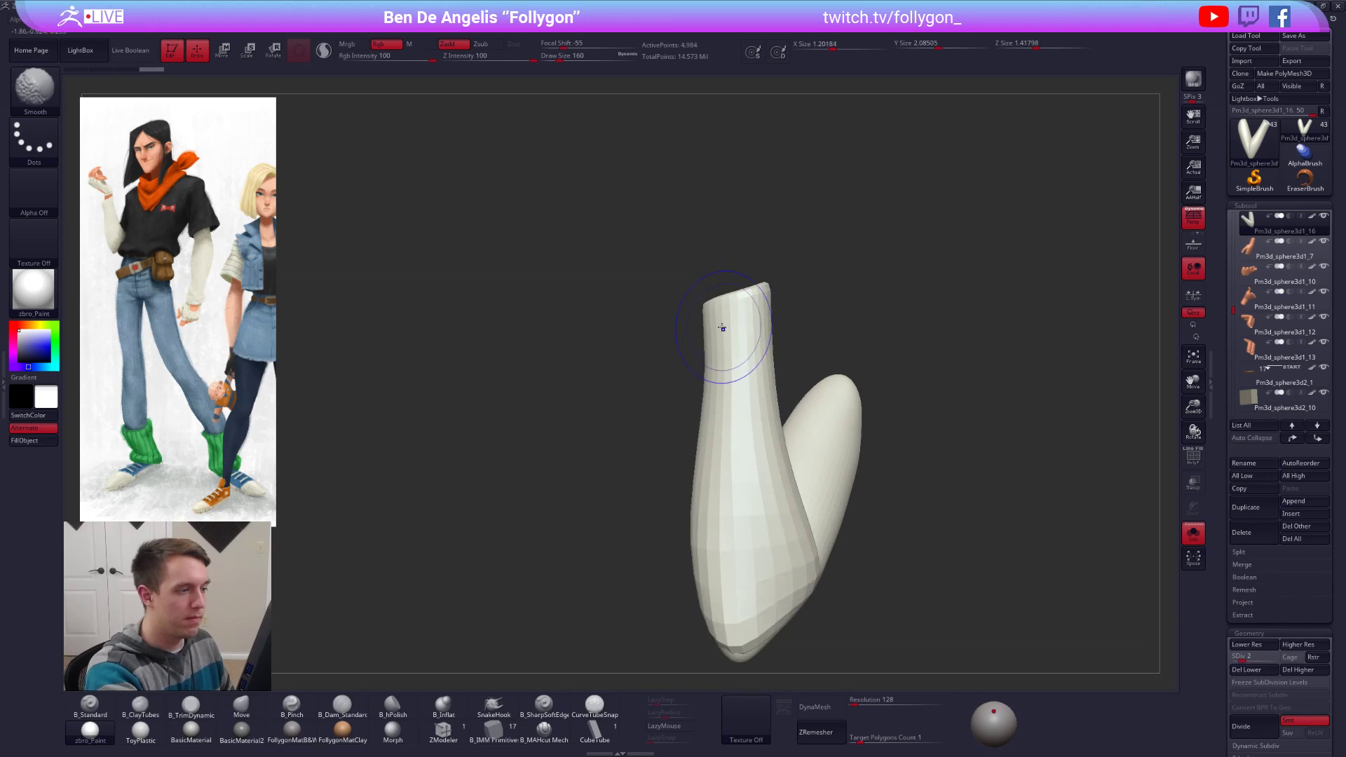
key(shift+f)
ctrl+drag(769, 248, 733, 284)
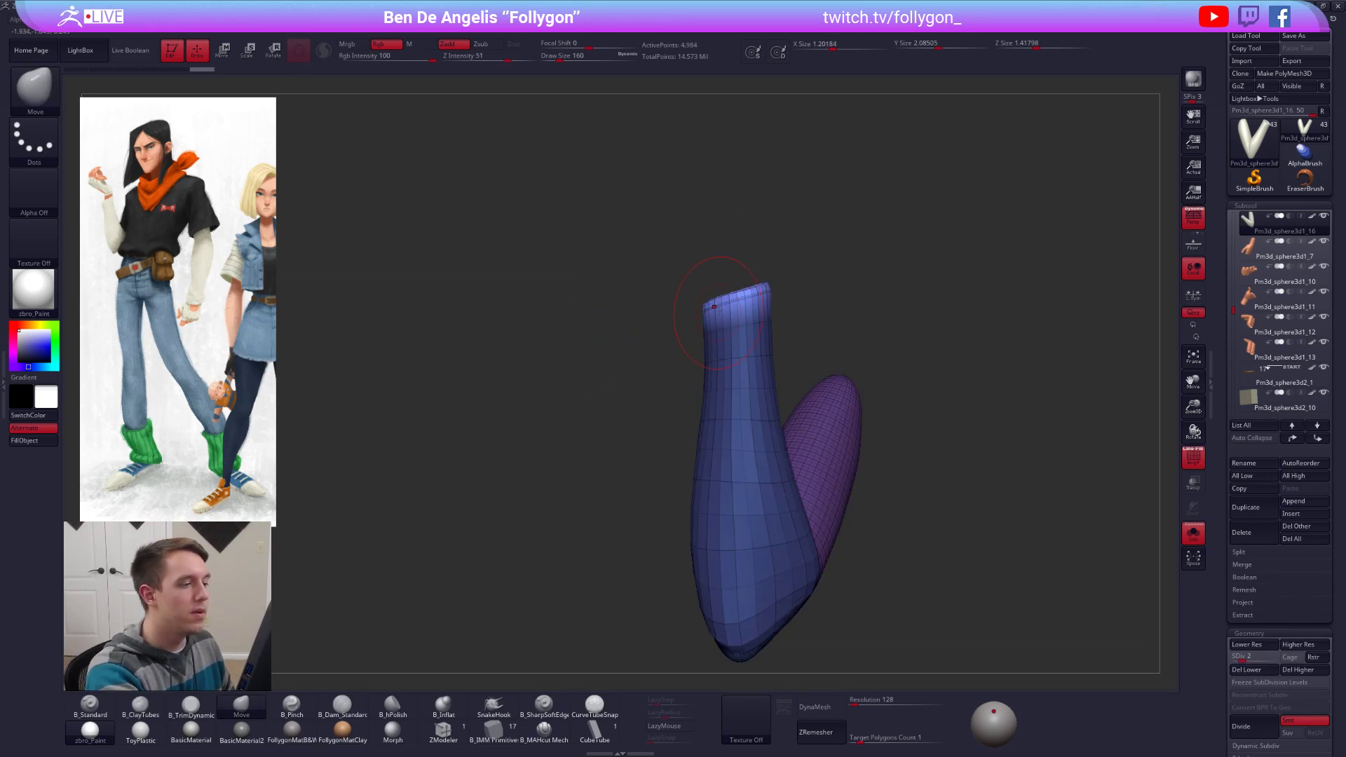
Step: Bring back the whole figure, reshape the sleeve's cuff around the wrist with the Move brush, and raise the sleeve to subdivision level 5
mouse_move(789, 336)
mouse_down()
mouse_move(759, 367)
mouse_move(700, 308)
mouse_move(681, 346)
mouse_up()
key(space)
key(alt+s)
key(space)
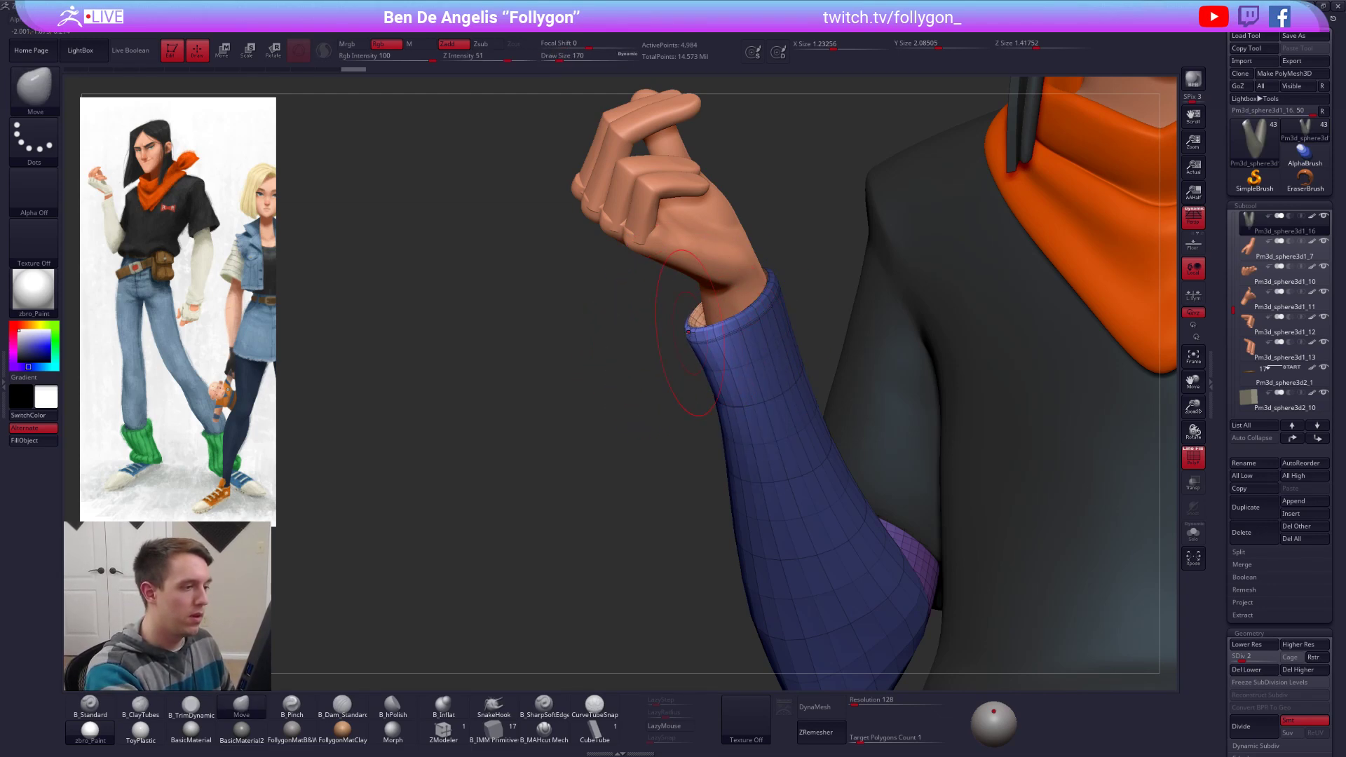
mouse_move(692, 332)
mouse_down()
mouse_move(667, 342)
mouse_move(697, 335)
mouse_move(677, 328)
mouse_up()
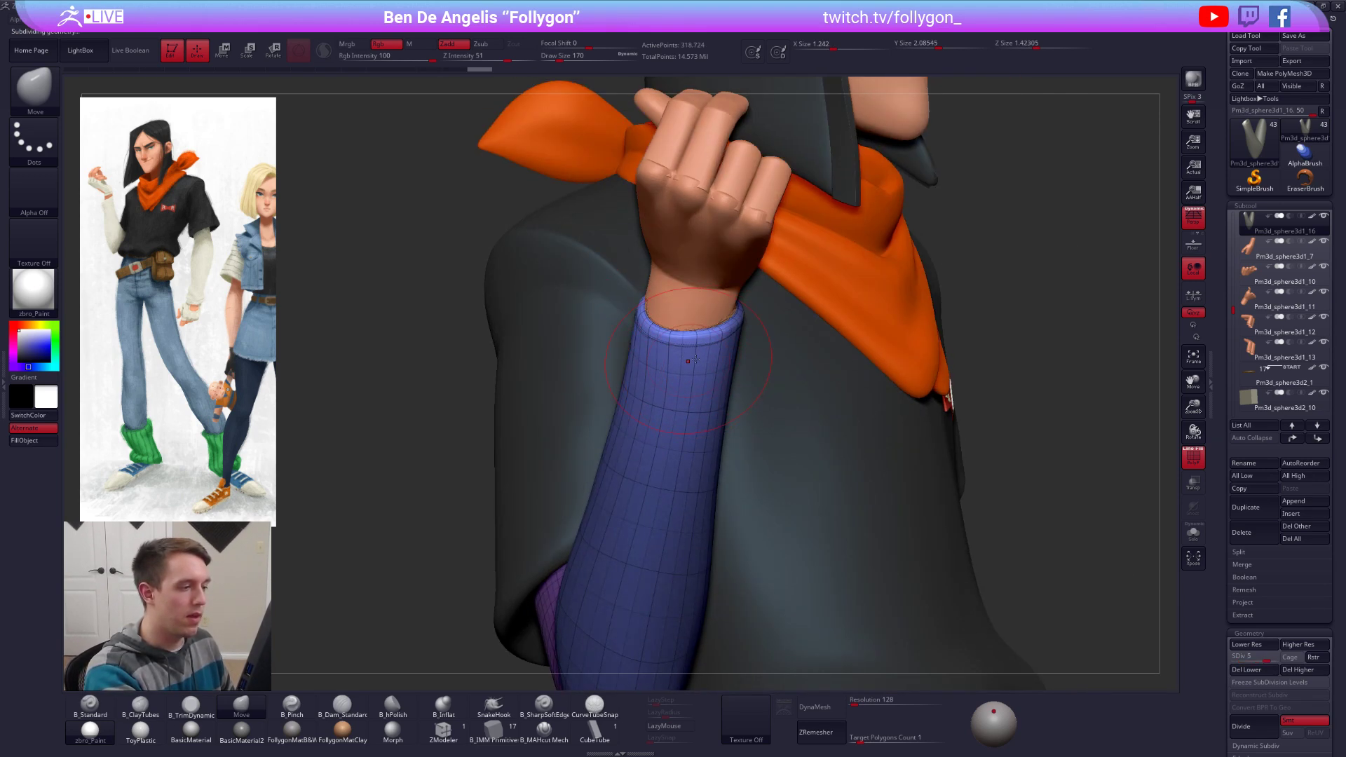
mouse_move(693, 357)
mouse_down()
mouse_move(685, 412)
mouse_move(726, 412)
mouse_up()
Step: Isolate the white sleeve at its highest subdivision level, hide the polyframe, set the Draw Size to 96, and smooth the cuff area
key(shift+s)
drag(785, 482, 787, 477)
key(shift+s)
key(shift+s)
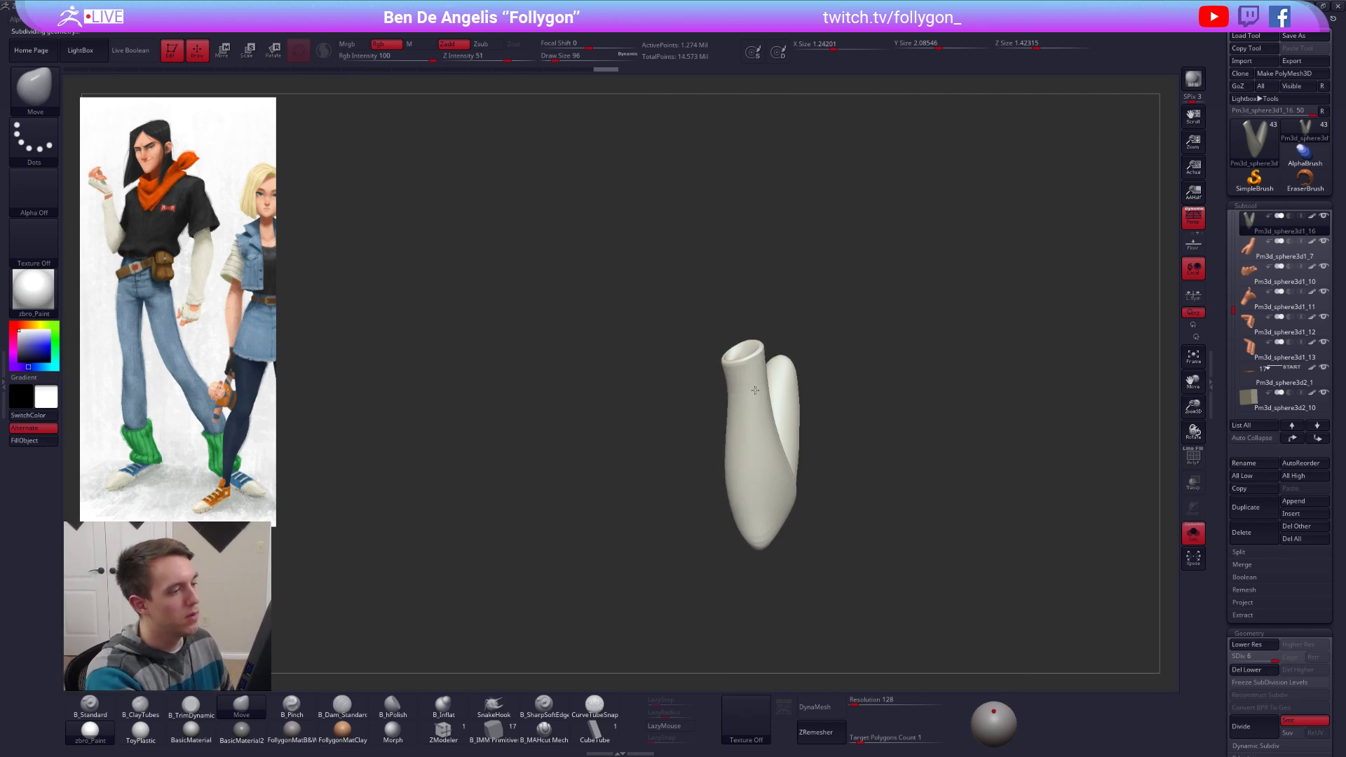
key(f)
right_drag(640, 332, 651, 335)
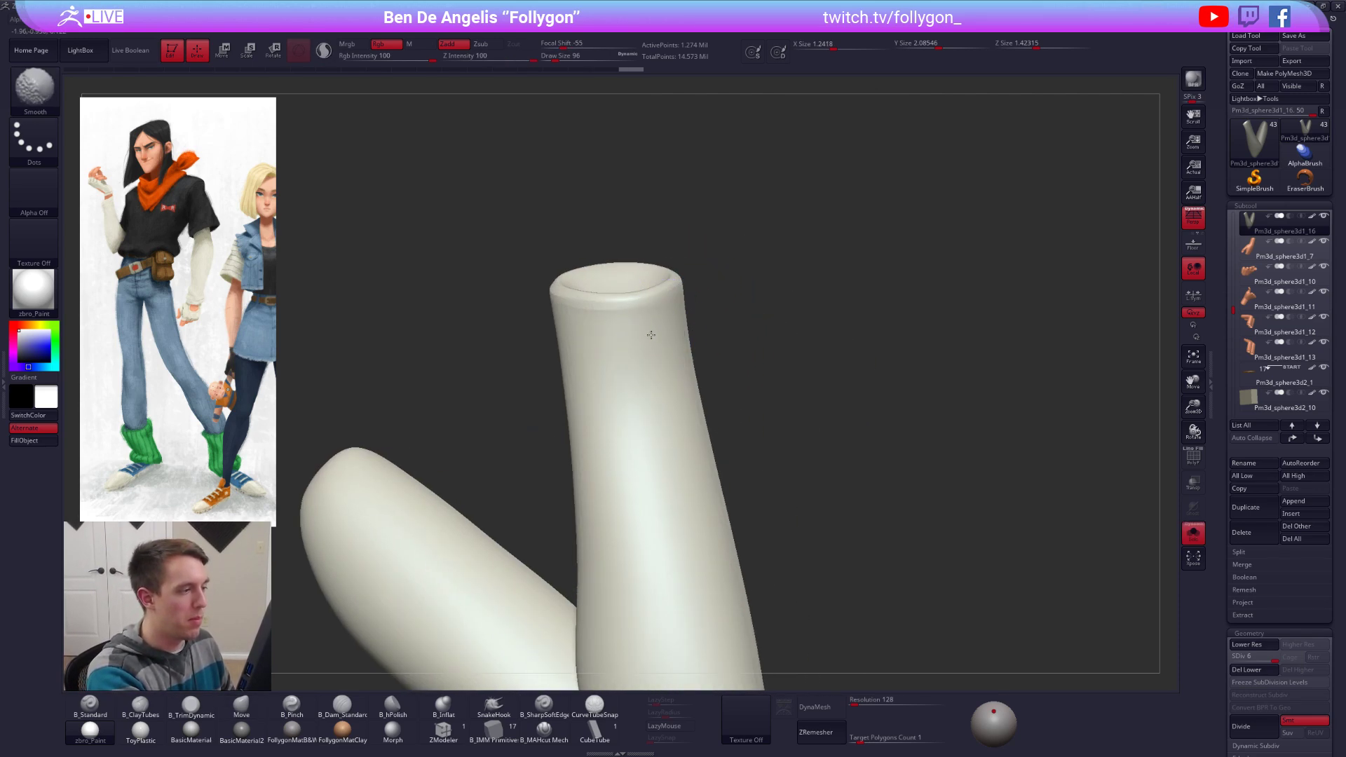
Step: Adjust the sleeve at subdivision level 1, then restore its highest level and show the whole figure again
key(shift+d)
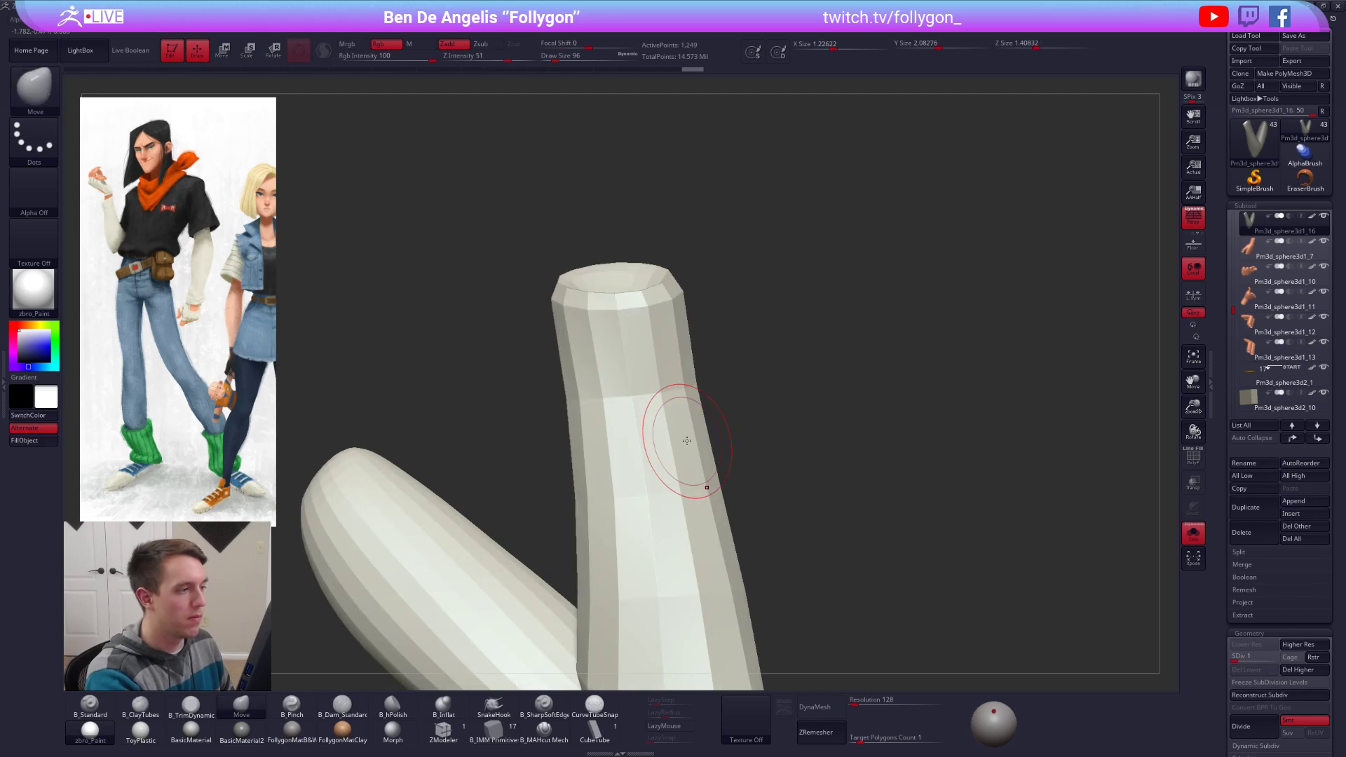
key(shift+d)
right_drag(697, 439, 913, 544)
key(alt+s)
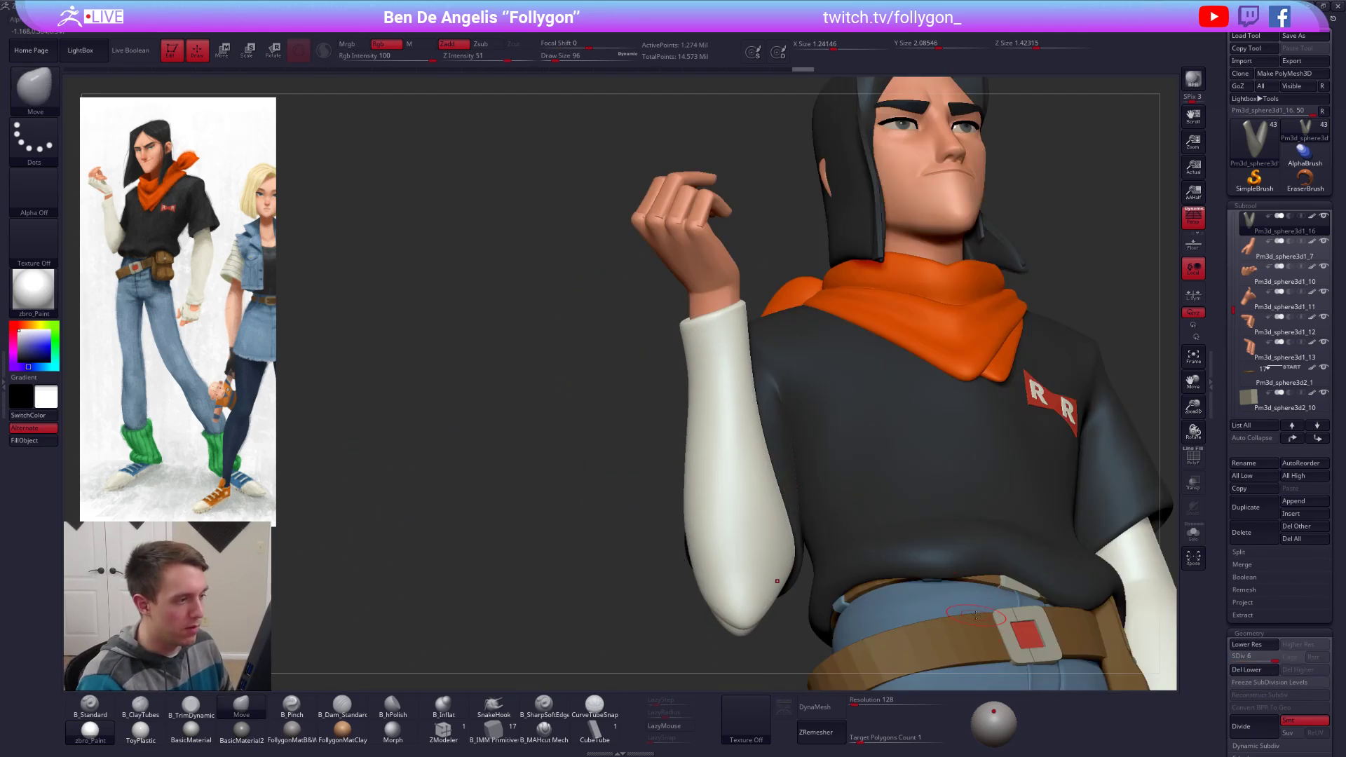
right_drag(979, 617, 936, 591)
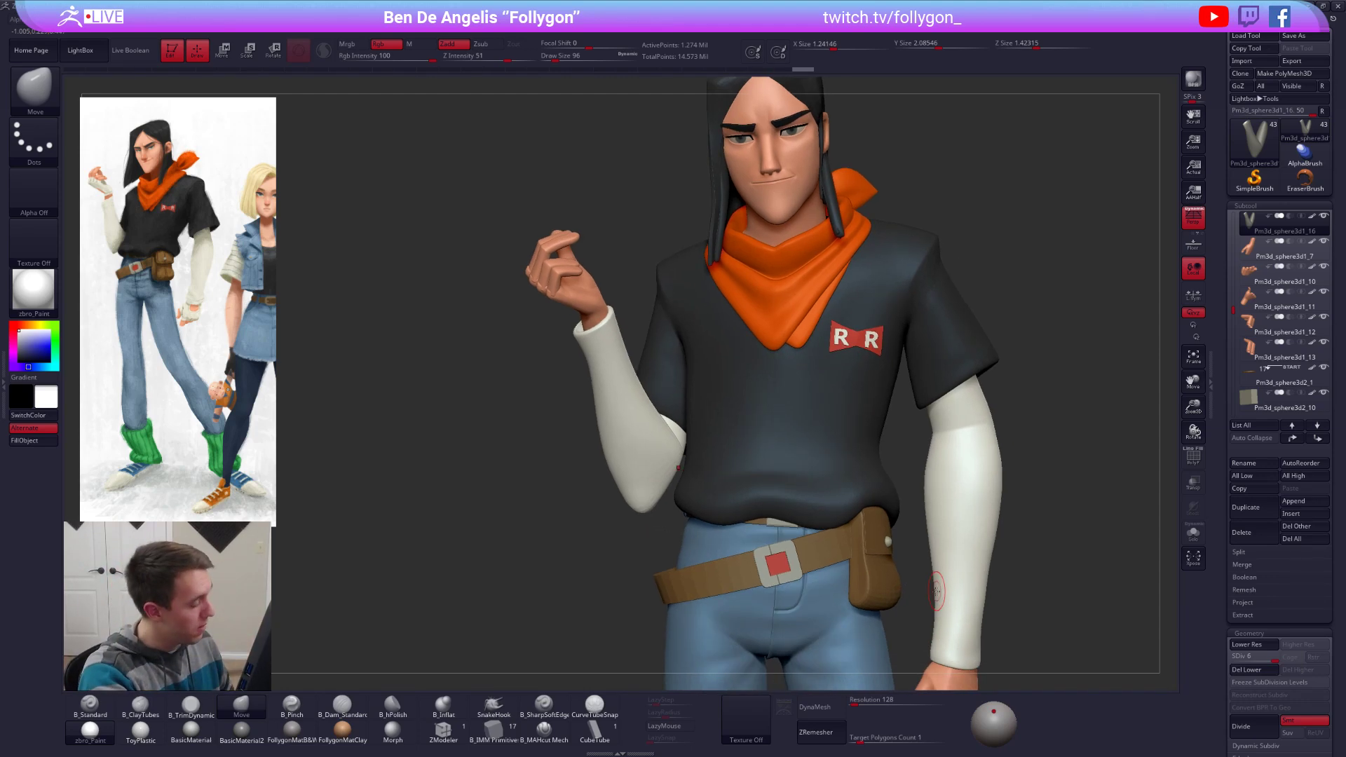
Step: Select the black shirt from behind the raised arm, set the Draw Size to 414, and show its polyframe
mouse_move(727, 498)
right_down()
mouse_move(751, 450)
mouse_move(731, 412)
right_up()
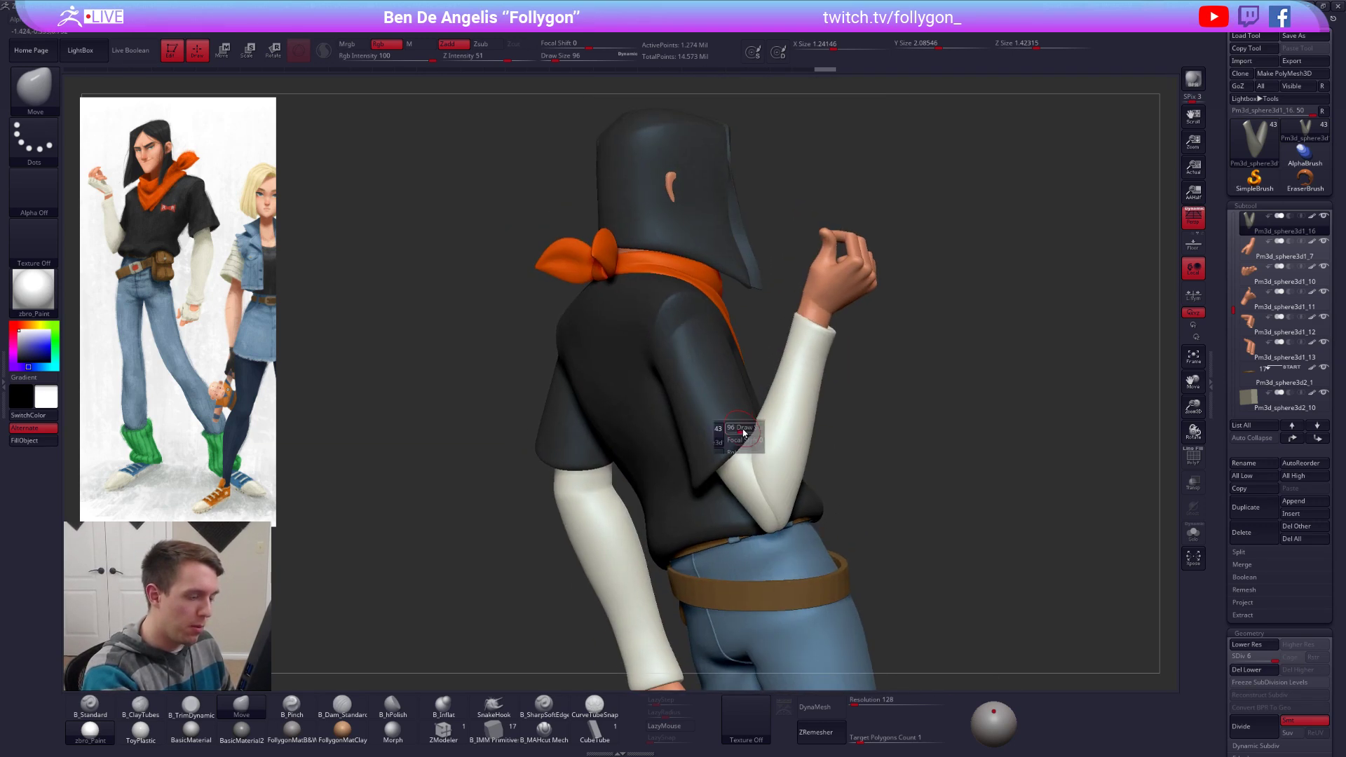
drag(743, 433, 744, 436)
key(space)
drag(743, 435, 749, 436)
alt+click(747, 434)
key(space)
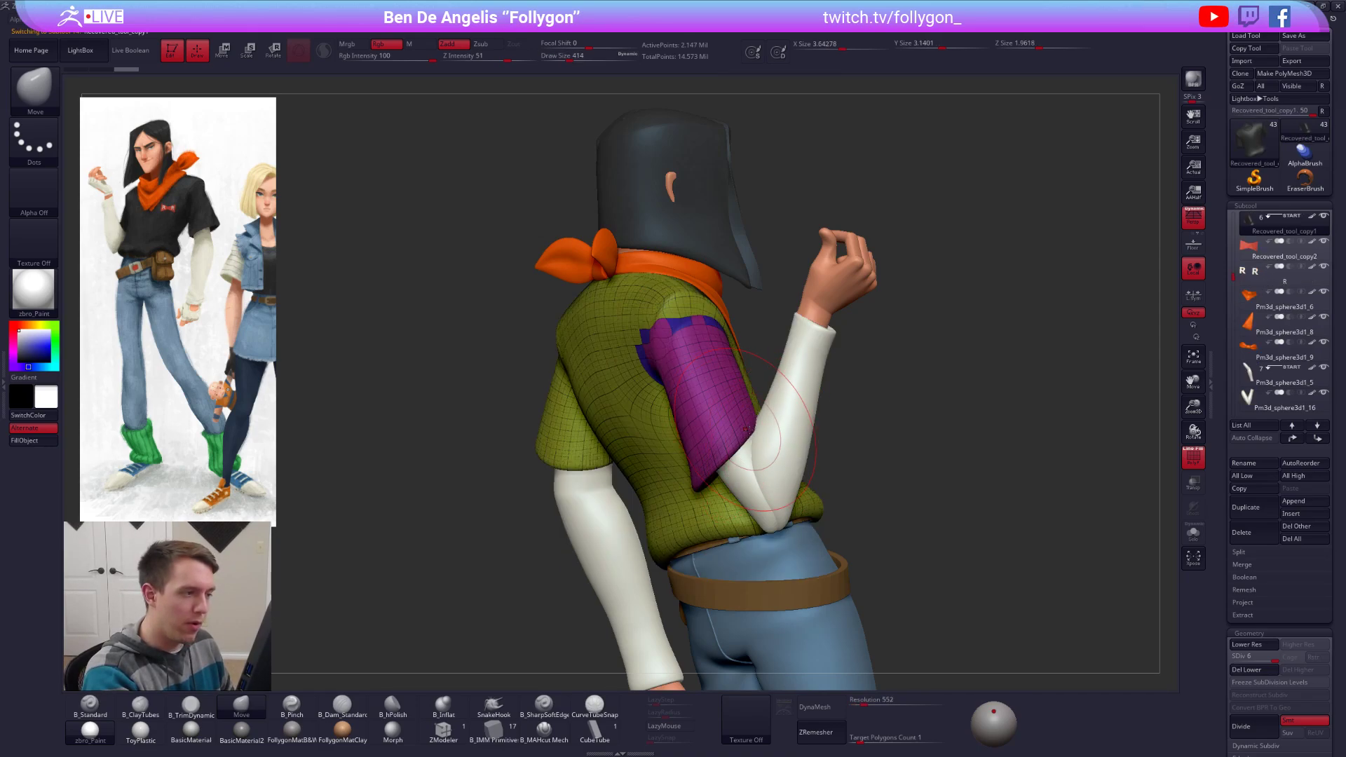
Step: Hide the shirt's polyframe, lower the shirt to subdivision level 3, and set the Draw Size to 350
right_drag(746, 429, 761, 452)
key(shift+s)
ctrl+right_drag(760, 452, 879, 531)
mouse_move(931, 572)
right_down()
mouse_move(993, 583)
mouse_move(933, 566)
right_up()
key(shift+f)
key(alt+shift+s)
right_click(738, 436)
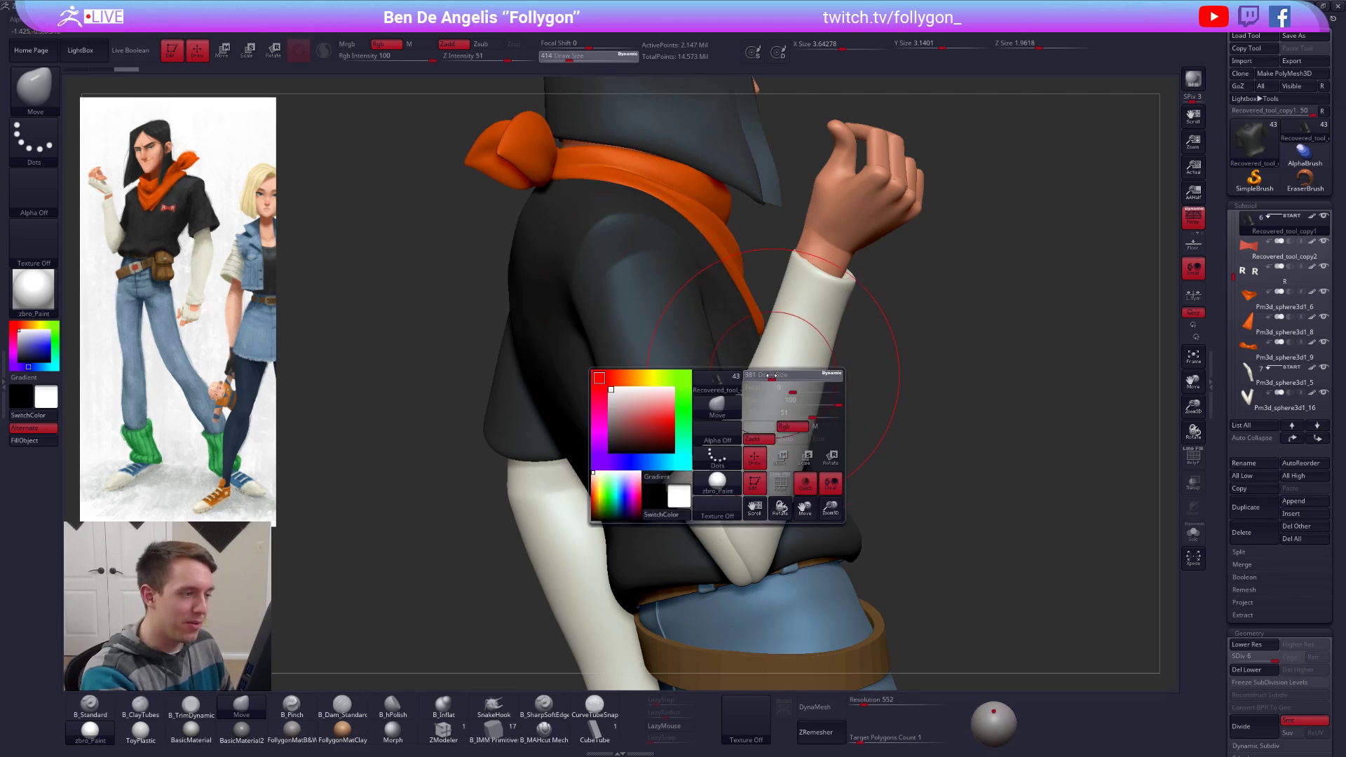
right_drag(739, 438, 710, 434)
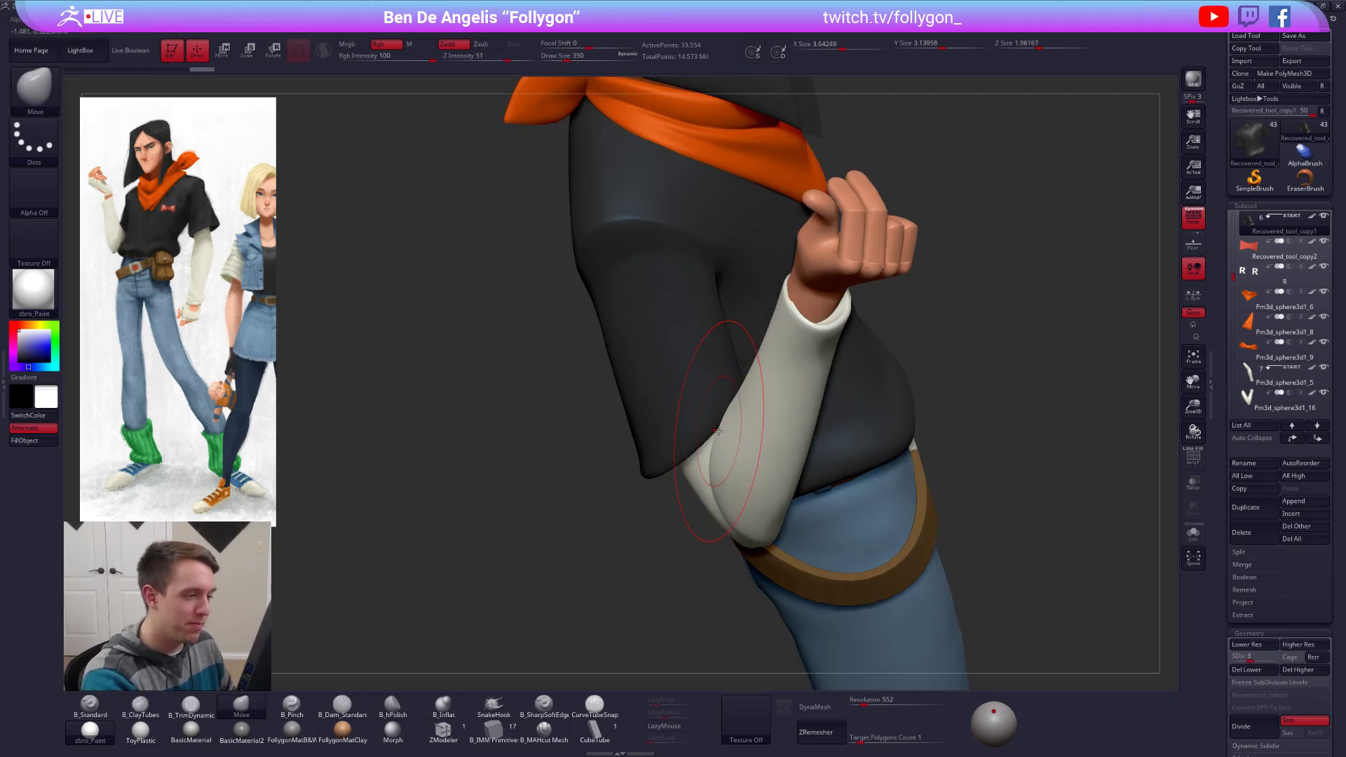
Step: Reshape the shirt sleeve's hem around the raised arm's elbow with the Move brush
key(space)
drag(706, 459, 709, 459)
drag(685, 460, 682, 455)
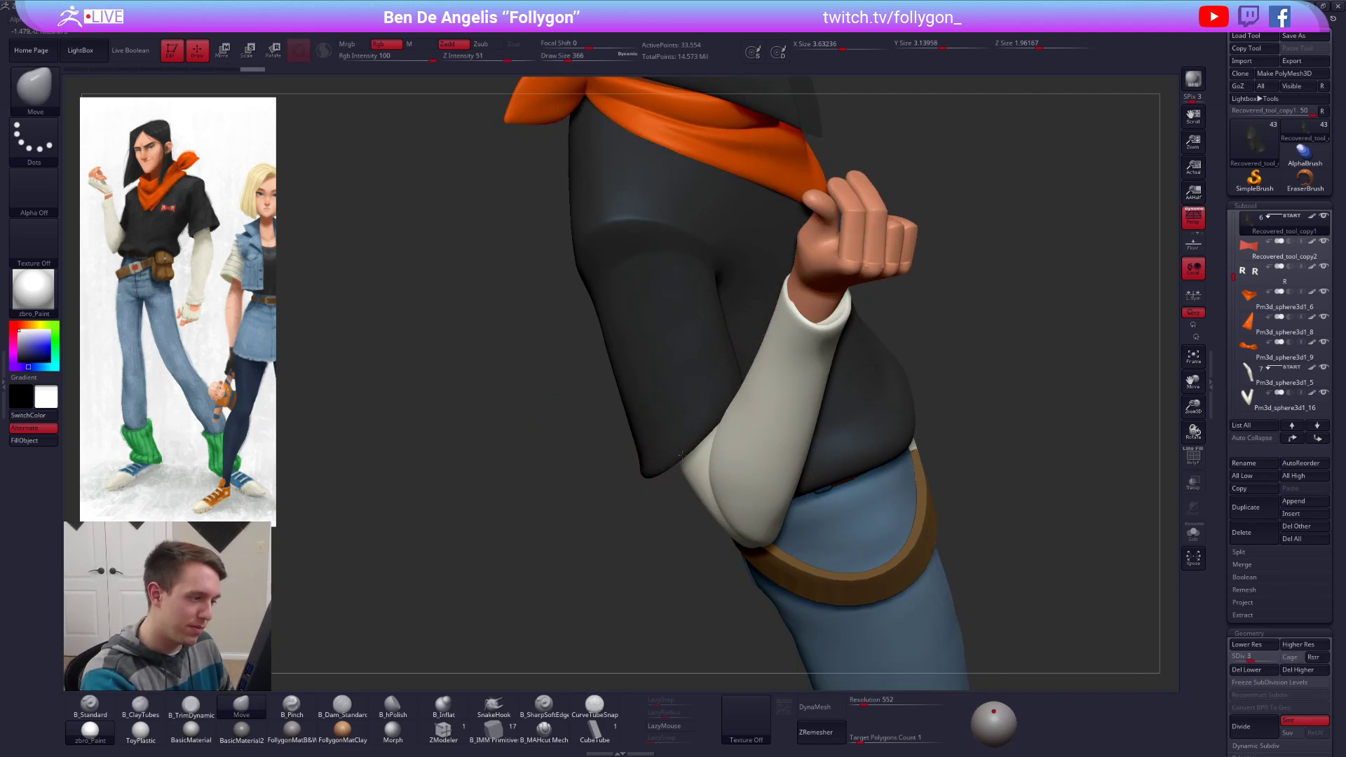
right_drag(713, 441, 728, 398)
key(alt+shift+s)
drag(721, 417, 716, 419)
Step: Isolate the shirt, mask everything except the raised arm's lower sleeve polygroup, and return to sculpting mode
right_drag(721, 424, 725, 453)
key(w)
ctrl+click(711, 418)
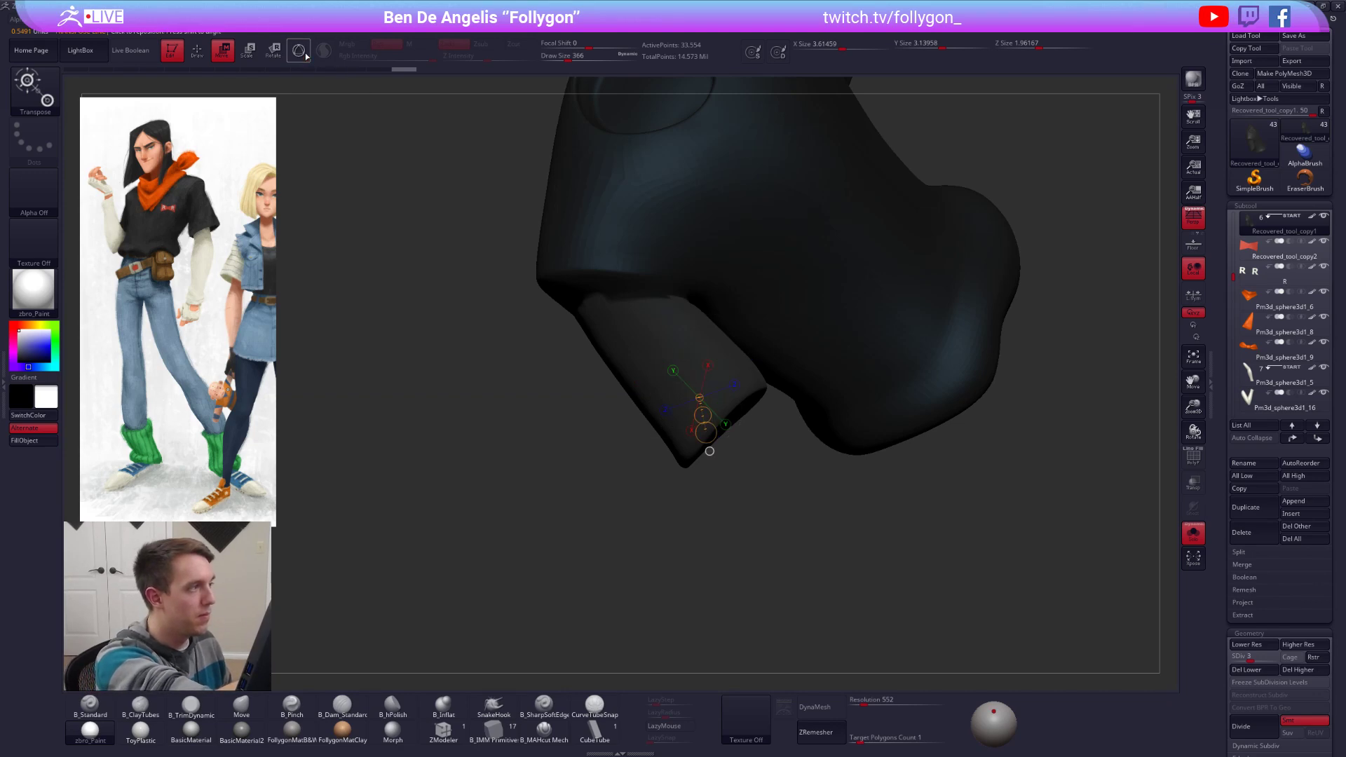
key(q)
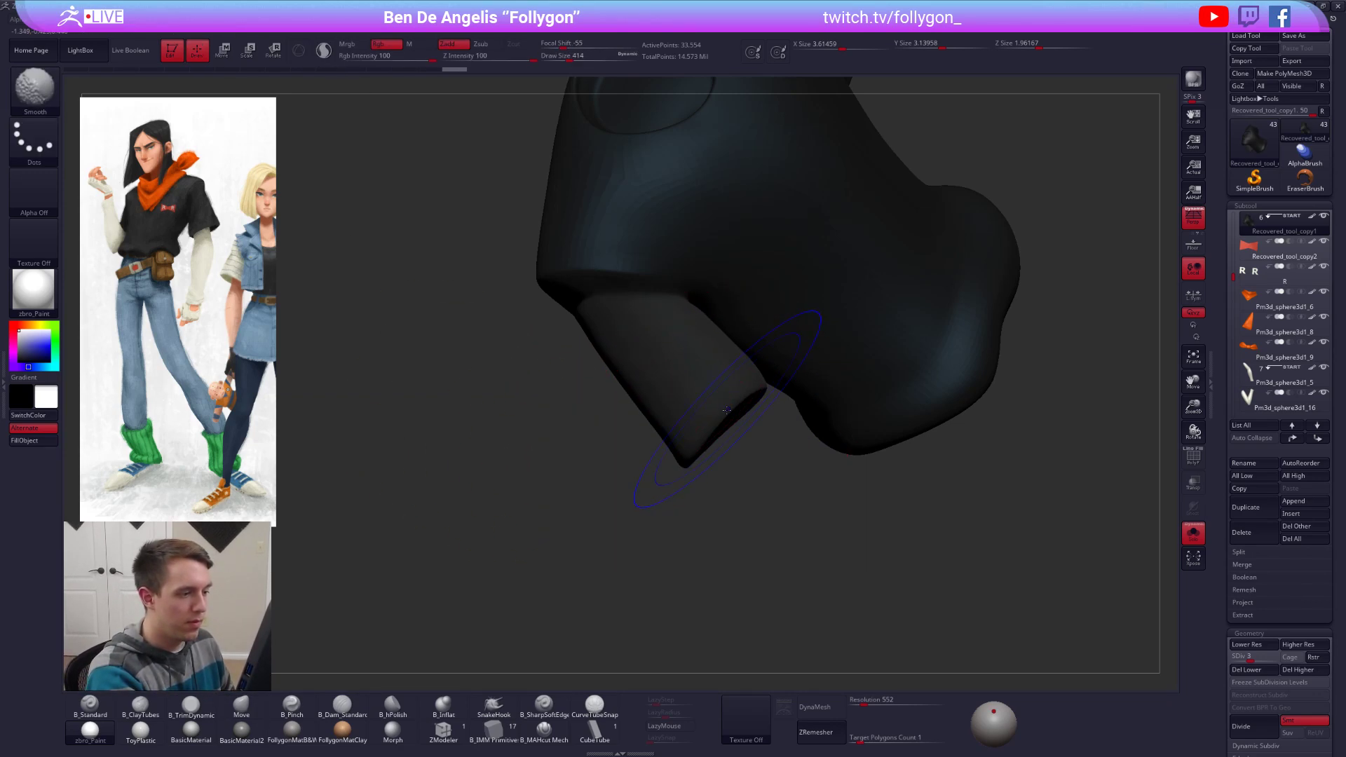
Step: Lower the shirt to subdivision level 1, adjust the raised arm's lower sleeve with the Move brush, and show the whole character again
key(shift+d)
key(shift+d)
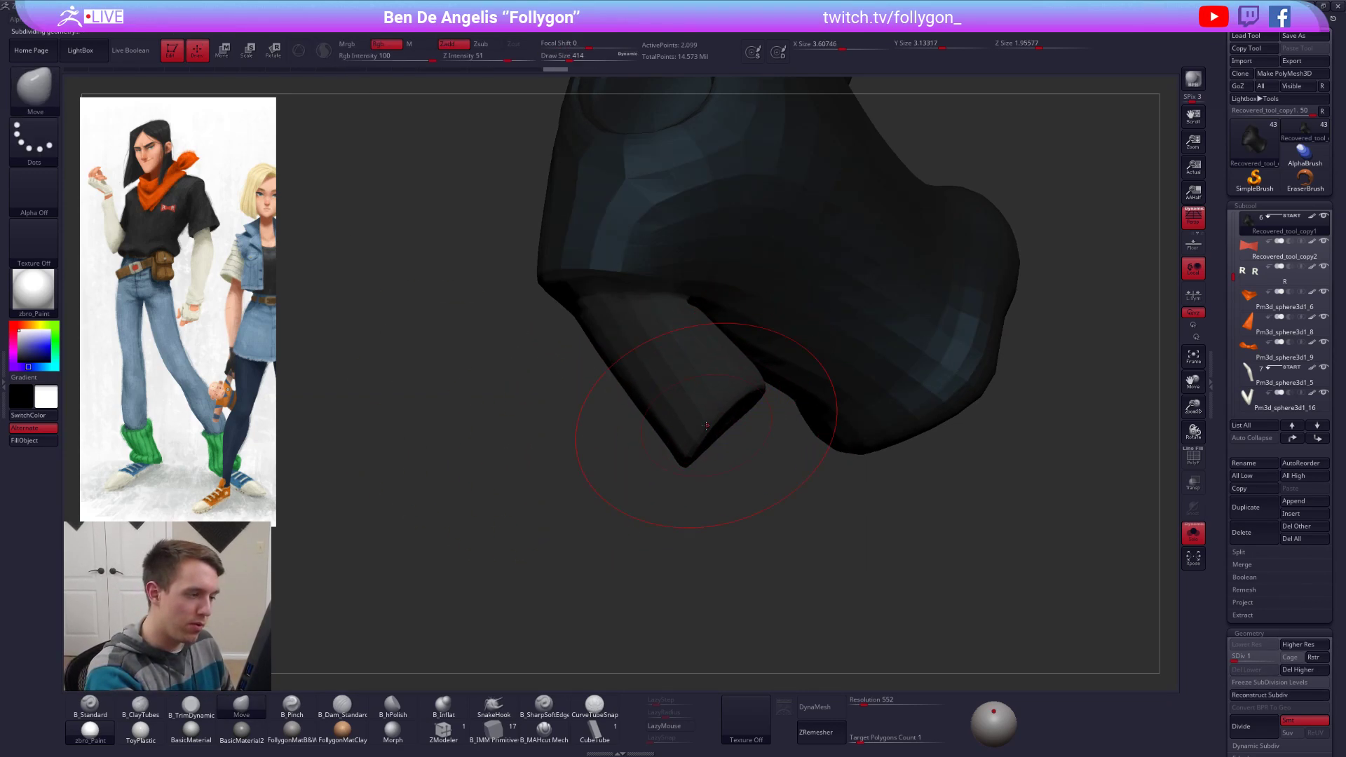
drag(706, 425, 701, 422)
mouse_move(703, 428)
right_down()
mouse_move(683, 465)
mouse_move(728, 410)
mouse_move(722, 392)
mouse_move(749, 397)
mouse_move(738, 412)
mouse_move(764, 392)
mouse_move(744, 388)
right_up()
key(alt+s)
key(space)
drag(743, 388, 748, 388)
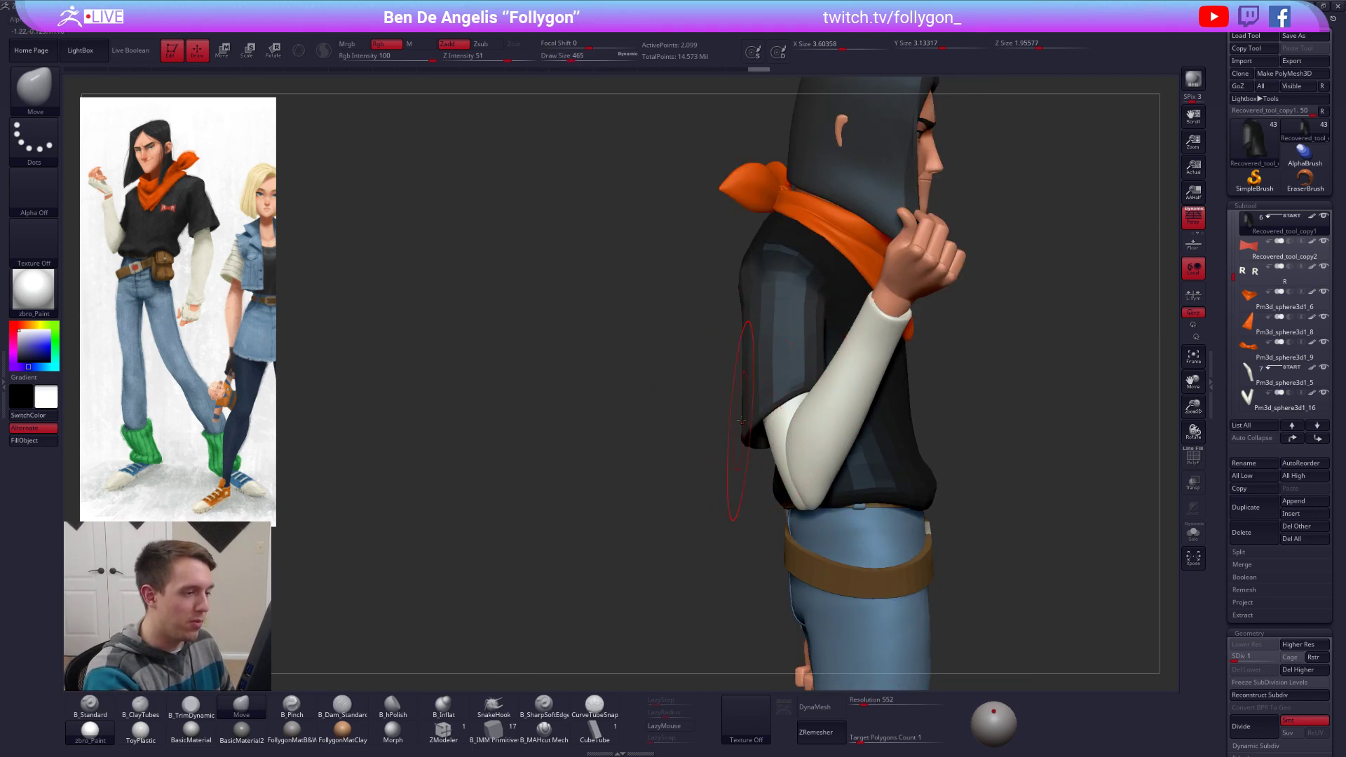
Step: Reshape the shirt sleeve around the raised arm's elbow from the side, underneath and behind with the Move brush, varying the Draw Size
key(space)
drag(678, 436, 685, 436)
mouse_move(686, 436)
right_down()
mouse_move(740, 426)
mouse_move(751, 444)
right_up()
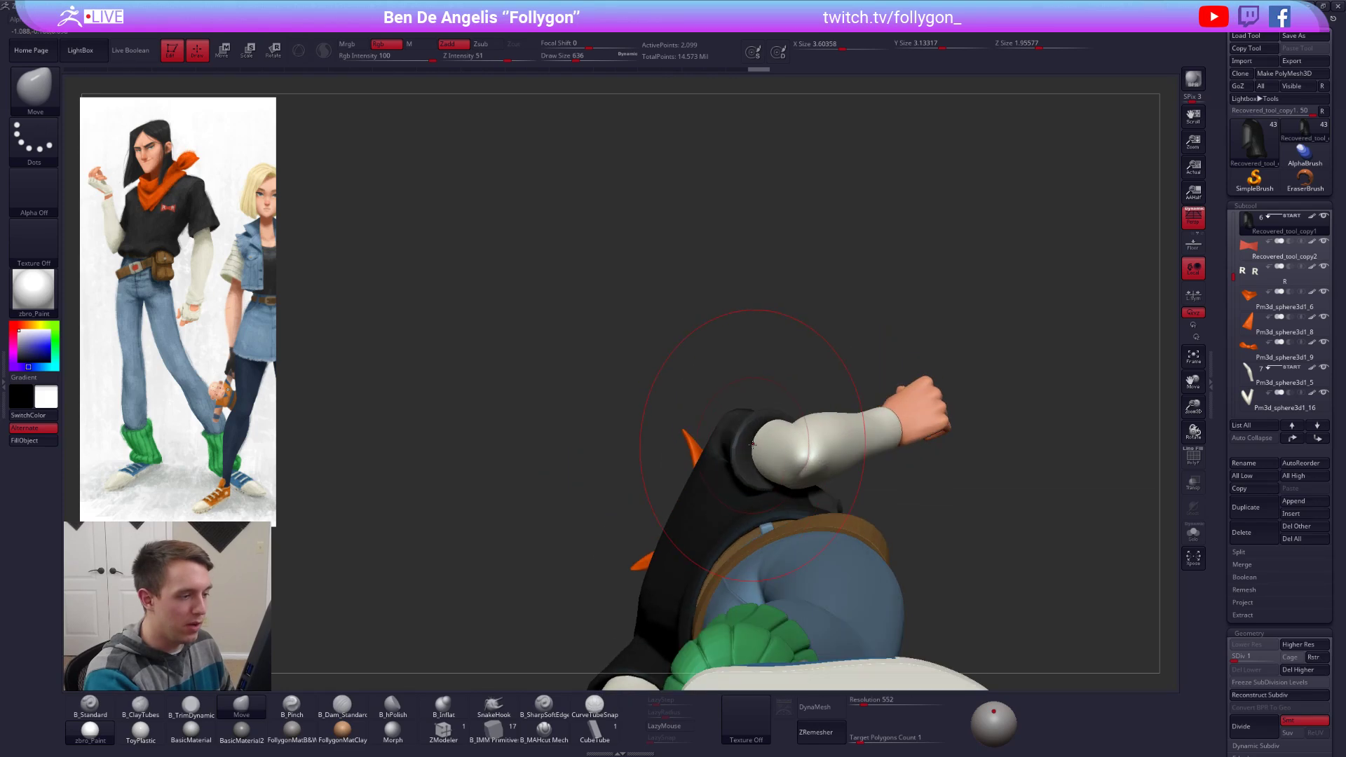
key(space)
drag(747, 451, 740, 451)
mouse_move(740, 450)
right_down()
mouse_move(782, 484)
mouse_move(831, 409)
right_up()
key(space)
drag(831, 408, 824, 407)
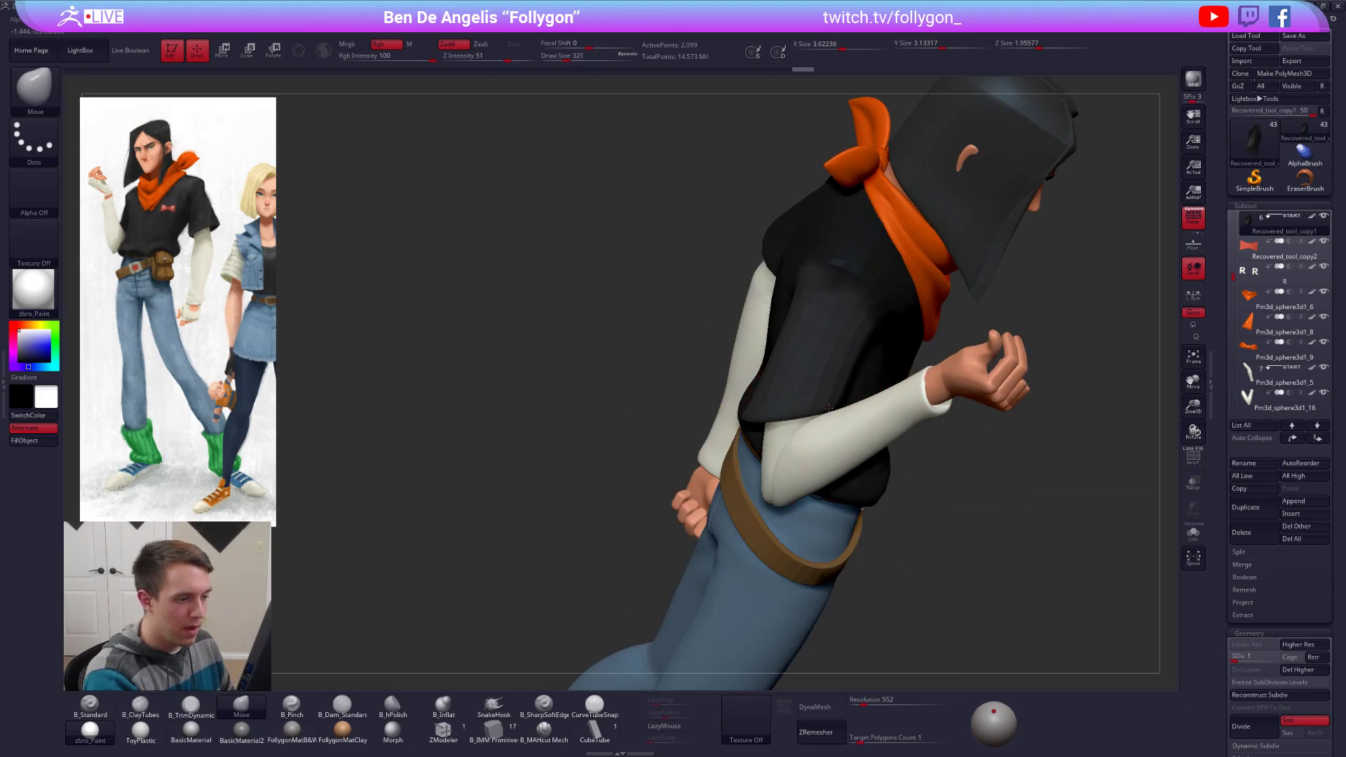
right_drag(828, 408, 768, 368)
key(space)
drag(764, 367, 773, 367)
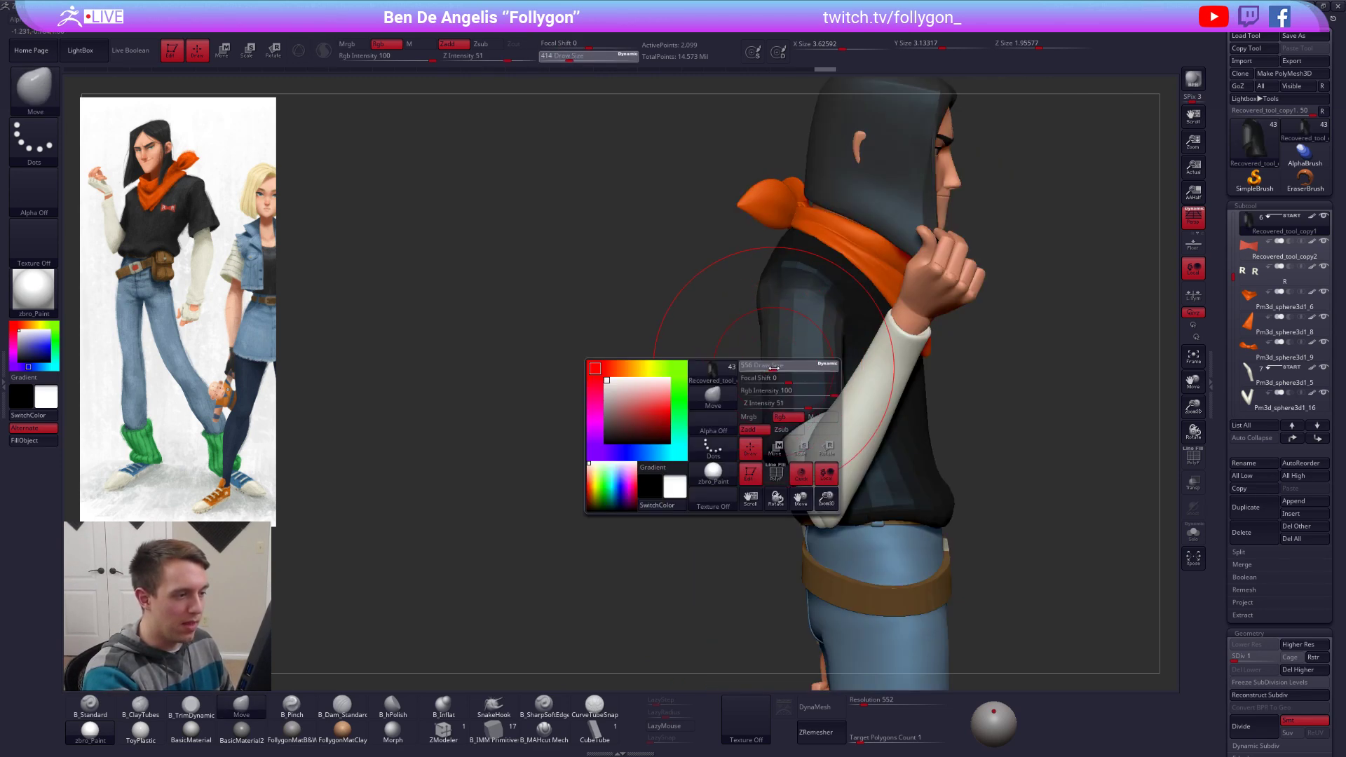
right_drag(755, 359, 1307, 210)
Step: Turn off the shirt's polypaint display and switch to the dark grey FollygonMat material
click(1310, 217)
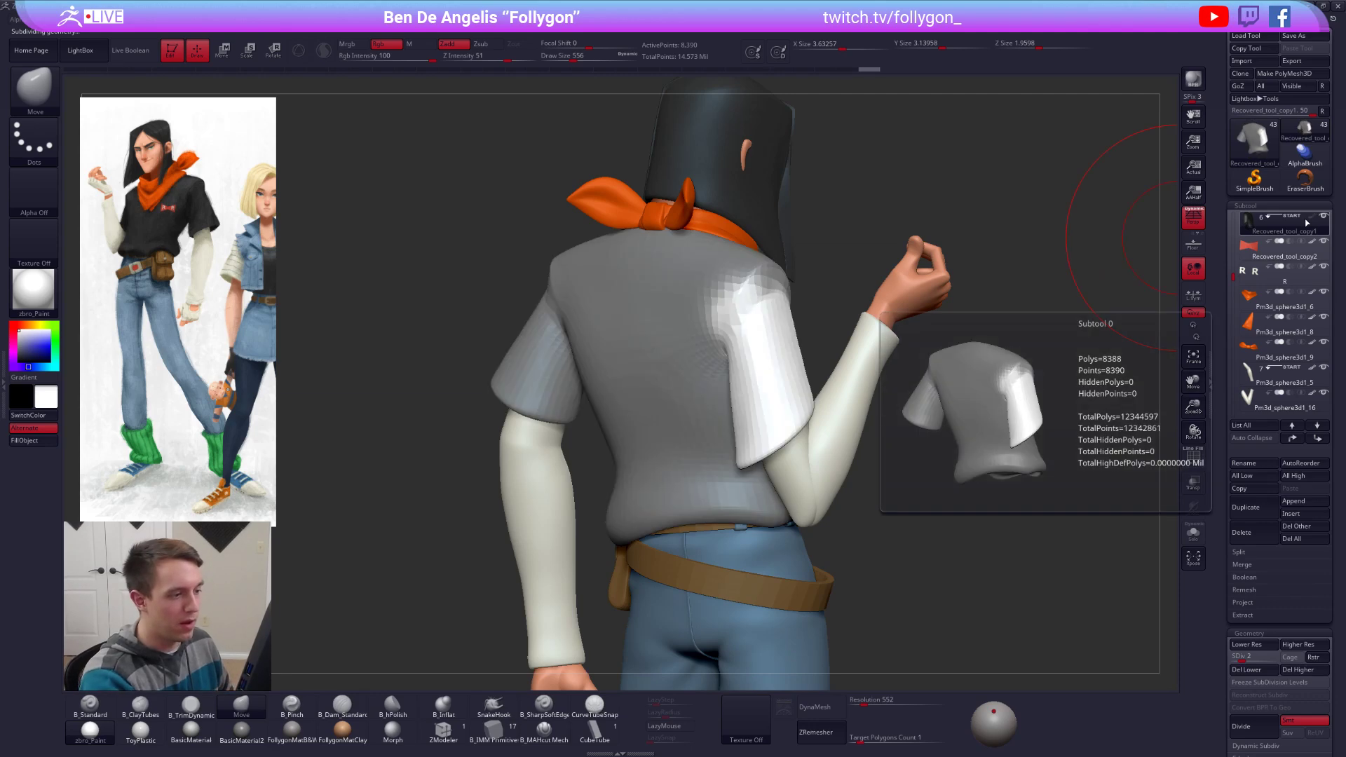
right_drag(960, 393, 1027, 400)
click(299, 729)
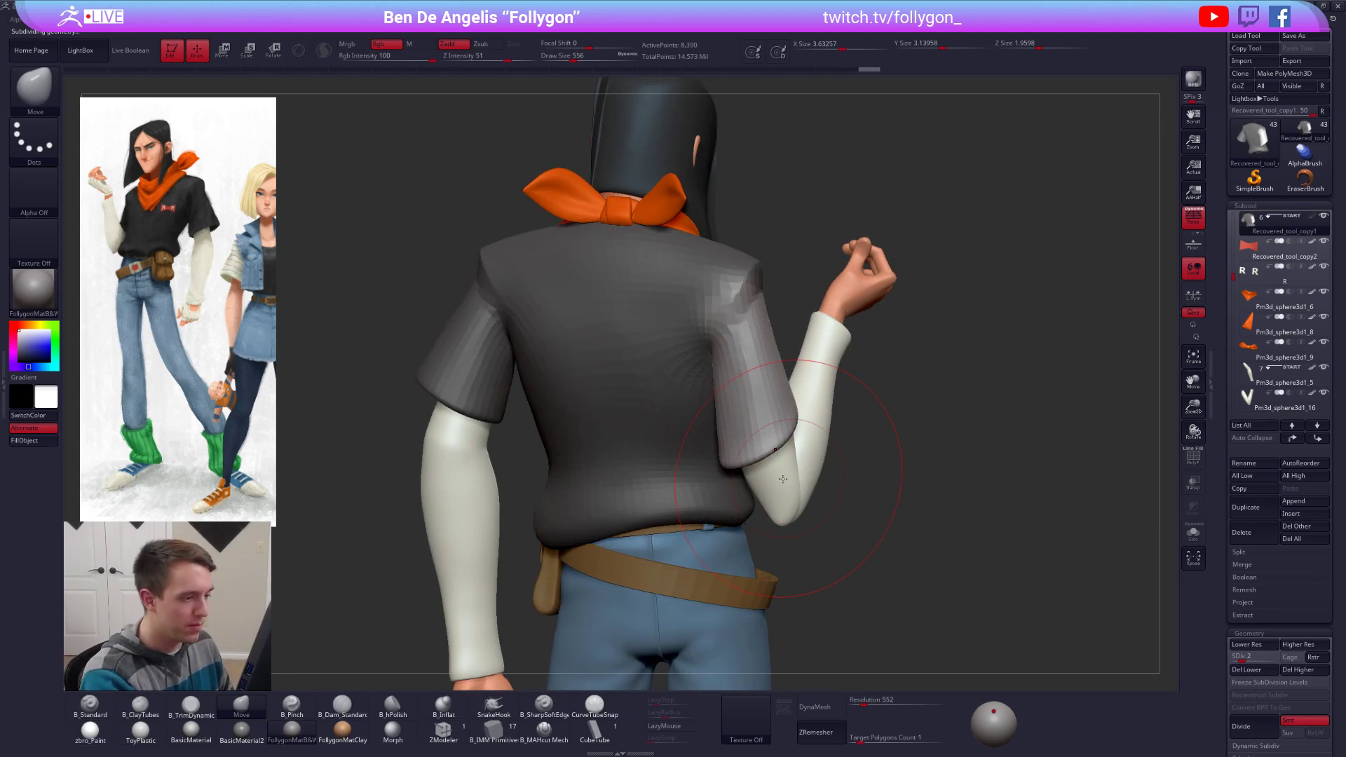
Step: Refine the raised arm's shirt sleeve with the Move brush, isolate the shirt, and bring it to subdivision level 6 with its mask cleared
right_drag(1009, 462, 795, 428)
drag(781, 421, 798, 424)
key(space)
drag(818, 443, 805, 443)
key(alt+s)
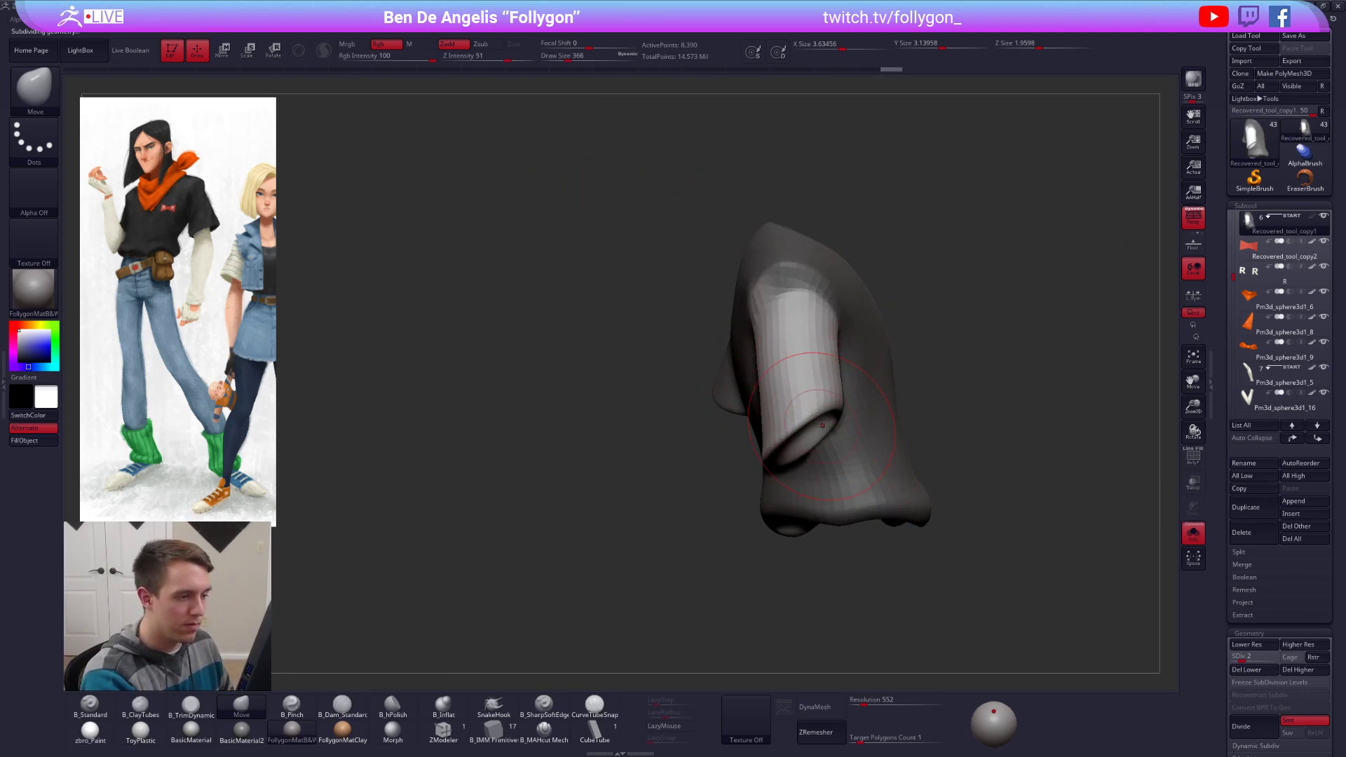
mouse_move(869, 378)
right_down()
mouse_move(813, 386)
mouse_move(770, 425)
mouse_move(775, 350)
mouse_move(820, 378)
mouse_move(823, 435)
right_up()
drag(813, 440, 780, 422)
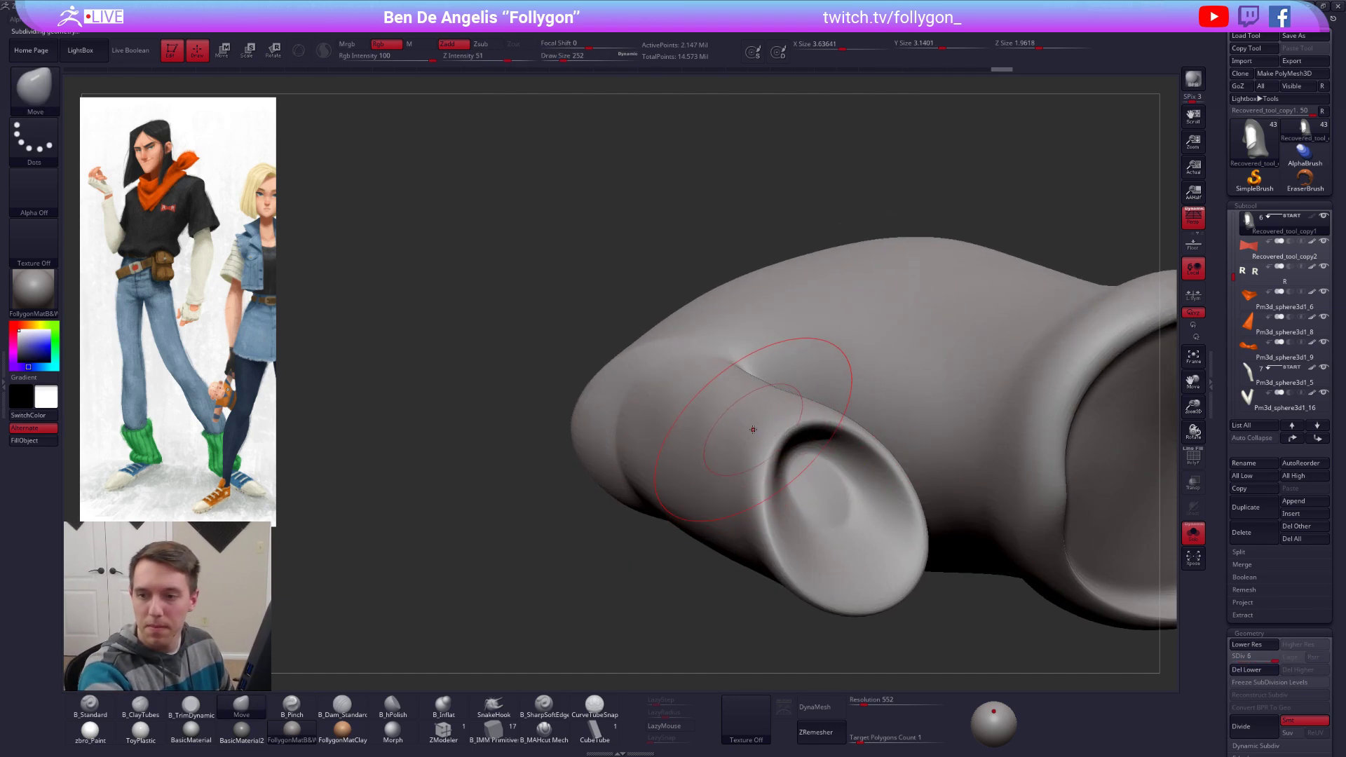
Step: Trim the rim of the raised arm's sleeve opening with the B_TrimDynamic brush, and show the whole character again
right_drag(851, 433, 802, 456)
key(3)
key(space)
drag(796, 427, 790, 427)
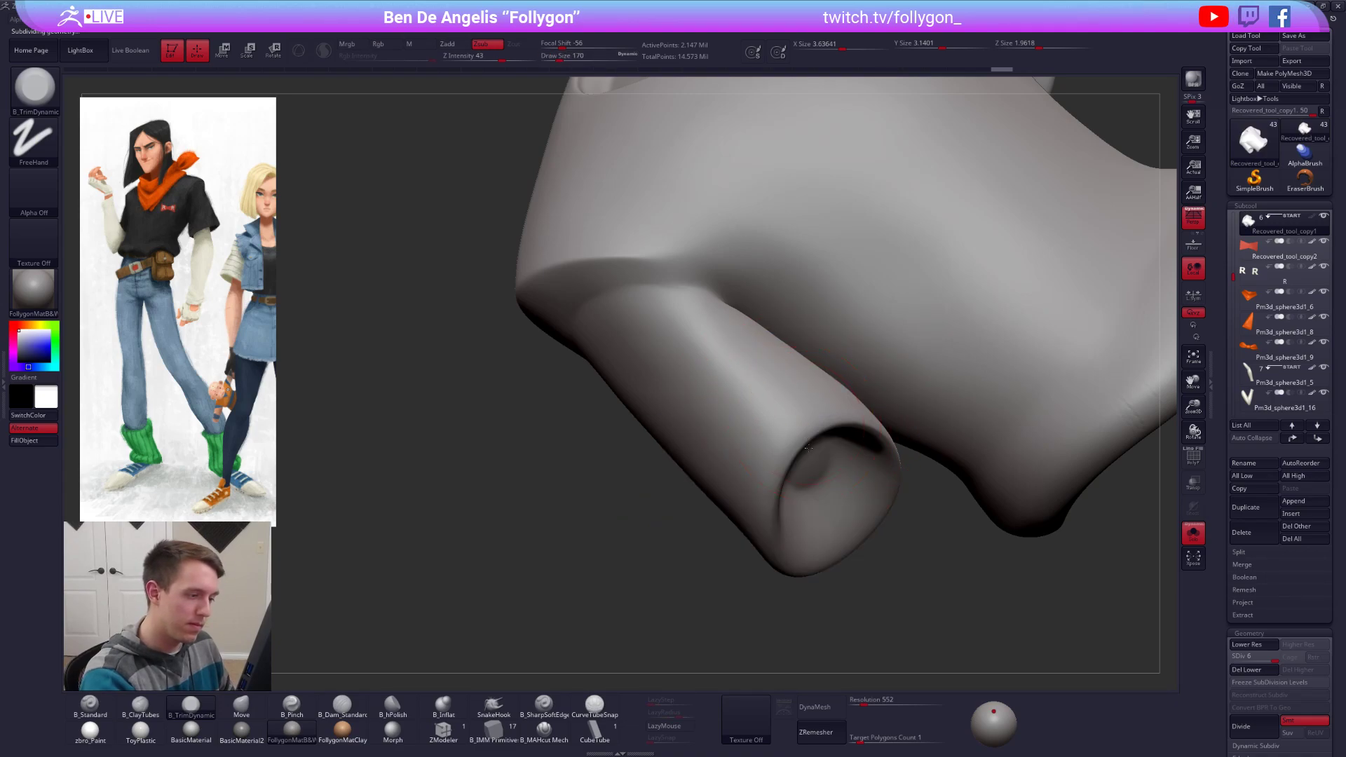
right_drag(796, 420, 830, 410)
drag(801, 418, 817, 404)
mouse_move(817, 404)
right_down()
mouse_move(792, 409)
mouse_move(764, 452)
mouse_move(778, 455)
mouse_move(744, 458)
right_up()
key(alt+s)
key(space)
drag(743, 459, 744, 459)
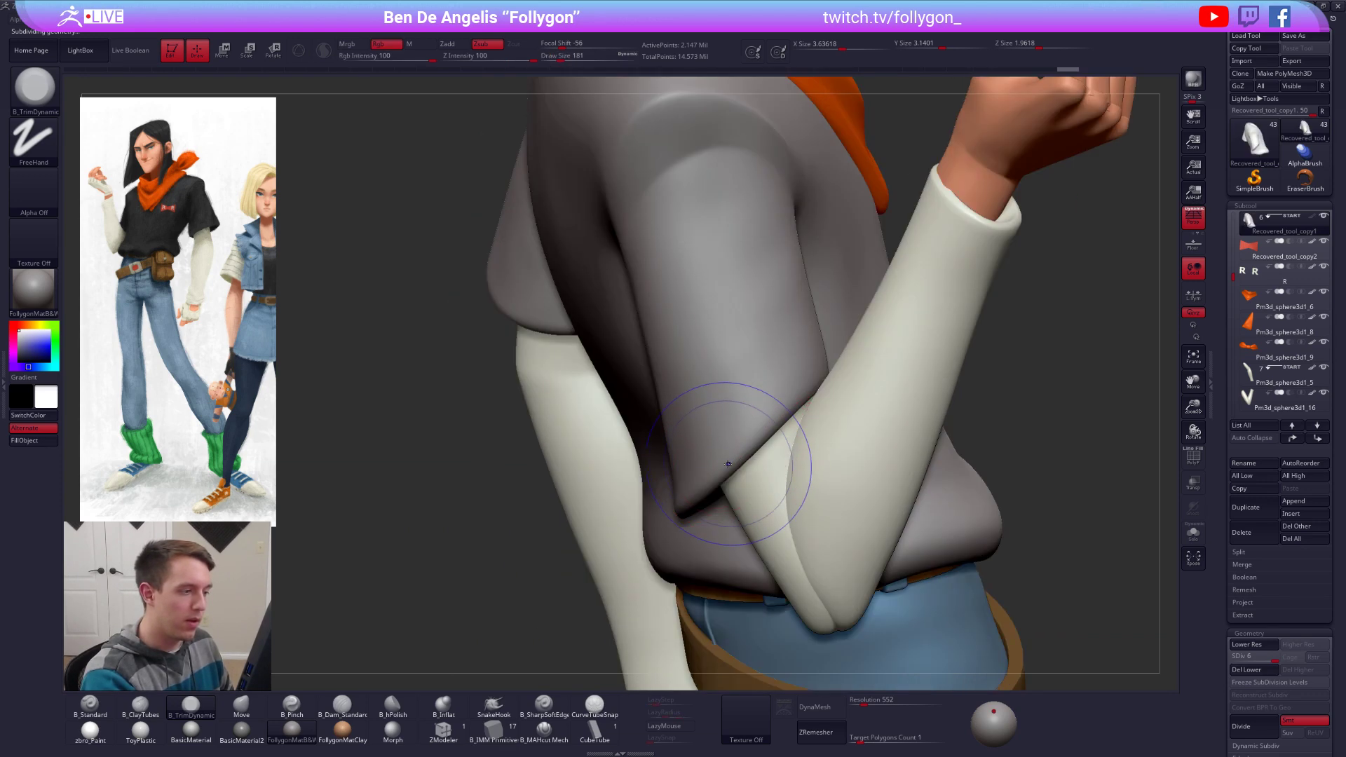
Step: Isolate the shirt, mask everything except the raised arm's sleeve, and lower the shirt to subdivision level 3 with Draw Size 150
key(shift+d)
key(alt+s)
right_drag(683, 421, 750, 456)
key(shift+d)
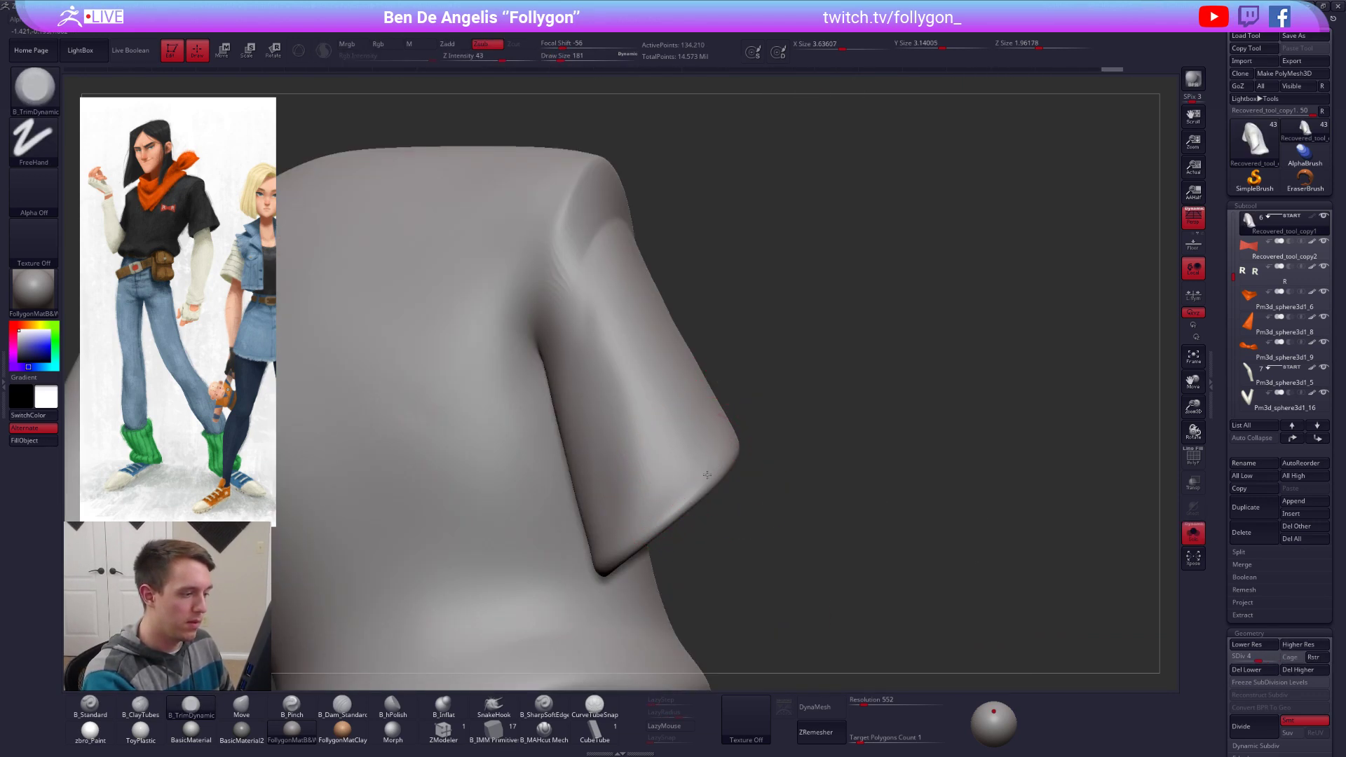
right_drag(667, 519, 752, 449)
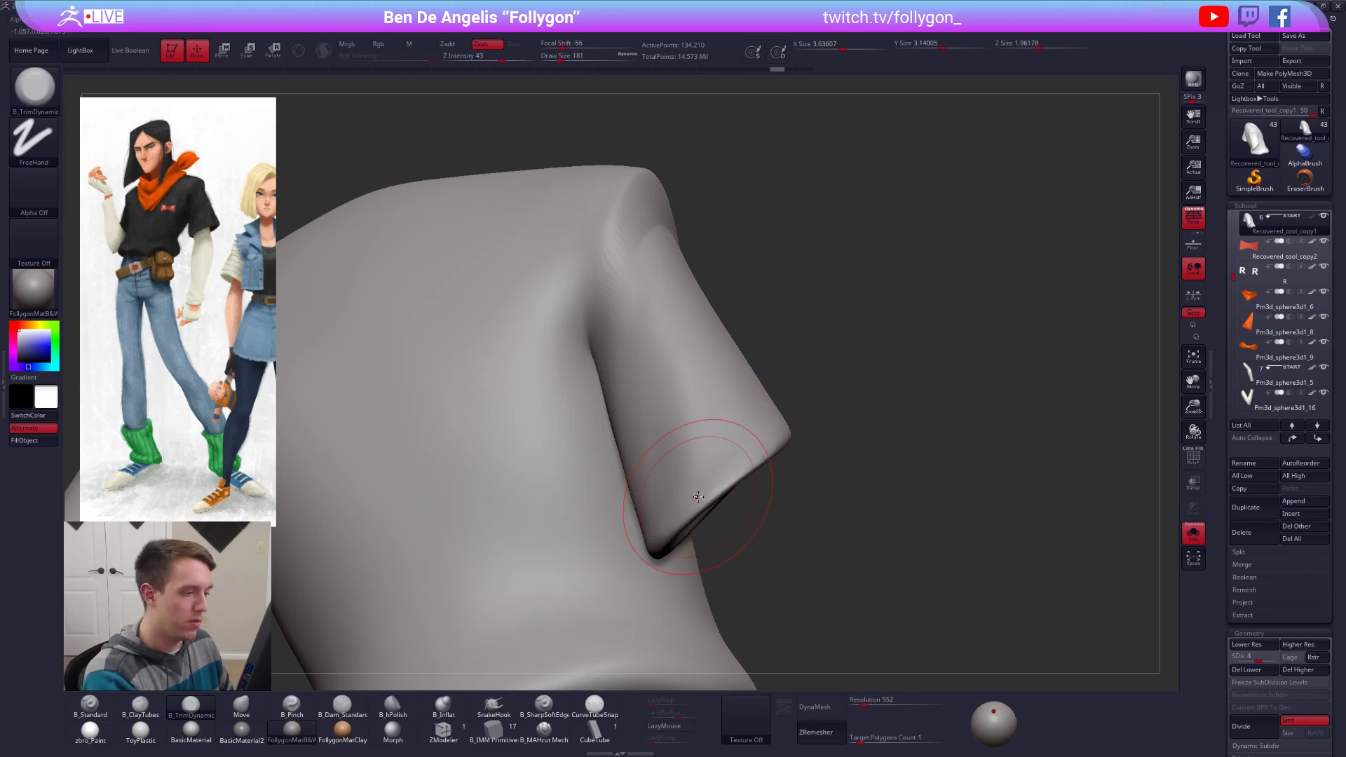
key(w)
ctrl+click(694, 473)
key(q)
mouse_move(691, 471)
right_down()
mouse_move(662, 491)
mouse_move(662, 532)
right_up()
key(space)
drag(662, 531, 667, 531)
key(shift+d)
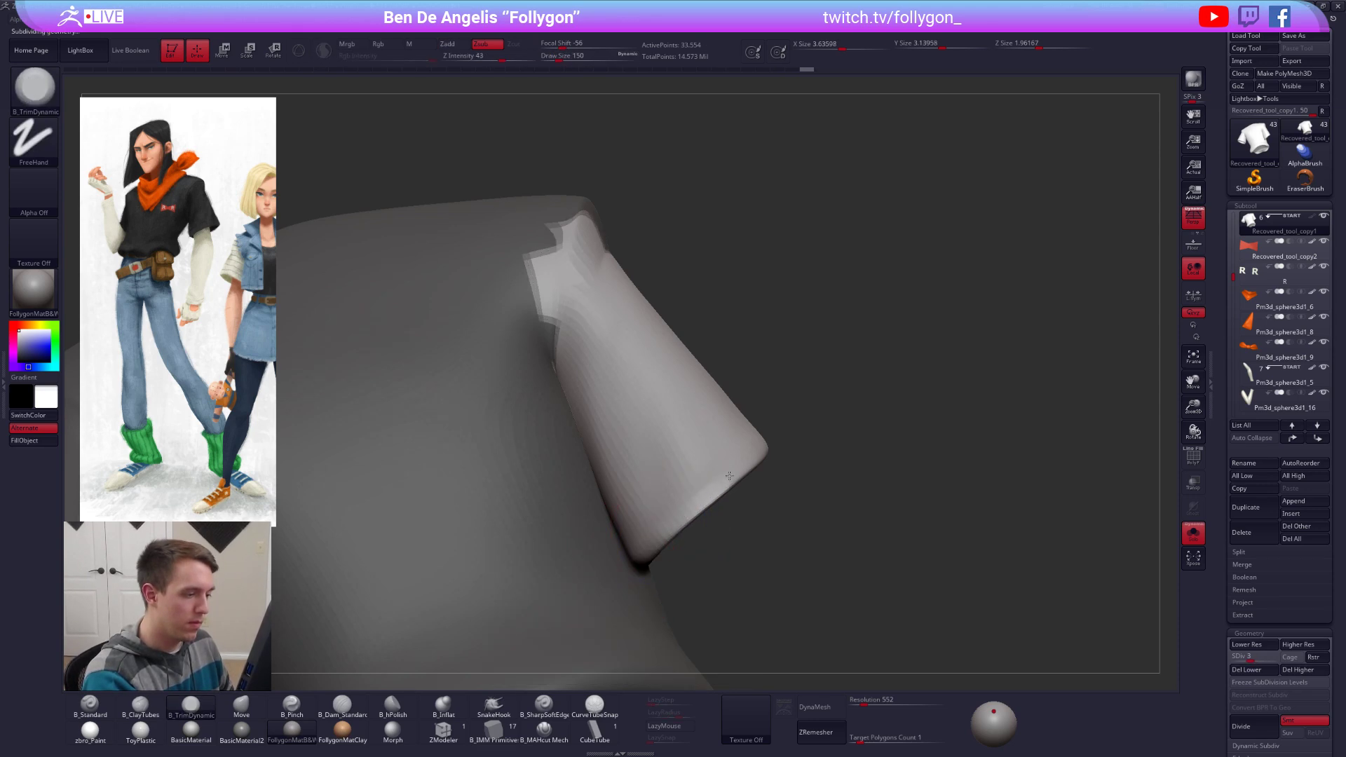
Step: Smooth the hem of the raised arm's sleeve all the way around and clear the mask
right_drag(761, 447, 670, 516)
shift+drag(670, 518, 690, 503)
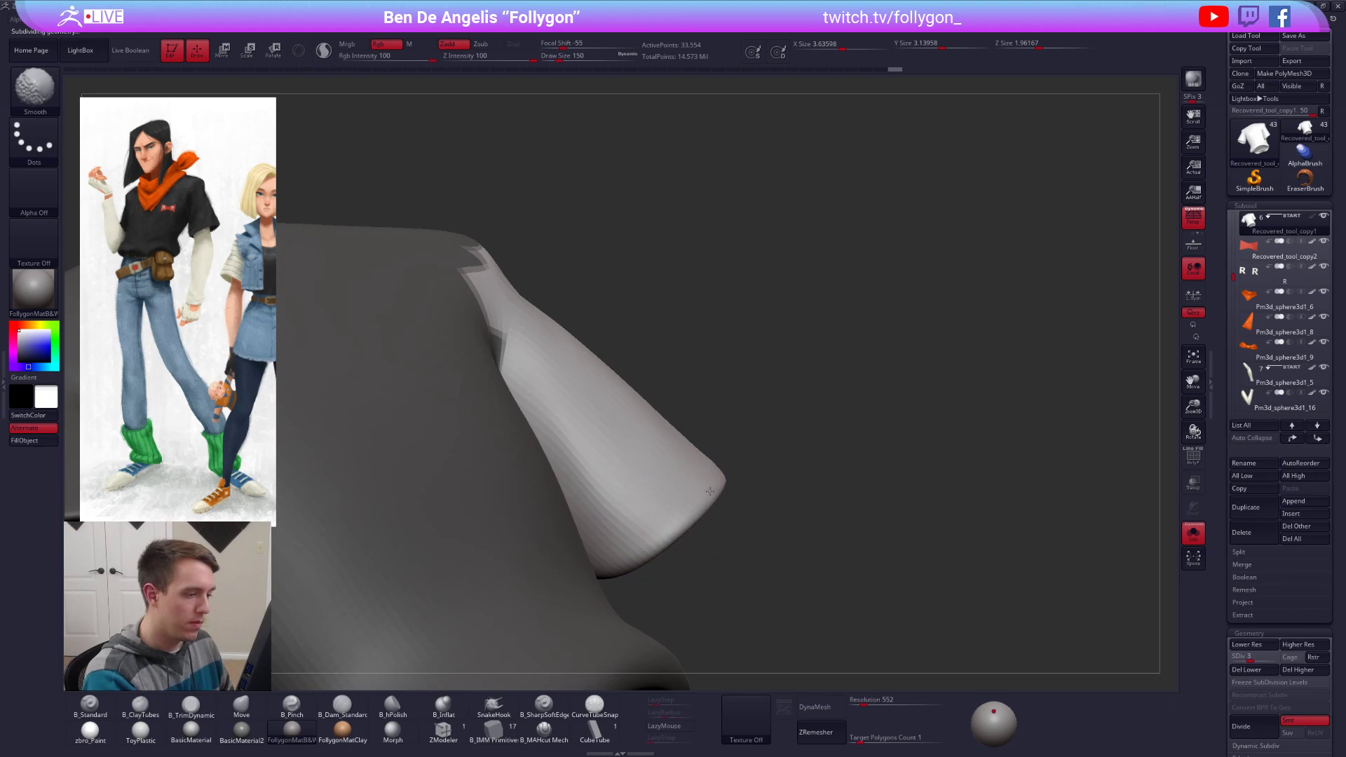
right_drag(691, 501, 785, 448)
shift+drag(789, 446, 774, 459)
right_drag(778, 459, 857, 412)
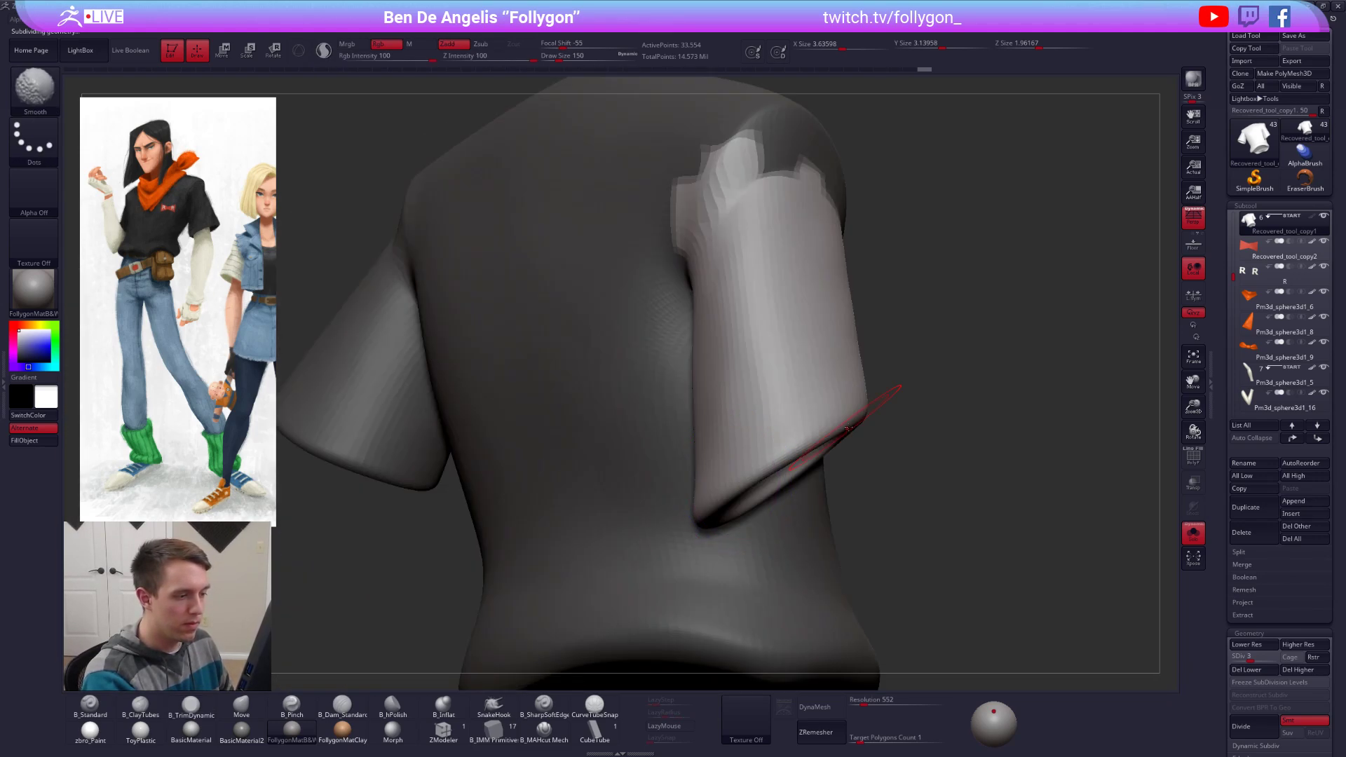
shift+drag(856, 412, 806, 456)
mouse_move(806, 456)
right_down()
mouse_move(757, 509)
mouse_move(739, 492)
right_up()
ctrl+drag(760, 493, 785, 496)
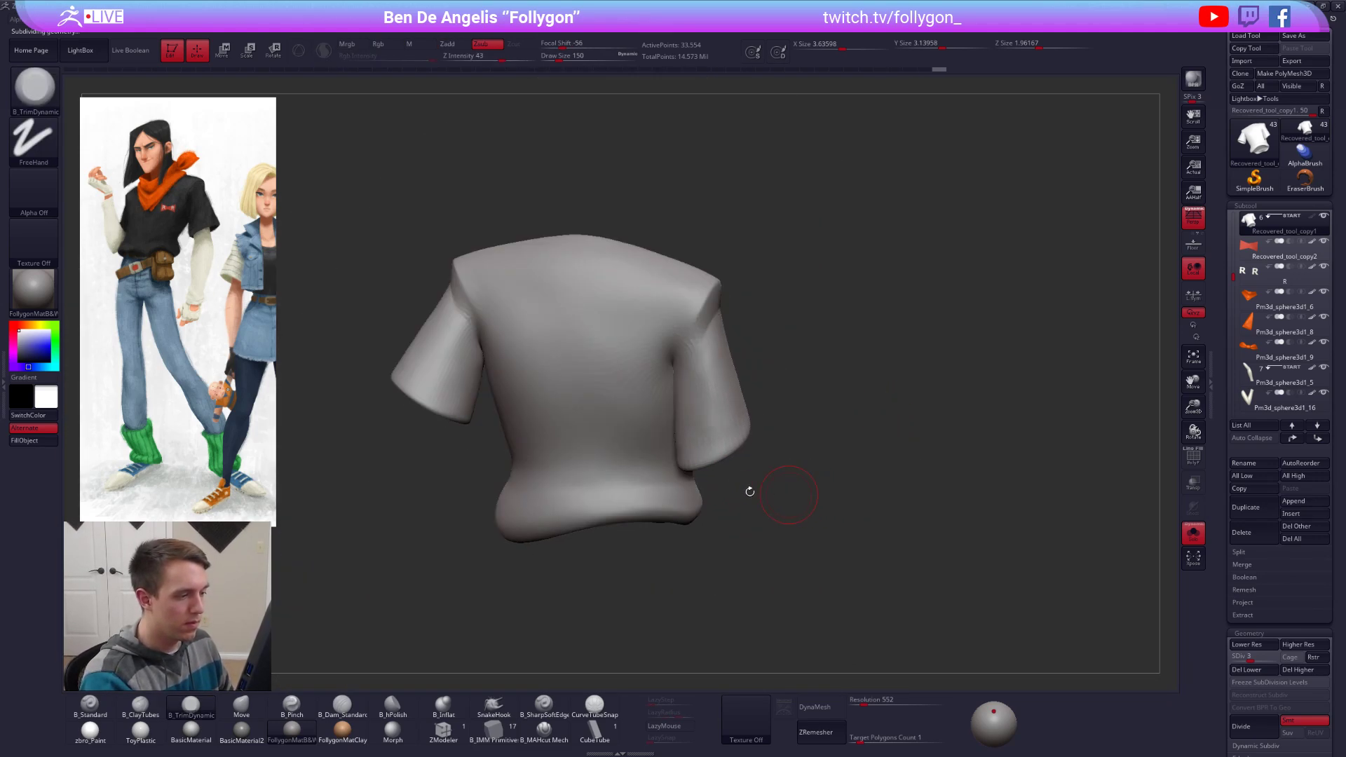
Step: Build up the lower back of the raised arm's sleeve with the ClayTubes brush and smooth the strokes
ctrl+right_drag(748, 490, 669, 449)
key(b)
key(c)
key(t)
key(shift)
drag(700, 449, 753, 422)
right_drag(708, 452, 740, 415)
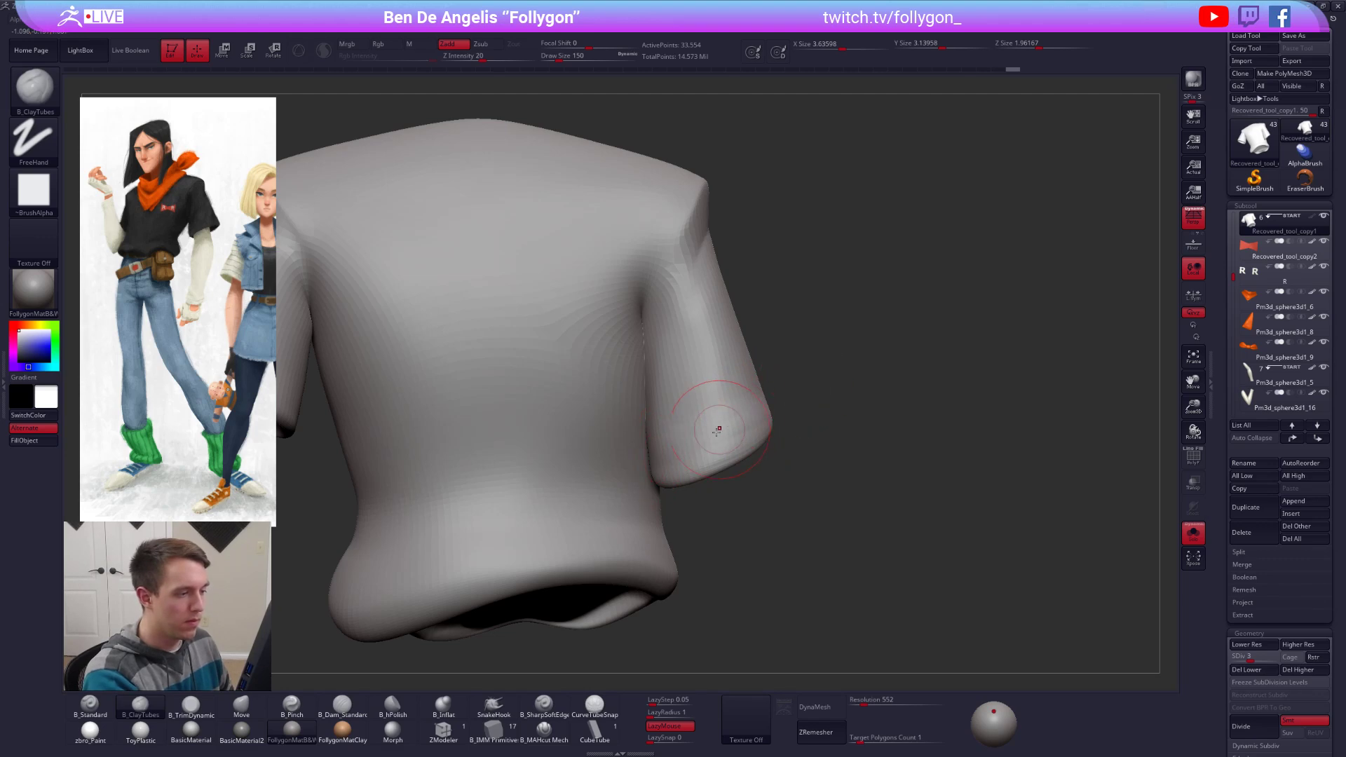
mouse_move(718, 429)
mouse_down()
mouse_move(681, 445)
mouse_move(729, 401)
mouse_up()
key(shift)
right_drag(729, 400, 769, 387)
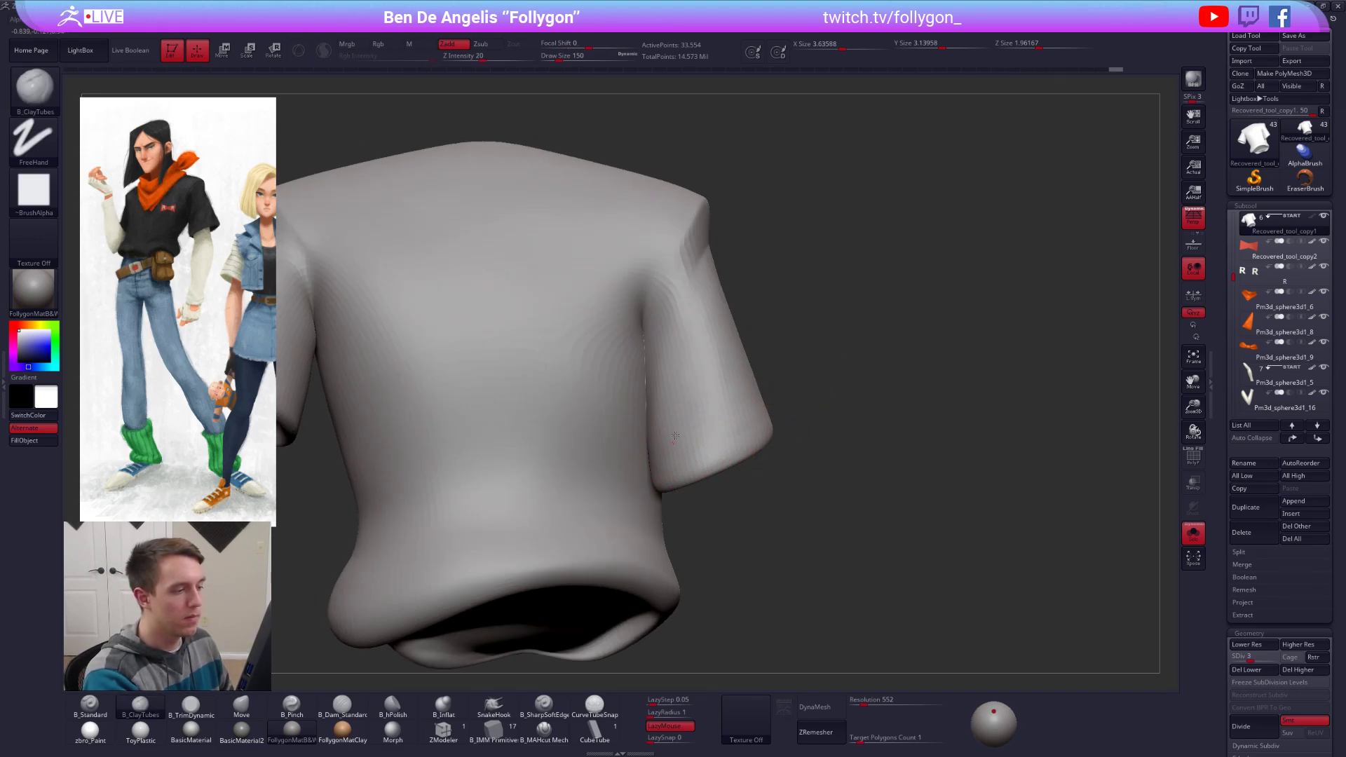
Step: Raise the shirt to subdivision level 4, smooth the lower sleeve at Draw Size 192, and show the whole character
key(shift)
right_drag(735, 448, 793, 460)
key(d)
key(space)
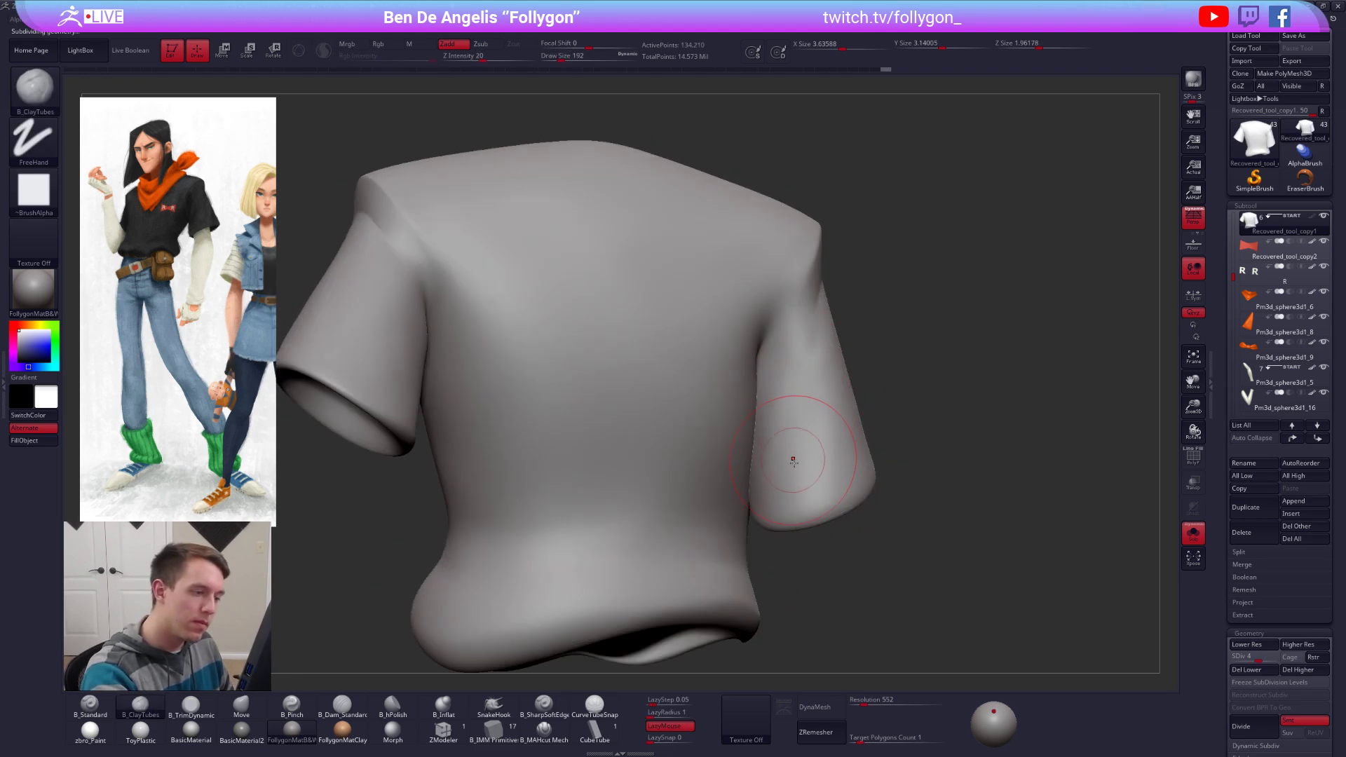
key(shift)
shift+drag(827, 437, 824, 420)
ctrl+right_drag(831, 441, 883, 481)
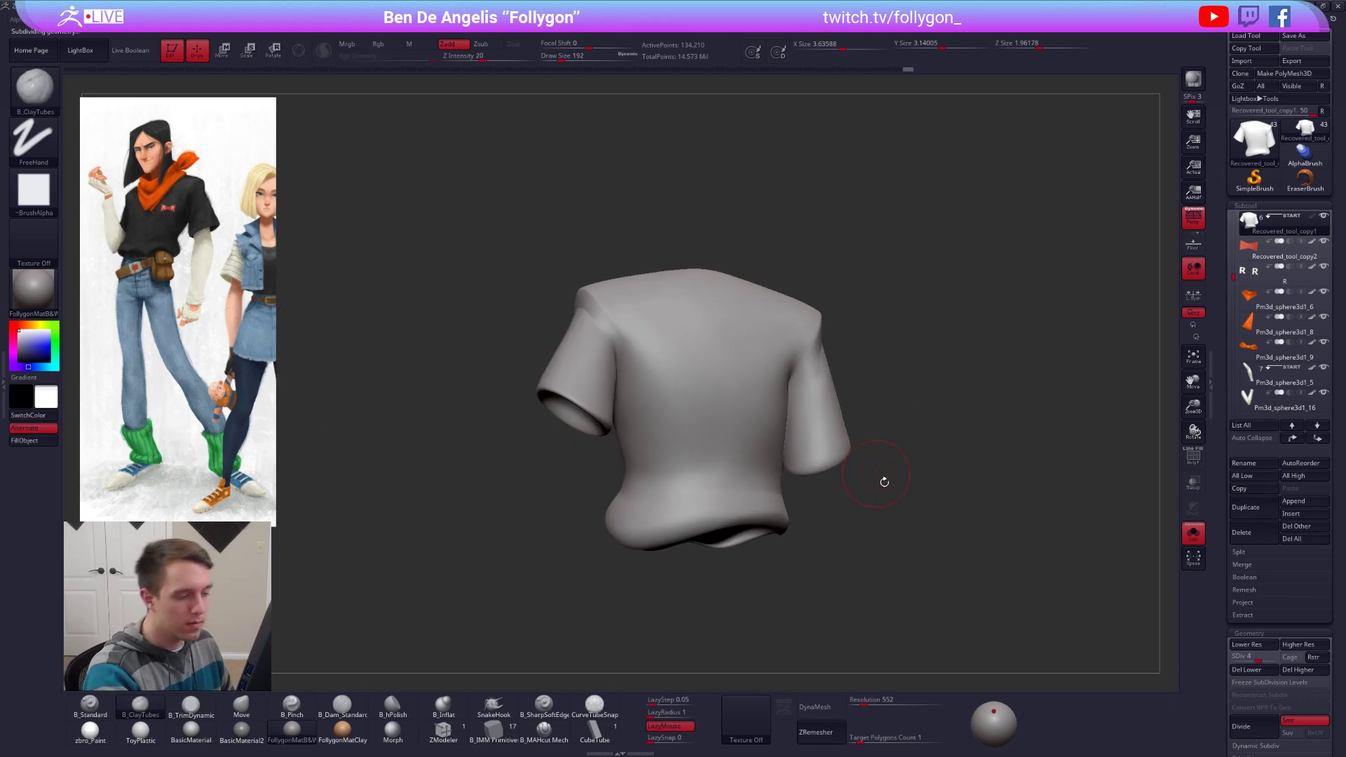
key(alt+s)
right_drag(1051, 602, 1019, 614)
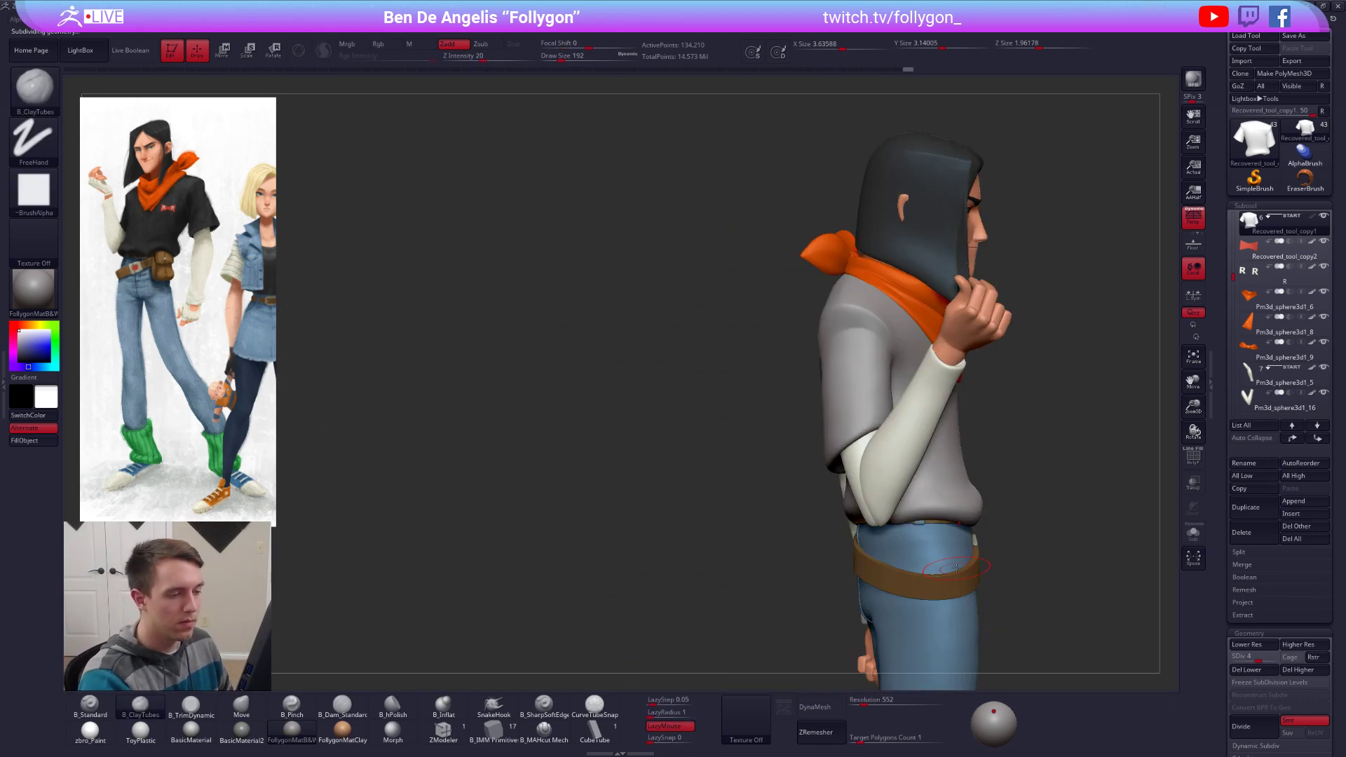
Step: Isolate the shirt at subdivision level 2 and mask everything except the raised arm's sleeve for the Move brush
right_drag(764, 448, 813, 435)
key(alt+s)
key(shift+d)
key(shift+d)
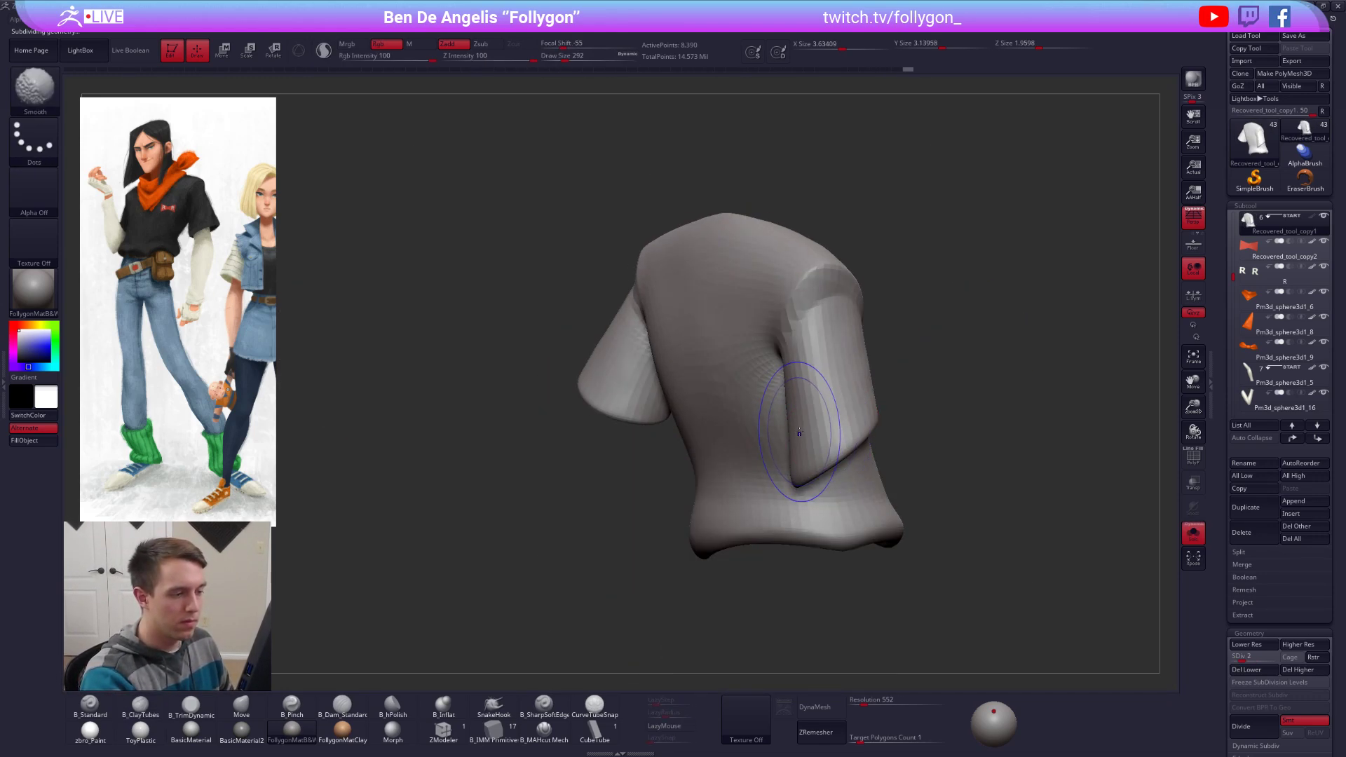
key(w)
ctrl+click(813, 423)
ctrl+click(868, 410)
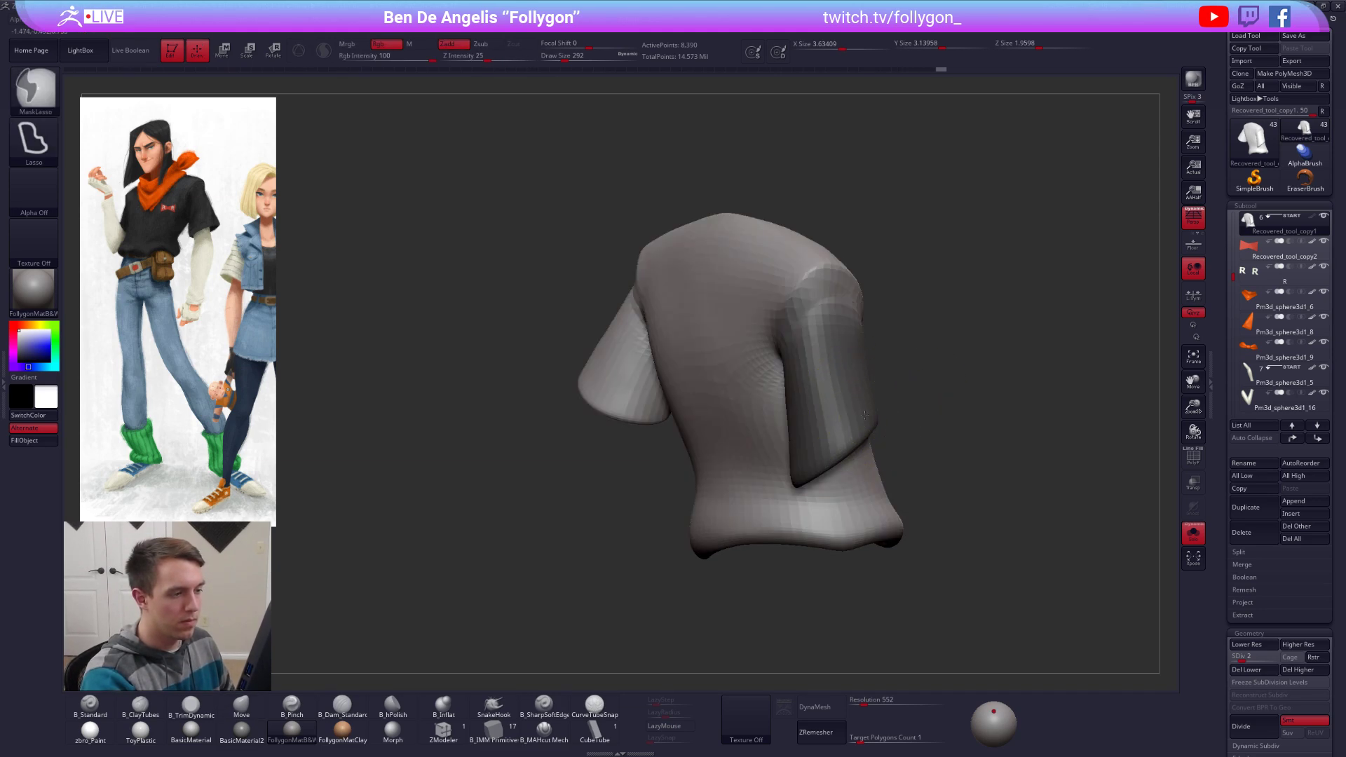
ctrl+right_drag(789, 428, 839, 449)
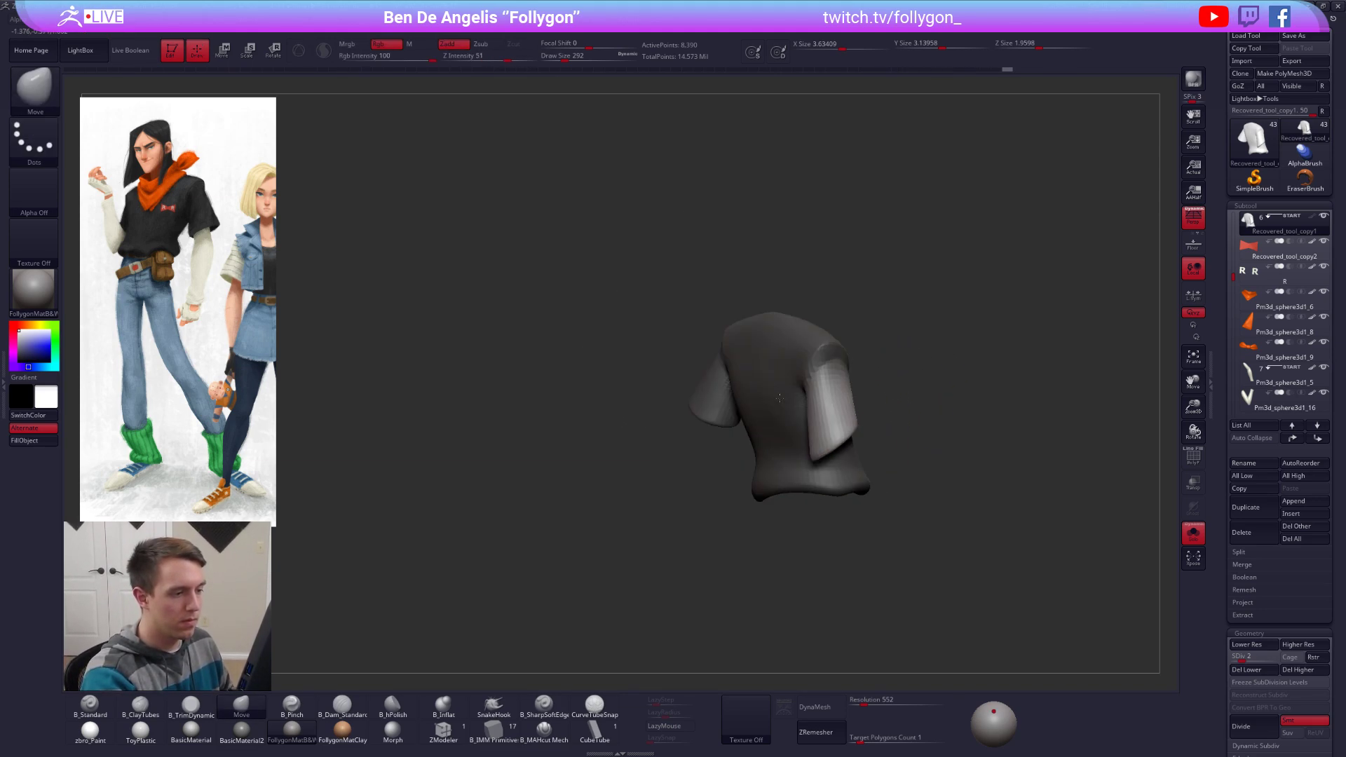
Step: Adjust the shirt sleeve against the raised arm with the whole character shown, and raise the shirt to subdivision level 6
key(alt+s)
mouse_move(968, 528)
right_down()
mouse_move(949, 511)
mouse_move(986, 496)
mouse_move(901, 507)
right_up()
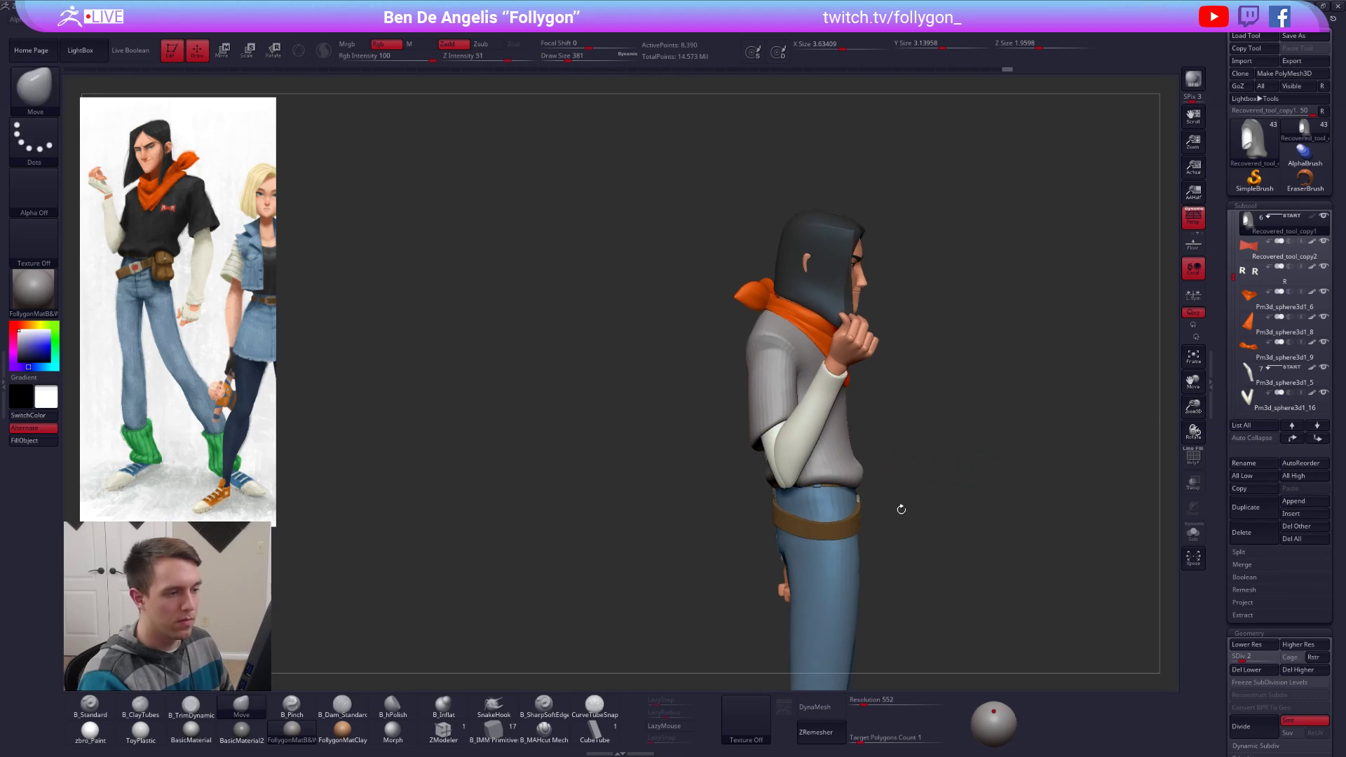
key(d)
key(d)
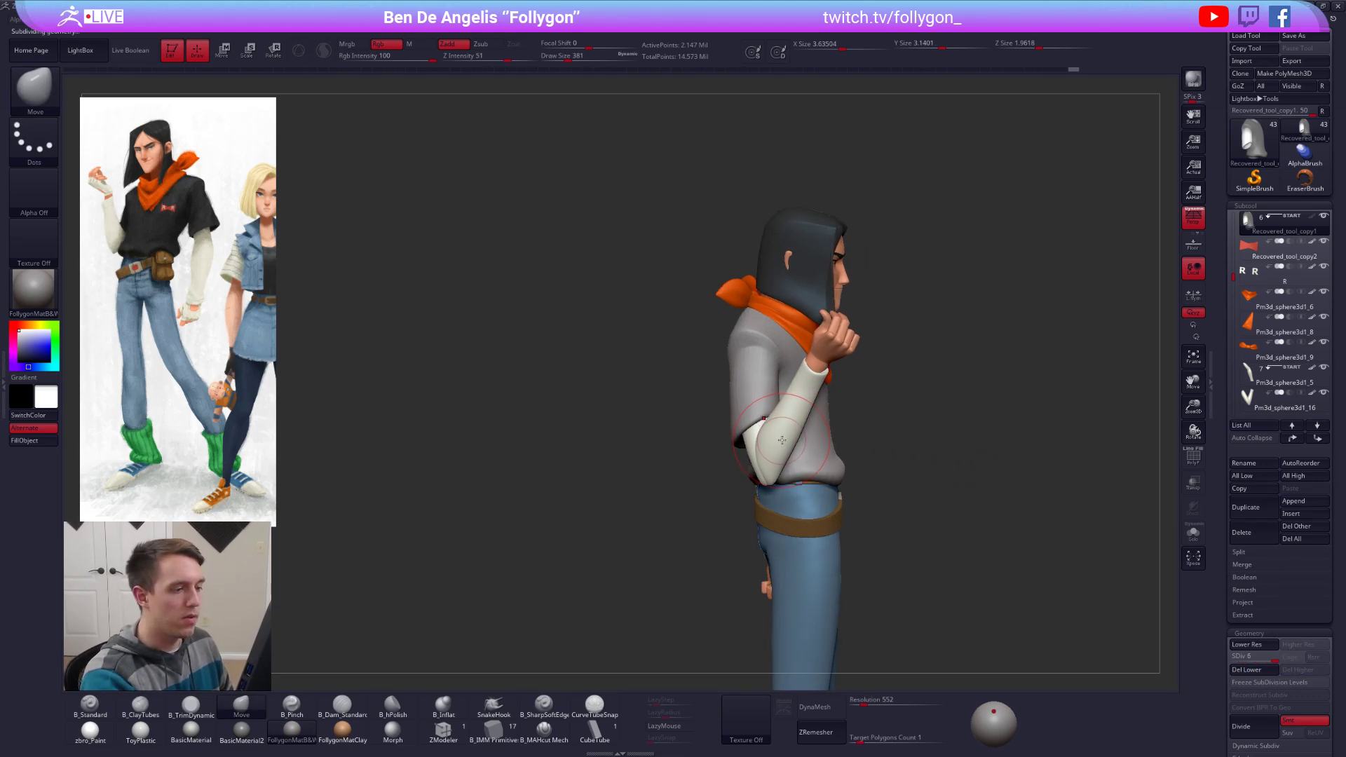
Step: Select the white sleeve on the raised arm and adjust its shape around the elbow from several angles, varying the Draw Size
alt+click(822, 365)
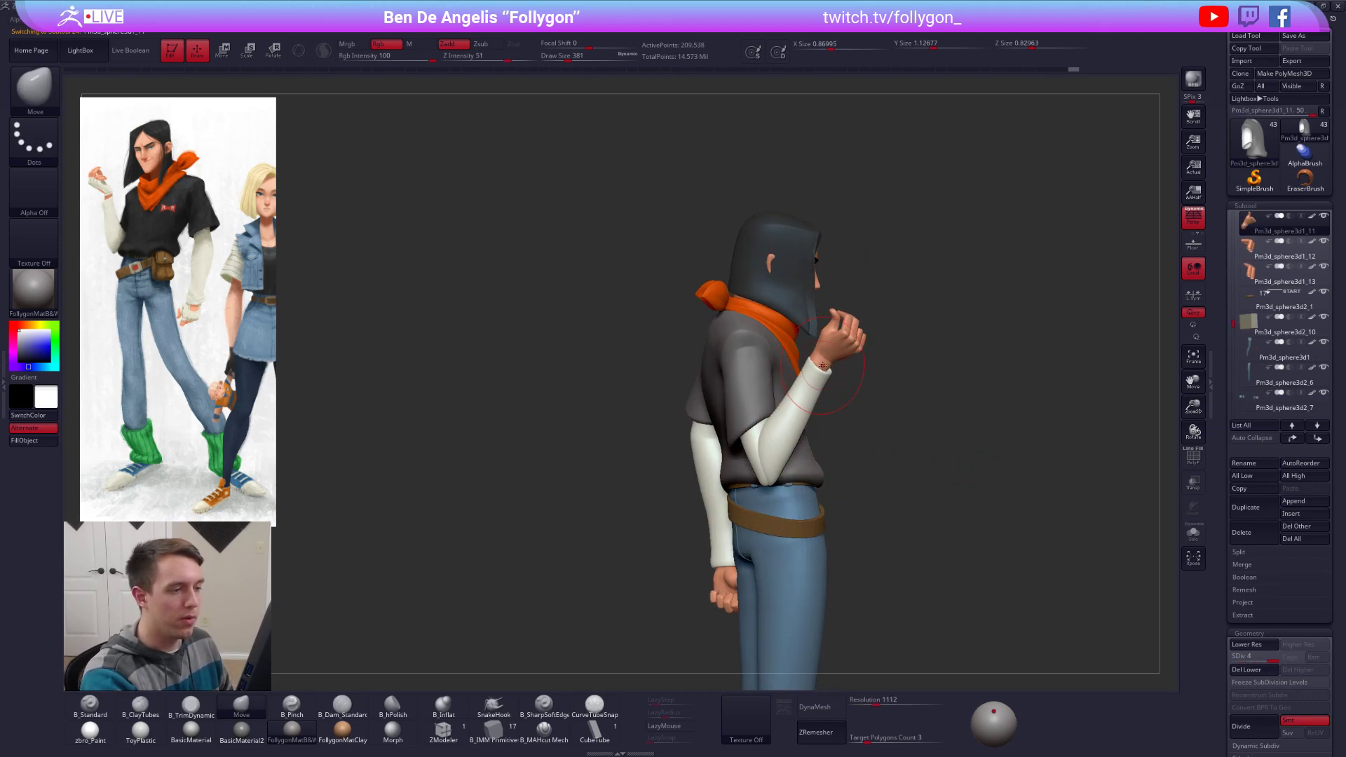
key(alt+s)
key(alt+s)
mouse_move(880, 372)
right_down()
mouse_move(807, 377)
mouse_move(854, 383)
right_up()
alt+click(811, 381)
ctrl+right_drag(771, 392, 766, 436)
key(space)
drag(822, 365, 810, 357)
mouse_move(835, 398)
right_down()
mouse_move(823, 403)
mouse_move(844, 438)
right_up()
key(space)
drag(860, 454, 852, 462)
mouse_move(852, 461)
right_down()
mouse_move(910, 579)
mouse_move(811, 537)
mouse_move(827, 506)
mouse_move(935, 577)
mouse_move(925, 554)
mouse_move(838, 507)
mouse_move(799, 396)
right_up()
Step: Isolate the white arm sleeve, choose the Move brush, and mask everything except the forearm polygroup
key(alt+s)
key(shift+f)
key(shift+f)
key(b)
key(m)
key(v)
key(w)
ctrl+click(788, 403)
key(q)
Step: Reshape the white sleeve at the elbow crease on subdivision level 3 with the Move brush, and return it to level 6
key(s)
drag(808, 402, 813, 401)
key(shift+d)
key(shift+d)
key(shift+d)
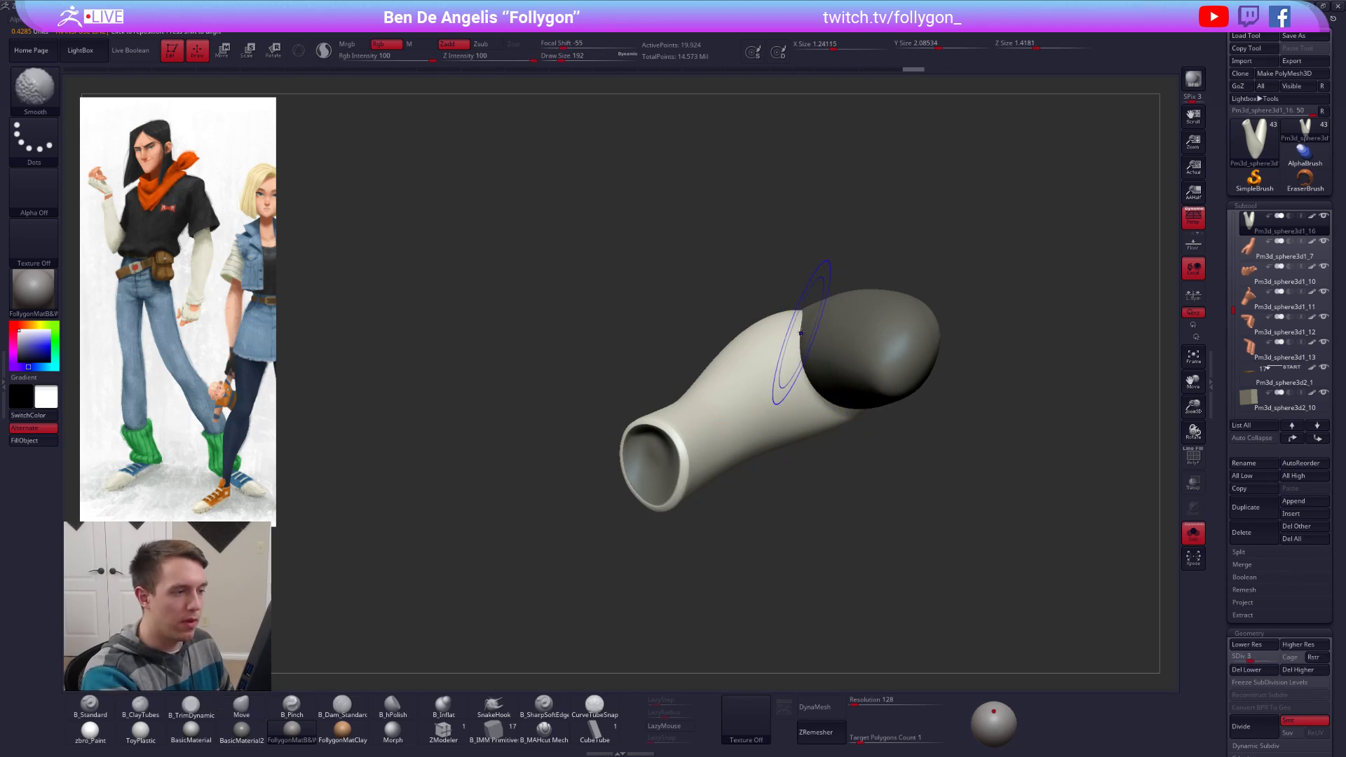
key(s)
drag(797, 323, 802, 323)
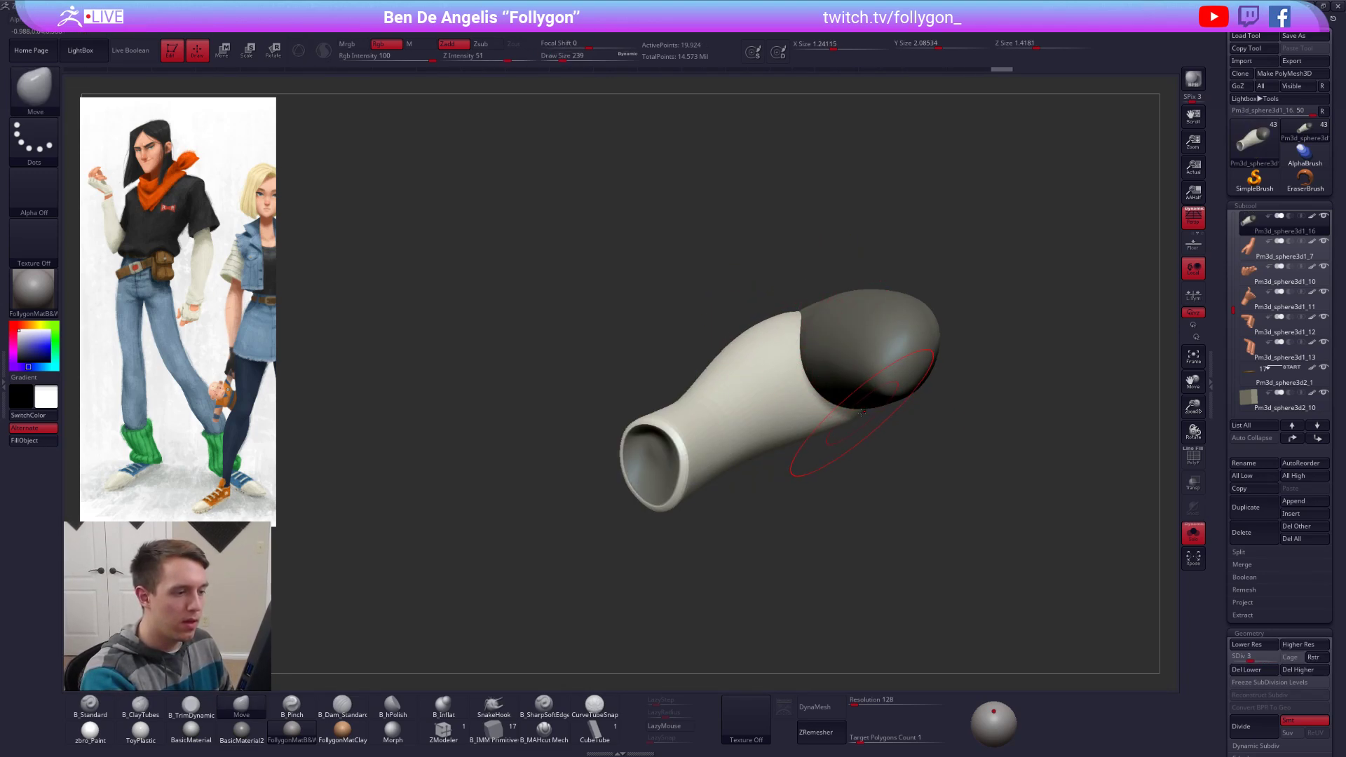
right_drag(856, 402, 757, 527)
key(d)
key(d)
key(d)
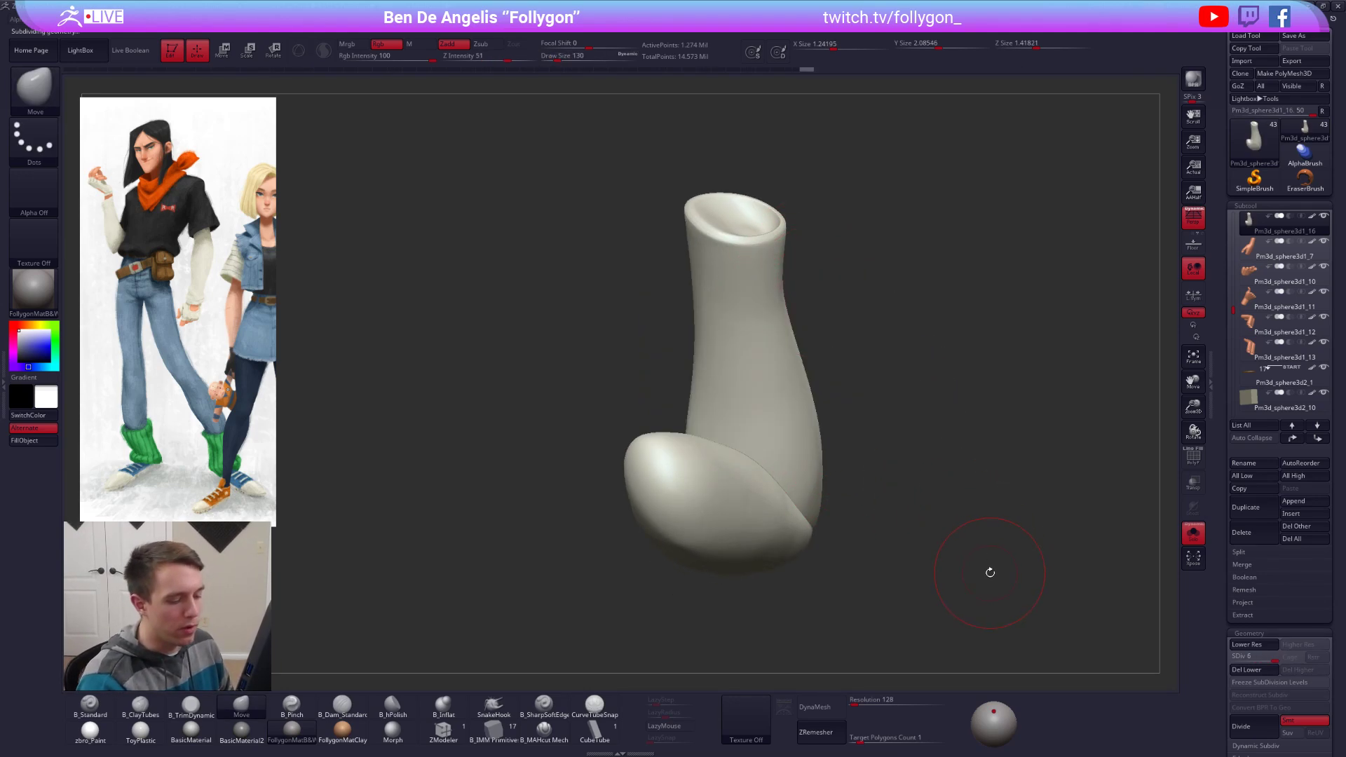
Step: DynaMesh the white arm sleeve with resolution 4096 without freezing its subdivision levels, and check its polyframe and elbow crease
click(869, 699)
text(4096)
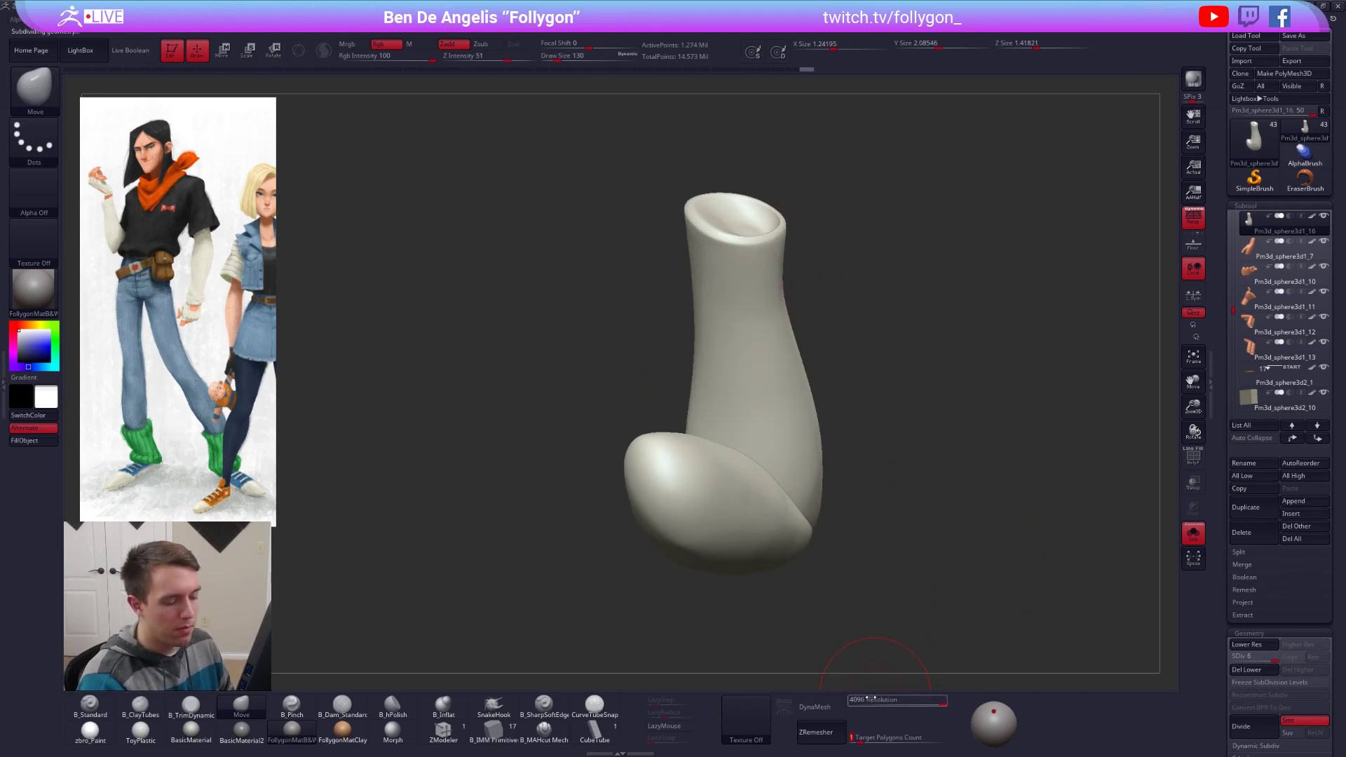
key(Return)
click(825, 709)
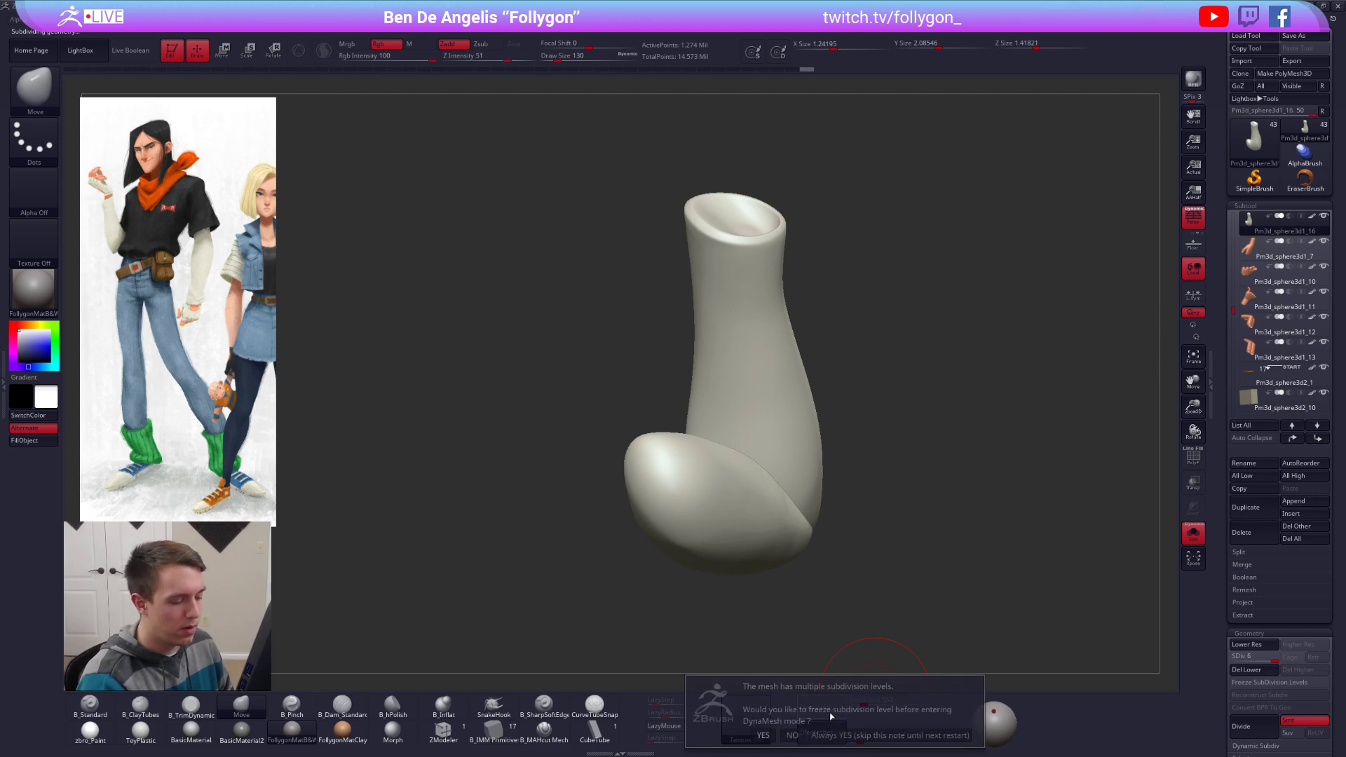
click(790, 735)
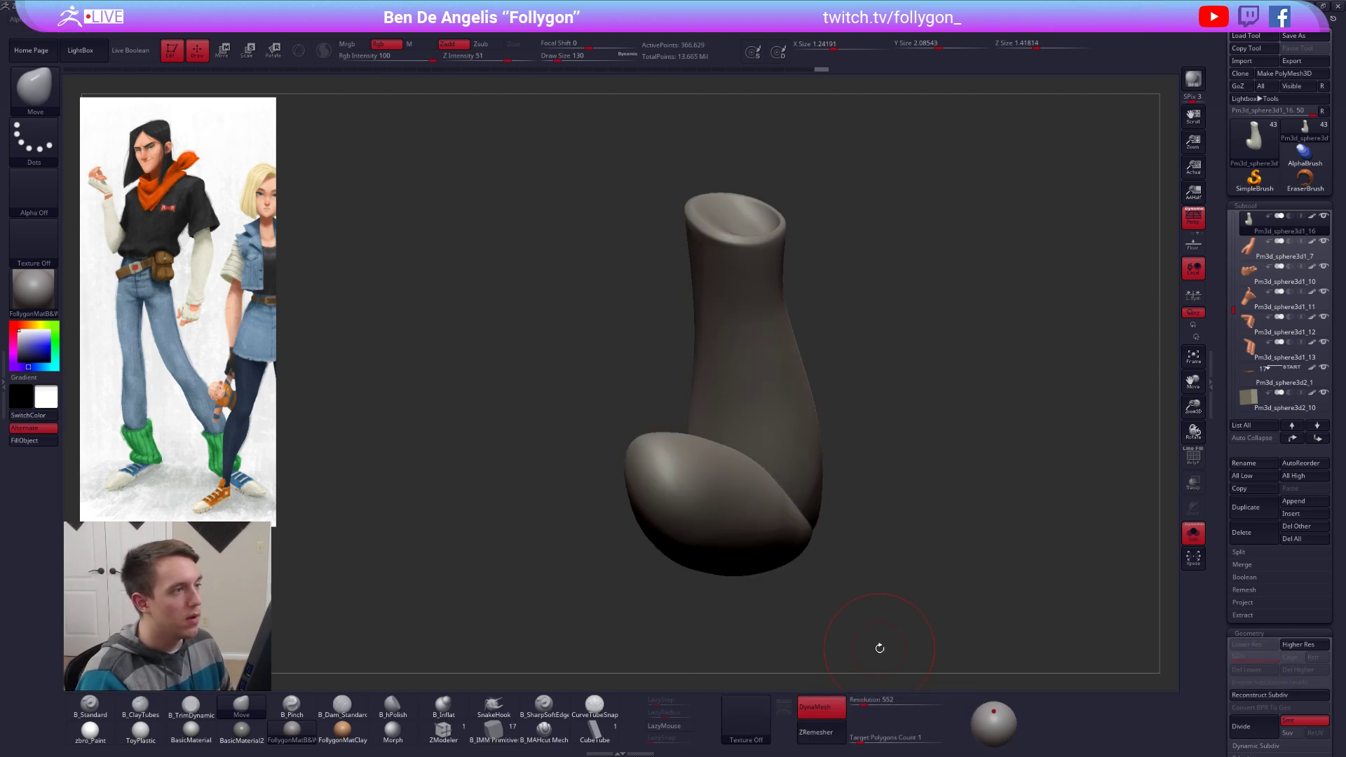
key(shift+f)
key(shift+f)
drag(876, 641, 850, 482)
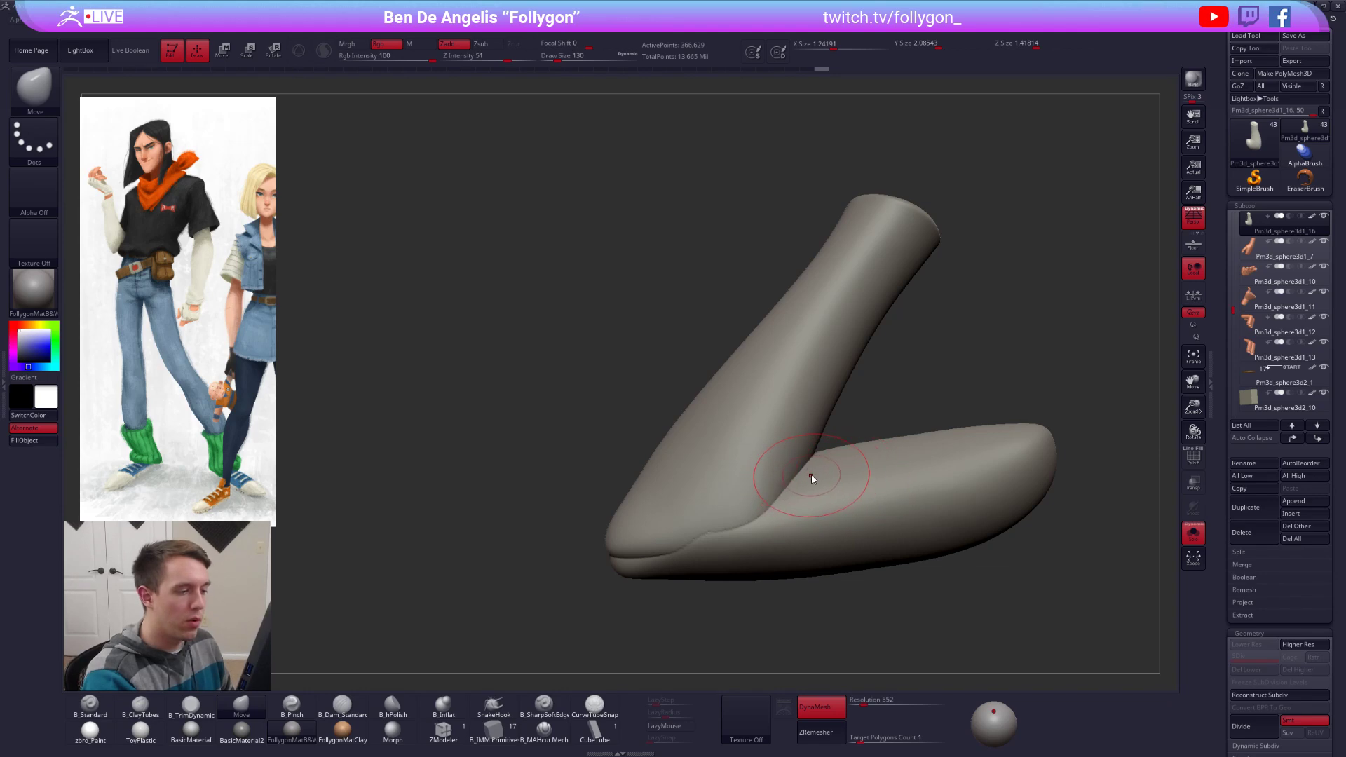
Step: Undo the DynaMesh on the white arm sleeve and check its polygroups and topology with the polyframe
mouse_move(1016, 616)
mouse_down()
mouse_move(981, 595)
mouse_move(1093, 630)
mouse_up()
ctrl+click(1051, 617)
alt+drag(992, 455, 949, 452)
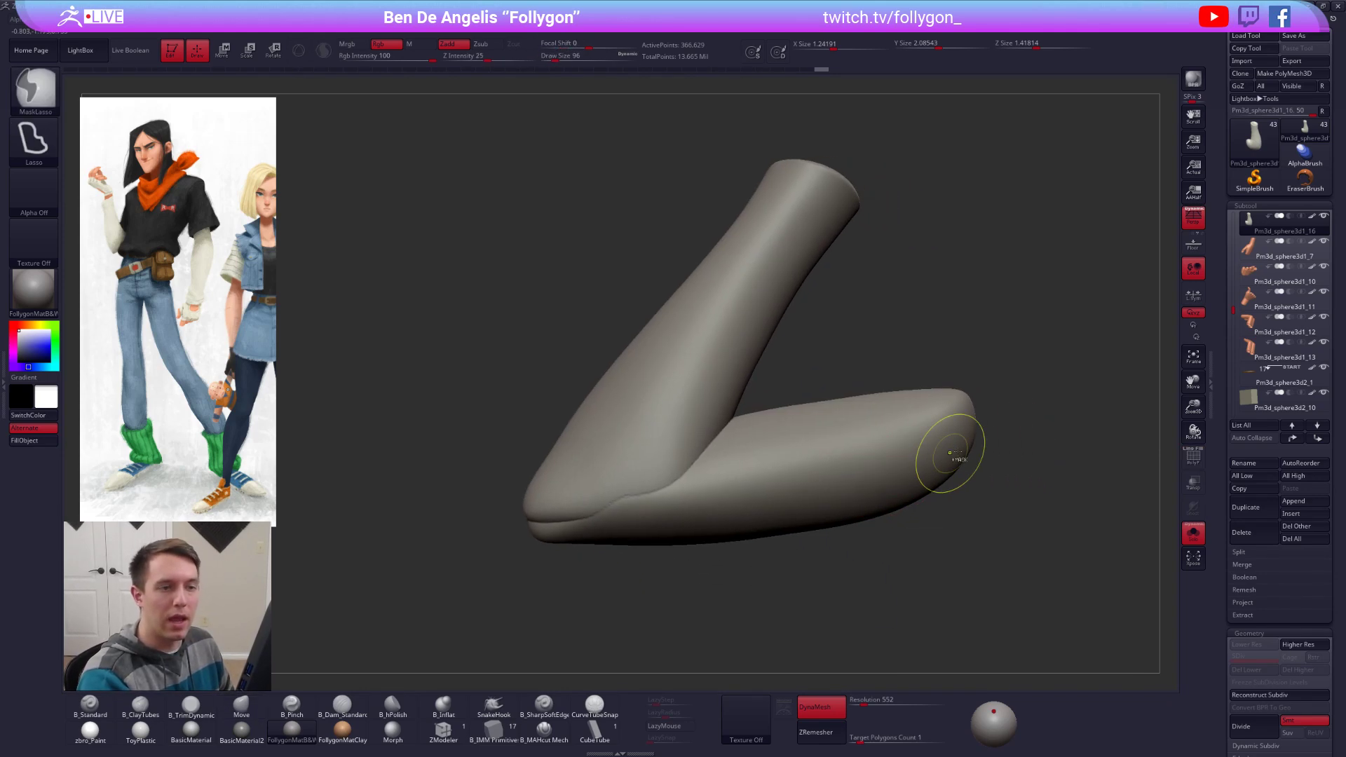
key(ctrl+z)
key(shift+f)
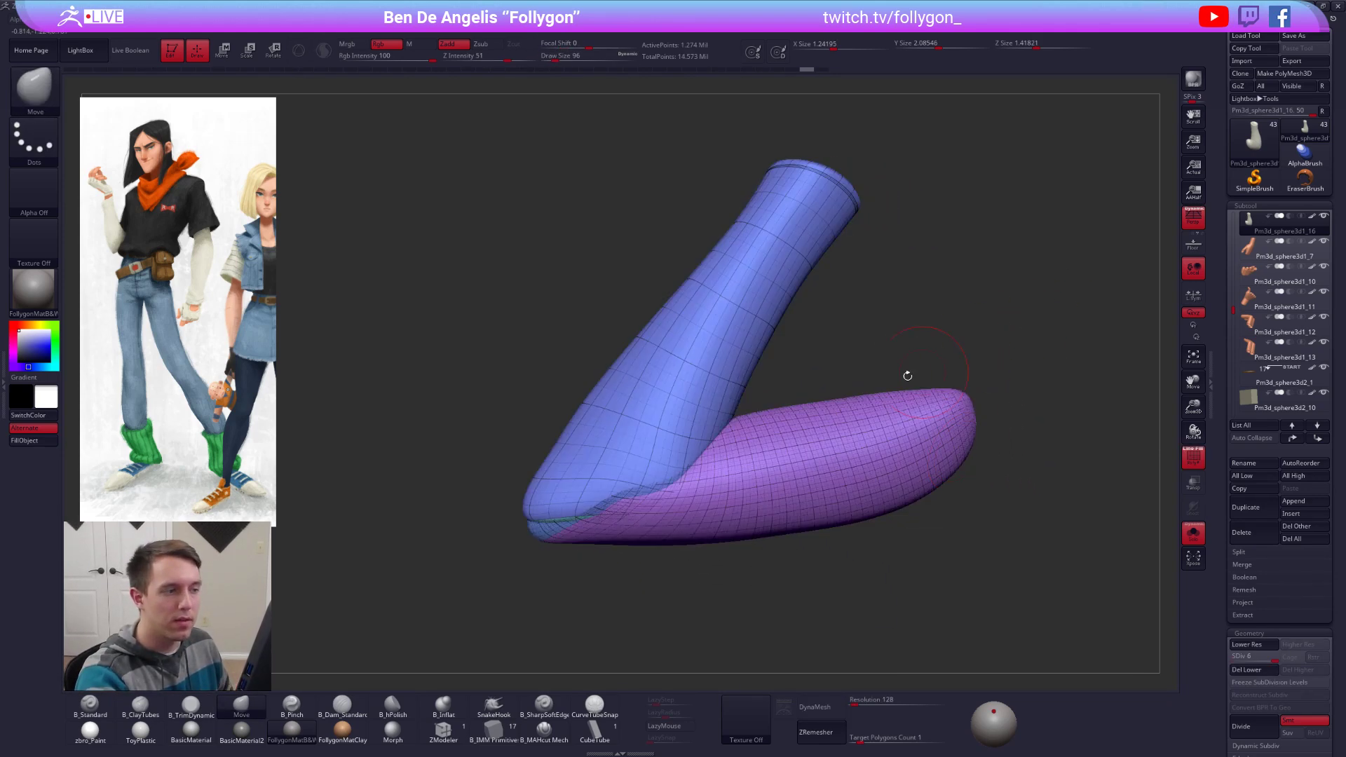
key(shift+f)
Step: Sample the sleeve's off-white colour and swap the primary and secondary colours
key(c)
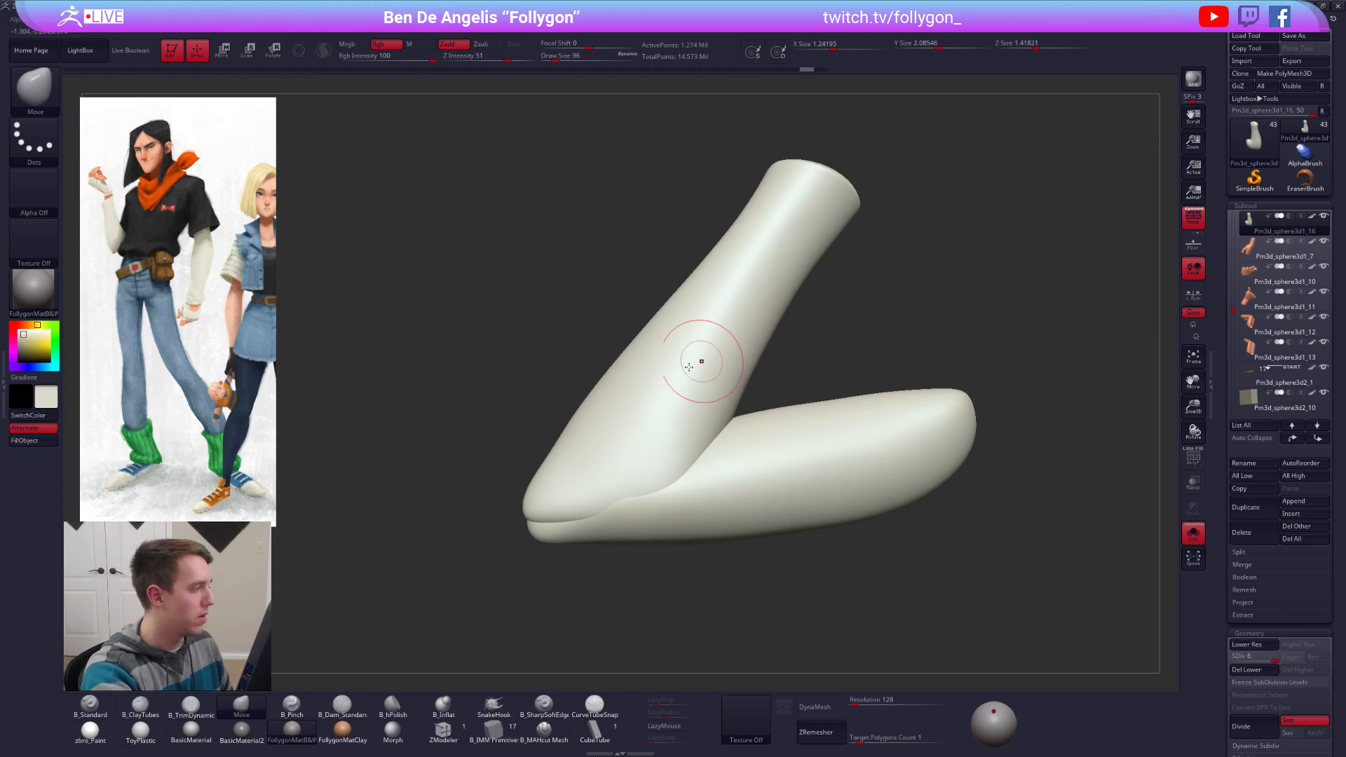
key(v)
click(55, 369)
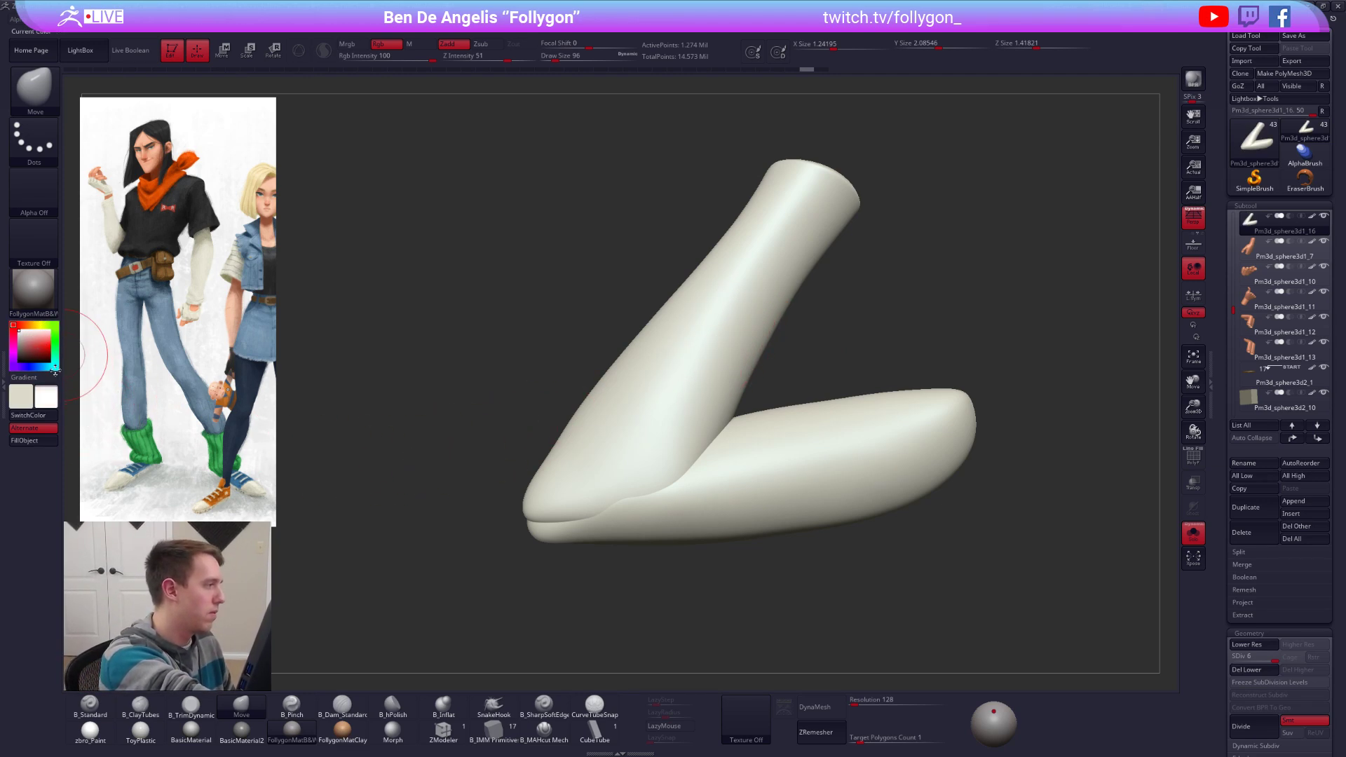
key(ctrl+z)
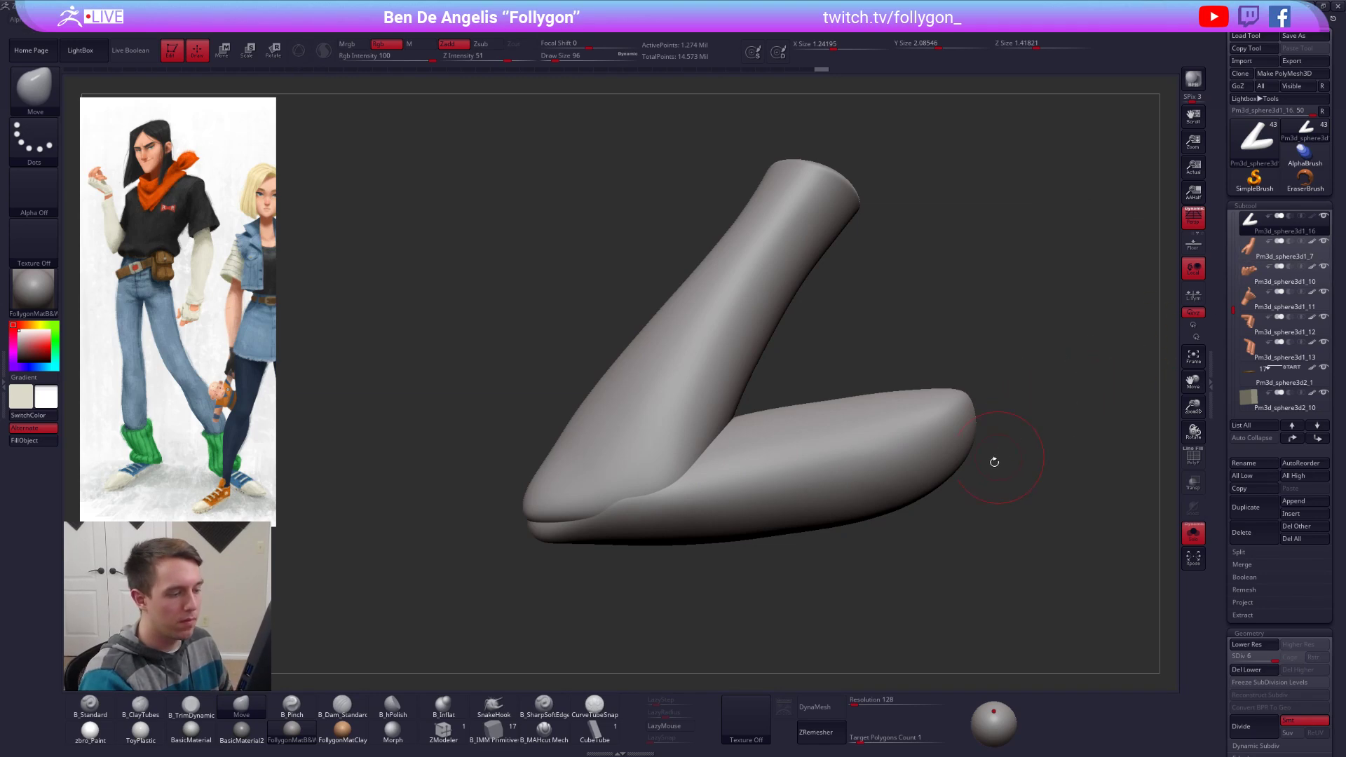
Step: DynaMesh the white arm sleeve at resolution 552 without freezing its subdivision levels, and inspect the elbow
click(815, 706)
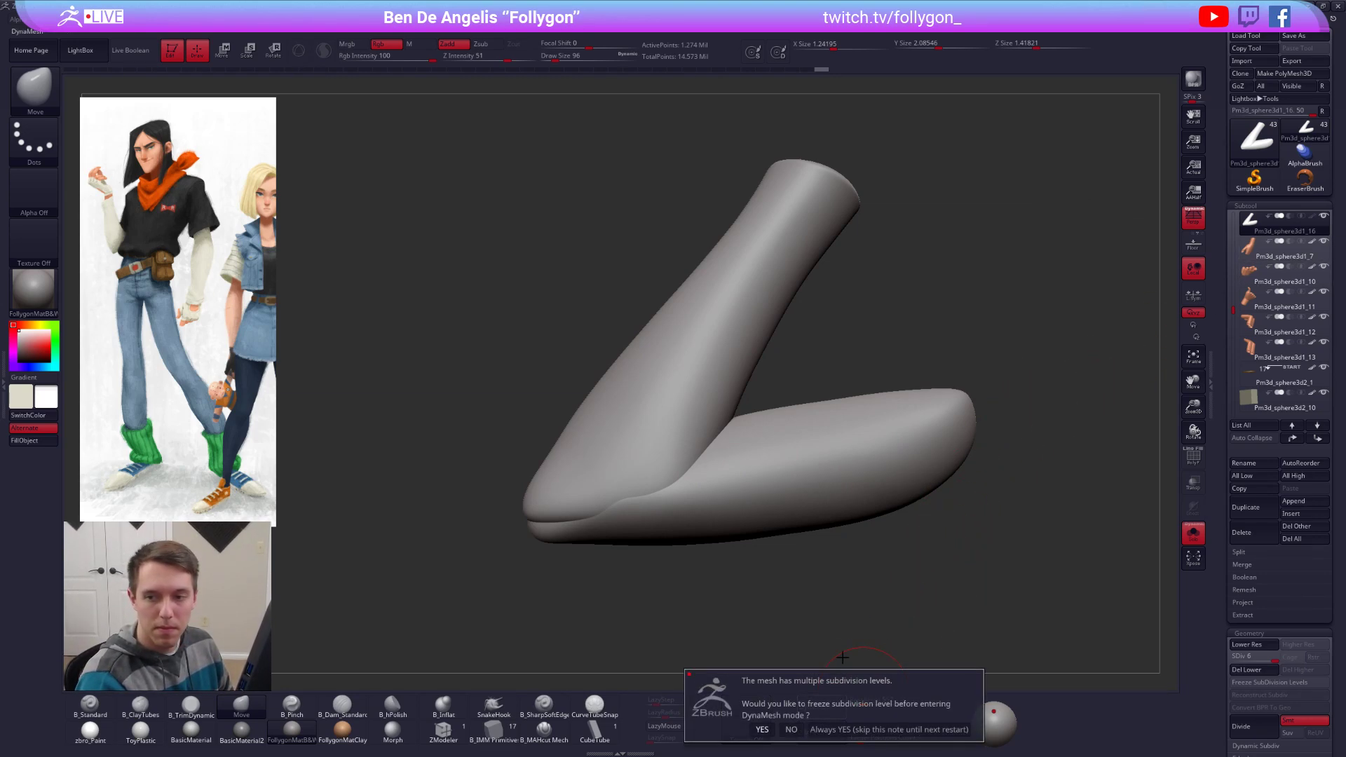
click(791, 729)
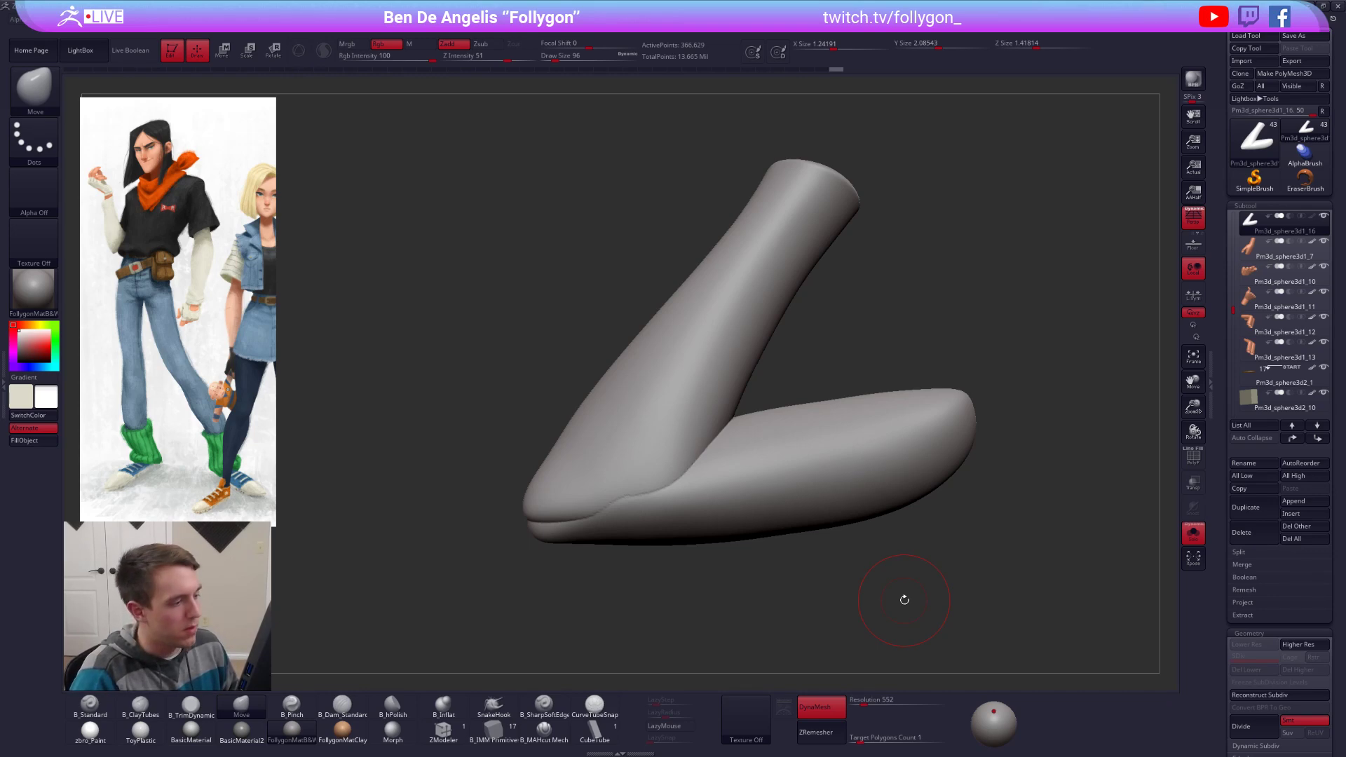
mouse_move(665, 466)
right_down()
mouse_move(715, 434)
mouse_move(705, 443)
right_up()
key(shift)
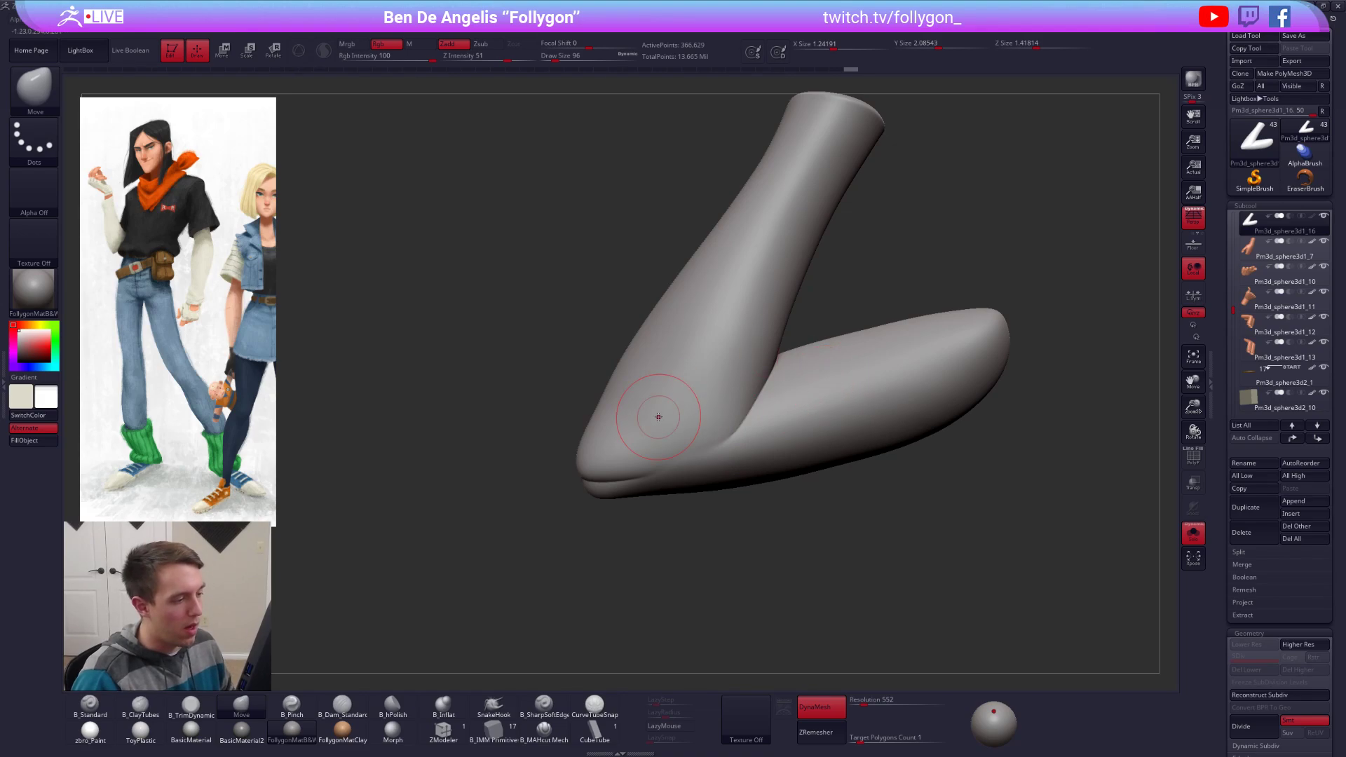
mouse_move(655, 411)
right_down()
mouse_move(691, 399)
mouse_move(752, 439)
right_up()
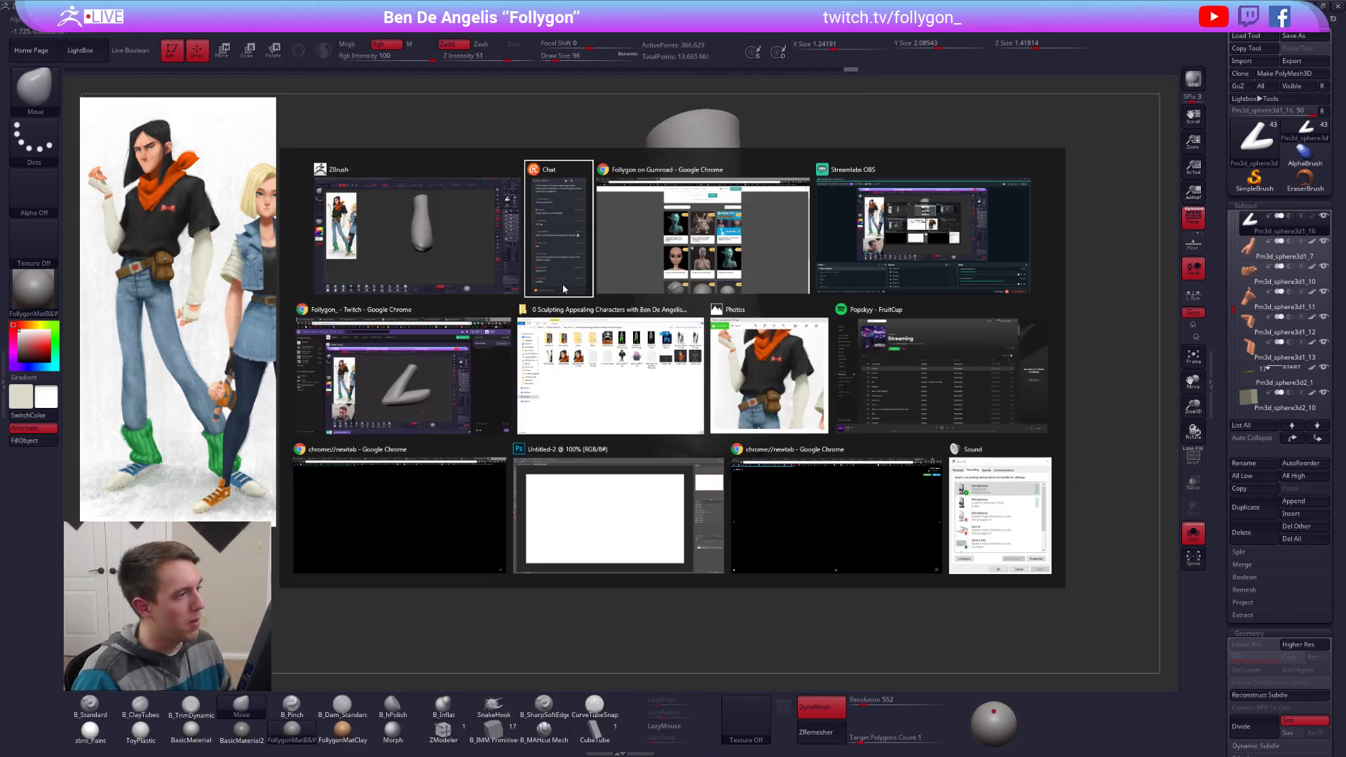
Step: Switch to Chrome and browse the products on the Follygon Gumroad page
key(alt+Tab)
click(642, 271)
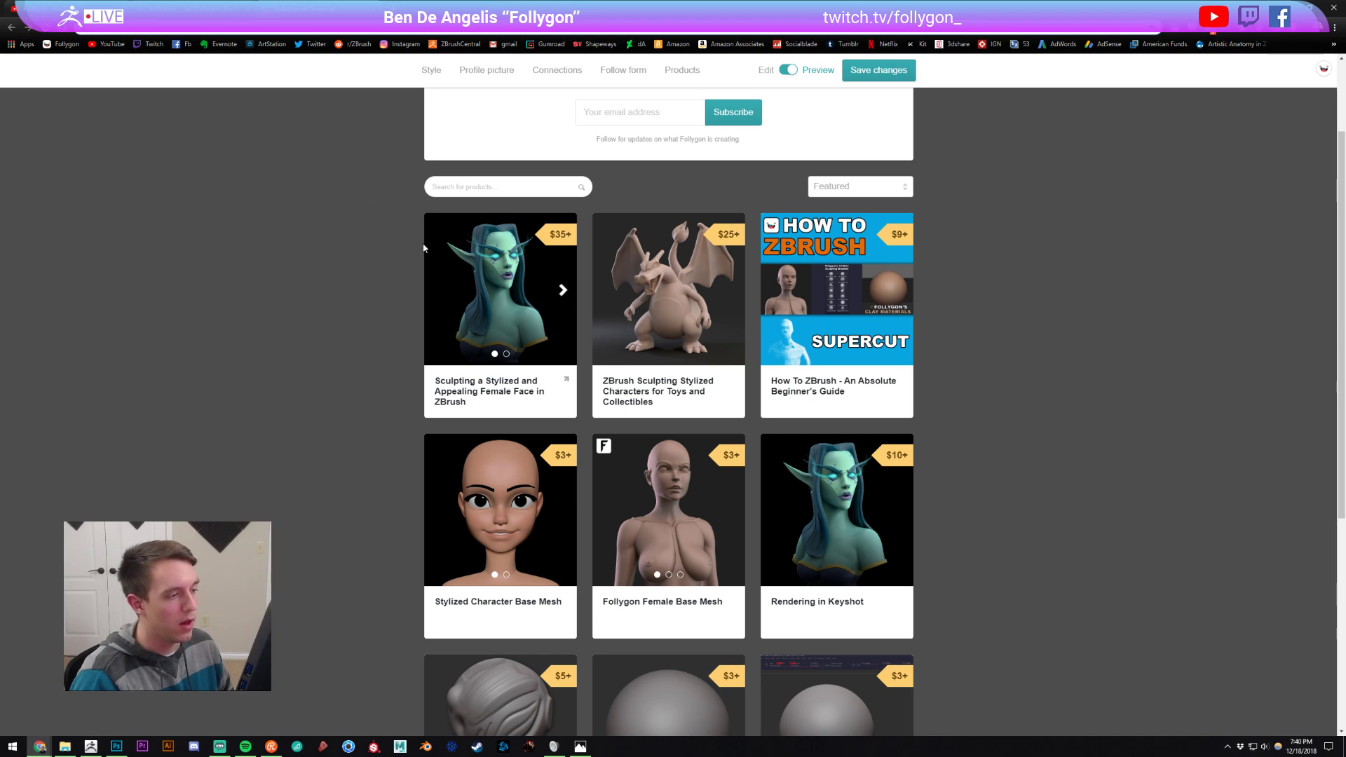
scroll(1029, 372, down, 1)
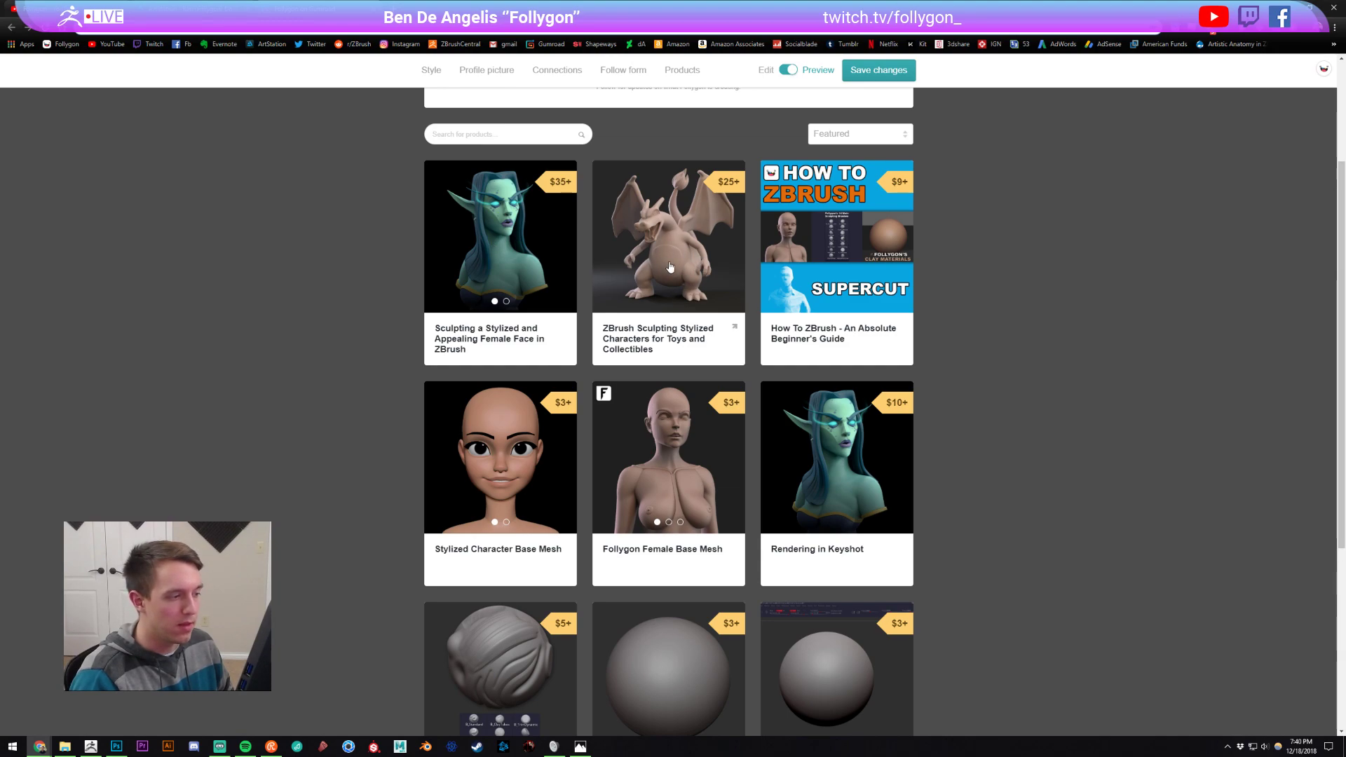
scroll(670, 267, down, 5)
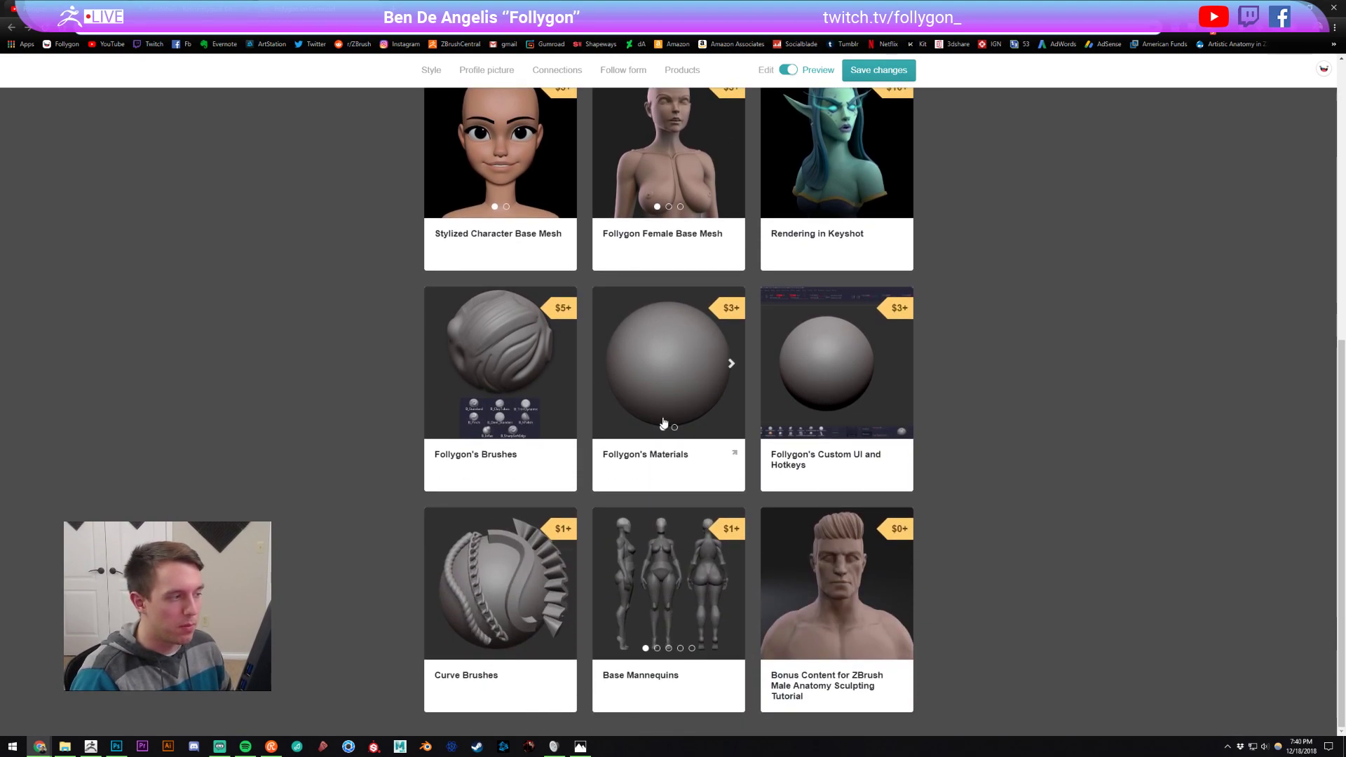
Step: Open the Base Mannequins product, view all its preview images, close it, and switch back to ZBrush
click(722, 553)
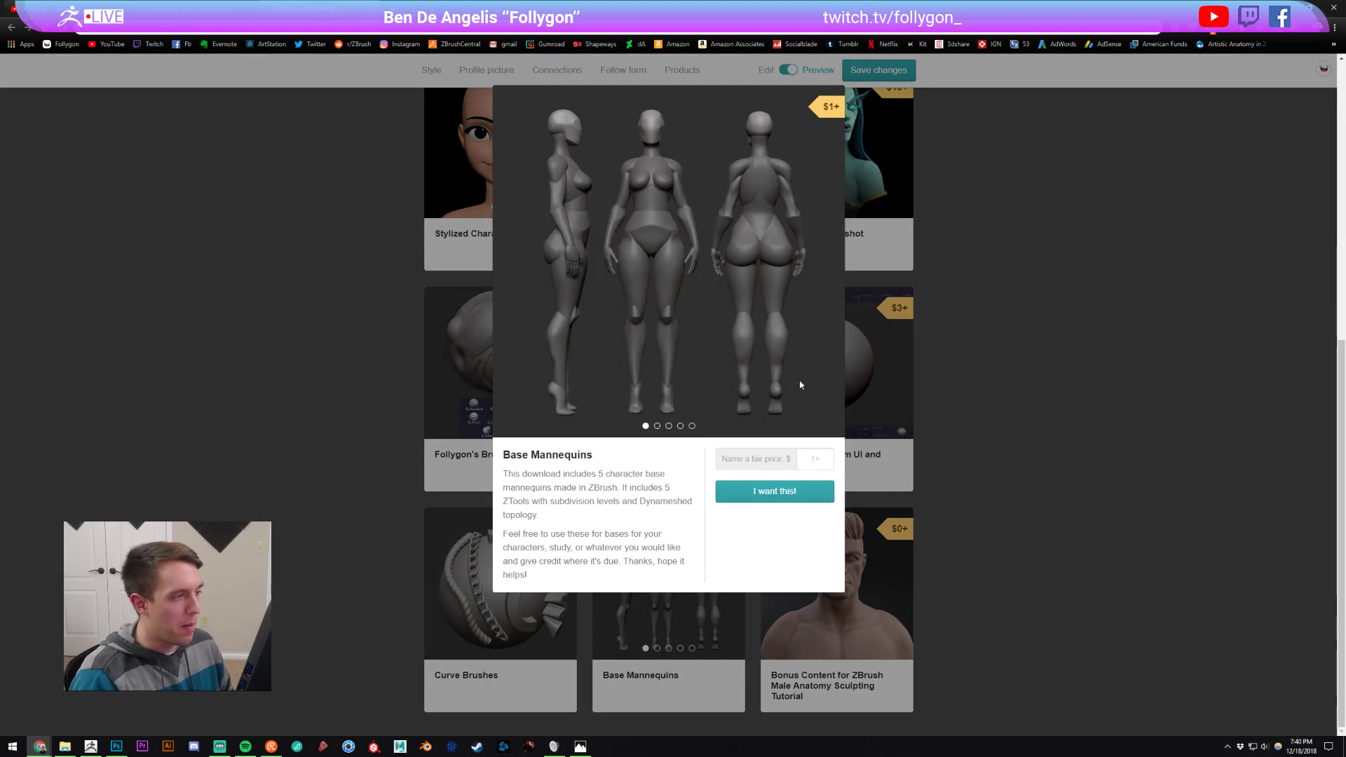
click(831, 263)
click(831, 264)
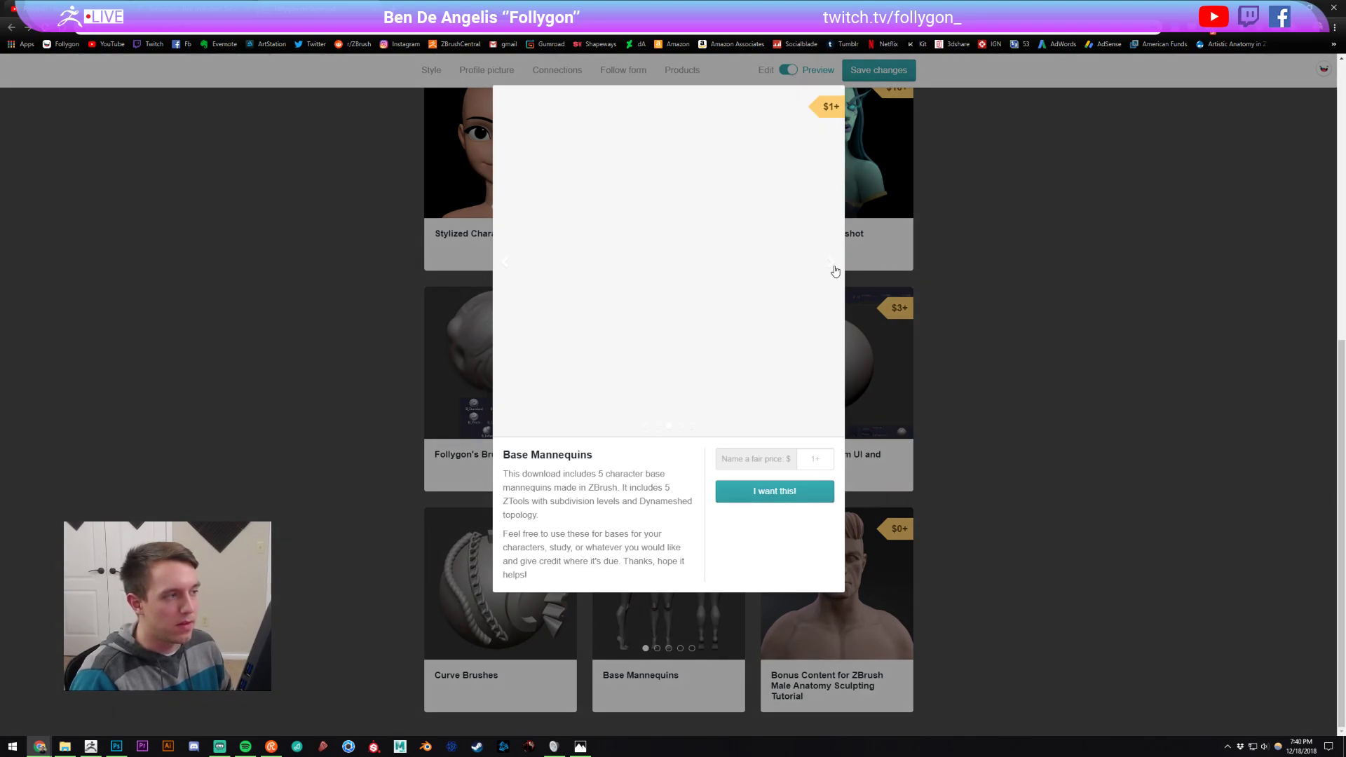
click(832, 263)
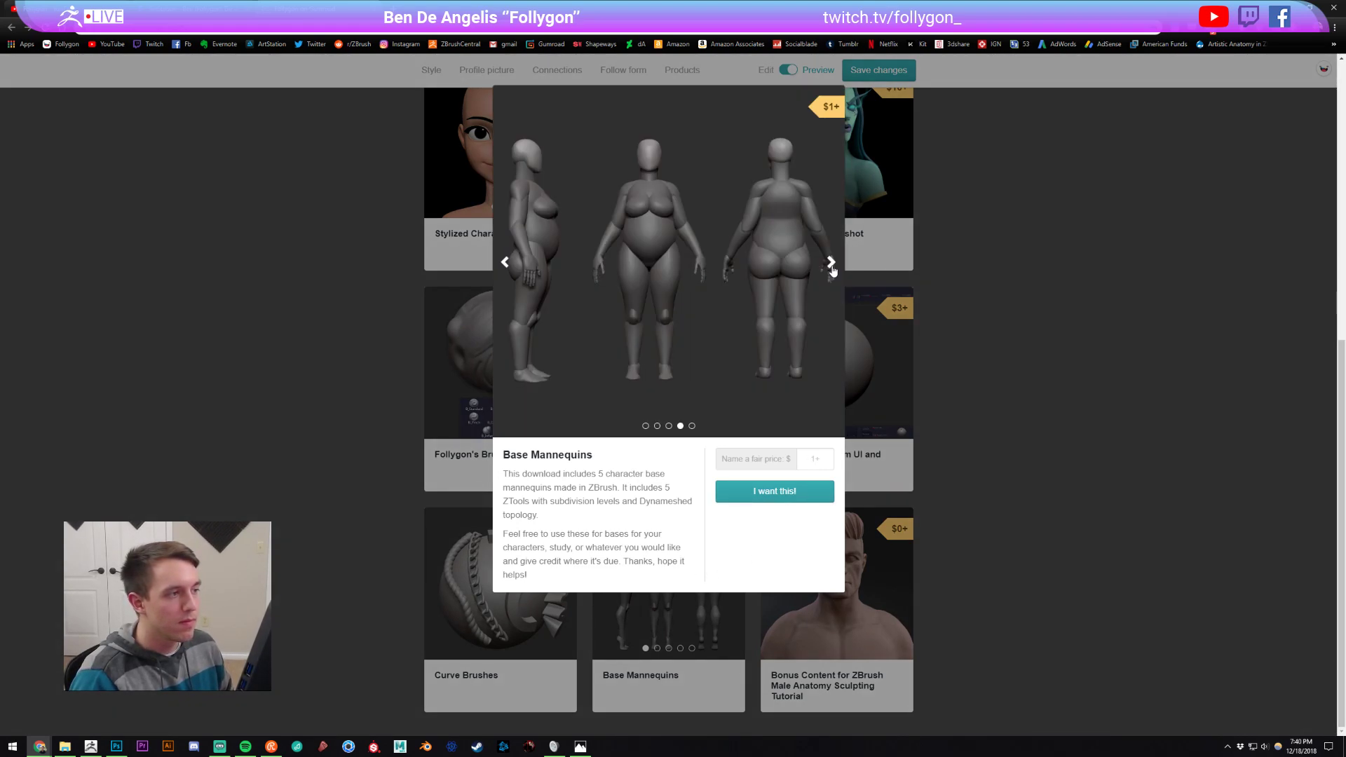
click(831, 264)
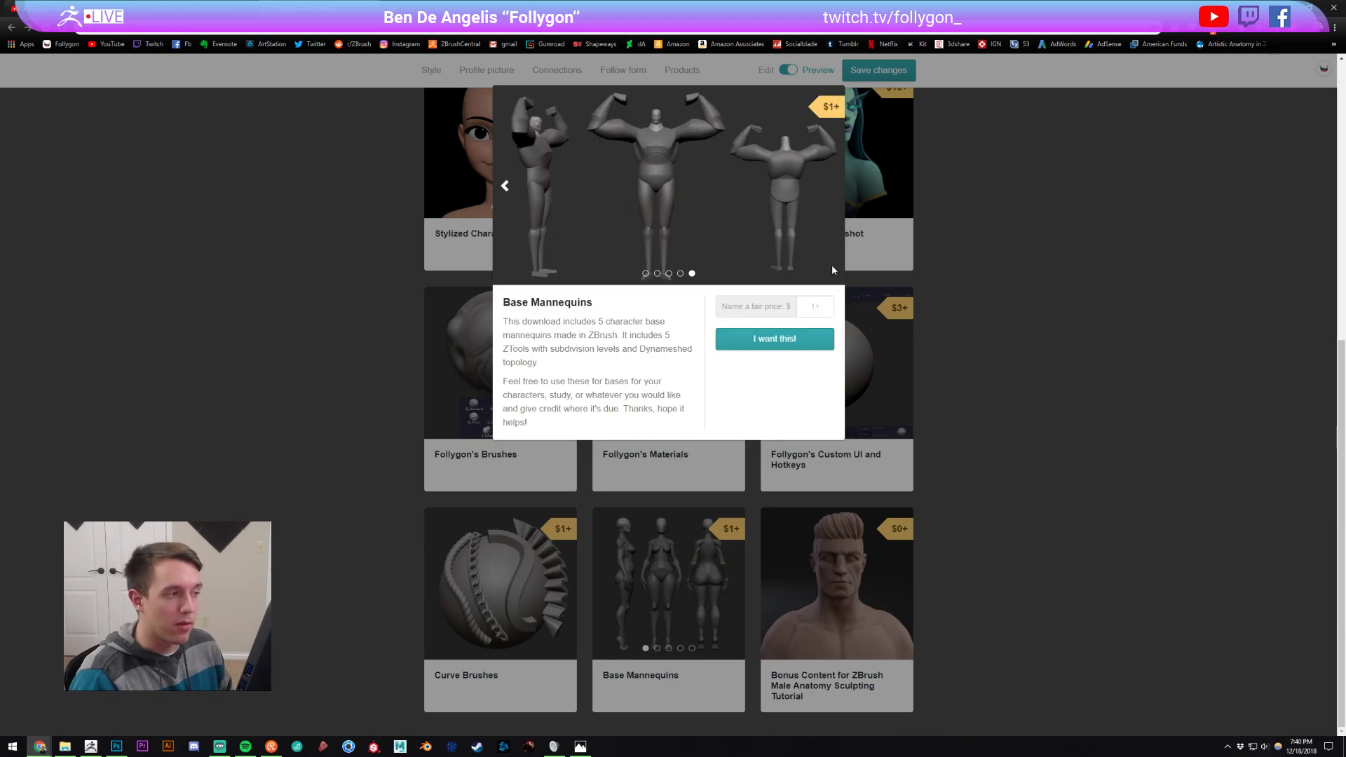
click(303, 235)
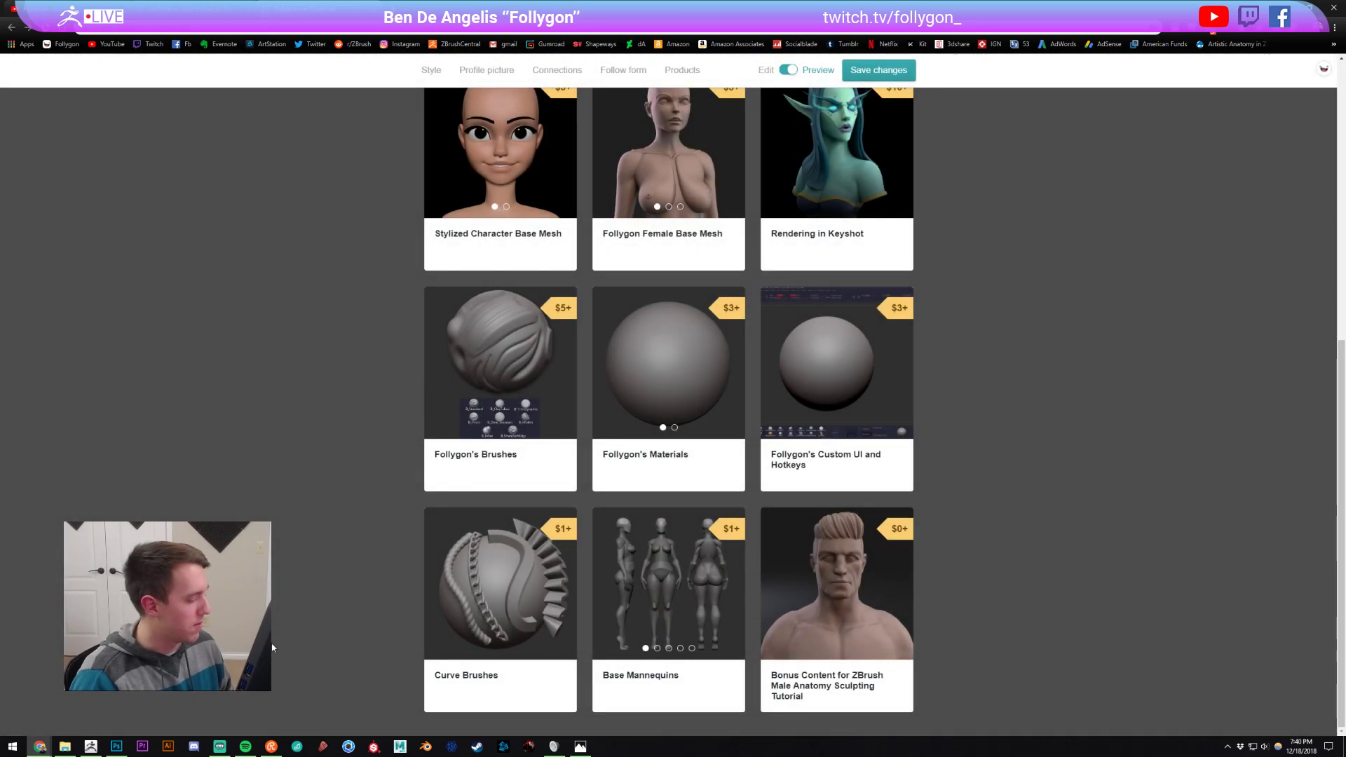
click(90, 745)
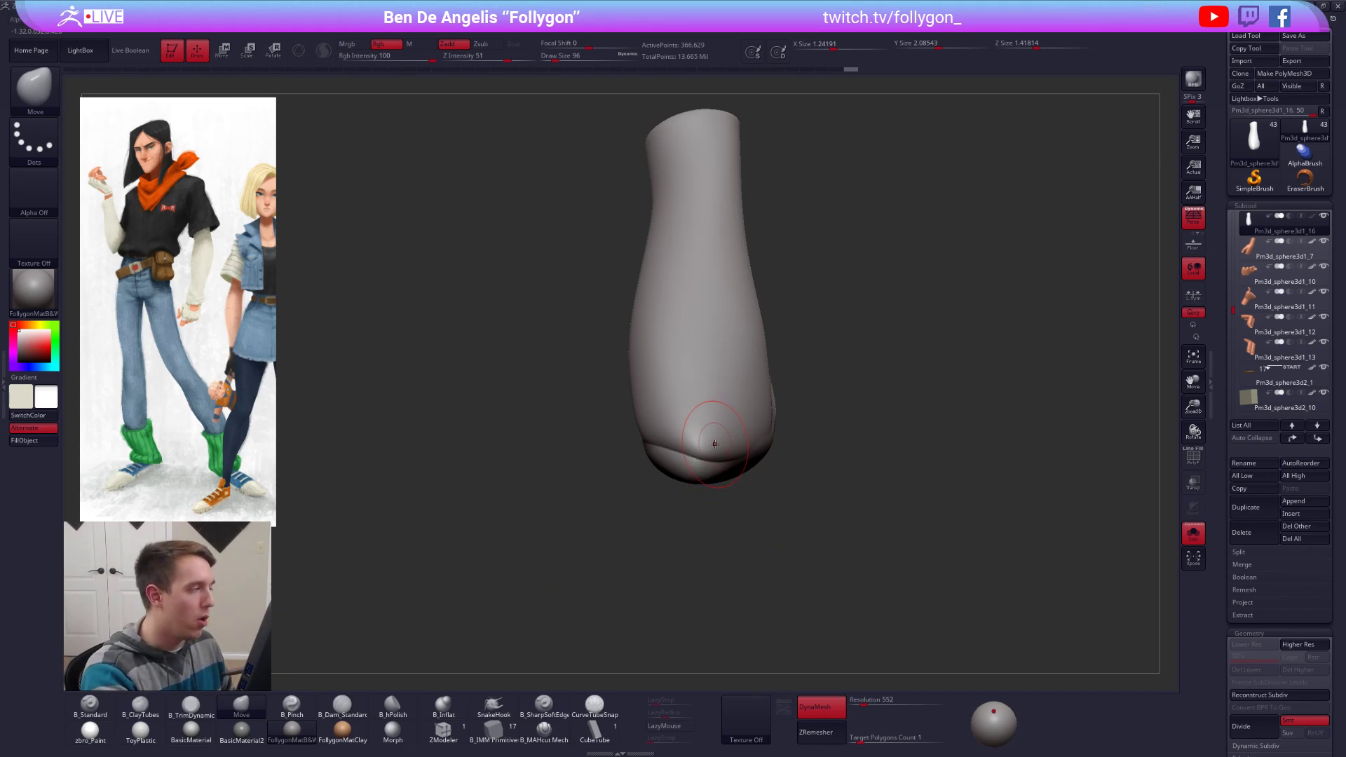
Step: Smooth the crease at the sleeve's elbow tip
mouse_move(714, 443)
alt+right_down()
mouse_move(762, 424)
mouse_move(740, 443)
mouse_move(729, 405)
mouse_move(759, 438)
alt+right_up()
key(5)
key(space)
drag(760, 436, 746, 436)
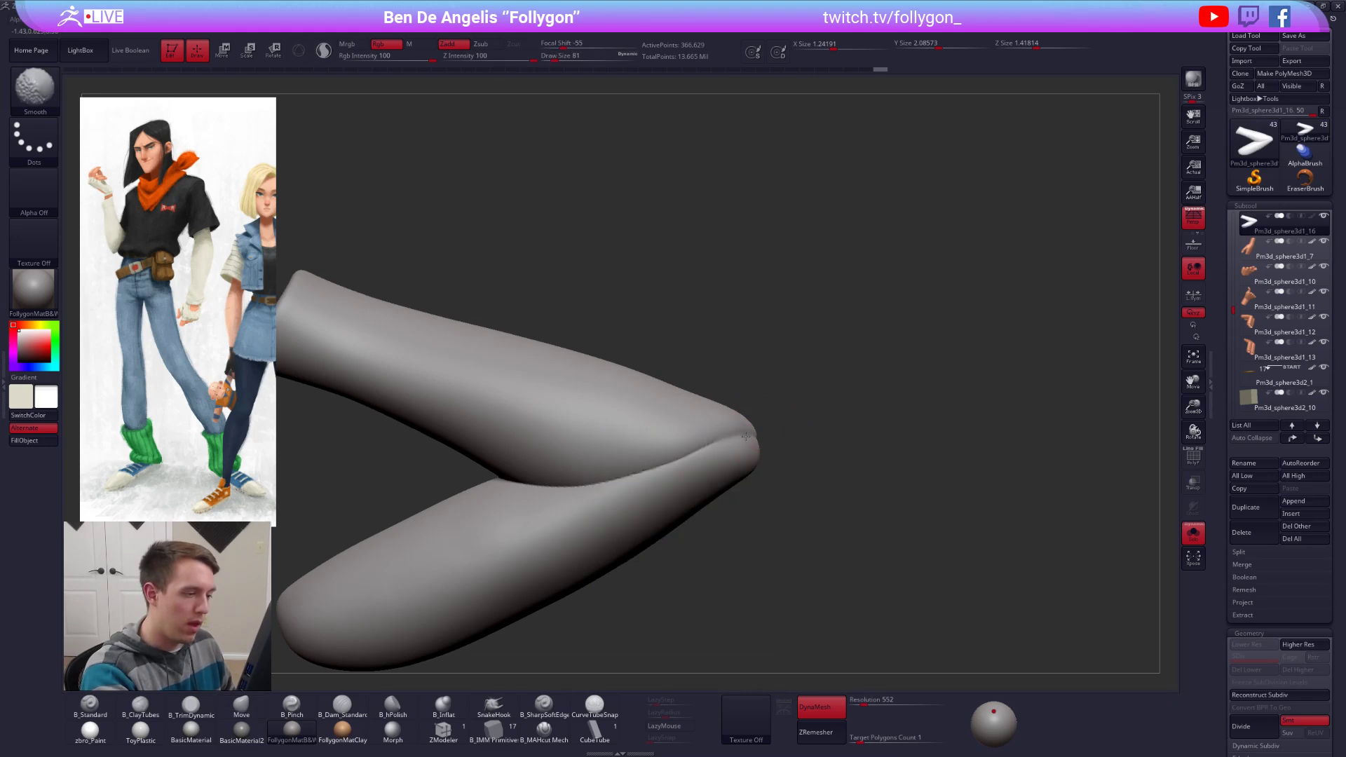
right_drag(745, 435, 739, 435)
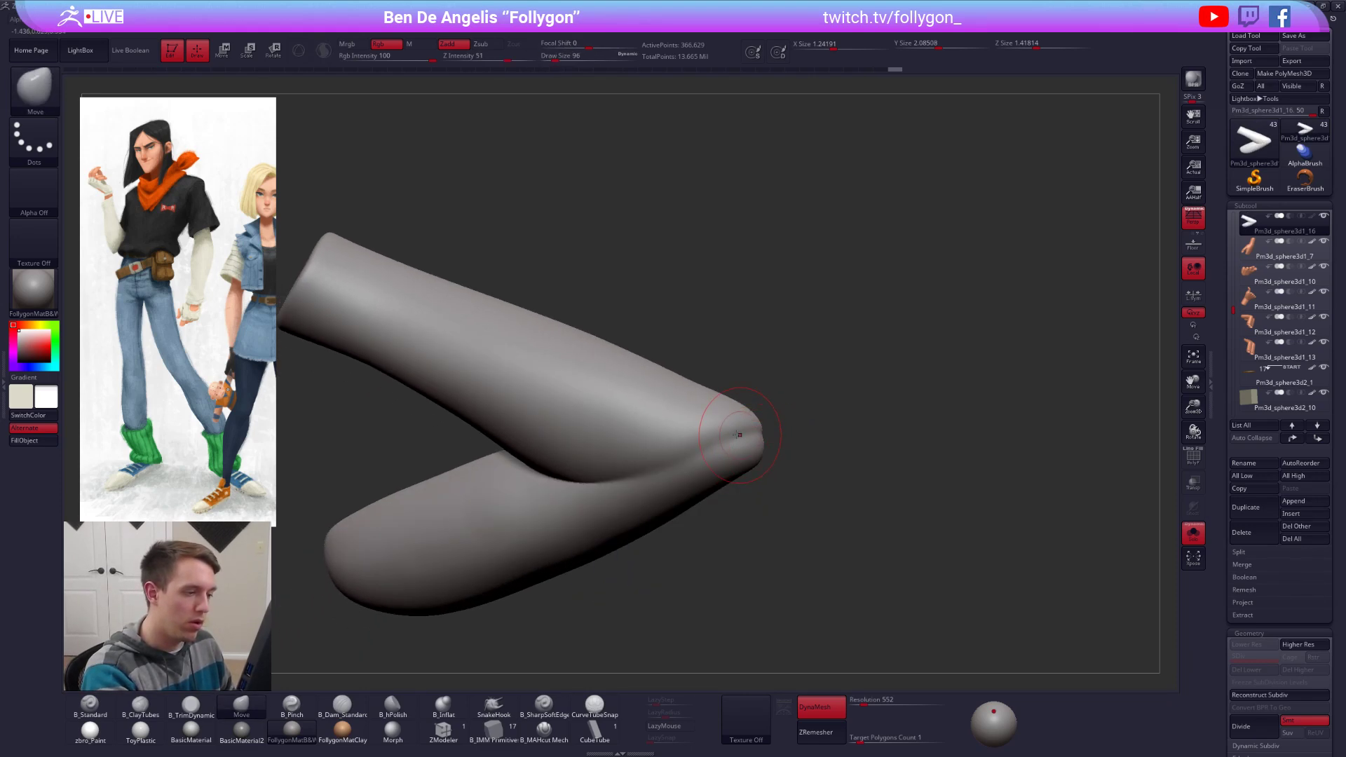
Step: Fill the elbow crease with the B_ClayTubes brush at Draw Size 81 and smooth the strokes into the sleeve
key(b)
key(c)
key(t)
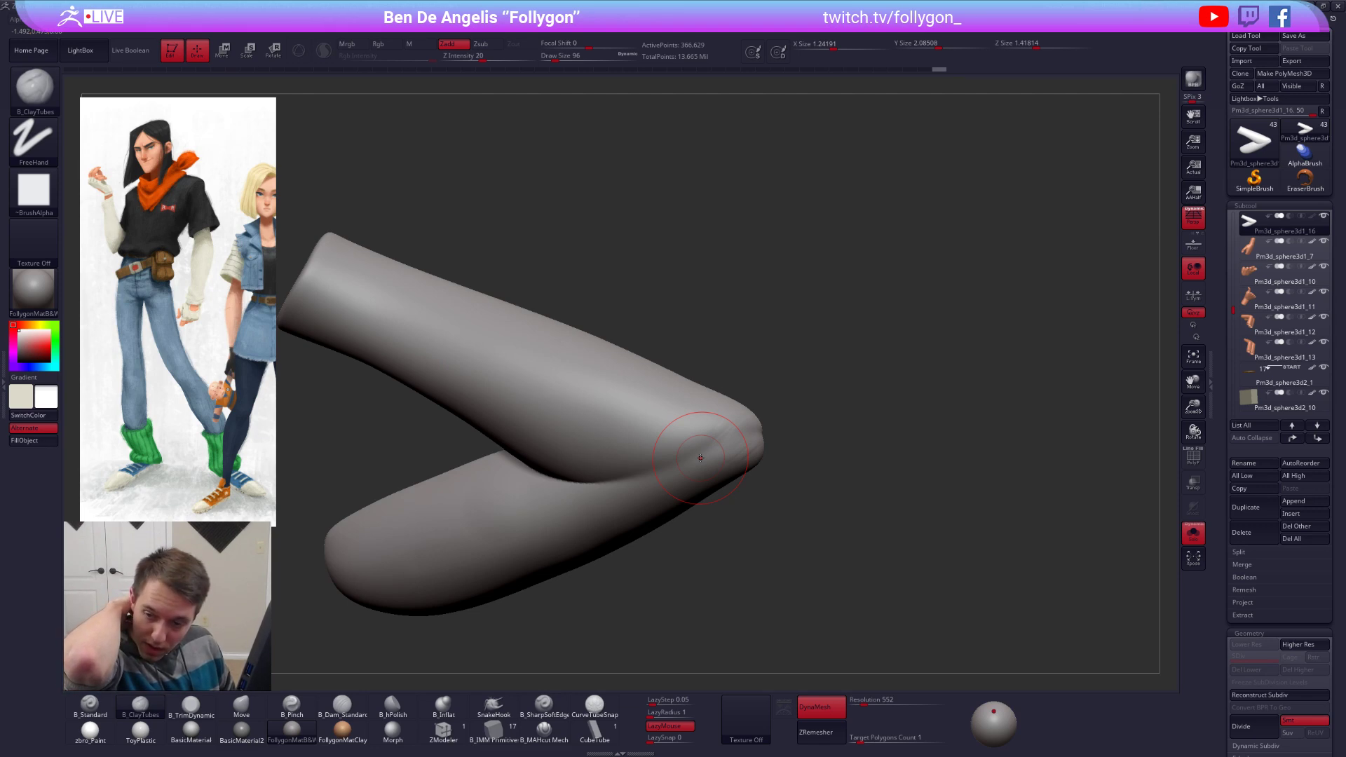
key(space)
right_drag(706, 455, 726, 448)
key(space)
drag(708, 445, 703, 441)
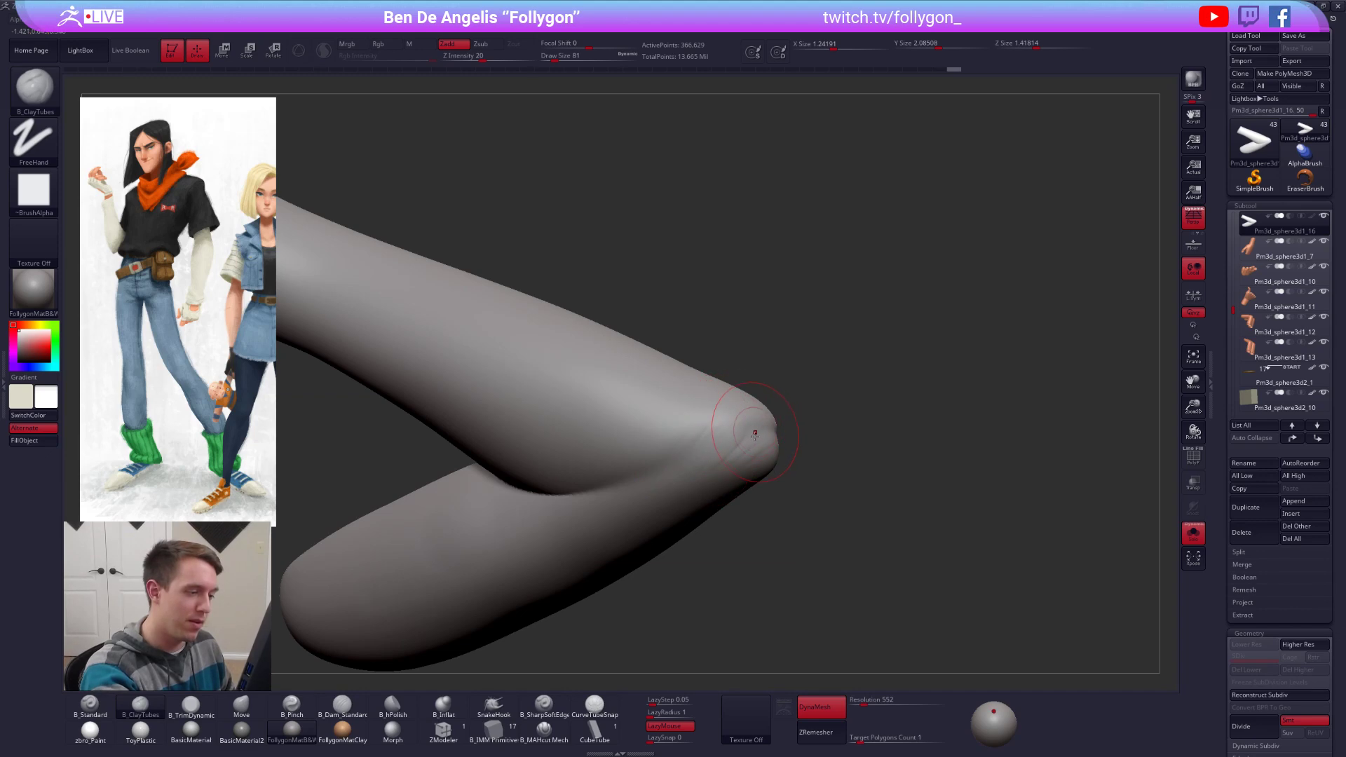
right_drag(754, 433, 806, 432)
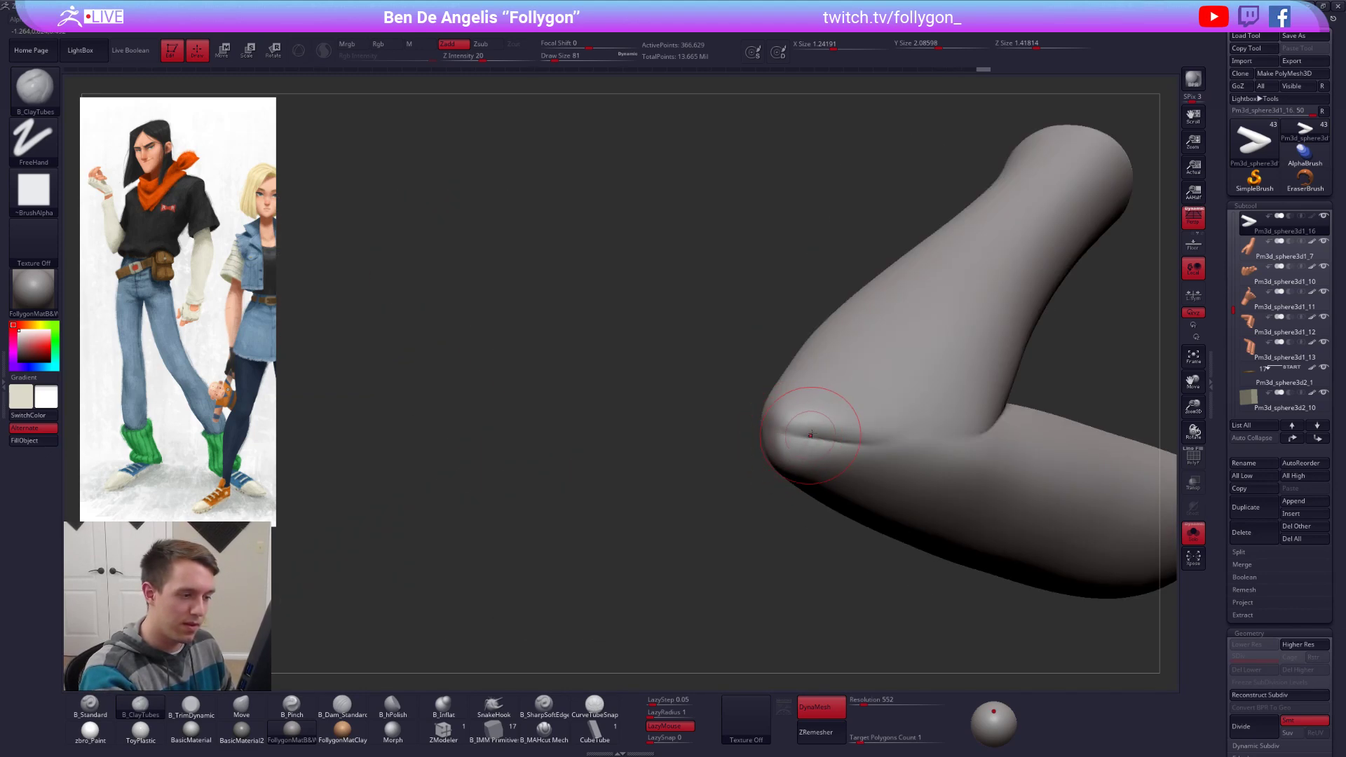
mouse_move(810, 434)
shift+mouse_down()
mouse_move(861, 449)
mouse_move(816, 443)
shift+mouse_up()
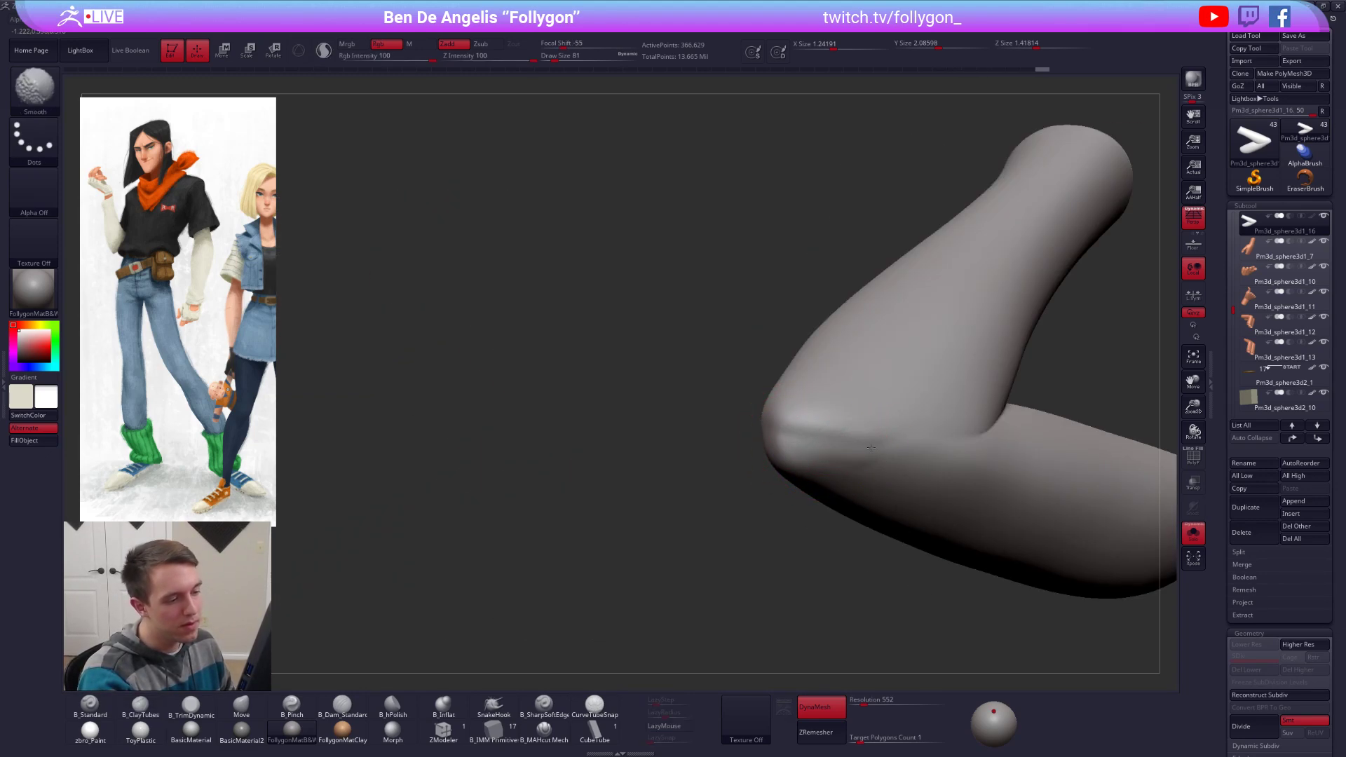
mouse_move(870, 448)
right_down()
mouse_move(815, 423)
mouse_move(740, 429)
mouse_move(781, 435)
mouse_move(744, 423)
right_up()
Step: Try to reshape the sleeve's elbow tip with the Move brush
key(space)
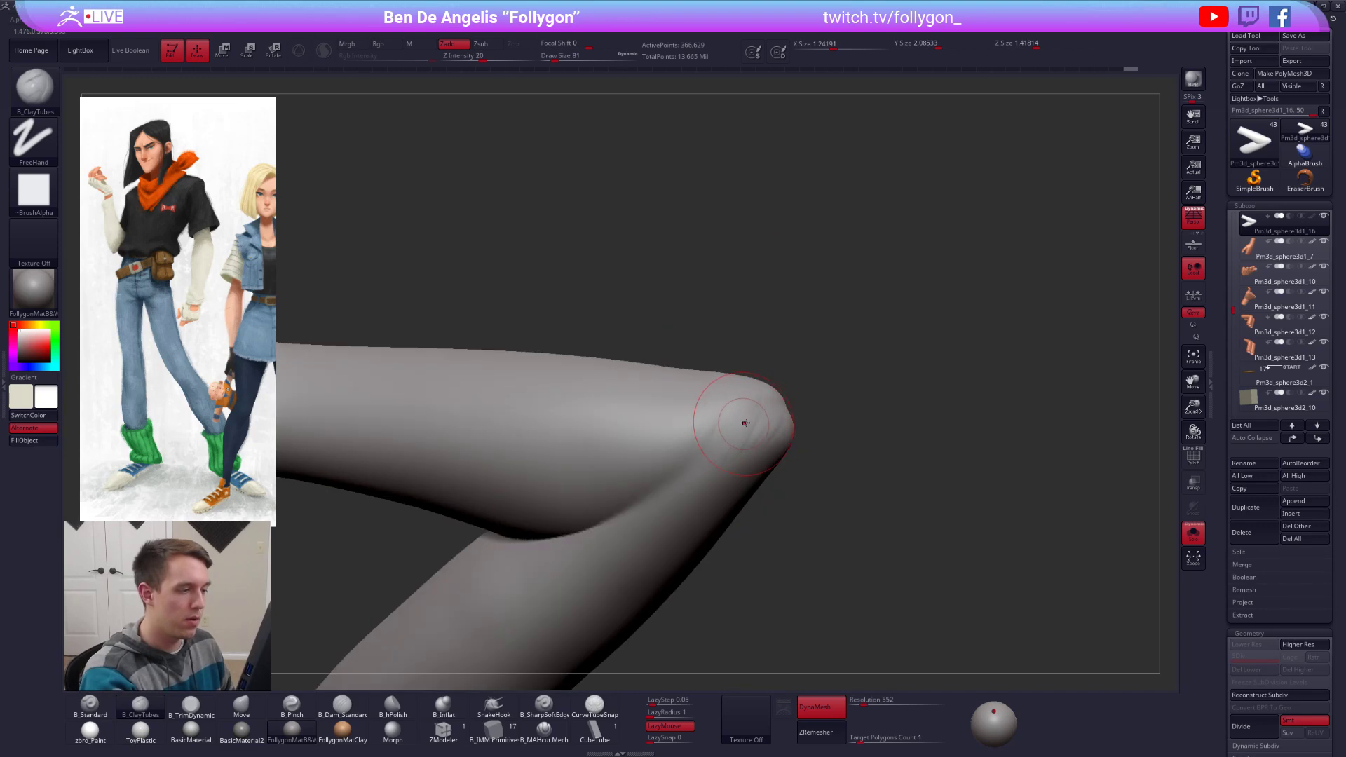
mouse_move(751, 429)
mouse_down()
mouse_move(710, 438)
mouse_move(756, 433)
mouse_up()
key(b)
key(m)
key(v)
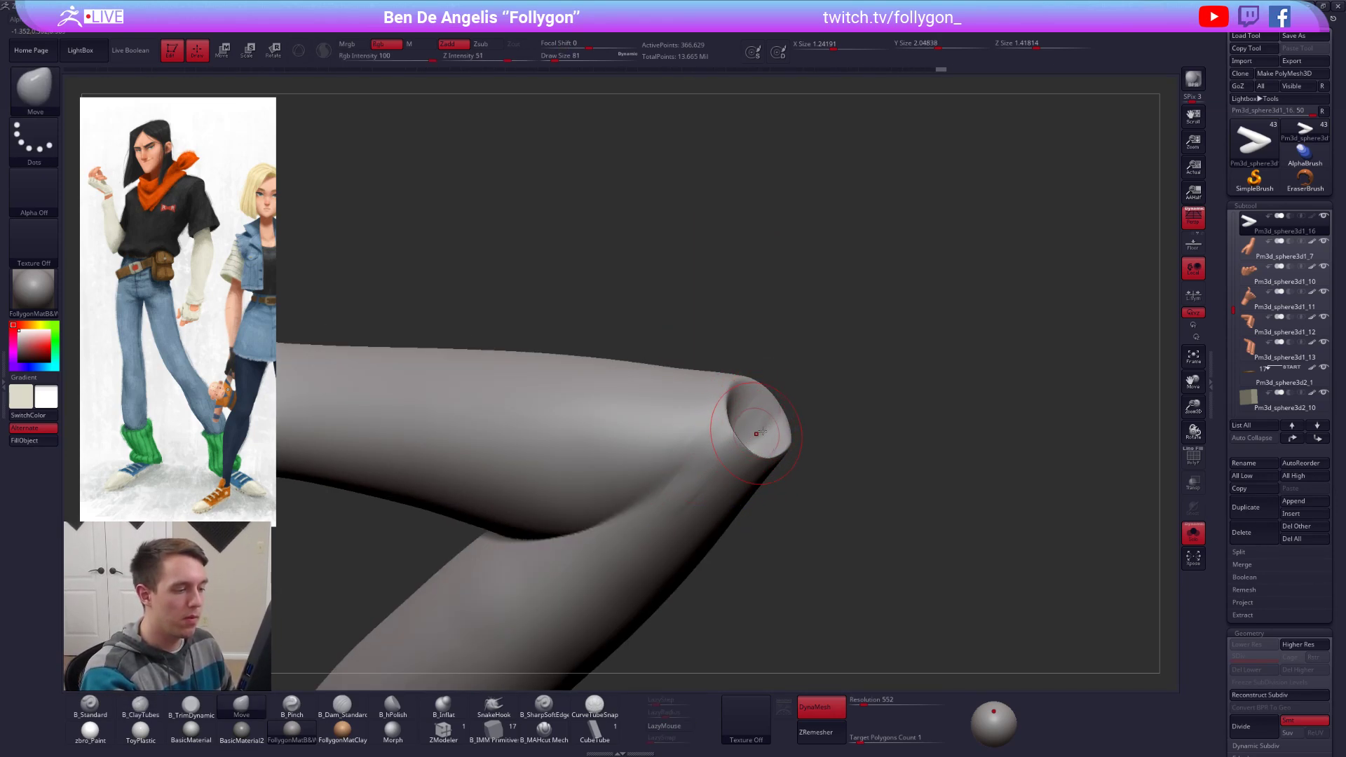
key(ctrl+z)
Step: Flatten the surface around the elbow tip and crease with the B_TrimDynamic brush
key(b)
key(t)
key(d)
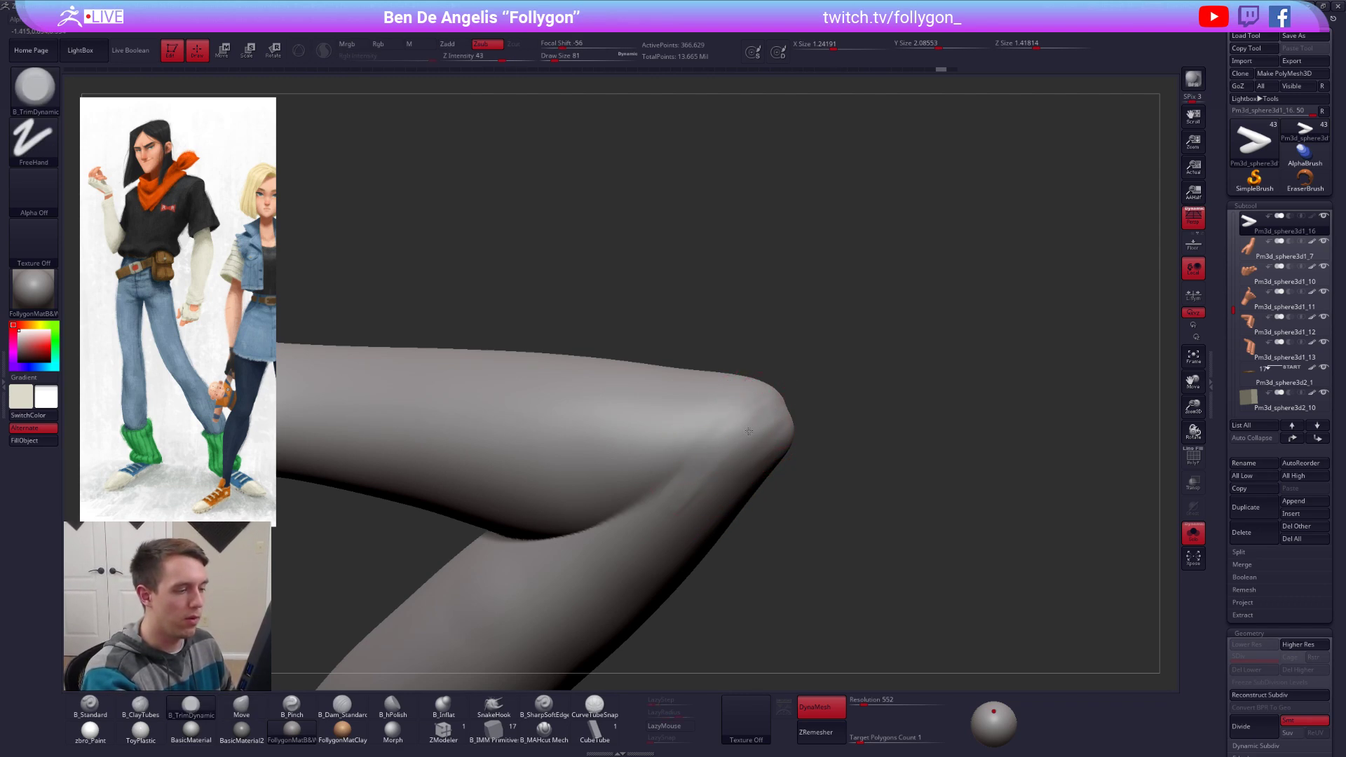
drag(698, 498, 726, 442)
mouse_move(925, 448)
mouse_down()
mouse_move(732, 461)
mouse_move(827, 444)
mouse_up()
drag(616, 484, 722, 516)
Step: Pinch a ridge running up from the elbow tip with the B_Pinch brush and LazyMouse turned on
key(b)
key(p)
key(i)
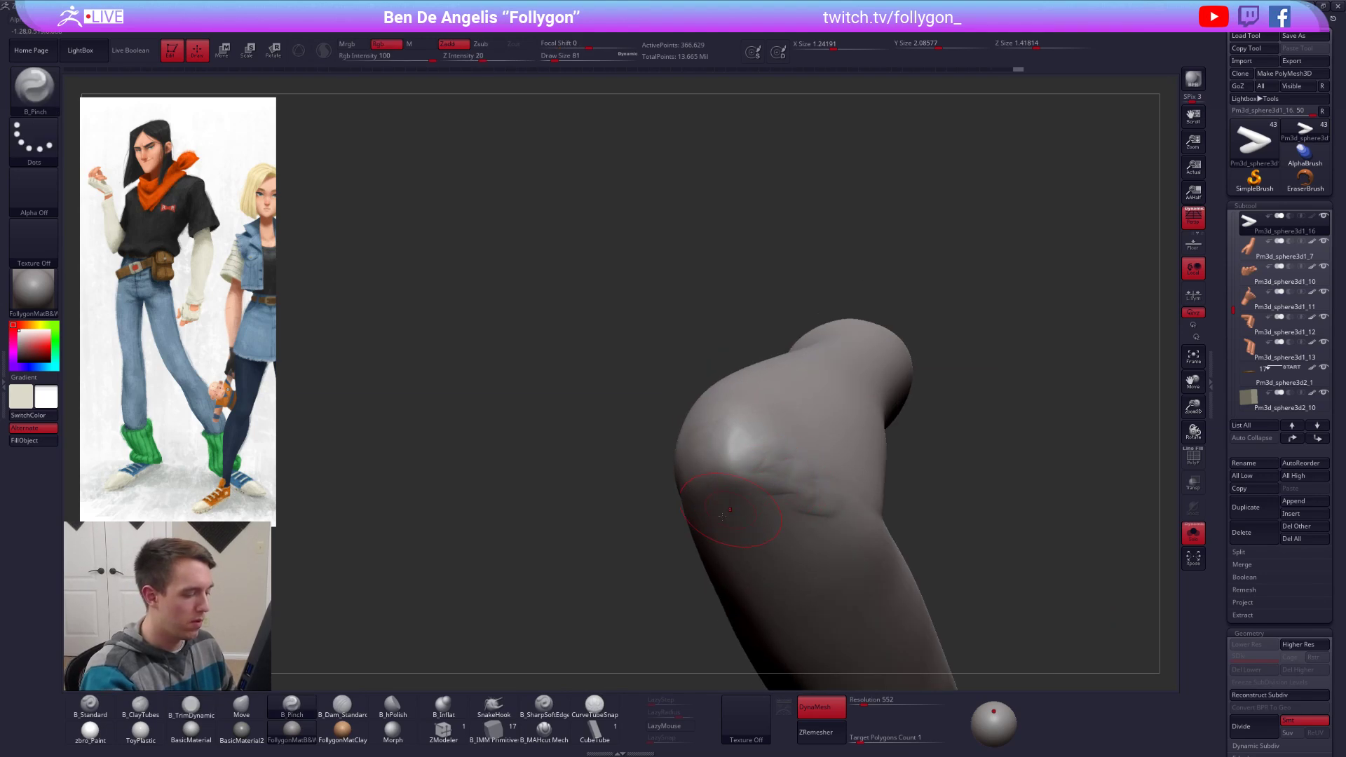
click(679, 726)
drag(624, 448, 635, 554)
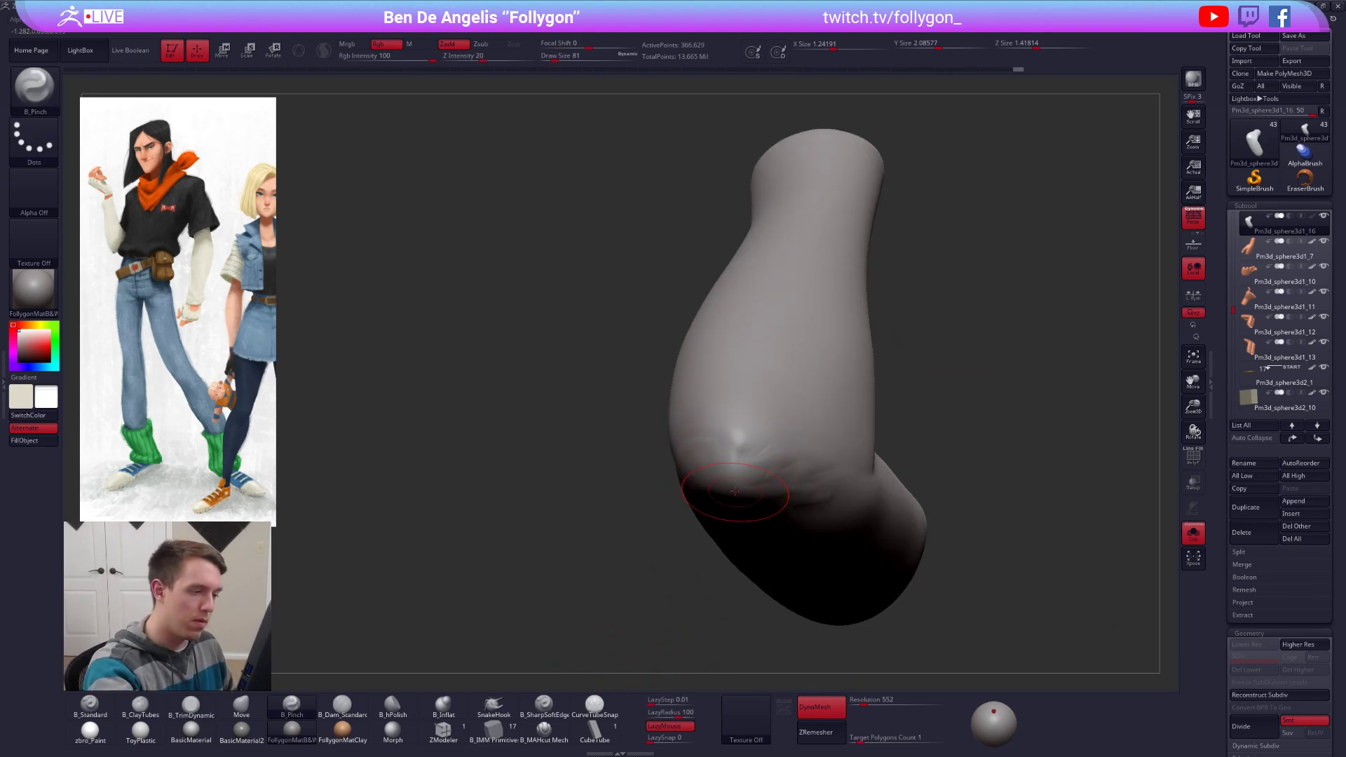
drag(736, 470, 743, 392)
drag(767, 306, 775, 277)
mouse_move(617, 456)
mouse_down()
mouse_move(715, 505)
mouse_move(775, 559)
mouse_move(766, 549)
mouse_move(779, 549)
mouse_up()
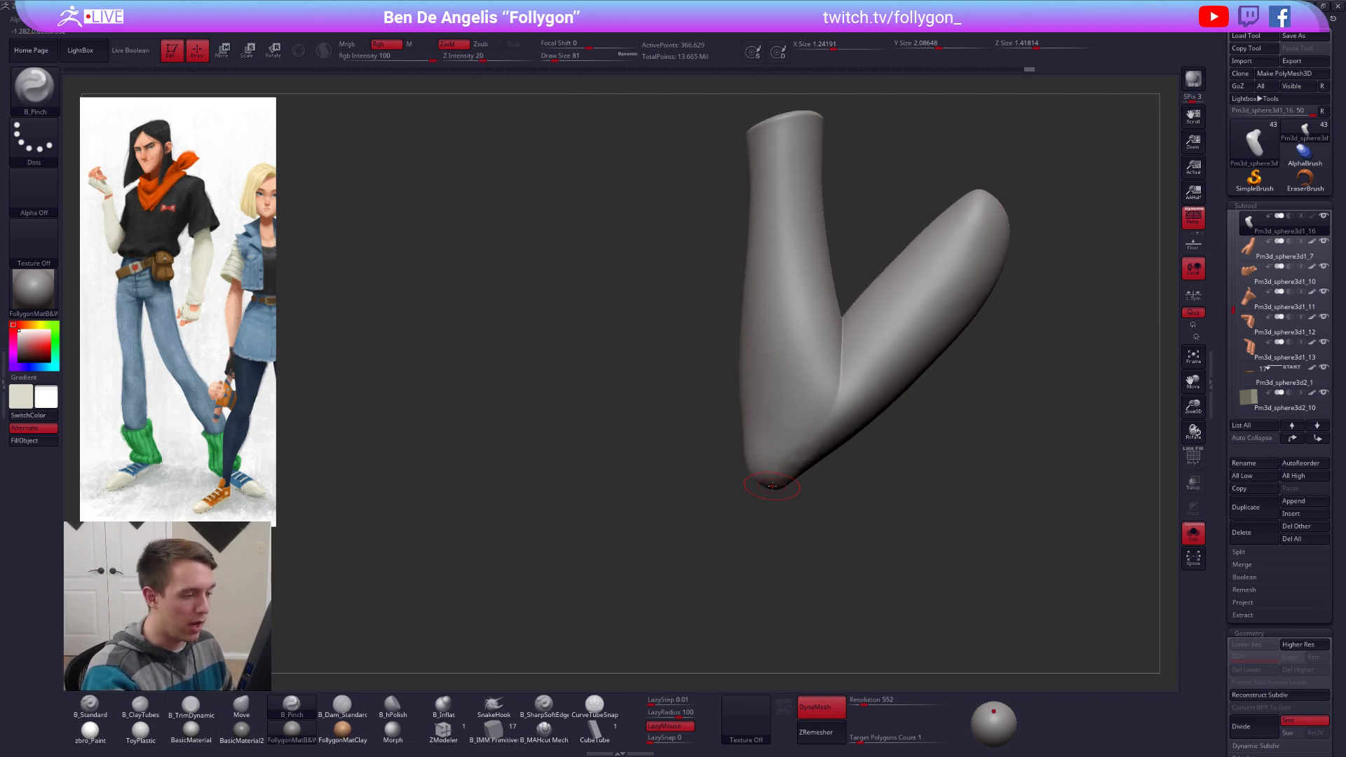
Step: Pull the elbow tip into a sharper point using the Move brush with AccuCurve enabled at Draw Size 170
key(space)
key(space)
drag(778, 485, 787, 485)
key(b)
key(m)
key(v)
key(ctrl+space)
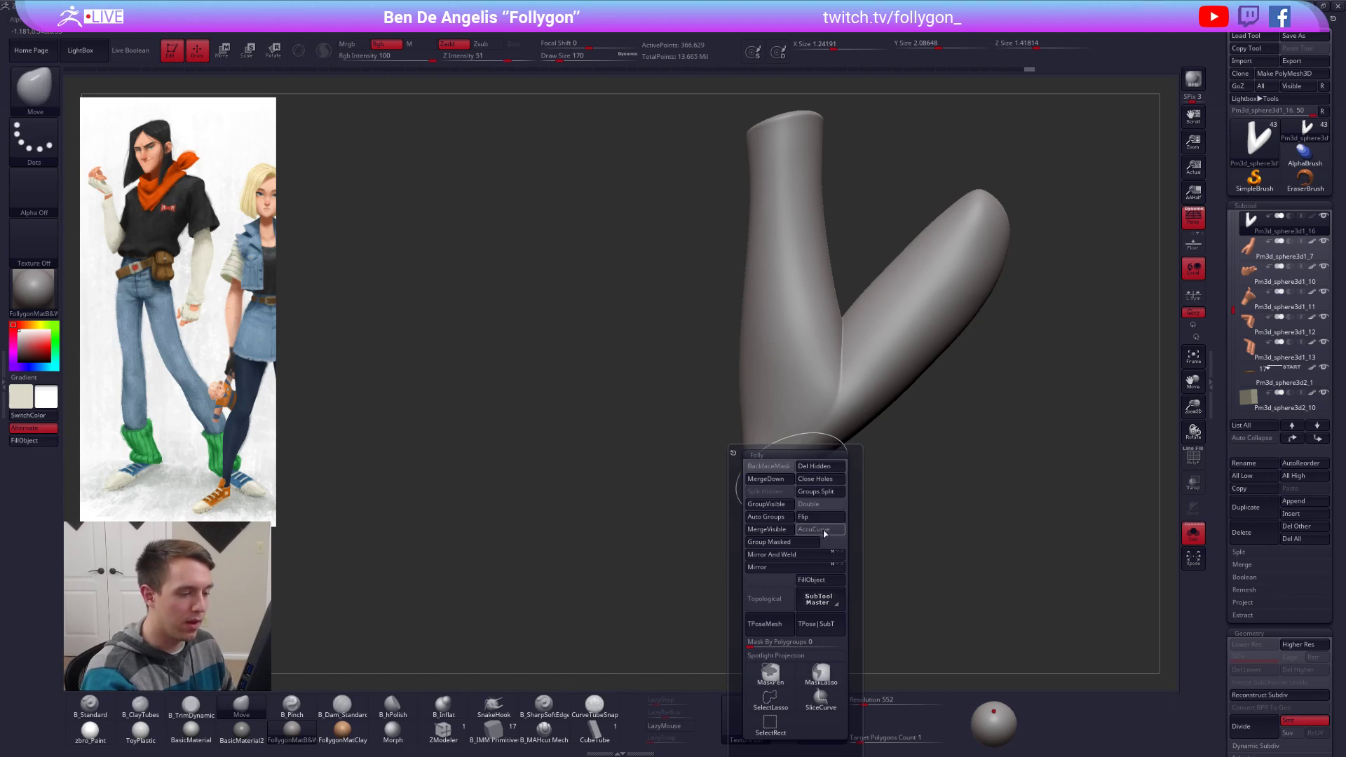
click(824, 534)
drag(911, 420, 891, 423)
mouse_move(771, 482)
mouse_down()
mouse_move(770, 496)
mouse_move(876, 499)
mouse_move(852, 506)
mouse_move(776, 482)
mouse_up()
ctrl+right_drag(776, 481, 772, 506)
Step: Trim the surface above the pointed elbow tip with the B_TrimDynamic brush at Draw Size 170
key(b)
key(t)
key(d)
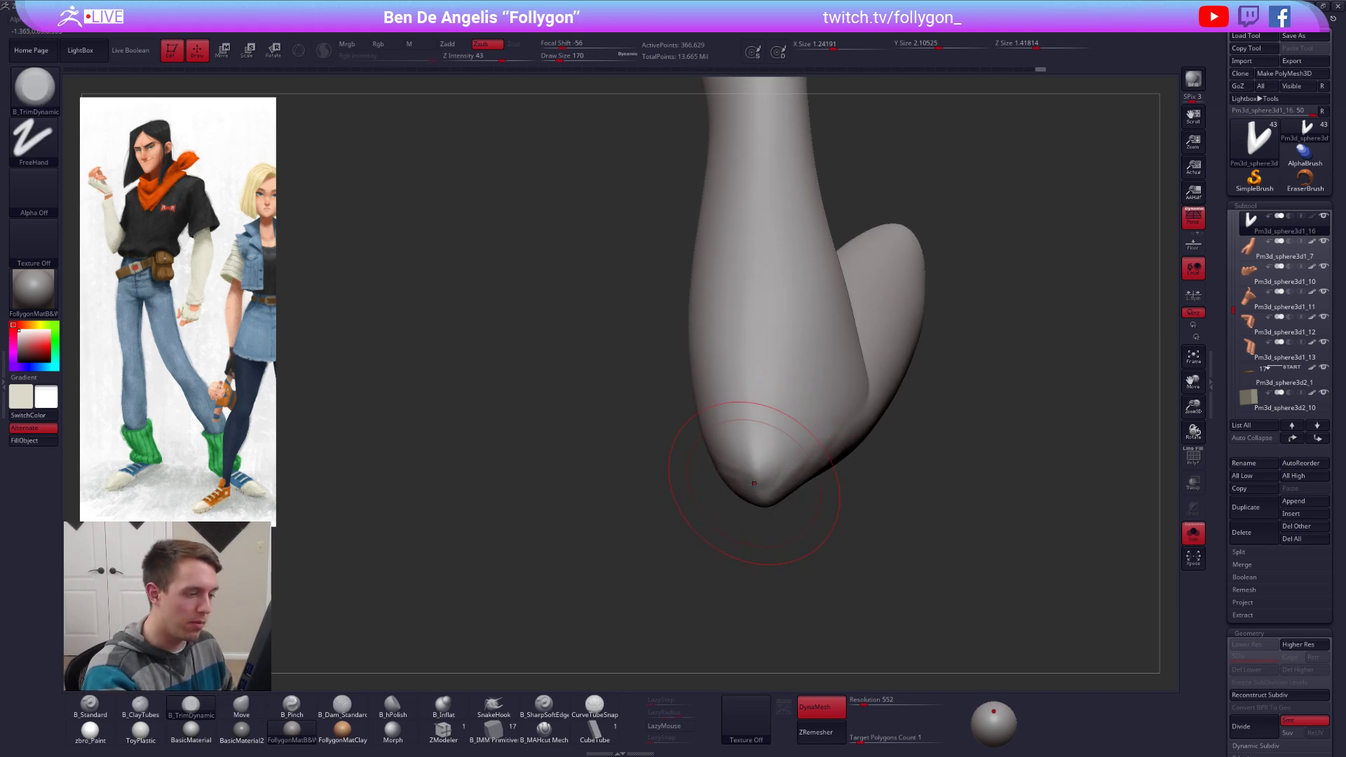
mouse_move(757, 490)
mouse_down()
mouse_move(753, 427)
mouse_move(740, 424)
mouse_up()
right_drag(762, 417, 864, 454)
Step: Refine the elbow tip's silhouette from several angles with the Move brush at Draw Size 121
key(bracketleft)
key(b)
key(m)
key(v)
right_click(820, 452)
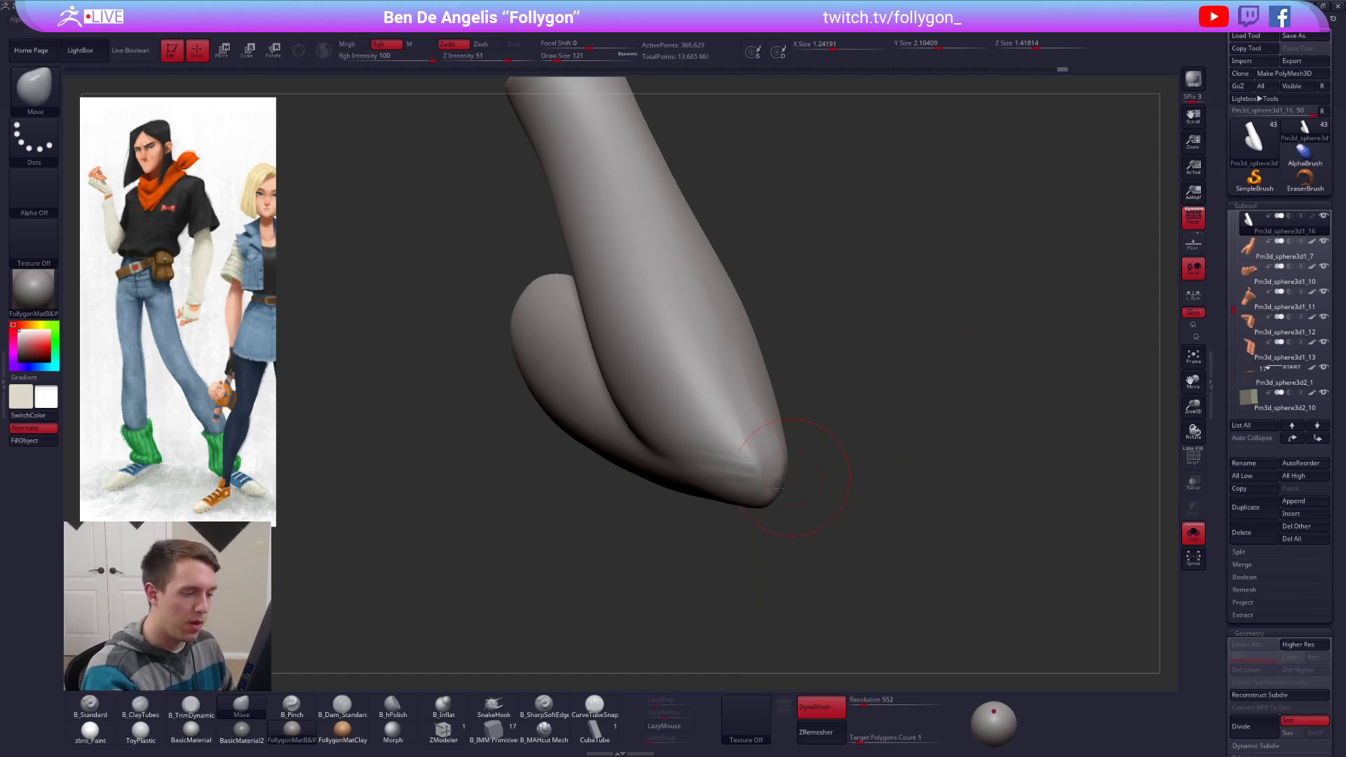
right_drag(744, 499, 786, 491)
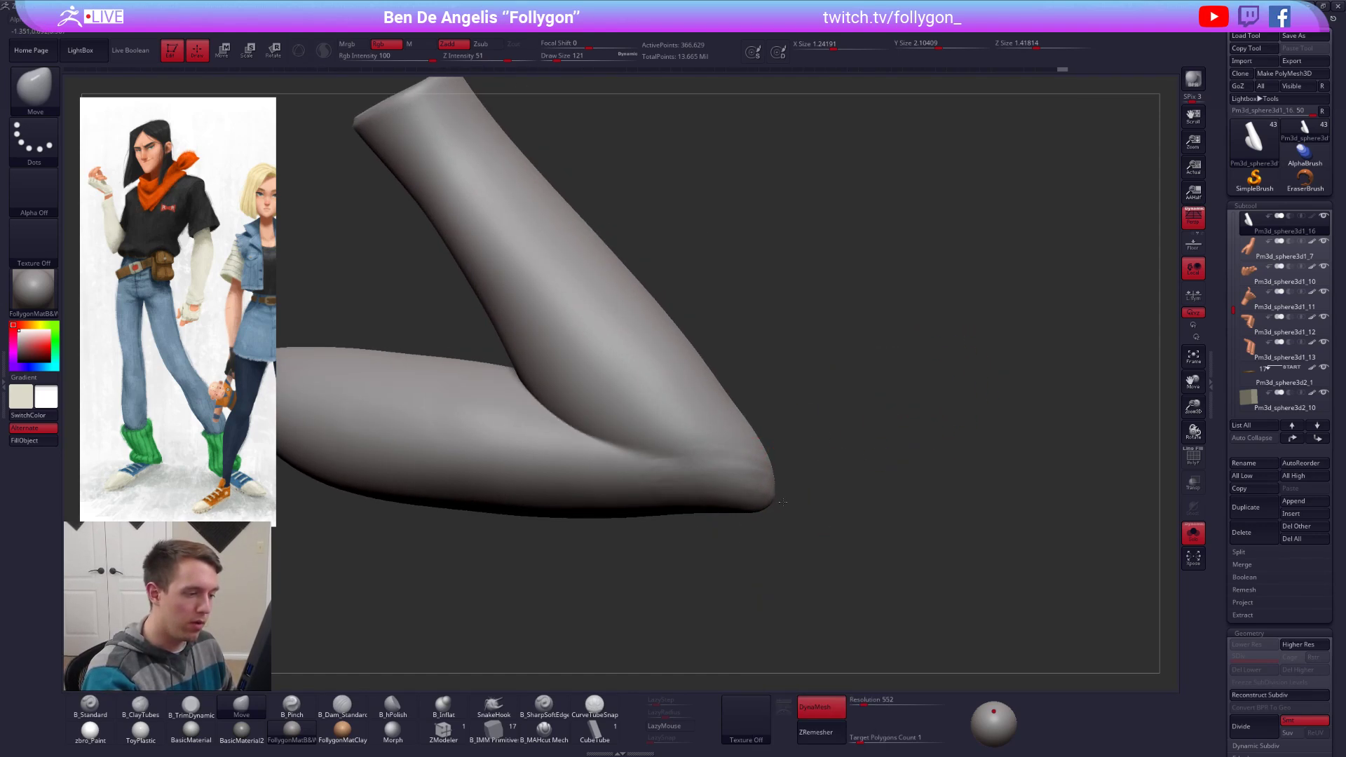
drag(783, 502, 785, 502)
right_drag(806, 501, 771, 503)
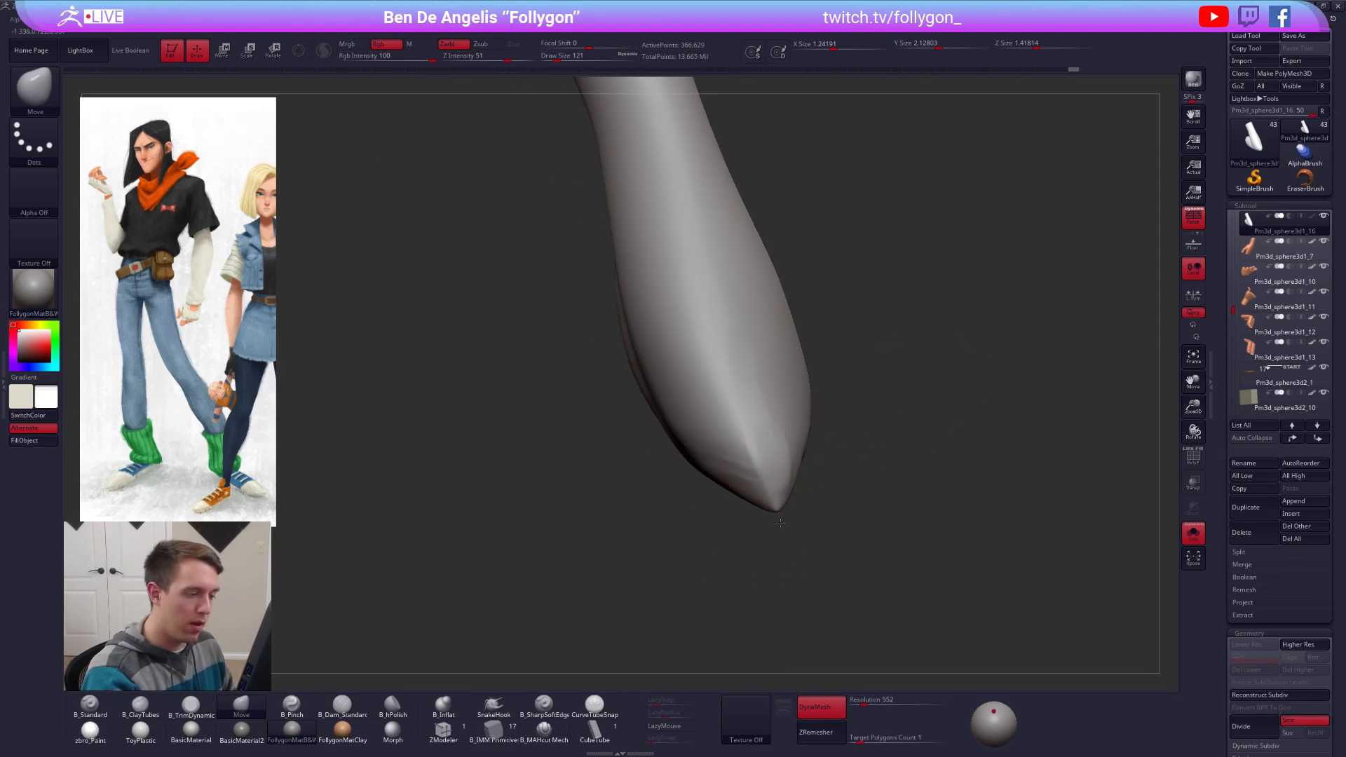
Step: Smooth the underside of the elbow tip and pull its edge back to a point with the Move brush at Draw Size 104
right_click(783, 502)
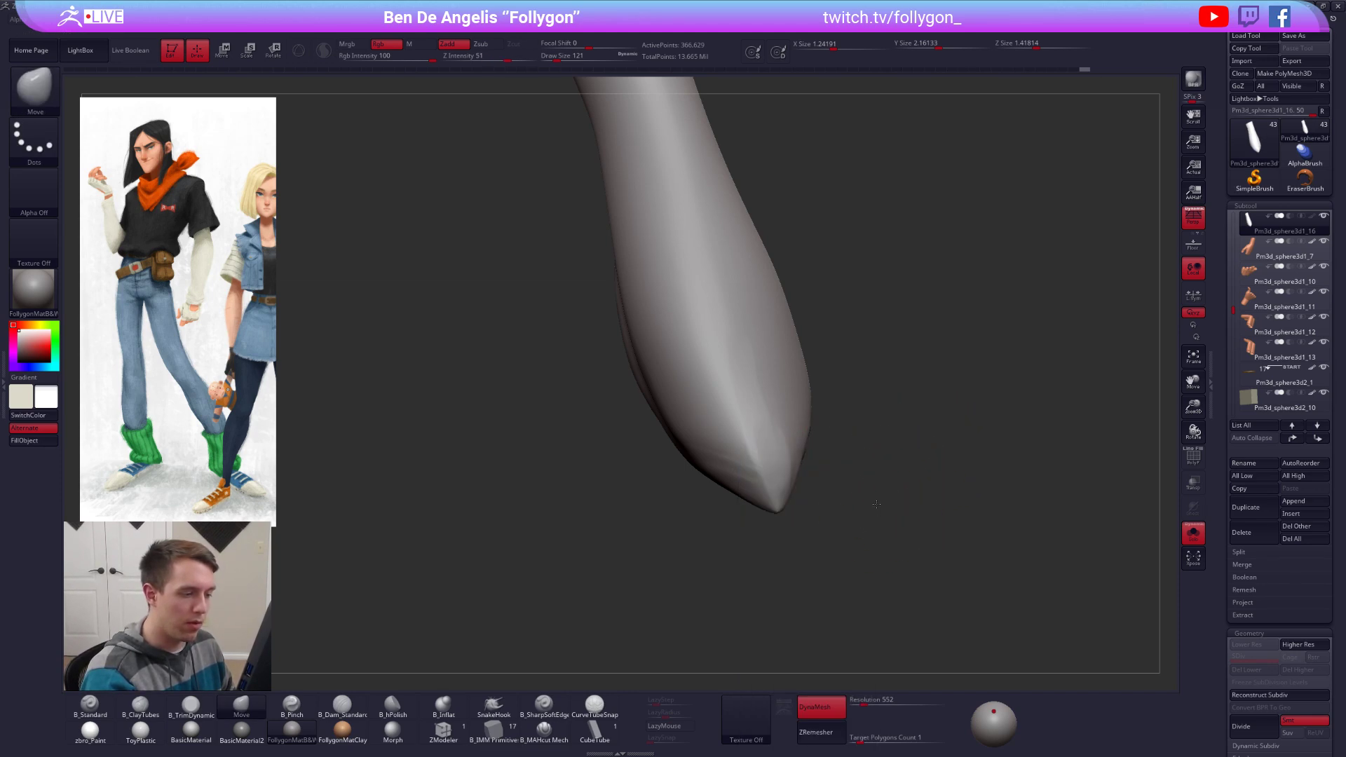
right_drag(894, 485, 830, 465)
key(shift)
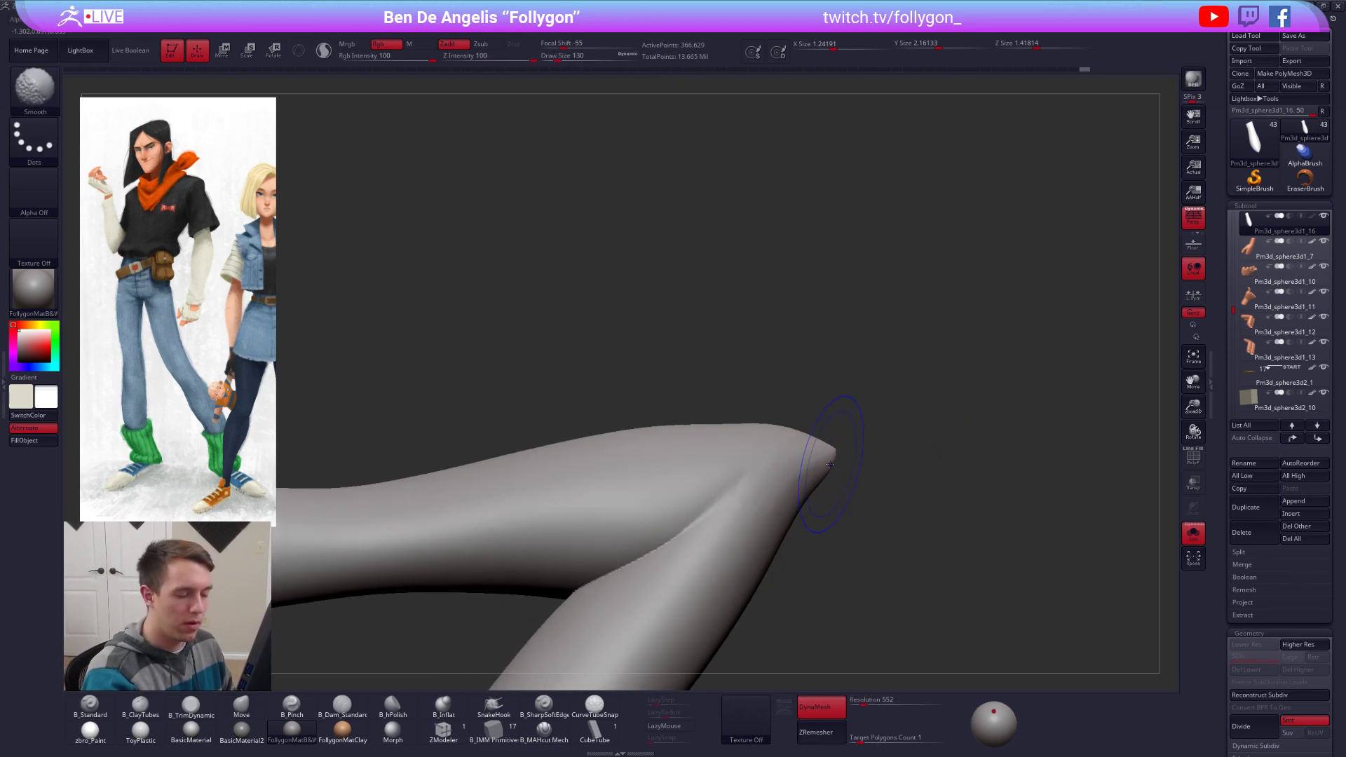
shift+drag(829, 463, 830, 464)
right_drag(830, 464, 826, 465)
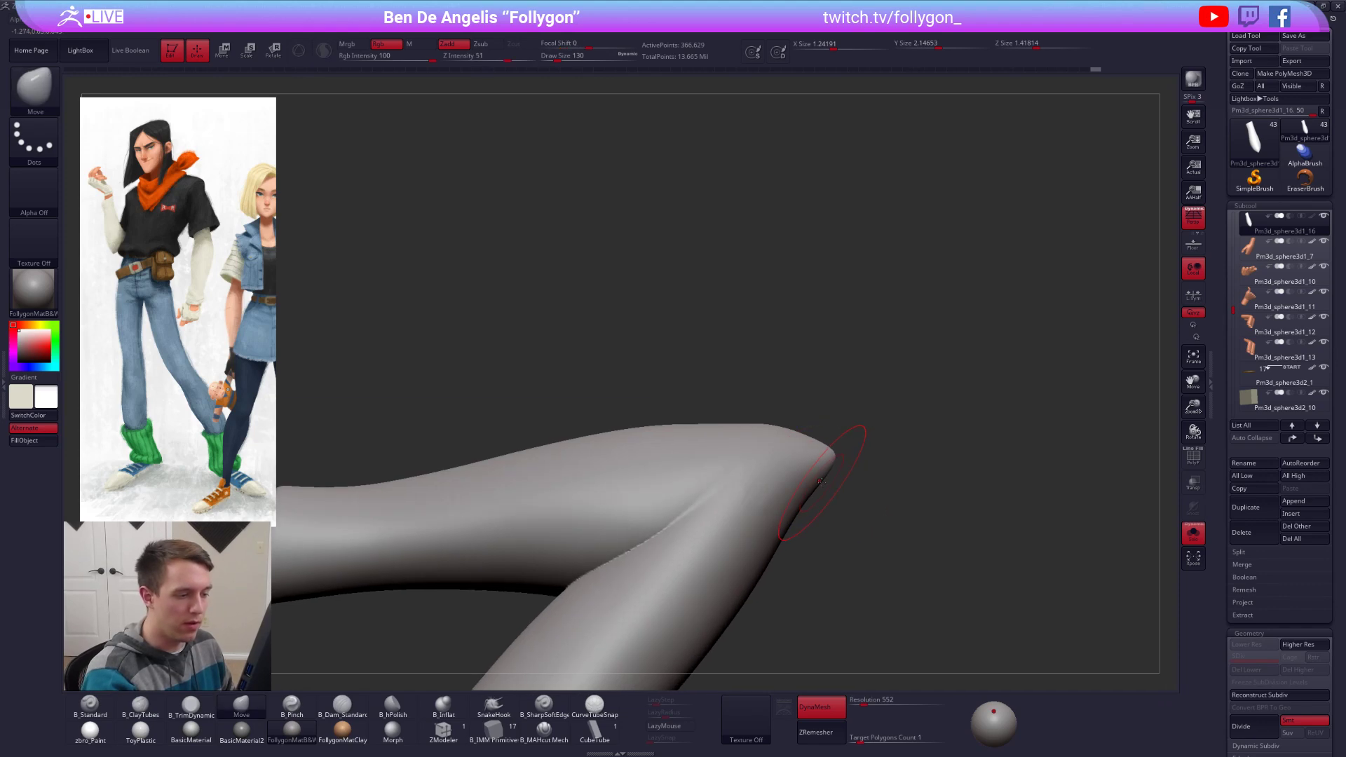
key(shift)
key([)
drag(832, 459, 832, 454)
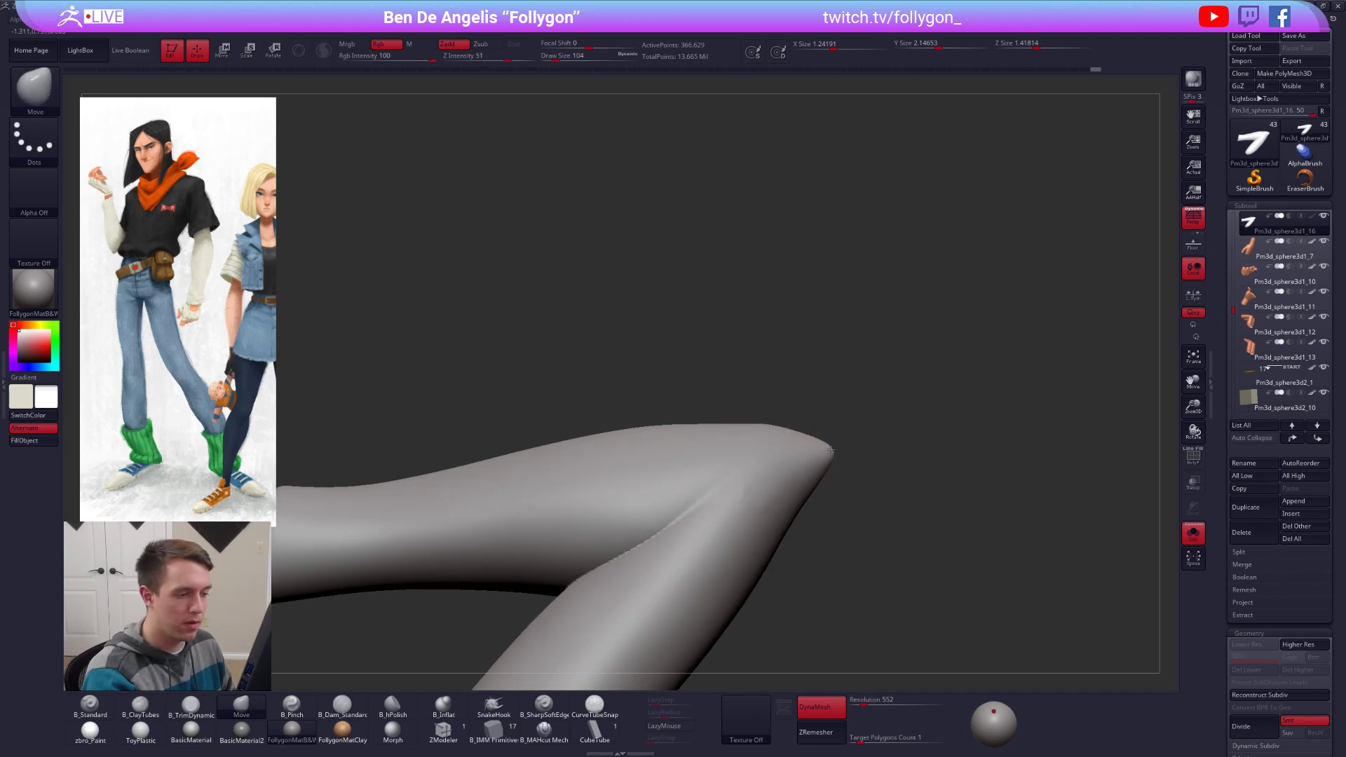
drag(811, 498, 810, 497)
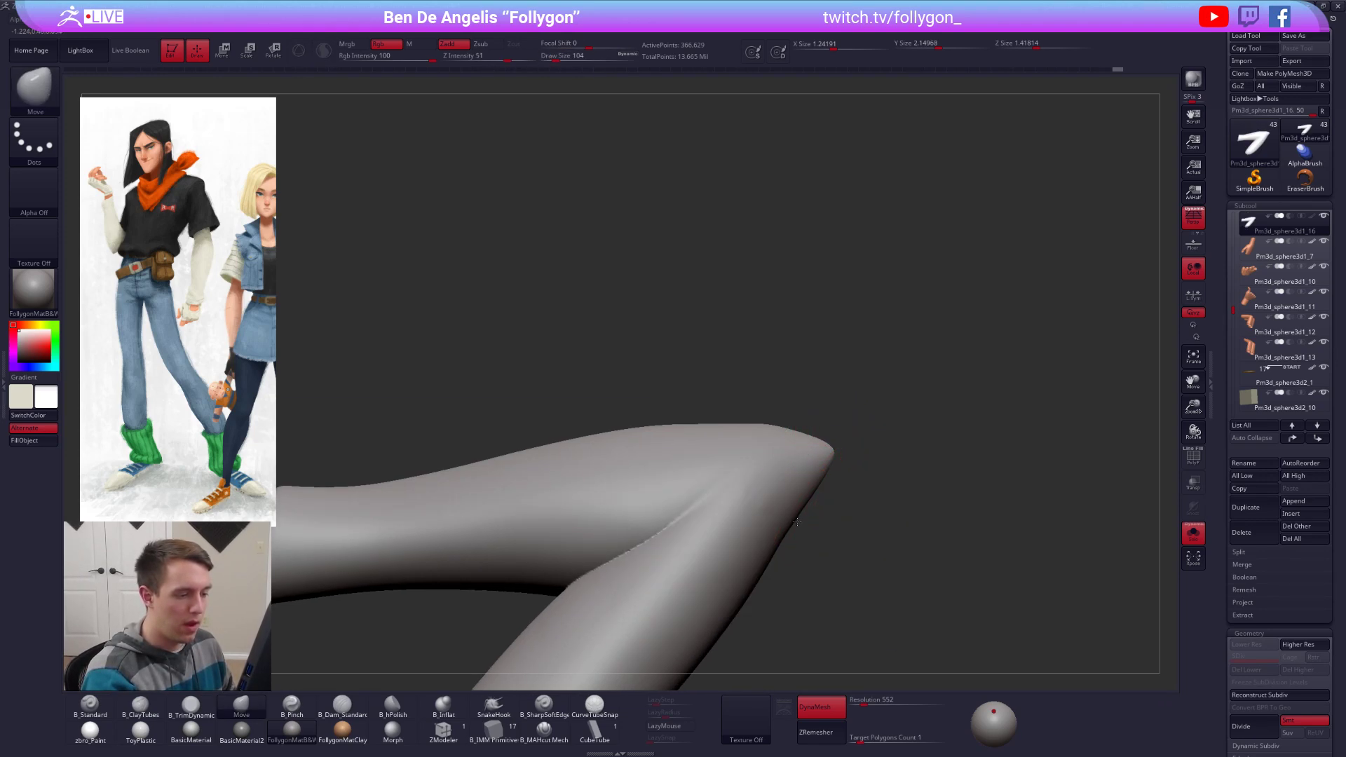
Step: Trim and smooth the surface just above the elbow point with the B_TrimDynamic brush at Draw Size 104
mouse_move(797, 522)
right_down()
mouse_move(777, 434)
mouse_move(749, 493)
right_up()
key(shift)
right_drag(748, 401, 740, 421)
key(b)
key(t)
key(d)
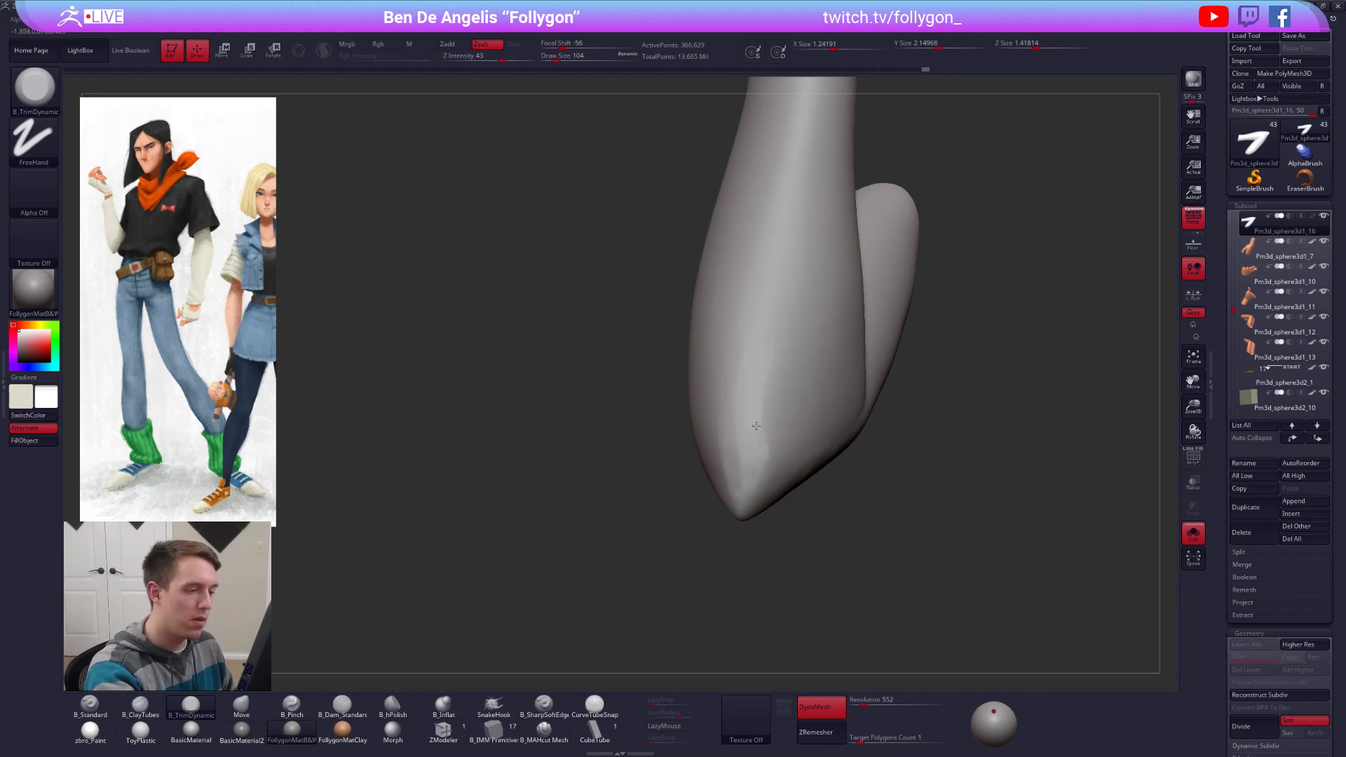
right_drag(793, 367, 759, 450)
key(shift)
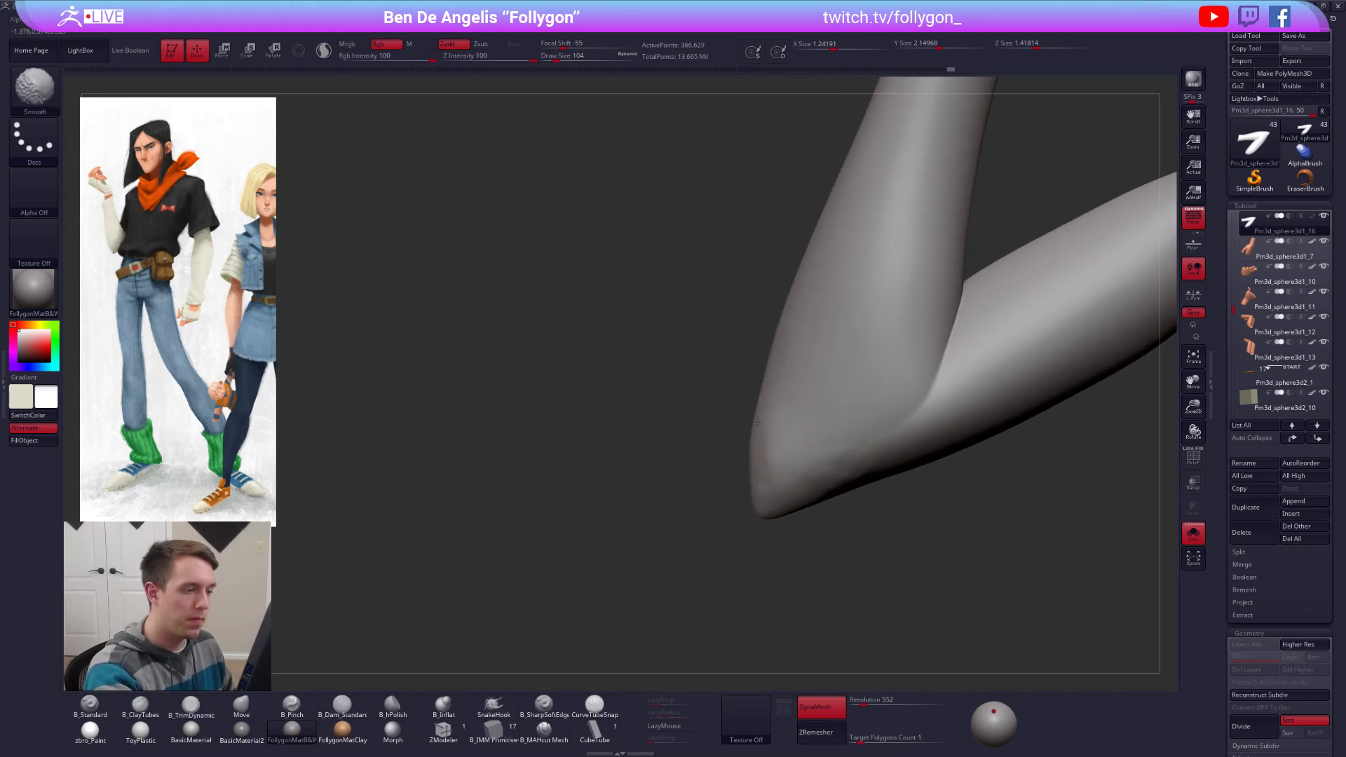
Step: Adjust the contour of the sleeve around the elbow from opposite sides with the Move brush
key(b)
key(m)
key(v)
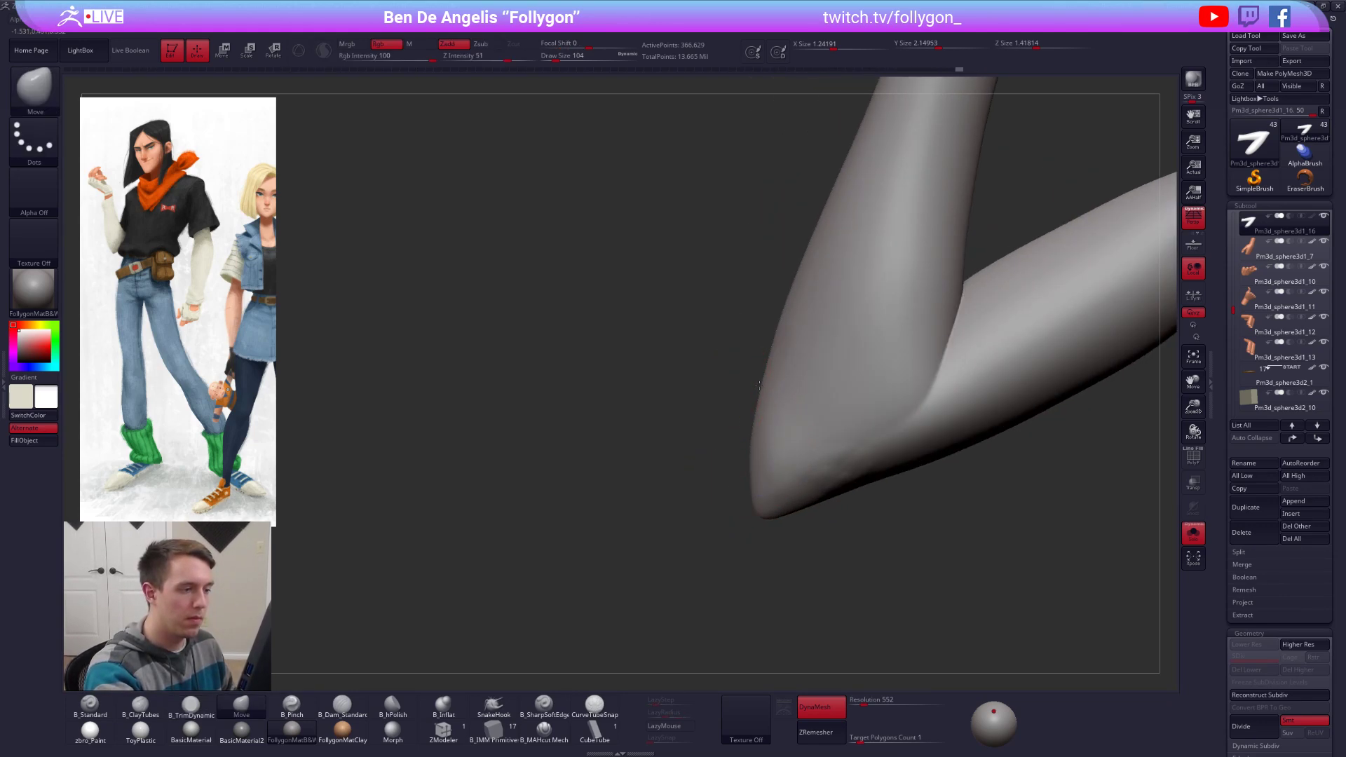
right_drag(775, 447, 822, 456)
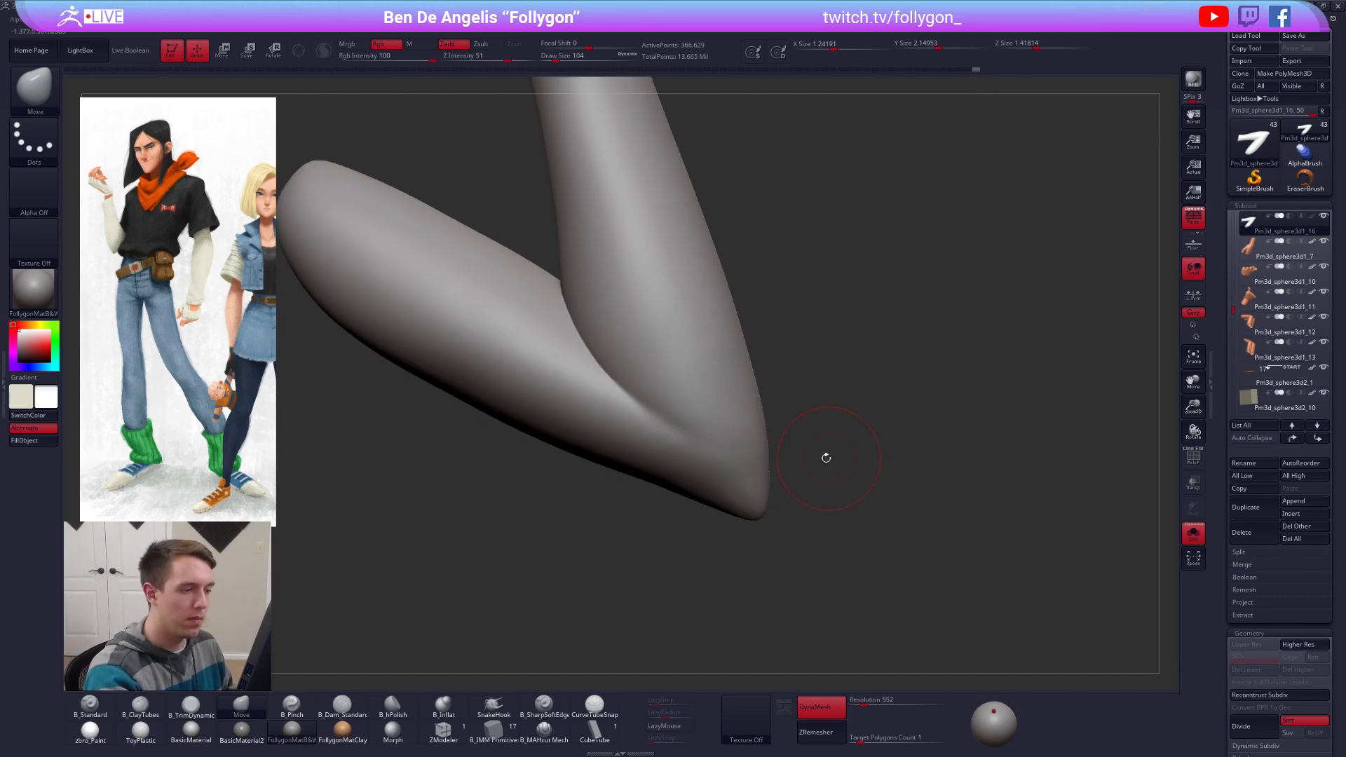
key(bracketright)
mouse_move(799, 406)
right_down()
mouse_move(763, 357)
mouse_move(784, 365)
mouse_move(807, 440)
mouse_move(763, 504)
mouse_move(728, 428)
mouse_move(955, 579)
right_up()
key(bracketright)
Step: Show the whole character and examine how the raised arm's elbow reads against the body and reference art
key(alt+shift+s)
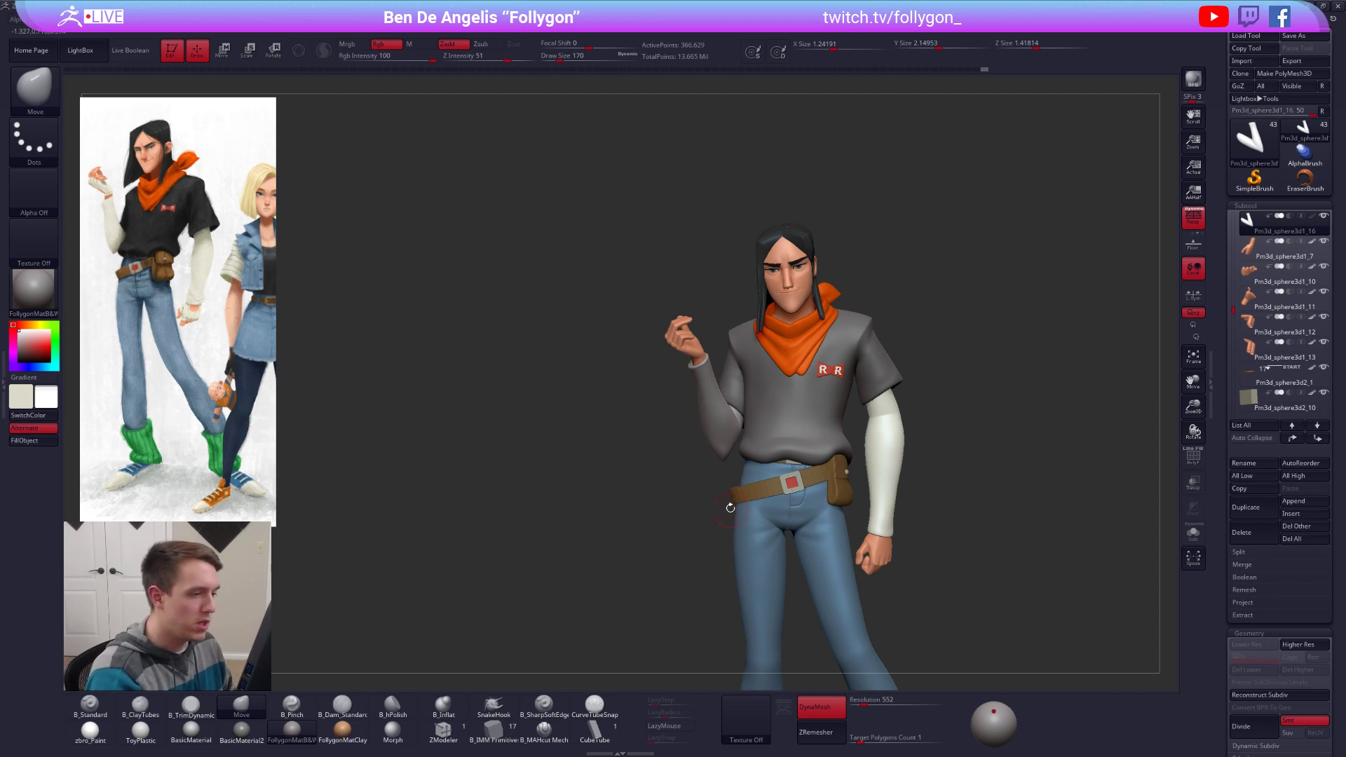
alt+right_drag(731, 508, 673, 536)
key(space)
drag(716, 466, 724, 467)
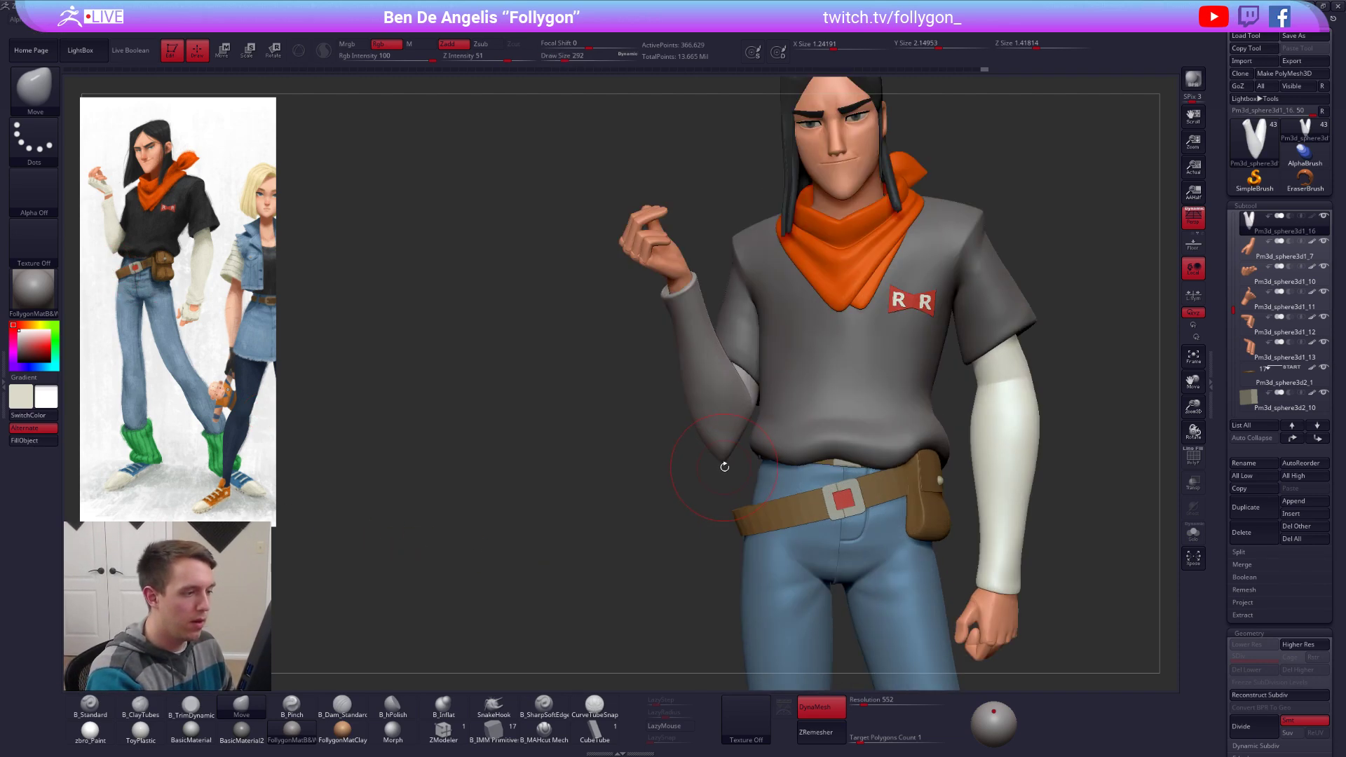
right_drag(724, 466, 687, 466)
key(space)
drag(687, 465, 692, 466)
key(shift+s)
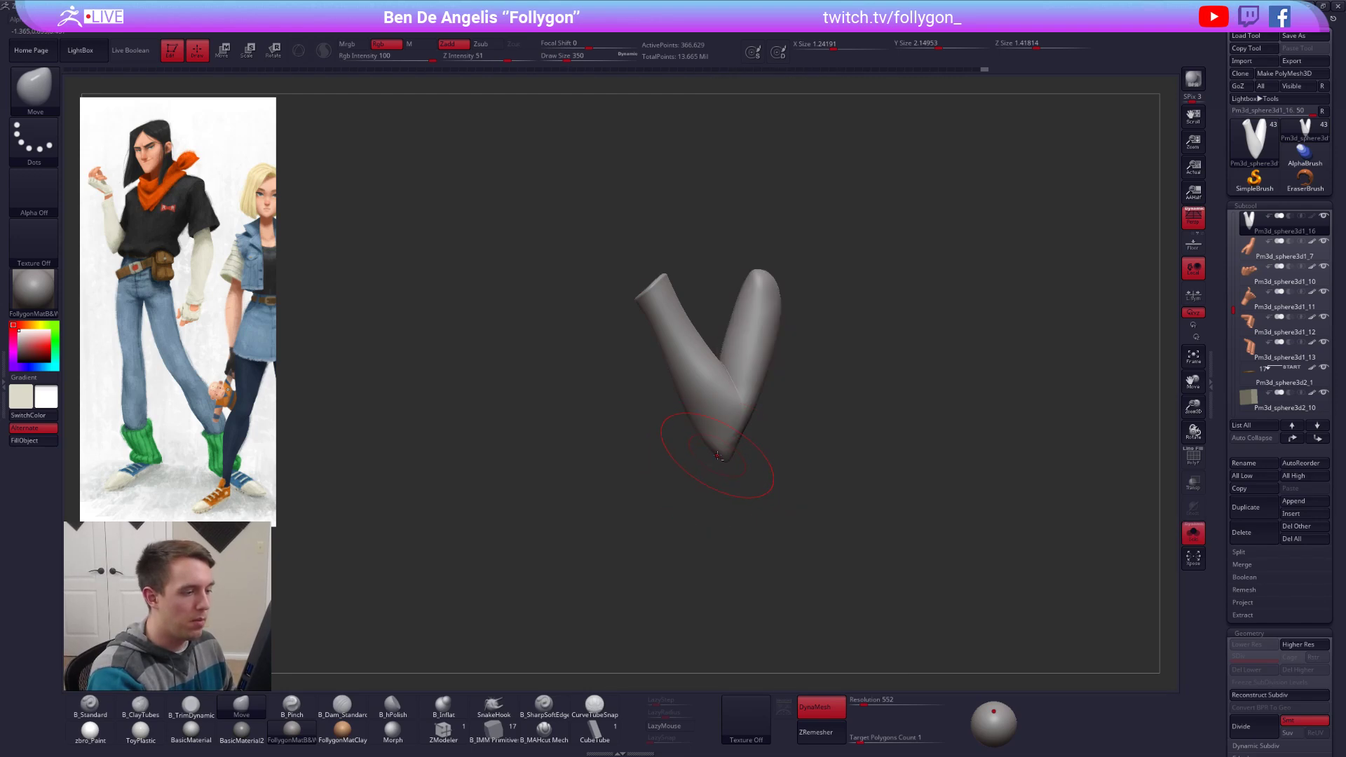
Step: Reshape the isolated sleeve's elbow with the Move brush, starting at Draw Size 350
alt+right_drag(717, 455, 729, 456)
key(space)
drag(740, 452, 735, 451)
right_drag(735, 451, 750, 438)
key(space)
drag(751, 438, 744, 438)
mouse_move(745, 436)
right_down()
mouse_move(744, 389)
mouse_move(721, 394)
right_up()
Step: Build up the elbow area with the B_ClayTubes brush at Draw Size 160 and smooth the added volume
key(b)
key(c)
key(t)
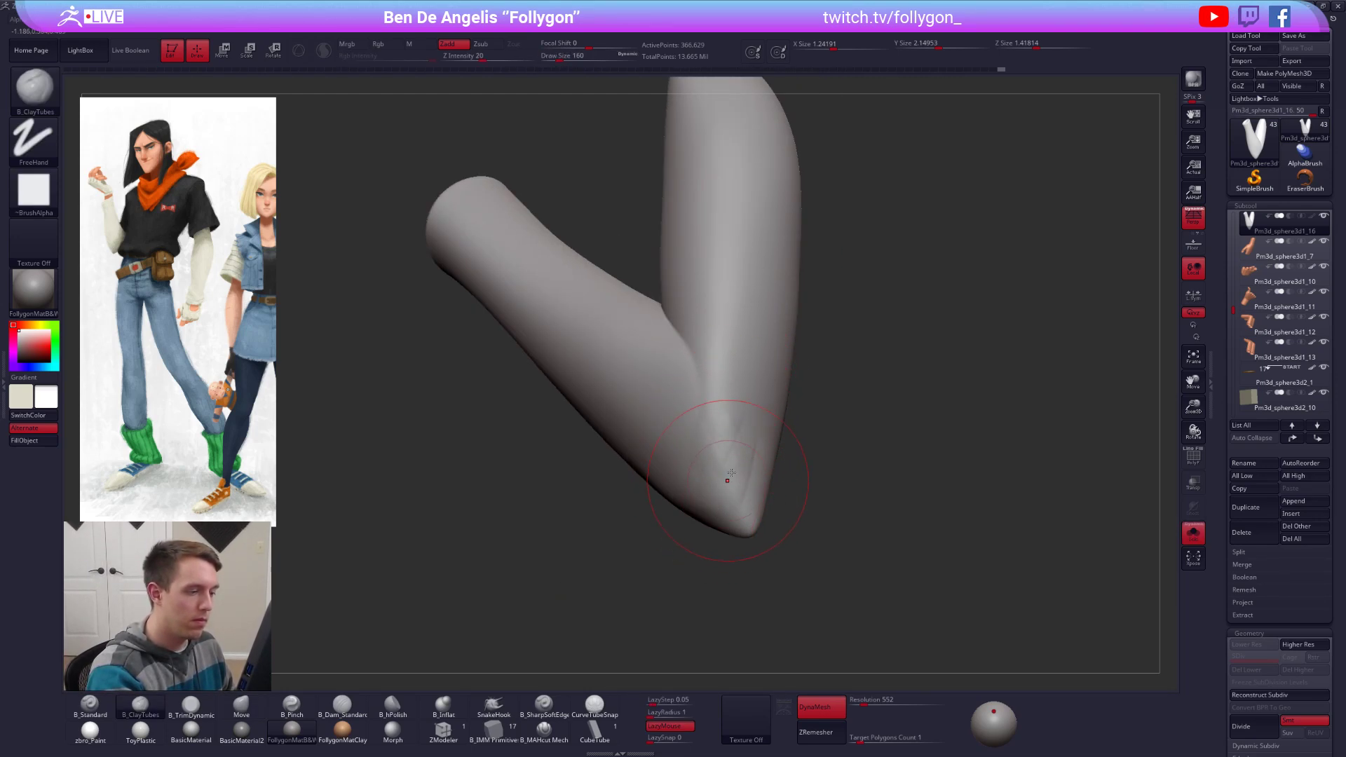
mouse_move(737, 439)
right_down()
mouse_move(764, 446)
mouse_move(742, 442)
right_up()
mouse_move(735, 490)
right_down()
mouse_move(788, 412)
mouse_move(748, 473)
right_up()
key(shift)
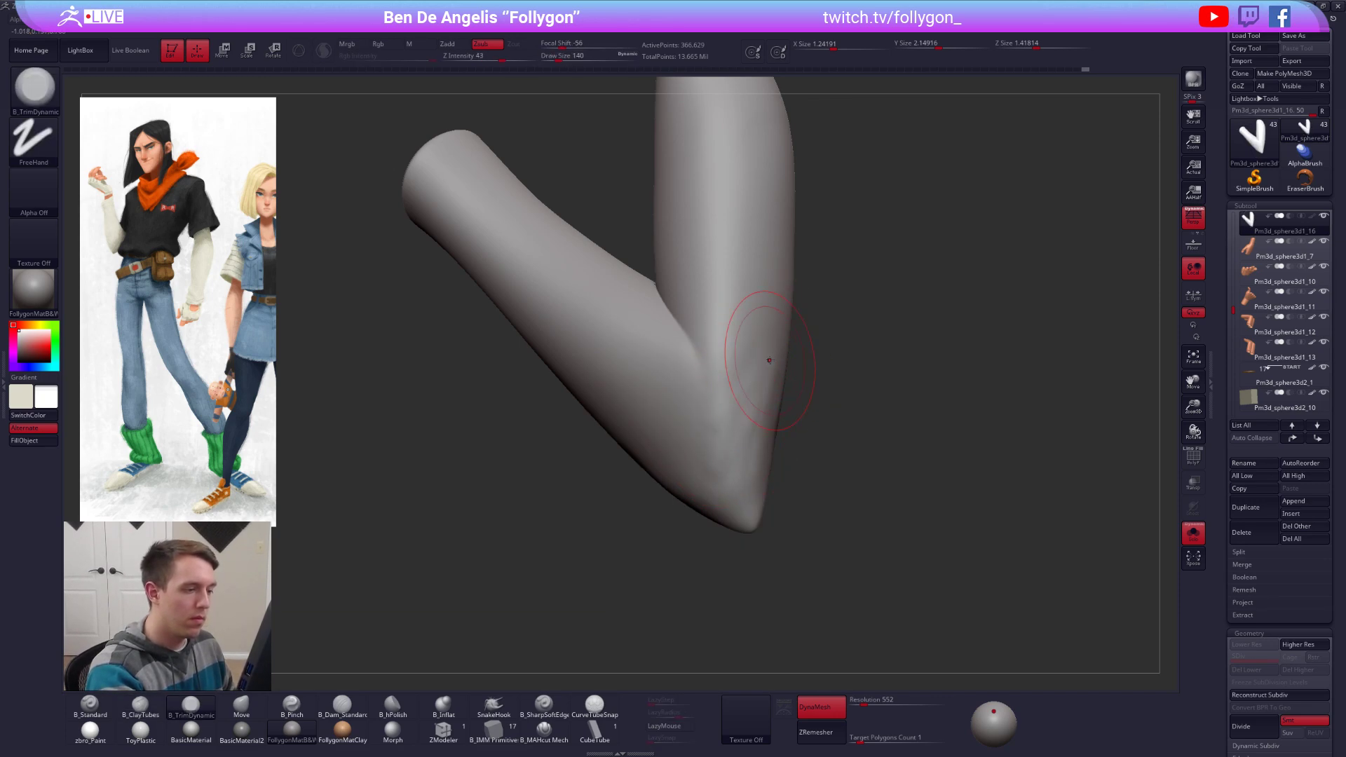
Step: Trim the planes around the elbow with the B_TrimDynamic brush, lowering Z Intensity to 22 and showing the full character for the last stroke
right_drag(769, 398, 737, 396)
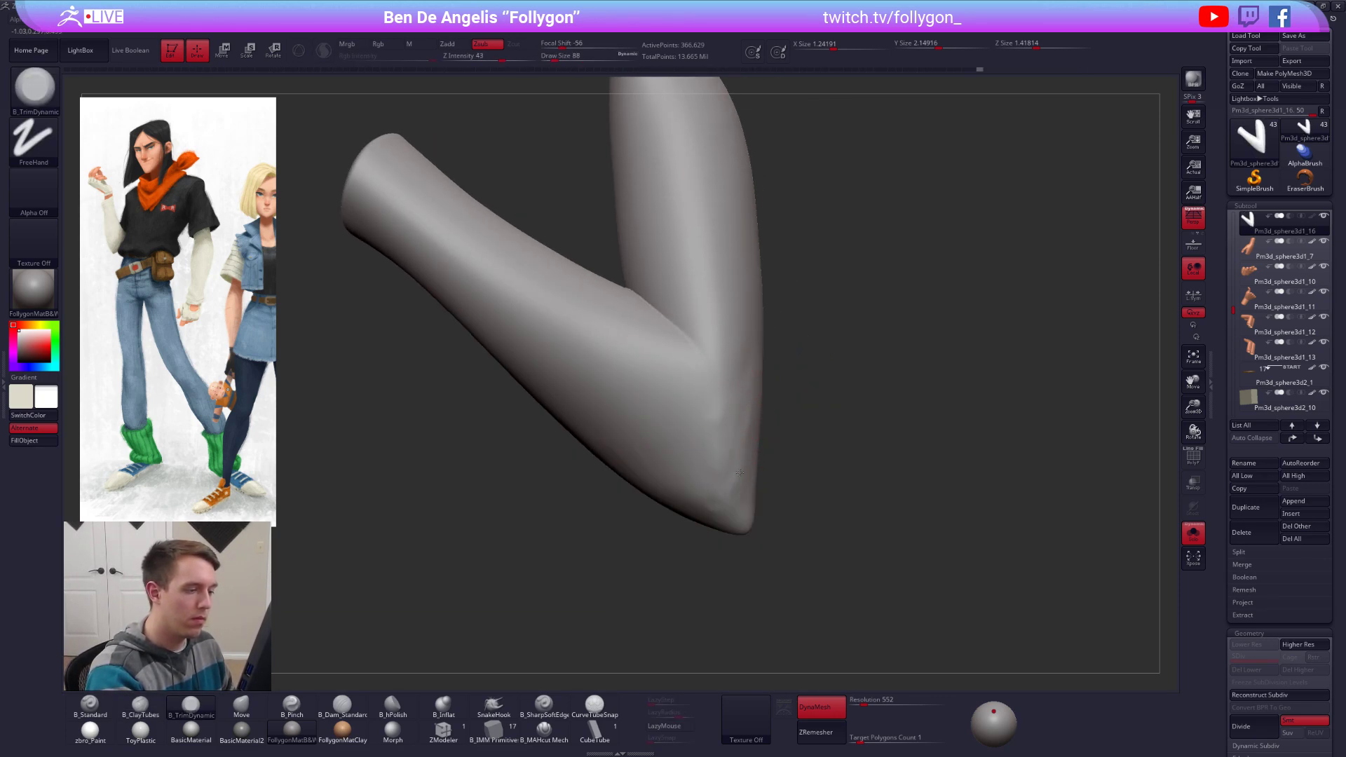
drag(740, 473, 729, 456)
key(space)
drag(786, 421, 739, 421)
key(space)
mouse_move(734, 434)
right_down()
mouse_move(755, 437)
mouse_move(732, 415)
mouse_move(754, 448)
mouse_move(742, 439)
mouse_move(753, 424)
mouse_move(732, 445)
right_up()
right_drag(790, 349, 800, 396)
key(shift+alt+s)
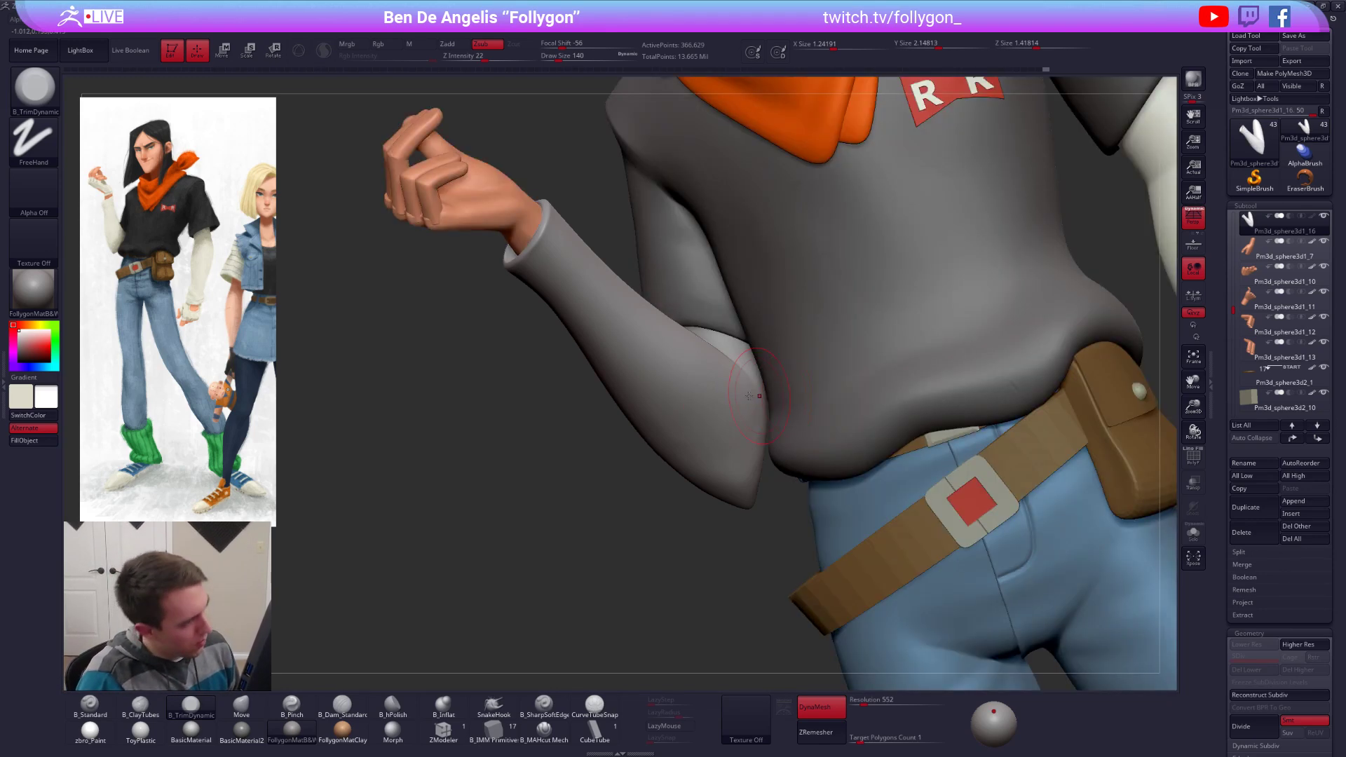
drag(680, 434, 763, 428)
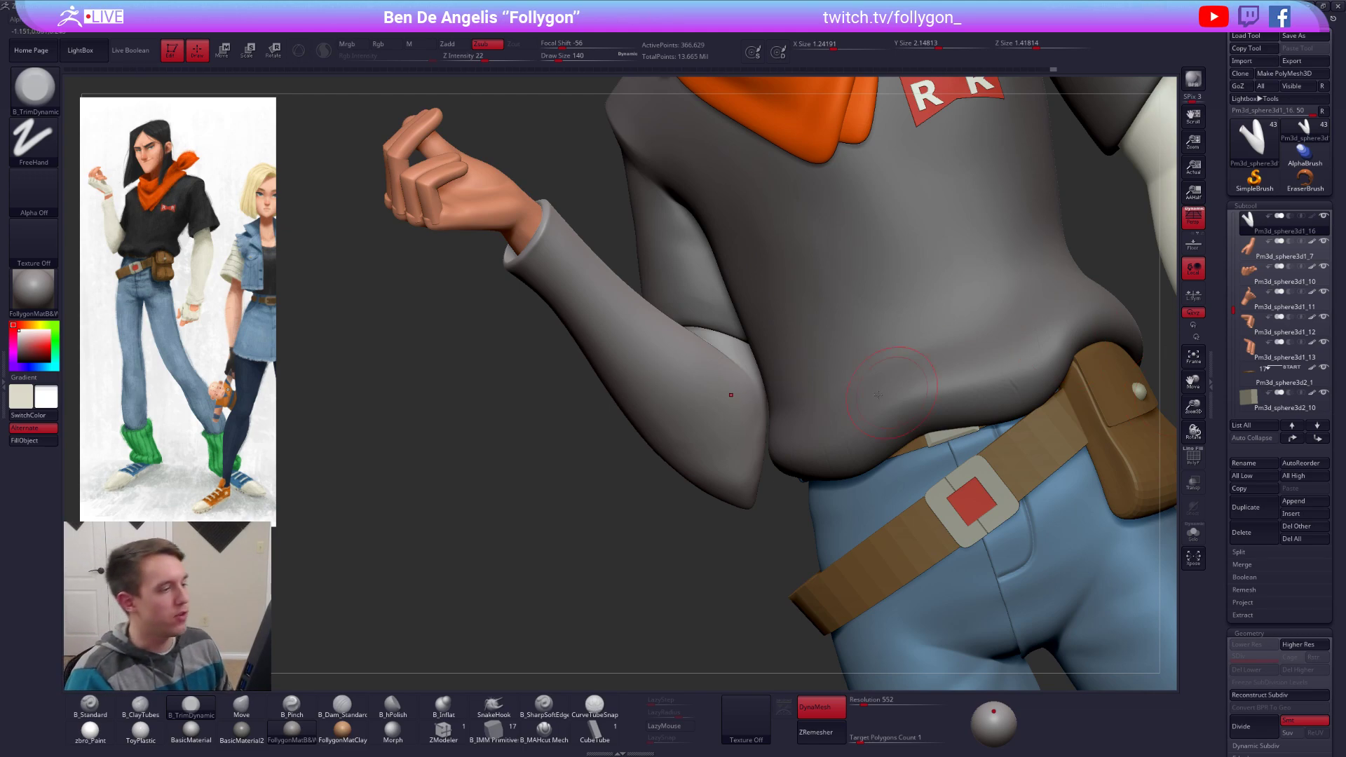
Step: Switch to the web browser, look up the December 2018 Broadcast Calendar, and return to ZBrush
key(alt+Tab)
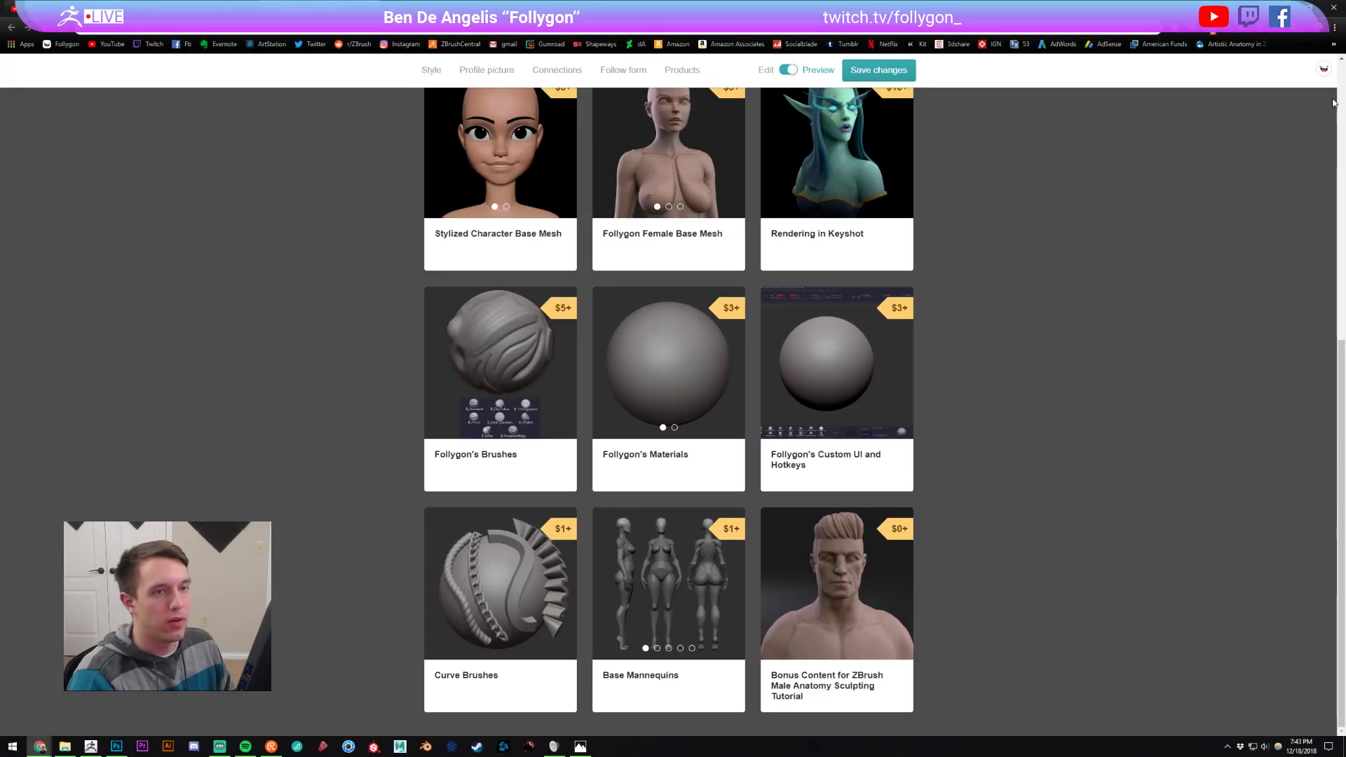
click(1330, 48)
click(1122, 299)
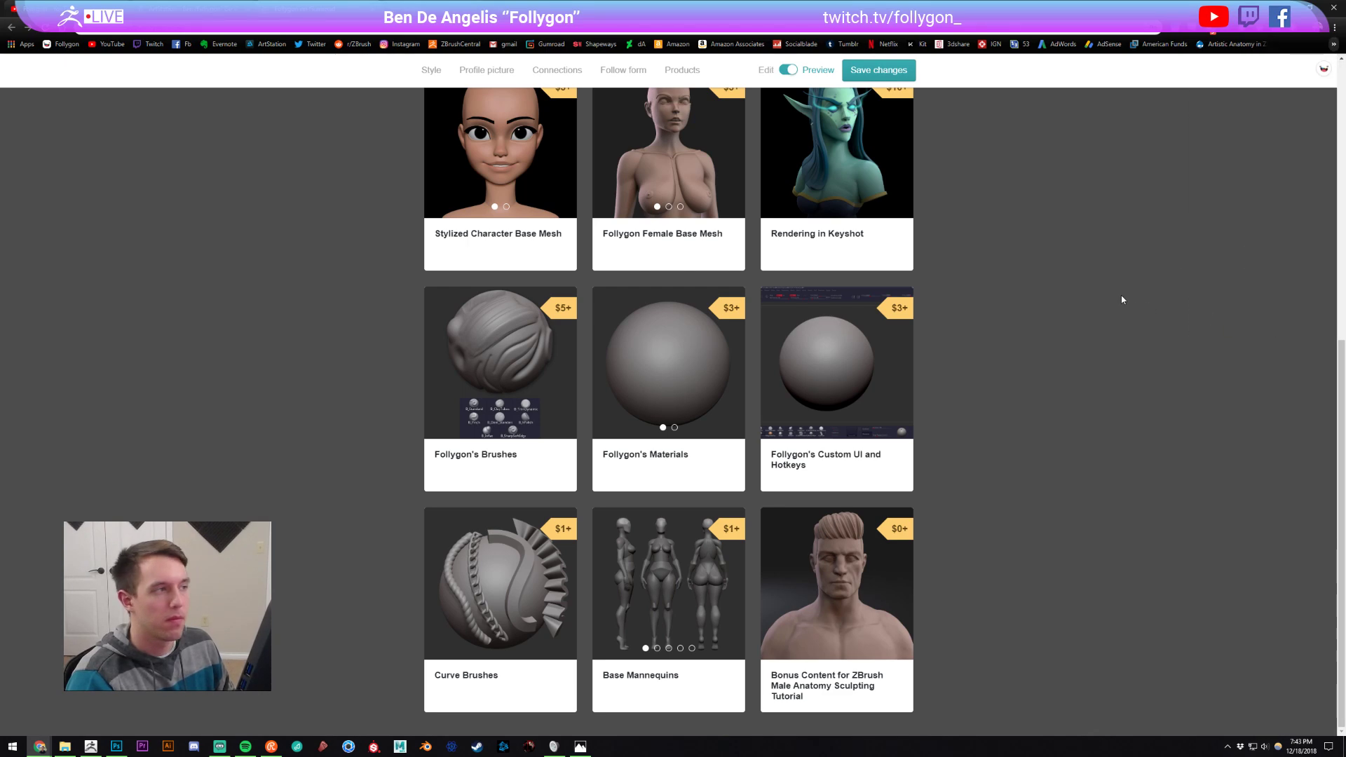
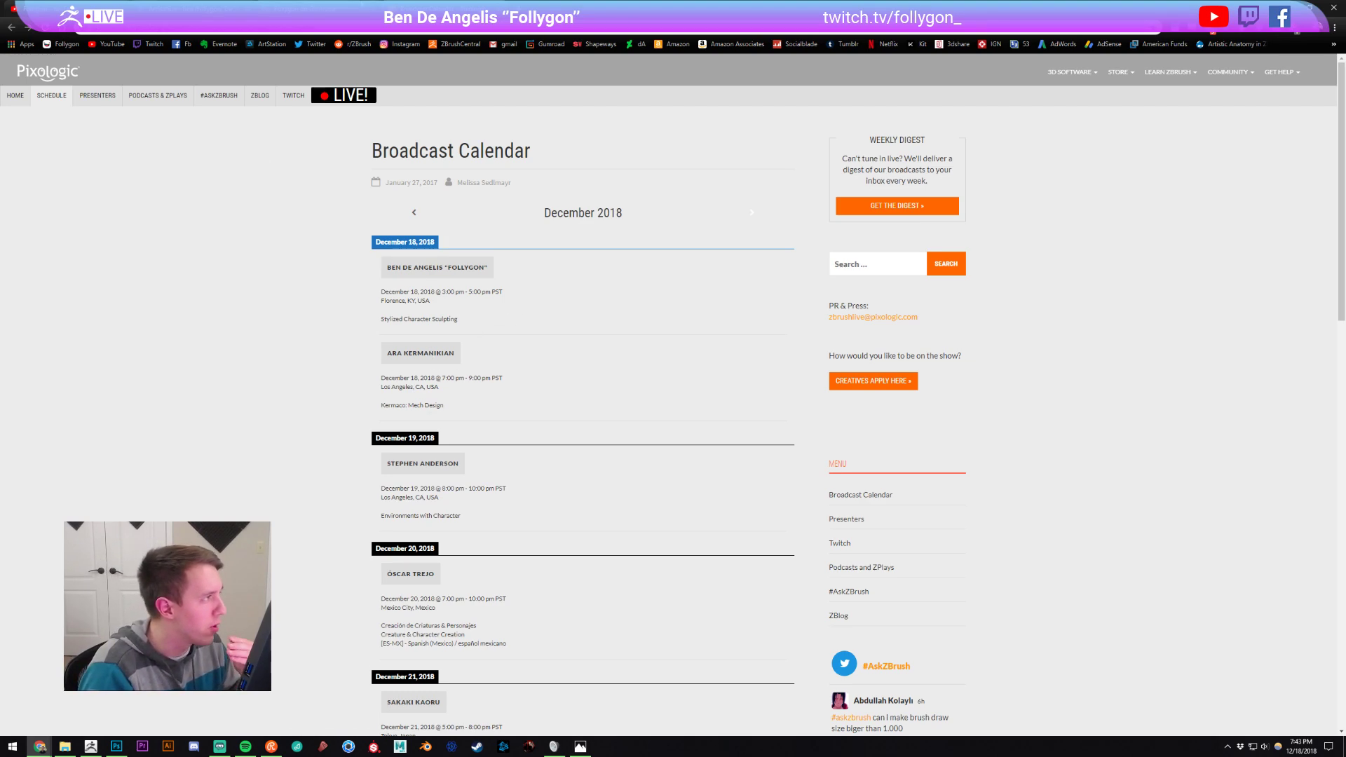
click(200, 9)
click(91, 746)
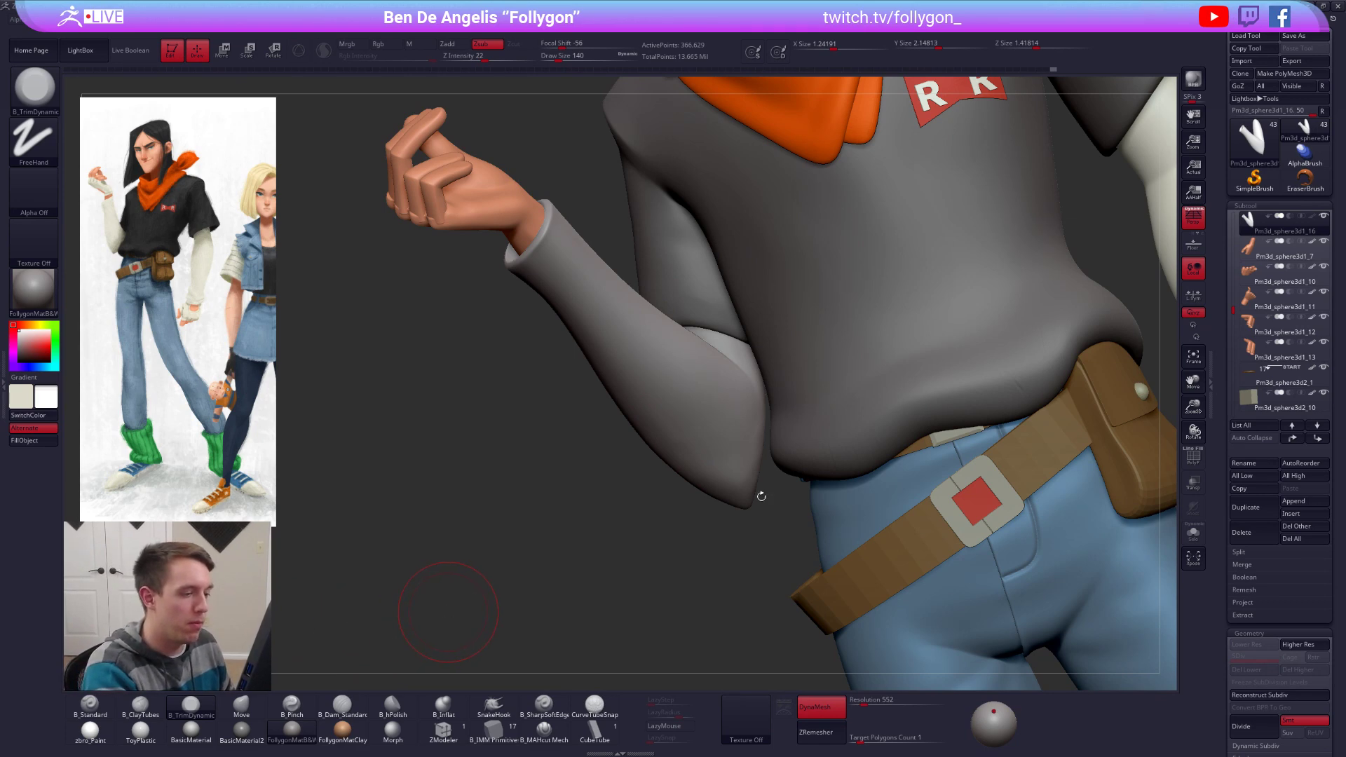
Step: Select and isolate the shirt subtool, then smooth the front of its hem
alt+click(840, 449)
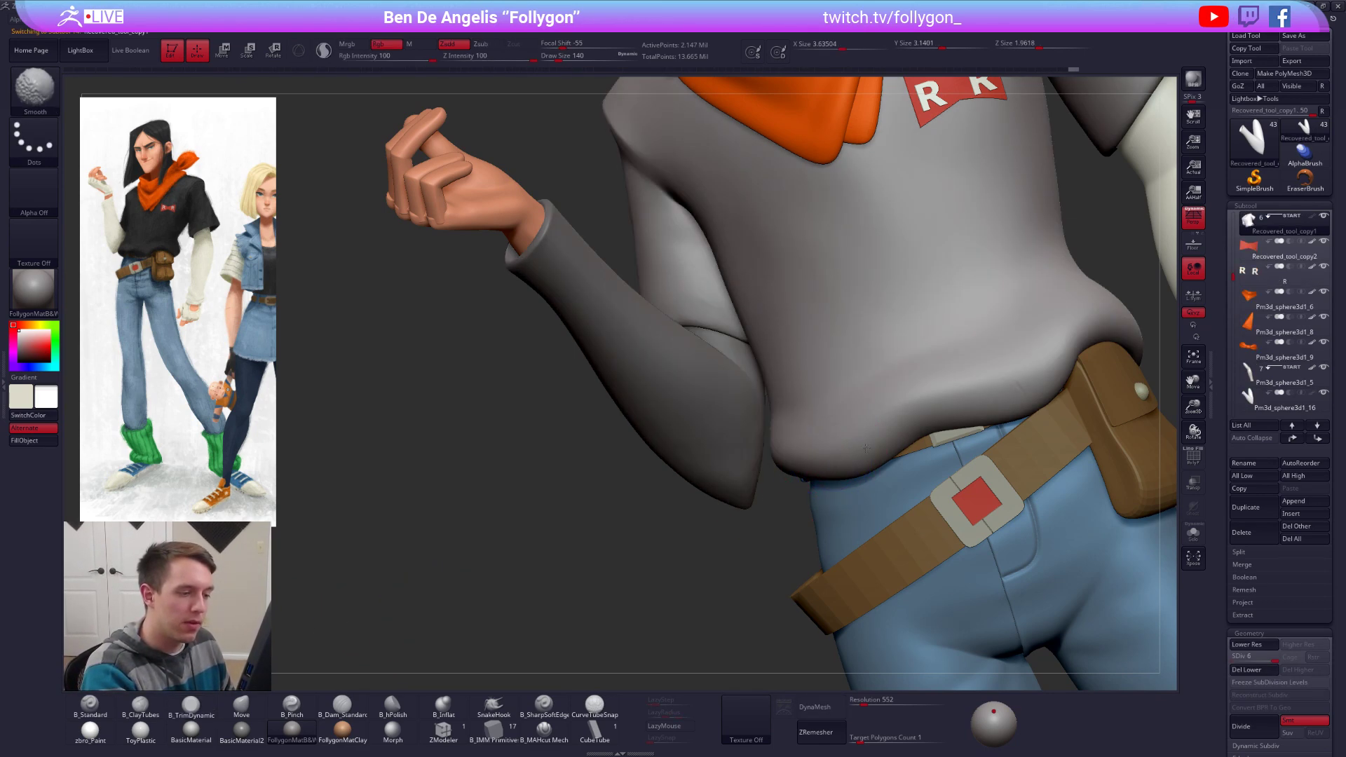
alt+drag(764, 499, 693, 526)
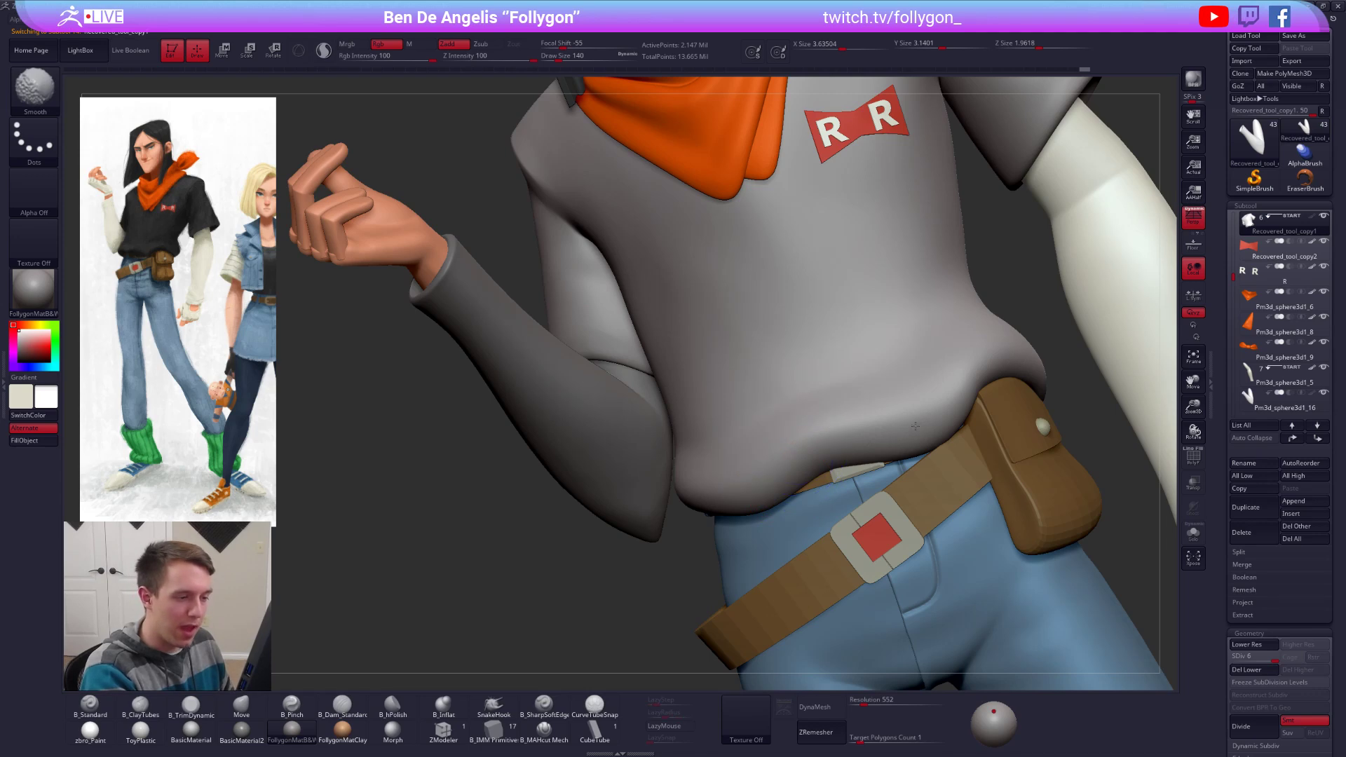
key(alt+s)
right_drag(915, 427, 792, 365)
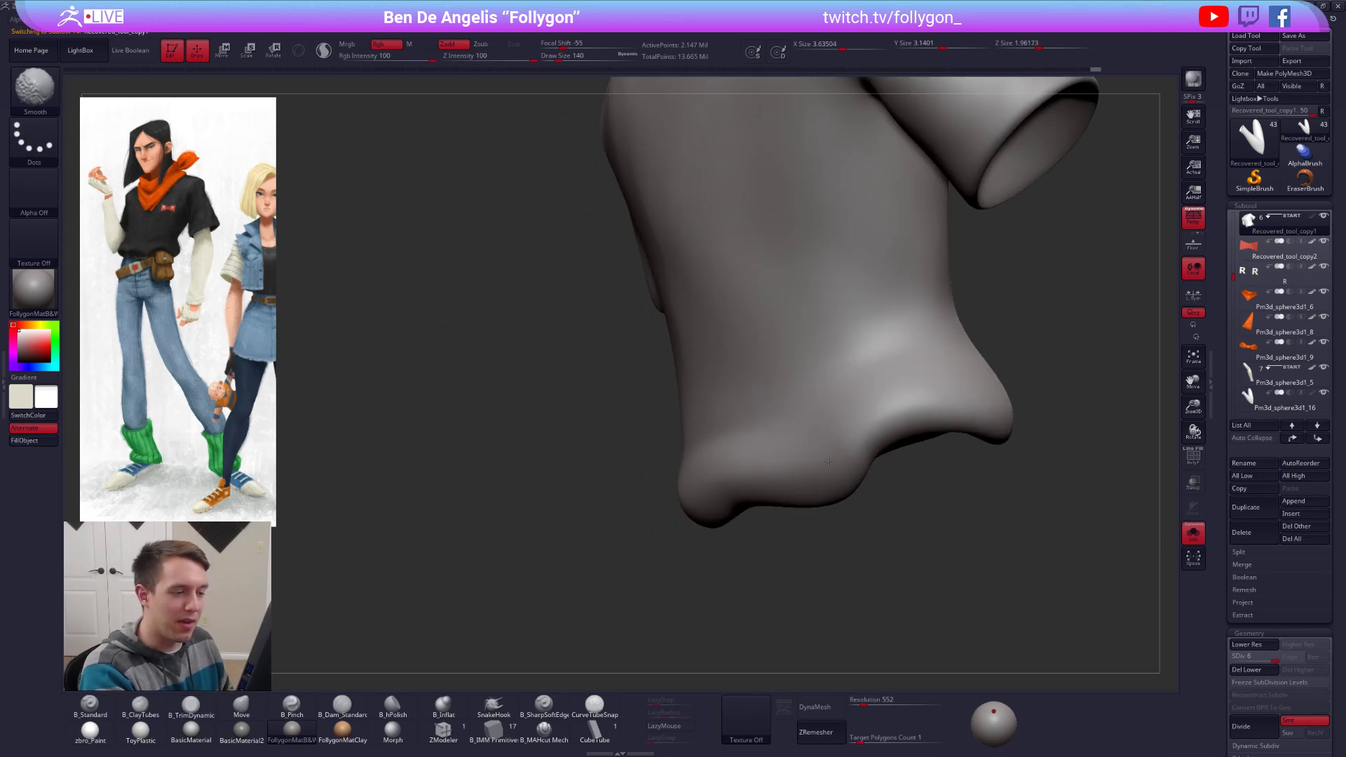
shift+drag(957, 401, 965, 410)
Step: Smooth the shirt's lower side and back near the hem at Draw Size 203
right_drag(966, 408, 816, 496)
ctrl+right_drag(895, 480, 832, 459)
shift+drag(832, 459, 856, 444)
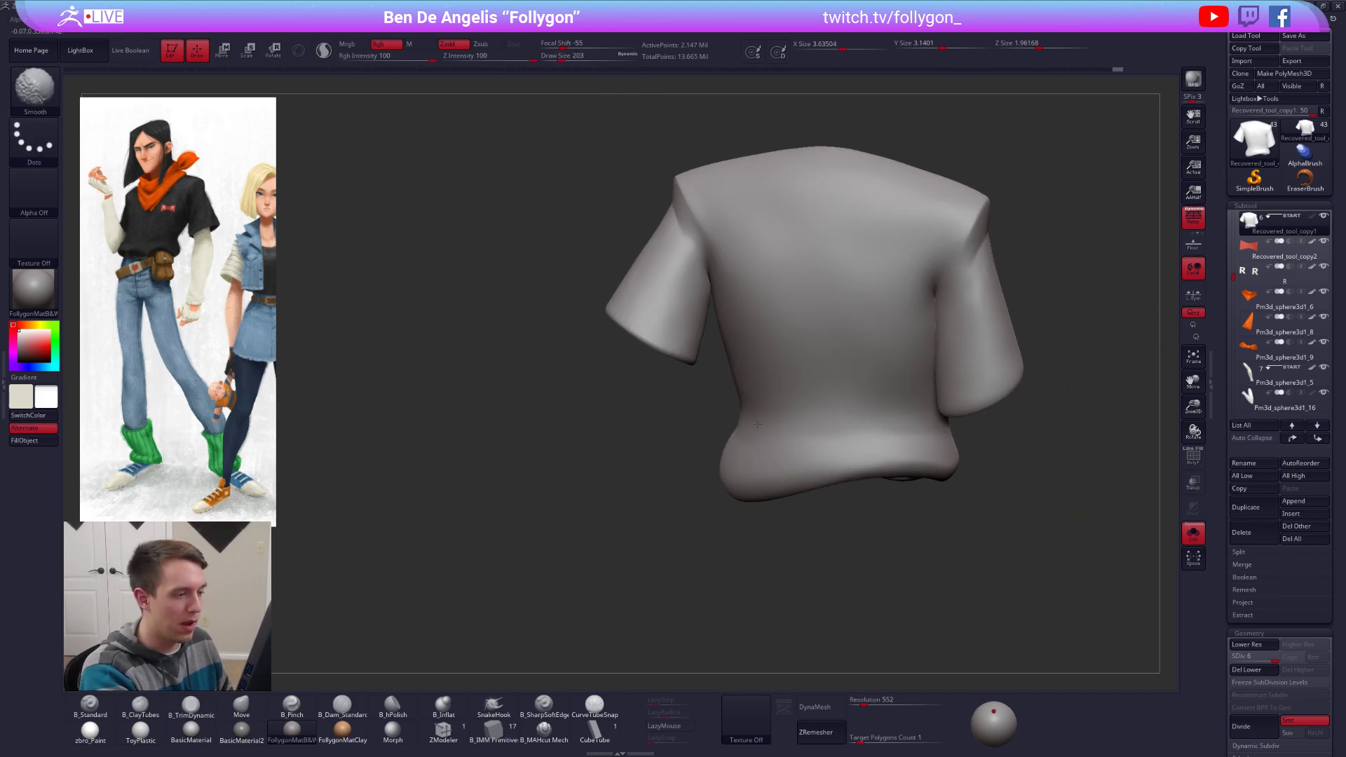
right_drag(757, 423, 810, 430)
mouse_move(631, 489)
right_down()
mouse_move(762, 478)
mouse_move(613, 375)
mouse_move(616, 361)
mouse_move(736, 420)
right_up()
Step: Review the shirt and raised arm on the full character from the back and the front
key(alt+s)
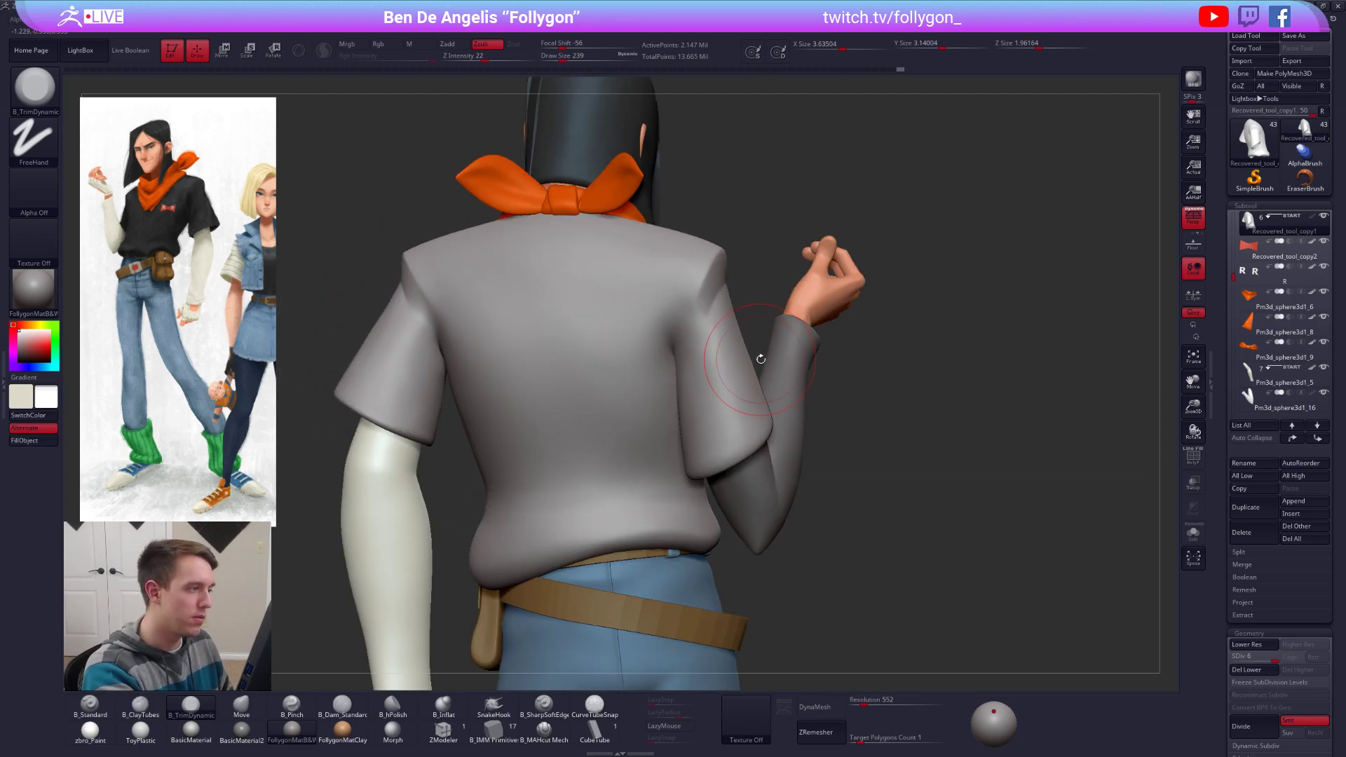
mouse_move(761, 359)
right_down()
mouse_move(727, 400)
mouse_move(679, 387)
mouse_move(731, 369)
mouse_move(743, 392)
mouse_move(694, 379)
mouse_move(634, 445)
mouse_move(795, 439)
right_up()
key(space)
key(shift+d)
key(shift+d)
Step: Select and isolate the raised arm's sleeve and display its polygroups around the elbow with PolyFrame
alt+click(739, 417)
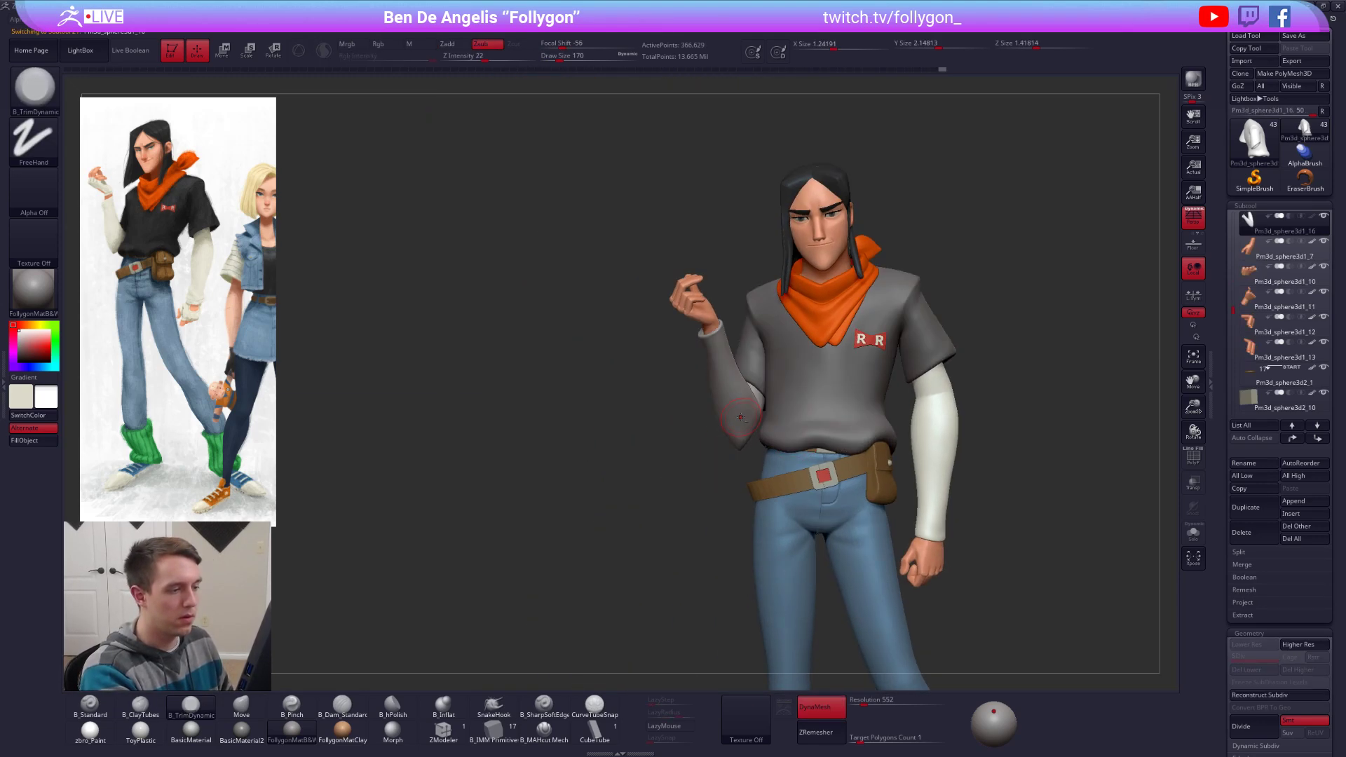
key(alt+s)
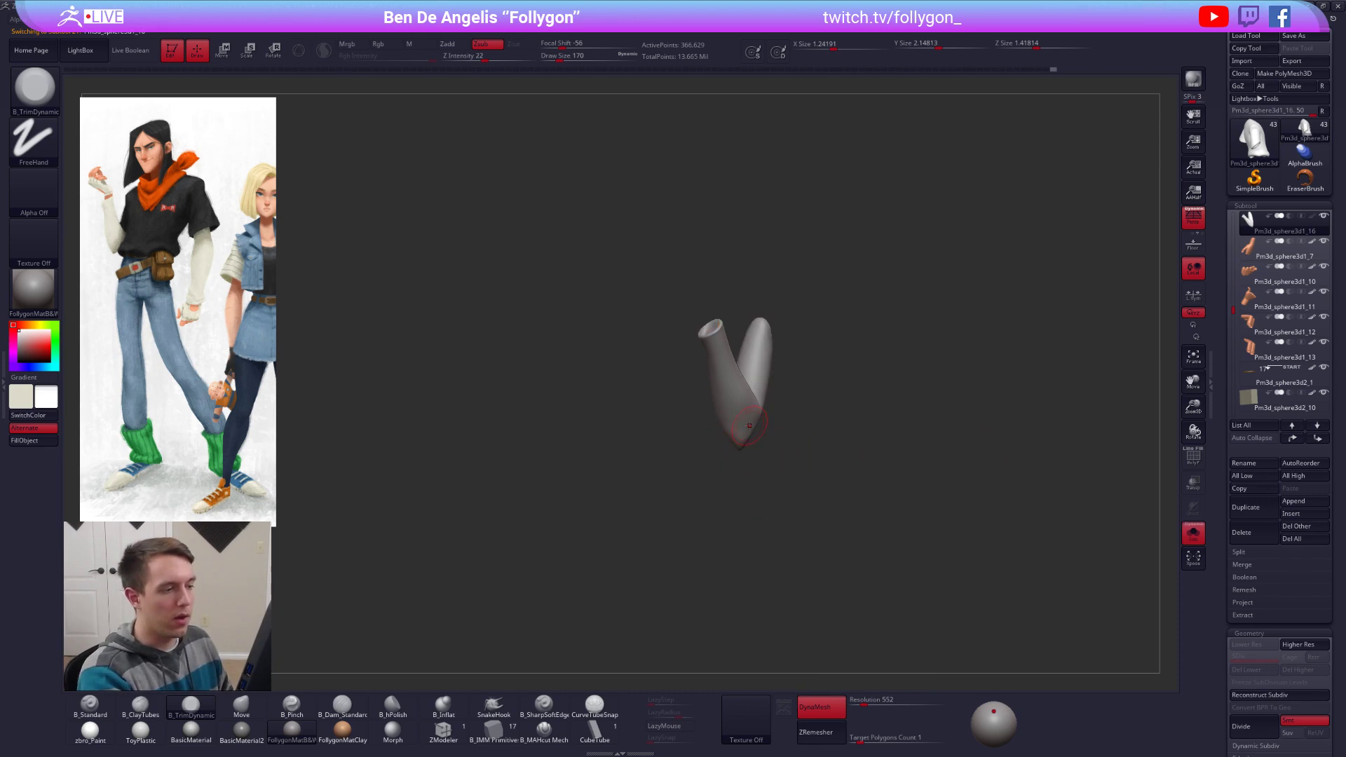
mouse_move(741, 440)
right_down()
mouse_move(822, 424)
mouse_move(813, 505)
mouse_move(776, 481)
right_up()
key(shift+f)
key(shift+f)
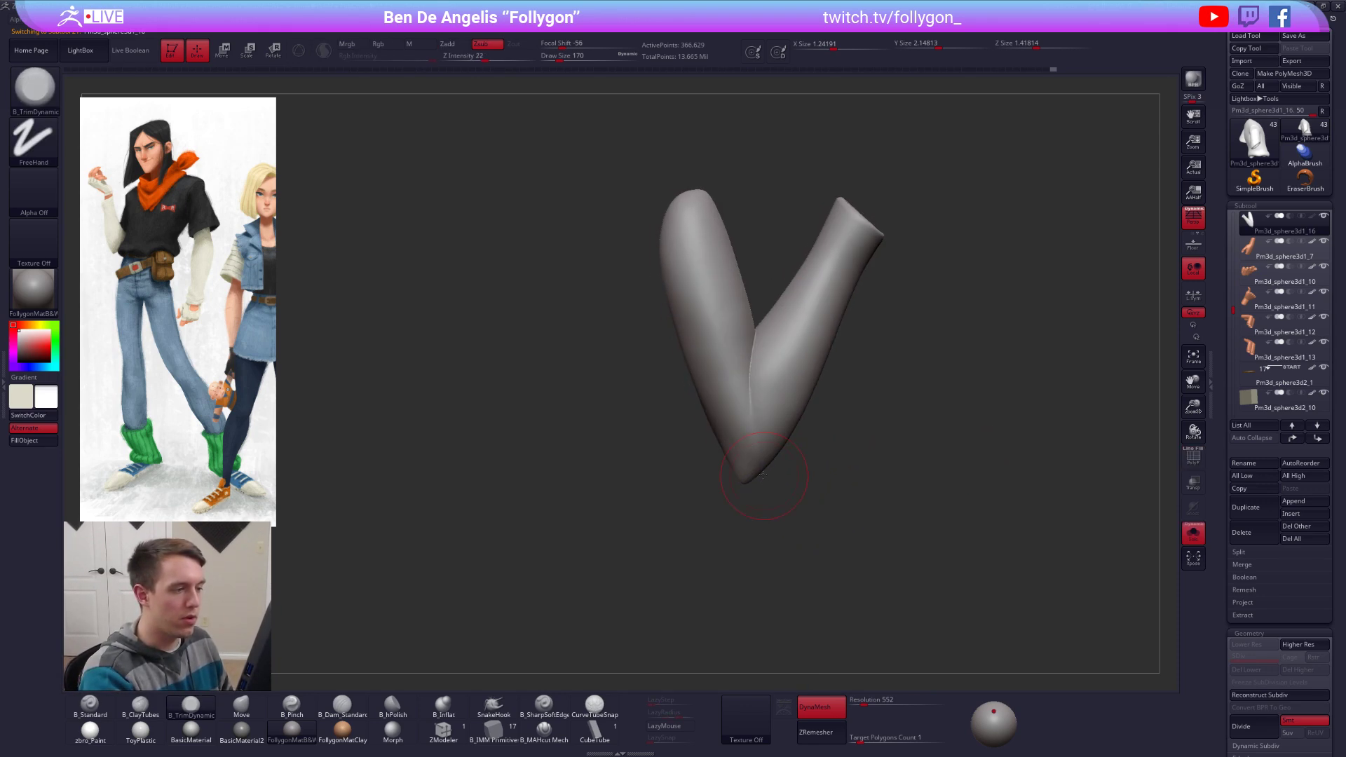
key(shift+f)
ctrl+right_drag(743, 417, 721, 492)
key(space)
drag(787, 417, 792, 416)
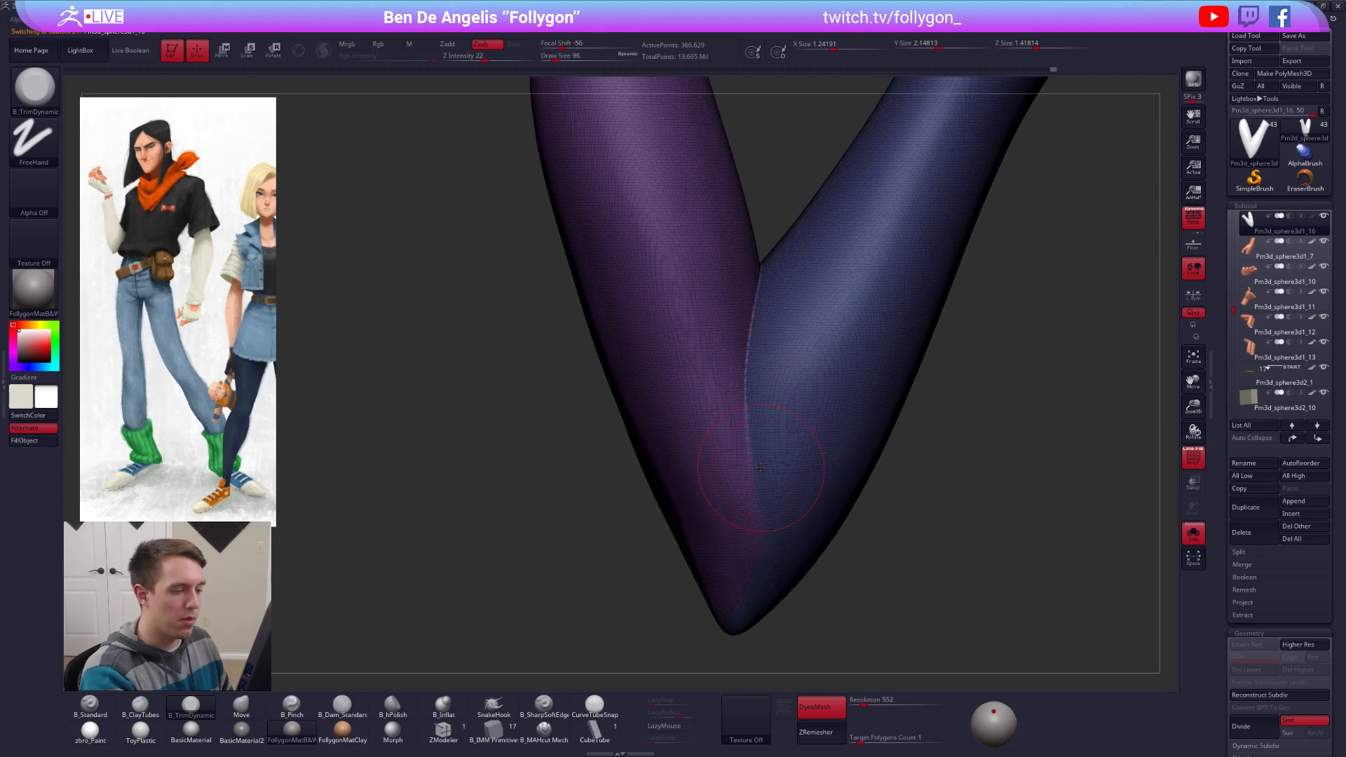
ctrl+right_drag(792, 419, 793, 365)
Step: Mask the upper-arm polygroup with the Transpose tool, leaving the forearm free, and return to the Move brush
key(w)
ctrl+click(798, 431)
key(q)
key(b)
key(m)
key(v)
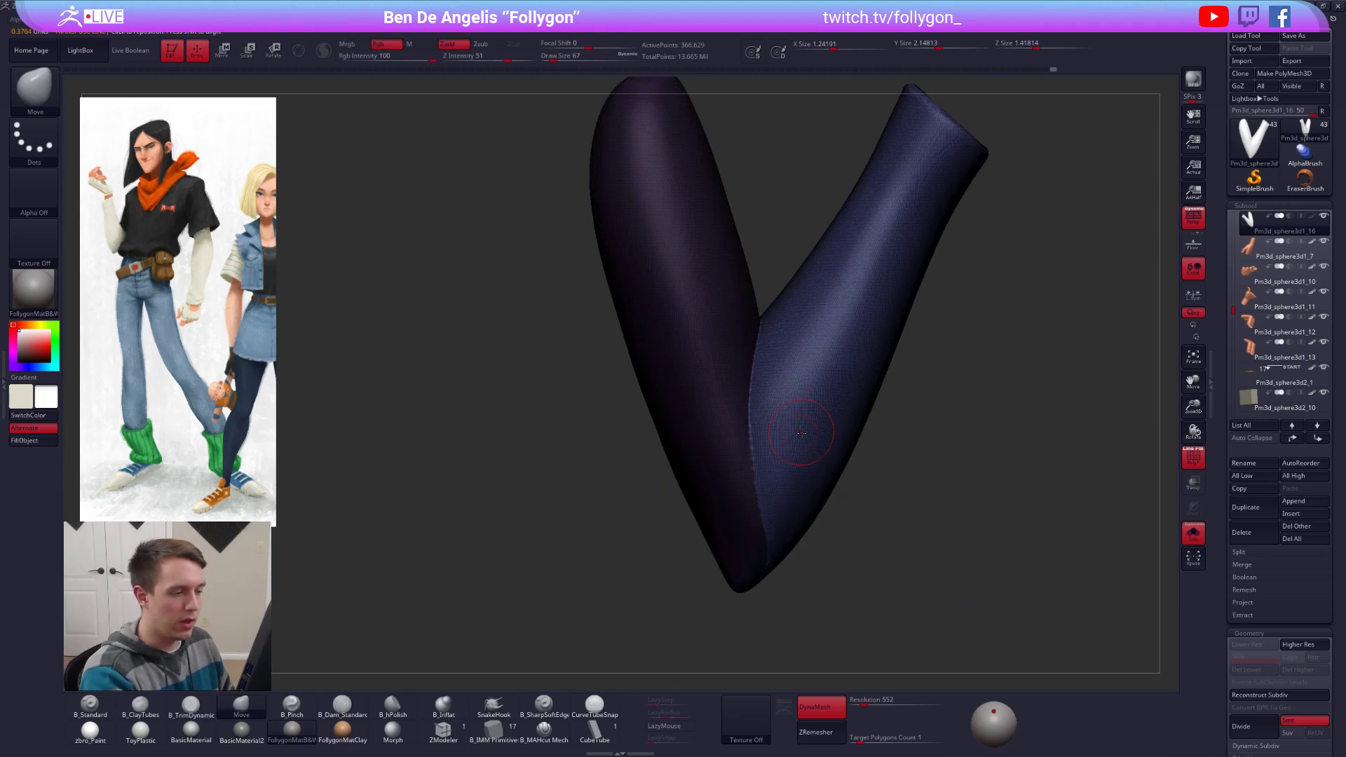
Step: Merge the sleeve's polygroups into a single group, keeping the upper-arm mask, and hide PolyFrame
key(grave)
click(806, 492)
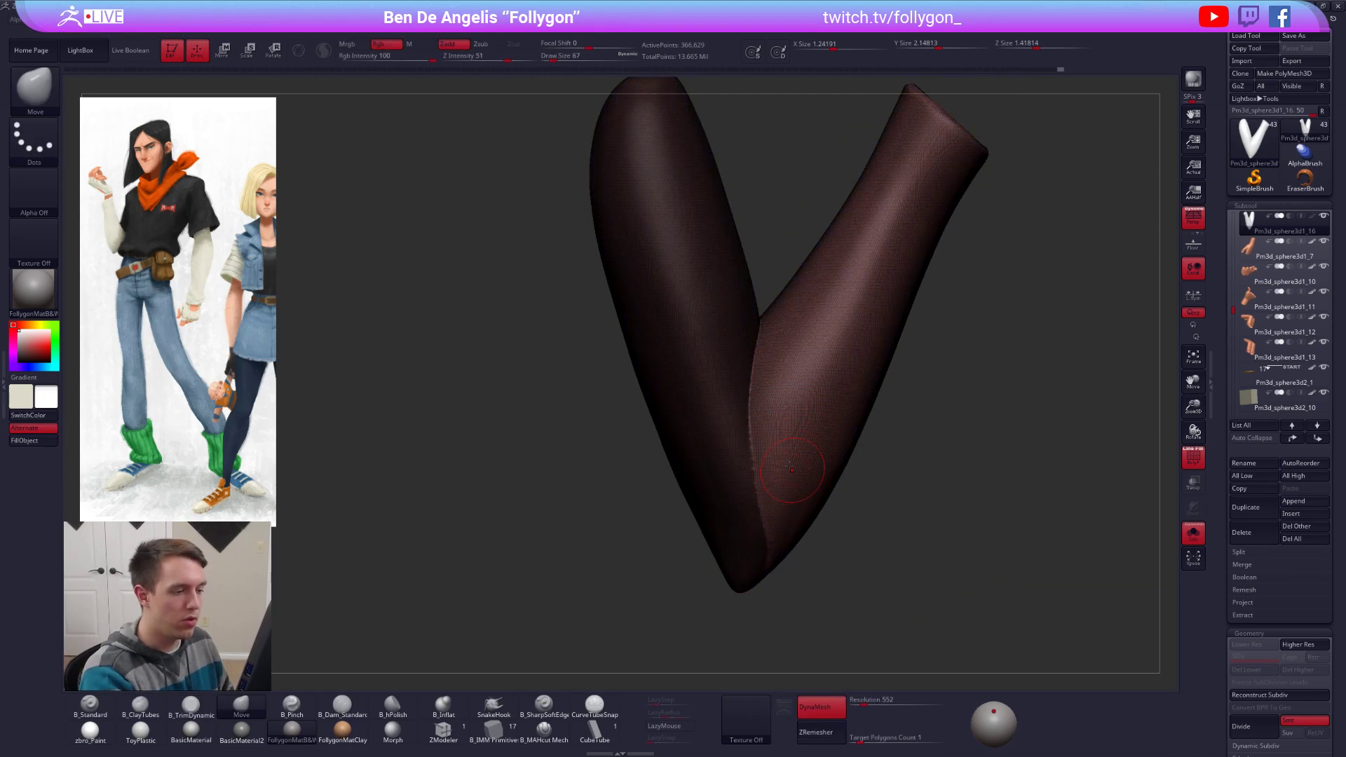
alt+right_drag(790, 468, 753, 405)
ctrl+click(759, 404)
key(shift+f)
key(ctrl+grave)
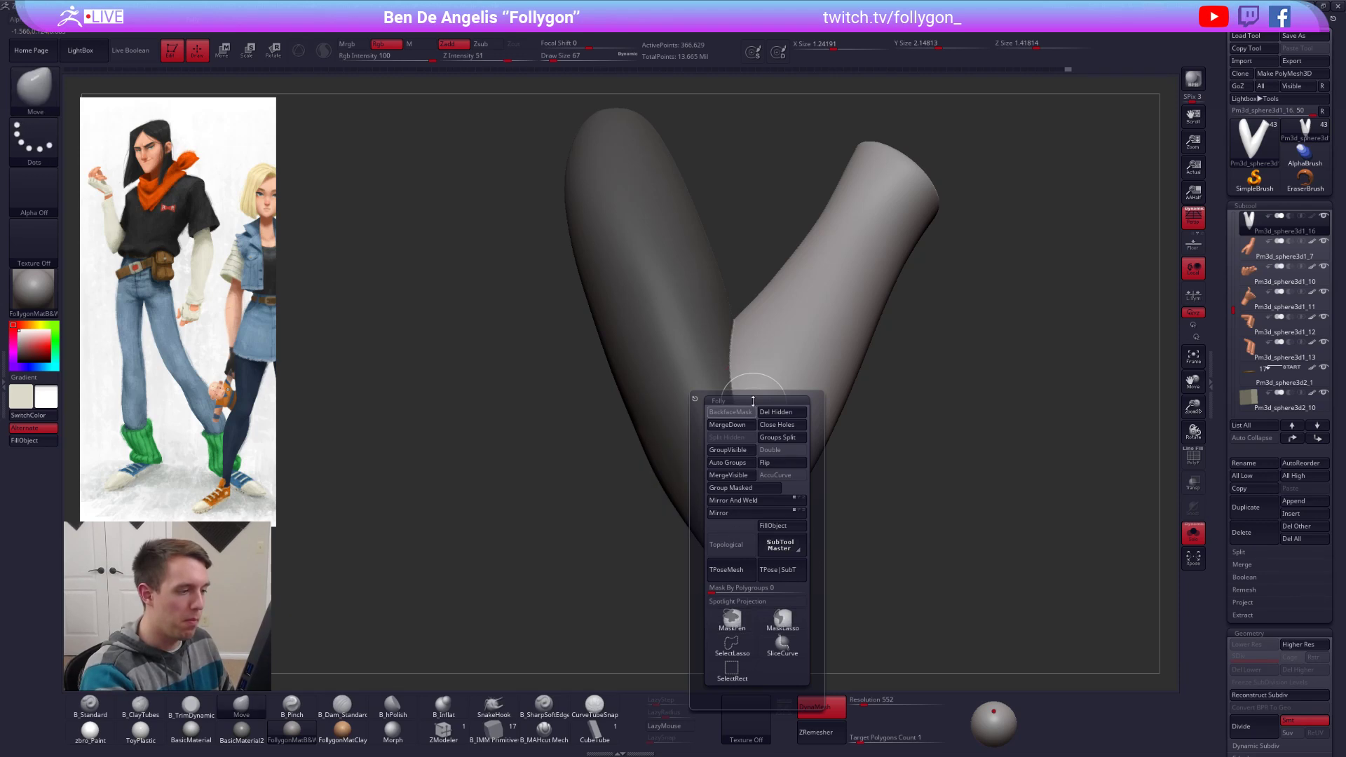
Step: Rework the mask border running down to the elbow tip with the MaskPen at Draw Size 54
key(space)
drag(755, 379, 749, 378)
alt+right_drag(750, 377, 758, 308)
key(space)
drag(757, 343, 761, 344)
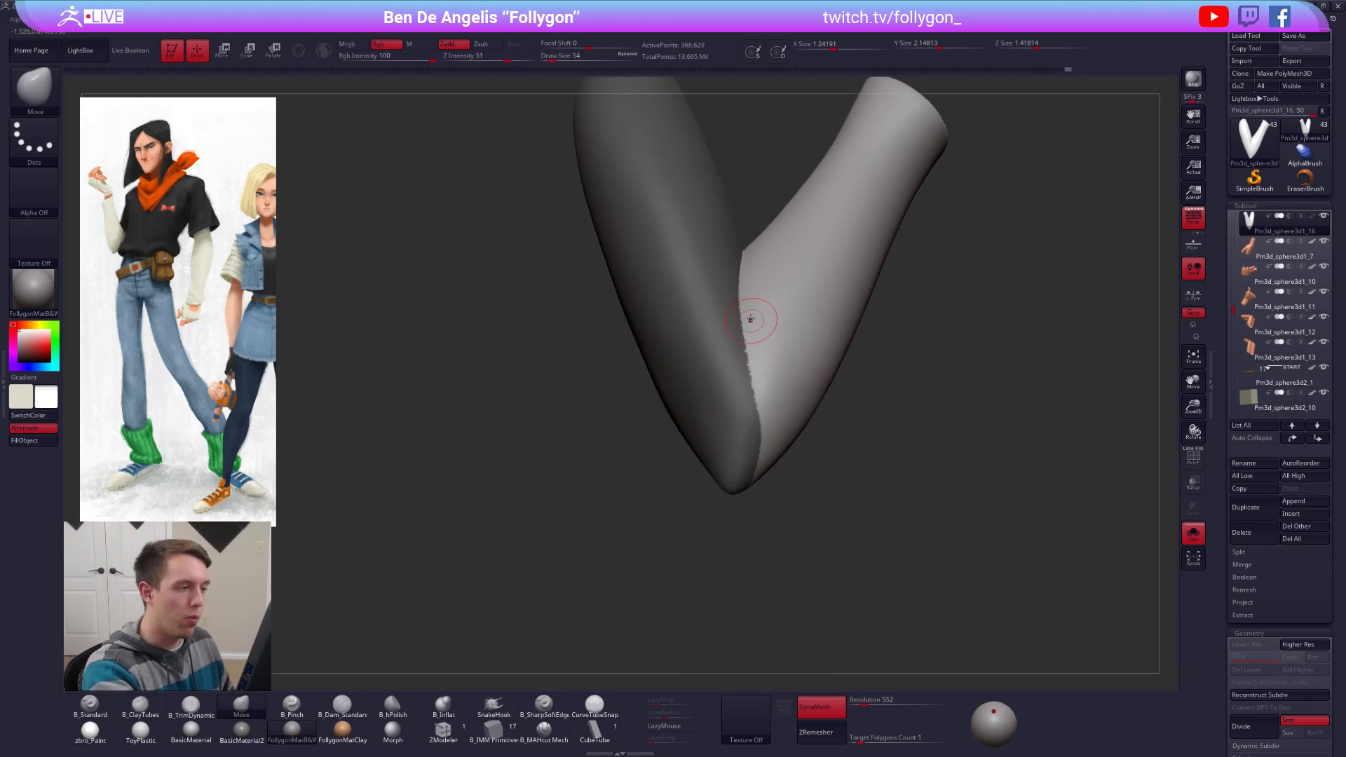
ctrl+alt+drag(757, 399, 741, 484)
Step: Refine the mask edge around the elbow tip and inner crease with the MaskPen at Draw Size 33
right_drag(754, 490, 820, 185)
mouse_move(751, 463)
alt+right_down()
mouse_move(757, 412)
mouse_move(744, 505)
alt+right_up()
key(space)
drag(702, 516, 699, 516)
right_drag(612, 558, 638, 516)
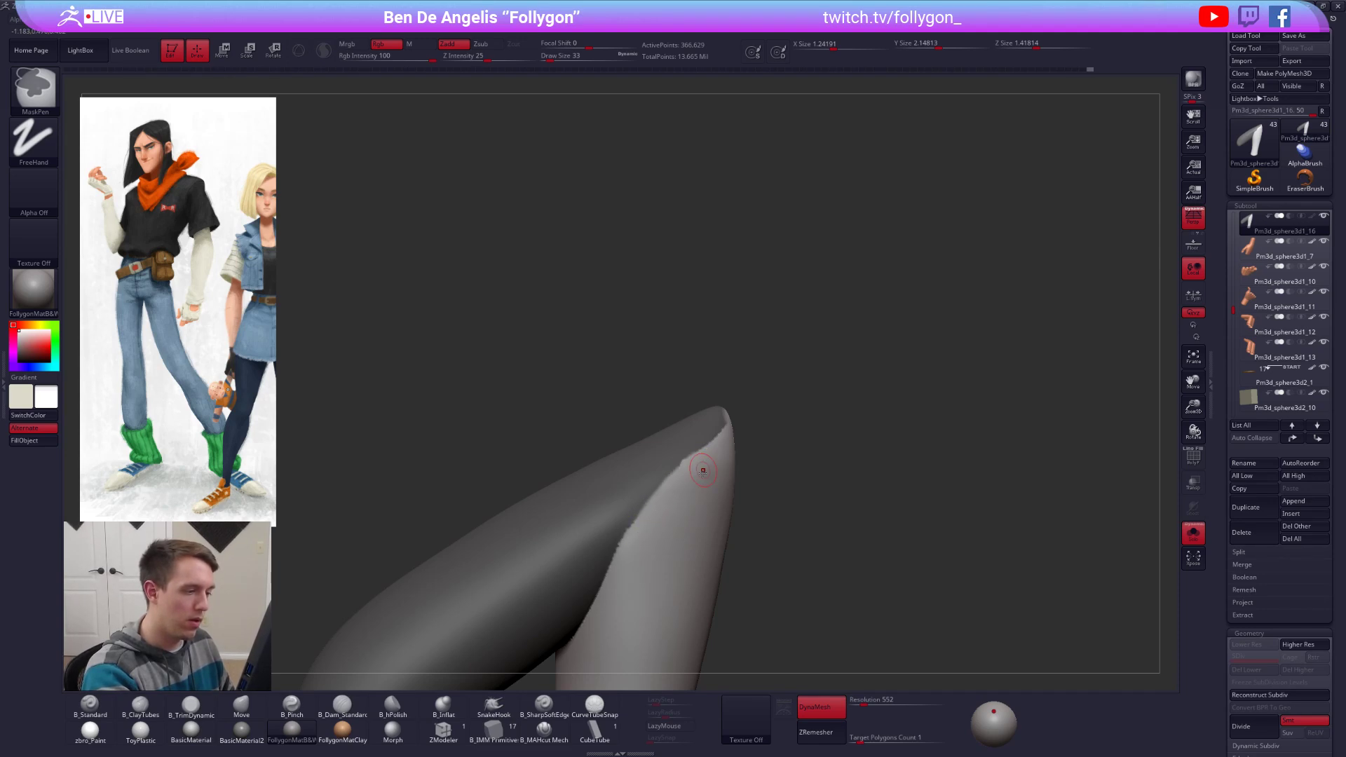
mouse_move(703, 470)
right_down()
mouse_move(723, 433)
mouse_move(744, 448)
mouse_move(693, 523)
mouse_move(730, 467)
mouse_move(777, 513)
mouse_move(844, 540)
mouse_move(787, 414)
mouse_move(788, 315)
right_up()
ctrl+click(746, 415)
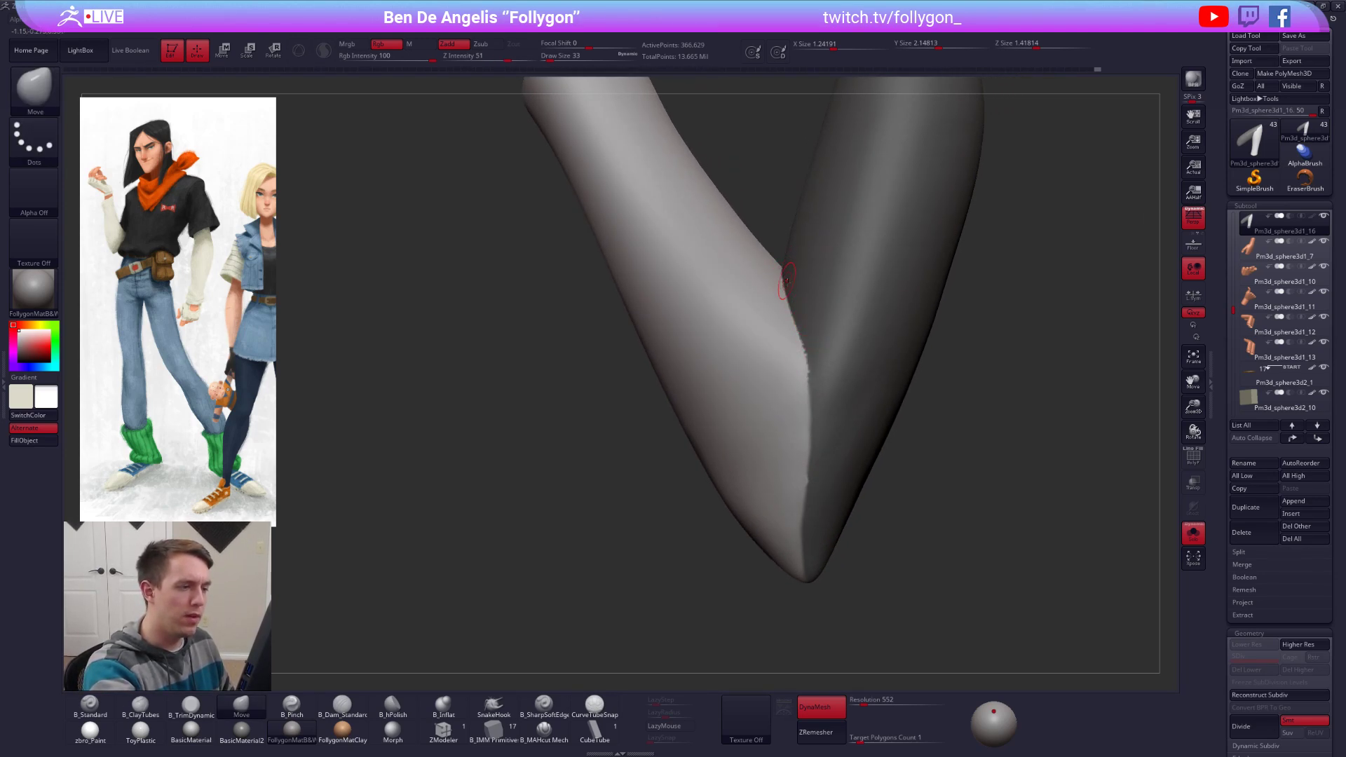
Step: Turn the masked upper arm into its own polygroup and check the new grouping with PolyFrame
key(w)
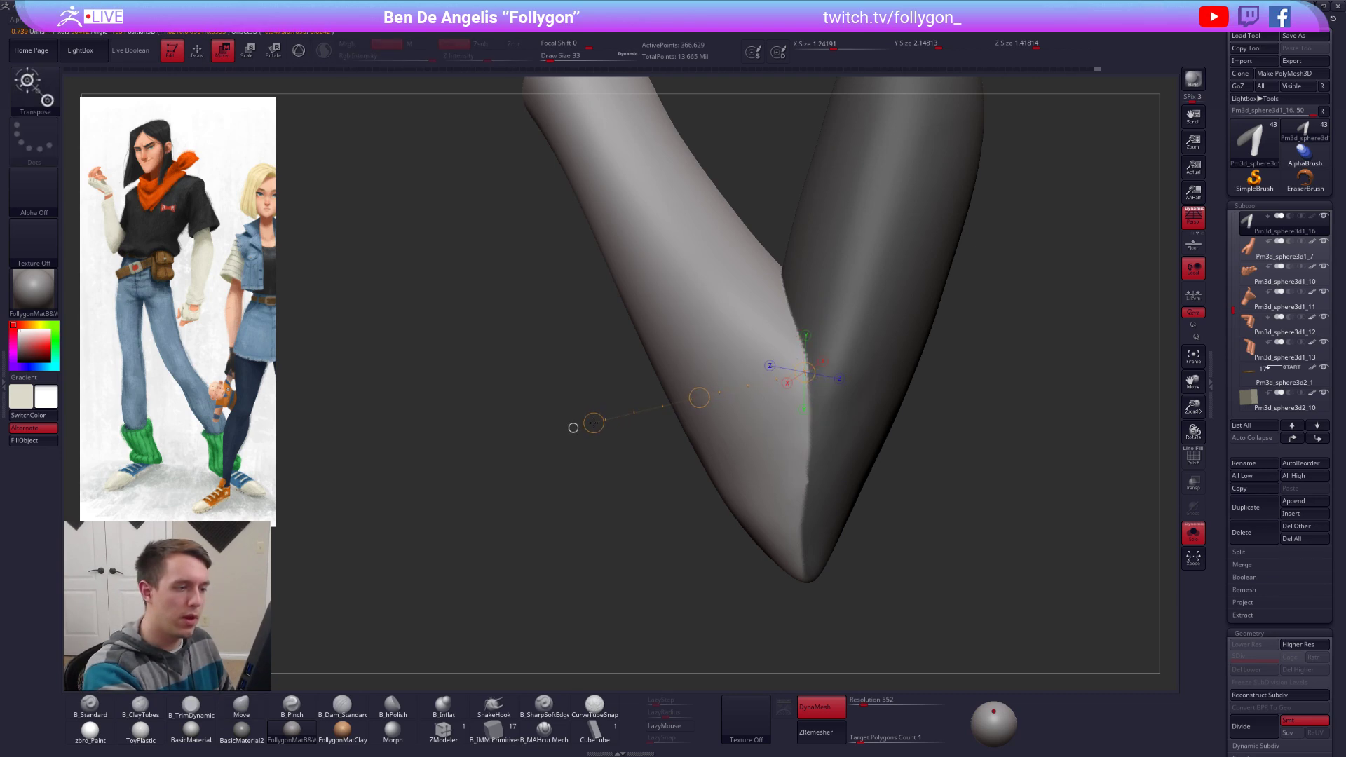
key(q)
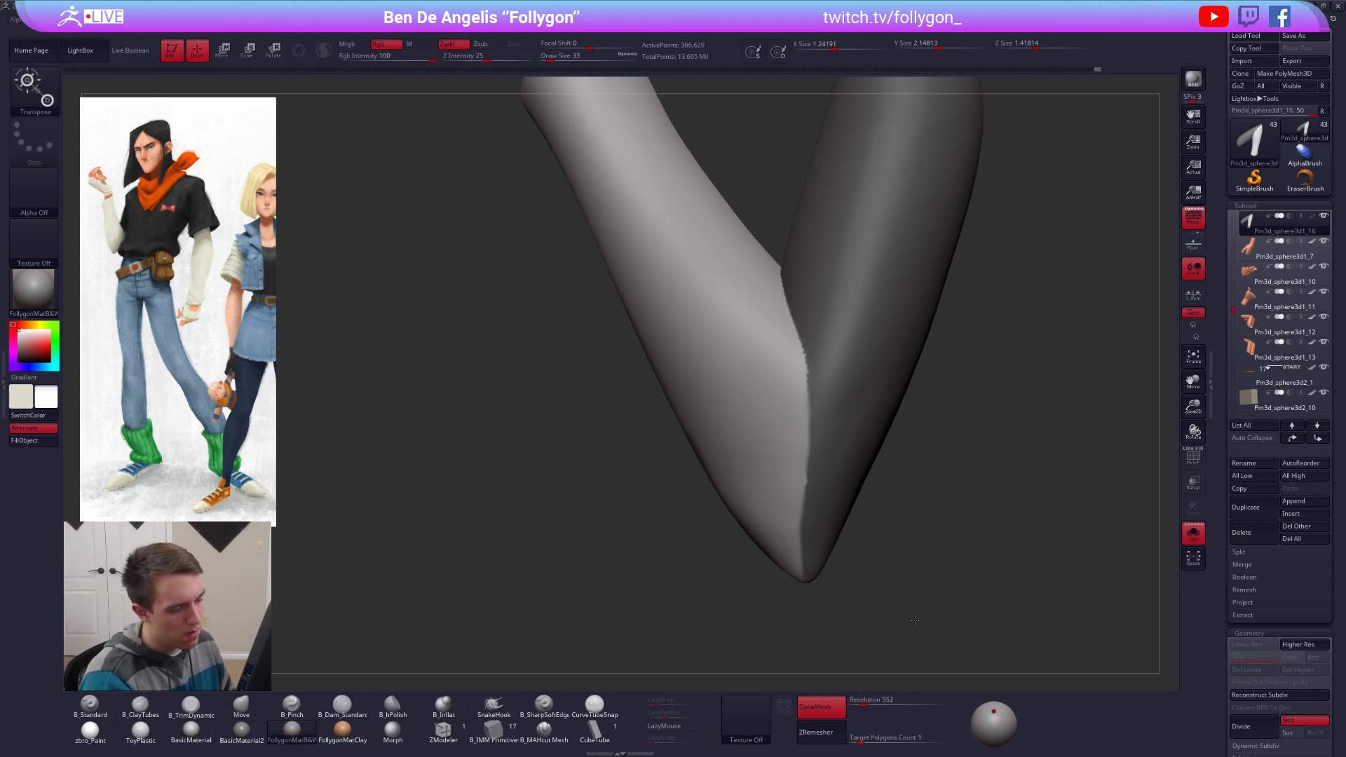
mouse_move(929, 635)
right_down()
mouse_move(939, 653)
mouse_move(928, 627)
mouse_move(949, 631)
mouse_move(930, 627)
mouse_move(964, 664)
mouse_move(916, 643)
mouse_move(935, 683)
mouse_move(925, 673)
right_up()
key(shift+f)
key(shift+f)
key(shift+f)
right_drag(717, 441, 649, 511)
Step: Isolate the upper-arm polygroup, toggle Double-sided display, and bring the whole sleeve back into view
ctrl+shift+click(703, 456)
key(space)
key(space)
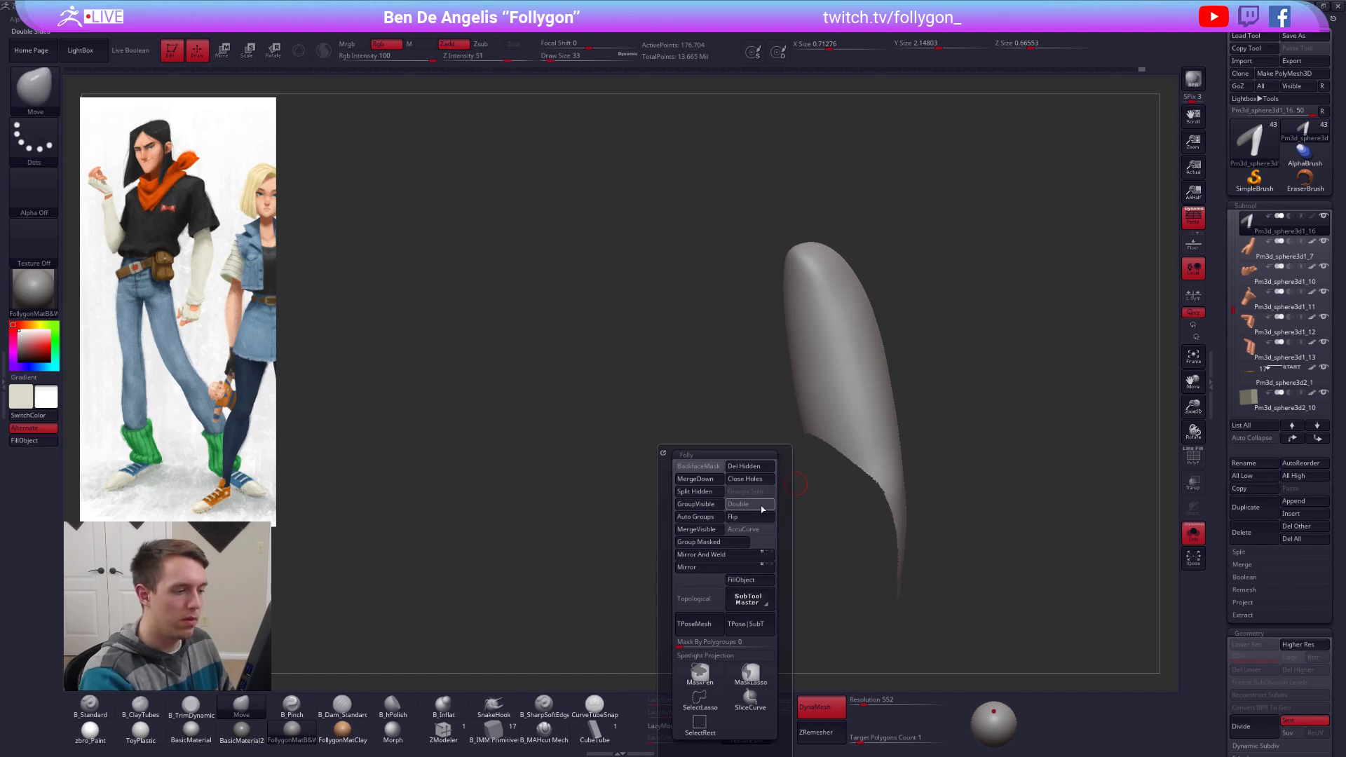
click(745, 479)
right_drag(937, 432, 927, 430)
ctrl+shift+click(930, 435)
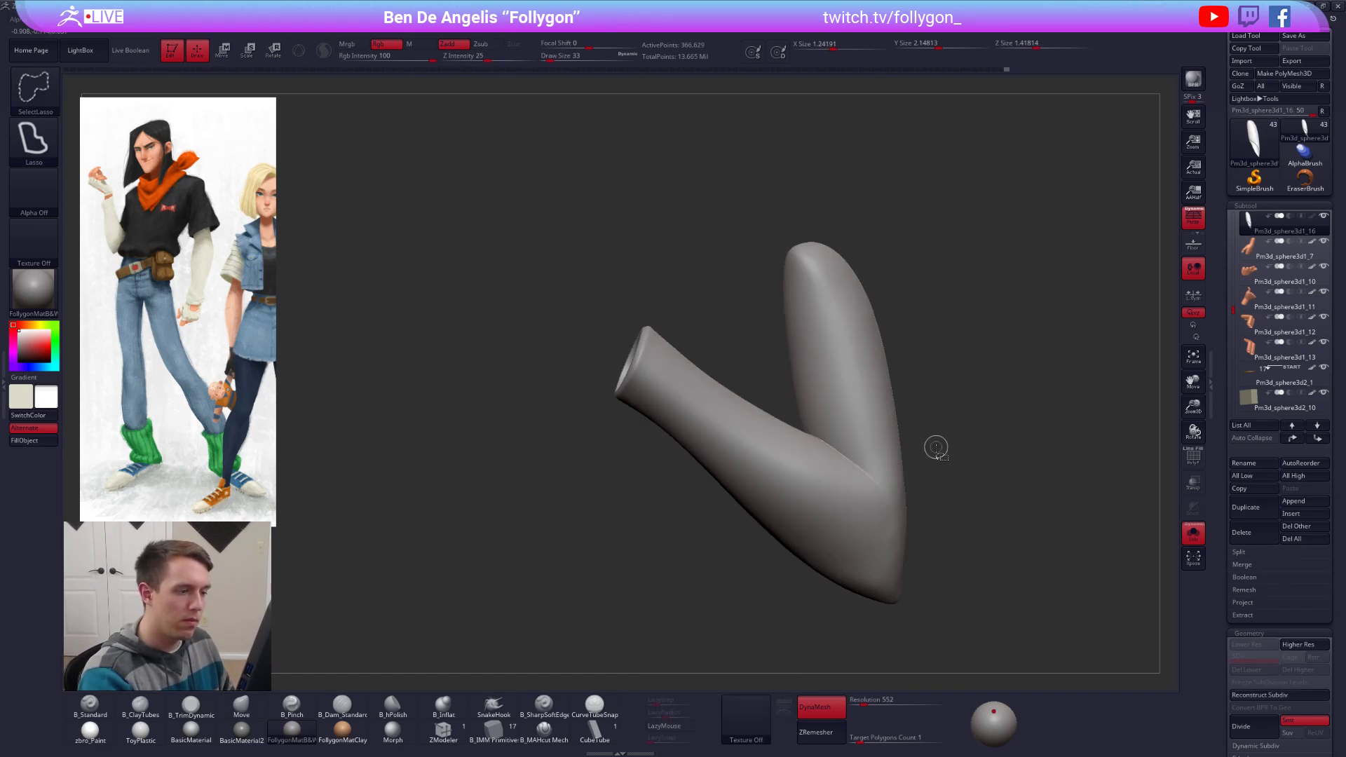
Step: Try to retopologize the bent arm with ZRemesher using its existing polygroups and a target polygon count of 1
key(shift+f)
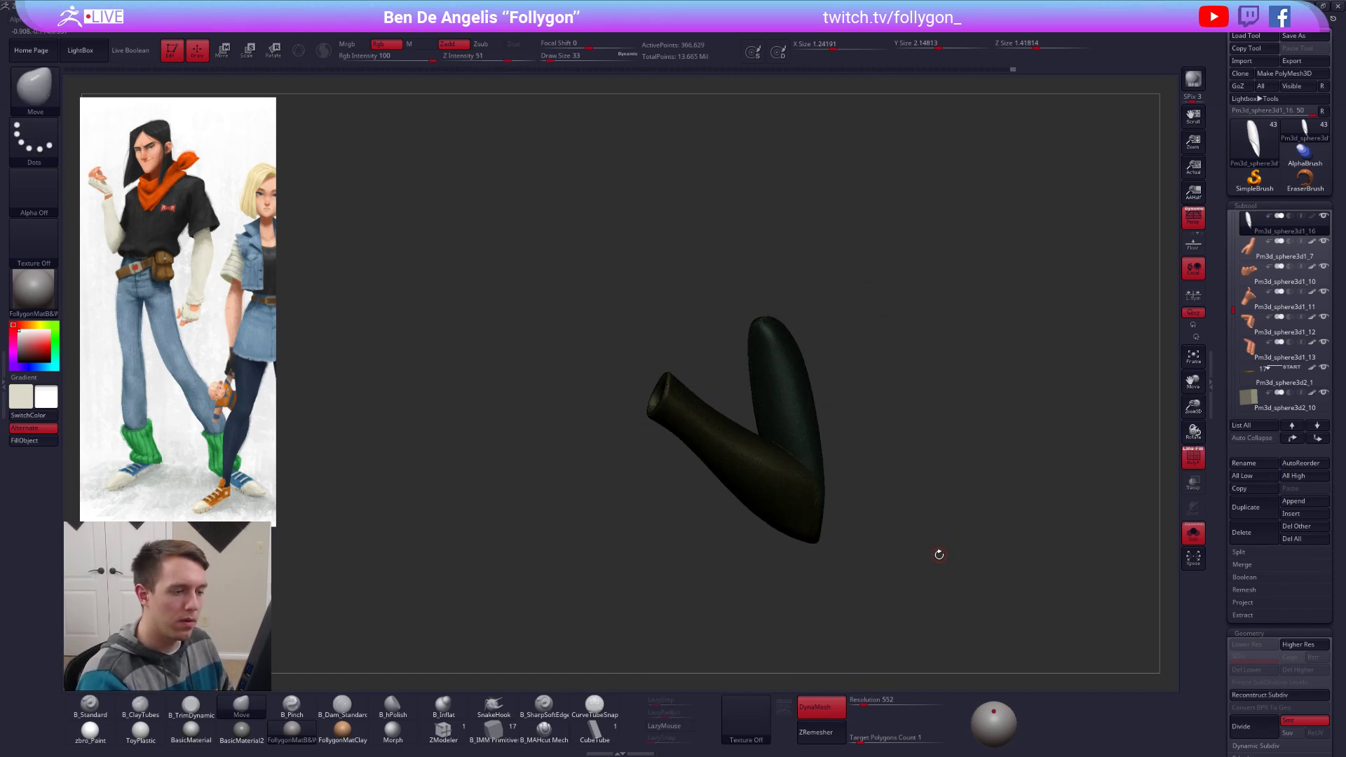
key(shift+f)
right_drag(916, 589, 911, 484)
scroll(1248, 314, down, 7)
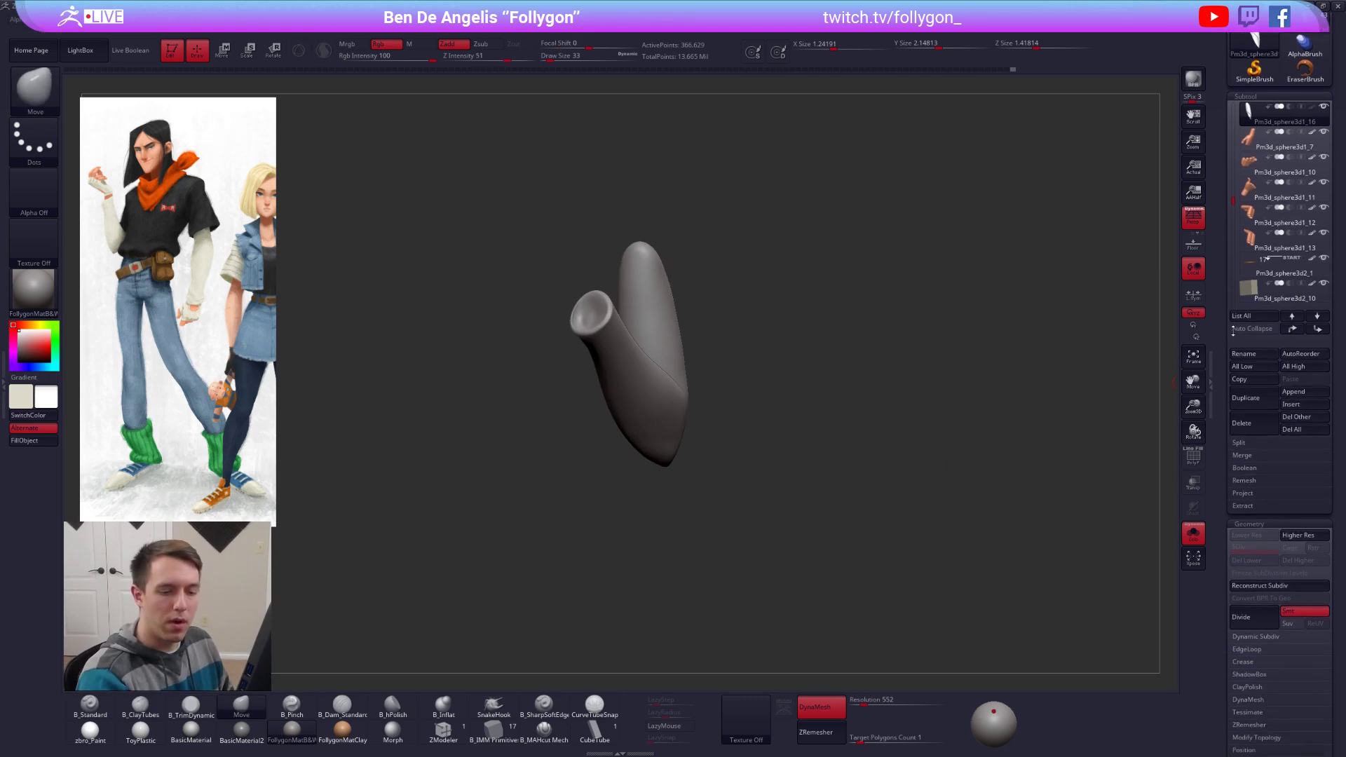
click(1257, 344)
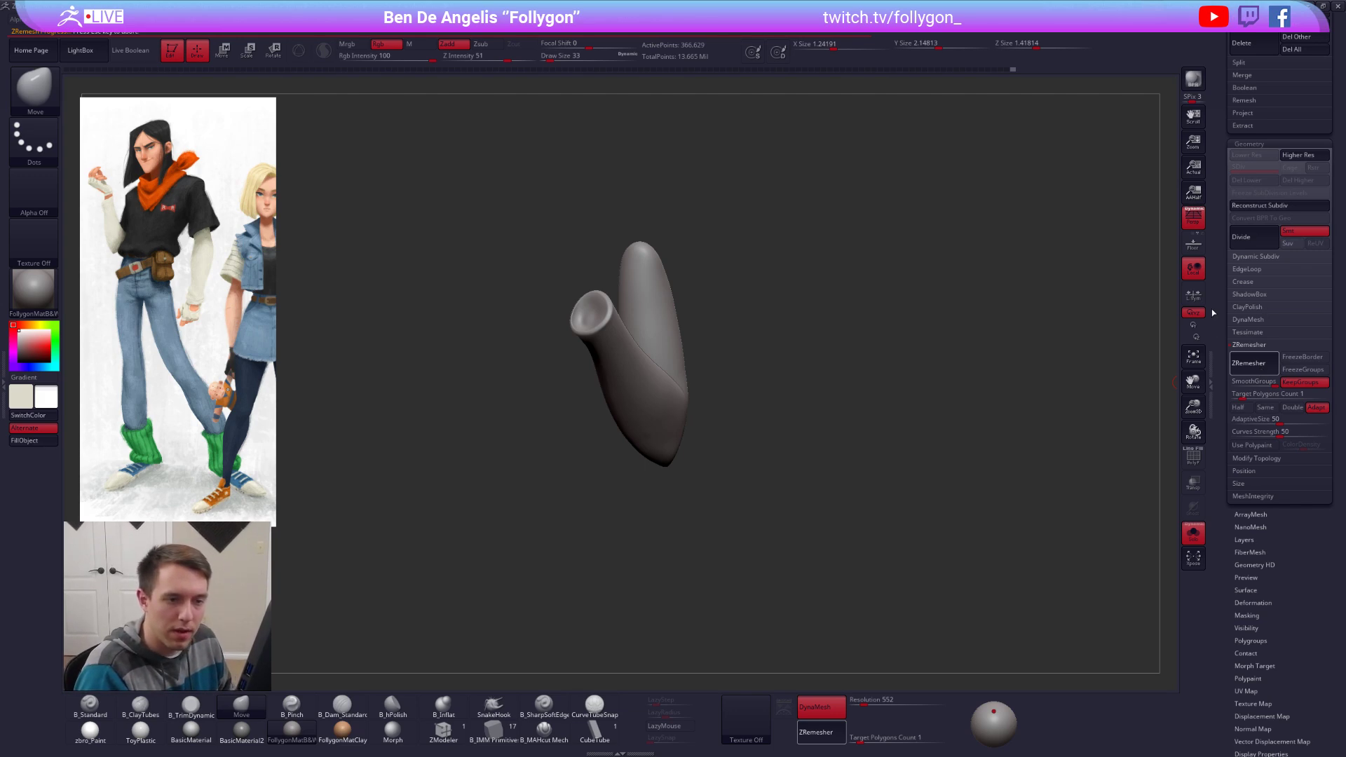
key(d)
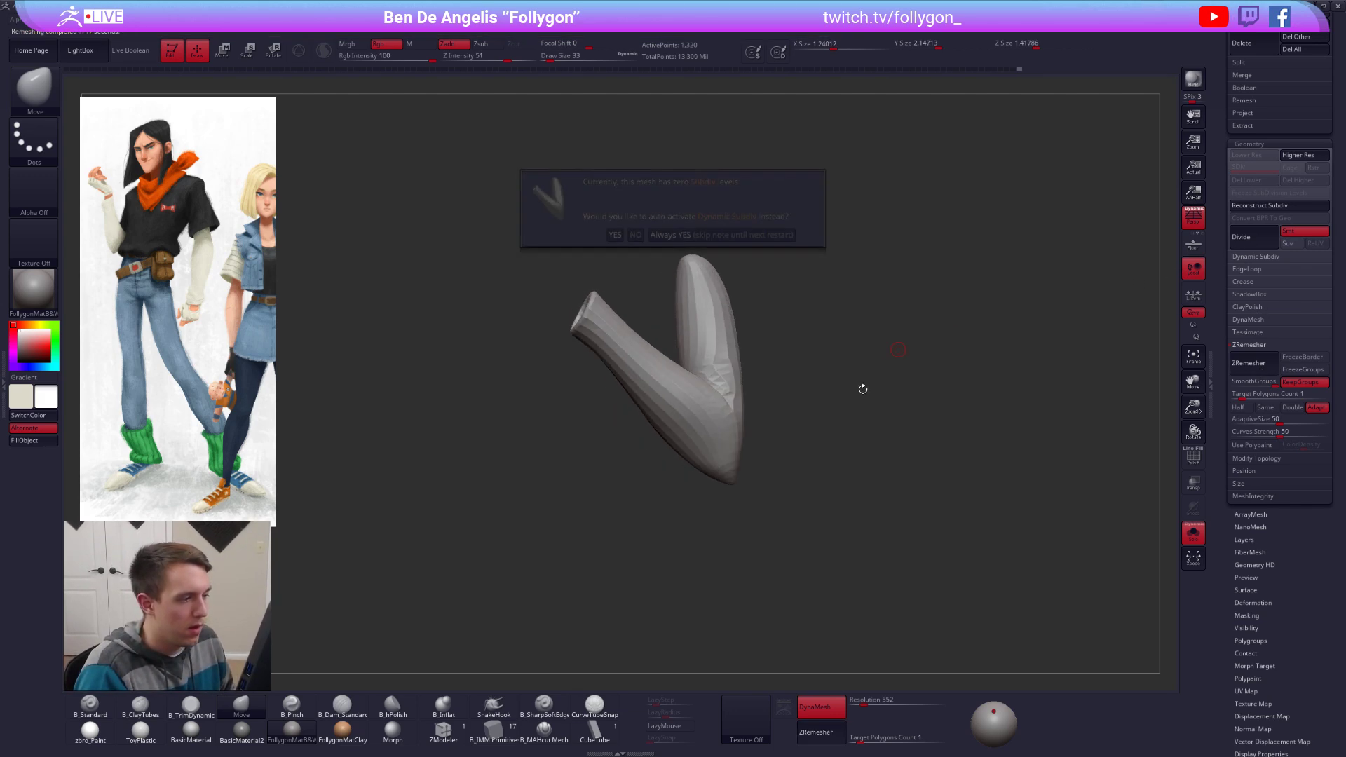
drag(680, 404, 679, 343)
key(shift+f)
ctrl+right_drag(680, 344, 806, 364)
key(ctrl+z)
Step: Lasso-mask the upper half of the upper arm and turn it into its own polygroup
mouse_move(848, 342)
ctrl+mouse_down()
mouse_move(840, 146)
mouse_move(780, 147)
ctrl+mouse_up()
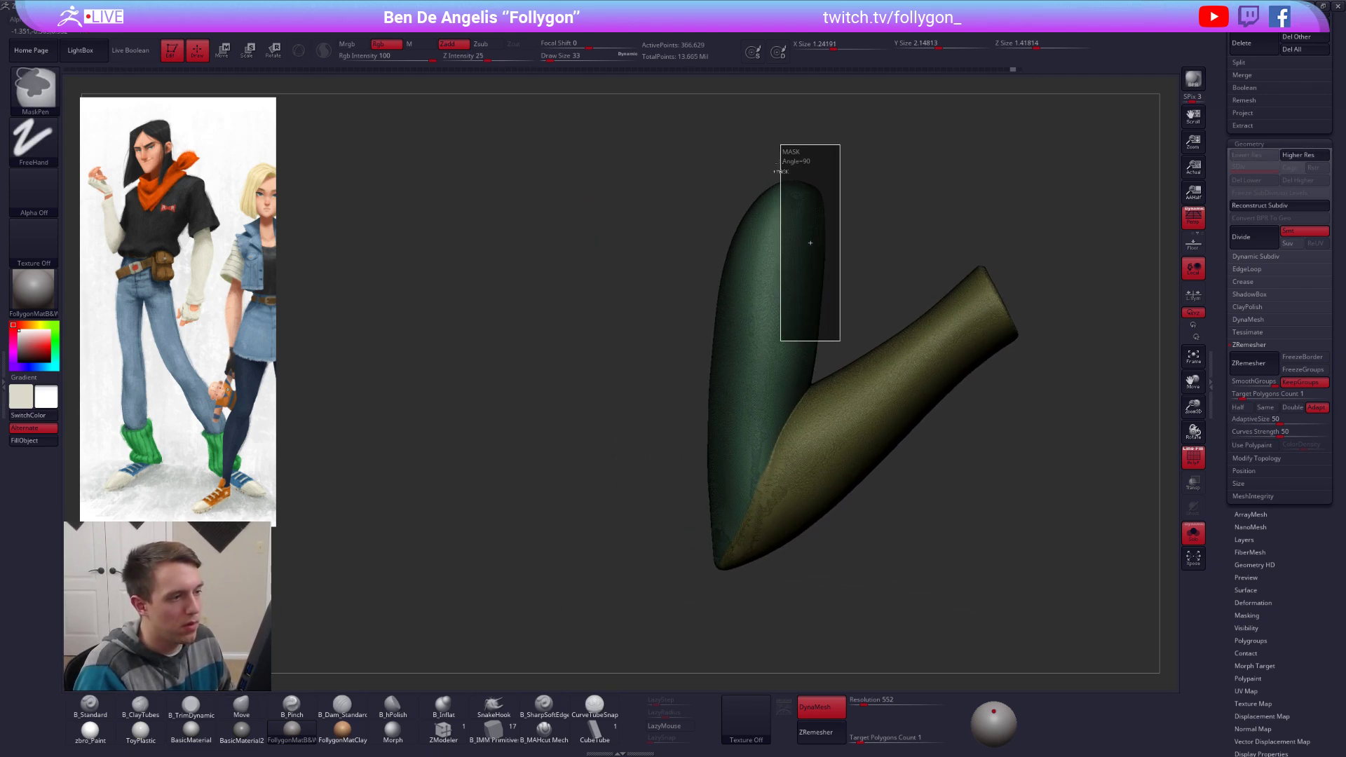
key(space)
ctrl+click(842, 454)
ctrl+drag(970, 504, 978, 522)
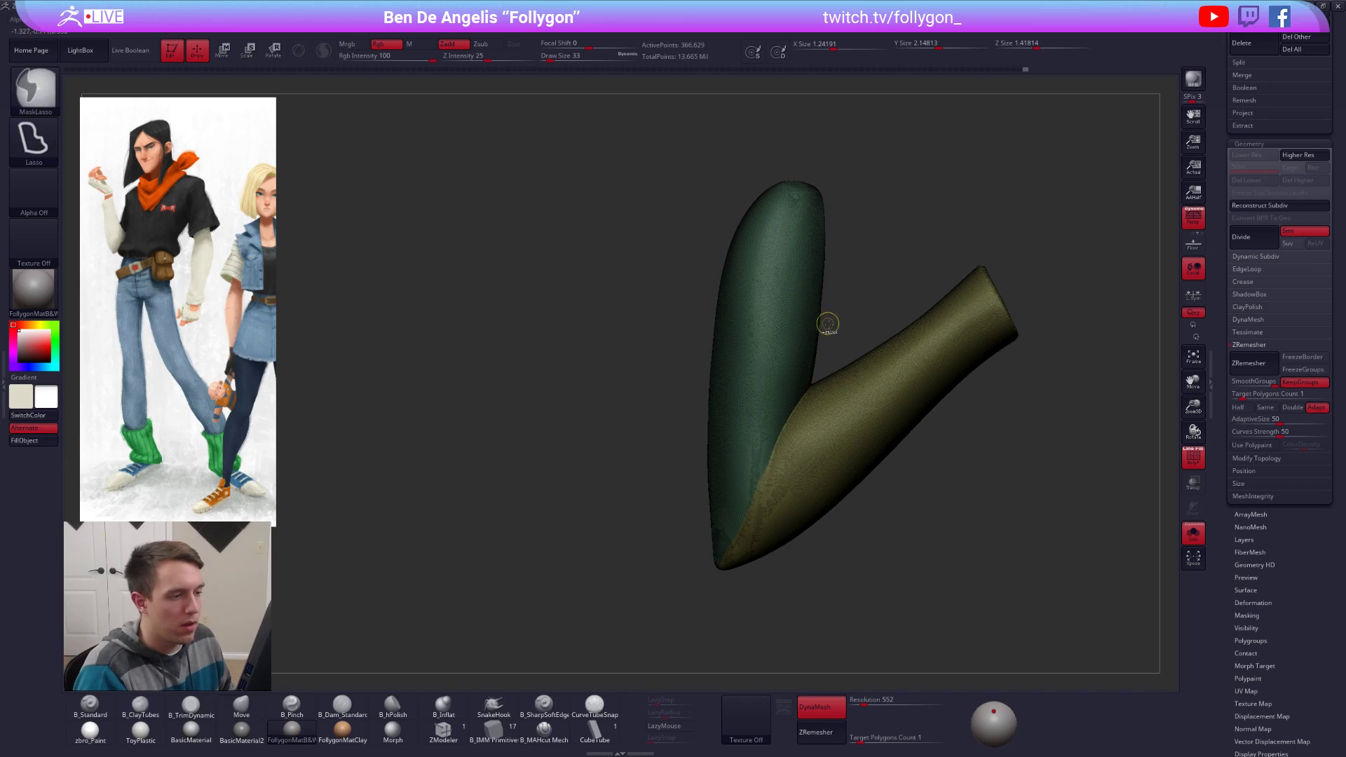
mouse_move(835, 351)
ctrl+mouse_down()
mouse_move(851, 175)
mouse_move(569, 301)
mouse_move(581, 345)
ctrl+mouse_up()
key(ctrl+w)
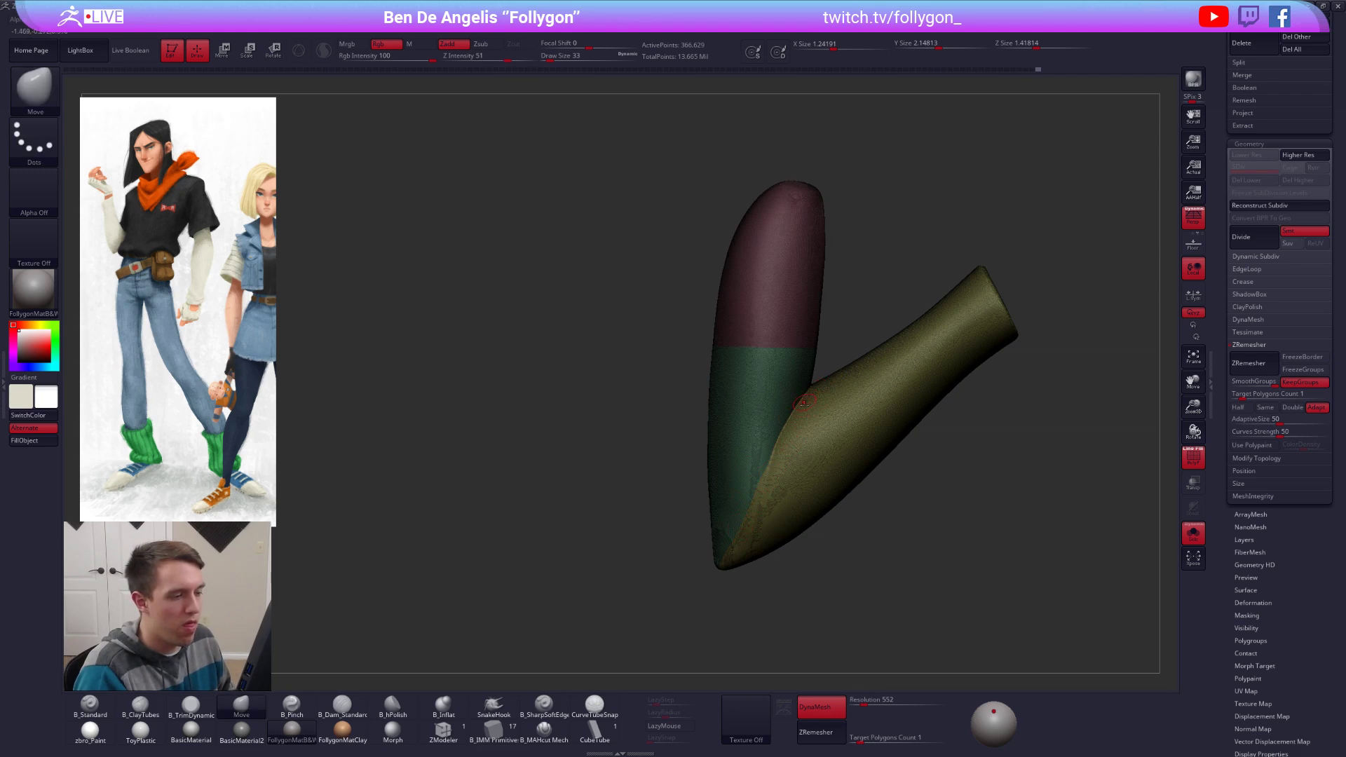
key(w)
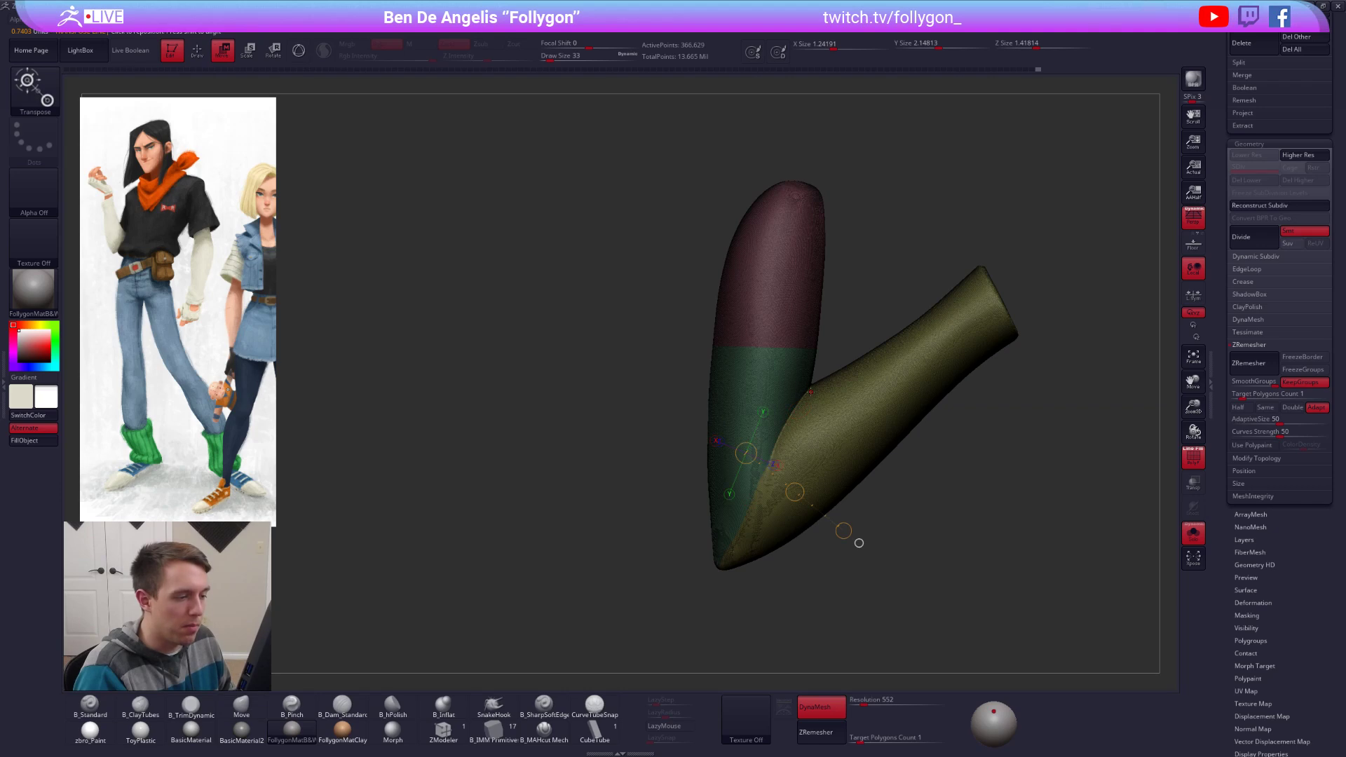
mouse_move(811, 391)
mouse_down()
mouse_move(714, 594)
mouse_move(747, 546)
mouse_up()
key(ctrl+z)
alt+drag(869, 488, 820, 492)
key(q)
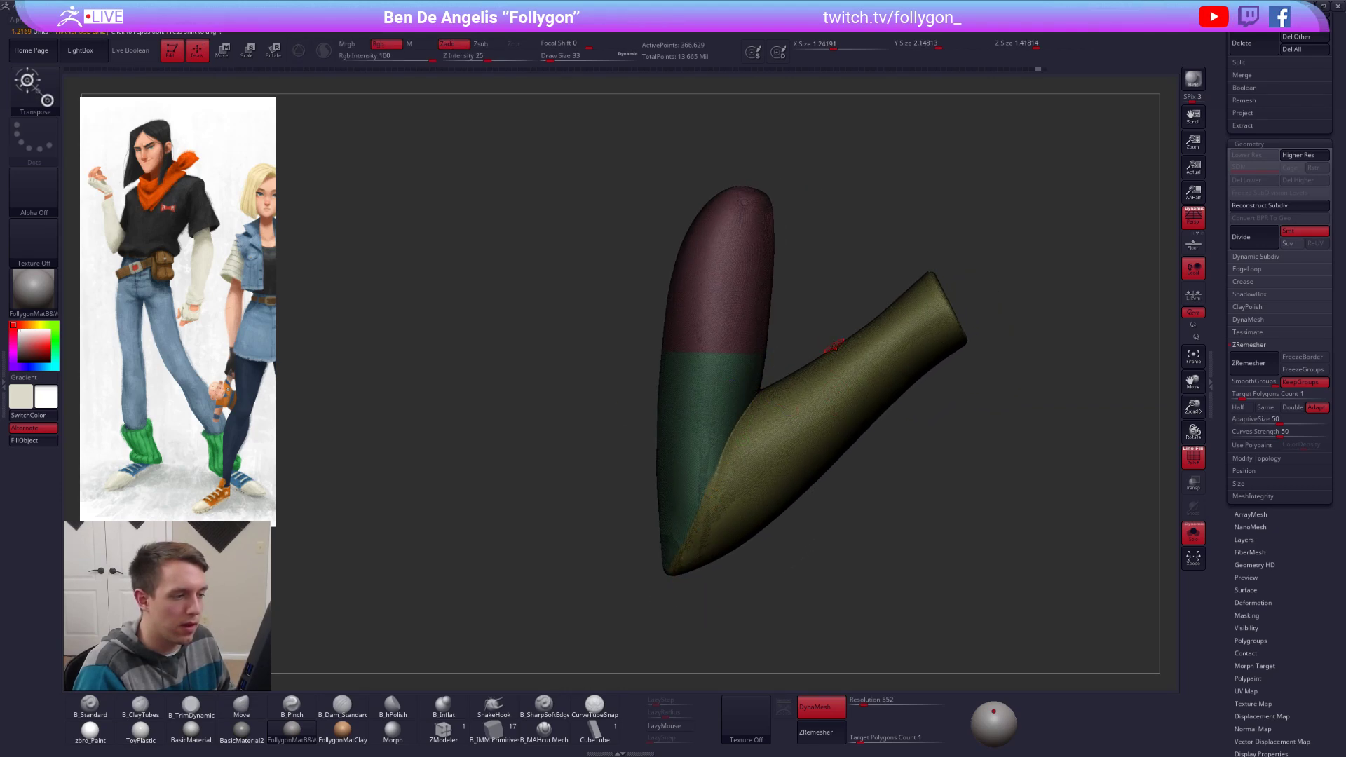
Step: Mask the wrist half of the forearm and turn it into a separate polygroup
mouse_move(821, 246)
ctrl+mouse_down()
mouse_move(900, 255)
mouse_move(925, 532)
mouse_move(903, 517)
ctrl+mouse_up()
key(ctrl+w)
key(w)
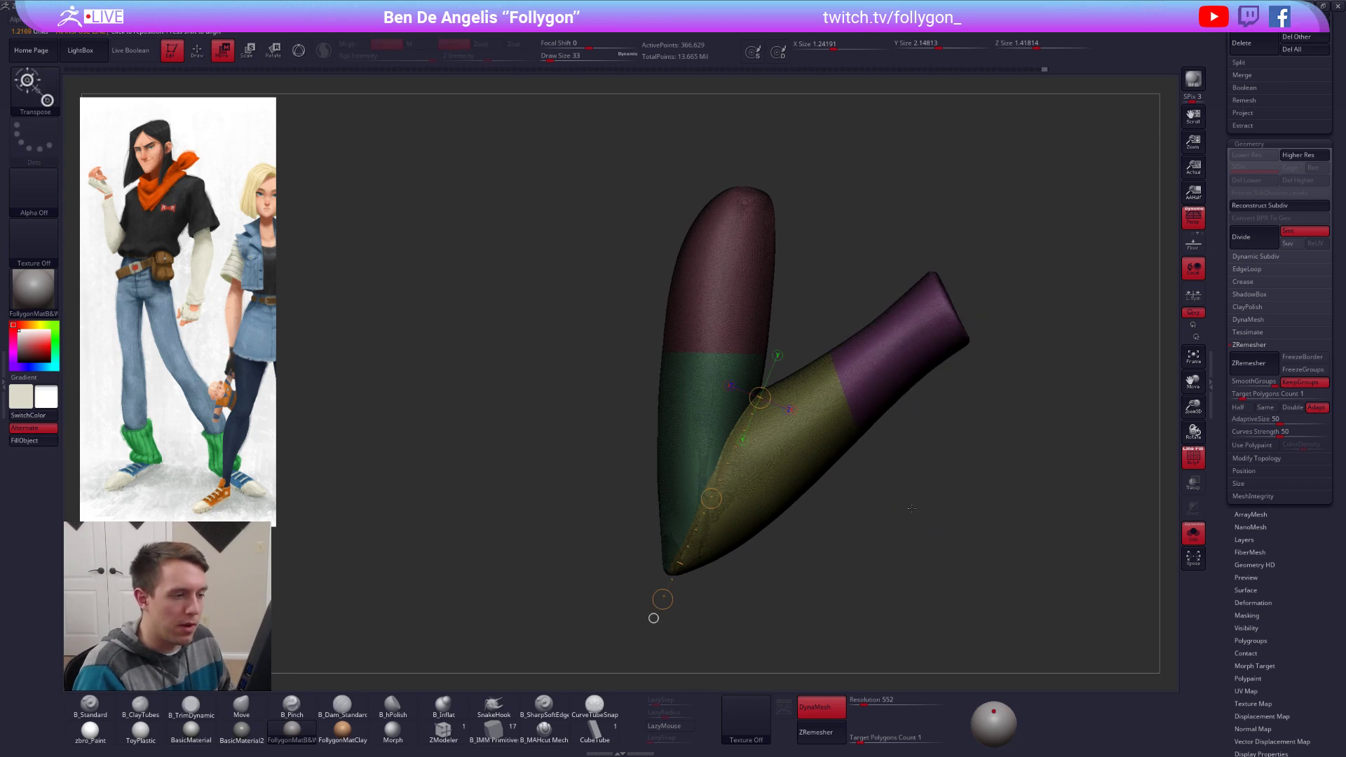
drag(659, 608, 828, 610)
key(q)
alt+drag(897, 490, 919, 443)
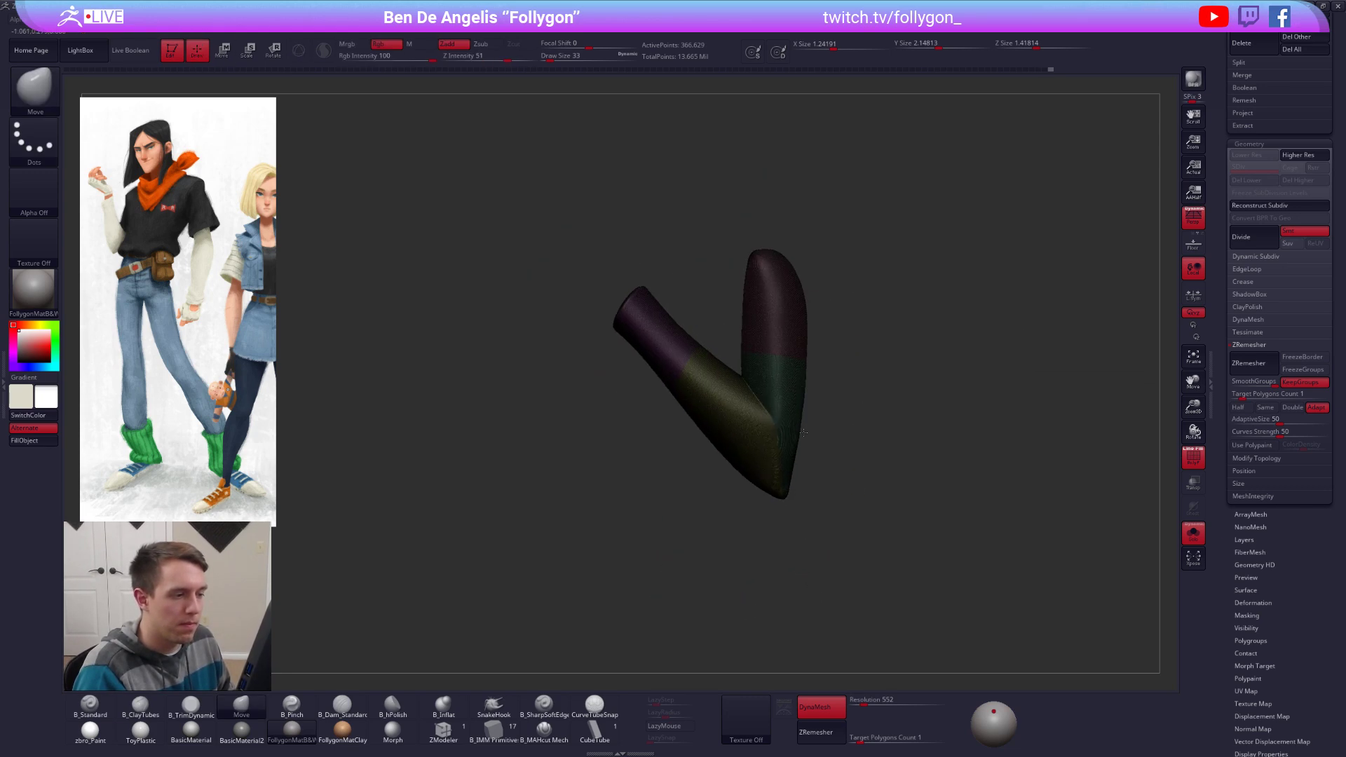
key(shift+f)
Step: Duplicate the arm subtool, run ZRemesher on the original, and check the new topology around the elbow
scroll(1261, 449, up, 5)
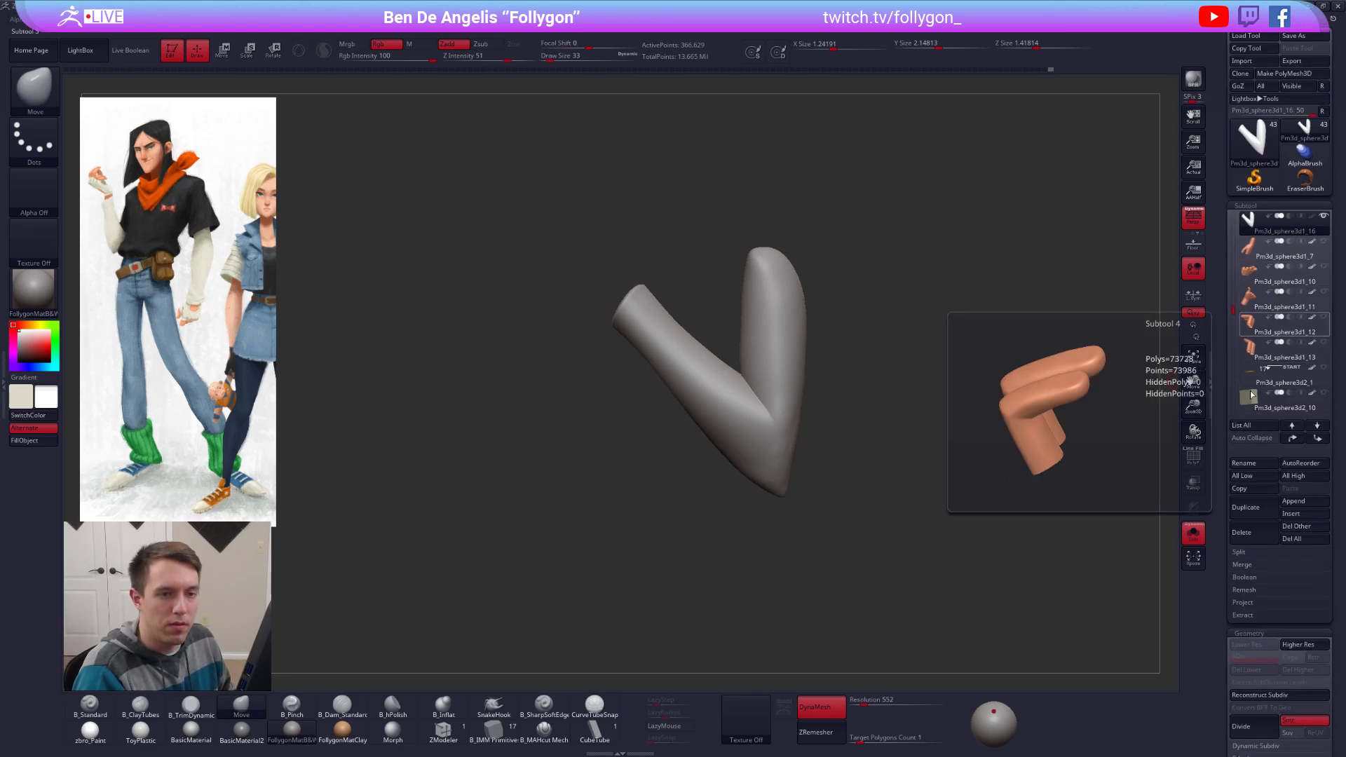
click(1252, 488)
scroll(1255, 350, down, 15)
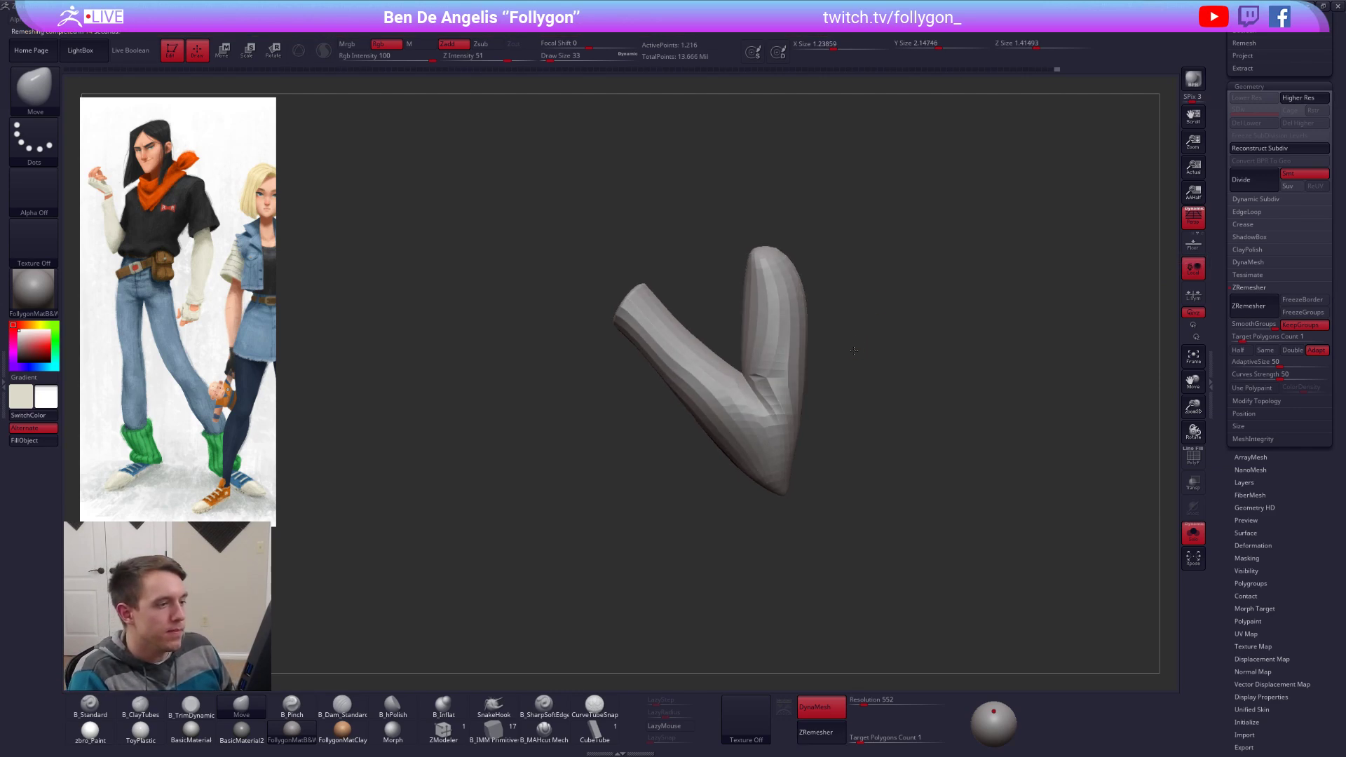
key(shift+f)
scroll(784, 414, up, 3)
mouse_move(784, 414)
right_down()
mouse_move(865, 503)
mouse_move(721, 401)
mouse_move(787, 390)
mouse_move(816, 500)
mouse_move(813, 414)
mouse_move(785, 435)
mouse_move(792, 446)
mouse_move(841, 392)
right_up()
key(shift+f)
key(shift+f)
key(shift+d)
key(shift+f)
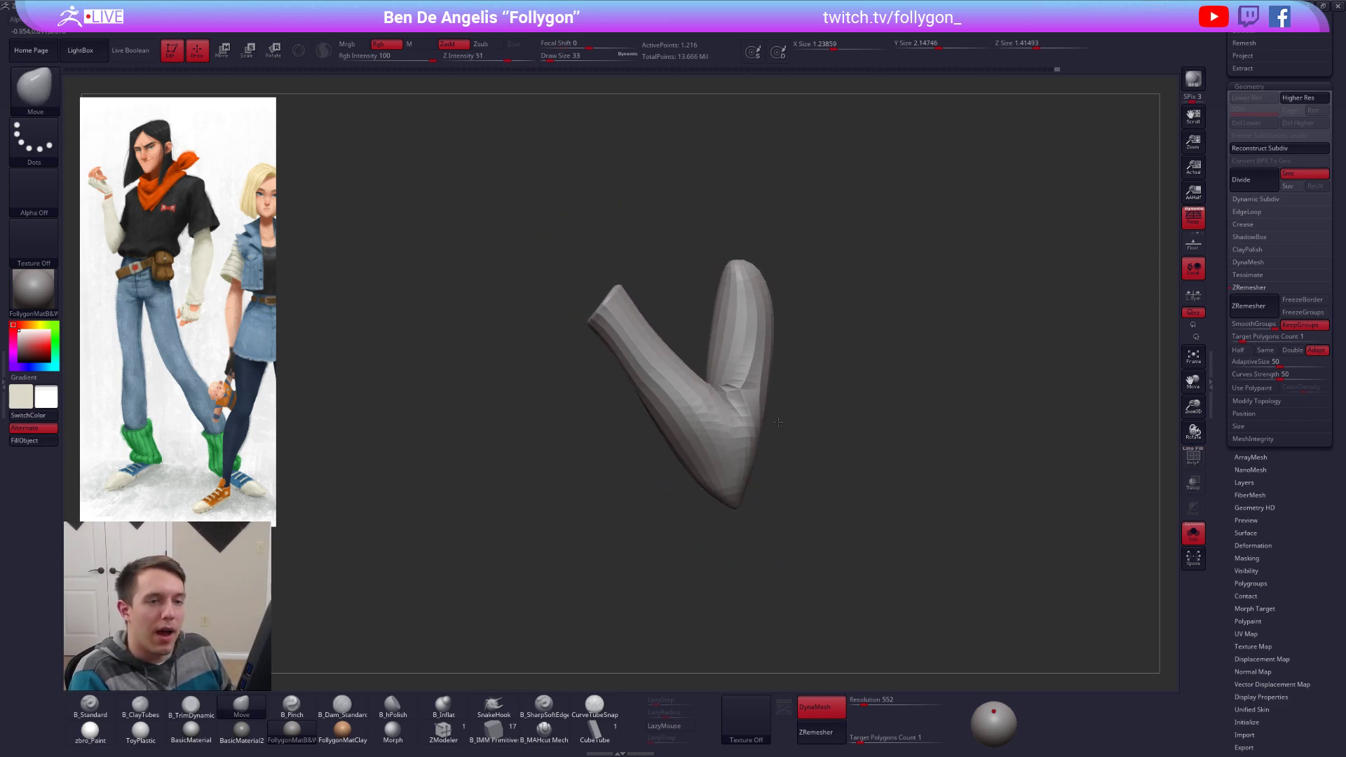
Step: Subdivide the remeshed arm to level 5 and project the duplicate's shape onto it with ProjectAll
key(d)
scroll(1242, 532, up, 3)
scroll(1242, 533, up, 3)
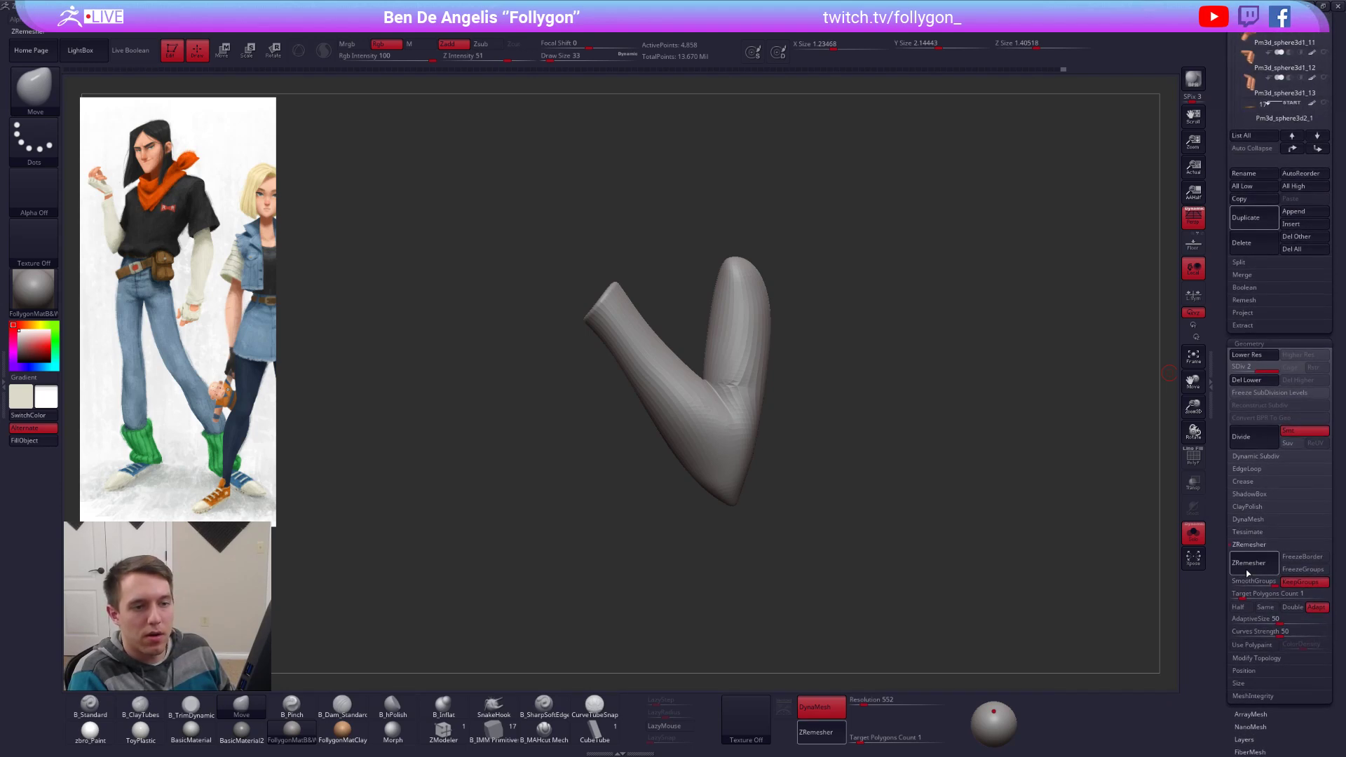
scroll(1228, 444, up, 6)
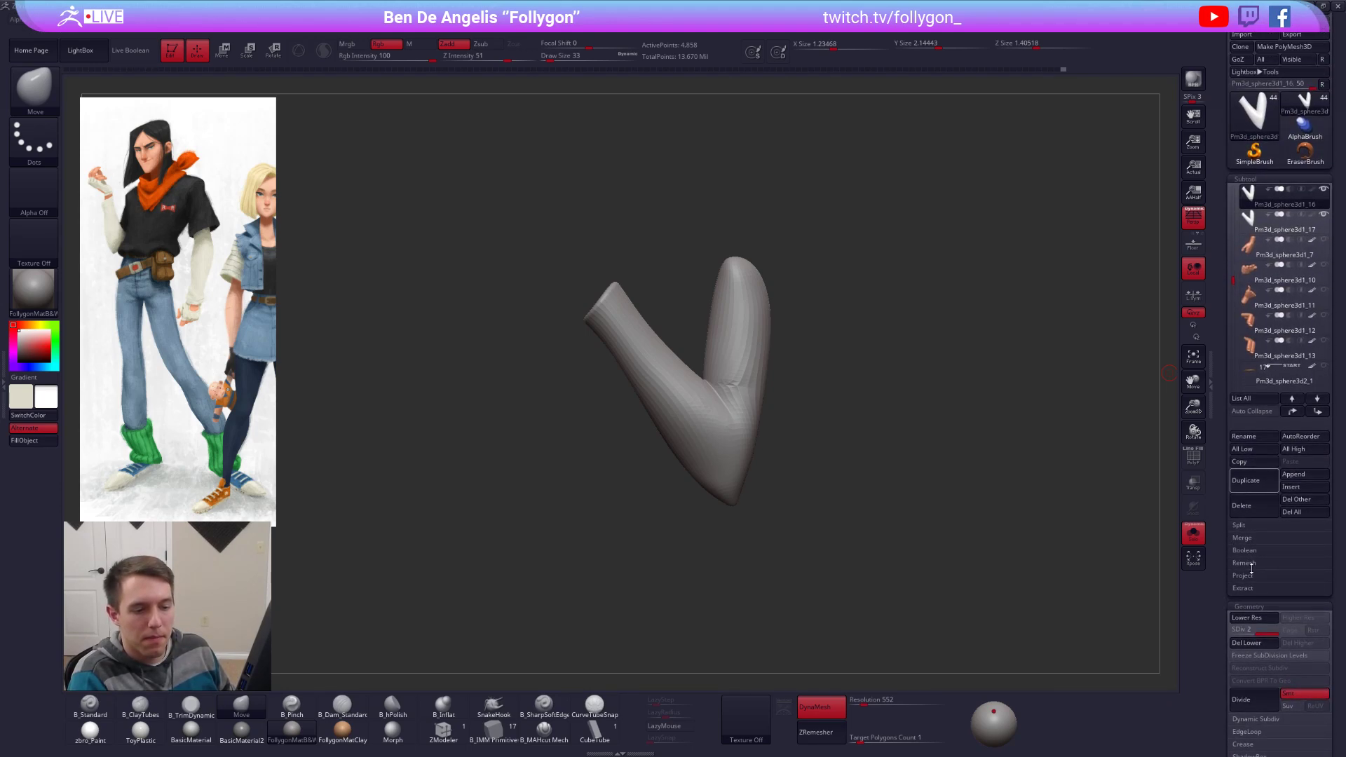
click(1243, 575)
key(ctrl+d)
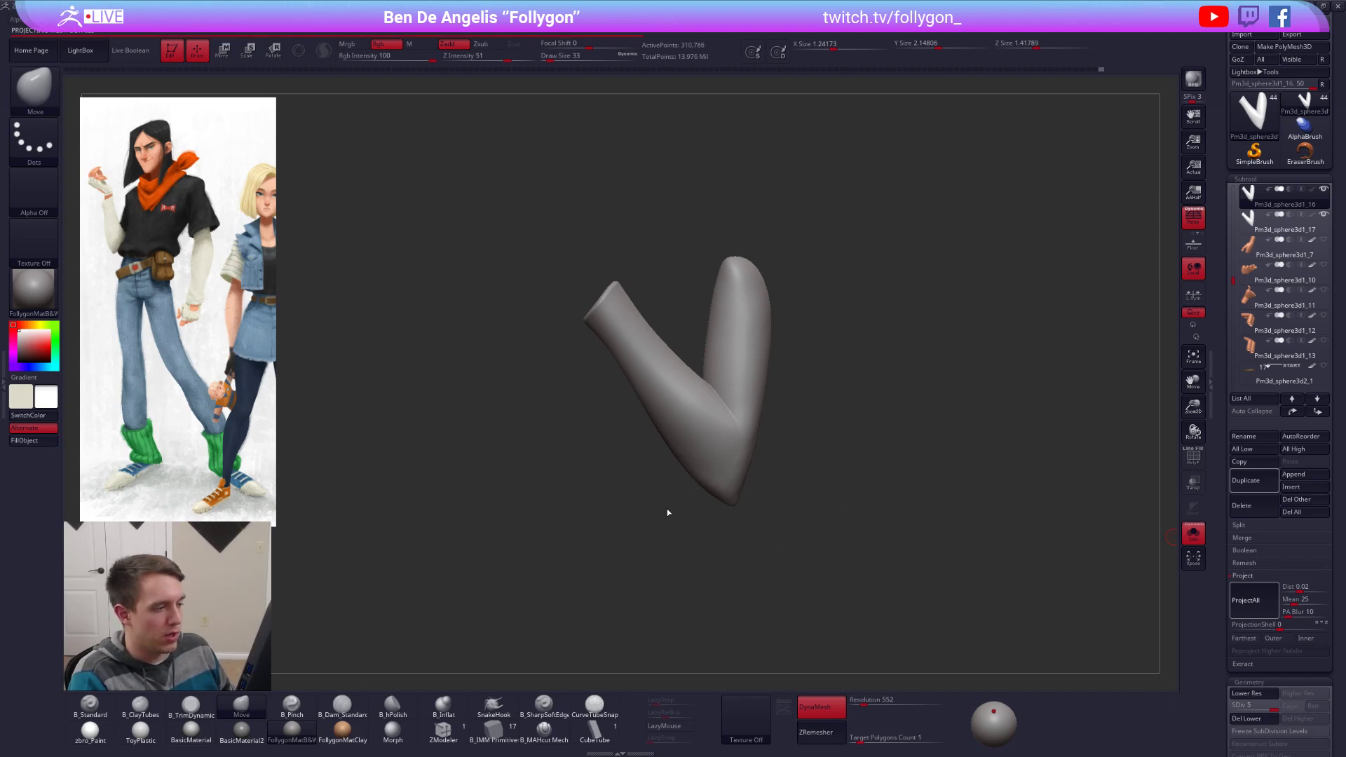
Step: Delete the duplicate arm subtool that served as the projection source
click(1249, 220)
click(1242, 506)
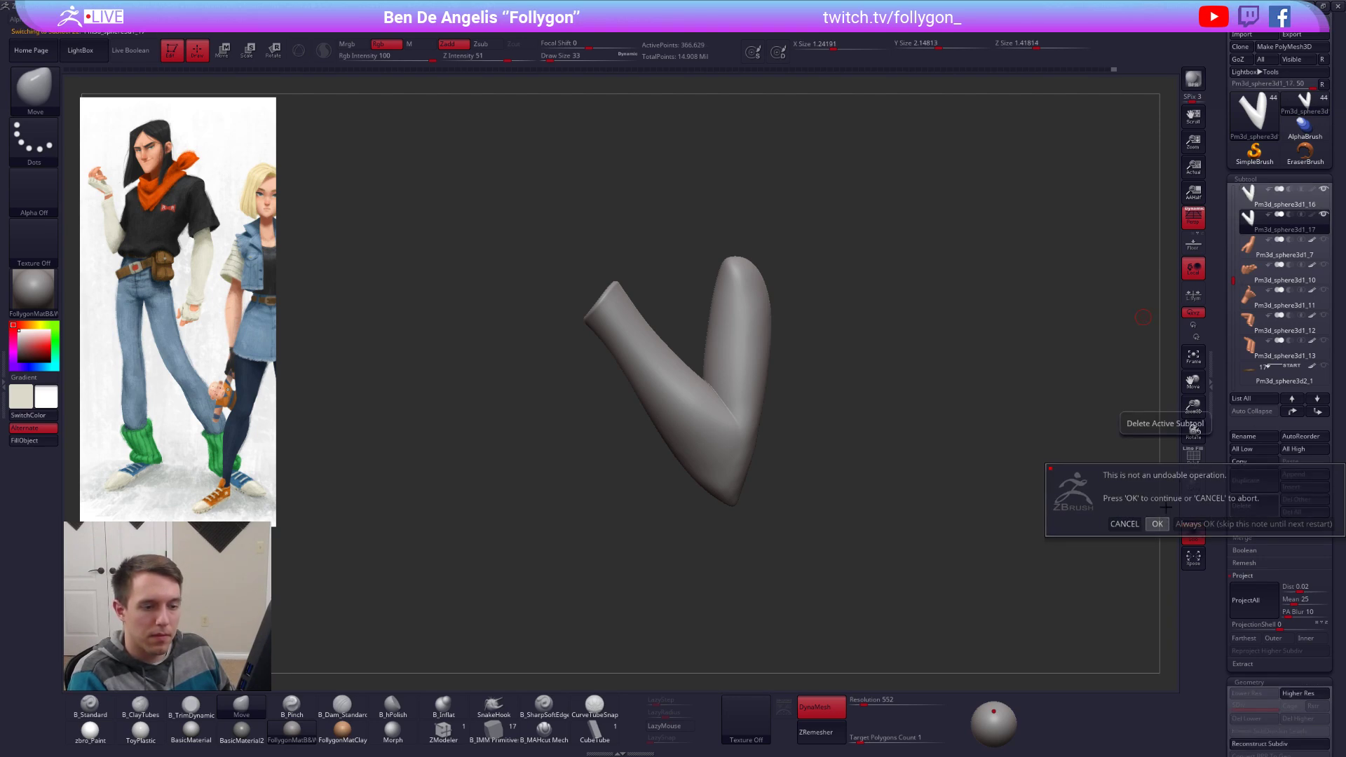
click(1157, 524)
mouse_move(965, 352)
mouse_down()
mouse_move(841, 399)
mouse_move(889, 450)
mouse_move(890, 413)
mouse_move(613, 401)
mouse_move(887, 624)
mouse_up()
Step: Drop the arm to subdivision level 1 and mask everything except the elbow tip
key(shift+d)
key(space)
ctrl+click(869, 500)
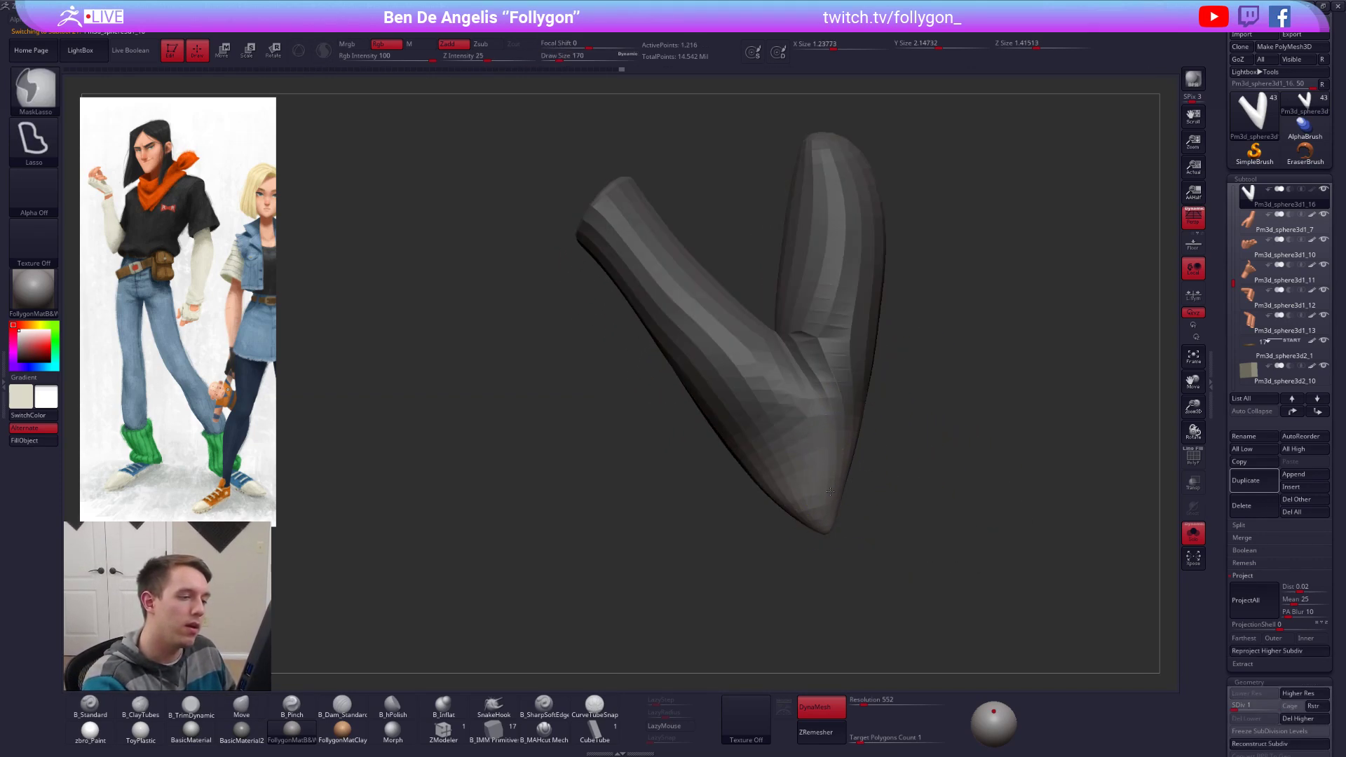
Step: Shorten the elbow by moving its tip upward with the transpose line, checking it against the full character
right_drag(791, 448, 834, 493)
key(w)
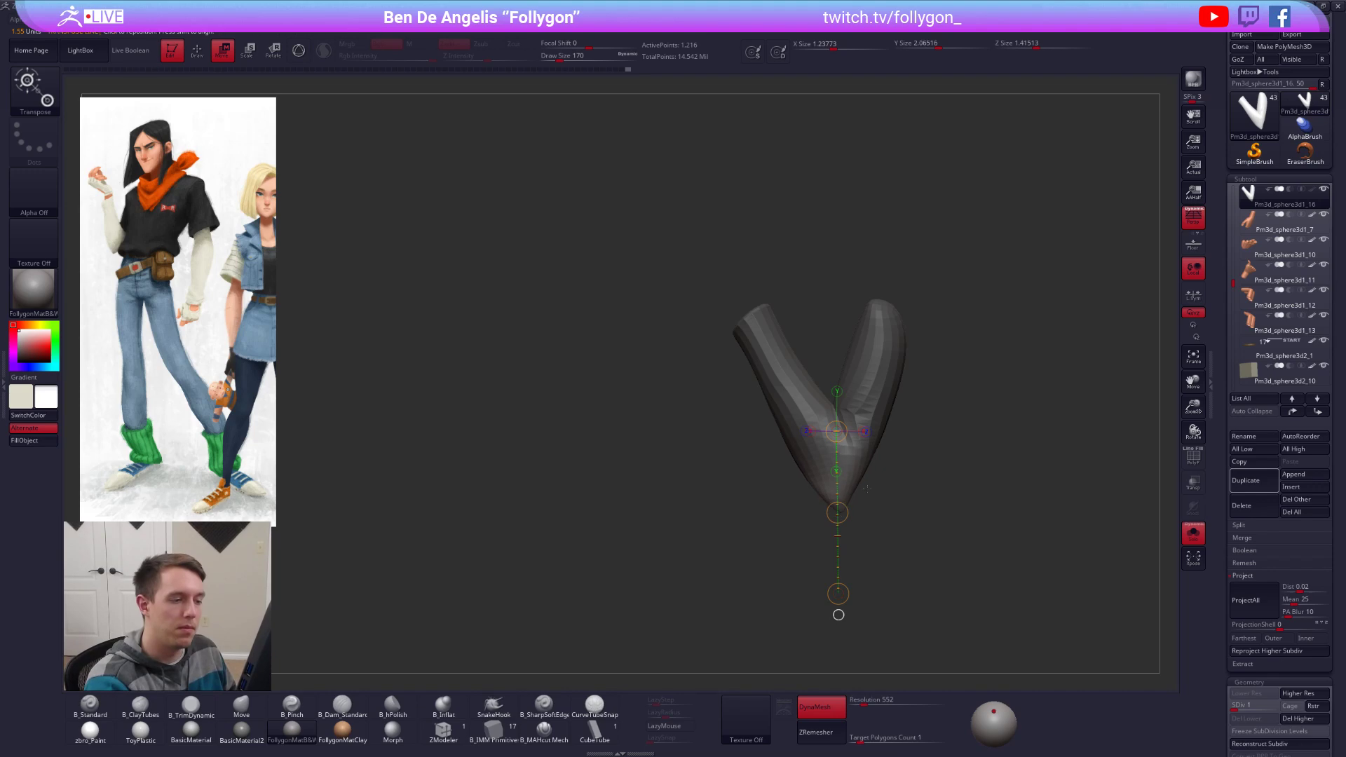
right_drag(867, 488, 922, 495)
key(alt+s)
mouse_move(837, 536)
right_down()
mouse_move(816, 544)
mouse_move(808, 585)
mouse_move(817, 570)
right_up()
key(q)
key(w)
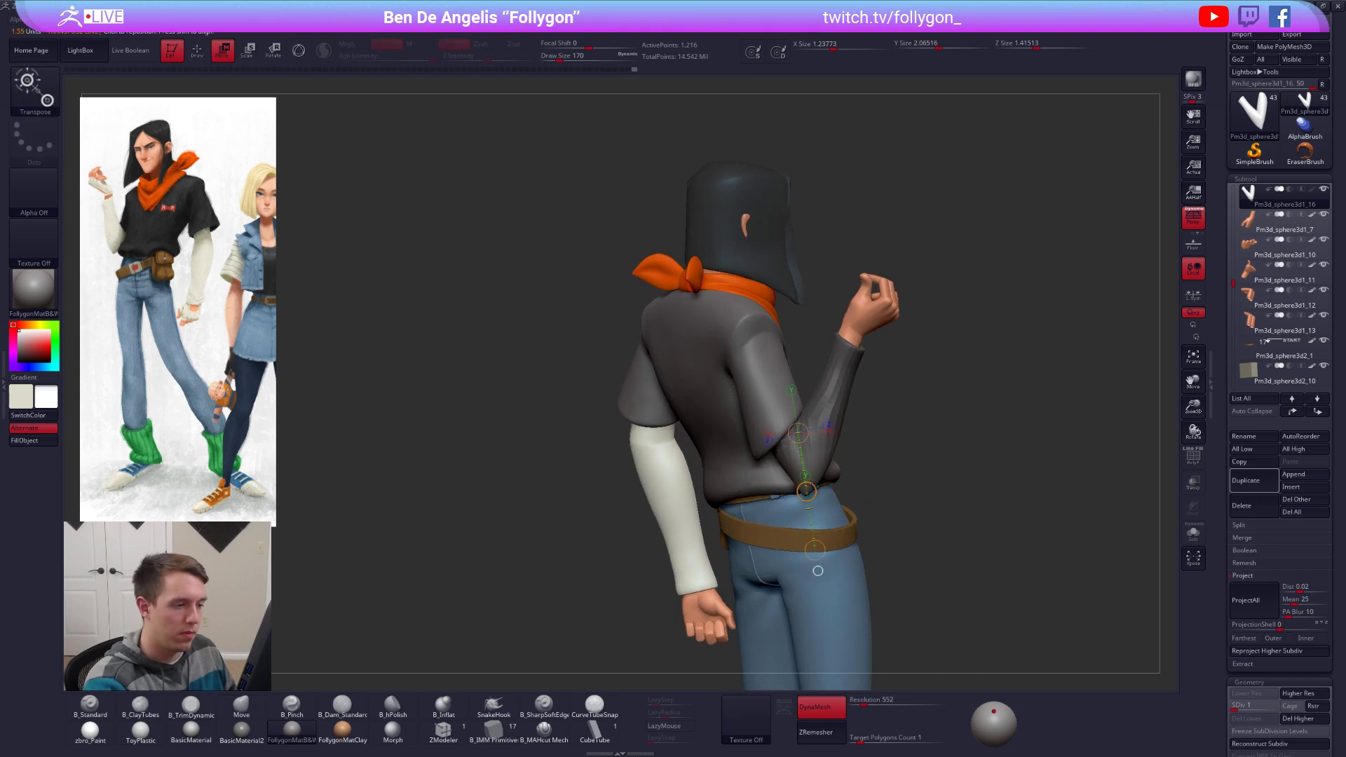
key(q)
Step: Set the draw size to 215 and isolate the arm with its polygroup wireframe displayed
key(space)
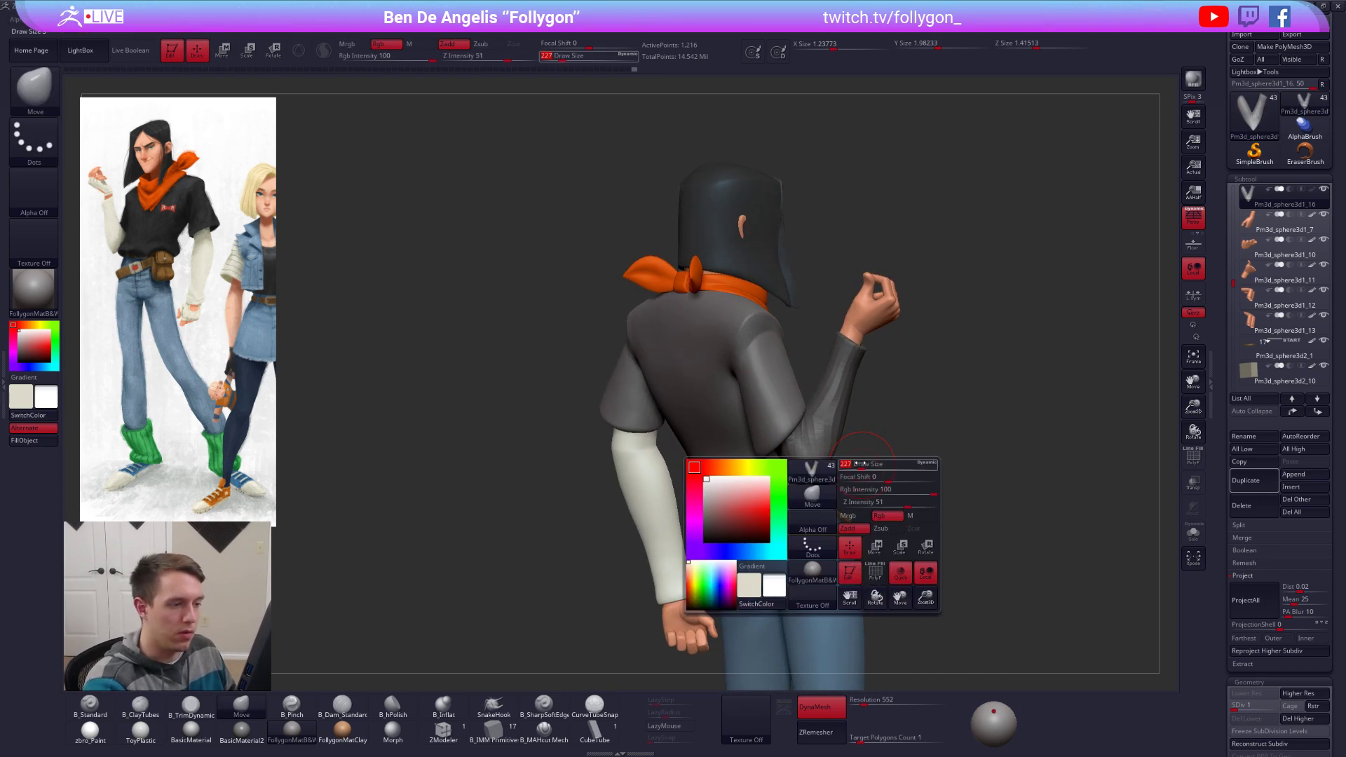
key(alt+s)
key(shift+f)
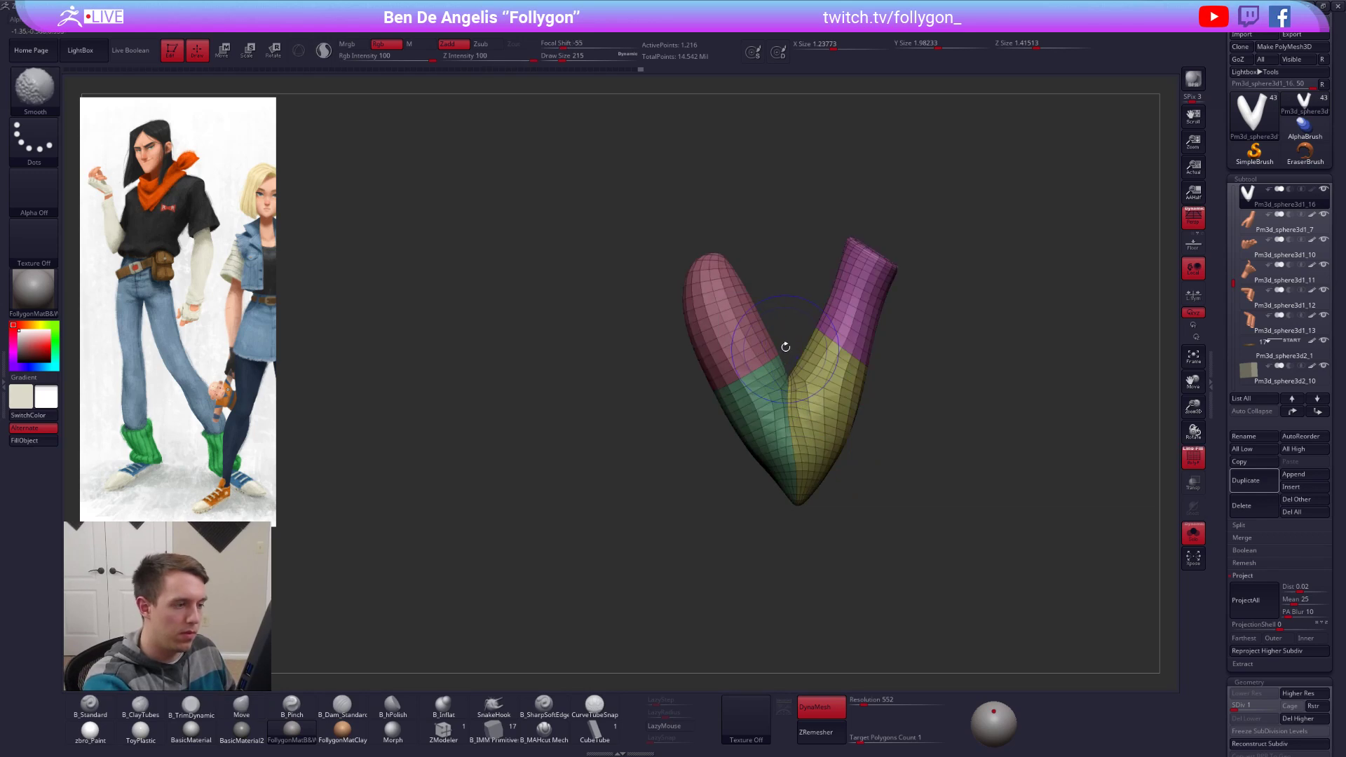
key(shift+f)
ctrl+right_drag(789, 352, 788, 382)
key(shift+f)
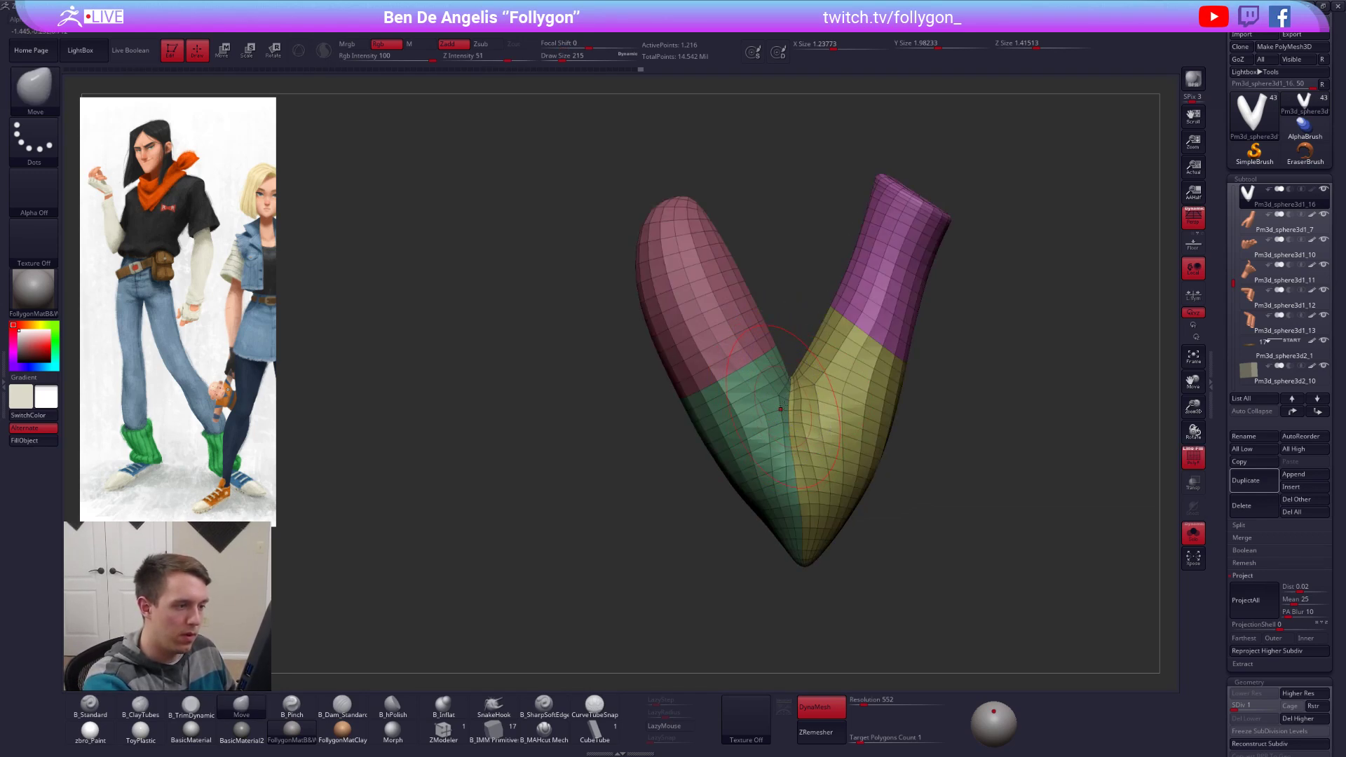
Step: Lasso-mask a strip along the elbow crease, invert the mask, and adjust the strip with the transpose line
key(ctrl)
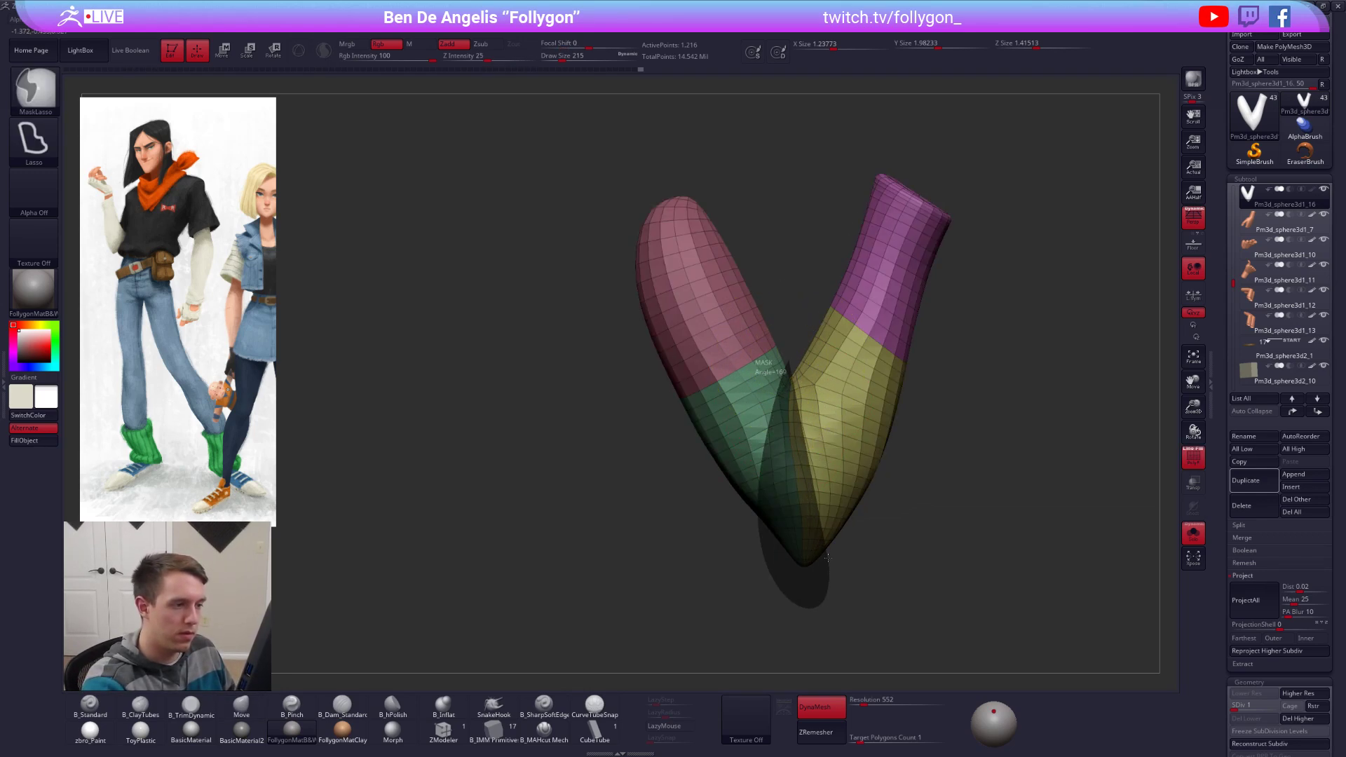
ctrl+drag(800, 385, 797, 377)
ctrl+click(844, 541)
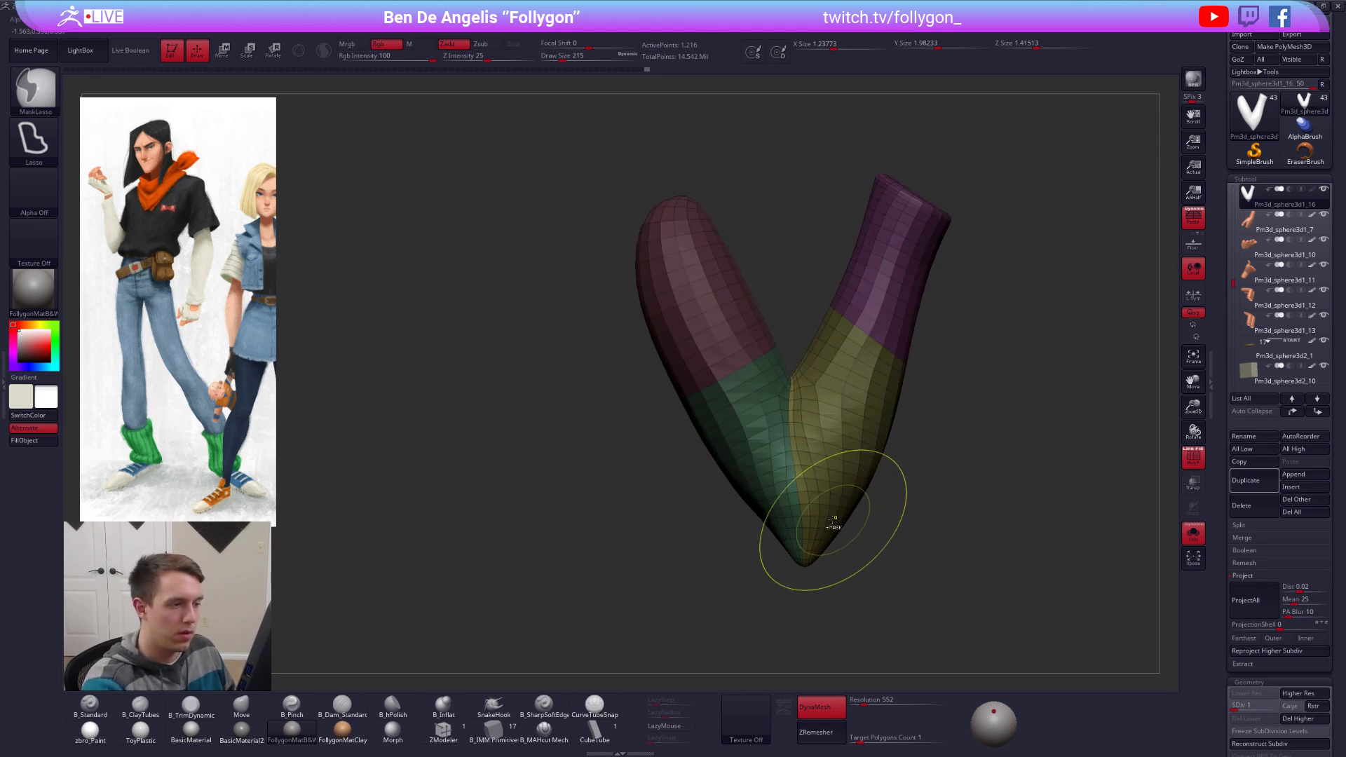
key(w)
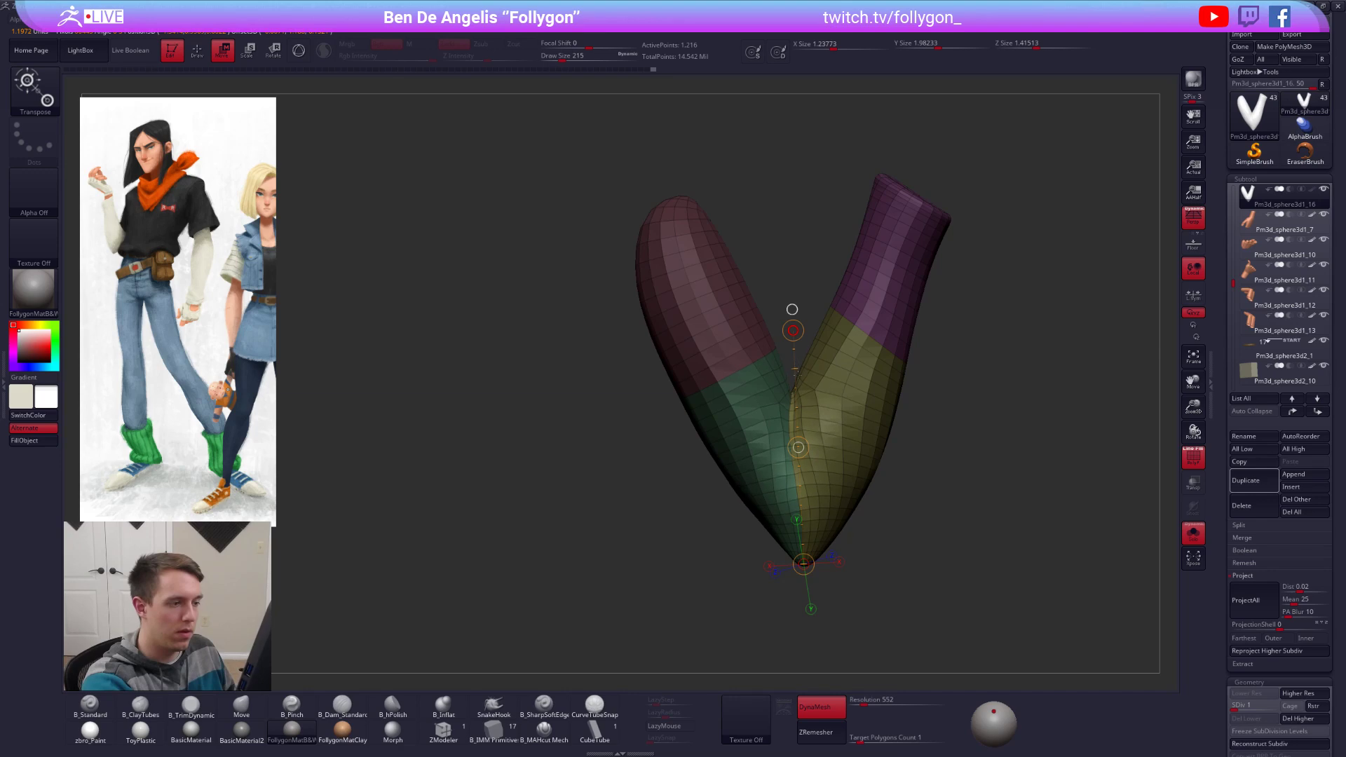
key(ctrl+z)
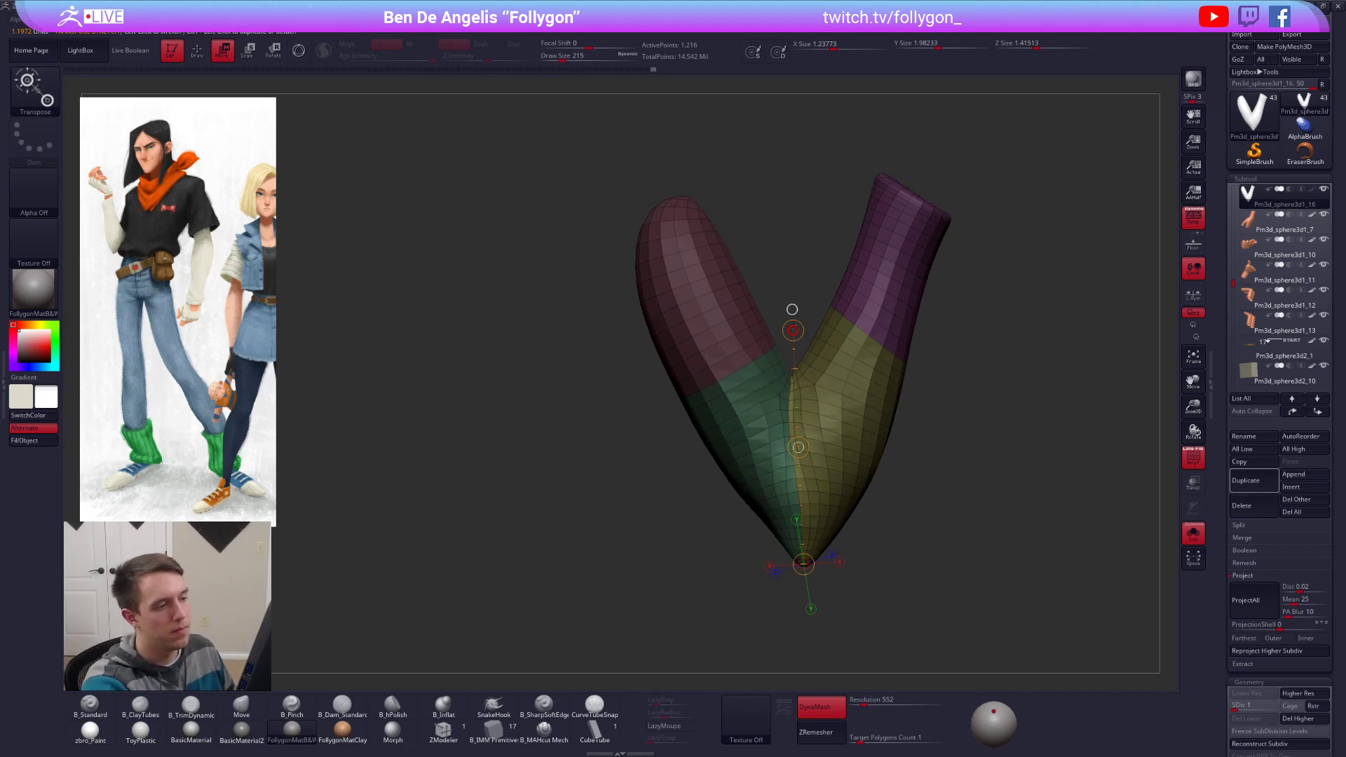
mouse_move(858, 538)
mouse_down()
mouse_move(785, 553)
mouse_move(862, 583)
mouse_move(868, 560)
mouse_up()
key(shift+f)
key(q)
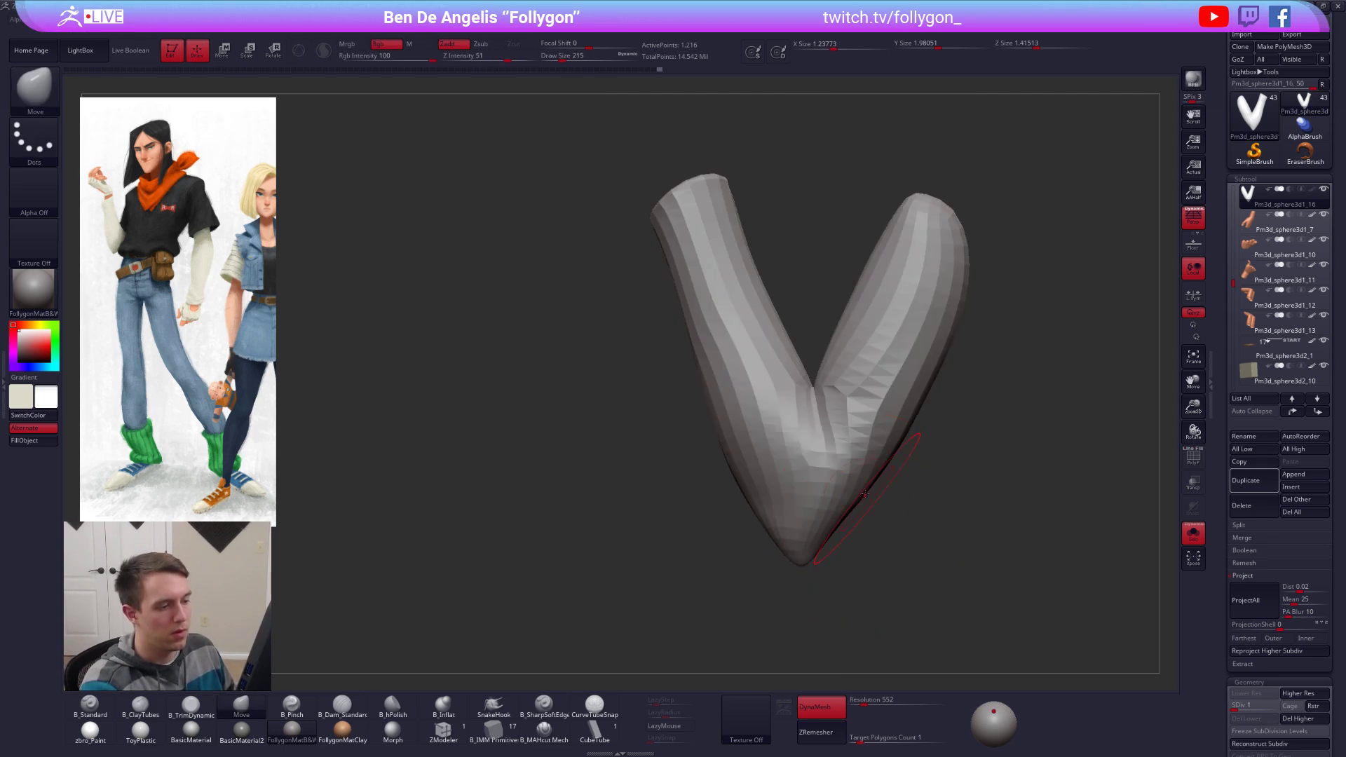
Step: Refine the elbow at subdivision level 1 with the Move brush at draw size 192, and step up to level 2
key(ctrl+d)
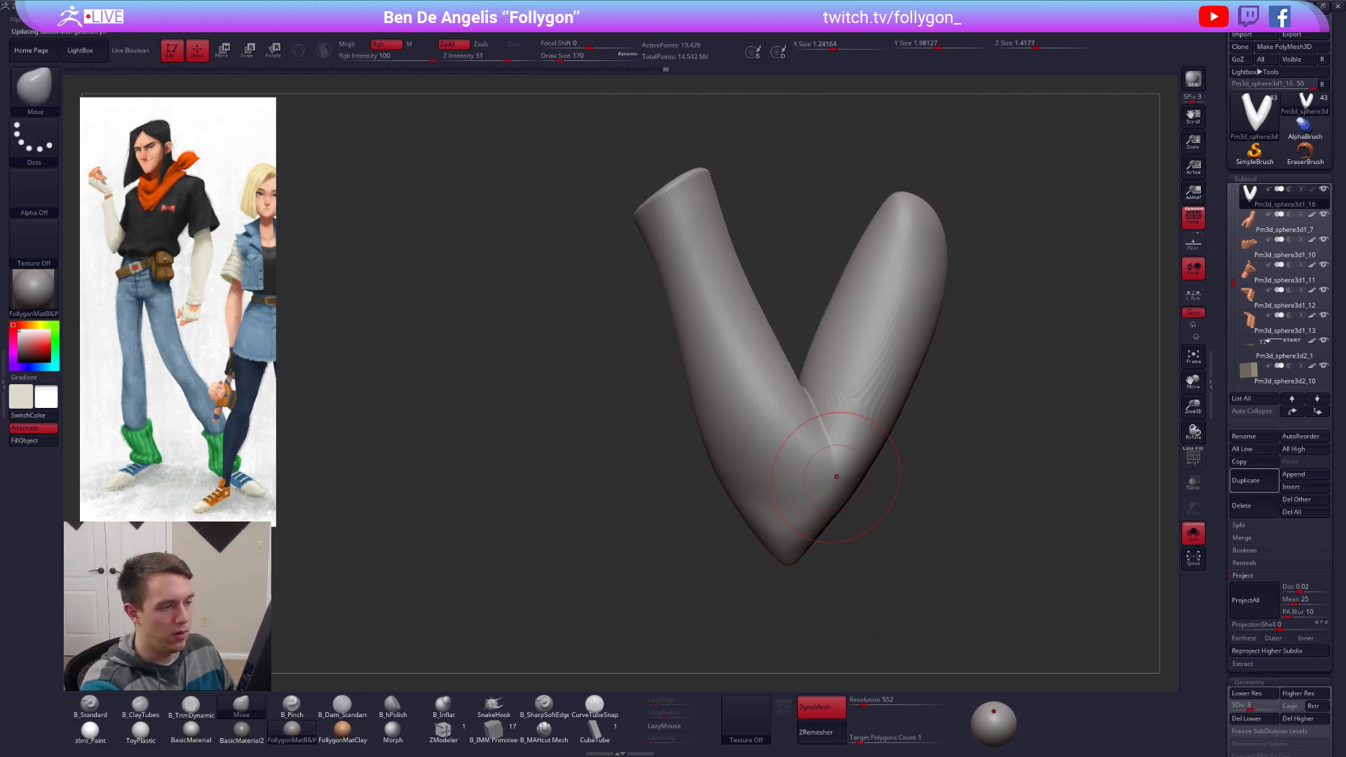
key(shift+d)
right_drag(826, 458, 832, 457)
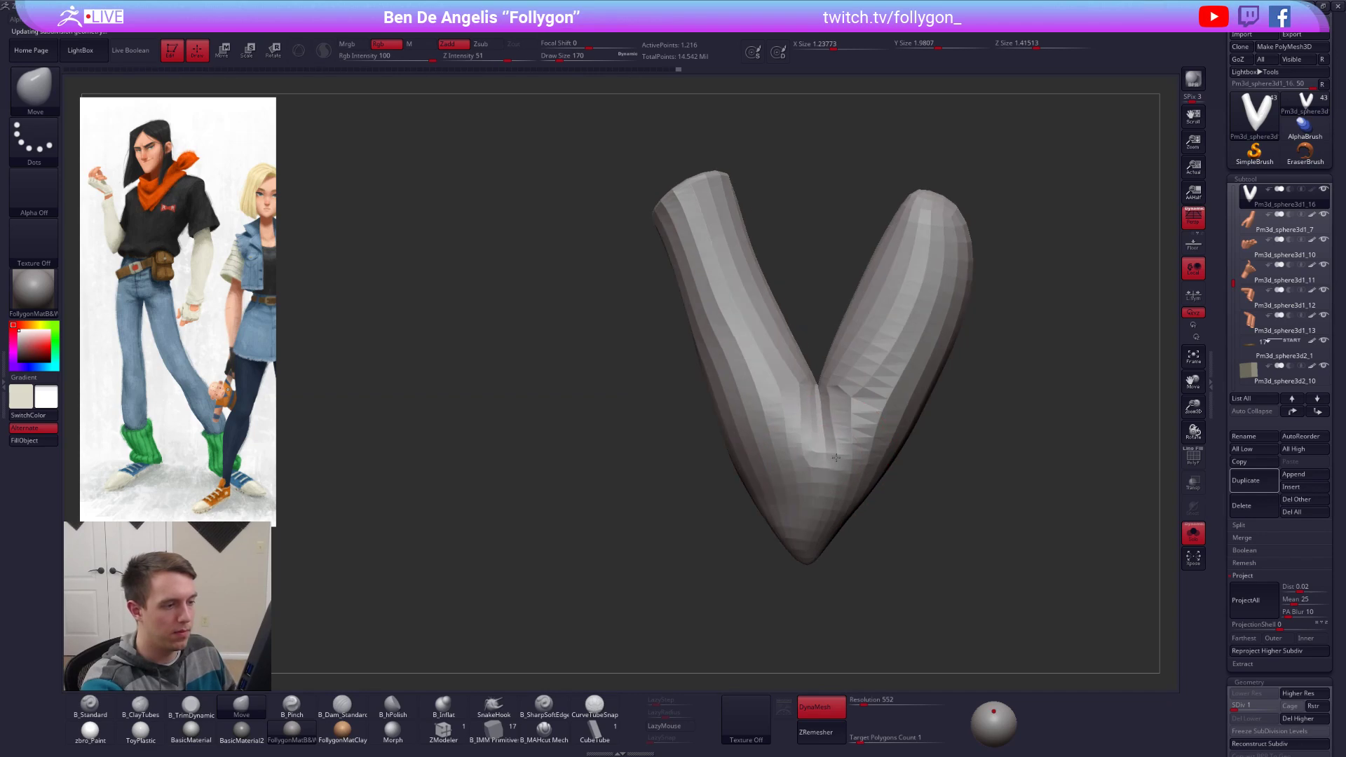
key(s)
drag(823, 454, 825, 455)
key(d)
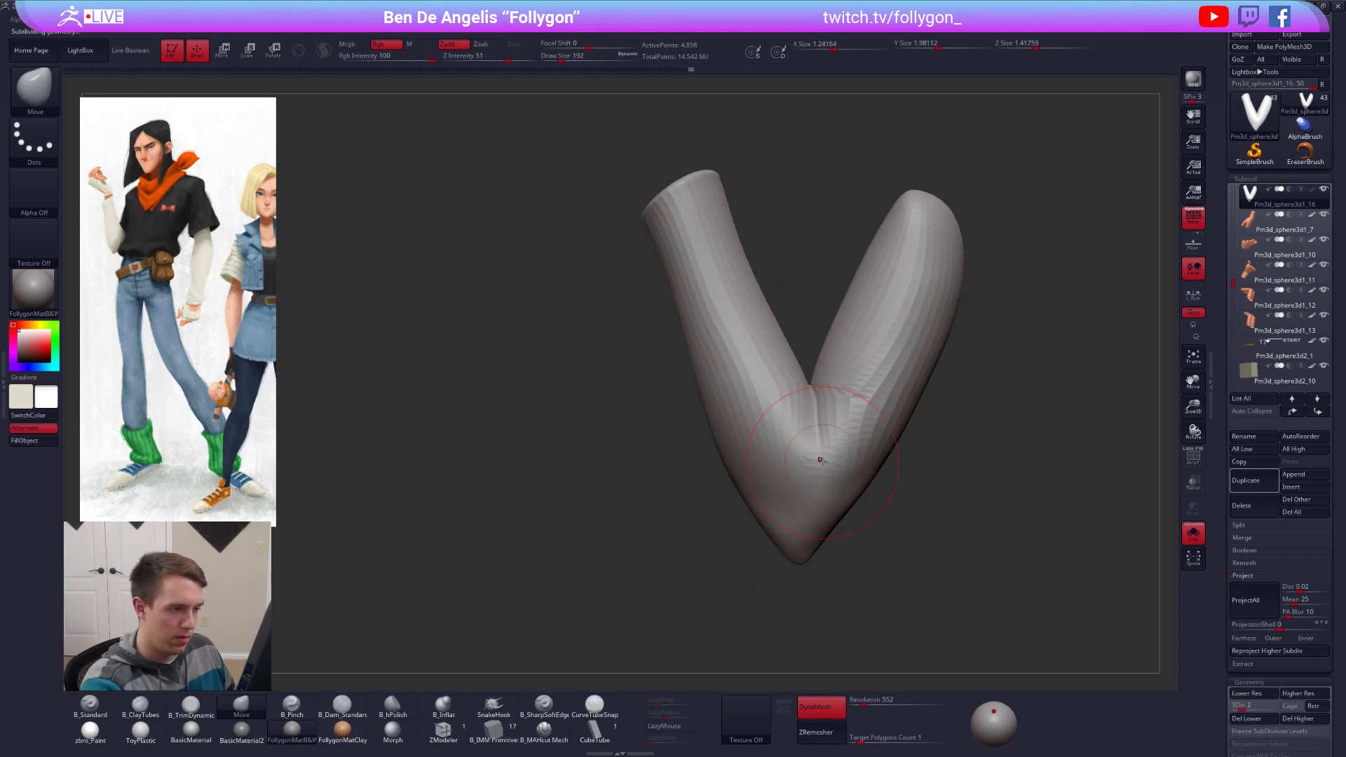
Step: Try the ClayTubes brush for the elbow and switch back to the Move brush
mouse_move(821, 461)
right_down()
mouse_move(757, 506)
mouse_move(816, 522)
mouse_move(764, 485)
right_up()
key(b)
key(c)
key(t)
key(d)
key(shift+d)
key(space)
key(b)
key(m)
key(v)
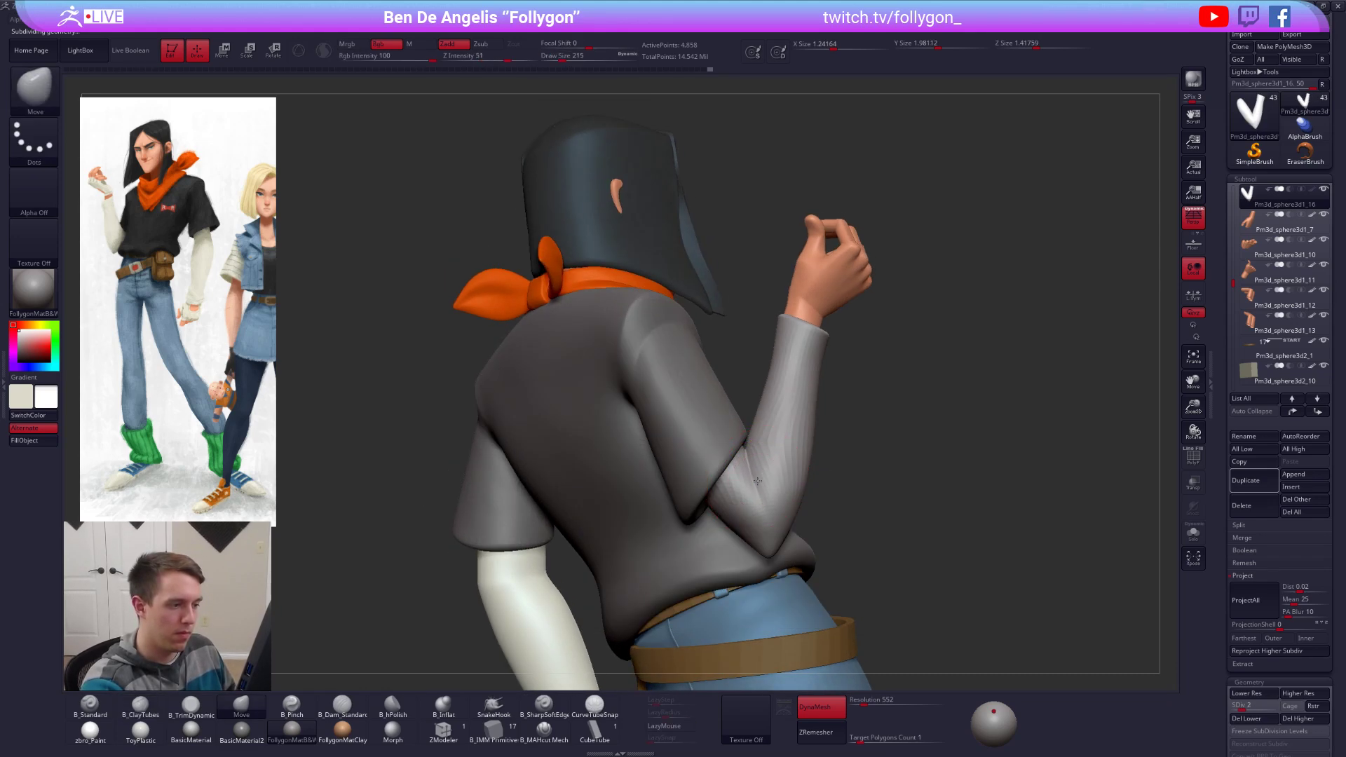
Step: Refine the elbow at subdivision level 2 with the Move brush, isolating the arm and setting the draw size to 160
key(s)
drag(755, 459, 755, 452)
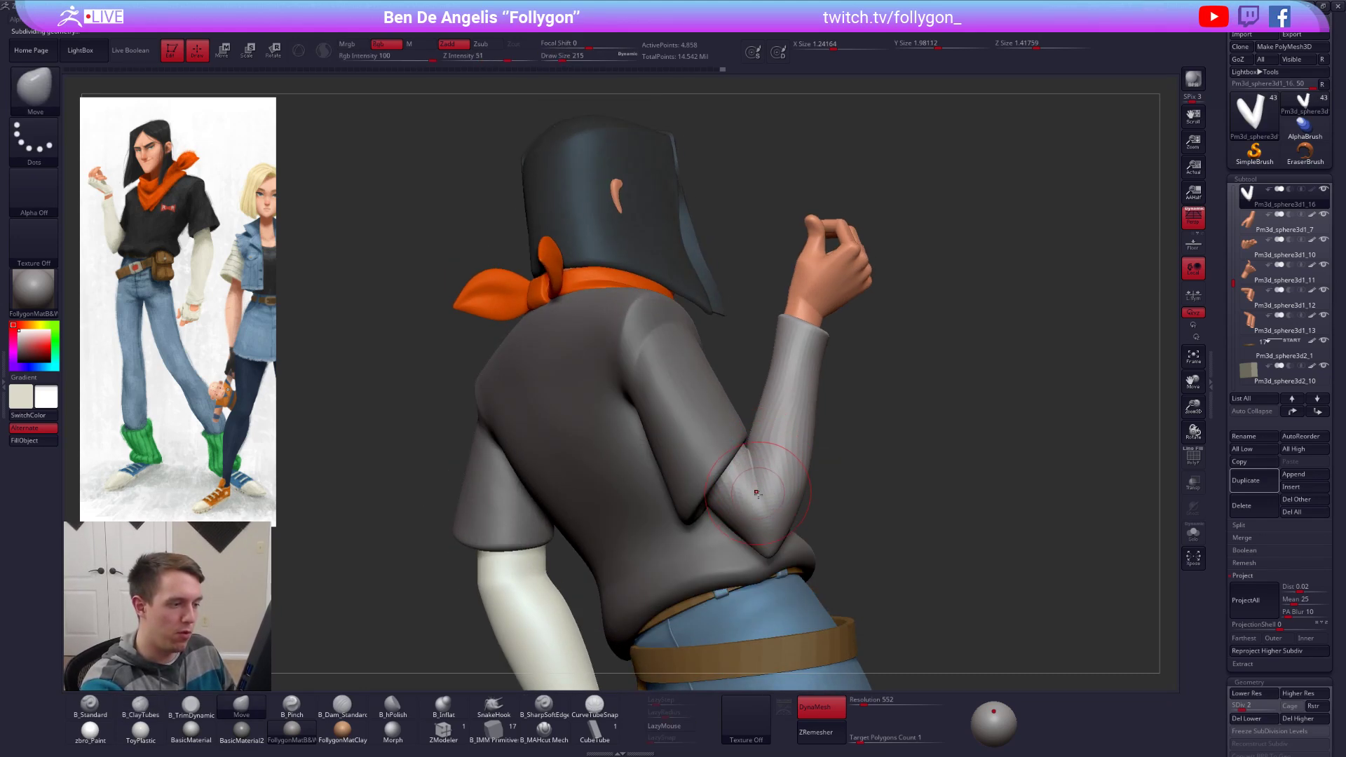
mouse_move(752, 449)
right_down()
mouse_move(793, 518)
mouse_move(817, 511)
mouse_move(766, 510)
right_up()
key(alt+s)
key(s)
drag(766, 511, 756, 511)
mouse_move(775, 486)
alt+right_down()
mouse_move(797, 457)
mouse_move(749, 471)
mouse_move(749, 501)
alt+right_up()
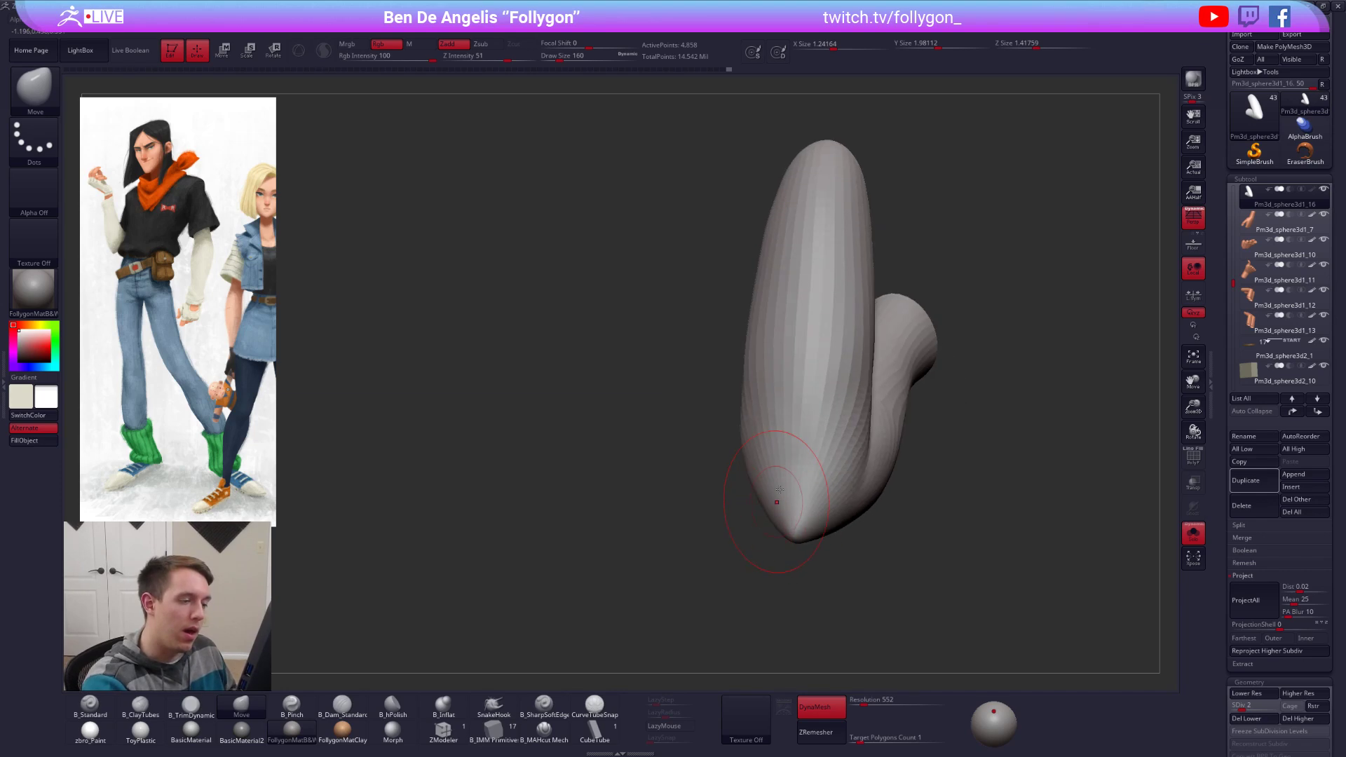
Step: Build up the elbow at subdivision level 3 with ClayTubes, smooth it, and step up to level 4
key(2)
key(d)
right_drag(797, 457, 791, 513)
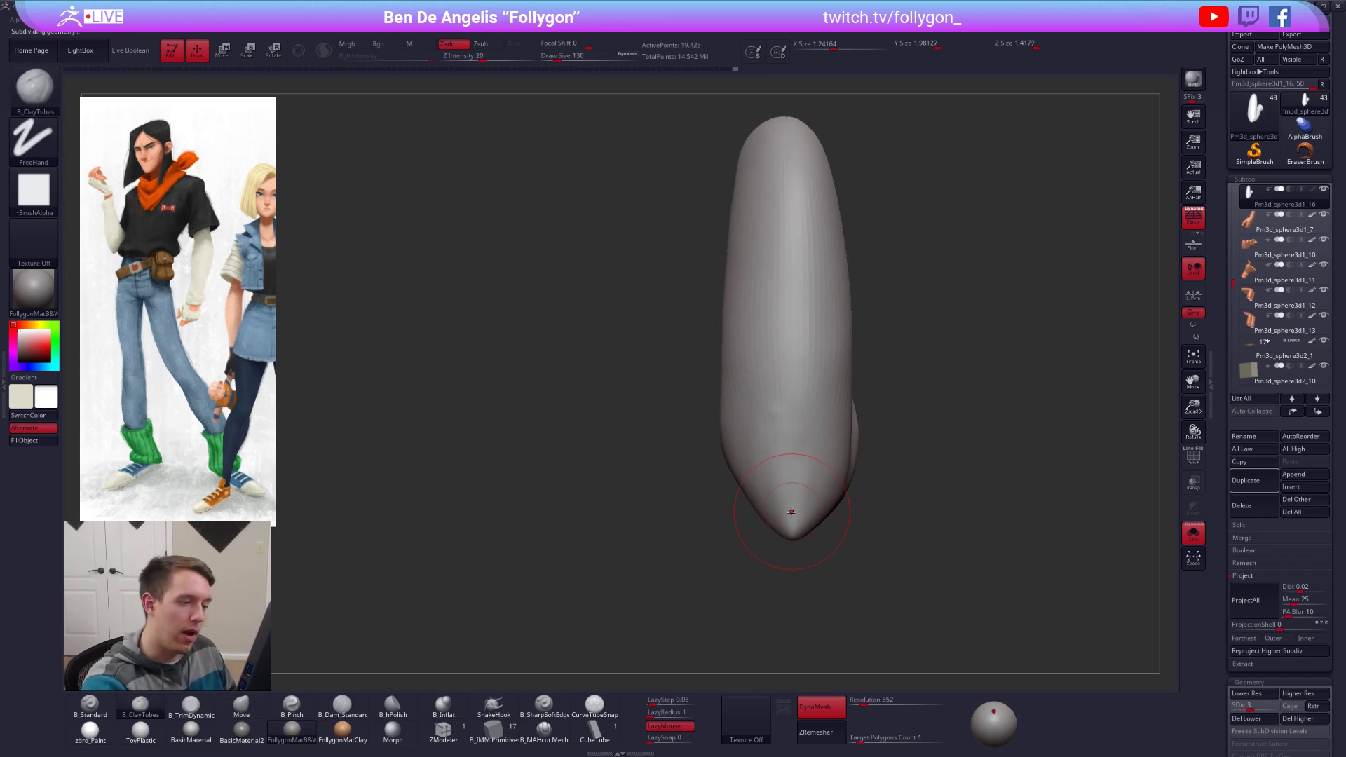
mouse_move(787, 420)
shift+mouse_down()
mouse_move(792, 456)
mouse_move(794, 444)
shift+mouse_up()
mouse_move(794, 444)
right_down()
mouse_move(805, 437)
mouse_move(774, 490)
right_up()
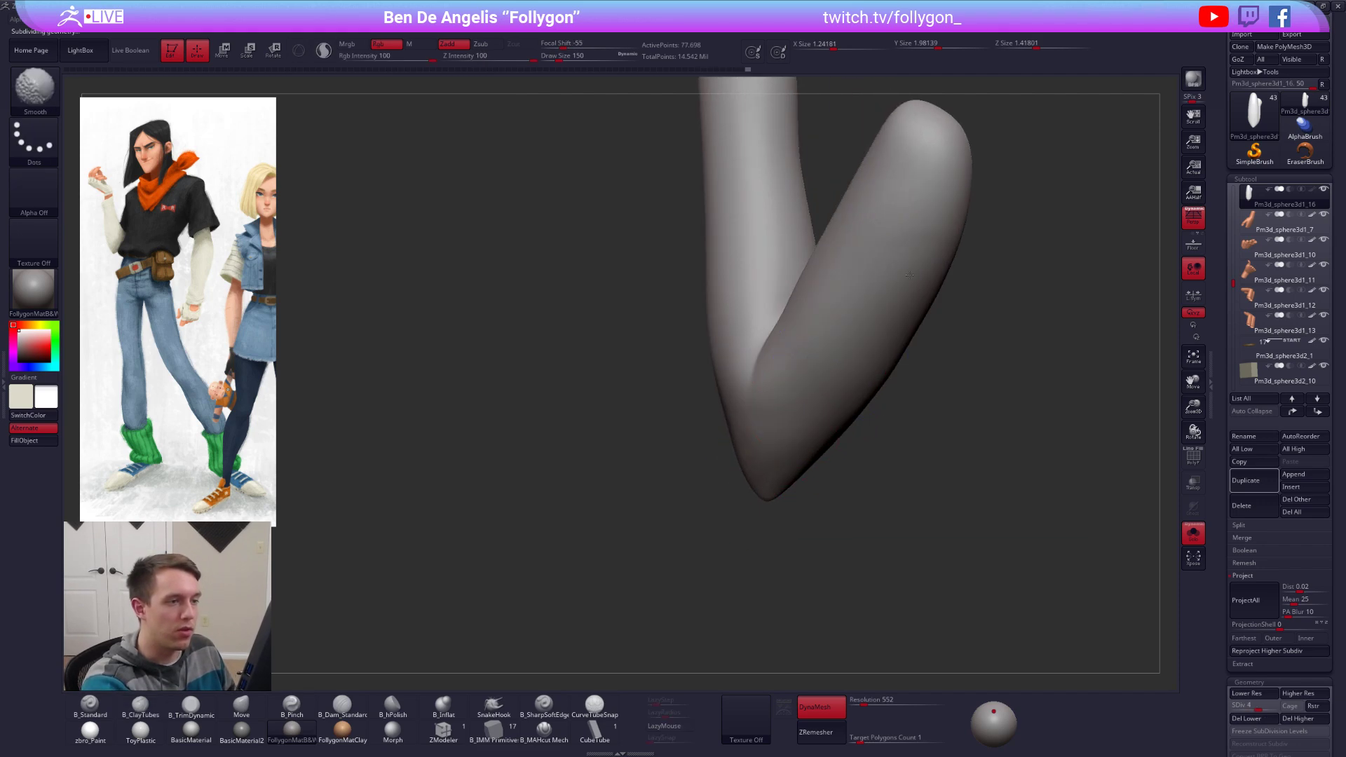
key(d)
right_drag(884, 345, 823, 375)
Step: Reshape the inner elbow crease with the Move brush at draw size 121
key(b)
key(m)
key(v)
key(space)
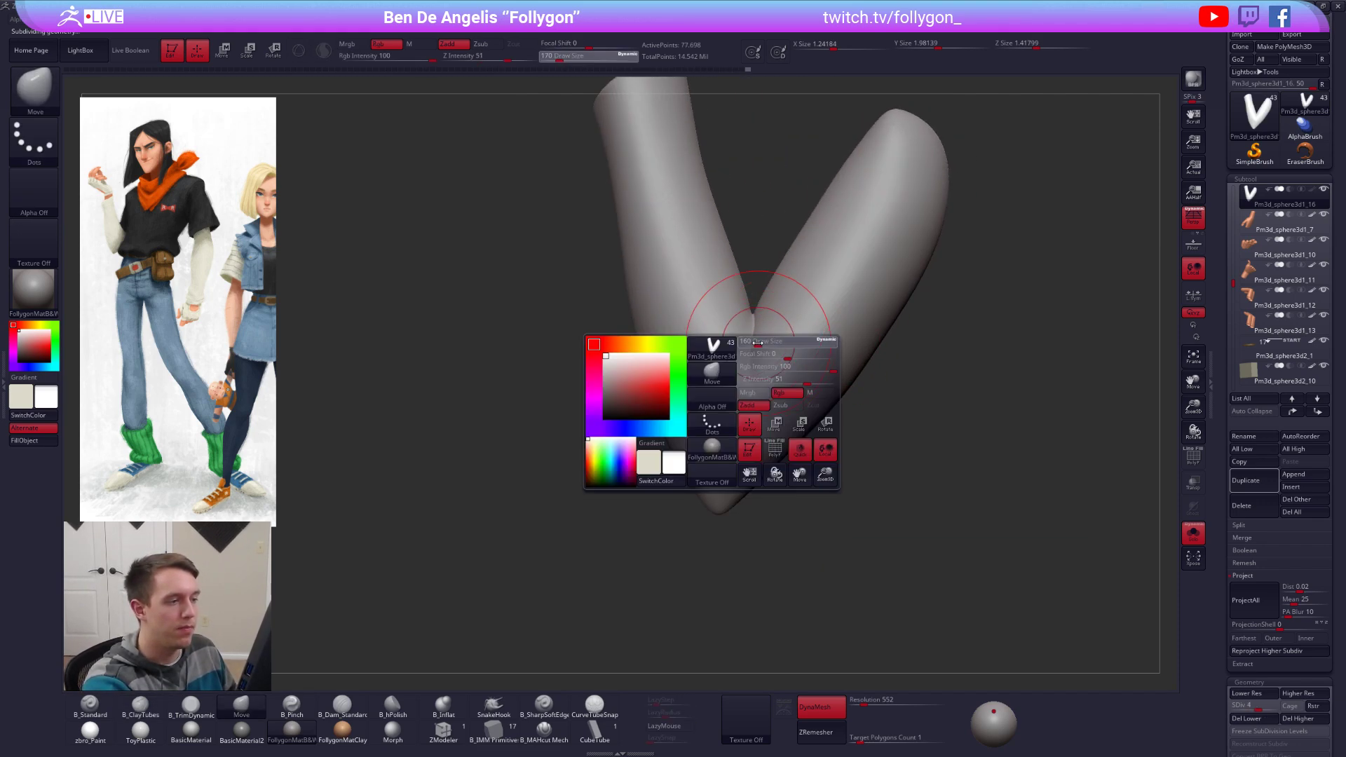
key(space)
drag(761, 323, 757, 324)
drag(752, 393, 753, 381)
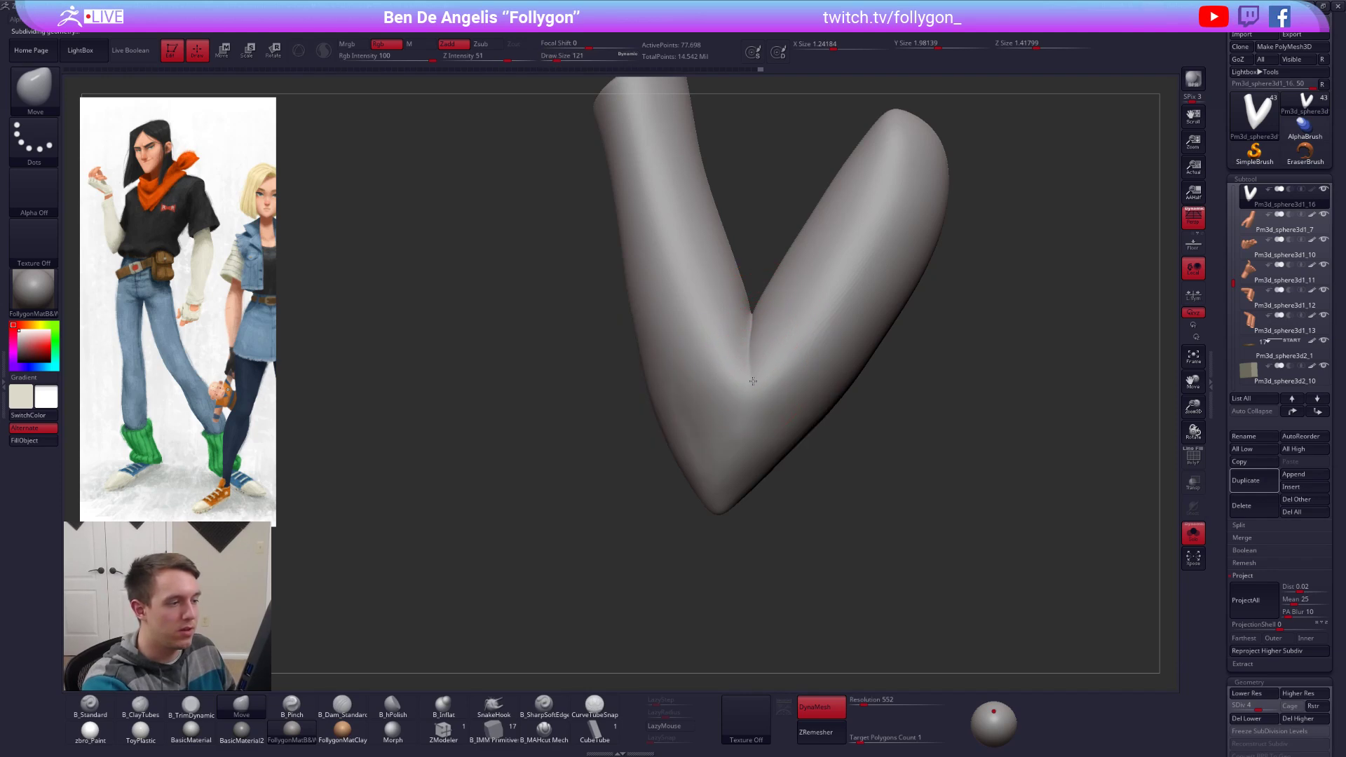
alt+right_drag(753, 378, 773, 402)
right_drag(707, 470, 745, 465)
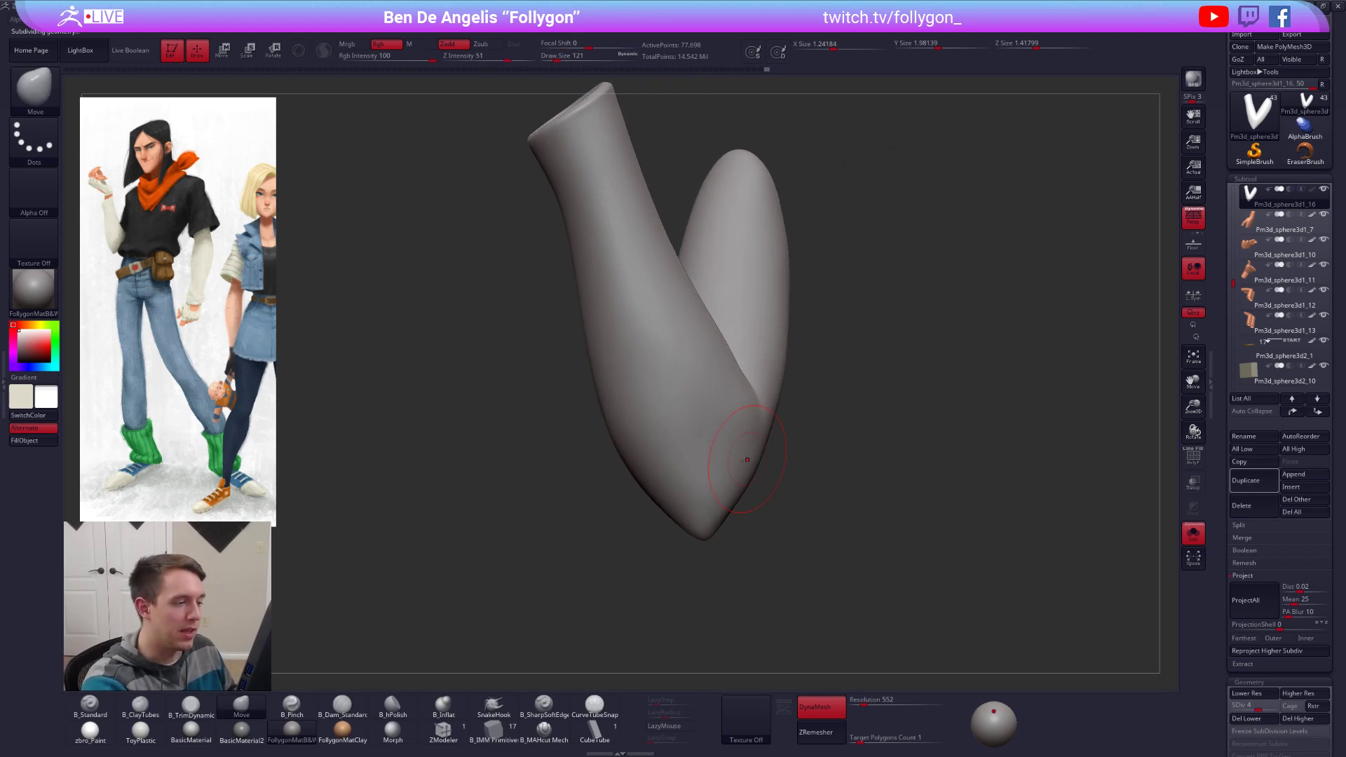
Step: Adjust the outer elbow with the Move brush at draw size 170 and step the arm up to subdivision level 6
key(s)
drag(745, 465, 752, 466)
mouse_move(717, 456)
ctrl+right_down()
mouse_move(687, 433)
mouse_move(712, 498)
mouse_move(782, 460)
ctrl+right_up()
key(d)
key(d)
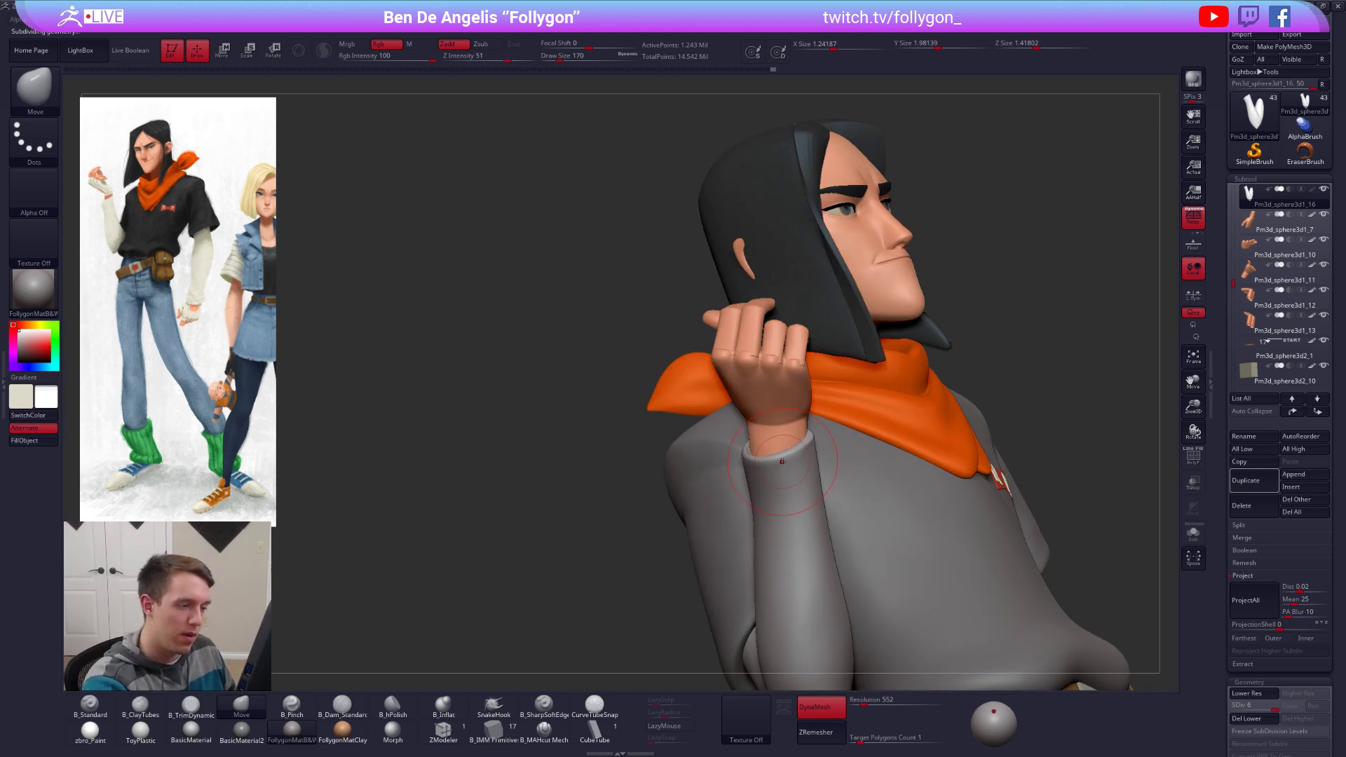
Step: Adjust the sleeve around the wrist with the Move brush at draw sizes 265 and 203, and isolate the arm
key(s)
drag(790, 480, 768, 469)
key(s)
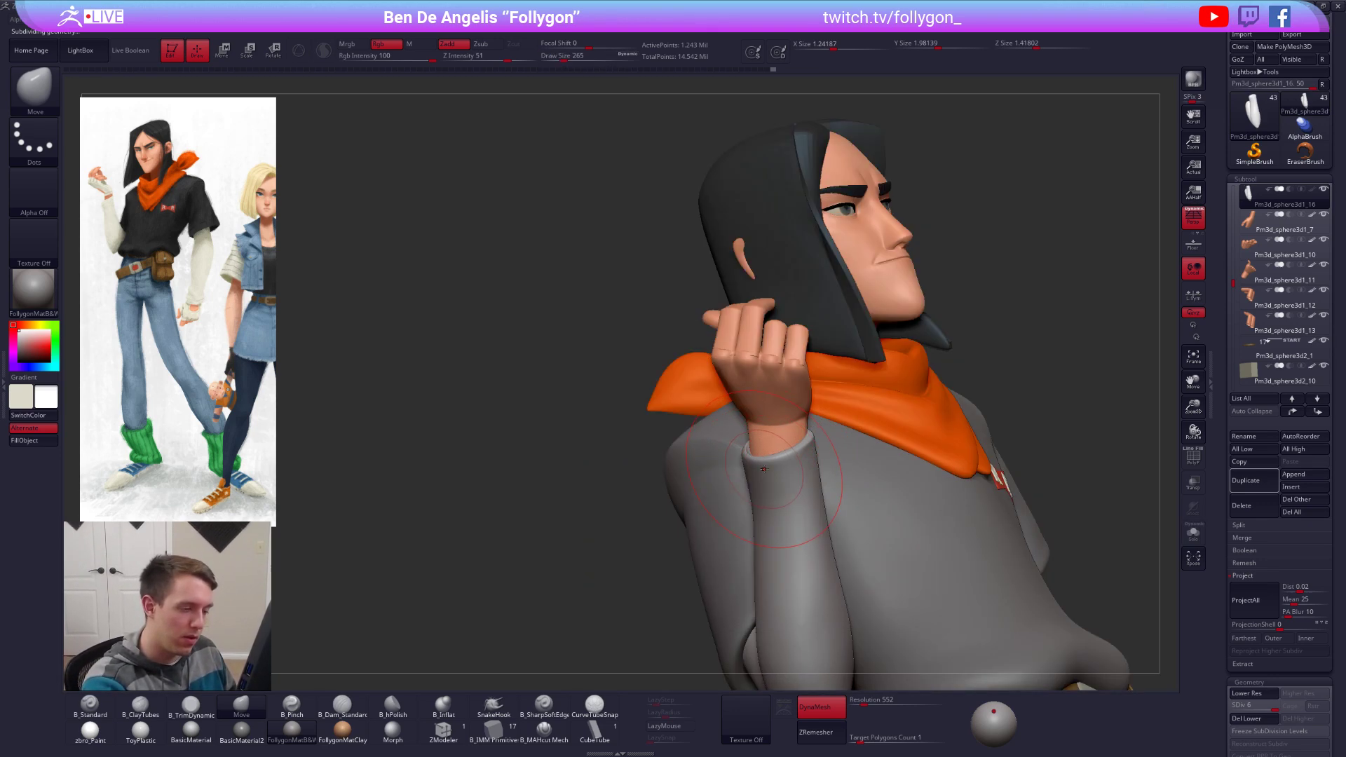
right_drag(767, 476, 749, 489)
key(space)
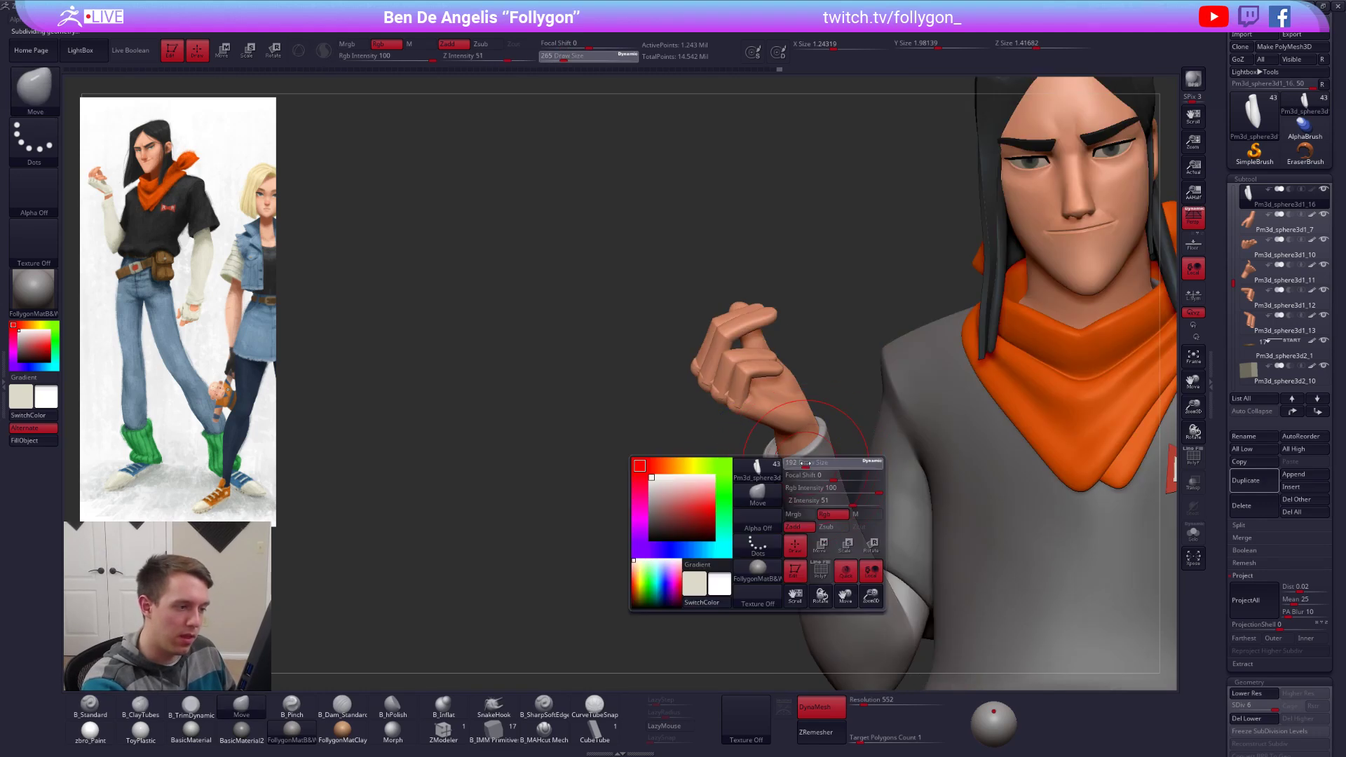
shift+drag(789, 470, 811, 465)
key(ctrl+shift+s)
ctrl+right_drag(809, 463, 823, 462)
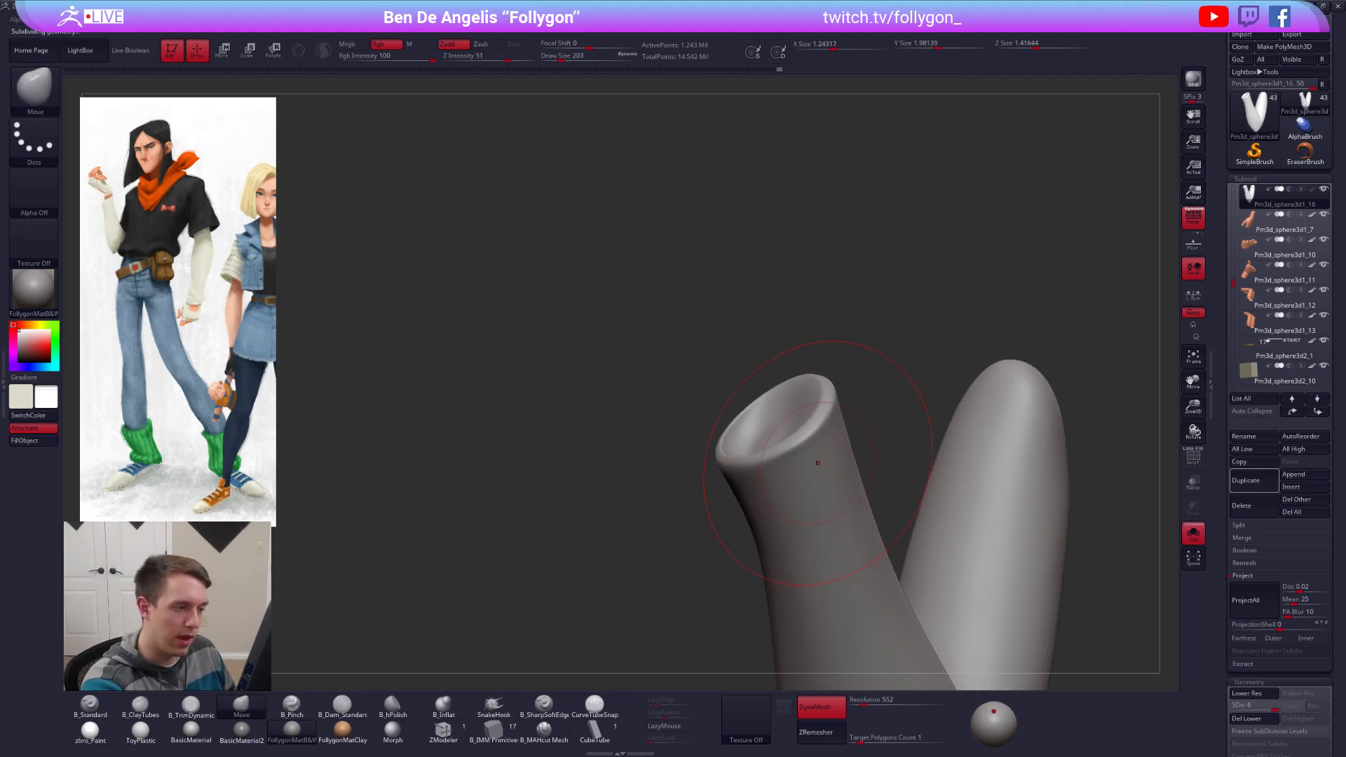
Step: Refine the sleeve opening at subdivision level 4 with ClayTubes at draw size 121, smooth it, and switch to TrimDynamic
key(s)
drag(822, 463, 805, 463)
key(shift+d)
key(shift+d)
right_drag(805, 446, 806, 469)
key(space)
drag(814, 517, 820, 516)
key(2)
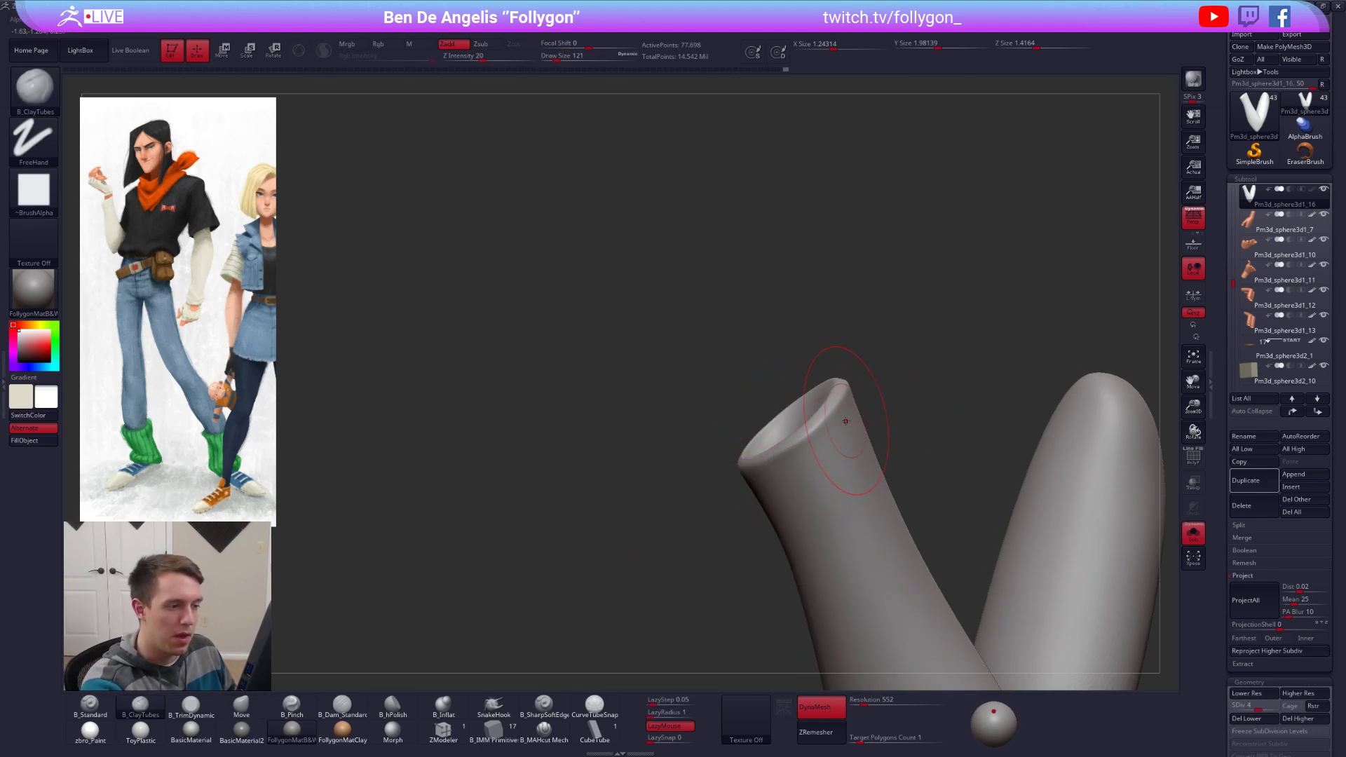
shift+drag(813, 462, 839, 464)
key(3)
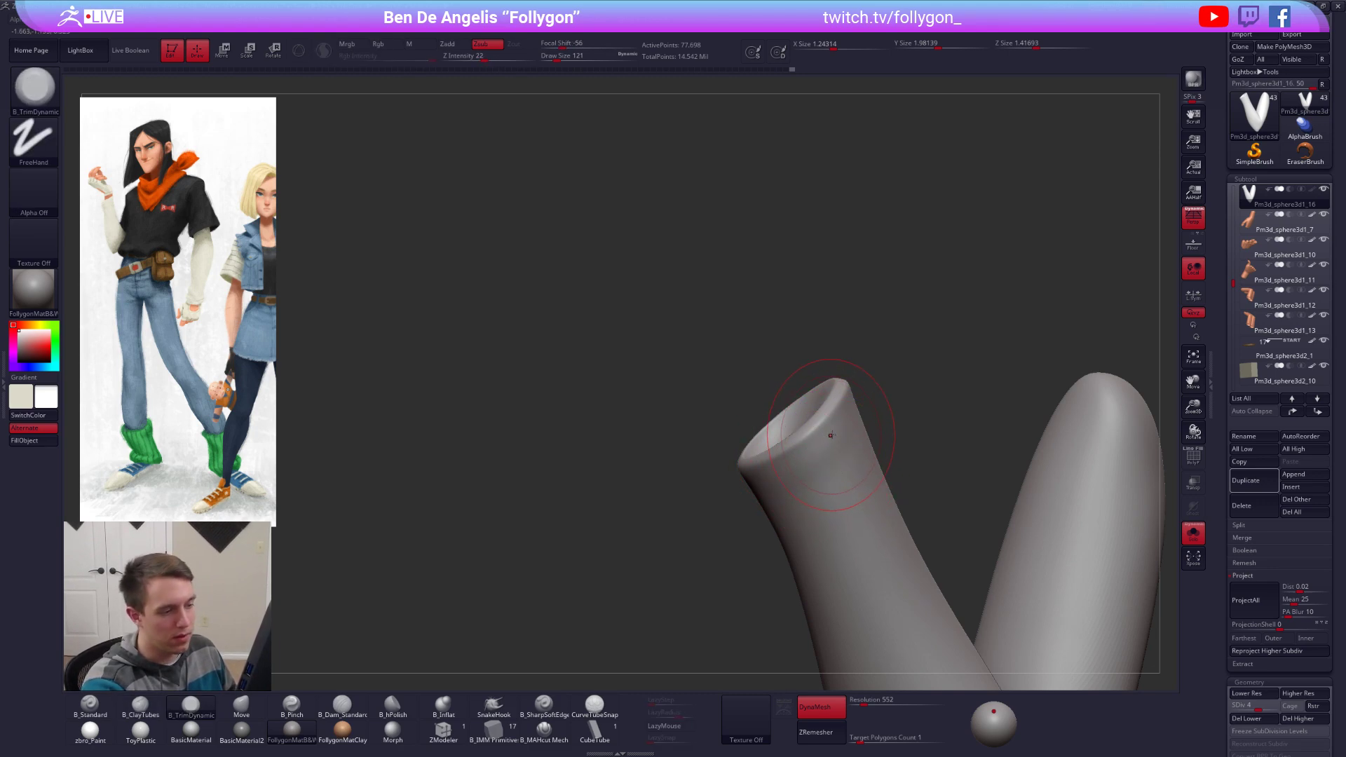
Step: Define the forearm ridge at subdivision level 5 with the Pinch brush, smooth it, and step down to level 3
mouse_move(830, 475)
ctrl+right_down()
mouse_move(874, 576)
mouse_move(811, 499)
mouse_move(751, 466)
mouse_move(759, 513)
ctrl+right_up()
key(4)
key(ctrl+d)
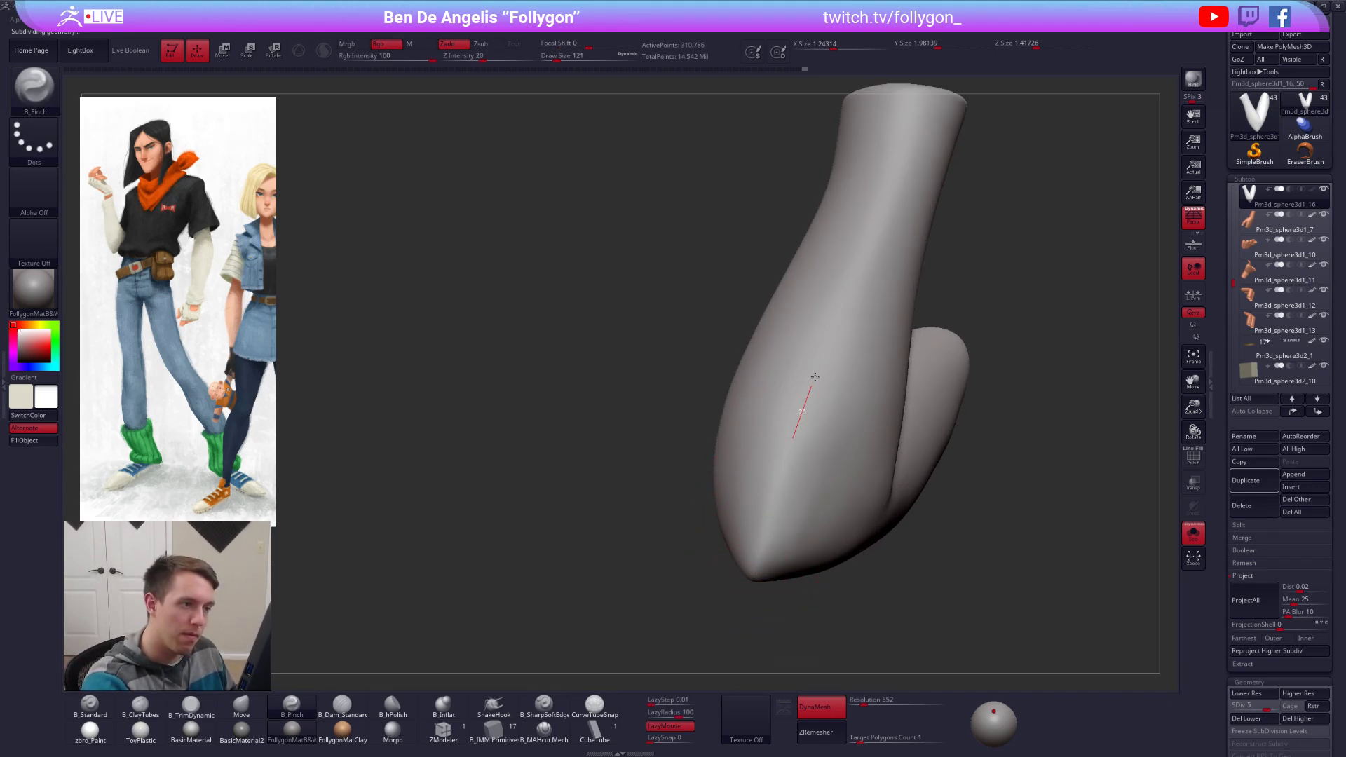
right_drag(898, 211, 862, 312)
key(shift+d)
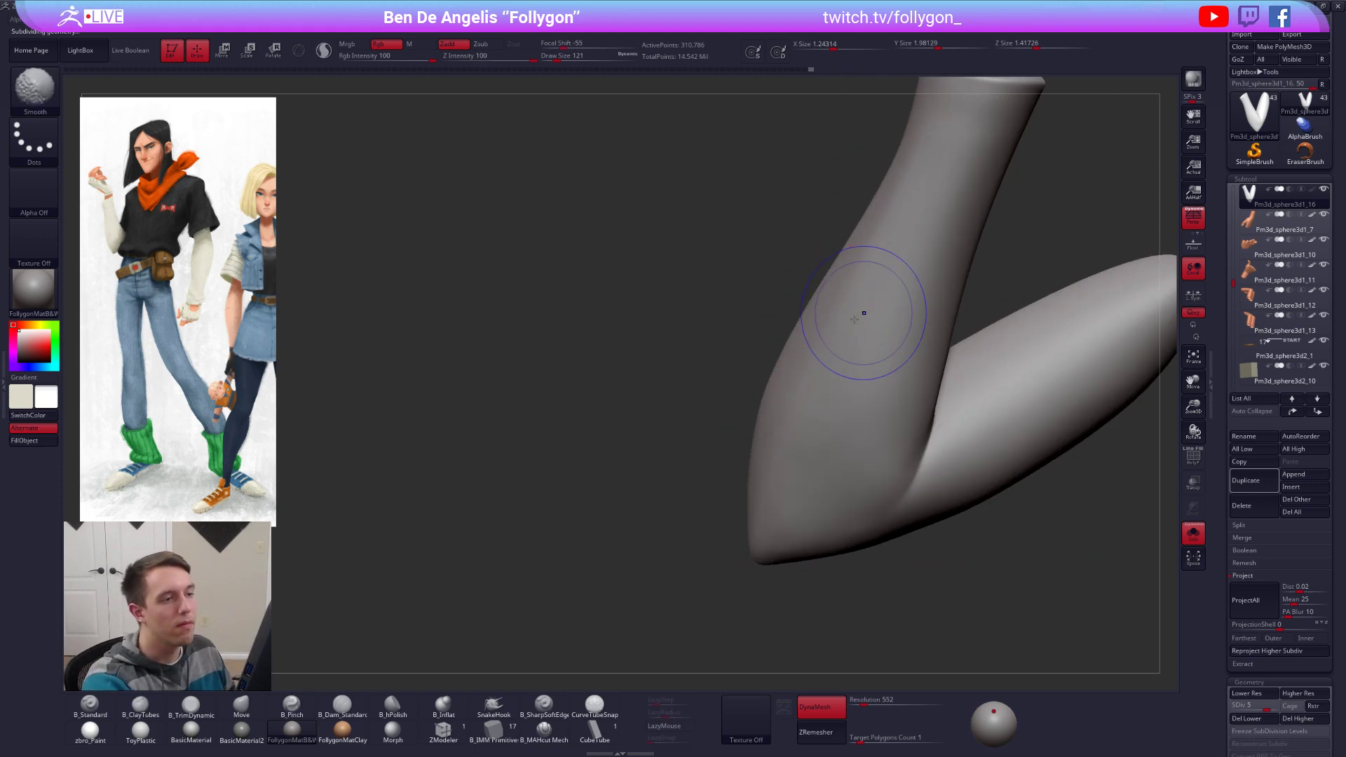
right_click(803, 401)
right_drag(803, 401, 838, 345)
key(shift+d)
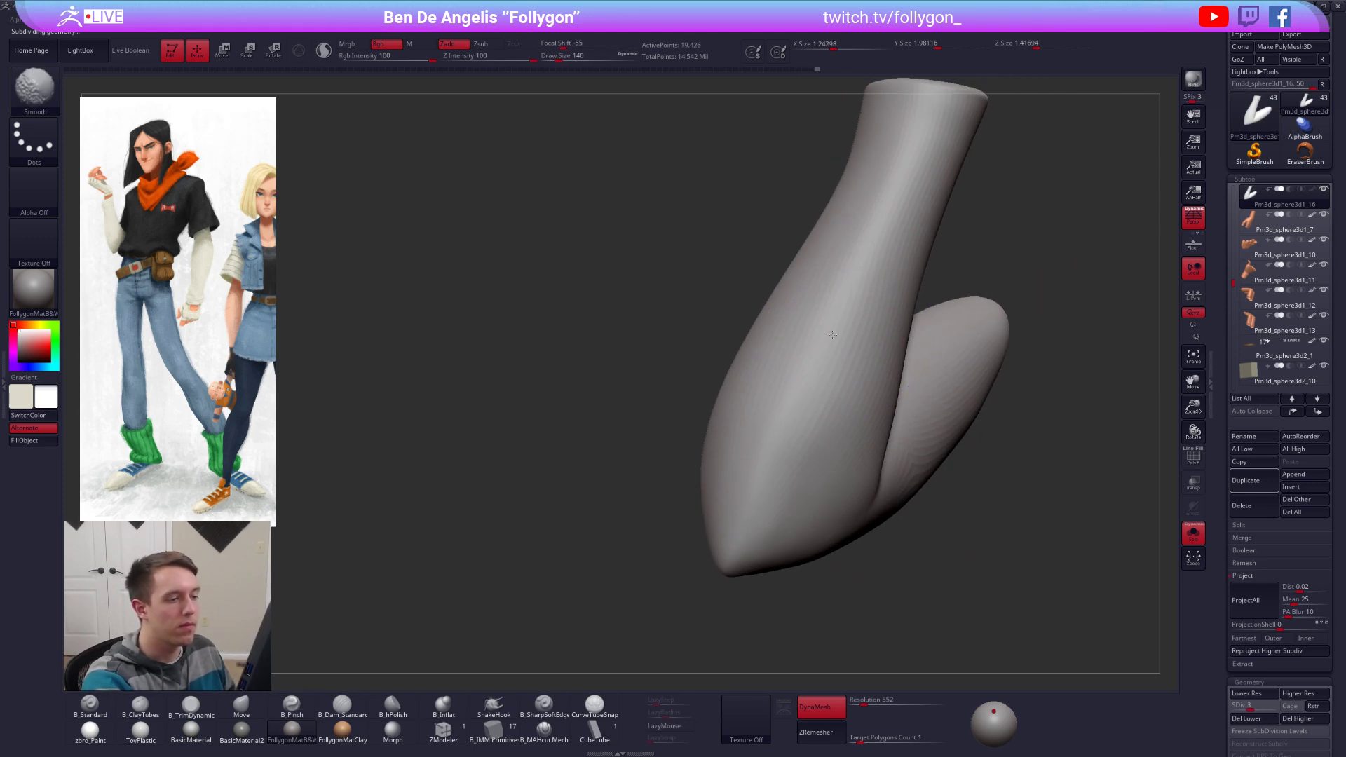
Step: Build up the forearm near the elbow with ClayTubes at draw size 140 and smooth it at subdivision level 4
key(b)
key(c)
key(t)
key(shift+d)
right_drag(795, 499, 804, 530)
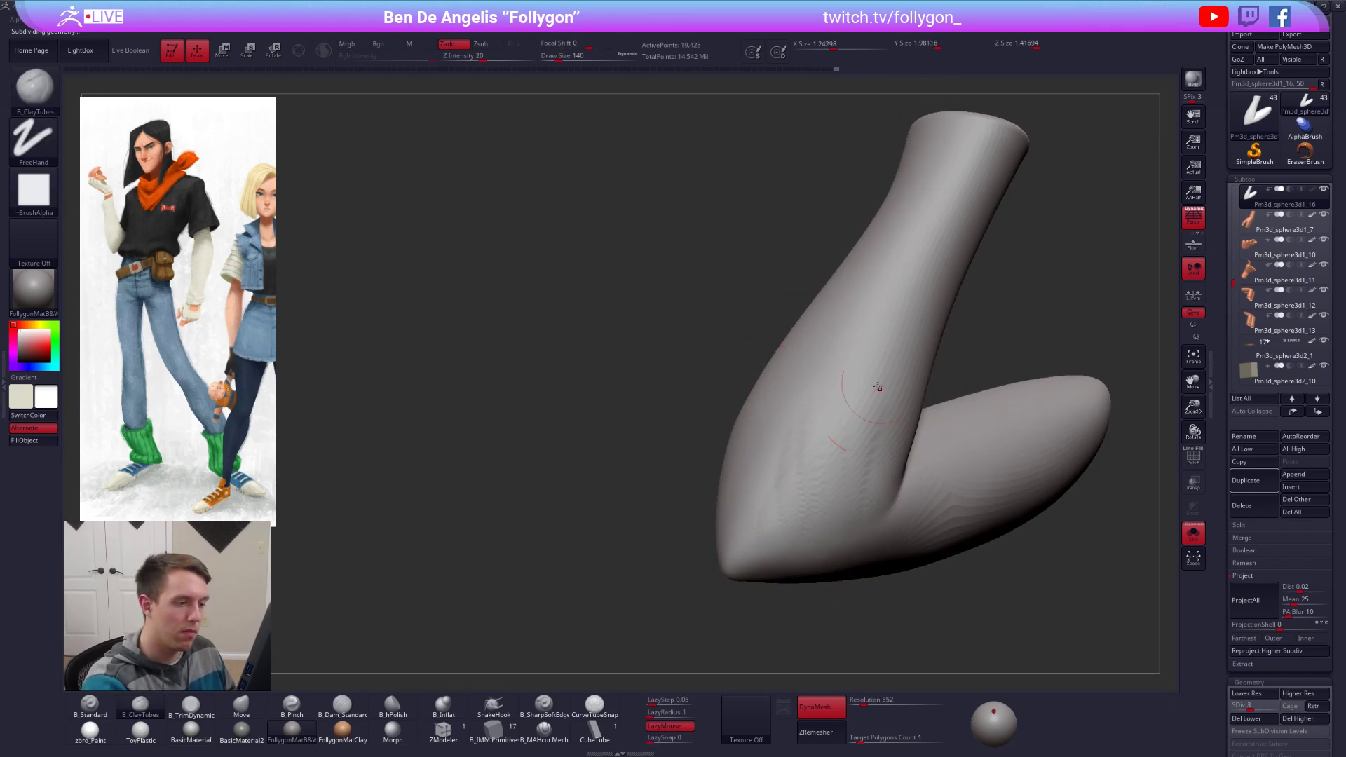
key(shift)
key(d)
shift+drag(822, 510, 826, 435)
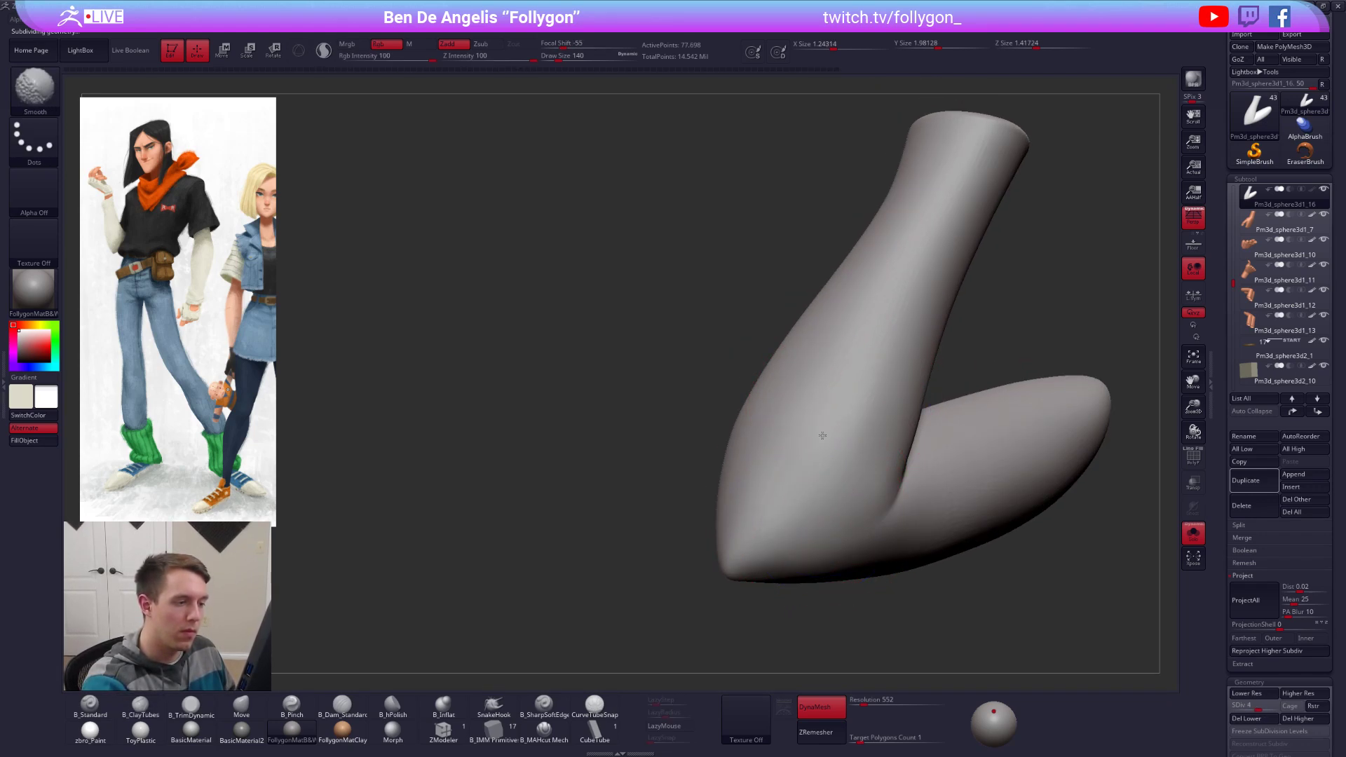
Step: Compare the arm with the full body, isolate it again, and lower it to subdivision level 1
ctrl+right_drag(826, 436, 784, 454)
key(alt+s)
right_drag(941, 615, 1017, 579)
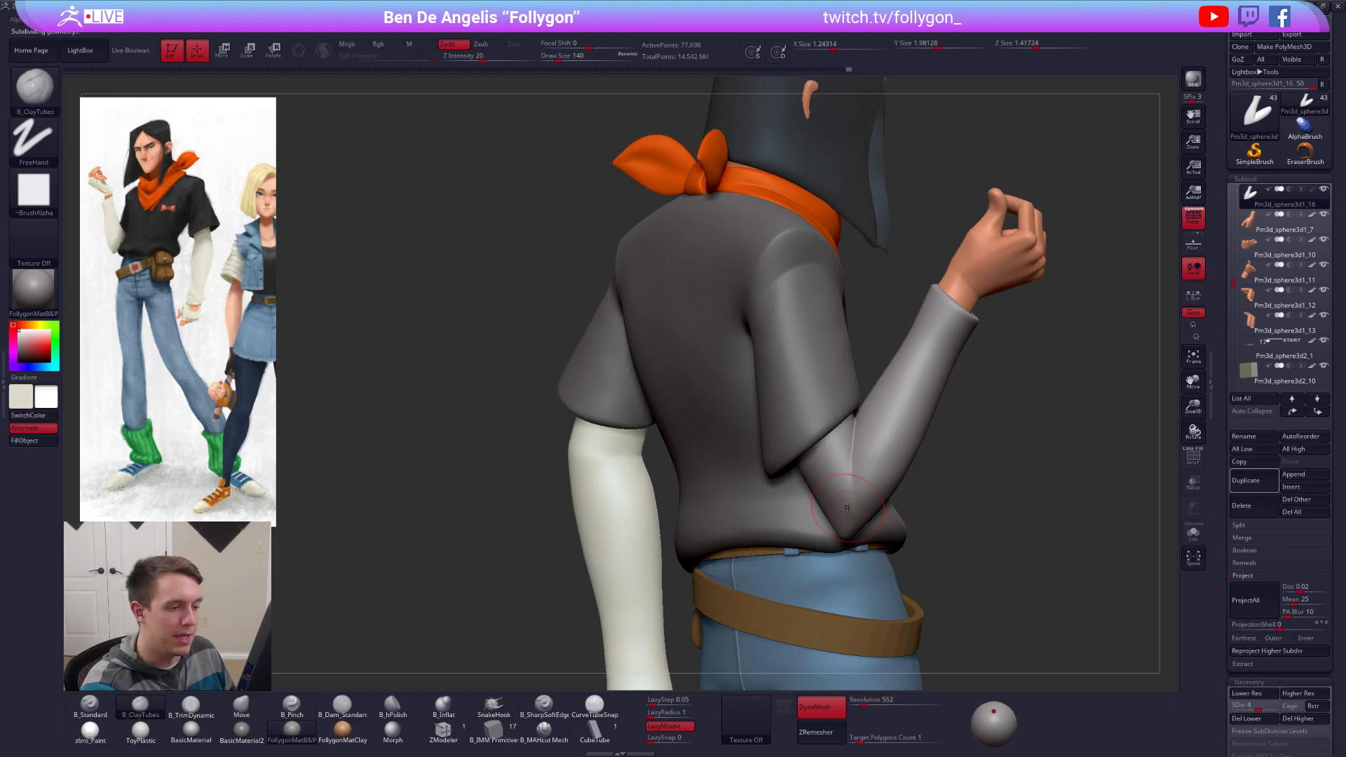
key(alt+s)
key(ctrl)
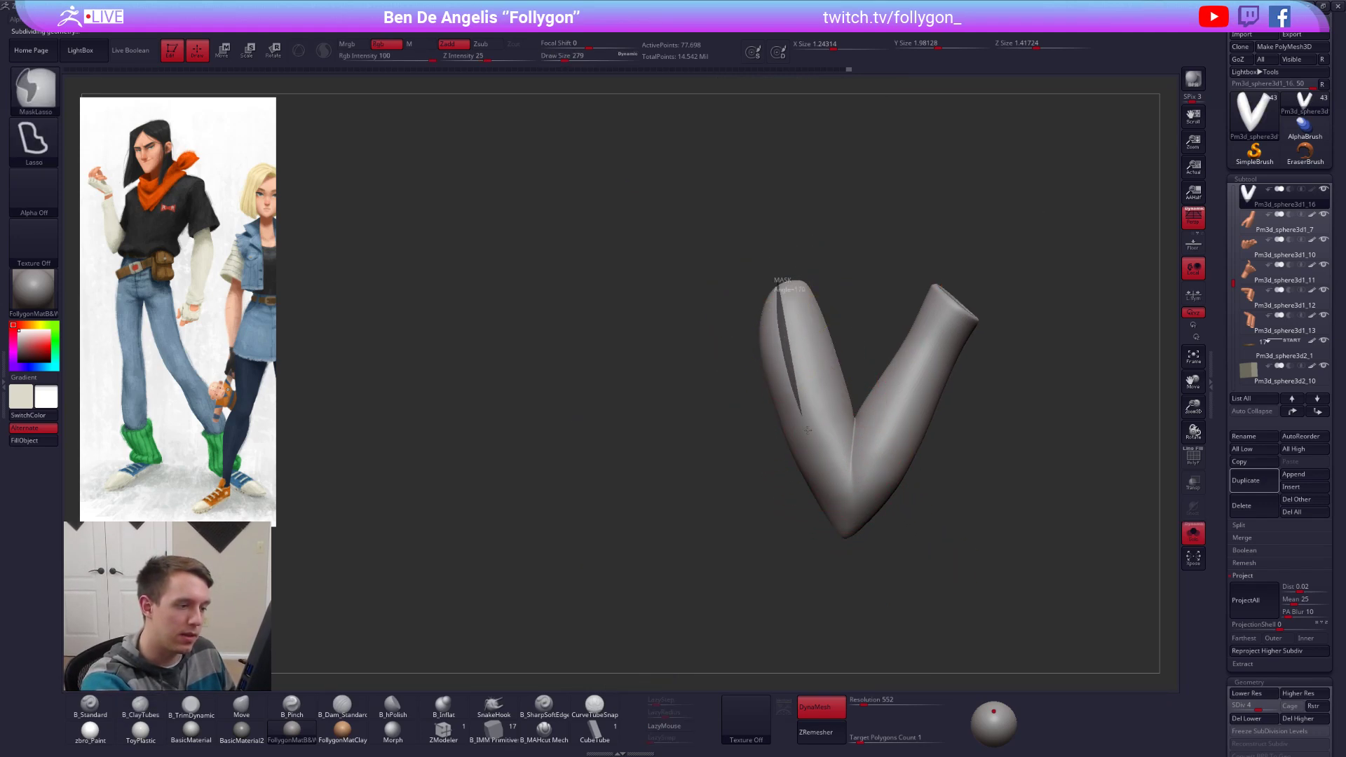
key(shift+d)
key(shift+d)
key(shift+d)
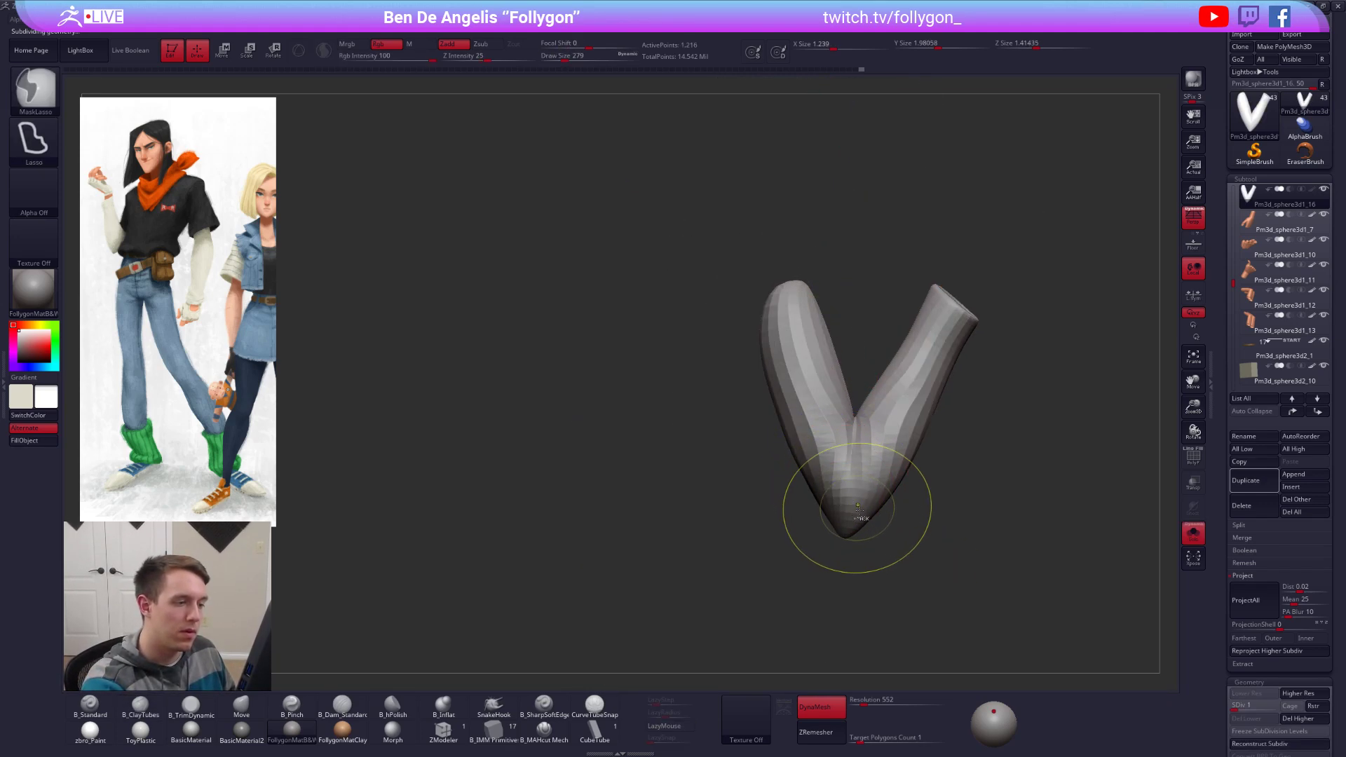
Step: Reshape the overall arm with the Move brush, stepping up to subdivision level 2 at draw size 335
right_drag(857, 505, 838, 524)
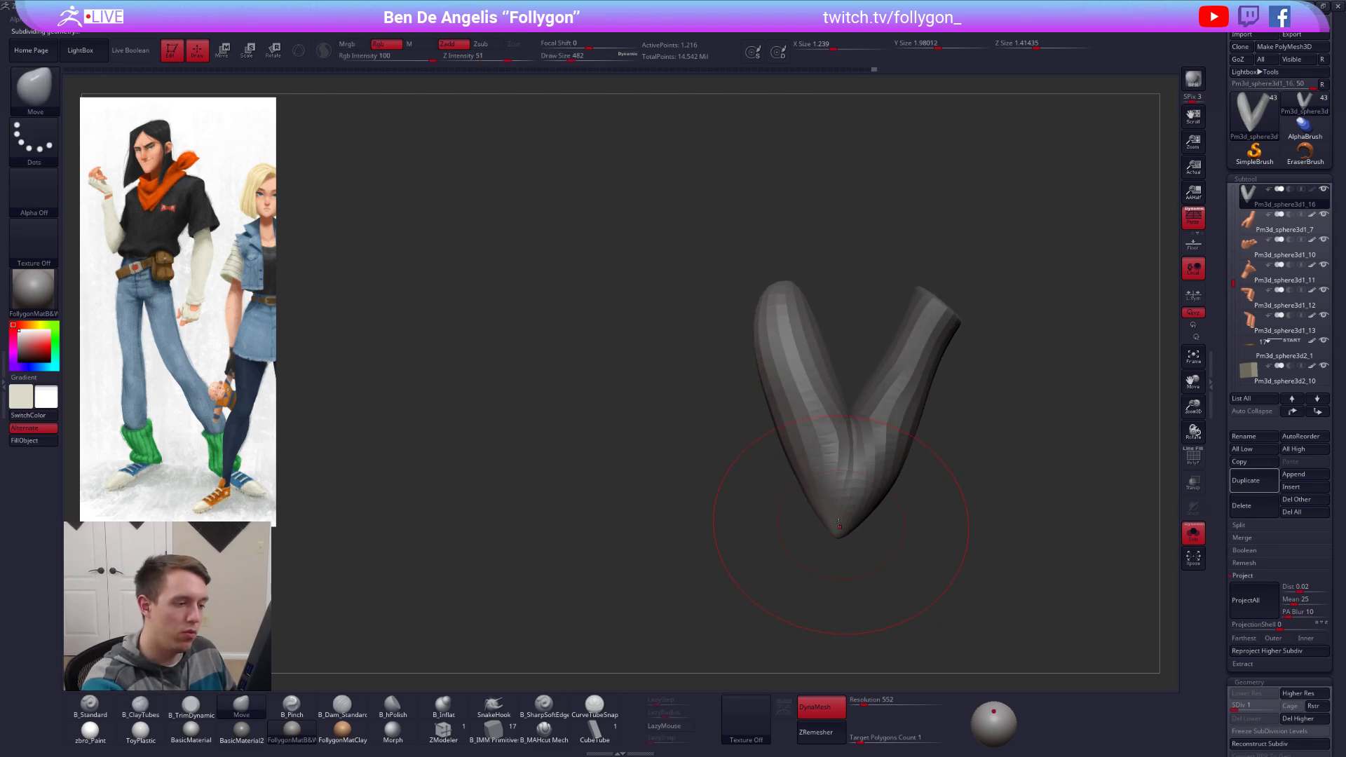
mouse_move(800, 445)
right_down()
mouse_move(781, 440)
mouse_move(805, 436)
right_up()
key(d)
key(space)
drag(805, 436, 795, 433)
right_drag(792, 421, 809, 415)
drag(787, 385, 798, 380)
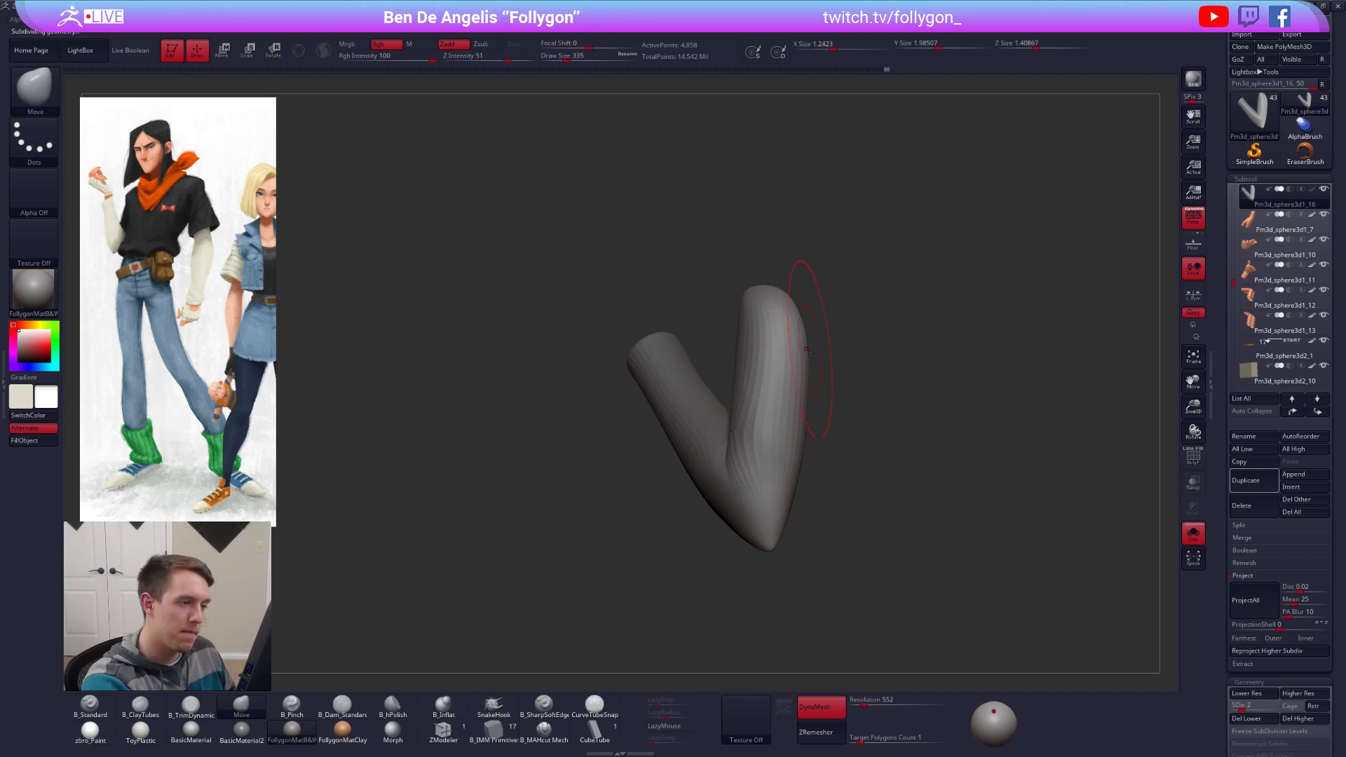
Step: Adjust the elbow tip with the Move brush at a smaller draw size and show the full character again
mouse_move(824, 385)
right_down()
mouse_move(808, 456)
mouse_move(790, 468)
mouse_move(799, 503)
mouse_move(782, 521)
right_up()
key(space)
key(space)
drag(782, 520, 776, 520)
key(alt+s)
mouse_move(970, 567)
right_down()
mouse_move(949, 575)
mouse_move(997, 572)
mouse_move(955, 590)
right_up()
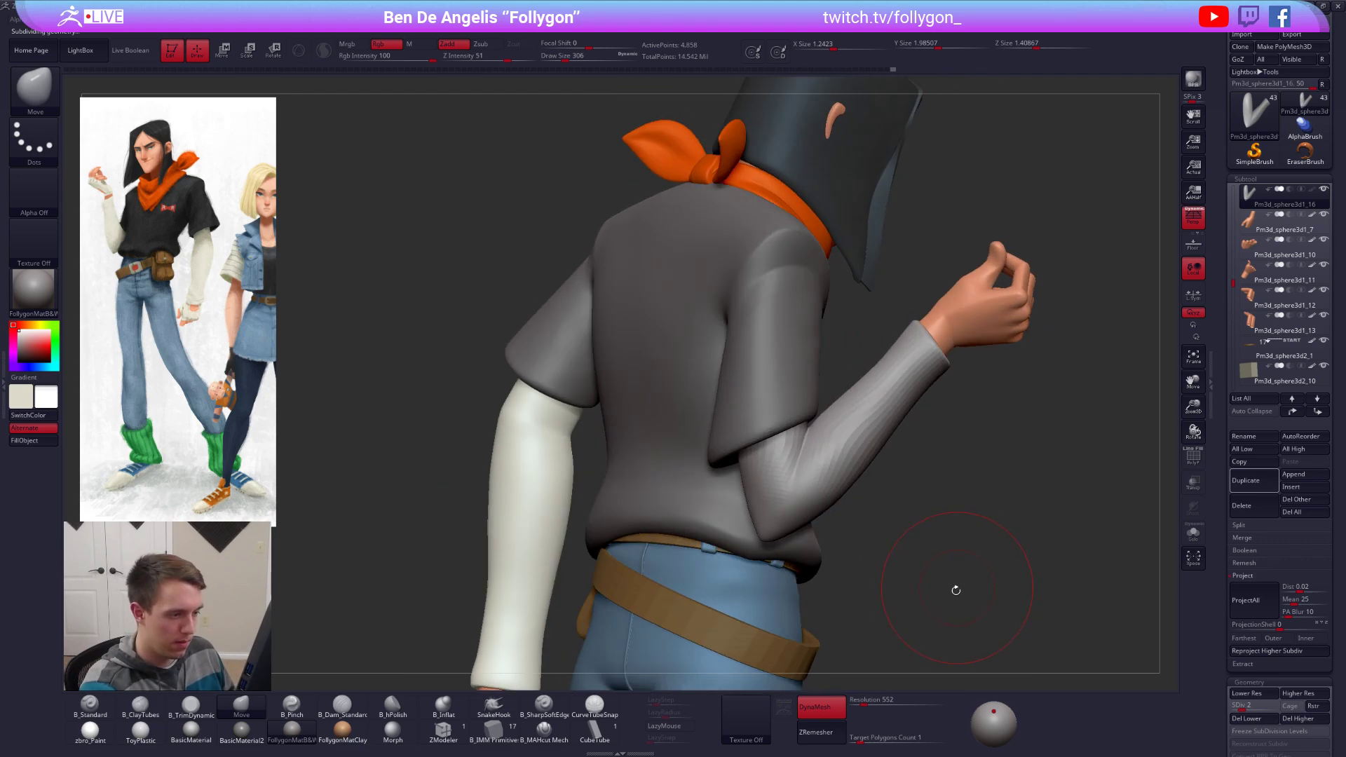
Step: Refine the elbow at subdivision level 4 with the Move brush at draw size 215, and isolate the arm
key(d)
key(space)
drag(805, 489, 798, 489)
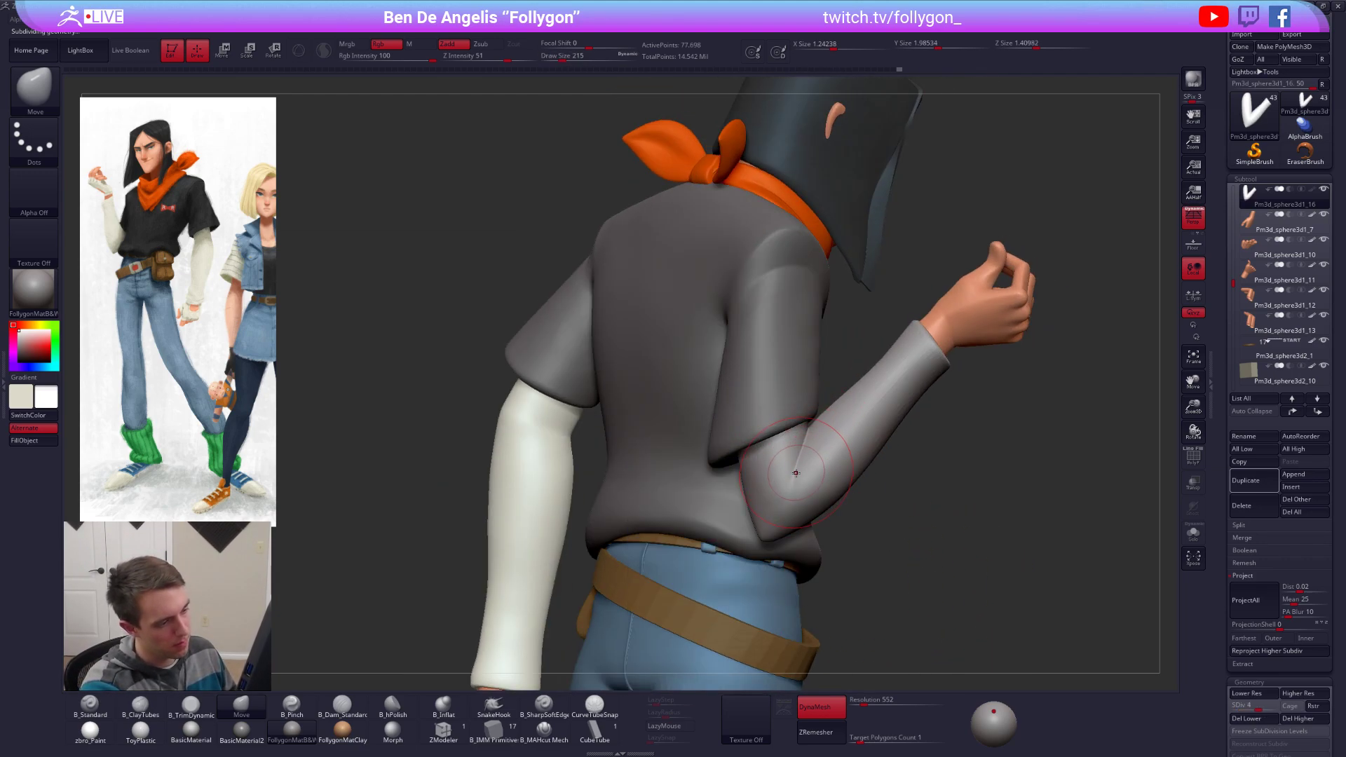
right_drag(779, 493, 596, 492)
right_drag(855, 491, 827, 486)
key(alt+s)
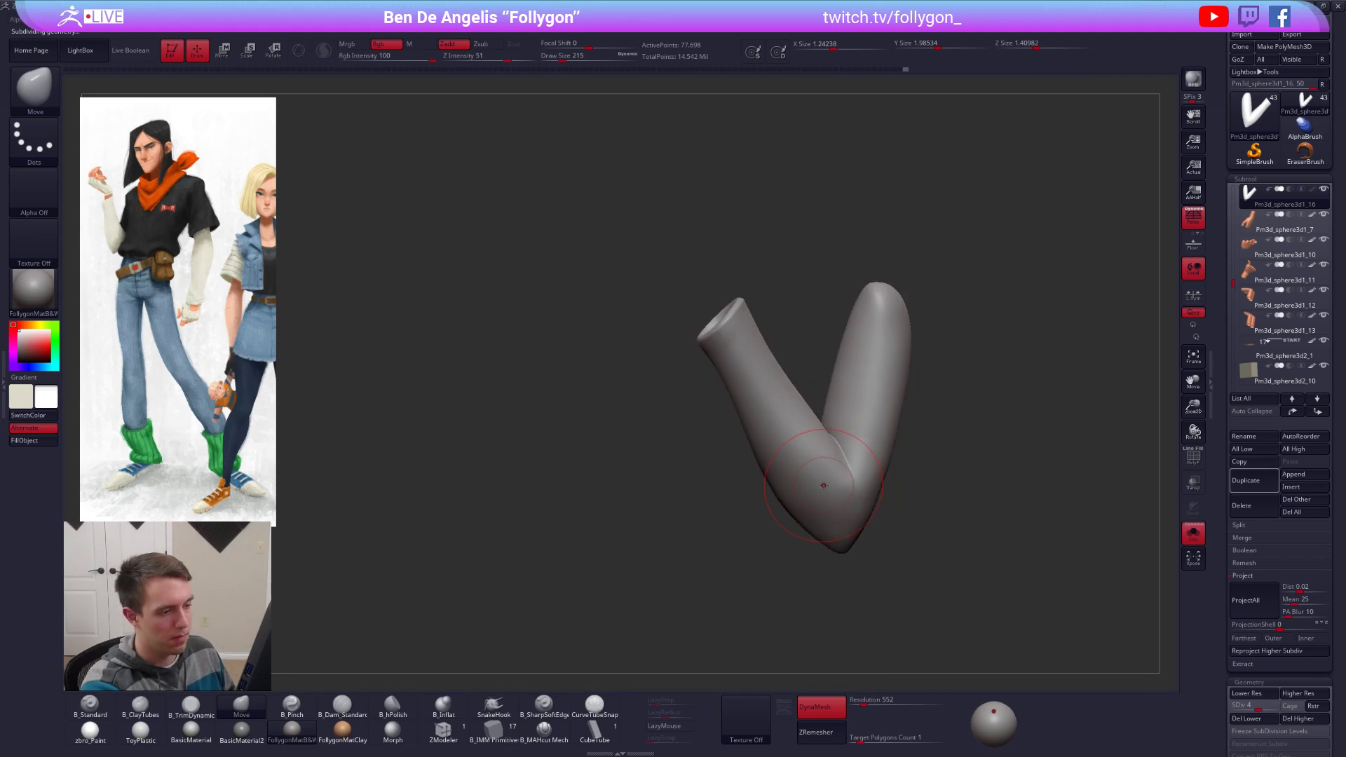
key(bracketleft)
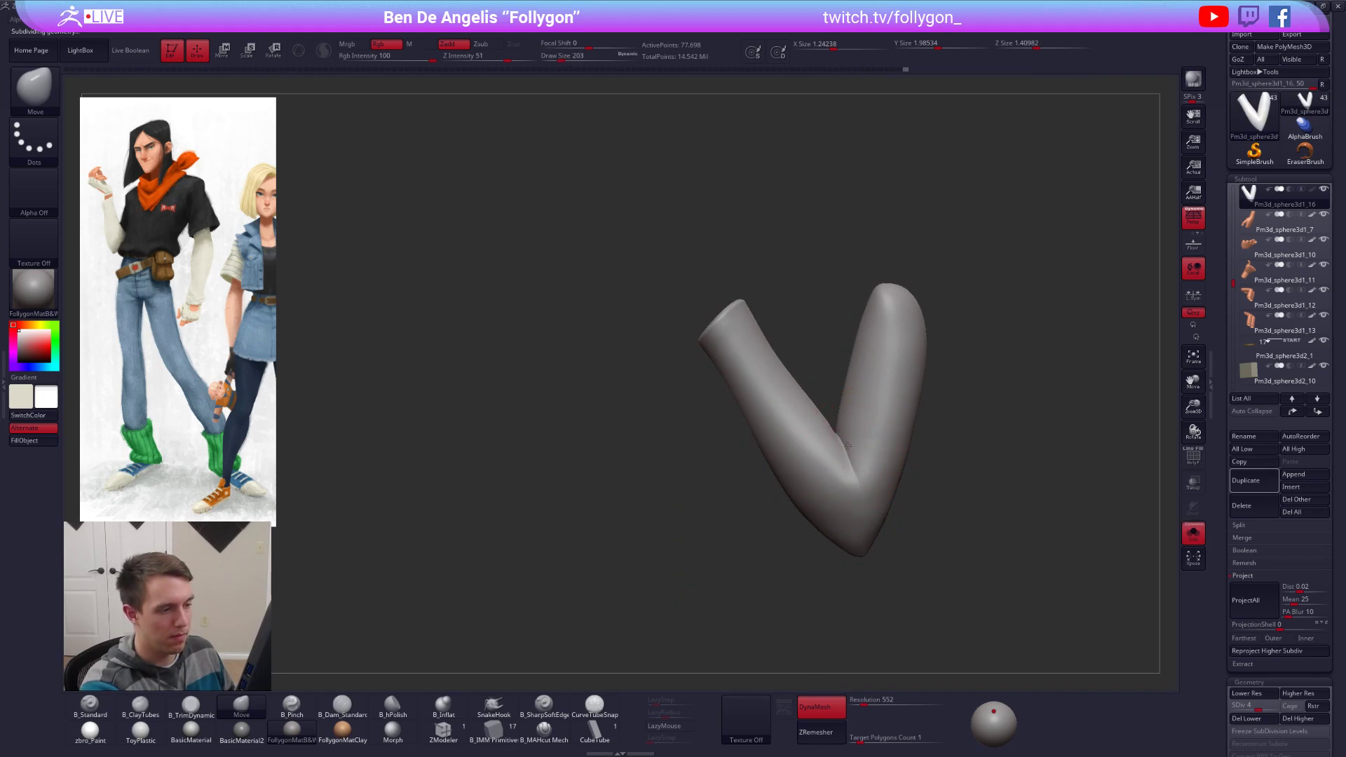
Step: Step the arm up to subdivision level 6 and hide the forearm with SelectLasso, leaving the upper arm visible
key(d)
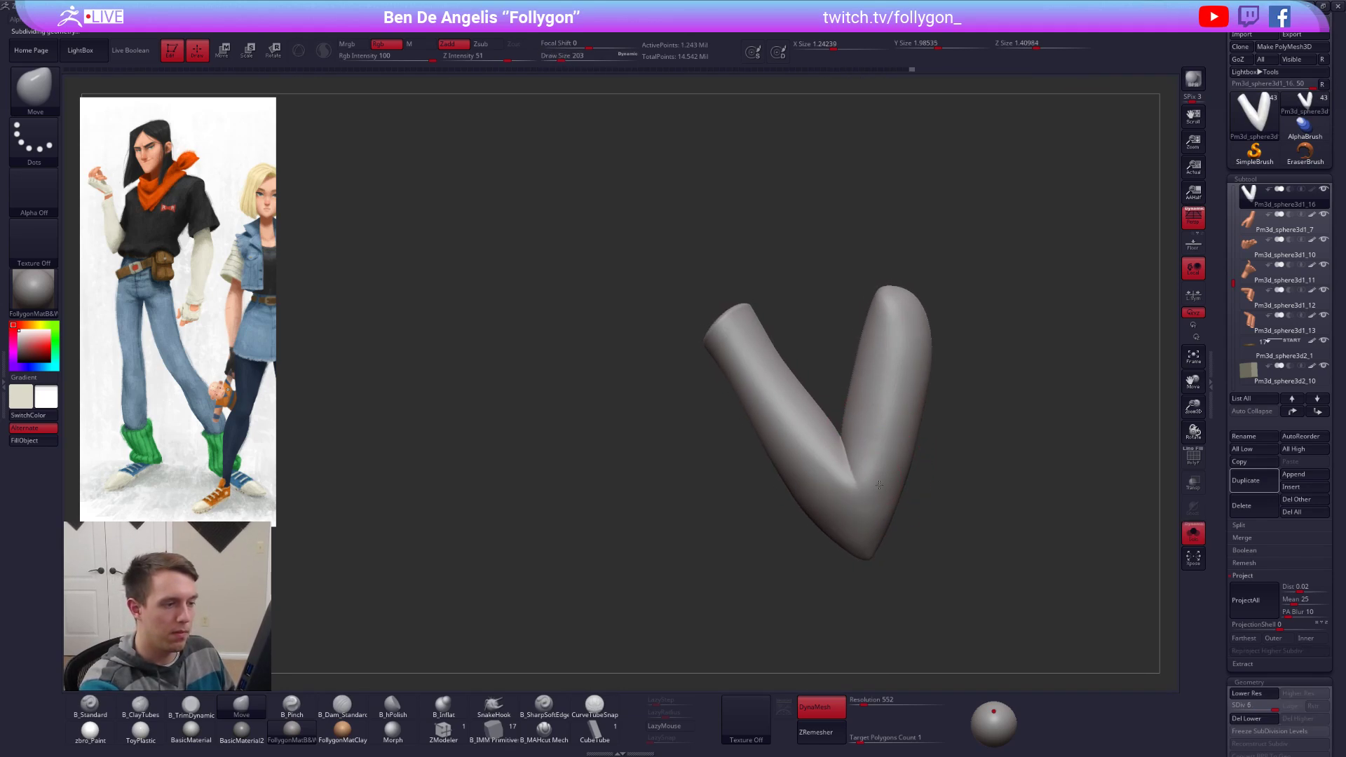
mouse_move(878, 484)
ctrl+right_down()
mouse_move(900, 494)
mouse_move(842, 501)
mouse_move(884, 515)
mouse_move(877, 522)
ctrl+right_up()
key(shift+f)
key(shift+f)
right_drag(848, 487, 887, 484)
key(q)
click(876, 720)
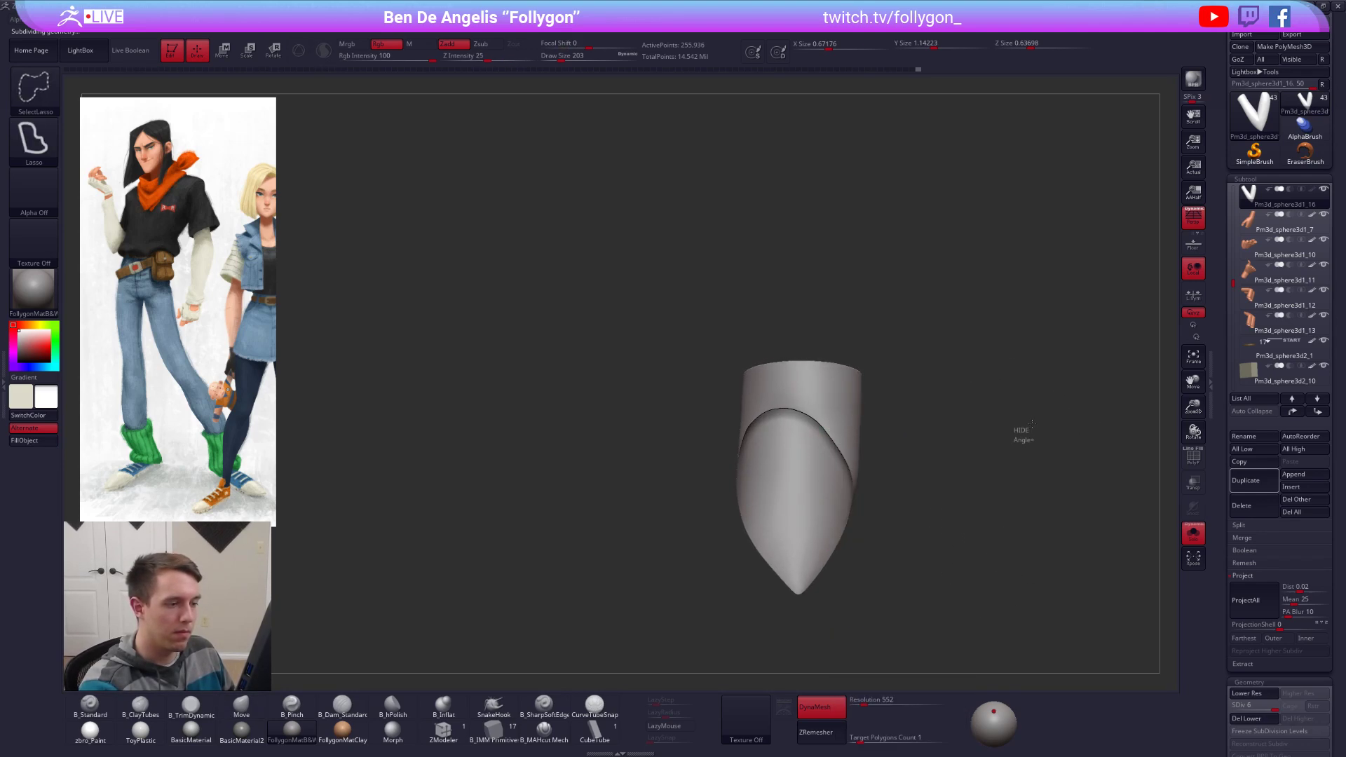
mouse_move(1016, 435)
right_down()
mouse_move(967, 393)
mouse_move(949, 451)
right_up()
ctrl+alt+shift+click(827, 284)
Step: Delete the arm's lower subdivision levels and split the hidden forearm into its own subtool
key(q)
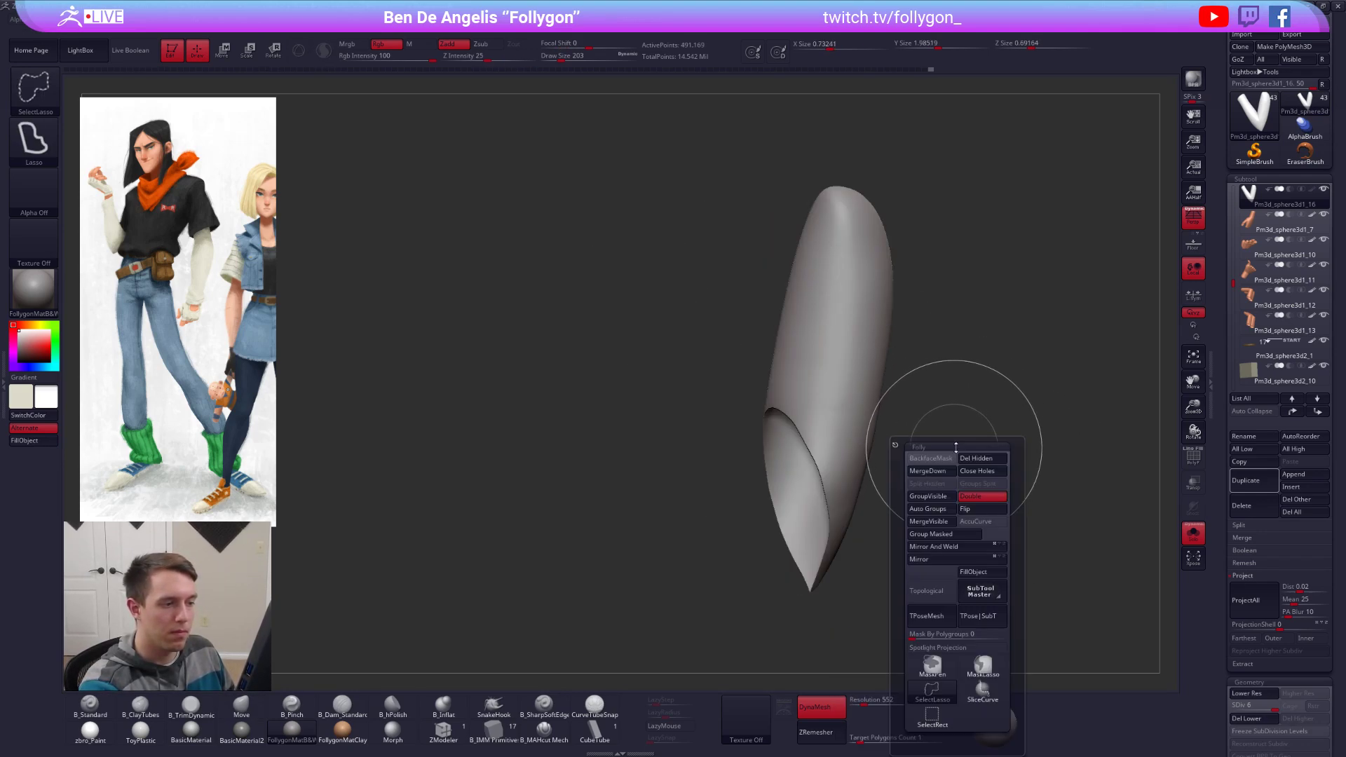
click(932, 462)
click(1242, 575)
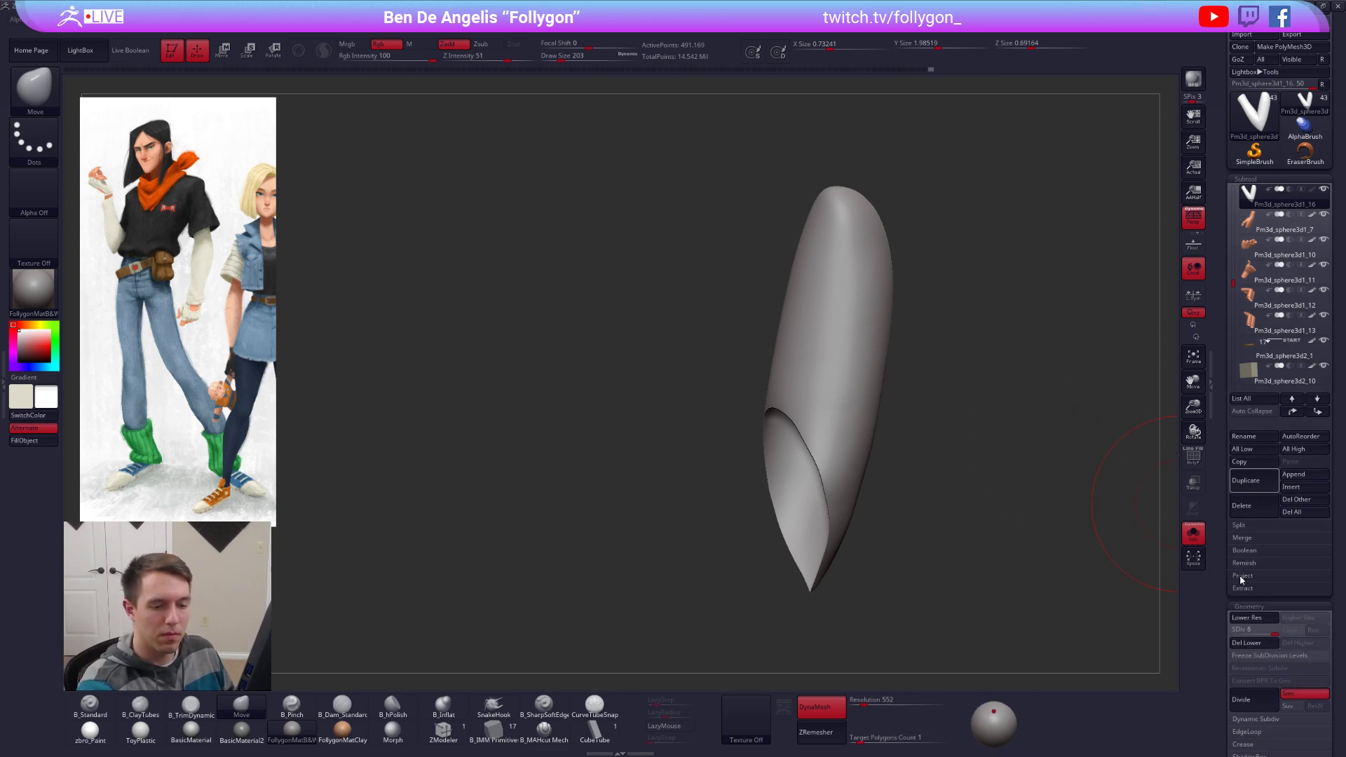
right_drag(985, 520, 953, 498)
key(q)
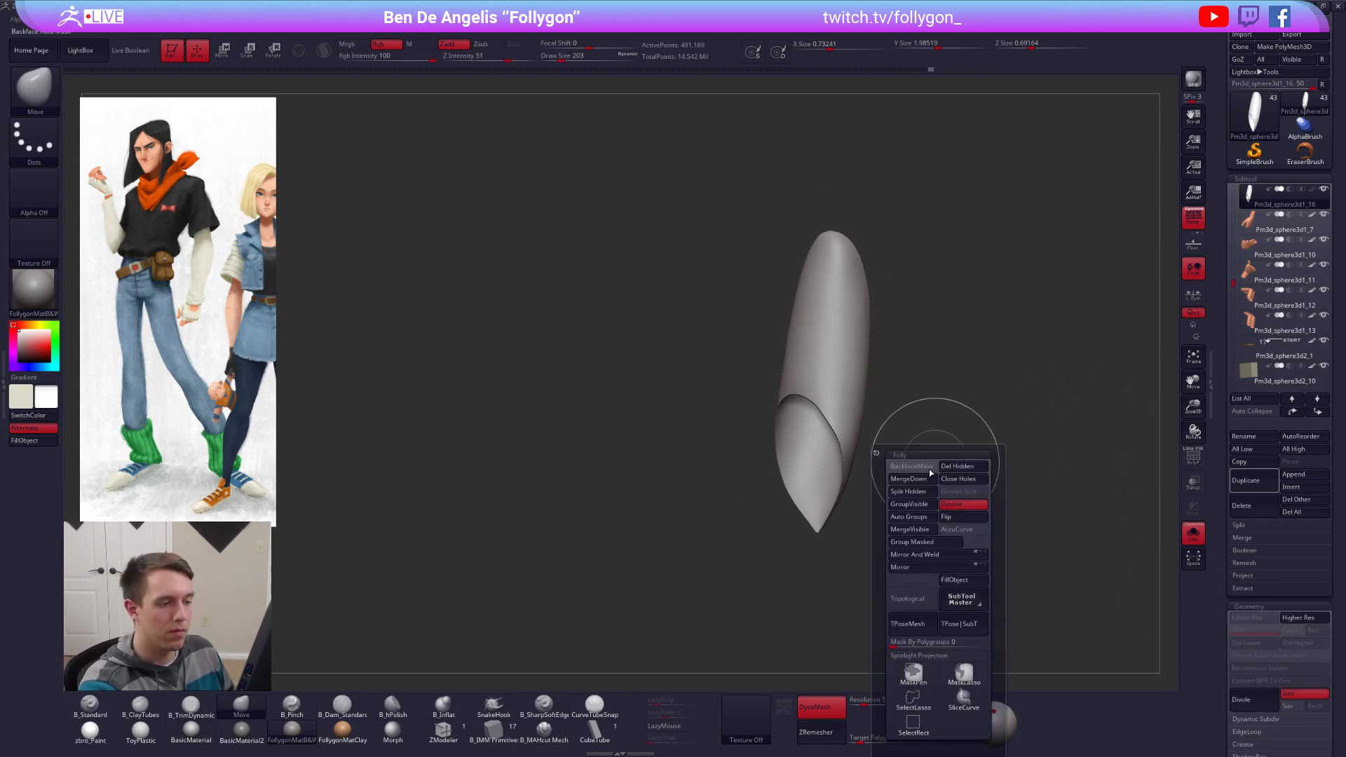
click(911, 471)
mouse_move(916, 420)
right_down()
mouse_move(907, 436)
mouse_move(906, 421)
right_up()
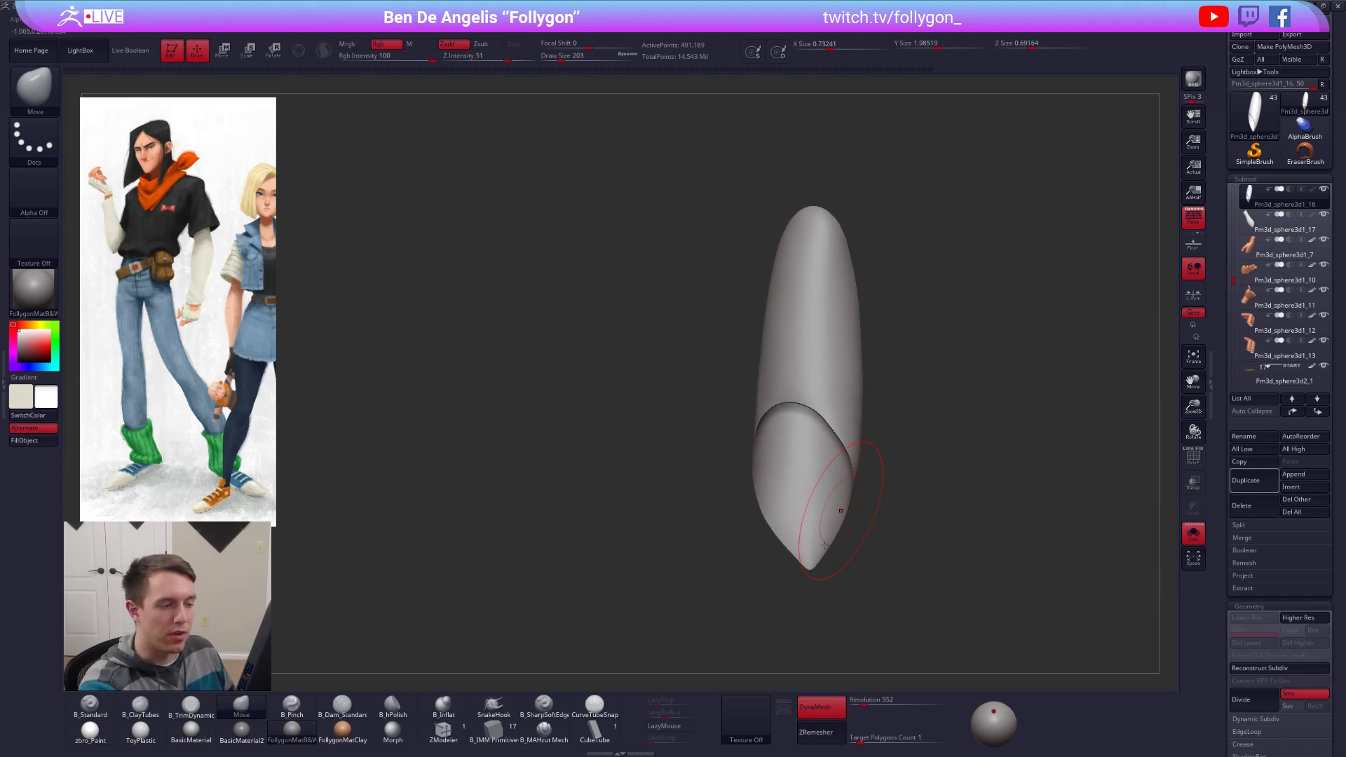
Step: Check the split arm on the full character, set the draw size to 170, and pick the upper arm subtool
key(ctrl+shift+s)
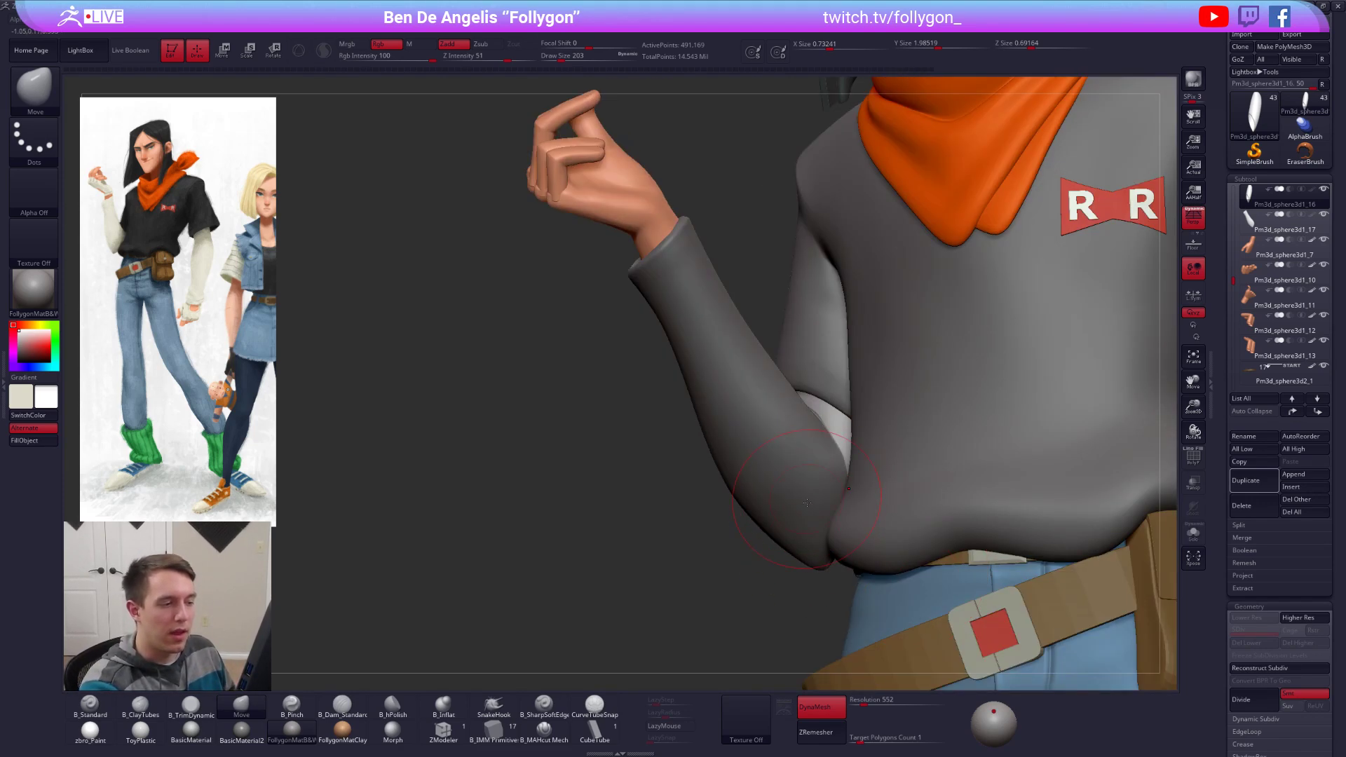
right_drag(807, 502, 848, 499)
key(ctrl+shift+s)
key(space)
drag(850, 498, 846, 498)
click(1260, 204)
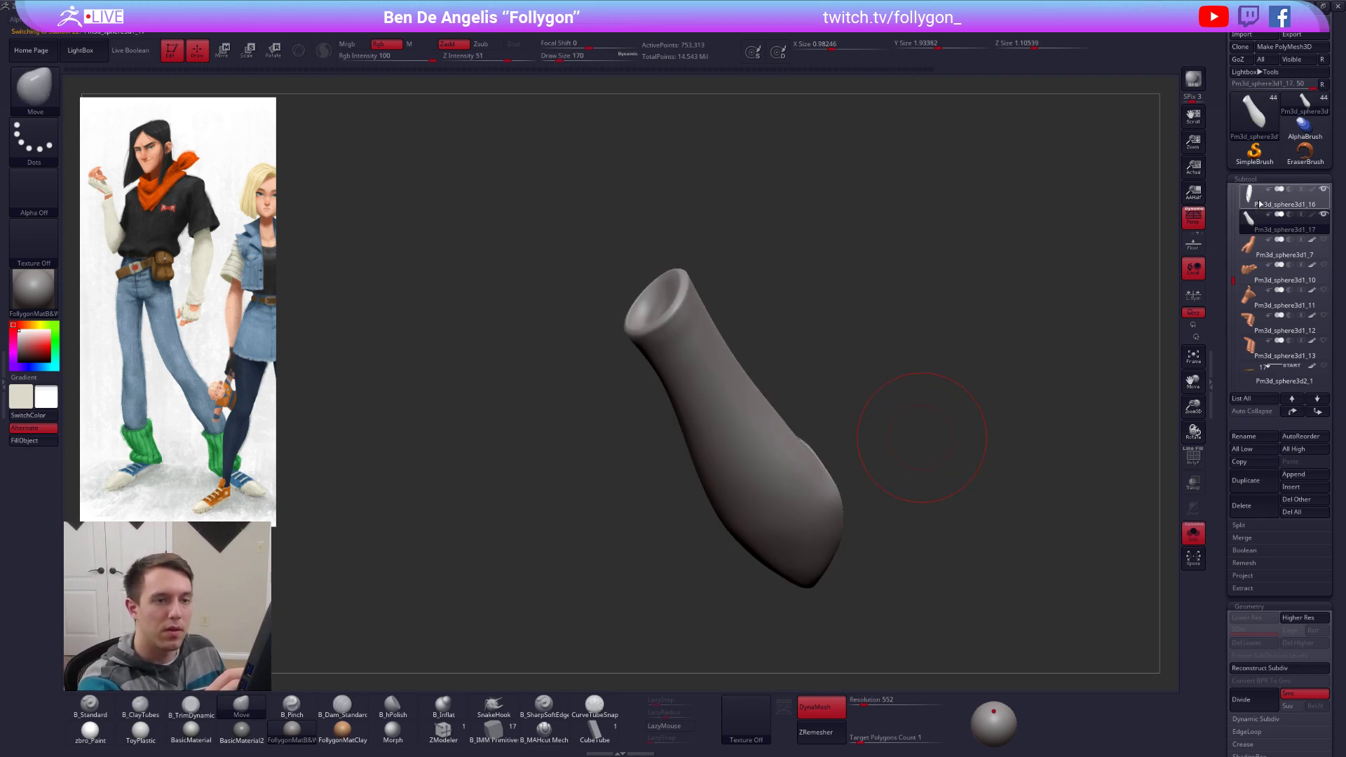
key(ctrl+shift+s)
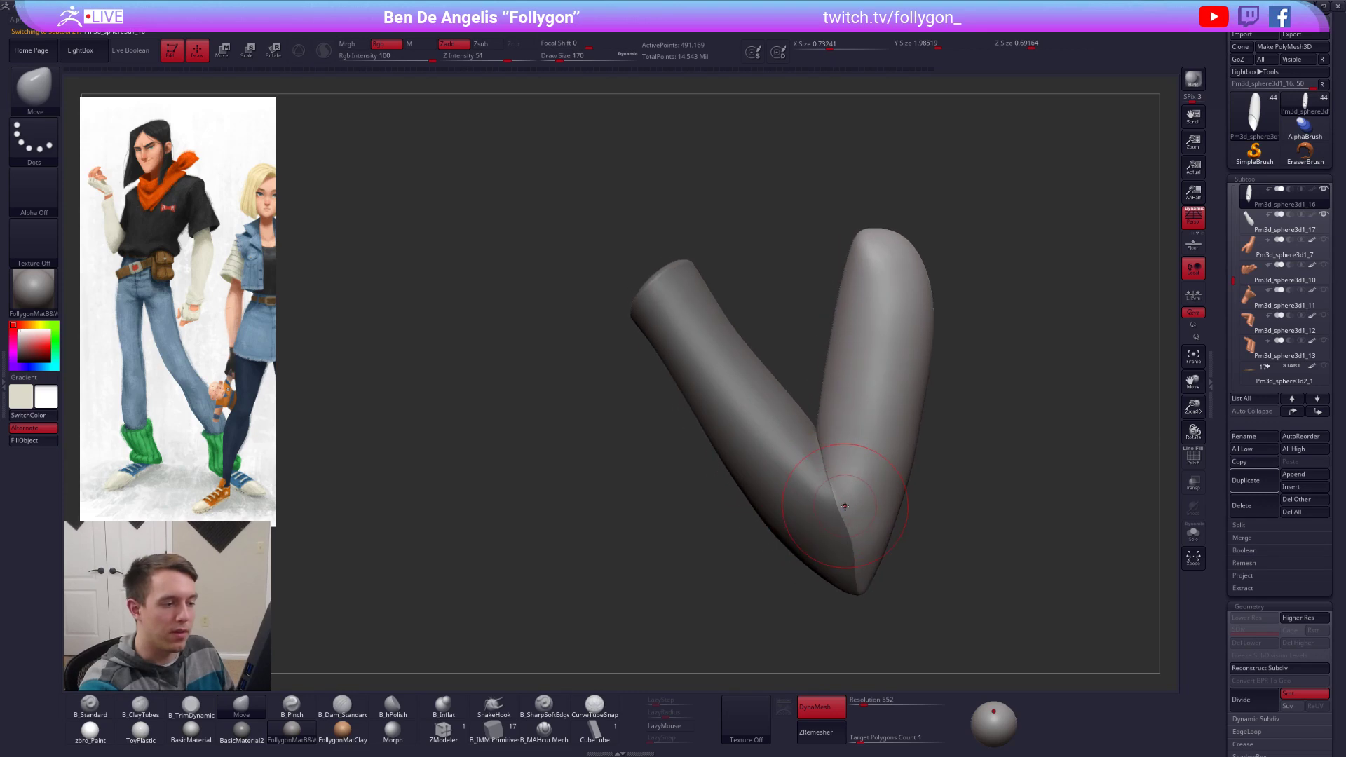
key(w)
drag(851, 491, 874, 561)
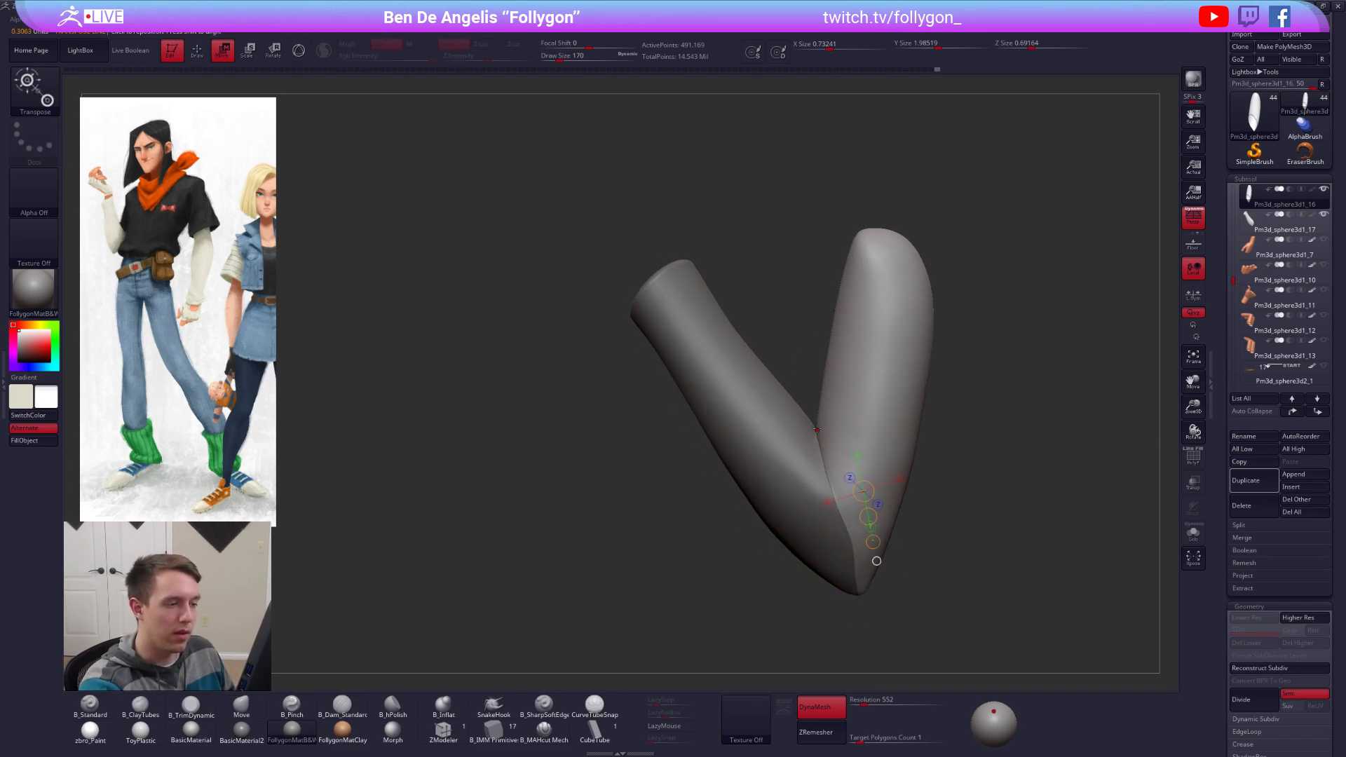
mouse_move(818, 420)
mouse_down()
mouse_move(859, 628)
mouse_move(865, 612)
mouse_up()
key(q)
Step: Isolate the upper arm and remesh it with DynaMesh at resolution 552
right_drag(834, 504, 878, 489)
key(ctrl+shift+s)
key(space)
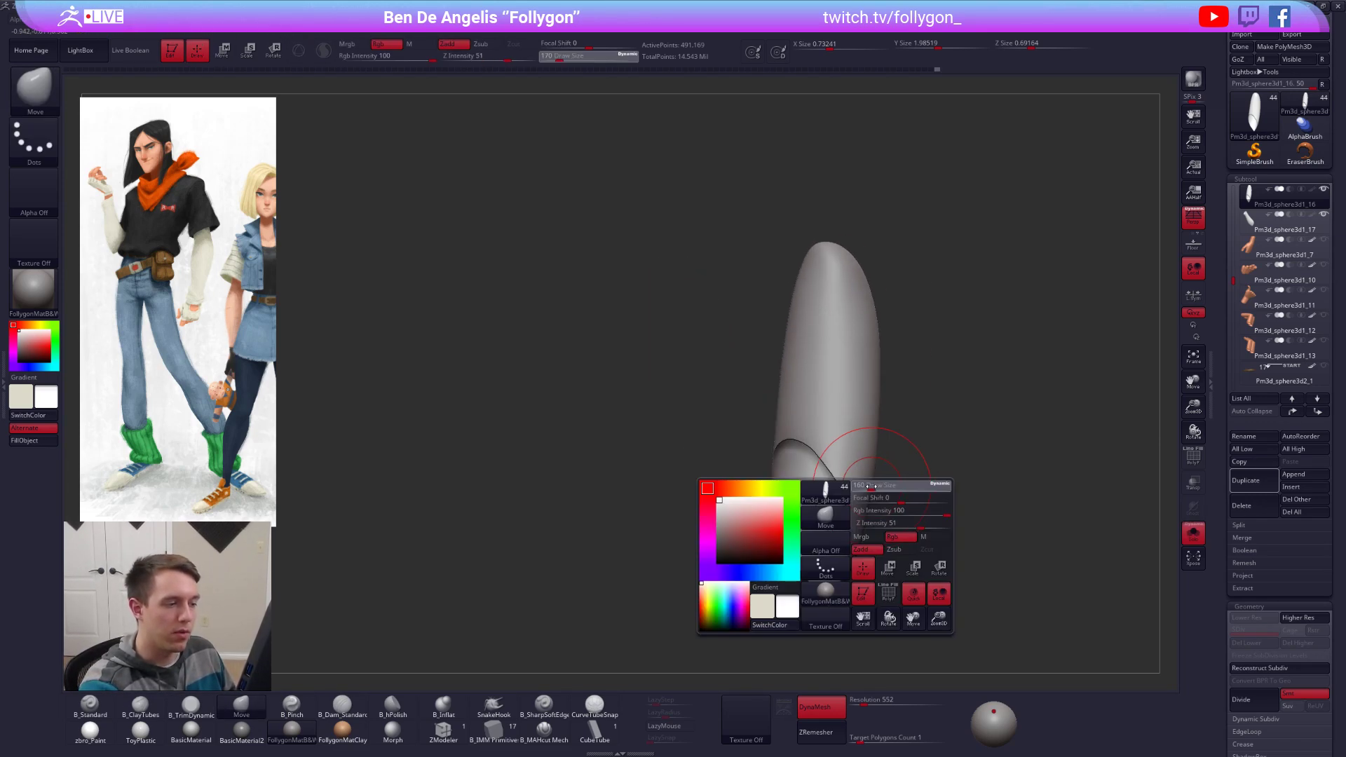
drag(879, 490, 874, 489)
ctrl+drag(899, 574, 910, 513)
Step: Build up the upper arm's cut elbow face with the B_ClayTubes brush at draw size 150 and smooth it
mouse_move(904, 517)
right_down()
mouse_move(874, 522)
mouse_move(836, 489)
mouse_move(799, 483)
right_up()
mouse_move(799, 480)
shift+mouse_down()
mouse_move(791, 459)
mouse_move(815, 524)
shift+mouse_up()
mouse_move(815, 524)
right_down()
mouse_move(796, 468)
mouse_move(790, 484)
right_up()
mouse_move(797, 455)
mouse_down()
mouse_move(813, 530)
mouse_move(787, 531)
mouse_move(802, 481)
mouse_move(832, 547)
mouse_move(837, 525)
mouse_up()
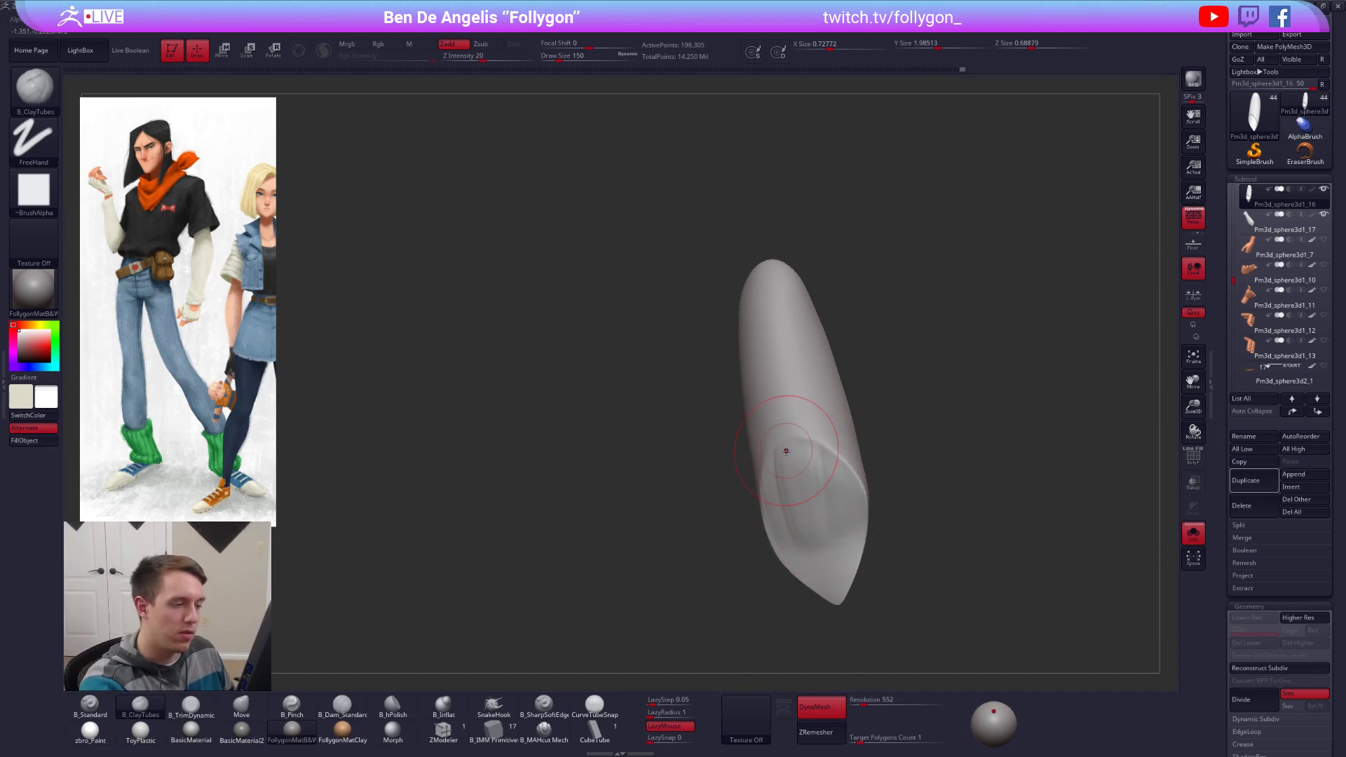
mouse_move(787, 452)
mouse_down()
mouse_move(790, 550)
mouse_move(828, 536)
mouse_up()
right_drag(827, 531, 812, 479)
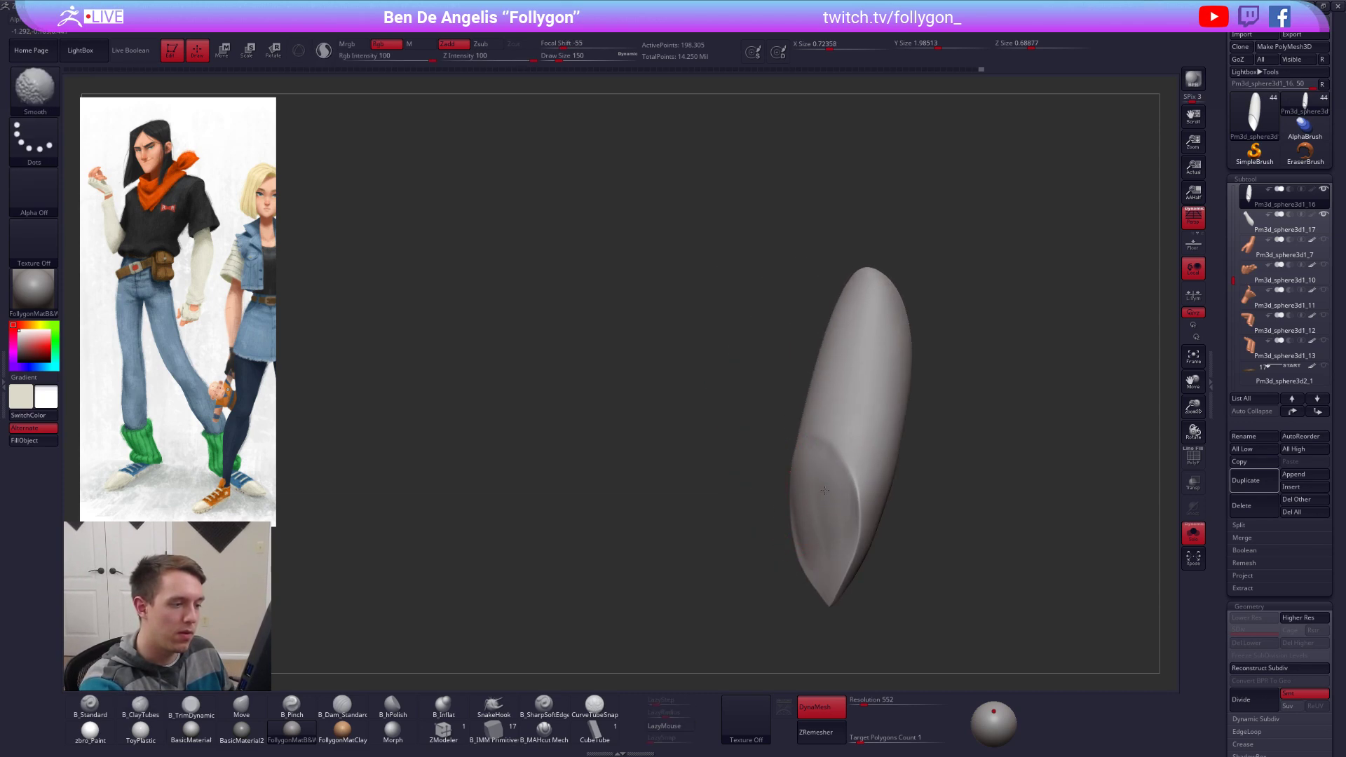
shift+drag(825, 490, 822, 511)
right_drag(823, 511, 820, 490)
Step: ZRemesh the upper arm with DynaMesh off and a target polygon count of 1, and smooth its elbow end at draw size 160
click(833, 710)
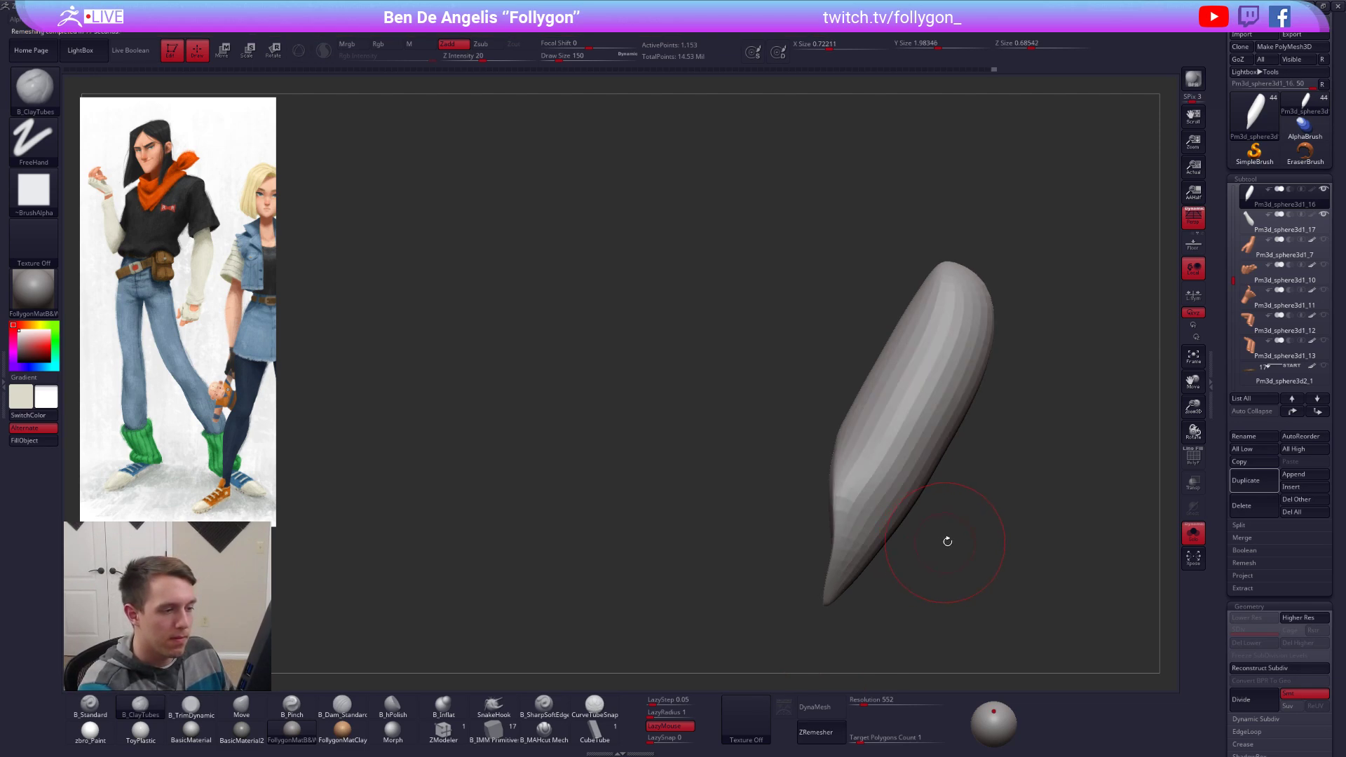
mouse_move(954, 552)
mouse_down()
mouse_move(871, 511)
mouse_move(797, 436)
mouse_move(787, 486)
mouse_move(792, 397)
mouse_move(813, 440)
mouse_move(816, 426)
mouse_up()
key(bracketright)
mouse_move(715, 449)
mouse_down()
mouse_move(652, 456)
mouse_move(722, 442)
mouse_up()
key(d)
shift+drag(790, 396, 777, 422)
drag(701, 463, 766, 501)
Step: Switch to the forearm subtool, isolate it, and remesh it with DynaMesh at resolution 552
key(alt+s)
alt+click(802, 465)
key(alt+s)
ctrl+drag(897, 553, 958, 506)
Step: Build up the forearm's cut elbow face with B_ClayTubes strokes, starting at draw size 160 and finishing at 140
drag(847, 498, 819, 448)
key(shift)
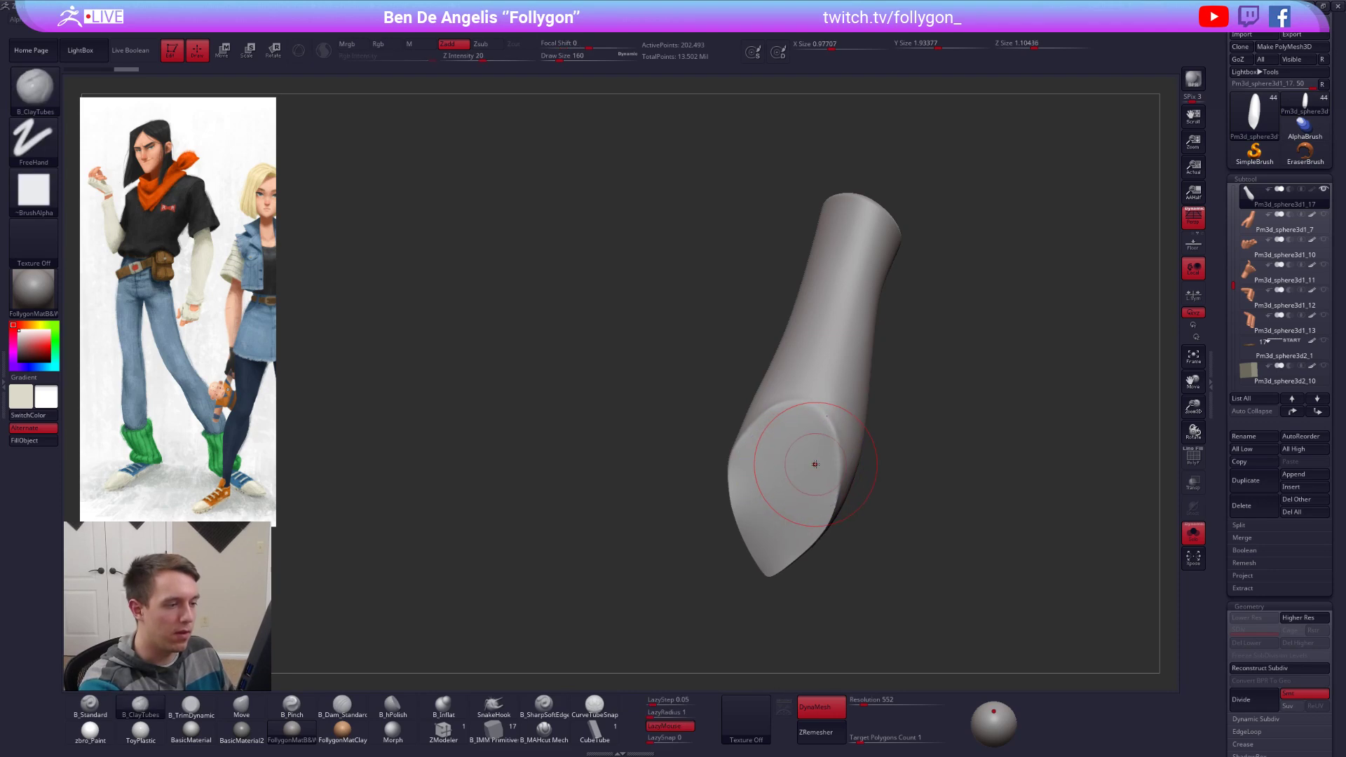
right_drag(785, 453, 771, 462)
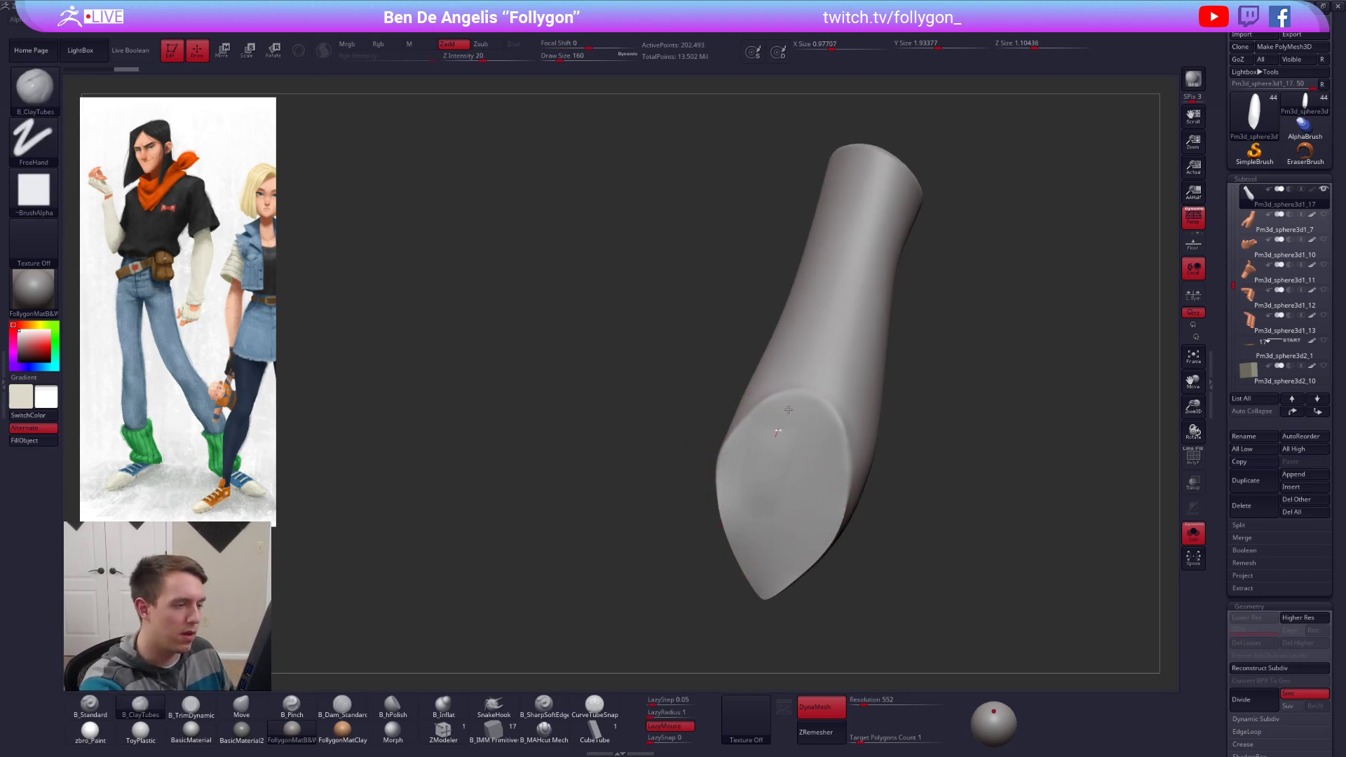
mouse_move(761, 436)
mouse_down()
mouse_move(749, 501)
mouse_move(772, 519)
mouse_up()
mouse_move(813, 406)
mouse_down()
mouse_move(801, 476)
mouse_move(817, 496)
mouse_up()
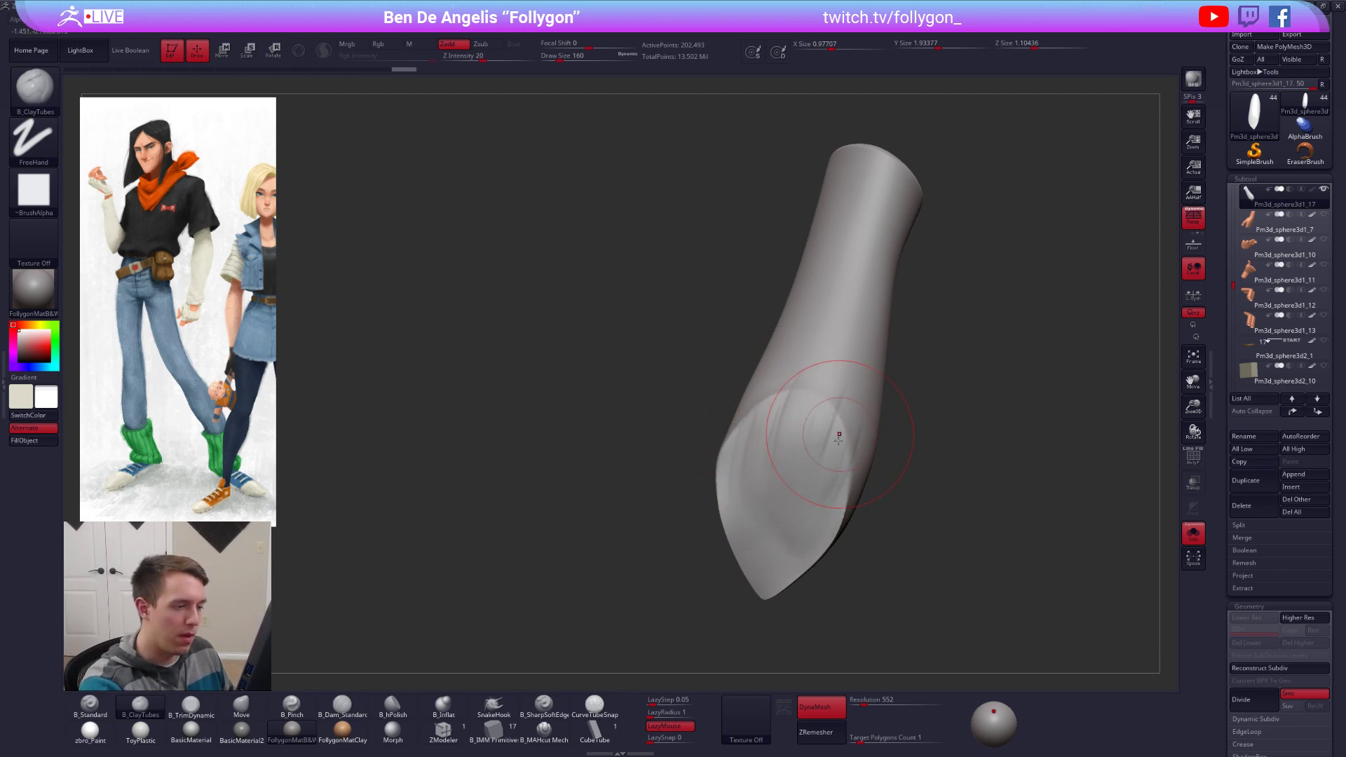
drag(838, 433, 835, 508)
drag(811, 436, 796, 494)
mouse_move(819, 420)
mouse_down()
mouse_move(757, 520)
mouse_move(777, 515)
mouse_up()
key(bracketleft)
key(bracketleft)
mouse_move(777, 417)
mouse_down()
mouse_move(736, 466)
mouse_move(766, 463)
mouse_move(831, 381)
mouse_move(801, 520)
mouse_up()
Step: Flatten the clay strokes on the forearm's elbow face with the B_TrimDynamic brush at draw size 140
key(b)
key(t)
key(d)
mouse_move(788, 501)
right_down()
mouse_move(832, 444)
mouse_move(862, 443)
right_up()
drag(806, 429, 786, 533)
right_drag(960, 484, 898, 482)
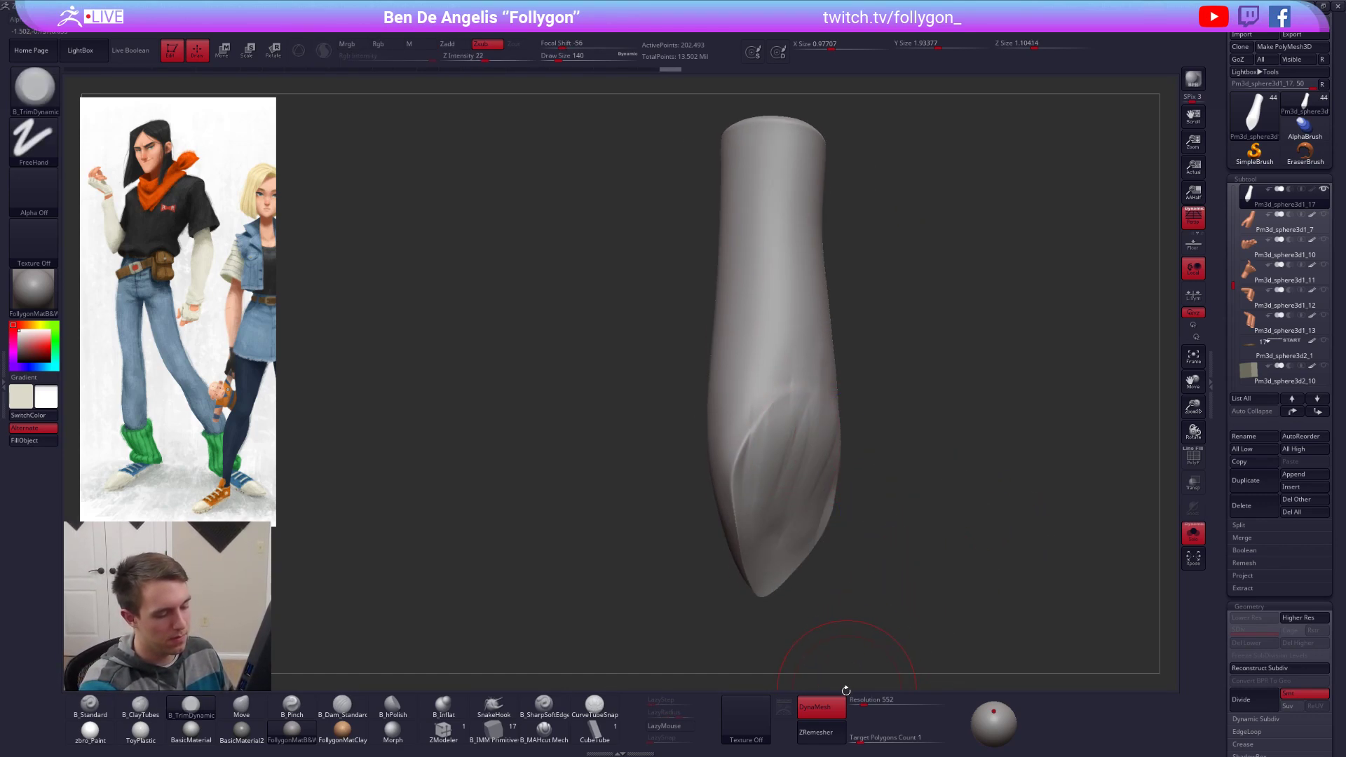
Step: Turn off DynaMesh and ZRemesh the forearm with a target polygon count of 2
click(817, 706)
click(864, 738)
text(2)
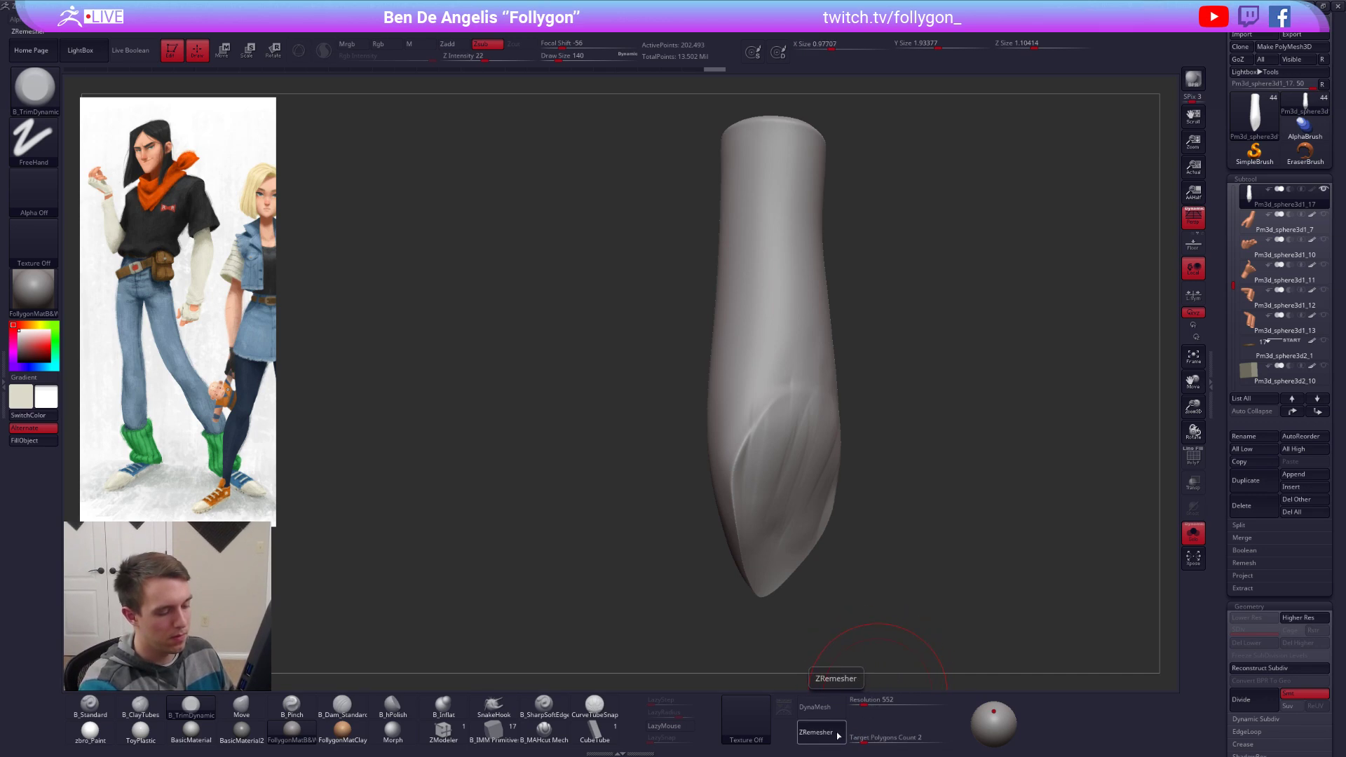
click(820, 731)
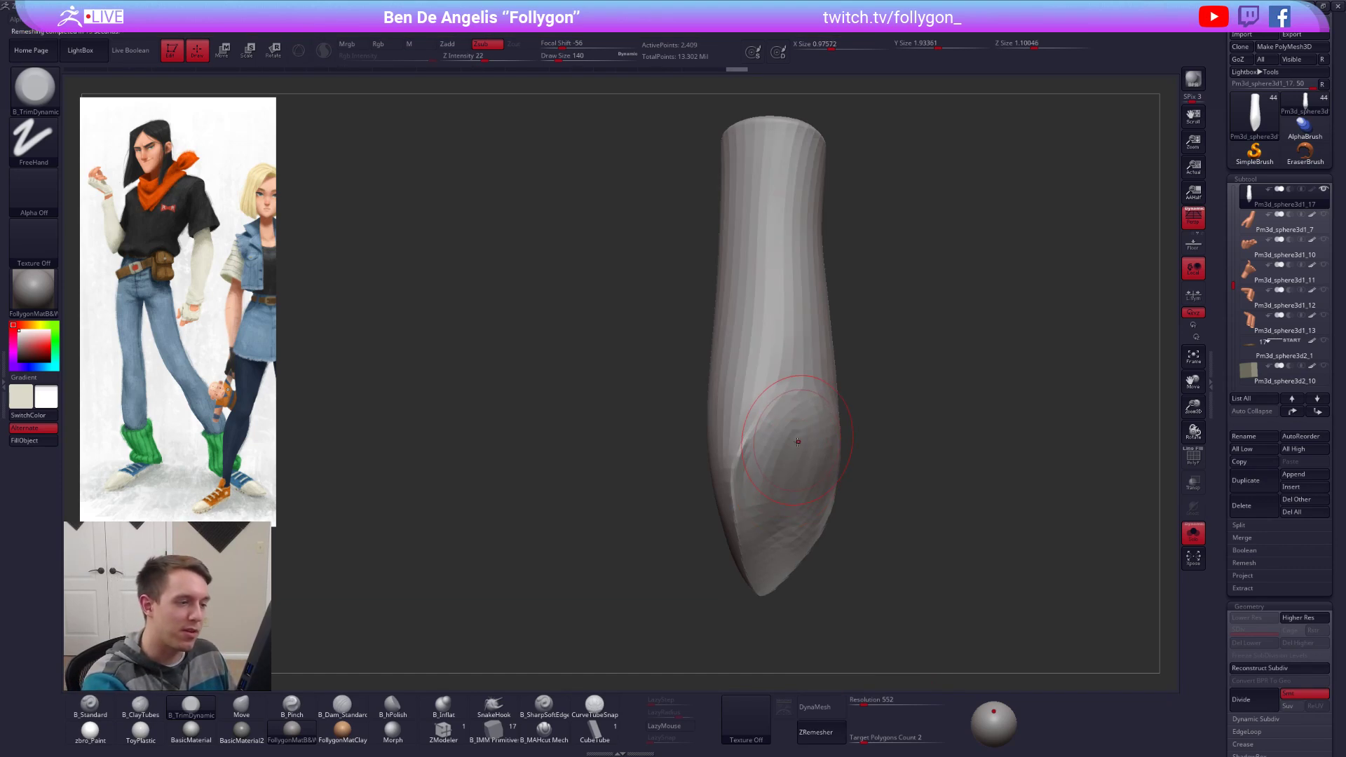
Step: Set the draw size to 215, mask the forearm's inner side with MaskLasso, and soften and invert the mask
mouse_move(798, 442)
right_down()
mouse_move(821, 459)
mouse_move(792, 448)
right_up()
key(space)
drag(806, 460, 813, 459)
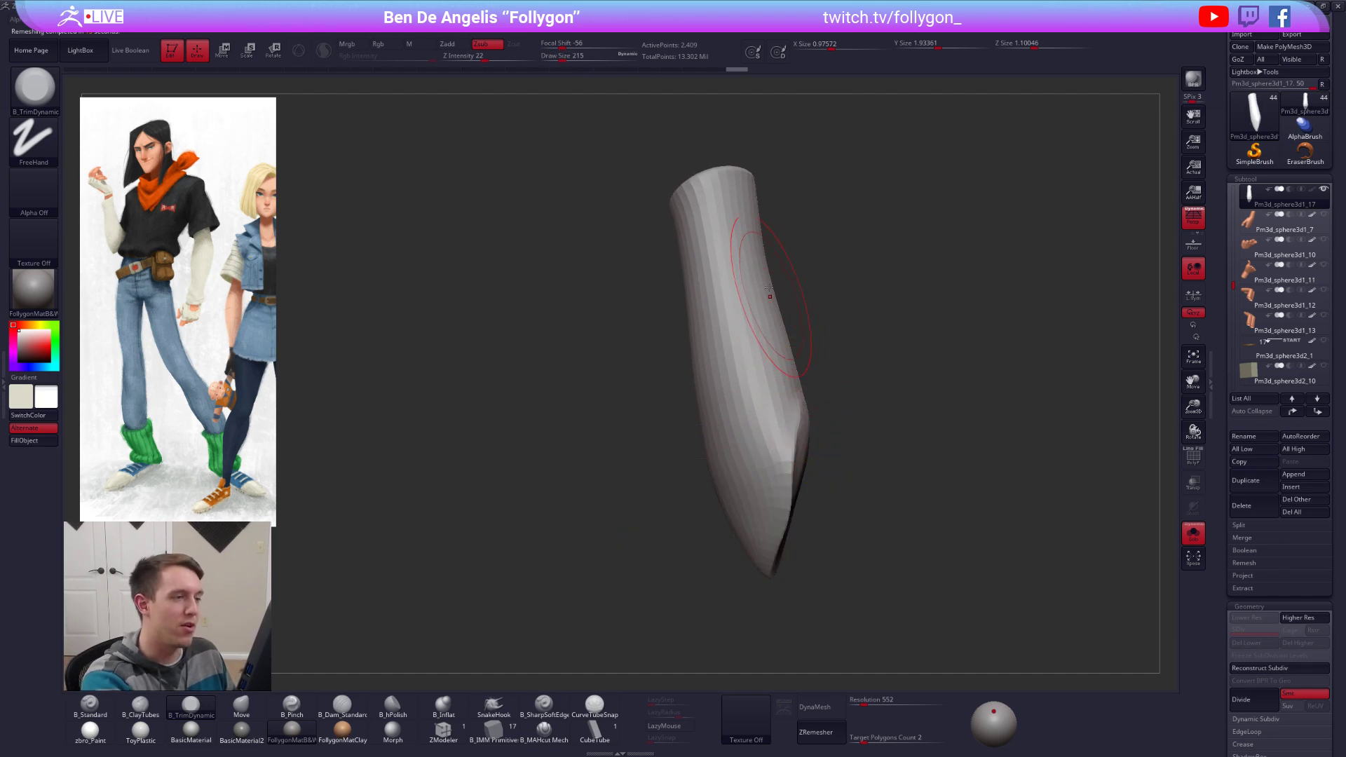
mouse_move(769, 200)
ctrl+mouse_down()
mouse_move(808, 553)
mouse_move(964, 457)
ctrl+mouse_up()
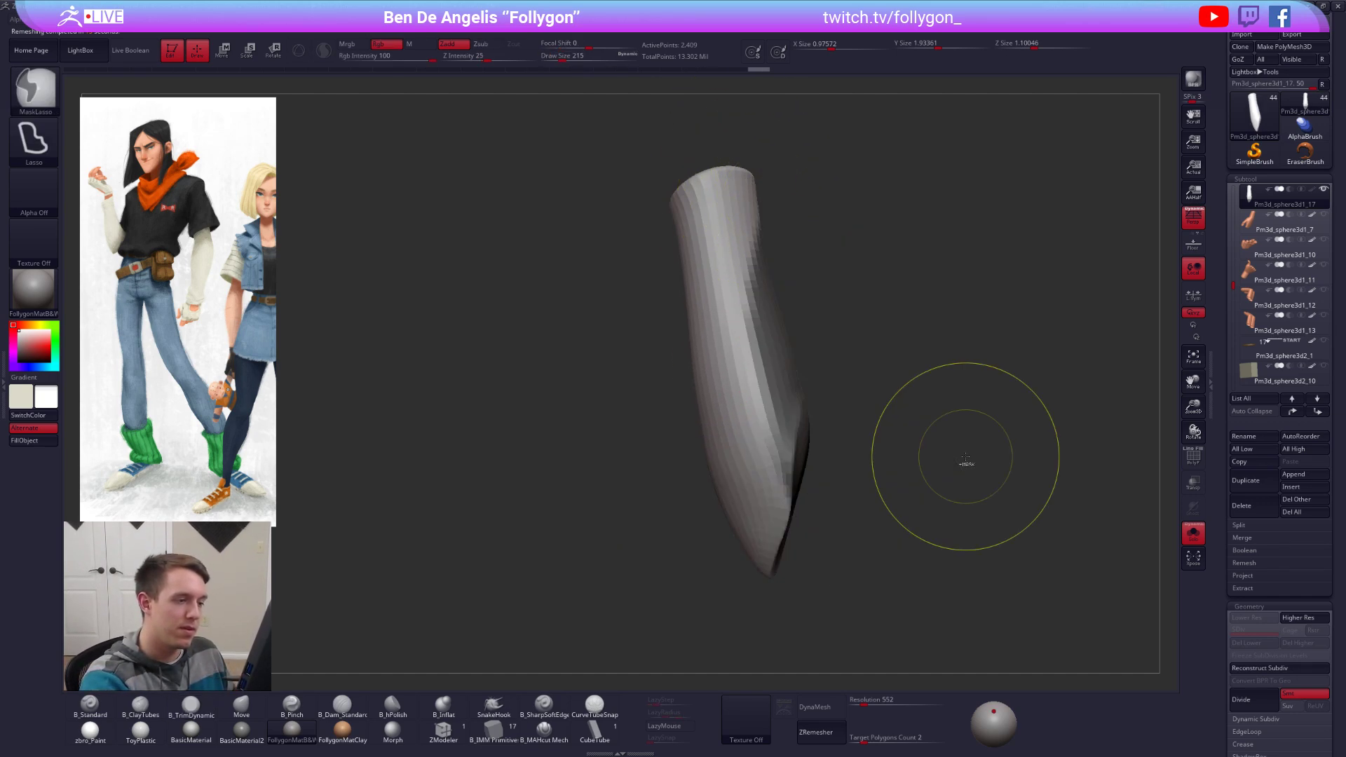
ctrl+click(804, 429)
ctrl+click(835, 433)
ctrl+click(804, 422)
Step: Reshape the forearm's inner side near the elbow with the Move brush, enlarging the draw size up to 335
key(b)
key(m)
key(v)
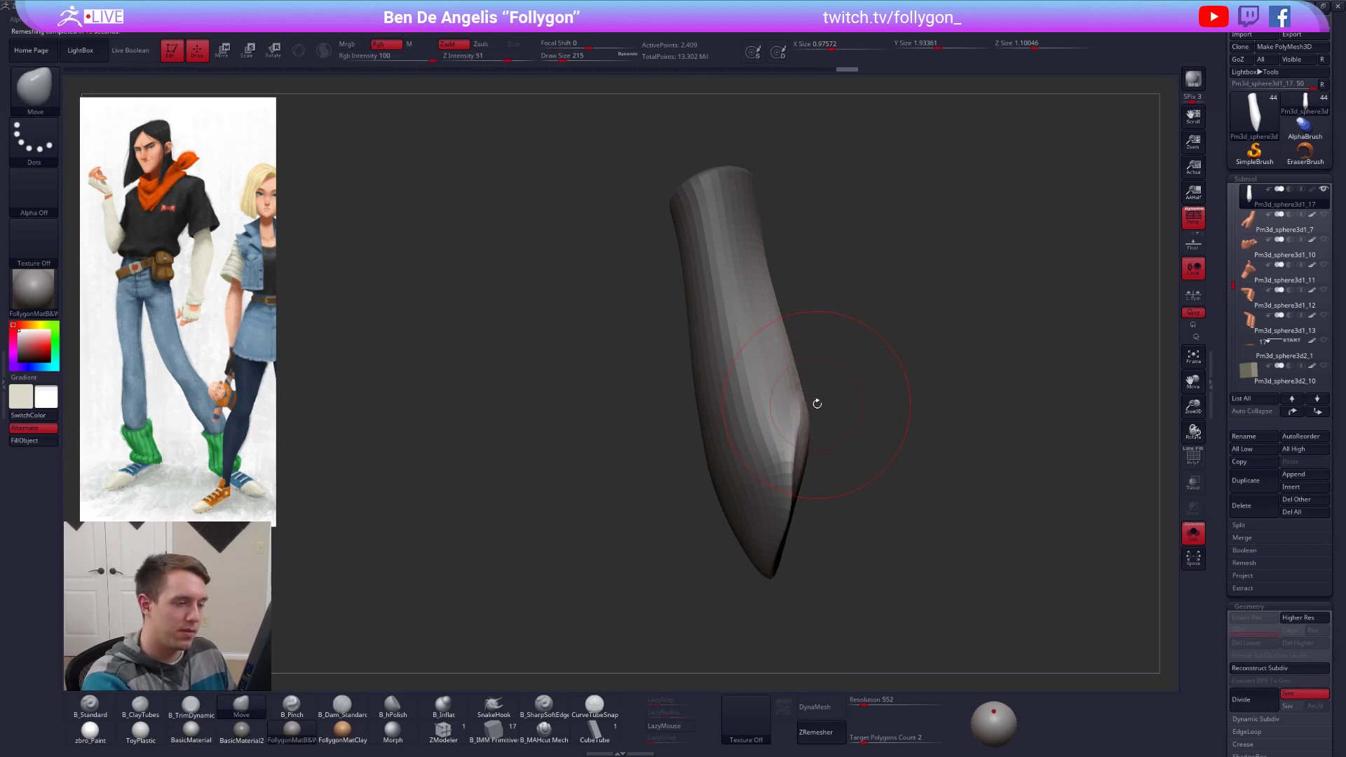
key(space)
drag(793, 409, 798, 409)
right_drag(852, 433, 805, 435)
key(space)
mouse_move(812, 435)
mouse_down()
mouse_move(841, 451)
mouse_move(835, 460)
mouse_move(841, 442)
mouse_up()
key(space)
shift+drag(868, 336, 861, 350)
right_drag(862, 351, 911, 364)
right_drag(871, 448, 889, 445)
key(space)
drag(883, 446, 880, 446)
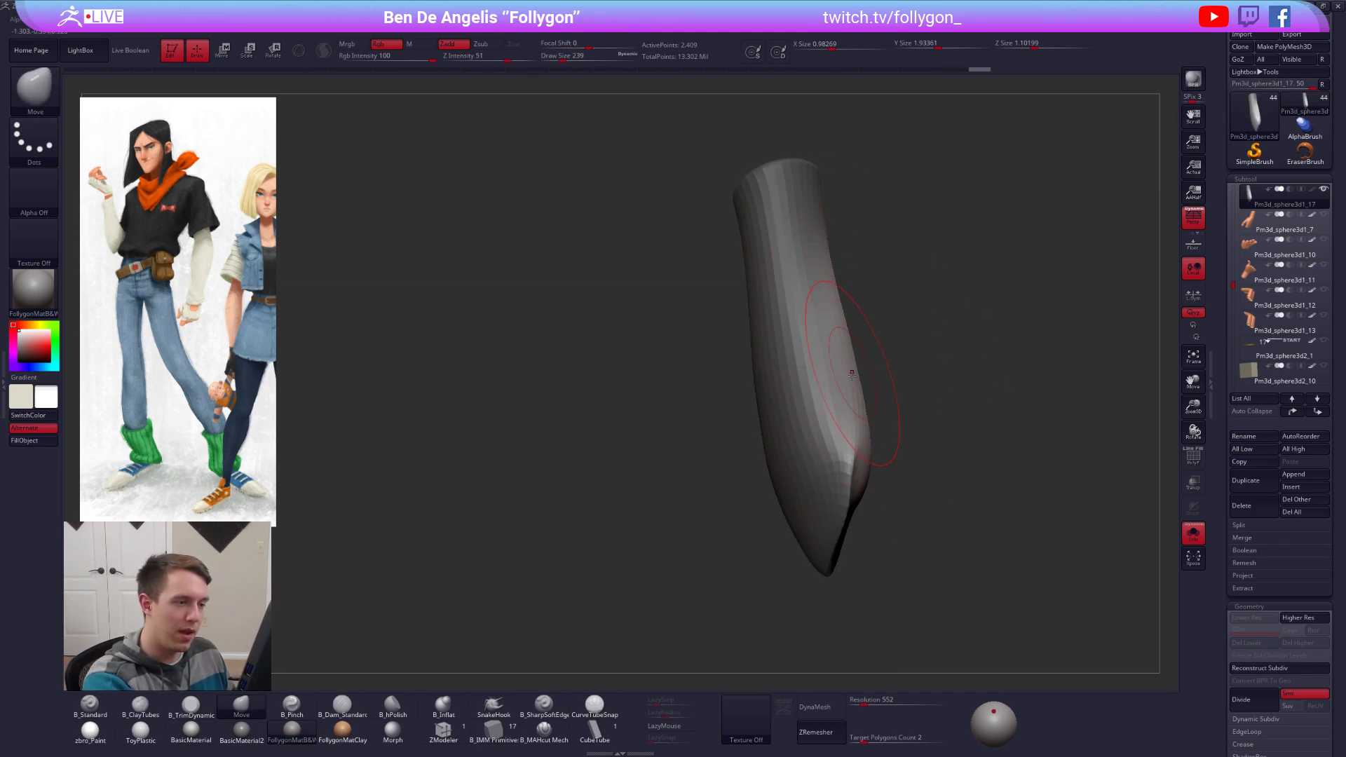
key(space)
drag(851, 375, 855, 379)
mouse_move(857, 392)
right_down()
mouse_move(883, 450)
mouse_move(806, 452)
right_up()
Step: Adjust the forearm's elbow end with Transpose Move and check it against the upper arm with the Move brush at draw size 150
key(alt+s)
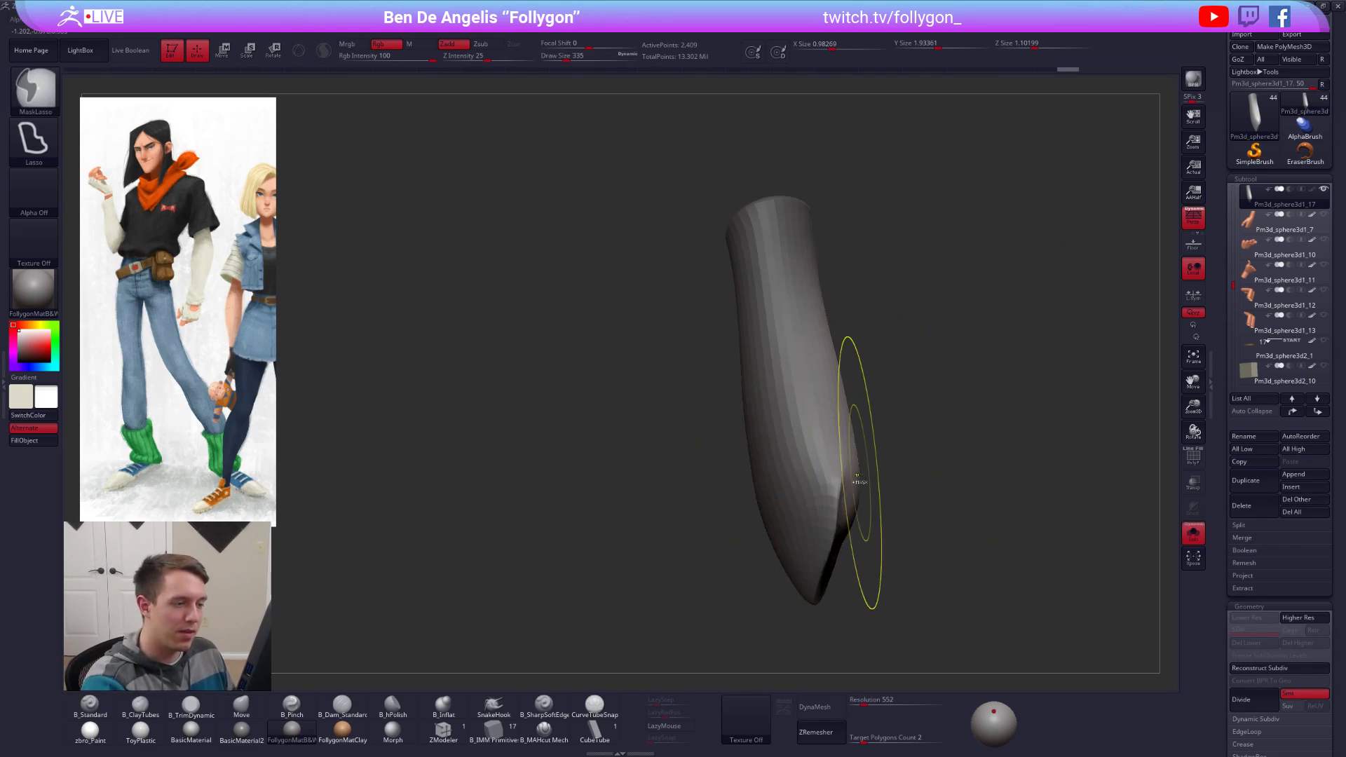
key(w)
drag(819, 484, 893, 464)
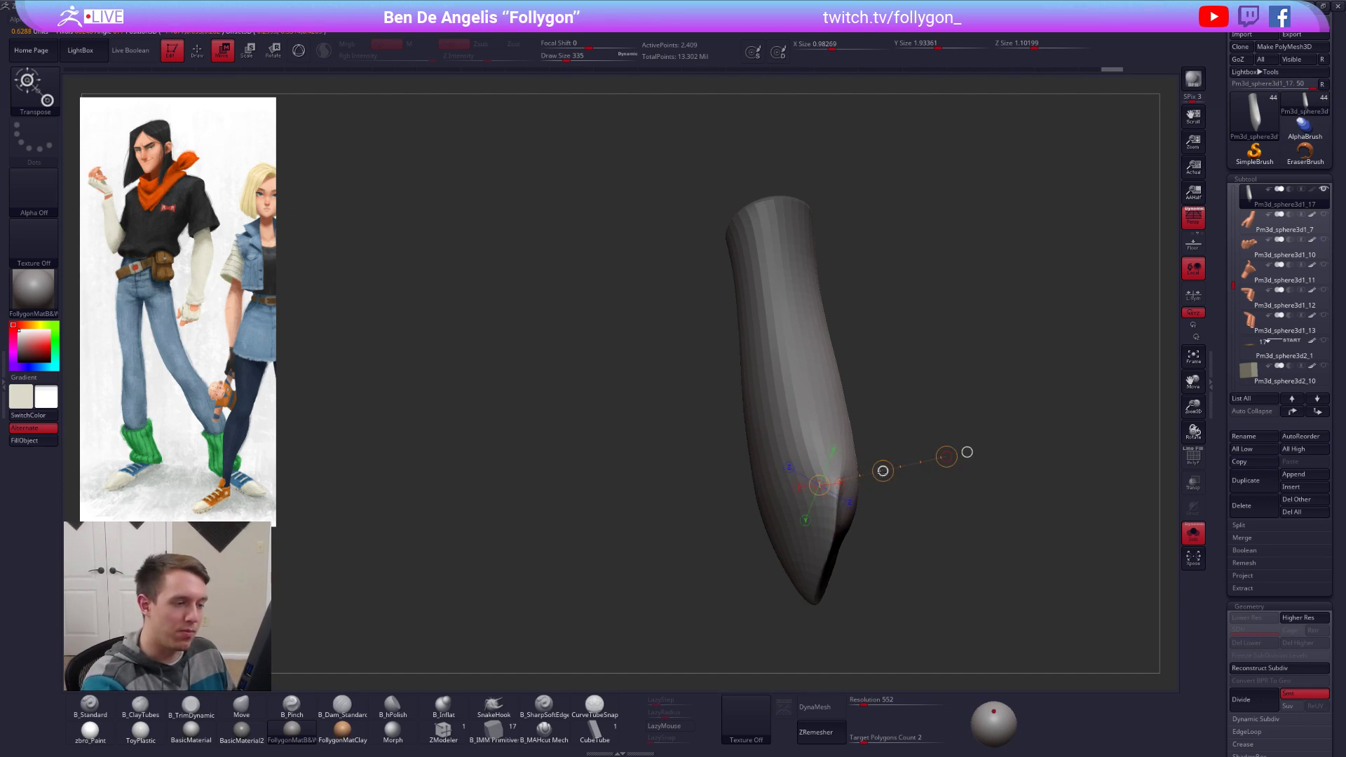
key(alt+s)
key(q)
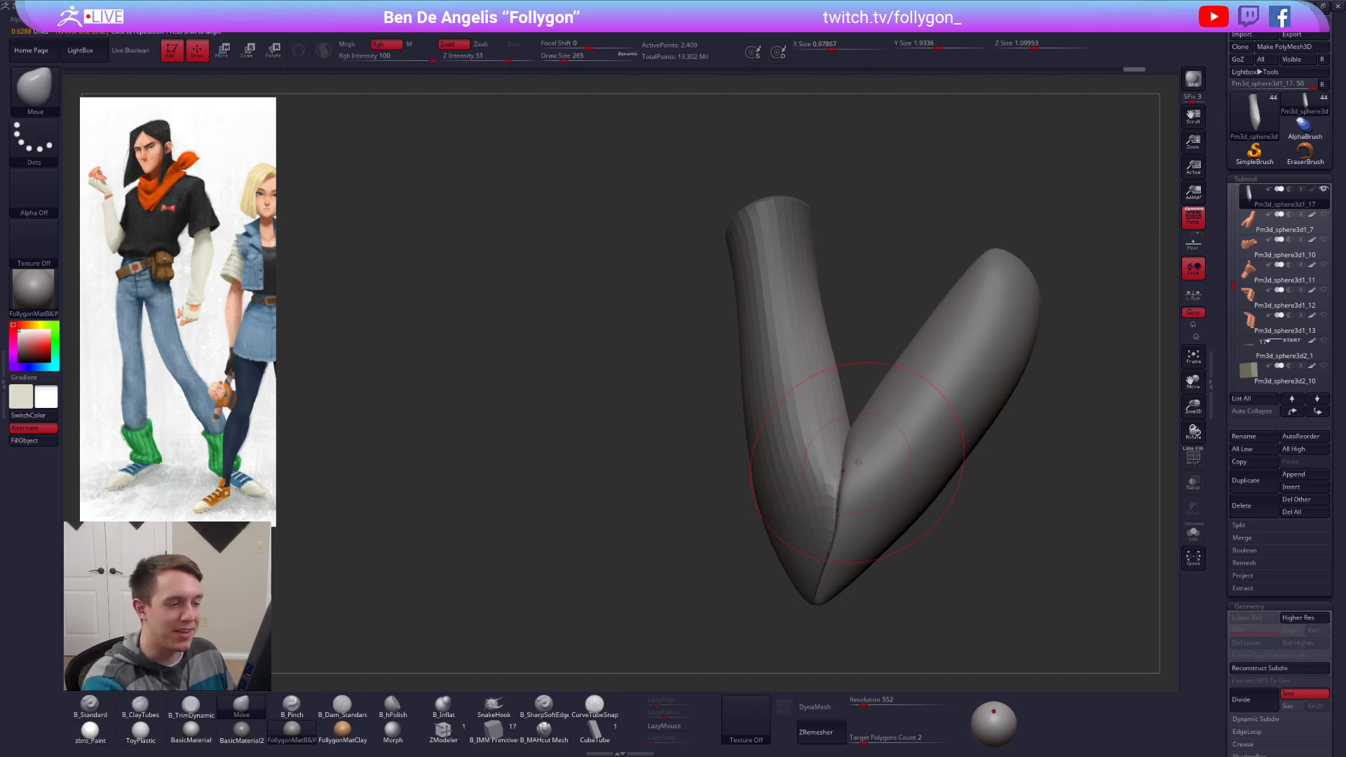
key(s)
mouse_move(785, 477)
right_down()
mouse_move(868, 480)
mouse_move(846, 459)
right_up()
shift+drag(845, 459, 852, 483)
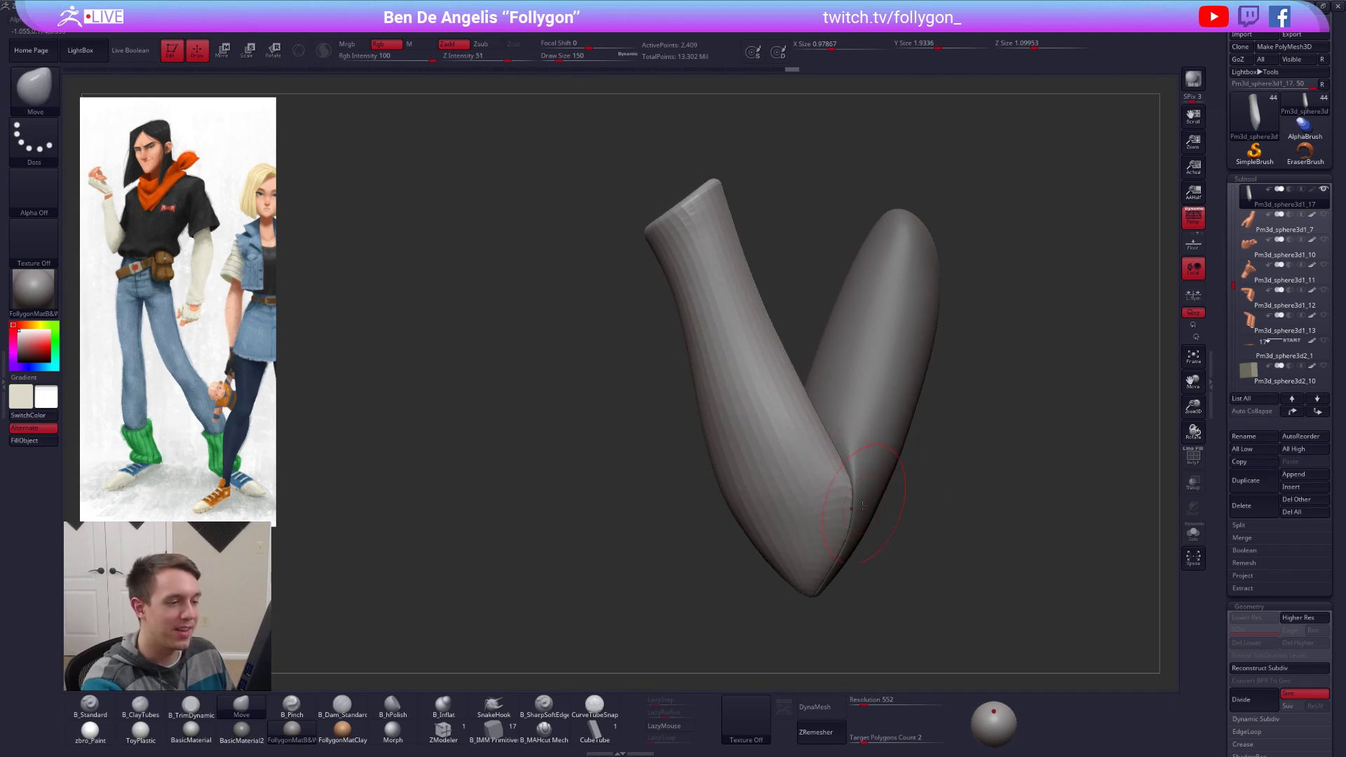
mouse_move(813, 491)
right_down()
mouse_move(869, 509)
mouse_move(842, 512)
mouse_move(880, 483)
mouse_move(841, 455)
mouse_move(876, 476)
right_up()
Step: Isolate the forearm, divide it to subdivision level 2, and smooth its elbow end
key(alt+s)
key(d)
drag(877, 457, 914, 490)
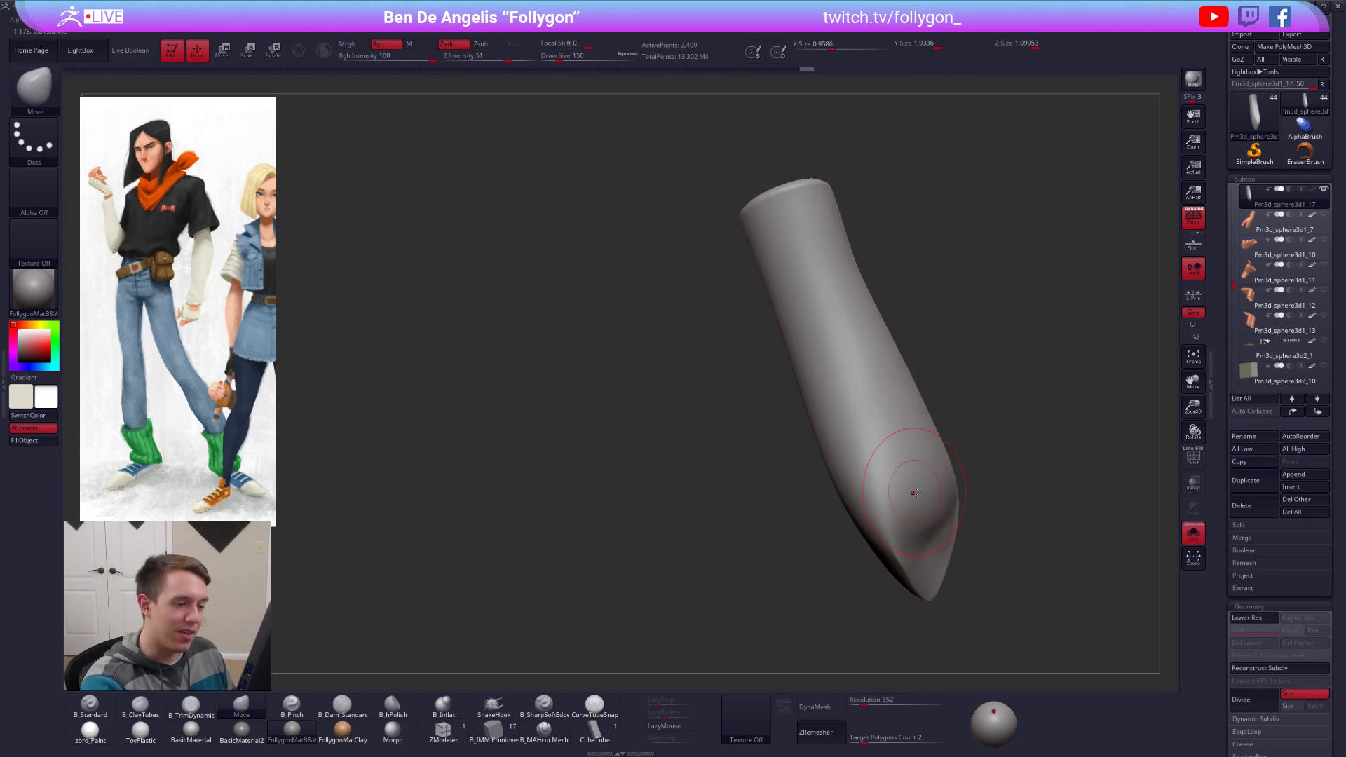
right_drag(913, 490, 864, 474)
key(shift+d)
key(ctrl+d)
shift+drag(876, 466, 900, 428)
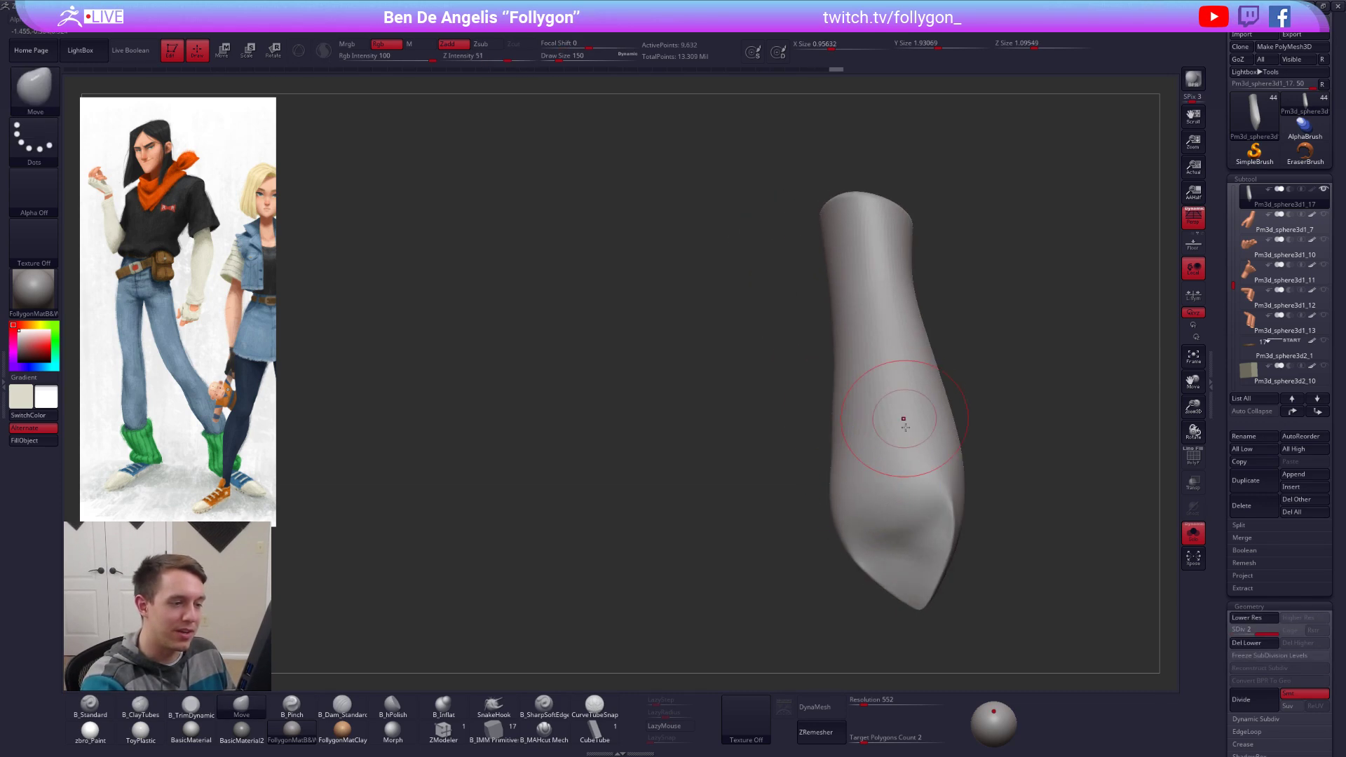
Step: Refine the forearm's elbow crease against the upper arm with the Move brush at draw sizes 192 and 181
mouse_move(876, 434)
alt+right_down()
mouse_move(795, 464)
mouse_move(854, 444)
mouse_move(829, 477)
alt+right_up()
key(space)
drag(830, 477, 834, 477)
alt+right_drag(849, 489, 859, 438)
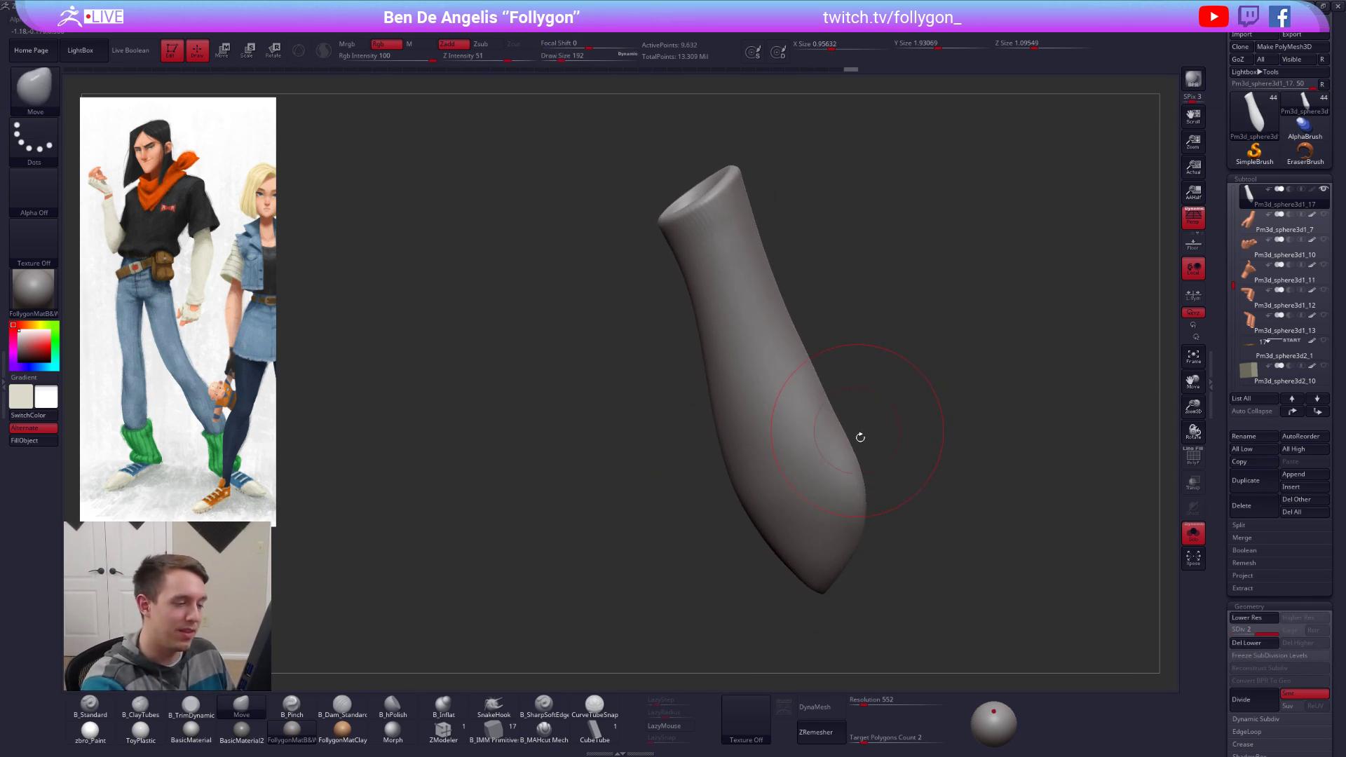
key(alt+s)
key(space)
drag(861, 500, 865, 500)
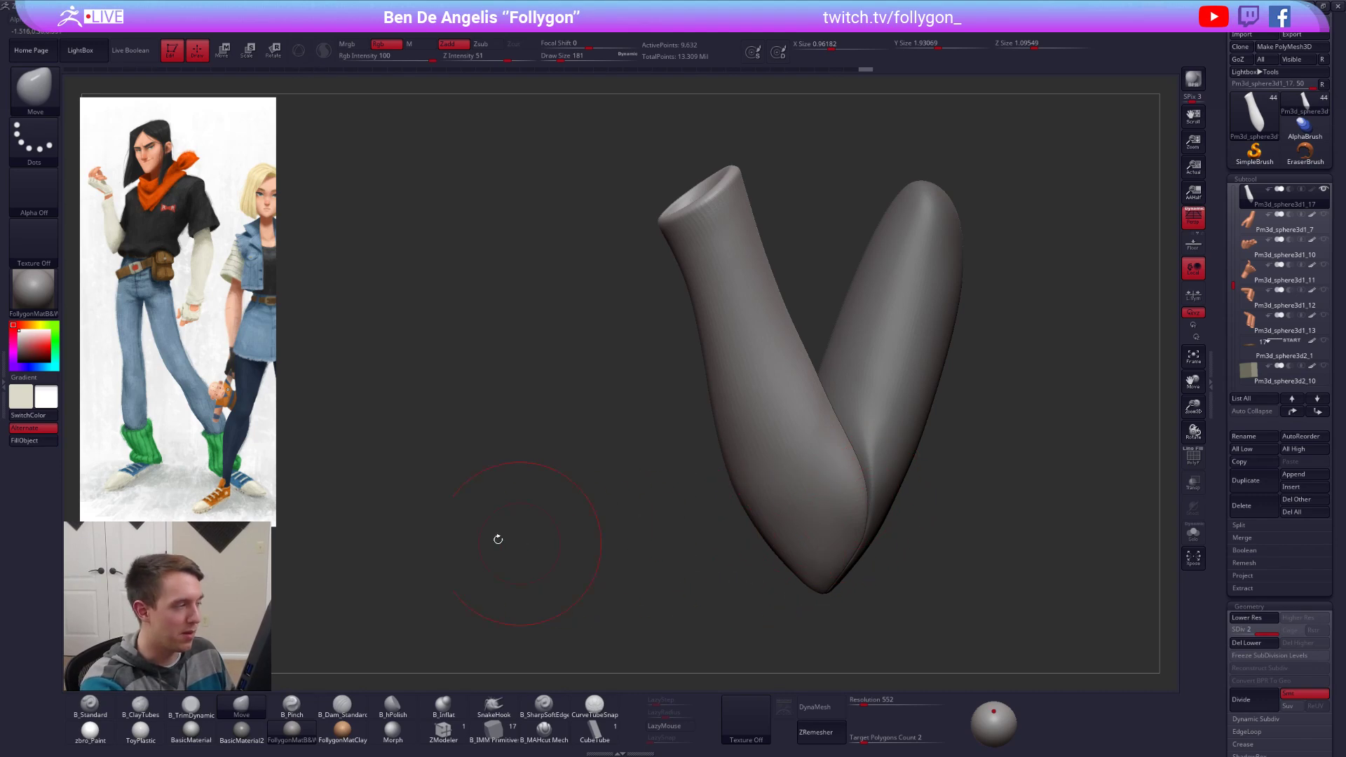
right_drag(829, 516, 851, 487)
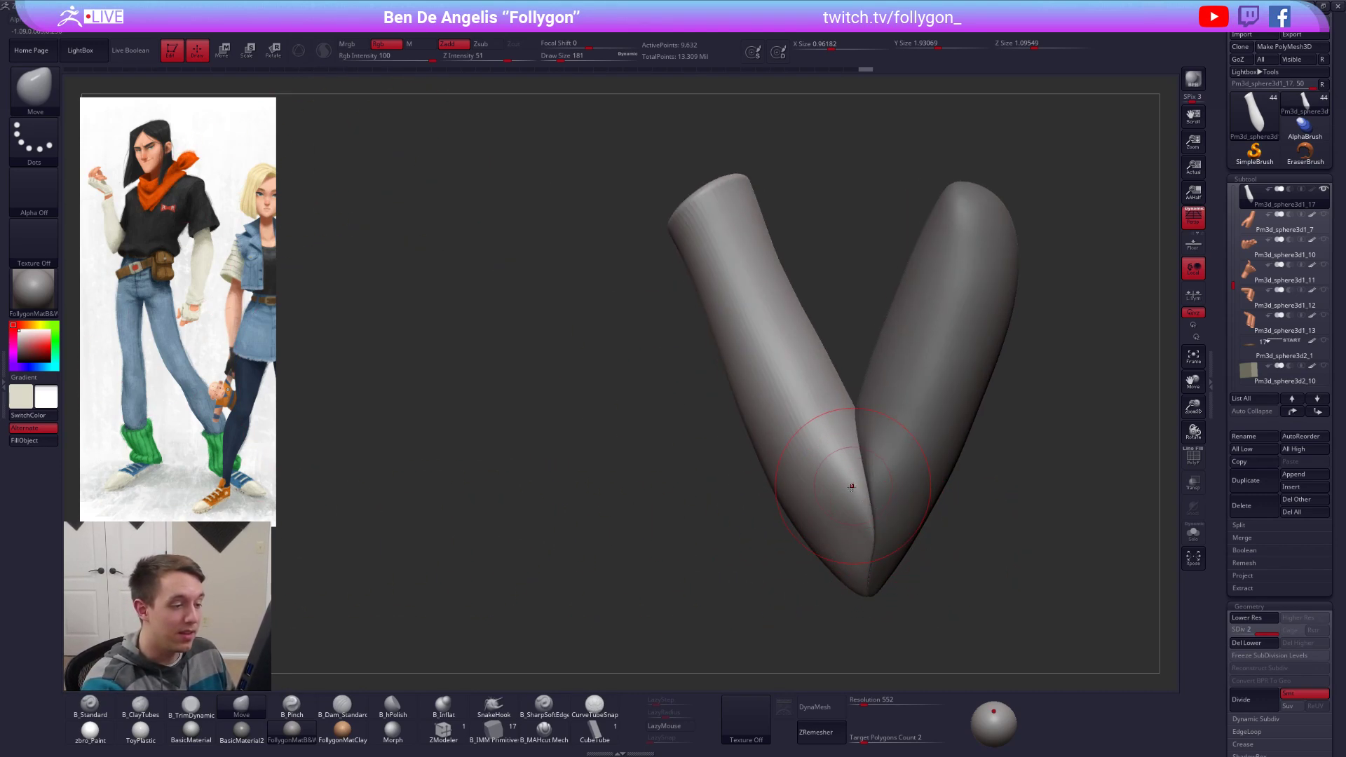
key(space)
drag(852, 514, 848, 513)
Step: Fill out the isolated forearm's elbow face with B_ClayTubes at draw size 140, smooth it, and raise the forearm to subdivision level 4
key(alt+s)
mouse_move(849, 510)
right_down()
mouse_move(837, 499)
mouse_move(799, 526)
mouse_move(765, 524)
mouse_move(816, 543)
right_up()
key(2)
key(d)
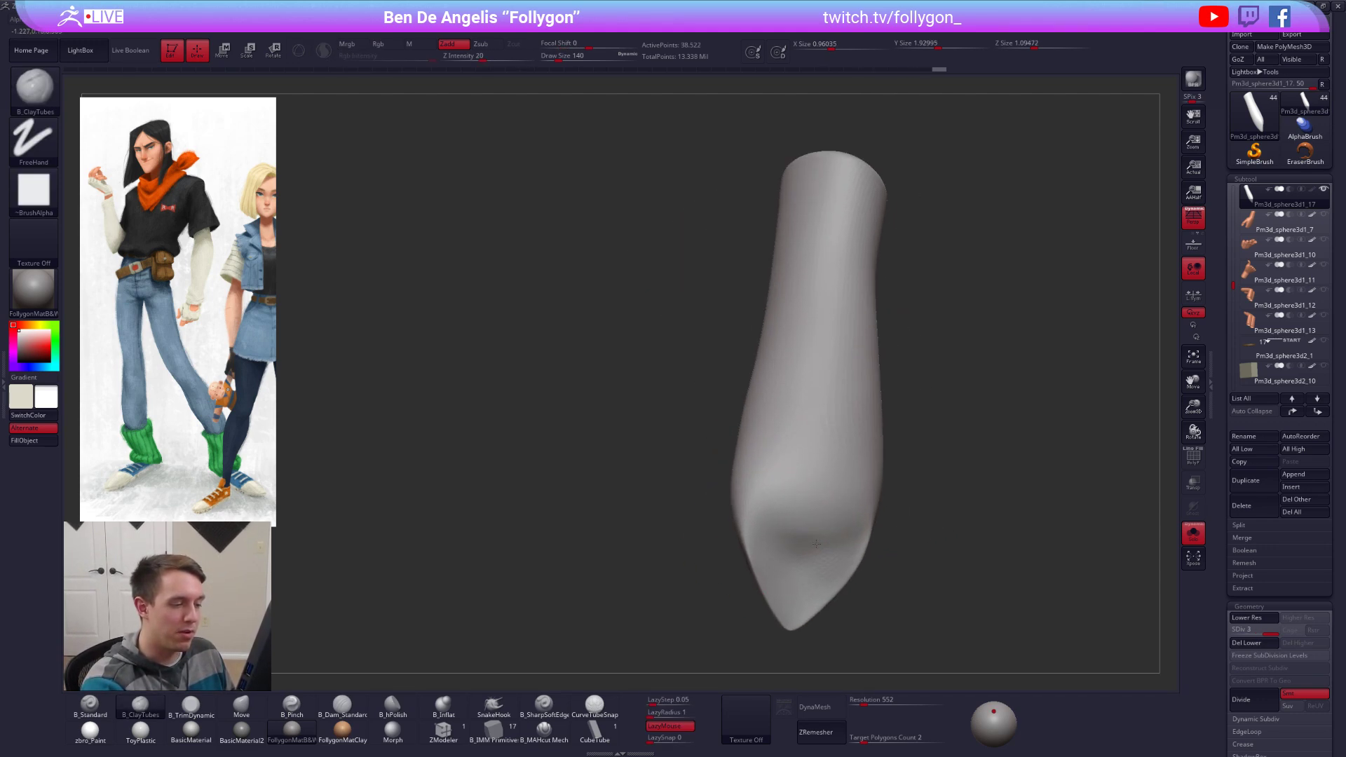
key(shift+d)
ctrl+right_drag(781, 481, 752, 489)
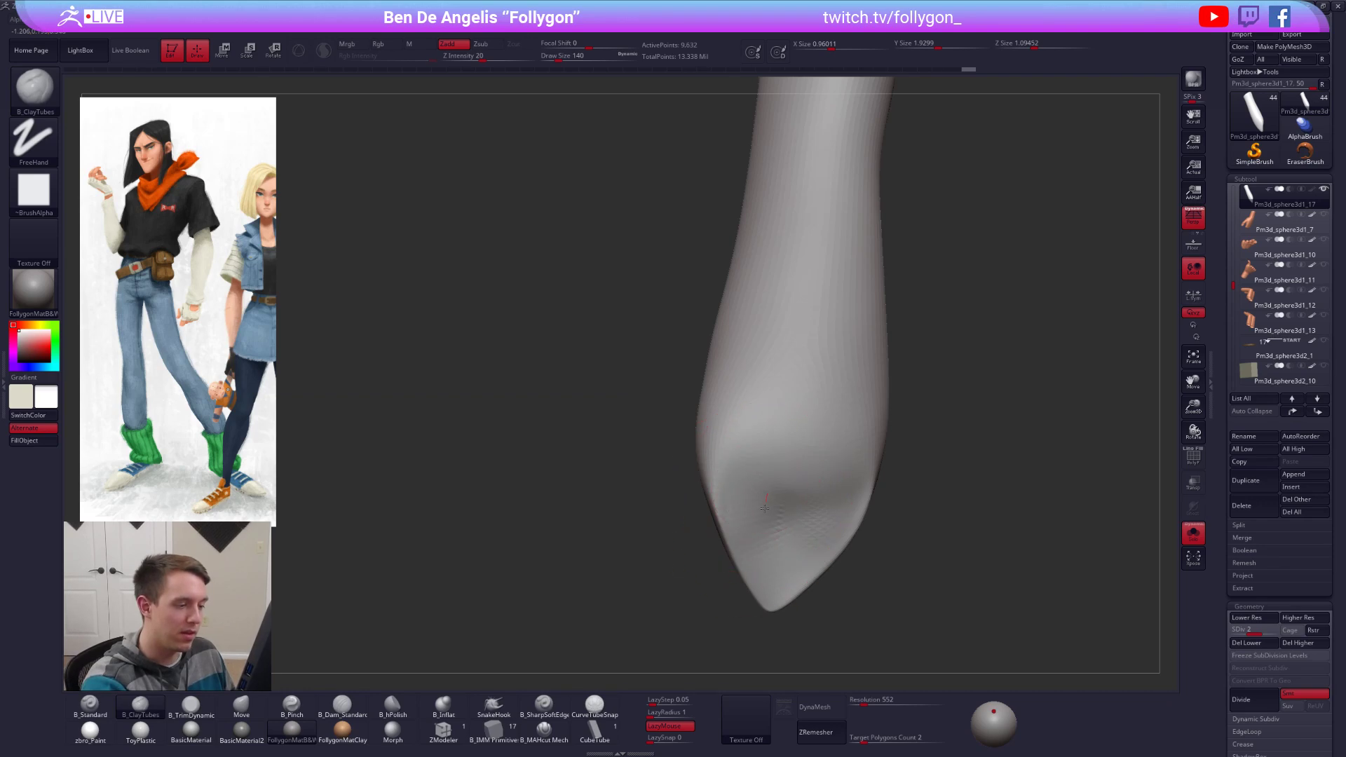
drag(778, 539, 805, 495)
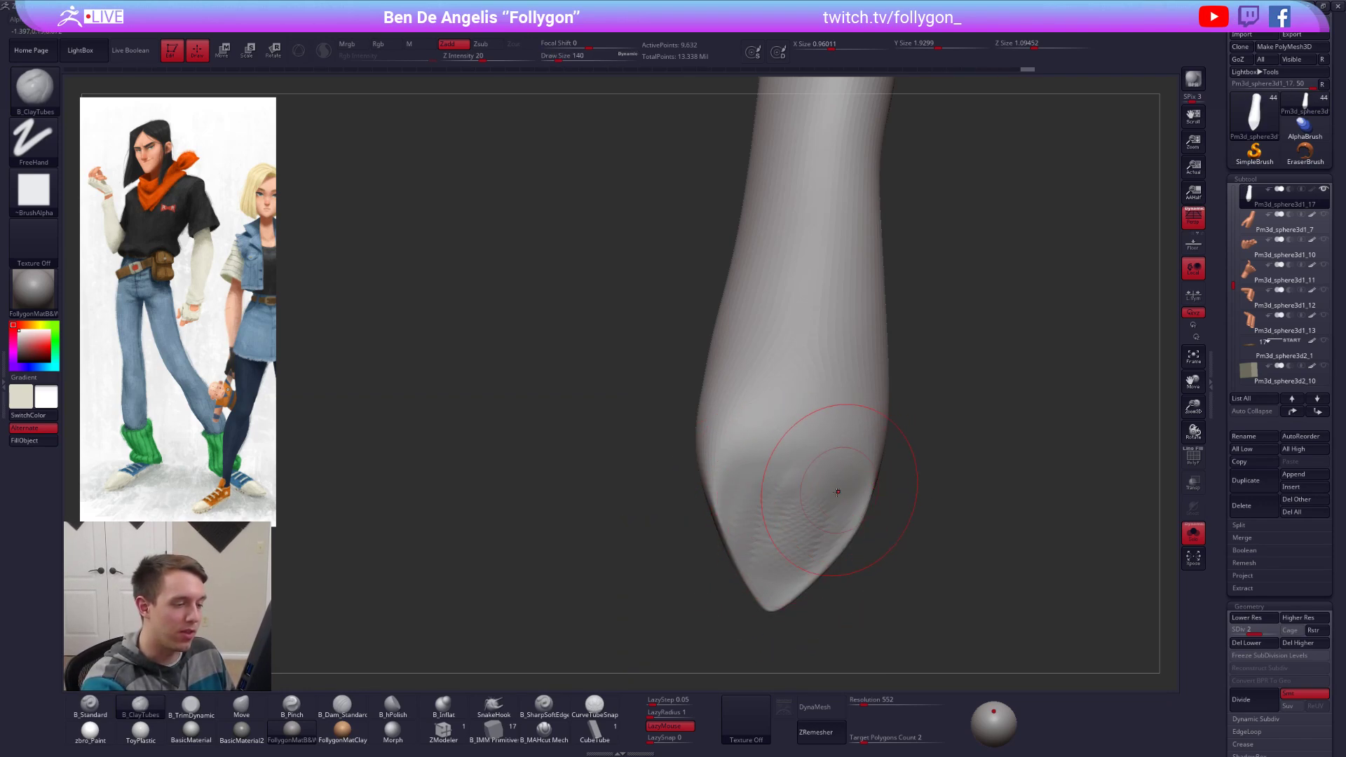
key(shift)
key(d)
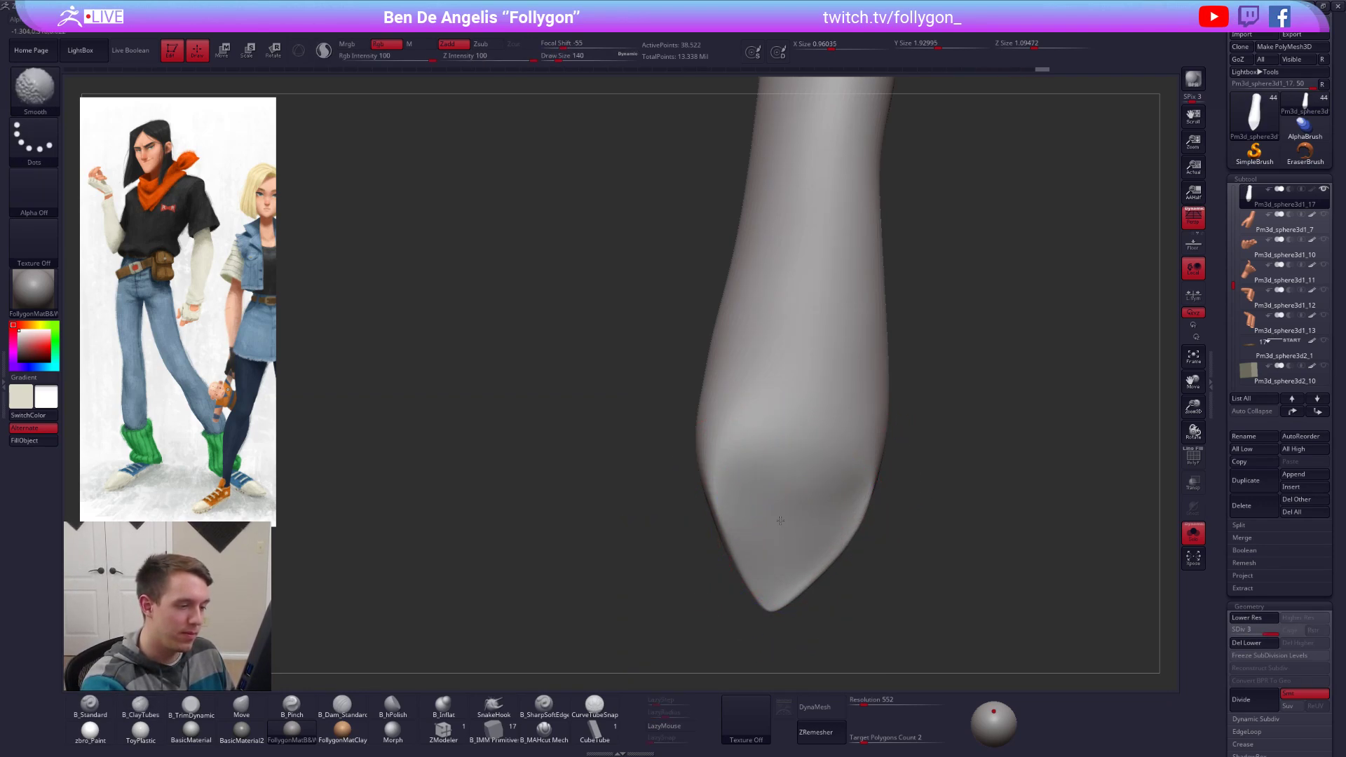
key(d)
key(f)
key(ctrl)
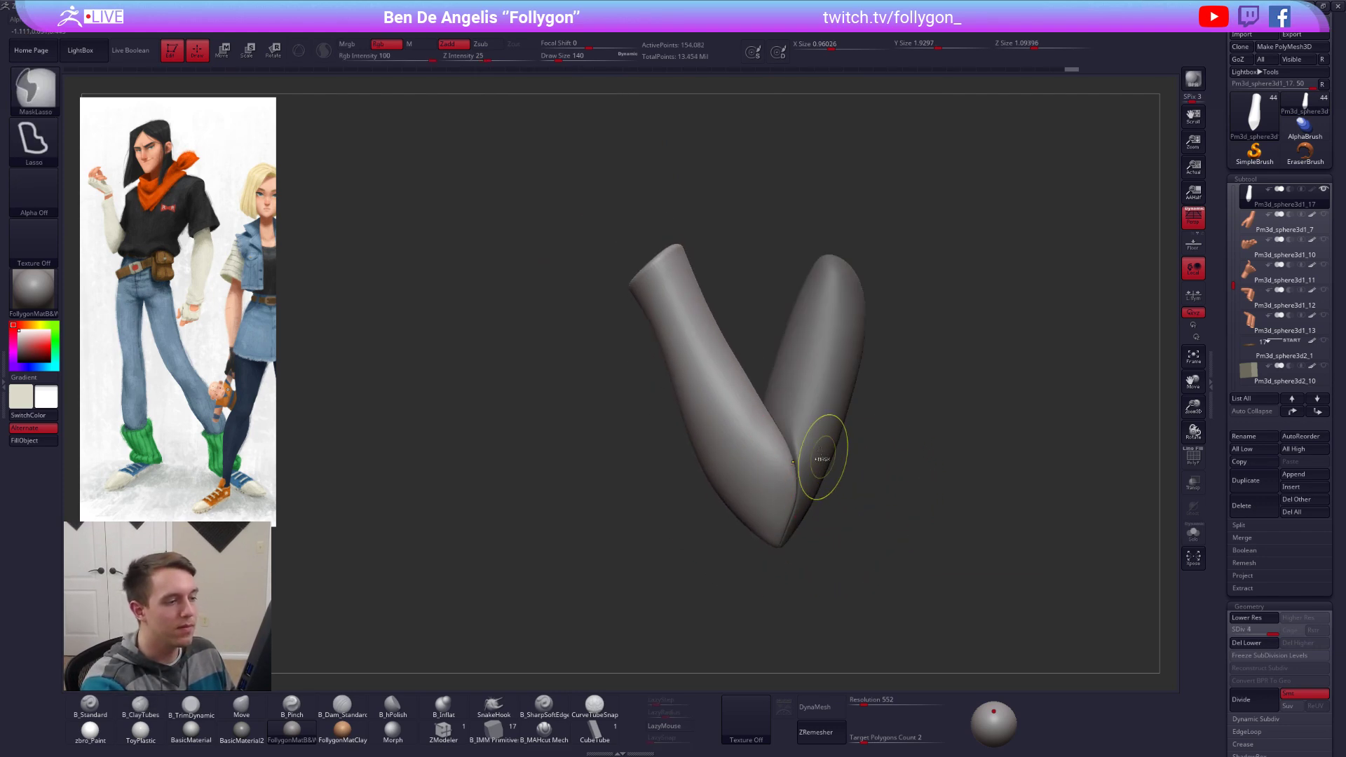
Step: Switch to the upper arm subtool, isolate it, and divide it to subdivision level 2
alt+click(792, 422)
key(shift+ctrl+s)
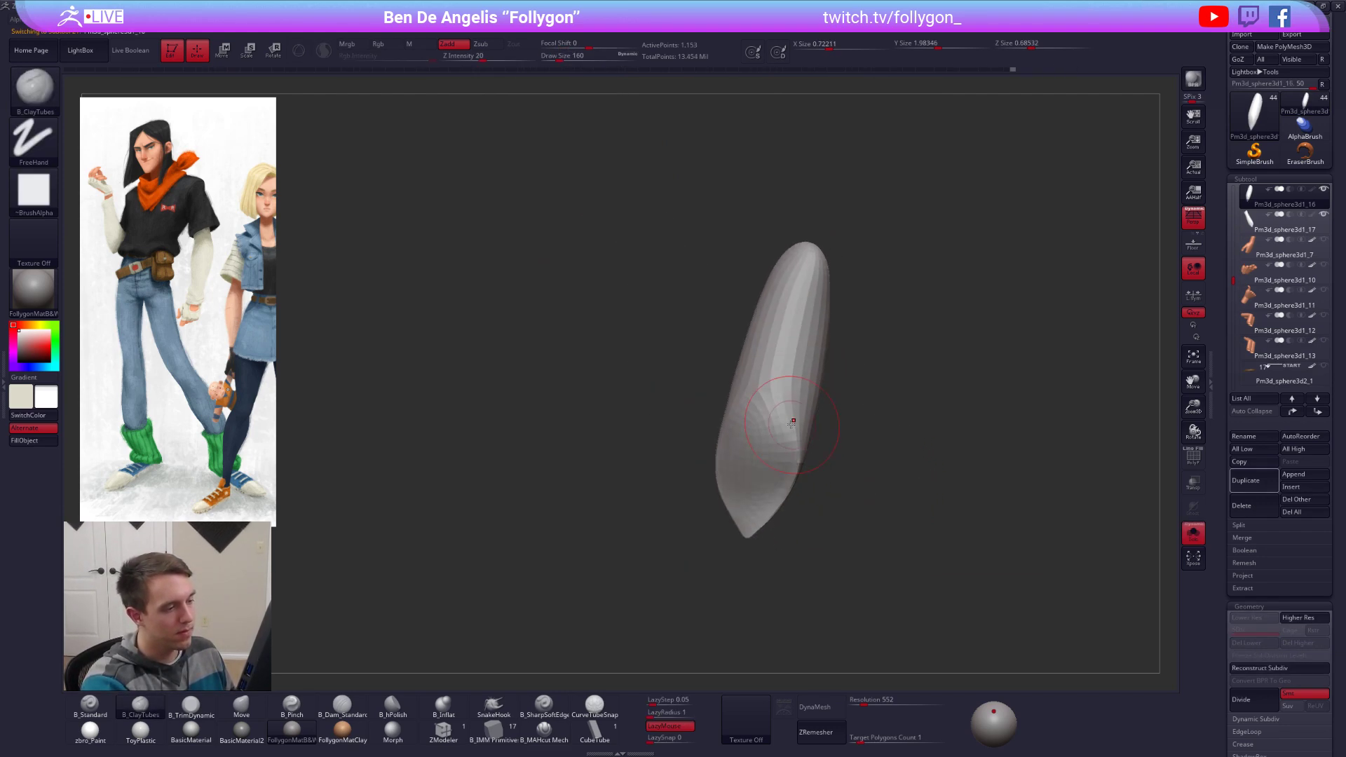
key(d)
key(f)
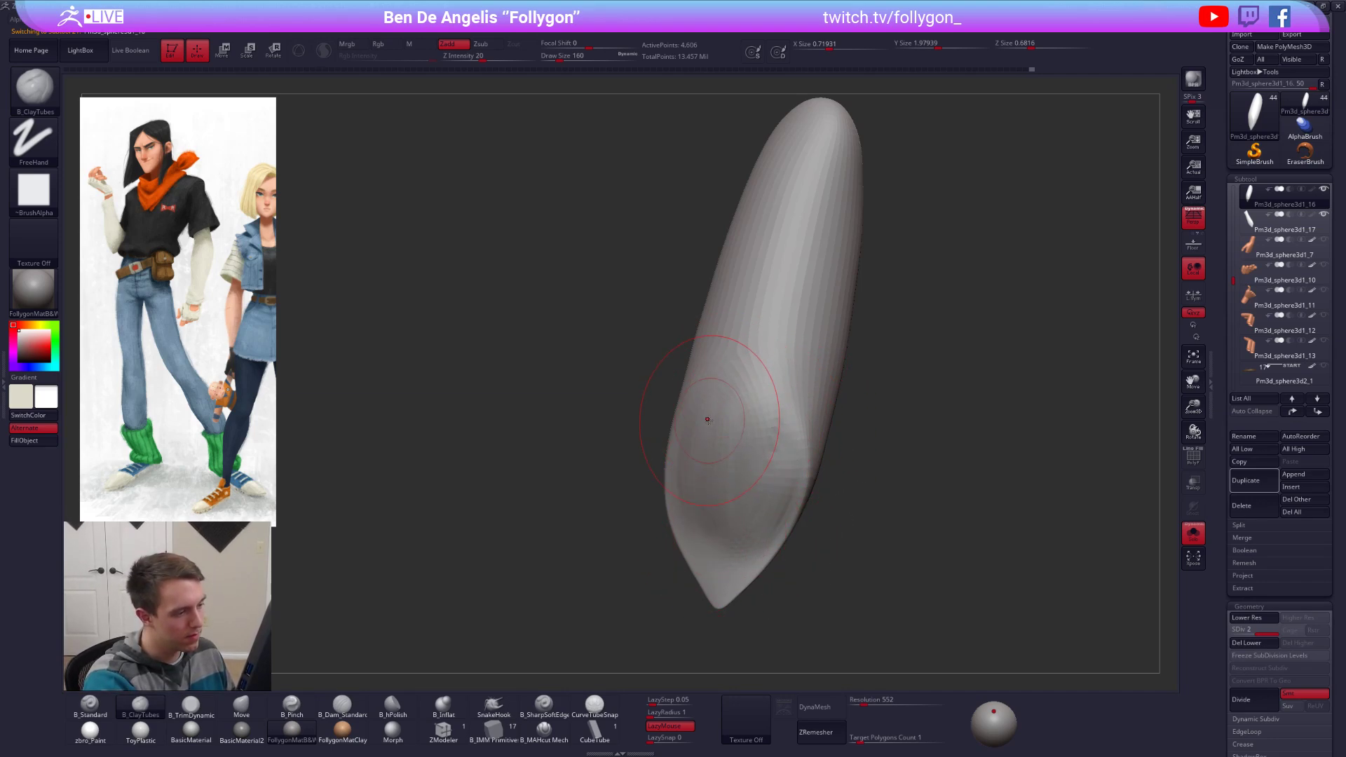
Step: Smooth the edge where the upper arm meets its elbow face
key(shift)
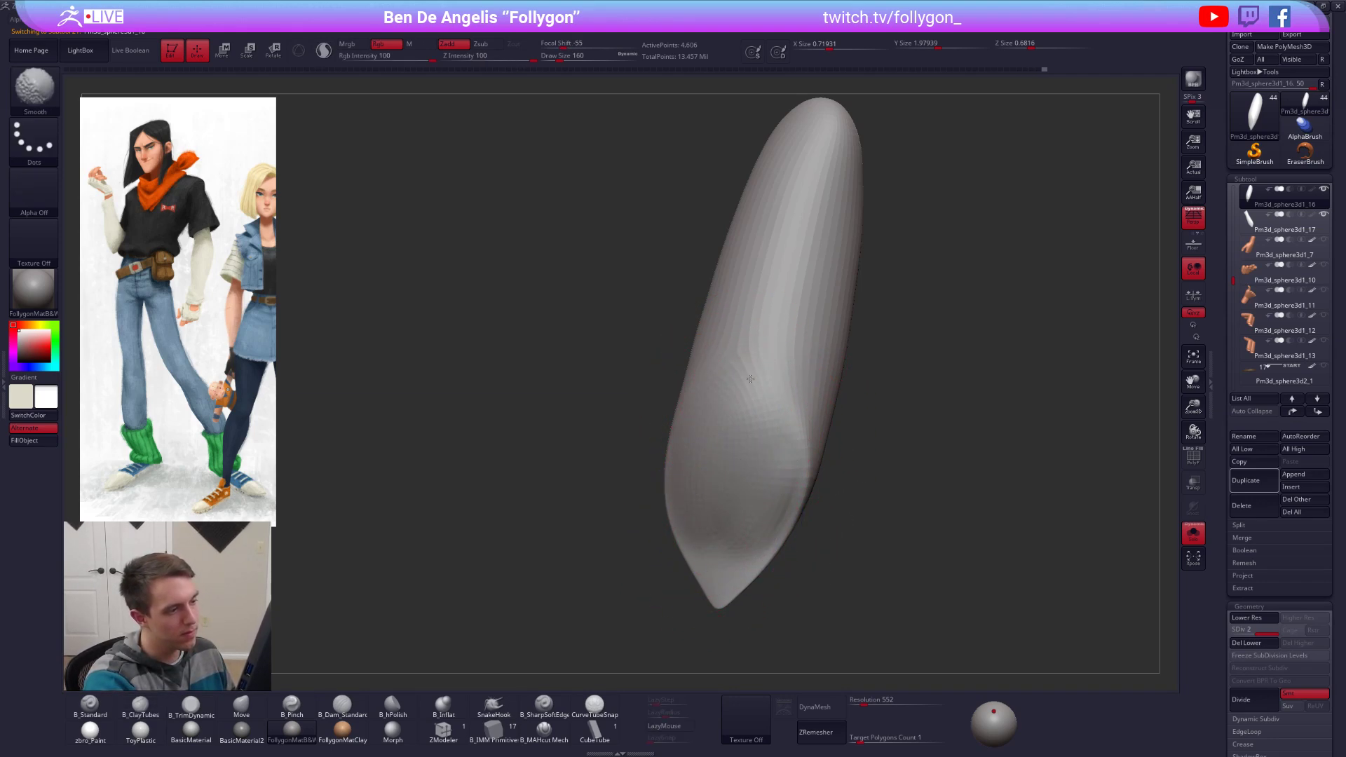
mouse_move(768, 346)
shift+mouse_down()
mouse_move(797, 417)
mouse_move(778, 420)
shift+mouse_up()
right_drag(780, 426, 756, 456)
mouse_move(757, 456)
ctrl+right_down()
mouse_move(753, 422)
mouse_move(925, 576)
mouse_move(792, 462)
ctrl+right_up()
Step: Flatten the upper arm's elbow face with B_TrimDynamic at draw size 113 and smooth it
key(space)
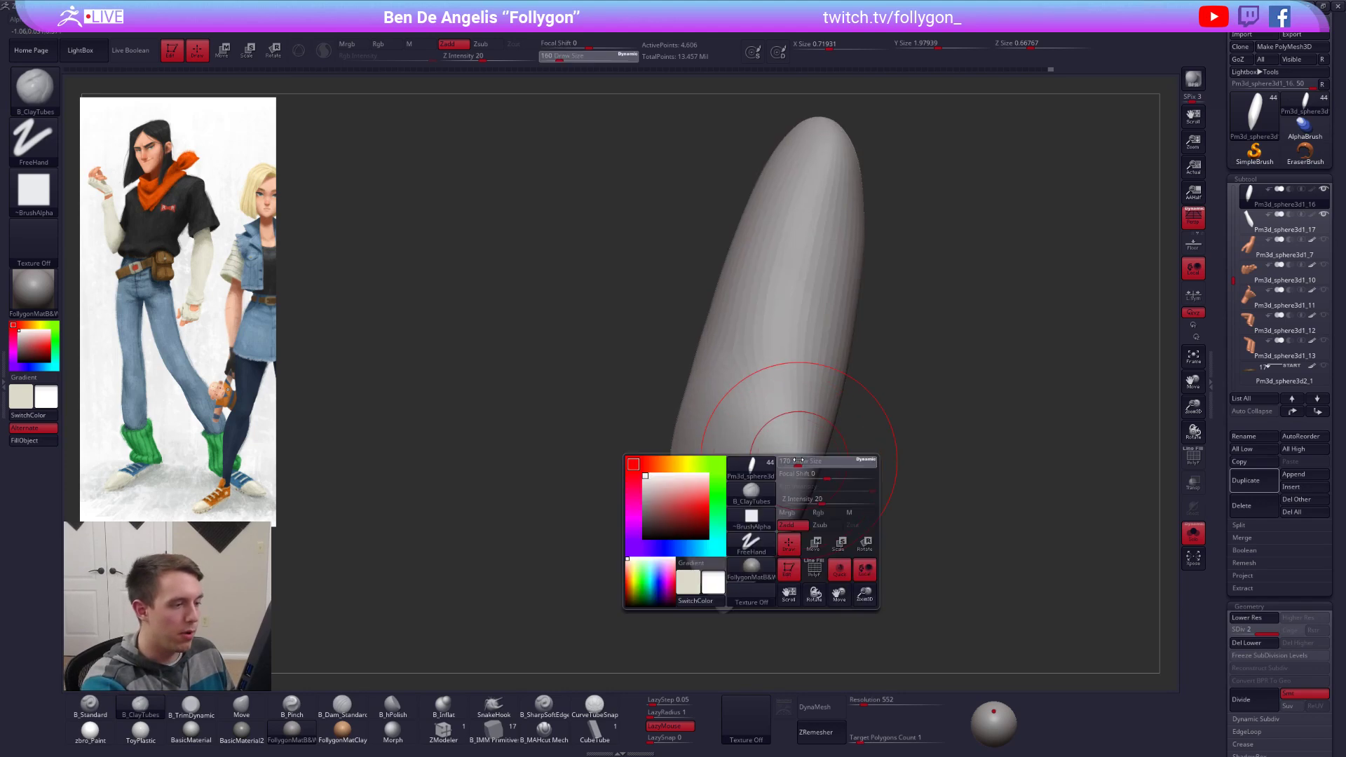
mouse_move(751, 535)
right_down()
mouse_move(764, 515)
mouse_move(787, 529)
right_up()
key(b)
key(t)
key(d)
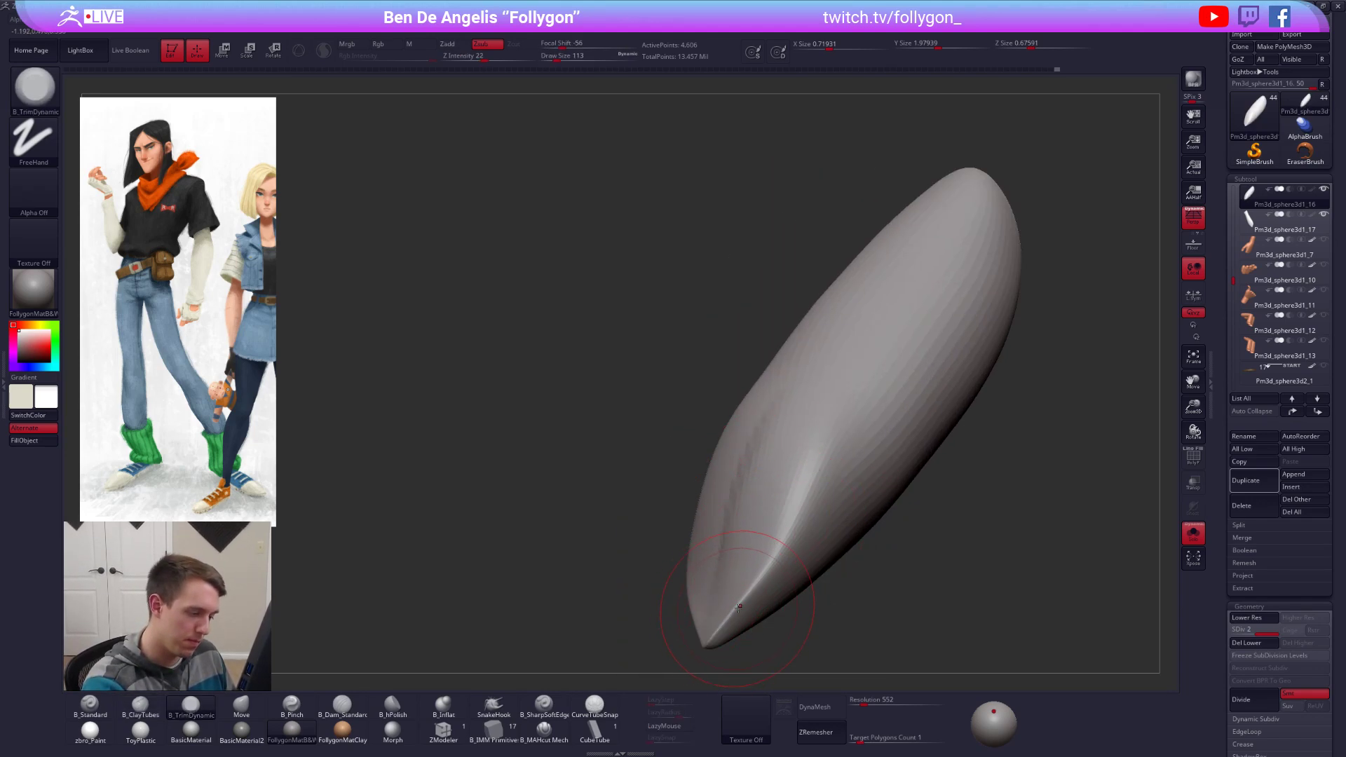
key(shift)
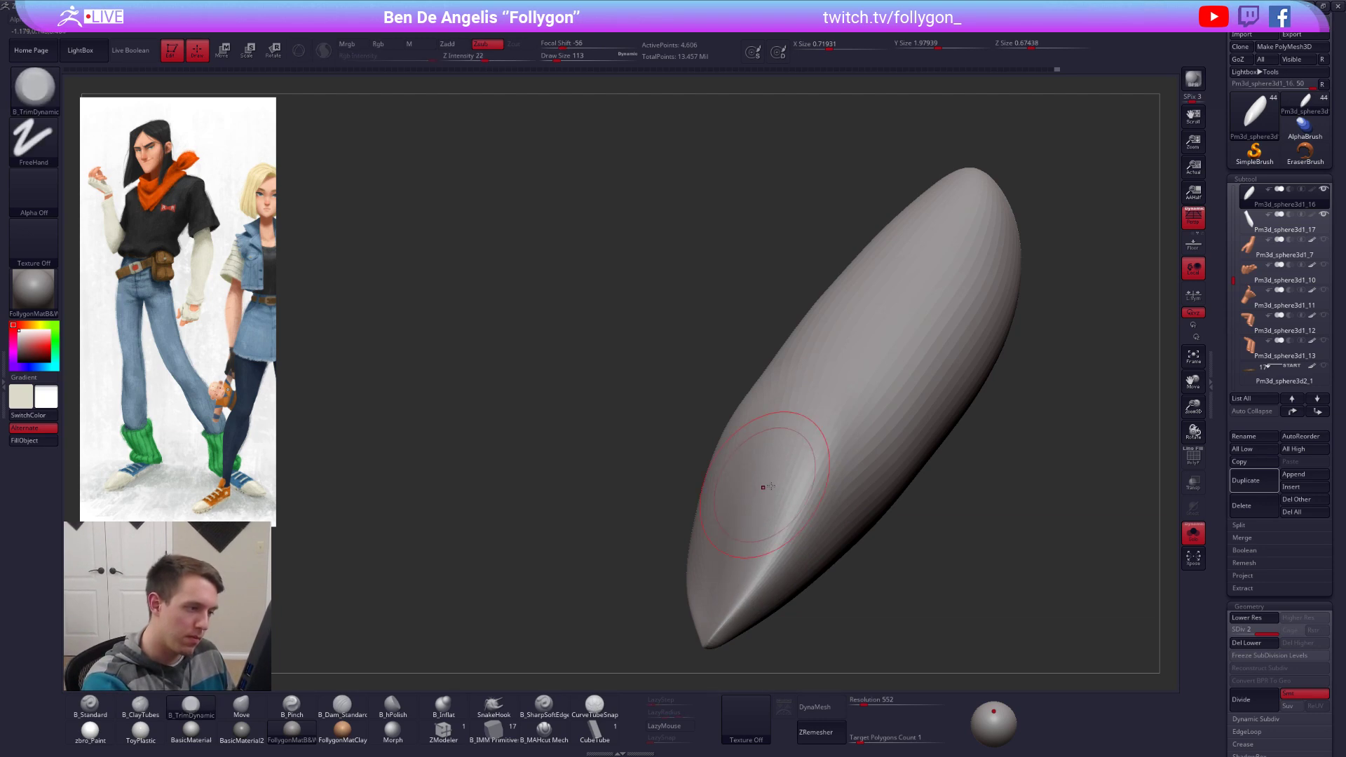
Step: Fill out the upper arm's elbow face with B_ClayTubes at draw size 113 and smooth the tip and surrounding edge
mouse_move(787, 444)
right_down()
mouse_move(751, 502)
mouse_move(679, 476)
right_up()
key(b)
key(c)
key(t)
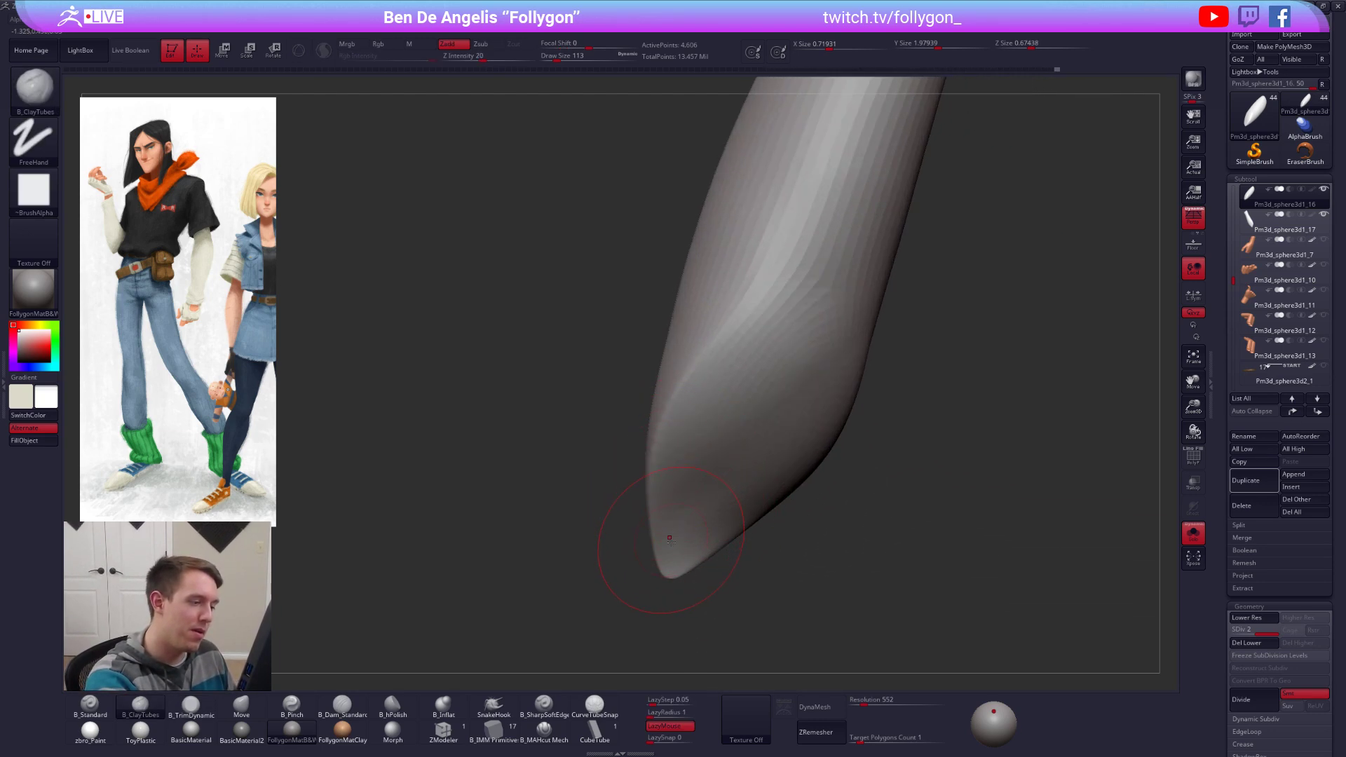
mouse_move(712, 385)
right_down()
mouse_move(672, 530)
mouse_move(704, 450)
right_up()
key(shift)
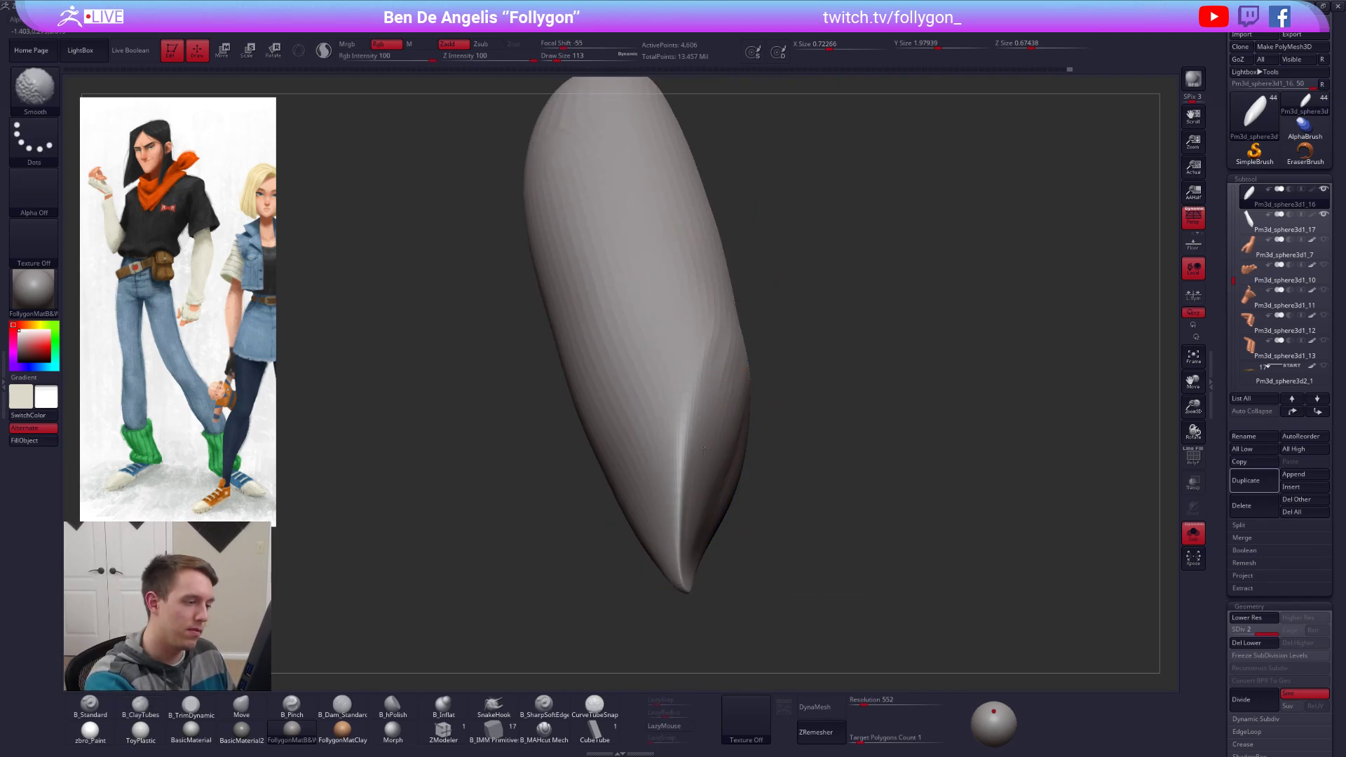
right_drag(717, 341, 694, 409)
shift+drag(694, 409, 719, 487)
key(shift)
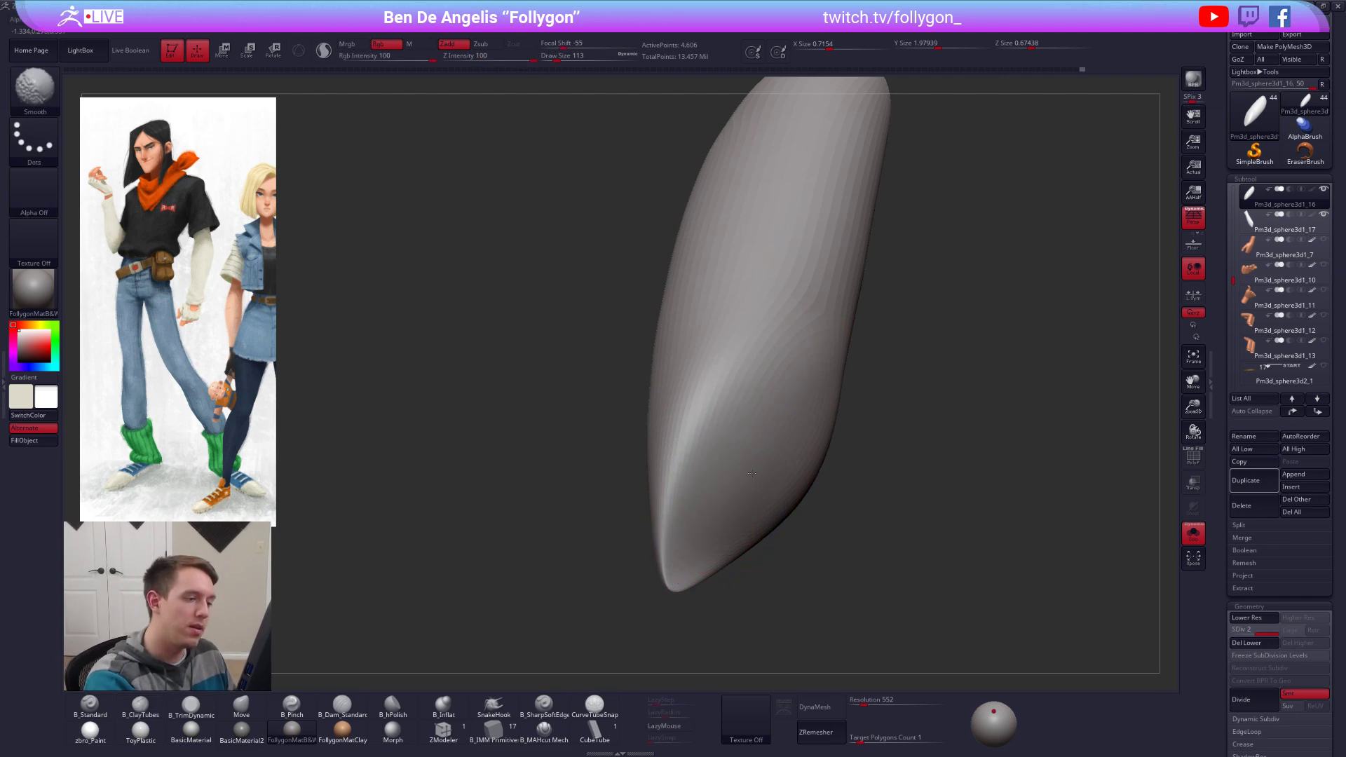
Step: Show the forearm again and fit the upper arm's elbow crease against it with the Move brush at draw size 150
key(shift+s)
mouse_move(752, 473)
right_down()
mouse_move(726, 466)
mouse_move(729, 450)
right_up()
key(space)
key(b)
key(m)
key(v)
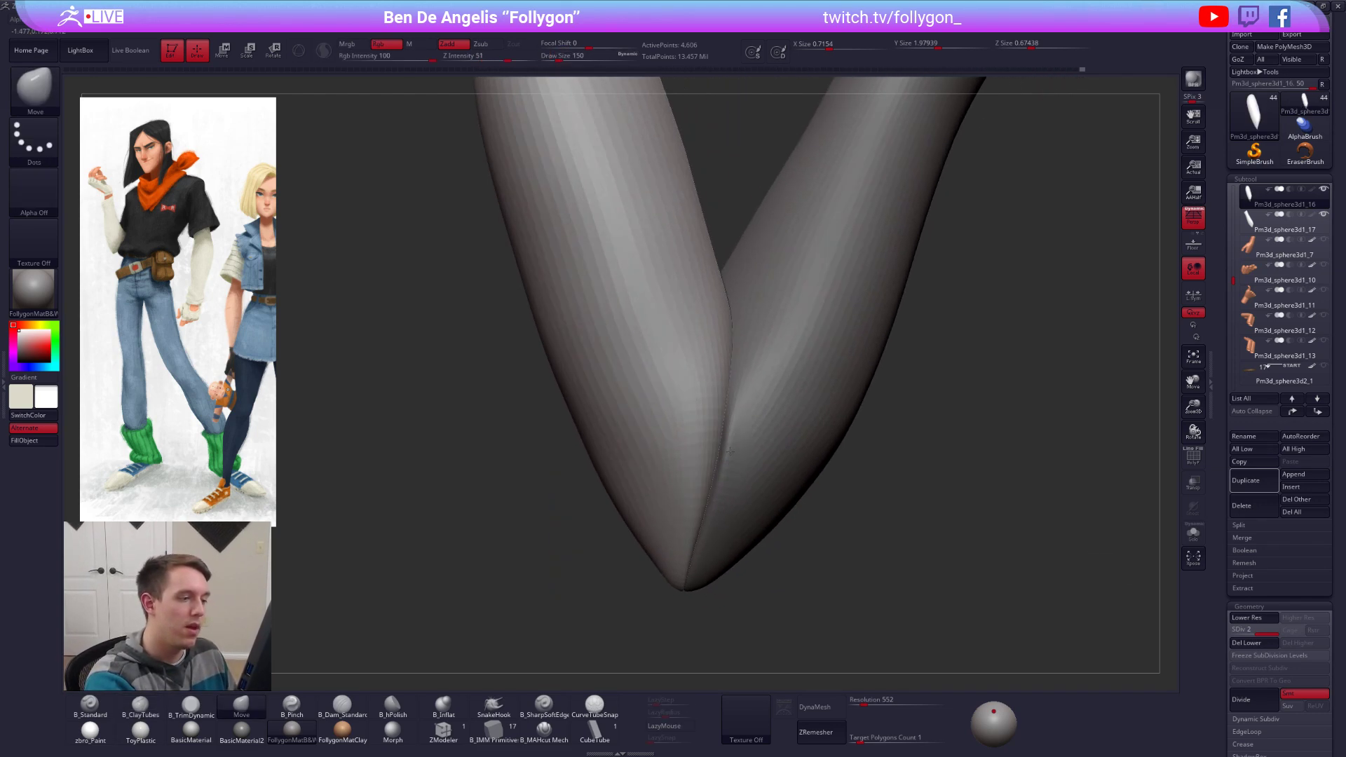
key(space)
key(p)
ctrl+right_drag(703, 391, 729, 426)
Step: Adjust the upper arm's elbow outline with the Move brush at draw size 192, isolating the subtool to reshape its inner side
key(space)
drag(735, 393, 734, 384)
right_drag(730, 410, 713, 419)
key(space)
drag(713, 419, 720, 419)
key(shift+s)
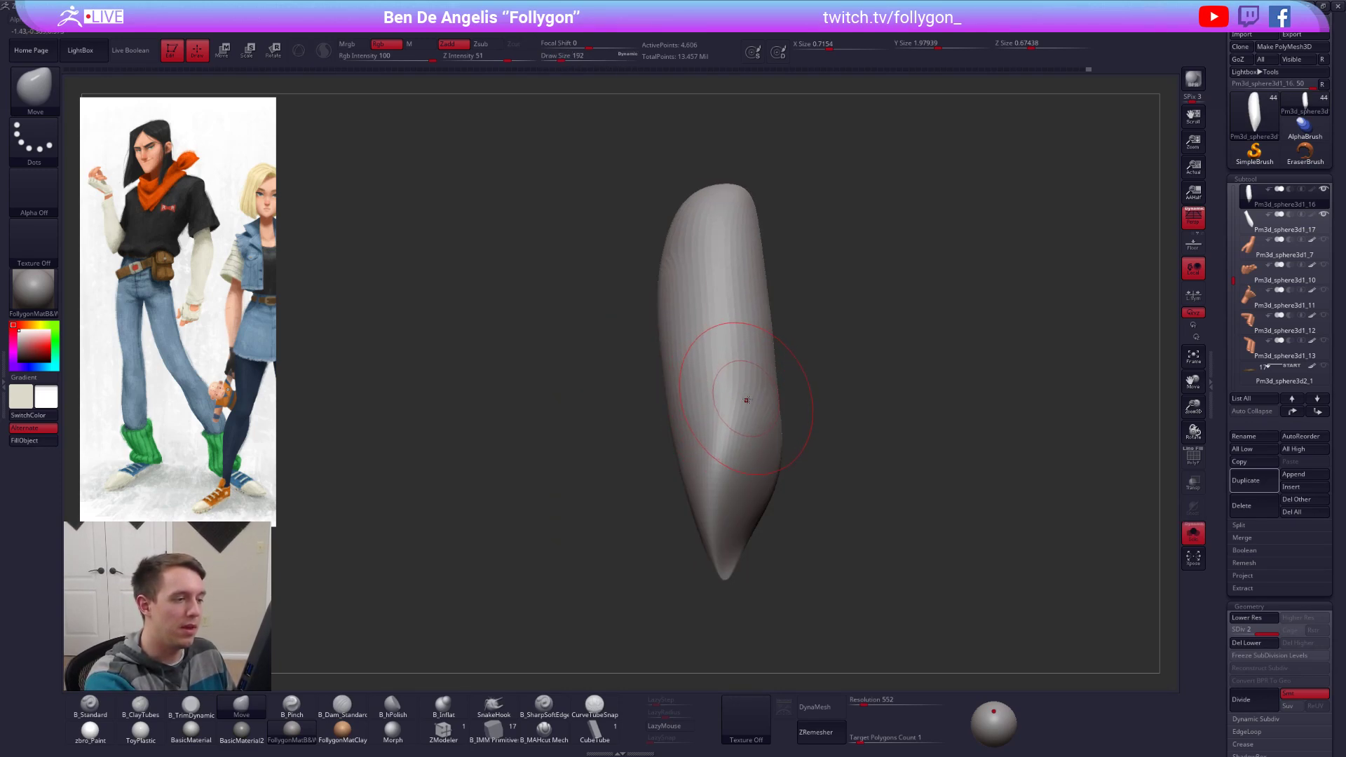
right_drag(745, 397, 729, 394)
drag(750, 392, 741, 387)
Step: Mask part of the upper arm with a lasso, blur the mask, and pull the elbow area with the Move brush
ctrl+drag(651, 166, 889, 169)
ctrl+click(743, 435)
ctrl+click(750, 441)
ctrl+click(757, 449)
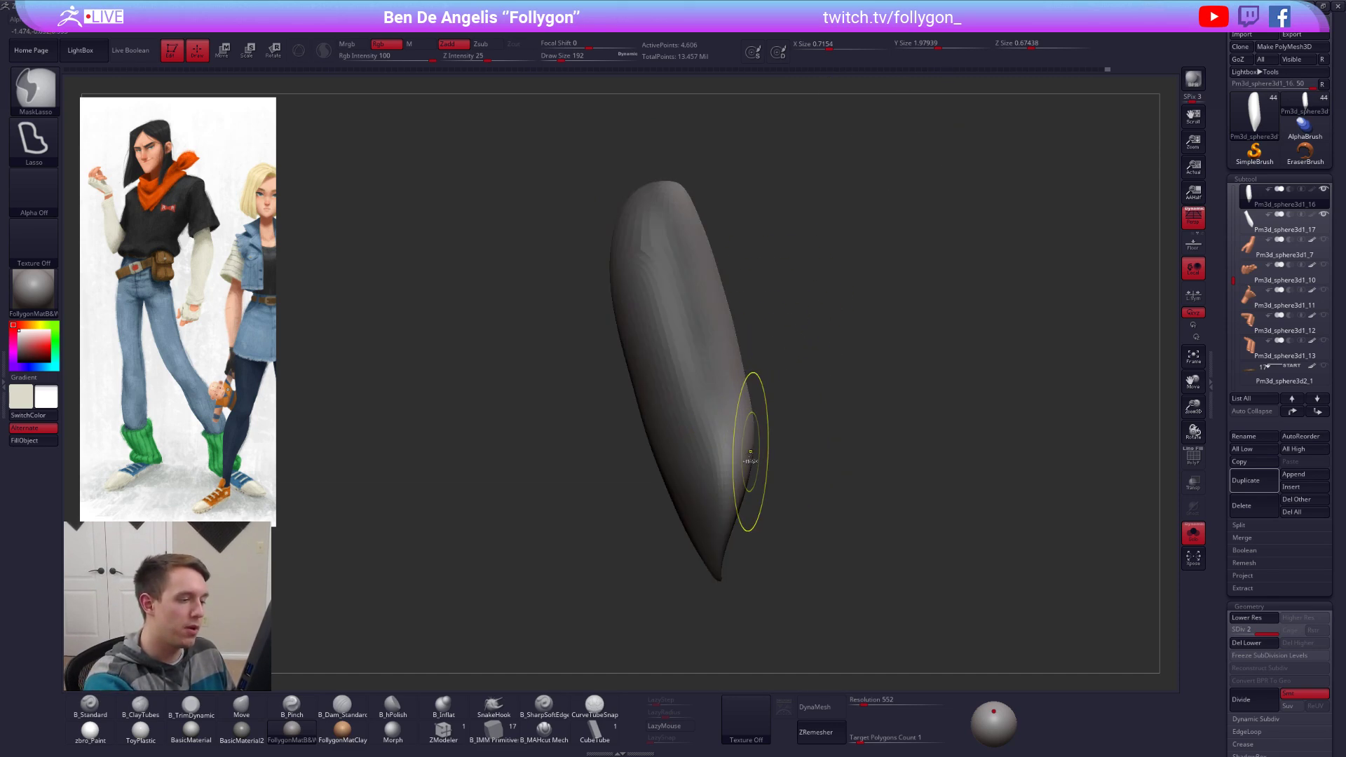
ctrl+click(753, 452)
key(space)
drag(753, 441, 760, 438)
key(shift+s)
key(shift+s)
mouse_move(781, 464)
right_down()
mouse_move(751, 453)
mouse_move(766, 474)
right_up()
key(space)
drag(778, 474, 771, 473)
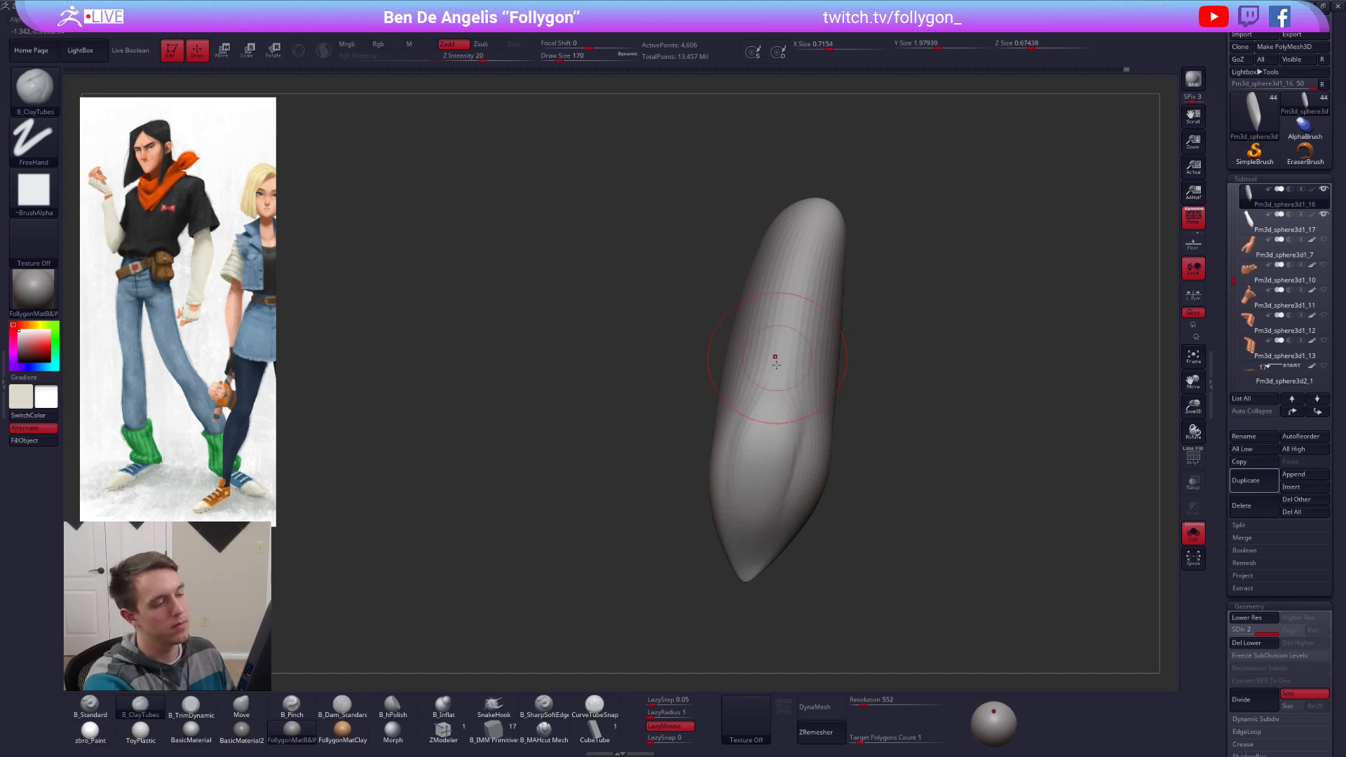
Step: Smooth the upper arm, mask it with a lasso, and rotate the unmasked part with Transpose
mouse_move(775, 359)
shift+mouse_down()
mouse_move(788, 439)
mouse_move(804, 435)
mouse_move(796, 426)
shift+mouse_up()
ctrl+click(804, 411)
mouse_move(729, 301)
ctrl+mouse_down()
mouse_move(770, 210)
mouse_move(712, 171)
ctrl+mouse_up()
mouse_move(804, 421)
ctrl+mouse_down()
mouse_move(743, 616)
mouse_move(782, 476)
mouse_move(769, 522)
ctrl+mouse_up()
key(r)
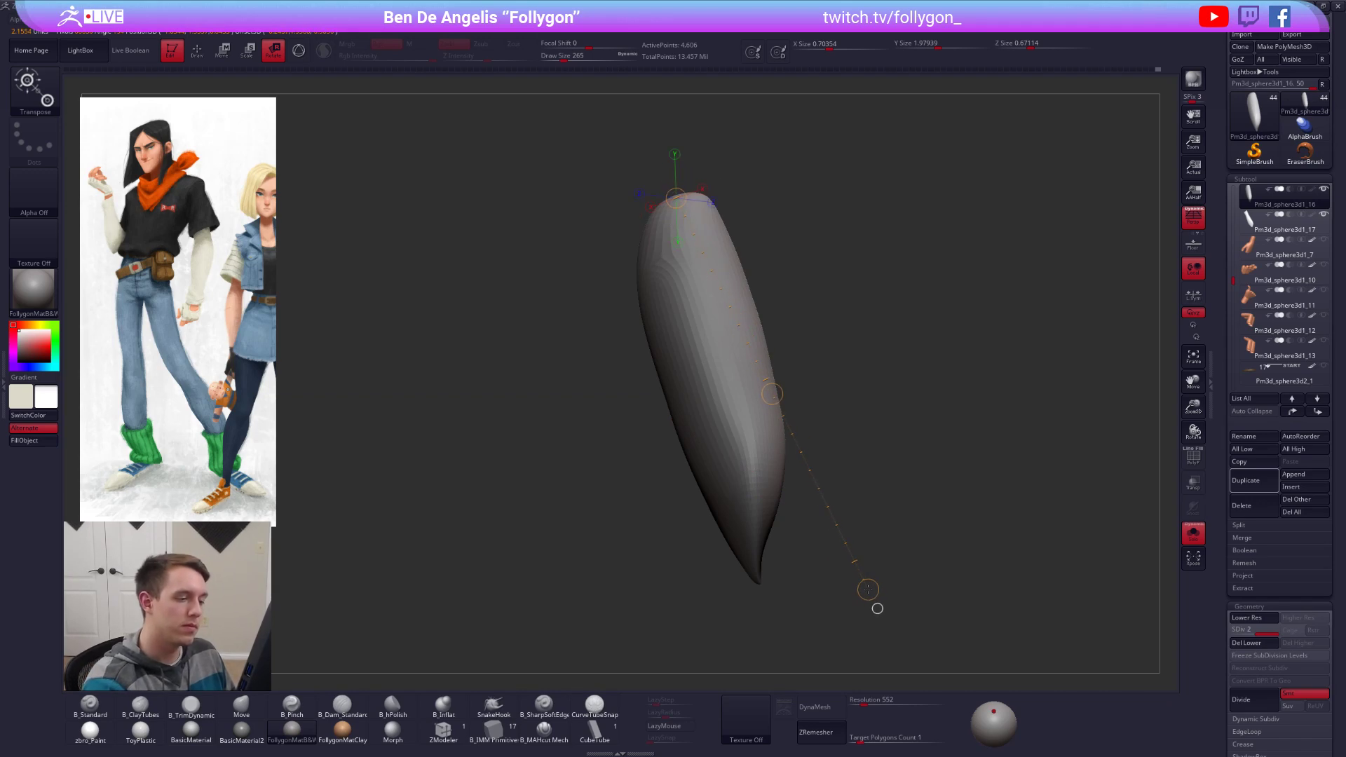
key(alt+s)
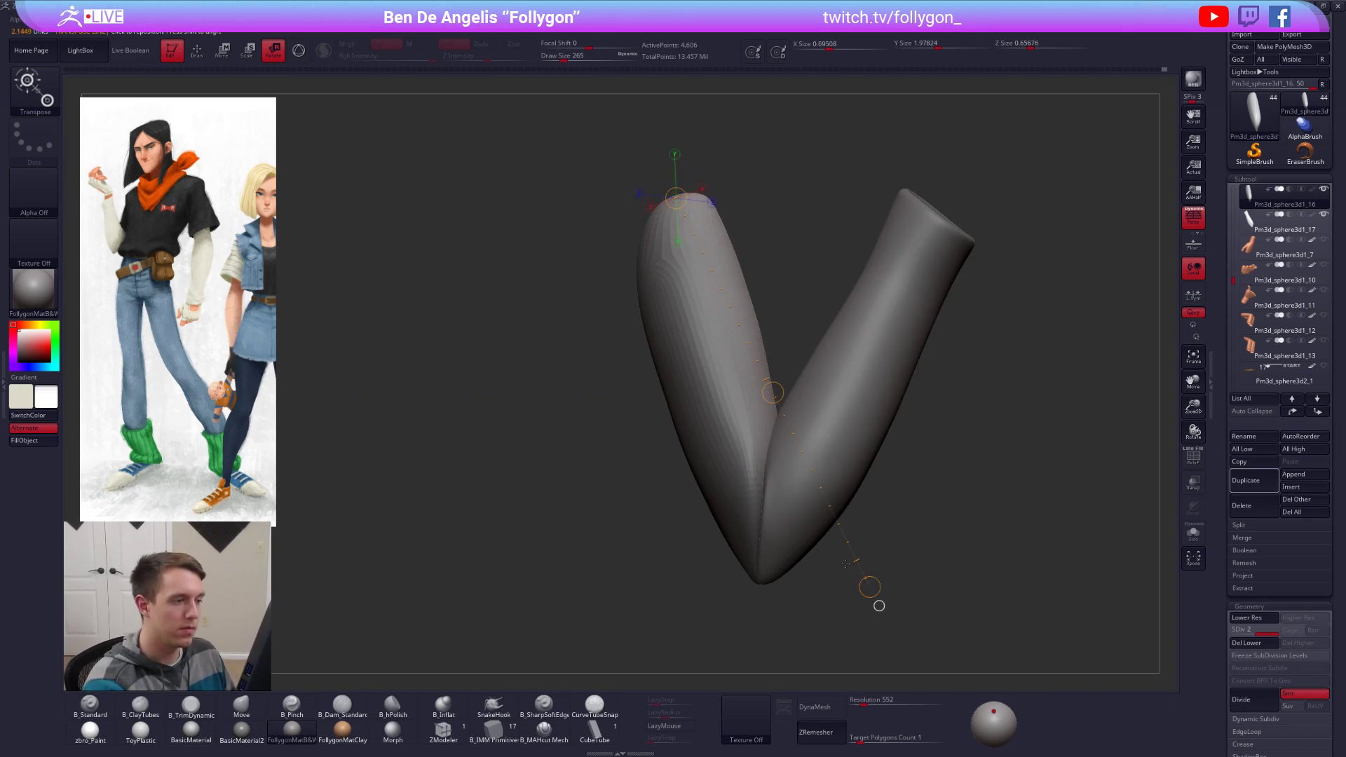
key(alt+s)
Step: Refine the upper arm's elbow end with the Move brush at draw size 192, fitting it to the forearm
key(b)
key(m)
key(v)
drag(848, 486, 761, 478)
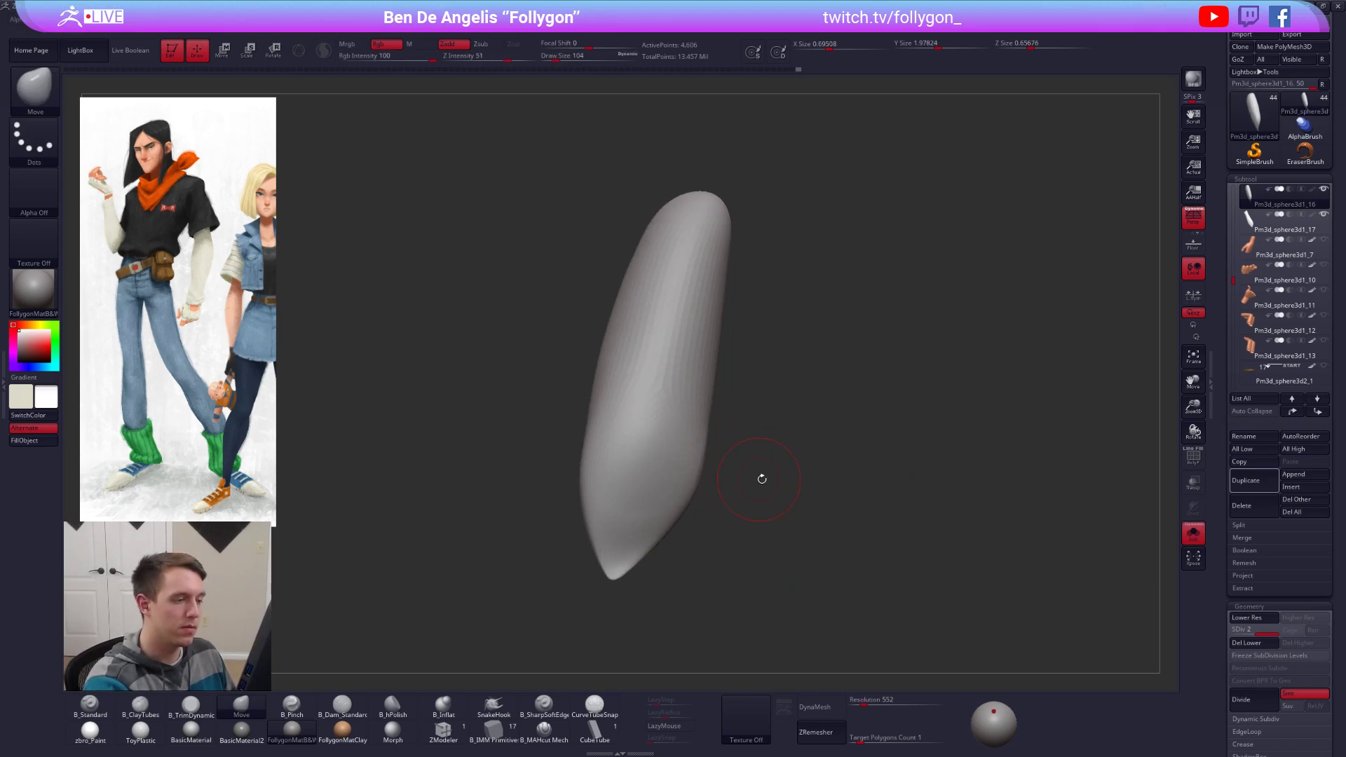
key(shift)
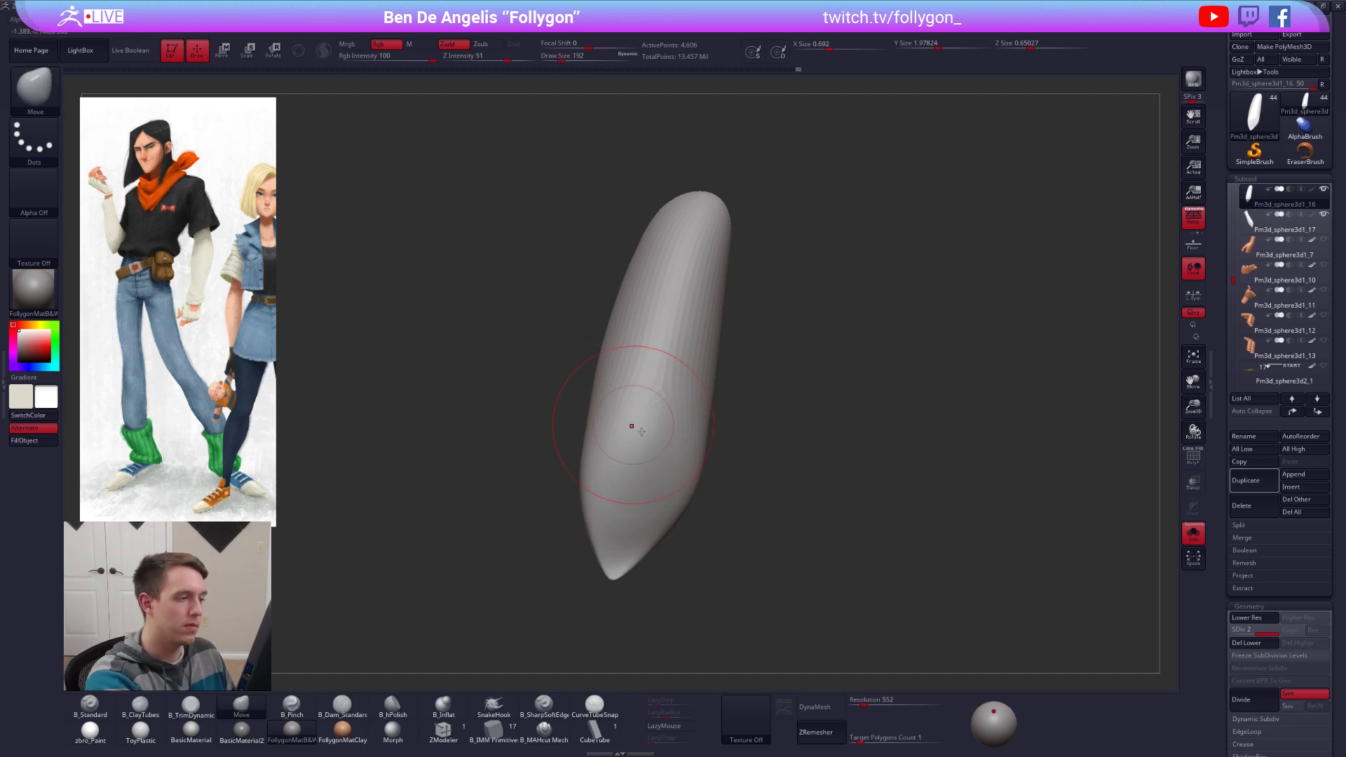
key(alt+s)
mouse_move(694, 554)
mouse_down()
mouse_move(840, 523)
mouse_move(820, 518)
mouse_up()
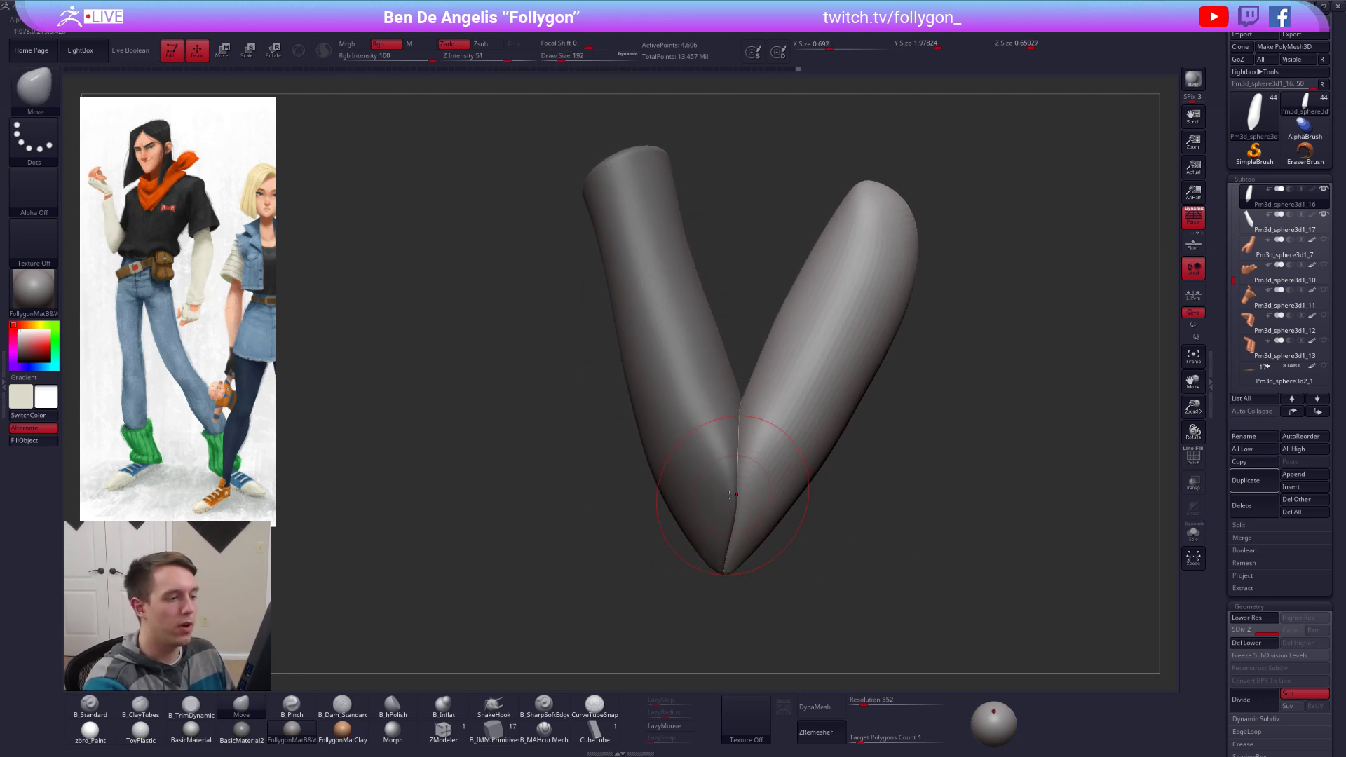
right_drag(724, 501, 687, 519)
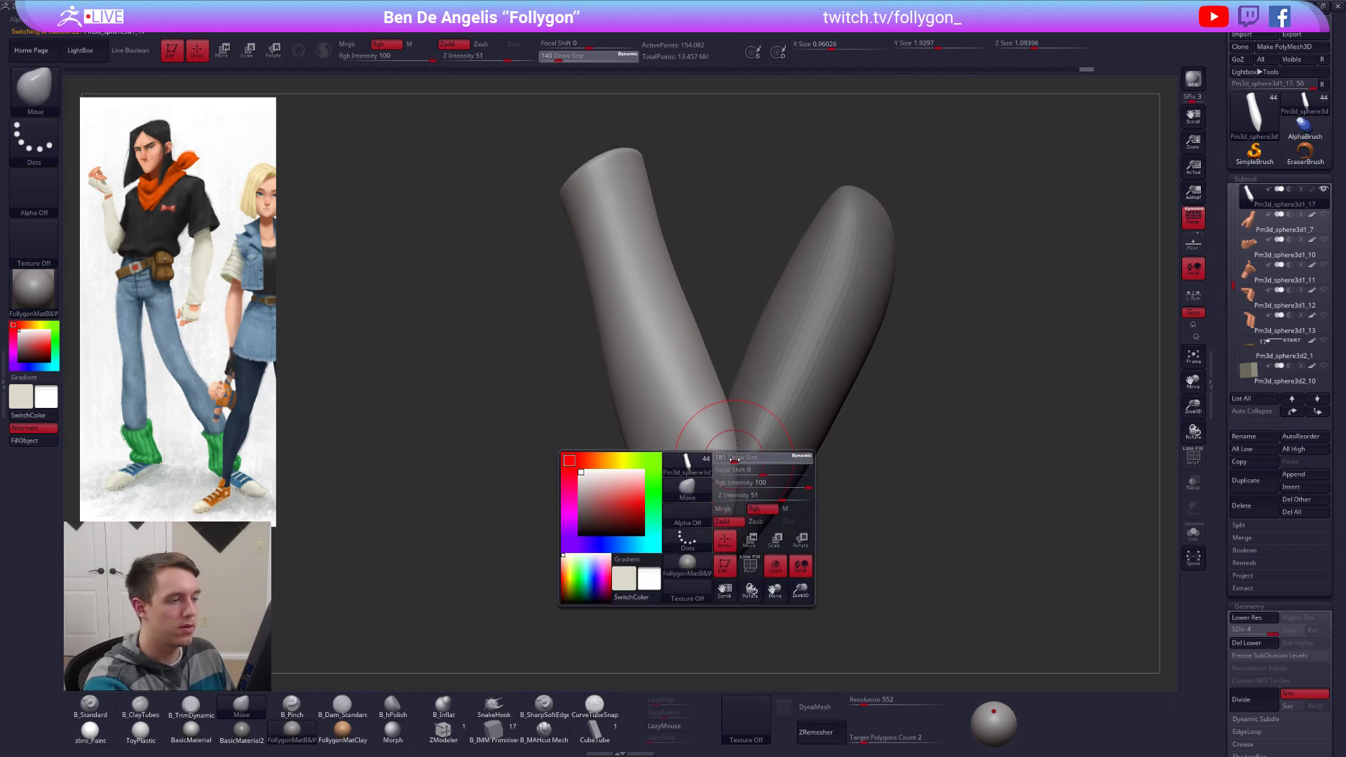
Step: Switch to the forearm subtool, lower it to subdivision level 2, and reposition it at the elbow with Transpose Move
alt+click(728, 419)
key(alt+s)
mouse_move(728, 419)
right_down()
mouse_move(748, 490)
mouse_move(796, 481)
mouse_move(796, 520)
right_up()
key(shift+d)
key(shift+d)
key(alt+s)
key(w)
drag(877, 202, 617, 542)
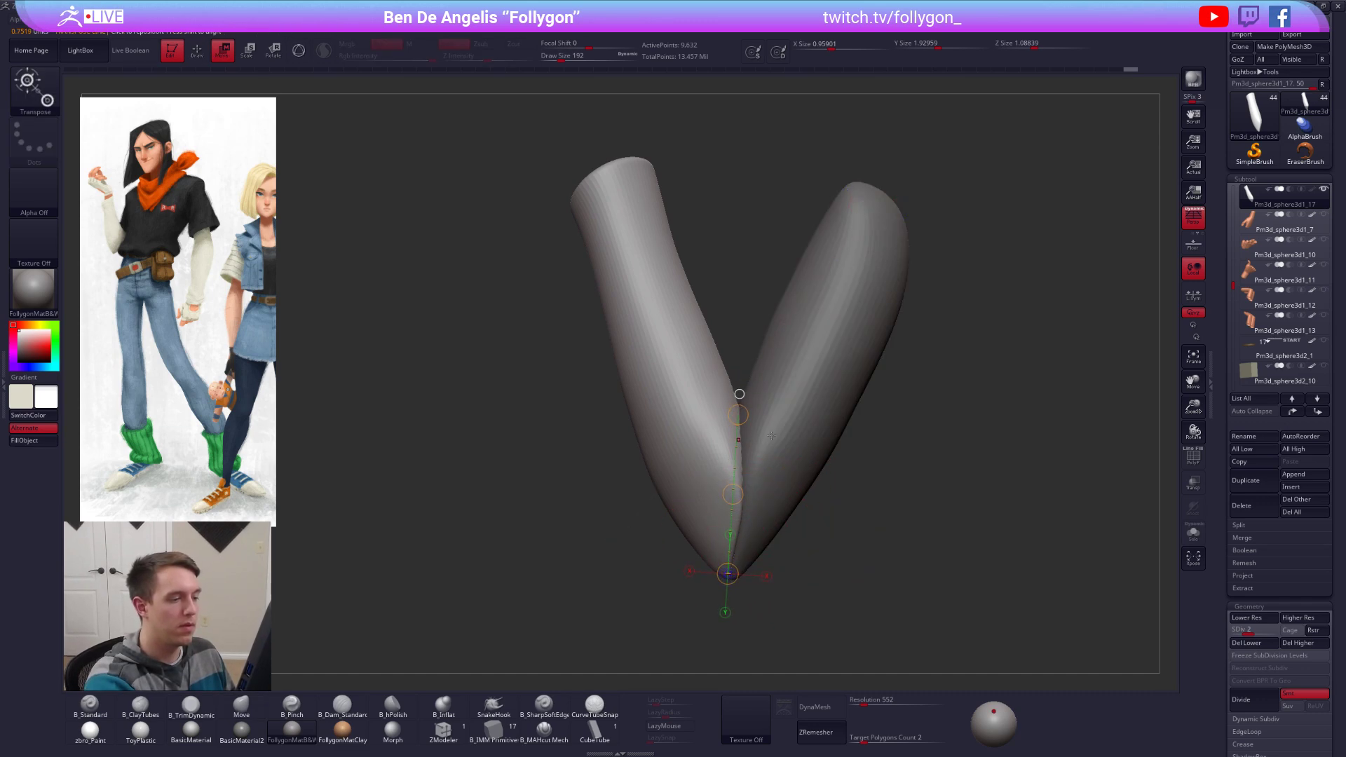
key(q)
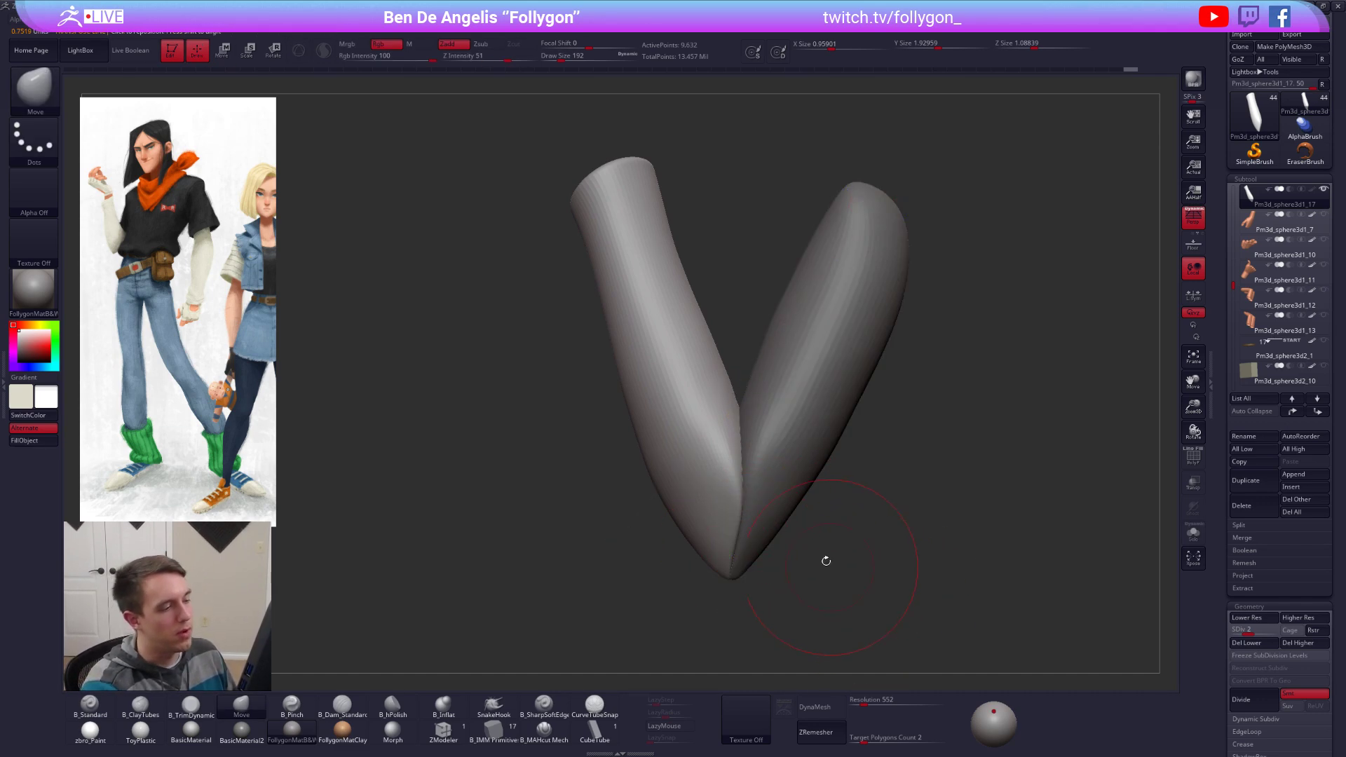
Step: Isolate the forearm and reshape its elbow edge with the Move brush at draw size 140
key(alt+s)
key(b)
key(m)
key(v)
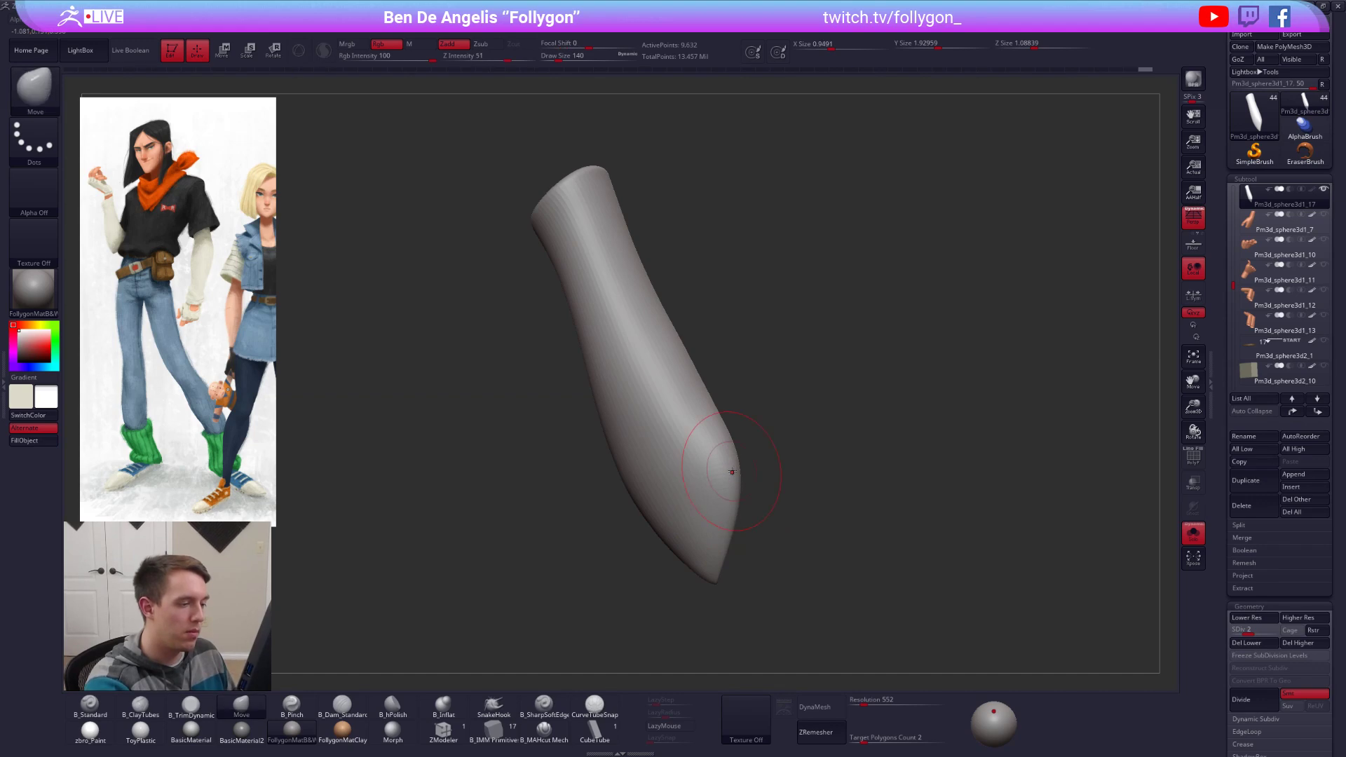
key(alt+s)
mouse_move(743, 510)
right_down()
mouse_move(759, 522)
mouse_move(743, 512)
right_up()
Step: Switch to the upper arm subtool and nudge its elbow seam with the Move brush at draw size 121
alt+click(742, 511)
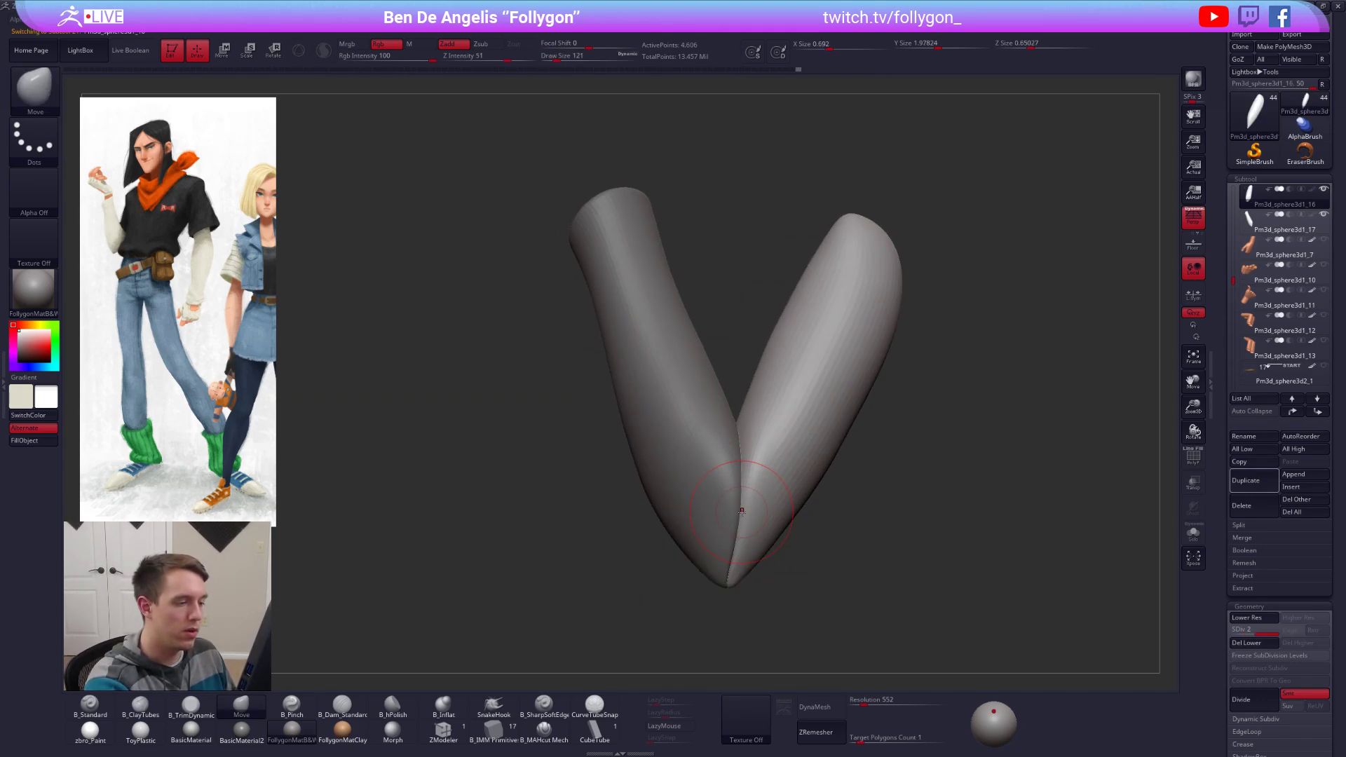
key(space)
drag(741, 511, 736, 504)
Step: Switch back to the forearm, raise it to subdivision level 4, and adjust its elbow contour with the Move brush at draw size 150
alt+click(731, 506)
mouse_move(730, 506)
right_down()
mouse_move(759, 511)
mouse_move(768, 591)
mouse_move(739, 565)
mouse_move(738, 468)
mouse_move(784, 518)
mouse_move(826, 537)
right_up()
key(d)
key(d)
key(space)
click(817, 515)
drag(796, 511, 822, 520)
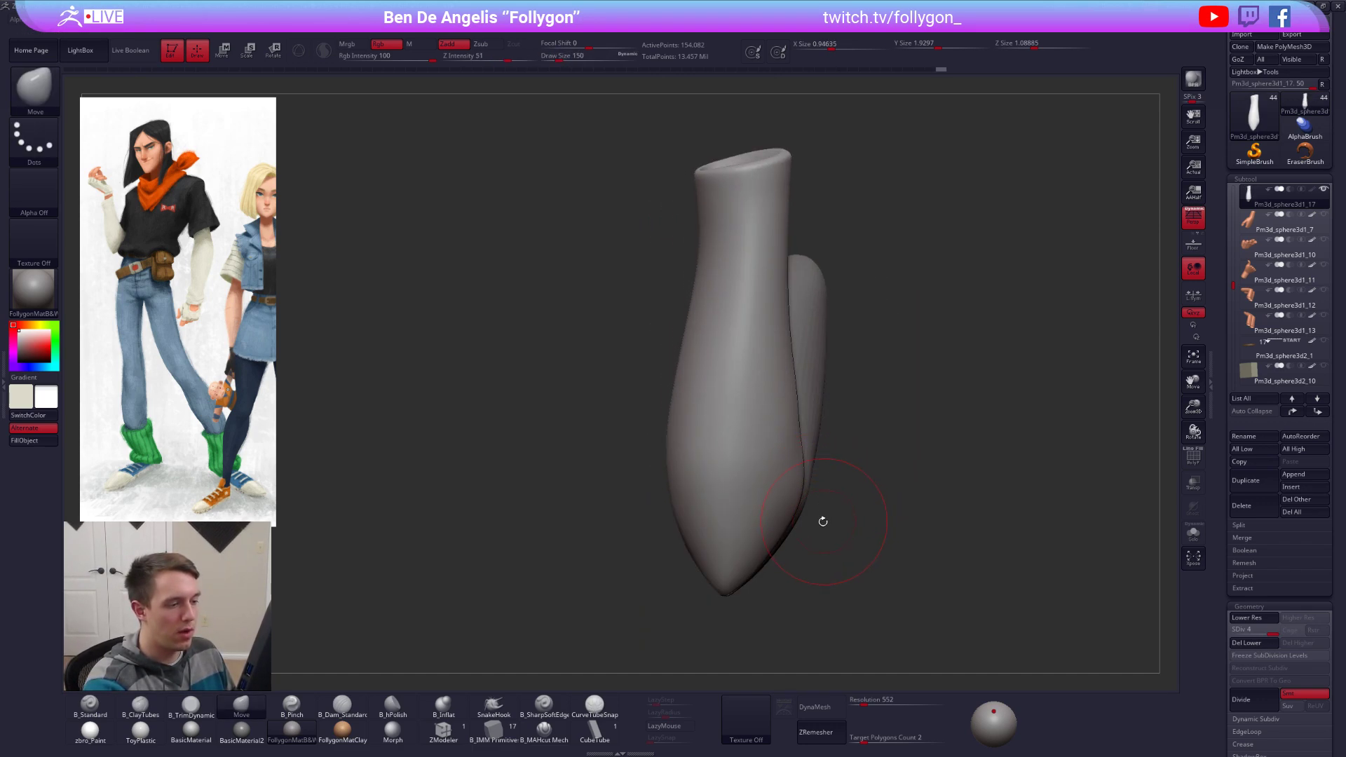
Step: Smooth the forearm near the elbow and lower it to subdivision level 2
mouse_move(823, 519)
right_down()
mouse_move(777, 487)
mouse_move(792, 493)
right_up()
shift+drag(778, 483, 761, 449)
right_drag(727, 438, 757, 442)
key(2)
key(shift+d)
key(shift+d)
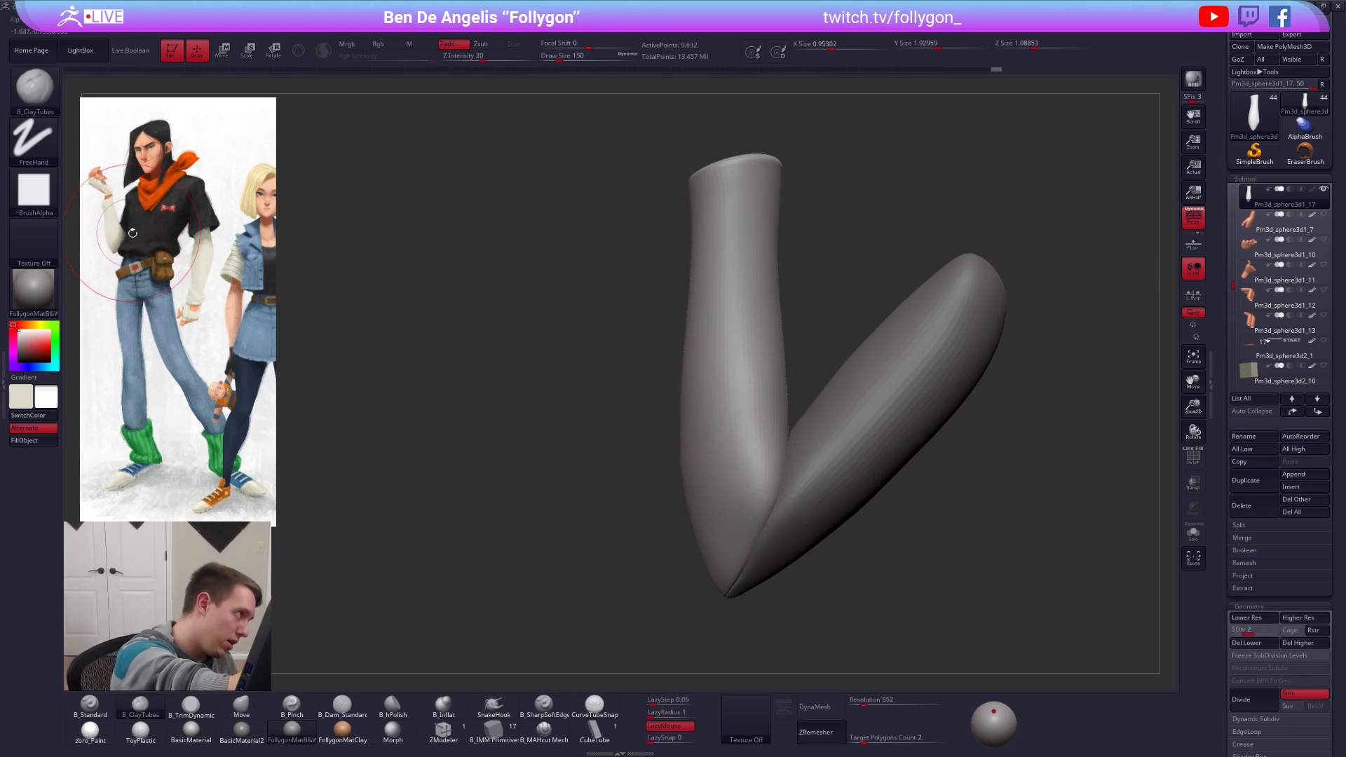
drag(918, 563, 925, 547)
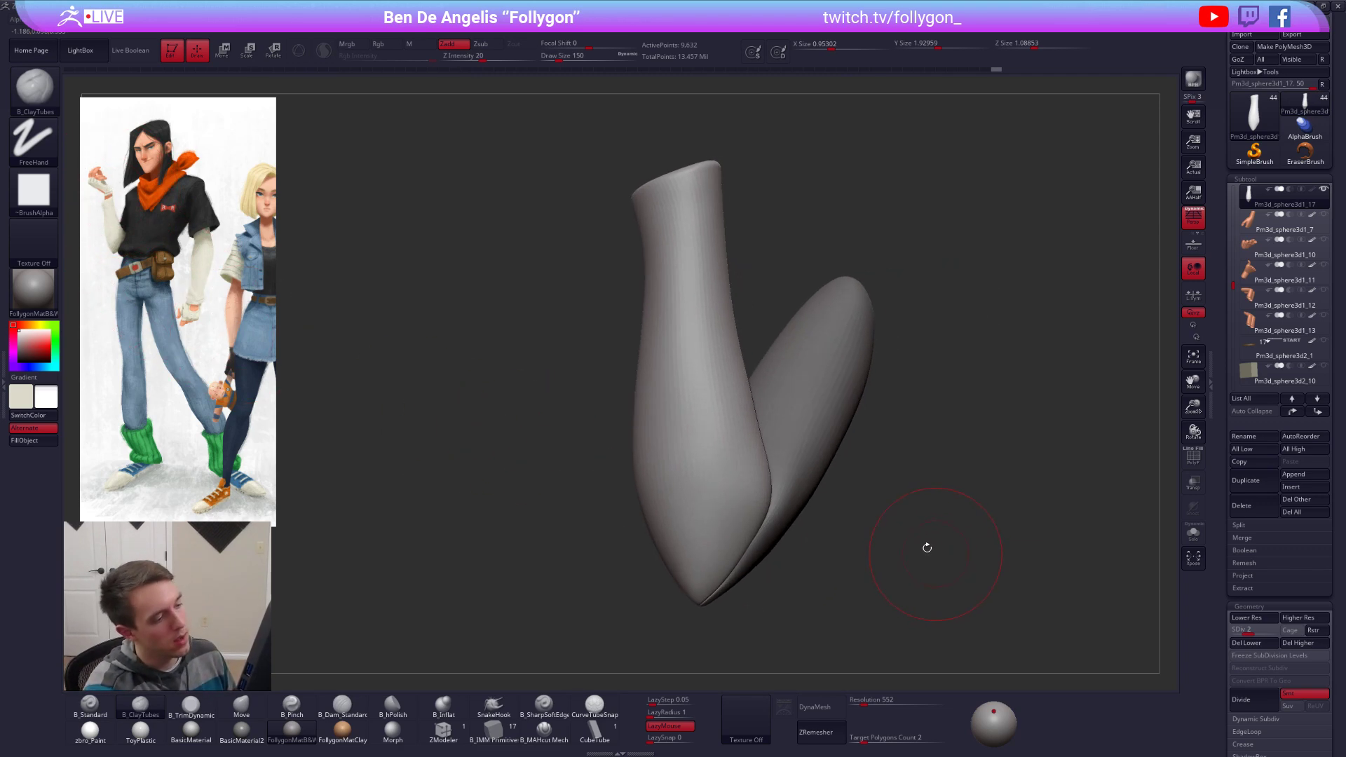
Step: Reshape the forearm's outer elbow area with the Move brush up to draw size 239 and smooth it, keeping subdivision level 2
key(b)
key(m)
key(v)
key(space)
drag(779, 462, 769, 464)
key(space)
mouse_move(766, 499)
right_down()
mouse_move(754, 543)
mouse_move(794, 490)
right_up()
drag(781, 480, 795, 482)
mouse_move(794, 482)
right_down()
mouse_move(753, 536)
mouse_move(828, 492)
right_up()
key(shift+d)
shift+drag(798, 468, 796, 496)
mouse_move(796, 496)
right_down()
mouse_move(755, 517)
mouse_move(780, 392)
mouse_move(727, 320)
right_up()
key(d)
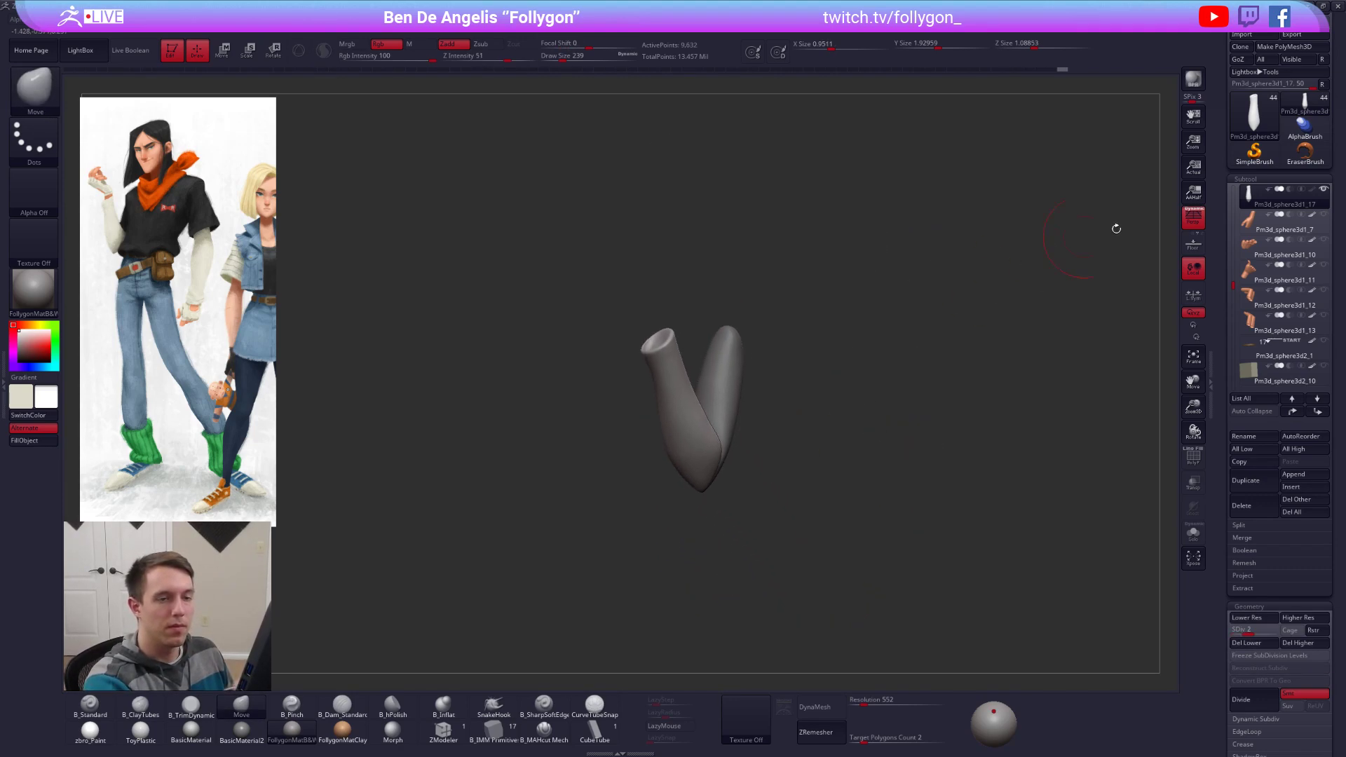
Step: Show the whole character and select the upper arm subtool at the bent elbow
shift+click(1323, 189)
right_drag(1044, 539, 1041, 555)
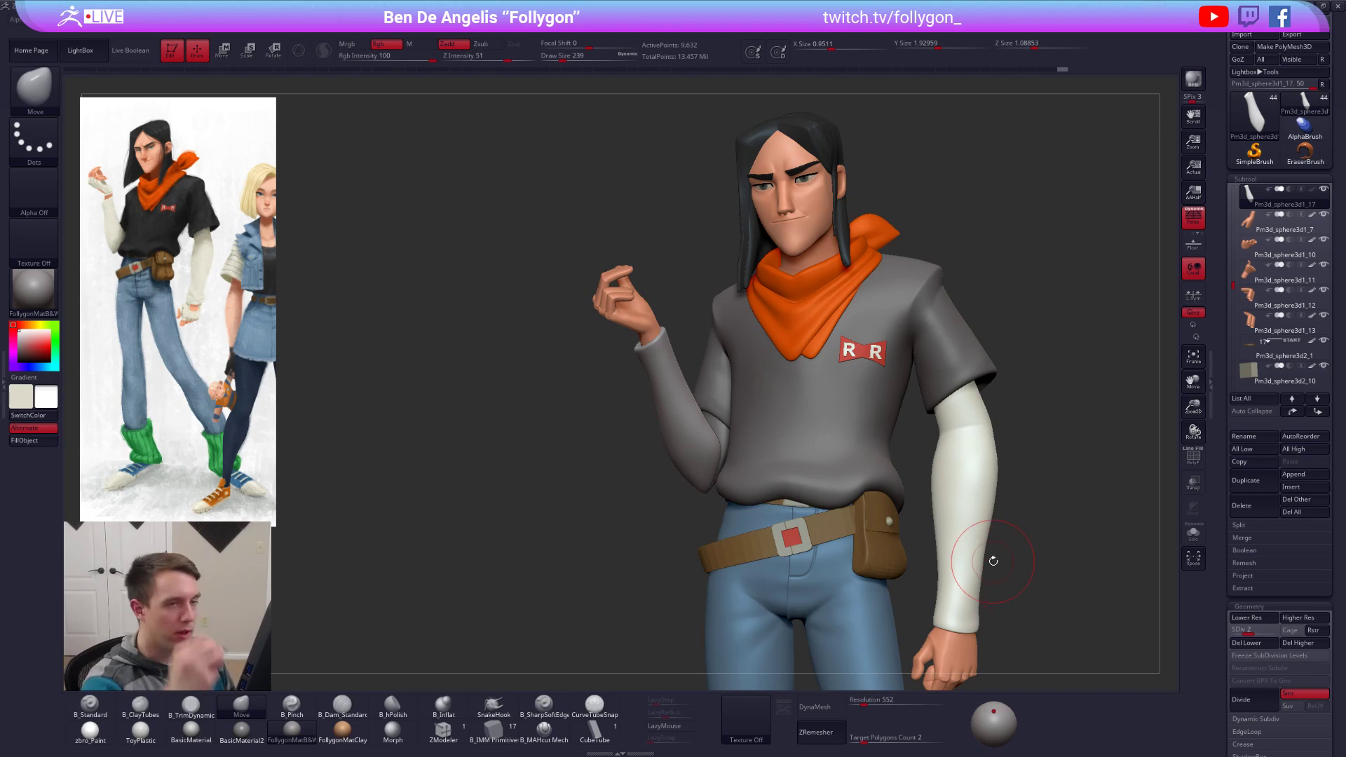
right_drag(993, 561, 712, 460)
alt+click(692, 449)
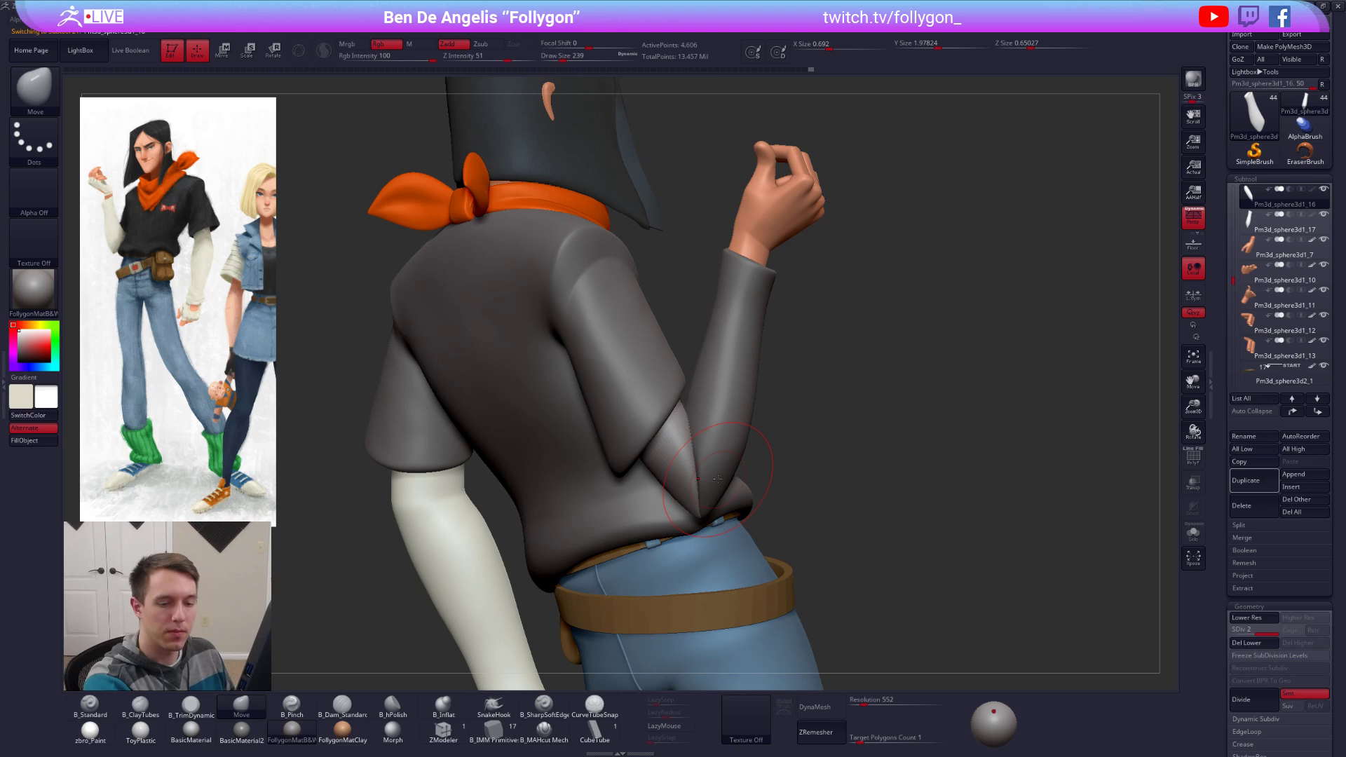
Step: Raise the forearm and upper arm to subdivision level 4 and merge them into one subtool
click(1252, 225)
click(1247, 207)
key(d)
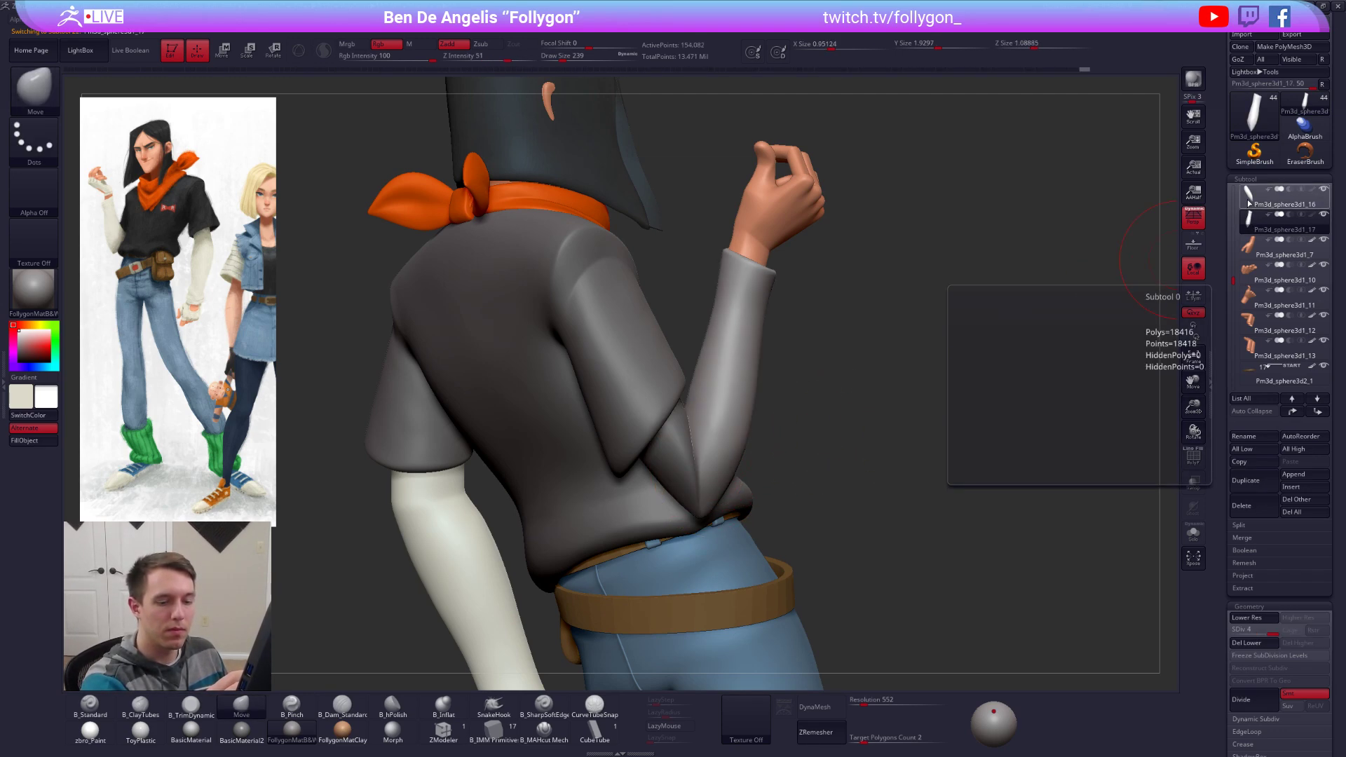
key(ctrl+shift+f)
click(943, 413)
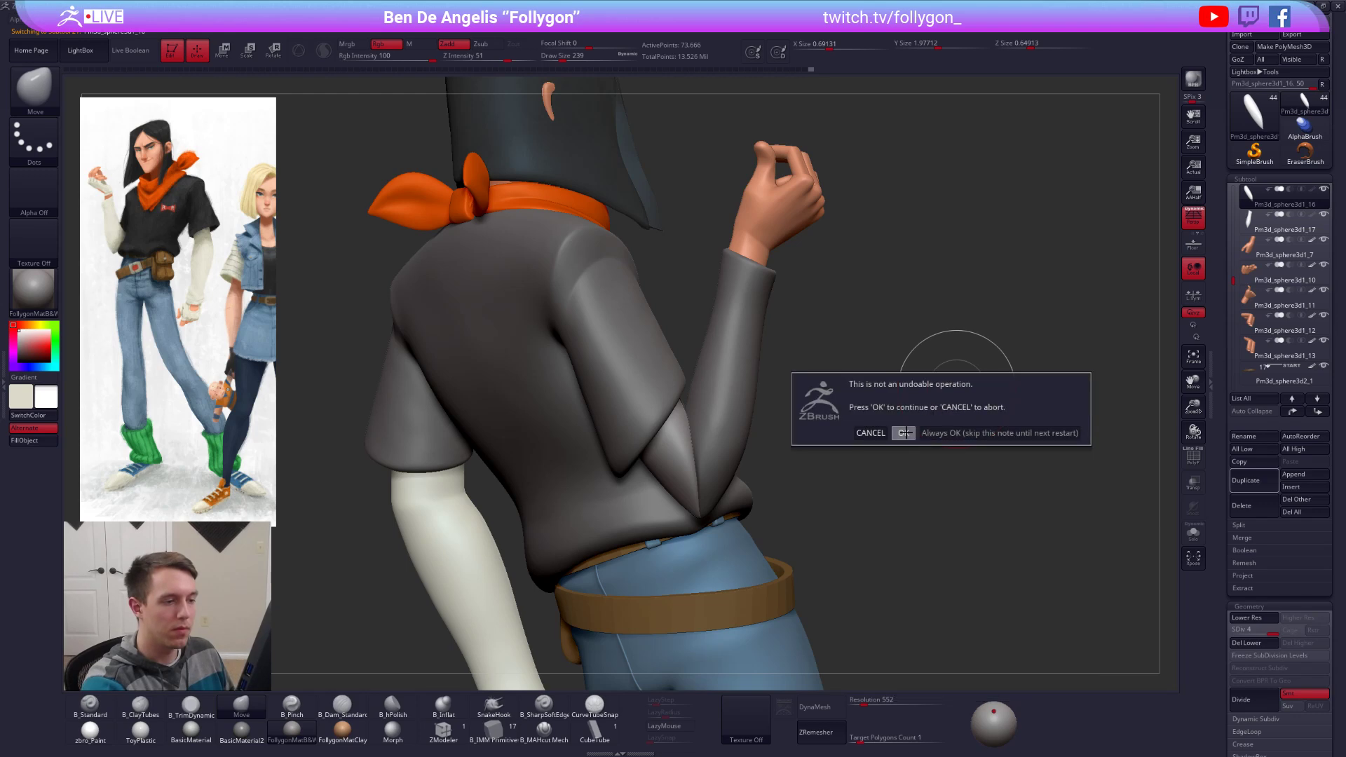
click(904, 433)
Step: Lower the merged arm to subdivision level 1 and isolate it
mouse_move(737, 501)
right_down()
mouse_move(718, 492)
mouse_move(732, 506)
right_up()
key(shift+d)
key(shift+d)
key(shift+d)
key(shift+s)
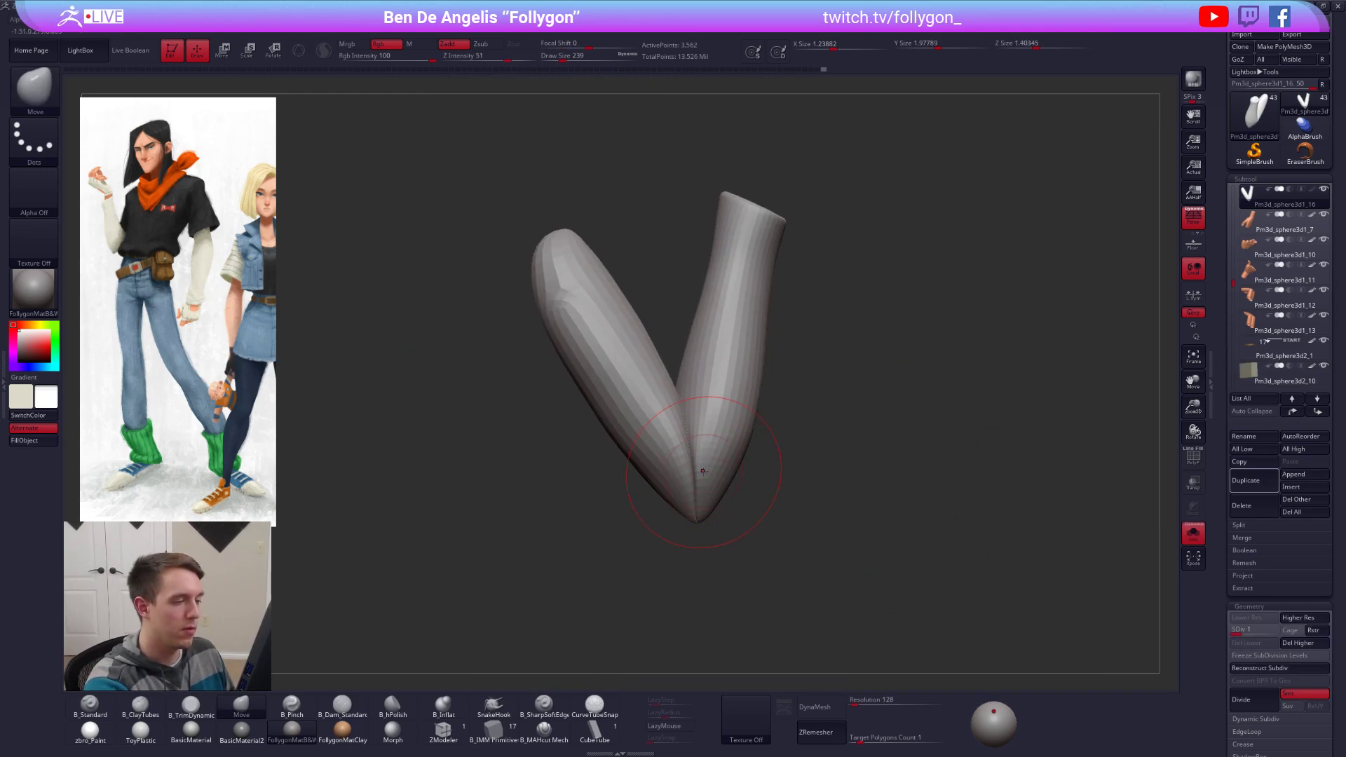
Step: Mask the elbow tip with a lasso, invert the mask, and shift the tip with Transpose Move
ctrl+drag(771, 414, 771, 580)
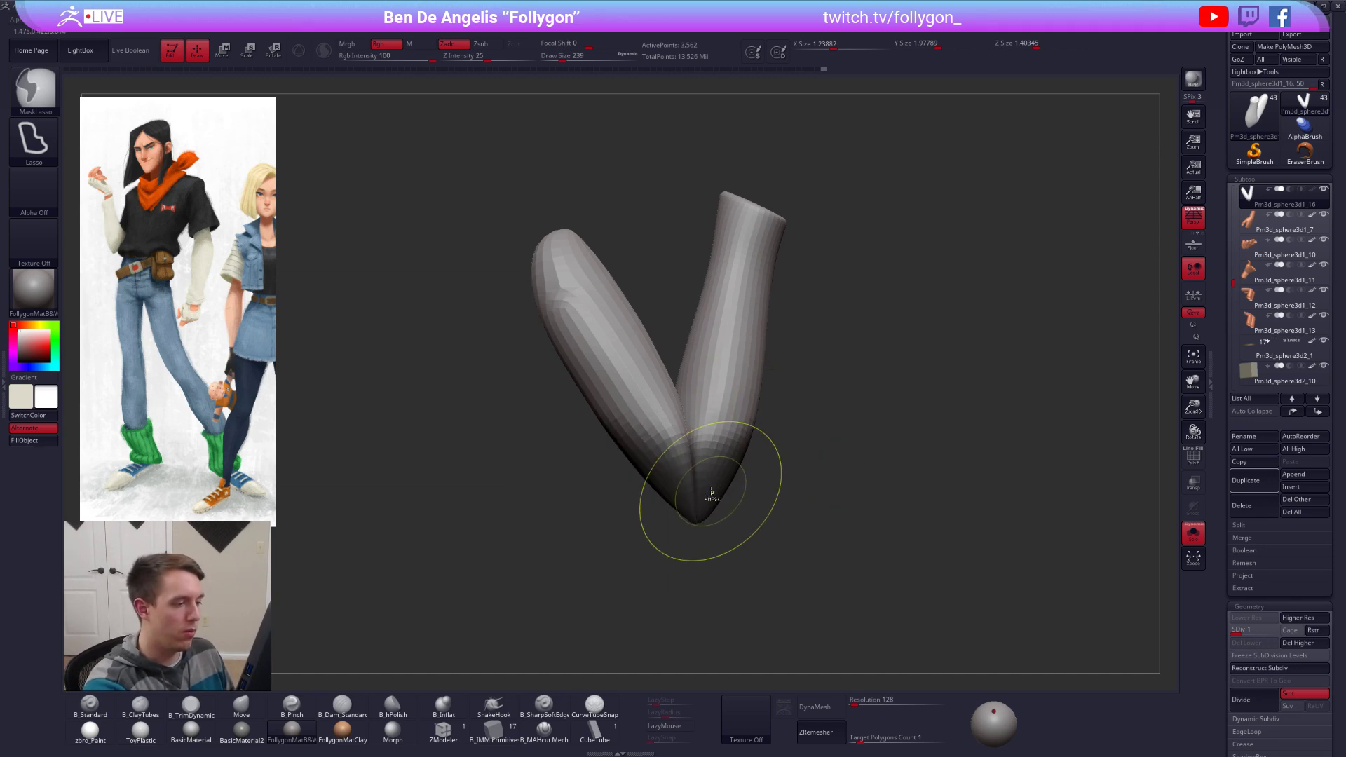
ctrl+click(725, 512)
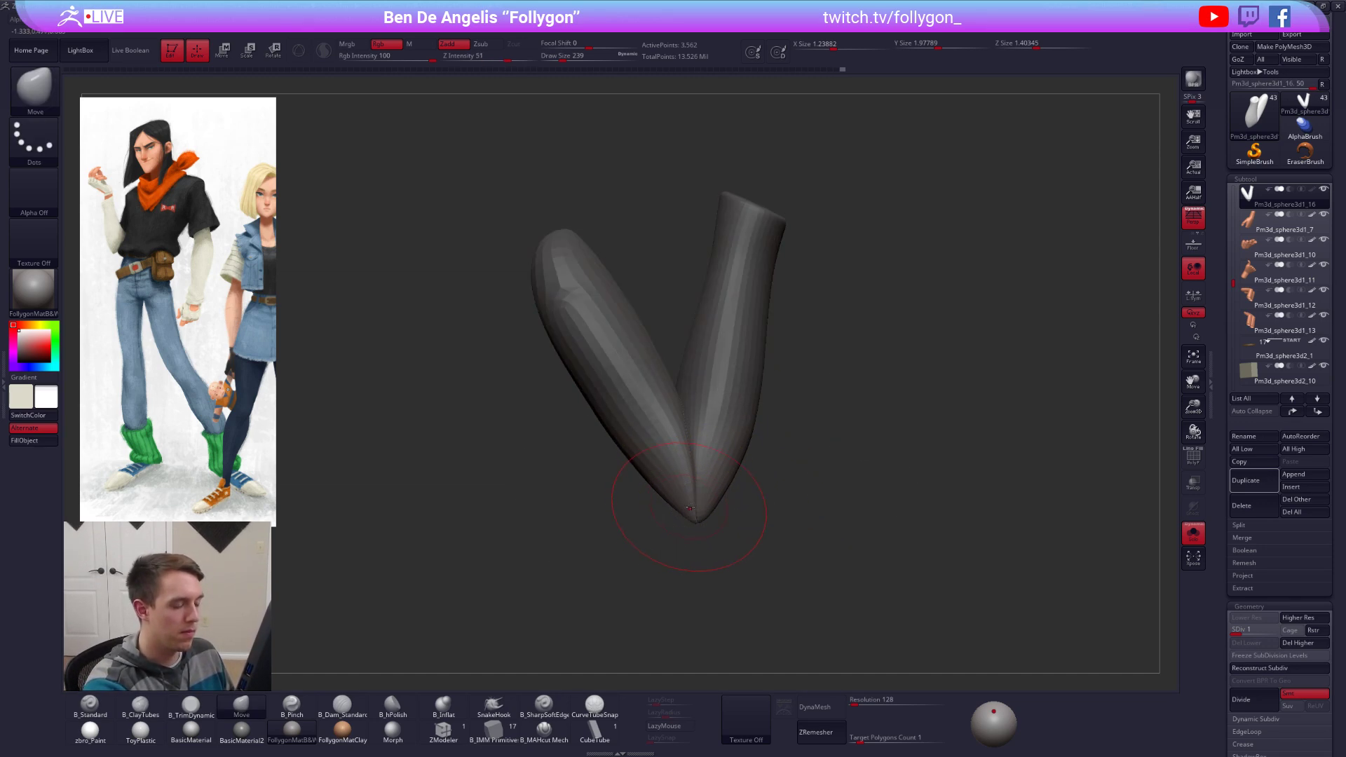
key(space)
key(w)
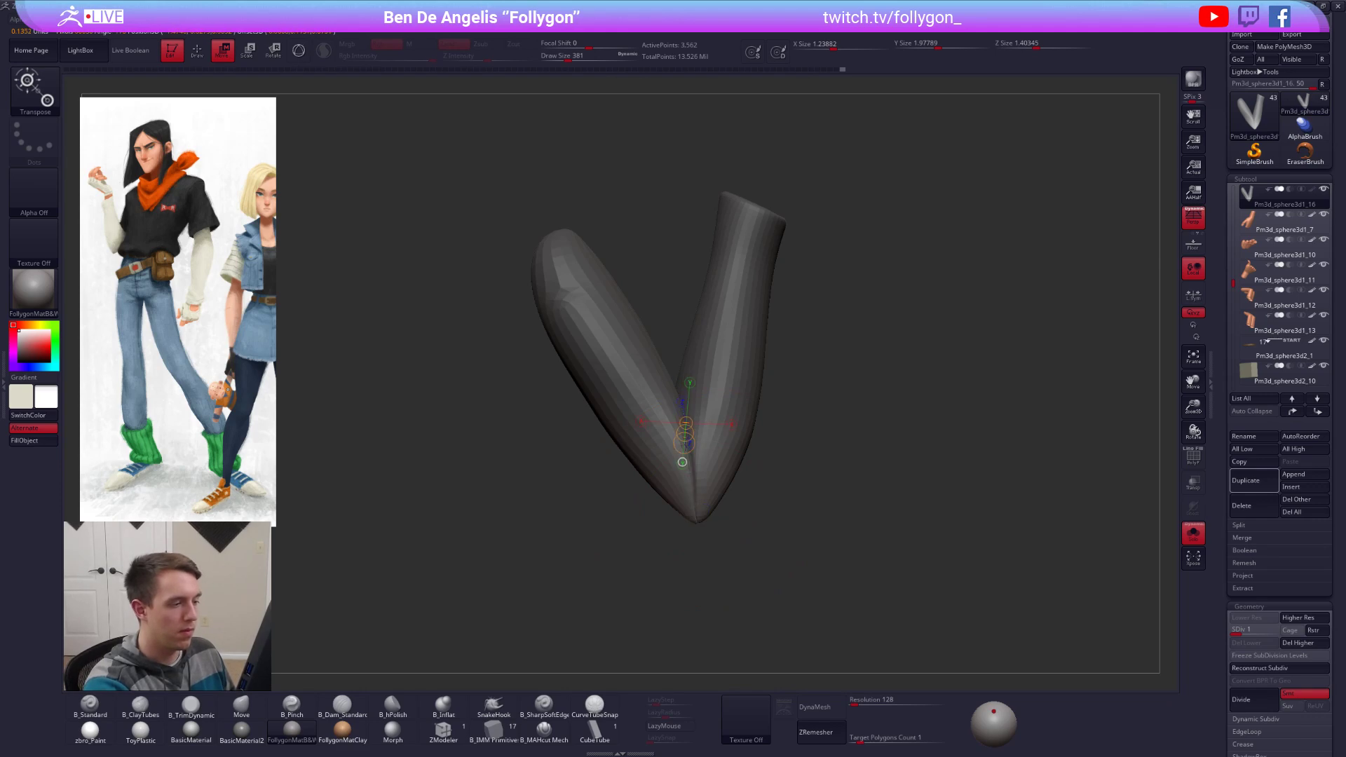
drag(699, 571, 714, 569)
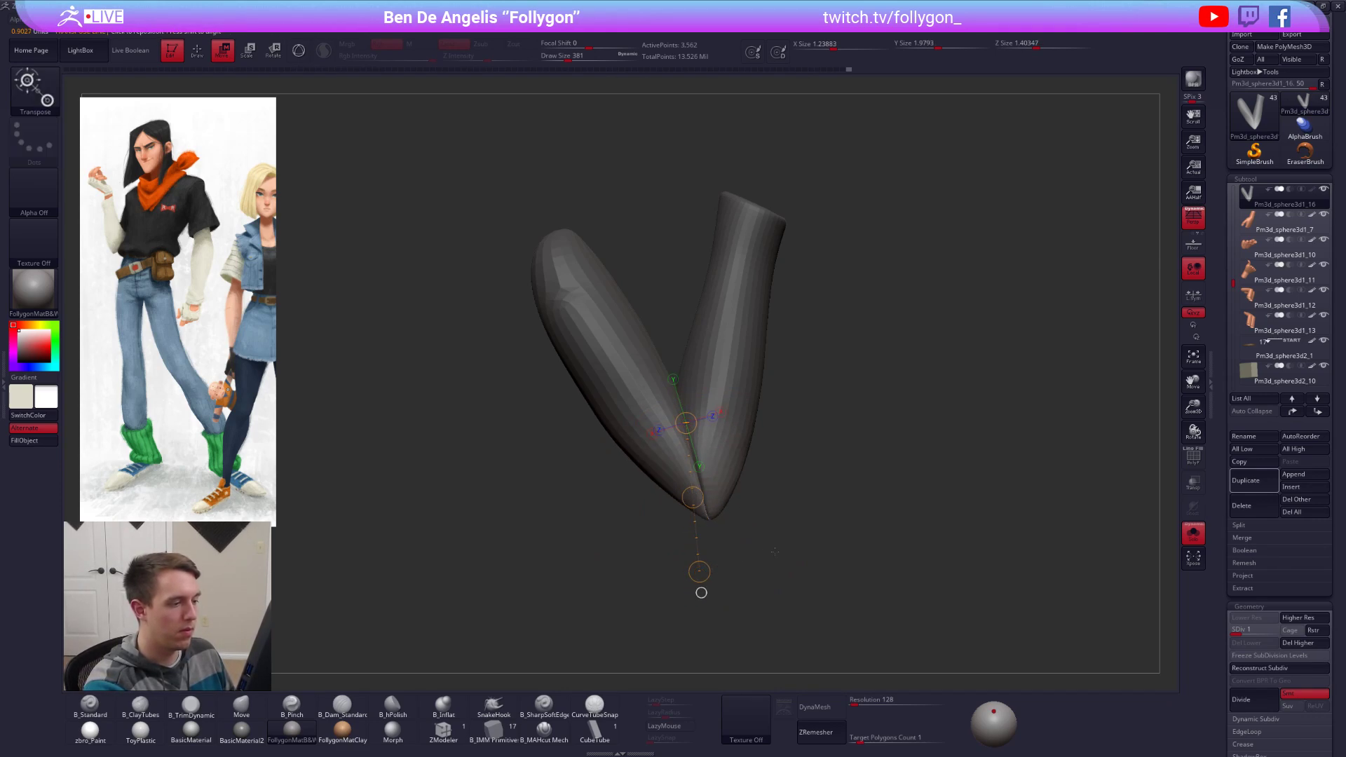
mouse_move(717, 566)
mouse_down()
mouse_move(789, 551)
mouse_move(946, 591)
mouse_move(785, 456)
mouse_move(752, 463)
mouse_move(744, 490)
mouse_up()
key(q)
Step: Reshape the merged arm's elbow against the full character with the Move brush at draw size 381
key(ctrl+shift+s)
key(ctrl+shift+s)
right_drag(742, 495, 736, 427)
drag(735, 504, 740, 510)
right_drag(740, 510, 740, 462)
drag(740, 510, 734, 506)
mouse_move(733, 506)
right_down()
mouse_move(761, 588)
mouse_move(869, 596)
right_up()
mouse_move(981, 617)
ctrl+right_down()
mouse_move(1002, 574)
mouse_move(1040, 563)
ctrl+right_up()
Step: Isolate the merged arm and adjust its elbow with the Move brush at draw size 192
key(ctrl+shift+s)
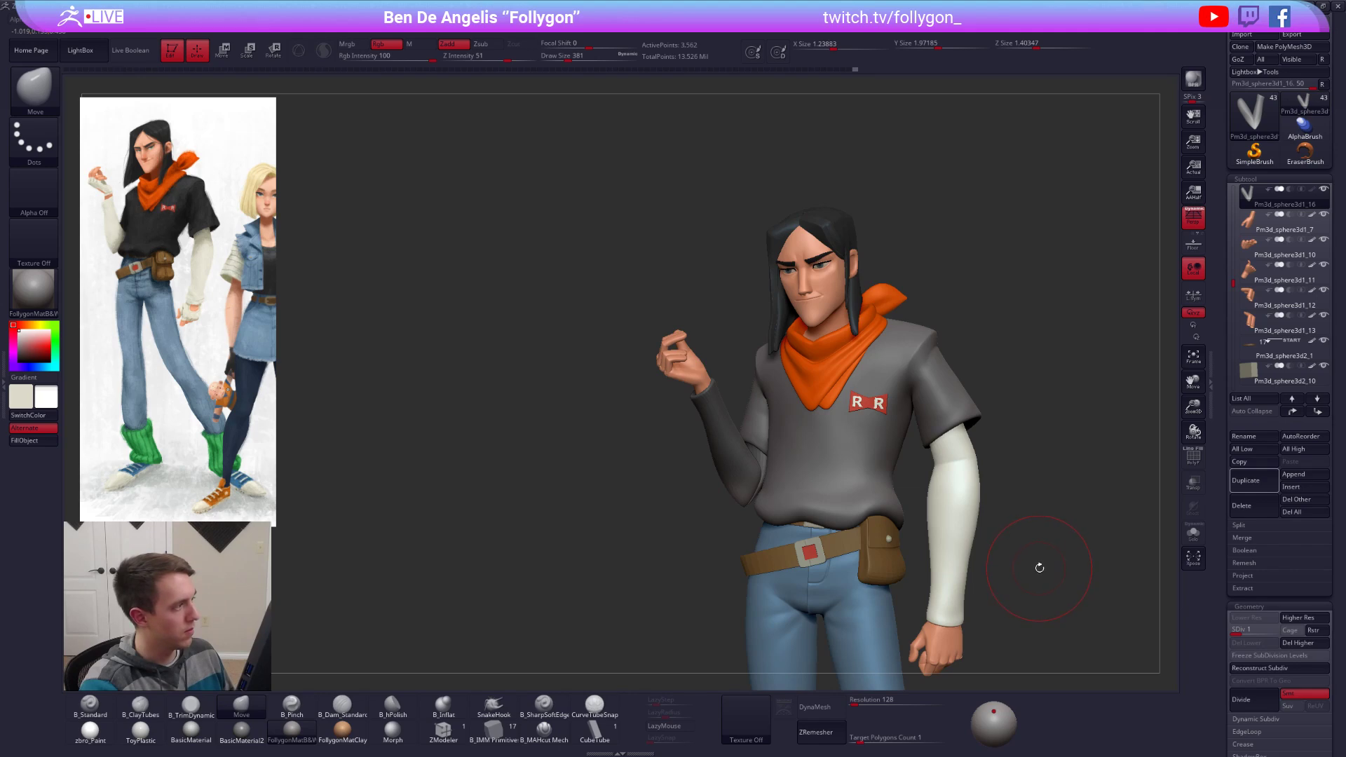
key(ctrl+shift+s)
ctrl+right_drag(761, 514, 756, 541)
key(s)
drag(757, 541, 744, 540)
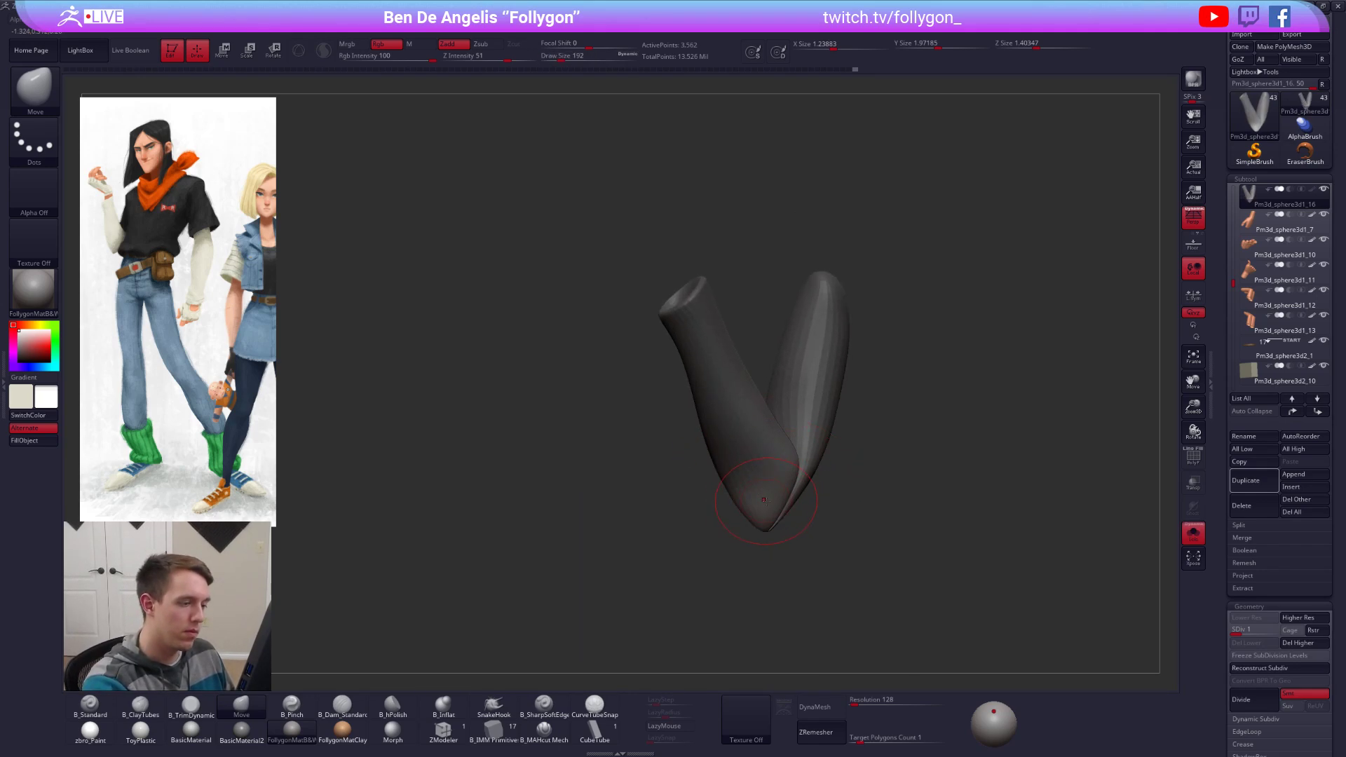
Step: Mask the merged arm's elbow with a lasso and soften the mask edge
right_drag(760, 520, 797, 520)
key(w)
ctrl+drag(737, 461, 764, 597)
ctrl+click(769, 468)
key(q)
mouse_move(753, 482)
right_down()
mouse_move(791, 484)
mouse_move(732, 475)
mouse_move(749, 493)
mouse_move(744, 571)
mouse_move(796, 508)
right_up()
Step: Clear the mask and subdivide the merged arm up to subdivision level 4
key(2)
key(ctrl+d)
key(4)
key(space)
click(796, 506)
ctrl+drag(831, 538, 845, 554)
key(d)
key(d)
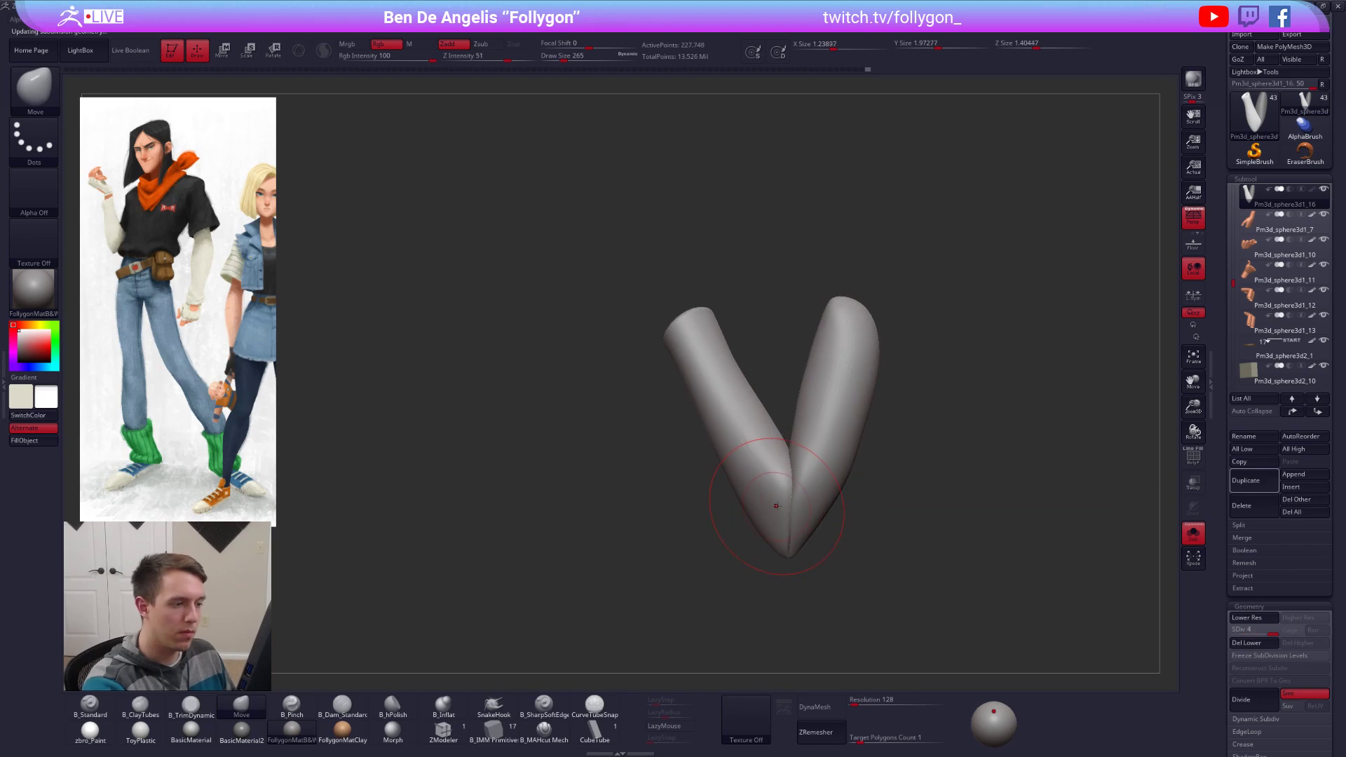
Step: Smooth the inner elbow and adjust the tip with the Move brush at draw size 192
shift+drag(770, 474, 762, 452)
right_drag(769, 470, 796, 494)
key(space)
click(763, 555)
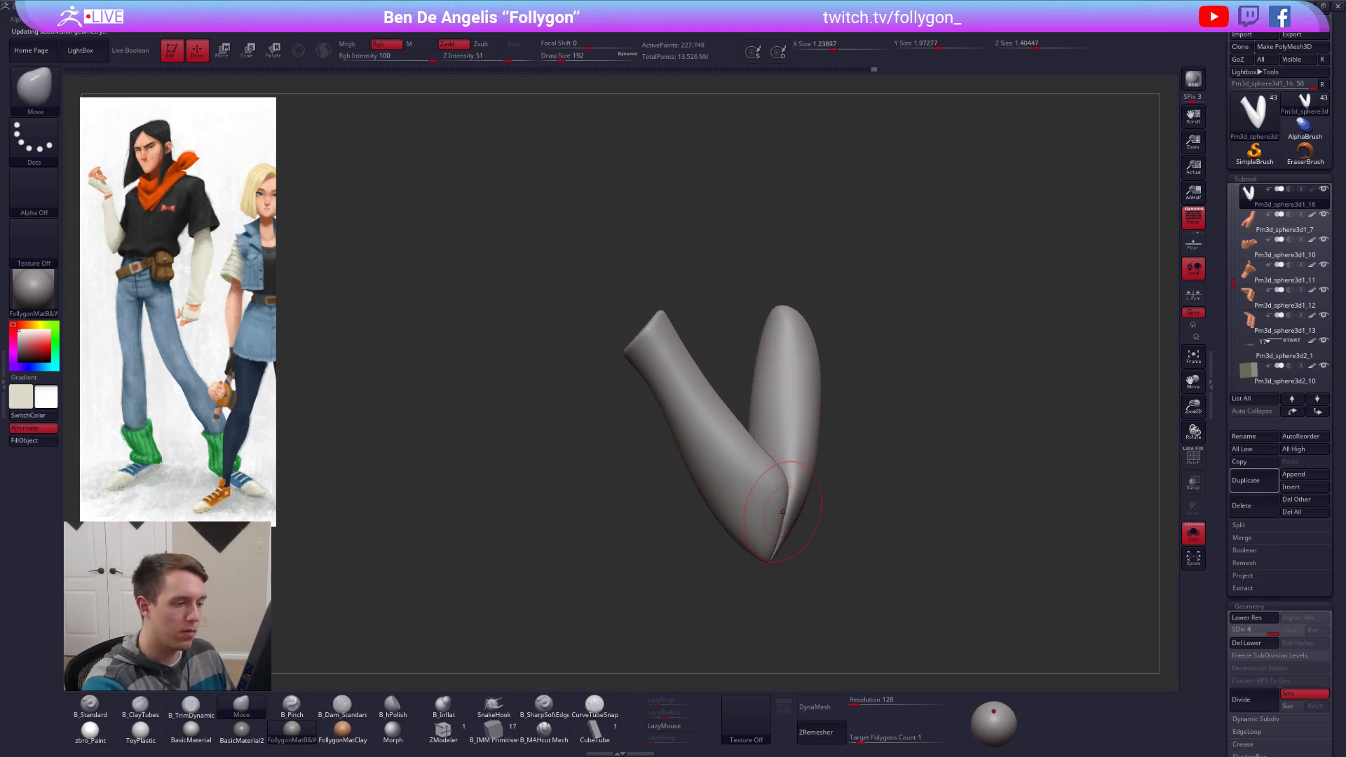
mouse_move(771, 557)
right_down()
mouse_move(861, 526)
mouse_move(840, 517)
right_up()
ctrl+right_drag(840, 516, 834, 557)
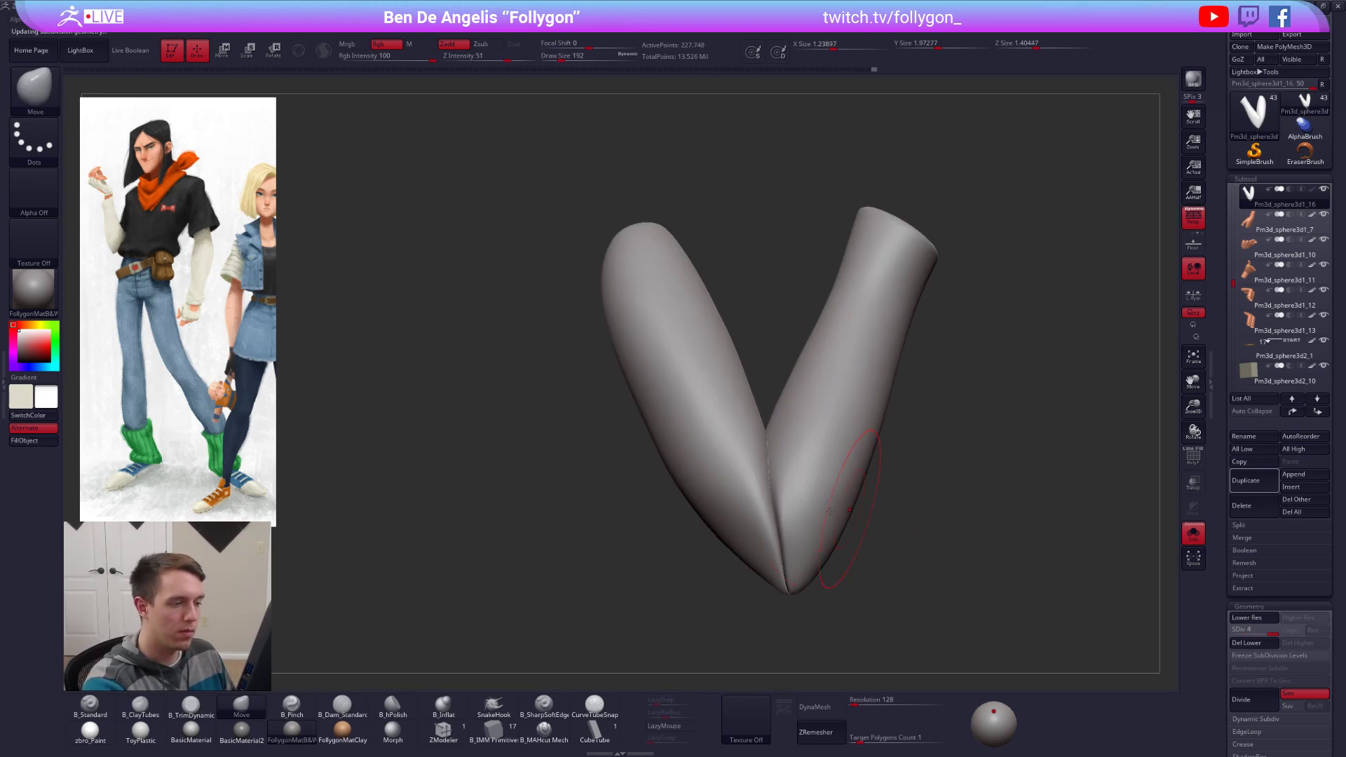
Step: Convert the arm to a DynaMesh at resolution 552 without freezing its subdivision levels
key(space)
click(811, 500)
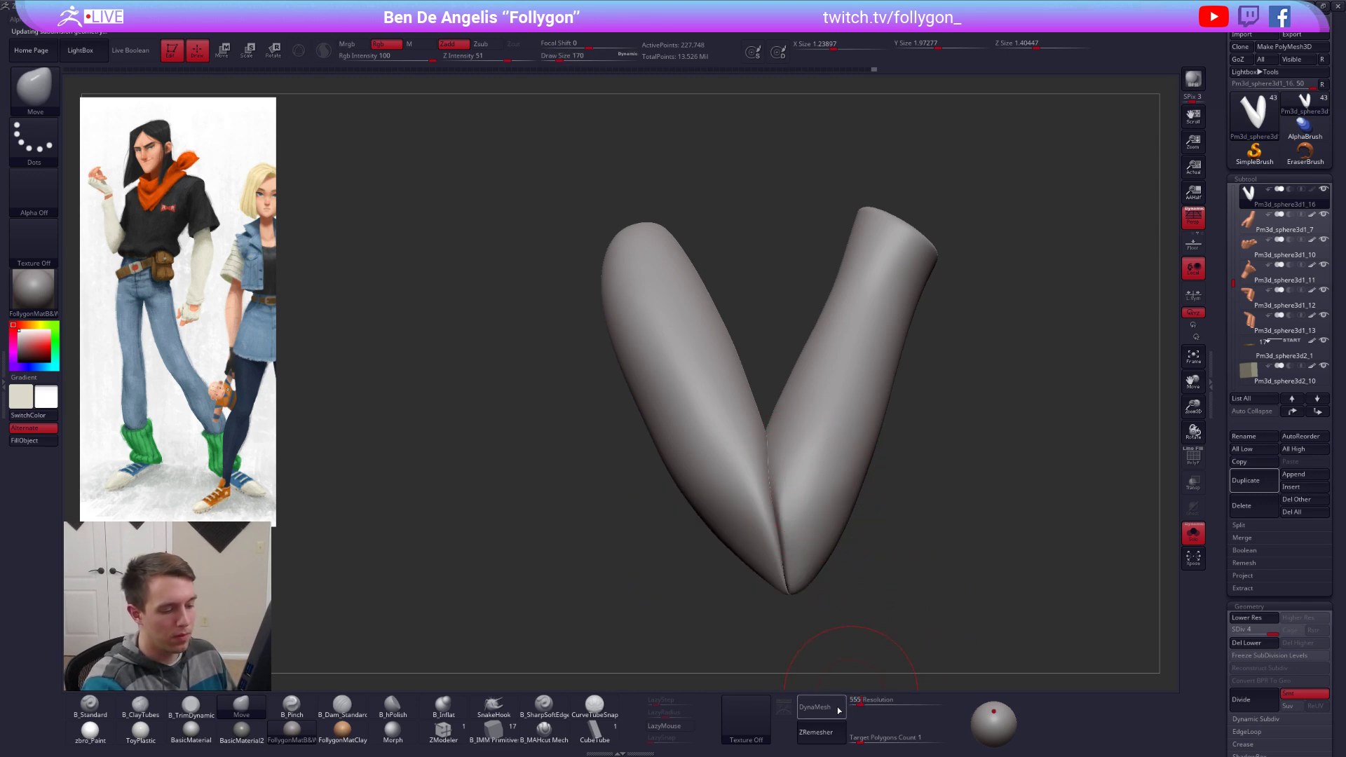
click(838, 708)
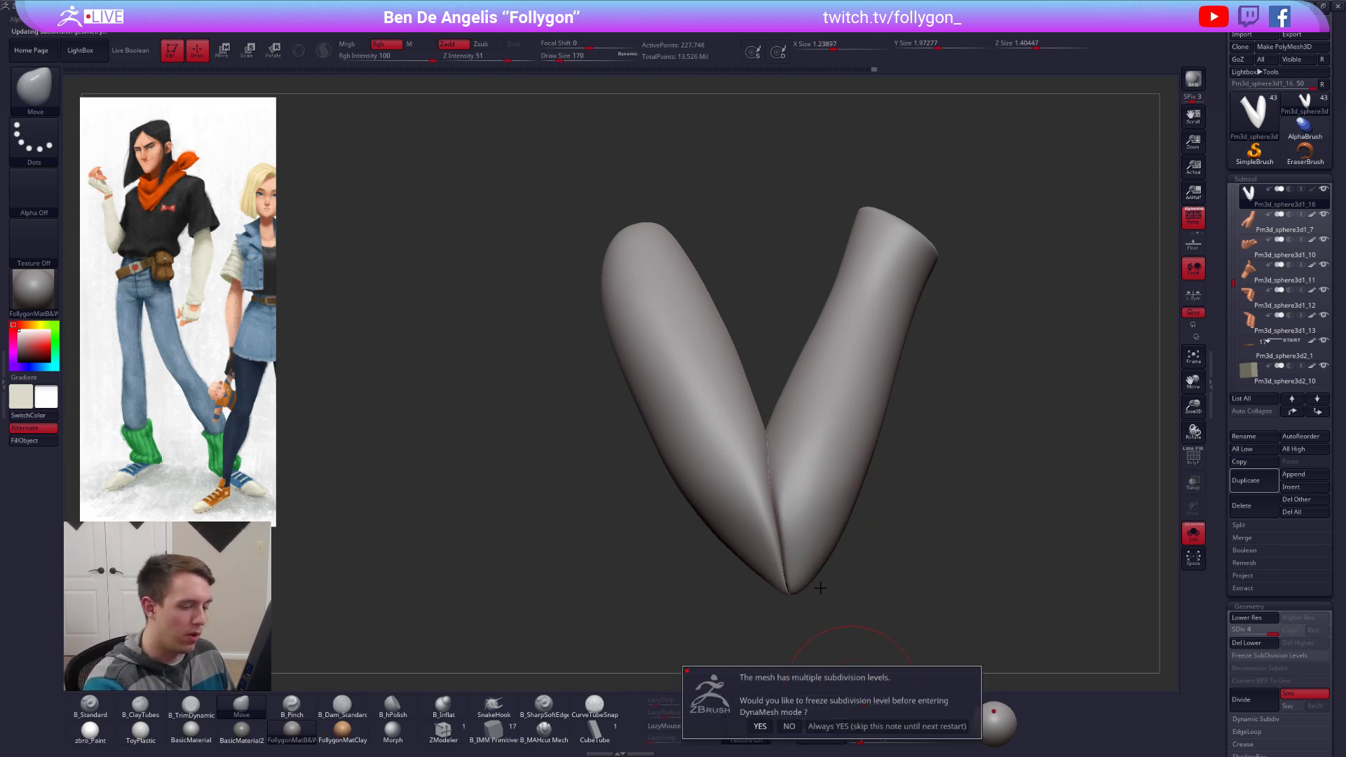
click(789, 726)
Step: Reshape the elbow tip and the fold beneath it with the Move brush at draw size 113
key(space)
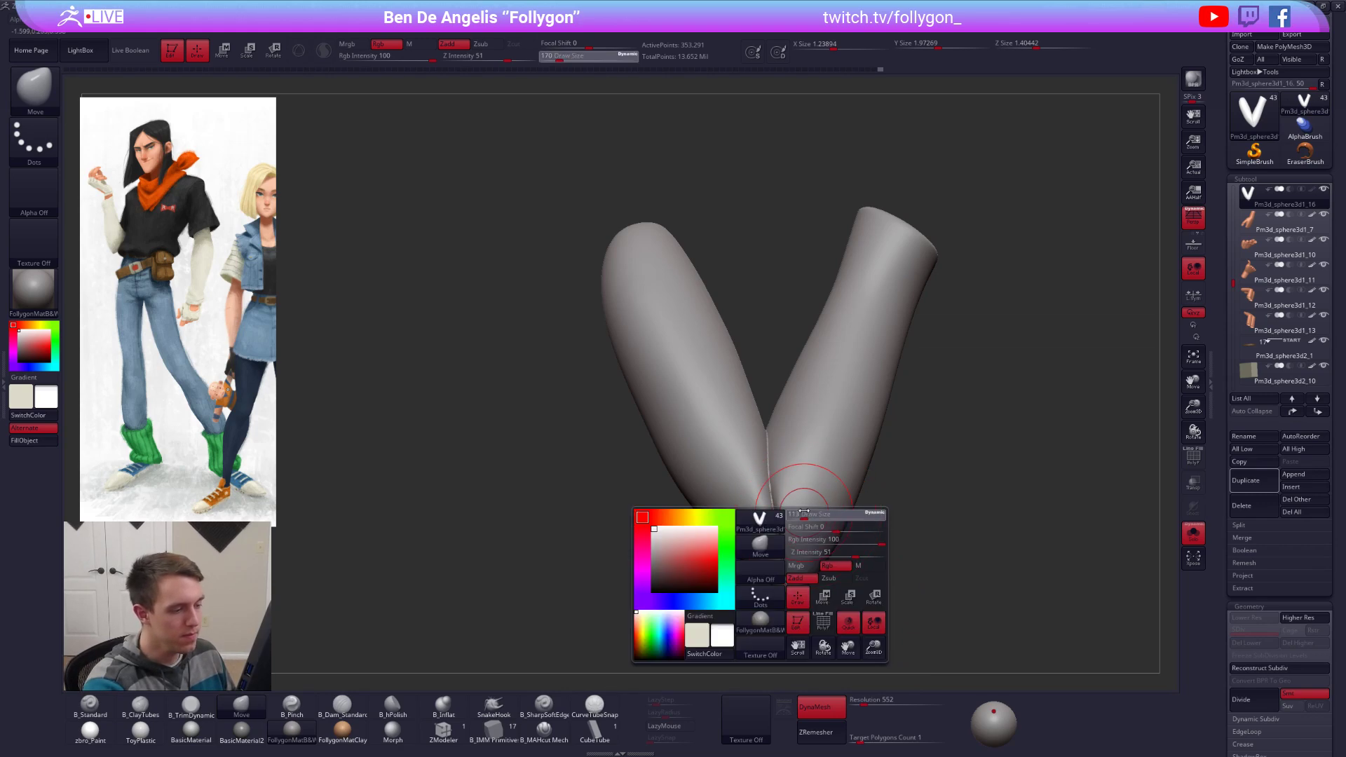
click(800, 515)
key(ctrl+space)
click(796, 470)
mouse_move(796, 470)
right_down()
mouse_move(772, 503)
mouse_move(786, 585)
mouse_move(784, 517)
right_up()
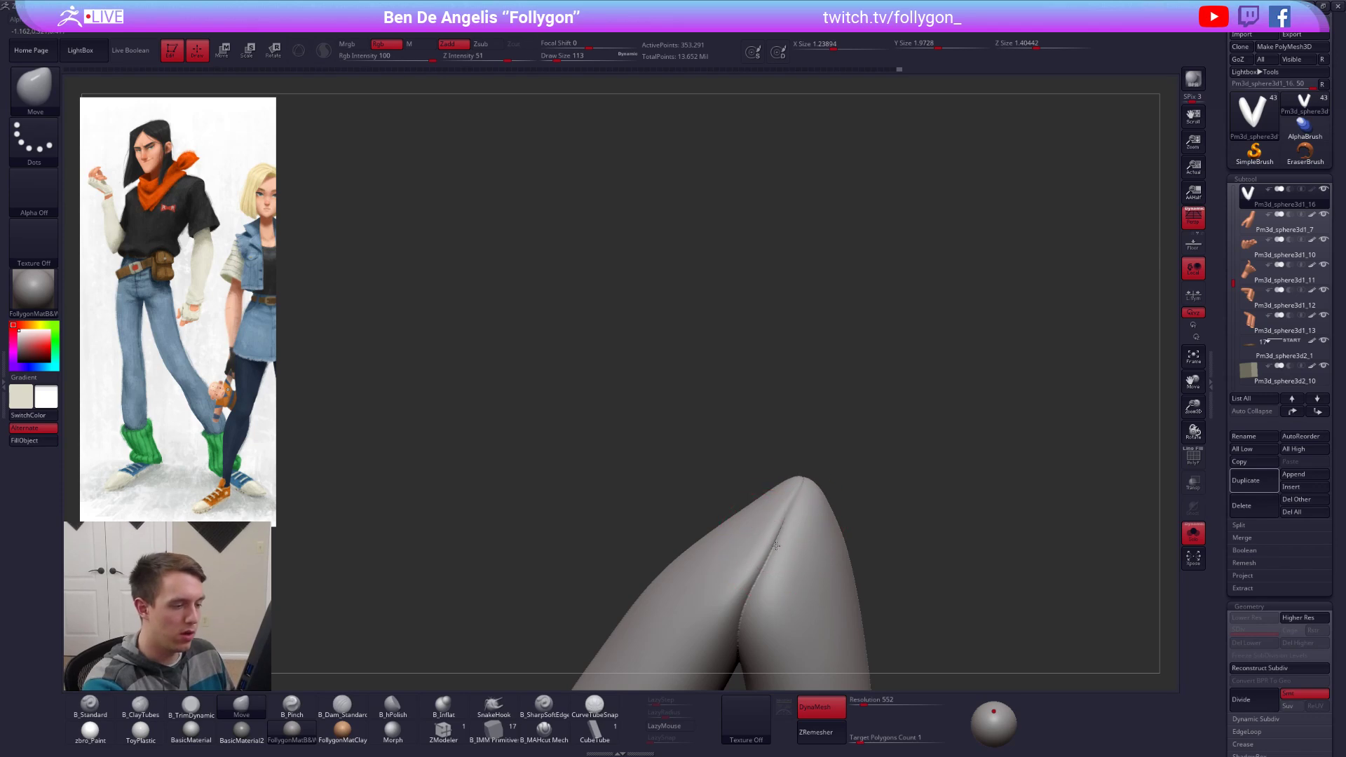
right_drag(774, 575, 773, 536)
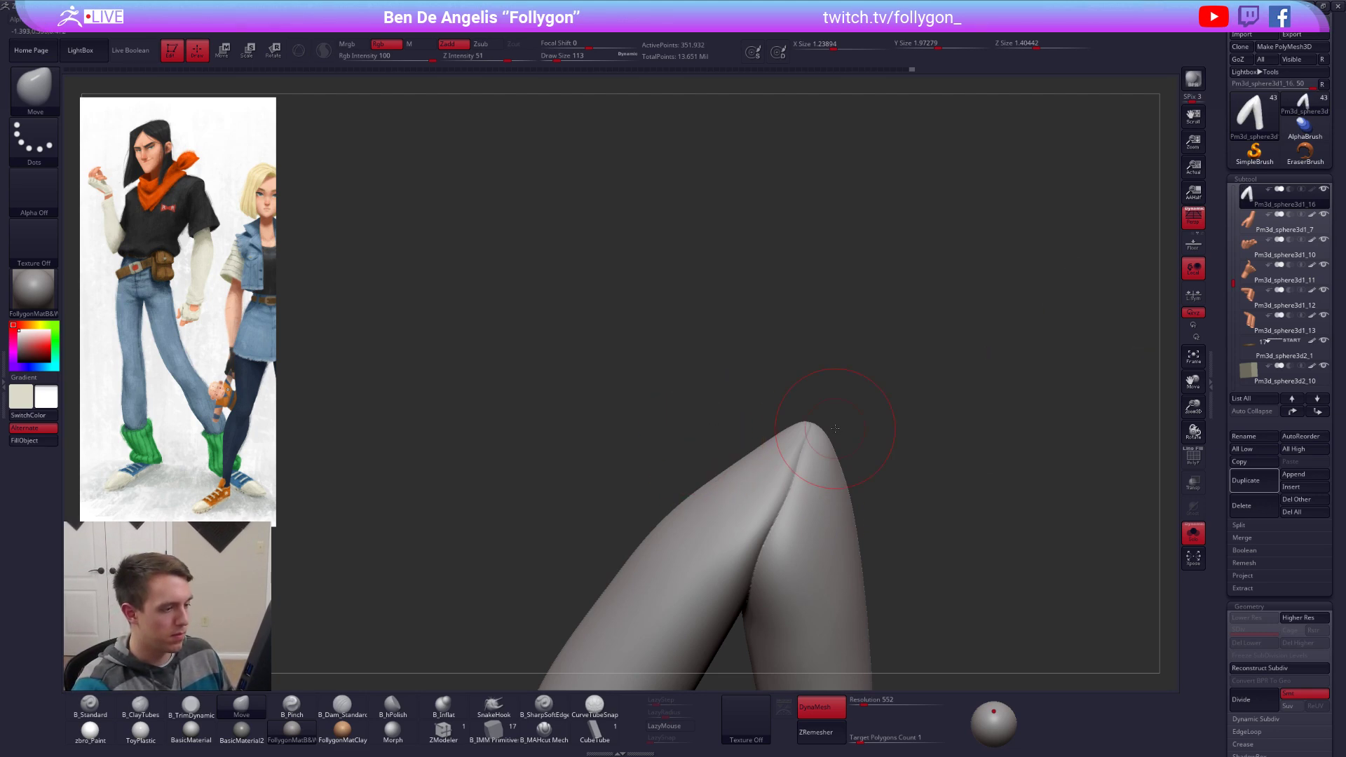
key(space)
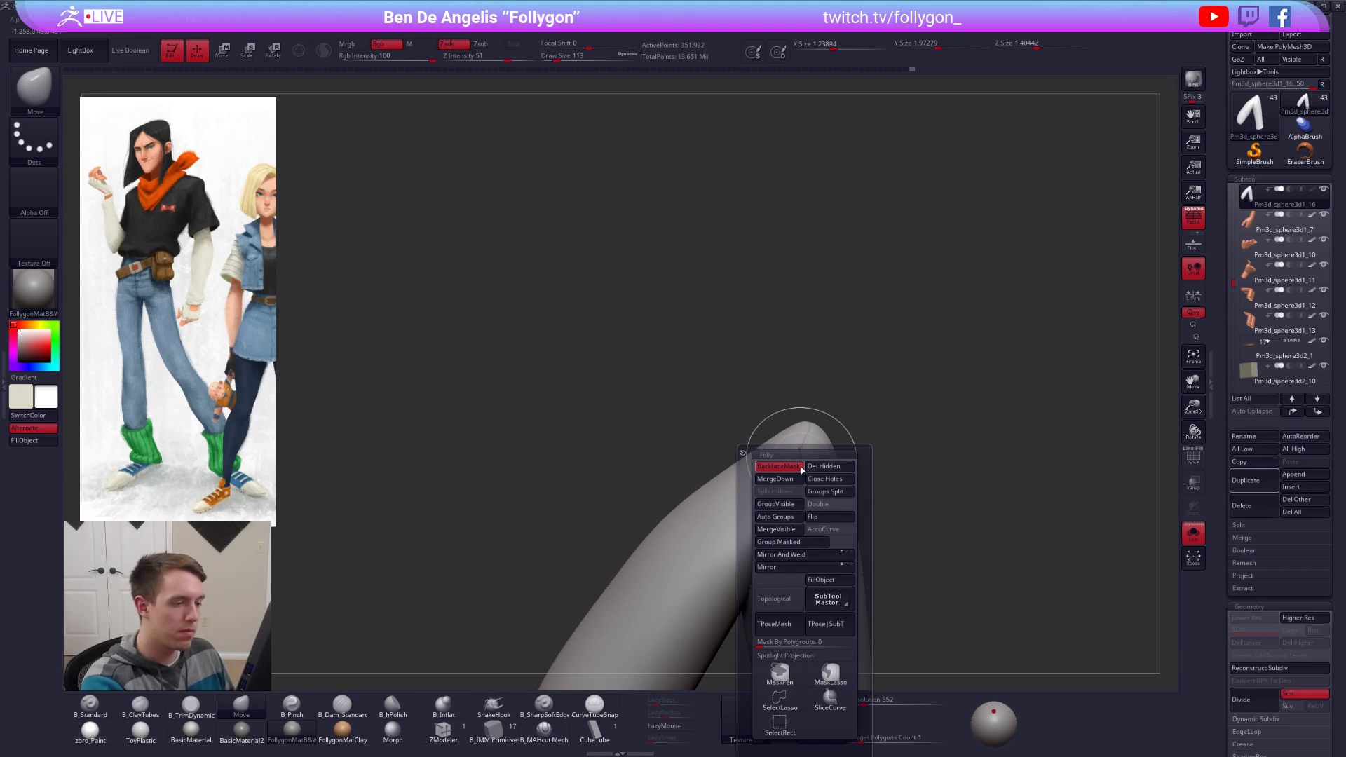
key(space)
drag(812, 451, 804, 451)
Step: Flatten the surfaces around the elbow seam with the B_TrimDynamic brush and quick-save the project
key(3)
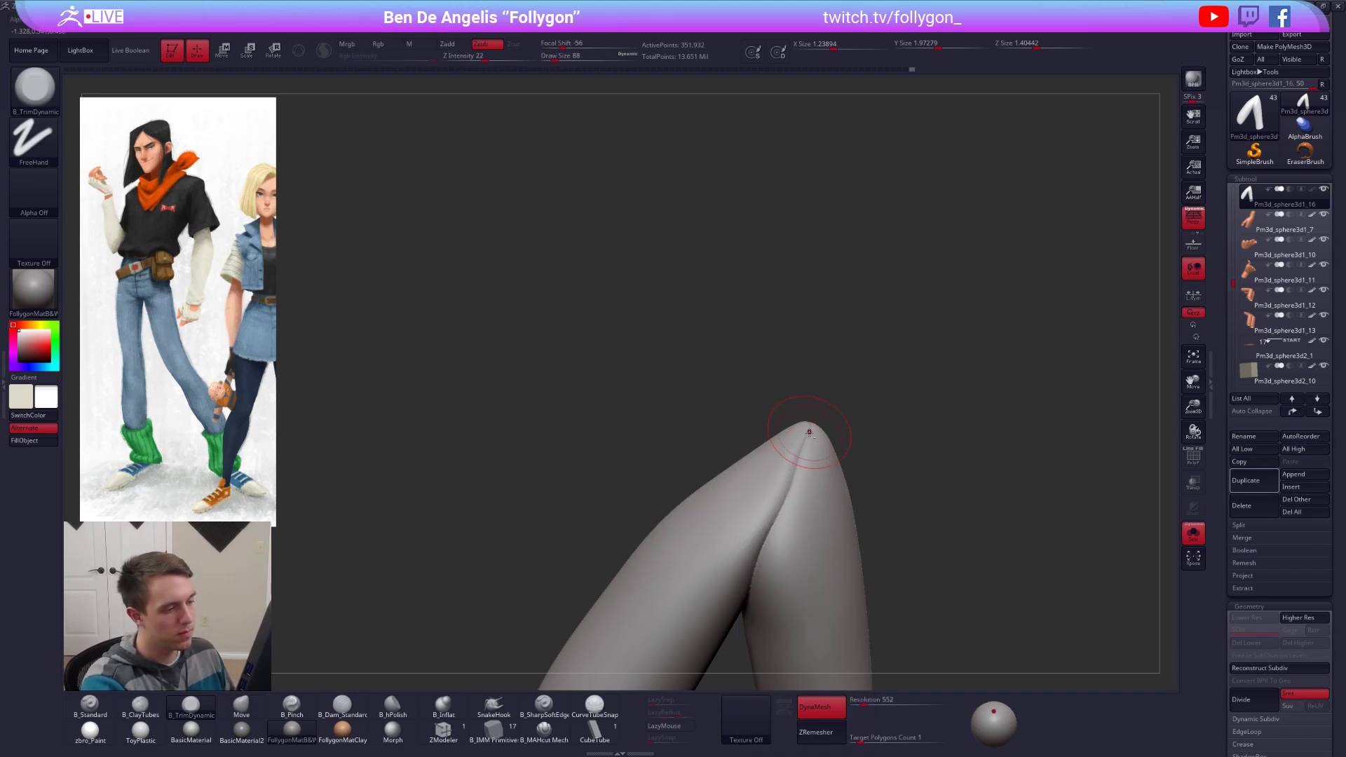
key(ctrl+s)
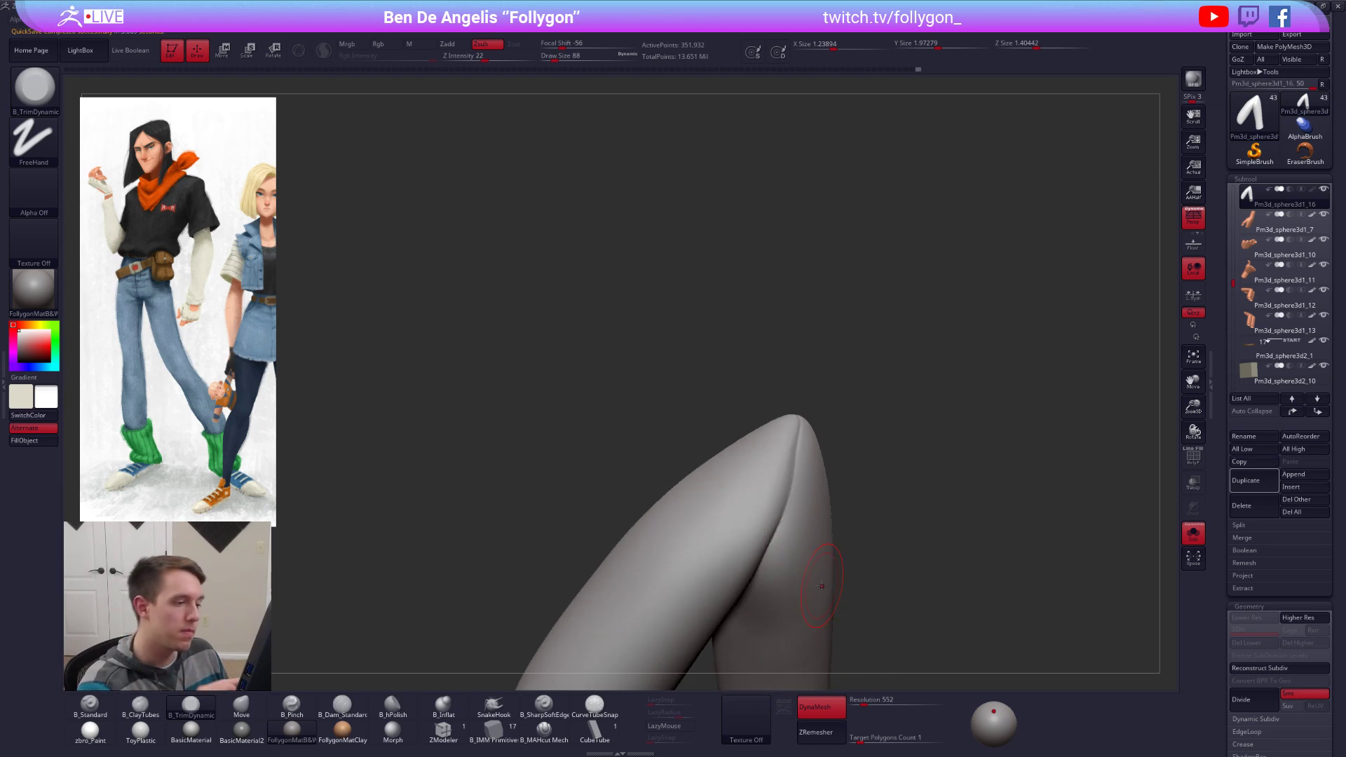
key(space)
drag(798, 474, 785, 471)
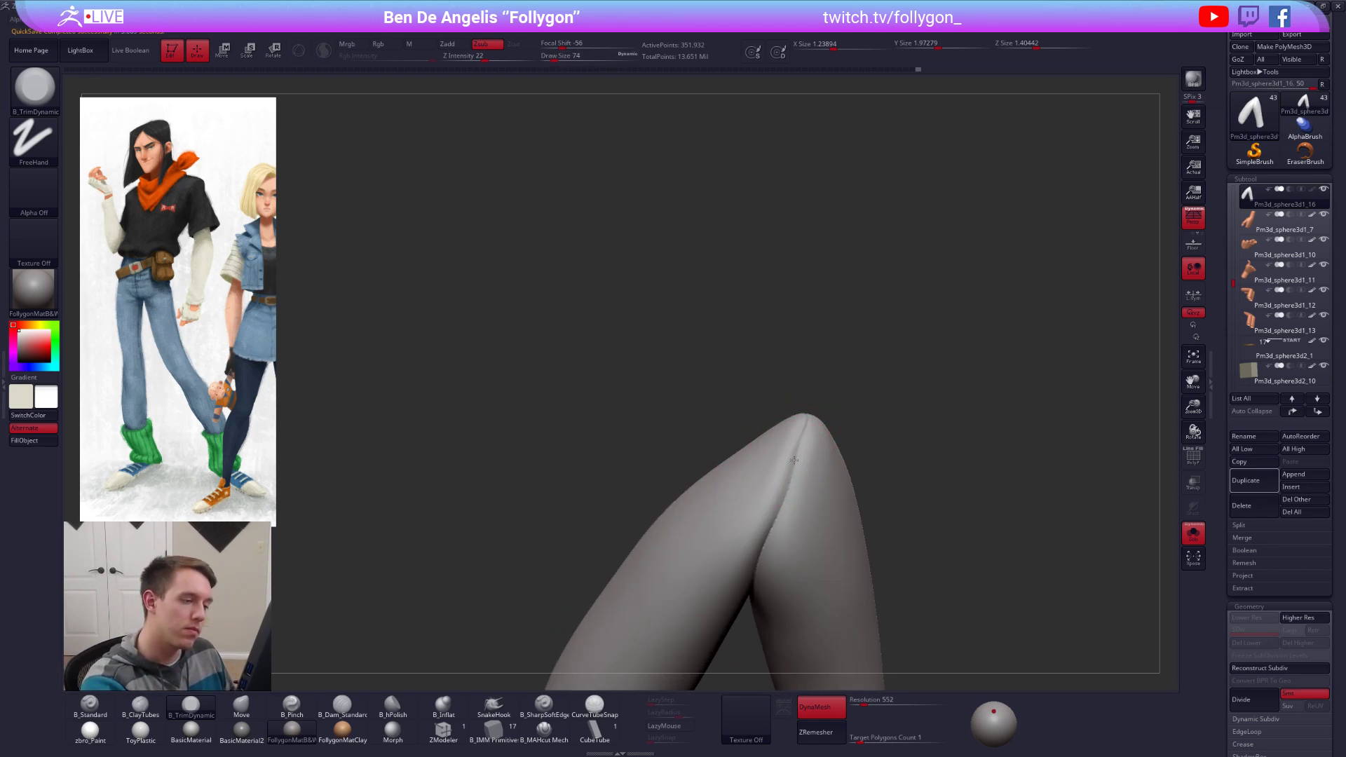
key(space)
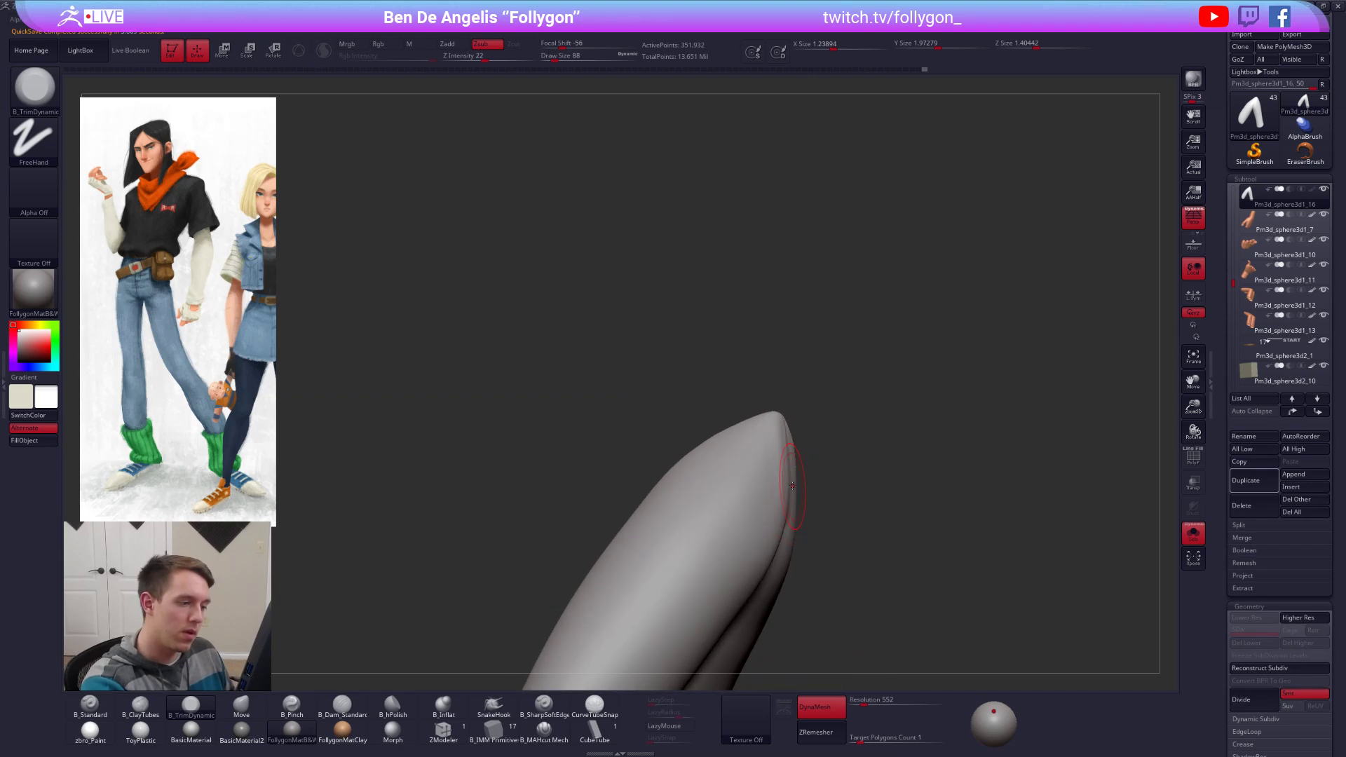
key(space)
mouse_move(774, 472)
mouse_down()
mouse_move(799, 447)
mouse_move(758, 479)
mouse_up()
Step: Fill the seam at the elbow with the B_ClayTubes brush at draw size 104 and smooth it
key(space)
key(b)
key(c)
key(t)
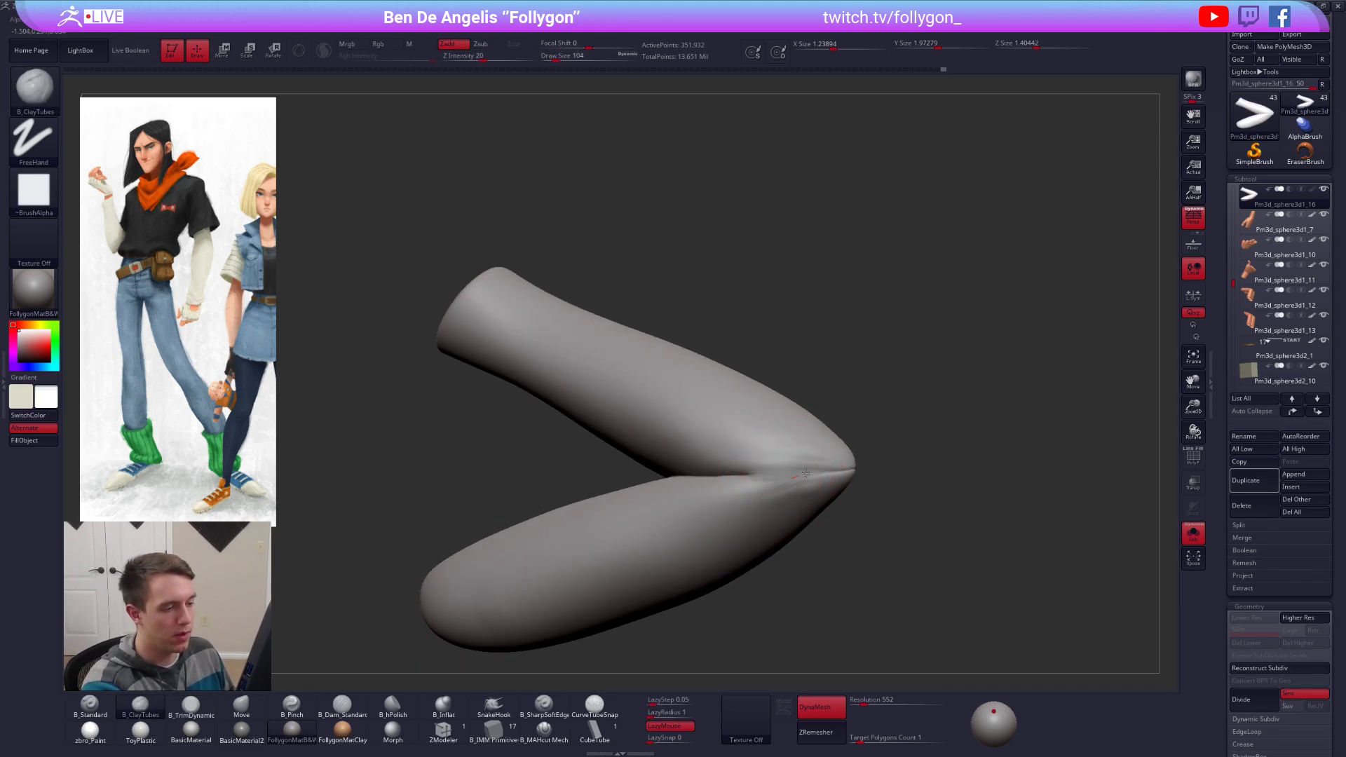
key(shift)
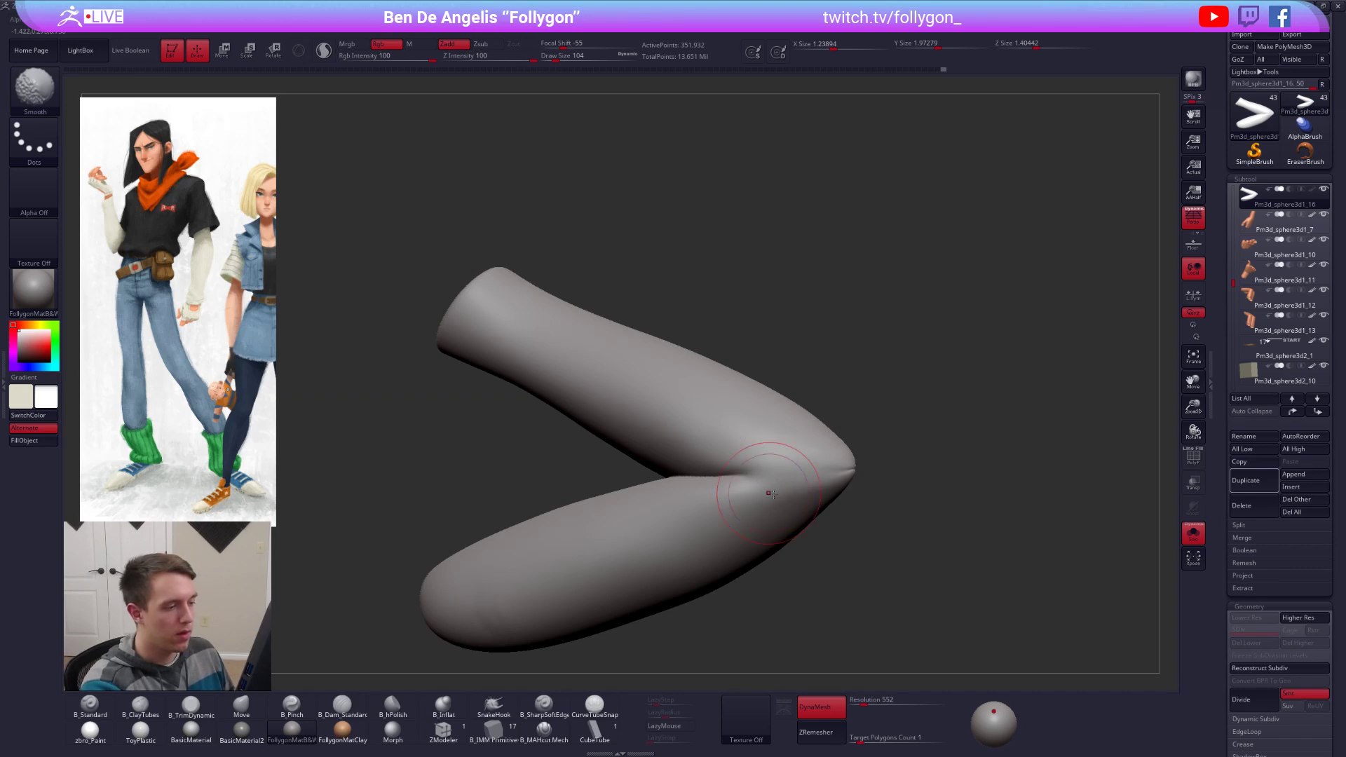
mouse_move(769, 492)
right_down()
mouse_move(849, 502)
mouse_move(835, 503)
right_up()
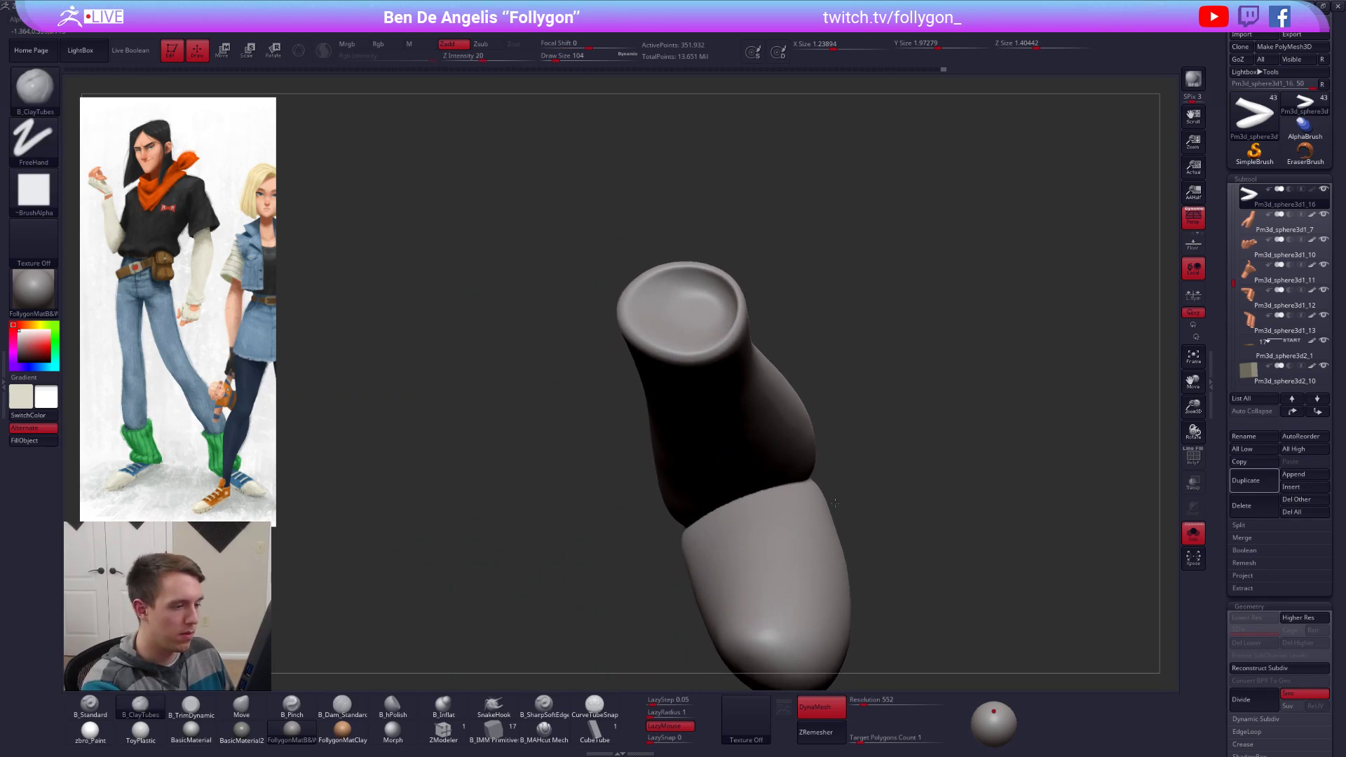
scroll(819, 474, up, 3)
key(ctrl)
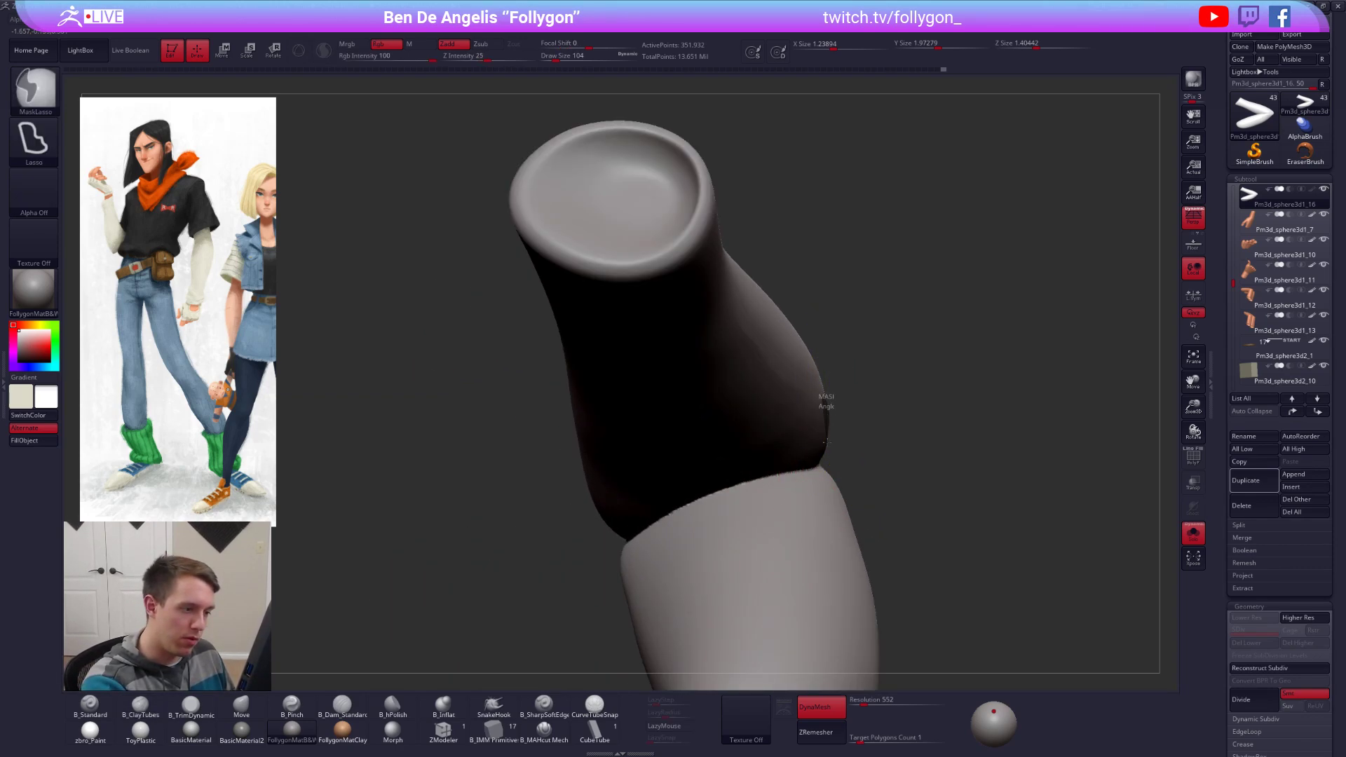
ctrl+drag(812, 656, 811, 655)
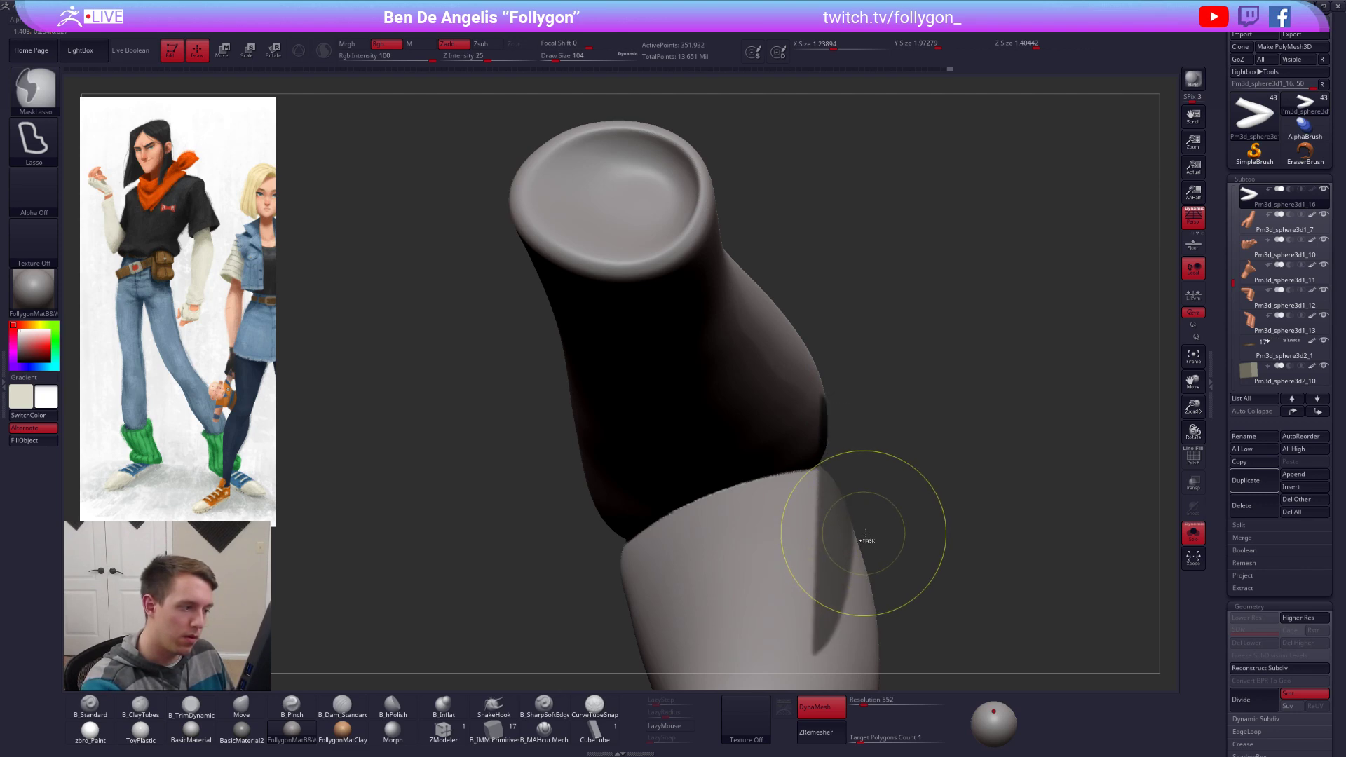
key(ctrl+z)
scroll(848, 539, down, 4)
mouse_move(847, 548)
right_down()
mouse_move(894, 567)
mouse_move(886, 553)
mouse_move(867, 687)
mouse_move(877, 658)
mouse_move(847, 471)
mouse_move(851, 497)
right_up()
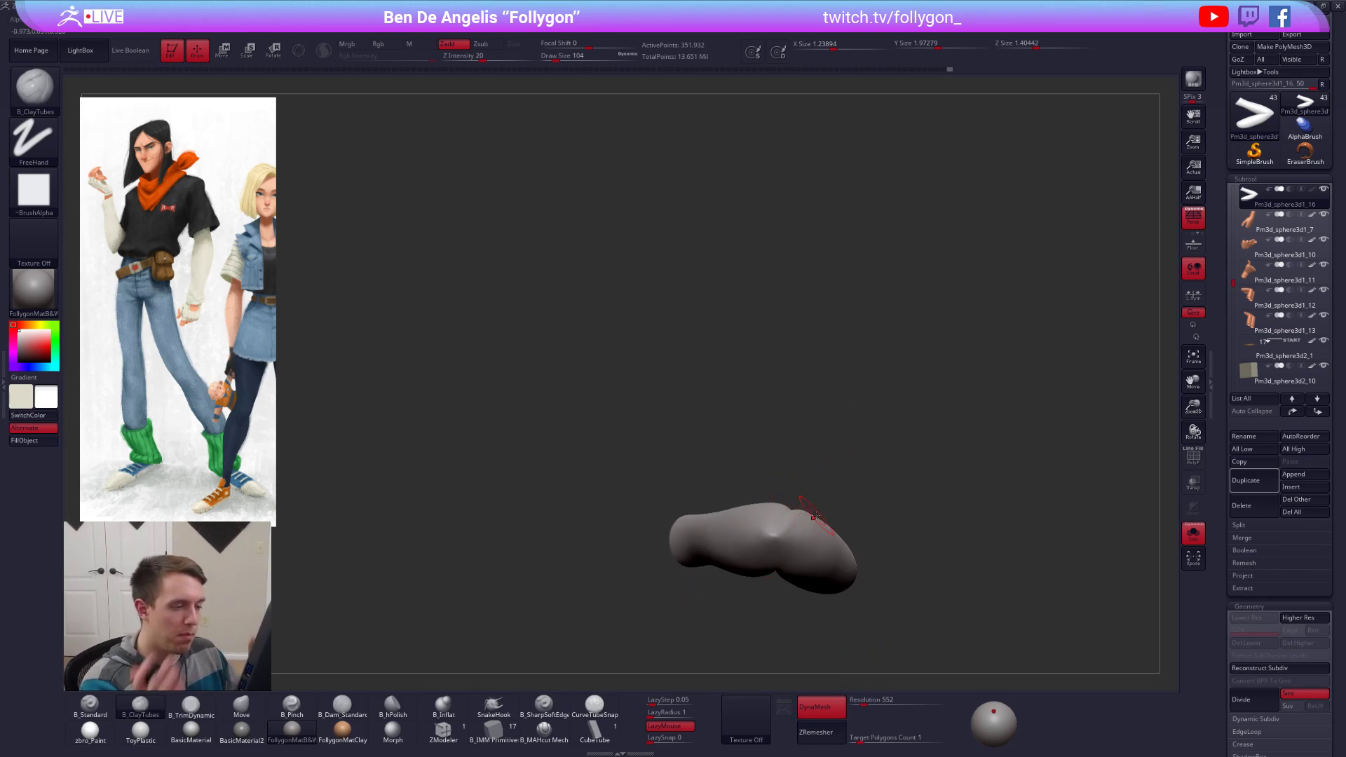
Step: Examine the arm's polygroups in wireframe and compare the elbow against the full character
mouse_move(962, 567)
right_down()
mouse_move(974, 548)
mouse_move(960, 643)
mouse_move(951, 622)
mouse_move(995, 626)
mouse_move(970, 583)
right_up()
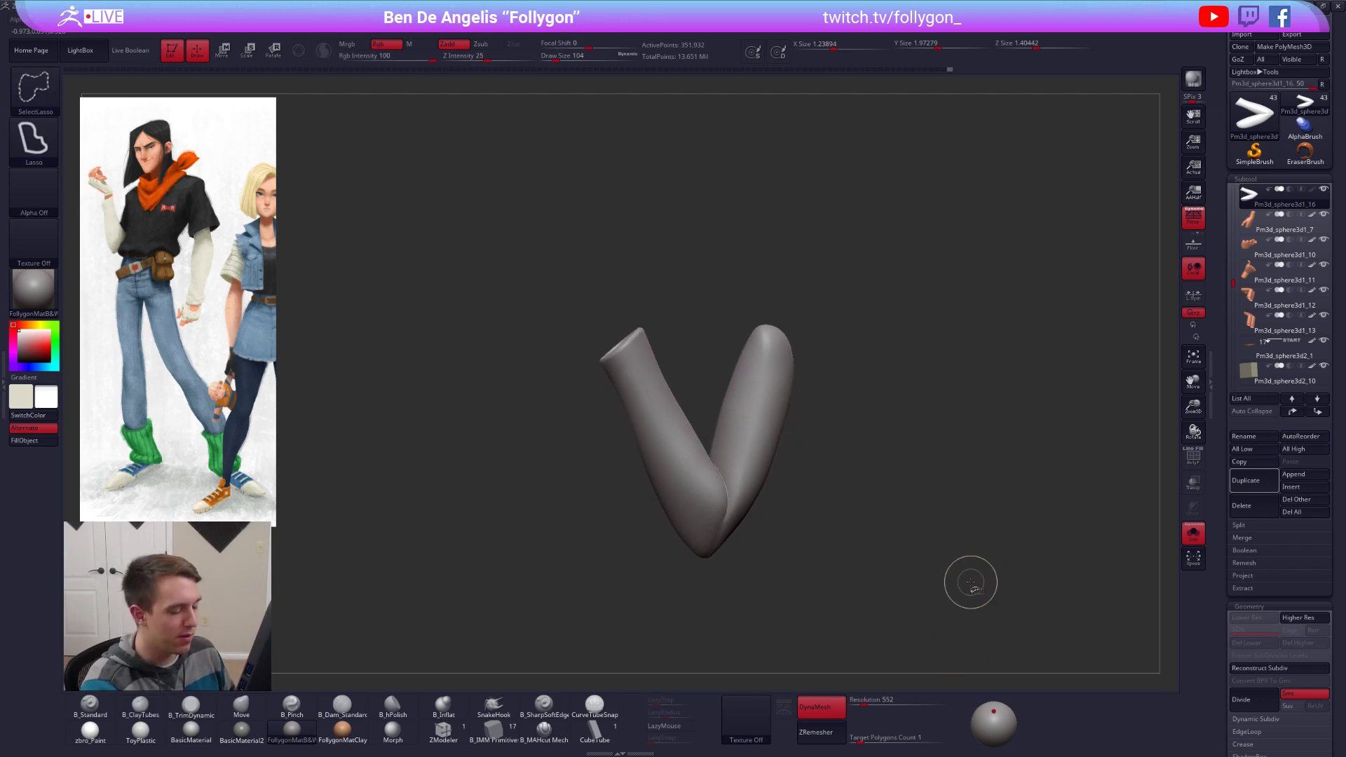
key(shift+f)
key(shift+f)
mouse_move(735, 458)
ctrl+right_down()
mouse_move(751, 466)
mouse_move(697, 497)
mouse_move(820, 485)
mouse_move(762, 484)
mouse_move(891, 458)
mouse_move(838, 483)
mouse_move(813, 547)
mouse_move(850, 595)
ctrl+right_up()
key(shift+f)
key(shift+f)
ctrl+right_drag(850, 594, 555, 471)
right_drag(625, 527, 502, 399)
key(alt+s)
ctrl+right_drag(577, 413, 733, 471)
right_drag(615, 435, 721, 486)
key(alt+s)
key(shift+f)
key(shift+f)
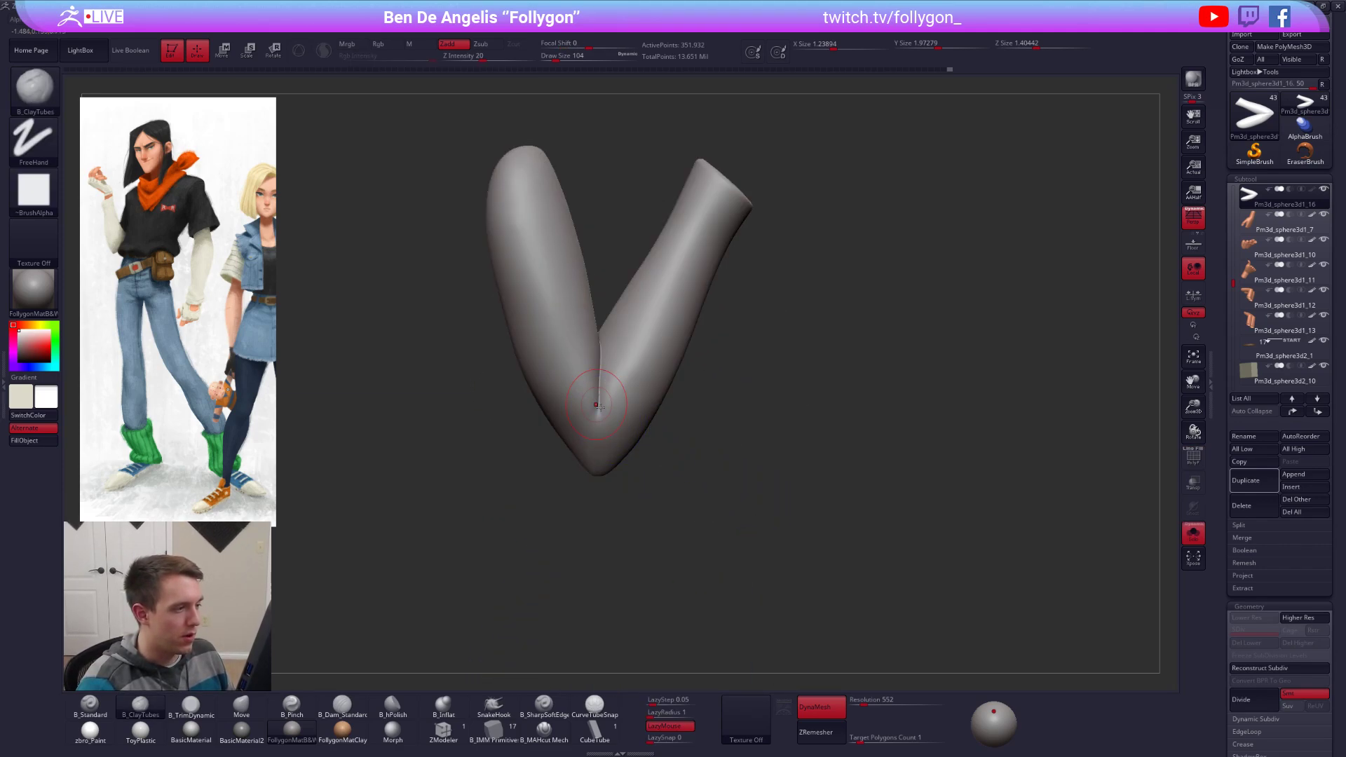
Step: Adjust the inner elbow fold with the Move brush at draw size 140 and refresh the DynaMesh
alt+right_drag(584, 386, 704, 480)
key(b)
key(m)
key(v)
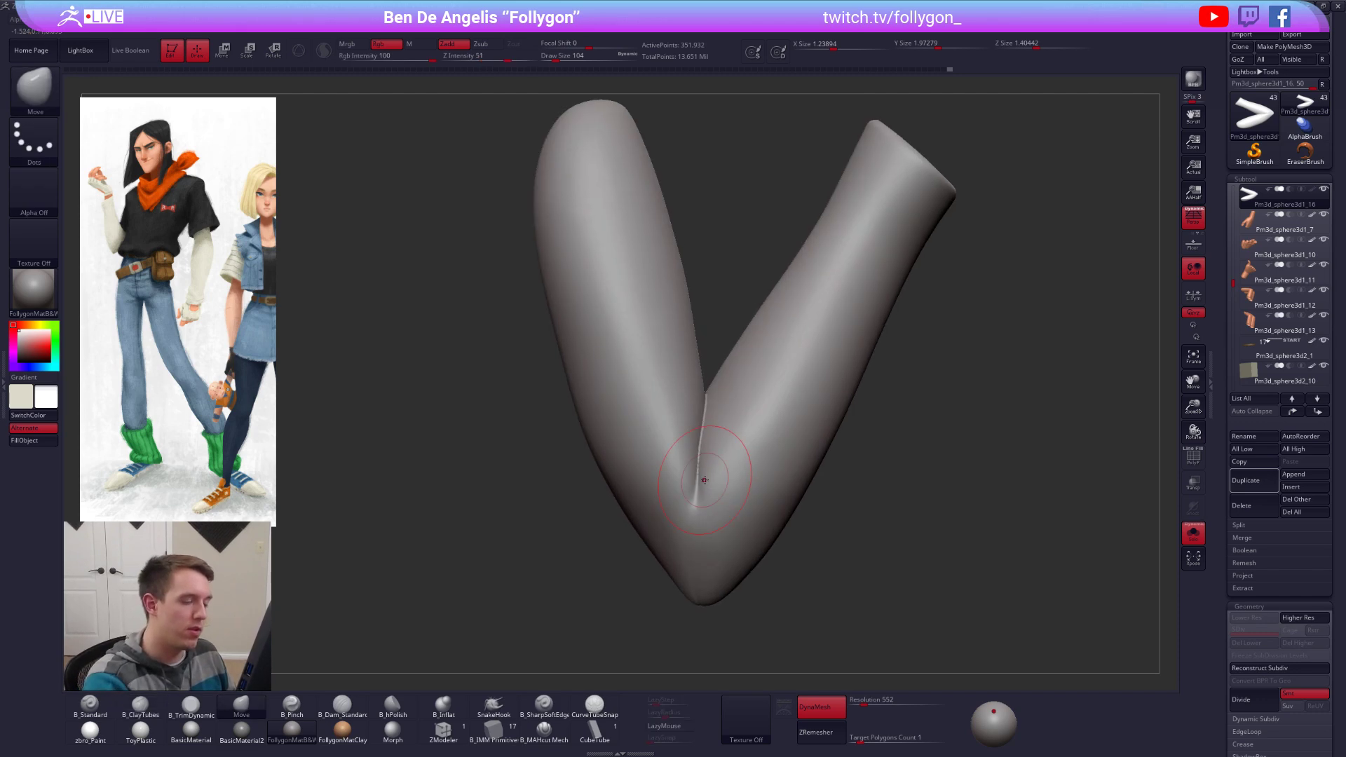
key(space)
mouse_move(704, 480)
mouse_down()
mouse_move(703, 460)
mouse_move(711, 471)
mouse_up()
key(ctrl+space)
click(686, 456)
key(space)
key(ctrl+space)
click(687, 465)
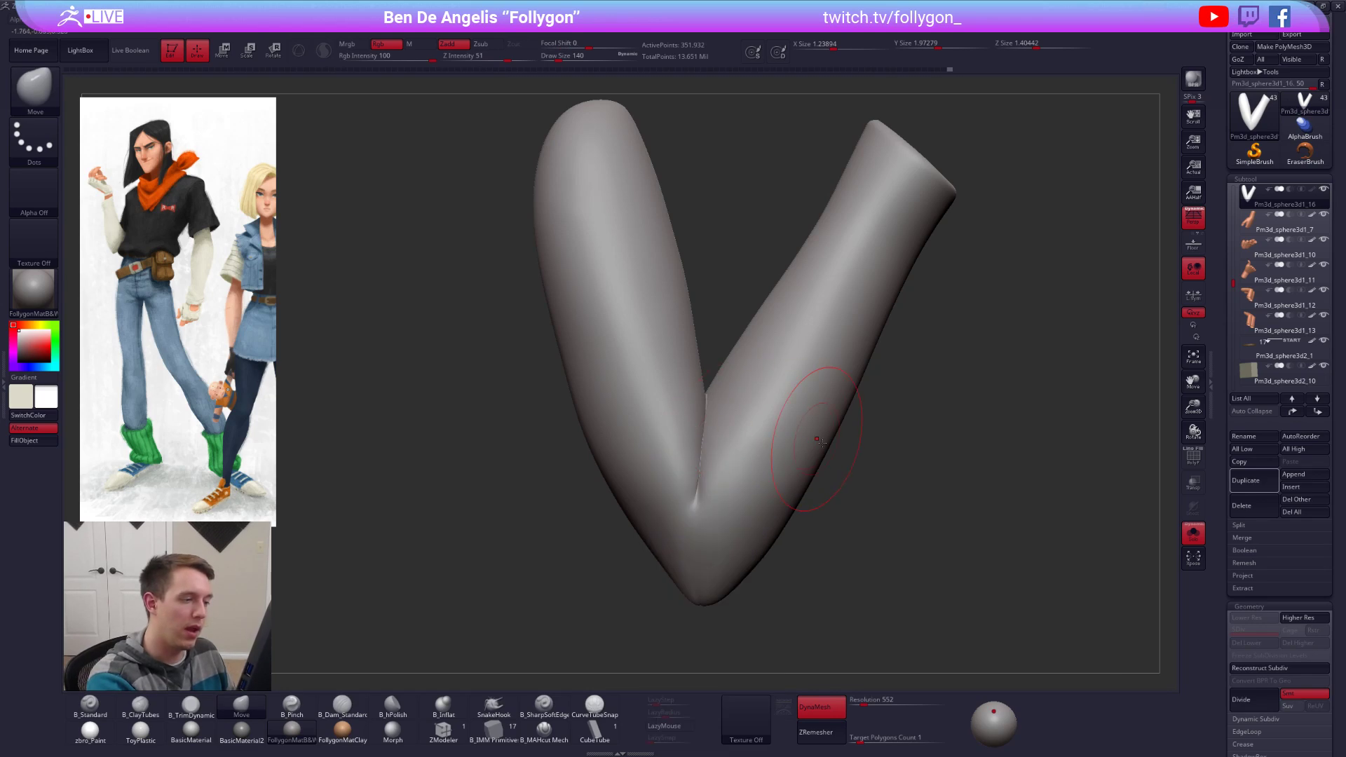
ctrl+drag(860, 442, 869, 448)
Step: Smooth the inner elbow crease where the forearm and upper arm meet
key(space)
mouse_move(718, 480)
mouse_down()
mouse_move(686, 484)
mouse_move(707, 423)
mouse_up()
right_drag(717, 416, 700, 477)
shift+drag(701, 459, 705, 400)
right_drag(705, 399, 703, 466)
shift+drag(709, 365, 705, 323)
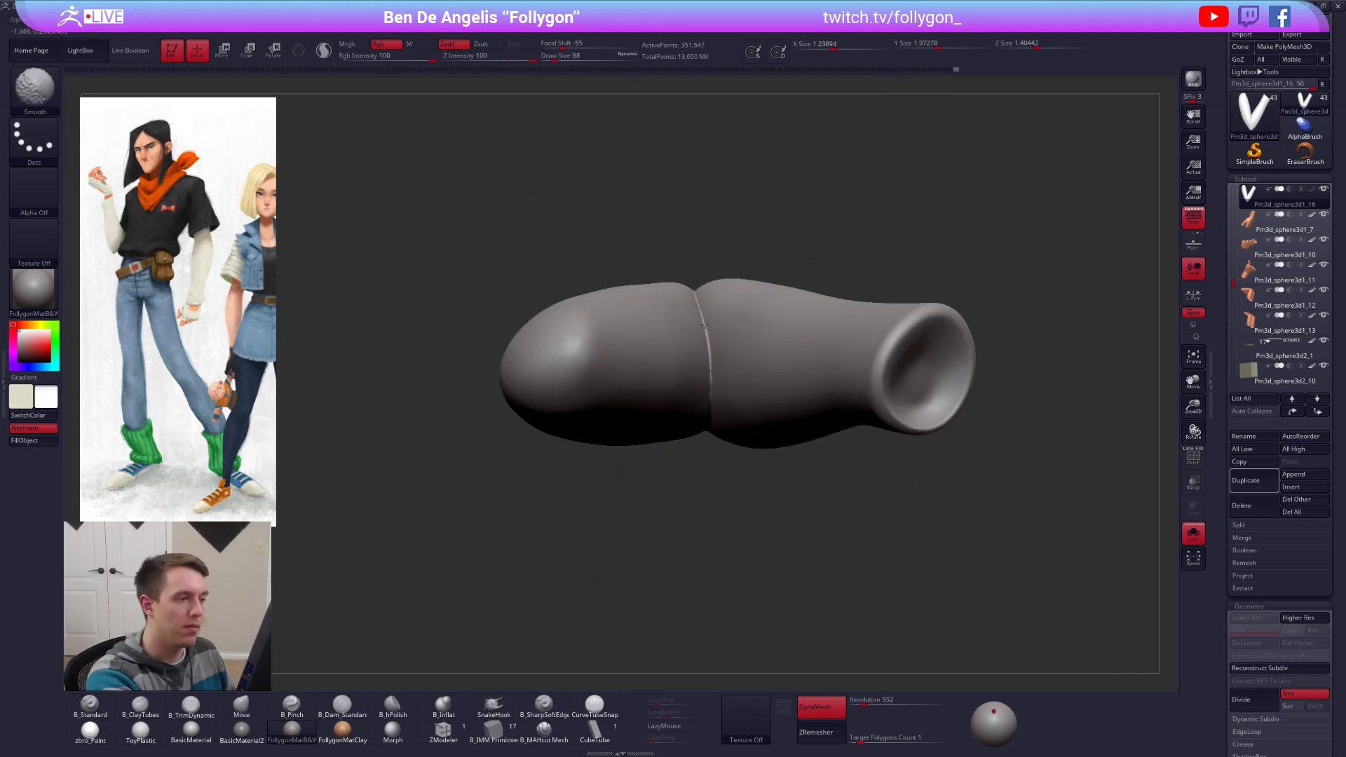
right_drag(704, 324, 838, 492)
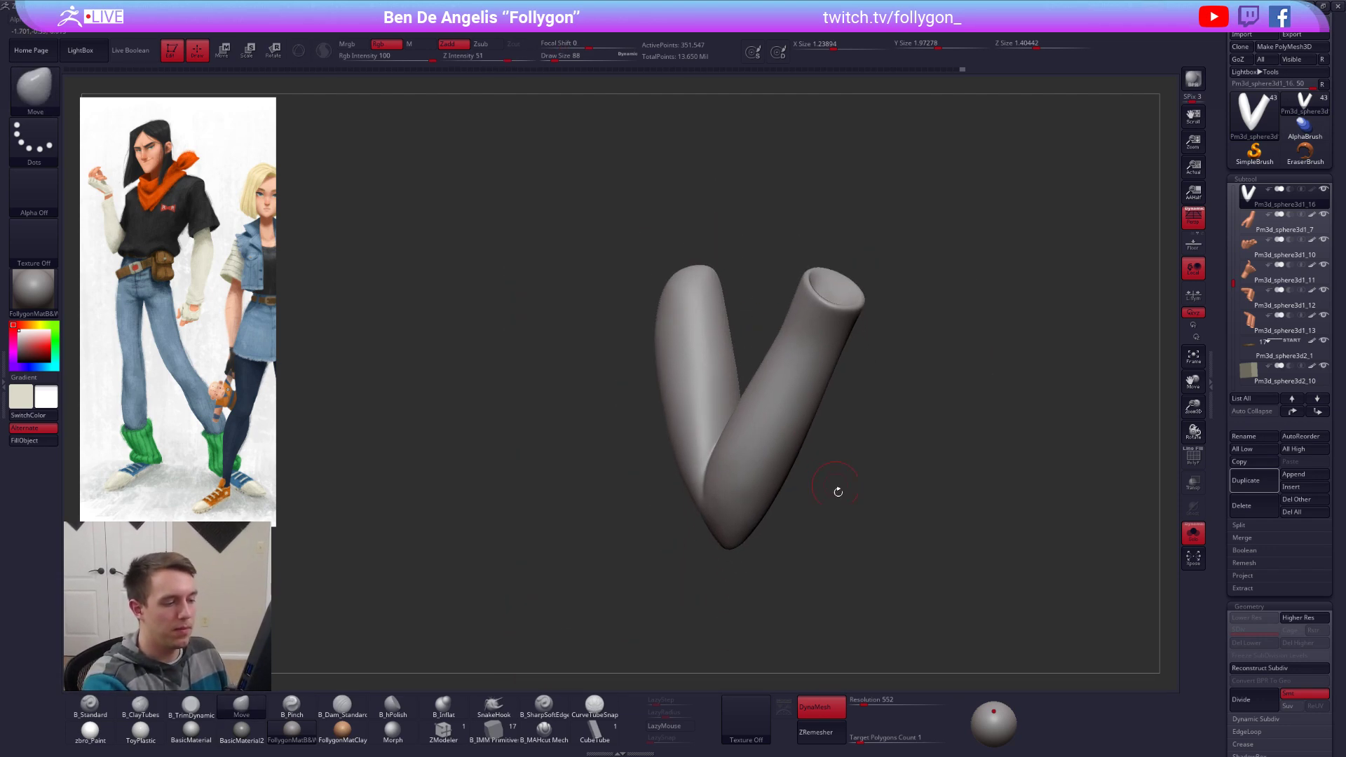
Step: Try to ZRemesh the arm with Keep Groups off and a target polygon count of 1
scroll(1261, 491, down, 5)
click(1249, 383)
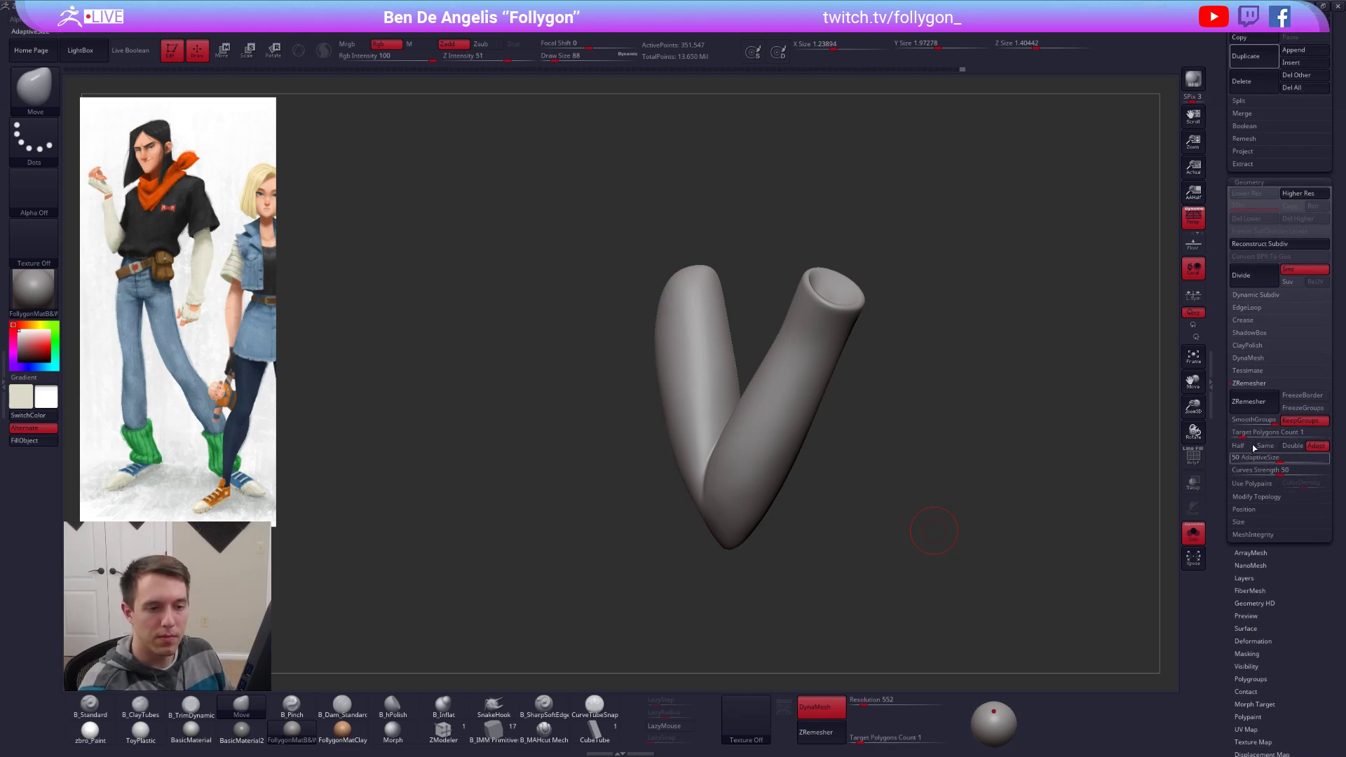
click(1300, 419)
click(1255, 402)
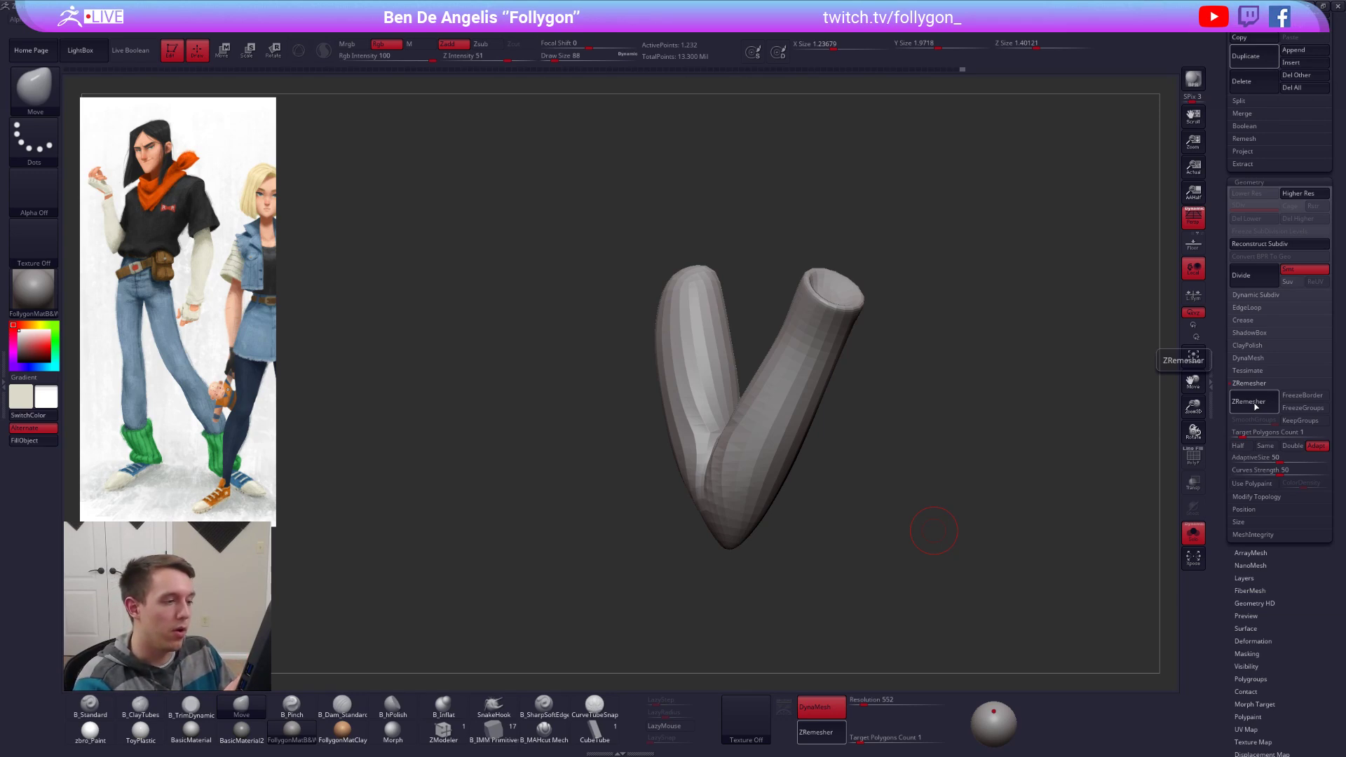
click(1253, 404)
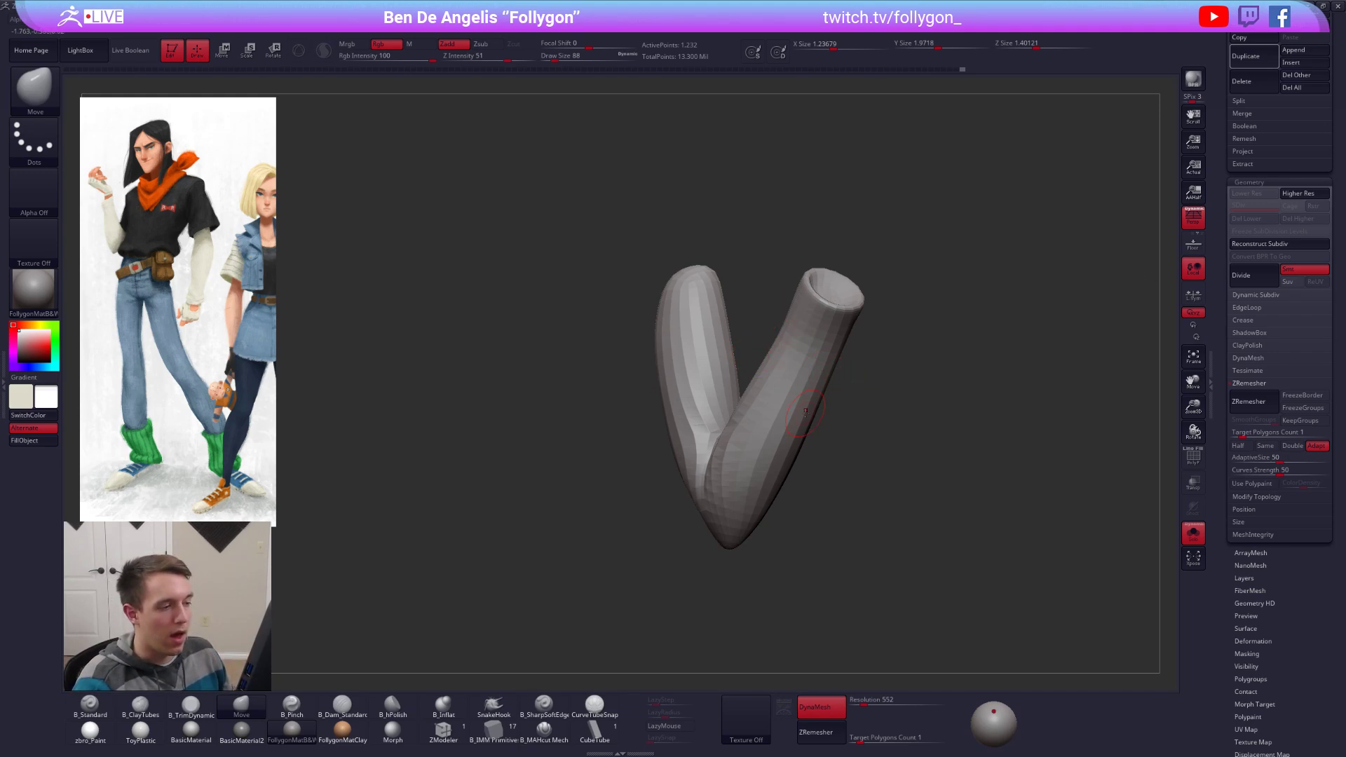
Step: Inspect the remeshed arm's topology in wireframe and undo the remesh
mouse_move(805, 413)
right_down()
mouse_move(764, 407)
mouse_move(768, 474)
mouse_move(729, 448)
mouse_move(718, 468)
mouse_move(737, 489)
right_up()
key(shift+f)
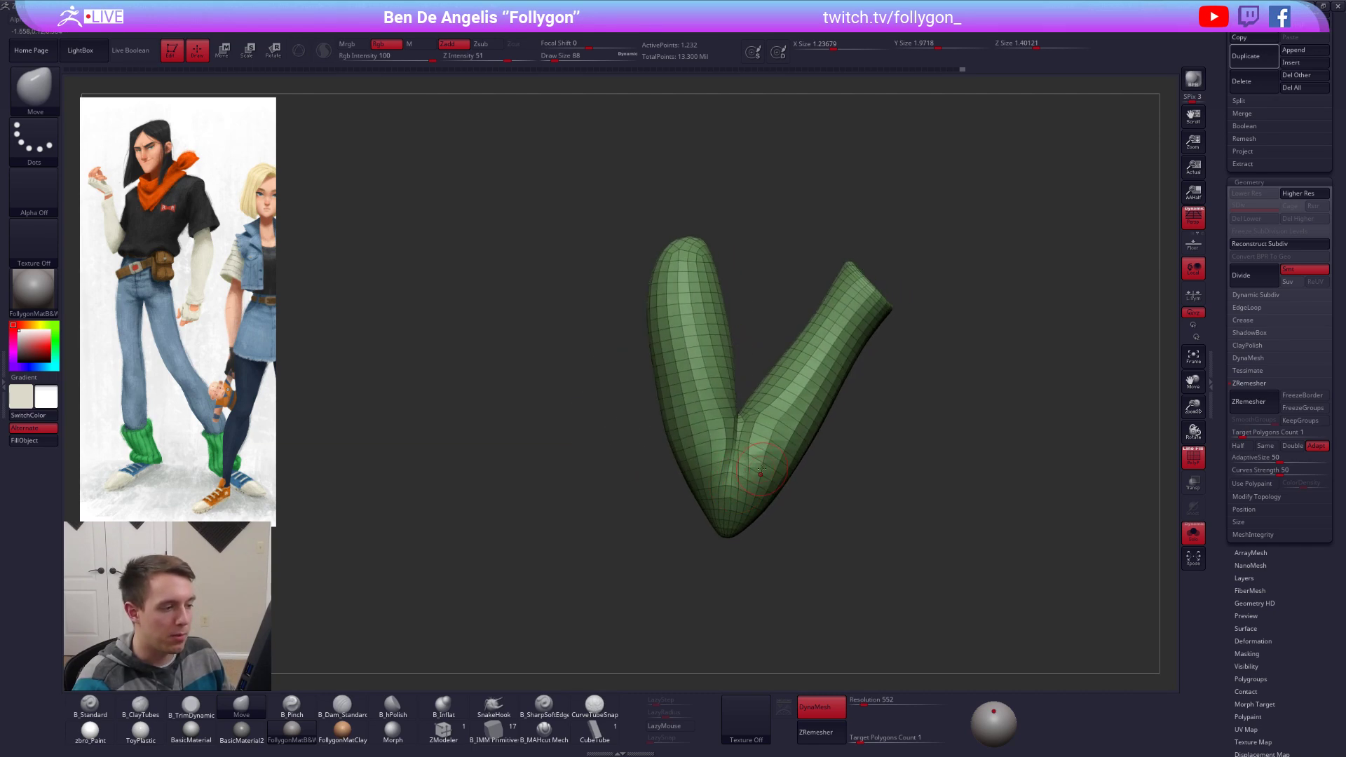
key(ctrl+z)
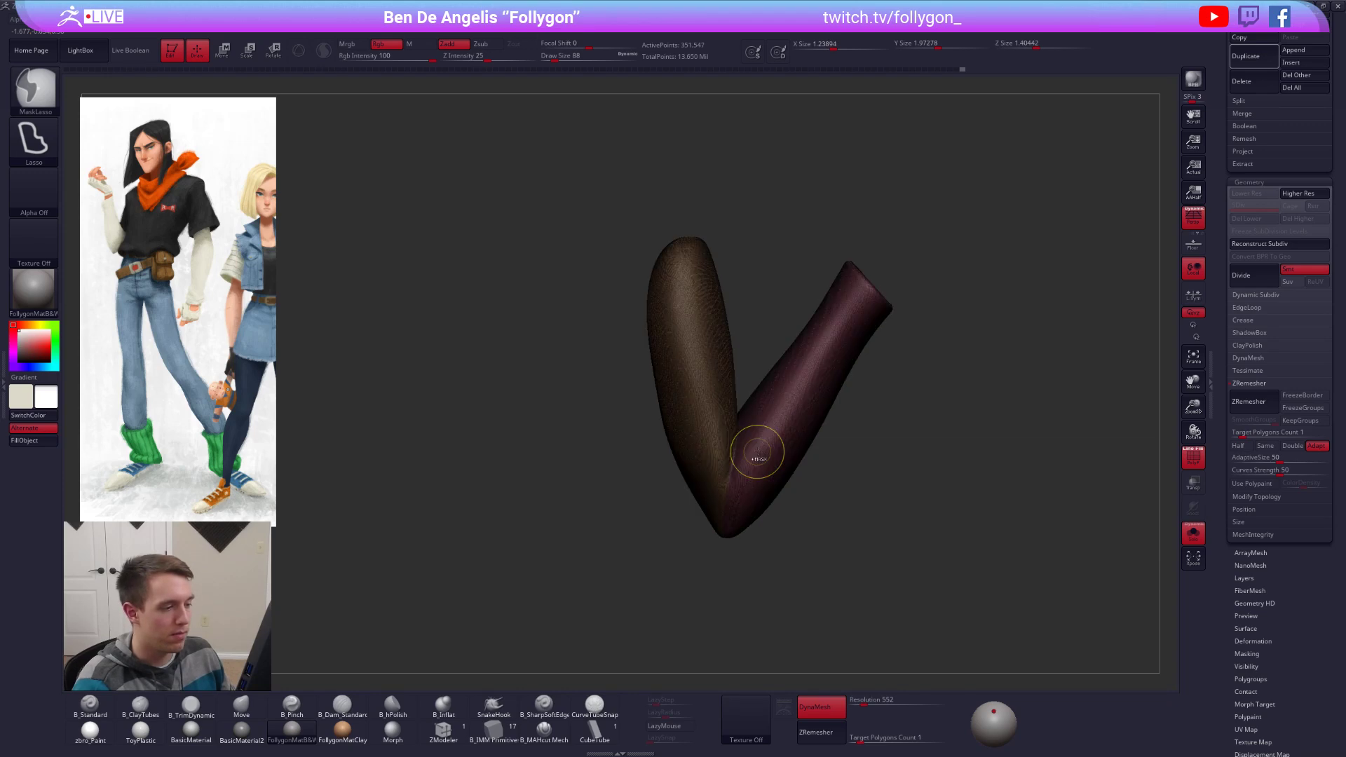
mouse_move(759, 452)
ctrl+right_down()
mouse_move(765, 474)
mouse_move(736, 448)
mouse_move(645, 434)
mouse_move(811, 442)
mouse_move(750, 479)
ctrl+right_up()
key(ctrl+shift+z)
key(ctrl+shift+z)
key(shift+f)
Step: ZRemesh the arm with Keep Groups on and a target polygon count of 2, and show the full character again
click(1300, 420)
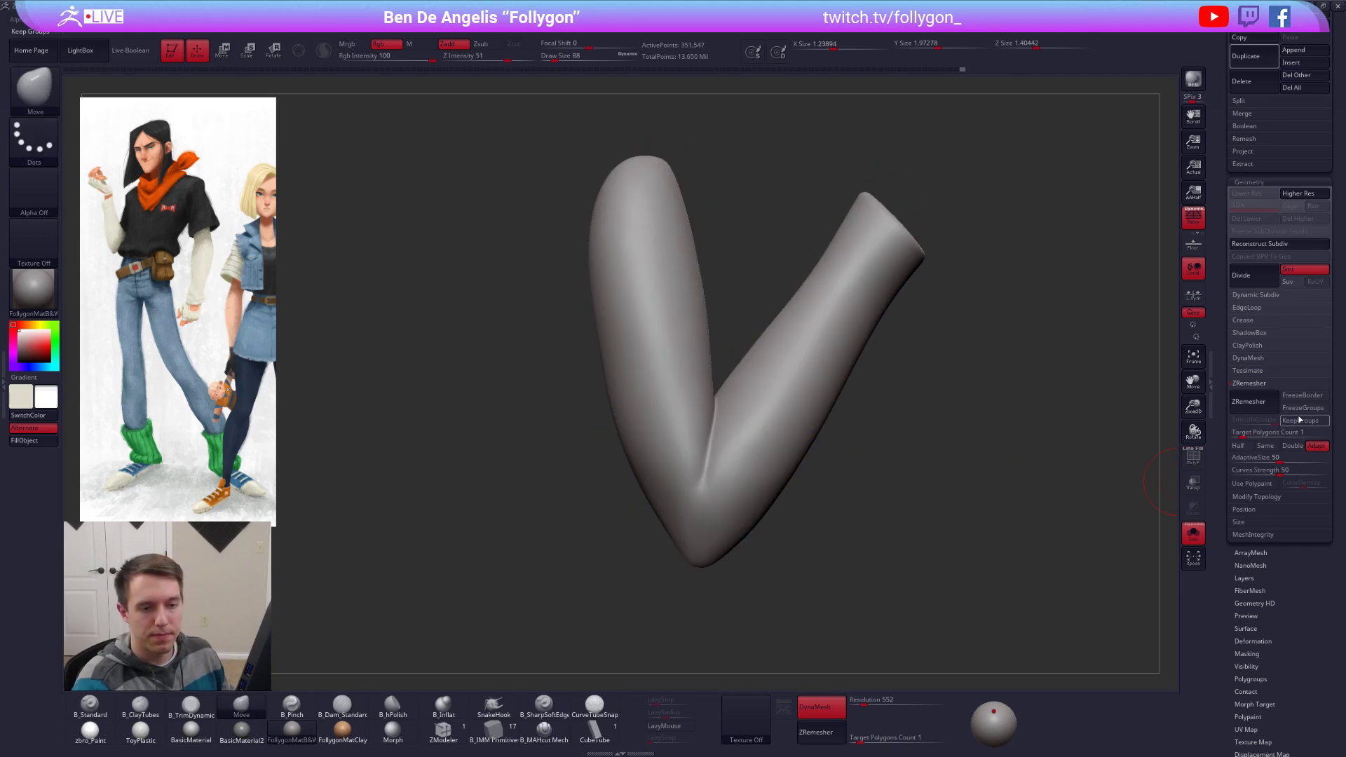
text(2)
key(Return)
click(1248, 401)
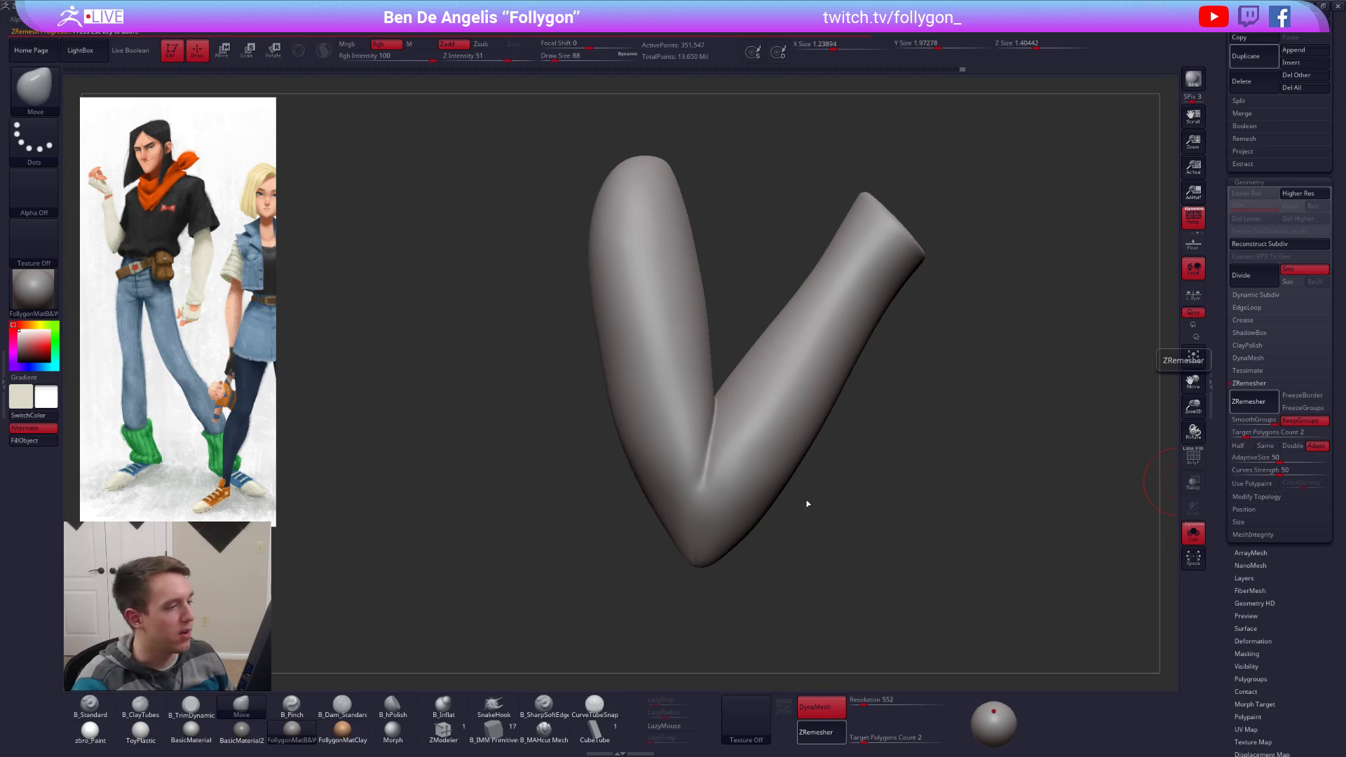
drag(814, 460, 1120, 318)
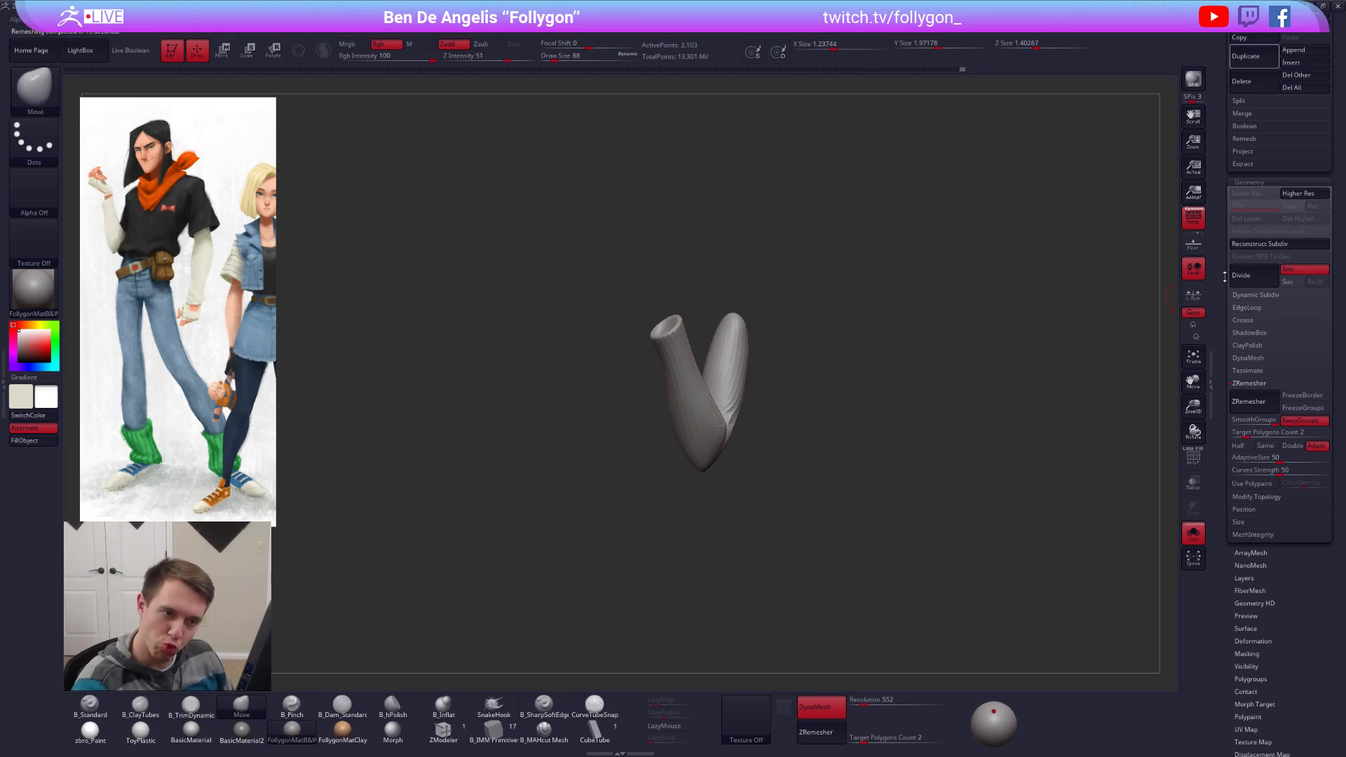
drag(1224, 276, 1216, 442)
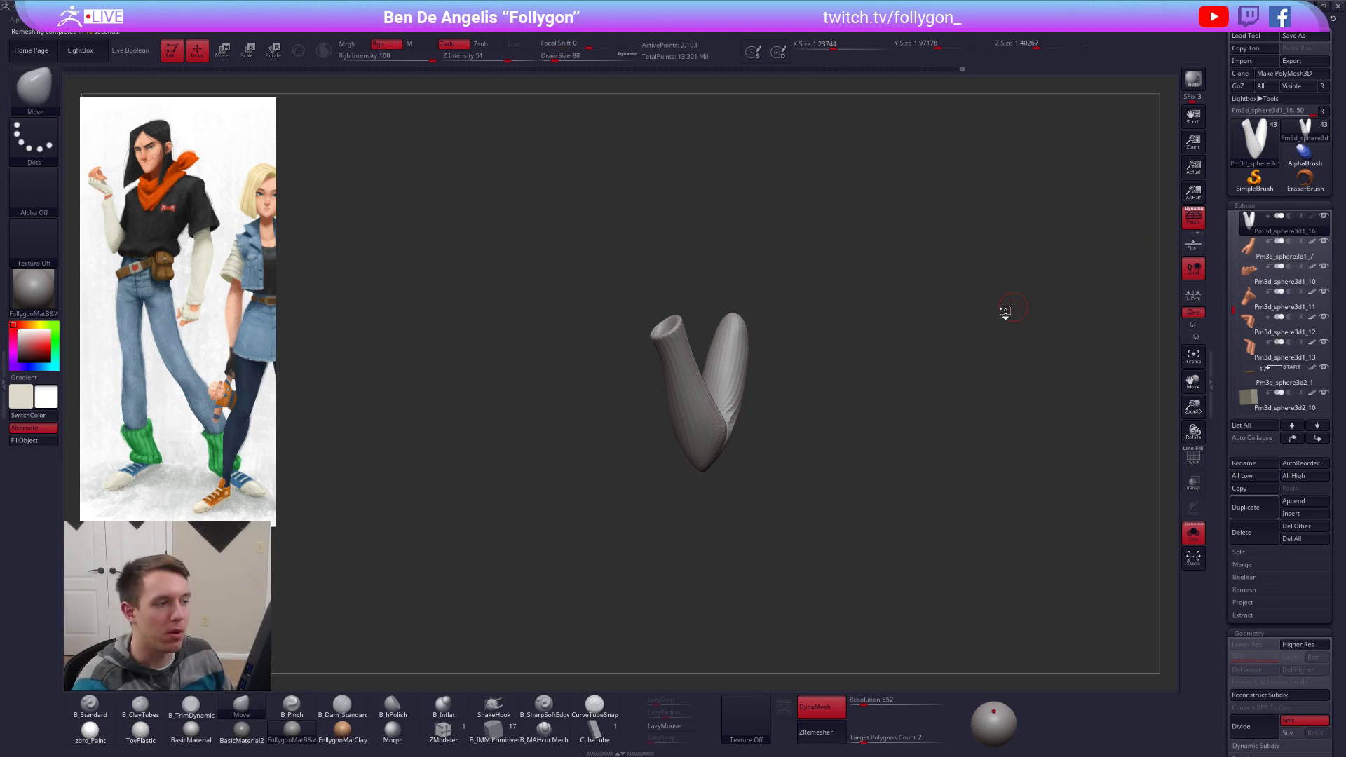
key(alt+s)
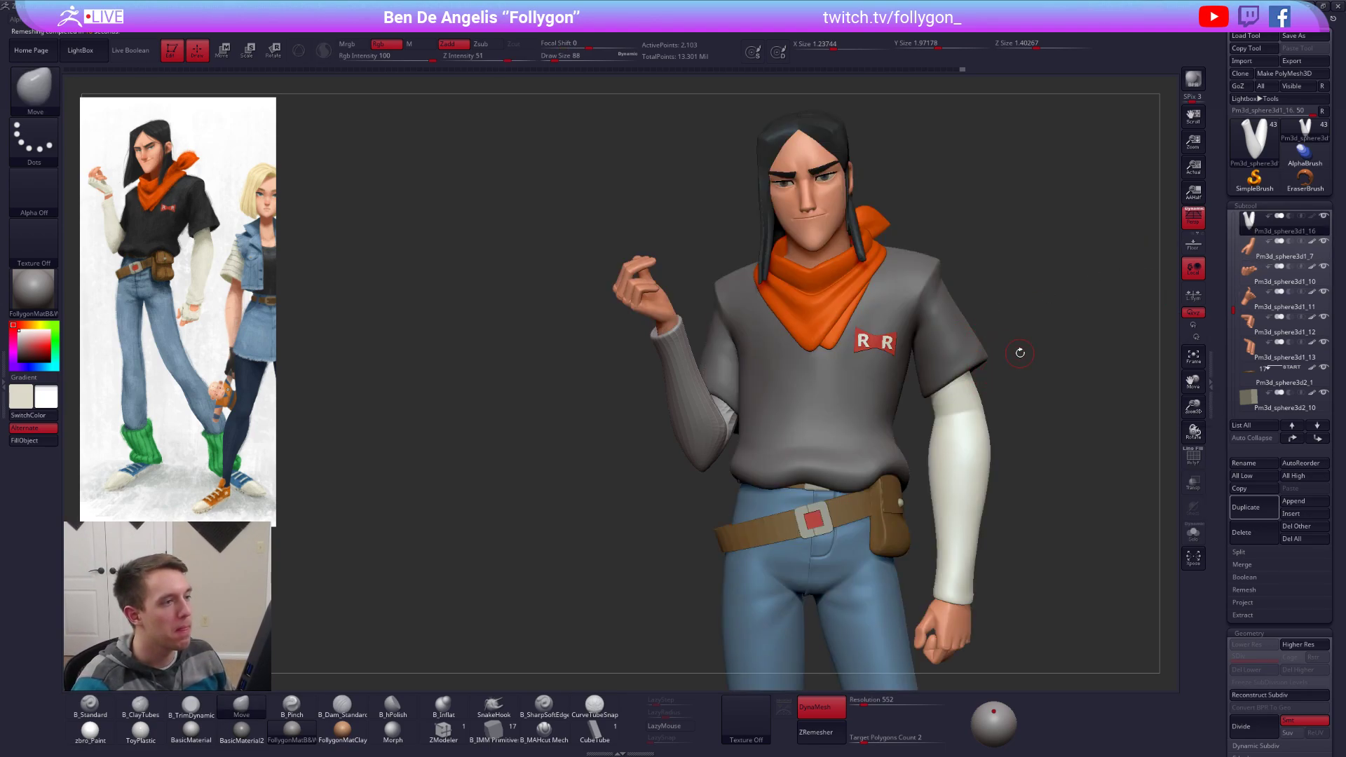
Step: Switch to Chrome, search the web for "dragon ball super 17" and read the appearance section of the Super 17 wiki article
key(alt+Tab)
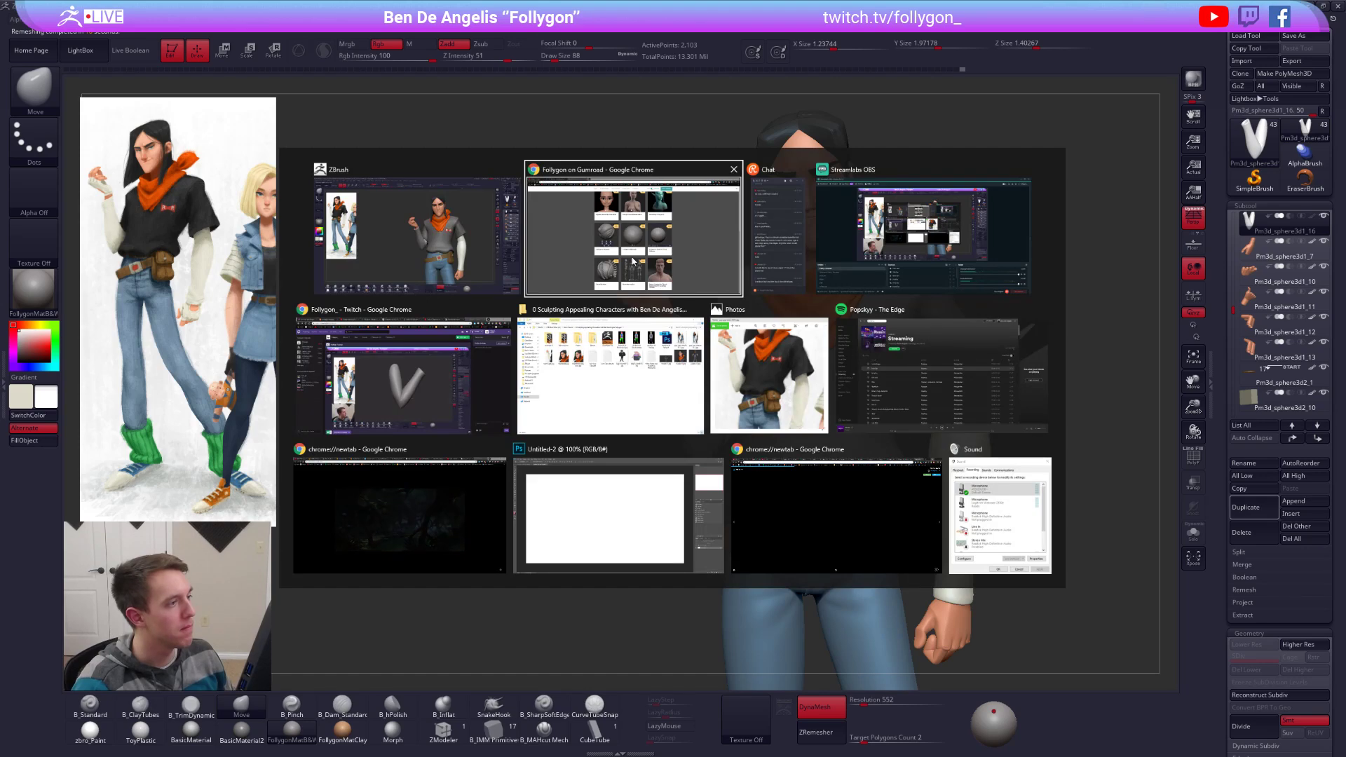
key(ctrl+t)
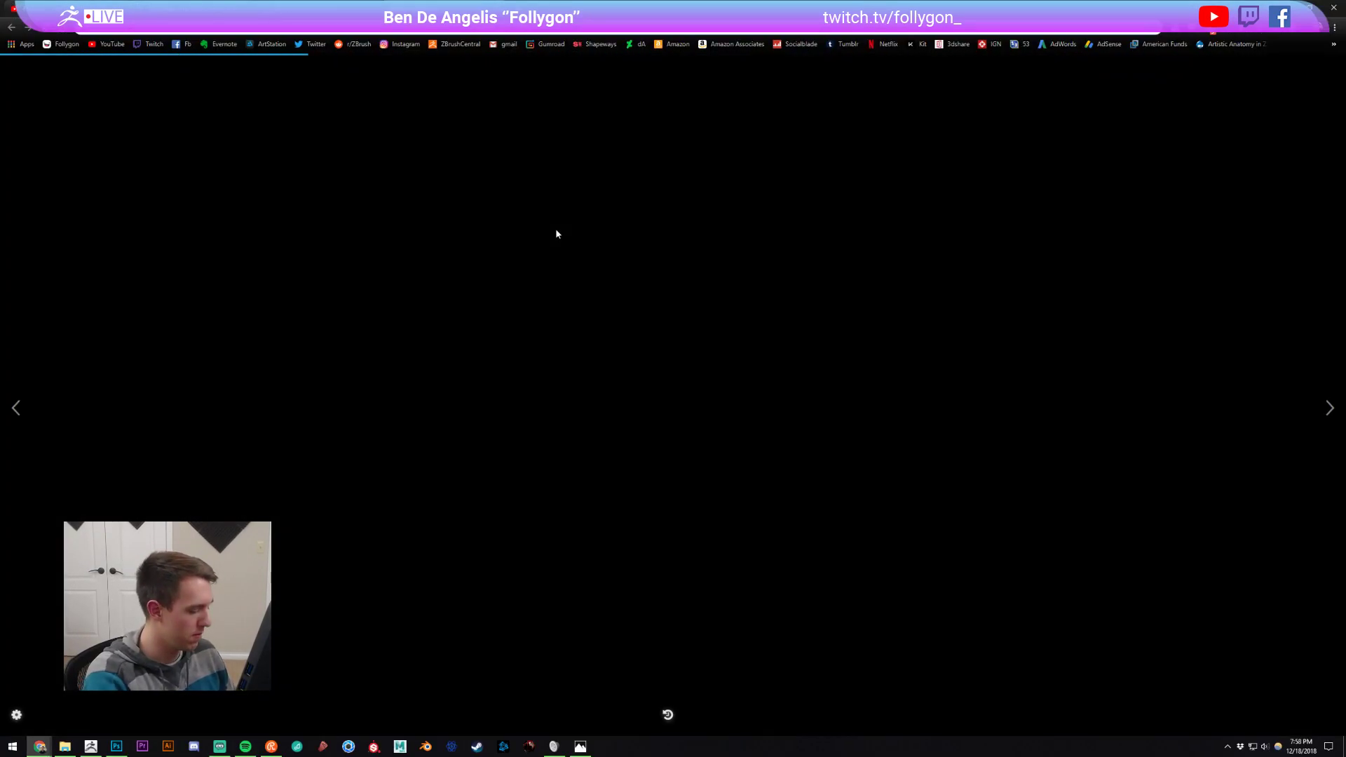
text(dragon ball super 17)
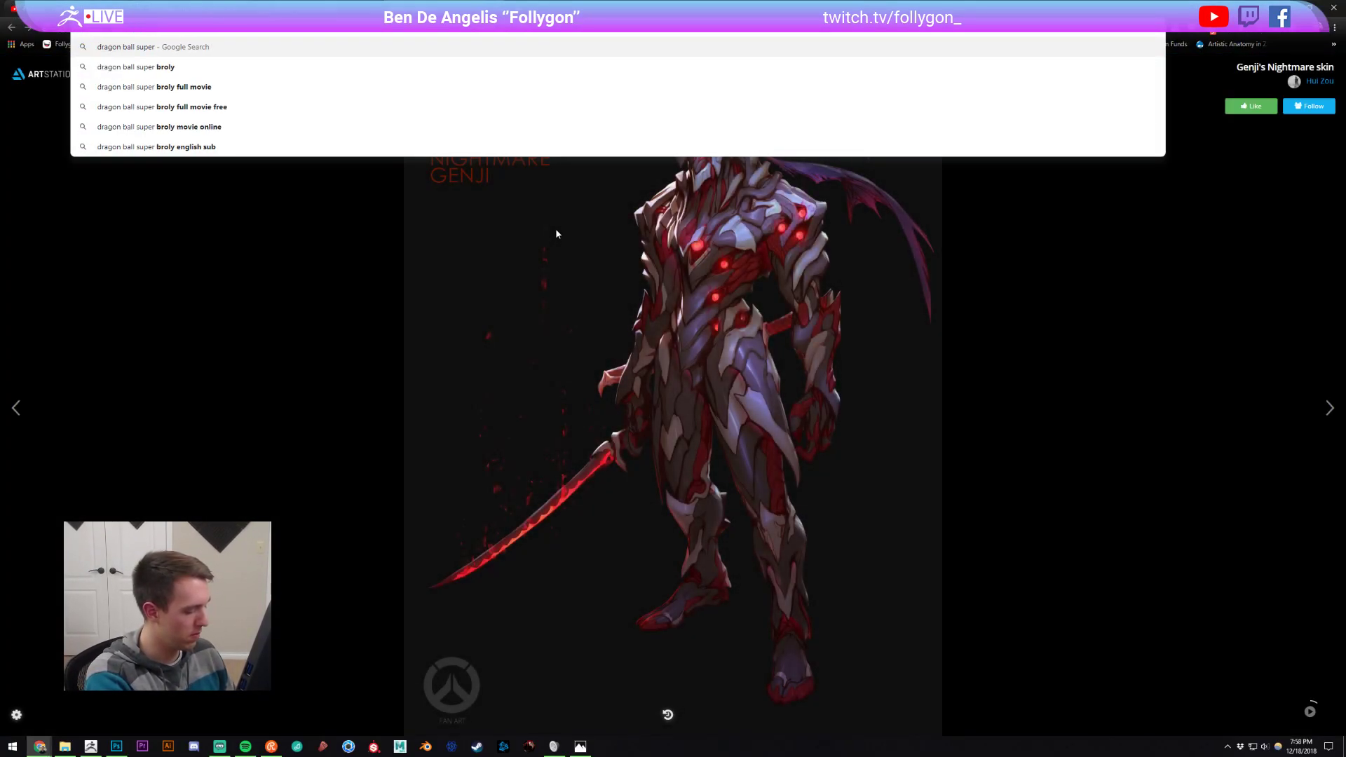
key(Return)
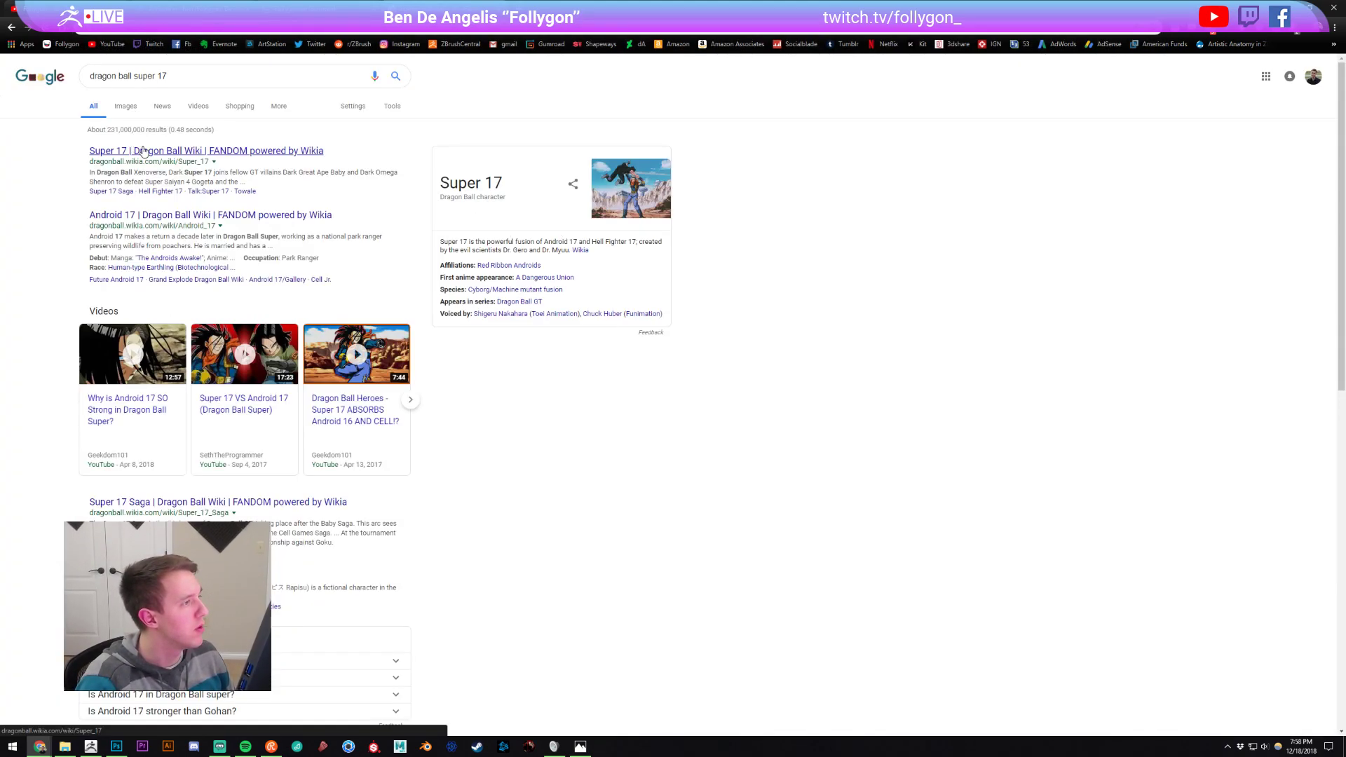
click(143, 151)
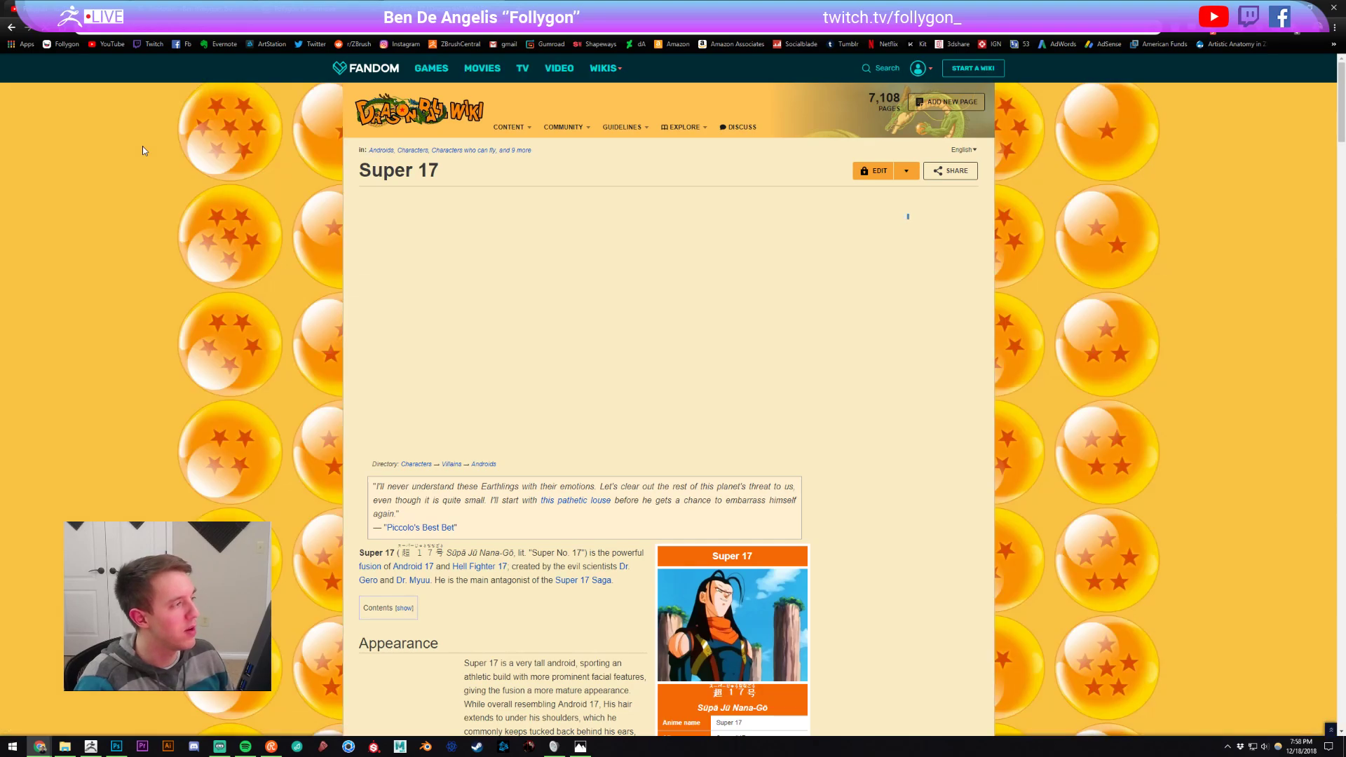
scroll(217, 203, down, 3)
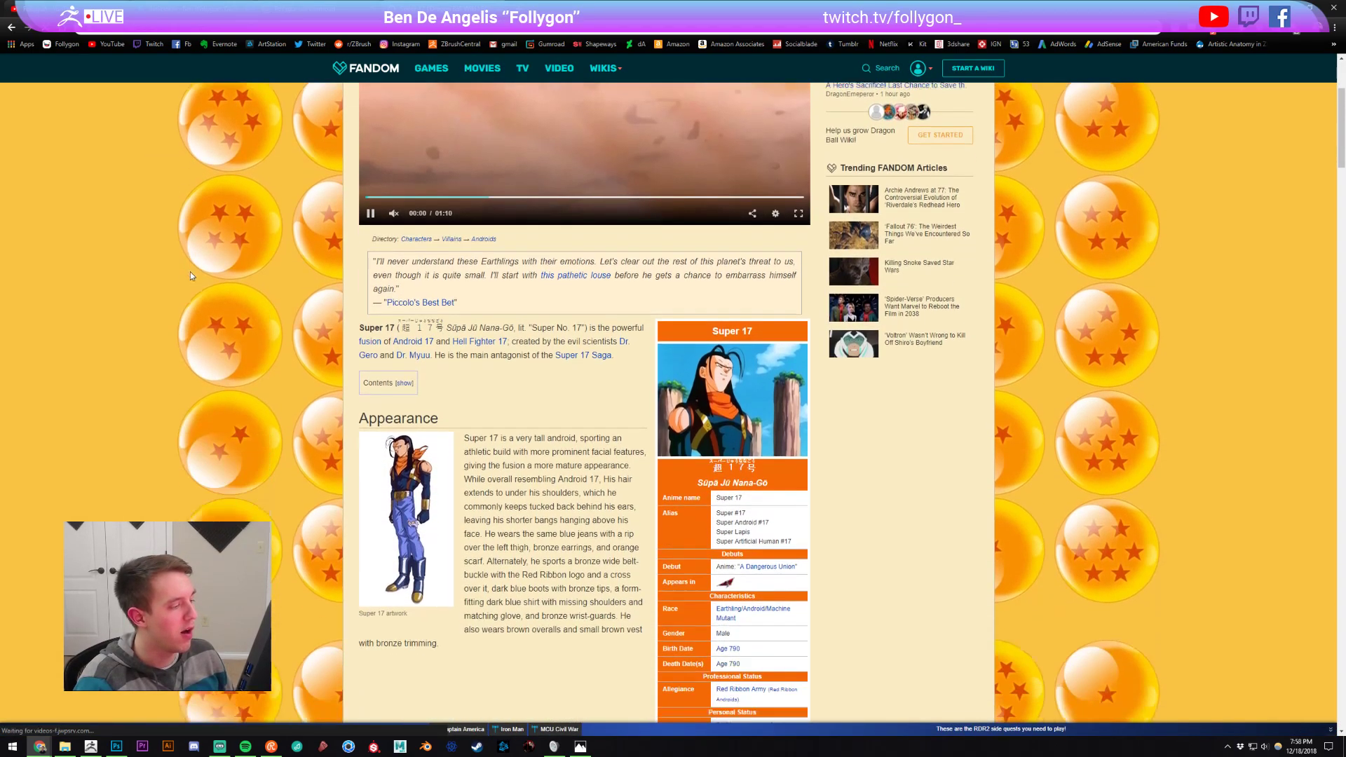
scroll(190, 272, down, 2)
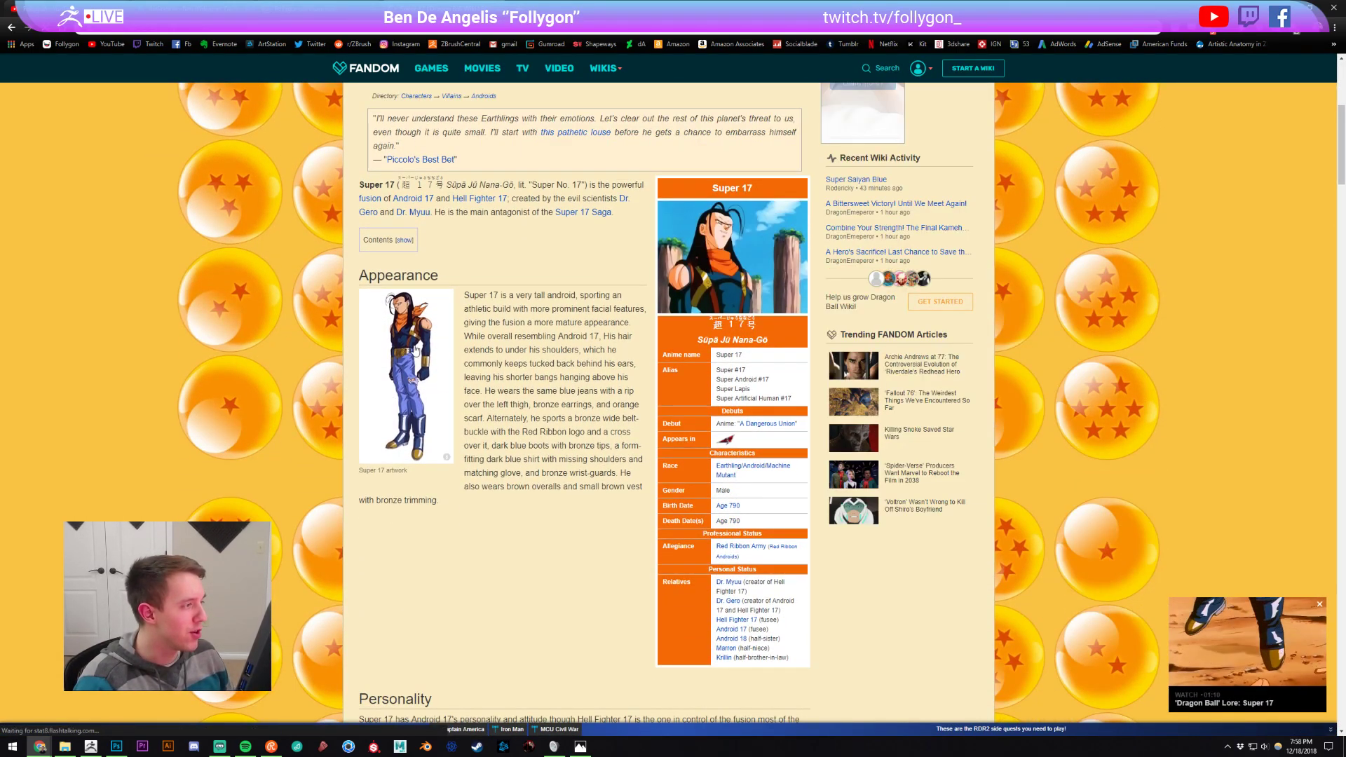
Step: Look over the Hell Fighter 17 wiki page and go back to the Super 17 article
scroll(550, 346, up, 1)
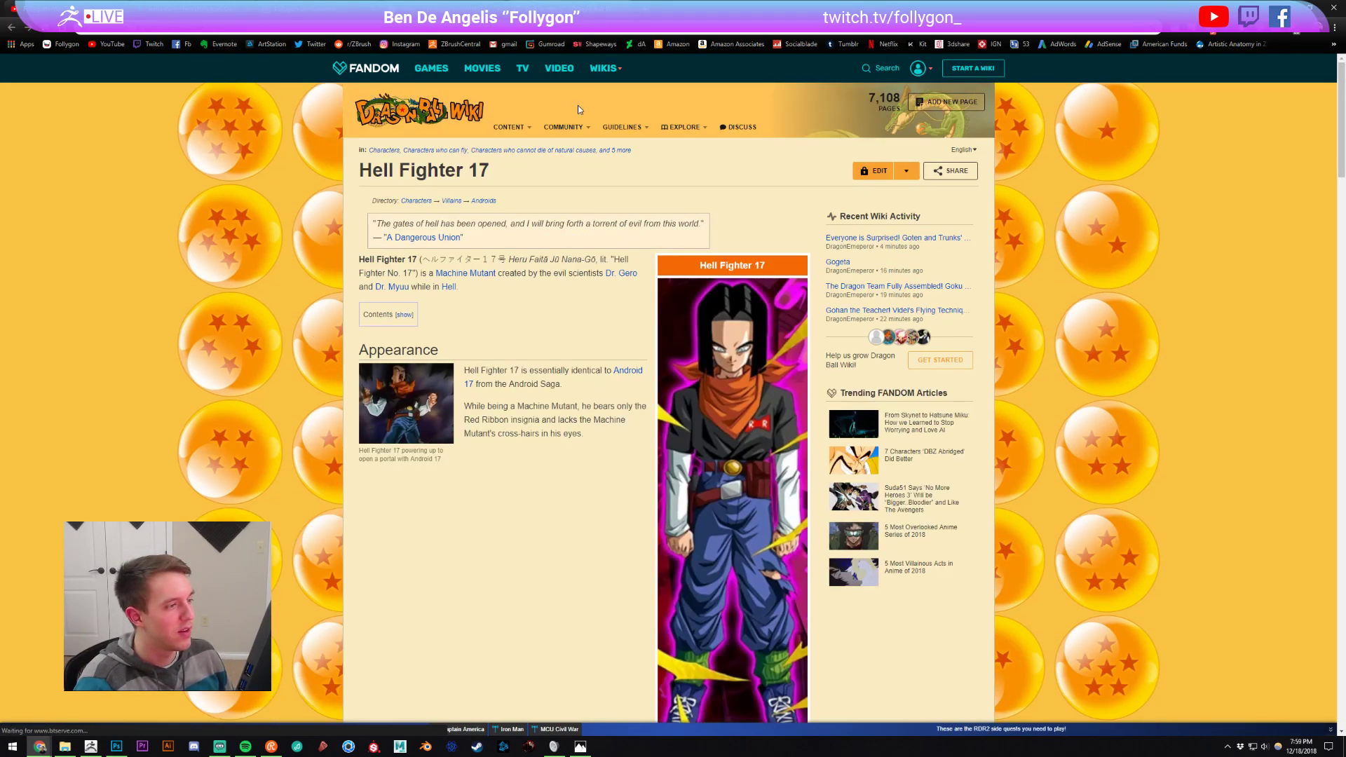
scroll(579, 318, down, 1)
scroll(579, 313, up, 1)
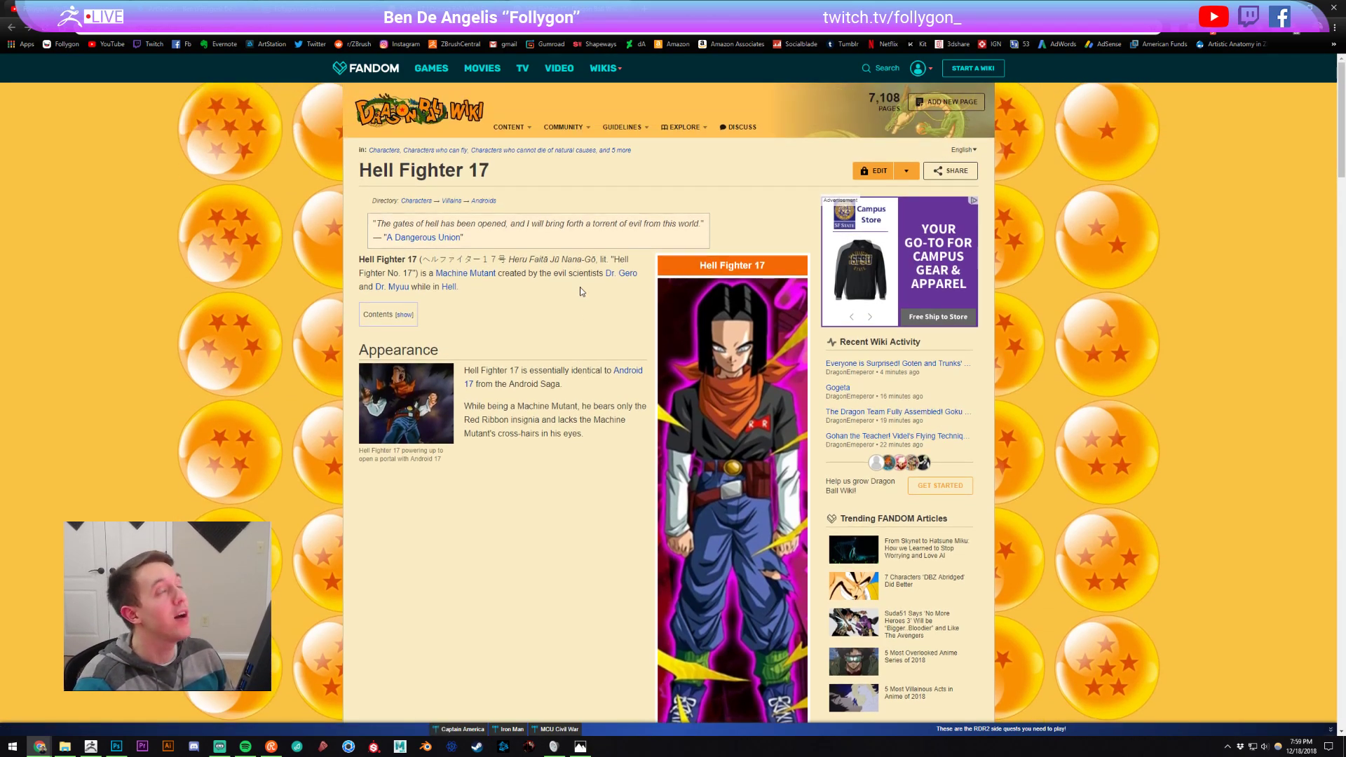
key(alt+Left)
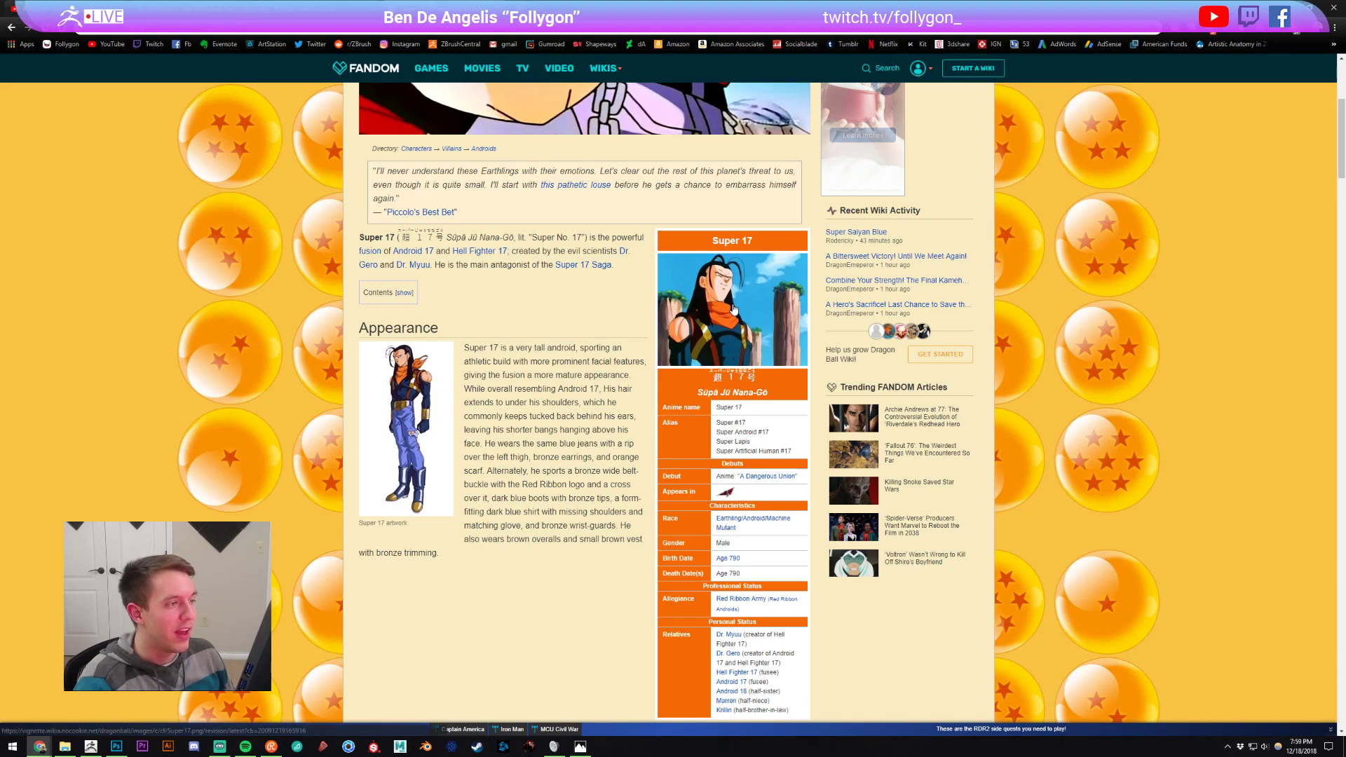
Step: View the Super 17 artwork and portrait at larger size on the wiki, and return to ZBrush
scroll(614, 324, down, 4)
scroll(612, 320, down, 6)
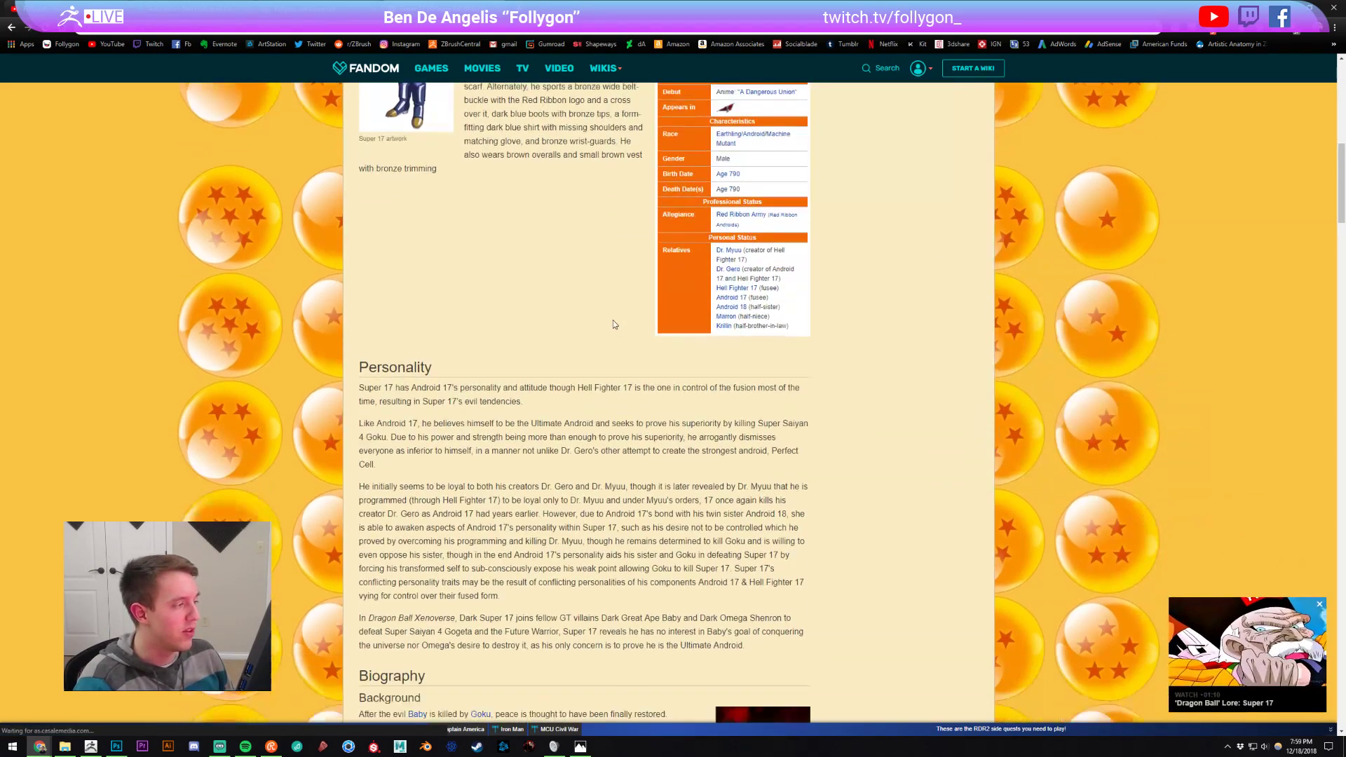
scroll(613, 320, up, 9)
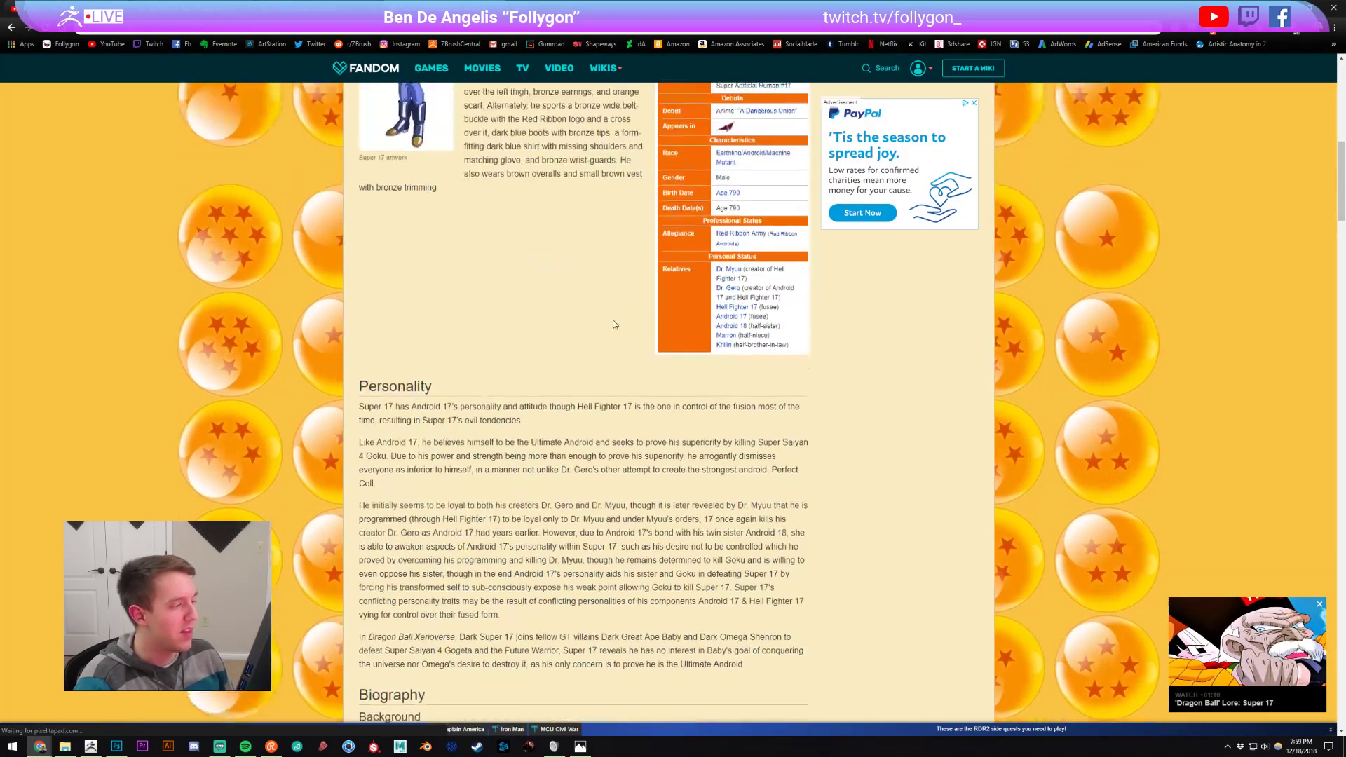
click(392, 293)
click(353, 293)
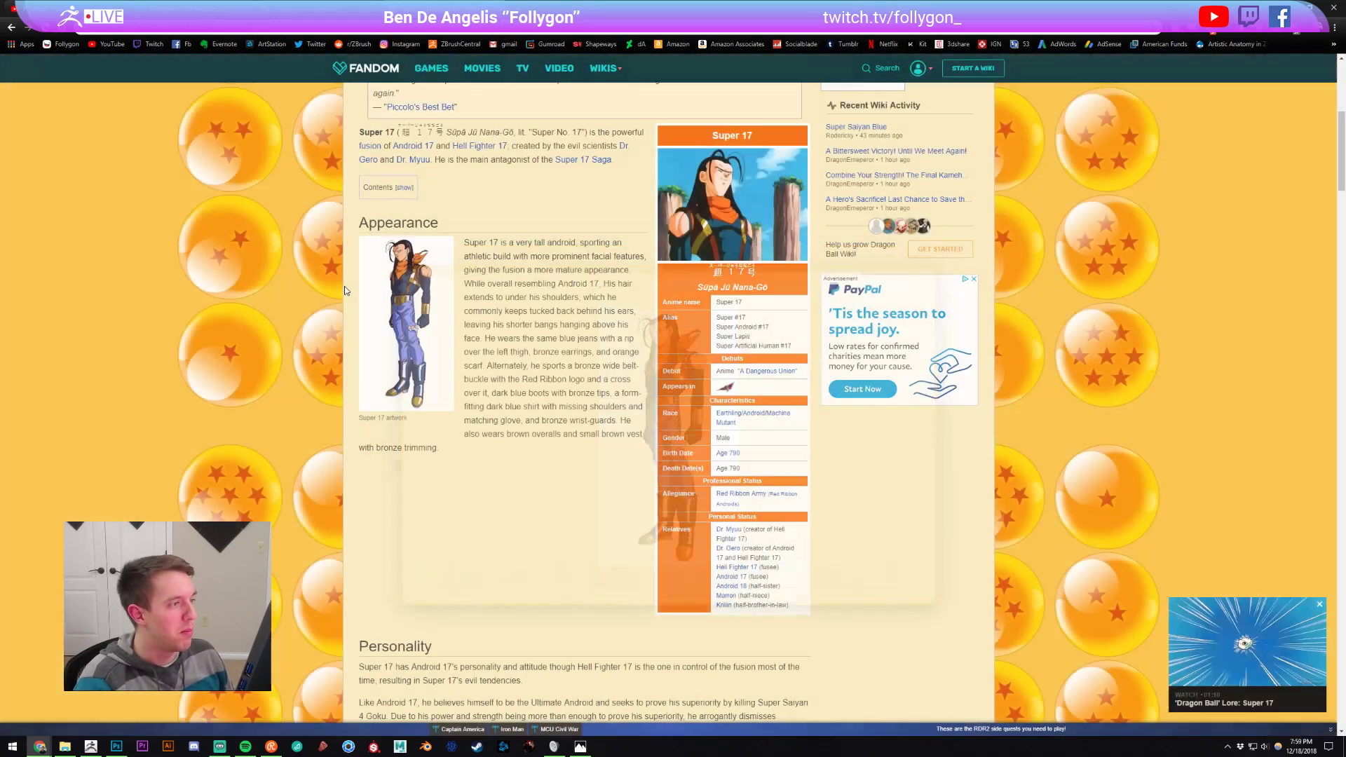
click(701, 224)
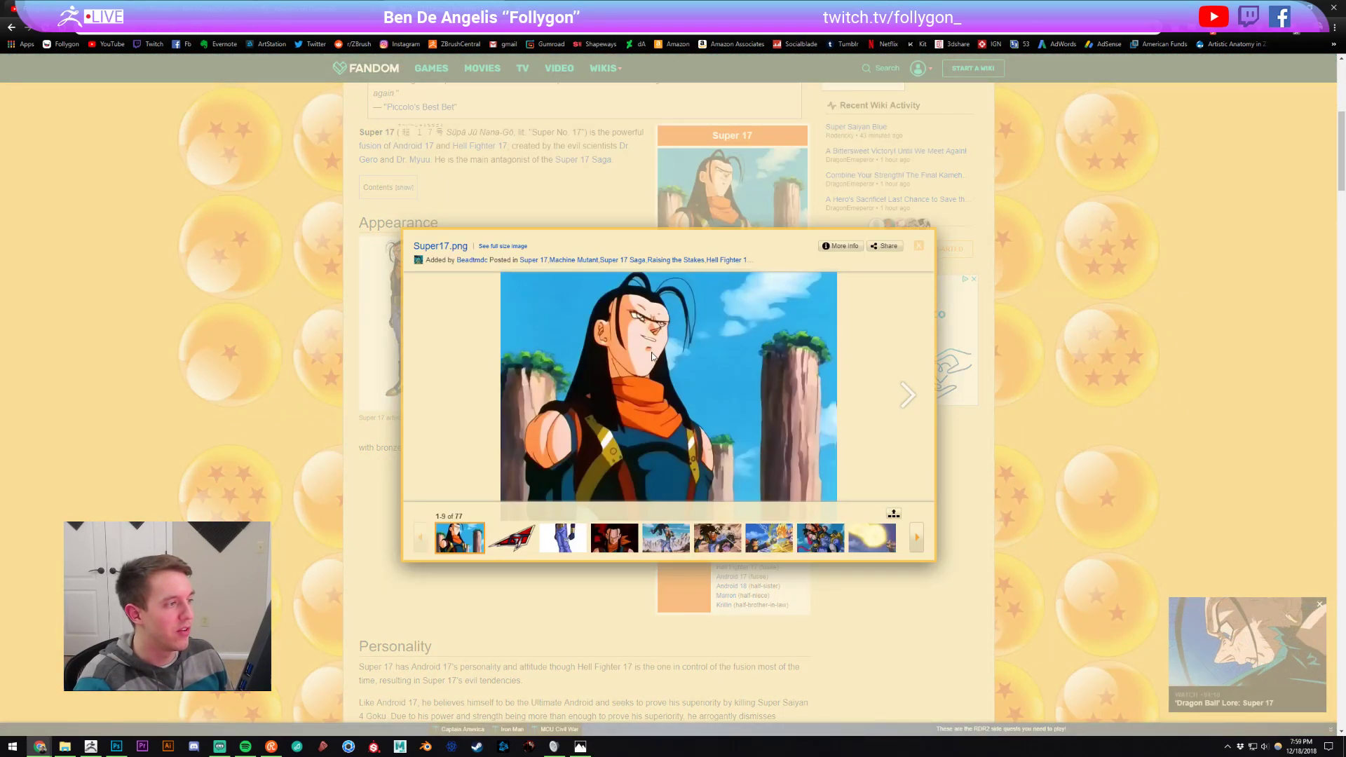
key(alt+Tab)
key(alt+Tab)
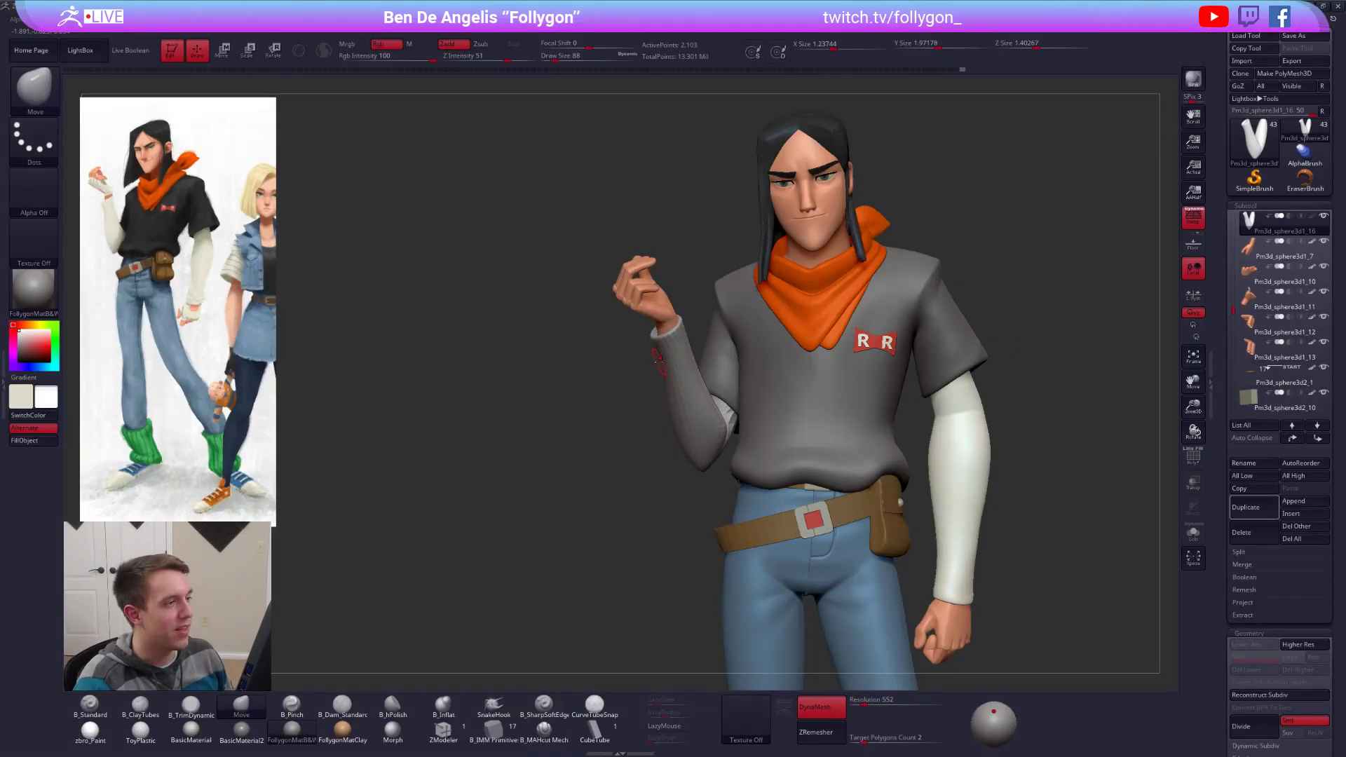
Step: Isolate the bent arm, inspect its remeshed topology in wireframe and undo the ZRemesh
drag(711, 301, 665, 312)
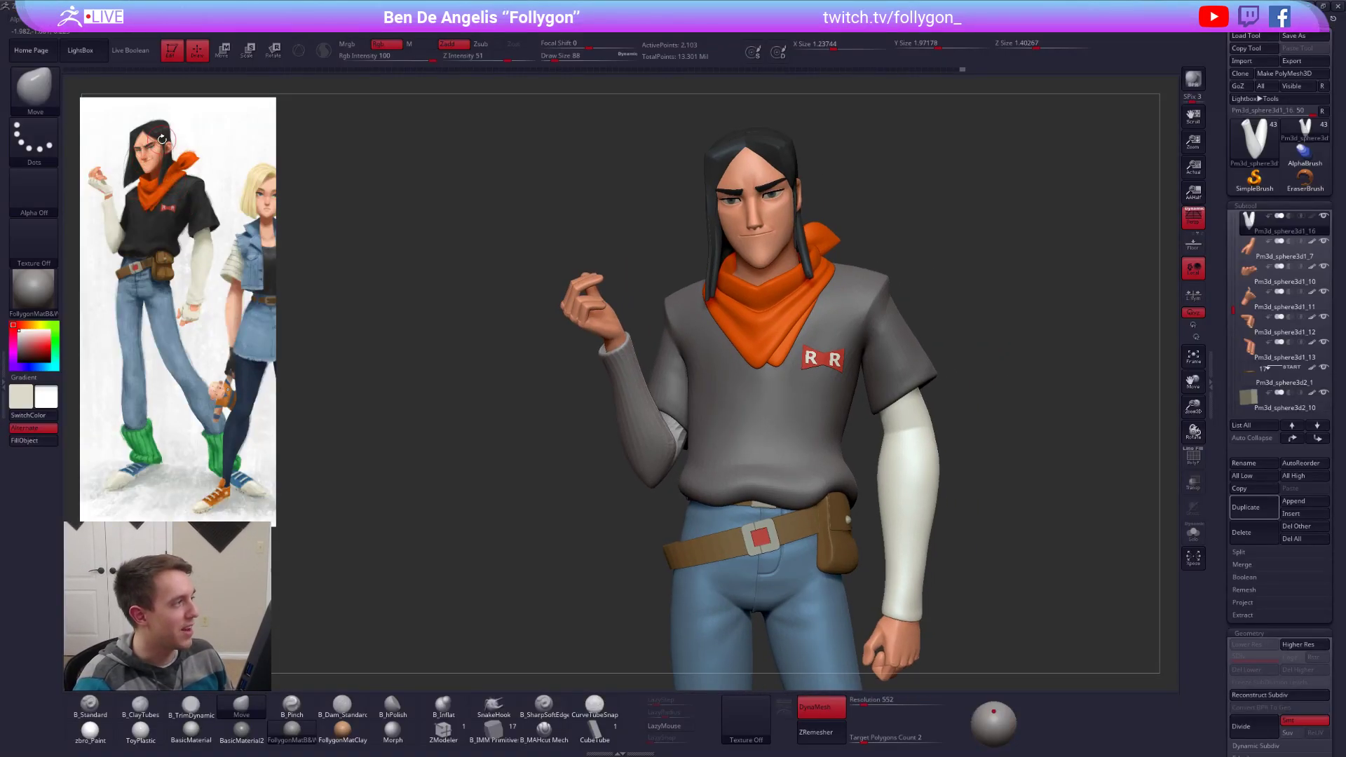
drag(553, 377, 730, 442)
key(shift+s)
key(d)
key(shift+f)
drag(490, 456, 702, 397)
key(shift+f)
key(shift+f)
mouse_move(698, 438)
right_down()
mouse_move(676, 424)
mouse_move(714, 462)
right_up()
key(shift+f)
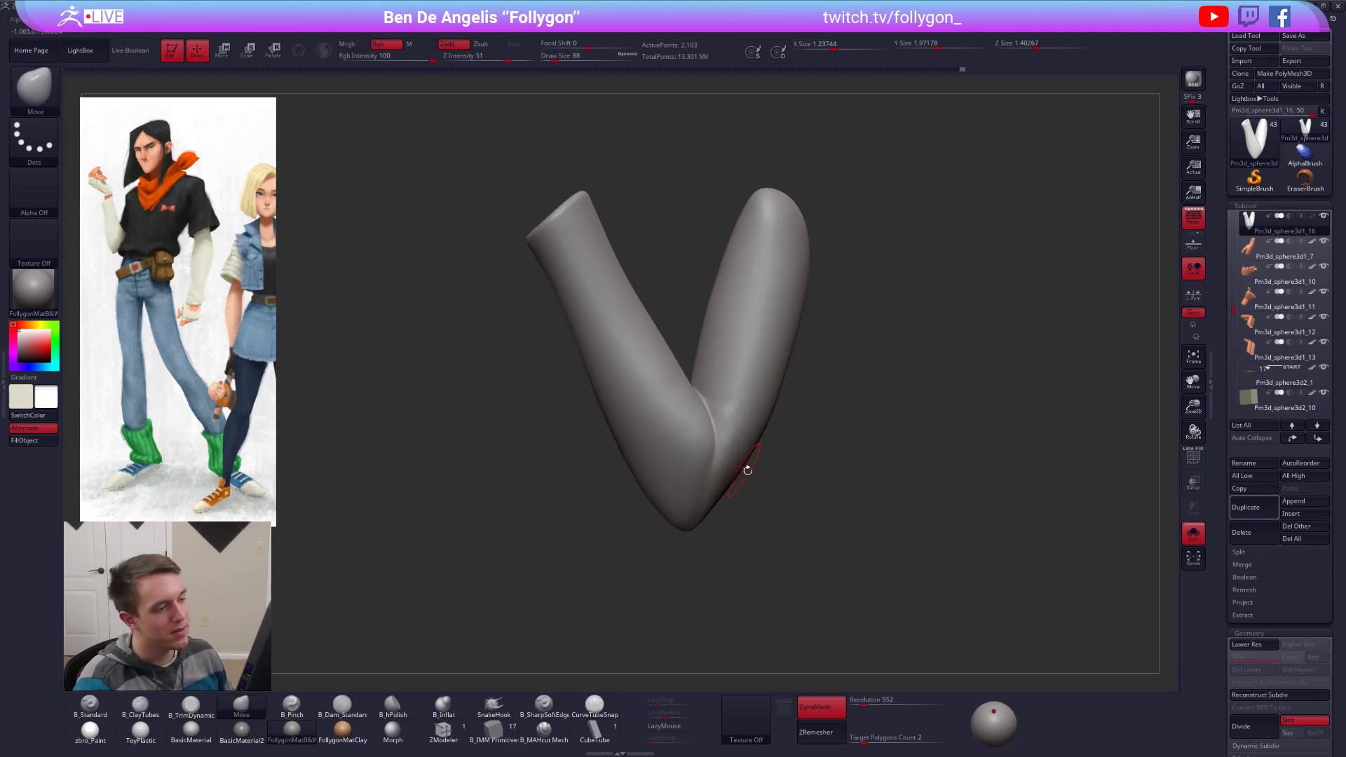
key(shift+f)
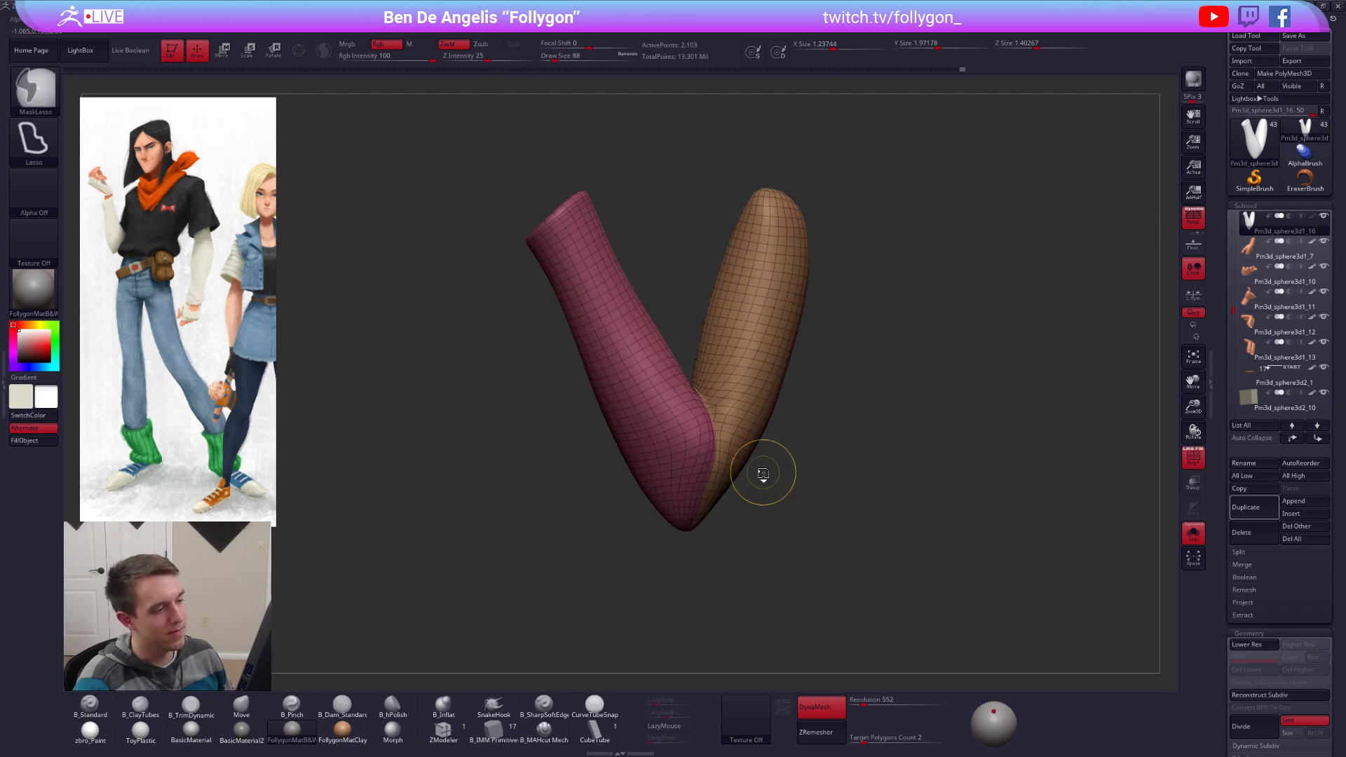
key(ctrl+d)
key(shift+f)
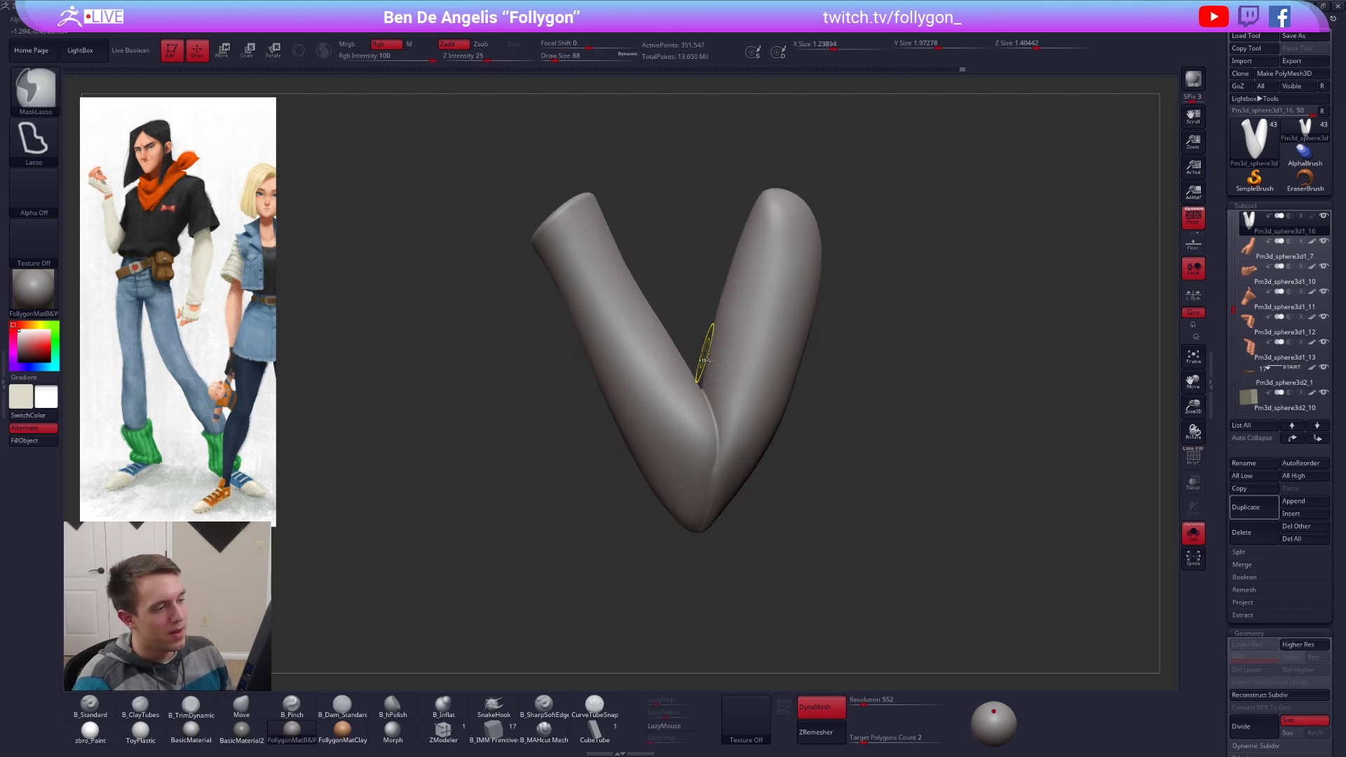
Step: Try masking the forearm down to the elbow with lasso masks, and clear the mask
mouse_move(699, 351)
ctrl+mouse_down()
mouse_move(657, 201)
mouse_move(901, 317)
mouse_move(880, 390)
mouse_move(847, 373)
mouse_move(859, 443)
mouse_move(812, 417)
ctrl+mouse_up()
ctrl+click(811, 416)
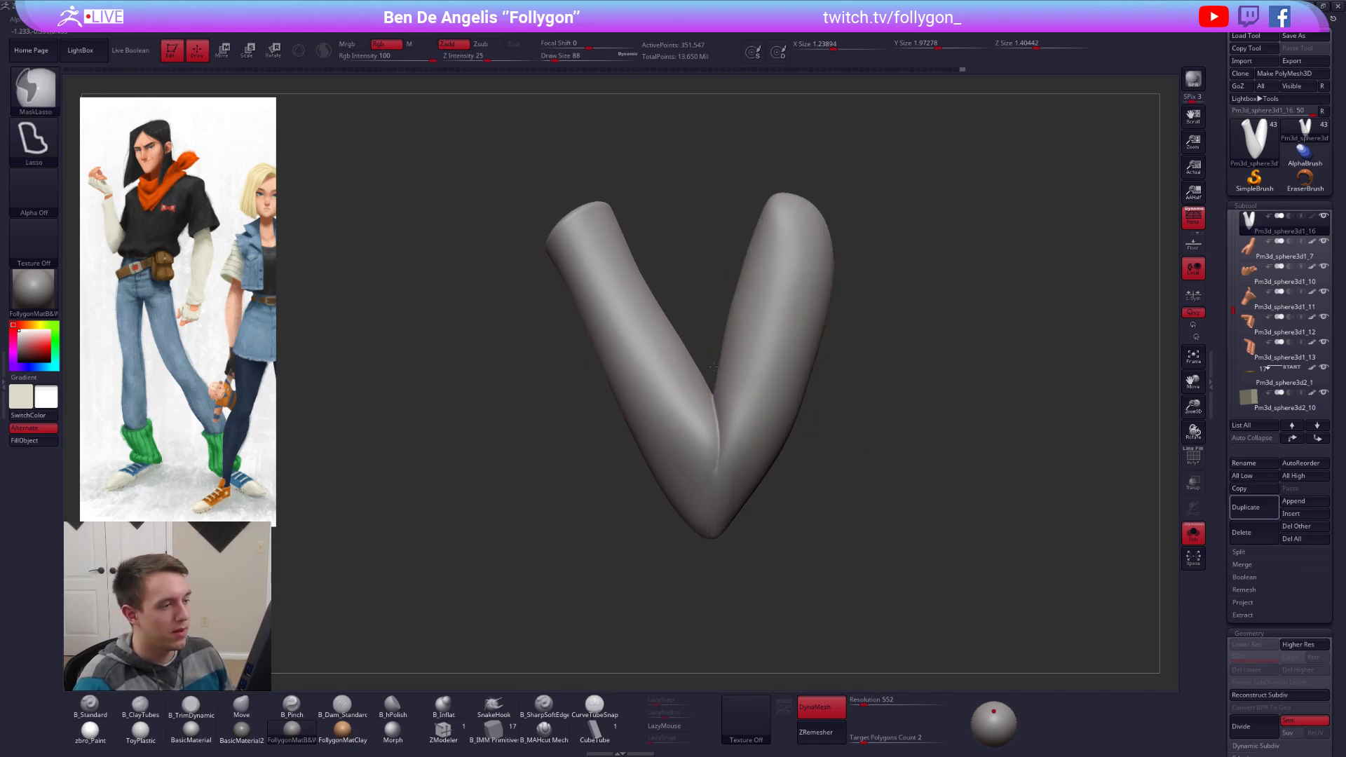
mouse_move(711, 365)
ctrl+mouse_down()
mouse_move(886, 231)
mouse_move(806, 499)
mouse_move(789, 472)
ctrl+mouse_up()
ctrl+click(790, 471)
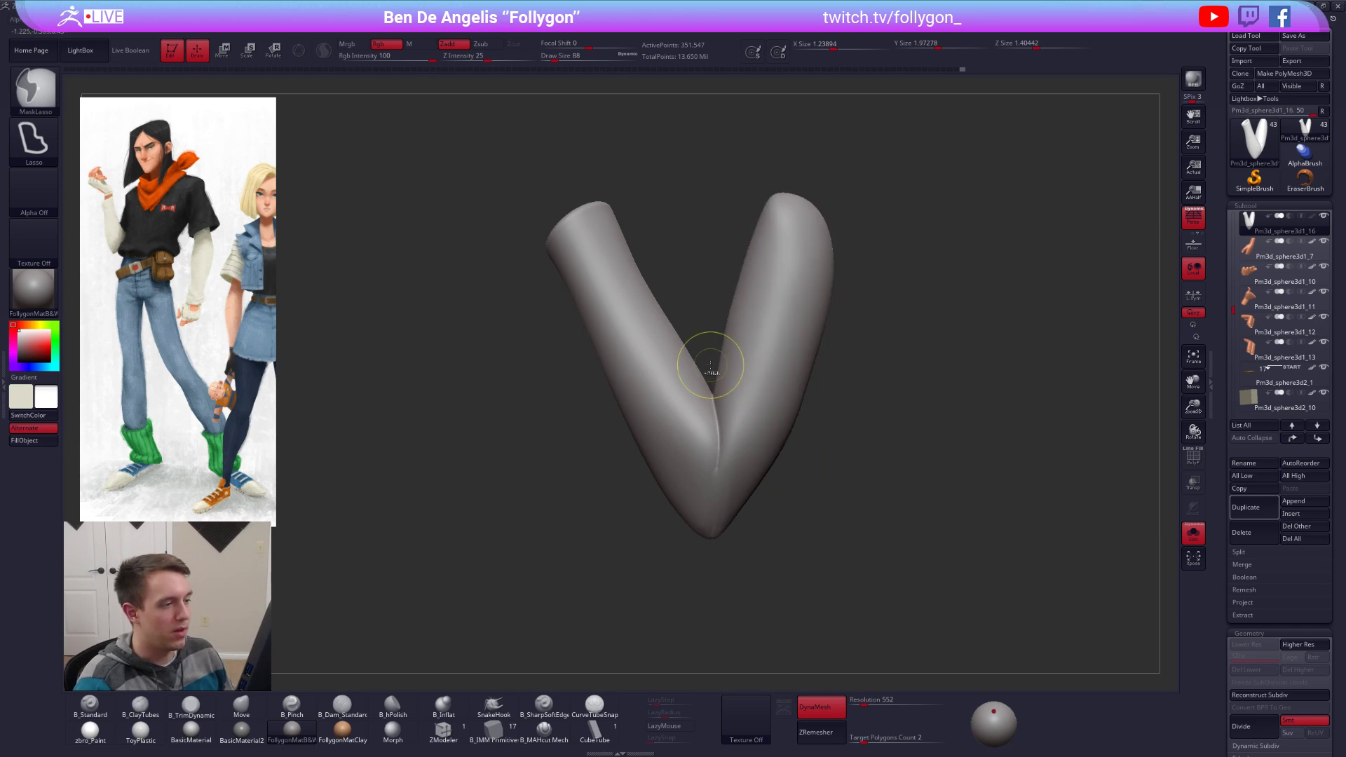
mouse_move(708, 358)
ctrl+mouse_down()
mouse_move(526, 448)
mouse_move(554, 540)
mouse_move(610, 547)
ctrl+mouse_up()
key(b)
key(m)
key(v)
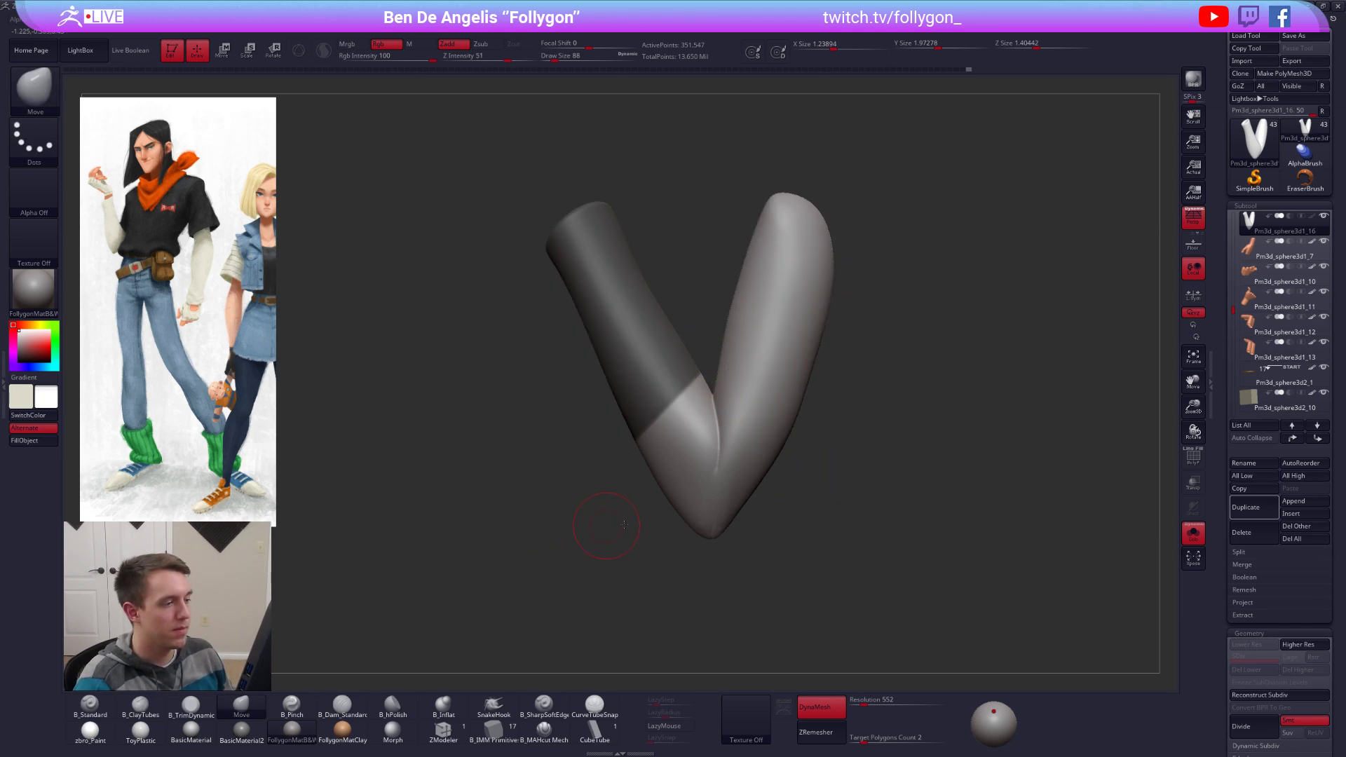
drag(708, 554, 653, 448)
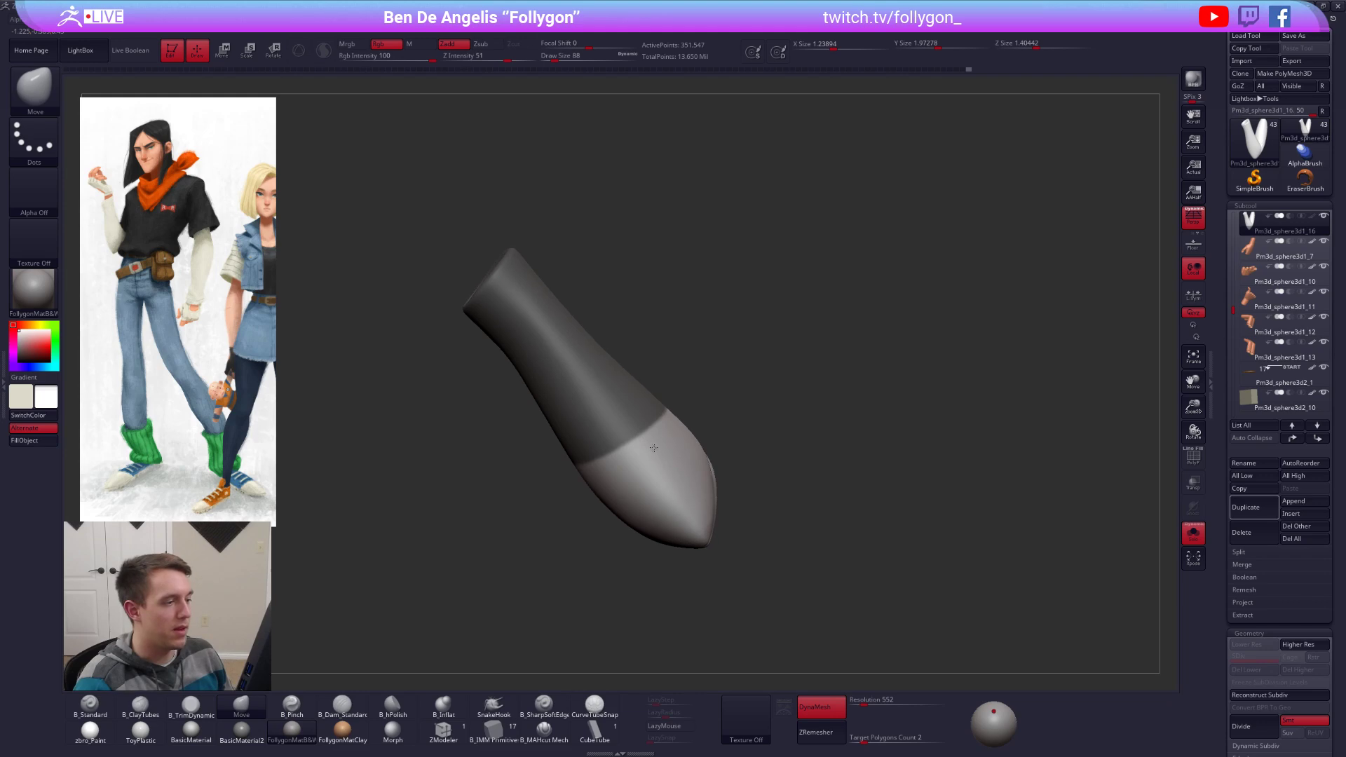
ctrl+click(806, 448)
drag(806, 448, 1177, 246)
Step: Duplicate the high-resolution bent arm and ZRemesh the original with DynaMesh off
key(ctrl+shift+d)
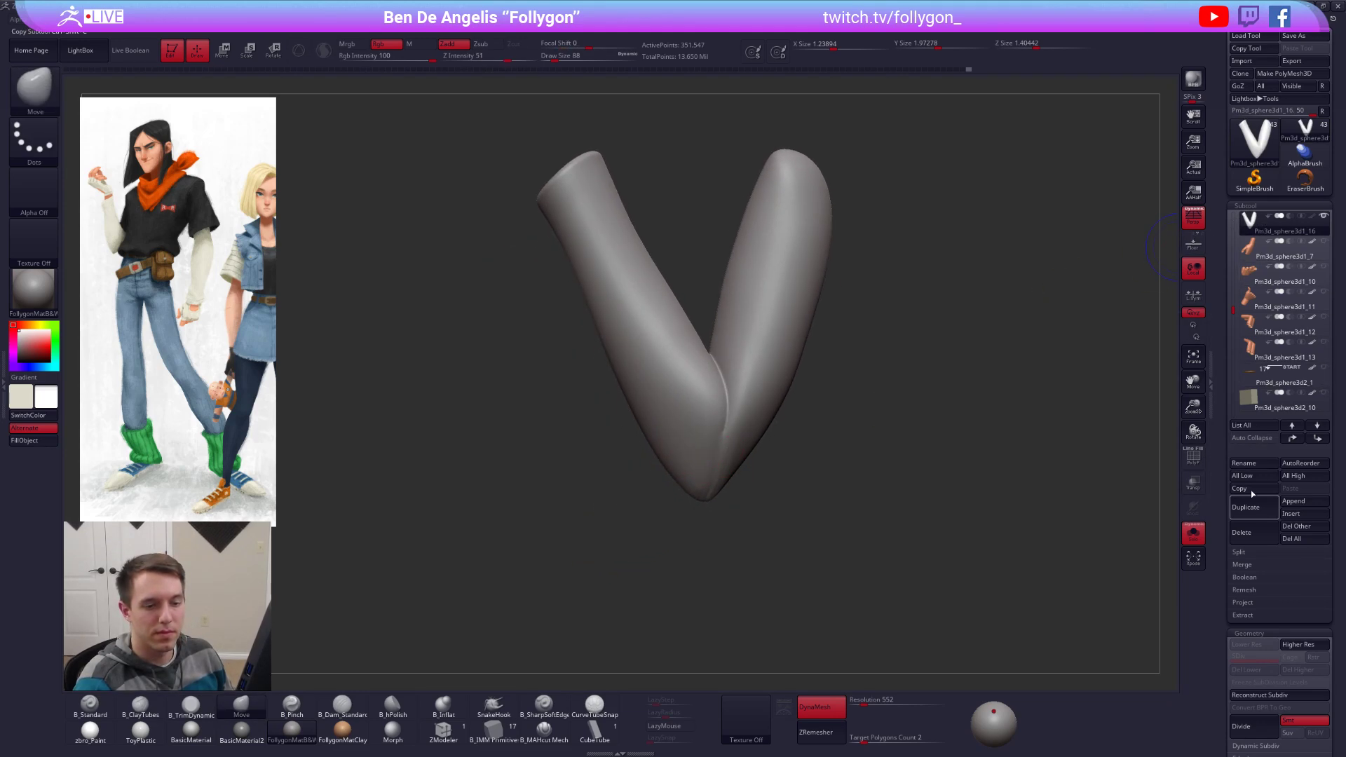
key(Up)
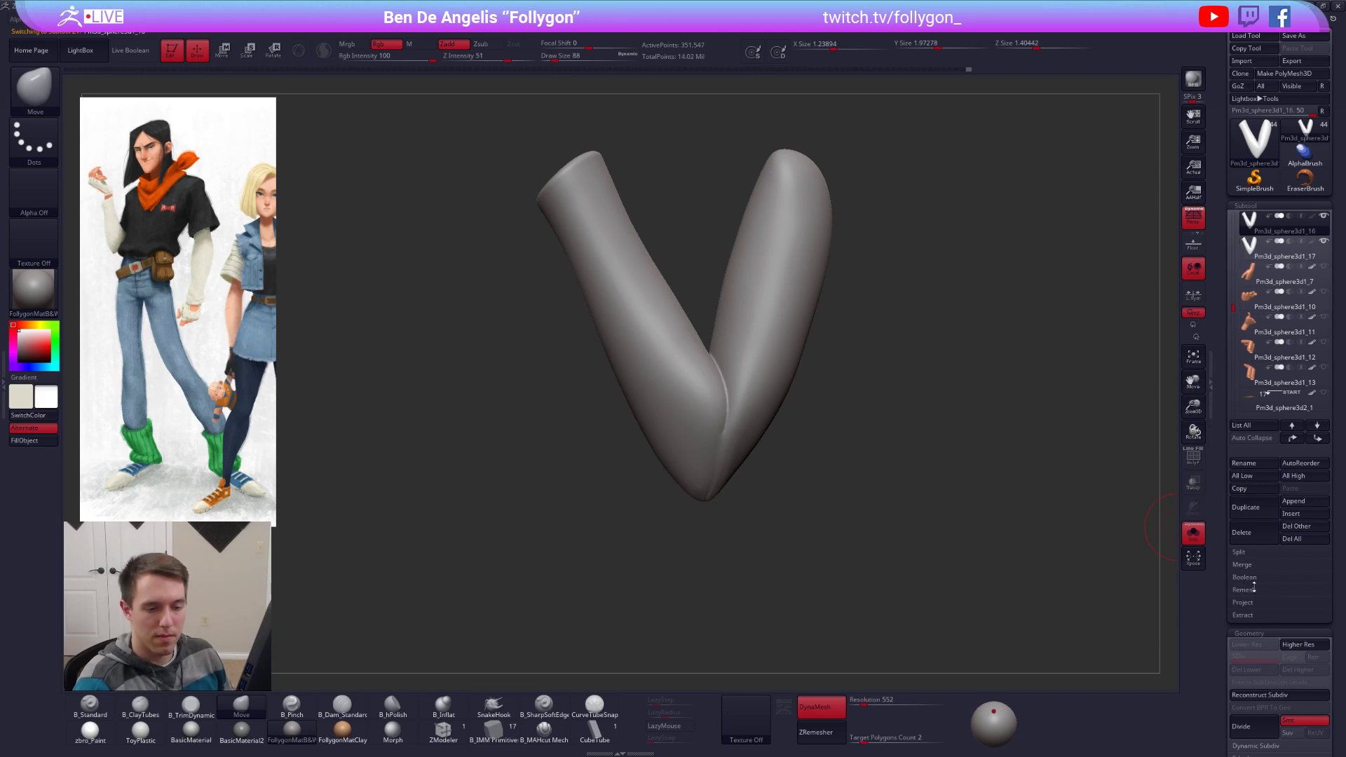
click(822, 710)
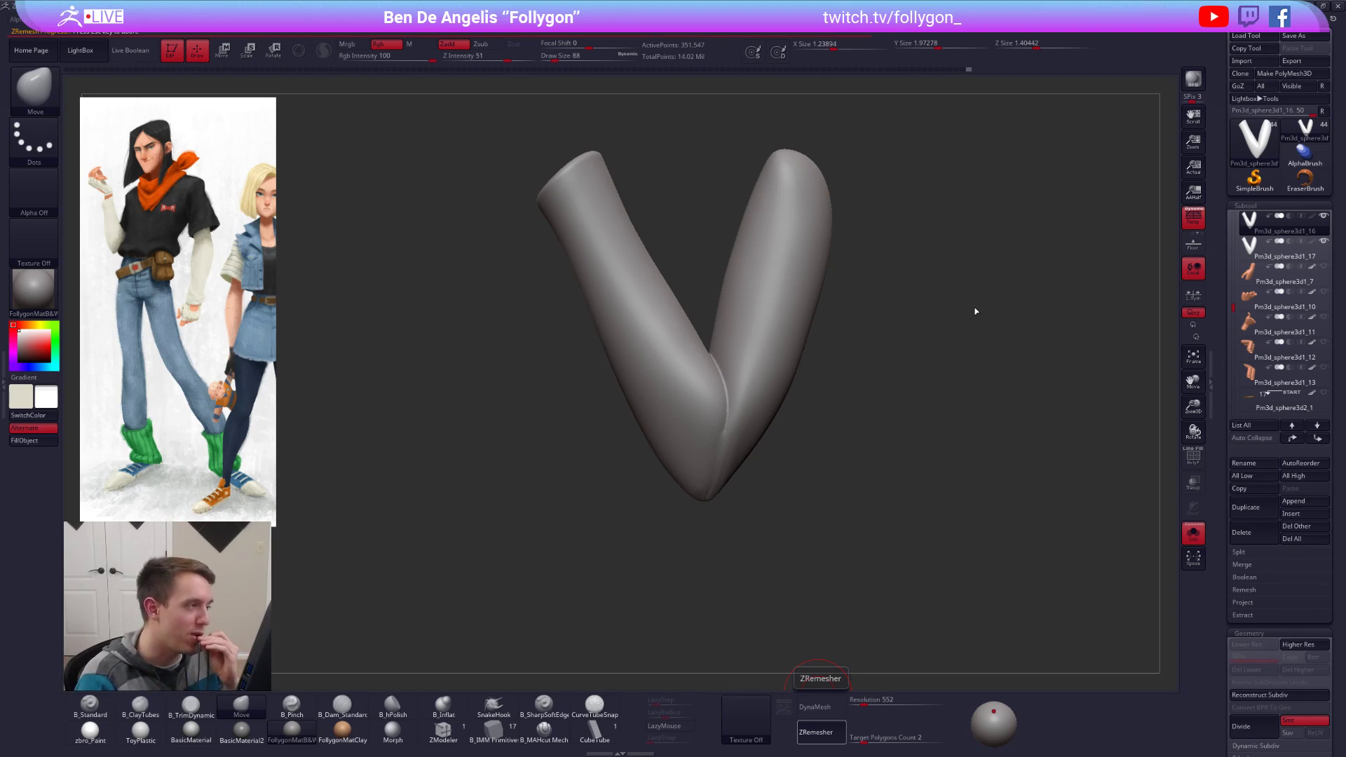
Step: Examine the remeshed arm's edge flow around the elbow in wireframe from several sides
drag(890, 334, 889, 343)
key(shift+f)
key(shift+f)
shift+drag(690, 365, 704, 384)
ctrl+right_drag(704, 384, 910, 364)
key(shift+f)
key(shift+f)
key(ctrl+2)
click(932, 394)
Step: Subdivide the remeshed arm up to level 5, projecting the duplicate's detail onto it with ProjectAll
key(ctrl+d)
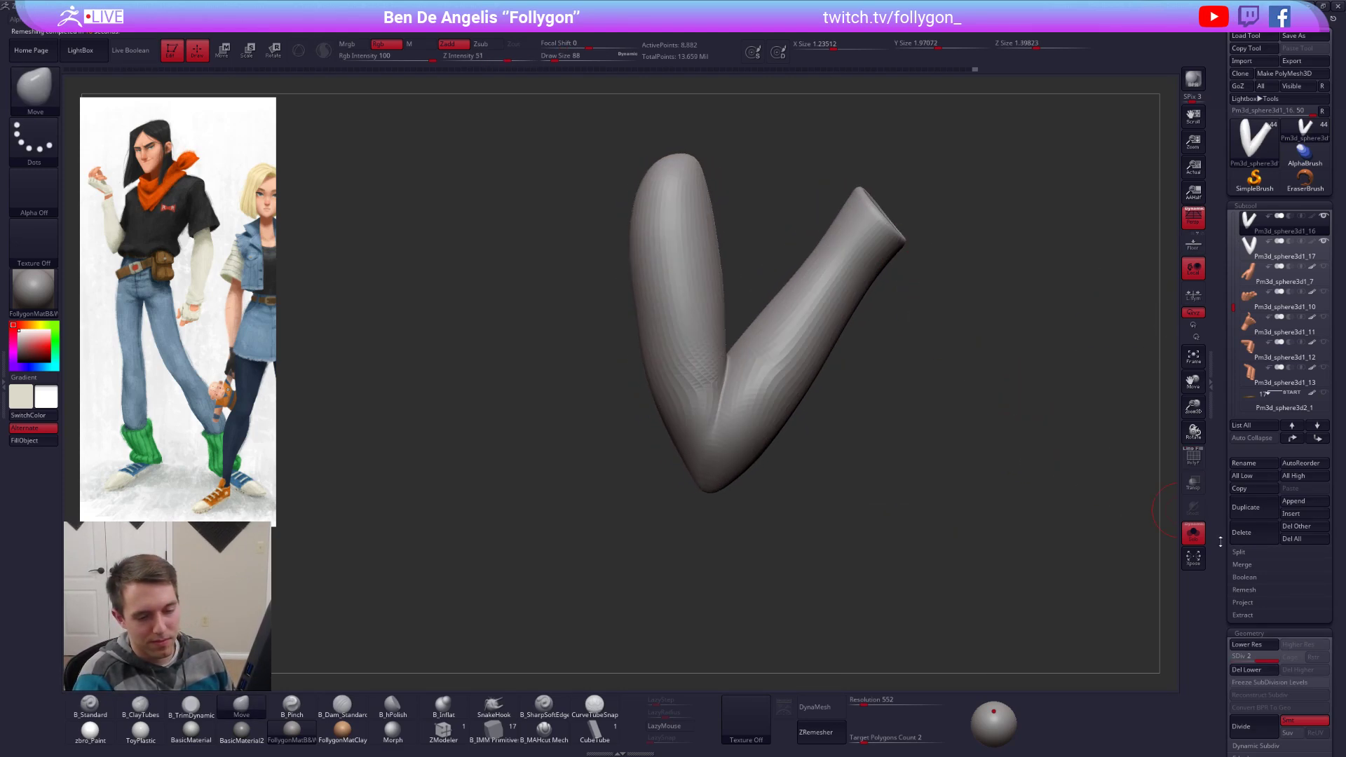
click(1253, 602)
click(1264, 634)
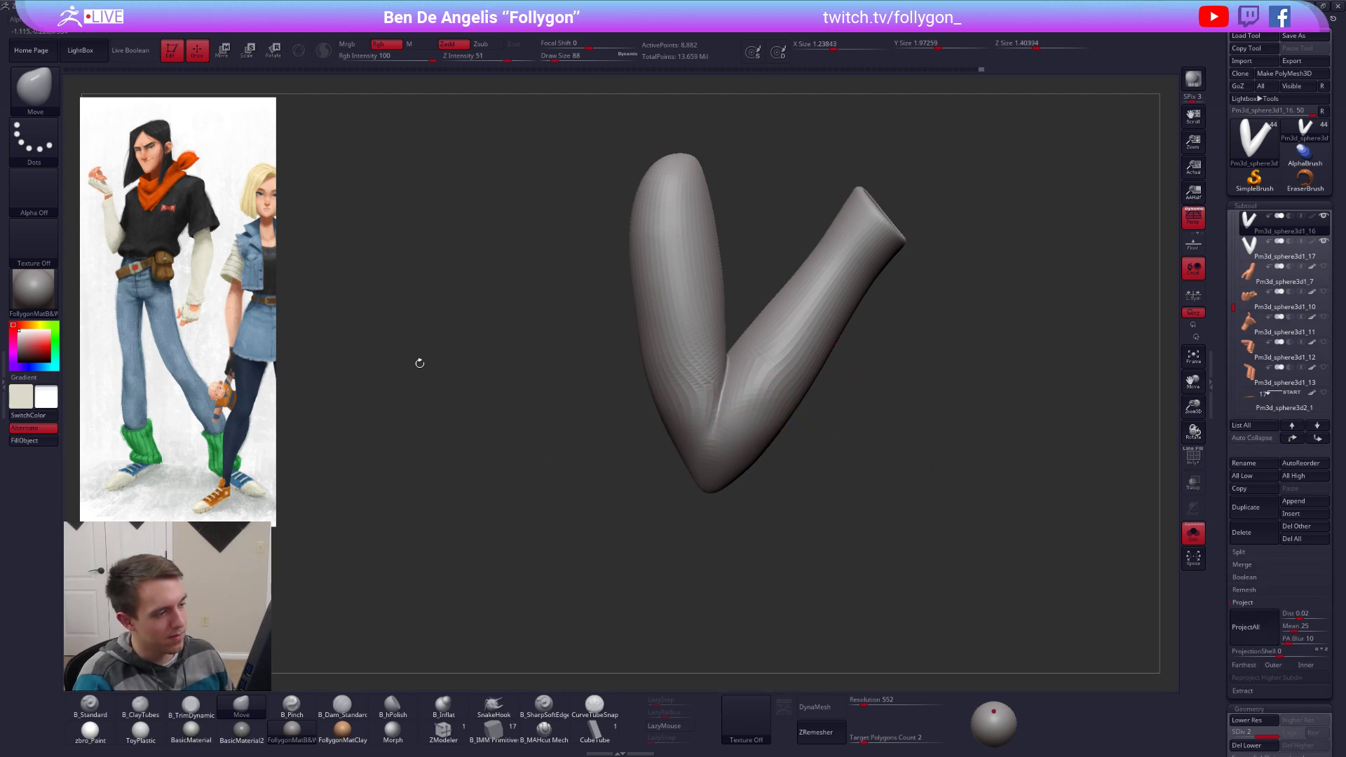
key(ctrl+d)
ctrl+right_drag(503, 391, 504, 438)
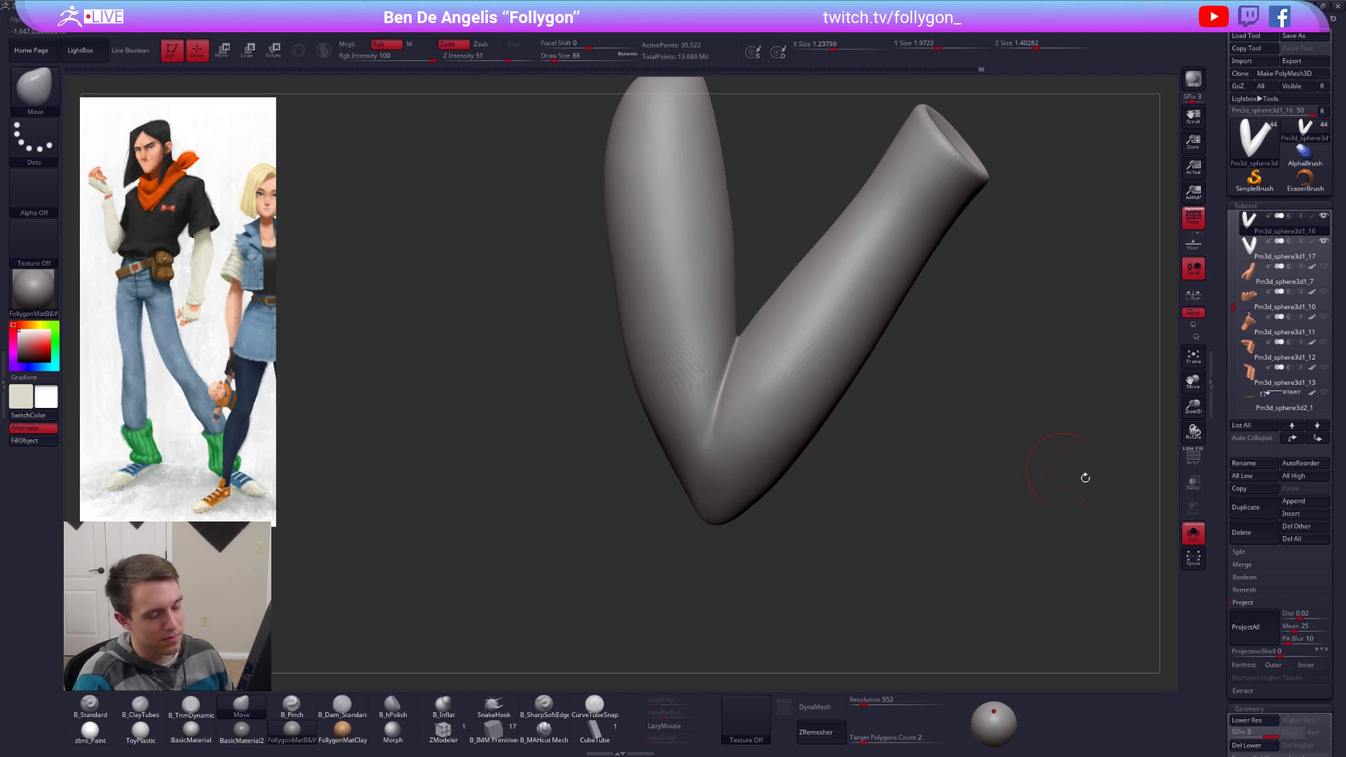
key(ctrl+d)
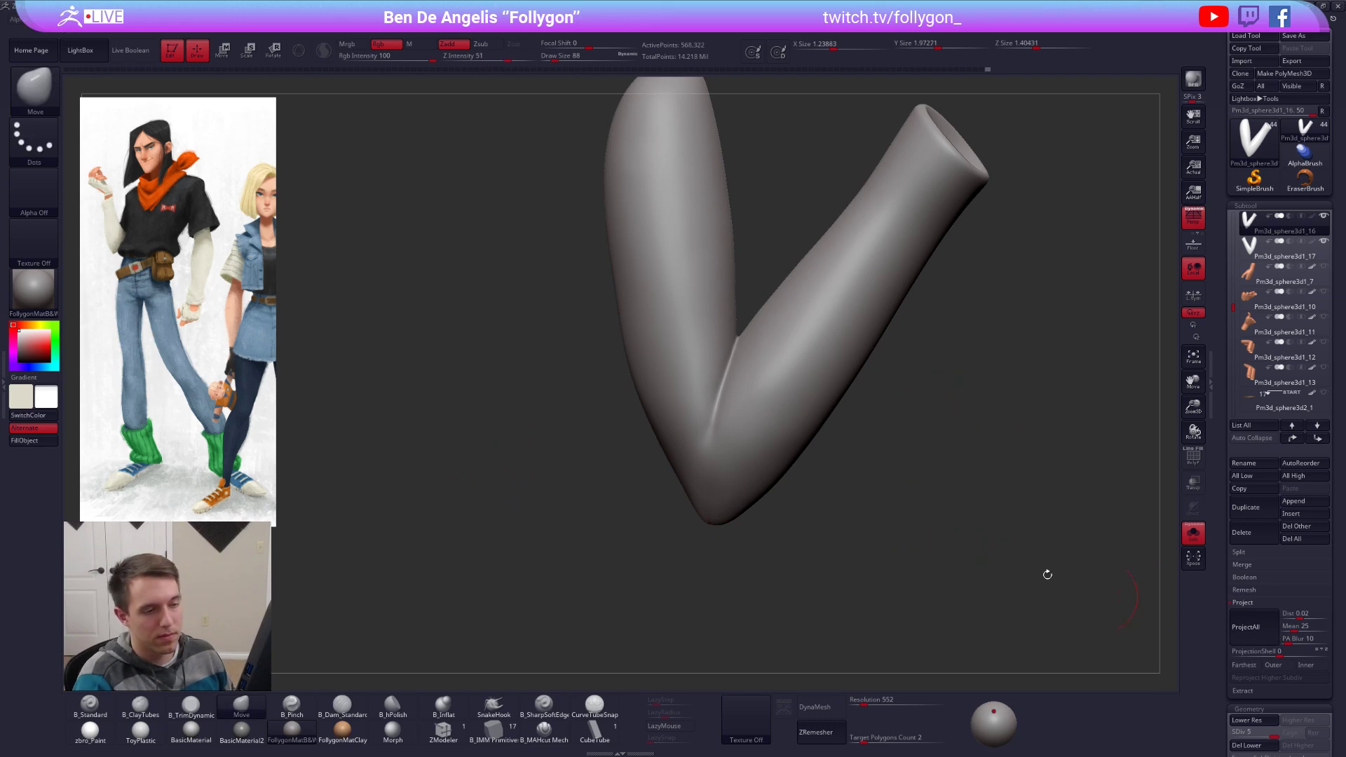
key(ctrl+d)
Step: Delete the duplicated high-resolution arm subtool
click(1264, 258)
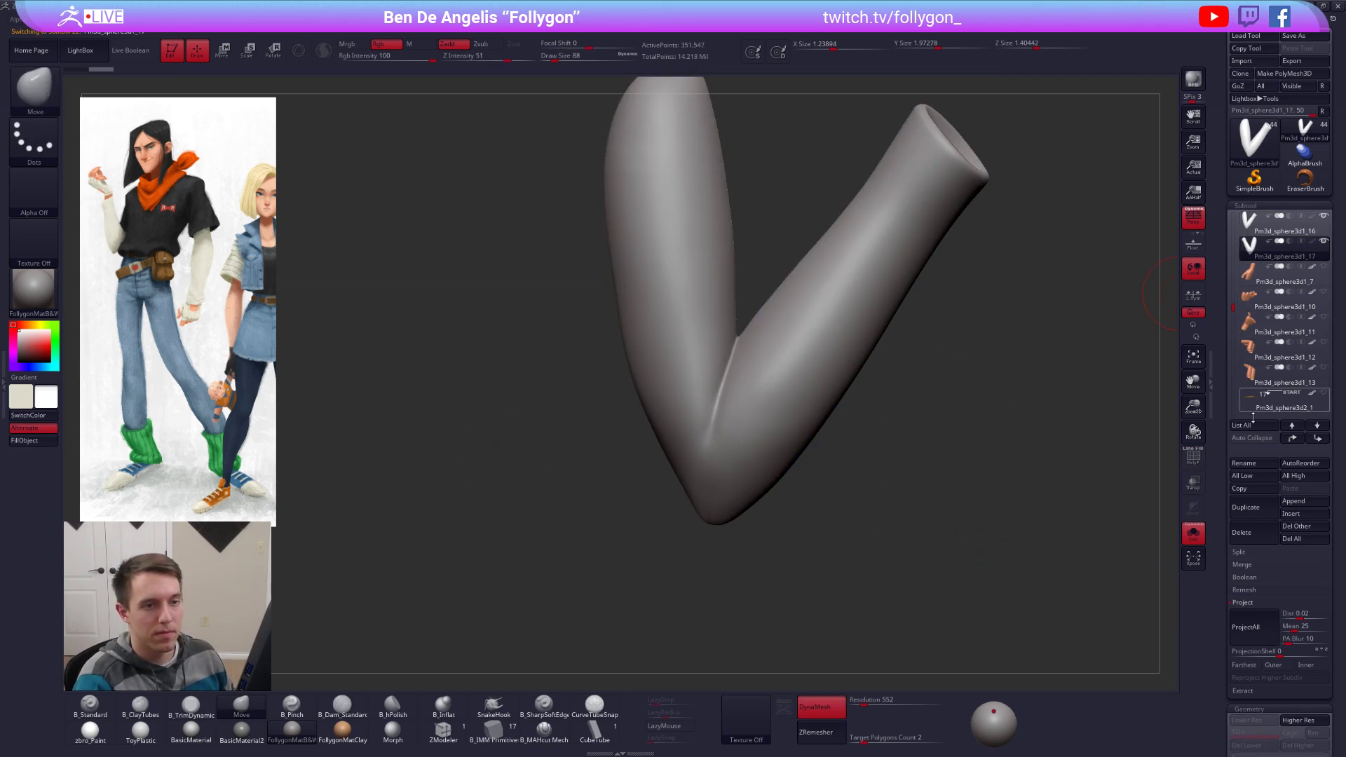
click(1243, 533)
click(1157, 553)
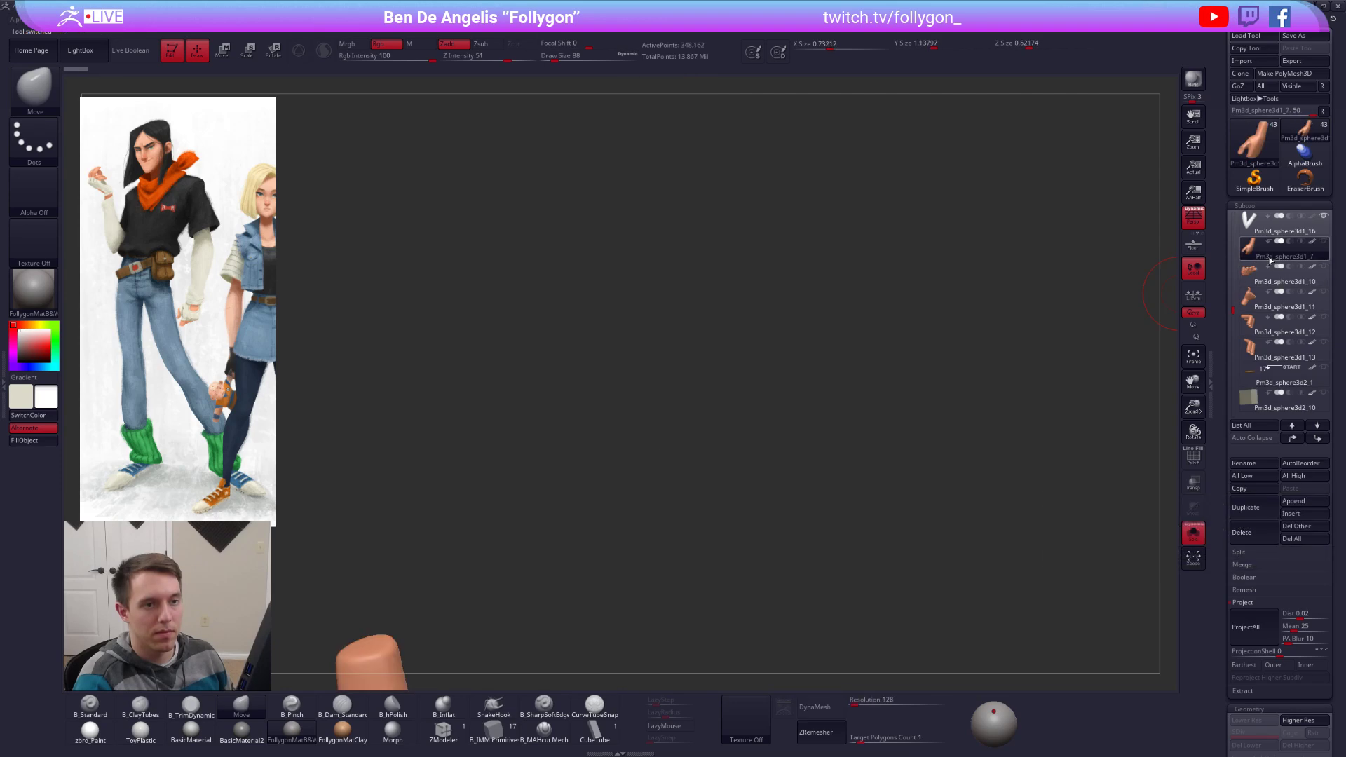
Step: Show all subtools, fill the bent arm with the zbro_Paint material and off-white colour, and turn on the shirt's polypaint display
ctrl+right_drag(1121, 275, 827, 249)
key(alt+s)
drag(885, 416, 856, 402)
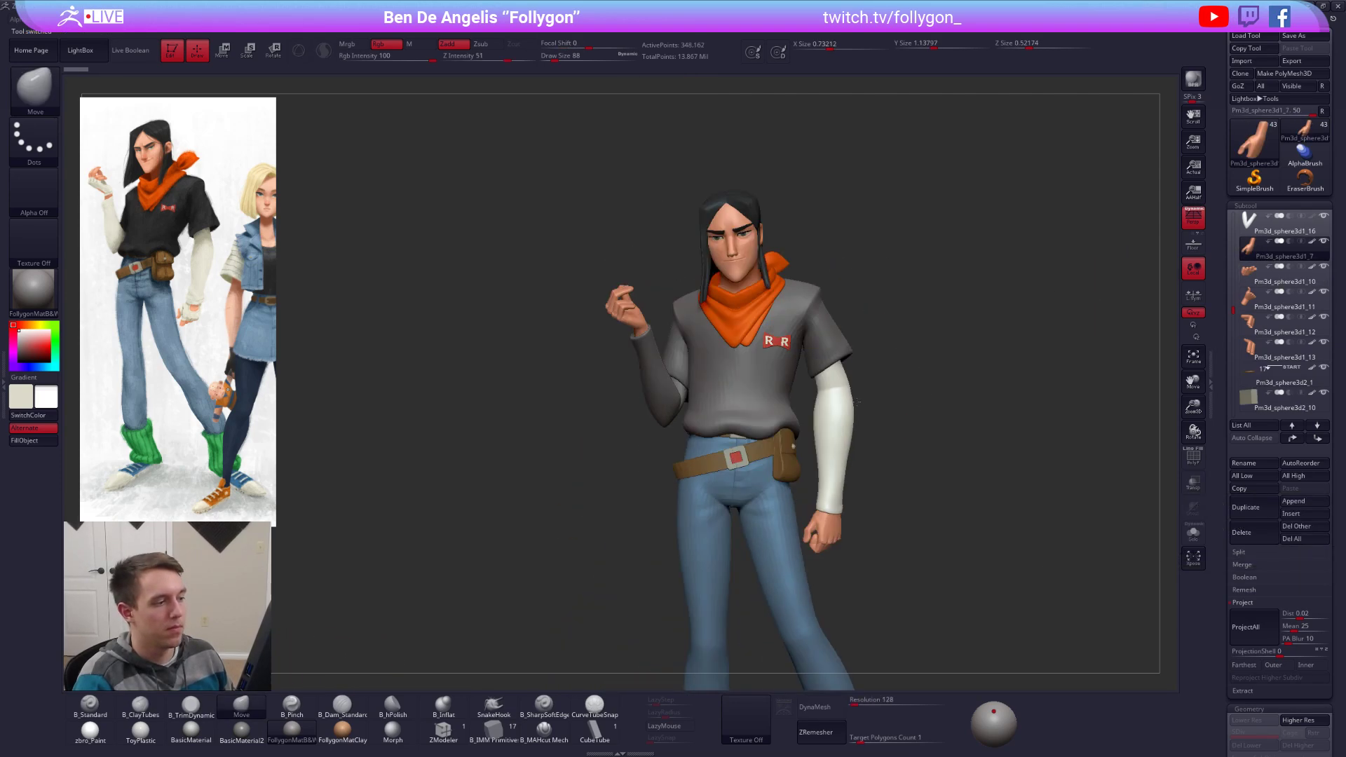
alt+click(681, 385)
key(1)
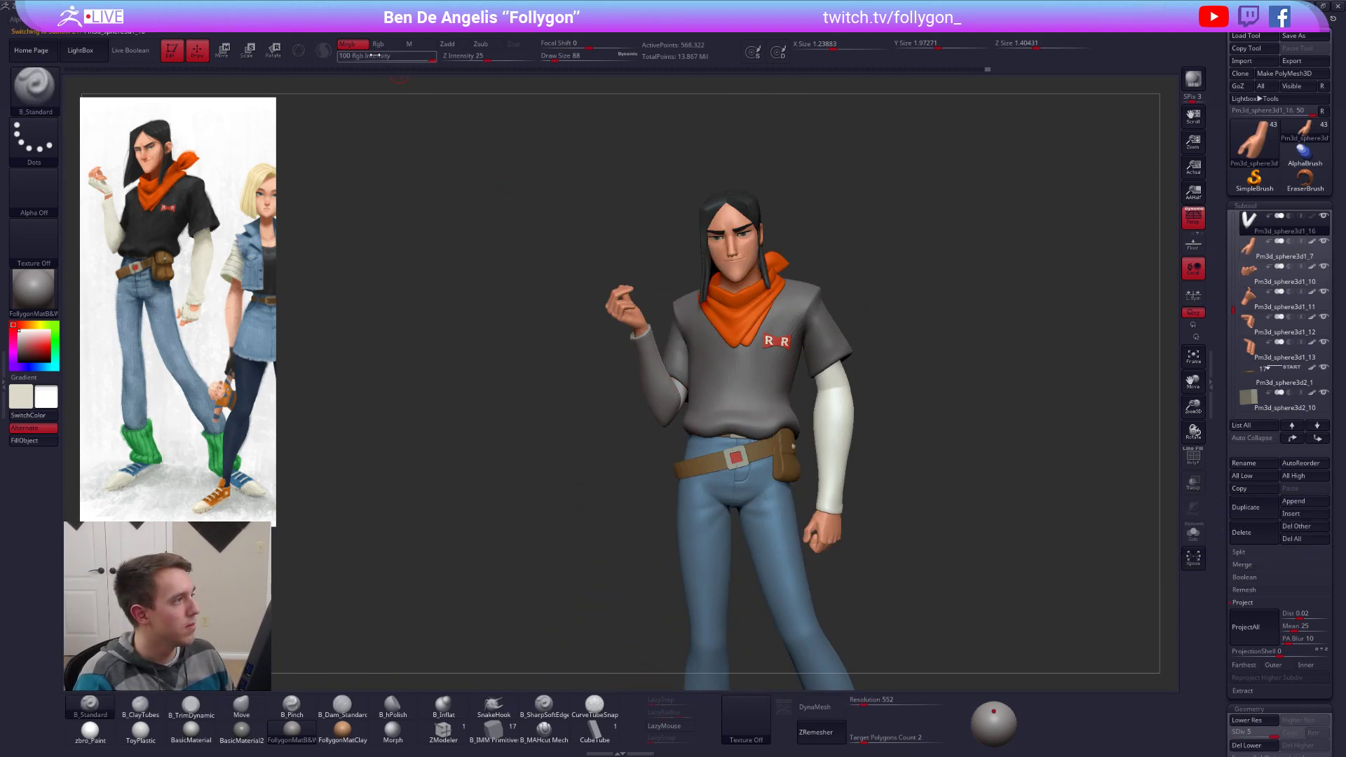
click(91, 729)
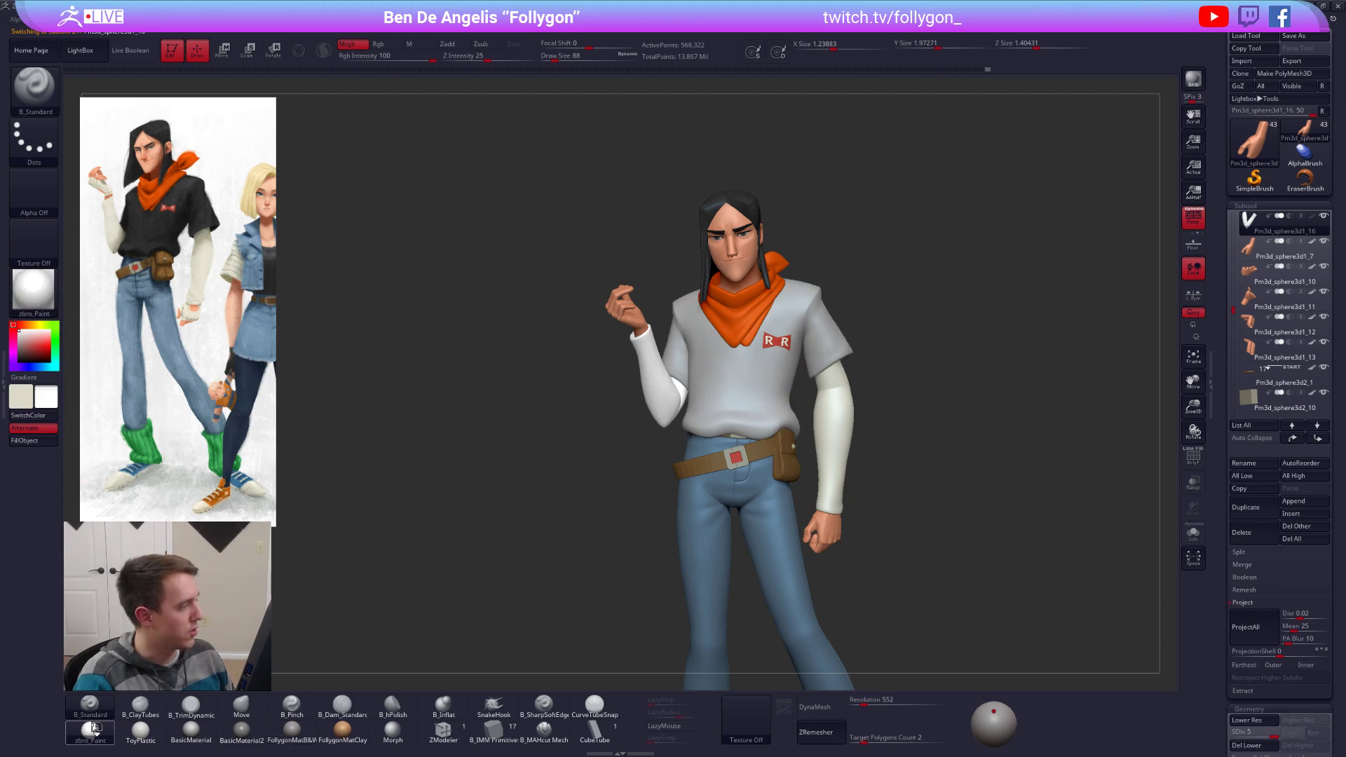
key(v)
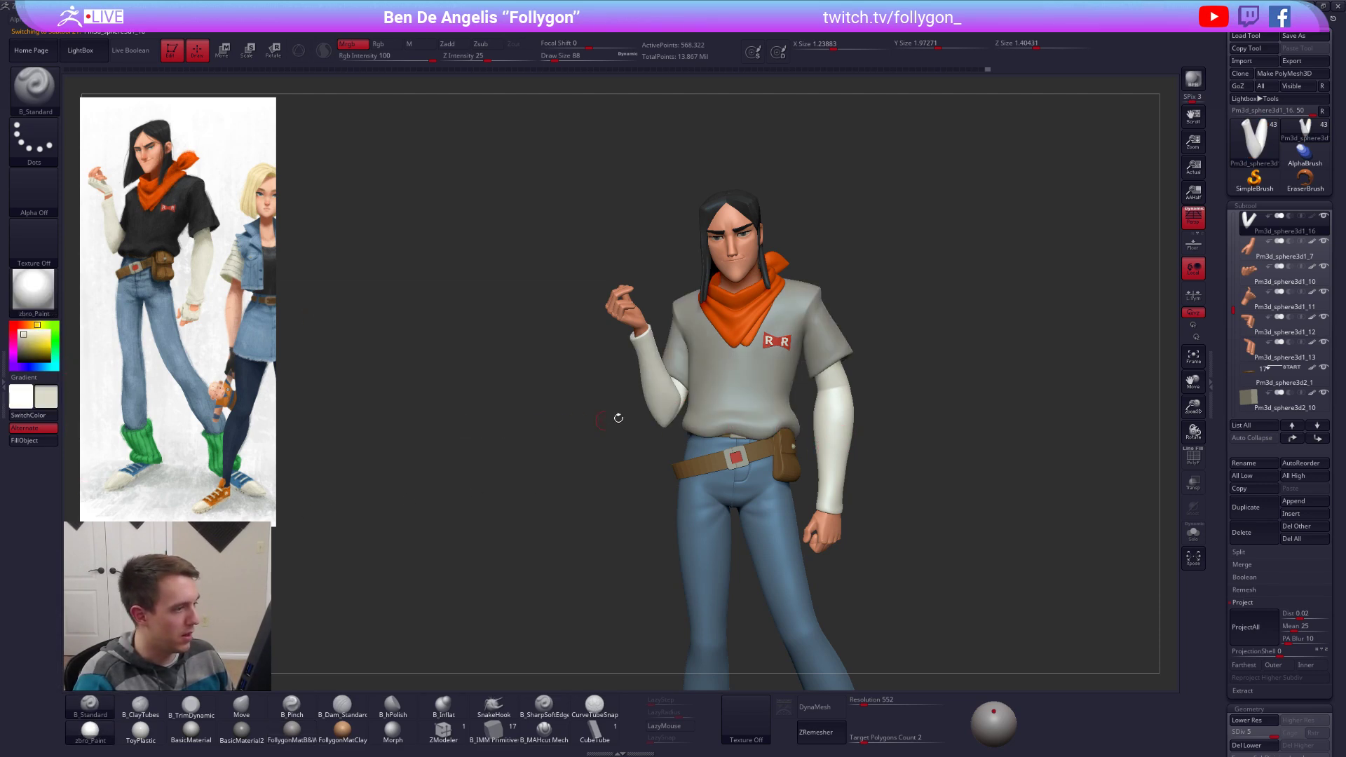
click(32, 443)
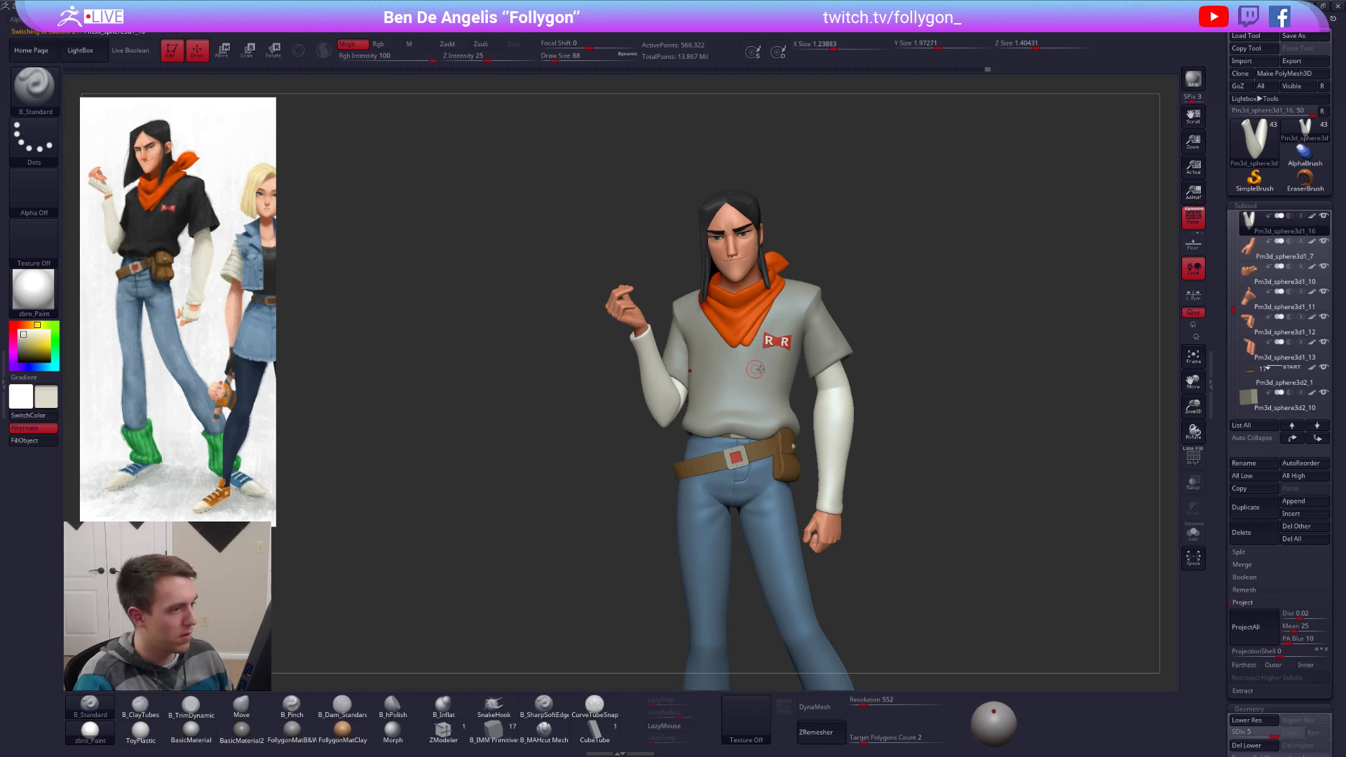
alt+click(761, 369)
click(1311, 217)
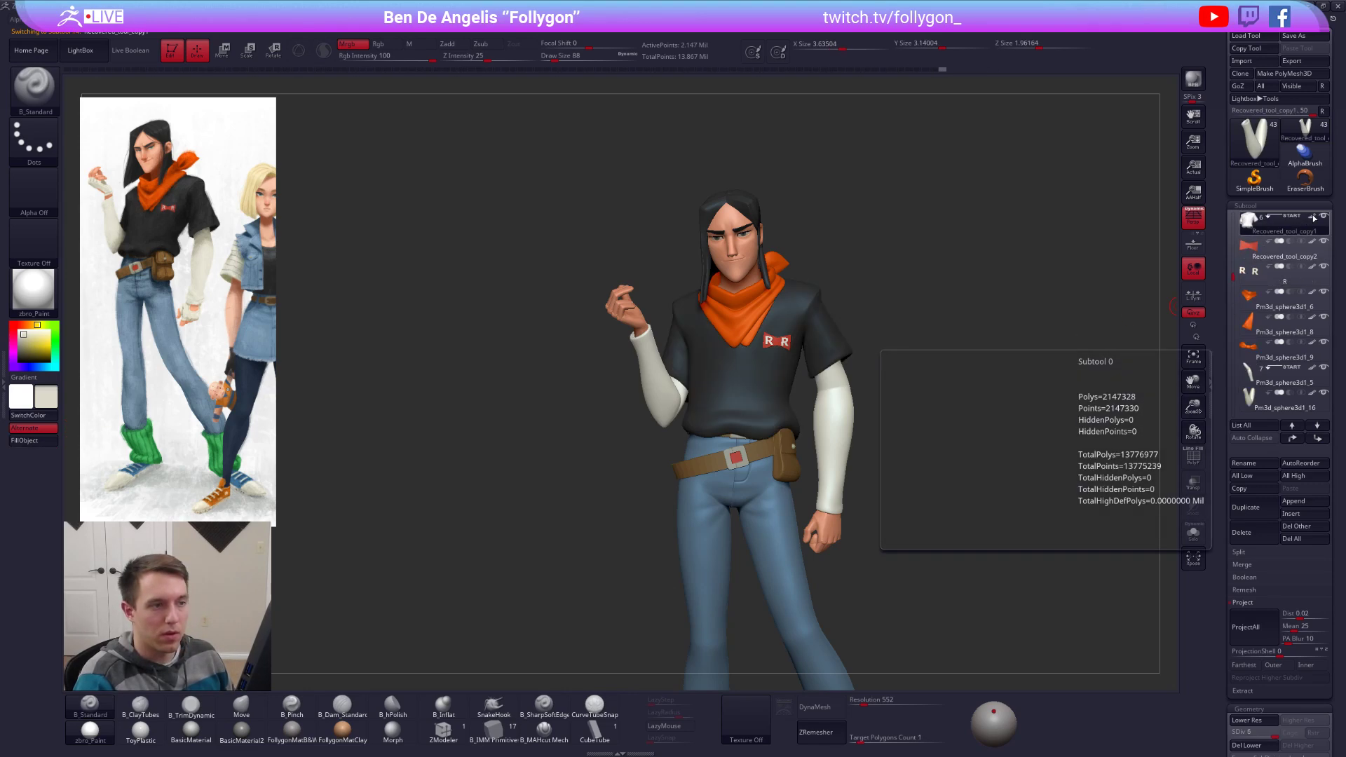
Step: Examine the white sleeve on the full figure from the front and back against the reference
alt+right_drag(718, 423, 652, 399)
alt+click(648, 397)
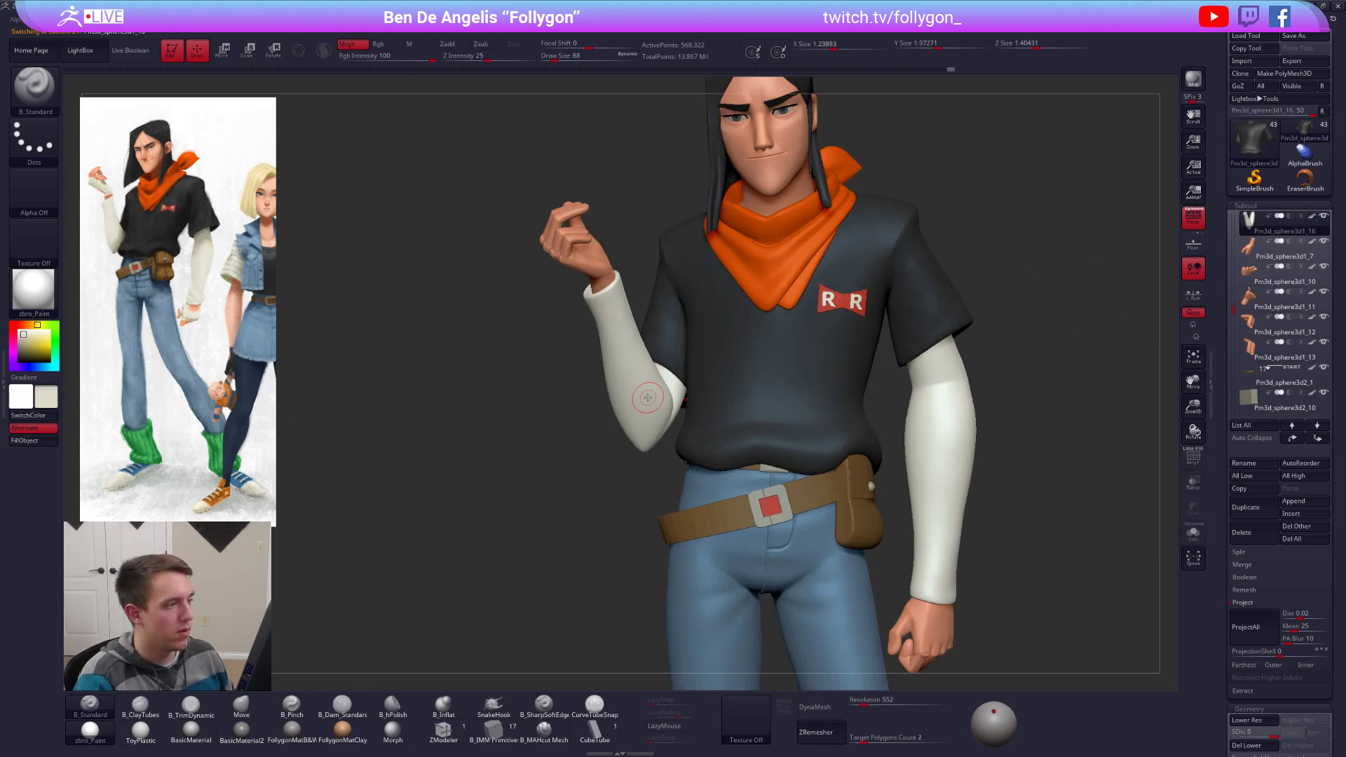
key(f)
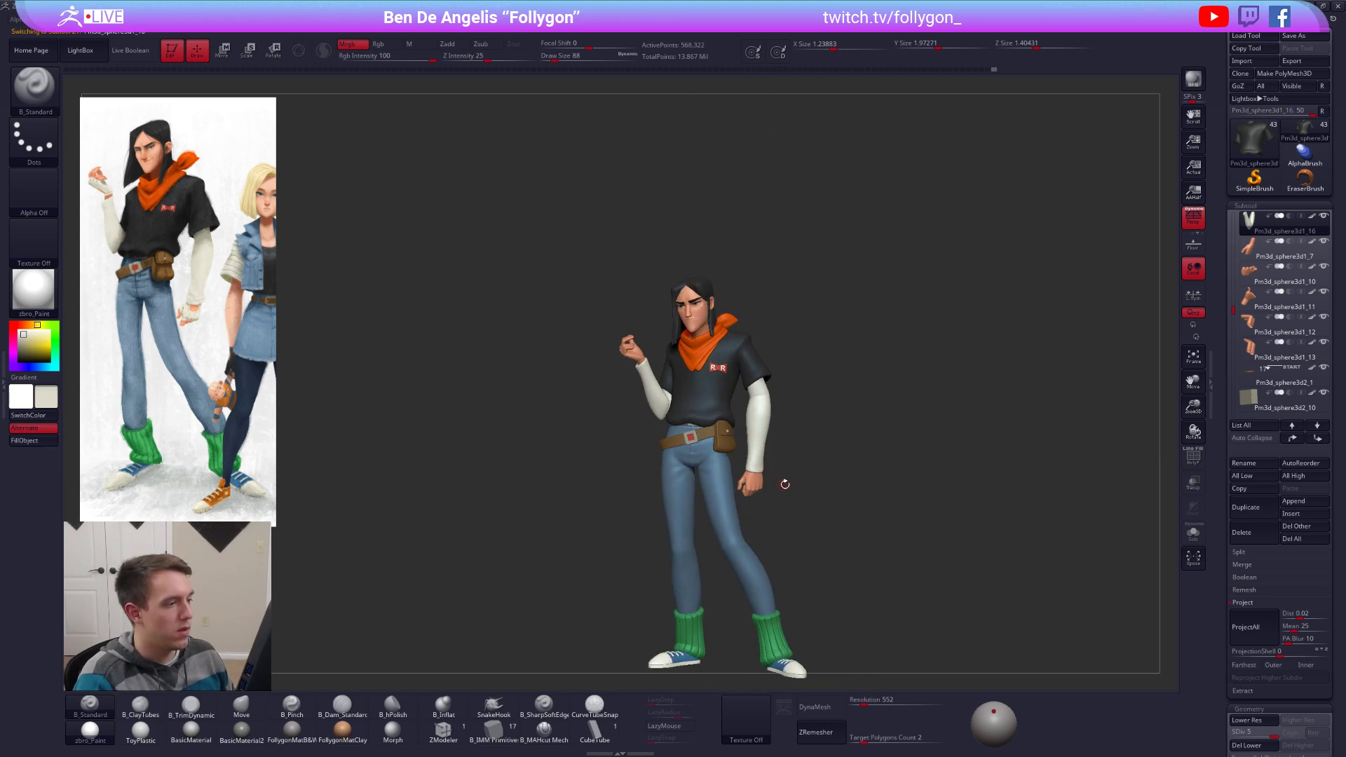
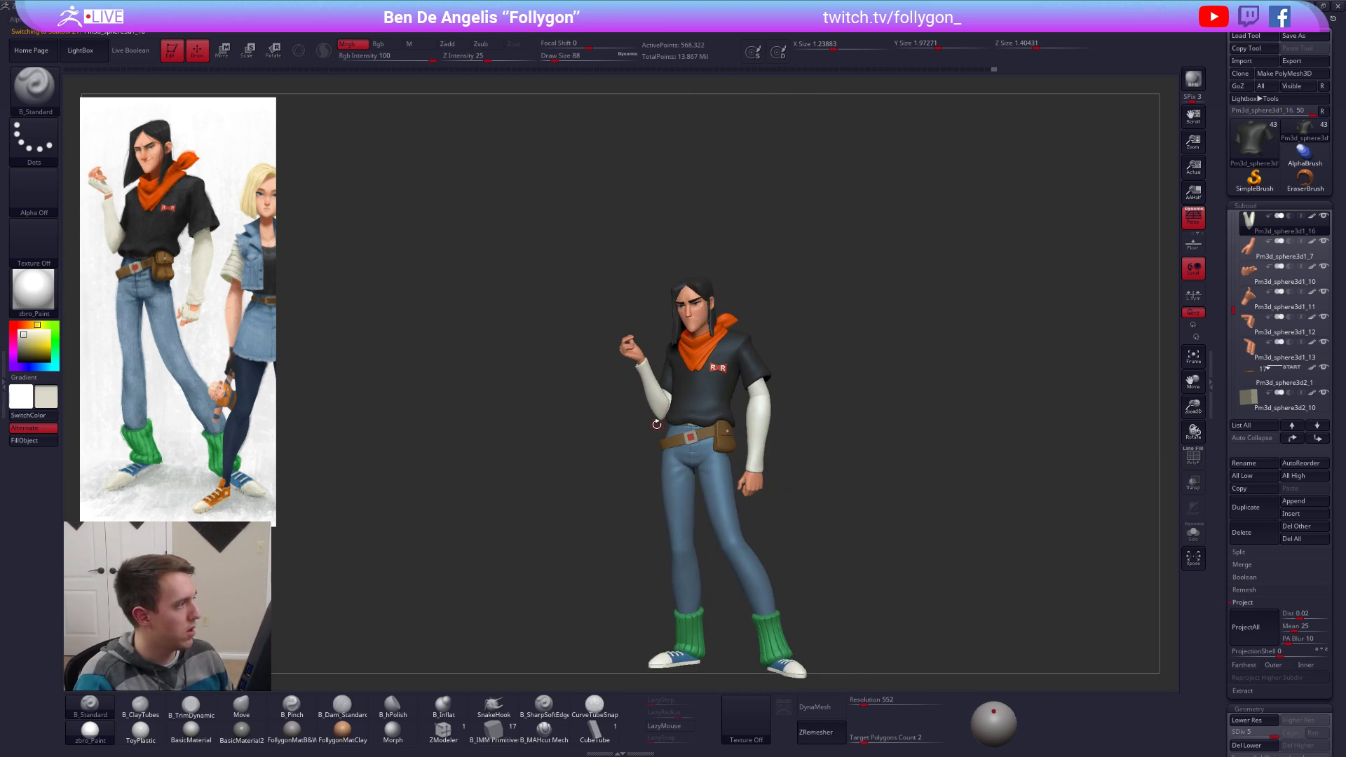
mouse_move(646, 409)
ctrl+right_down()
mouse_move(651, 371)
mouse_move(652, 414)
mouse_move(714, 423)
mouse_move(661, 416)
ctrl+right_up()
key(ctrl)
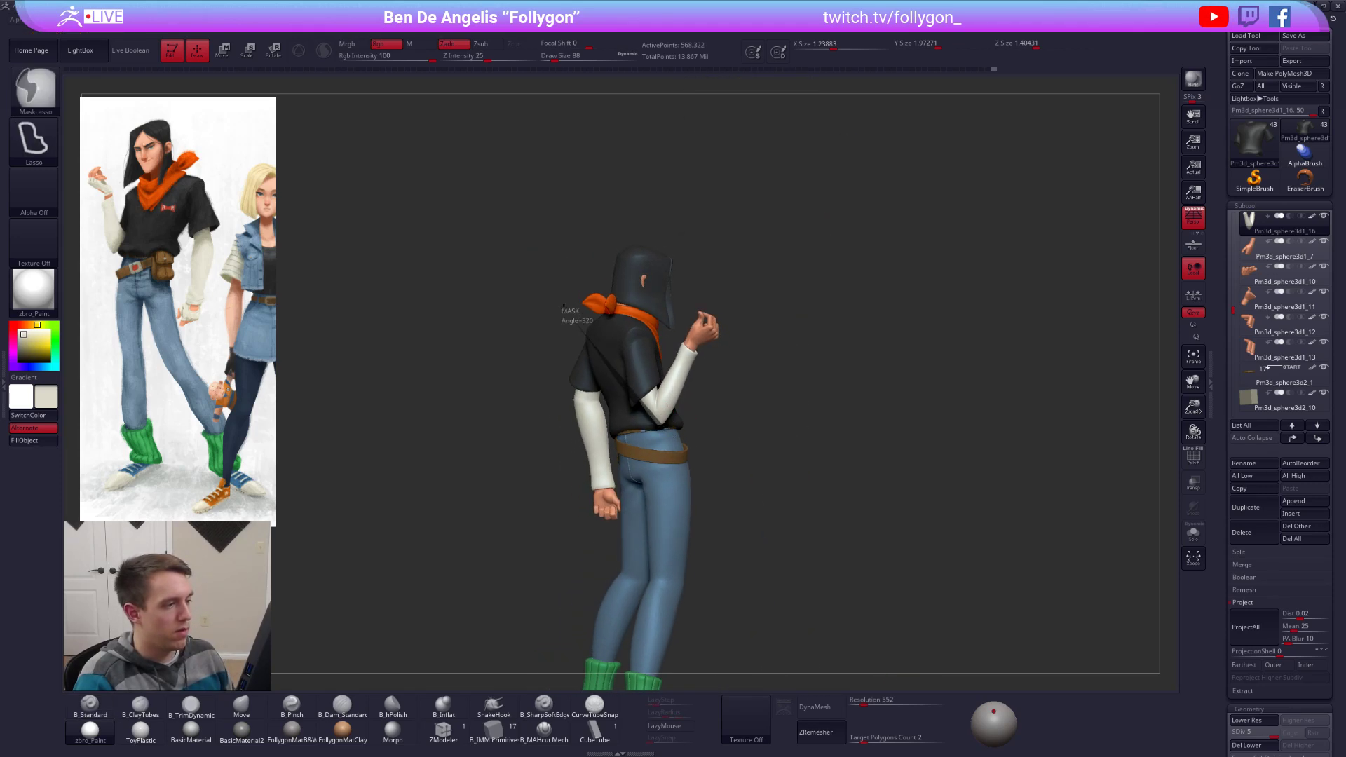
ctrl+drag(557, 300, 735, 453)
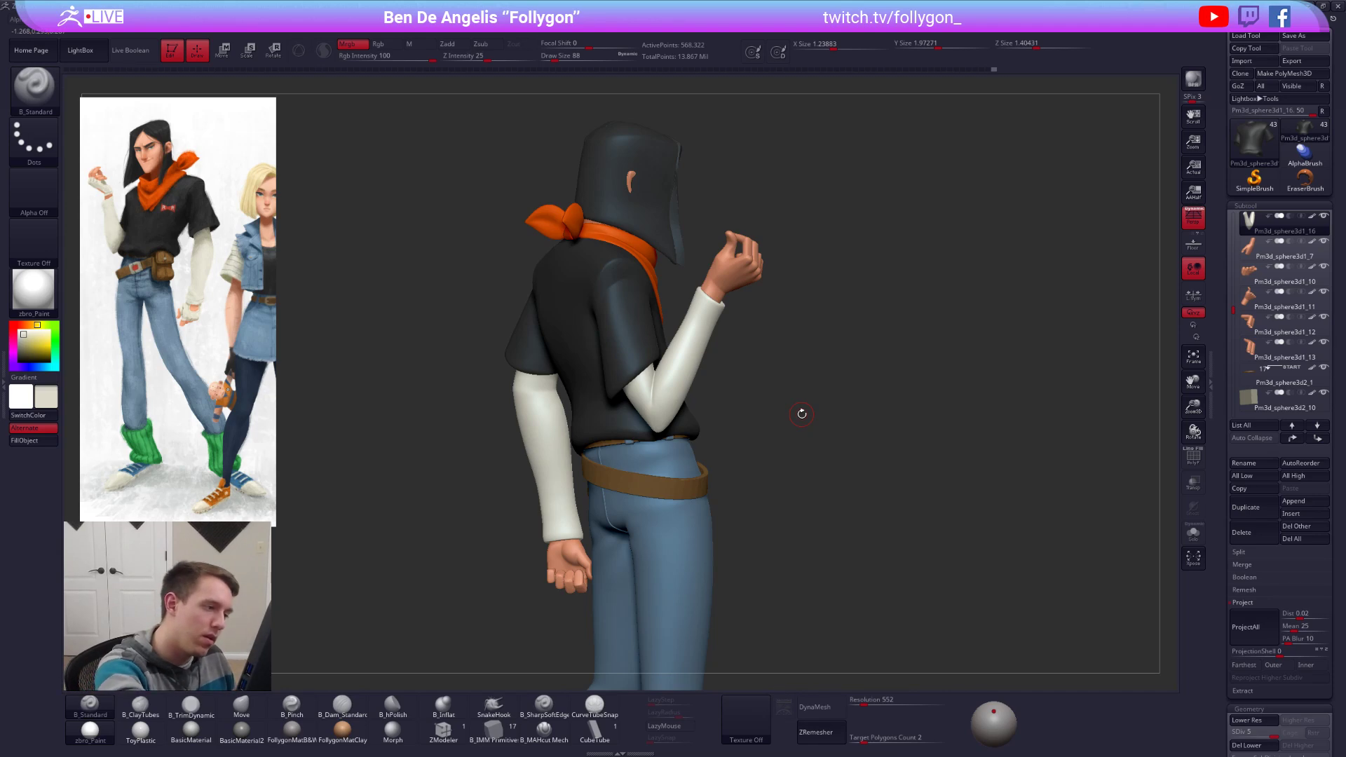
key(ctrl)
mouse_move(603, 292)
ctrl+mouse_down()
mouse_move(851, 482)
mouse_move(768, 381)
ctrl+mouse_up()
Step: Select the shirt and inspect its short sleeve around the bent arm in wireframe
alt+click(639, 358)
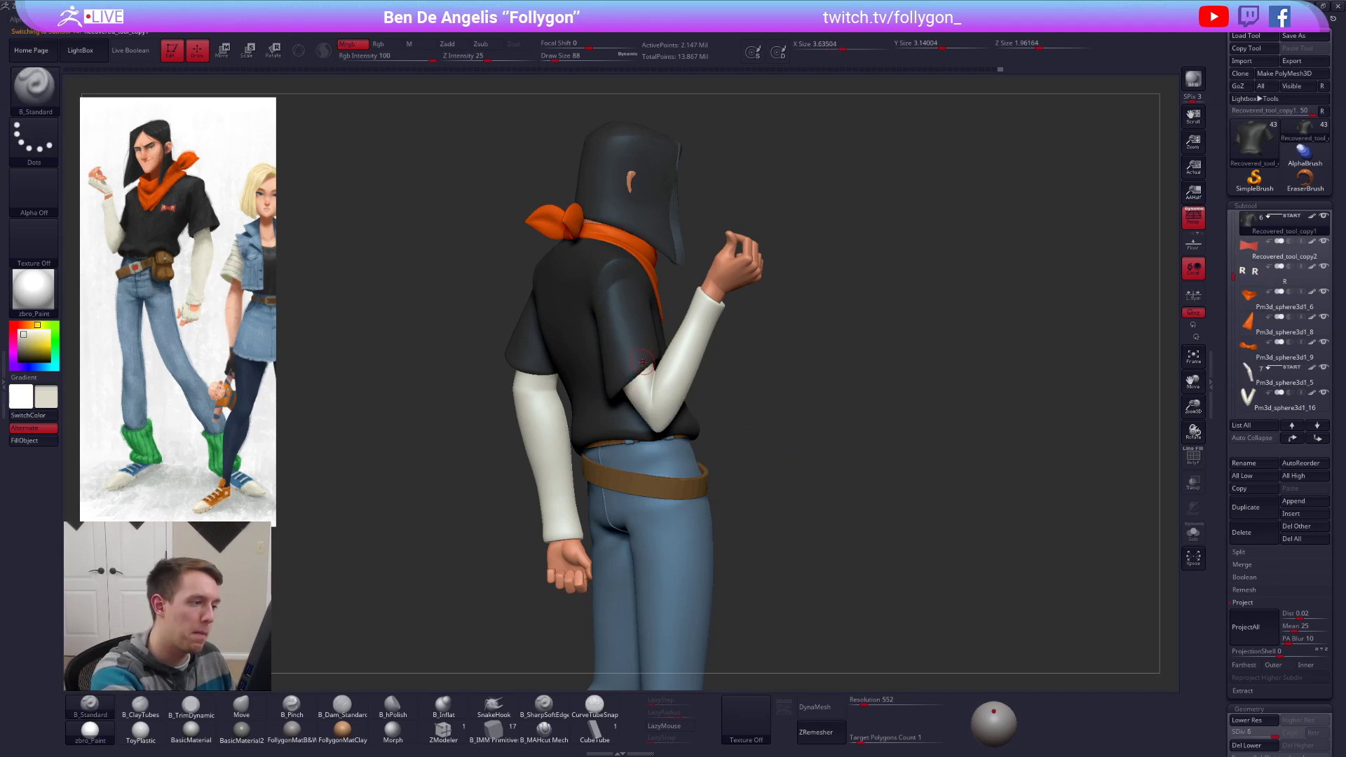
mouse_move(642, 378)
alt+right_down()
mouse_move(720, 391)
mouse_move(736, 438)
alt+right_up()
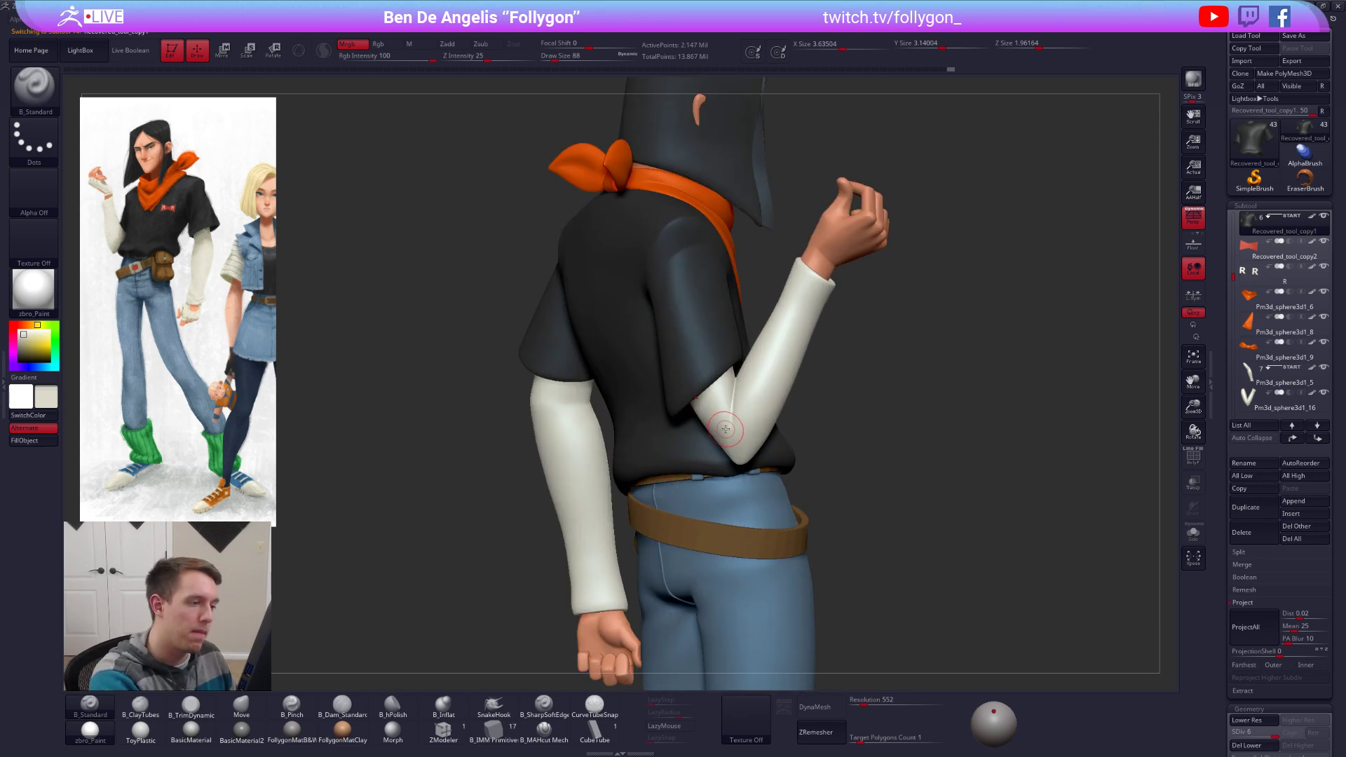
key(space)
drag(727, 428, 733, 428)
right_drag(733, 428, 743, 433)
key(shift+f)
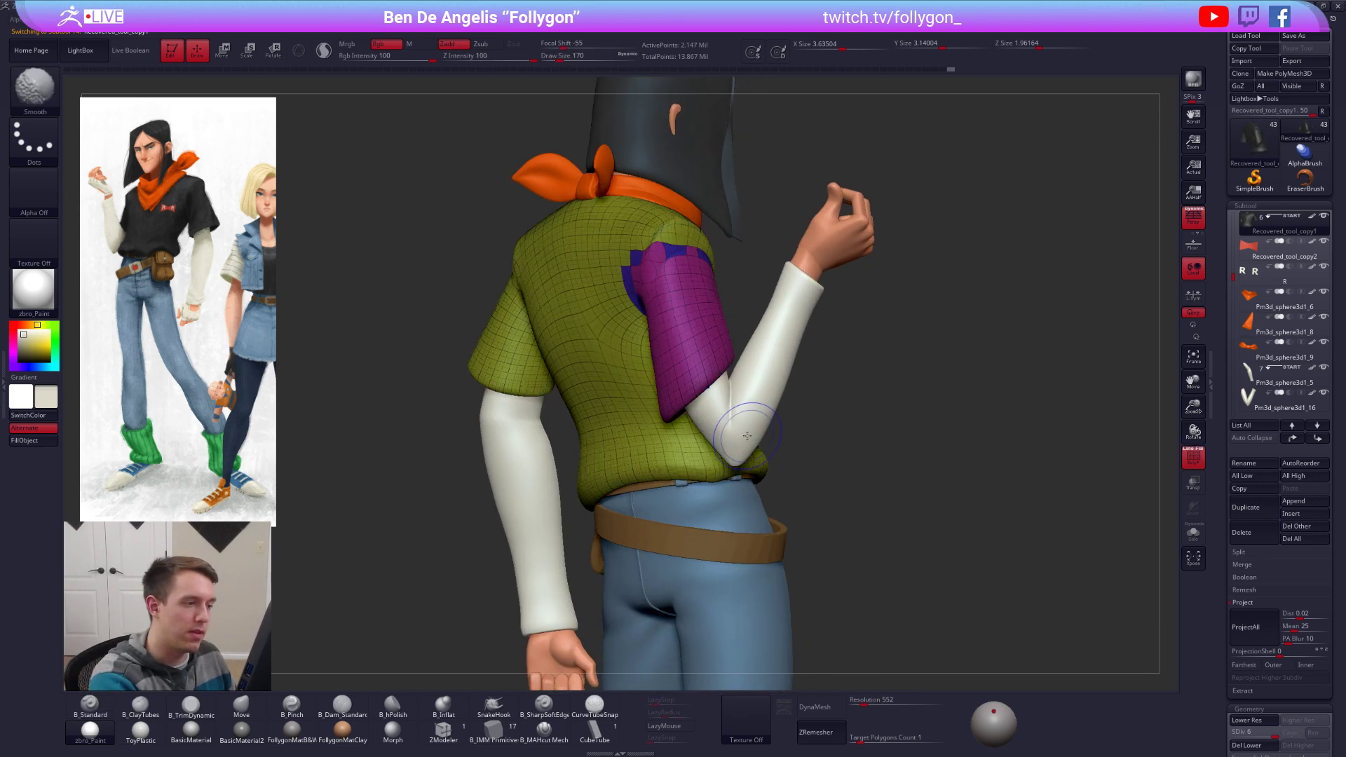
key(shift+f)
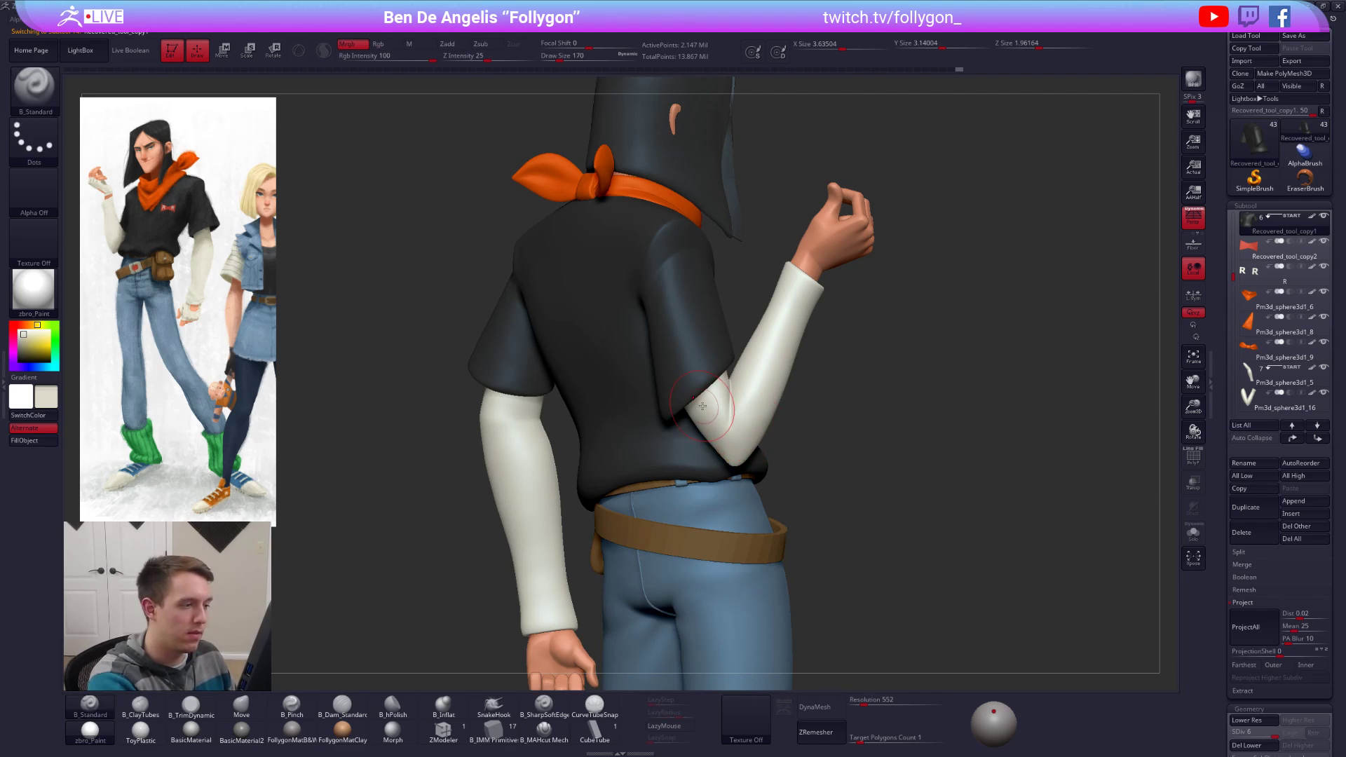
Step: Lower the shirt to subdivision level 3, then isolate the bent arm and lower it to level 3 as well
key(shift+d)
right_drag(701, 404, 731, 432)
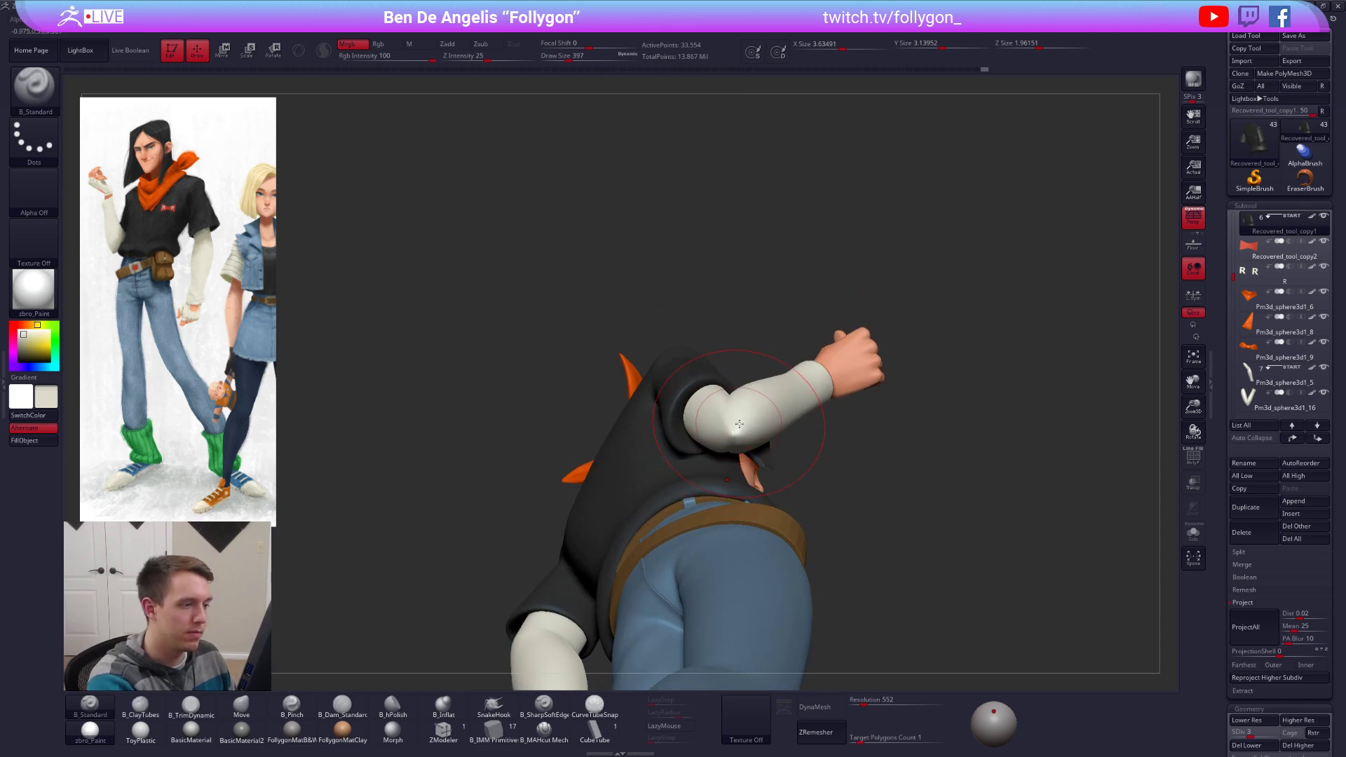
alt+click(751, 422)
key(space)
drag(751, 422, 738, 423)
key(alt+s)
right_drag(736, 425, 736, 471)
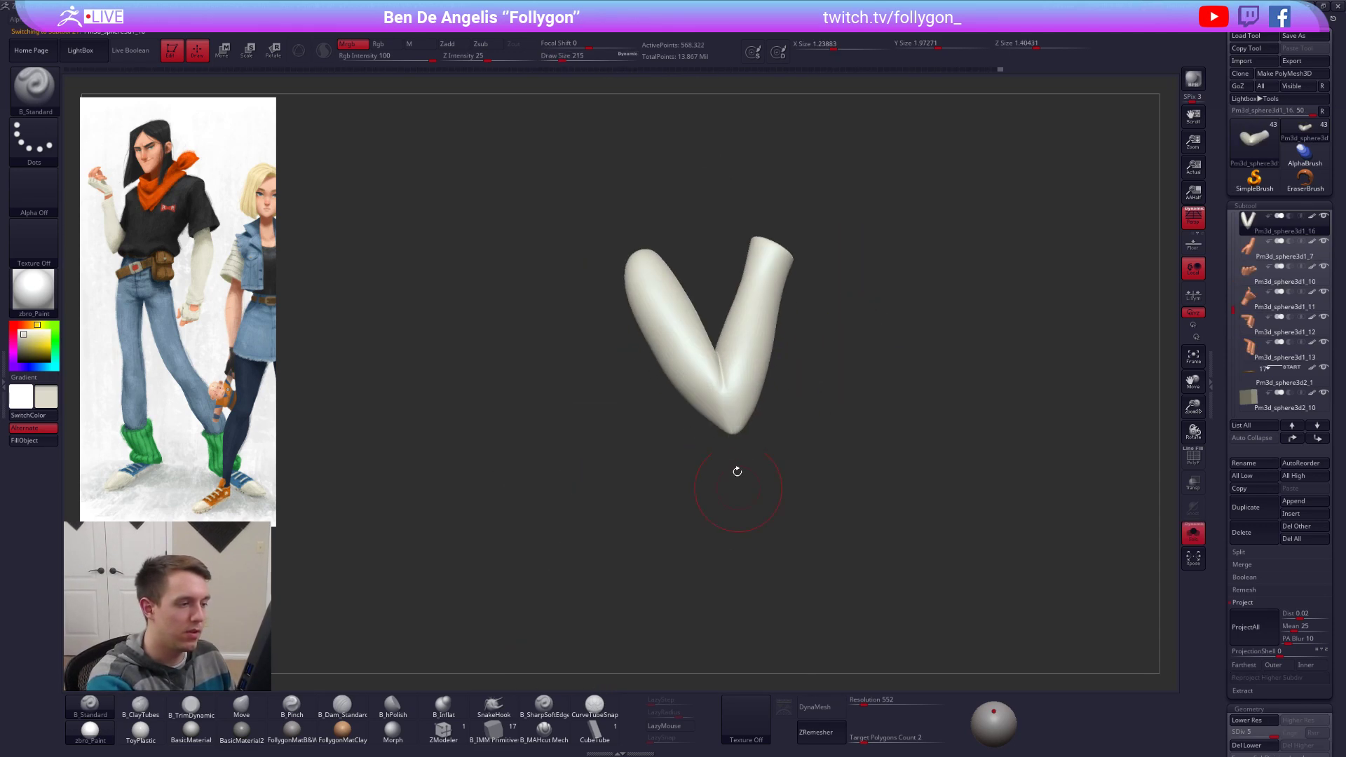
key(shift+d)
key(shift+d)
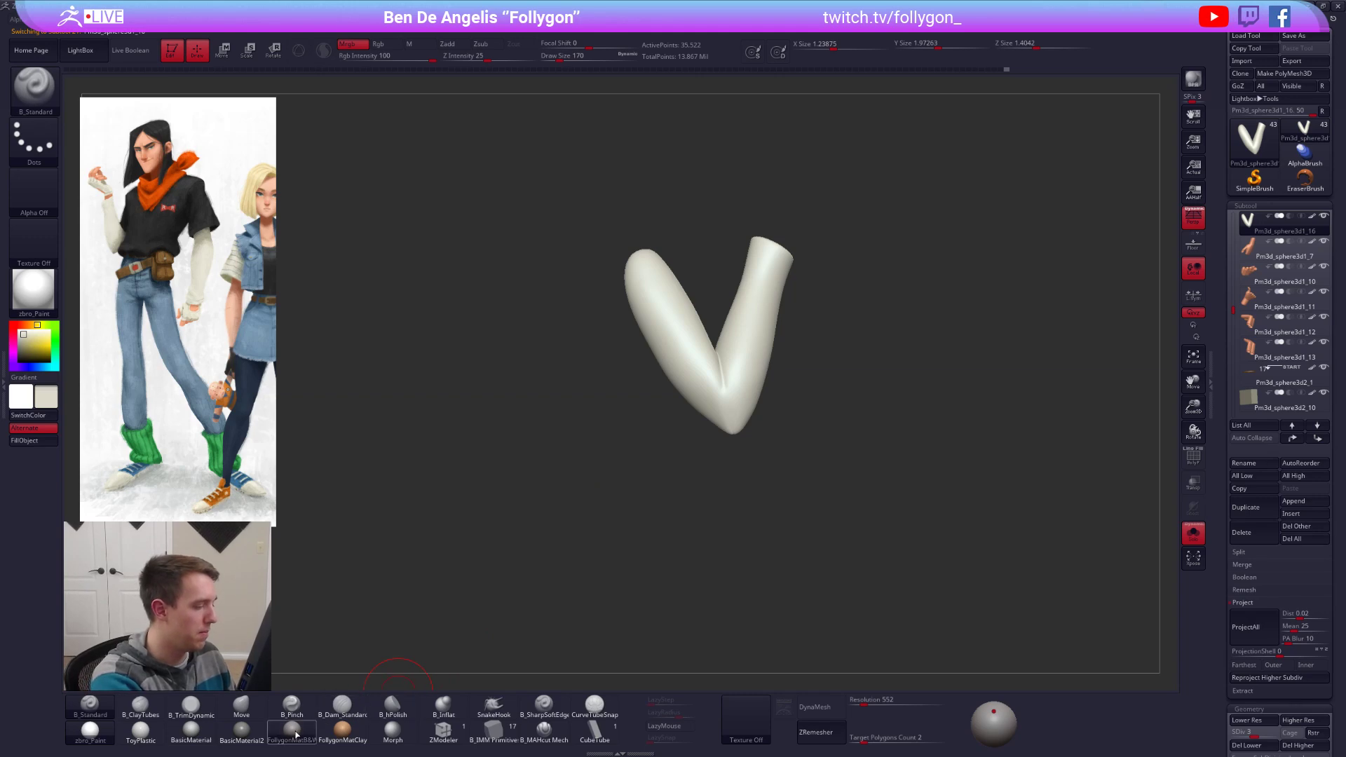
Step: Fill the isolated arm with the grey FollygonMat material and swap the active colours
click(293, 729)
key(ctrl+f)
right_drag(757, 380, 735, 413)
click(30, 415)
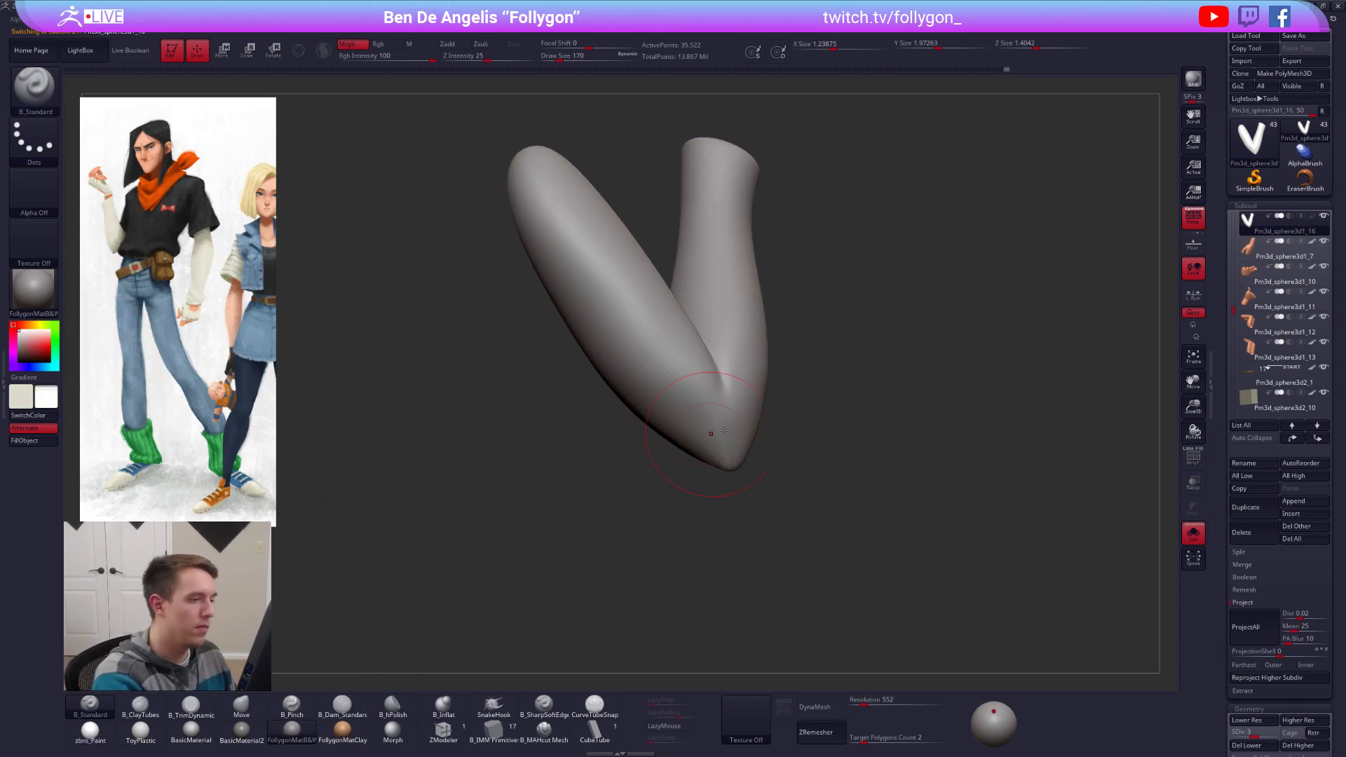
Step: Sculpt and smooth the inner elbow fold with the ClayTubes brush at size 96 on subdivision level 3
key(space)
drag(747, 423, 745, 424)
mouse_move(762, 427)
right_down()
mouse_move(735, 431)
mouse_move(736, 444)
right_up()
key(space)
drag(735, 443, 730, 443)
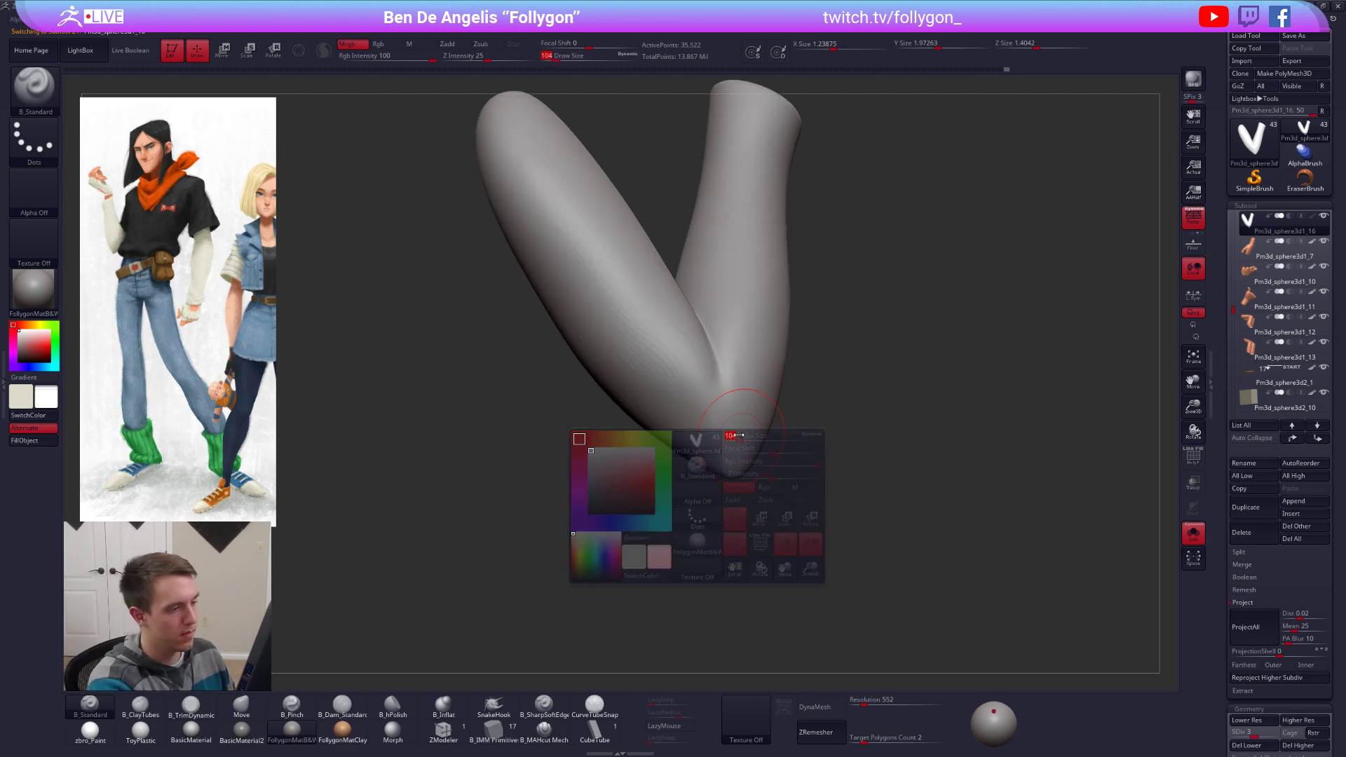
key(d)
mouse_move(713, 438)
right_down()
mouse_move(741, 435)
mouse_move(727, 458)
right_up()
key(2)
key(space)
drag(734, 444, 712, 430)
key(shift+d)
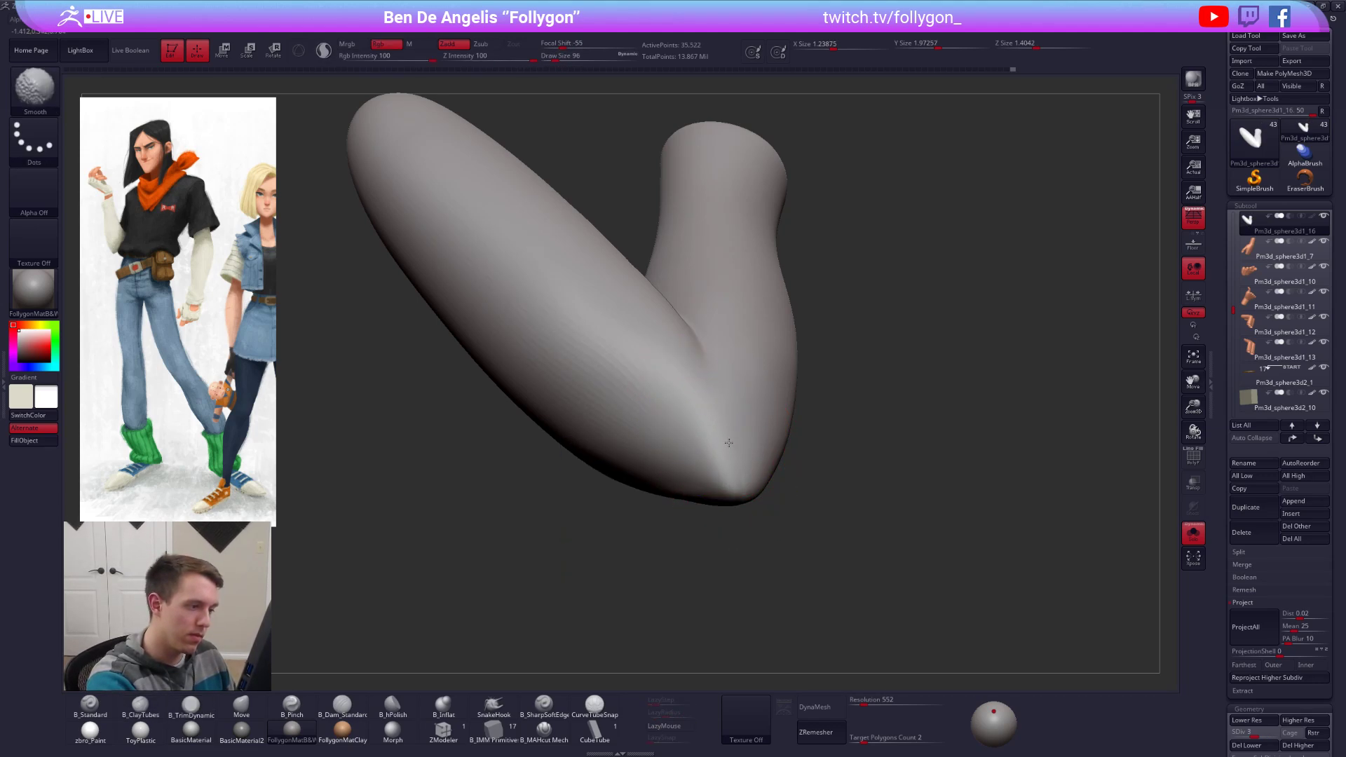
mouse_move(729, 443)
right_down()
mouse_move(751, 445)
mouse_move(756, 399)
right_up()
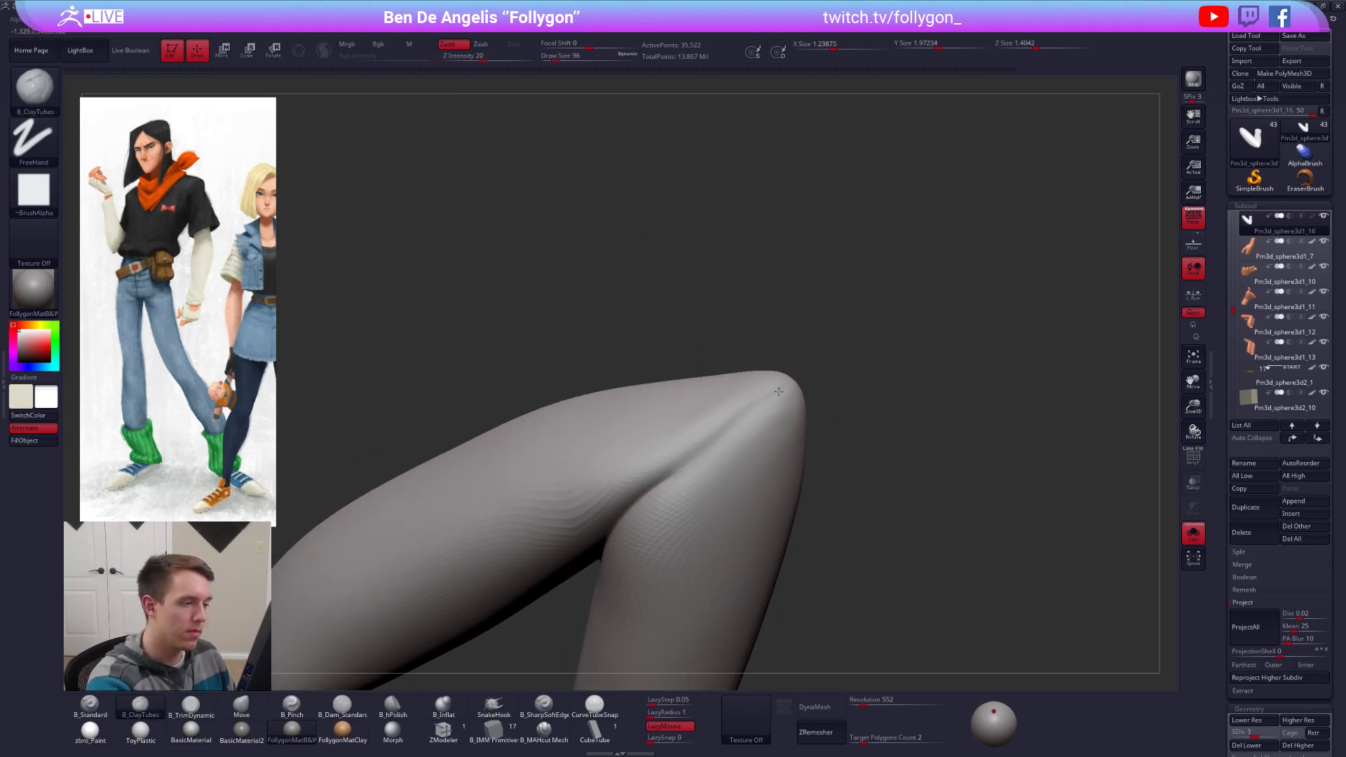
drag(689, 476, 682, 482)
mouse_move(750, 453)
right_down()
mouse_move(734, 452)
mouse_move(756, 451)
mouse_move(730, 484)
mouse_move(729, 463)
mouse_move(711, 471)
mouse_move(681, 525)
right_up()
mouse_move(681, 455)
right_down()
mouse_move(719, 543)
mouse_move(682, 494)
mouse_move(712, 486)
mouse_move(708, 501)
mouse_move(704, 458)
right_up()
Step: Lower the arm to subdivision level 1 and mask everything except the inner elbow crease
key(shift+d)
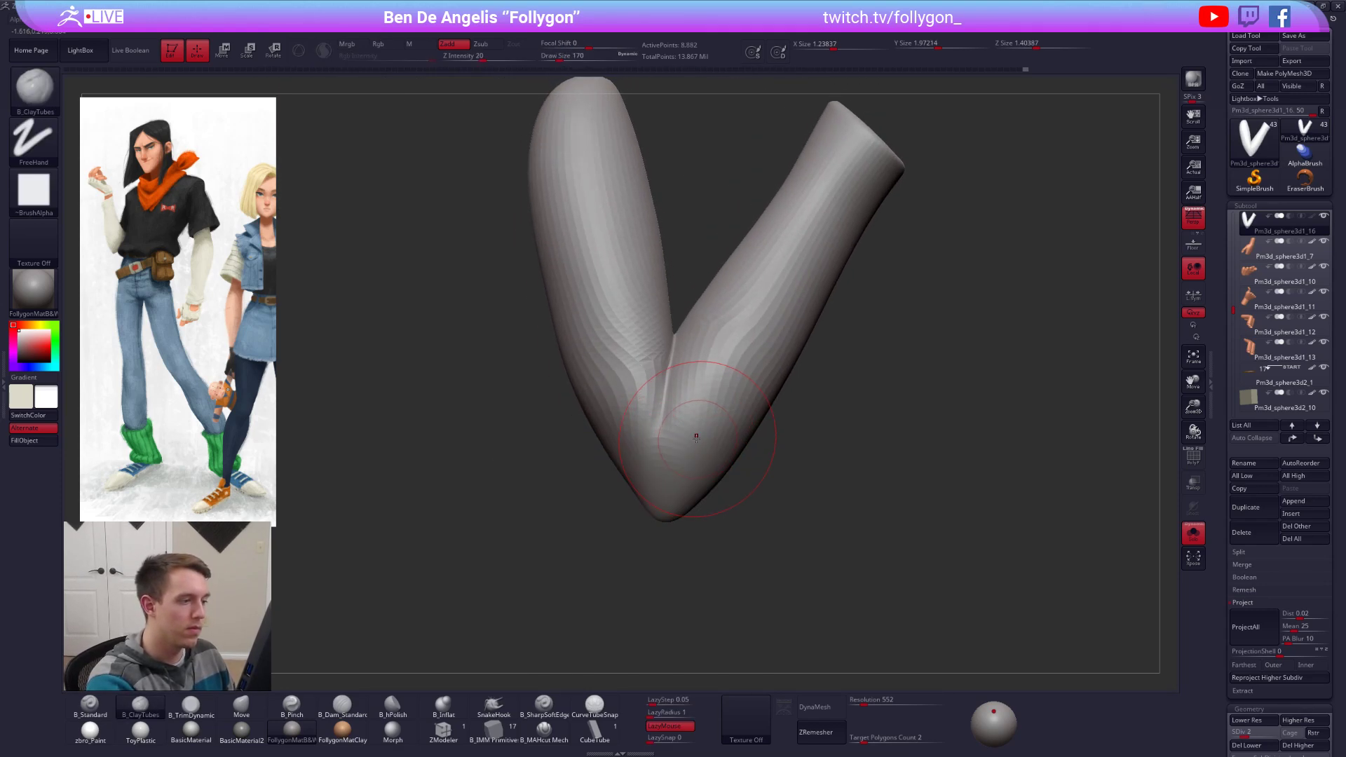
key(shift+d)
ctrl+drag(674, 287, 620, 378)
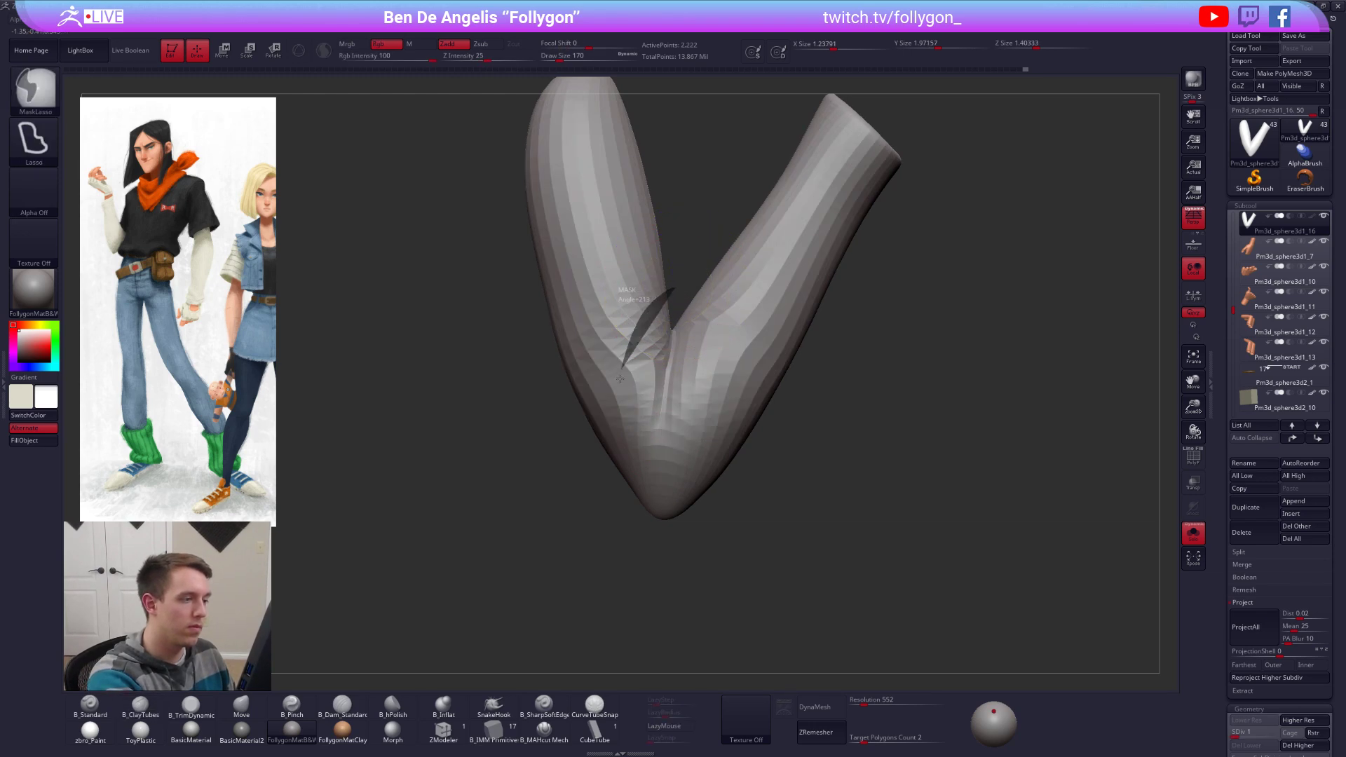
ctrl+drag(713, 395, 708, 300)
ctrl+click(703, 273)
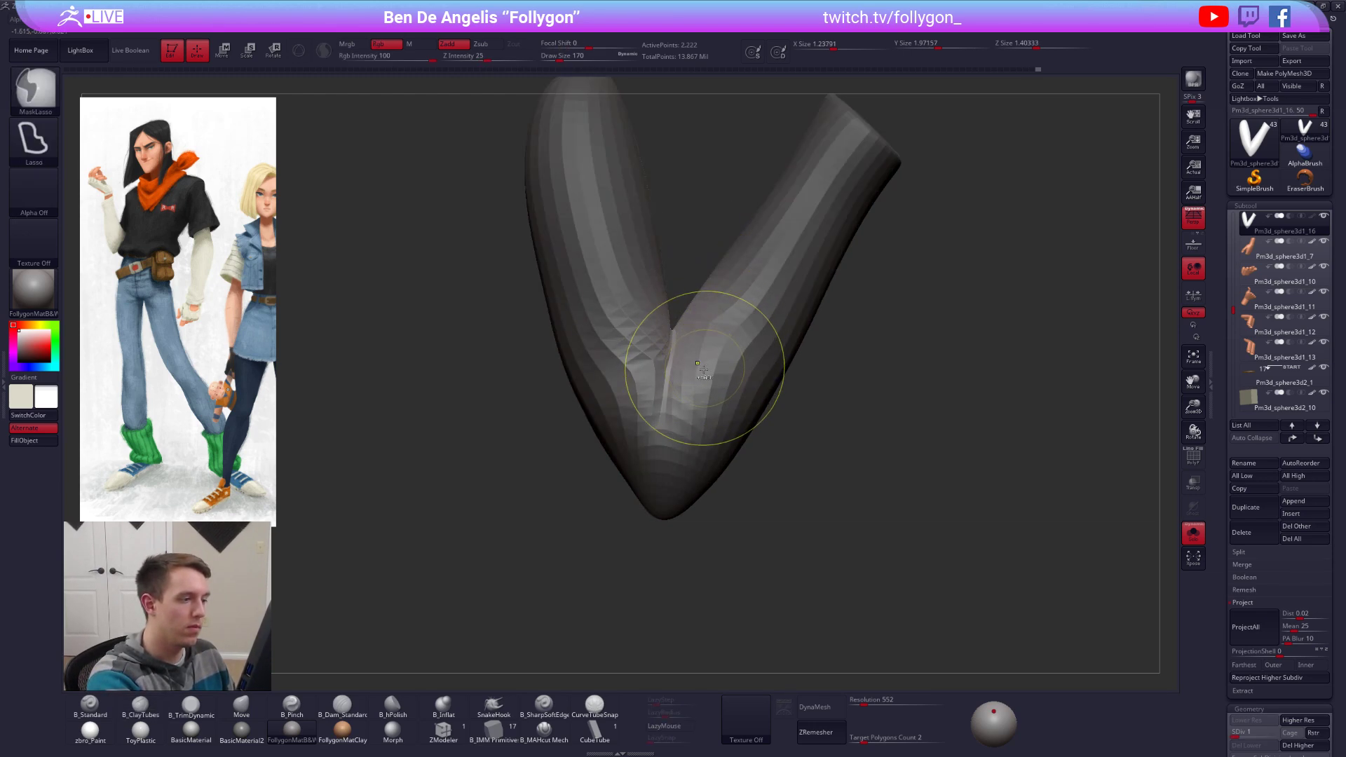
Step: Reshape the unmasked inner elbow crease with the Move brush at size 215, then return the arm to subdivision level 3
key(b)
key(m)
key(v)
key(d)
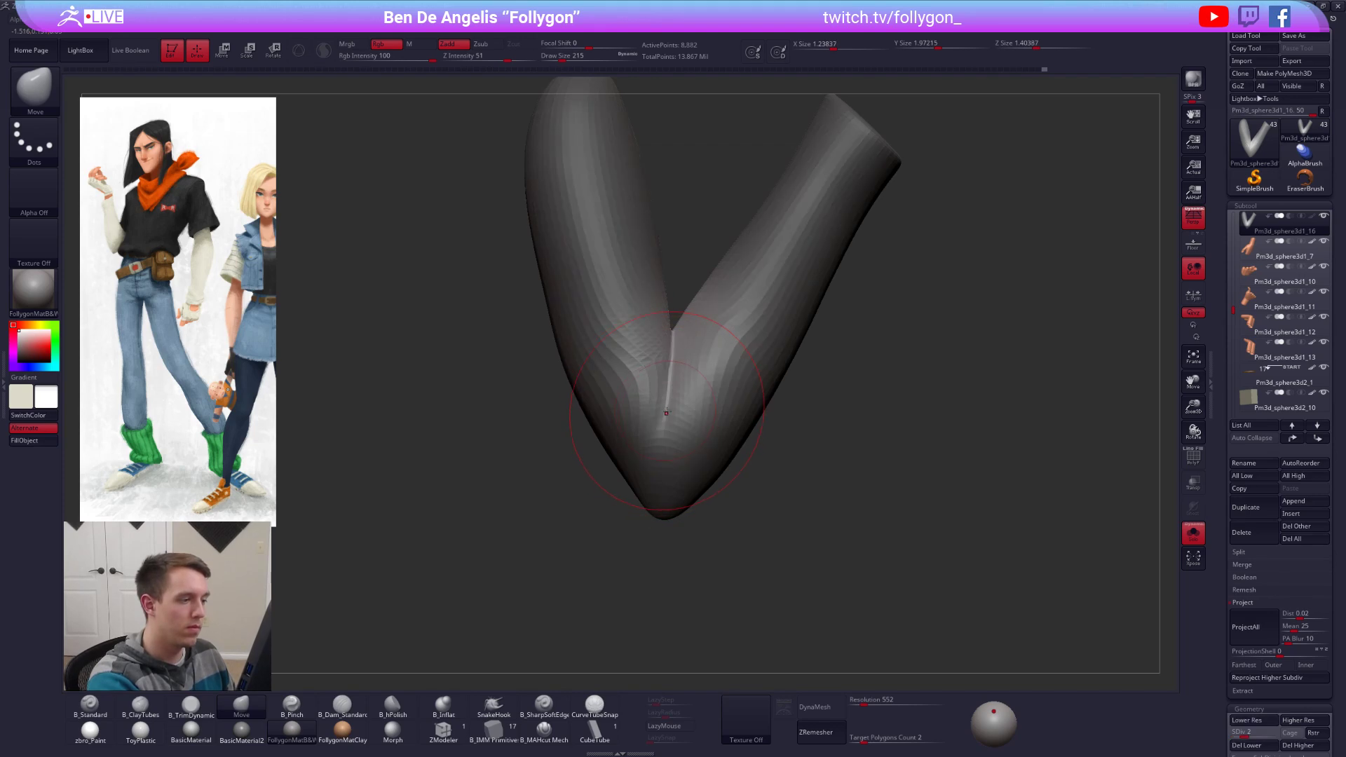
right_drag(676, 409, 703, 466)
key(shift)
key(shift+d)
key(space)
key(space)
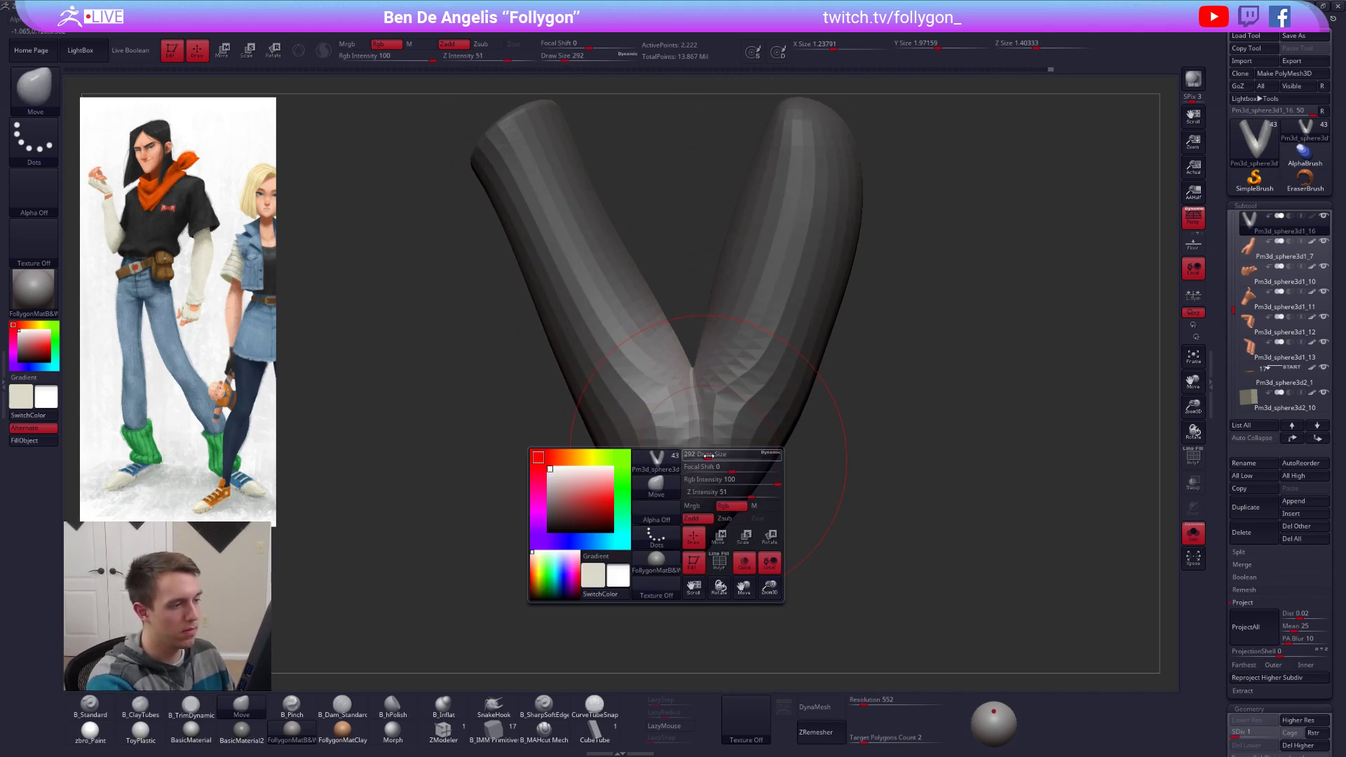
drag(703, 462, 703, 438)
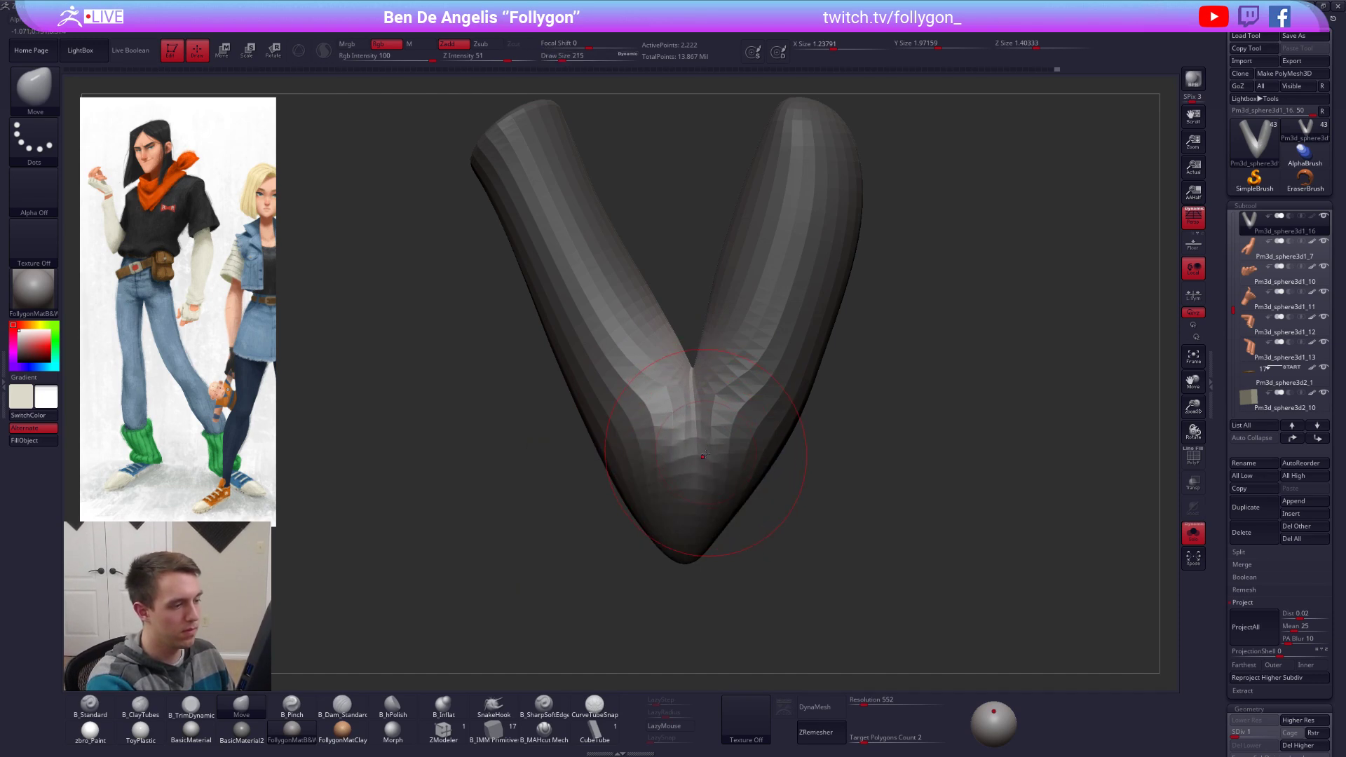
key(d)
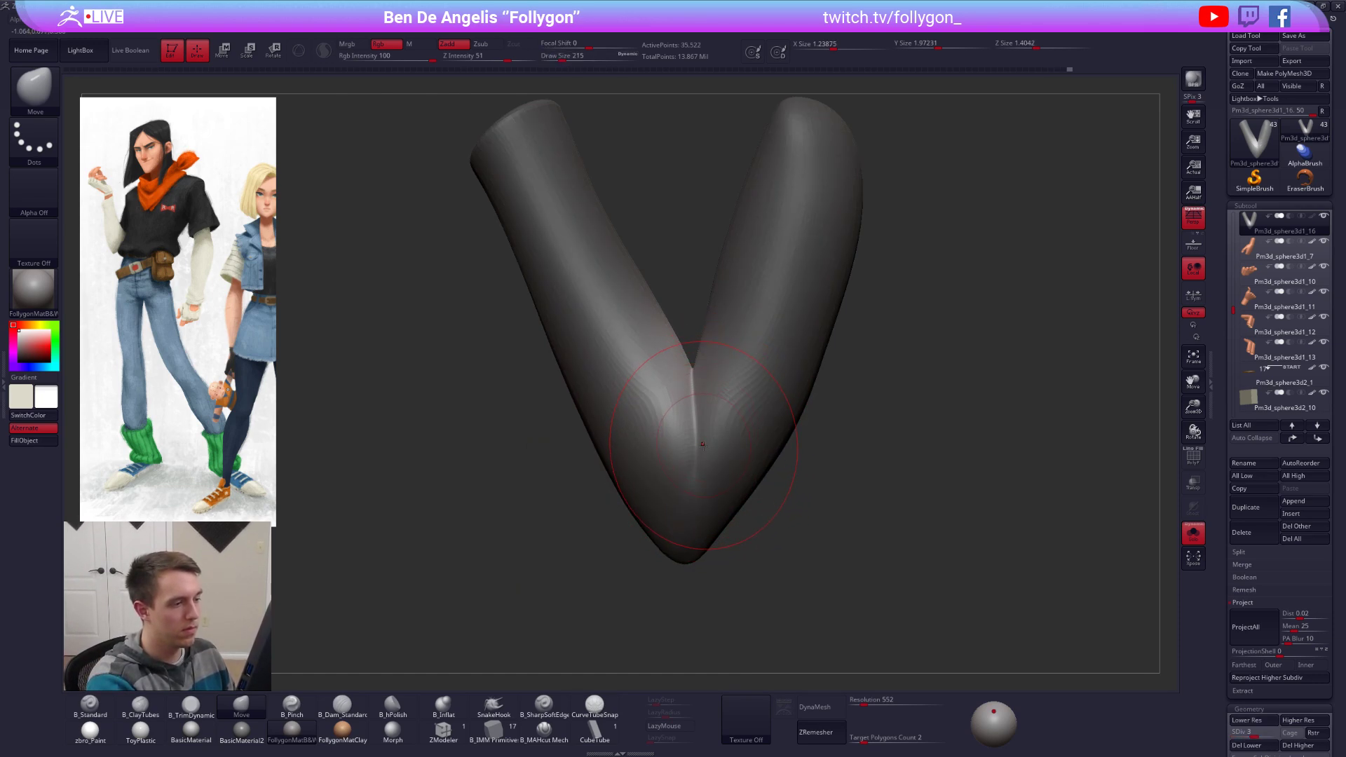
Step: Clear the arm's mask and smooth the inner elbow crease at subdivision level 2 with brush size 160
key(space)
mouse_move(698, 452)
mouse_down()
mouse_move(793, 483)
mouse_move(776, 482)
mouse_up()
key(space)
right_drag(776, 483, 735, 467)
key(2)
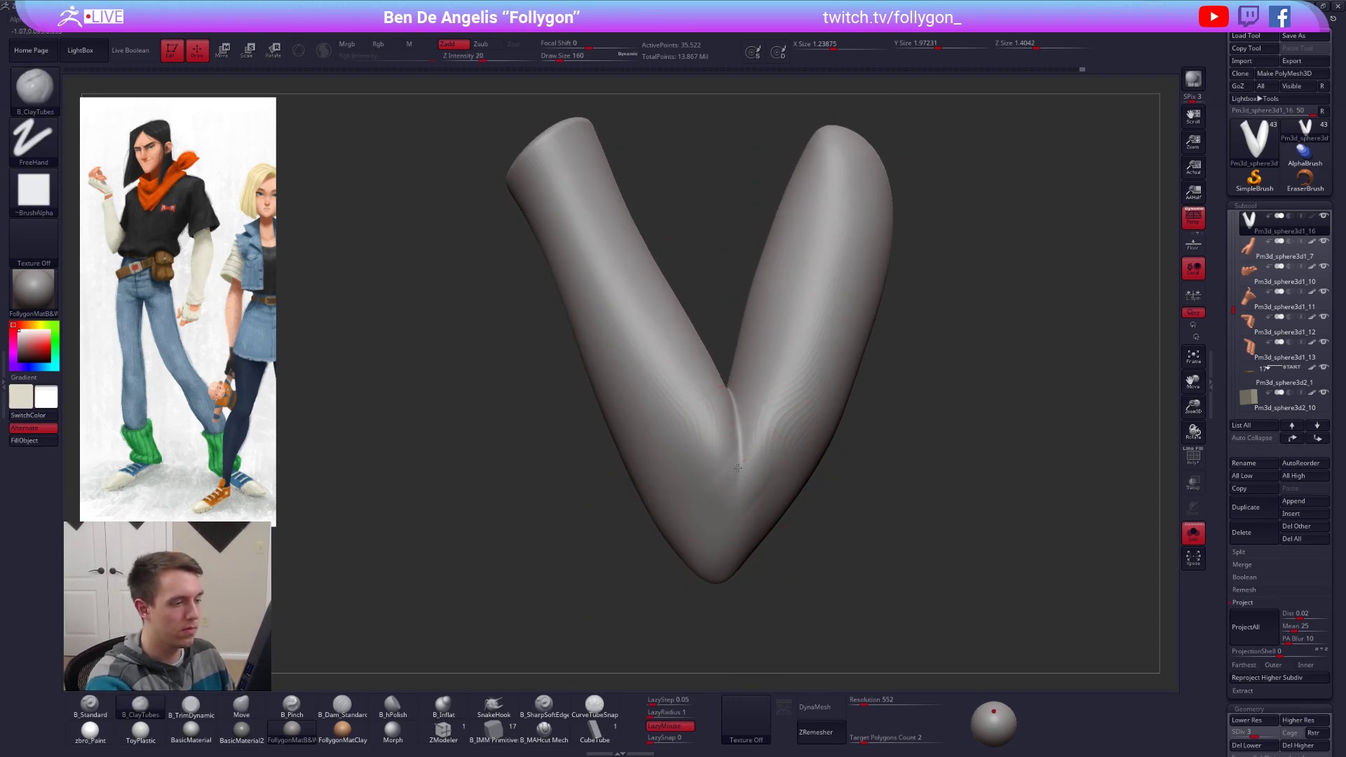
key(shift+d)
Step: Flatten the surface around the elbow crease with the TrimDynamic brush and smooth it
key(3)
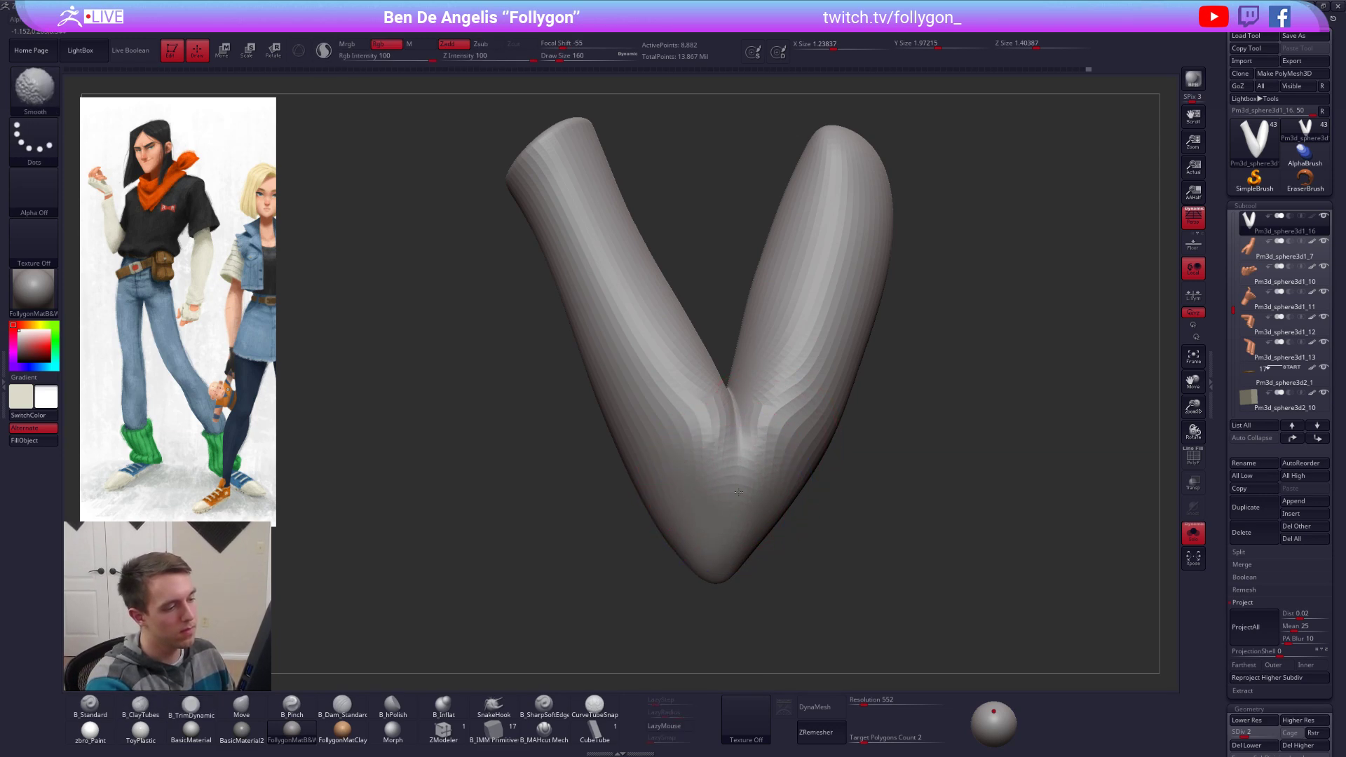
right_drag(763, 450, 739, 490)
key(space)
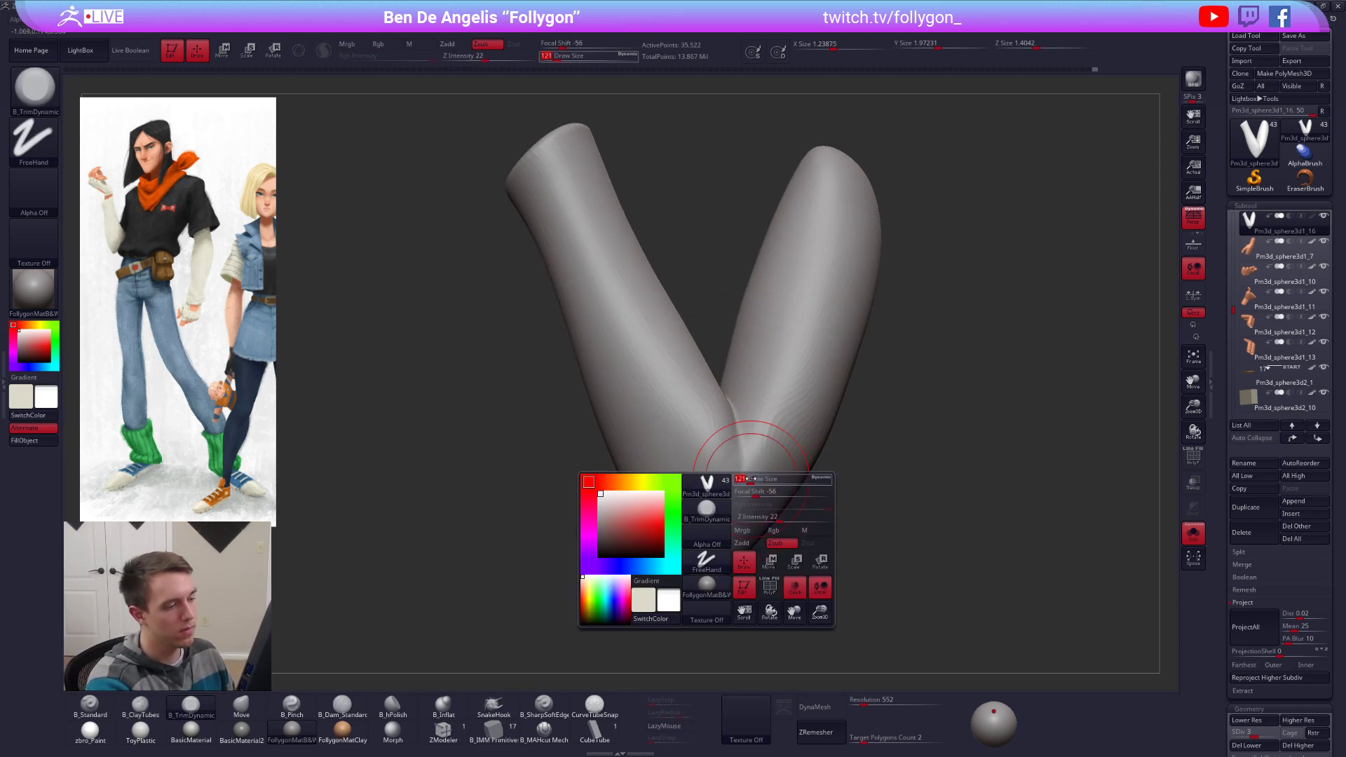
drag(740, 491, 742, 473)
key(d)
mouse_move(752, 471)
shift+right_down()
mouse_move(741, 498)
mouse_move(698, 466)
mouse_move(779, 462)
shift+right_up()
key(shift+d)
key(d)
shift+drag(661, 505, 645, 484)
Step: Build up the elbow with the ClayTubes brush and smooth the forms beside the crease at subdivision level 2
key(2)
right_drag(624, 499, 656, 502)
mouse_move(696, 456)
right_down()
mouse_move(669, 507)
mouse_move(610, 501)
right_up()
shift+drag(669, 469, 679, 490)
right_drag(630, 501, 682, 512)
key(shift+d)
shift+drag(670, 522, 686, 527)
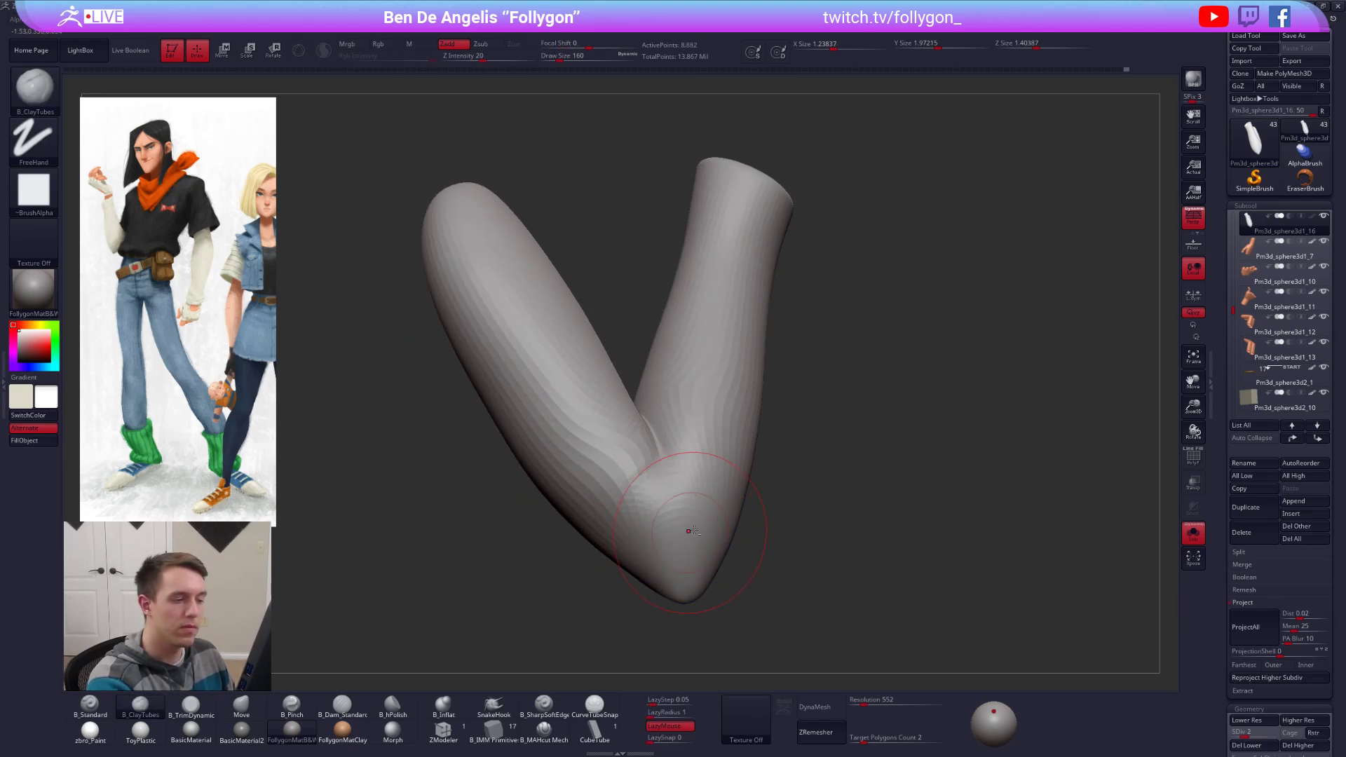
alt+right_drag(687, 532, 719, 501)
shift+drag(731, 463, 707, 458)
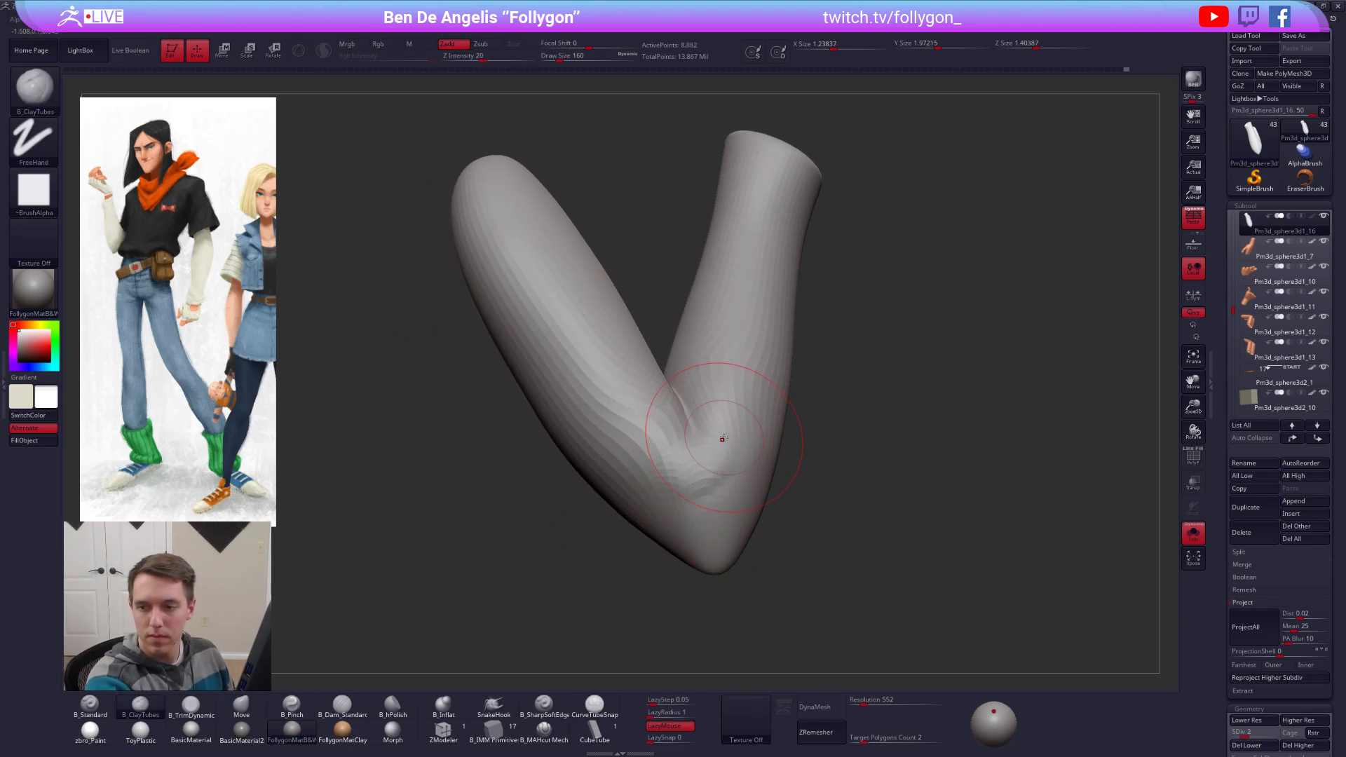
Step: Flatten the elbow area with the TrimDynamic brush at size 96 and smooth around the inner crease at subdivision level 3
key(s)
right_drag(724, 460, 674, 486)
key(3)
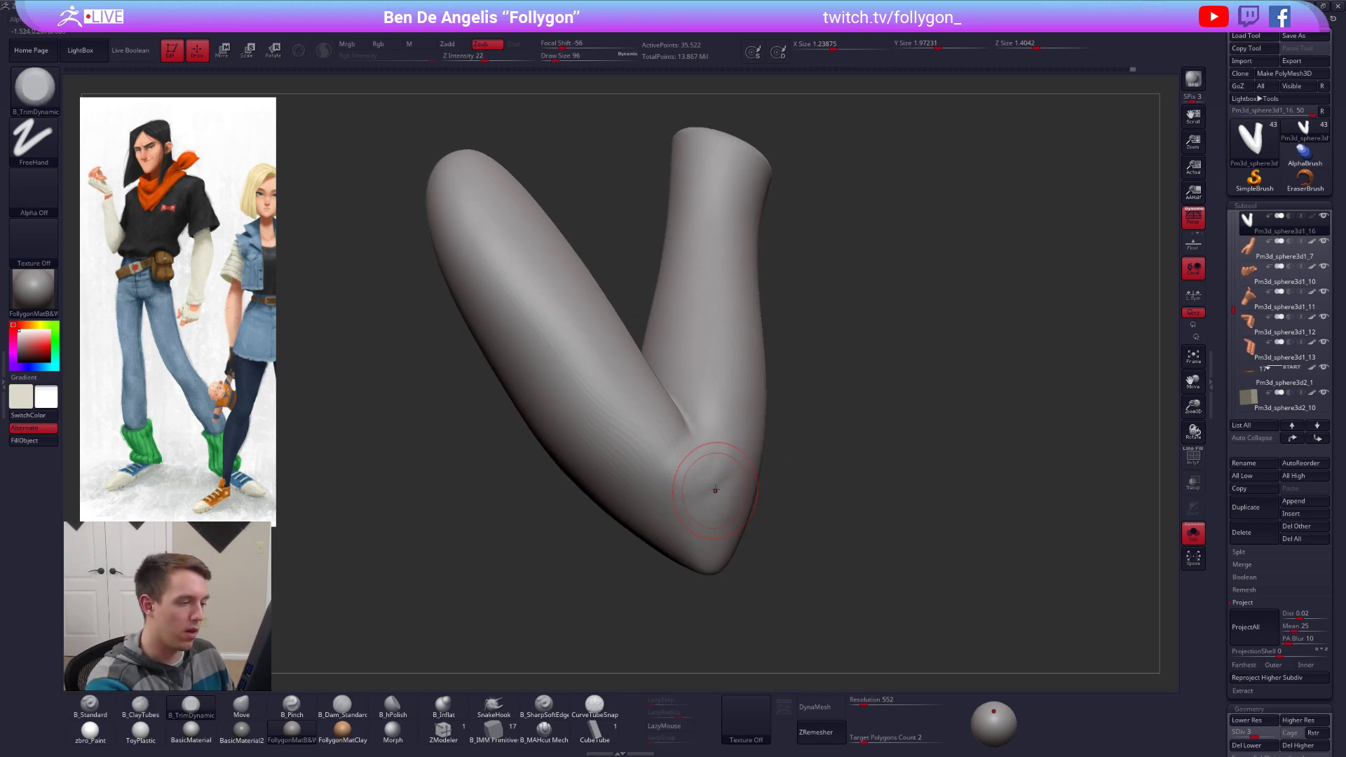
right_drag(713, 486, 697, 477)
key(space)
drag(697, 477, 700, 478)
right_drag(700, 478, 676, 483)
shift+drag(677, 449, 690, 421)
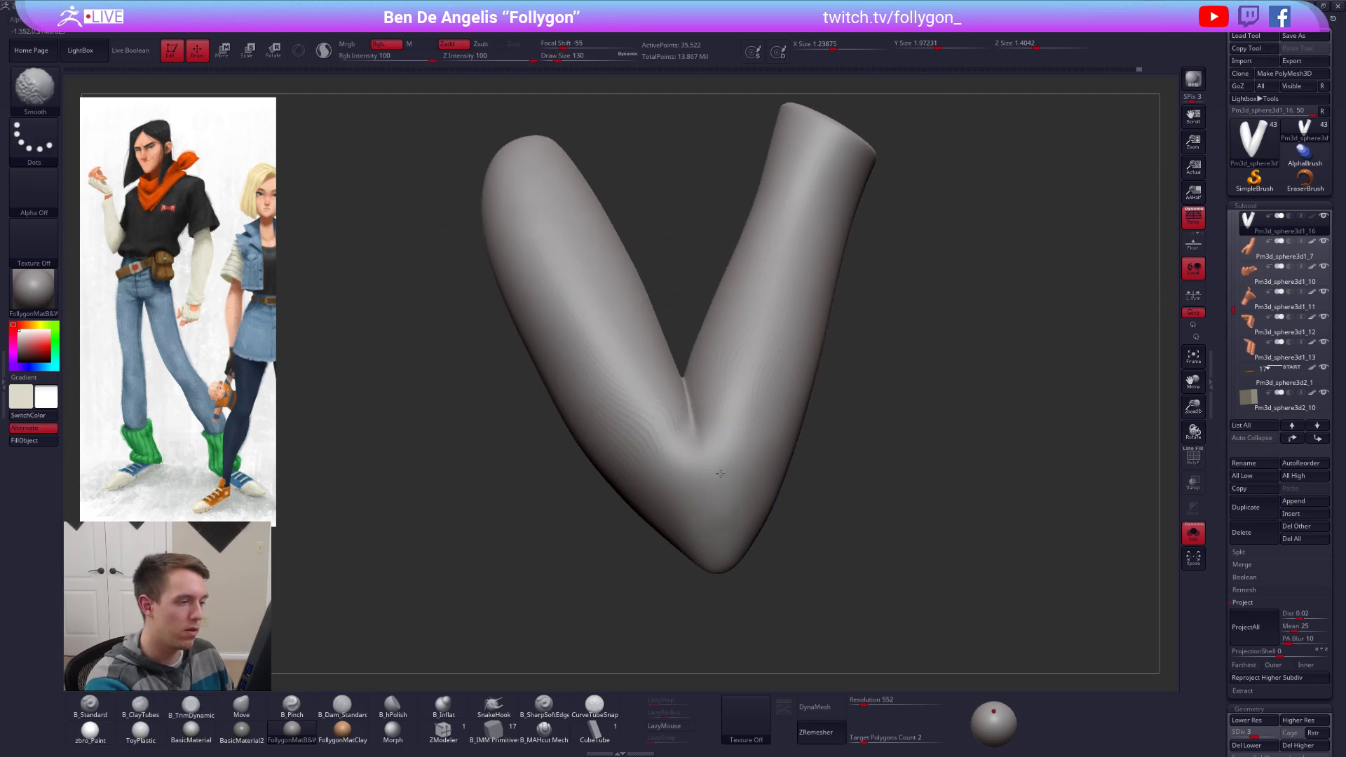
mouse_move(694, 462)
right_down()
mouse_move(748, 506)
mouse_move(730, 472)
mouse_move(682, 492)
right_up()
key(shift)
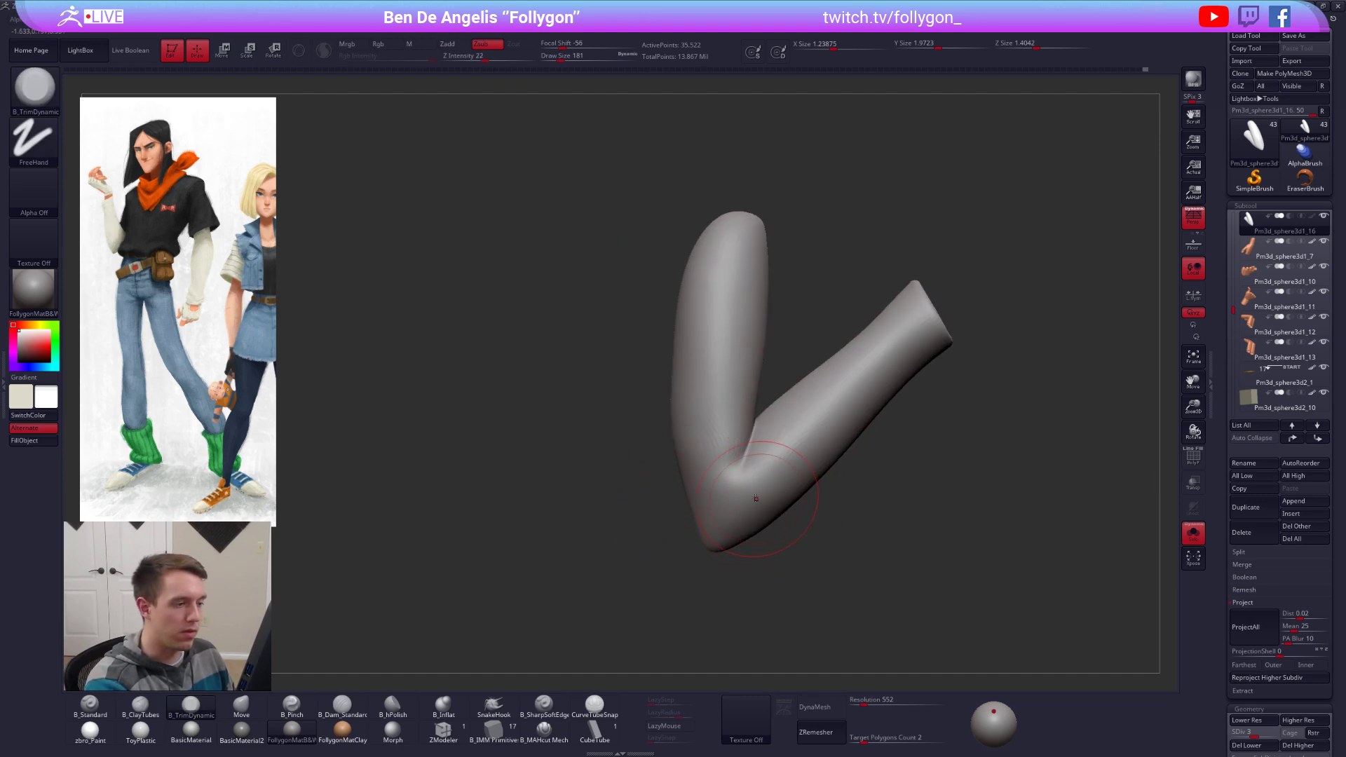
Step: Smooth the forms around the elbow with brush size 192 and lower the arm to subdivision level 2
ctrl+right_drag(738, 445, 712, 475)
key(space)
drag(712, 474, 652, 396)
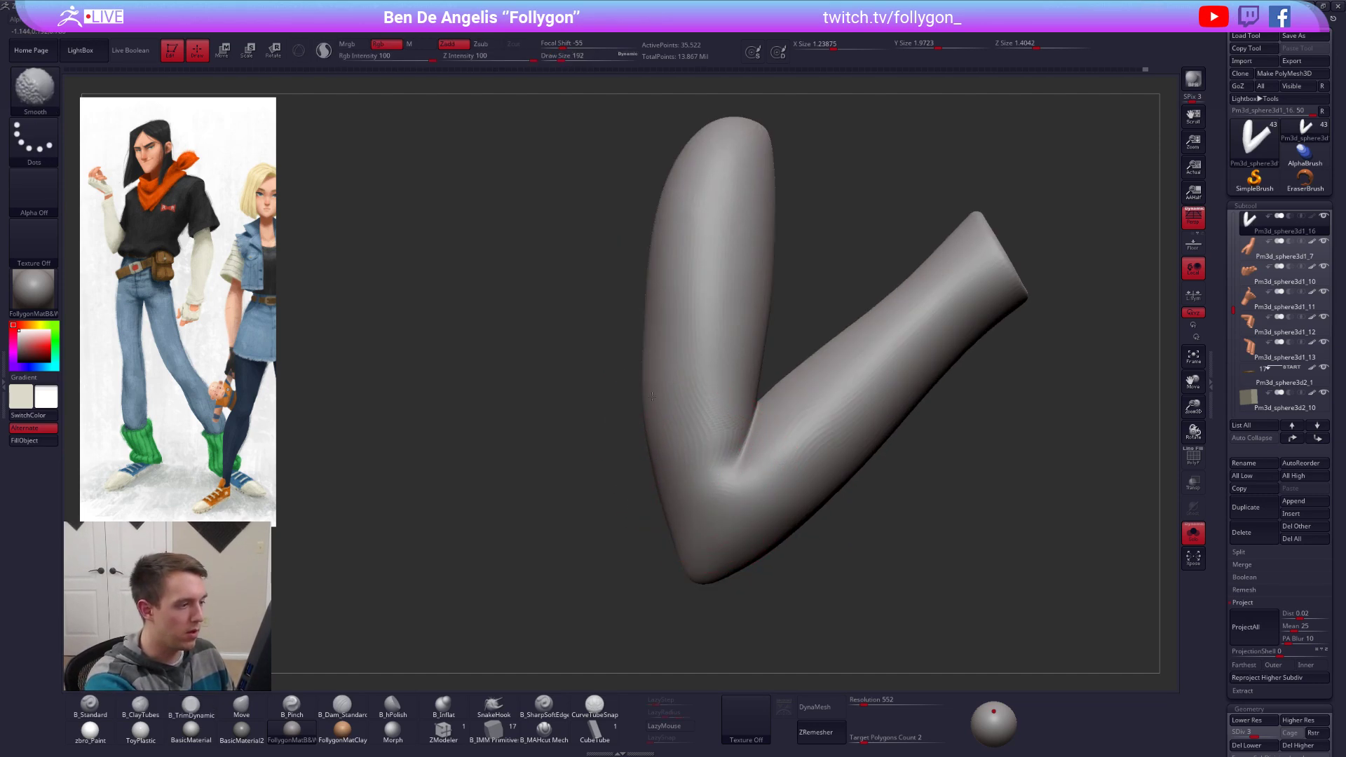
ctrl+right_drag(652, 396, 709, 466)
drag(708, 506, 937, 532)
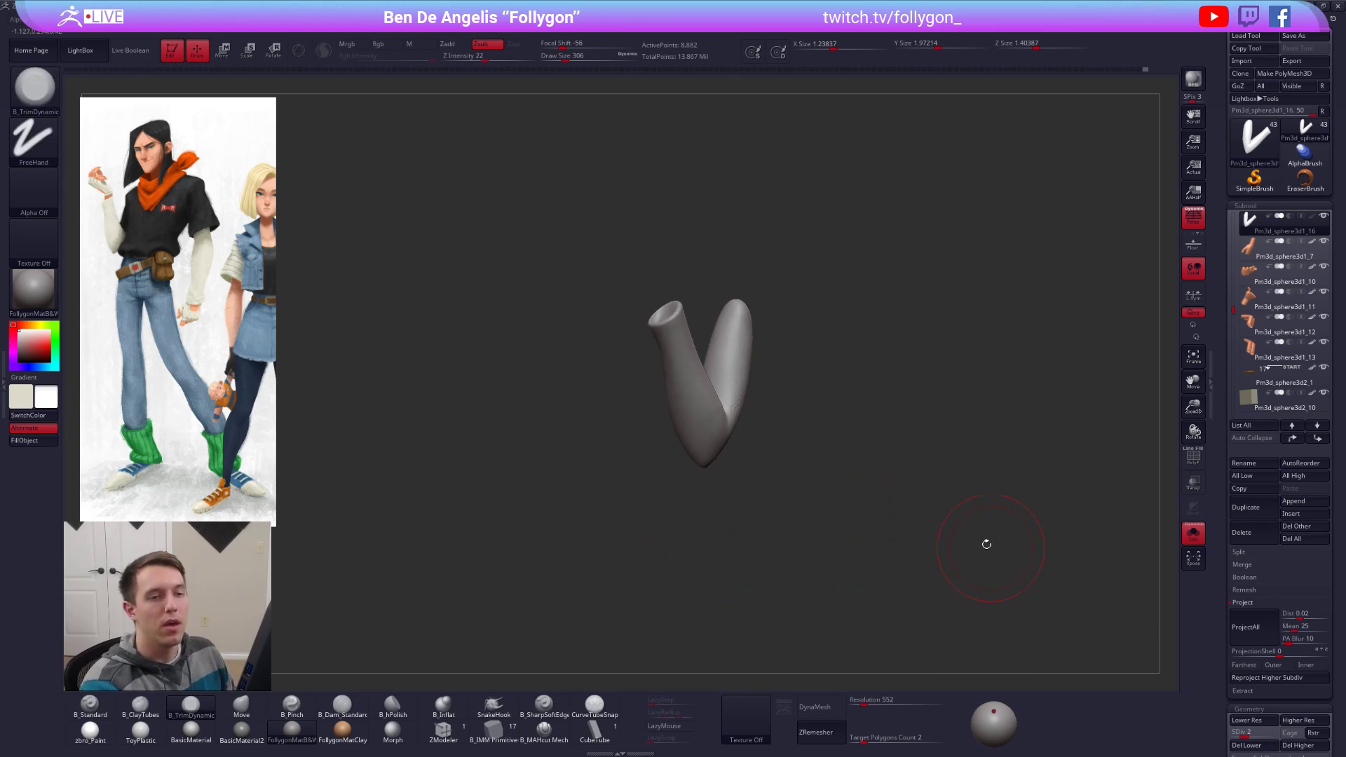
Step: Show the full character to compare the bent arm with the reference, and isolate the arm again
key(shift+s)
right_drag(904, 478, 989, 392)
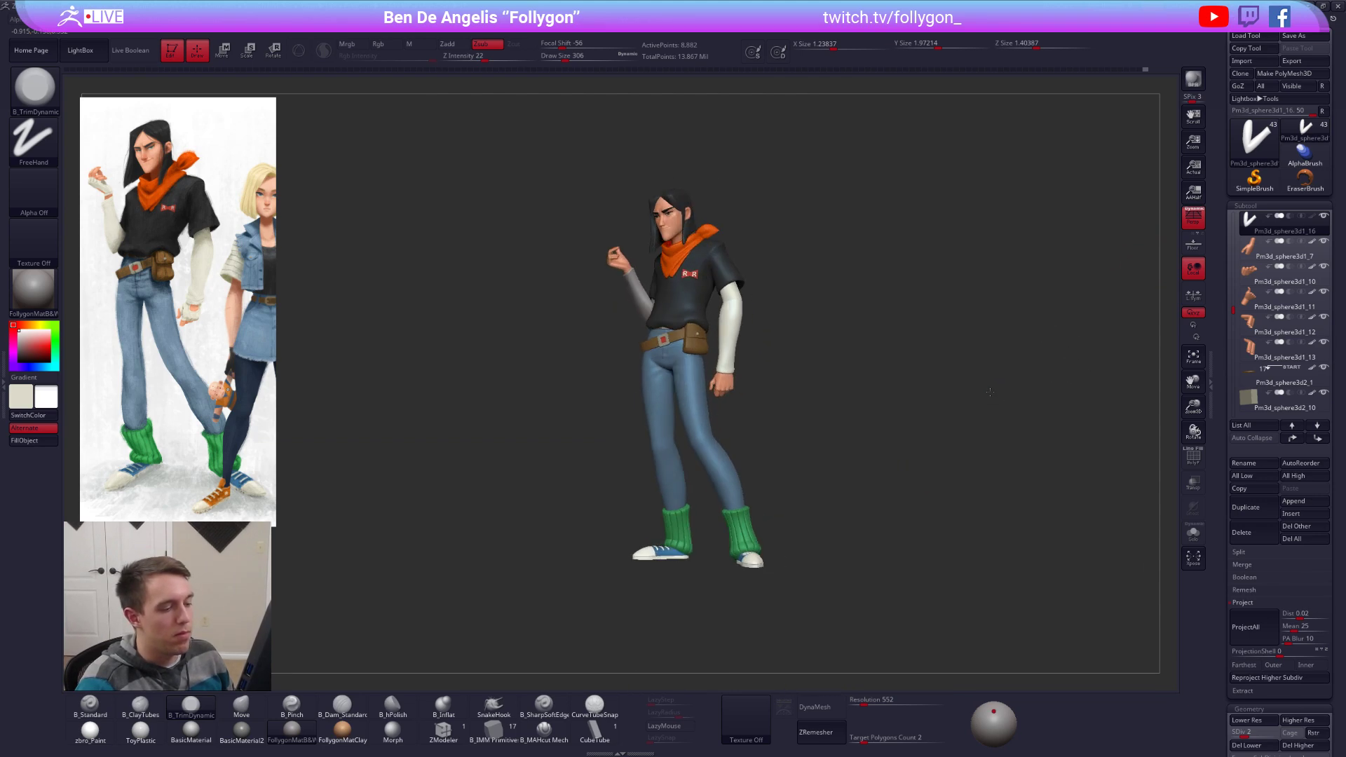
right_drag(775, 398, 816, 437)
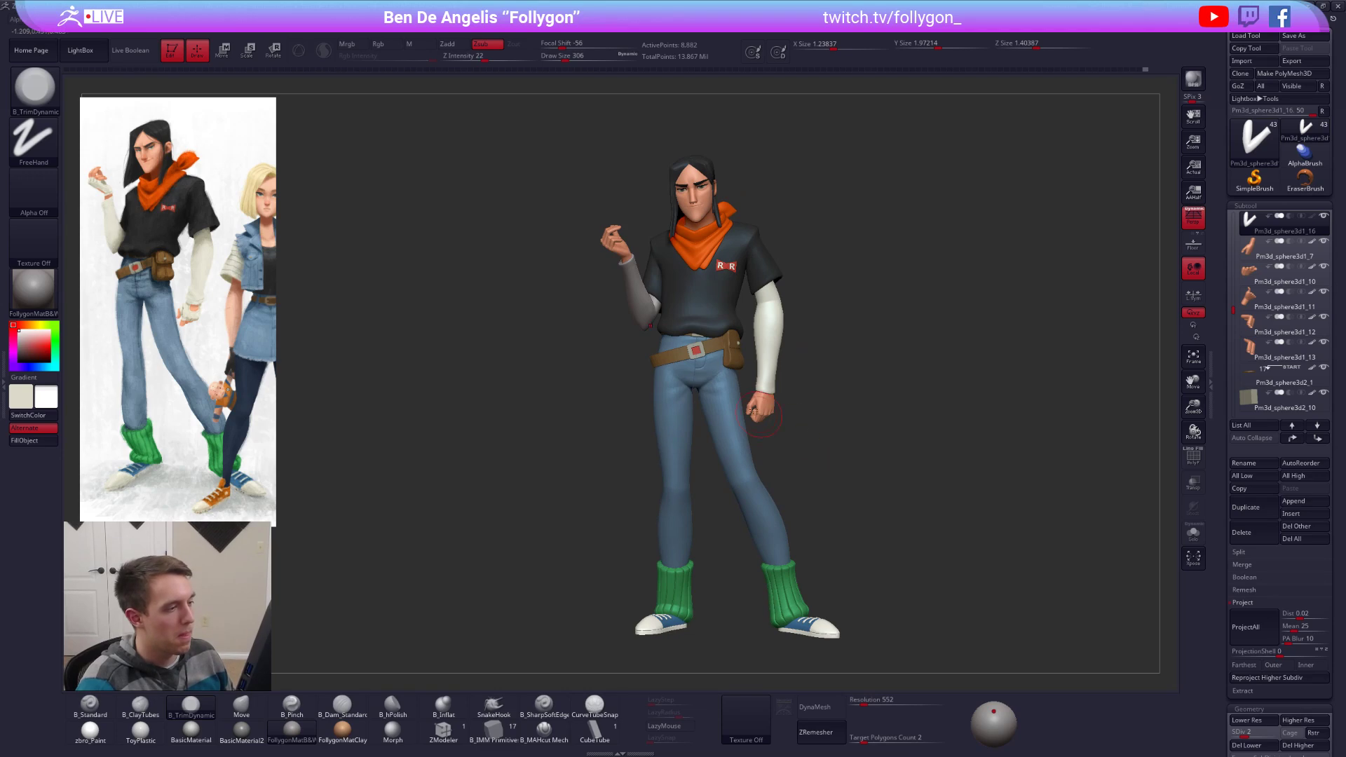
right_drag(752, 410, 669, 354)
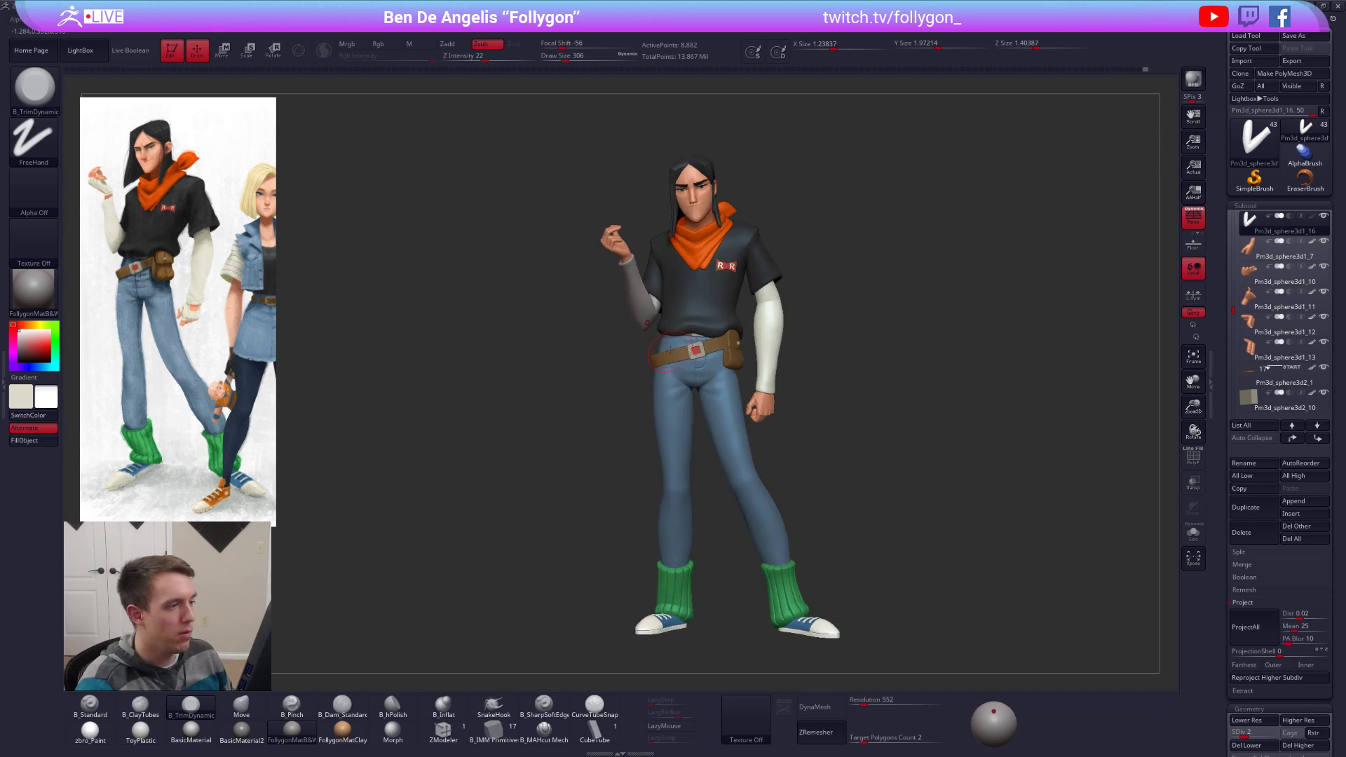
key(ctrl+shift+s)
Step: Refine the forearm and elbow with the ClayTubes brush at size 160 and smooth them at subdivision level 4
key(space)
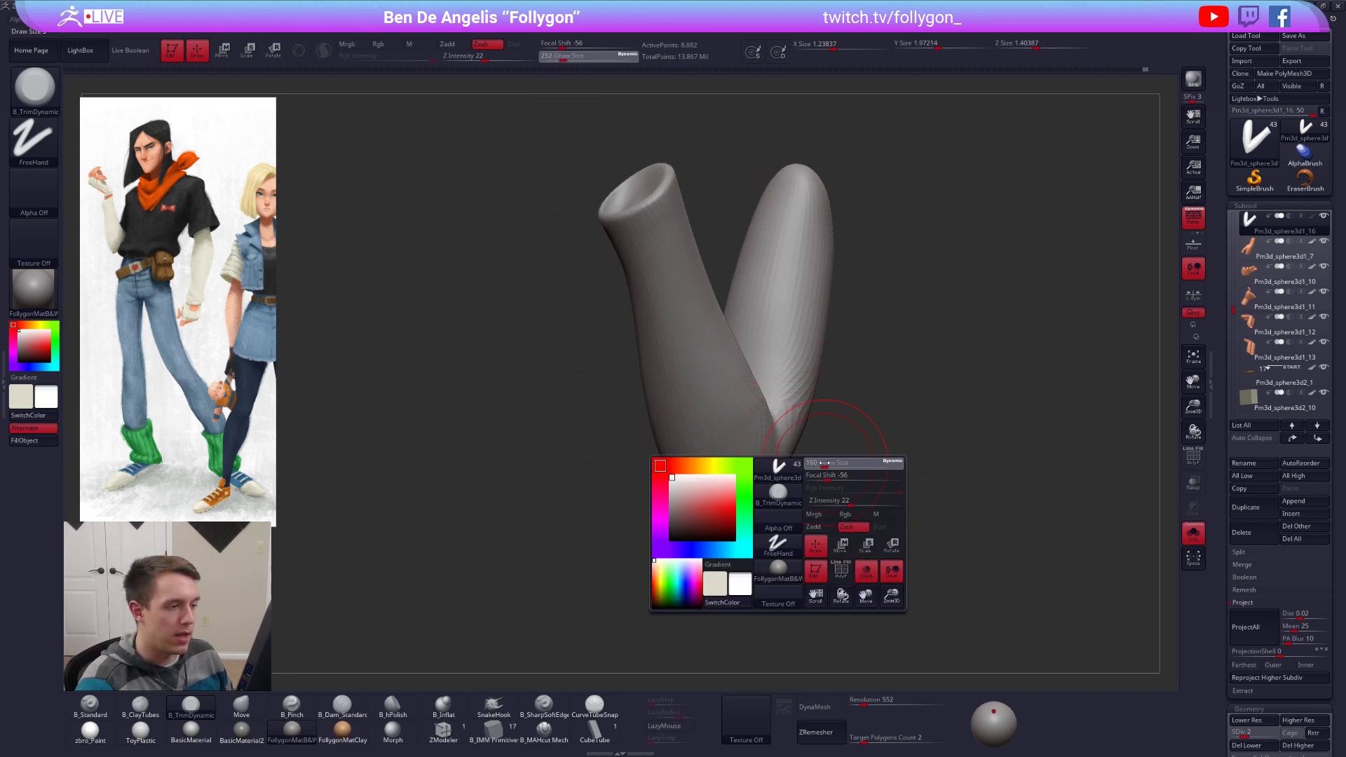
key(b)
key(c)
key(t)
key(d)
right_drag(739, 451, 738, 419)
mouse_move(719, 514)
right_down()
mouse_move(746, 519)
mouse_move(806, 481)
mouse_move(830, 424)
right_up()
key(shift)
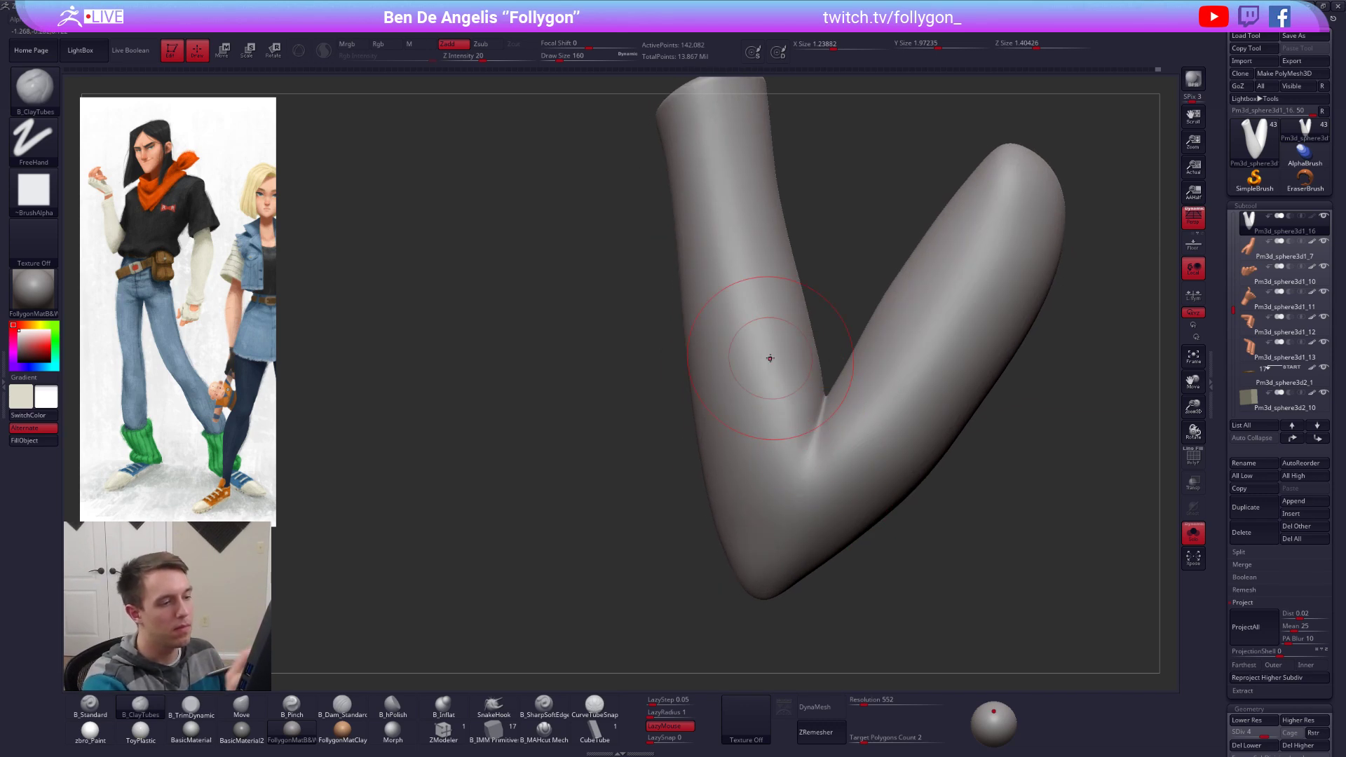
mouse_move(854, 439)
right_down()
mouse_move(856, 473)
mouse_move(838, 476)
mouse_move(858, 533)
mouse_move(820, 493)
mouse_move(792, 545)
mouse_move(743, 541)
mouse_move(738, 559)
right_up()
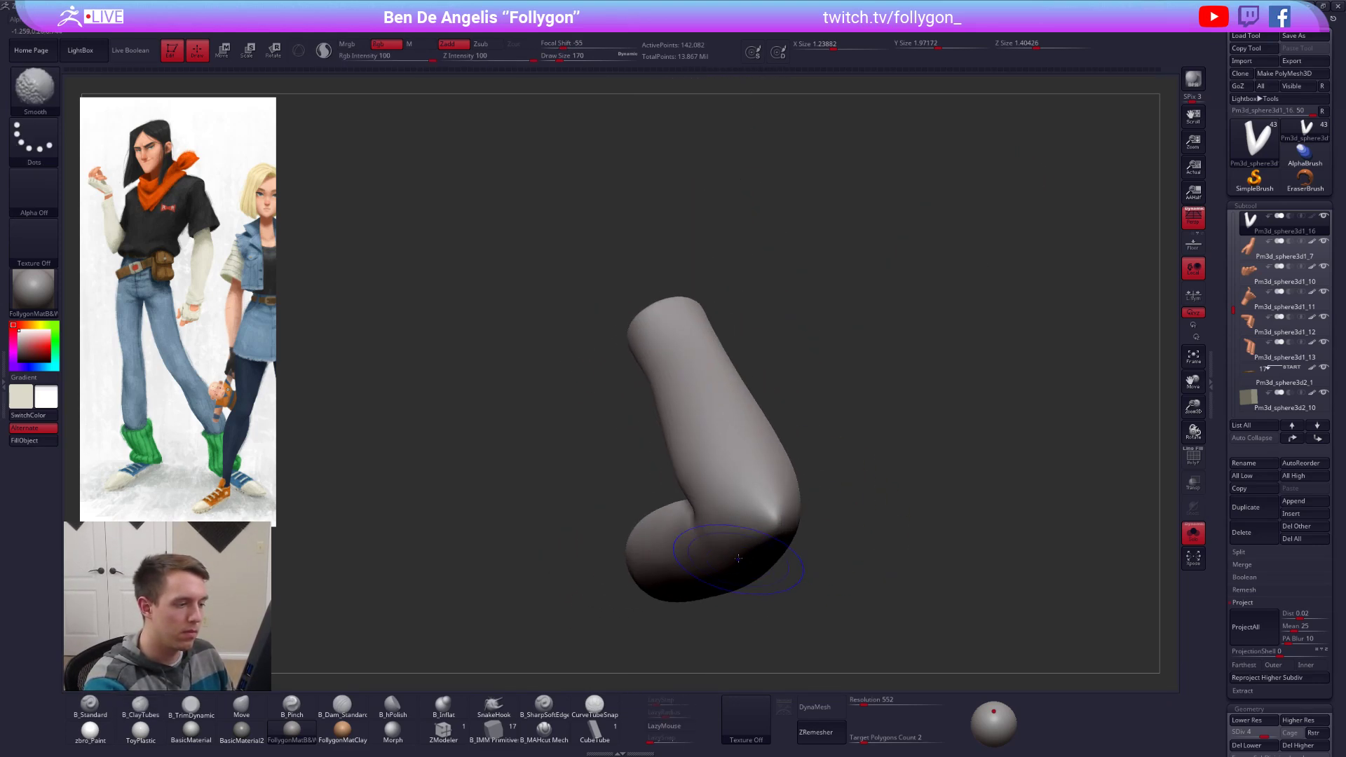
mouse_move(722, 511)
right_down()
mouse_move(729, 528)
mouse_move(741, 479)
mouse_move(695, 457)
right_up()
Step: Flatten the forearm surface beside the crease with the TrimDynamic brush and smooth it with size 160 at subdivision level 3
key(3)
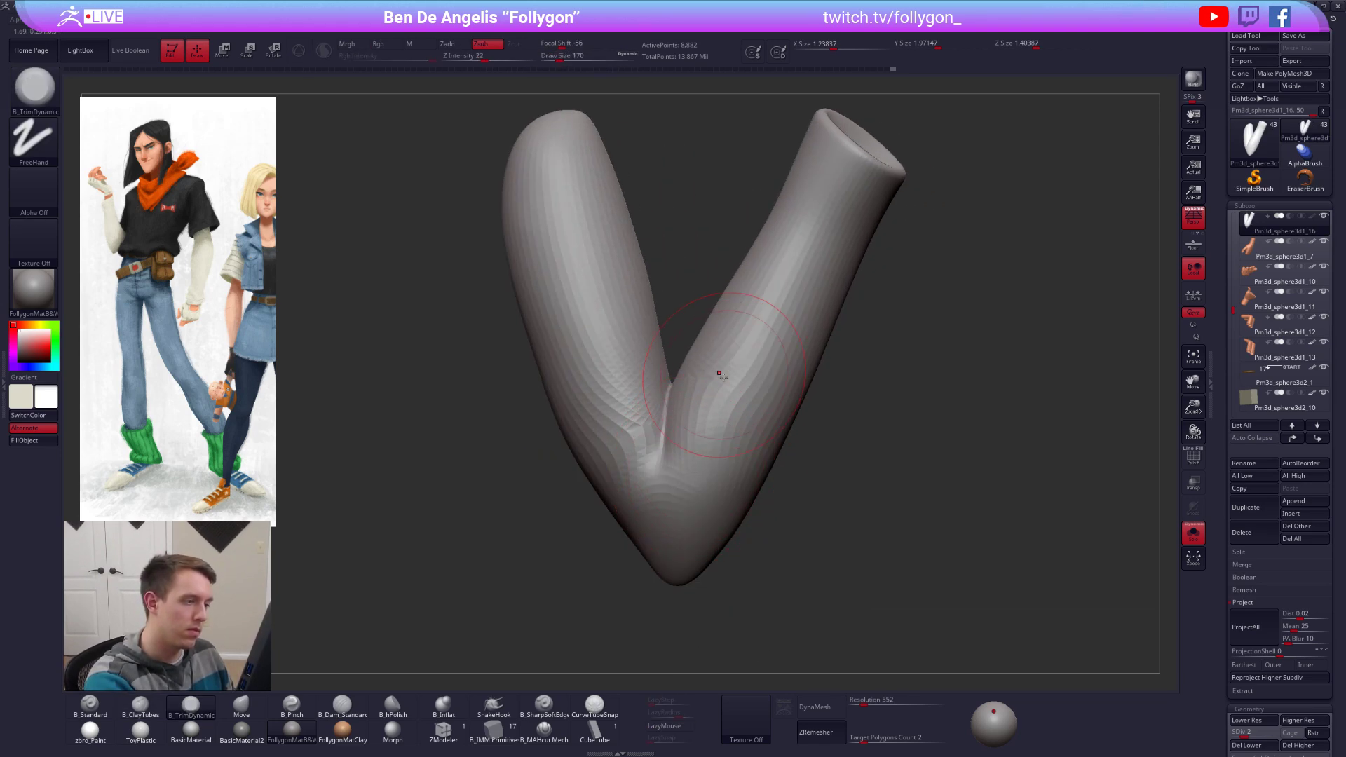
key([)
key(shift)
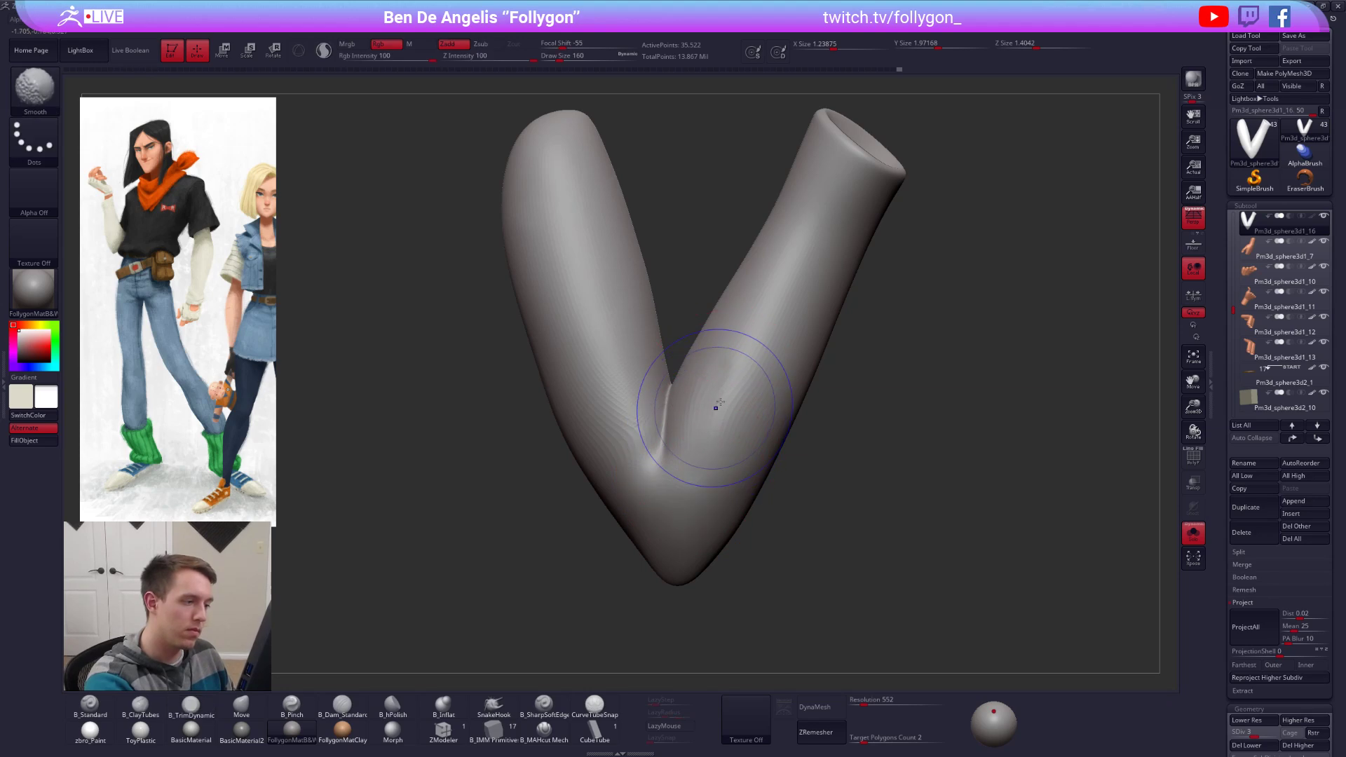
shift+drag(718, 440, 729, 414)
mouse_move(742, 393)
right_down()
mouse_move(781, 424)
mouse_move(733, 448)
mouse_move(700, 414)
mouse_move(689, 425)
right_up()
Step: Lower the arm to subdivision level 1, isolate and mask the upper-arm half, and restore the hidden forearm
key(shift+d)
key(b)
key(m)
key(v)
key(w)
key(shift+d)
key(q)
key(shift)
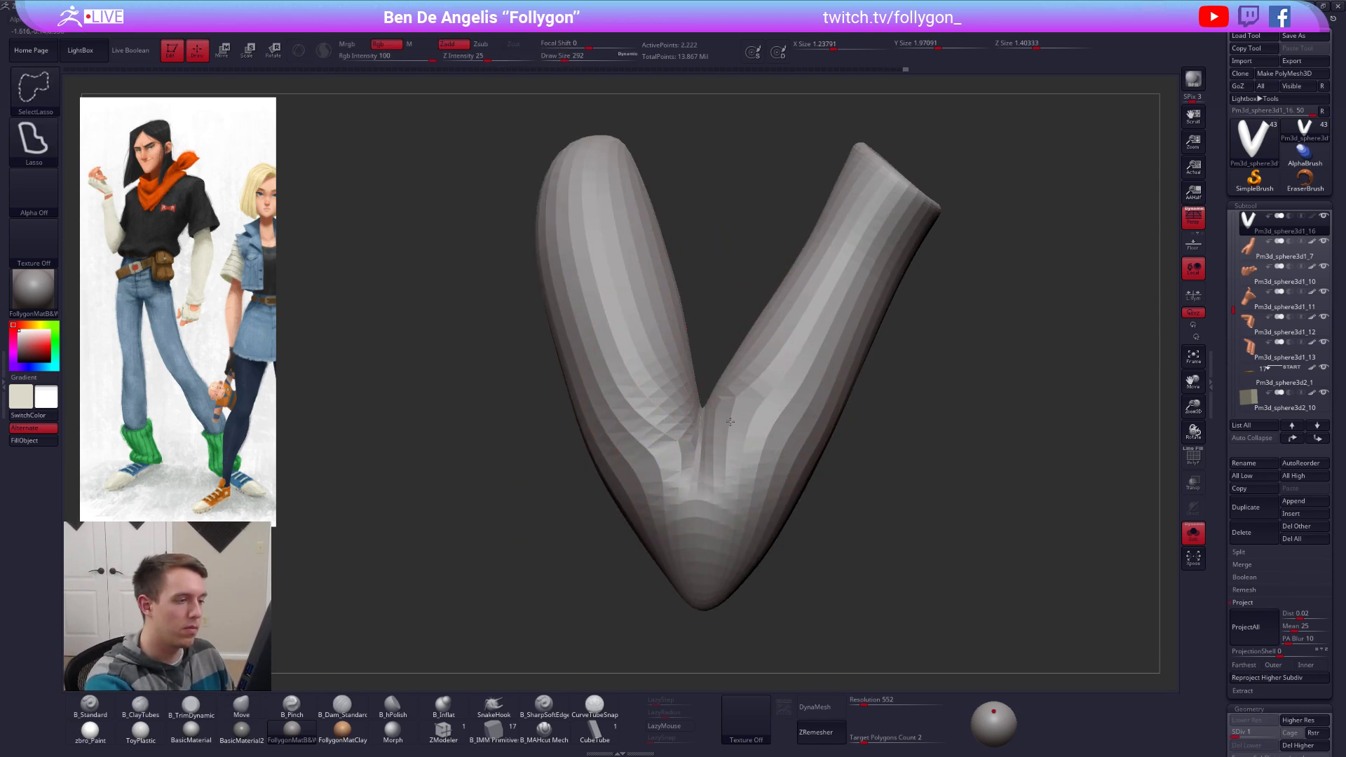
ctrl+shift+click(775, 420)
ctrl+shift+click(810, 417)
ctrl+shift+click(802, 462)
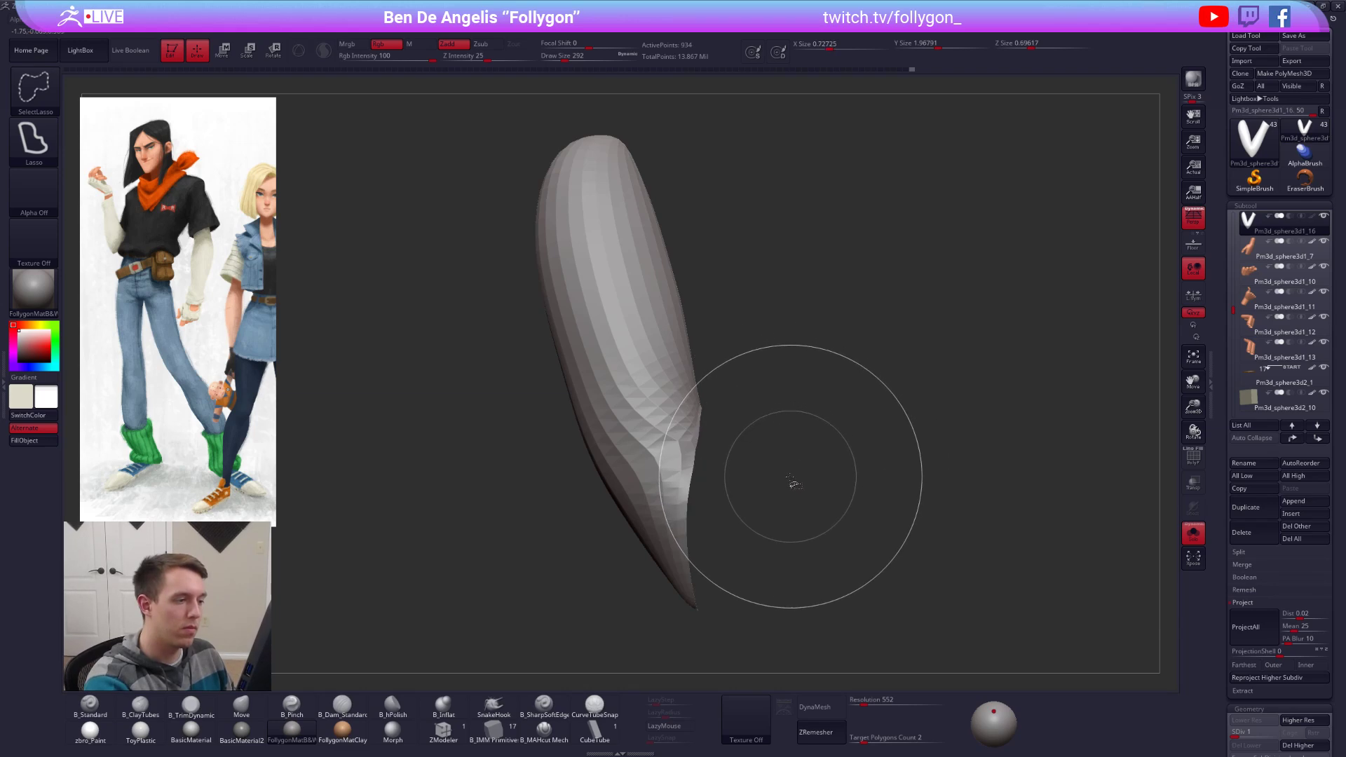
ctrl+click(825, 466)
ctrl+shift+click(826, 464)
key(space)
click(852, 477)
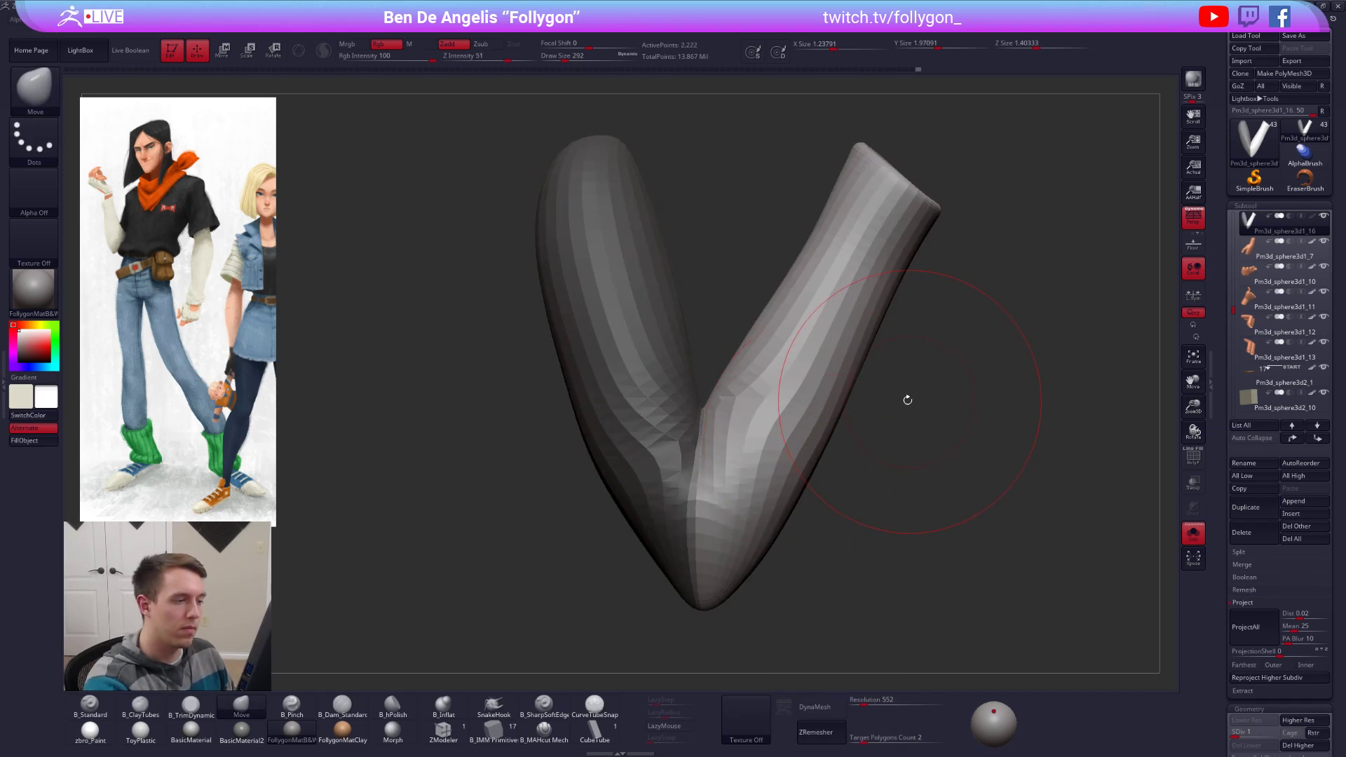
Step: Invert the mask onto the forearm and reshape the upper arm's side of the crease with the Move brush at size 203
key(d)
key(d)
ctrl+click(821, 460)
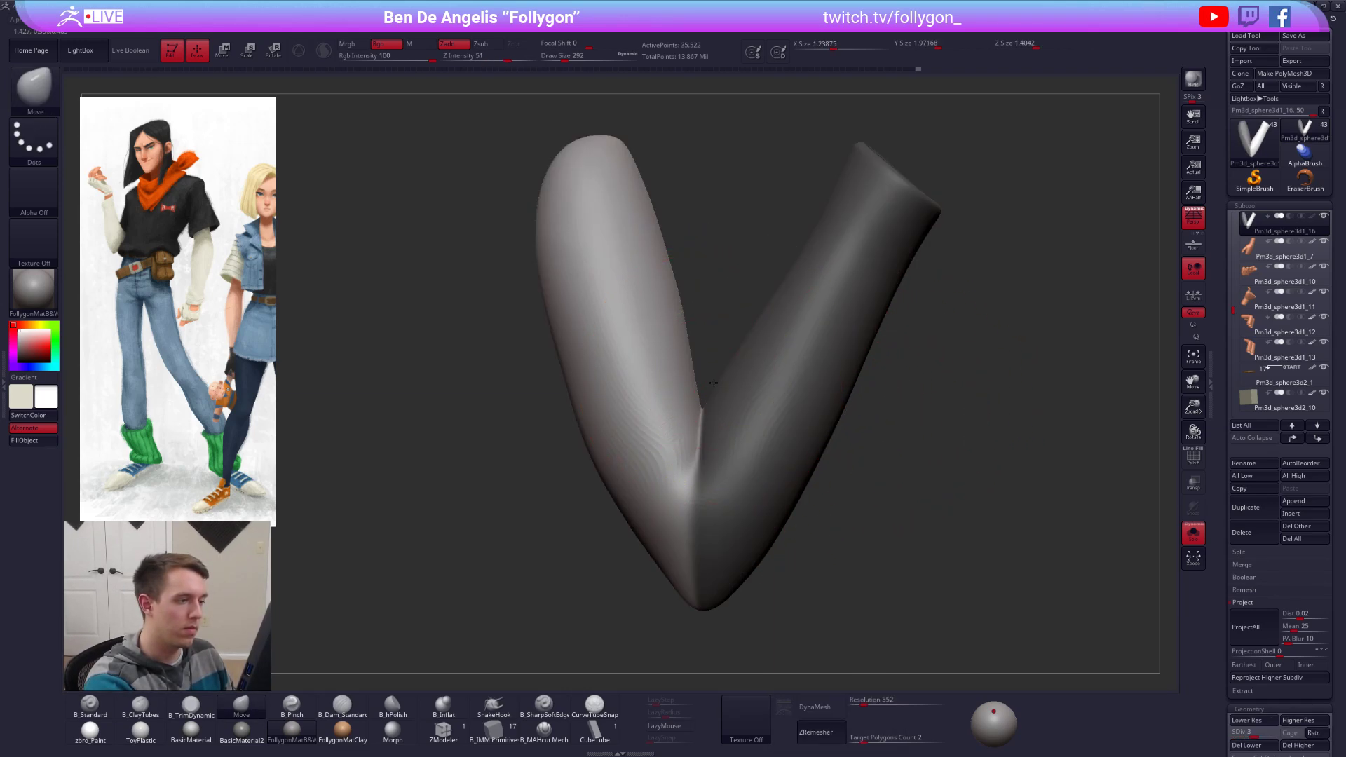
key(space)
drag(711, 383, 706, 384)
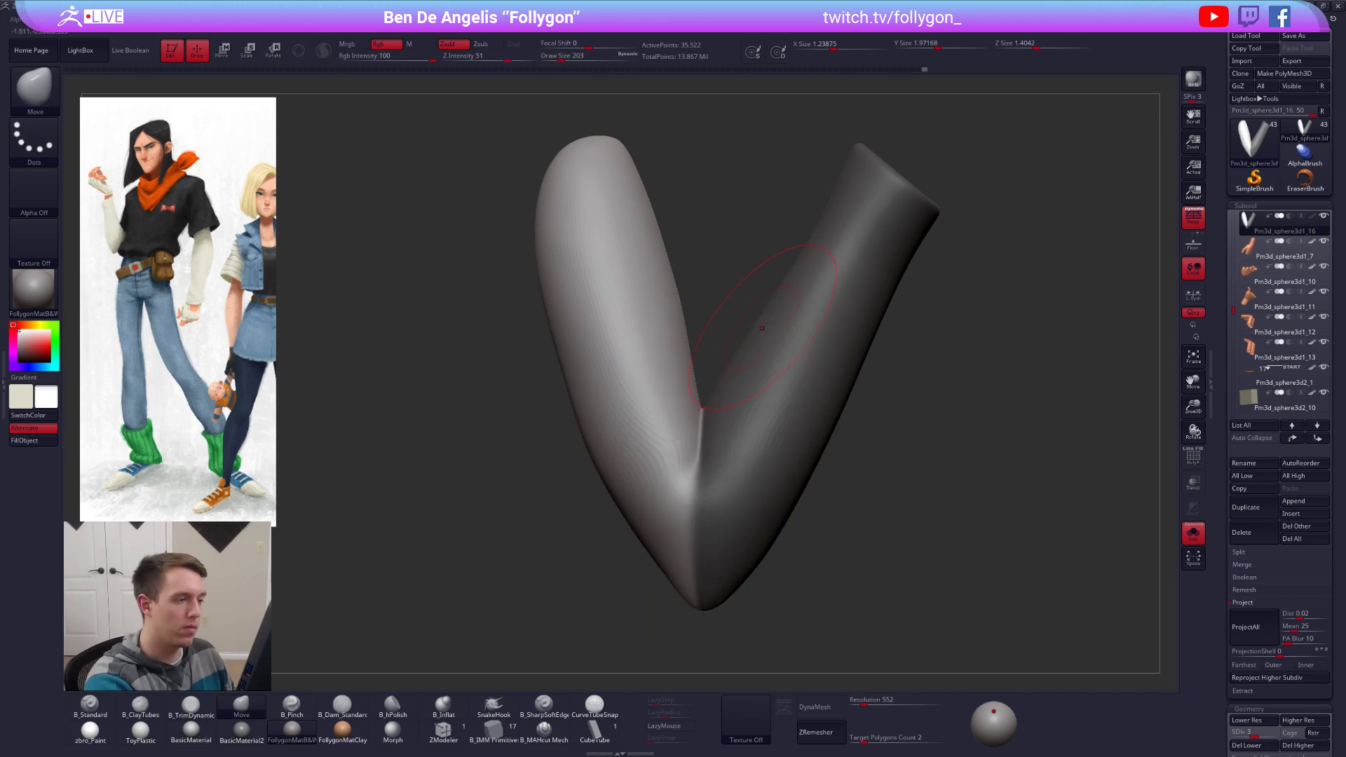
key(shift+d)
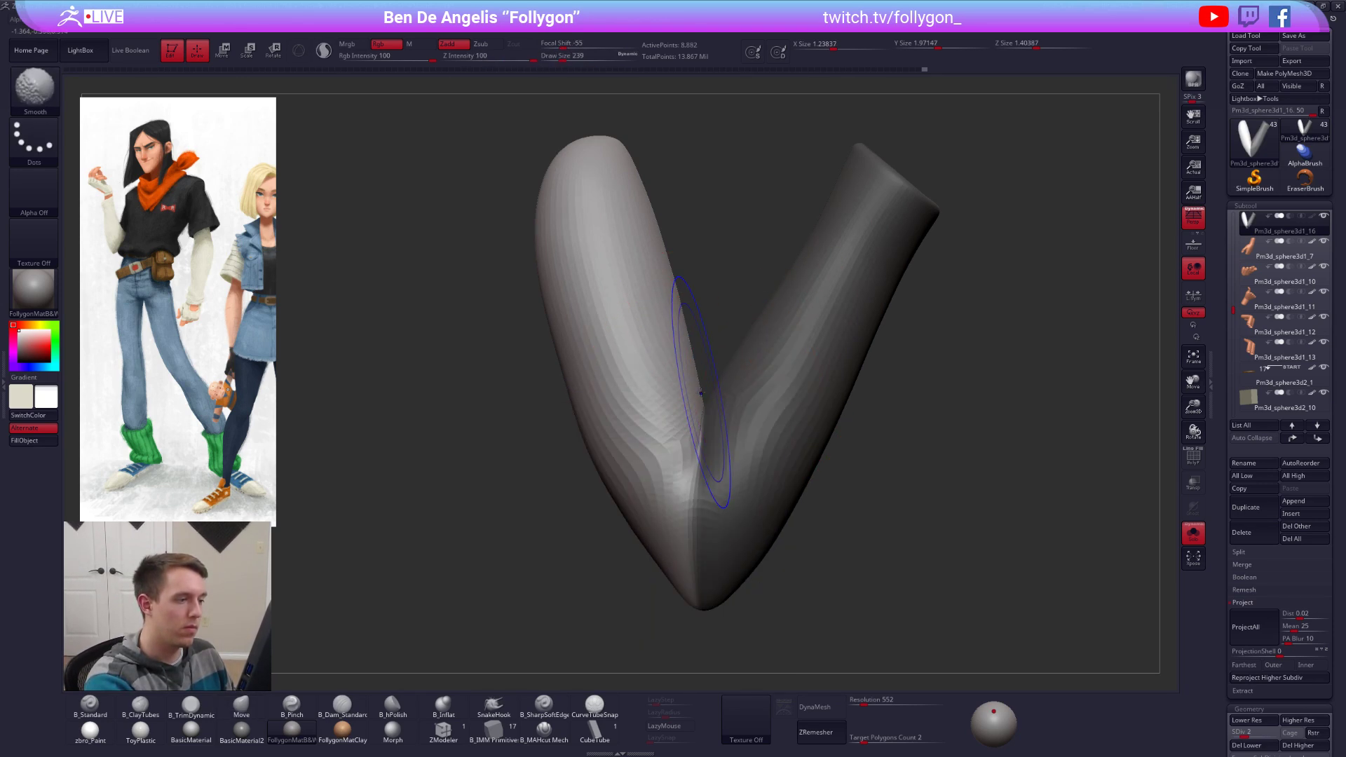
key(d)
mouse_move(703, 401)
right_down()
mouse_move(679, 413)
mouse_move(715, 403)
right_up()
Step: Build up the unmasked upper arm beside the crease with the ClayTubes brush at sizes 160 and 150
key(2)
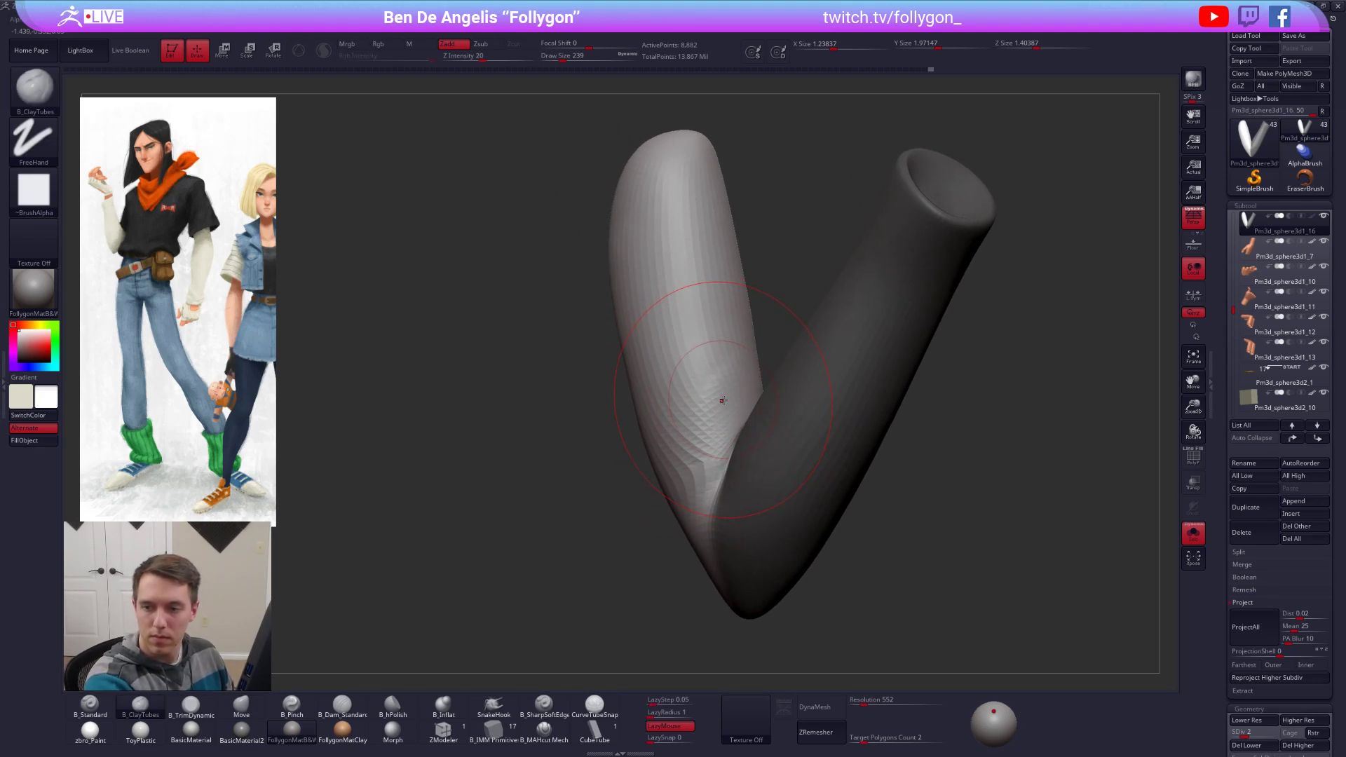
key(space)
drag(728, 401, 723, 400)
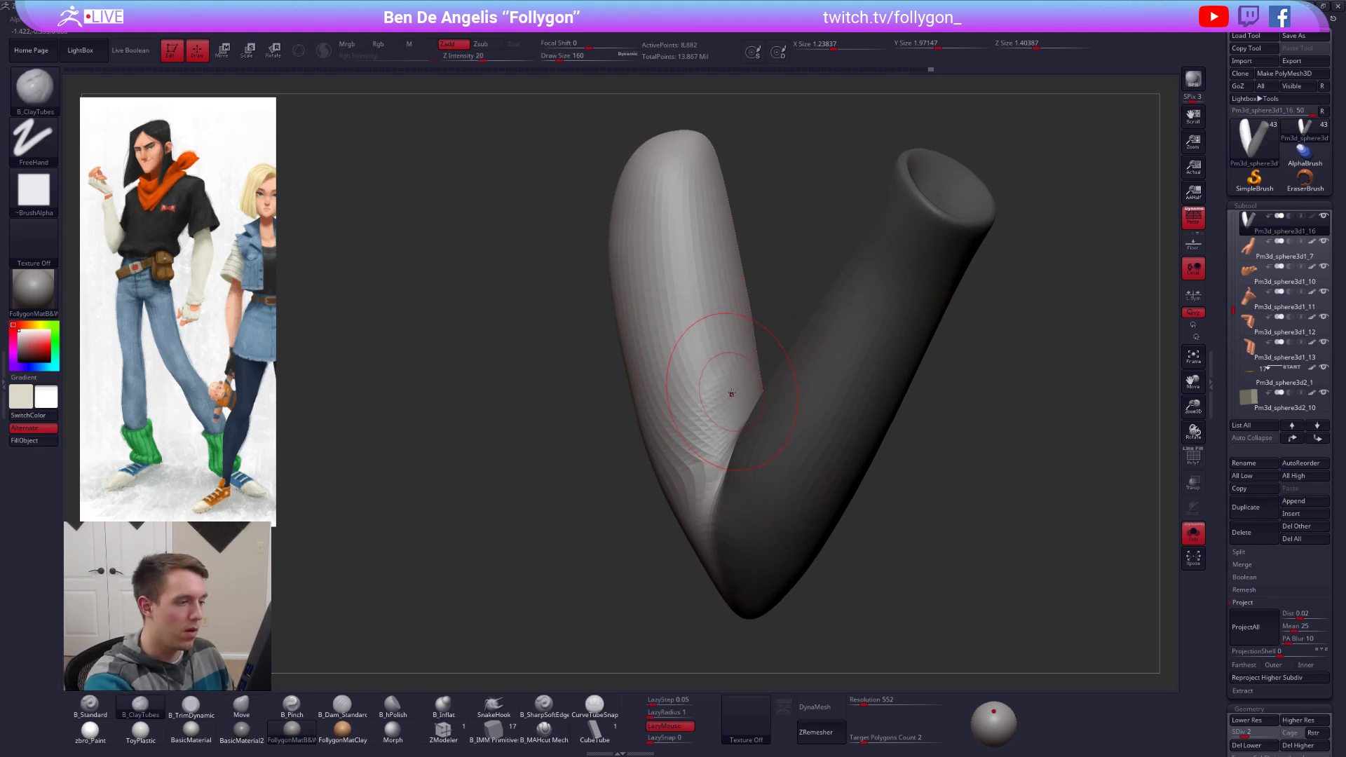
mouse_move(717, 444)
right_down()
mouse_move(727, 408)
mouse_move(722, 442)
right_up()
key(space)
drag(722, 442, 719, 442)
right_drag(719, 441, 733, 446)
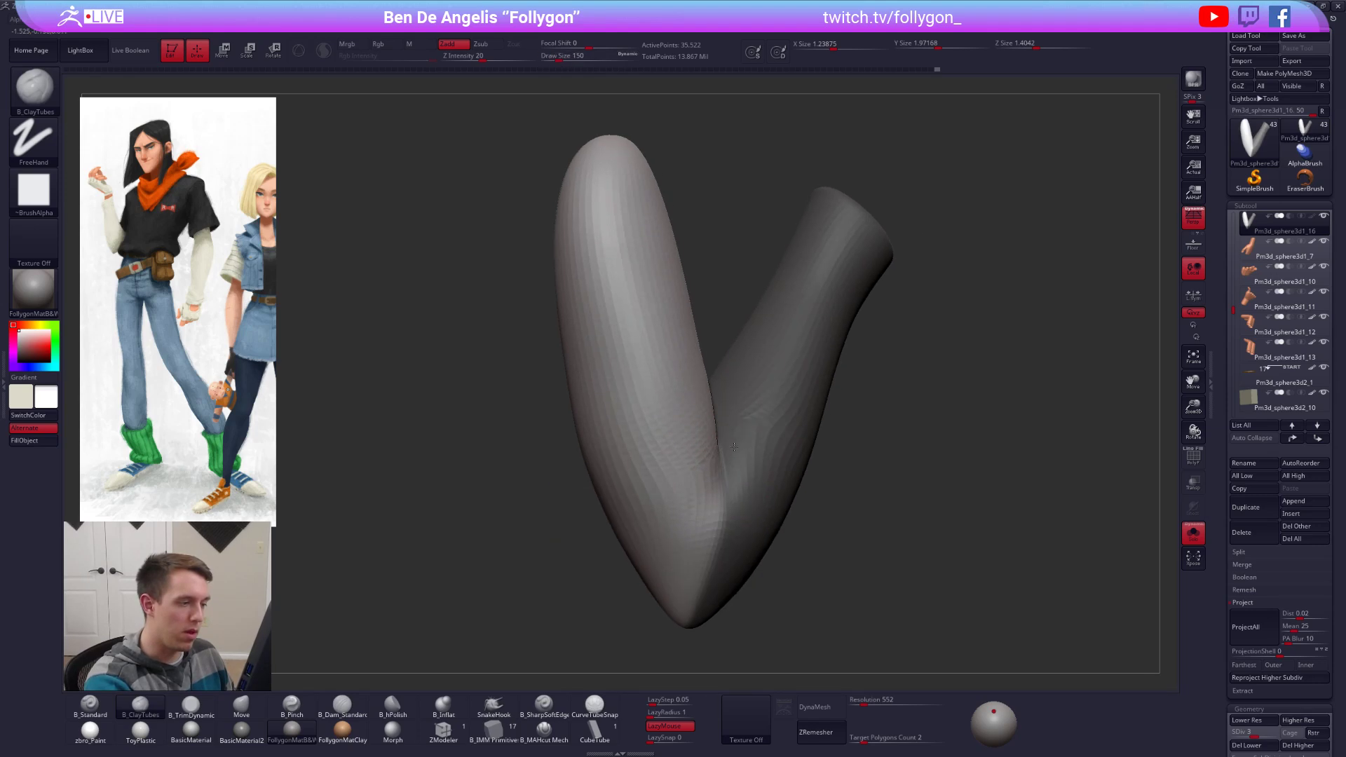
Step: Adjust the upper arm's inner contour with the Move brush at size 203 on subdivision level 2
key(shift+d)
key(b)
key(m)
key(v)
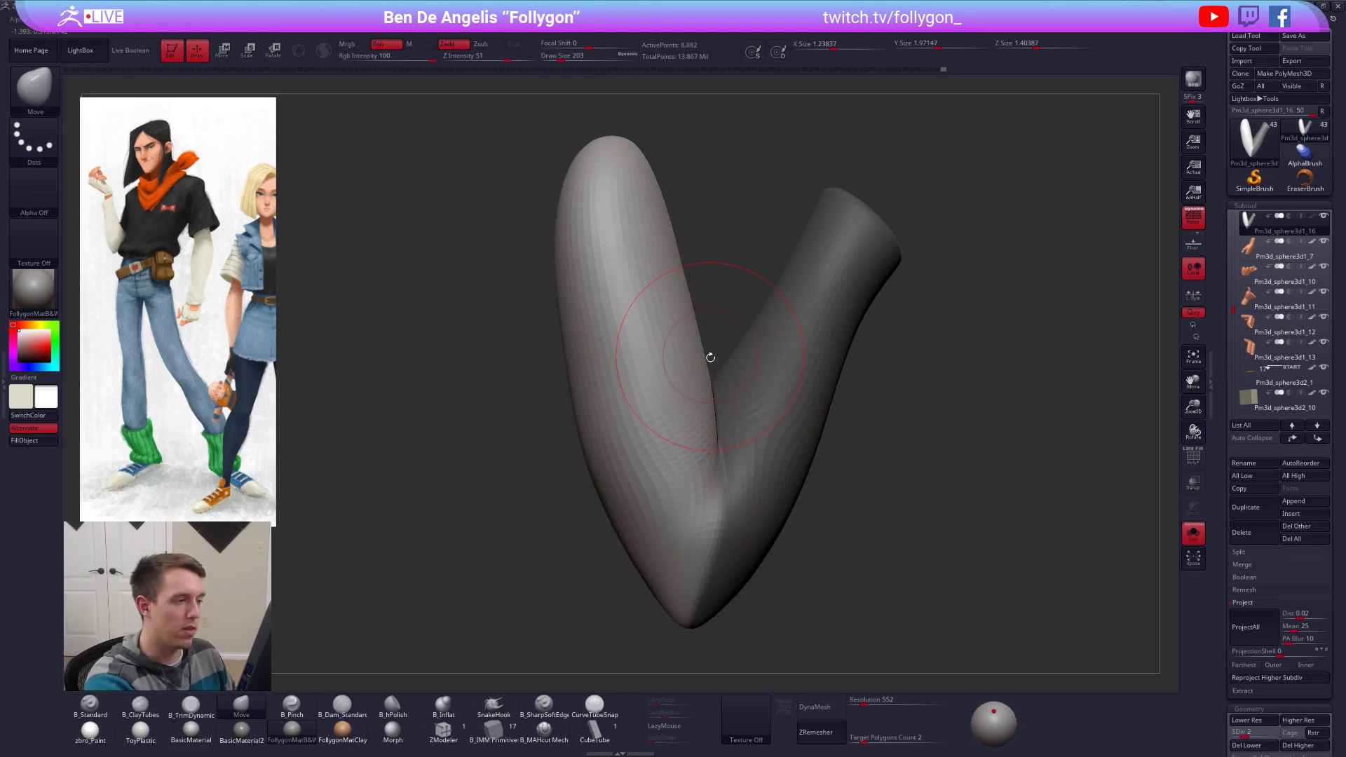
mouse_move(710, 357)
right_down()
mouse_move(729, 427)
mouse_move(751, 434)
mouse_move(752, 370)
right_up()
Step: Add volume to the upper arm near the inner elbow with the ClayTubes brush and smooth the result
key(b)
key(c)
key(t)
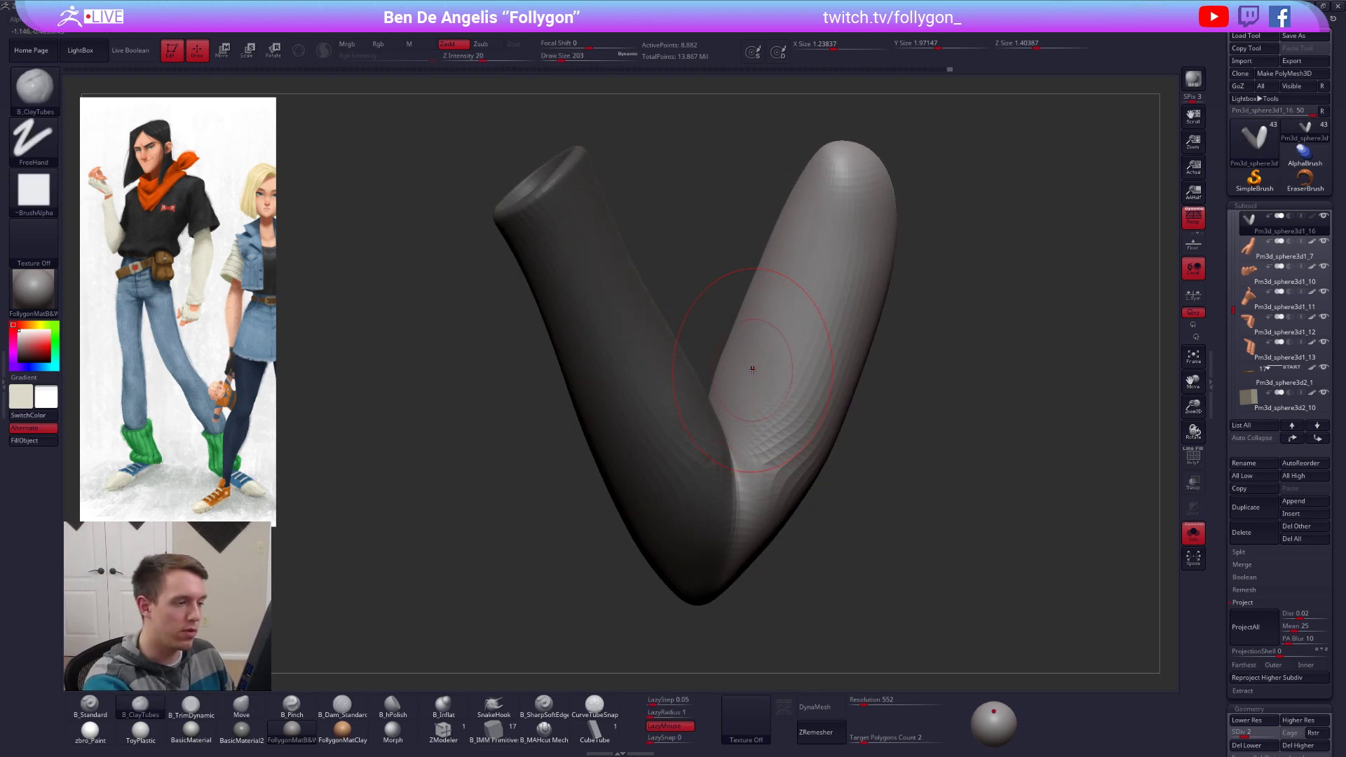
right_drag(771, 457, 769, 427)
shift+drag(769, 427, 770, 459)
key(d)
key(space)
mouse_move(770, 459)
right_down()
mouse_move(825, 481)
mouse_move(759, 450)
right_up()
key(space)
drag(759, 451, 768, 447)
Step: Clear the forearm mask and reshape the inner elbow with the Move brush at size 227 on subdivision level 2
key(b)
key(m)
key(v)
key(space)
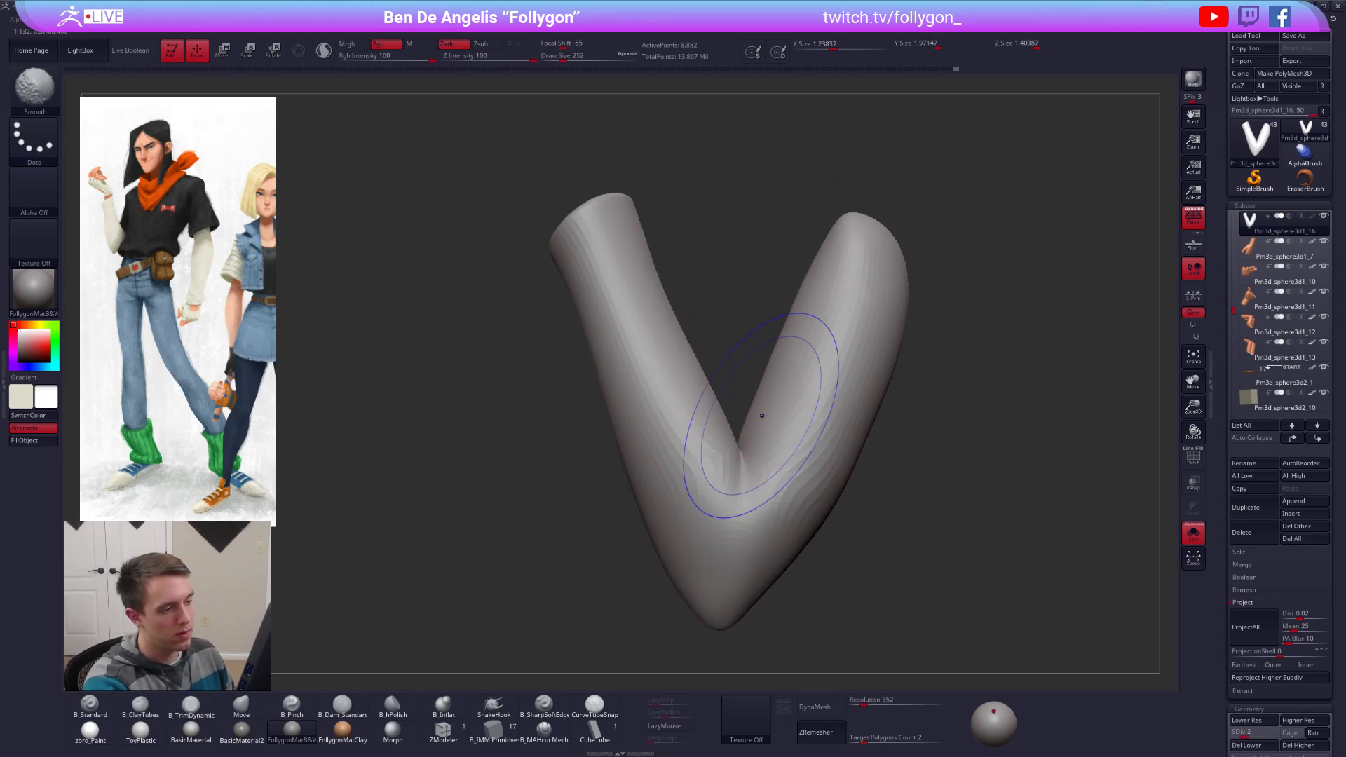
key(shift+d)
right_drag(760, 414, 765, 406)
key(space)
drag(770, 388, 781, 389)
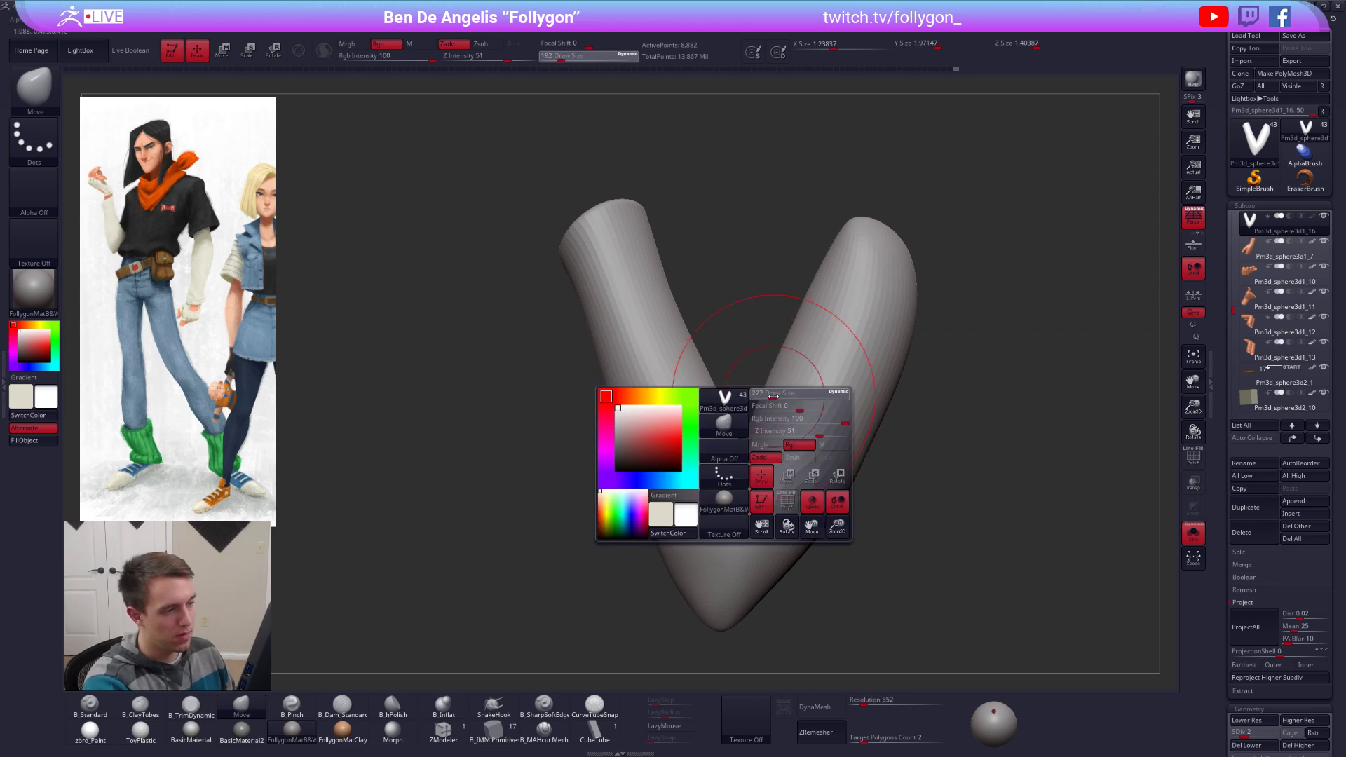
mouse_move(756, 439)
right_down()
mouse_move(749, 476)
mouse_move(743, 450)
right_up()
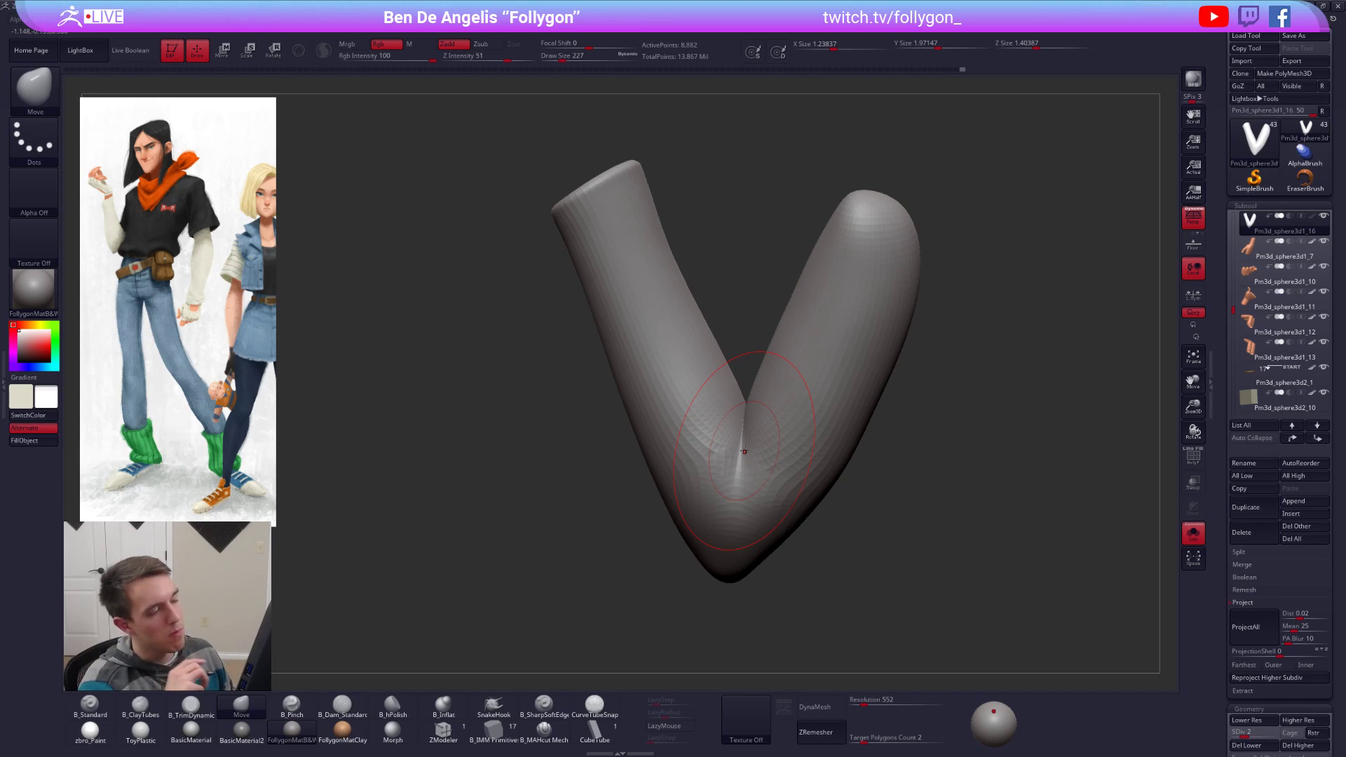
Step: Refine the elbow crease with the Move brush at size 160 and raise the arm to subdivision level 5
key(space)
drag(739, 390, 729, 390)
right_drag(739, 389, 750, 431)
key(space)
drag(750, 425, 745, 425)
key(d)
right_drag(746, 420, 749, 444)
right_drag(747, 382, 750, 365)
key(d)
key(d)
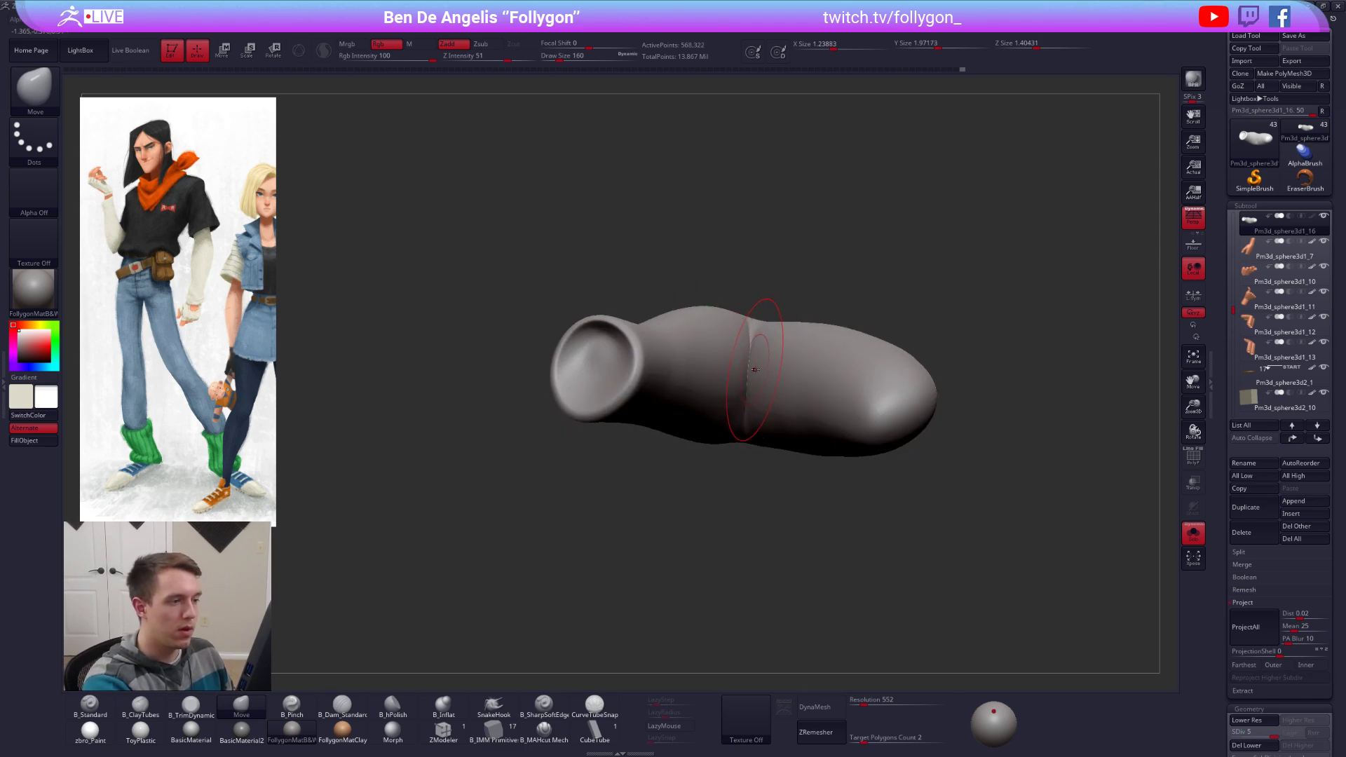
Step: Toggle Backface Auto Mask for the Move brush and smooth the upper arm beside the crease at subdivision level 3
key(ctrl+shift+f)
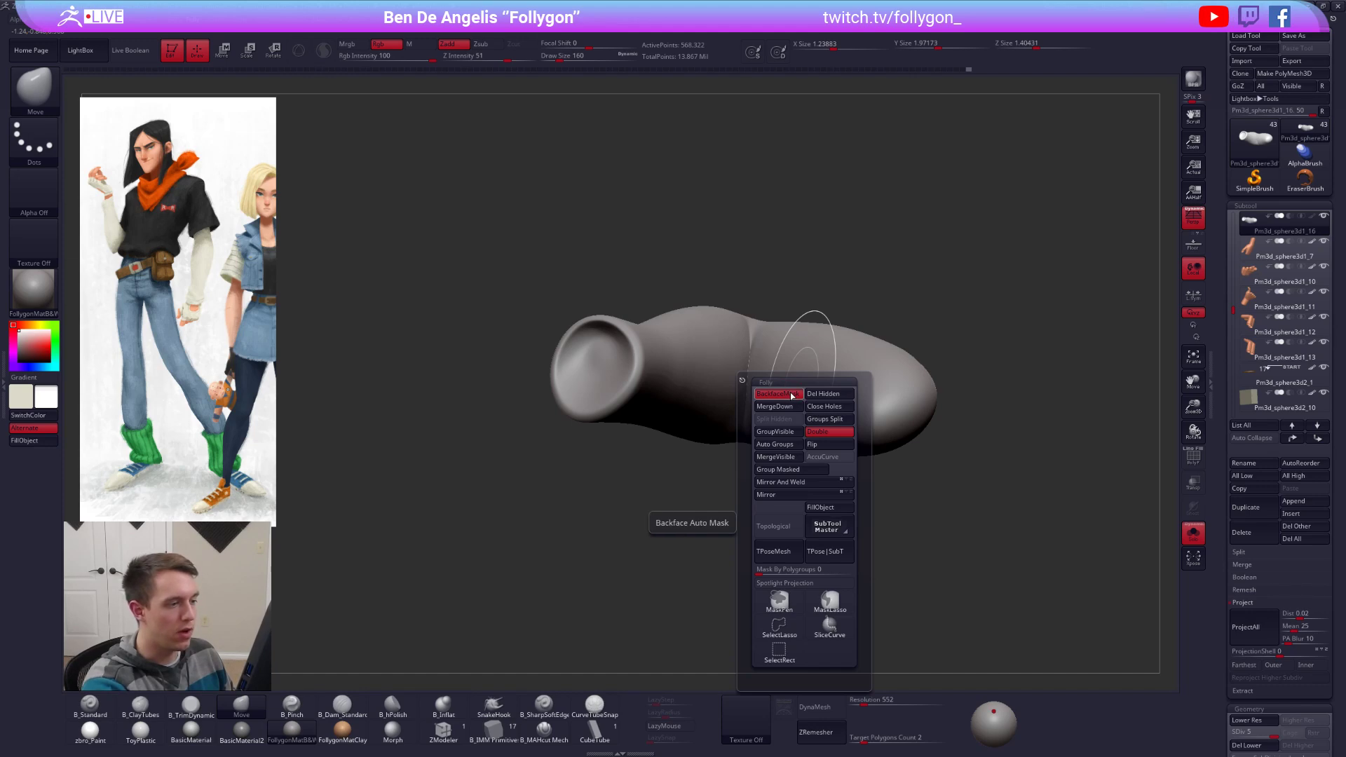
right_drag(771, 532, 744, 484)
alt+right_drag(744, 484, 760, 430)
key(shift+d)
key(shift+d)
shift+drag(759, 457, 771, 454)
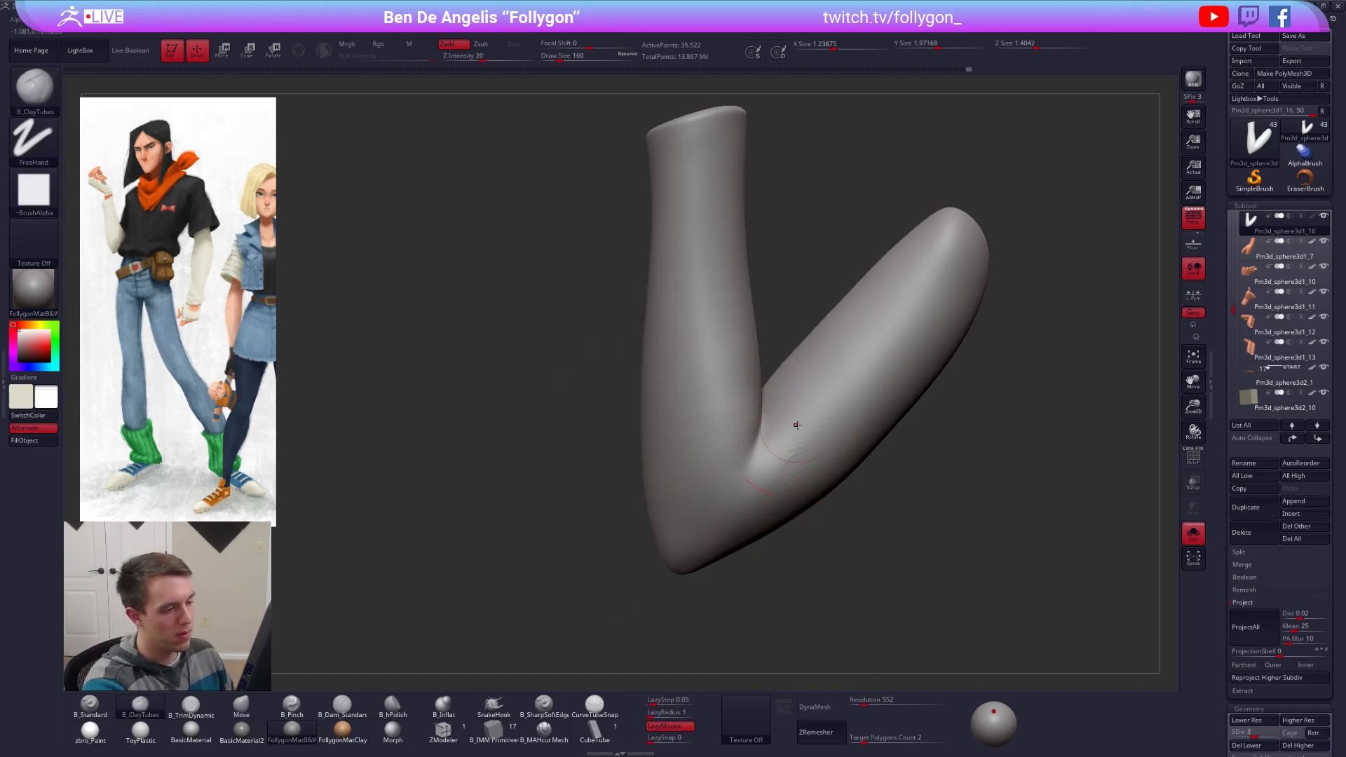
Step: Build up the upper arm near the elbow with the ClayTubes brush at size 160 and smooth it at subdivision levels 4 and 3
mouse_move(781, 464)
right_down()
mouse_move(793, 462)
mouse_move(787, 478)
right_up()
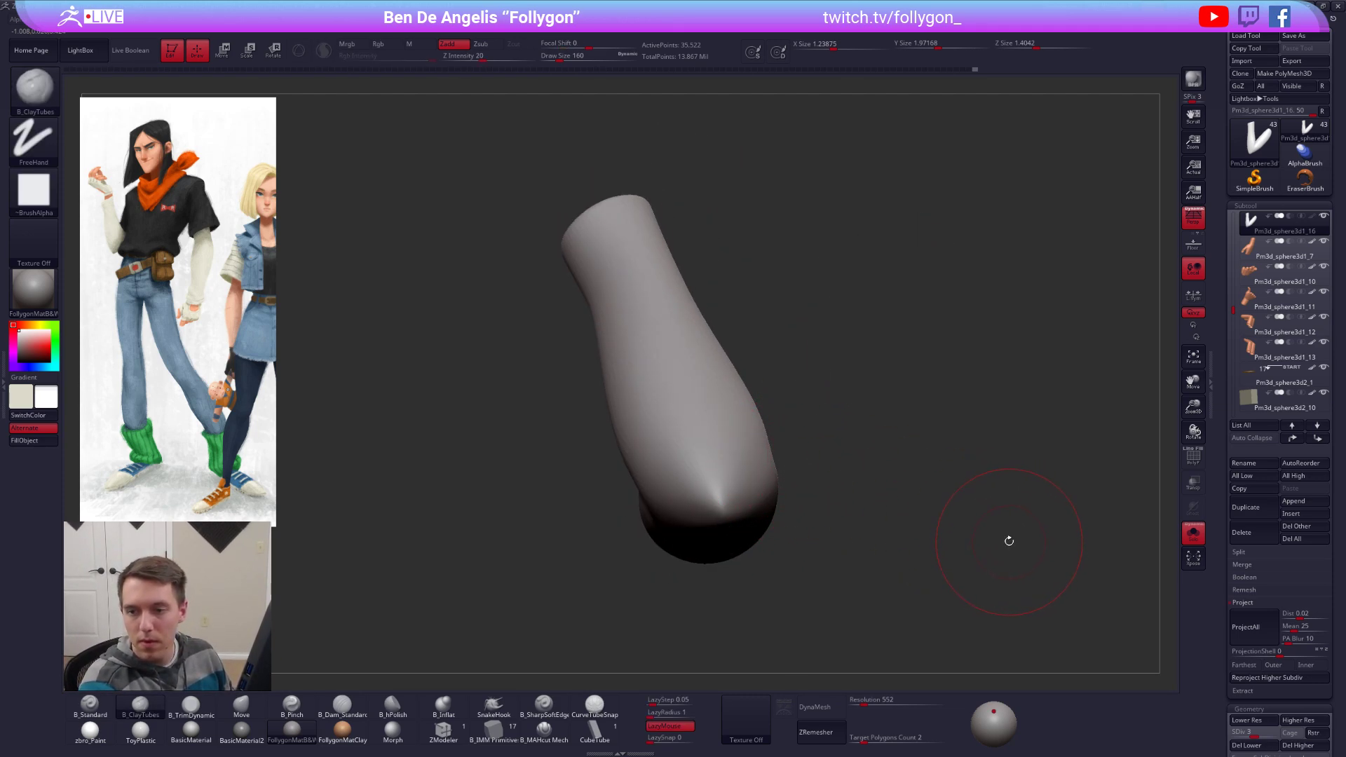
mouse_move(965, 548)
right_down()
mouse_move(916, 595)
mouse_move(829, 540)
right_up()
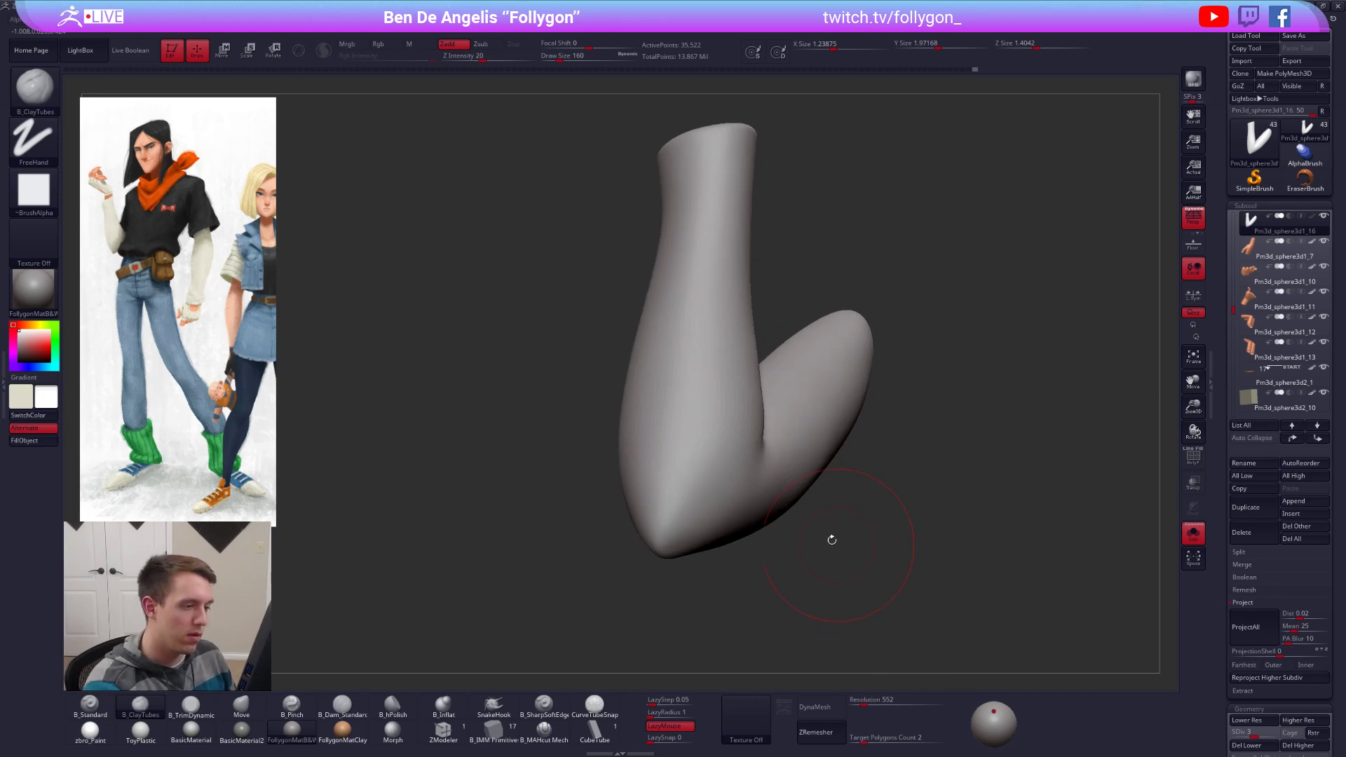
key(shift+d)
right_drag(797, 479, 759, 477)
key(d)
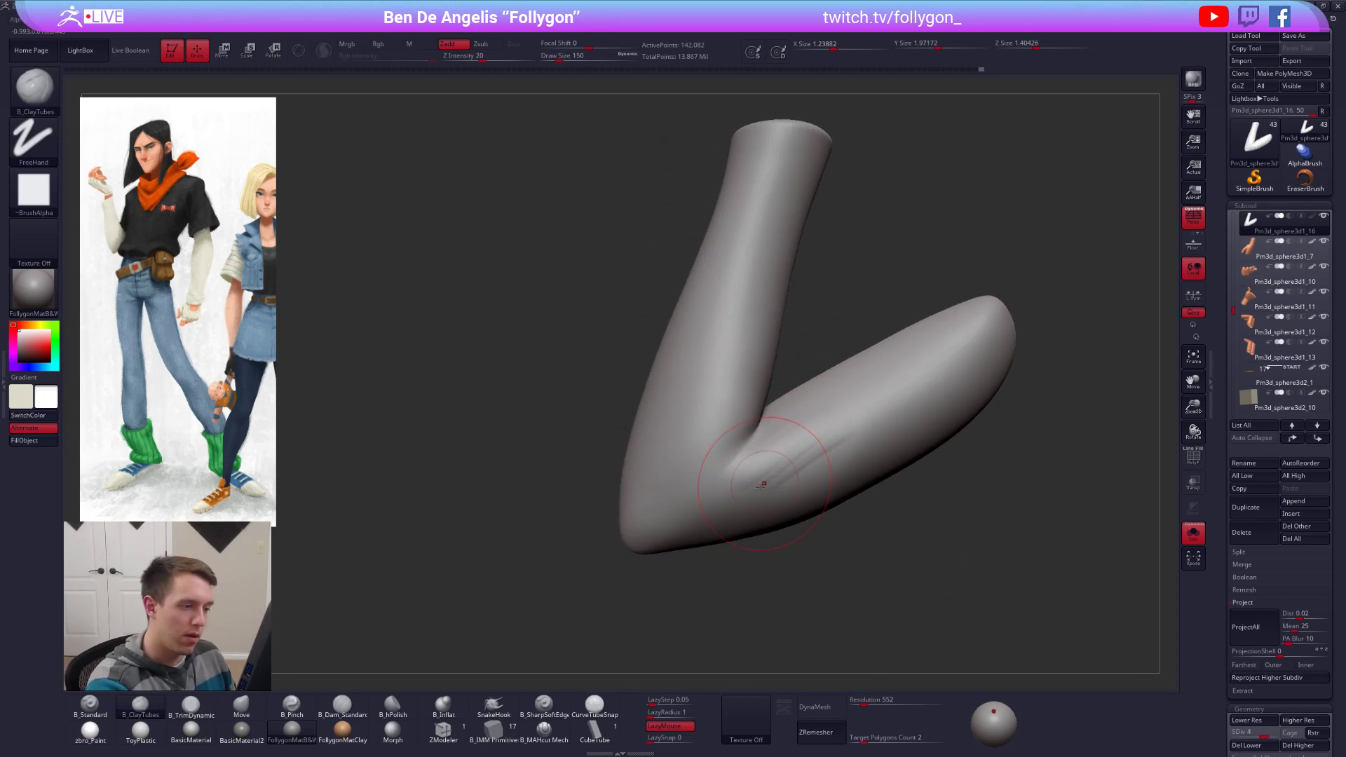
drag(828, 419, 845, 410)
mouse_move(827, 434)
shift+mouse_down()
mouse_move(788, 459)
mouse_move(806, 449)
shift+mouse_up()
mouse_move(792, 455)
right_down()
mouse_move(766, 476)
mouse_move(785, 456)
right_up()
key(shift+d)
shift+drag(778, 463, 747, 494)
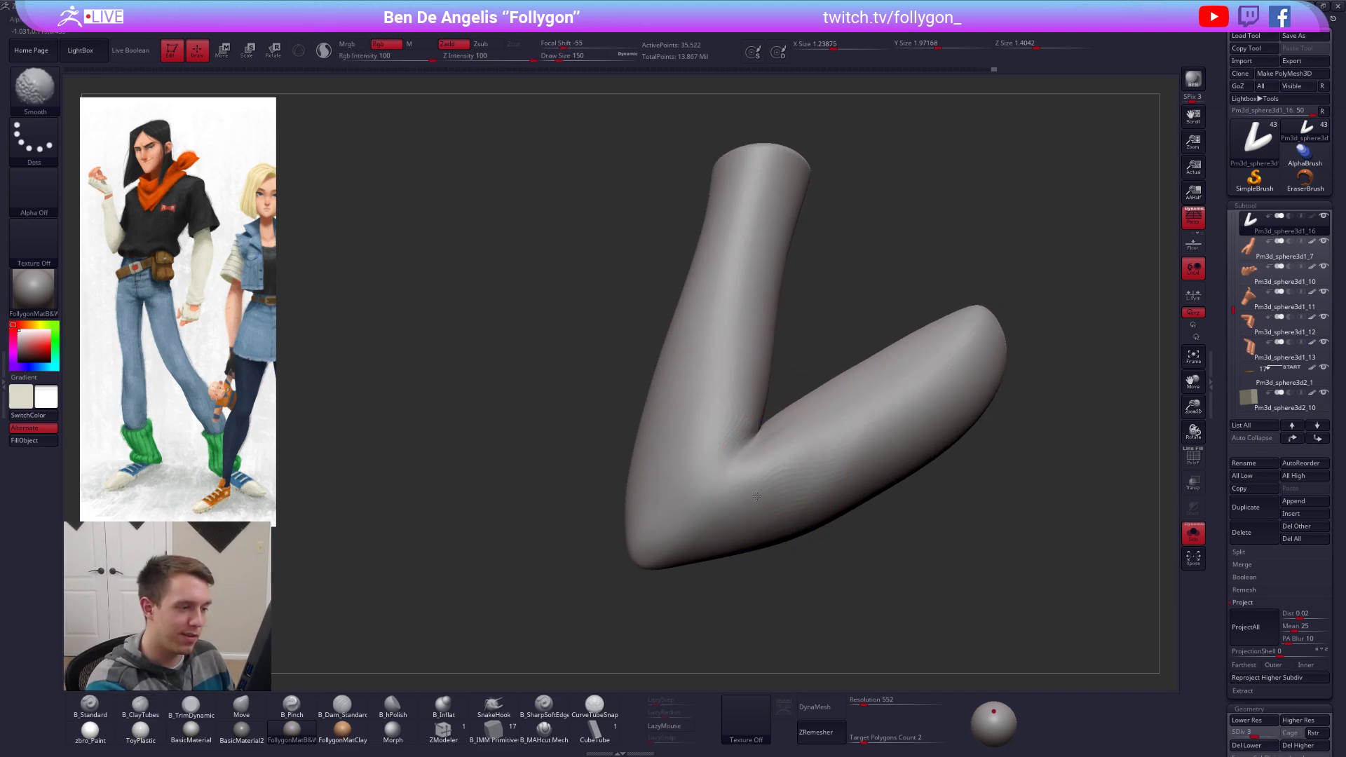
Step: Build up the inner elbow crease with the ClayTubes brush at size 104 and smooth it at subdivision level 3
key(d)
mouse_move(756, 496)
right_down()
mouse_move(748, 475)
mouse_move(722, 483)
mouse_move(758, 497)
mouse_move(784, 462)
mouse_move(760, 484)
mouse_move(766, 440)
right_up()
key(s)
key(shift)
key(shift+d)
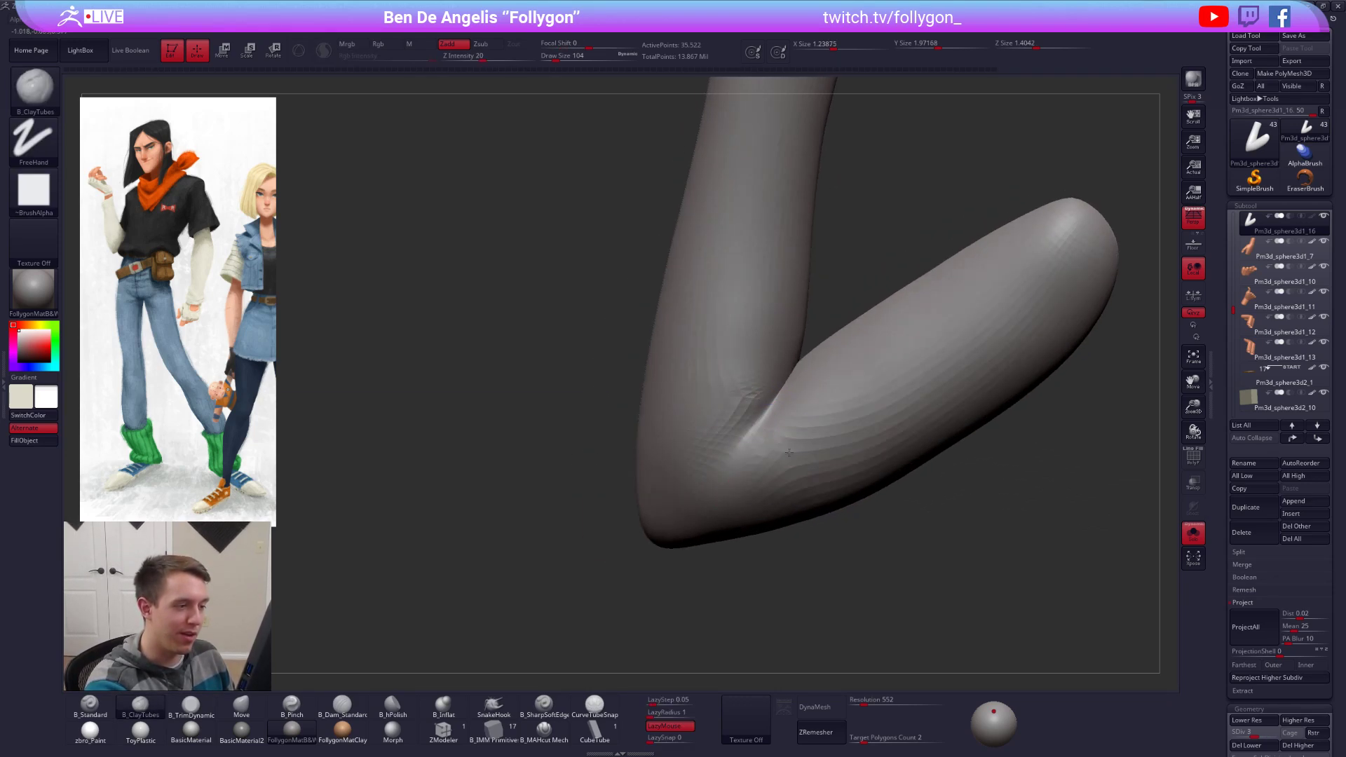
Step: Flatten the elbow surfaces with the TrimDynamic brush at size 150 on subdivision level 4
key(3)
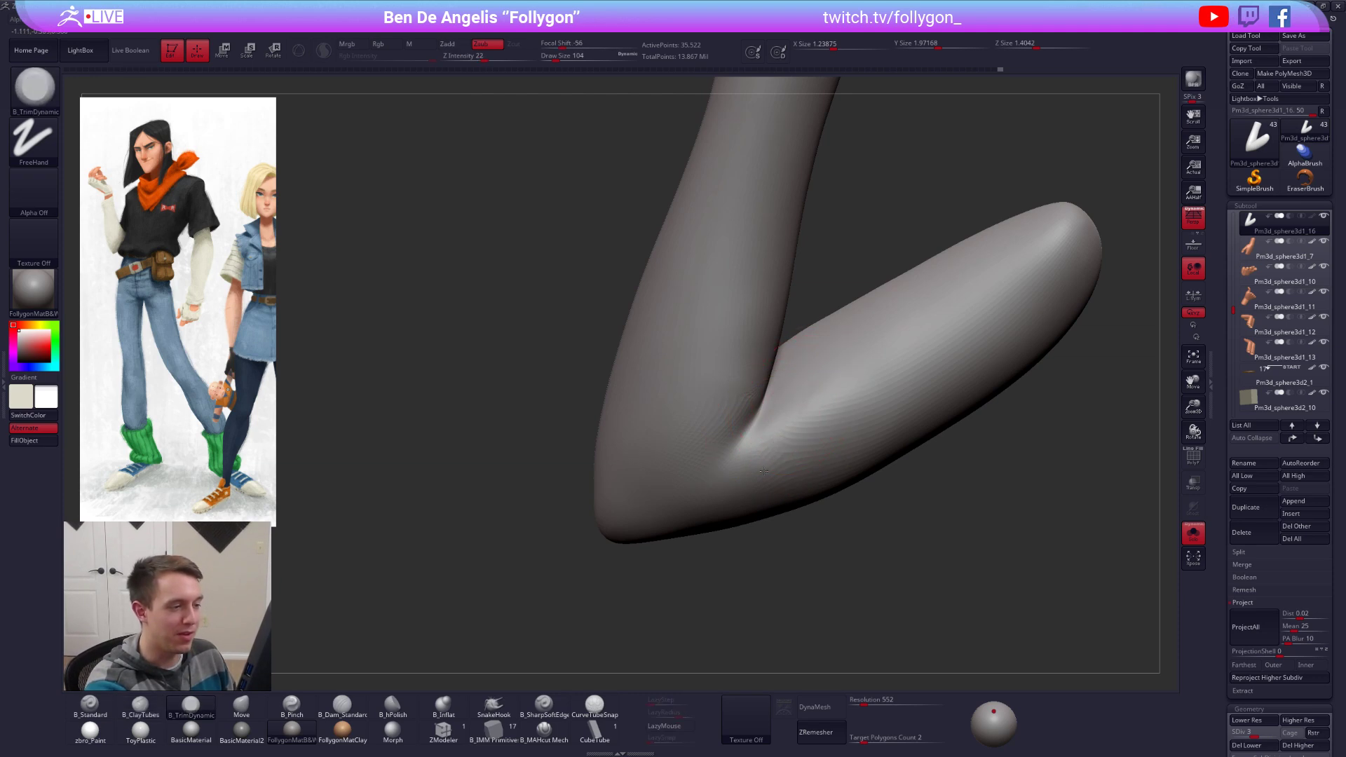
key(d)
mouse_move(820, 406)
right_down()
mouse_move(753, 448)
mouse_move(832, 536)
mouse_move(858, 522)
right_up()
key(space)
drag(753, 522, 760, 522)
mouse_move(722, 519)
right_down()
mouse_move(794, 508)
mouse_move(744, 550)
right_up()
key(space)
drag(788, 483, 792, 484)
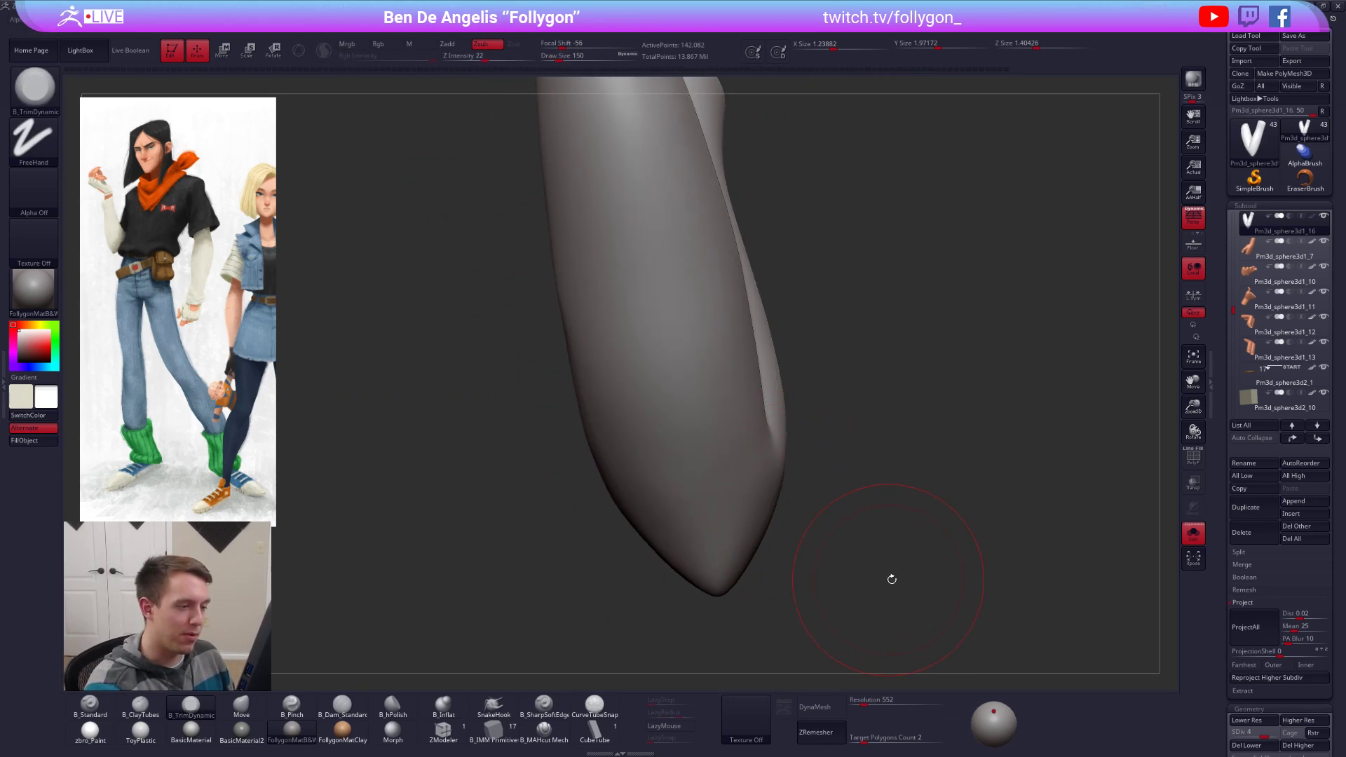
Step: Adjust the elbow's overall shape with the Move brush at size 150 on subdivision levels 1 and 2
mouse_move(890, 580)
right_down()
mouse_move(920, 588)
mouse_move(886, 561)
right_up()
key(shift+d)
key(shift+d)
key(shift+d)
key(space)
mouse_move(749, 470)
mouse_down()
mouse_move(748, 440)
mouse_move(677, 452)
mouse_up()
key(b)
key(m)
key(v)
key(space)
key(space)
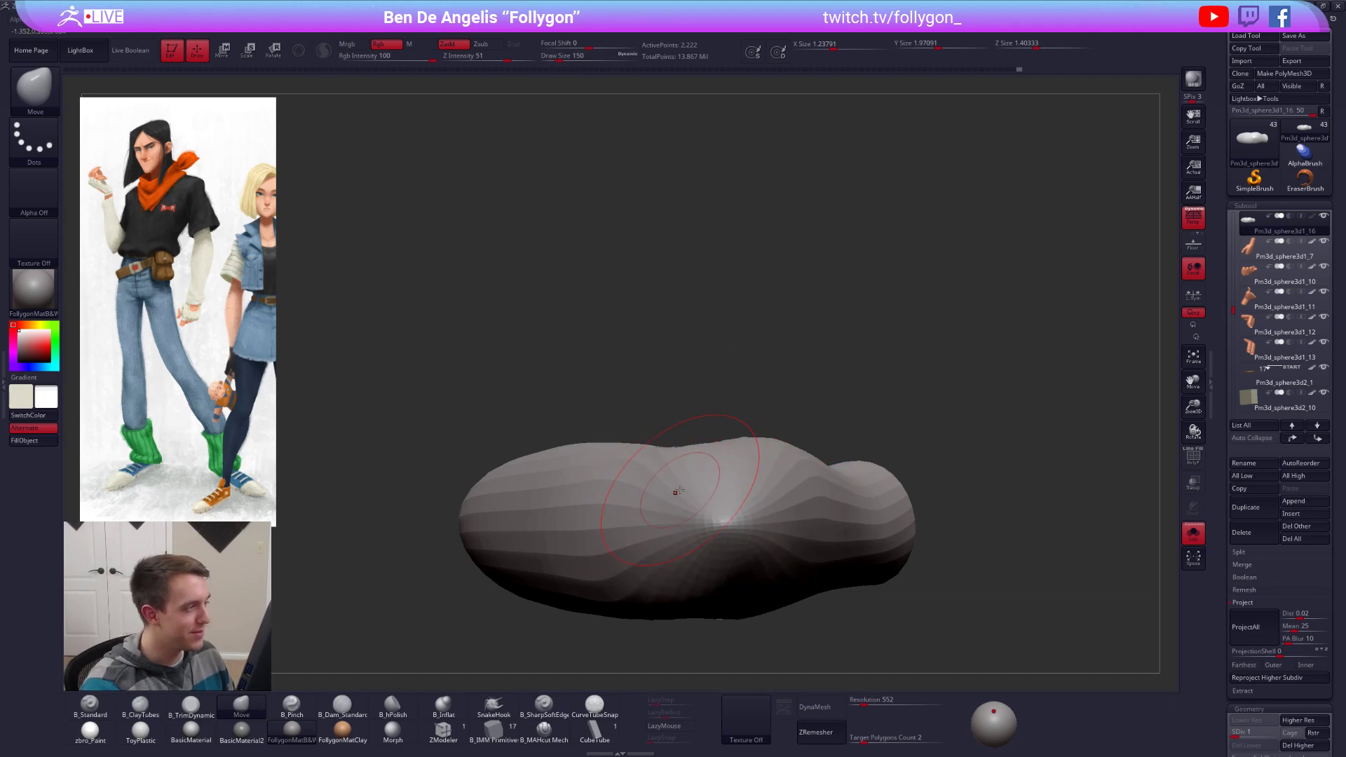
right_drag(678, 491, 727, 488)
key(d)
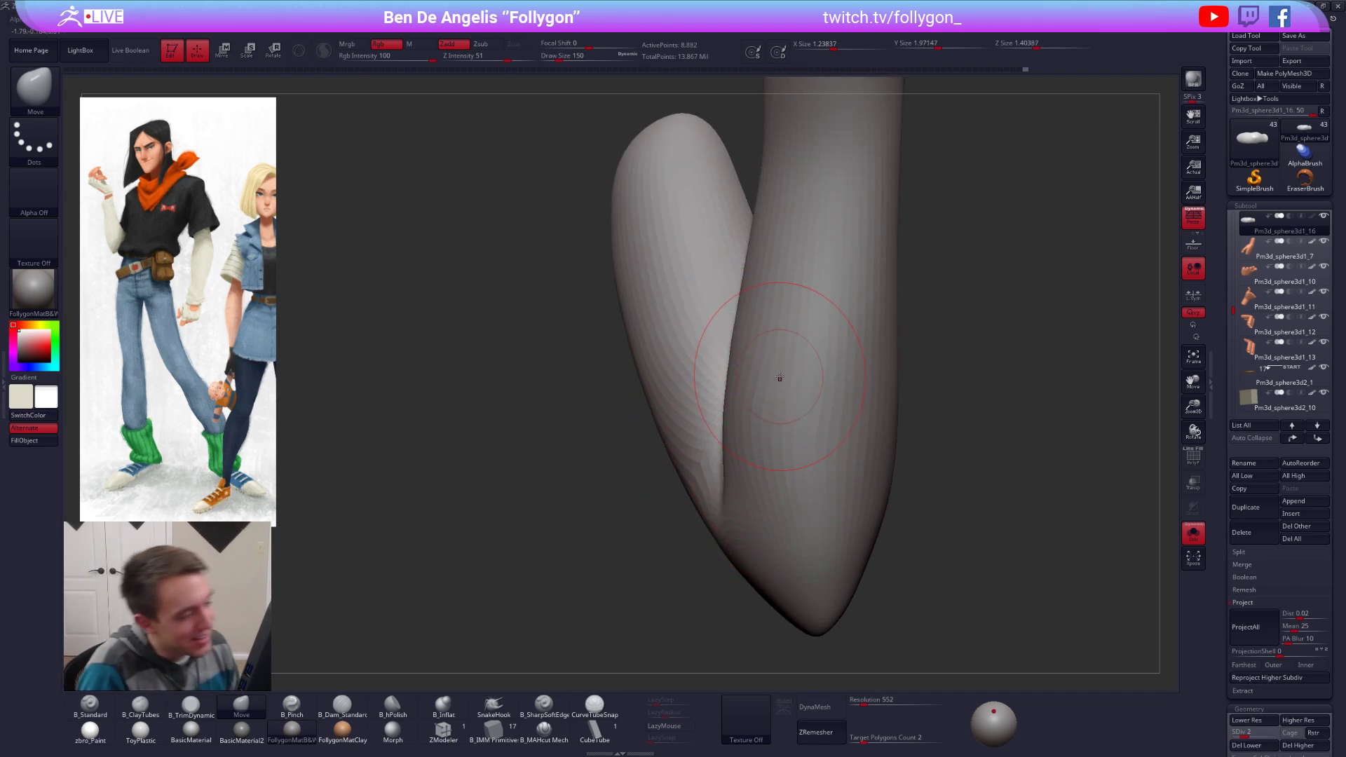
Step: Trim the surface around the elbow crease with the TrimDynamic brush on subdivision level 3
mouse_move(760, 430)
right_down()
mouse_move(714, 444)
mouse_move(696, 430)
mouse_move(701, 448)
mouse_move(622, 415)
mouse_move(710, 462)
mouse_move(688, 447)
right_up()
key(3)
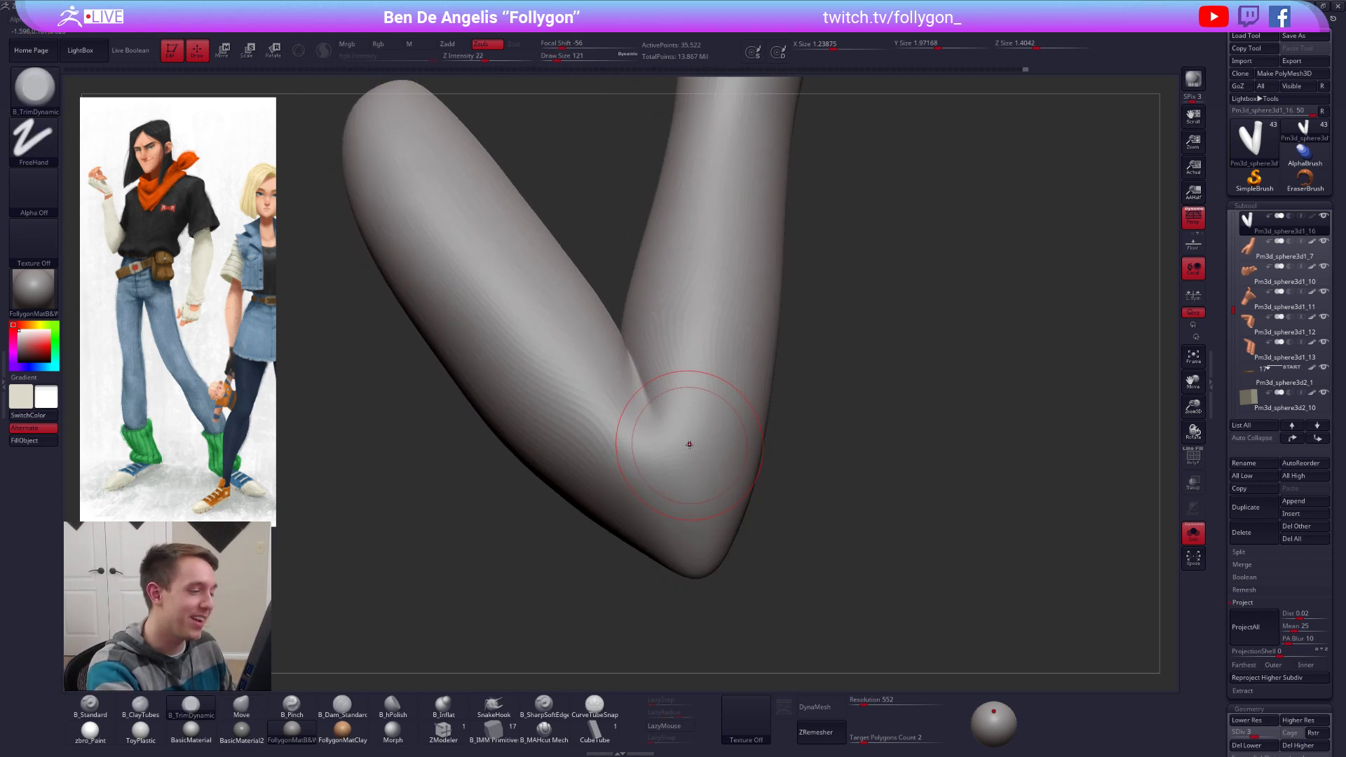
right_click(693, 483)
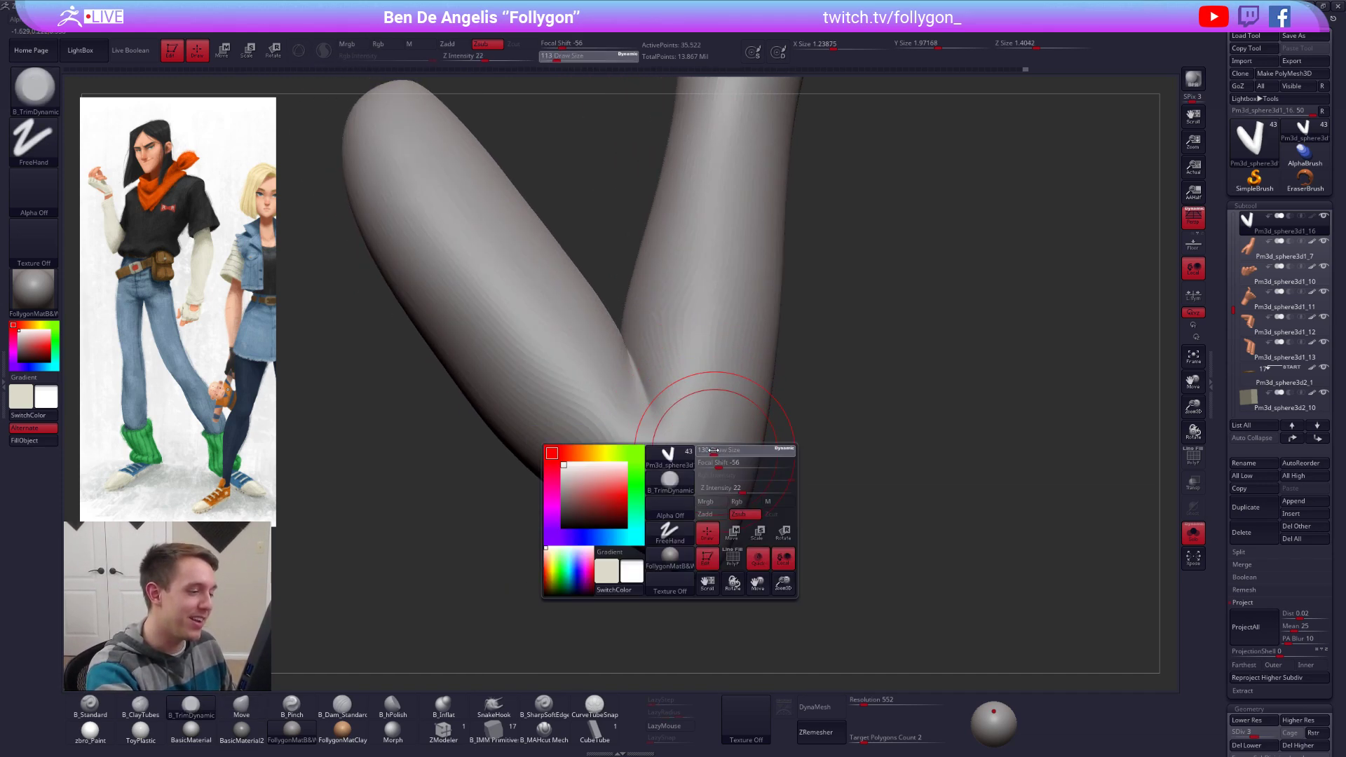
mouse_move(705, 480)
shift+right_down()
mouse_move(723, 436)
mouse_move(634, 371)
shift+right_up()
Step: Reshape the inner elbow crease with the Move brush at size 104 and smooth the fold
right_click(649, 375)
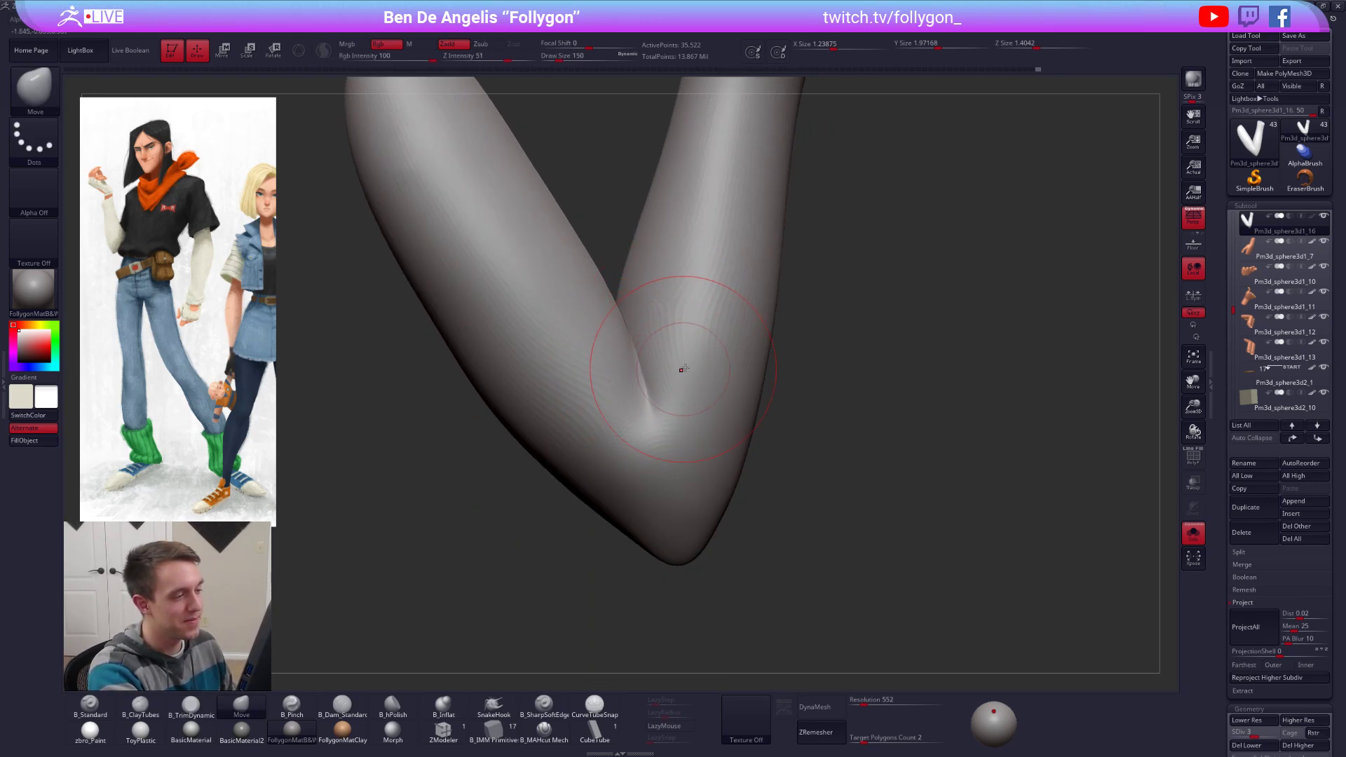
key(ctrl+space)
key(space)
drag(693, 364, 670, 366)
right_drag(656, 382, 663, 389)
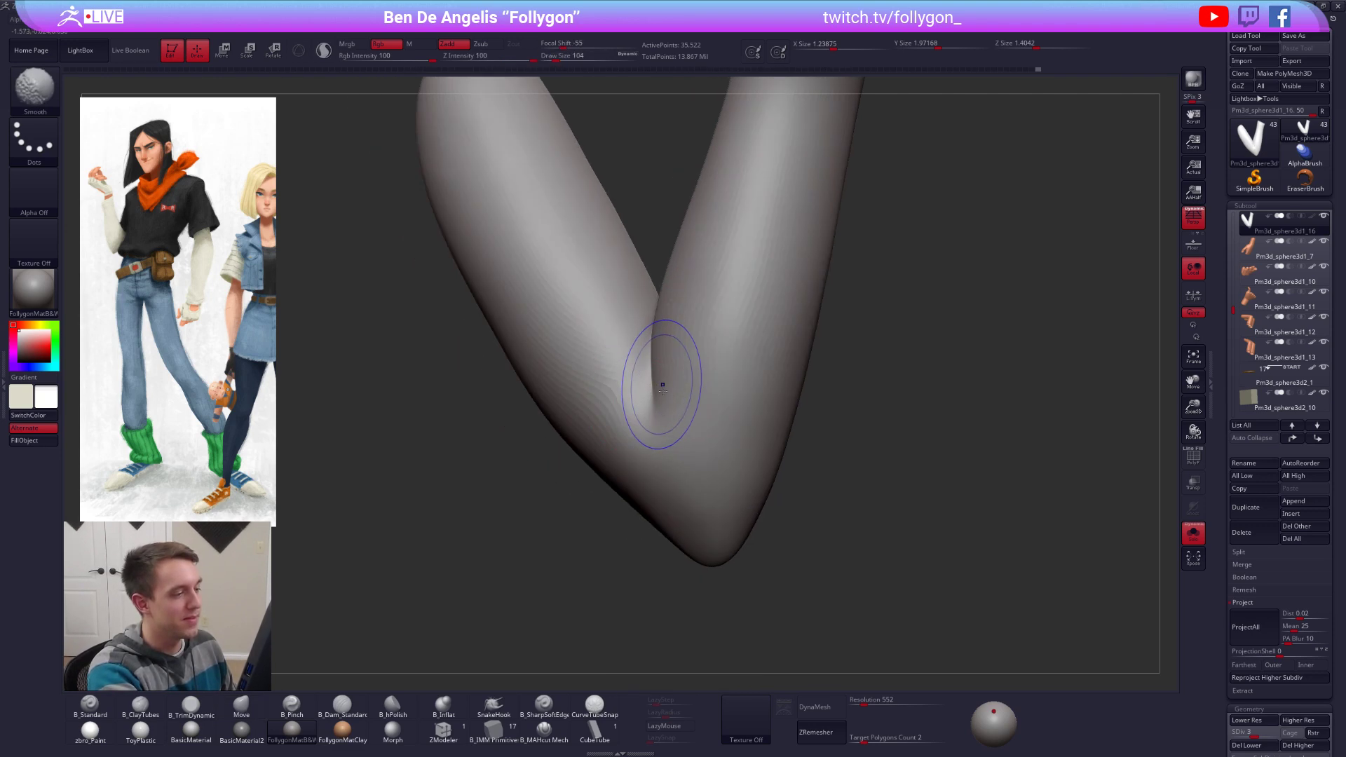
mouse_move(702, 449)
right_down()
mouse_move(778, 477)
mouse_move(806, 536)
mouse_move(675, 476)
mouse_move(660, 430)
mouse_move(631, 444)
mouse_move(703, 436)
right_up()
Step: Nudge the forms where the forearm meets the upper arm with the Move brush at size 88
key(shift+d)
key(d)
key(space)
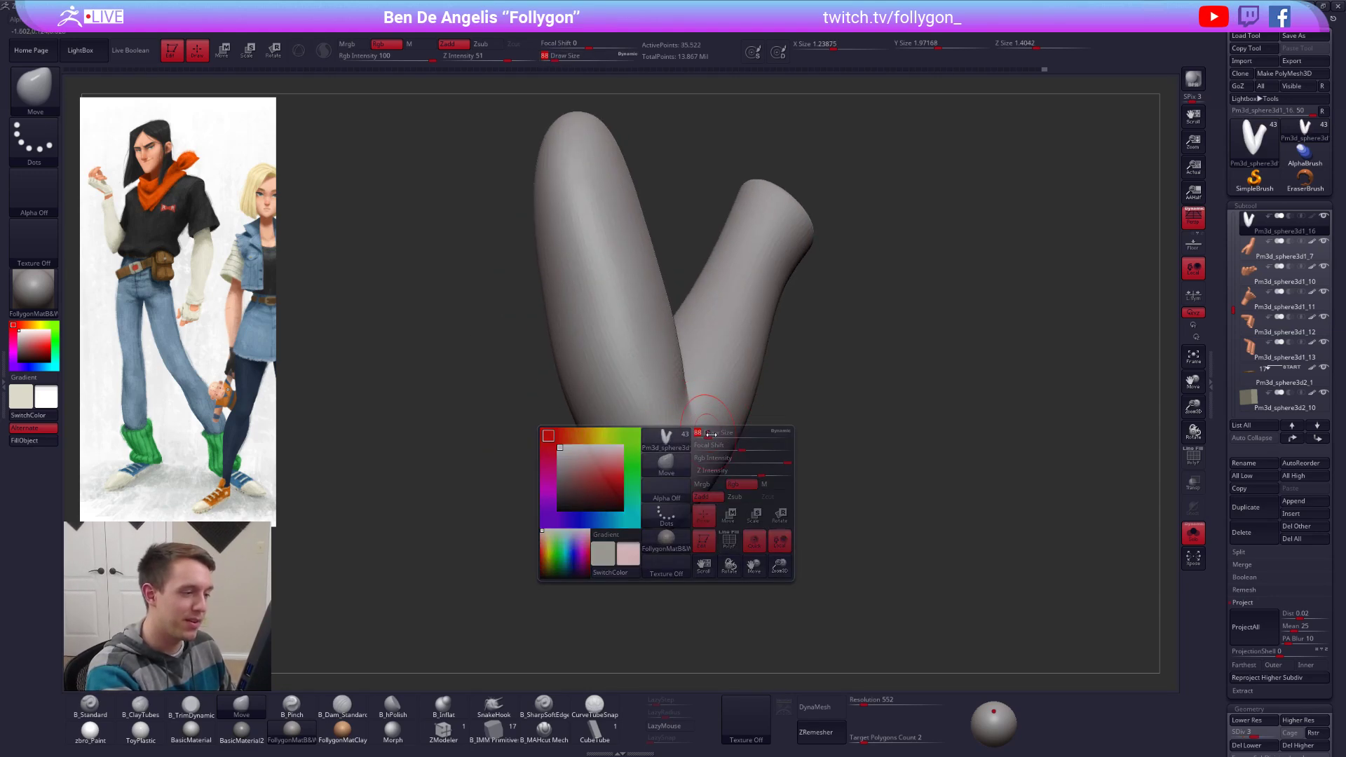
drag(708, 457, 690, 458)
mouse_move(691, 458)
right_down()
mouse_move(702, 459)
mouse_move(705, 389)
mouse_move(680, 397)
mouse_move(682, 371)
right_up()
Step: Add volume beside the elbow crease with the ClayTubes brush at size 88 and smooth it, ending on subdivision level 4
key(b)
key(c)
key(t)
key(d)
key(d)
mouse_move(703, 320)
right_down()
mouse_move(719, 322)
mouse_move(680, 347)
right_up()
key(shift)
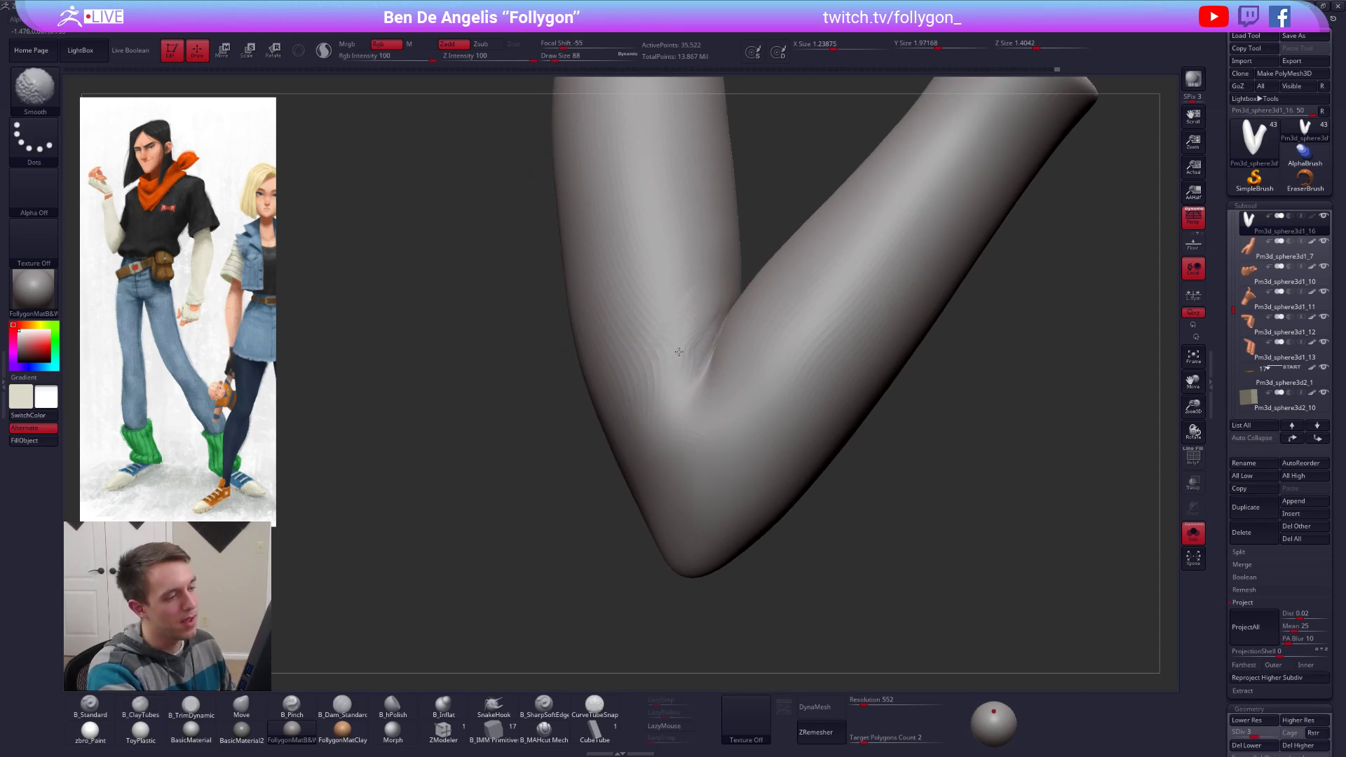
shift+drag(655, 385, 666, 368)
right_drag(681, 340, 660, 348)
shift+drag(660, 365, 665, 389)
key(d)
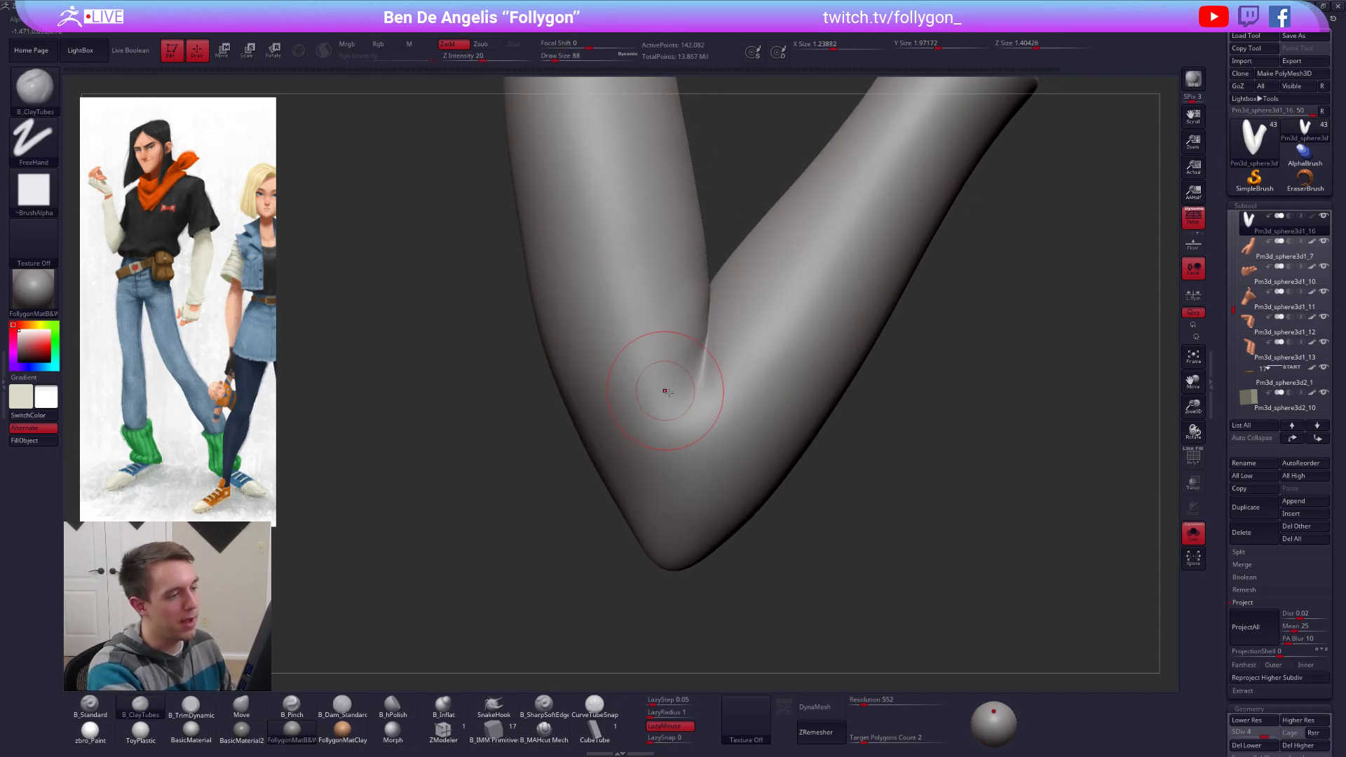
Step: Pull the edges of the elbow fold into shape with the Move brush at size 113 on subdivision level 2
mouse_move(665, 390)
right_down()
mouse_move(642, 394)
mouse_move(695, 414)
mouse_move(697, 432)
mouse_move(677, 447)
mouse_move(667, 430)
mouse_move(614, 421)
mouse_move(630, 407)
mouse_move(632, 424)
right_up()
key(shift)
key(b)
key(m)
key(v)
drag(630, 419, 640, 414)
key(s)
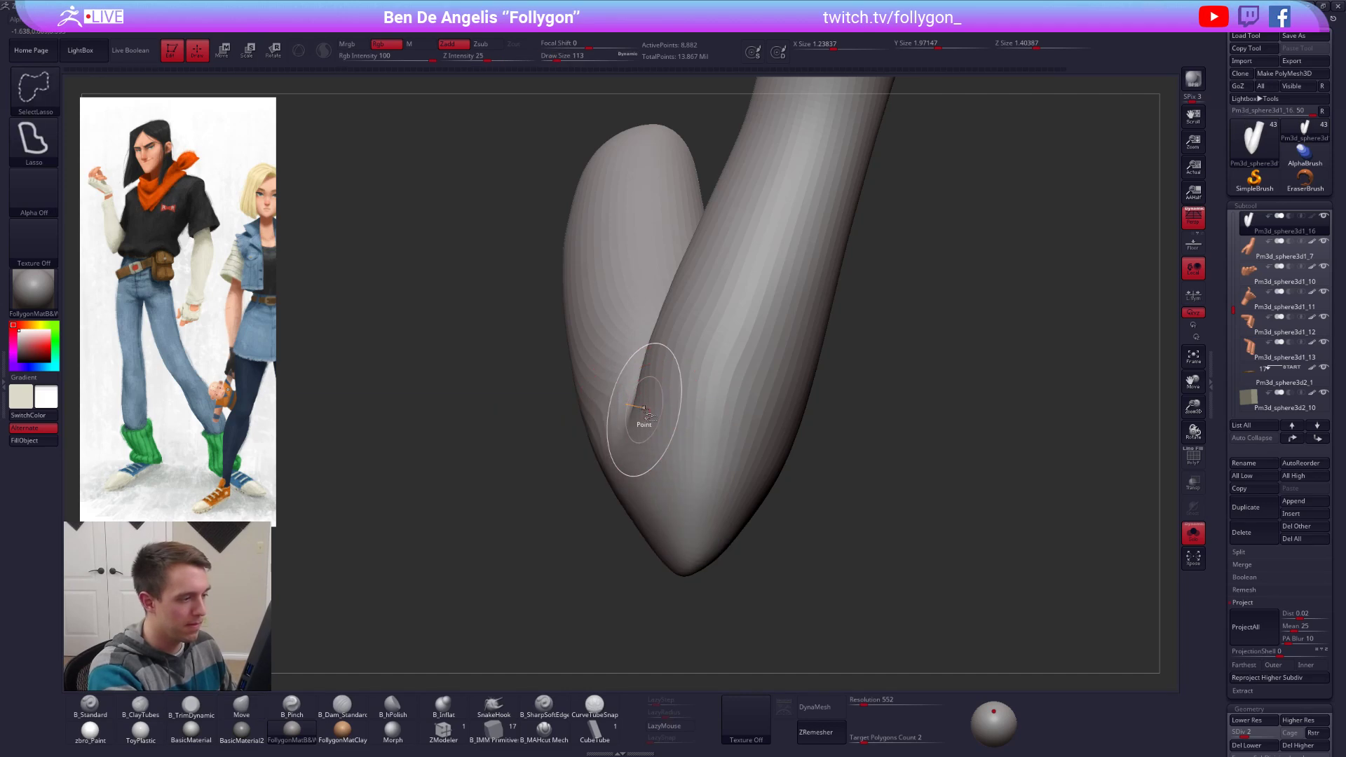
key(ctrl+space)
drag(646, 345, 633, 407)
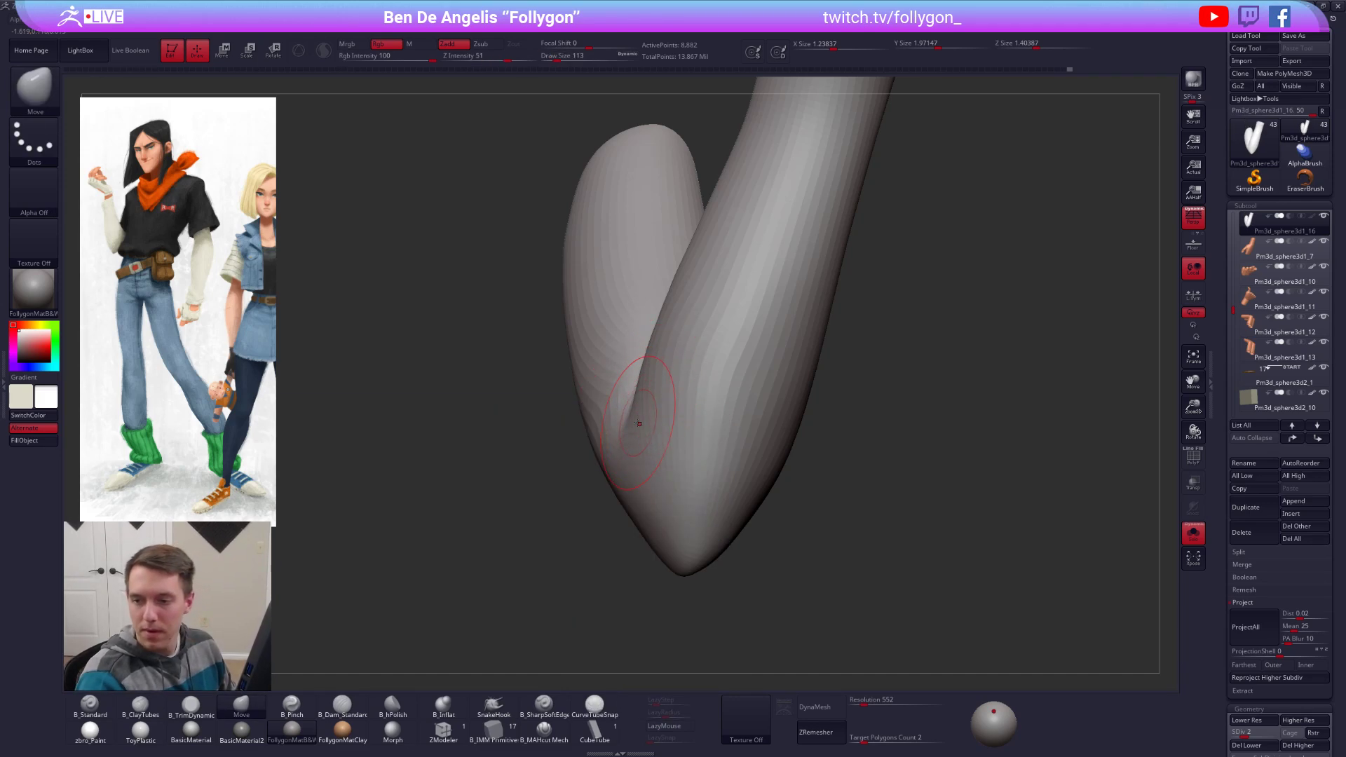
Step: Refine the forearm and elbow silhouette from several sides with the Move brush at size 160
mouse_move(638, 424)
right_down()
mouse_move(637, 440)
mouse_move(619, 419)
mouse_move(622, 377)
right_up()
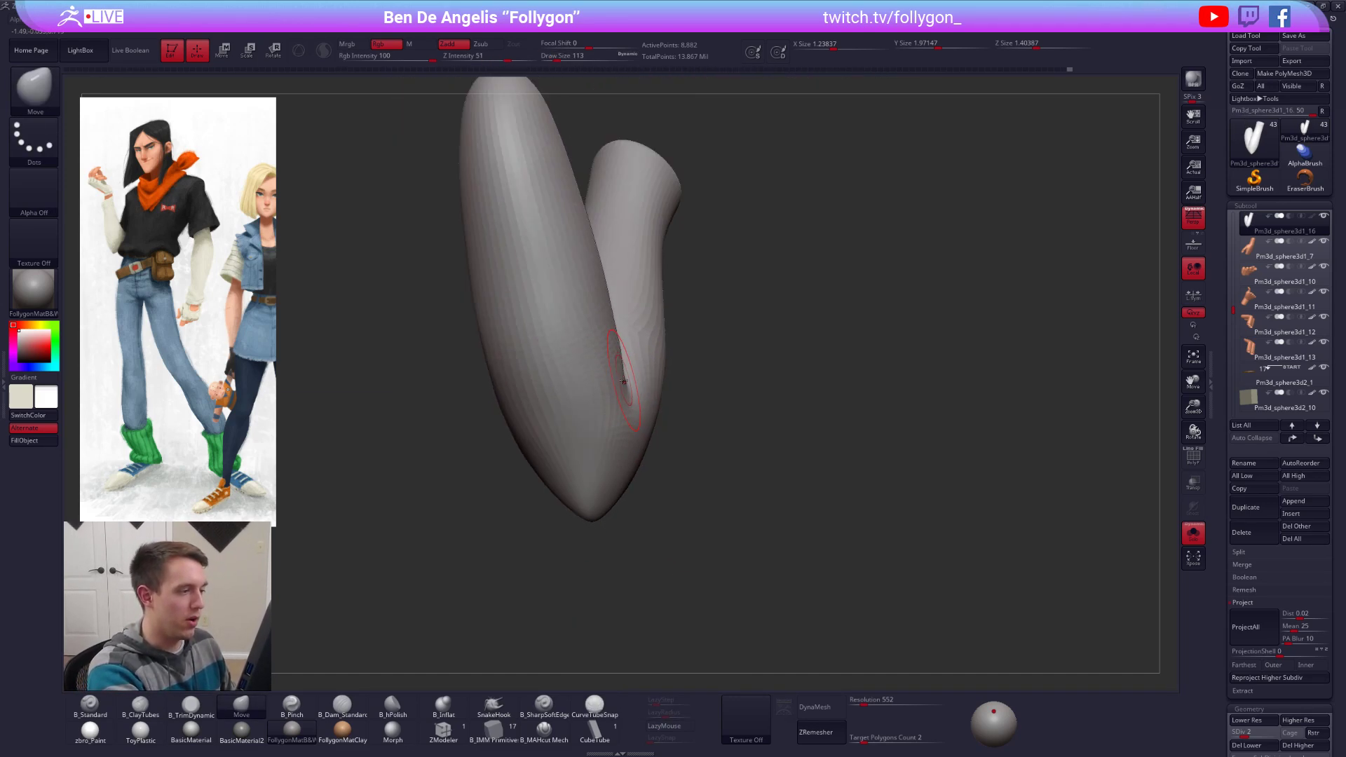
key(space)
drag(619, 381, 623, 381)
mouse_move(623, 381)
right_down()
mouse_move(700, 402)
mouse_move(736, 393)
right_up()
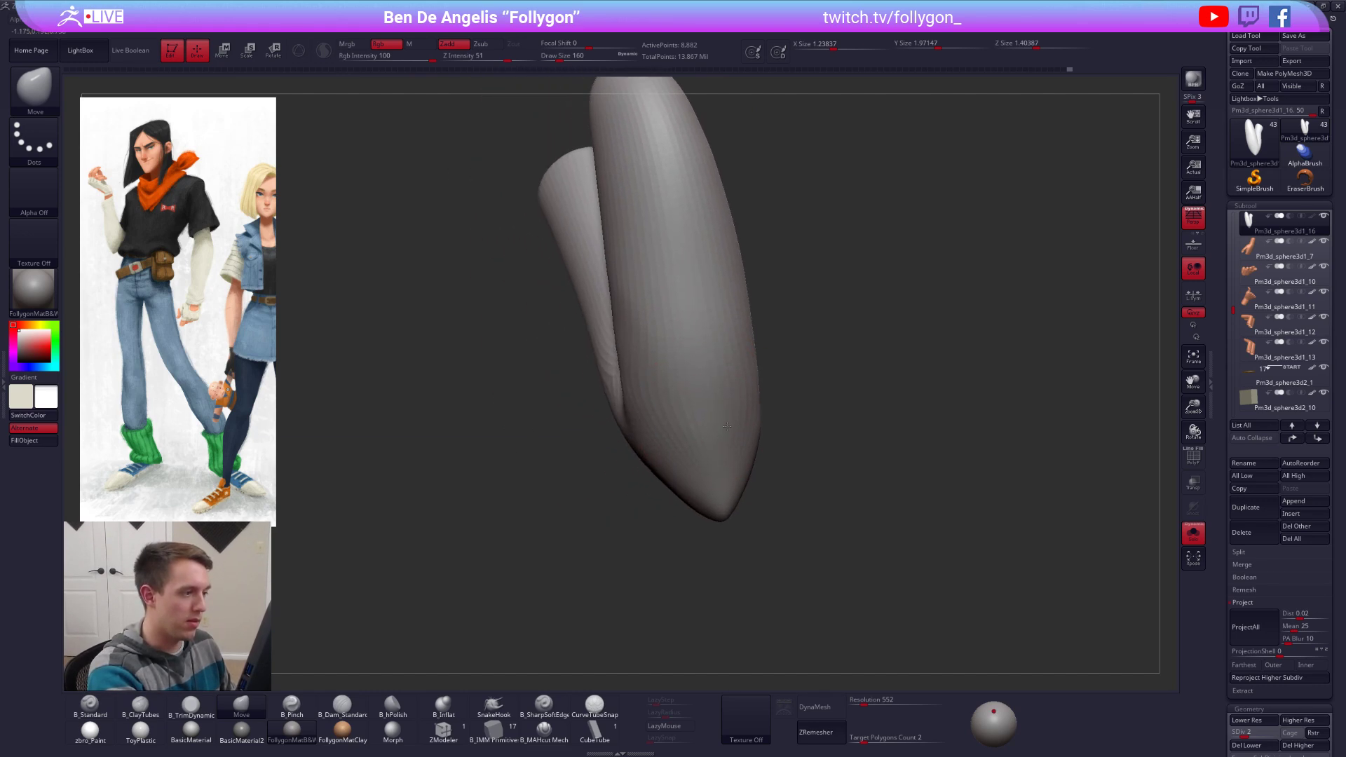
key(shift)
mouse_move(632, 319)
right_down()
mouse_move(616, 385)
mouse_move(592, 404)
mouse_move(587, 365)
right_up()
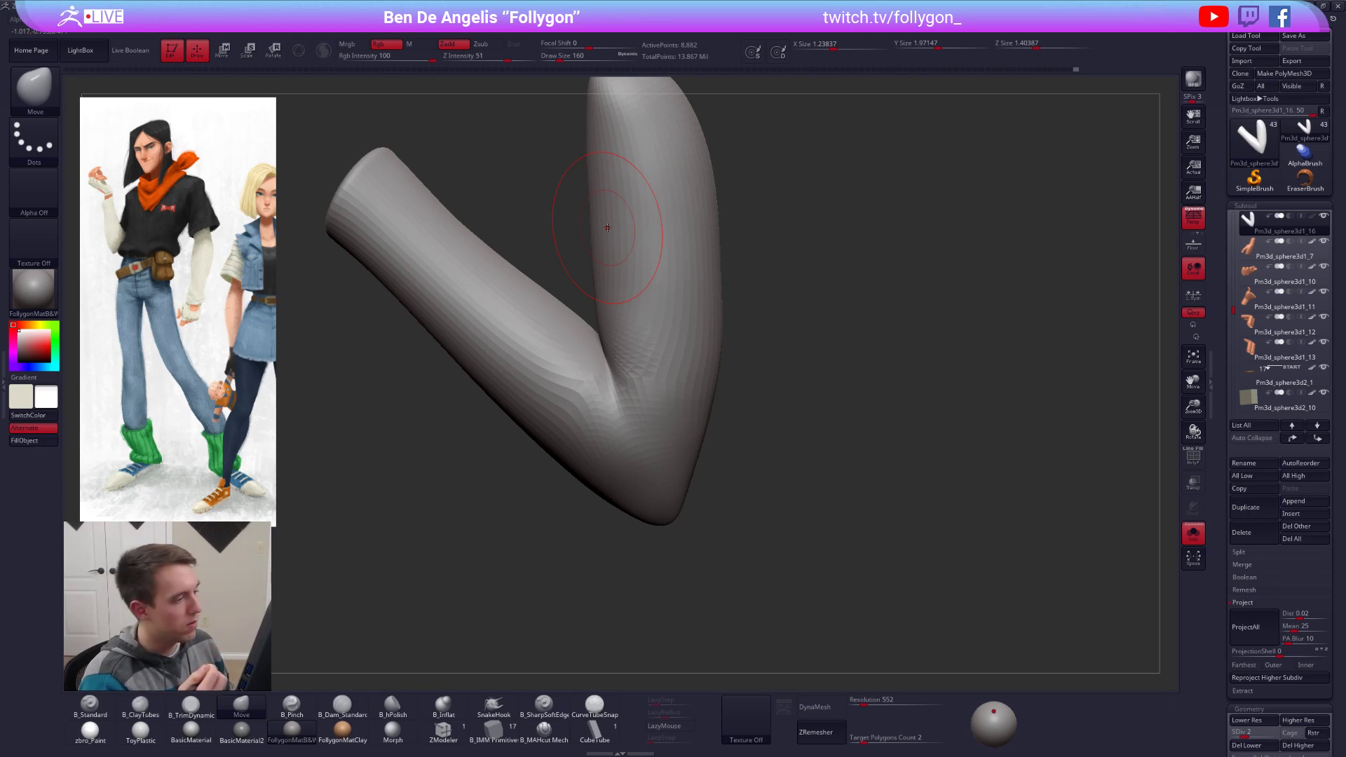
right_drag(616, 351, 633, 349)
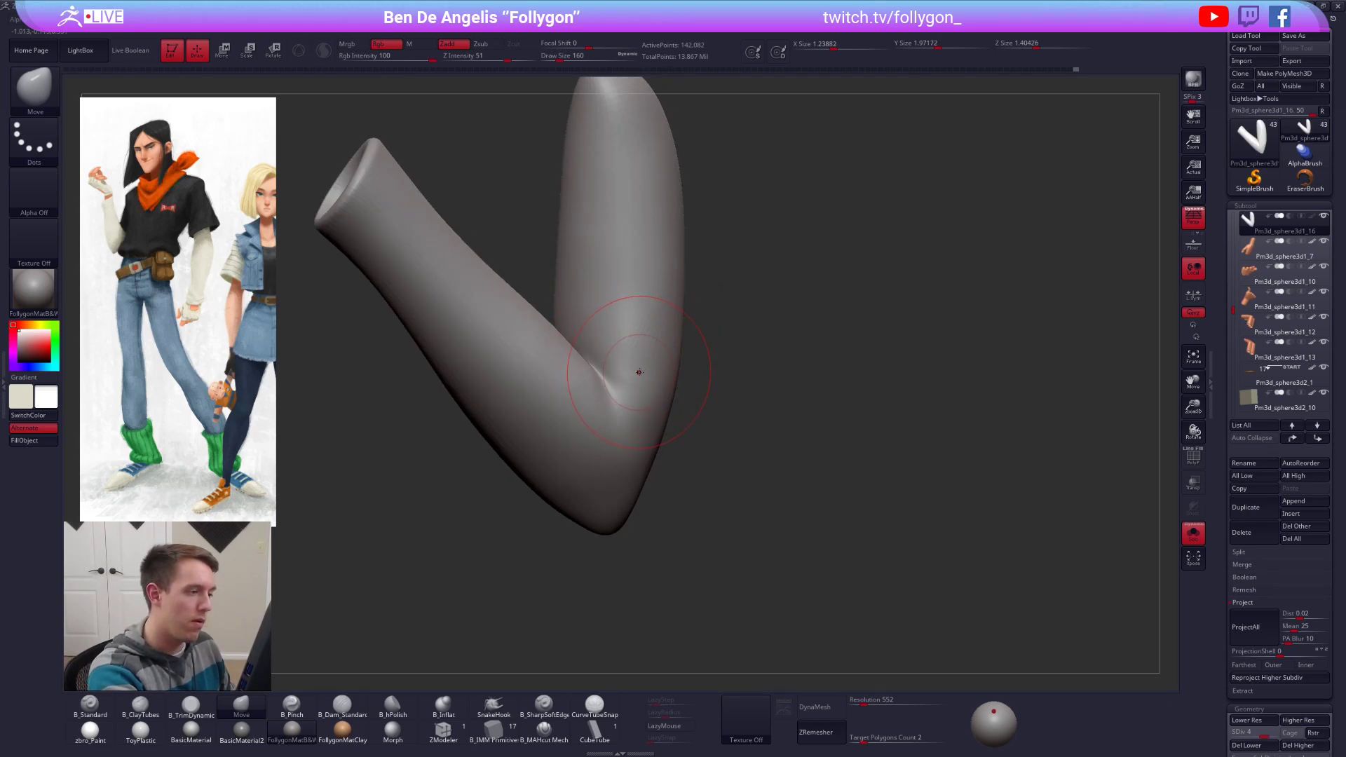
Step: Toggle Backface Auto Mask for the Move brush with the arm at subdivision level 4
key(b)
key(c)
key(t)
key(b)
key(m)
key(v)
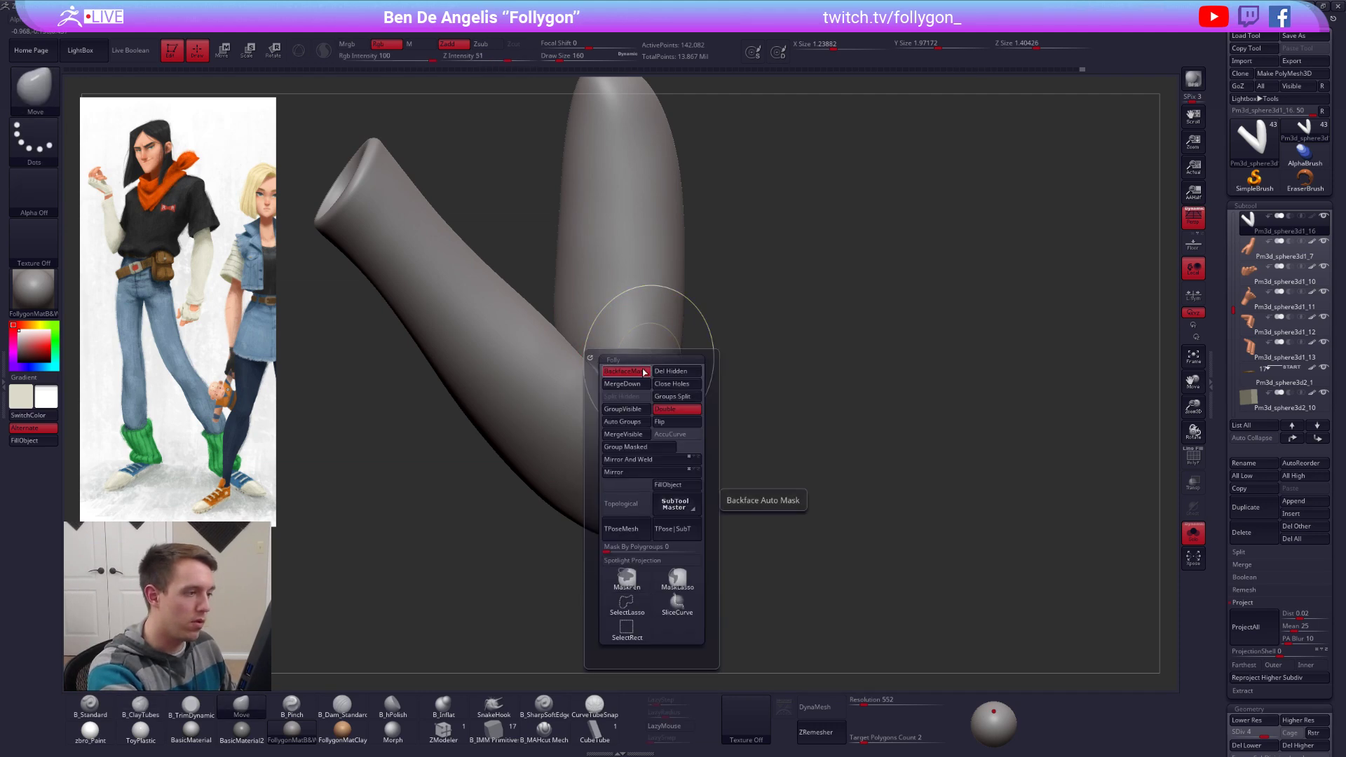
Step: Fill in the inner elbow with the ClayTubes brush at size 113 and smooth the crease at subdivision level 4
right_drag(637, 364, 624, 350)
key(b)
key(c)
key(t)
key(space)
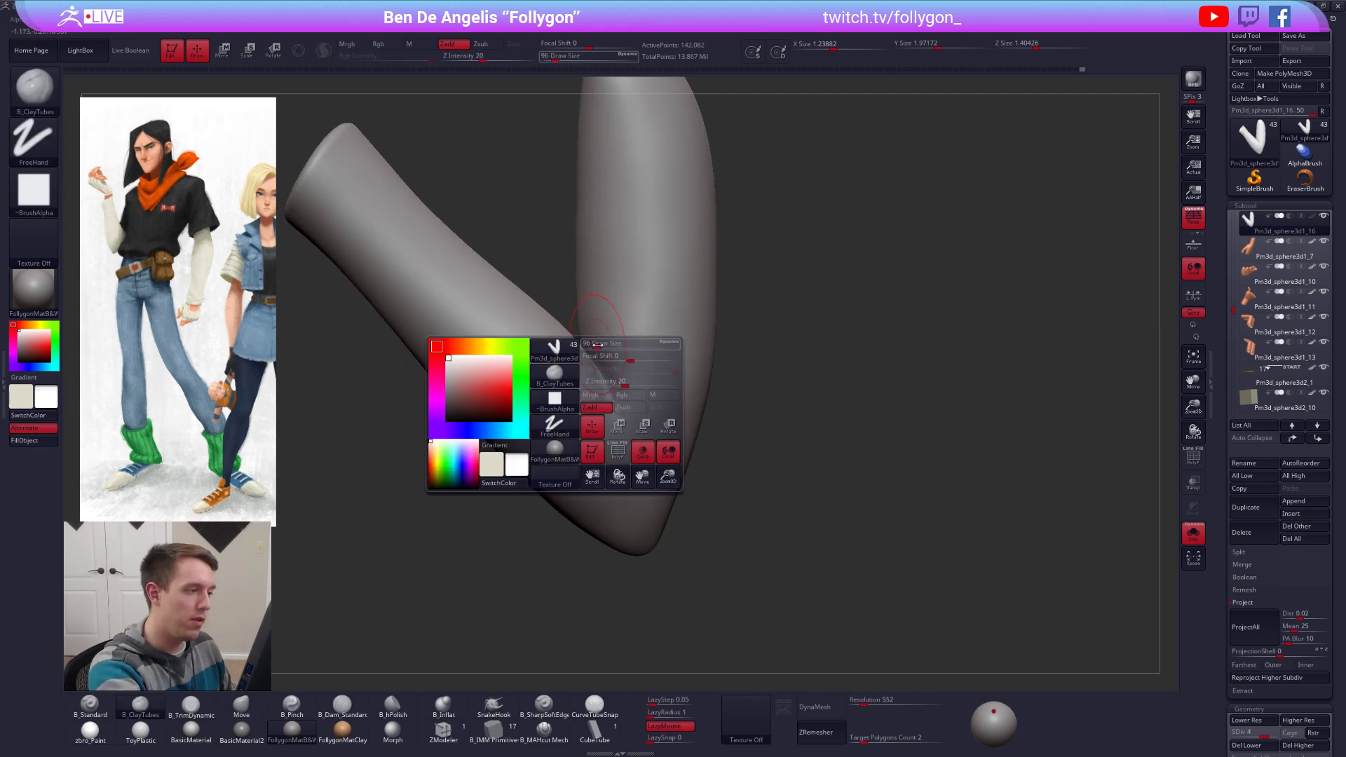
key(space)
key(shift)
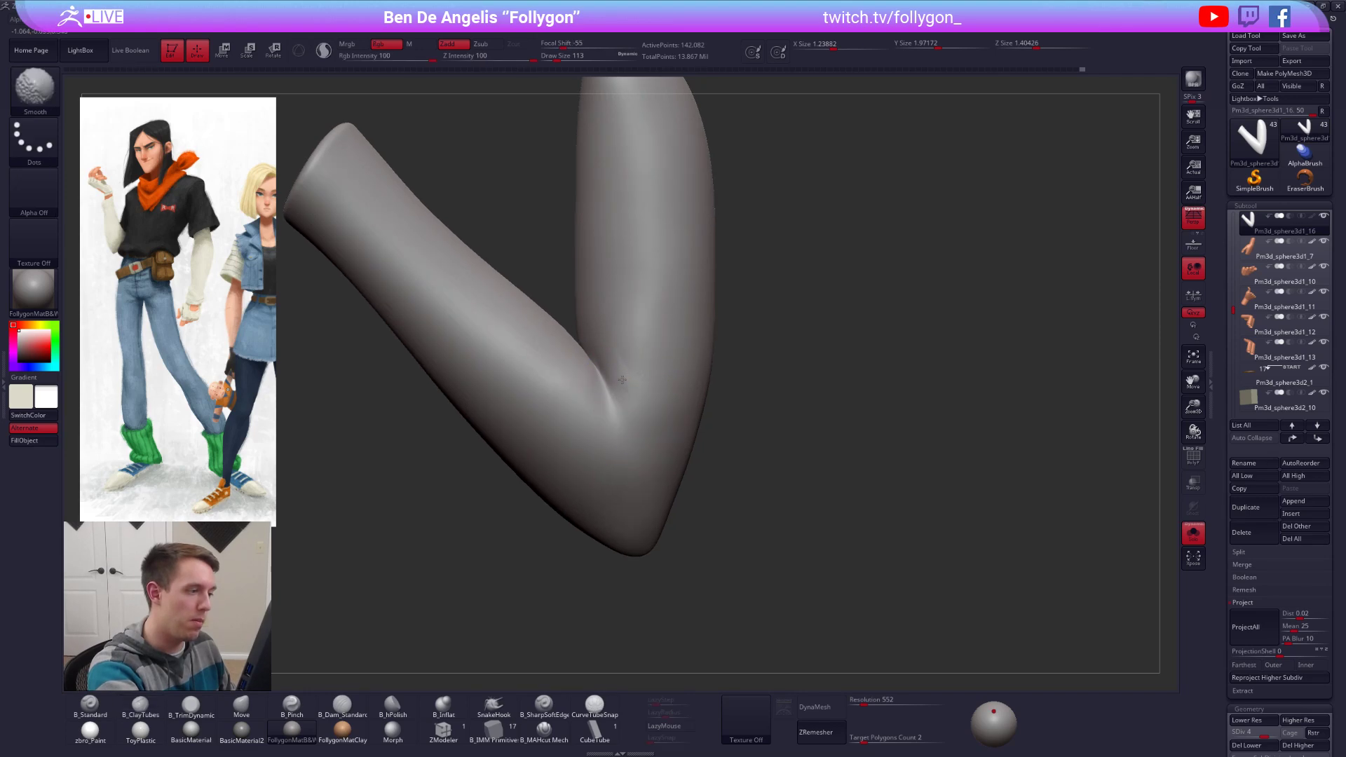
Step: Trim the elbow crease planes with the TrimDynamic brush at size 113 and raise the arm to subdivision level 5
key(b)
key(t)
key(d)
right_drag(621, 384, 611, 356)
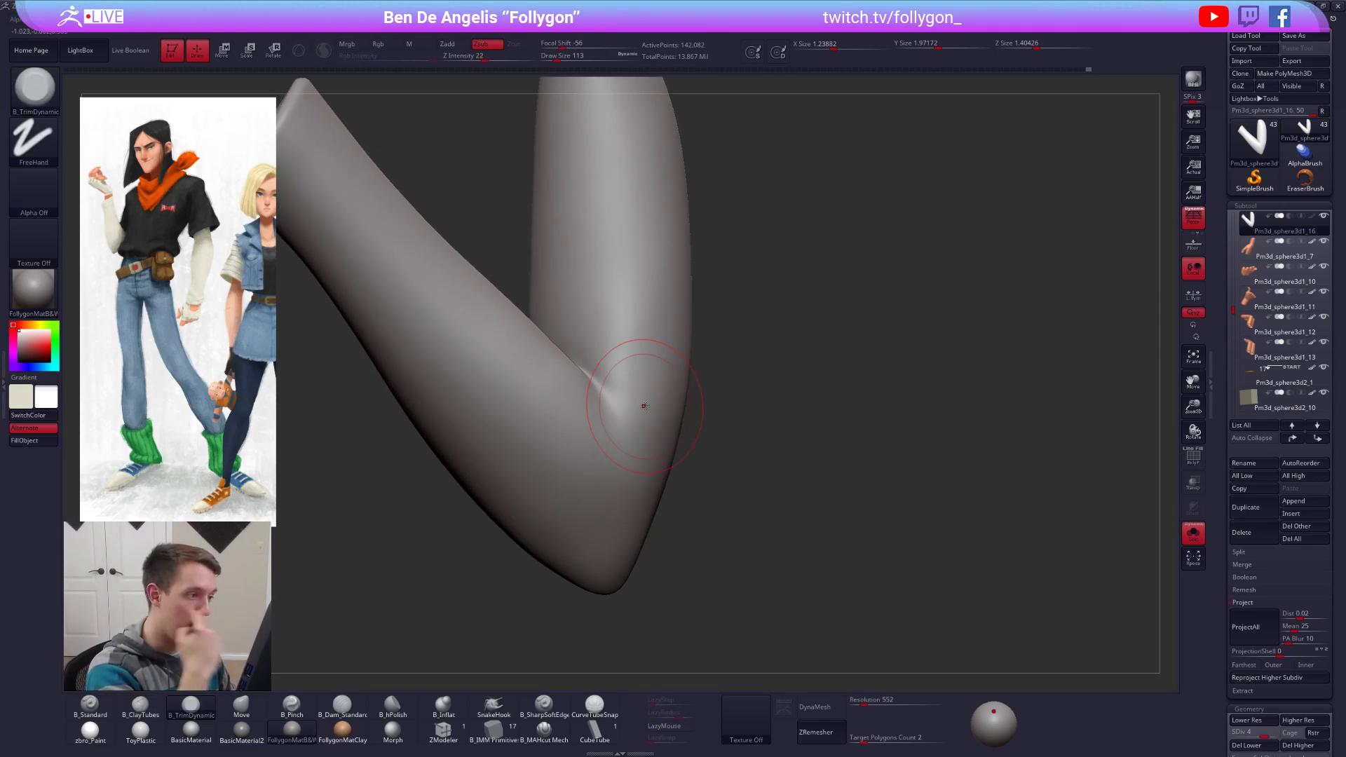
key(d)
right_drag(638, 393, 712, 494)
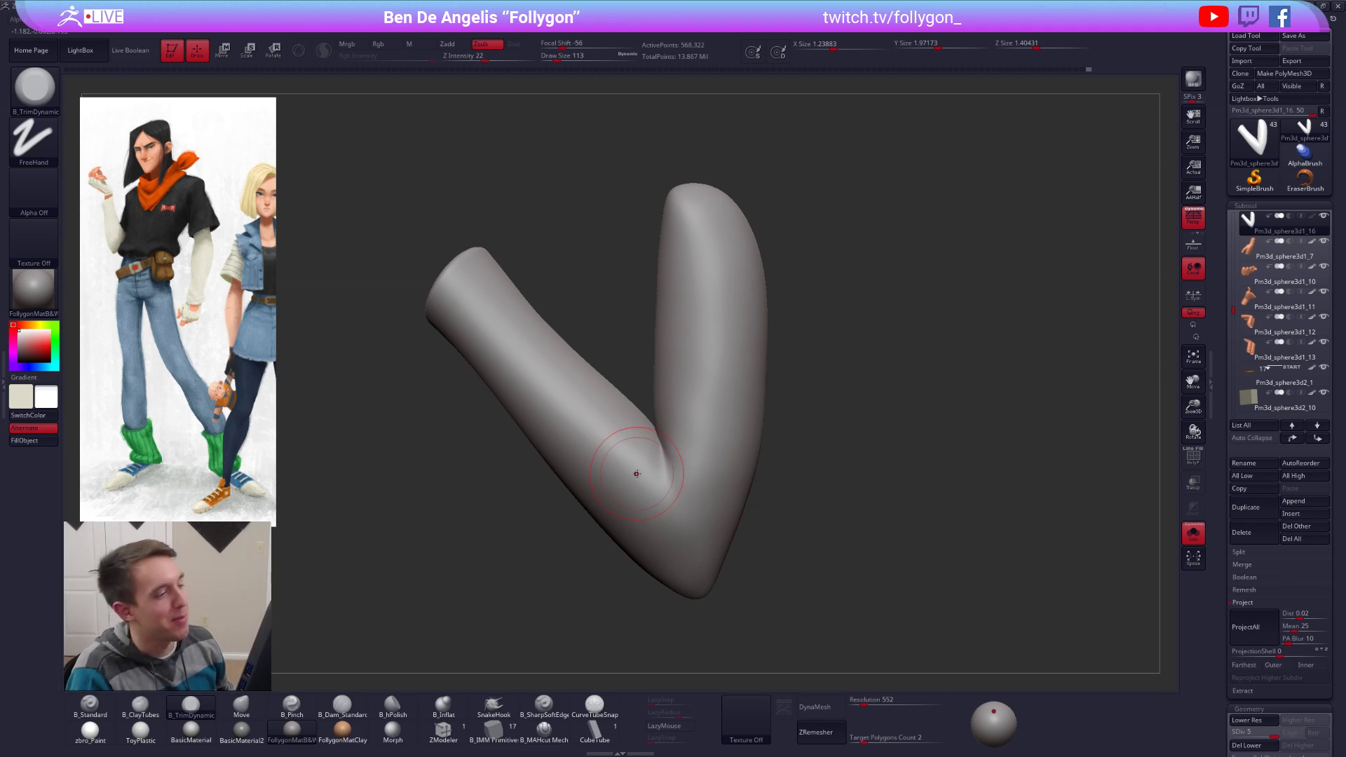
Step: Sharpen the elbow point with the Pinch brush at size 121 on subdivision level 5
mouse_move(631, 435)
mouse_down()
mouse_move(729, 444)
mouse_move(712, 413)
mouse_up()
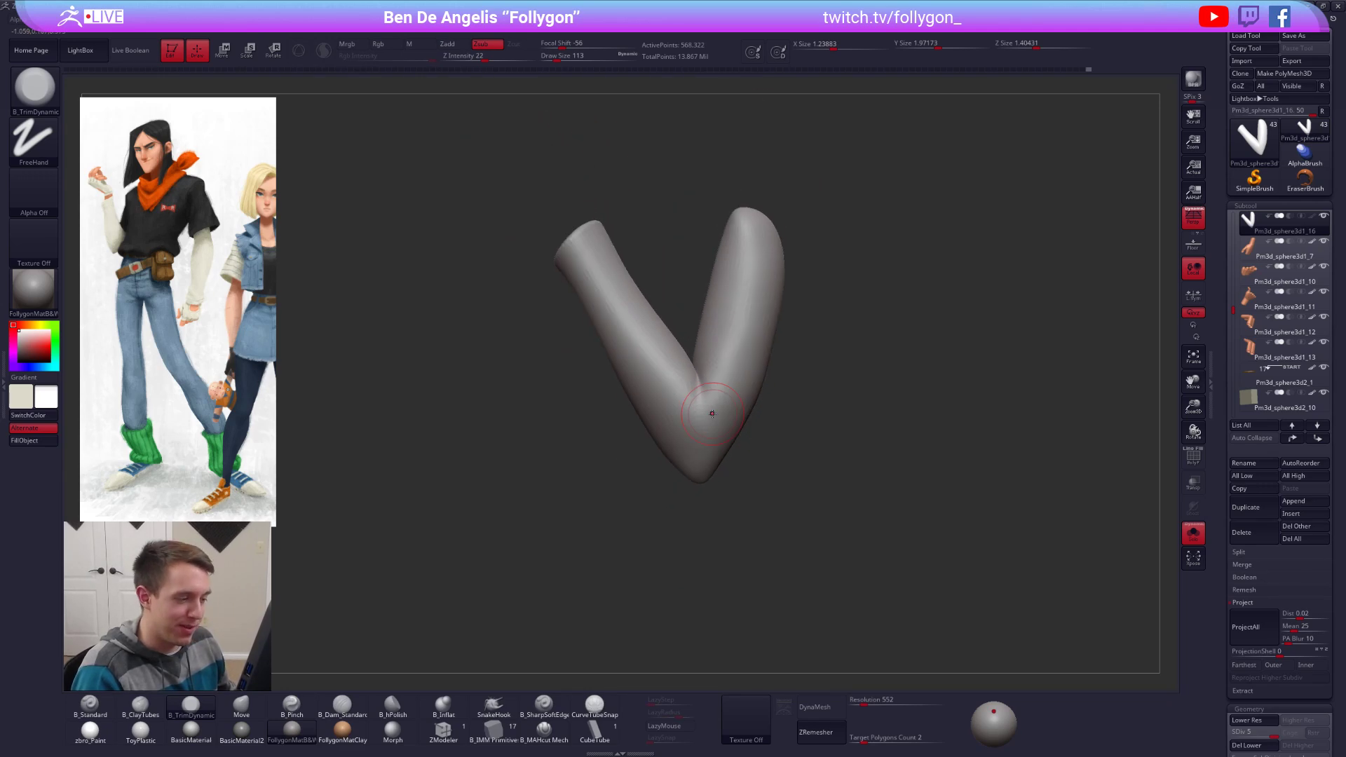
key(alt+s)
key(alt+s)
mouse_move(662, 426)
right_down()
mouse_move(712, 445)
mouse_move(693, 396)
mouse_move(711, 375)
mouse_move(675, 382)
mouse_move(703, 402)
mouse_move(684, 381)
mouse_move(694, 406)
mouse_move(681, 431)
right_up()
key(5)
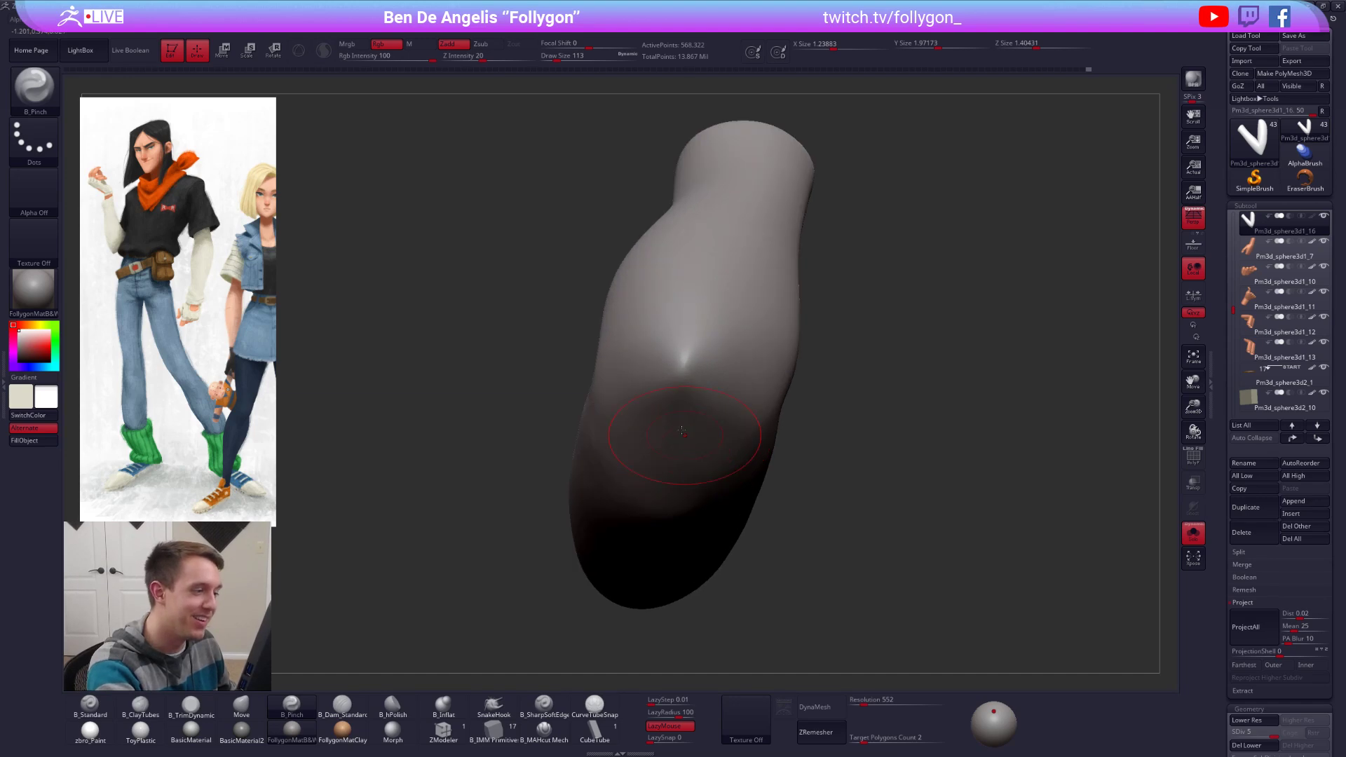
right_drag(717, 277, 701, 307)
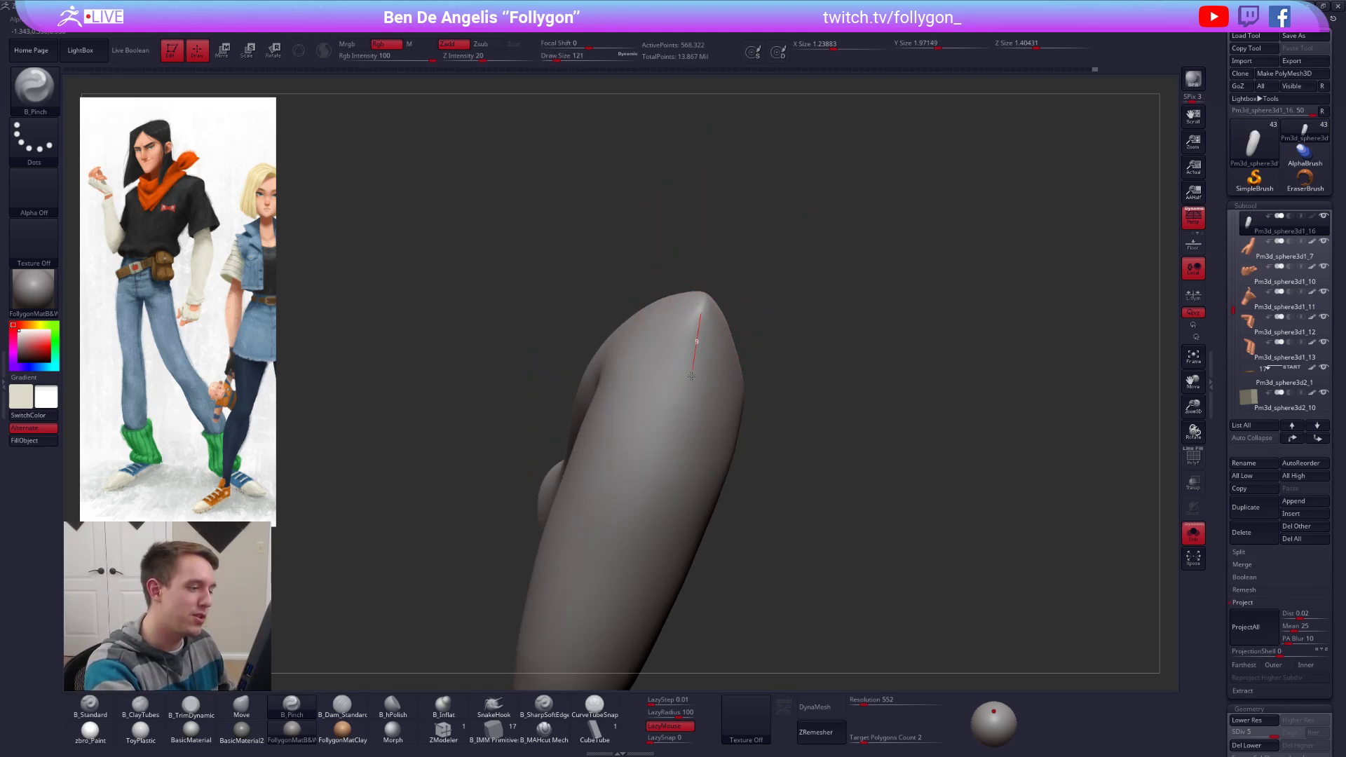
mouse_move(639, 551)
right_down()
mouse_move(700, 449)
mouse_move(671, 472)
right_up()
Step: Lower the arm to subdivision level 3 and reshape the elbow tip with the Move brush at size 239
key(shift+d)
key(shift+d)
mouse_move(698, 391)
right_down()
mouse_move(679, 420)
mouse_move(716, 438)
mouse_move(706, 449)
mouse_move(666, 435)
mouse_move(691, 416)
right_up()
key(b)
key(m)
key(v)
key(space)
drag(677, 299, 673, 302)
right_drag(672, 302, 682, 297)
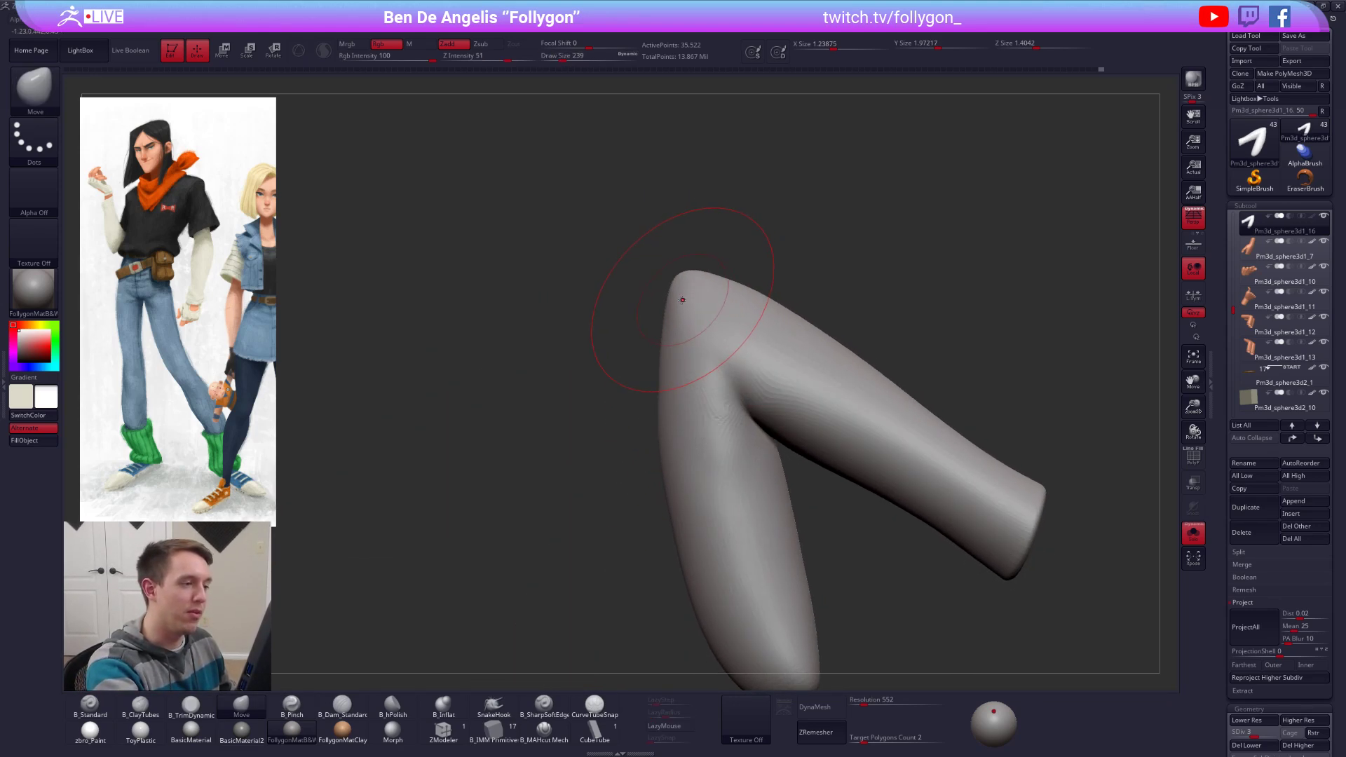
key(space)
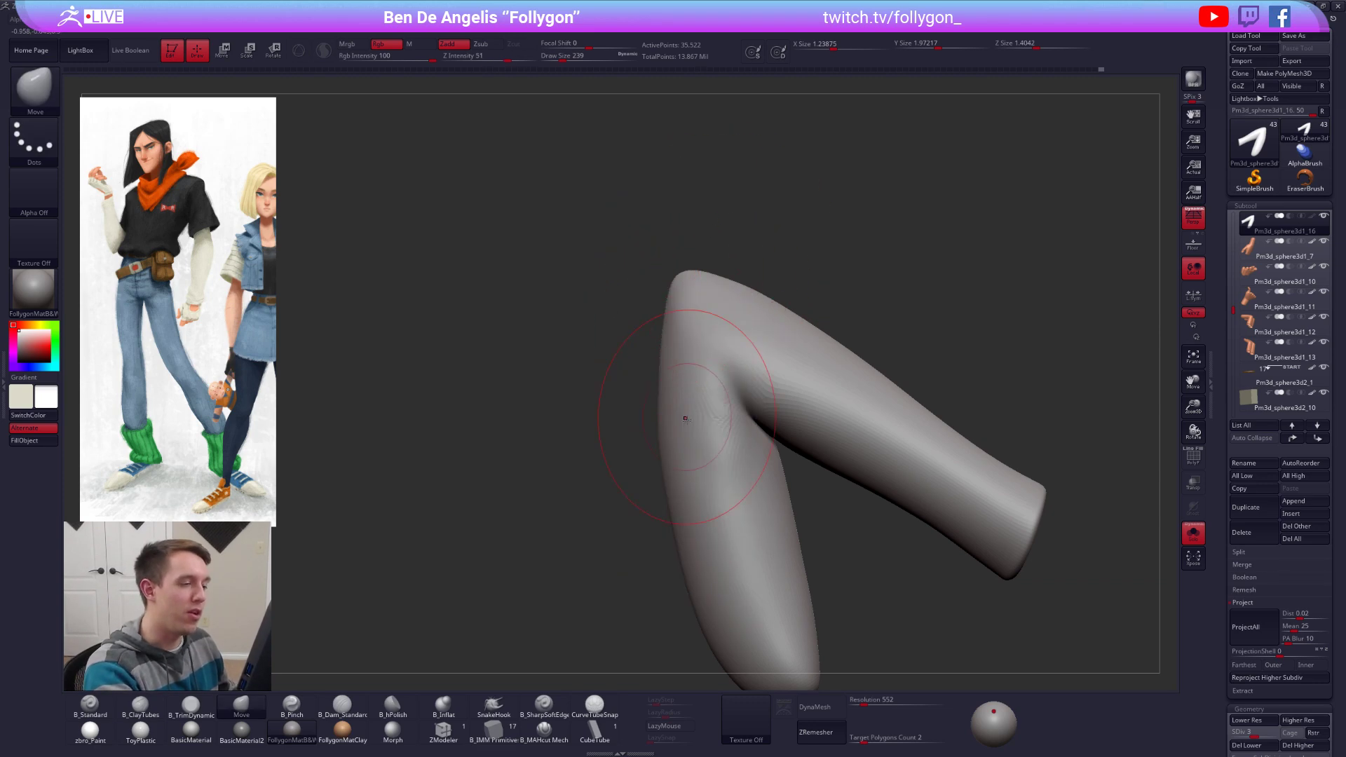
right_drag(725, 342, 729, 453)
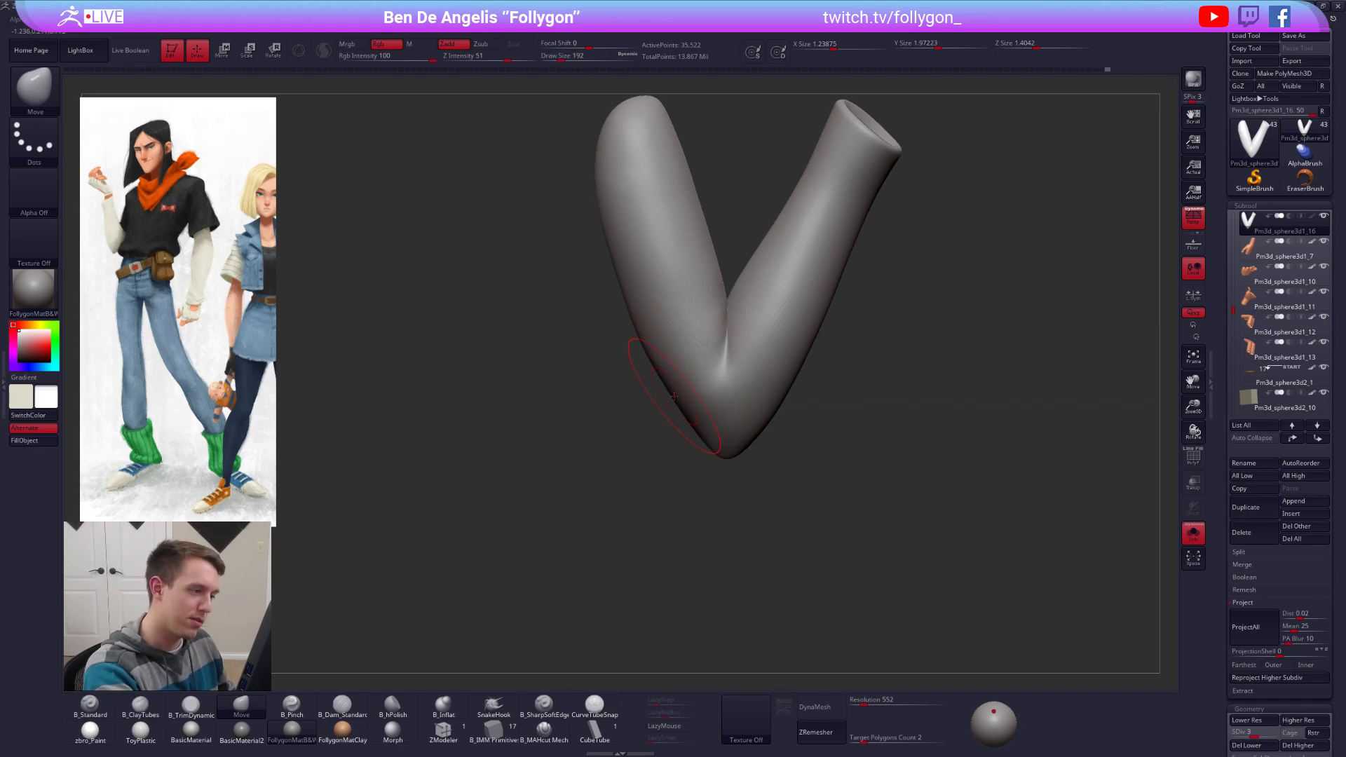
Step: Show the full character, lower the arm to subdivision level 1 and try a lasso mask along the outer forearm and elbow
key(alt+s)
mouse_move(709, 406)
right_down()
mouse_move(694, 421)
mouse_move(716, 430)
mouse_move(710, 470)
mouse_move(695, 459)
right_up()
right_click(710, 470)
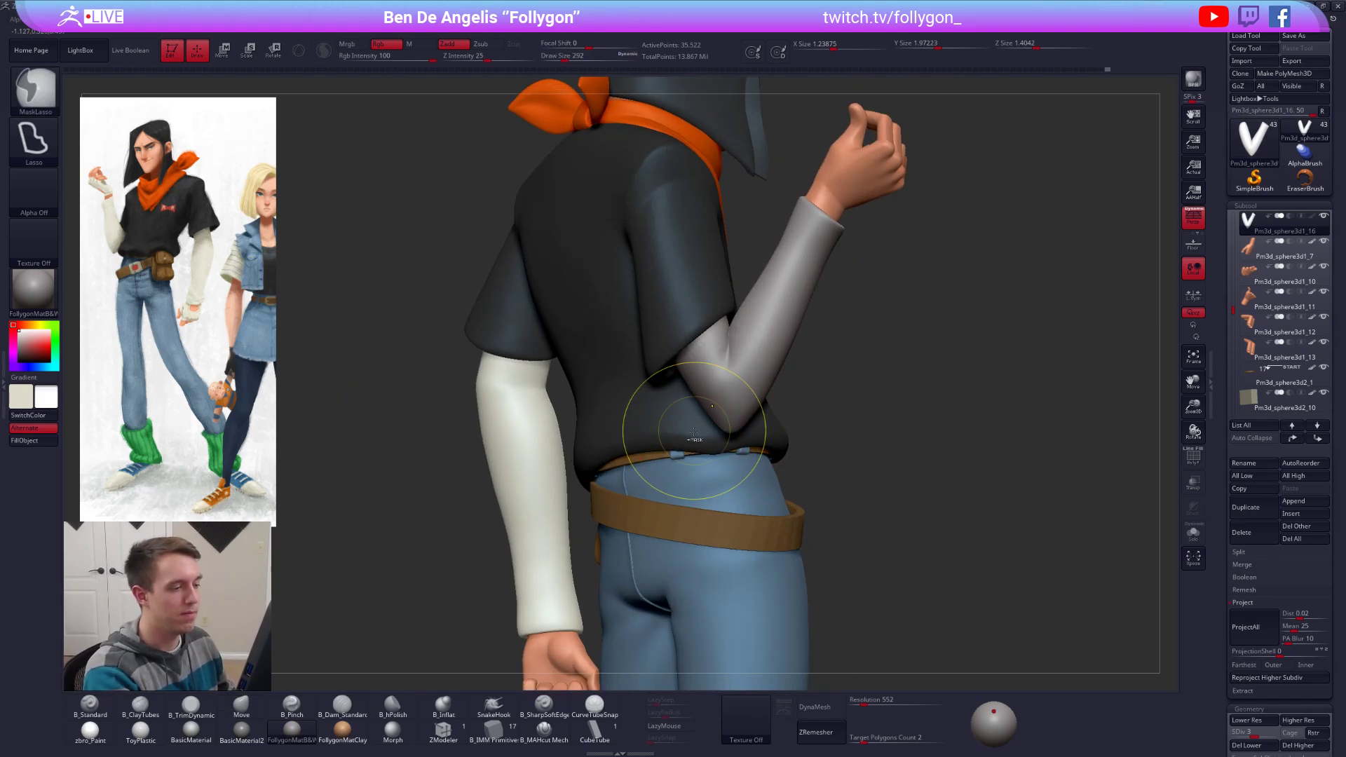
ctrl+drag(696, 431, 710, 579)
key(shift+d)
key(b)
key(m)
key(v)
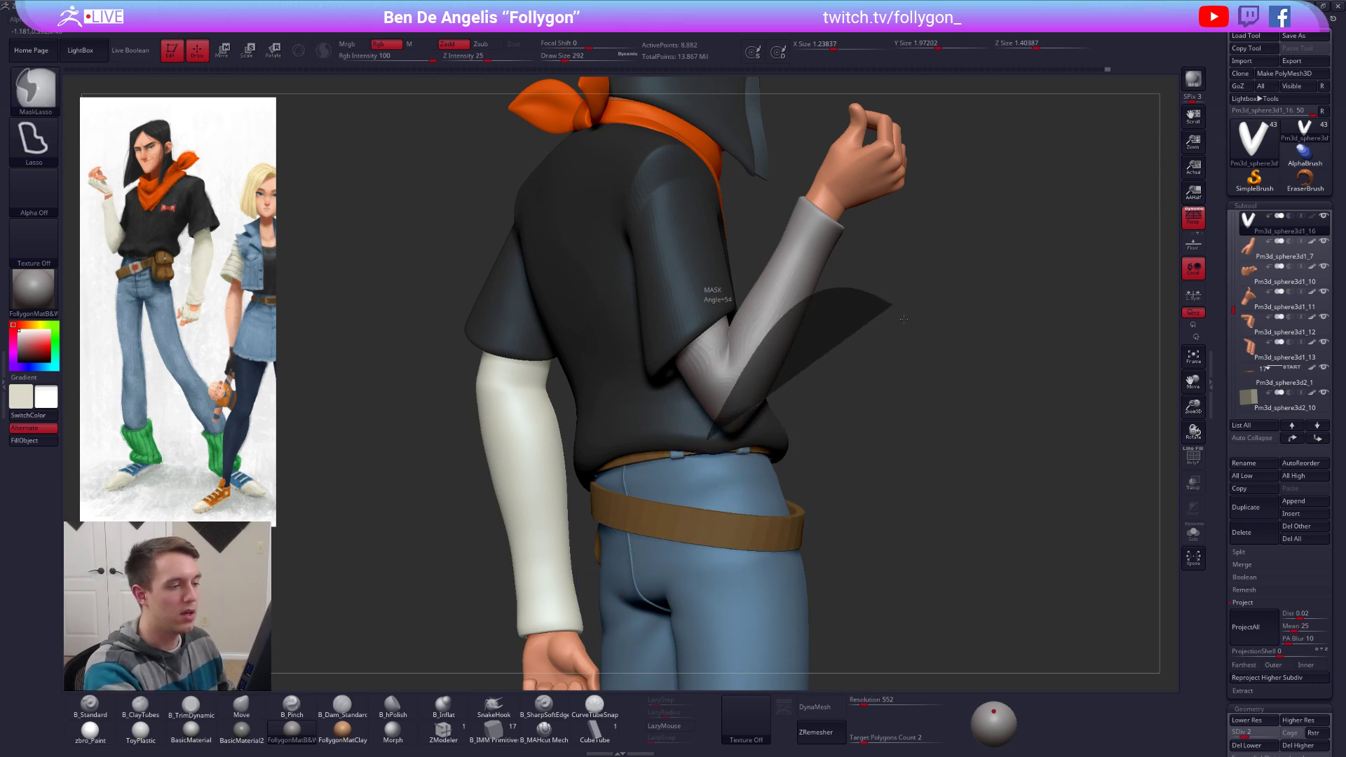
key(shift+d)
ctrl+click(777, 395)
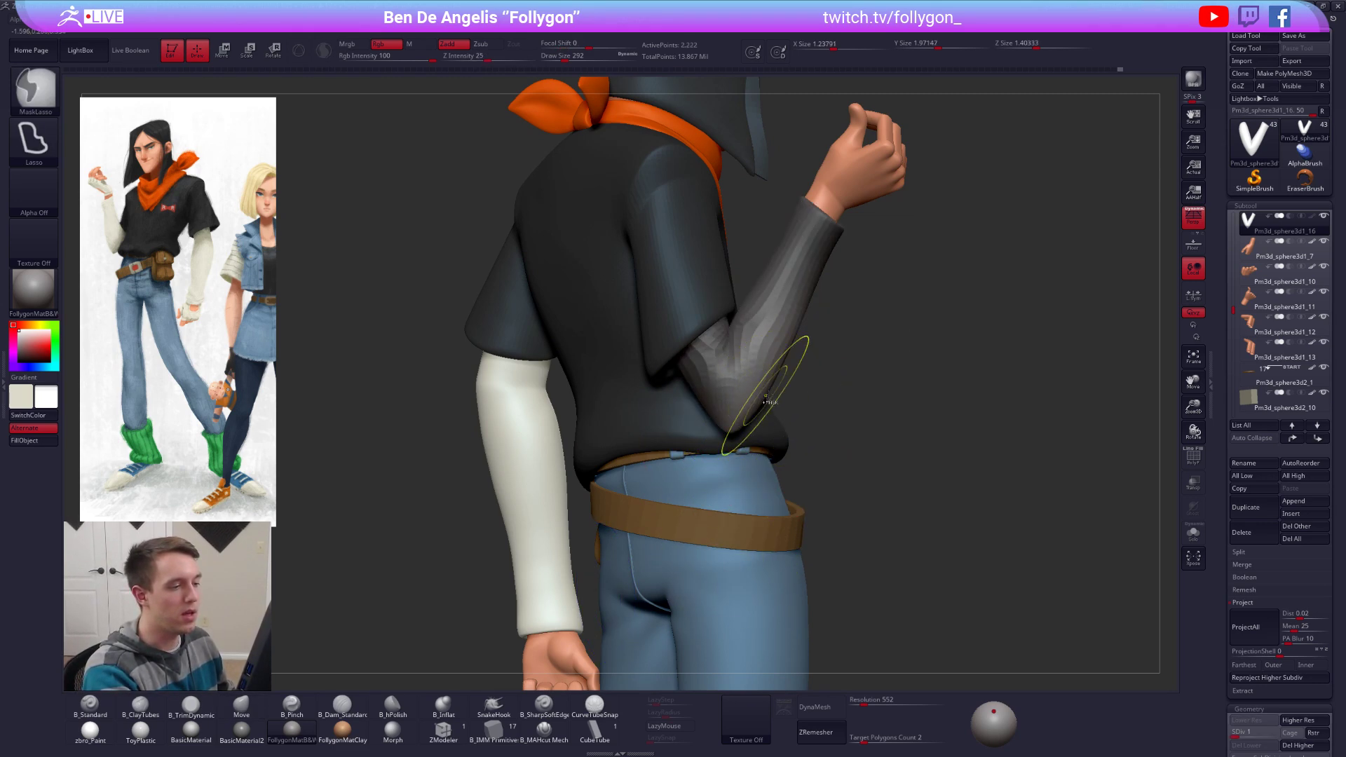
ctrl+drag(790, 388, 800, 385)
Step: Isolate the arm and shift its forearm and upper arm forms with an enlarged Move brush on subdivision level 1
key(space)
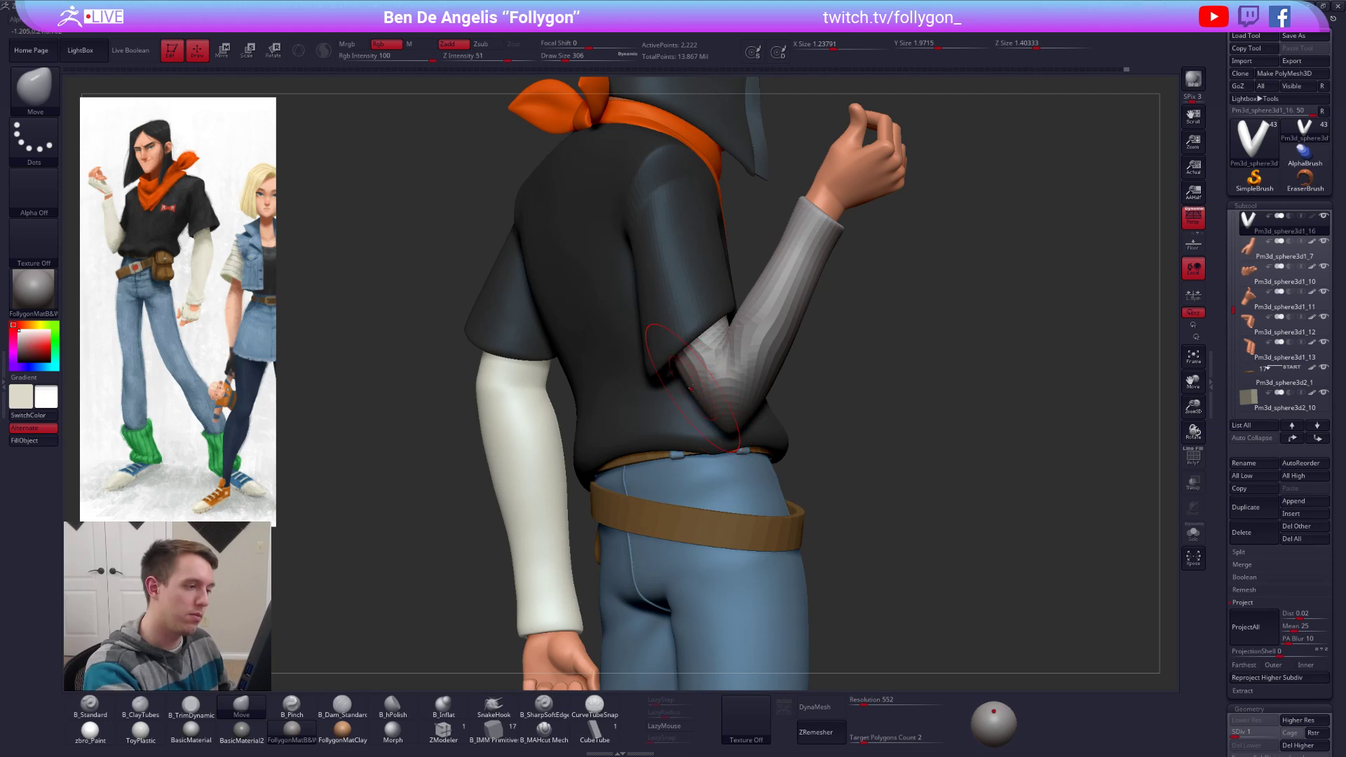
key(space)
drag(692, 388, 694, 387)
key(ctrl+shift+s)
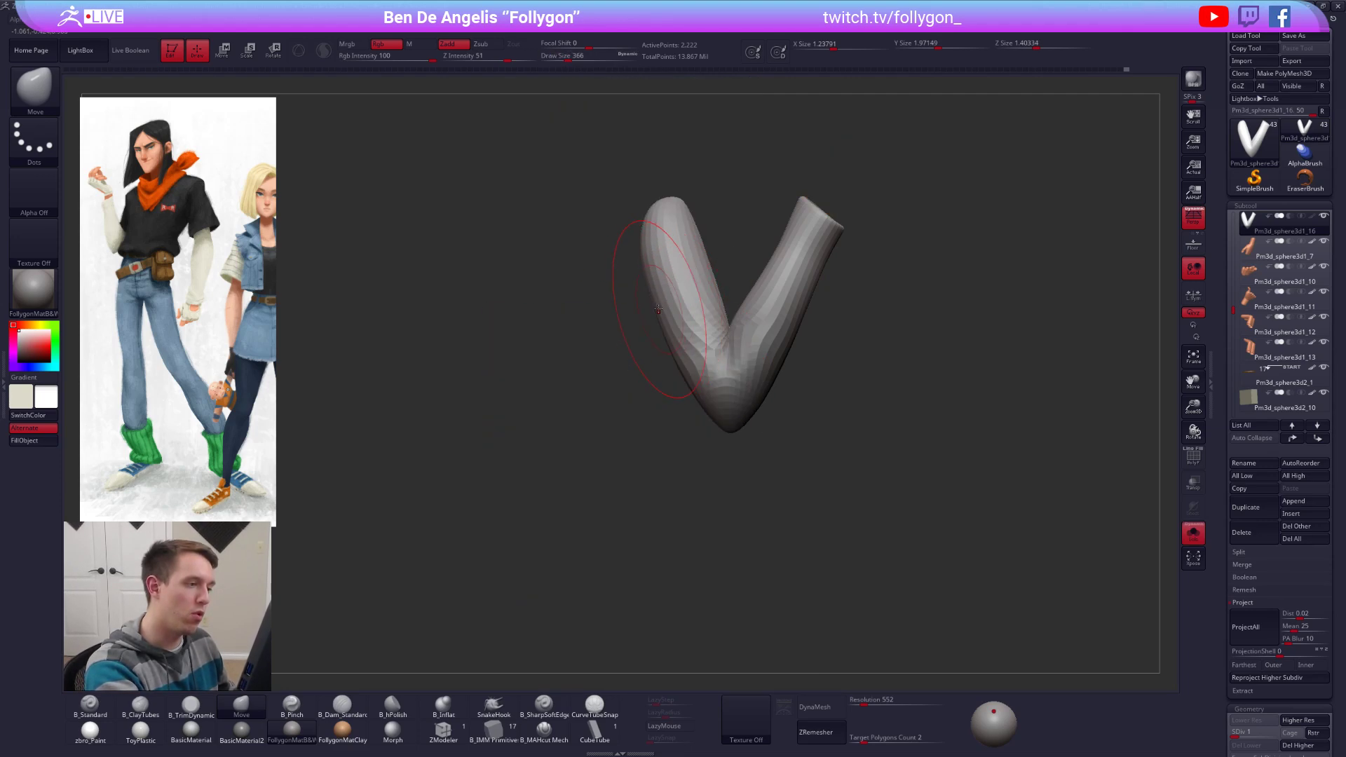
right_drag(693, 322, 736, 315)
right_drag(736, 251, 712, 372)
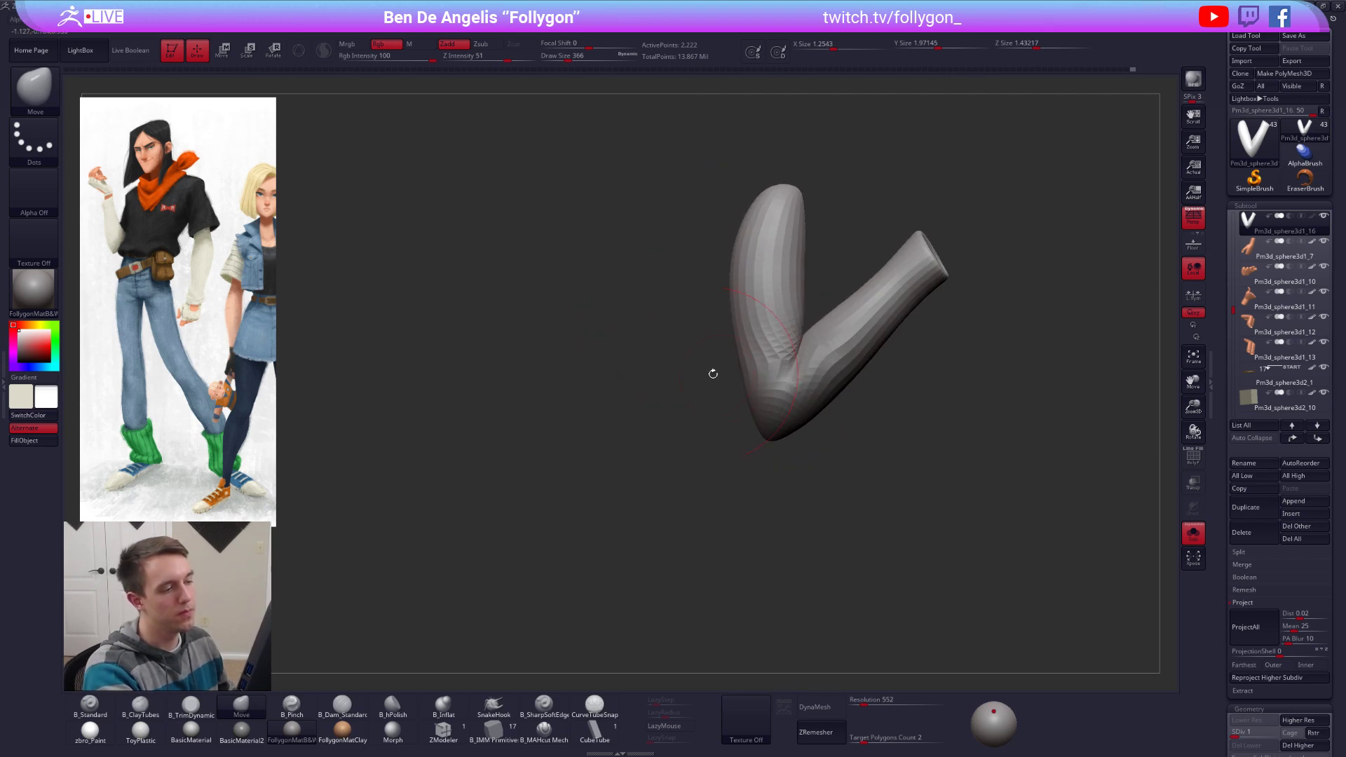
Step: Isolate the arm and mask its forearm by polygroup, leaving the upper arm unmasked
key(ctrl+shift+s)
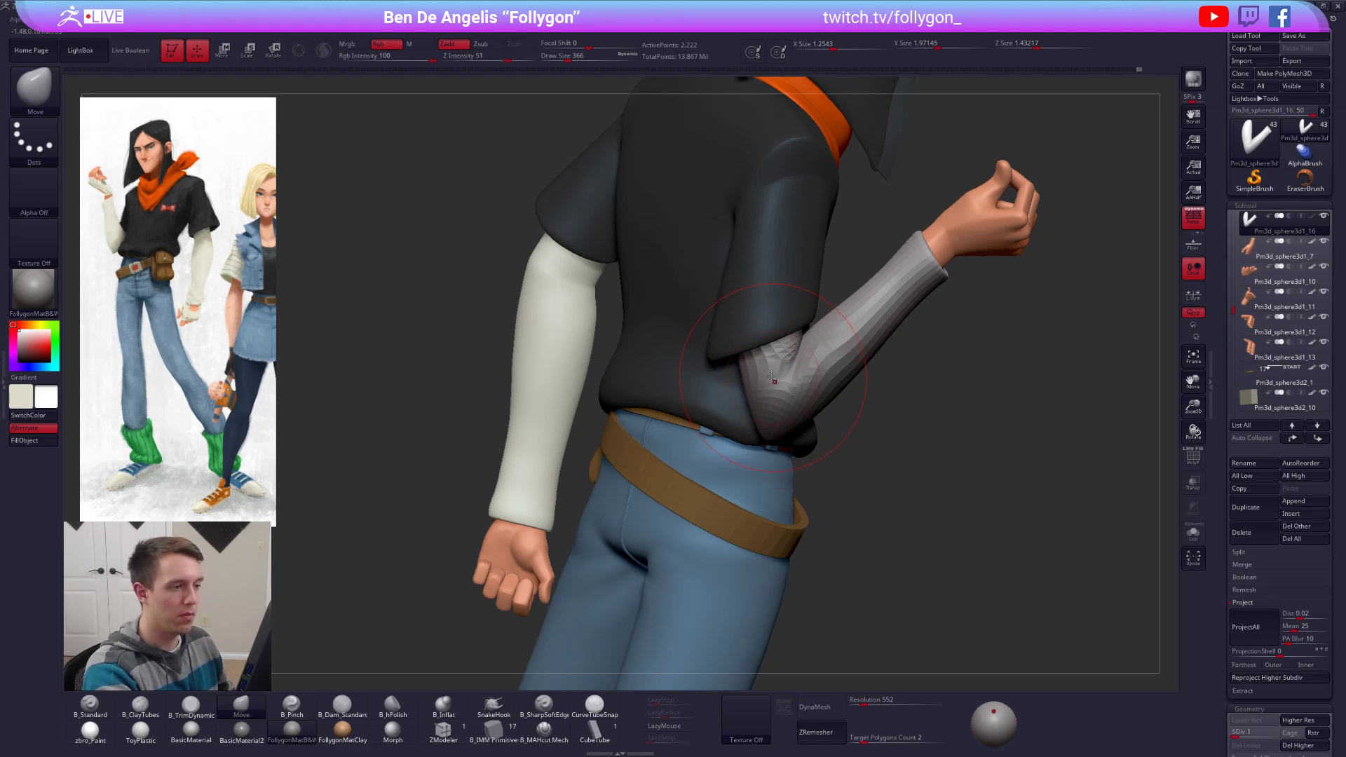
right_drag(772, 379, 775, 420)
key(ctrl+shift+s)
ctrl+shift+click(753, 353)
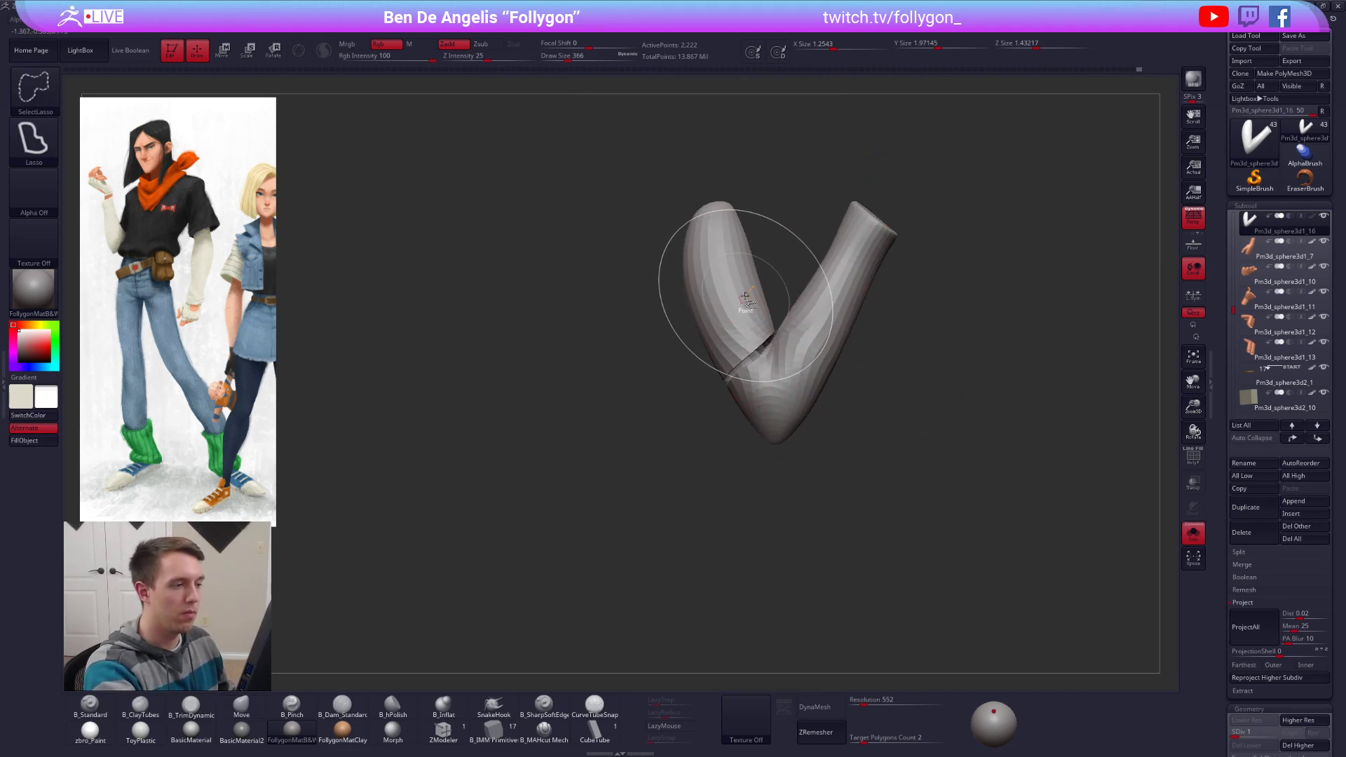
ctrl+alt+shift+click(721, 316)
ctrl+click(806, 470)
ctrl+shift+click(811, 472)
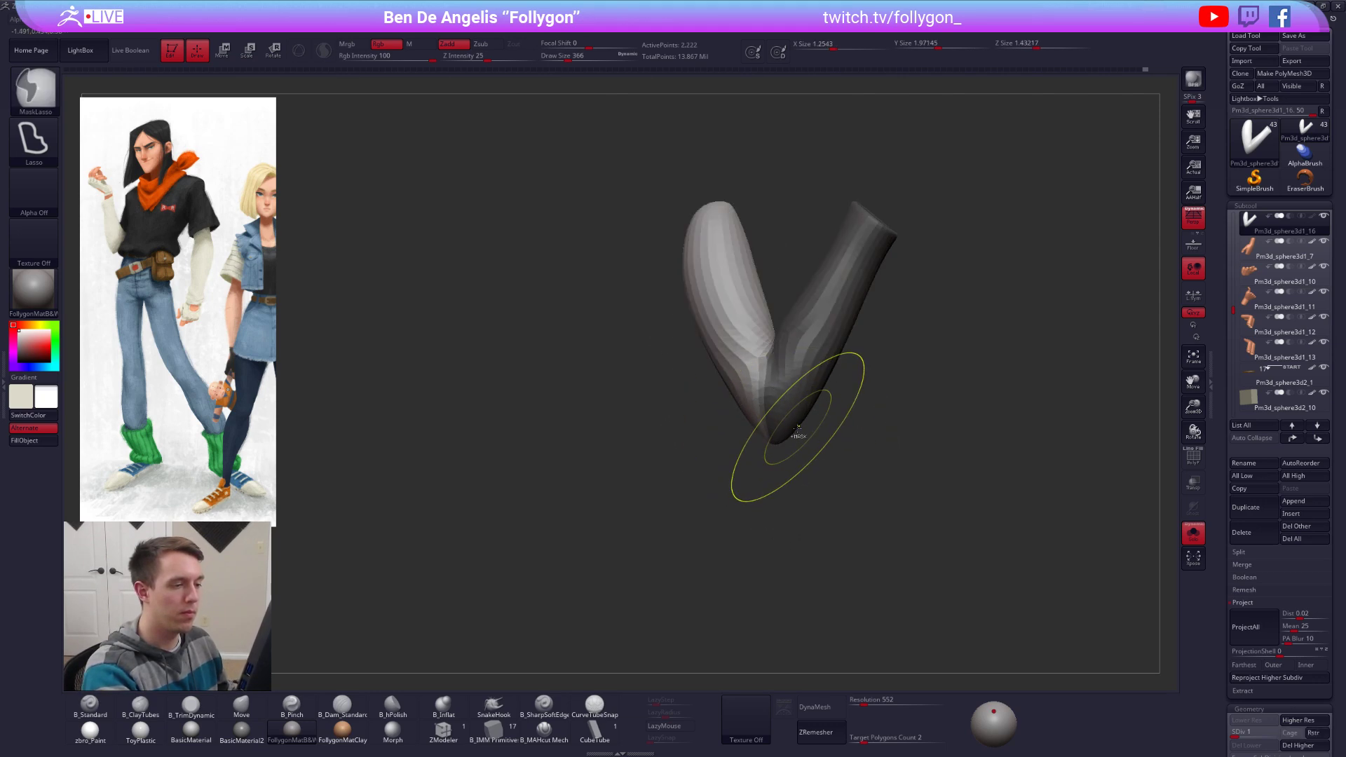
ctrl+click(805, 435)
ctrl+click(800, 425)
ctrl+right_drag(804, 431, 806, 450)
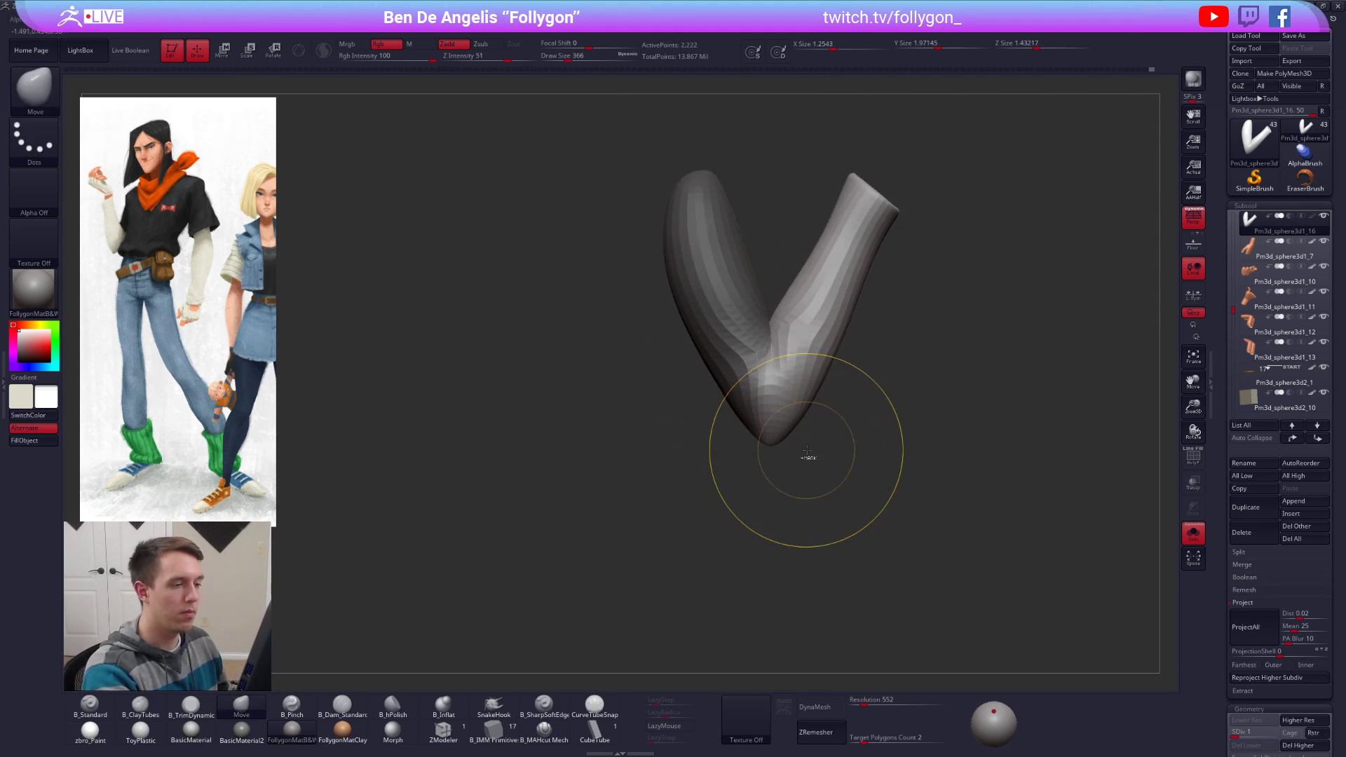
ctrl+click(806, 454)
Step: Rotate the unmasked upper arm slightly about the elbow, compare it with the full character and clear the mask
key(r)
drag(768, 445, 772, 266)
key(shift+alt+s)
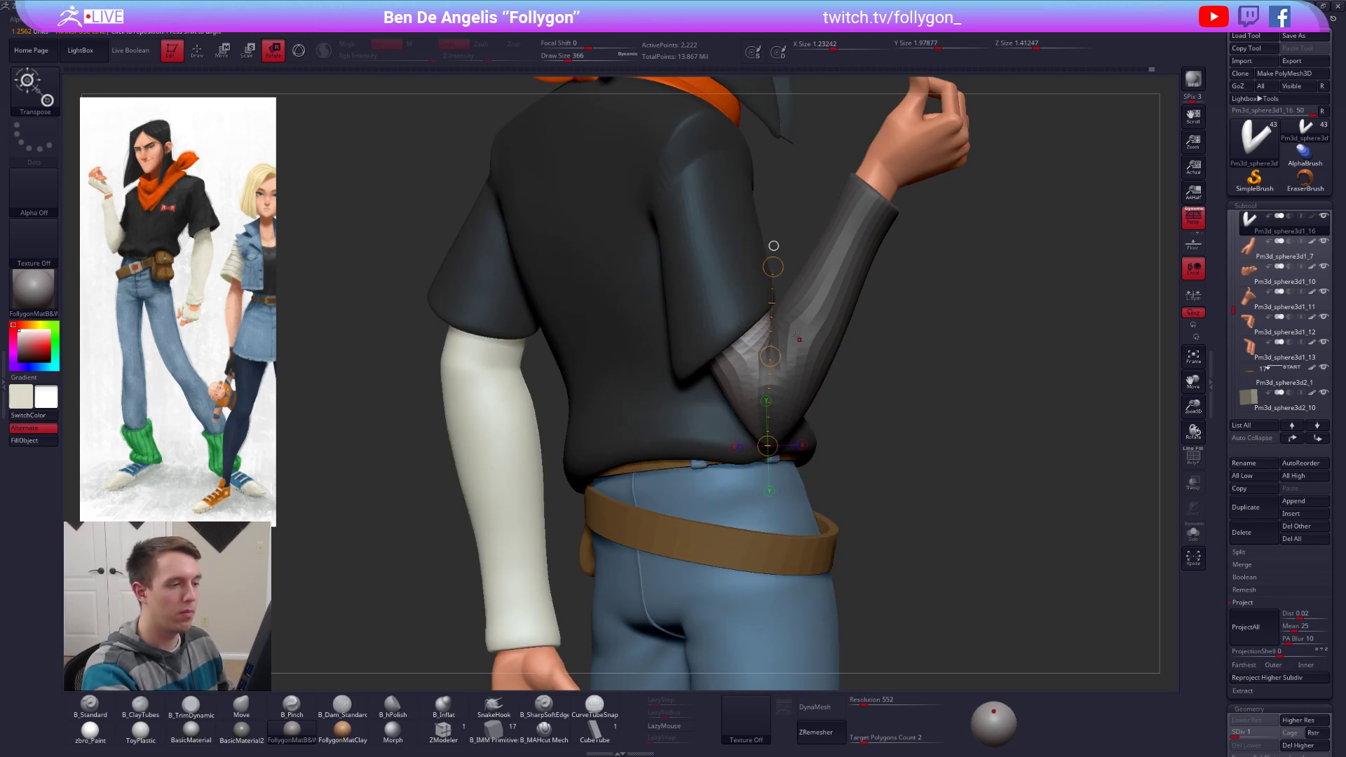
right_drag(799, 339, 759, 278)
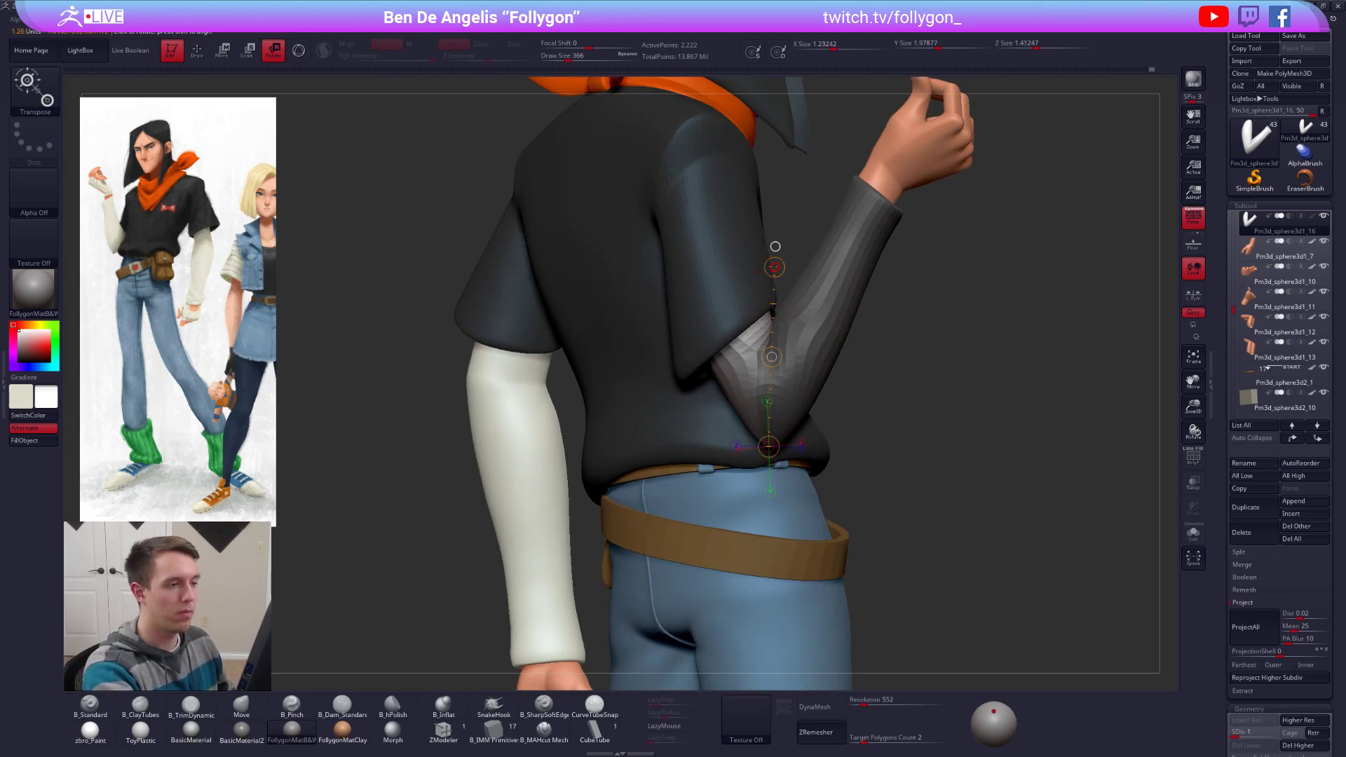
key(q)
ctrl+click(883, 376)
Step: Raise the isolated arm to subdivision level 5 and reshape the elbow with the Move brush at size 227
key(space)
mouse_move(883, 376)
right_down()
mouse_move(753, 449)
mouse_move(757, 480)
right_up()
key(d)
key(d)
key(d)
key(d)
shift+right_drag(1059, 563, 947, 468)
key(s)
right_drag(679, 345, 604, 424)
key(space)
drag(670, 353, 654, 354)
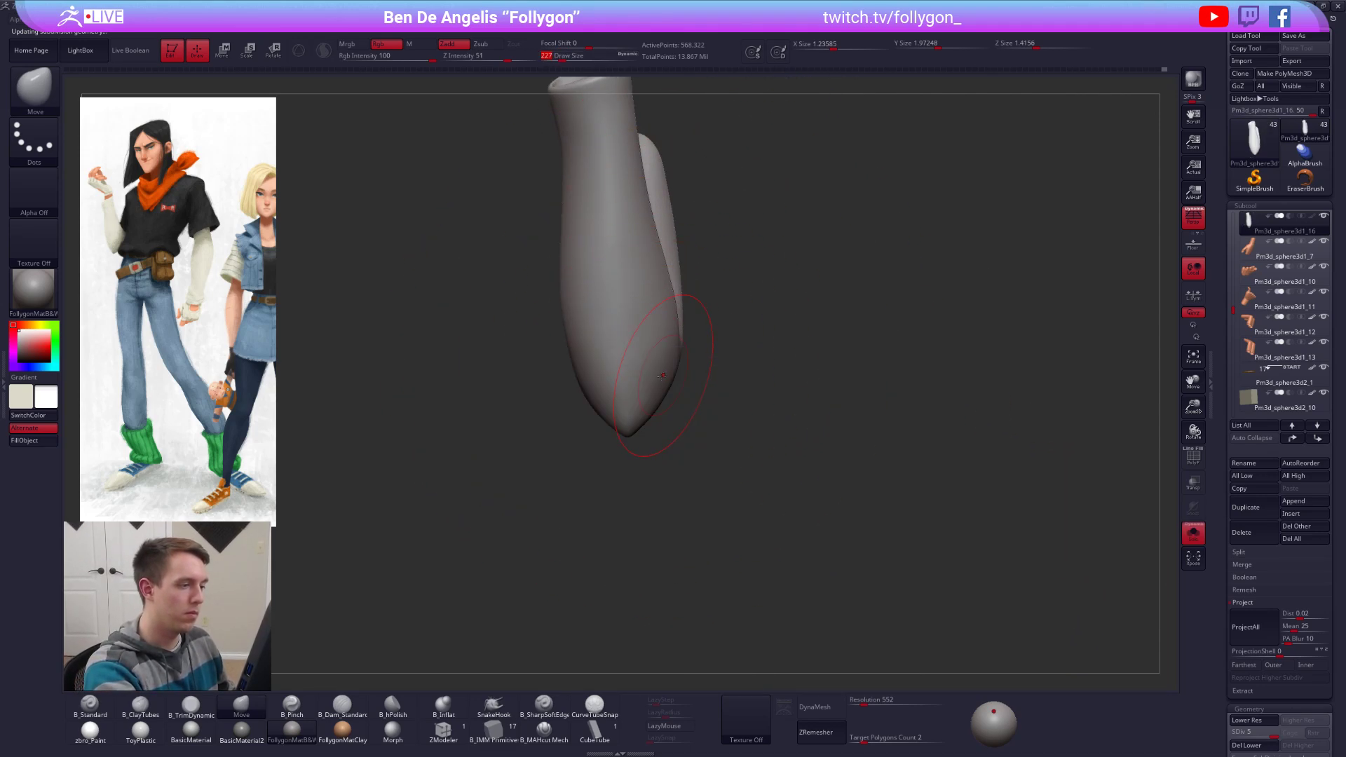
mouse_move(668, 358)
right_down()
mouse_move(655, 370)
mouse_move(696, 355)
mouse_move(694, 394)
mouse_move(645, 380)
mouse_move(623, 392)
right_up()
Step: Reduce the Move brush to size 170 and refine the elbow tip on subdivision level 4
key(bracketleft)
mouse_move(624, 392)
ctrl+right_down()
mouse_move(651, 420)
mouse_move(688, 372)
mouse_move(674, 377)
ctrl+right_up()
key(shift+d)
key(d)
key(shift+d)
ctrl+right_drag(674, 377, 761, 512)
Step: Try masking everything except the polygroup beside the elbow crease, and clear that mask
key(w)
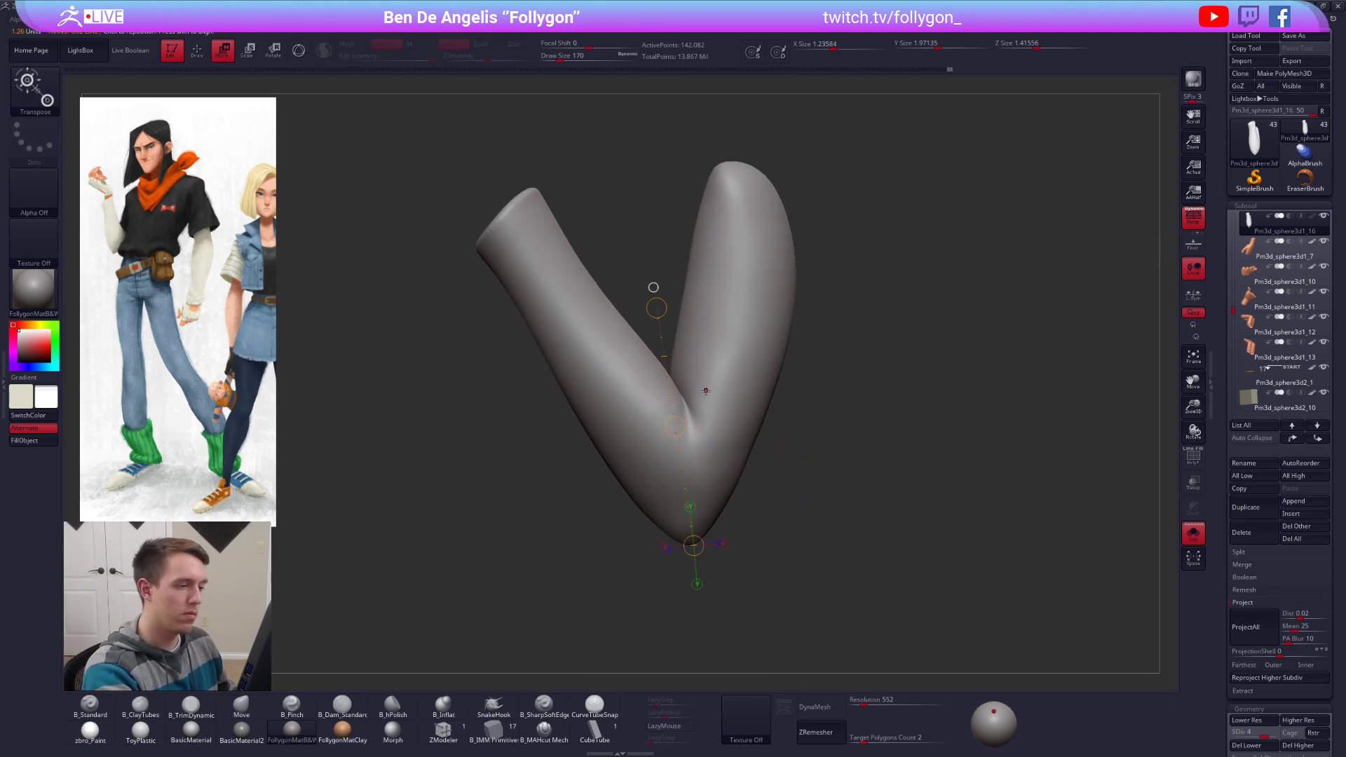
ctrl+click(706, 391)
key(q)
key(space)
key(shift+d)
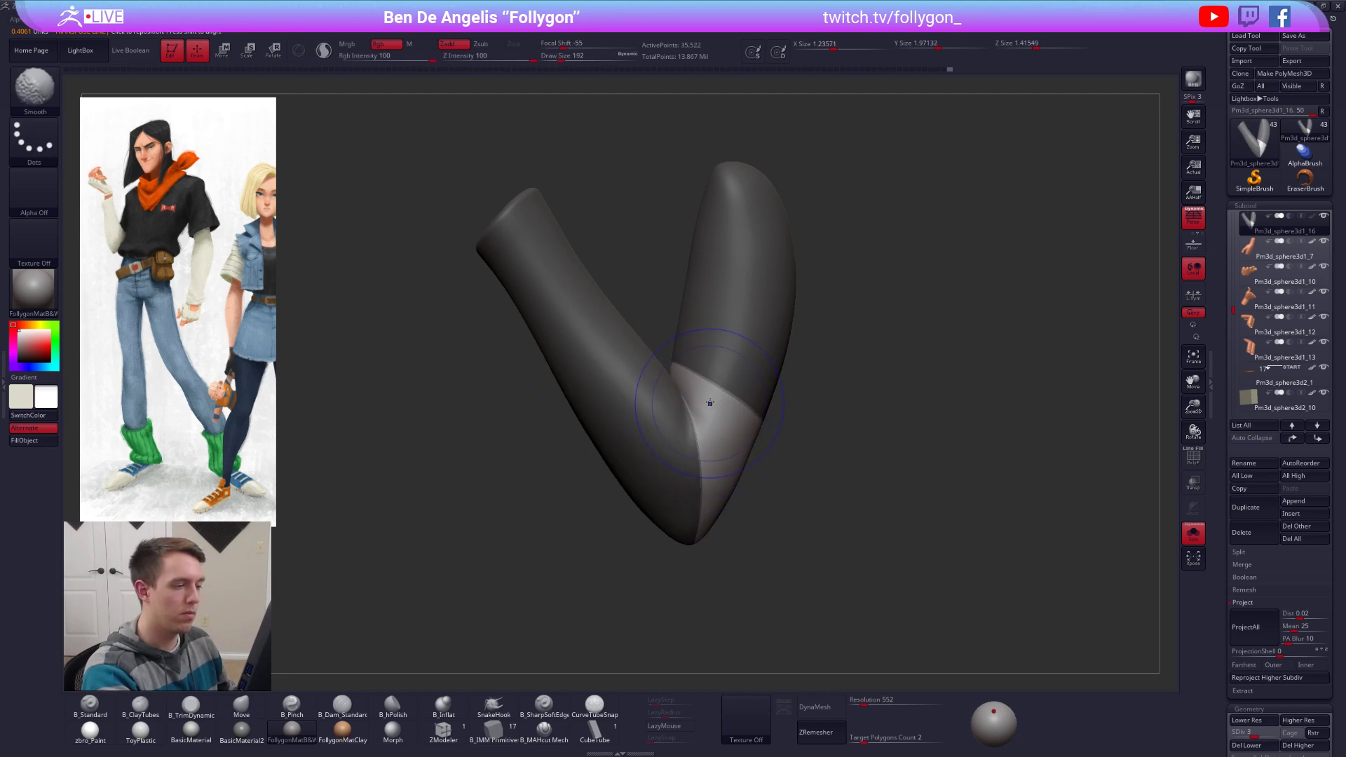
ctrl+drag(794, 436, 799, 443)
key(d)
key(d)
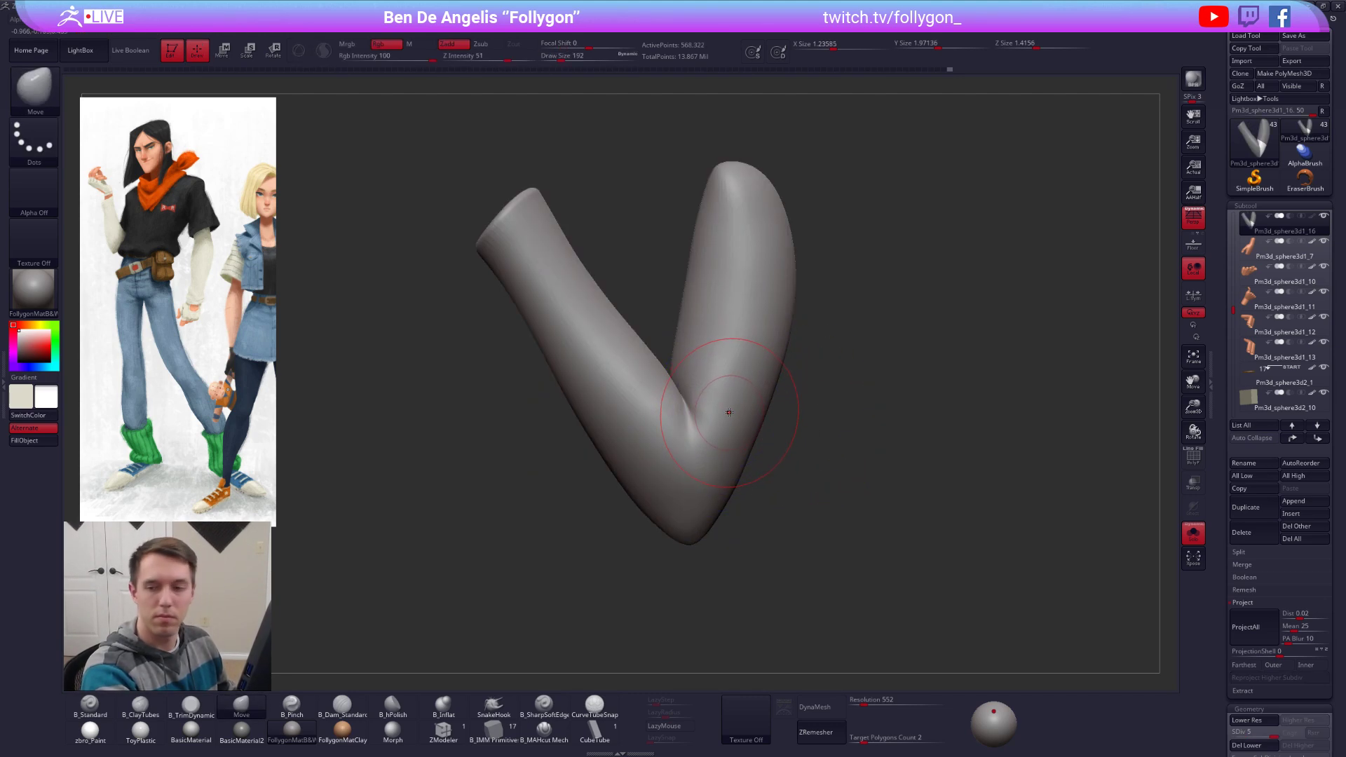
Step: Mask only the forearm by hiding the upper arm polygroups, and bring the whole arm back into view
ctrl+shift+click(730, 409)
ctrl+shift+click(729, 379)
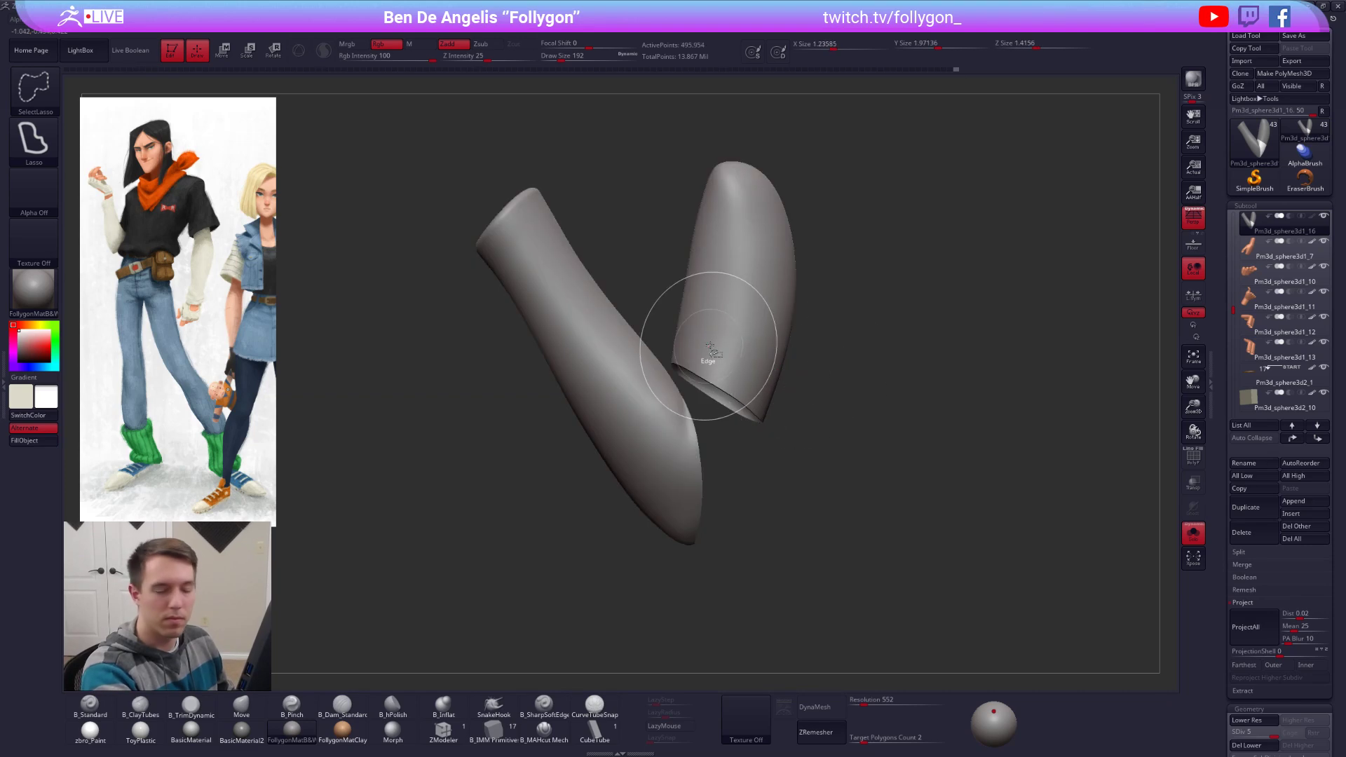
ctrl+shift+click(739, 370)
ctrl+click(783, 394)
ctrl+shift+click(790, 412)
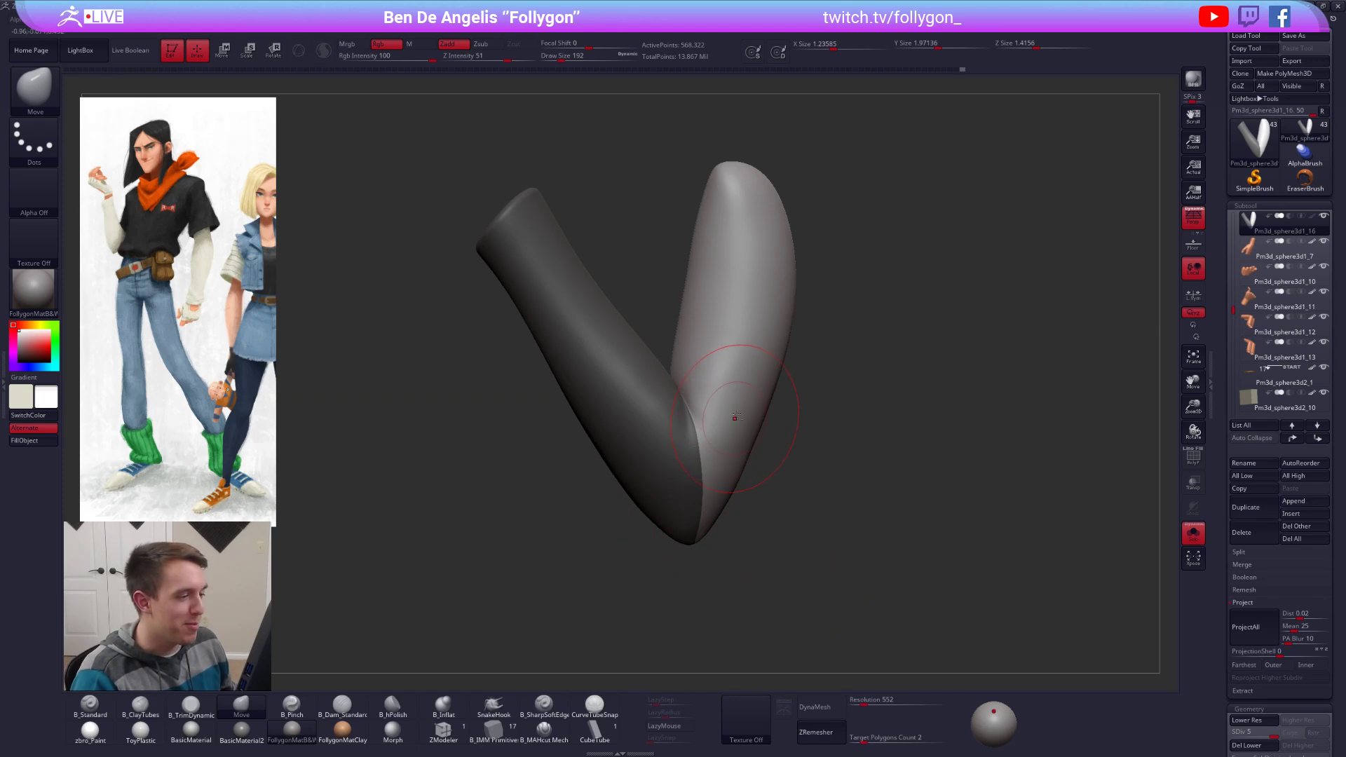
Step: Lower the arm to subdivision level 2 and shape the unmasked side of the inner elbow with the Move brush at size 140
alt+right_drag(735, 417, 753, 415)
alt+right_drag(655, 436, 745, 397)
key(shift+d)
key(shift+d)
key(shift+d)
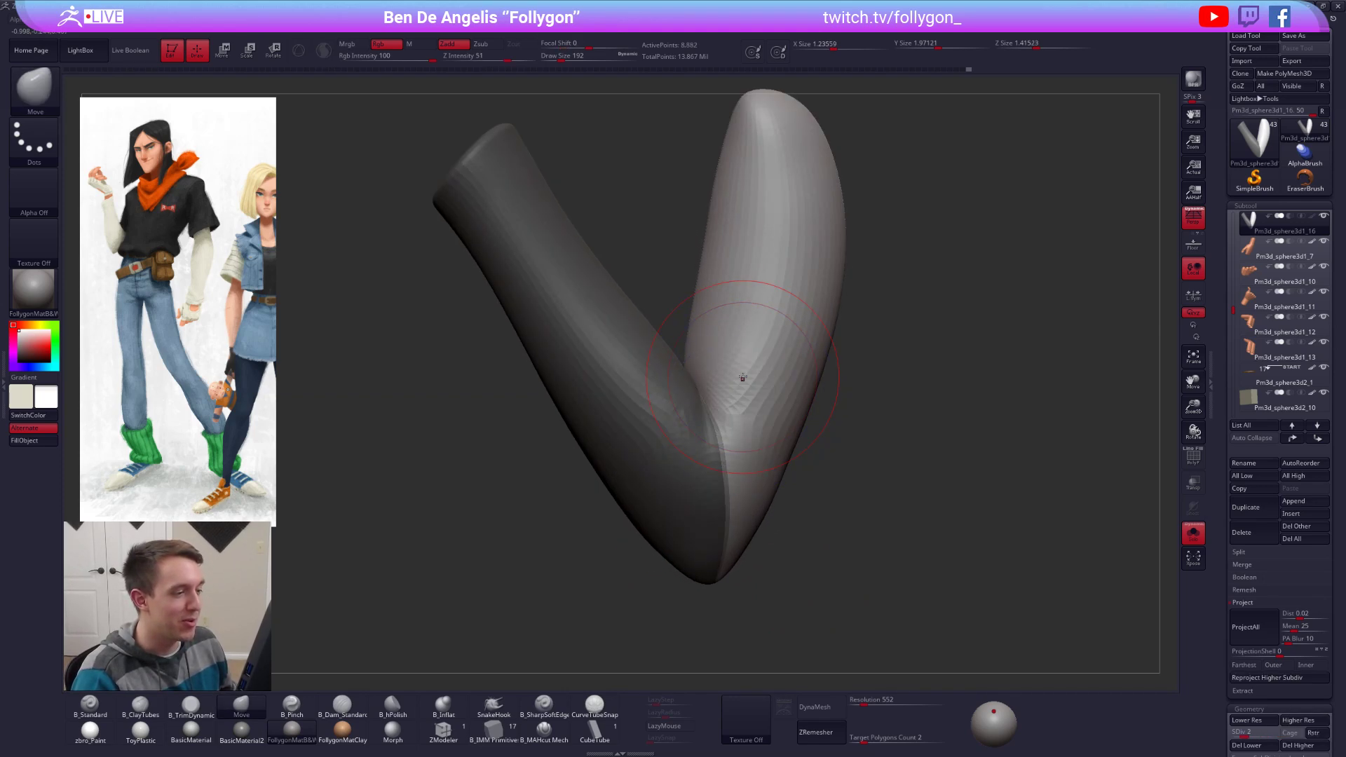
key(space)
key(ctrl+space)
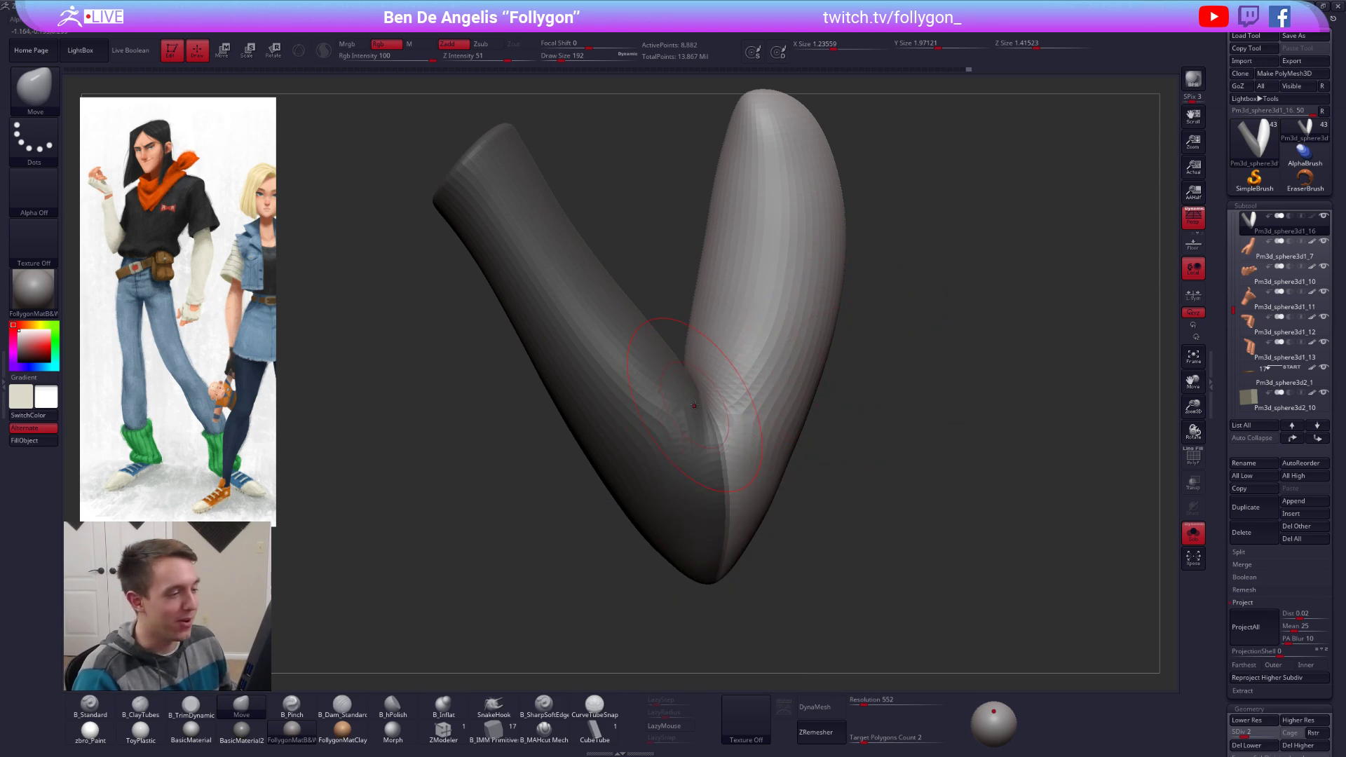
key(space)
drag(717, 384, 713, 384)
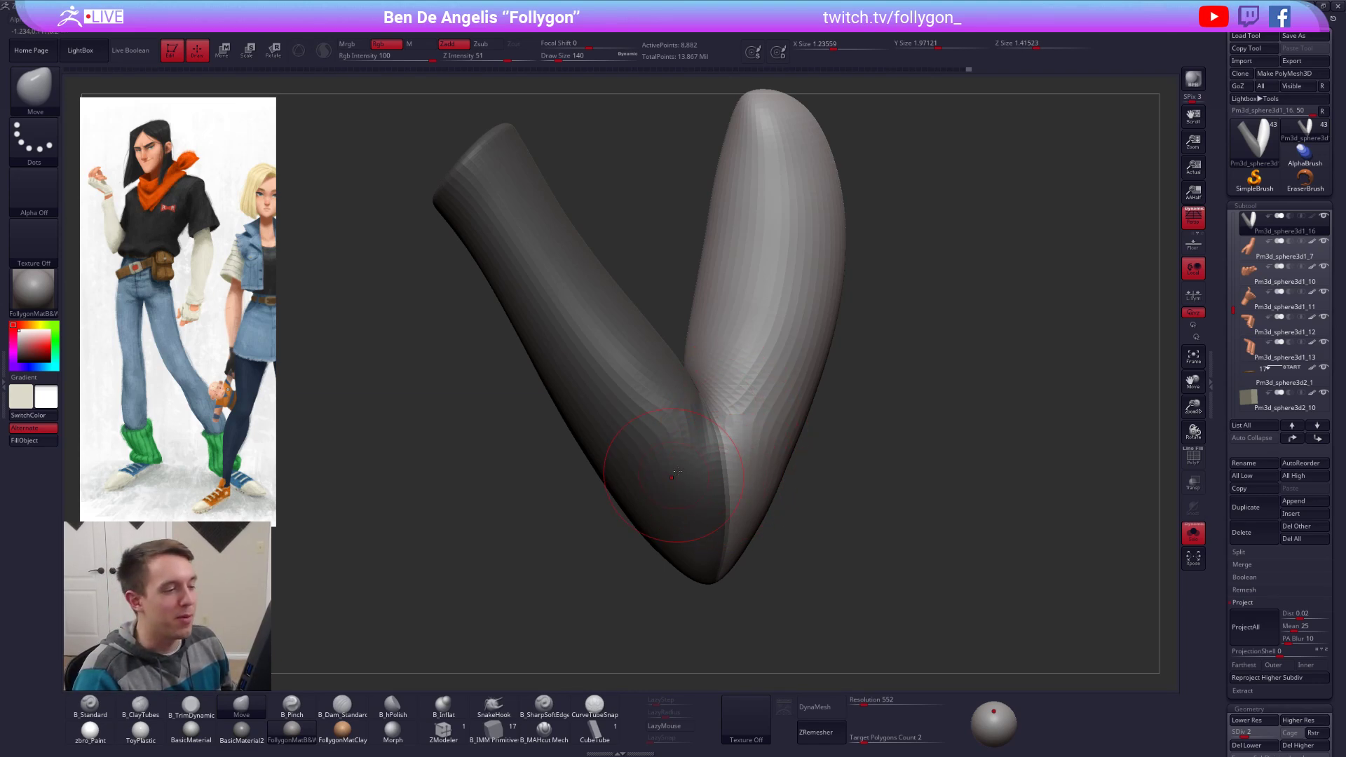
Step: Push the upper arm surface tighter against the masked forearm along the elbow crease on subdivision level 2
alt+right_drag(674, 475, 769, 459)
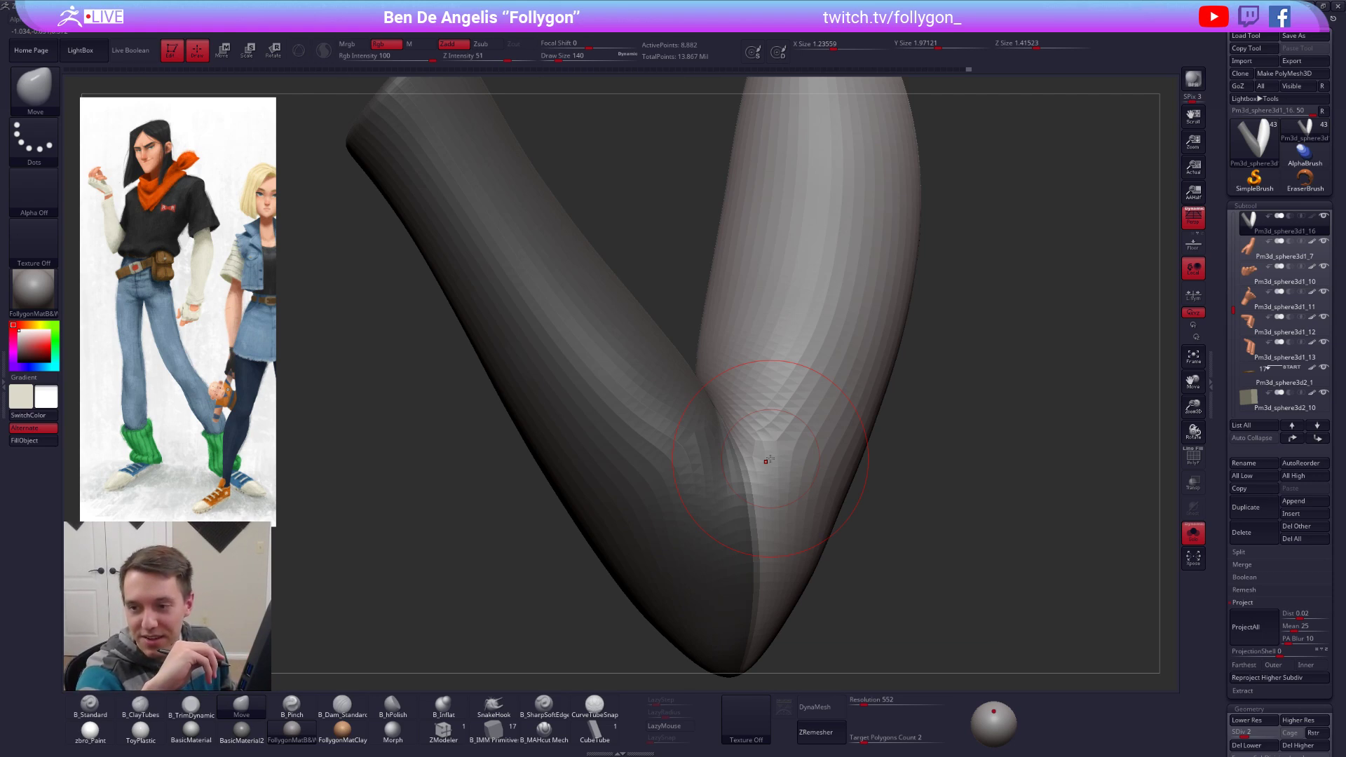
mouse_move(769, 459)
right_down()
mouse_move(806, 389)
mouse_move(776, 371)
right_up()
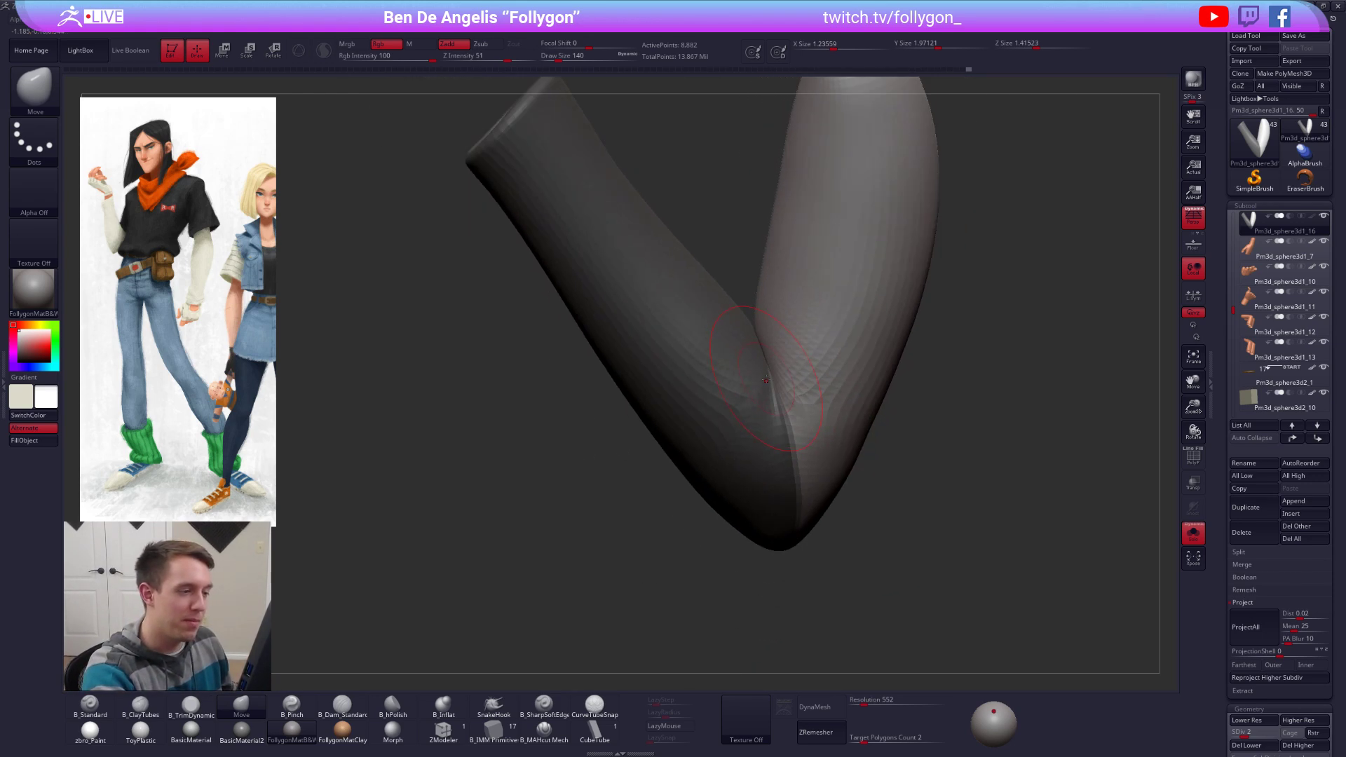
key(space)
drag(776, 371, 780, 370)
key(space)
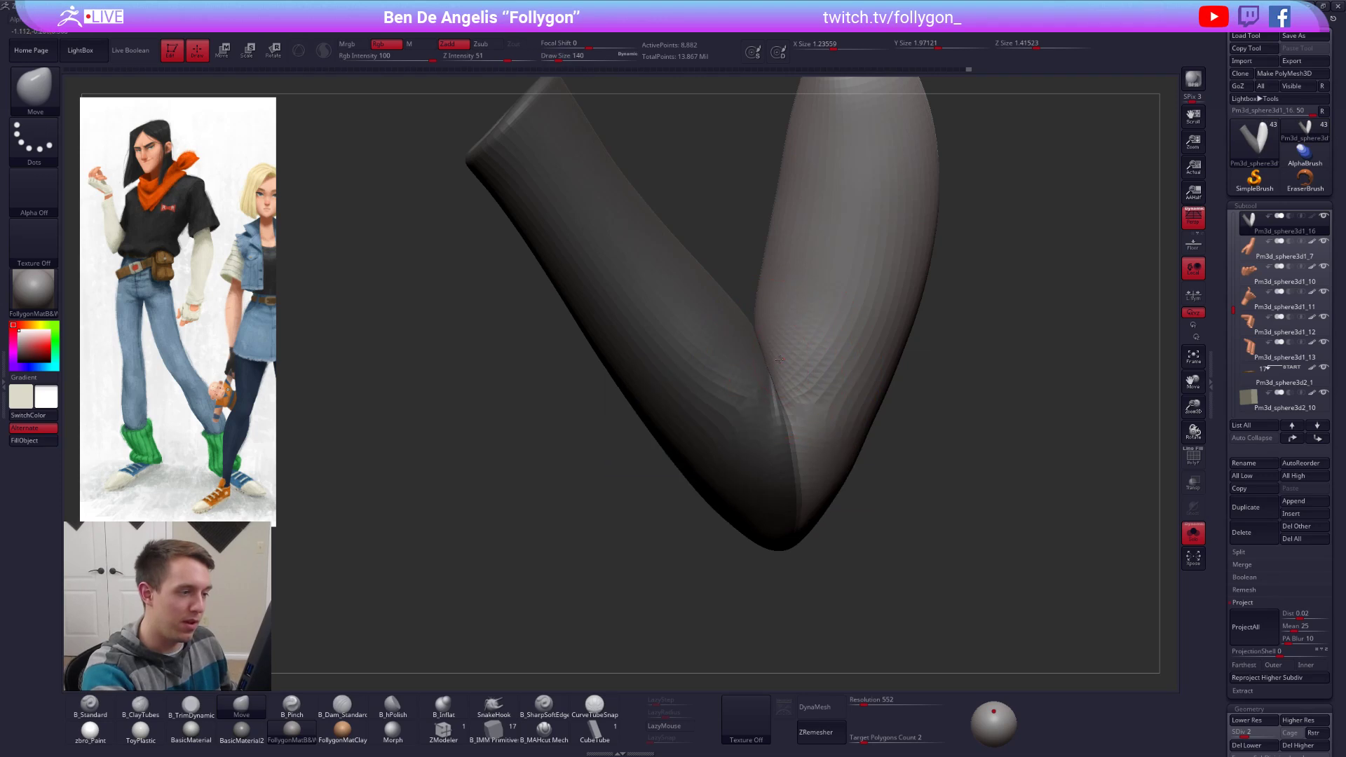
key(space)
Step: Raise the arm to subdivision level 3 and refine both sides of the elbow crease with the Move brush at size 140
key(d)
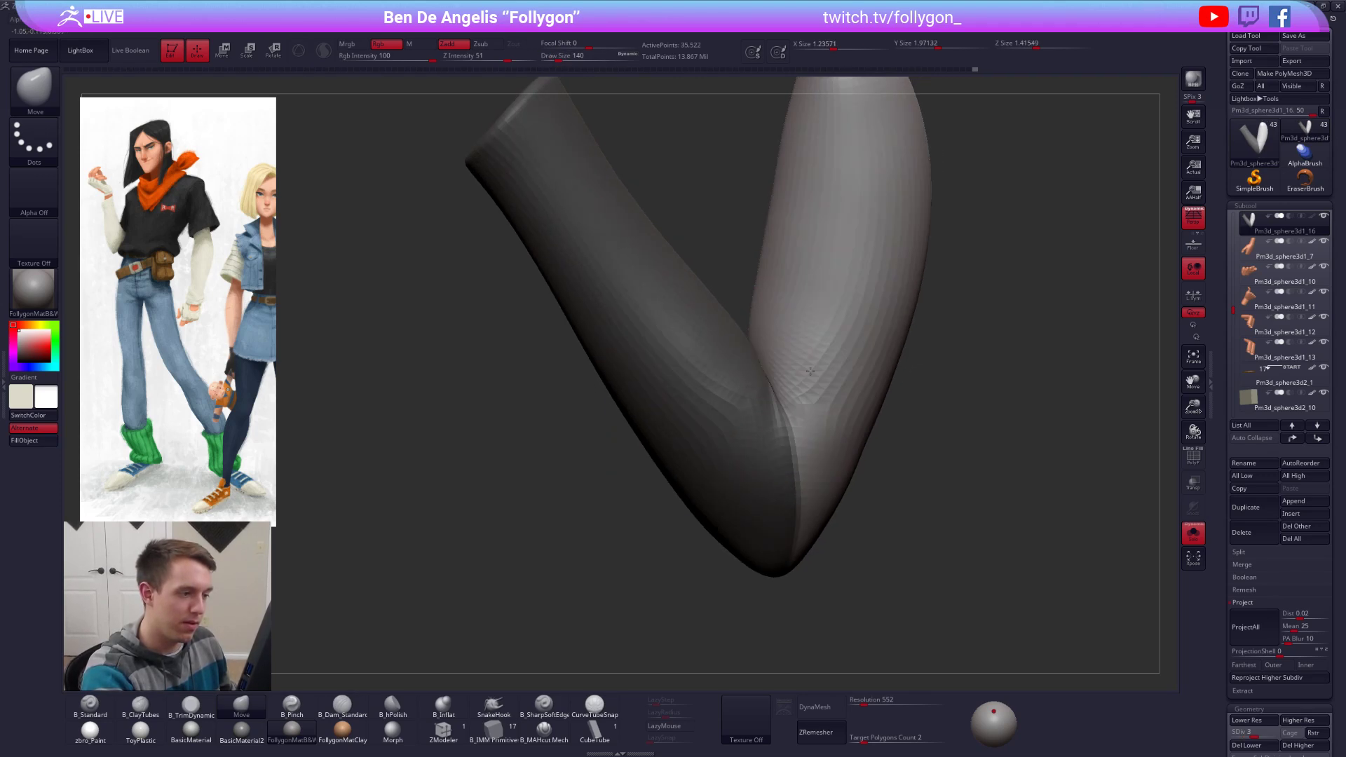
ctrl+click(781, 398)
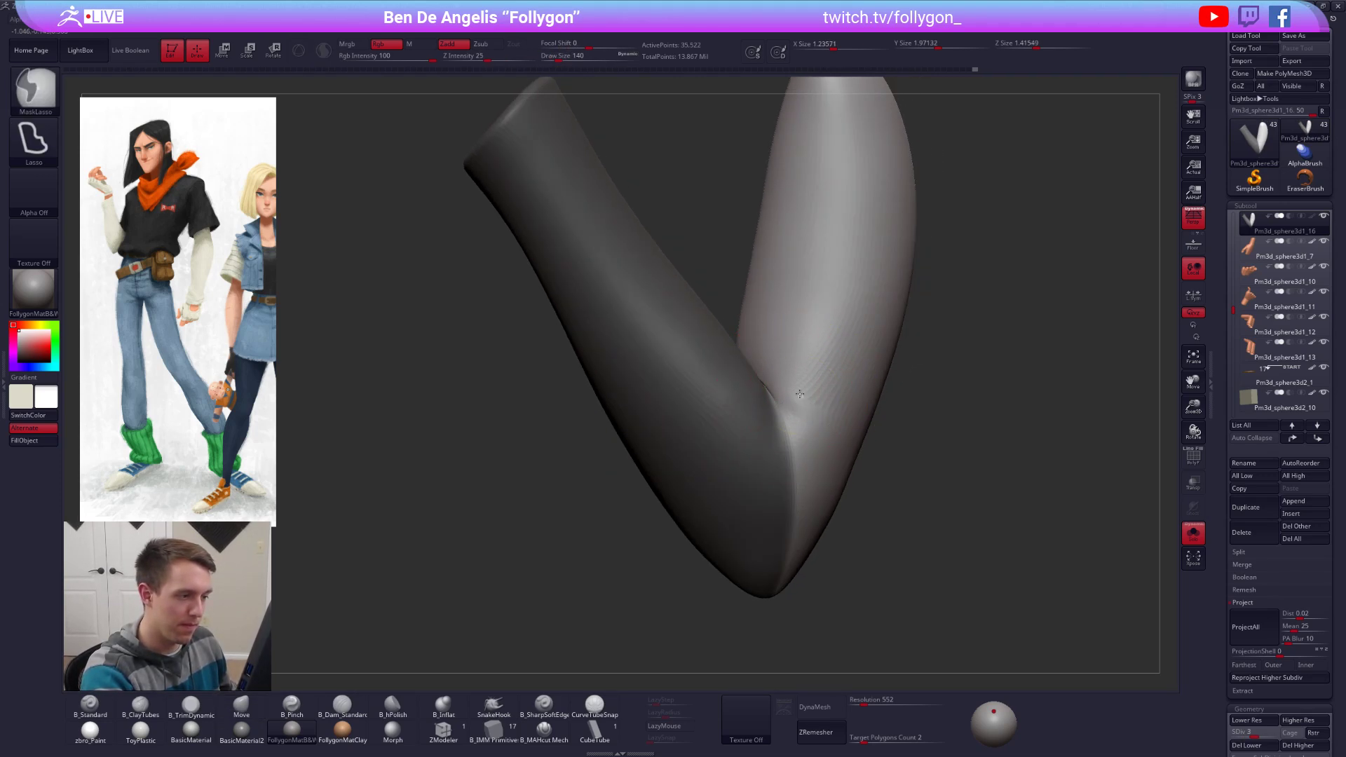
mouse_move(777, 394)
right_down()
mouse_move(798, 410)
mouse_move(775, 402)
right_up()
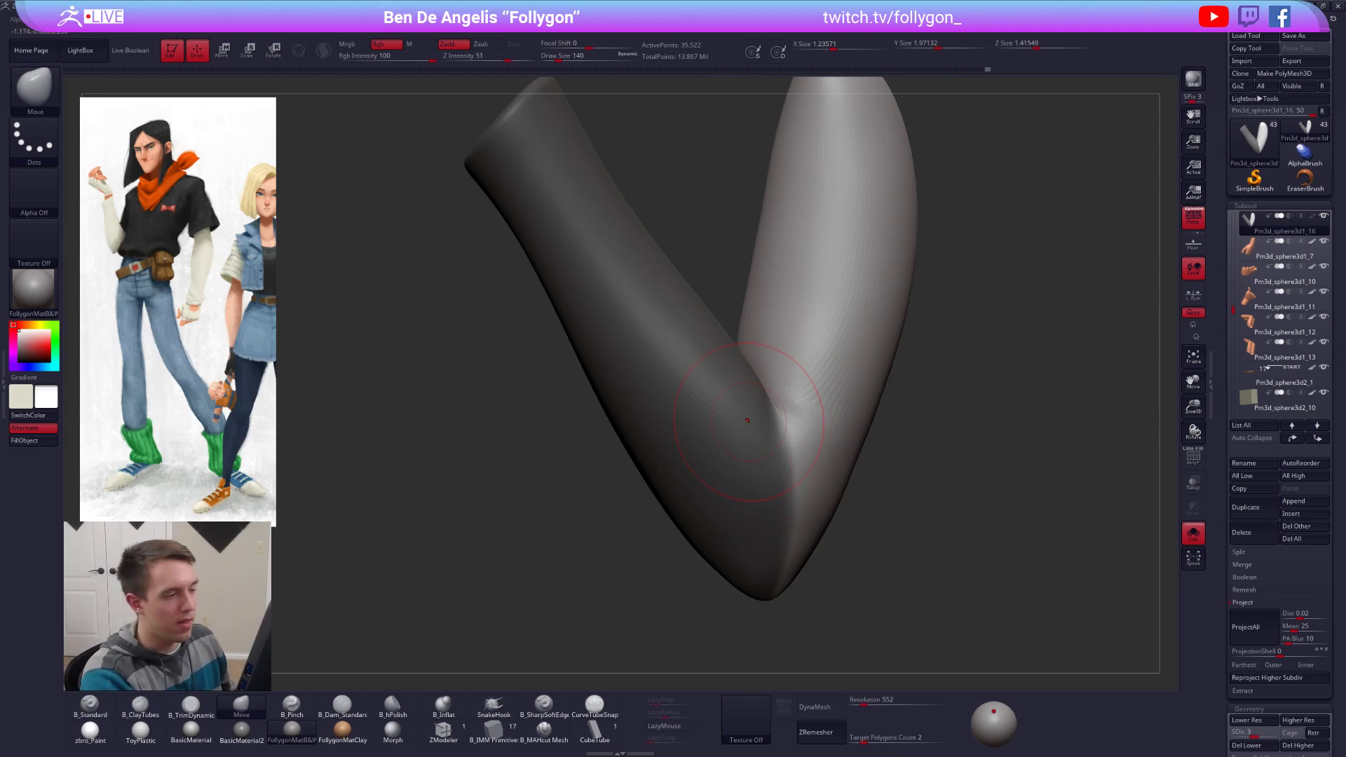
right_drag(752, 452, 739, 382)
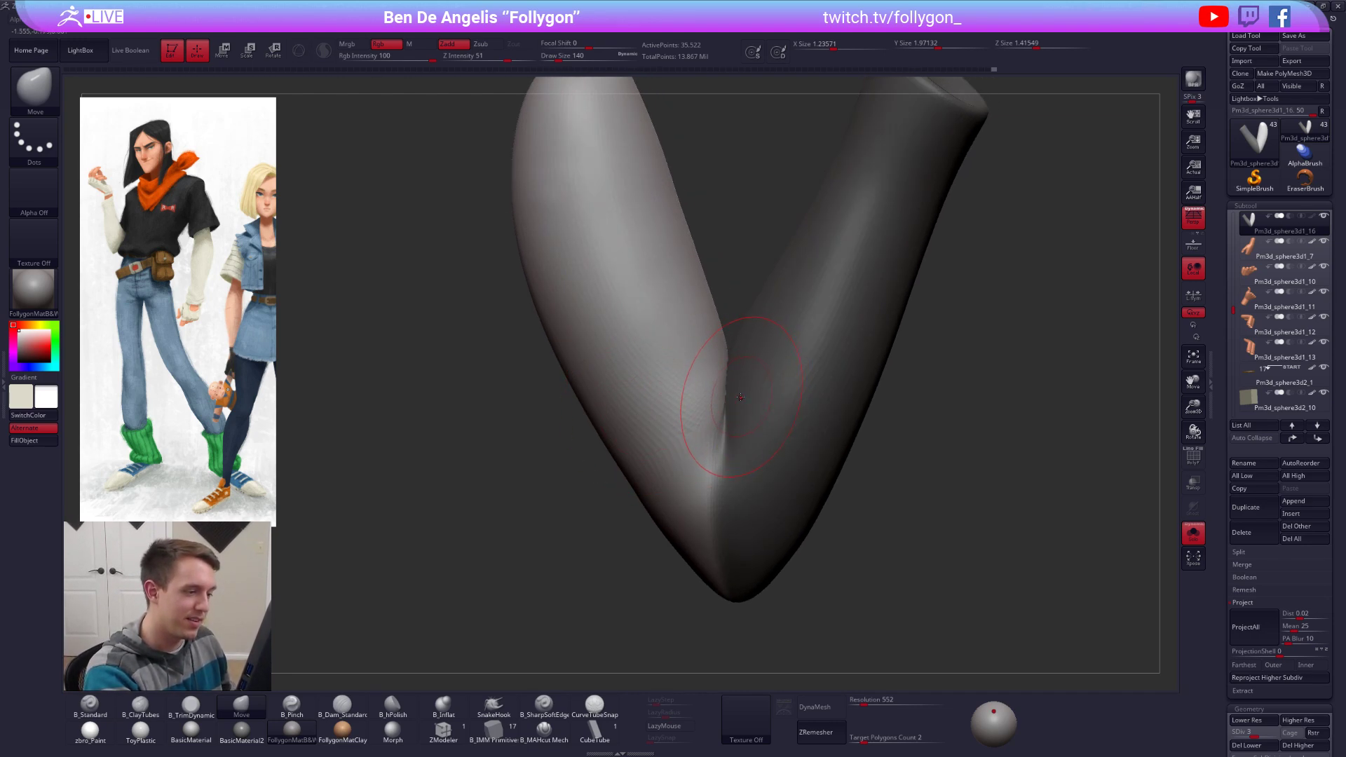
right_drag(734, 407, 712, 435)
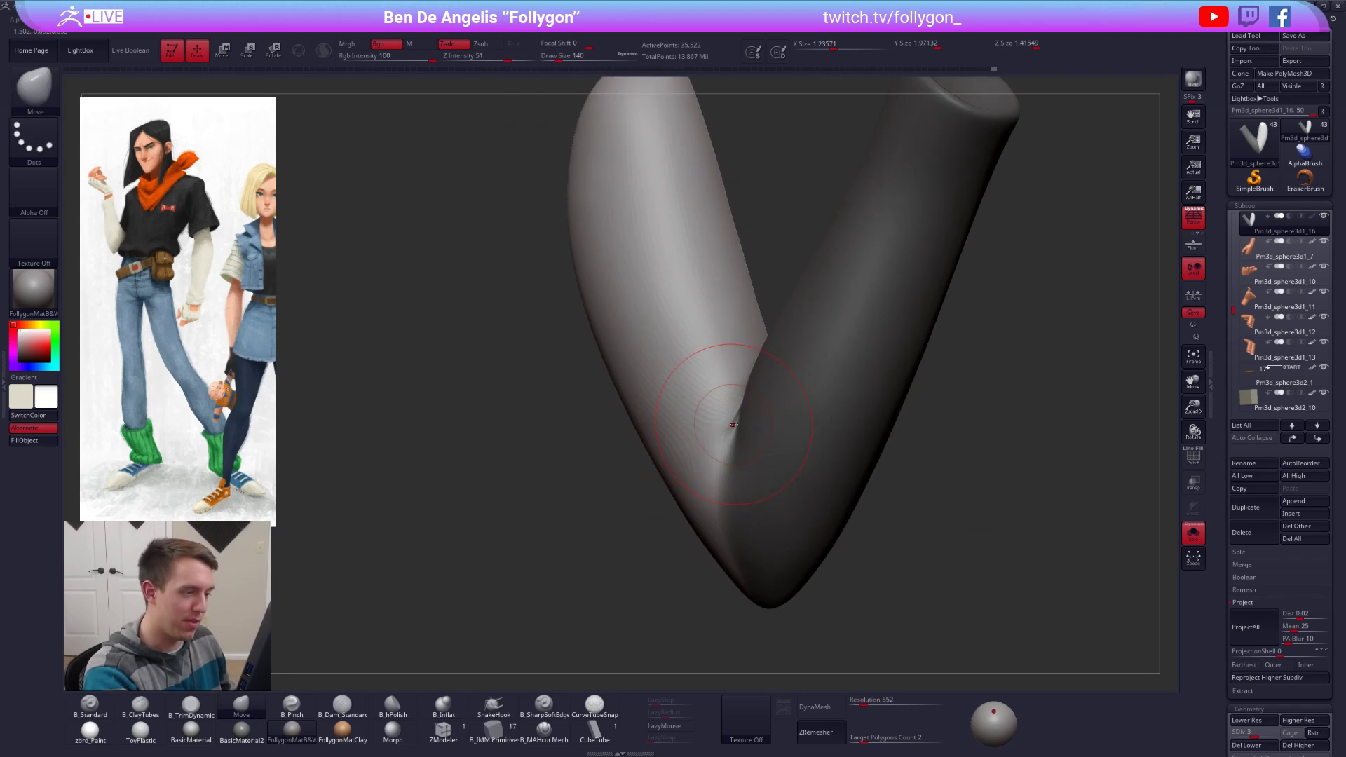
Step: Tuck in the fold at the inner elbow with the Move brush at sizes 104 and 121, and clear the forearm mask
key(s)
drag(733, 424, 730, 425)
mouse_move(731, 418)
right_down()
mouse_move(712, 426)
mouse_move(735, 419)
right_up()
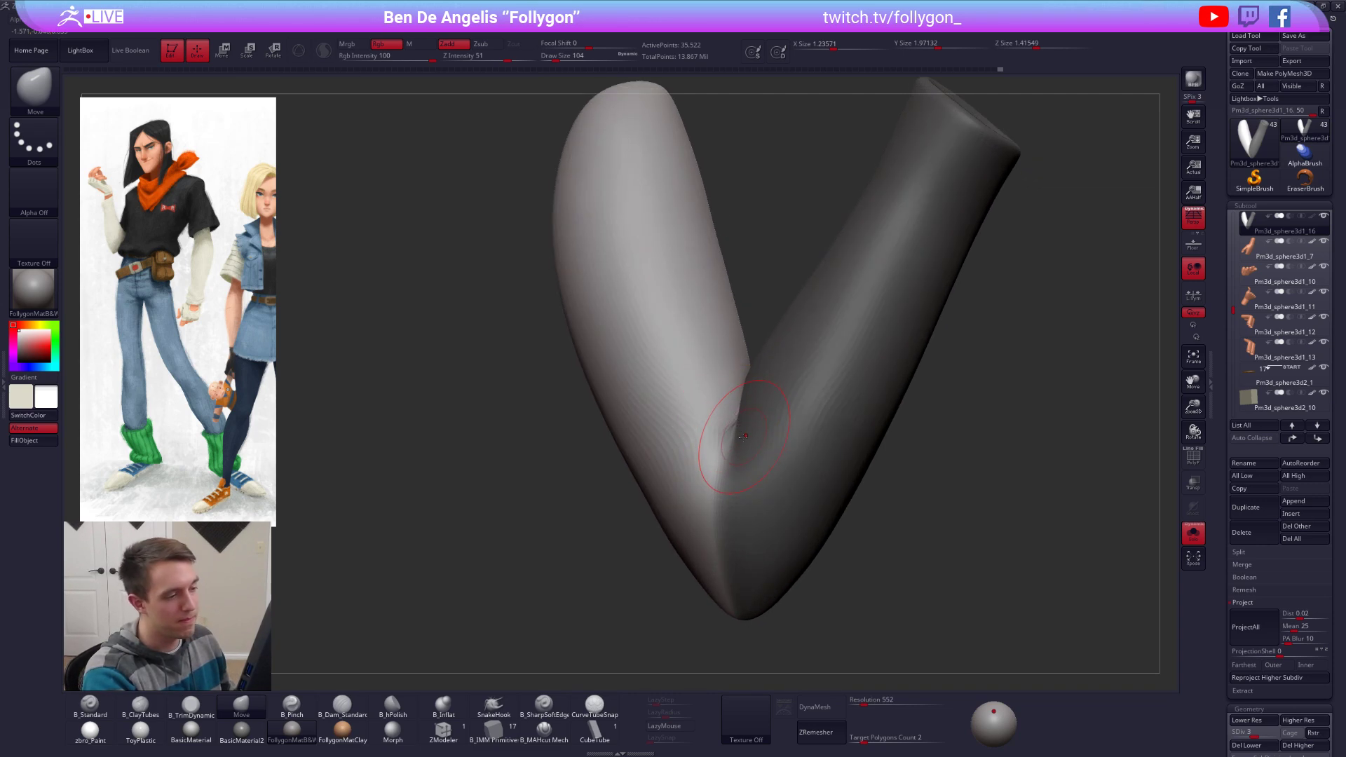
key(s)
drag(737, 451, 739, 451)
mouse_move(737, 448)
right_down()
mouse_move(716, 433)
mouse_move(743, 436)
right_up()
mouse_move(914, 440)
right_down()
mouse_move(728, 432)
mouse_move(738, 444)
right_up()
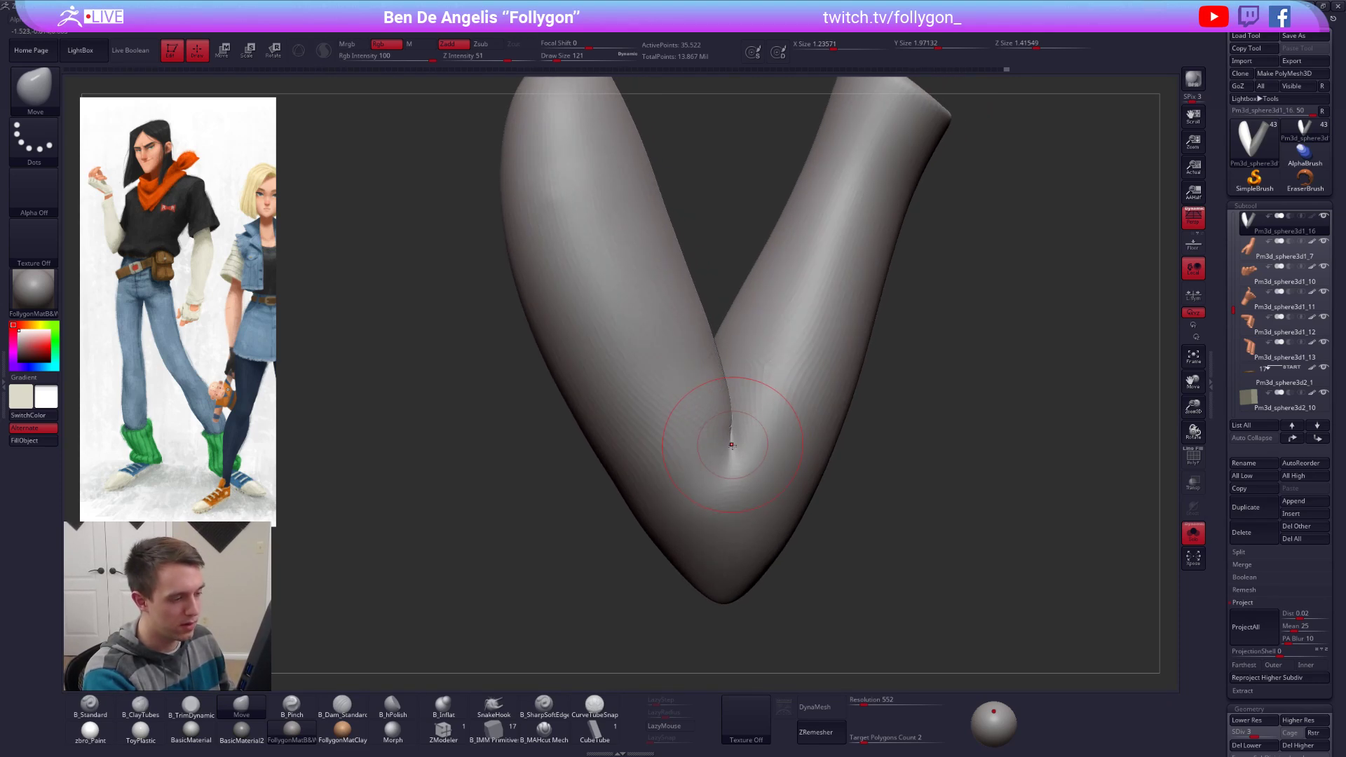
Step: Raise the arm to subdivision level 5, smooth the crease and refine its lower end with the Move brush at size 61
key(d)
key(d)
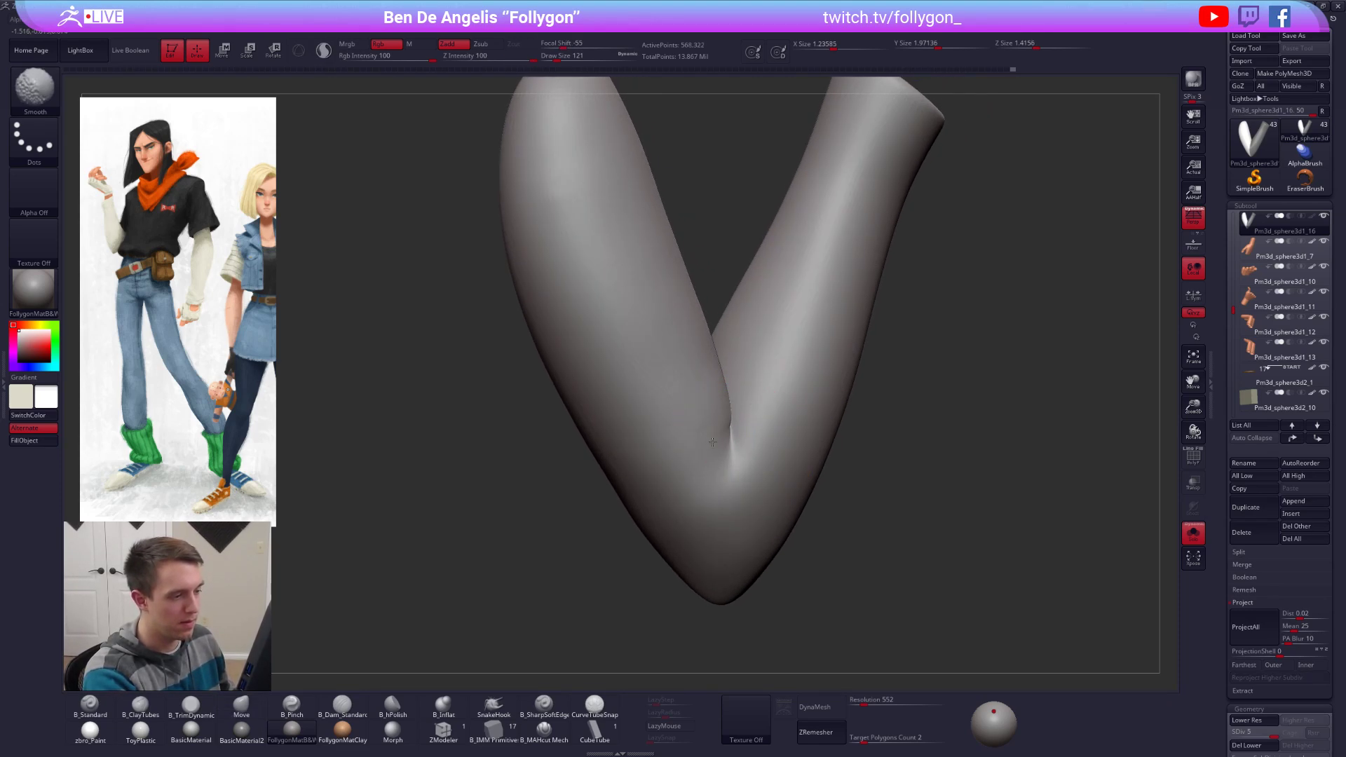
right_drag(712, 442, 734, 434)
key(space)
drag(736, 437, 730, 438)
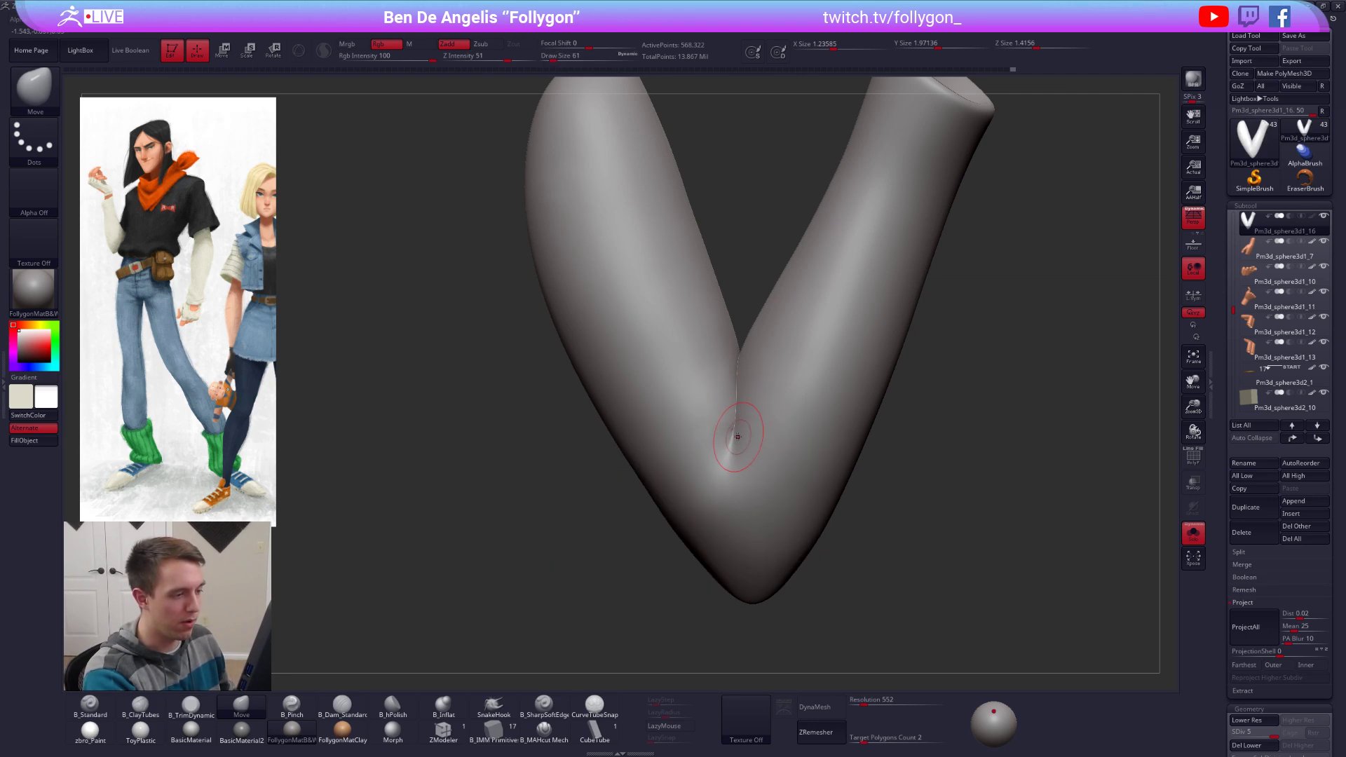
right_drag(734, 440, 740, 429)
key(space)
drag(740, 428, 744, 423)
Step: Lower the arm to subdivision level 2 and adjust the top of the elbow crease with an enlarged Move brush
right_drag(745, 417, 733, 371)
key(1)
key(shift+d)
key(shift+d)
key(shift+d)
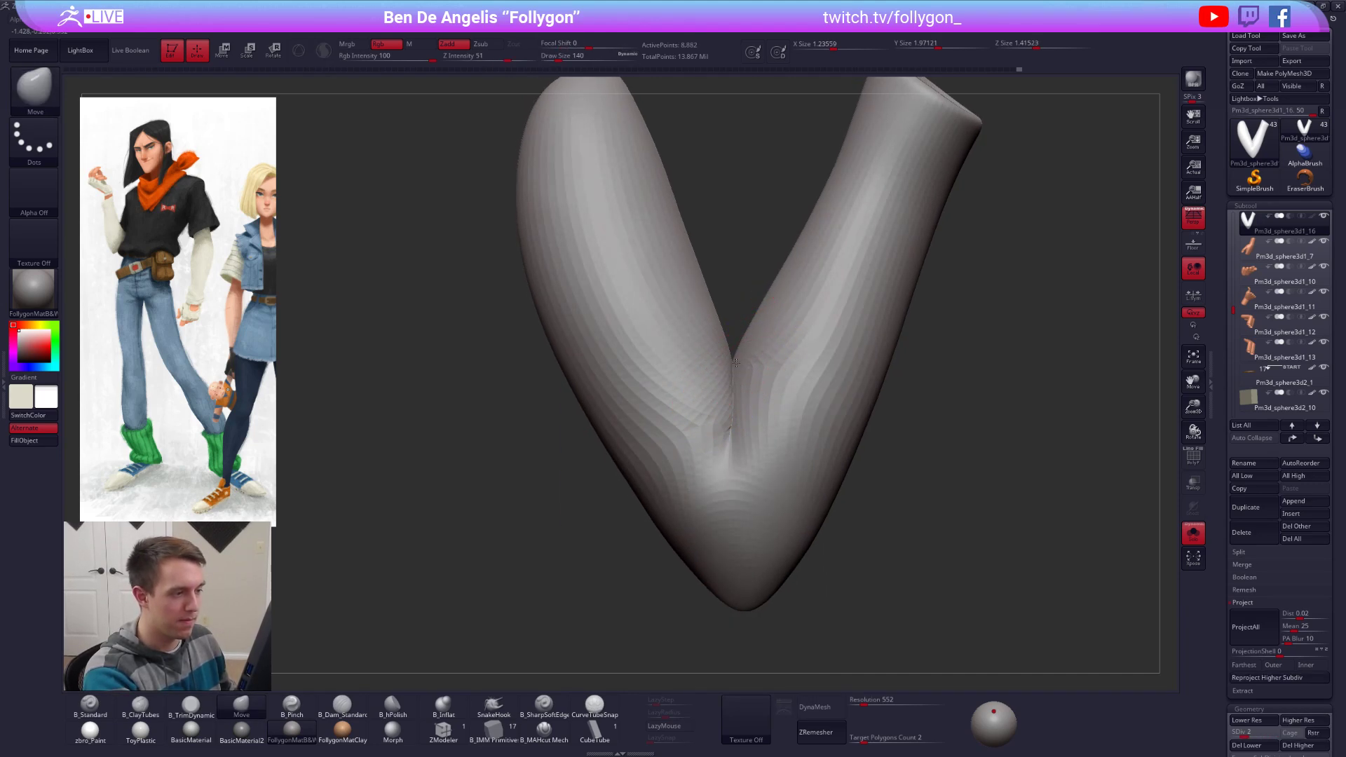
key(space)
drag(736, 363, 743, 360)
Step: Check the arm on the full character, isolate it again and raise it to subdivision level 5
key(alt+s)
mouse_move(807, 517)
alt+right_down()
mouse_move(785, 493)
mouse_move(795, 540)
mouse_move(884, 473)
mouse_move(801, 502)
mouse_move(838, 490)
mouse_move(932, 526)
mouse_move(806, 483)
alt+right_up()
key(alt+s)
key(d)
key(d)
key(d)
ctrl+right_drag(806, 484, 812, 528)
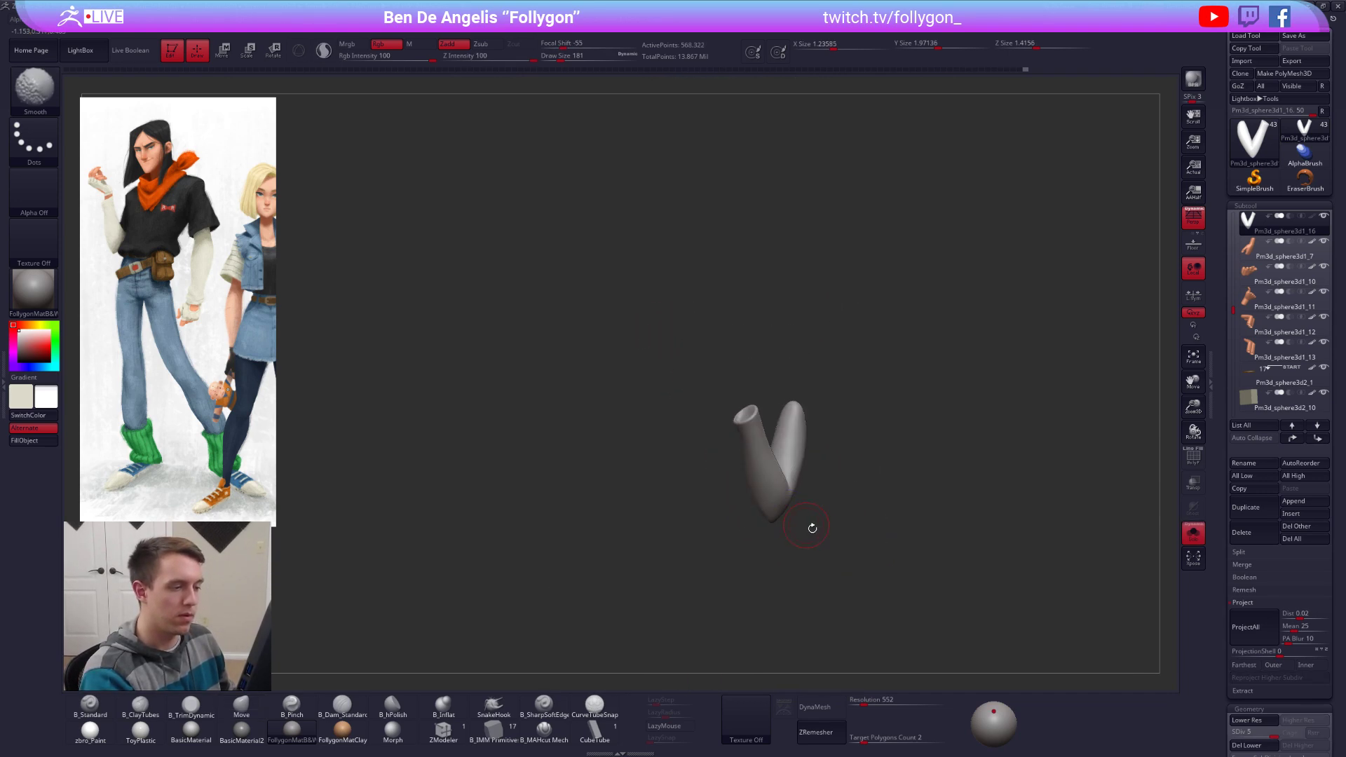
Step: Show the full character and fill the bent arm's sleeve with off-white and the zbro_Paint material
key(b)
key(m)
key(v)
key(alt+s)
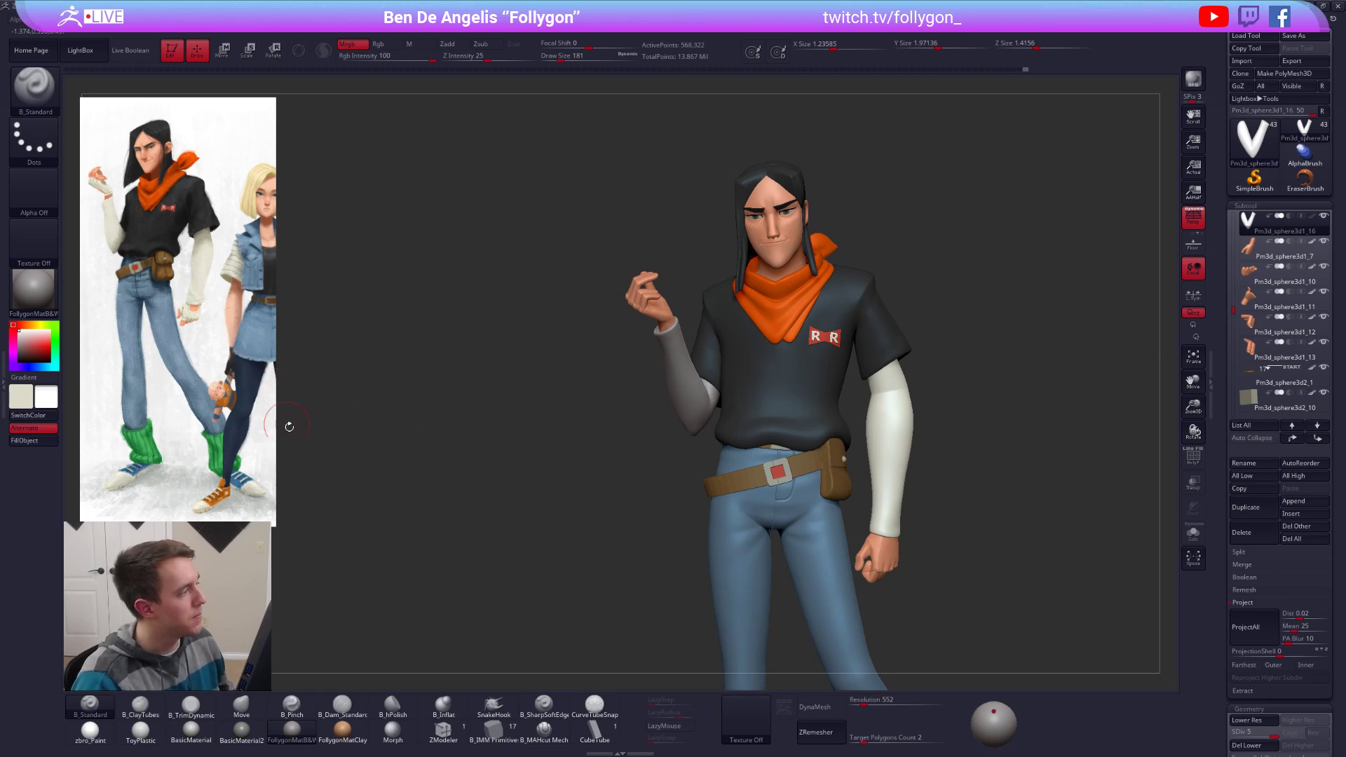
key(v)
click(75, 735)
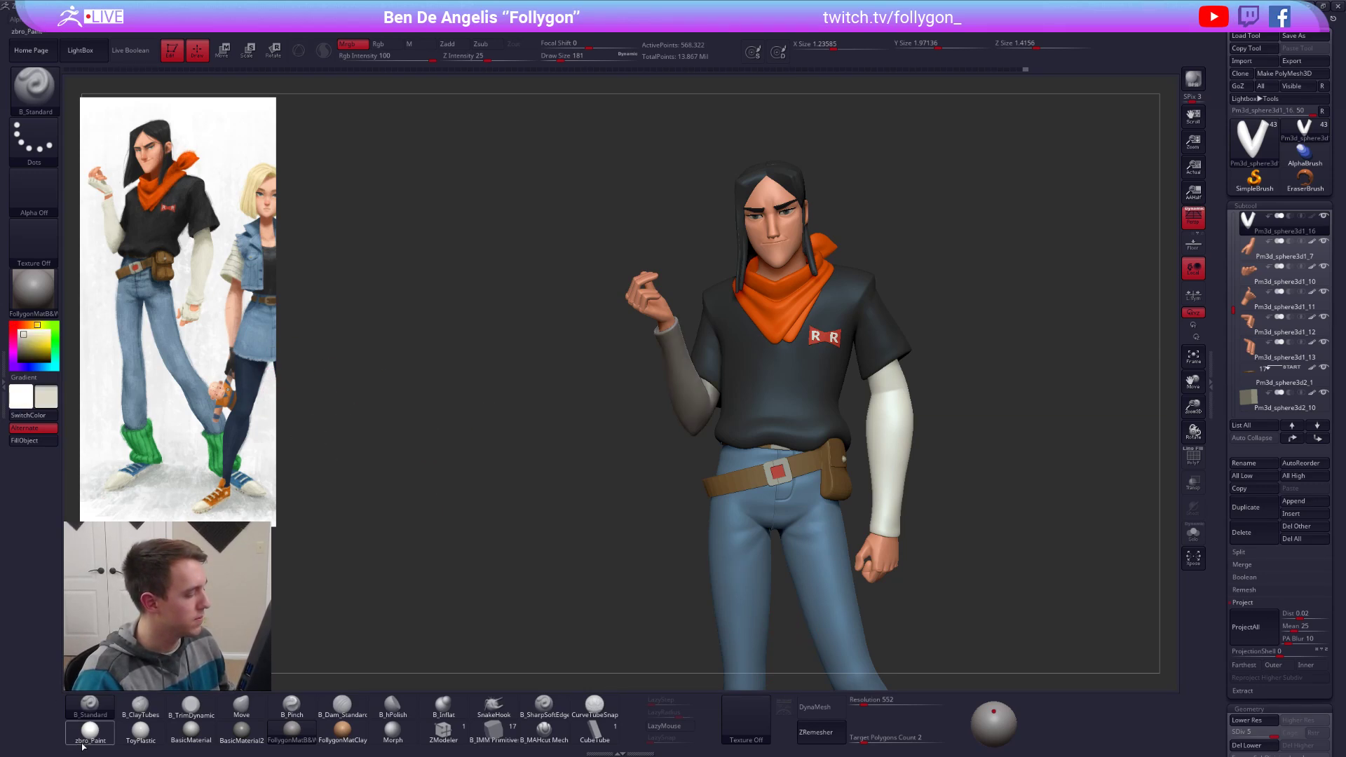
click(32, 440)
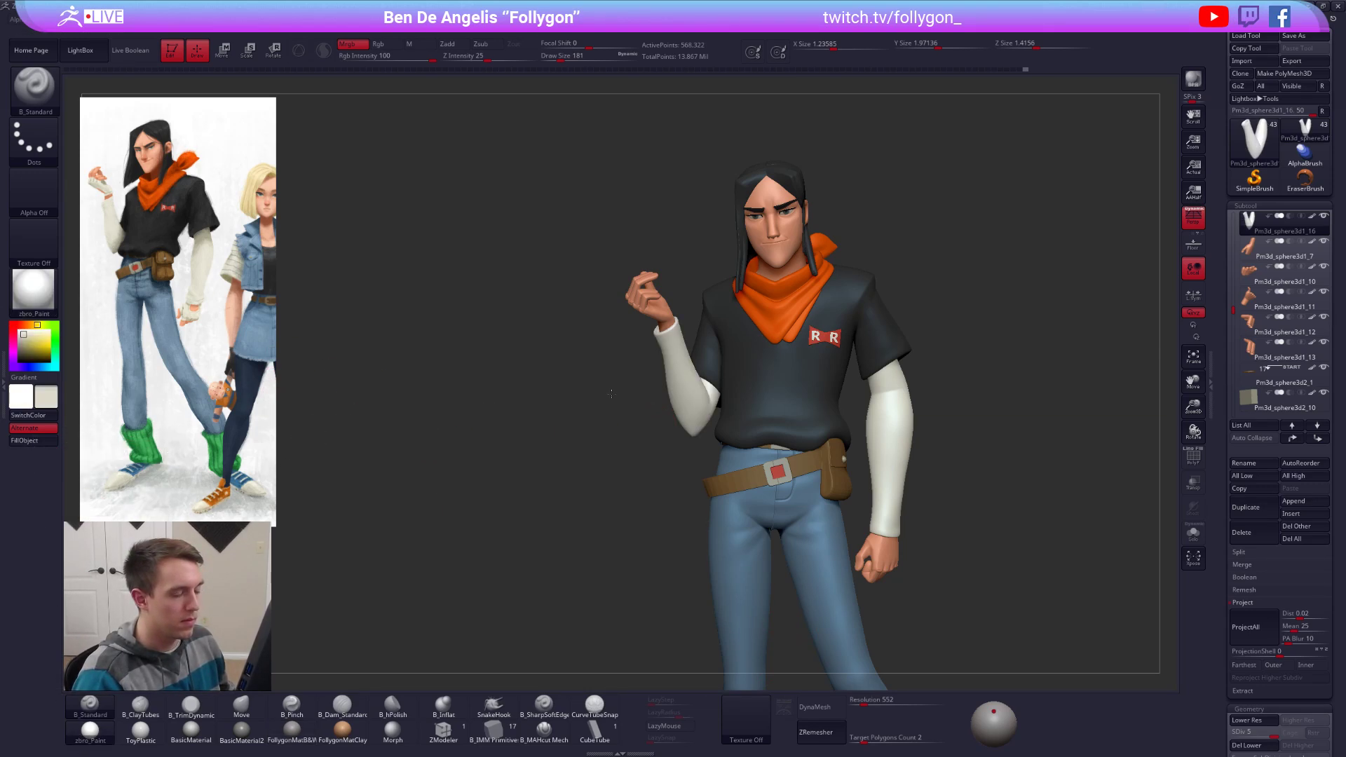
Step: Compare the full character with the reference and set up the Move brush at draw size 321
alt+drag(642, 430, 653, 396)
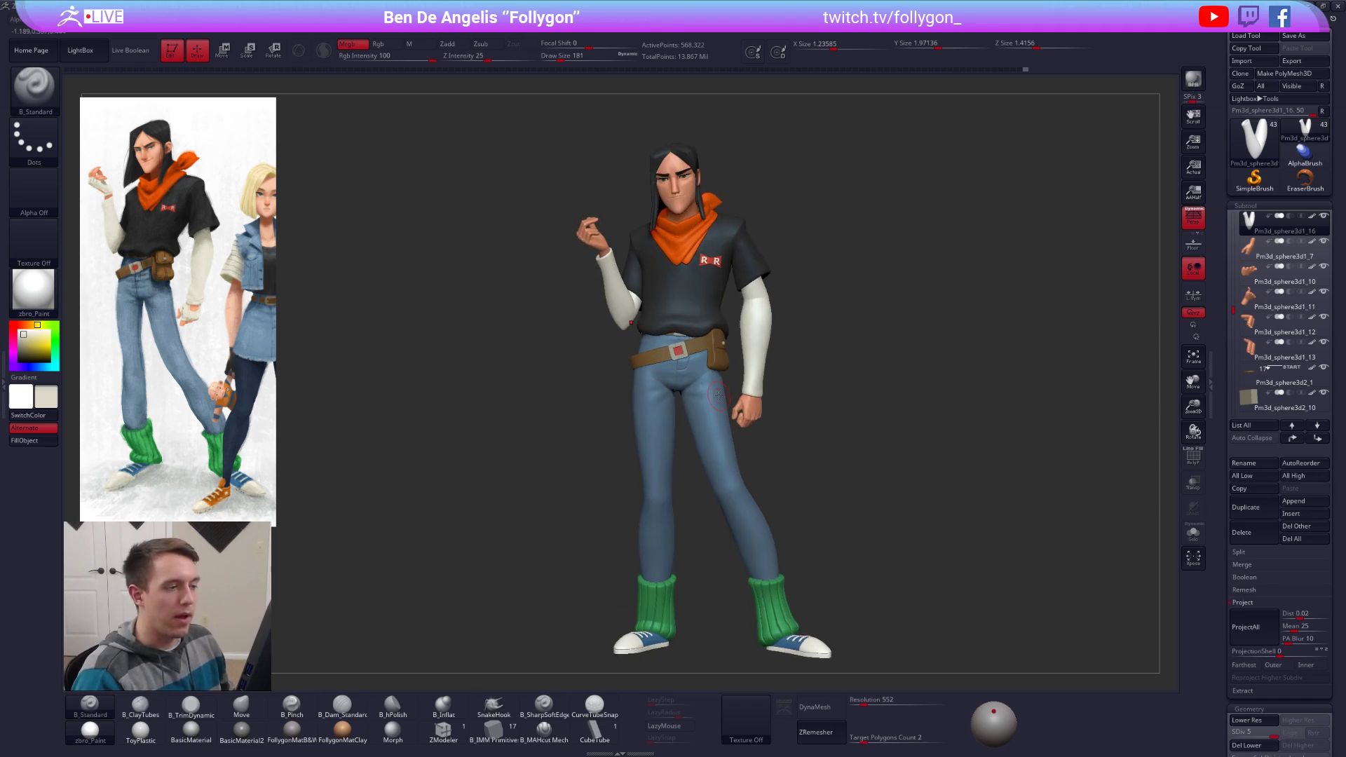
drag(981, 372, 886, 363)
key(b)
key(m)
key(v)
key(space)
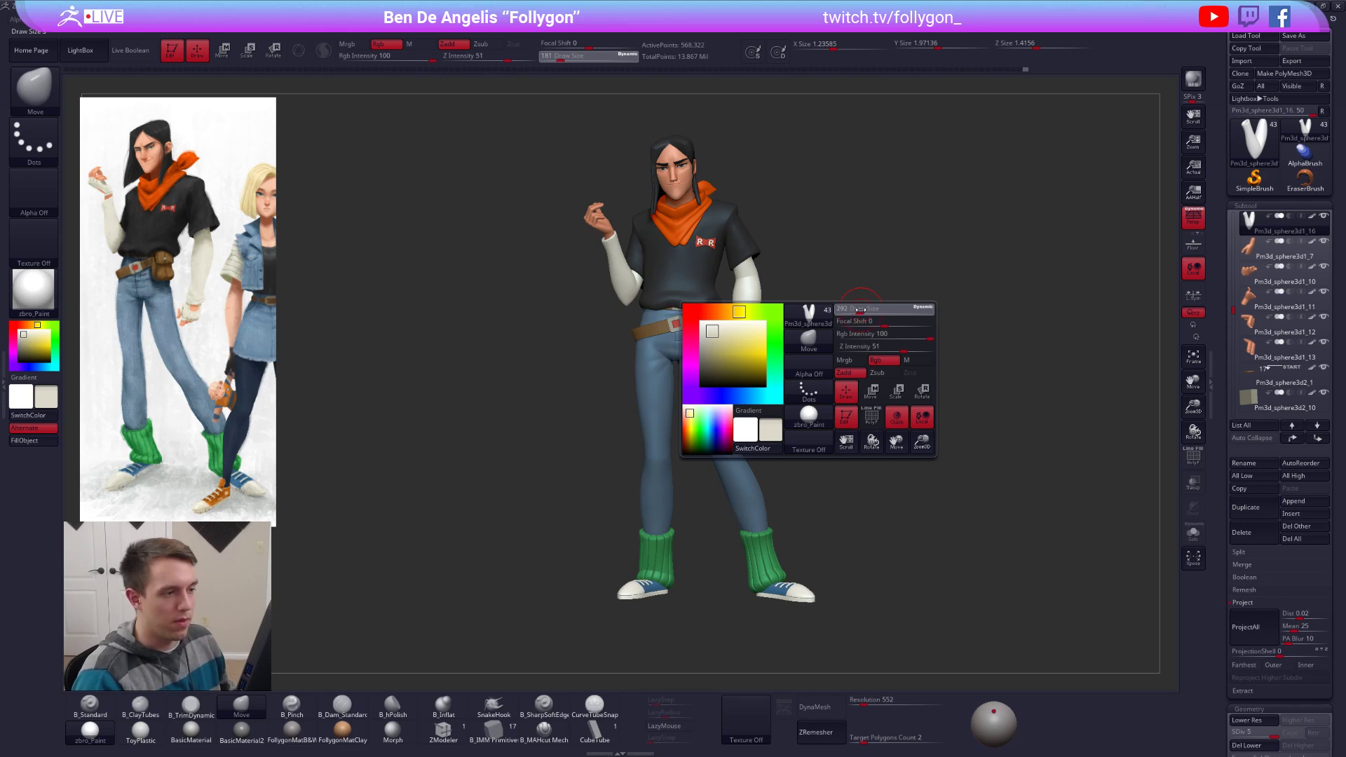
mouse_move(861, 310)
mouse_down()
mouse_move(920, 298)
mouse_move(898, 335)
mouse_up()
key(ctrl+space)
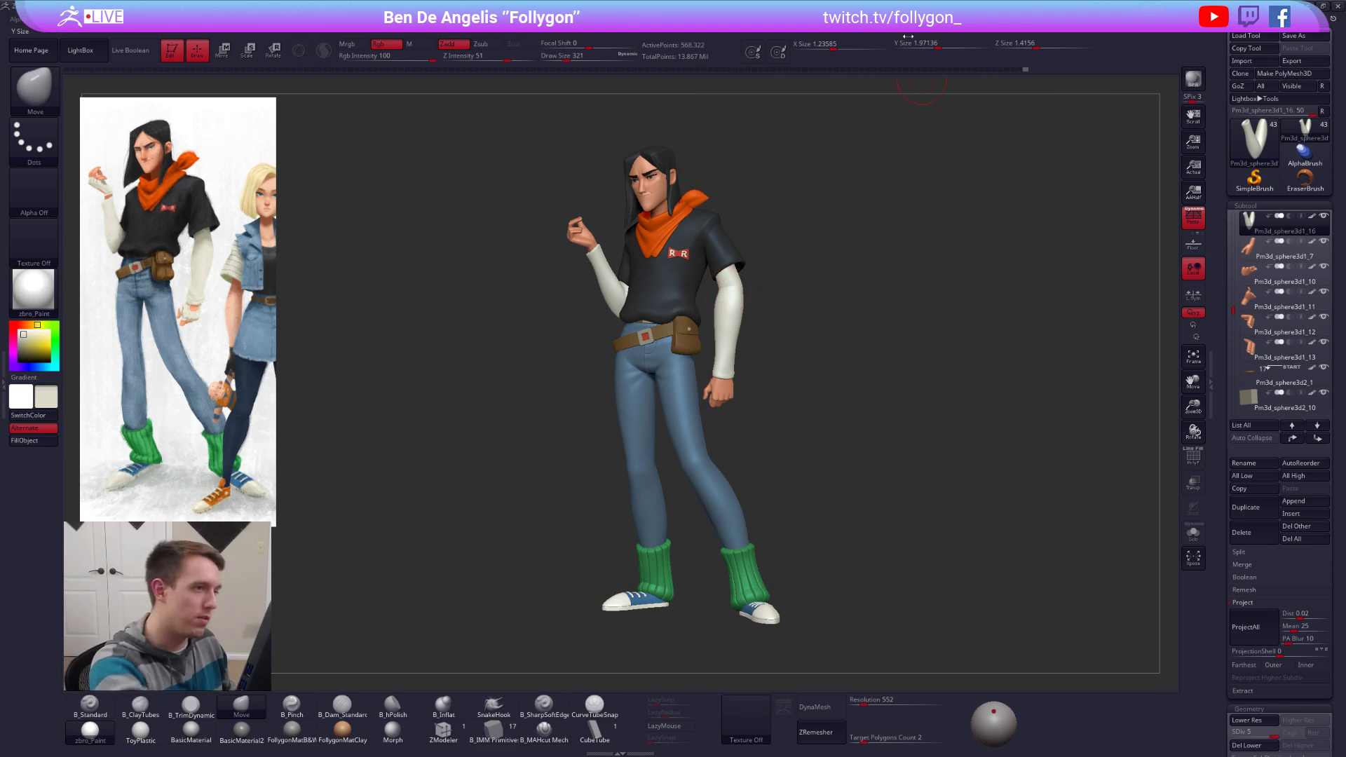
Step: Lower the sleeves' subtool to subdivision level 3 and set the Move brush's draw size to 500
mouse_move(873, 243)
mouse_down()
mouse_move(834, 350)
mouse_move(934, 456)
mouse_up()
key(shift+d)
key(shift+d)
key(space)
drag(945, 374, 940, 381)
key(space)
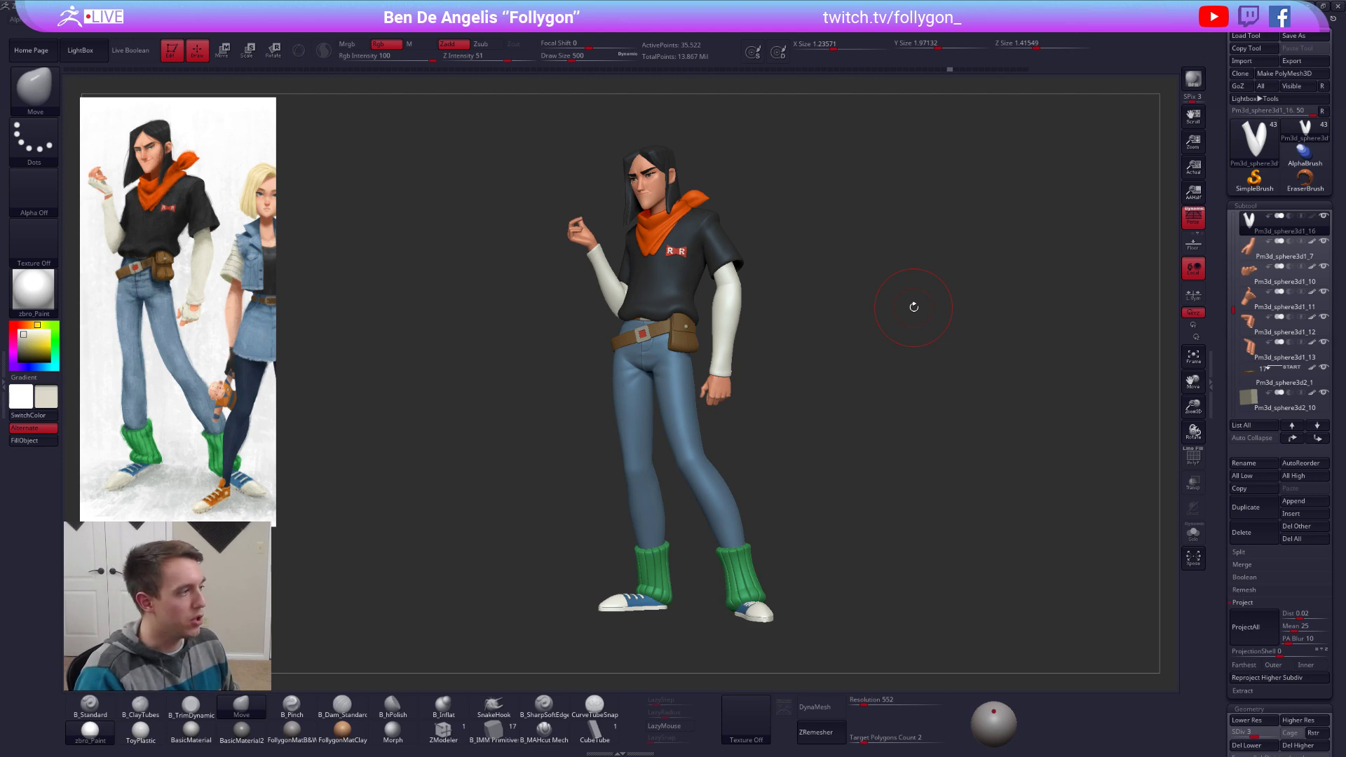
Step: Compare the full figure with the reference and reduce the Move brush's draw size to 308
drag(790, 244, 813, 266)
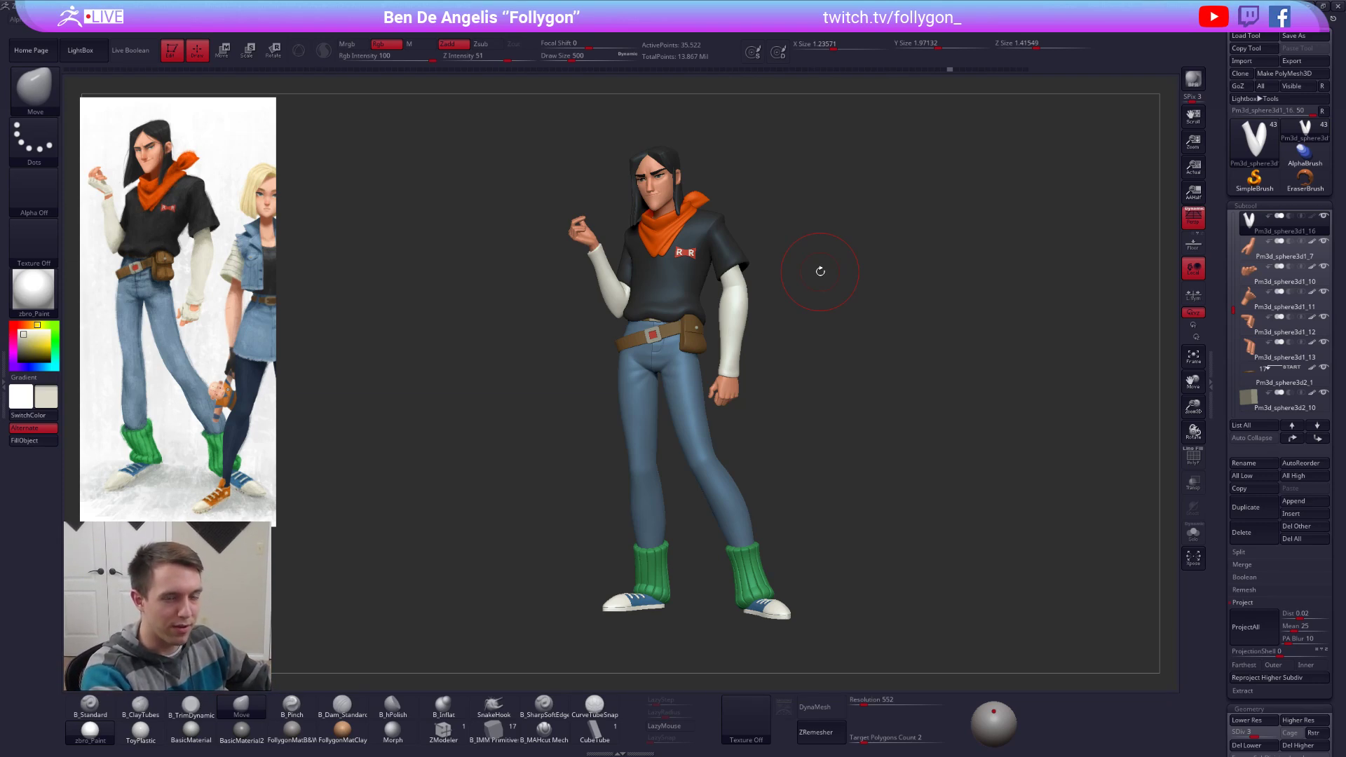
key(space)
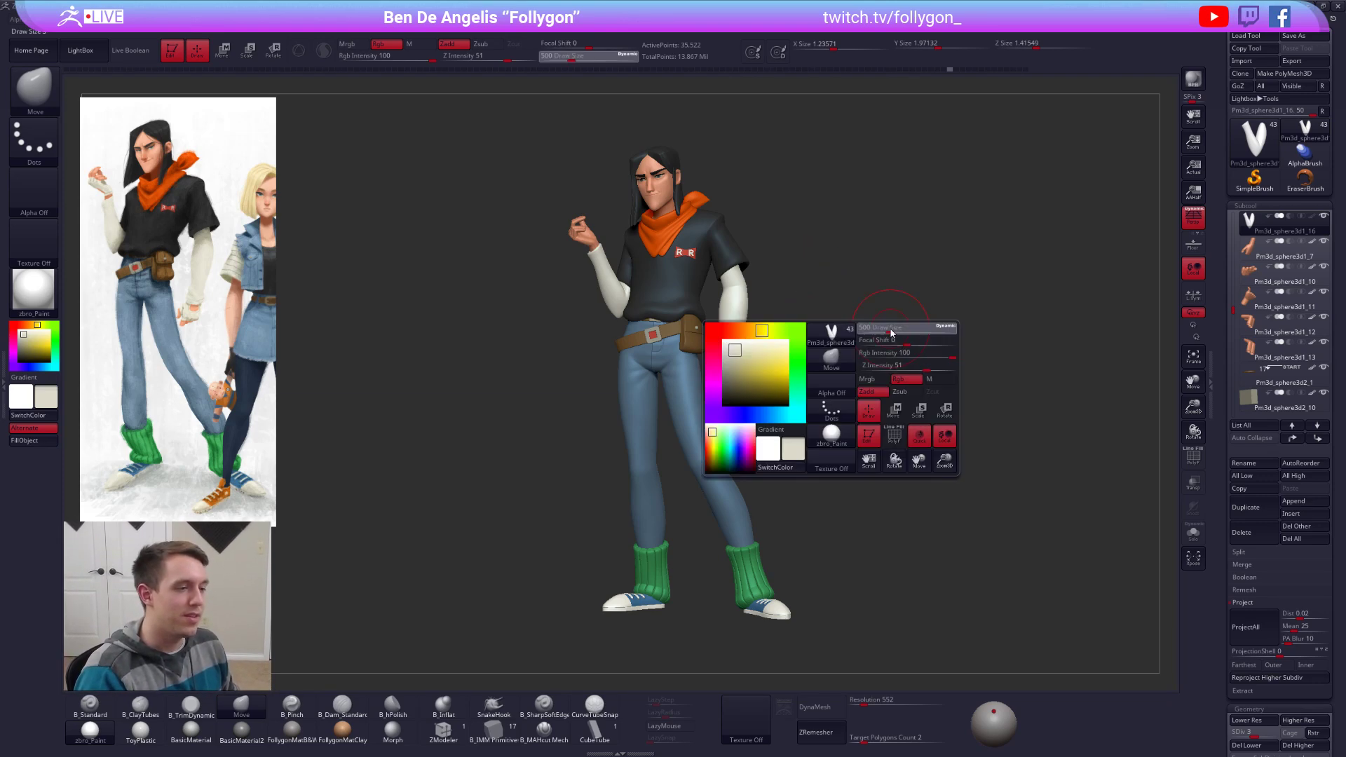
drag(892, 329, 685, 347)
key(space)
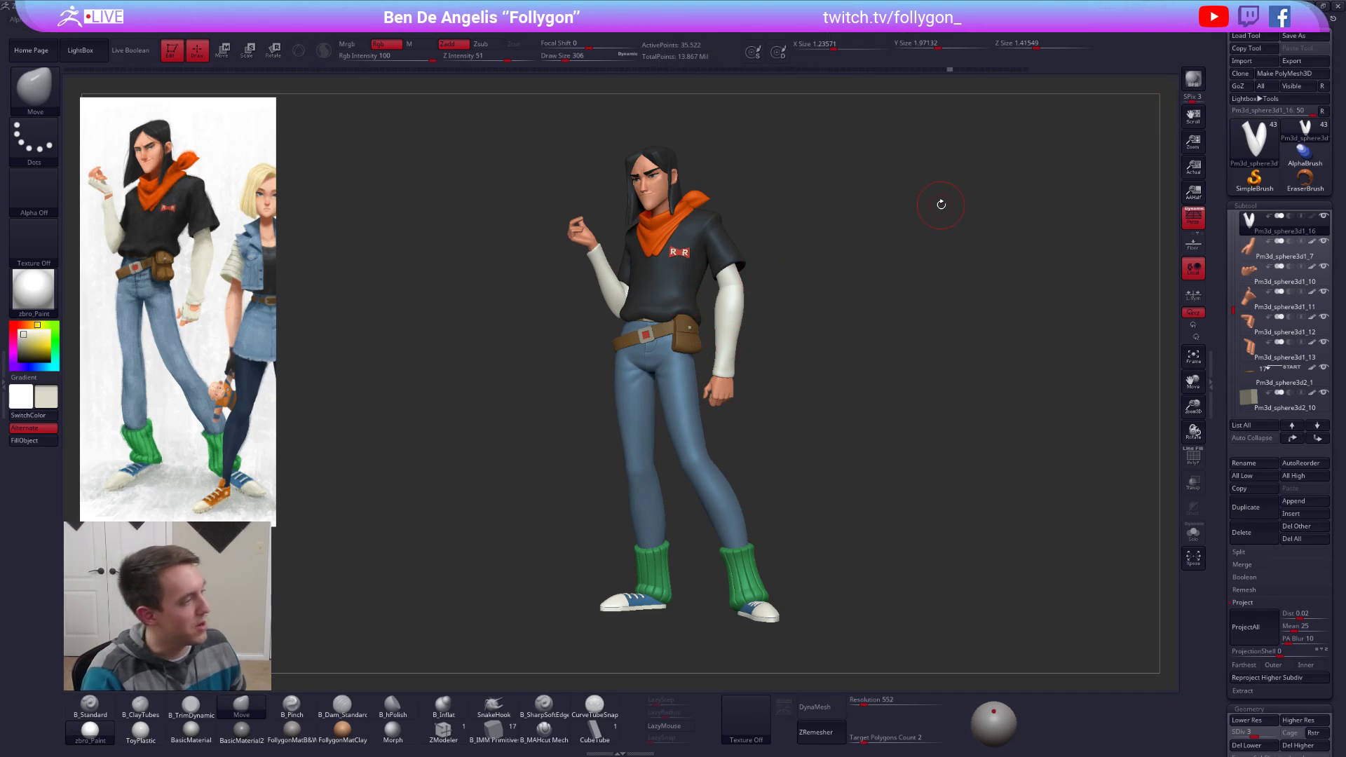
Step: Switch to the browser, check the Mech Design session of December 18, 2018 in the ZBrushLIVE broadcast calendar, and return to ZBrush
key(alt+Tab)
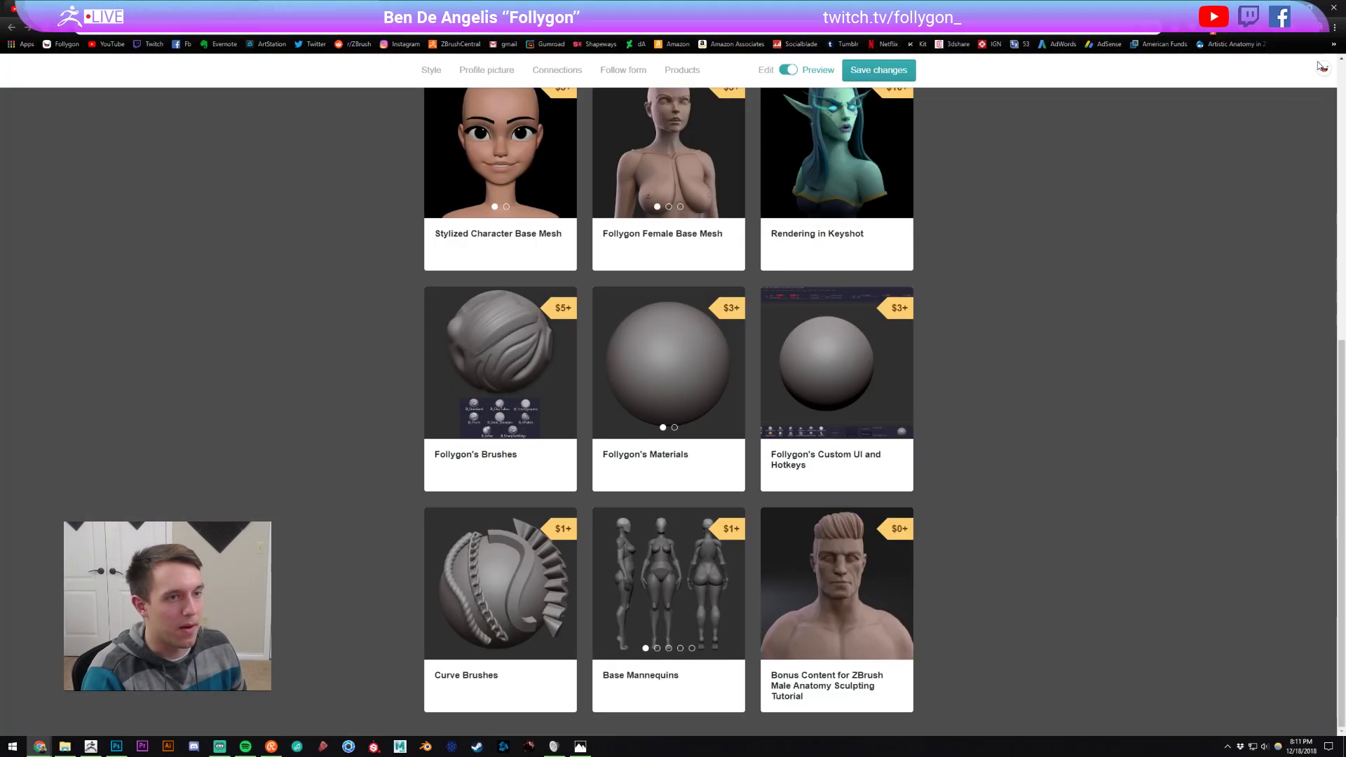
click(1333, 43)
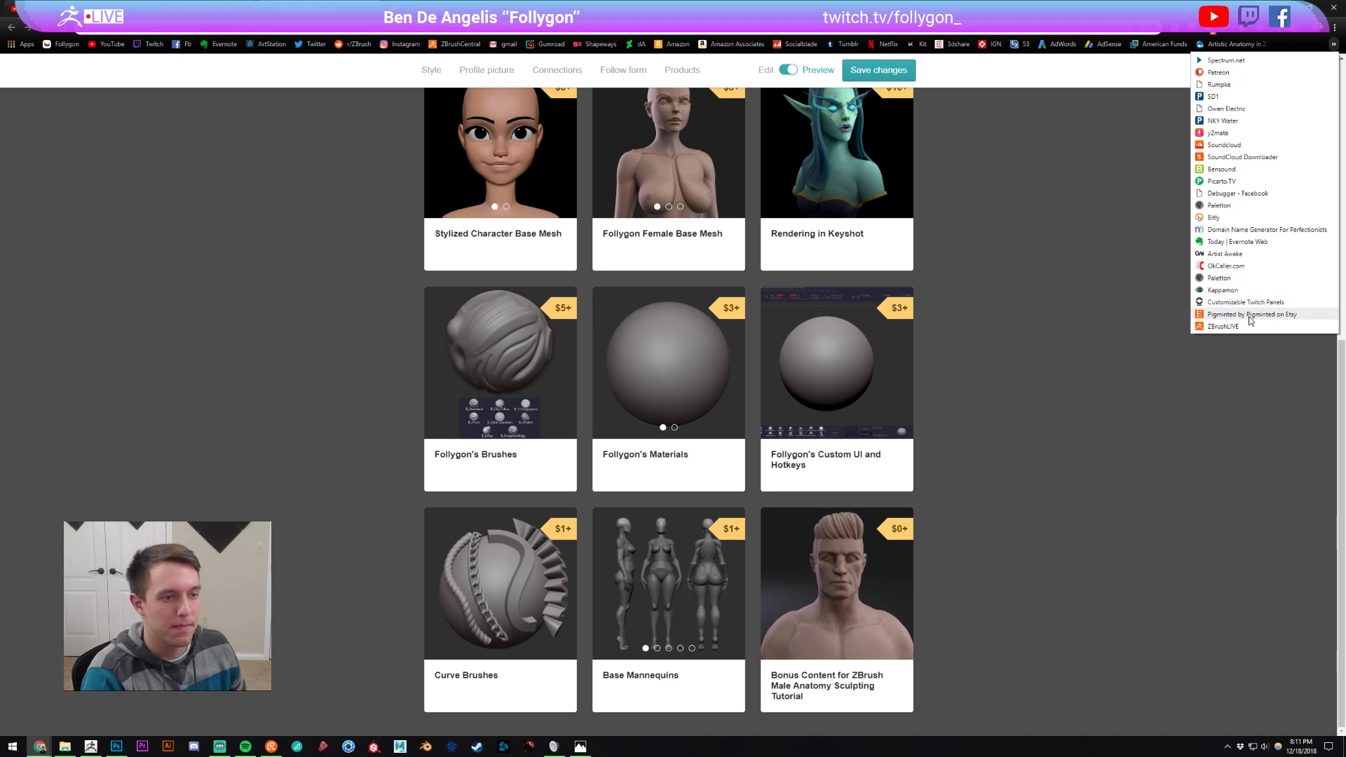
click(881, 237)
click(442, 48)
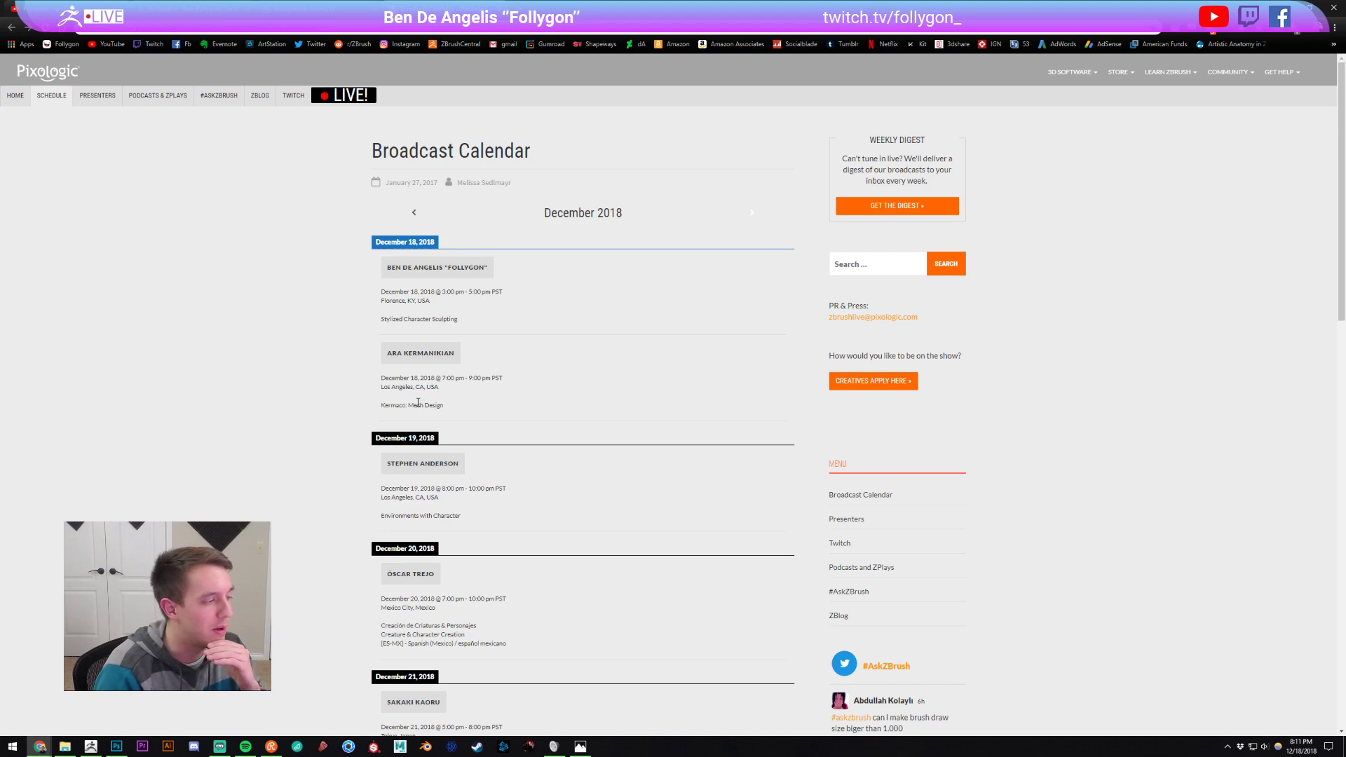
drag(408, 405, 457, 406)
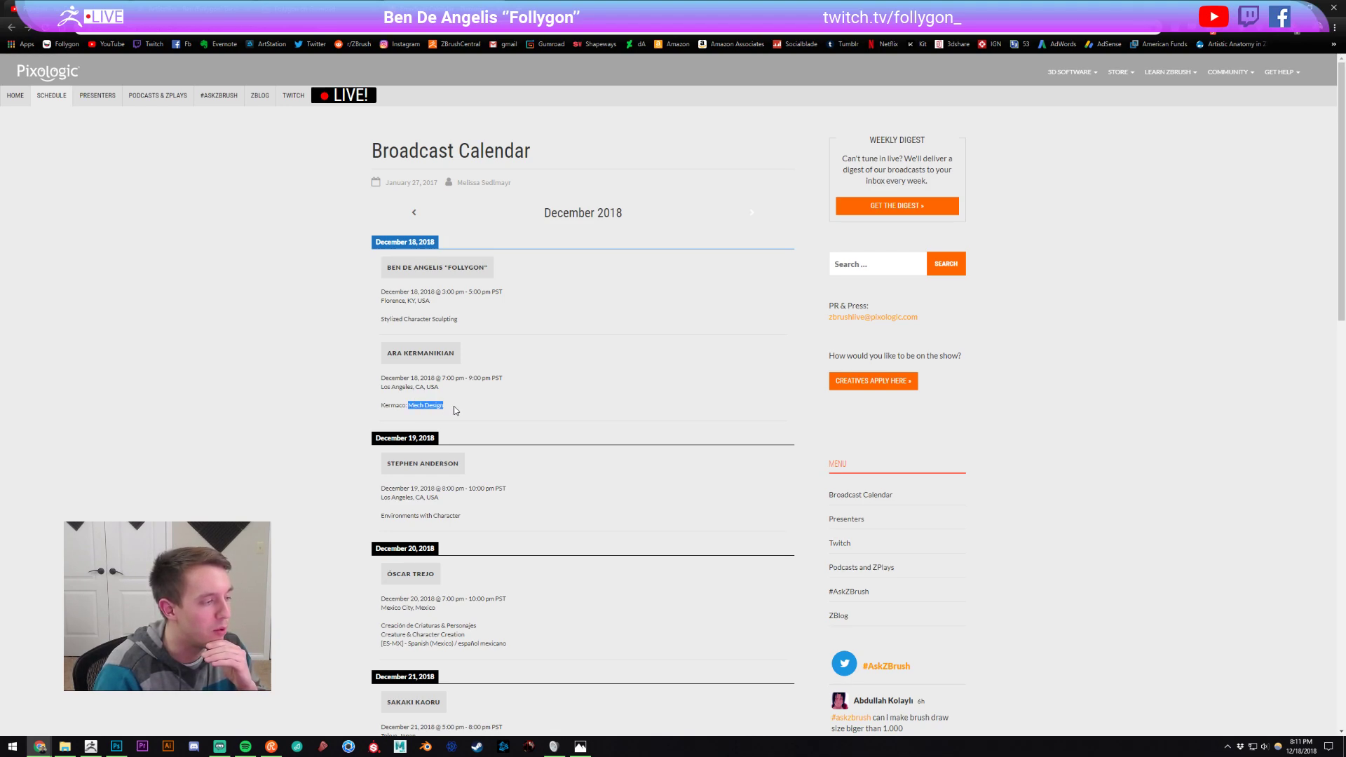
click(459, 407)
click(90, 745)
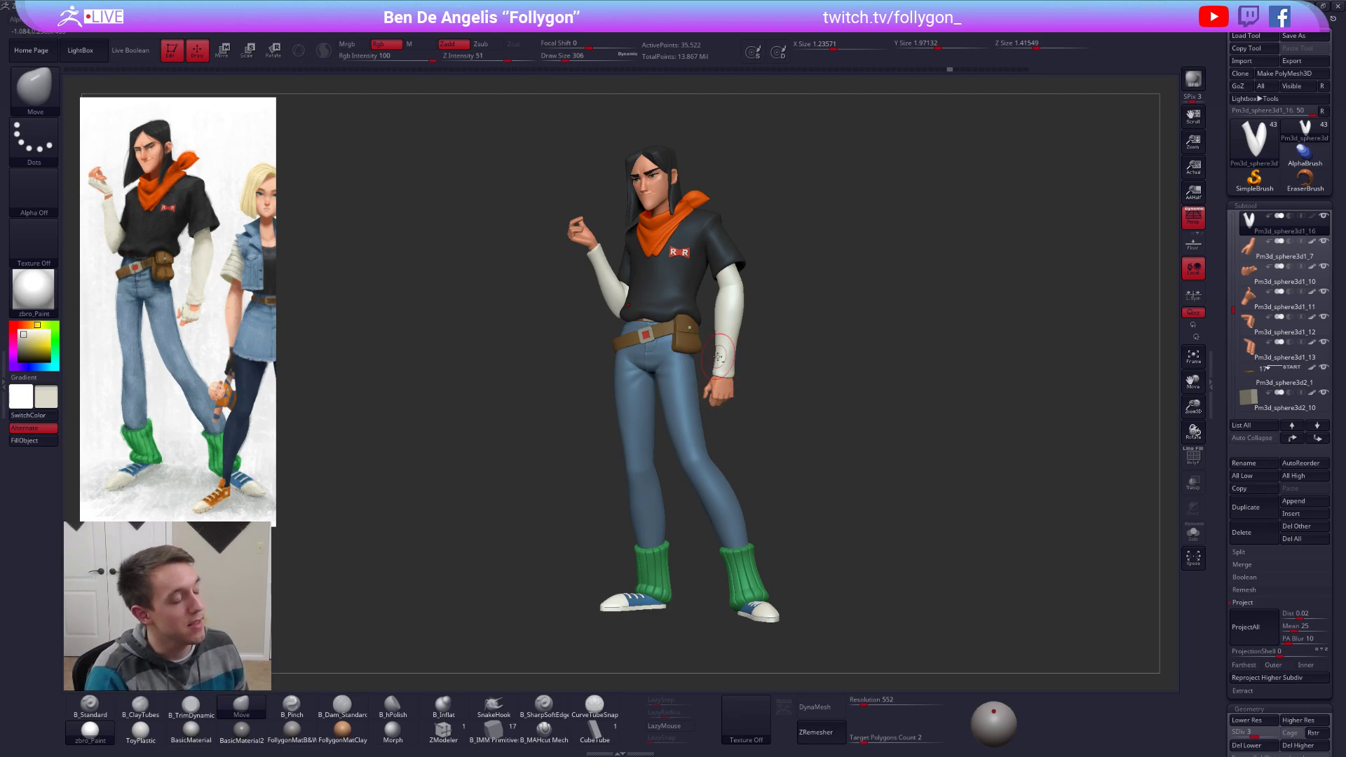
Step: Look again at the broadcast calendar and the Follygon product page in the browser, and switch back to ZBrush
key(alt+Tab)
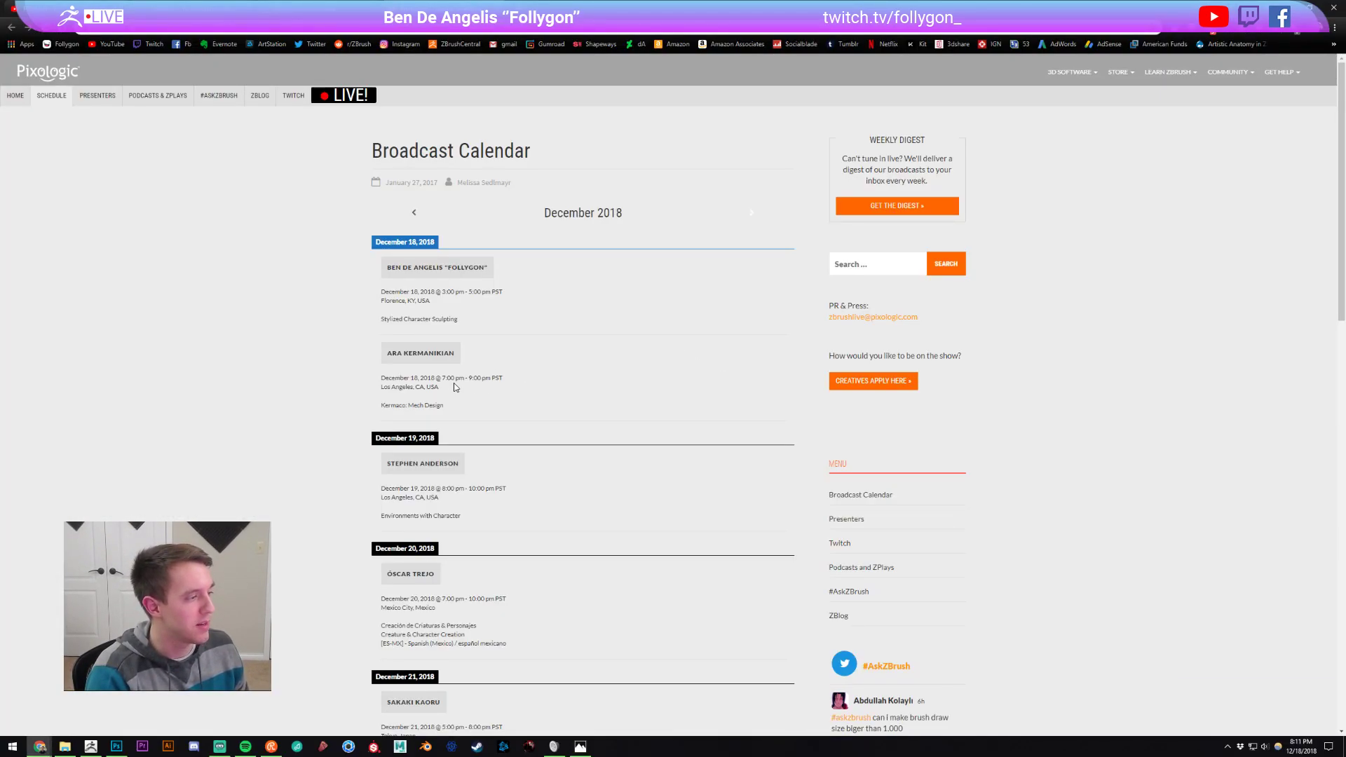
key(ctrl+Tab)
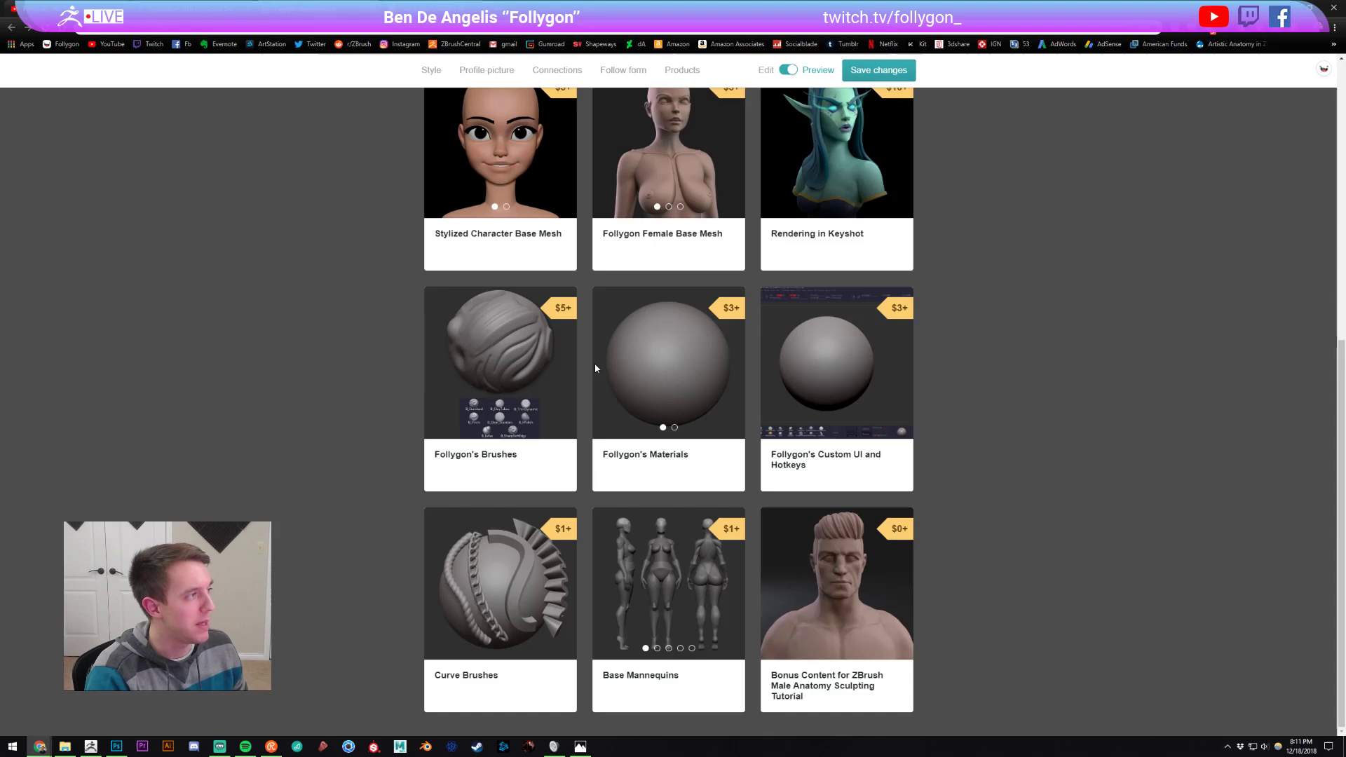
click(91, 747)
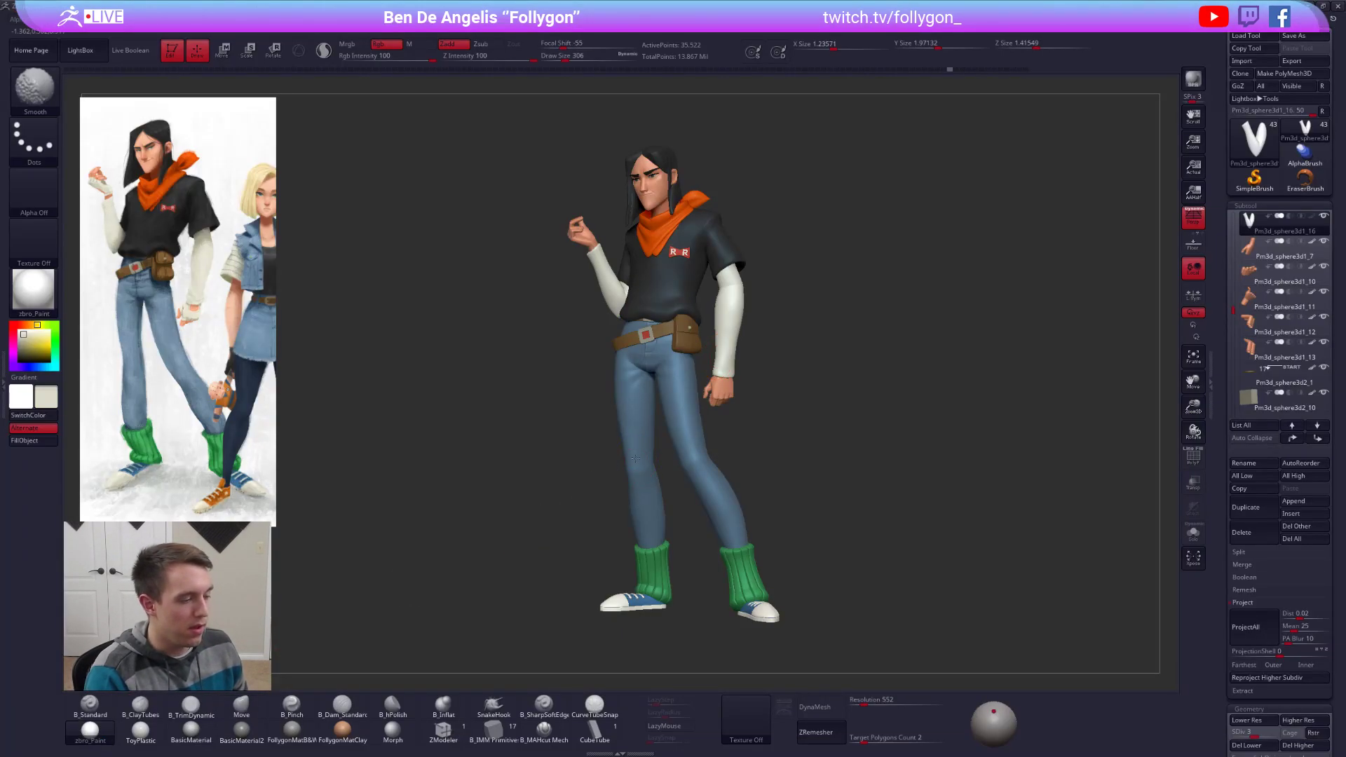